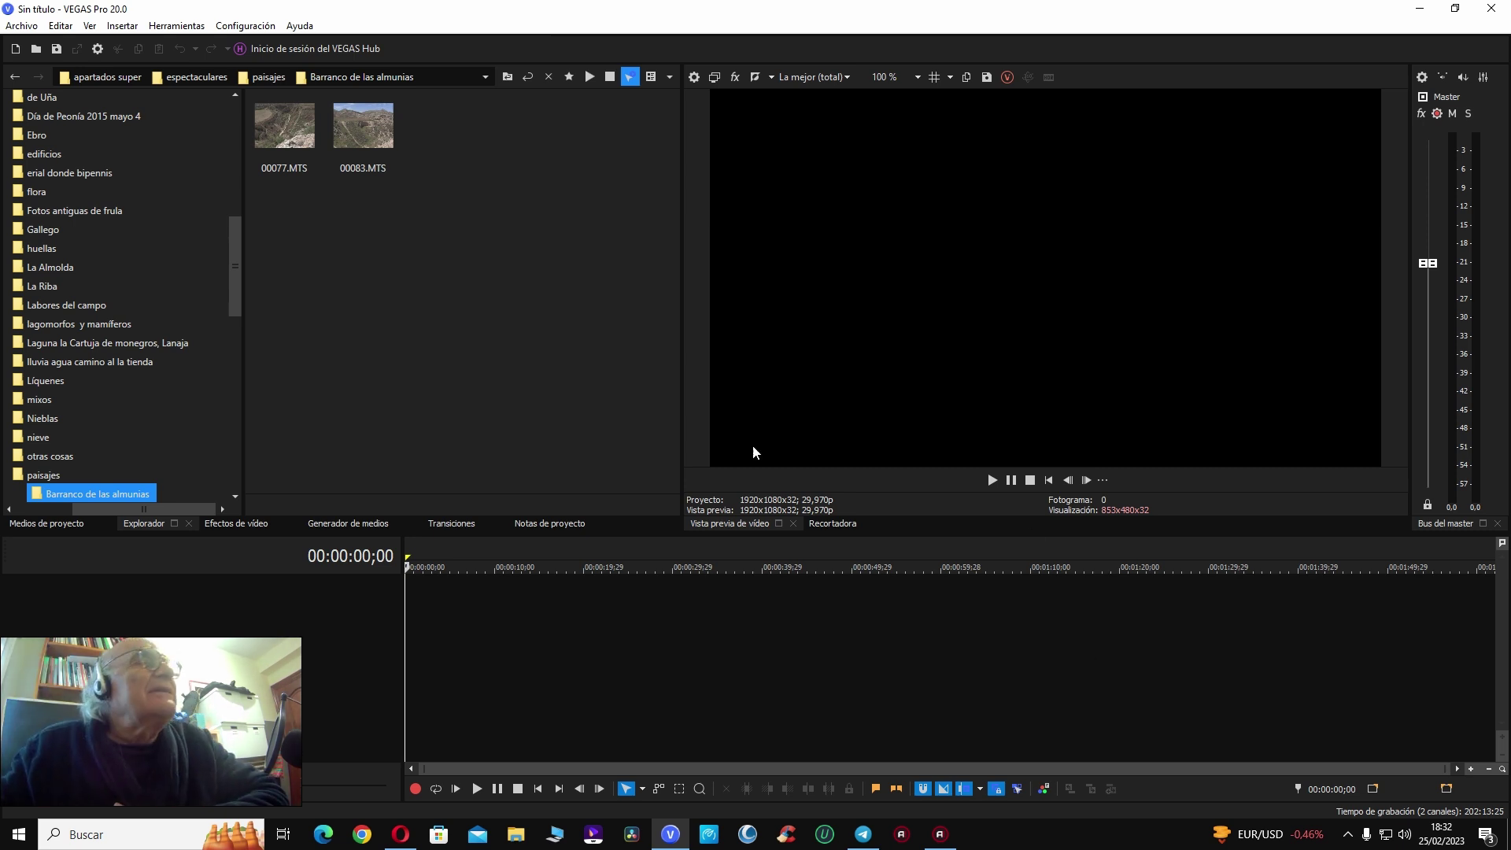
Step: Collapse the Sony camera (E:) drive in the explorer's folder tree and slightly narrow the tree pane
drag(146, 509, 85, 511)
drag(237, 245, 233, 151)
click(42, 344)
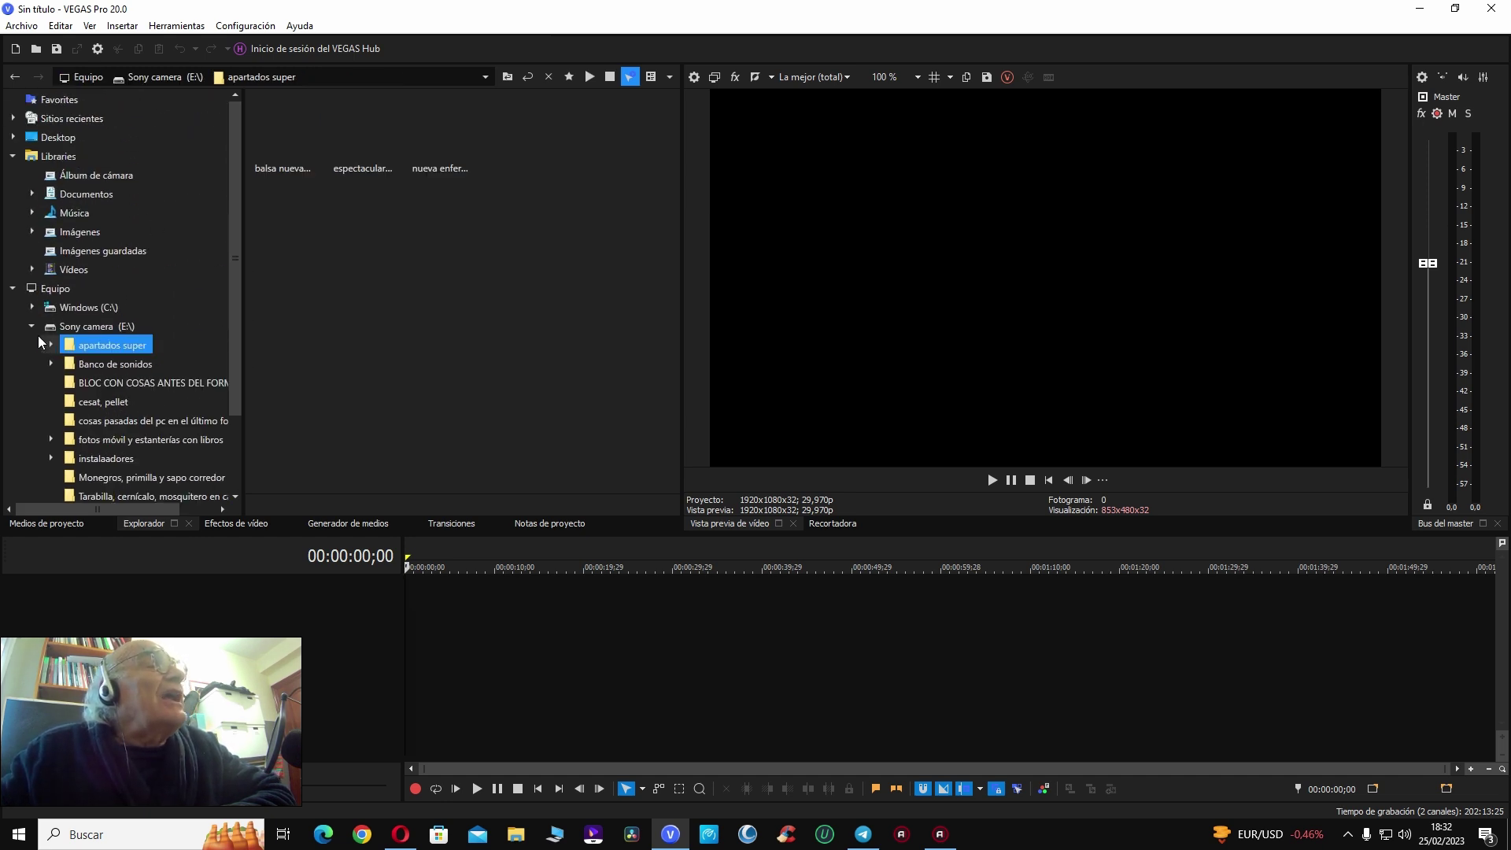
click(33, 325)
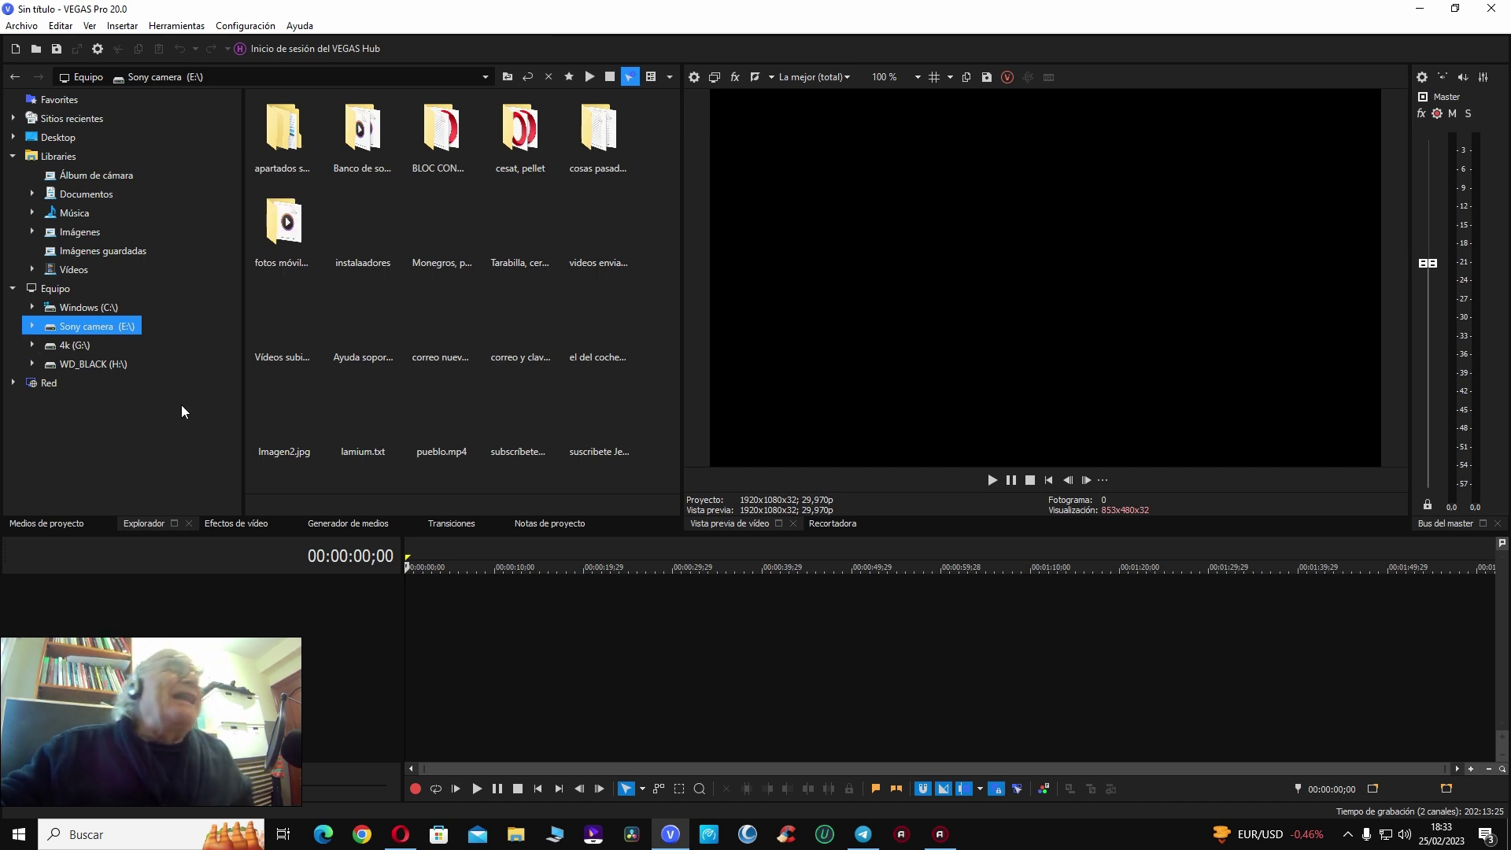
drag(242, 428, 229, 425)
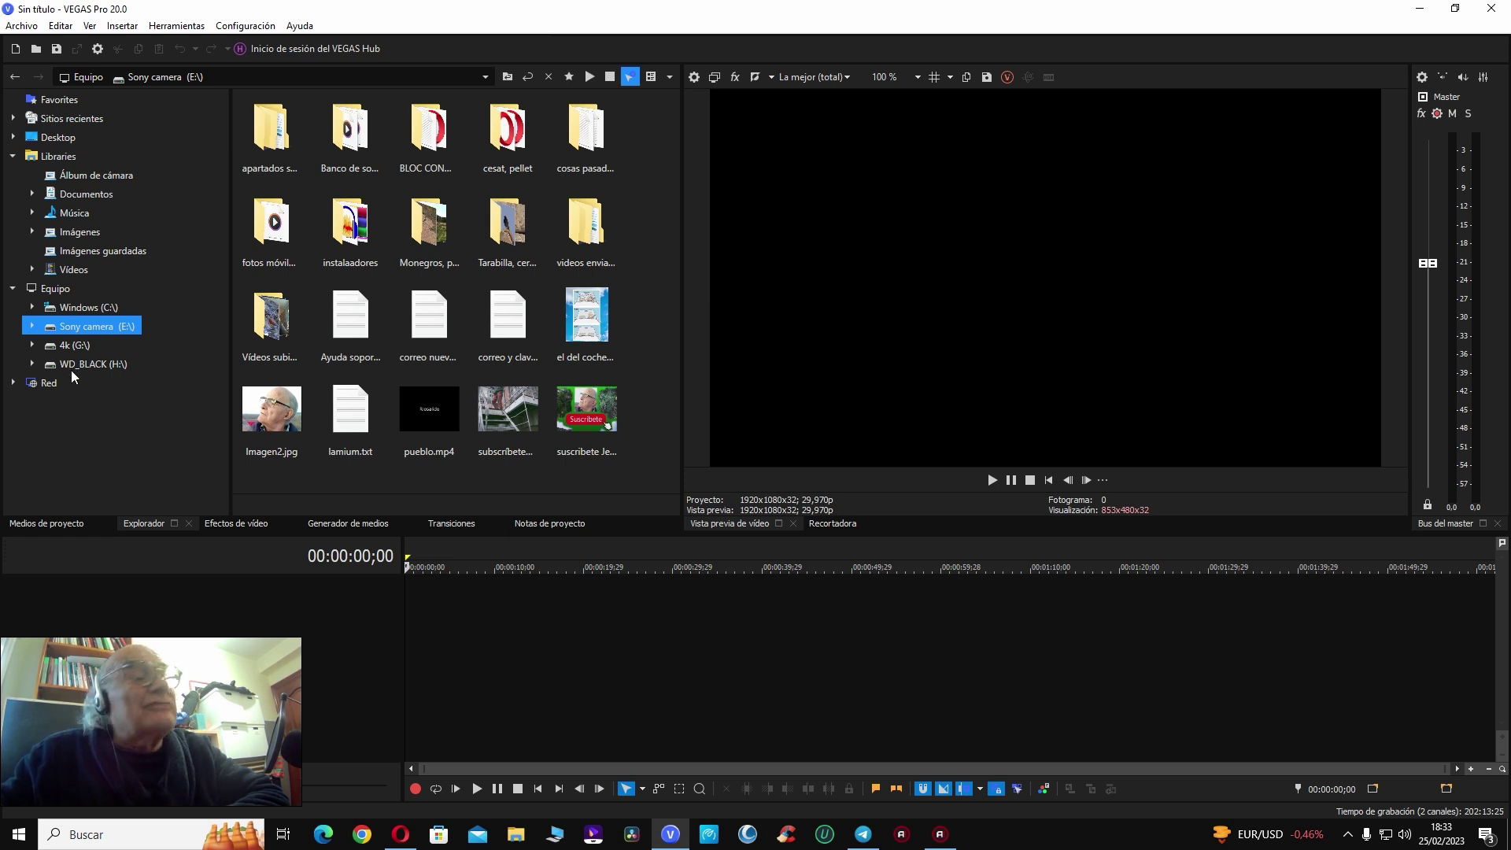
Step: Open the folder Barranco de las almunias on Sony camera (E:), under apartados super, espectaculares, paisajes
click(33, 325)
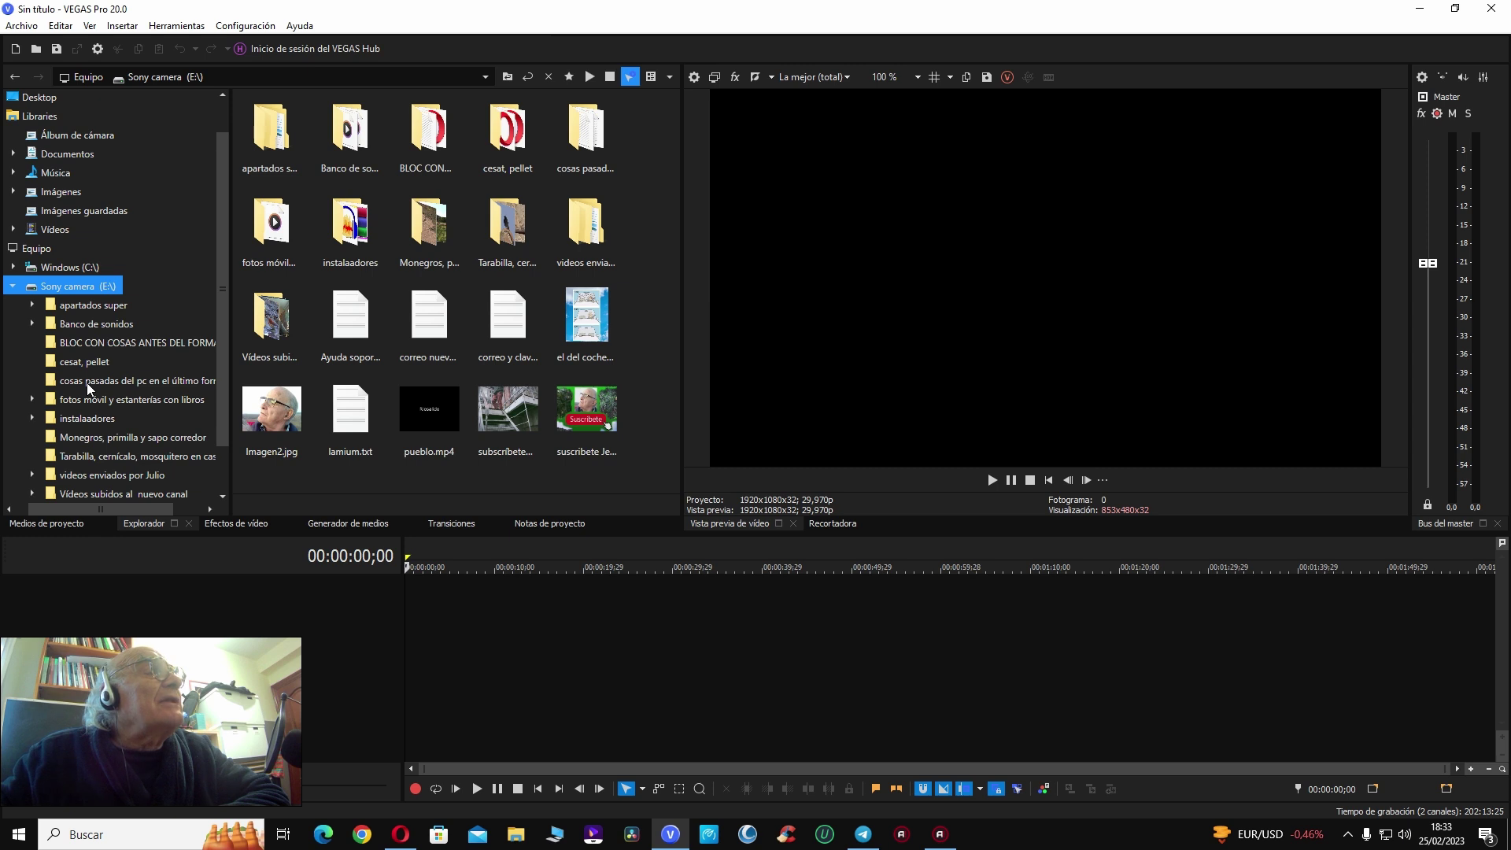
click(38, 306)
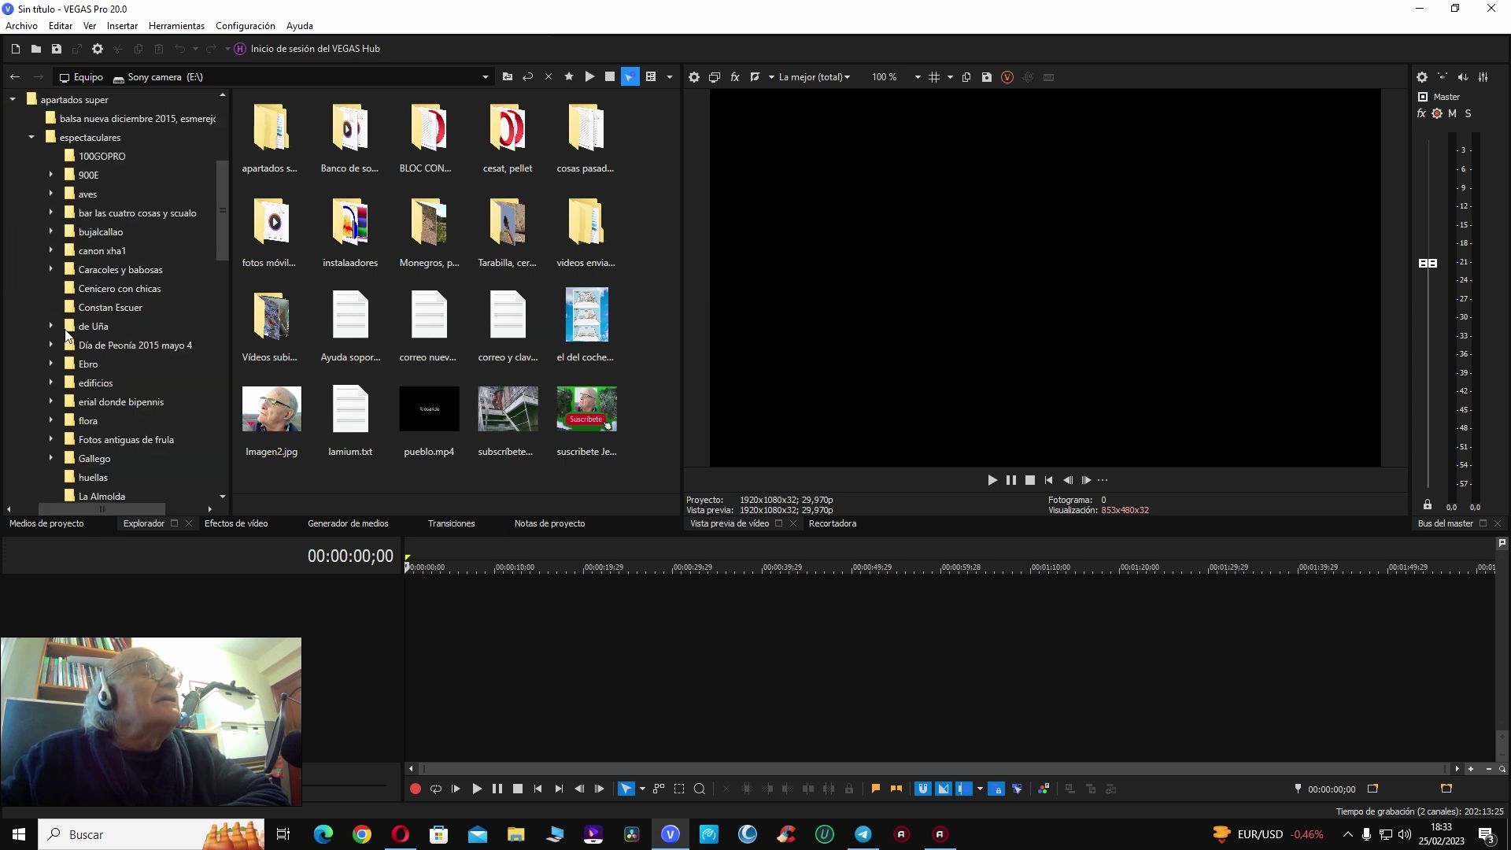
scroll(90, 267, down, 2)
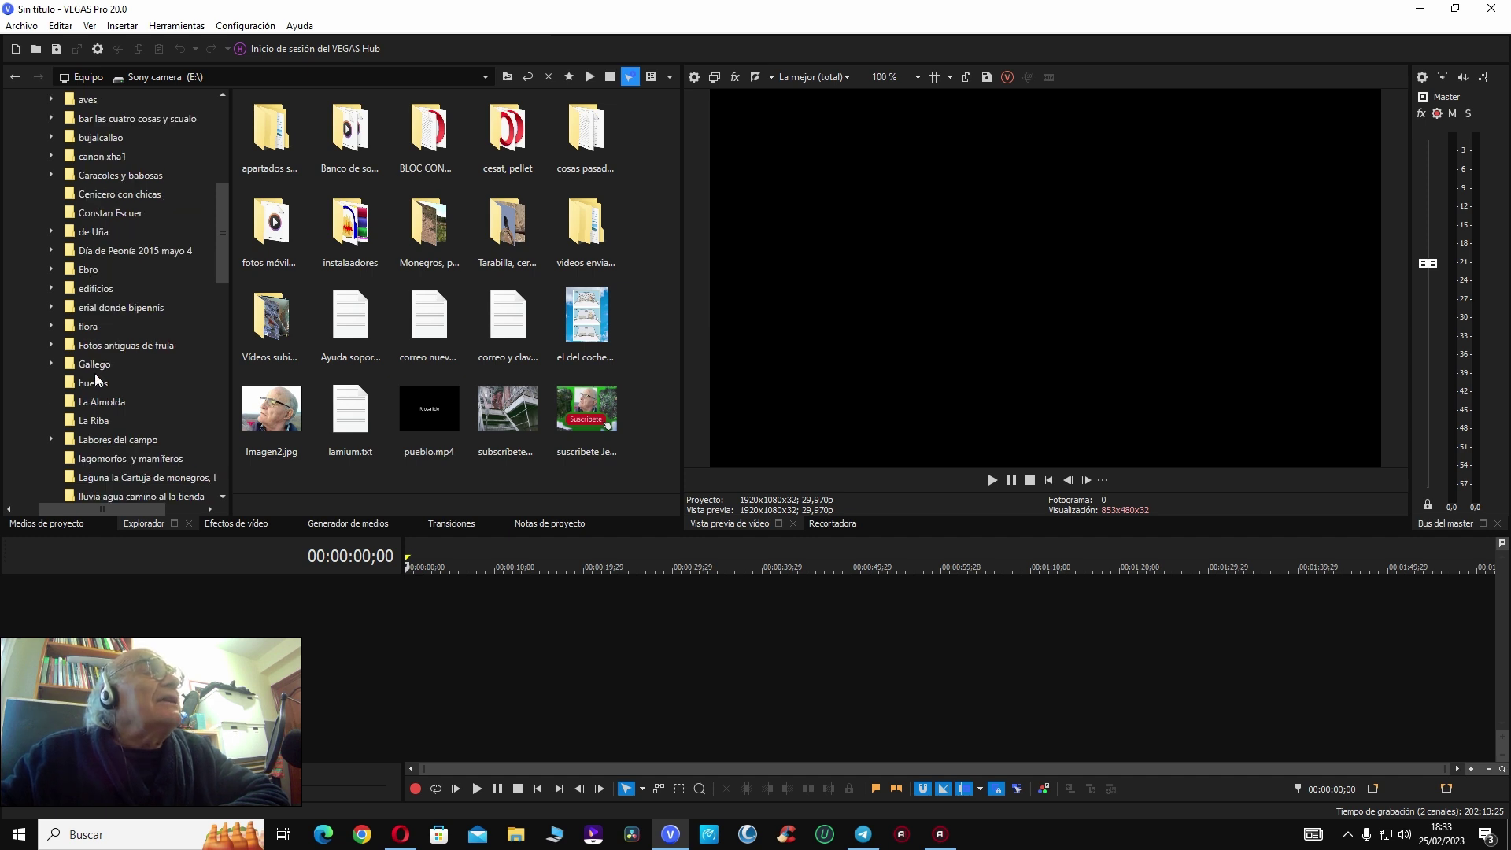
scroll(101, 423, down, 5)
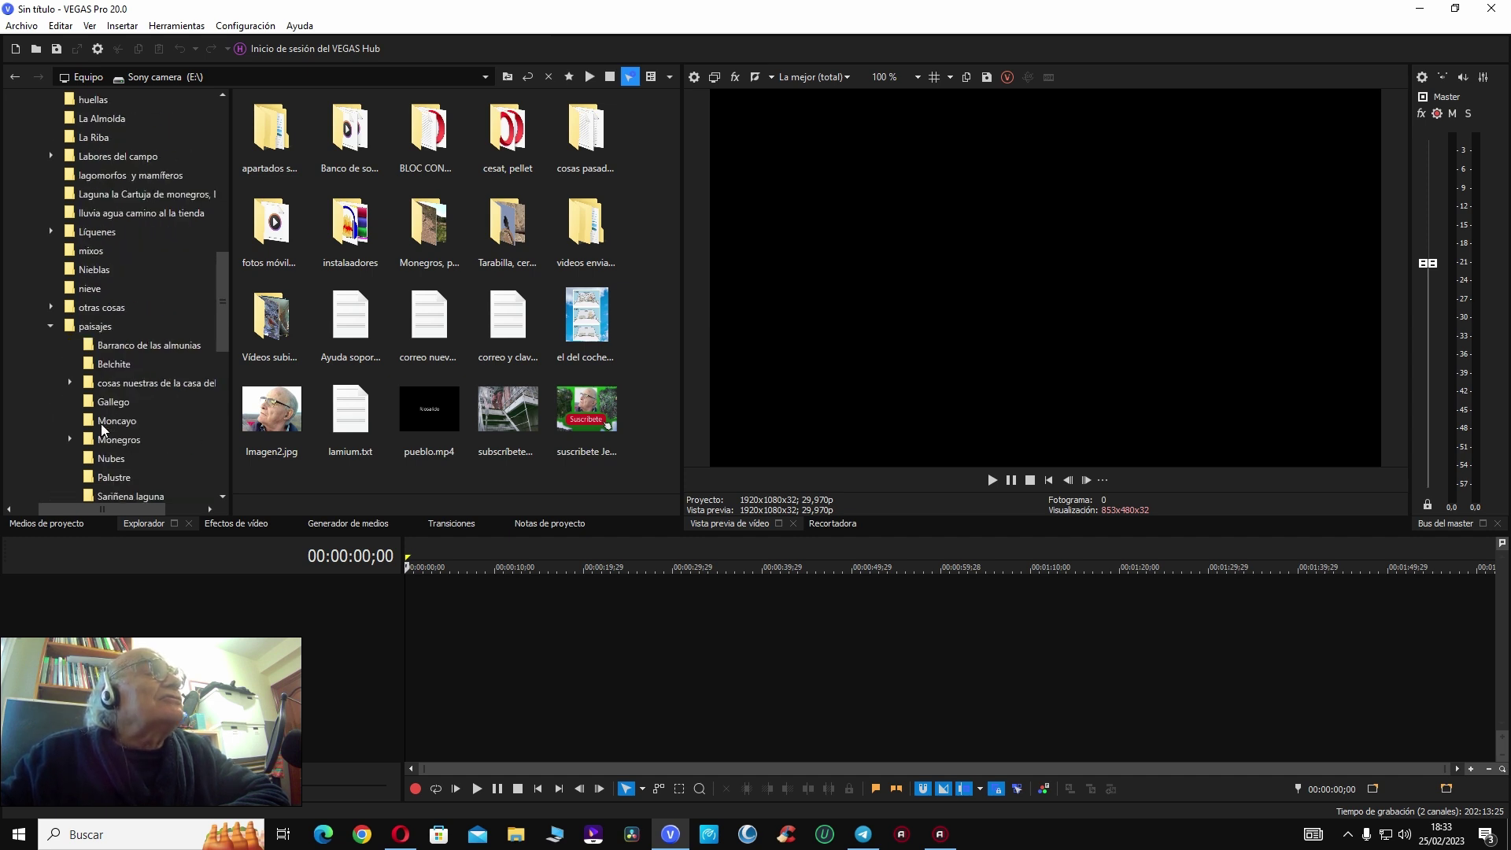
scroll(101, 424, up, 2)
scroll(98, 423, down, 2)
click(91, 350)
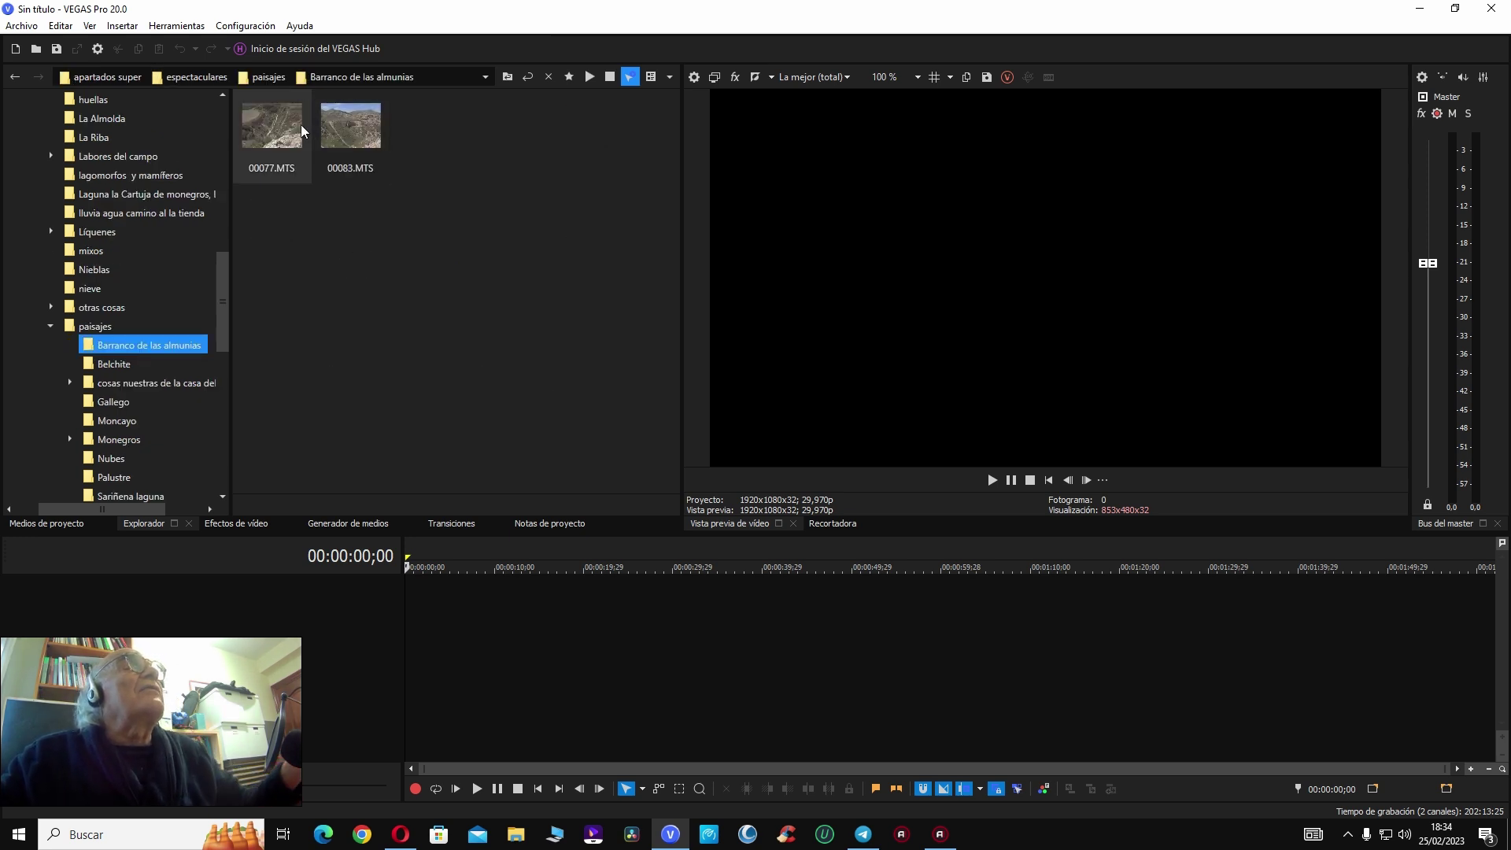
Step: Preview 00083.MTS, add it at the timeline start, and match the project's video settings to this media
click(346, 122)
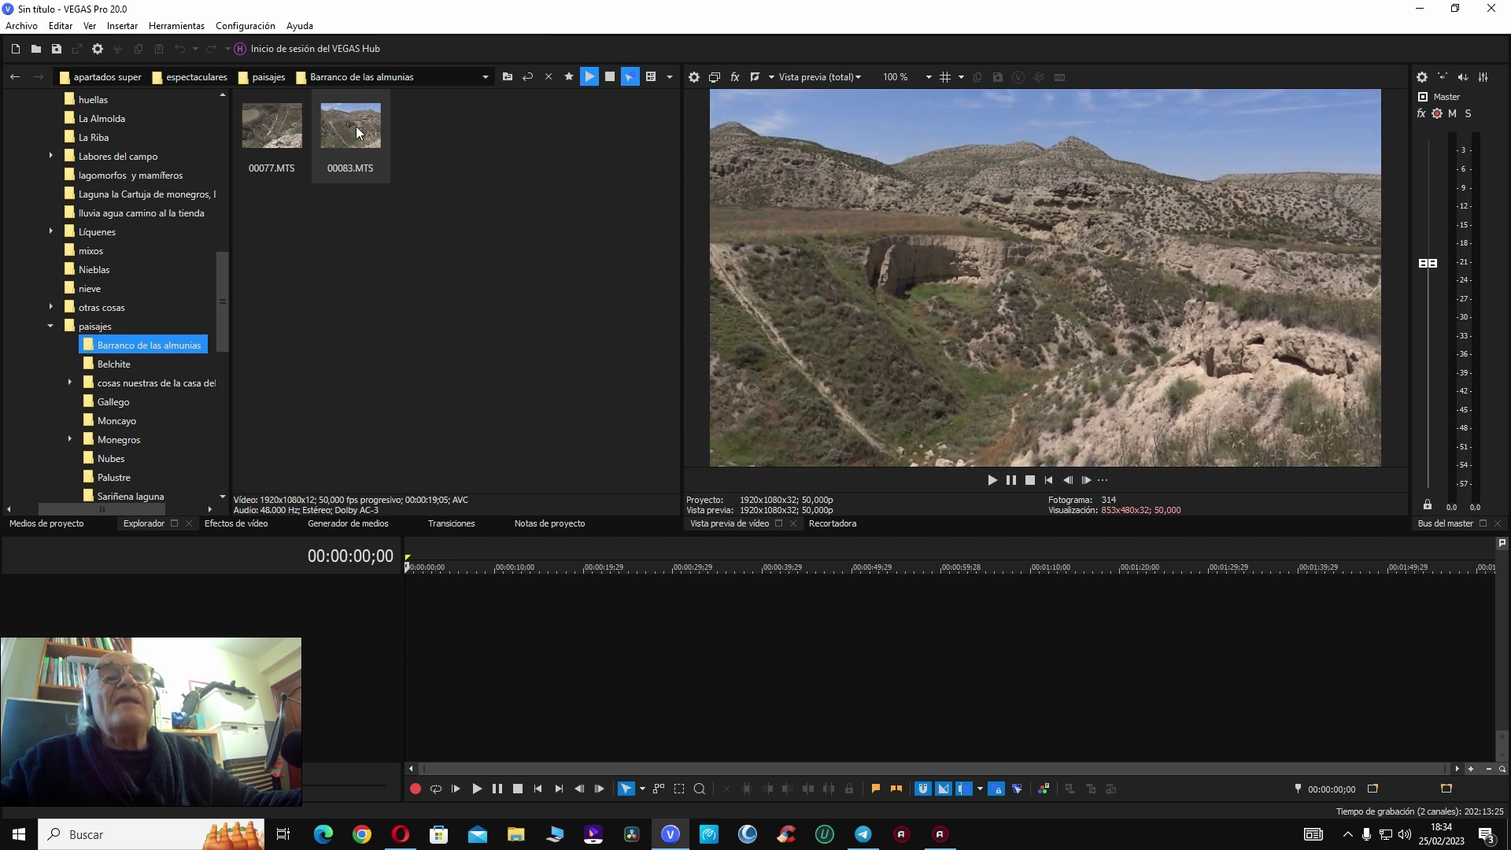
drag(355, 126, 410, 669)
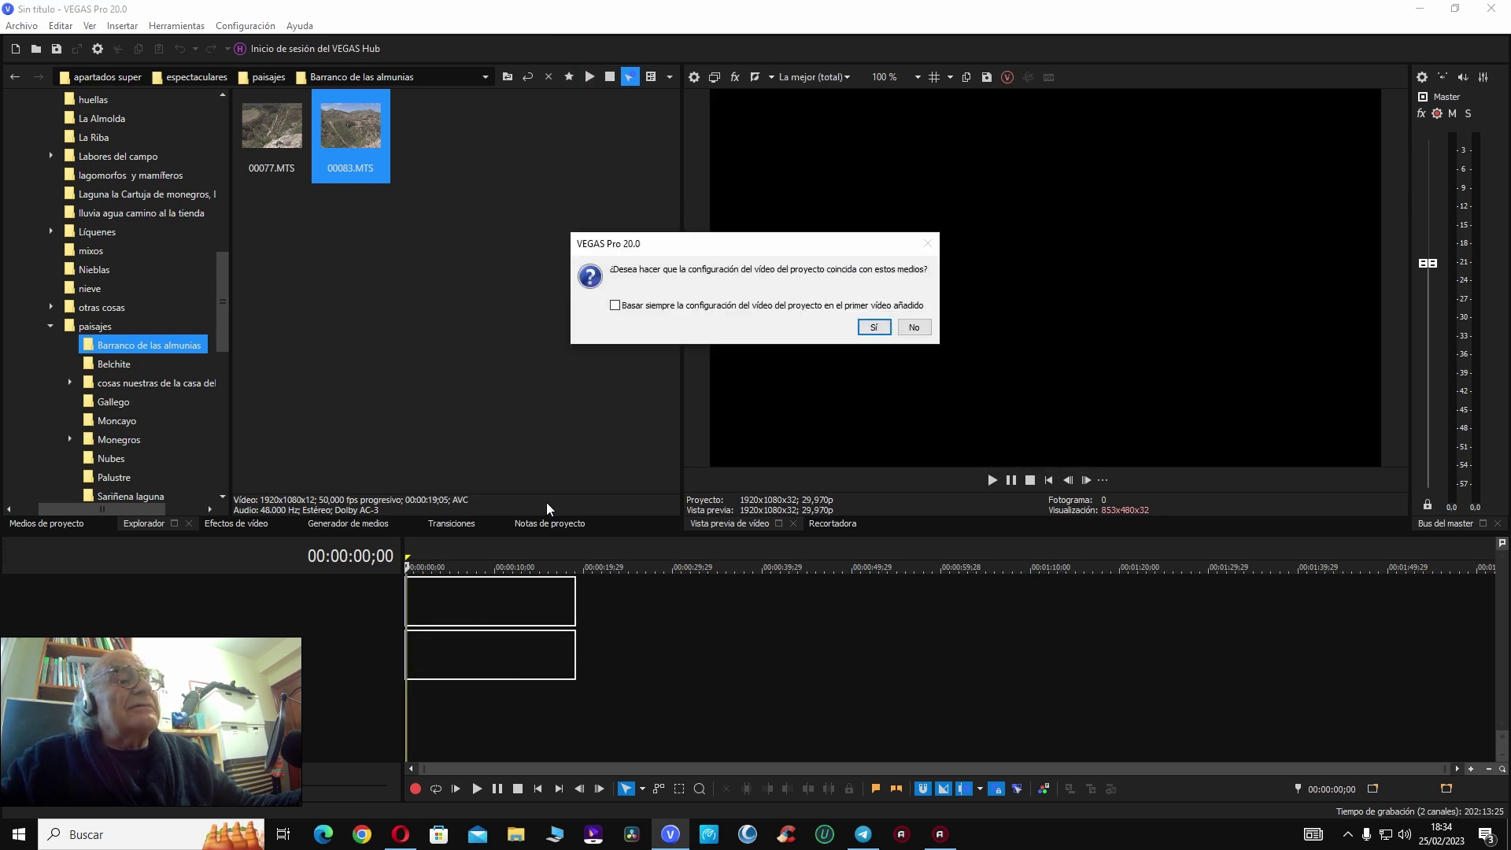
click(875, 329)
click(500, 596)
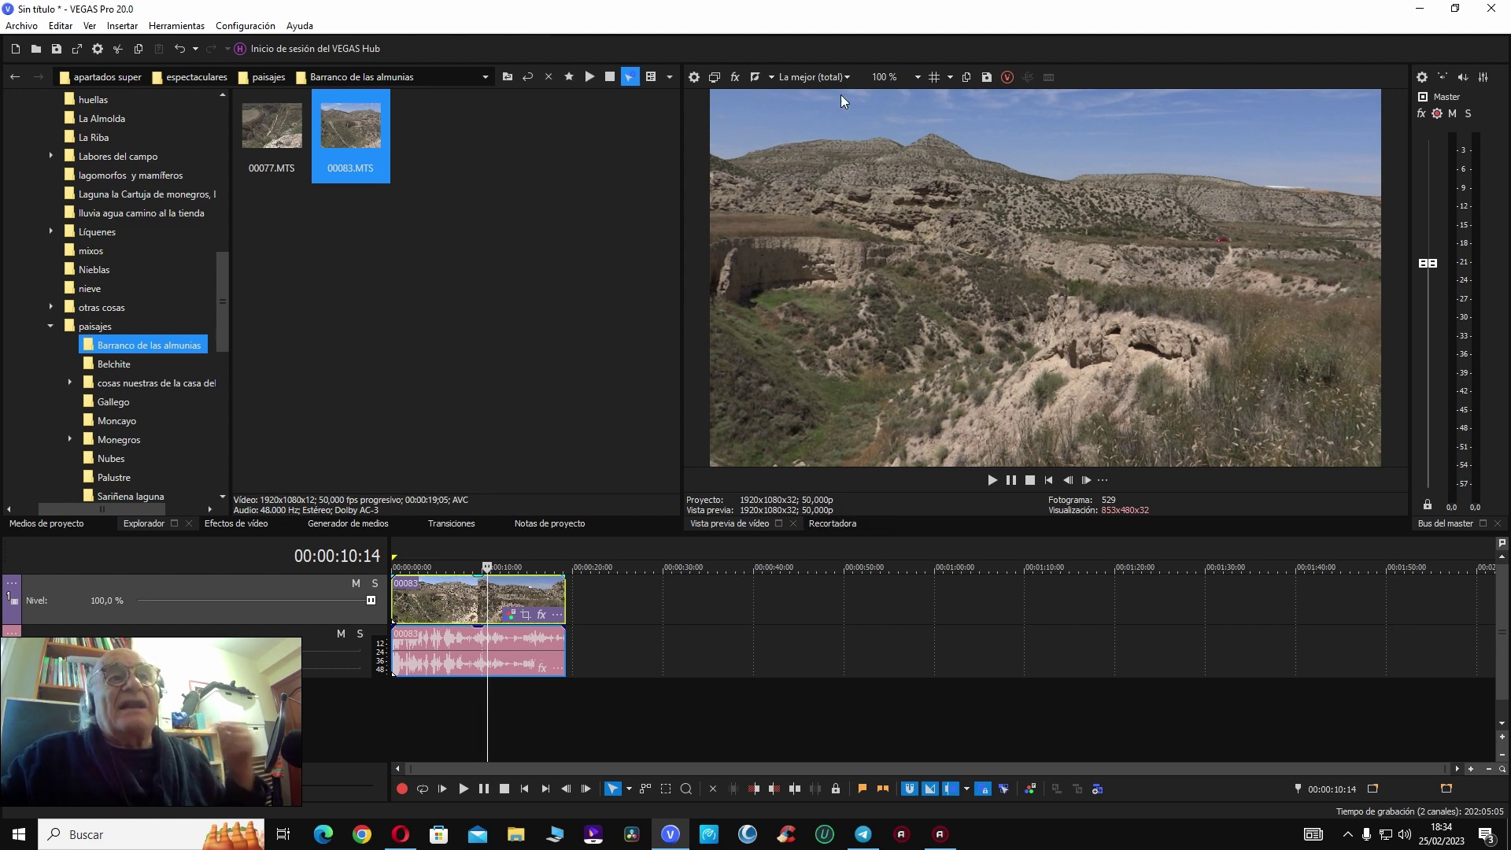
Step: Review the project's video properties, checking width, height and the available templates, and close them without changes
click(694, 77)
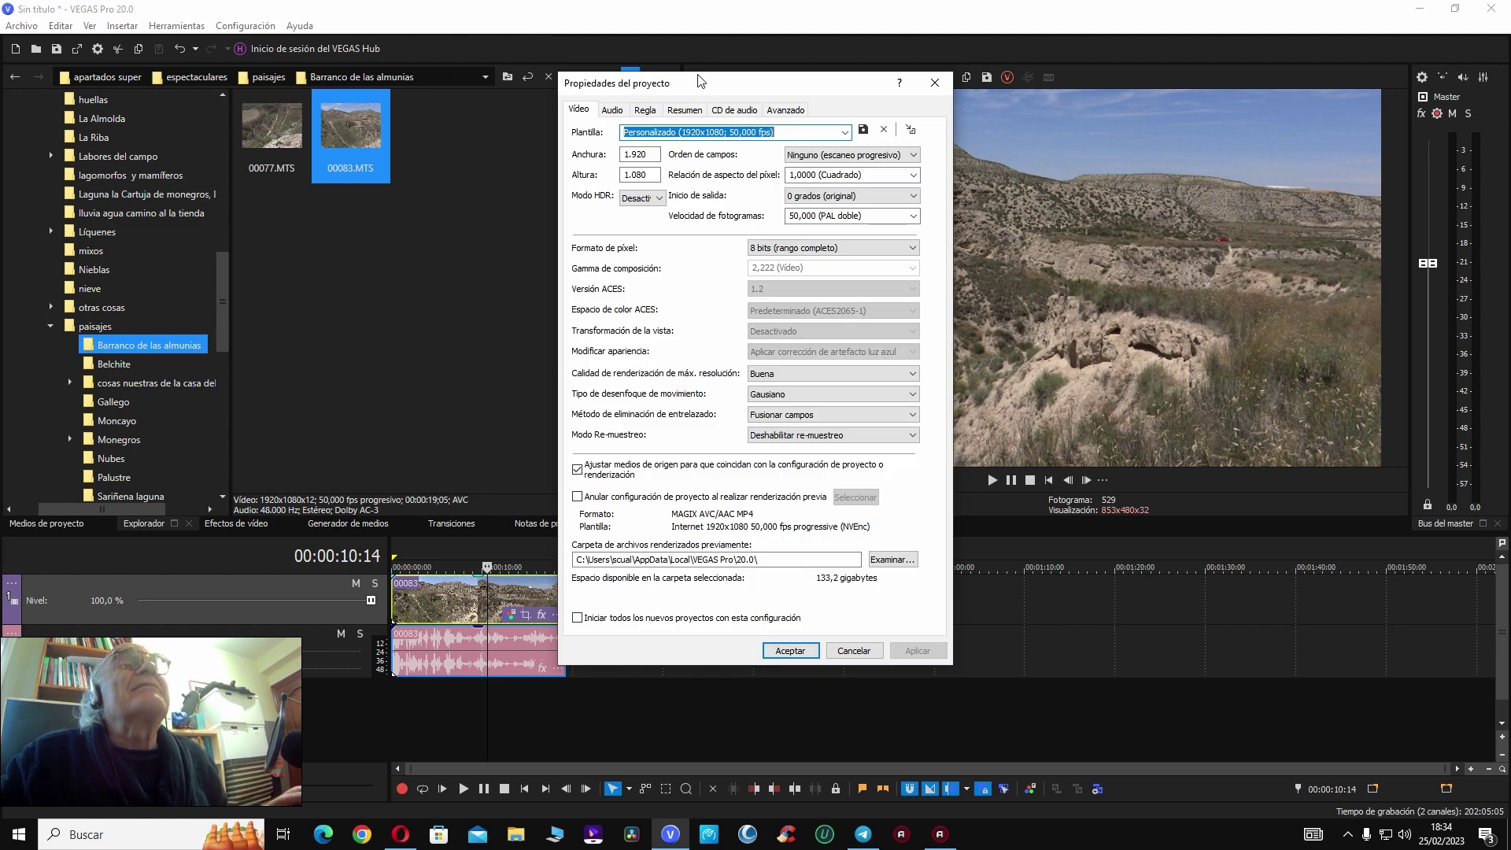
drag(621, 154, 640, 179)
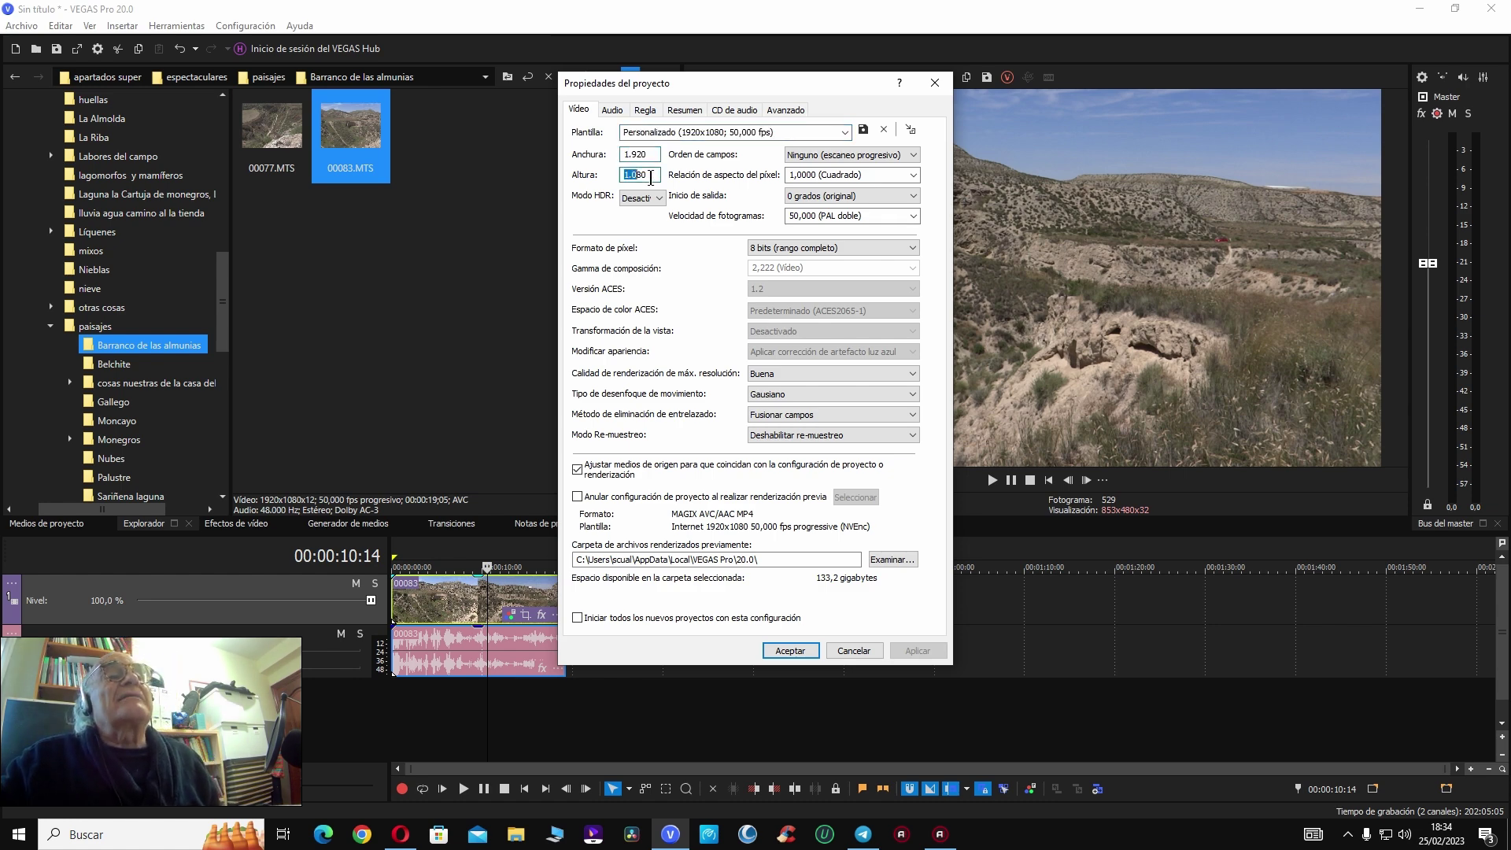
click(657, 175)
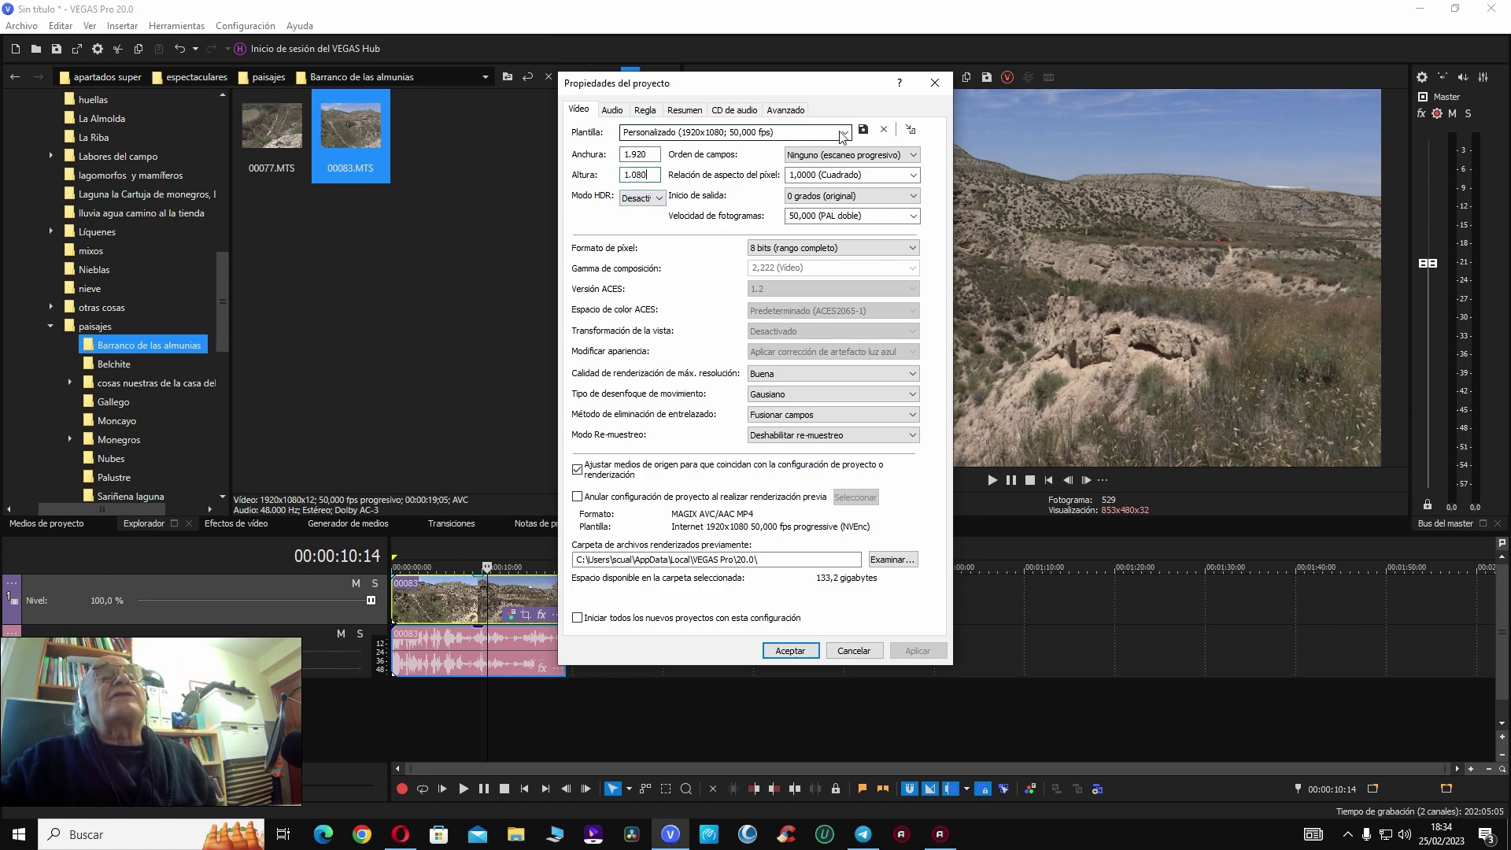
drag(658, 155, 604, 151)
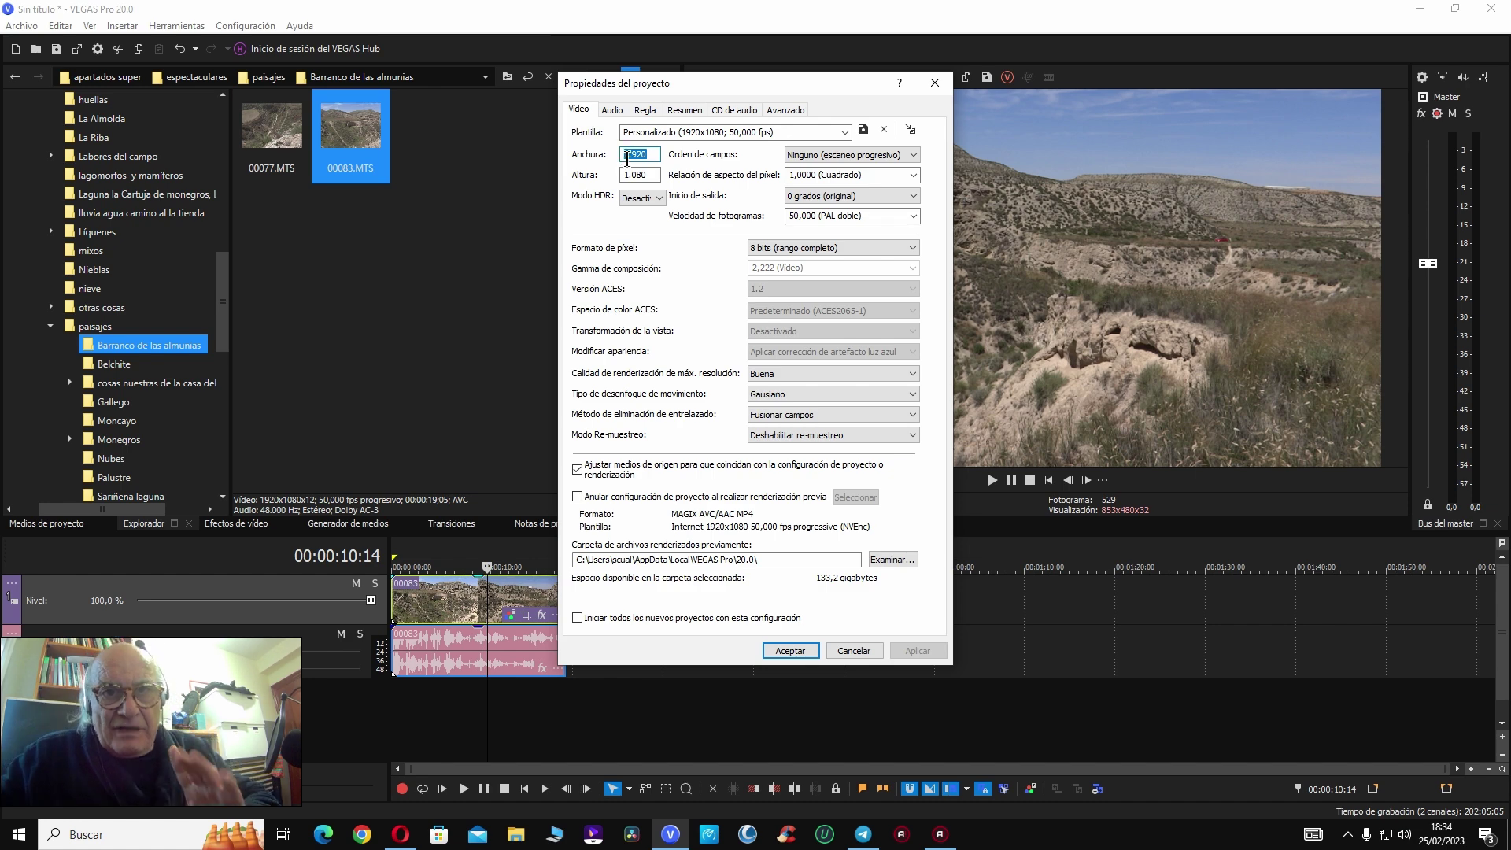
click(458, 598)
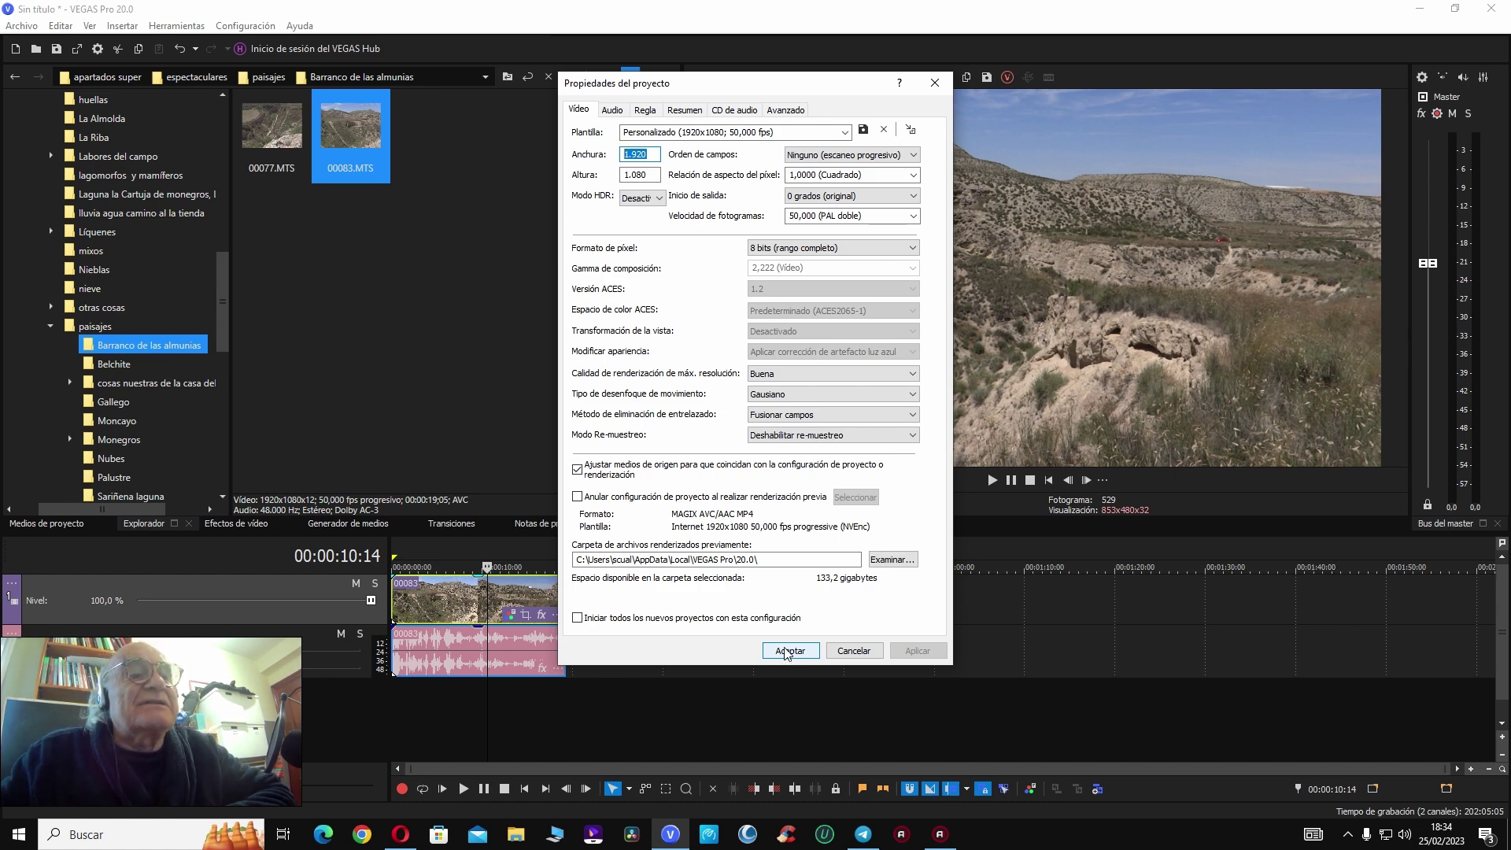
click(650, 155)
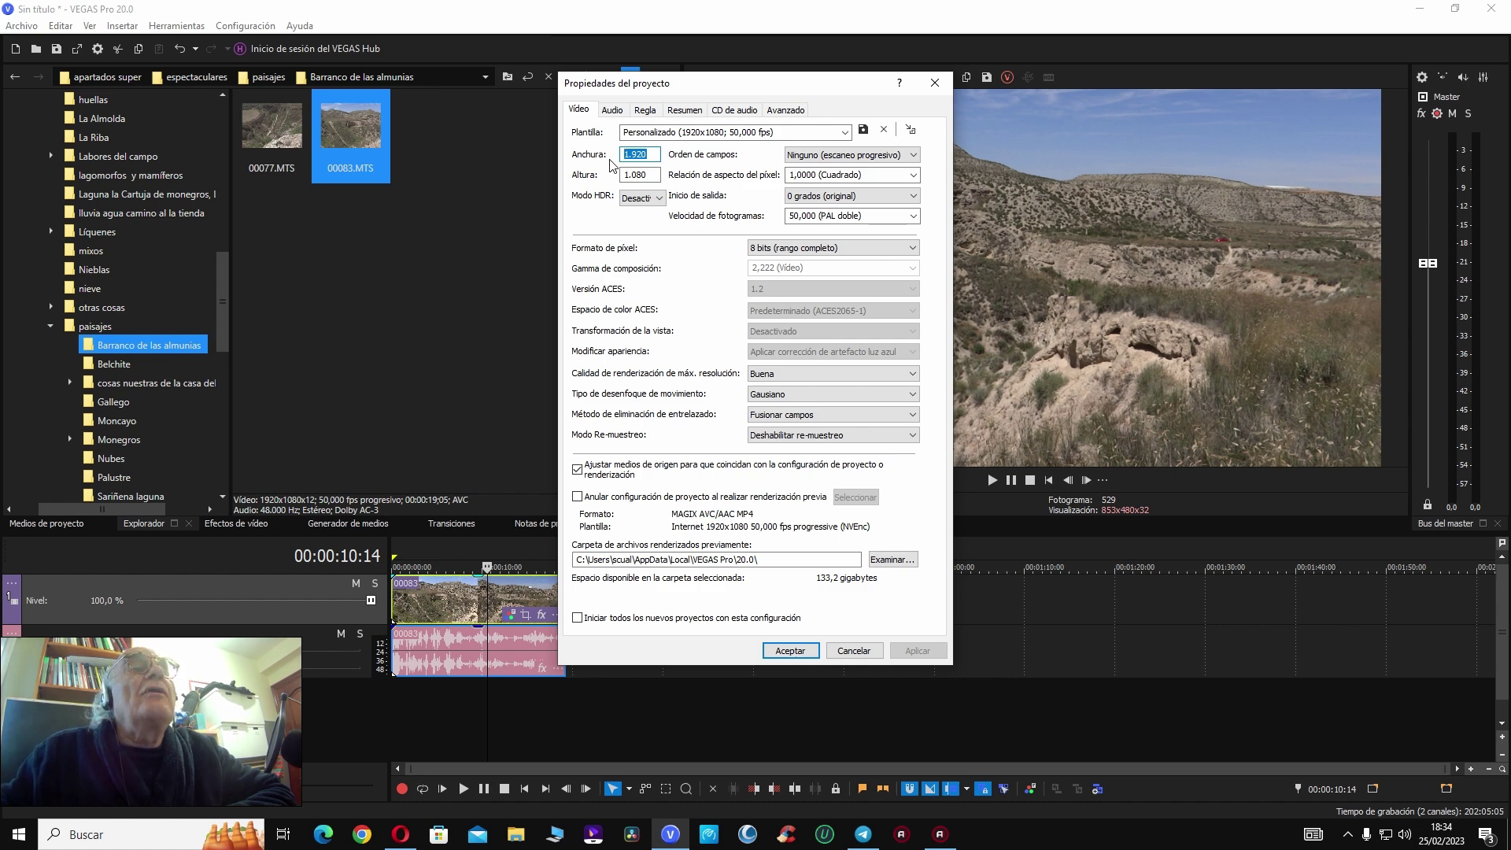
click(843, 132)
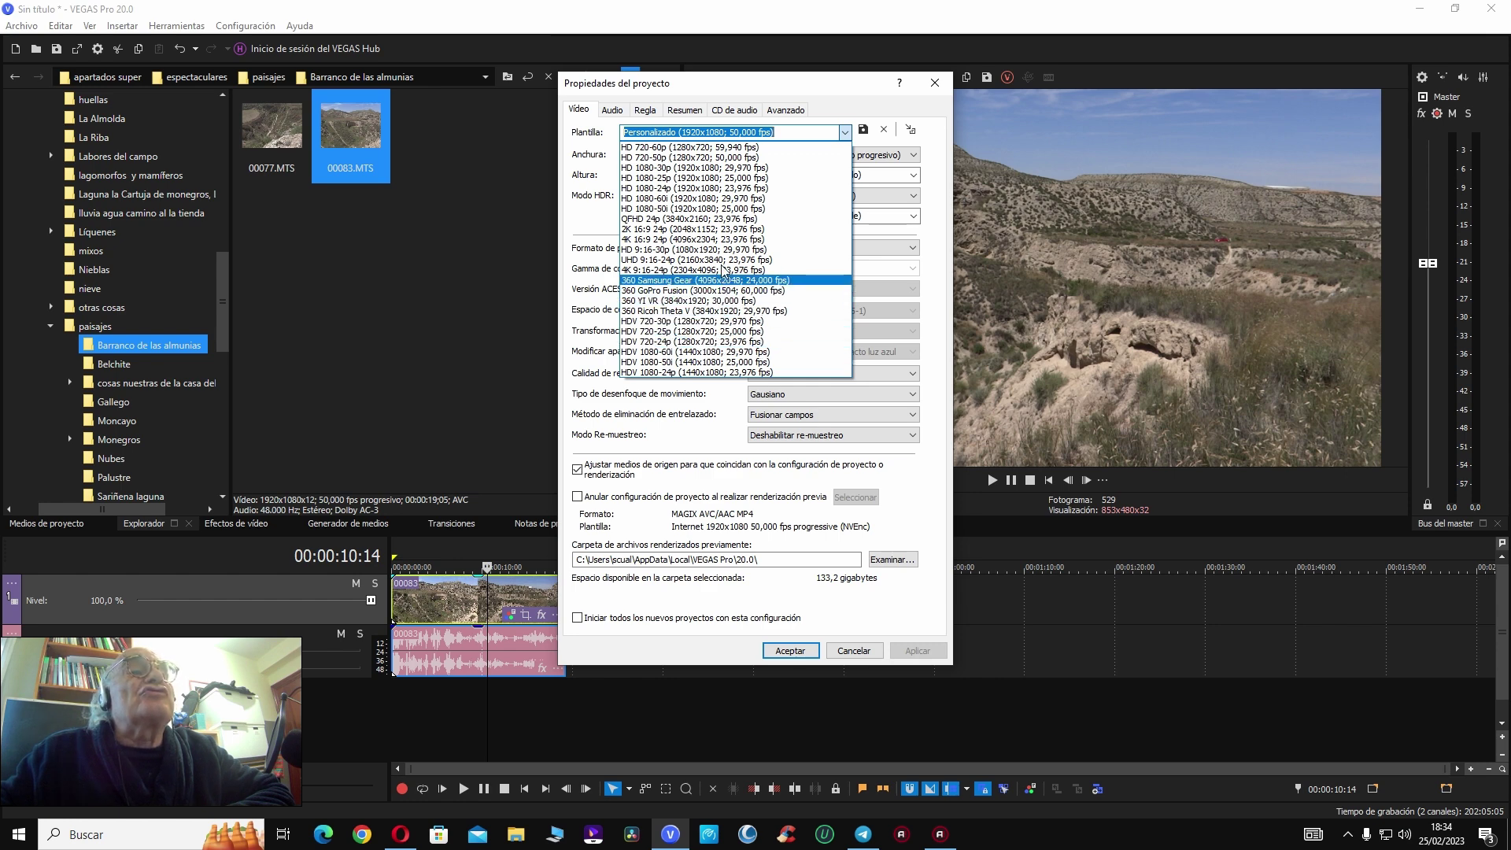
click(848, 136)
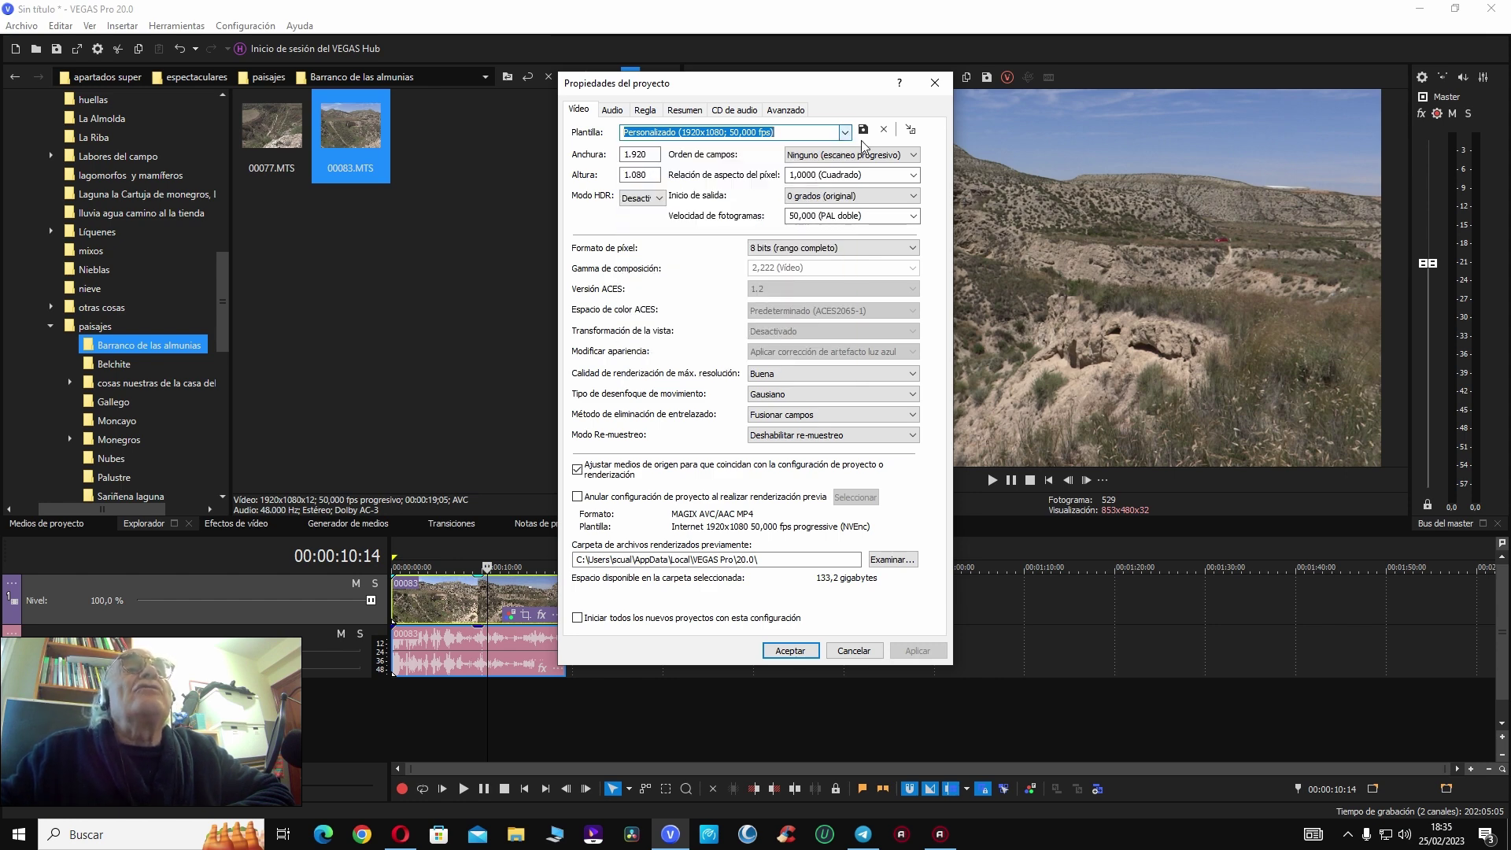
click(935, 82)
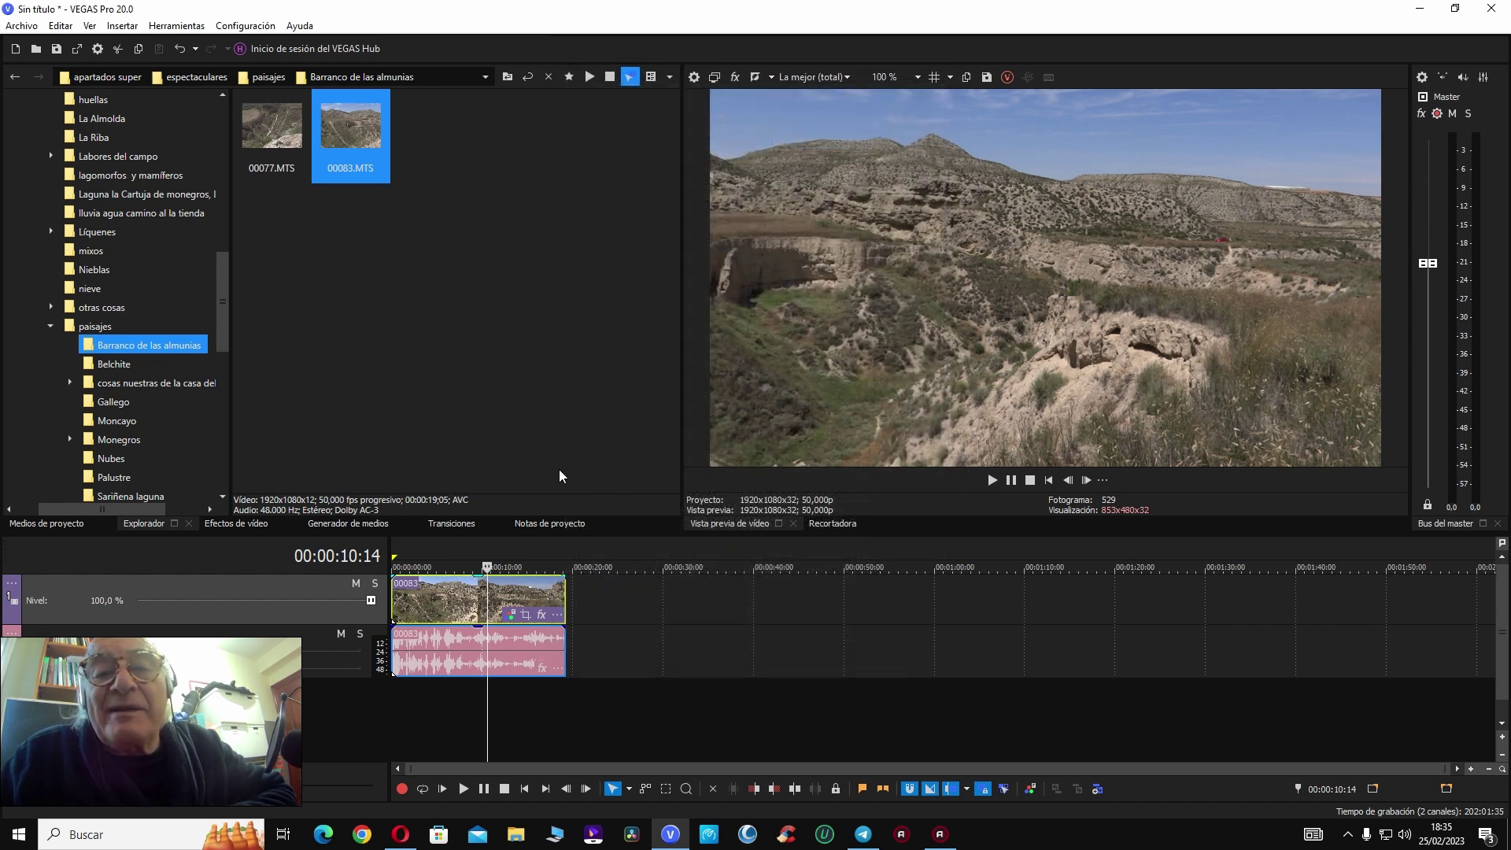
Step: Play the clip from the timeline start with the timeline enlarged, stopping at 00:00:06:21
click(393, 566)
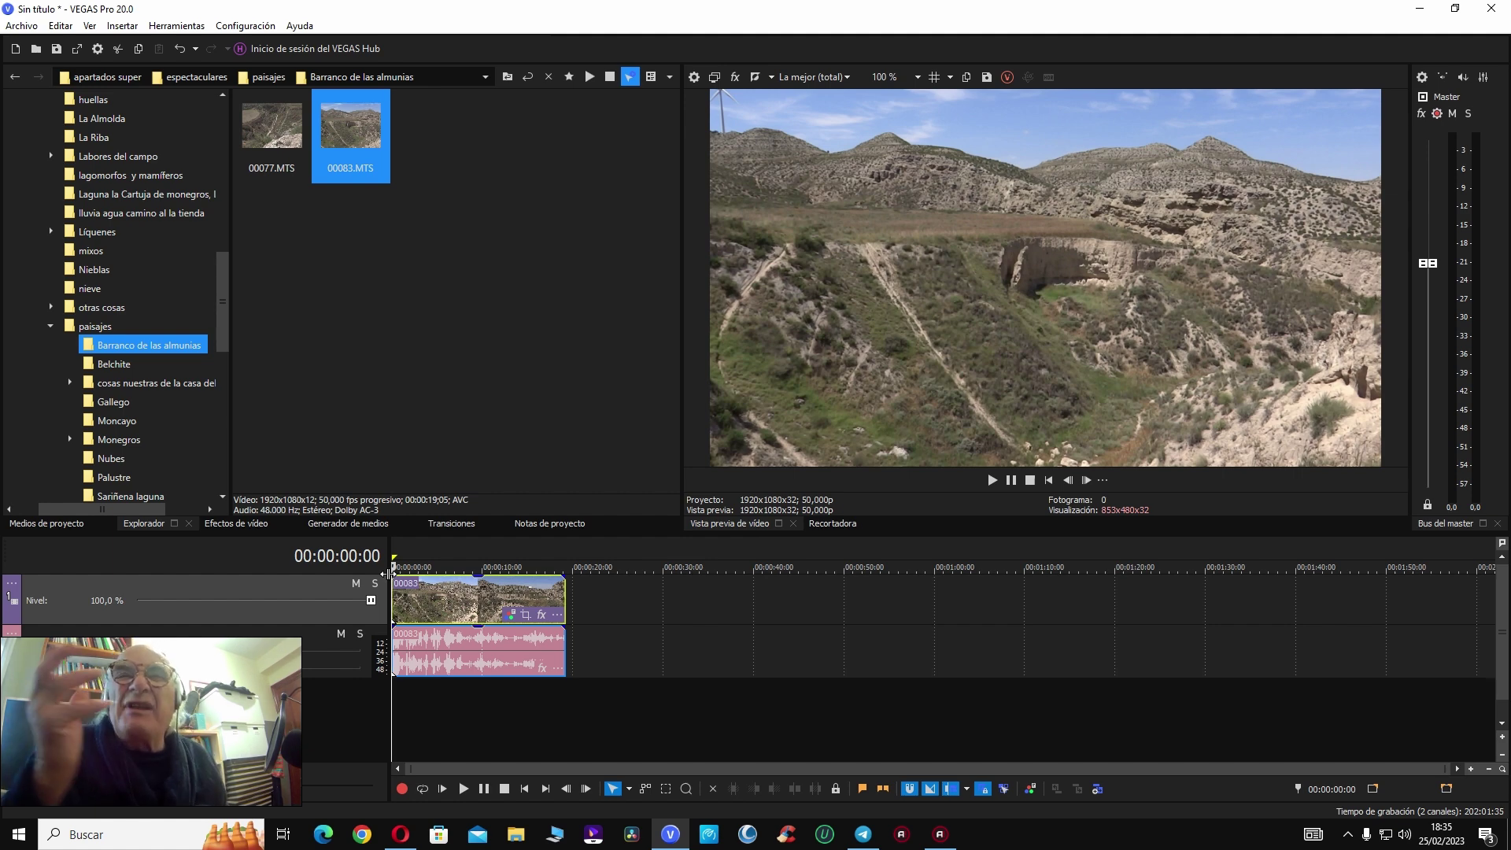
key(space)
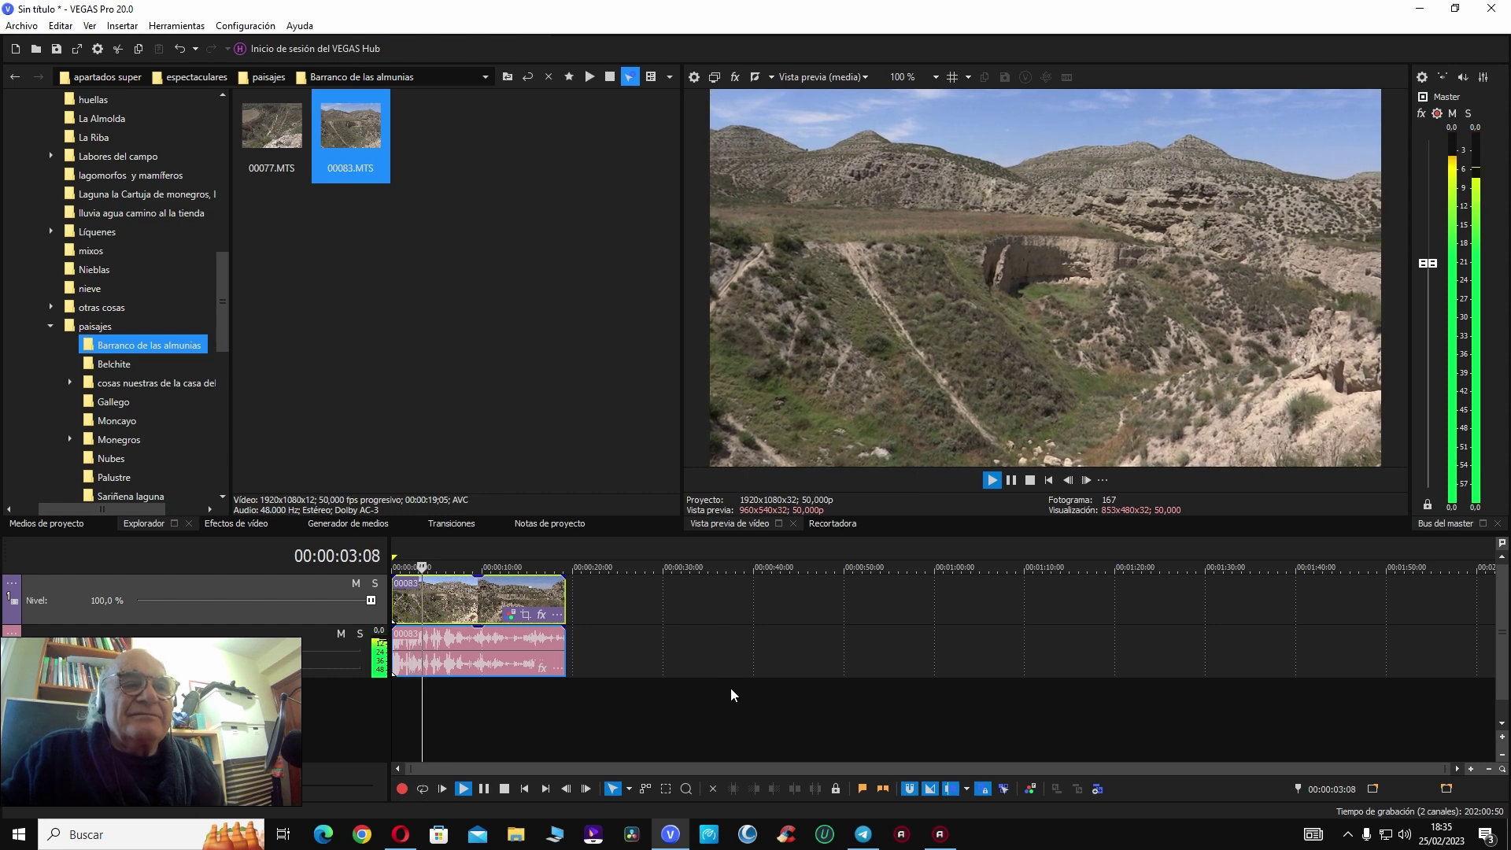
scroll(730, 688, up, 3)
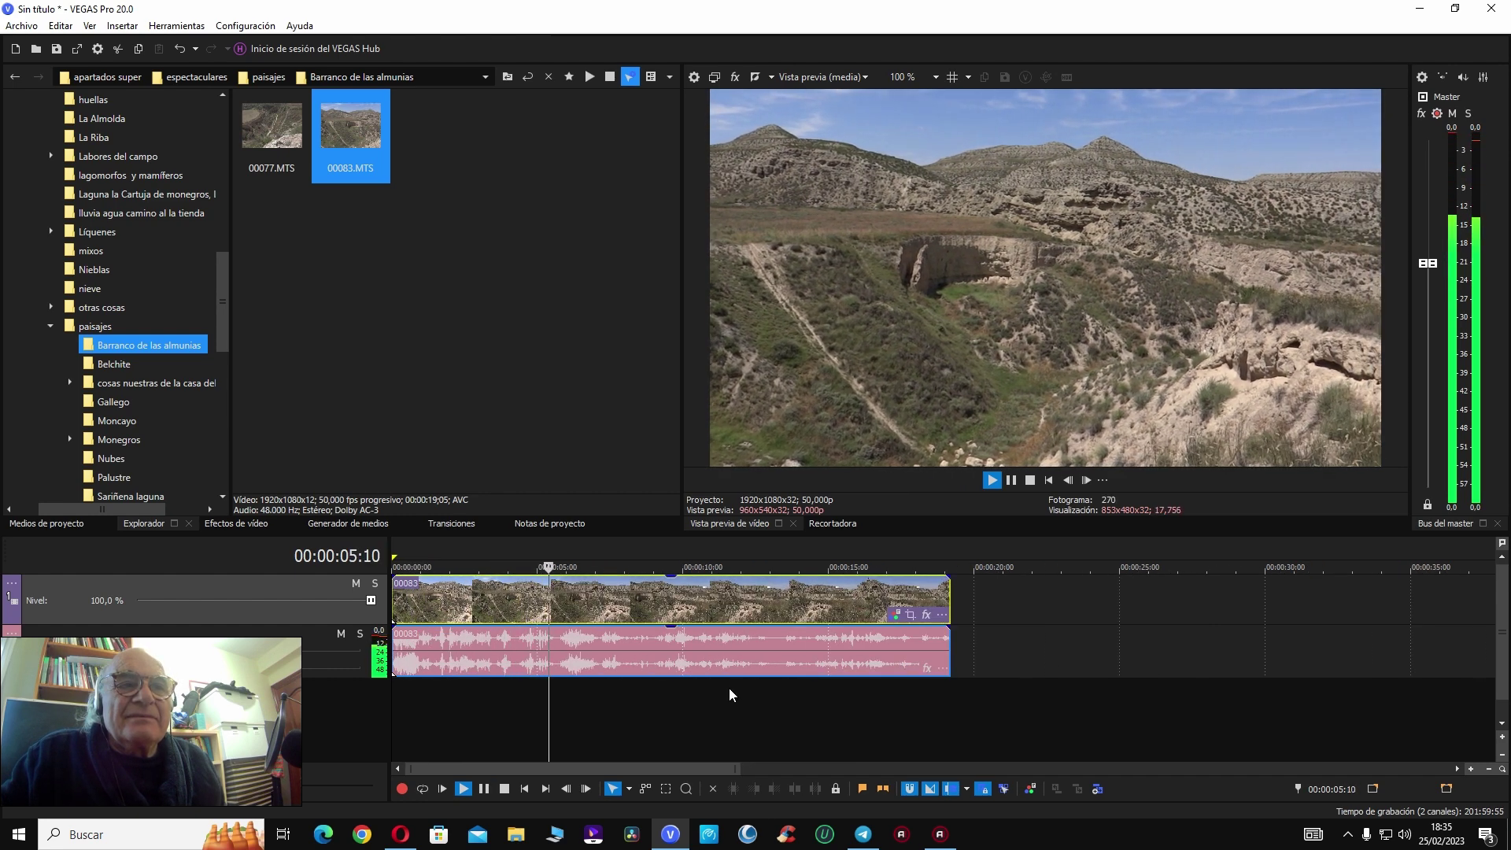
key(space)
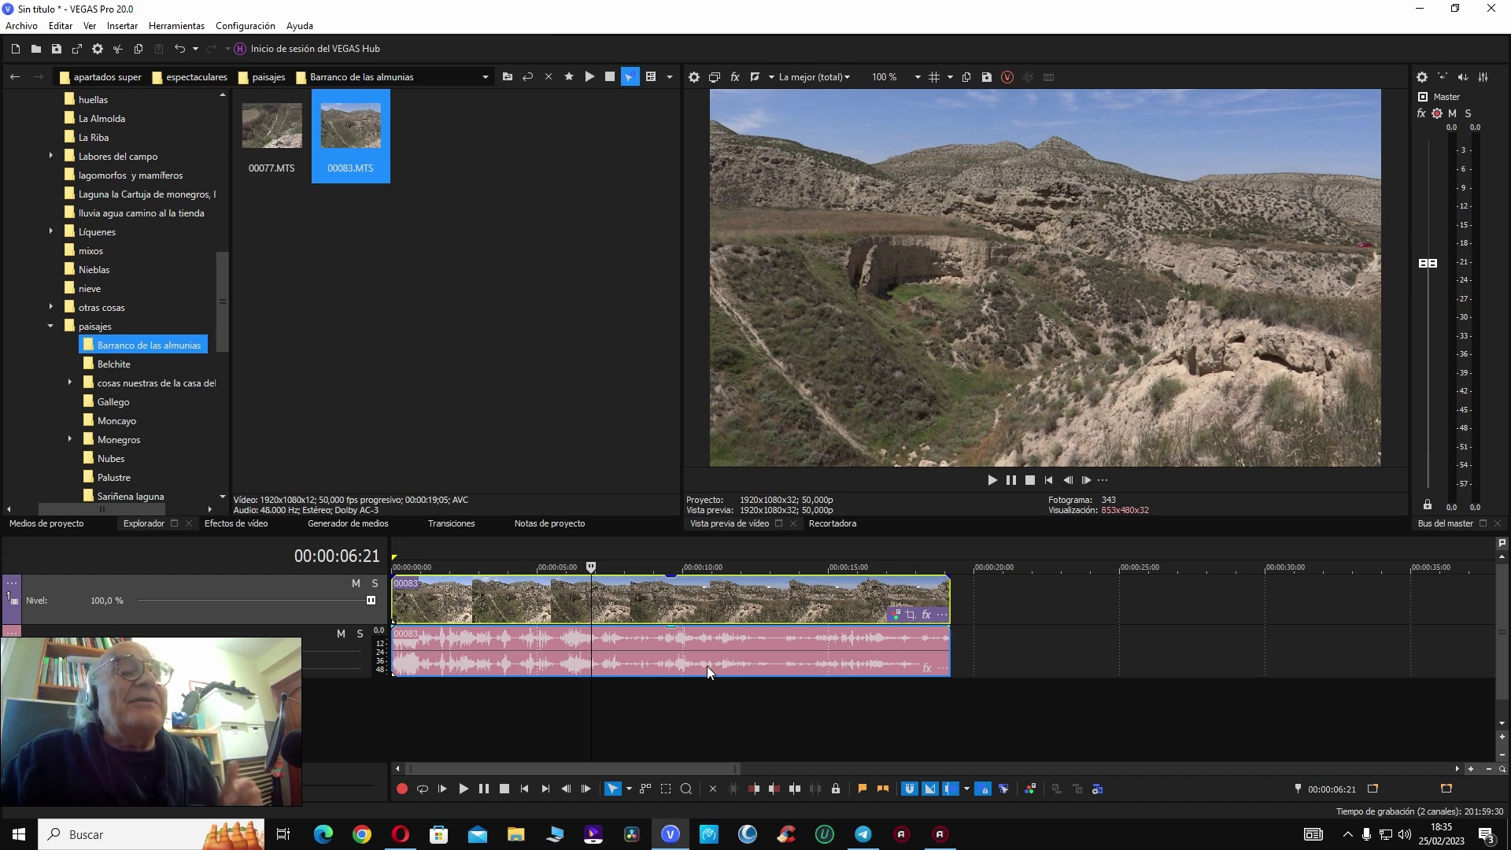
Step: Try moving the clip's audio separately from its video while switching Ignore Event Grouping on and off, leaving it off
mouse_move(520, 649)
mouse_down()
mouse_move(554, 649)
mouse_move(535, 649)
mouse_up()
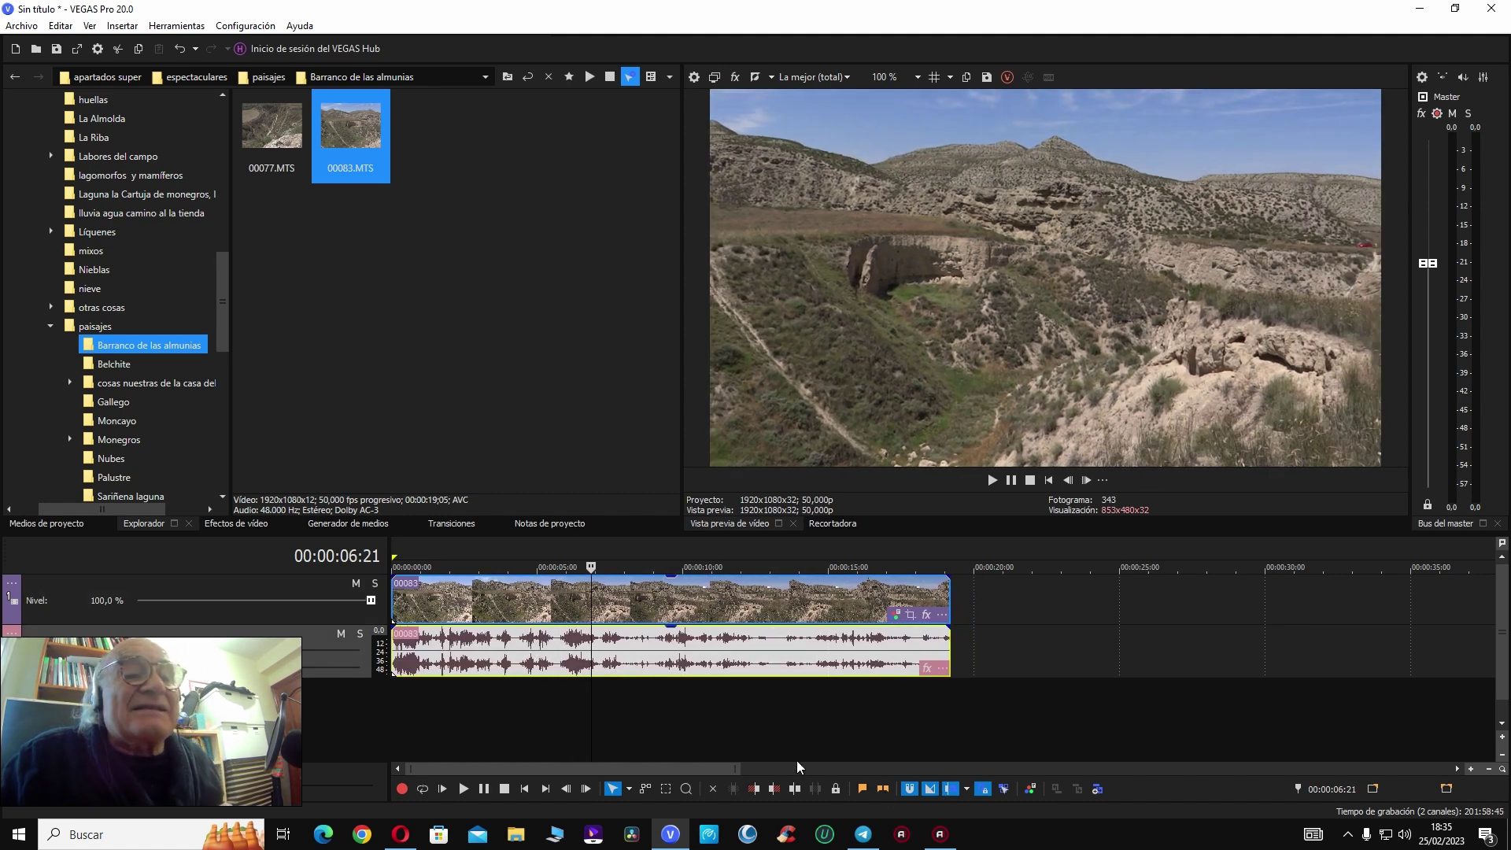
click(1009, 789)
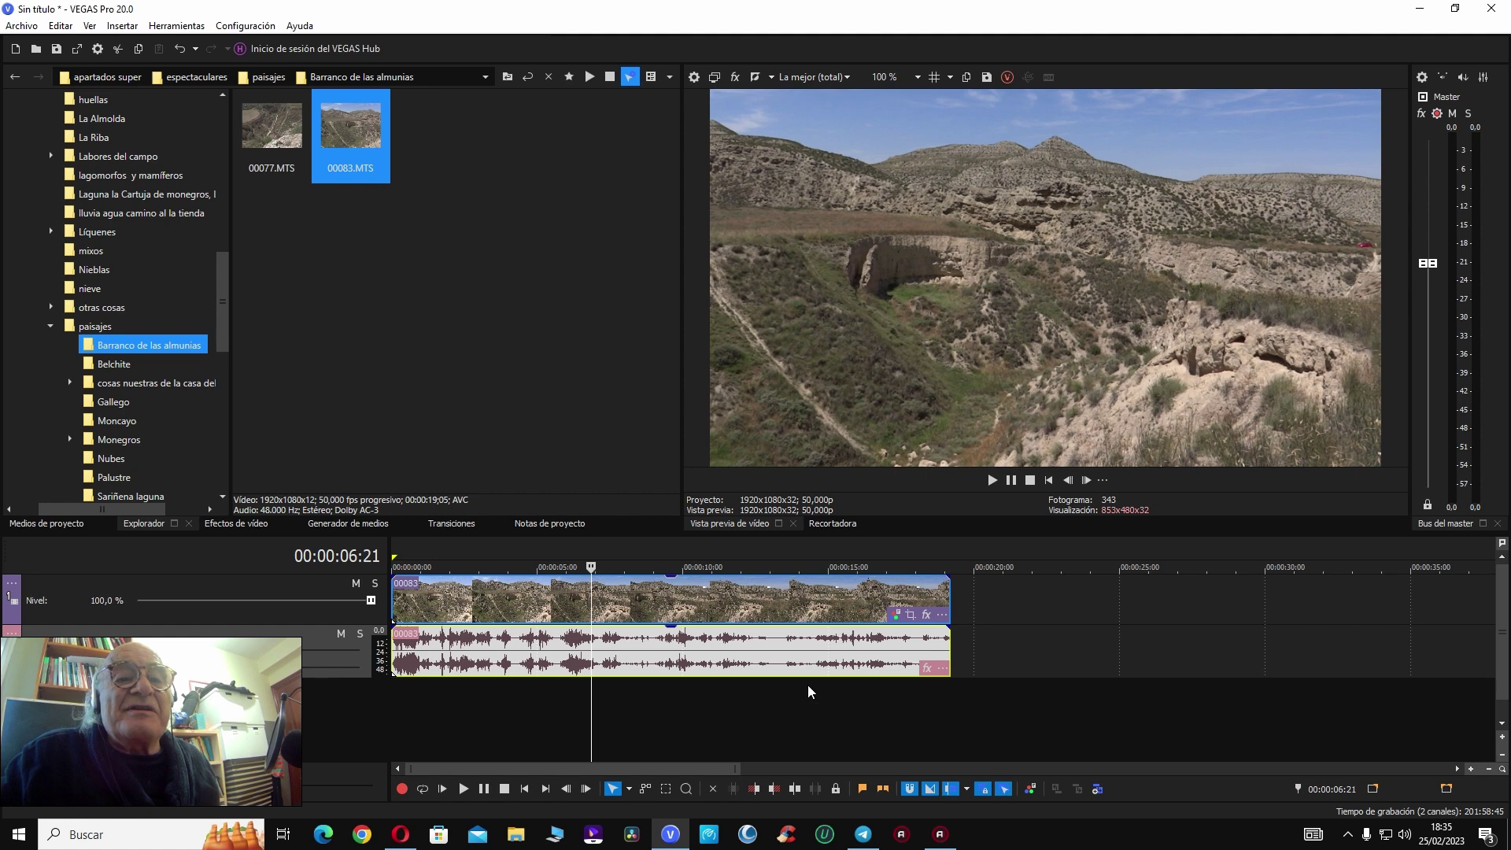
drag(767, 663, 713, 649)
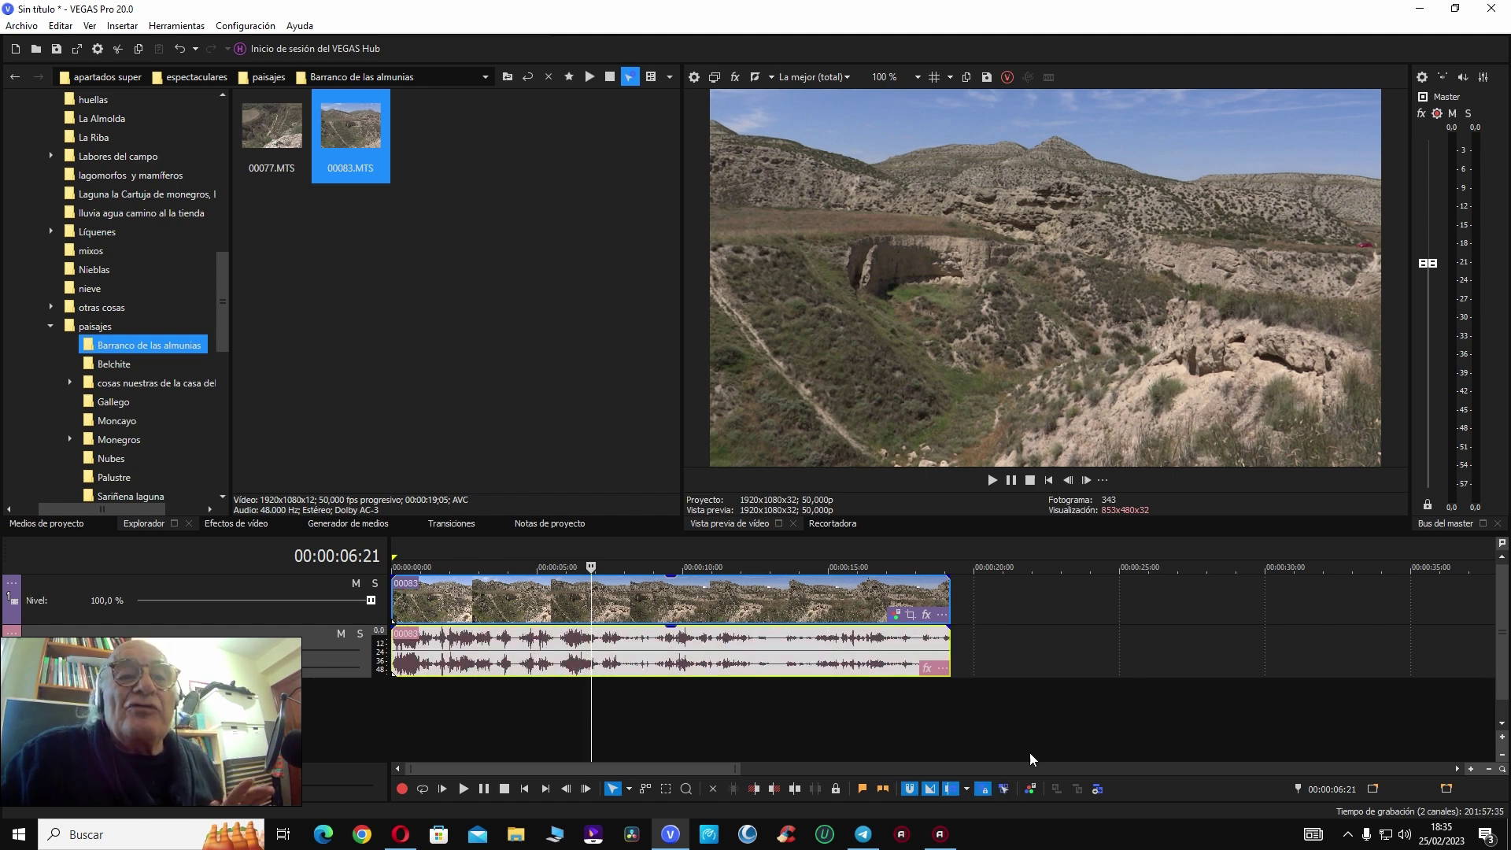
key(ctrl+z)
key(ctrl+shift+z)
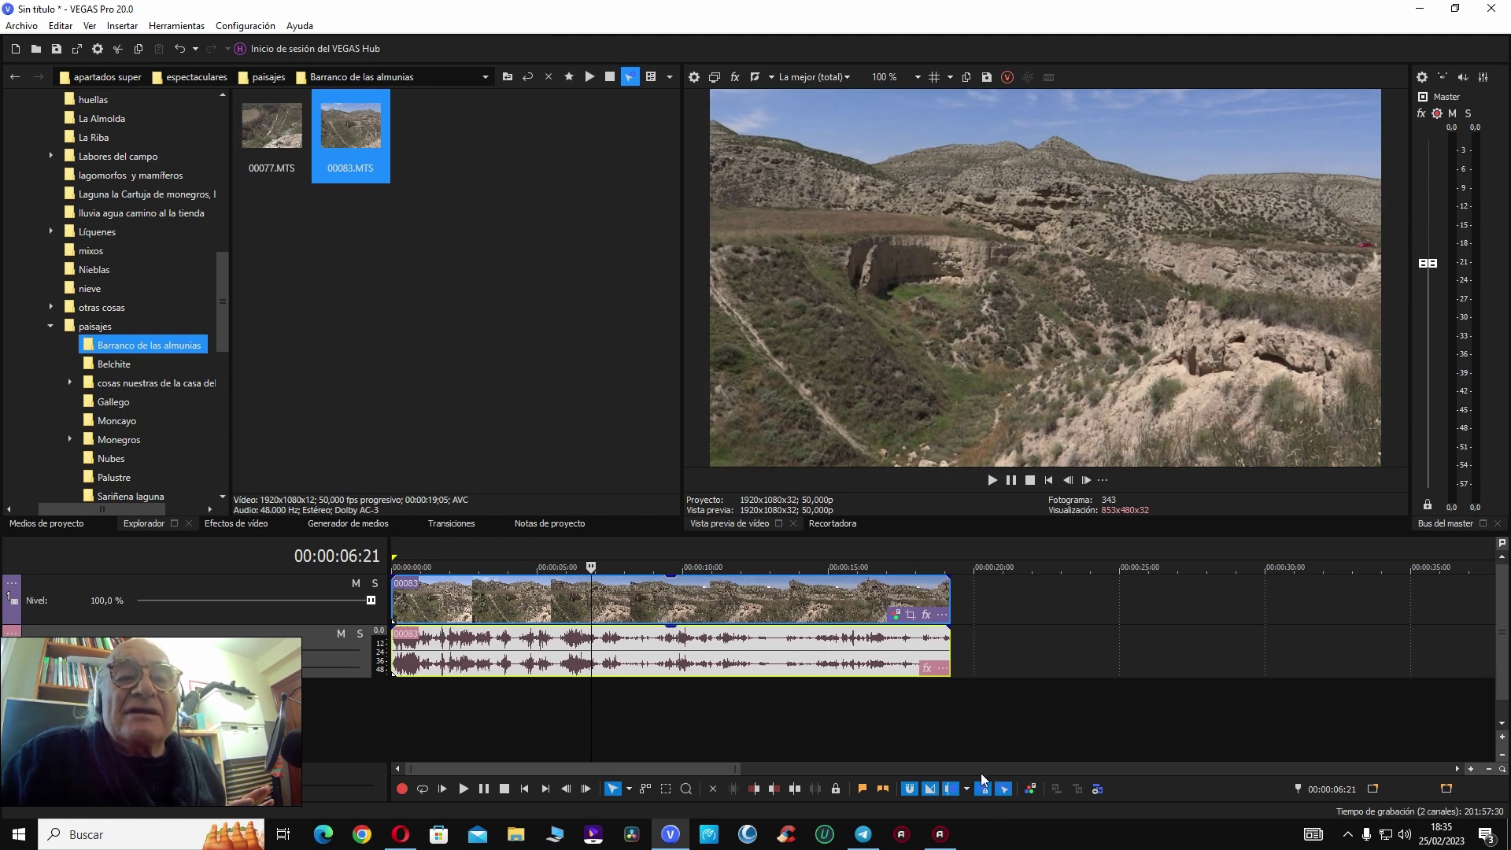
drag(757, 641, 733, 674)
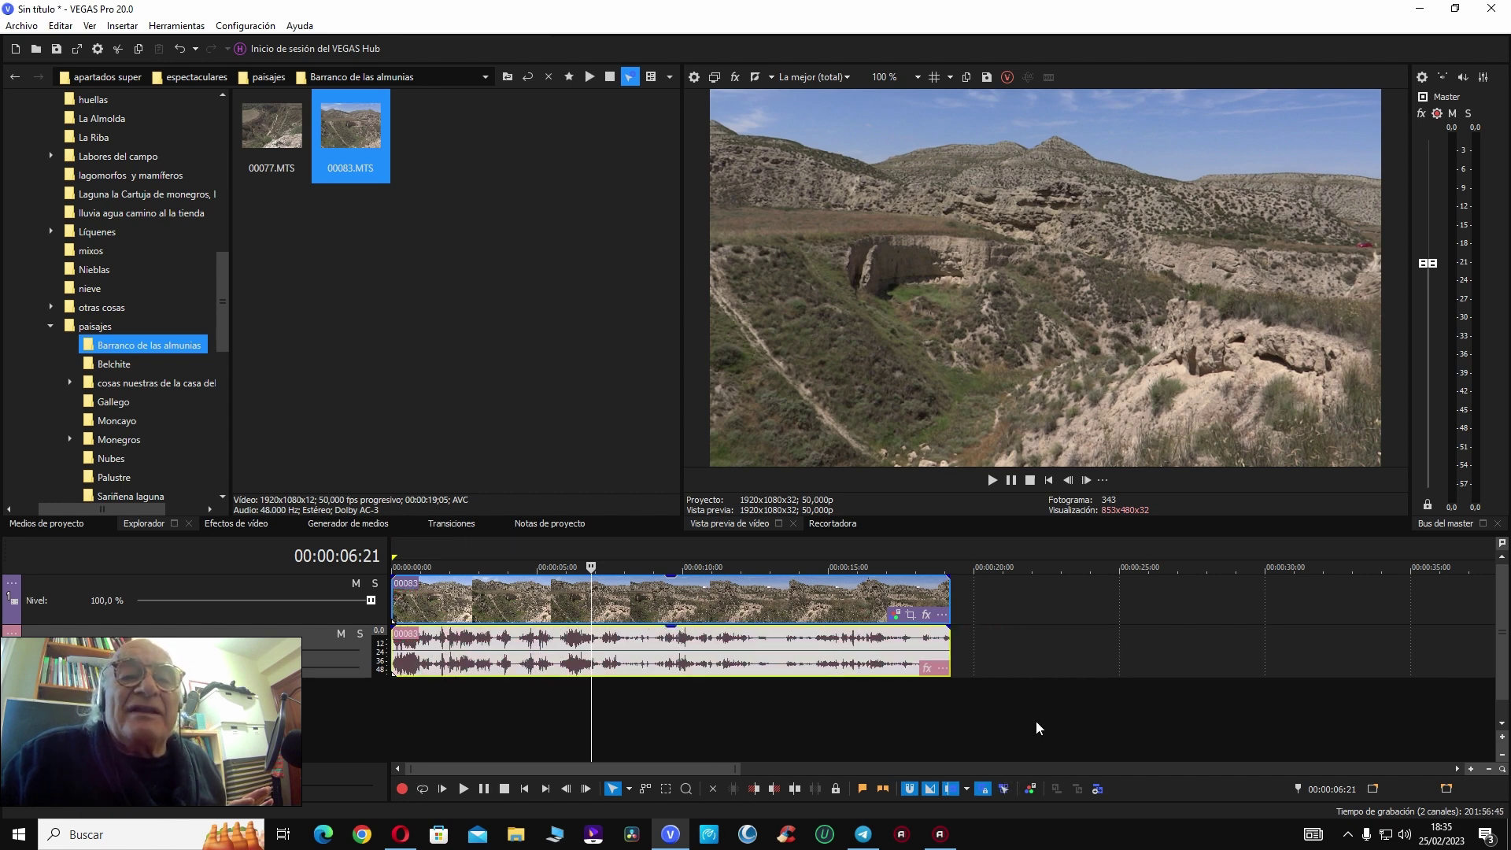
mouse_move(798, 639)
mouse_down()
mouse_move(844, 647)
mouse_move(779, 647)
mouse_up()
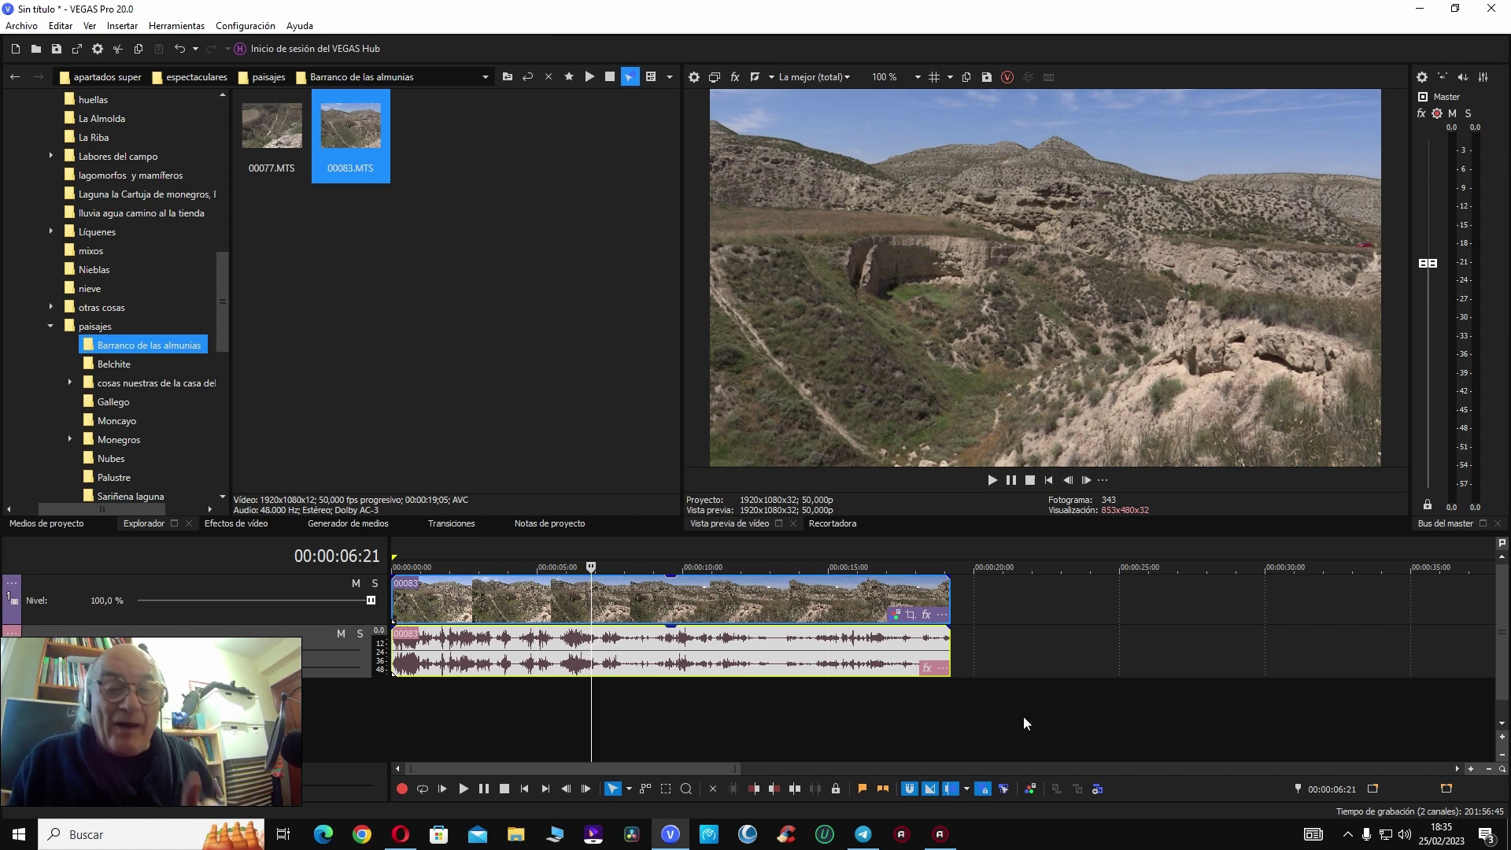
key(ctrl+shift+u)
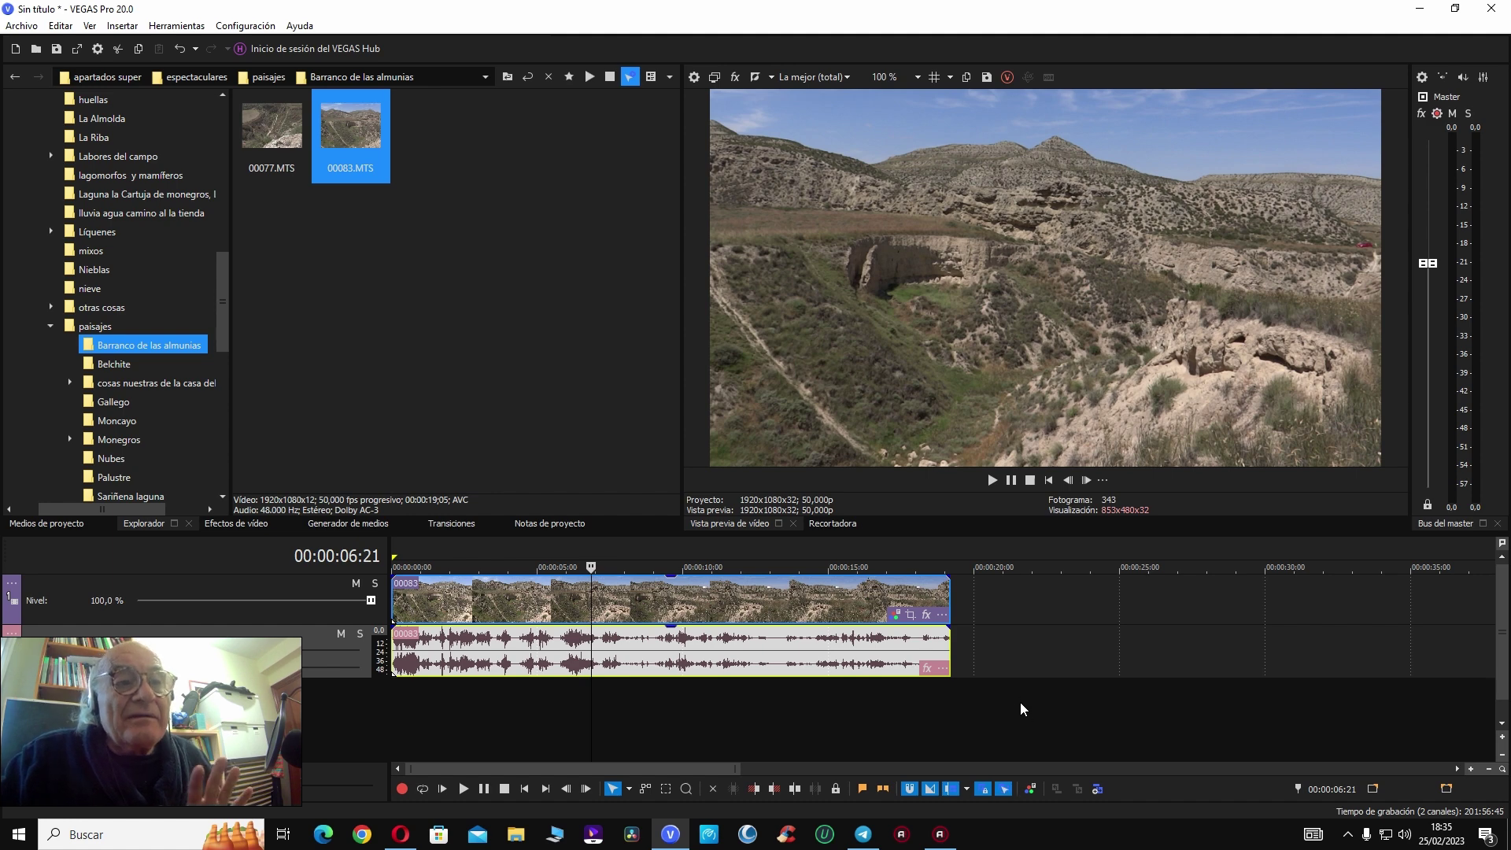
drag(808, 676, 628, 670)
key(ctrl+shift+u)
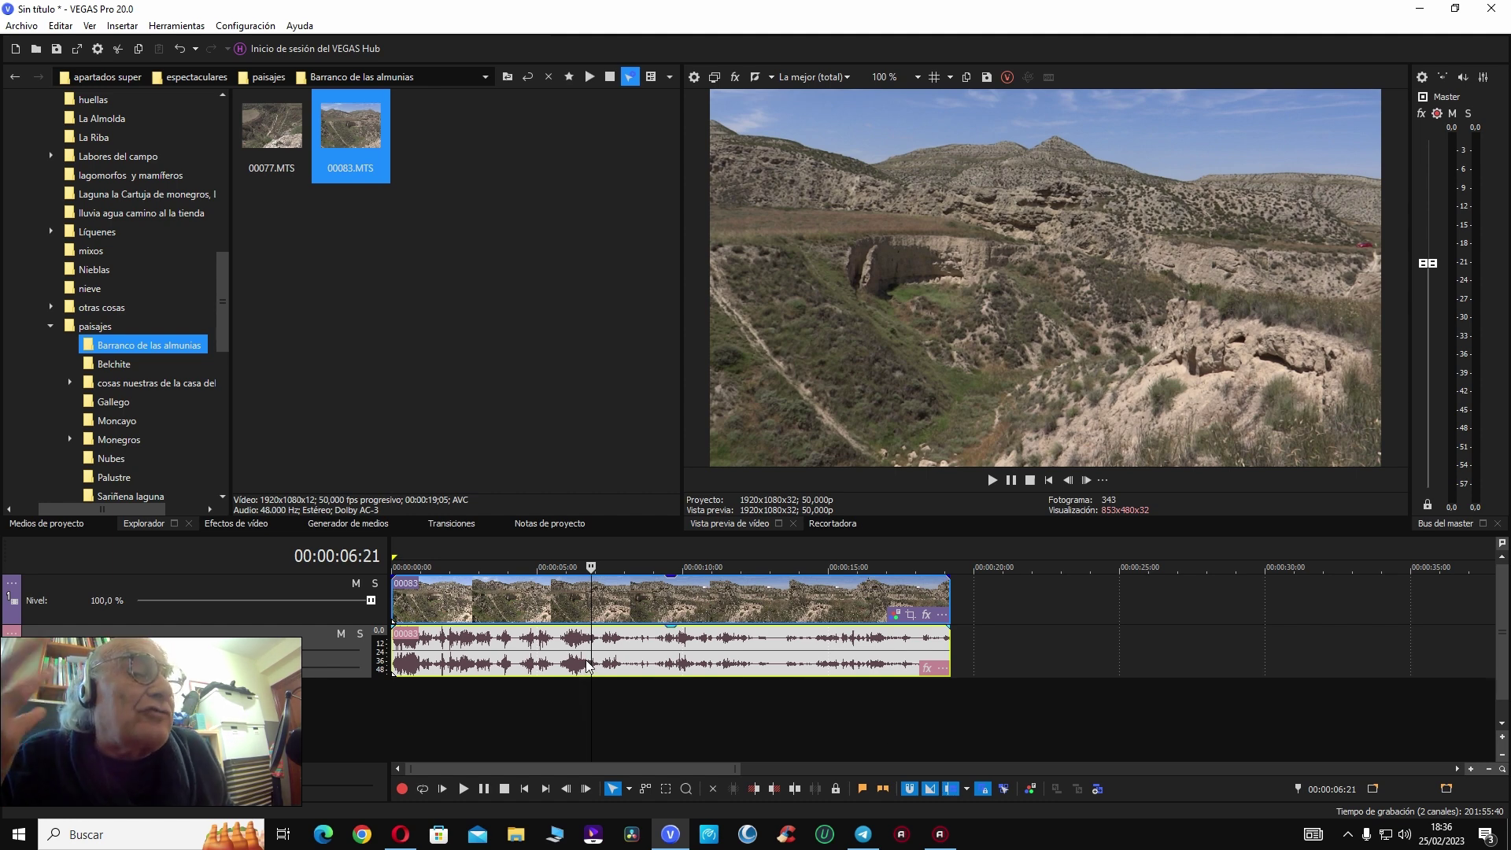
Step: Play the clip onward, restart playback from about 4 seconds on the video event, and pause at 00:00:06:04
key(space)
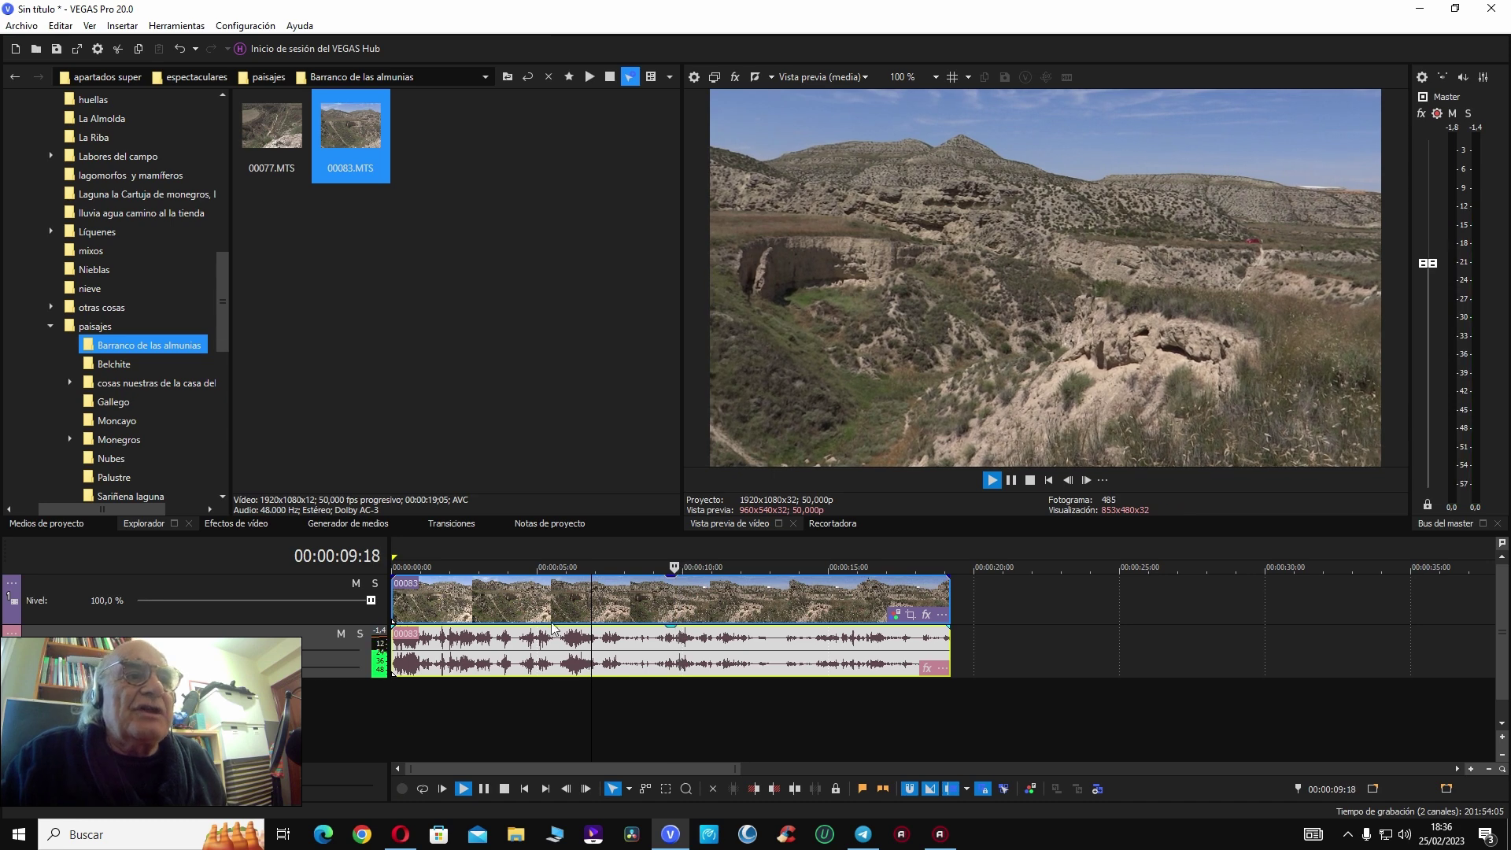
click(520, 586)
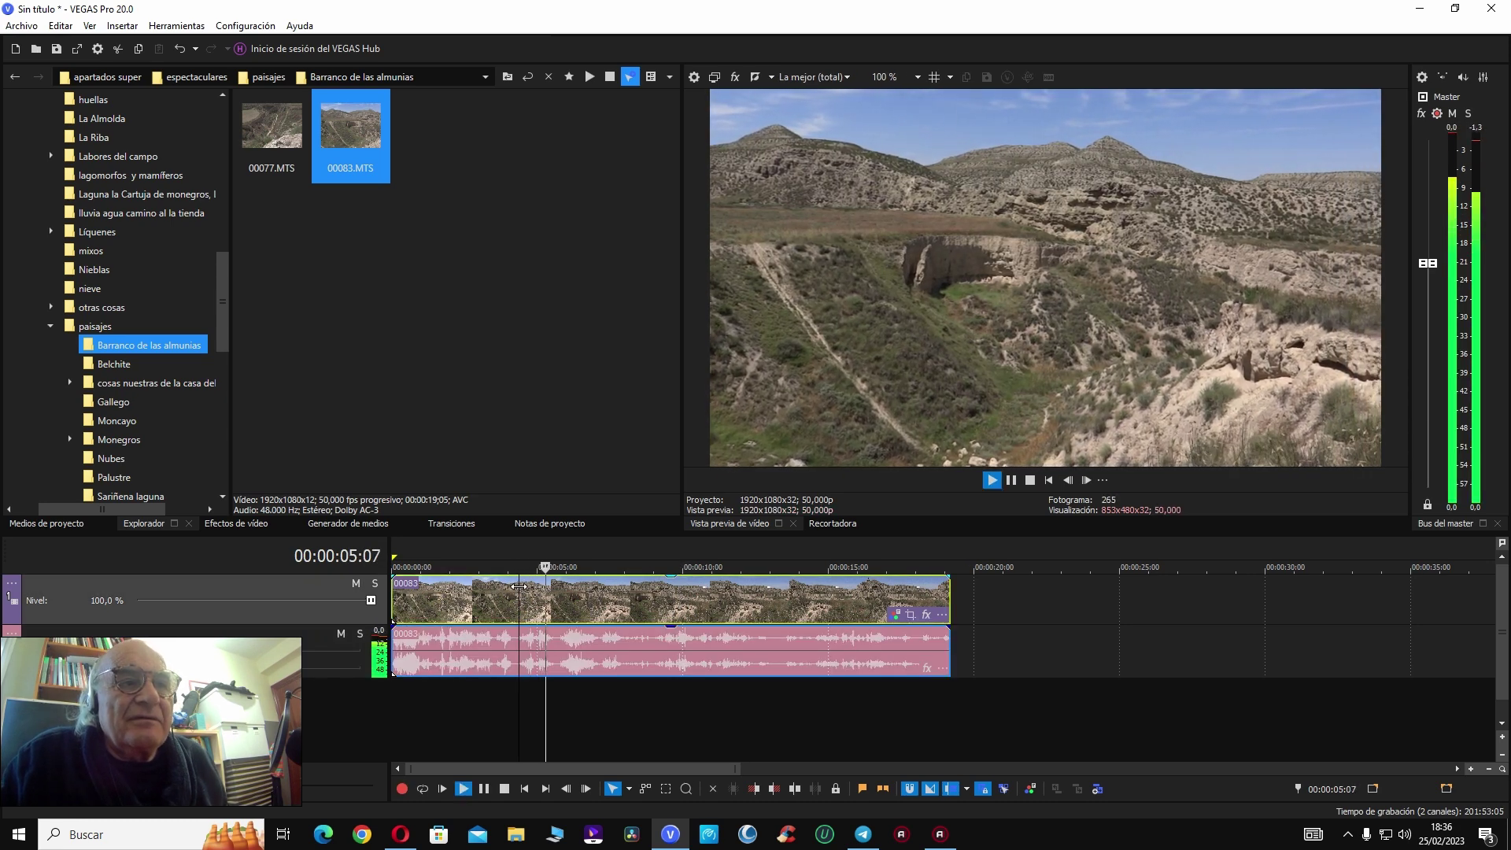
key(Return)
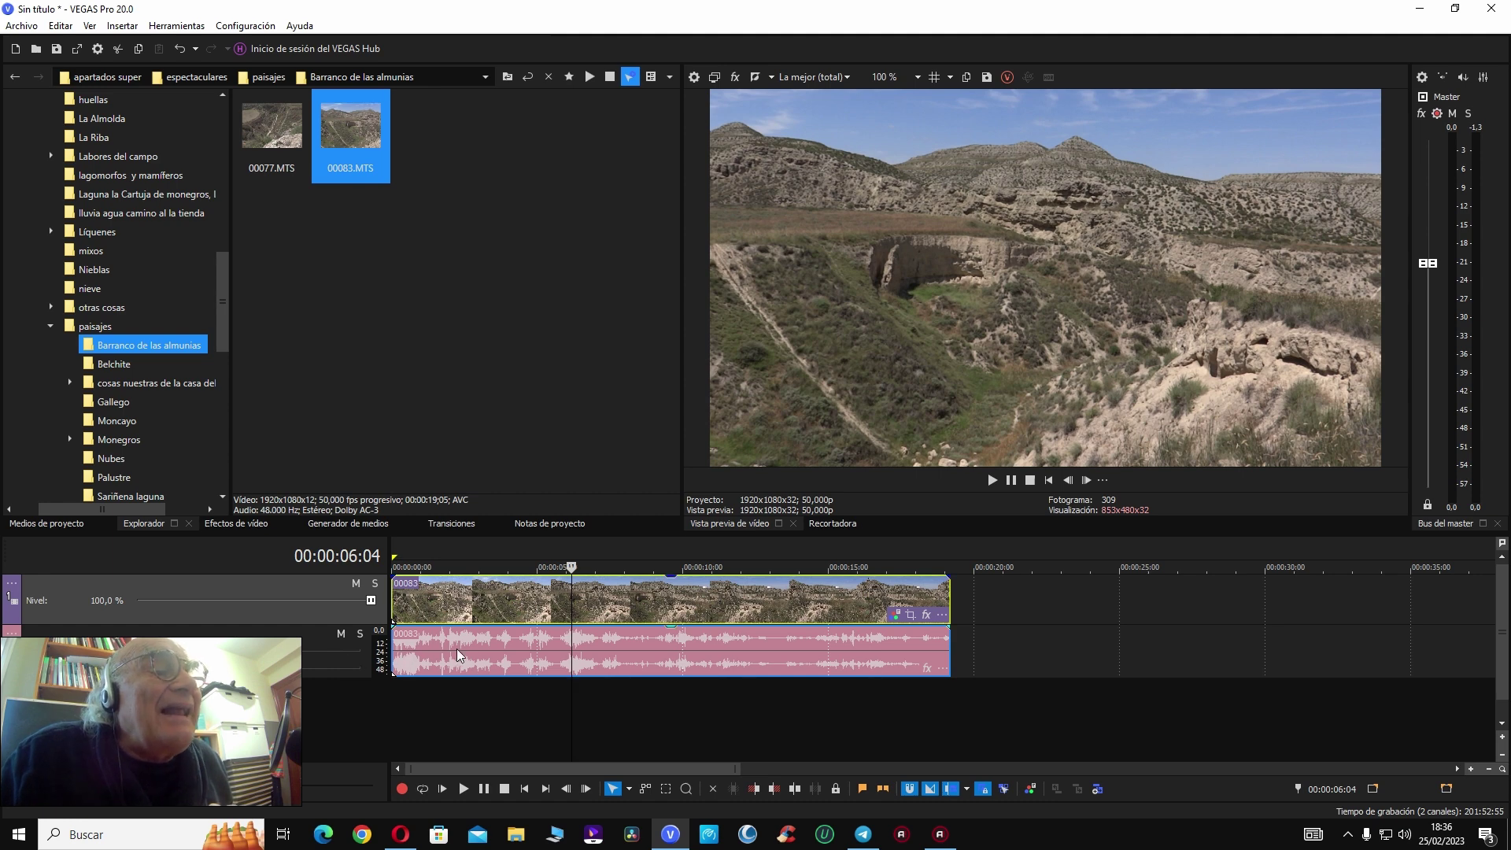
Step: Lower the audio event's gain to about -4.5 dB while playing the clip from 00:00:01:13
click(925, 647)
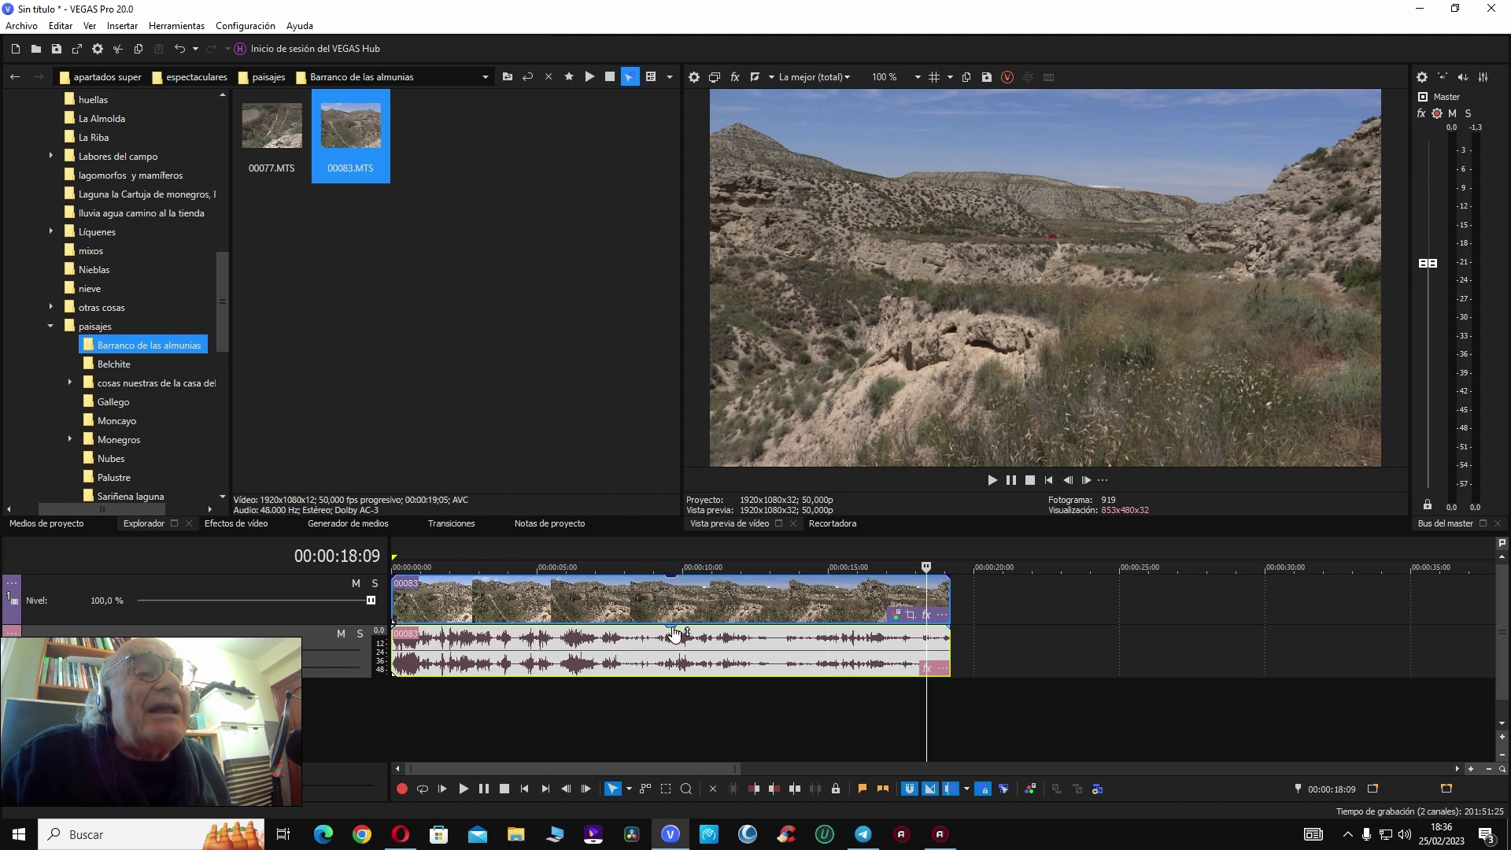
drag(674, 631, 671, 639)
click(435, 585)
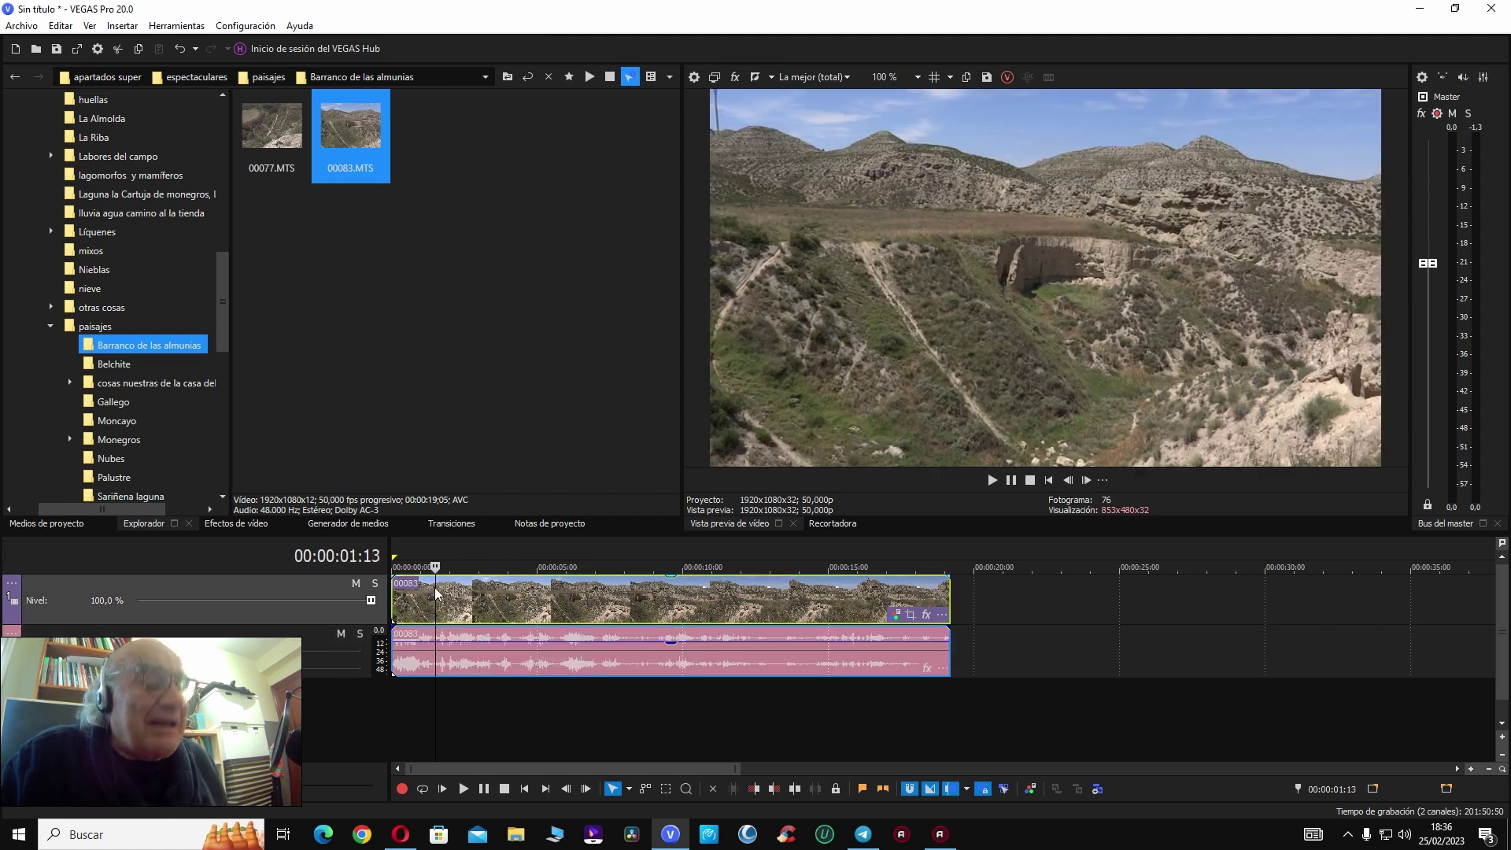
key(space)
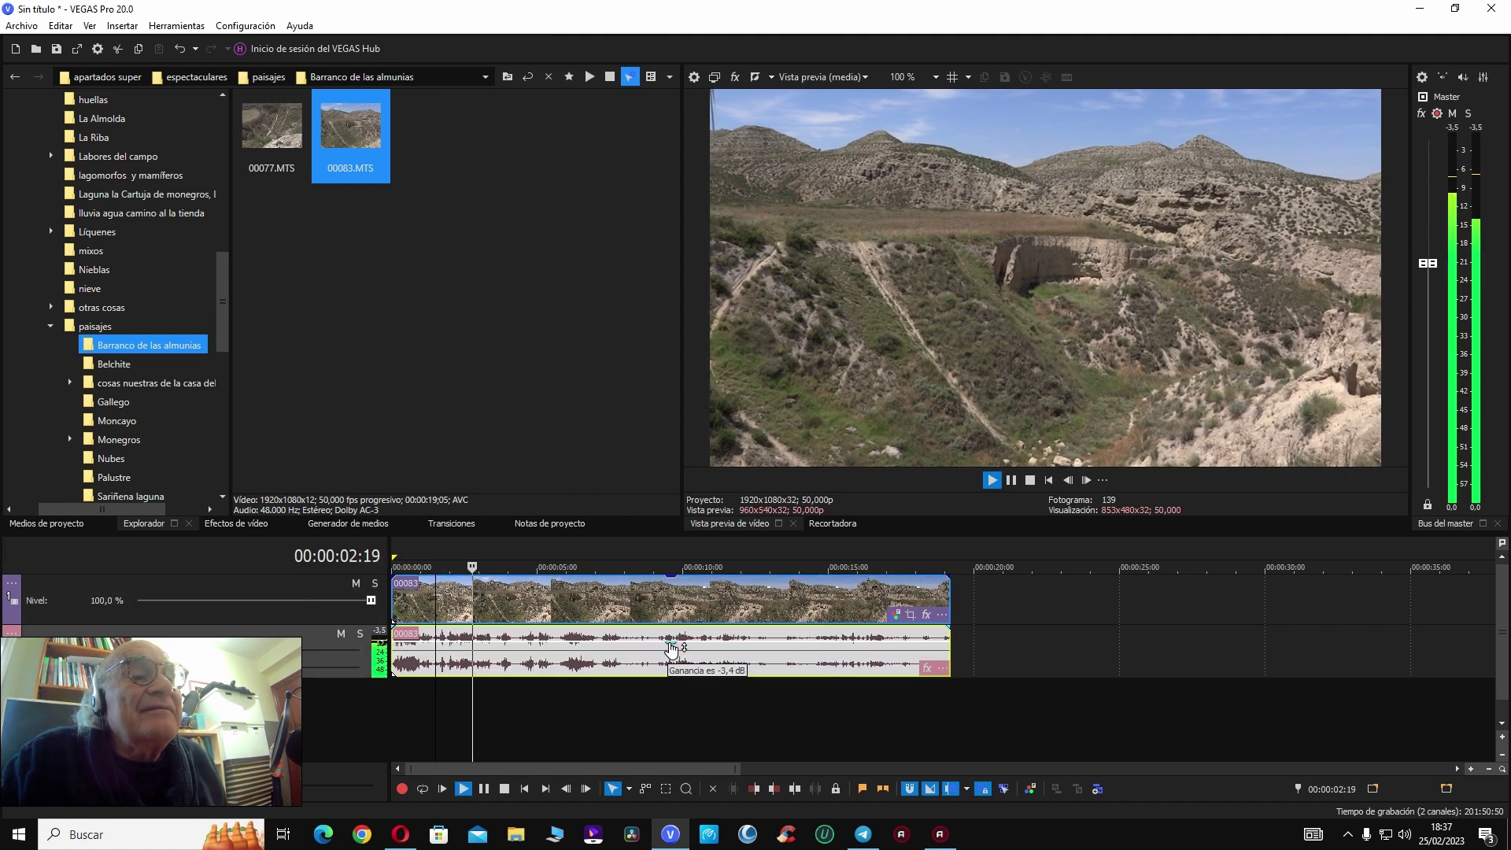
key(space)
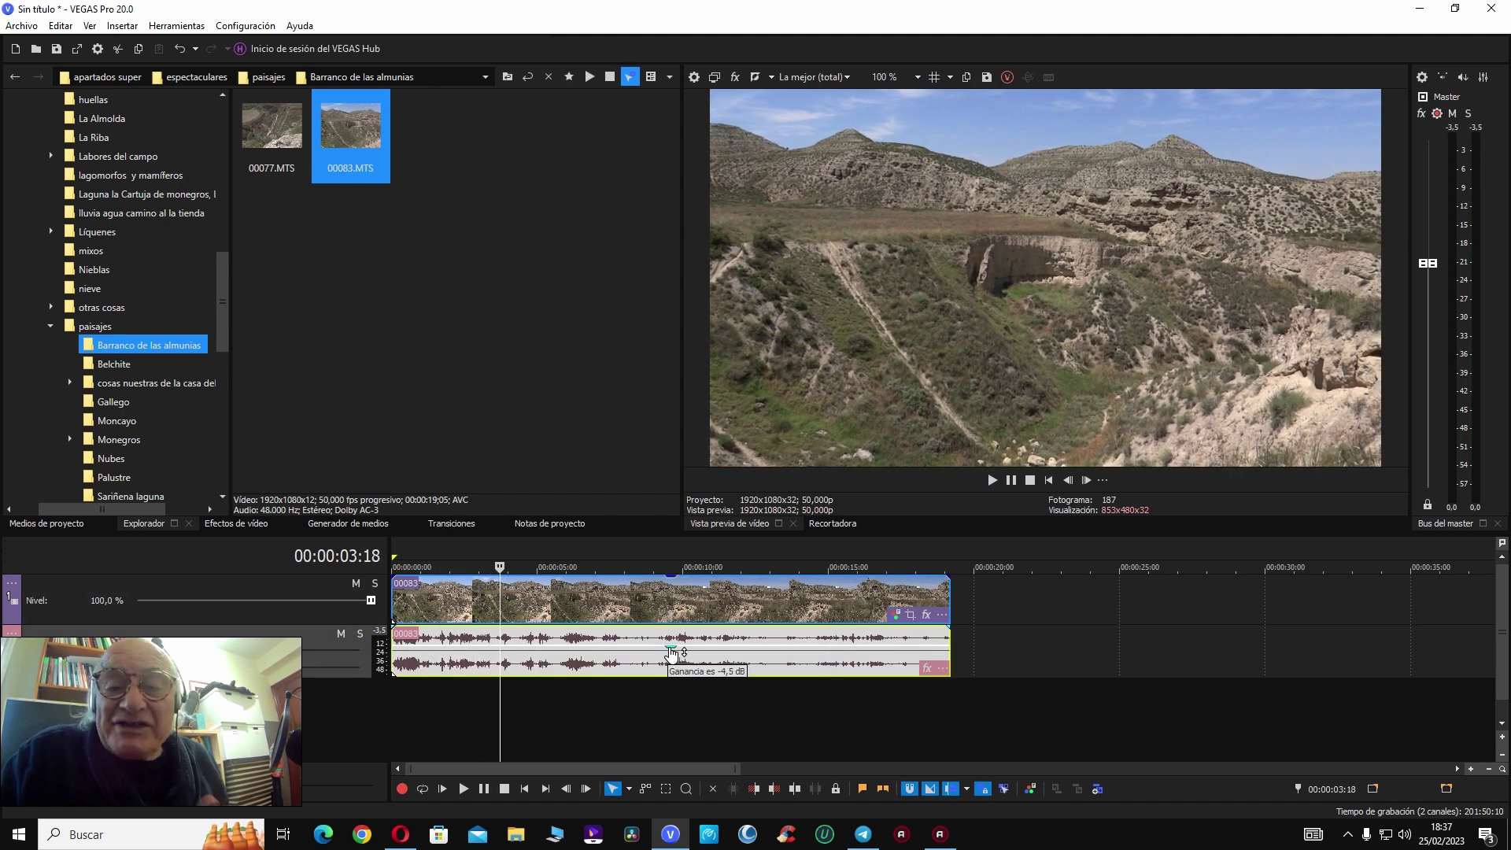
Step: Reduce the audio event's gain to -10.5 dB, listen to the result, and return to the timeline start
drag(671, 652, 667, 668)
key(space)
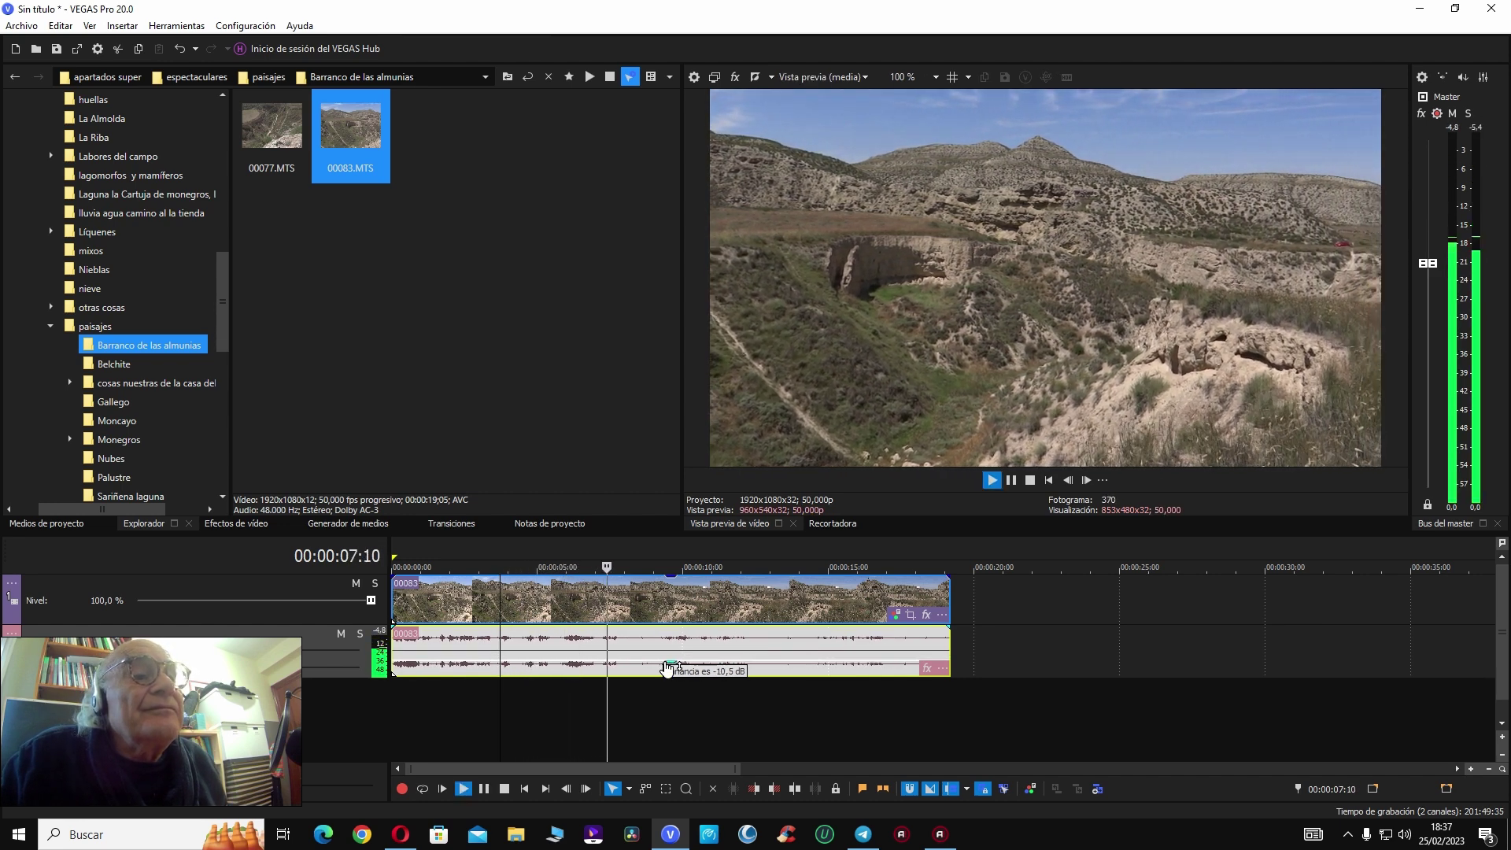
key(space)
key(ctrl+Home)
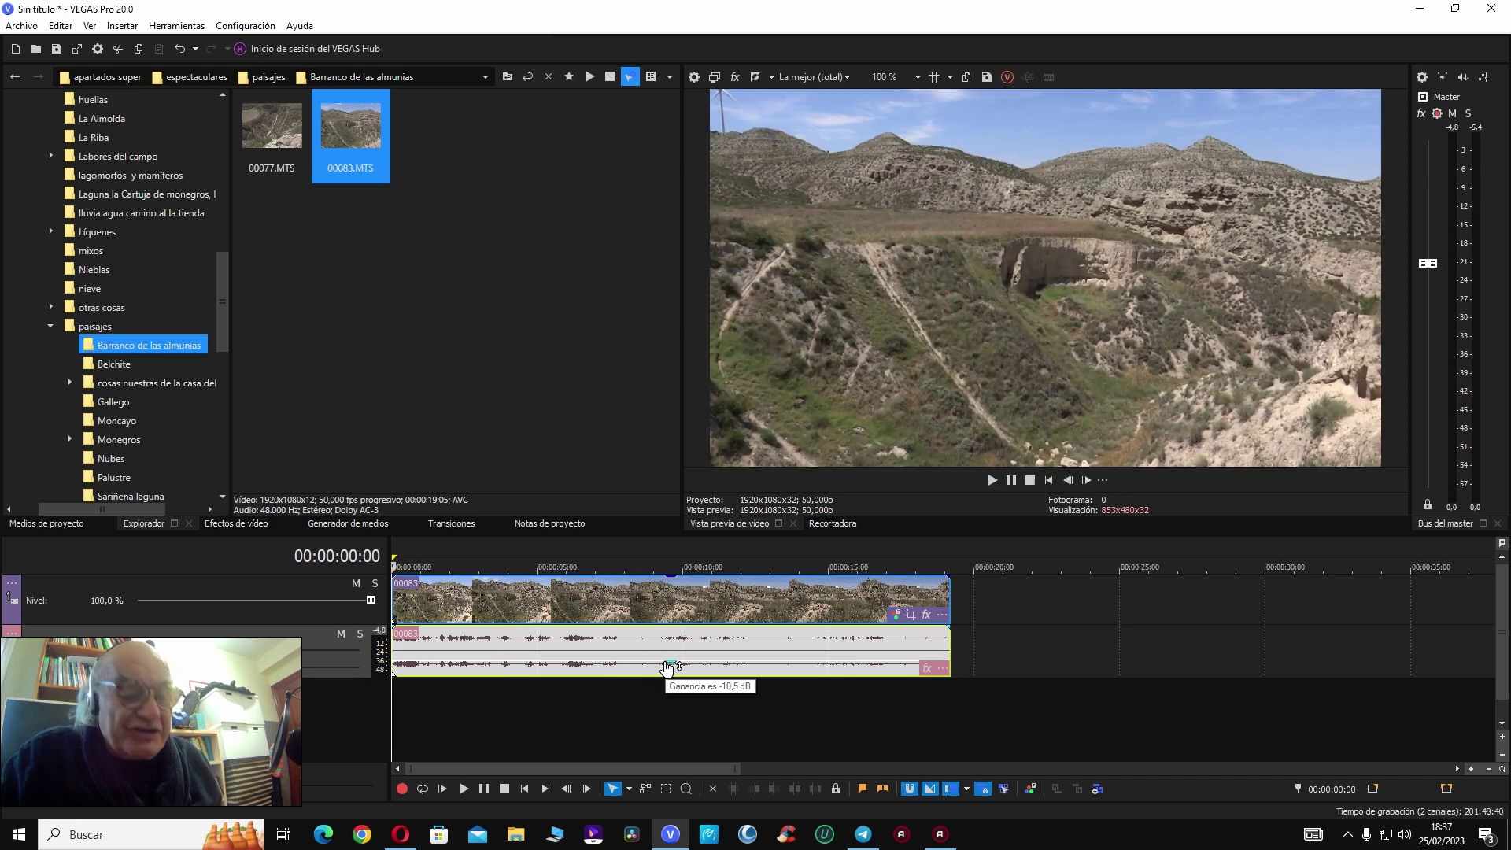
Step: Reduce the audio event's gain to -13.2 dB during playback and return to the timeline start
key(space)
drag(670, 669, 672, 673)
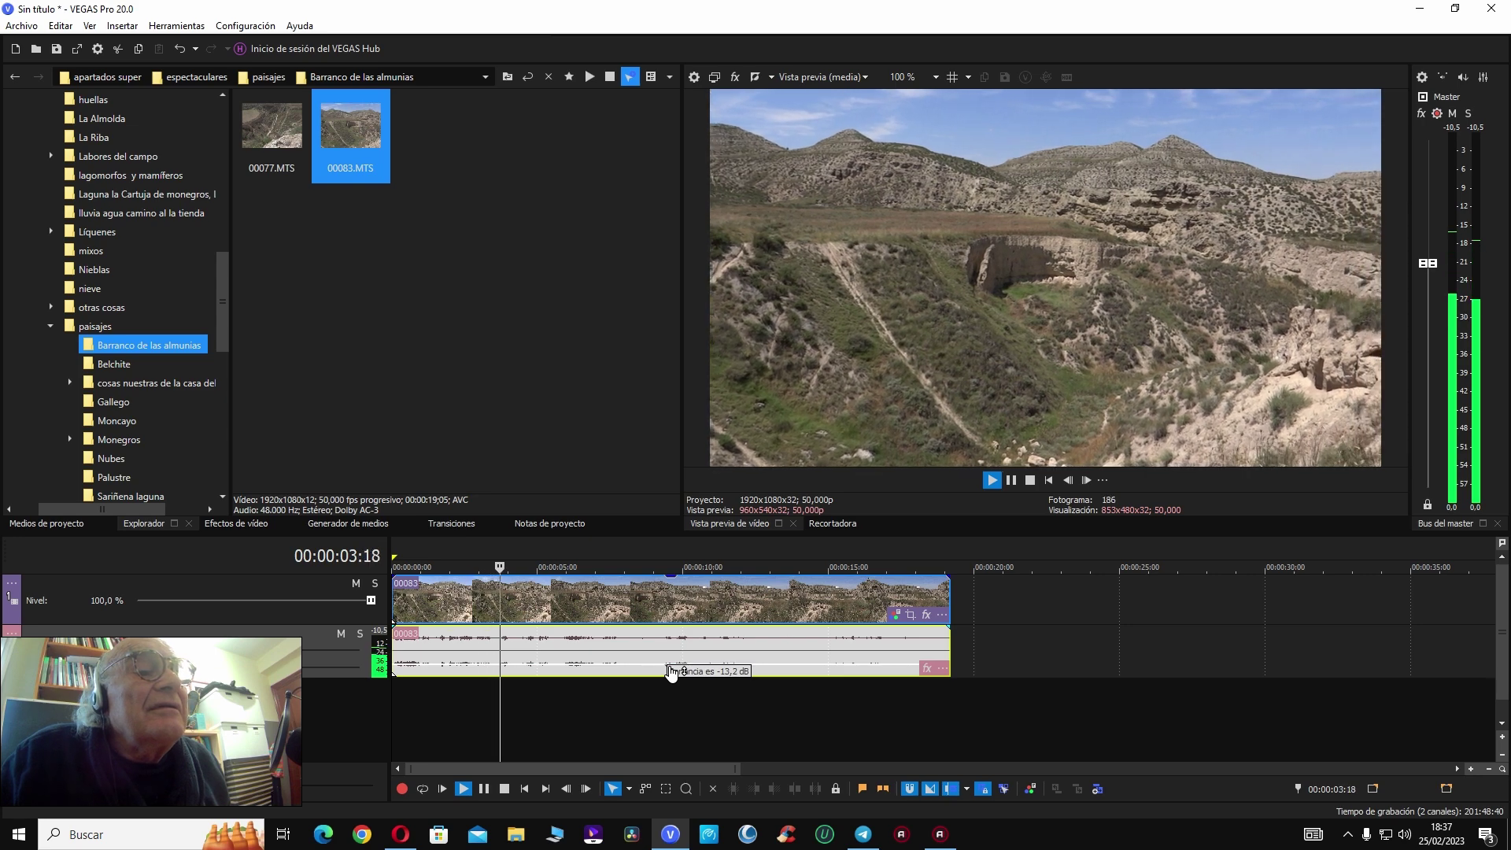
key(space)
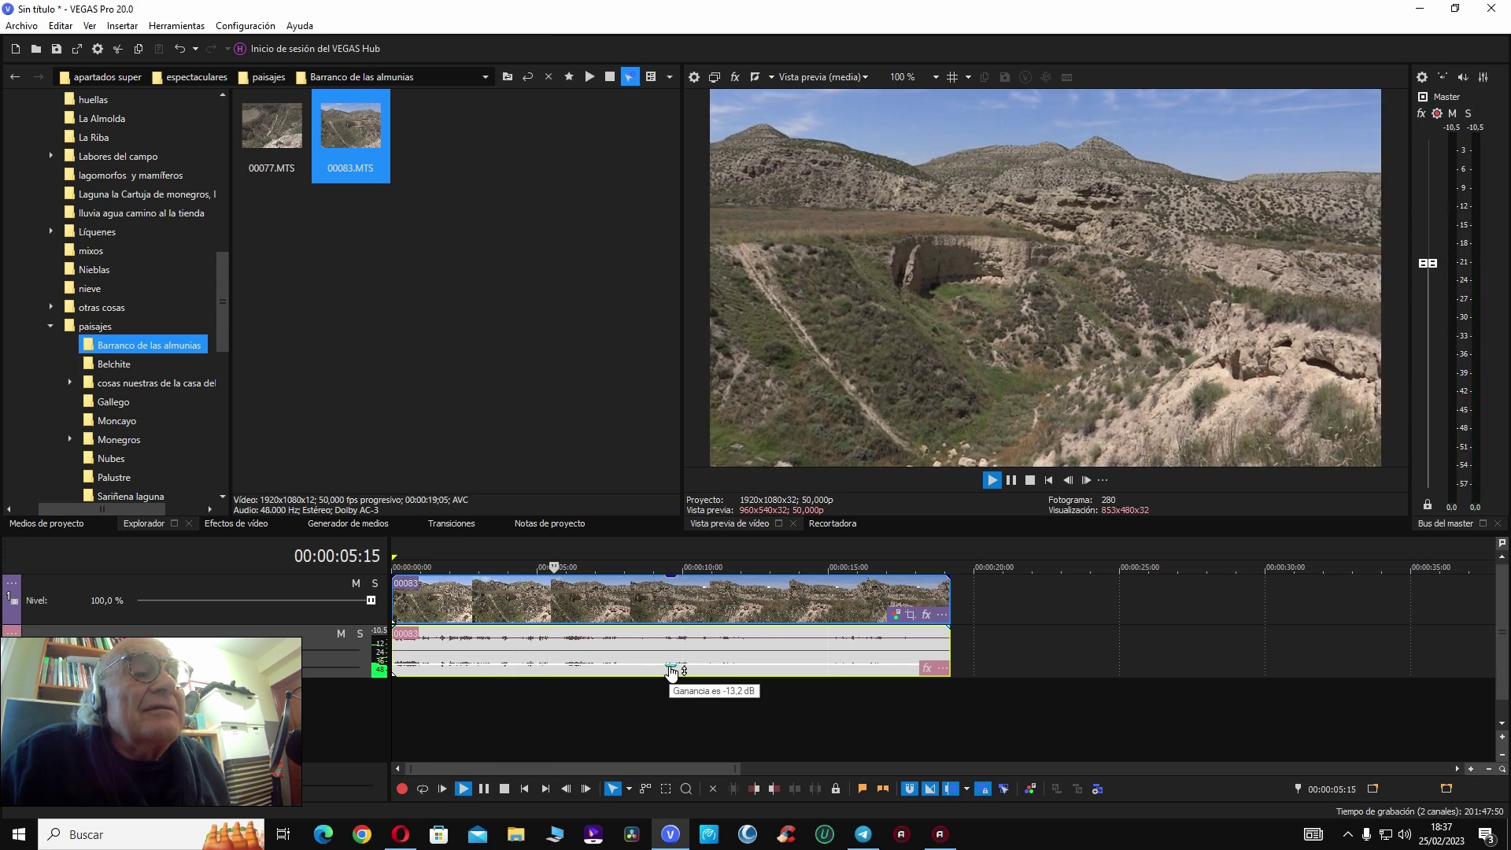
key(ctrl+Home)
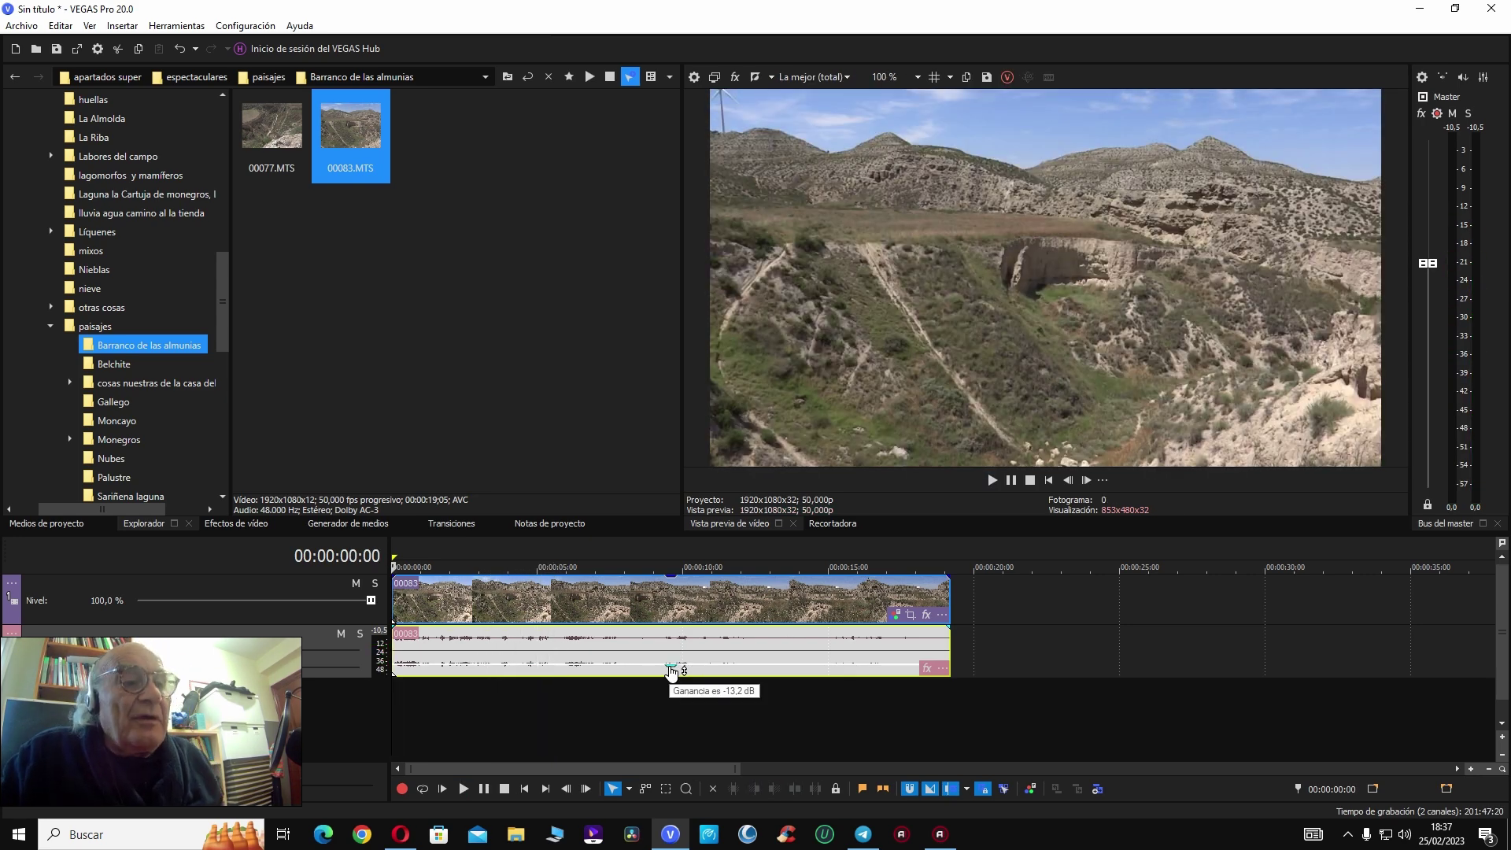
Step: Set the audio event's gain to -17.0 dB during playback from the start and stop at 00:00:07:17
key(space)
drag(671, 671, 670, 675)
key(space)
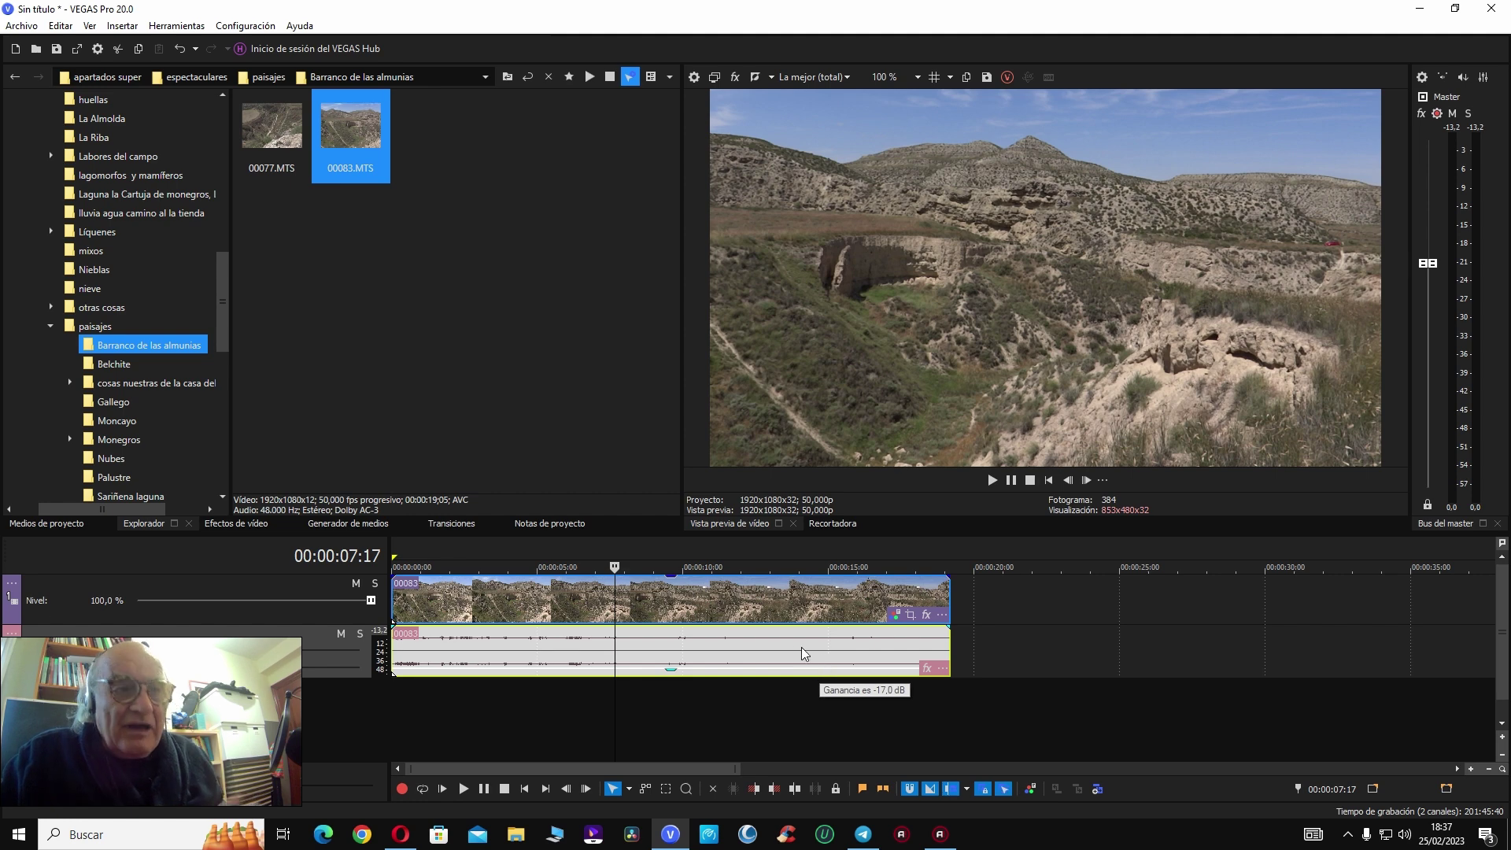
drag(824, 674, 838, 675)
key(ctrl+z)
drag(702, 678, 732, 677)
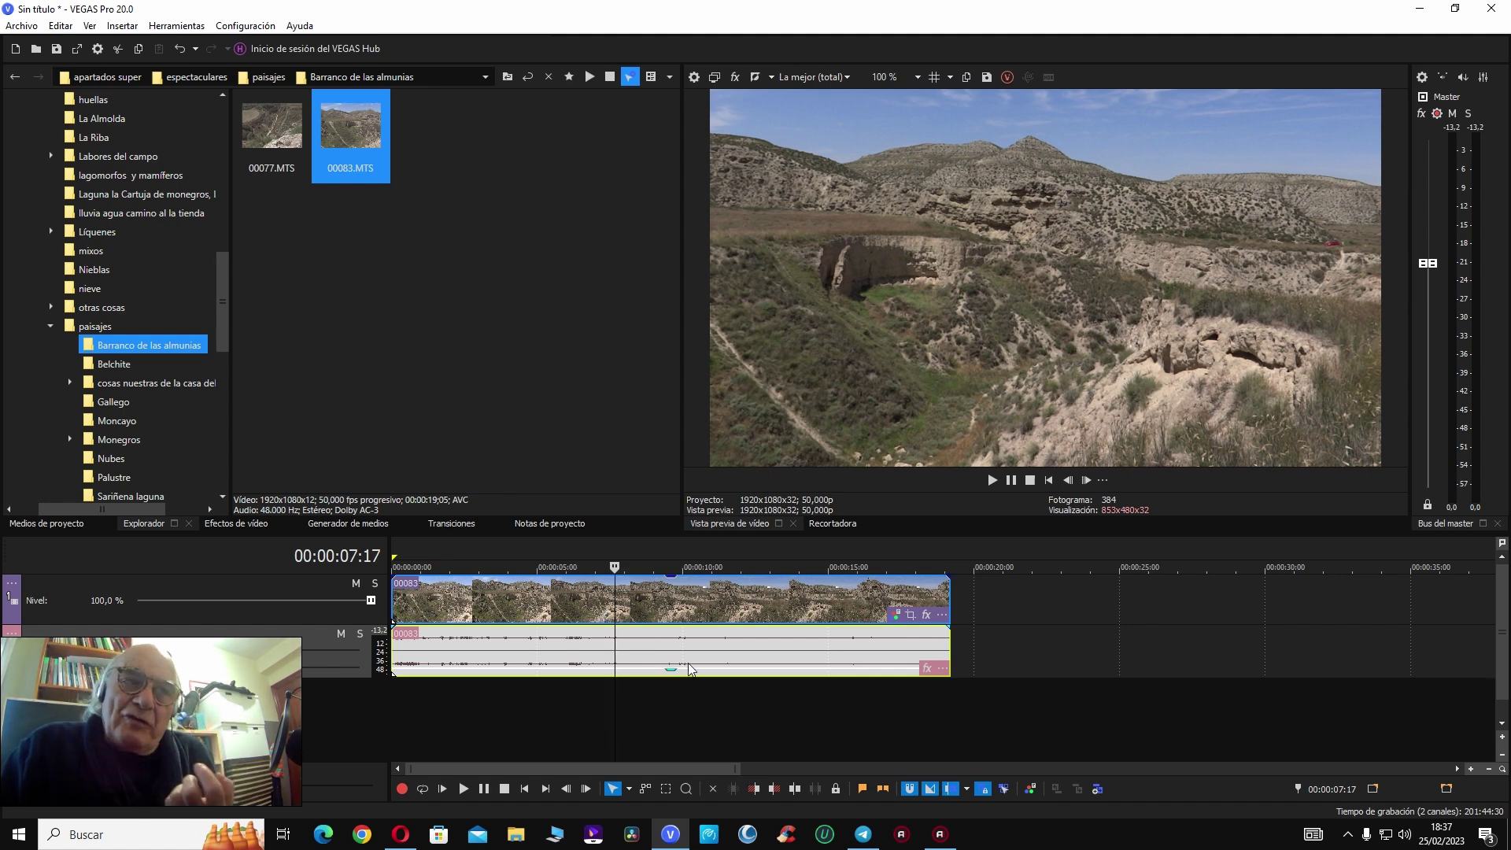
Step: Play the clip's opening seconds from the timeline start to check the lowered audio, stopping at 00:00:01:10
key(ctrl+Home)
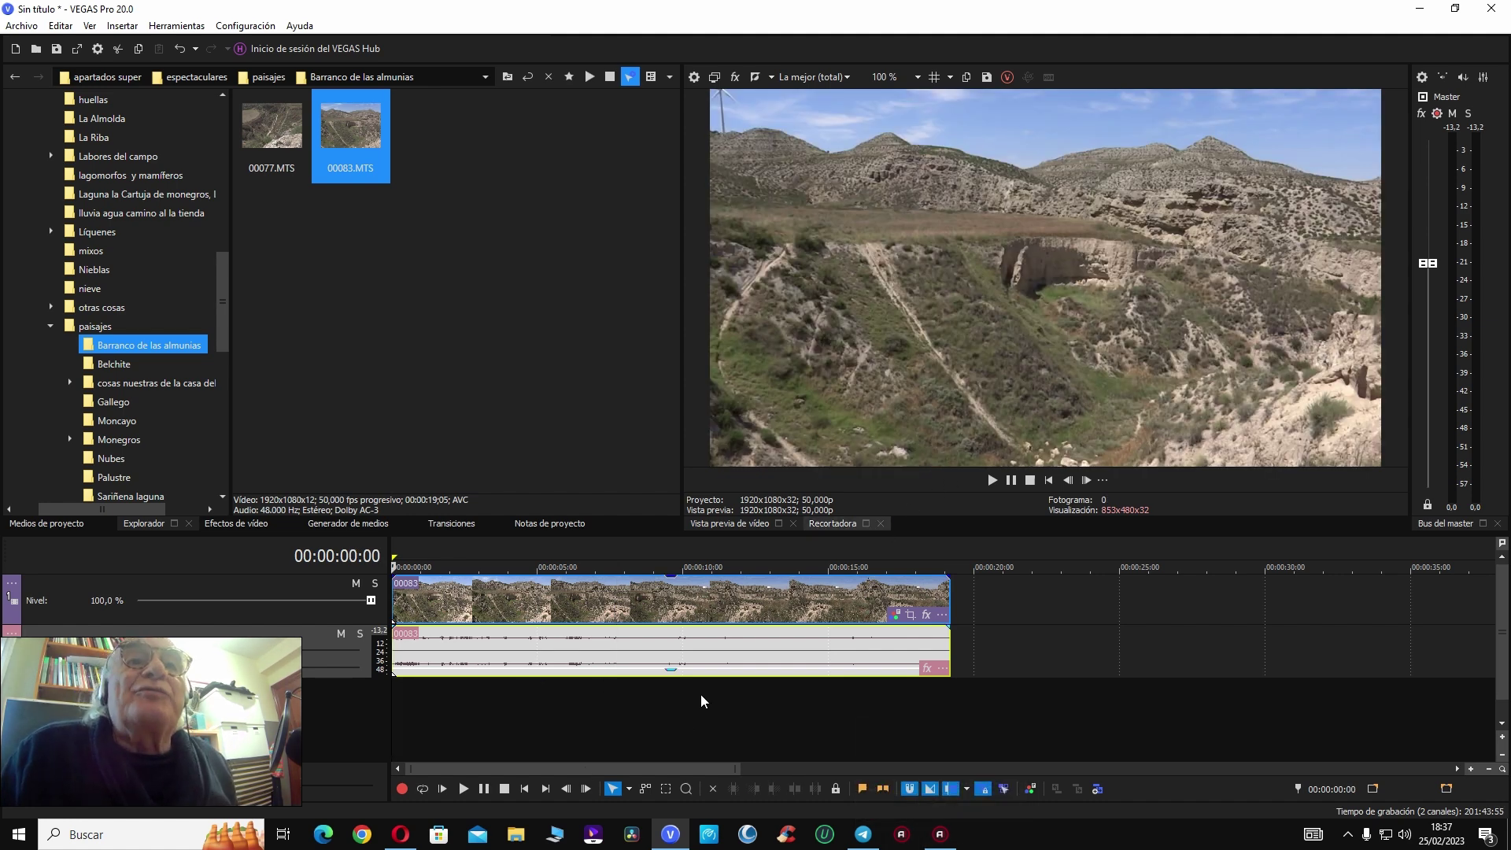
key(space)
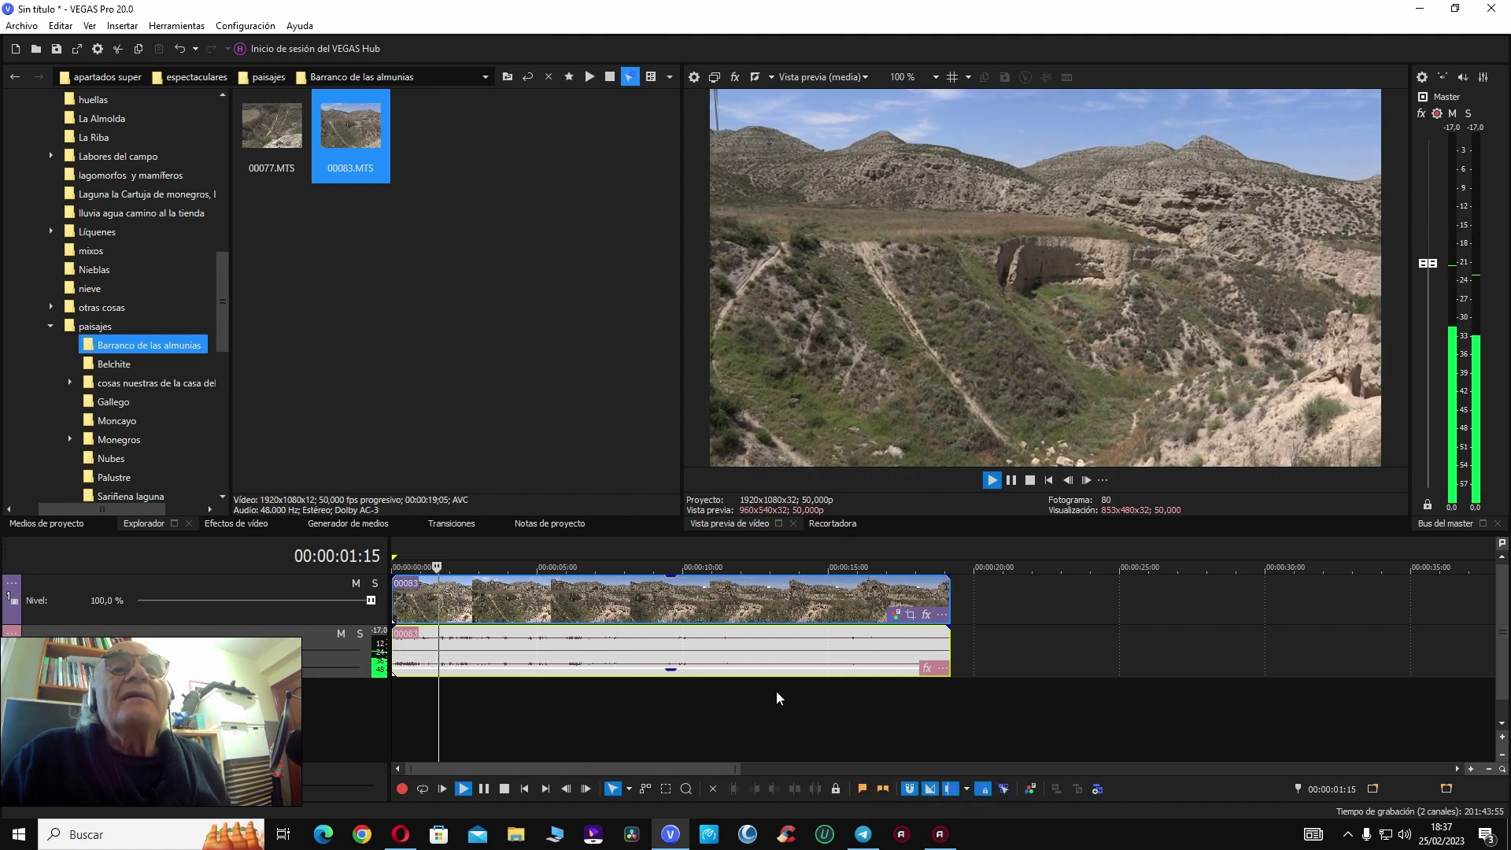
key(space)
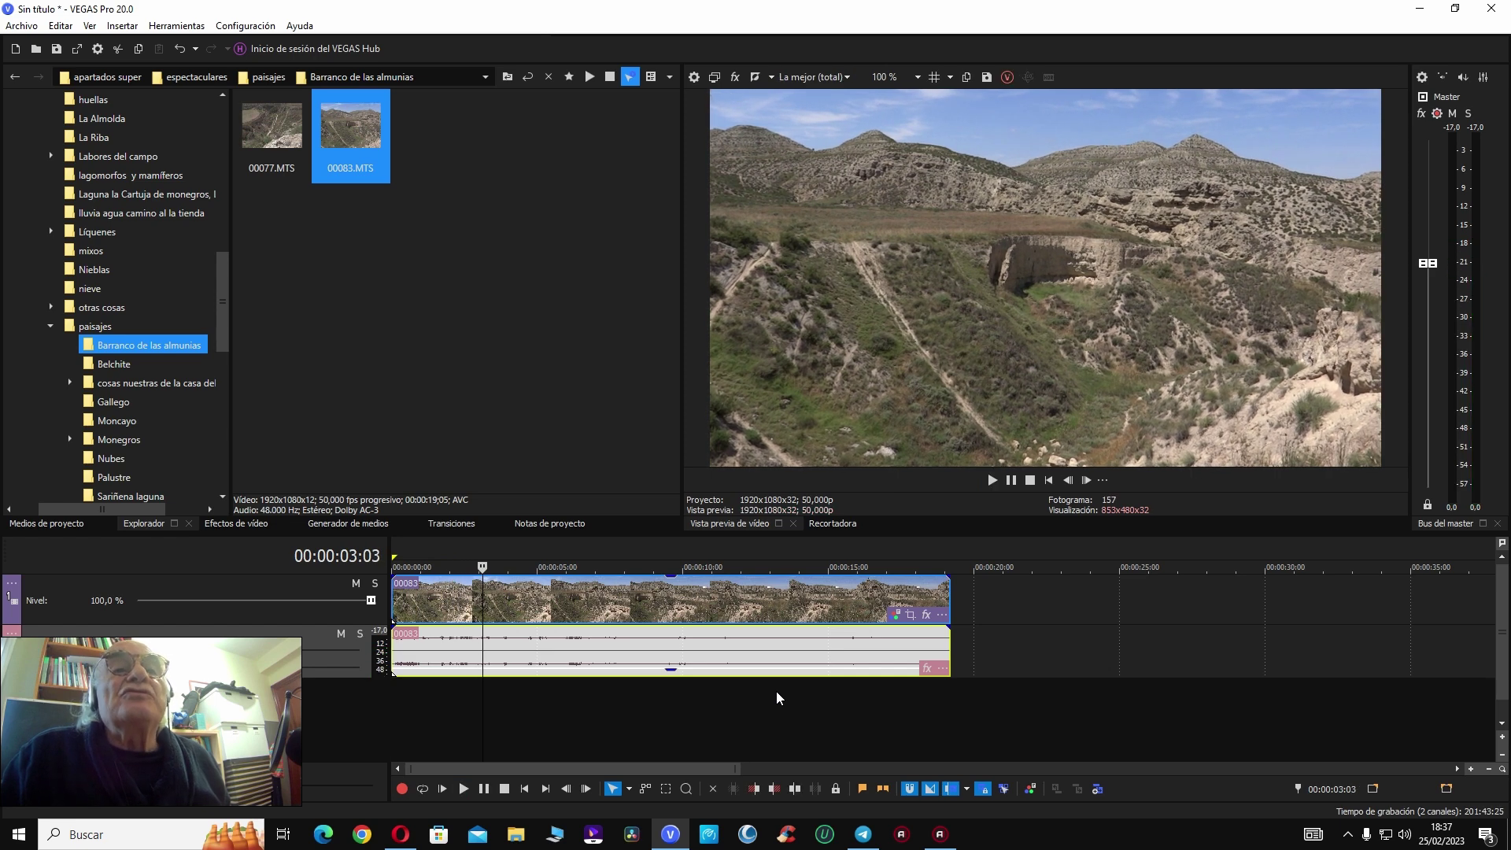
key(space)
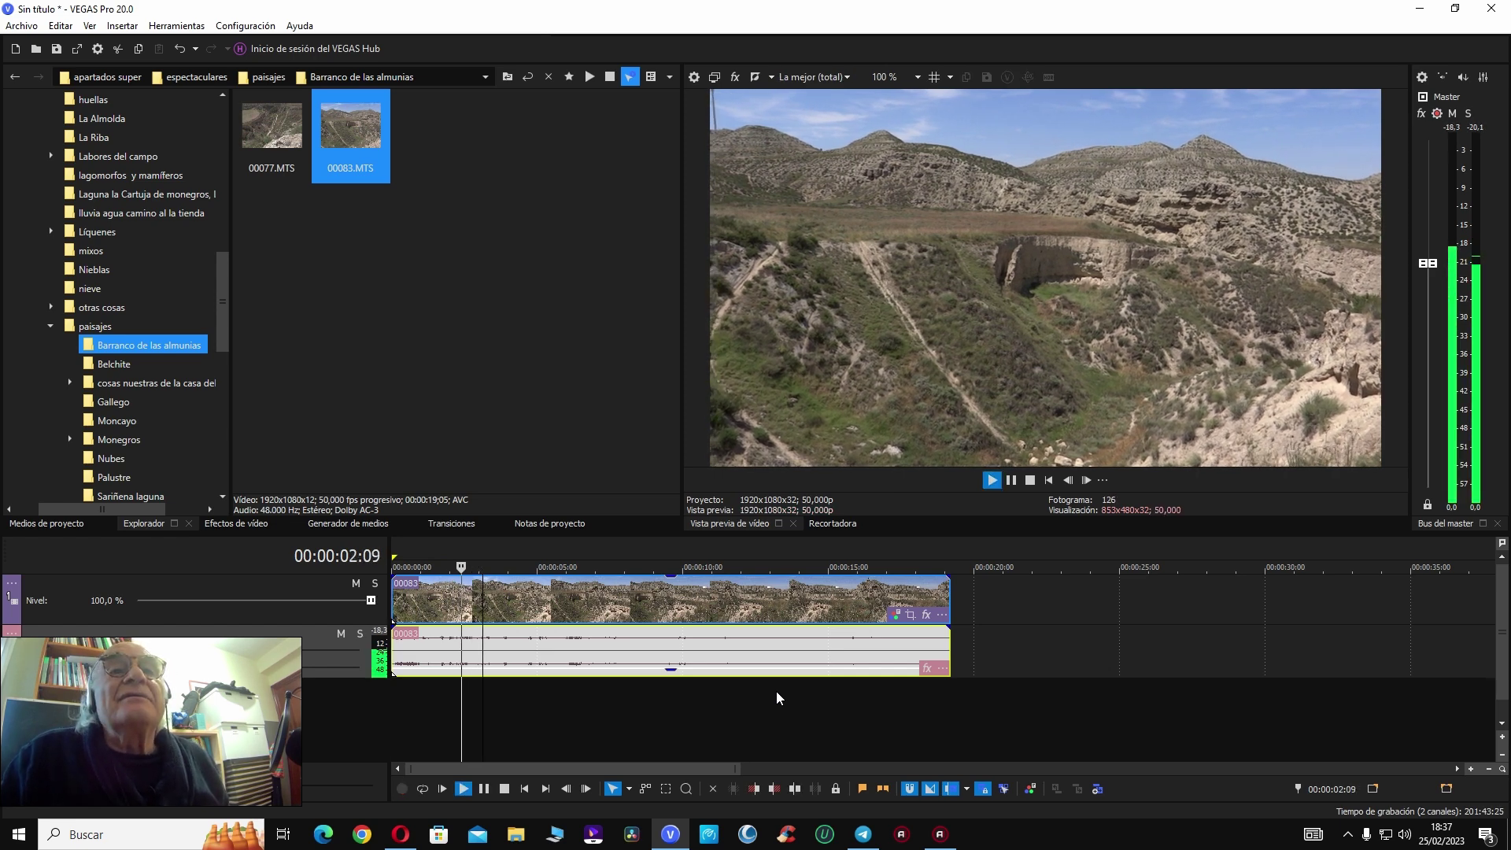
key(space)
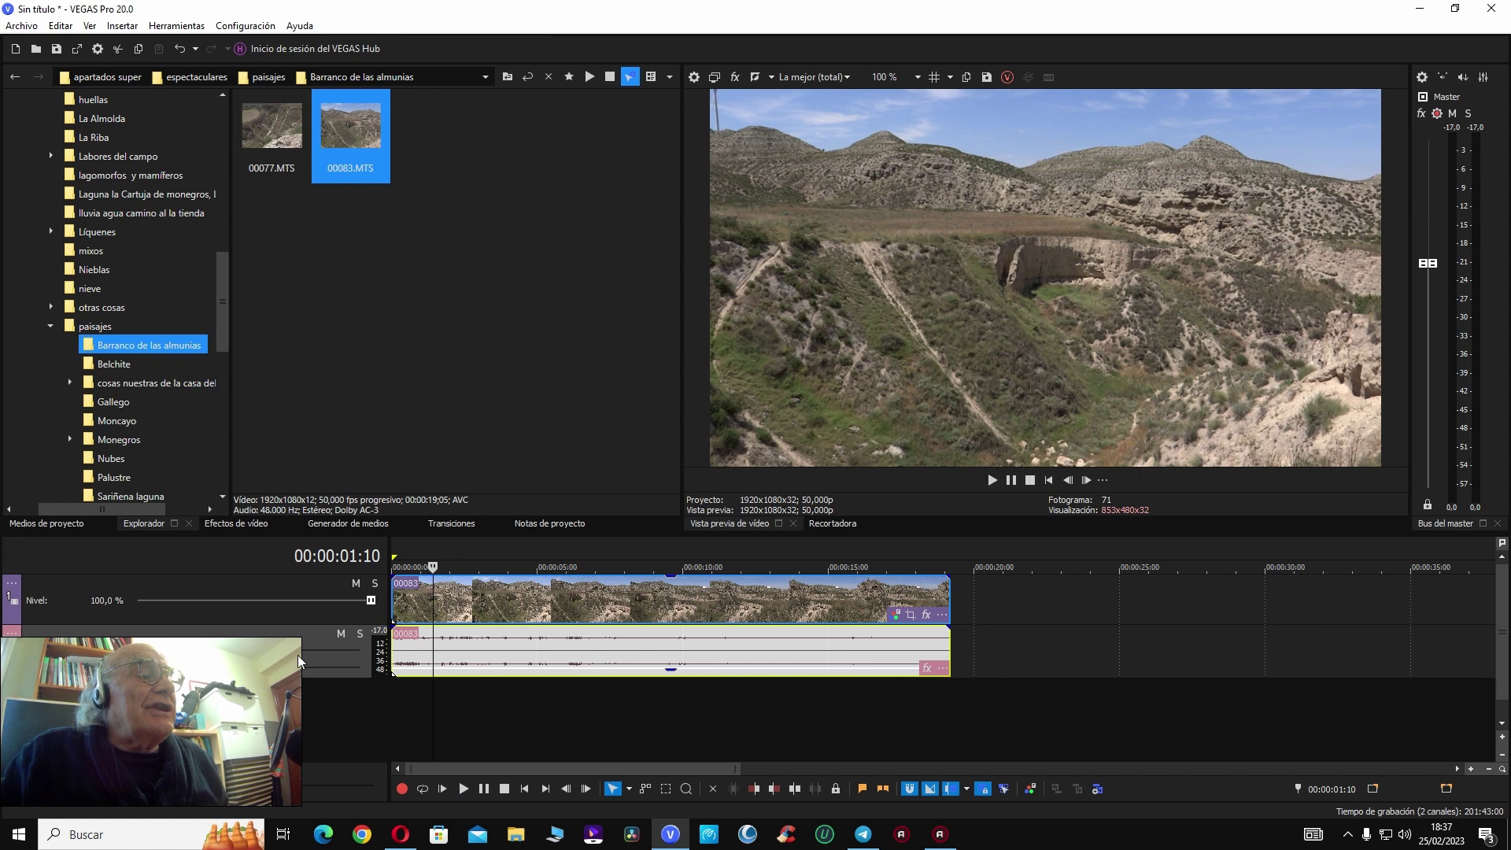
Step: Mute the audio track and play the clip from the timeline start
click(341, 634)
key(ctrl+Home)
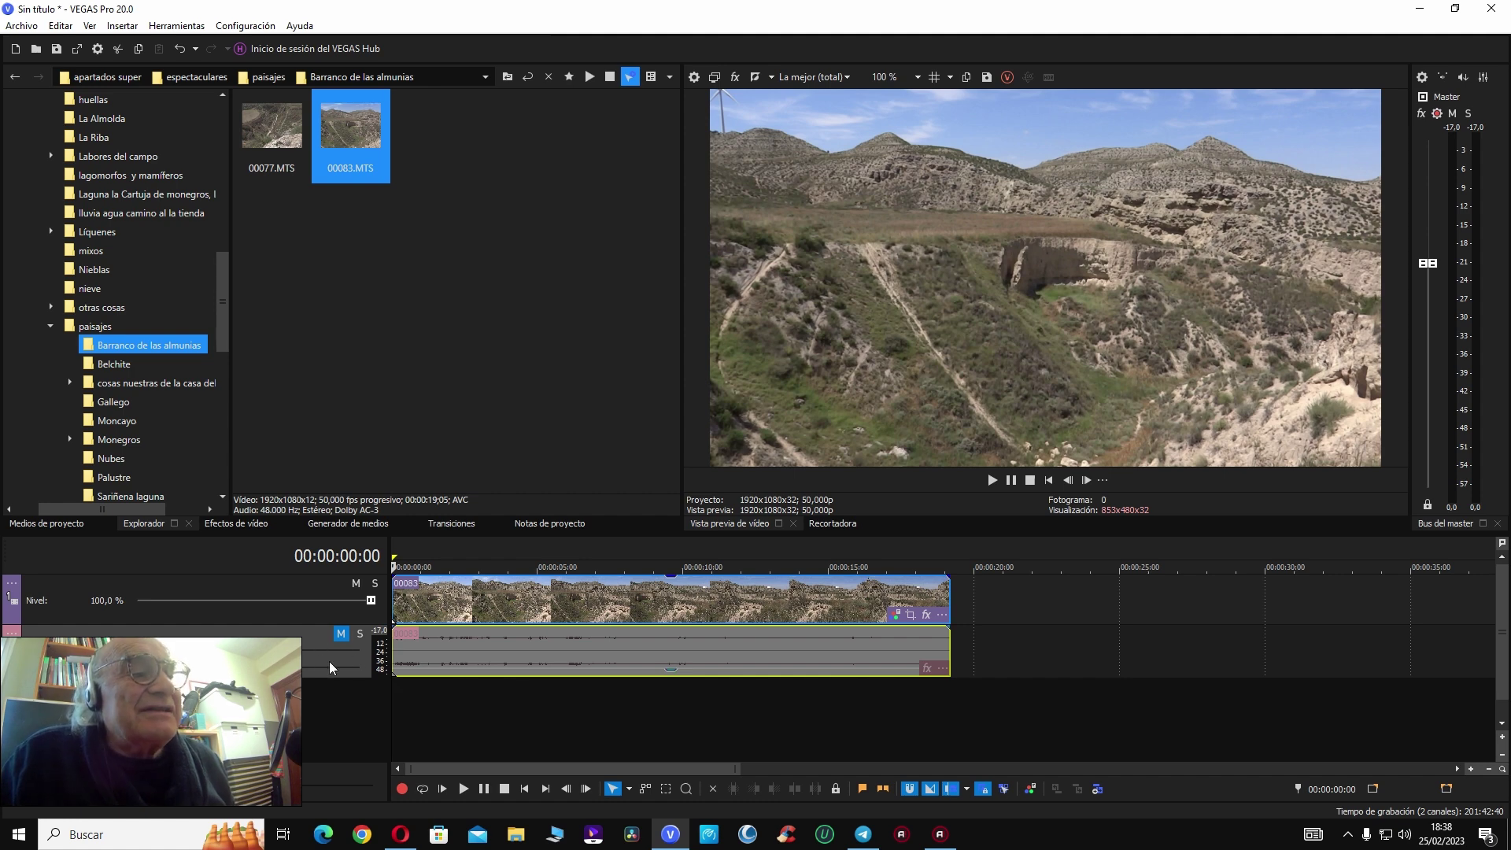
key(space)
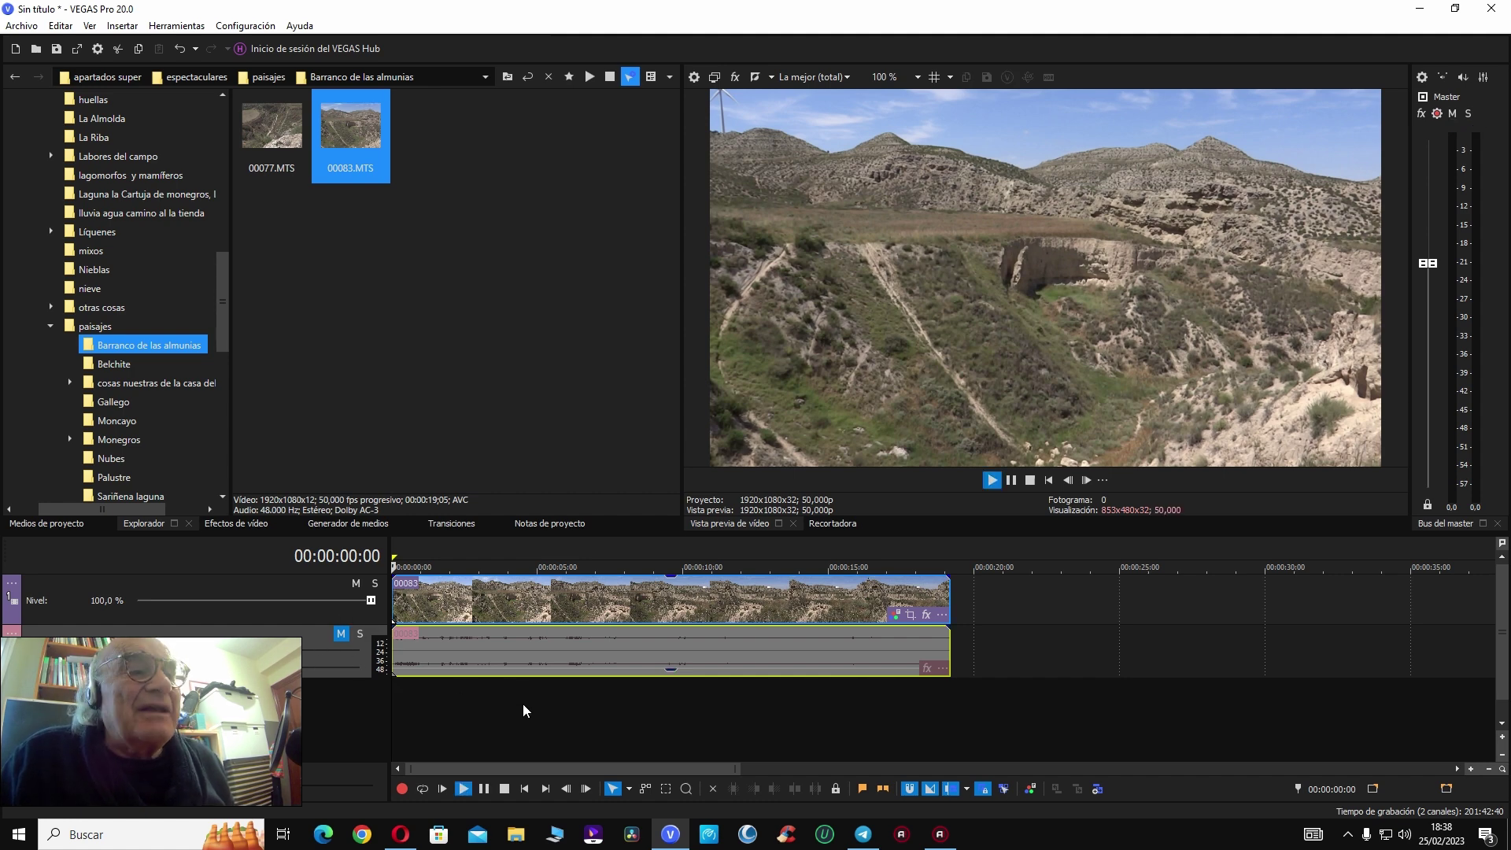
Step: Review the clip's first three seconds and trim the start of the grouped events at about 00:00:02:02, closing the gap
click(405, 606)
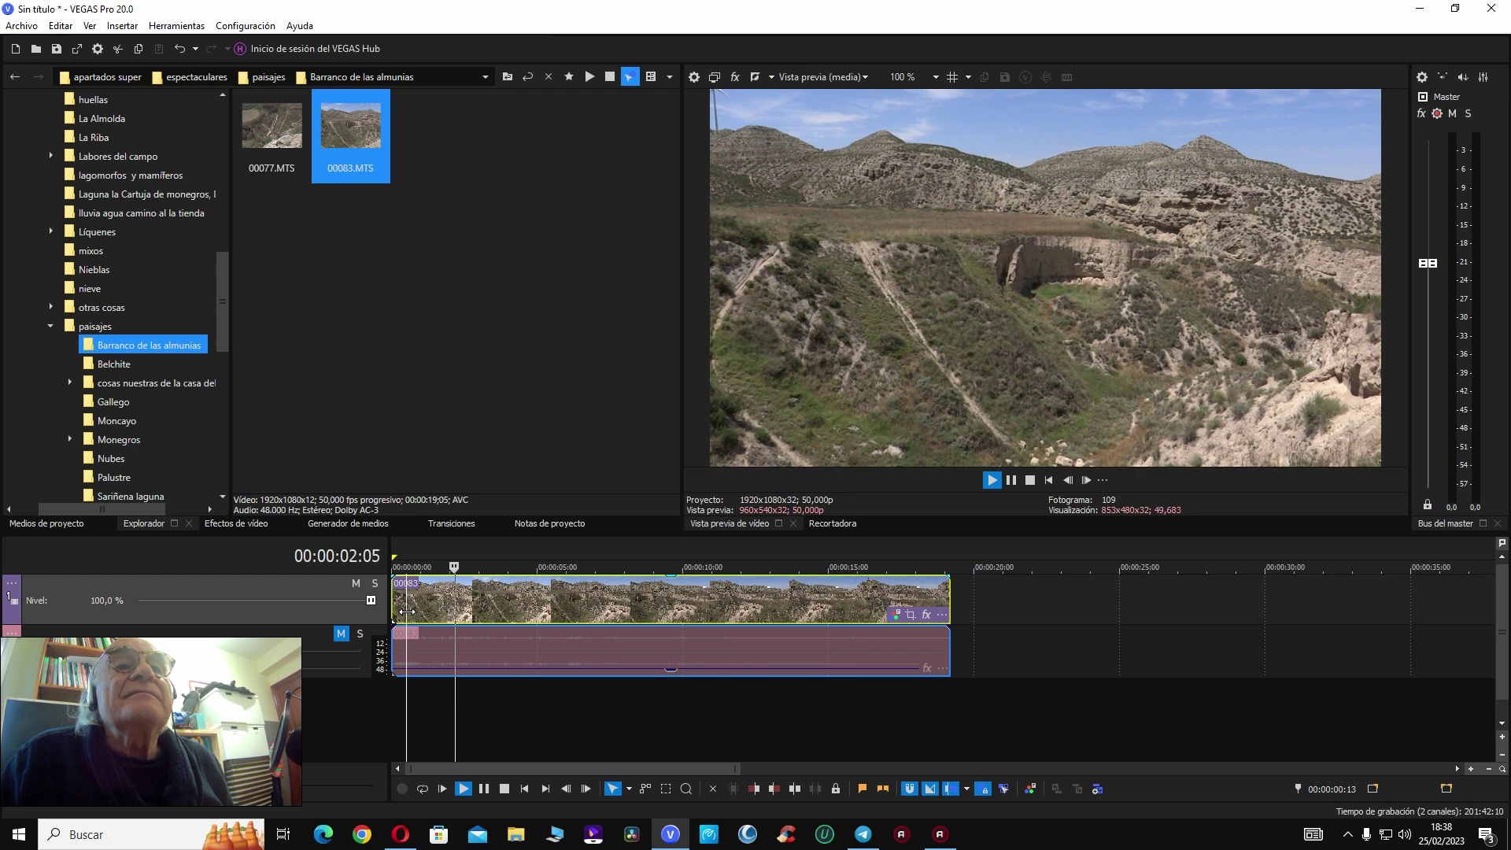
key(j)
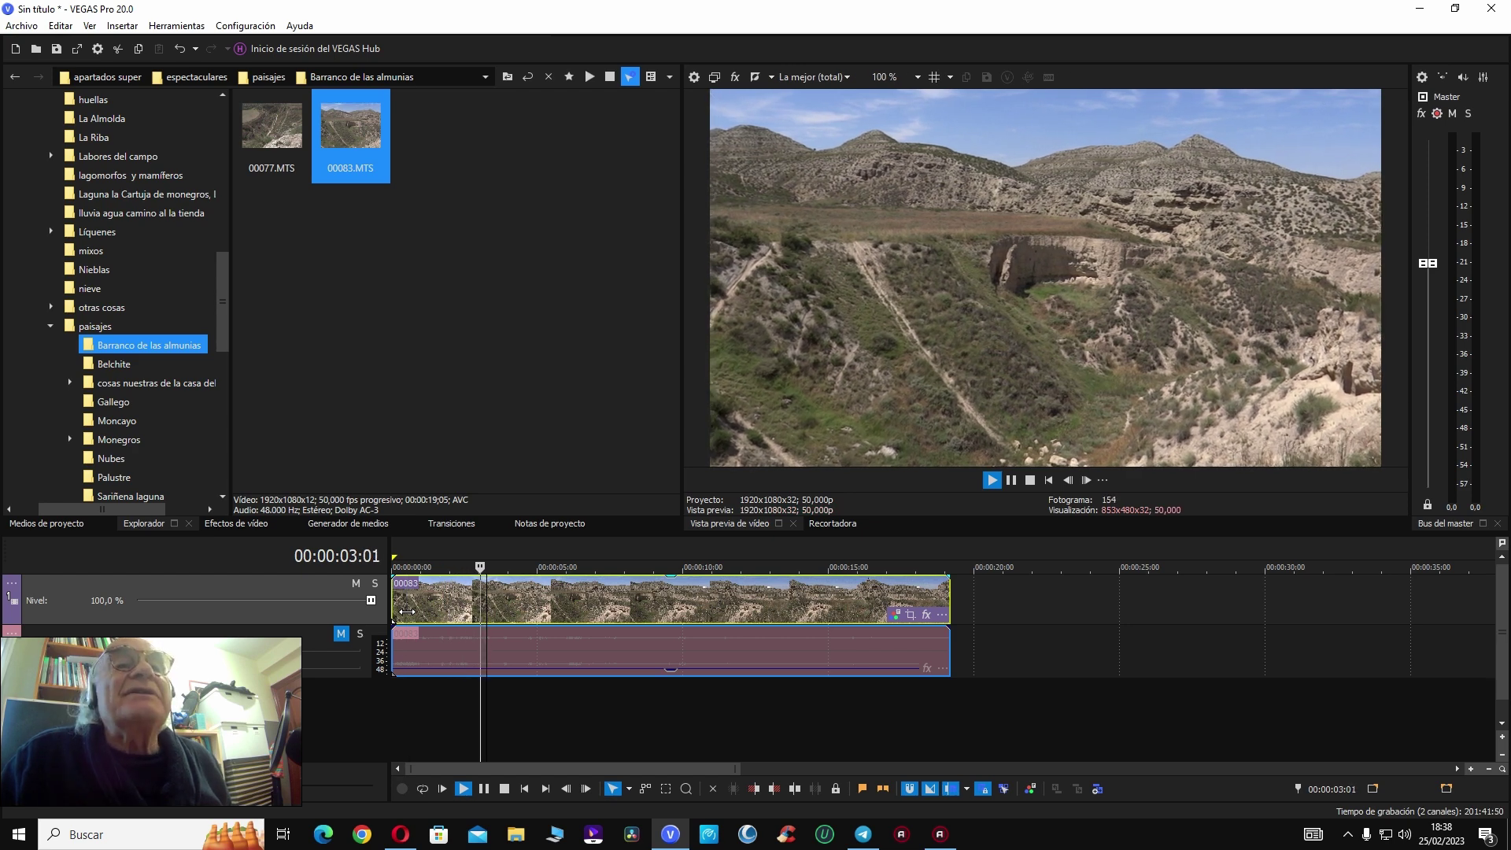
key(k)
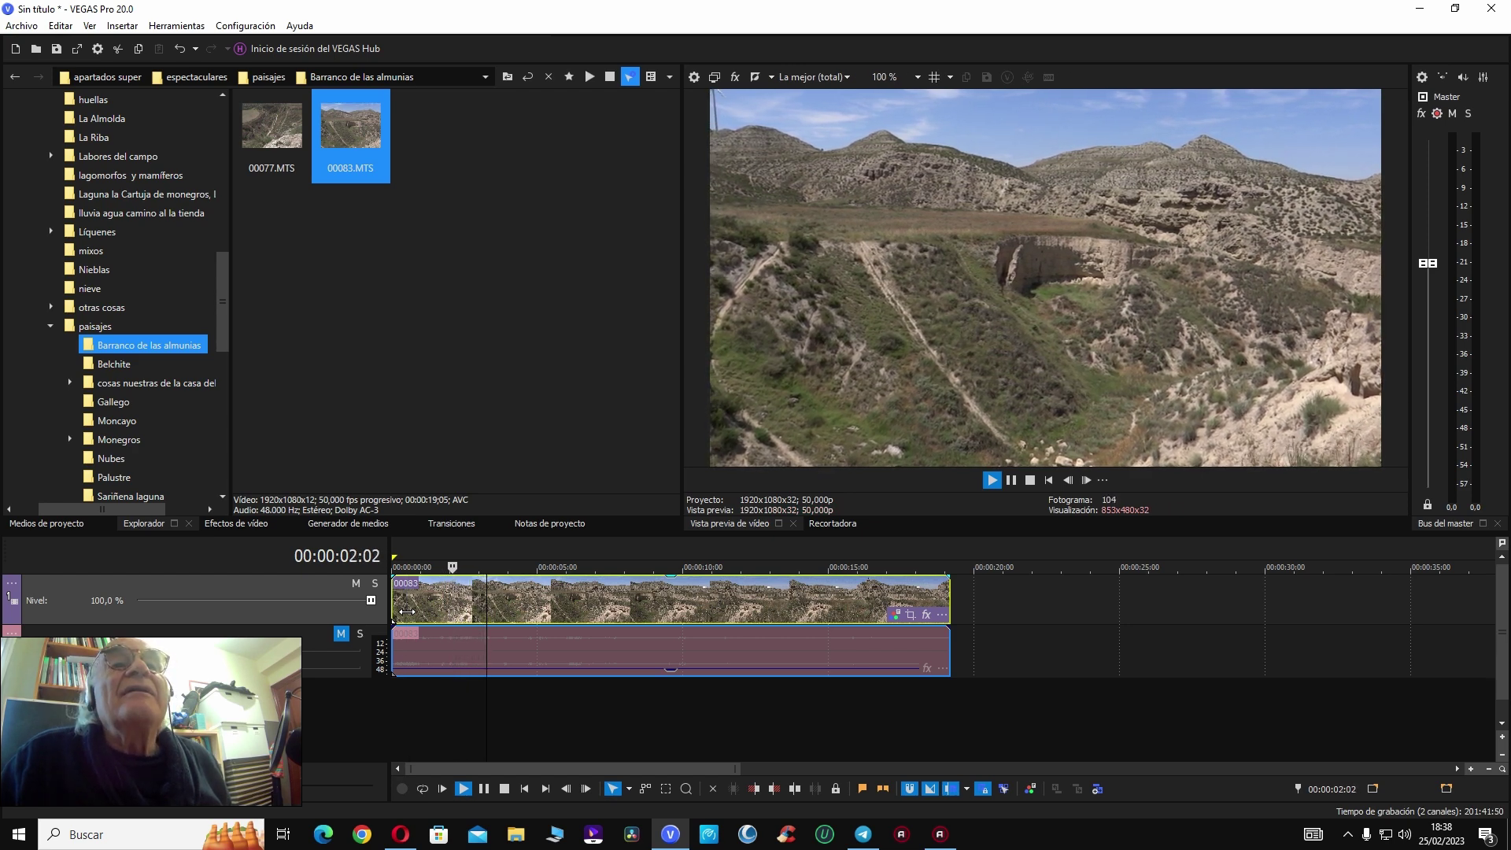
key(alt+[)
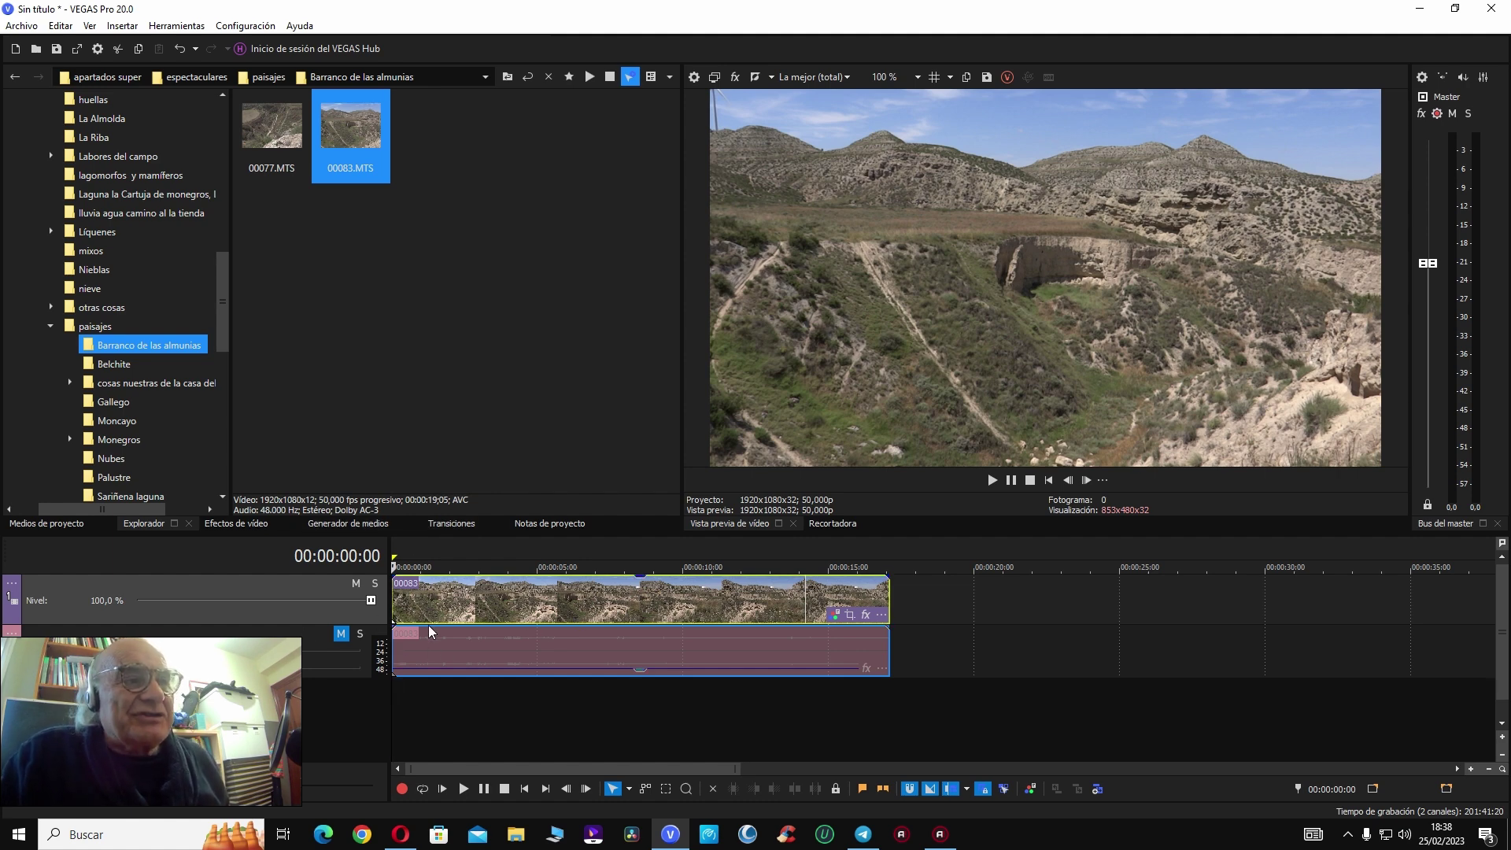
Step: Play the trimmed clip through, trim the end of both events at 00:00:15:21, and place the cursor at 00:00:08:07
key(space)
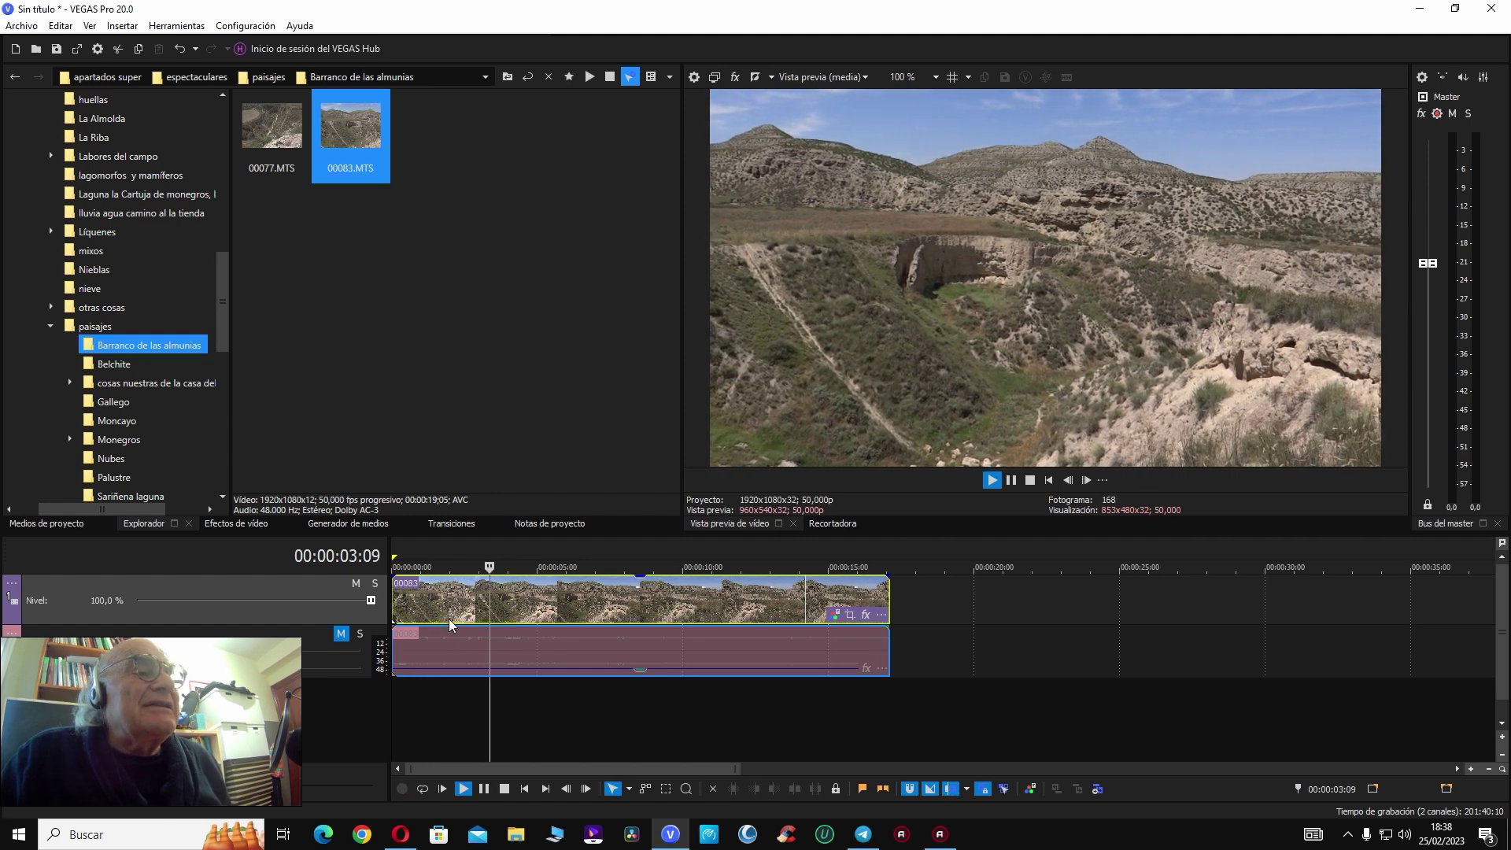
key(ctrl+r)
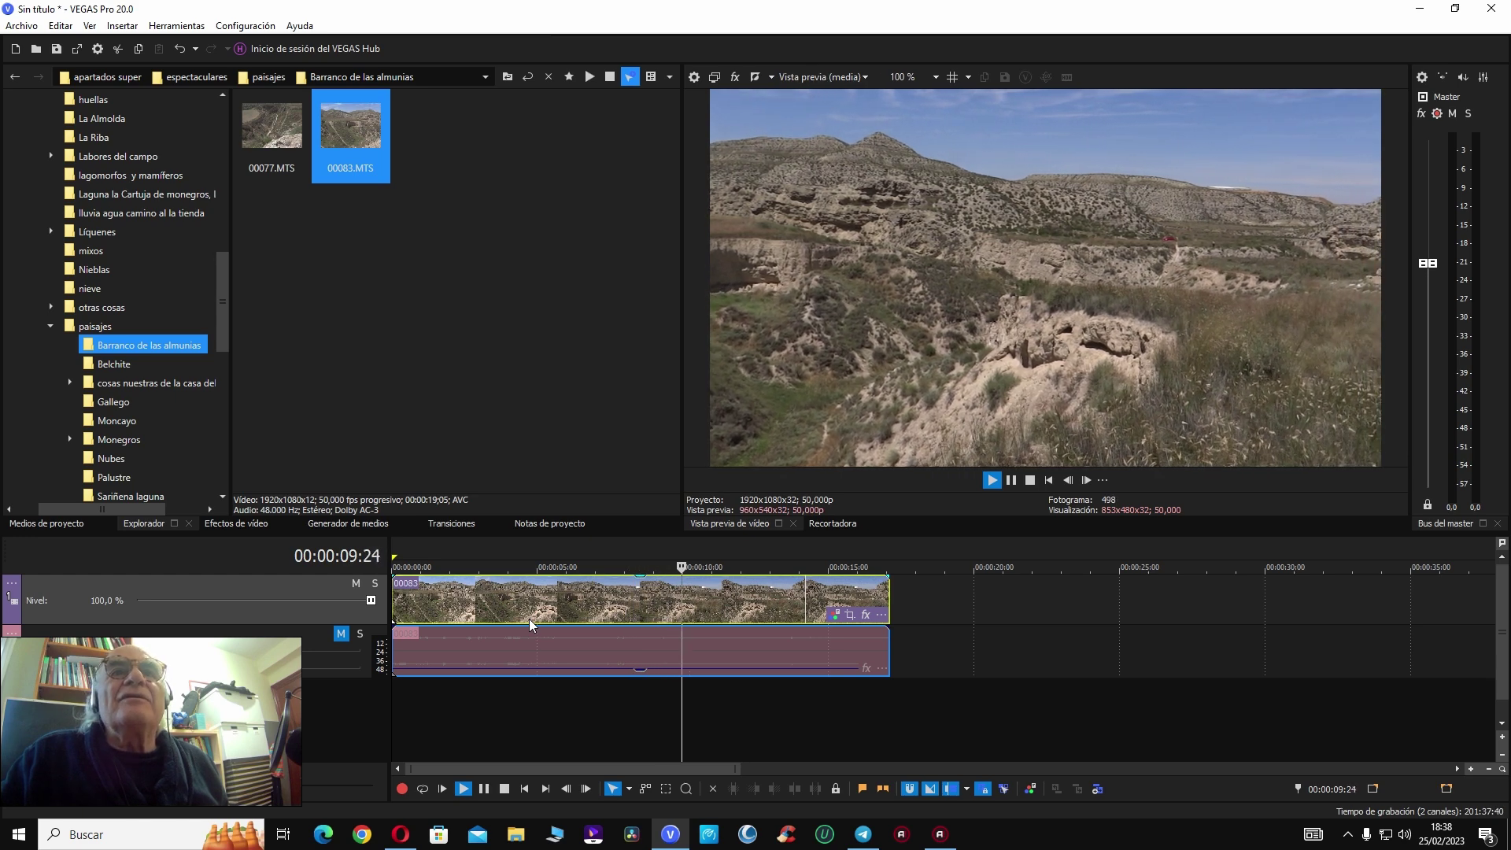
key(Return)
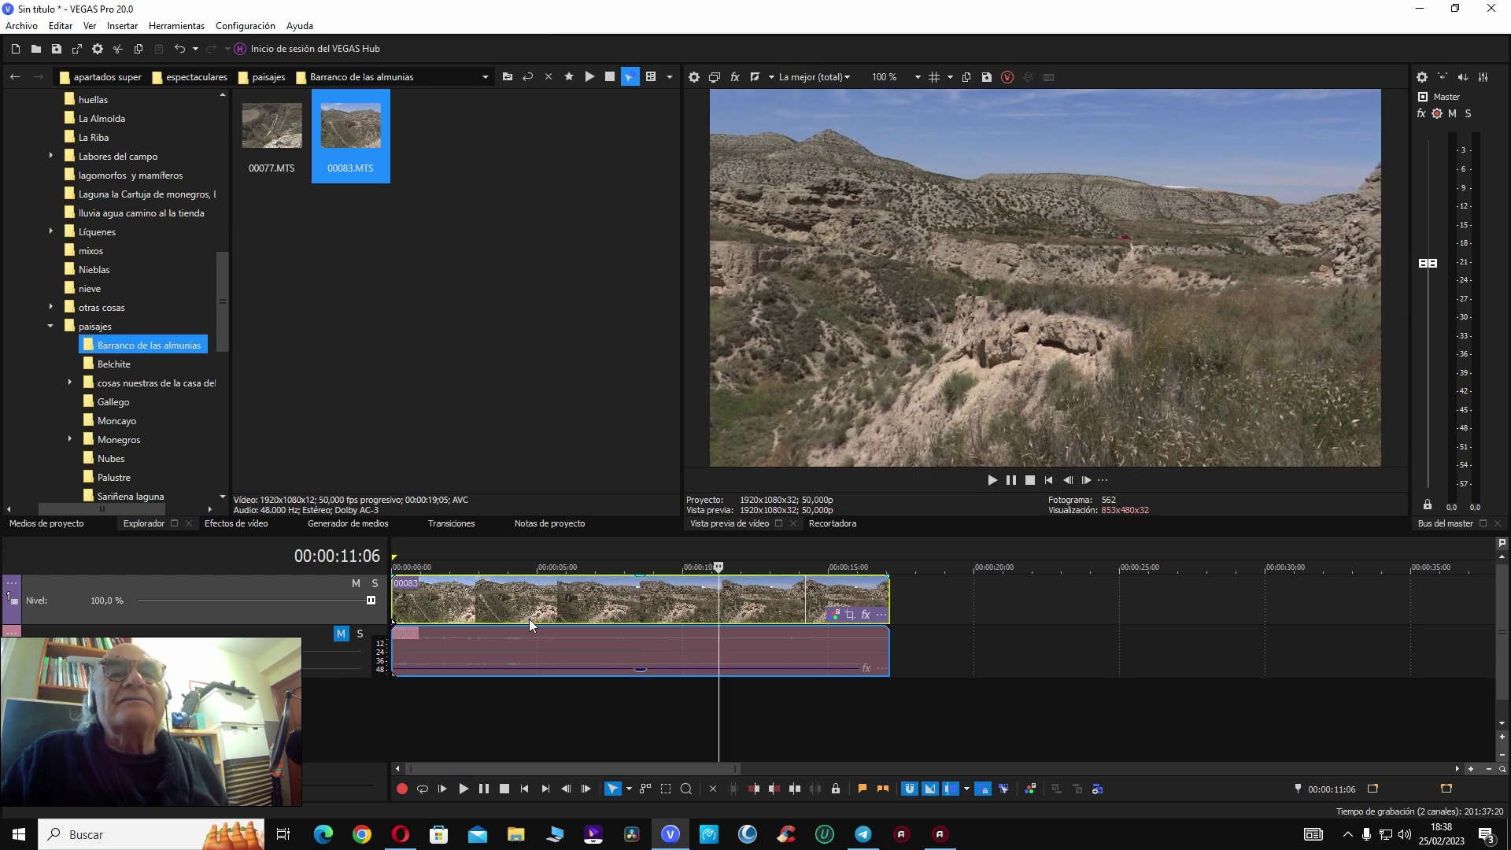
key(Return)
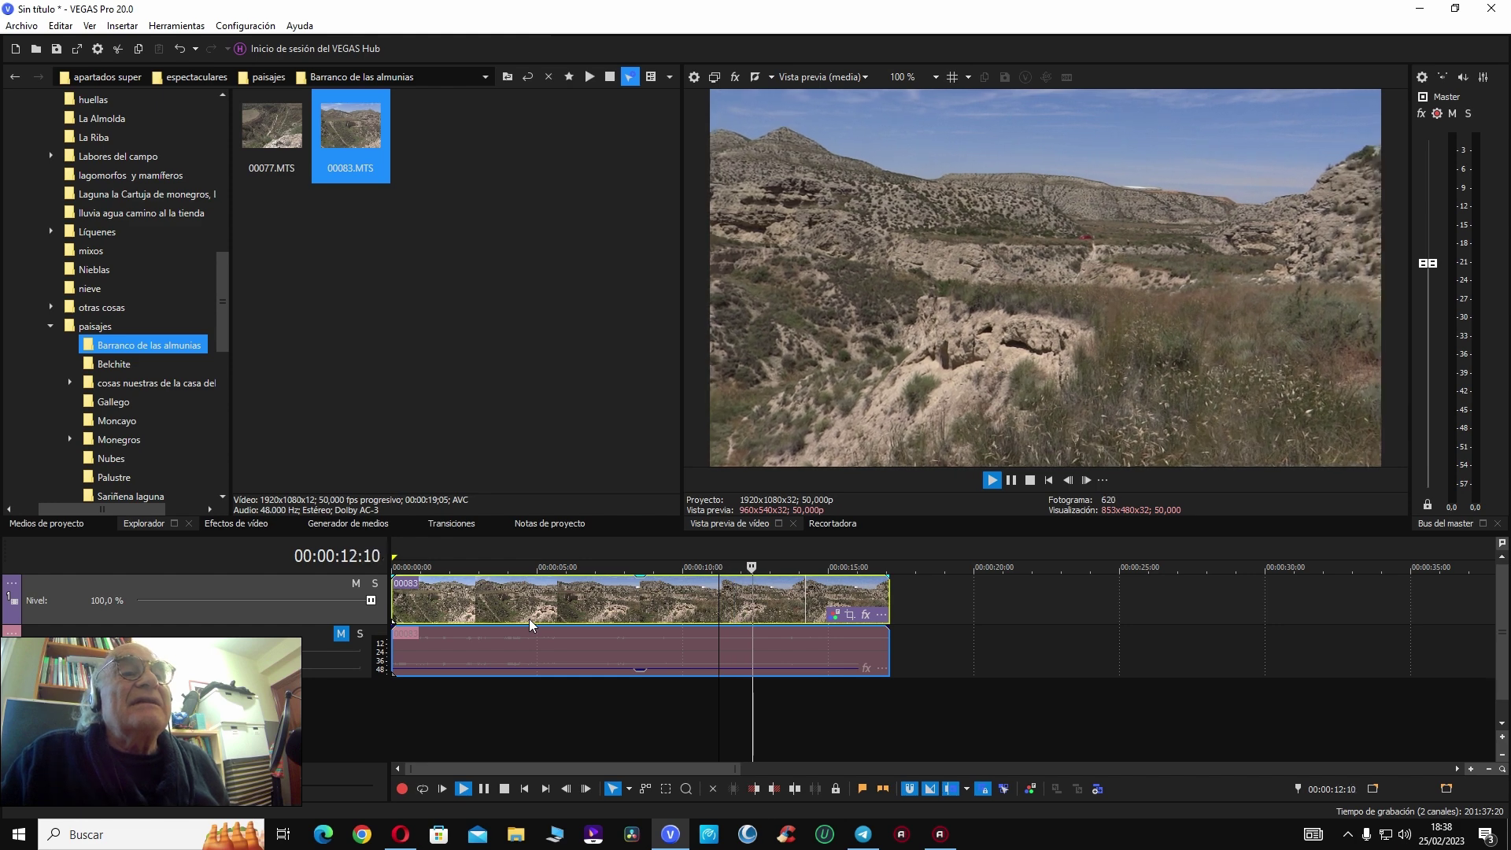
key(Return)
key(Return)
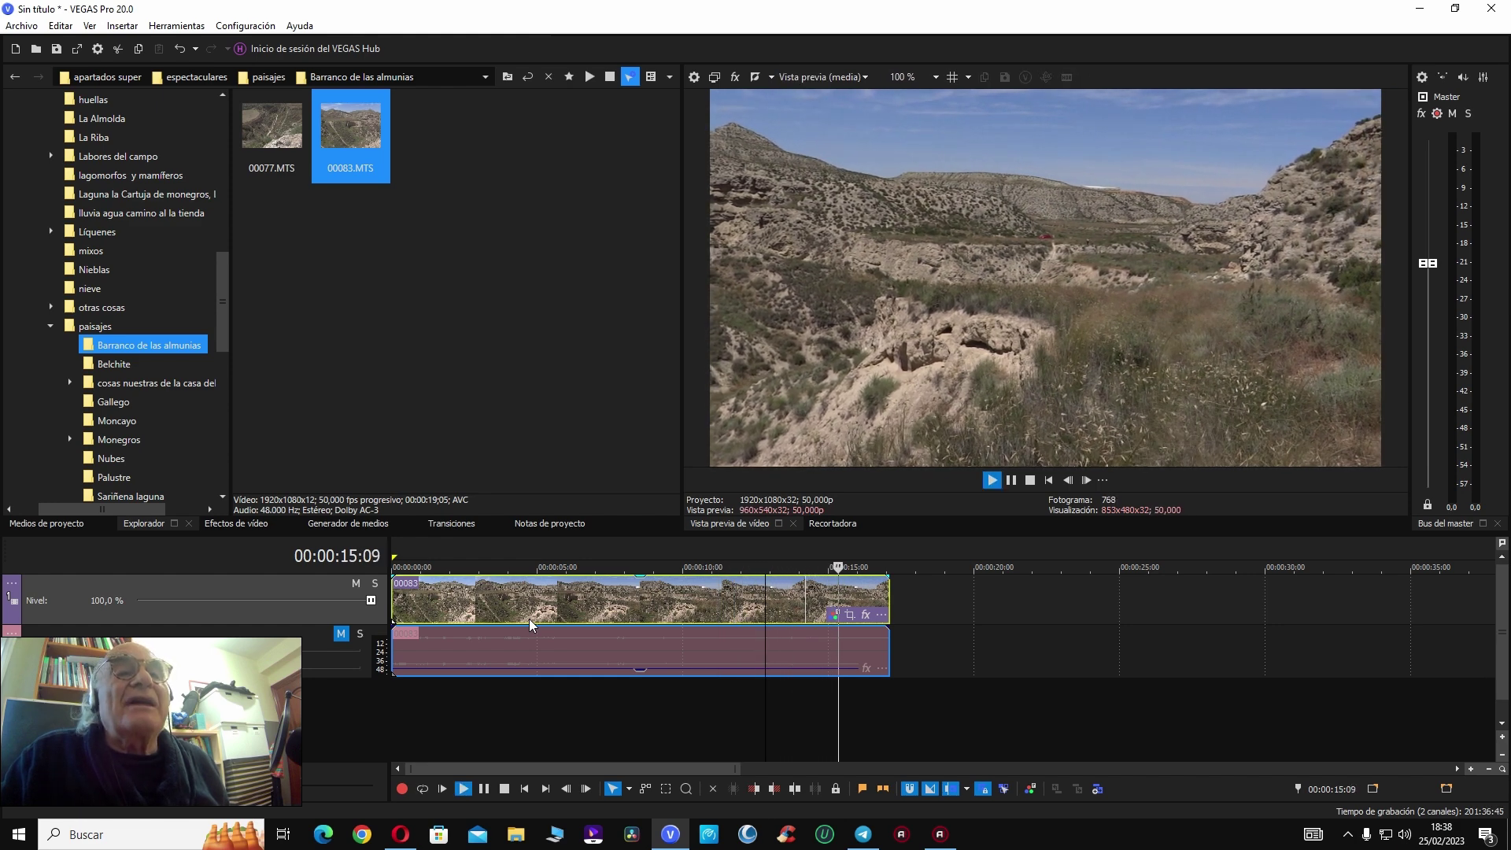
key(Return)
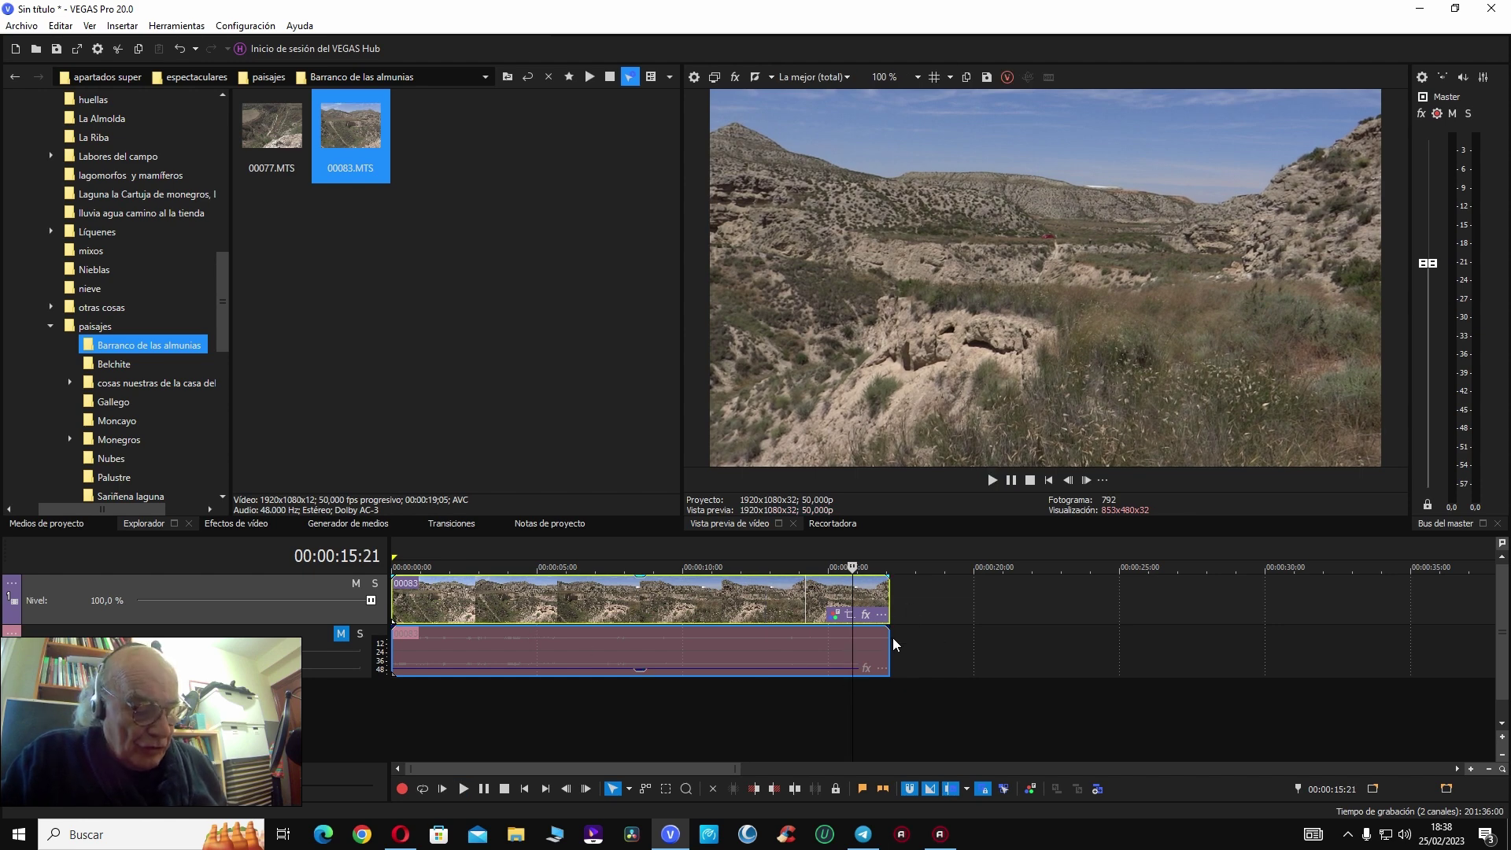
key(alt+])
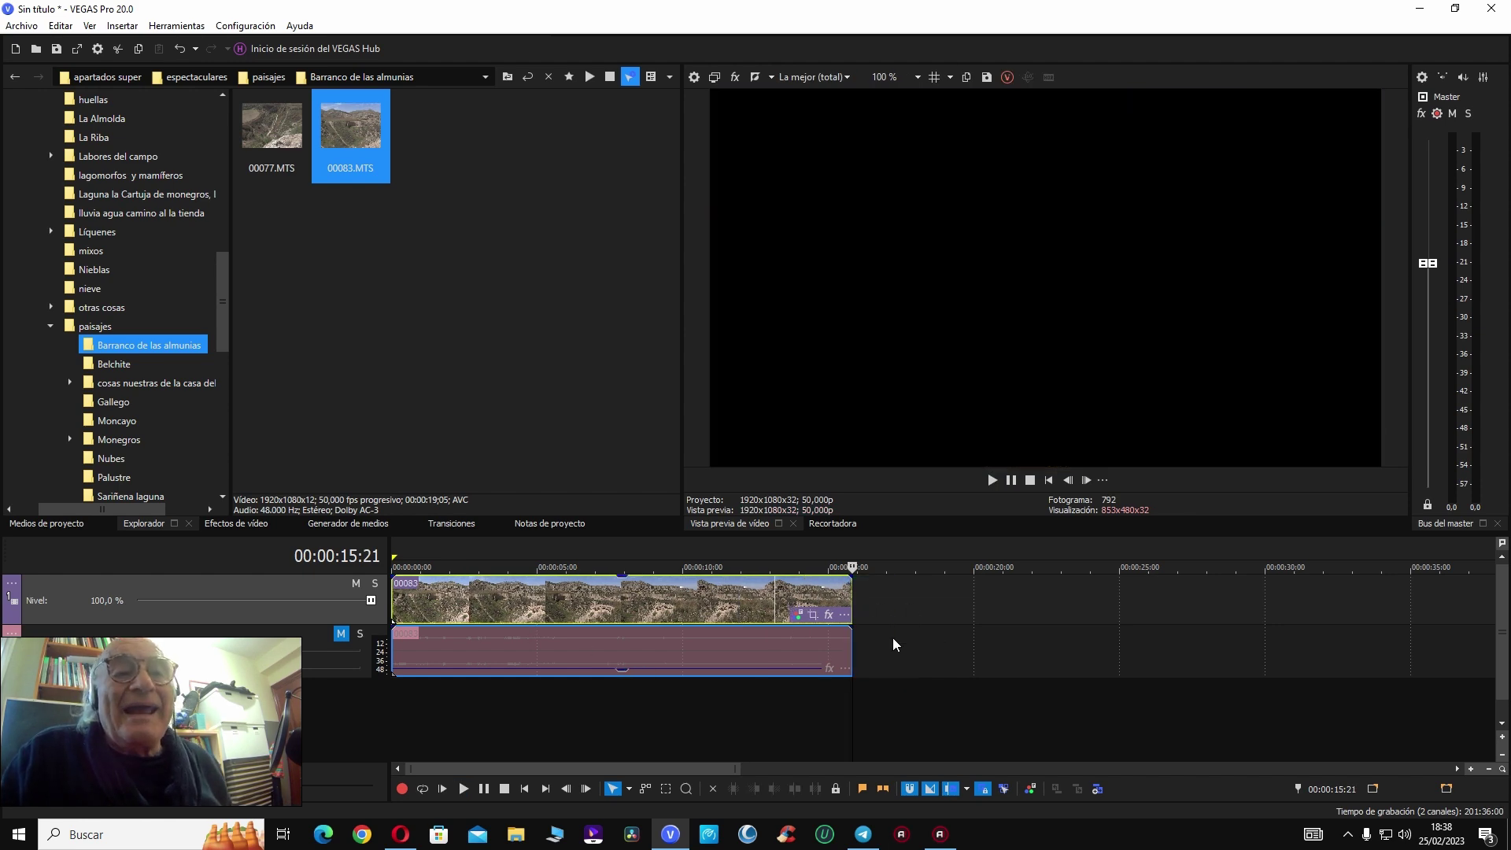
click(632, 595)
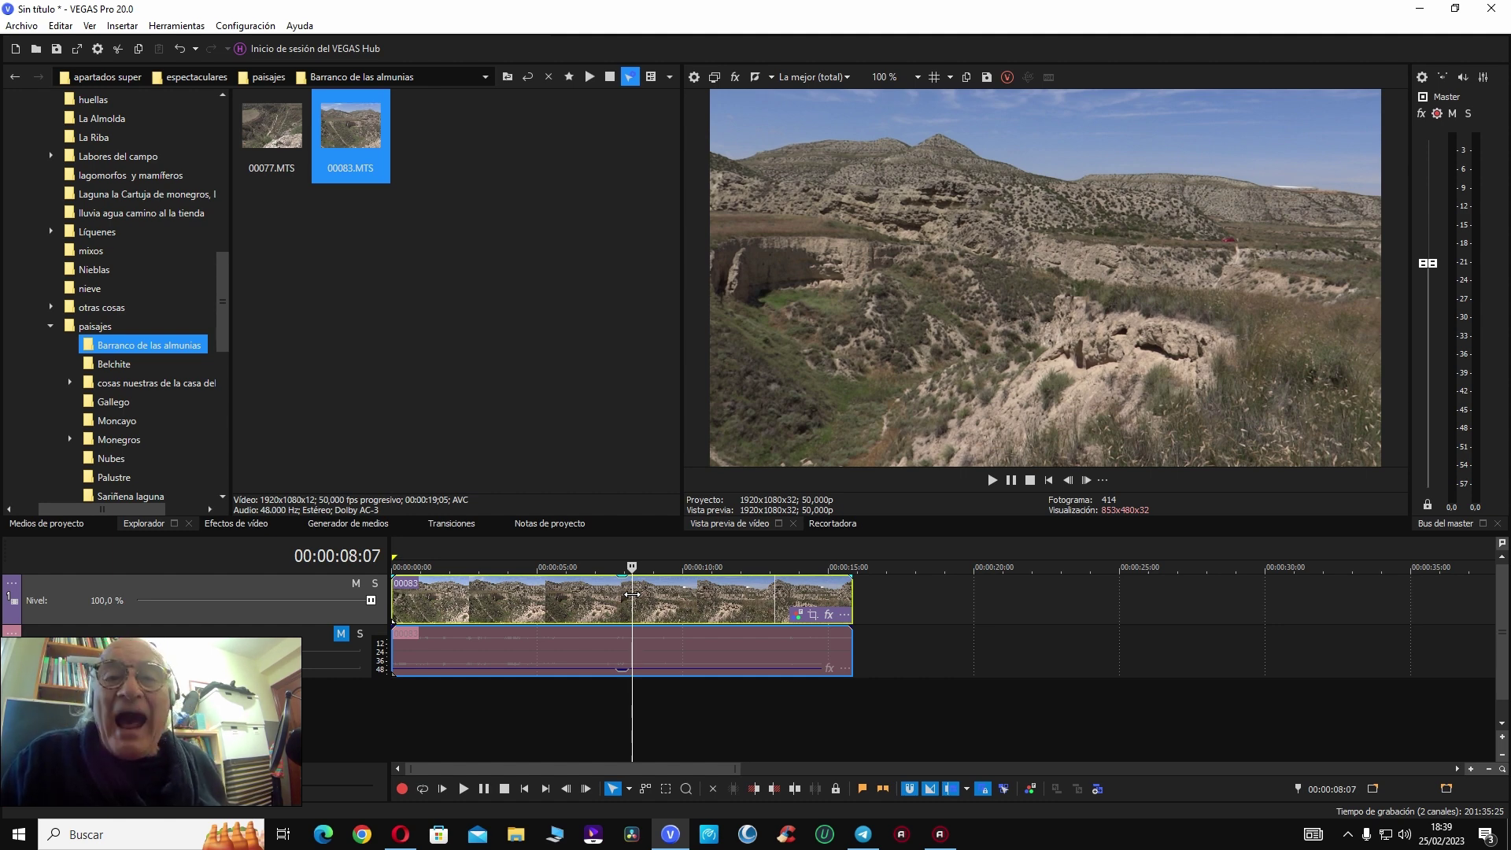
Step: Save the project on the Desktop as tutorial in VEGAS Pro project format and minimize the editor to show the desktop
key(ctrl+s)
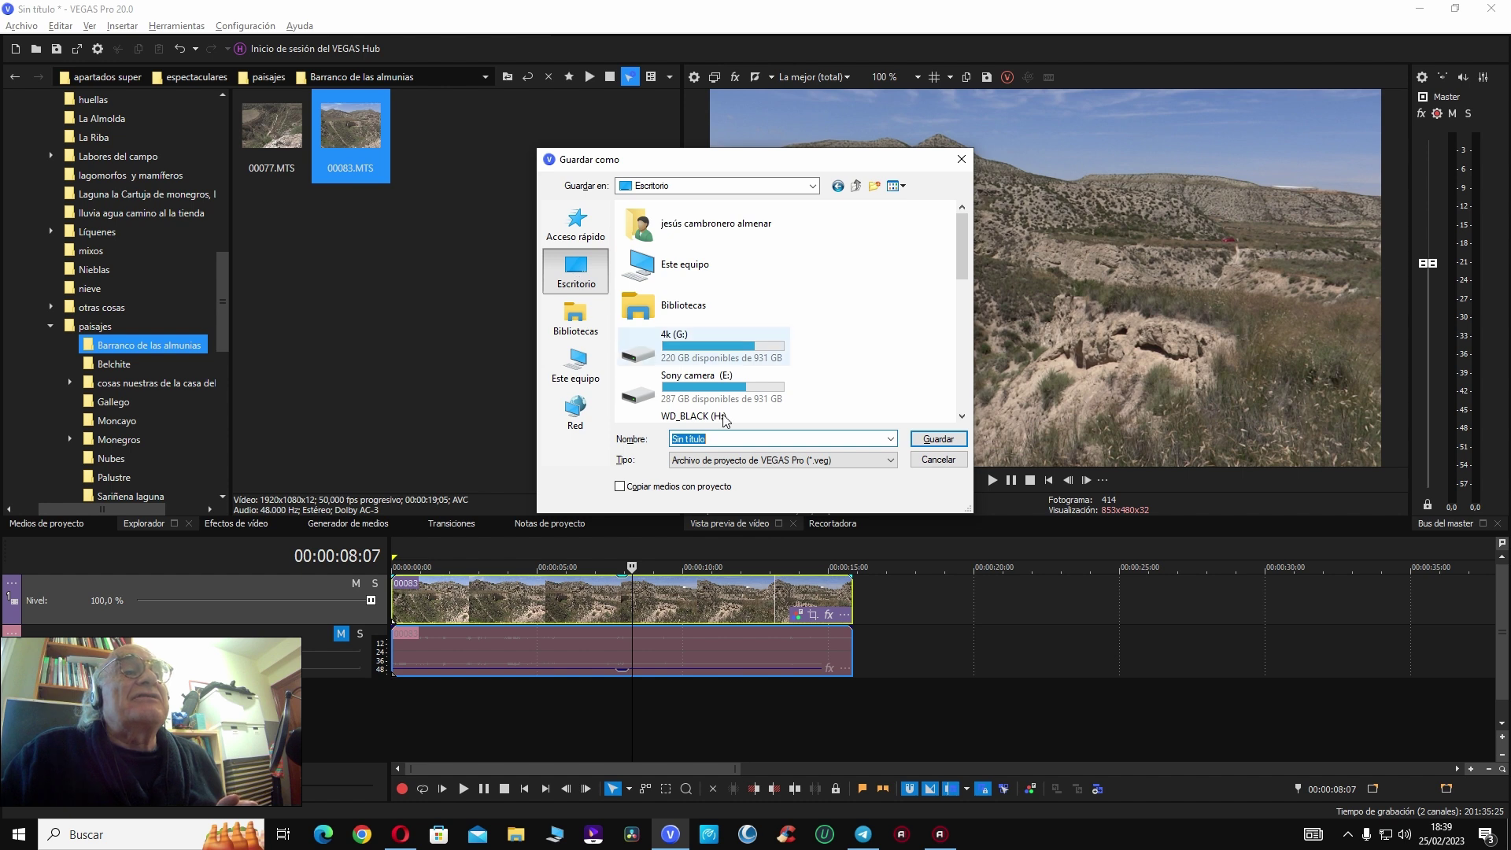
click(727, 438)
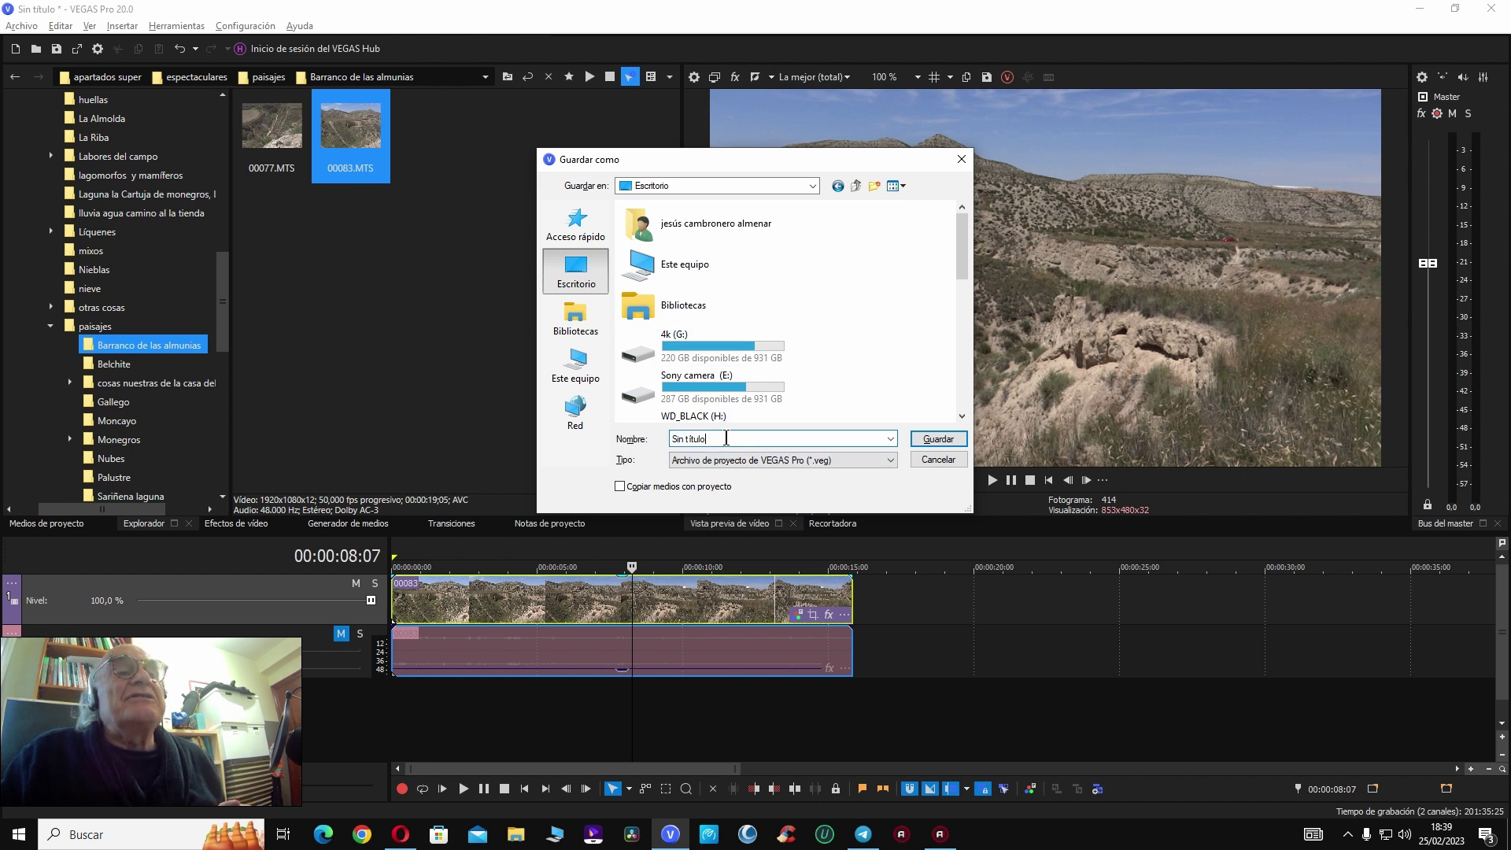
key(BackSpace)
key(BackSpace)
key(BackSpace)
key(BackSpace)
key(BackSpace)
key(BackSpace)
key(BackSpace)
text(tutorial)
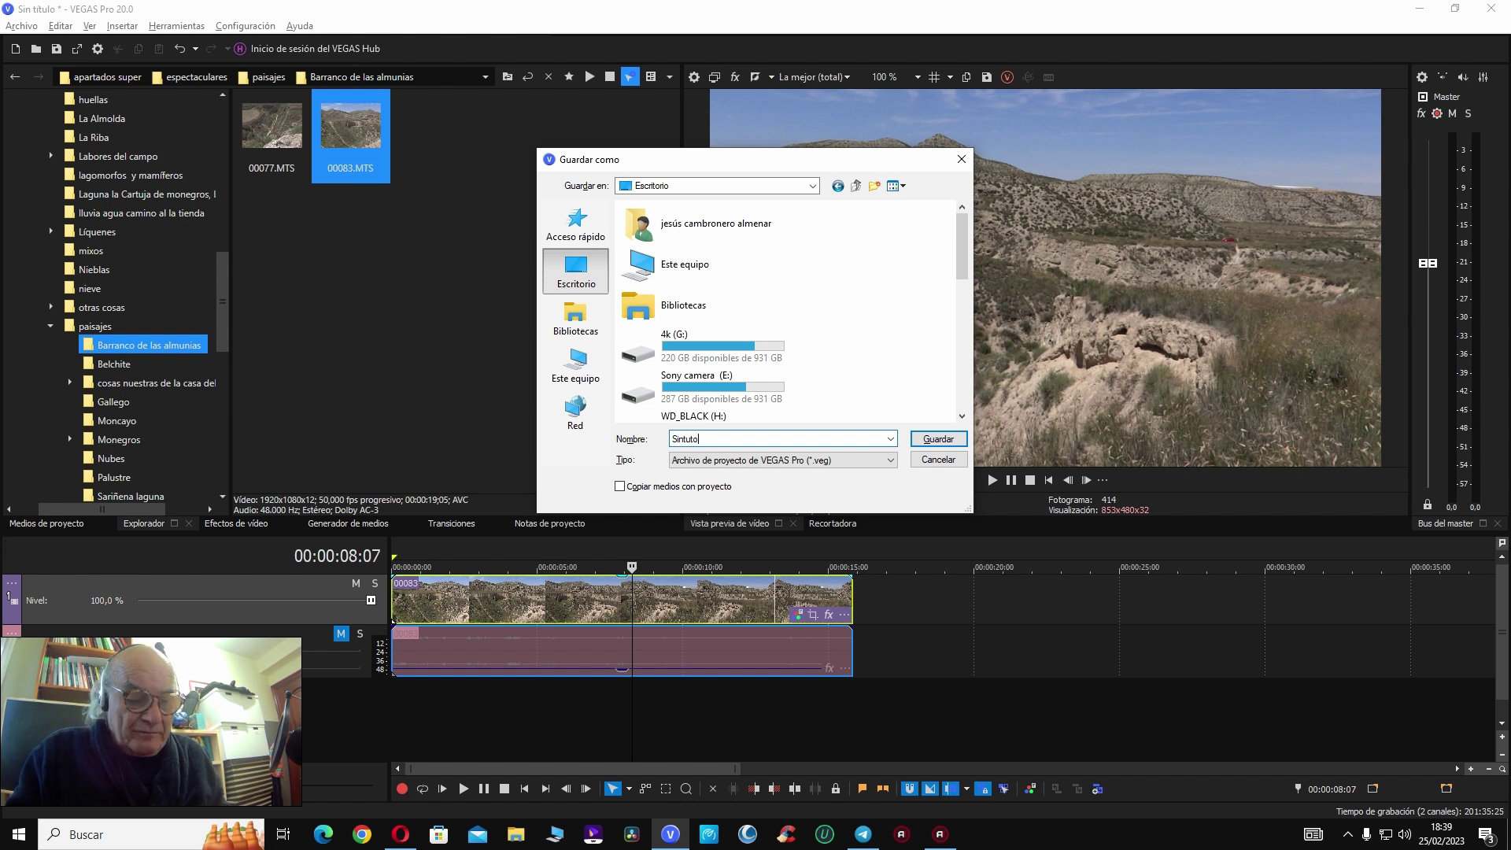
click(682, 438)
key(BackSpace)
key(BackSpace)
key(BackSpace)
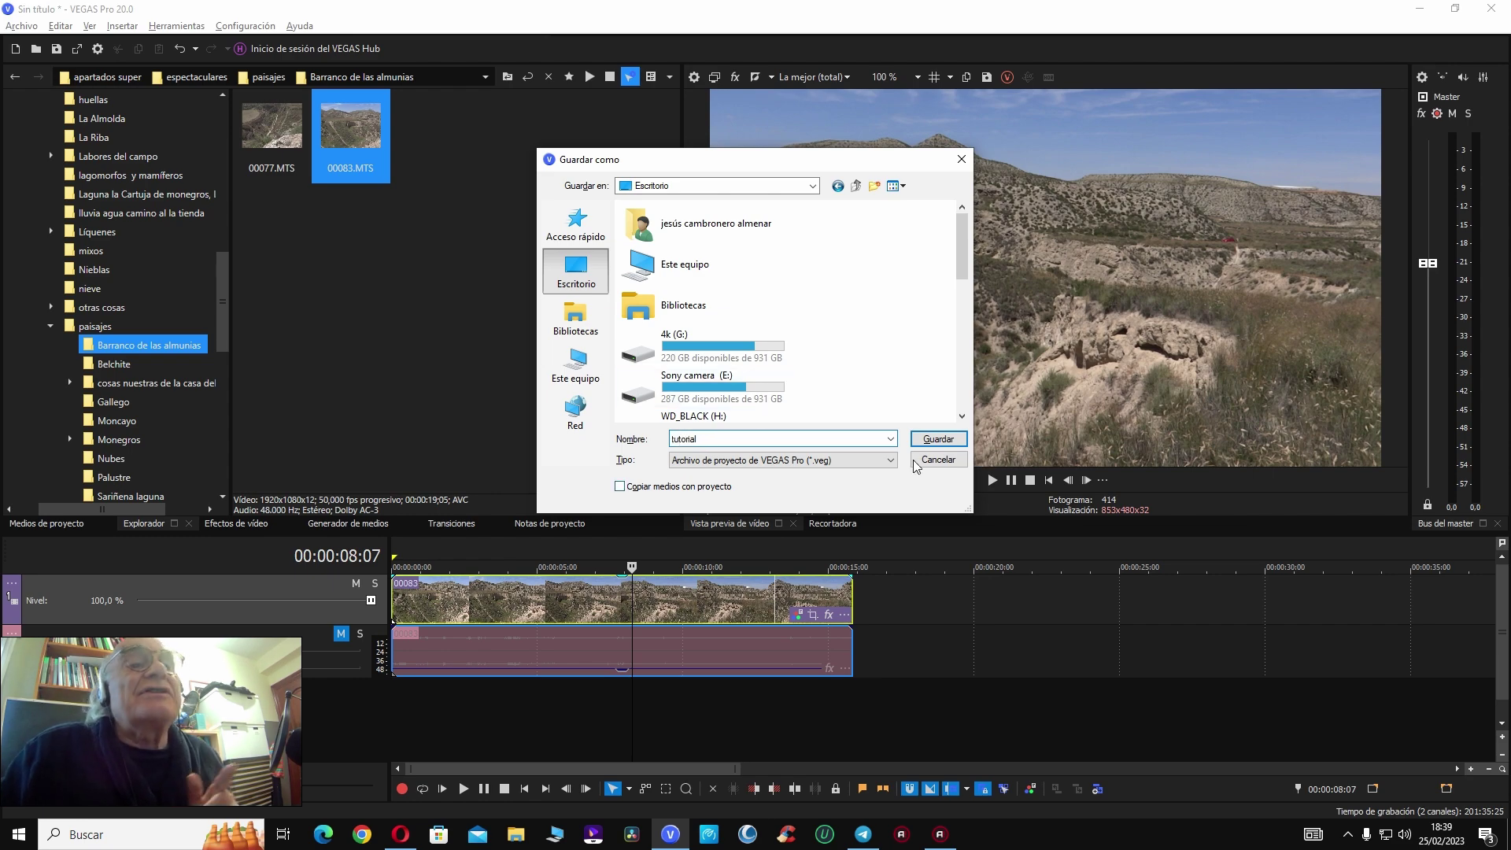
click(929, 438)
click(1420, 11)
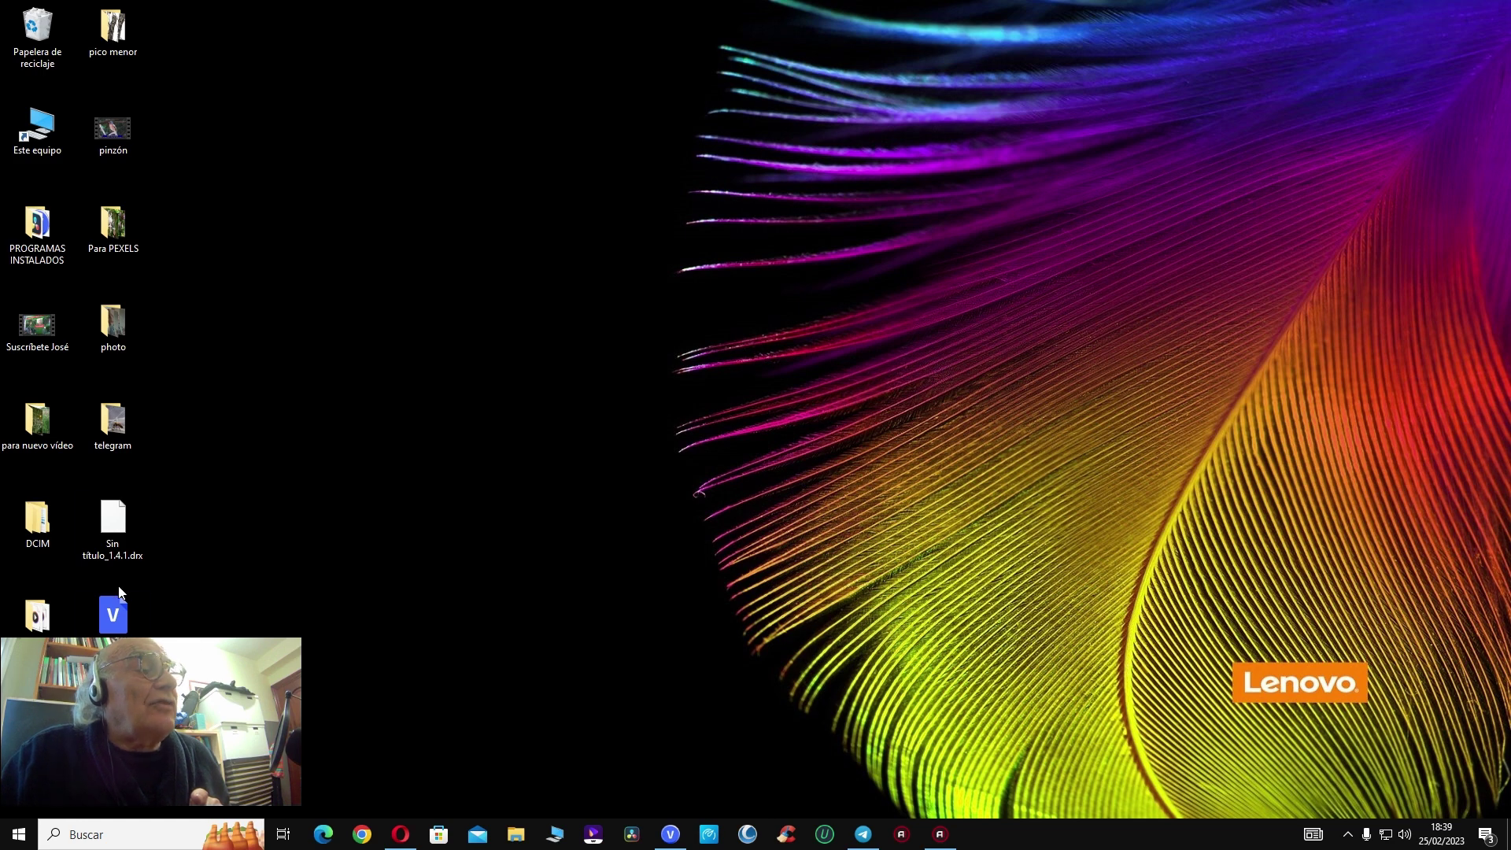
Step: Switch back to the tutorial project in VEGAS Pro and look through the available save commands
click(669, 834)
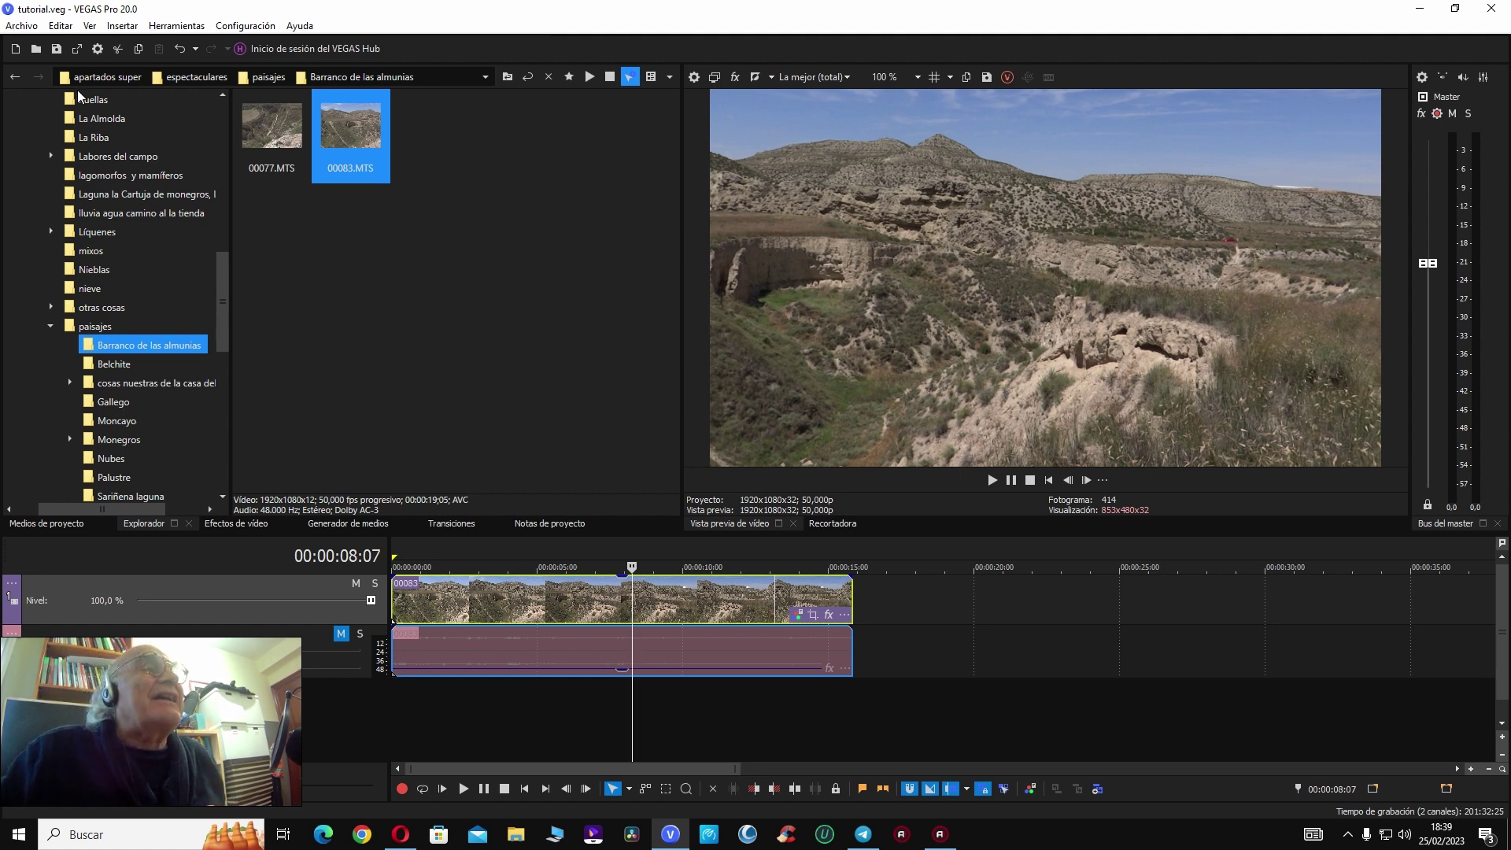
click(26, 28)
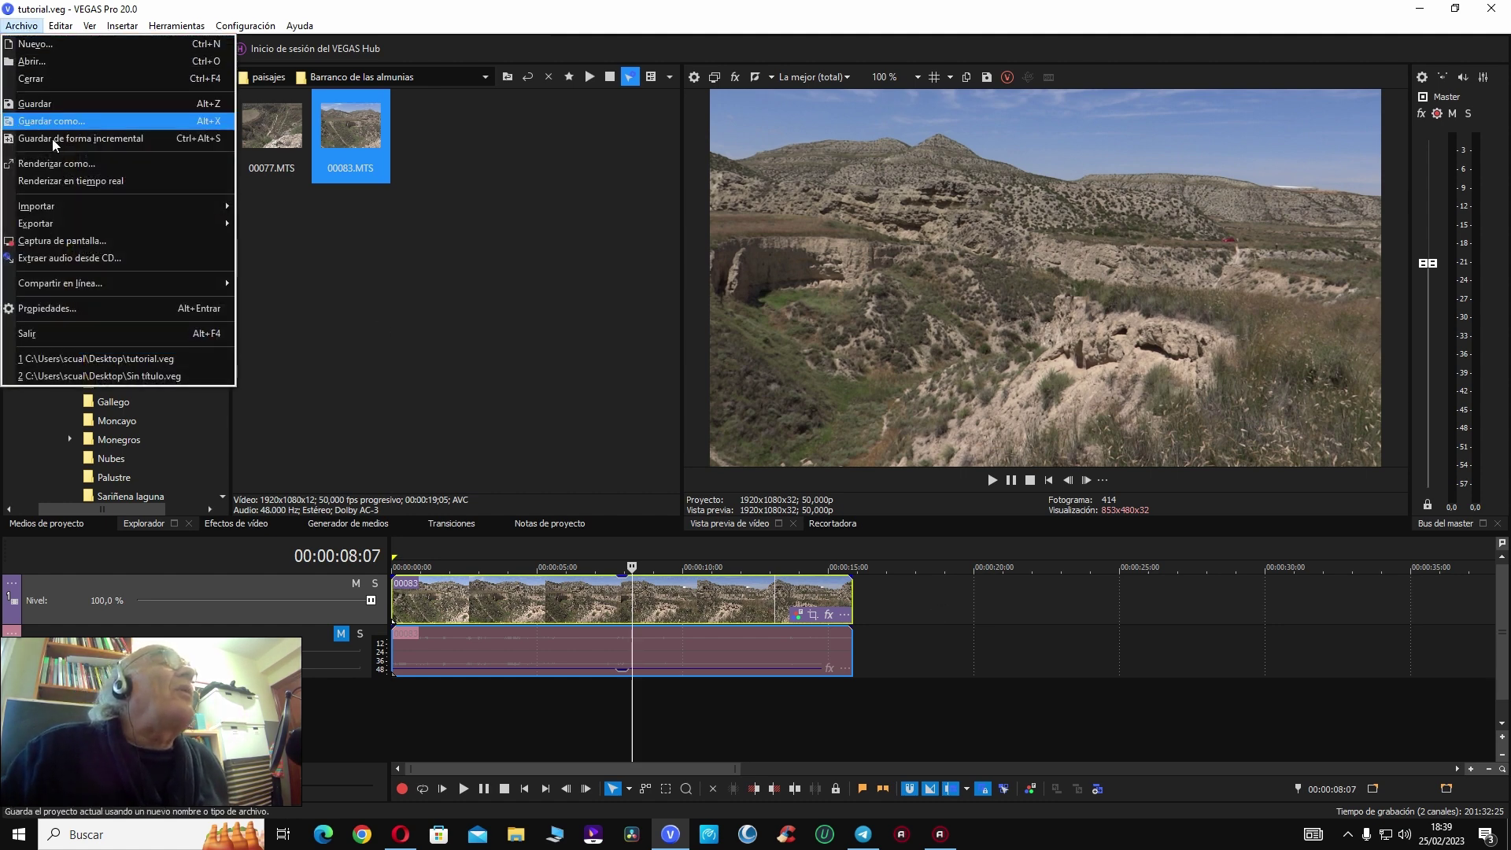
click(663, 494)
click(663, 494)
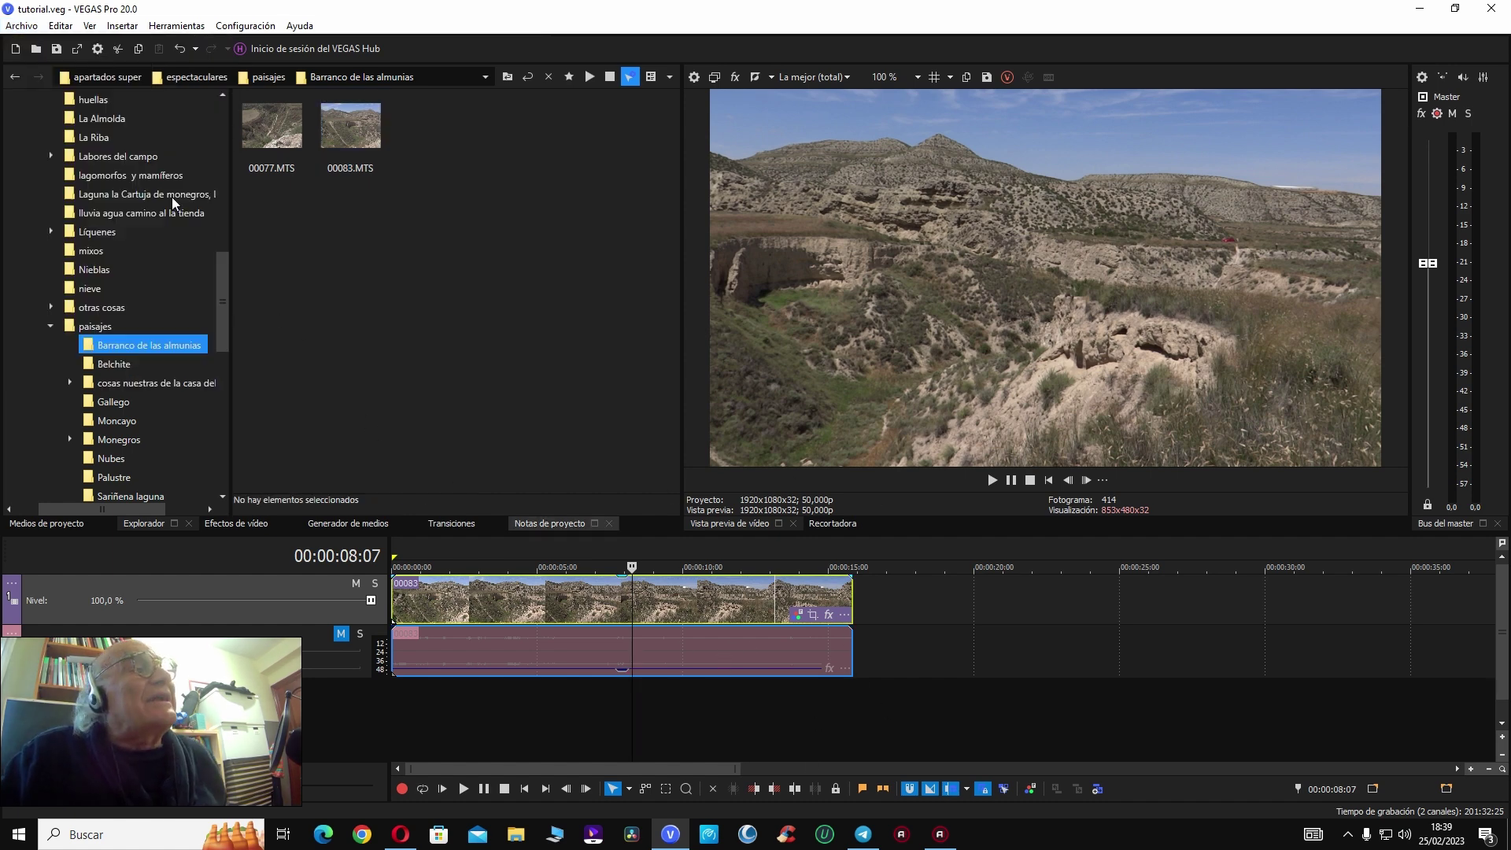
click(11, 28)
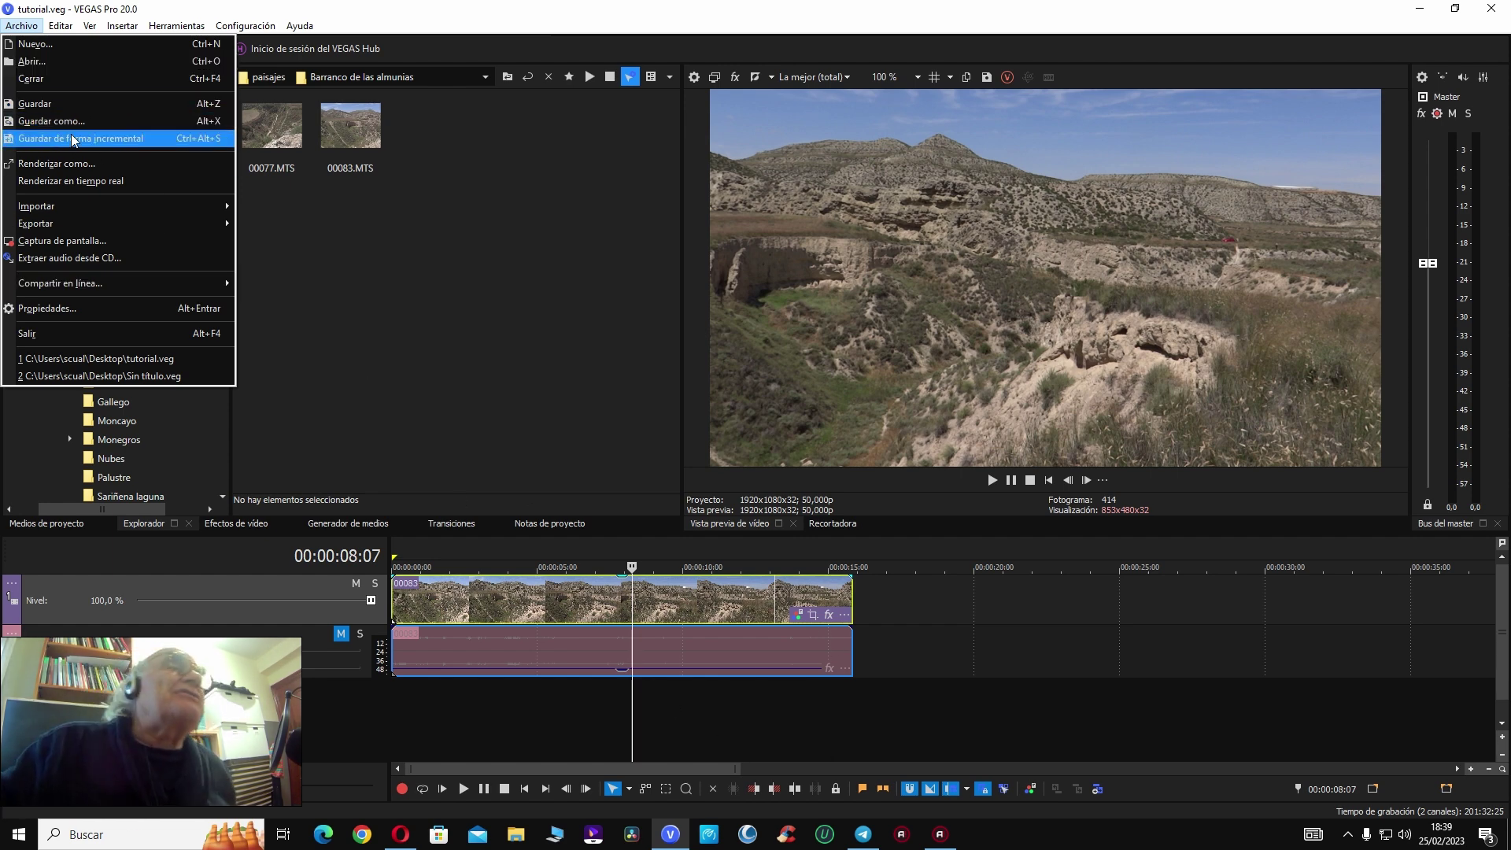
click(439, 313)
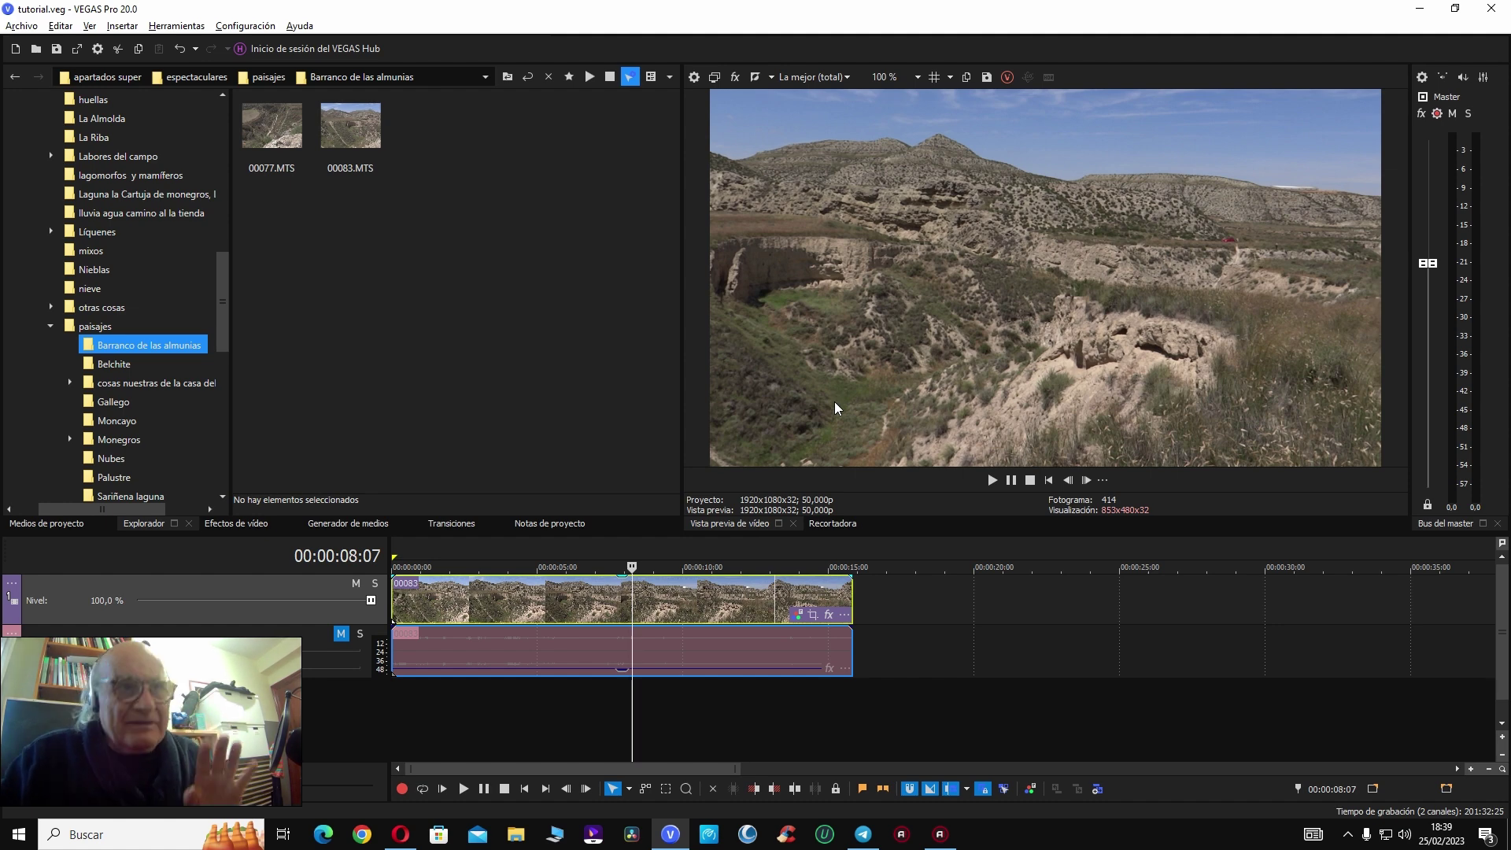
Step: Play clip 00083 from the timeline start and pause it at frame 112
click(553, 600)
key(Home)
key(space)
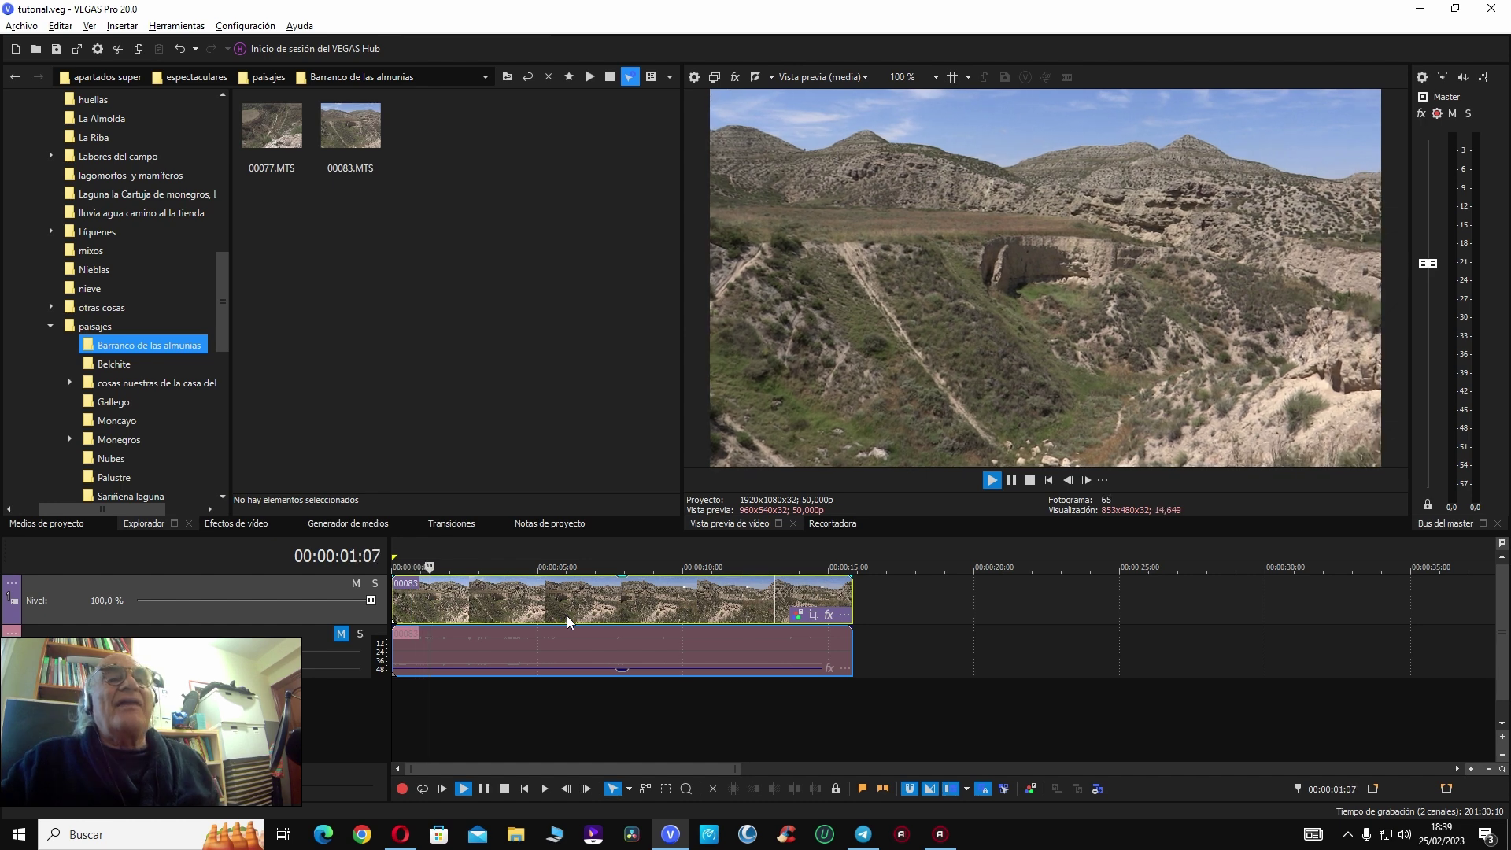
key(Return)
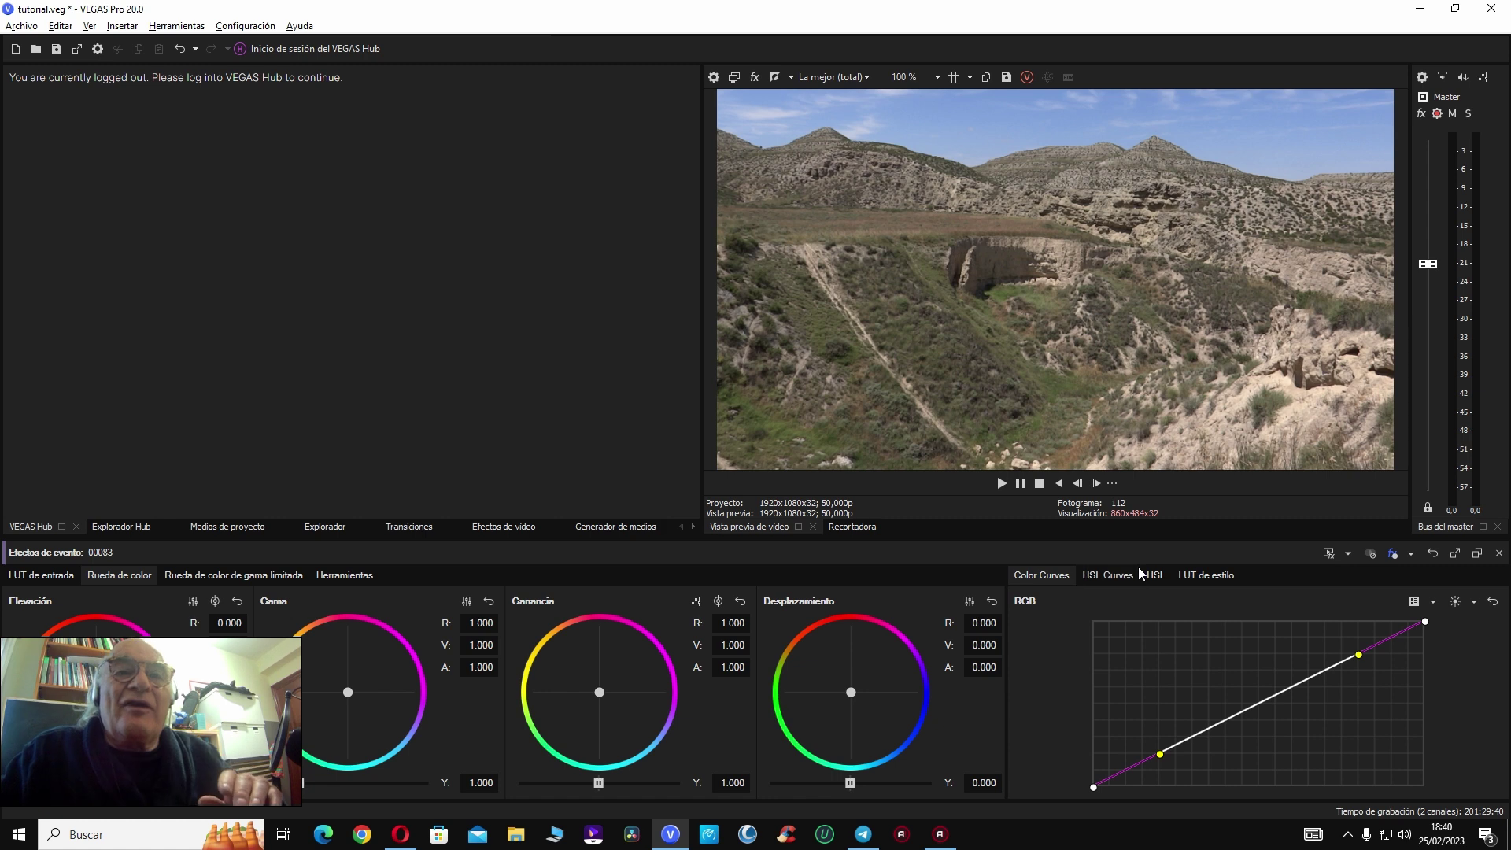
Step: Try shifting clip 00083's green point on the Hue vs. Hue curve to about -0.202, and reset the curve
click(1100, 581)
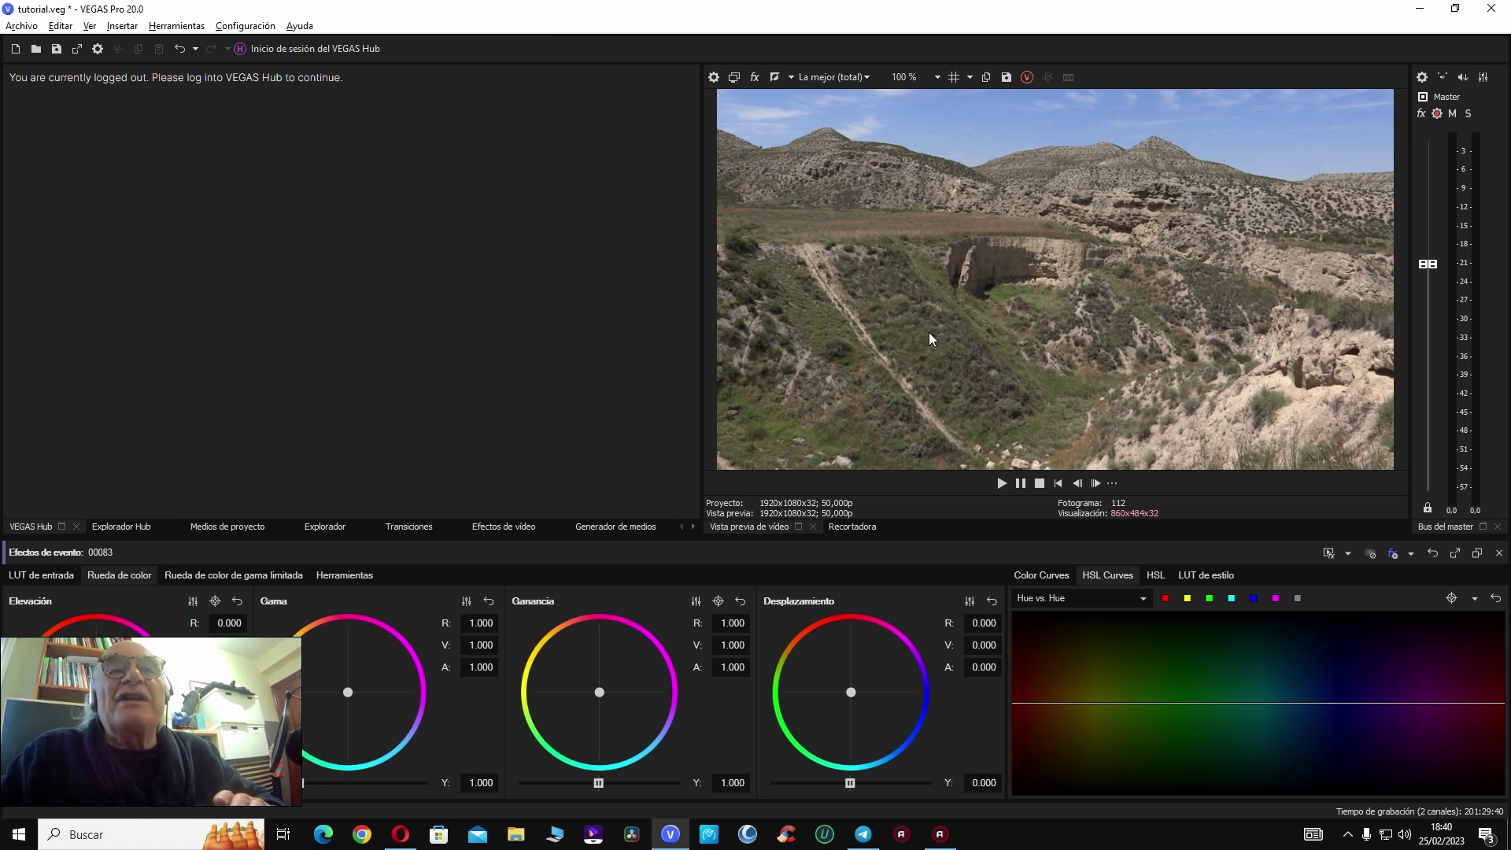
click(1211, 598)
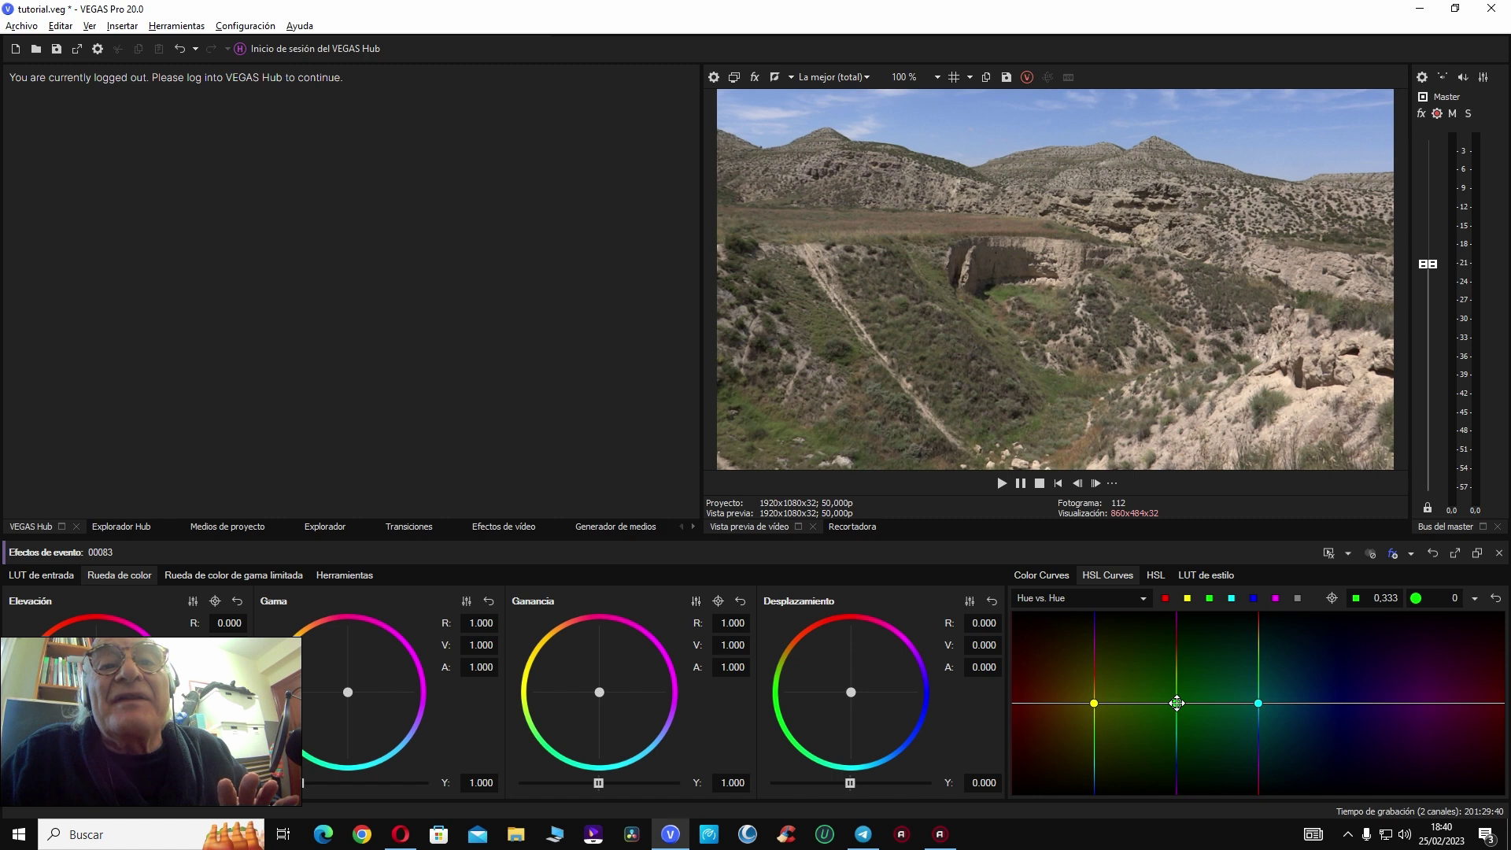
drag(1177, 703, 1170, 672)
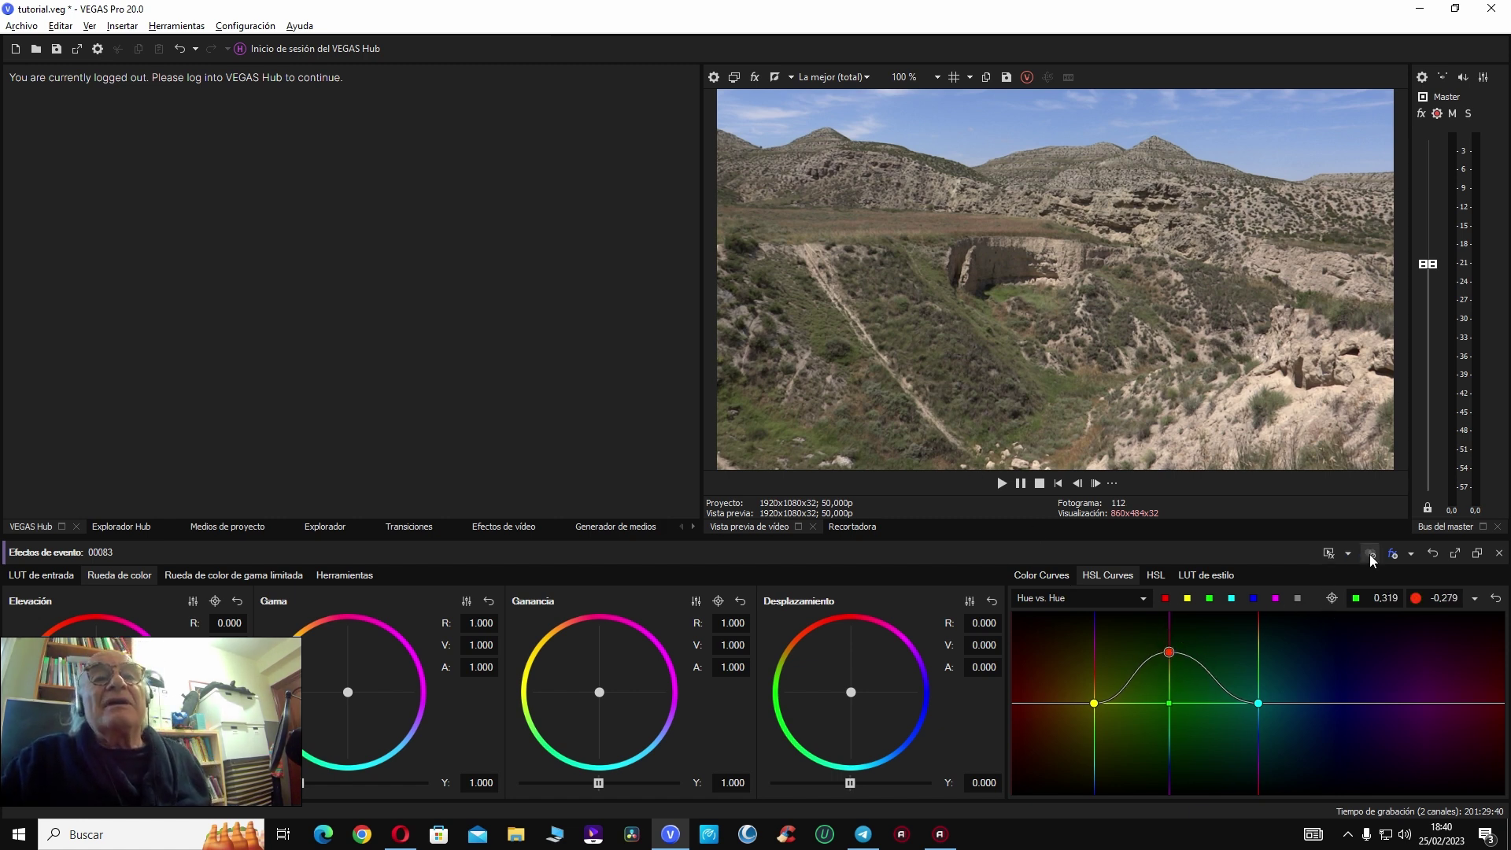
mouse_move(1168, 658)
mouse_down()
mouse_move(1167, 748)
mouse_move(1169, 676)
mouse_up()
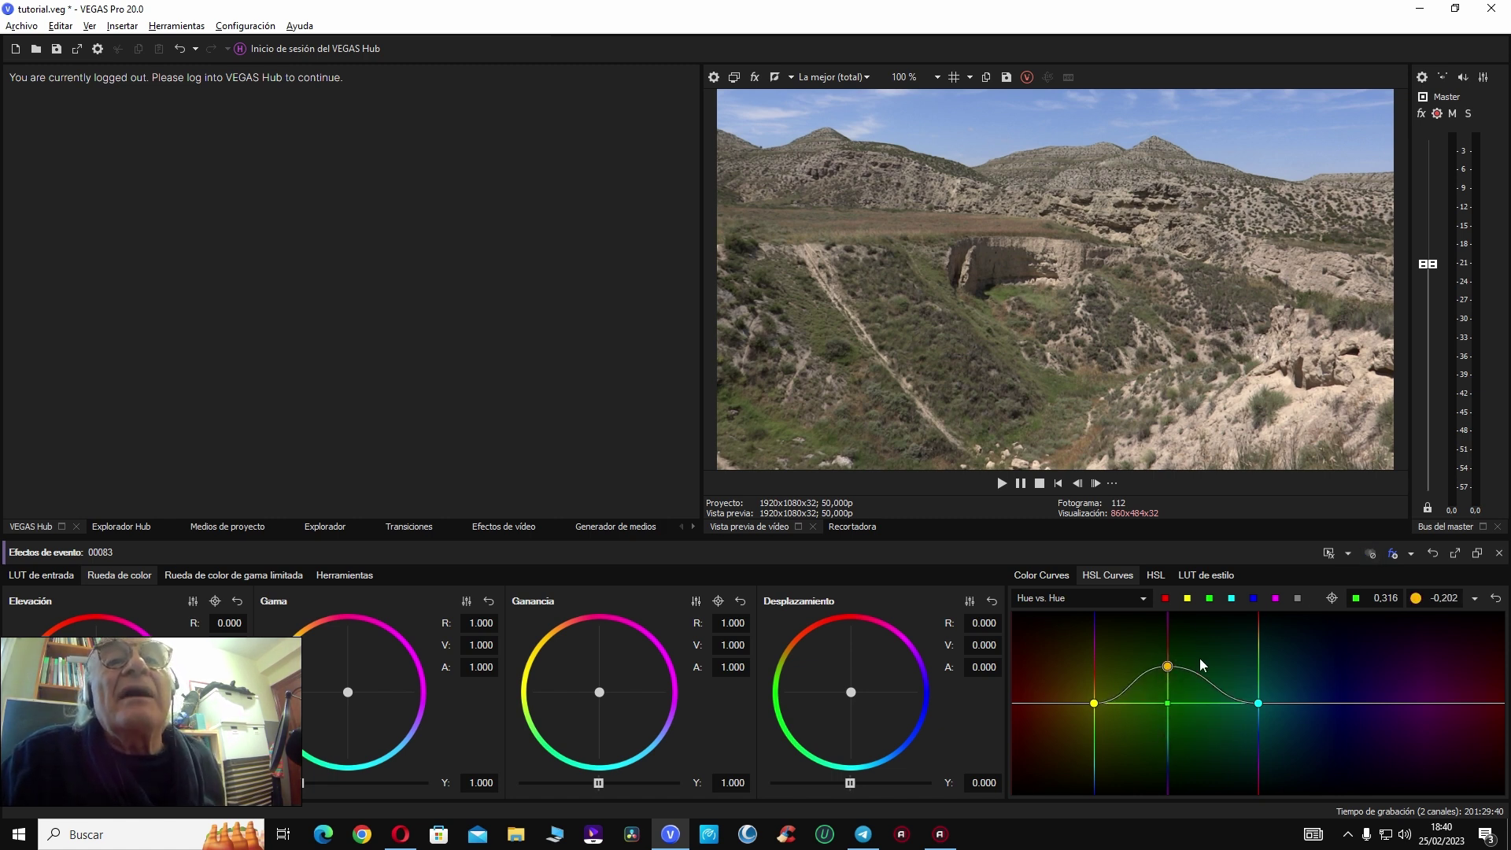
click(1499, 600)
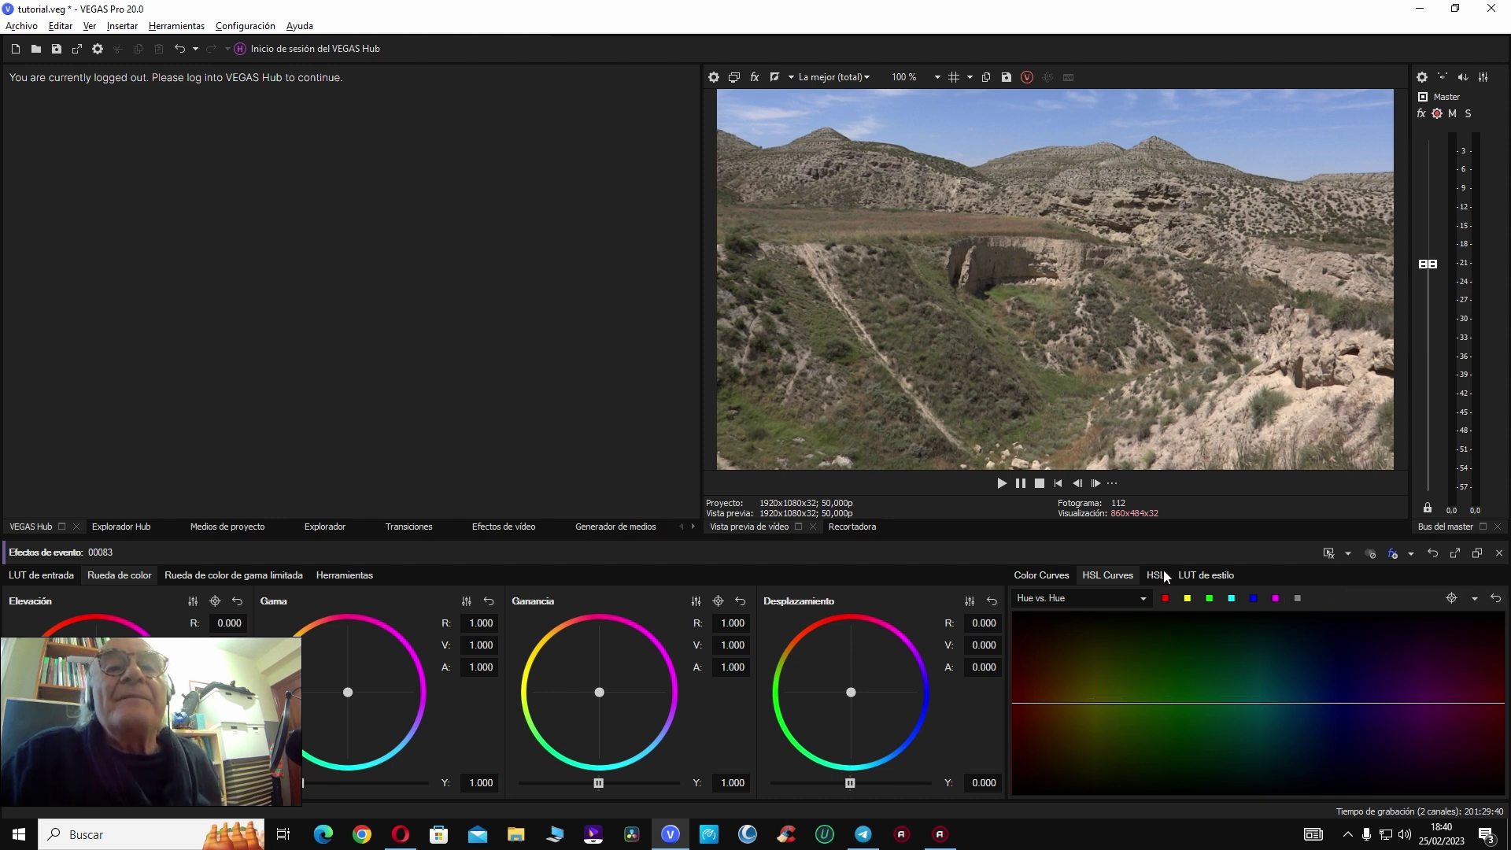
Step: Apply the Niveles de color preset to clip 00083's RGB color curves
click(1054, 575)
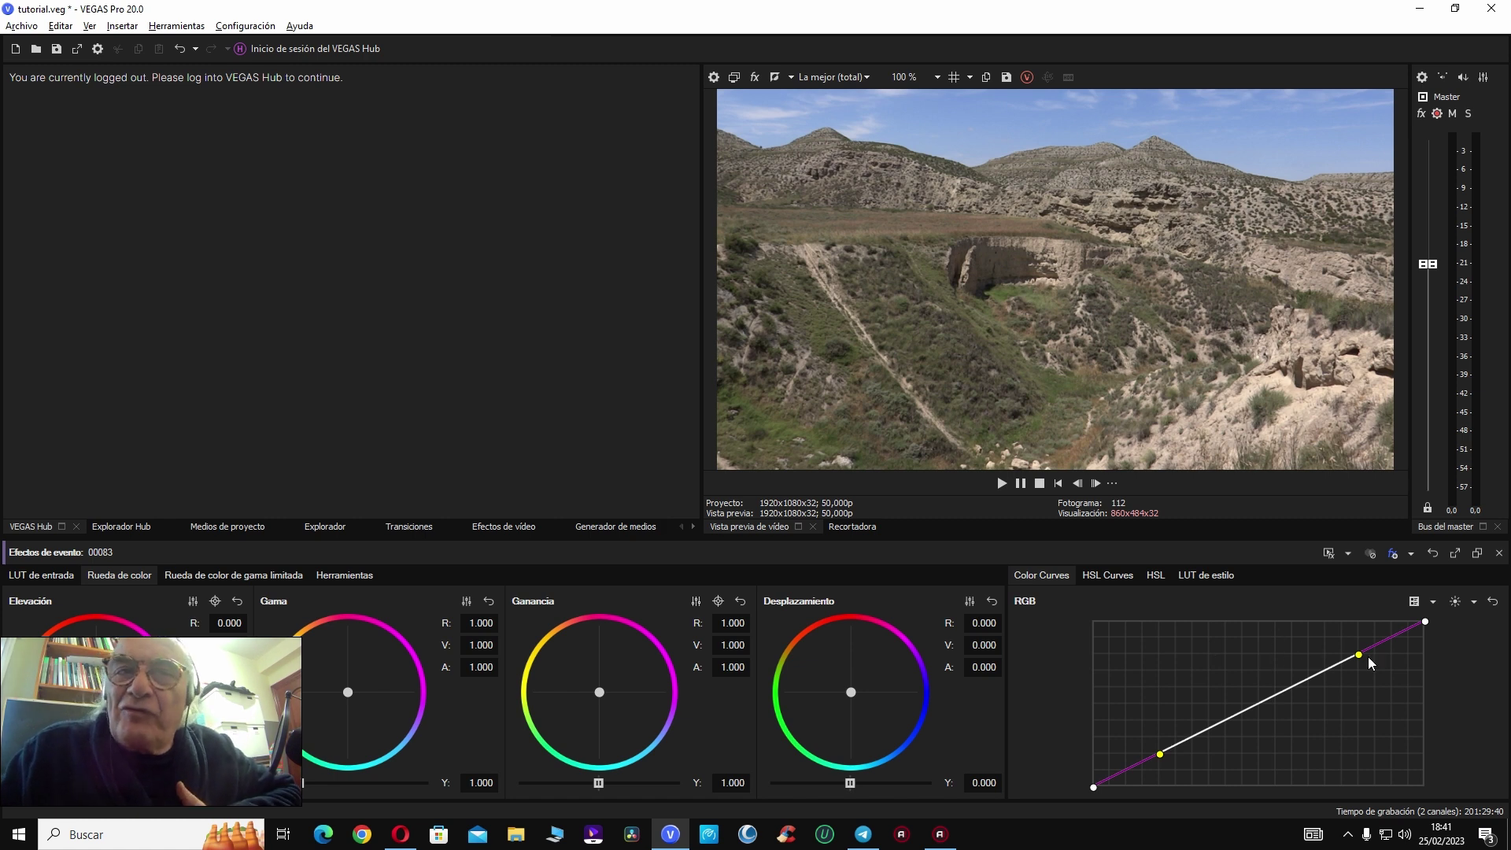
click(1474, 603)
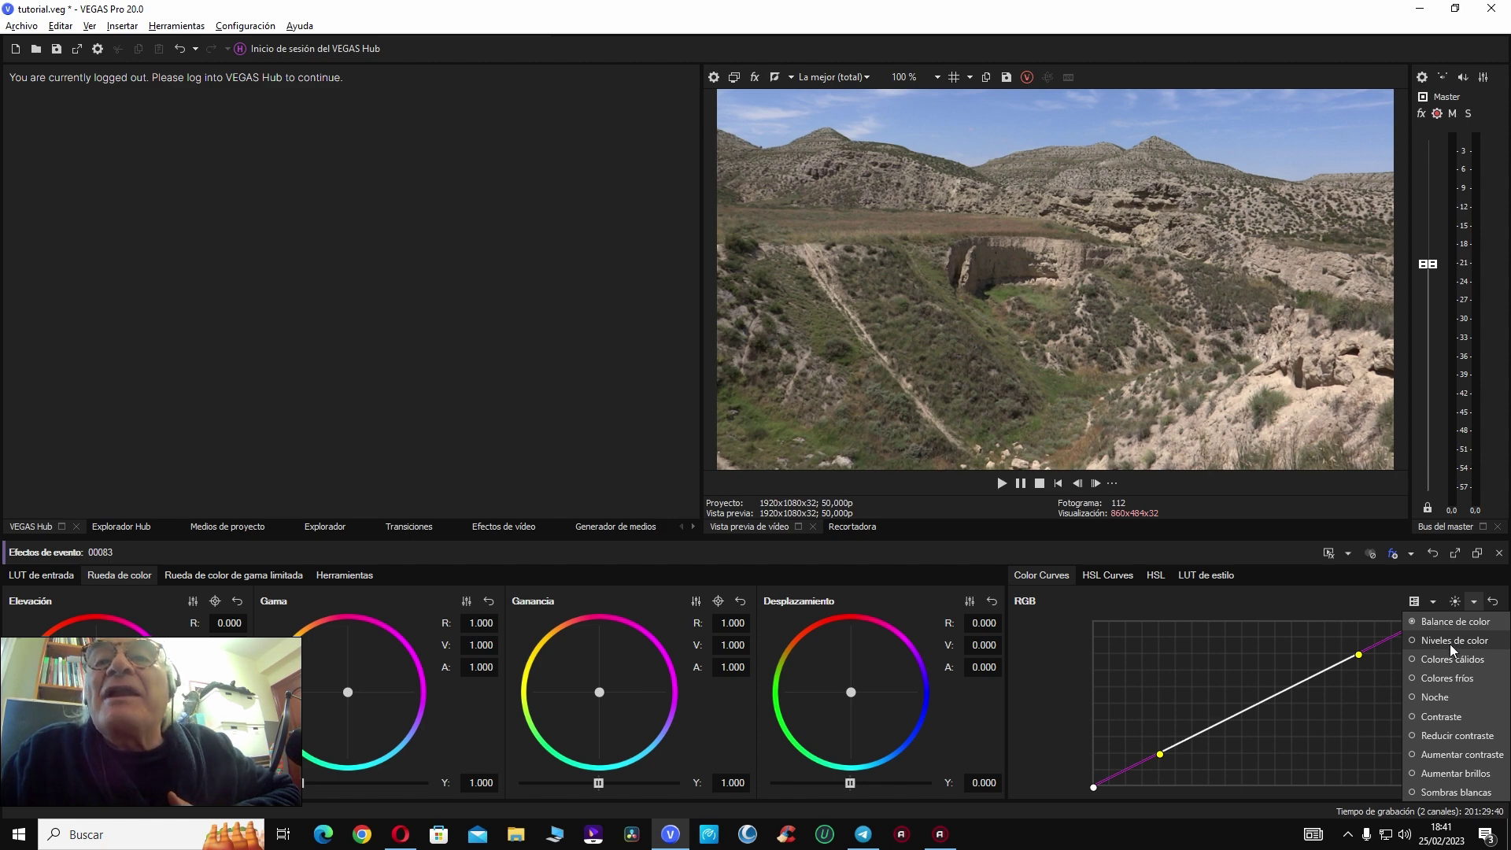
click(1449, 643)
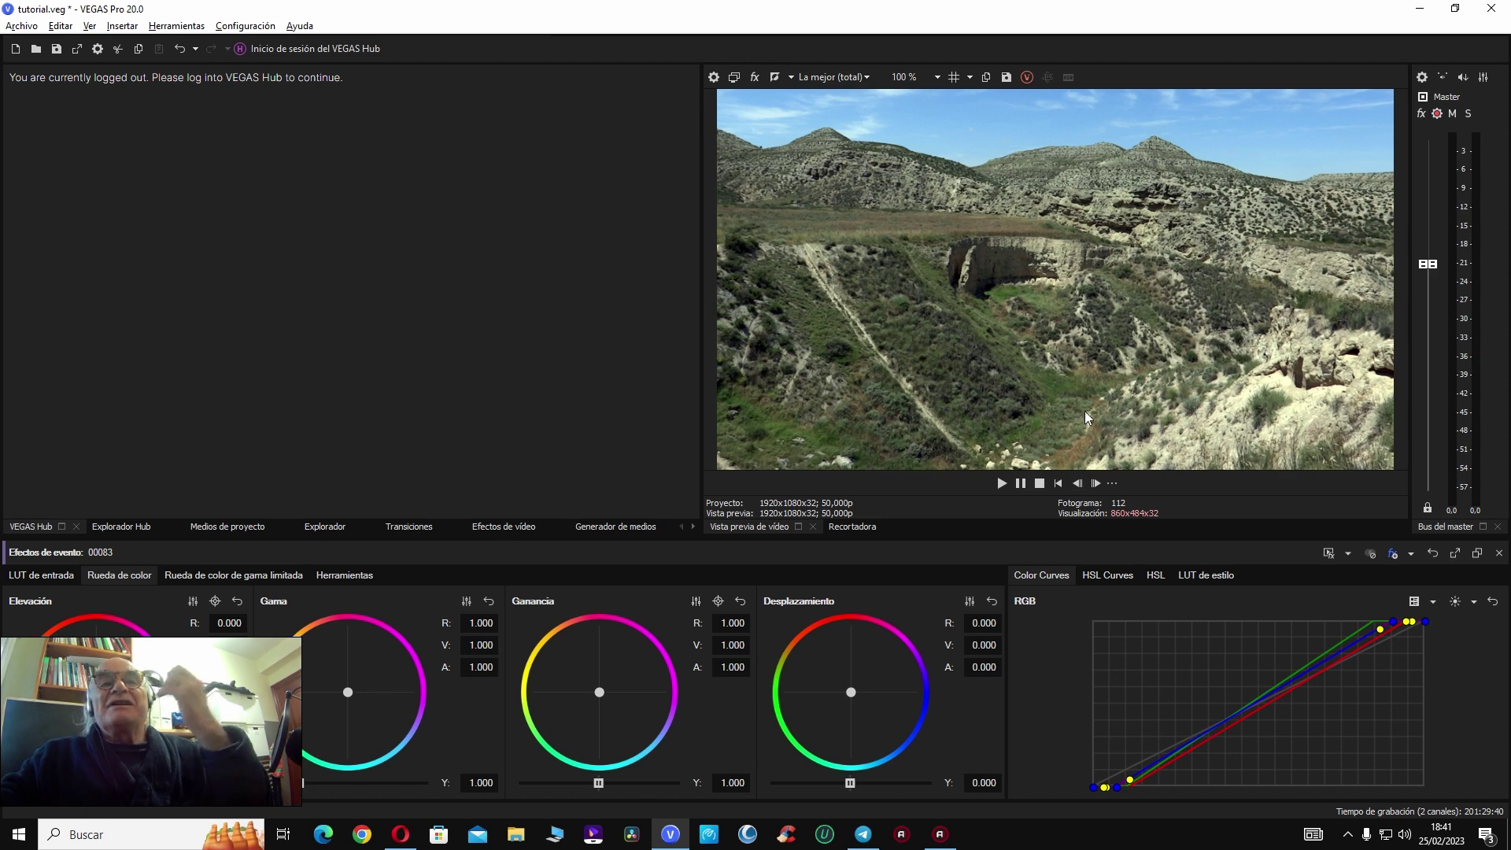
Step: Try moving the green point on the Hue vs. Hue curve to about 0.305 with a 0.017 shift, and reset it
click(1118, 577)
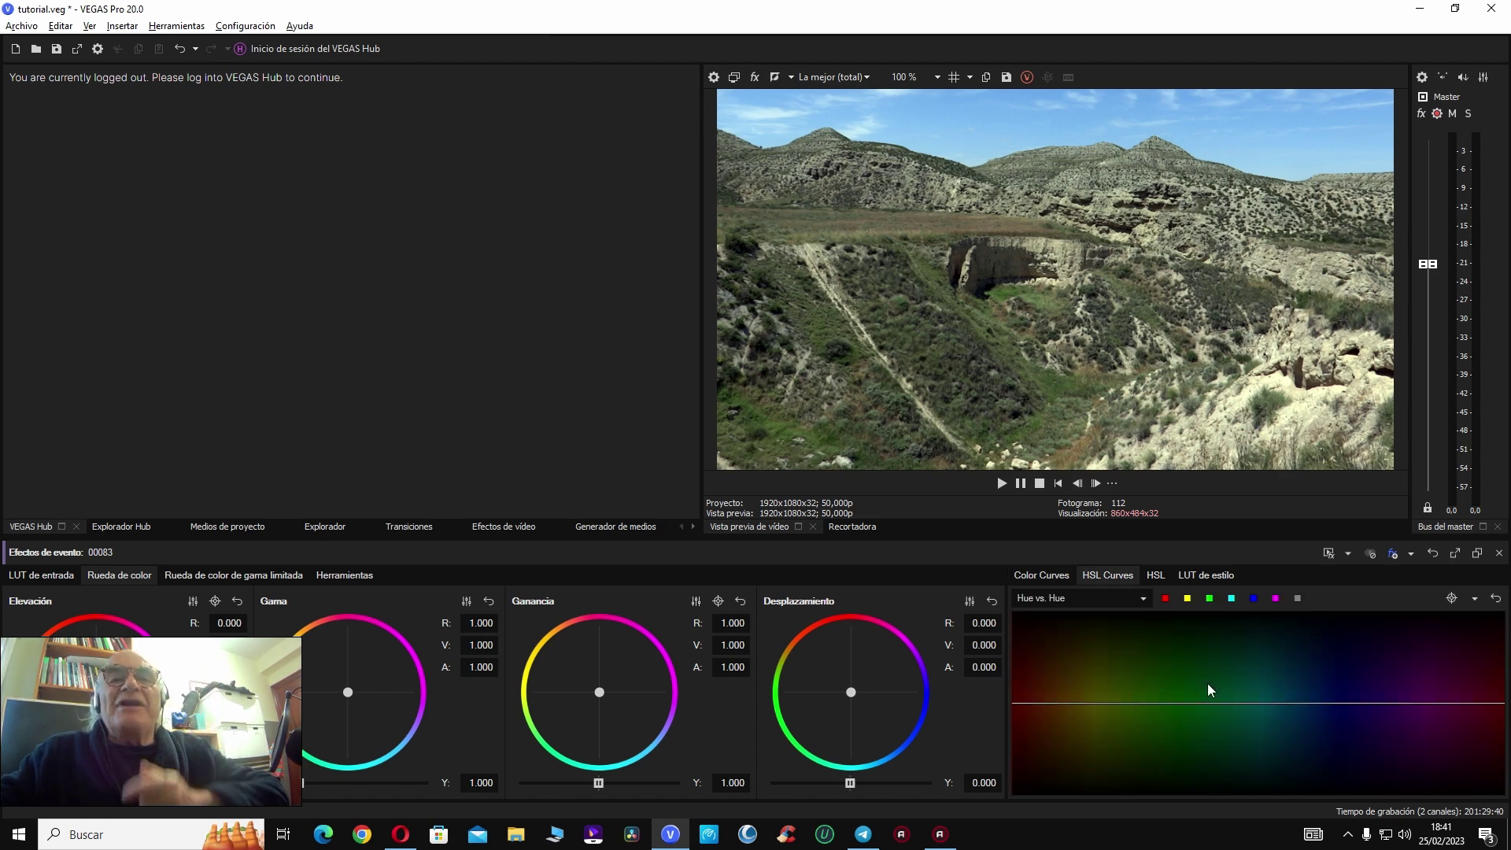
click(1209, 600)
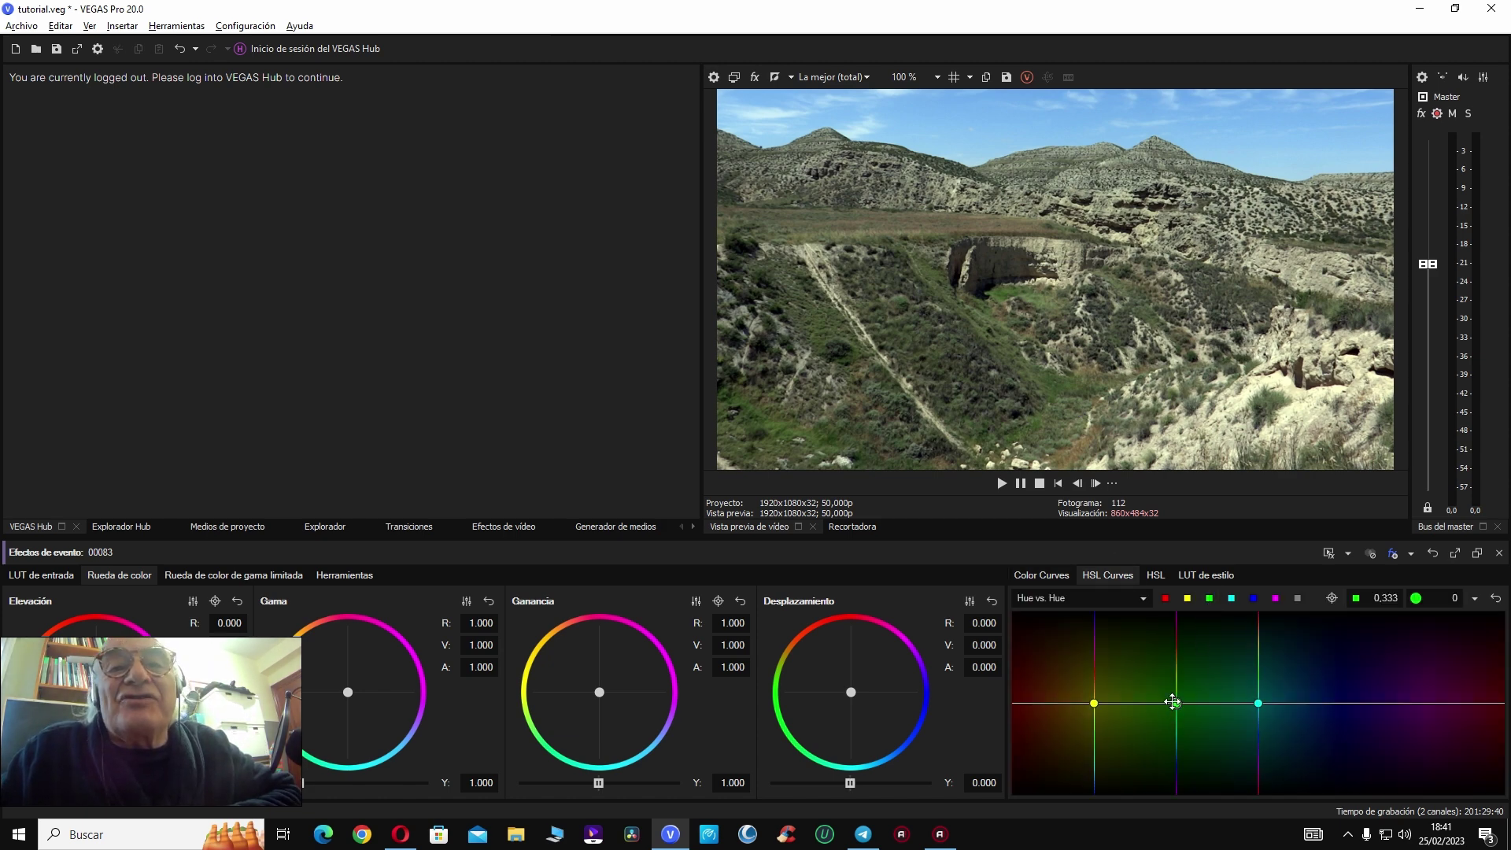
mouse_move(1174, 700)
mouse_down()
mouse_move(1167, 610)
mouse_move(1160, 753)
mouse_move(1158, 575)
mouse_move(1164, 718)
mouse_move(1160, 634)
mouse_move(1161, 705)
mouse_up()
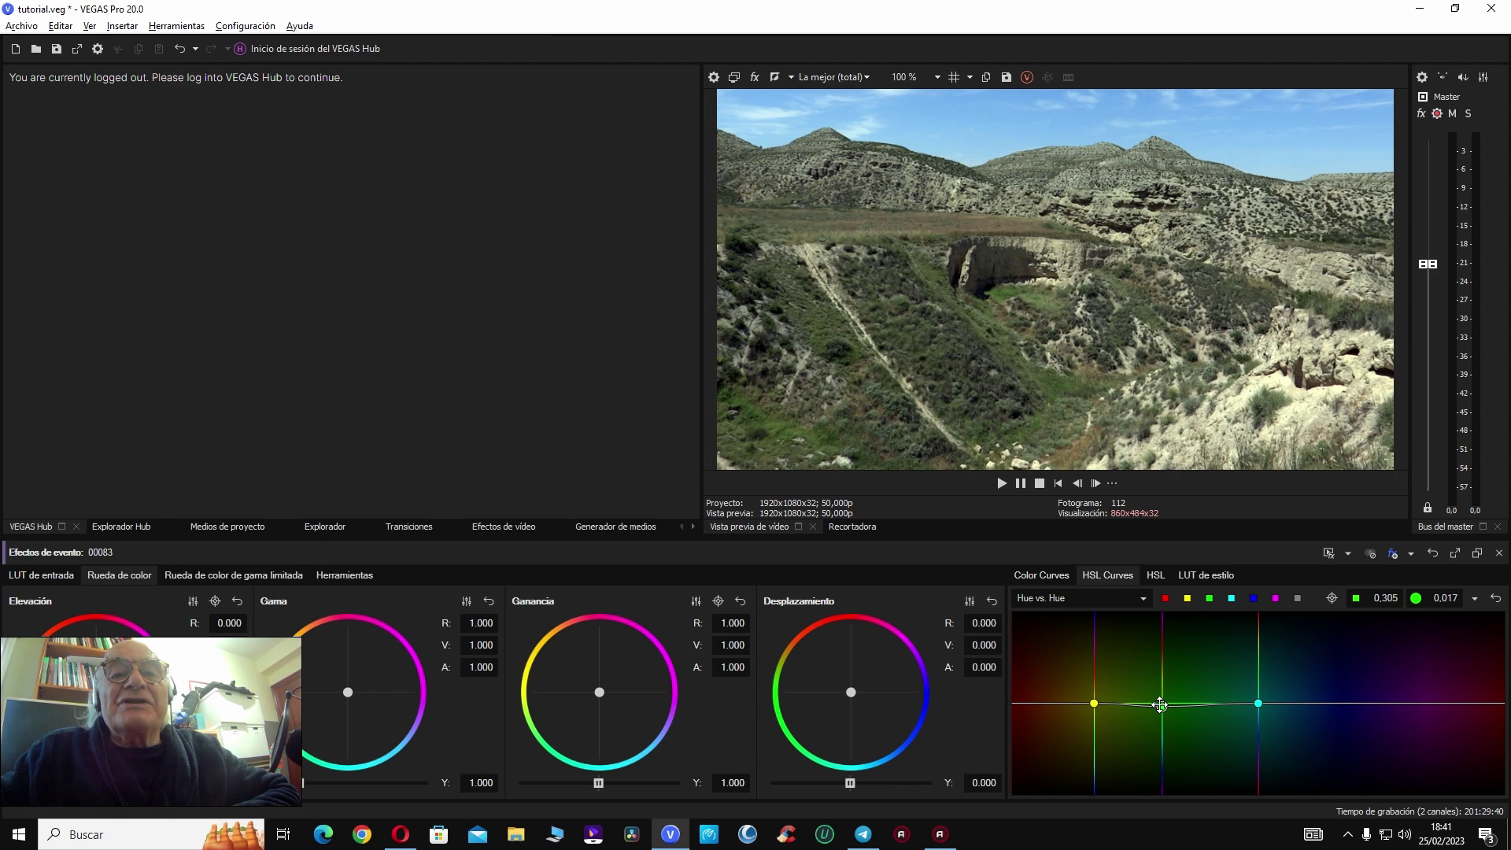
click(1495, 598)
Step: Replace the color curves preset with Balance de color
click(1031, 575)
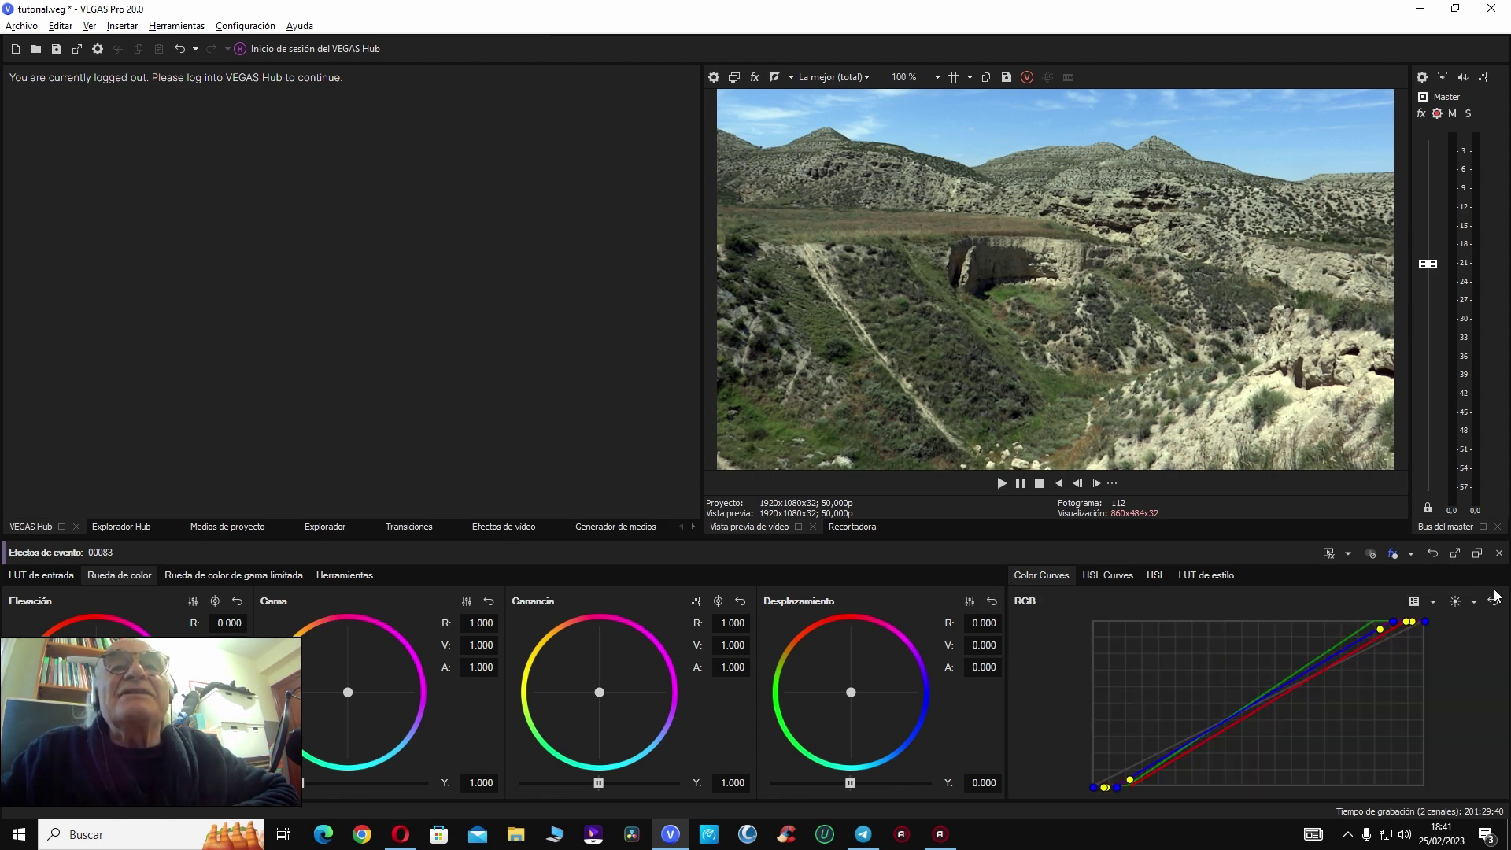
click(1473, 602)
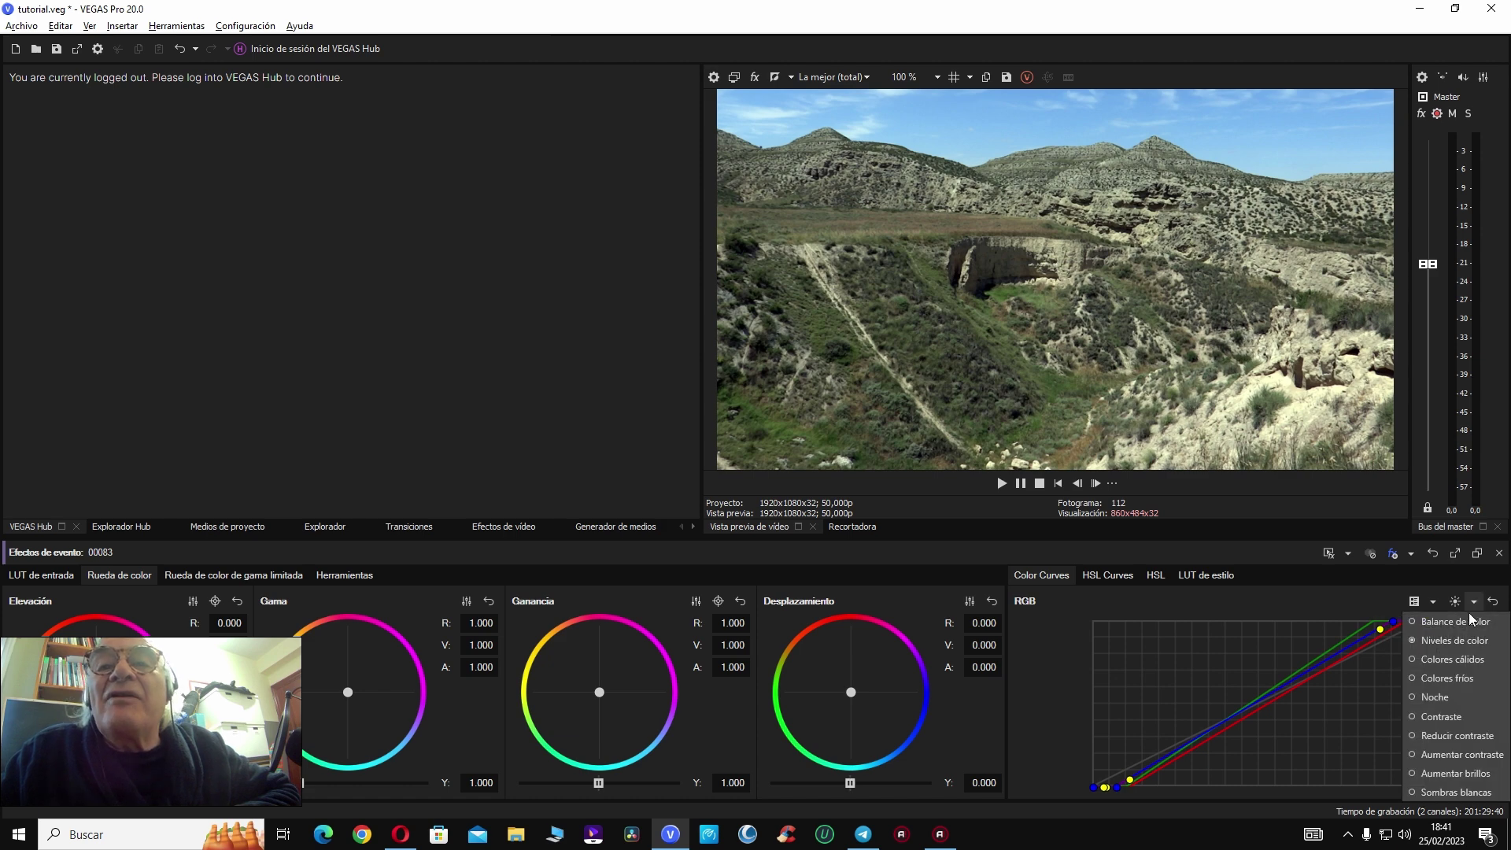
click(1455, 622)
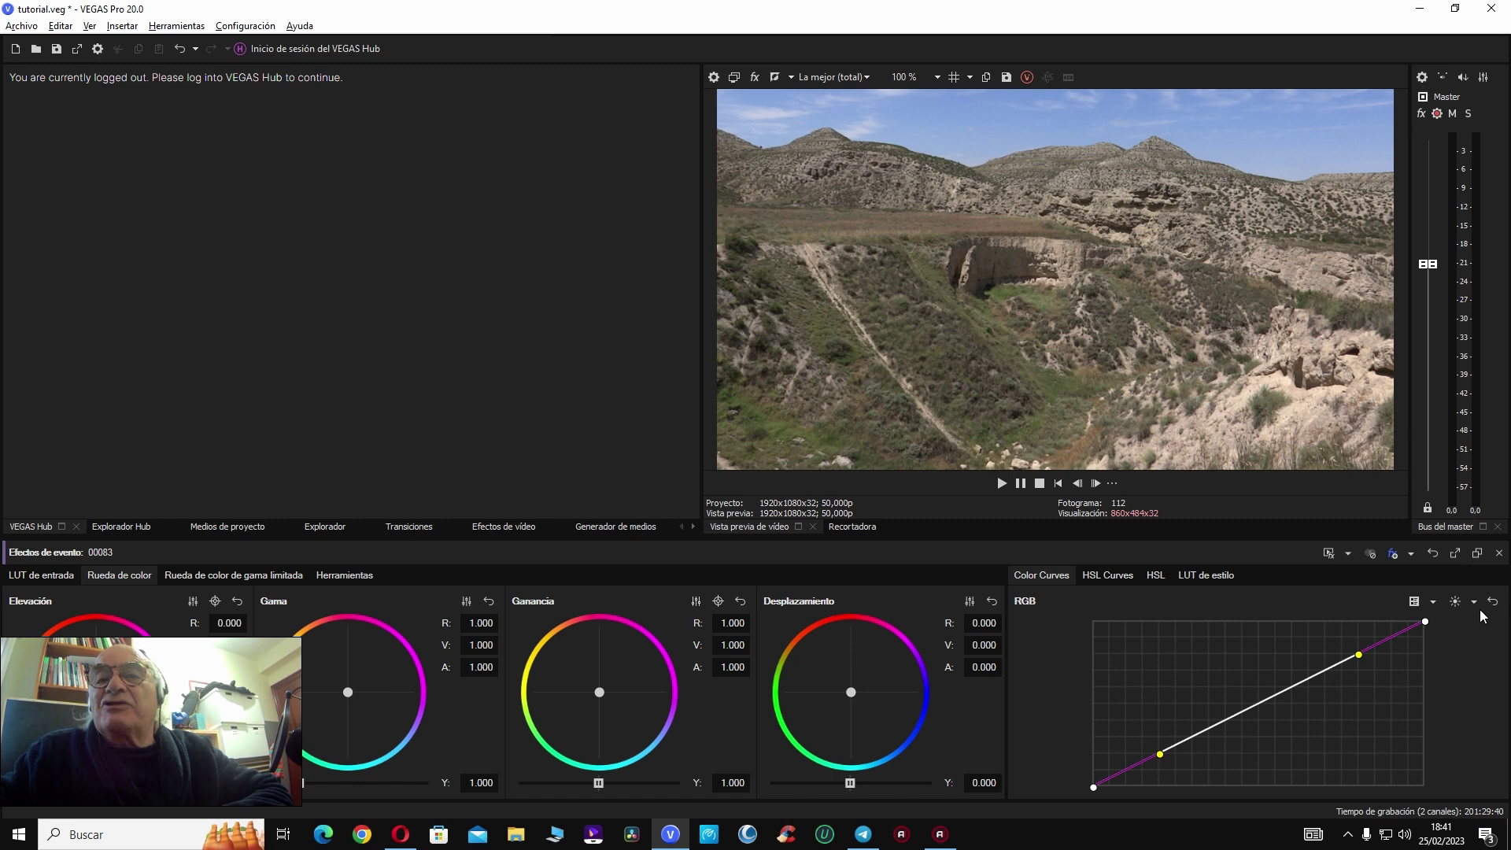
Step: Add a green range on the Hue vs. Hue curve and move its middle point to about 0.301 with a 0.004 shift
click(1130, 575)
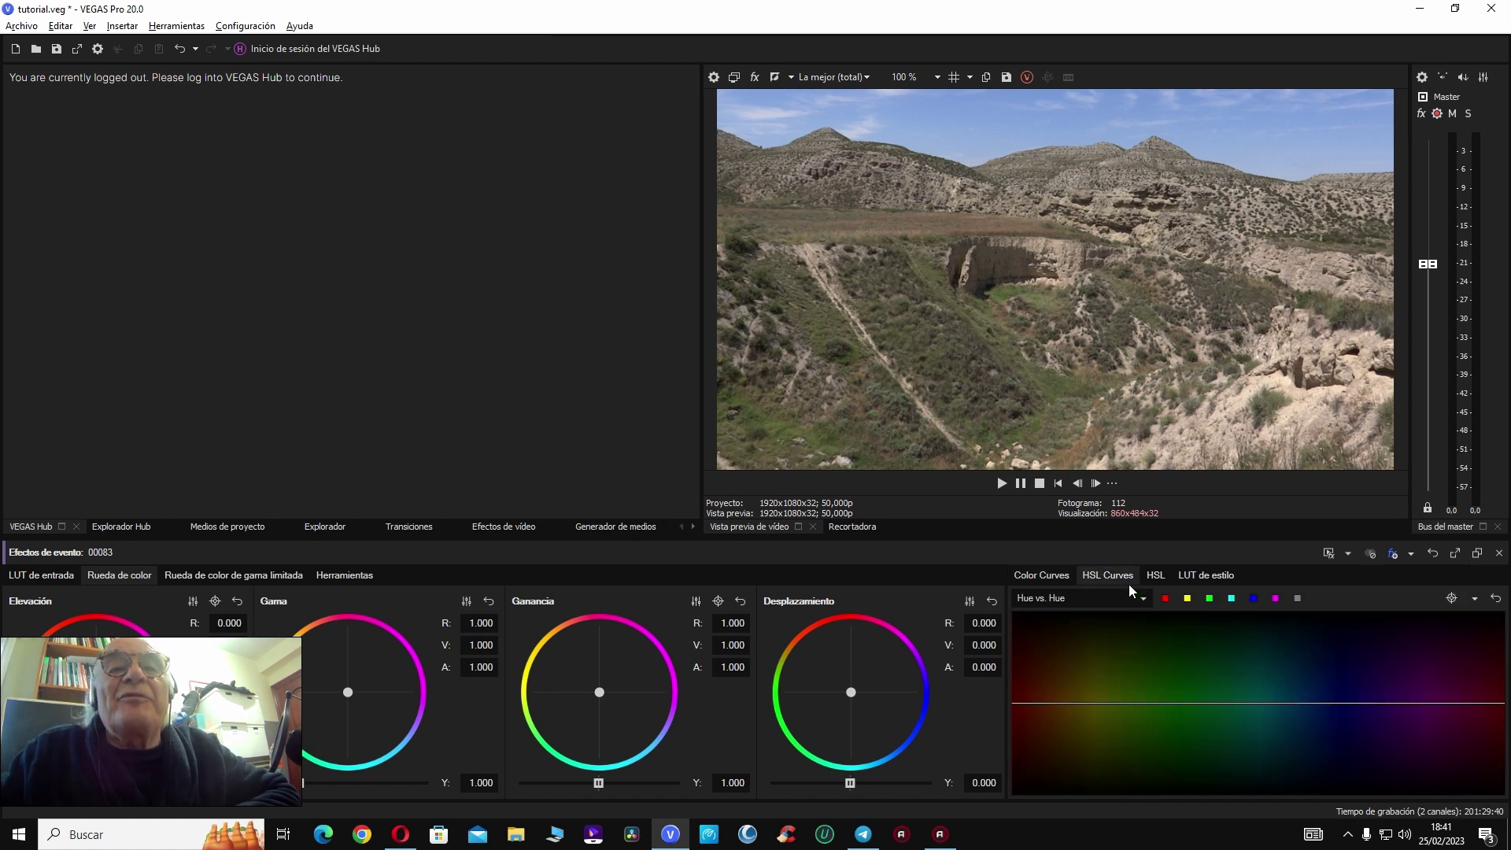
click(1211, 602)
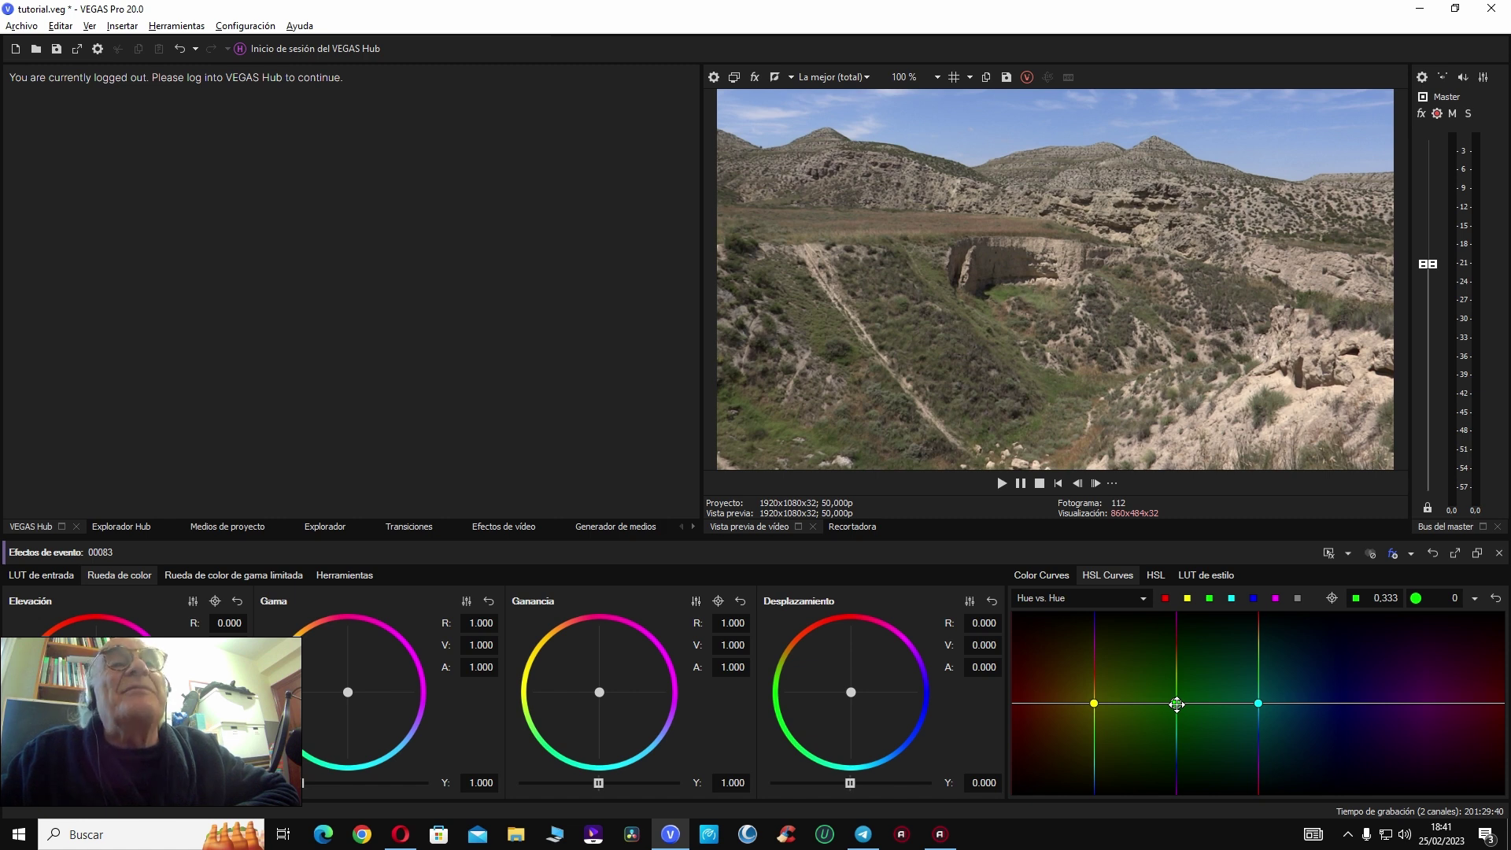
drag(1176, 704, 1164, 670)
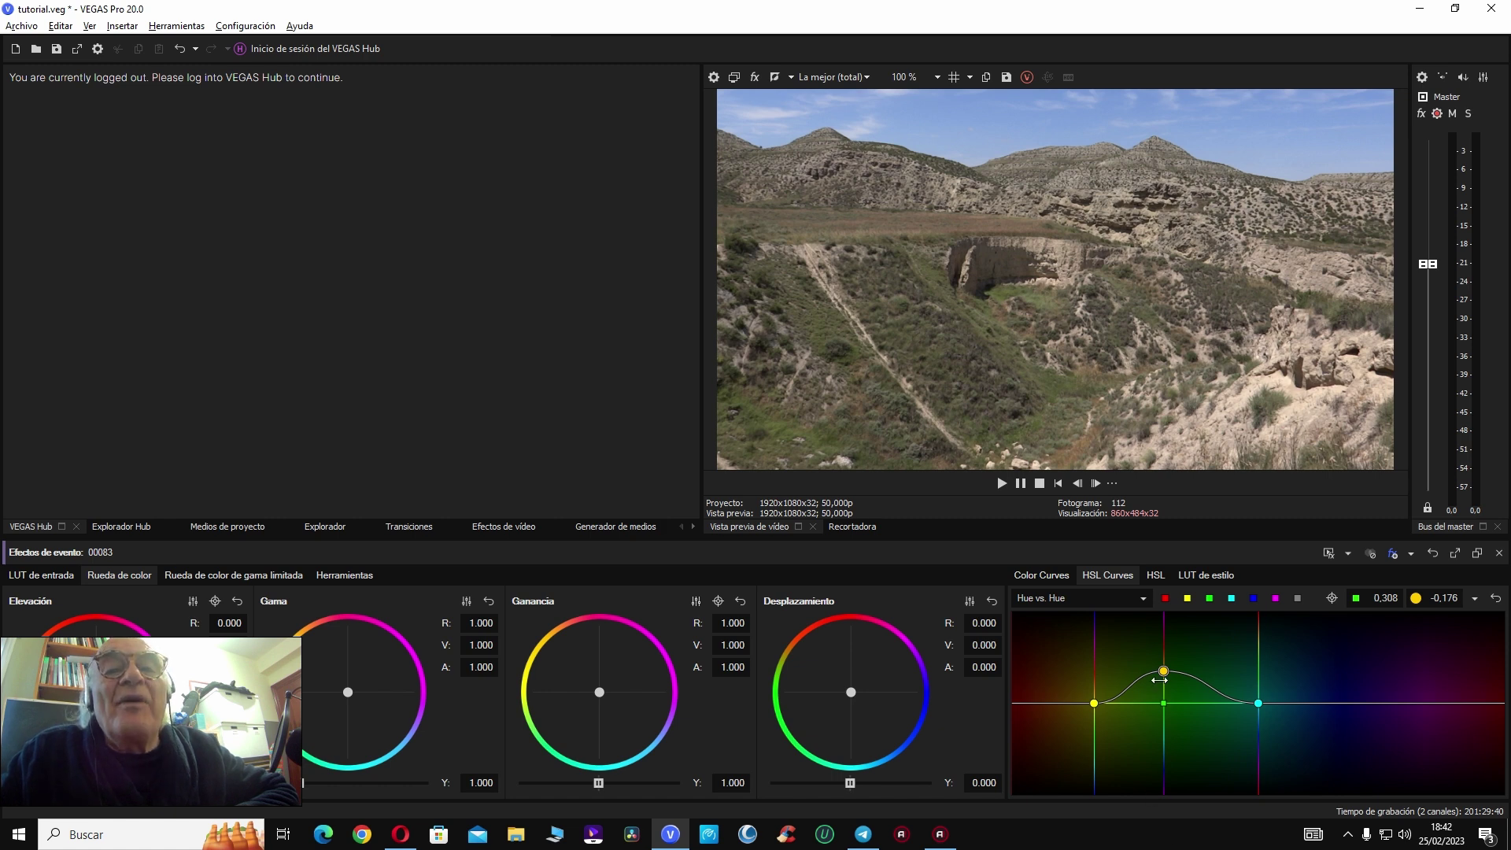
drag(1163, 673, 1156, 701)
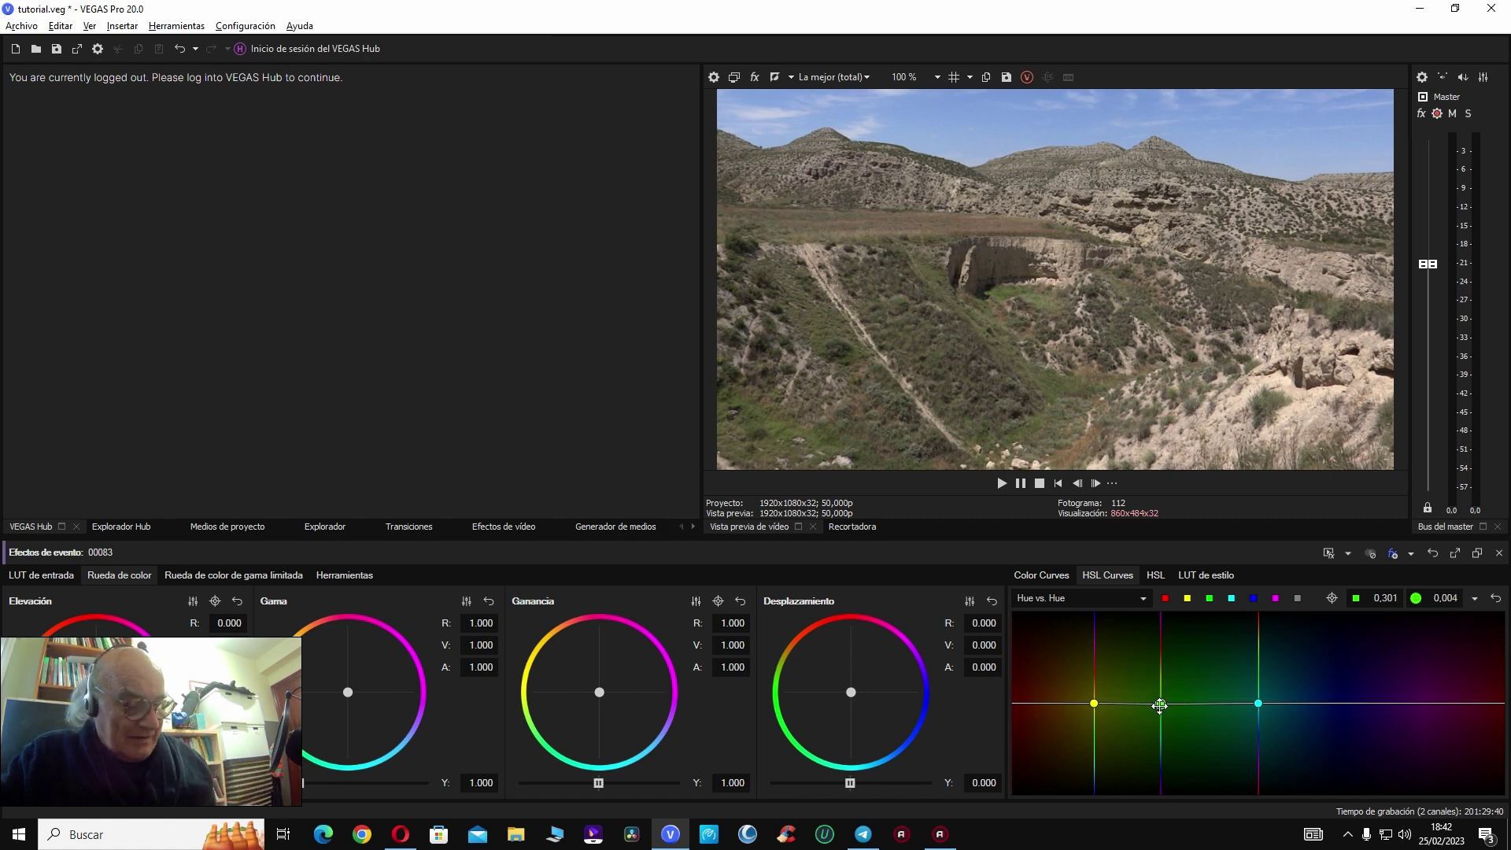
Step: Compare the frame in full screen while adjusting the green Hue vs. Hue point to about 0.288 with a -0.069 shift
key(alt+shift+4)
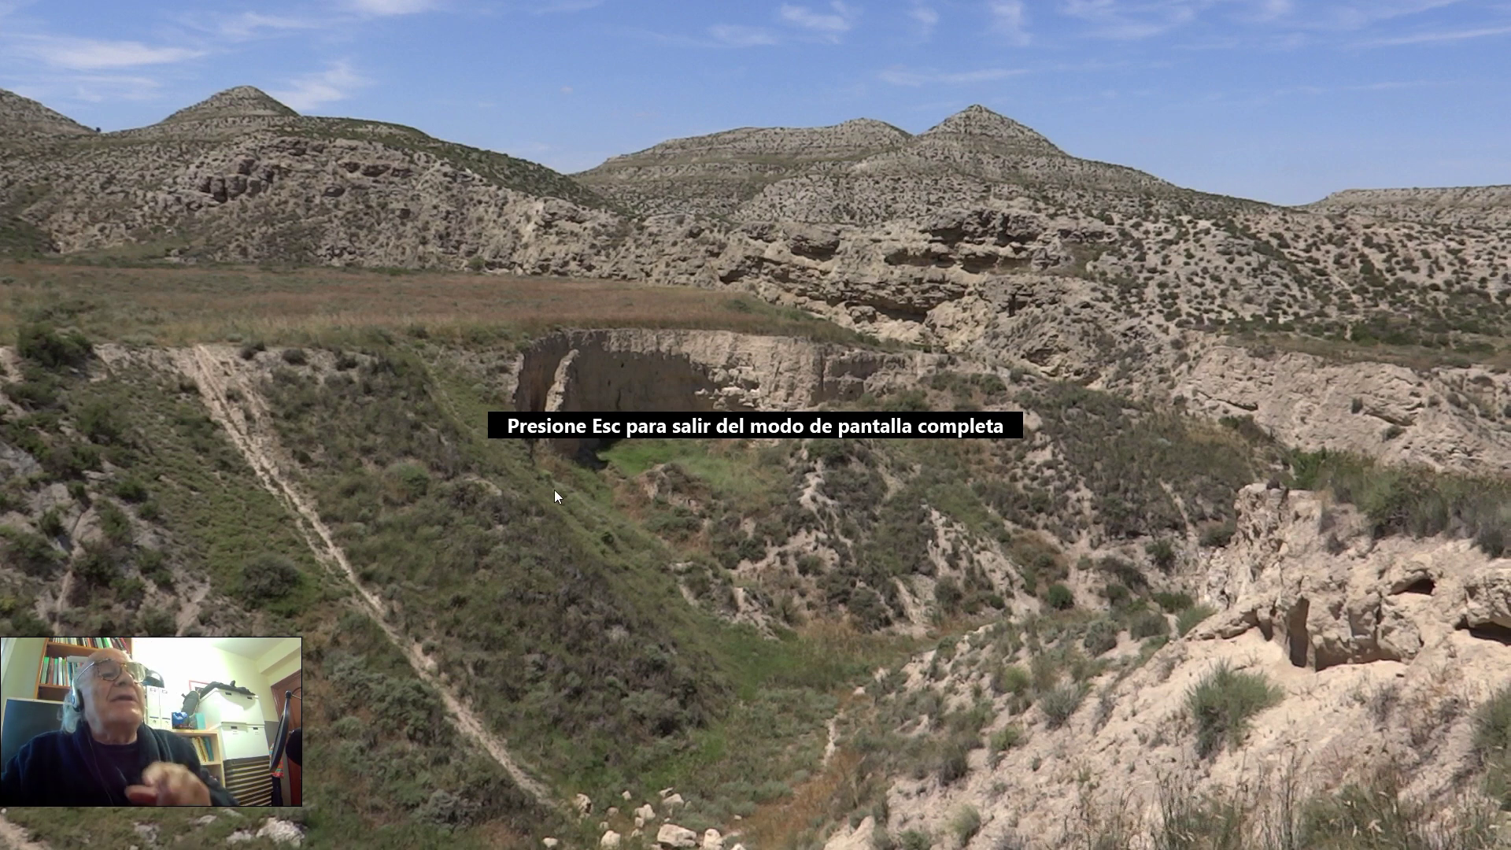
key(Escape)
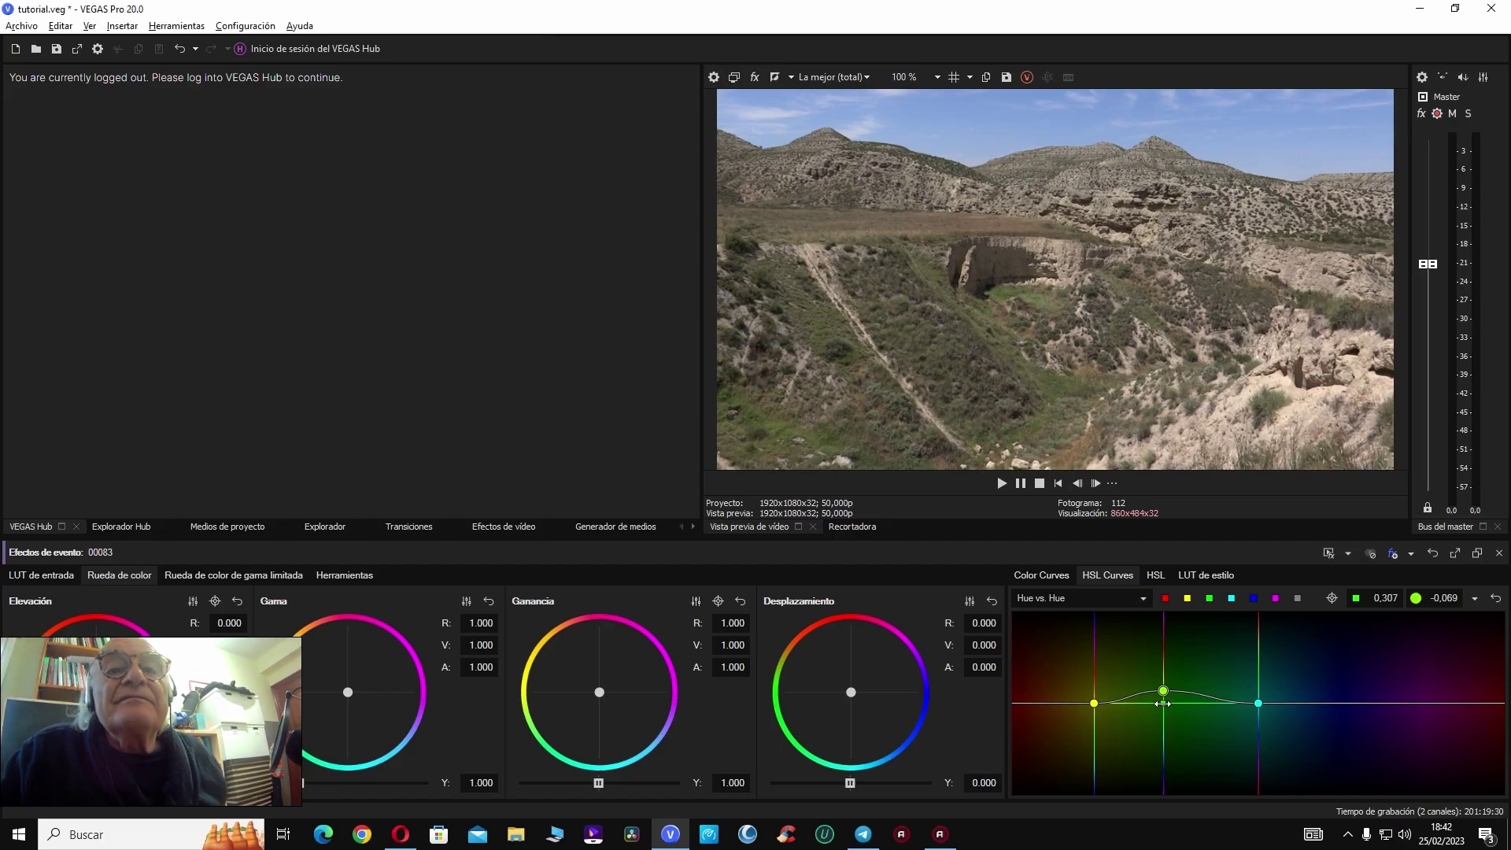
key(alt+shift+4)
key(Escape)
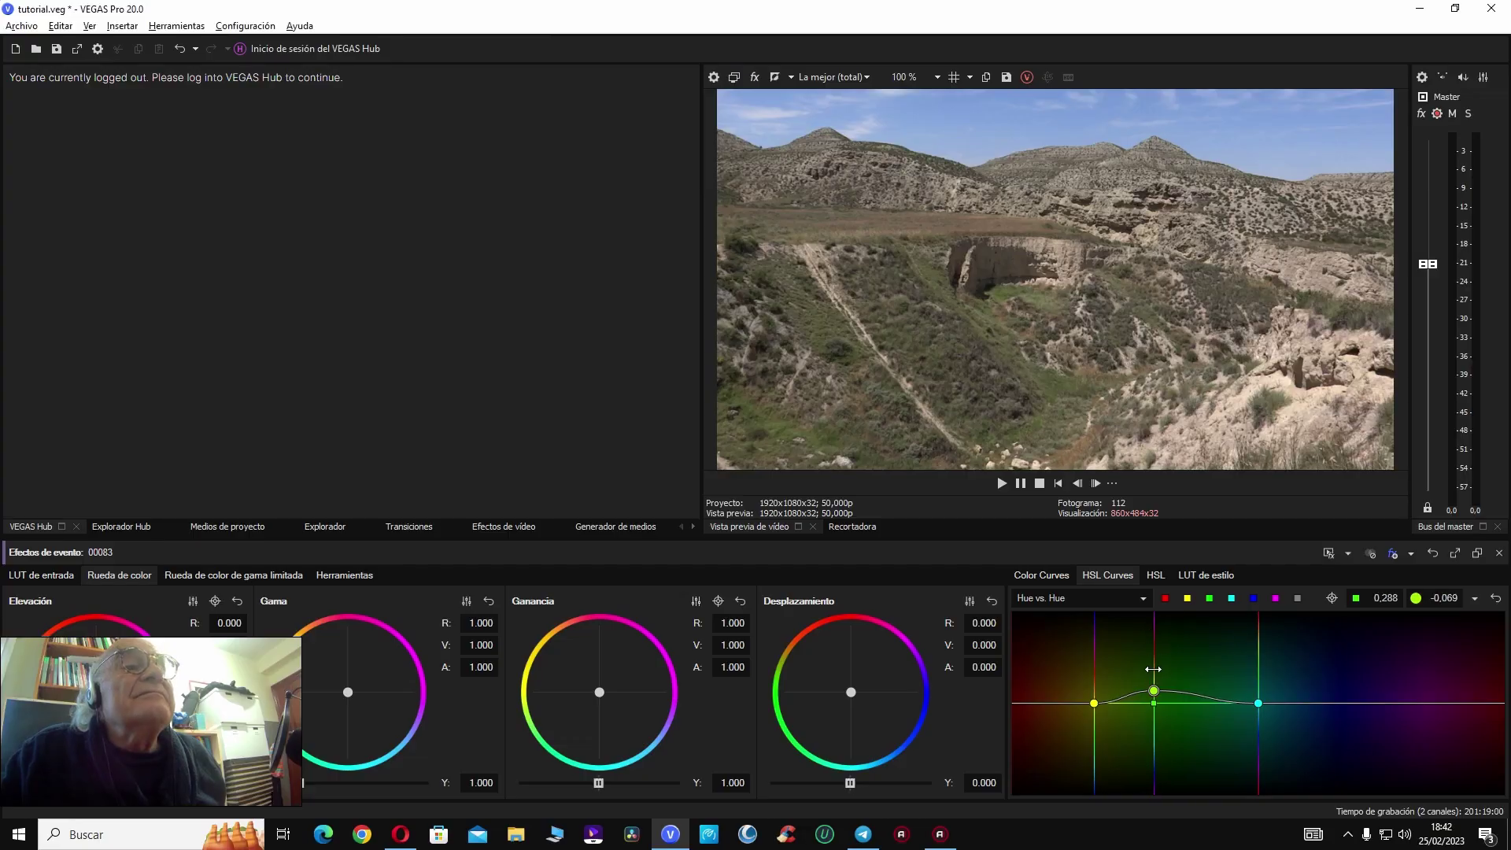
key(alt+shift+4)
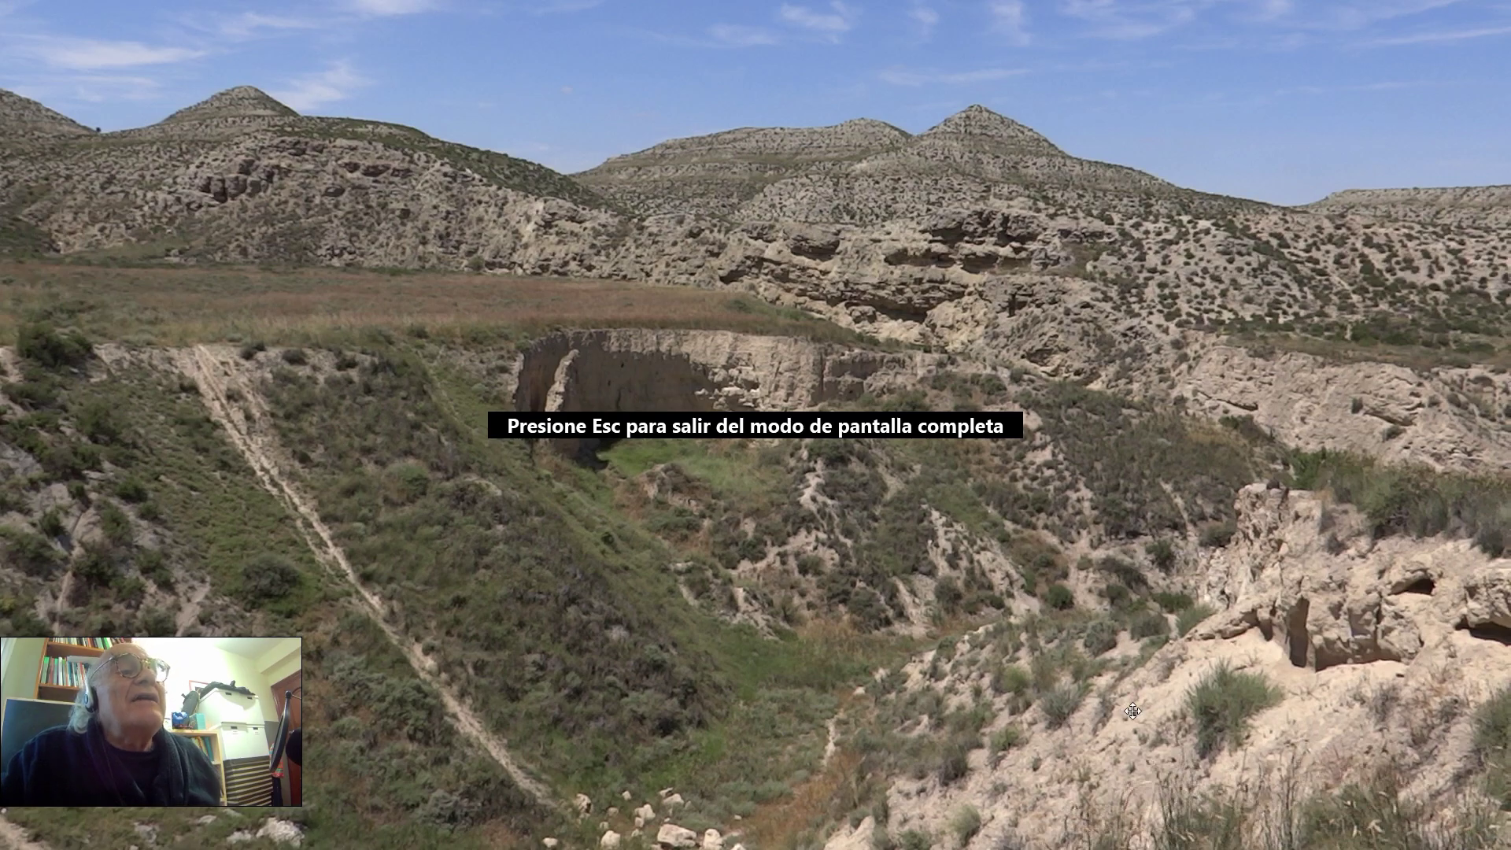
key(Escape)
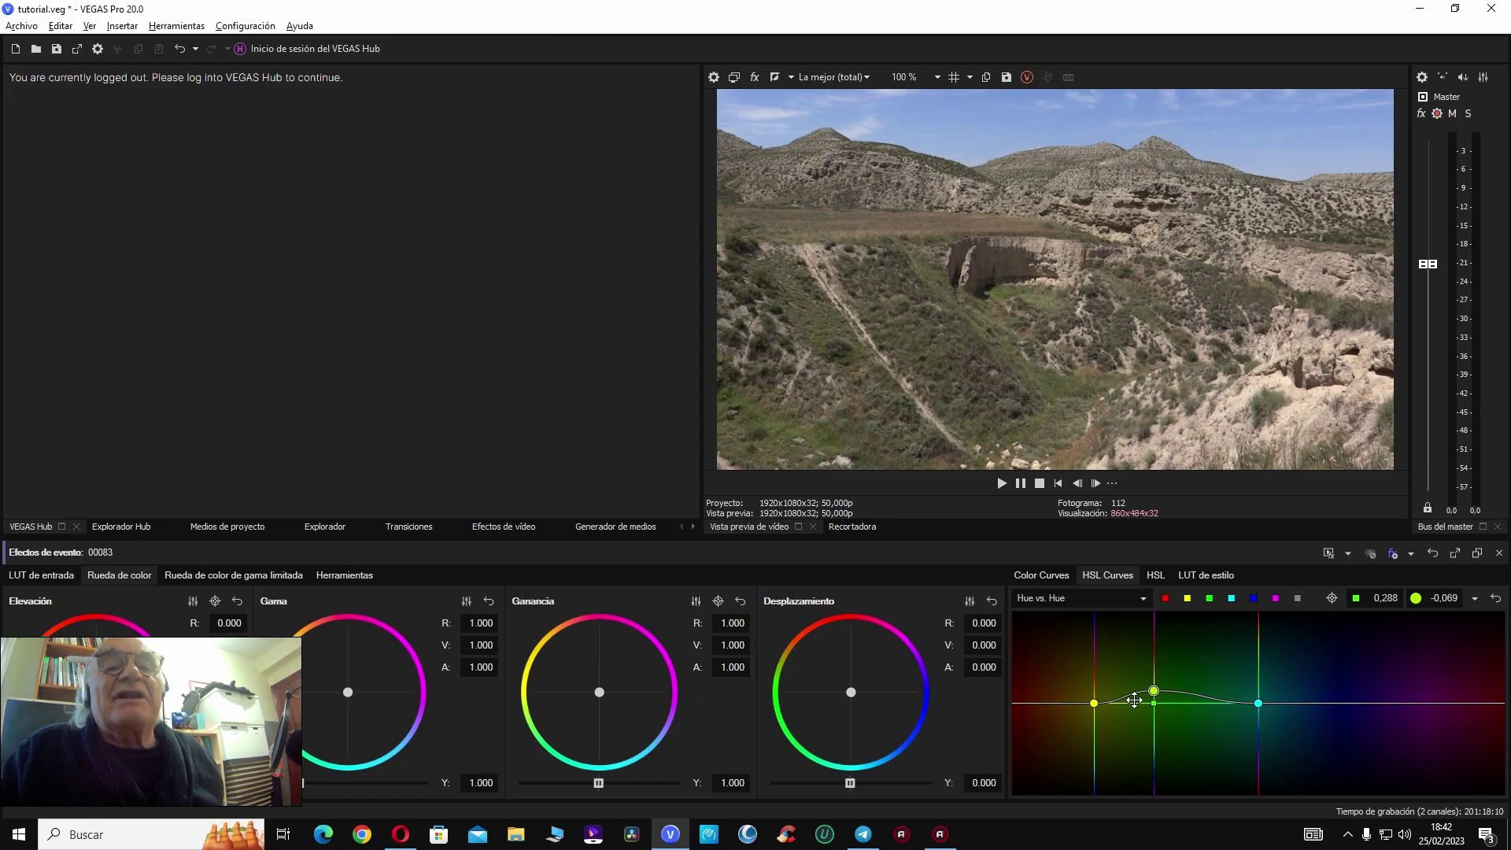
Step: Reset the Hue vs. Hue curve and switch the HSL curve mode to Hue vs. Saturation
click(1142, 598)
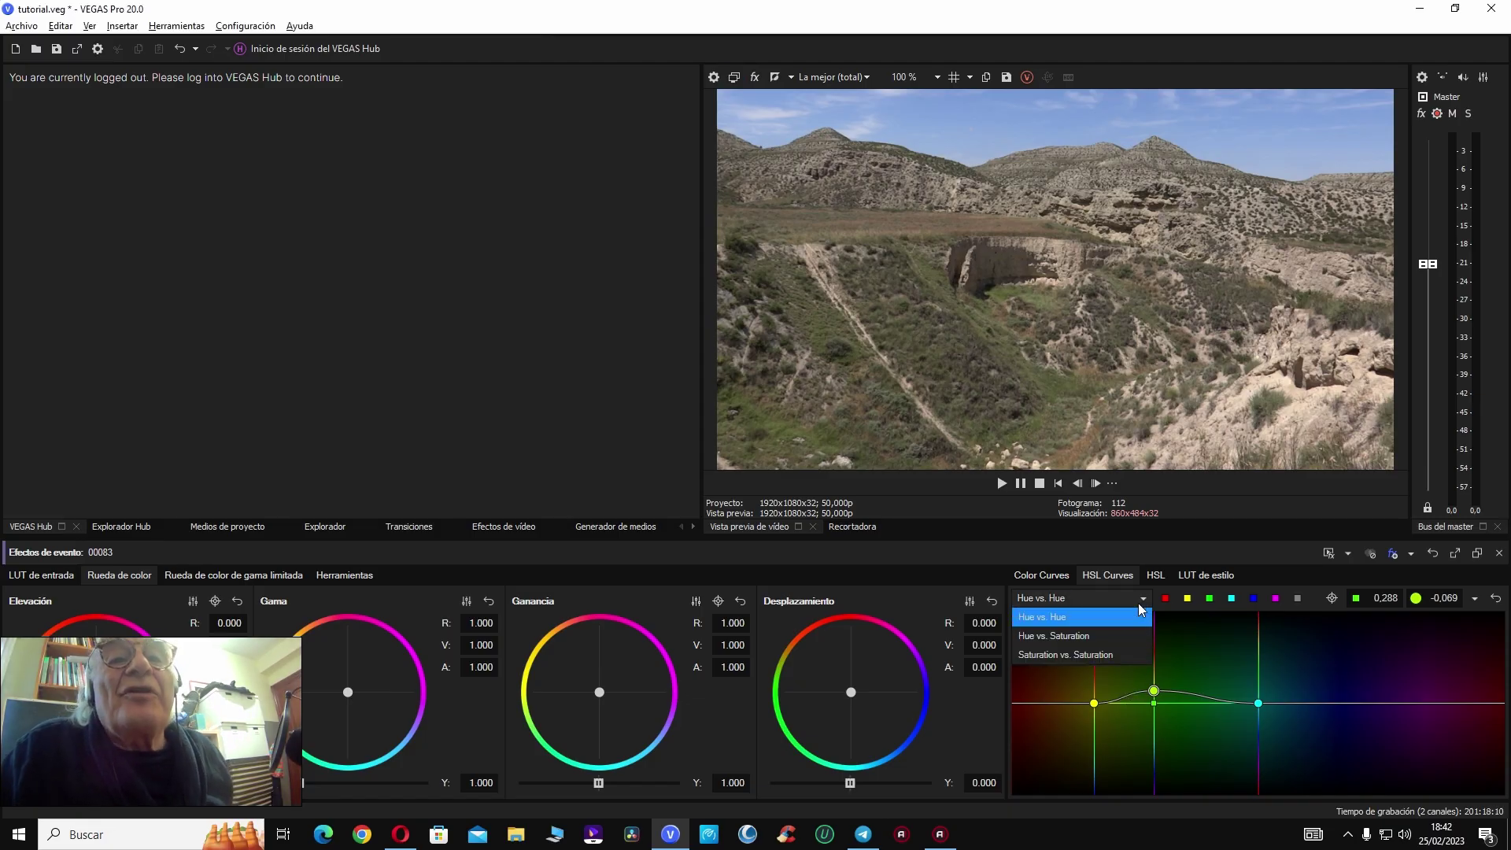
click(1077, 636)
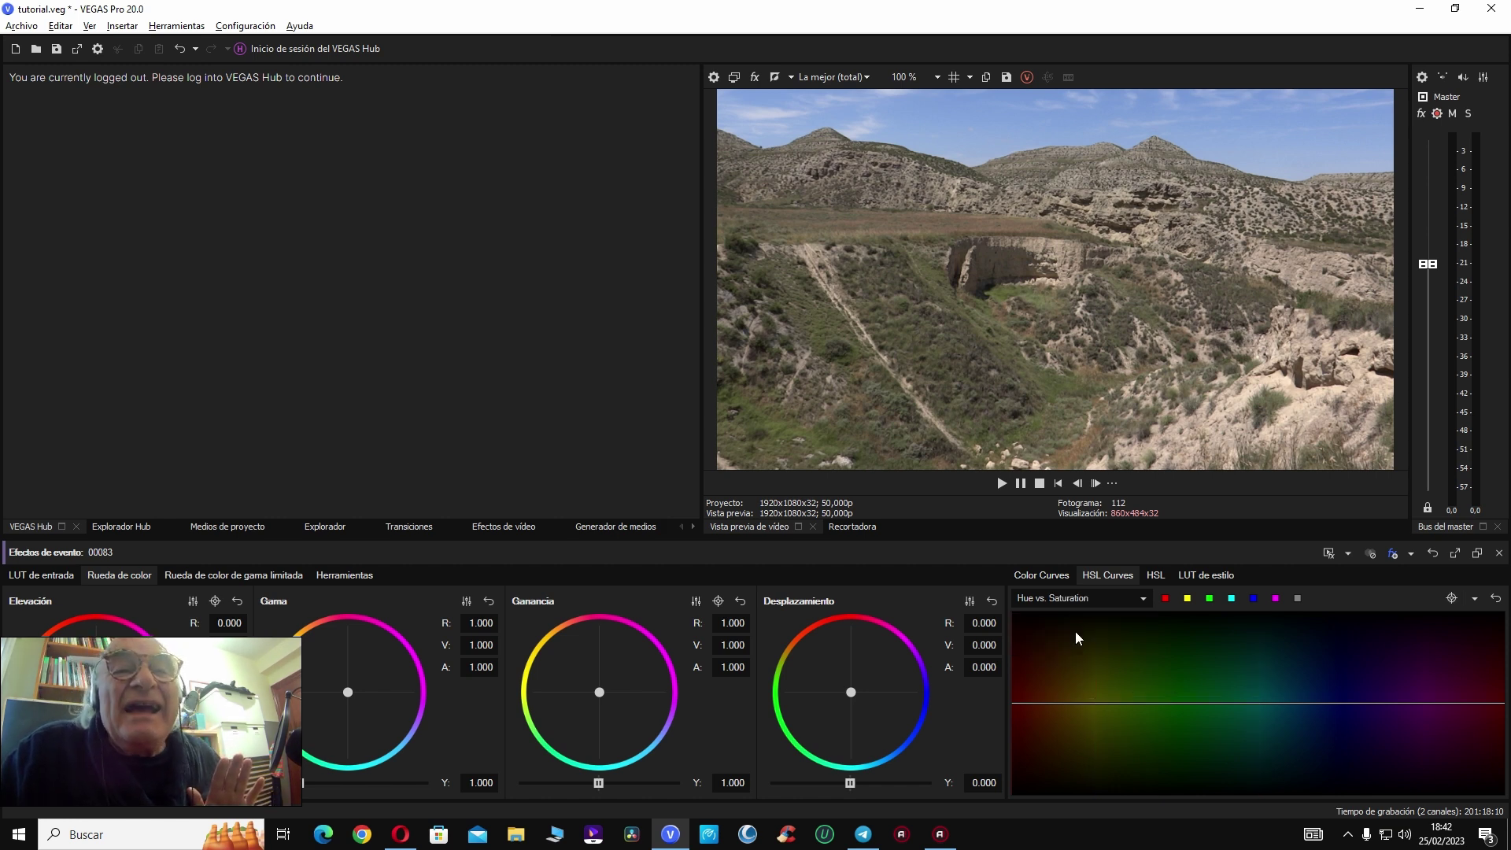
click(1145, 598)
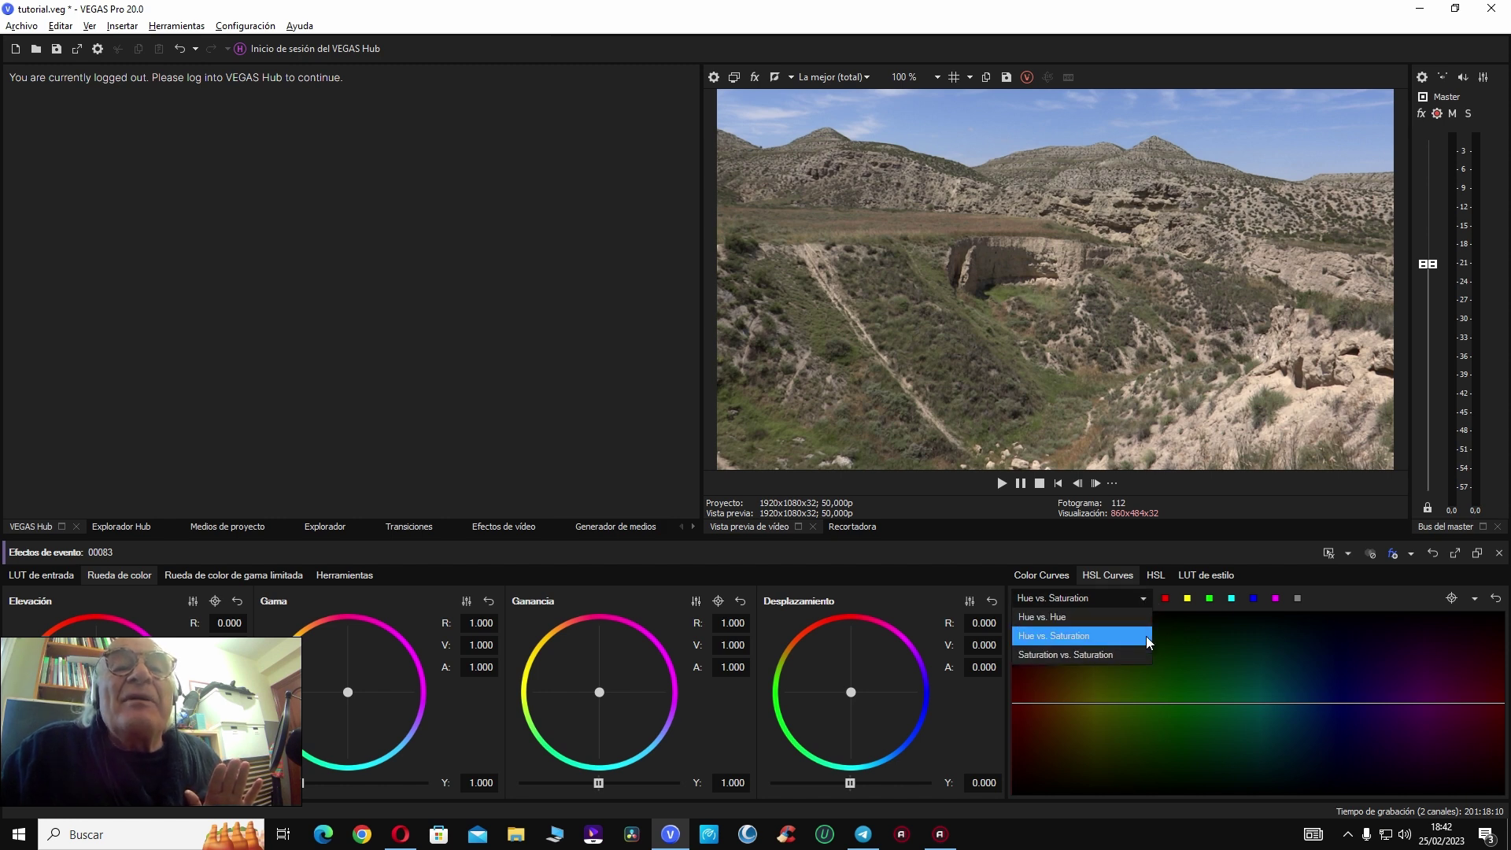
click(1107, 616)
click(1496, 600)
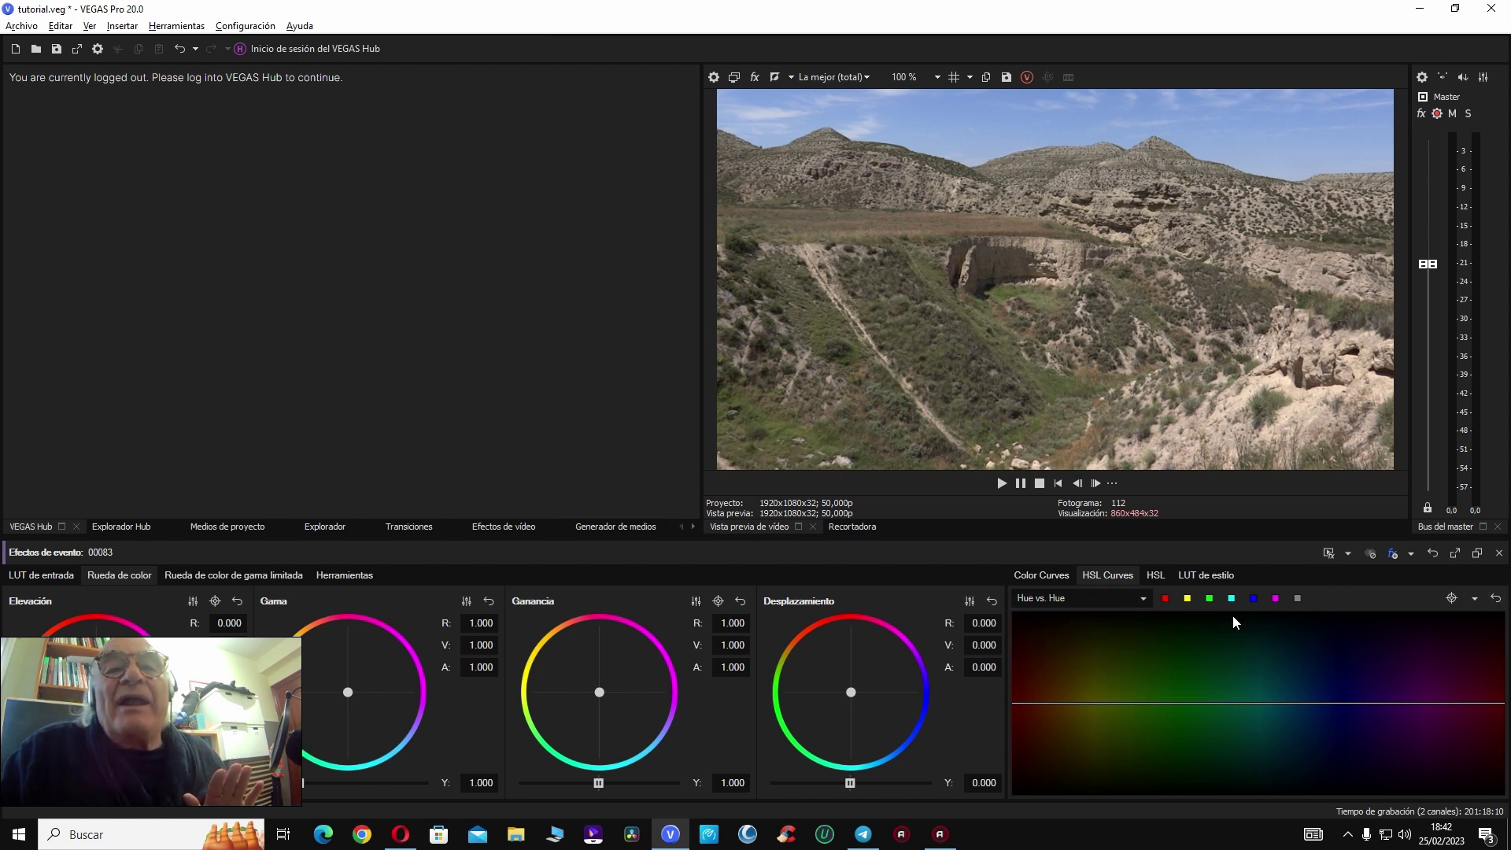
click(1118, 598)
click(1103, 639)
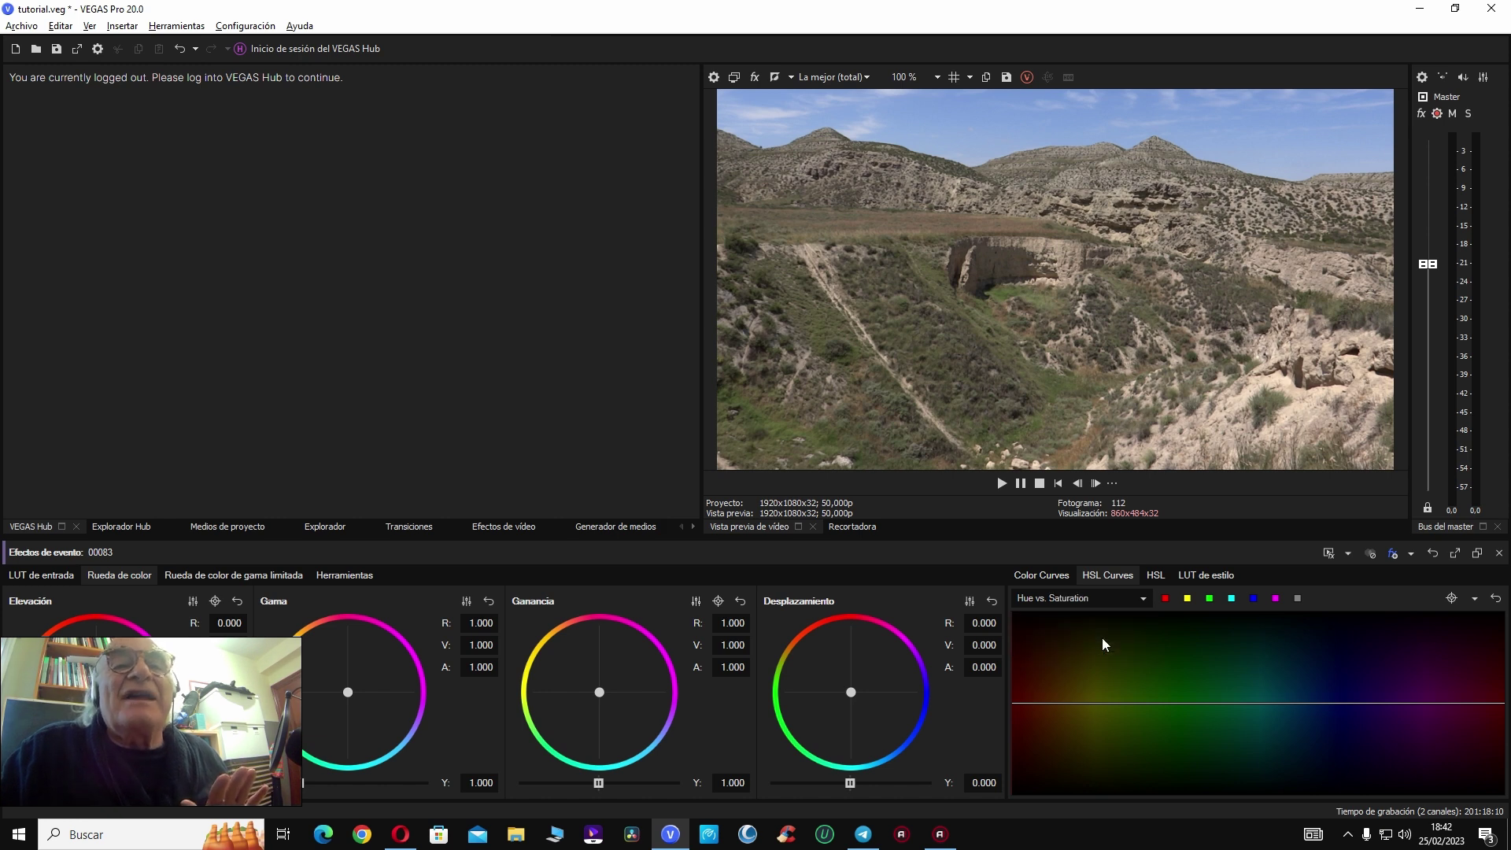
Step: Try the green point on the Hue vs. Saturation curve at about 0.325 with saturation 1.721, viewing it full screen, and reset the curve
click(1212, 598)
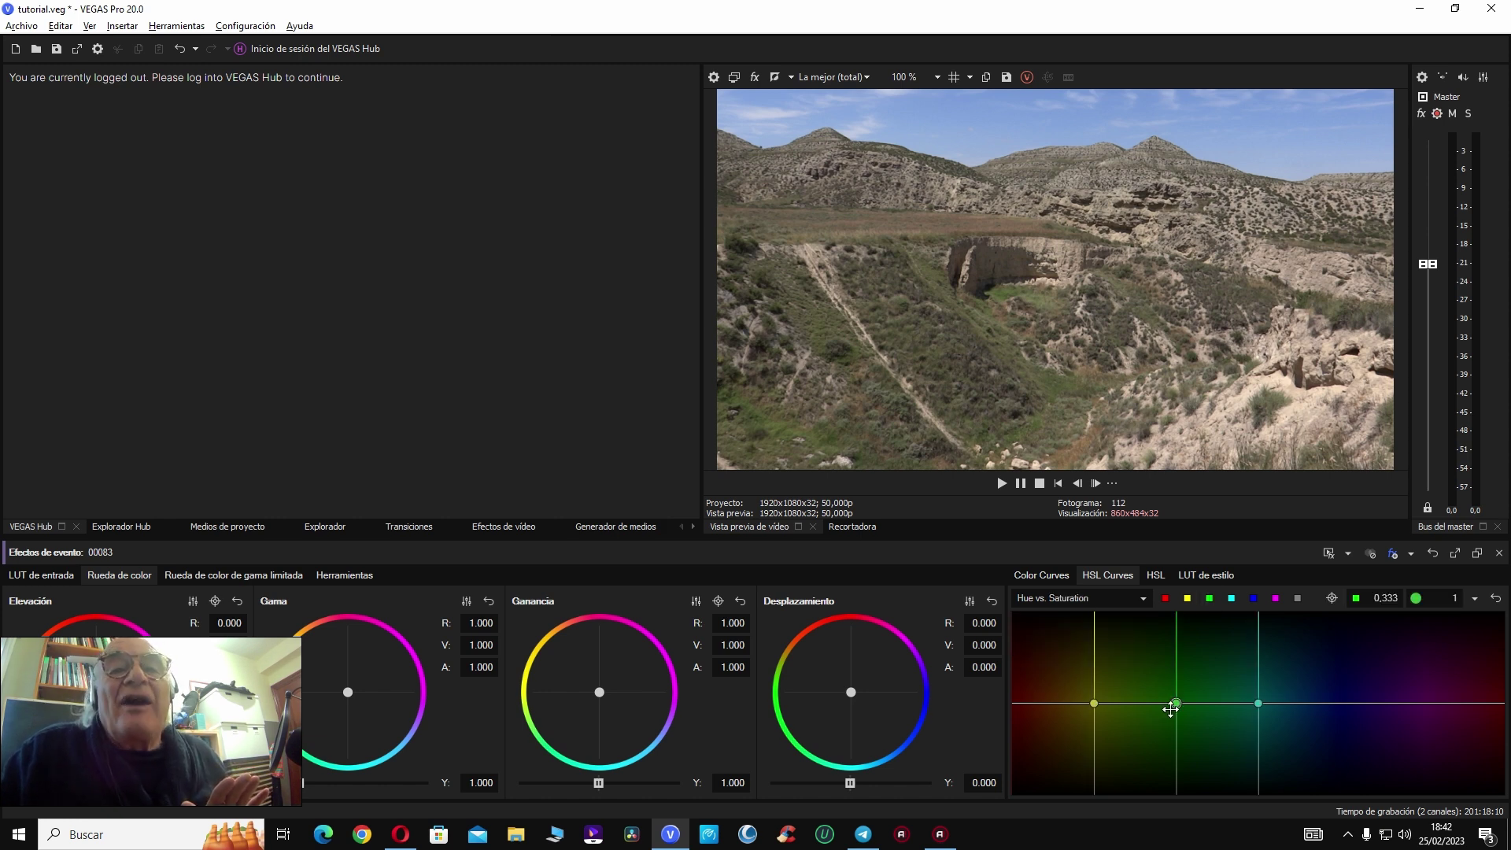
drag(1174, 705, 1172, 639)
key(alt+shift+Return)
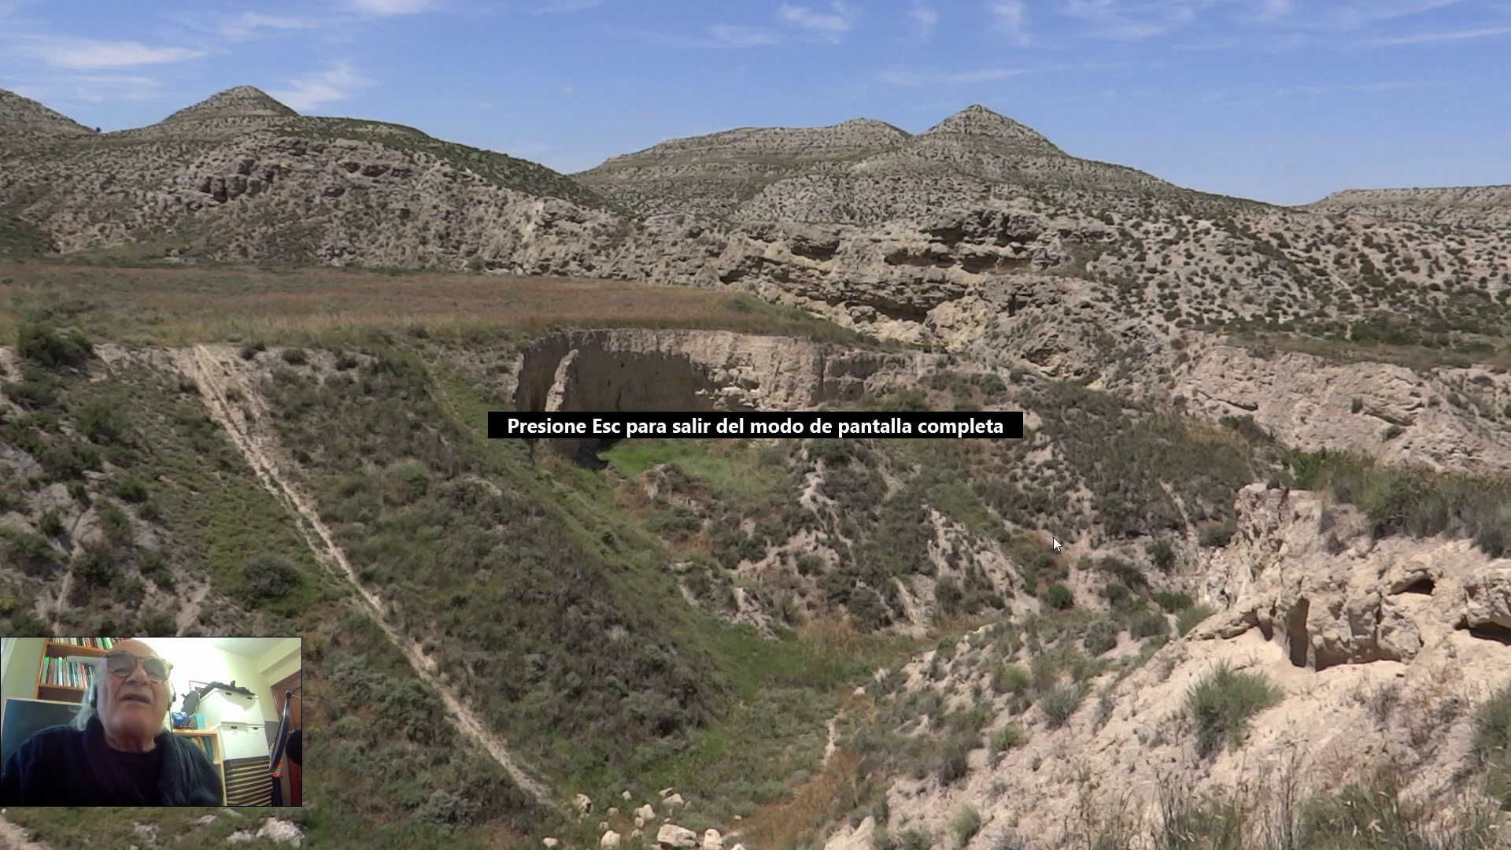
key(Escape)
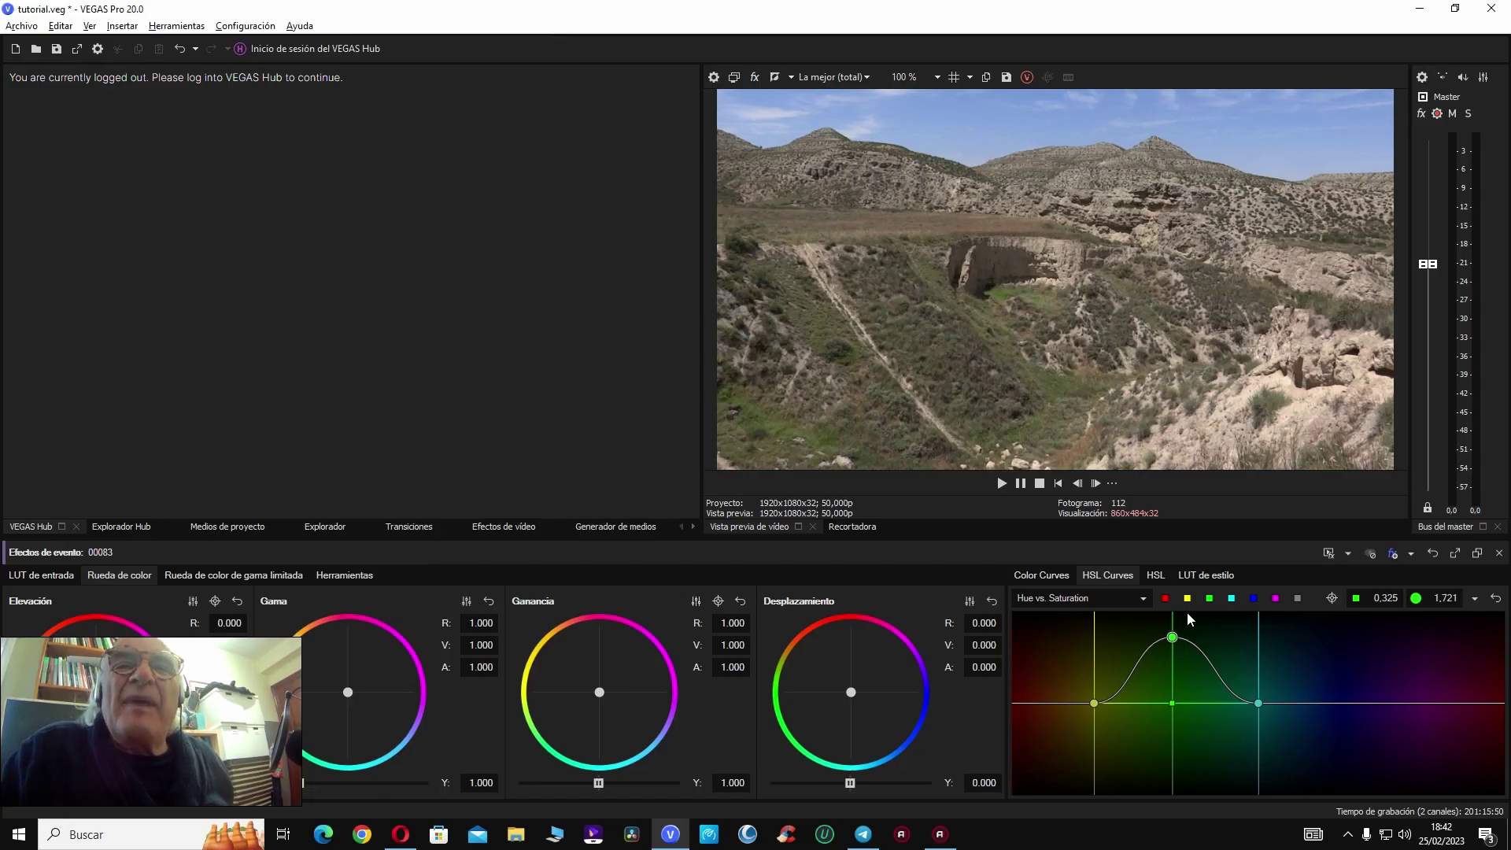
click(1495, 599)
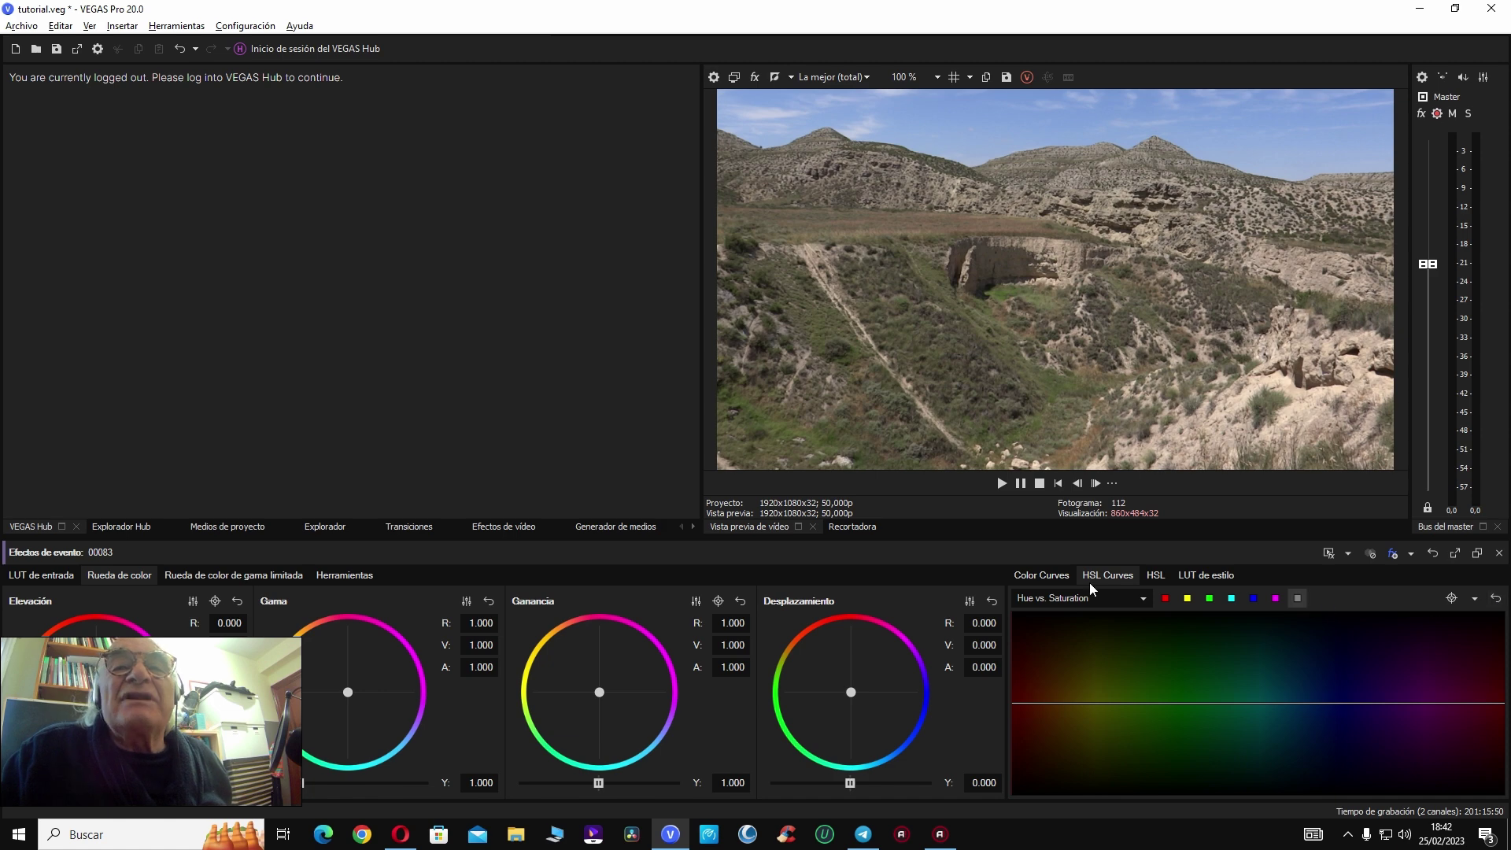
Step: Replace the color curves preset with Niveles de color
click(1041, 576)
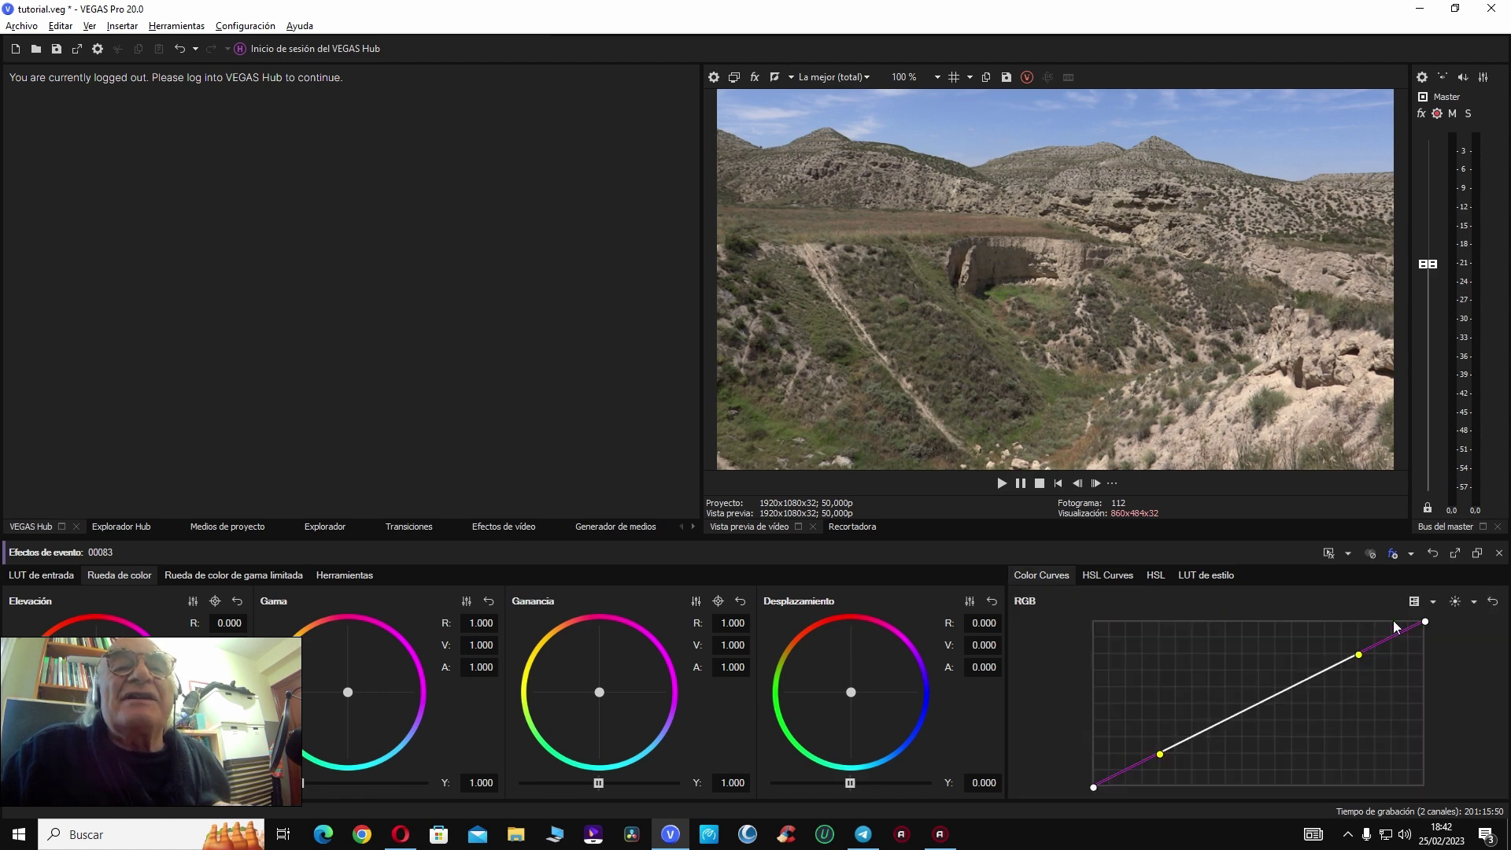
click(1471, 602)
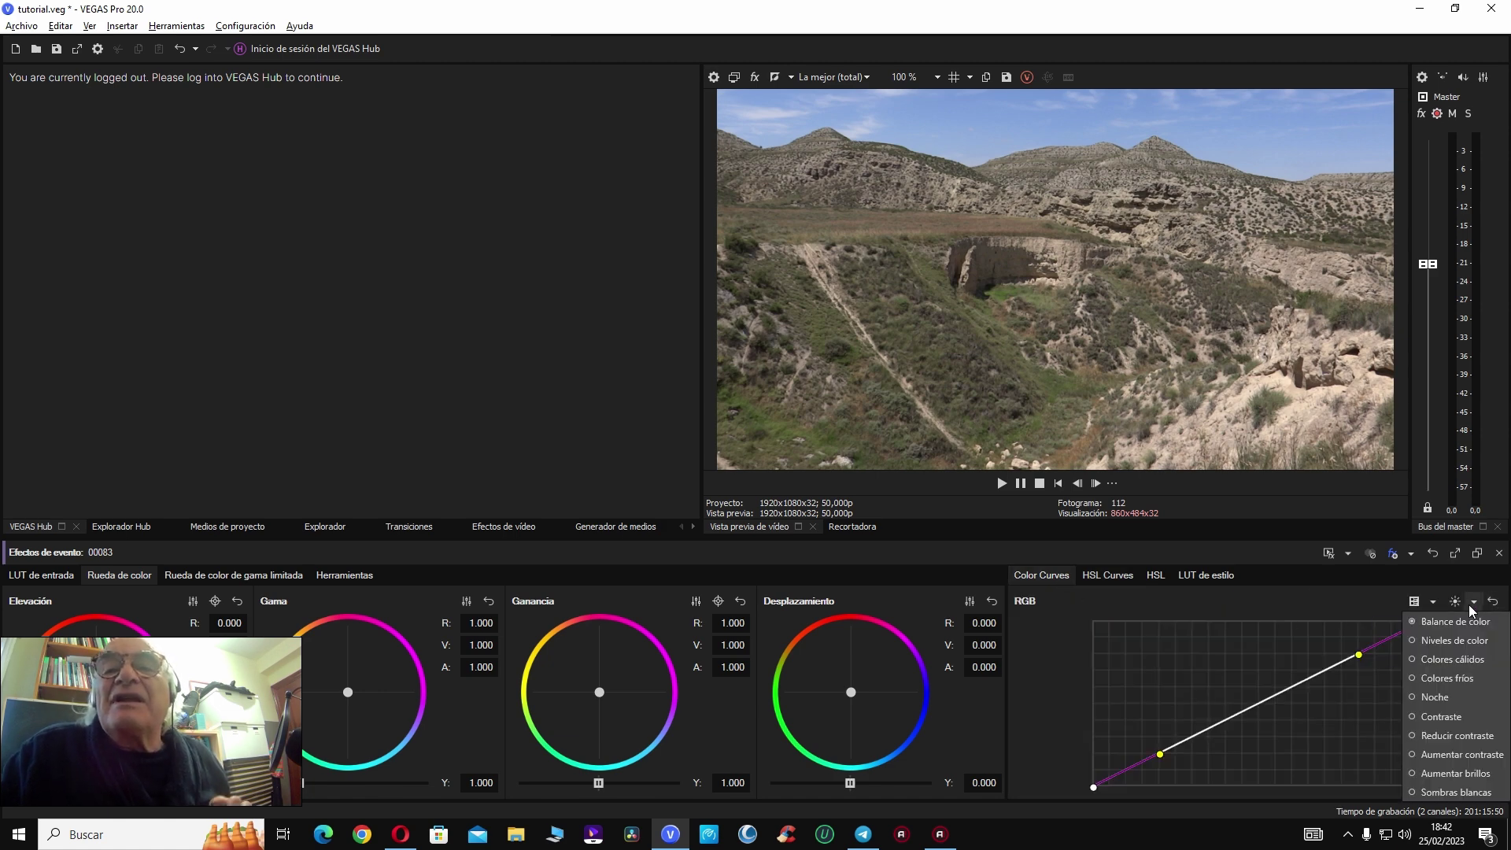
click(1453, 643)
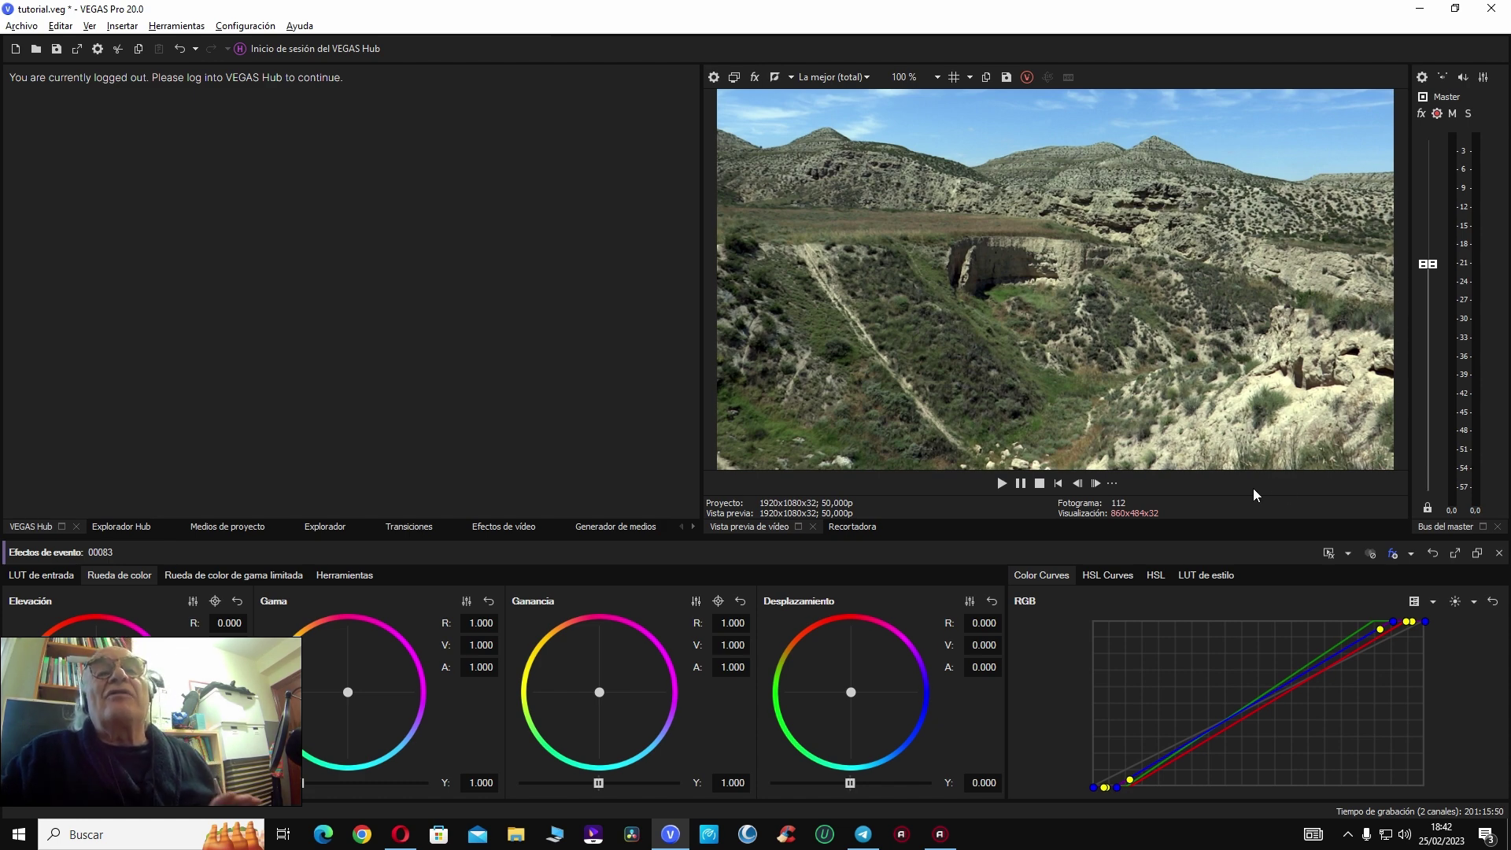
Step: Add a green range on the Hue vs. Saturation curve and move its middle point to about 0.357 with saturation 1.309
click(1109, 575)
click(1210, 598)
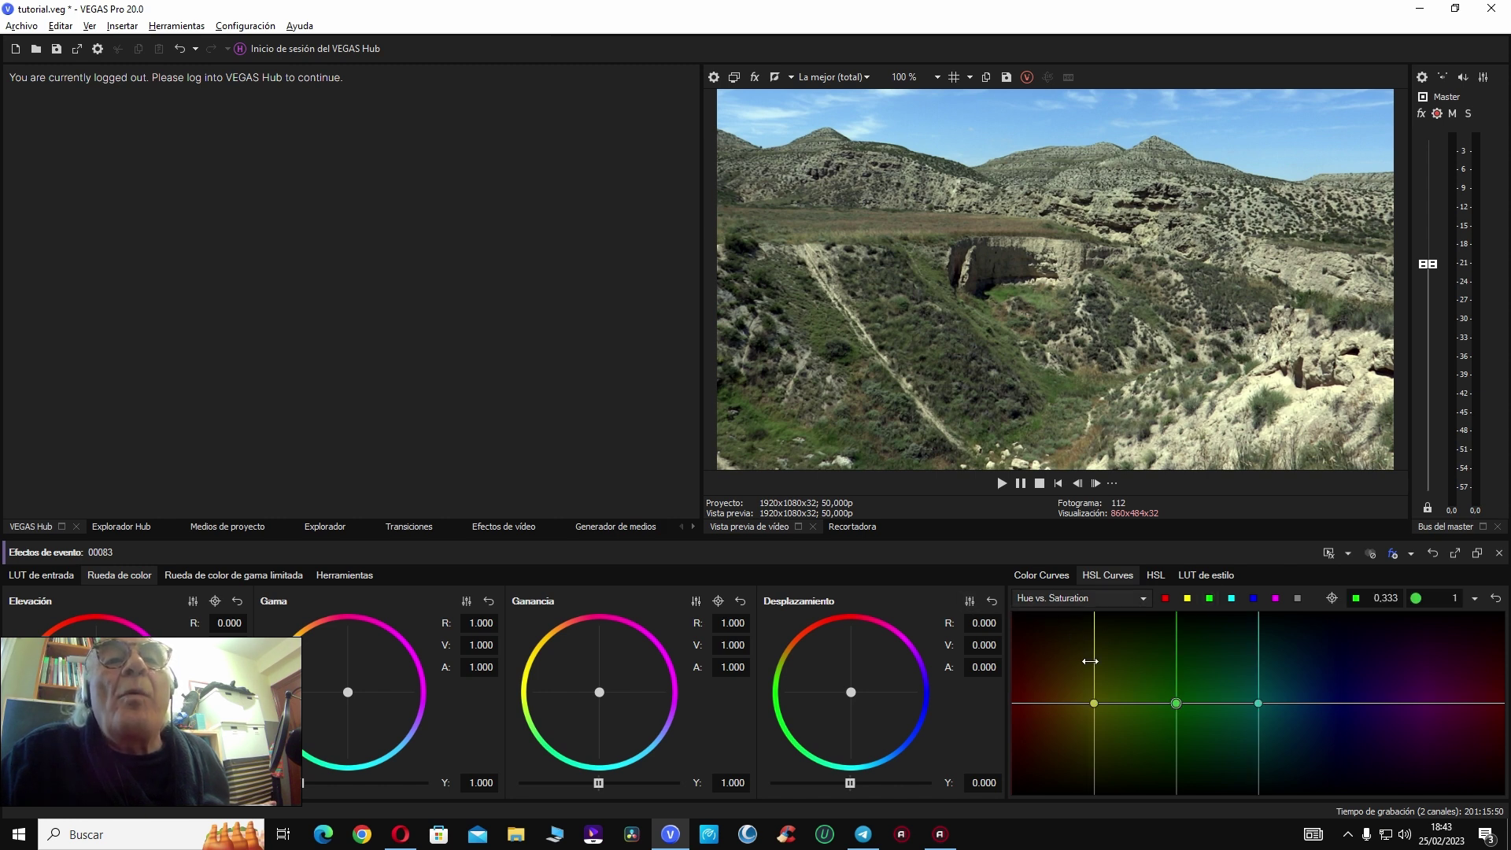
mouse_move(1177, 702)
mouse_down()
mouse_move(1178, 630)
mouse_move(1182, 795)
mouse_move(1186, 614)
mouse_move(1189, 676)
mouse_up()
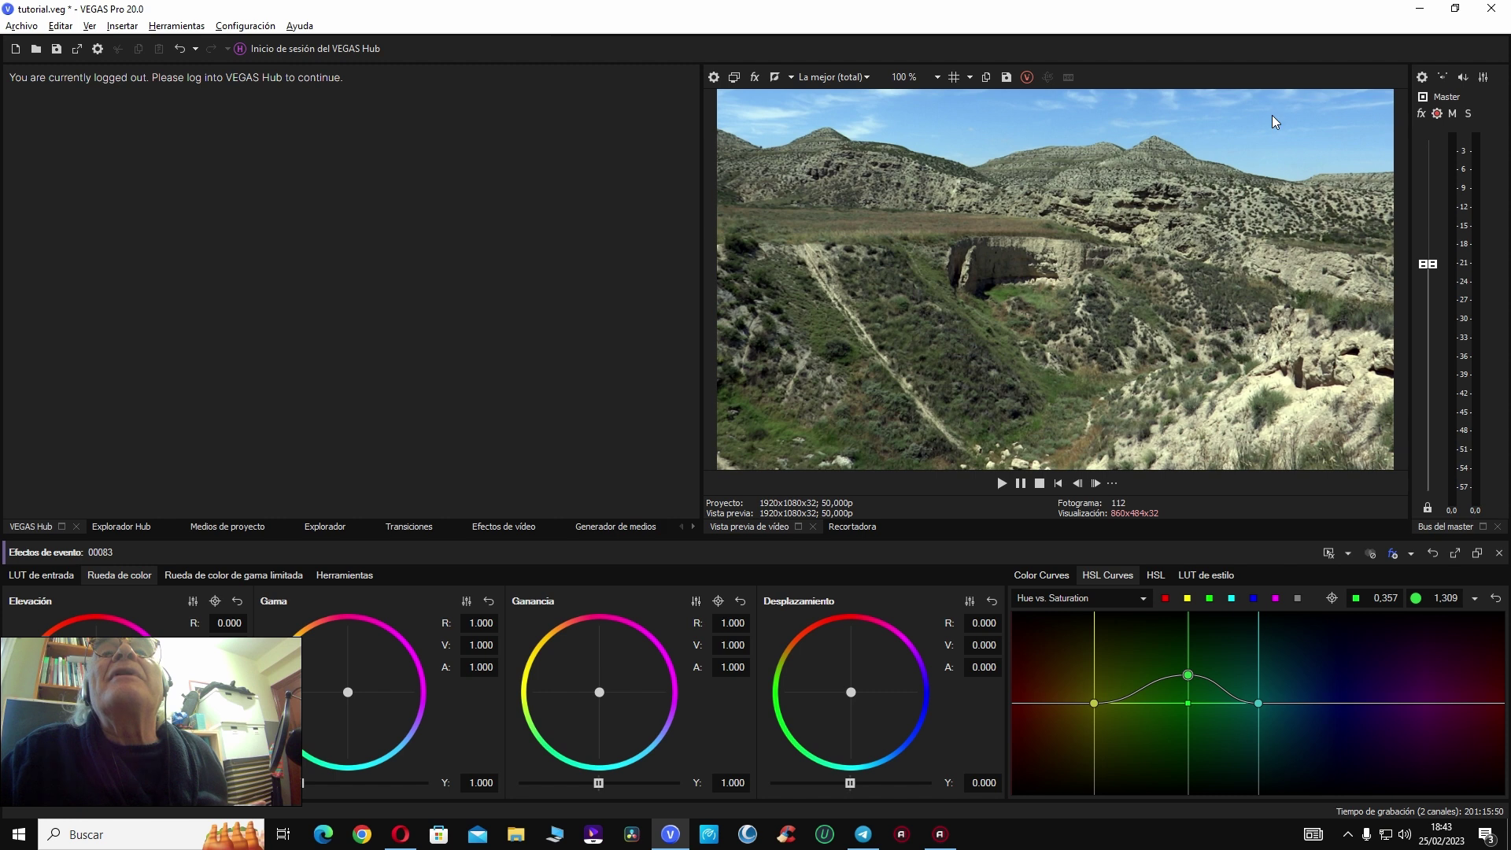
Step: Add a blue range on the Hue vs. Saturation curve and move its middle point to about 0.595 with saturation 1.575
click(1254, 599)
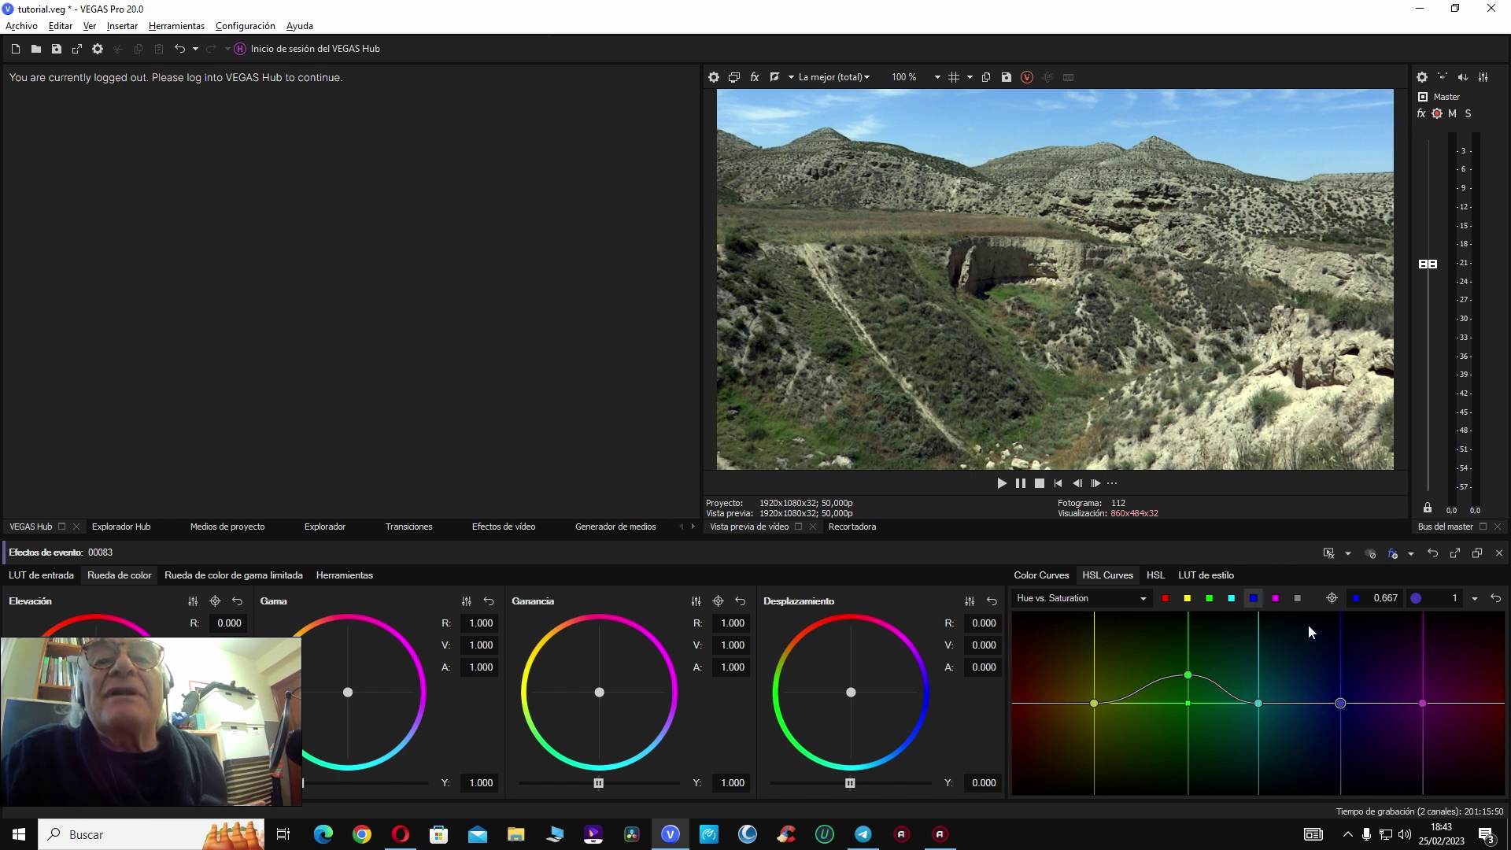
drag(1341, 703, 1320, 644)
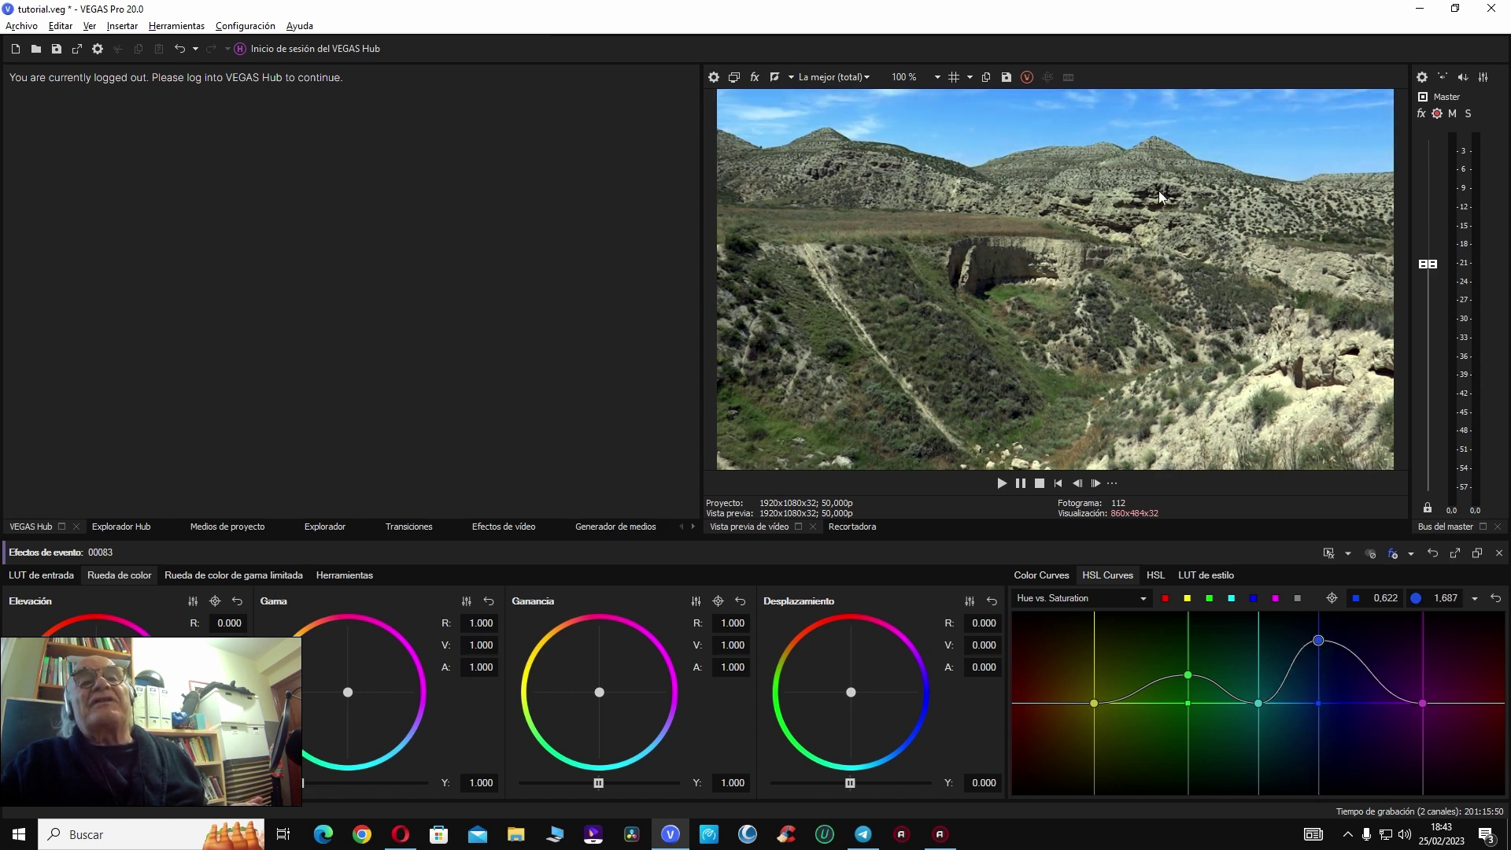
mouse_move(1320, 641)
mouse_down()
mouse_move(1315, 686)
mouse_move(1306, 644)
mouse_up()
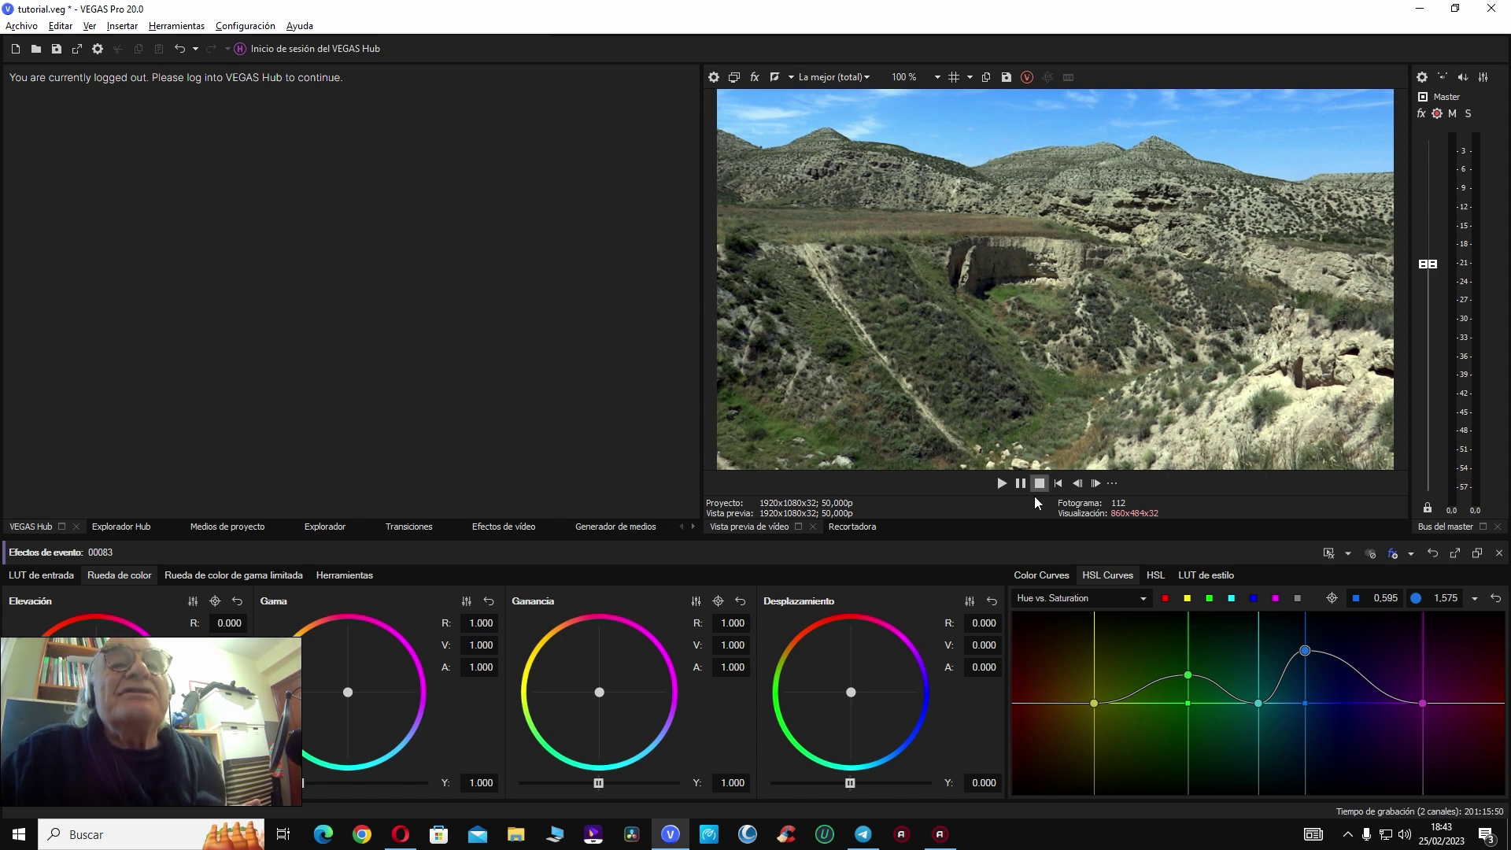
Step: Set the overall HSL saturation to 1.060 and compare the graded frame with the original
click(1160, 575)
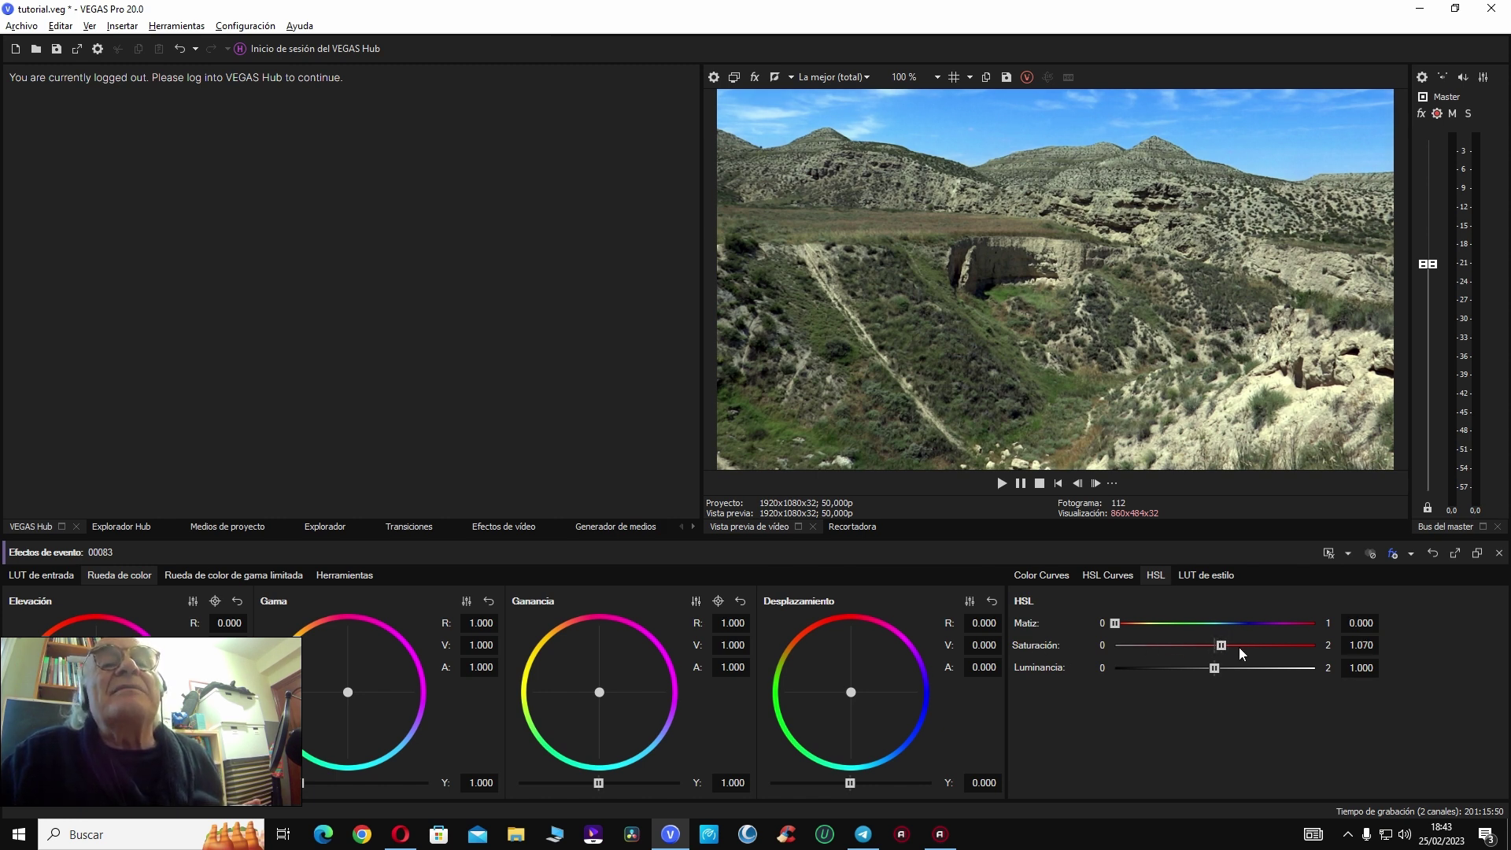
click(1239, 646)
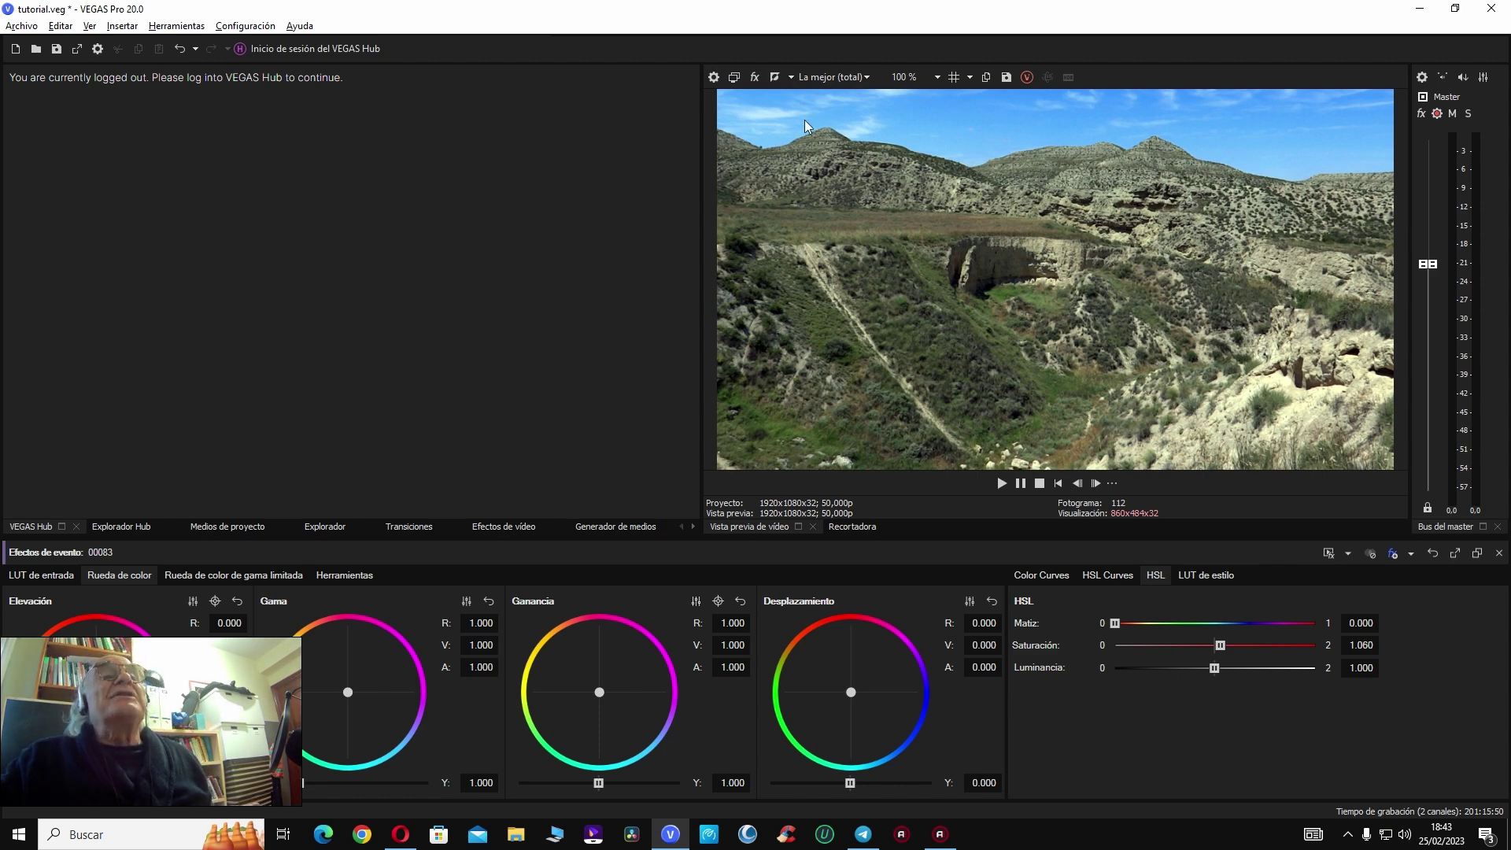
click(1369, 554)
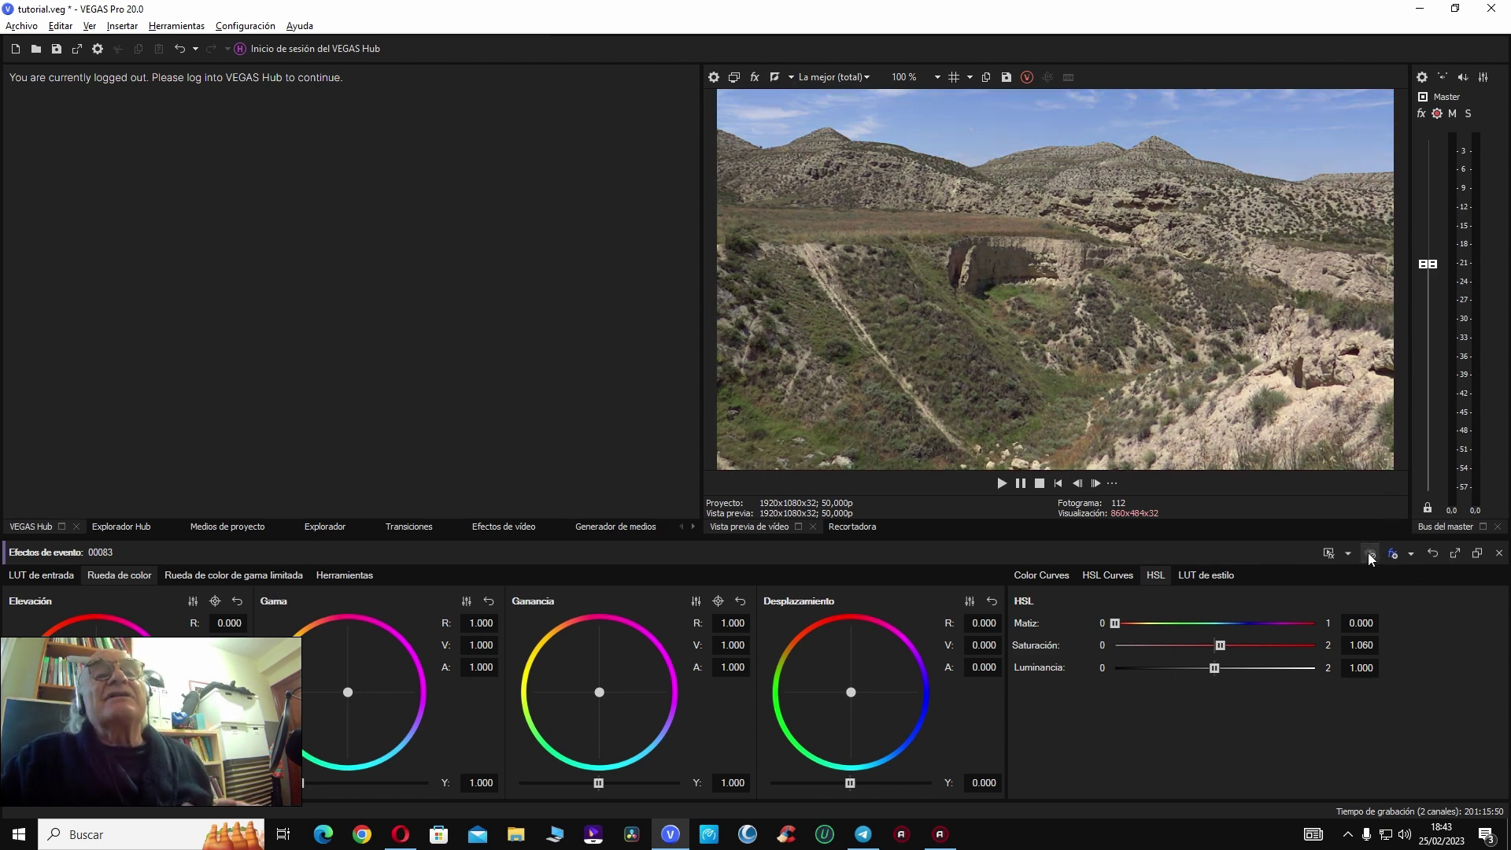
click(1369, 555)
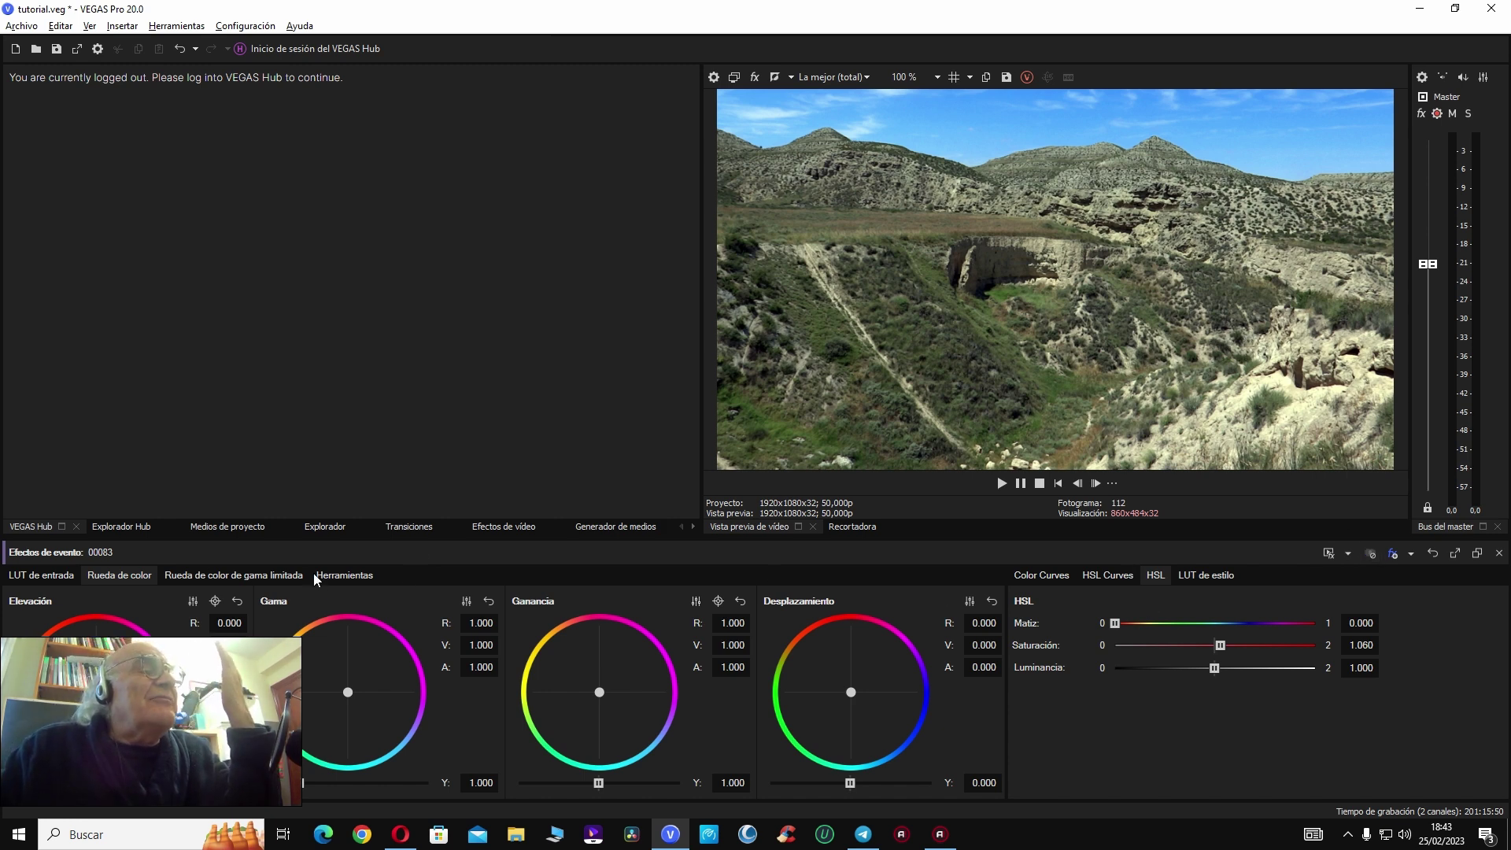
Step: Set the second Herramientas adjustment below Niveles to 0.130 and compare the frame with and without the grading
click(354, 573)
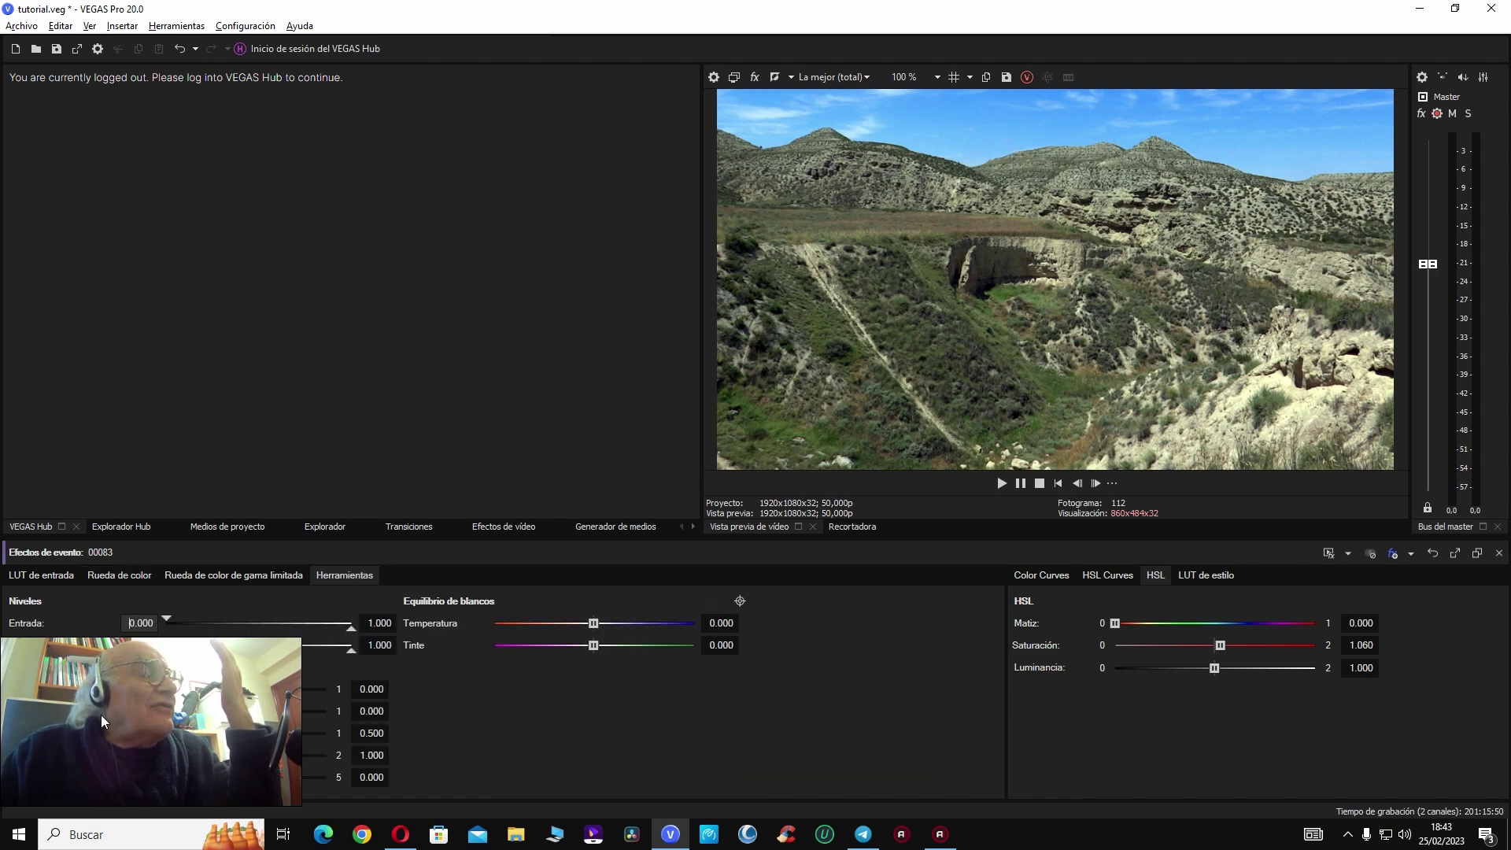
drag(249, 707, 241, 710)
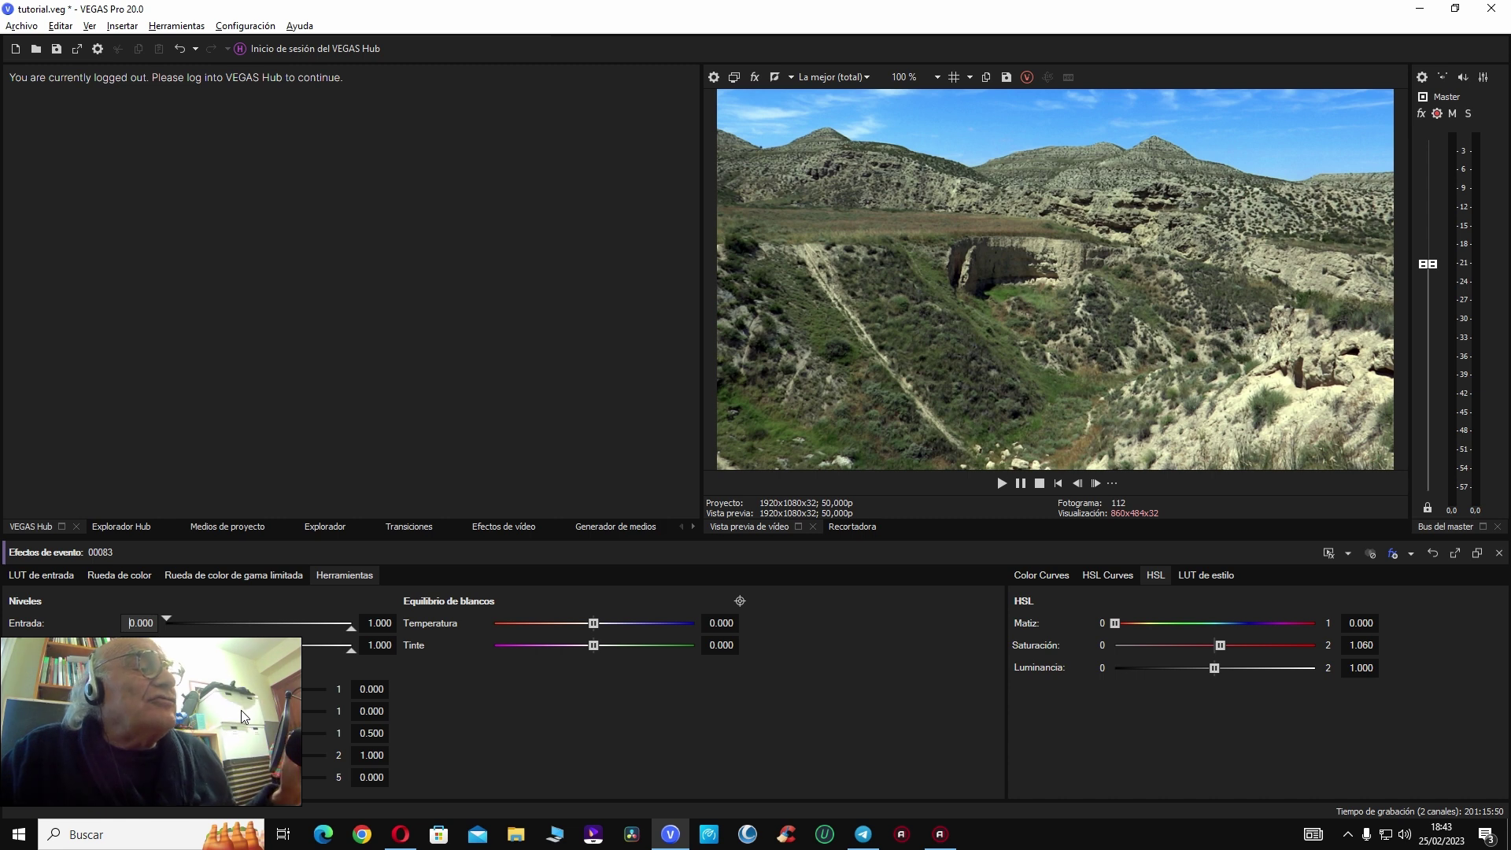
scroll(241, 710, up, 5)
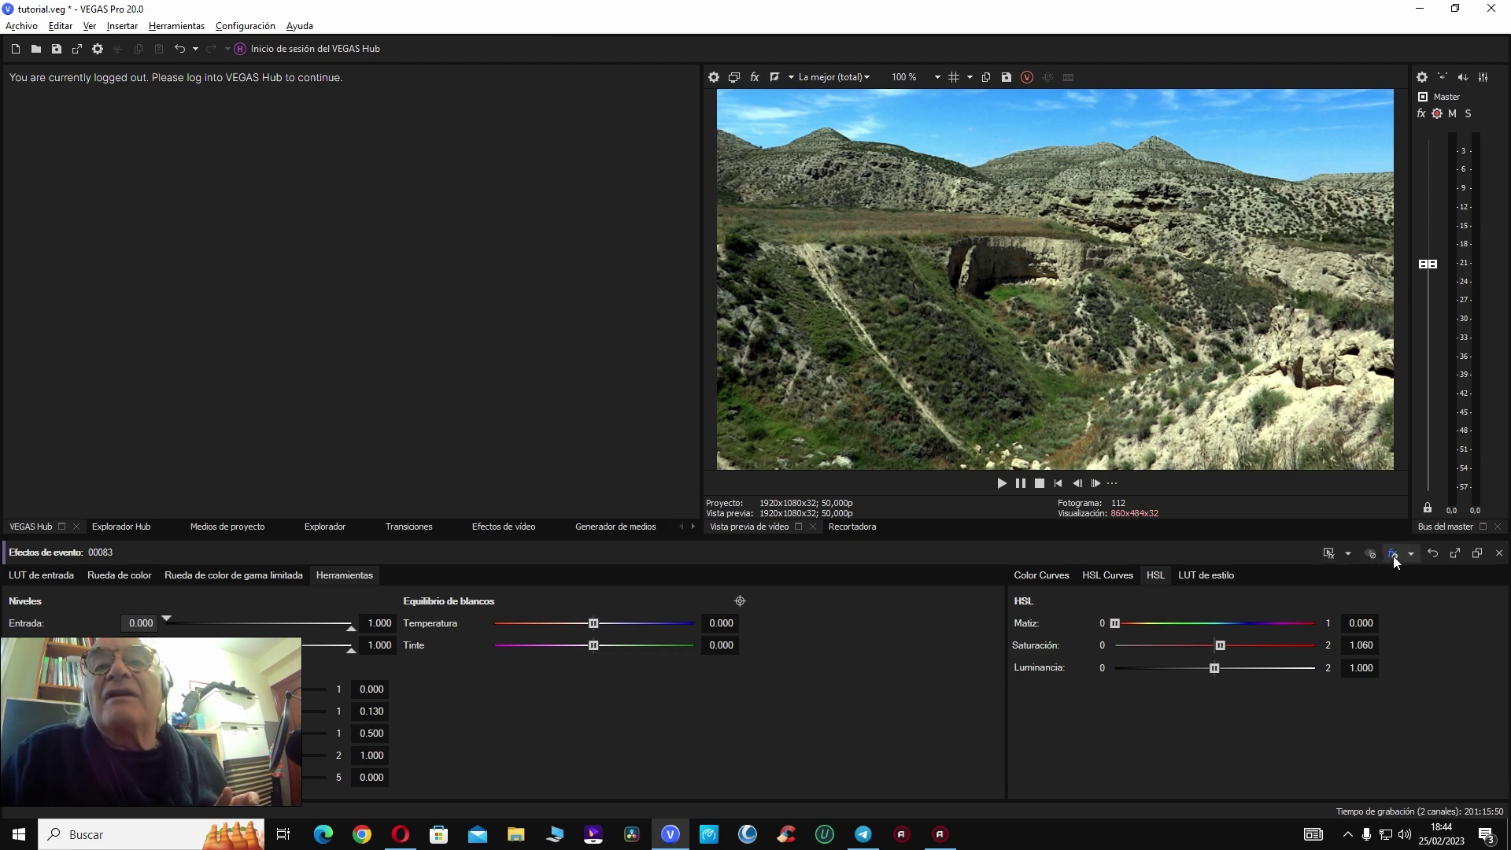
click(1369, 554)
click(1369, 554)
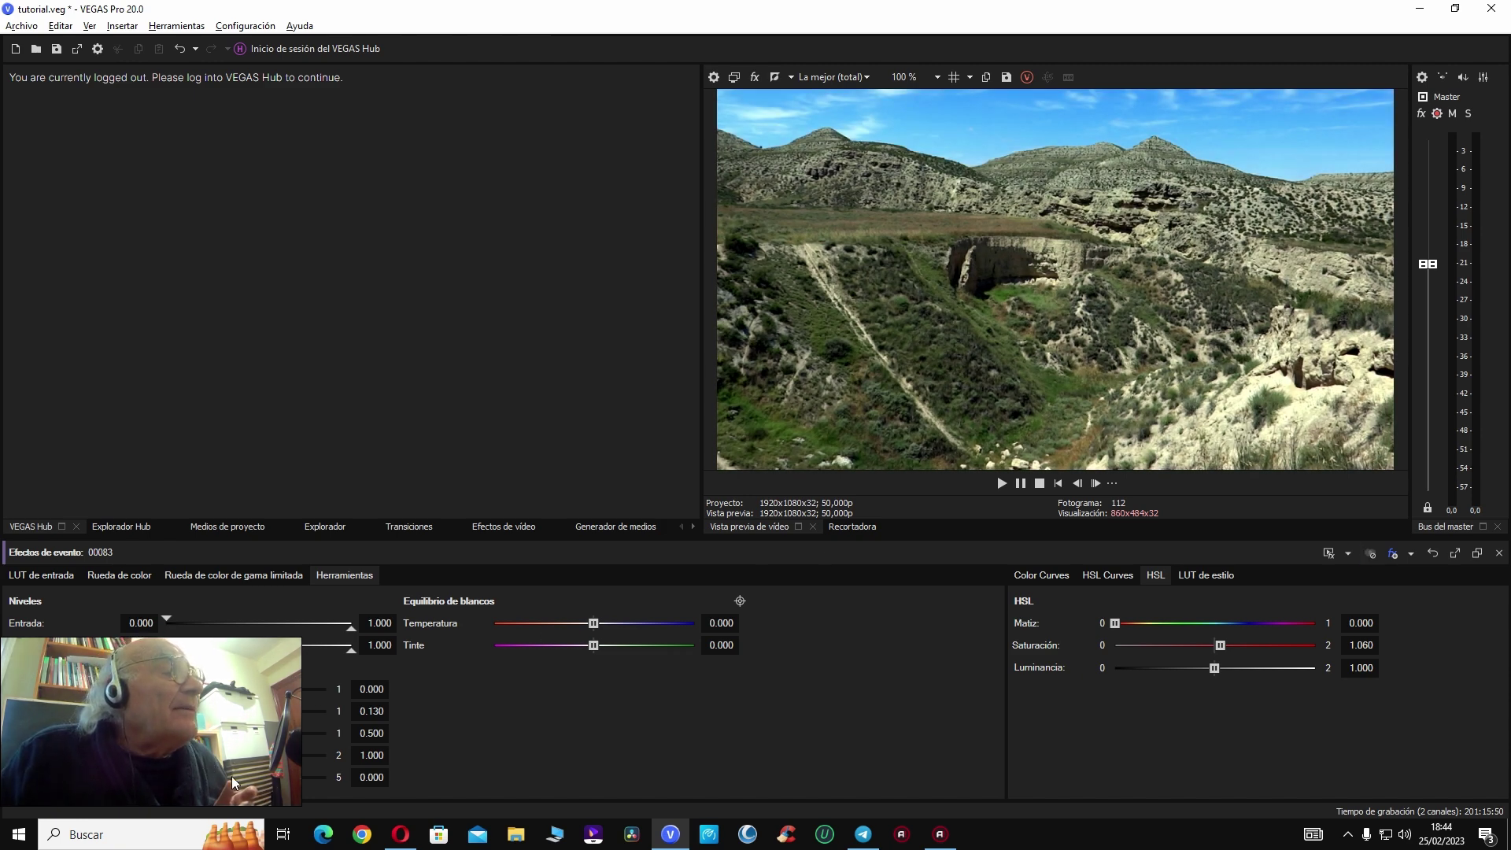
Step: Set the first Herramientas adjustment below Niveles to 0.040 and compare the frame with and without the grading
click(247, 688)
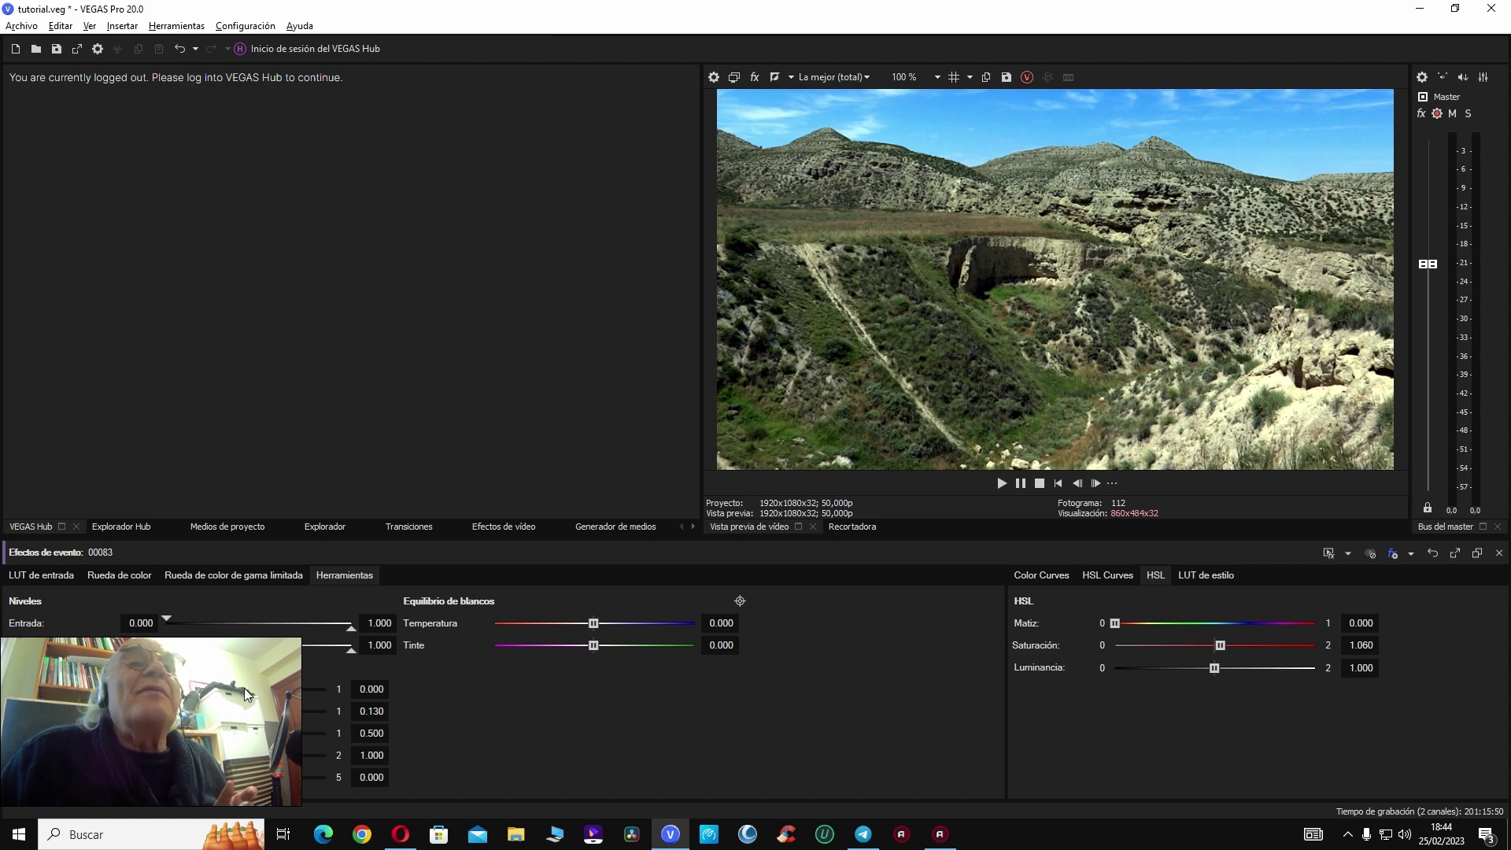
click(245, 690)
click(246, 690)
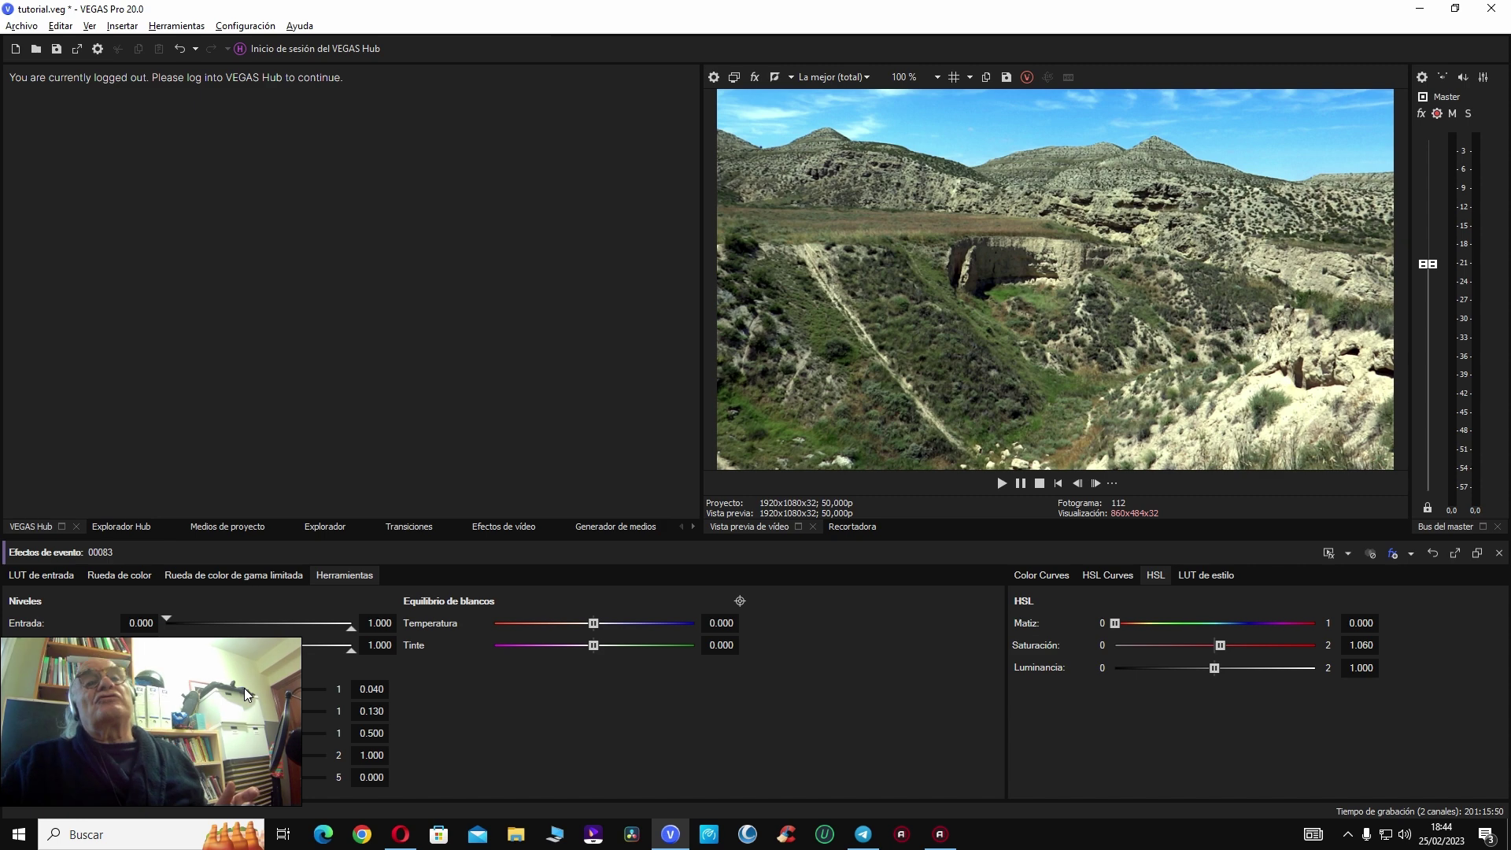
click(1366, 552)
click(1366, 552)
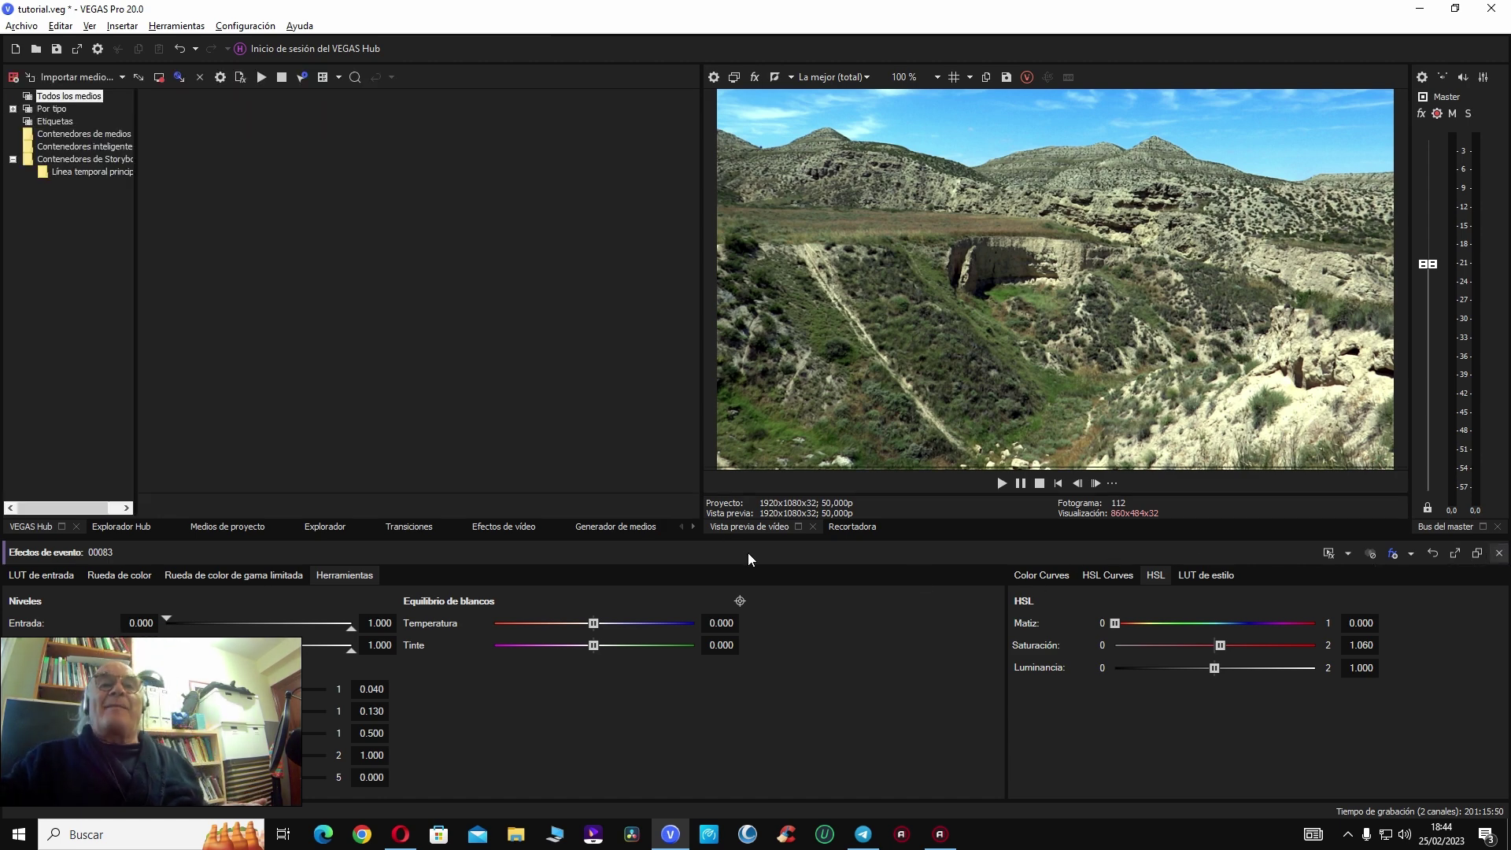
Step: Close the color grading of clip 00083, and save the project with the playhead at about 00:00:10:10
click(1499, 554)
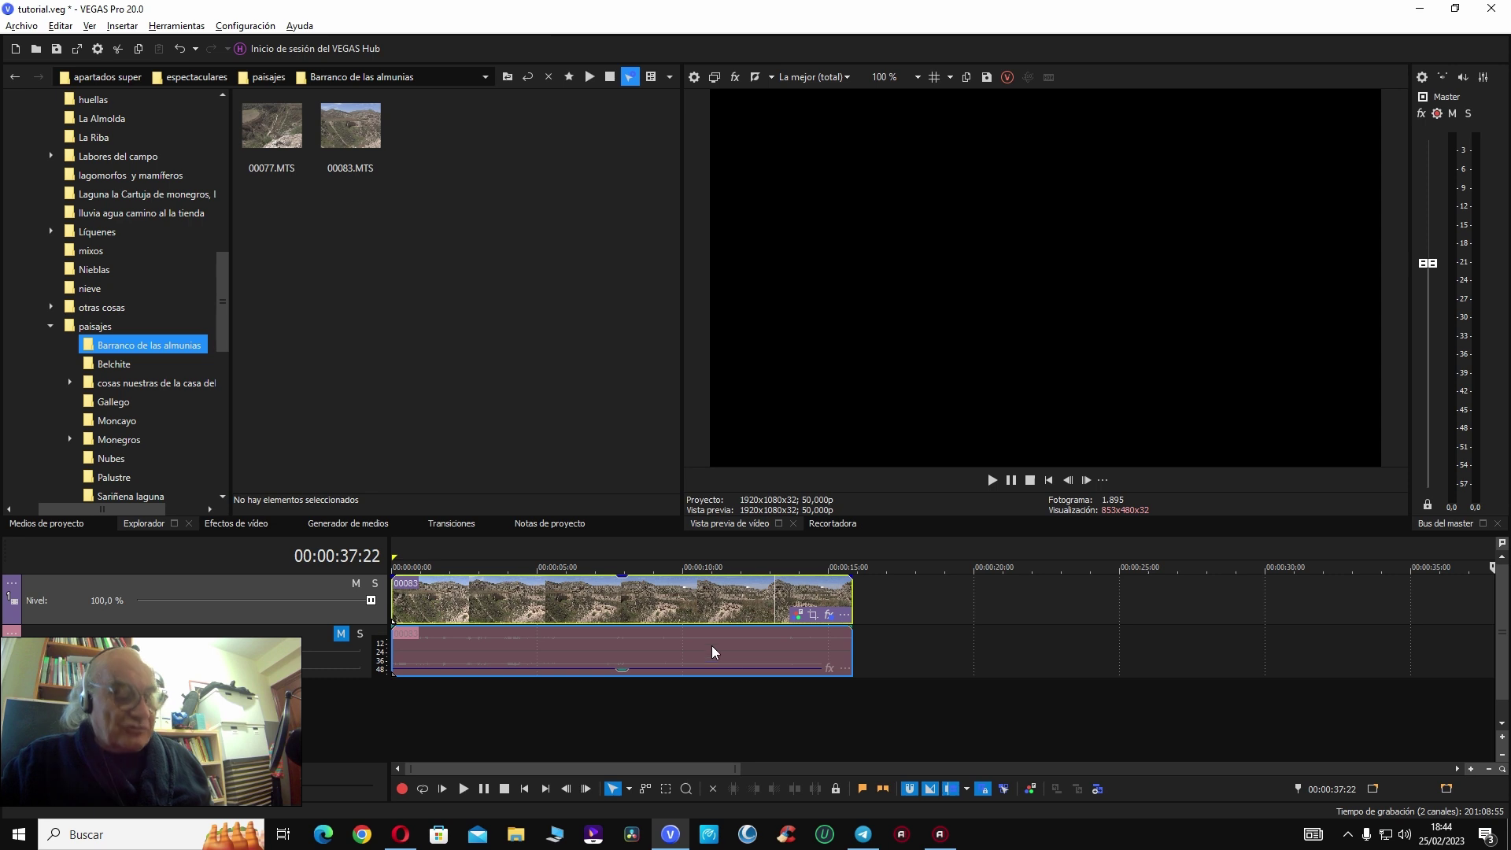
click(693, 617)
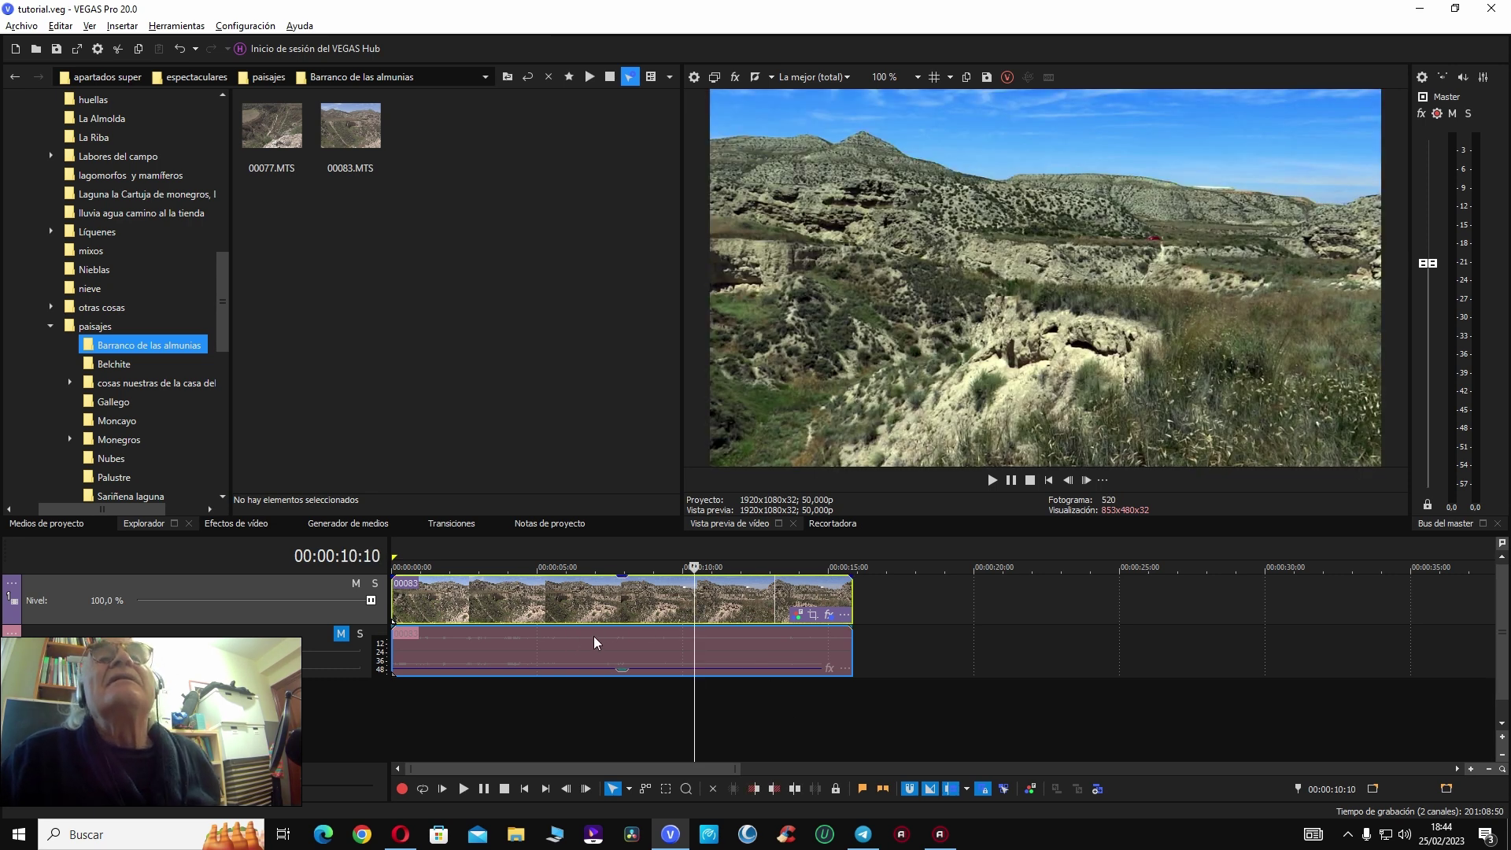
Step: Play the graded clip twice from the start of the timeline, stopping the second playback at about 00:00:02:19
key(Home)
key(space)
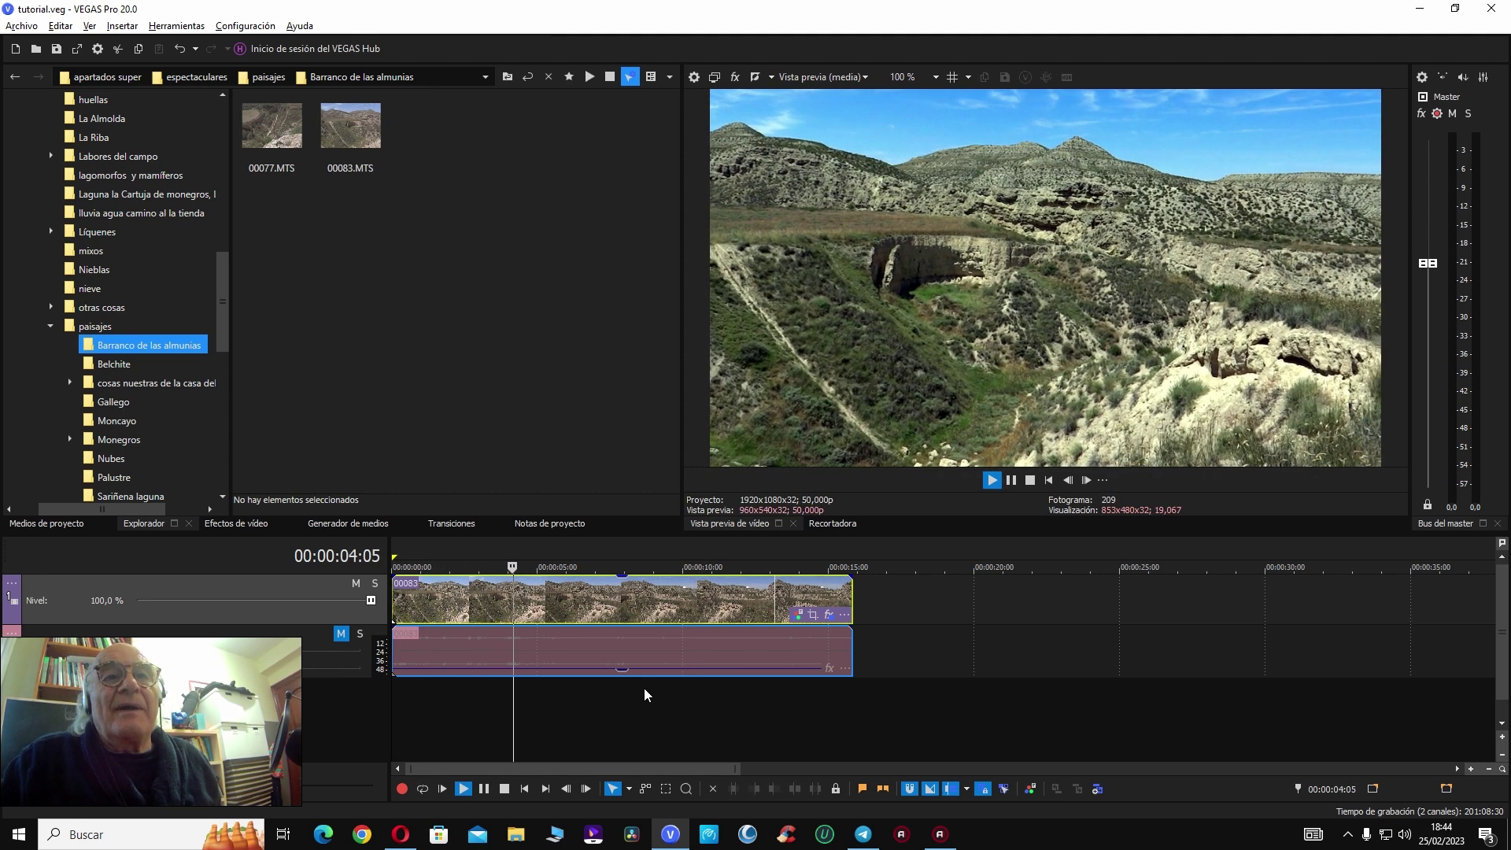
key(Return)
key(Home)
key(space)
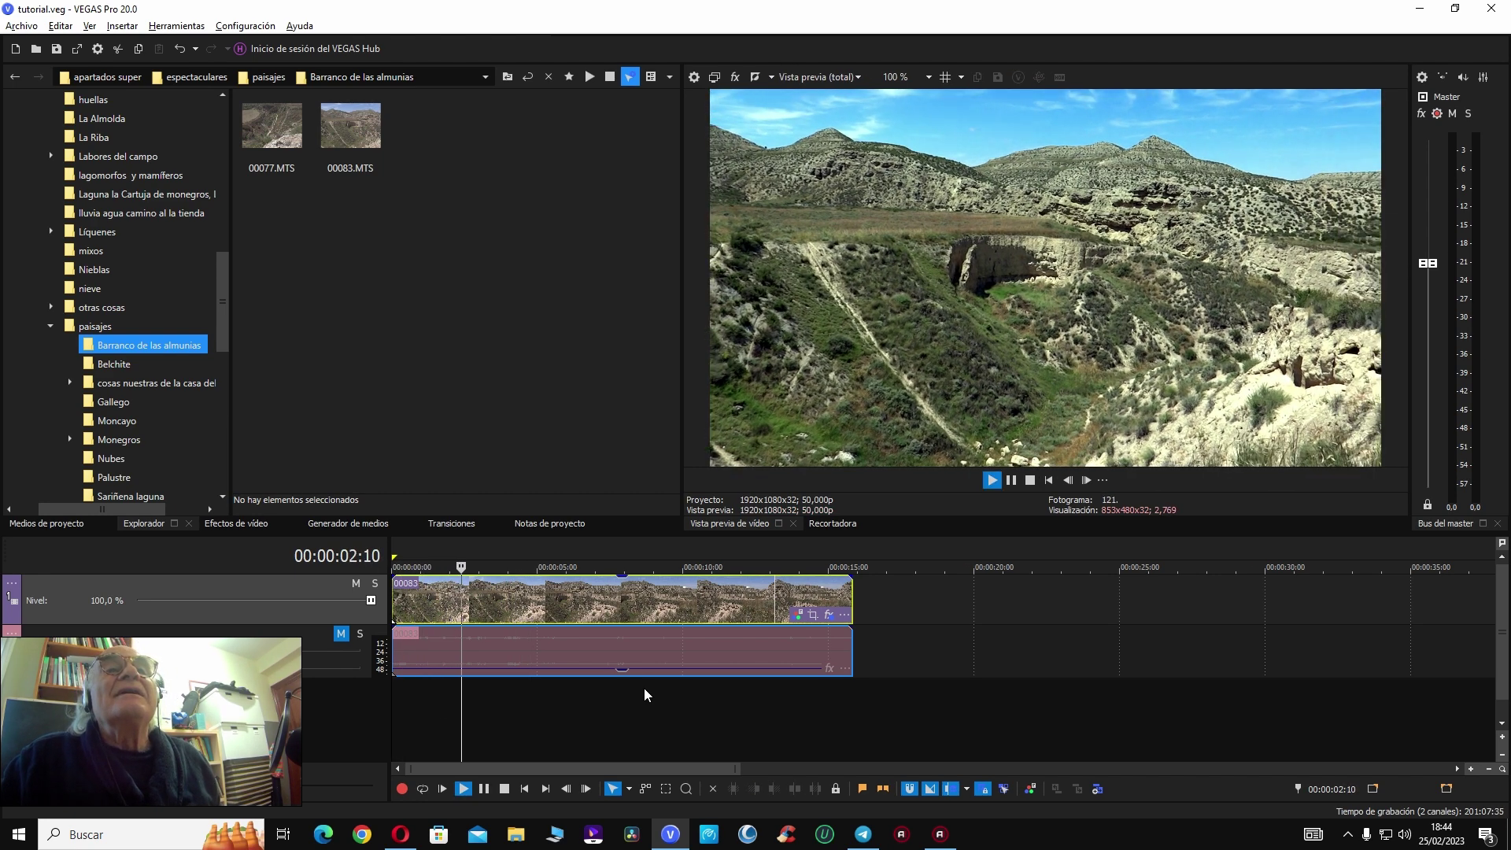
key(Return)
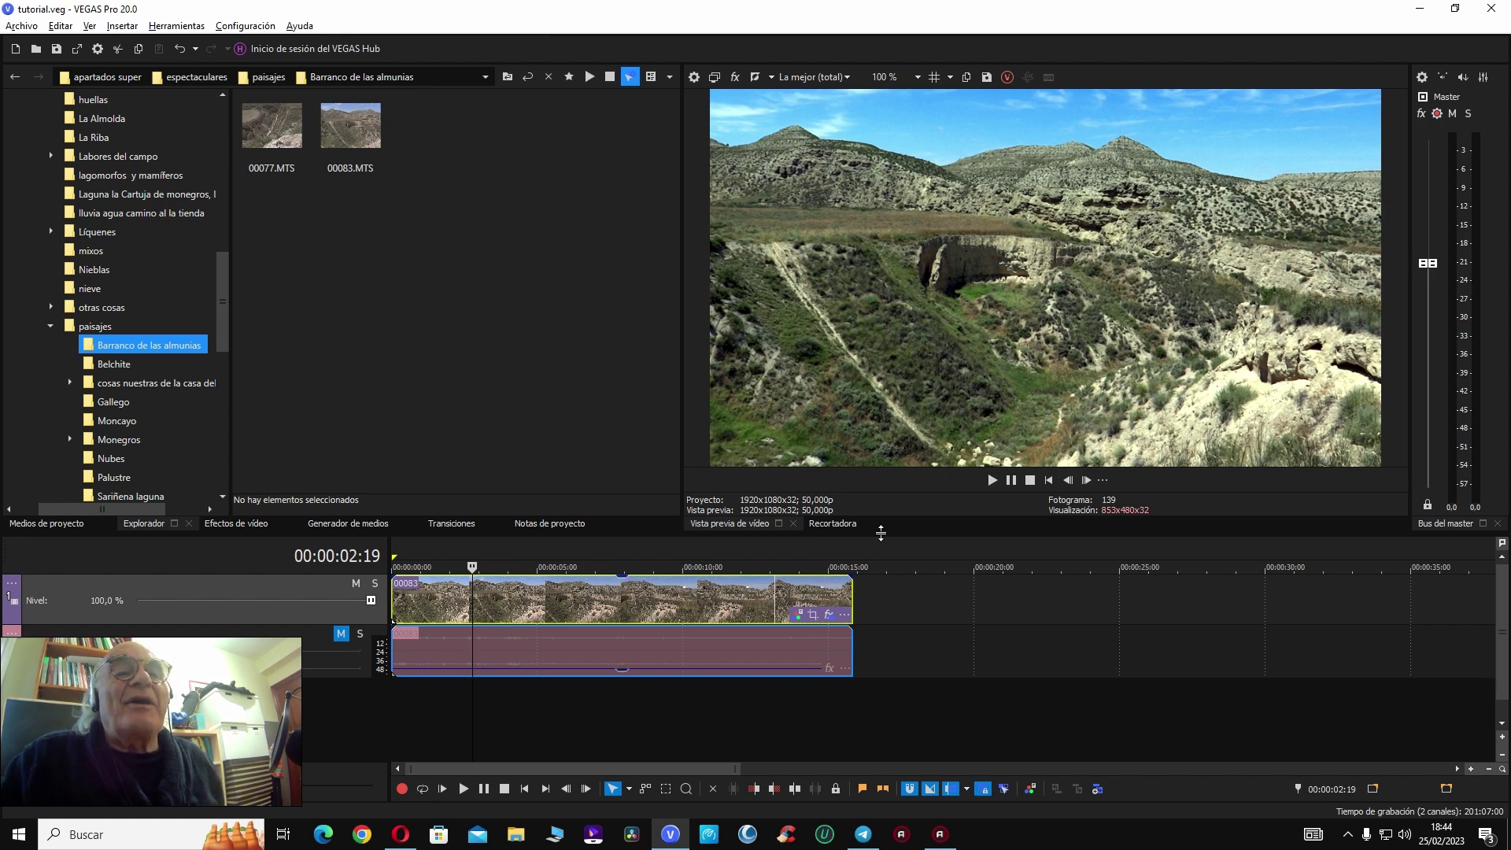
Step: Enlarge the video preview area slightly and look through the video preview preferences without changing them
drag(880, 543, 874, 554)
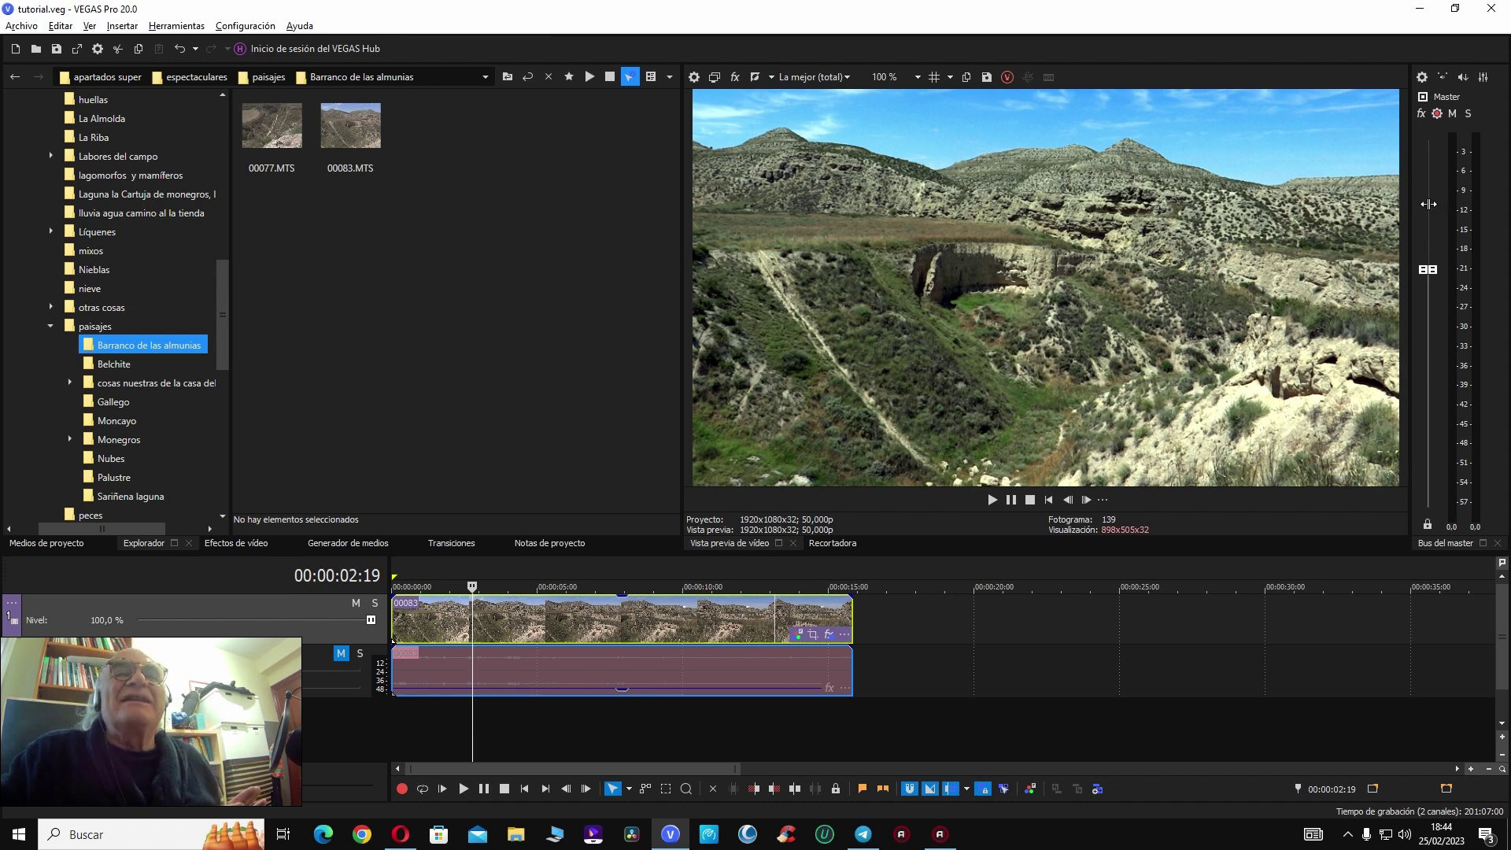
right_click(1030, 394)
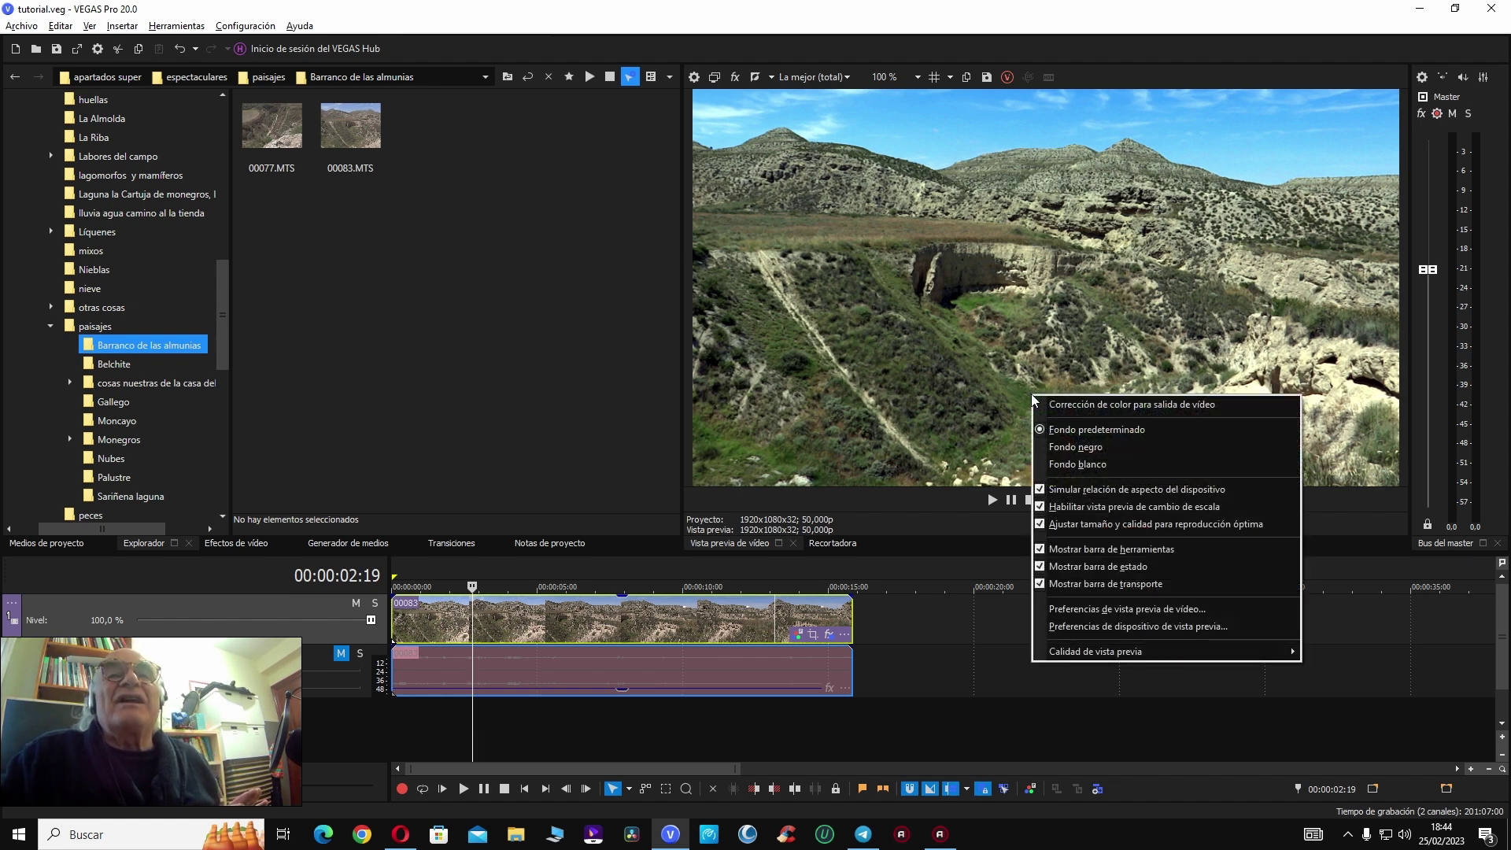
click(1081, 606)
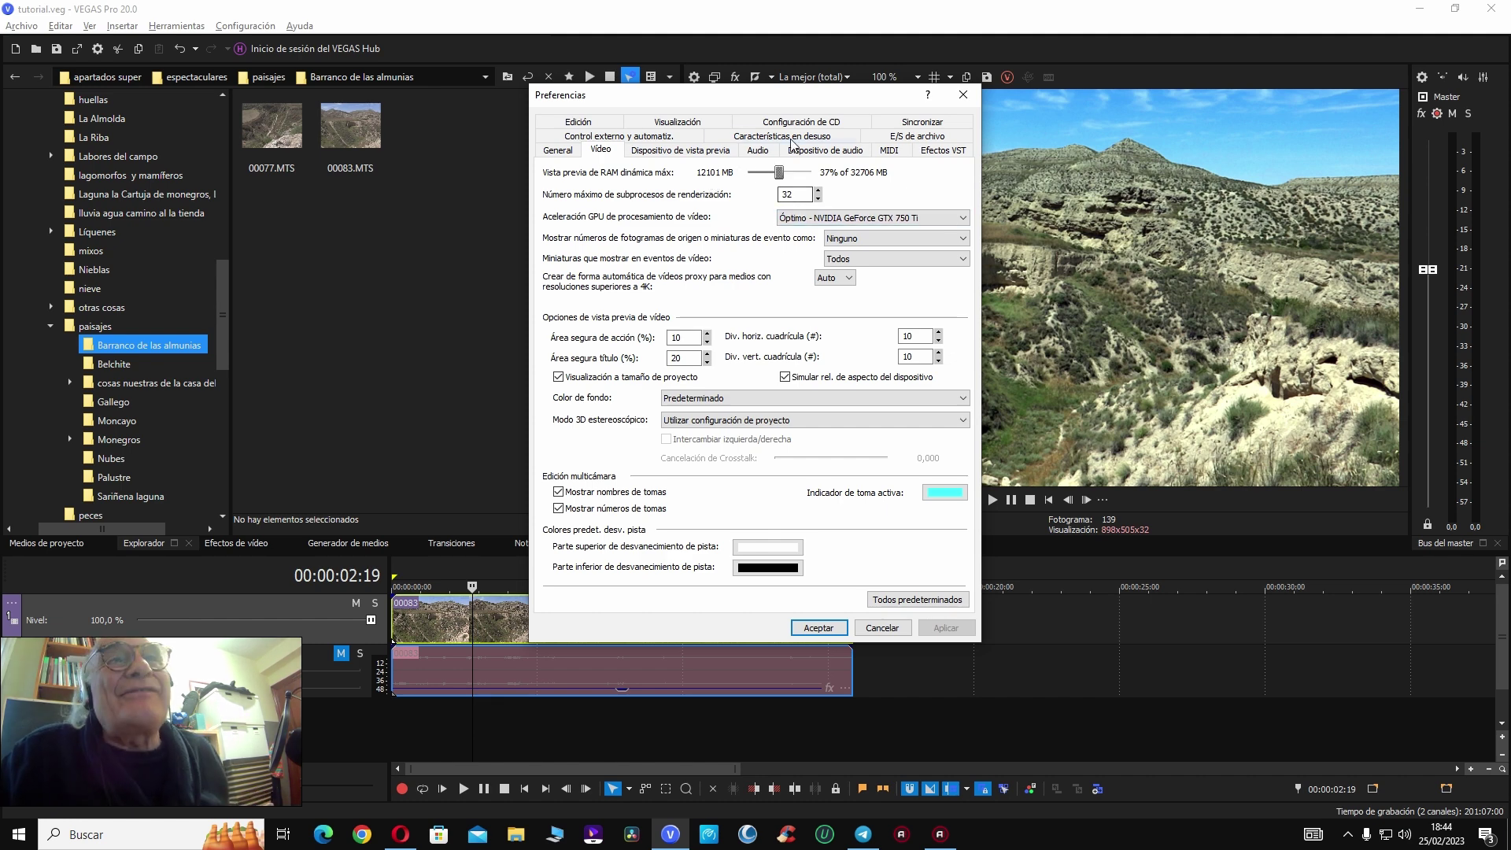
click(964, 94)
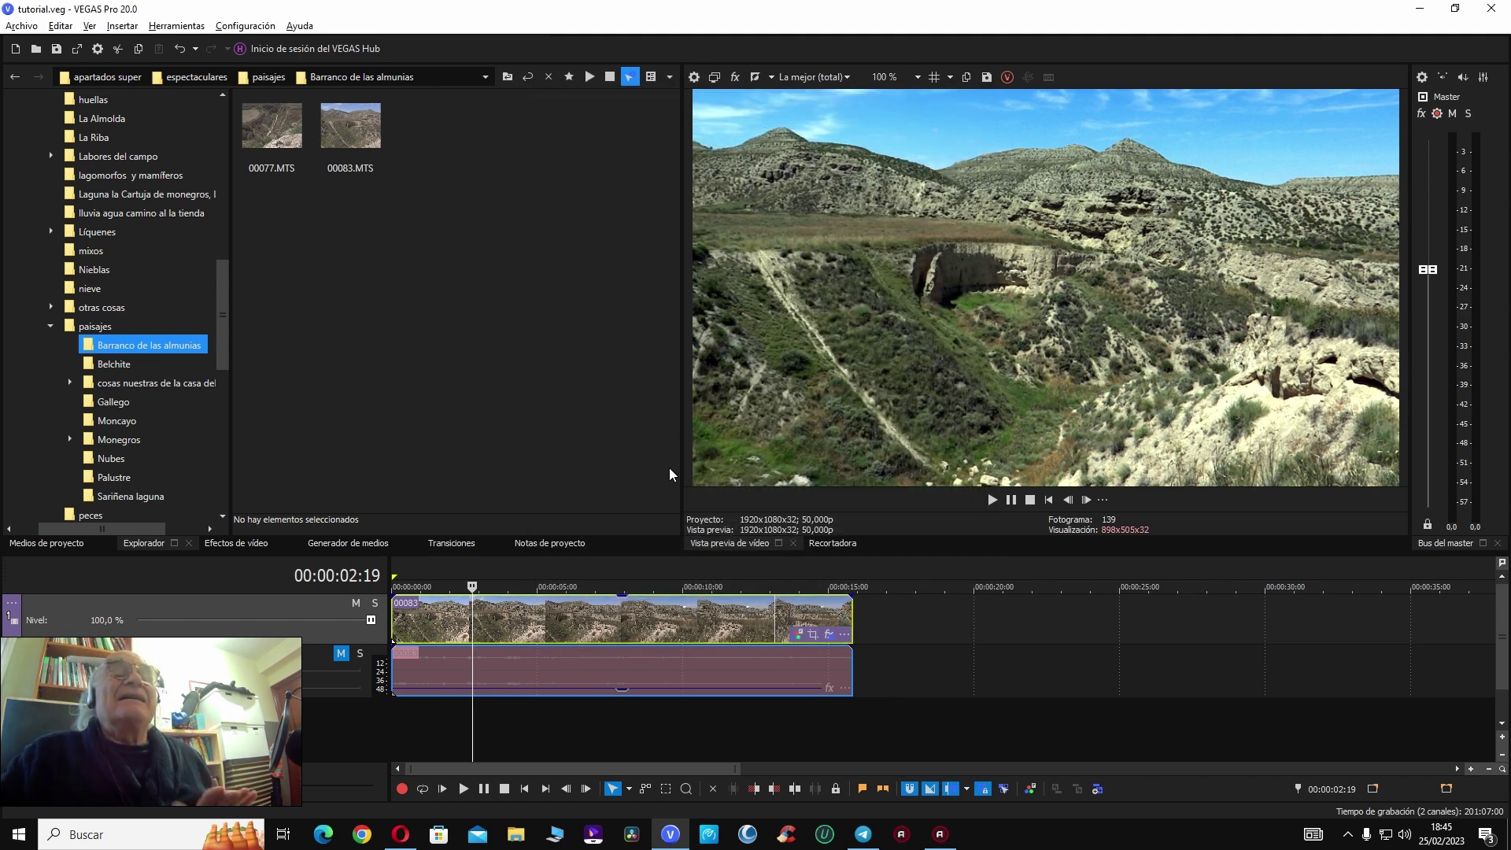
Step: Insert a new video track above the clip's track and place the playhead at about 00:00:03:05
right_click(273, 613)
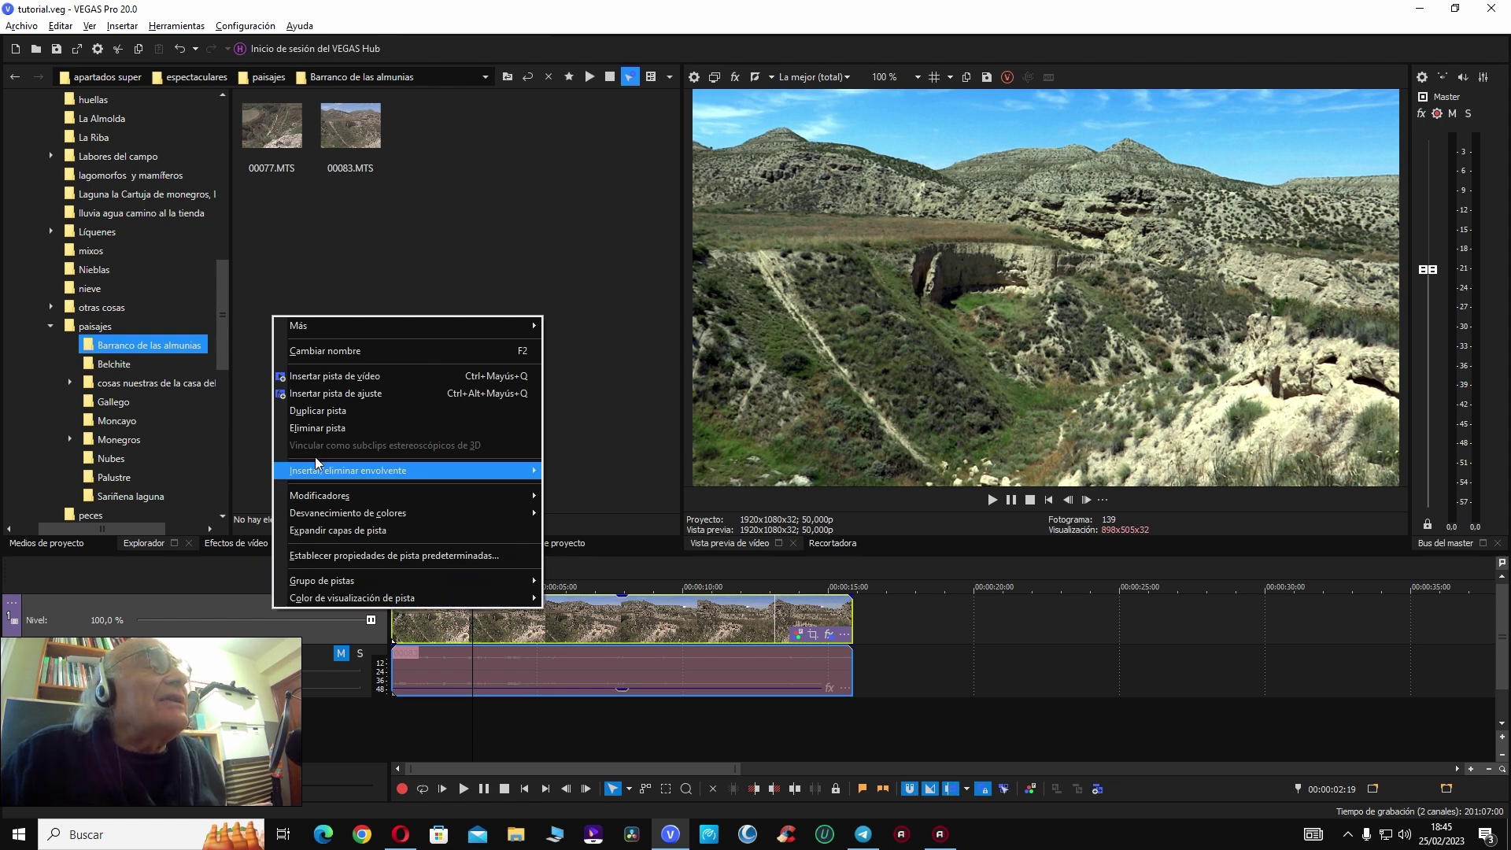
click(337, 378)
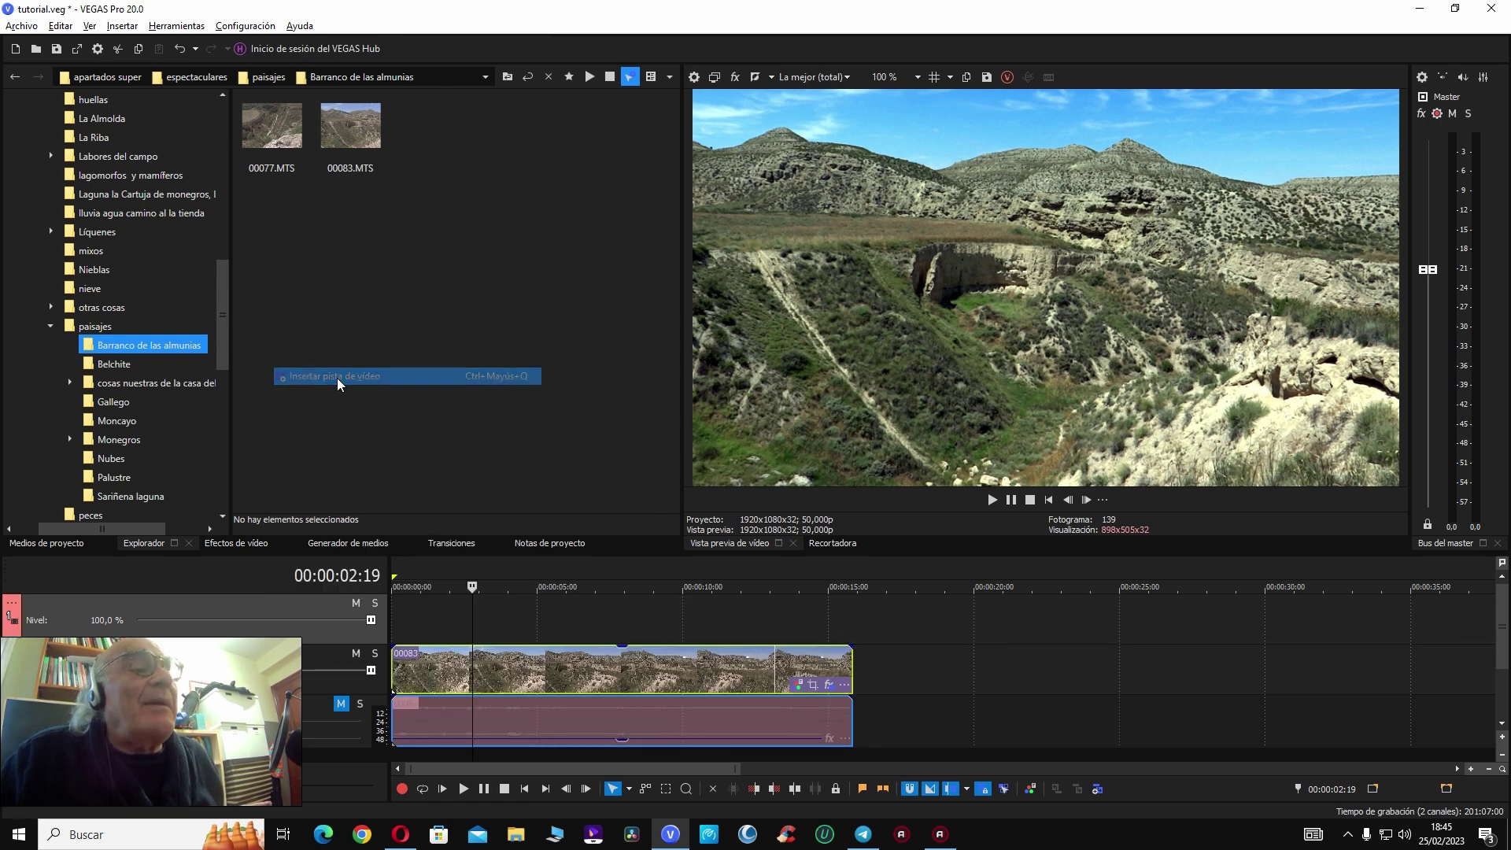
click(484, 612)
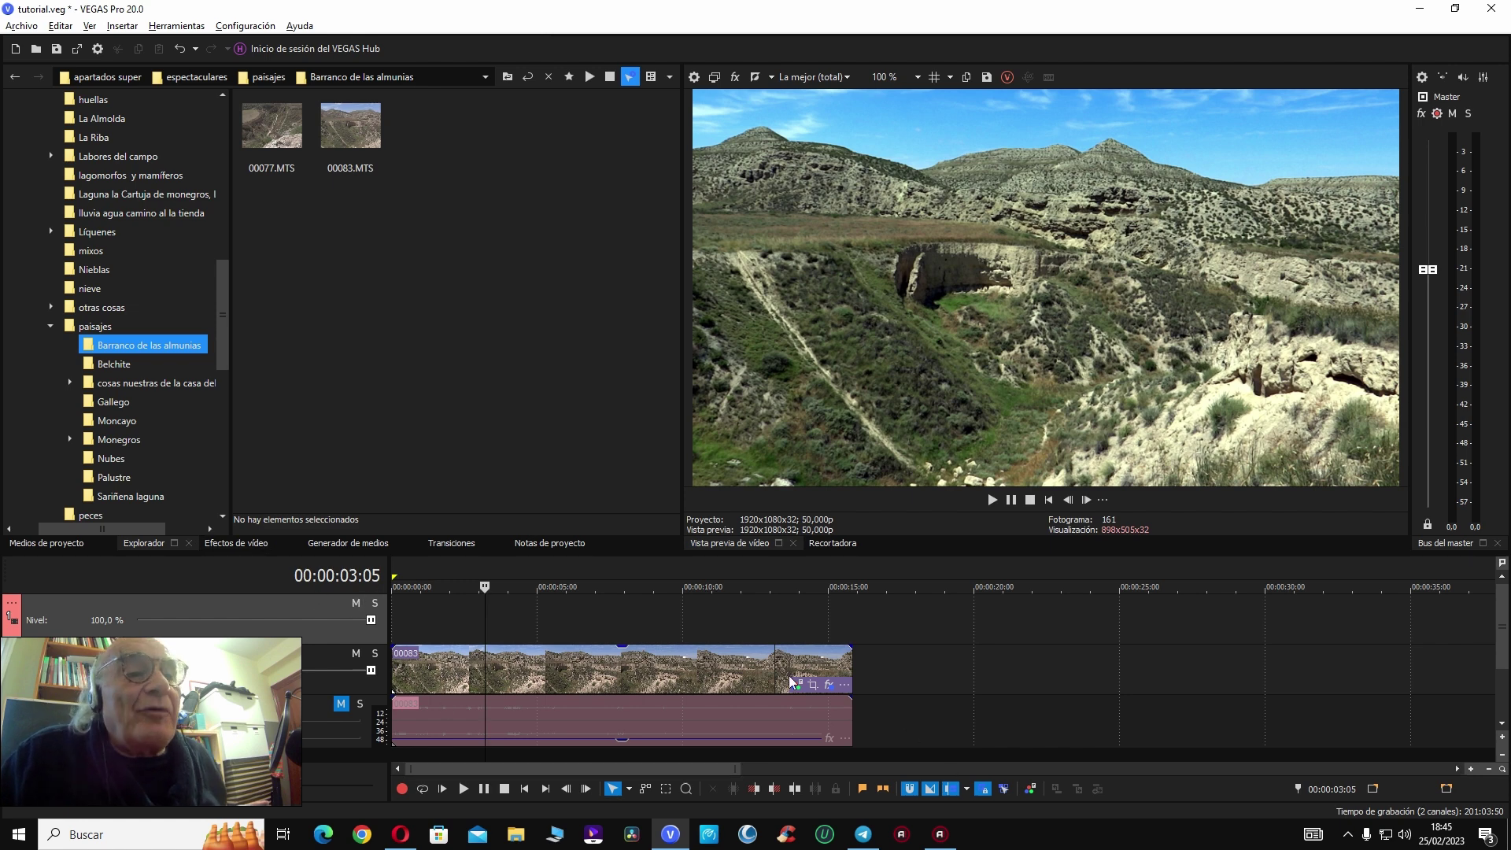
Step: Insert a default text title event on the new video track at about 00:00:03:05 and close its generator settings
right_click(521, 615)
click(568, 569)
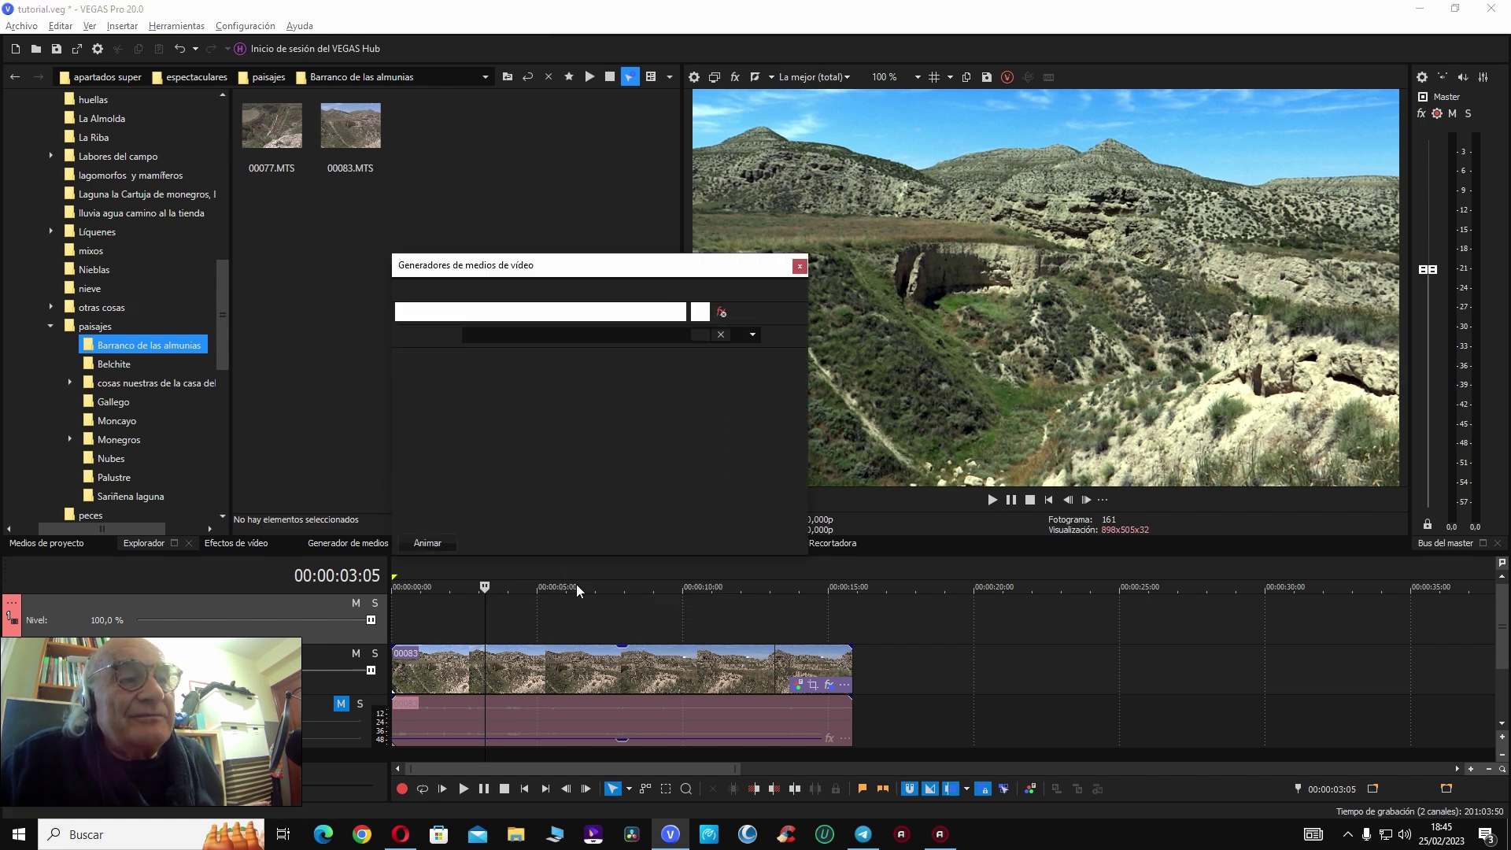
drag(692, 269, 569, 240)
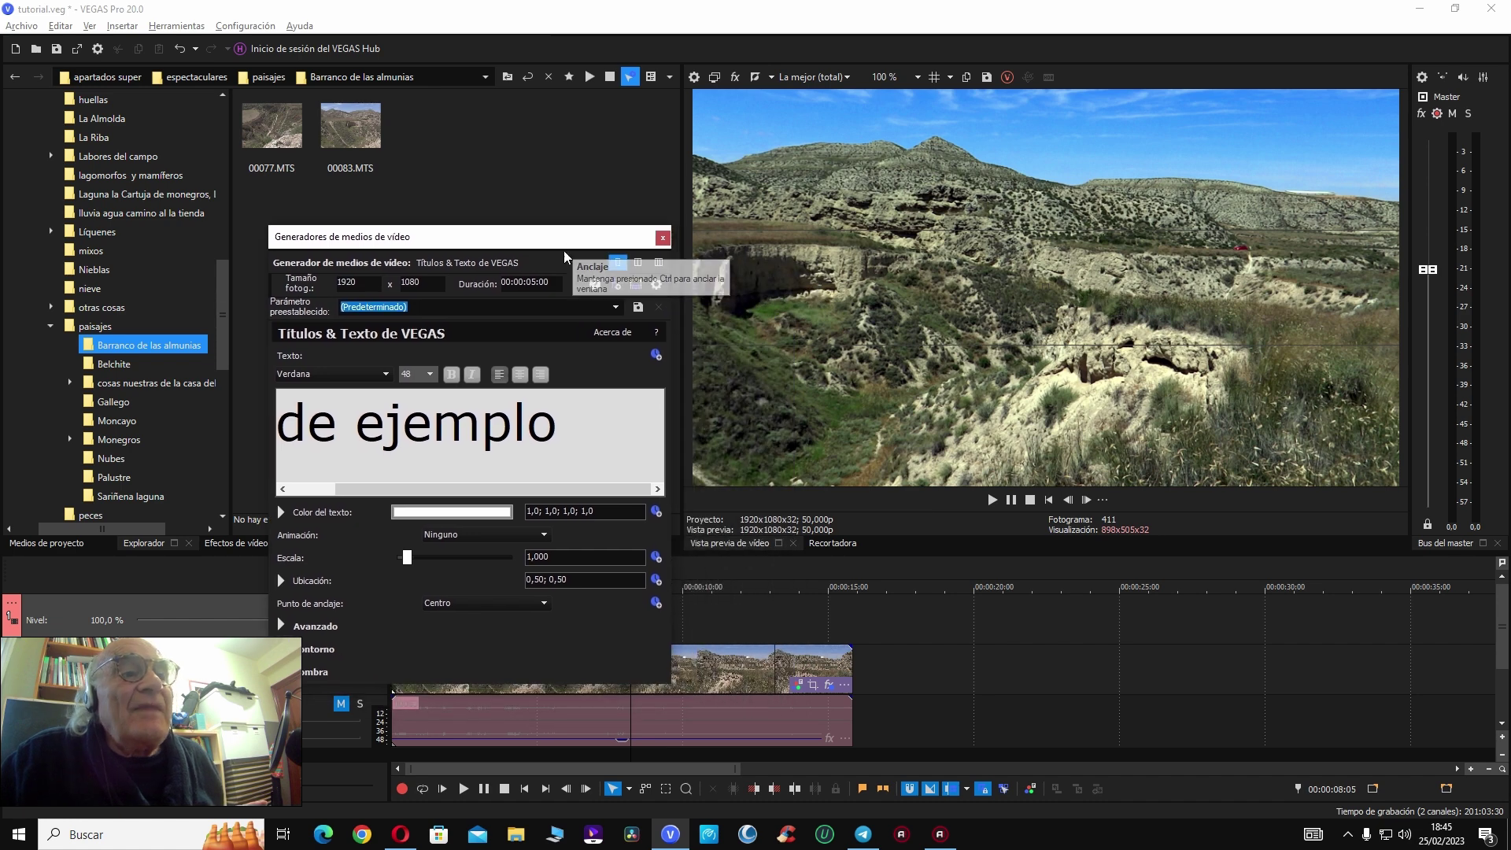
click(663, 237)
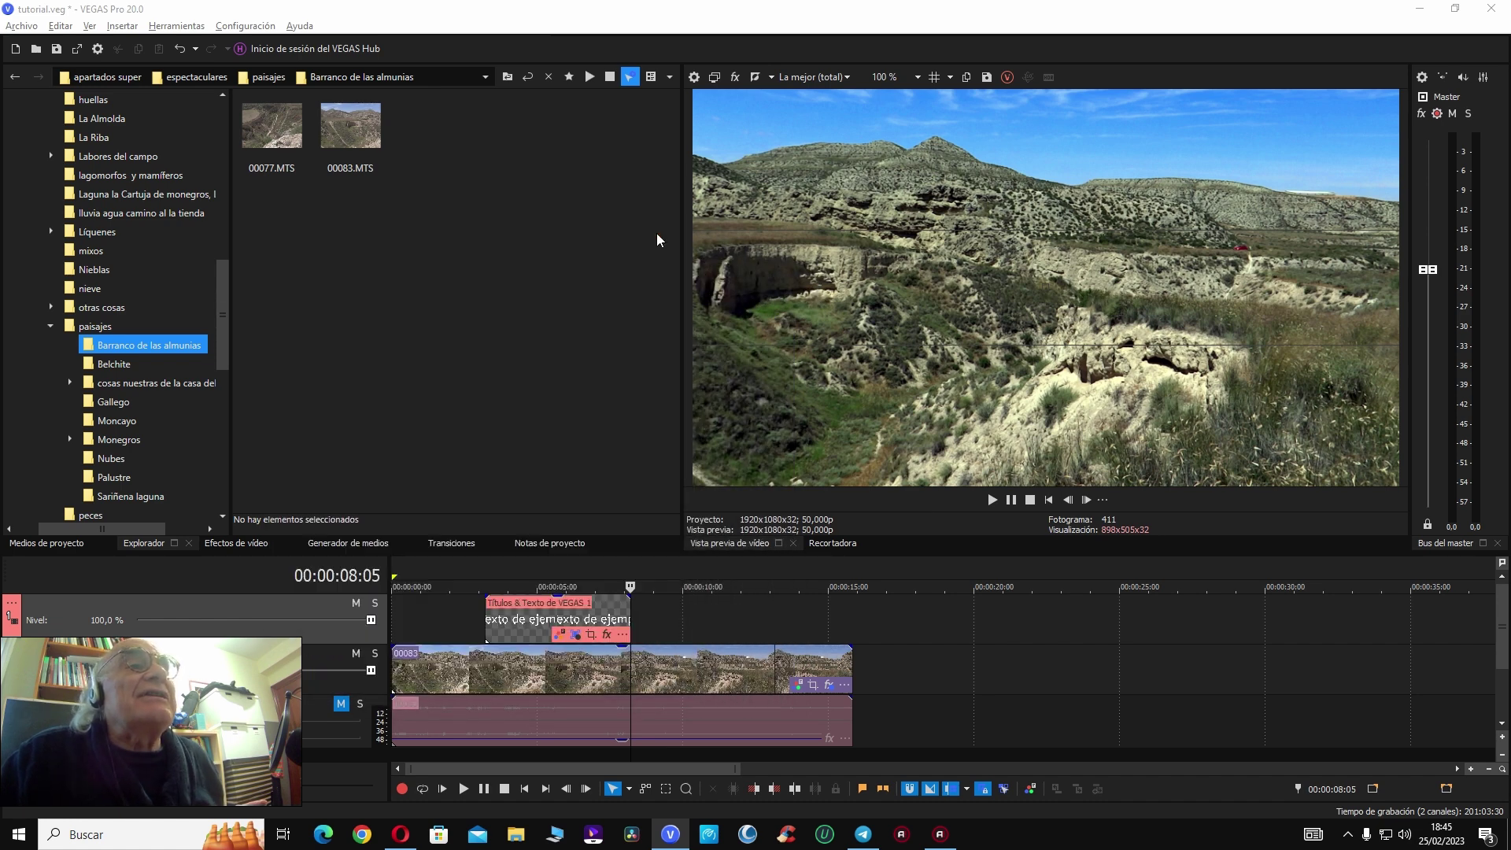
Step: Add a fade-in of about one second to clip 00083 and slide the title event to start at about 00:00:03:05
click(506, 616)
drag(542, 616, 514, 616)
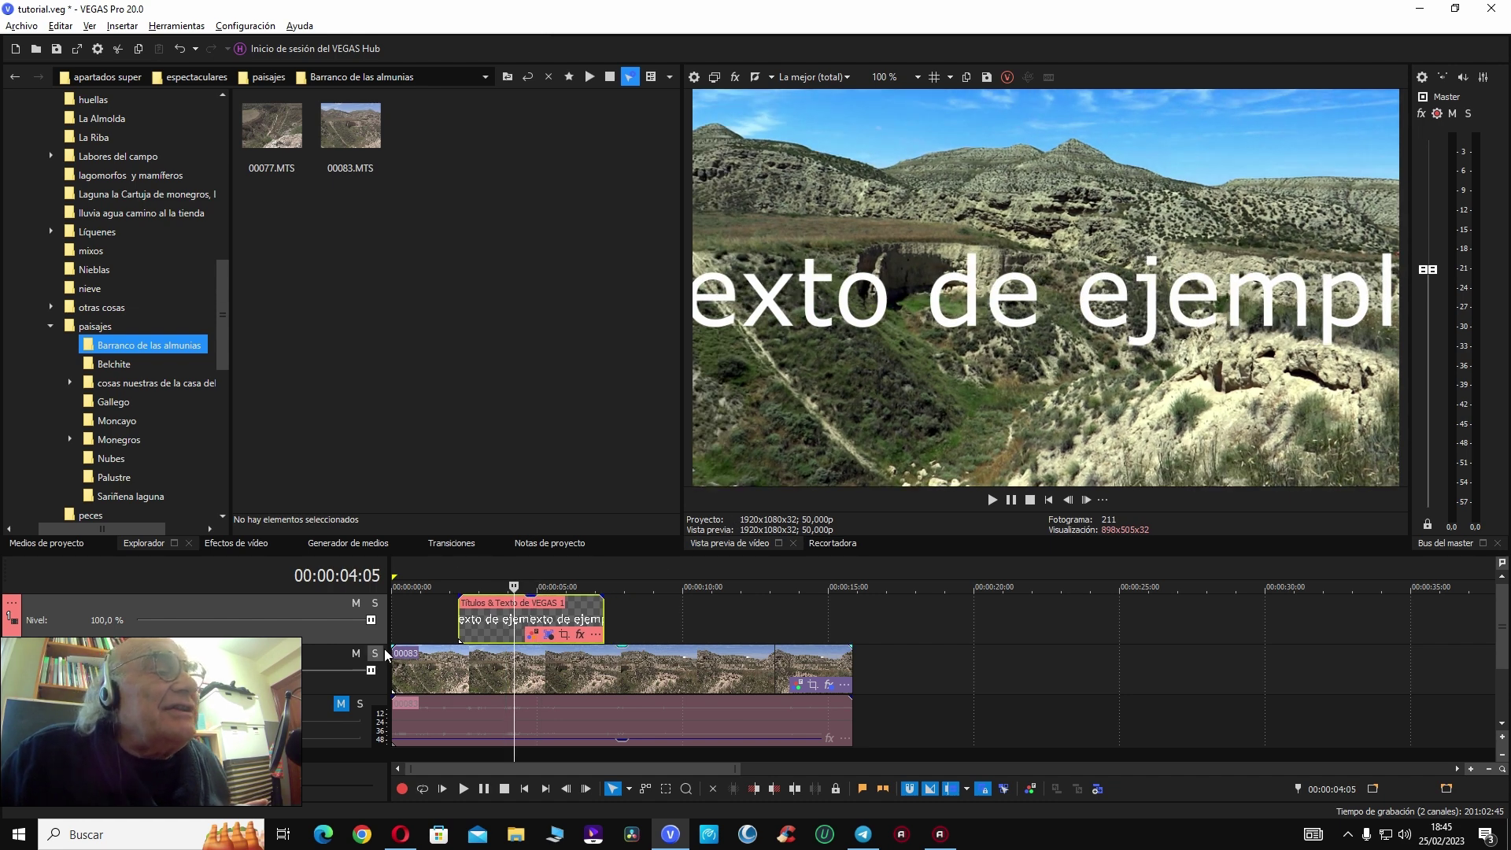
drag(389, 648, 429, 652)
drag(508, 606, 535, 606)
Step: Play the timeline twice from the start, moving the title event slightly earlier between the two playbacks
click(393, 604)
key(space)
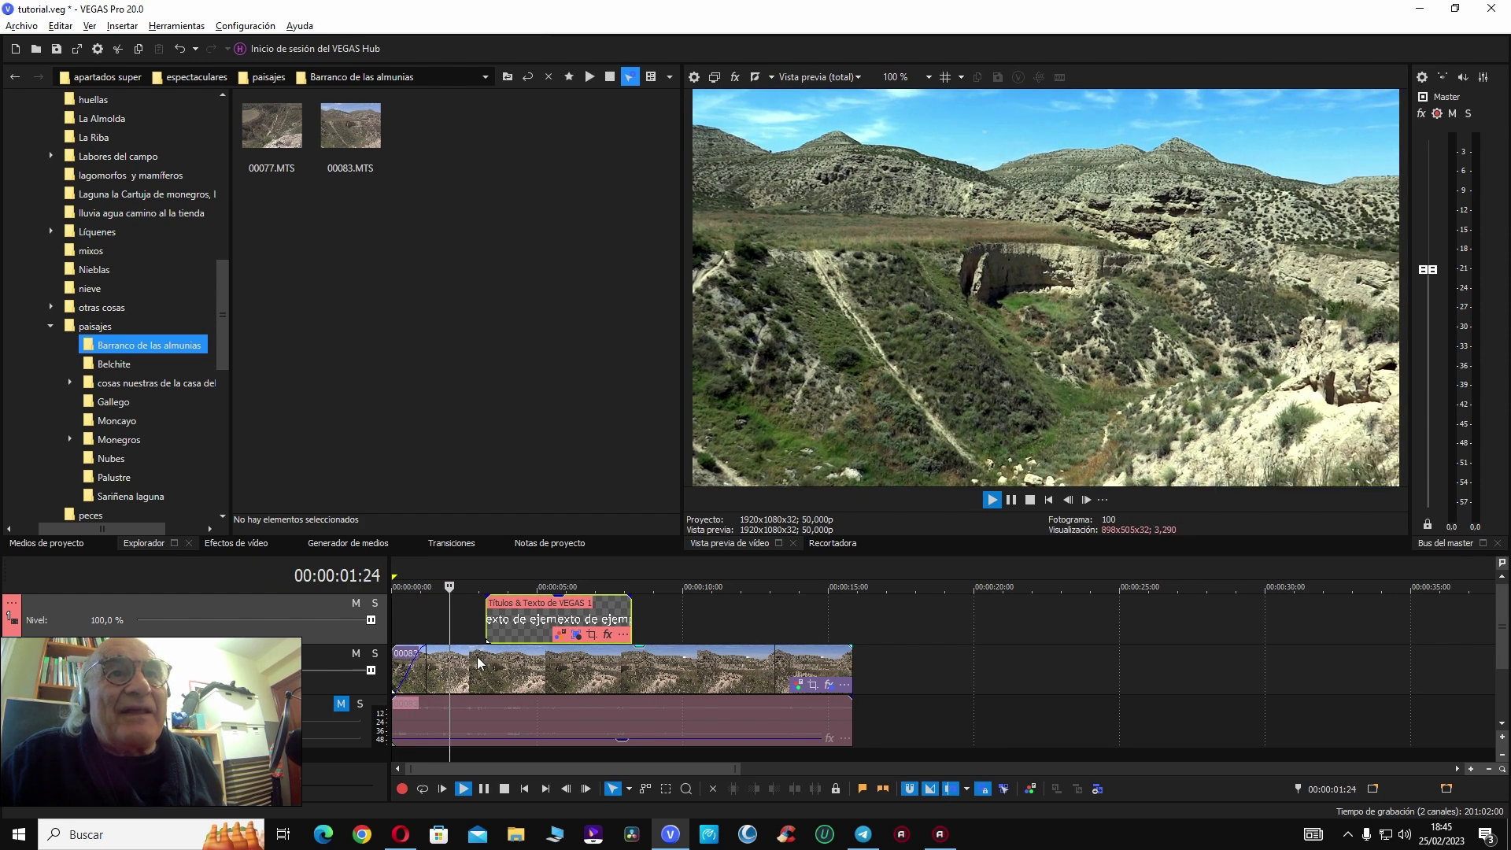
key(space)
drag(525, 625, 519, 631)
key(ctrl+Home)
key(space)
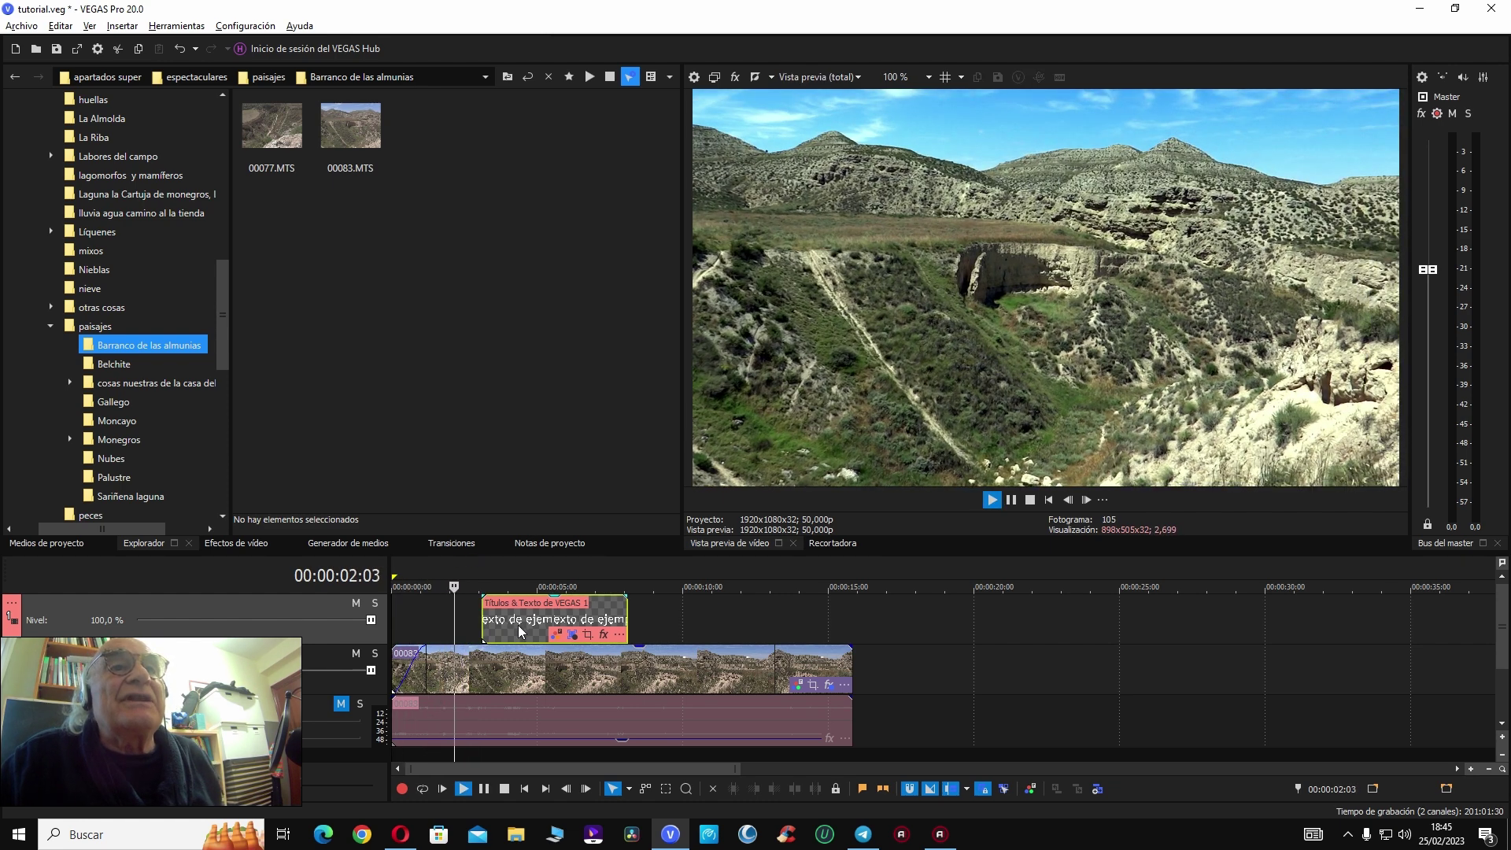
key(Return)
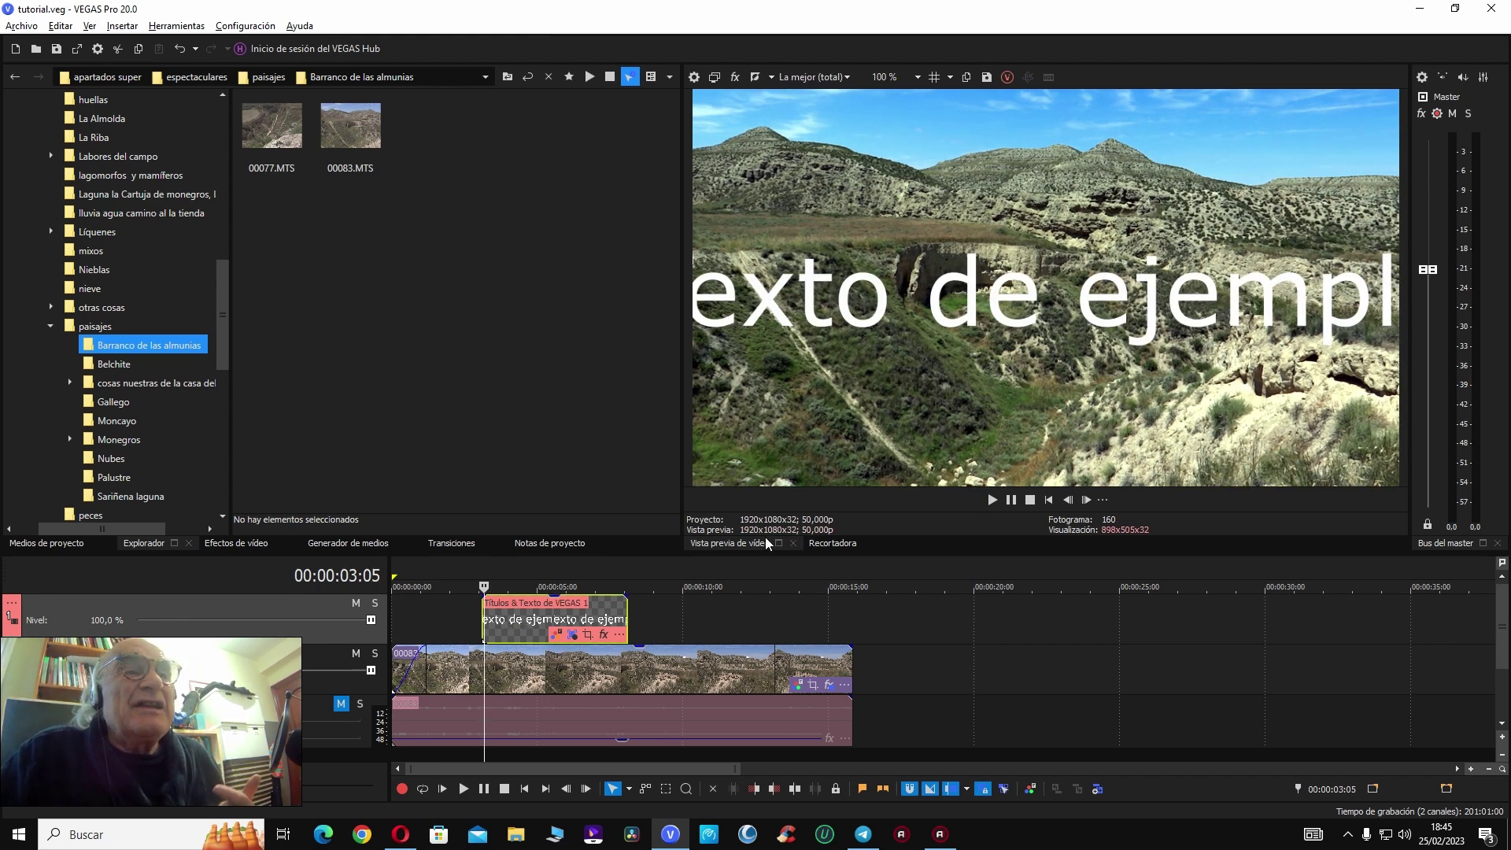
Step: Set the video preview quality to Buena (Media)
right_click(937, 390)
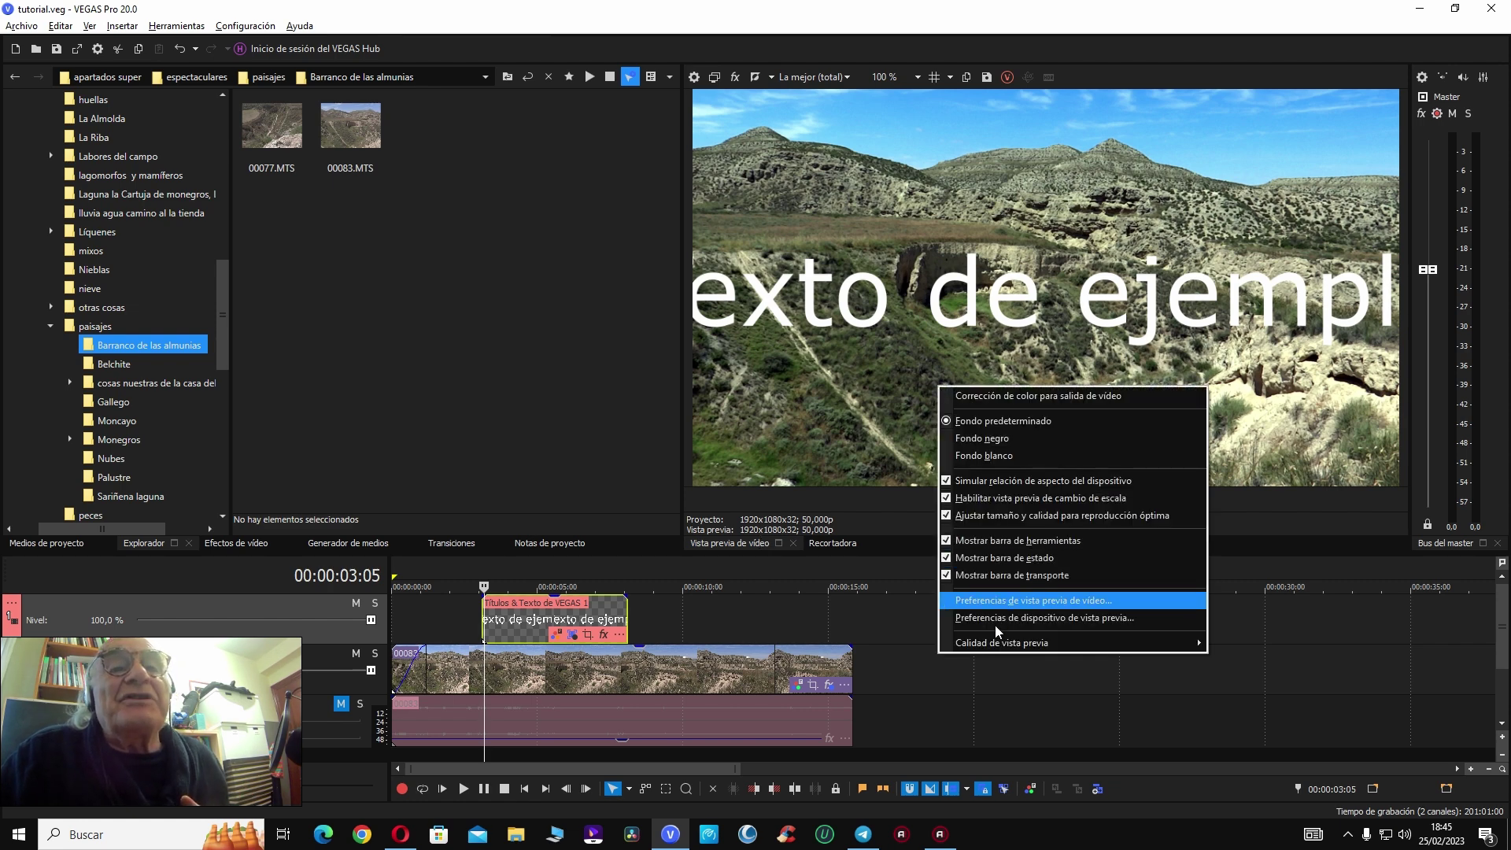
mouse_move(1180, 643)
mouse_move(1288, 687)
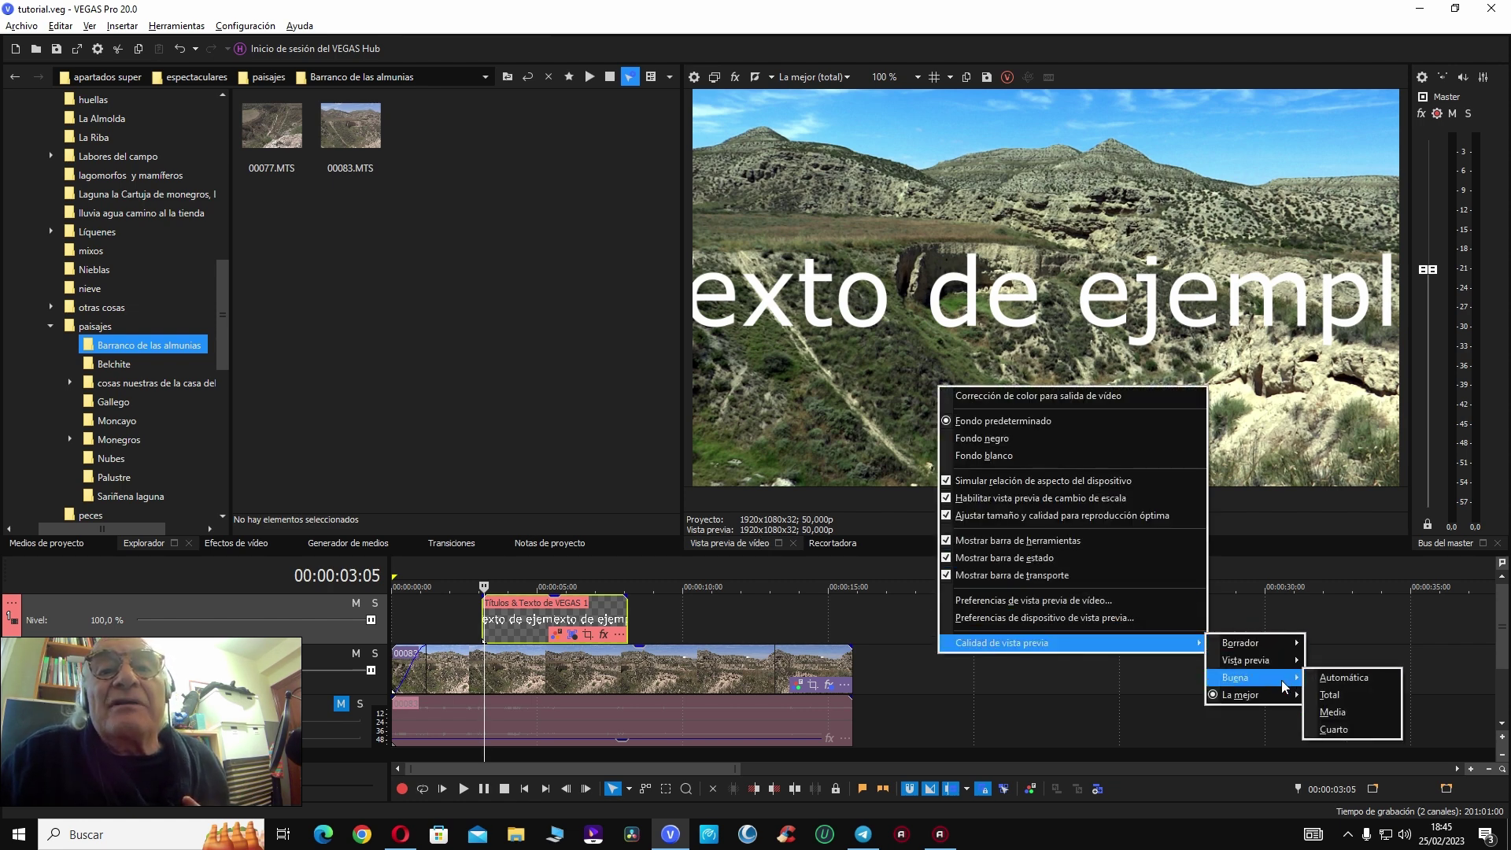
click(1338, 713)
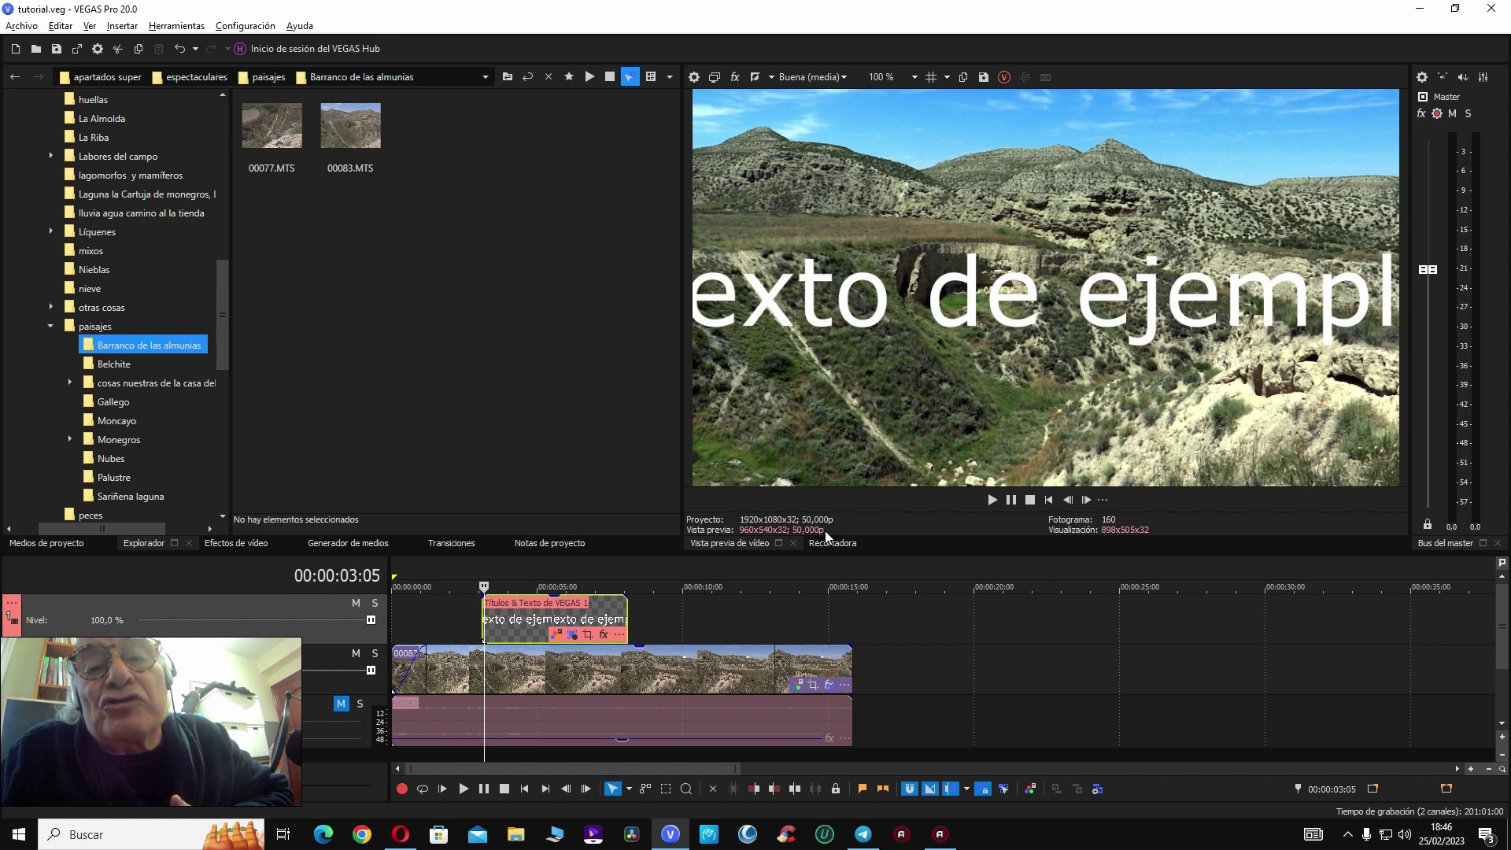
Step: Play the fade-in from the start twice at the new preview quality, and view the project's video properties without changing them
click(580, 606)
key(ctrl+Home)
key(space)
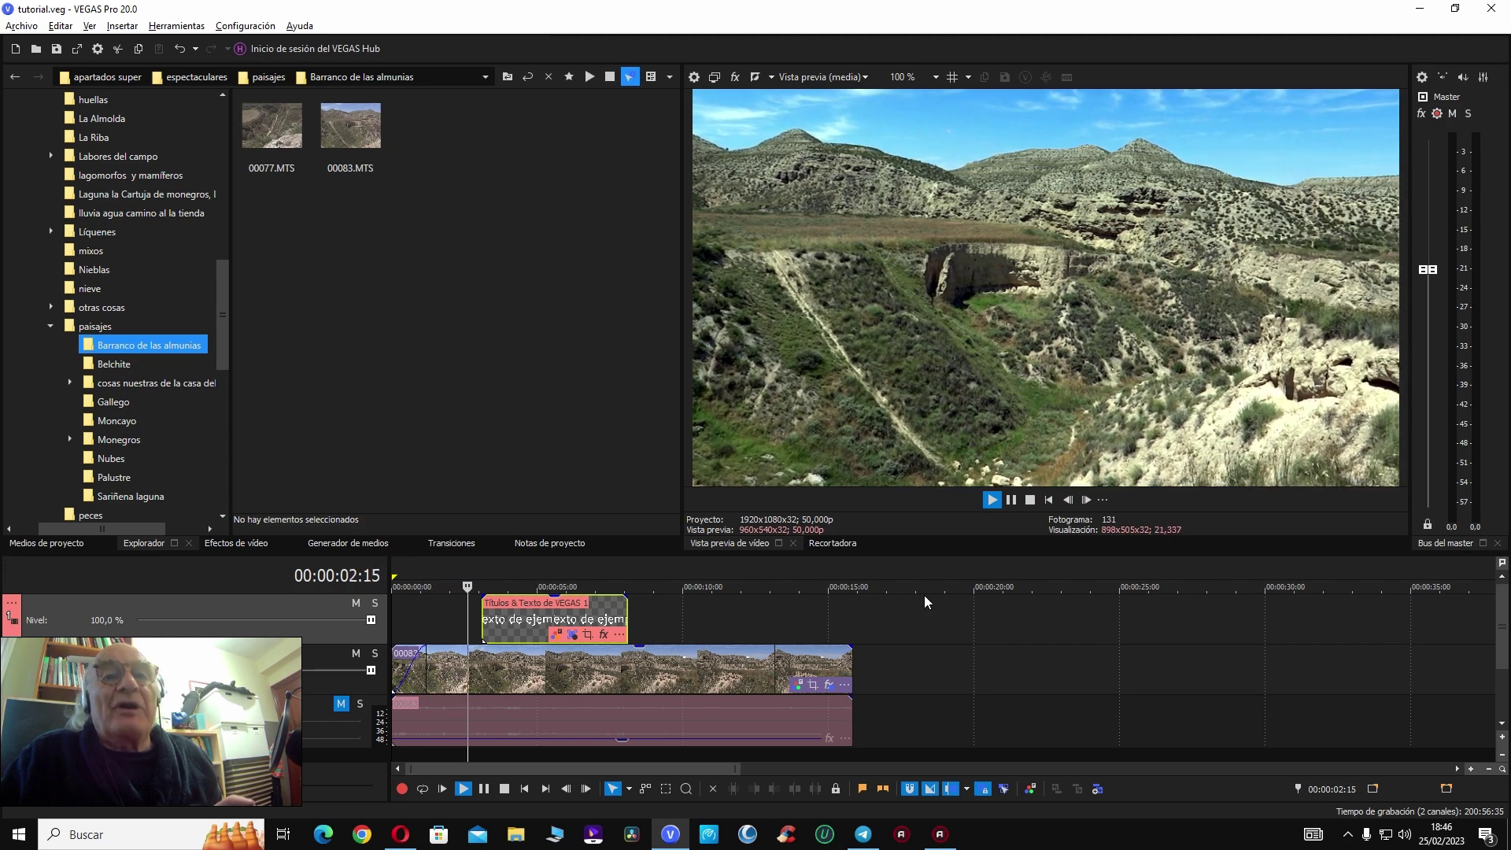
key(space)
key(space)
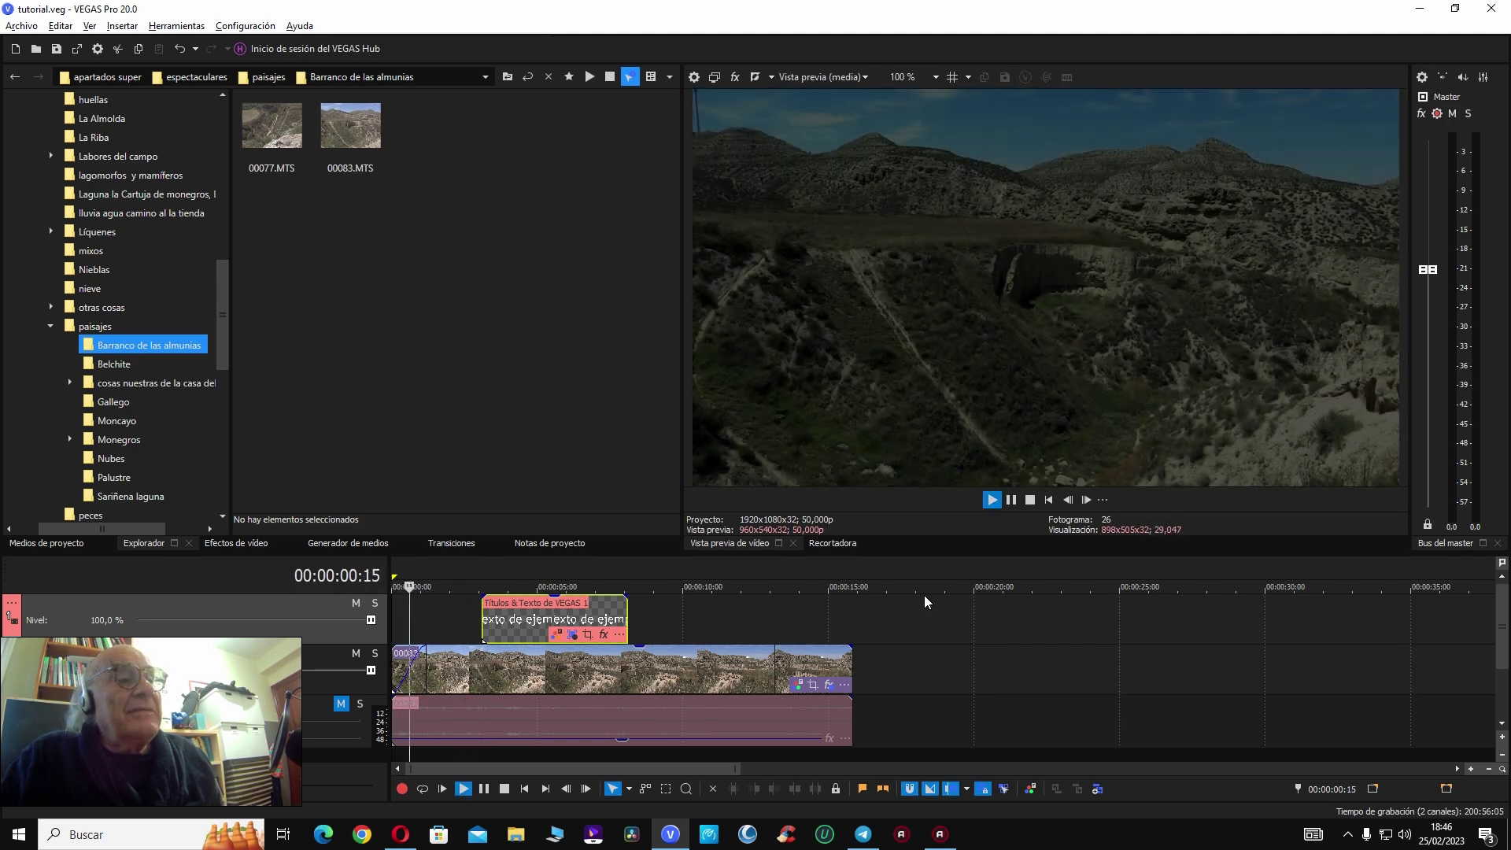
key(Return)
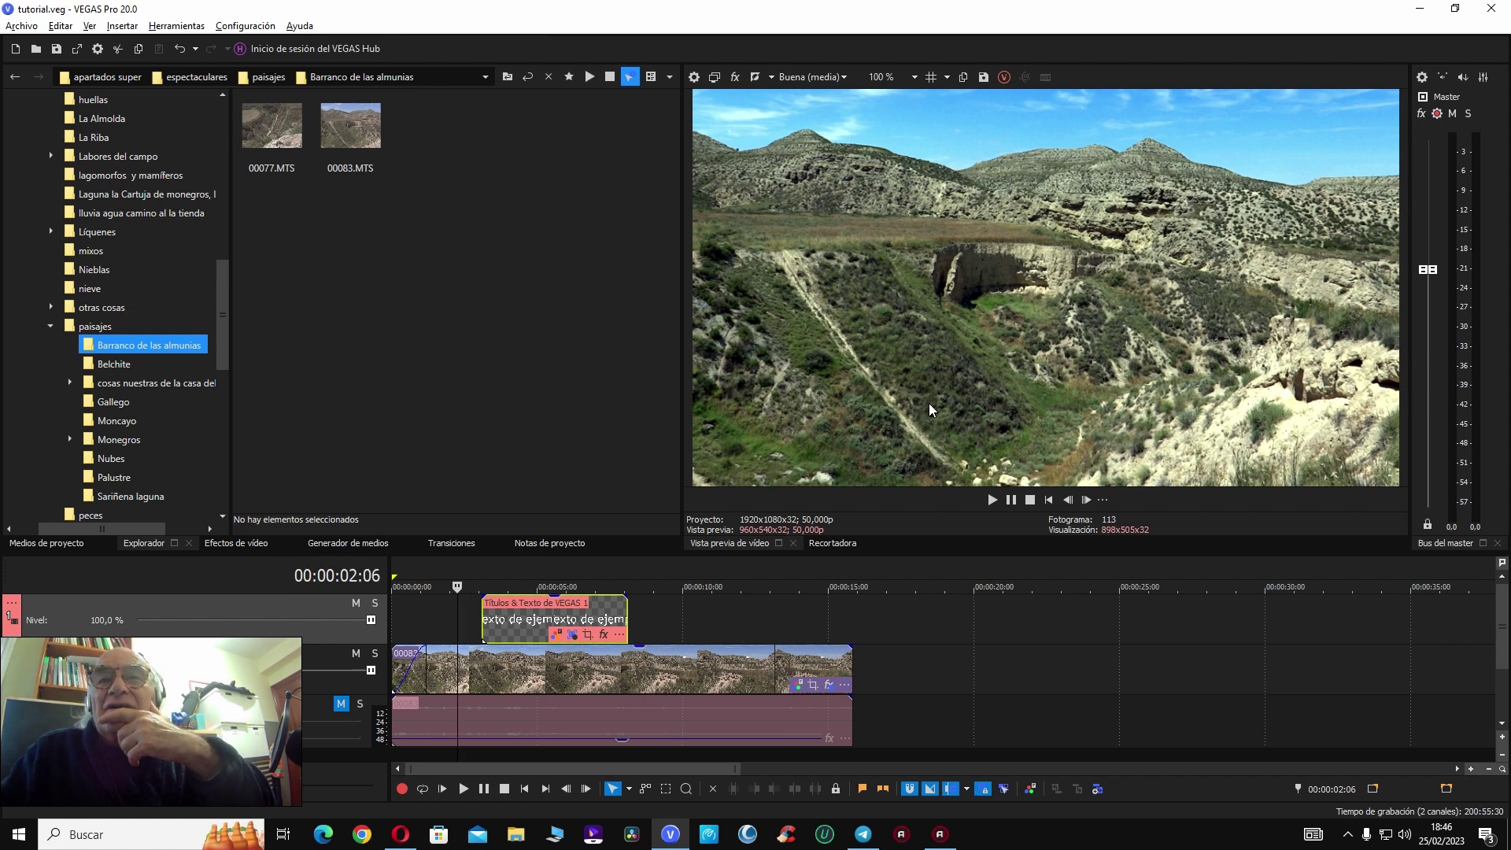
click(694, 78)
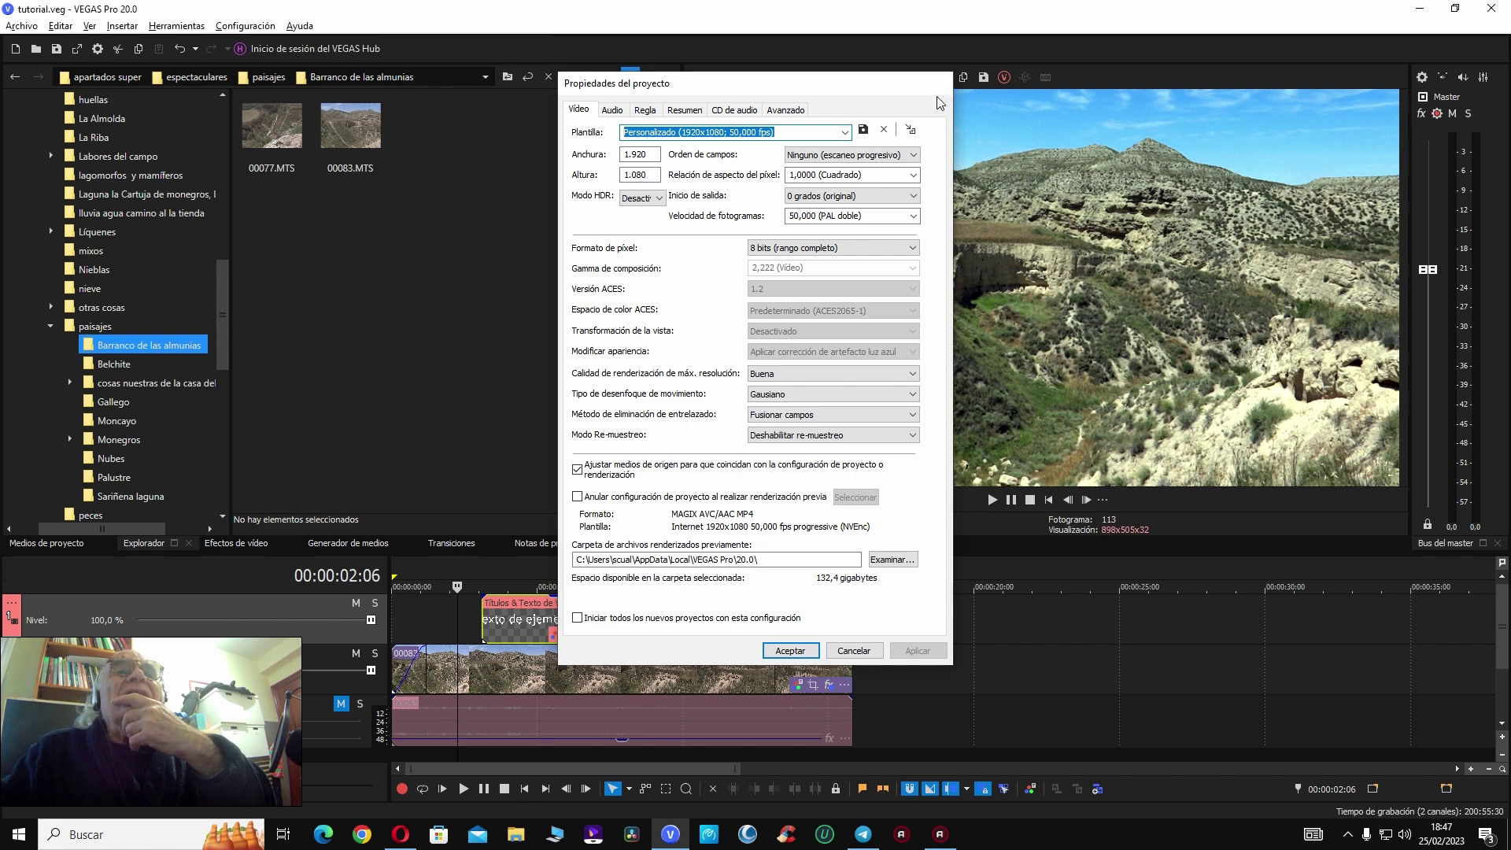
click(935, 83)
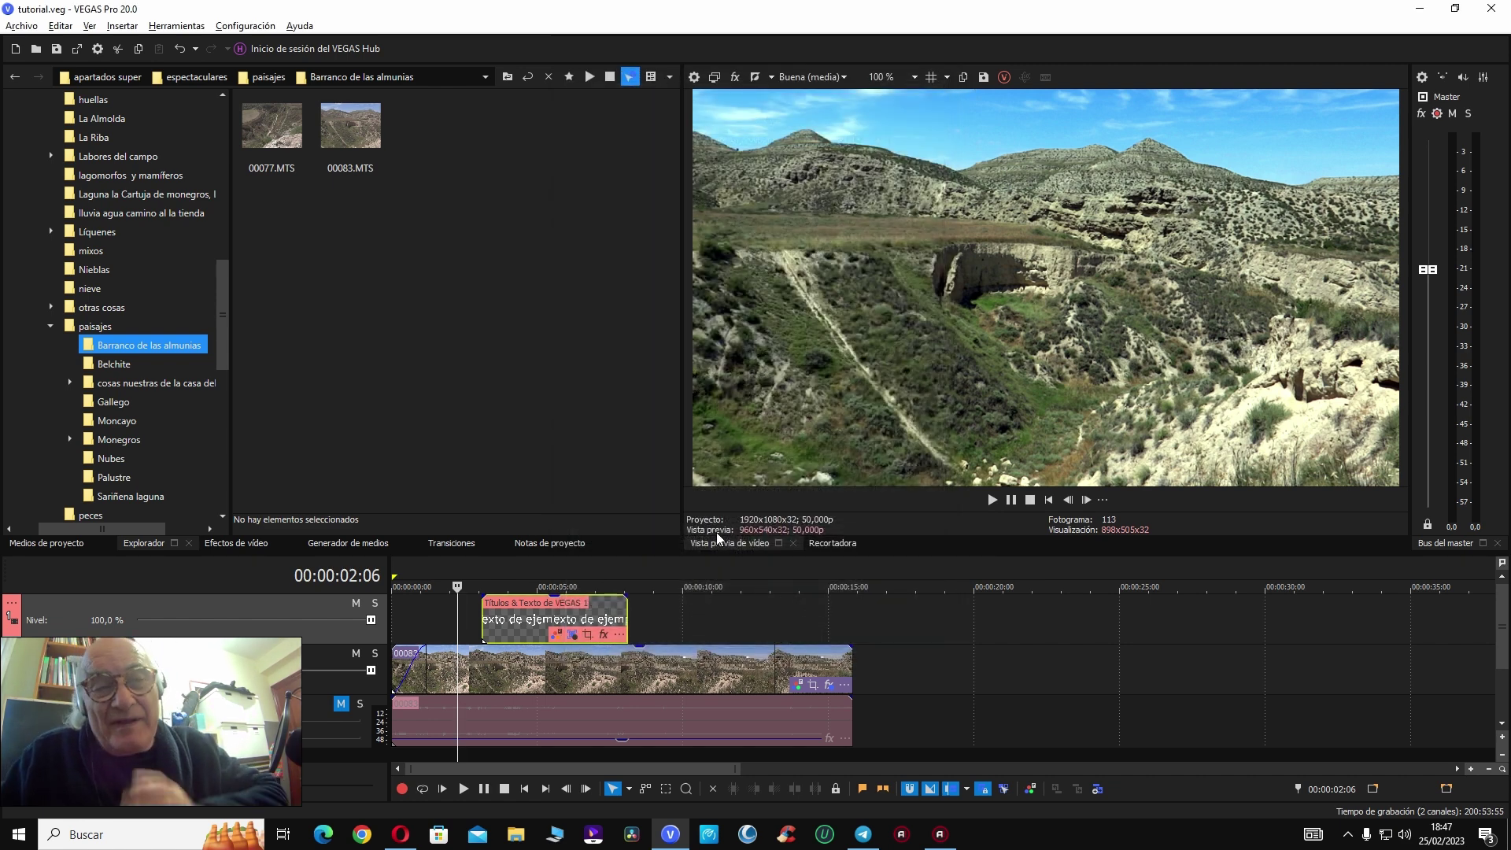
Step: Move the title event to start at about 00:00:02:00 and place the playhead on it at about 00:00:03:19
click(522, 626)
drag(527, 627, 494, 627)
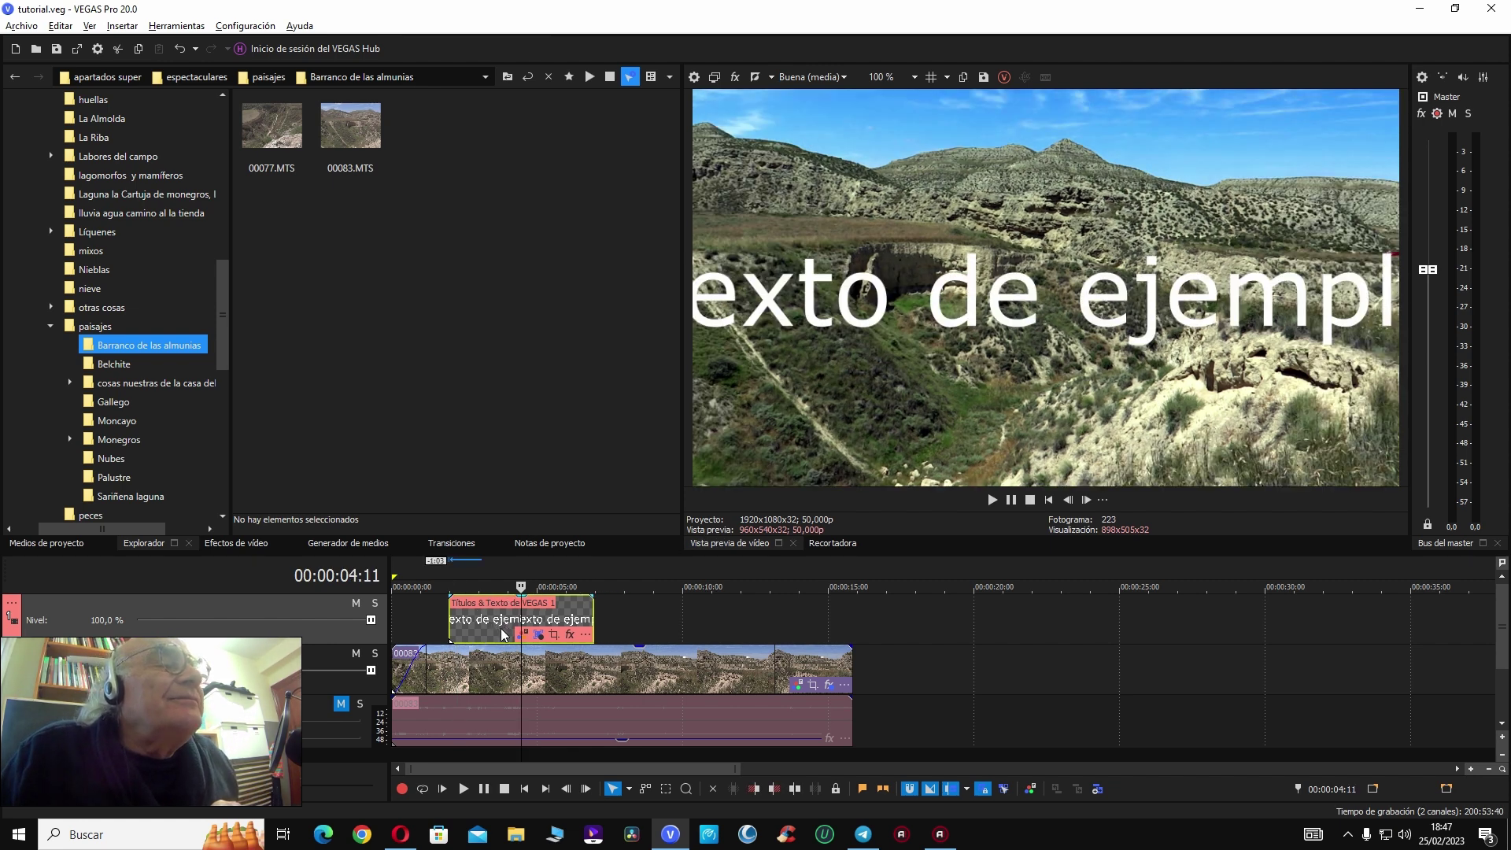
click(501, 626)
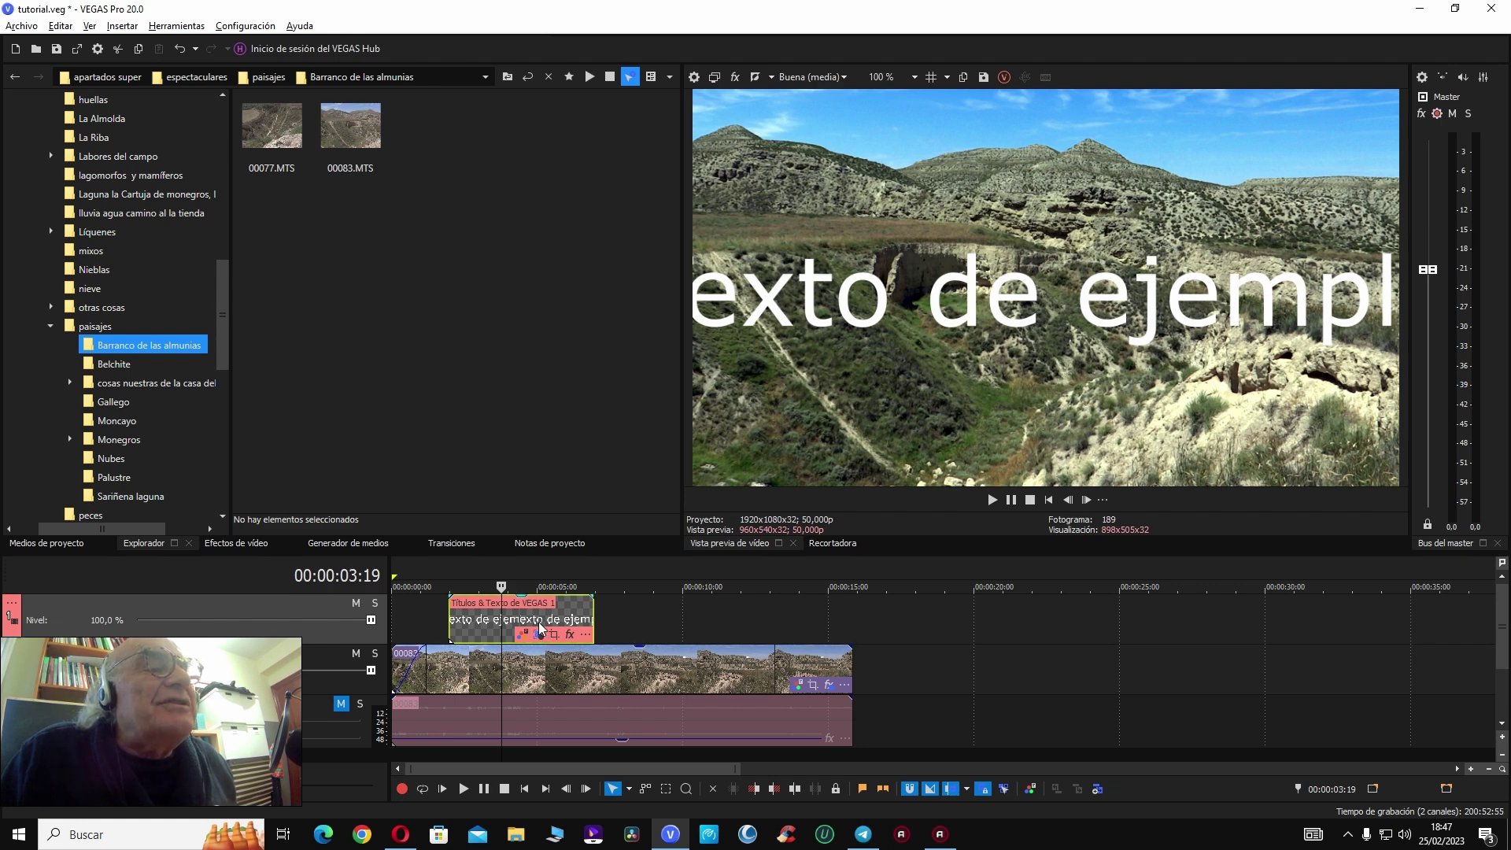
Step: Open the title event's generated media settings and set the whole sample text to font size 16
click(539, 635)
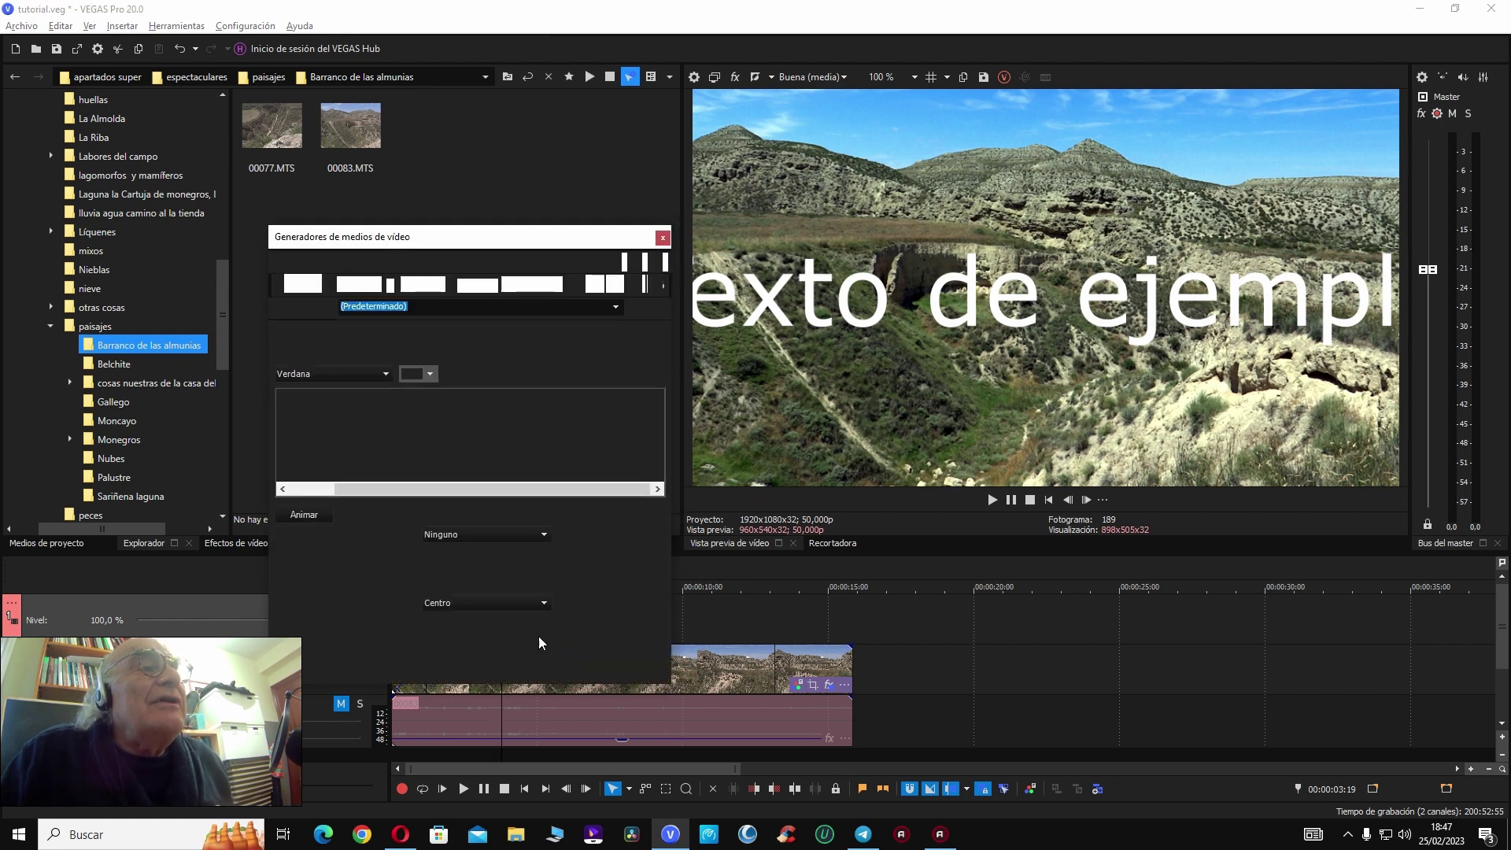
triple_click(443, 420)
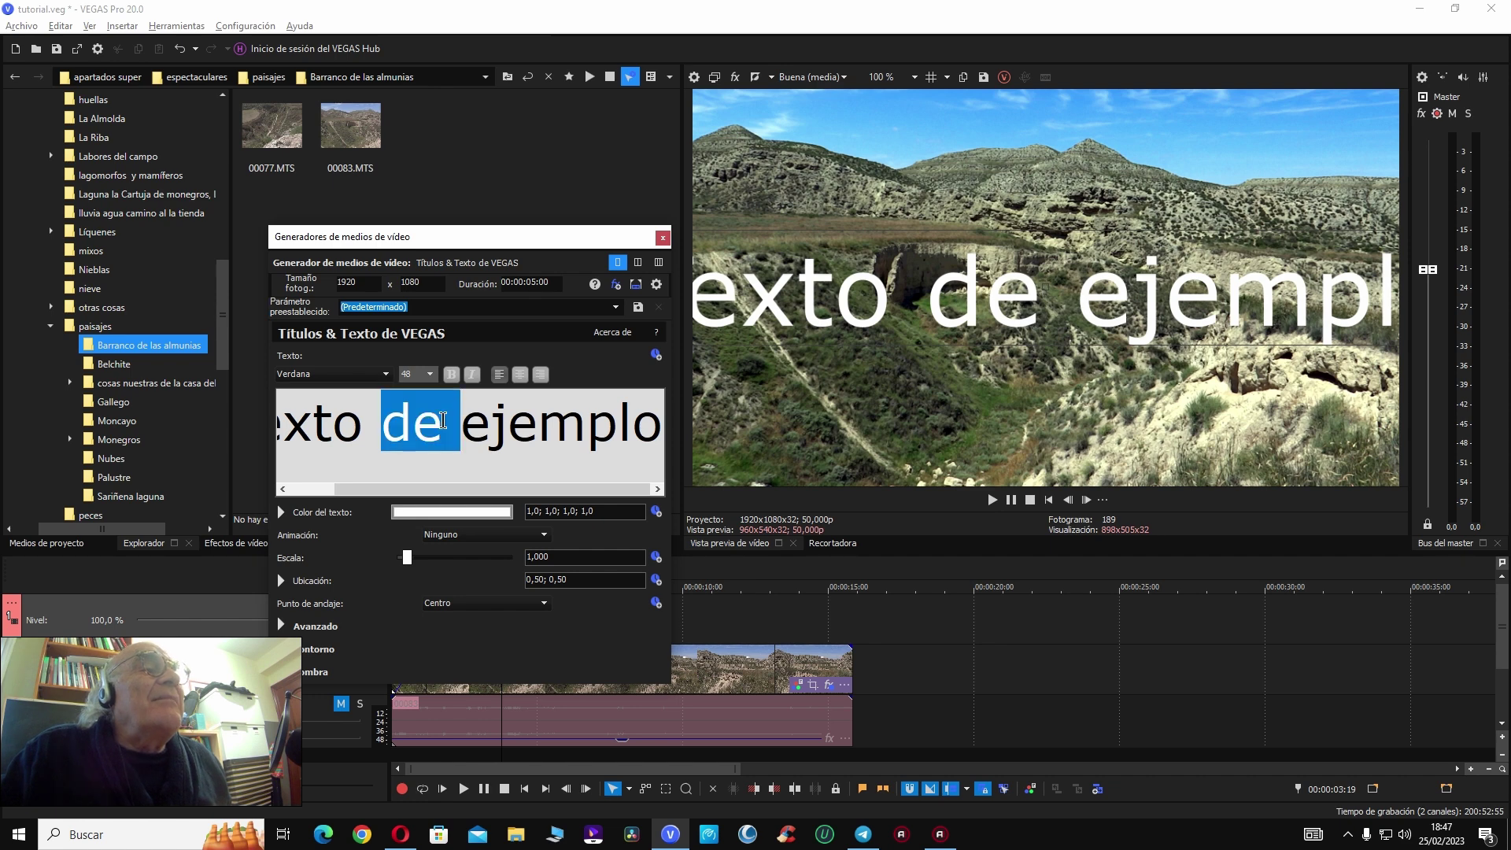
click(429, 374)
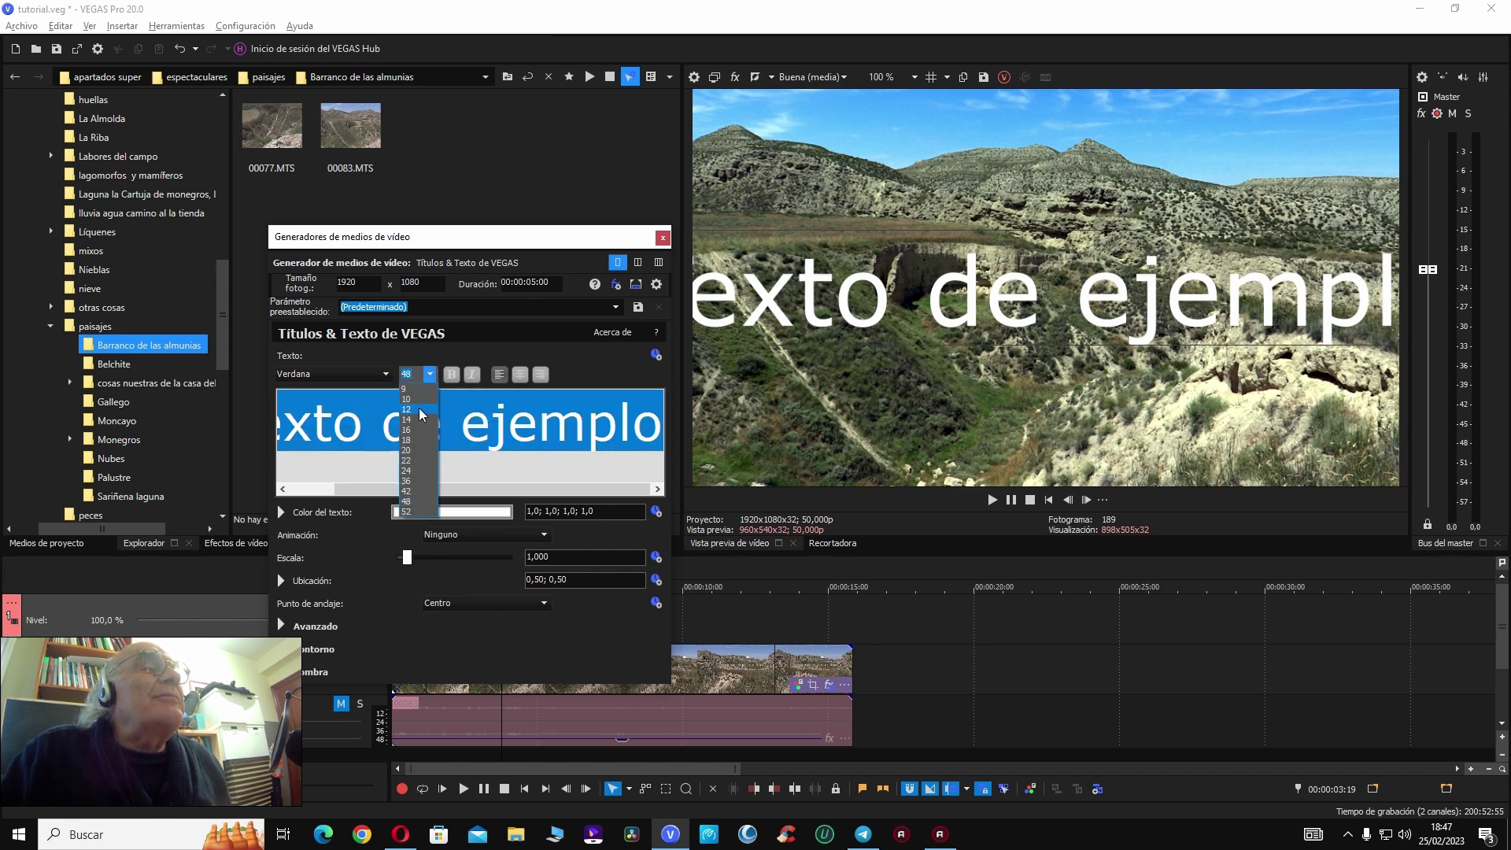
click(417, 429)
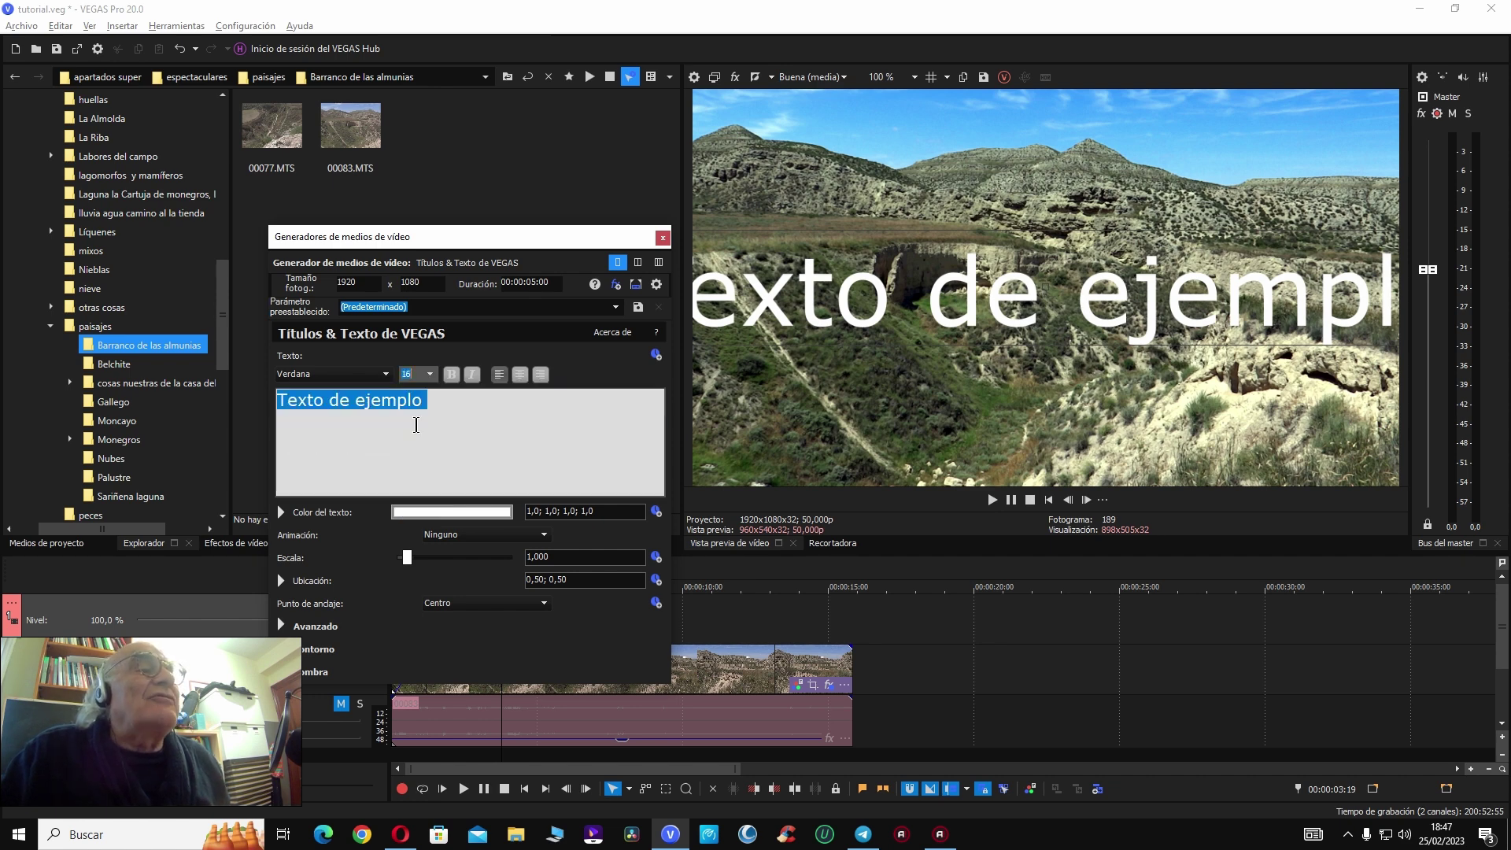
Step: Replace the title's sample text with "Tutorial Vegas total"
double_click(363, 402)
drag(363, 404, 262, 402)
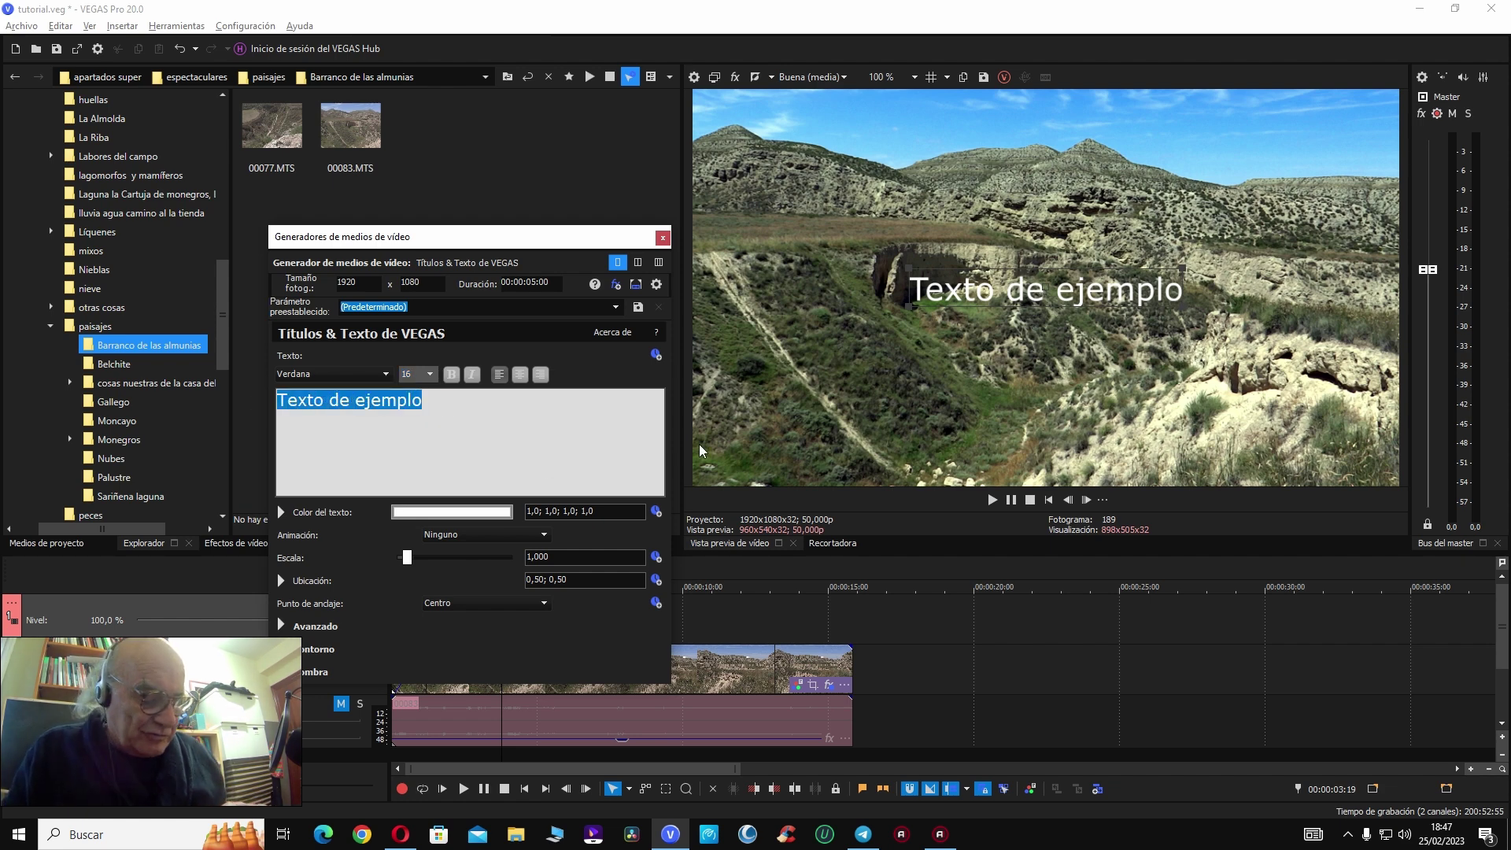
text(Tutori)
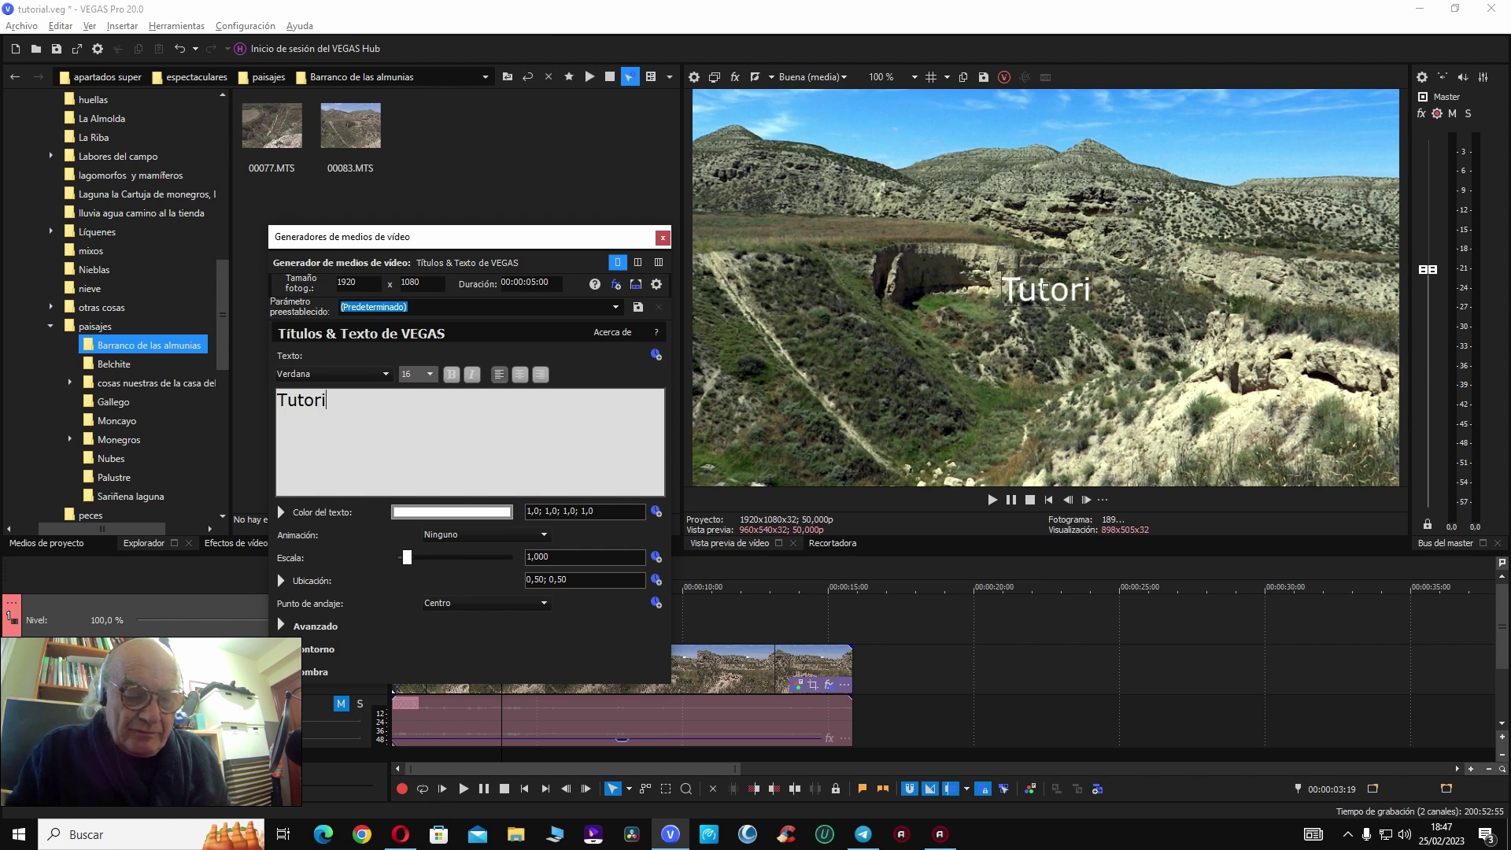
text(al Vegas)
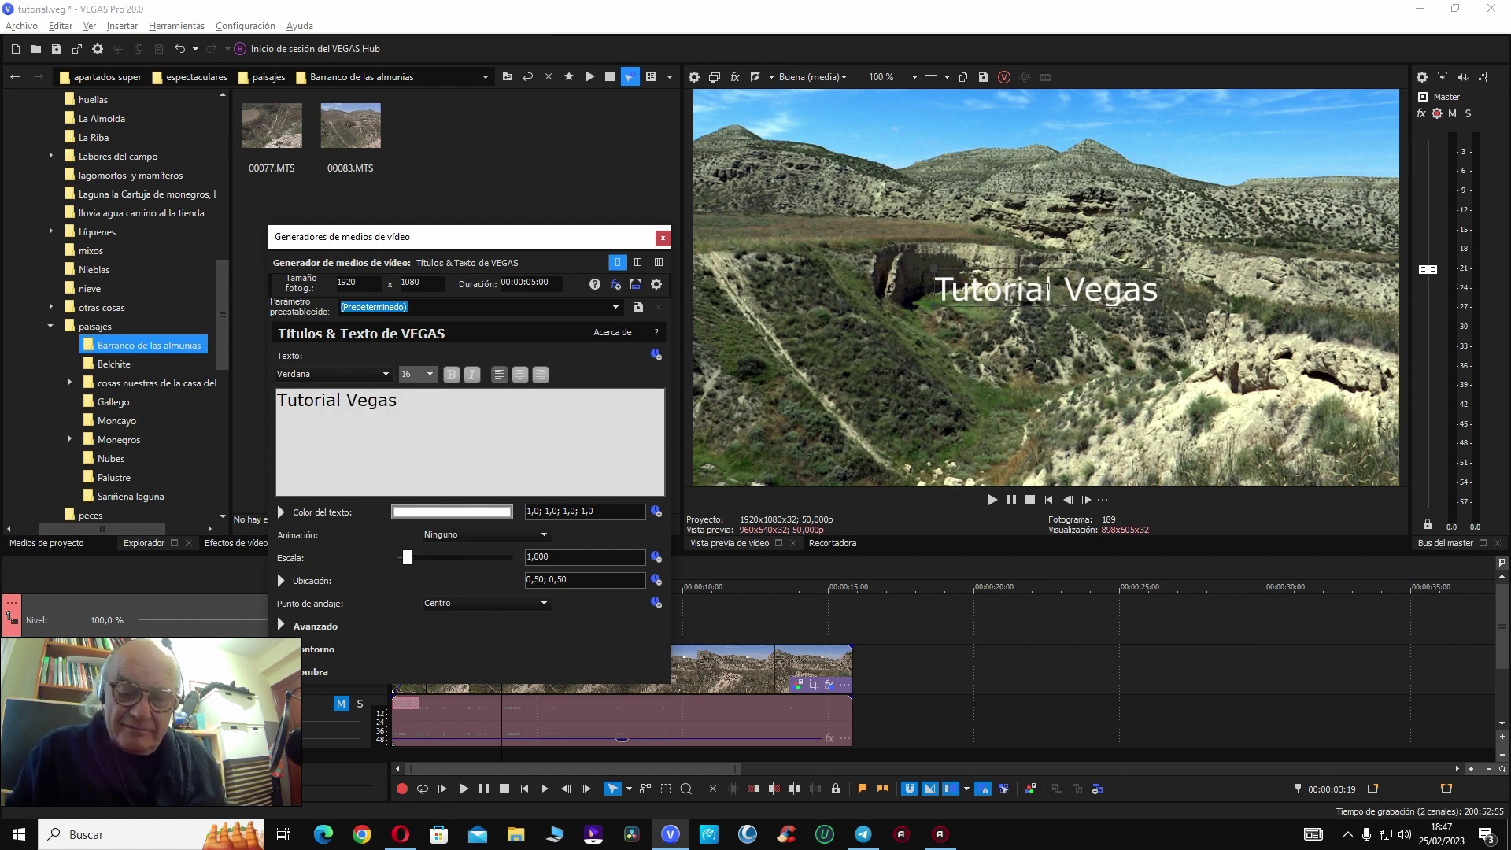
text( total)
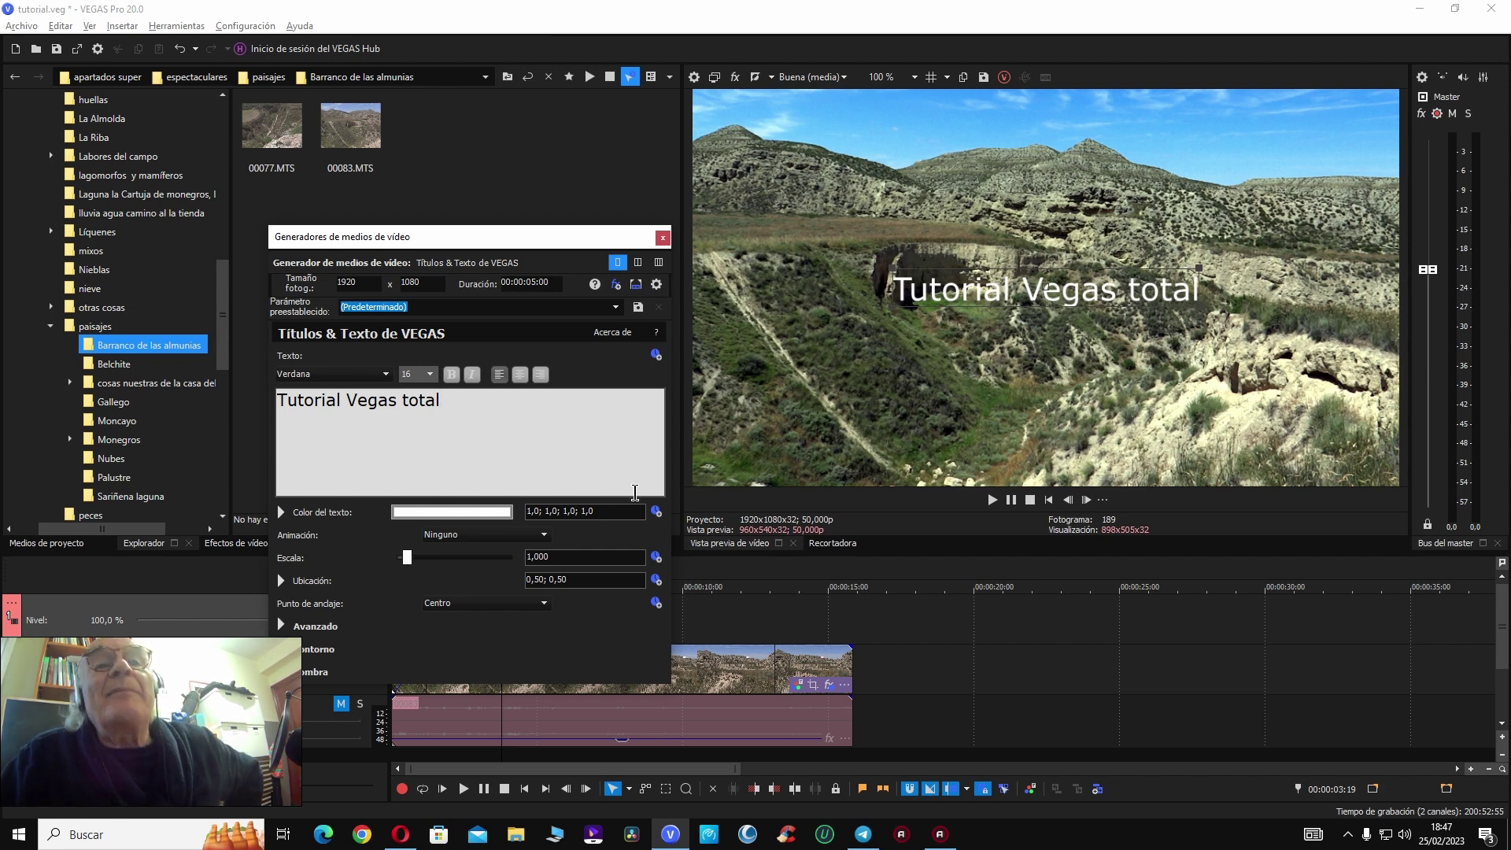
Step: Change the title's text color to yellow, about 1,0; 0,88; 0,15
click(495, 517)
click(451, 684)
drag(451, 683, 462, 678)
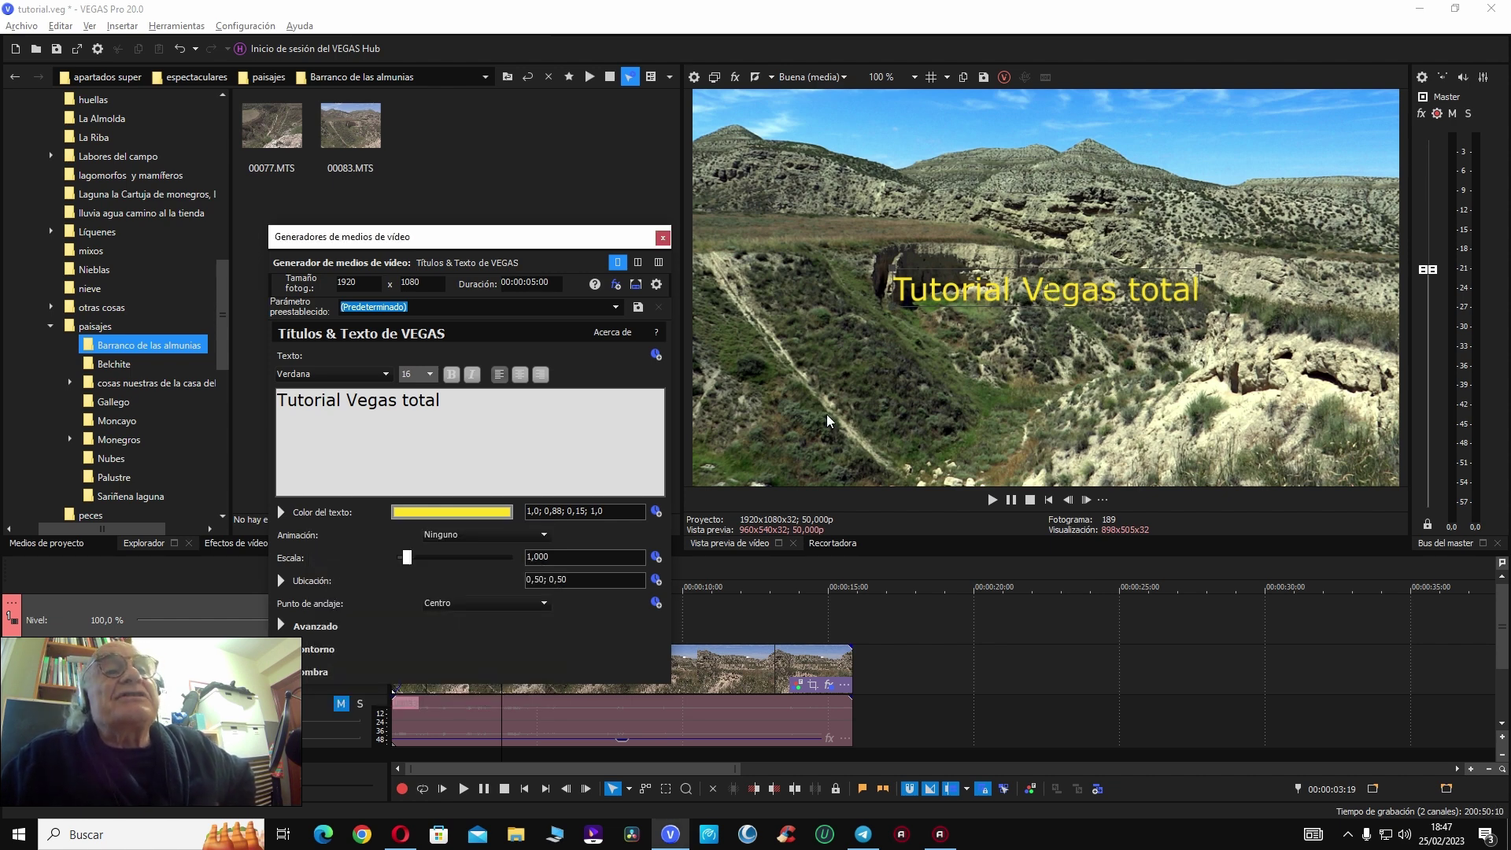
Step: Reposition the title to the frame's lower left, at about 0,24; 0,20, and reduce its scale to about 0,868
drag(1068, 288, 857, 397)
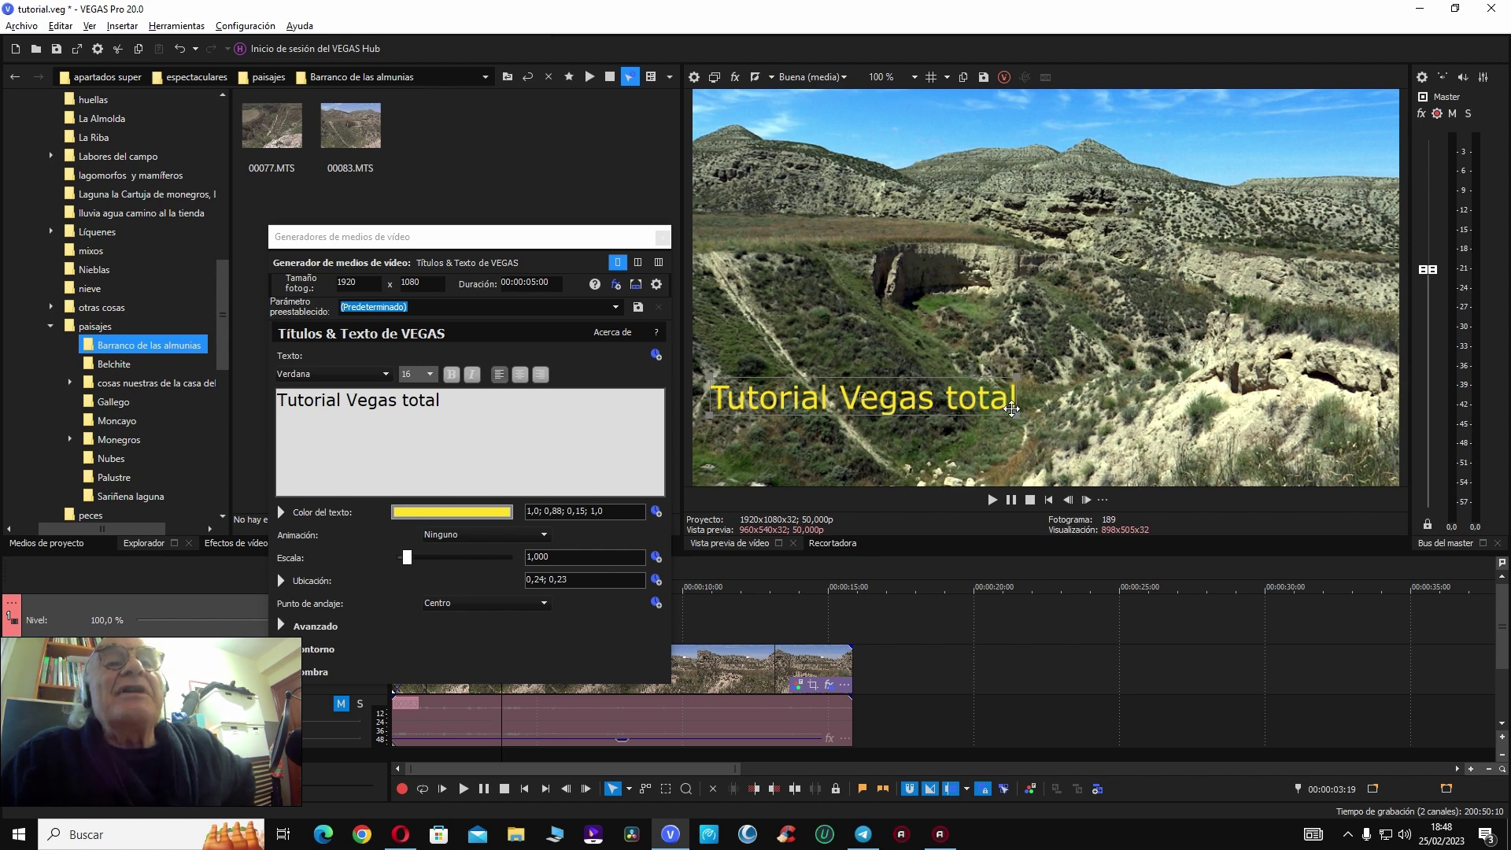
mouse_move(1017, 418)
mouse_down()
mouse_move(1164, 509)
mouse_move(995, 420)
mouse_up()
drag(908, 393, 909, 404)
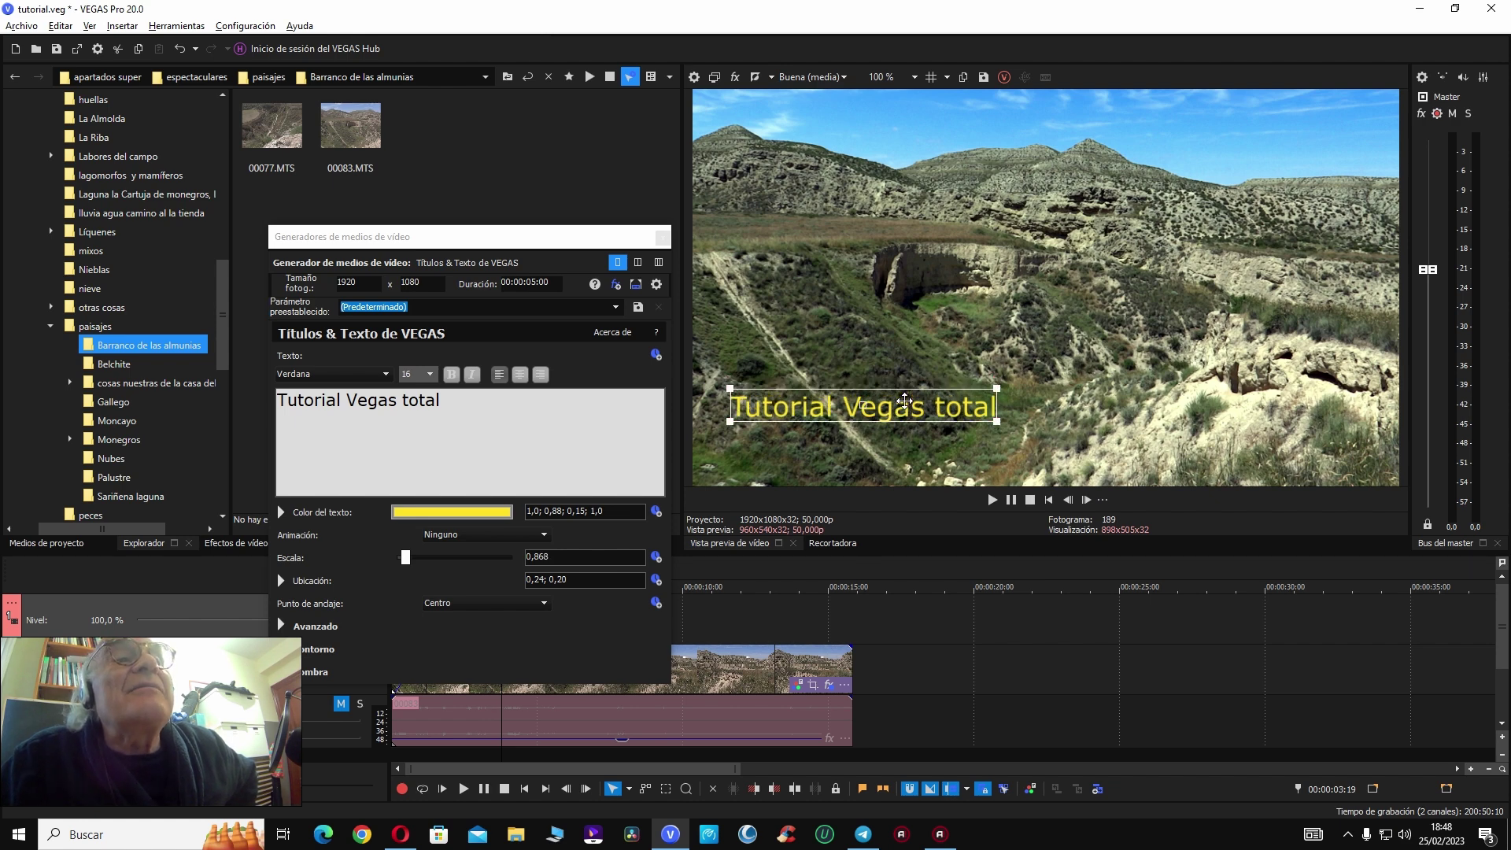
Step: Make the whole title text bold and set its font to Times New Roman Baltic
drag(460, 397, 307, 405)
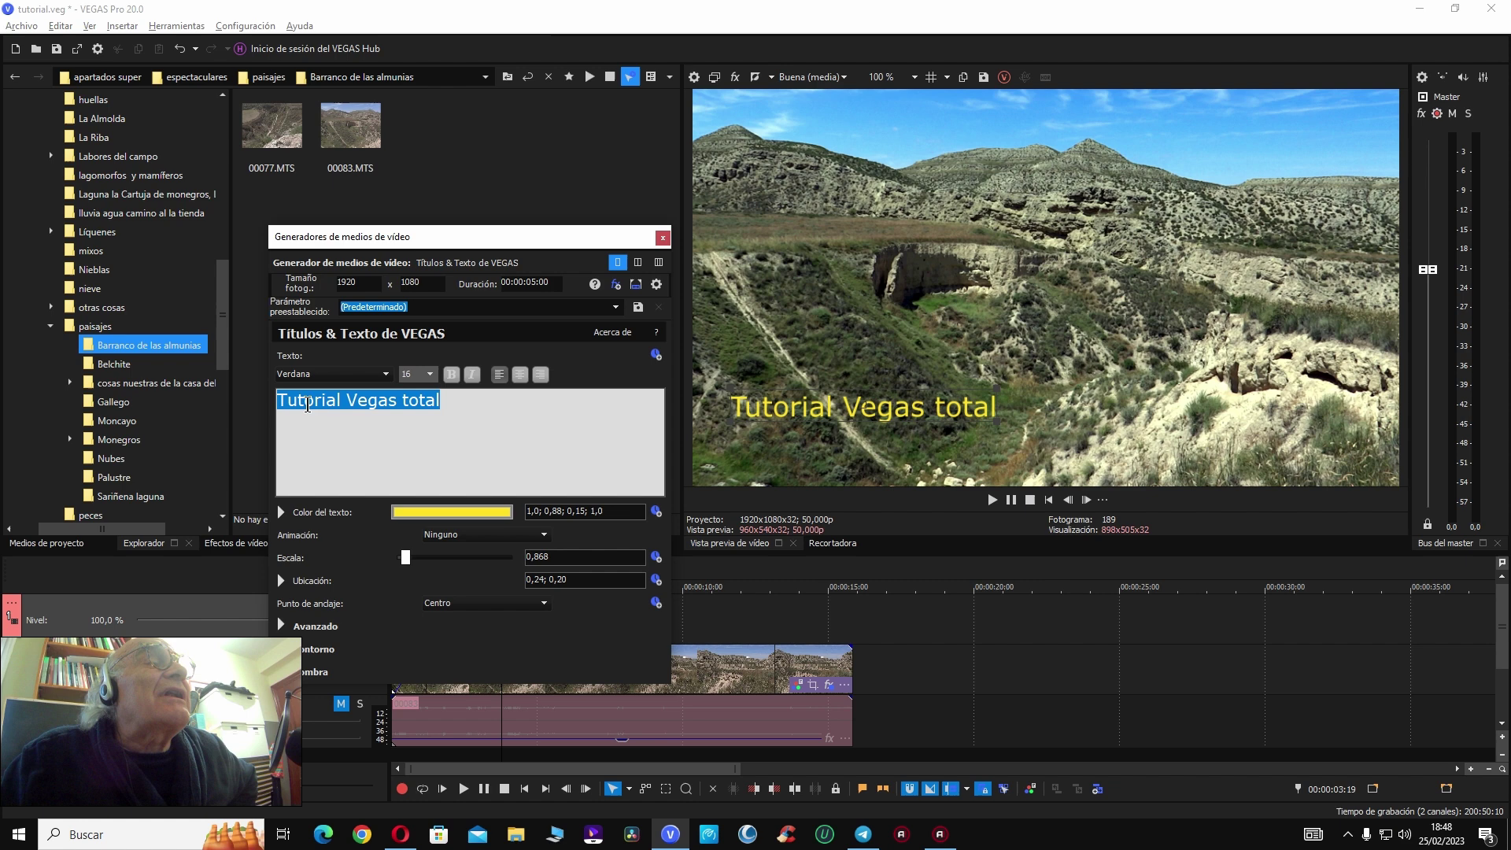
click(452, 376)
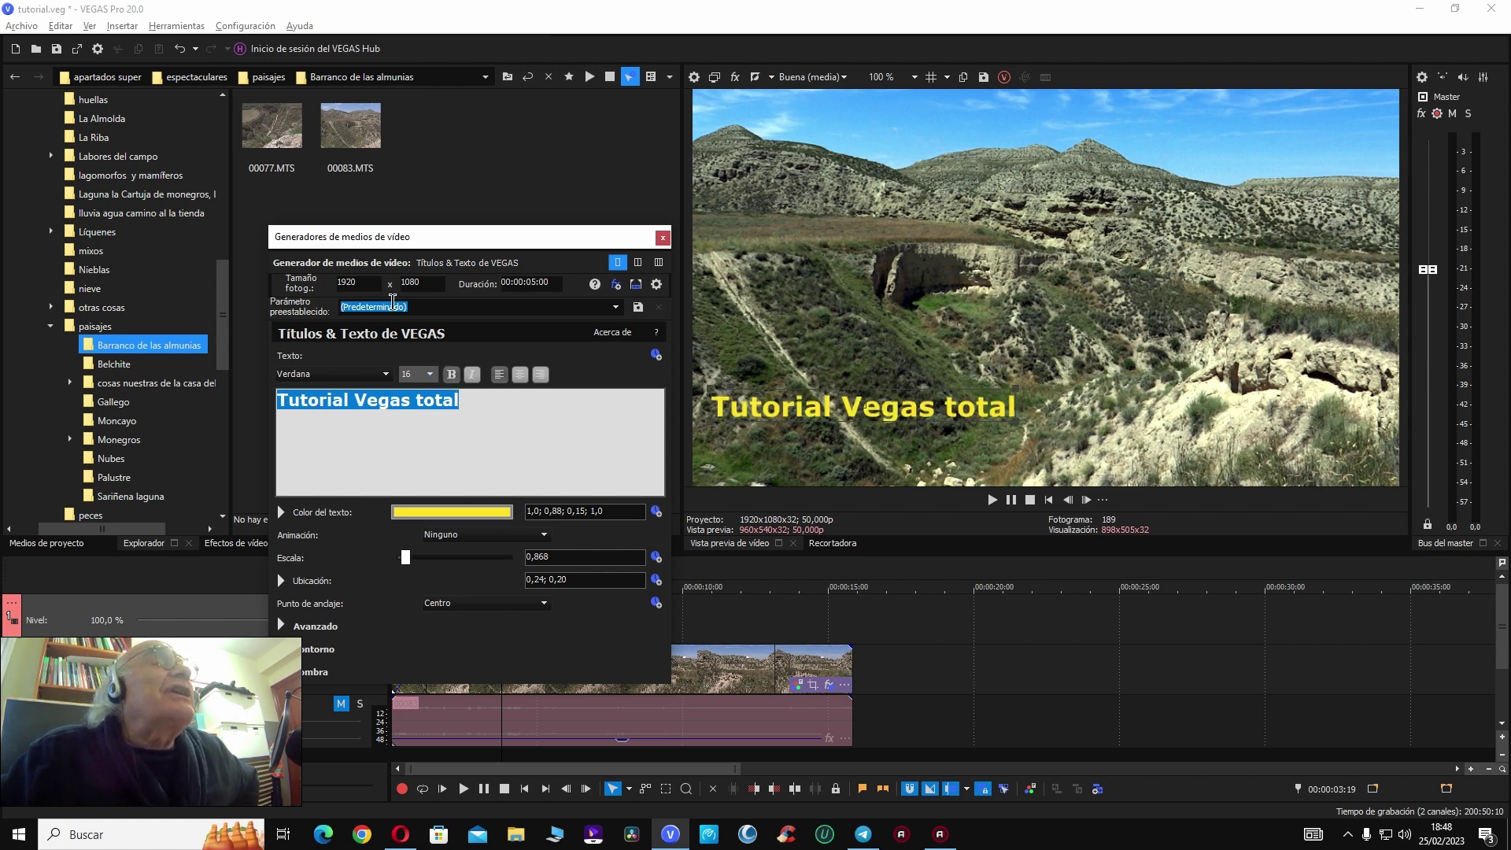
click(380, 373)
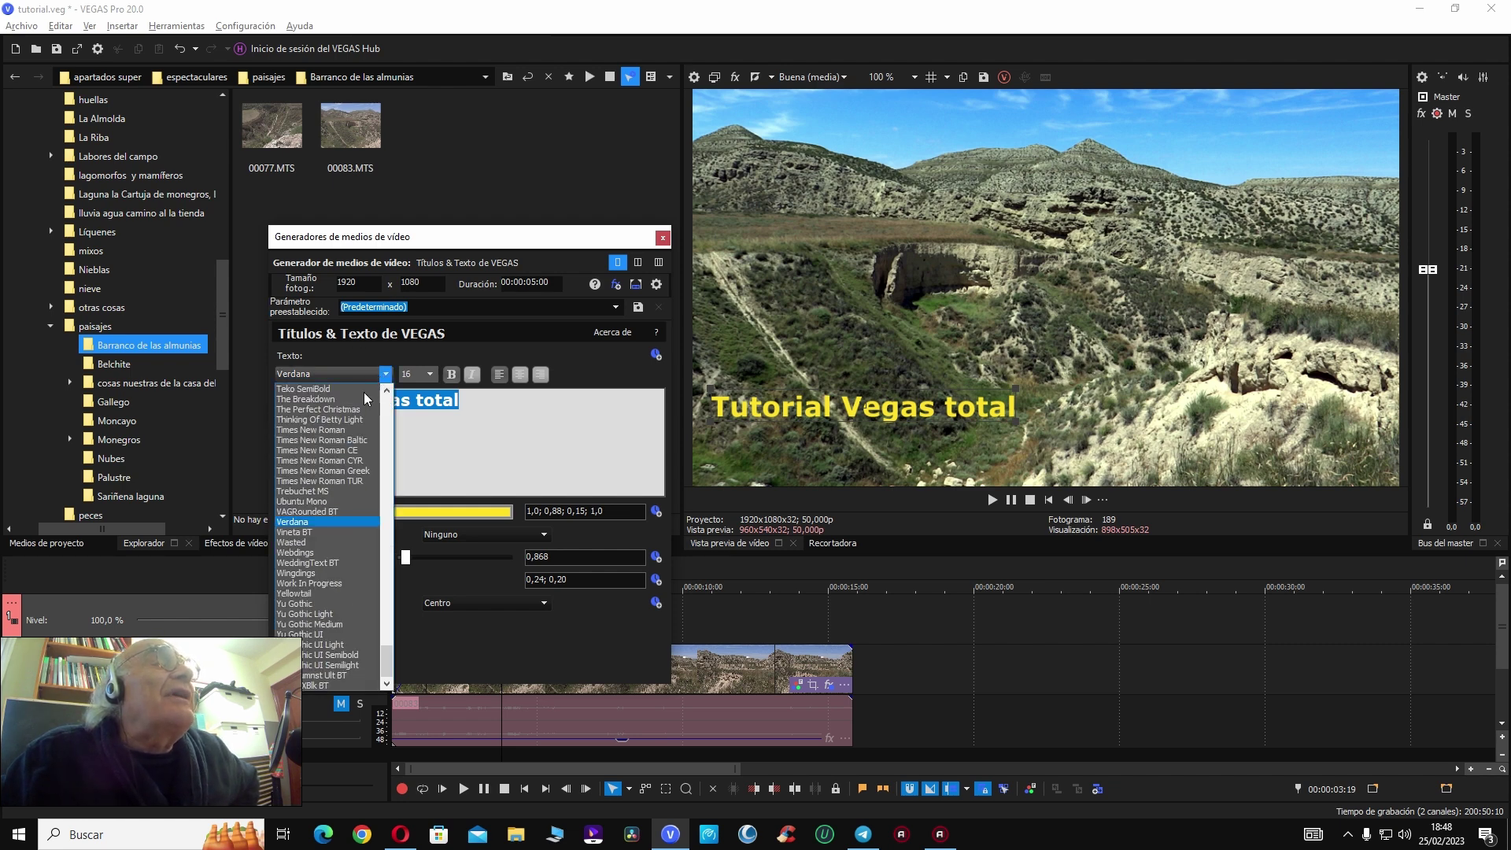
click(335, 440)
click(331, 439)
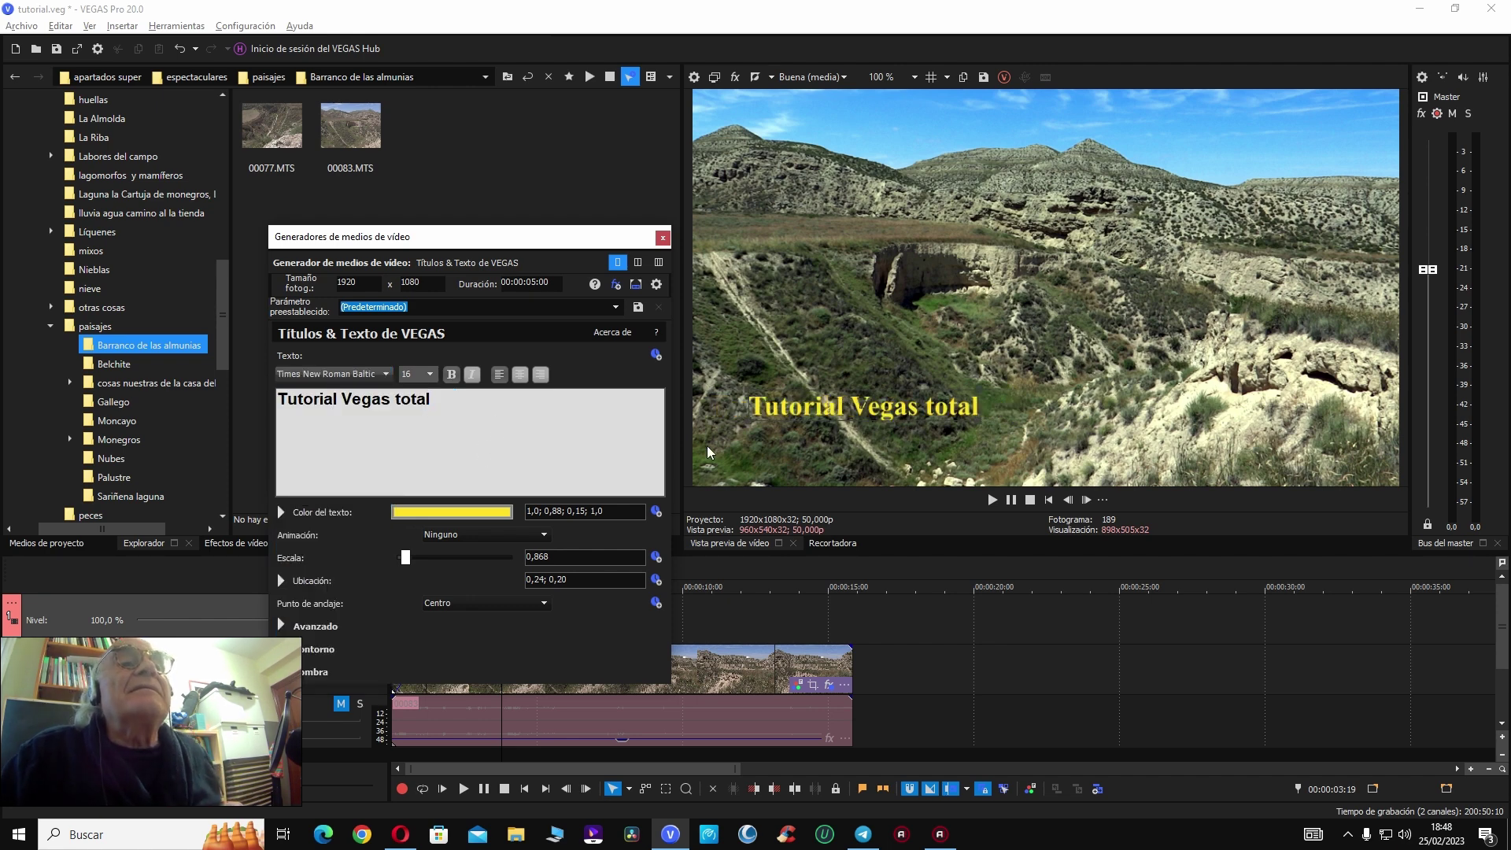
Step: Try to change the title's font to Inter
click(385, 374)
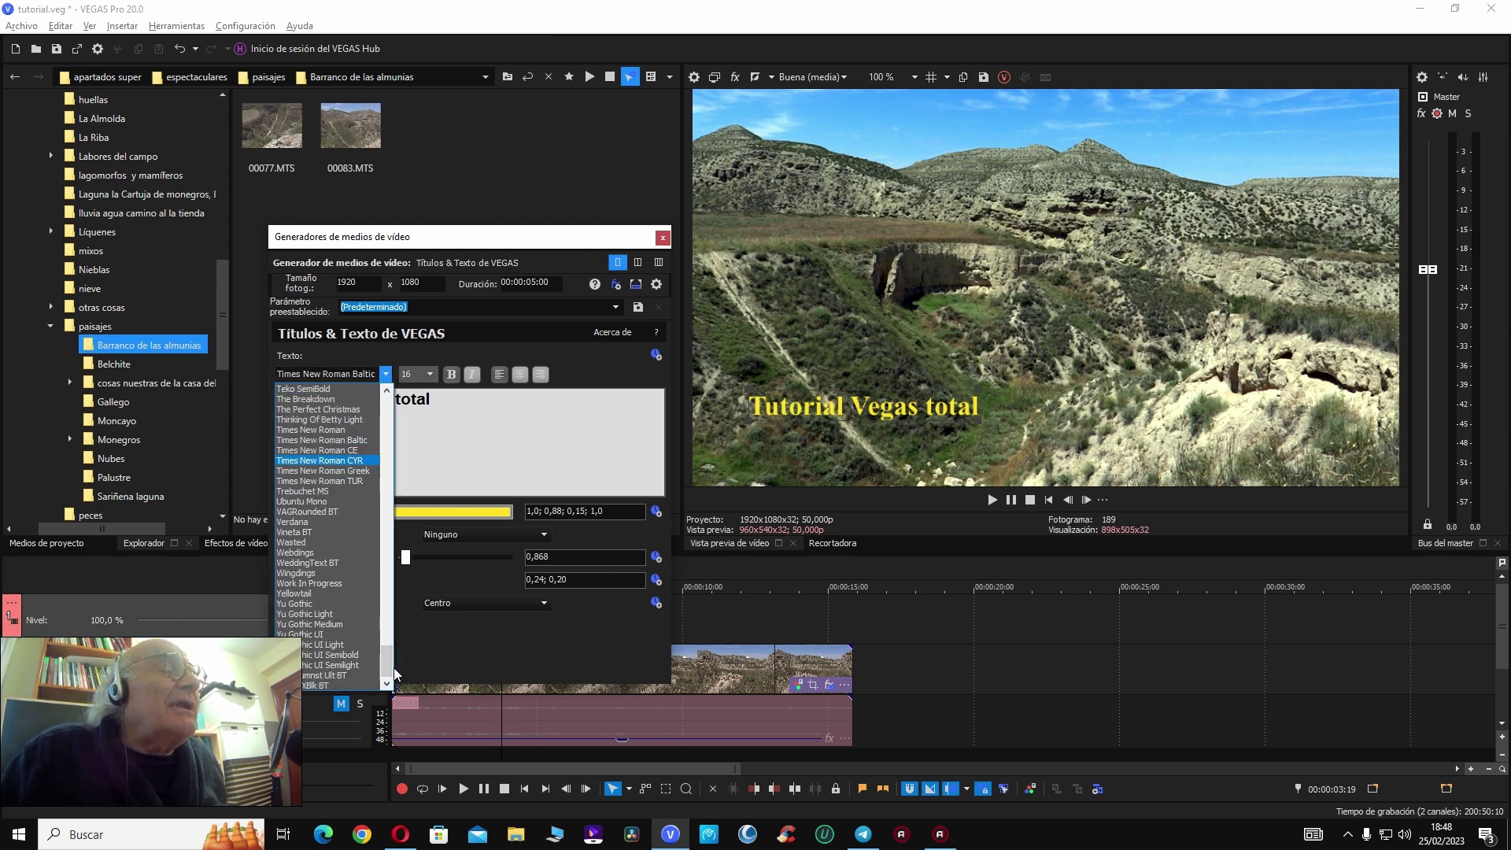
drag(387, 667, 374, 549)
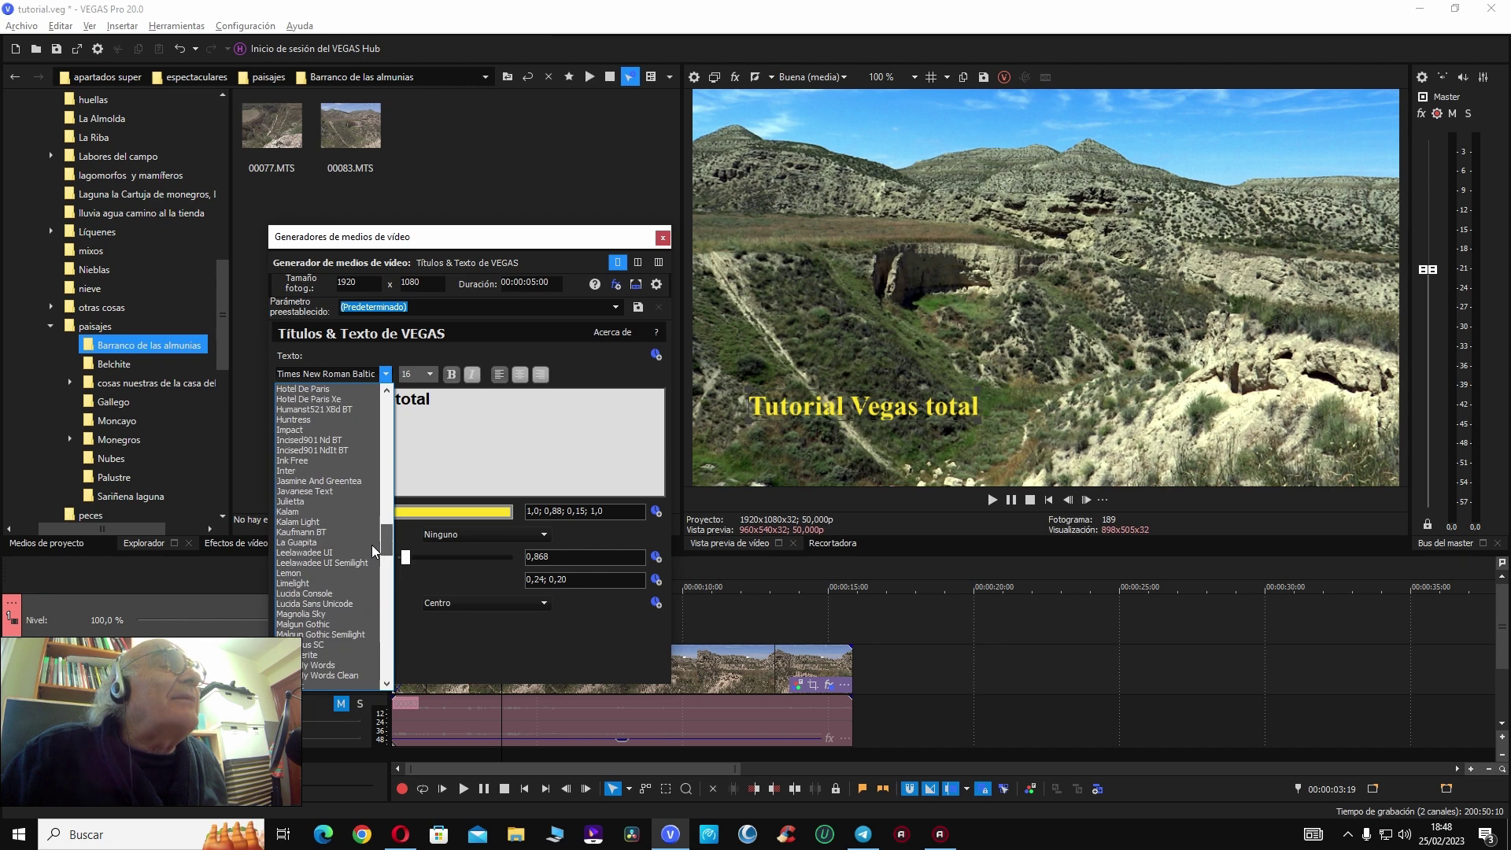
click(290, 470)
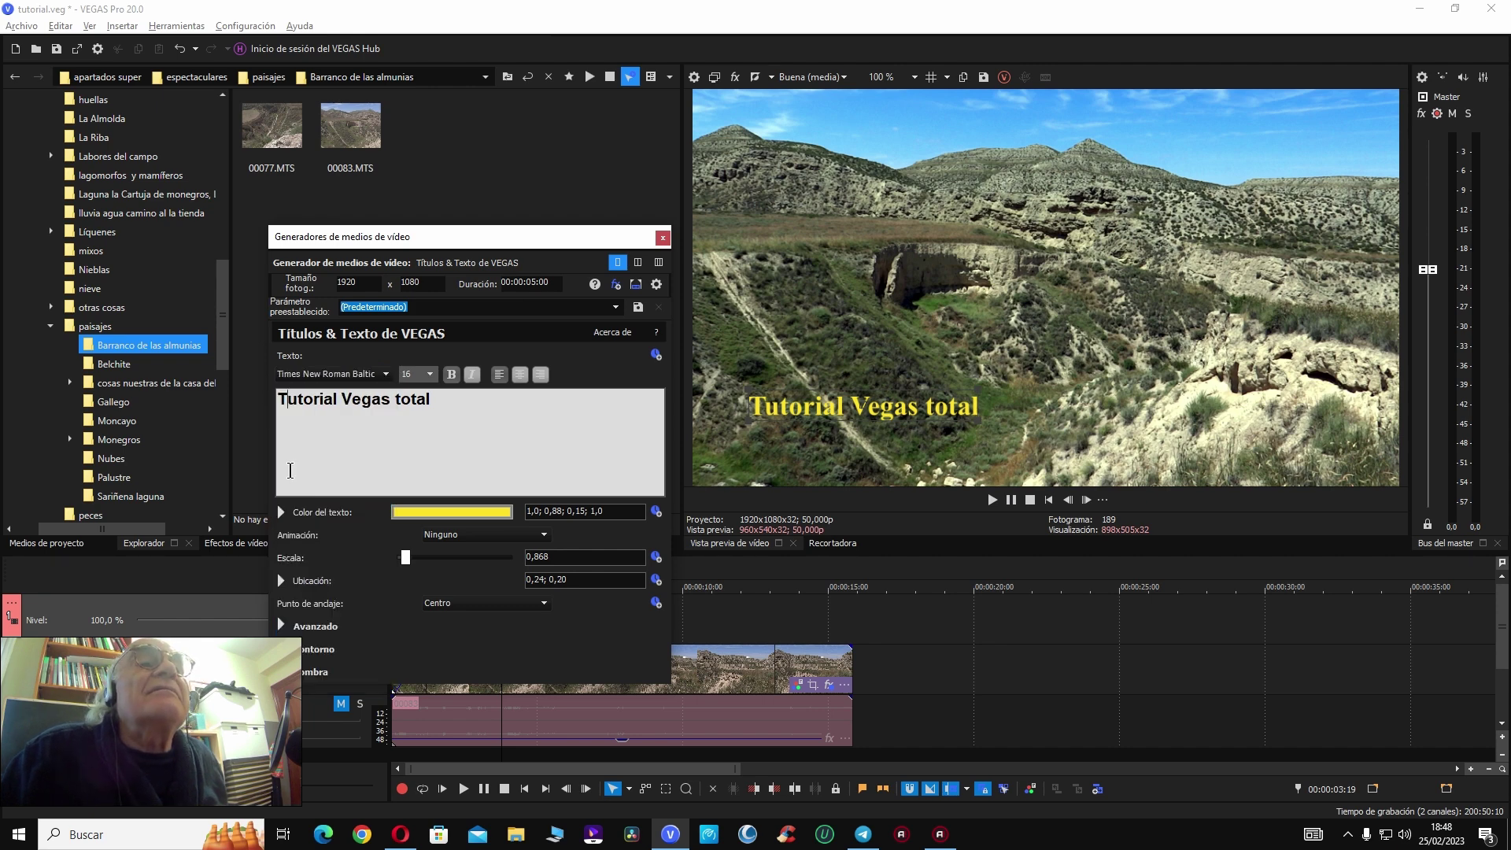
Step: Try Verdana on the whole title text and switch the font back to Times New Roman Baltic
drag(432, 399, 253, 400)
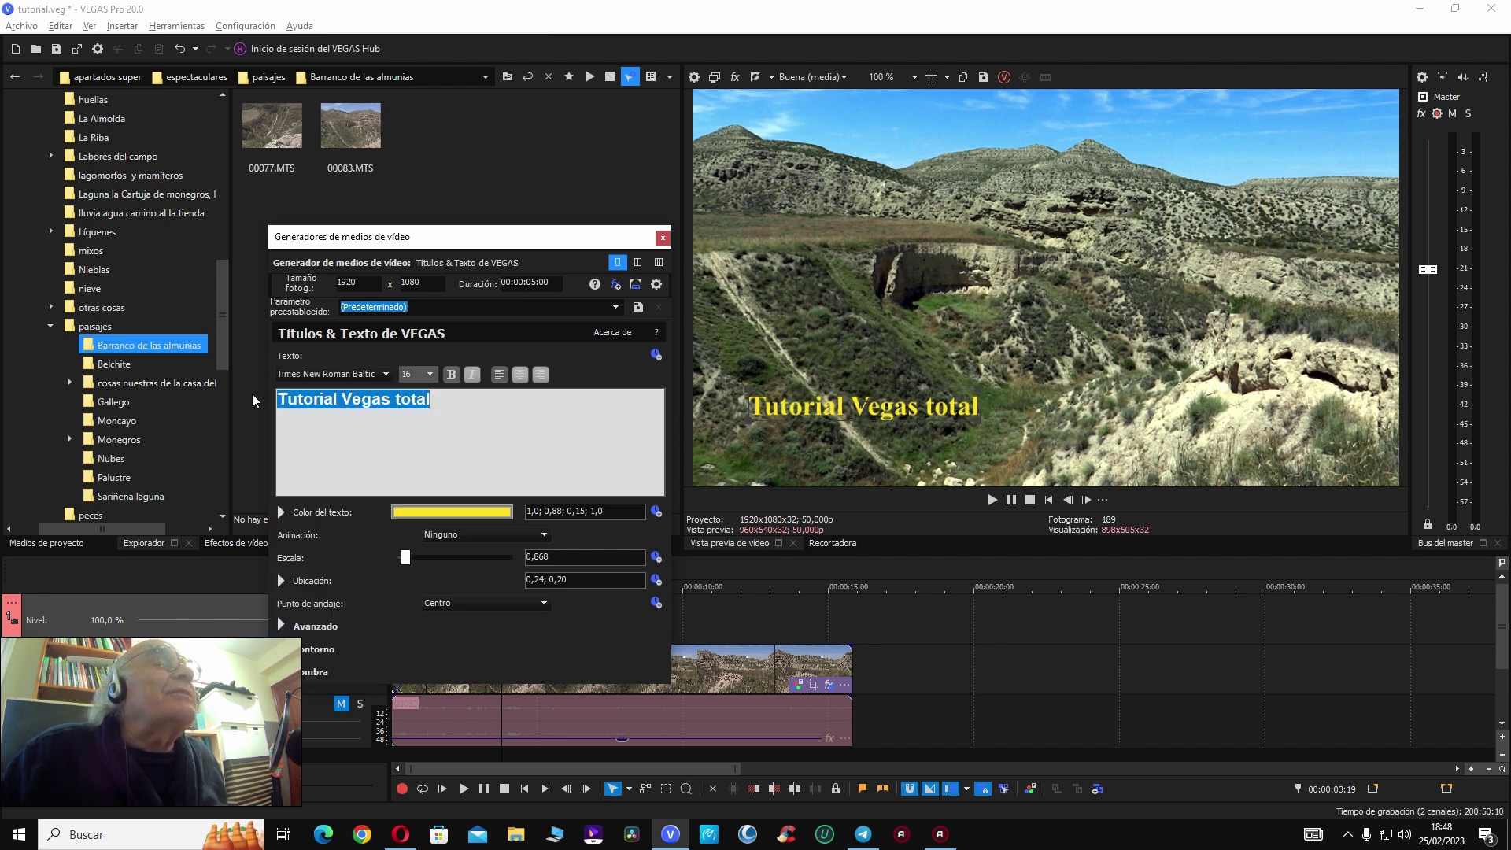
click(347, 374)
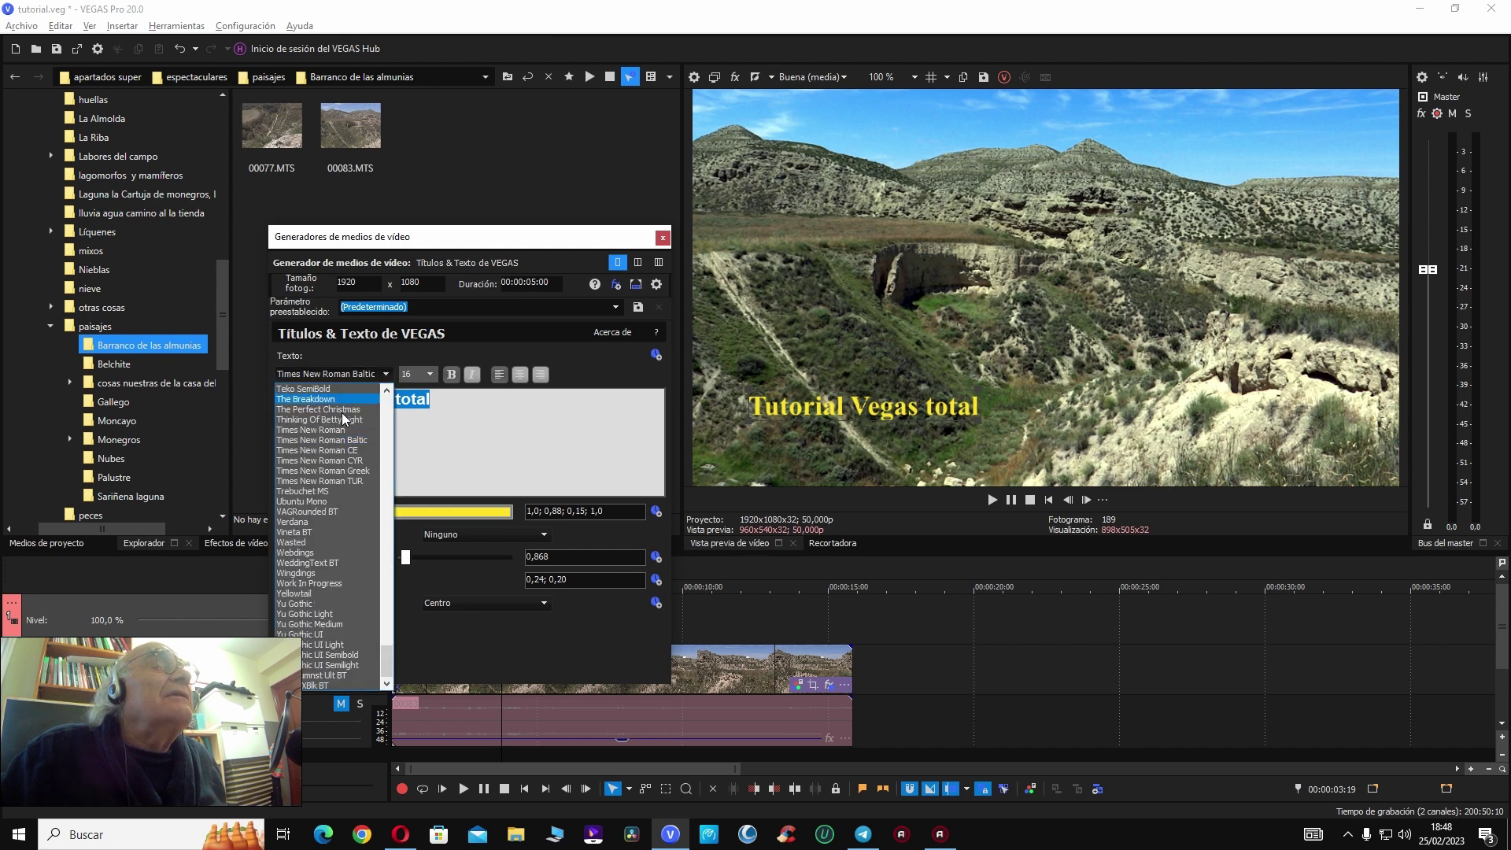
click(315, 520)
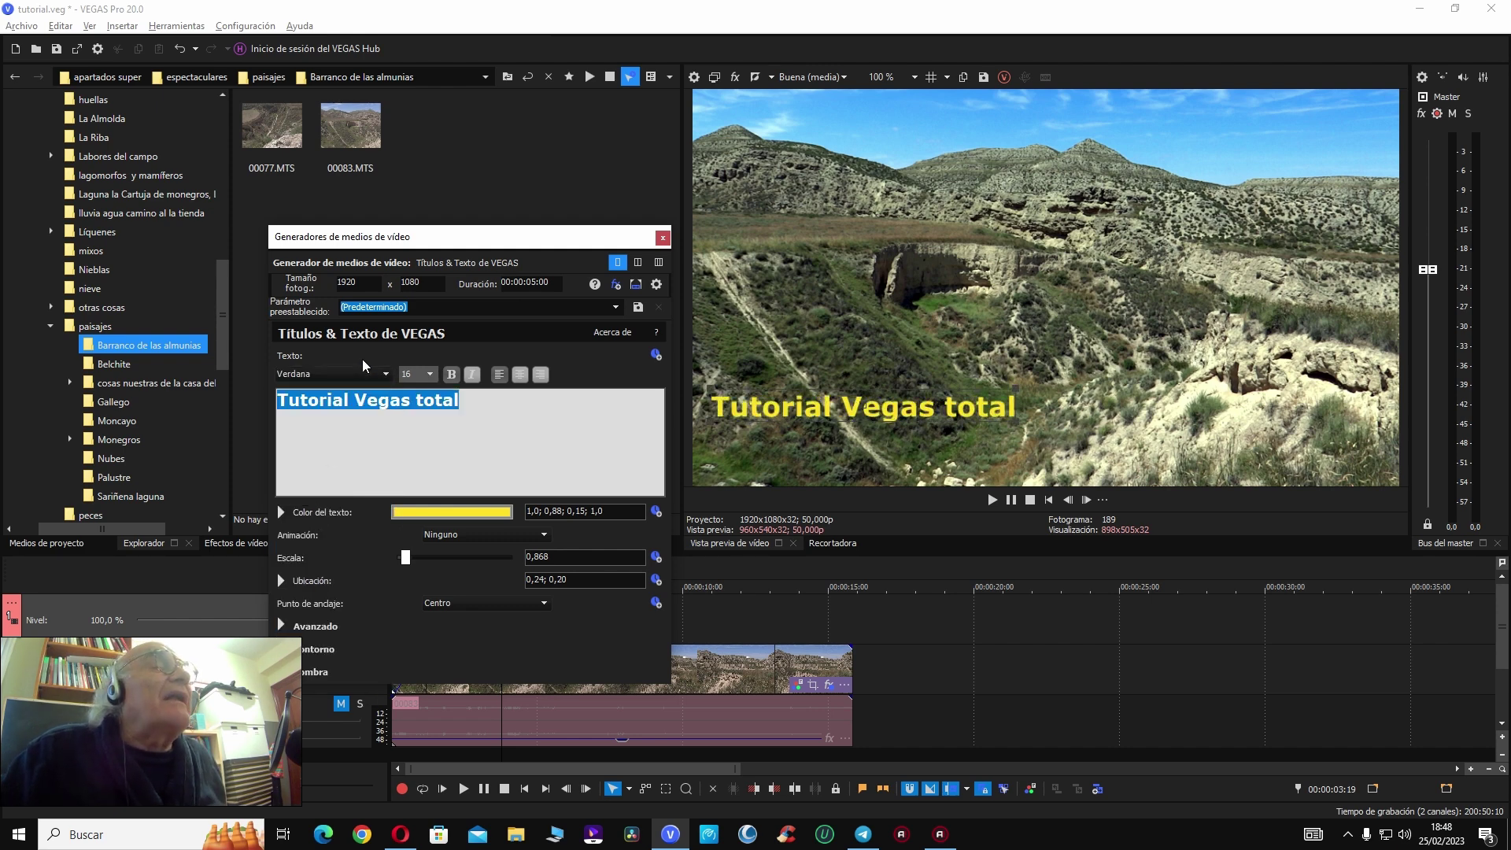
click(385, 374)
click(323, 439)
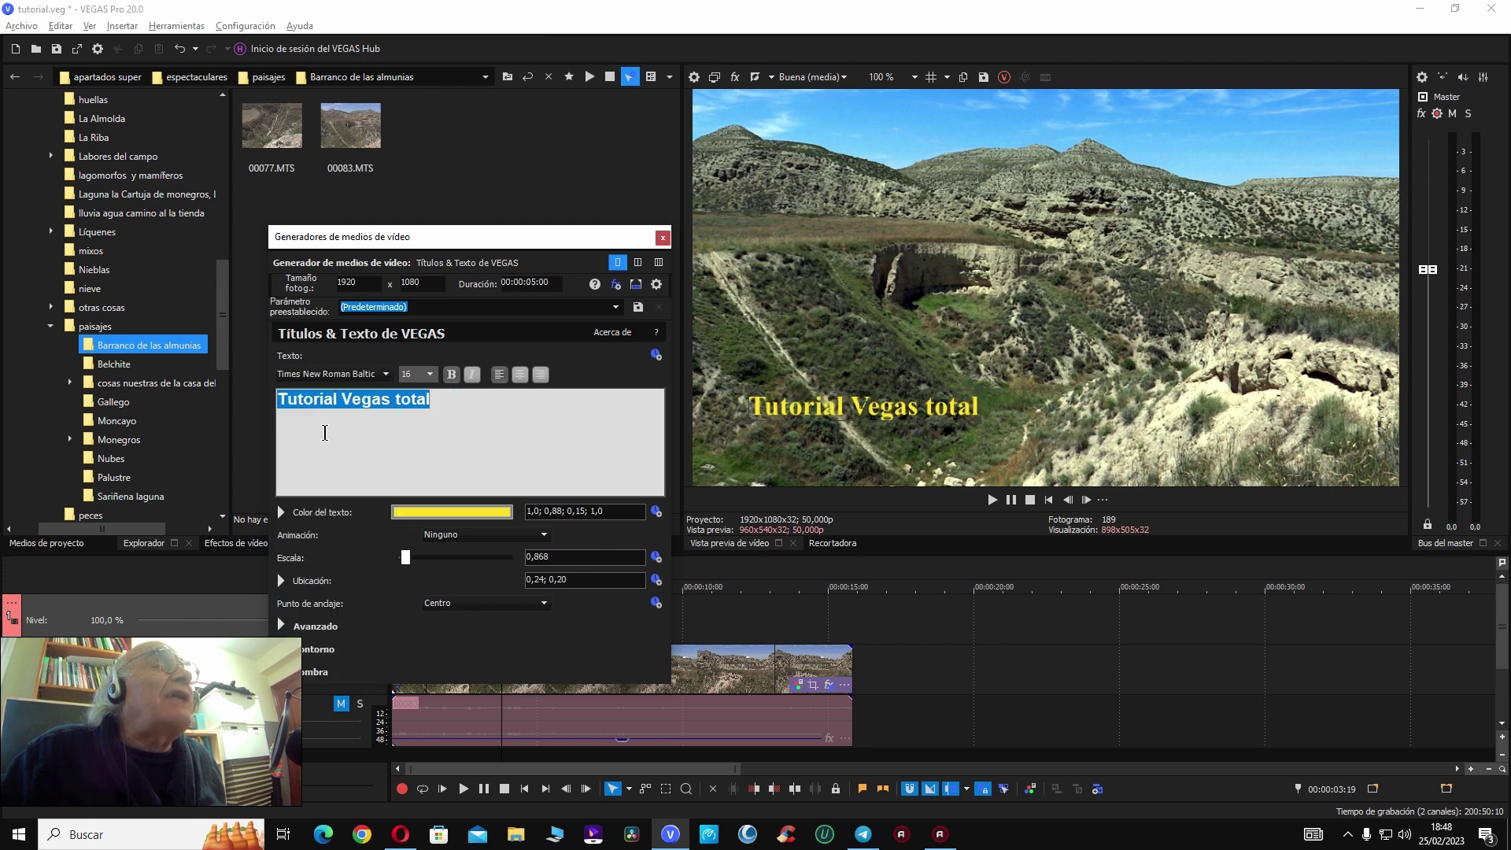
Step: Set the title's font to Stencil BT, move the title to about 0,26; 0,21, and preview it
click(384, 374)
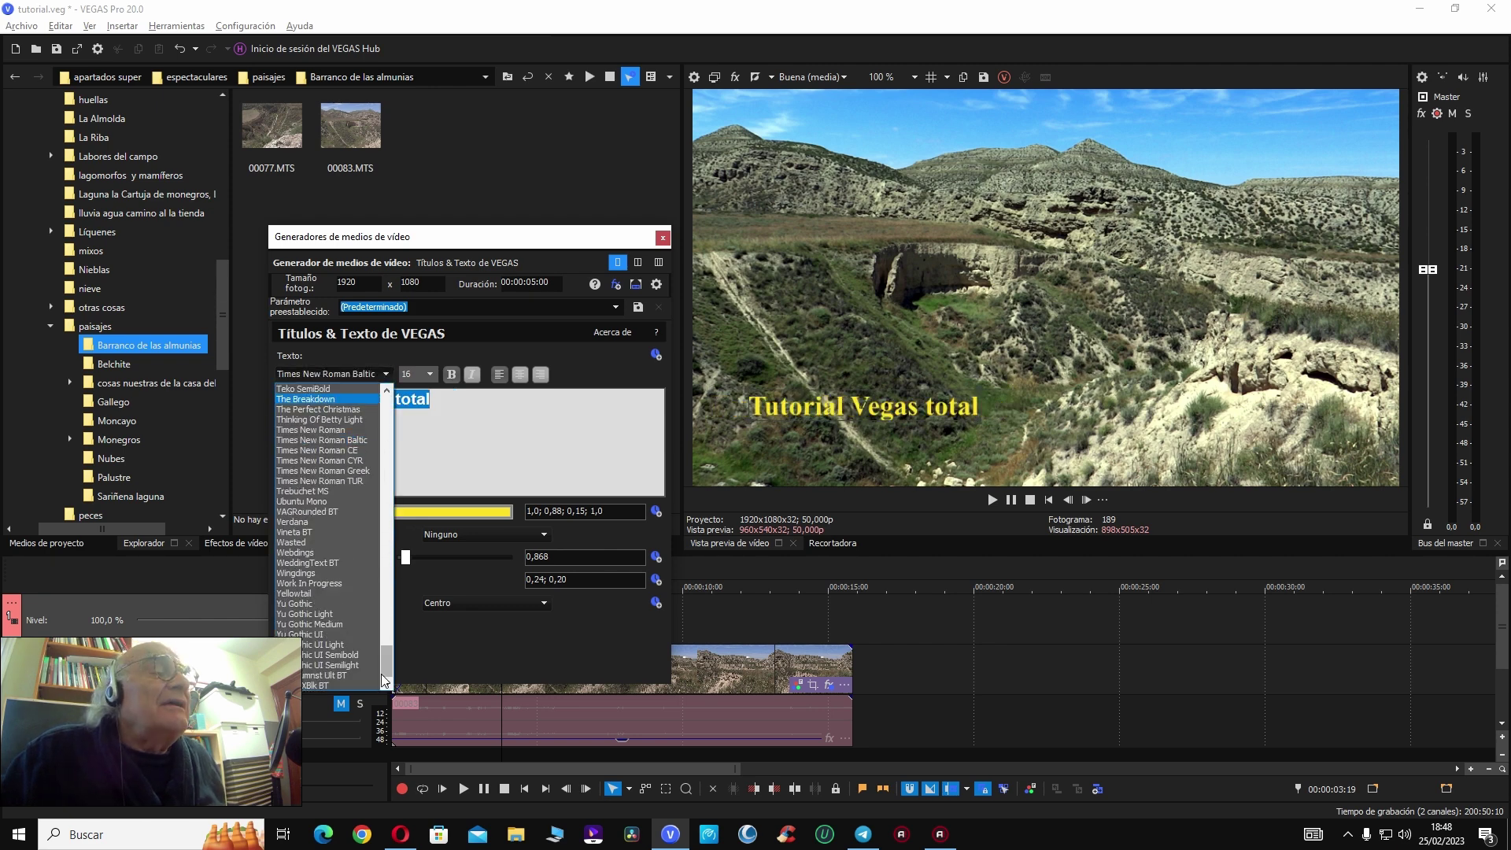
drag(387, 675, 388, 567)
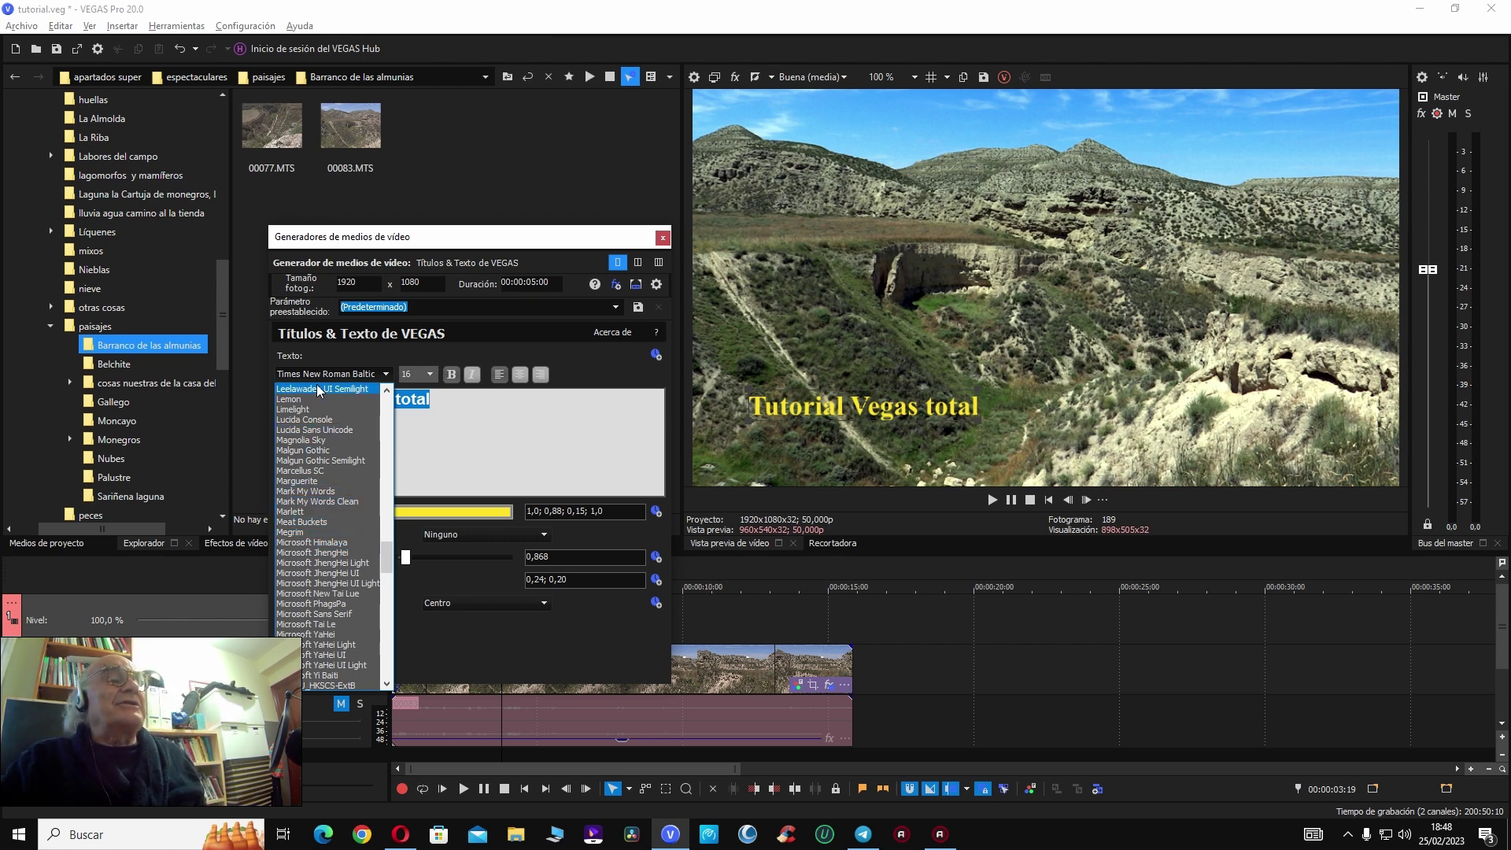
click(292, 553)
key(Down)
key(Down)
key(Down)
key(Down)
key(Down)
key(Down)
key(Down)
key(Down)
key(Down)
key(Down)
key(Down)
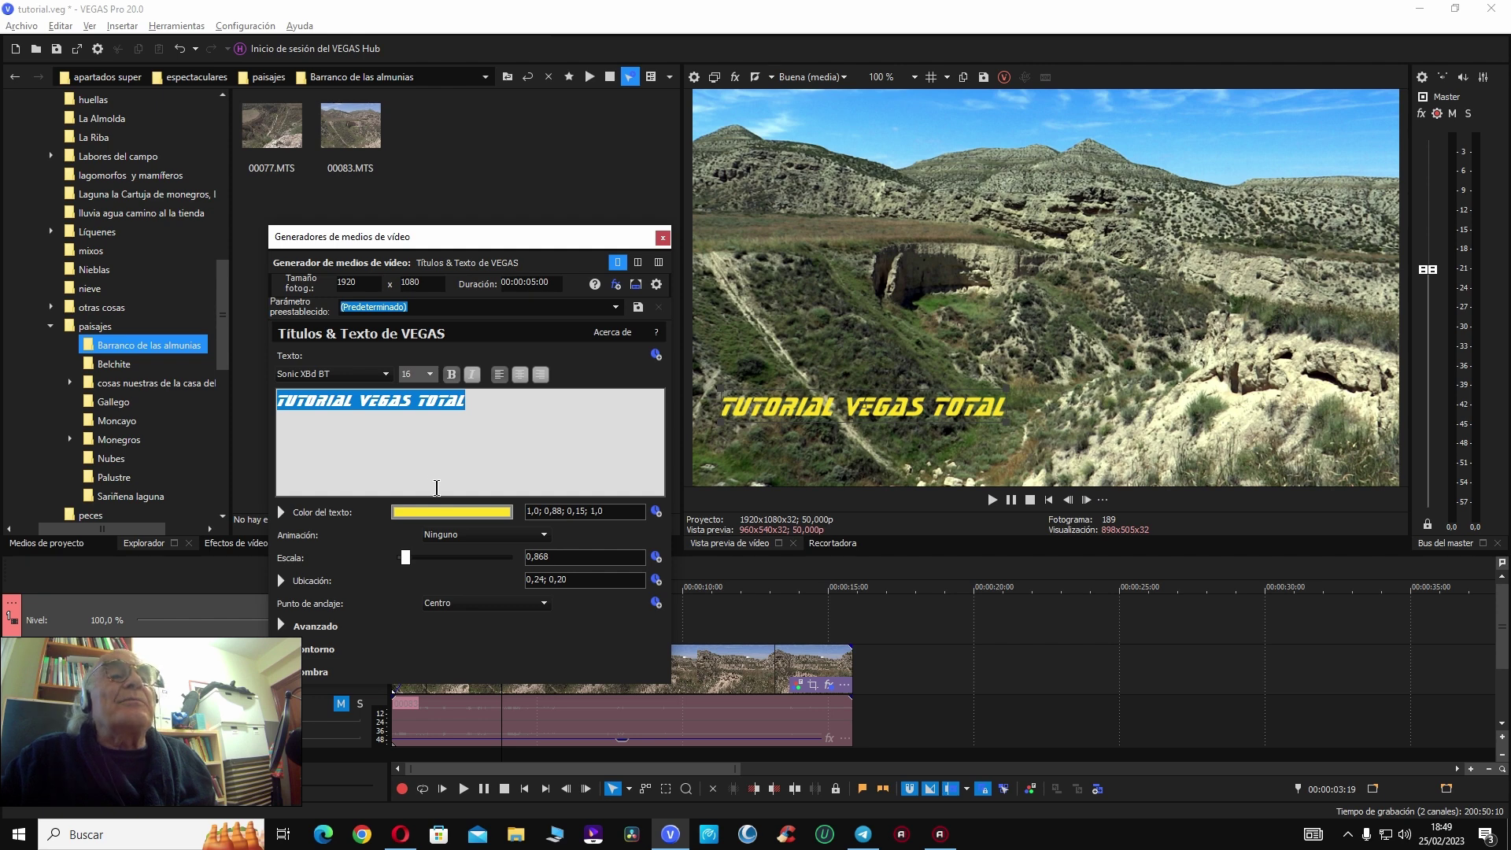
key(Down)
key(Down)
drag(858, 406, 866, 406)
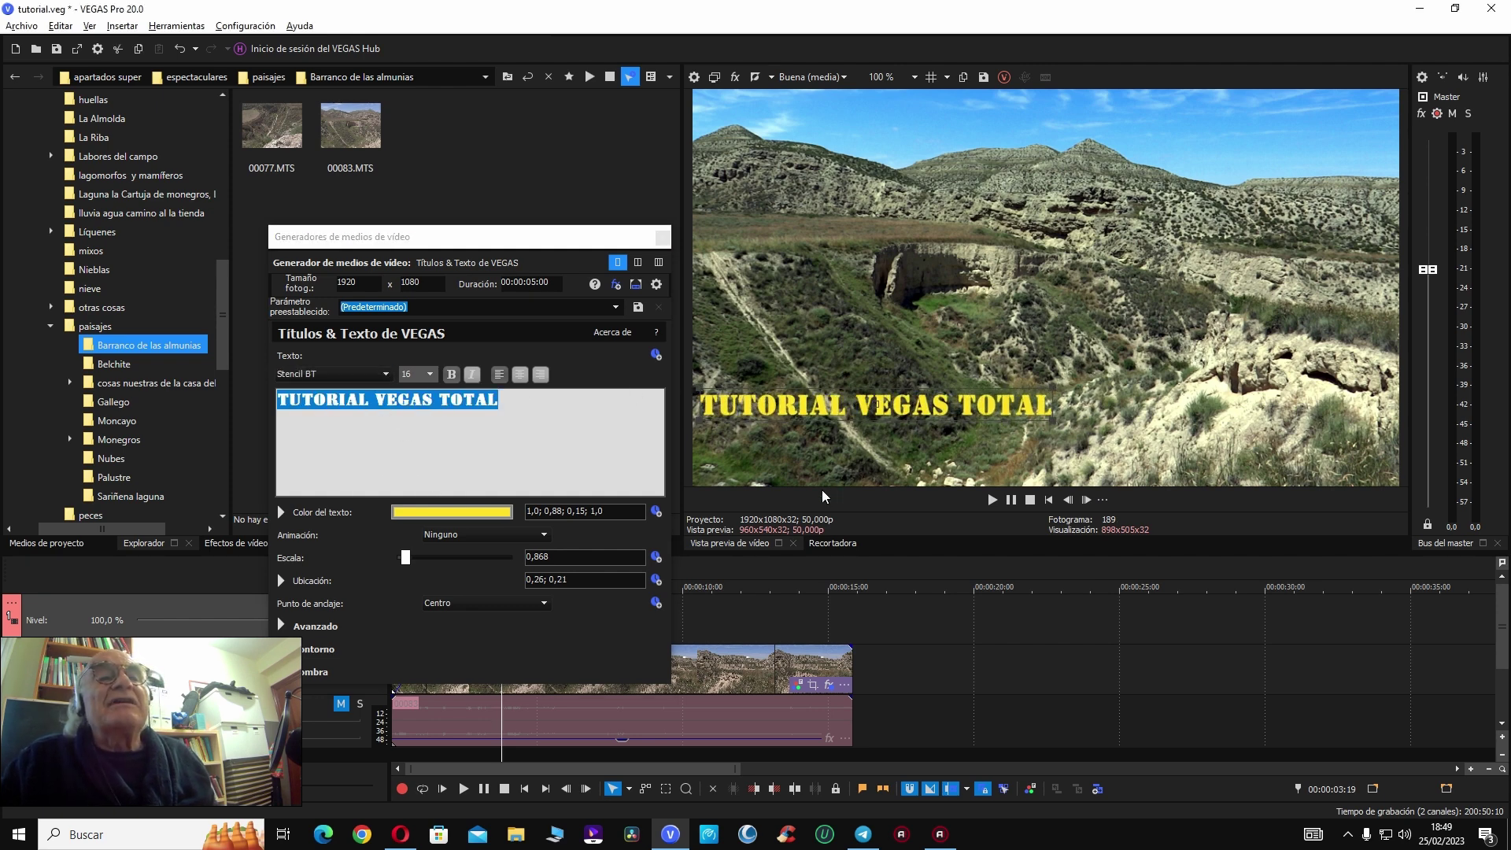
key(space)
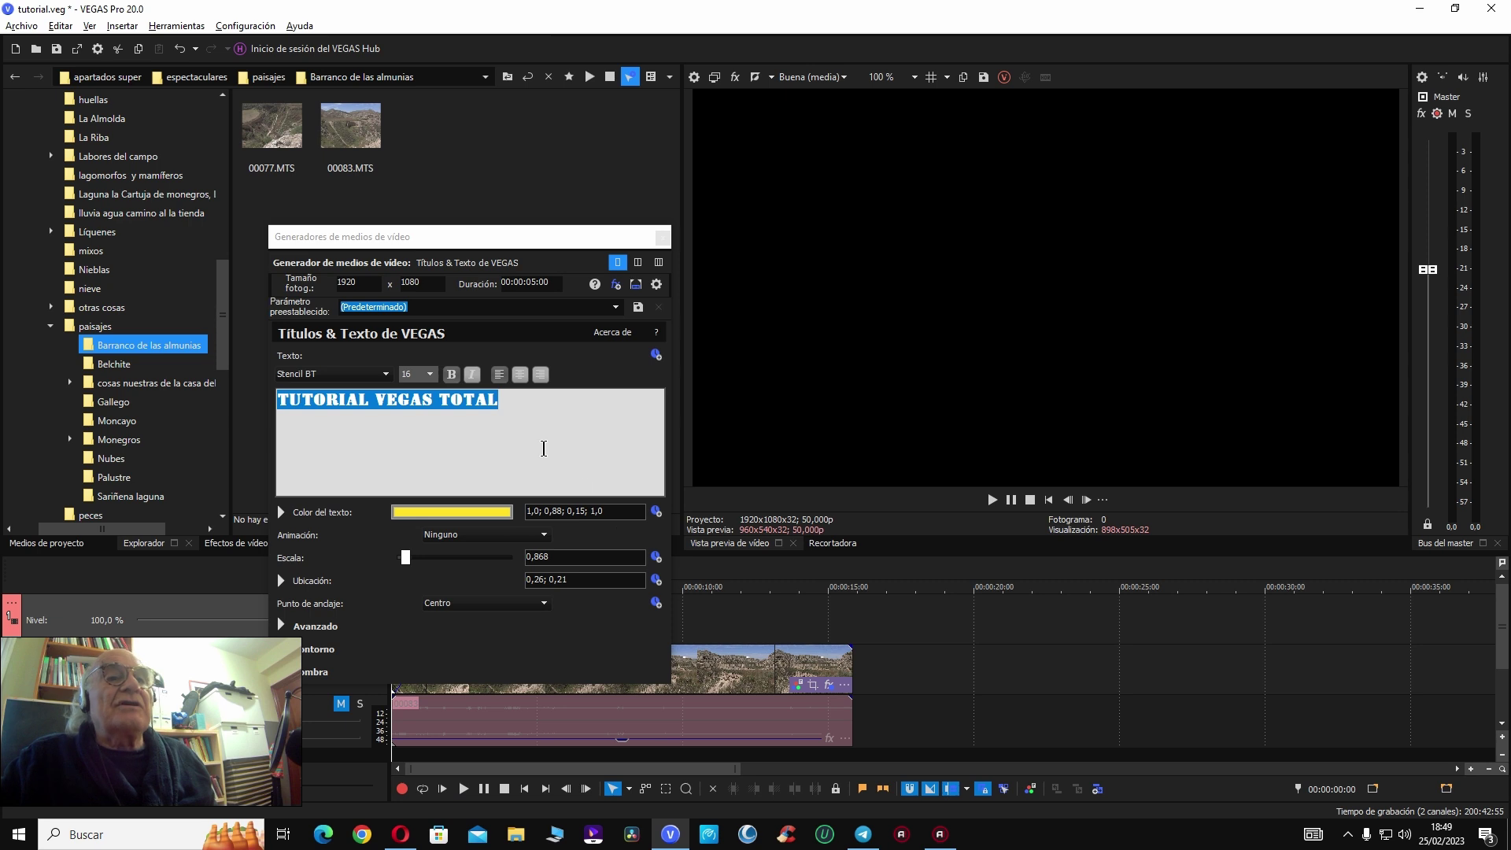
Step: Set the title's font to Decorated035 BT and place the playhead at 00:00:05:24 within the title event
click(340, 368)
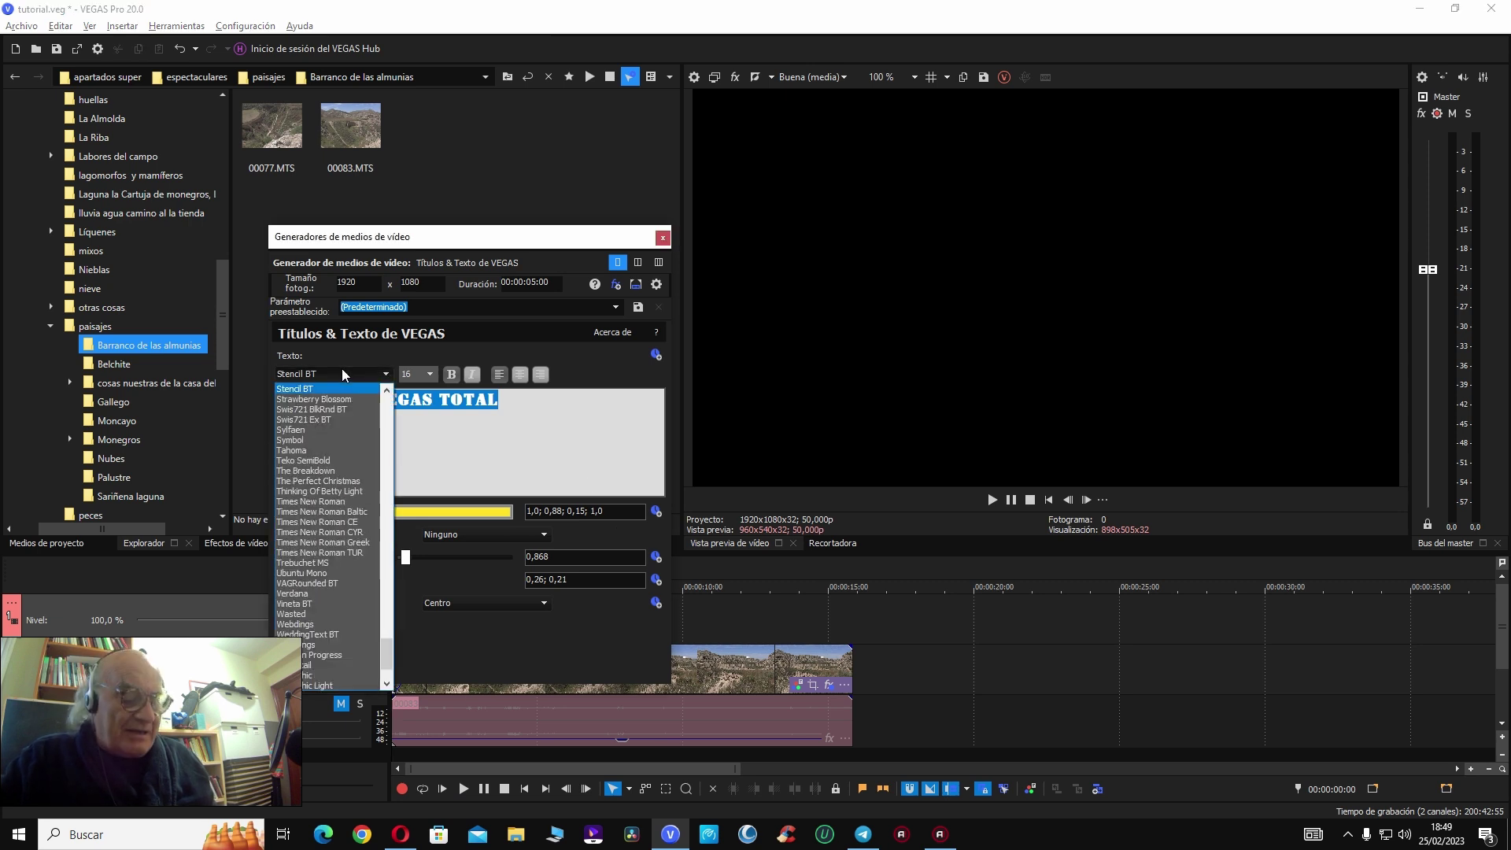
key(d)
click(542, 242)
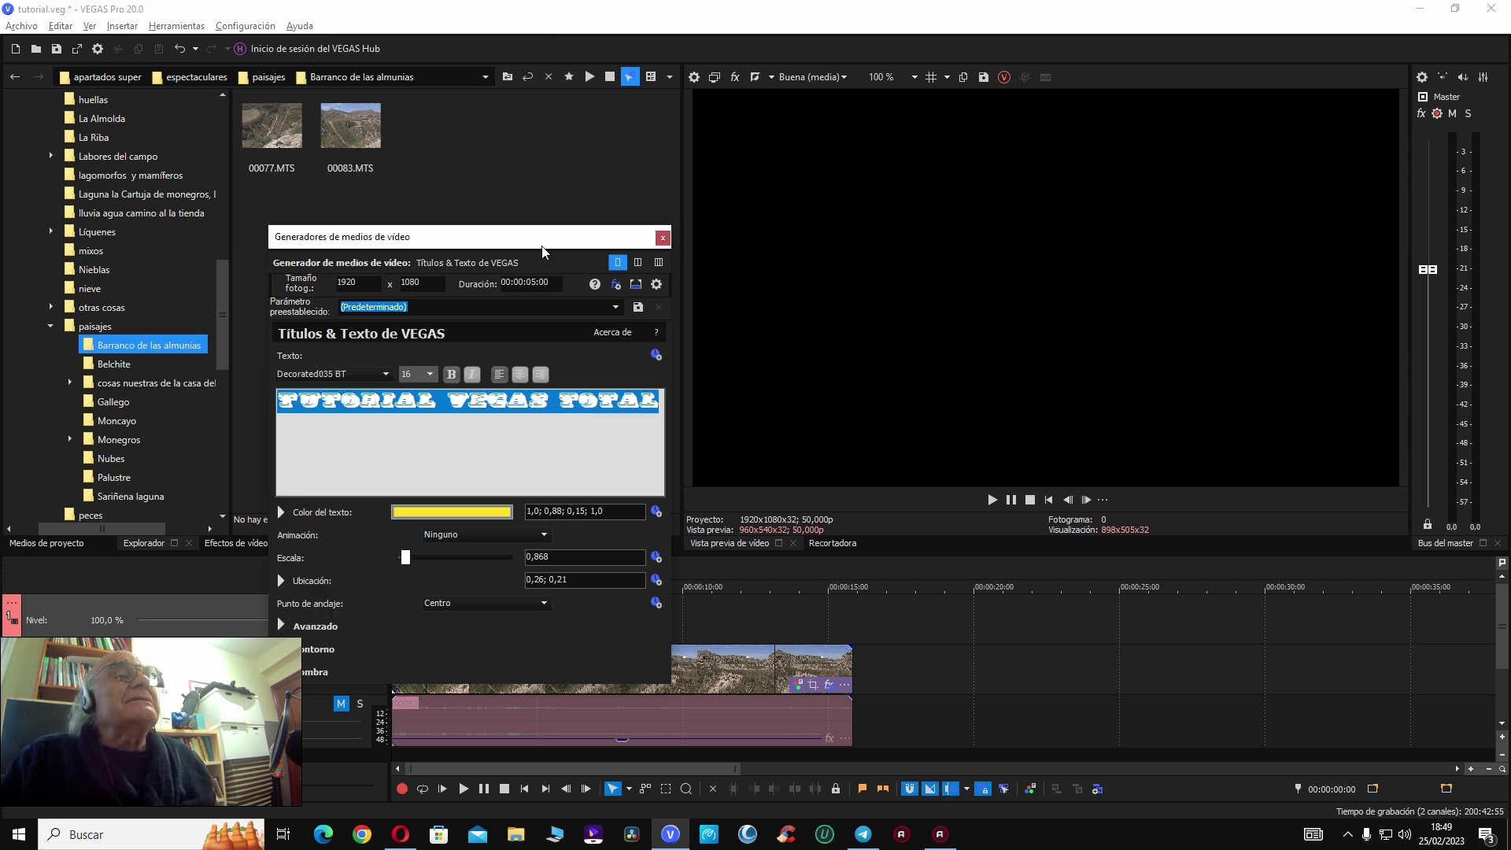
click(593, 699)
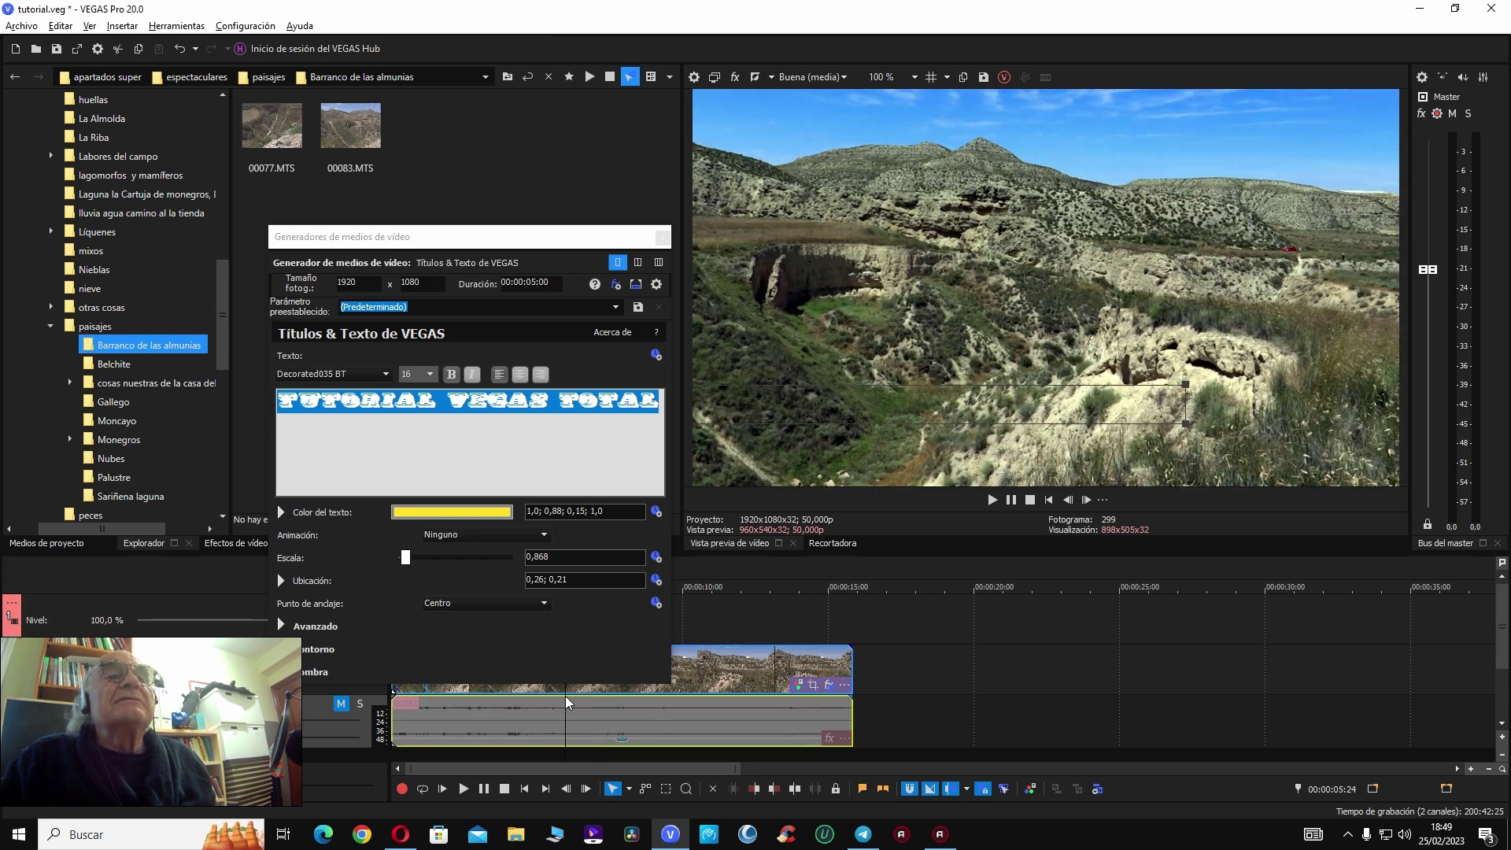
click(564, 695)
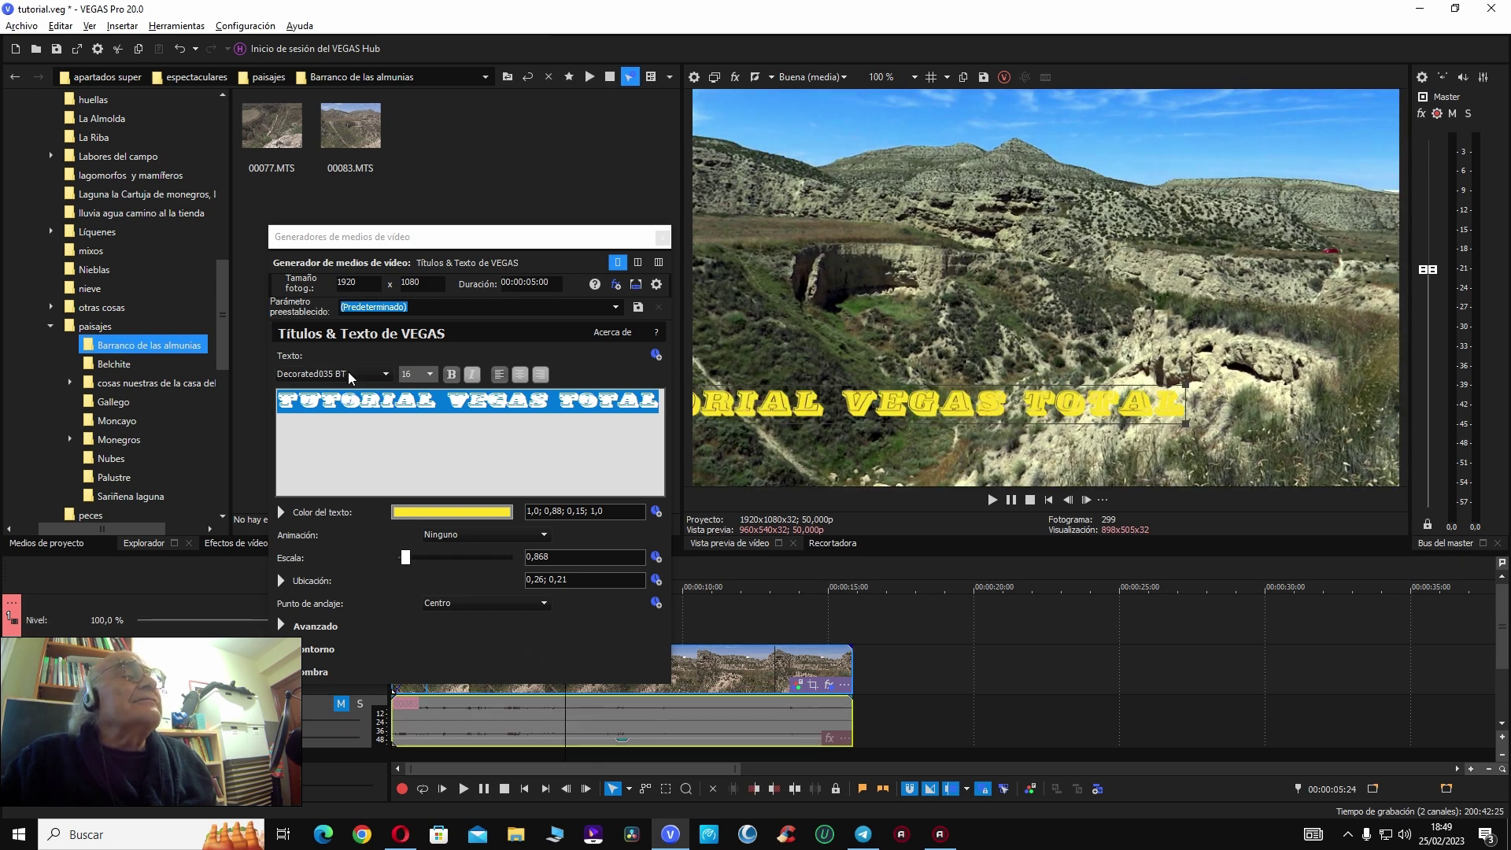
Step: Try Amazone BT, Arial Baltic and other fonts on the title, ending on Decorated035 BT
click(384, 373)
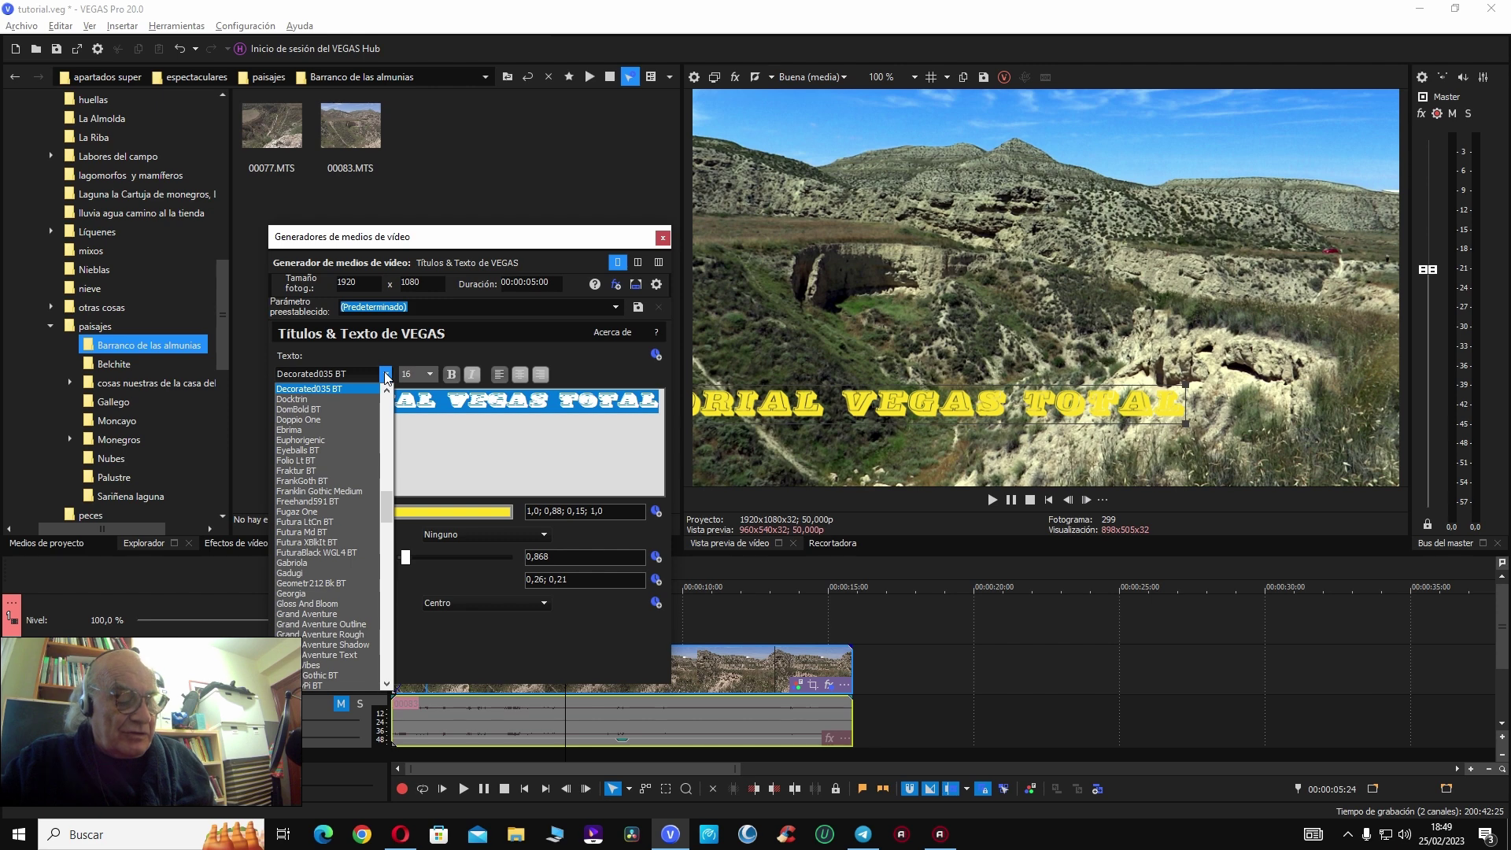
key(Down)
key(Down)
key(Down)
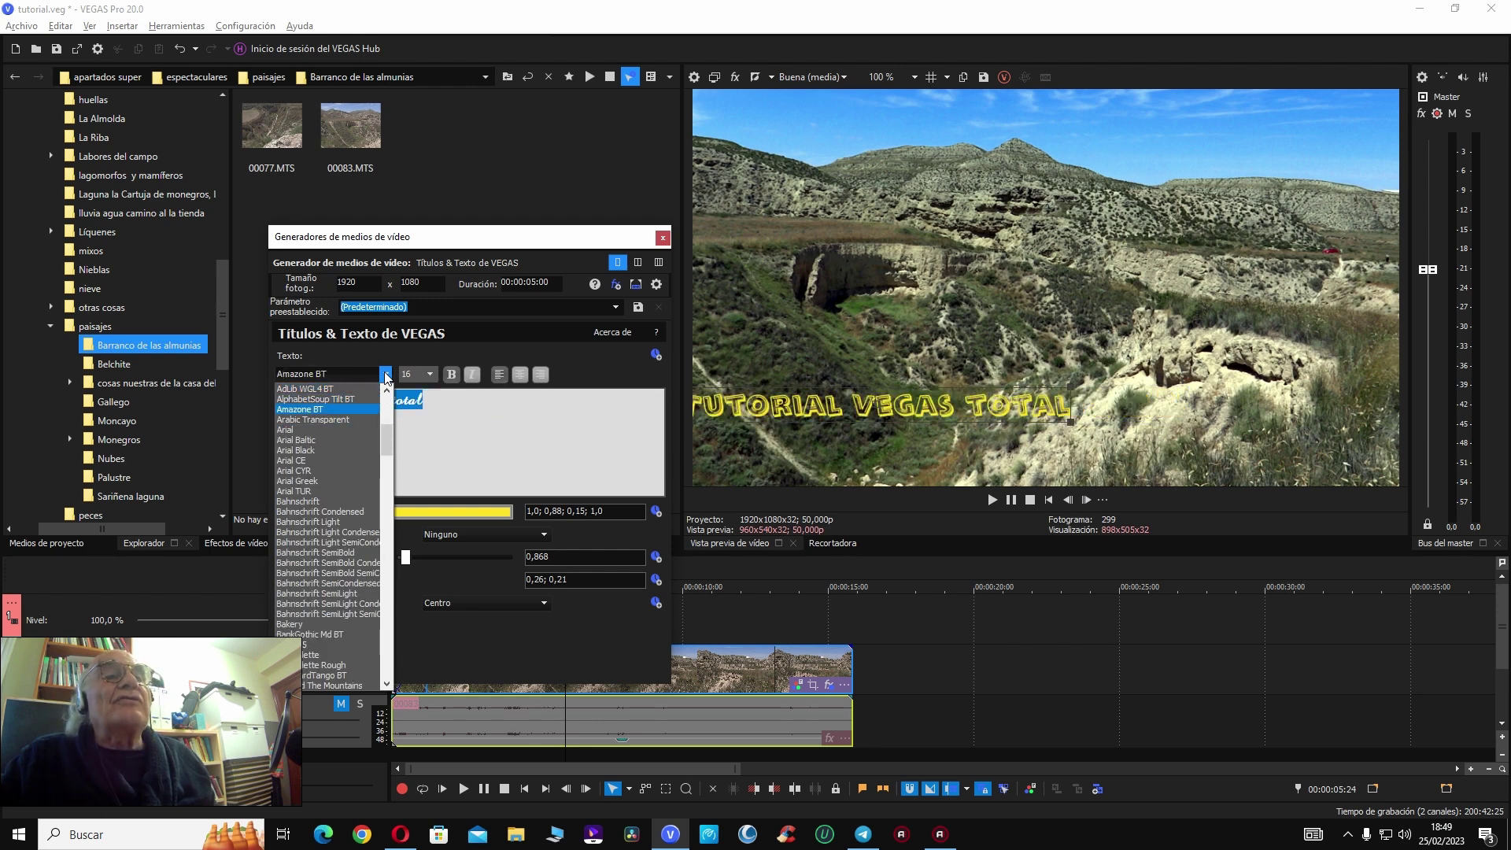
key(Down)
key(Down)
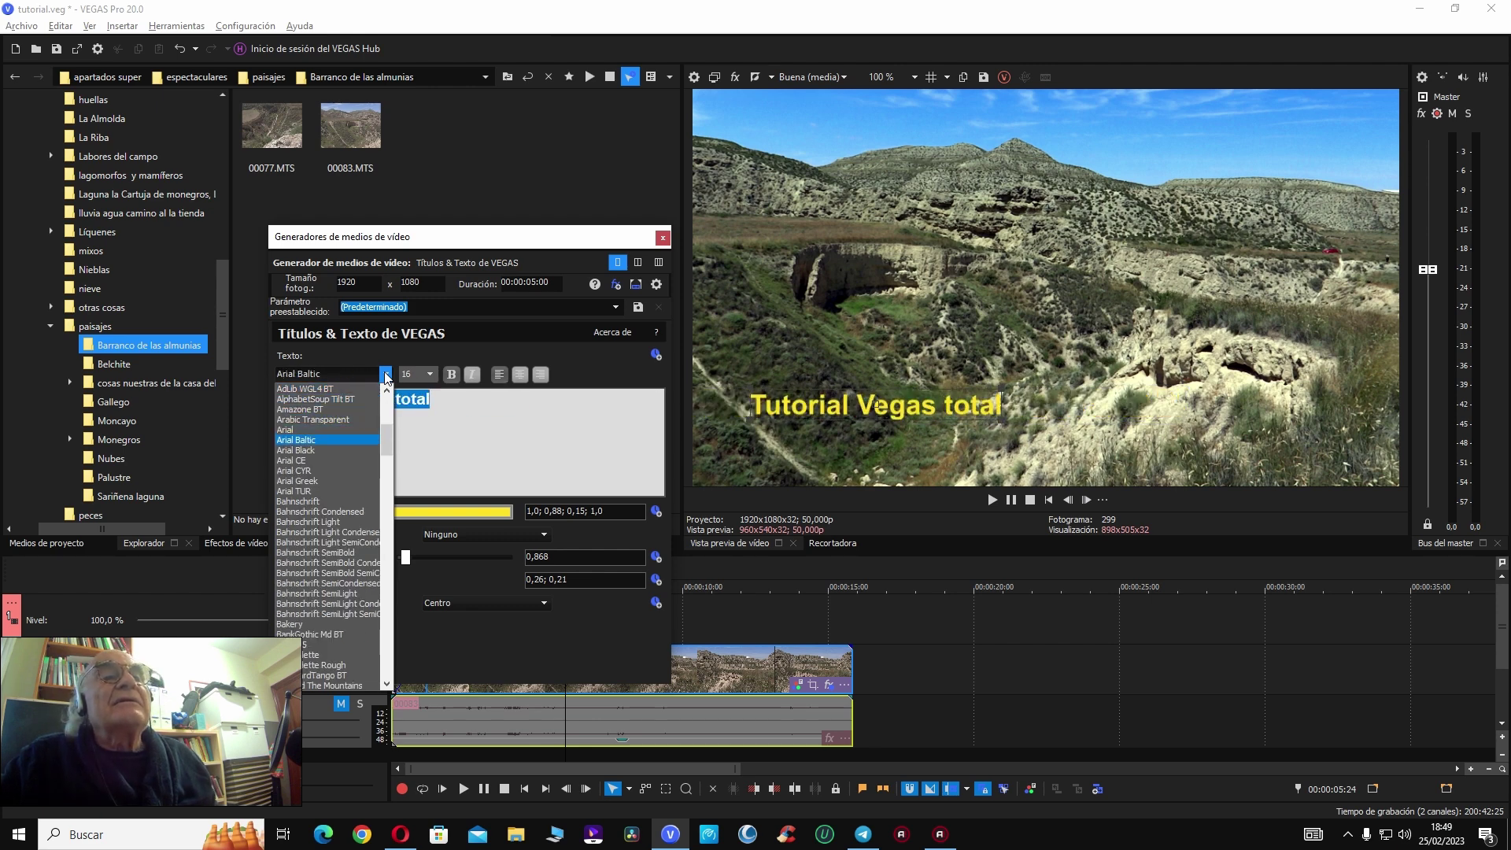
key(w)
key(Home)
key(Down)
key(Down)
key(Down)
key(Down)
key(d)
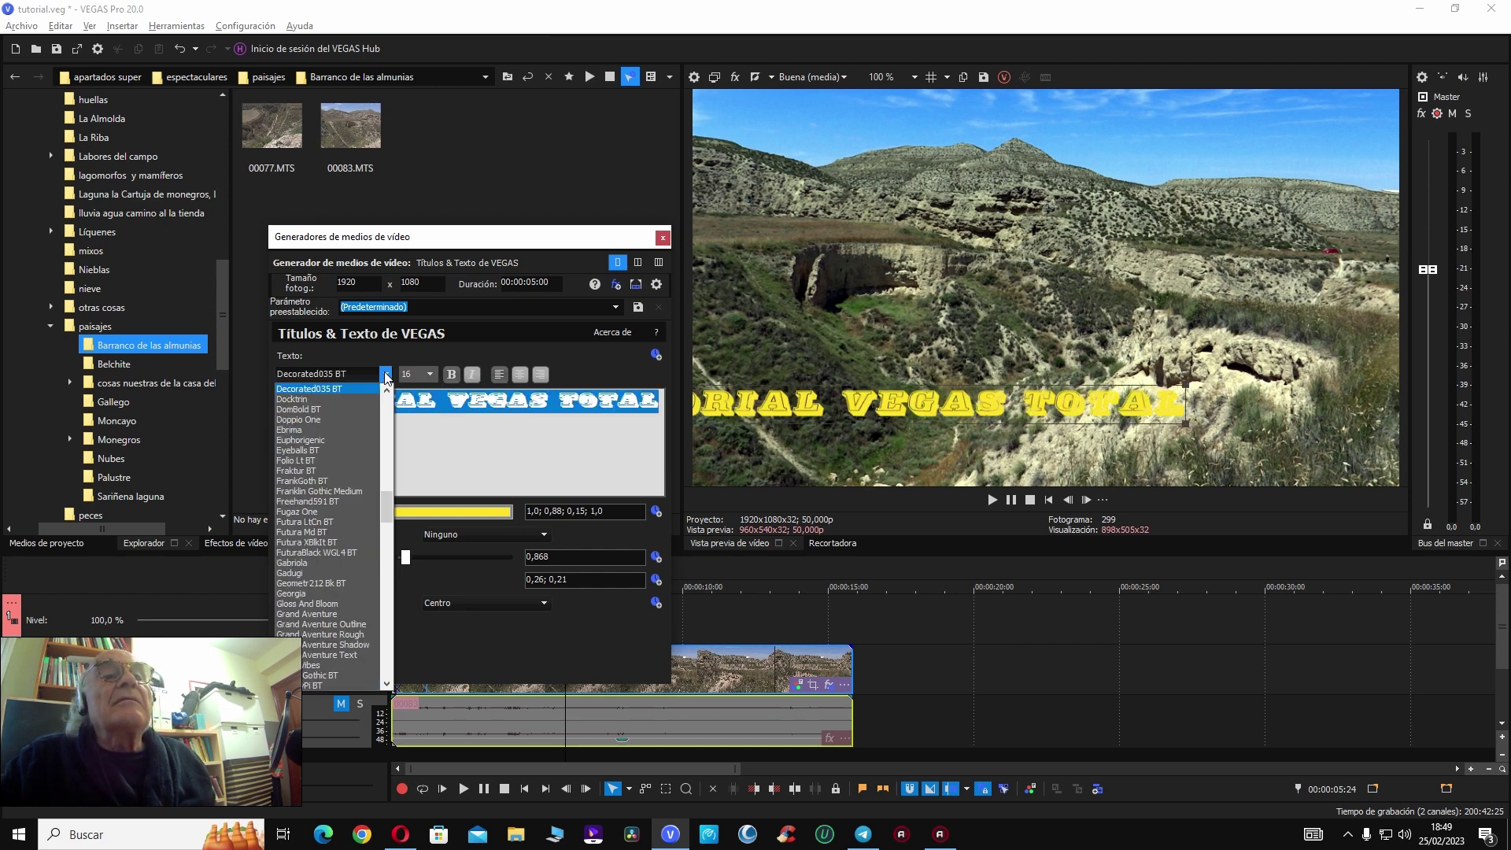
Step: Change the title's font to Arial Baltic
key(Home)
key(Down)
key(Down)
key(Down)
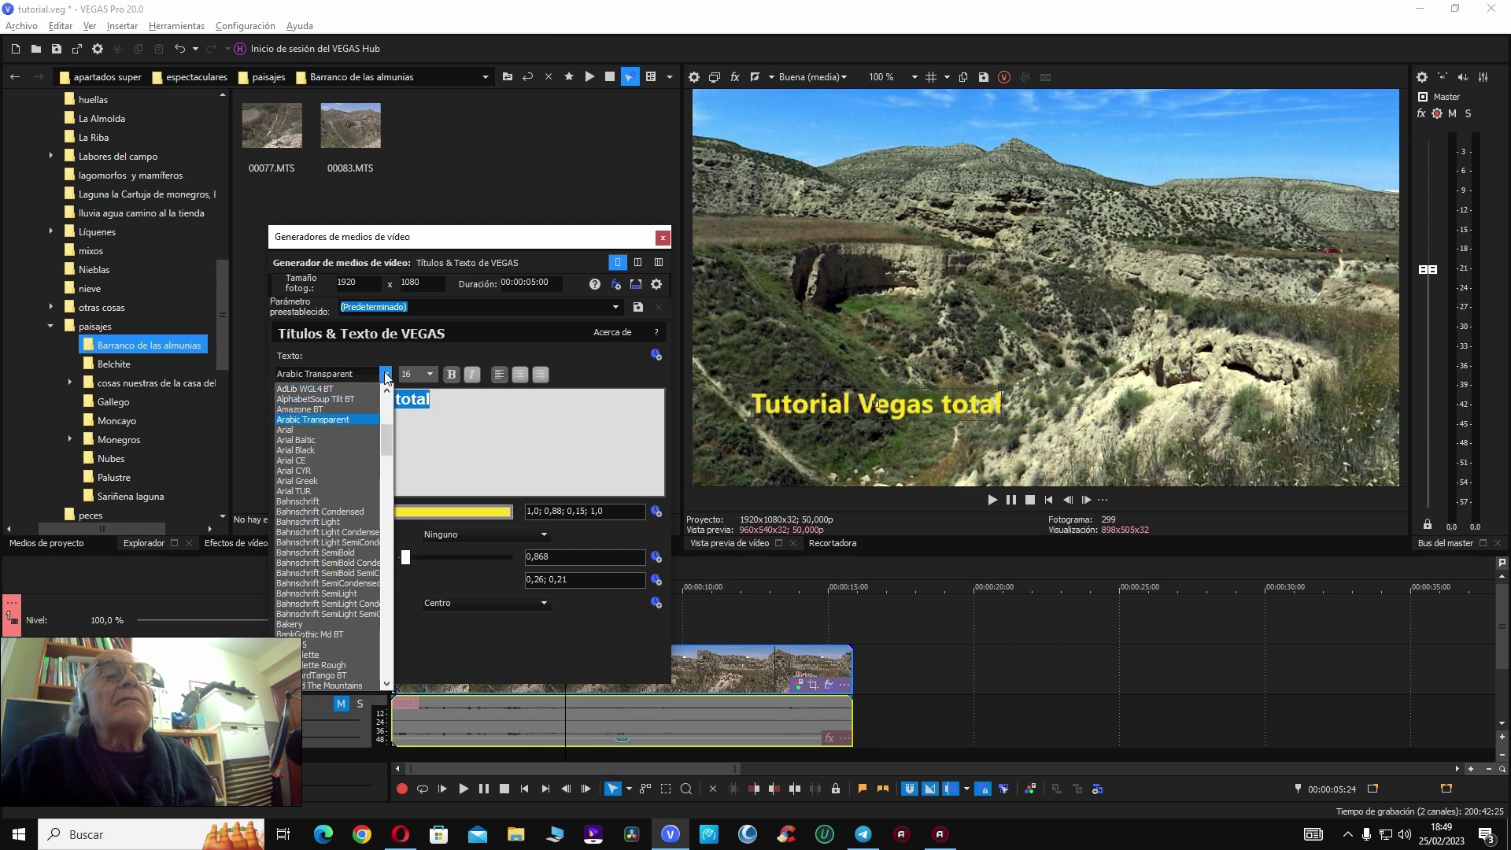
key(Down)
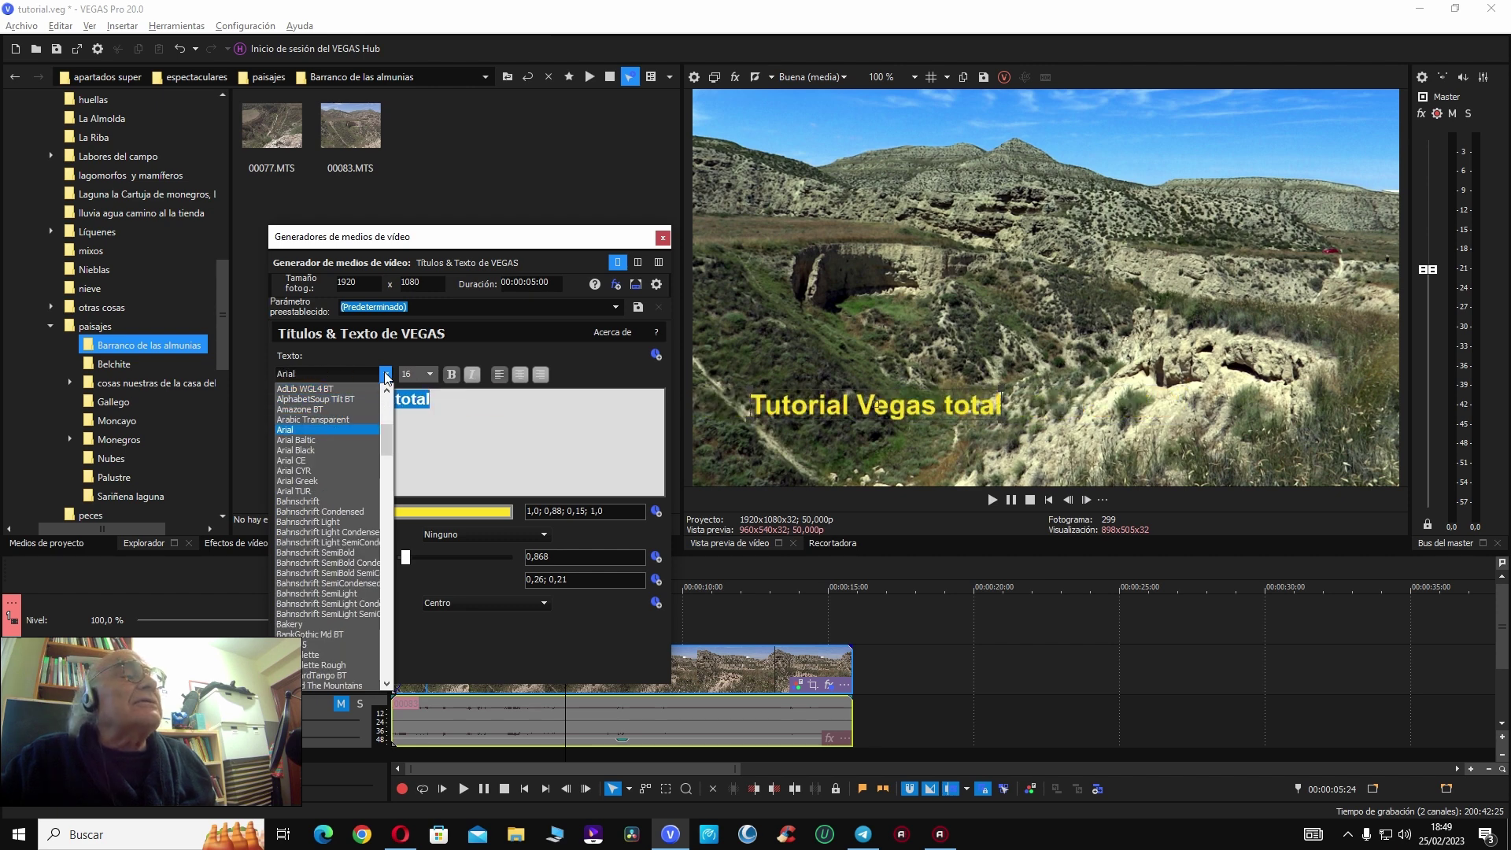
click(337, 439)
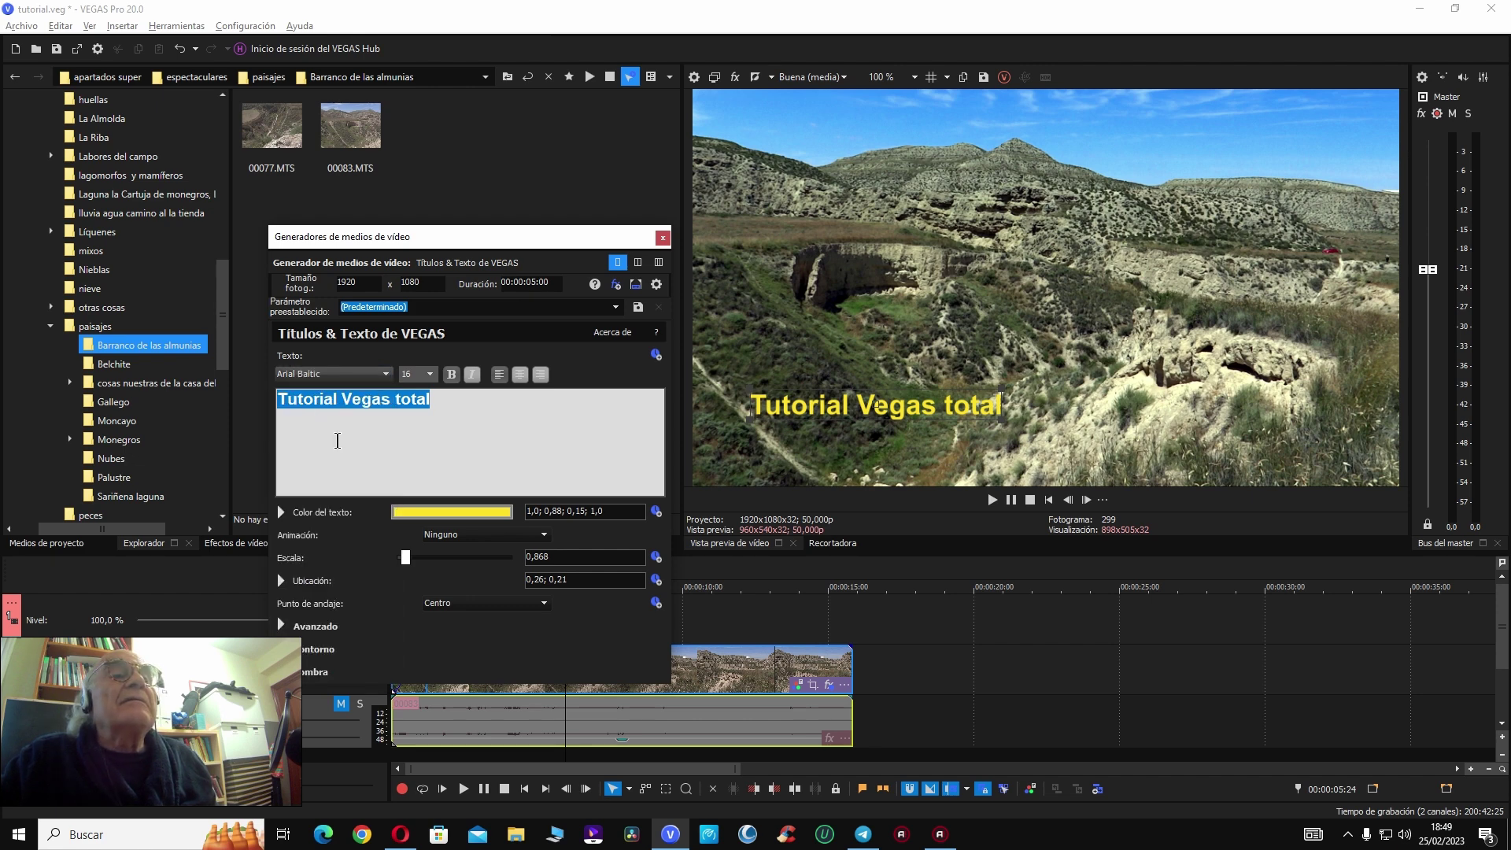
Step: Try Base 05 and Bowlby One SC as the title's font
click(320, 371)
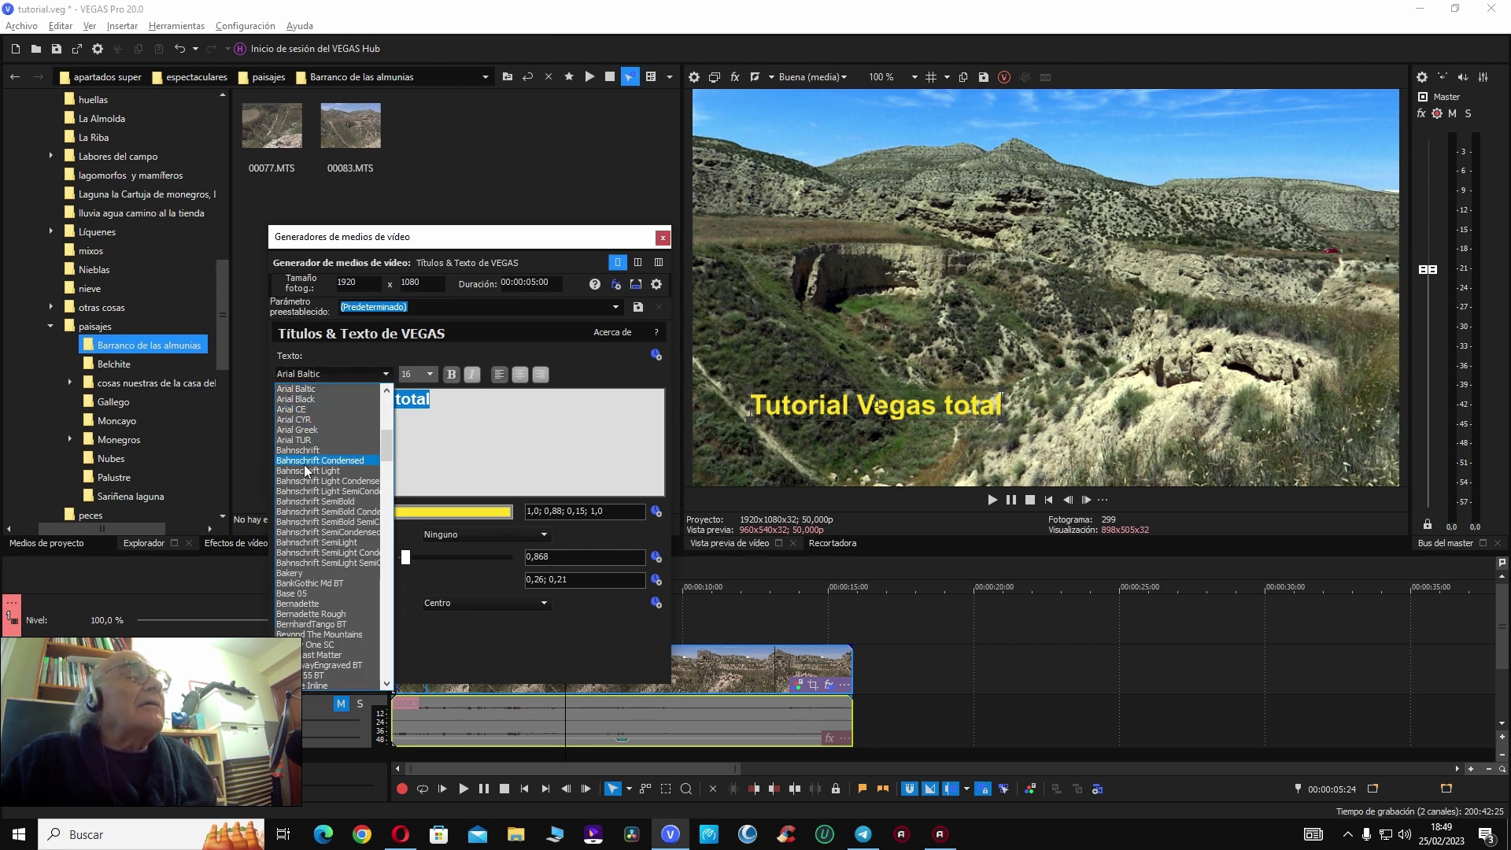
click(306, 594)
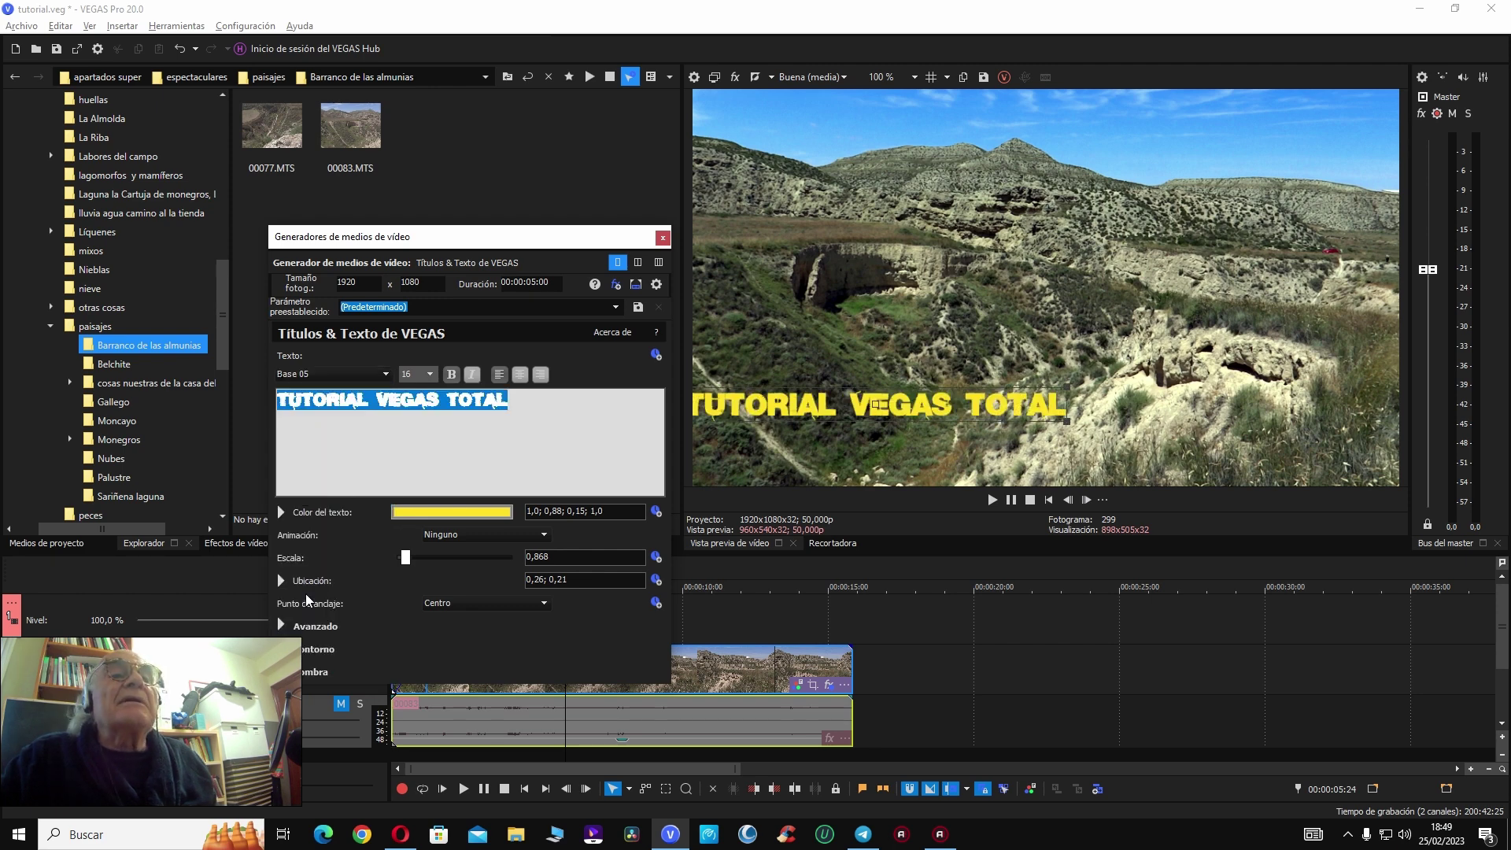
click(328, 373)
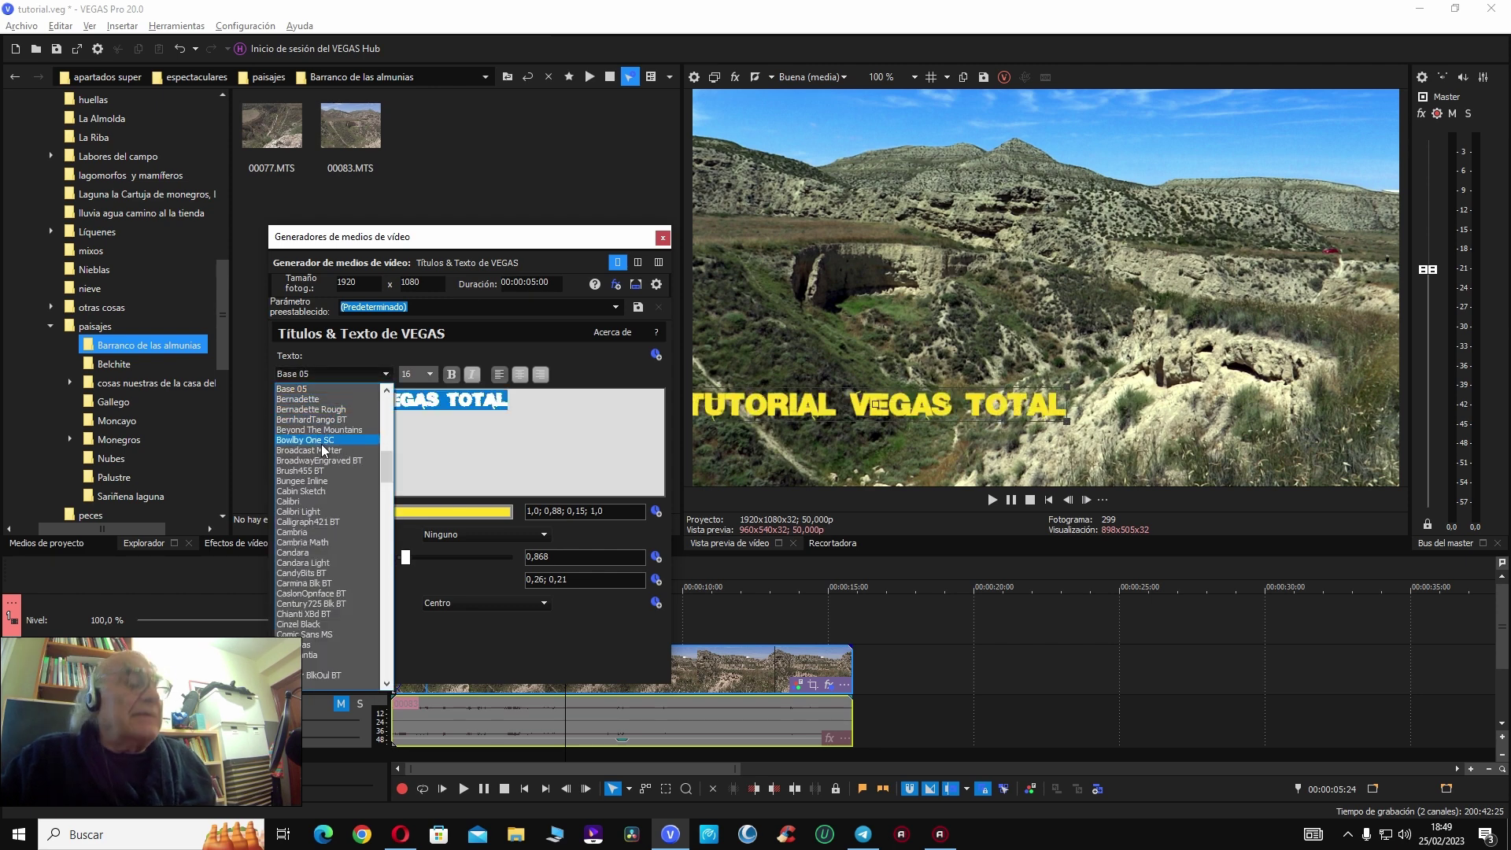
click(322, 443)
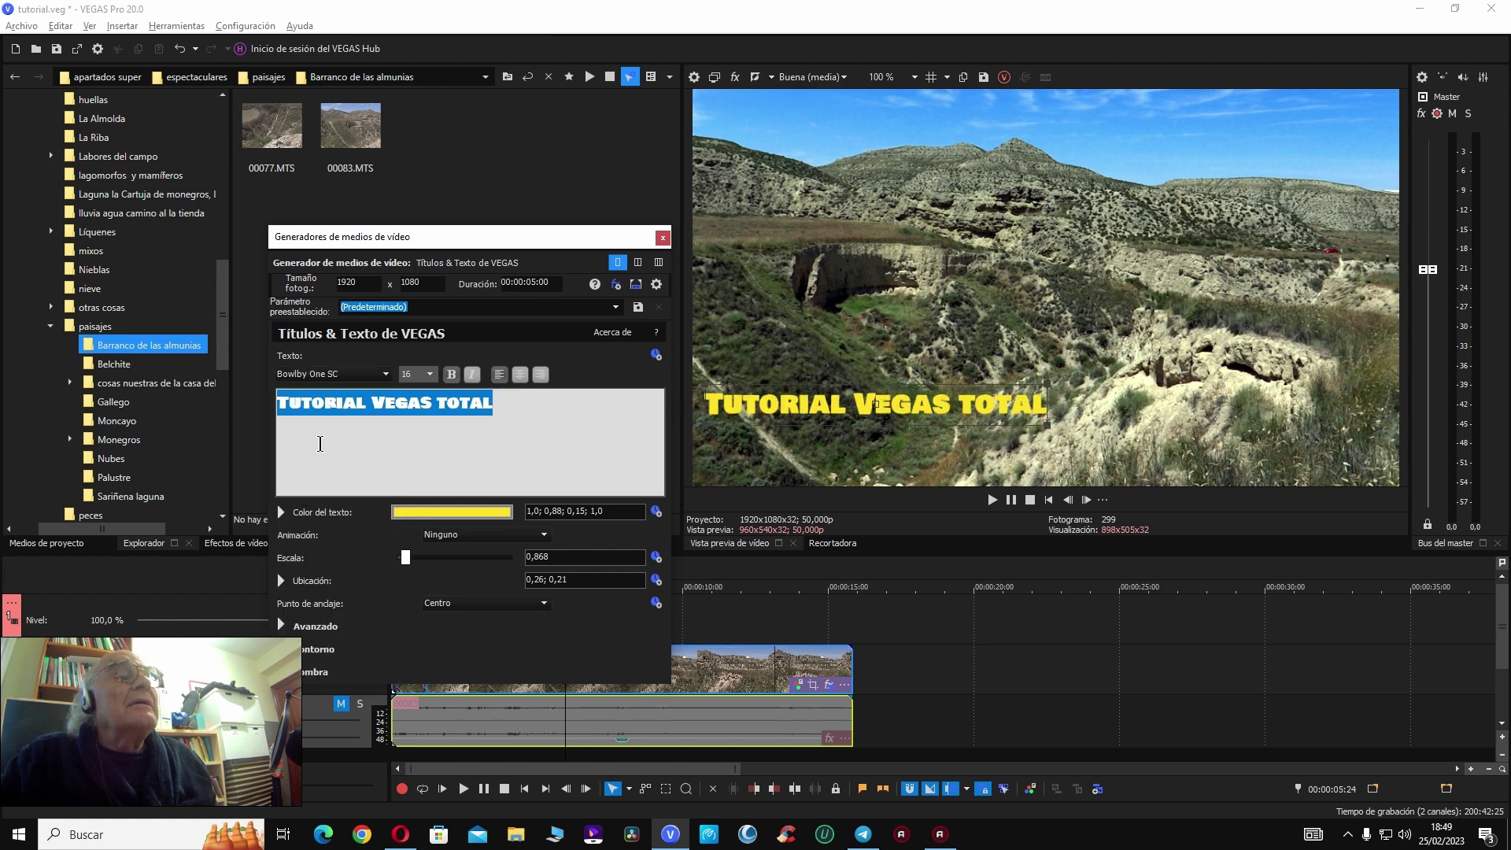
scroll(361, 376, up, 3)
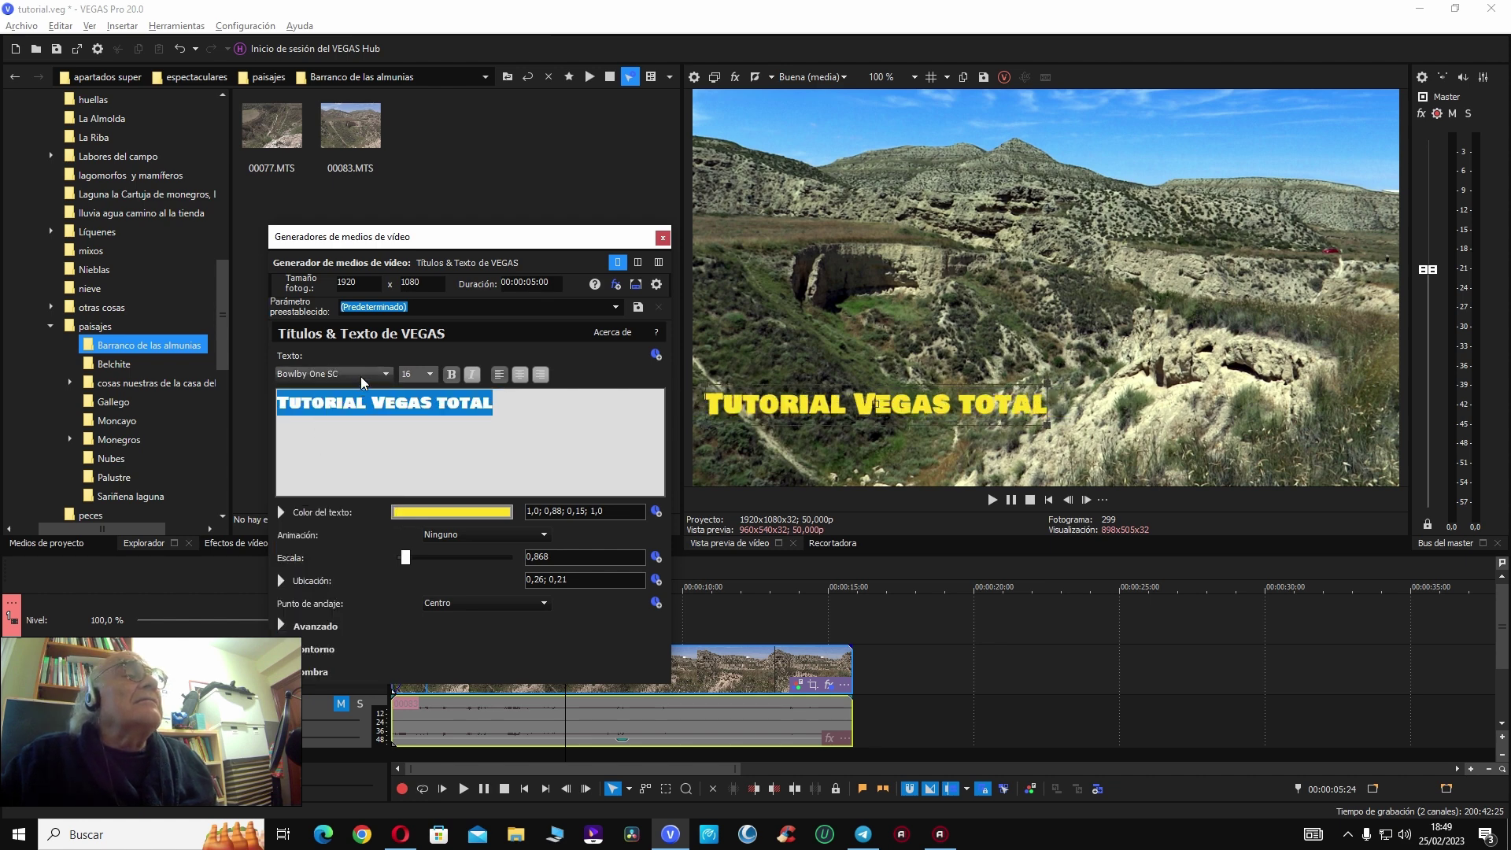
Step: Set the title's font to Amazone BT
click(360, 376)
scroll(361, 376, up, 5)
scroll(361, 376, down, 2)
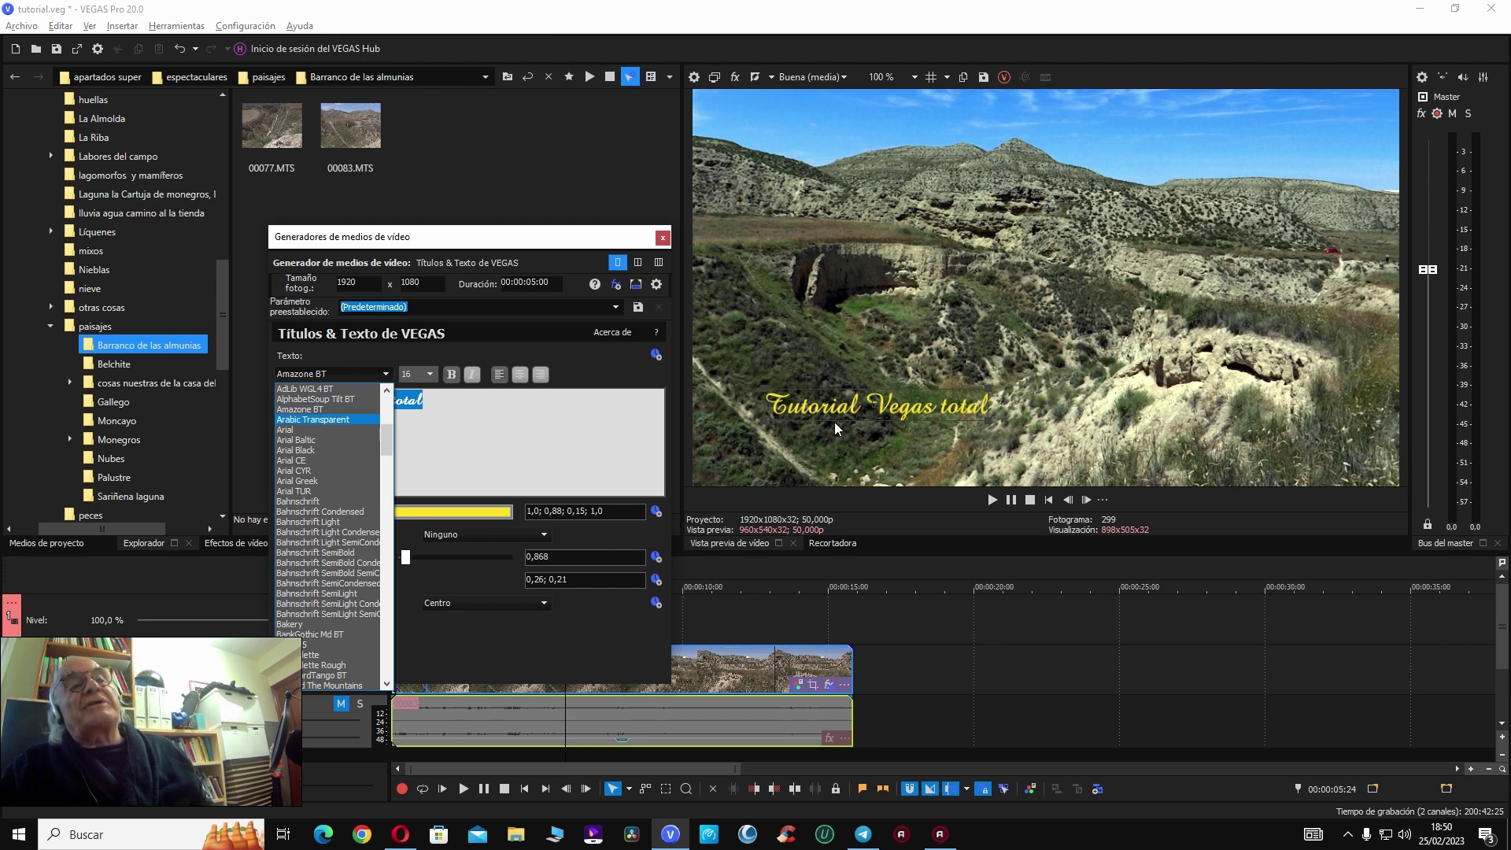
click(854, 405)
Step: Enlarge the title to a scale of about 1,153, position it at about 0,21; 0,30, and close the media generator
drag(876, 406, 819, 397)
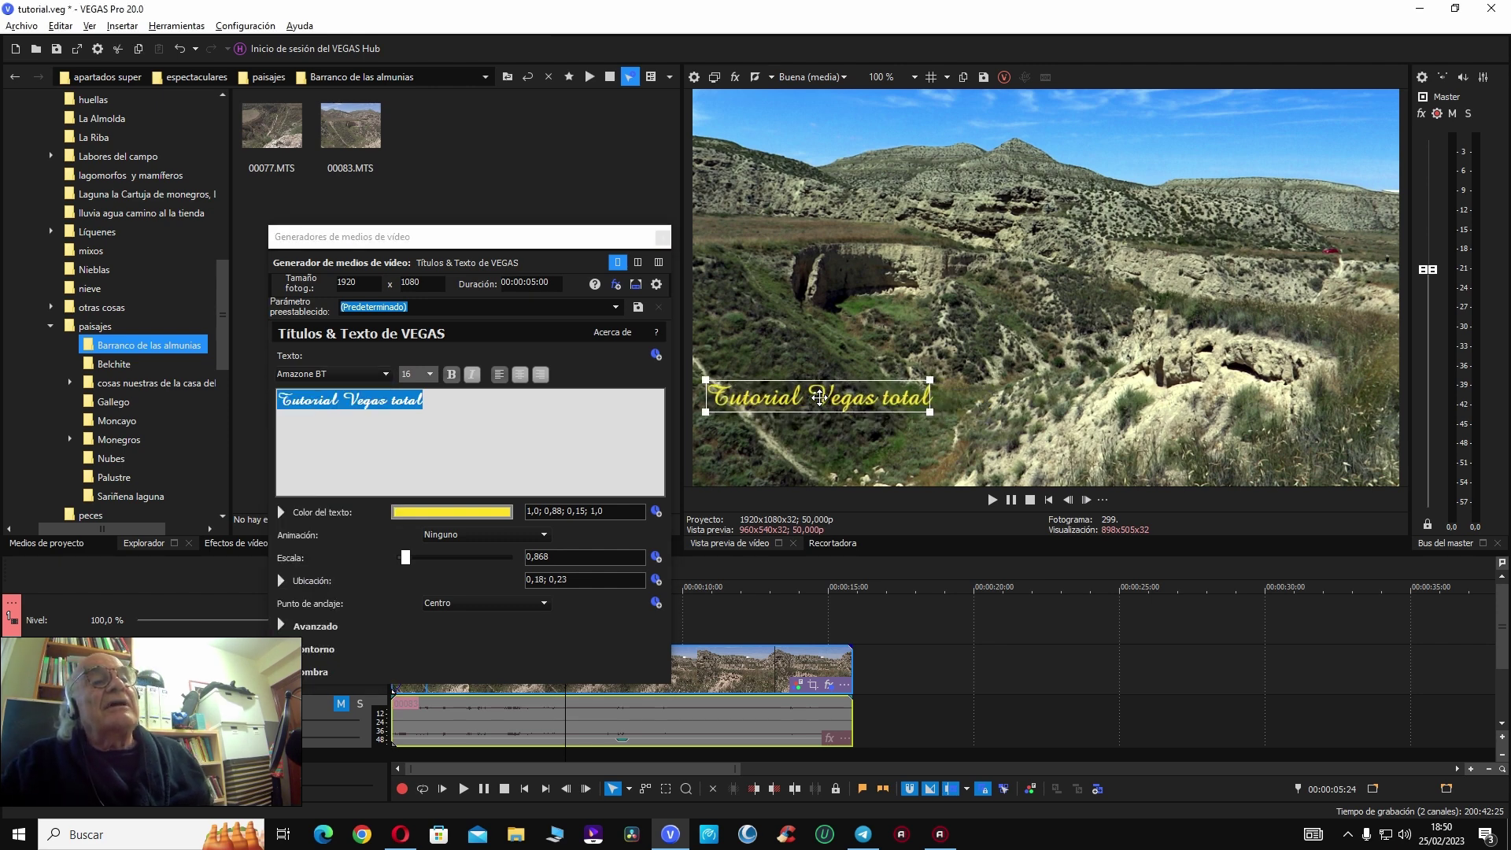
drag(928, 411, 941, 447)
drag(846, 393, 882, 365)
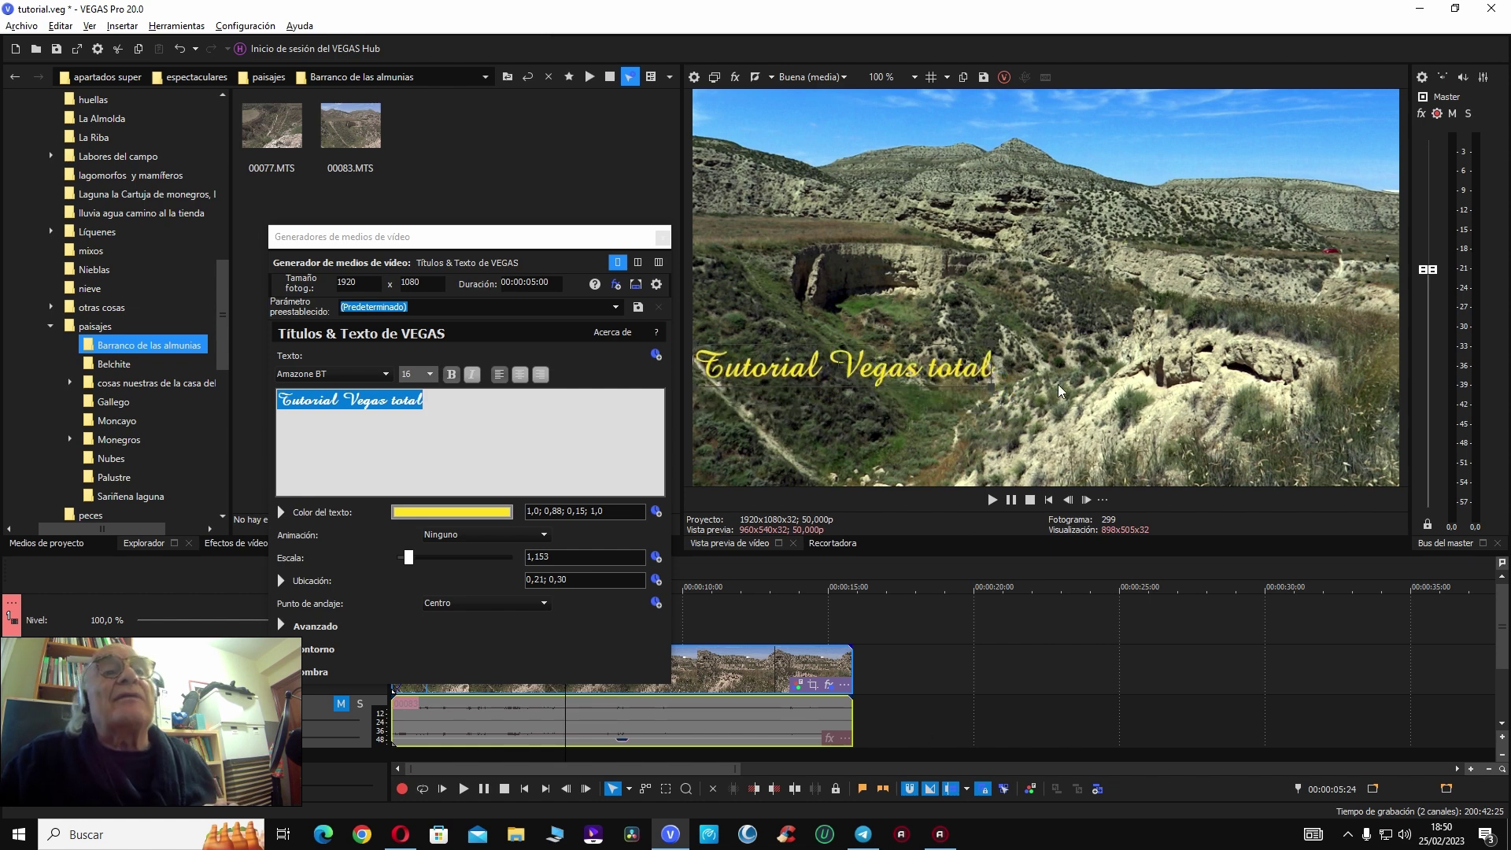
click(663, 238)
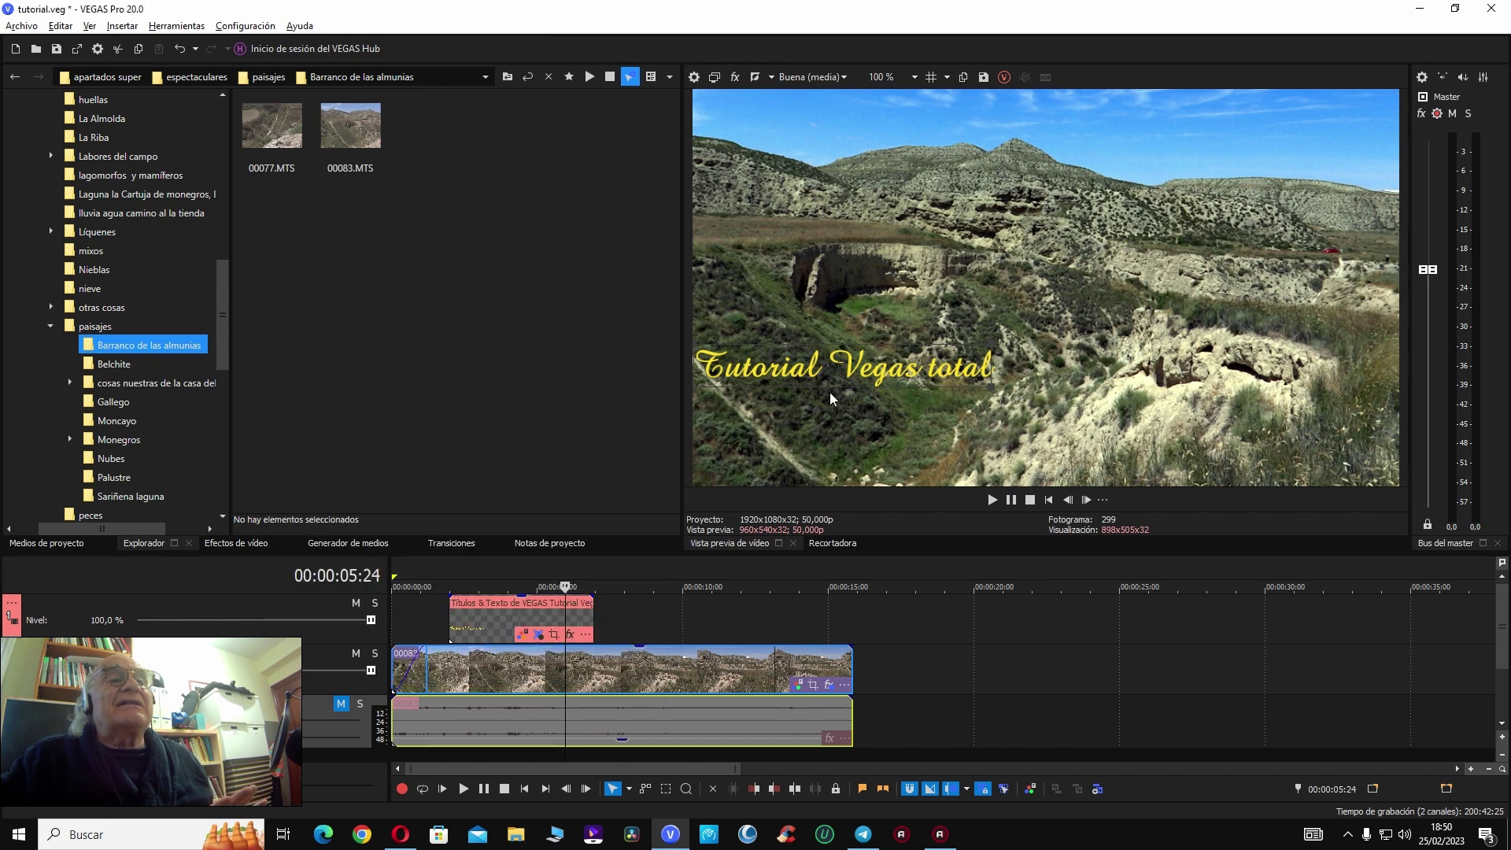
Step: Enable ProType Titler among the deprecated features in the preferences, apply the change, and dismiss the restart notice
right_click(1077, 376)
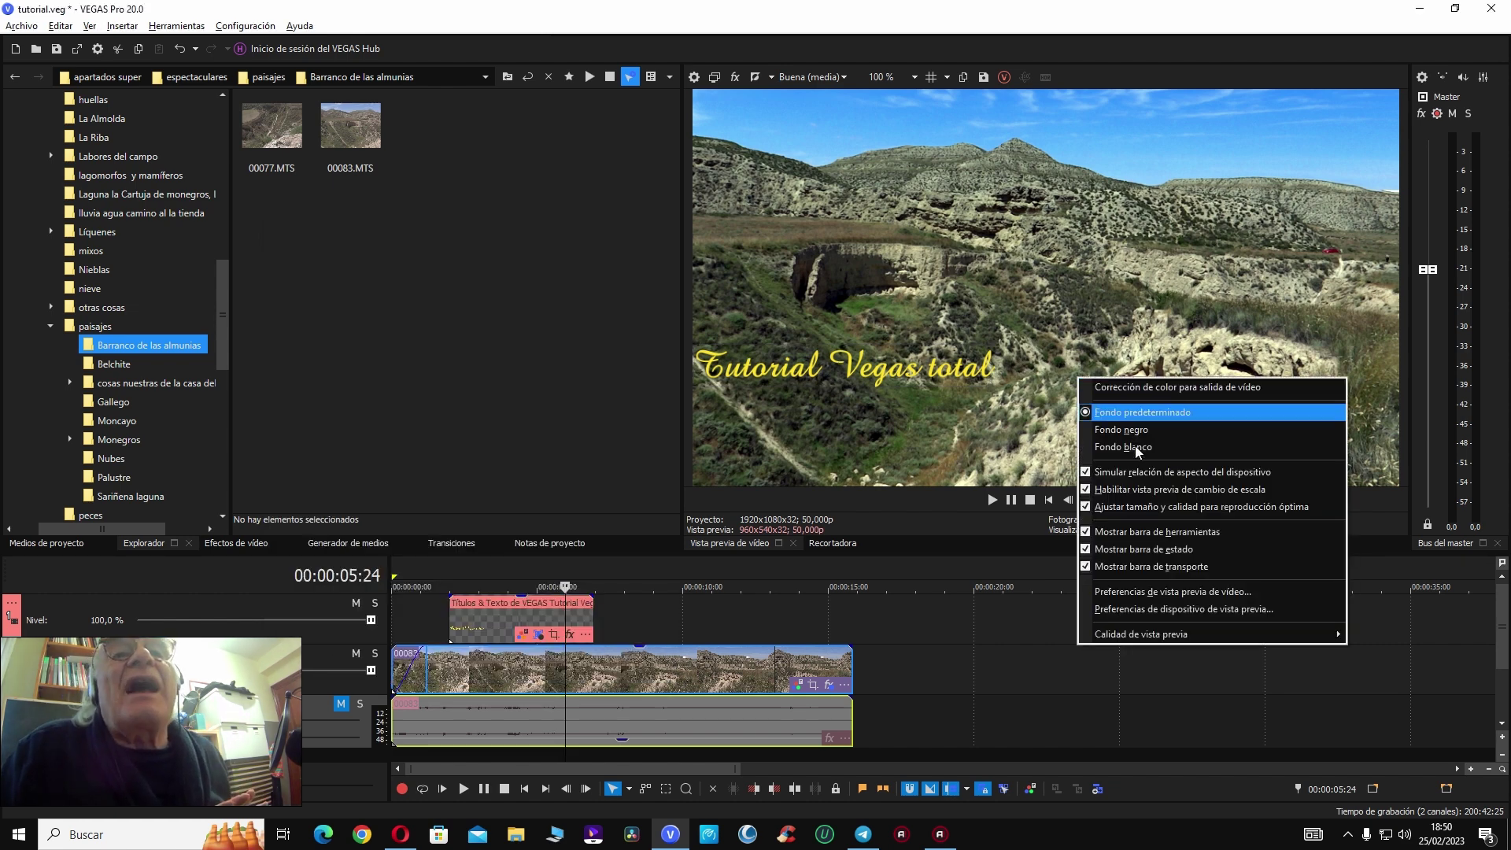
click(1152, 594)
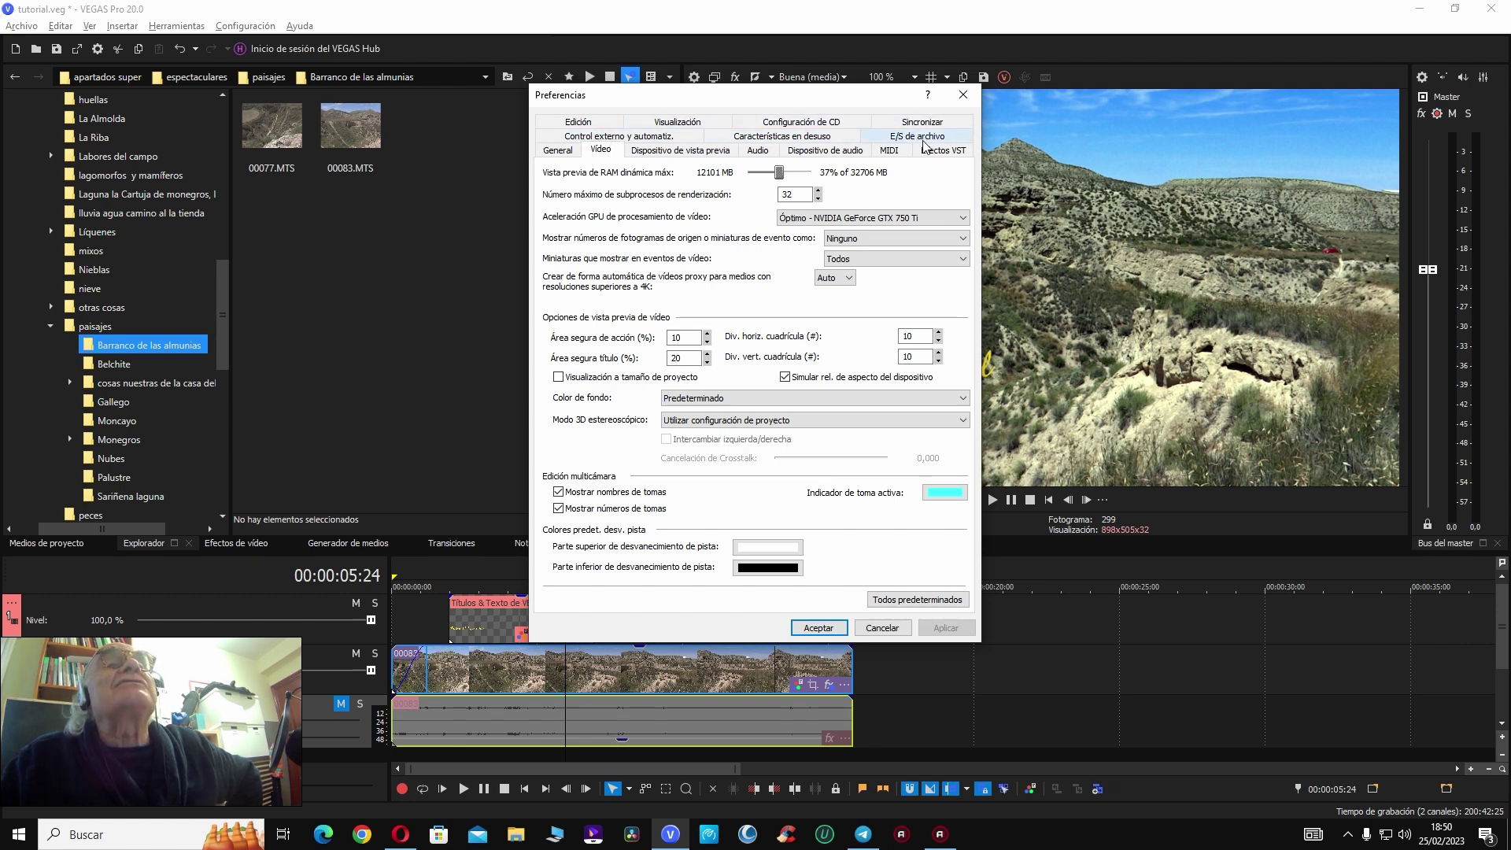
click(778, 138)
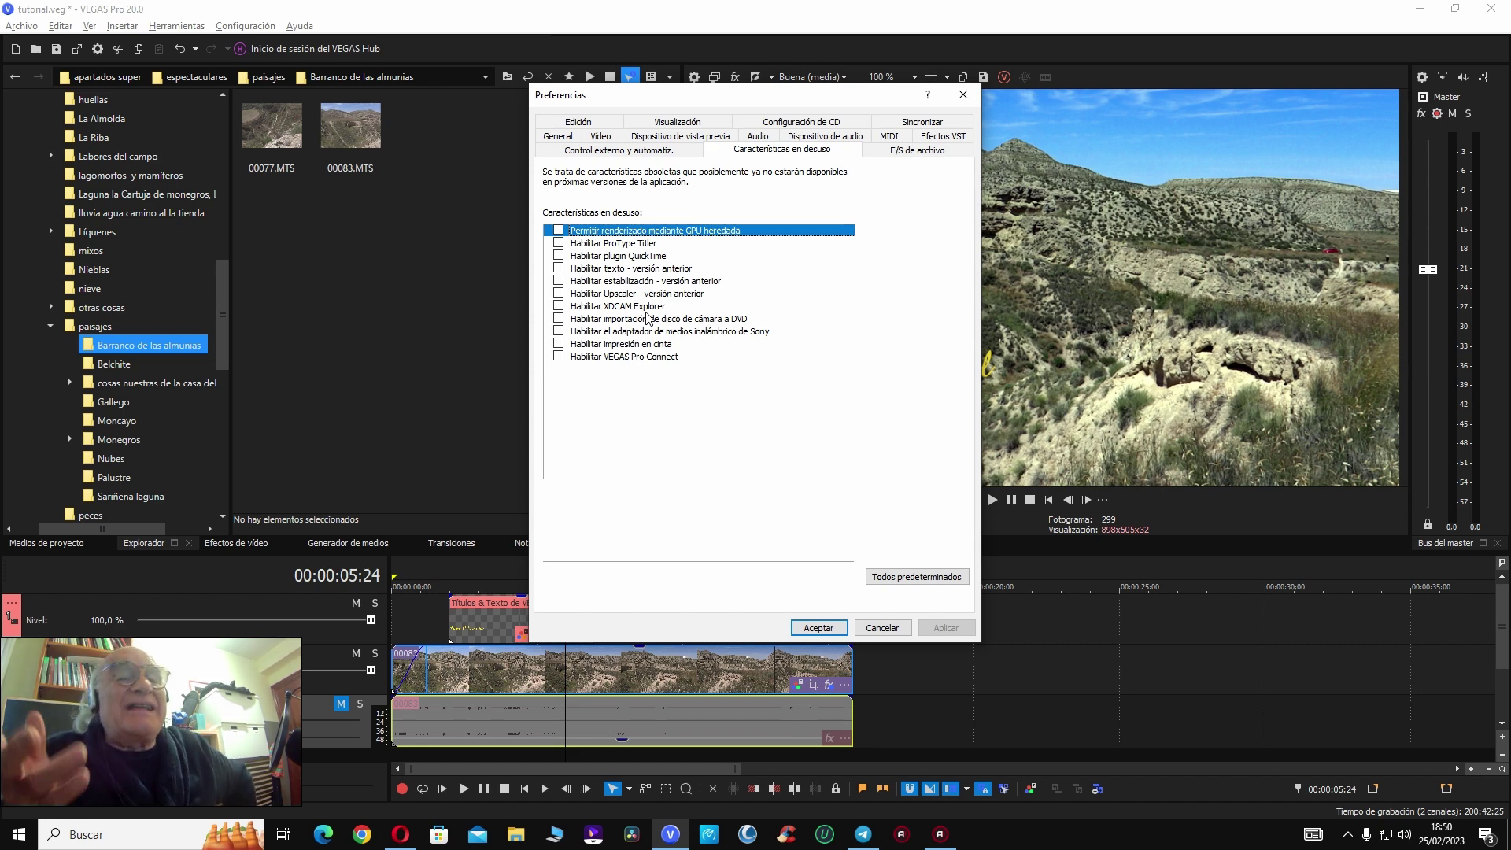
click(559, 244)
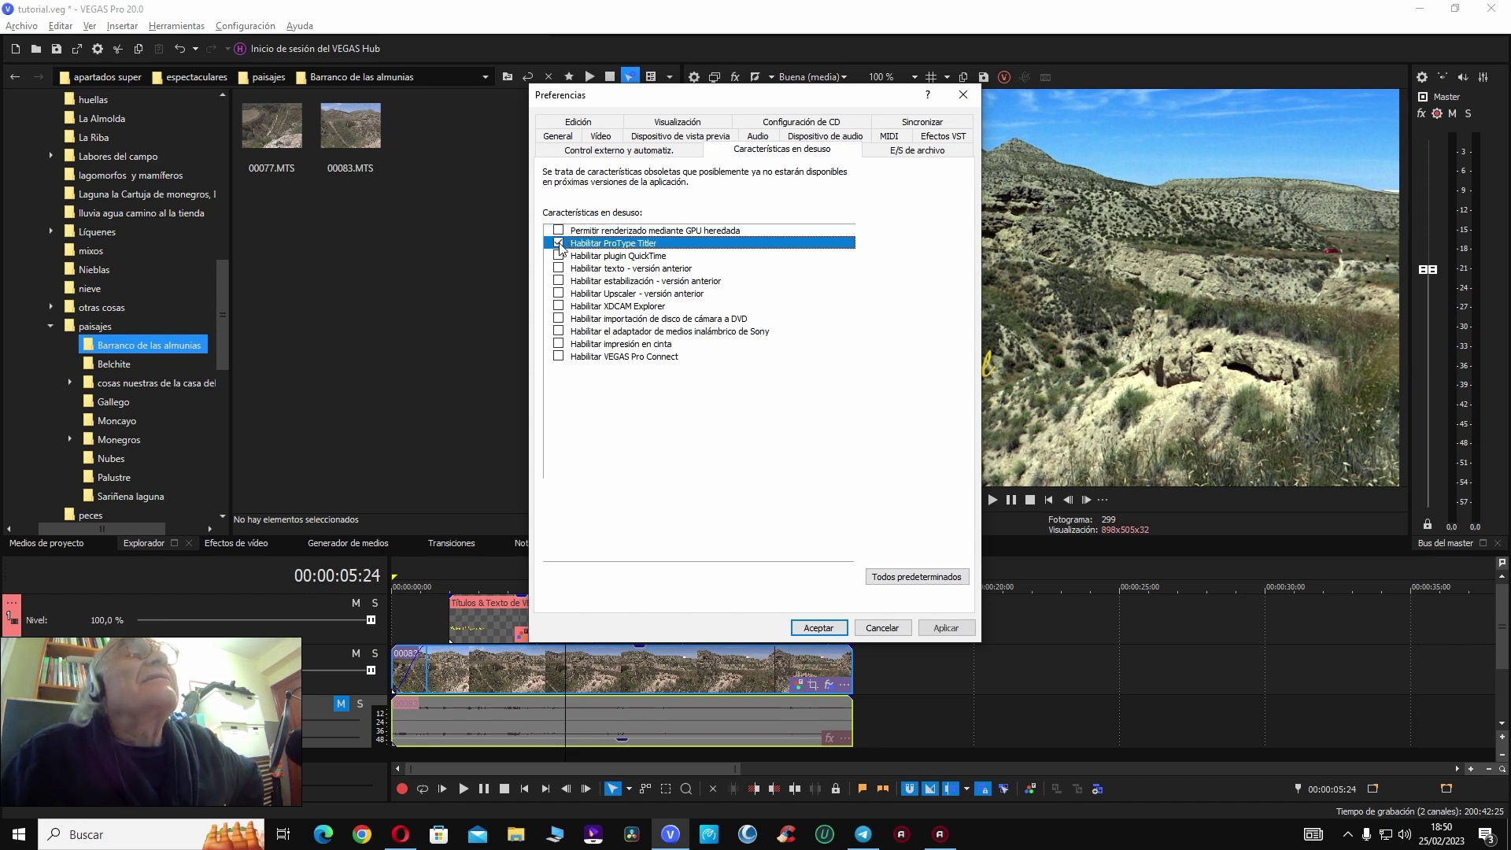
click(945, 627)
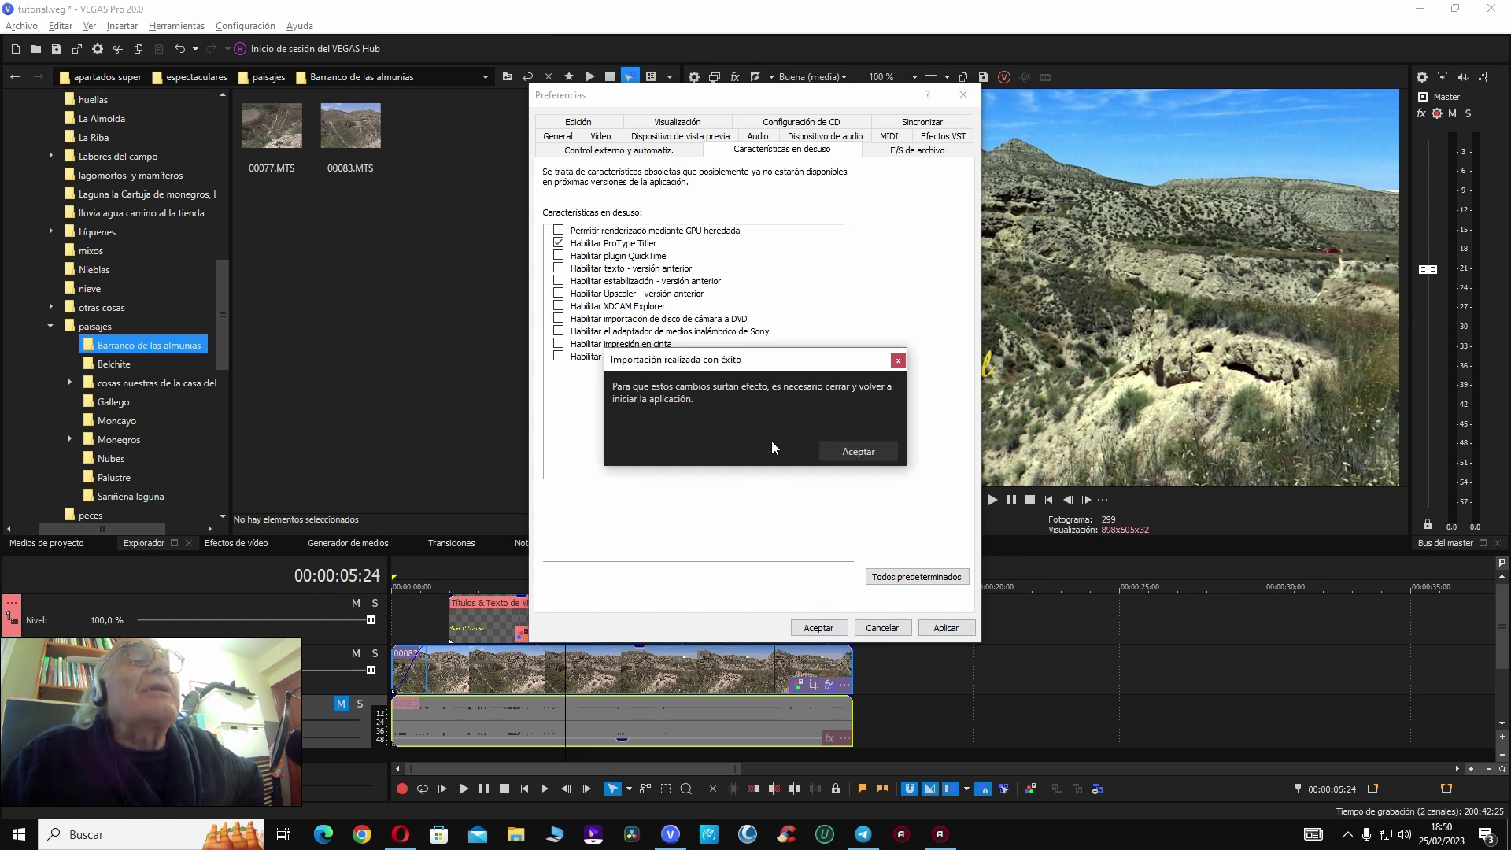
click(848, 454)
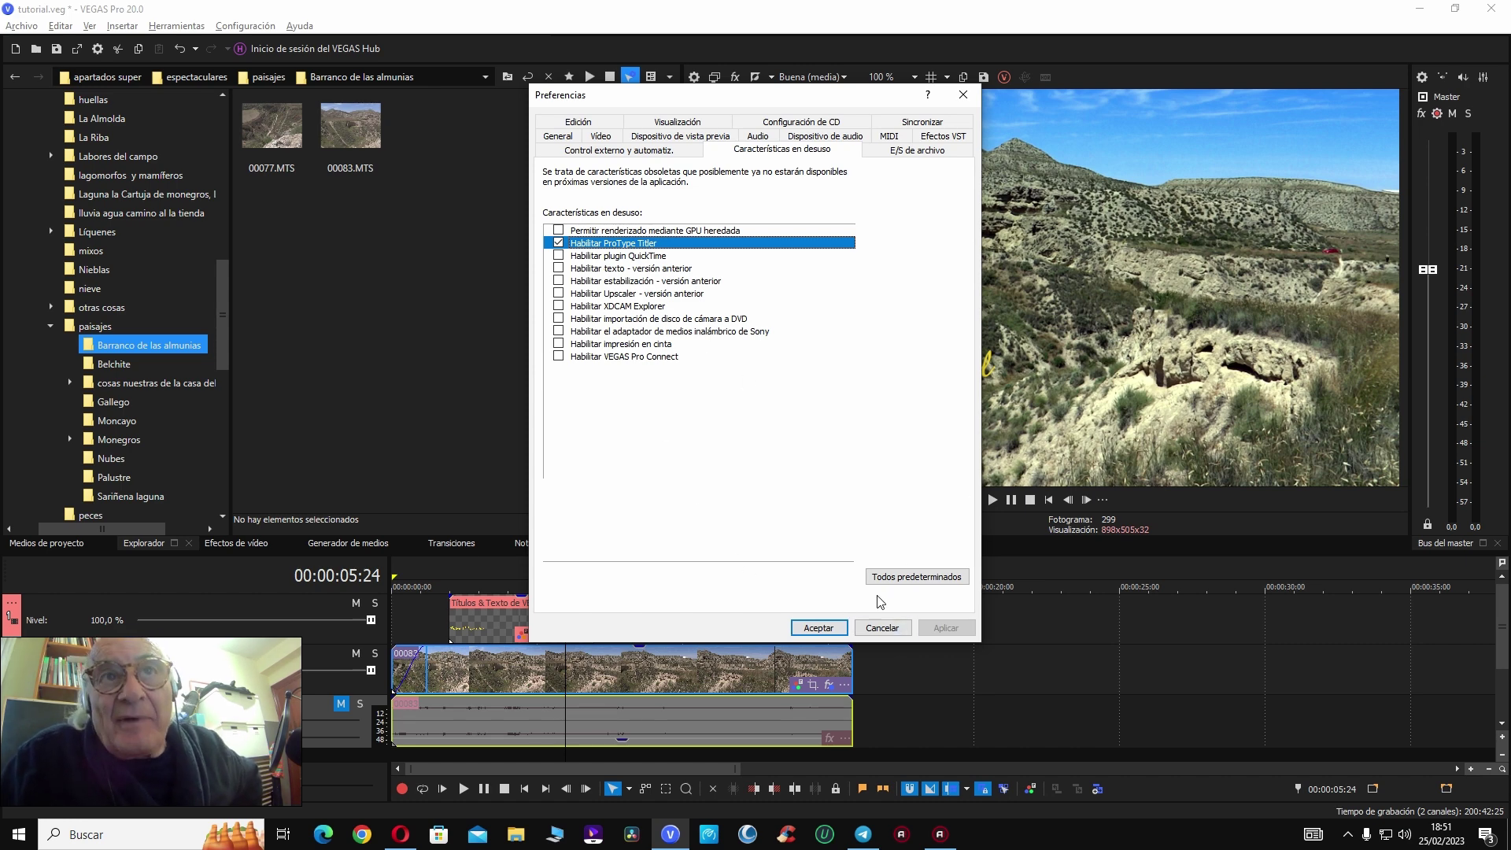
Step: Accept the preferences and save the project, leaving the title's media generator closed
click(798, 634)
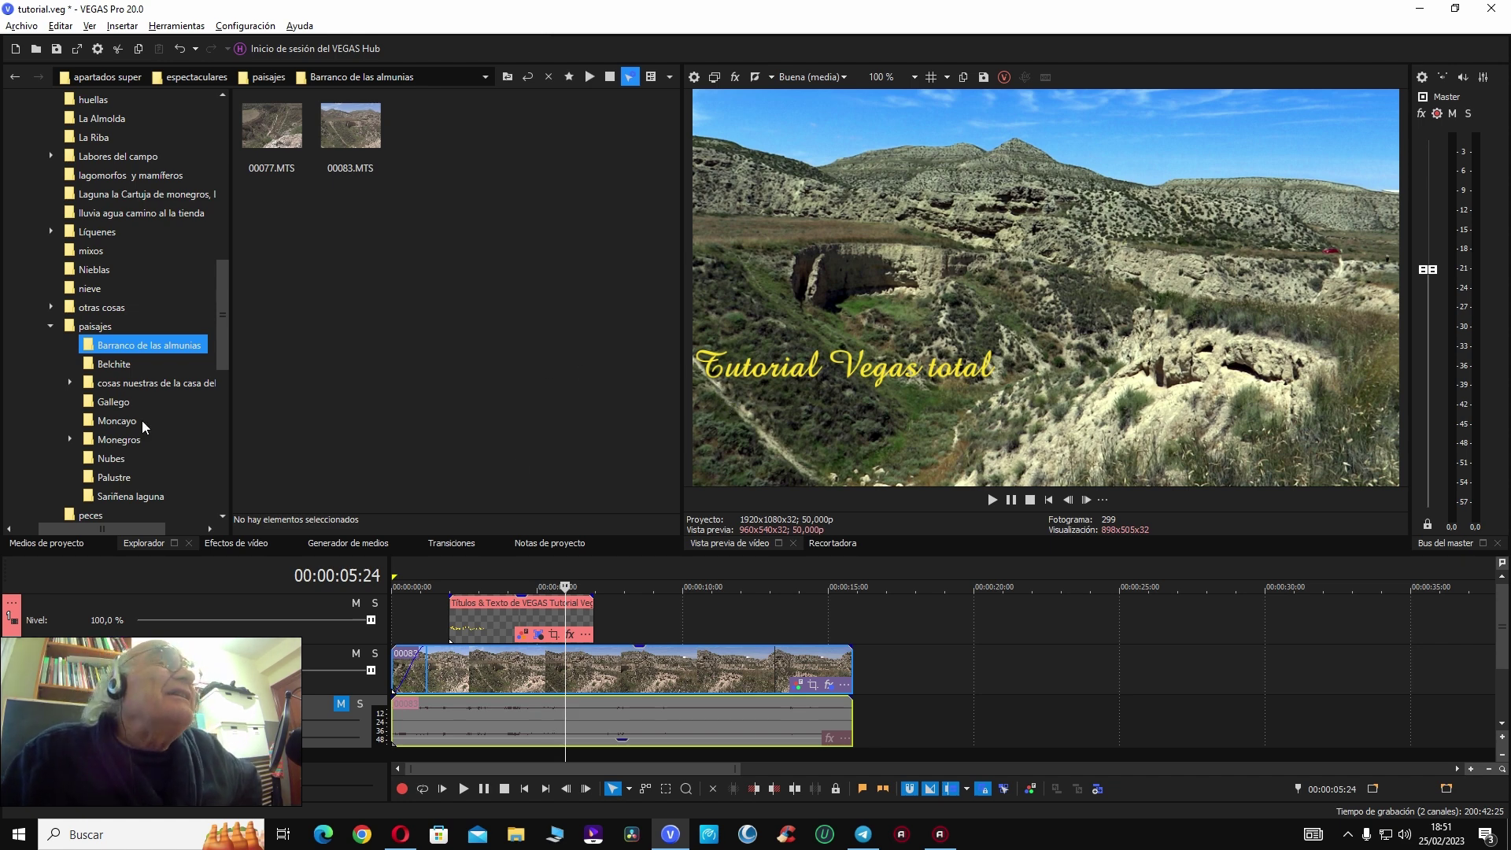
click(538, 634)
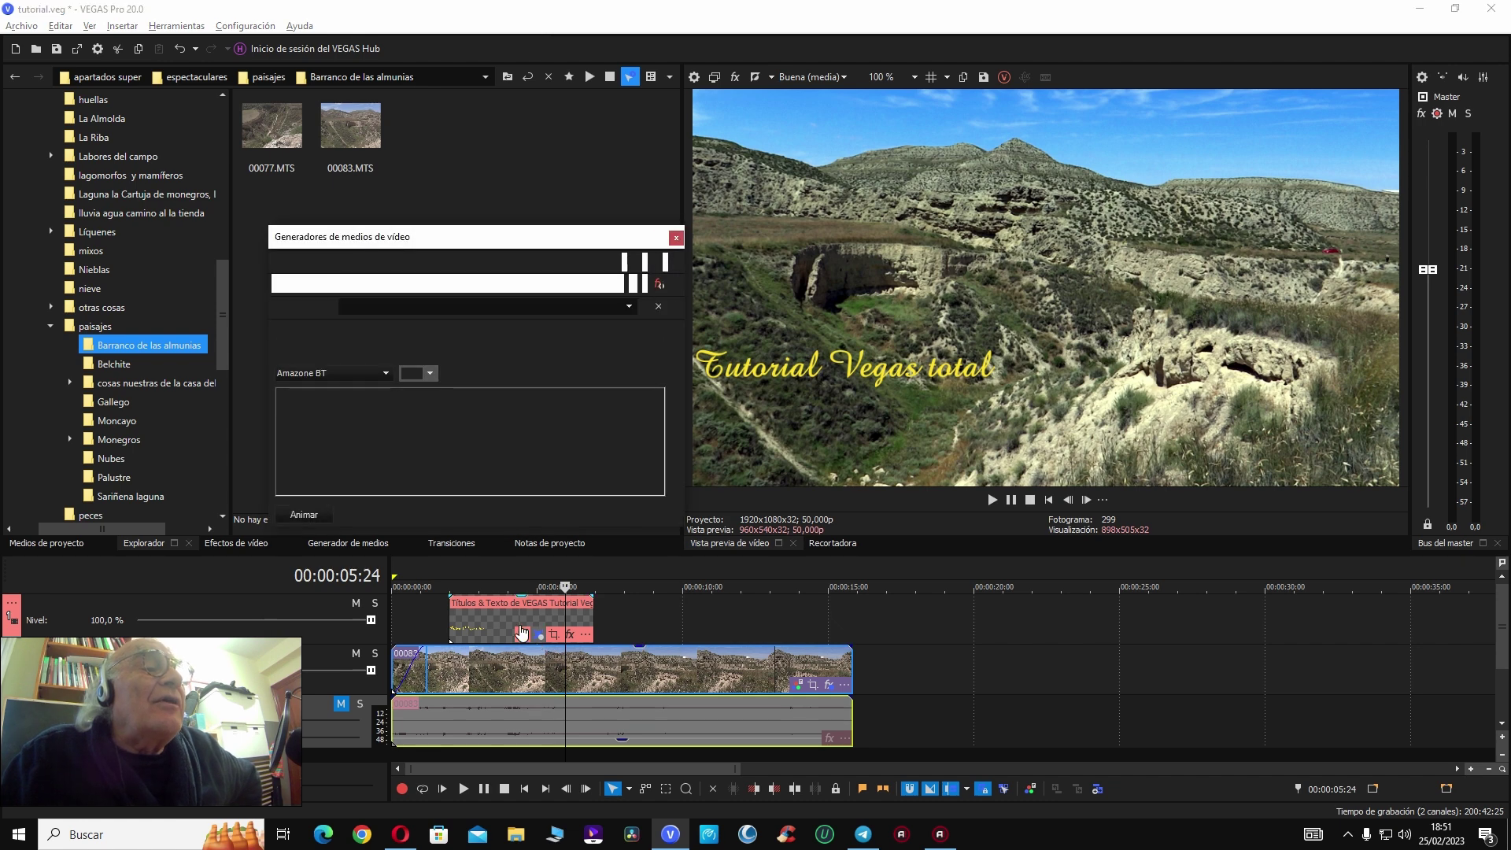
click(324, 372)
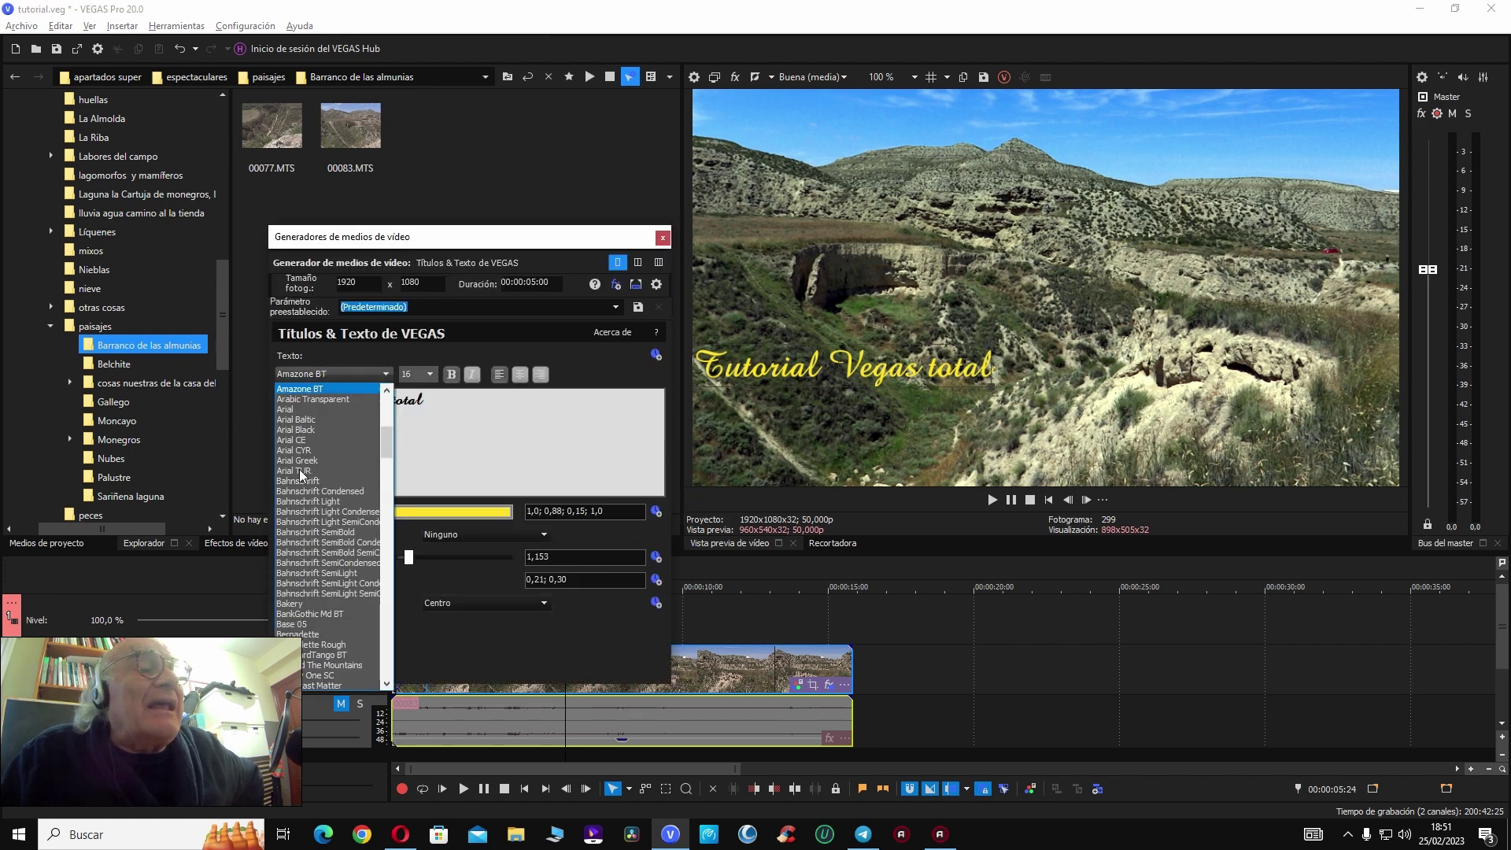
click(450, 460)
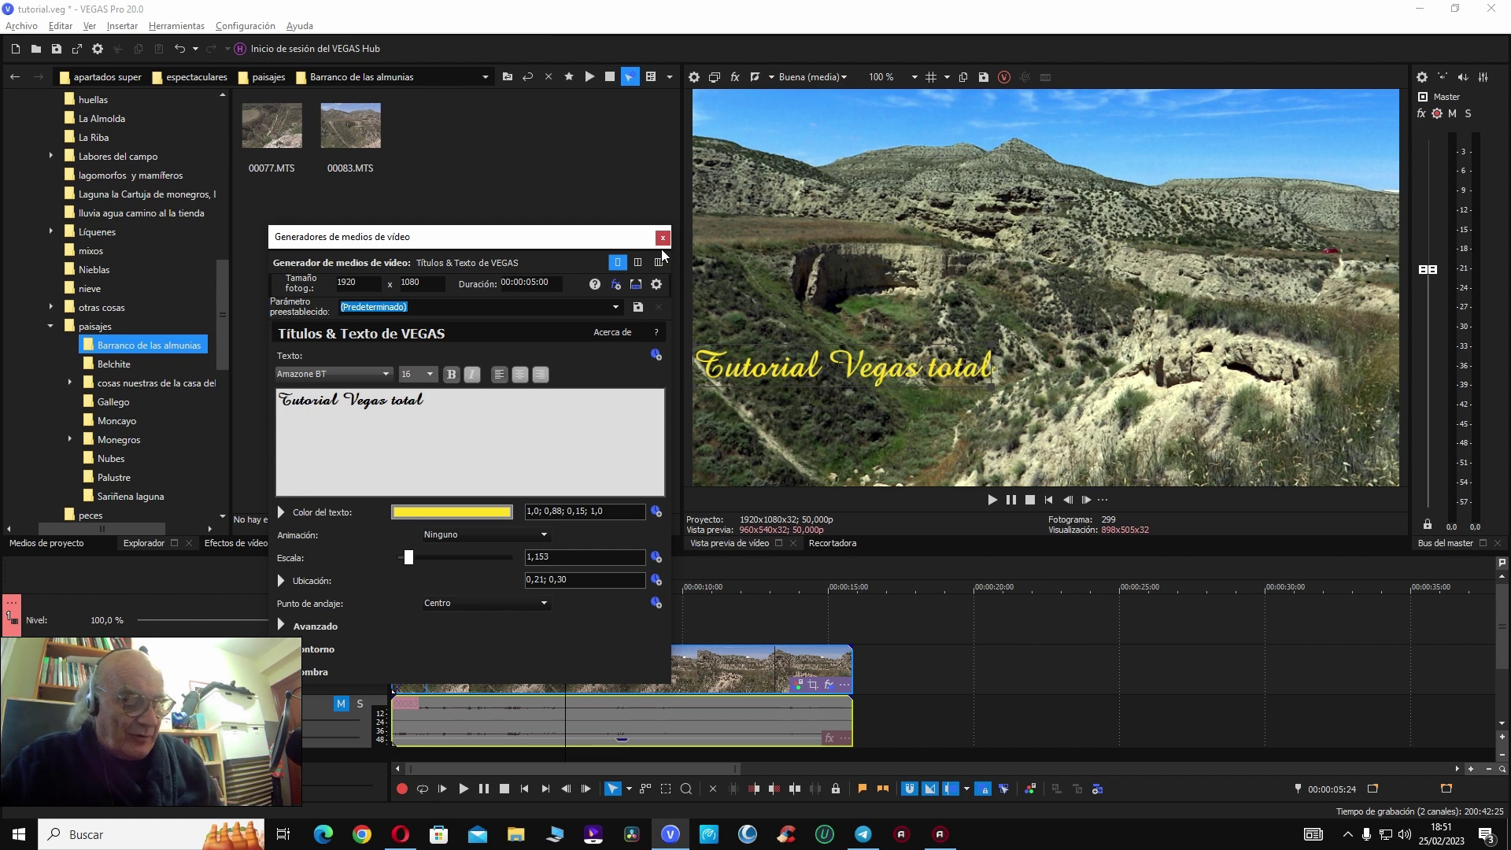
key(ctrl+s)
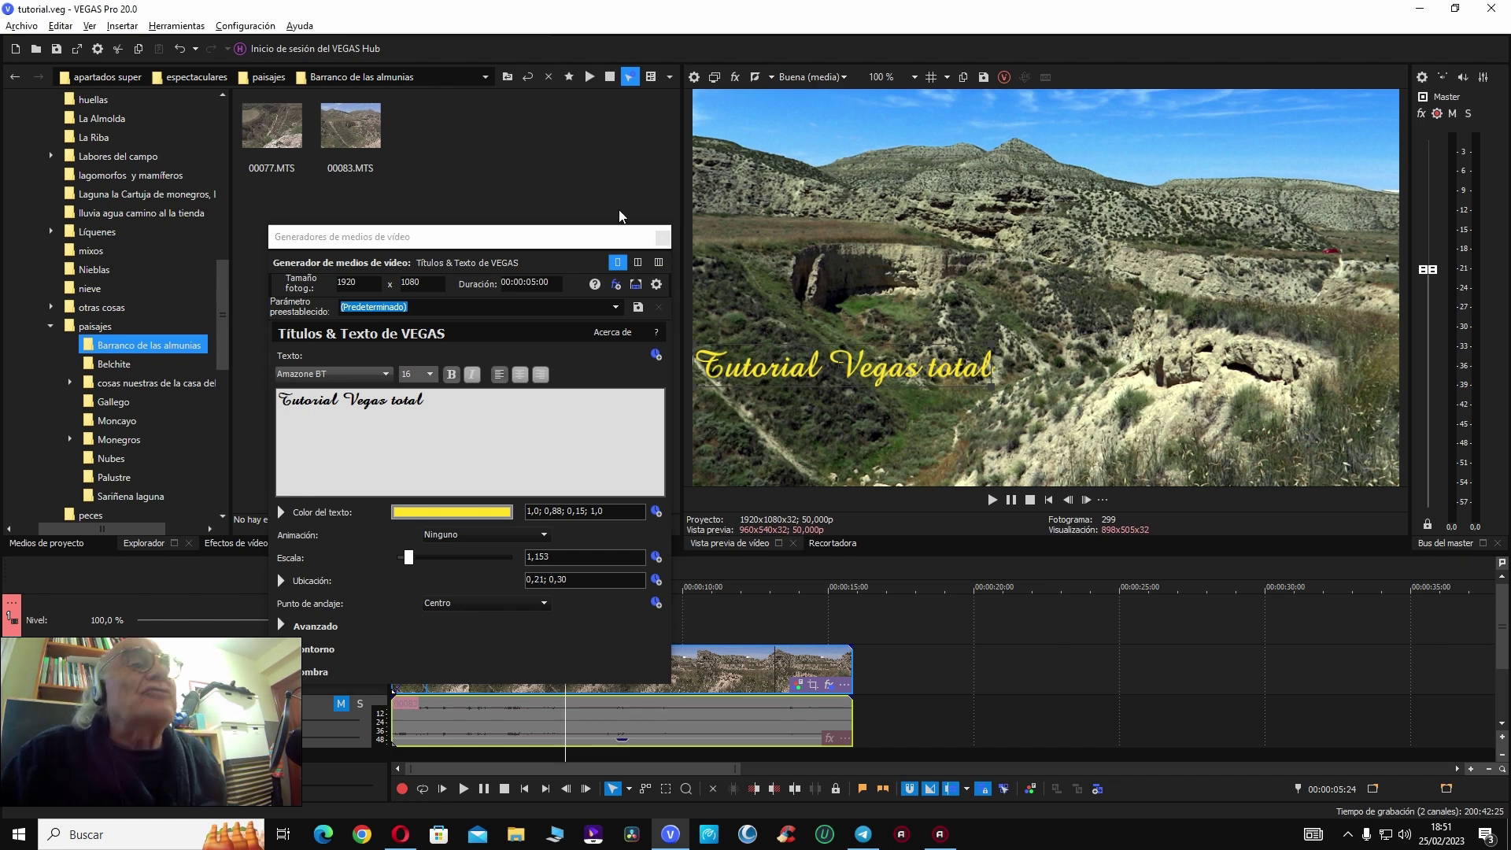
click(661, 236)
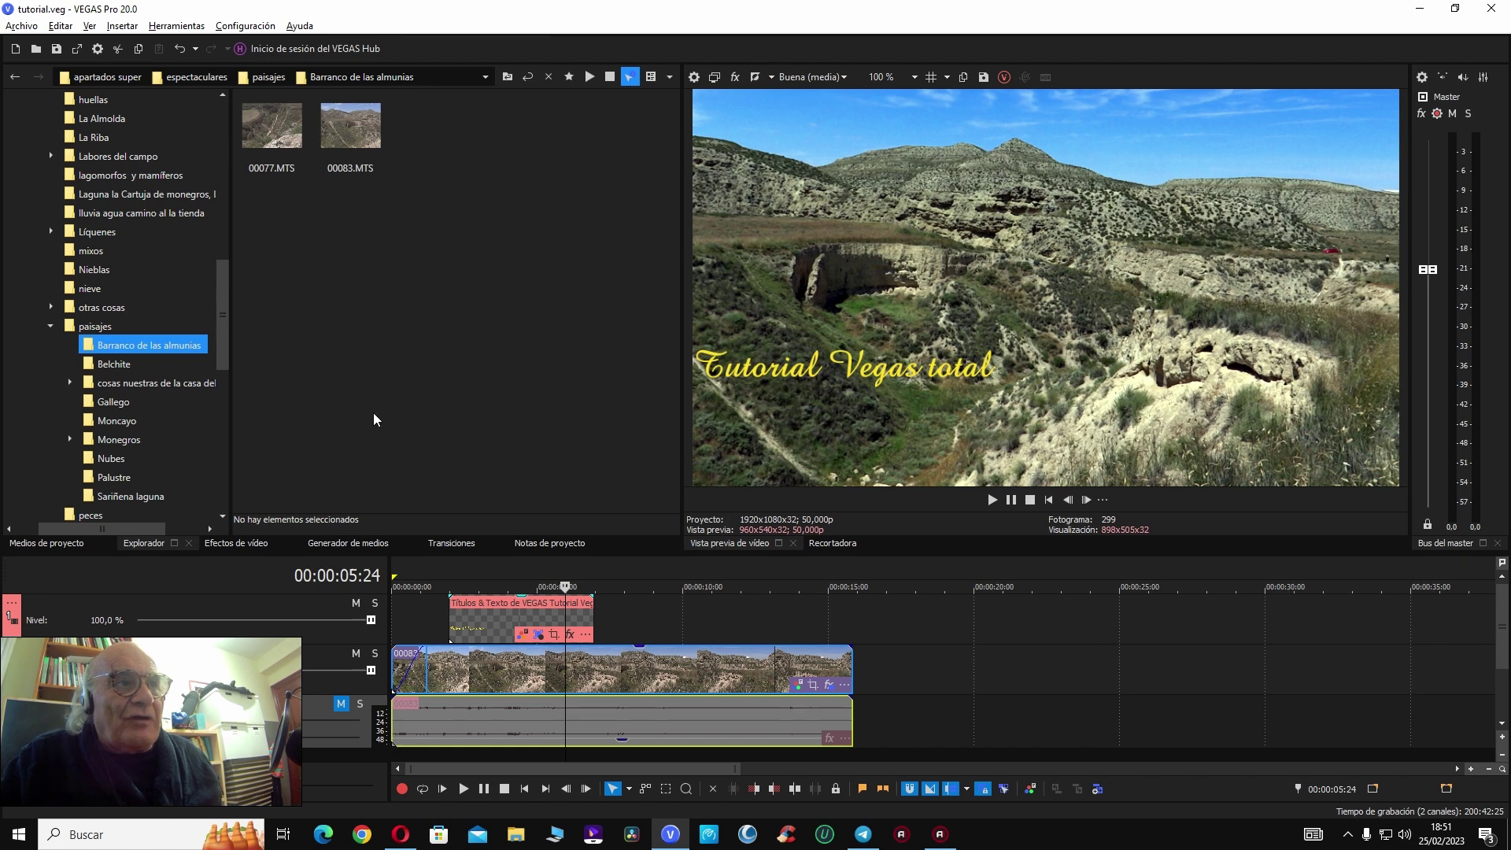
Step: Try Bahnschrift Condensed as the font of the whole title text, and undo the font change
click(537, 633)
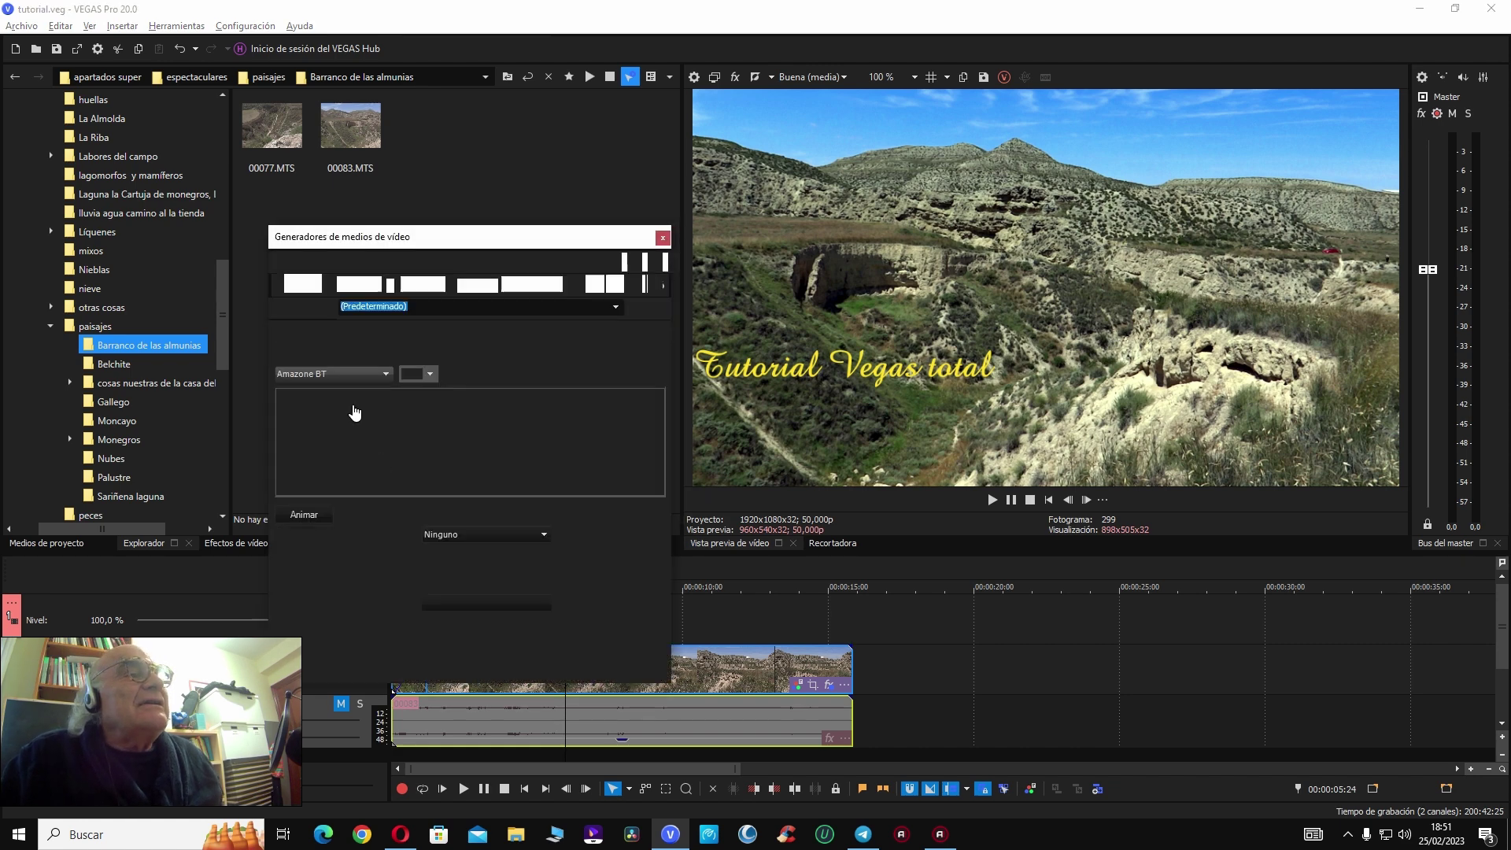
click(384, 374)
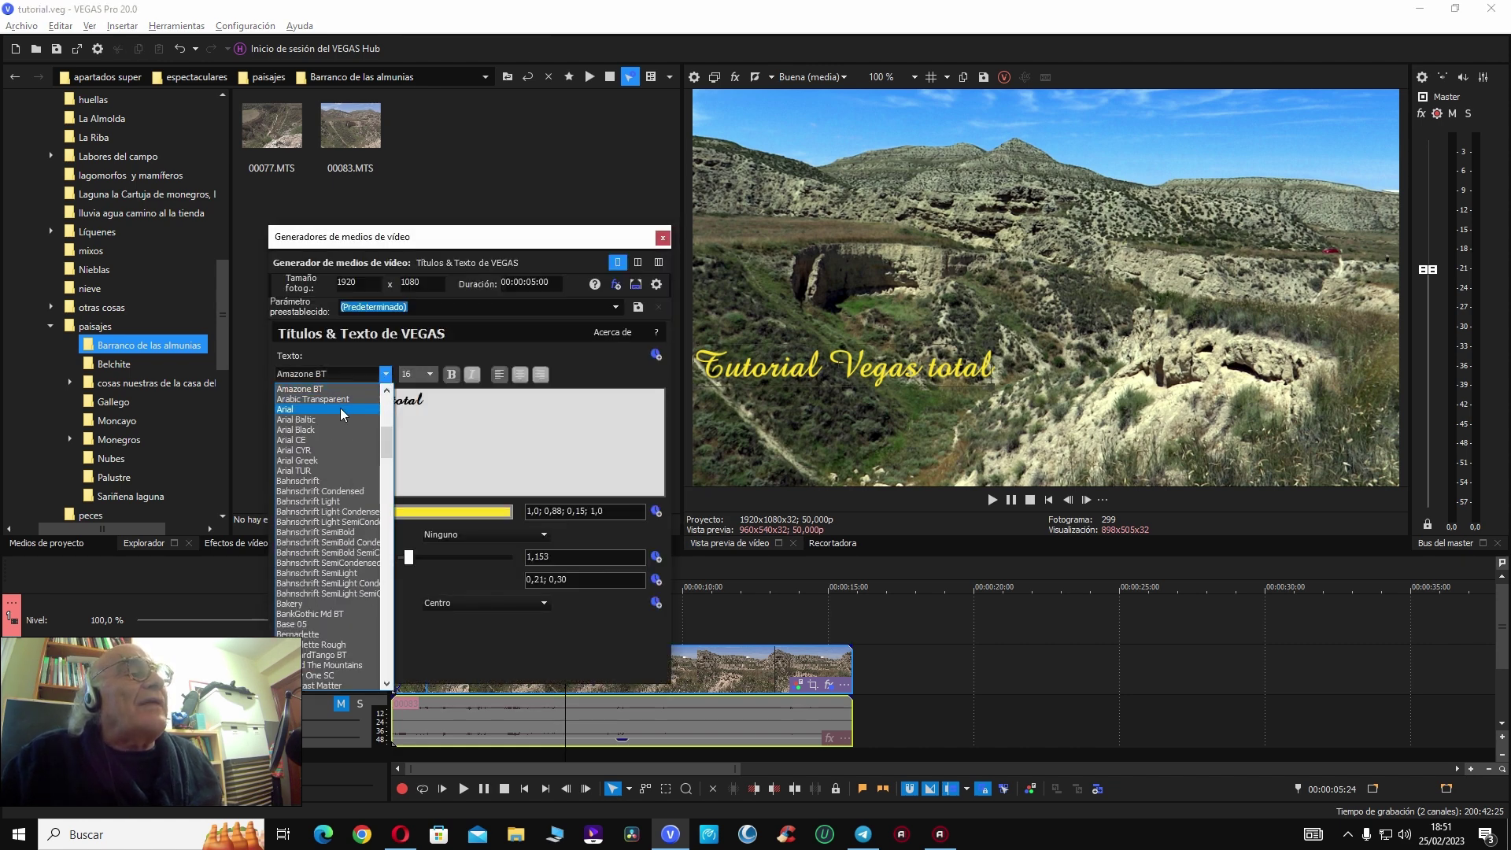
click(307, 481)
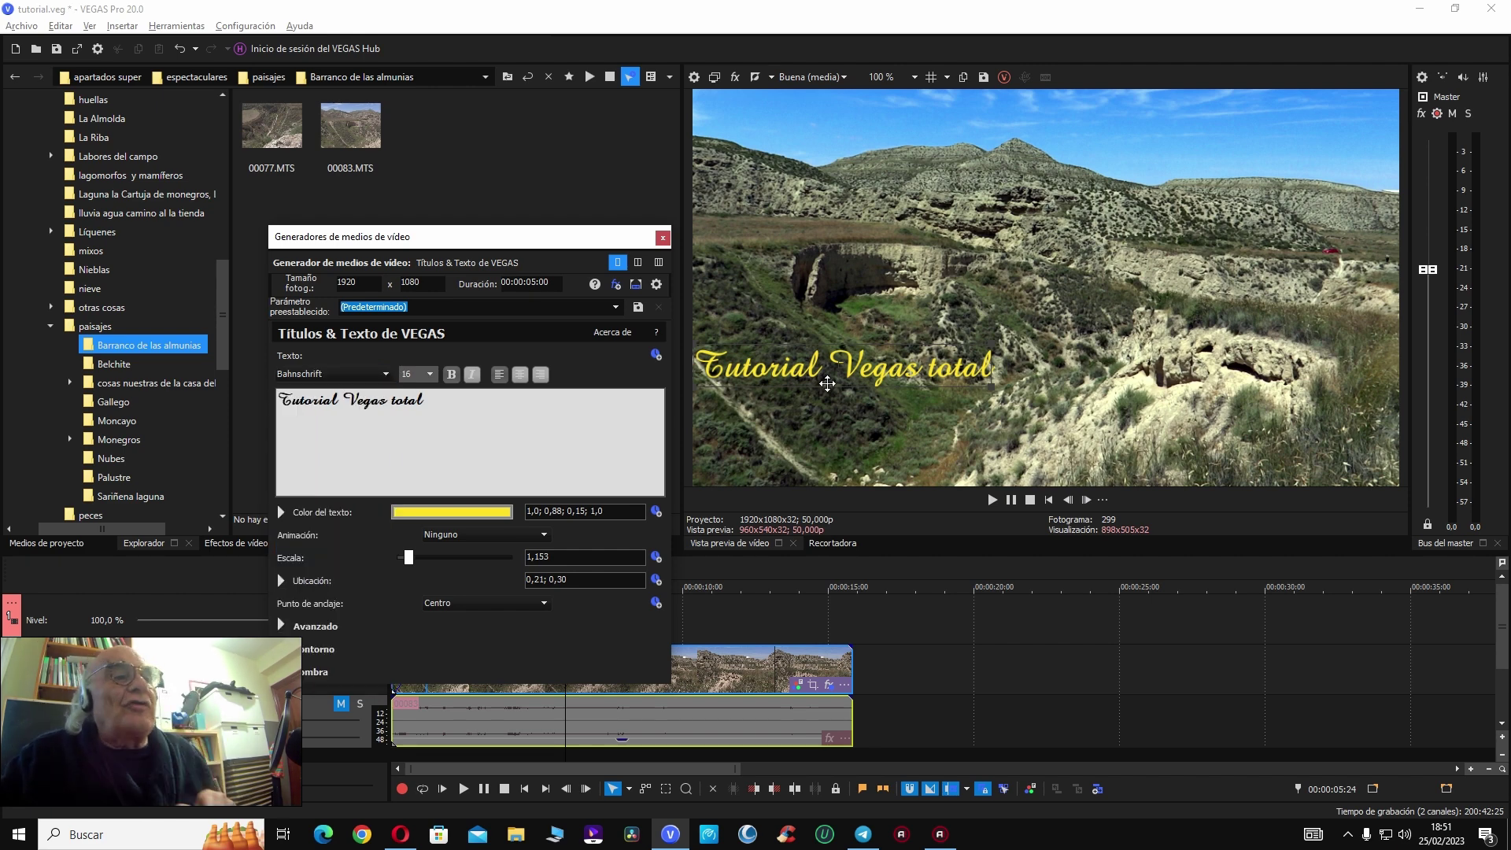
click(385, 374)
click(433, 406)
drag(432, 406, 296, 399)
click(339, 378)
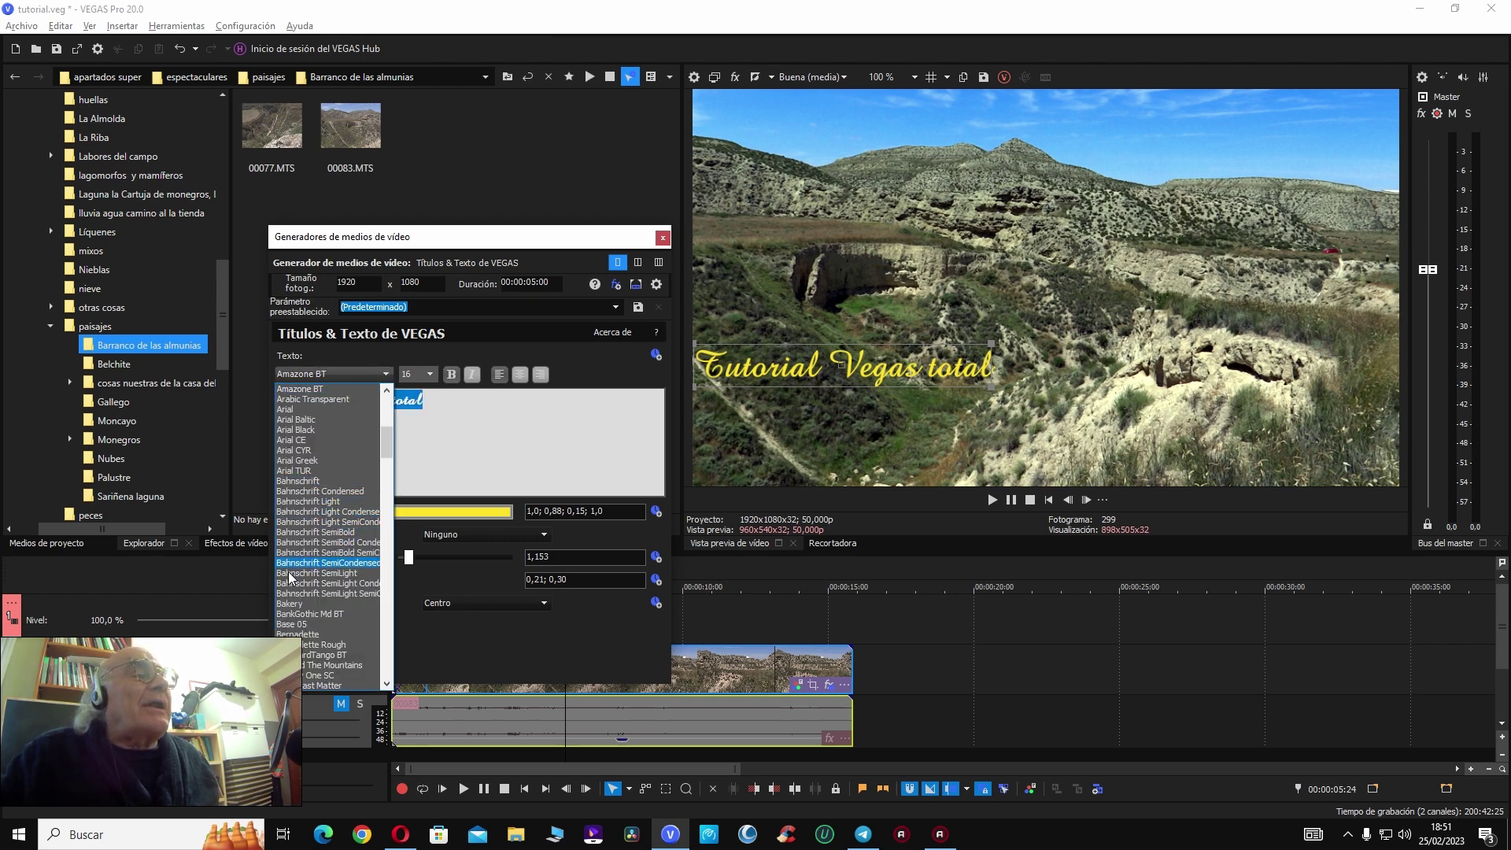
click(303, 491)
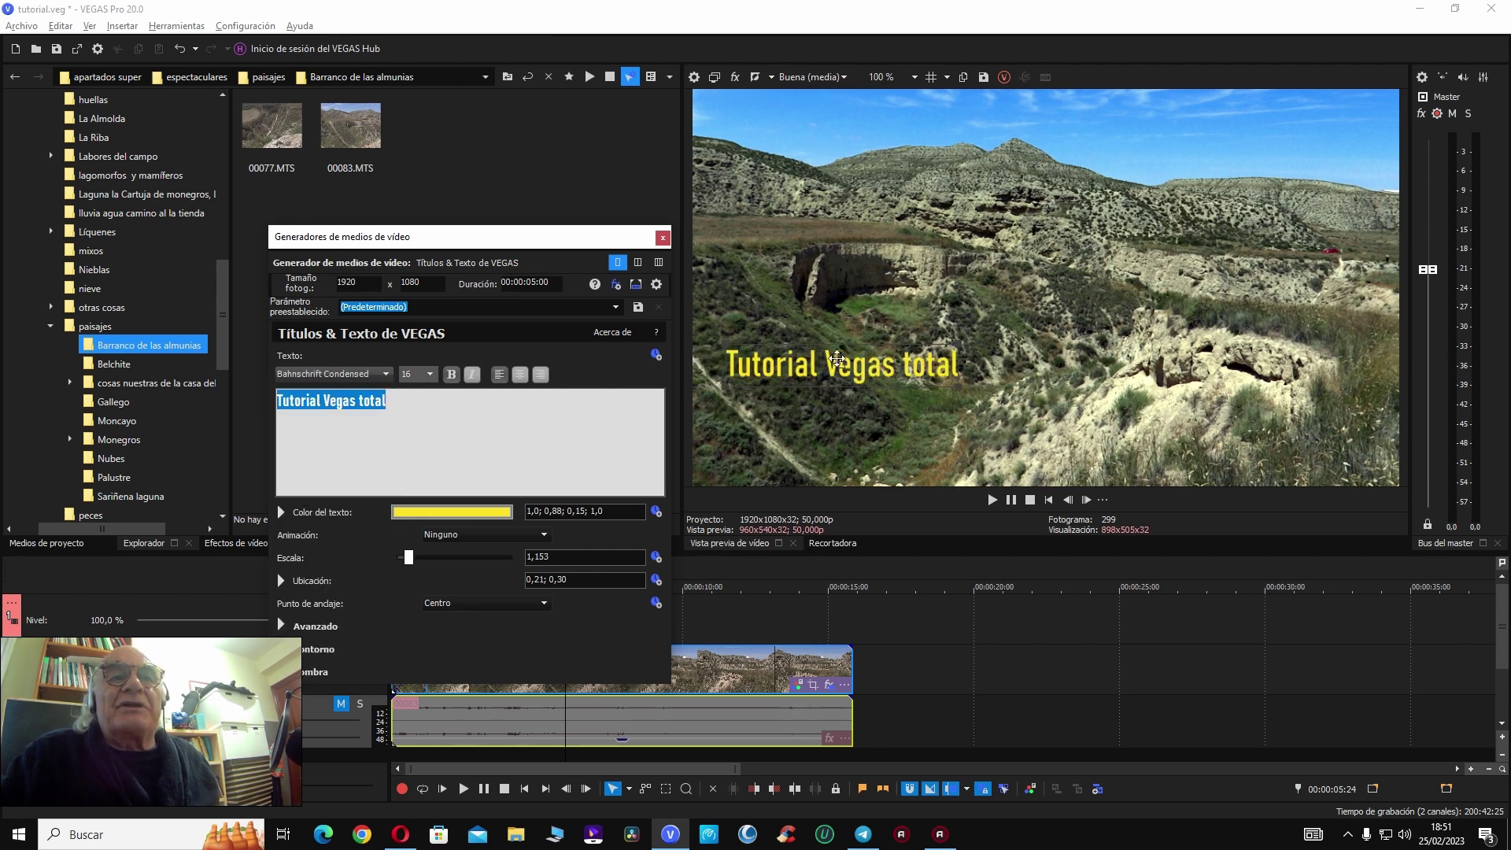
click(386, 376)
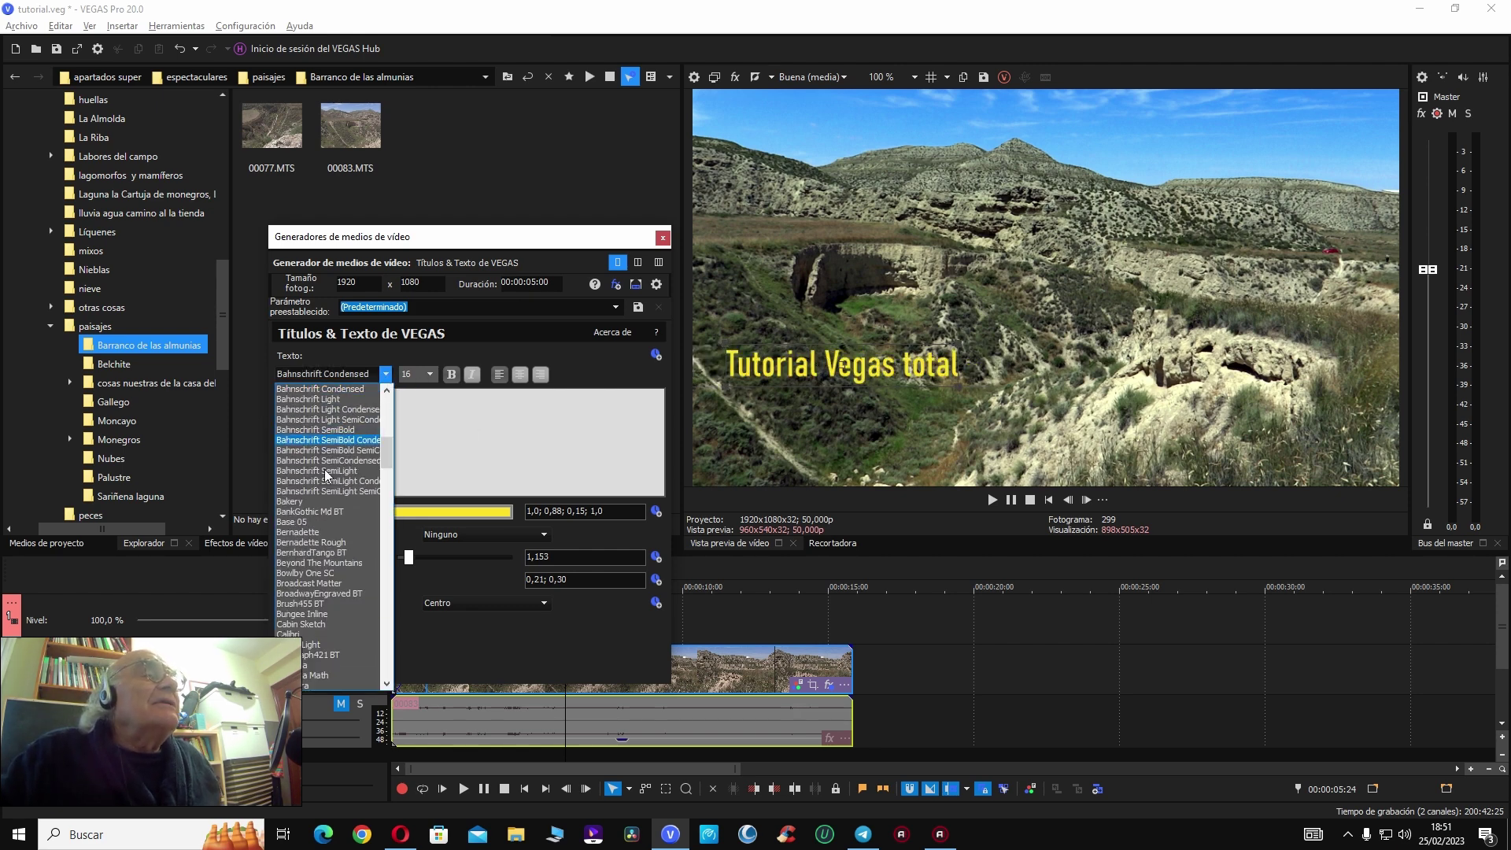
click(1075, 400)
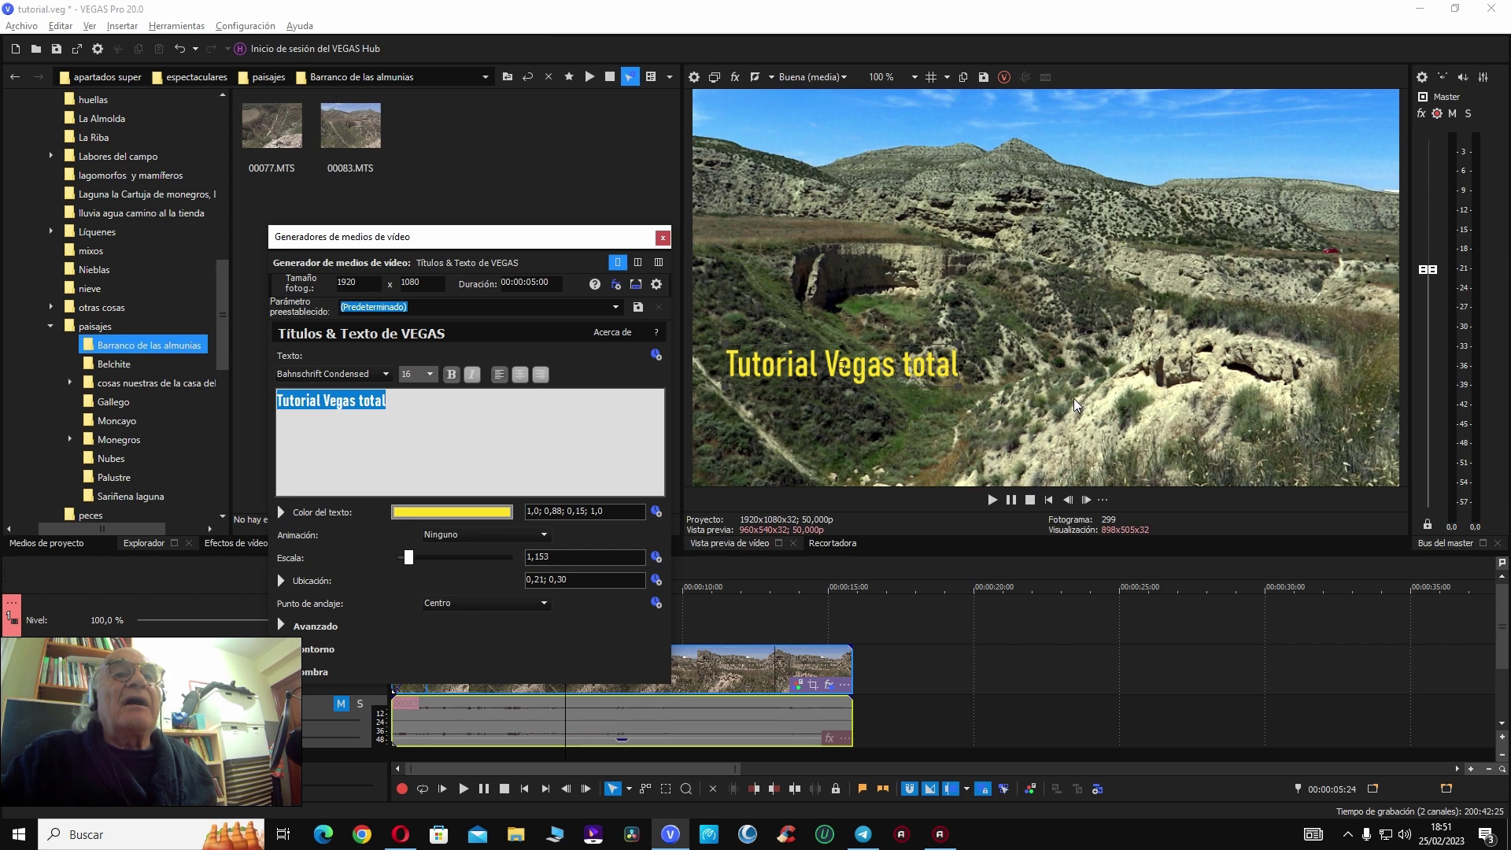
key(ctrl+z)
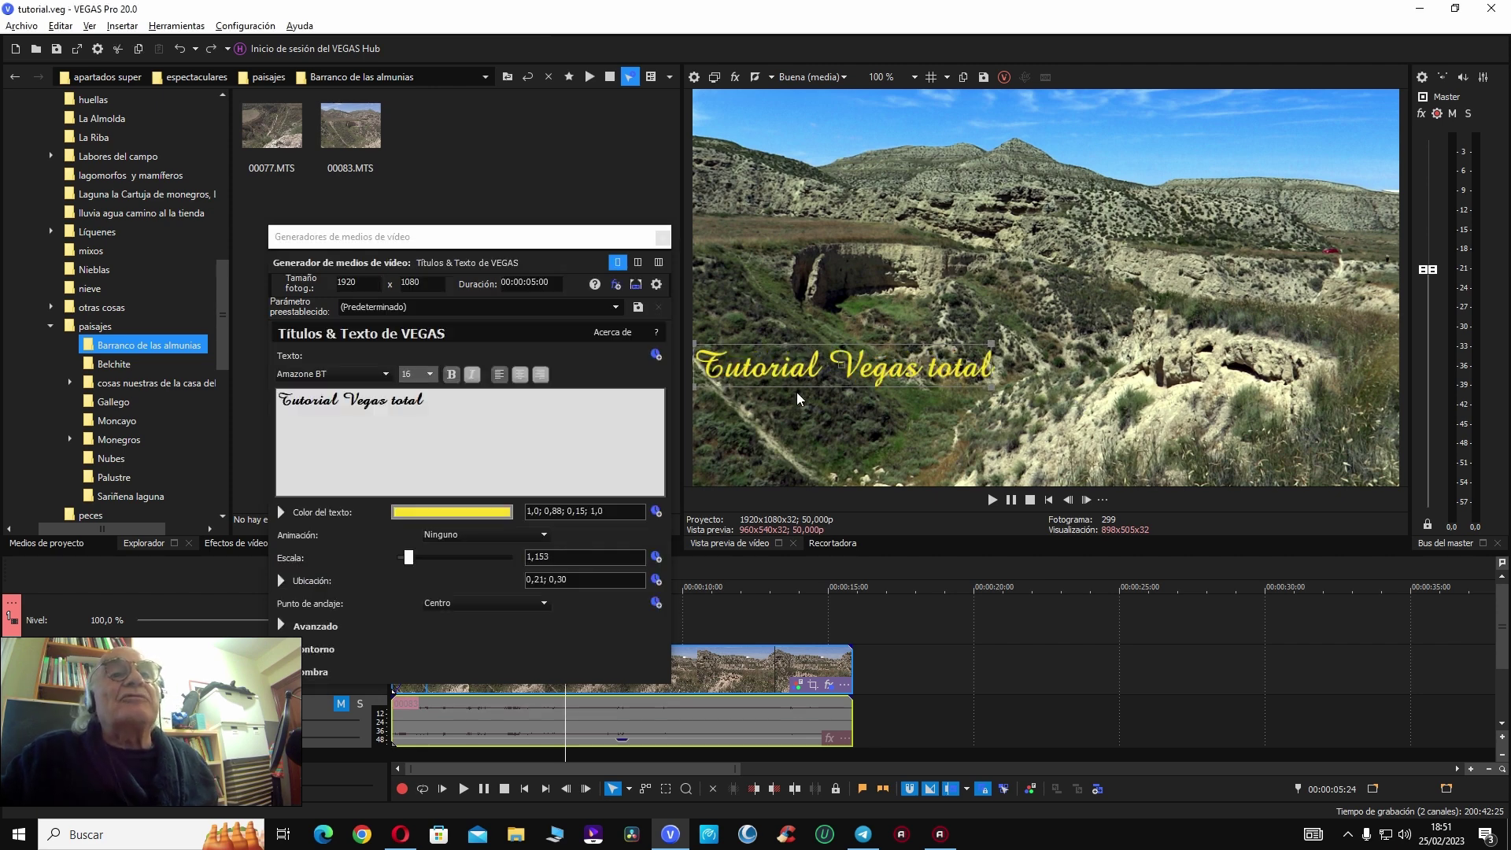
Step: Nudge the title to about 0,22; 0,29 and set its outline colour to blue (0,16; 0,19; 0,88; 1,0)
drag(770, 363, 774, 371)
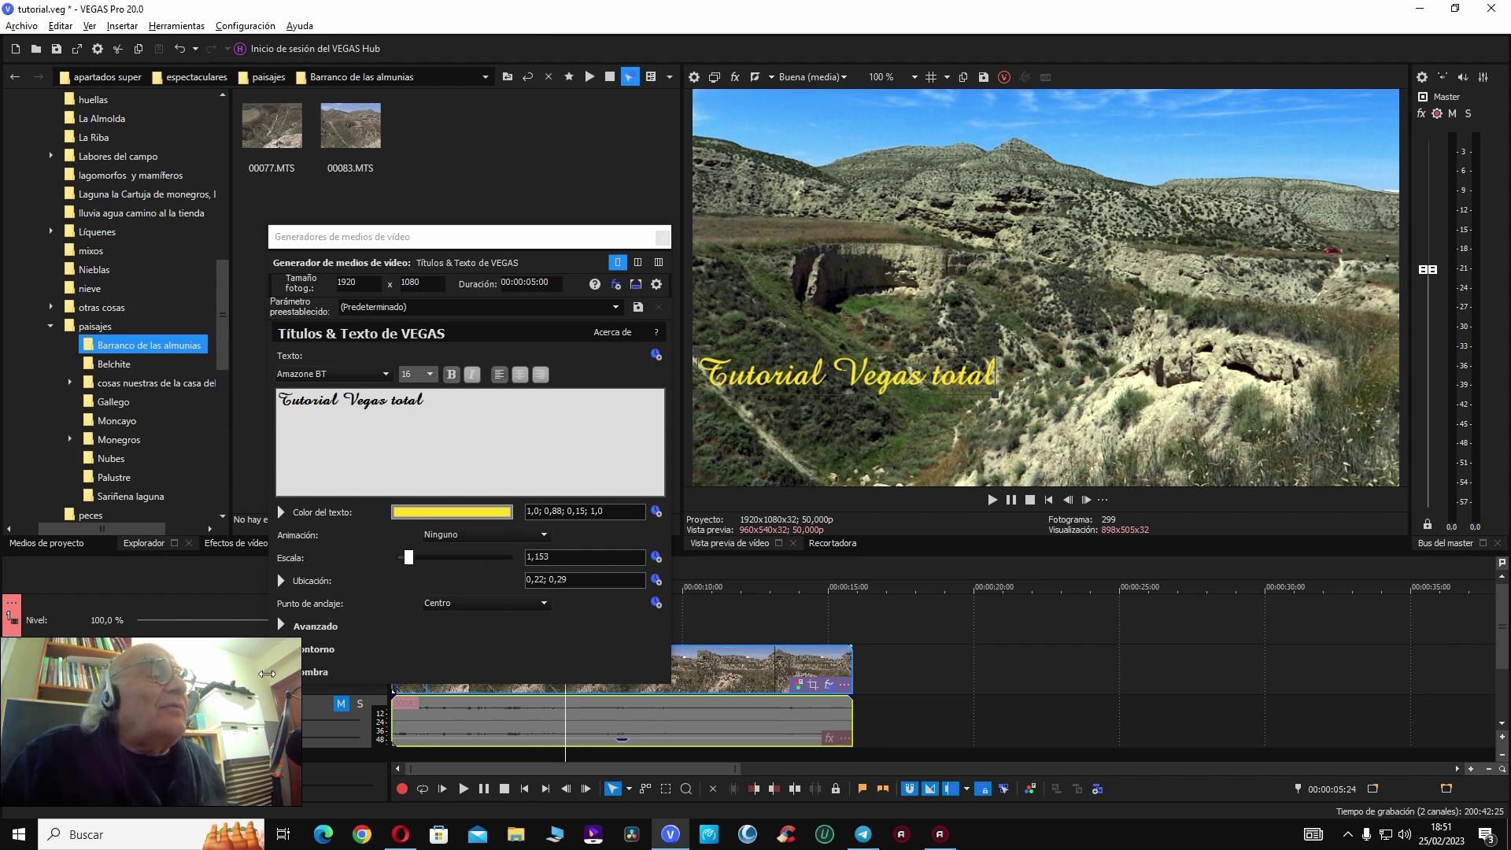
click(278, 649)
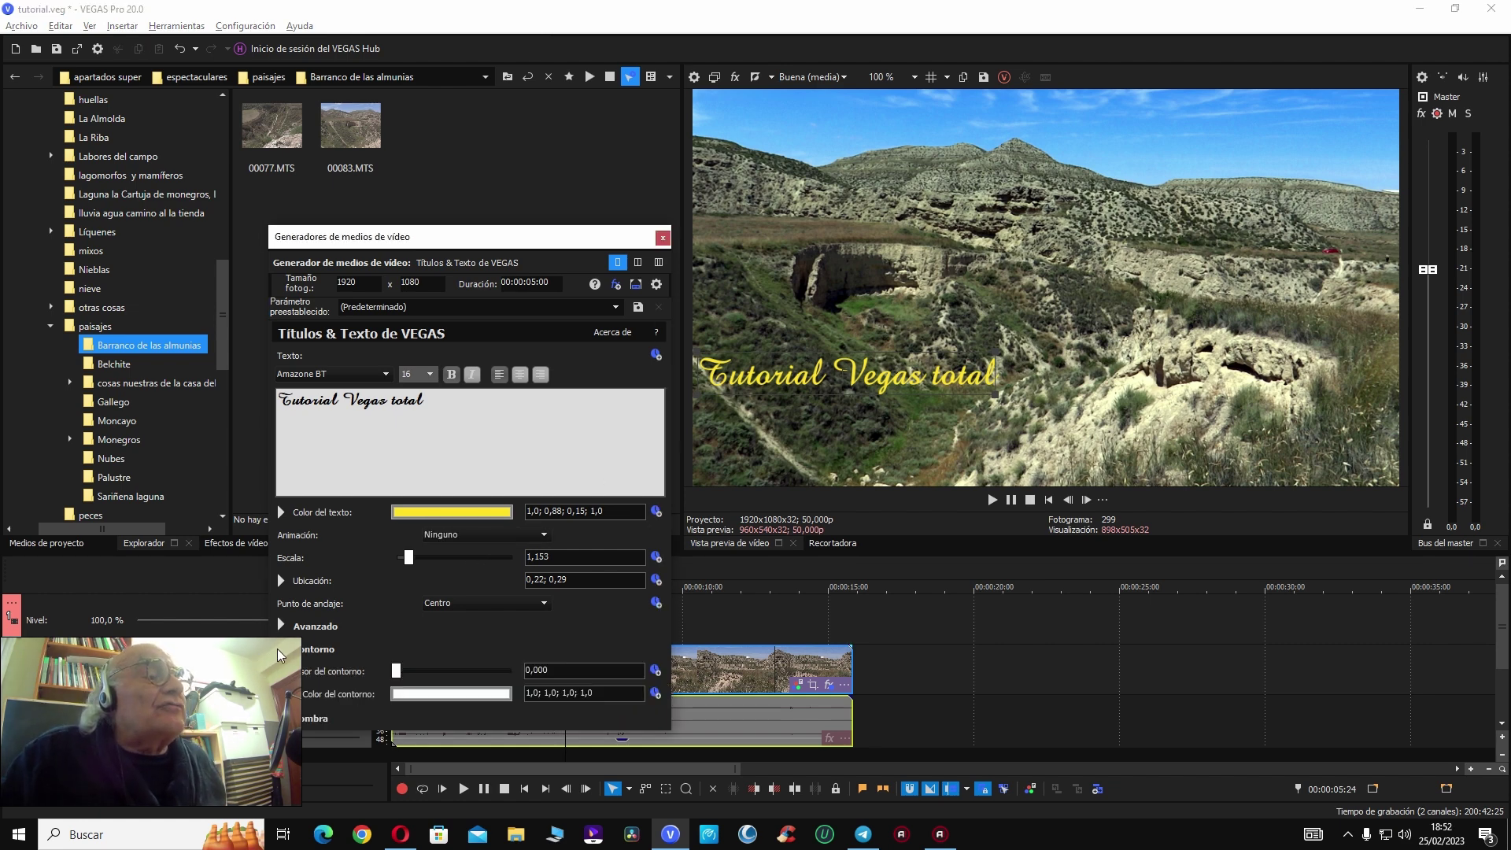
click(426, 693)
click(349, 692)
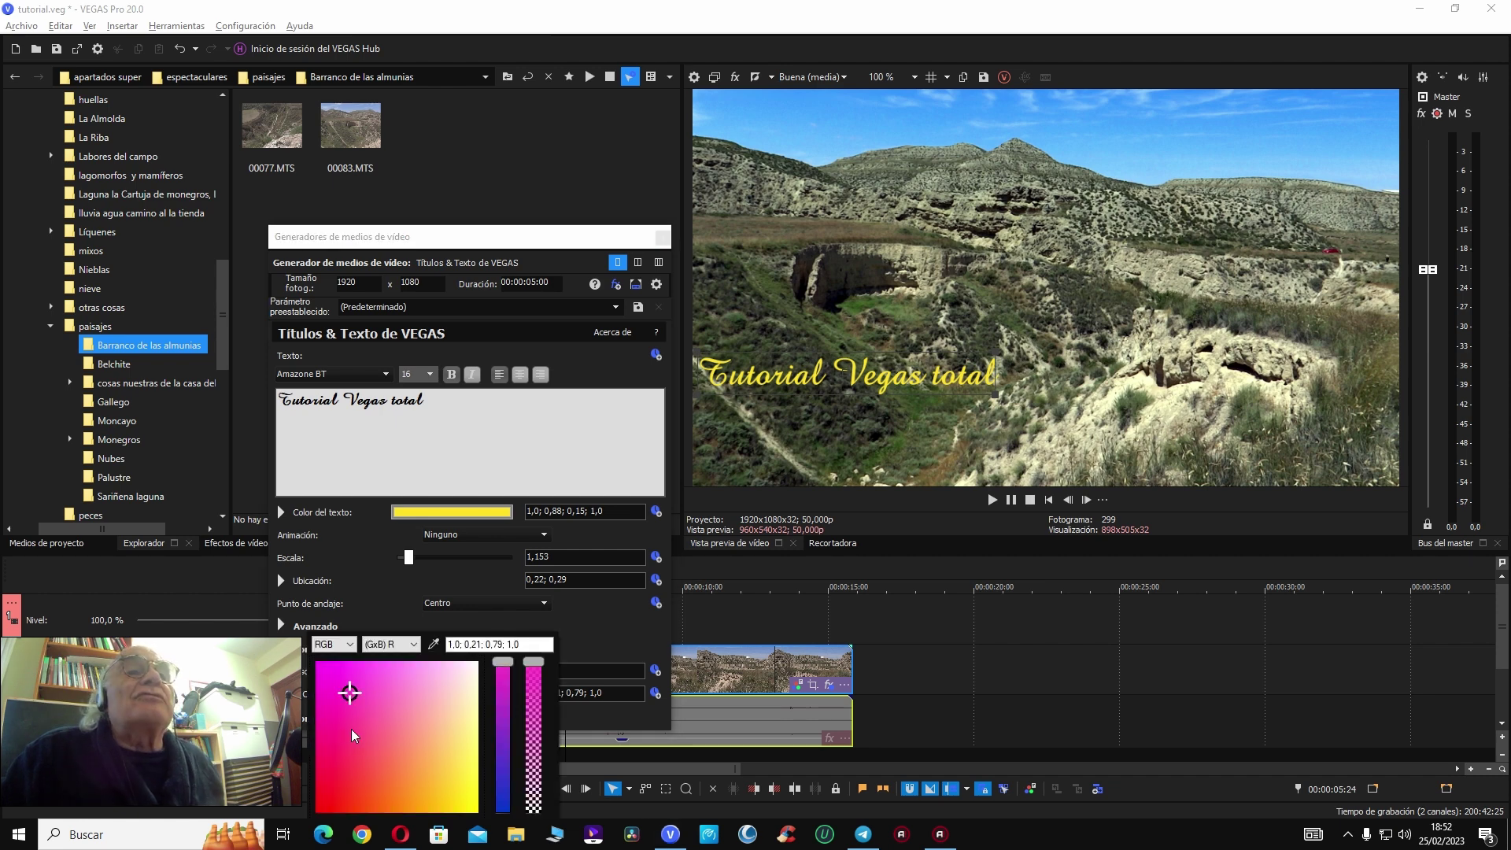
click(349, 754)
click(503, 789)
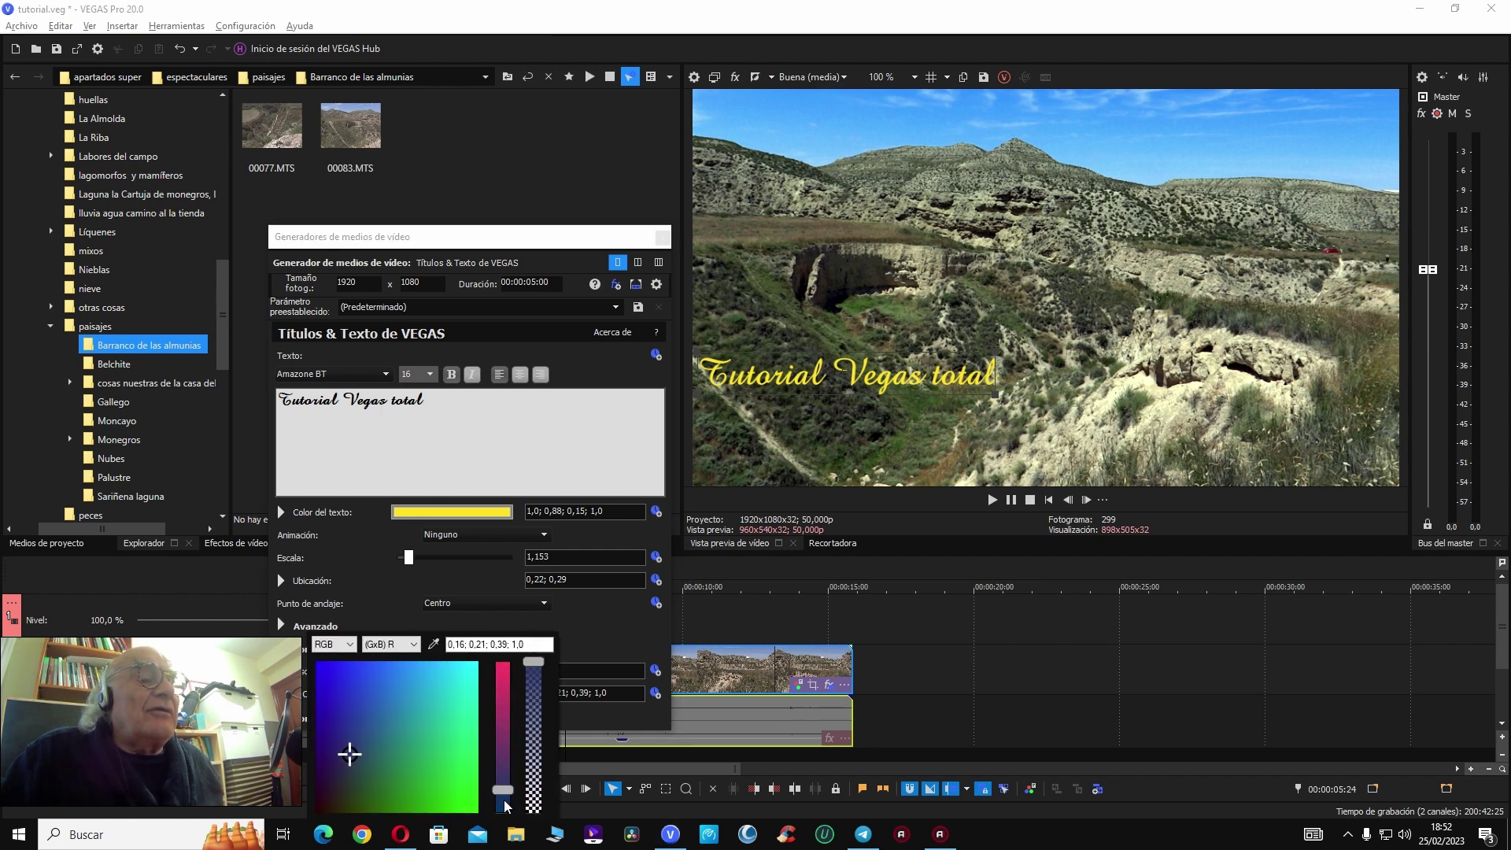
drag(345, 706, 347, 680)
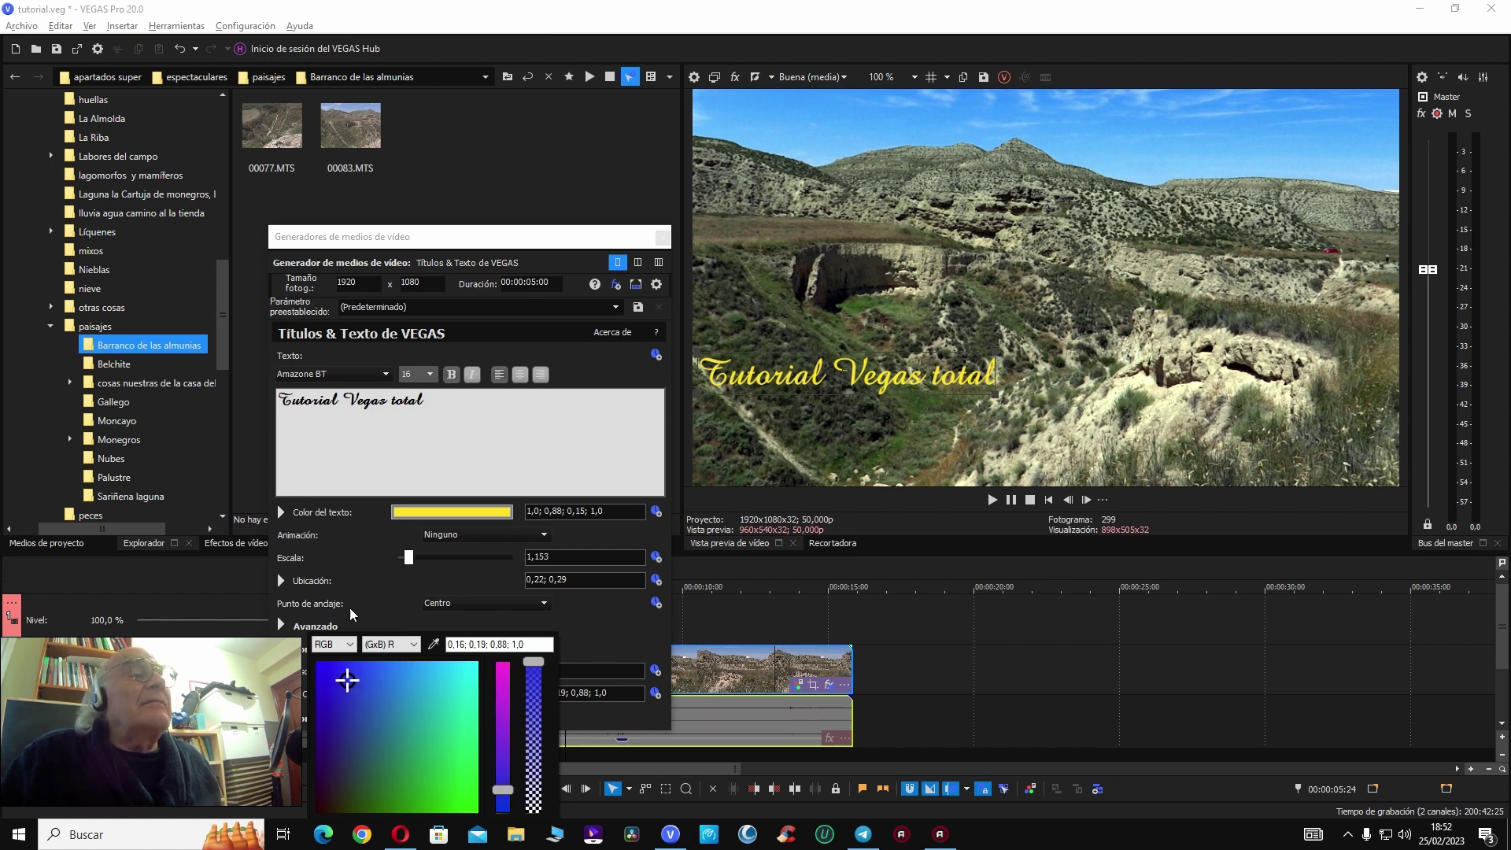
click(458, 616)
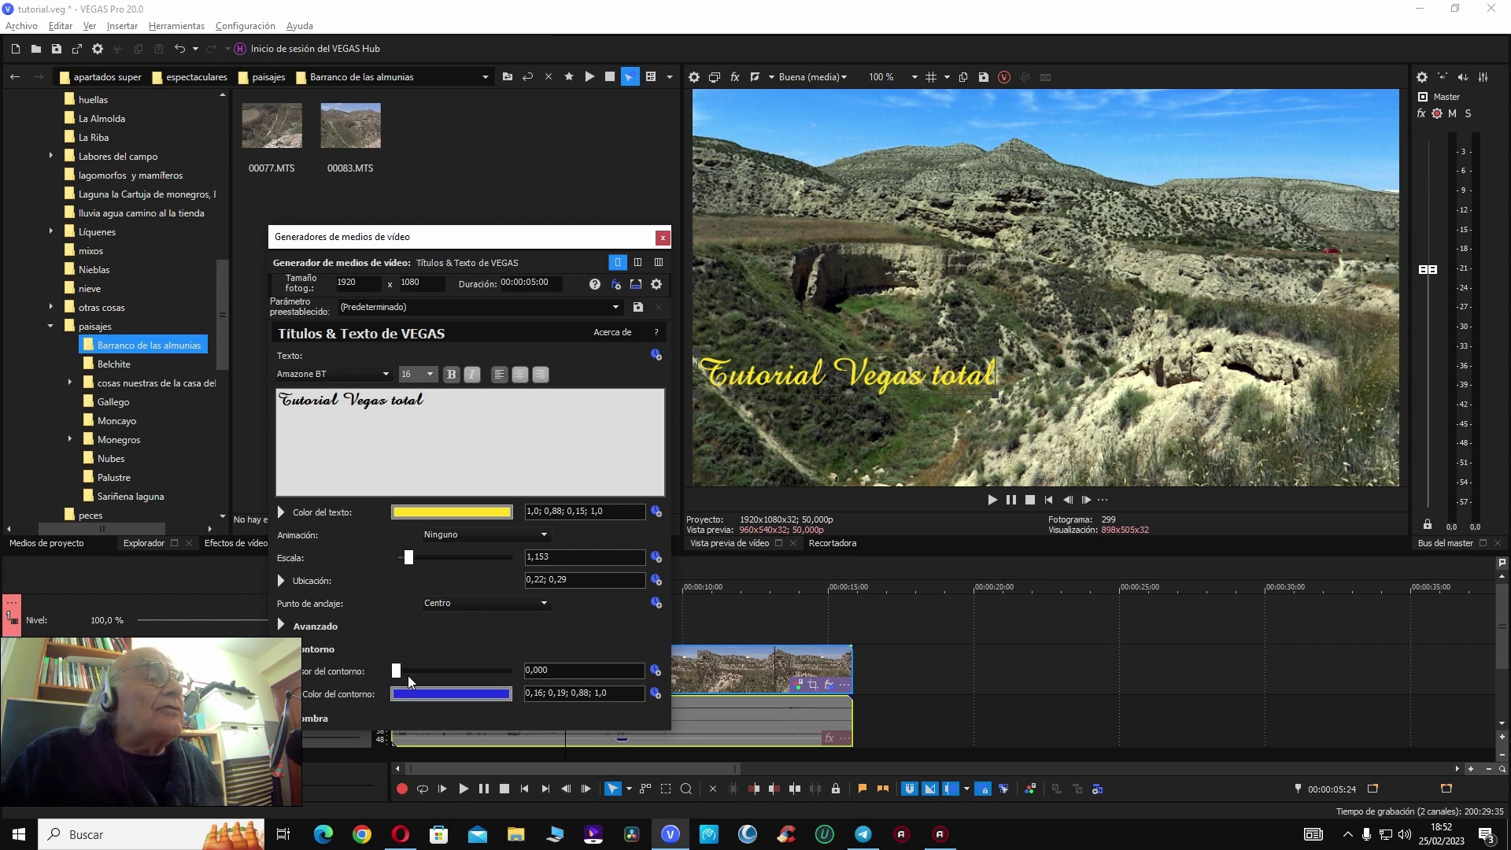
Step: Set the title's outline width to about 6,599 and check the title in full-screen preview
drag(398, 670, 483, 675)
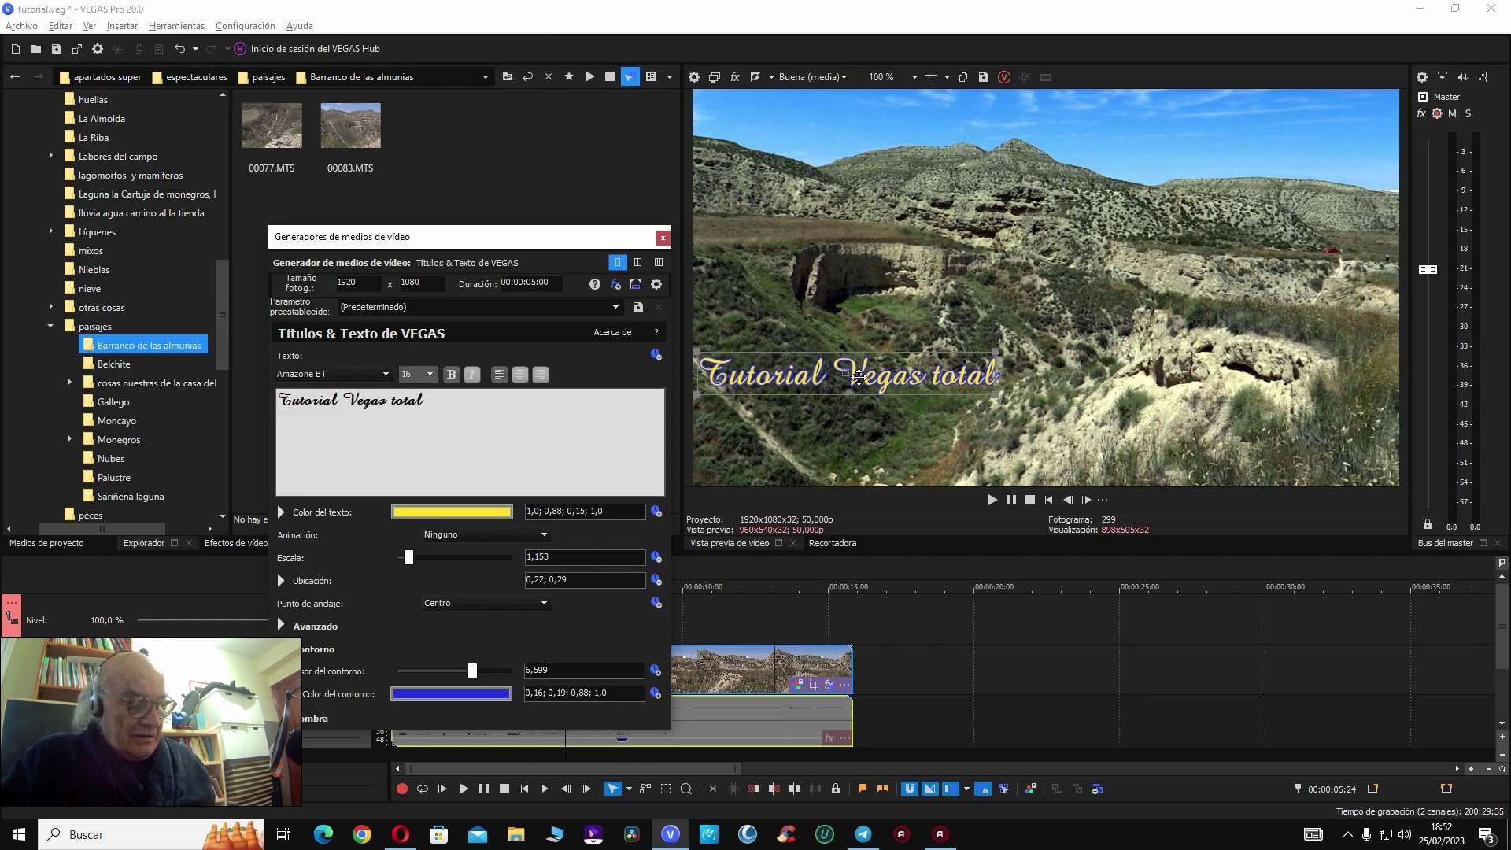
key(alt+shift+4)
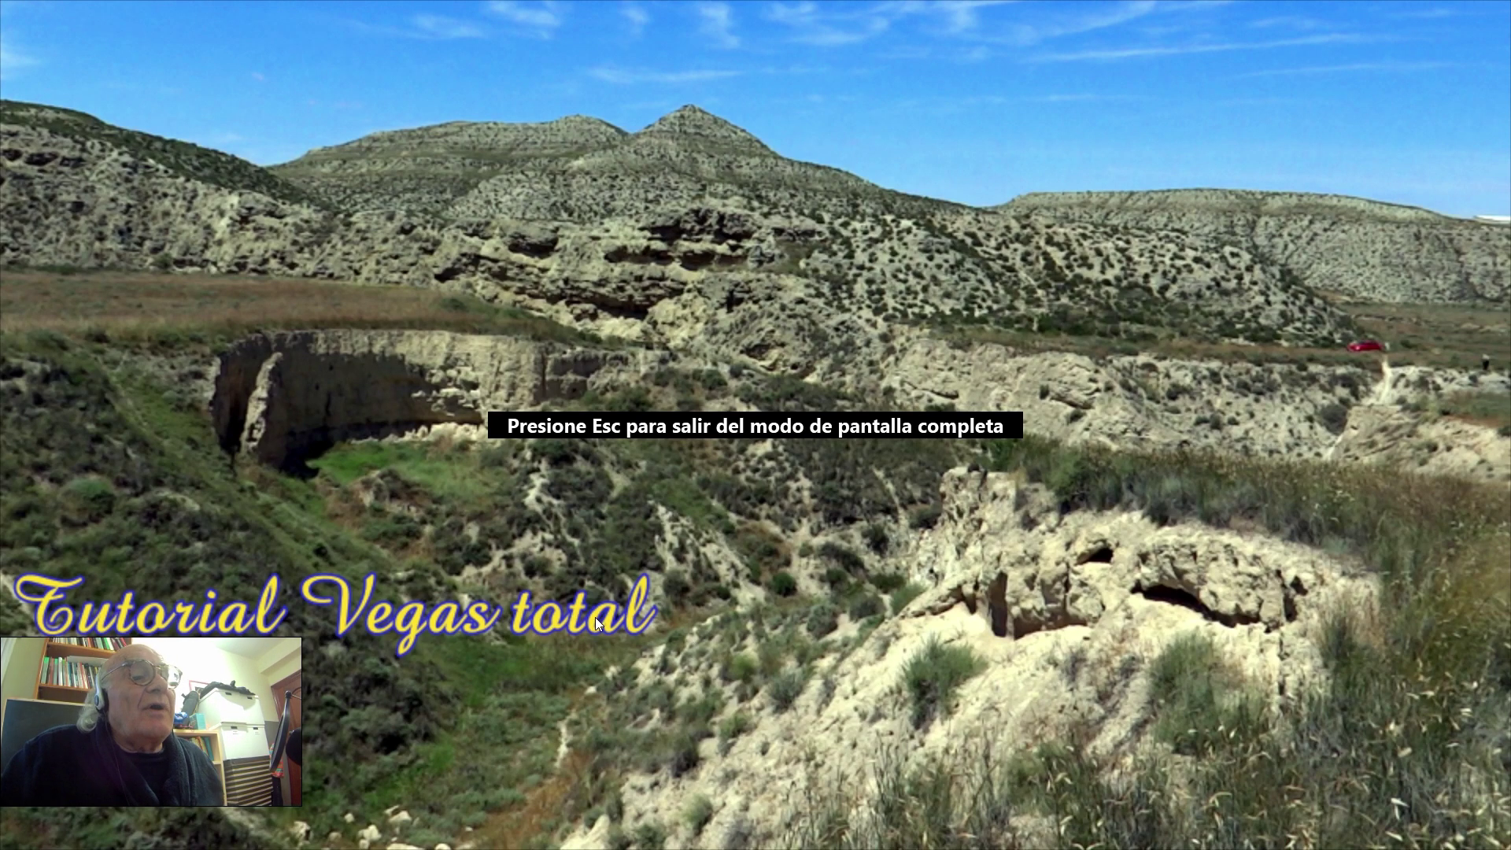
key(Escape)
Step: Try the title at the picture's lower right, at about 0,72; 0,21, and check it in full-screen preview
drag(863, 362, 1221, 395)
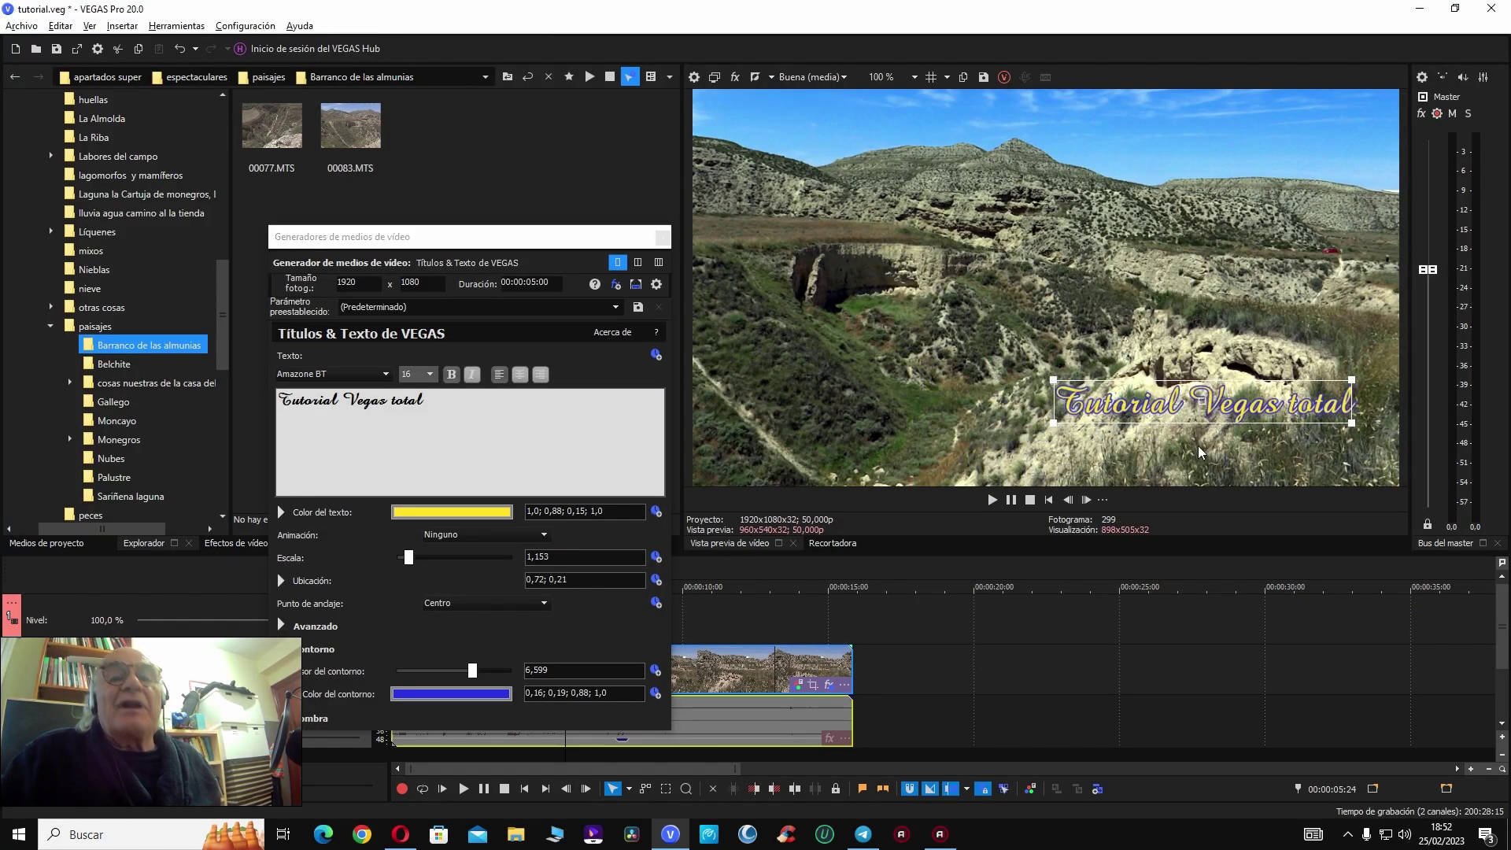
key(alt+shift+4)
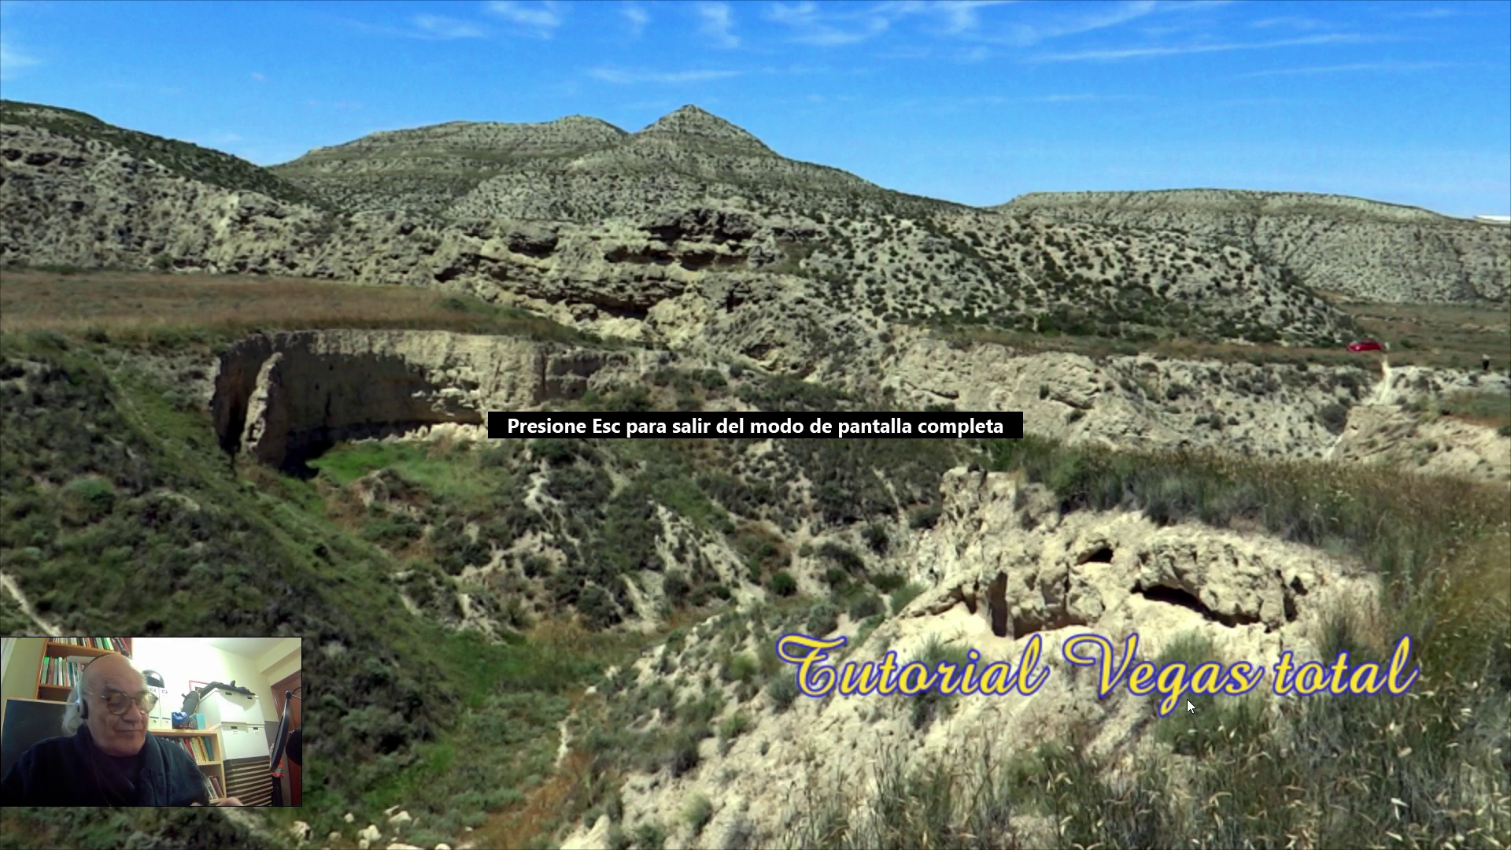
key(Escape)
Step: Move the title back to the picture's lower left, at about 0,22; 0,27, and collapse the outline settings
drag(1150, 384, 826, 366)
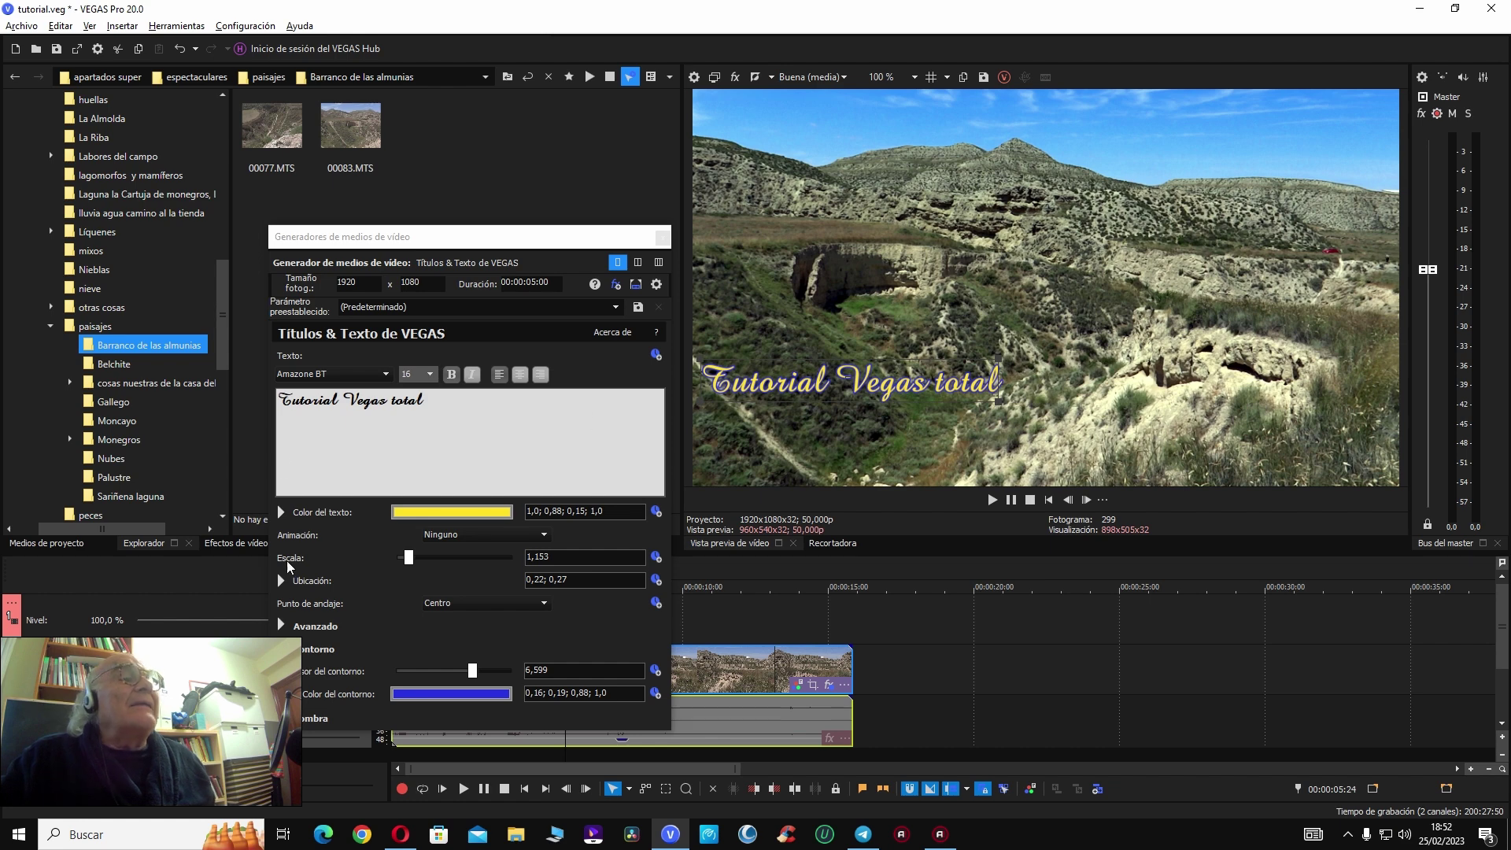
click(281, 647)
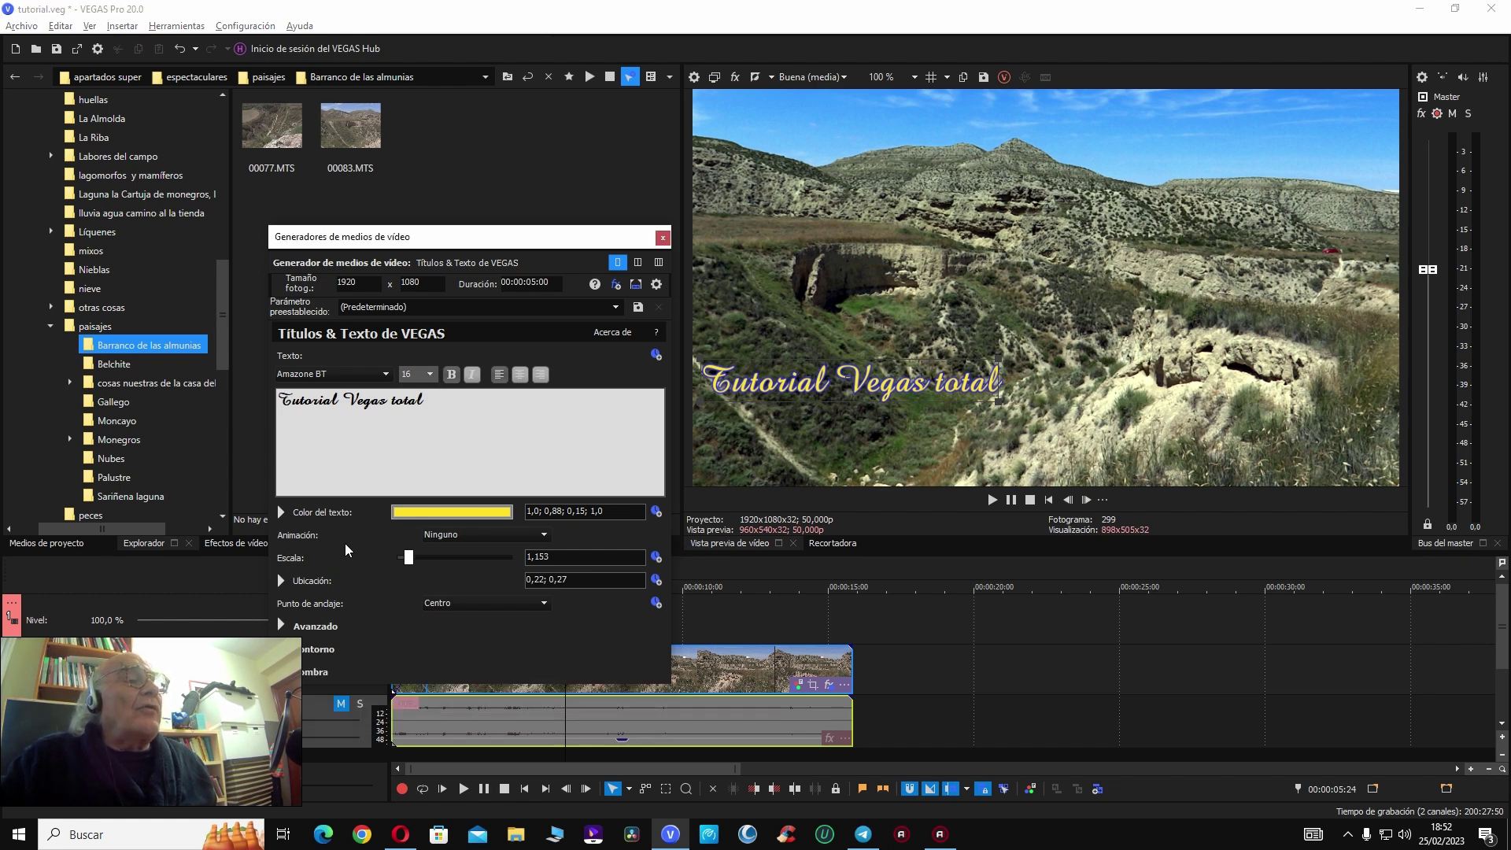
Step: Try pink (1,0; 0,68; 0,72; 1,0) and teal (0,21; 0,64; 0,75; 1,0) as the title's text colour
click(420, 512)
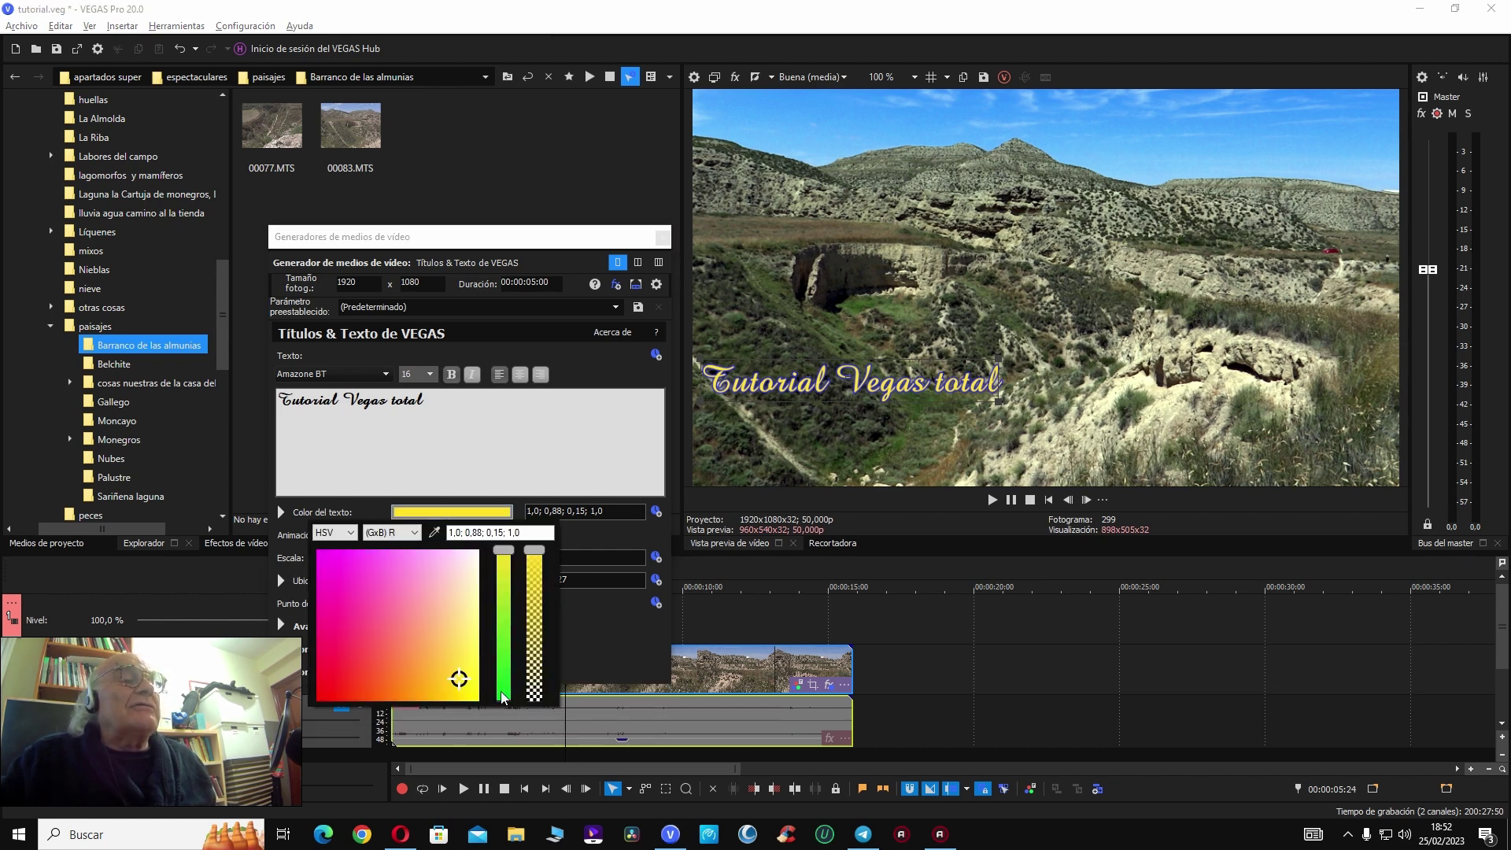
mouse_move(449, 665)
mouse_down()
mouse_move(381, 584)
mouse_move(418, 610)
mouse_move(426, 591)
mouse_up()
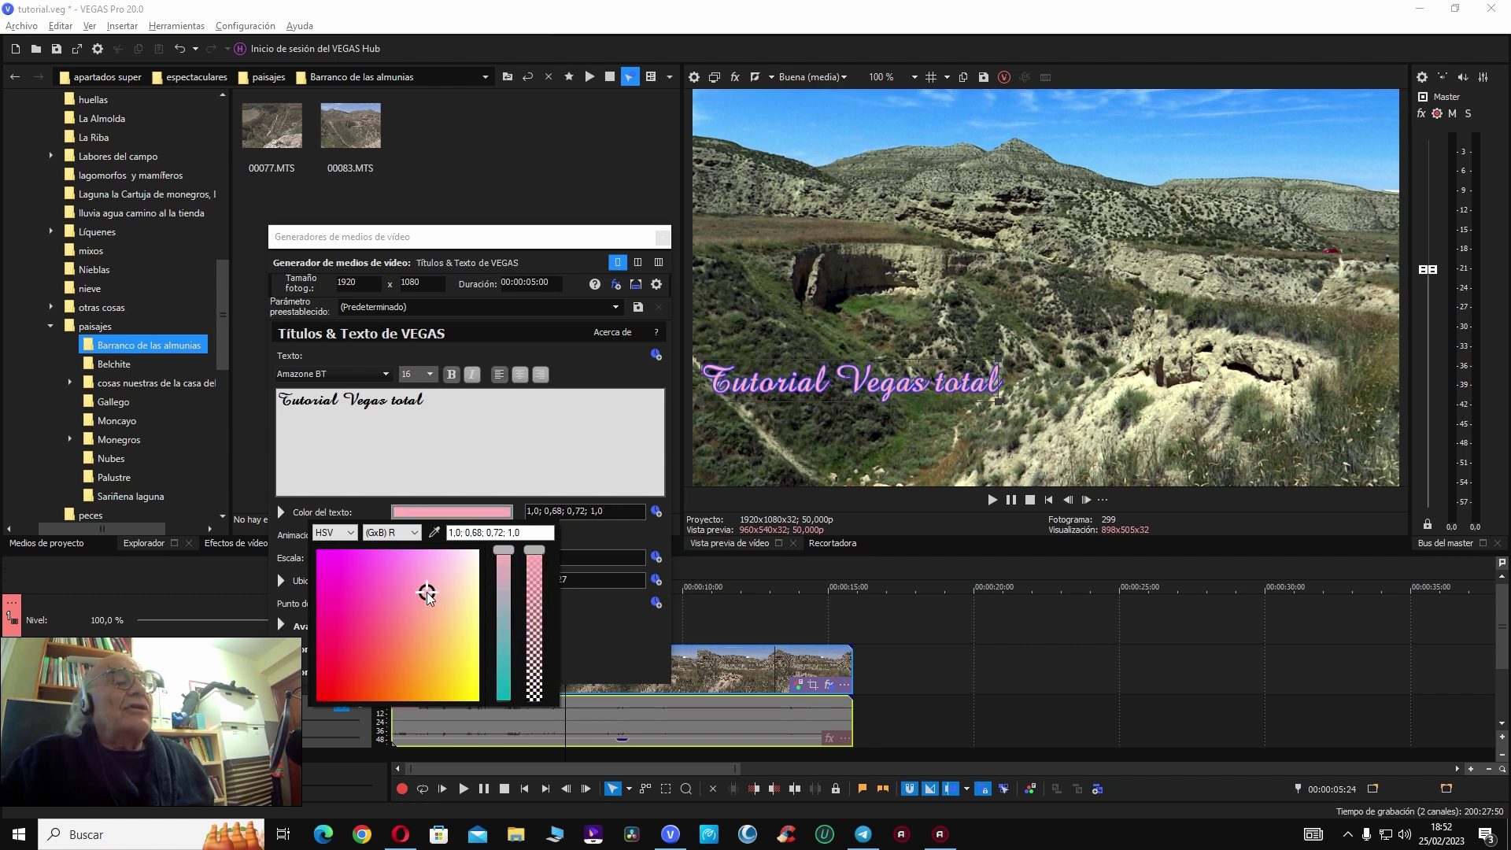
click(506, 675)
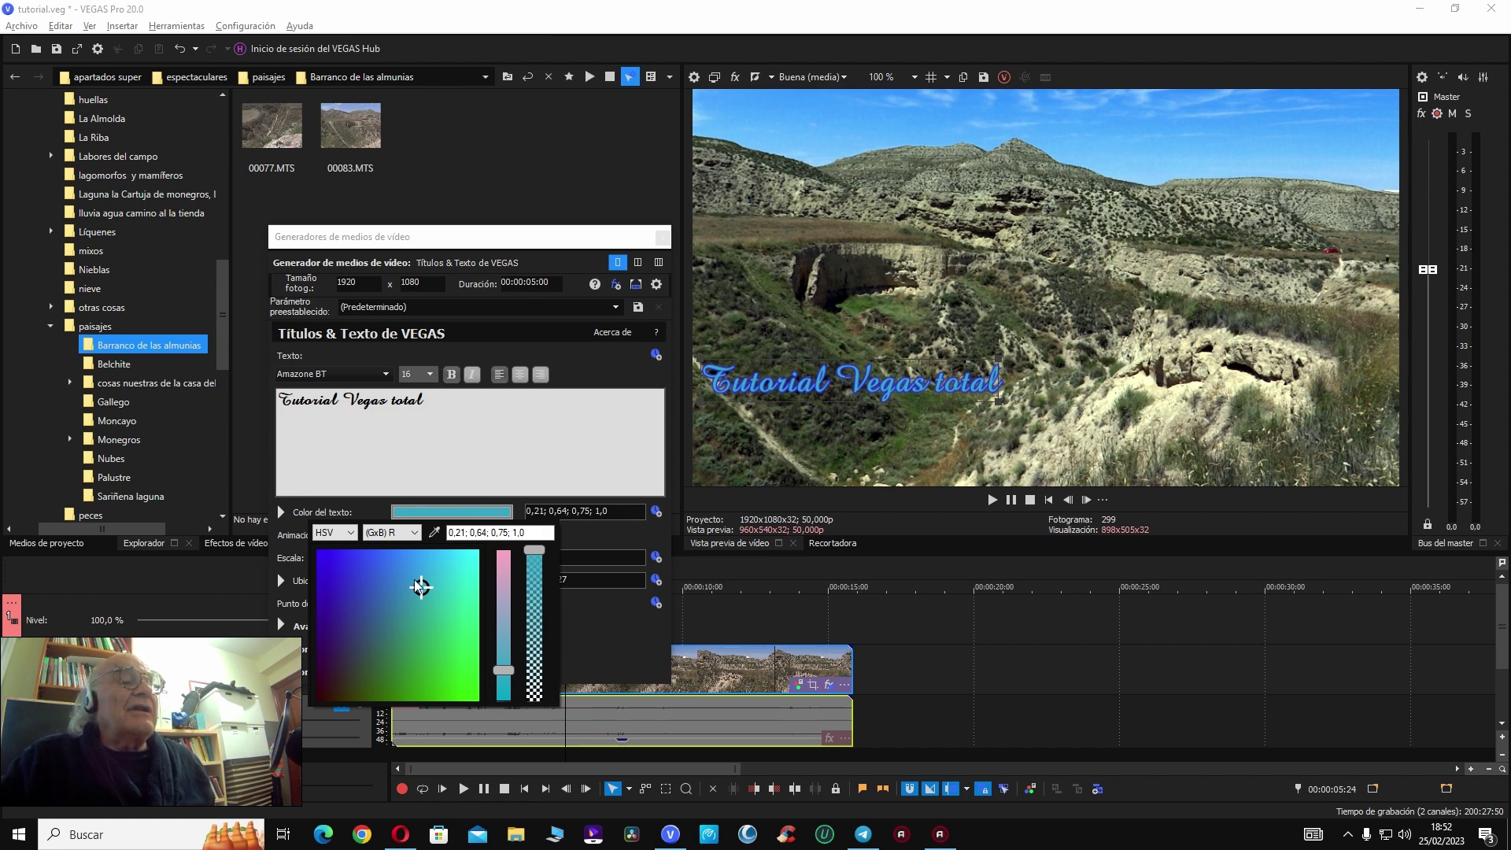
Step: Try lime (0,75; 0,94; 0,21; 1,0), purple (0,75; 0,28; 0,69; 1,0) and olive-yellow (0,75; 0,78; 0,28; 1,0) as the title's text colour
mouse_move(420, 589)
mouse_down()
mouse_move(437, 663)
mouse_move(385, 651)
mouse_move(371, 628)
mouse_move(457, 626)
mouse_move(472, 673)
mouse_up()
drag(504, 595, 502, 587)
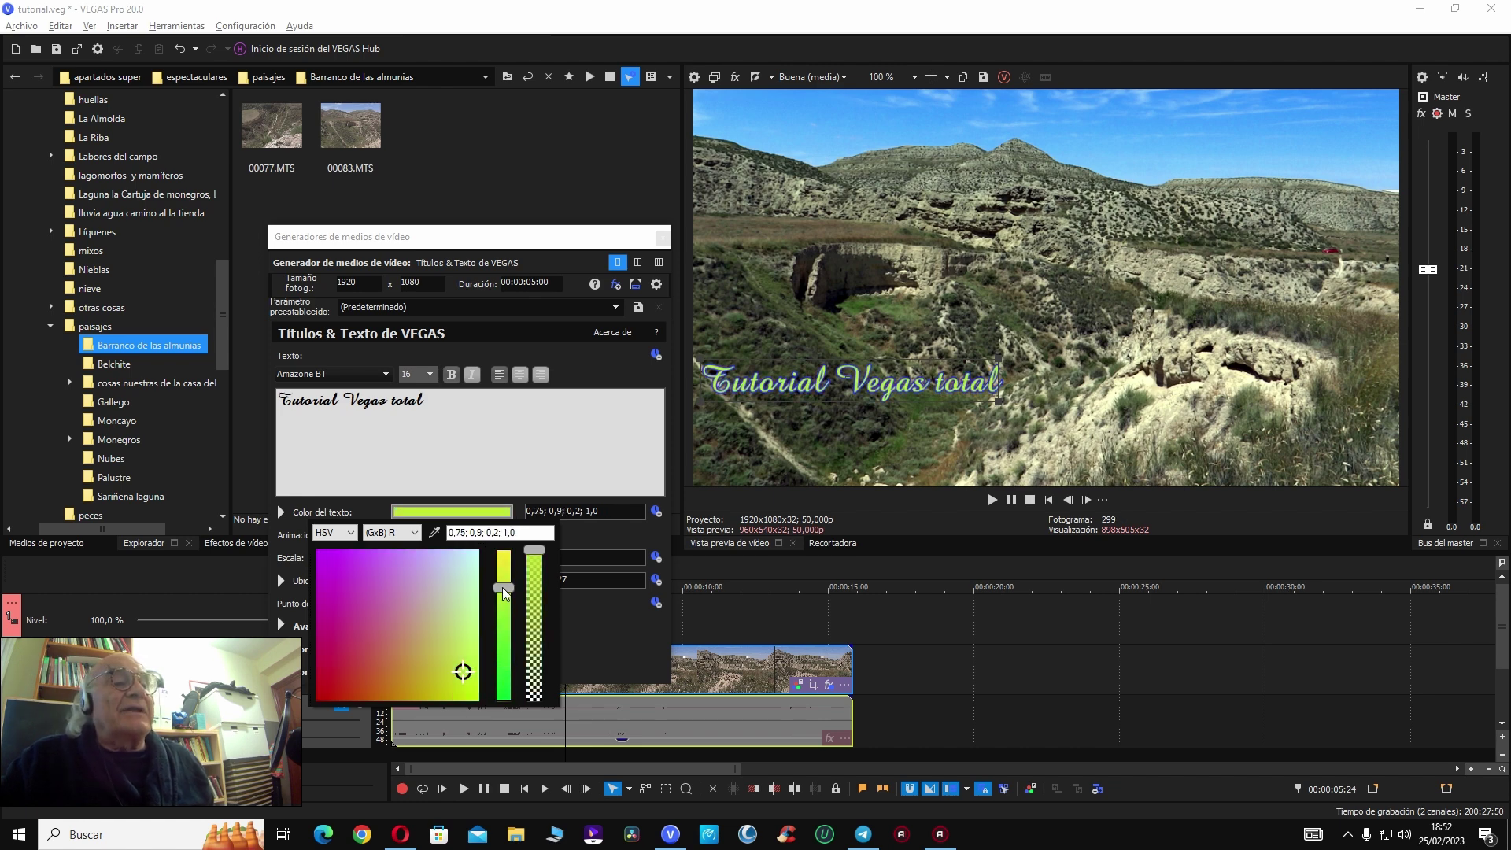
click(469, 671)
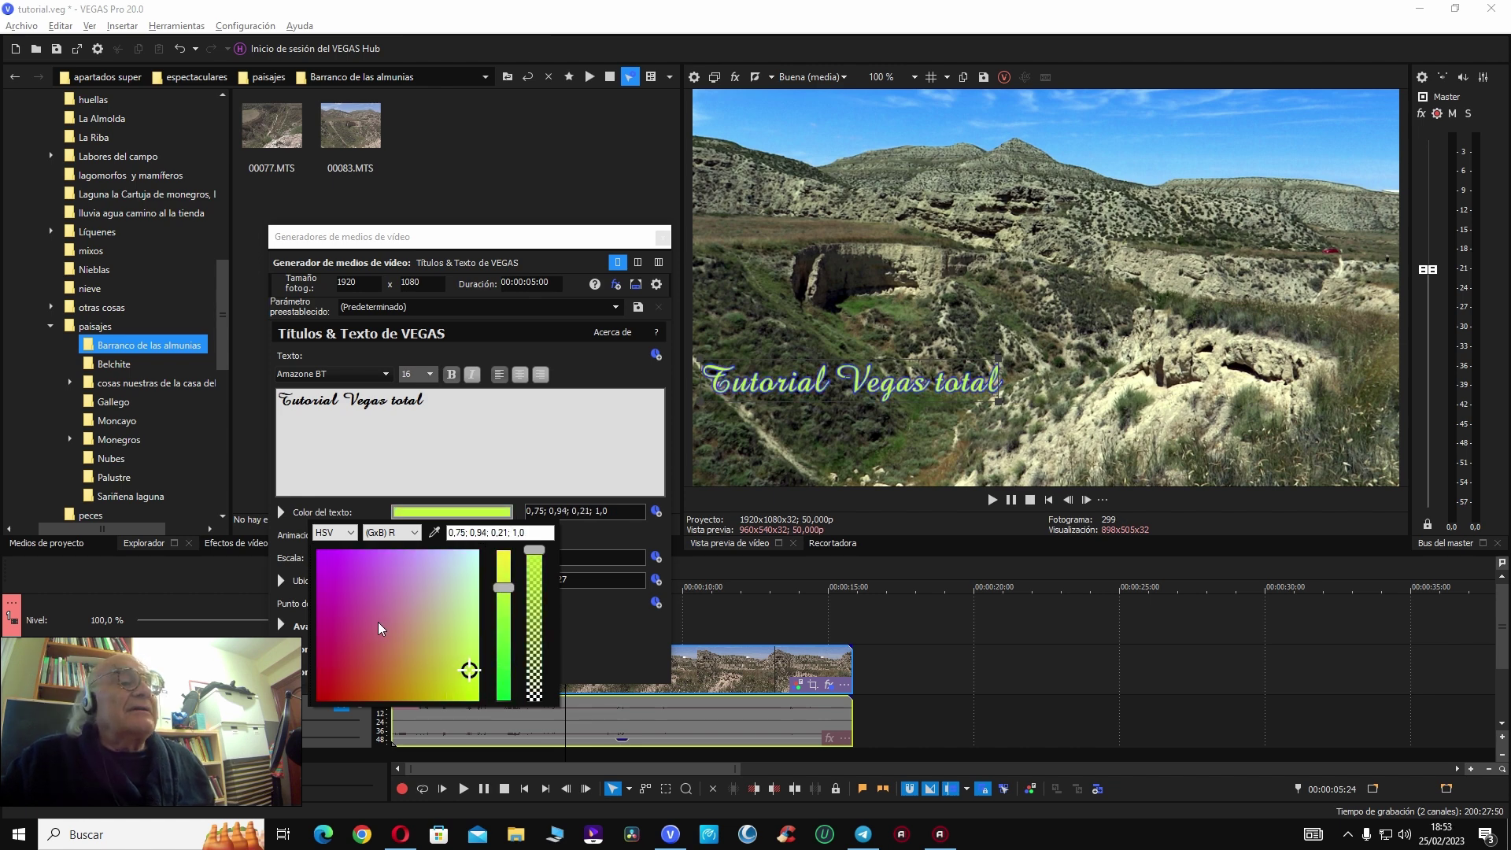
click(442, 660)
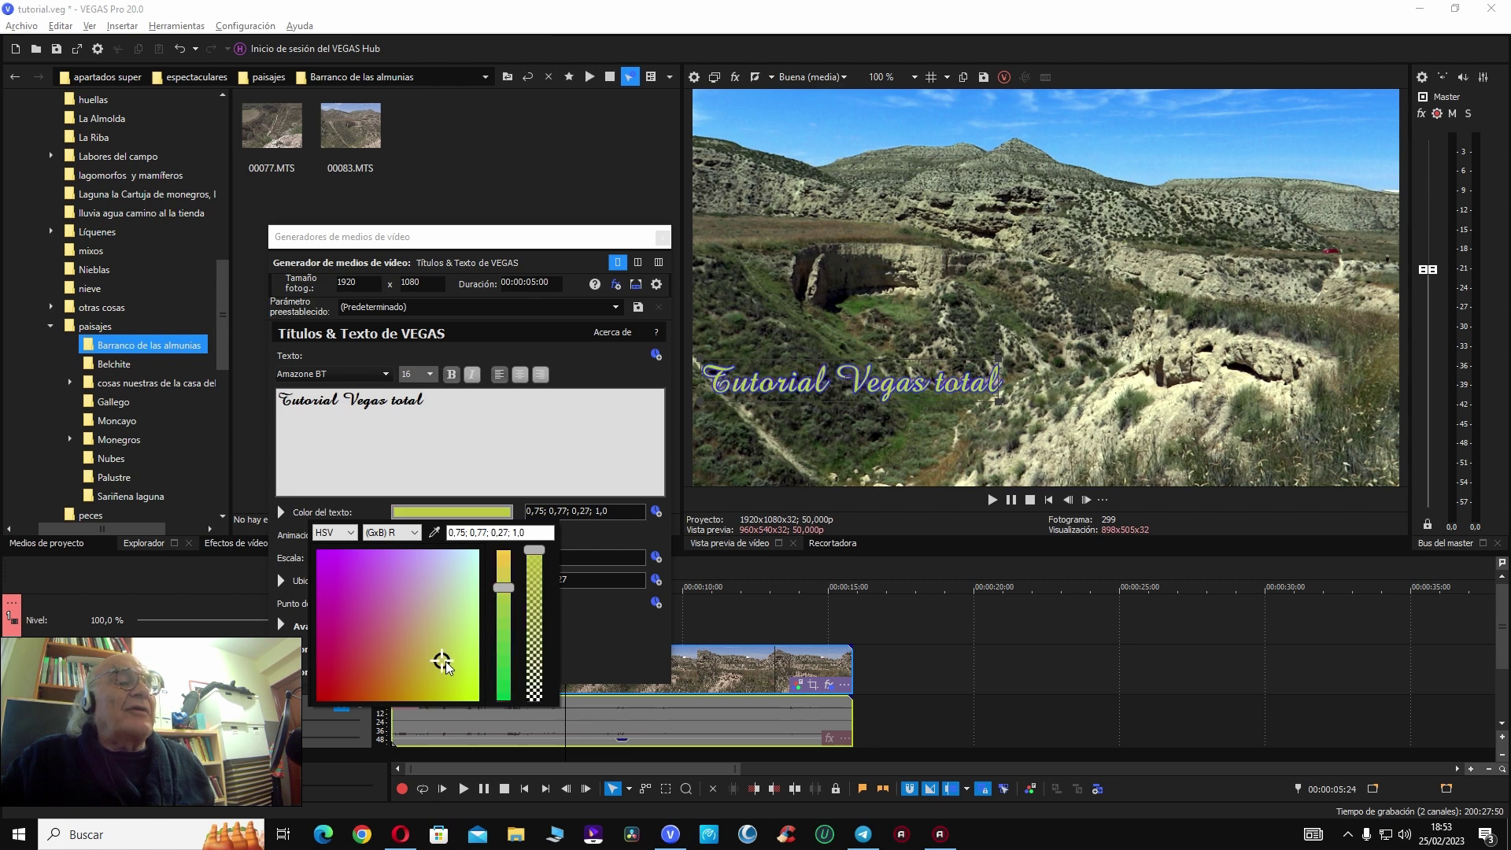
click(359, 591)
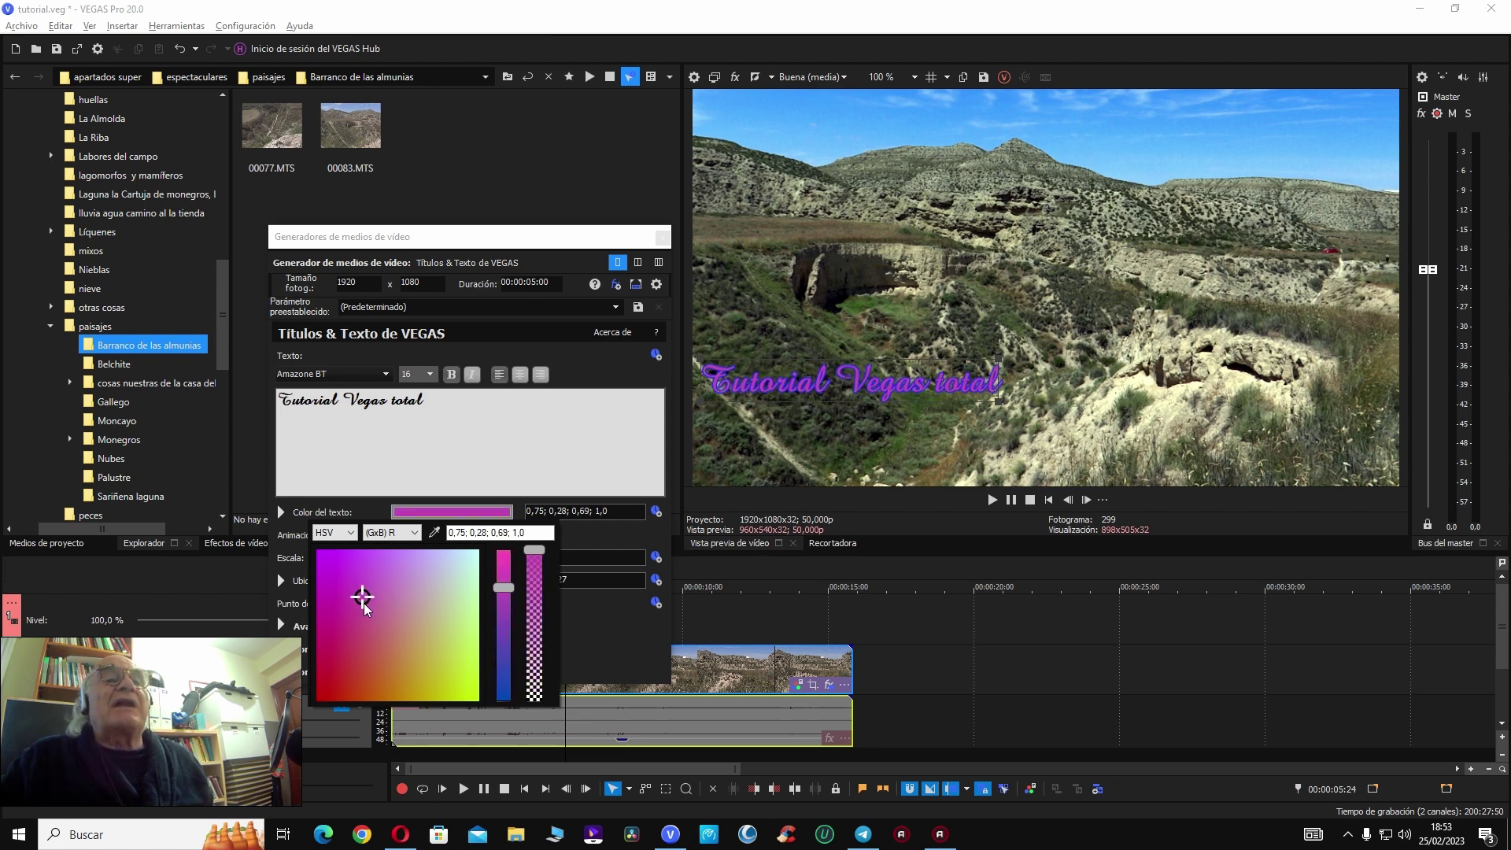
mouse_move(380, 643)
mouse_down()
mouse_move(440, 684)
mouse_move(448, 669)
mouse_up()
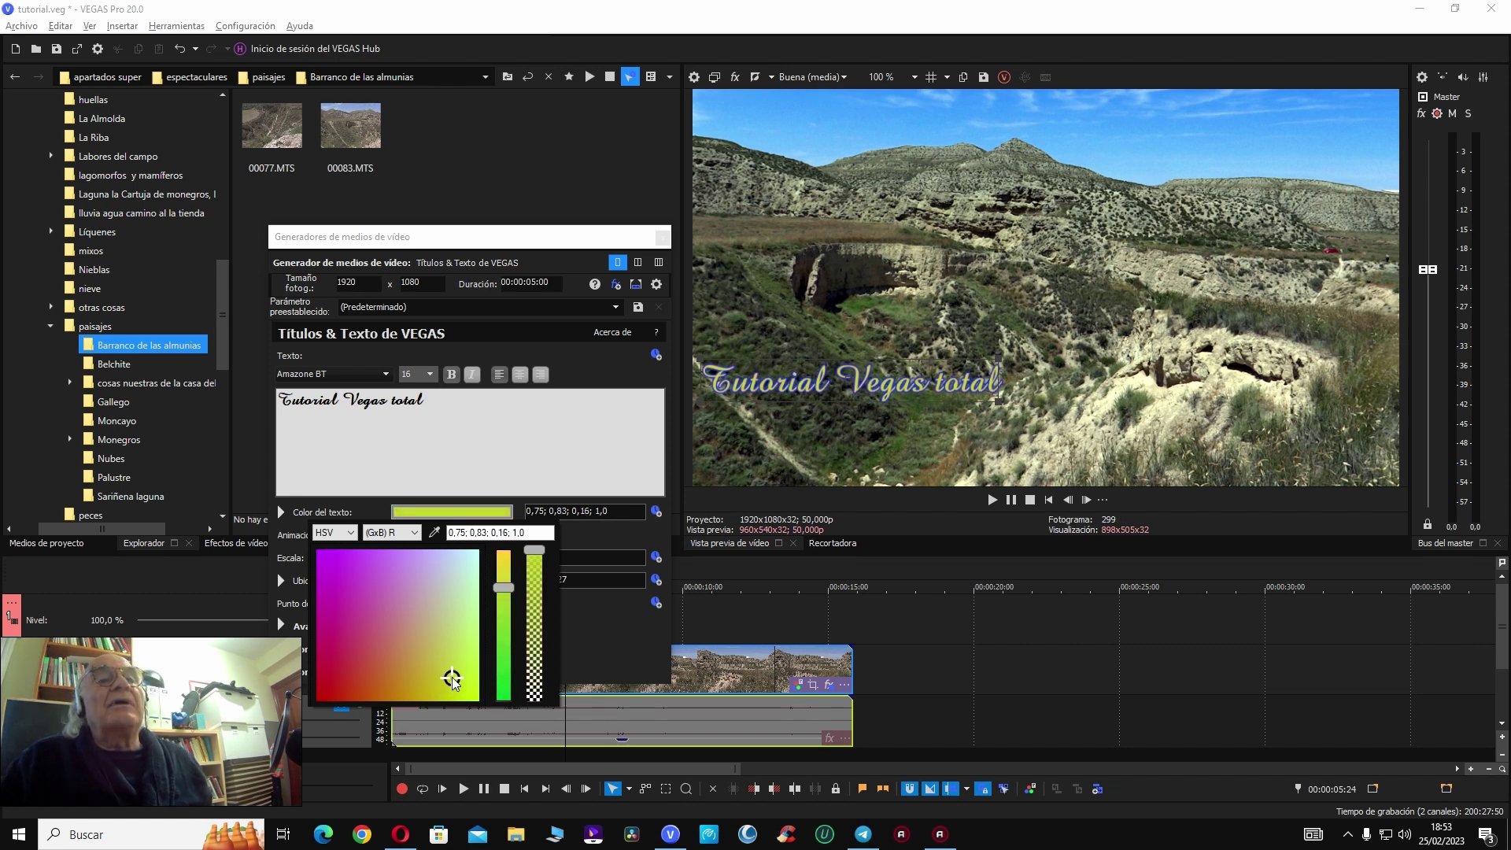
drag(453, 606, 443, 659)
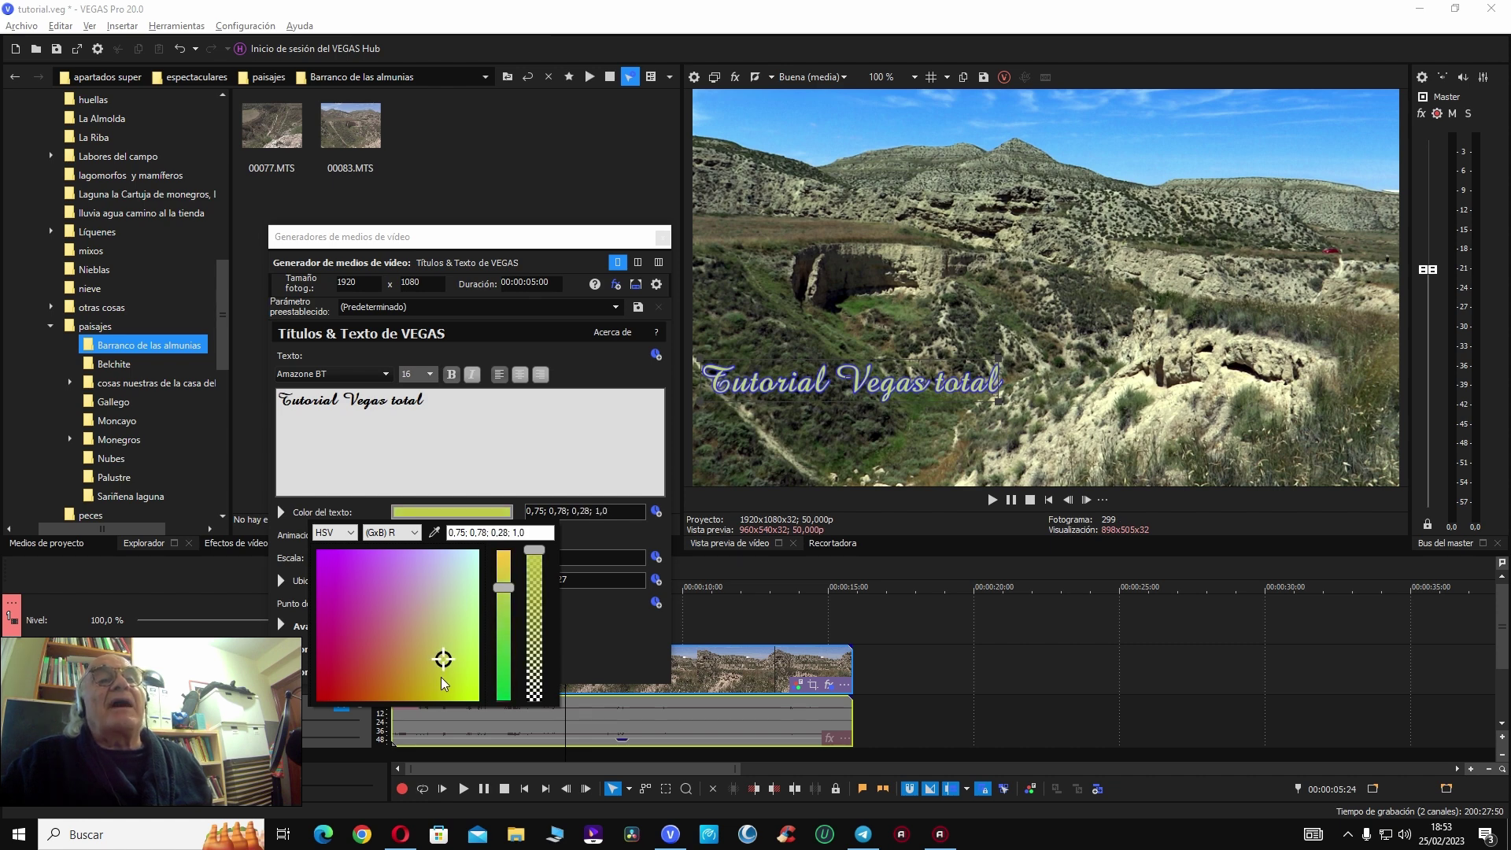
Step: Set the title's text colour to light green (0,25; 0,86; 0,53; 1,0) and close the title generator window
click(498, 663)
click(445, 676)
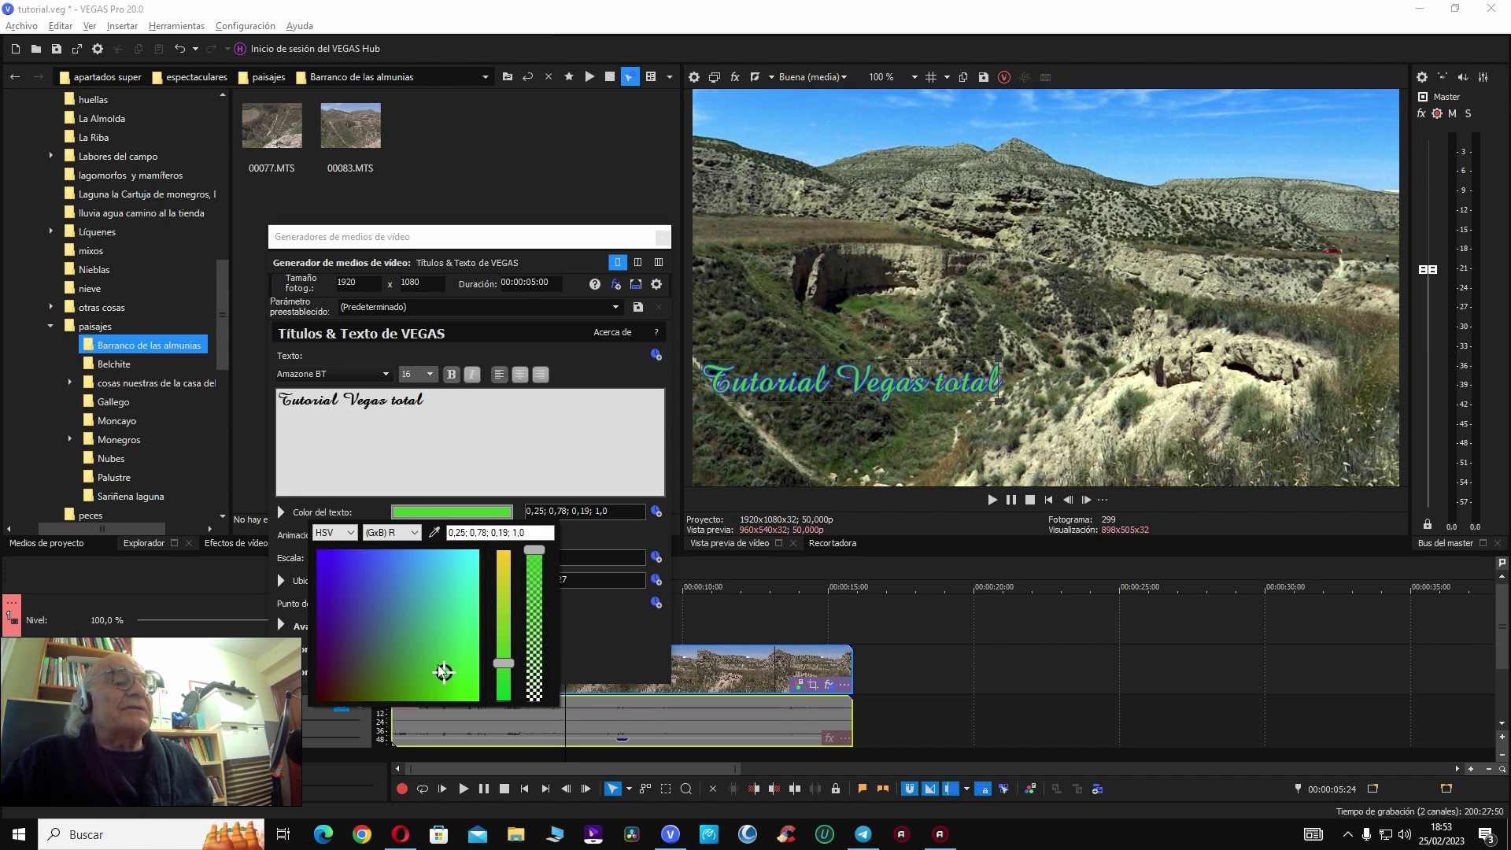
mouse_move(438, 666)
mouse_down()
mouse_move(449, 634)
mouse_move(451, 664)
mouse_move(396, 696)
mouse_move(454, 639)
mouse_up()
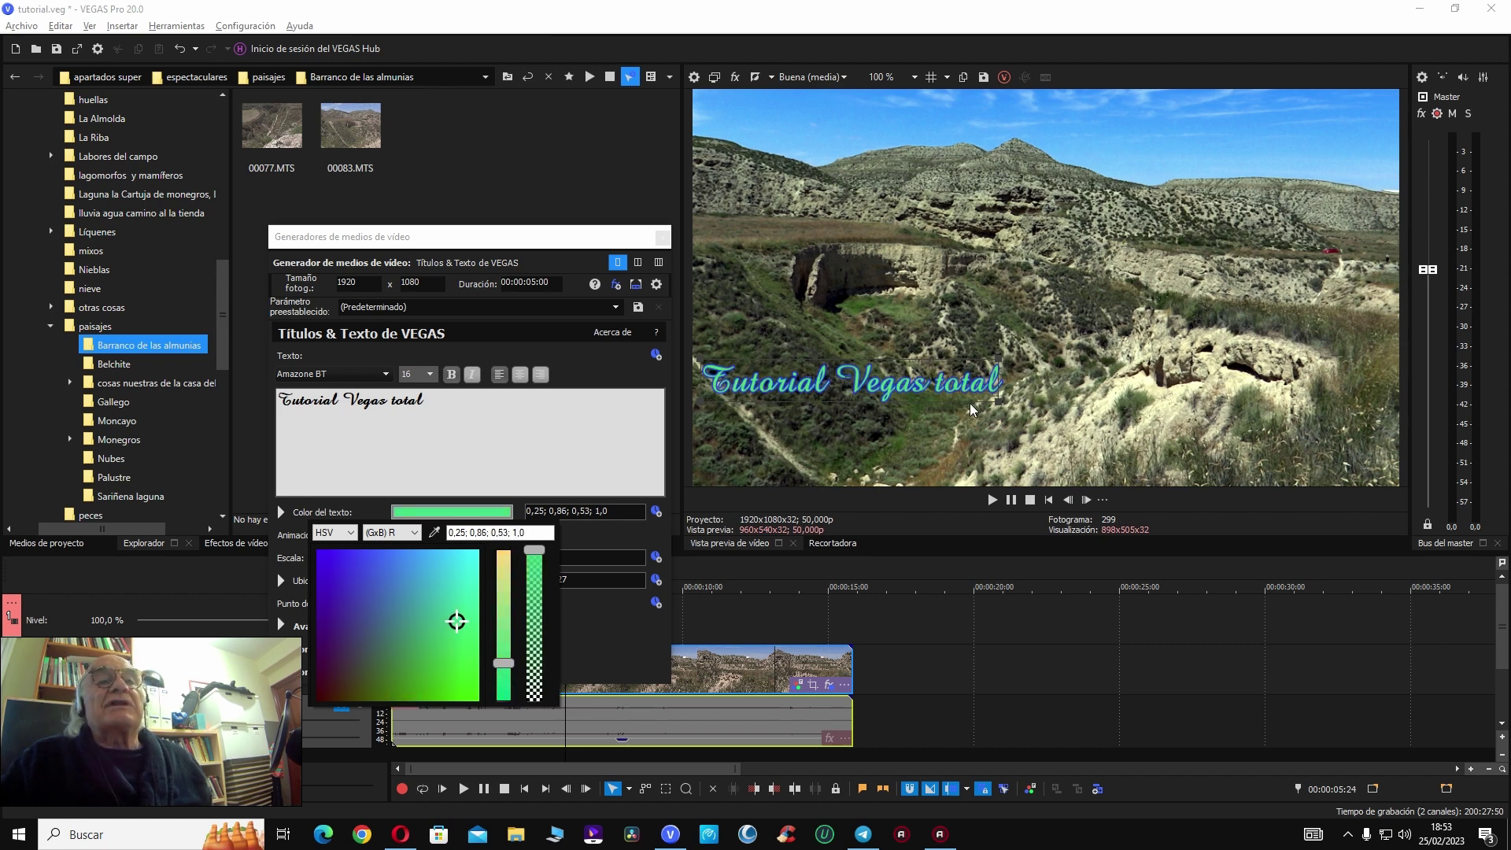
click(663, 263)
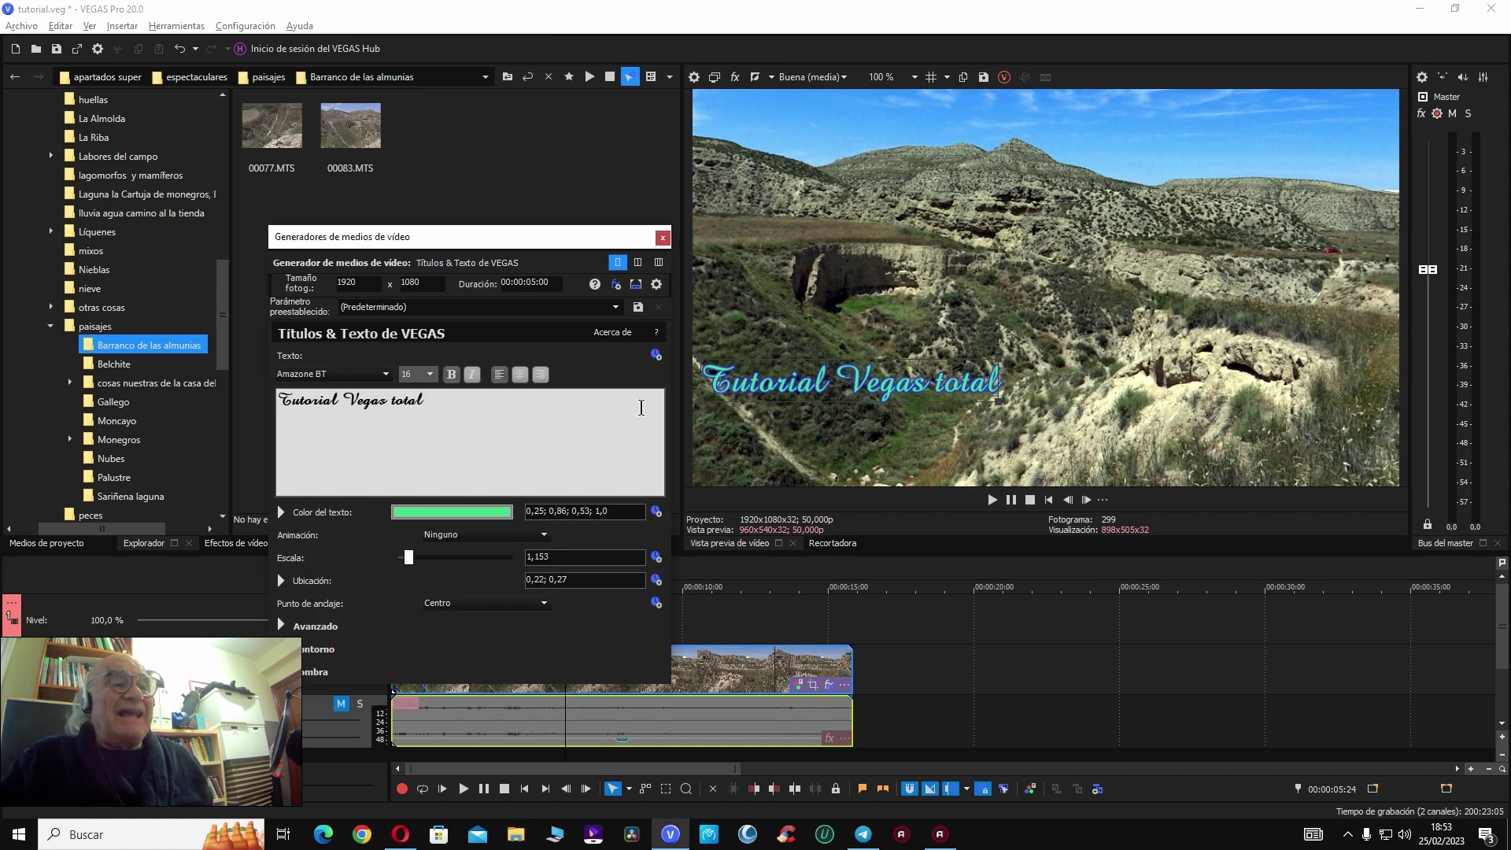
click(662, 238)
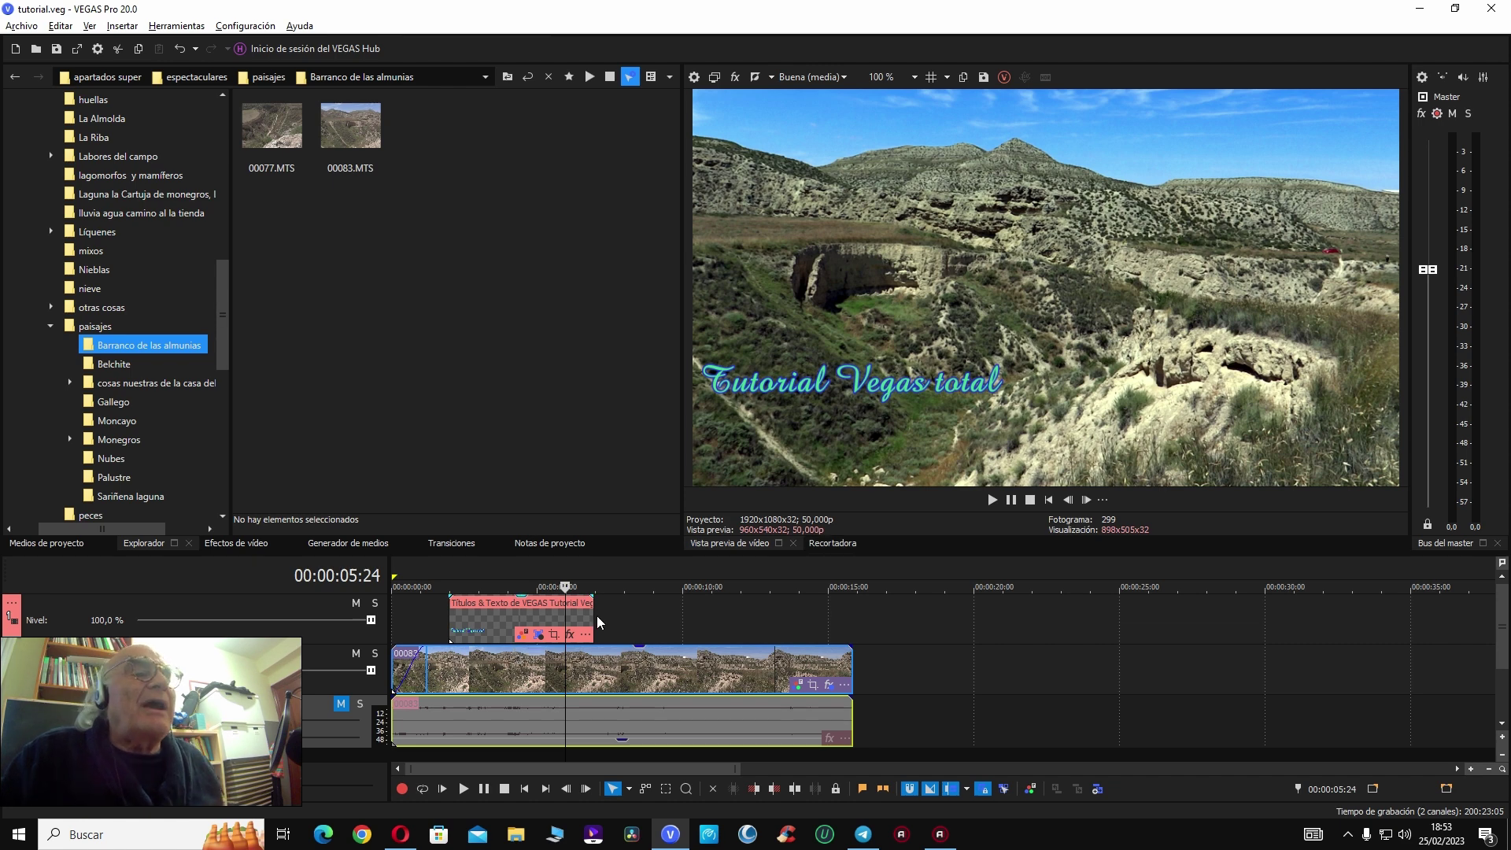
Step: Add a short fade-in and fade-out to the title event and trim its end to the cursor at 00:00:05:24
scroll(583, 616, up, 3)
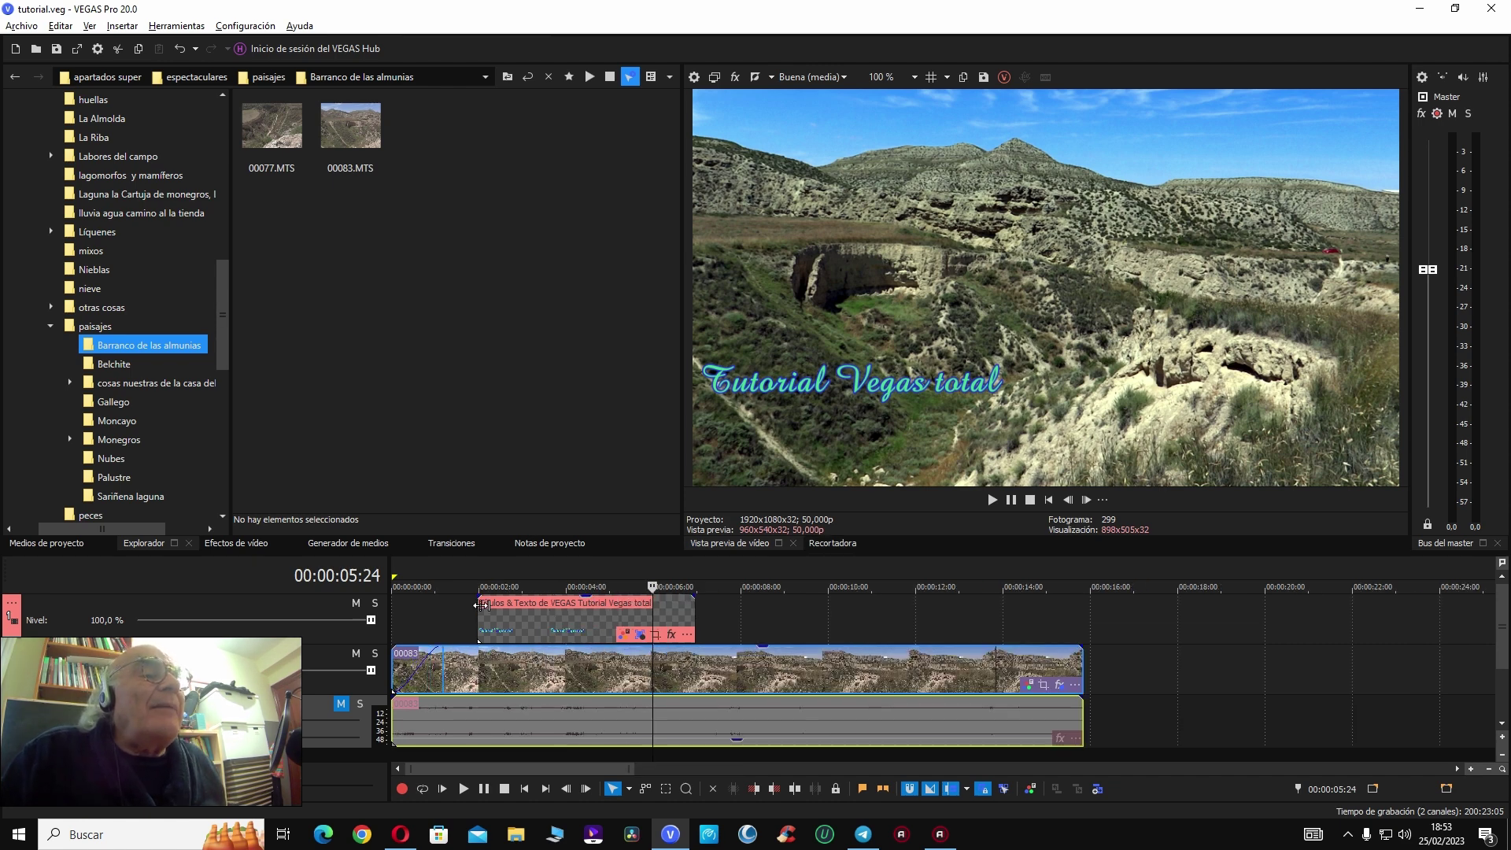
drag(477, 598, 511, 601)
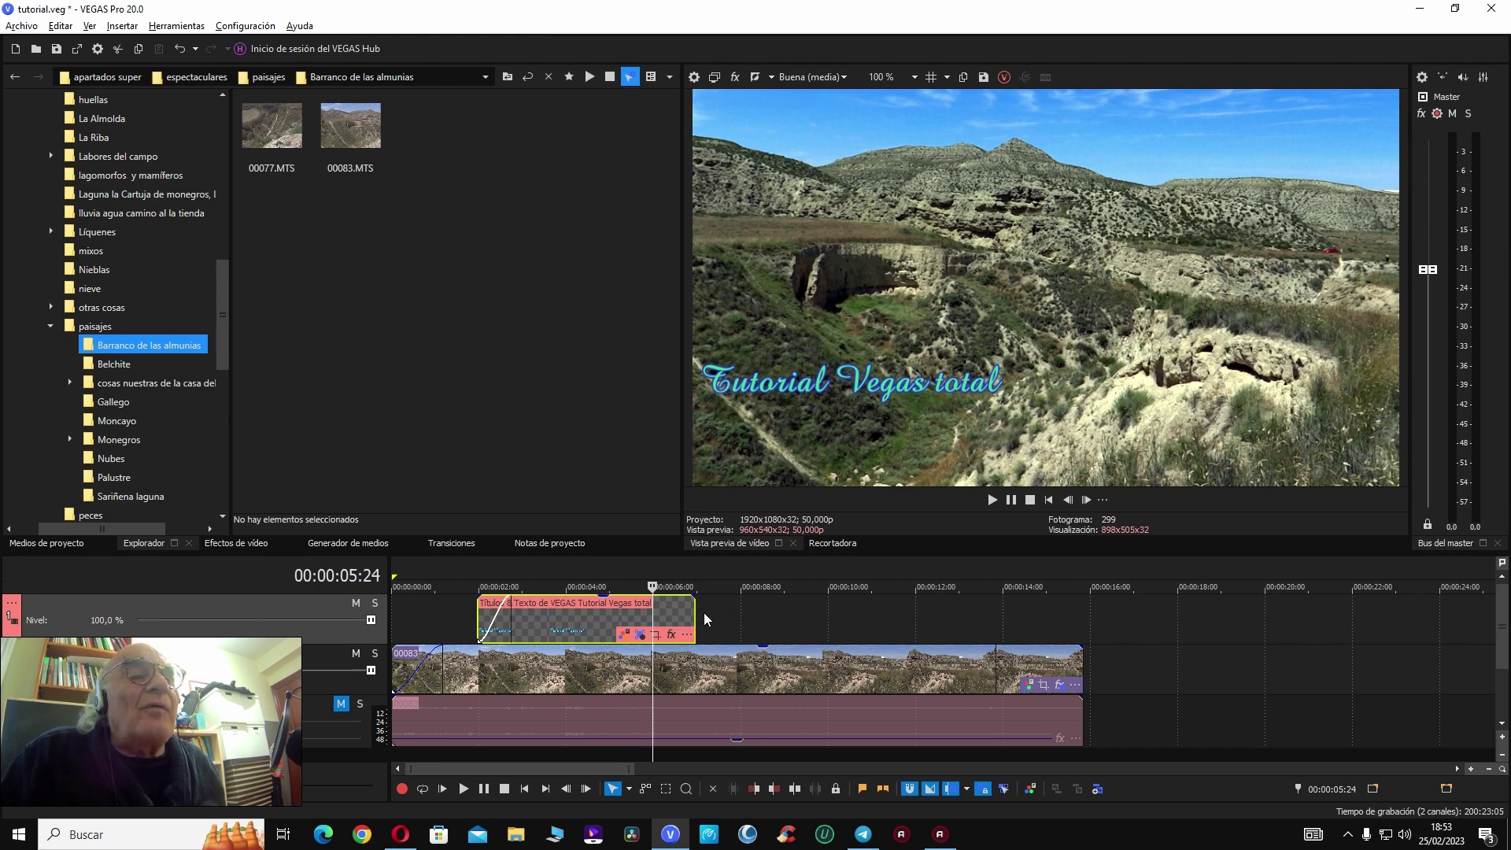
drag(692, 598, 652, 618)
Step: Play the project from the beginning past the title to check its fade-in and fade-out
click(457, 613)
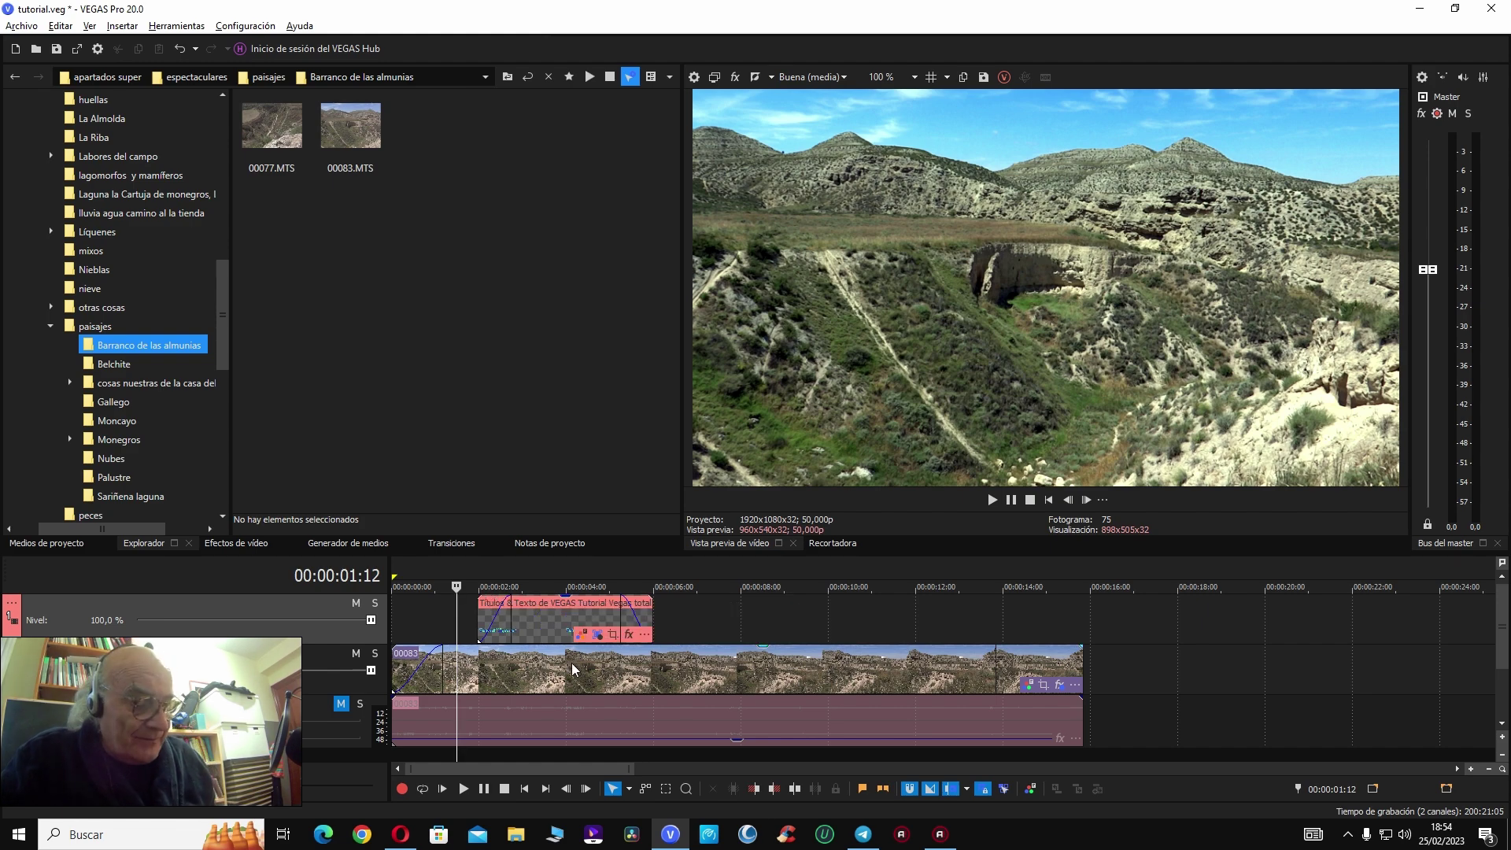
key(ctrl+Home)
key(space)
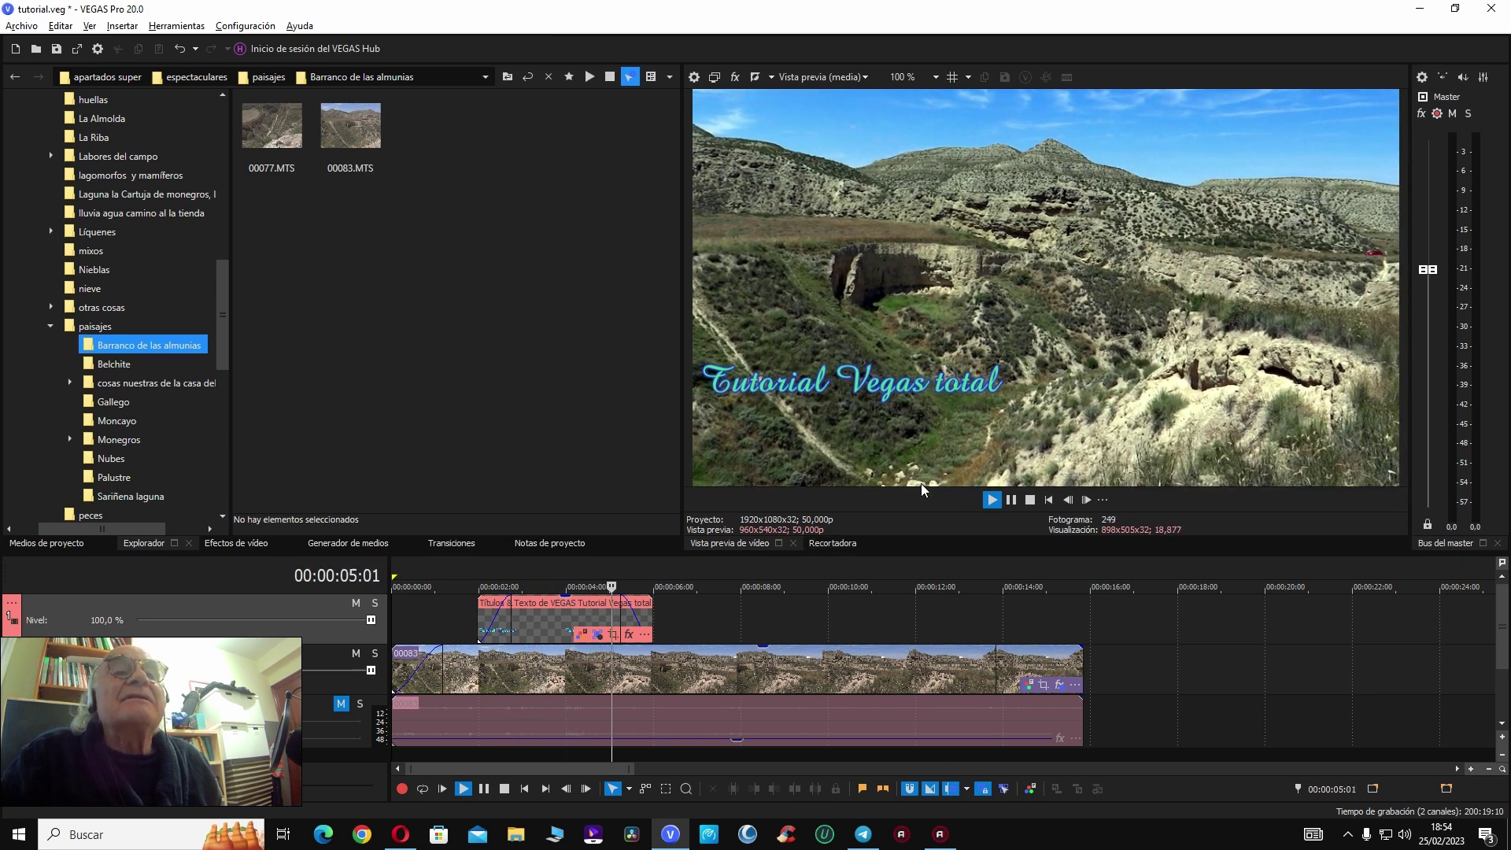
key(Return)
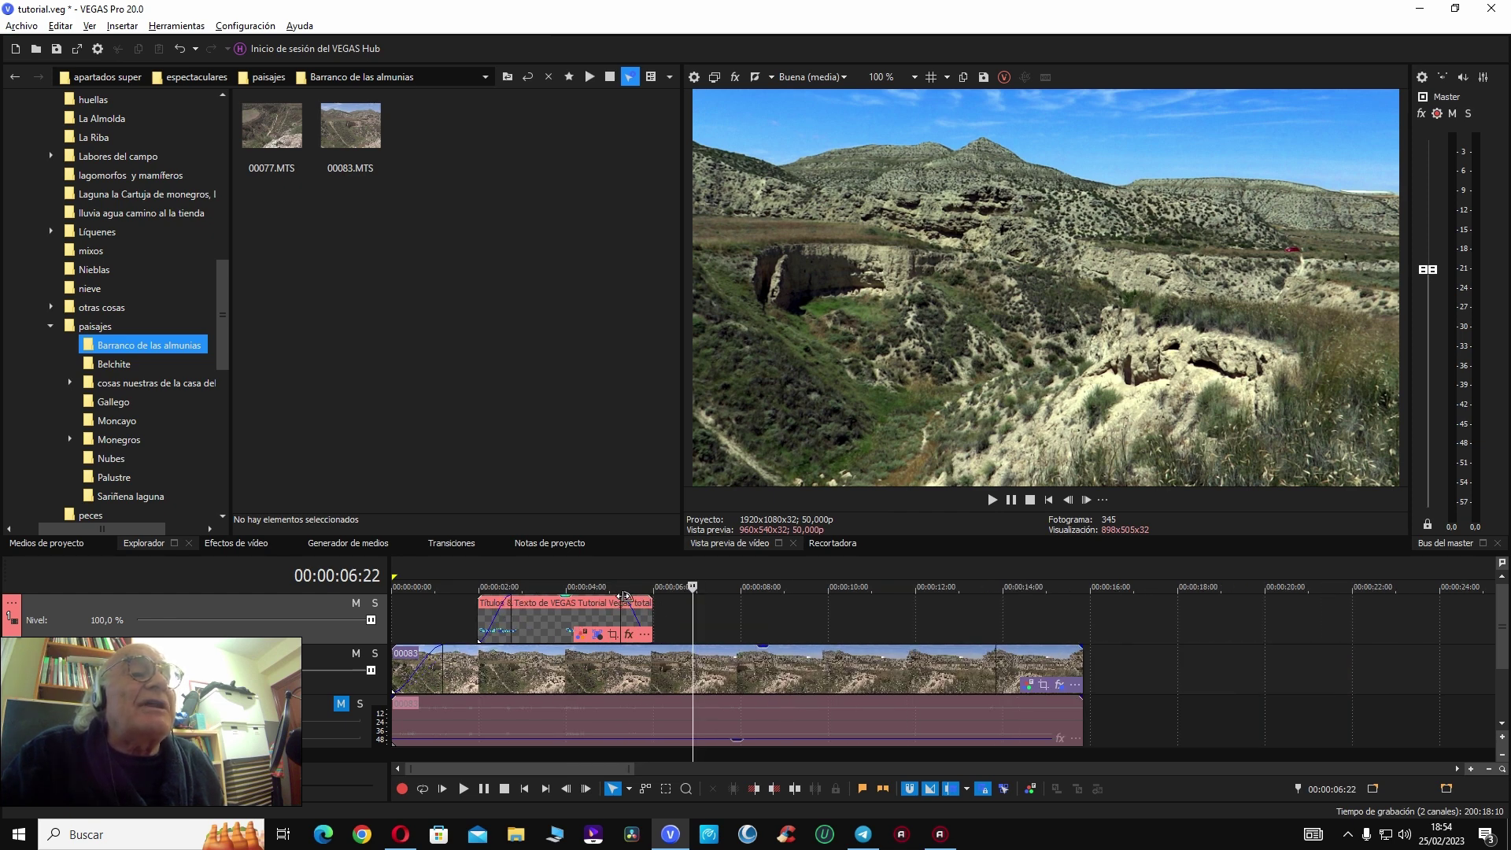
Step: Lengthen the title's fade-out slightly, trim its end about half a second earlier, and play the ending back
click(624, 600)
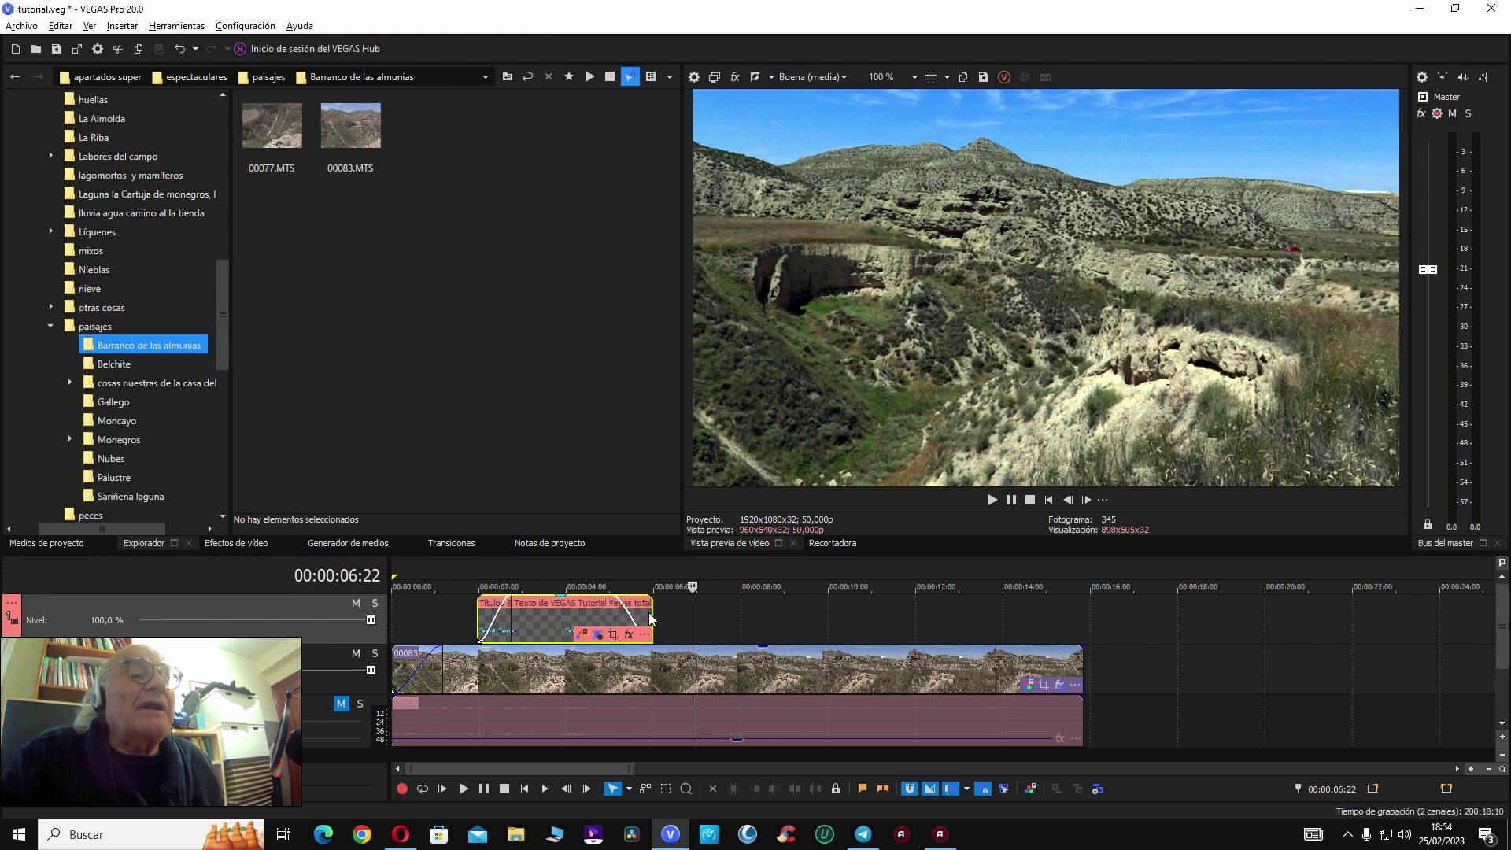
drag(651, 621, 632, 621)
key(space)
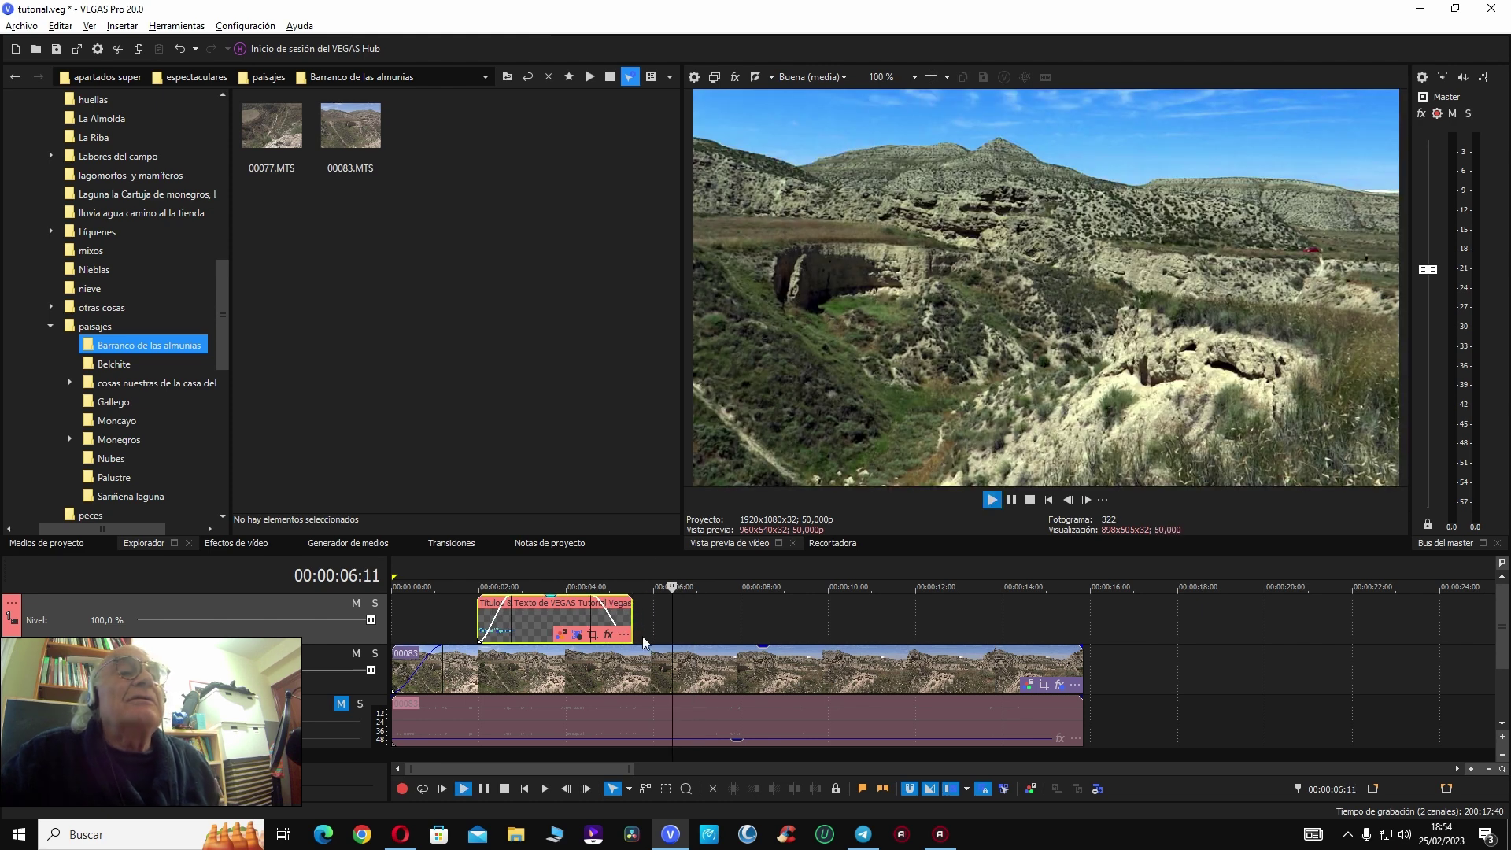
key(Return)
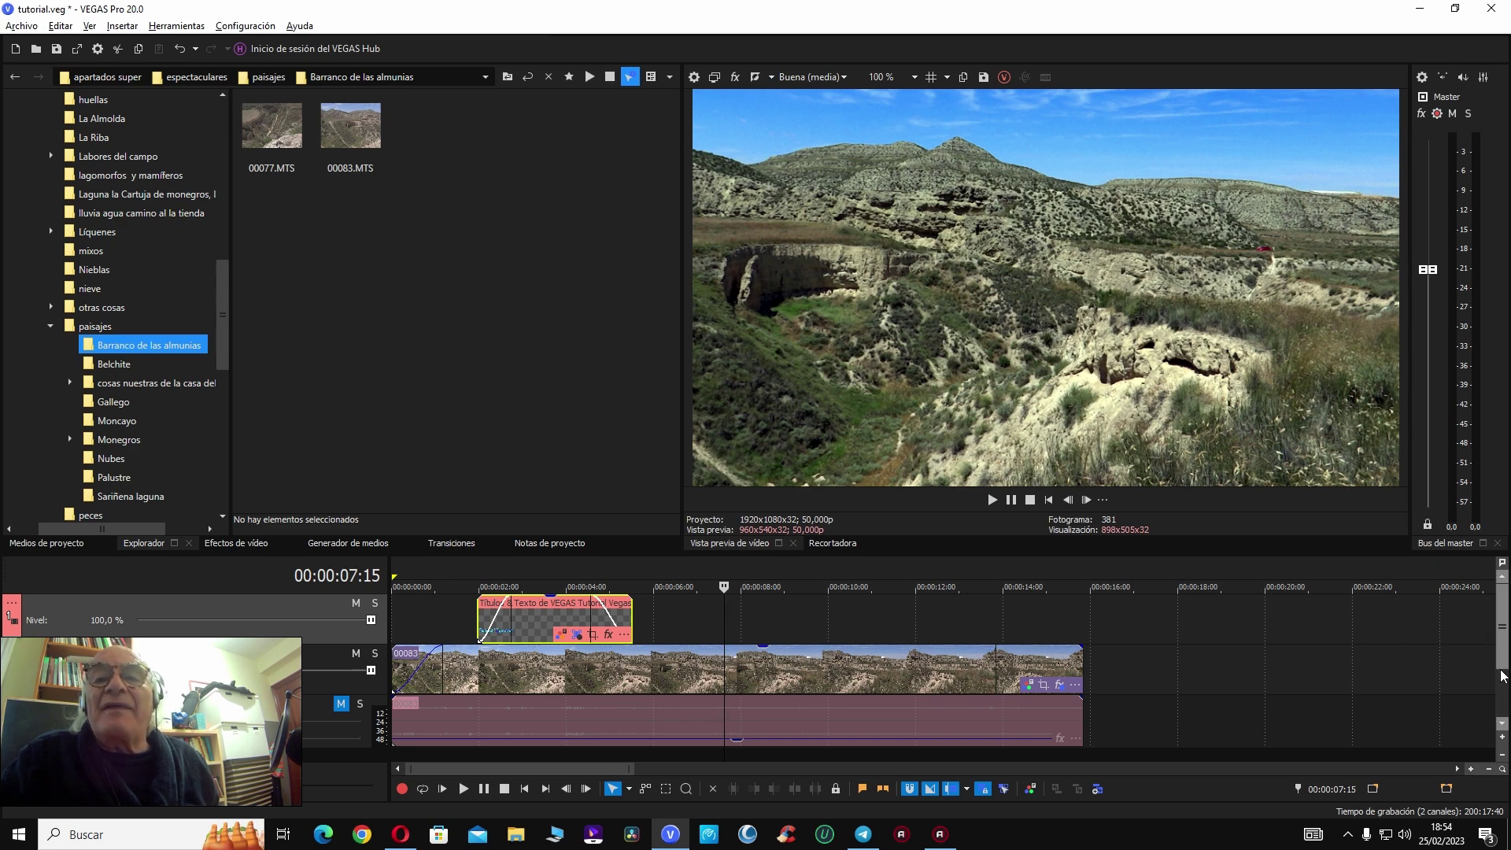
Step: Save the project and insert a new empty audio track below the clip's audio track
drag(1493, 642, 1492, 668)
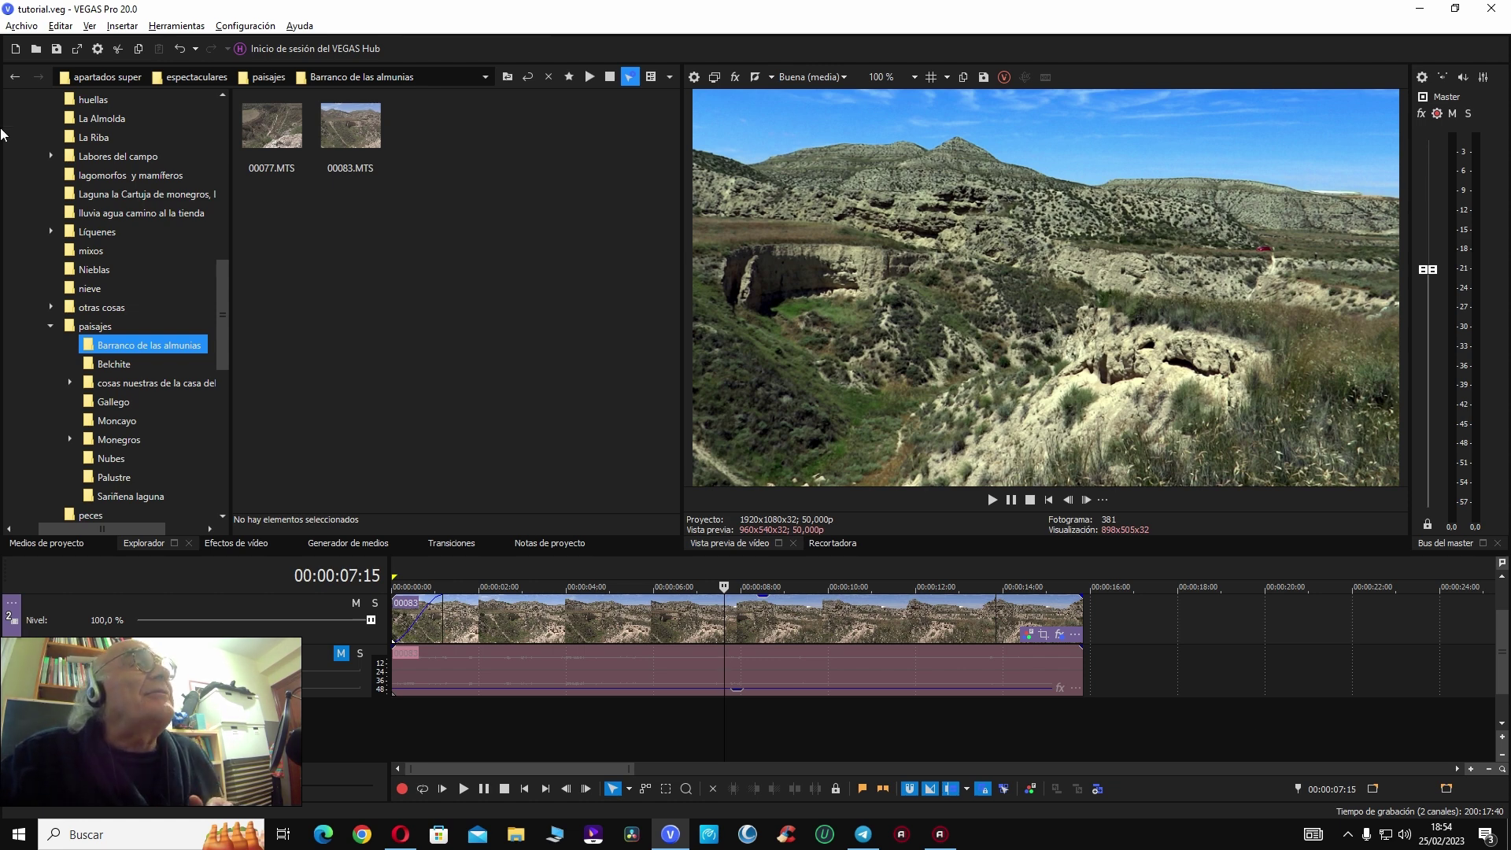
click(21, 25)
click(448, 286)
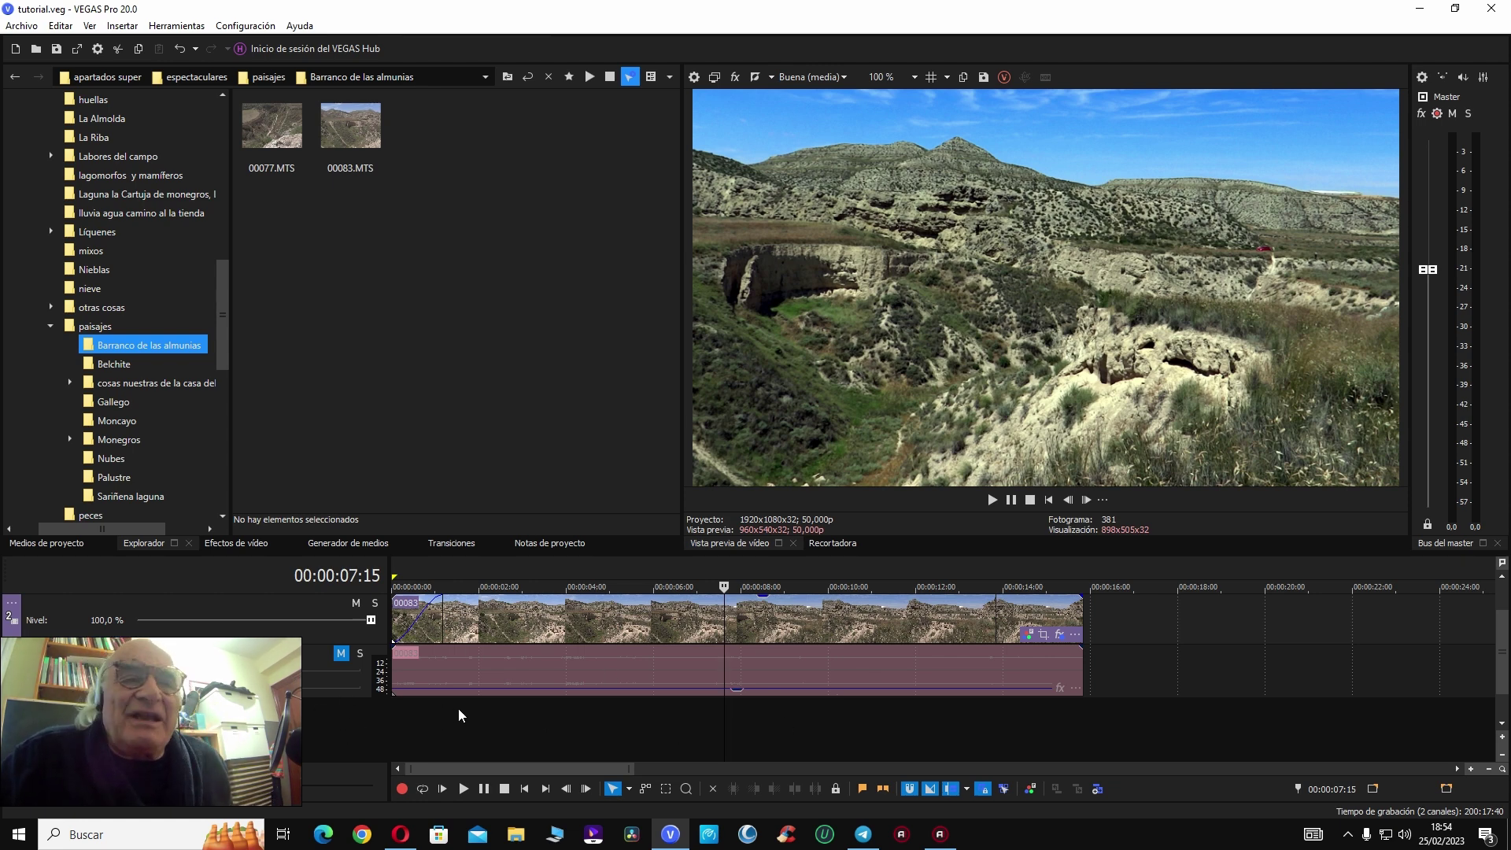
click(539, 733)
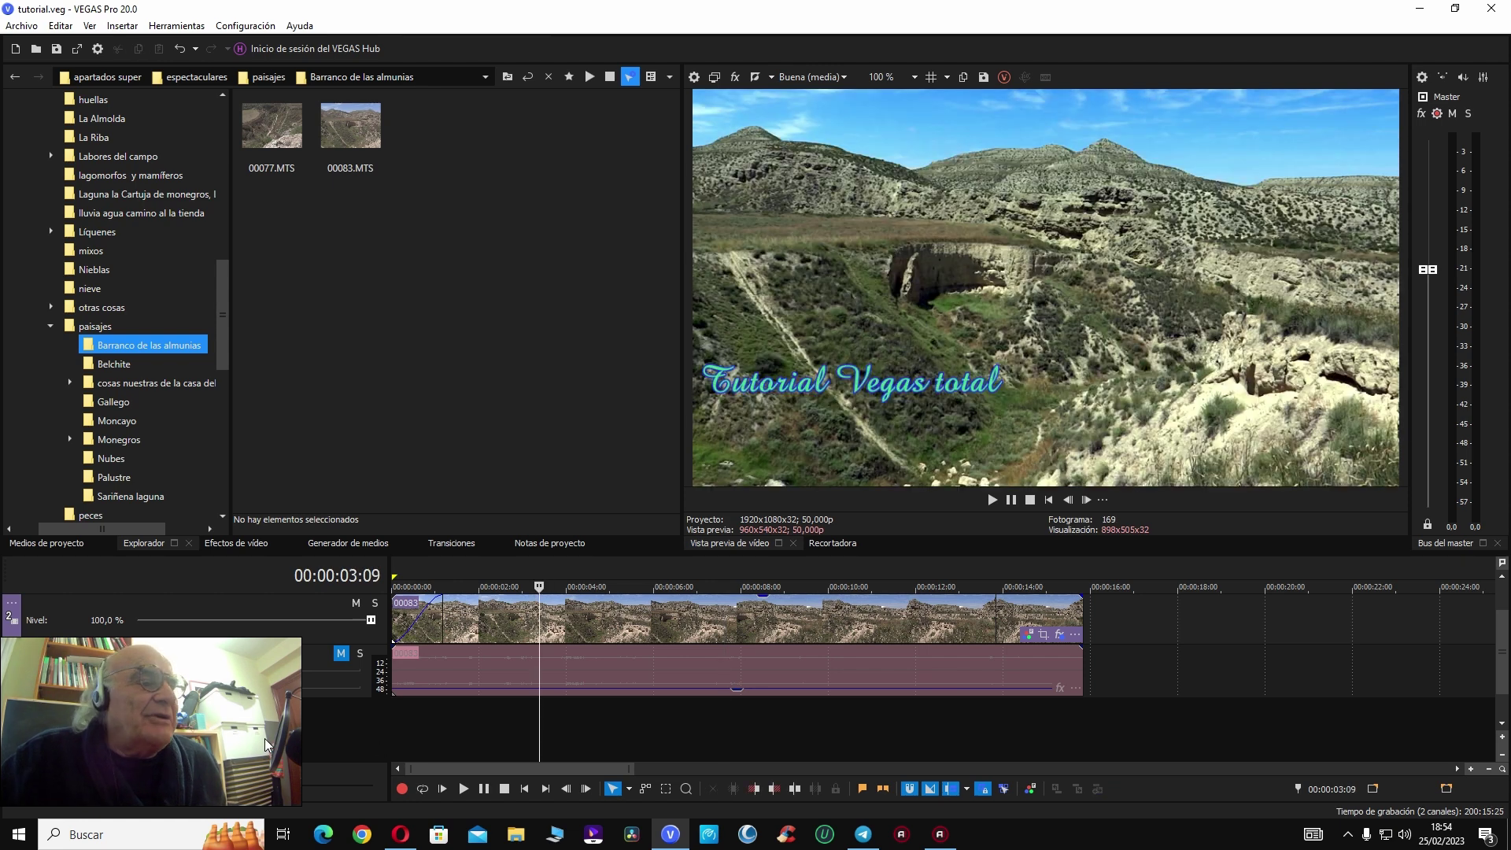
right_click(283, 724)
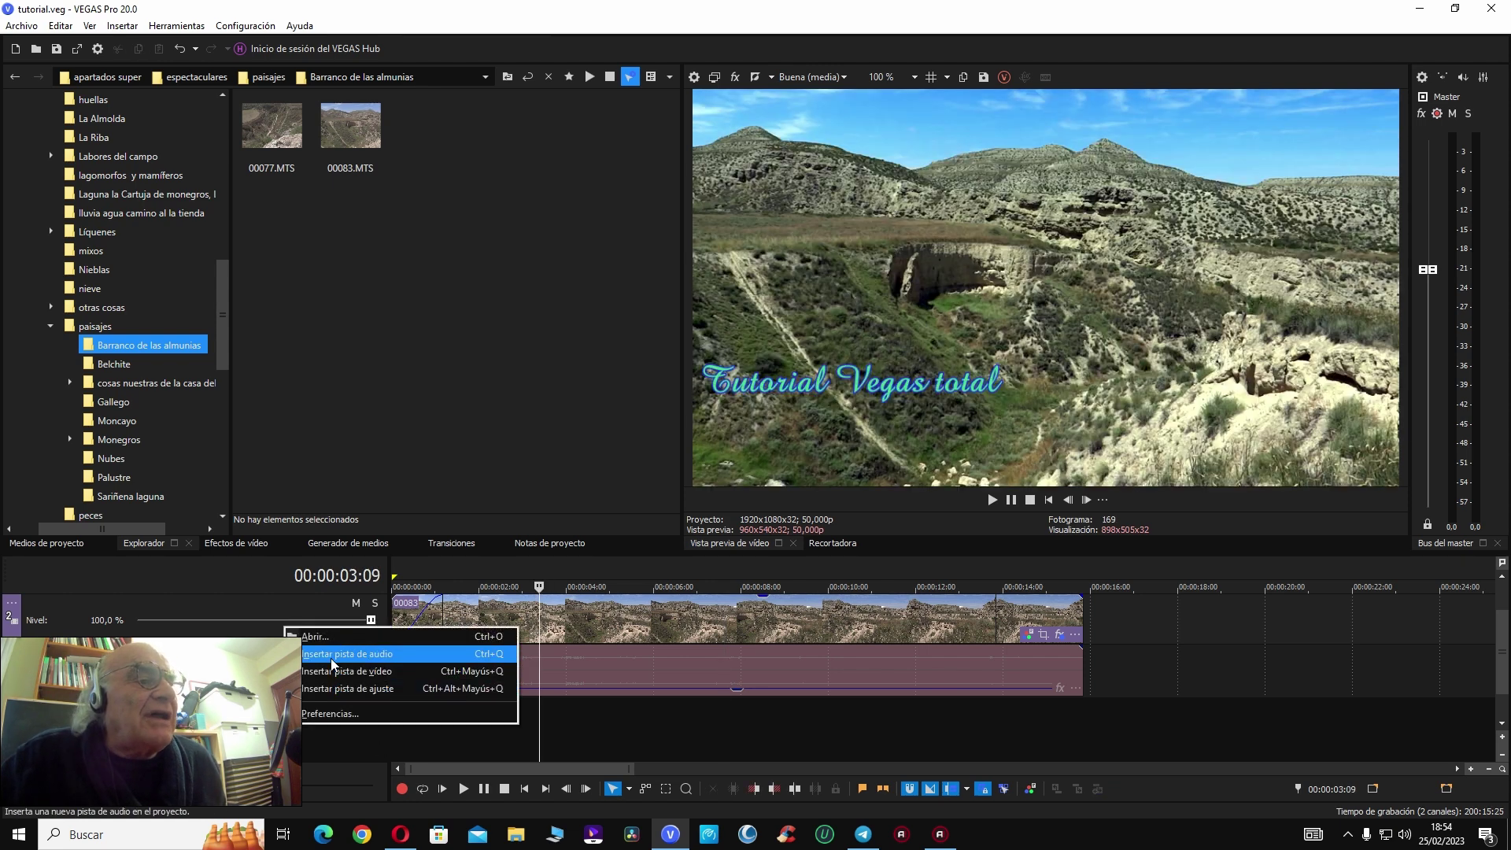
click(330, 657)
click(305, 716)
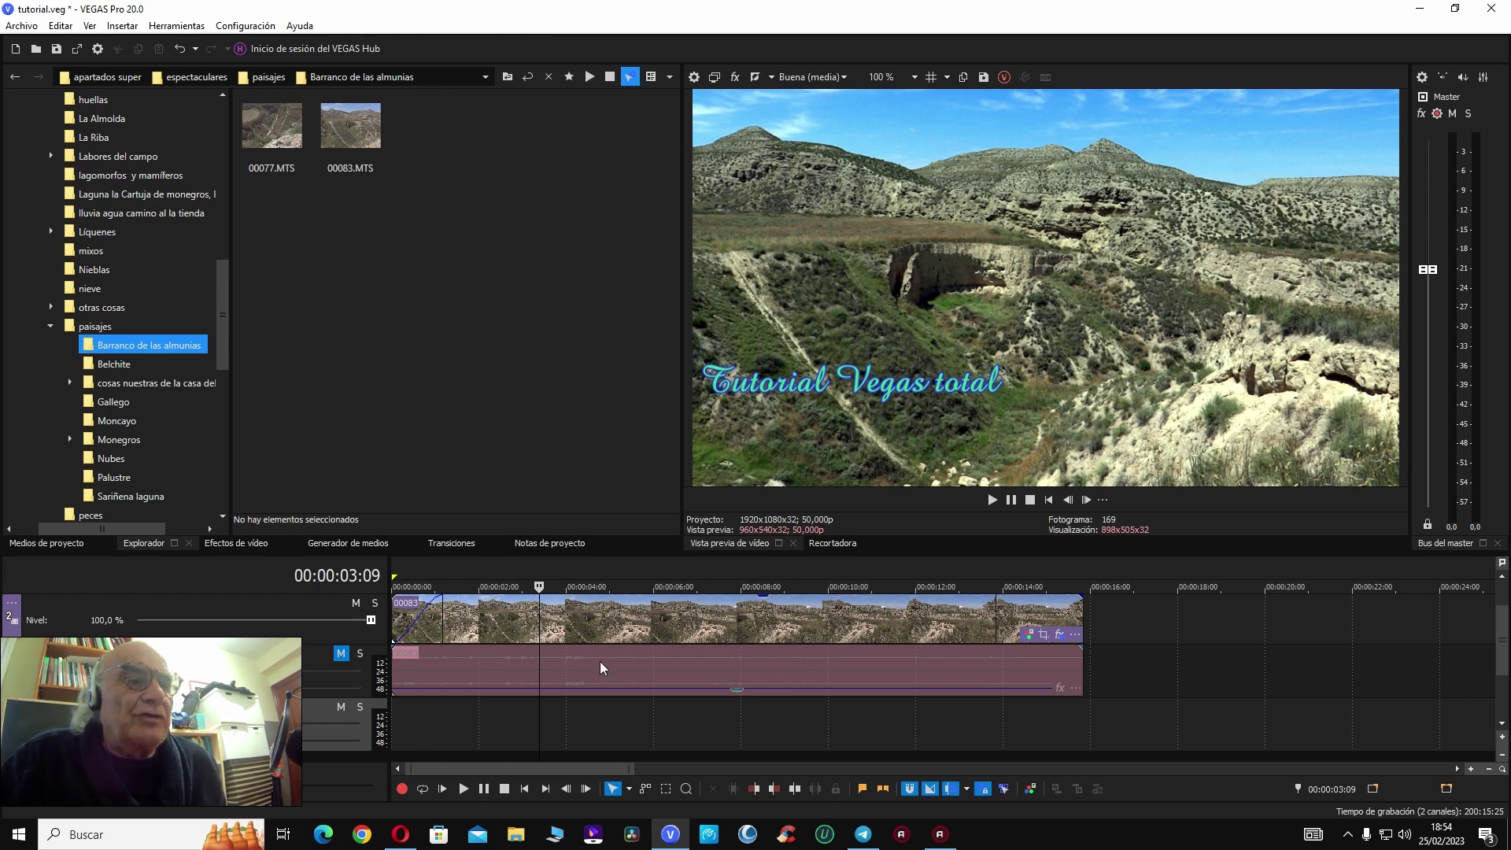
Step: Play the first seconds of the titled clip from 00:00:00:00 to review where narration could go
scroll(600, 661, up, 2)
key(Home)
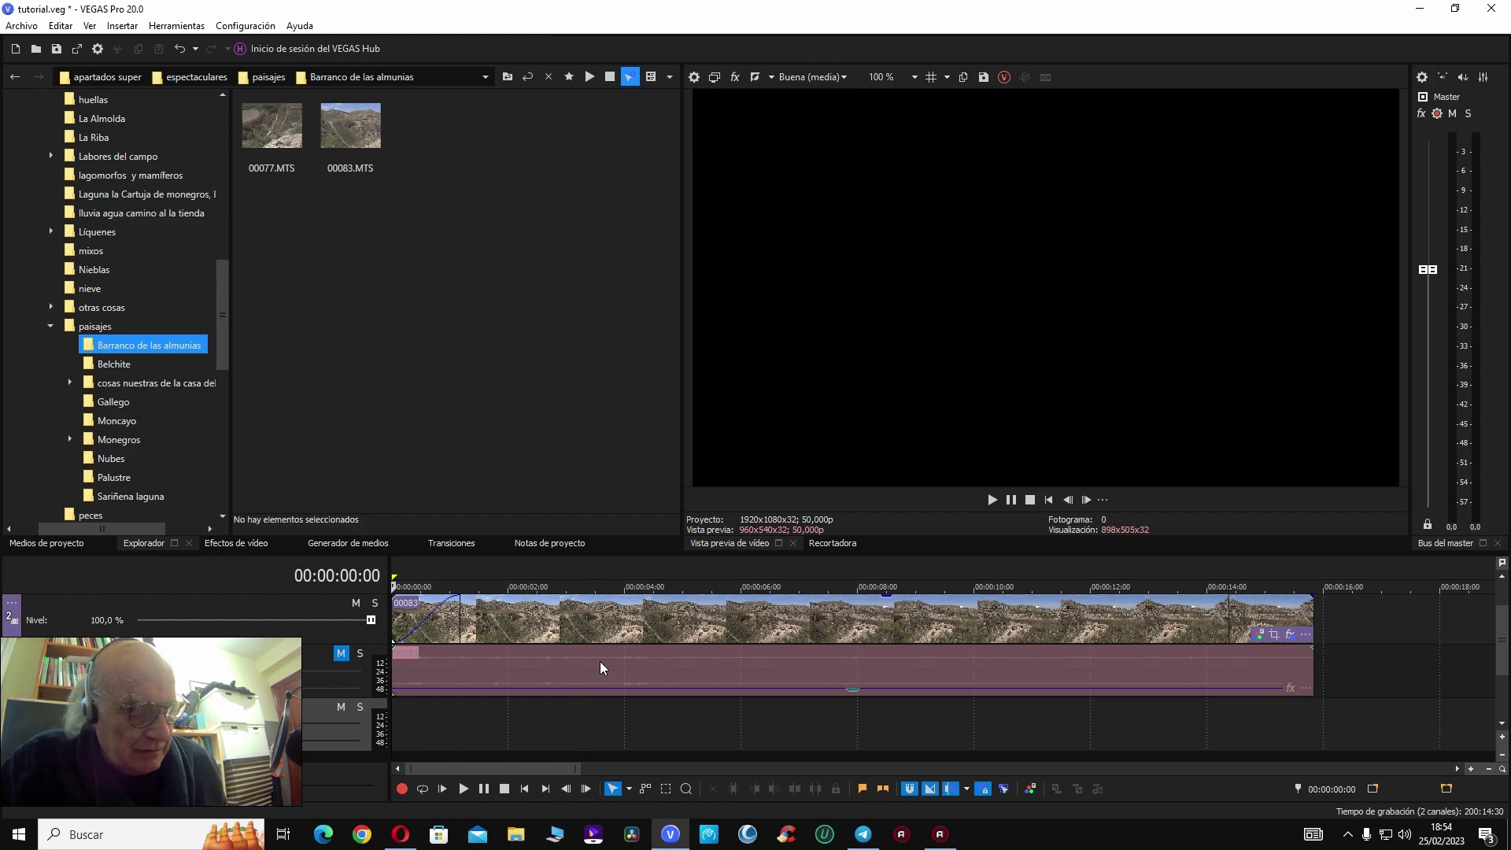
key(space)
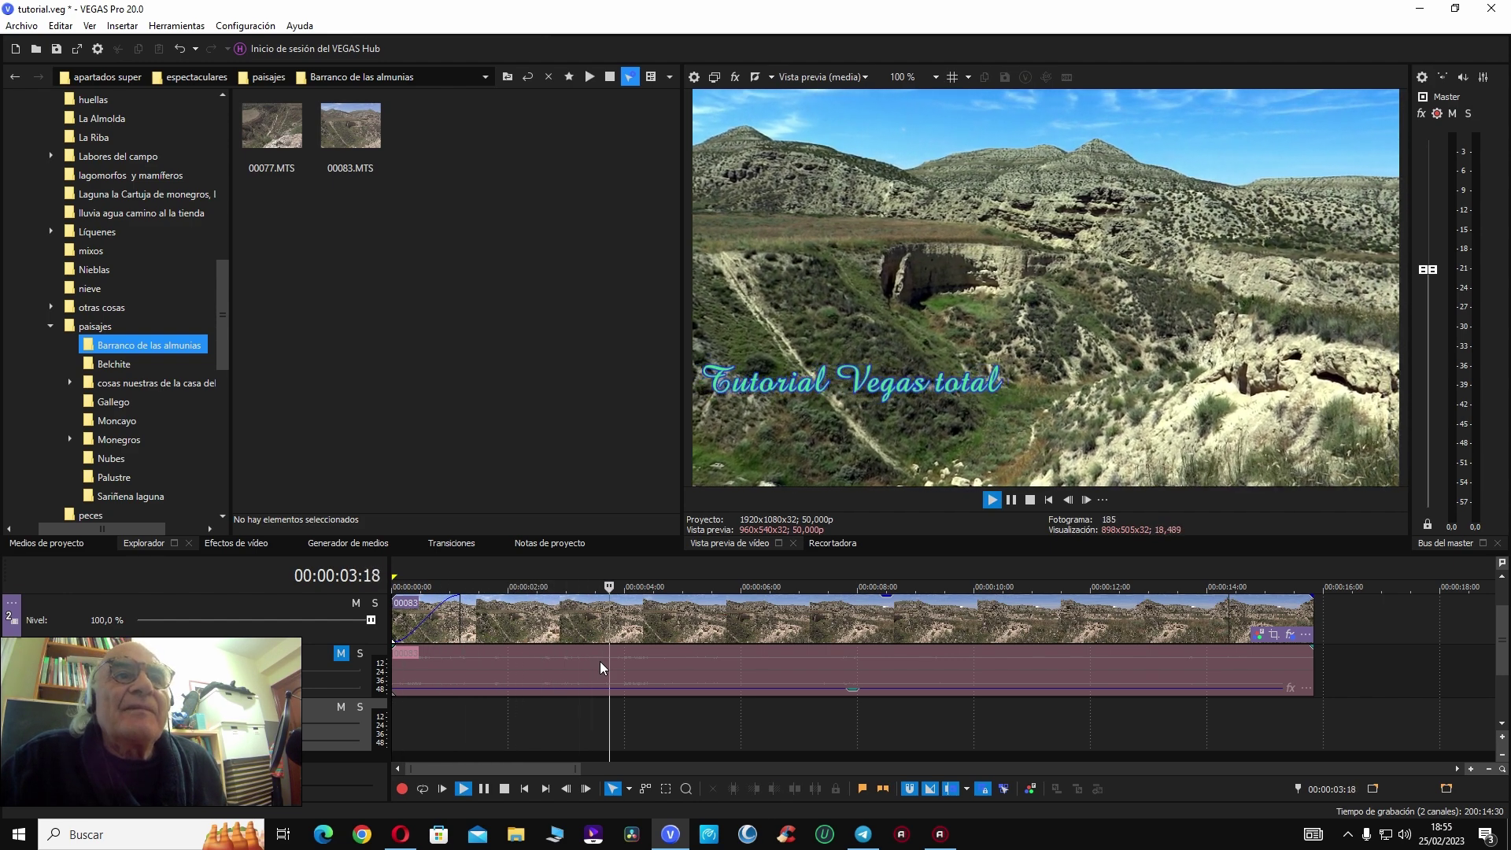
key(space)
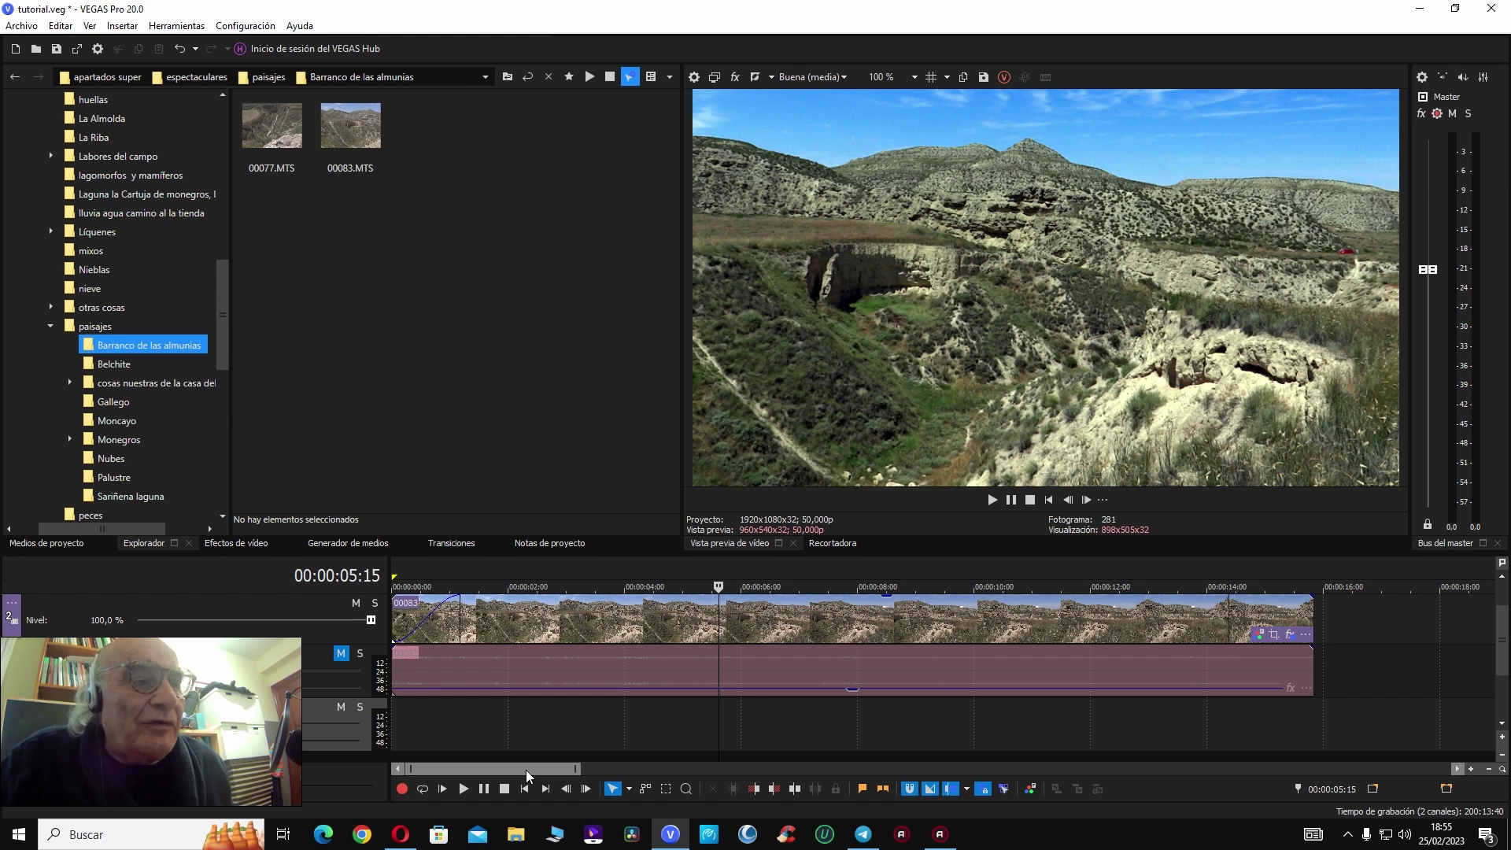
scroll(526, 770, down, 3)
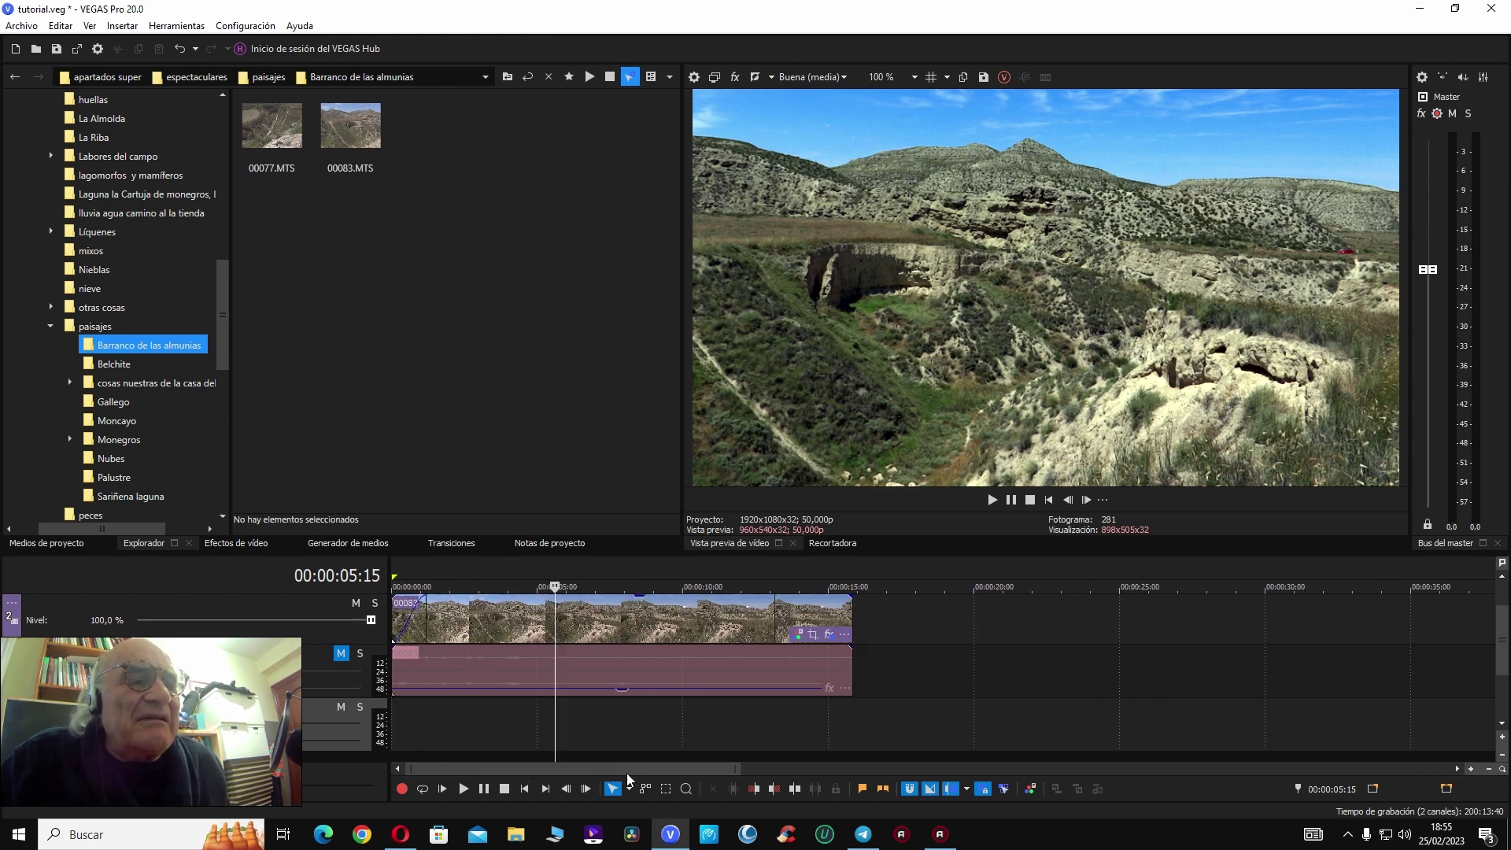
scroll(621, 772, up, 3)
scroll(673, 723, down, 3)
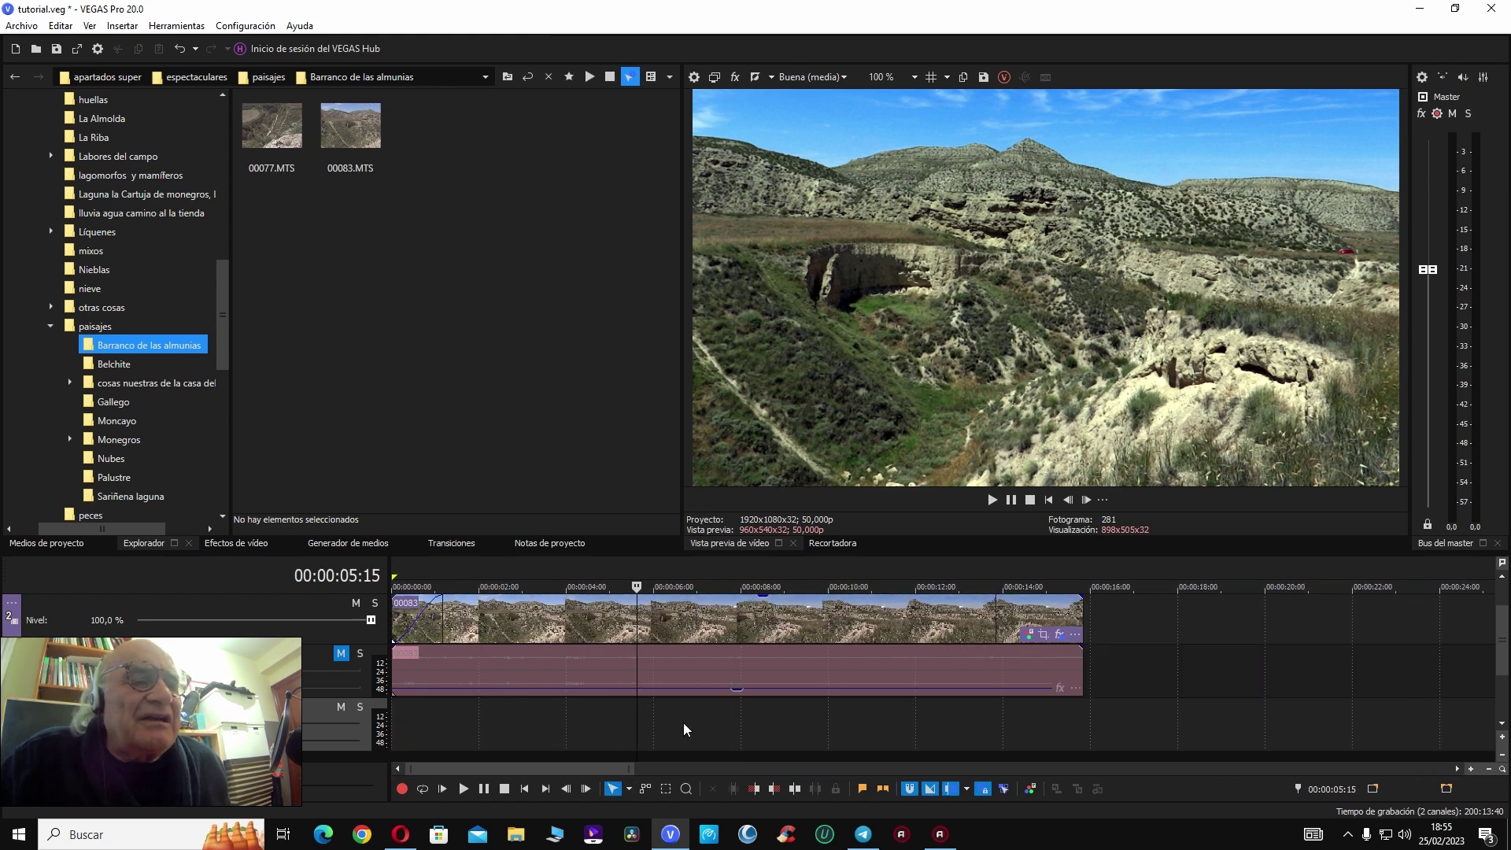
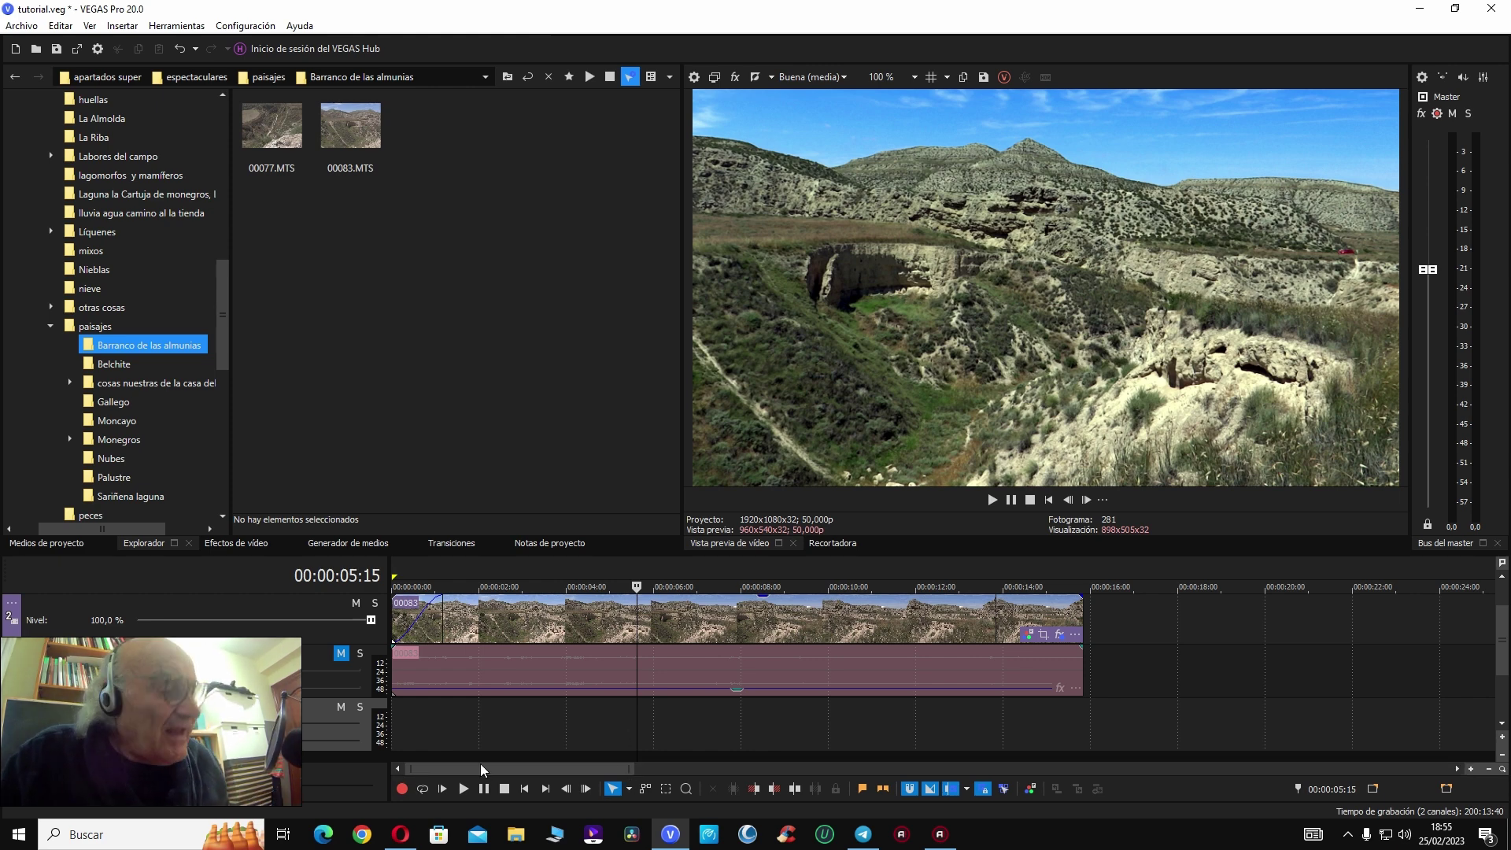
Step: Arm the new audio track for recording, with a new desktop folder named locución for the recorded files, and check the folder on the desktop
right_click(8, 714)
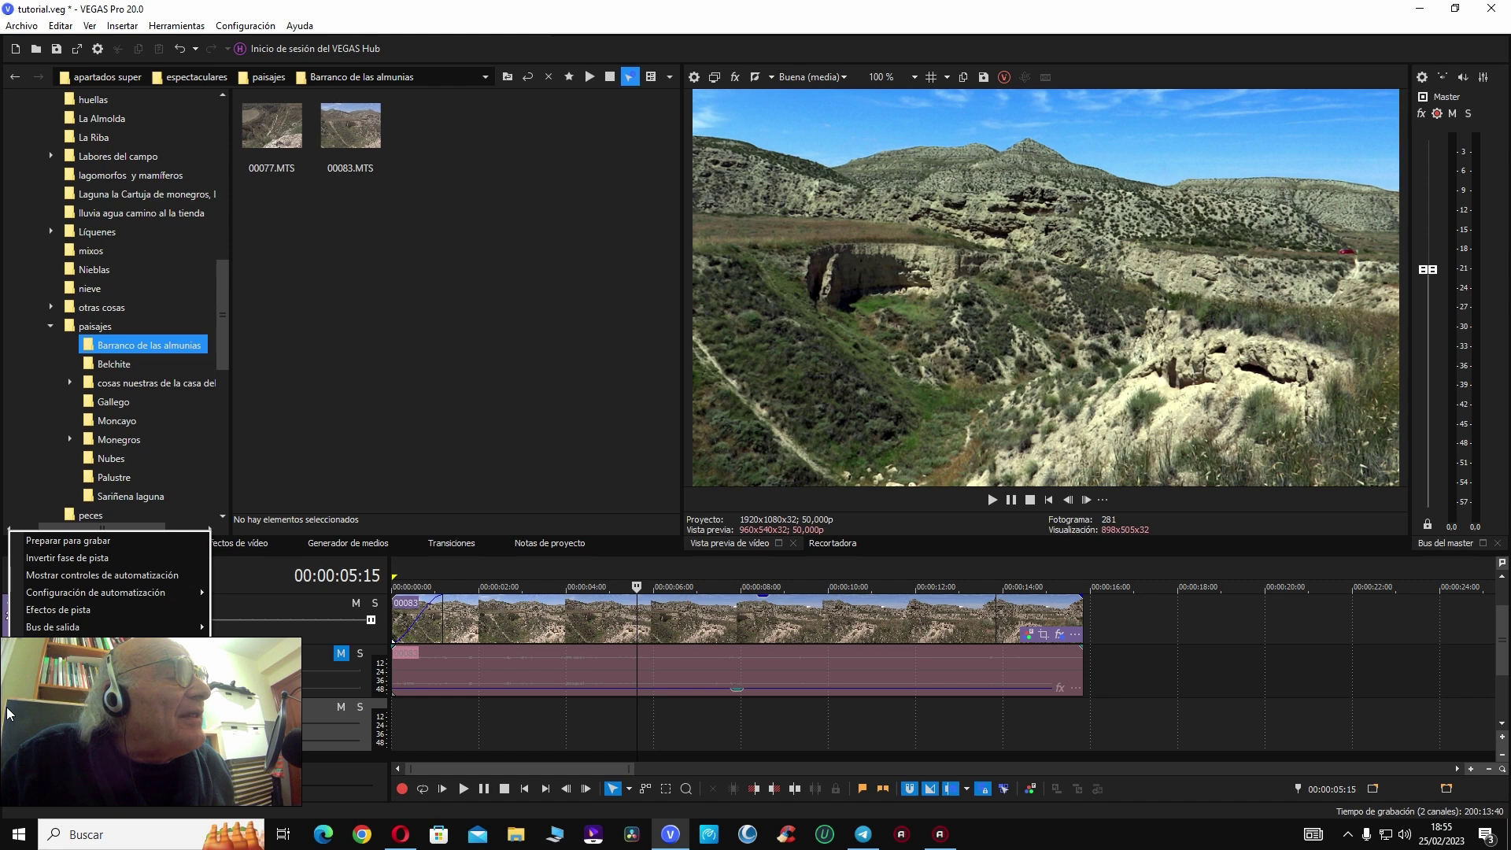
click(71, 544)
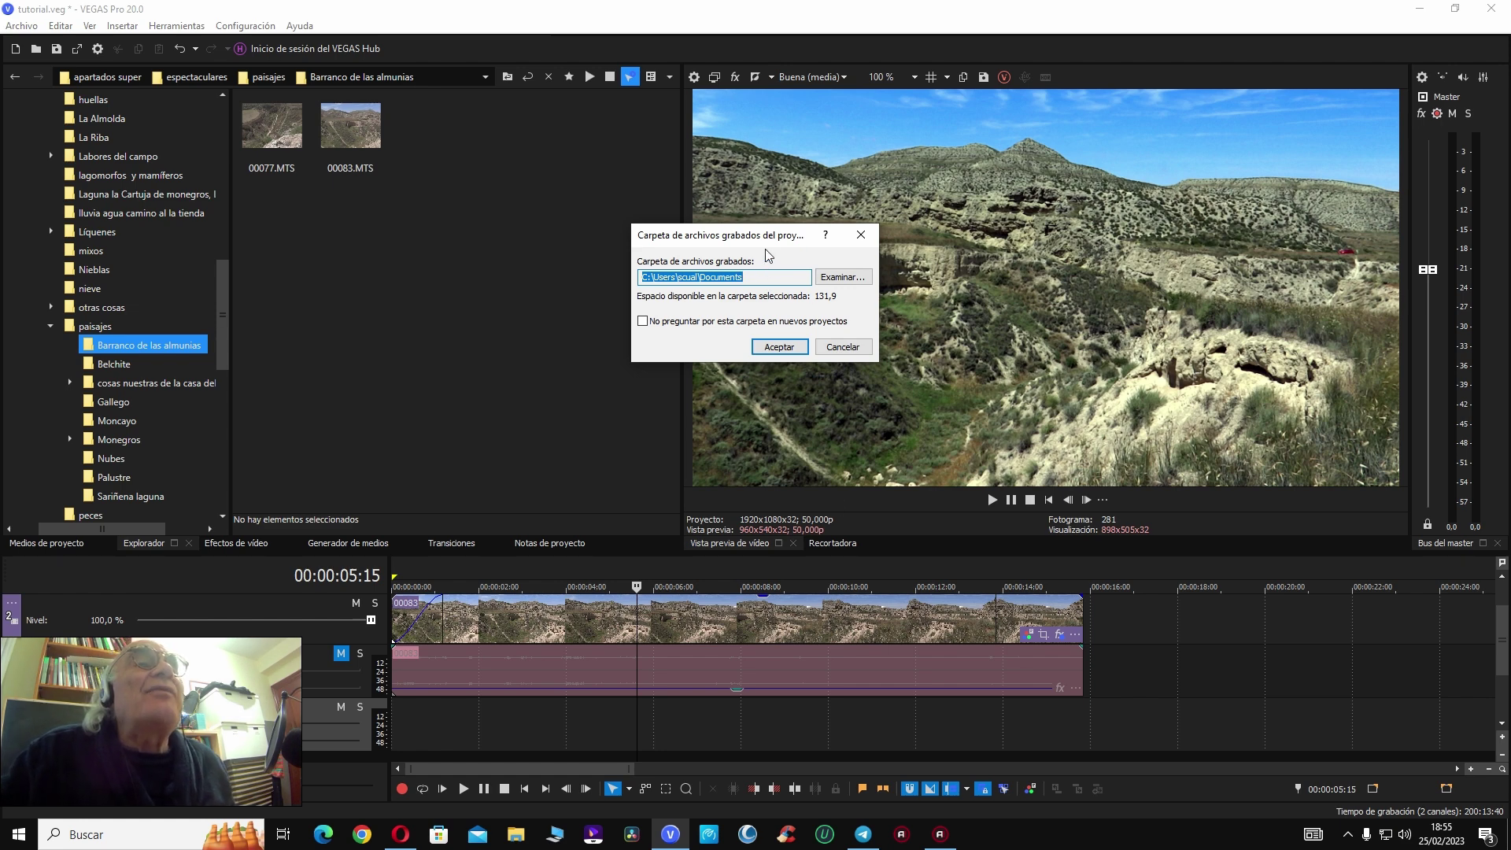
click(839, 278)
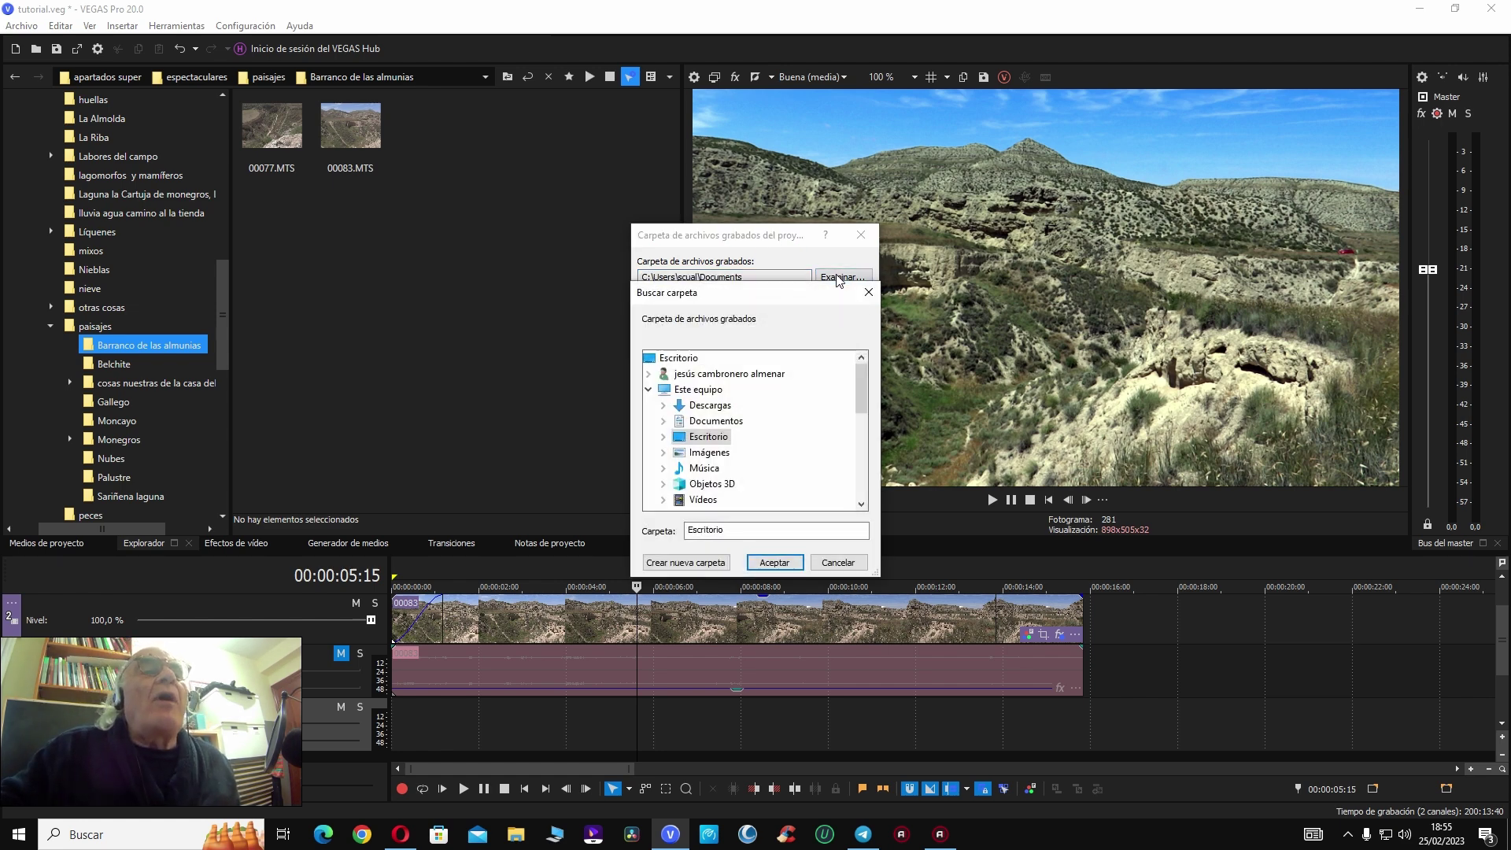
click(653, 360)
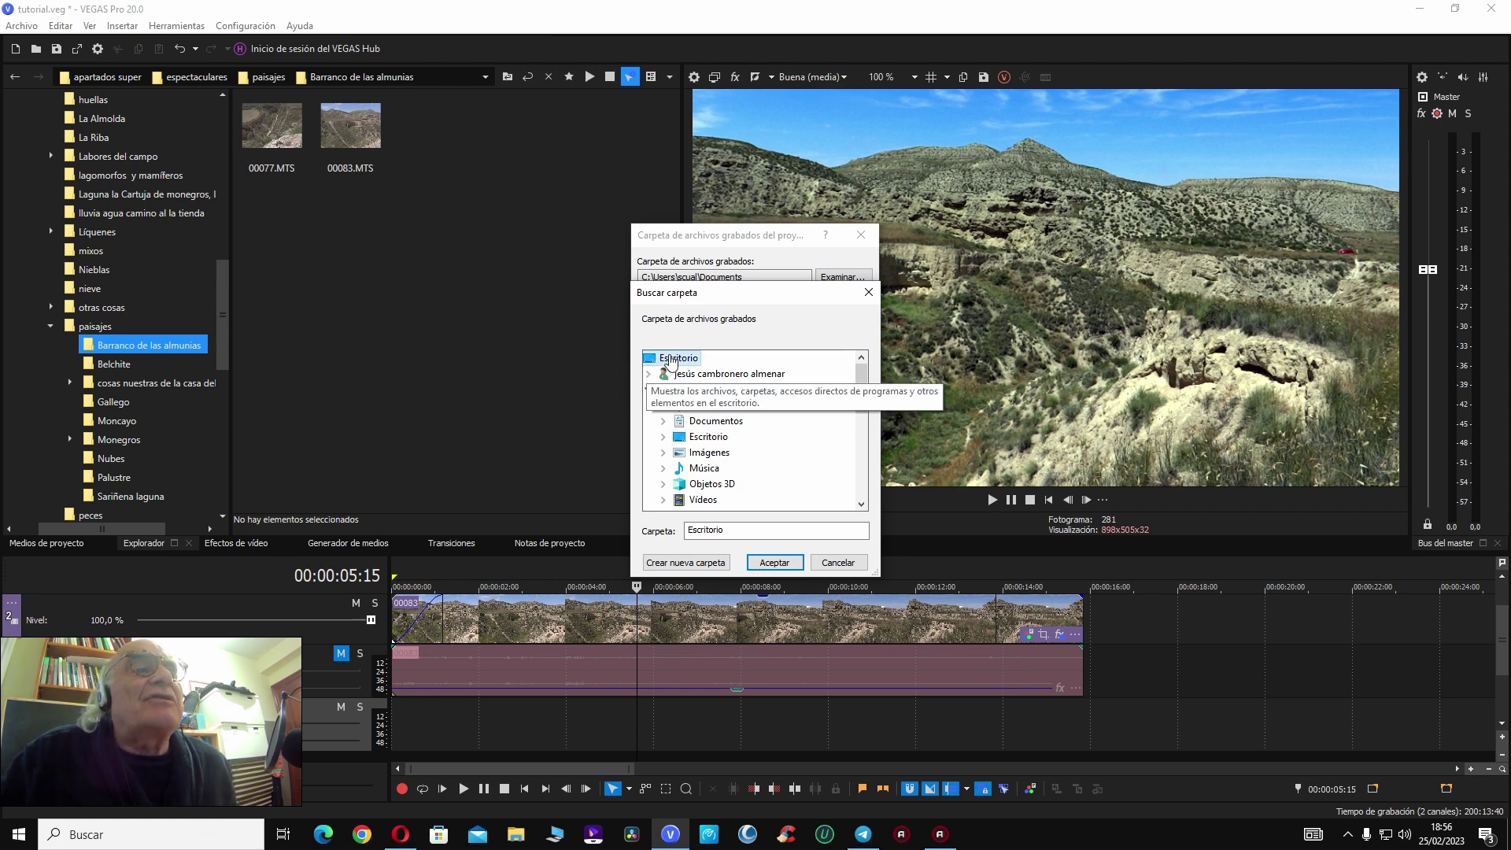
click(710, 563)
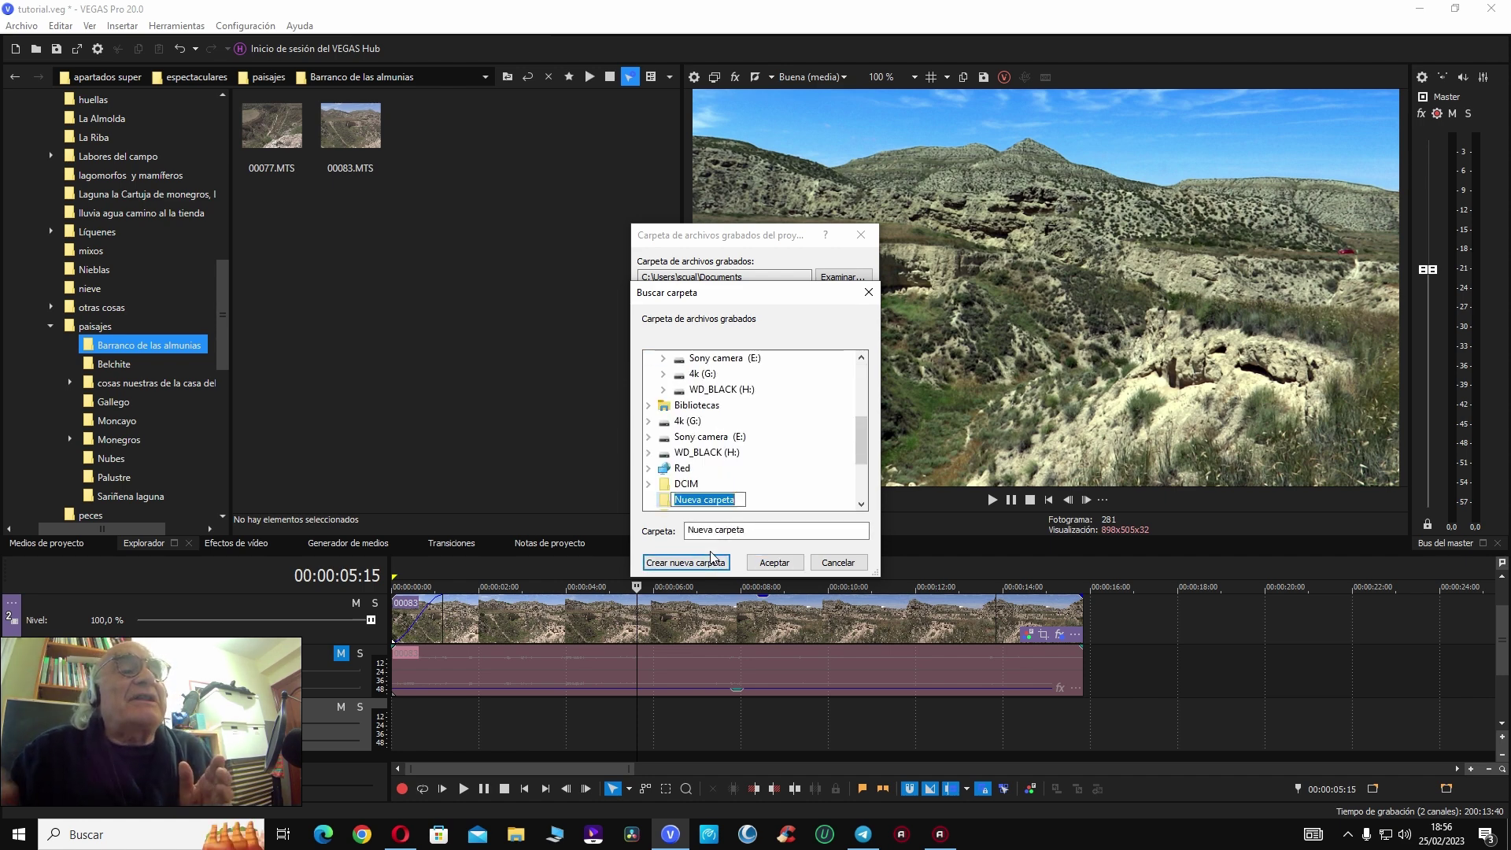
text(locu)
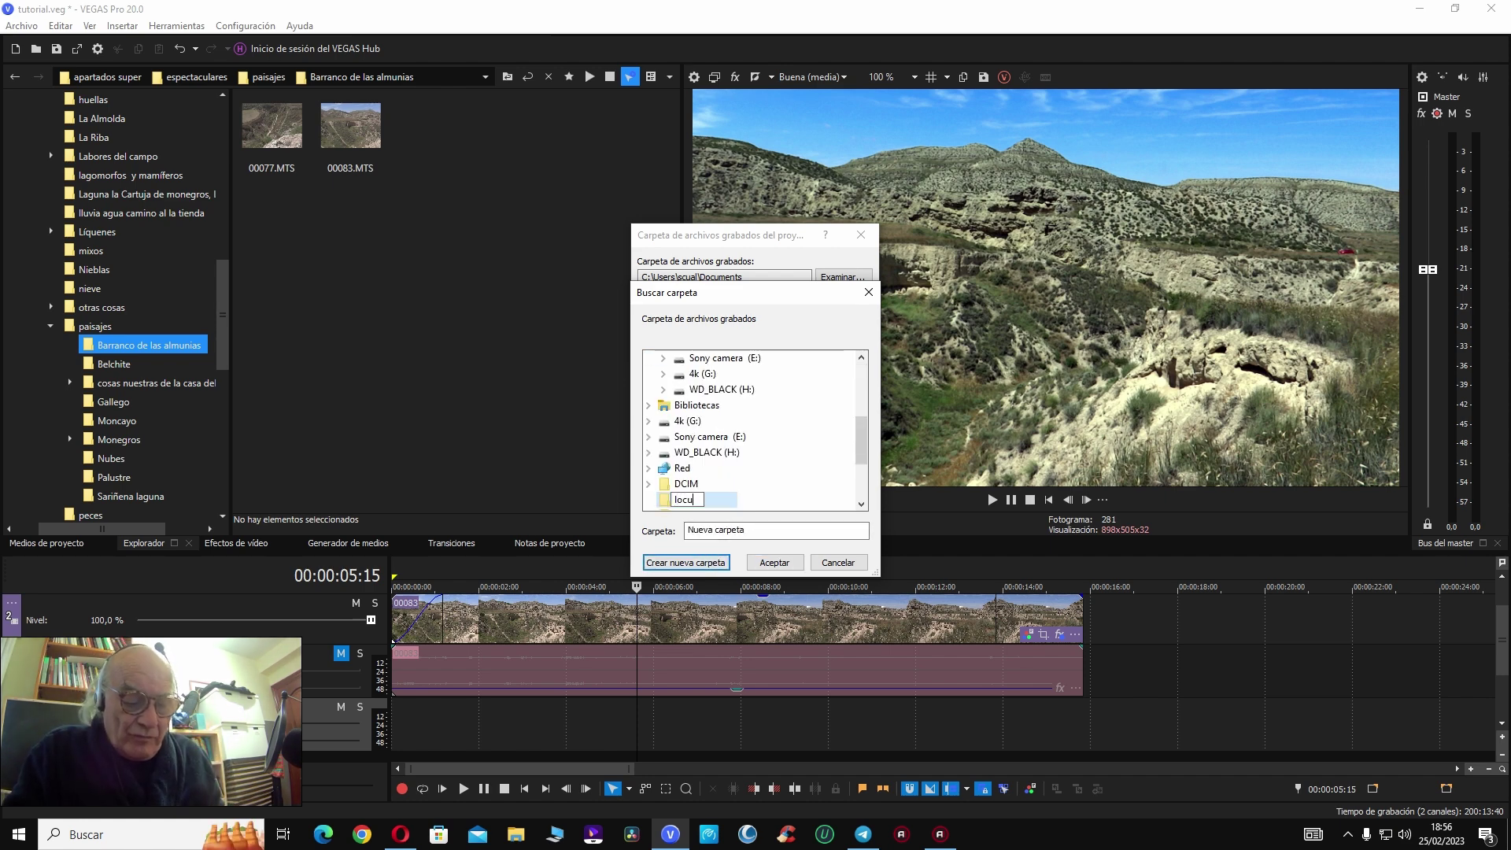
text(ción)
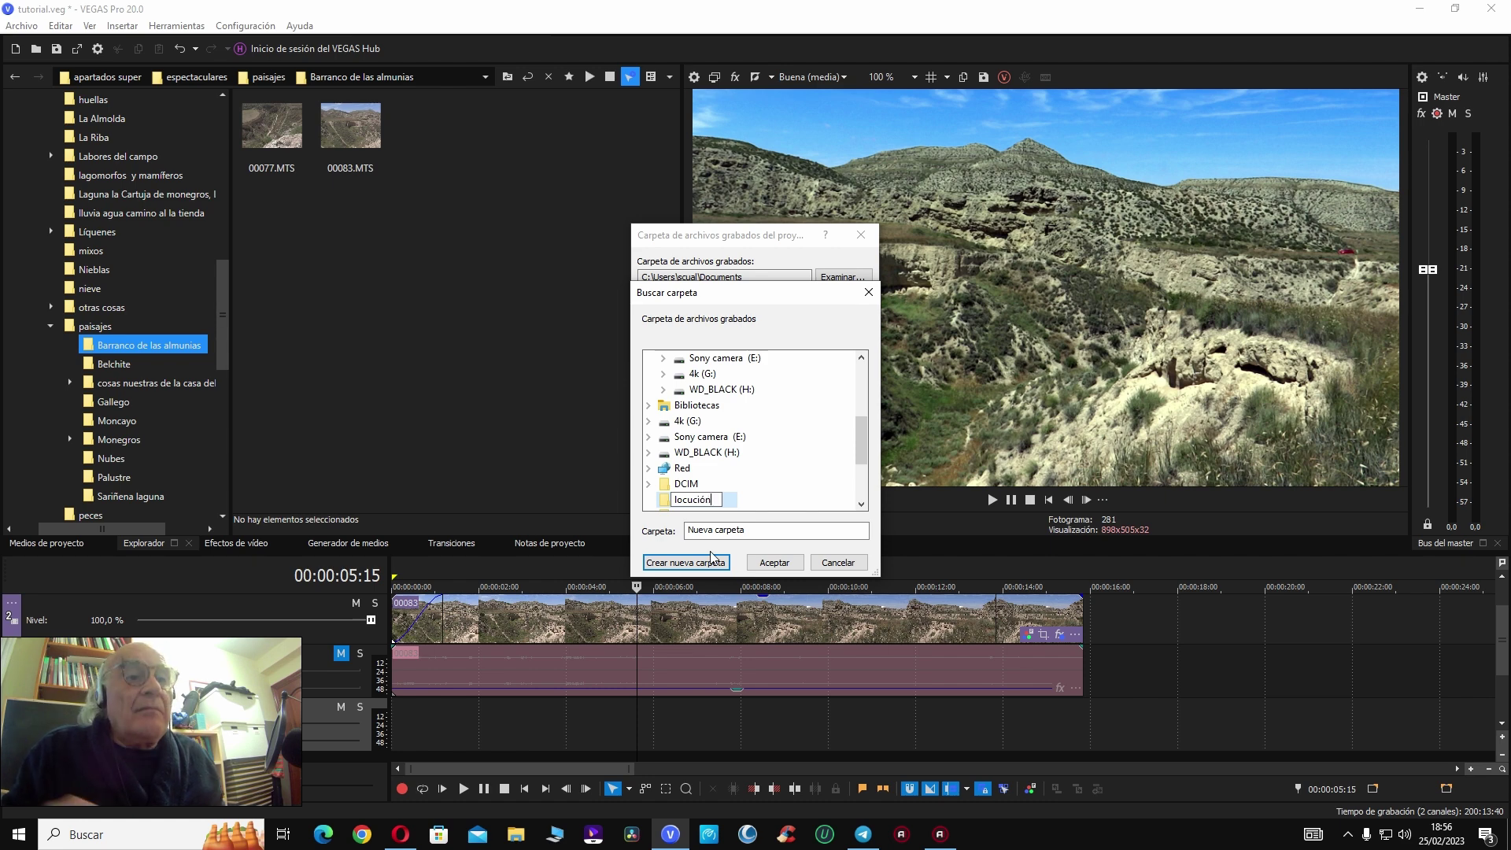
click(782, 564)
click(776, 346)
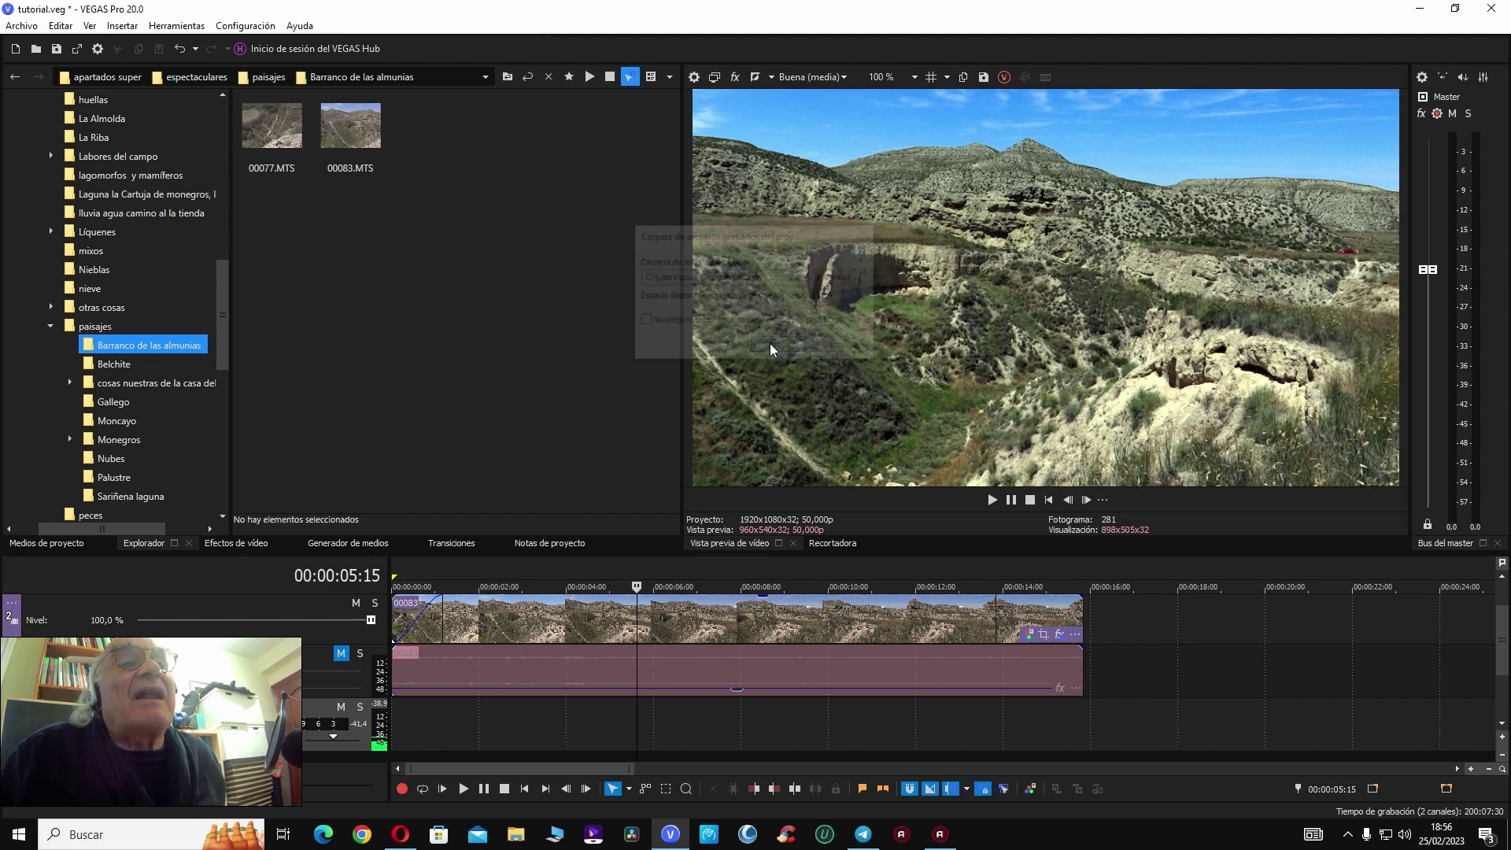
click(1420, 9)
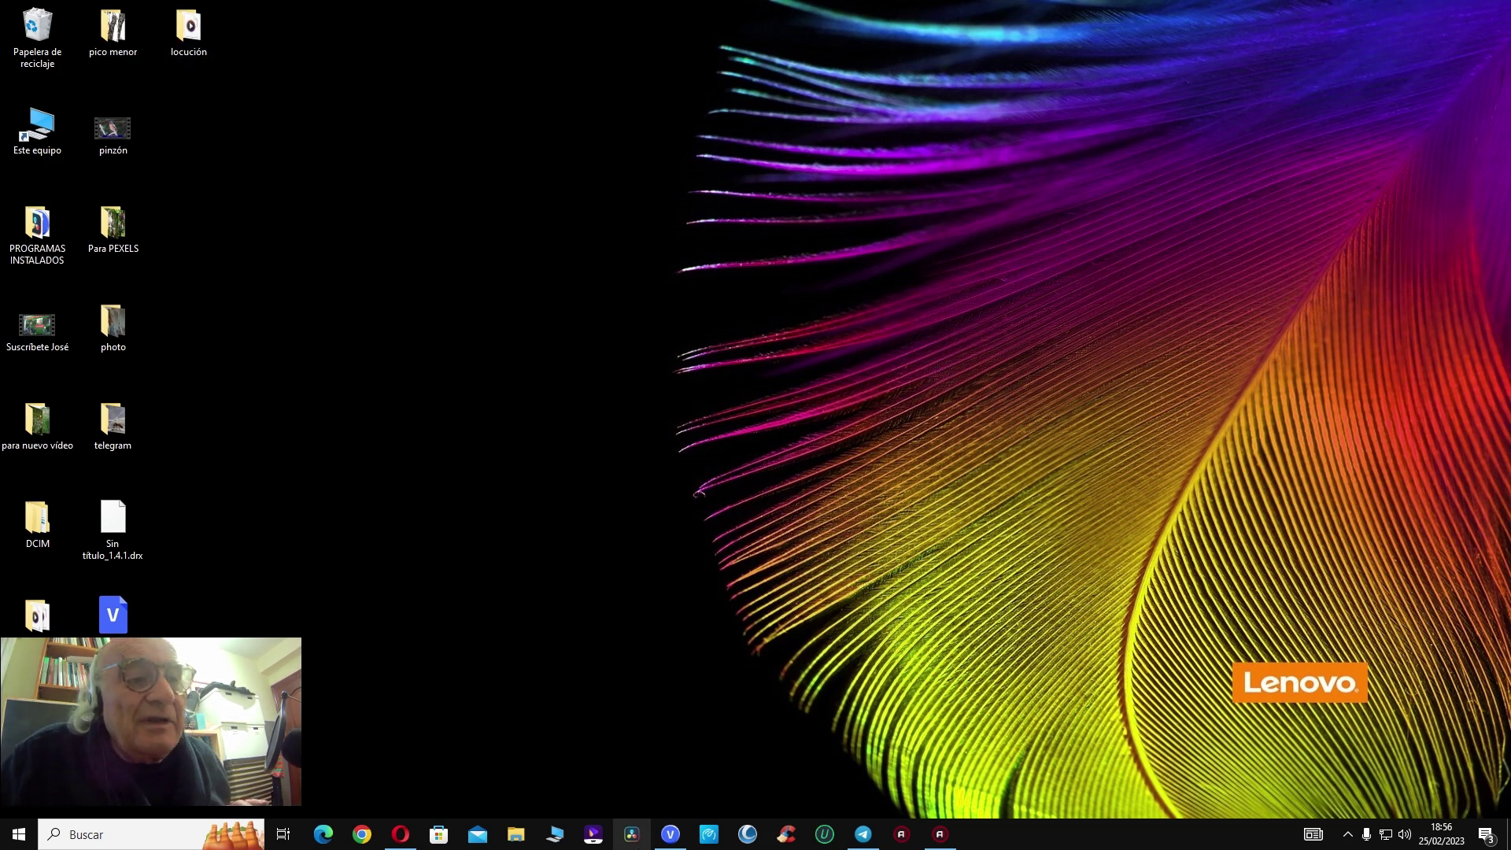
click(669, 836)
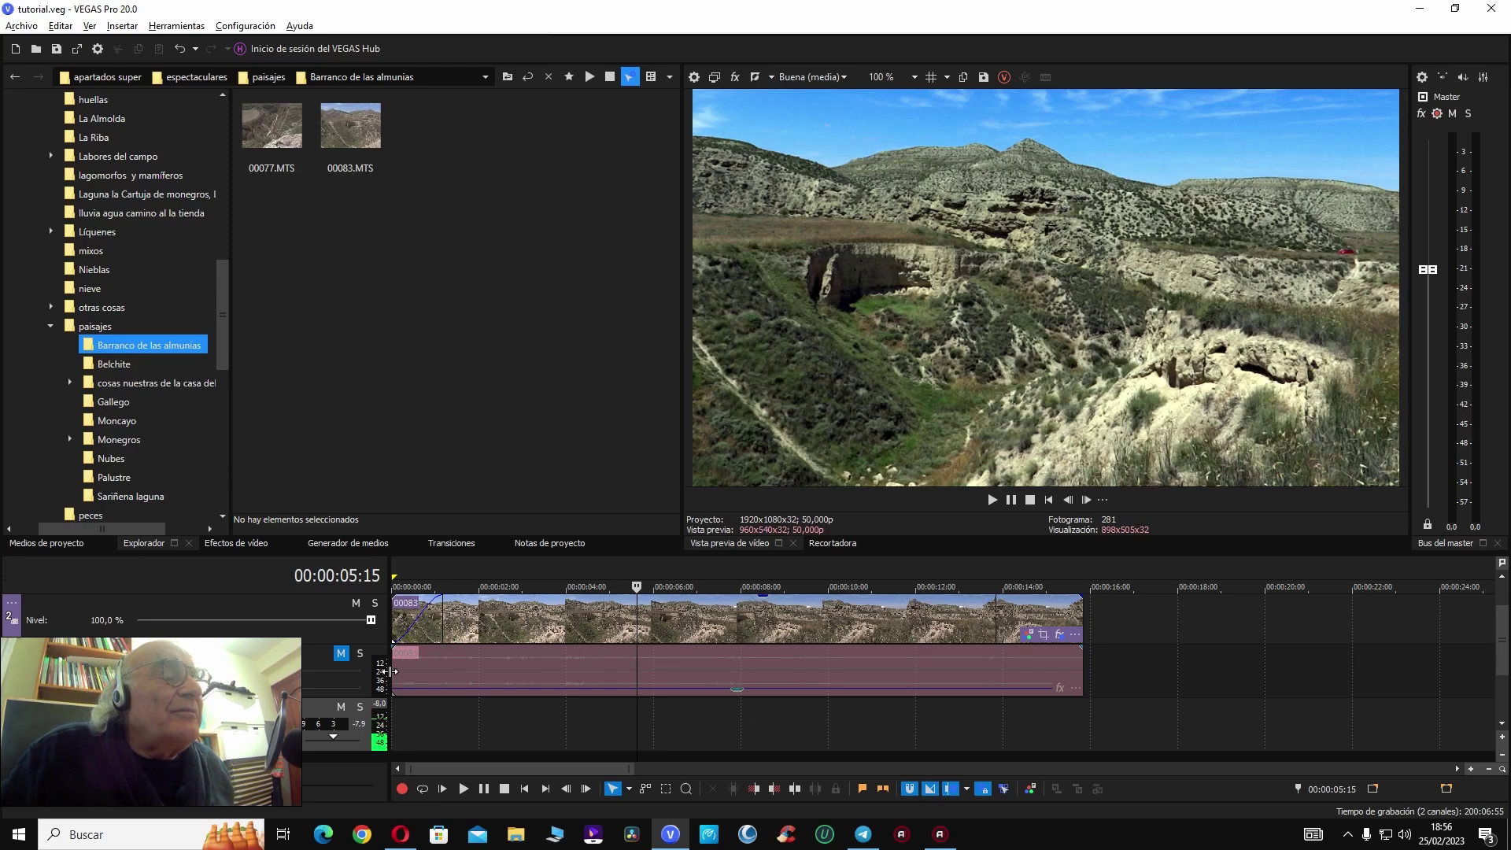
Step: Move the webcam overlay aside in Action! and back, and temporarily widen the VEGAS Pro track headers to examine the armed track's input meter
click(939, 835)
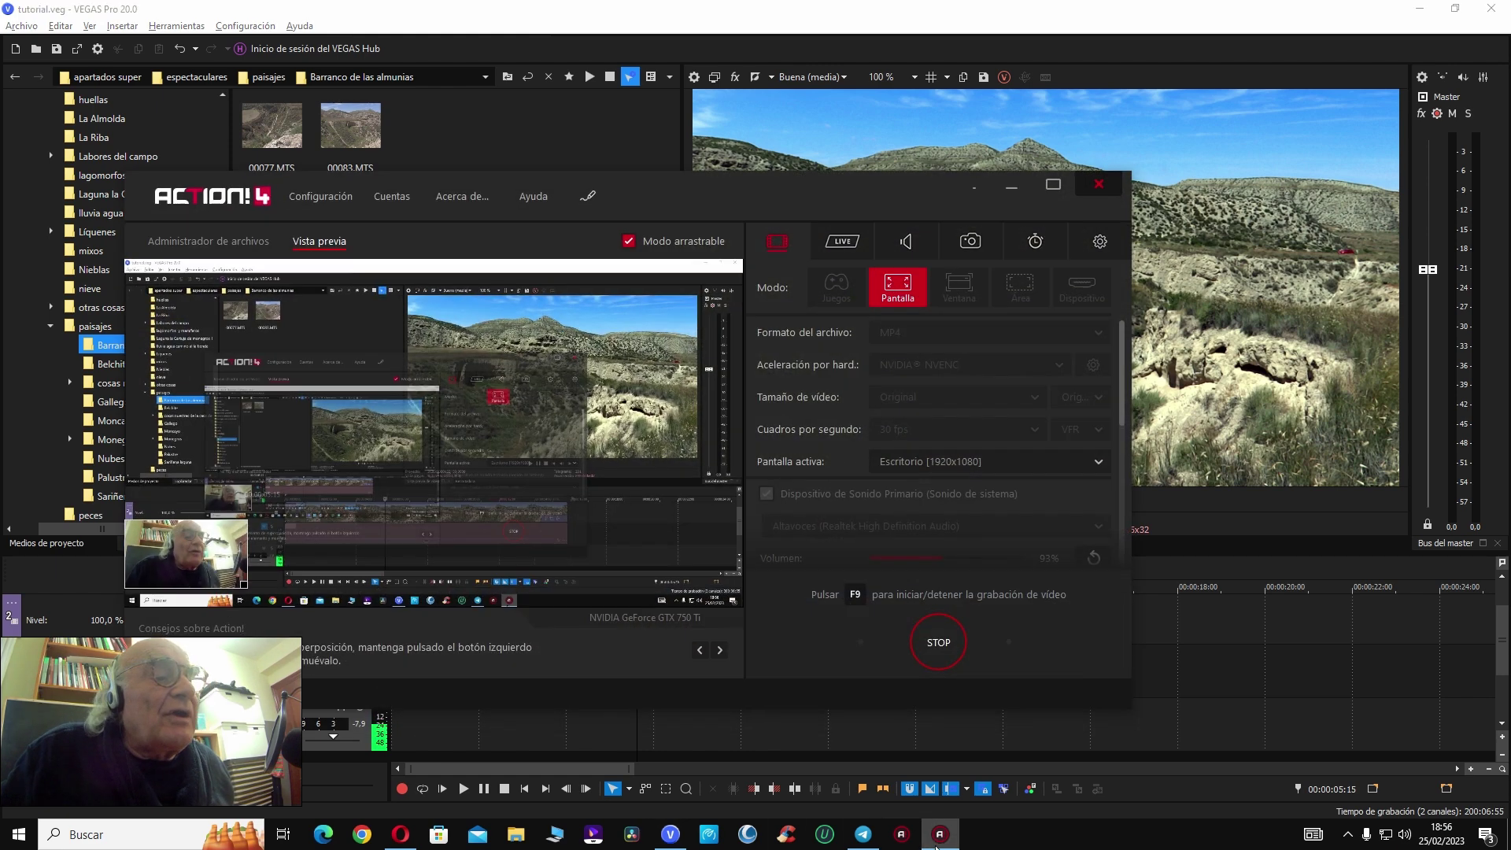
drag(189, 555, 509, 548)
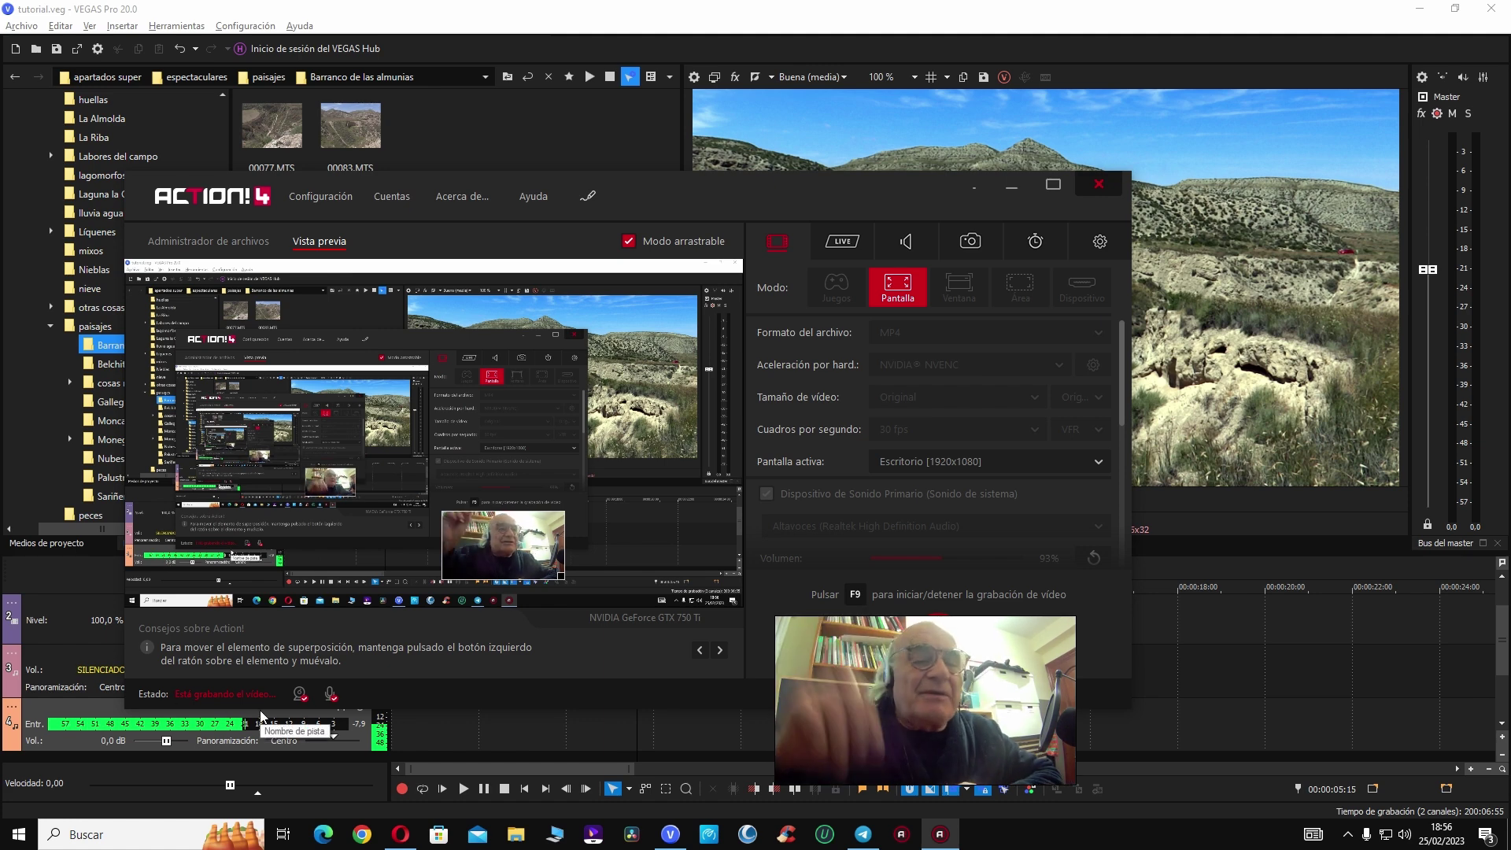
mouse_move(511, 540)
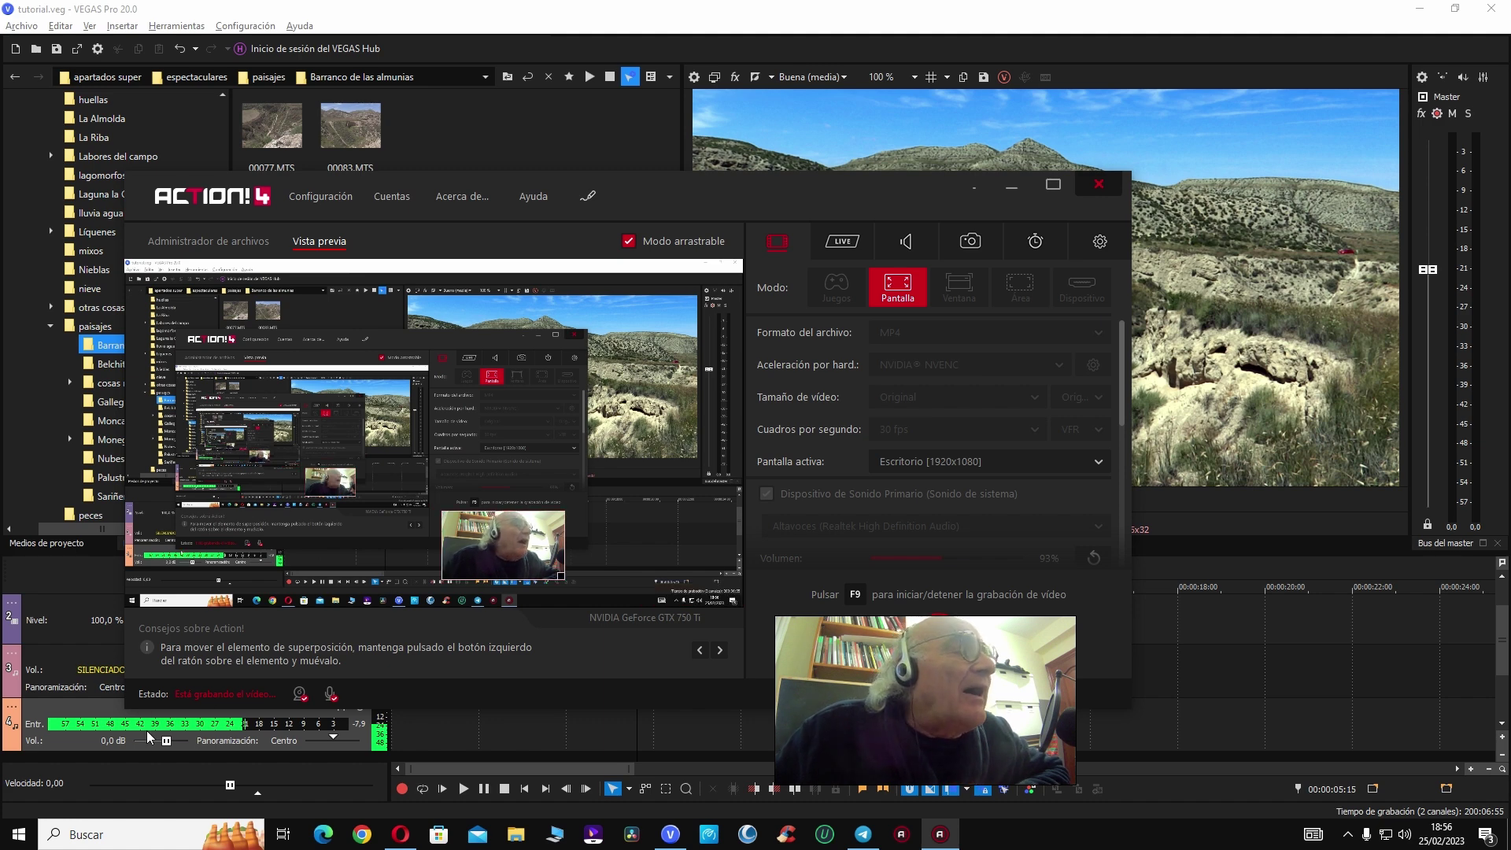
drag(491, 547, 175, 558)
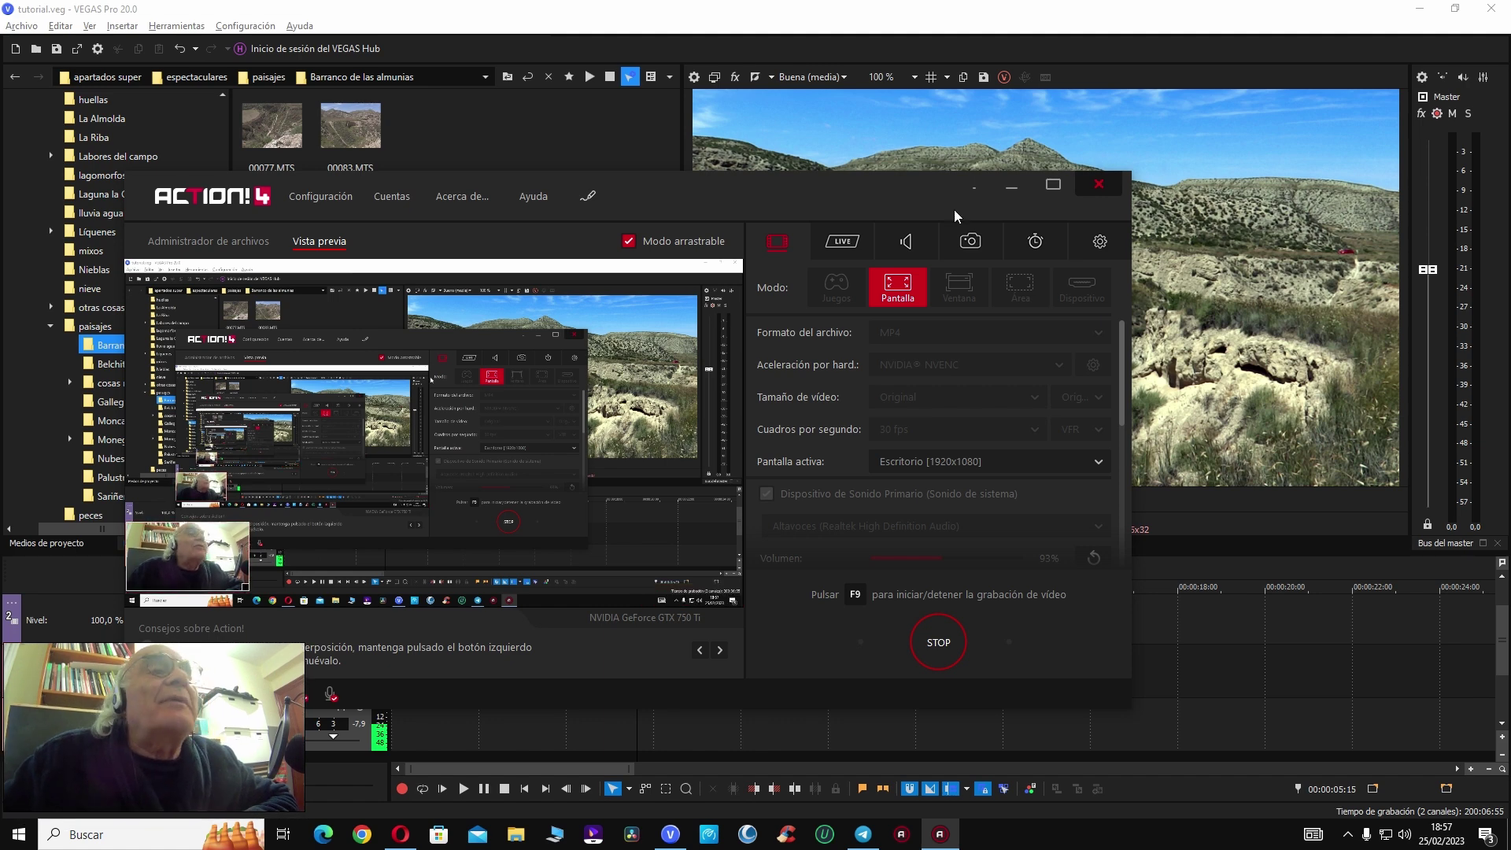
click(1012, 186)
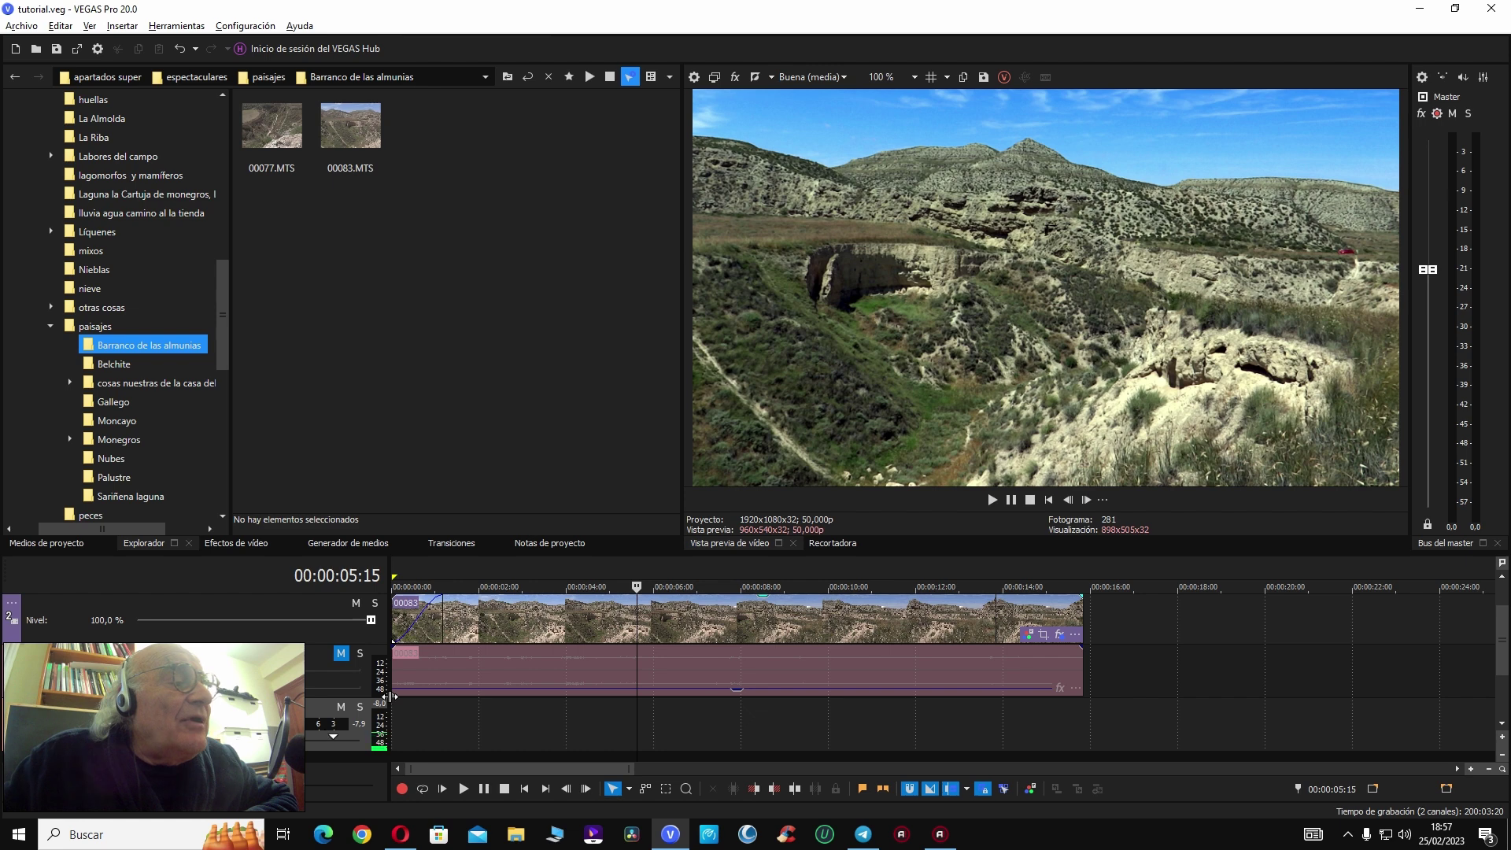
drag(389, 709, 705, 716)
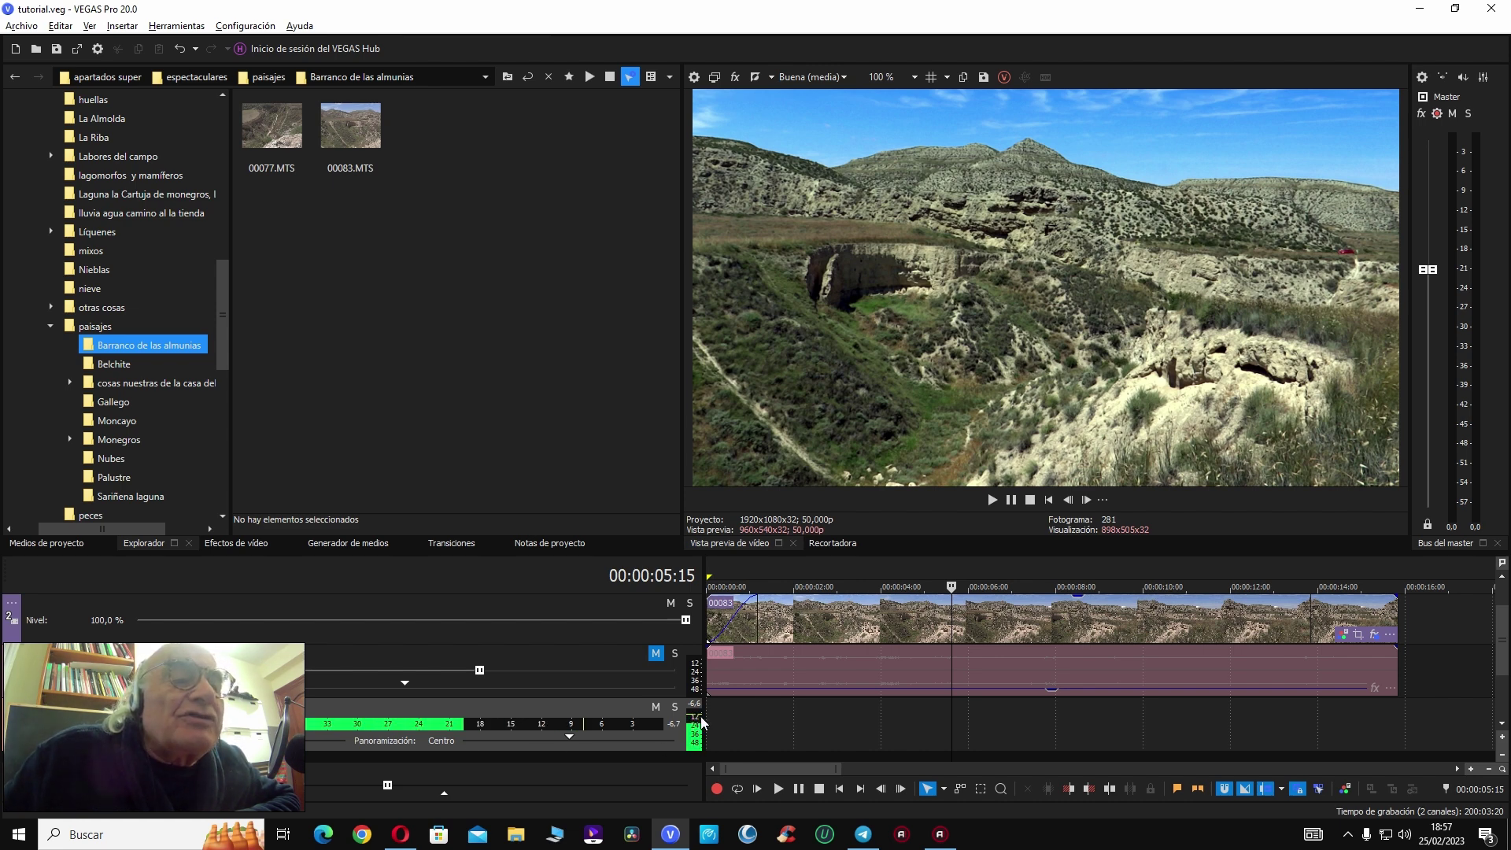
drag(704, 716, 357, 705)
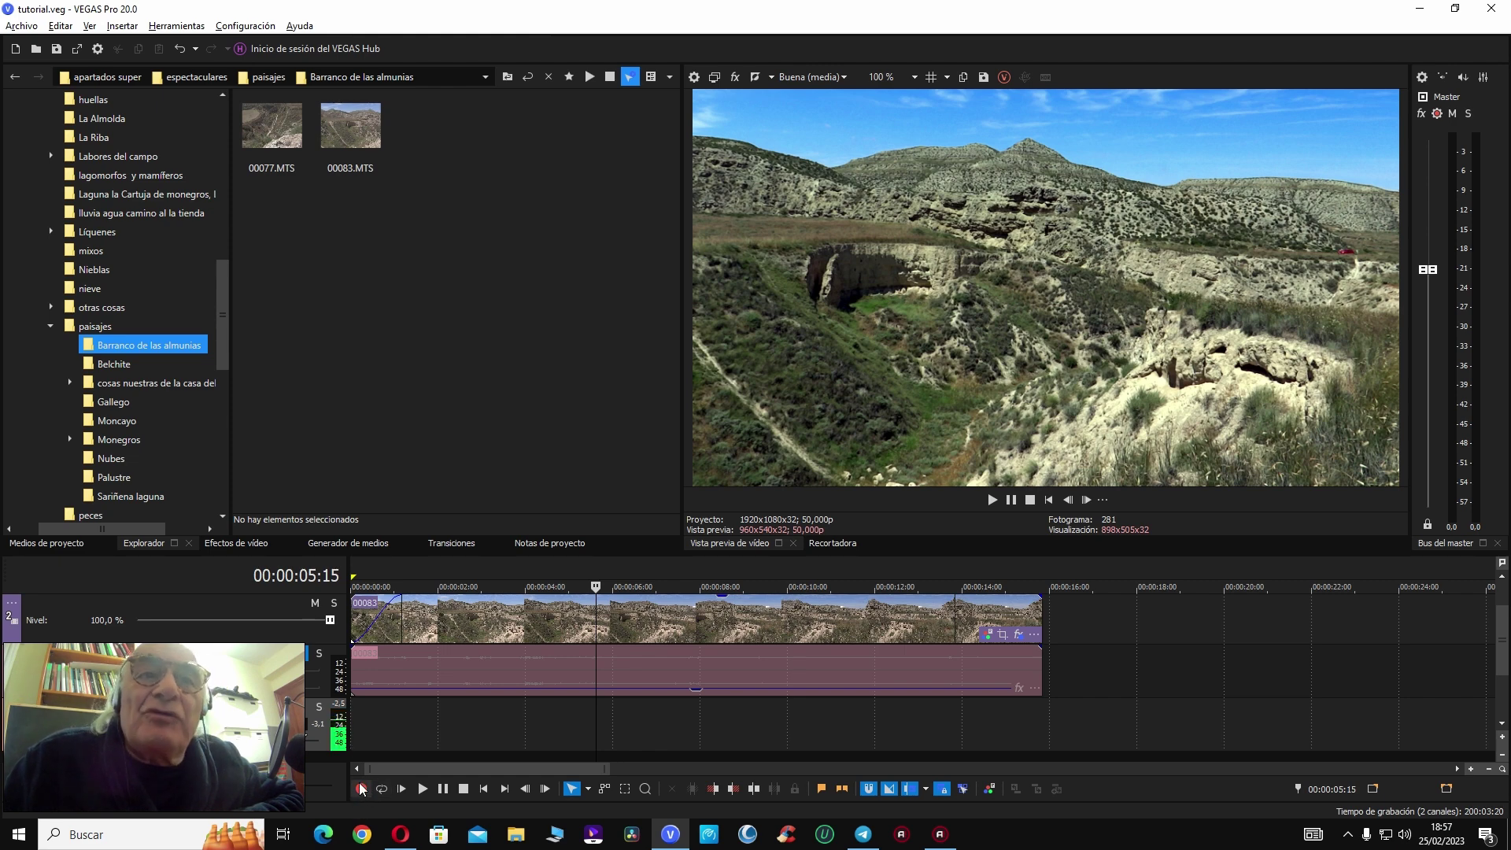
Step: Add the Grabar button to the video preview's transport controls and make the preview area slightly taller
click(1101, 500)
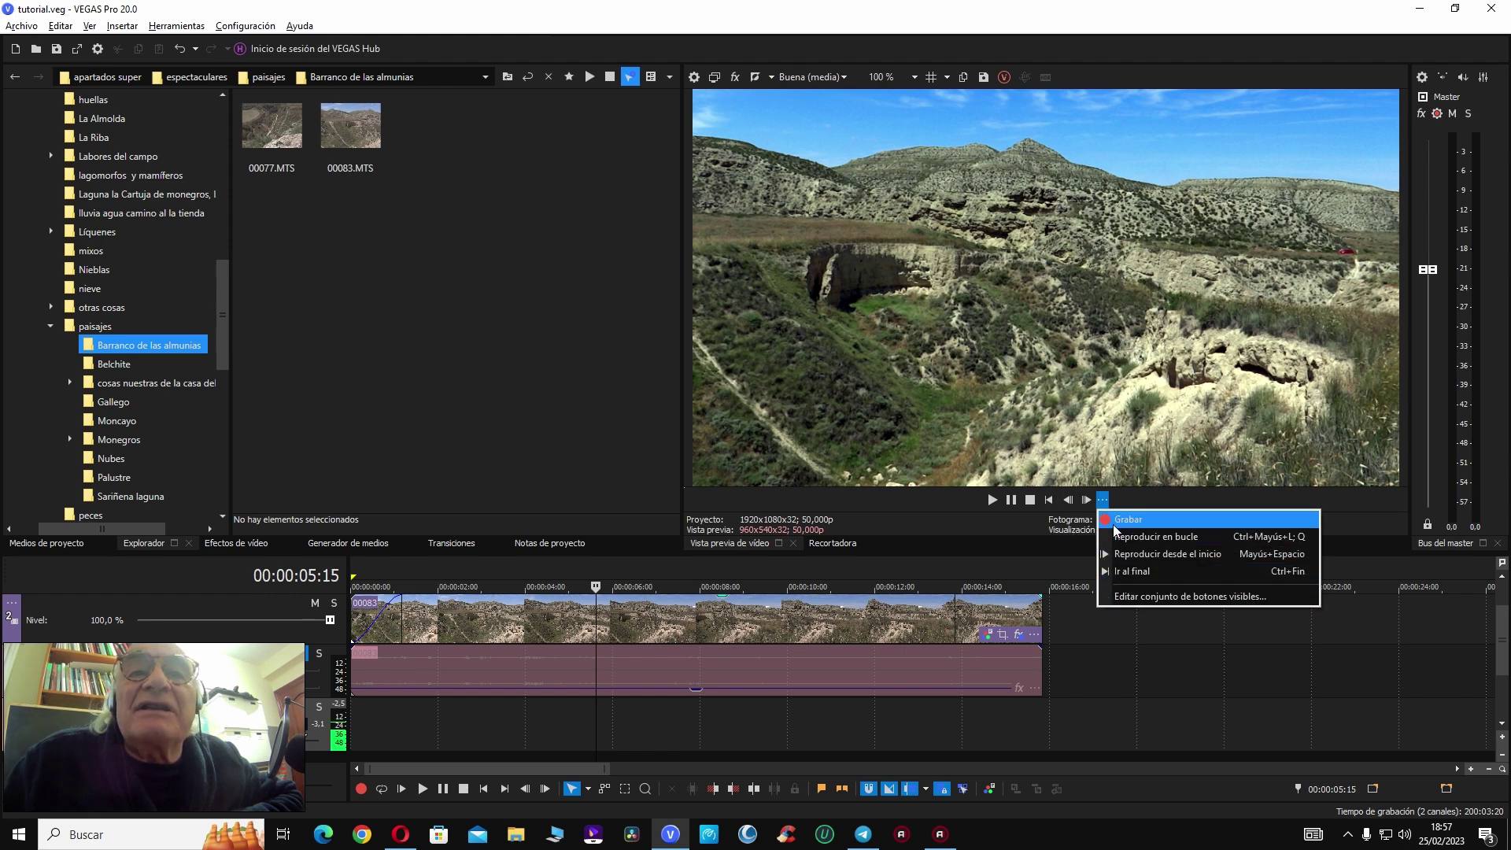
click(1132, 597)
click(626, 369)
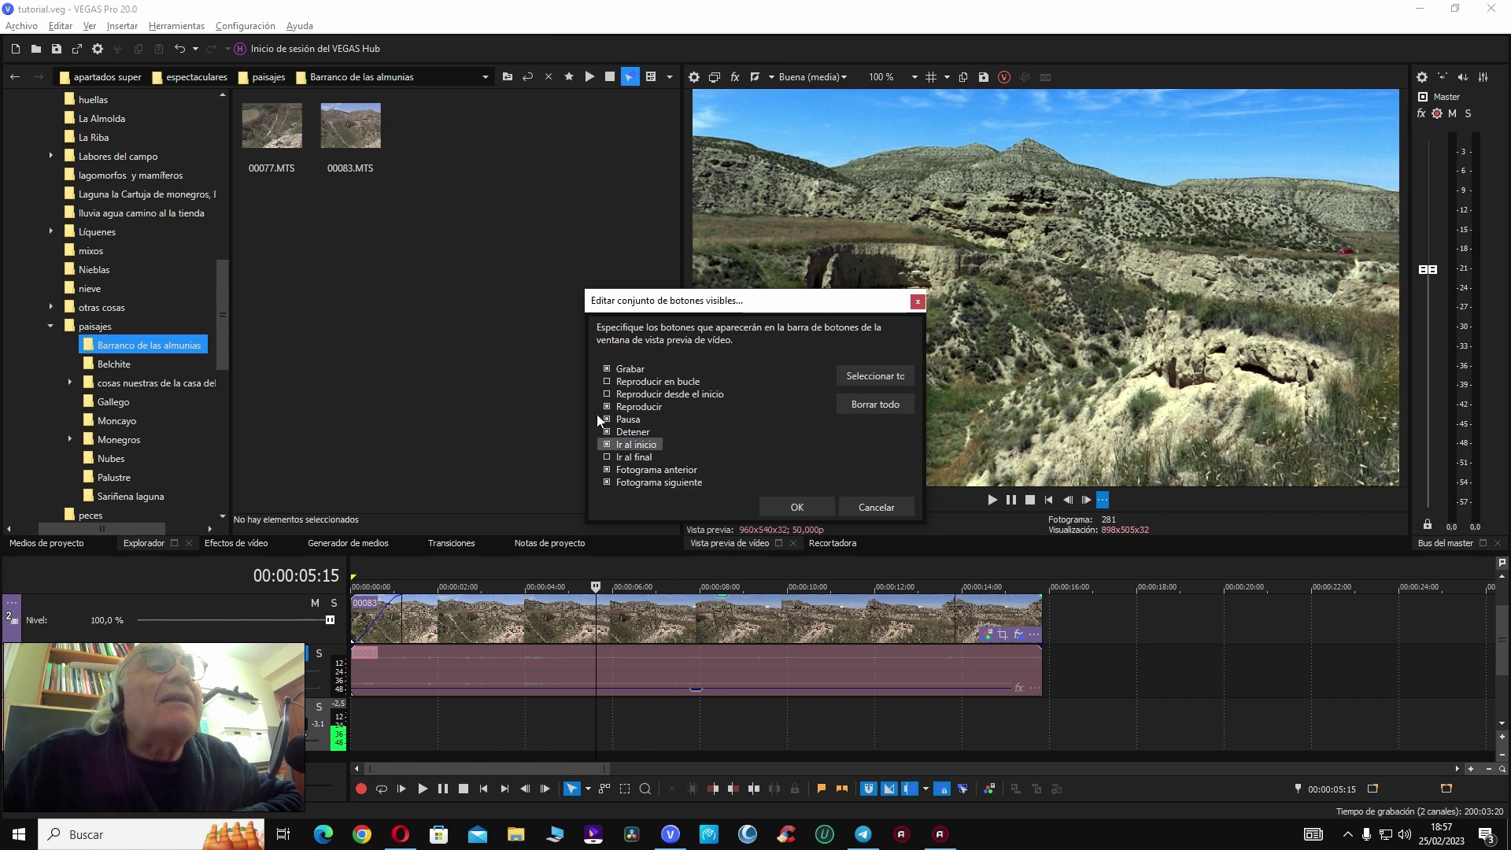
click(799, 505)
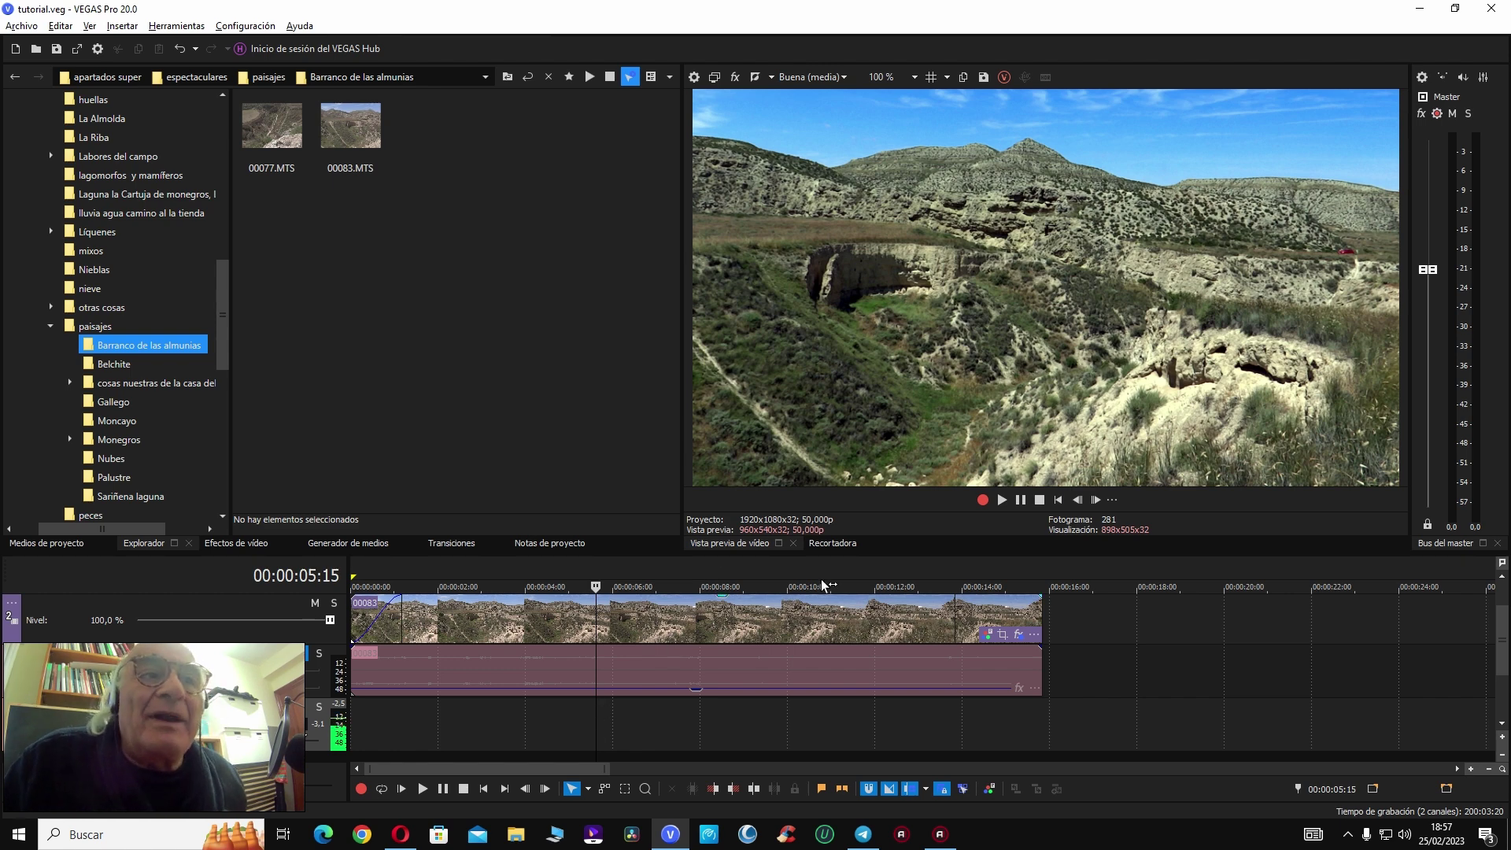
drag(874, 551, 871, 556)
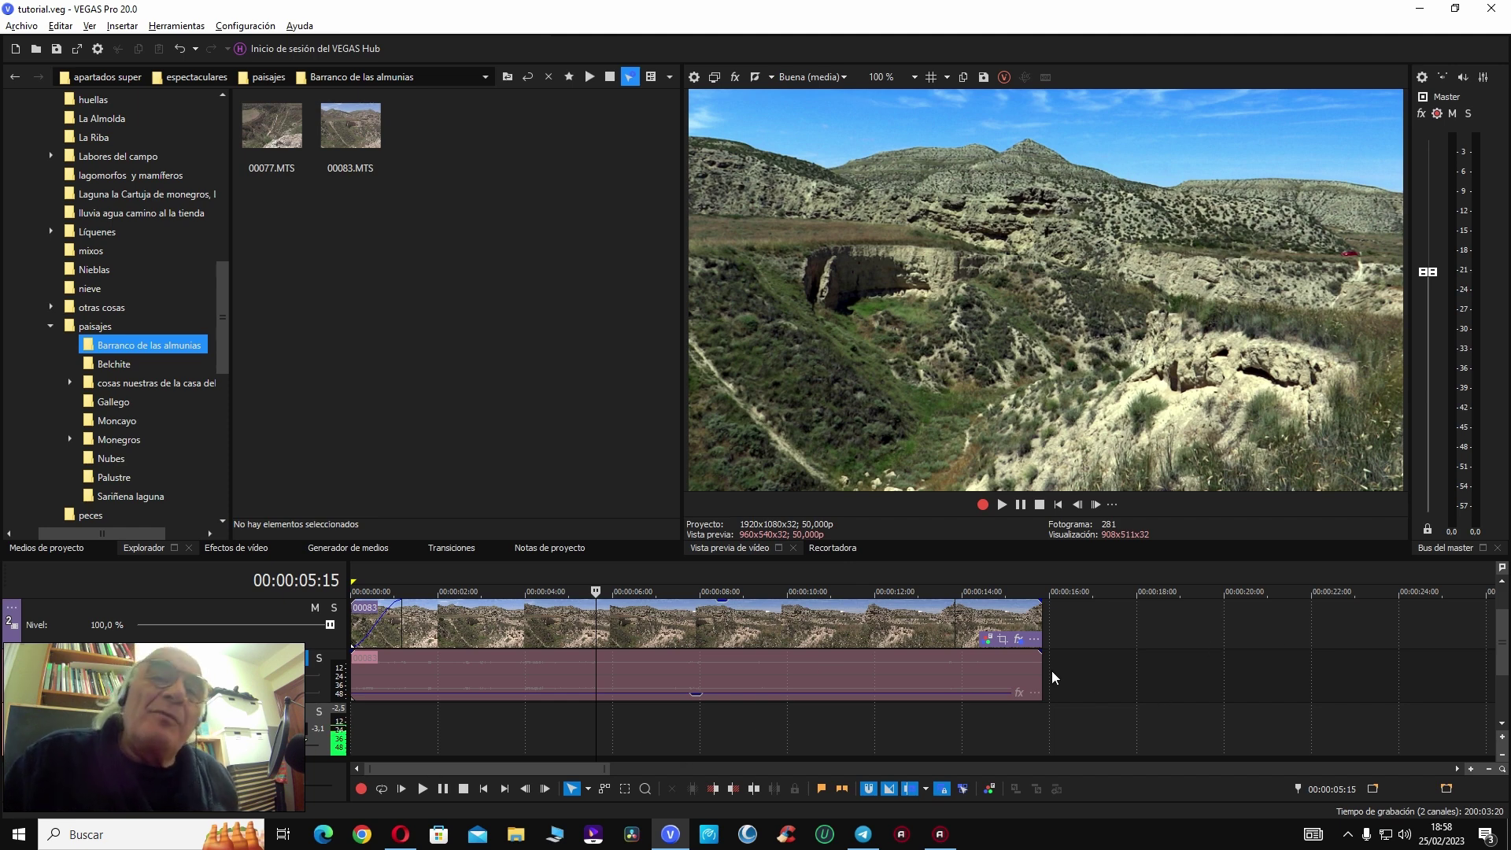
Step: Record a first narration take on the armed audio track from about 00:00:05:13 to 00:00:11:02 and keep the recorded file
mouse_move(1010, 696)
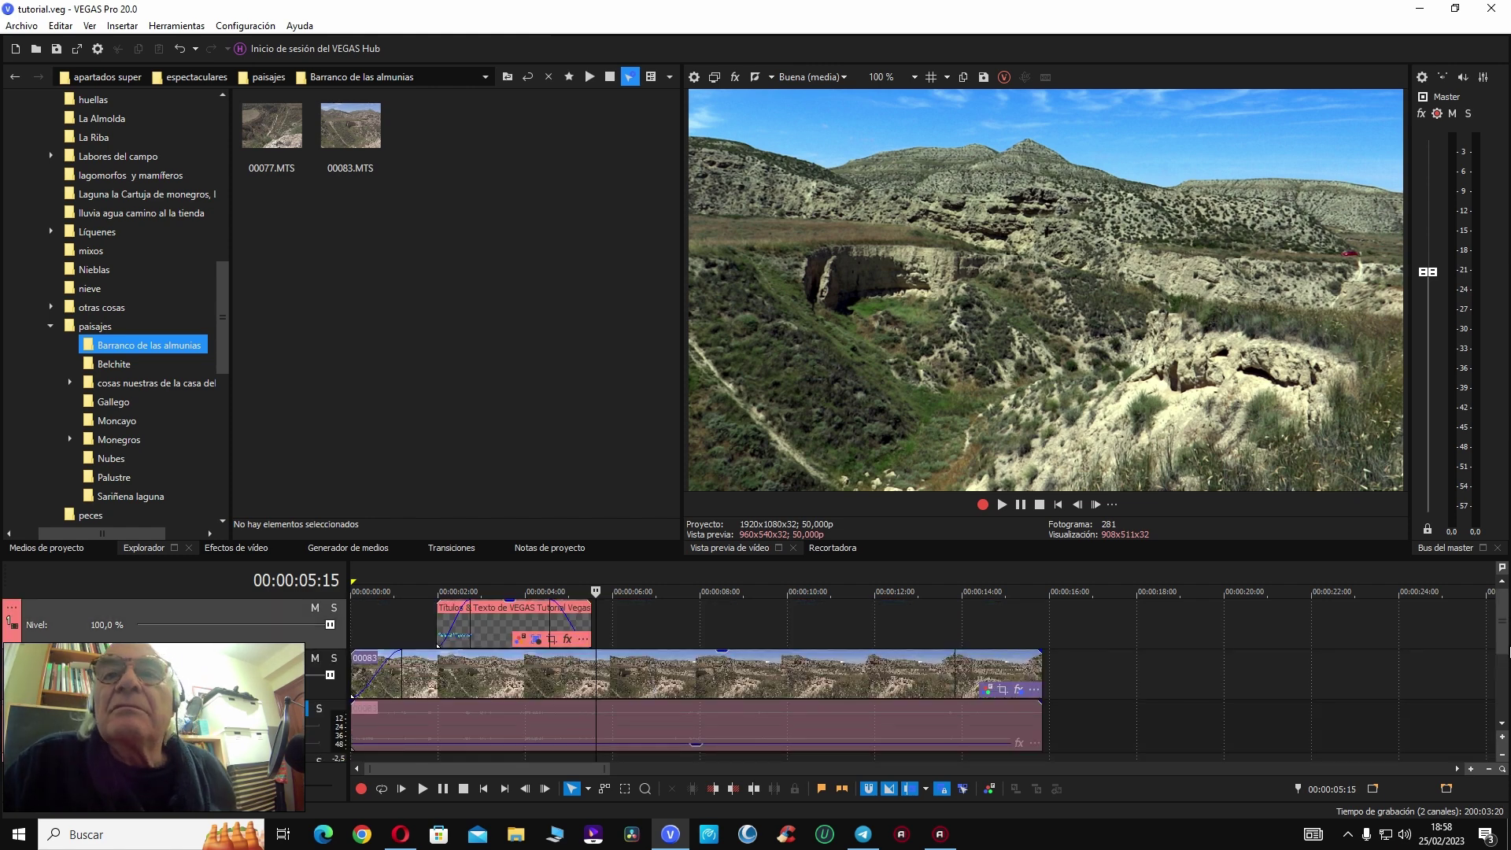
scroll(1502, 650, down, 3)
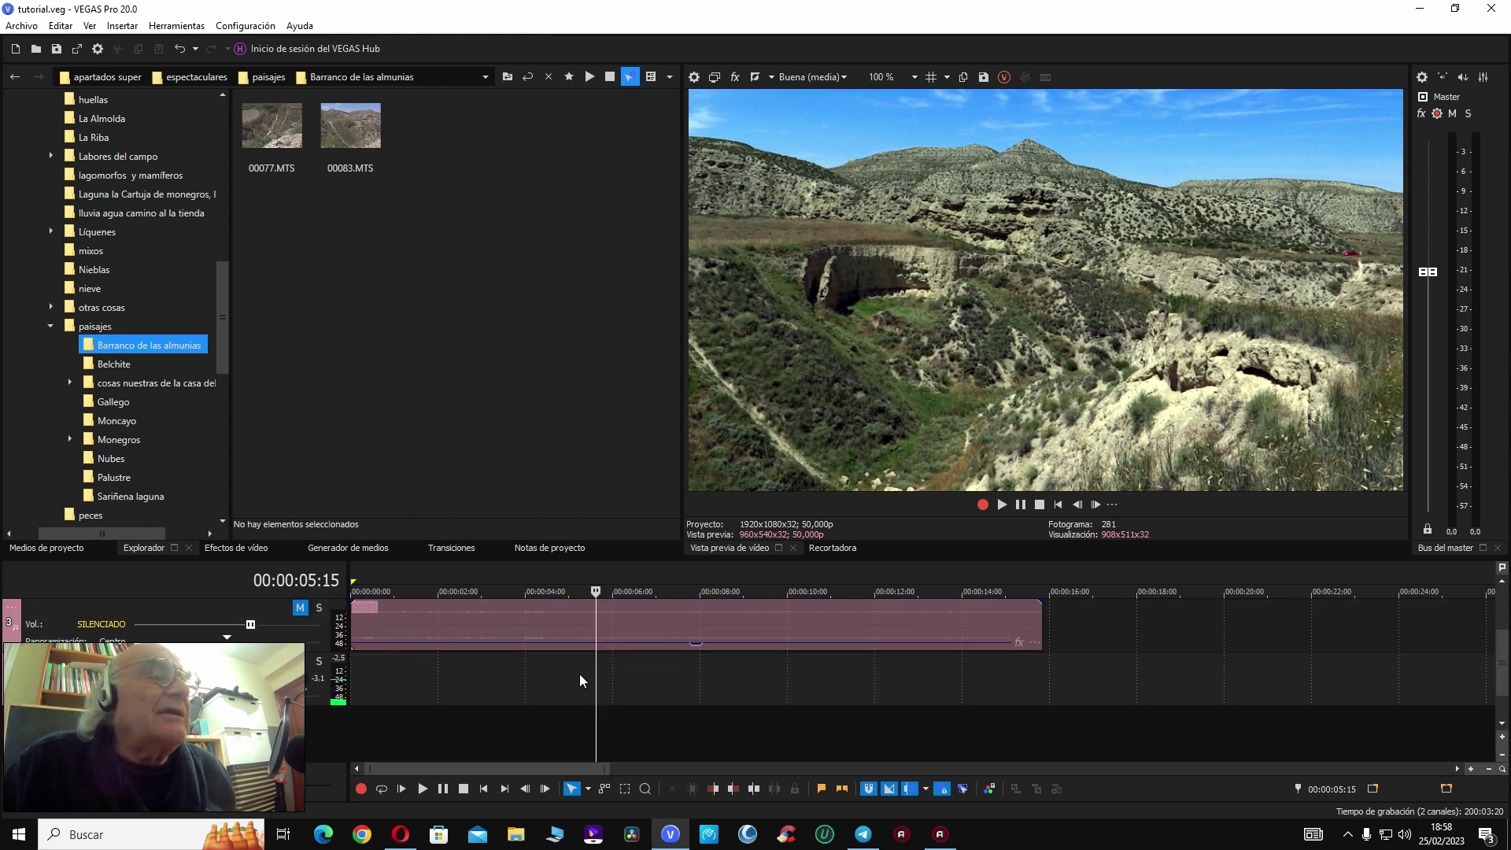
click(593, 626)
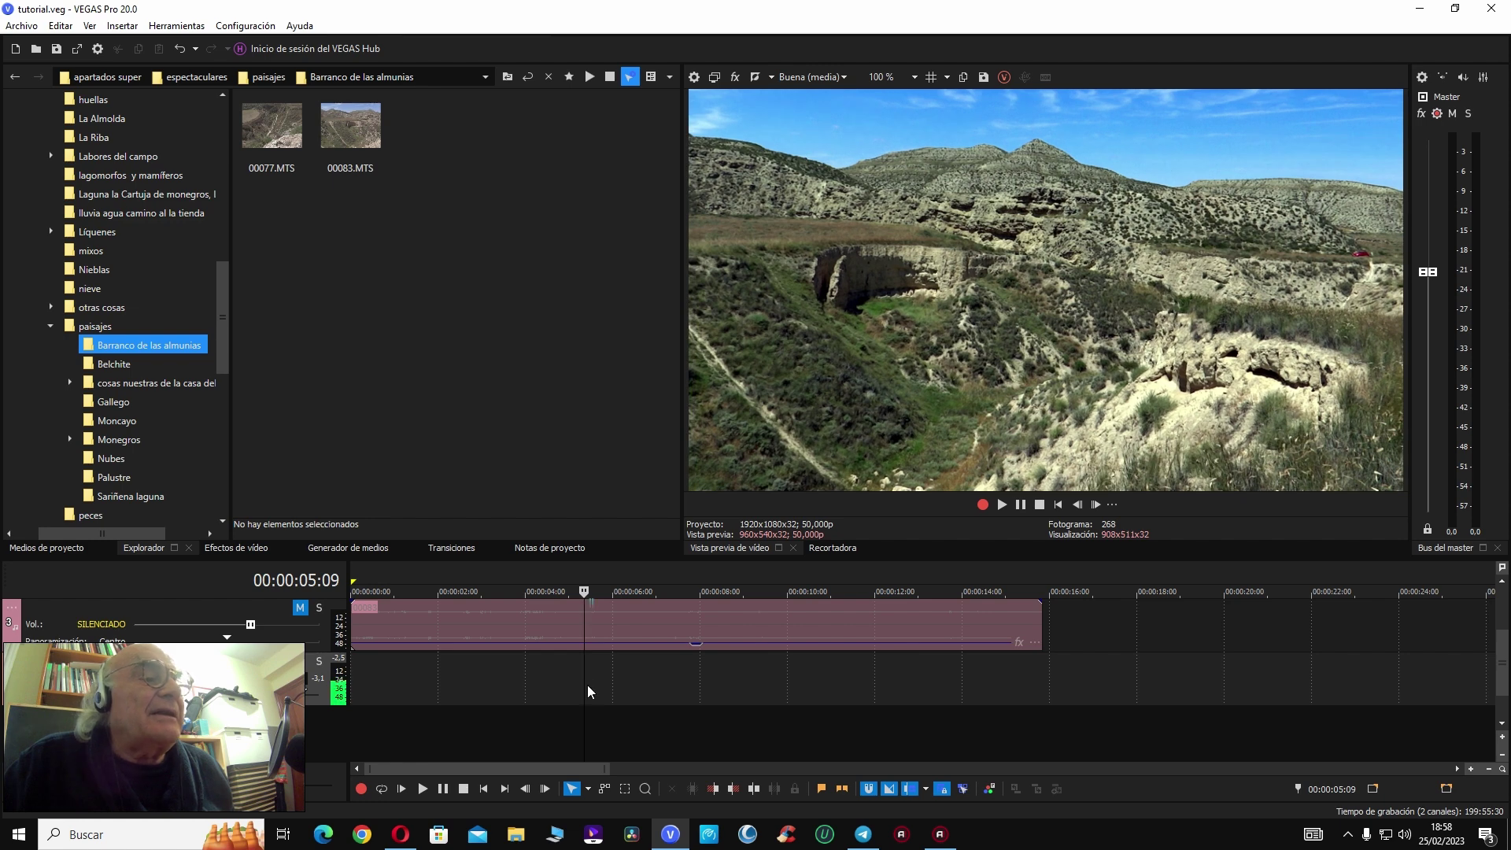
double_click(588, 686)
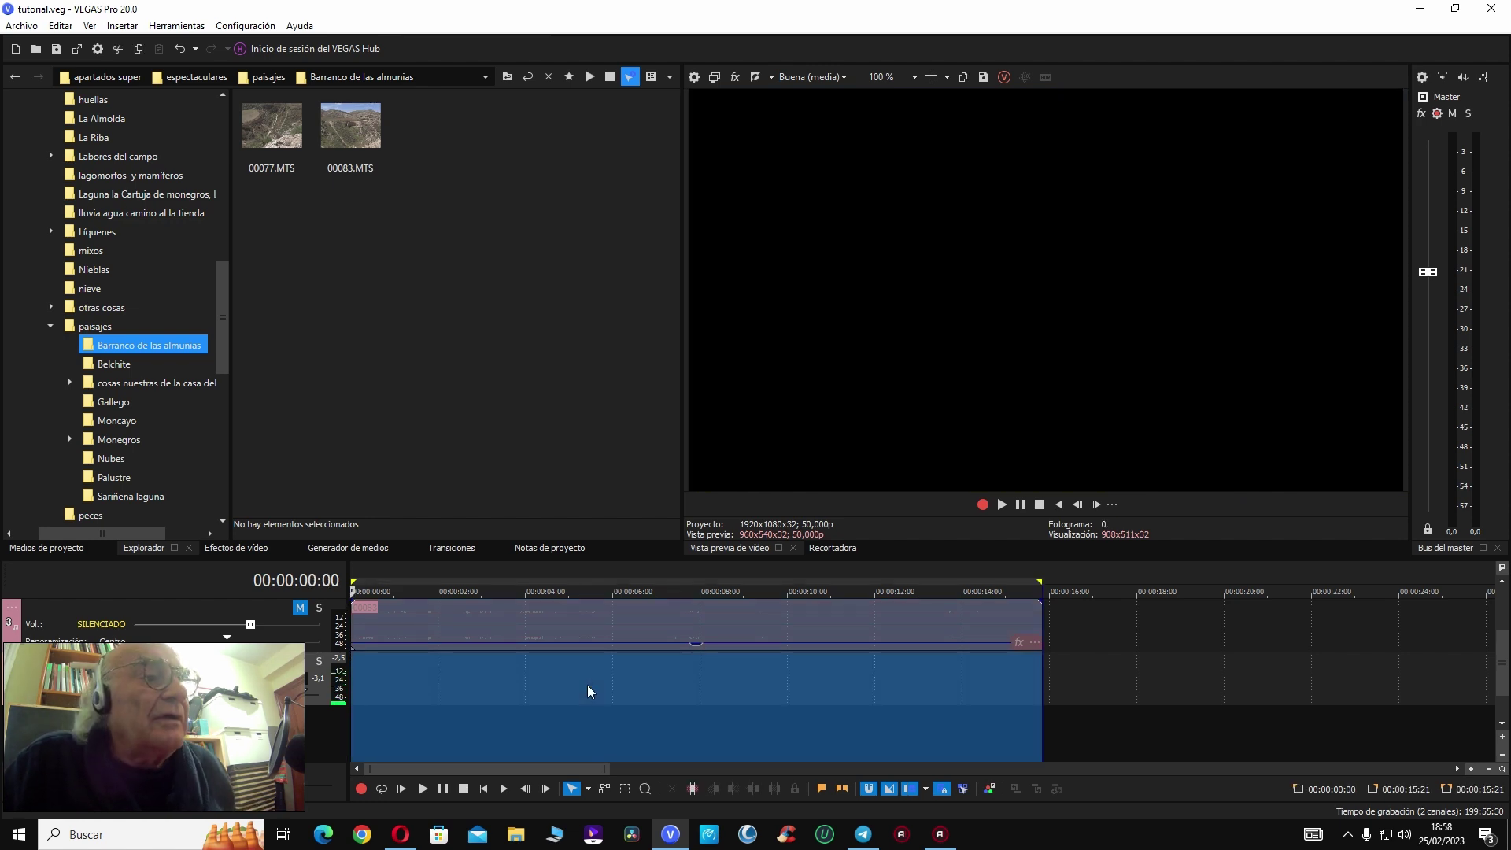
click(587, 685)
key(ctrl+r)
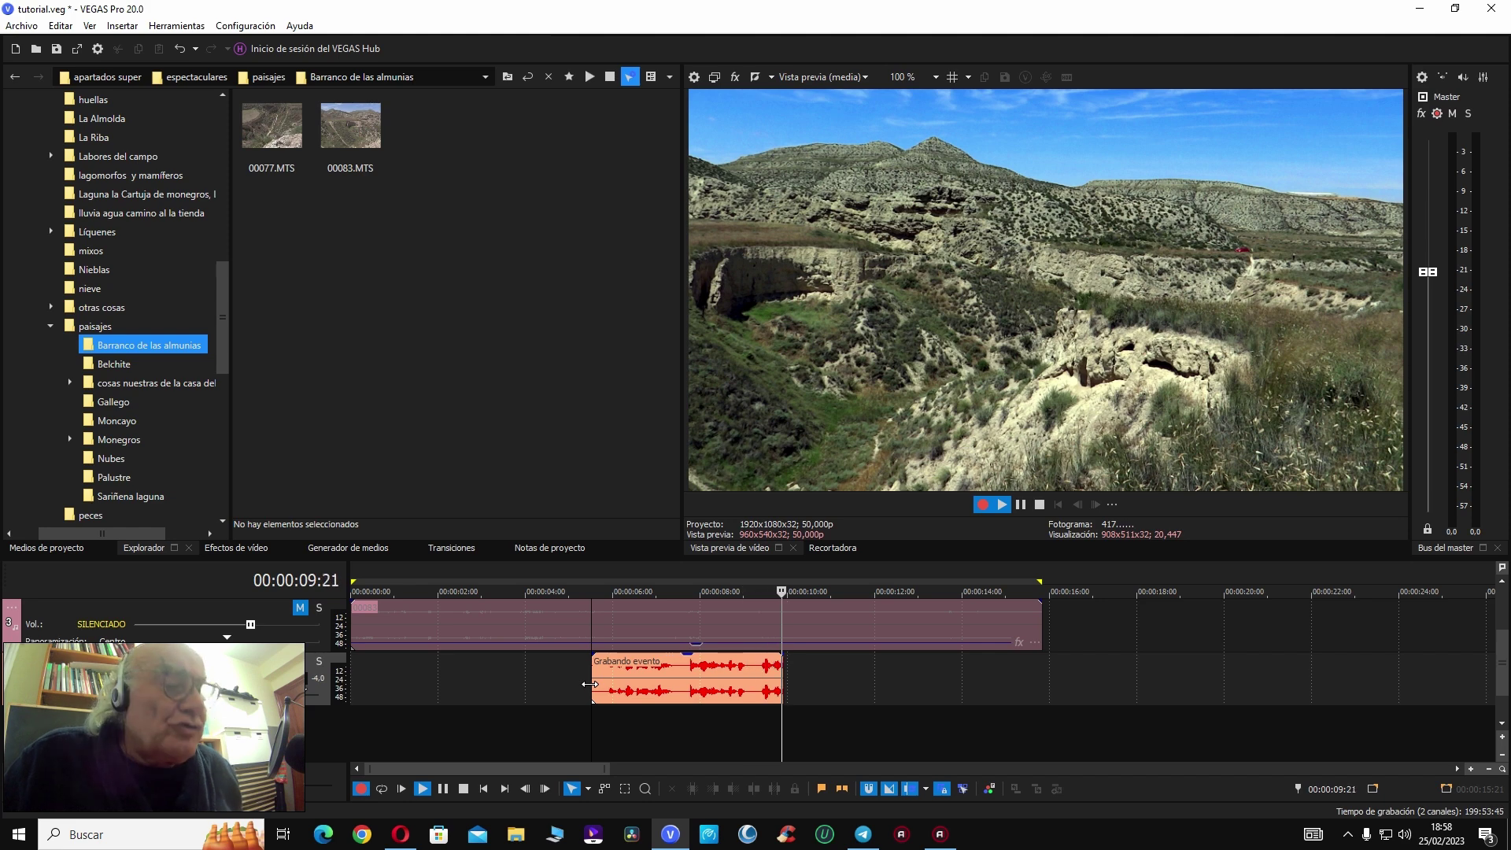
key(space)
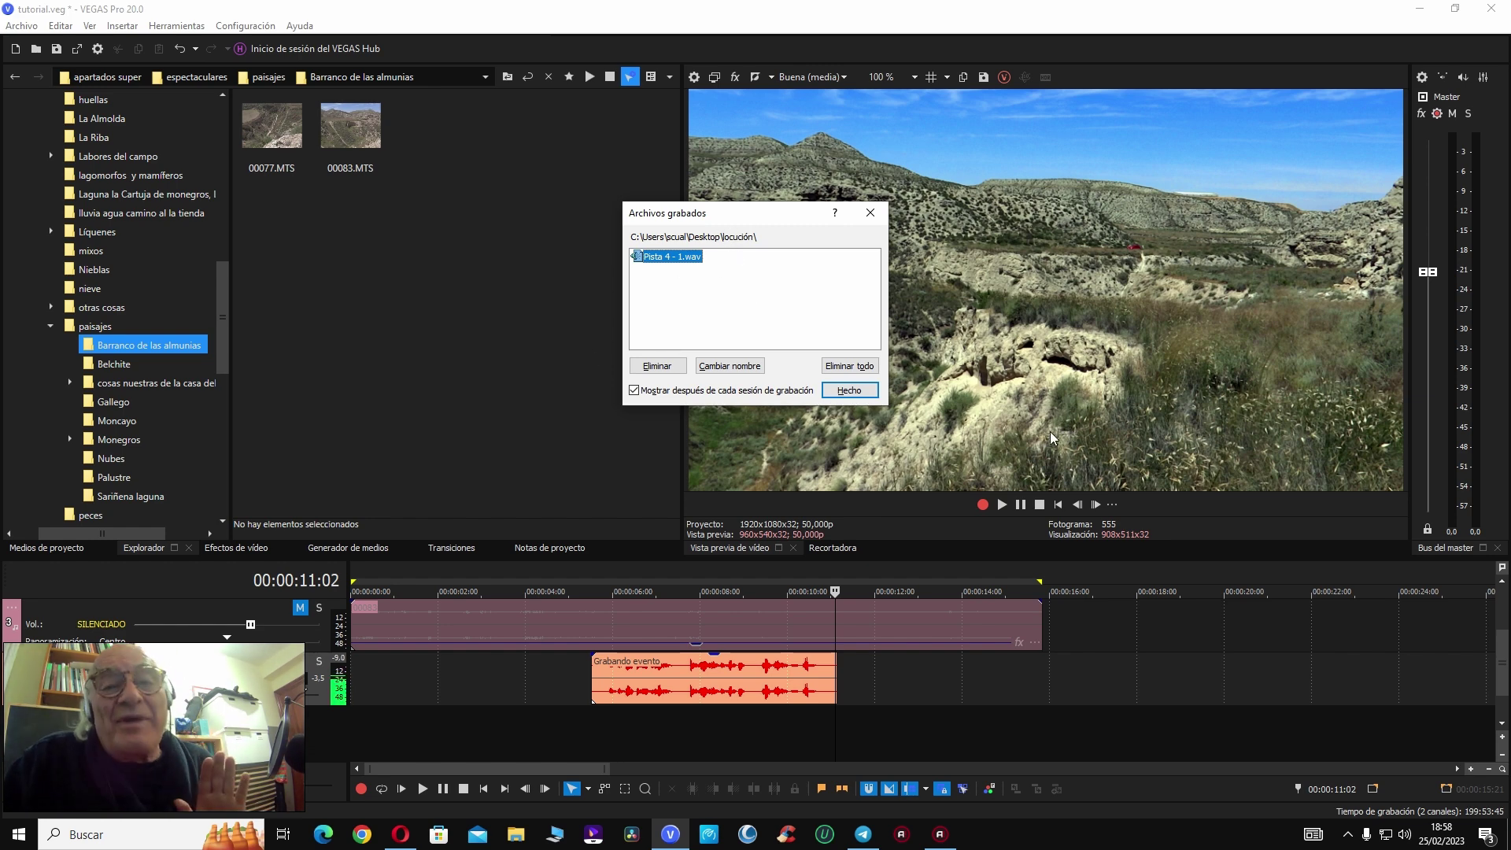
click(849, 390)
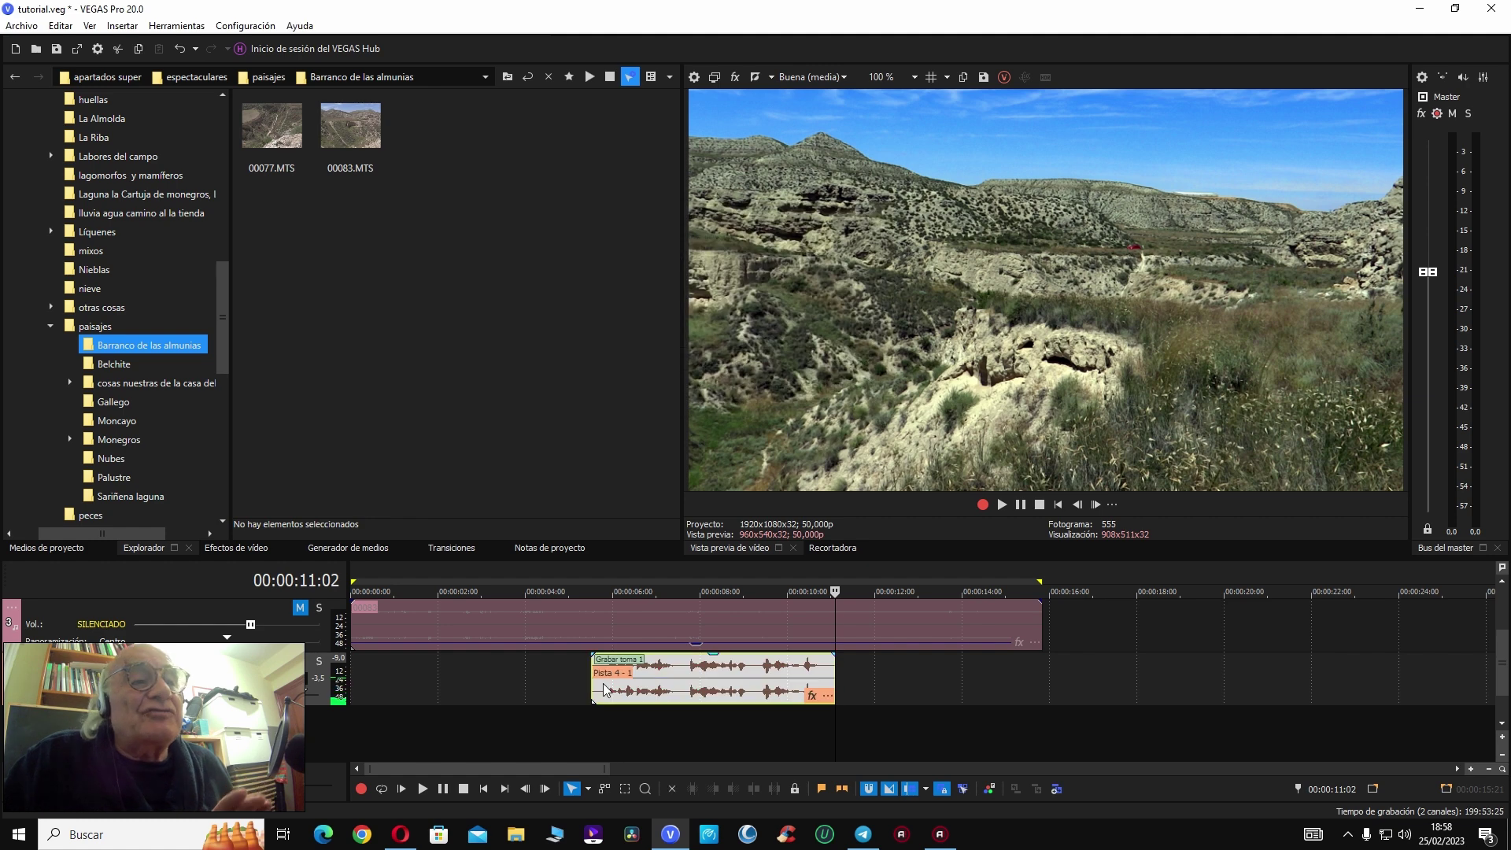
Step: Play back the first narration take from its start and pause just past its end at 00:00:11:08
click(595, 613)
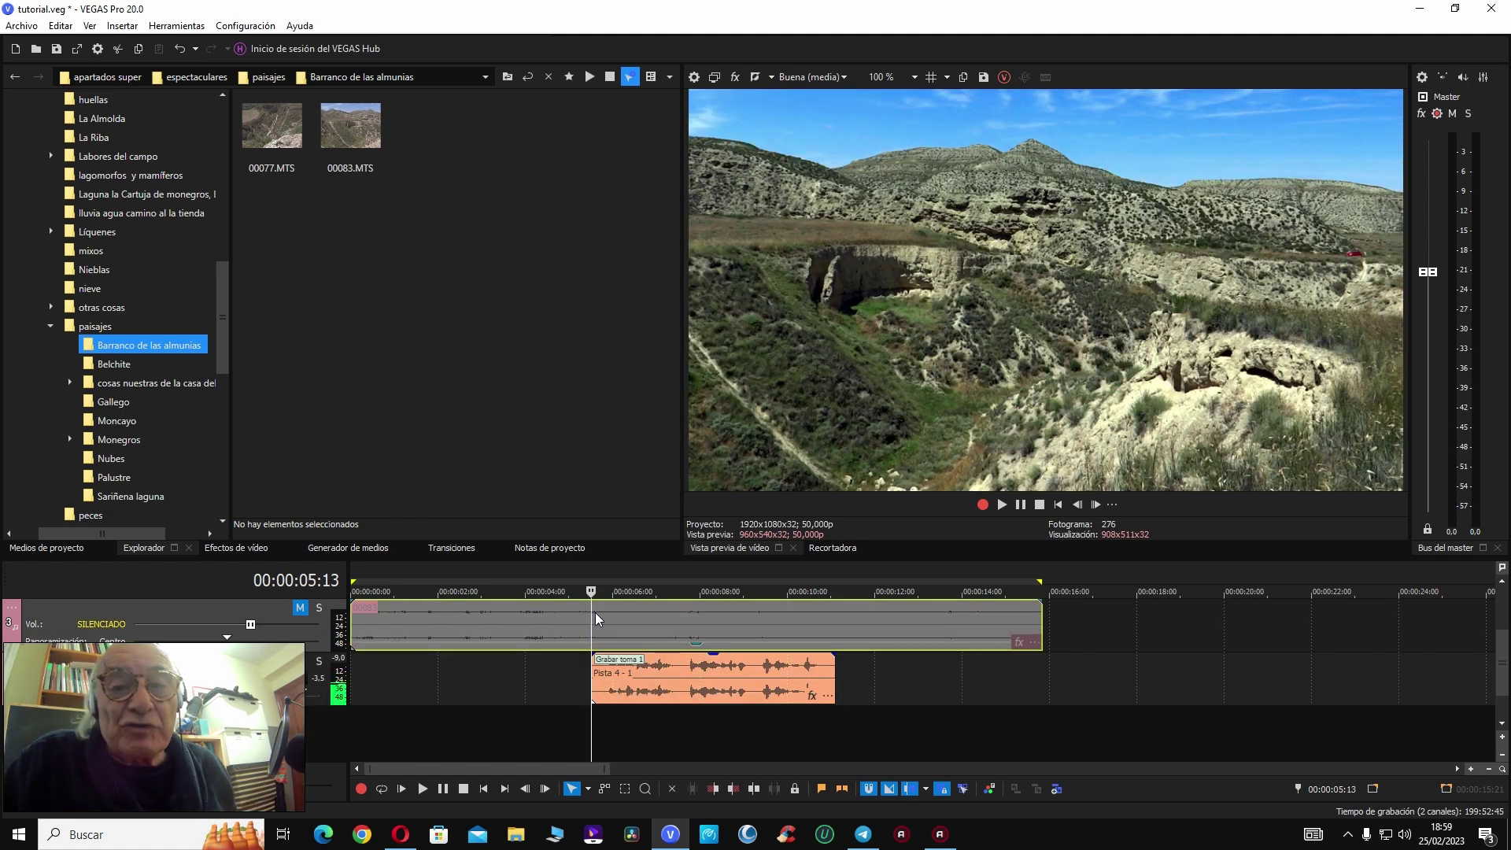
key(space)
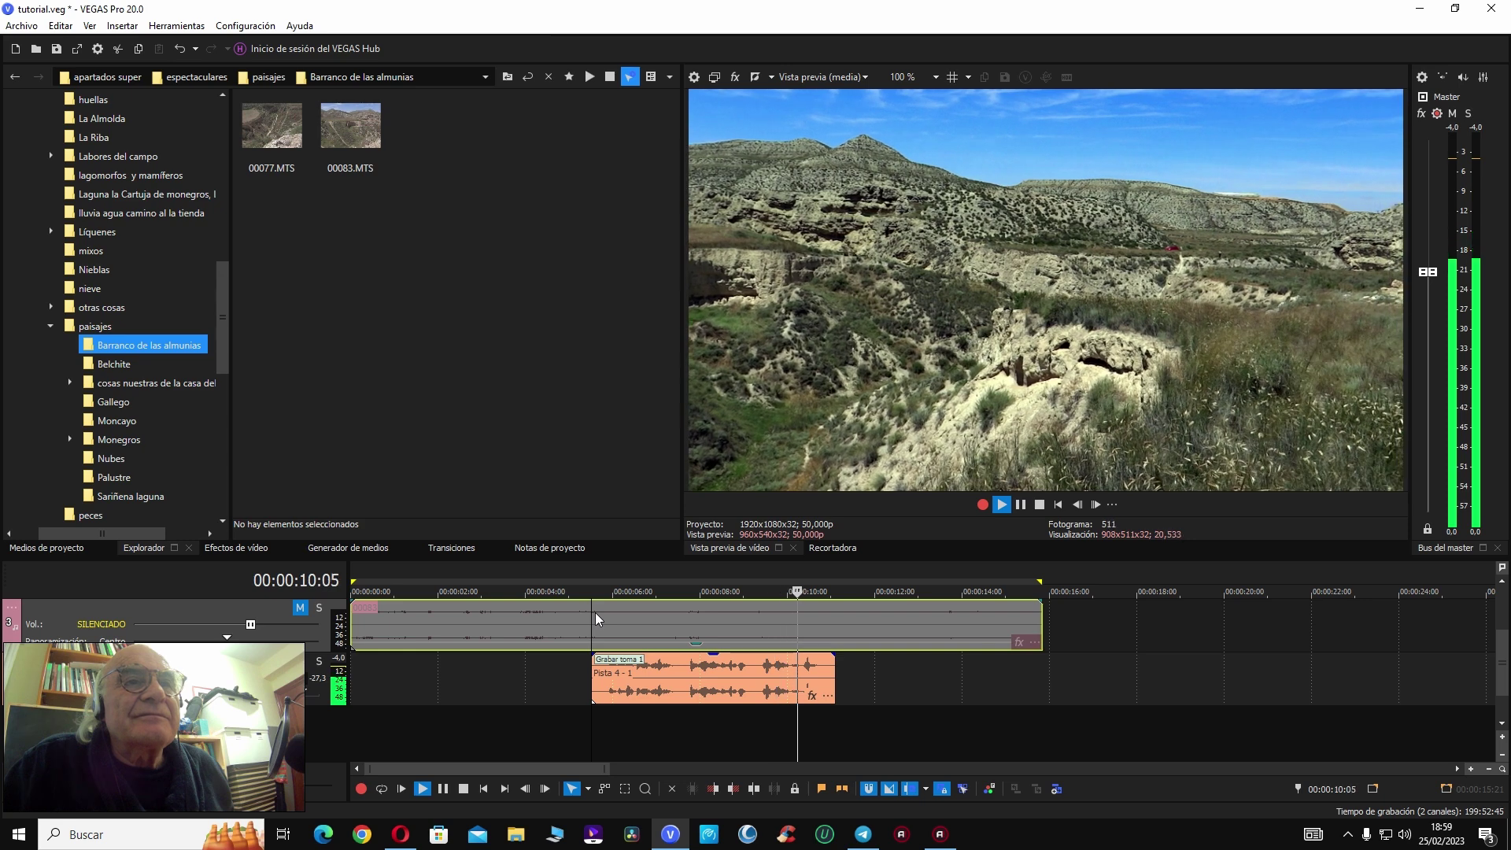
key(Return)
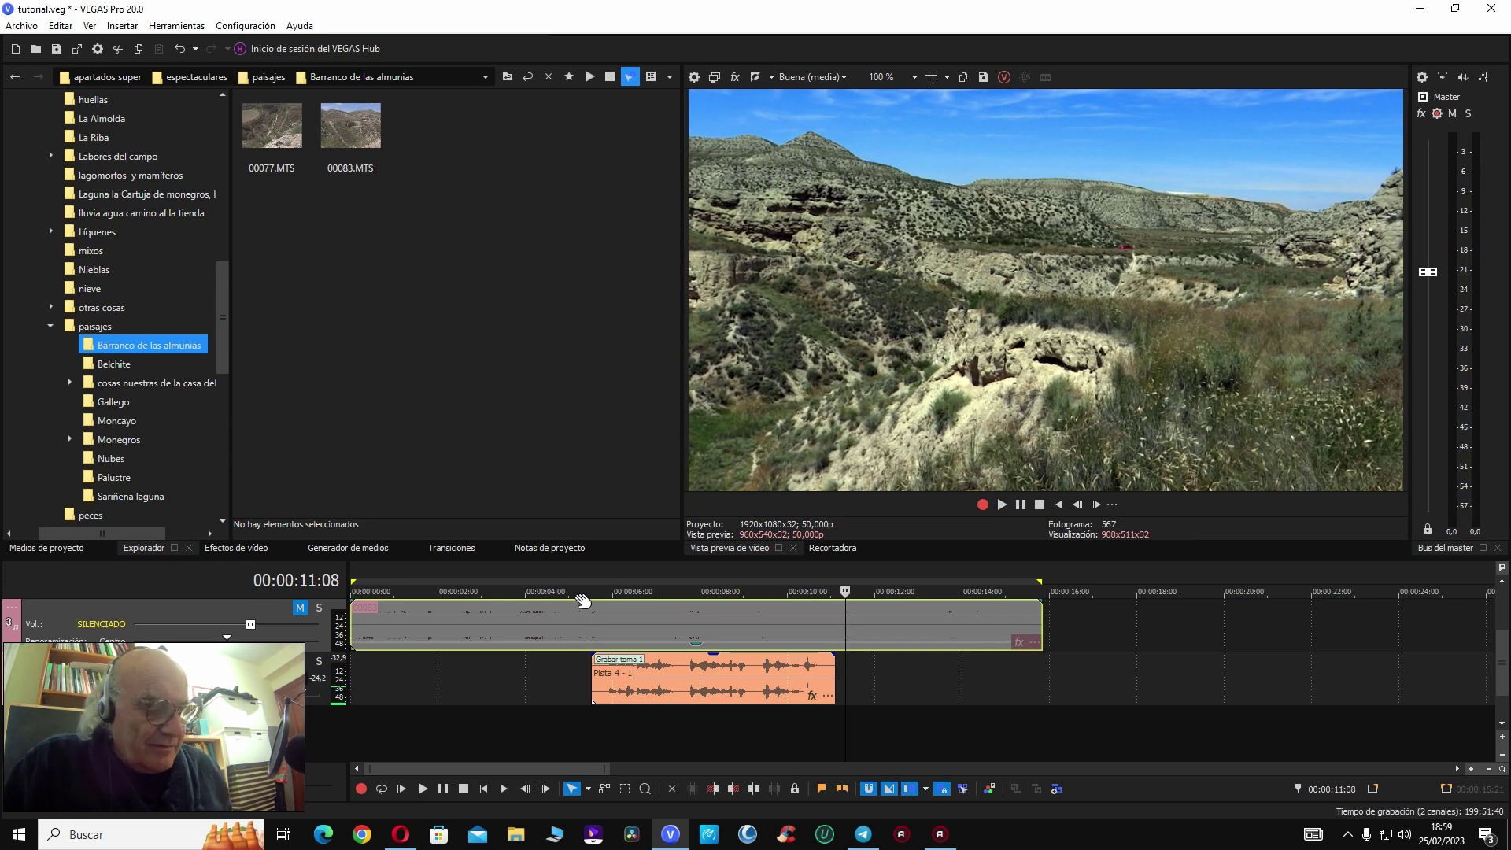
Step: Record a second narration take from 00:00:11:08 to 00:00:16:24 on the same audio track and keep the recorded file
key(ctrl+r)
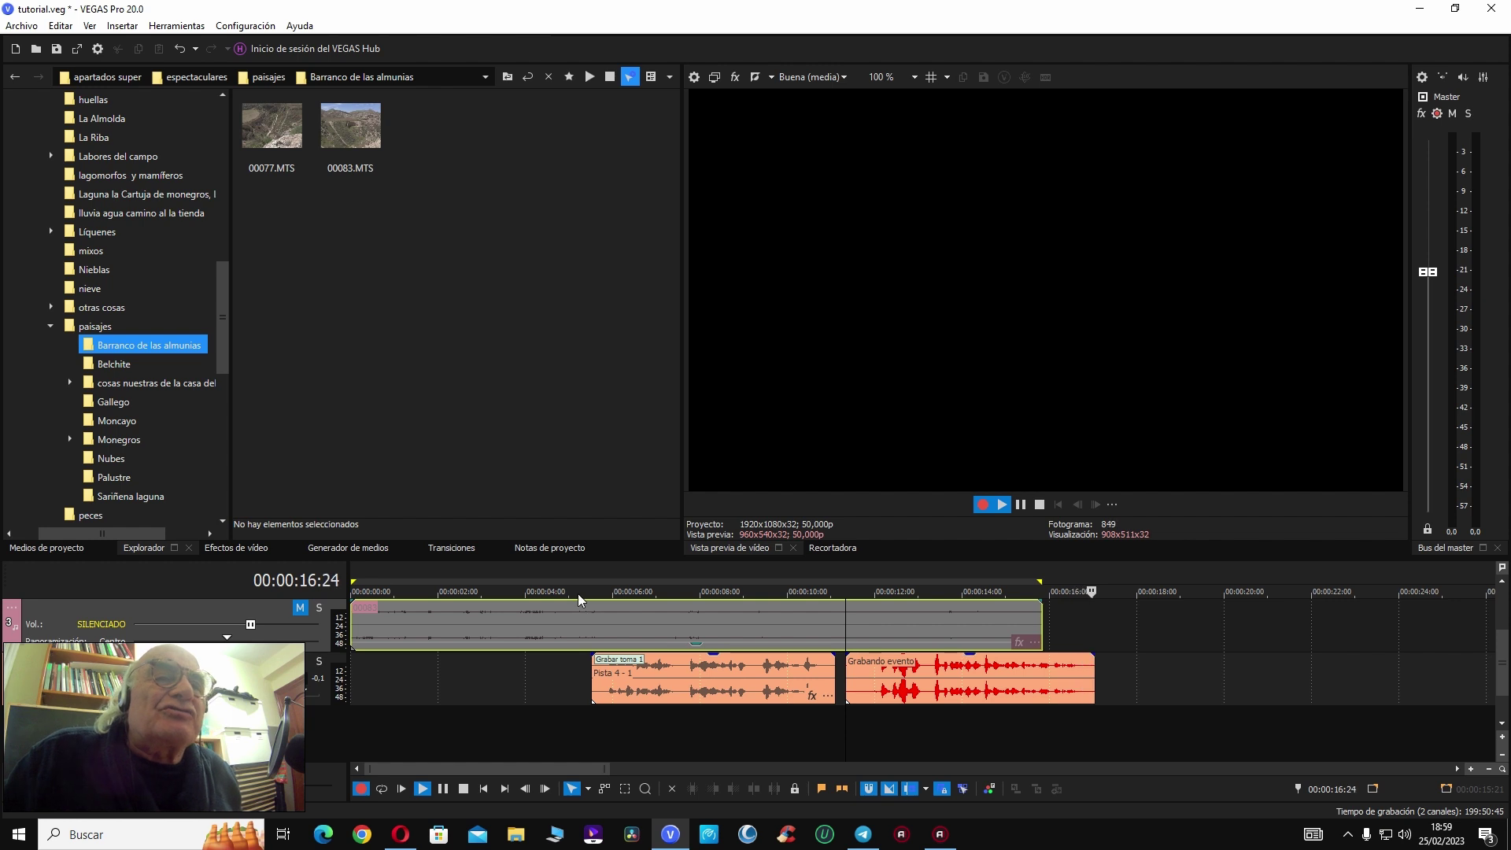
key(Escape)
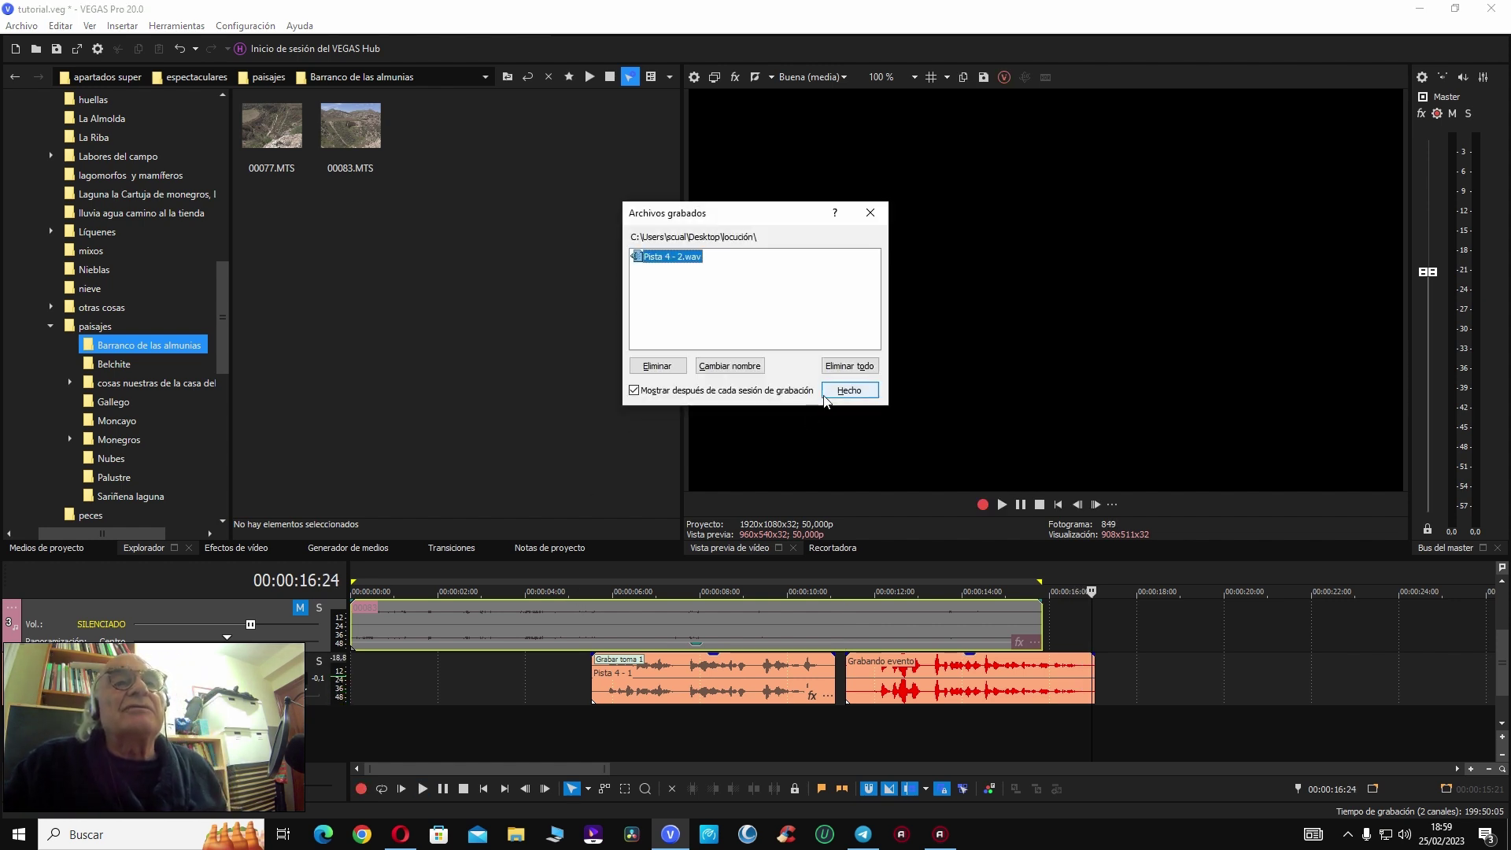
click(848, 389)
Step: Play back the second narration take from just before its start through its end at about 00:00:17:00
click(839, 600)
key(space)
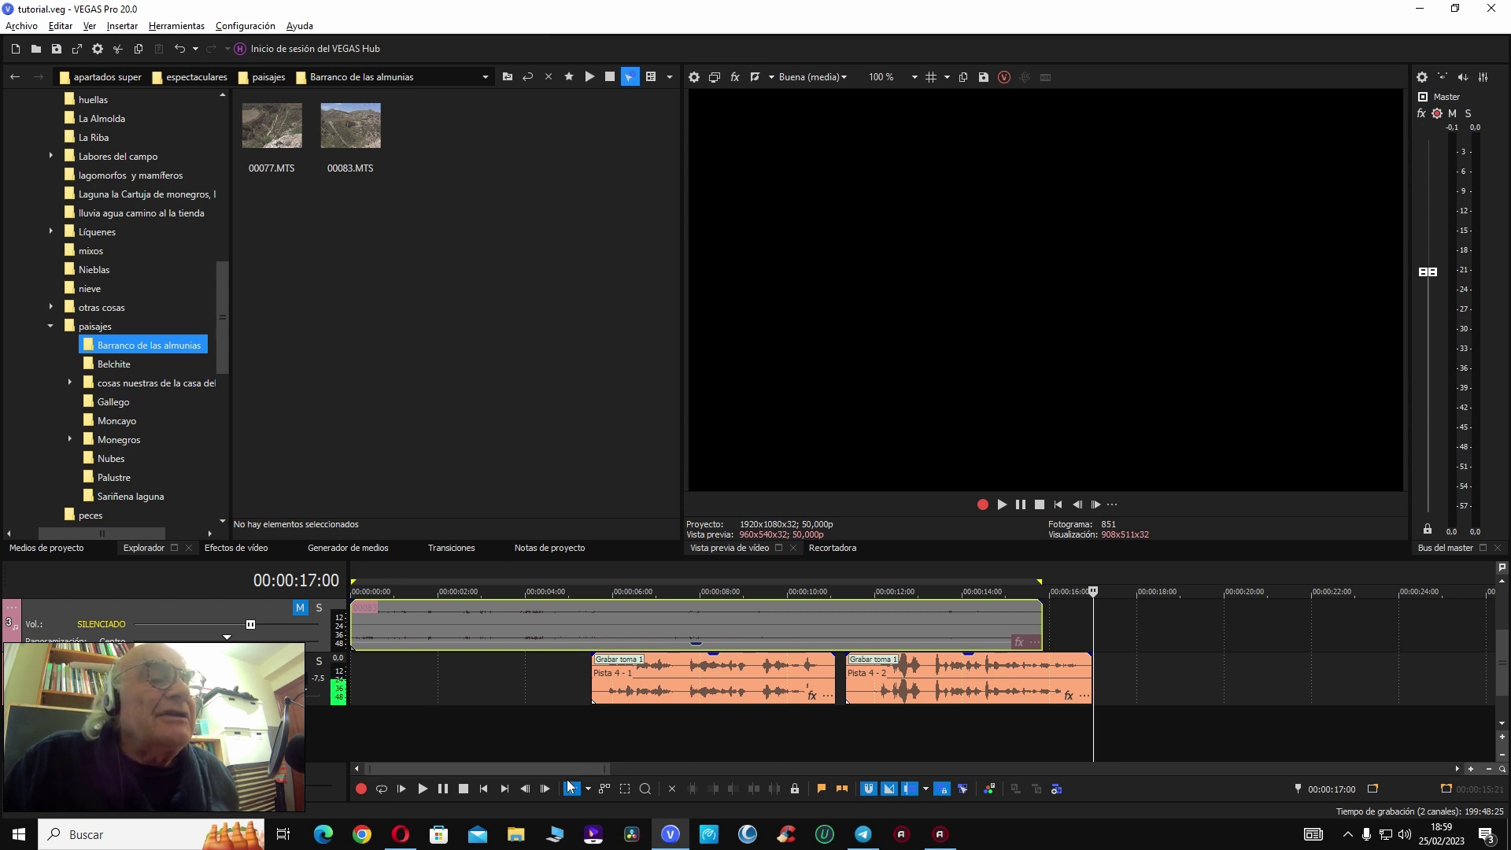
drag(571, 769, 628, 772)
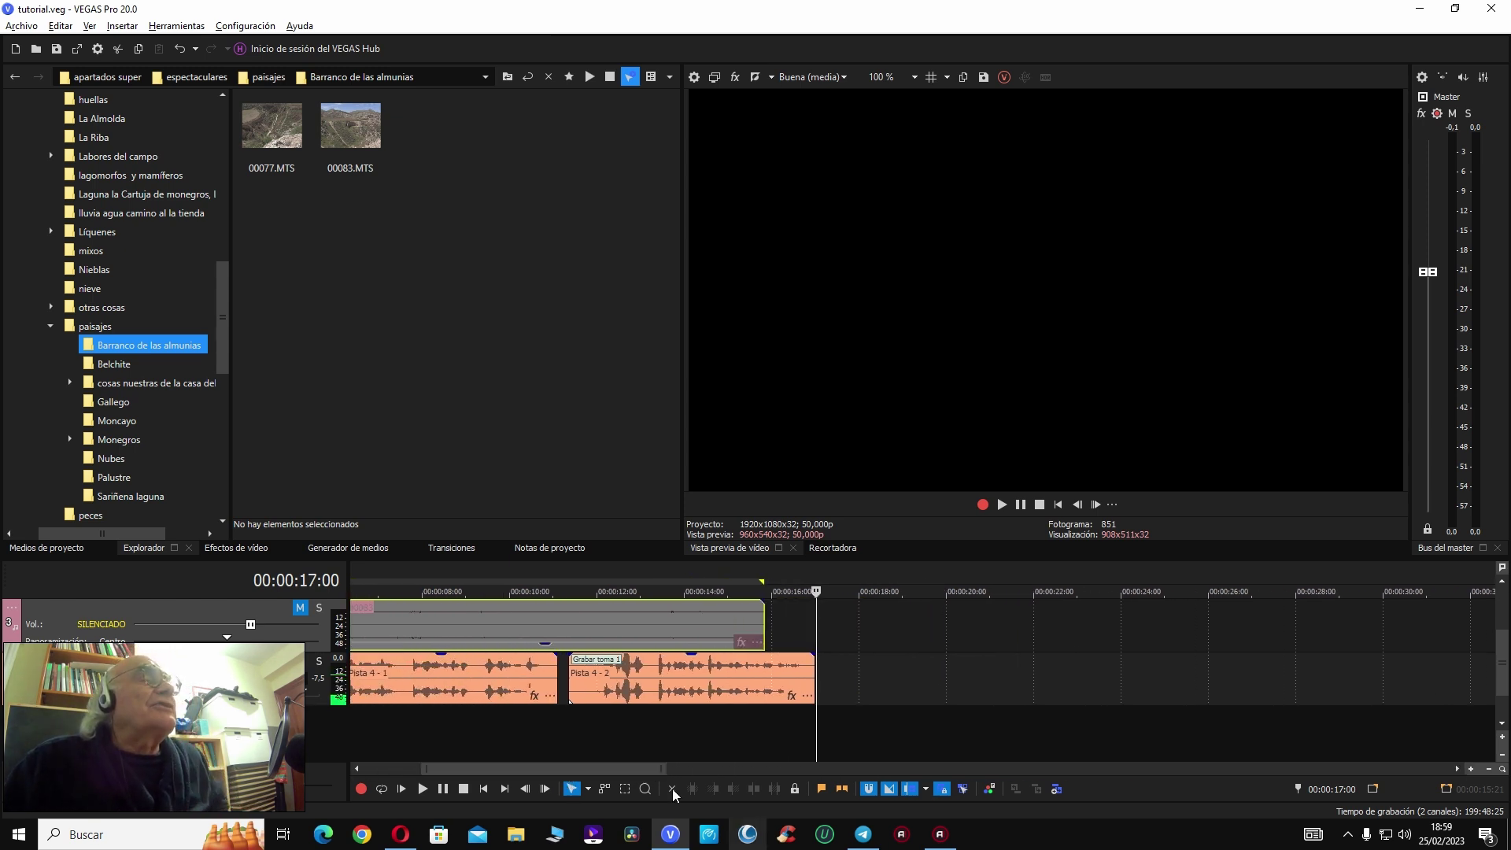
Step: Open the media folder bebedero de arriba 12.05.2015, inside bebedero de Pirilo in the aves folder of espectaculares
click(50, 328)
scroll(159, 420, up, 10)
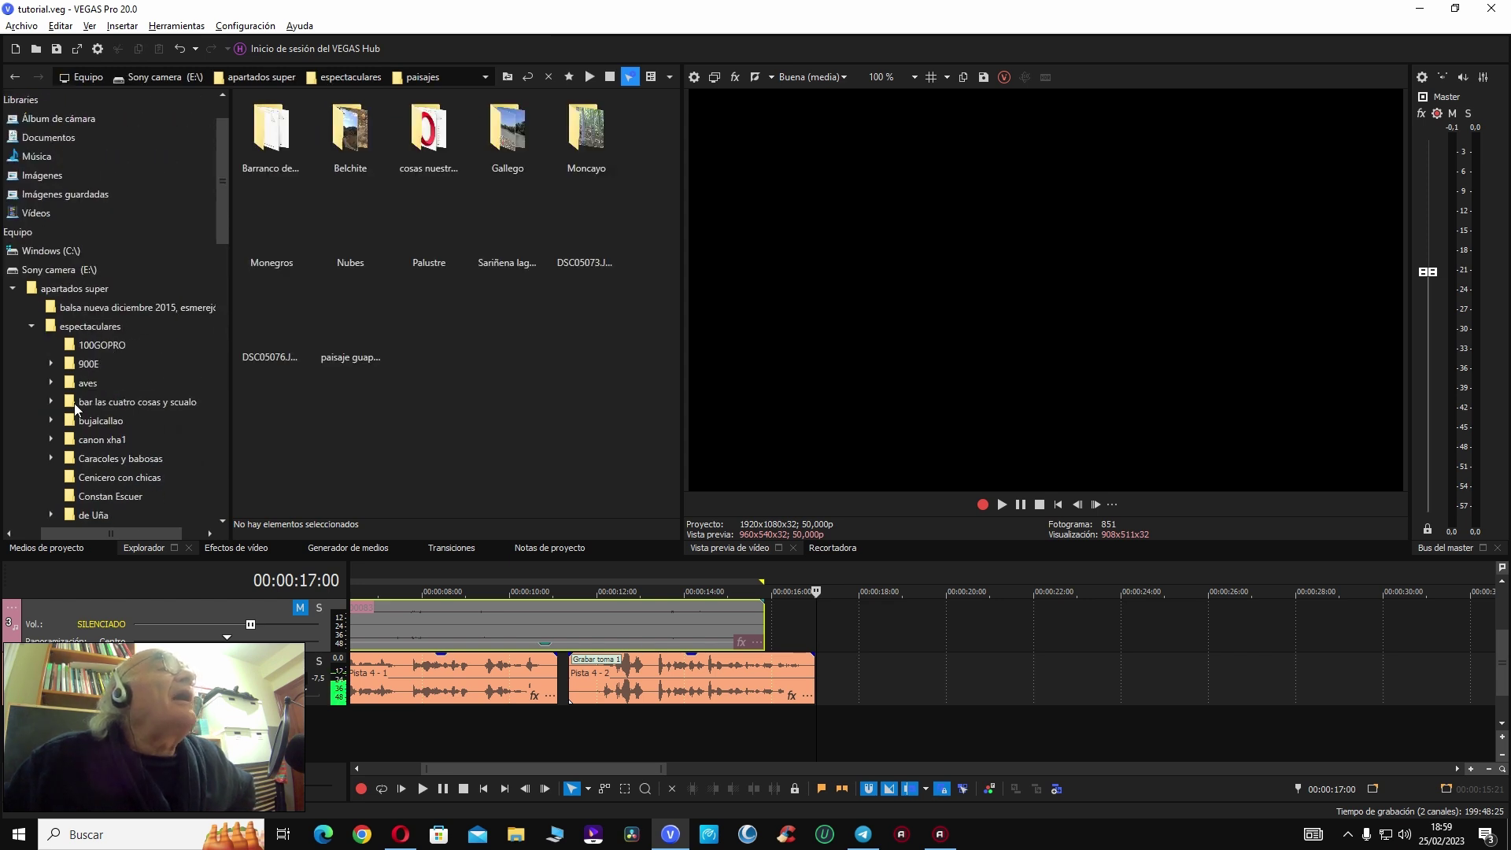
click(50, 382)
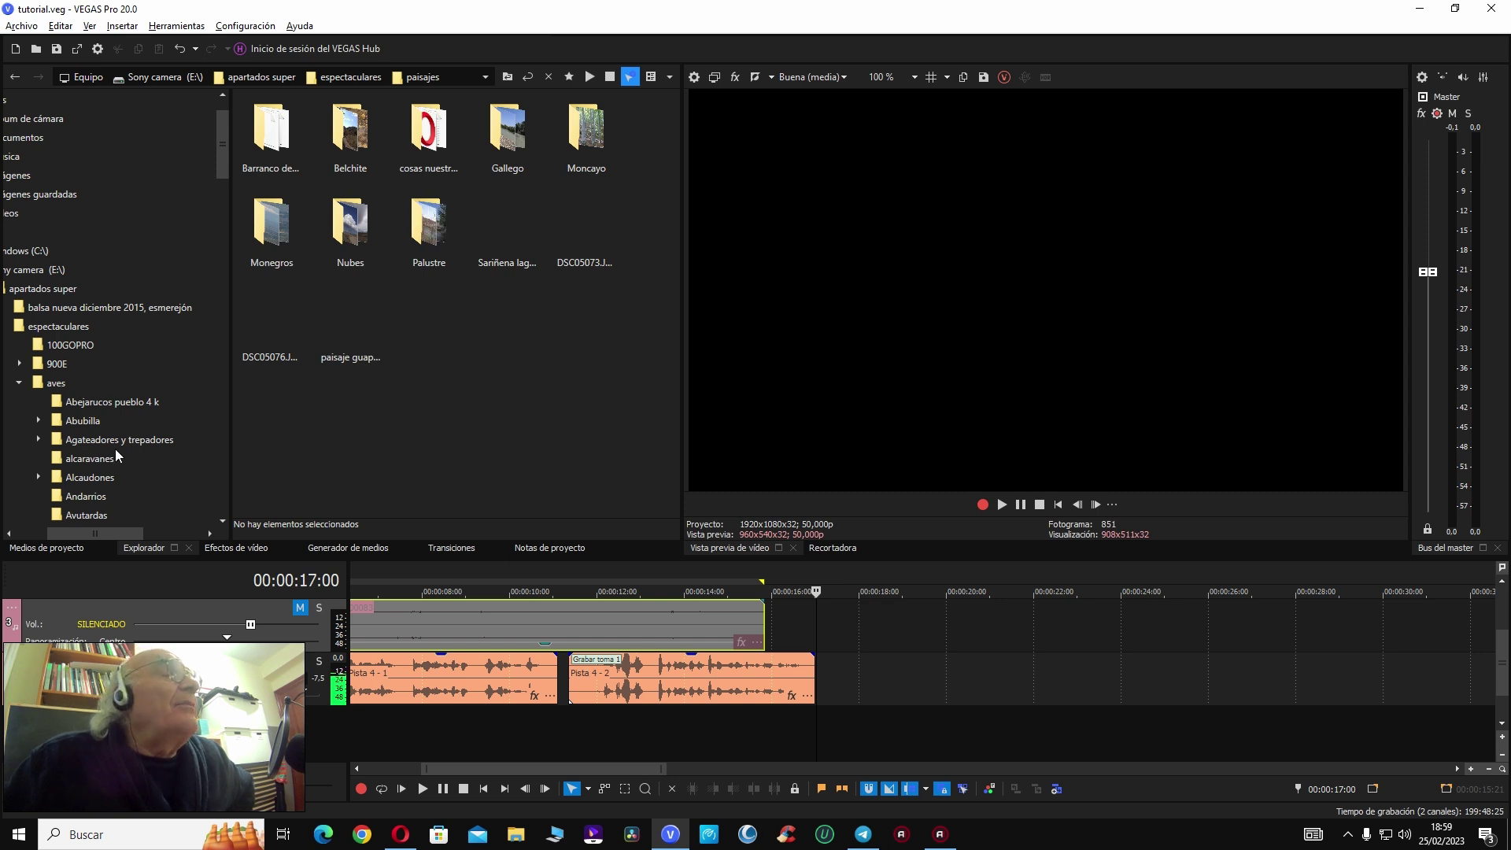
scroll(116, 450, down, 3)
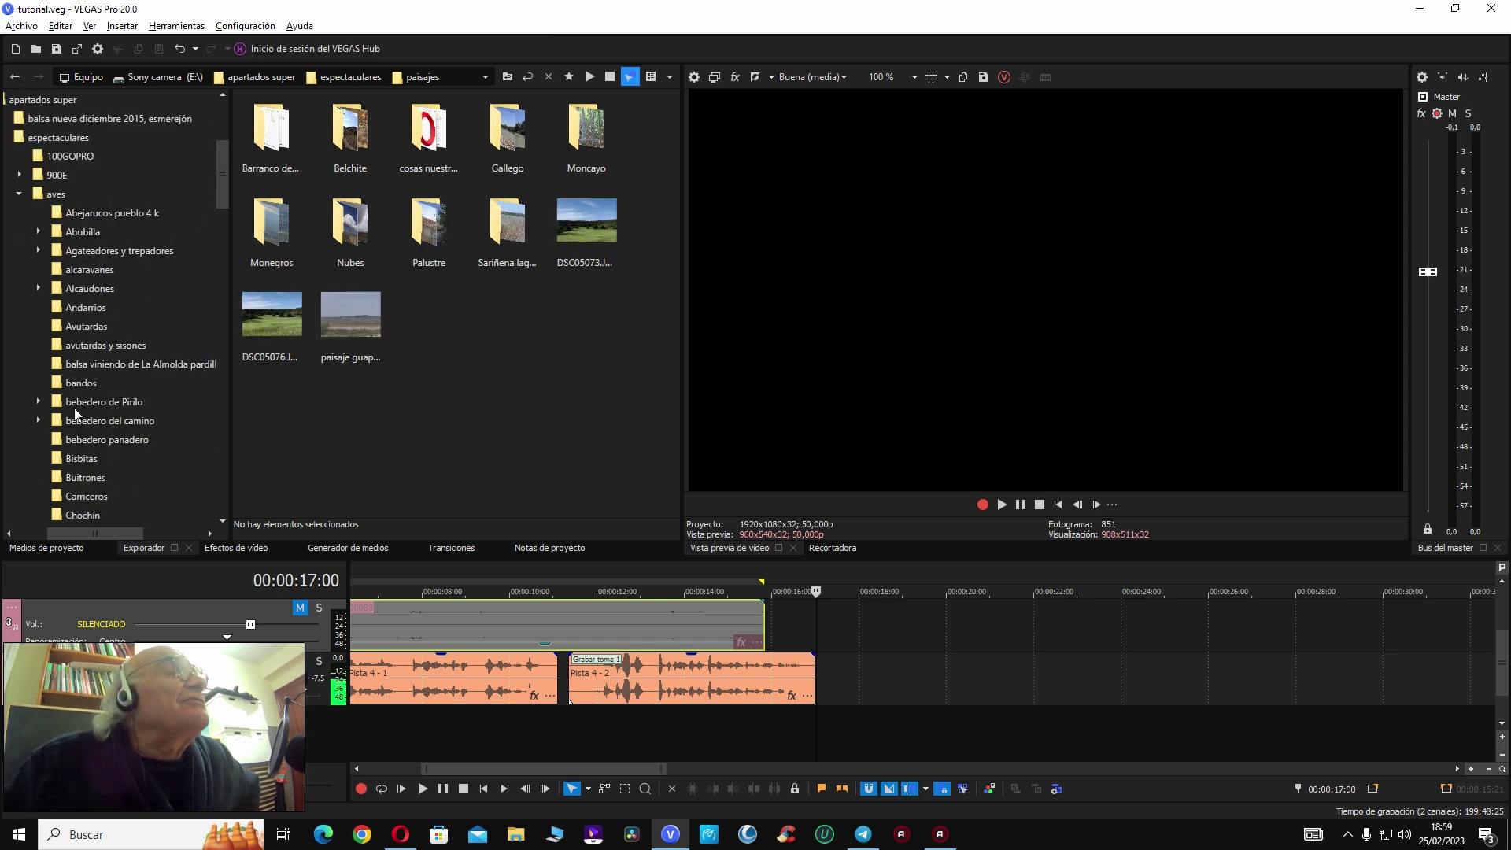
click(39, 402)
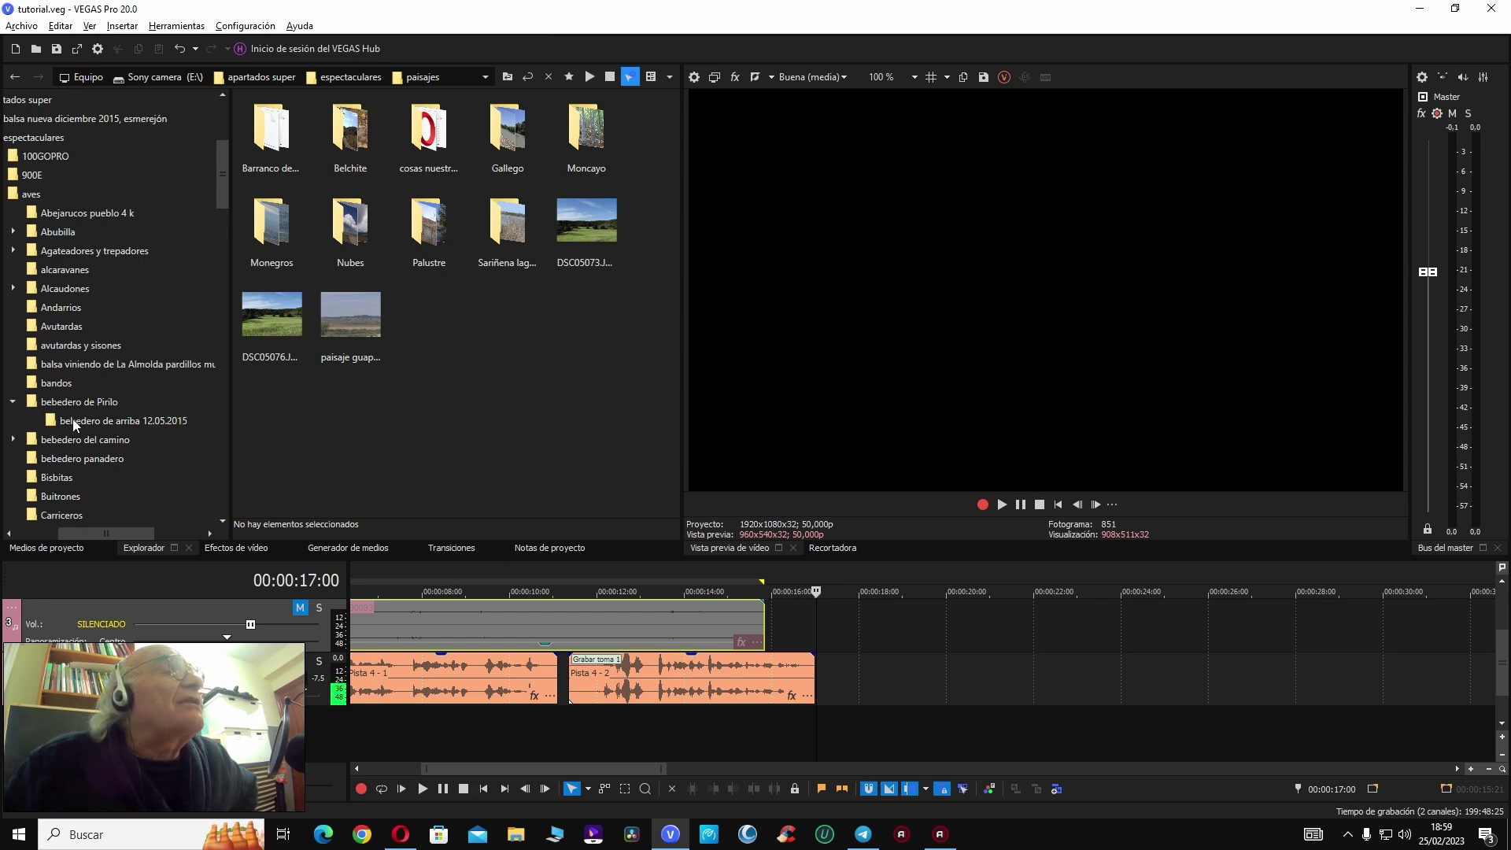
click(72, 420)
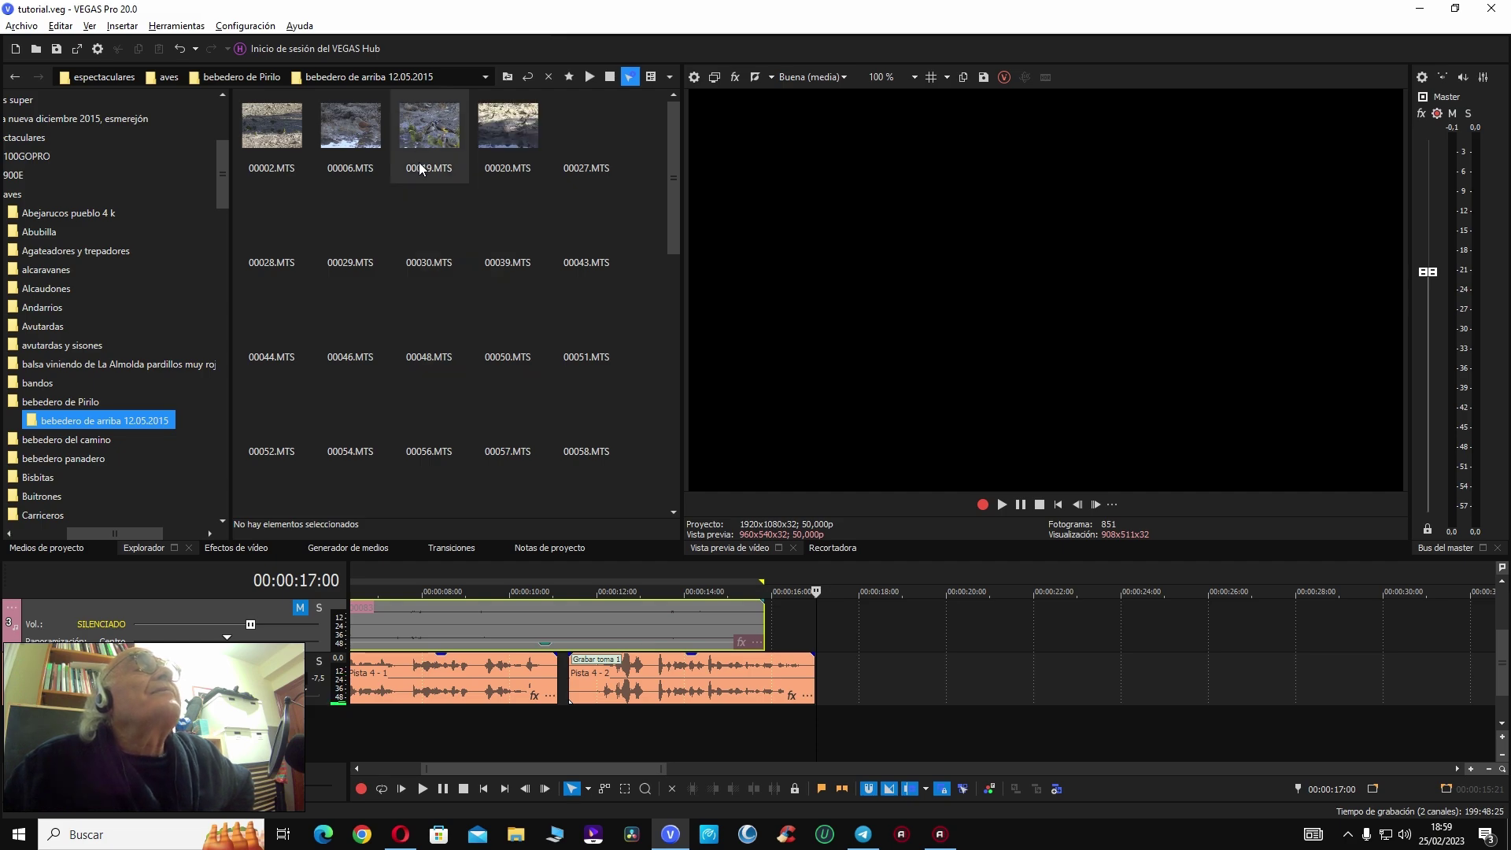
Step: Preview the bird clip 00019.MTS and place it on the video track directly after the landscape clip 00083
click(415, 127)
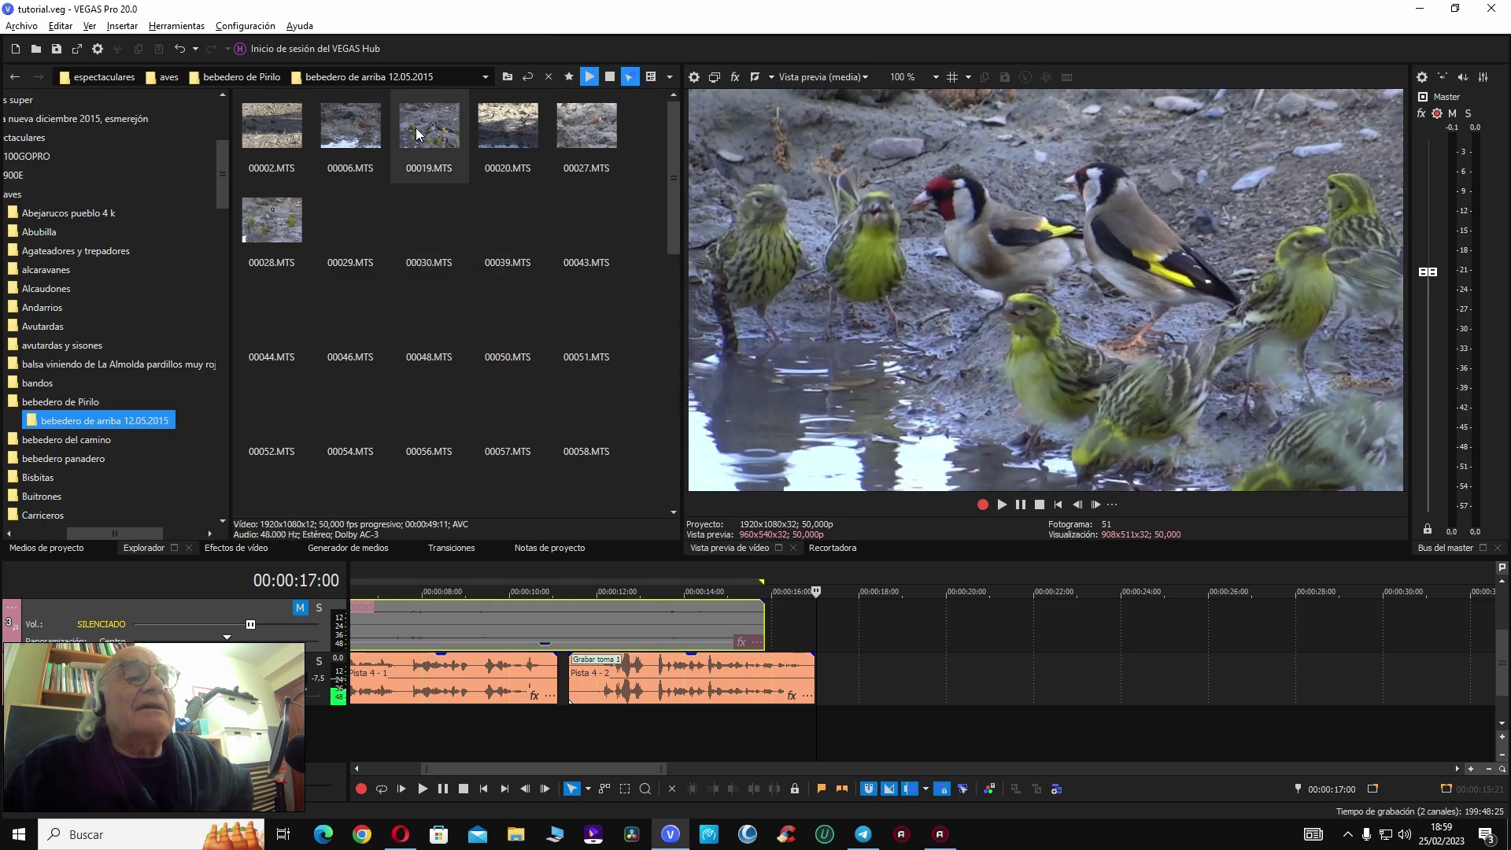
click(416, 130)
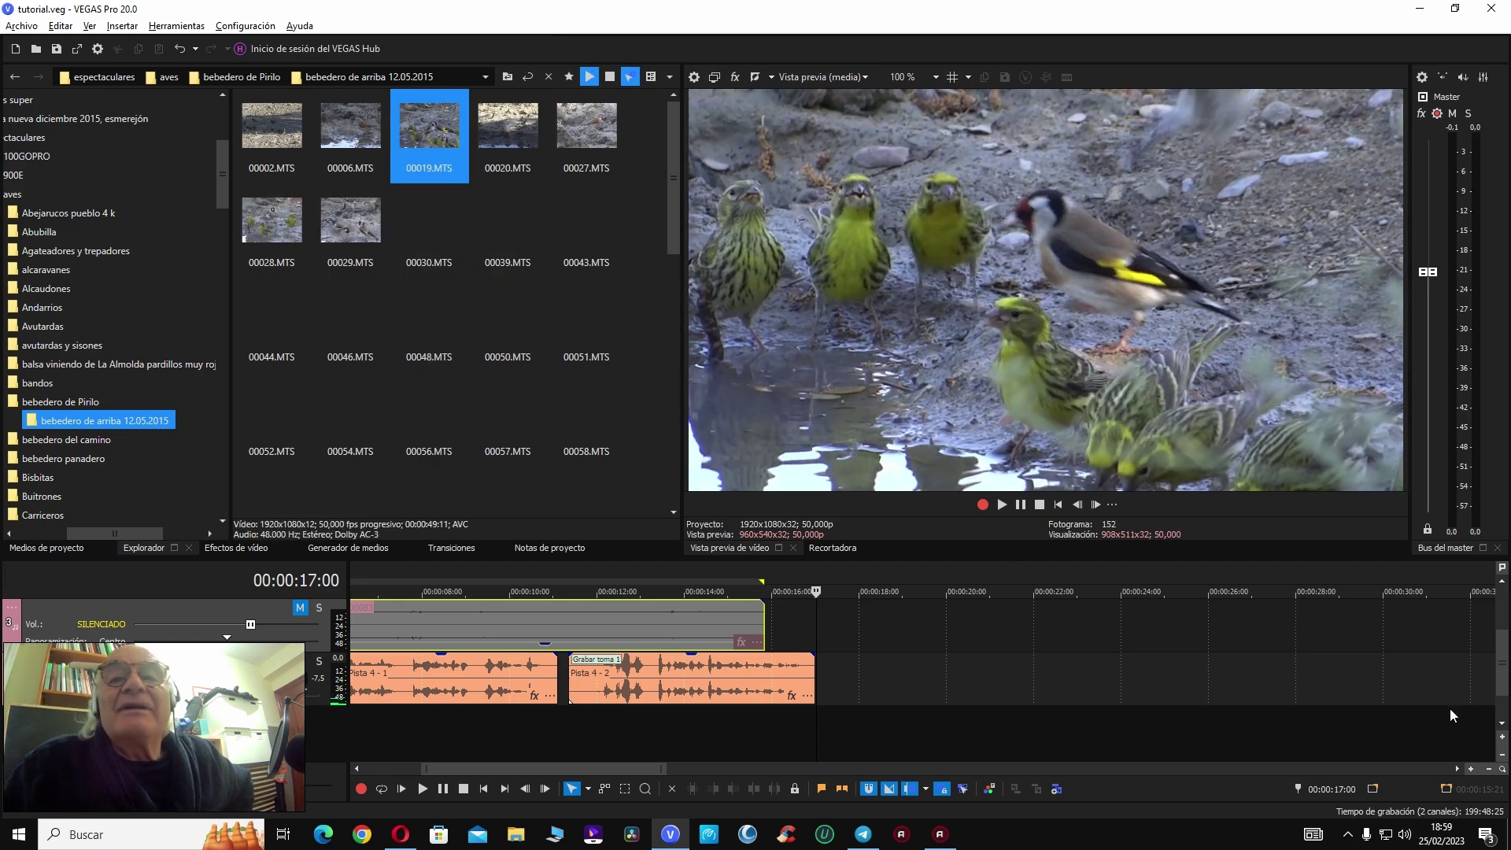
click(1493, 646)
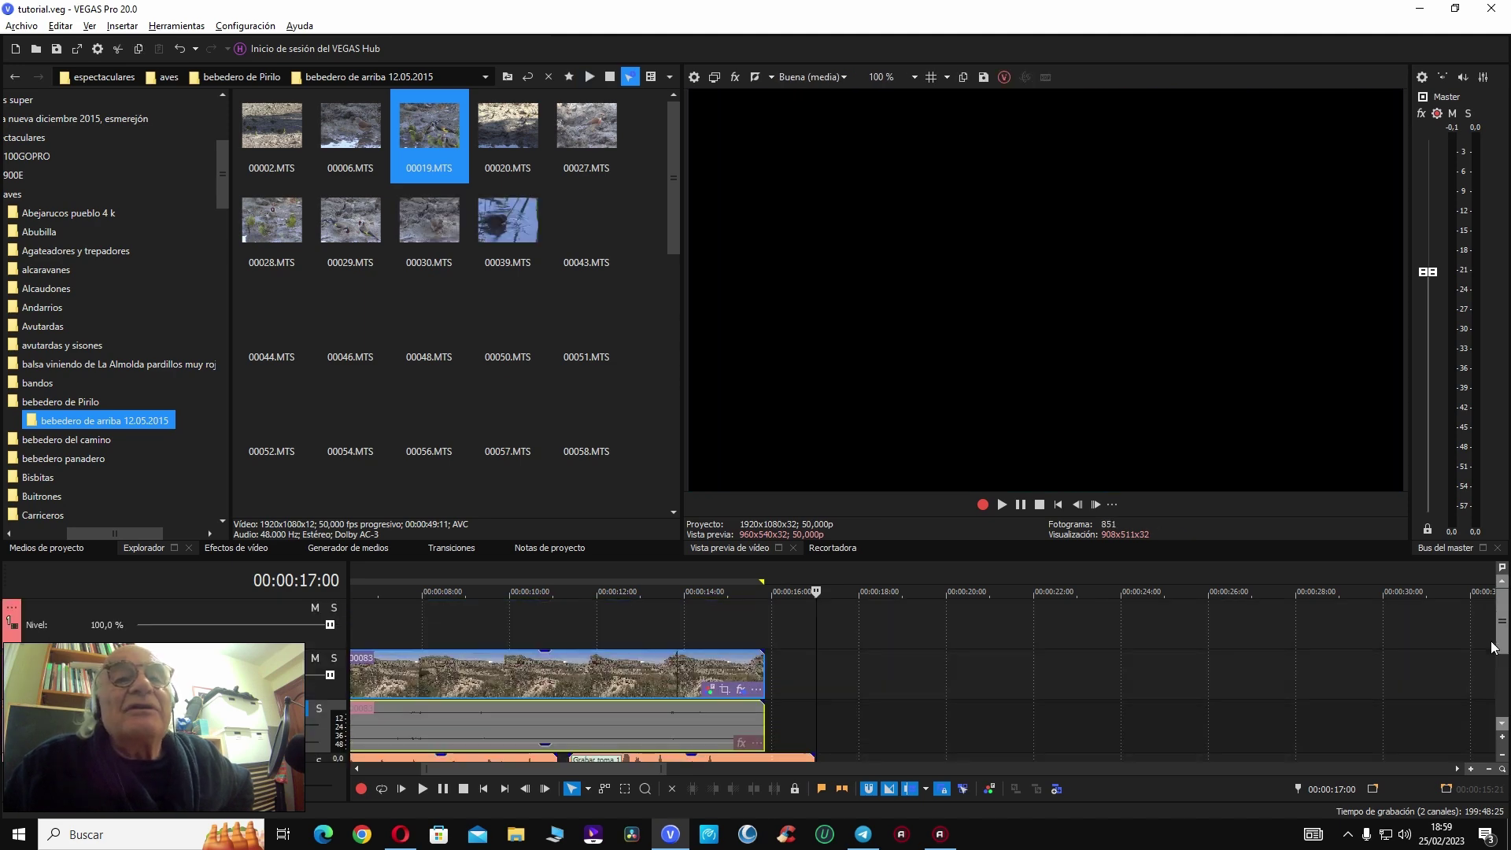
drag(429, 129, 767, 677)
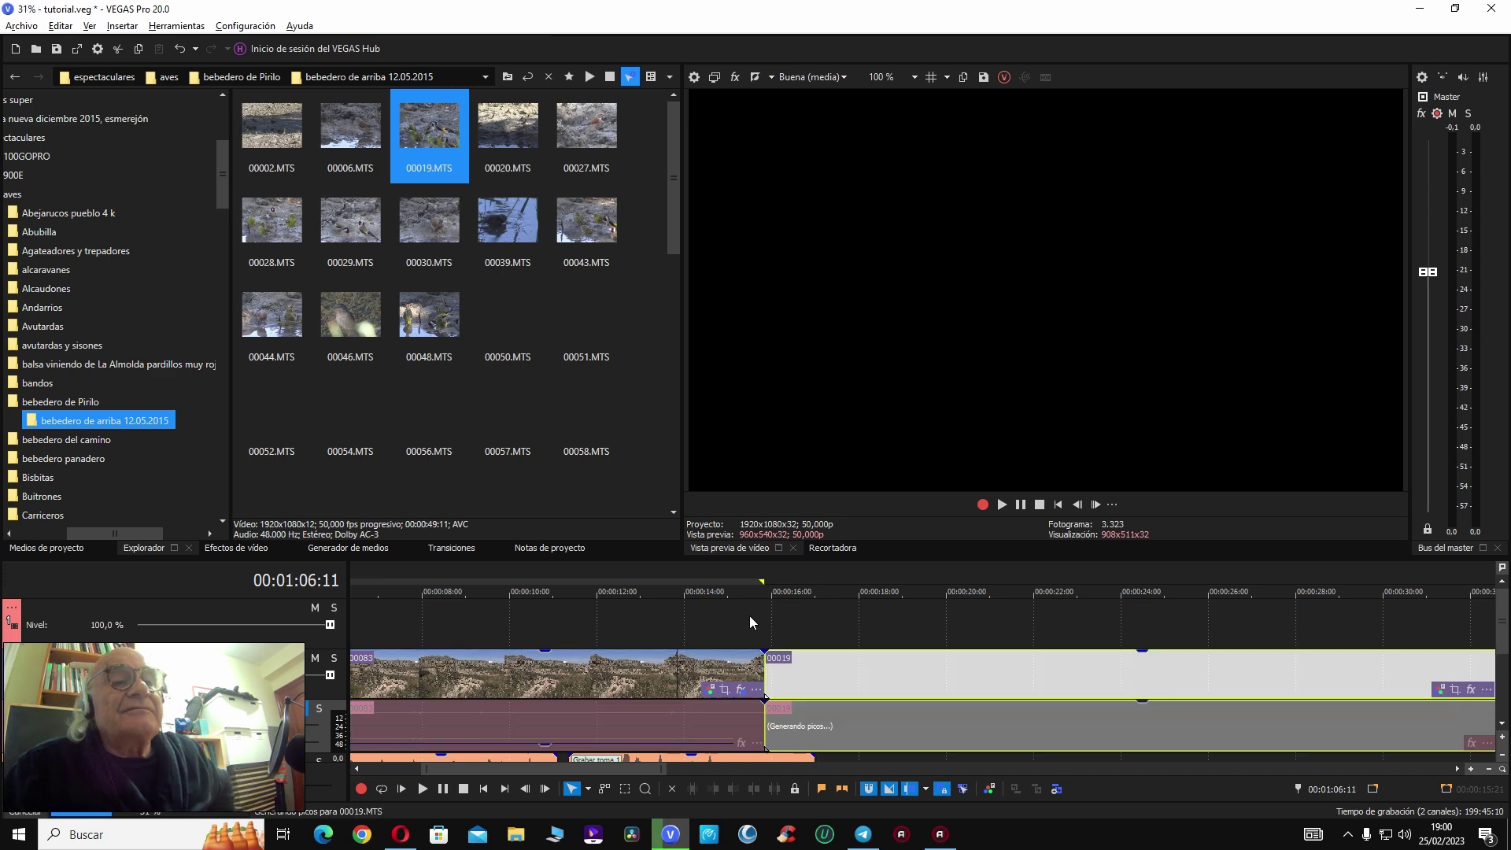
scroll(1034, 637, right, 10)
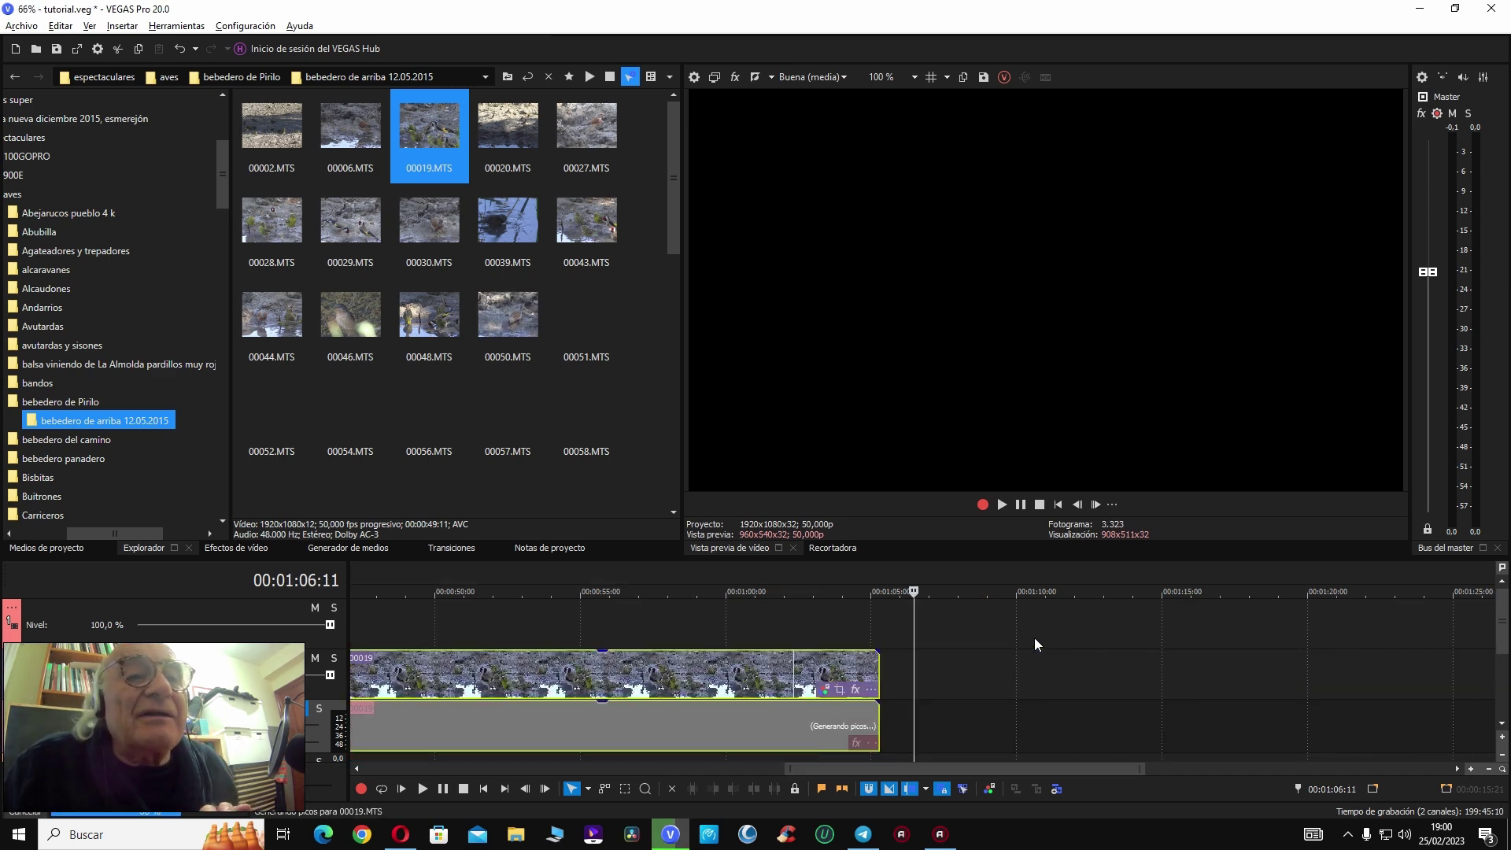
drag(887, 768, 441, 812)
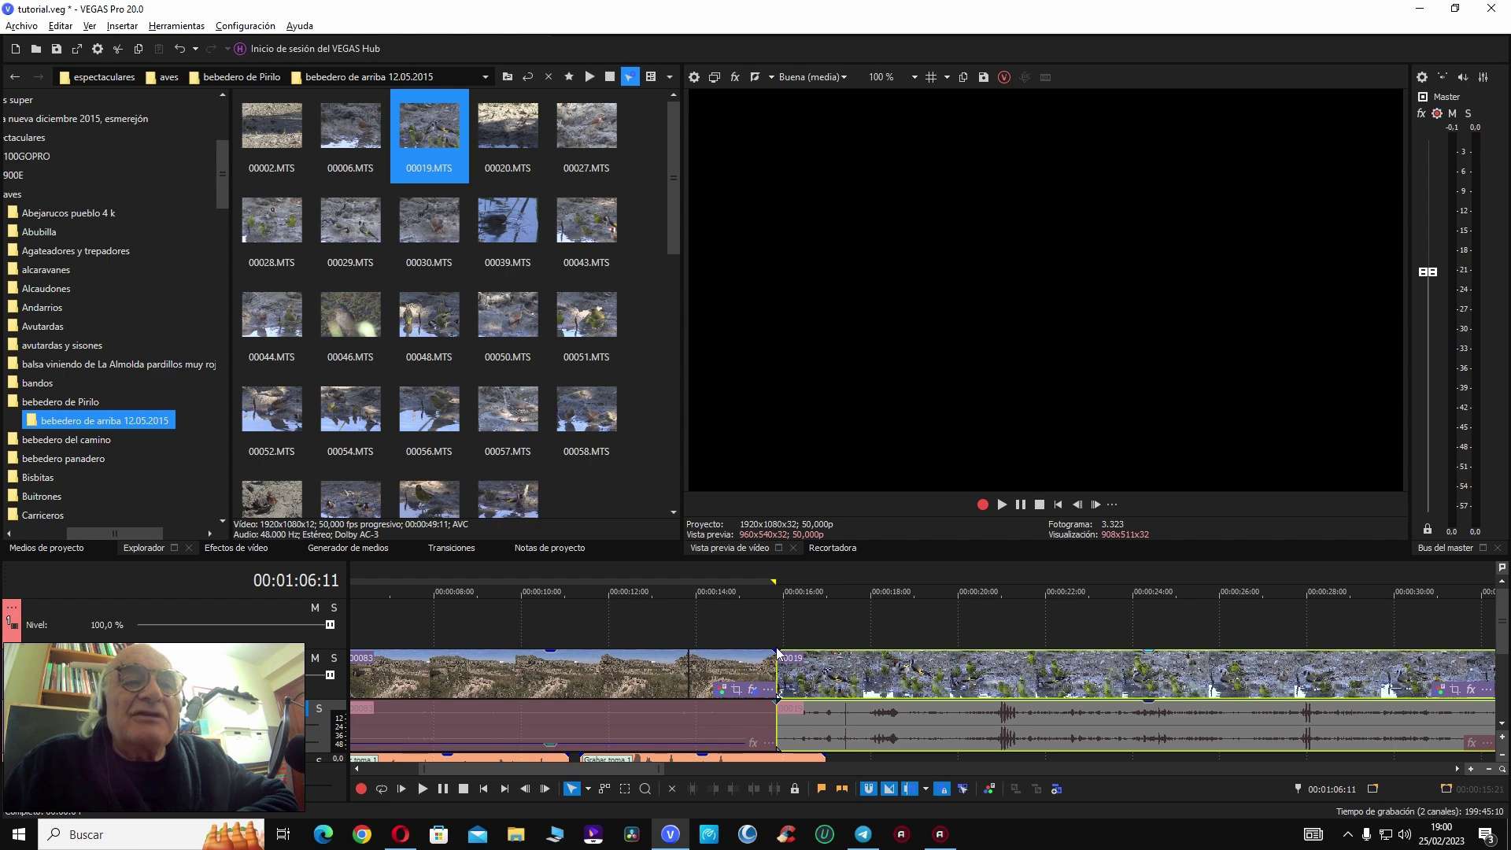
Step: Preview the start of clip 00019 from 00:00:15:24 and check its frames at 17:17 and 21:07
click(876, 677)
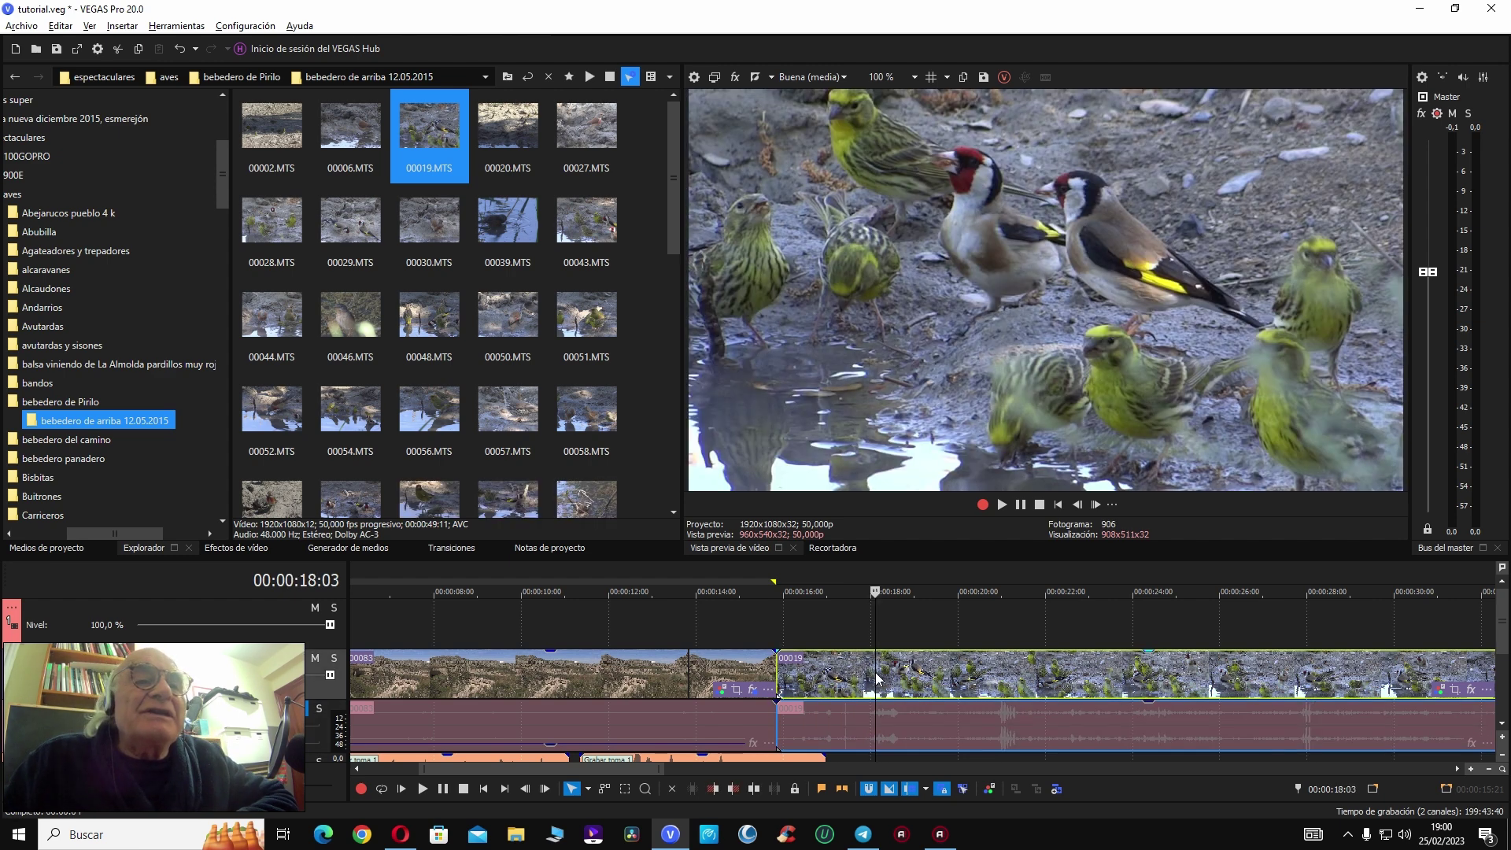
click(781, 606)
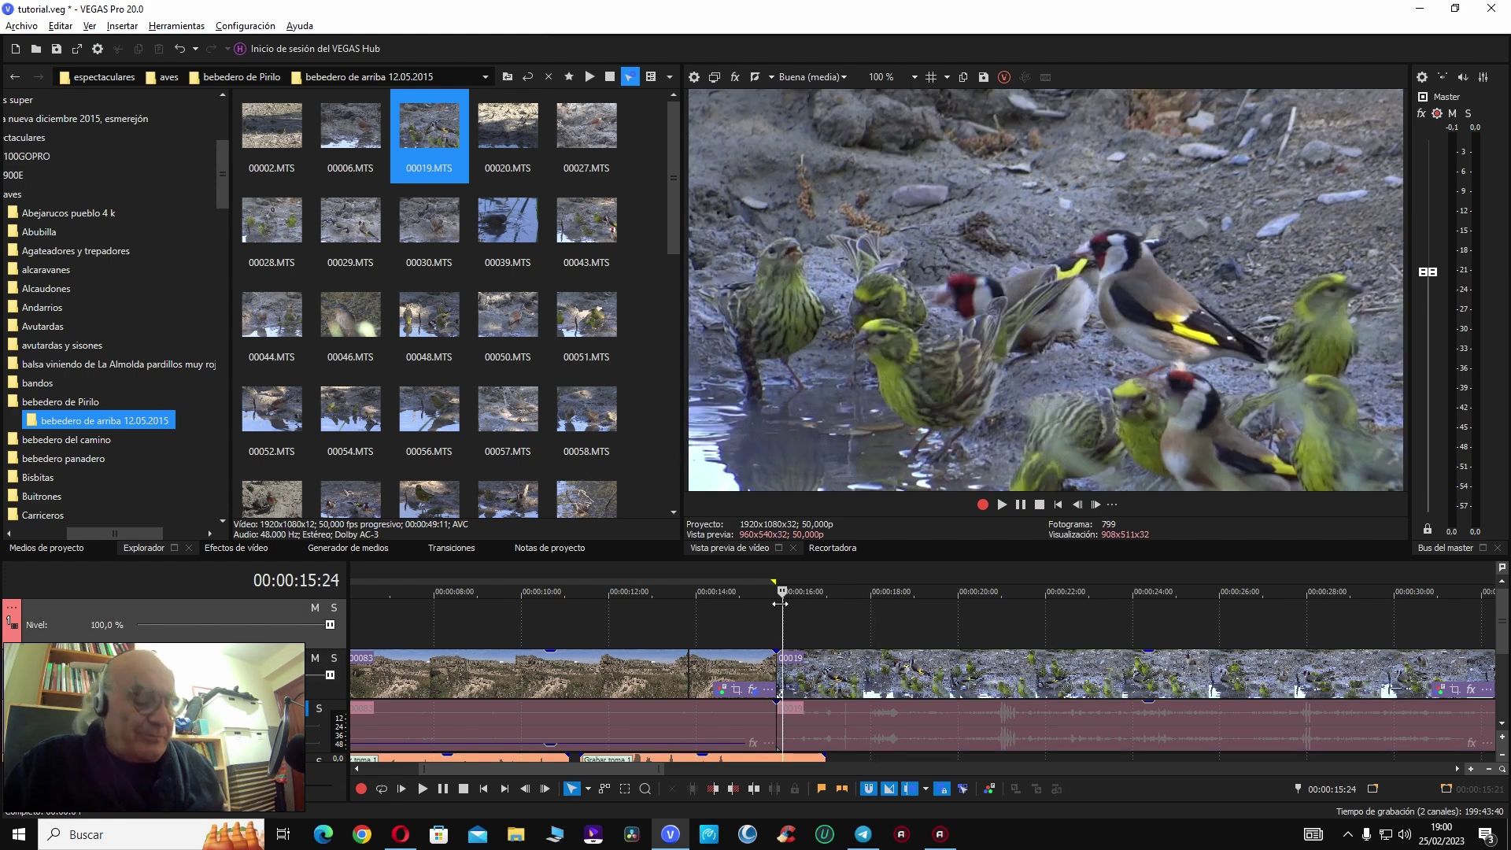
key(space)
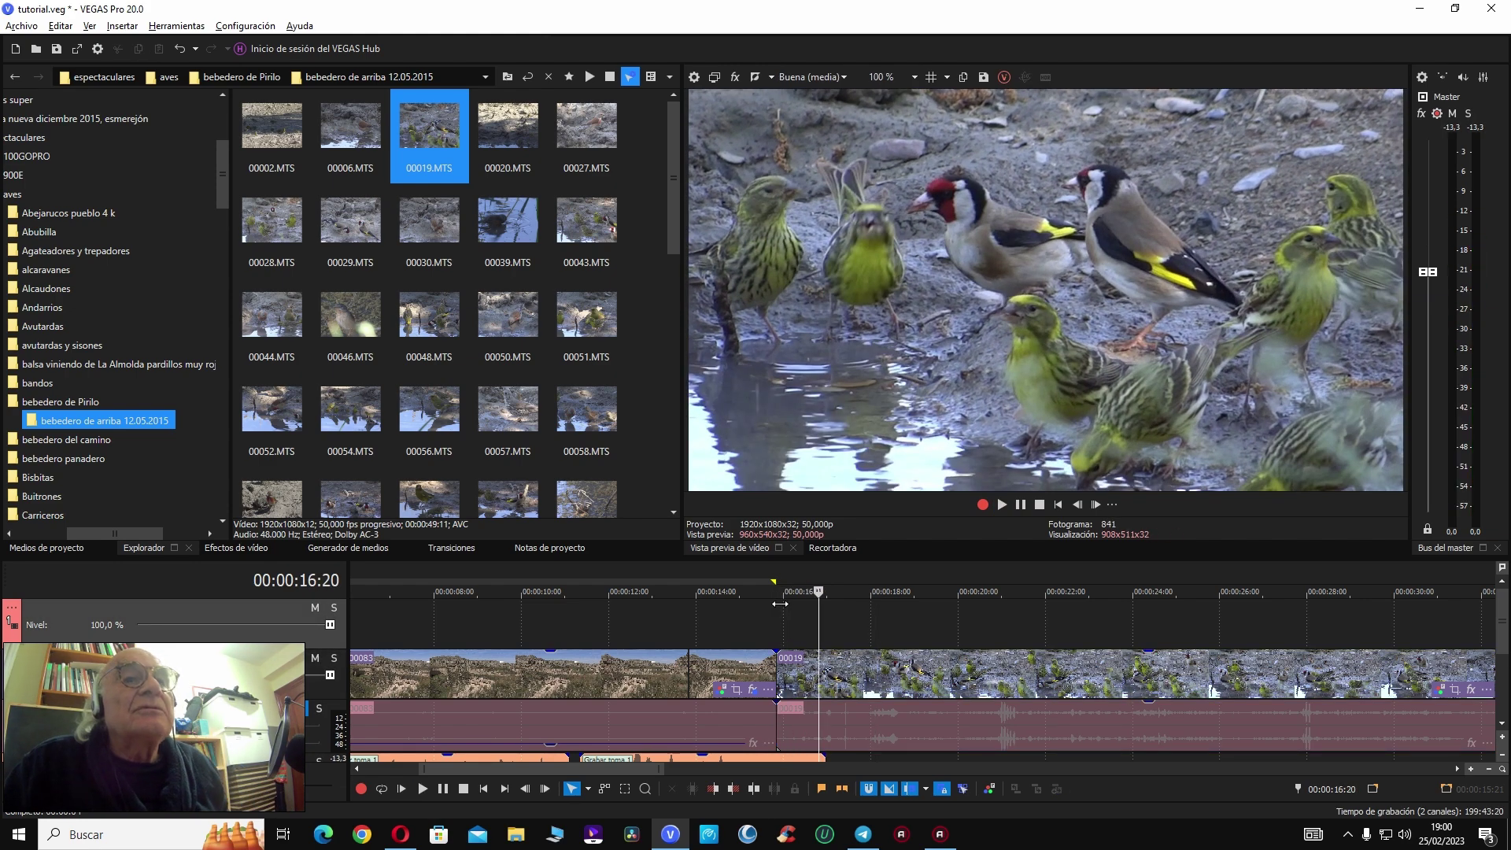
click(858, 681)
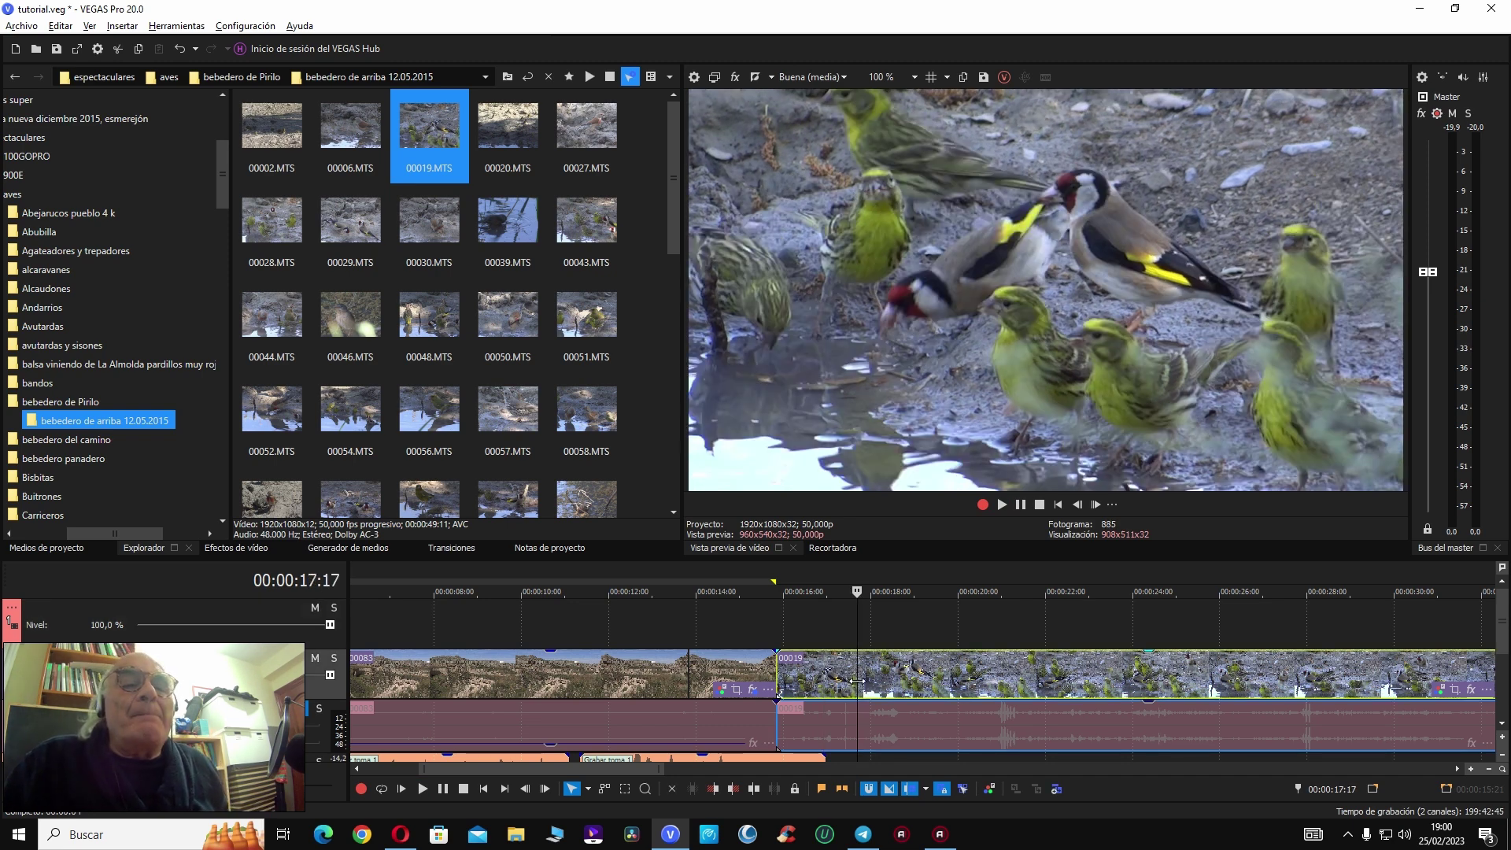
click(1014, 681)
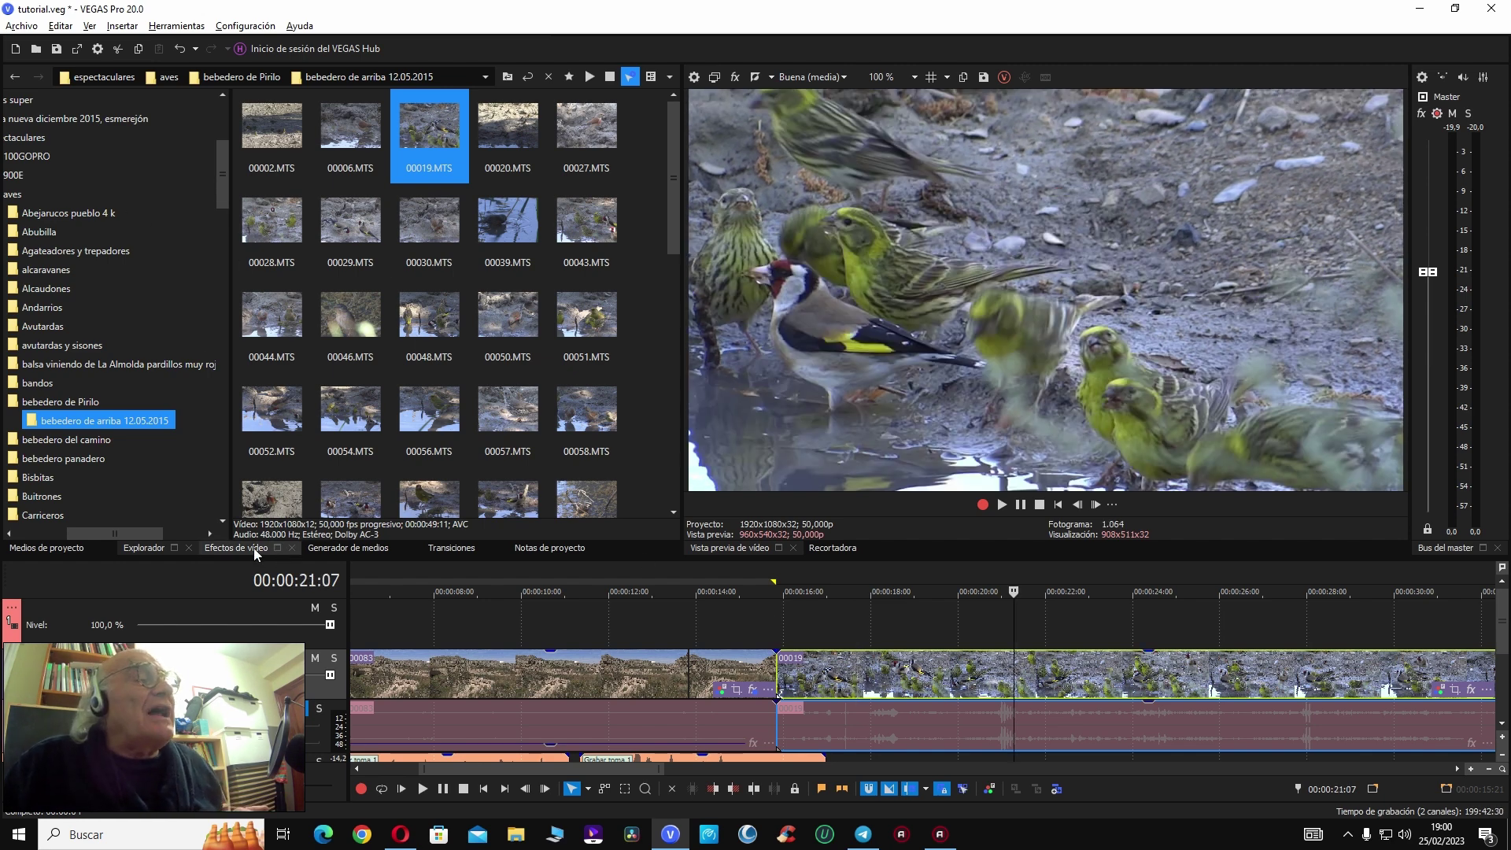
click(239, 548)
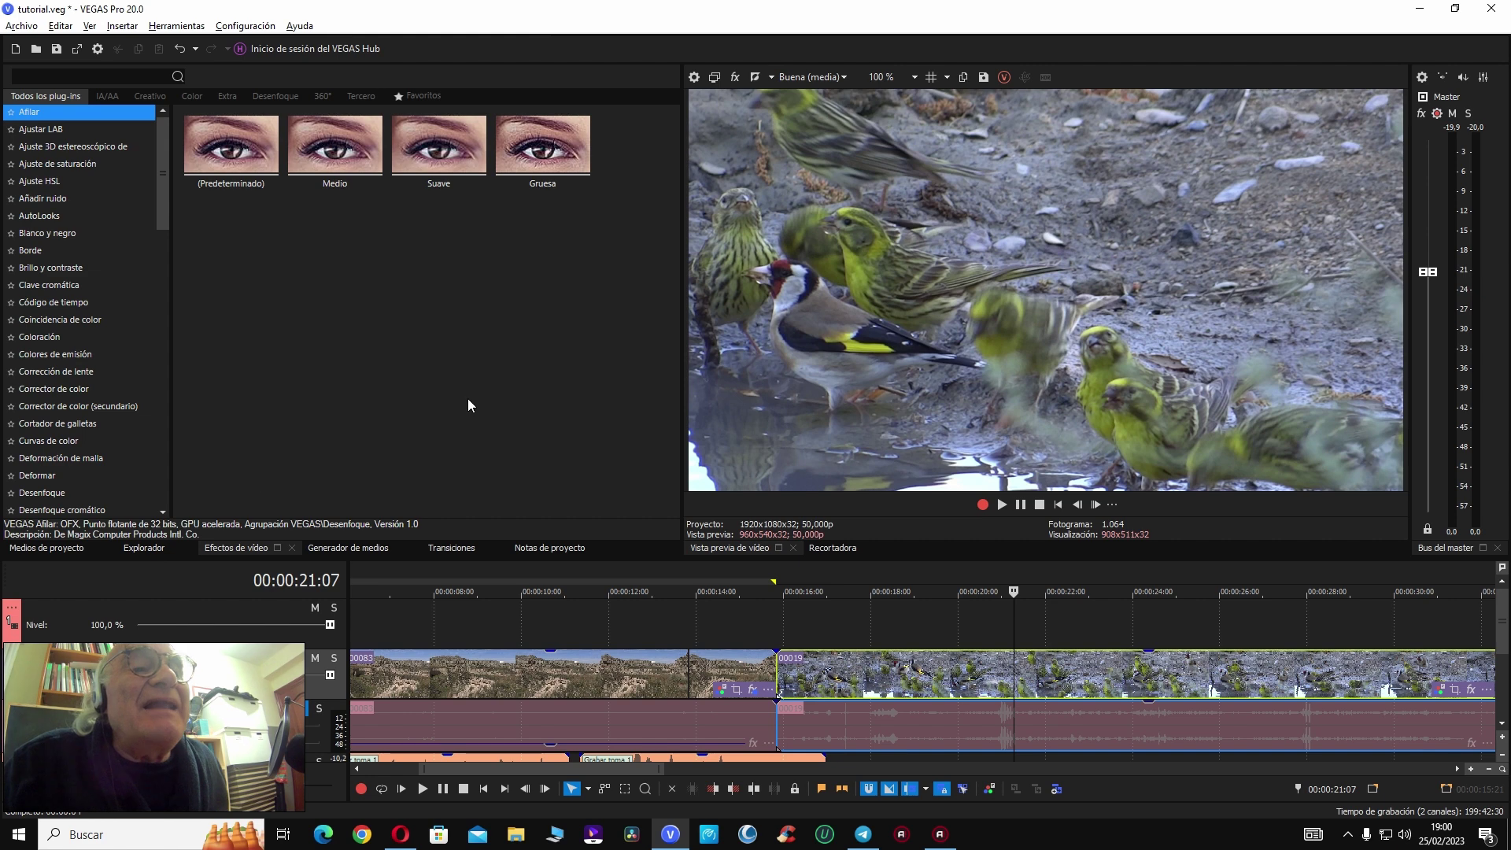
click(140, 547)
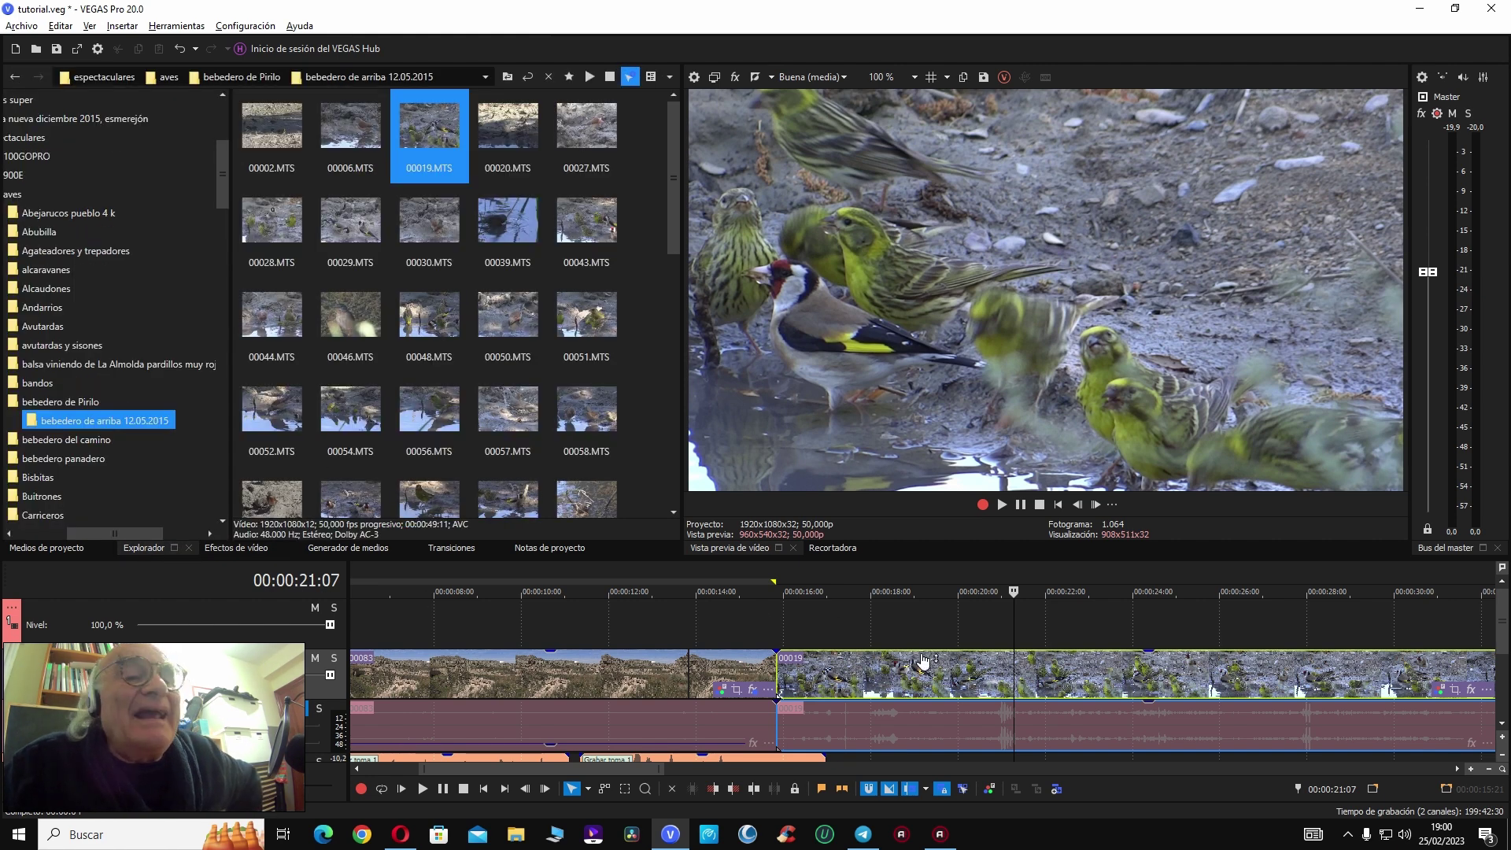
Step: Move clip 00019 earlier on the timeline so it overlaps the landscape clip with a crossfade about 2:14 long
drag(755, 661, 668, 651)
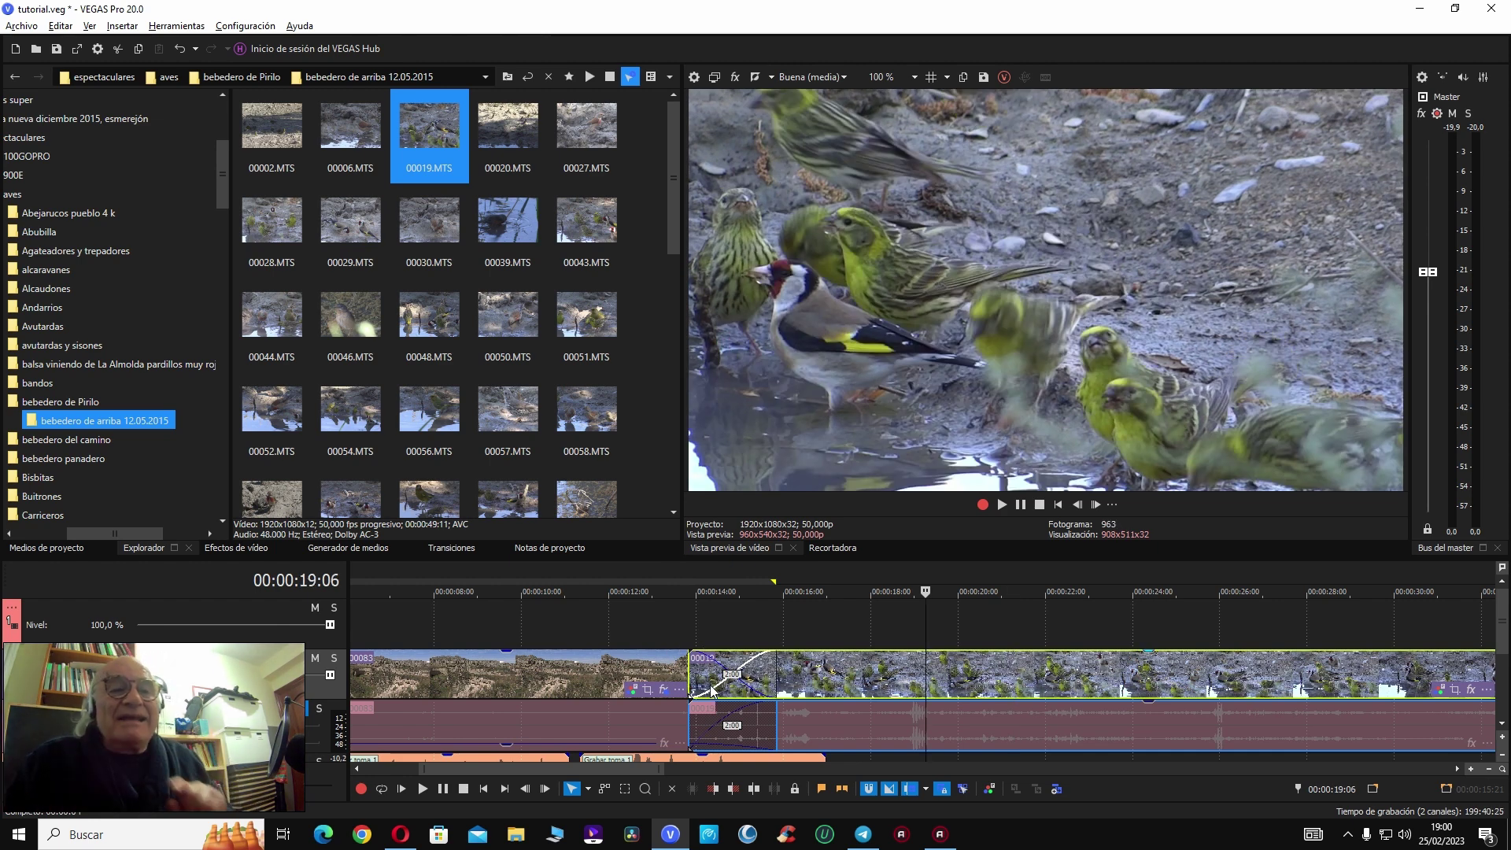
mouse_move(1002, 669)
mouse_down()
mouse_move(846, 678)
mouse_move(996, 685)
mouse_up()
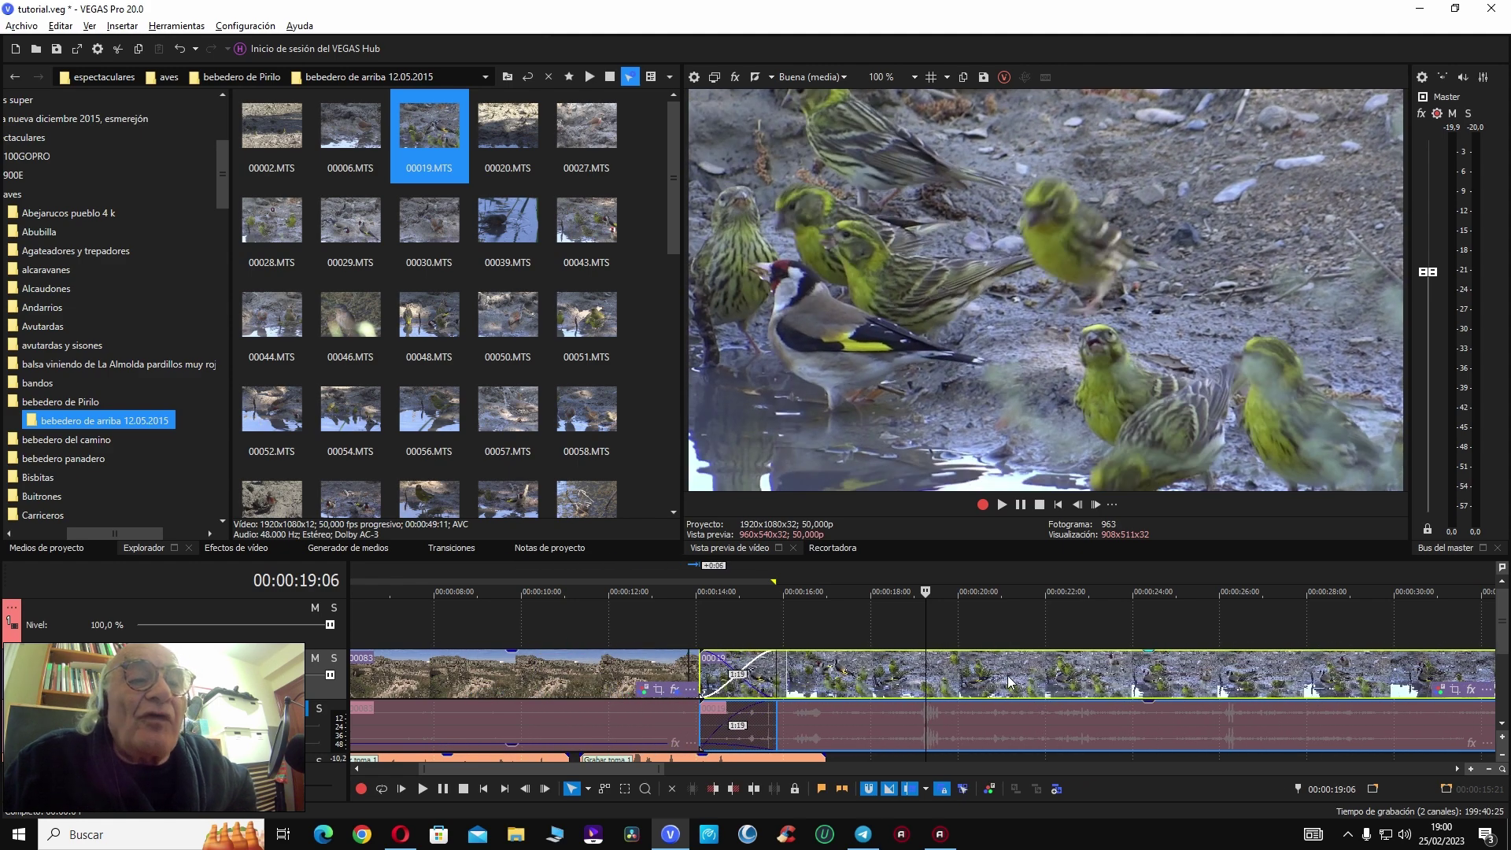
click(918, 681)
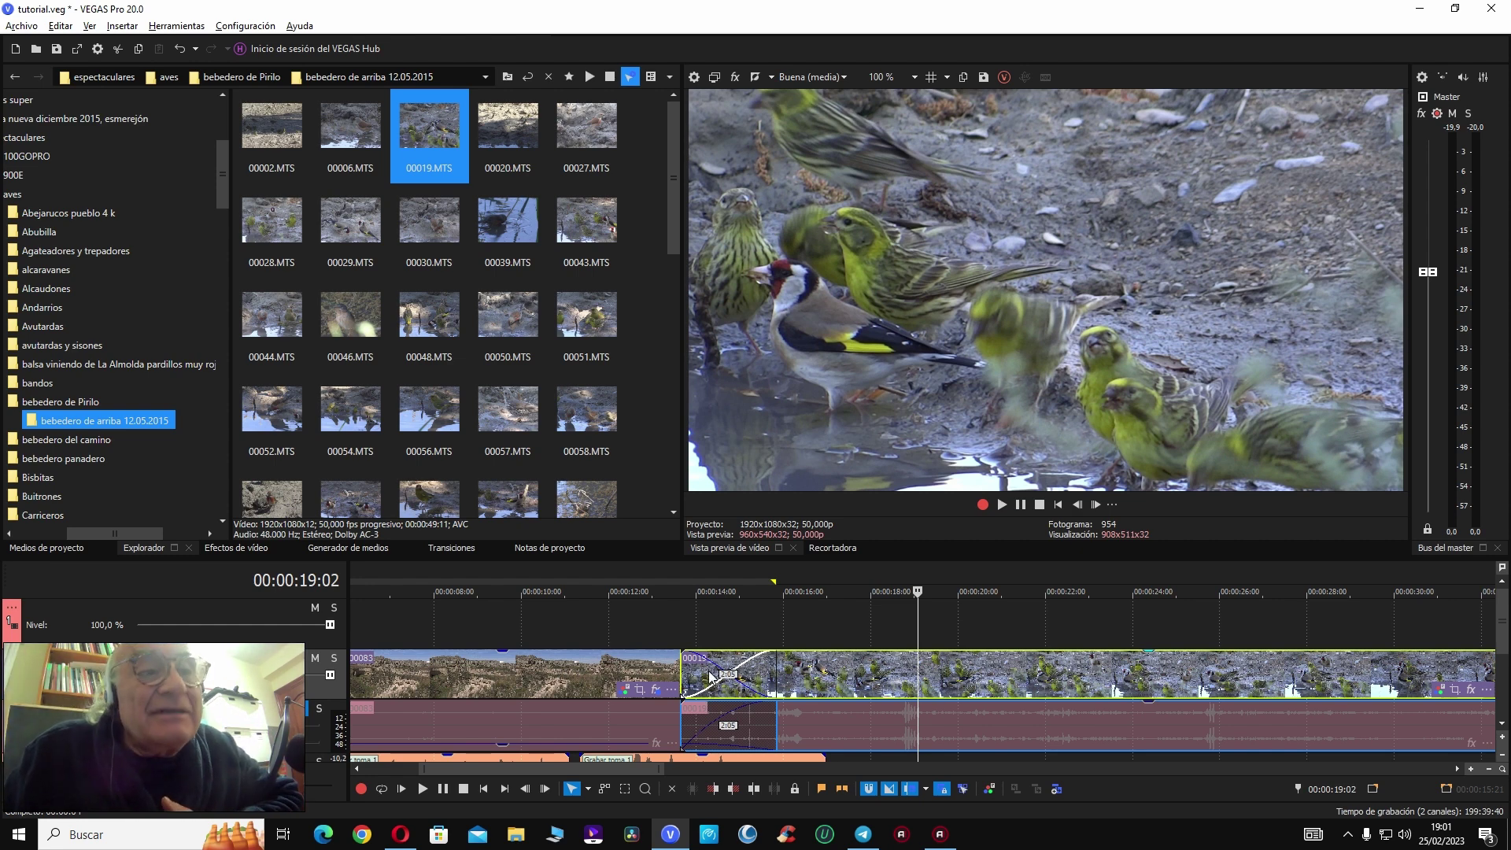
drag(887, 687, 870, 681)
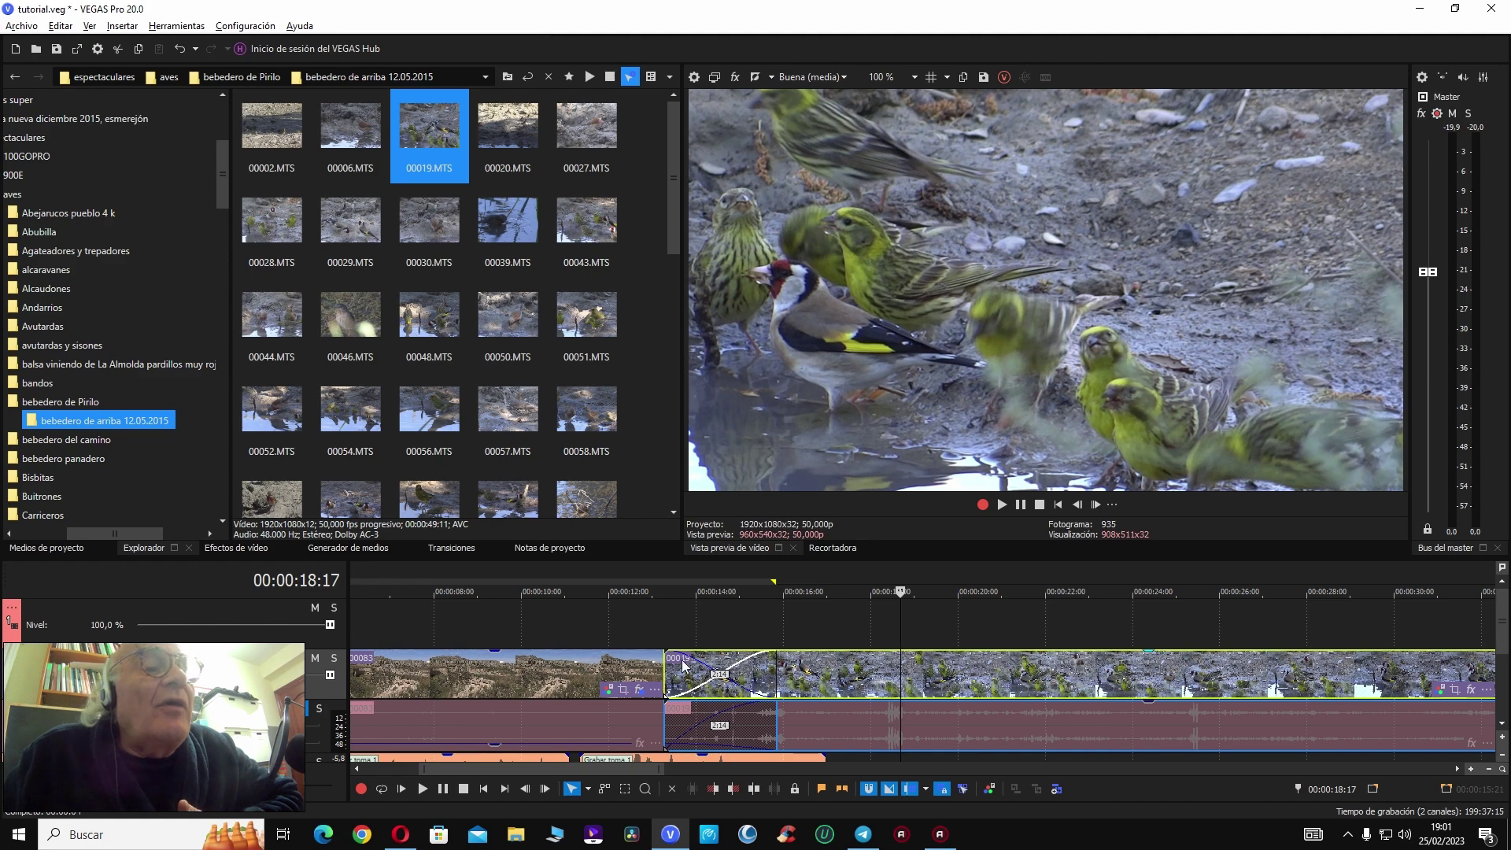
right_click(683, 665)
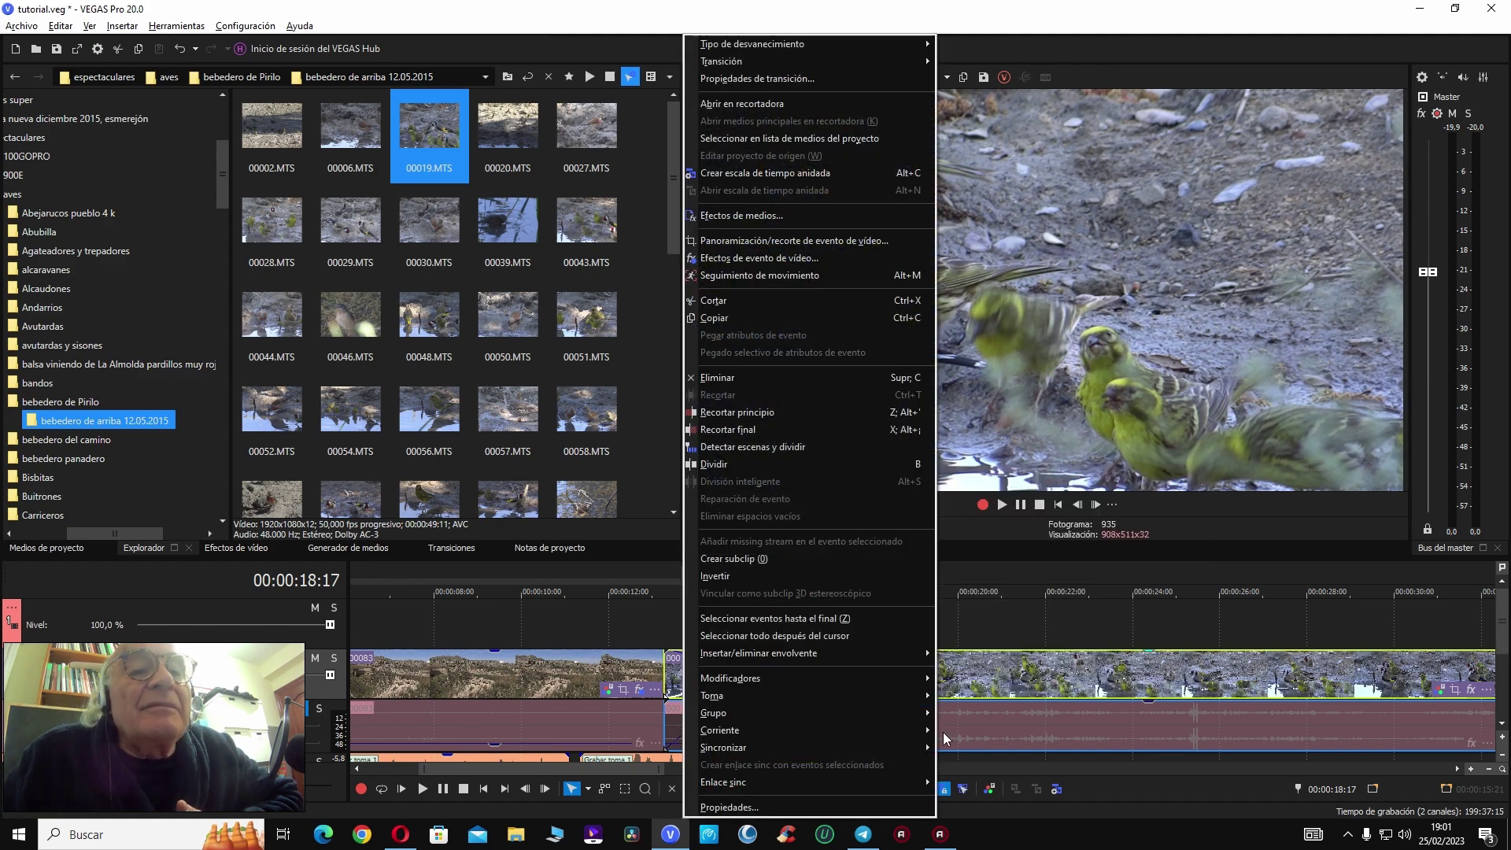
click(615, 629)
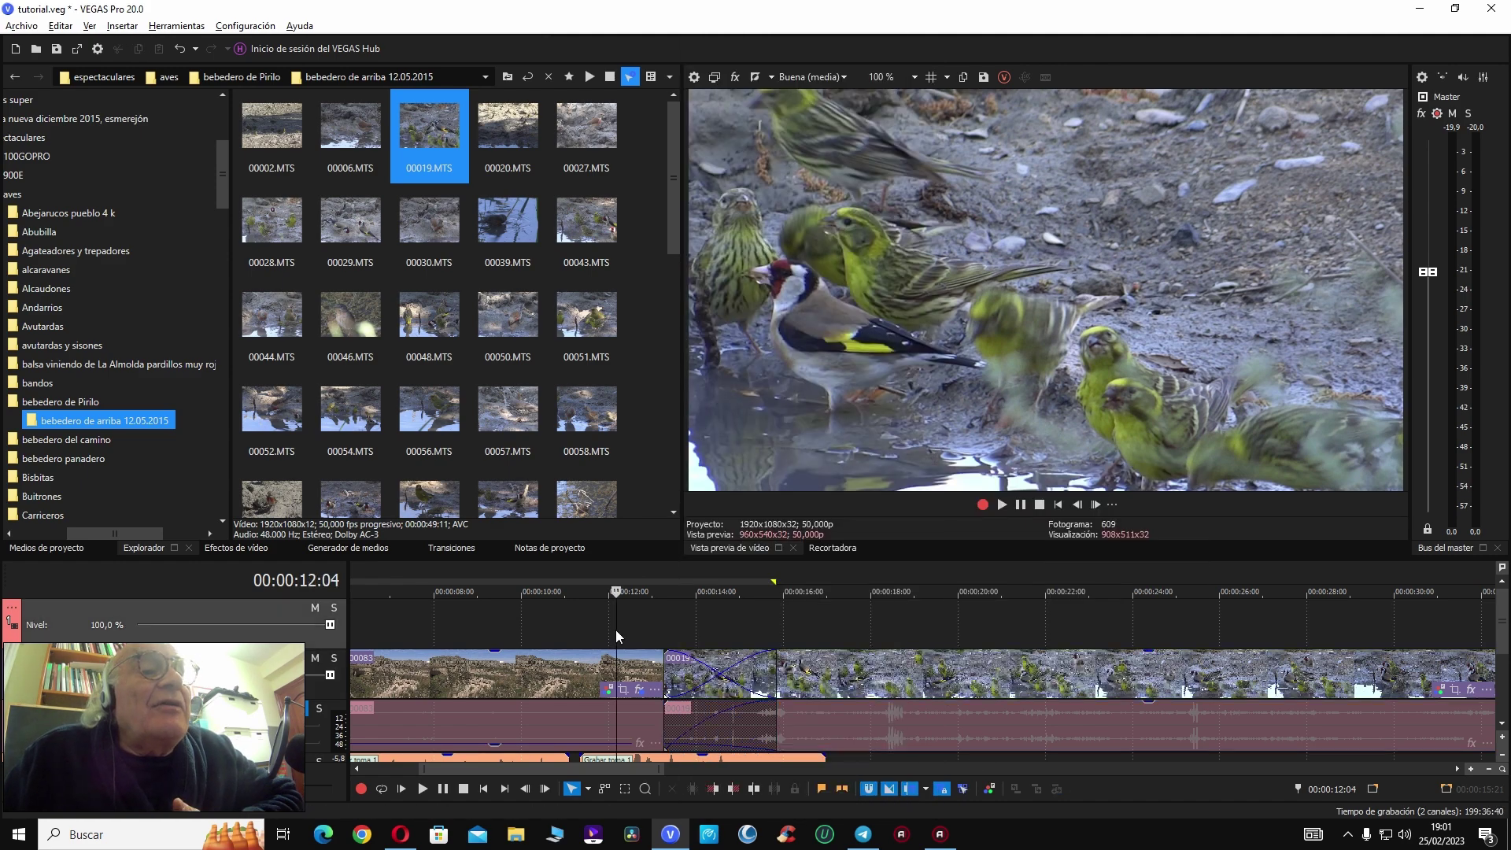
Step: Play back the crossfade between the landscape clip and clip 00019 from about 00:00:12:00 and check the transition
click(622, 592)
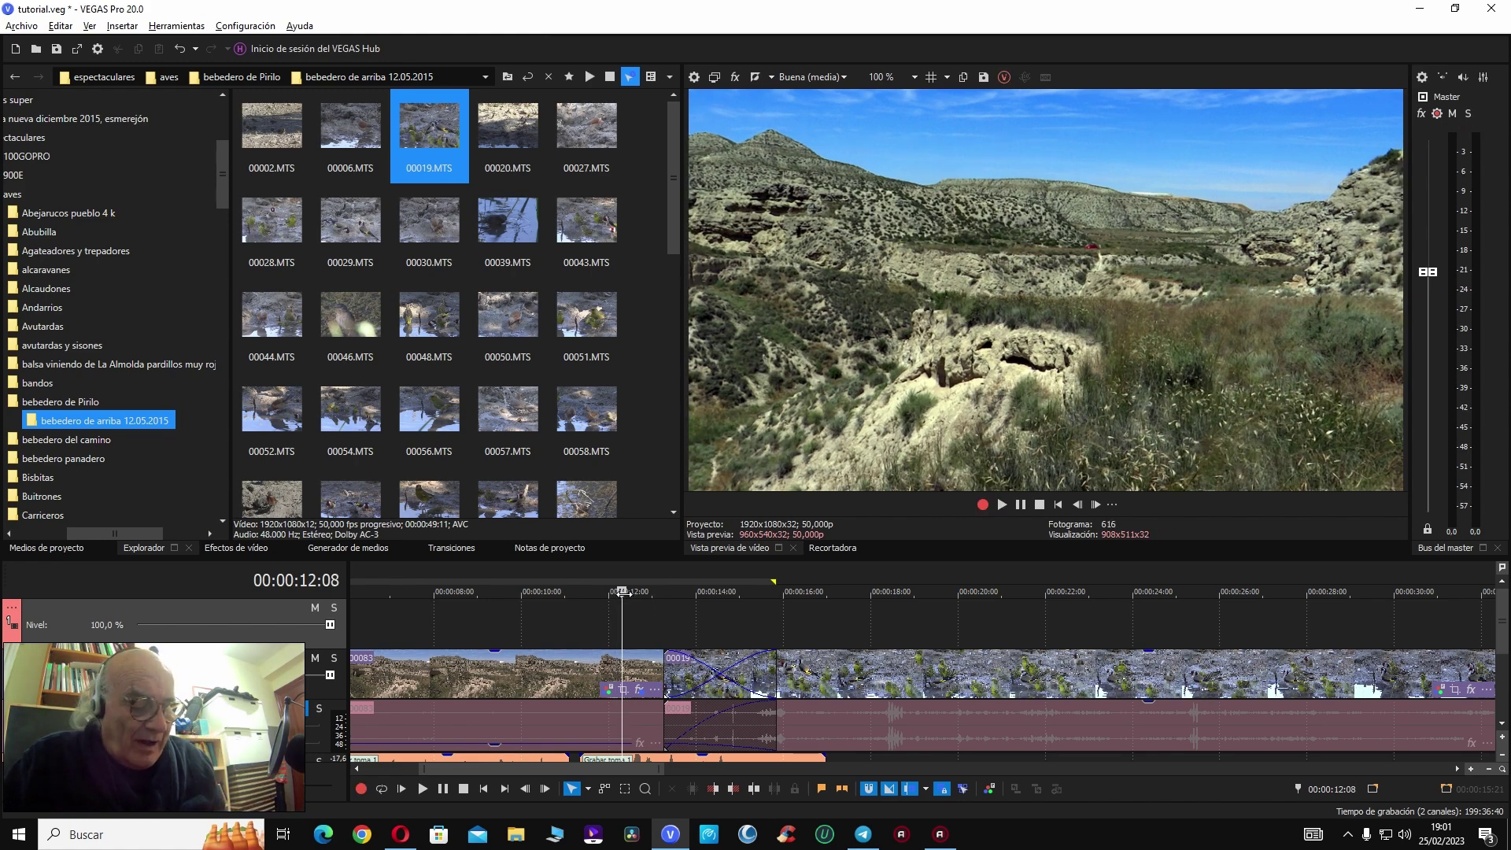
key(space)
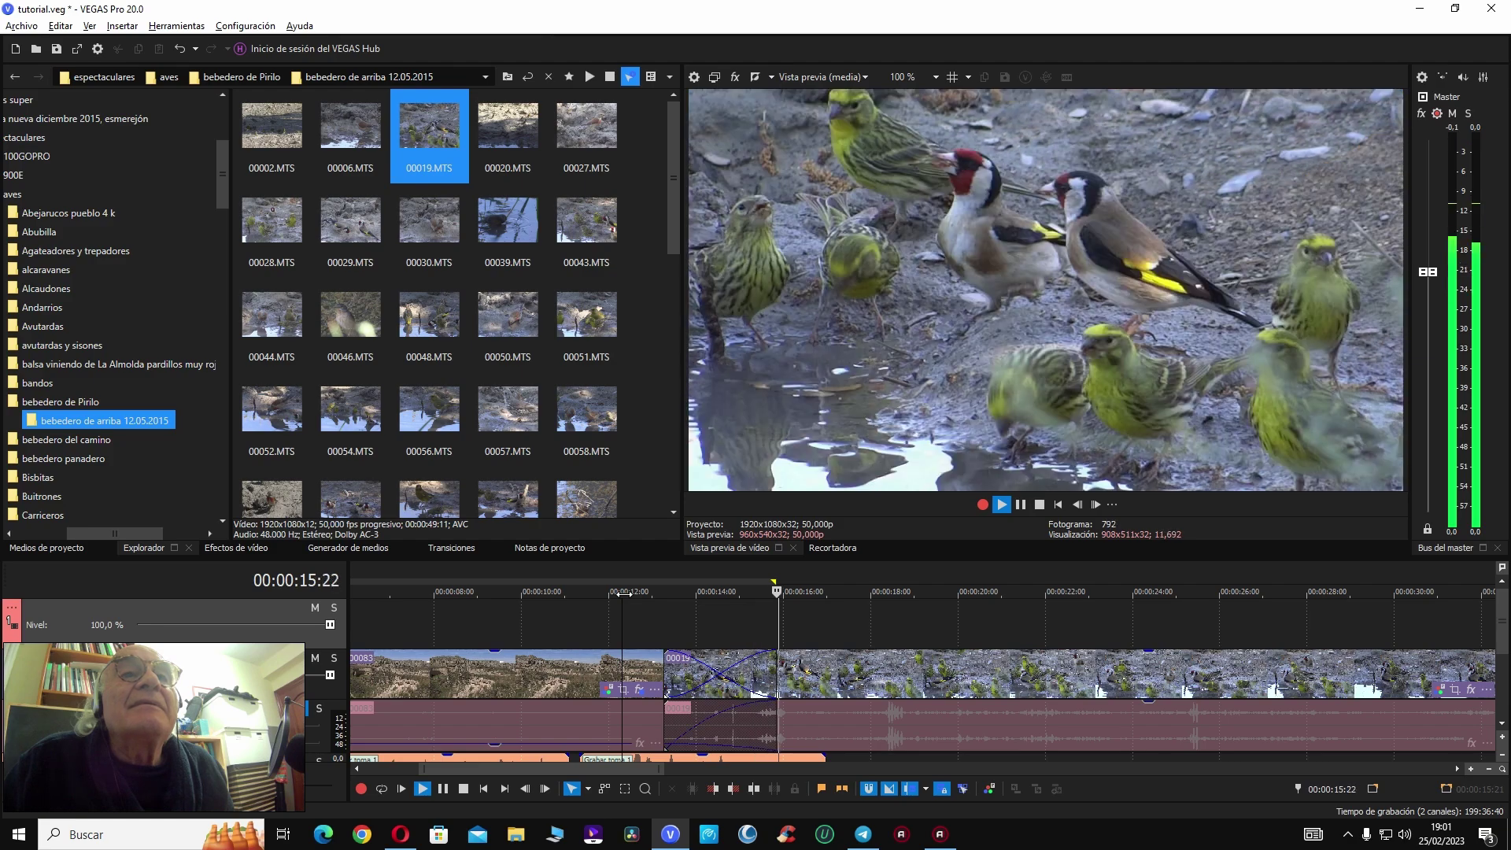
key(space)
click(615, 626)
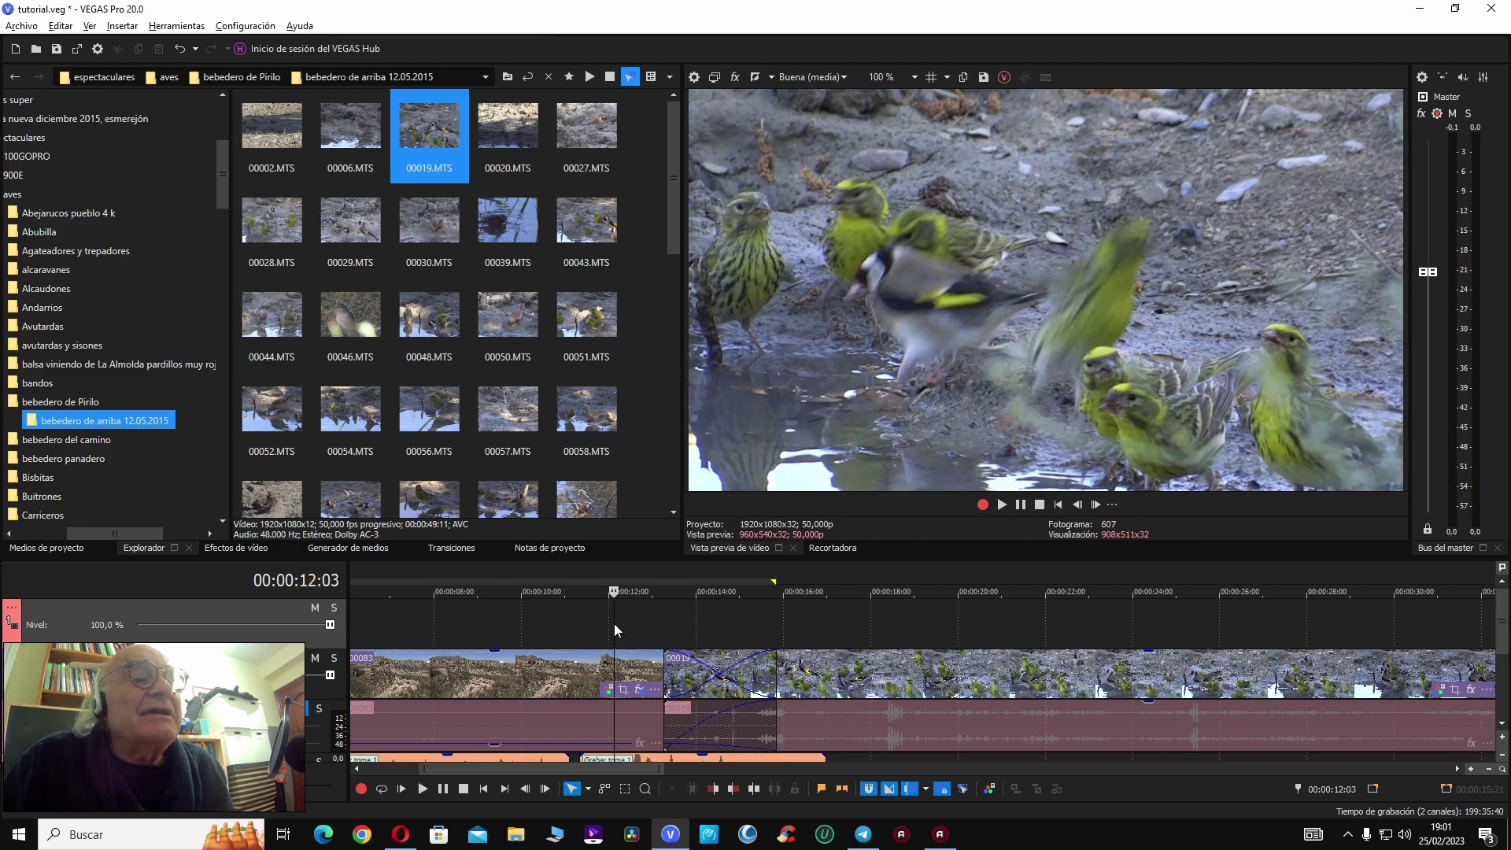
key(space)
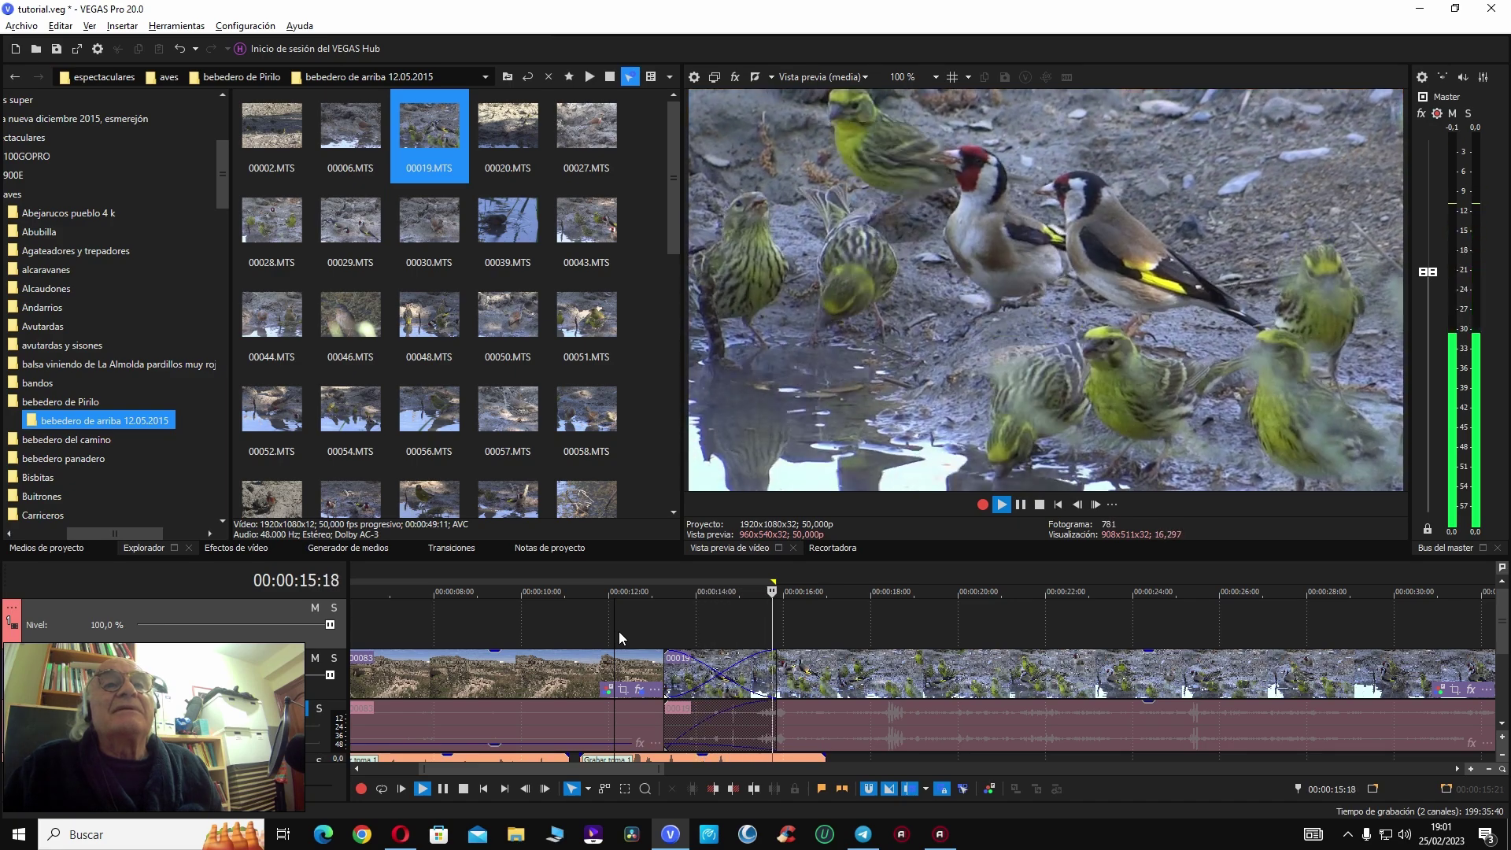
key(space)
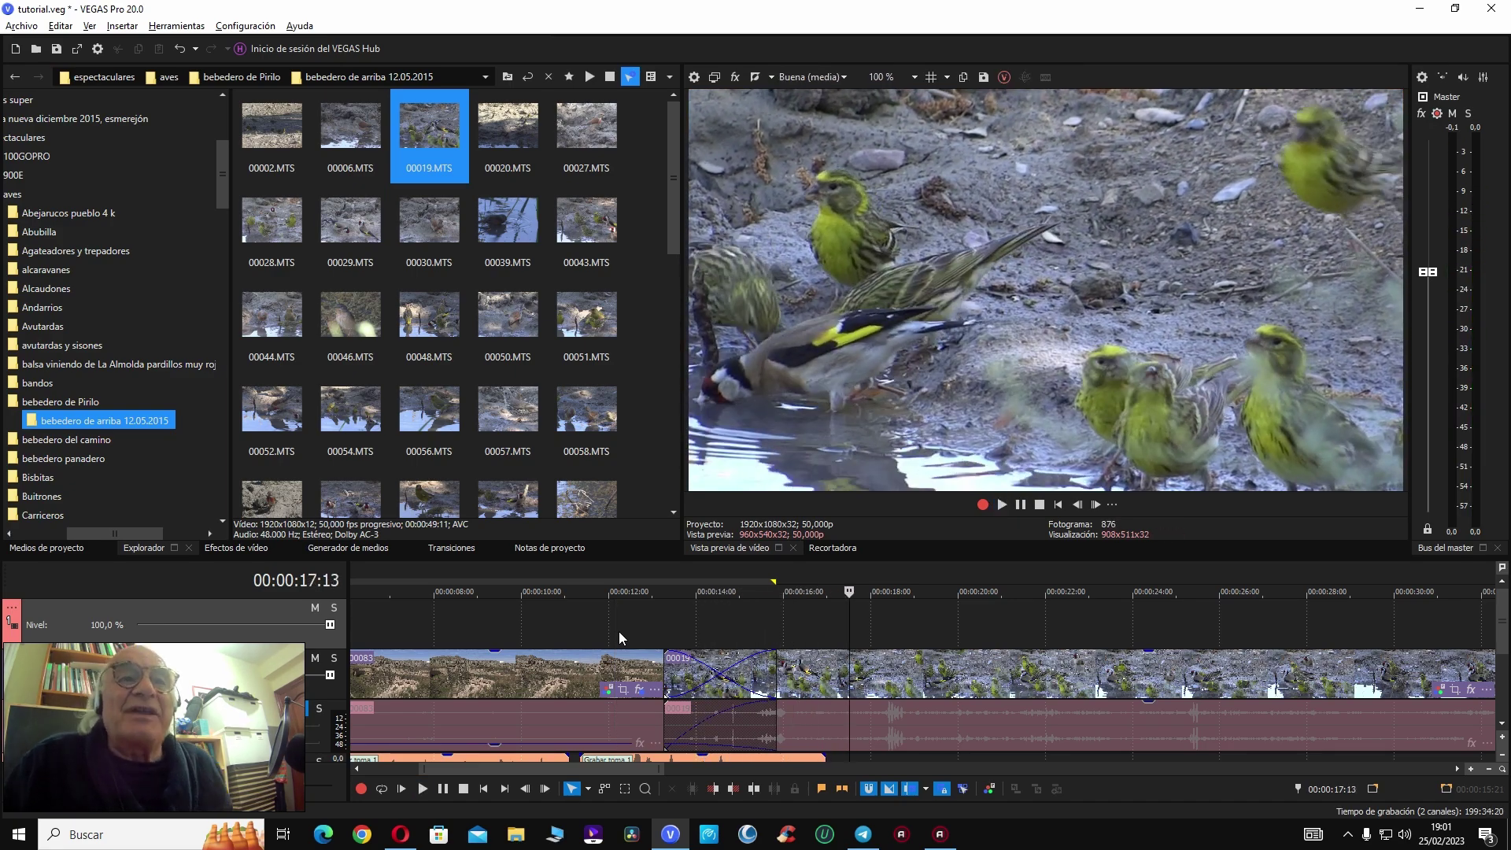
key(space)
key(space)
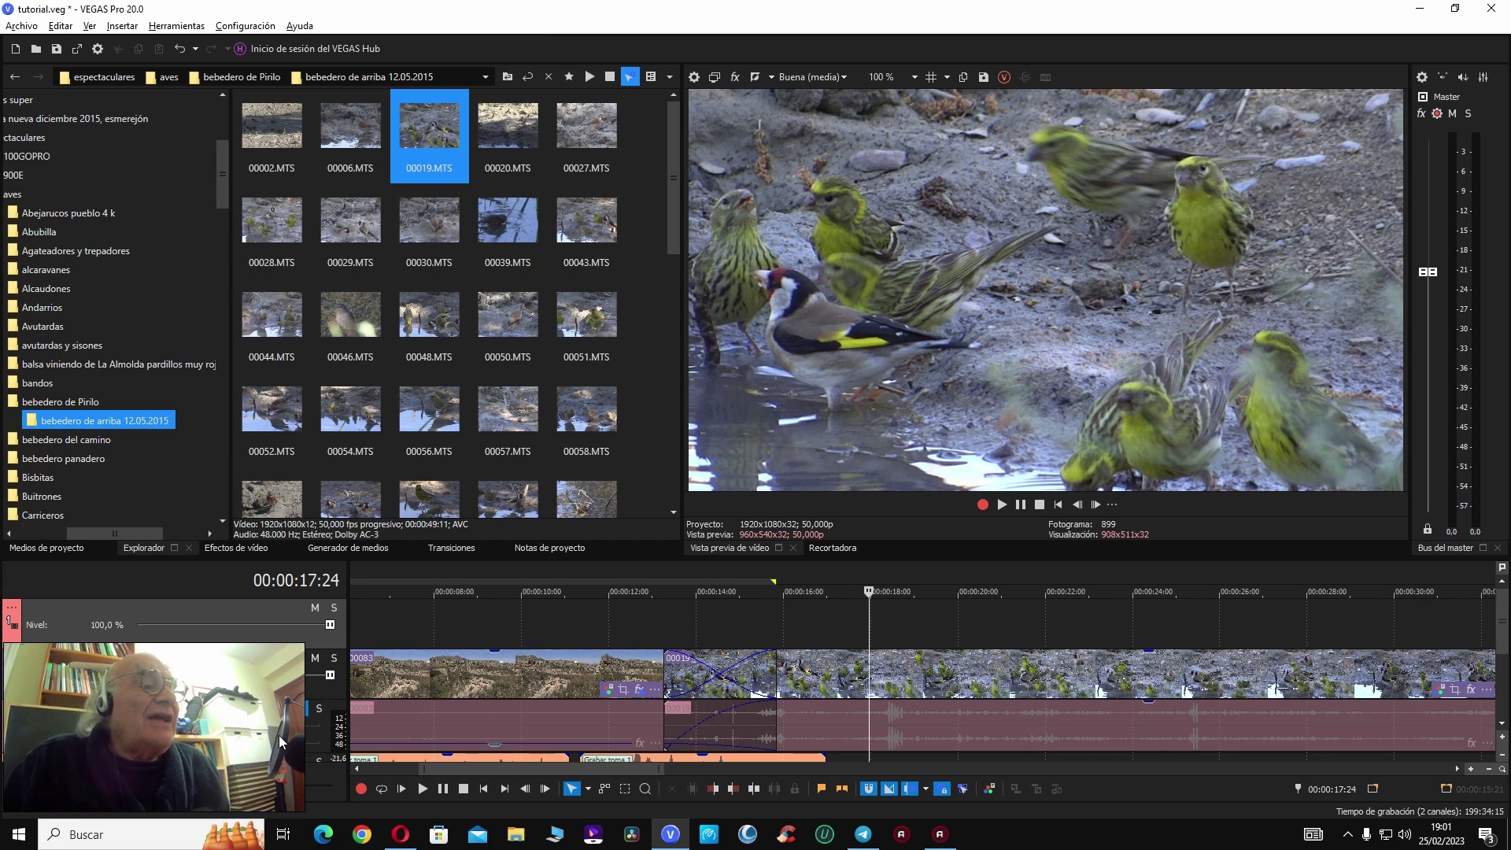
Step: Unmute the audio track of the clips and play the crossfade with its sound from 00:00:12:11
click(301, 707)
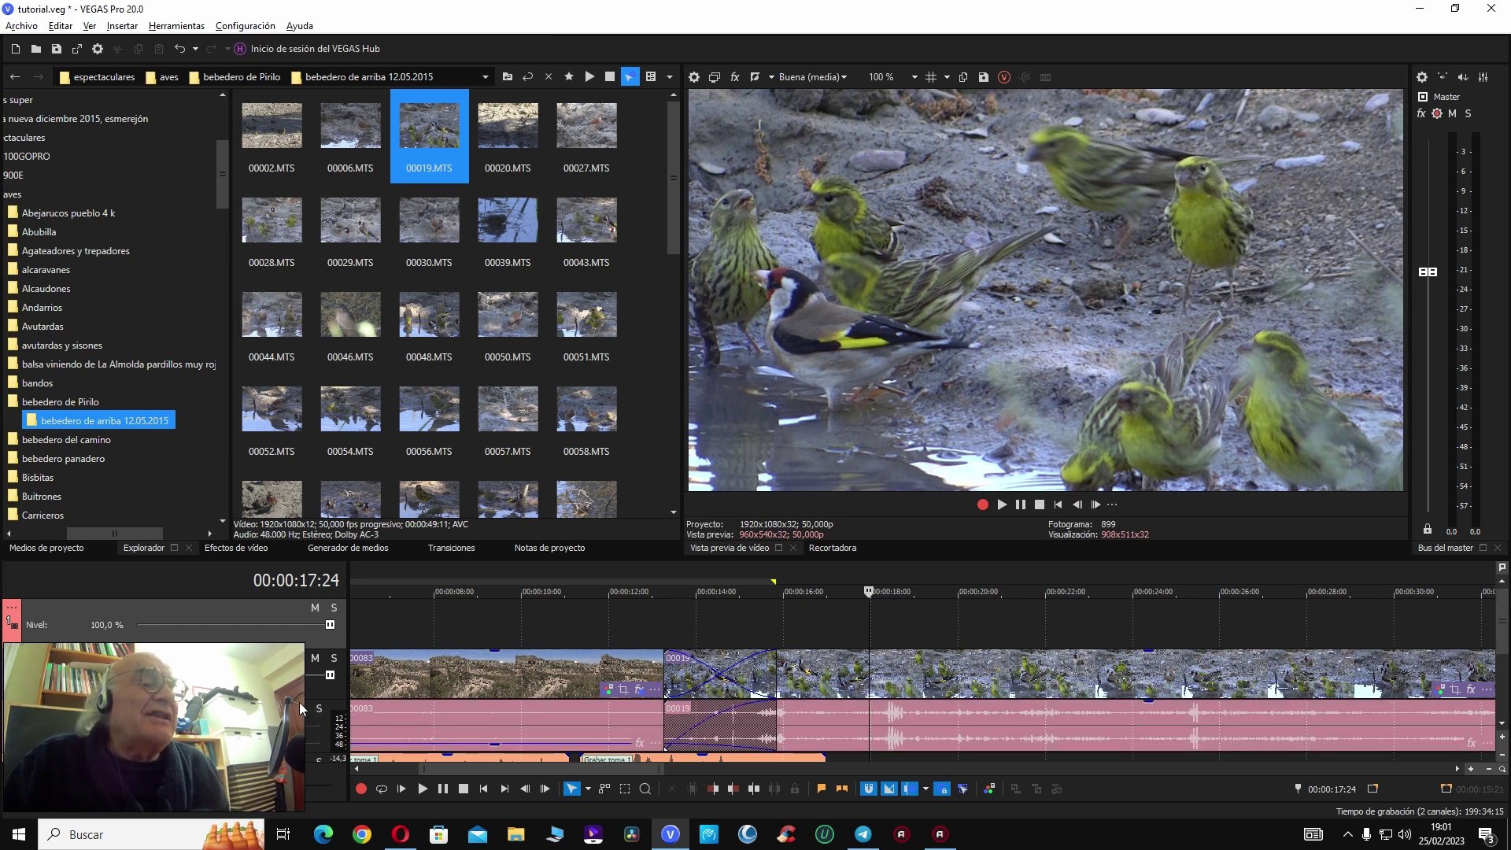
click(627, 597)
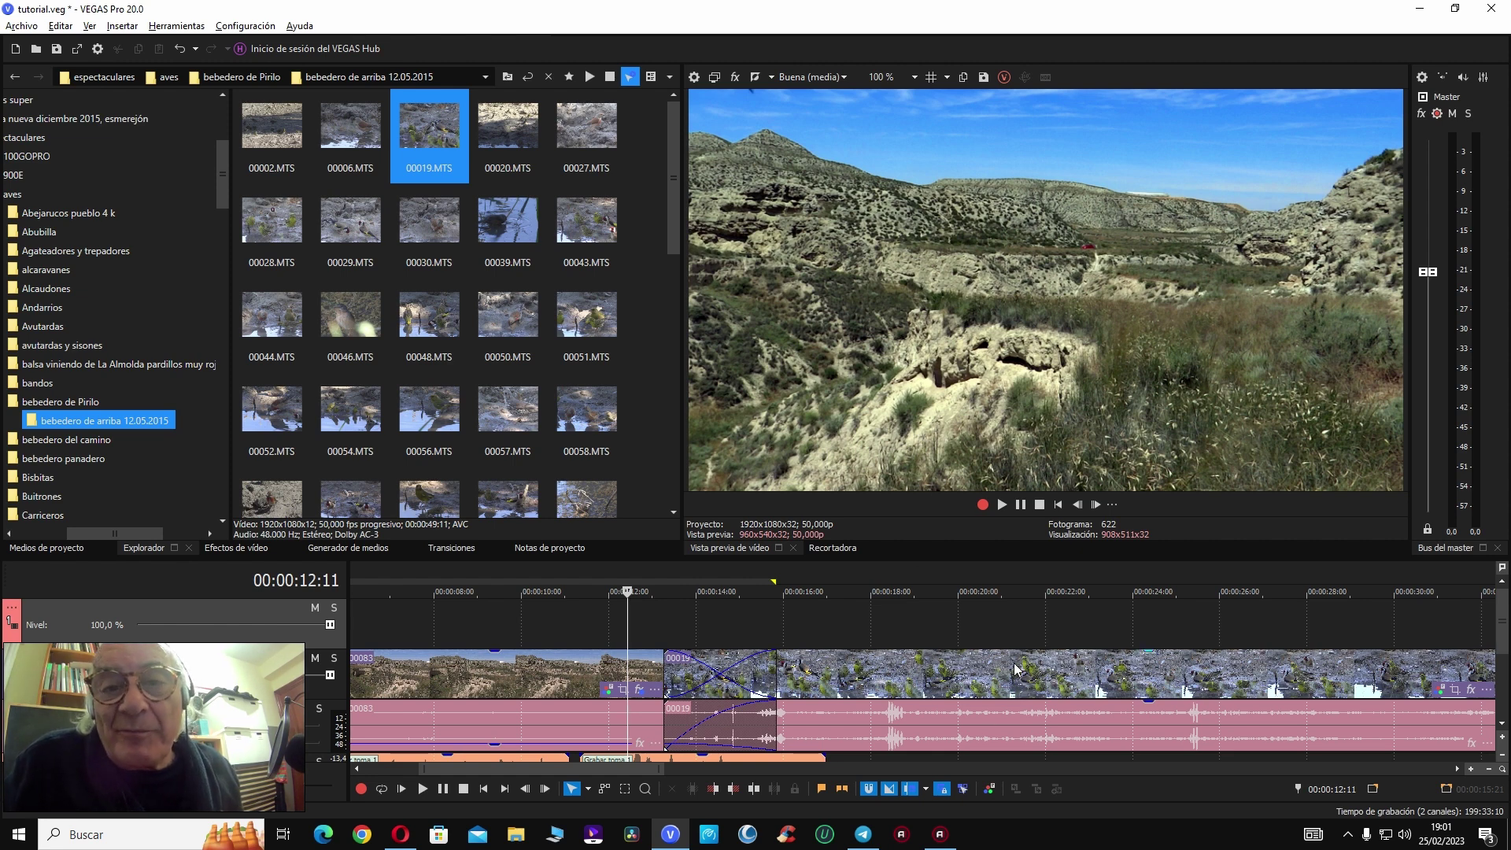
key(space)
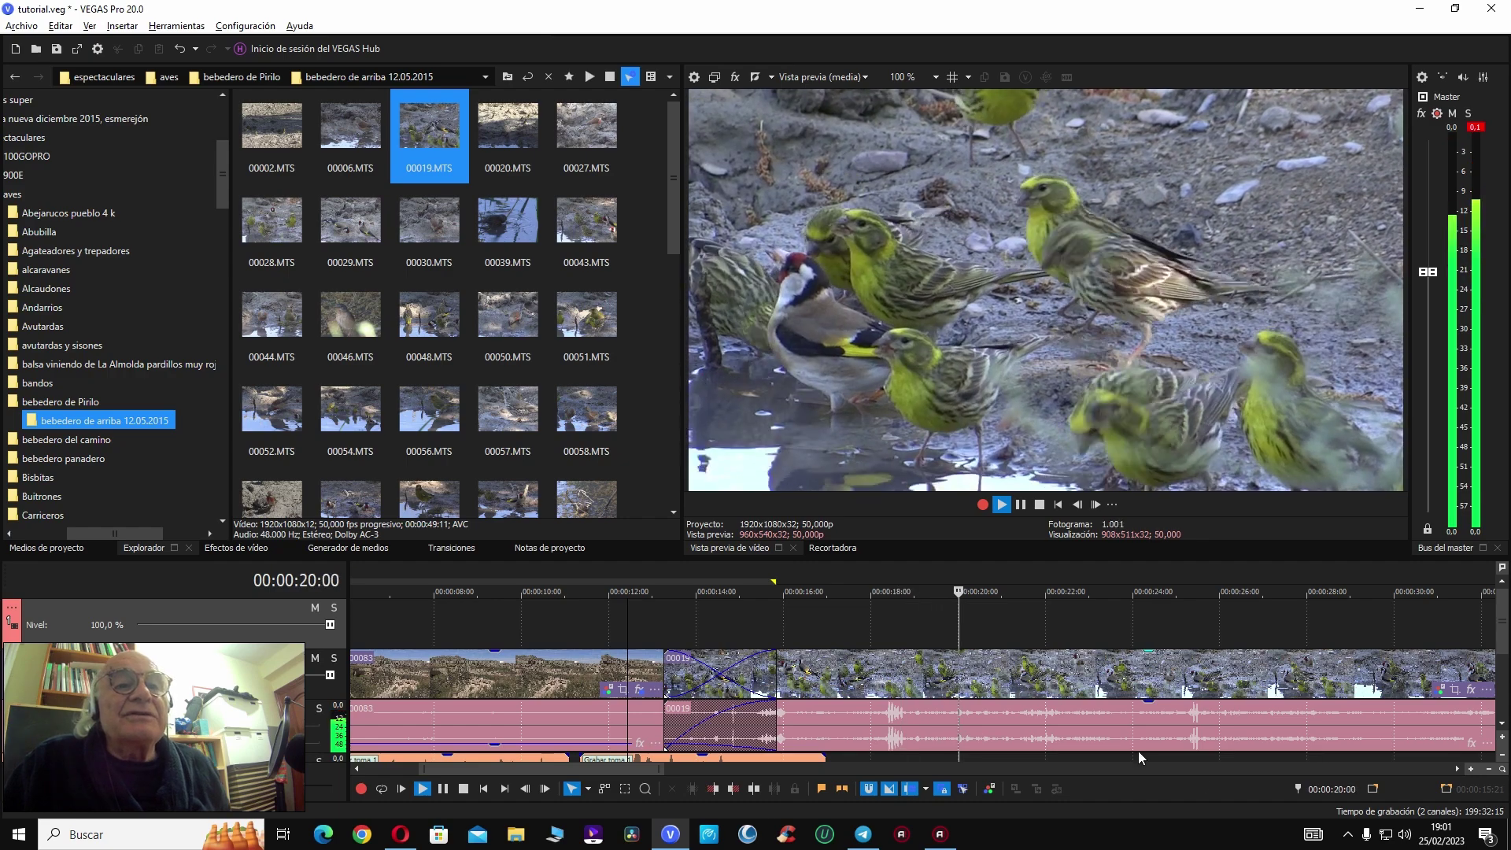
key(space)
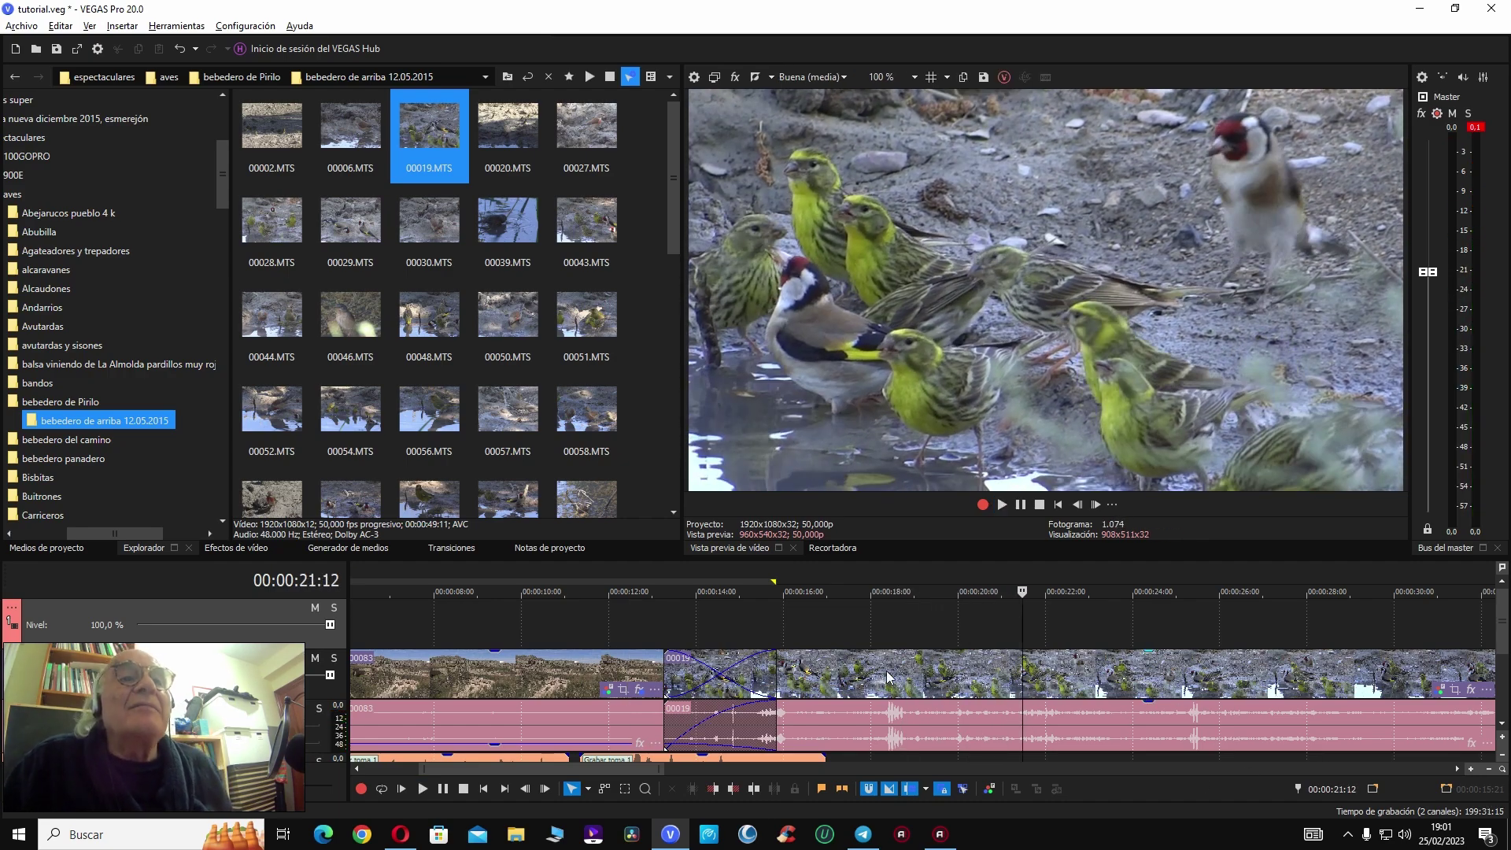
Step: Open color grading for clip 00019 at 00:00:22:17 and show its Hue vs. Saturation curve among the HSL curves
click(867, 598)
drag(867, 598, 1074, 653)
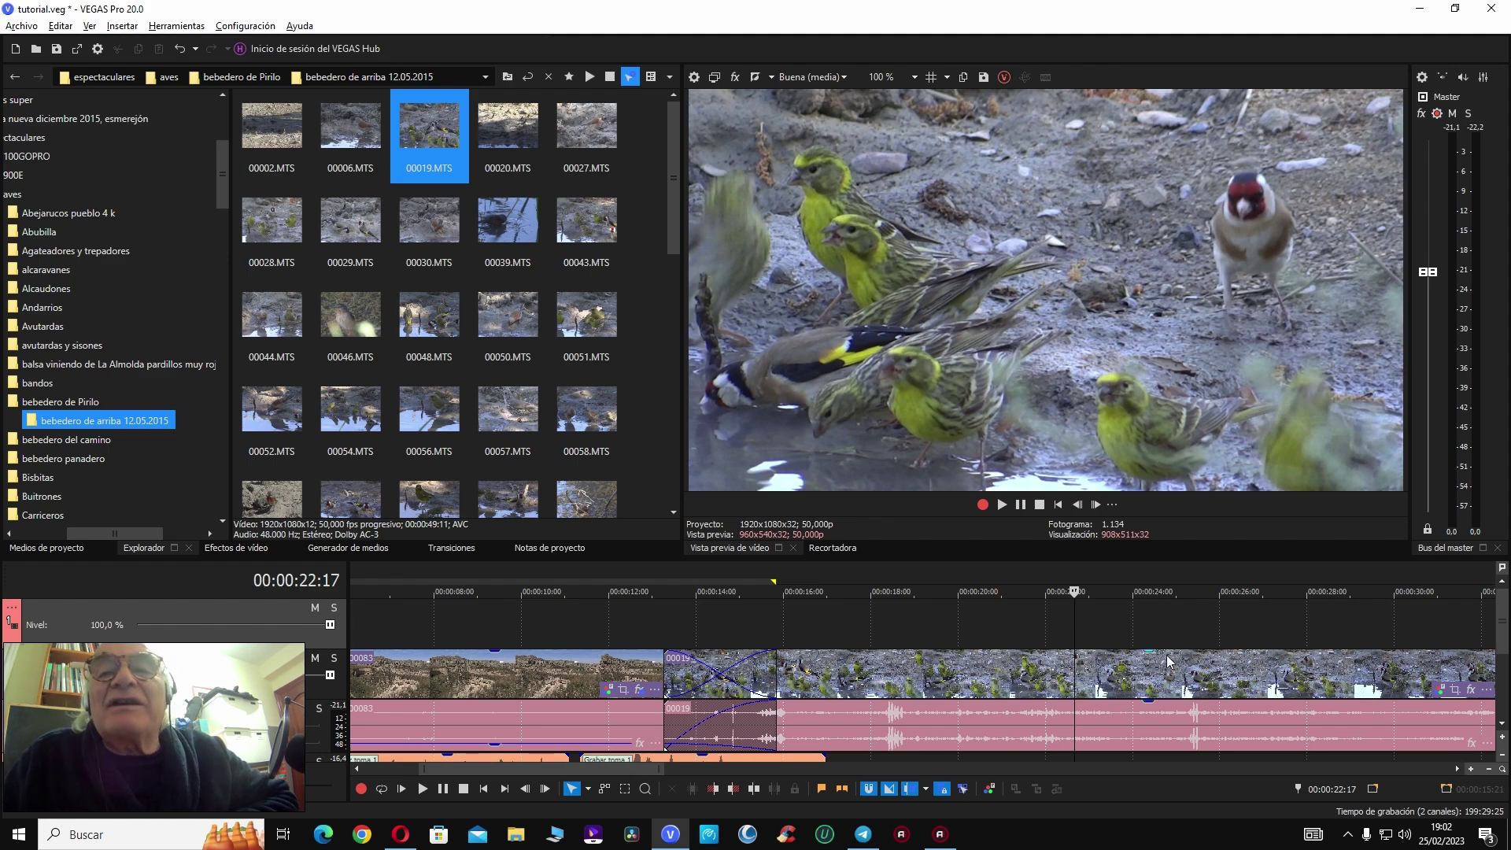
scroll(1127, 646, down, 4)
scroll(1078, 658, up, 3)
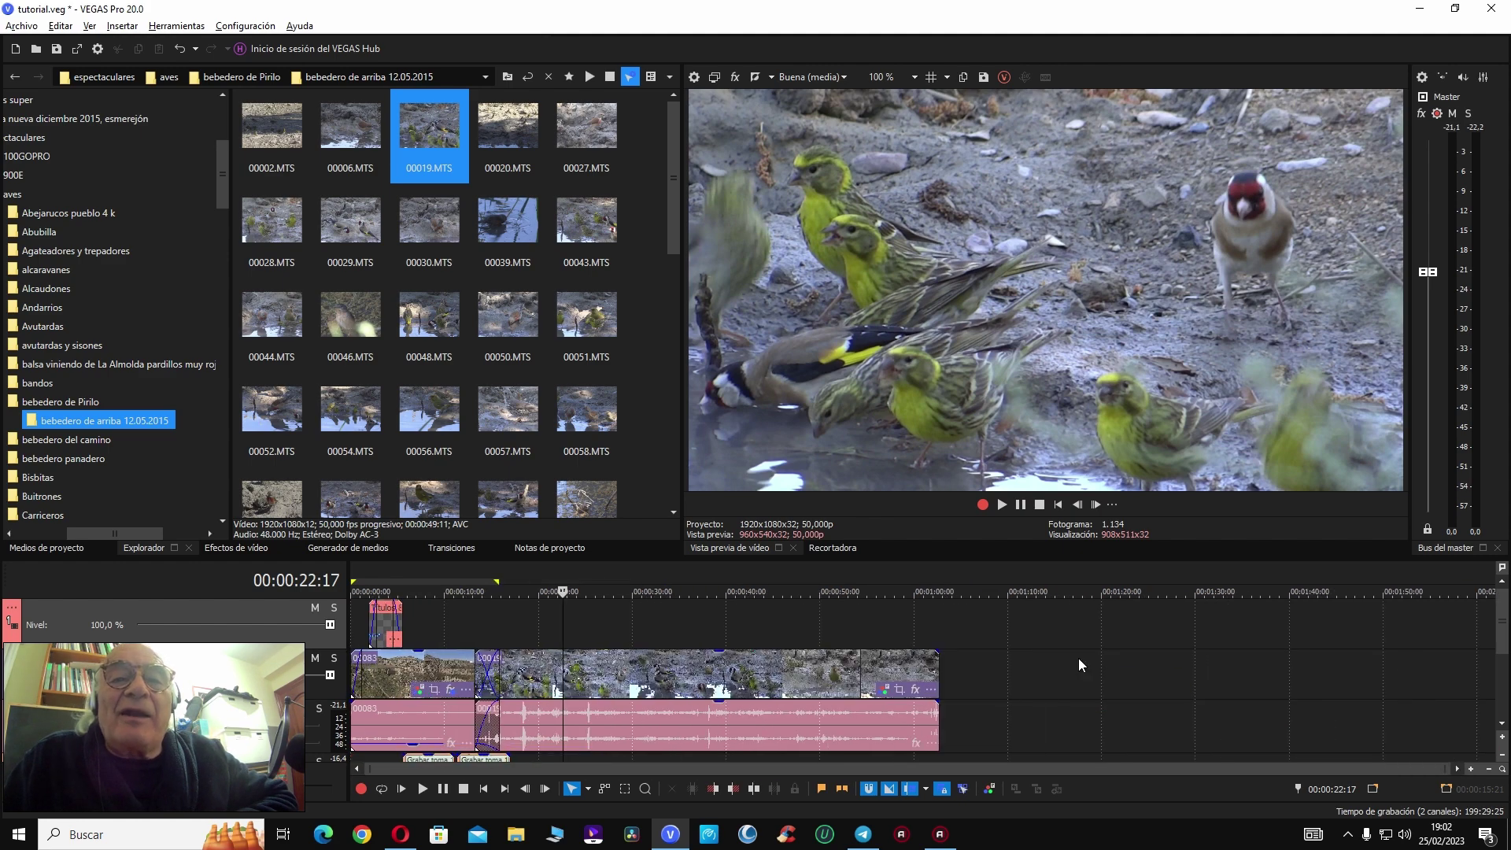
scroll(1079, 661, down, 4)
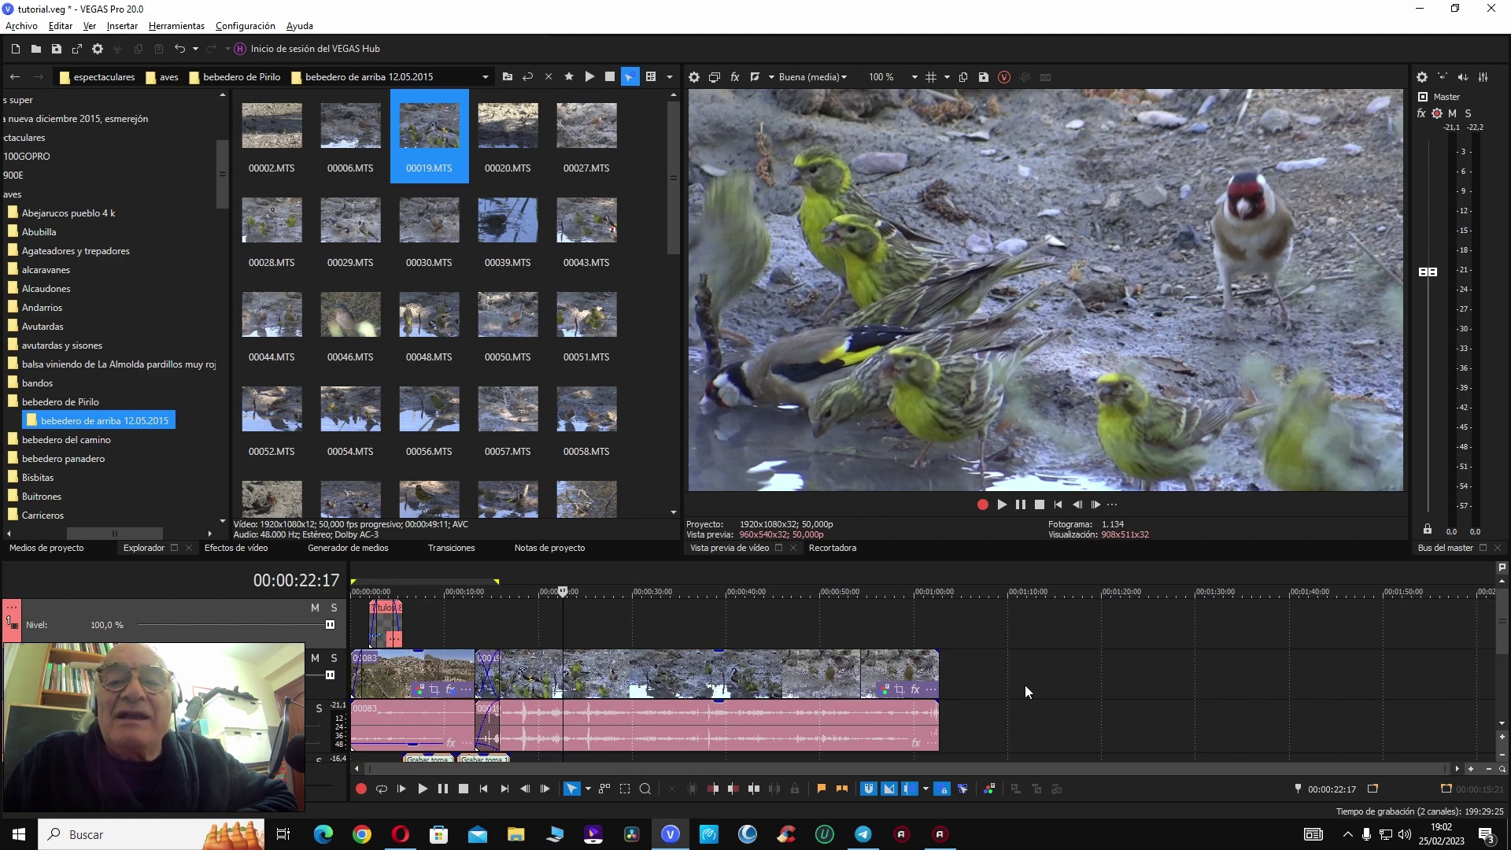
click(882, 692)
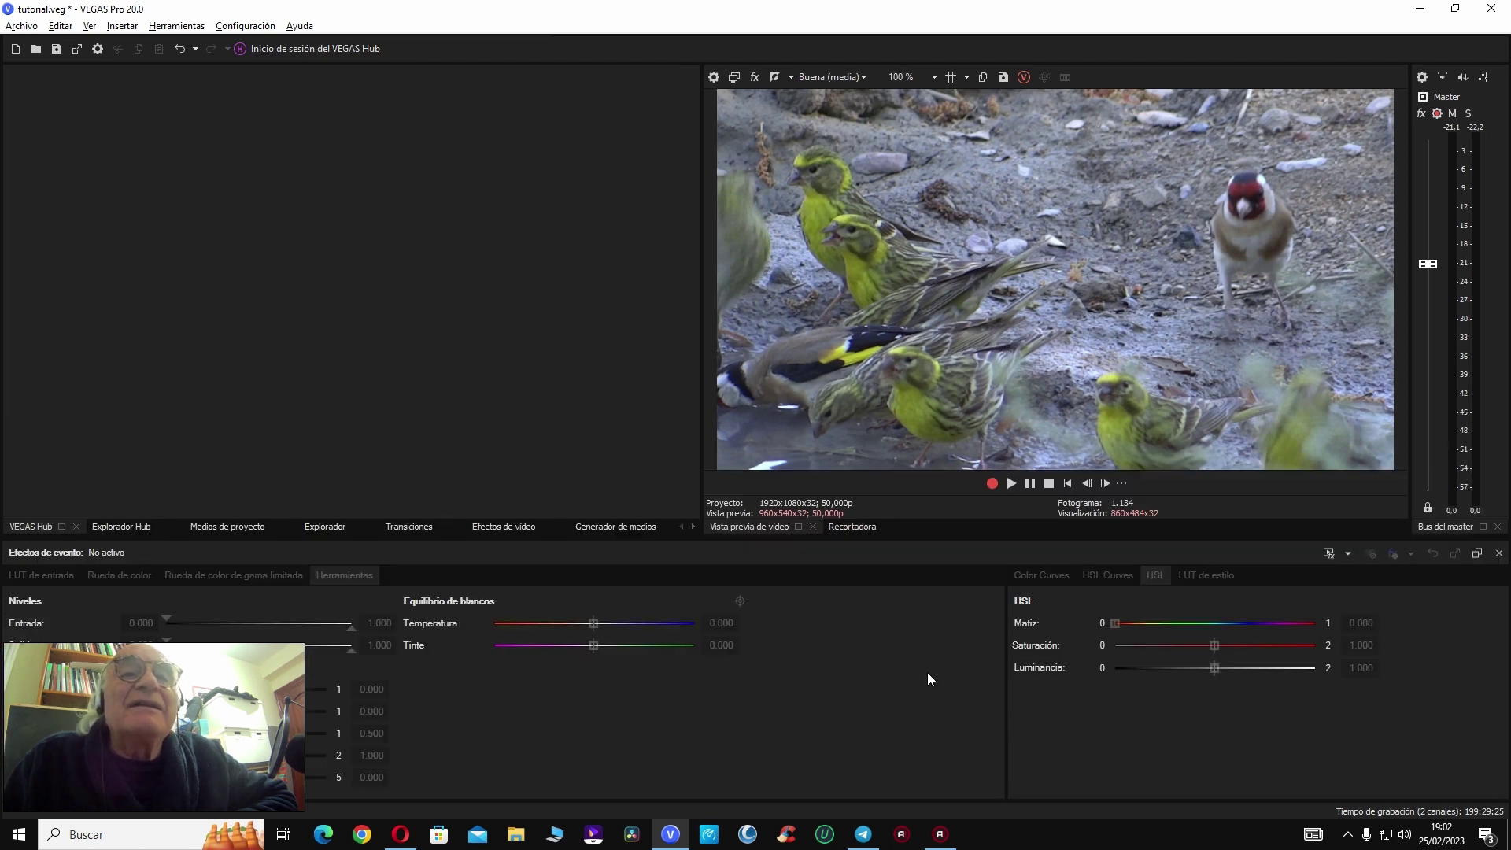
click(1106, 575)
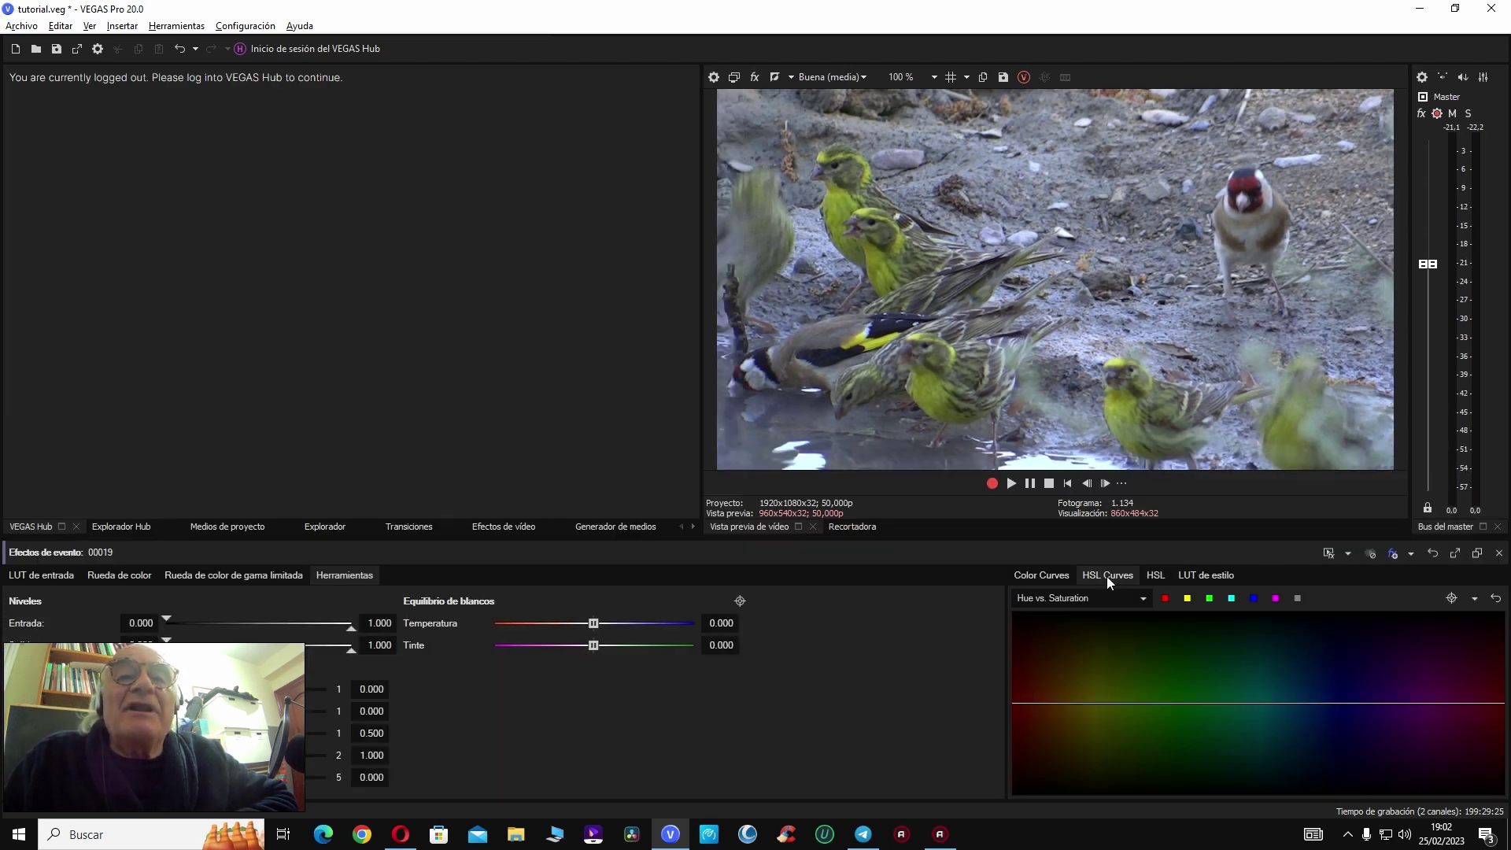
click(1089, 599)
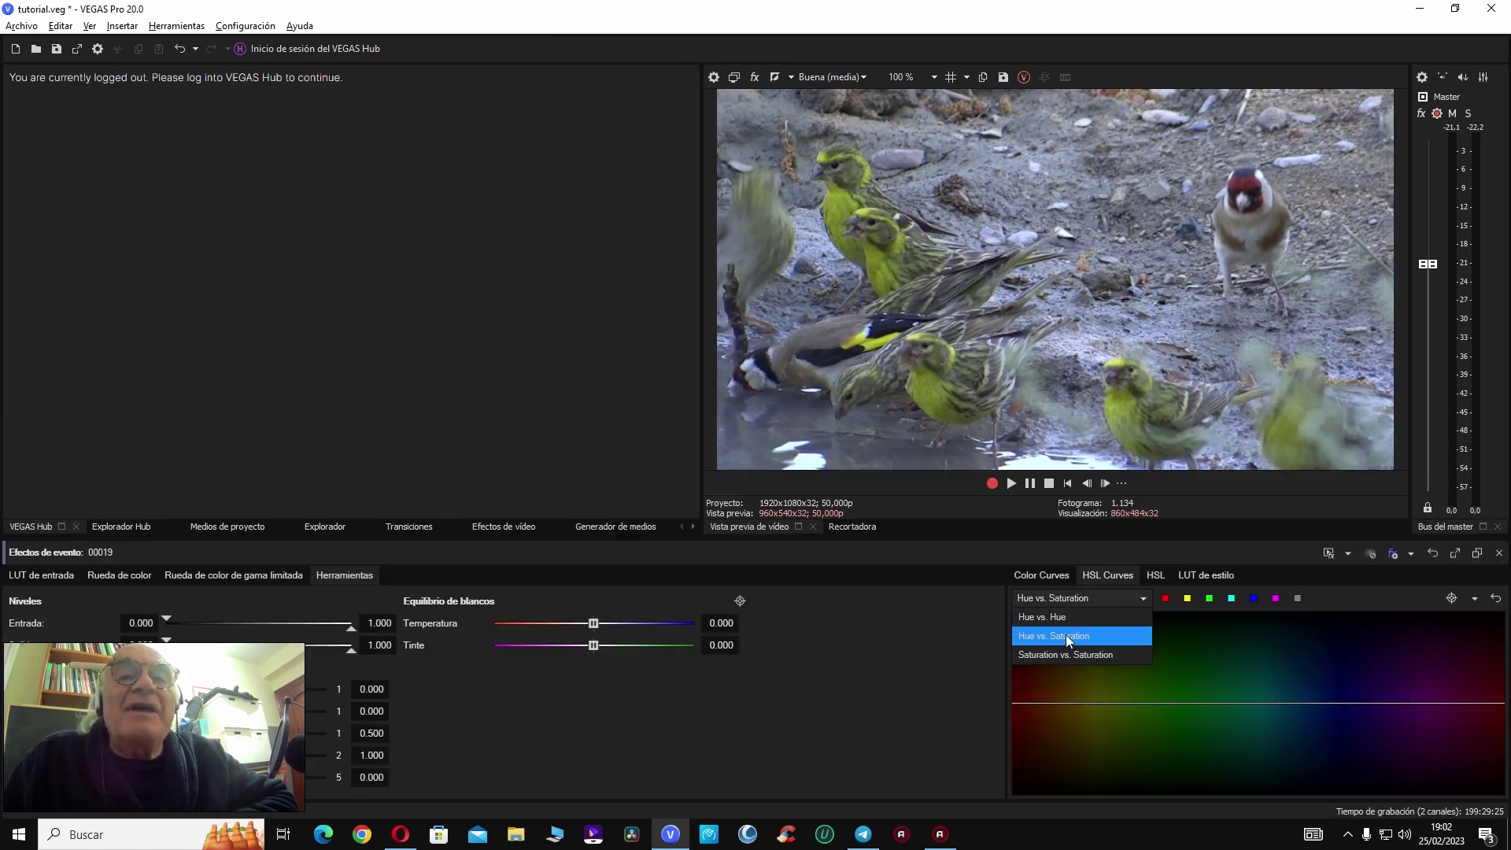
click(1104, 601)
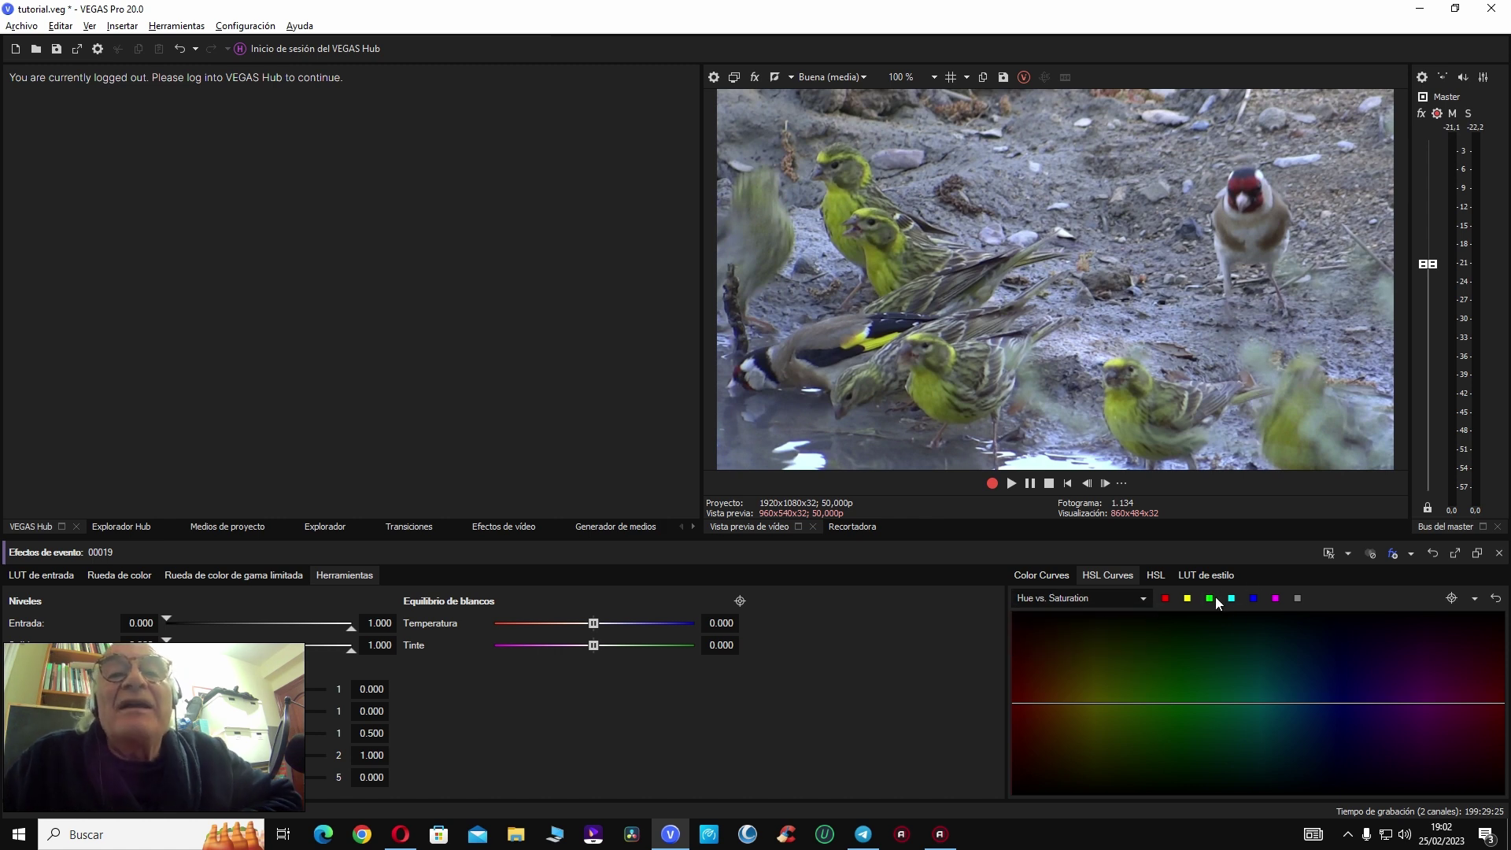
Step: Try raising the red point on the Hue vs. Saturation curve to about 1.034, and reset the curve
click(1164, 598)
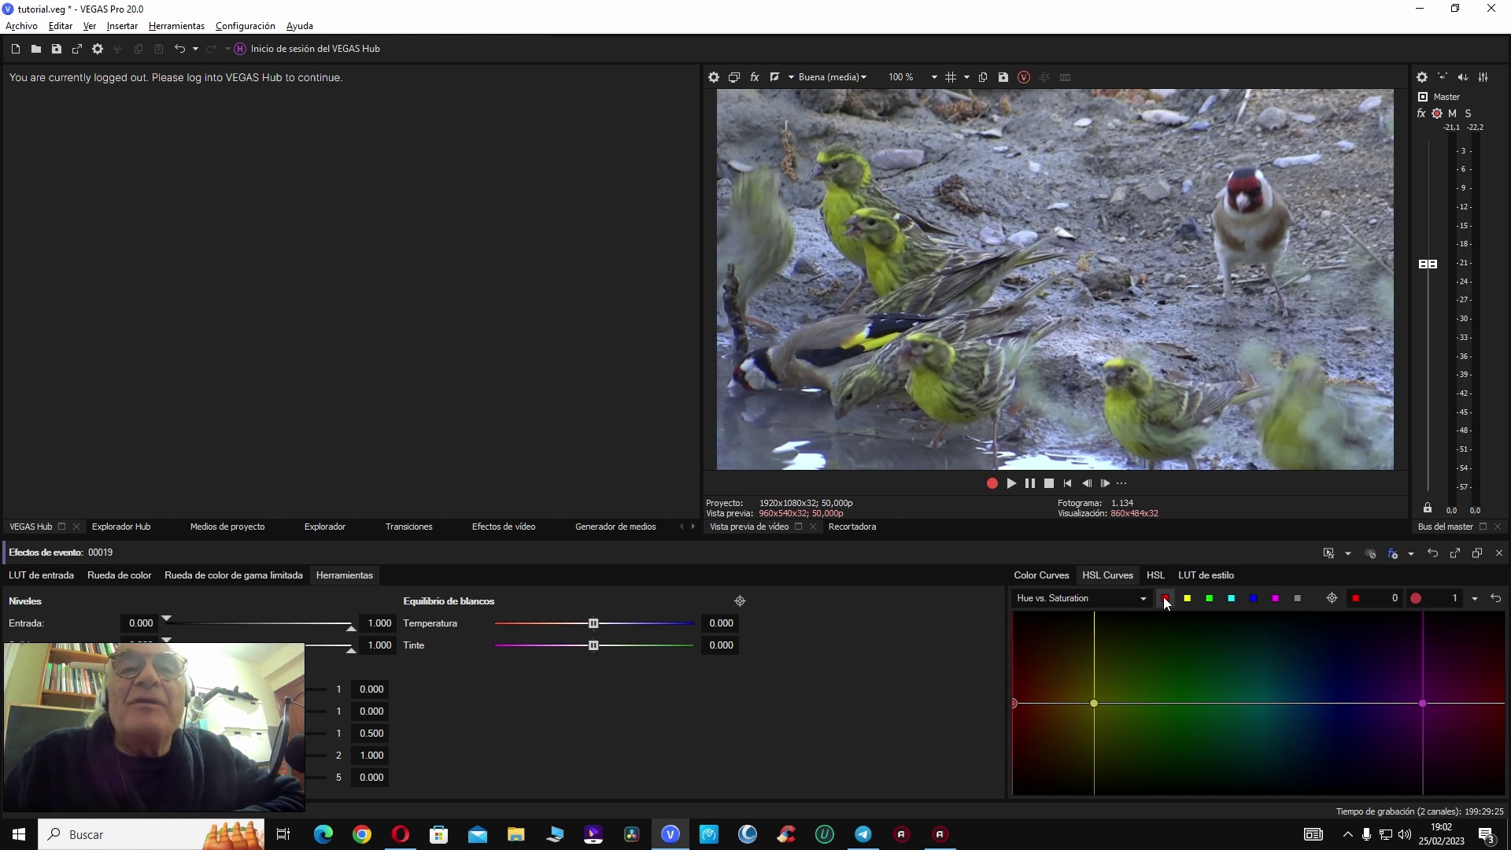
drag(1221, 678, 1329, 682)
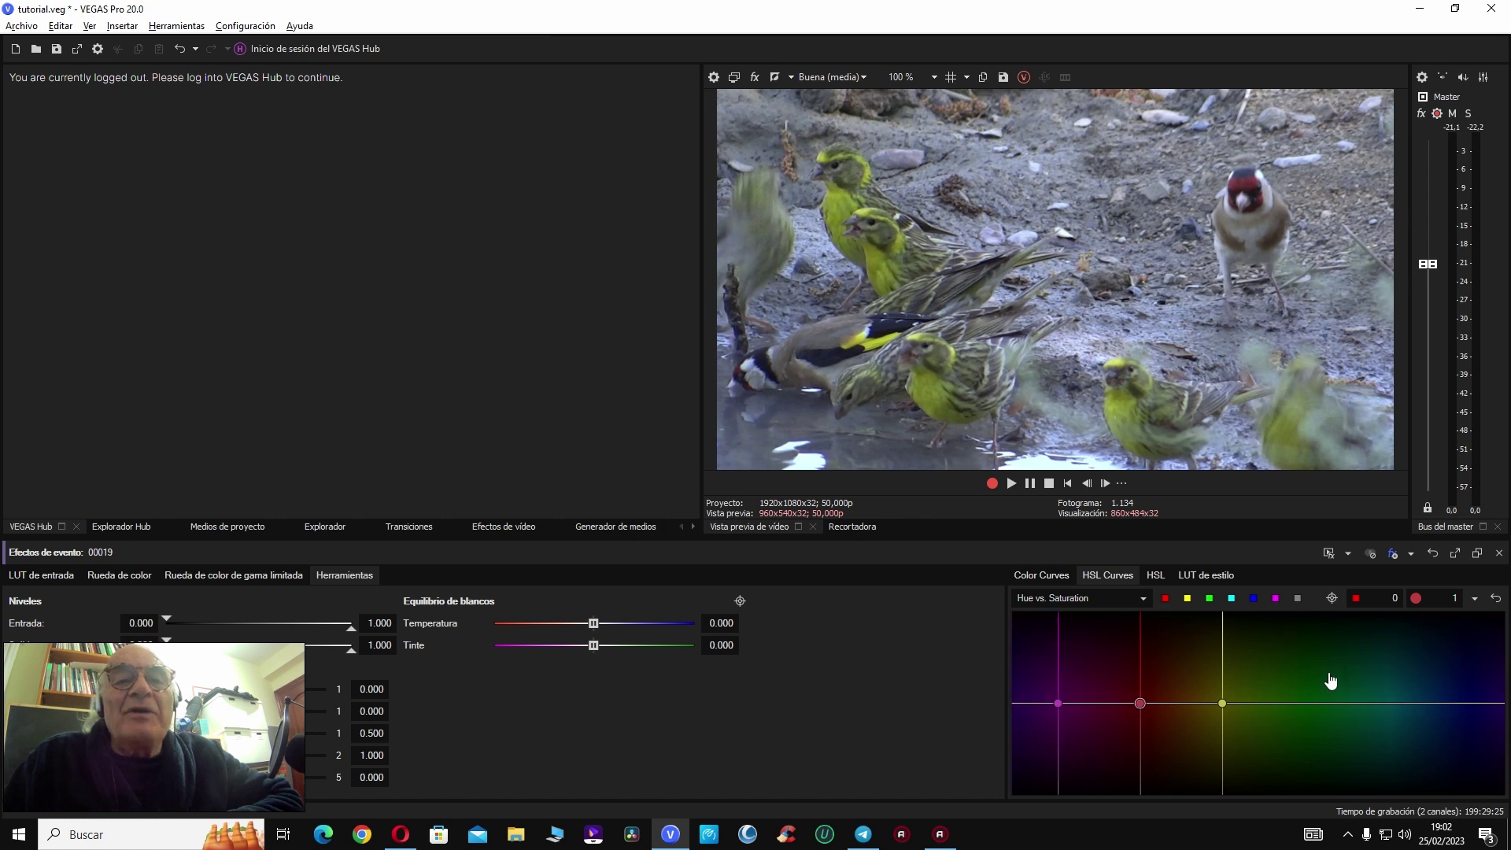
drag(1193, 679, 1160, 704)
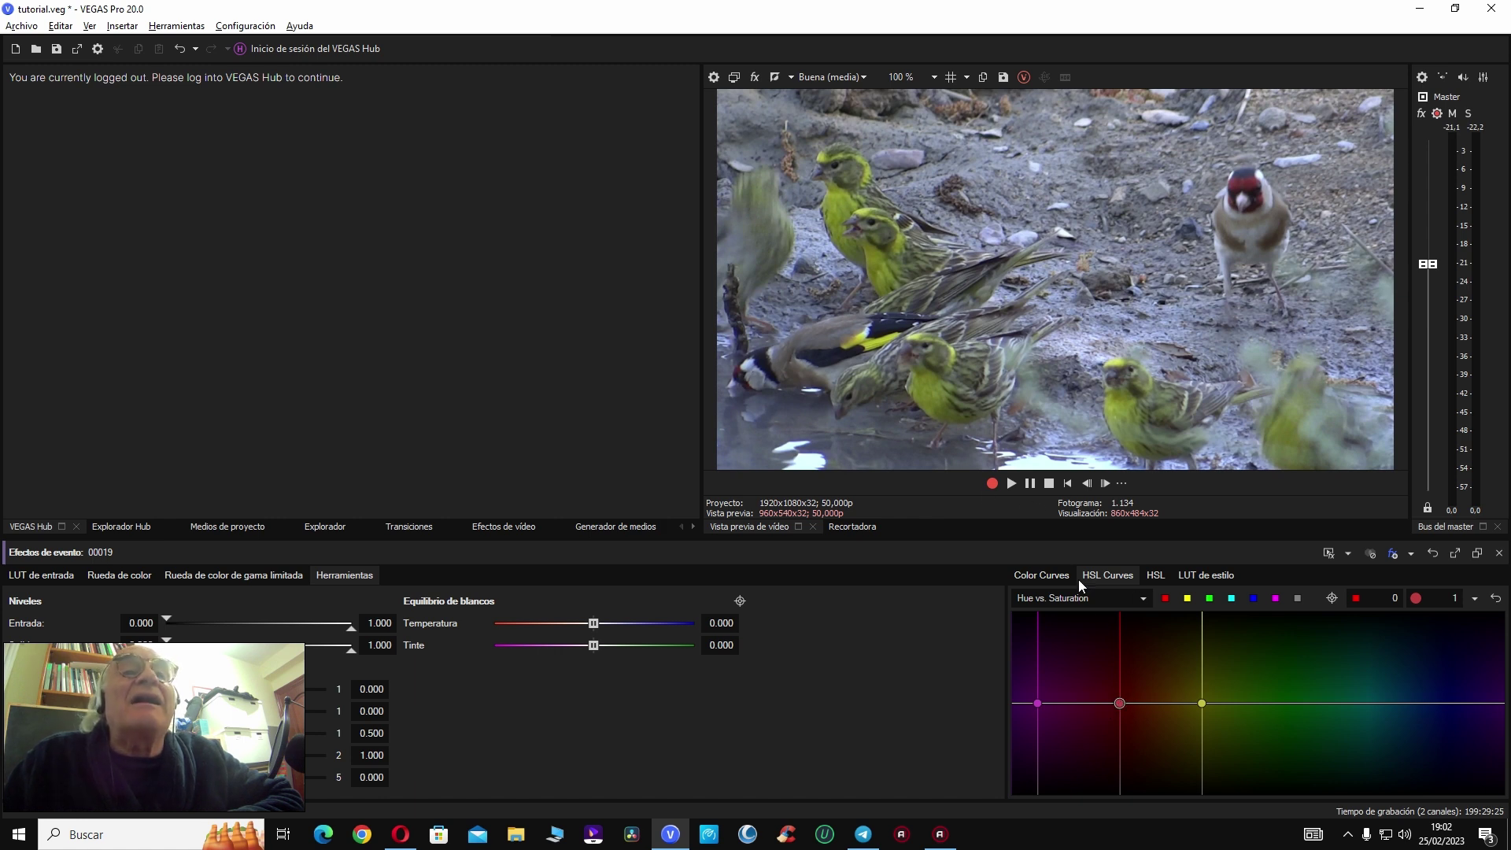
mouse_move(1120, 702)
mouse_down()
mouse_move(1117, 637)
mouse_move(1116, 718)
mouse_move(1116, 651)
mouse_move(1116, 699)
mouse_up()
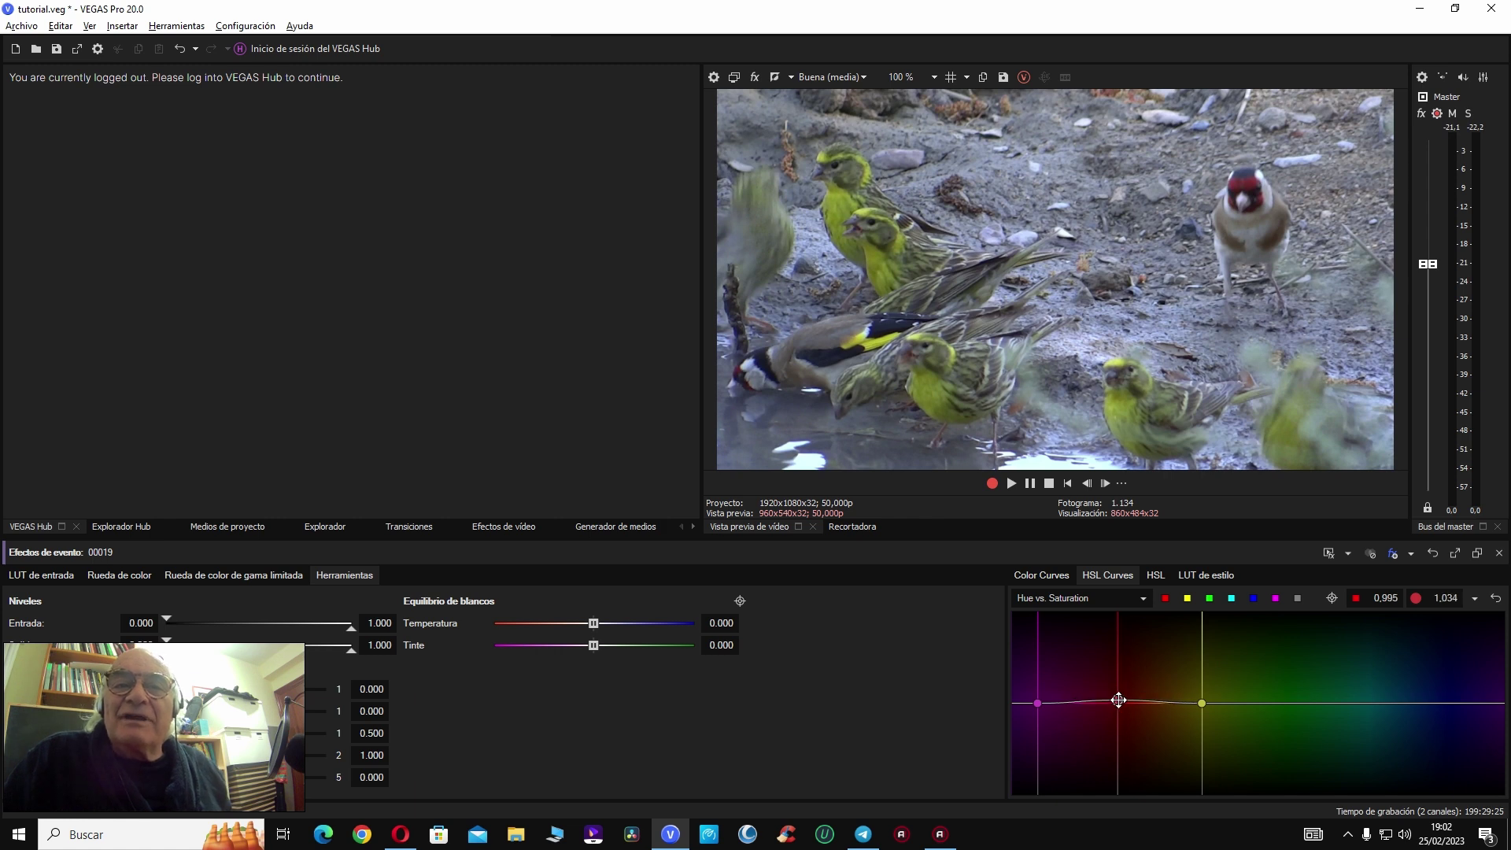
click(1495, 599)
Step: Try raising the red point on the Hue vs. Saturation curve to 2 at hue 0.89 with a full-screen preview, and close color grading
click(1166, 598)
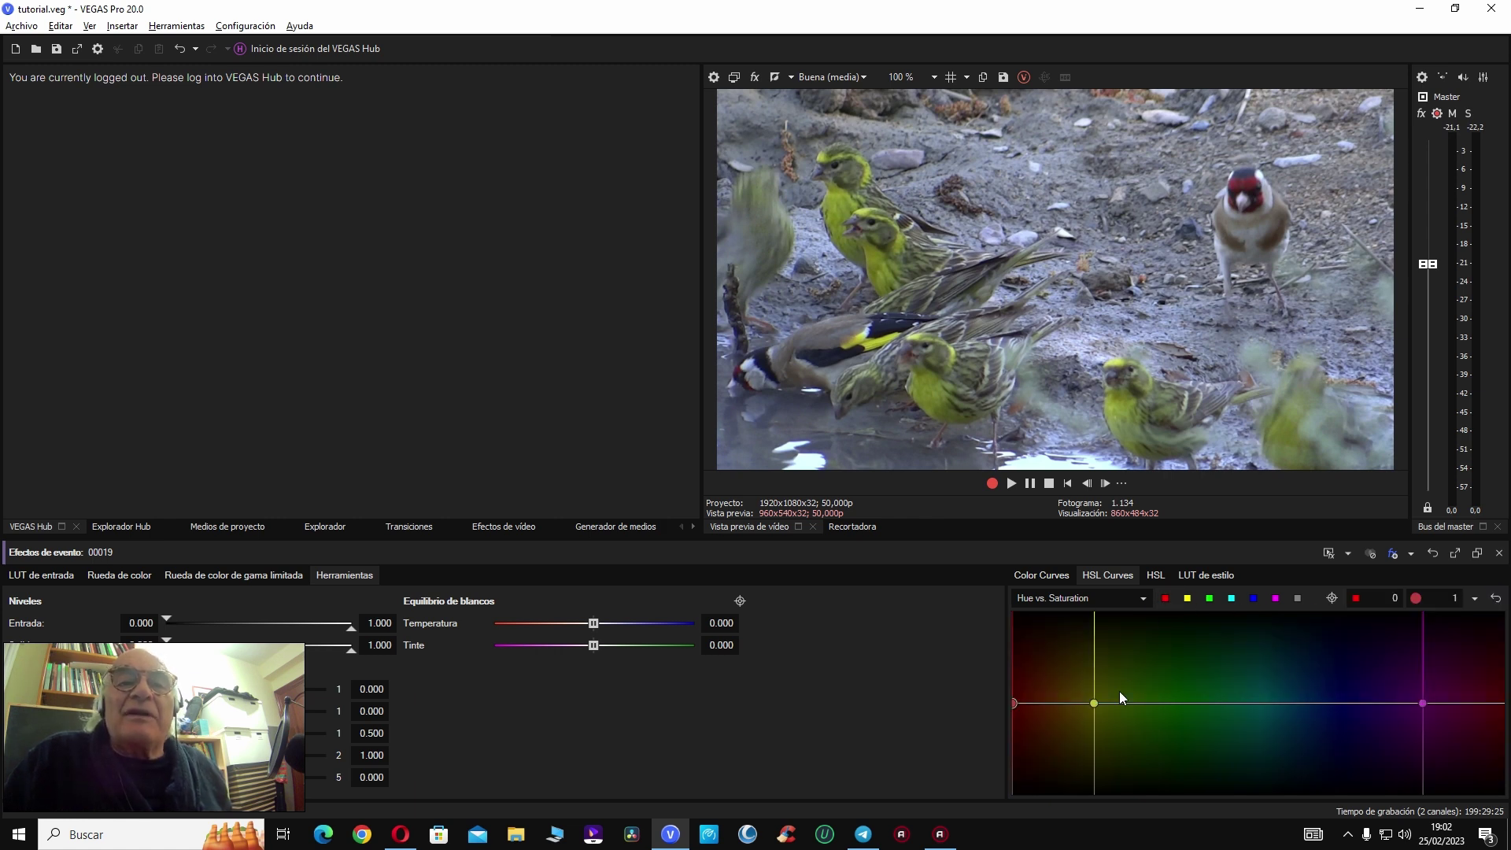
scroll(1193, 710, up, 3)
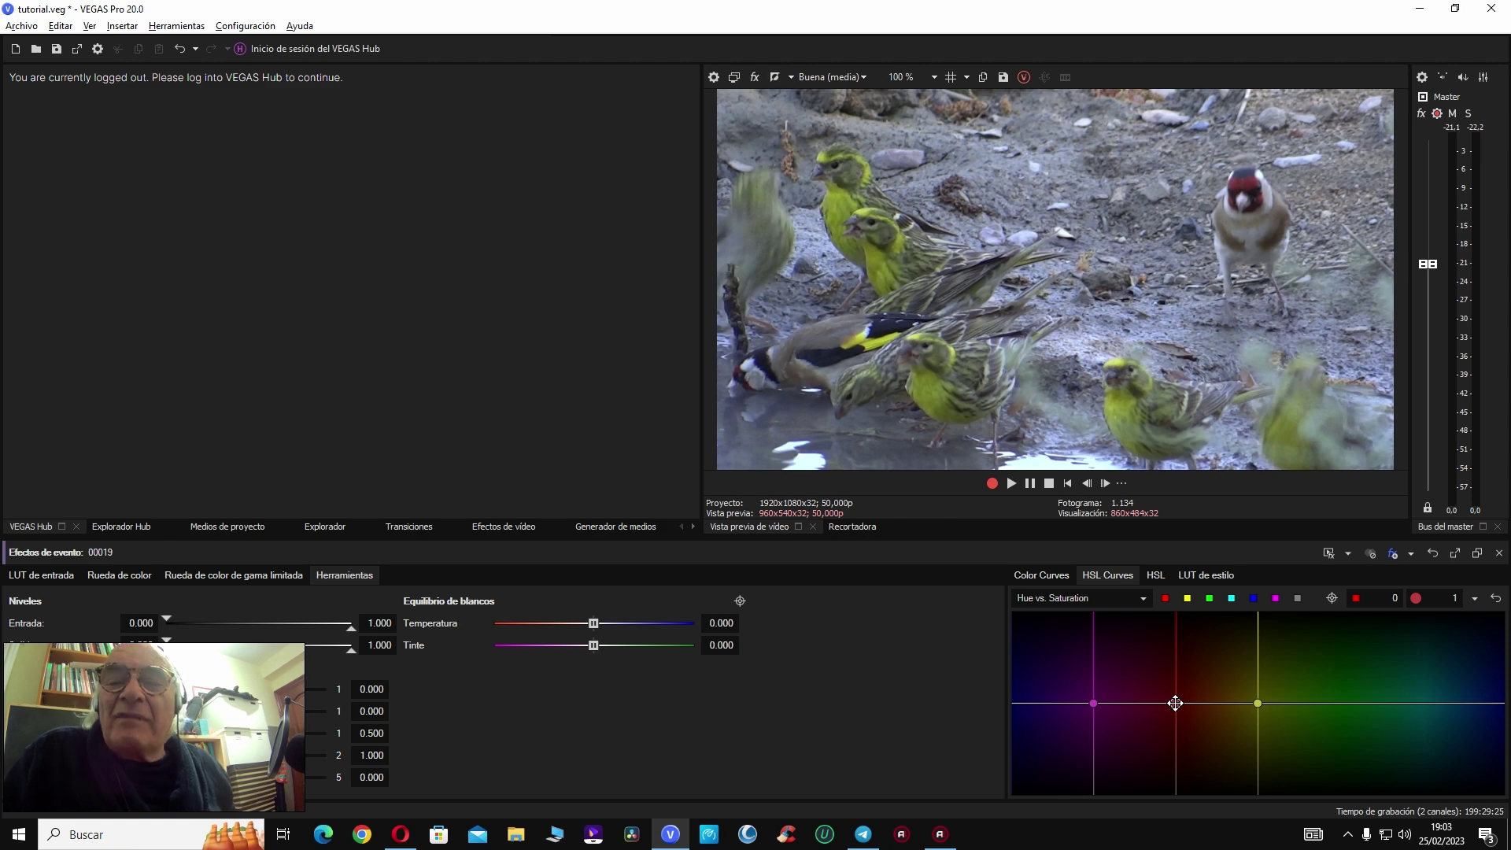
drag(1175, 702, 1173, 703)
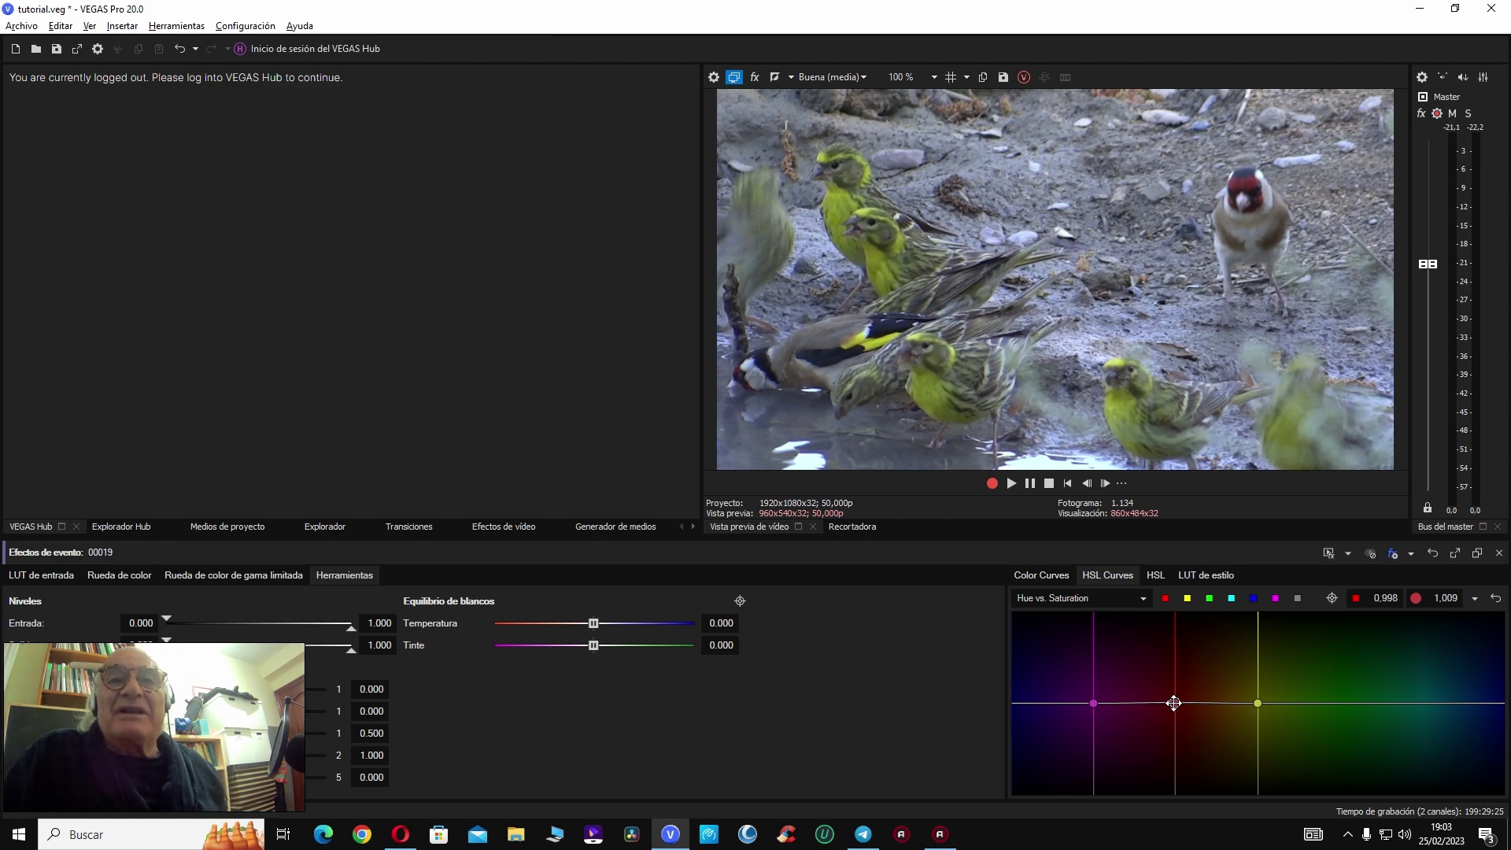
key(alt+shift+4)
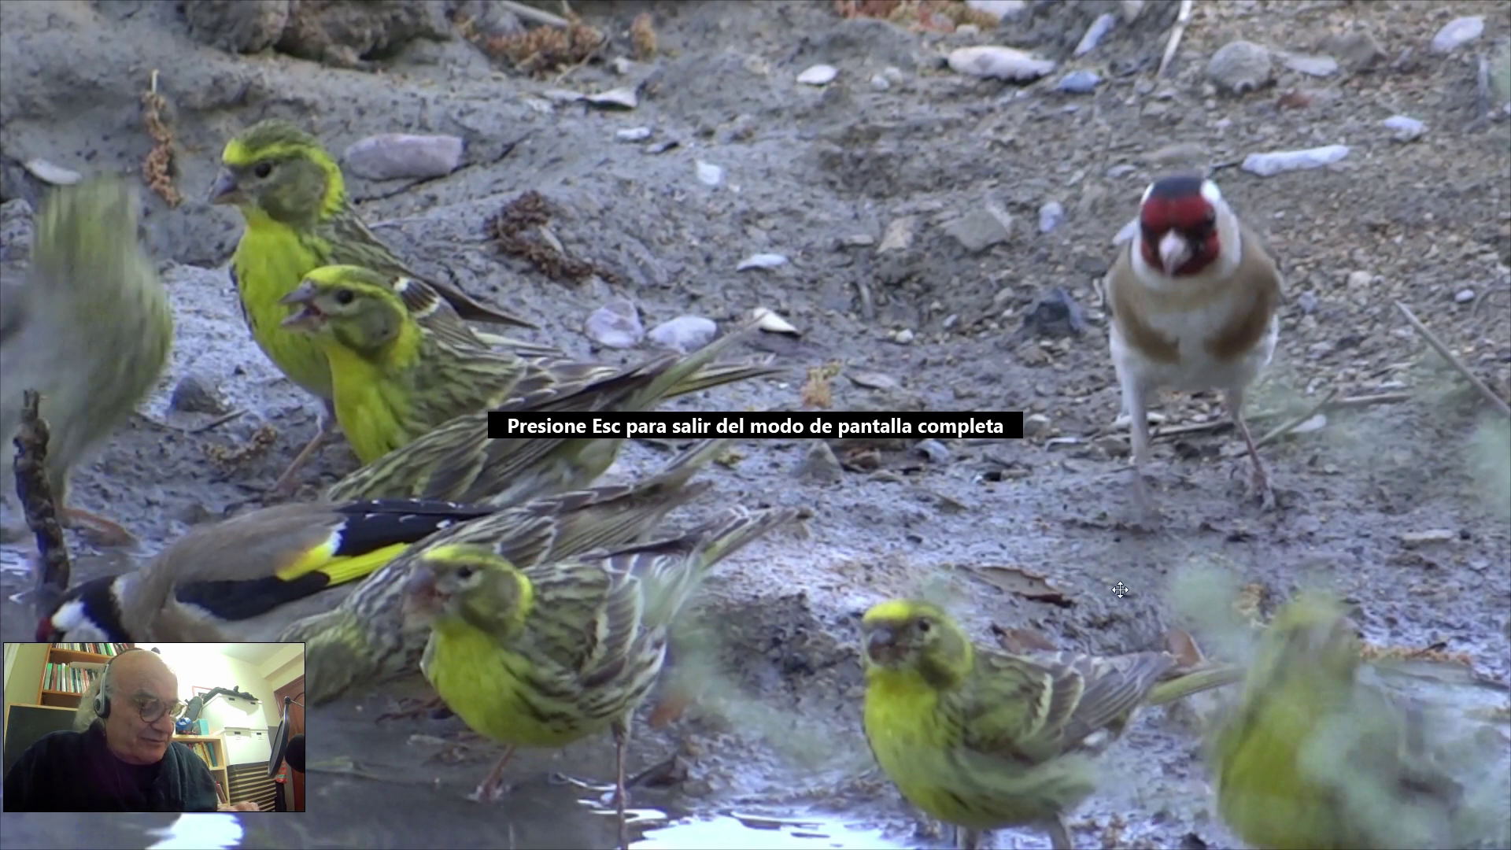
key(Escape)
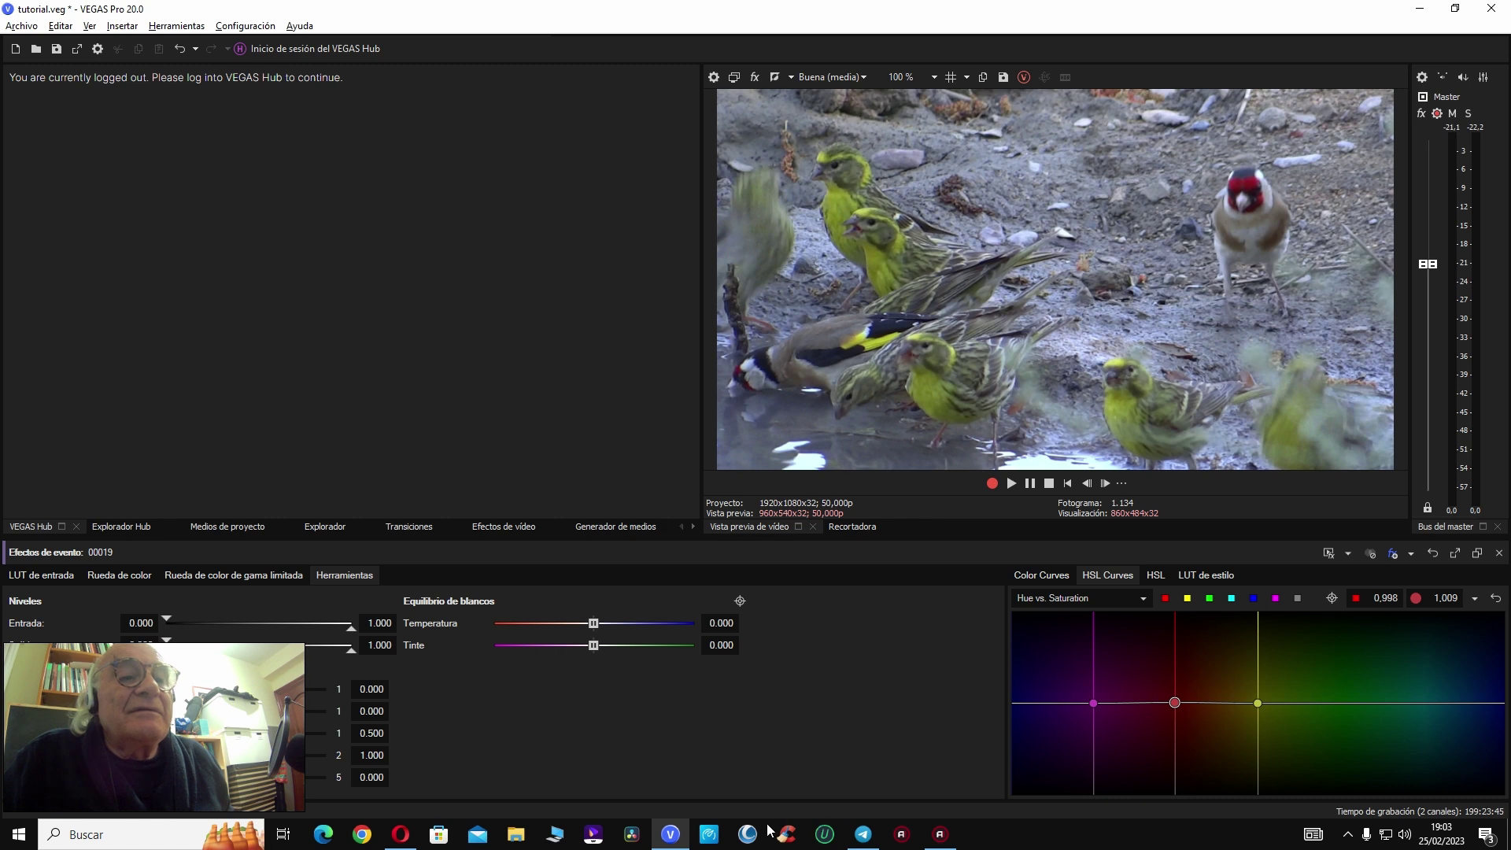
key(ctrl+z)
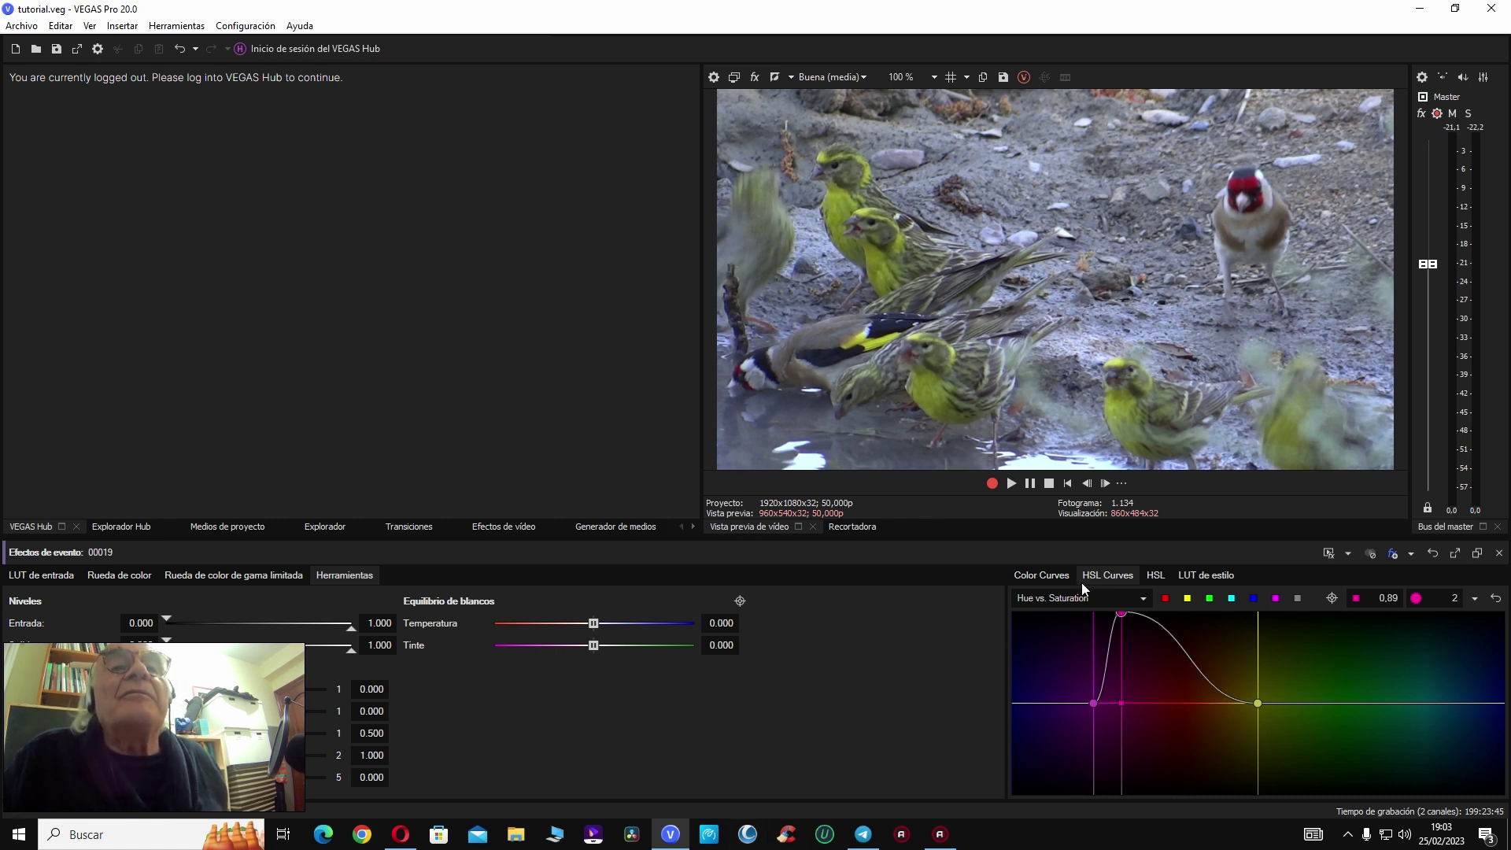
click(1499, 553)
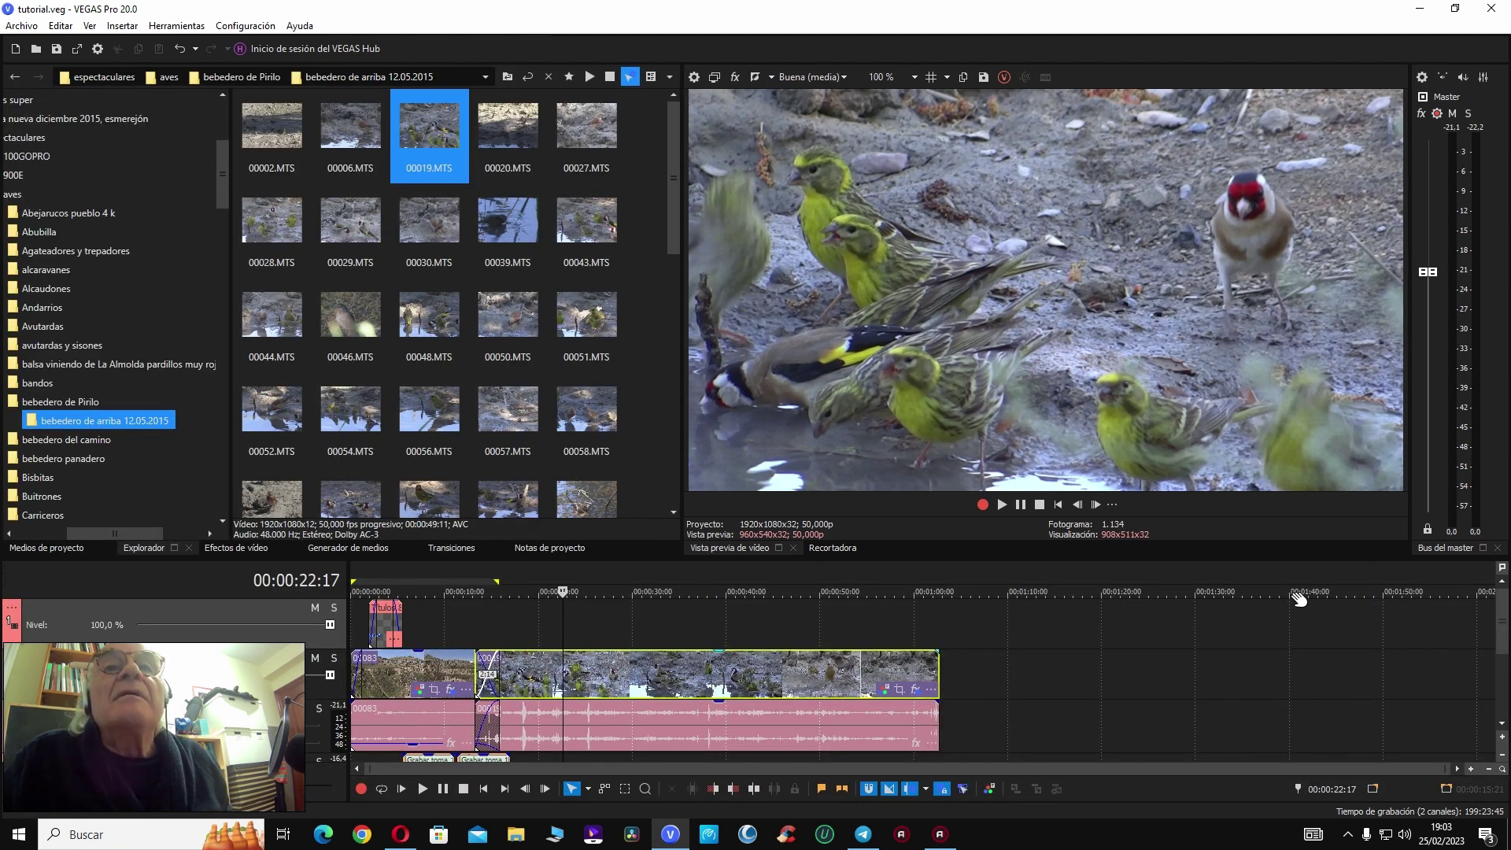
Step: Step the playhead forward to frame 1.135 of the timeline and reopen color grading for clip 00019
click(564, 635)
key(Right)
key(Right)
key(Right)
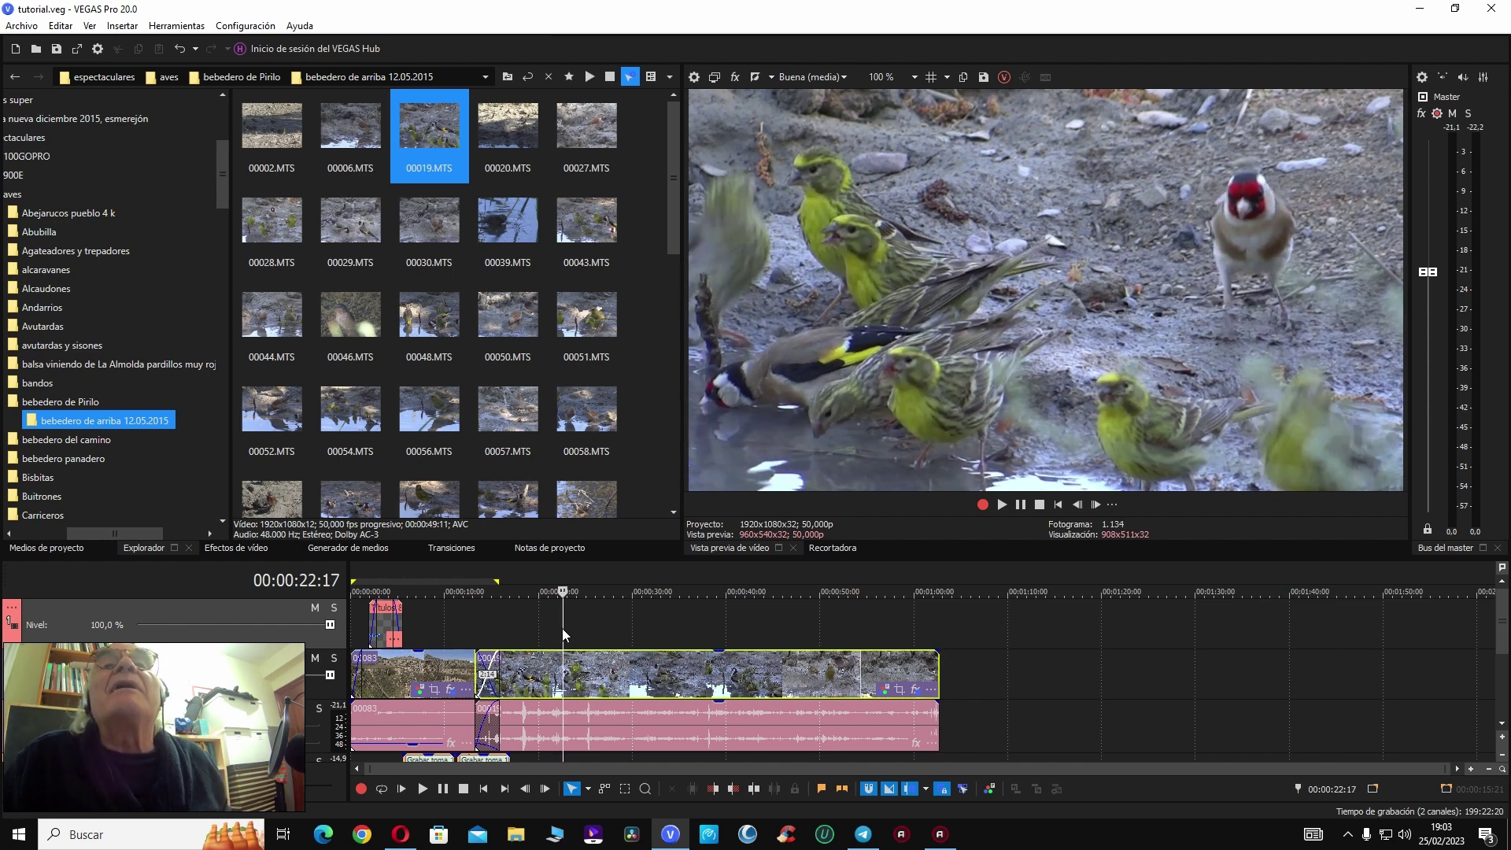
key(Right)
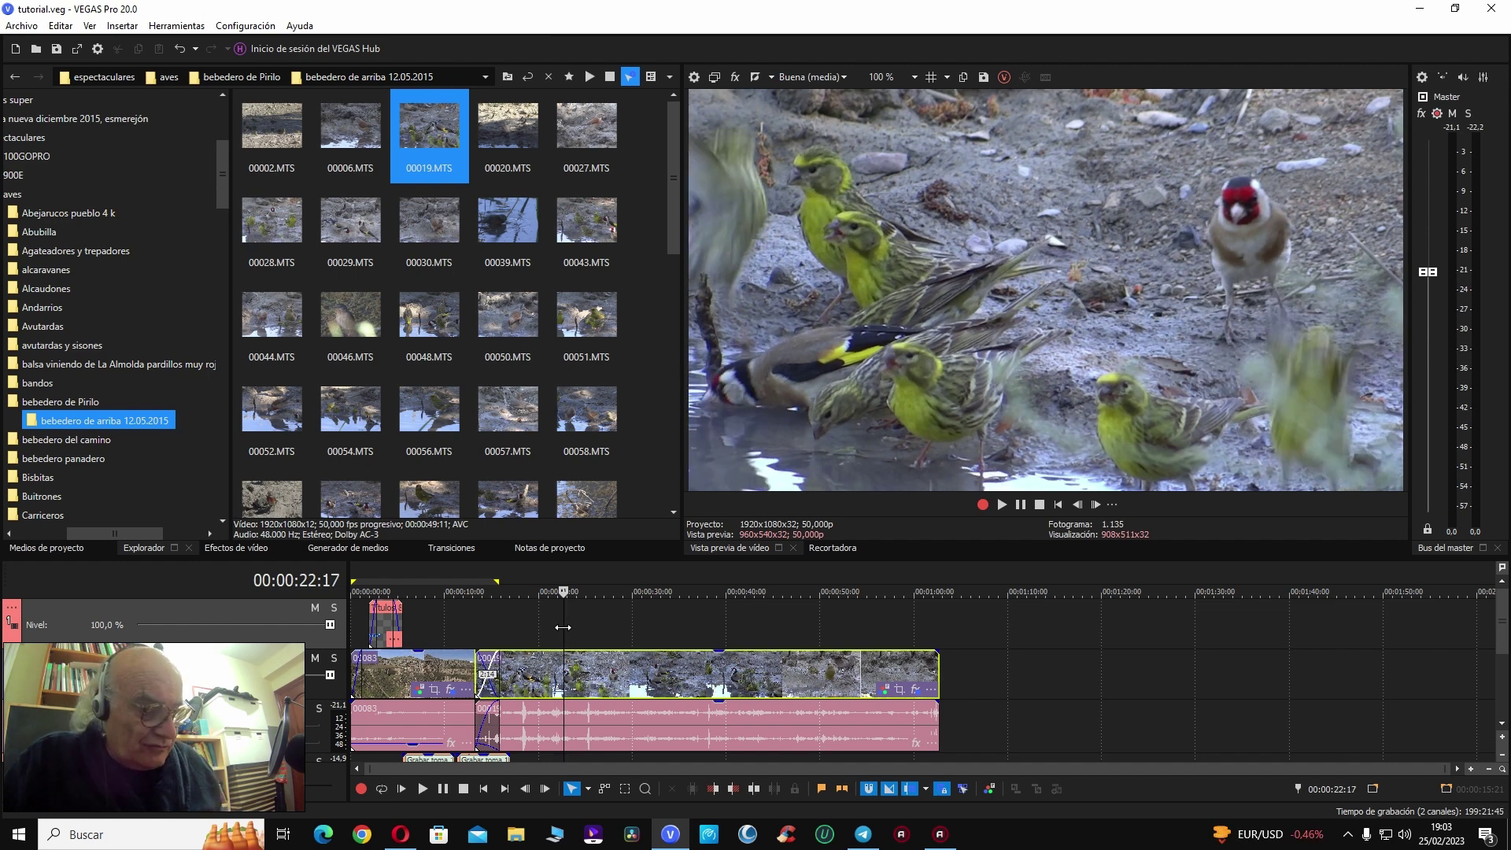
click(882, 692)
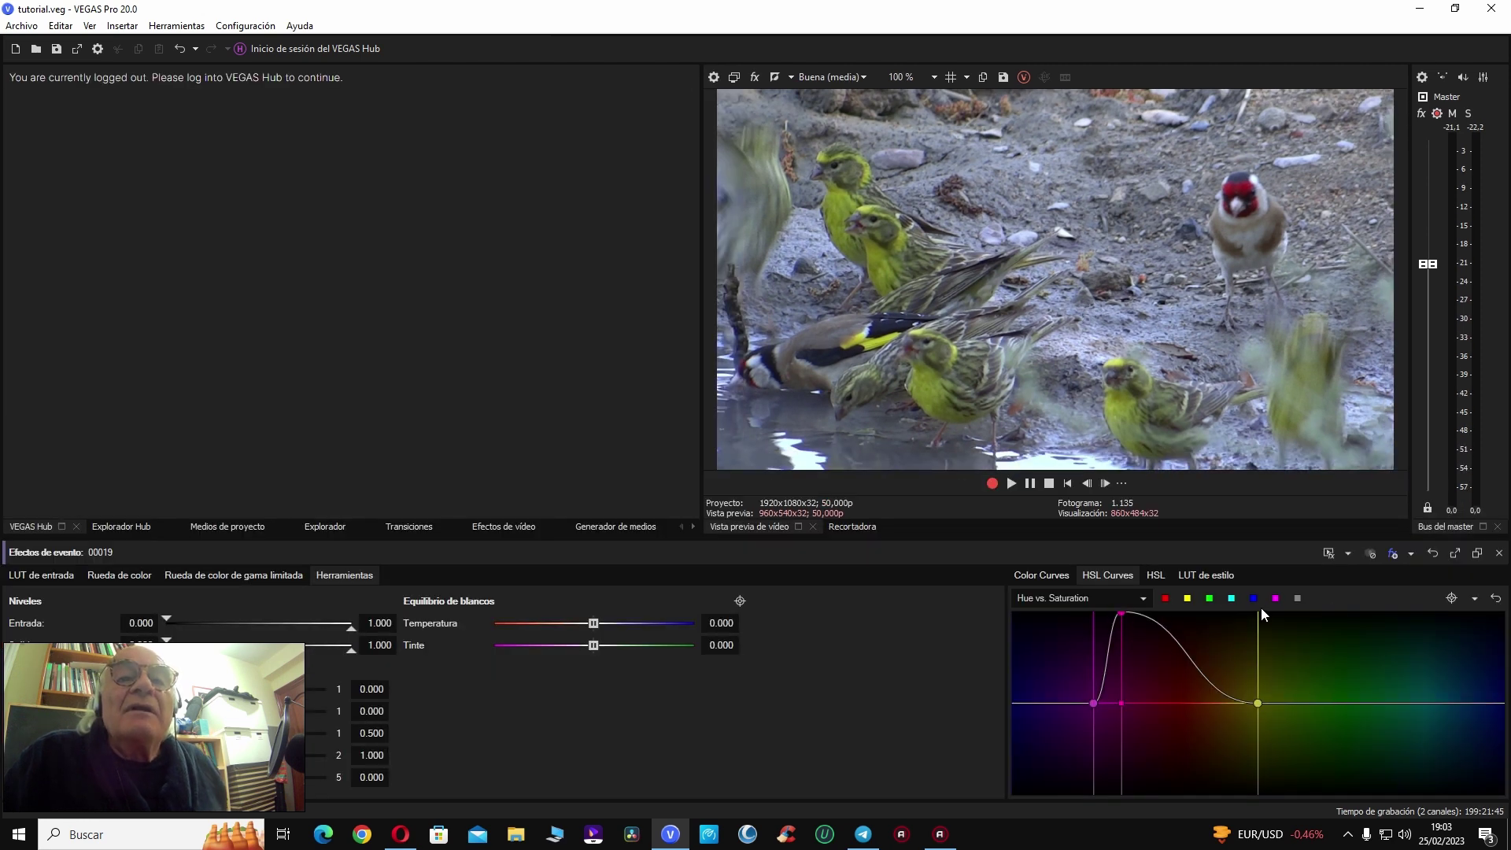
Step: Reset the Hue vs. Saturation curve and raise its red point to 2 at hue 0.963 while previewing full screen, closing color grading when done
click(1499, 599)
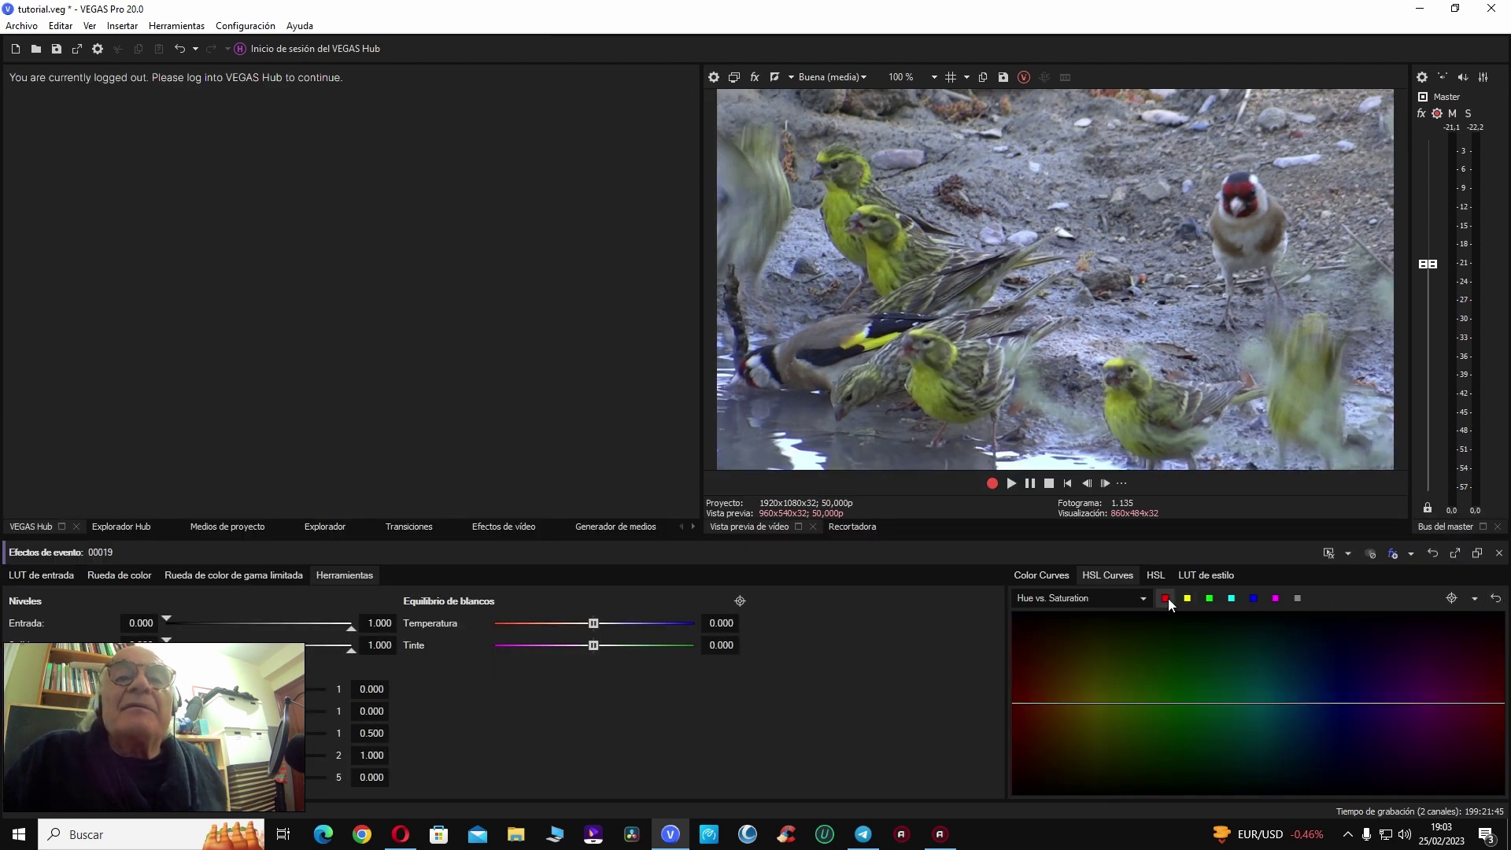
click(1166, 598)
drag(1117, 703, 1141, 704)
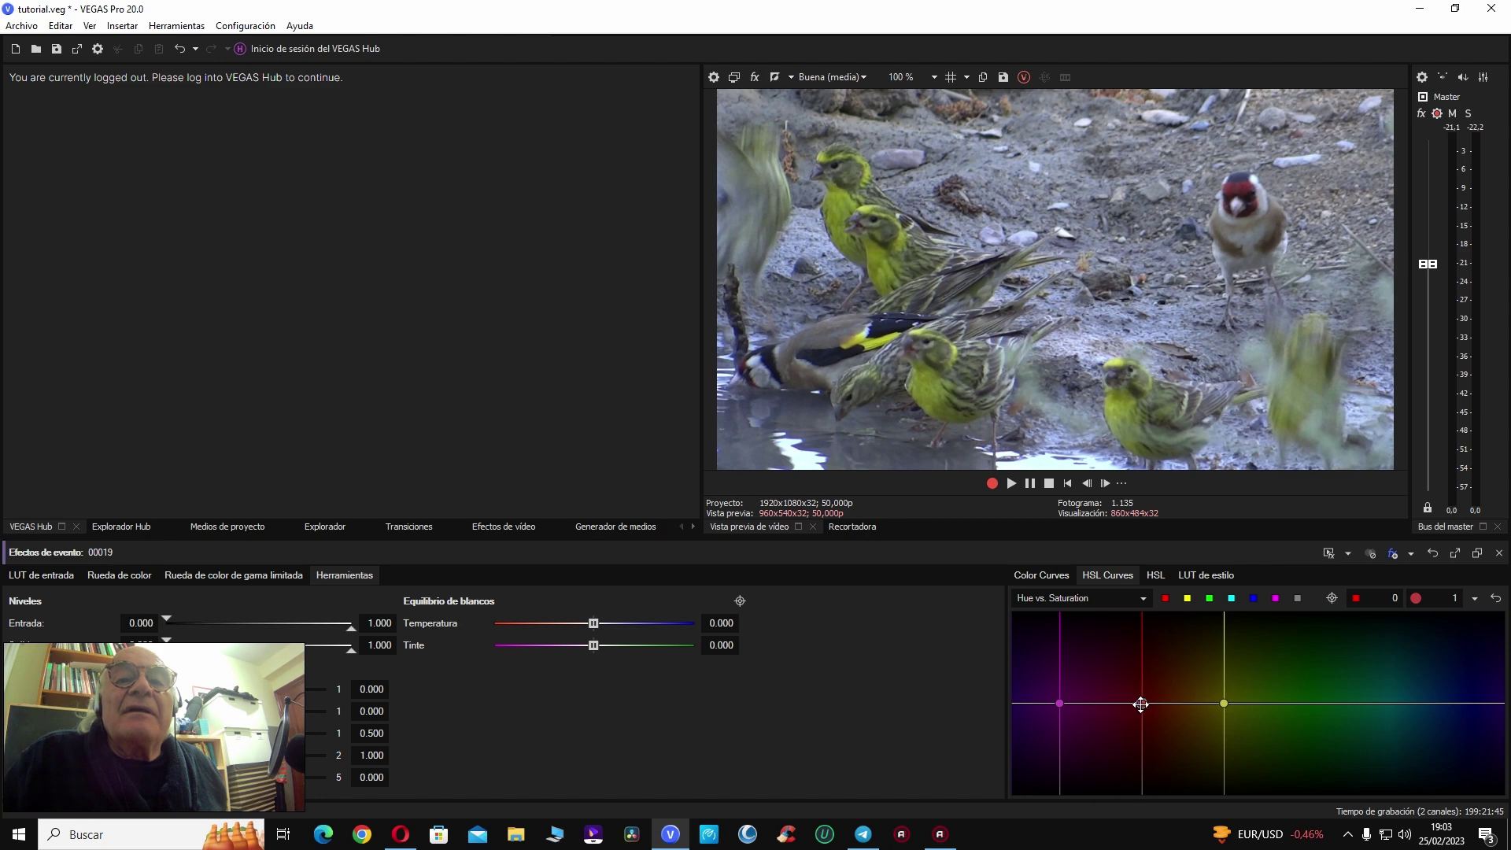
key(alt+shift+4)
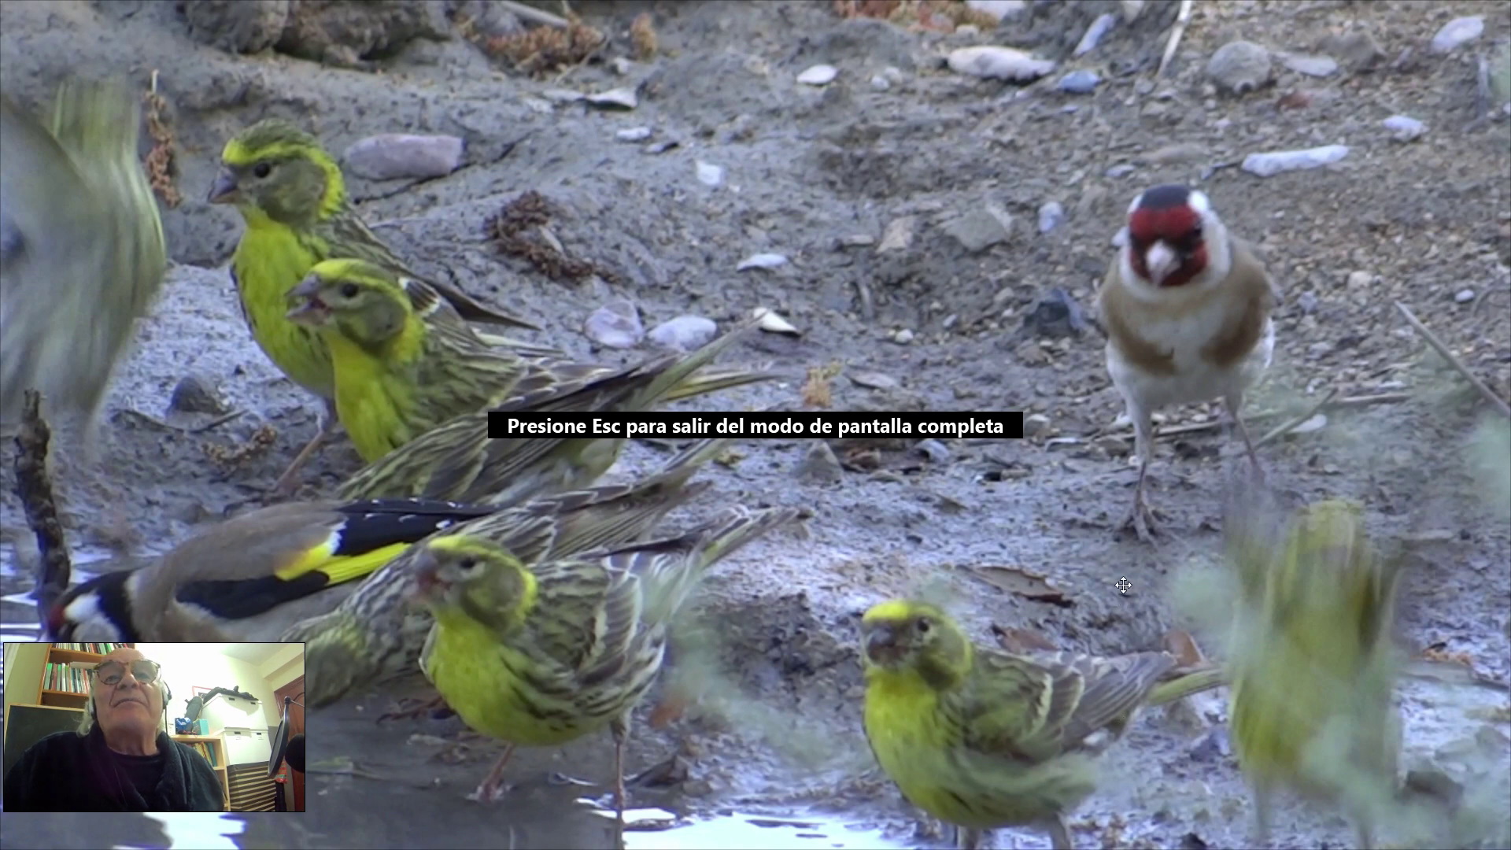
key(Escape)
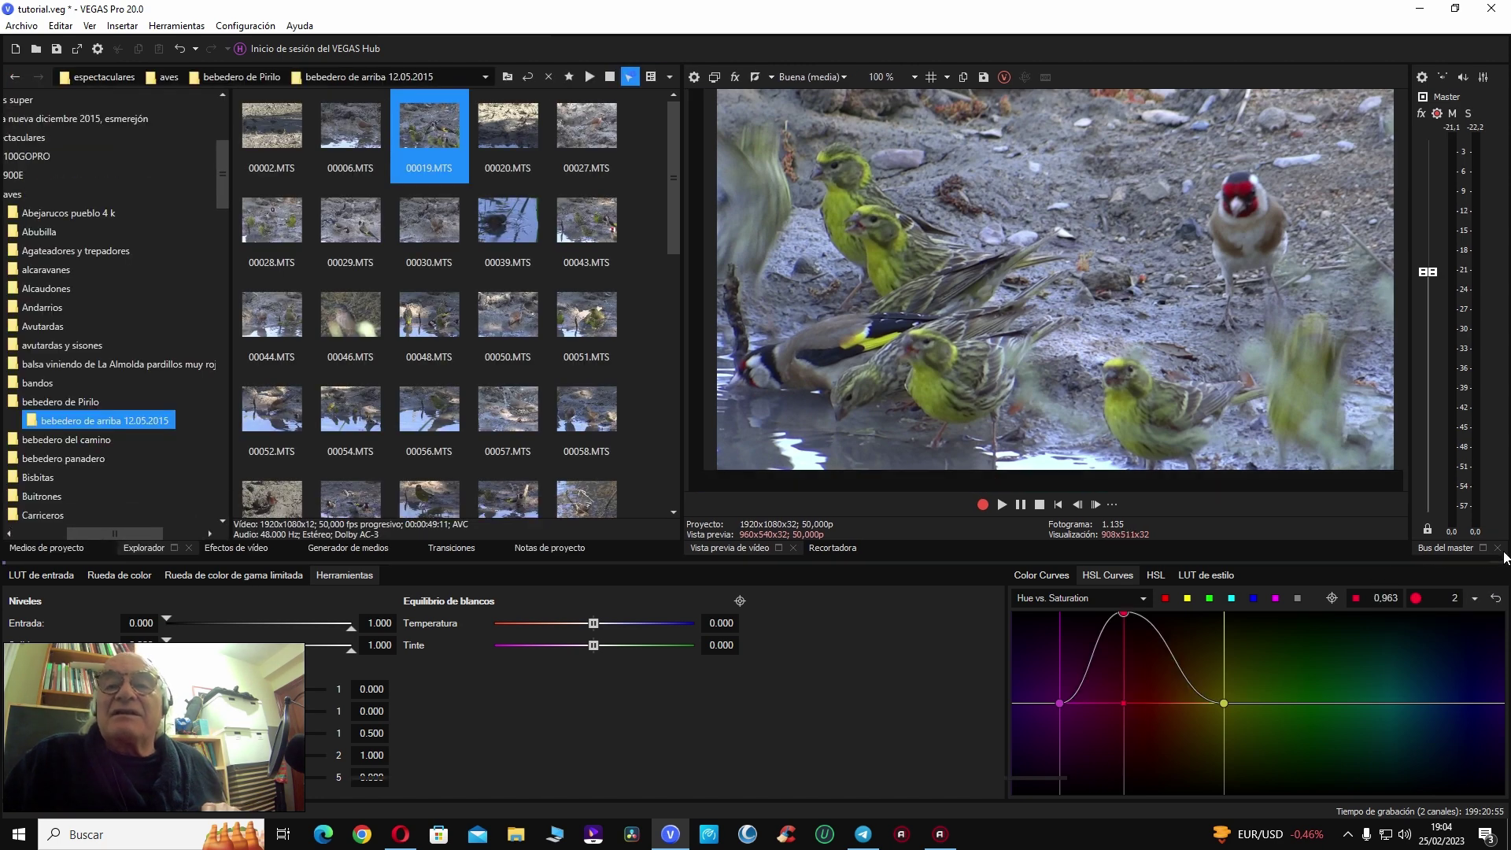
click(1503, 557)
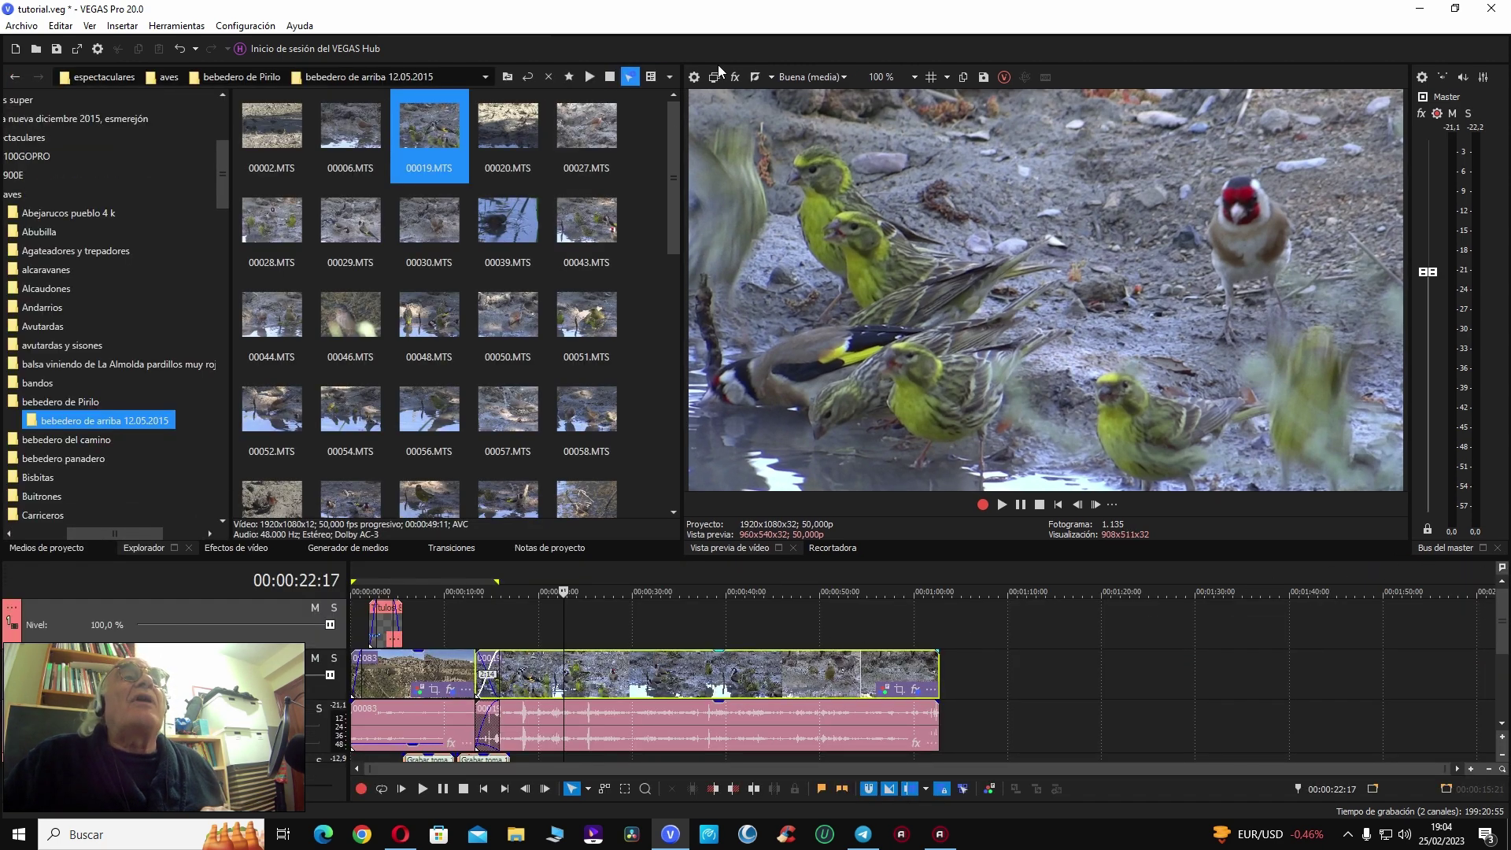
Step: Set the project's video size to 3840 wide by 2160 high and apply the properties
click(693, 77)
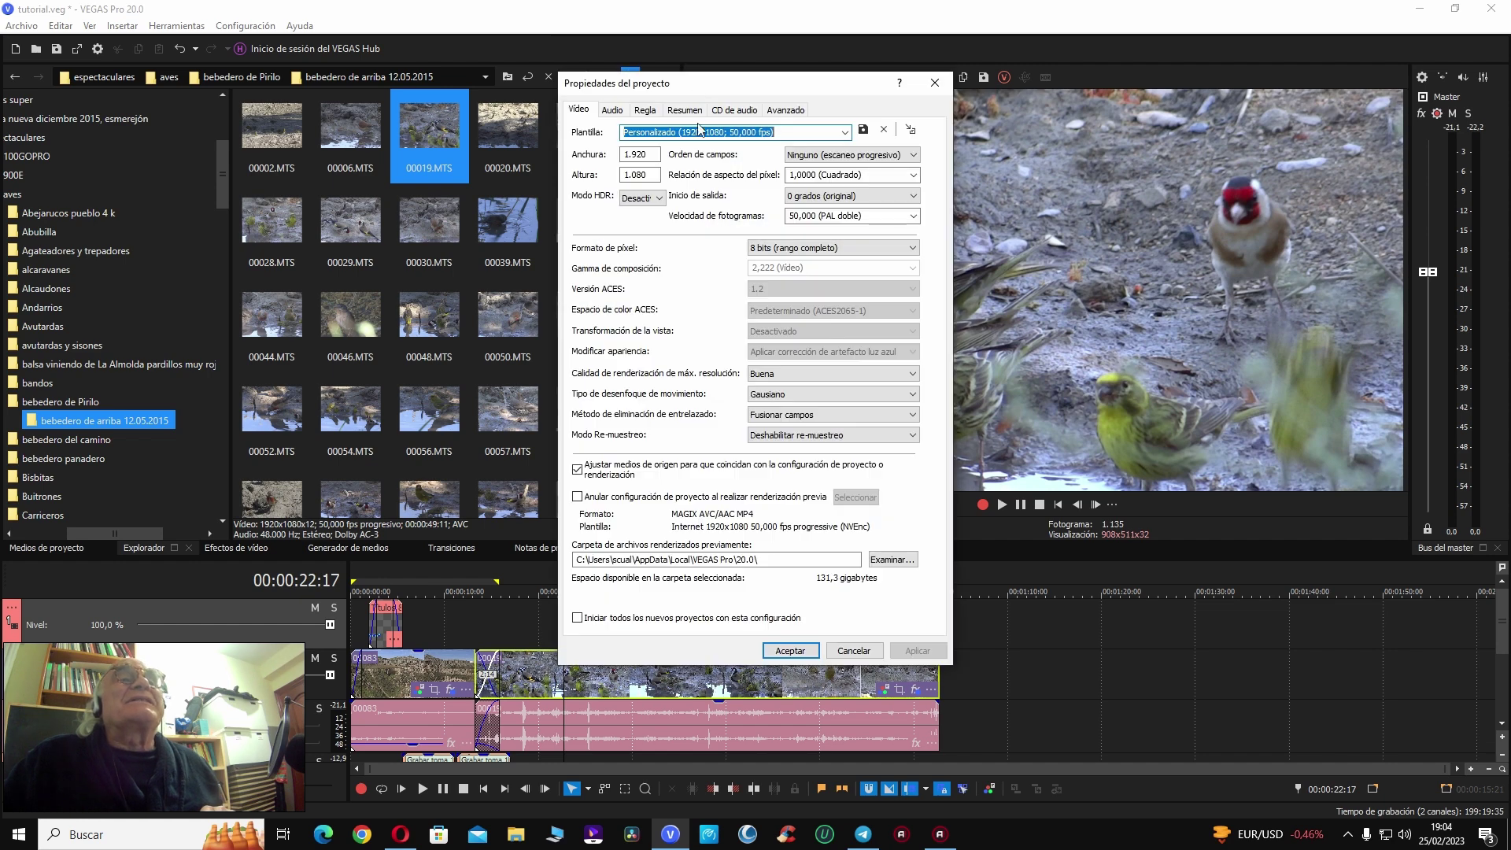
click(643, 154)
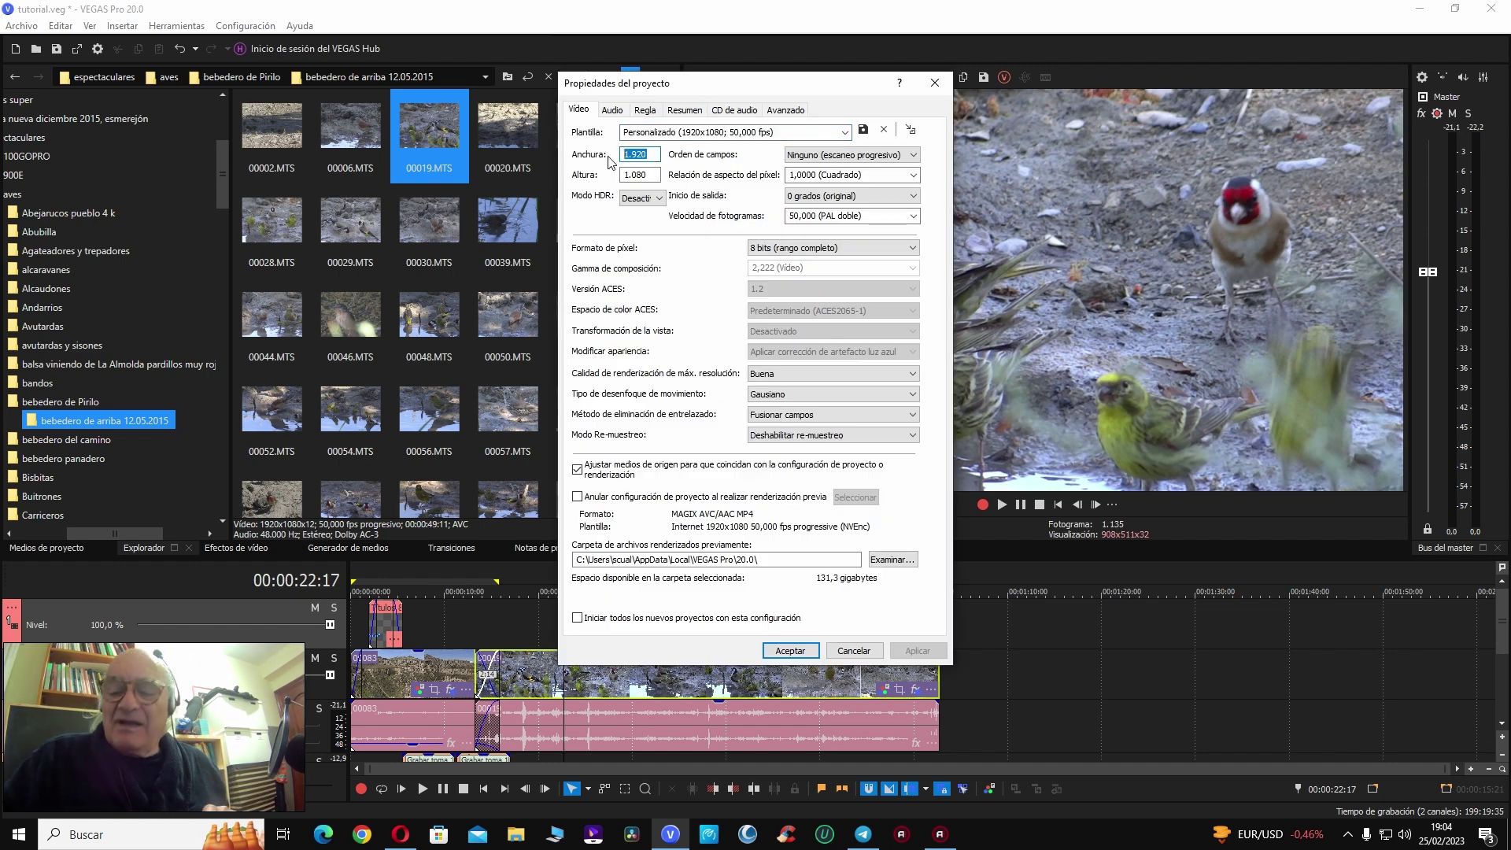
text(3840)
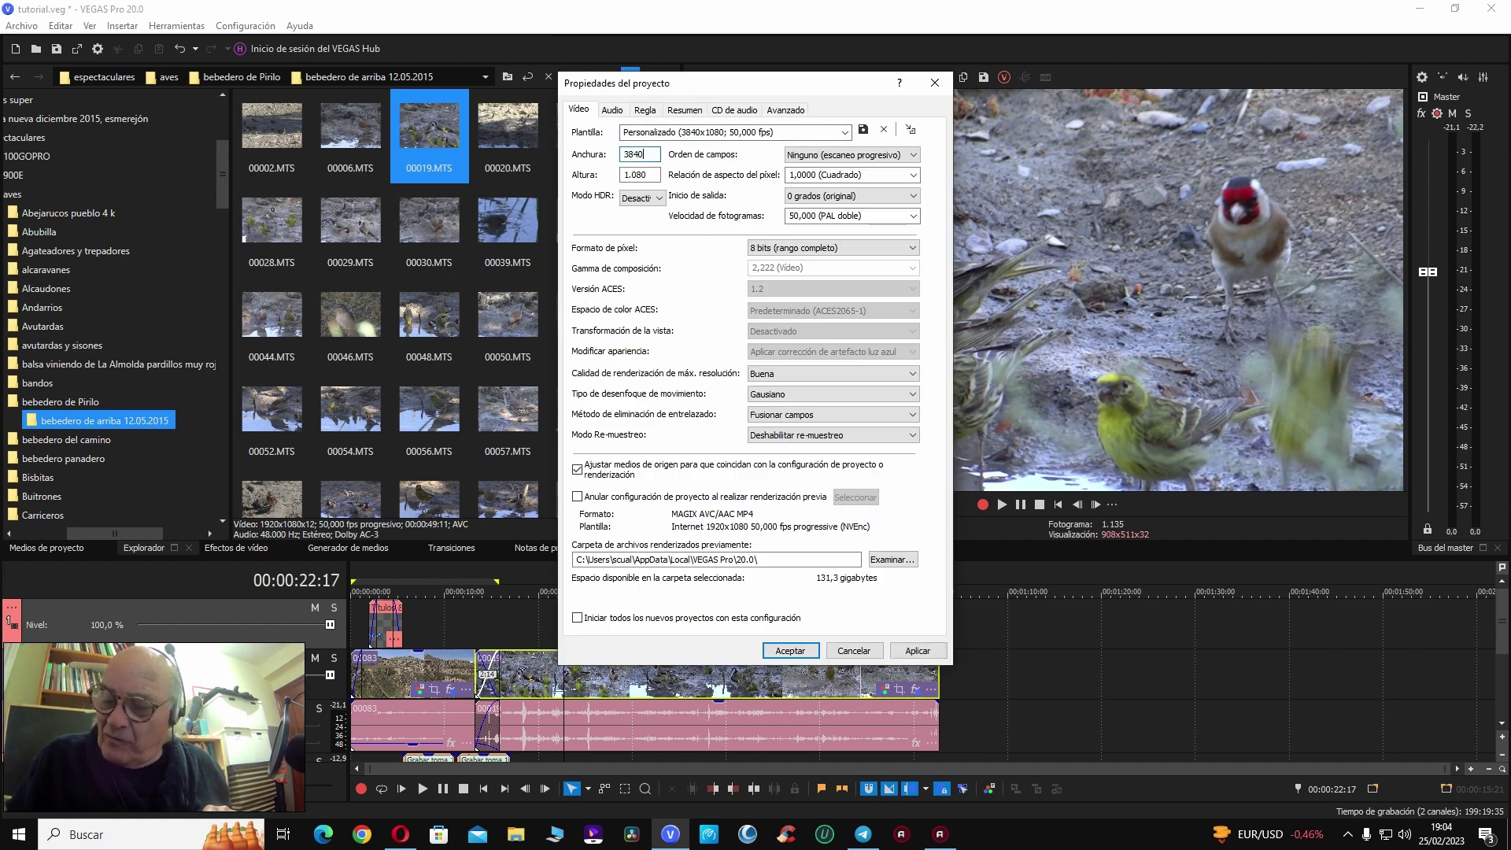
key(Tab)
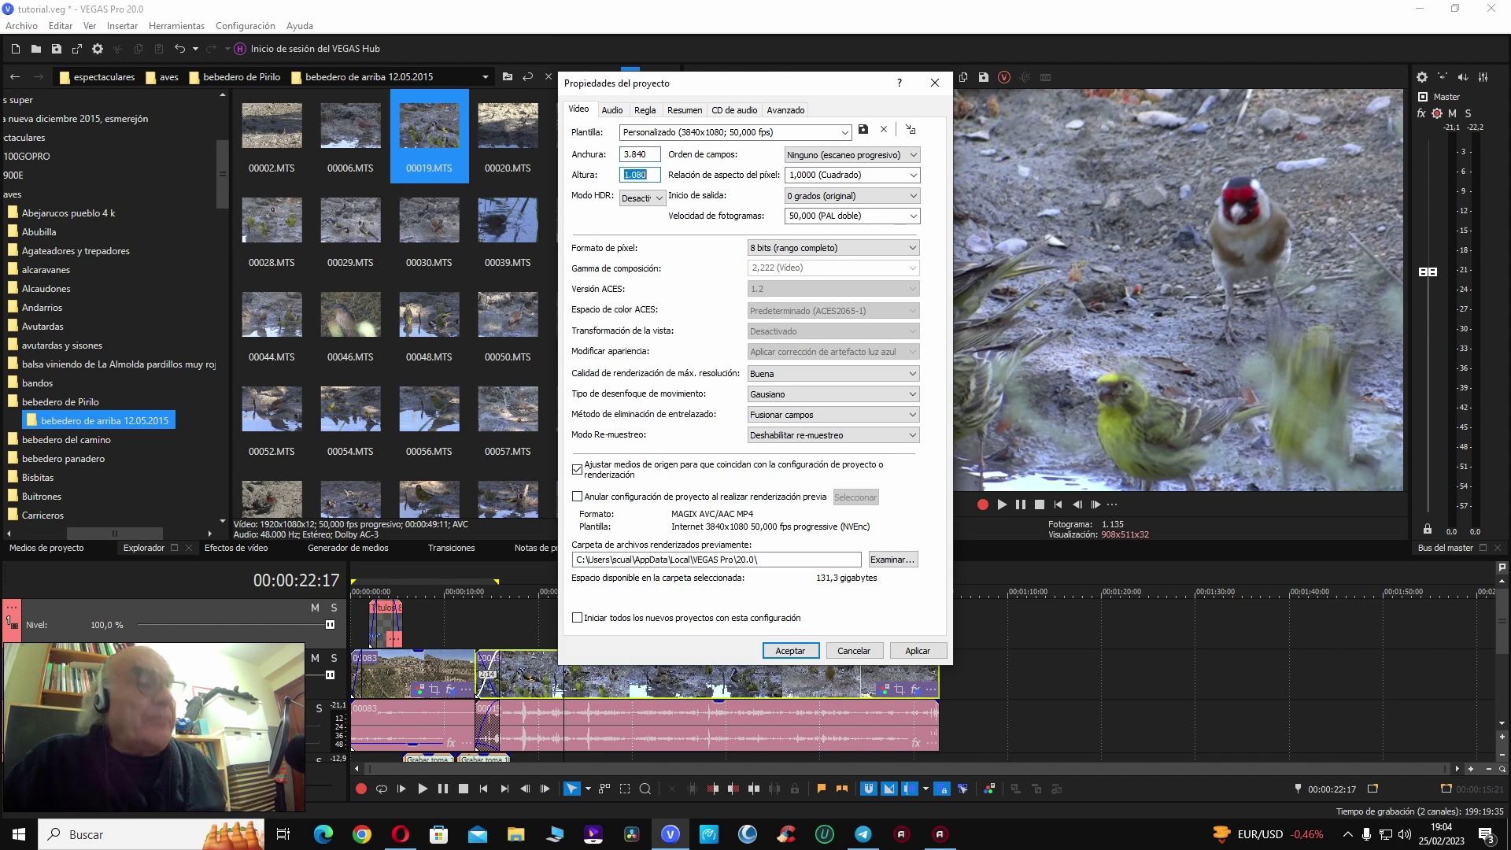
text(2160)
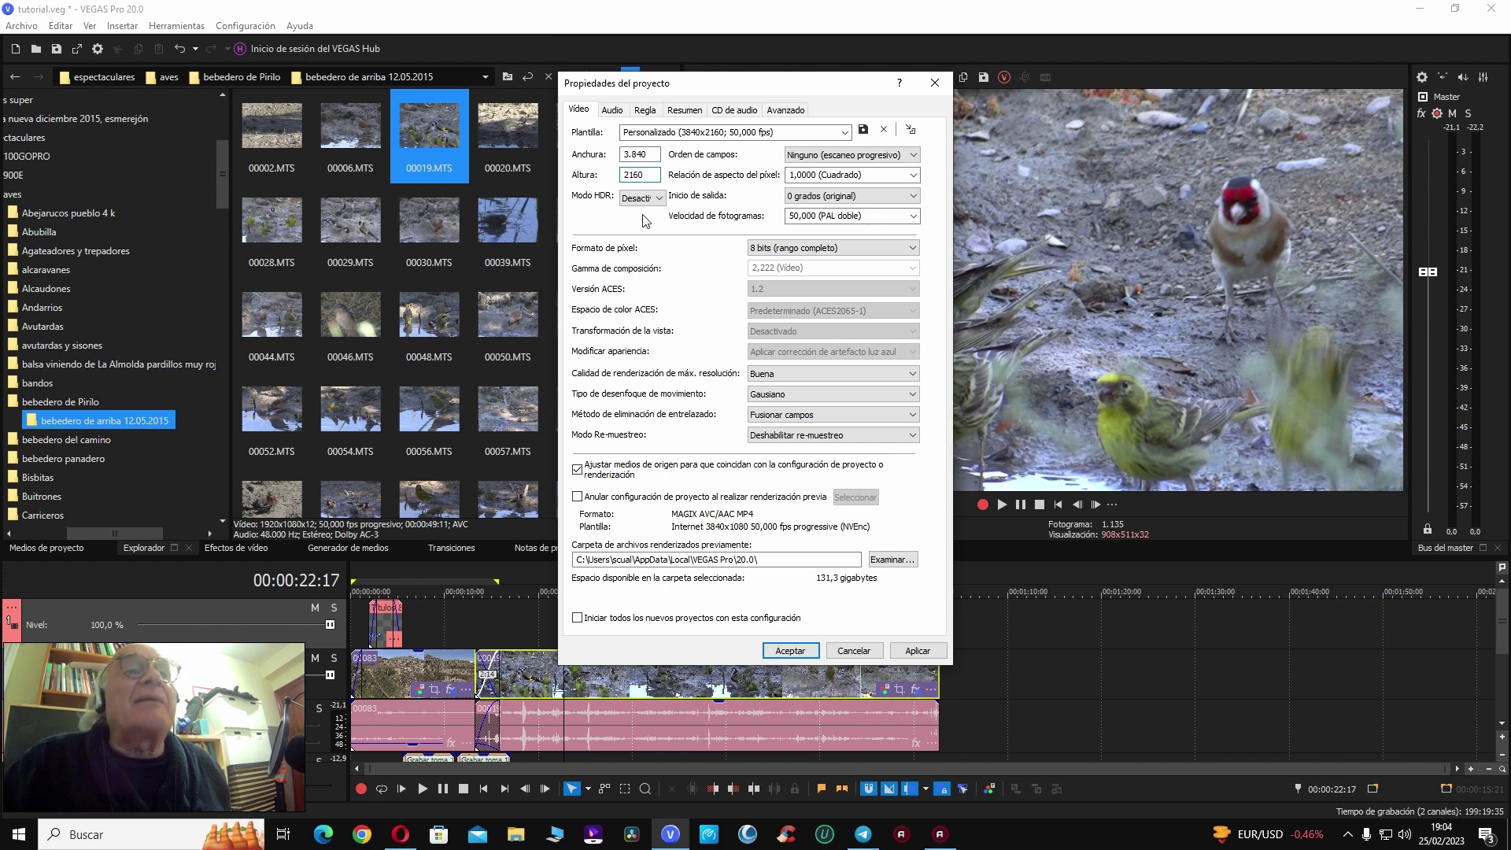
click(916, 652)
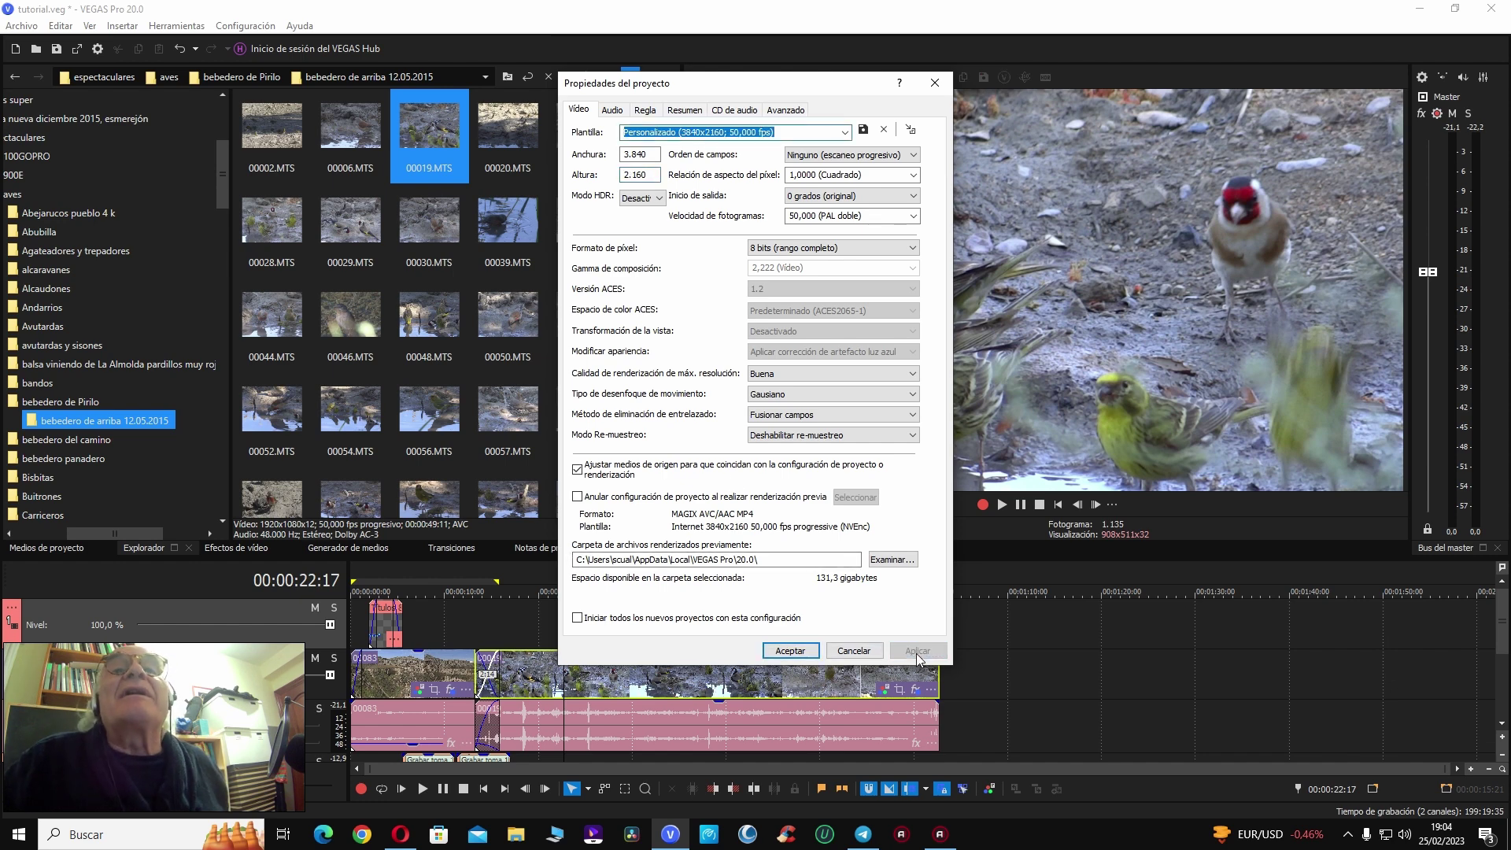
click(787, 653)
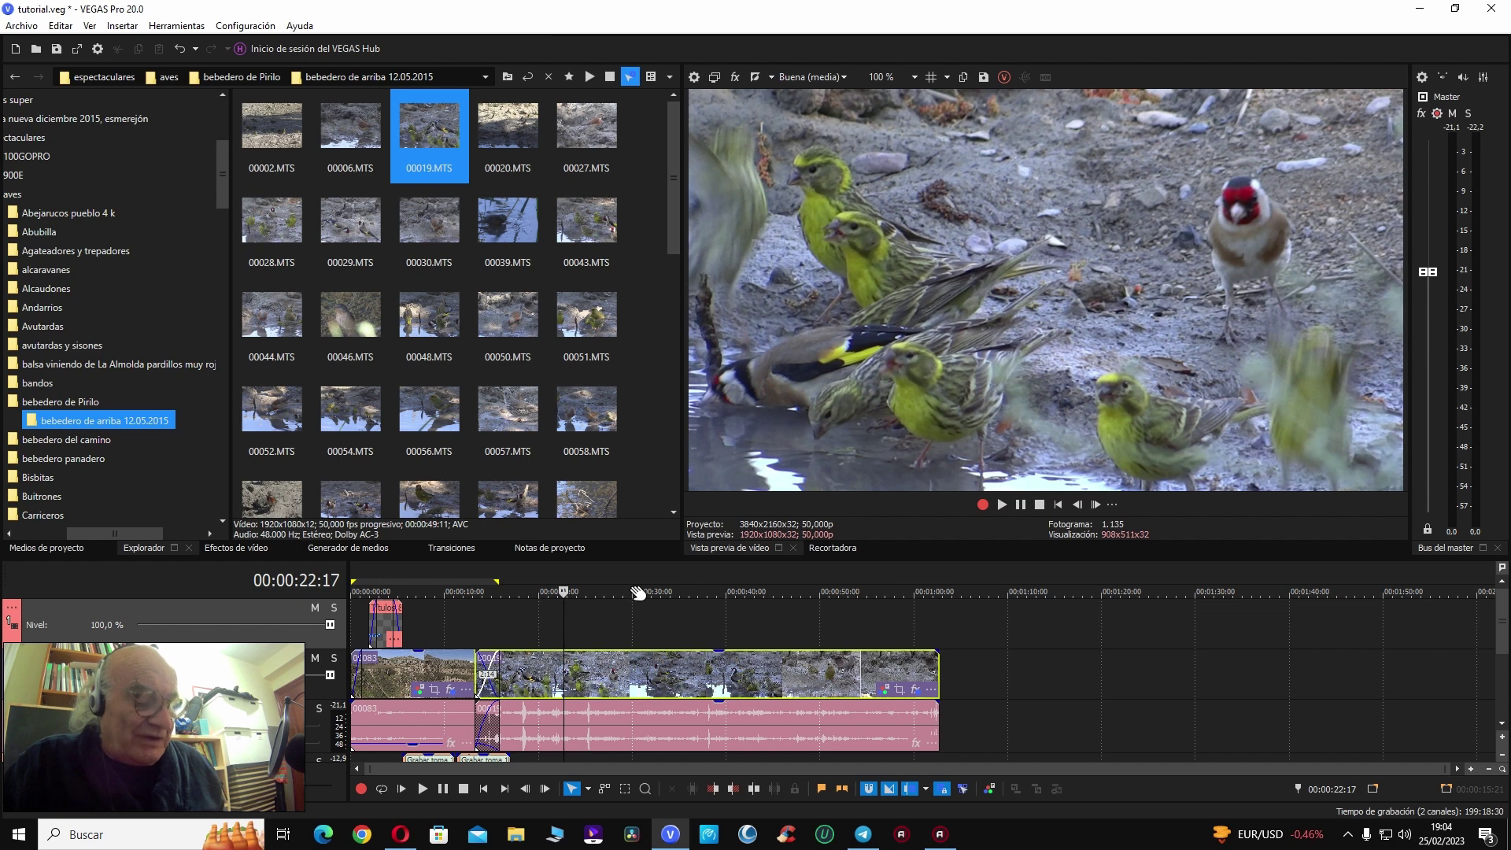
Step: Play back clip 00019 from about 00:00:22:03 and again from 00:00:22:15 to check its colors
click(557, 608)
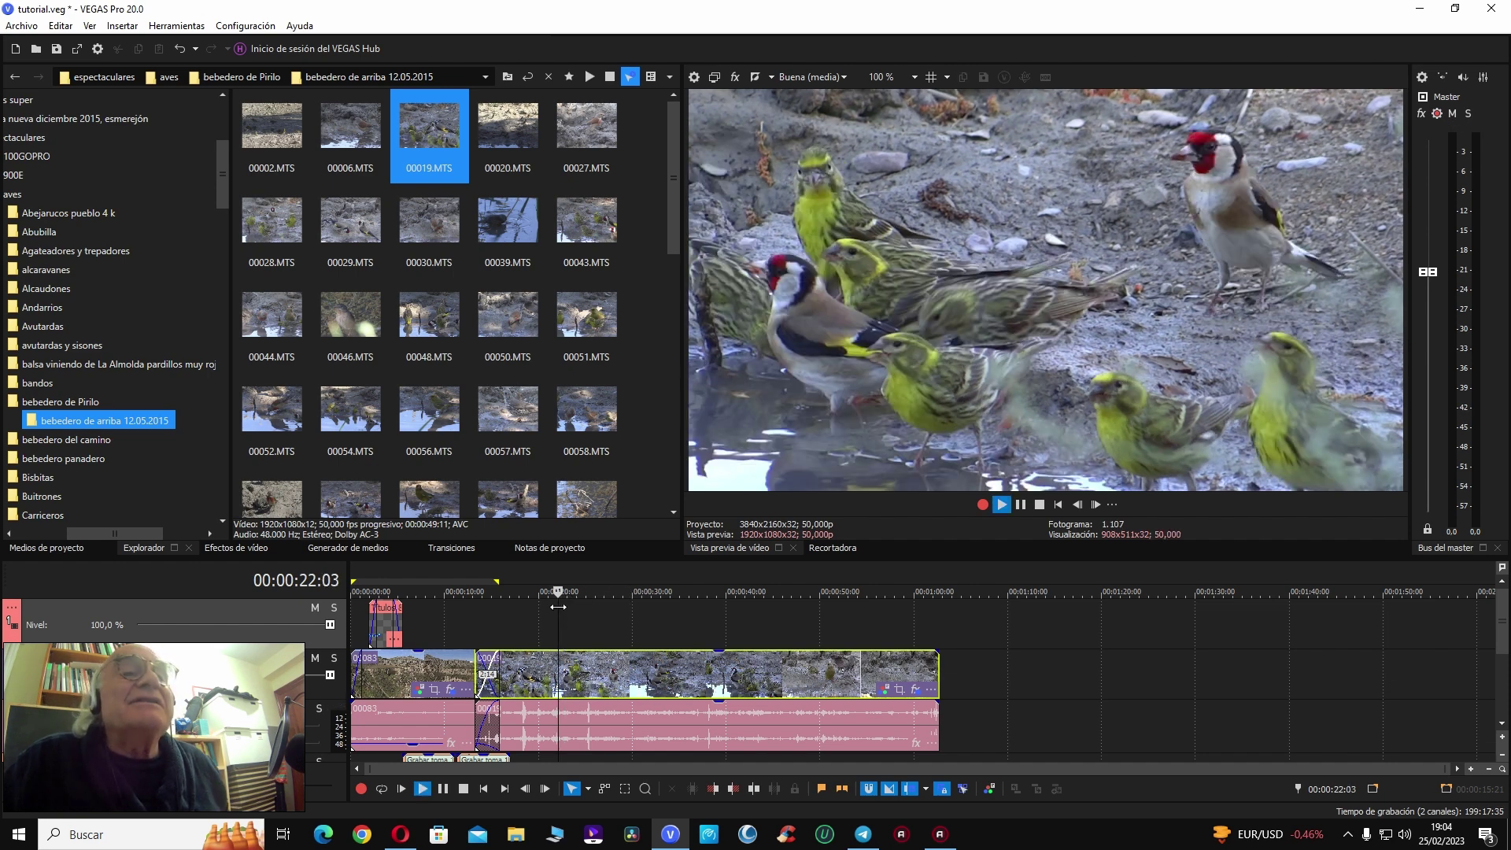
key(space)
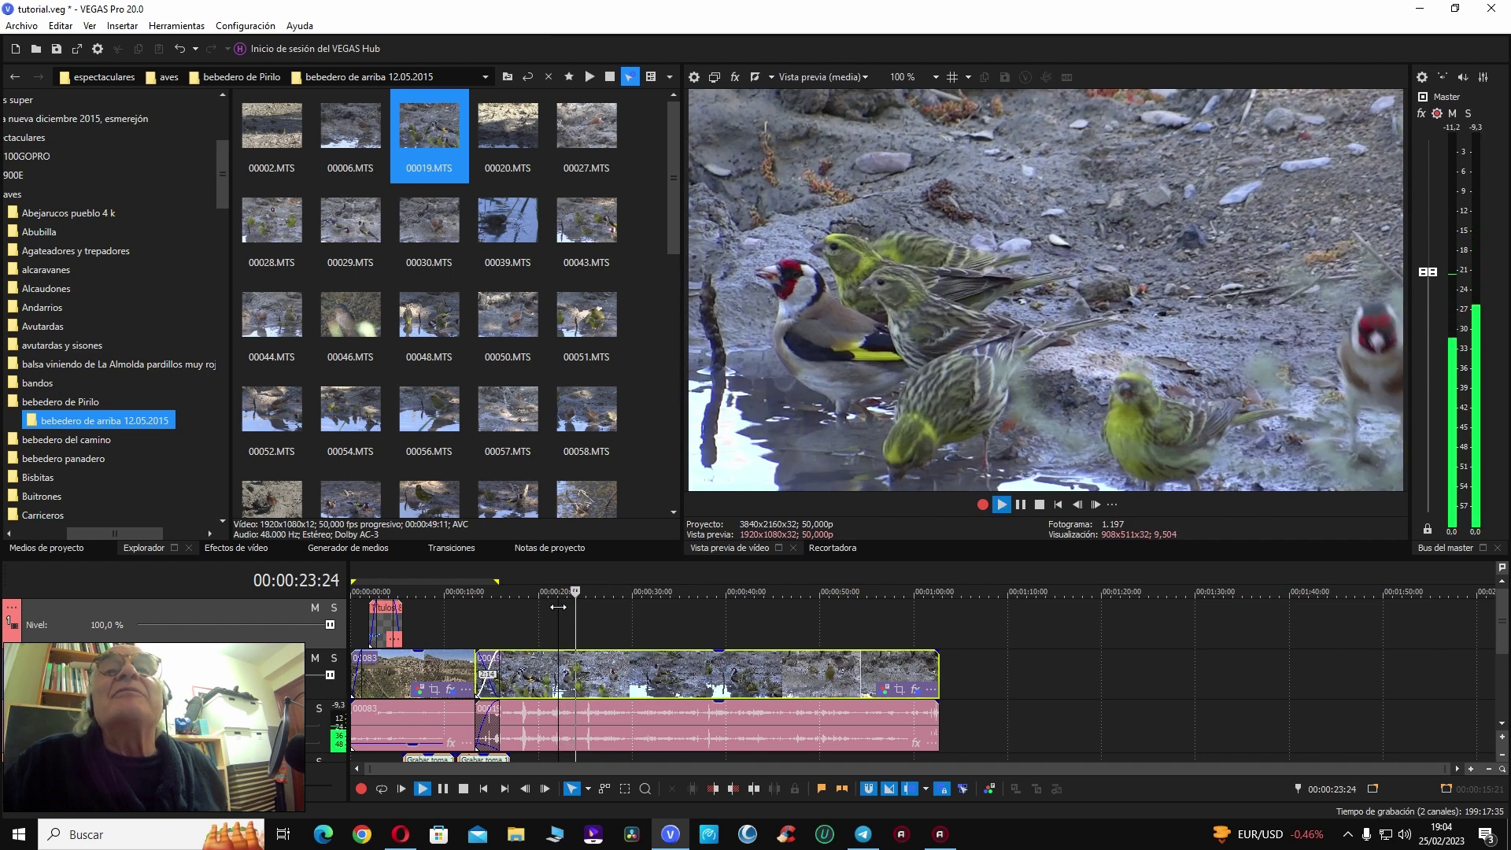
drag(570, 604, 562, 602)
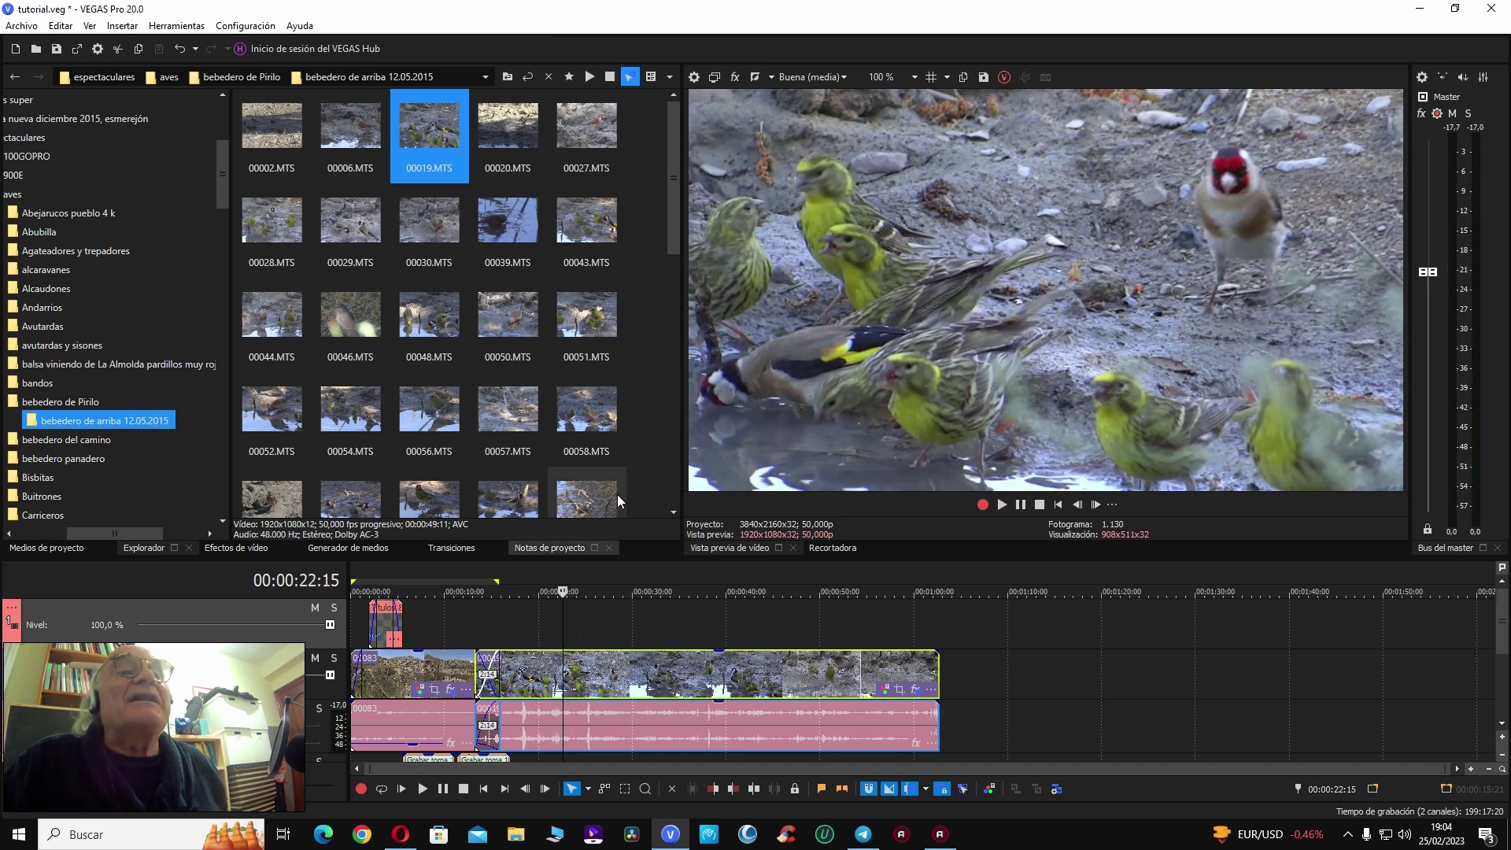
key(space)
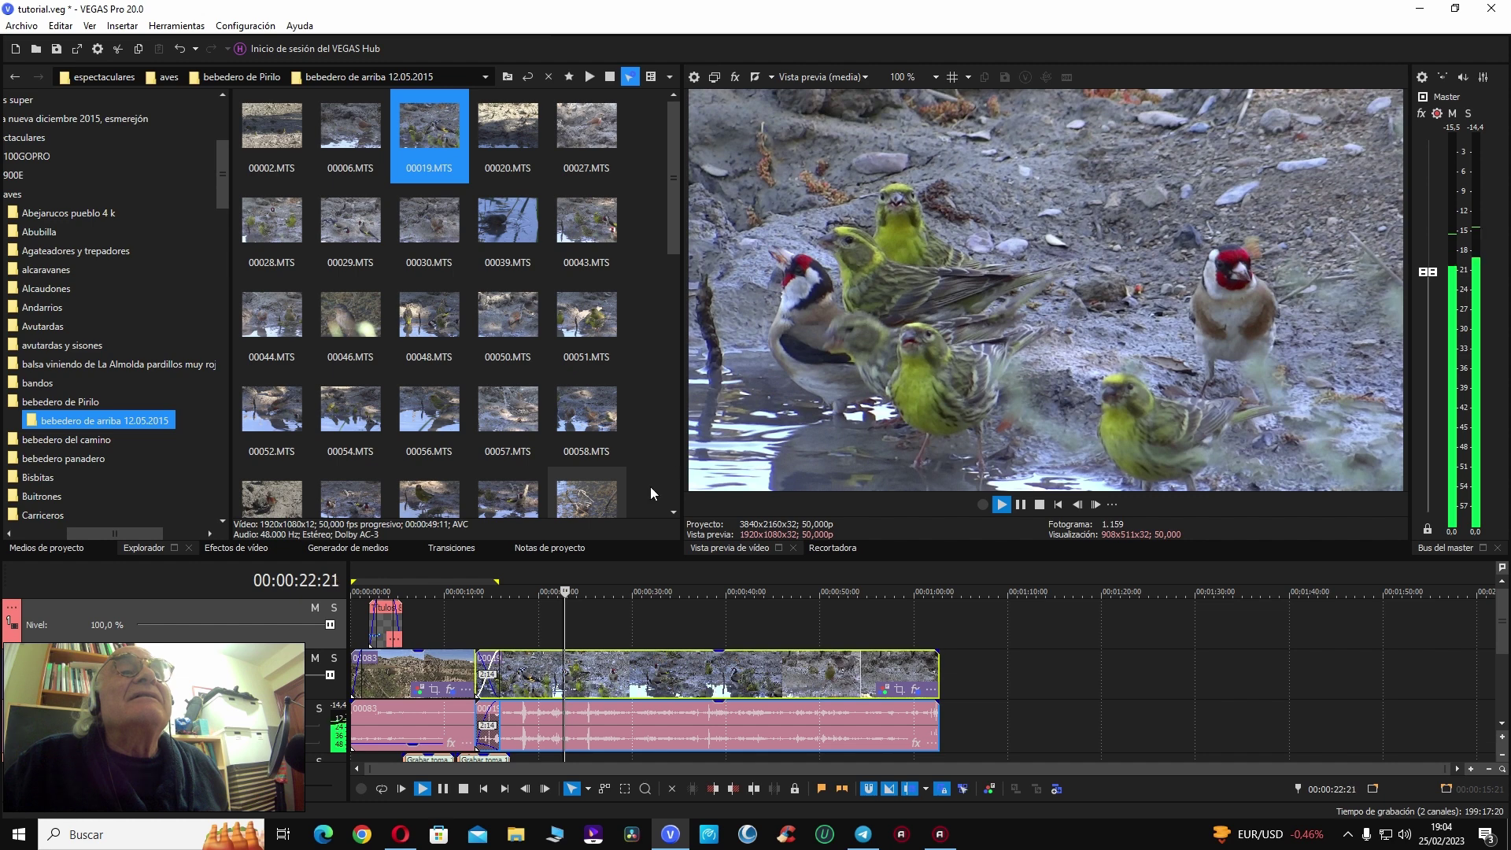
key(space)
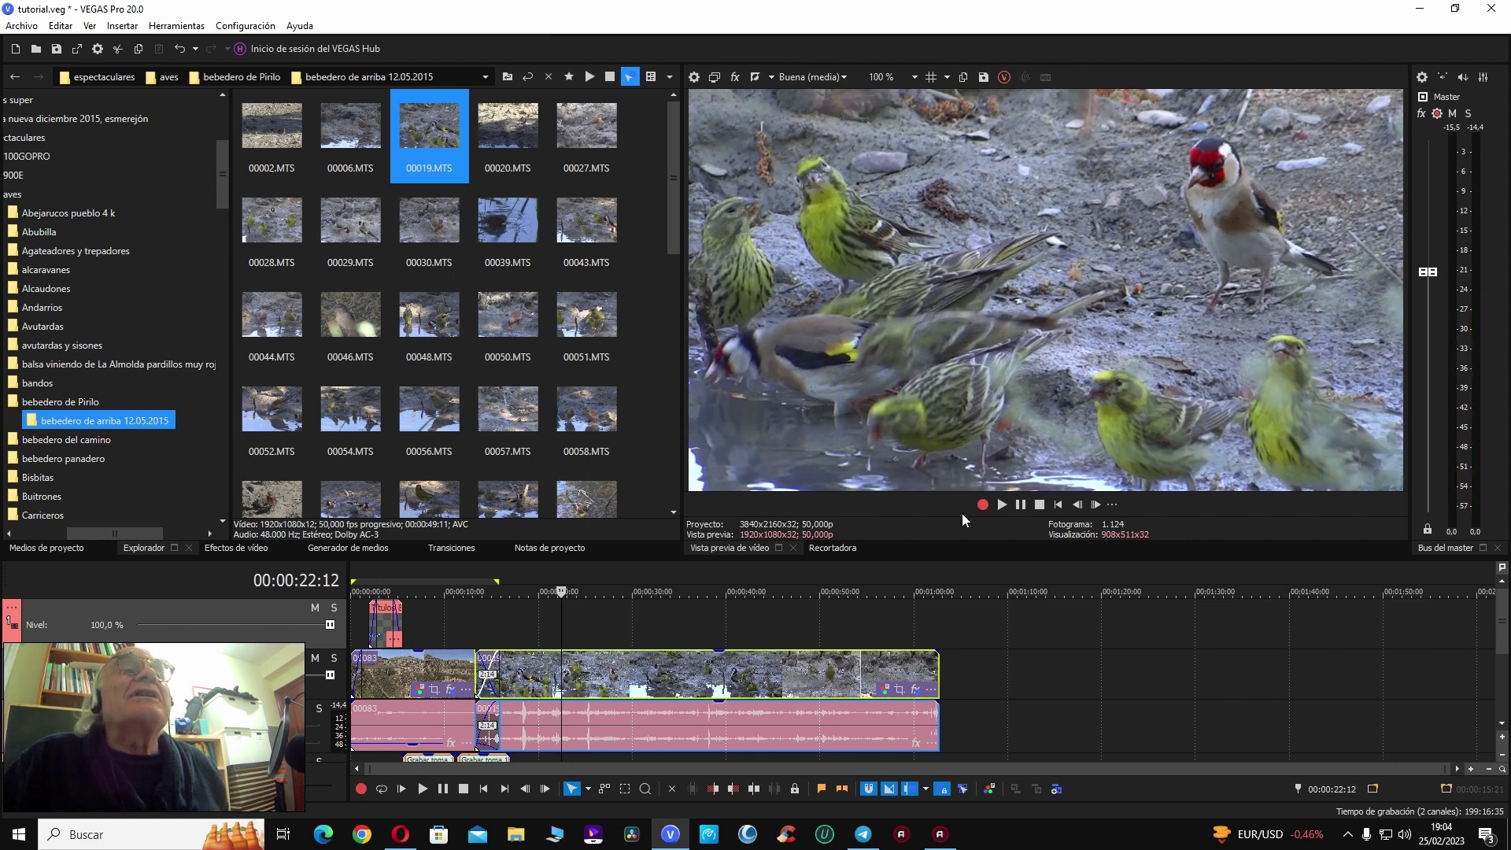
Step: Raise clip 00019's yellow point to about 1.438 and green point to about 1.429 on the Hue vs. Saturation curve, with a cyan point added
click(884, 689)
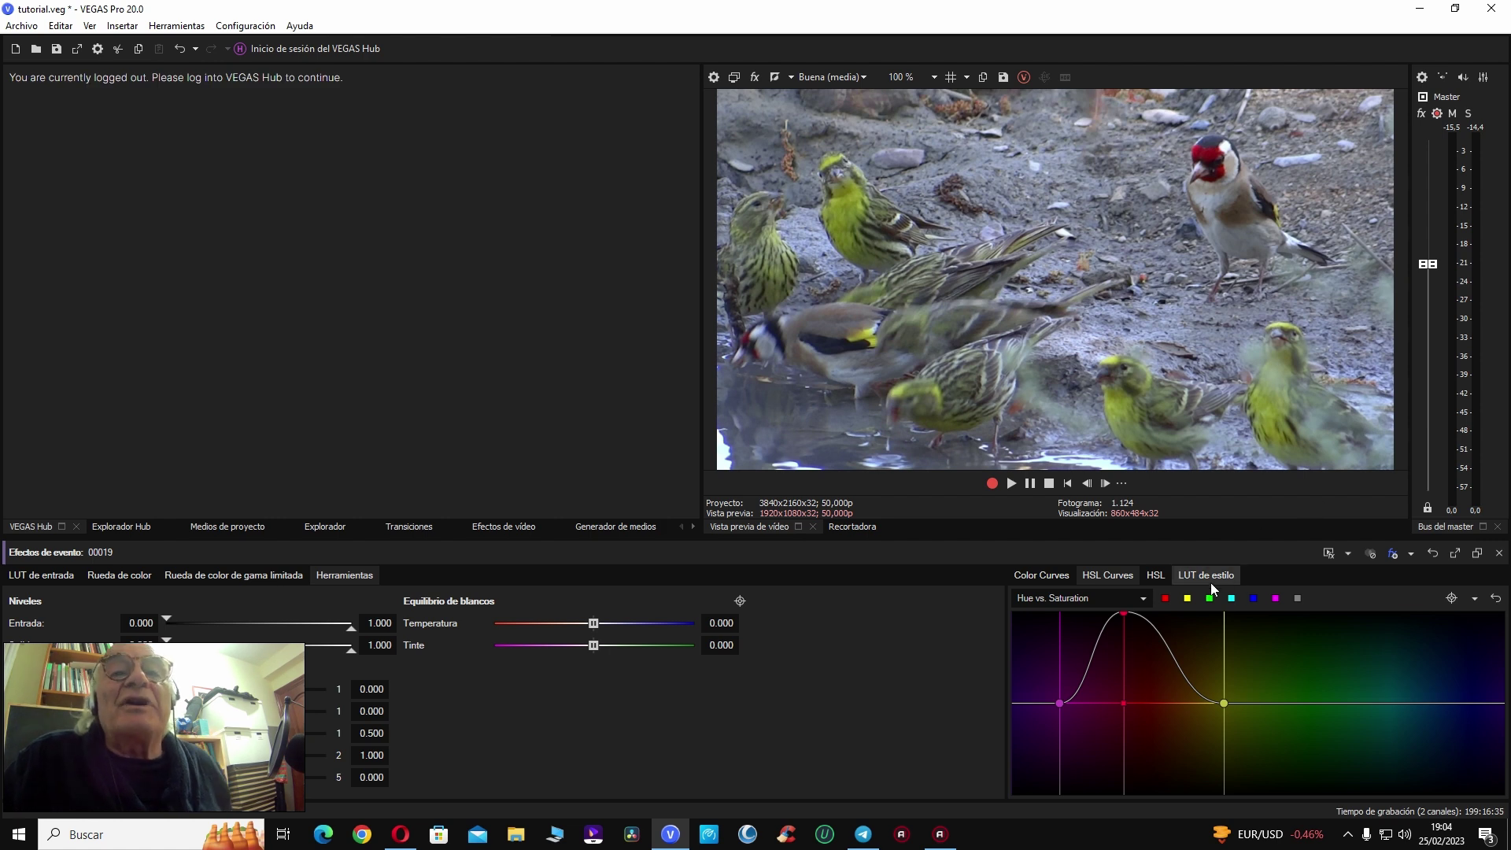
click(1188, 600)
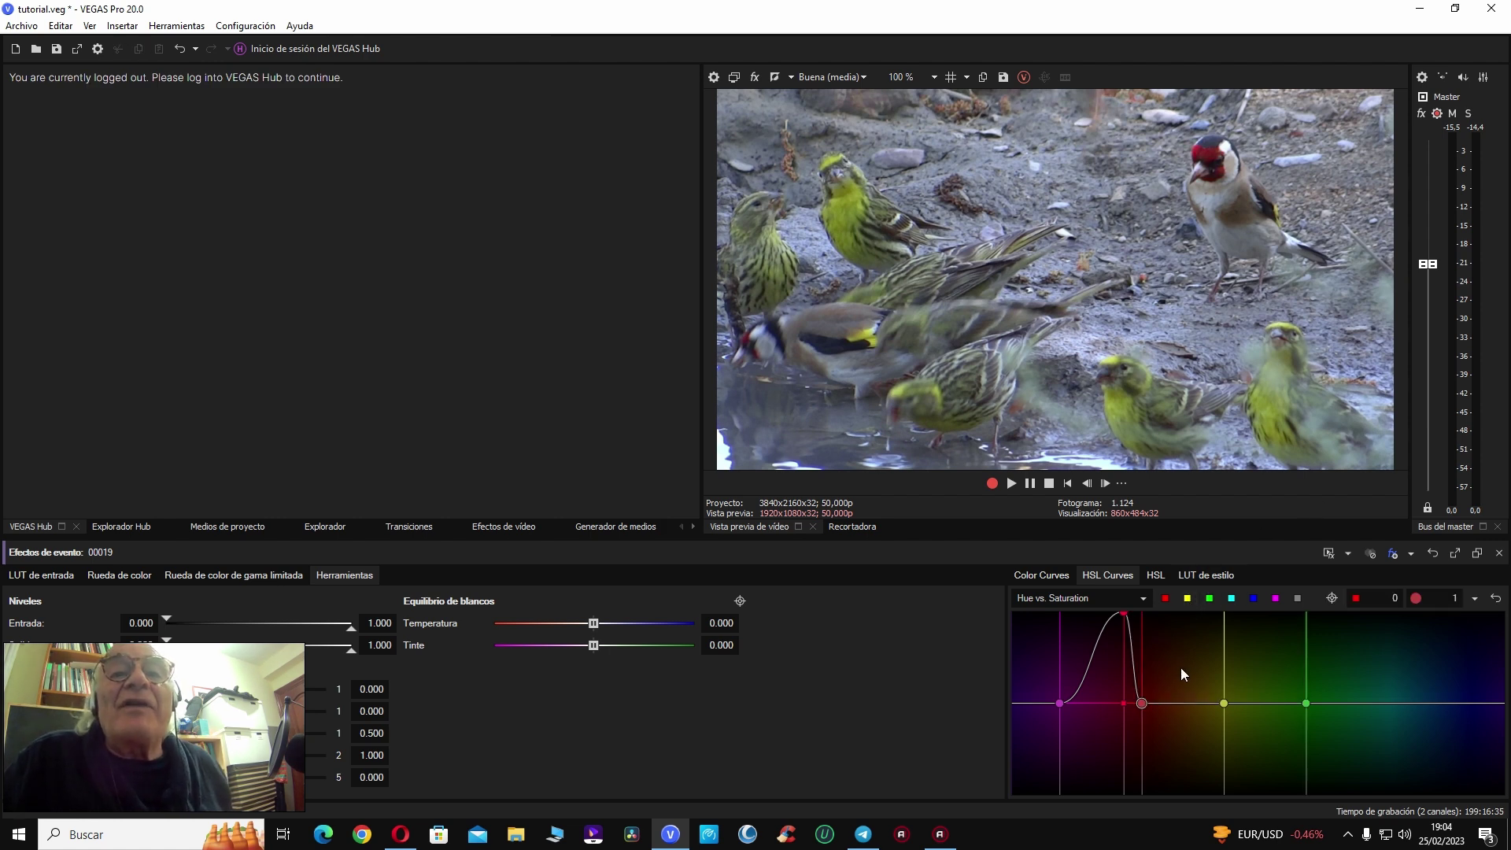
drag(1222, 702, 1223, 663)
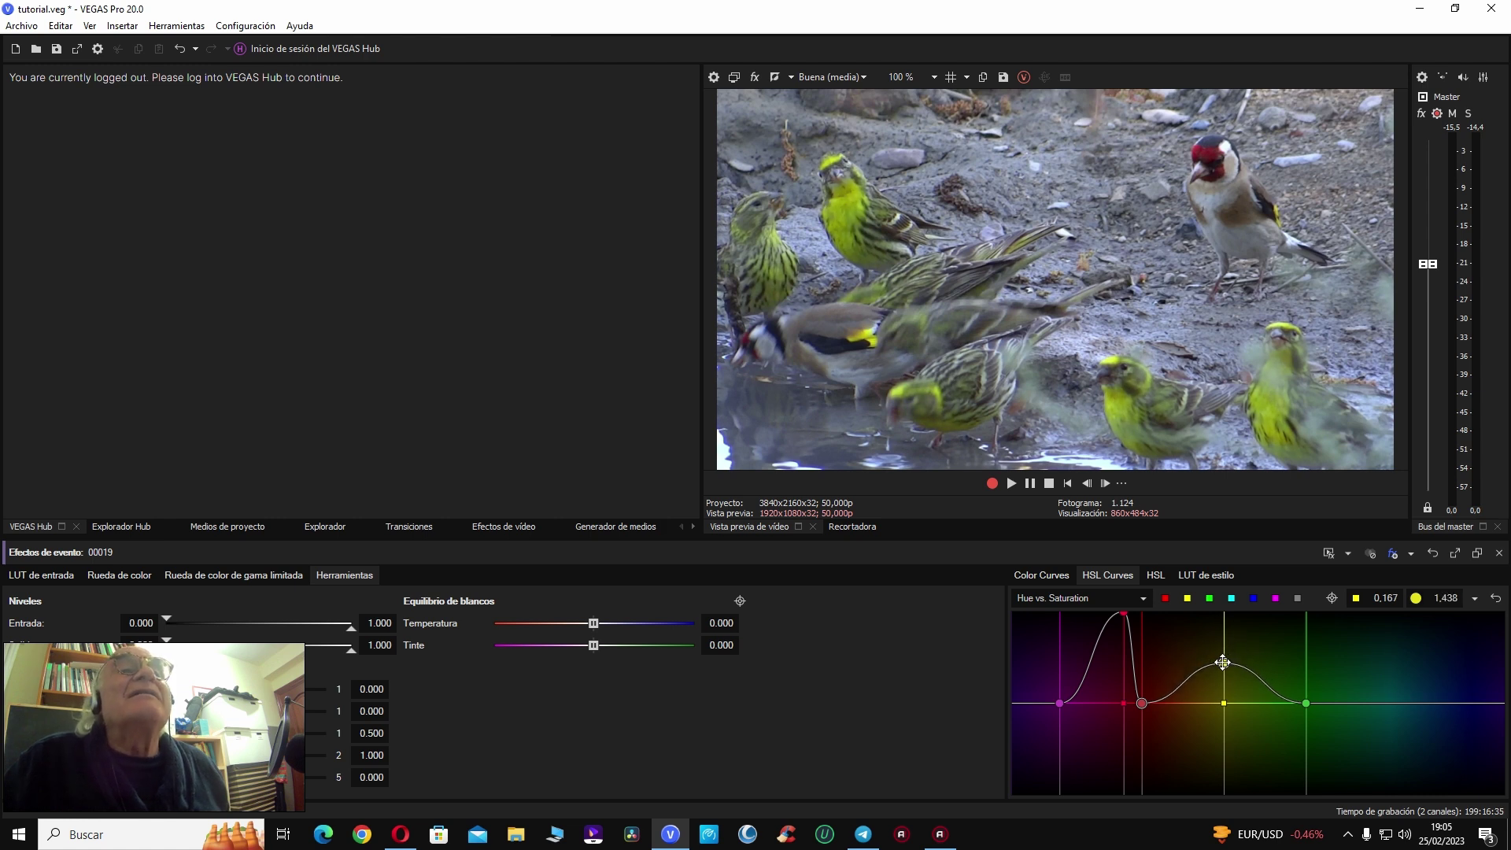
click(1232, 598)
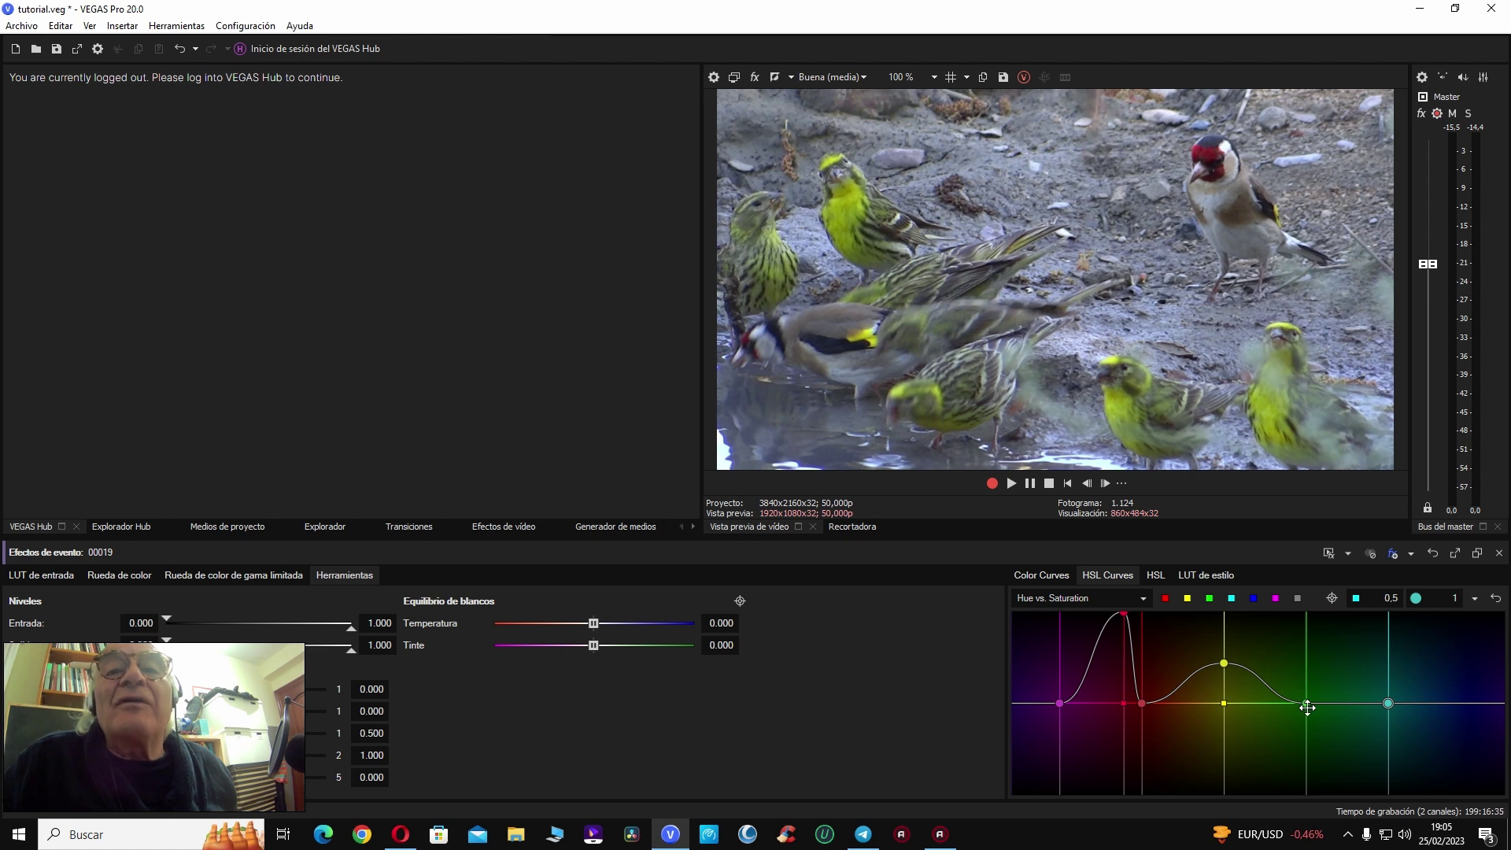
drag(1308, 702, 1290, 663)
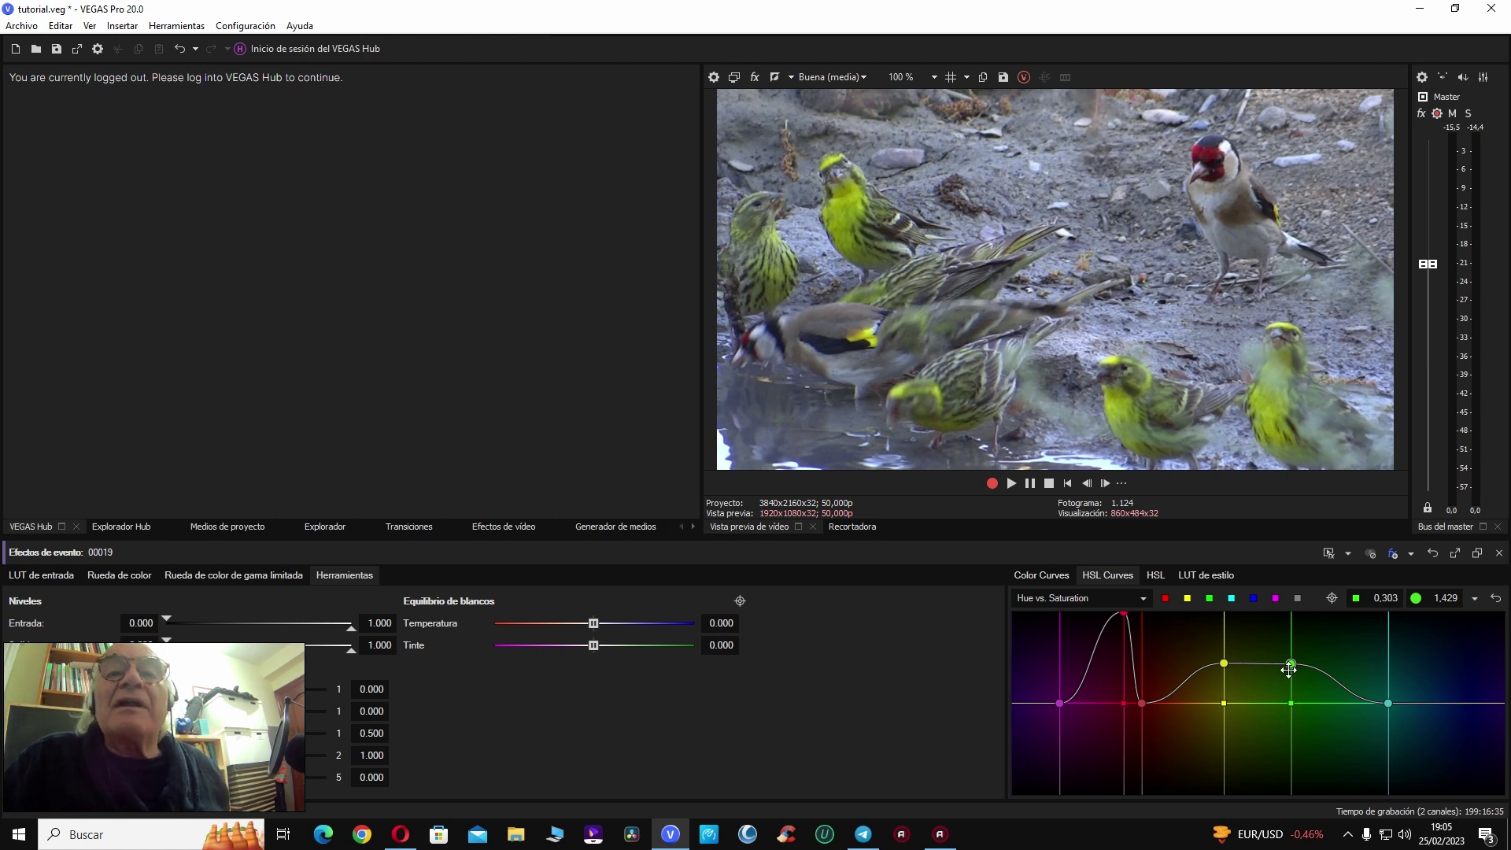
Step: Preview the frame full screen and raise the green point to about 1.773 at hue 0.29
key(alt+shift+4)
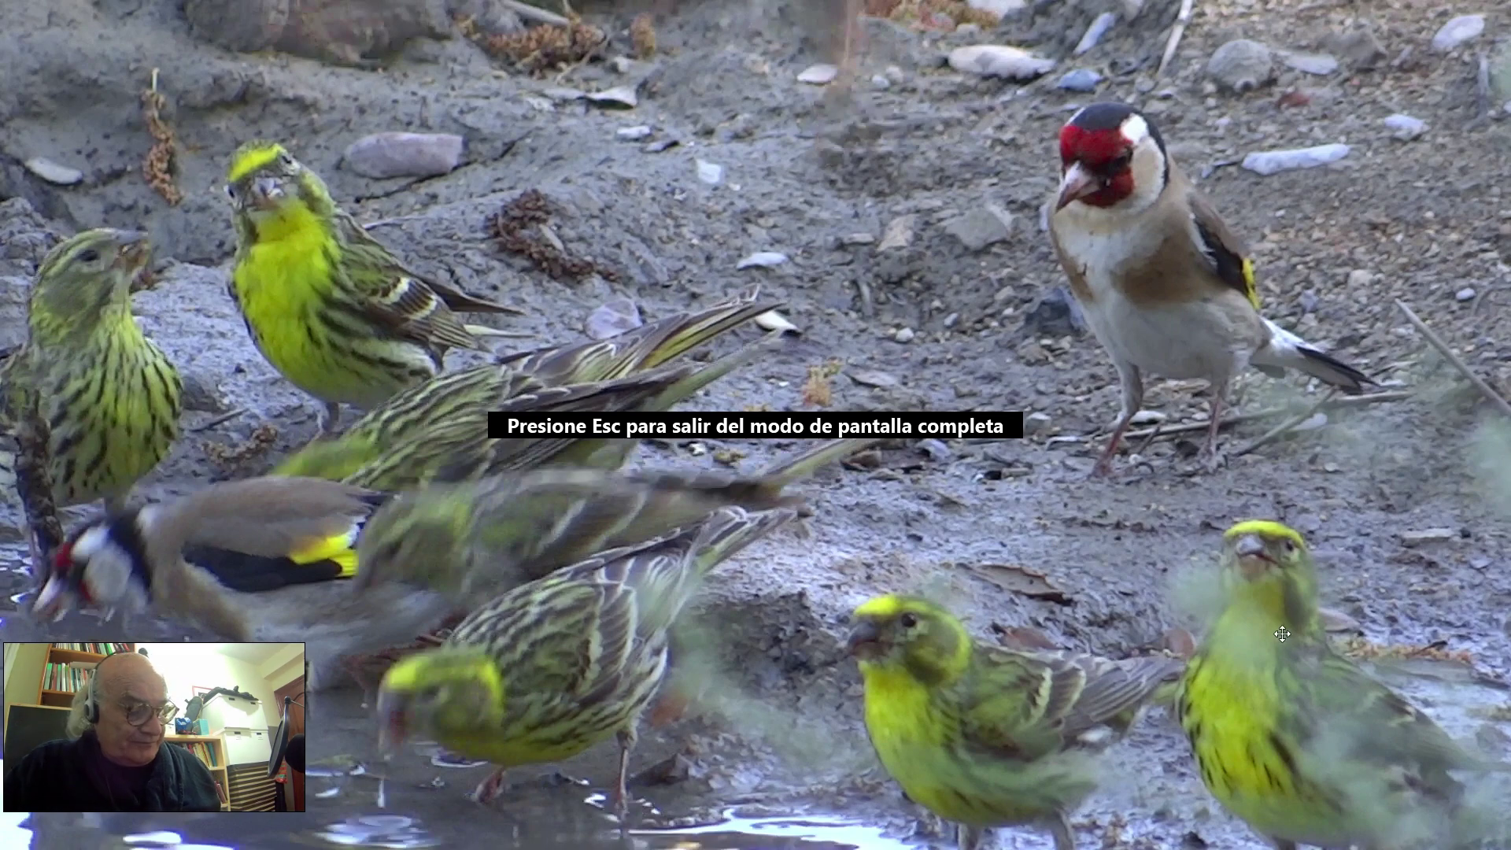
key(Escape)
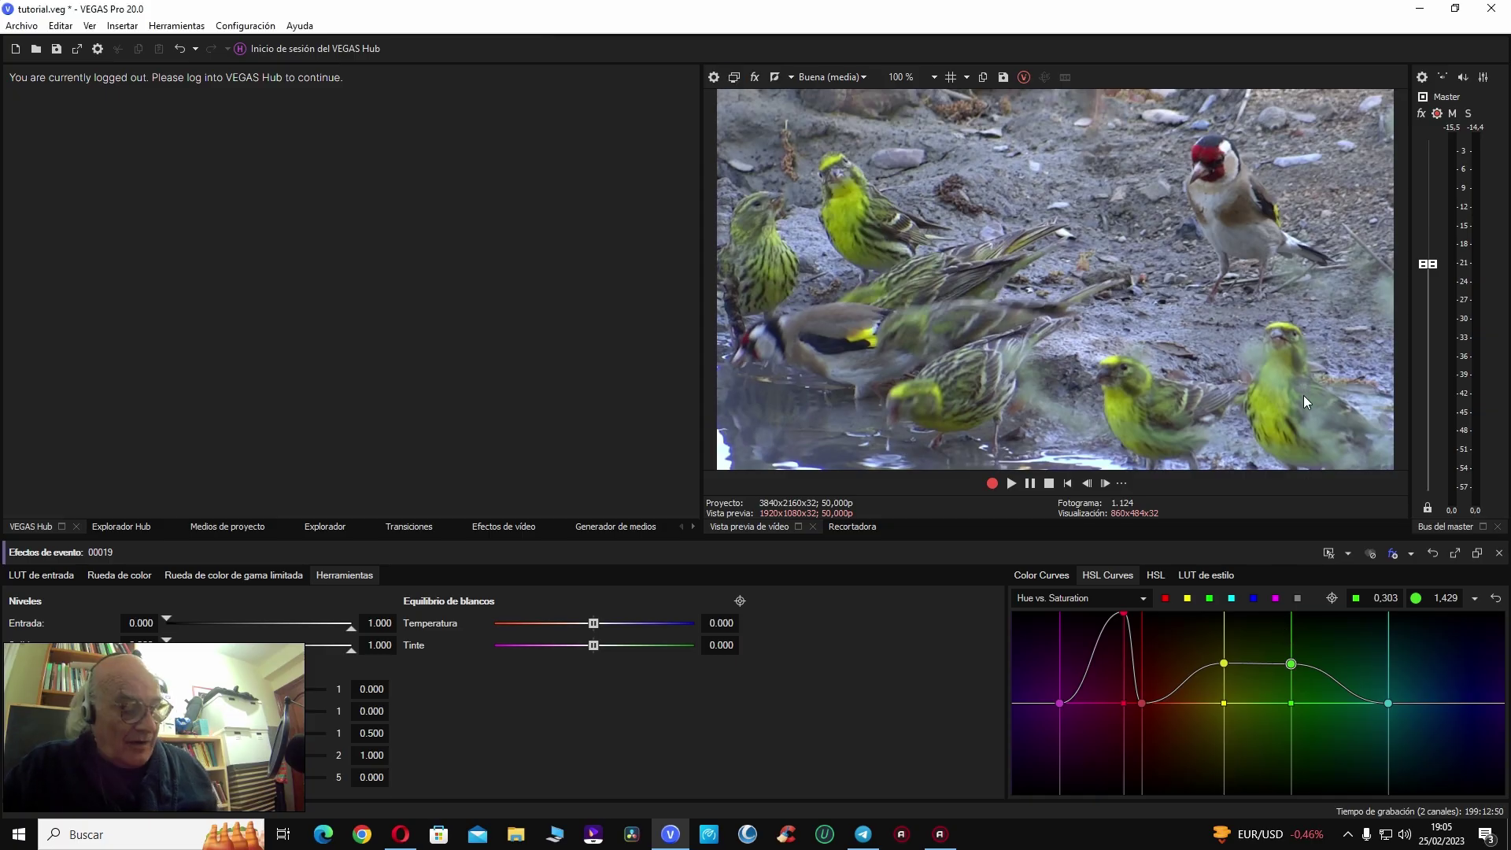
key(alt+shift+4)
key(Escape)
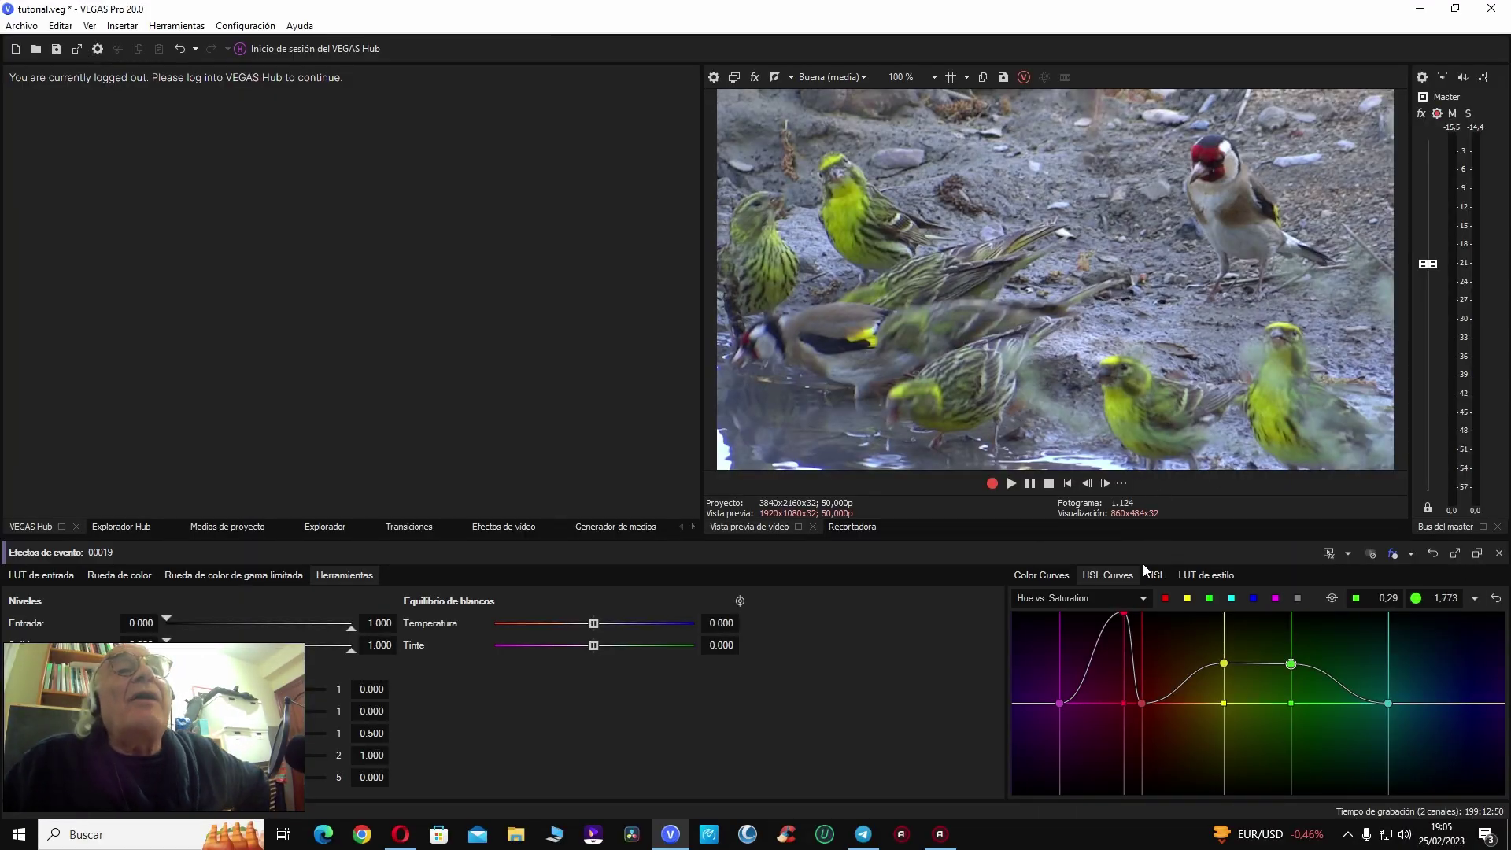
Step: Close the color grading controls and add the VEGAS Afilar sharpening effect to clip 00019's effect chain
click(1498, 553)
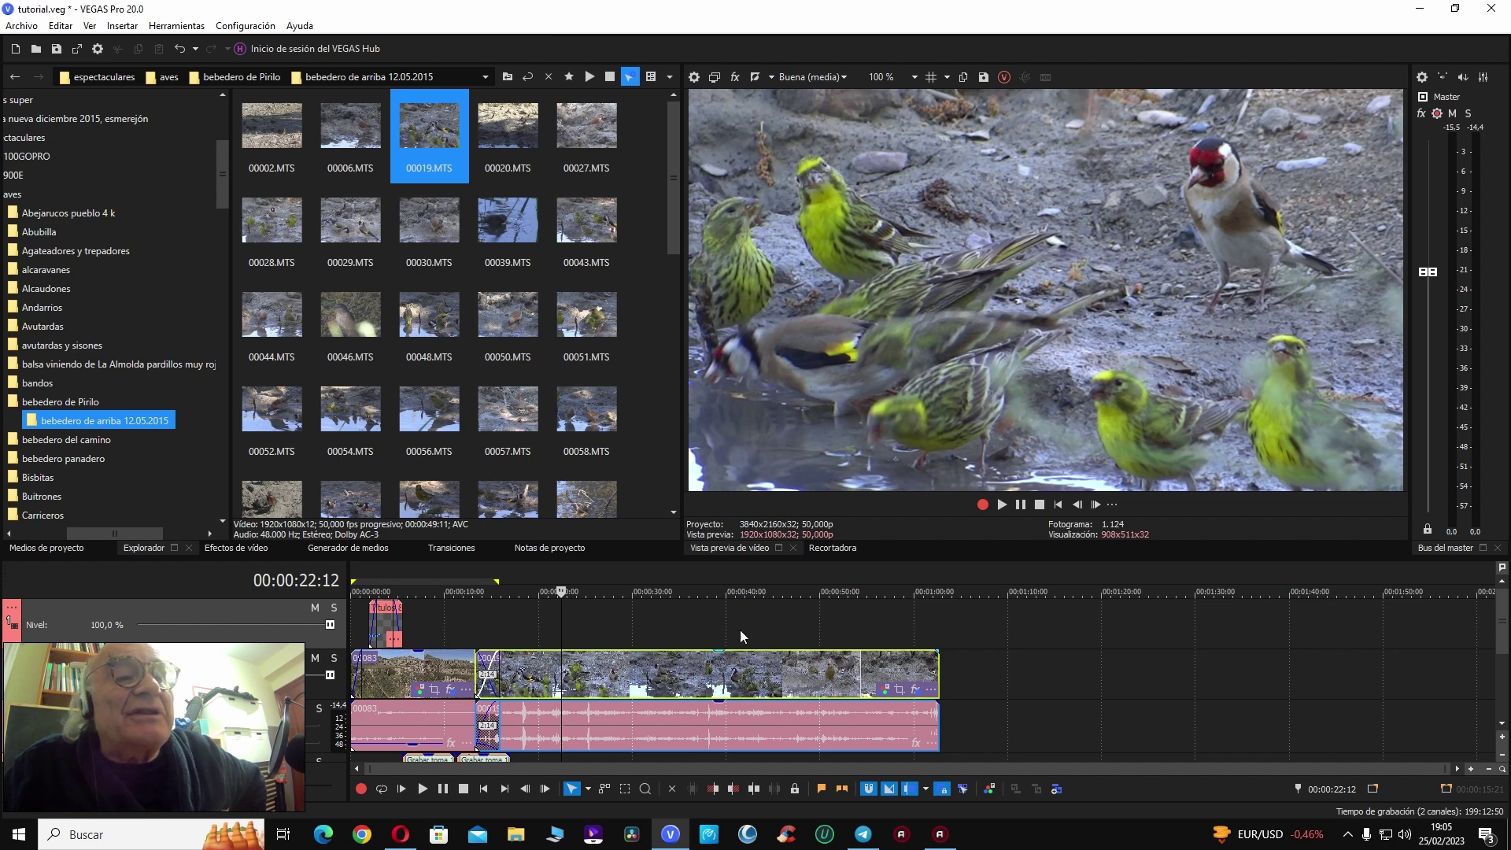
click(916, 690)
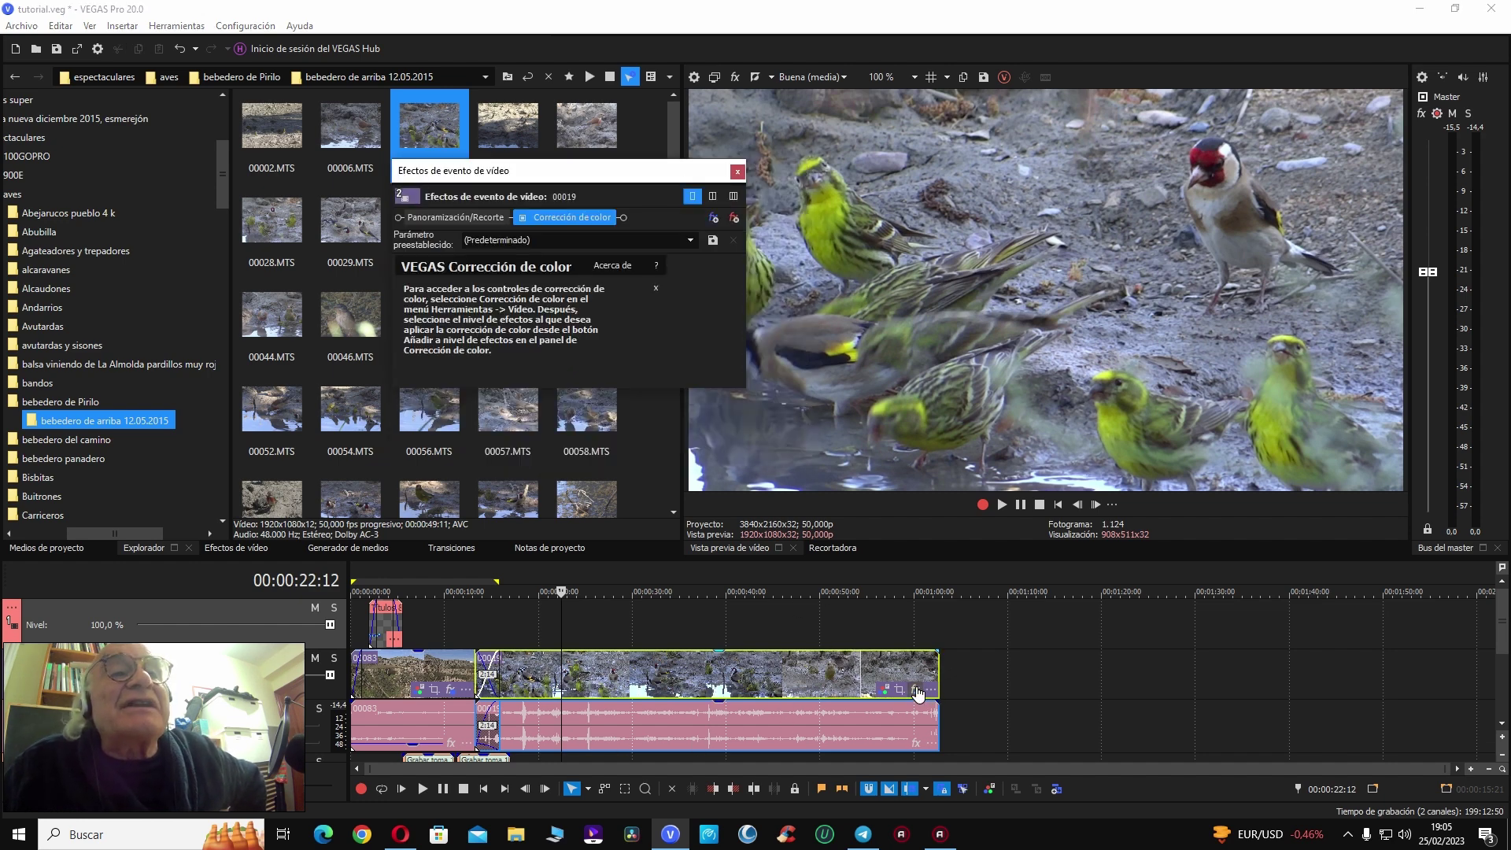
click(714, 221)
click(1234, 176)
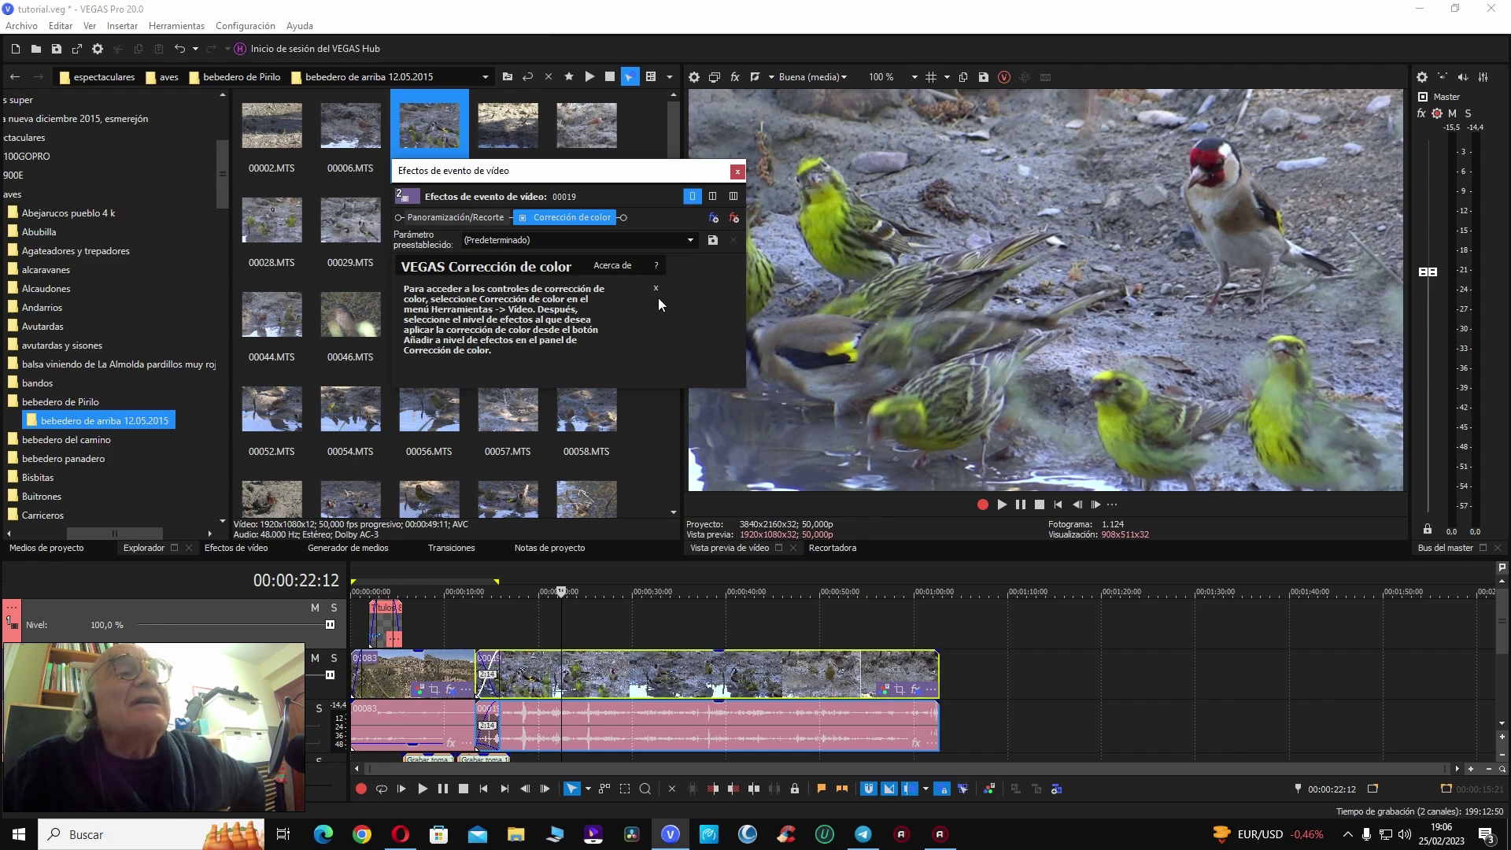
click(713, 218)
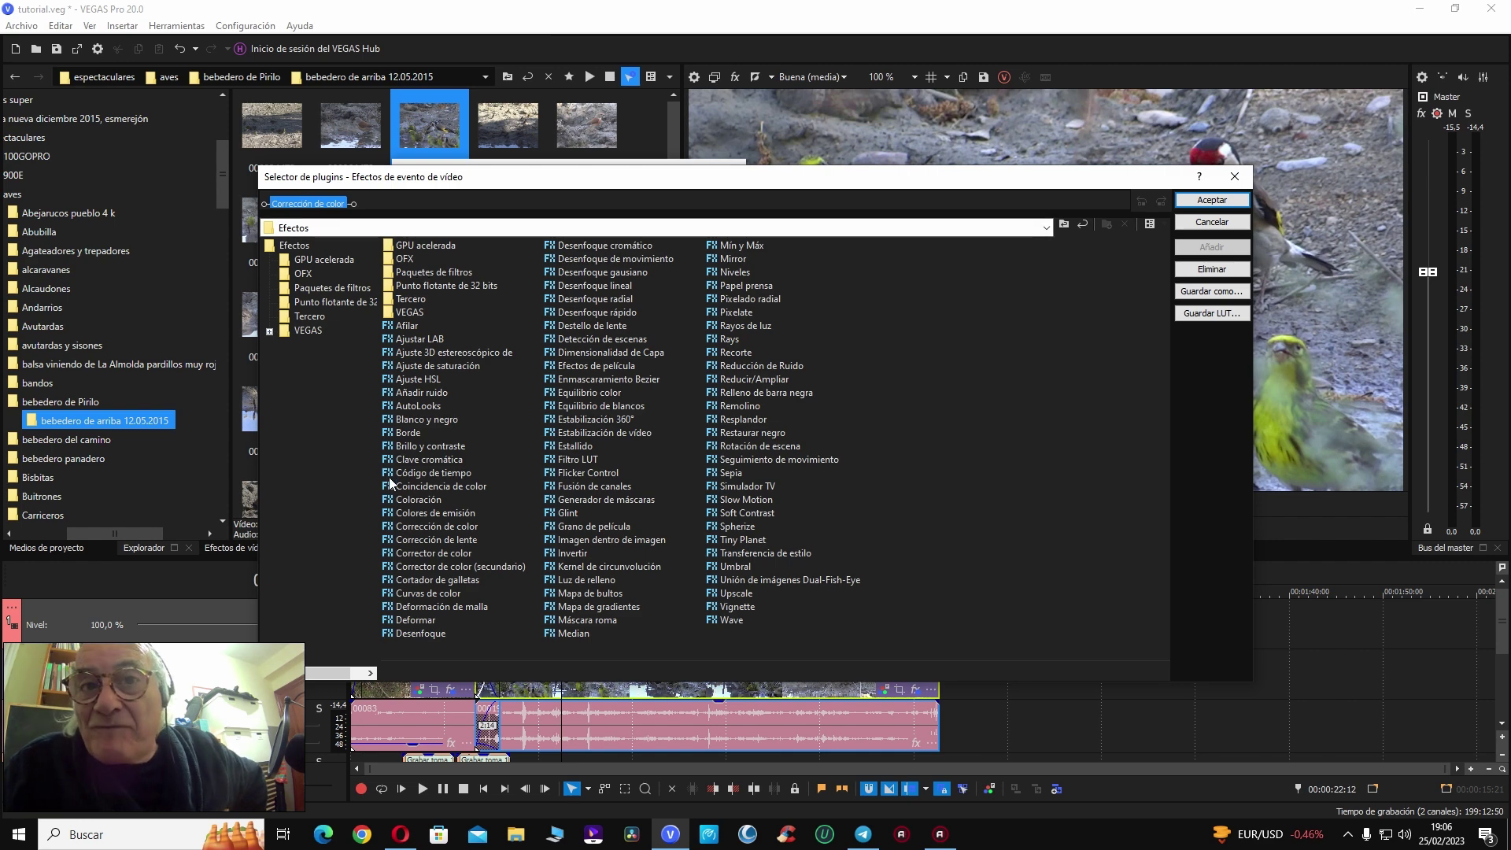
double_click(410, 327)
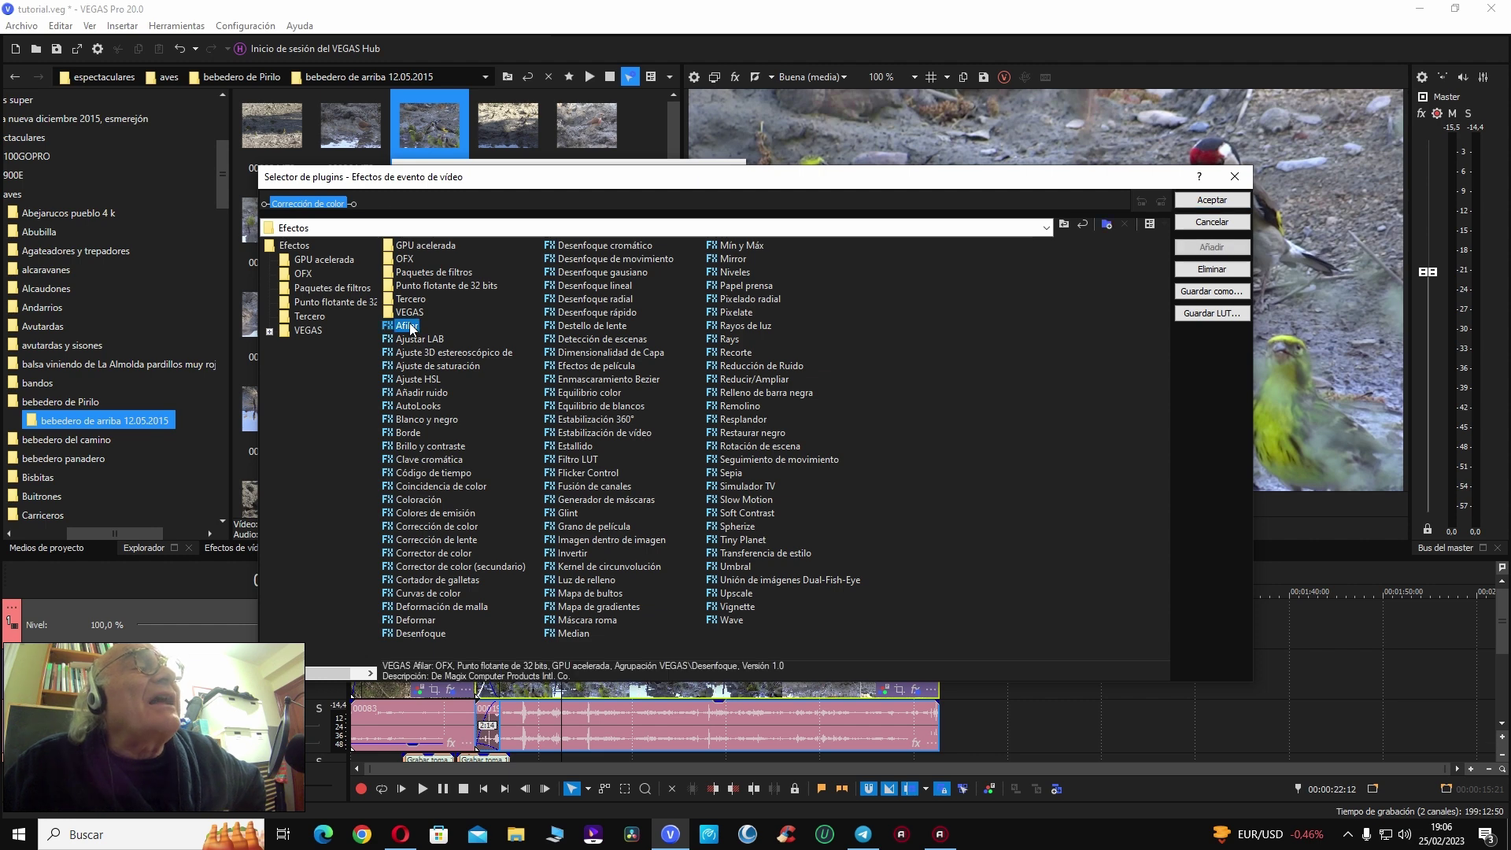
click(1208, 201)
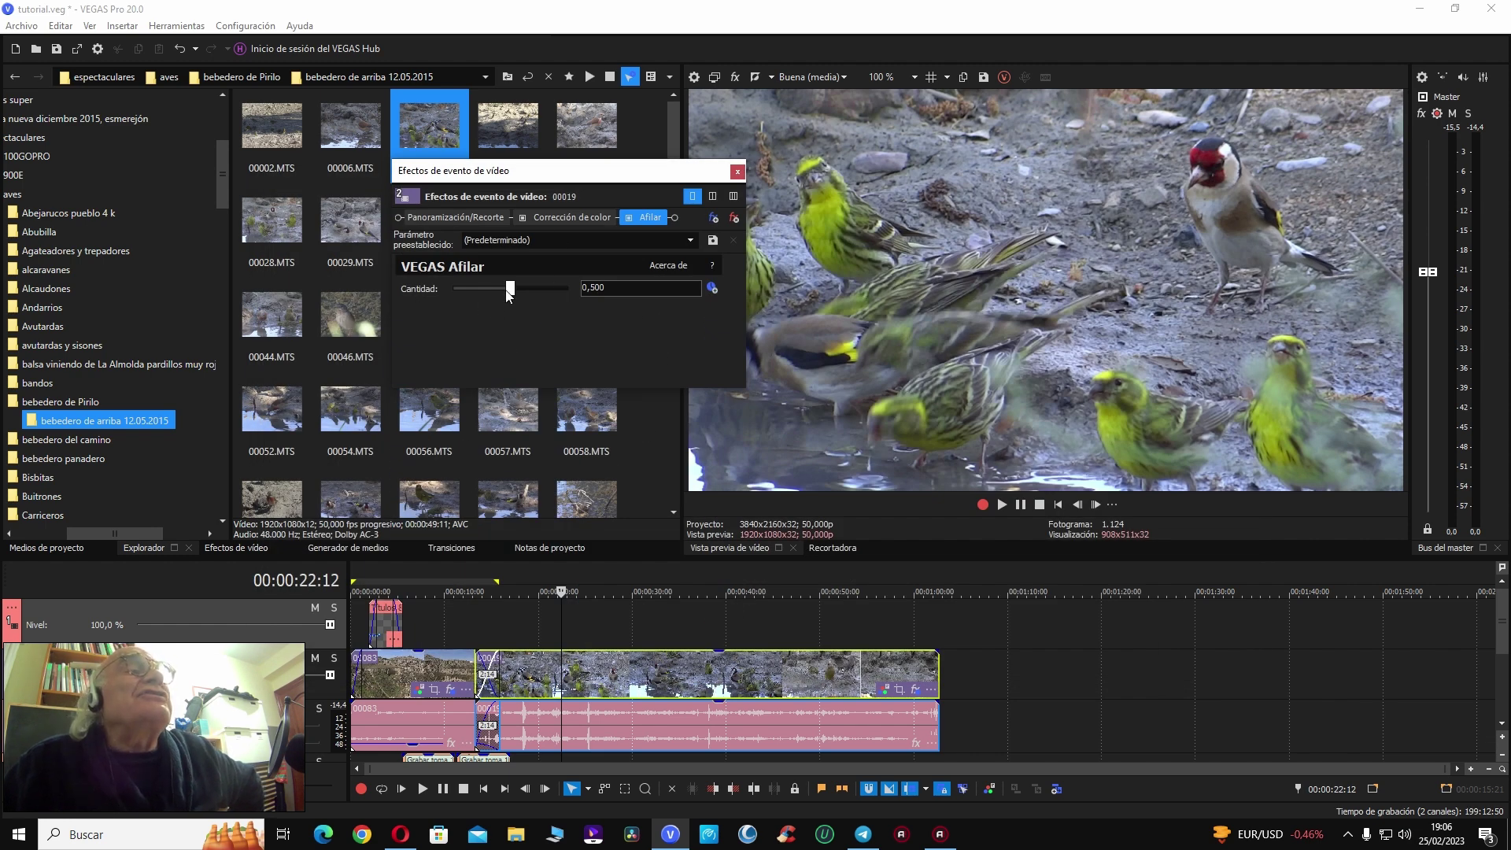
Step: Check the frame full screen and set clip 00019's Afilar amount to about 0.599
key(alt+shift+4)
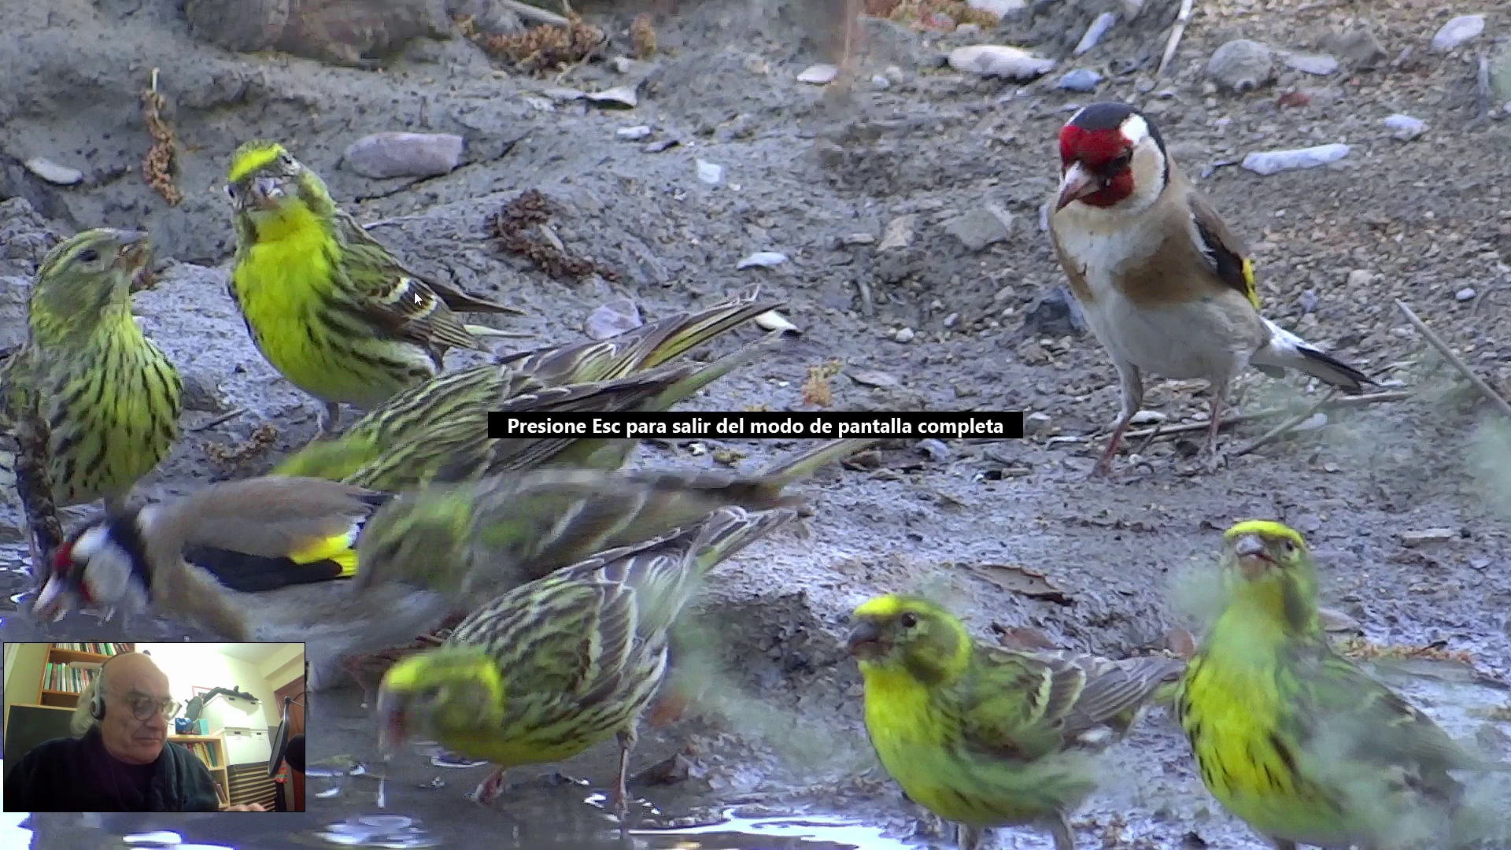
key(Escape)
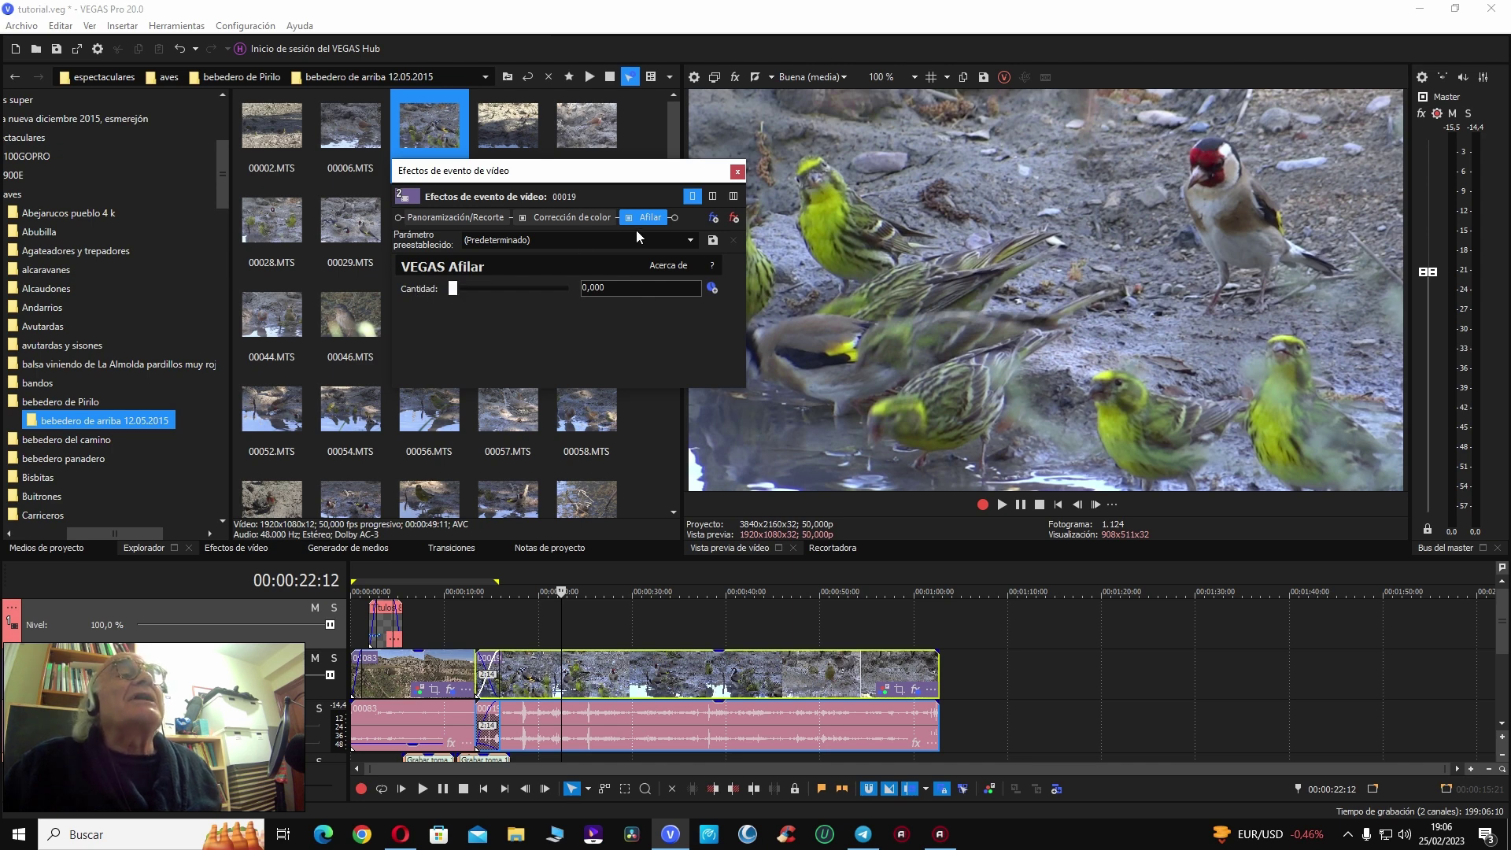
click(458, 287)
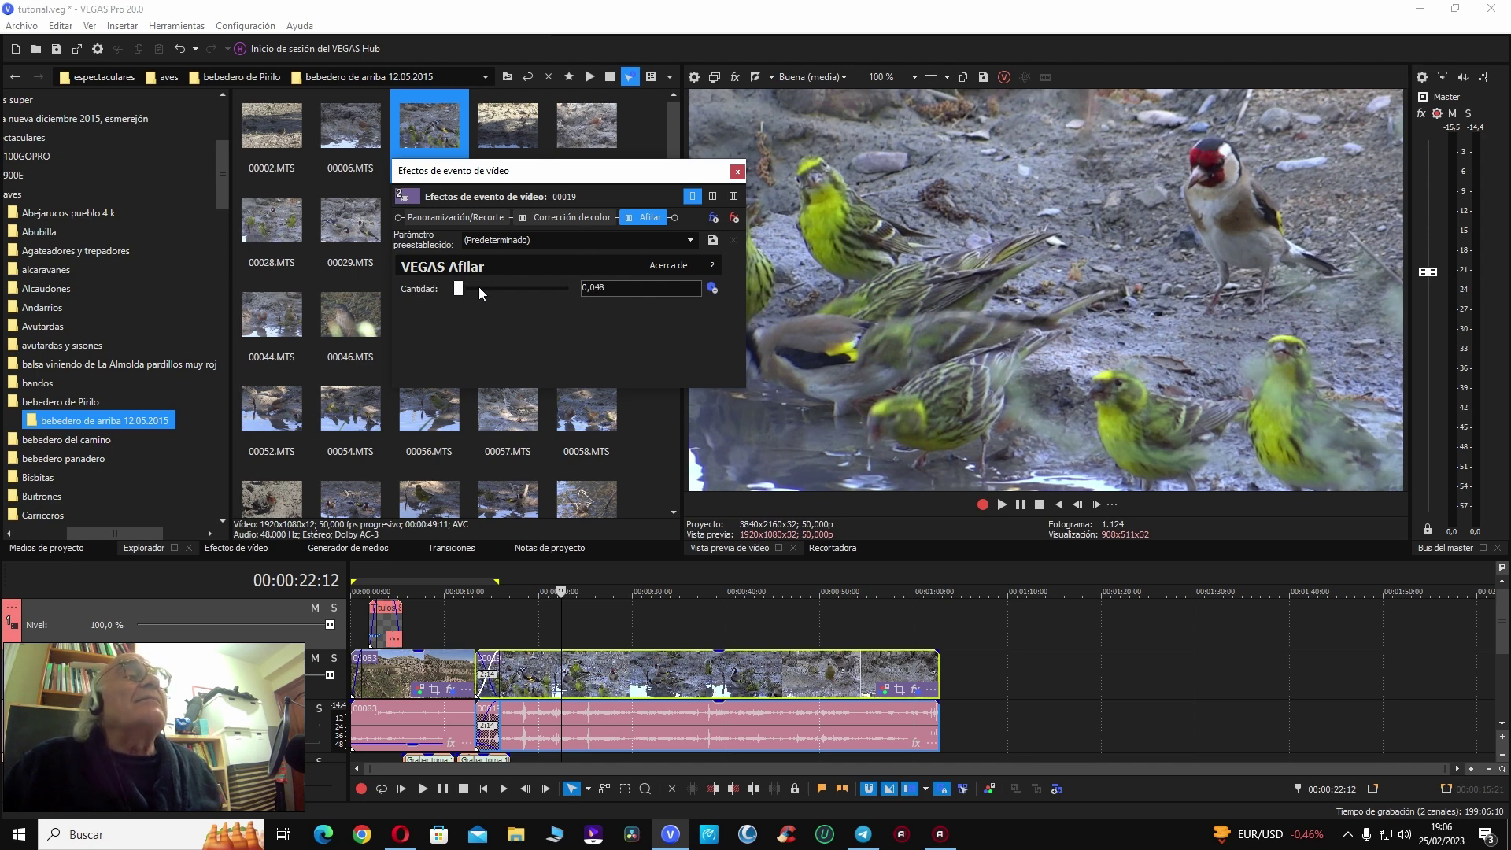
drag(511, 290, 525, 295)
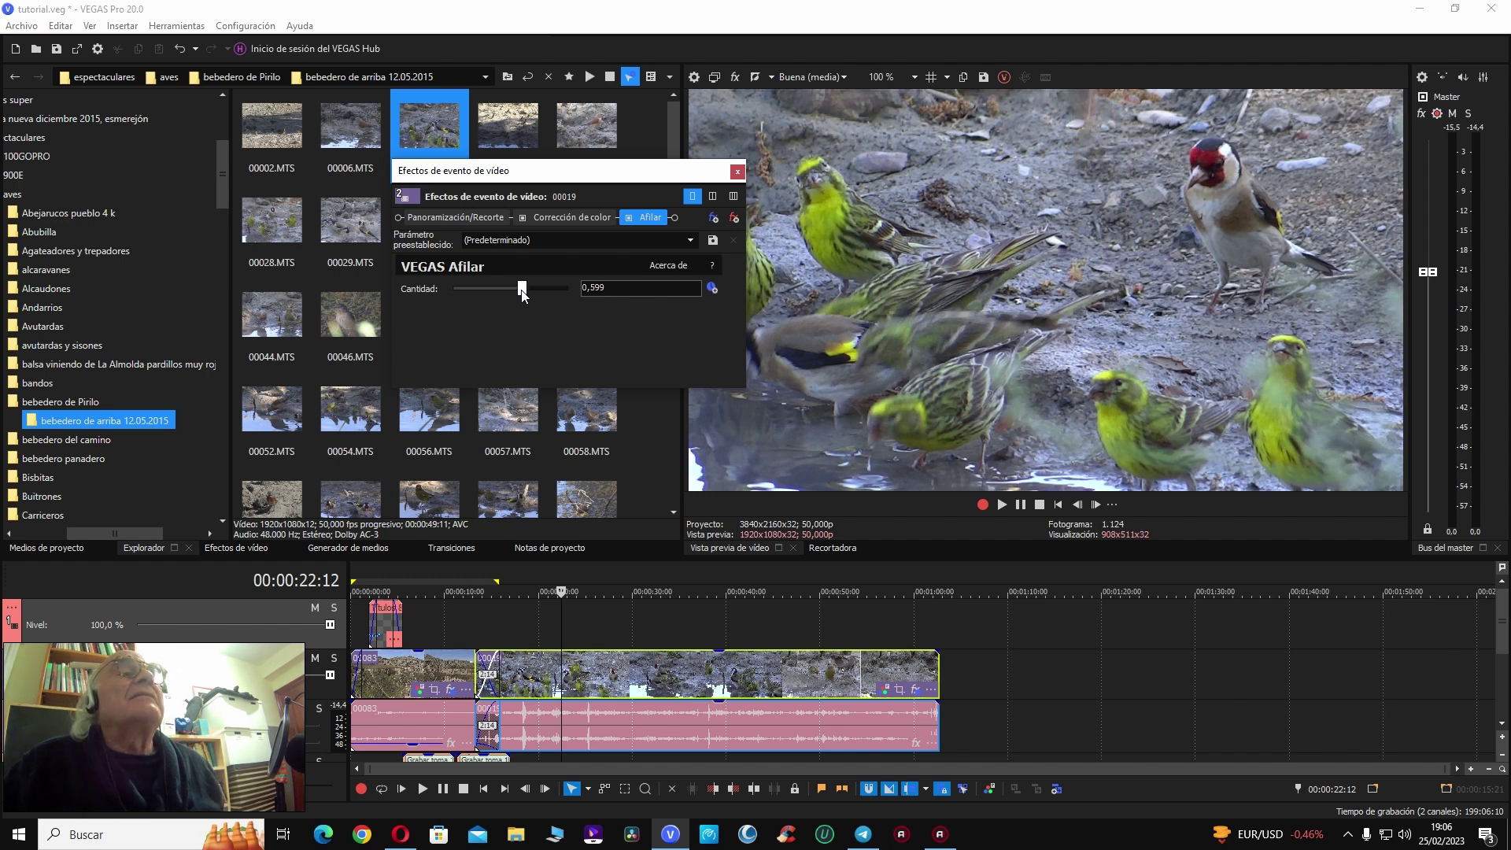
click(737, 171)
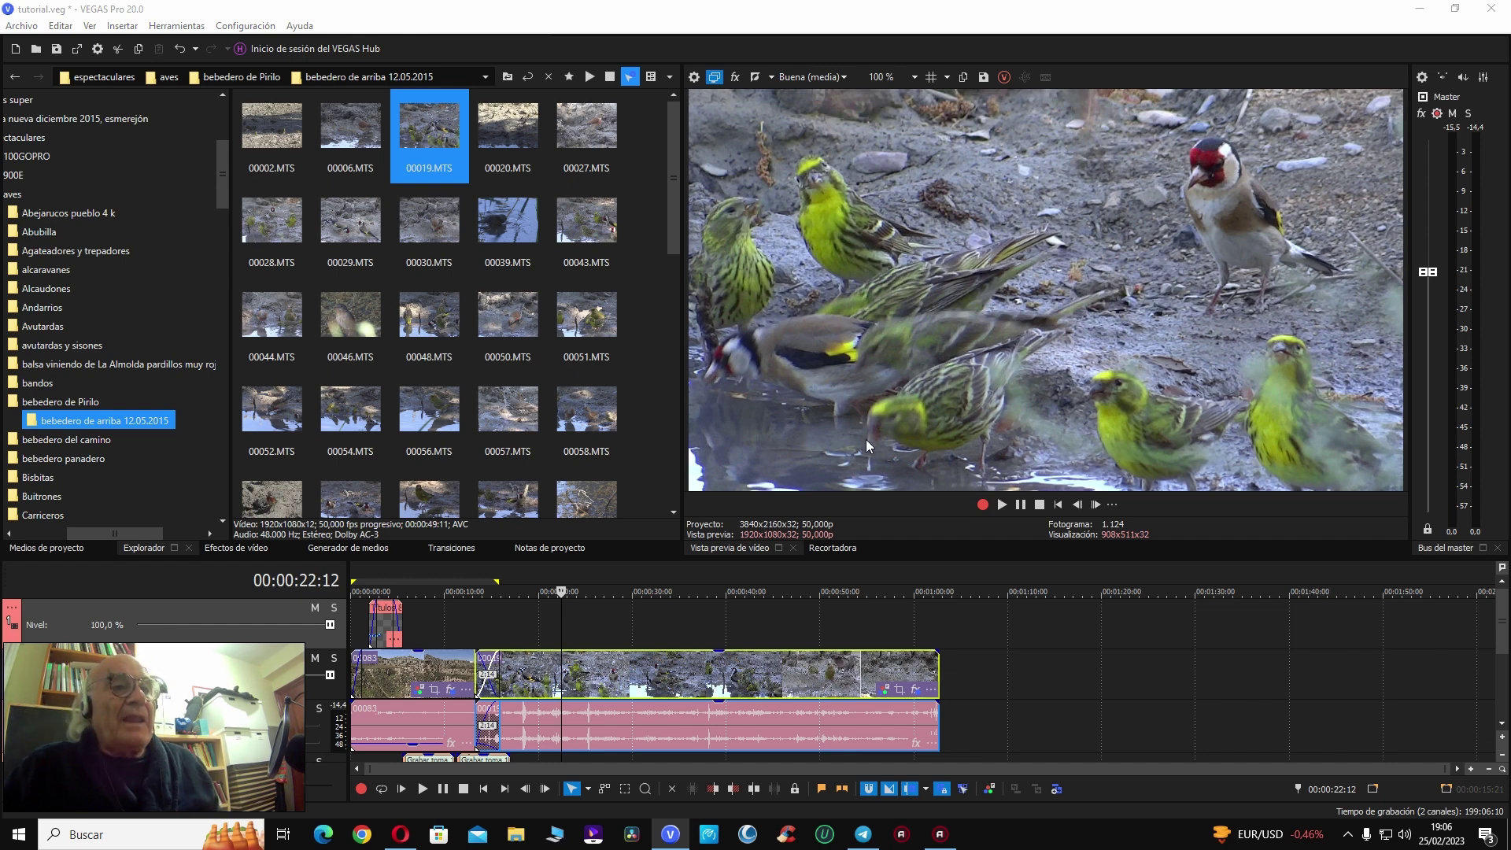
Step: Play back clip 00019 from about 00:00:20:13 to check the sharpening, and return the playhead to 00:00:20:03
key(Home)
key(space)
click(529, 614)
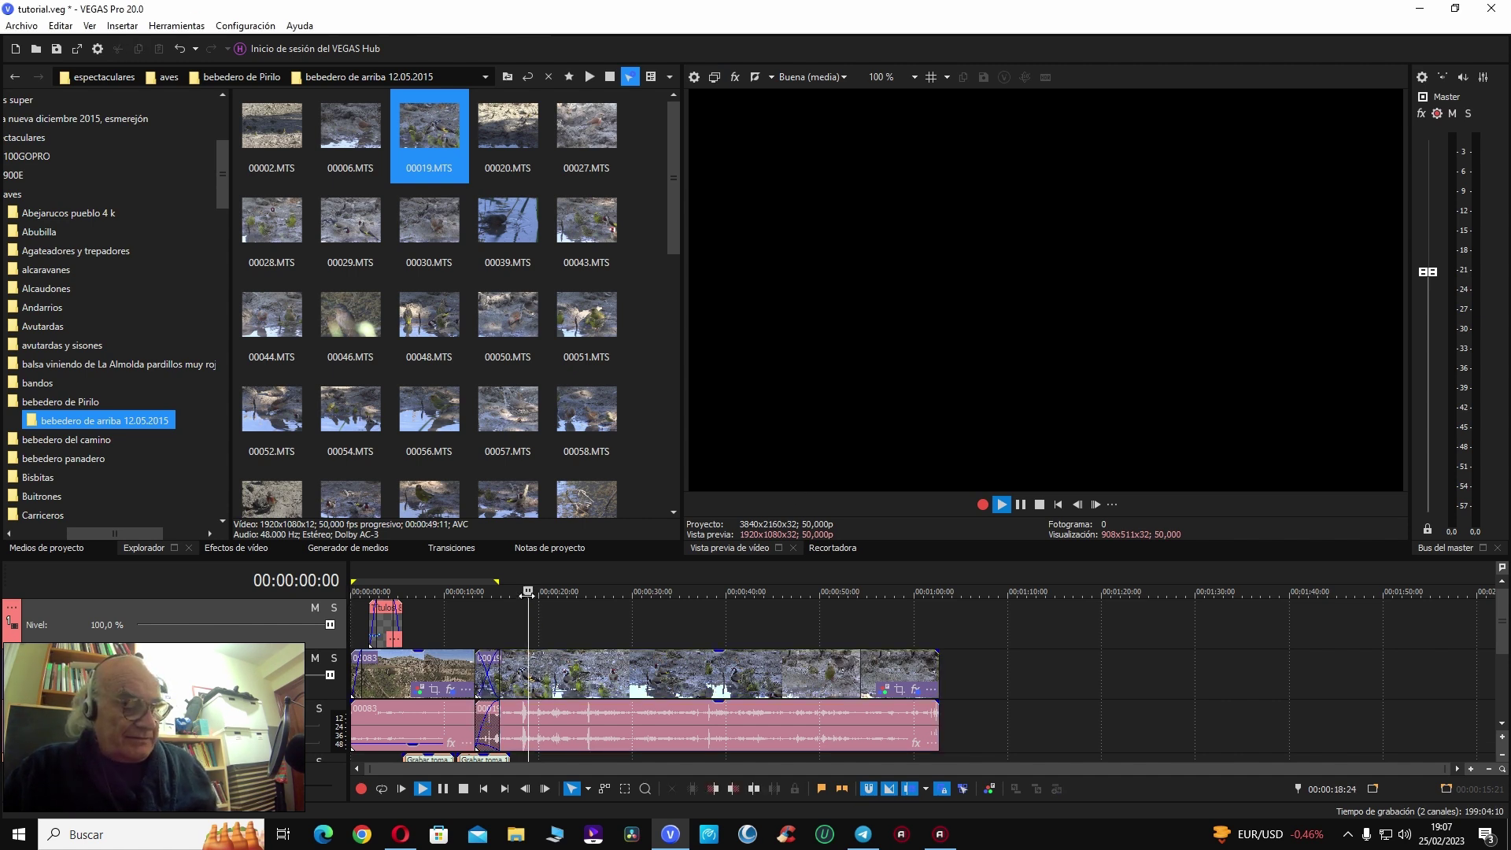
click(532, 663)
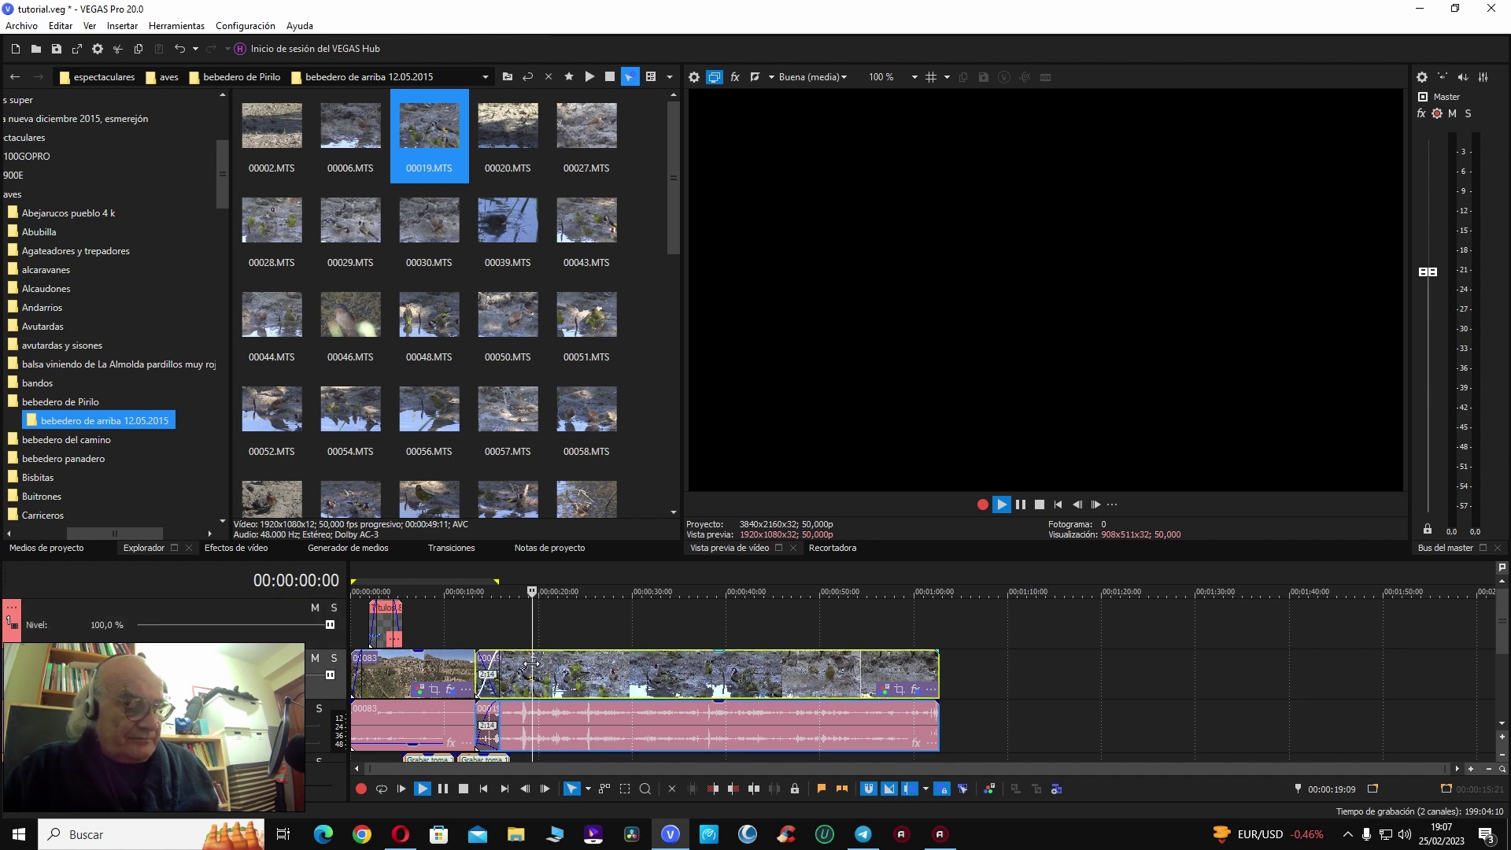
click(536, 664)
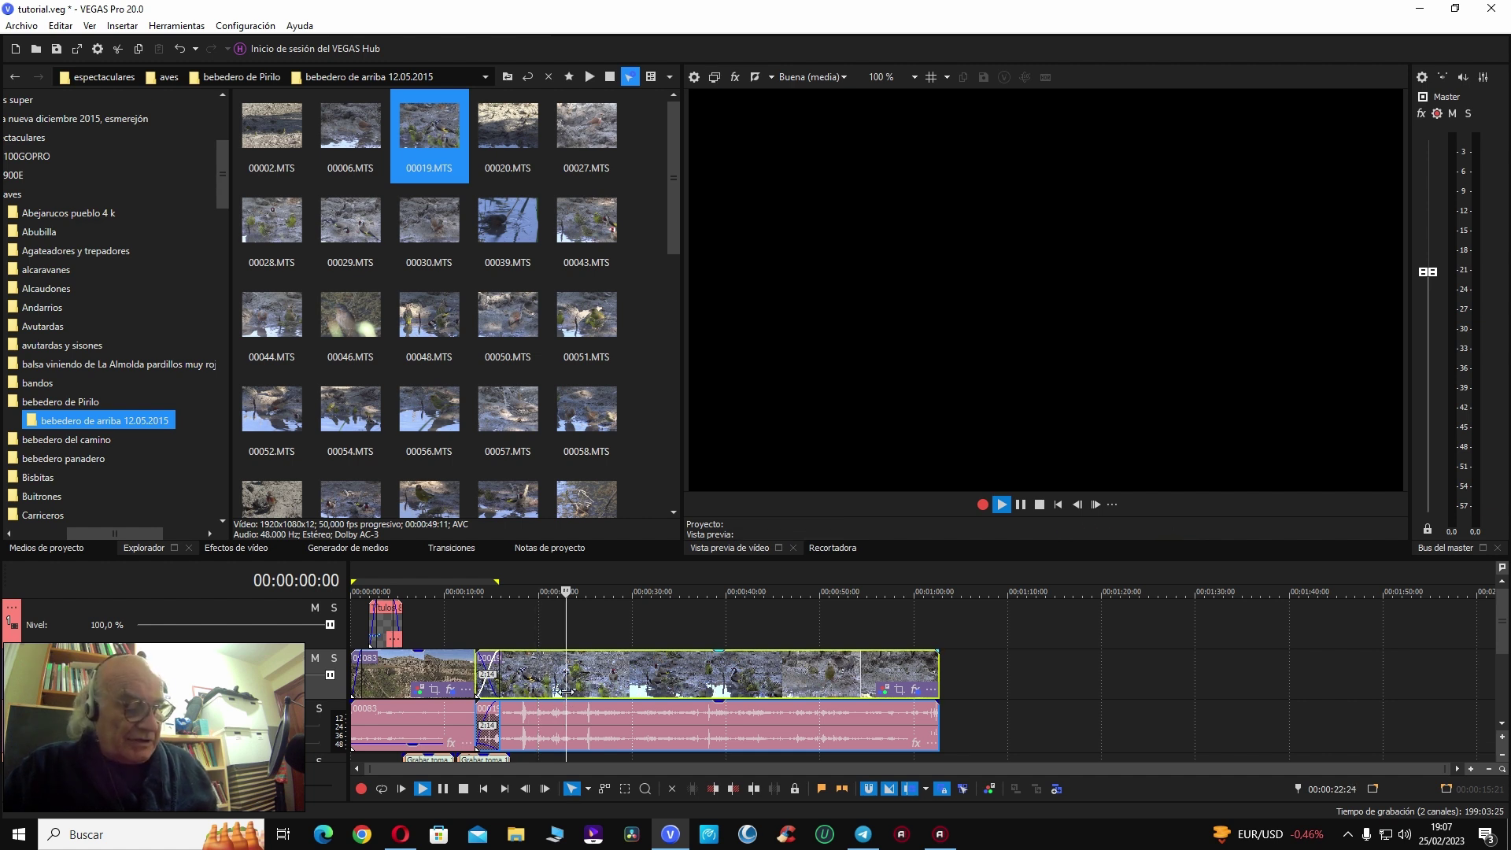
click(543, 630)
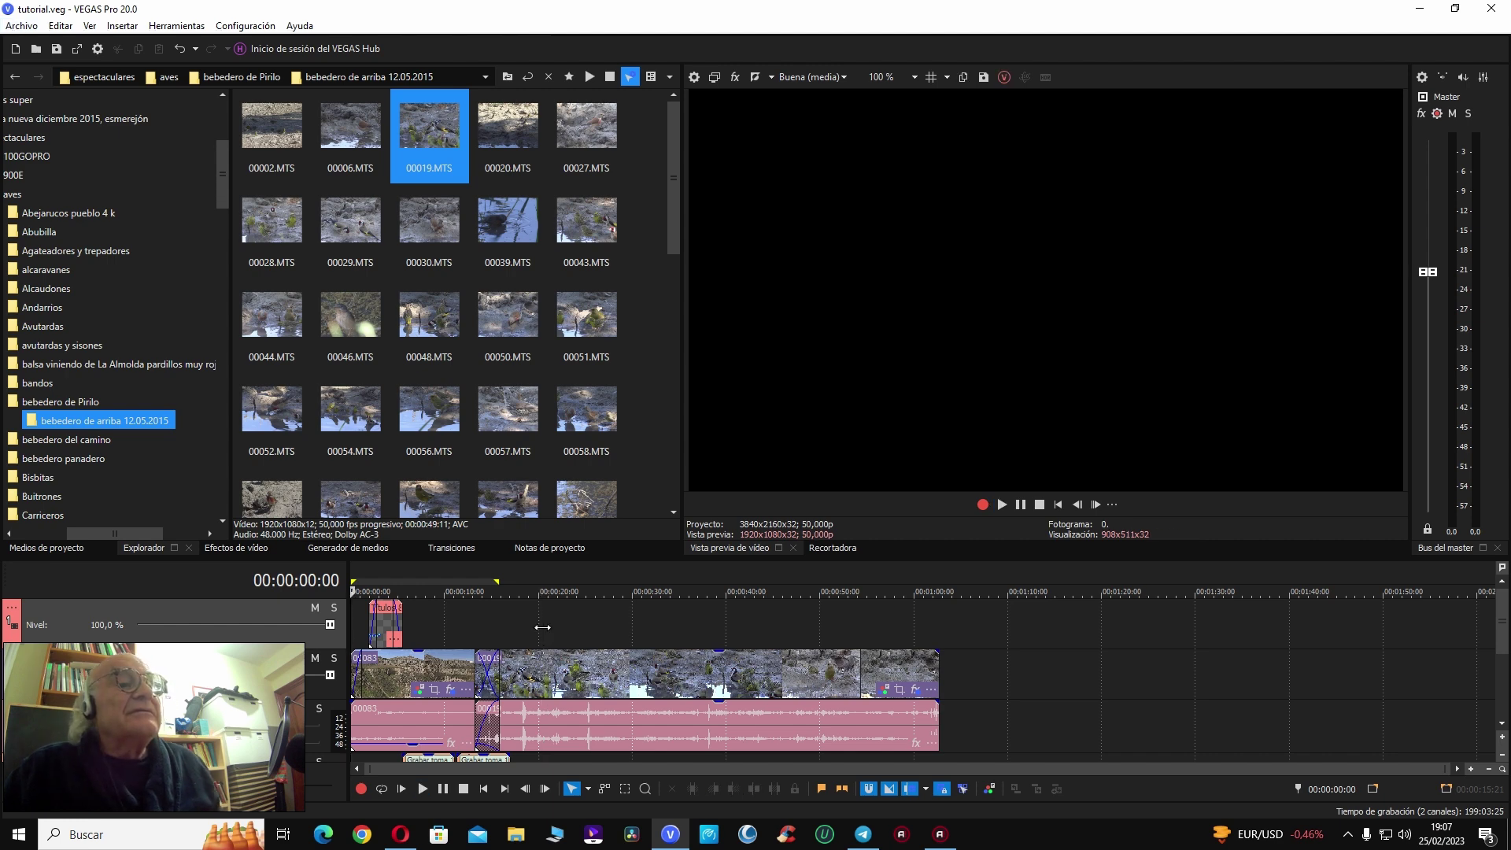
key(space)
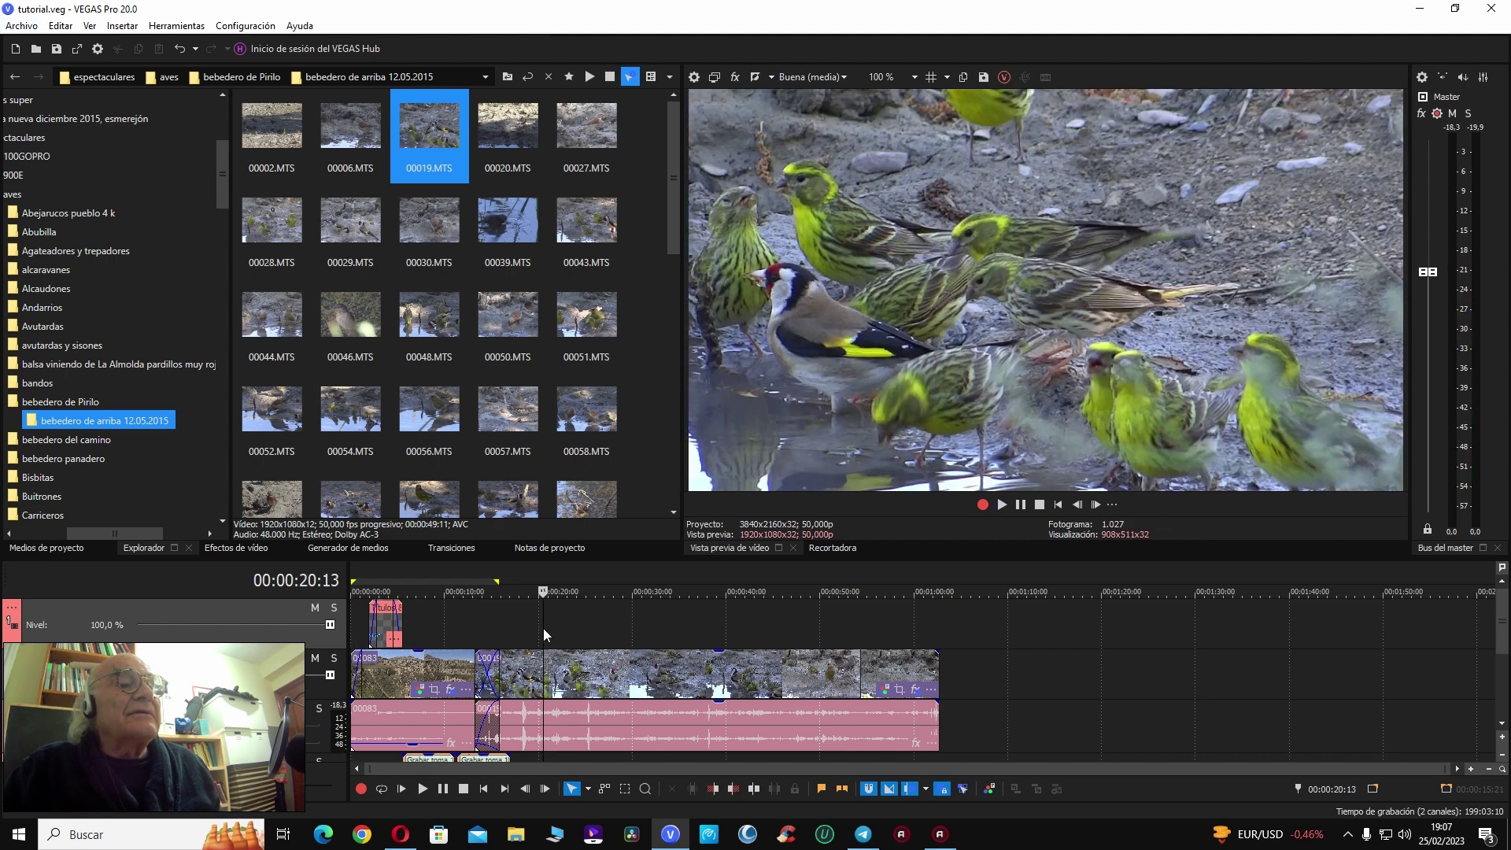
key(space)
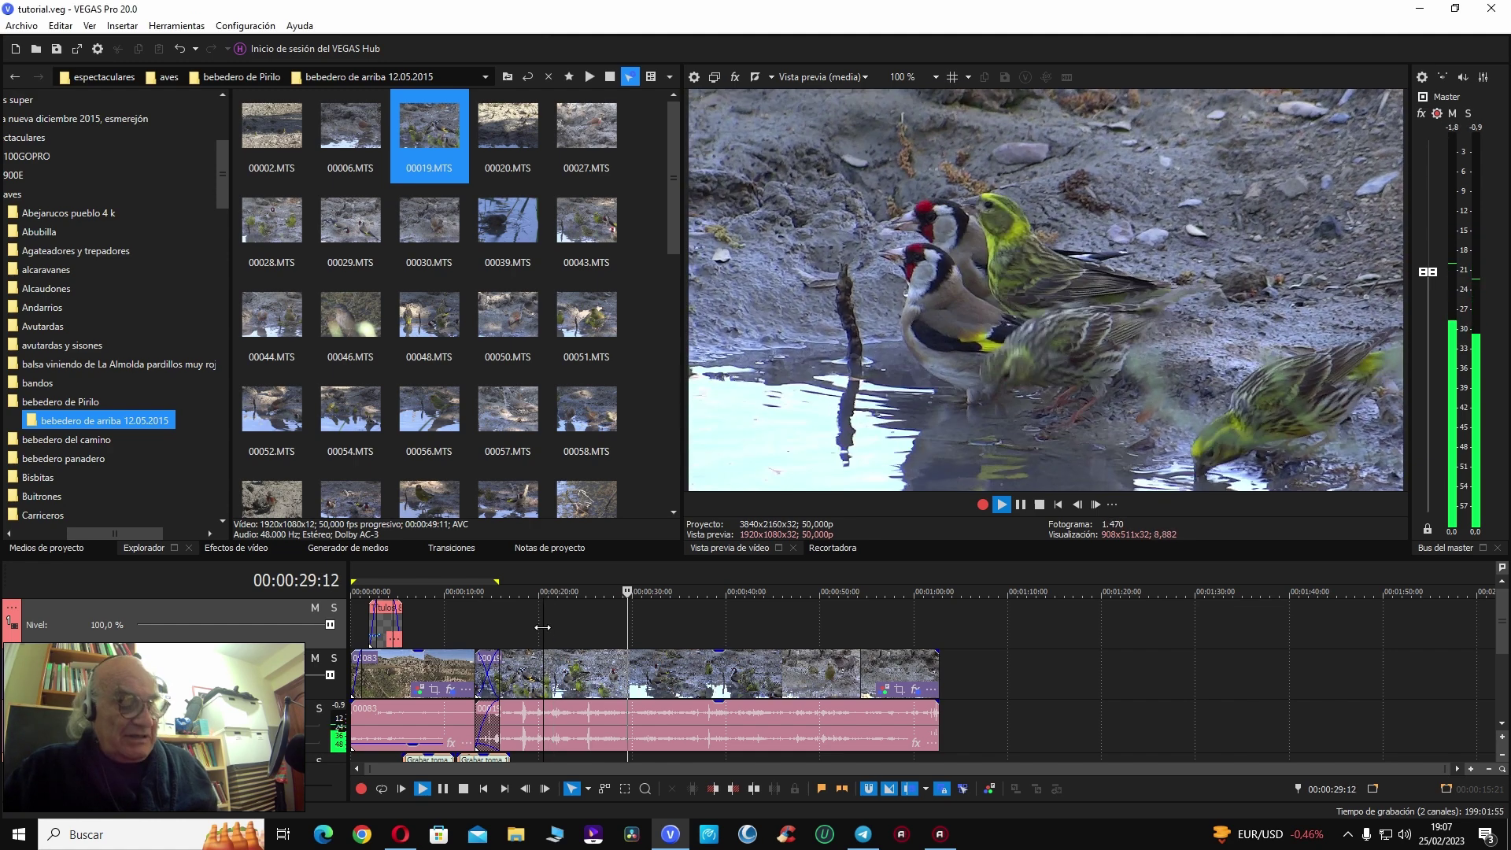
key(alt+shift+4)
key(Escape)
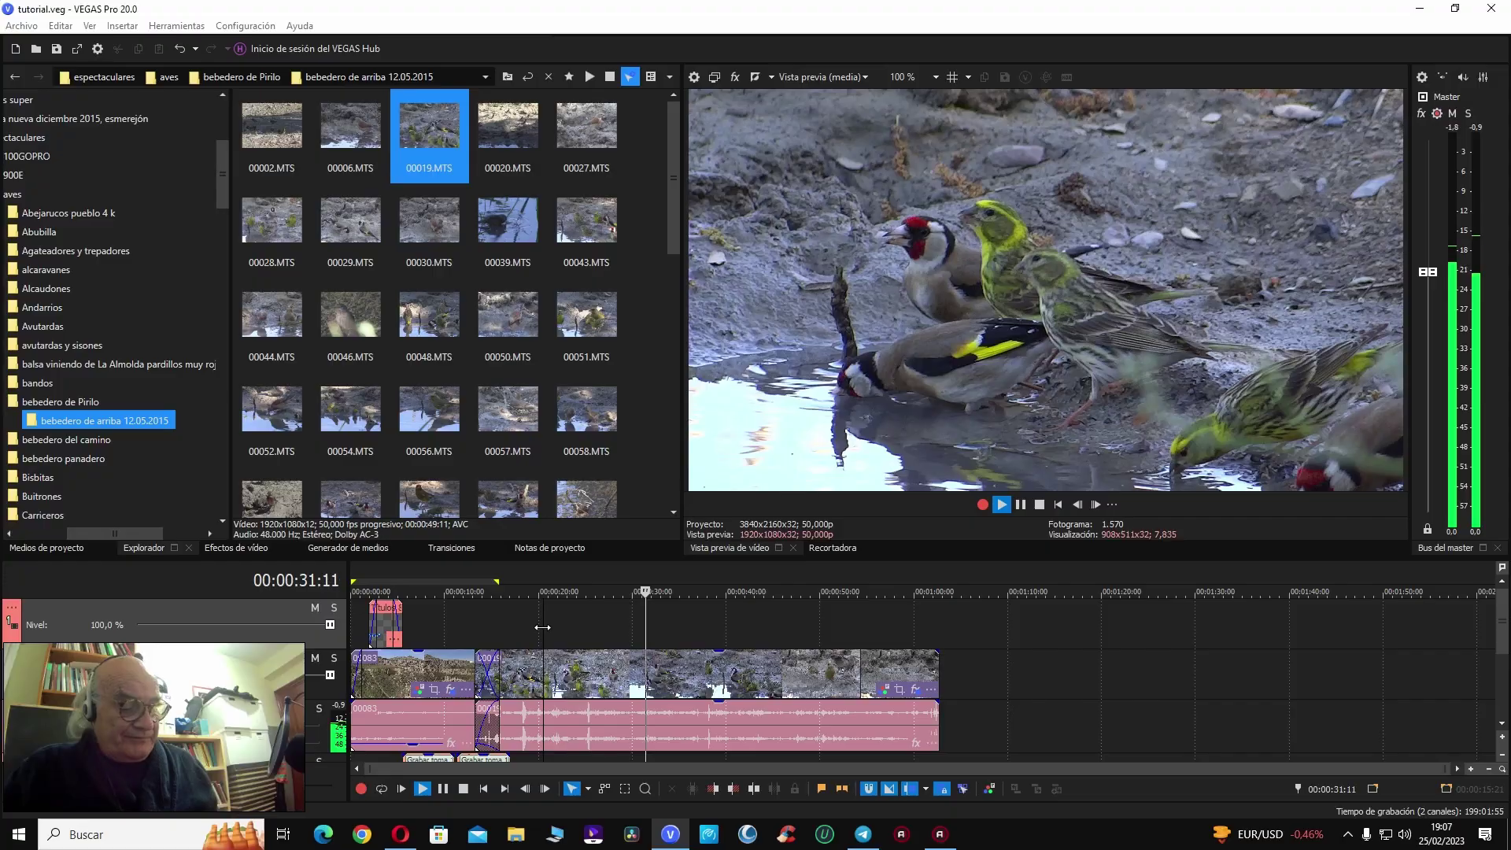
click(542, 631)
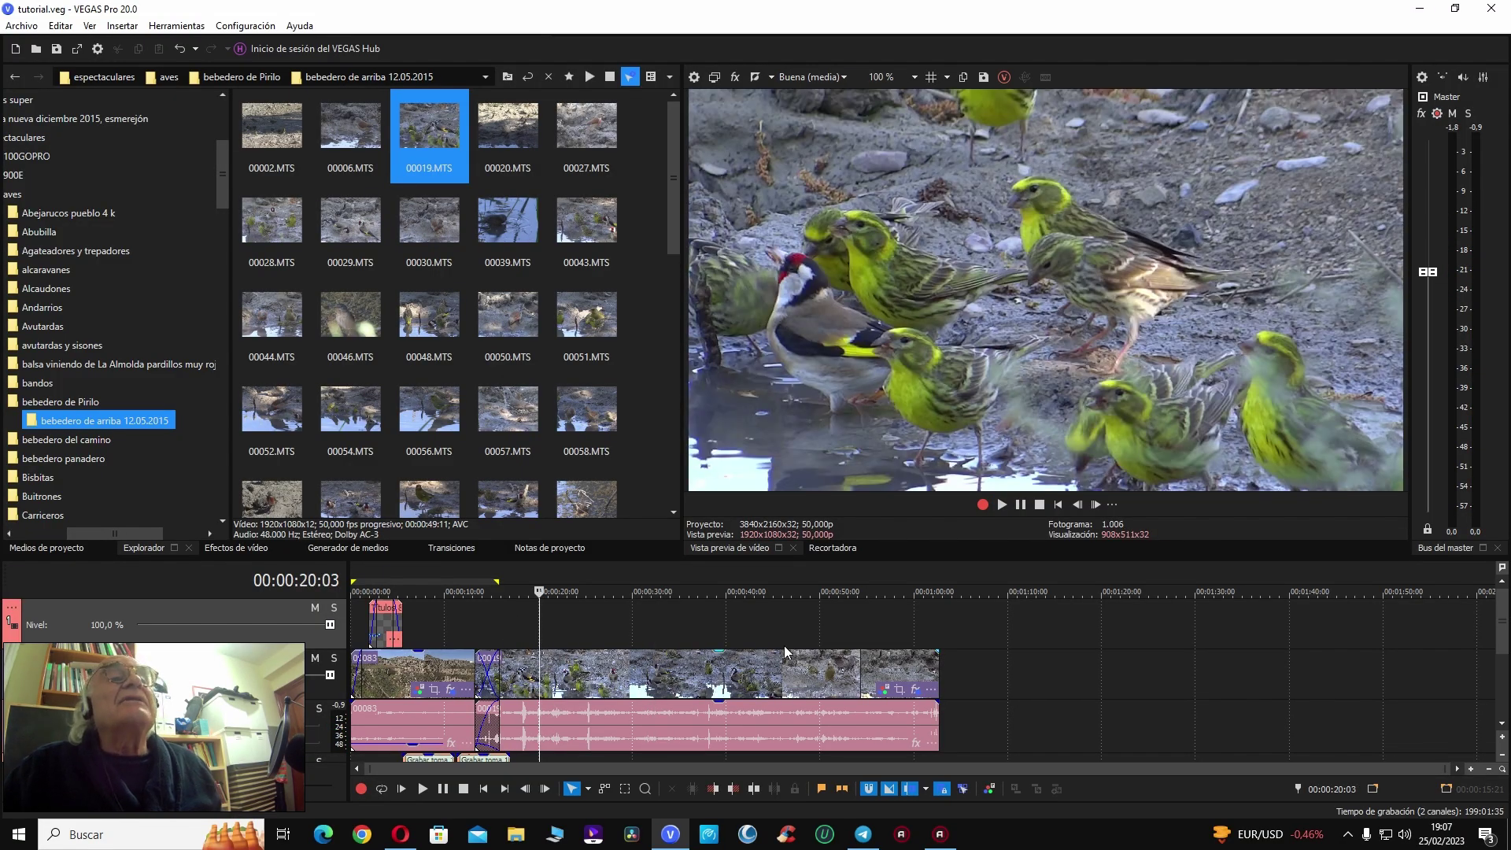
Step: Lower clip 00019's Afilar amount to about 0.449 and preview the frame full screen
click(915, 689)
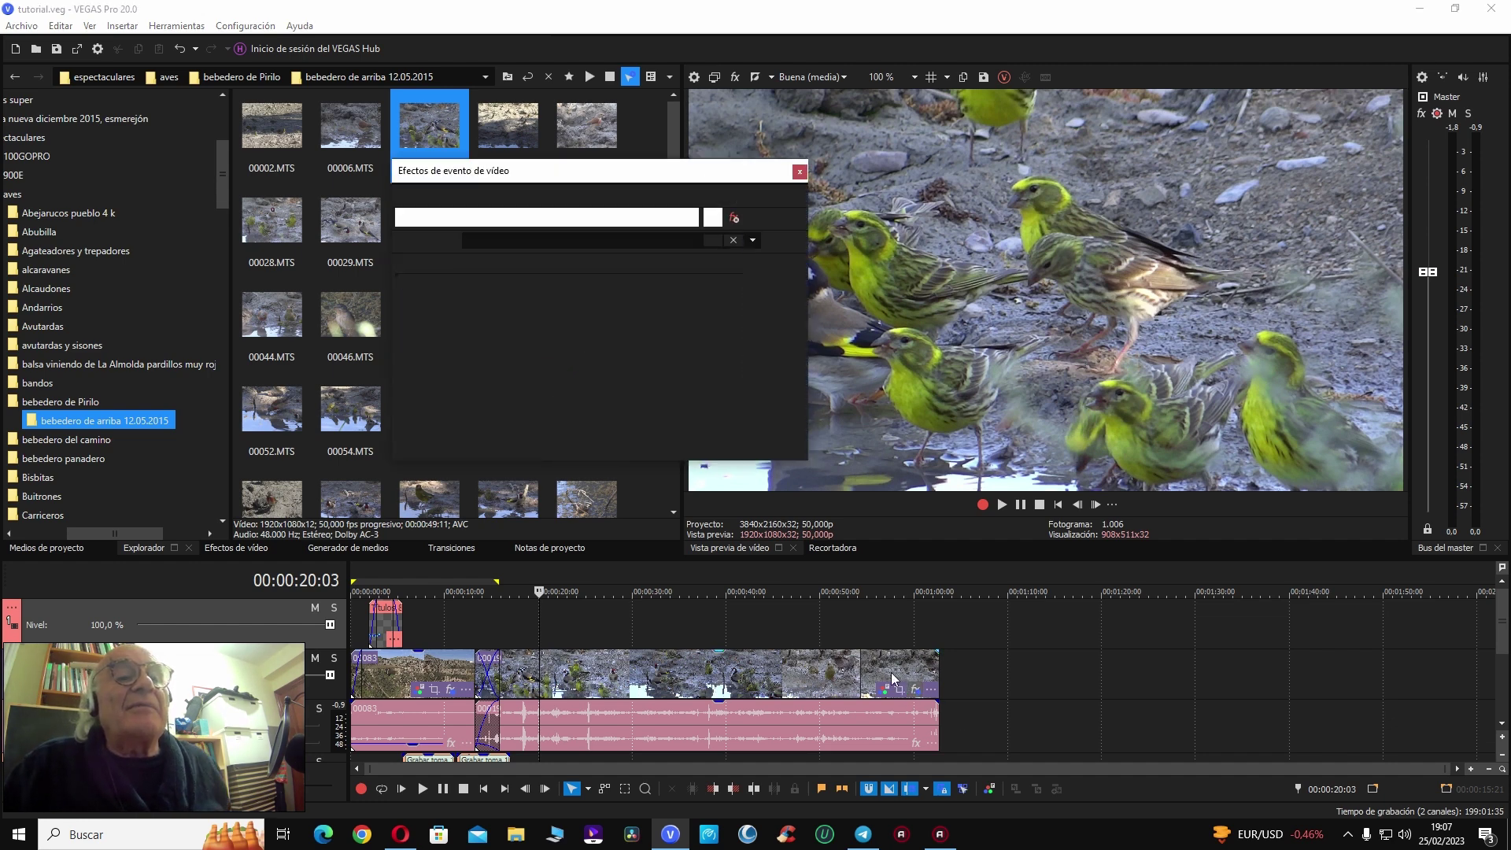
drag(522, 288, 504, 288)
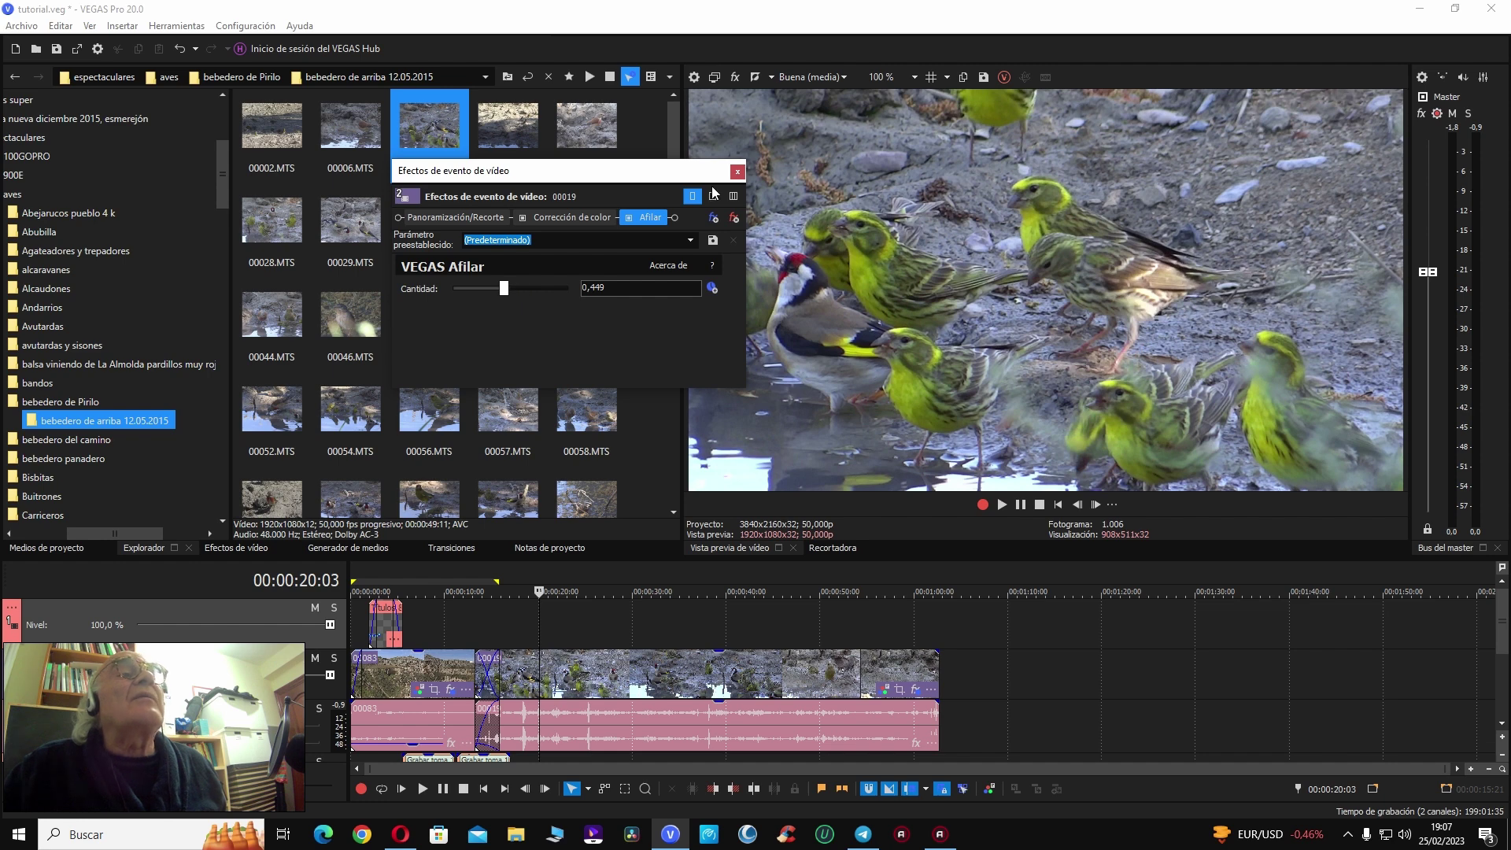
click(737, 172)
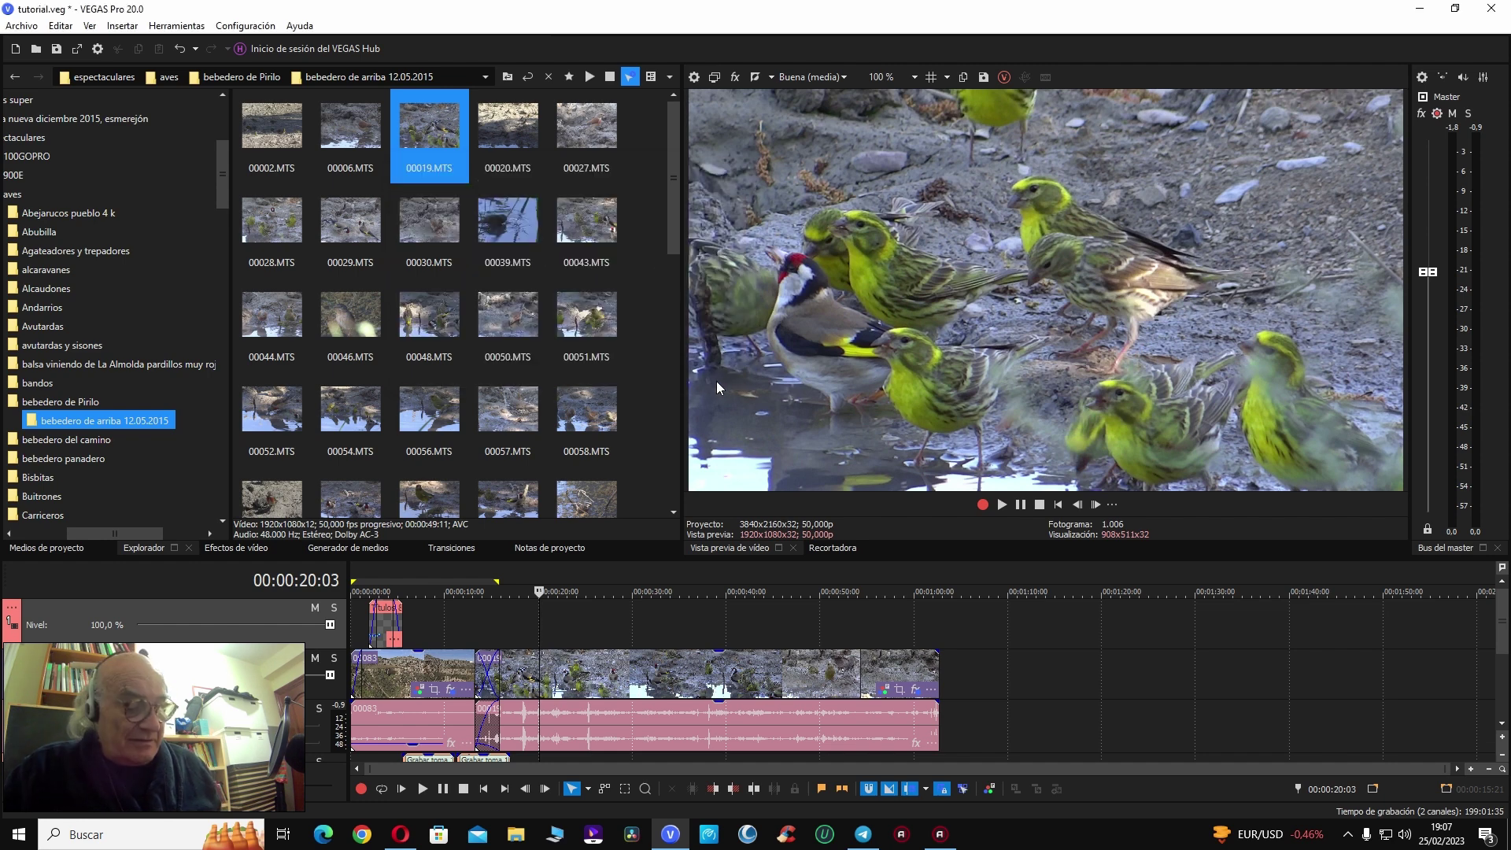
key(alt+shift+4)
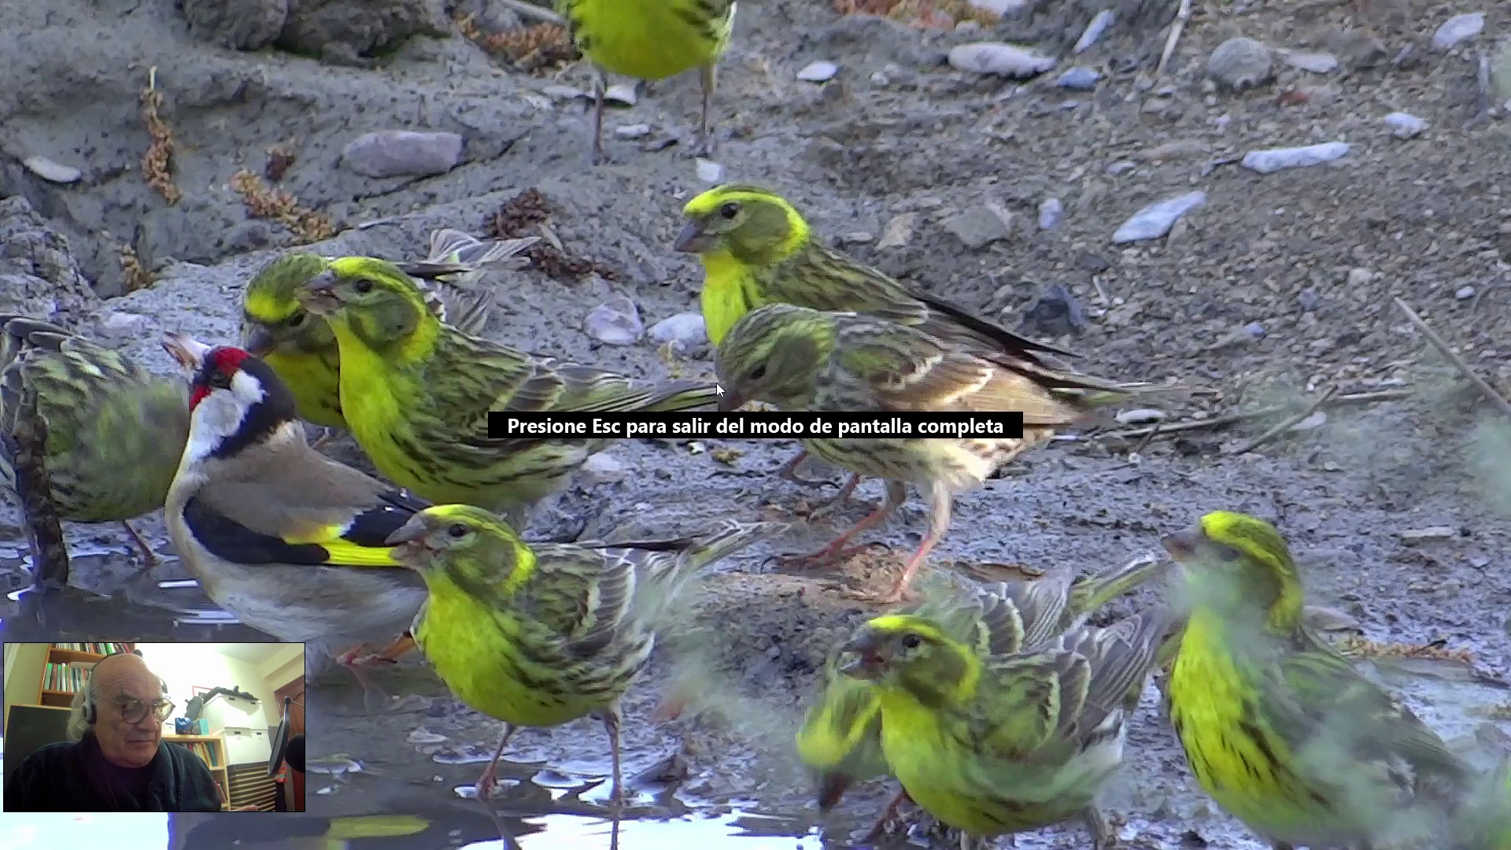
key(Escape)
Step: Play clip 00019 from 00:00:15:21 and trim its beginning up to about 00:00:24:08, closing the gap after clip 00083
key(space)
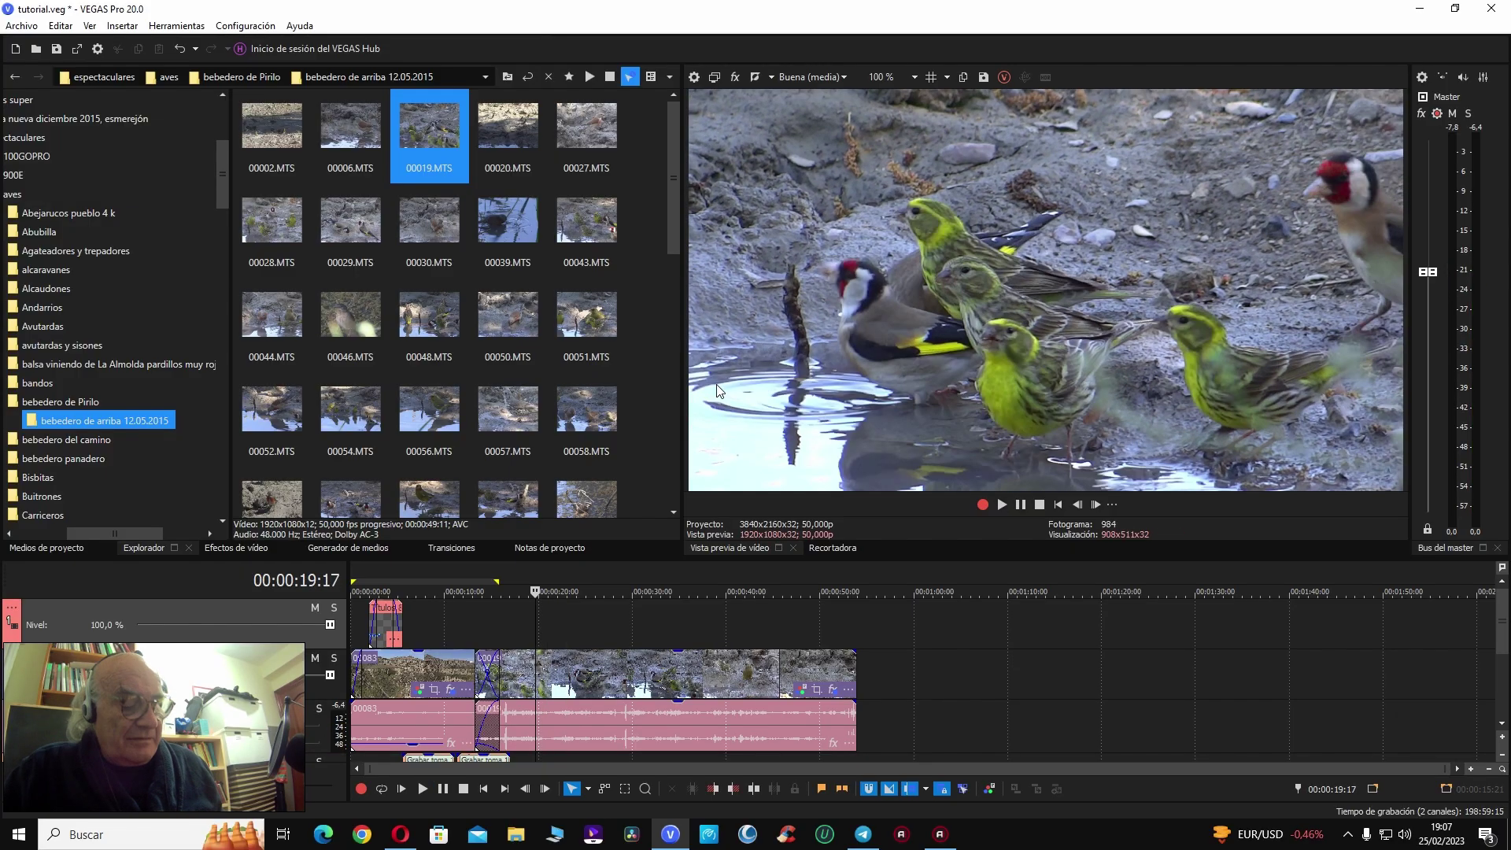
click(499, 596)
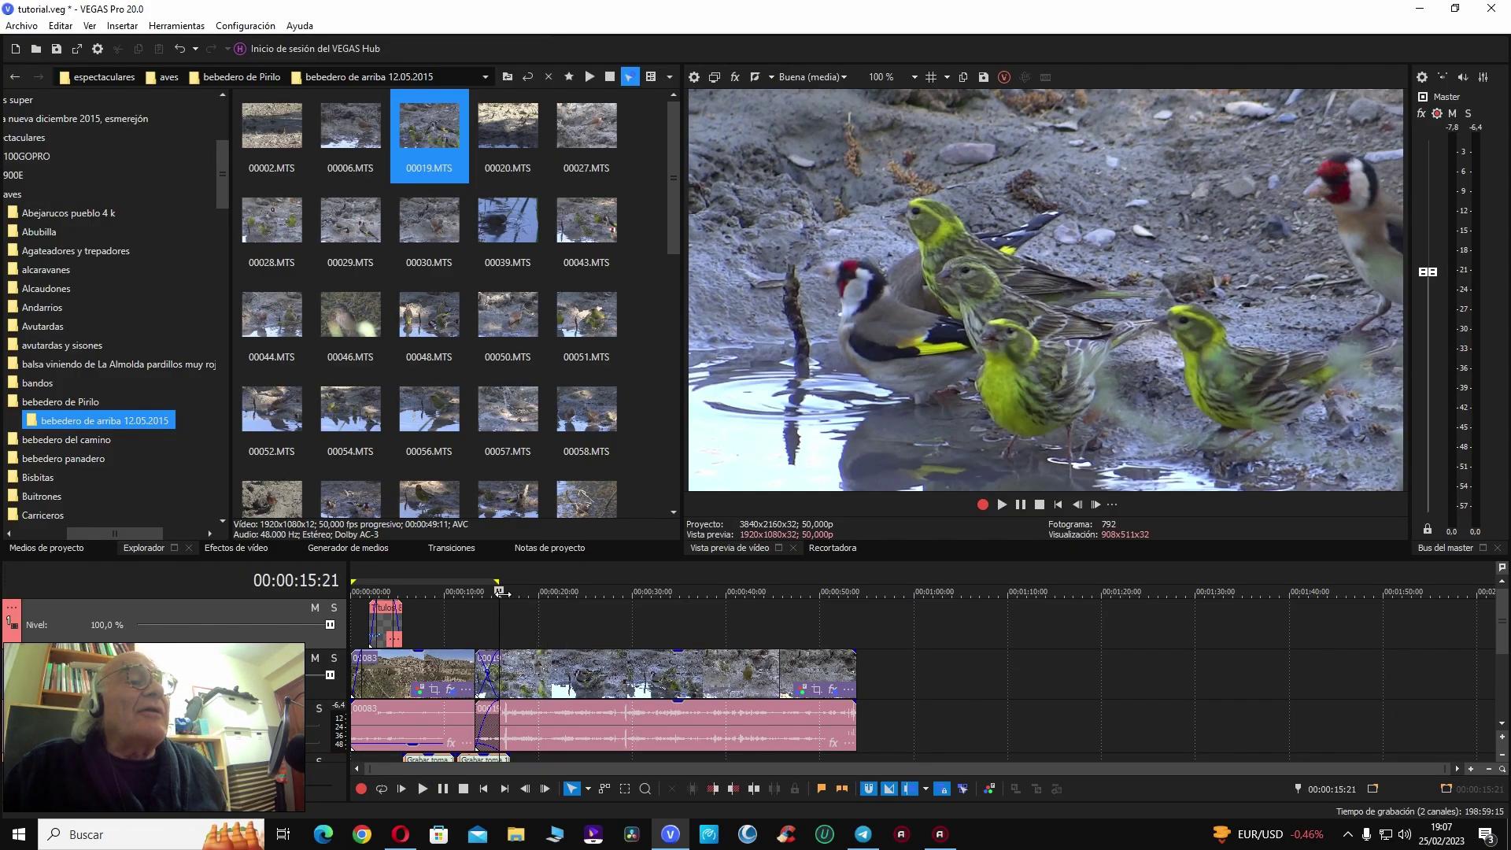
key(space)
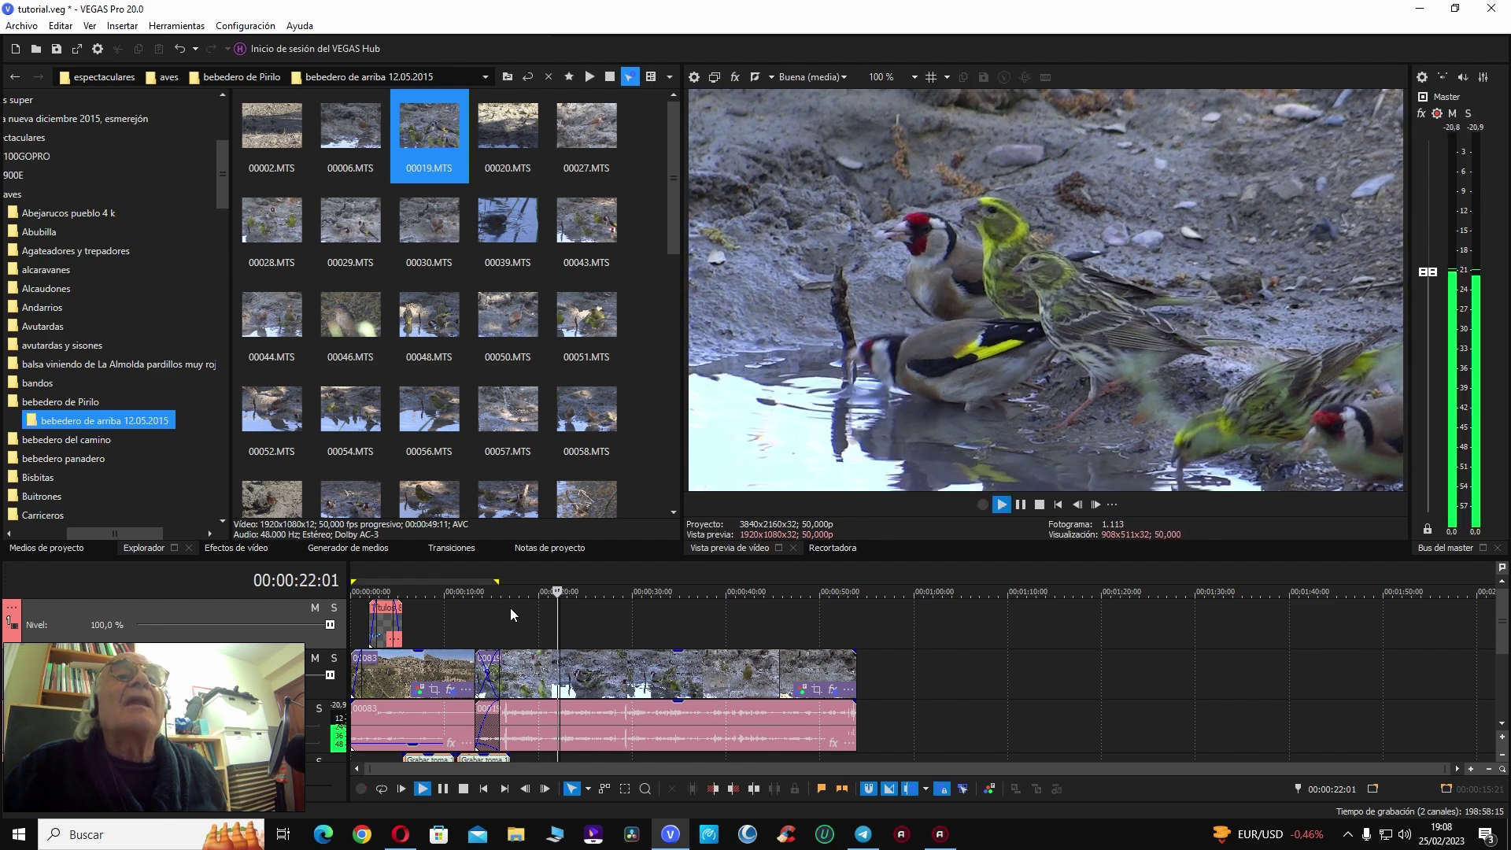
key(space)
click(578, 678)
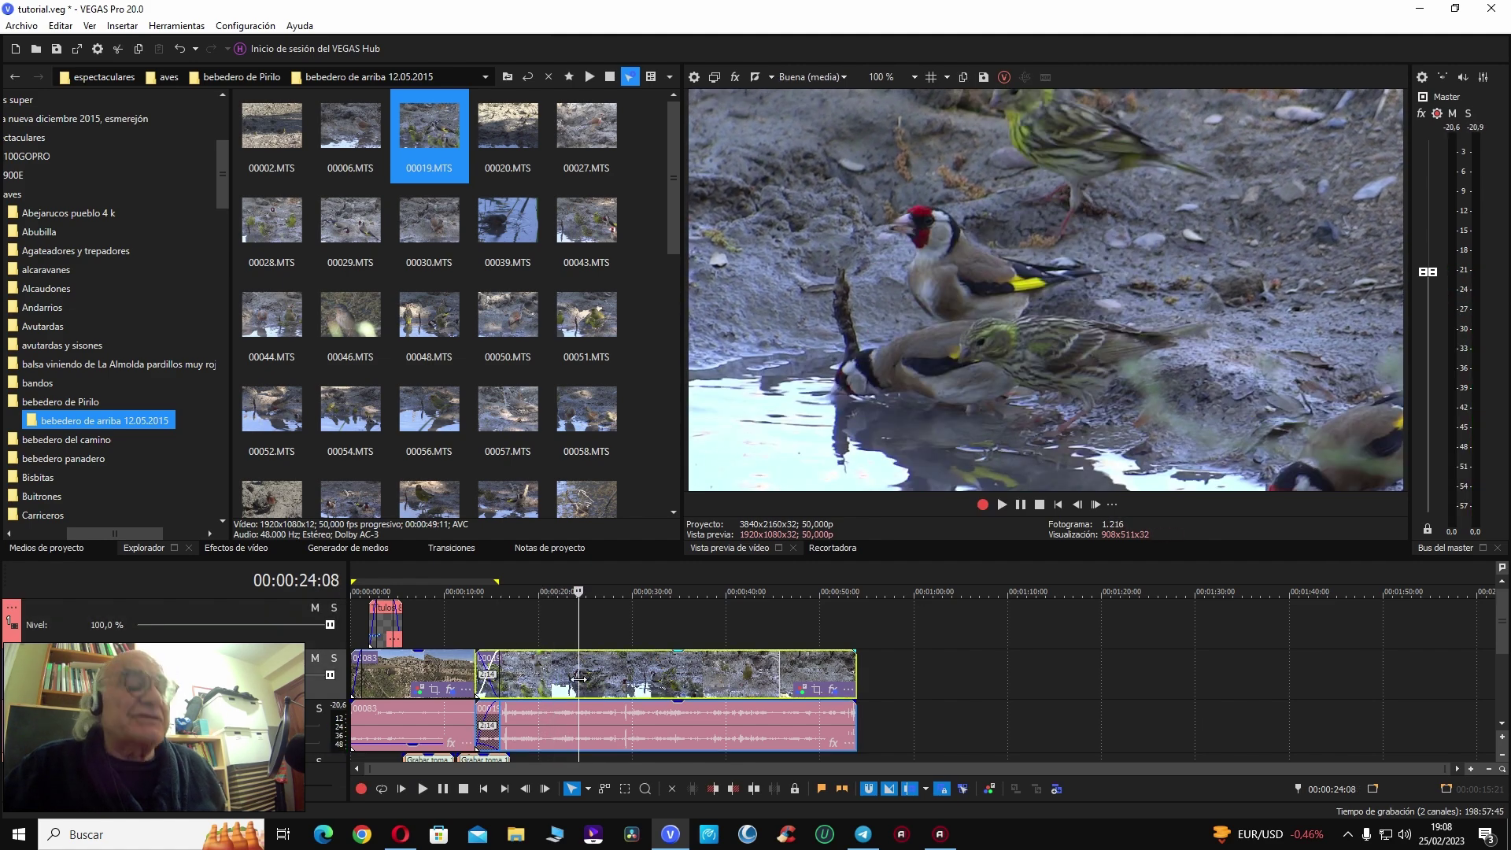
key(alt+bracketleft)
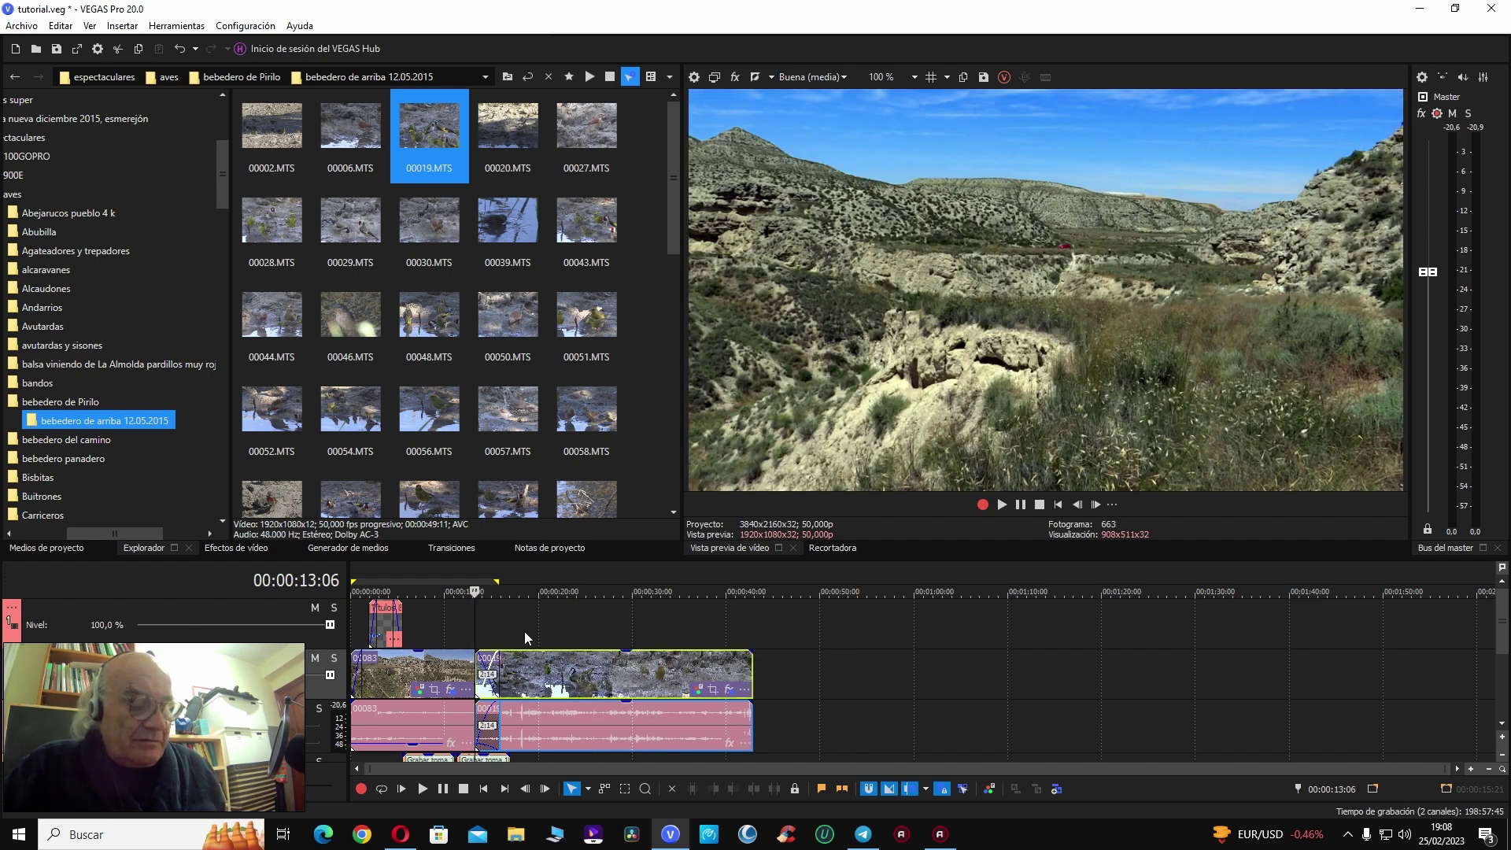
Step: Play up to 00:00:18:23, record a voice-over on the narration track from there to about 00:00:27:24, and keep the recorded file
key(space)
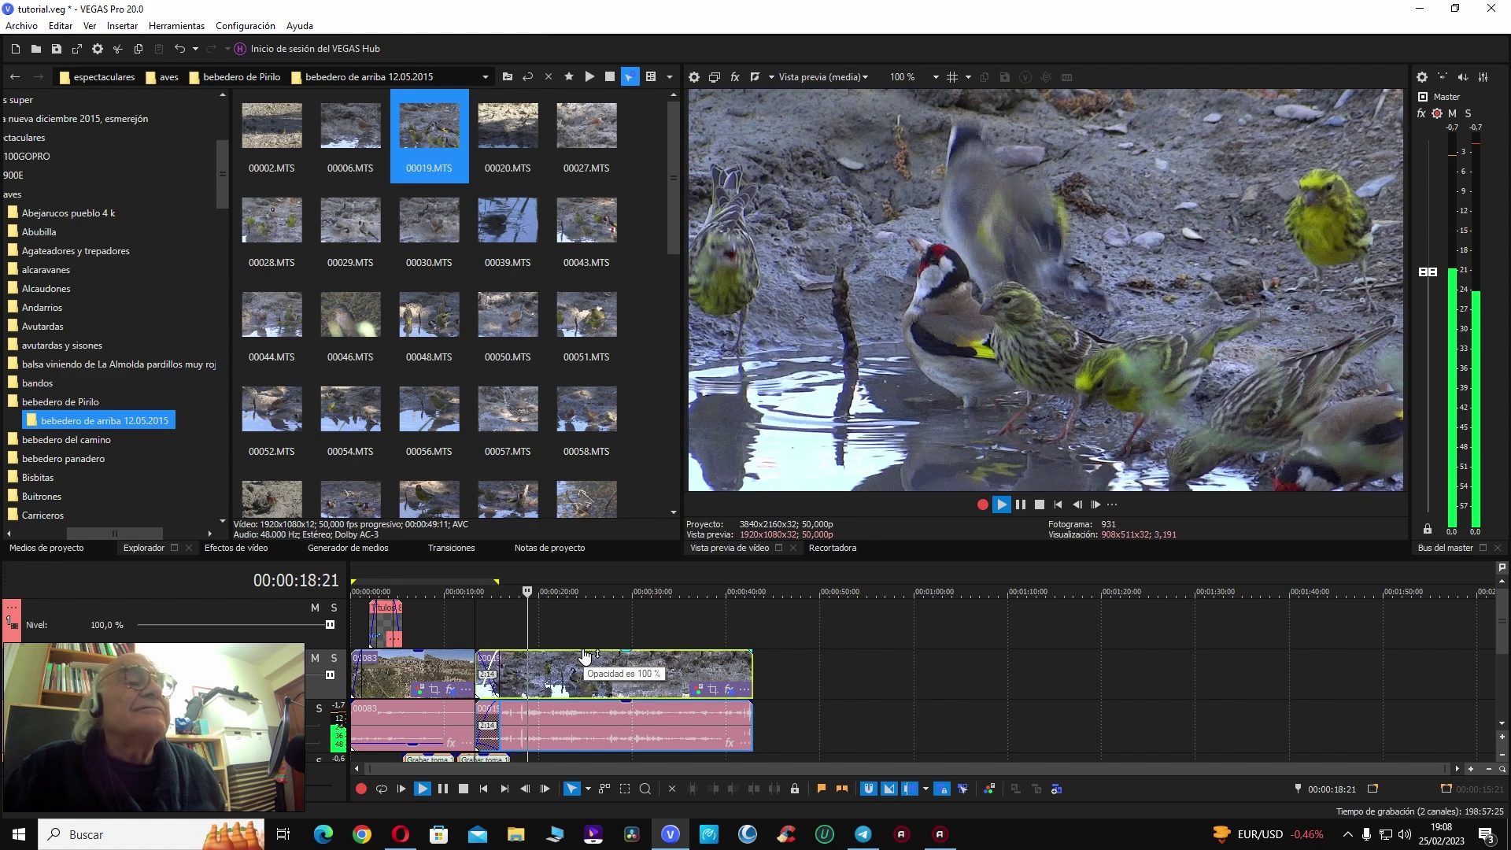
key(space)
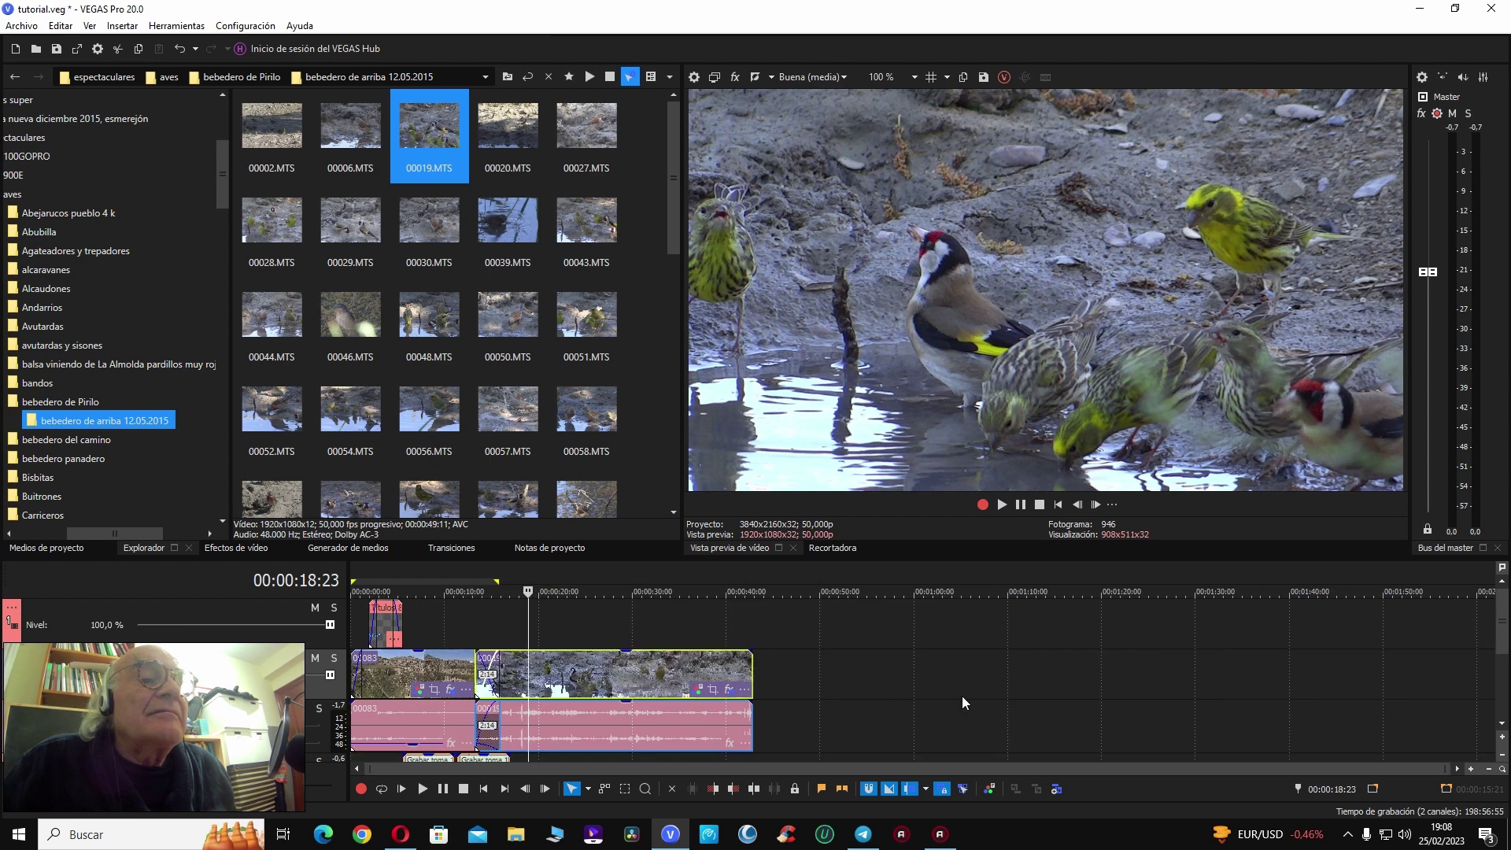
scroll(1461, 636, down, 2)
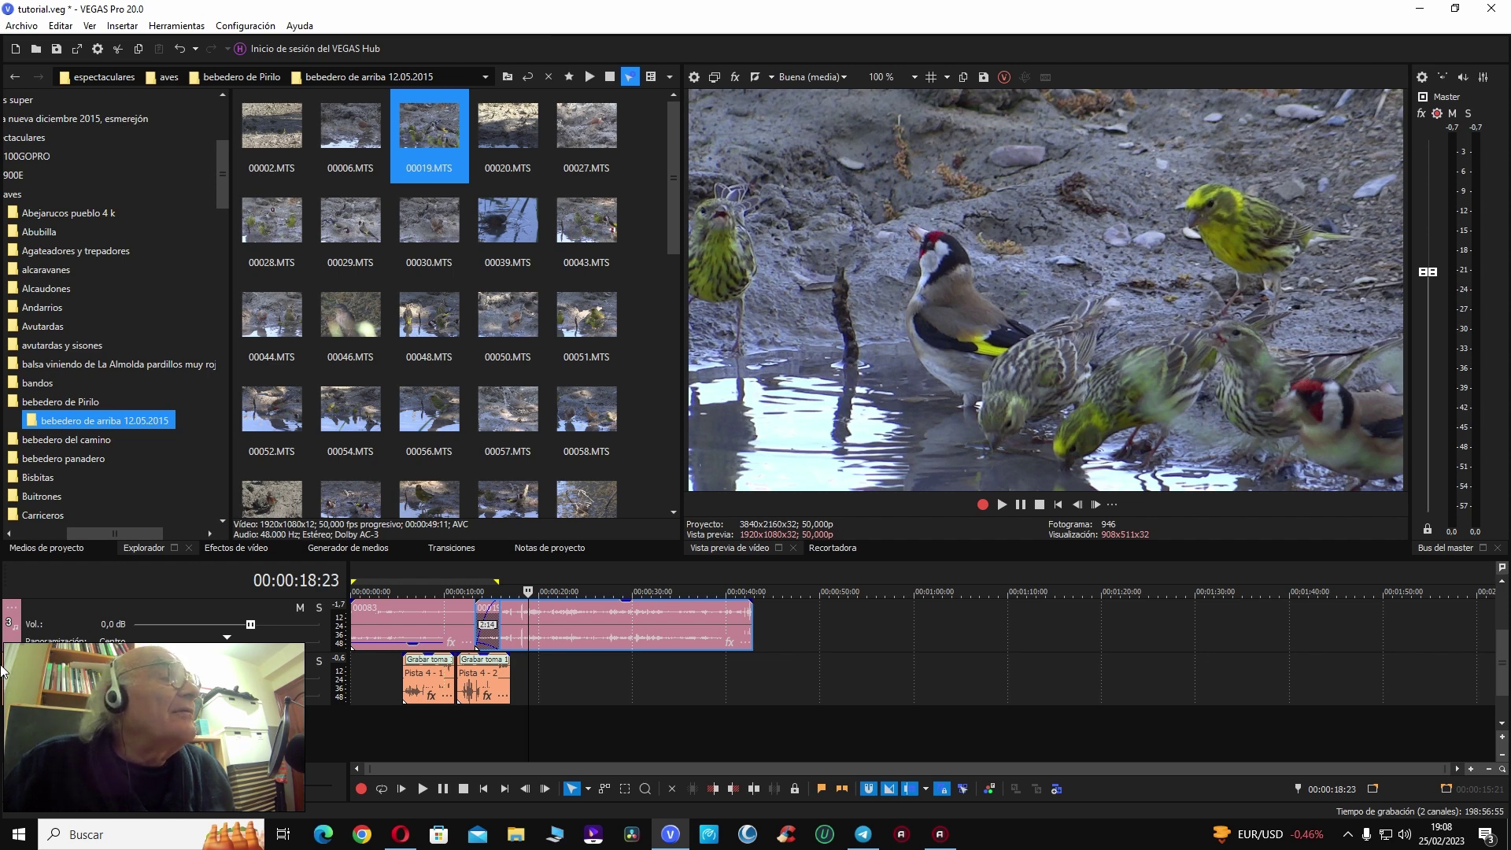
right_click(6, 669)
click(47, 496)
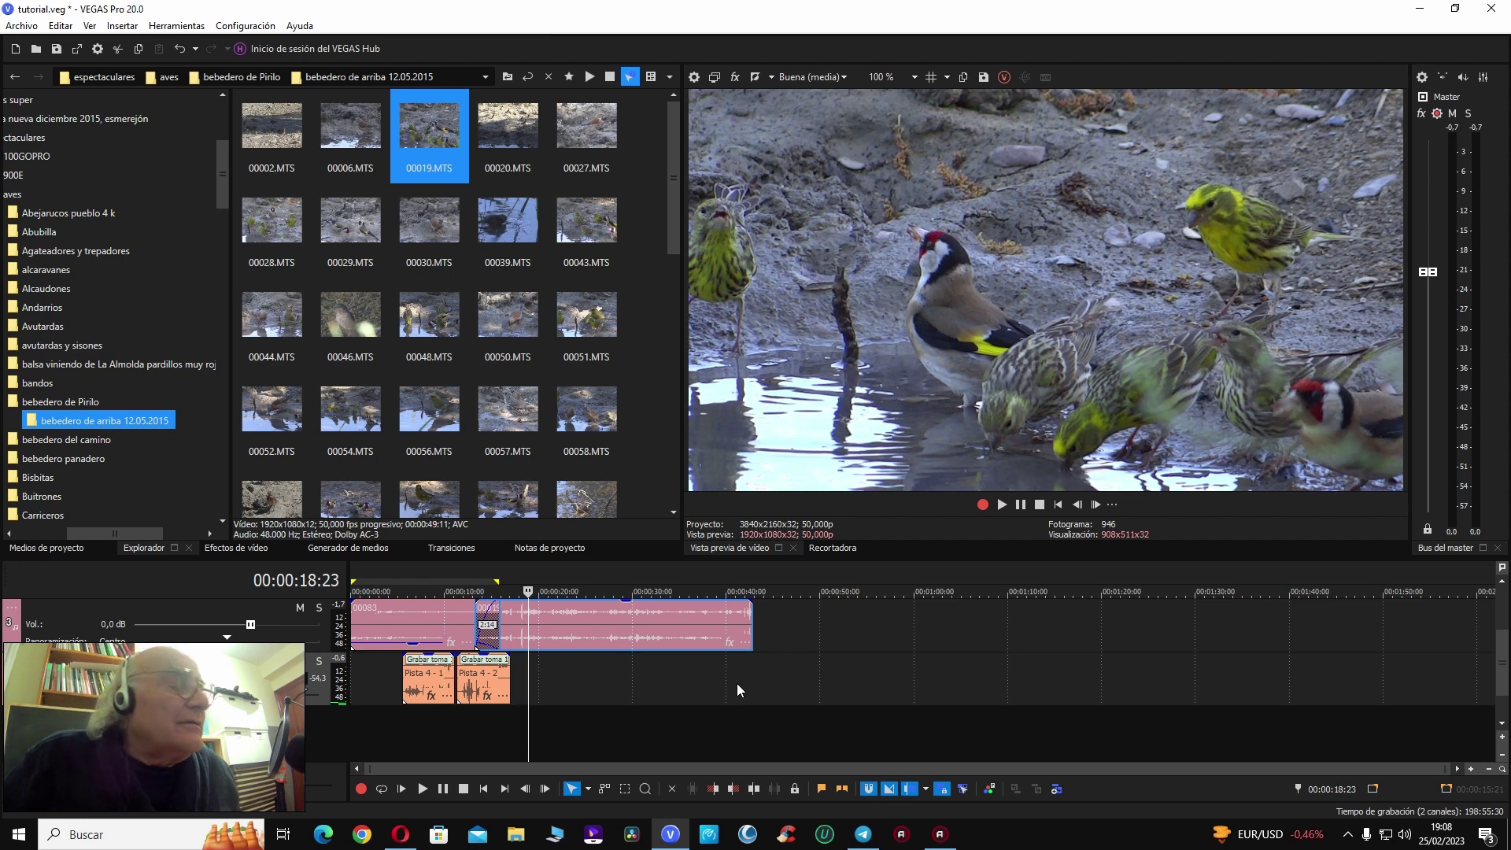
key(ctrl+r)
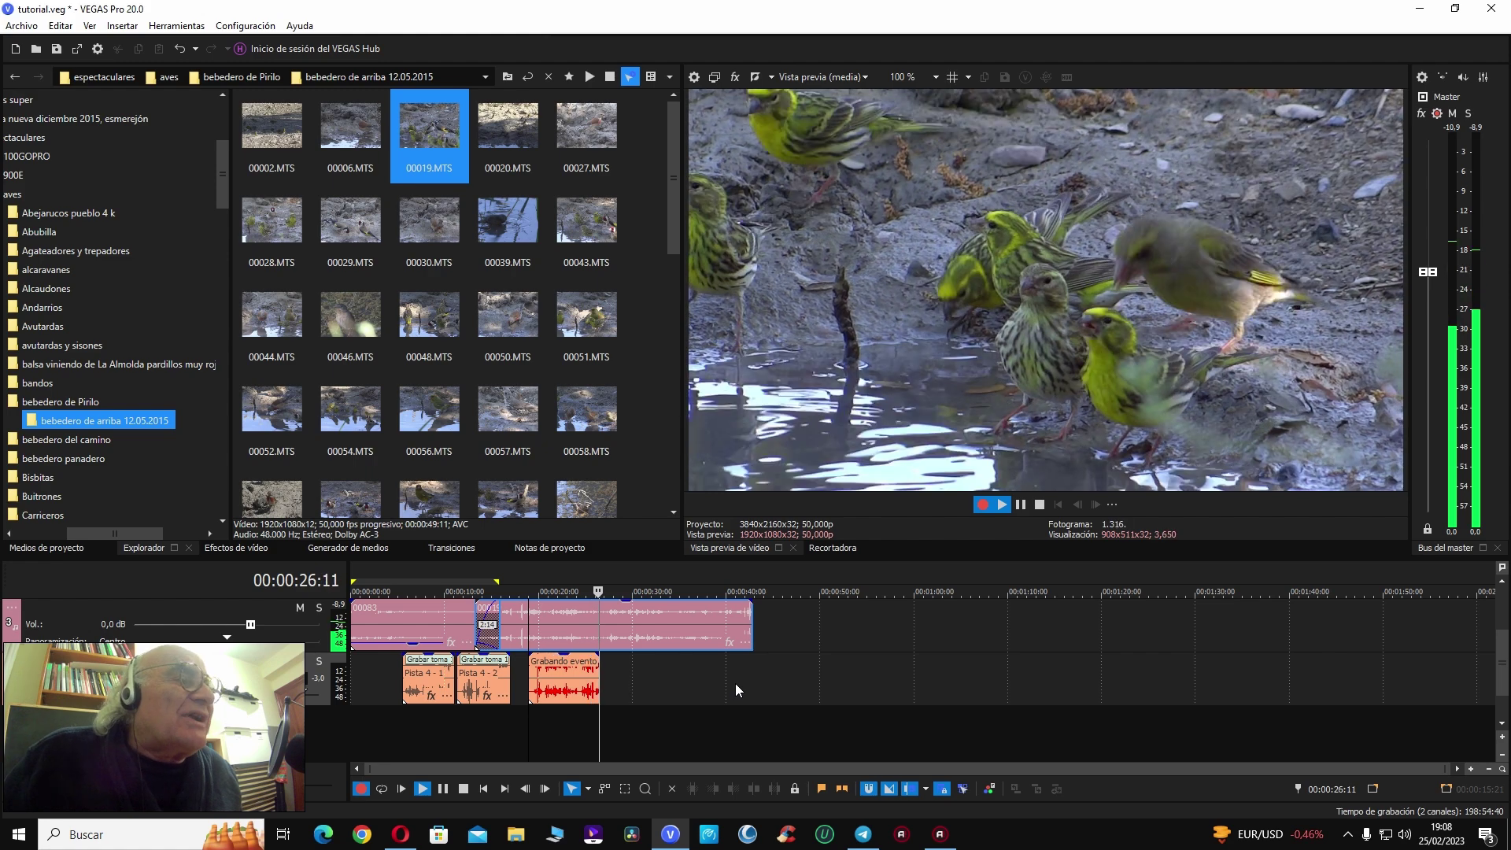
key(space)
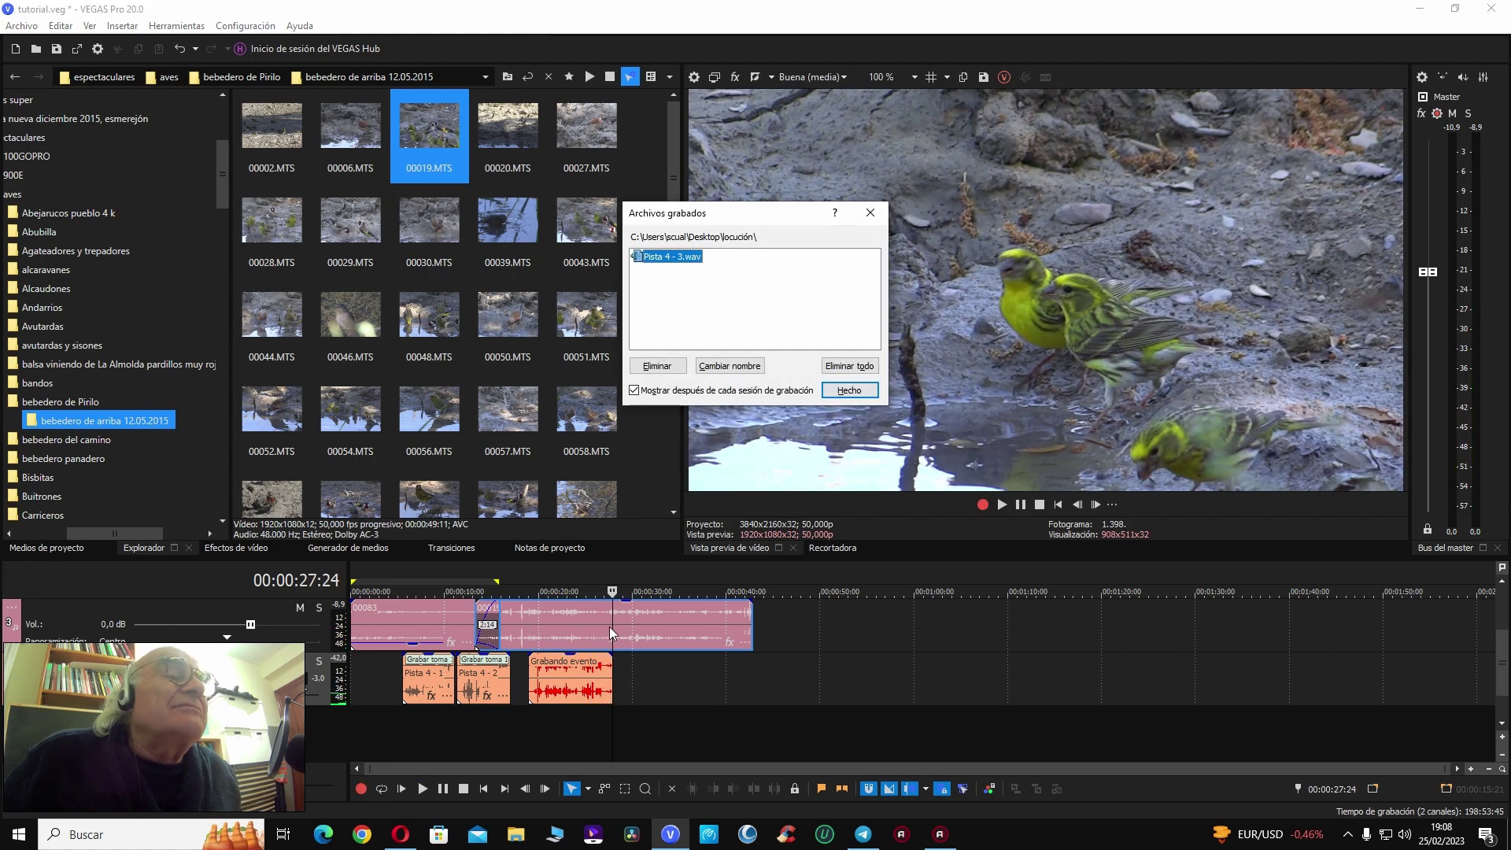
click(846, 395)
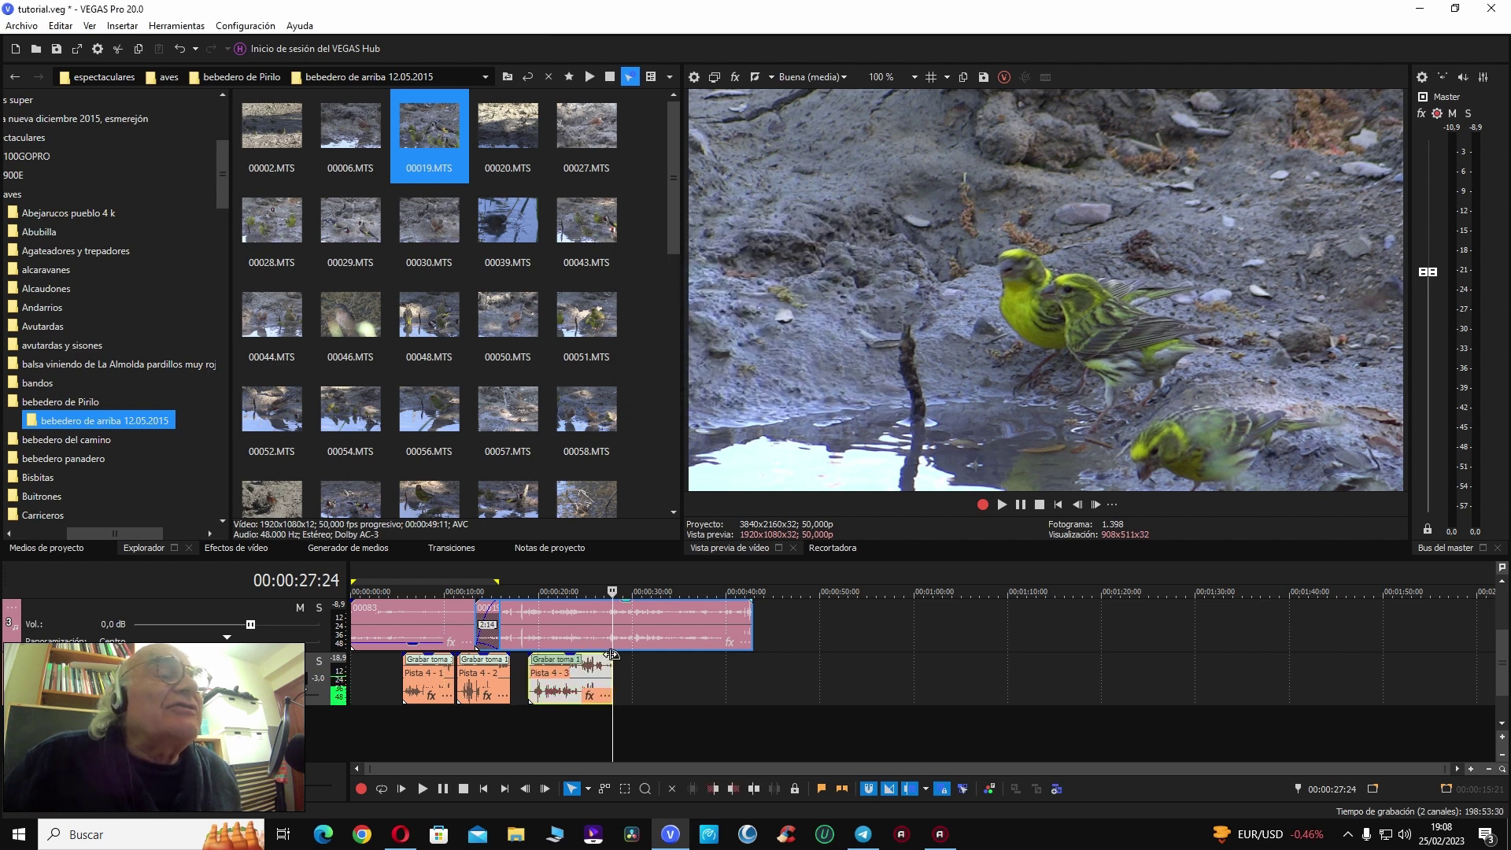
Step: Play back the latest voice-over recording, split it at 00:00:24:11 and delete the part after the cut
scroll(728, 642, up, 5)
drag(591, 602, 512, 605)
key(space)
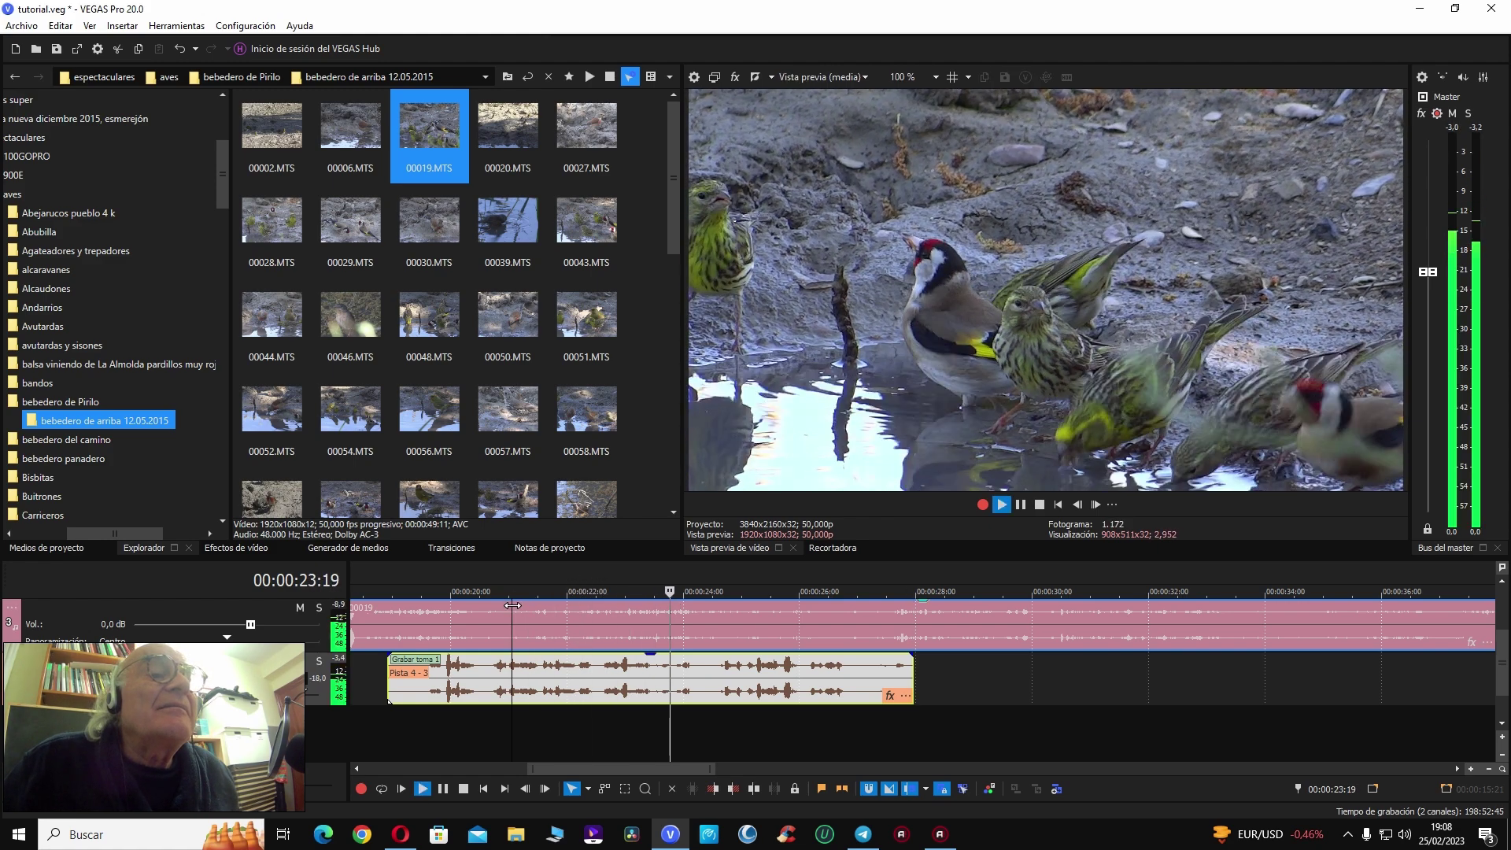
key(space)
click(768, 673)
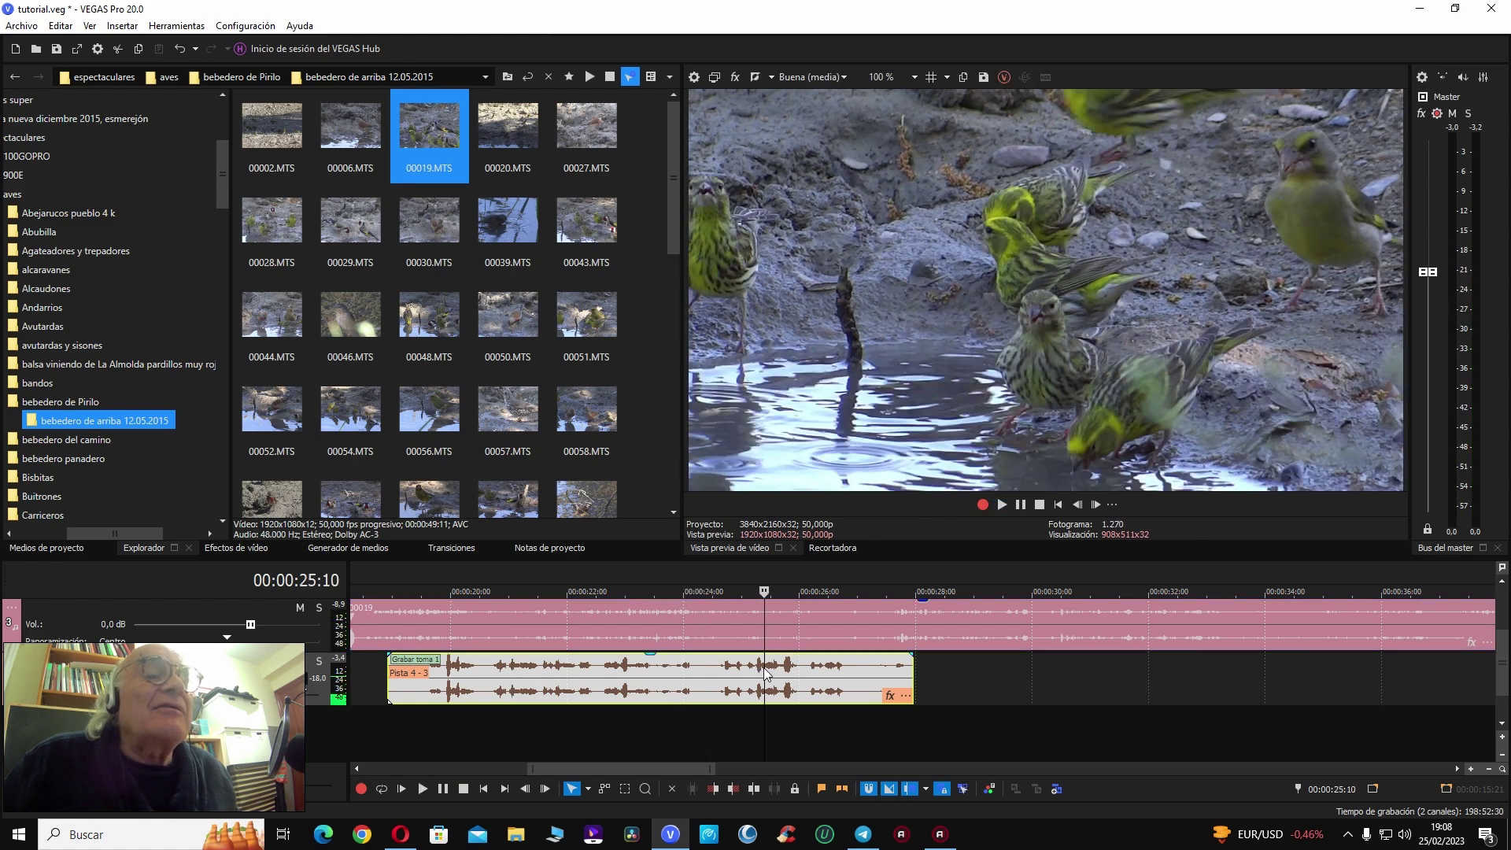
click(710, 681)
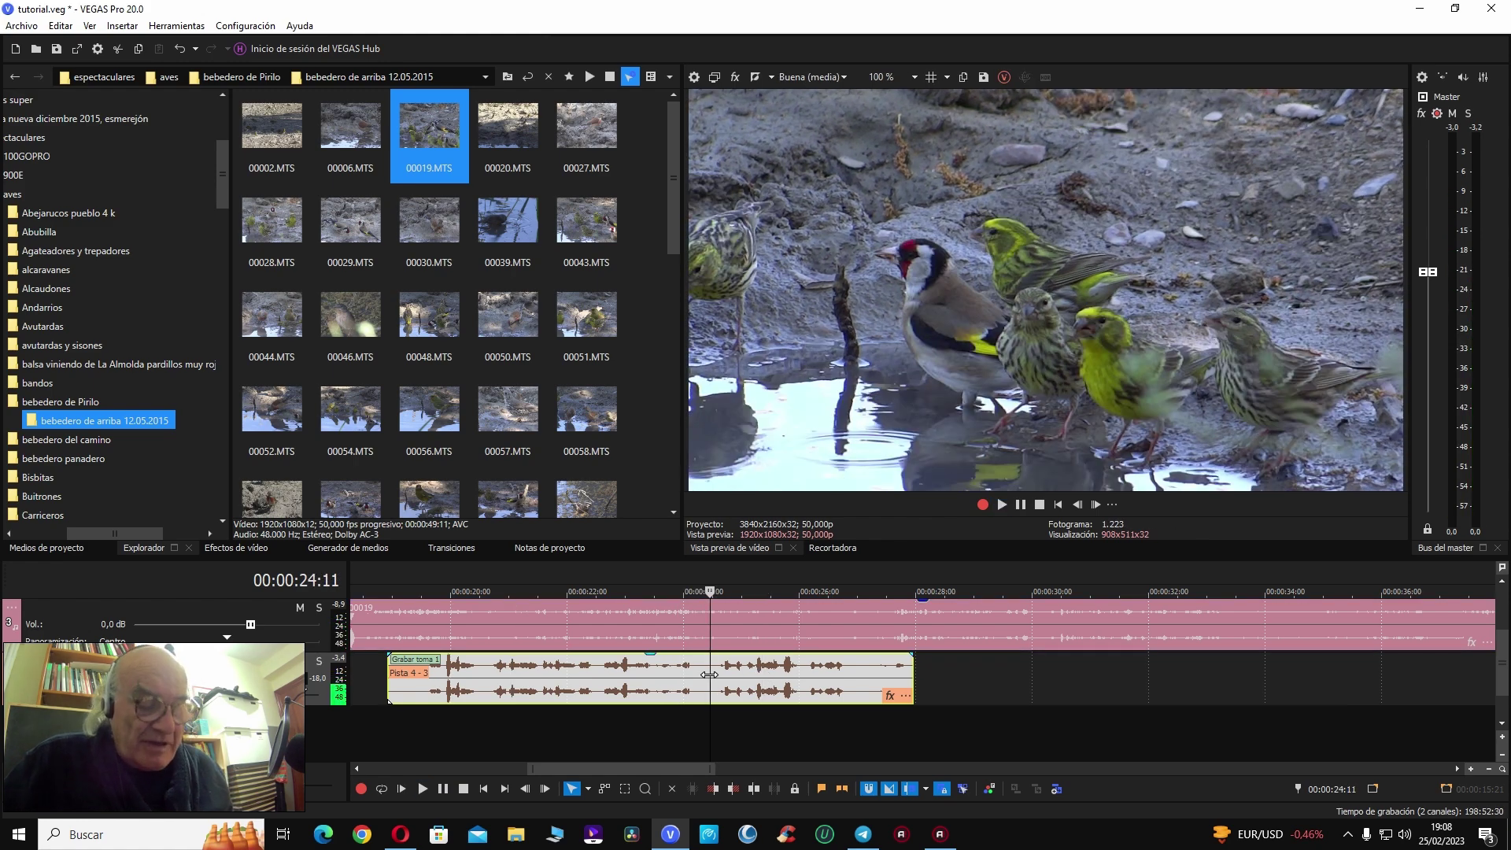
key(s)
click(753, 684)
key(Delete)
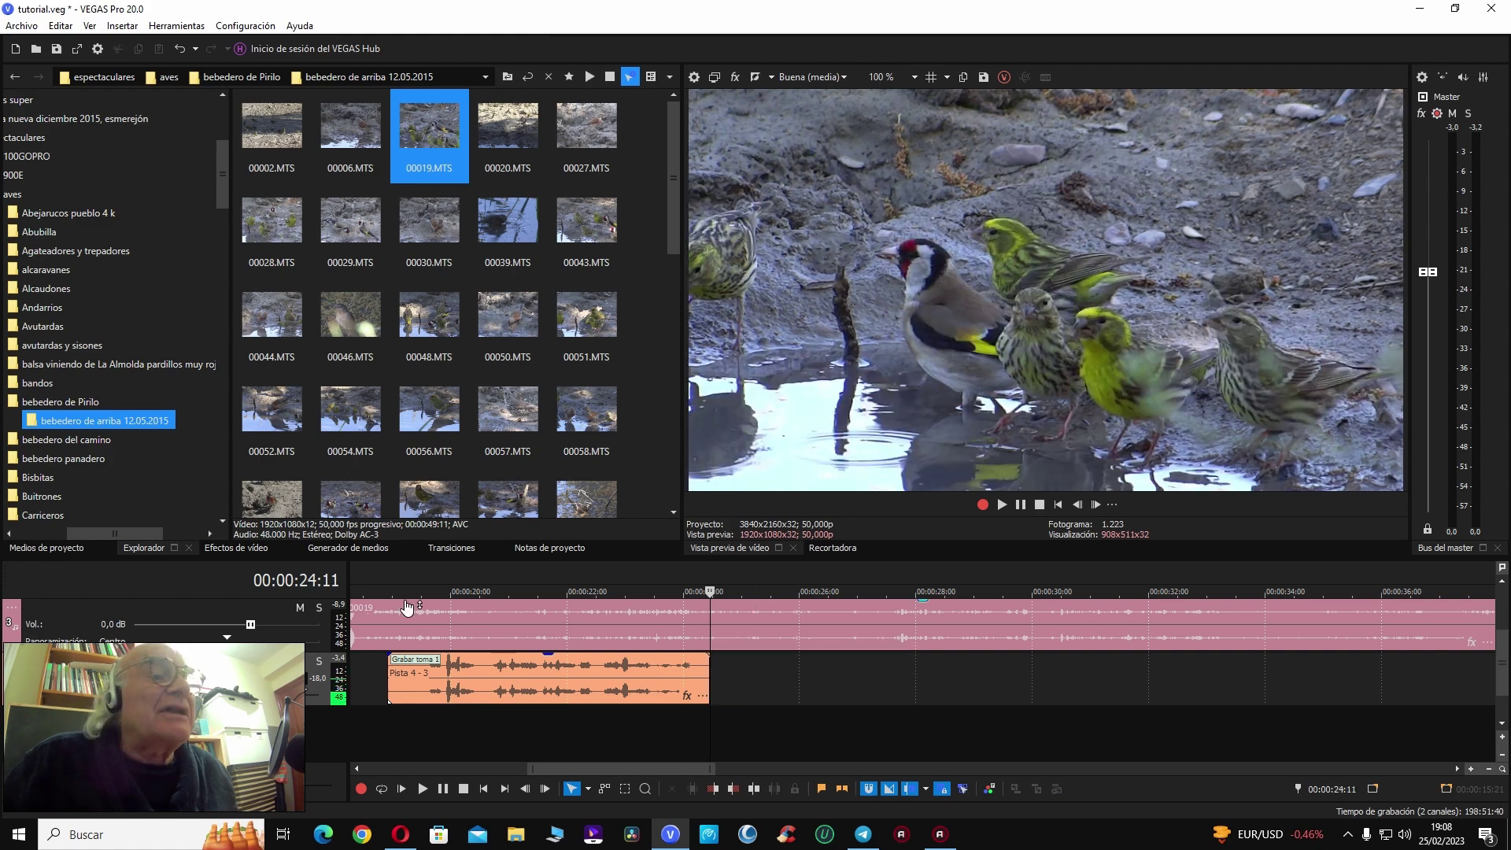
Step: Play the trimmed narration, record a new voice-over from 00:00:24:12 to about 00:00:28:18, and keep the recorded file
click(388, 582)
key(space)
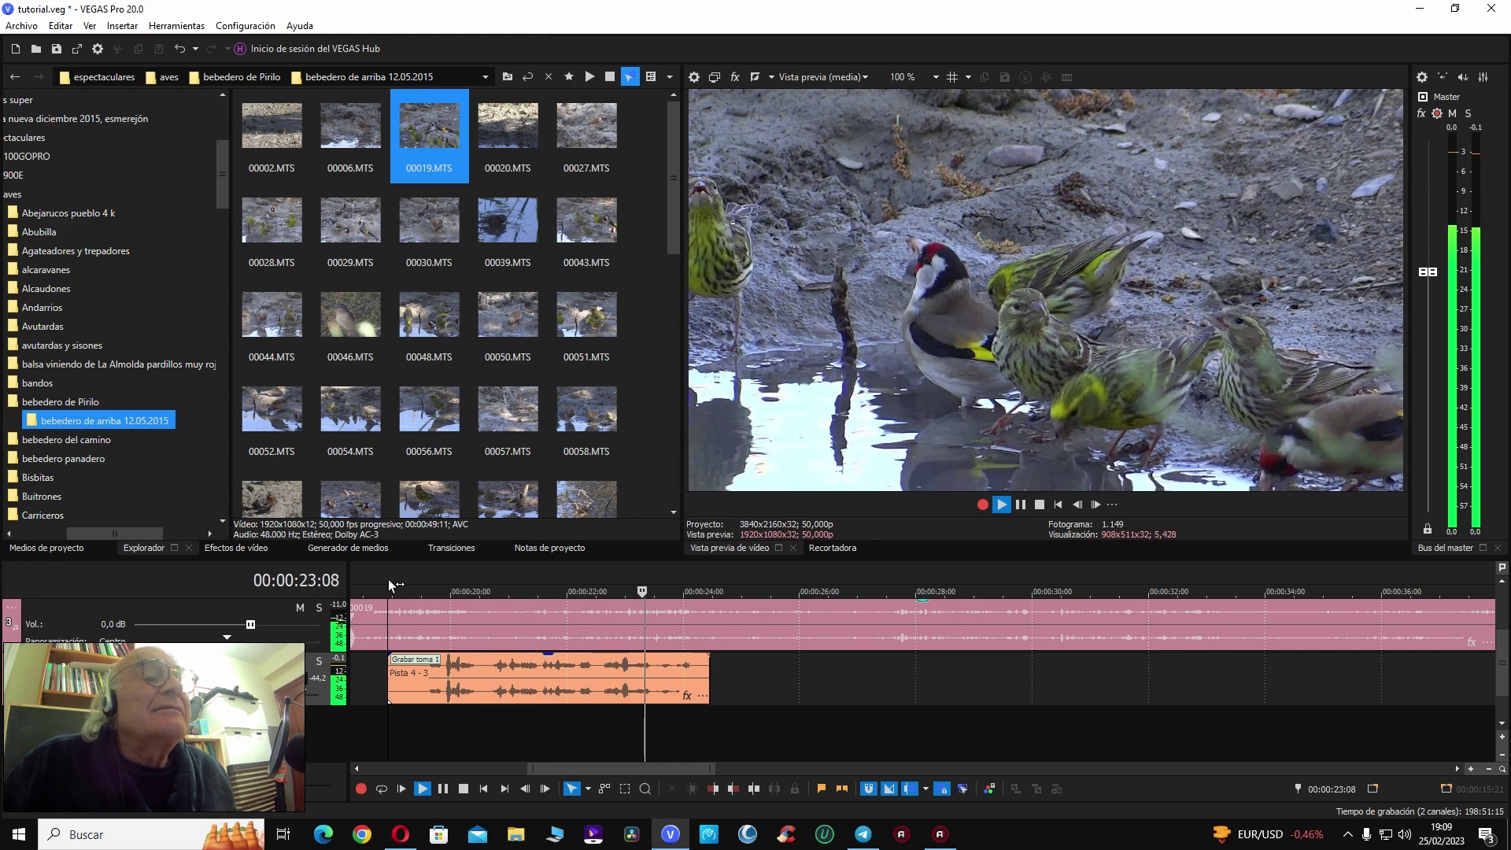
key(space)
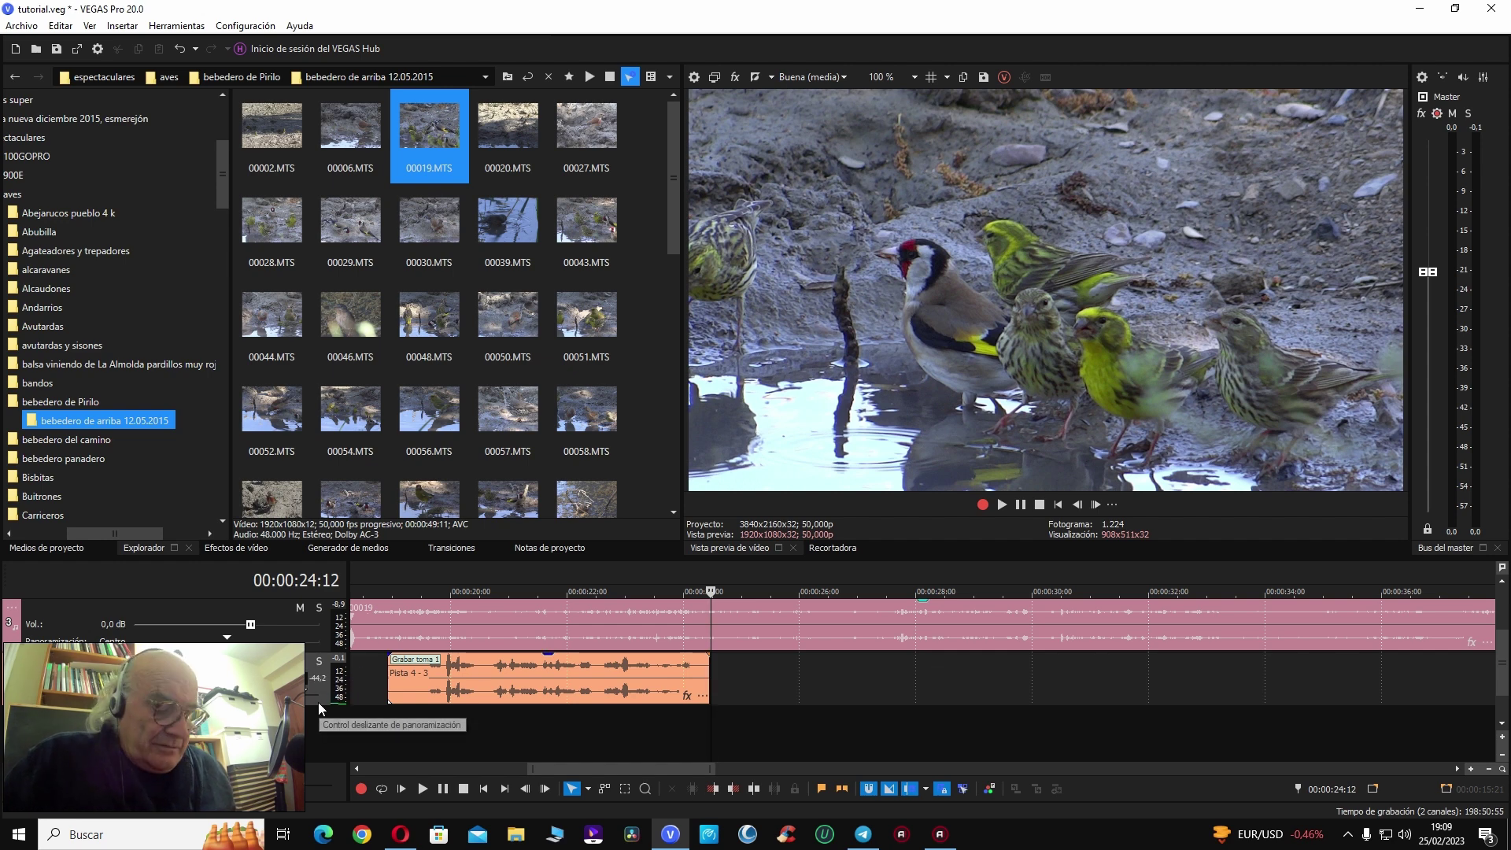
key(ctrl+r)
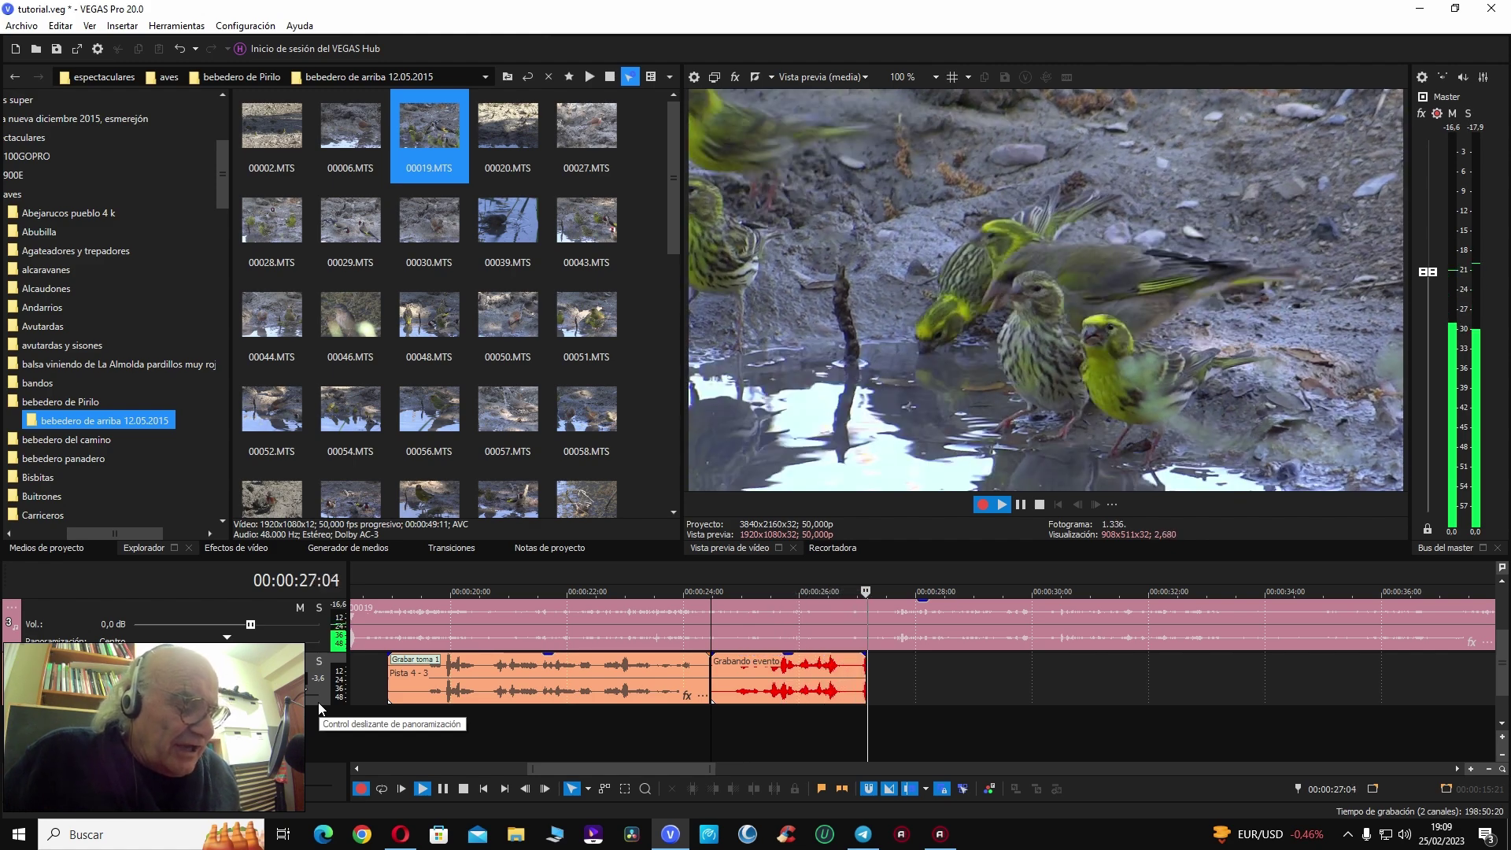
key(space)
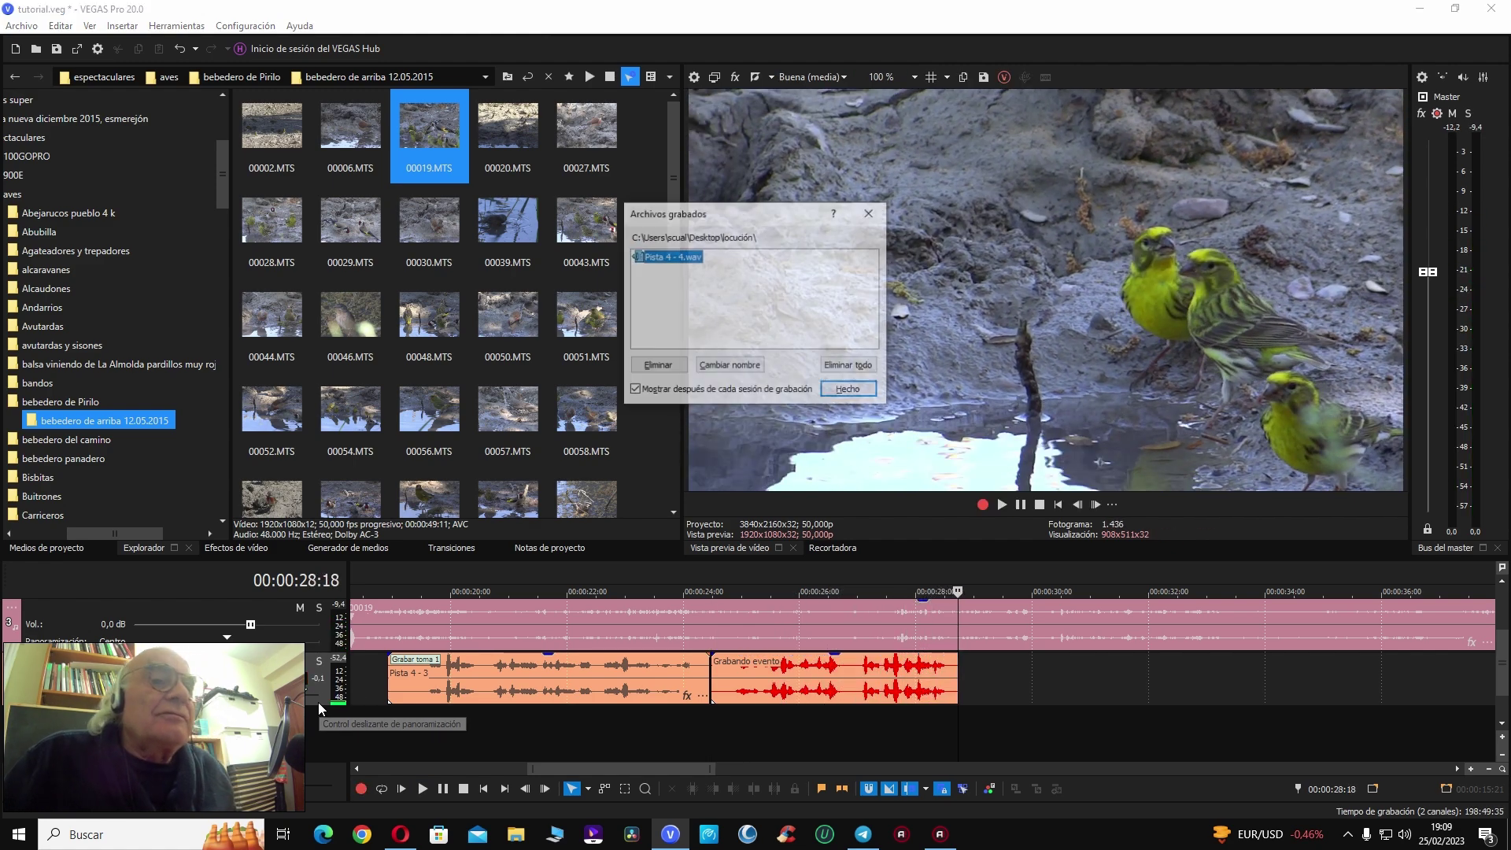
click(834, 392)
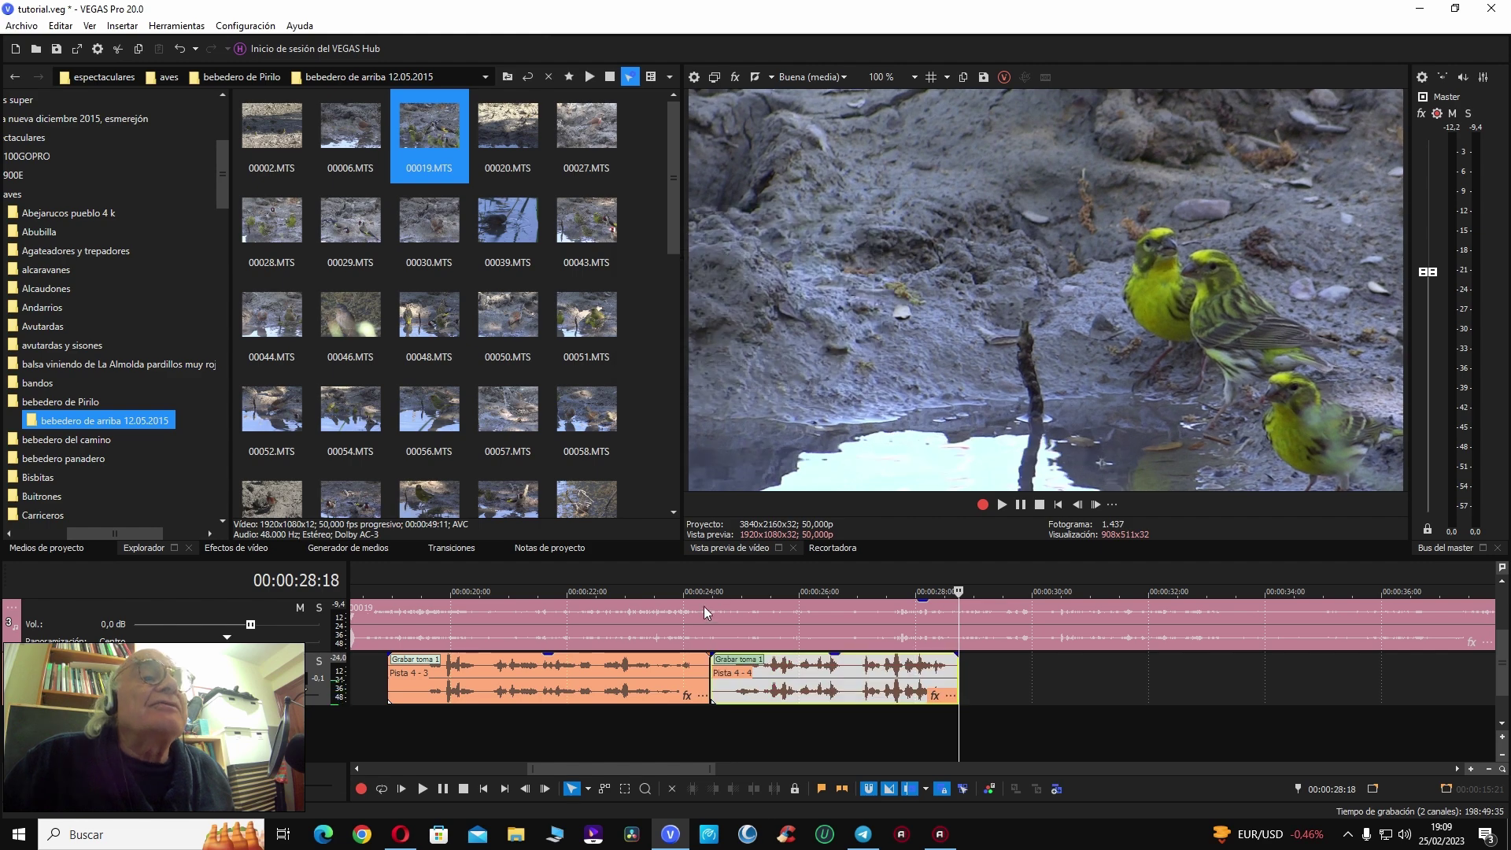
Step: Play clip 00019 past the end of the narration and review its final stretch up to about 00:00:37:03
click(705, 613)
key(space)
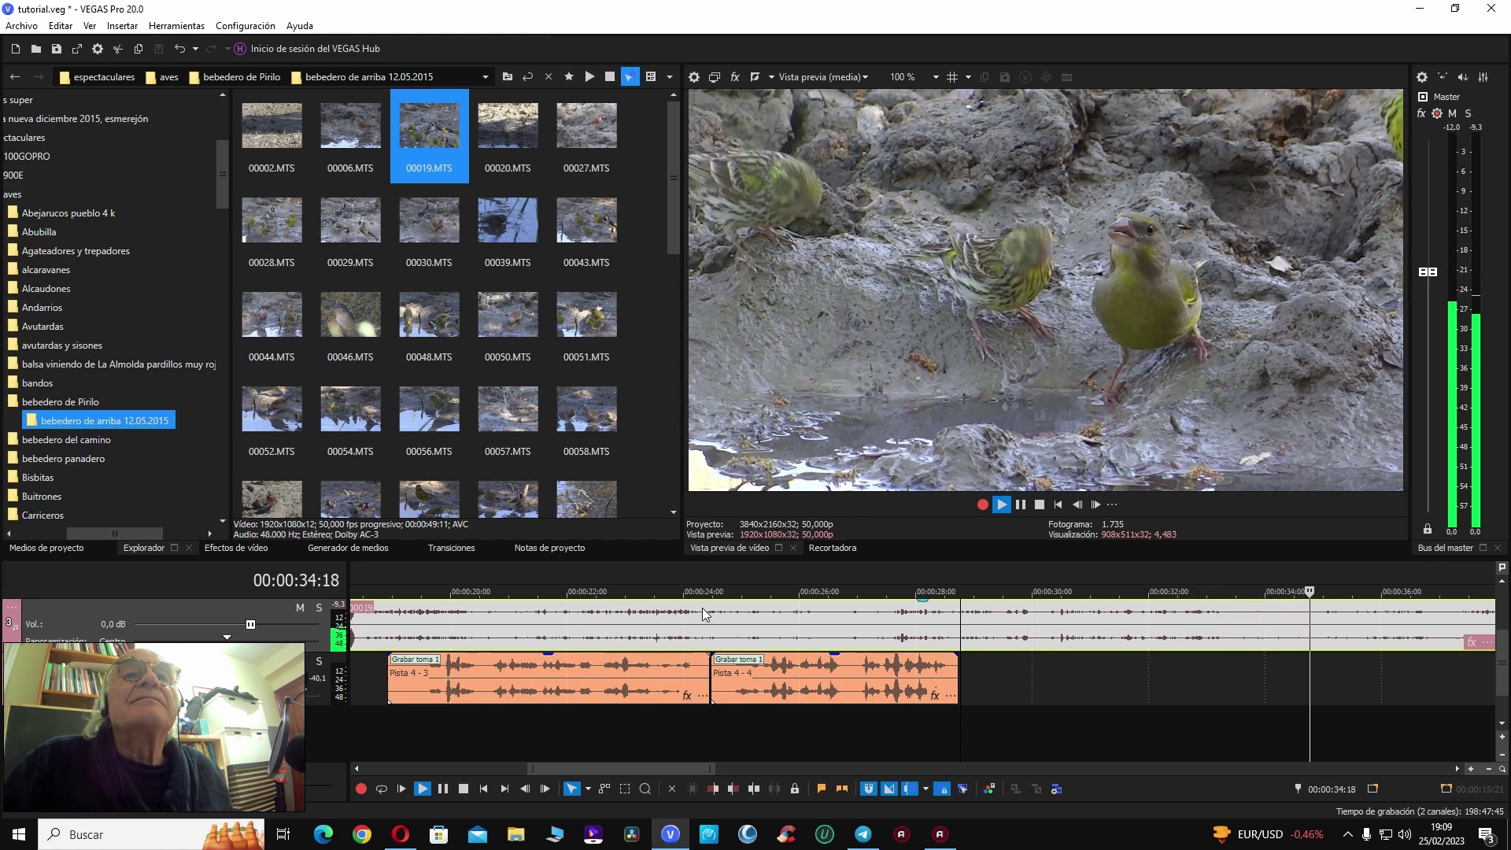
key(Return)
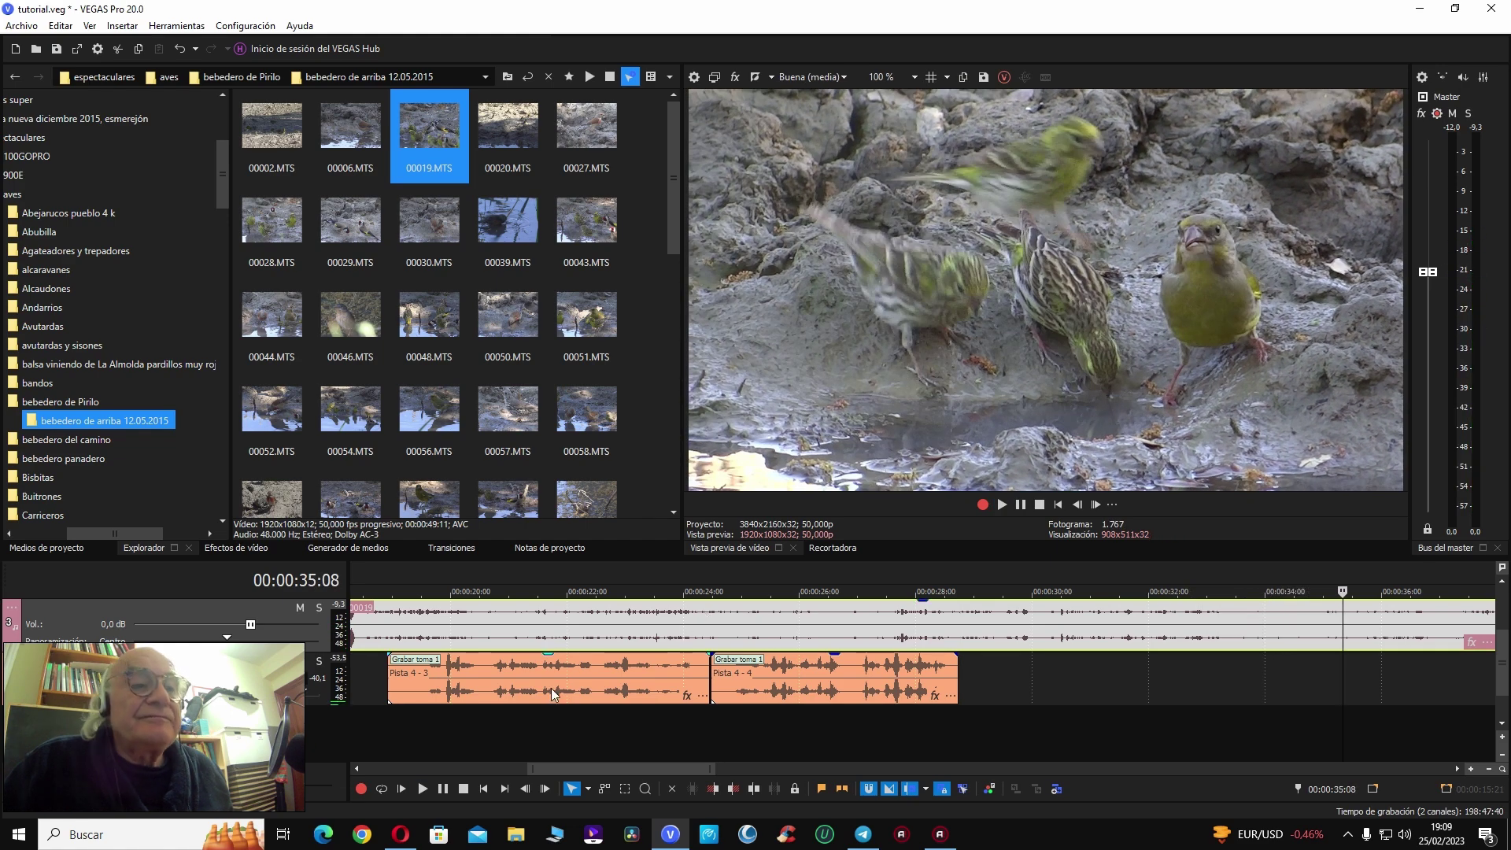
scroll(552, 673, down, 3)
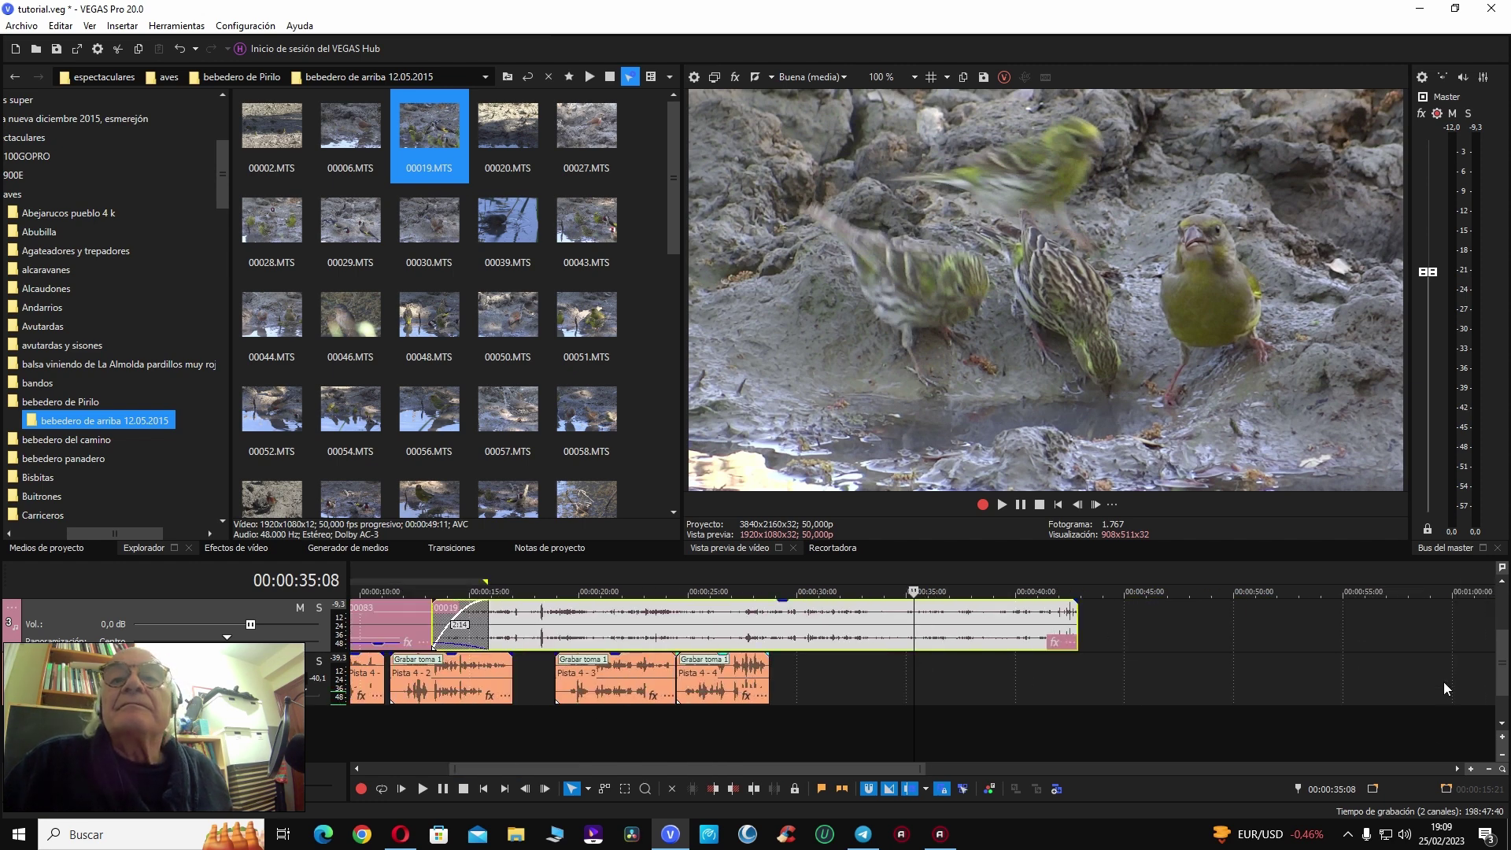
click(1494, 655)
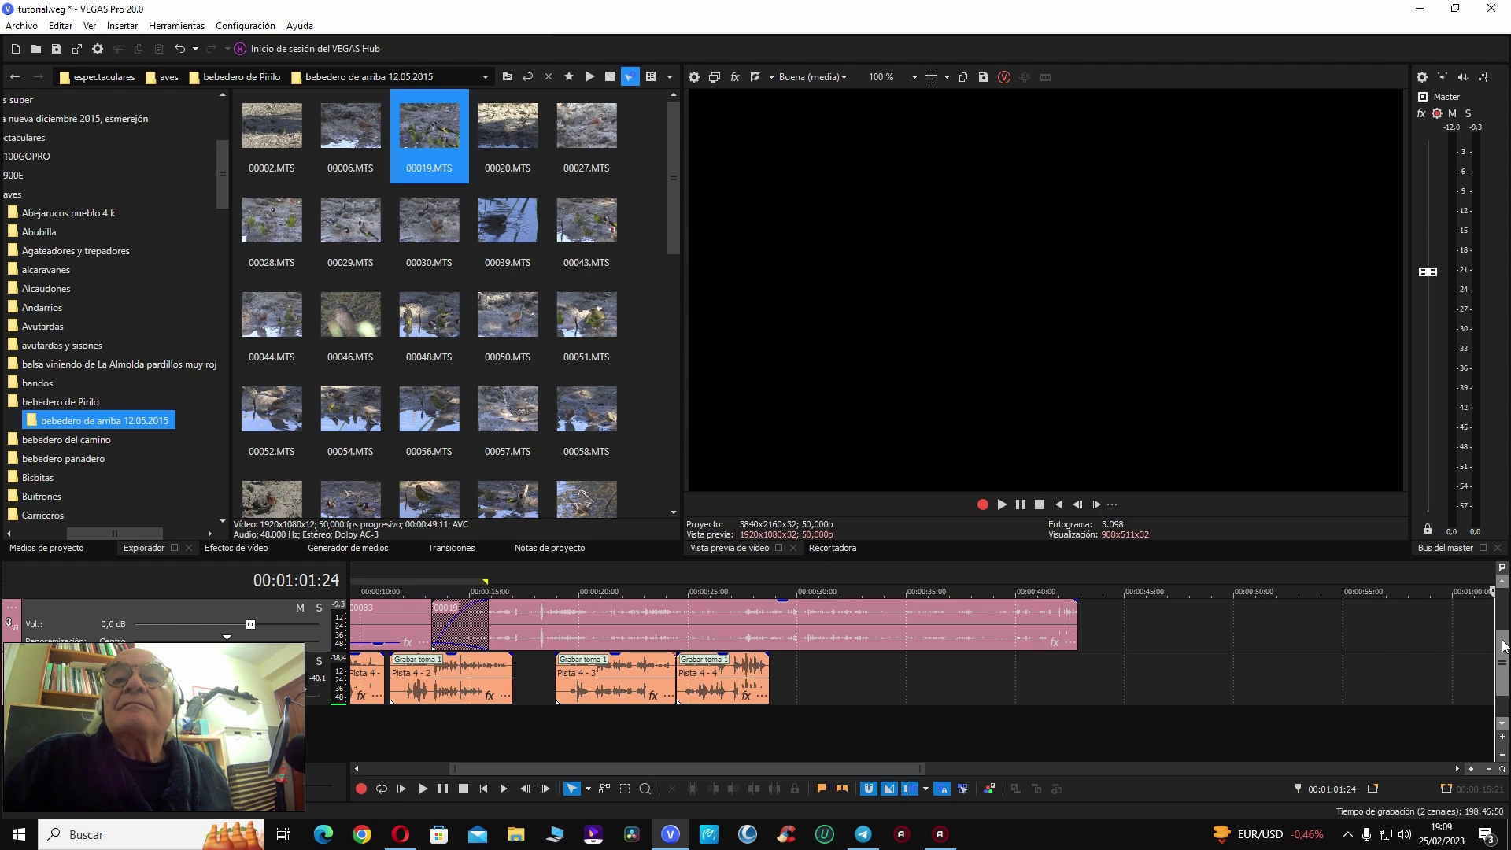
scroll(1505, 649, up, 1)
click(860, 628)
key(space)
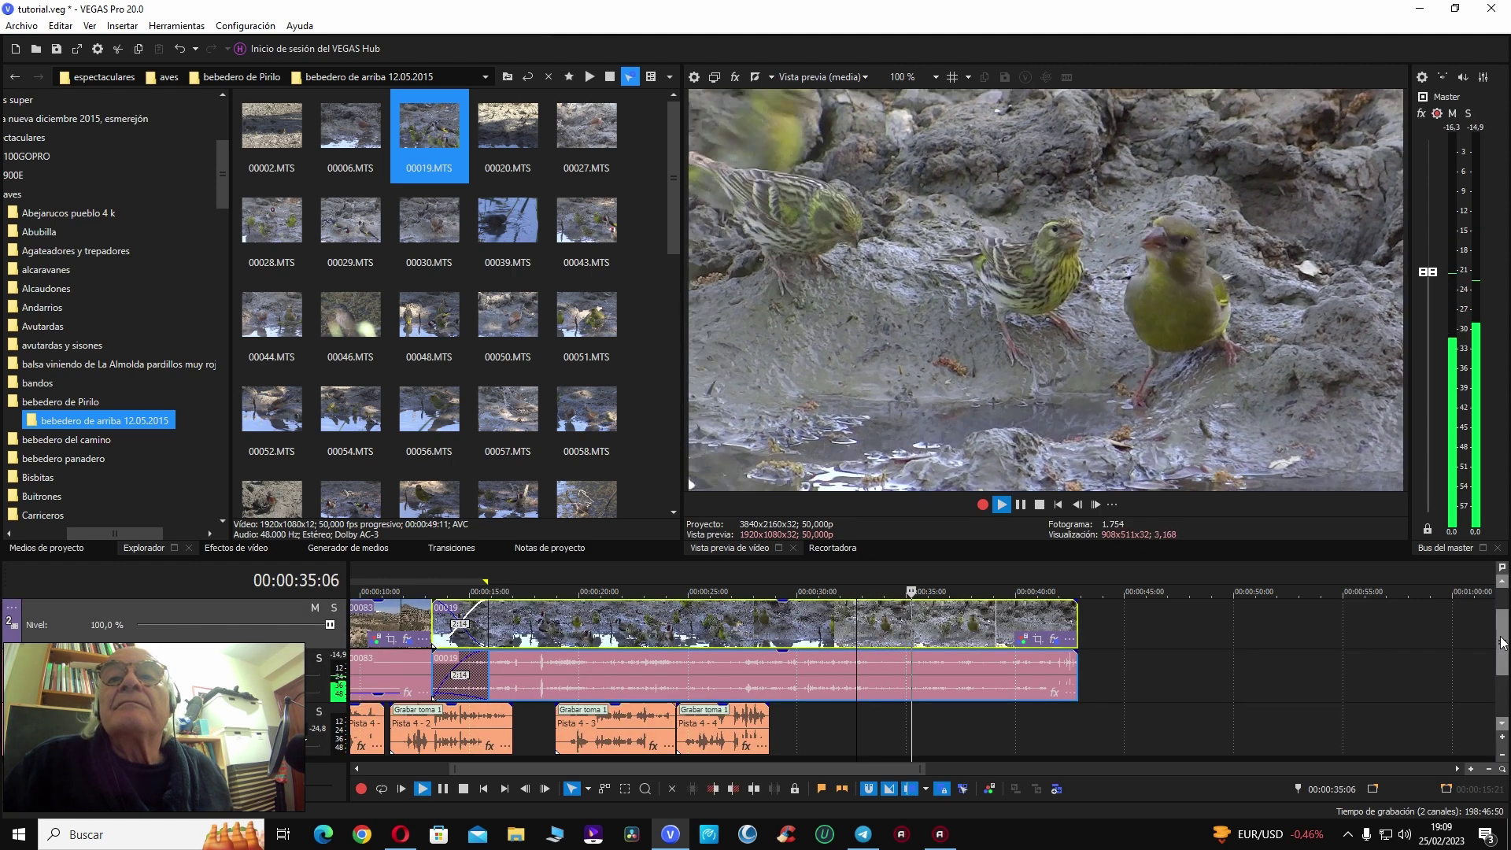
scroll(1500, 643, up, 1)
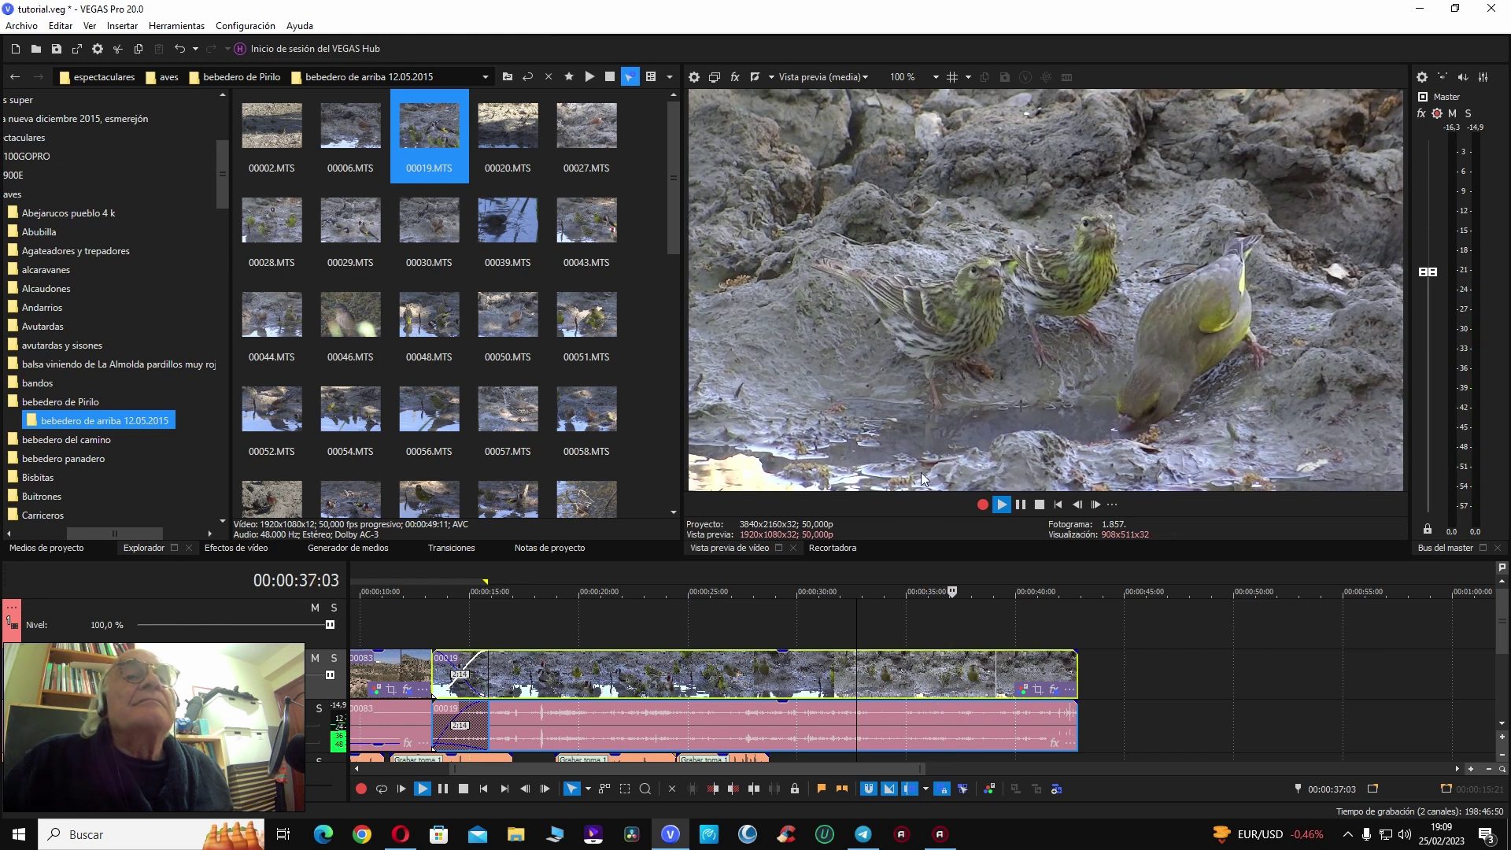
key(Return)
Step: Set the project's video size to 1920 wide by 1080 high in the project properties and apply it
click(712, 77)
key(Escape)
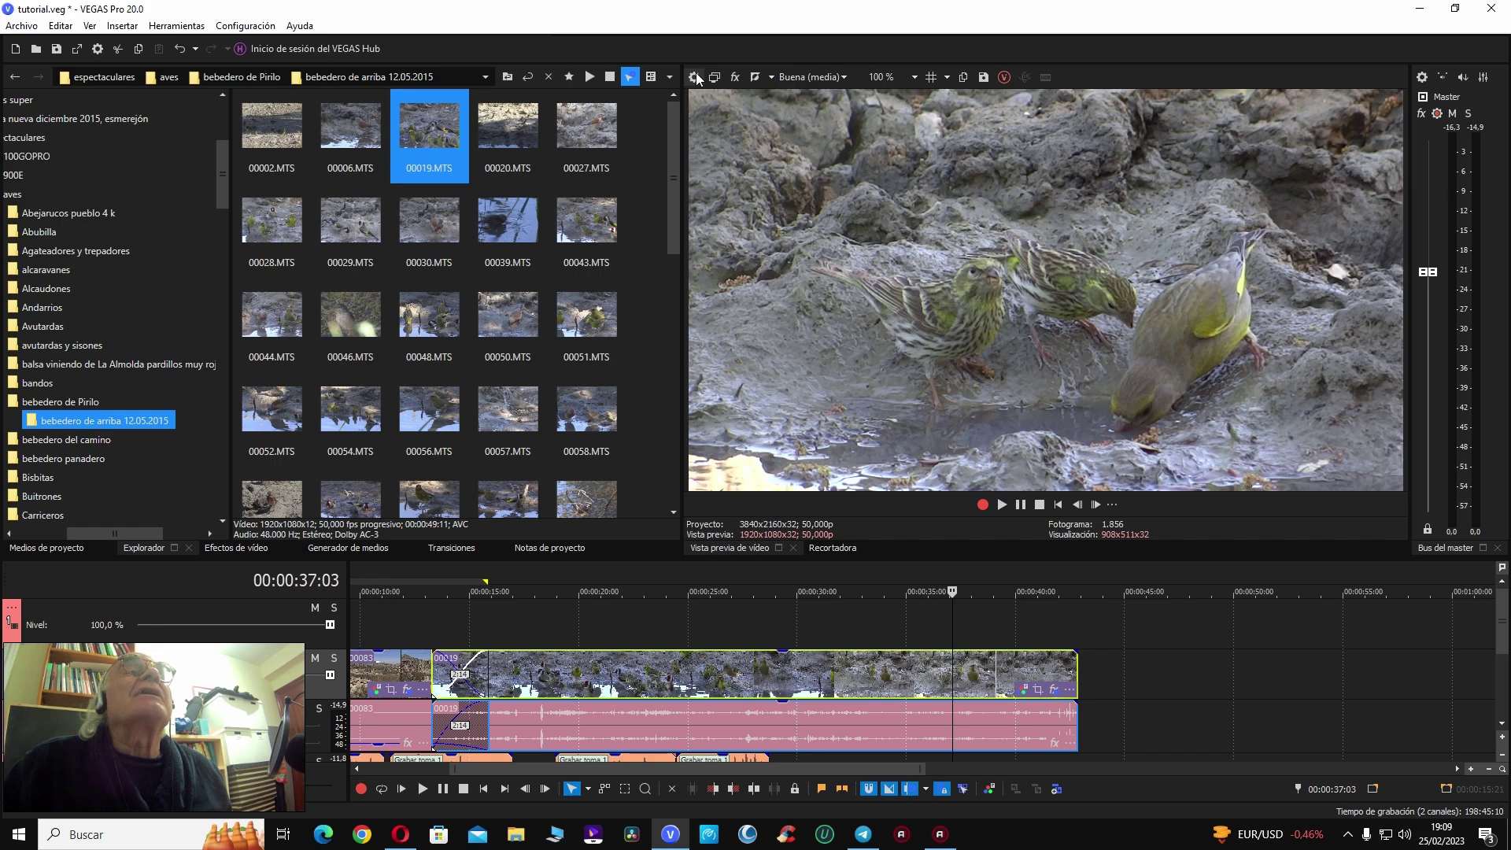
click(695, 77)
click(629, 153)
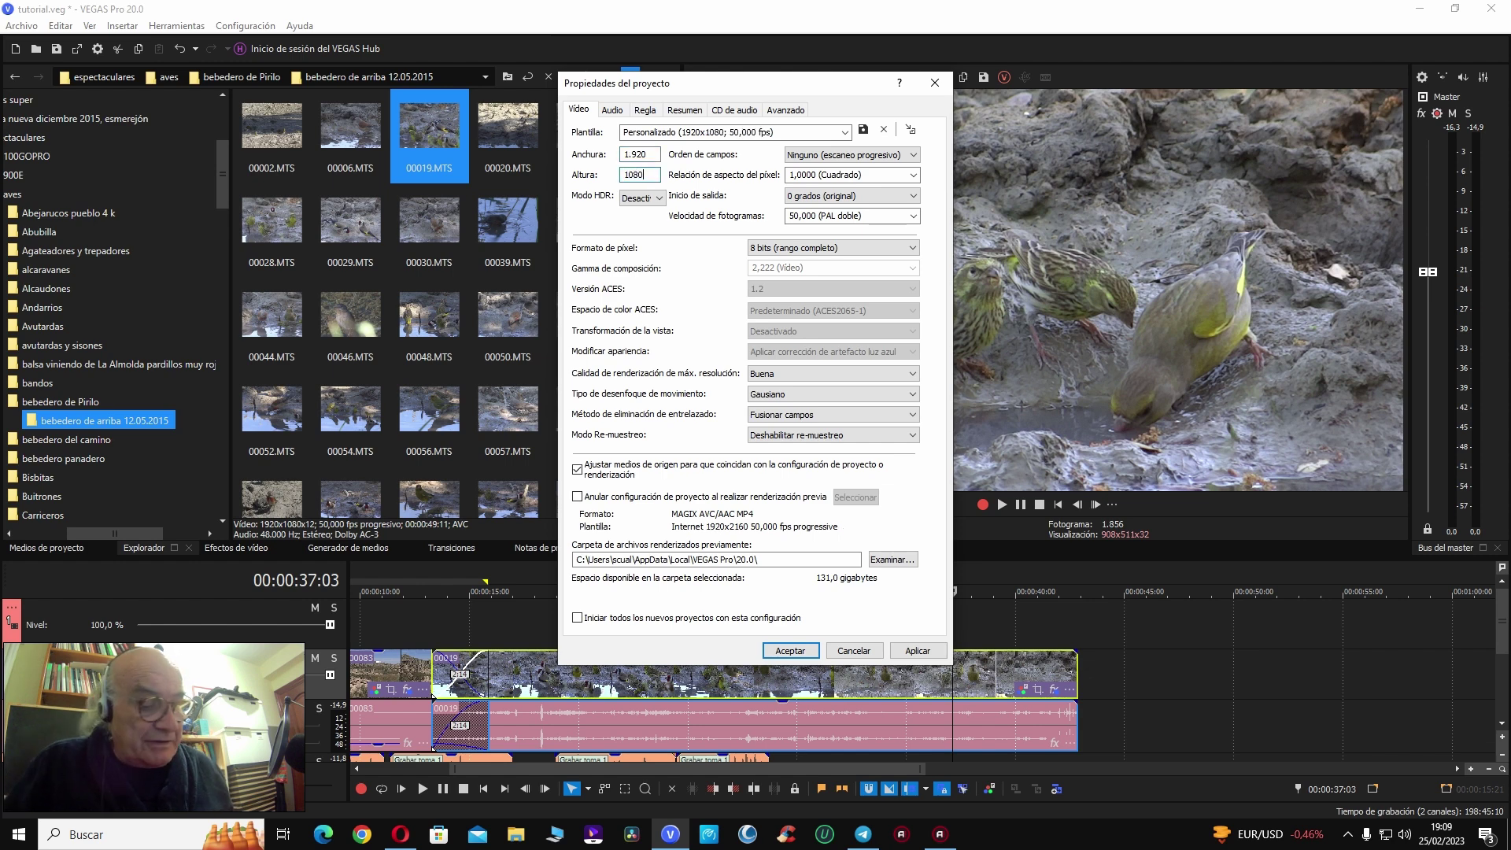
click(910, 654)
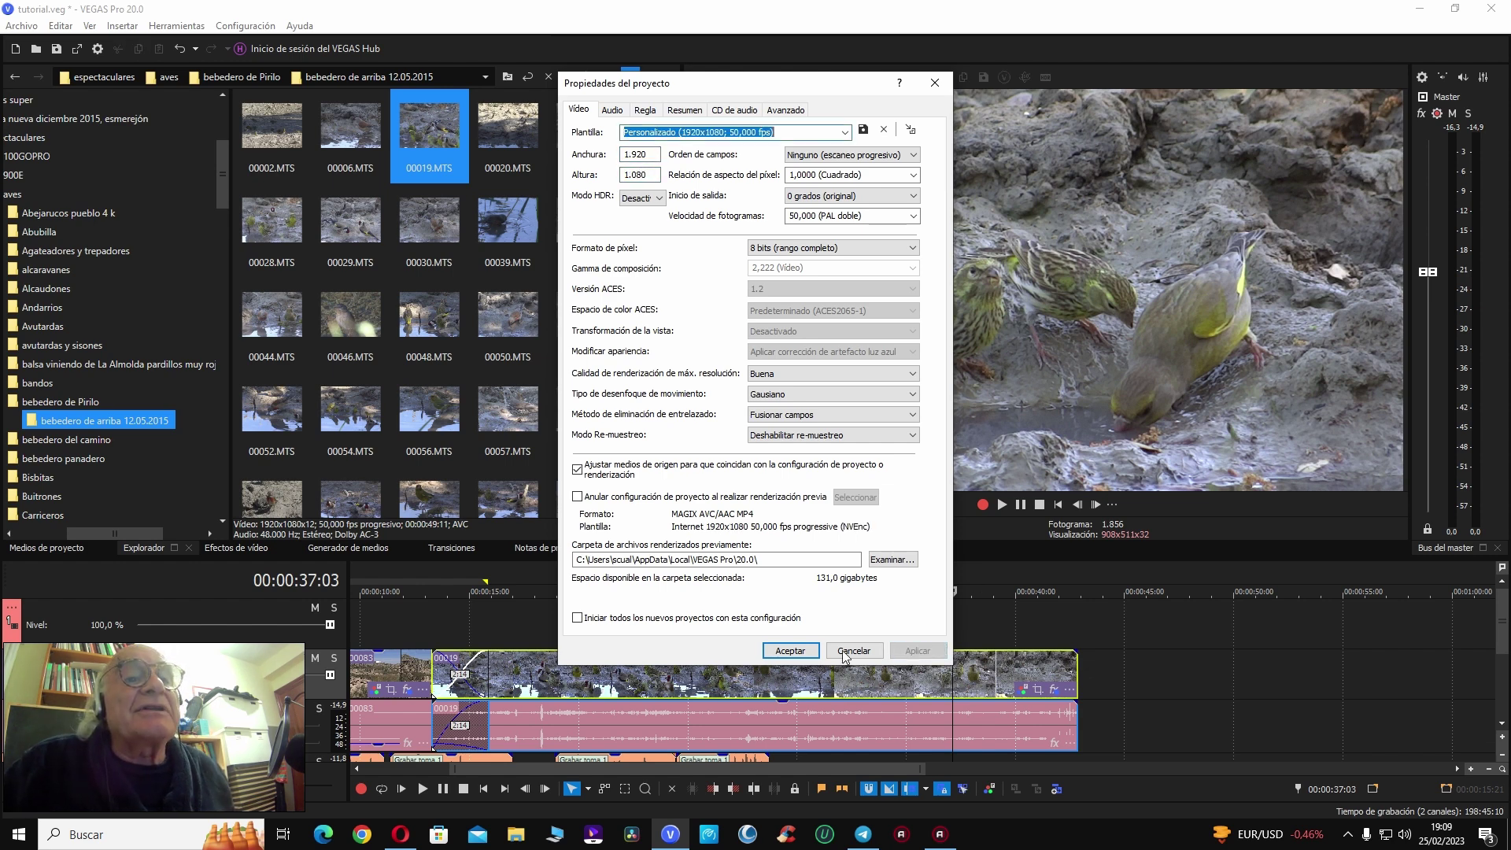
click(795, 651)
Step: Play clip 00019 from 00:00:33:21, split it at 00:00:39:09 and delete the remainder
click(880, 592)
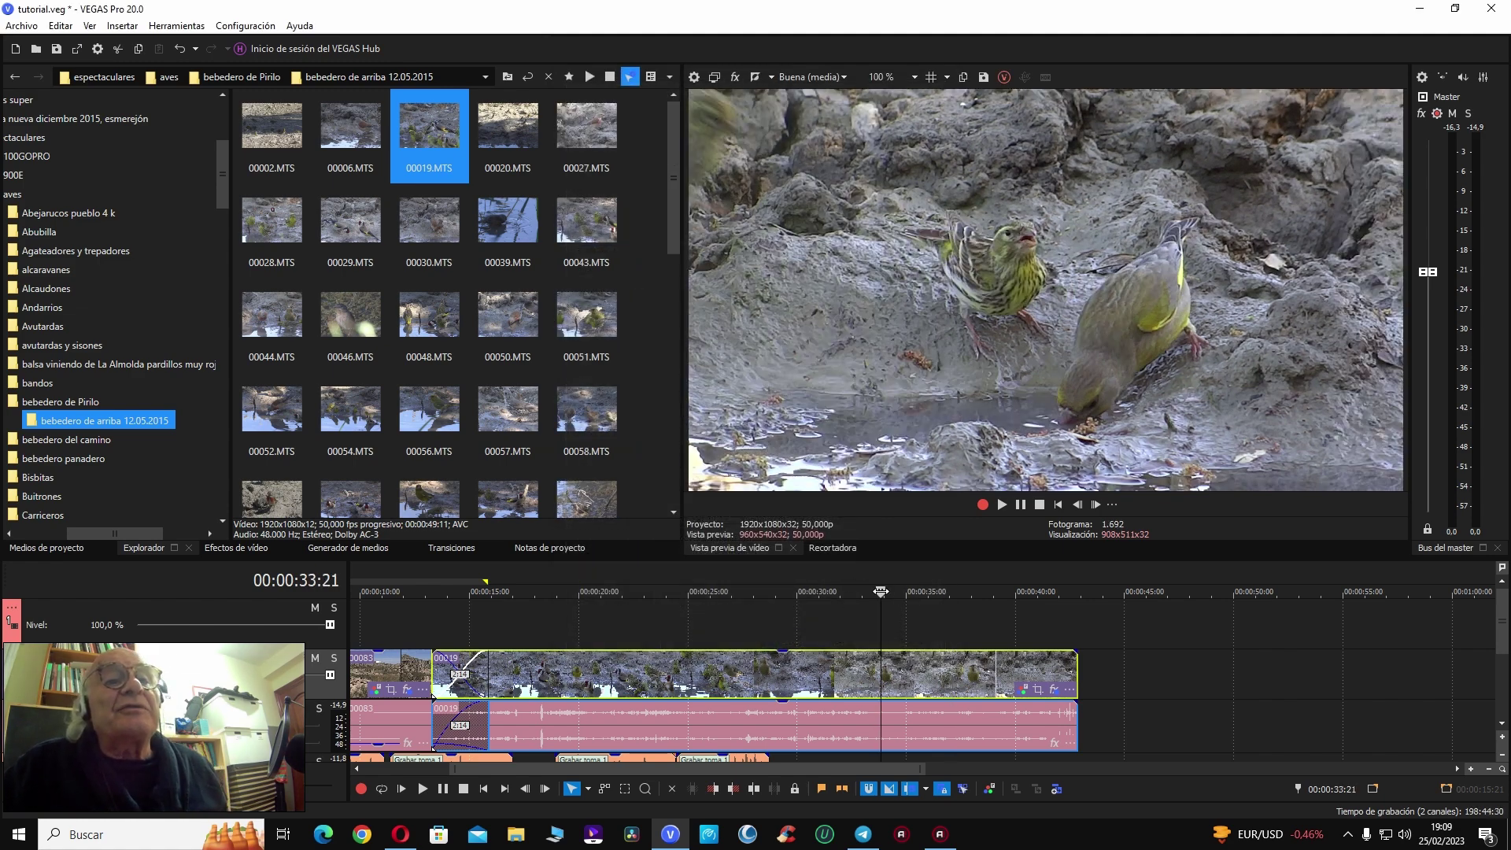
key(space)
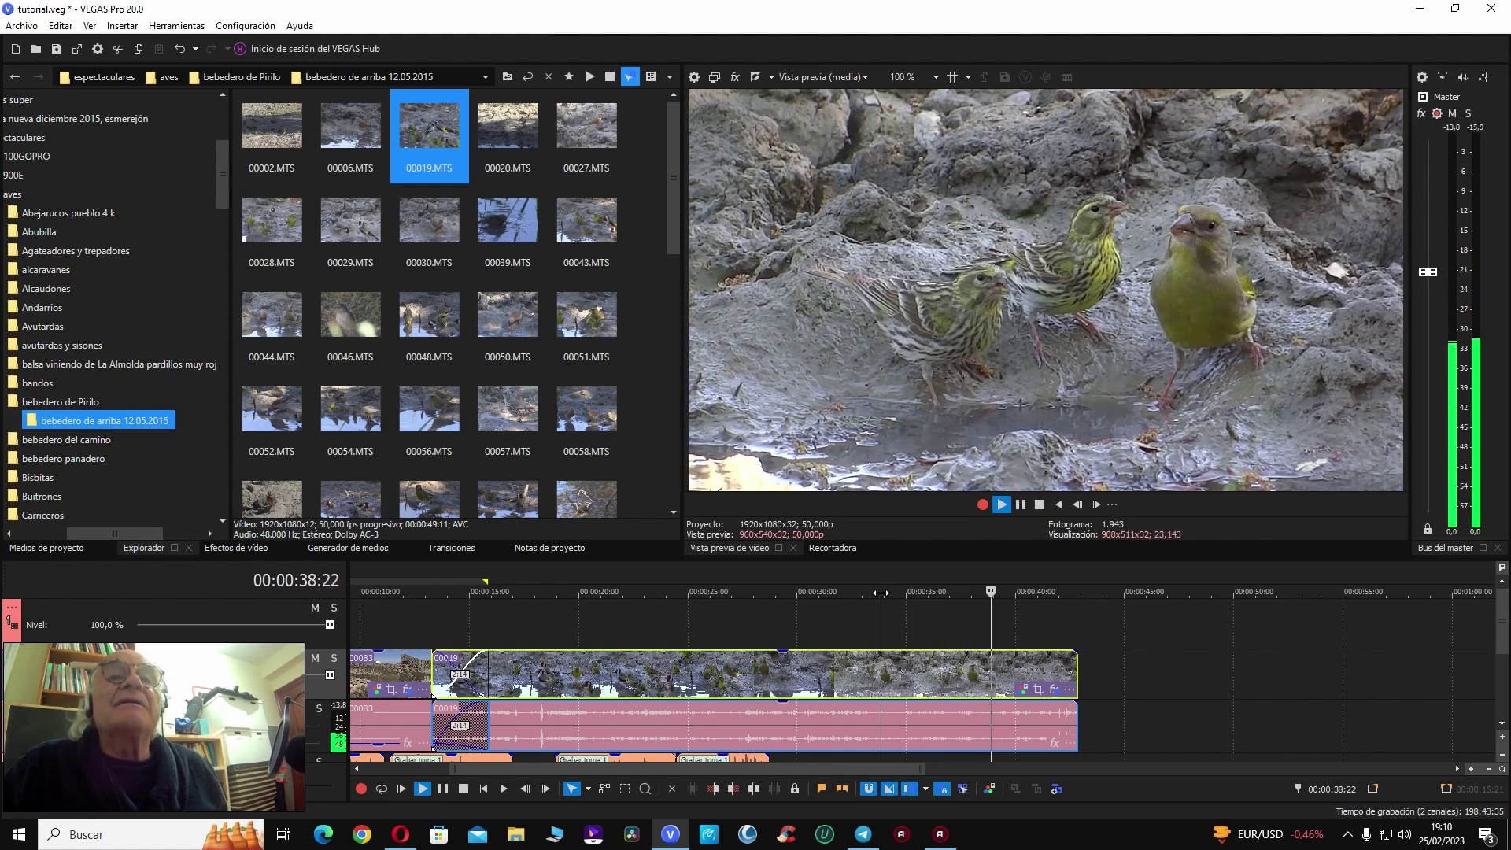
key(space)
key(s)
key(Delete)
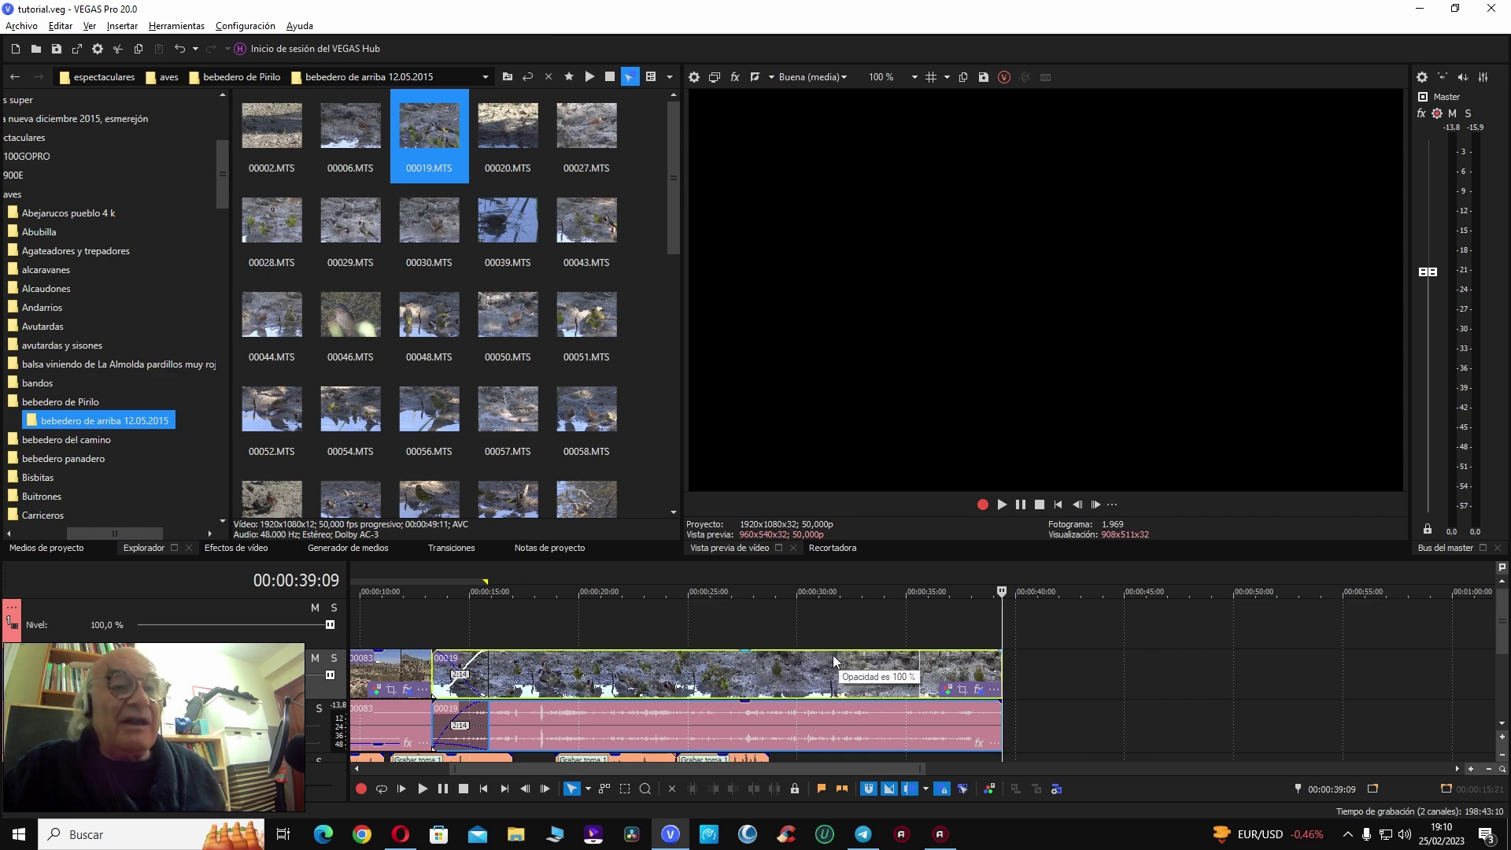
Step: Find and preview 00149.MTS in the media folder, and place it on the timeline directly after clip 00019
drag(820, 770, 897, 771)
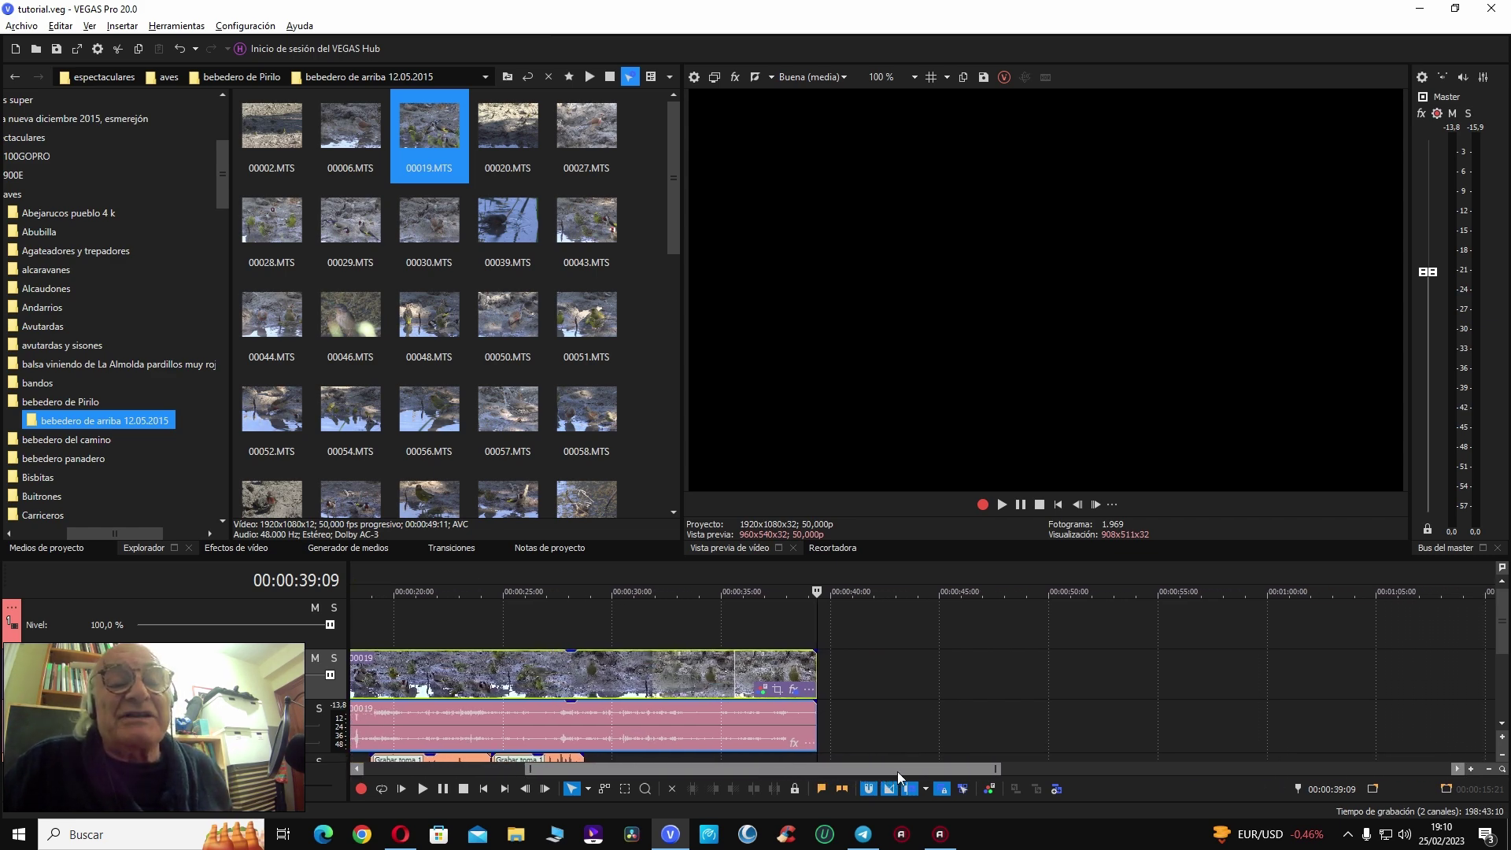
scroll(894, 741, down, 2)
drag(765, 769, 815, 768)
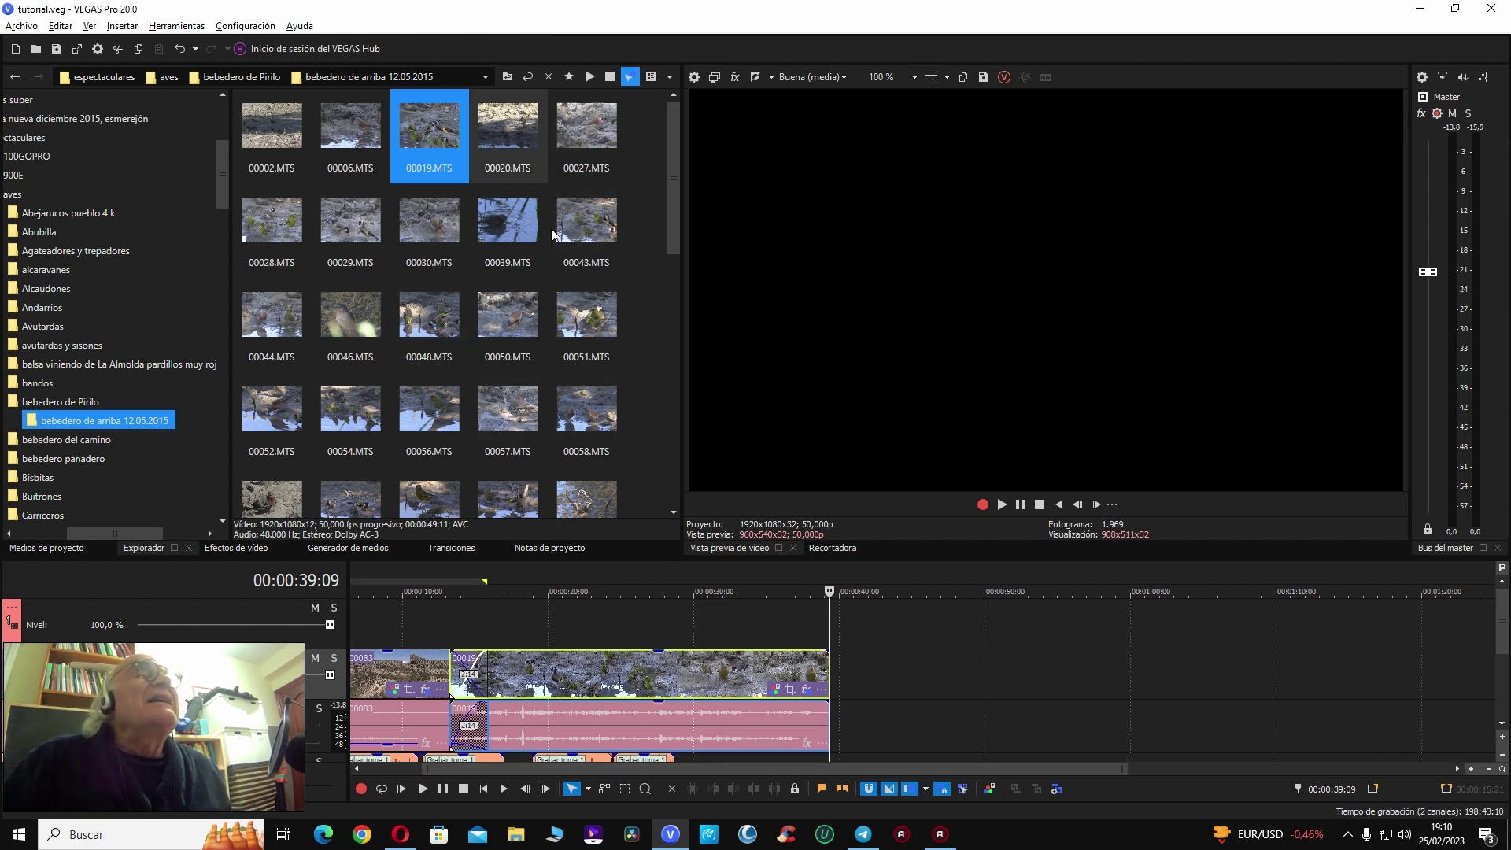
scroll(550, 228, down, 3)
scroll(450, 284, down, 2)
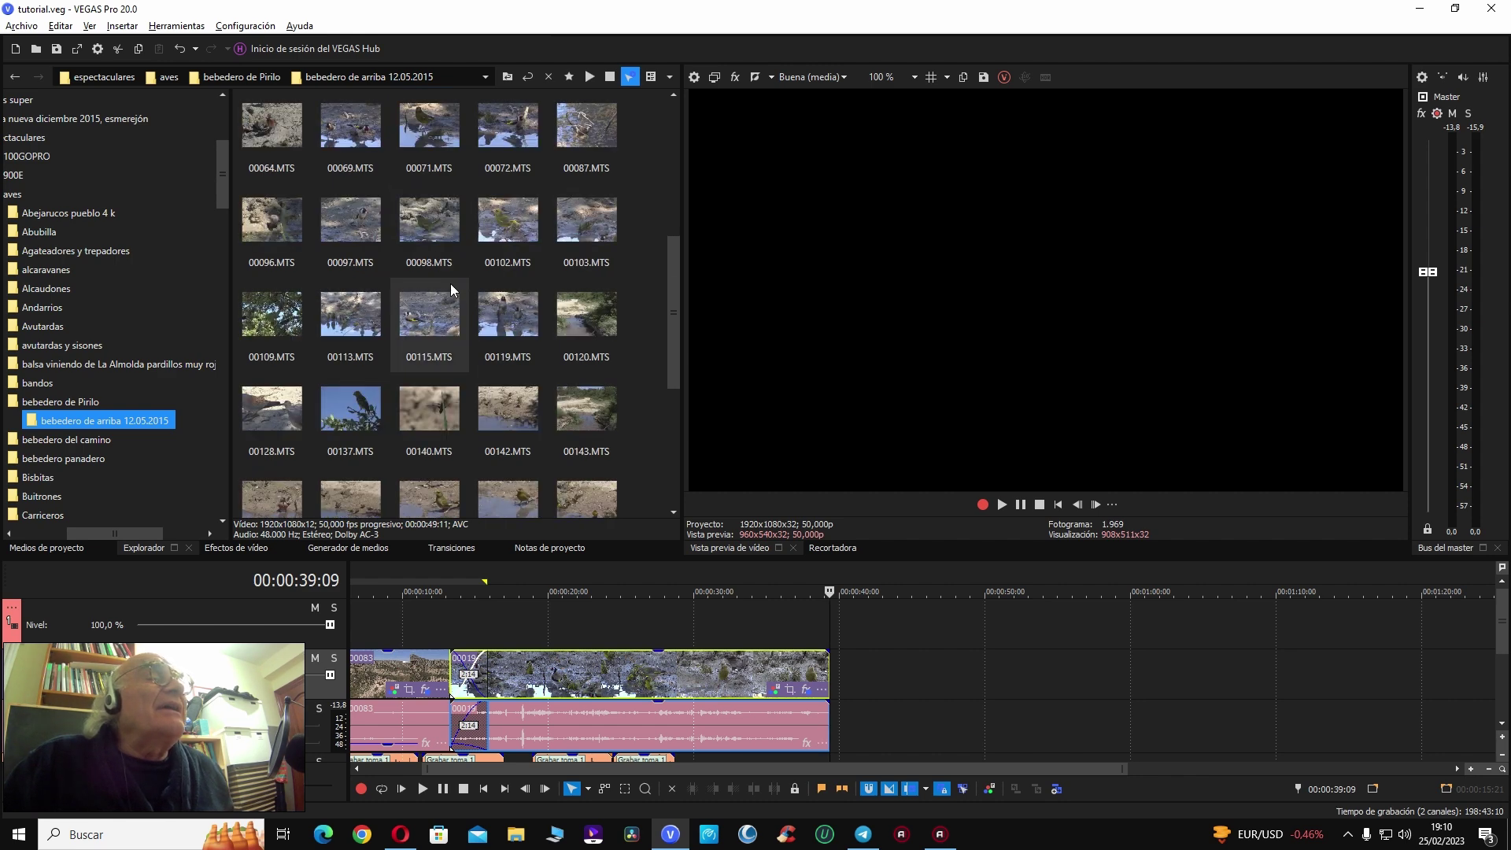
scroll(451, 289, down, 2)
click(439, 317)
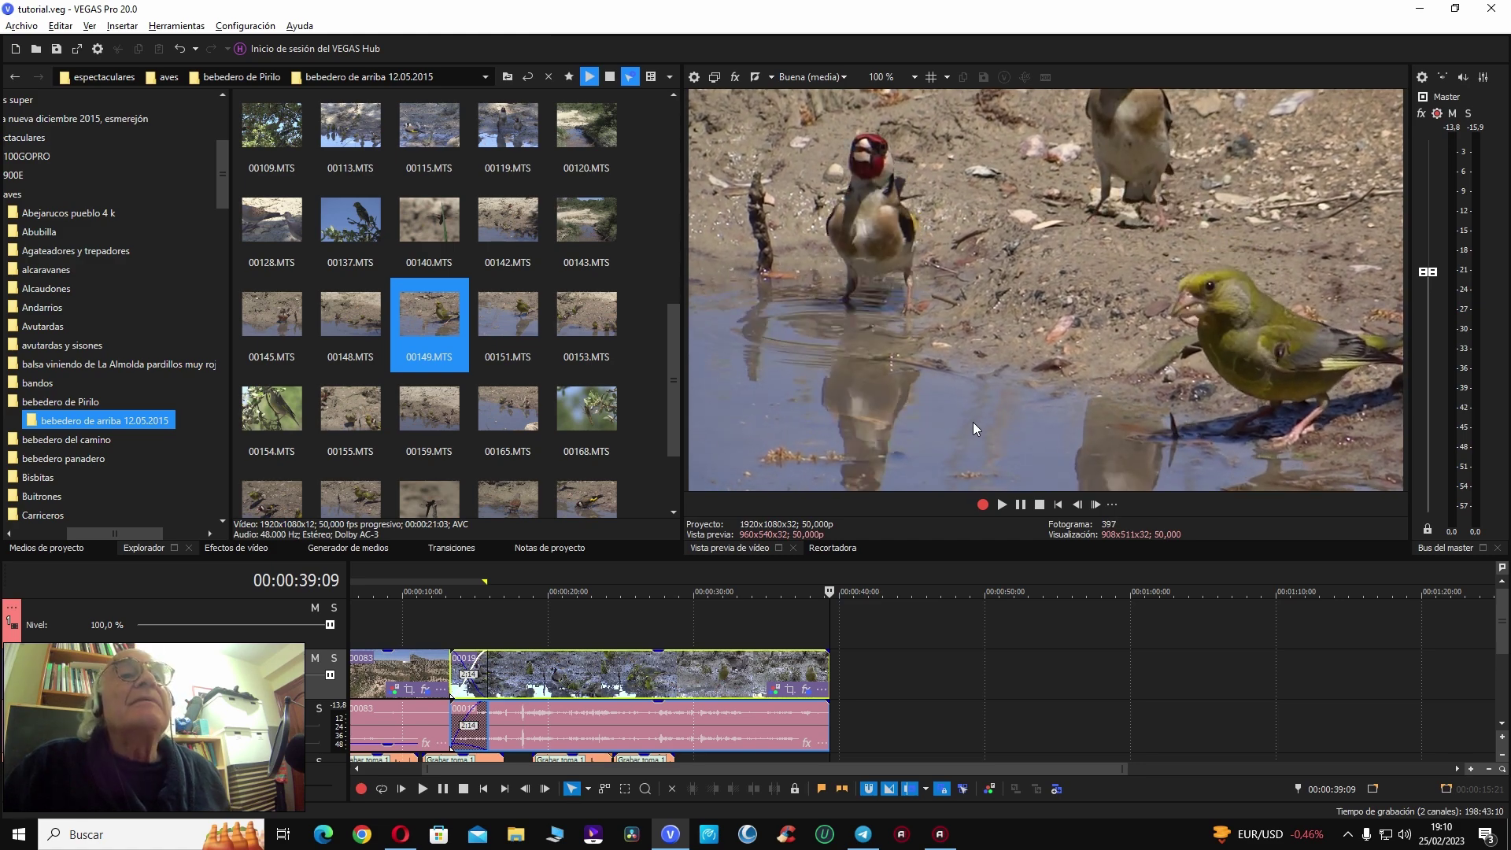
drag(439, 316, 841, 718)
Step: Arm the narration track, record a voice-over over clip 00149 from 00:00:39:09 to about 00:00:48:06, and keep the recorded file
click(821, 611)
key(space)
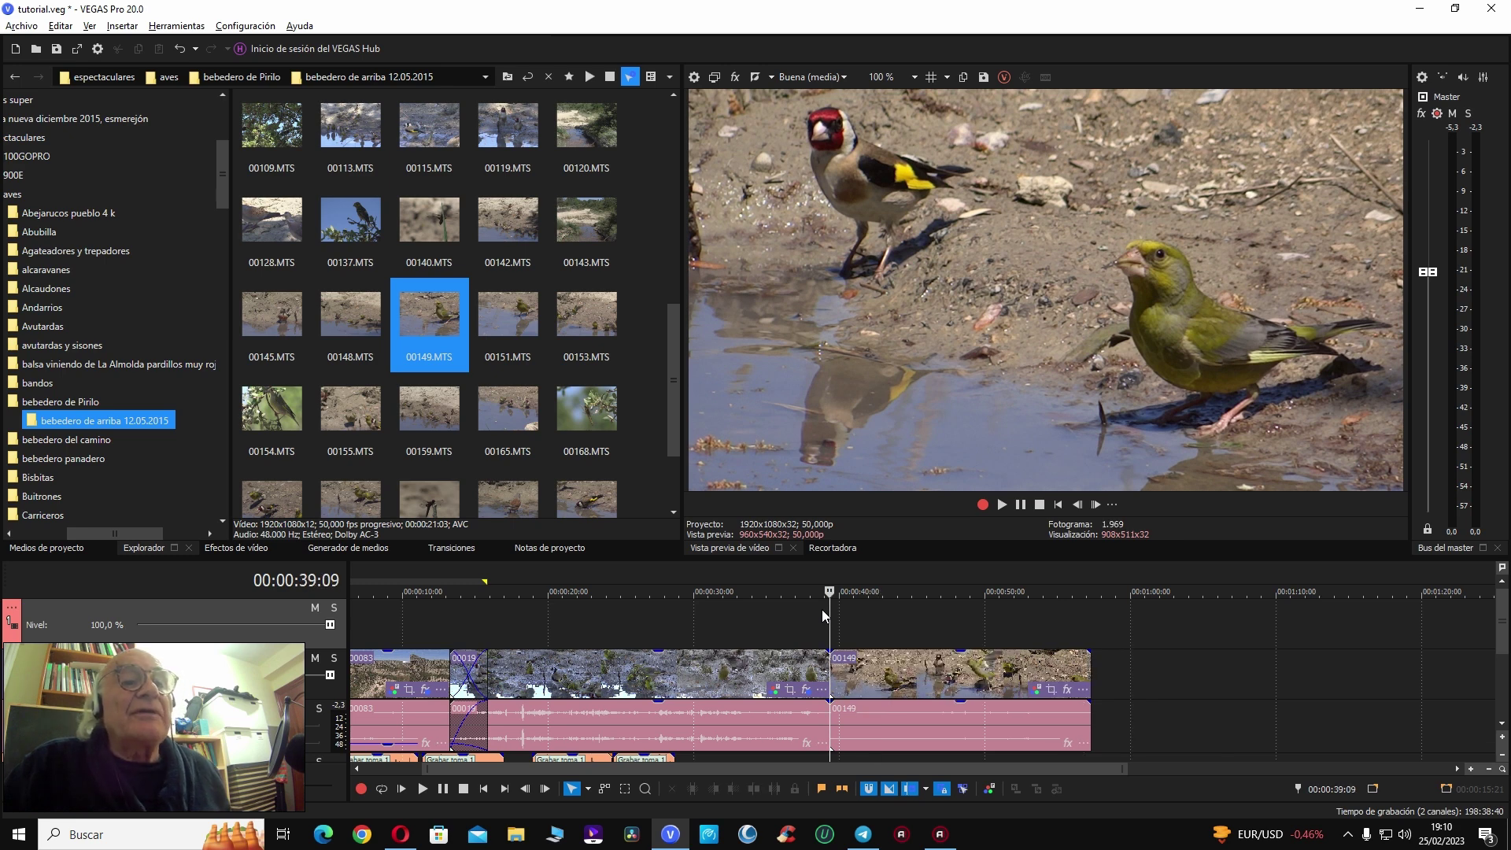
scroll(1505, 645, down, 1)
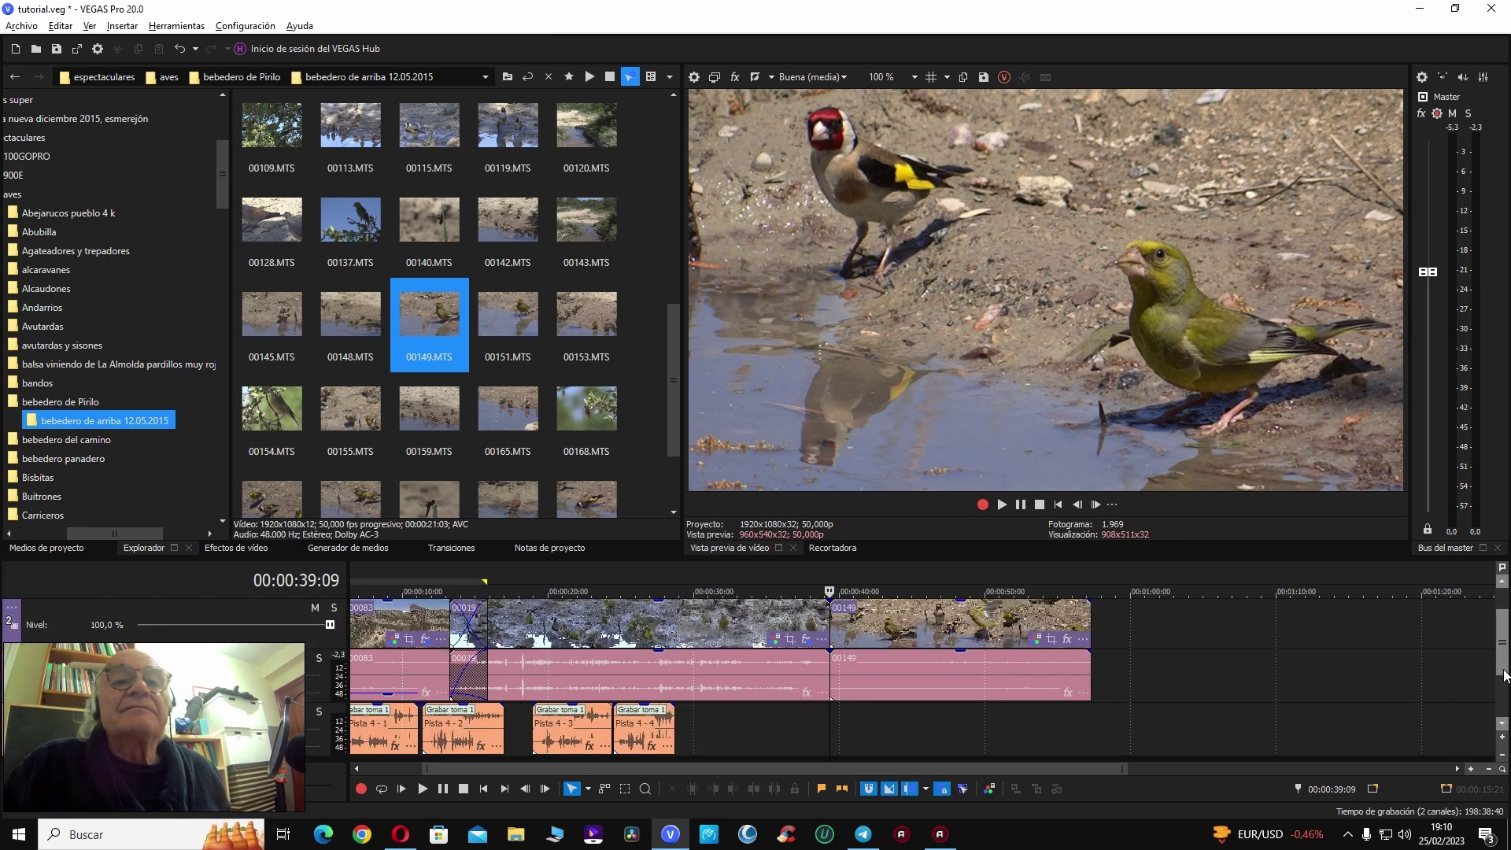
mouse_move(959, 560)
mouse_down()
mouse_move(950, 522)
mouse_move(945, 554)
mouse_up()
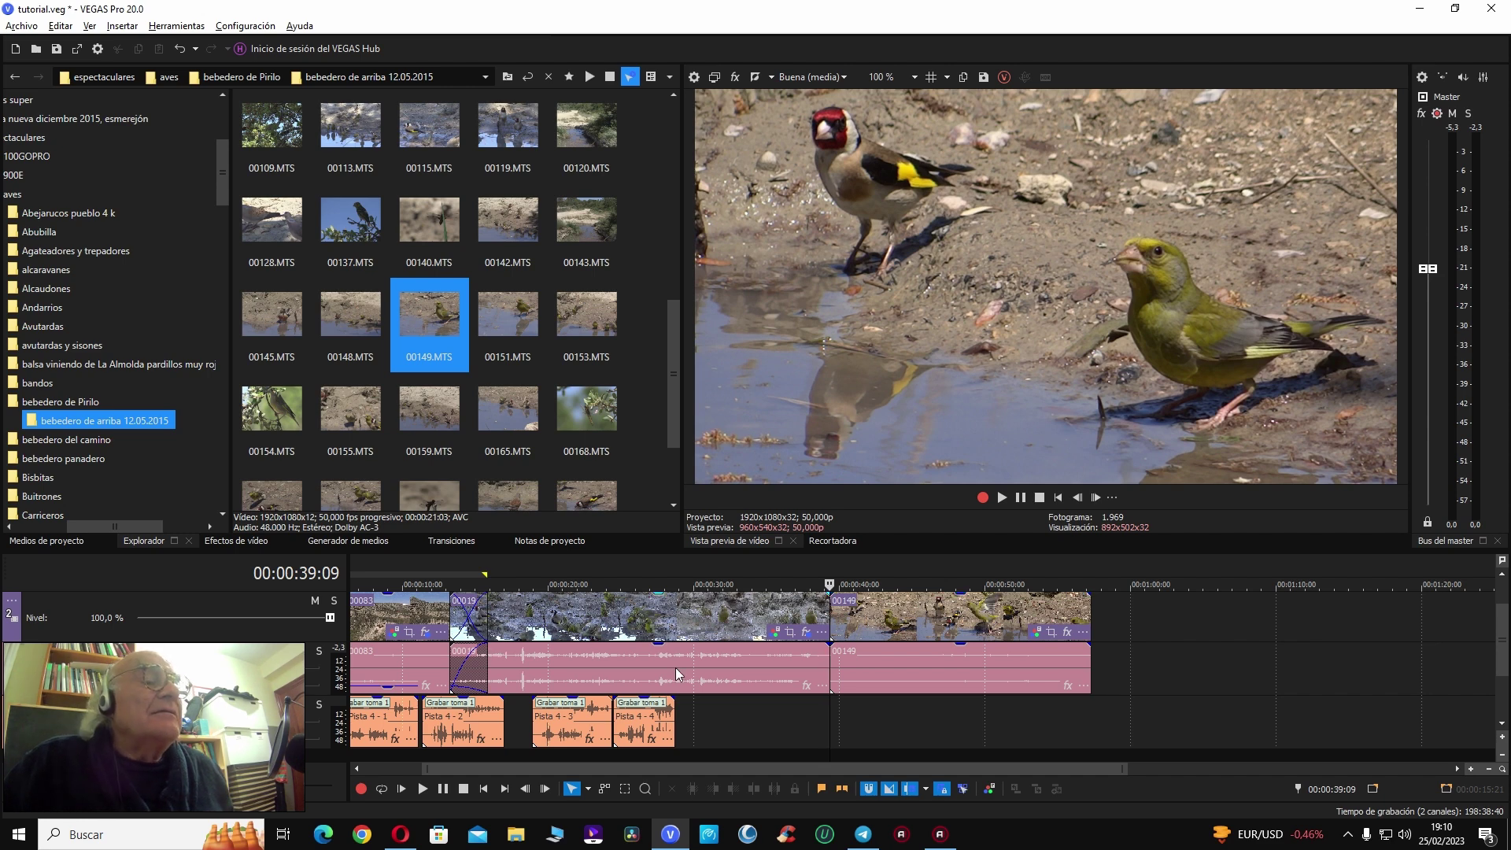
right_click(8, 708)
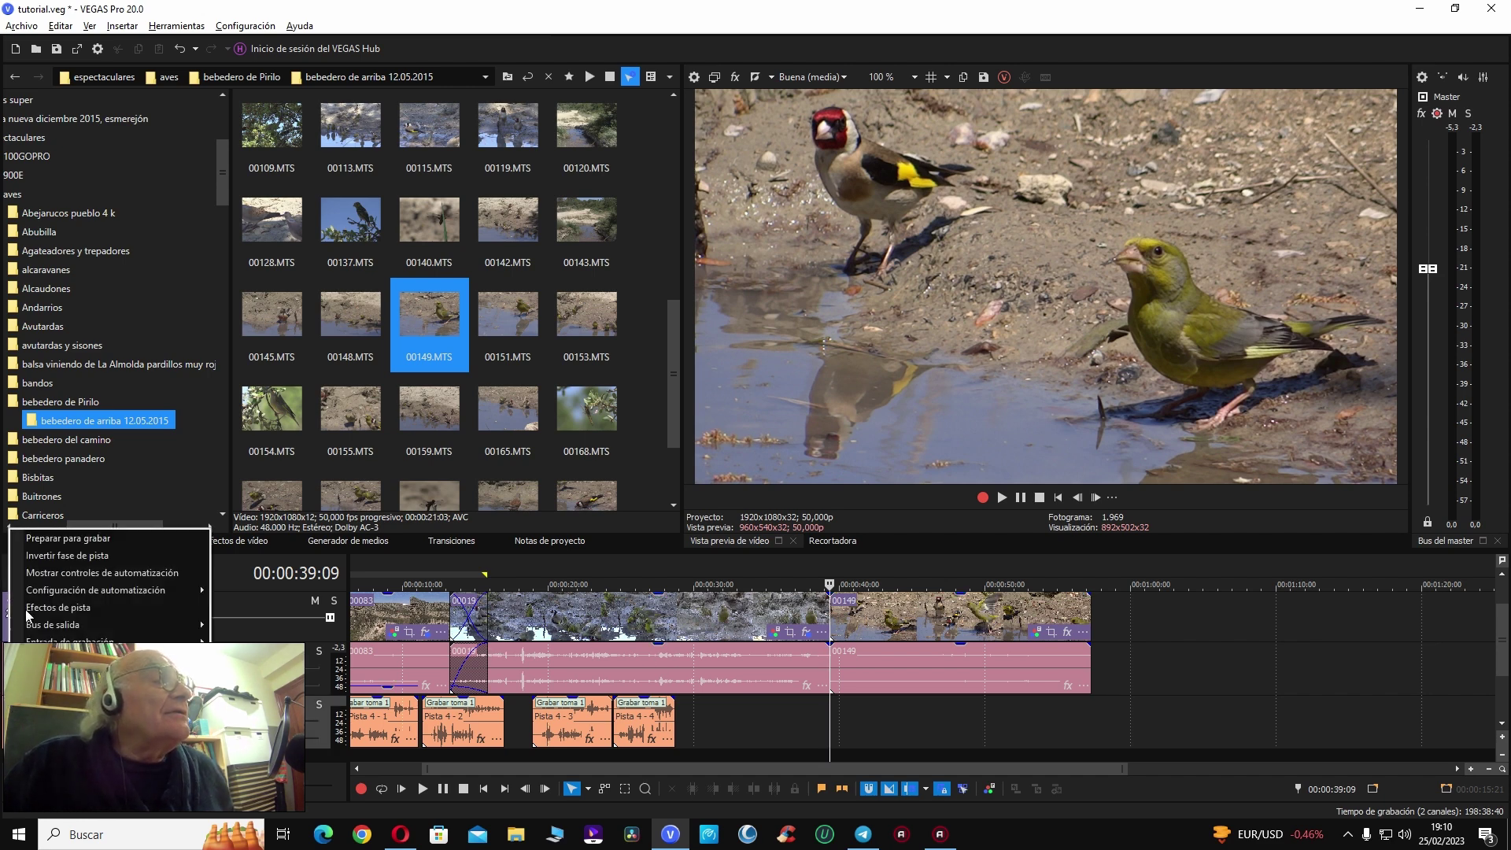
click(44, 539)
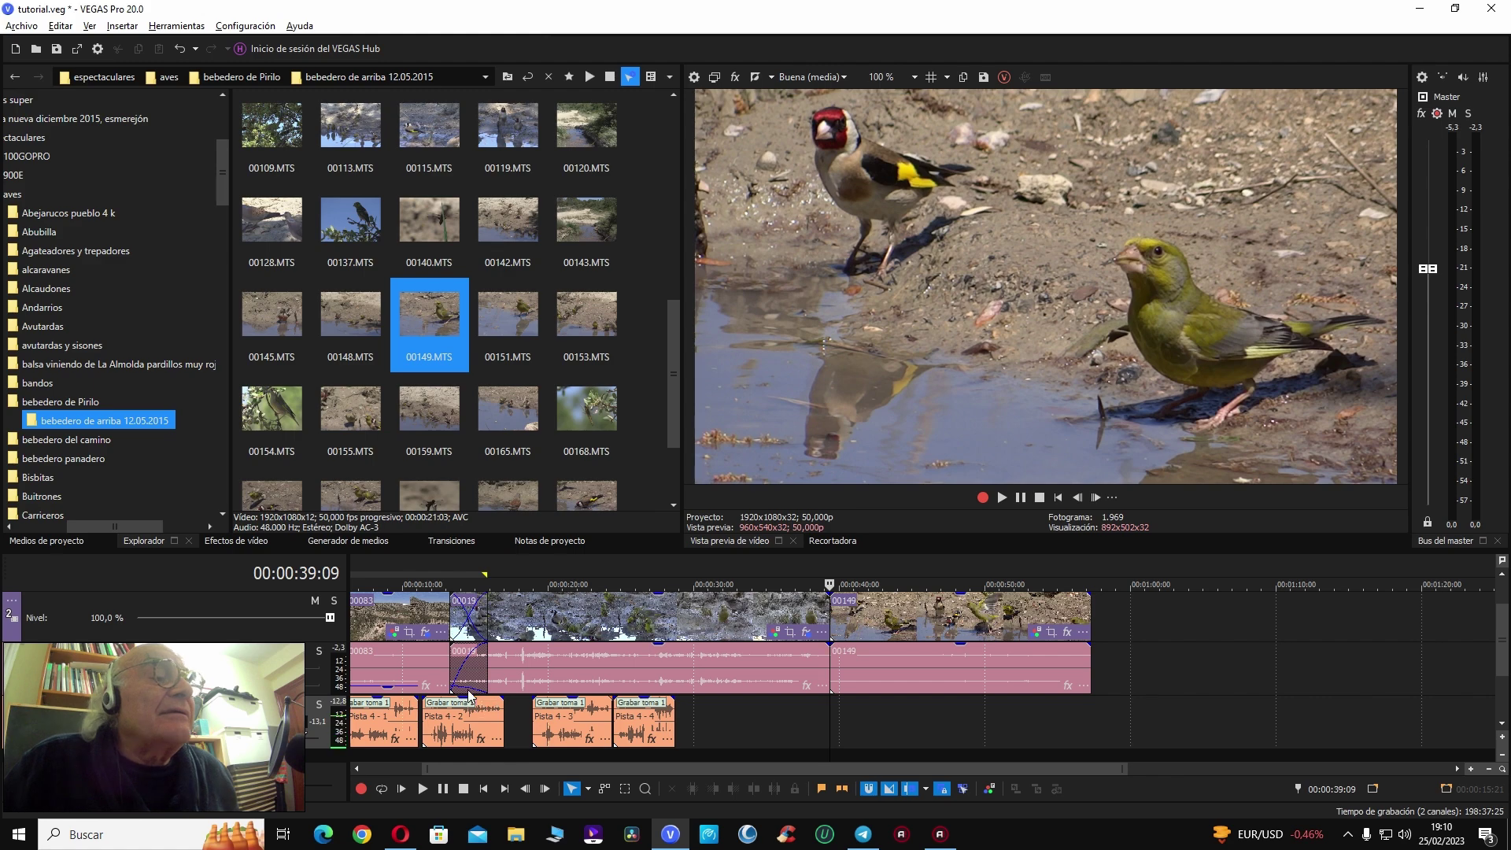
click(983, 497)
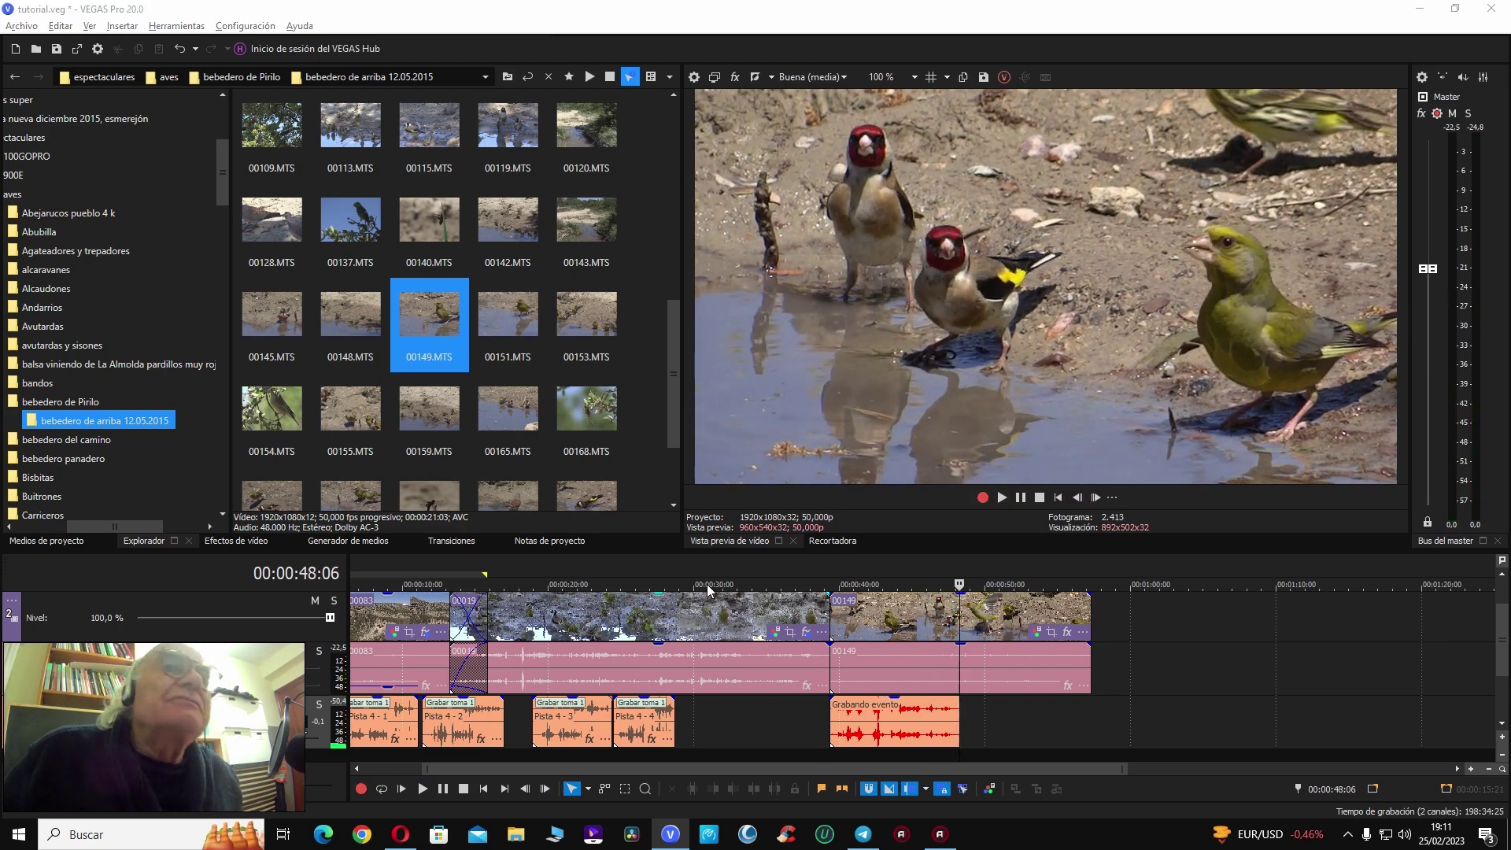
key(space)
click(846, 392)
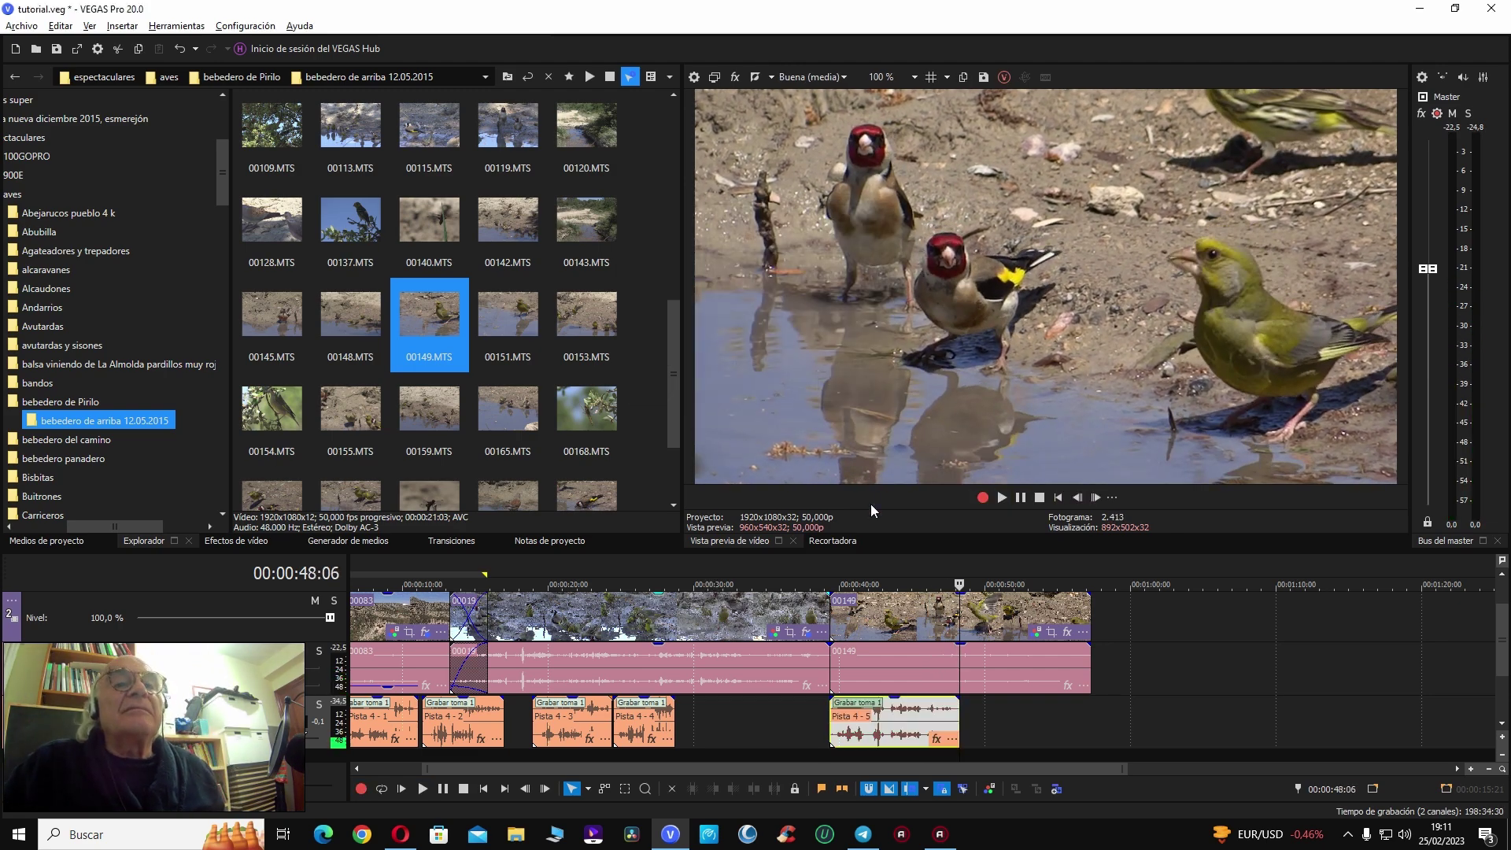
Step: Review clip 00149 together with its narration, playing it from 00:00:43:17
click(911, 607)
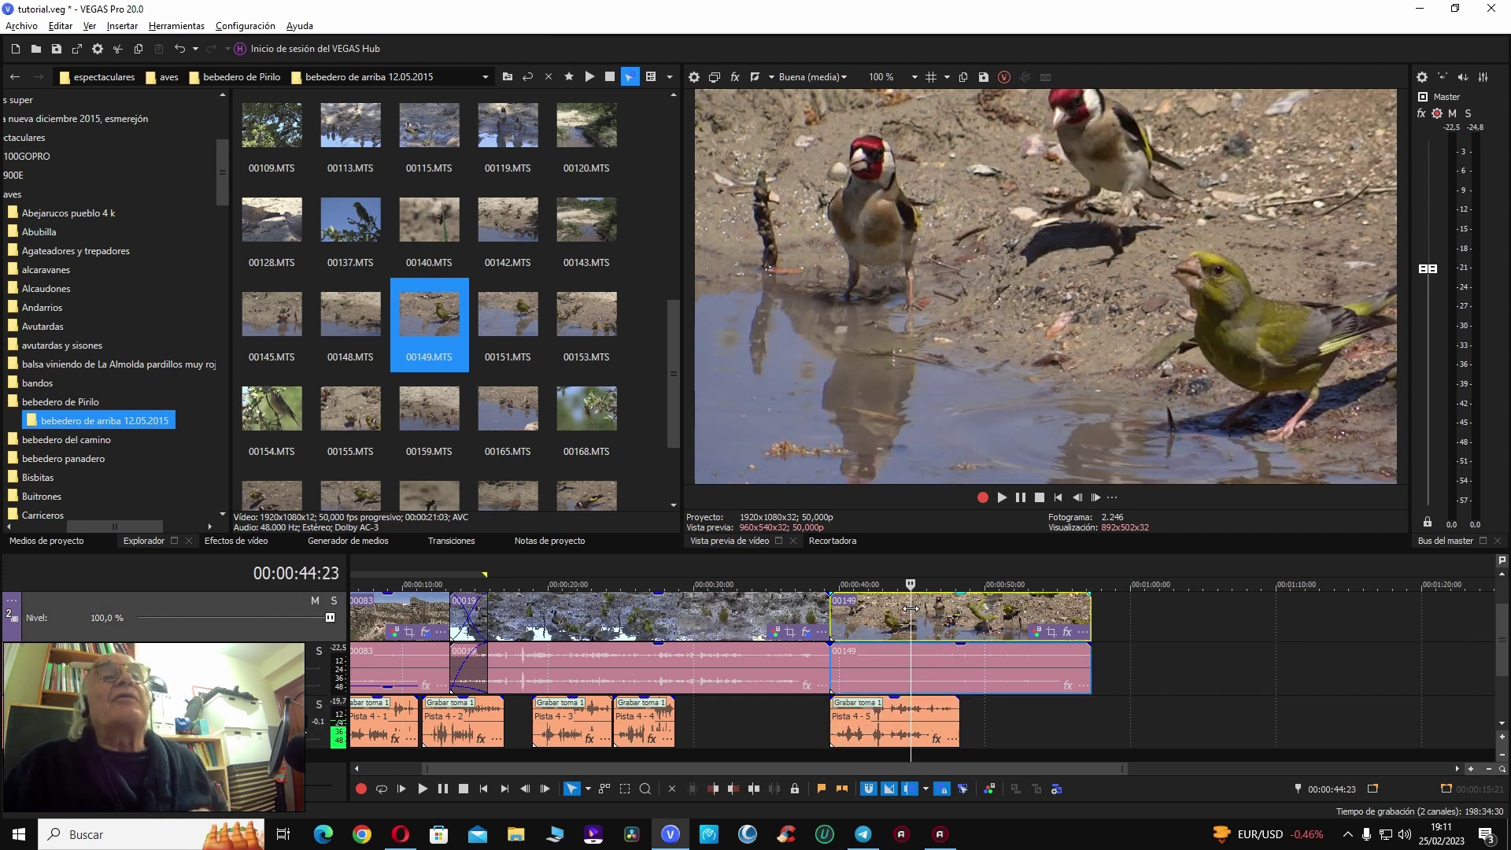
double_click(911, 607)
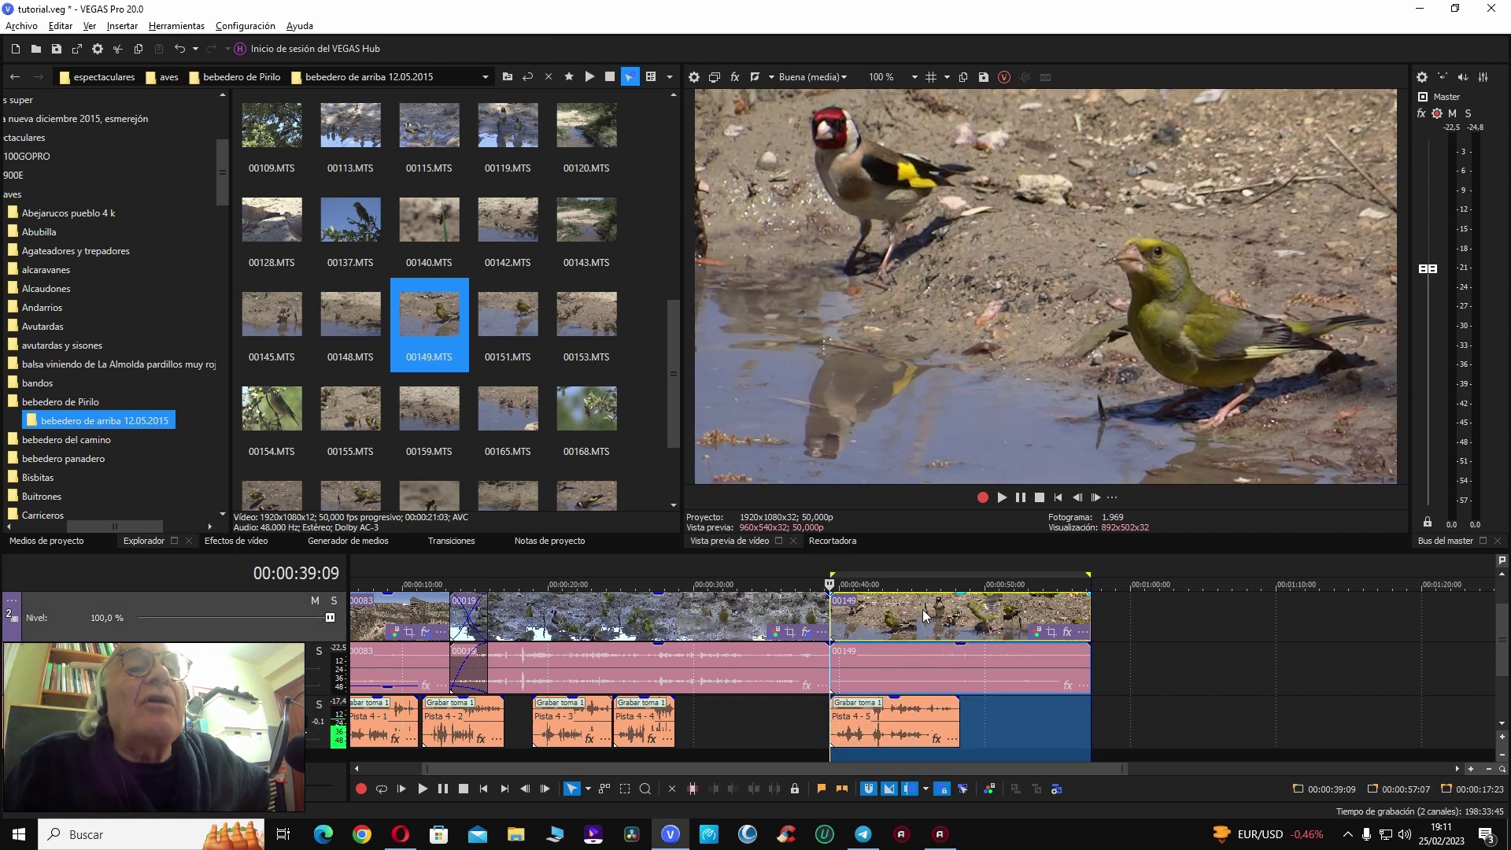
click(923, 606)
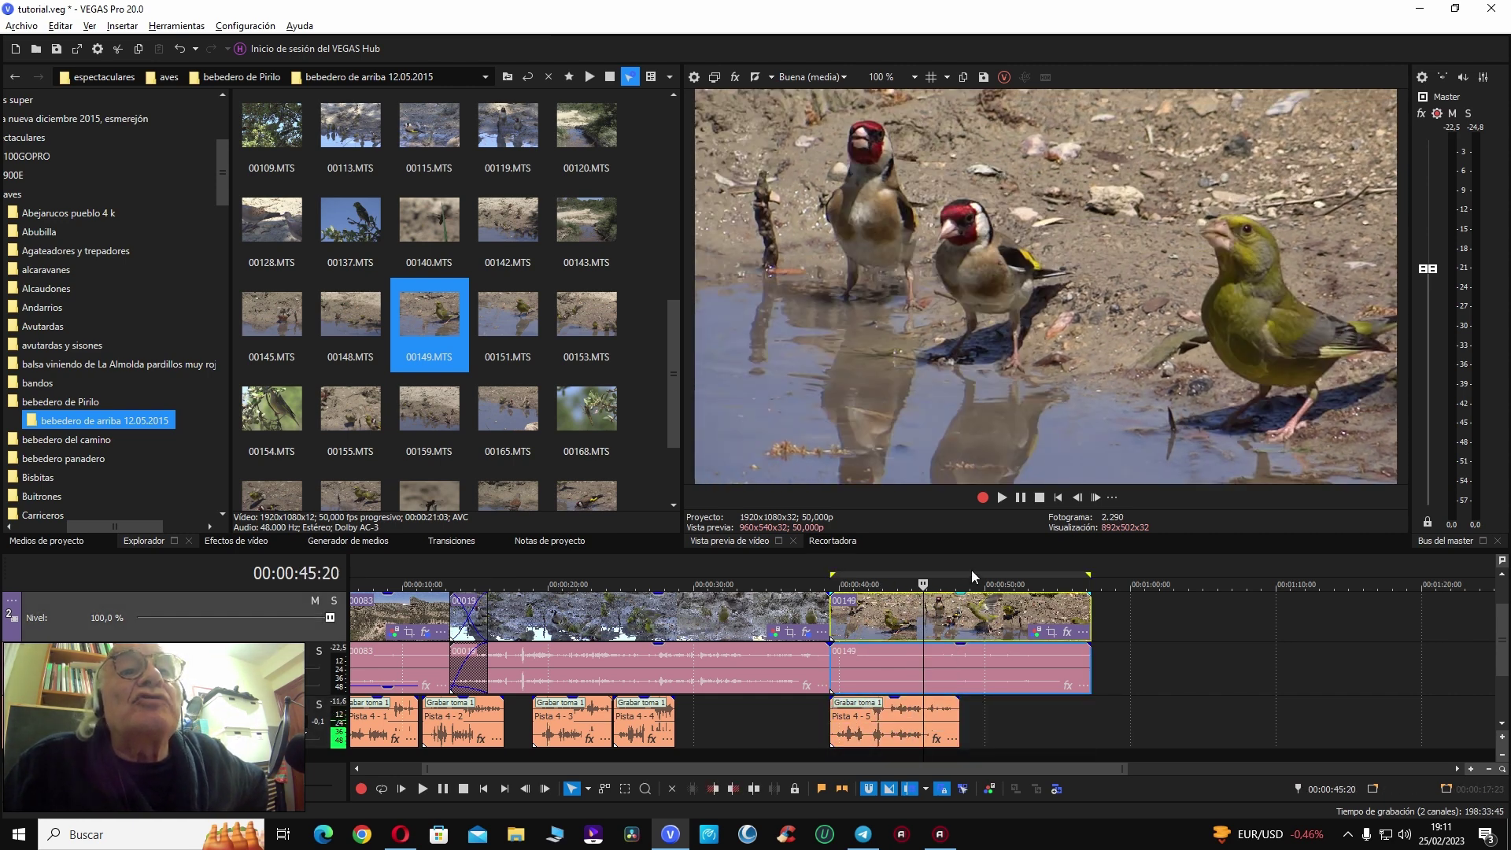
drag(972, 573, 716, 588)
click(905, 620)
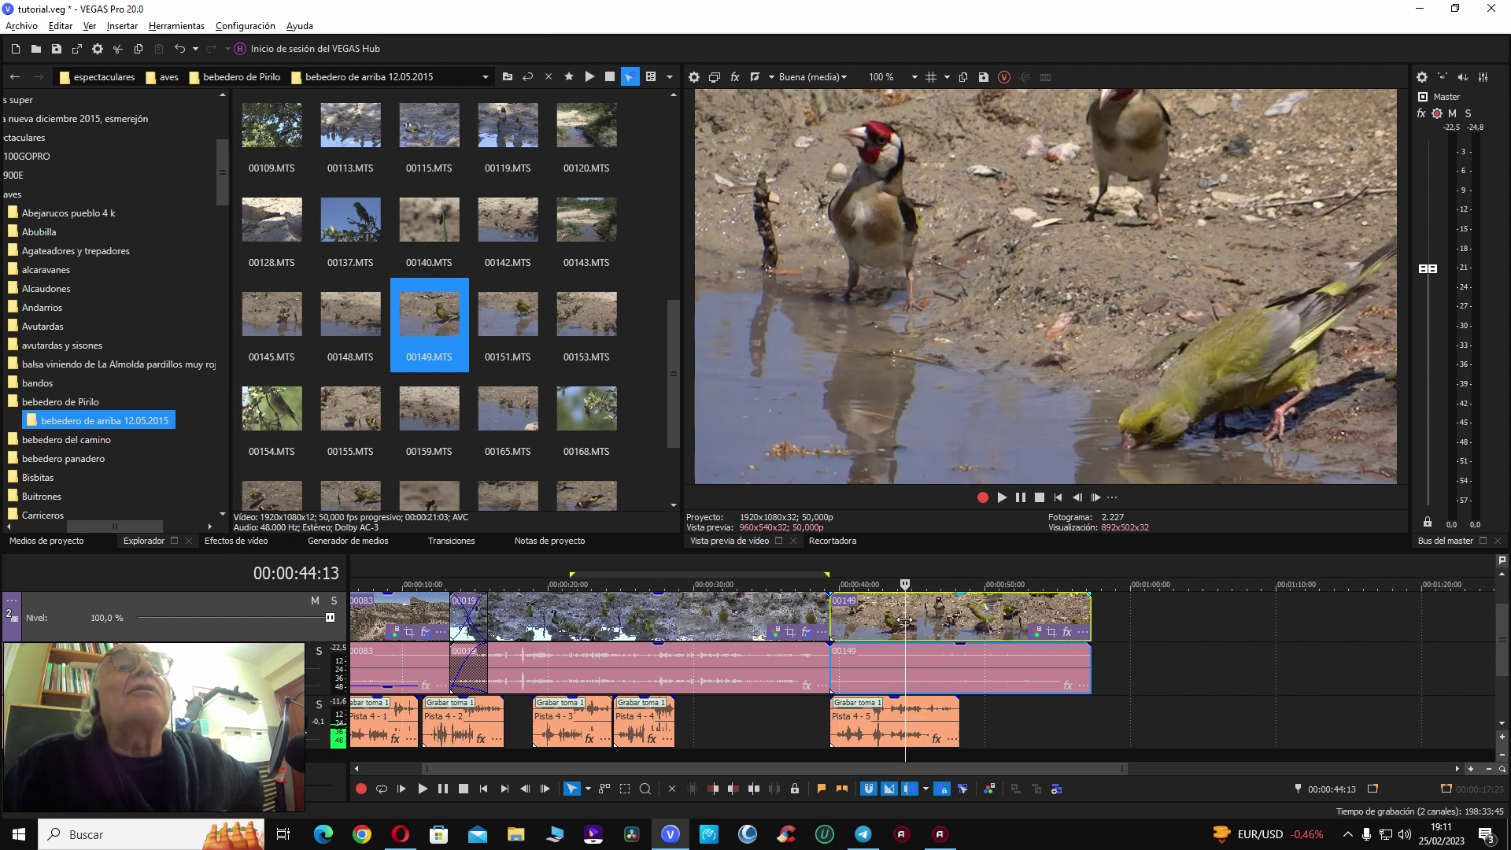
click(892, 616)
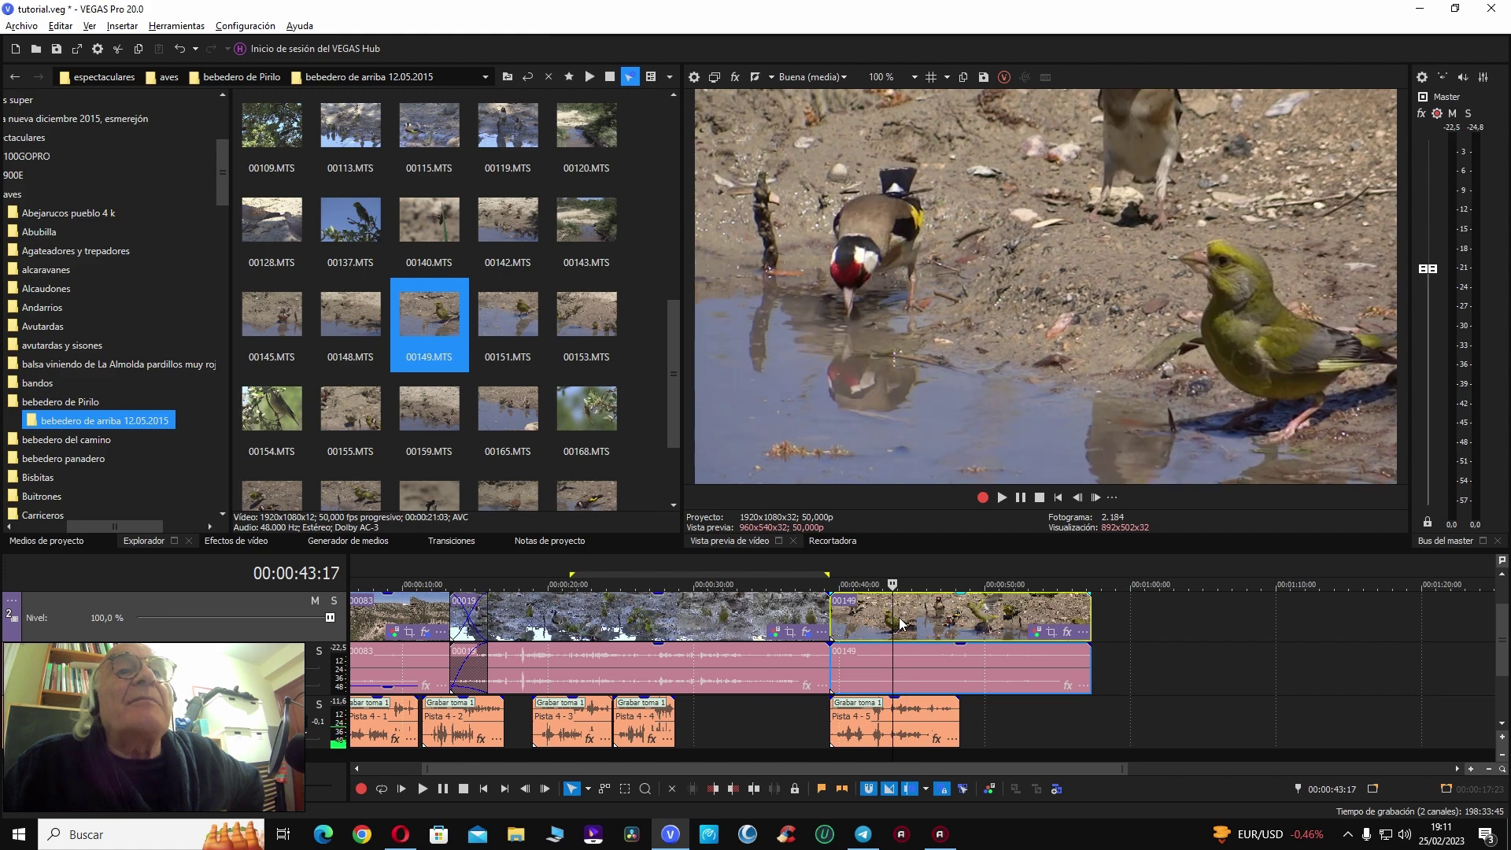
key(space)
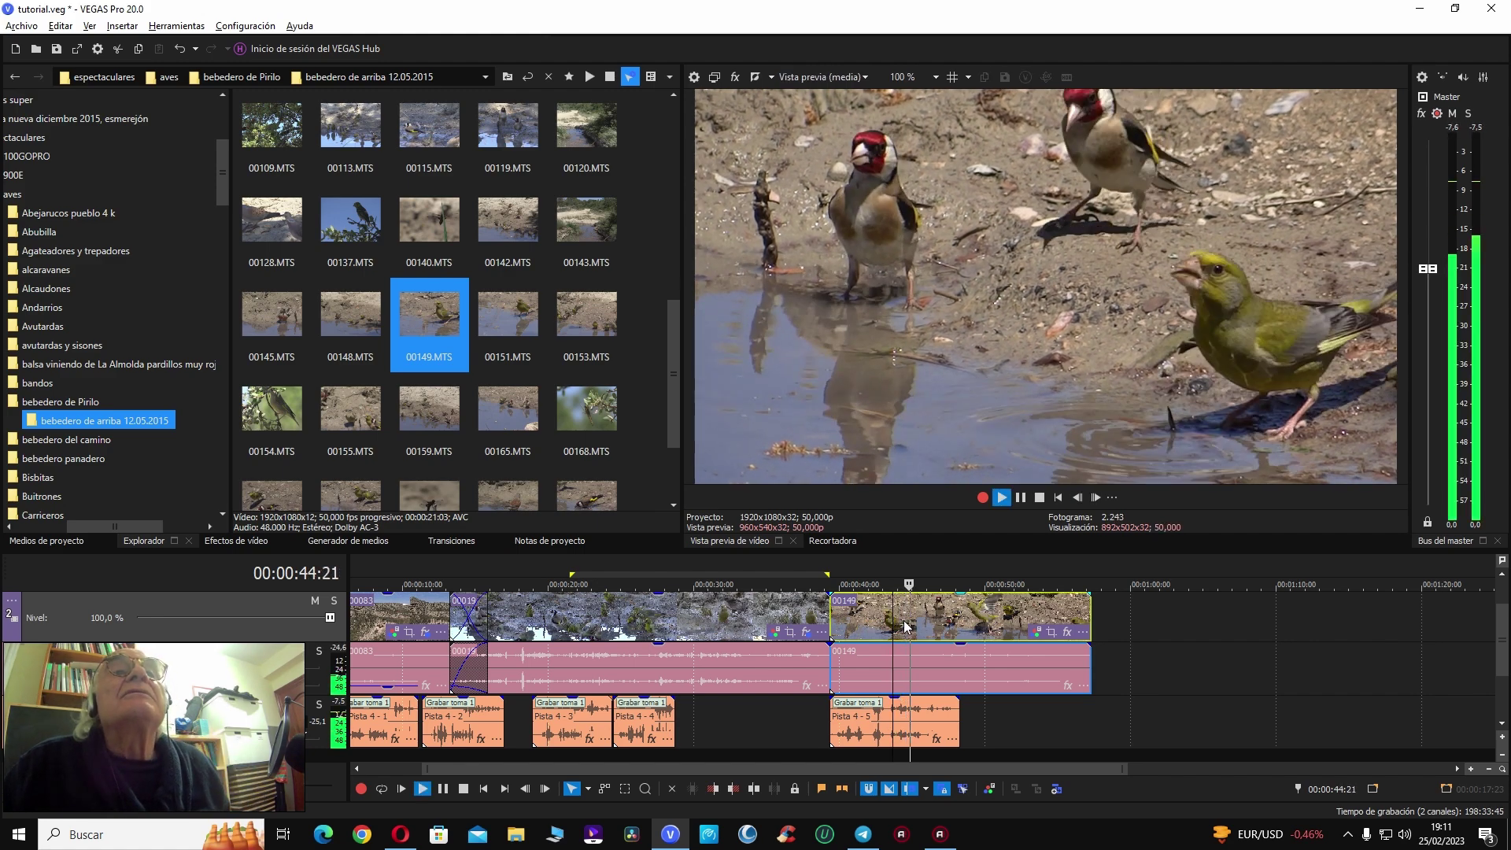
key(Return)
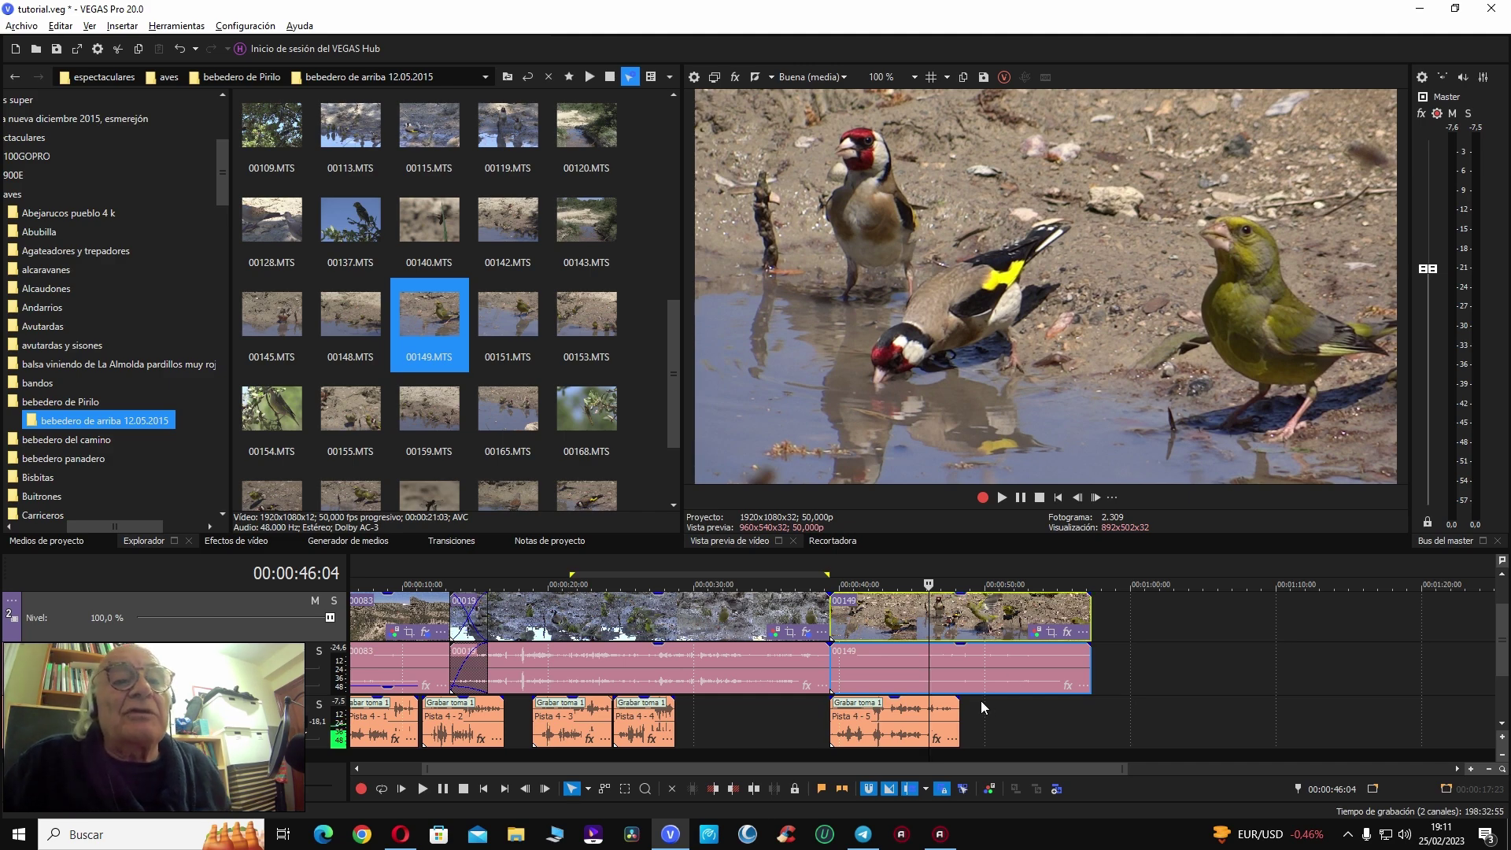
Step: Play clip 00149 onward, find the cut frame at 00:00:50:04 and trim the clip's end to it
key(space)
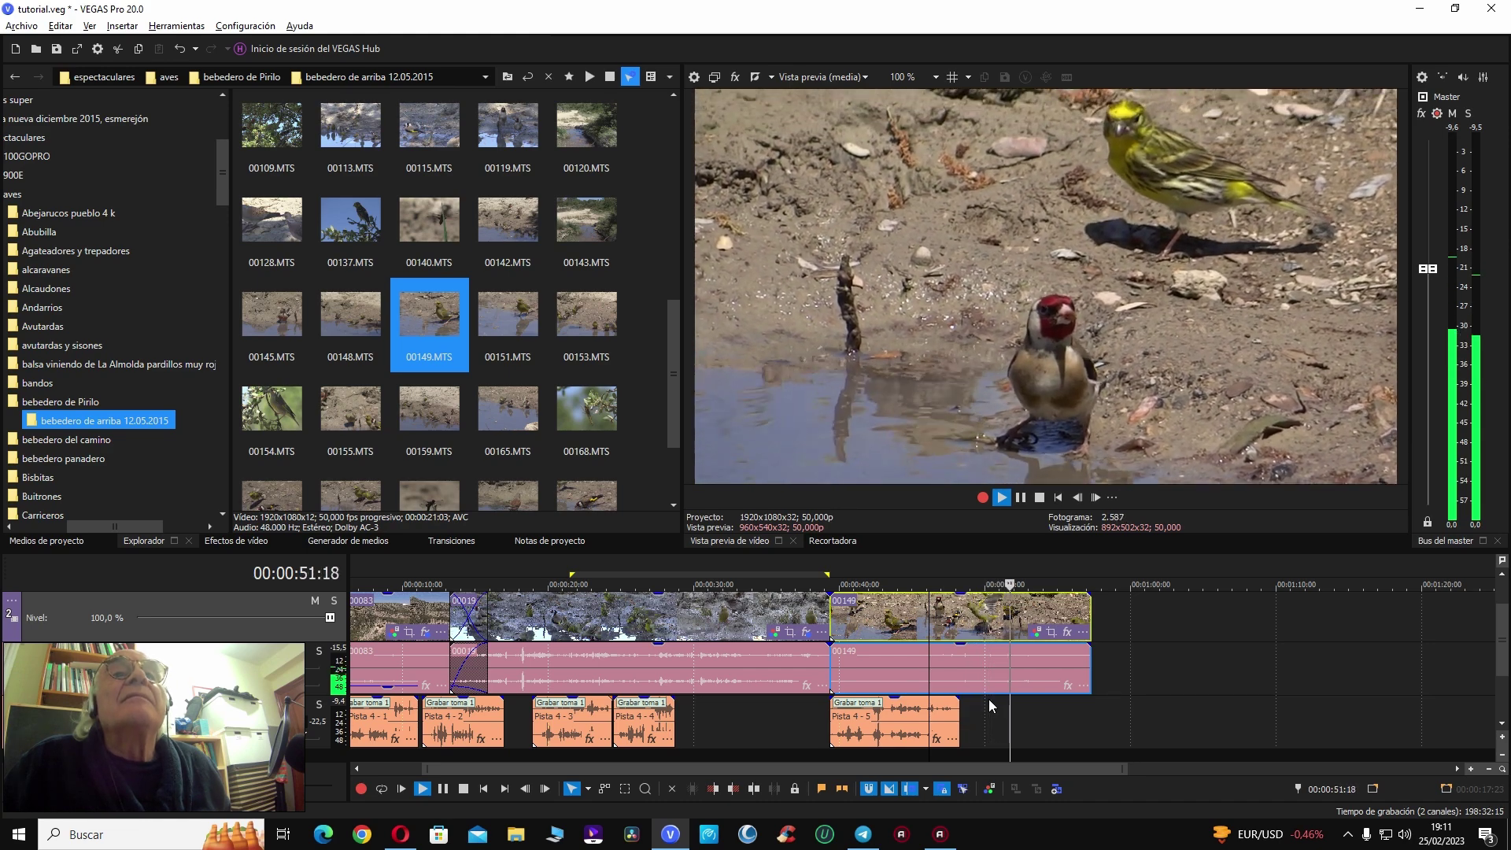
key(j)
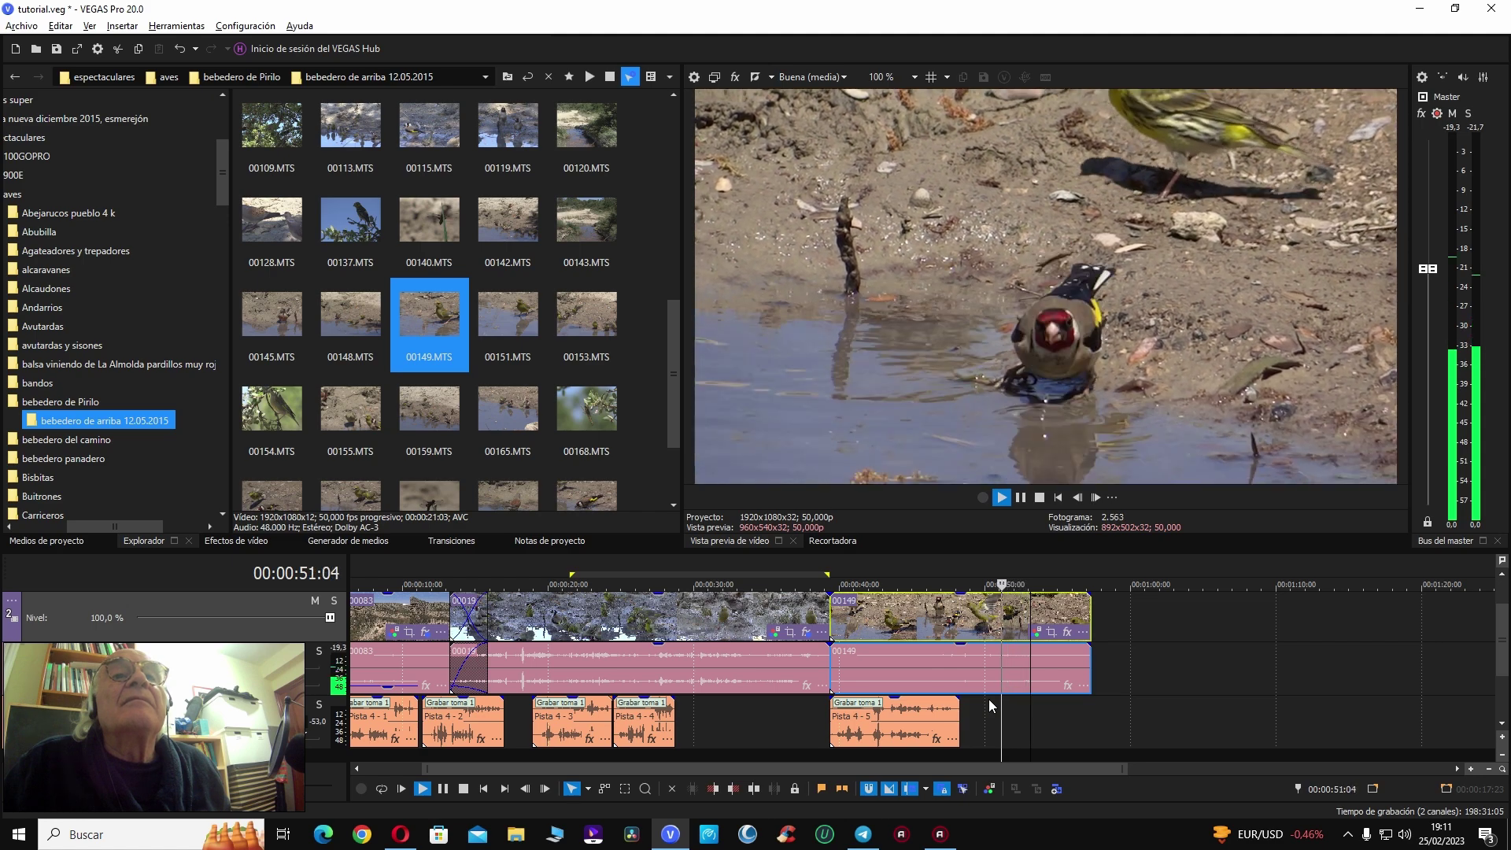
key(l)
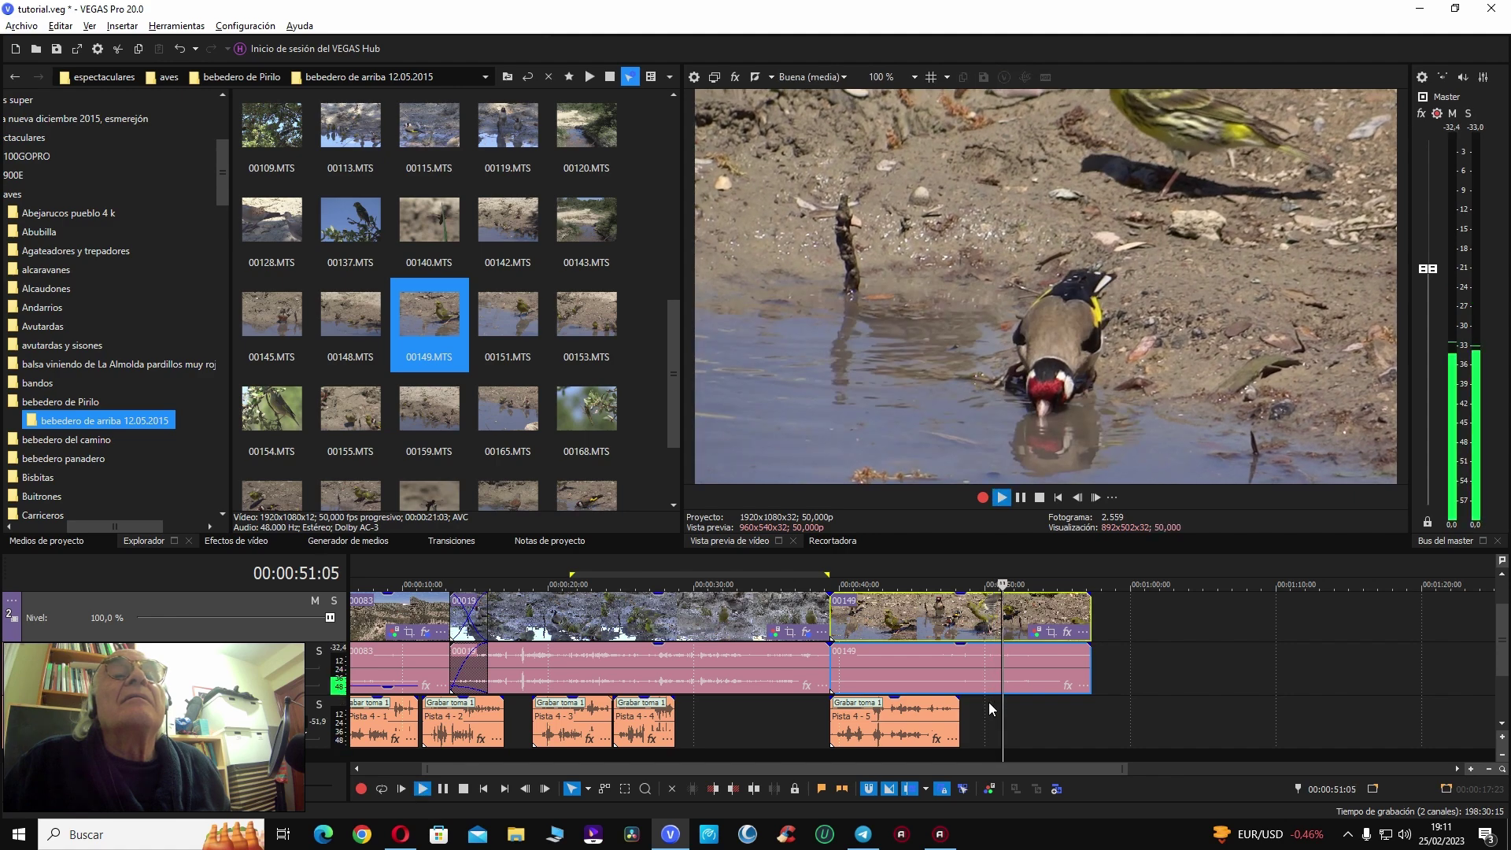
key(j)
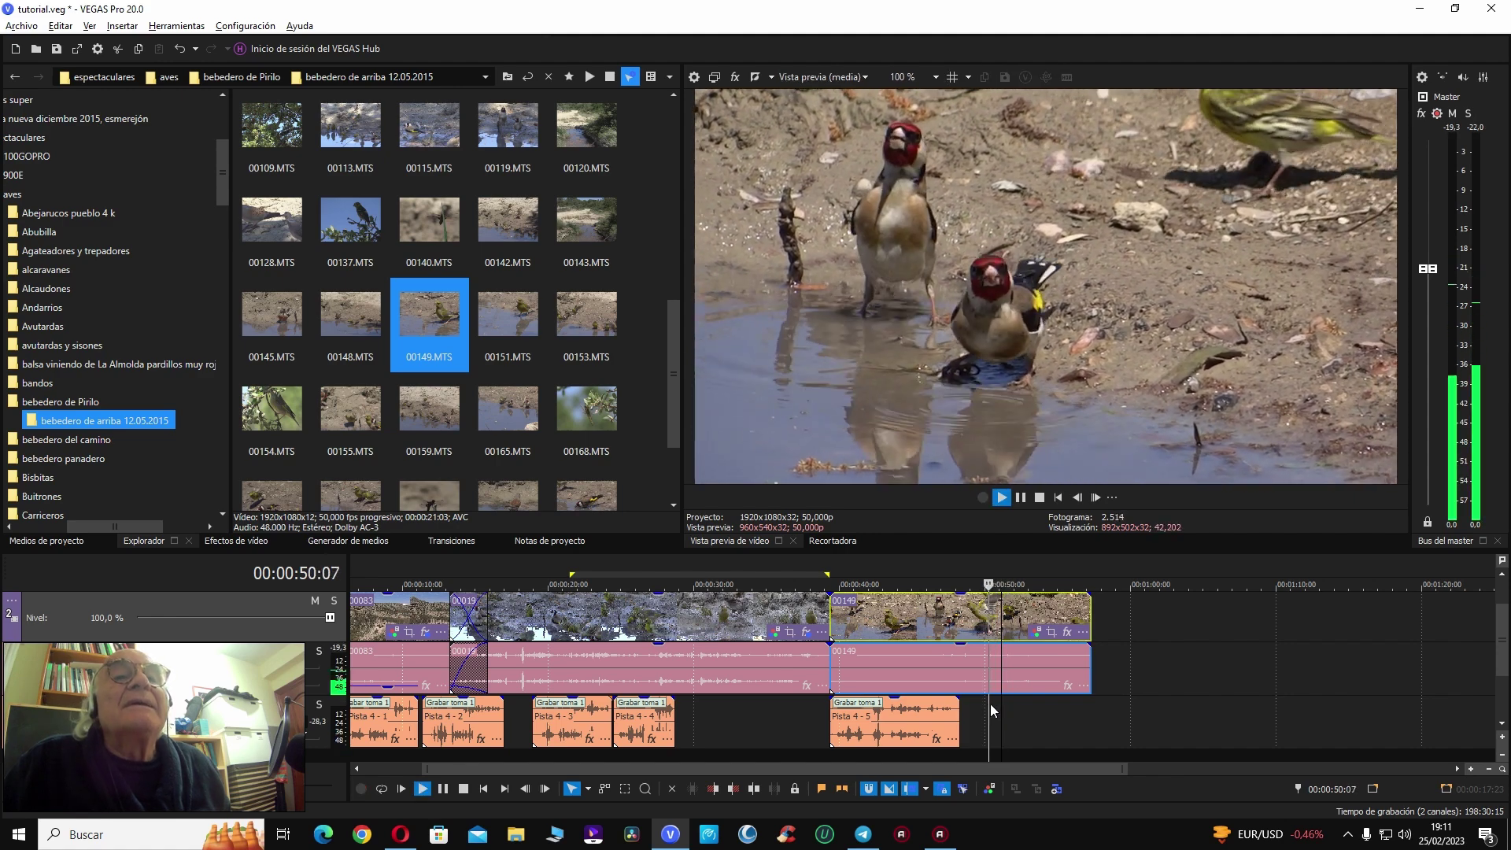
key(l)
key(k)
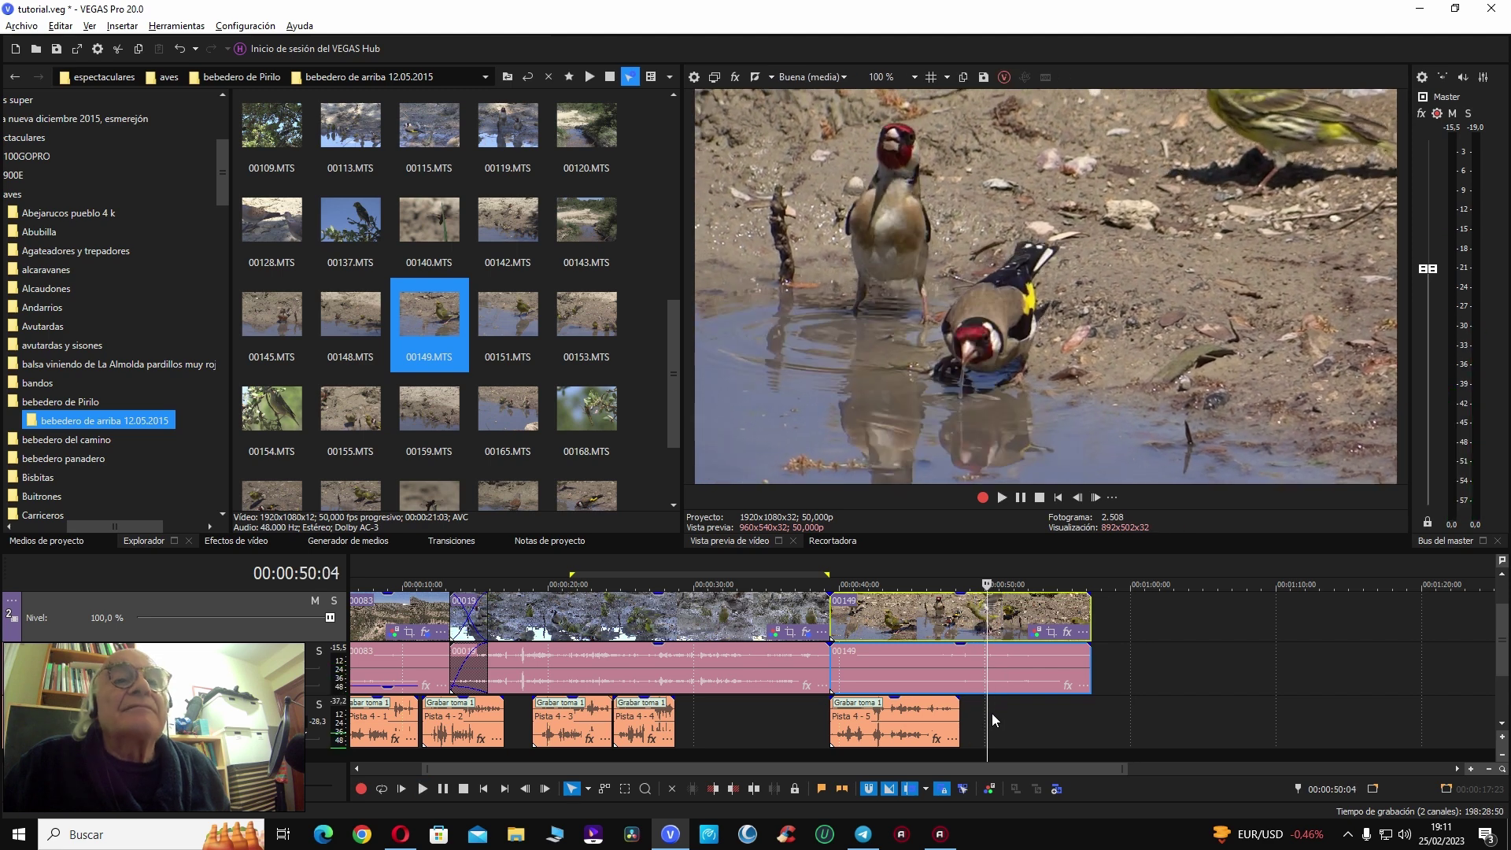
key(alt+])
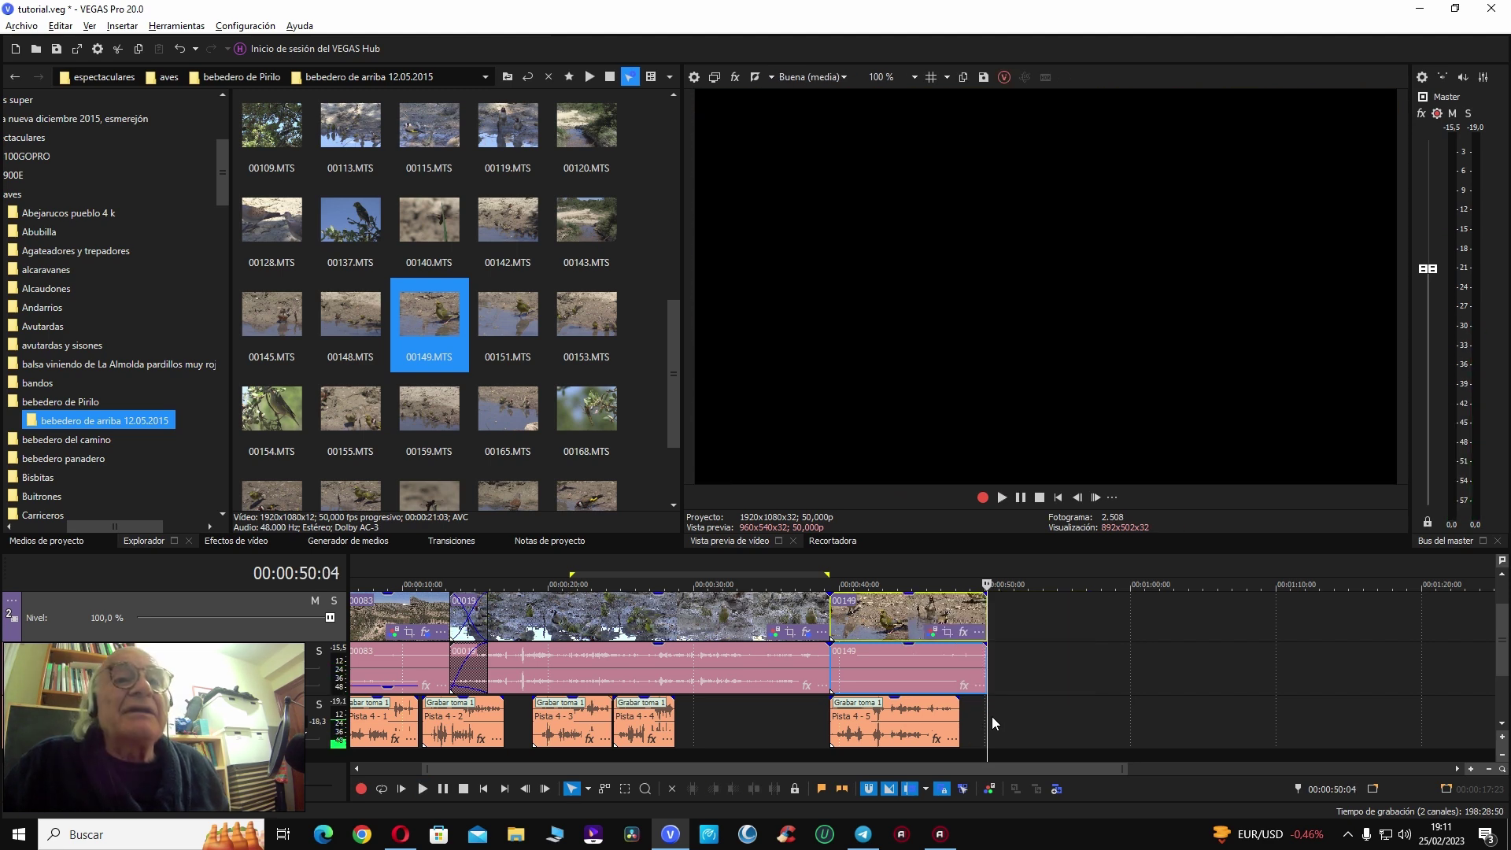
Step: Set the loop region to the length of clip 00149 and play the clip up to 00:00:46:18
double_click(918, 617)
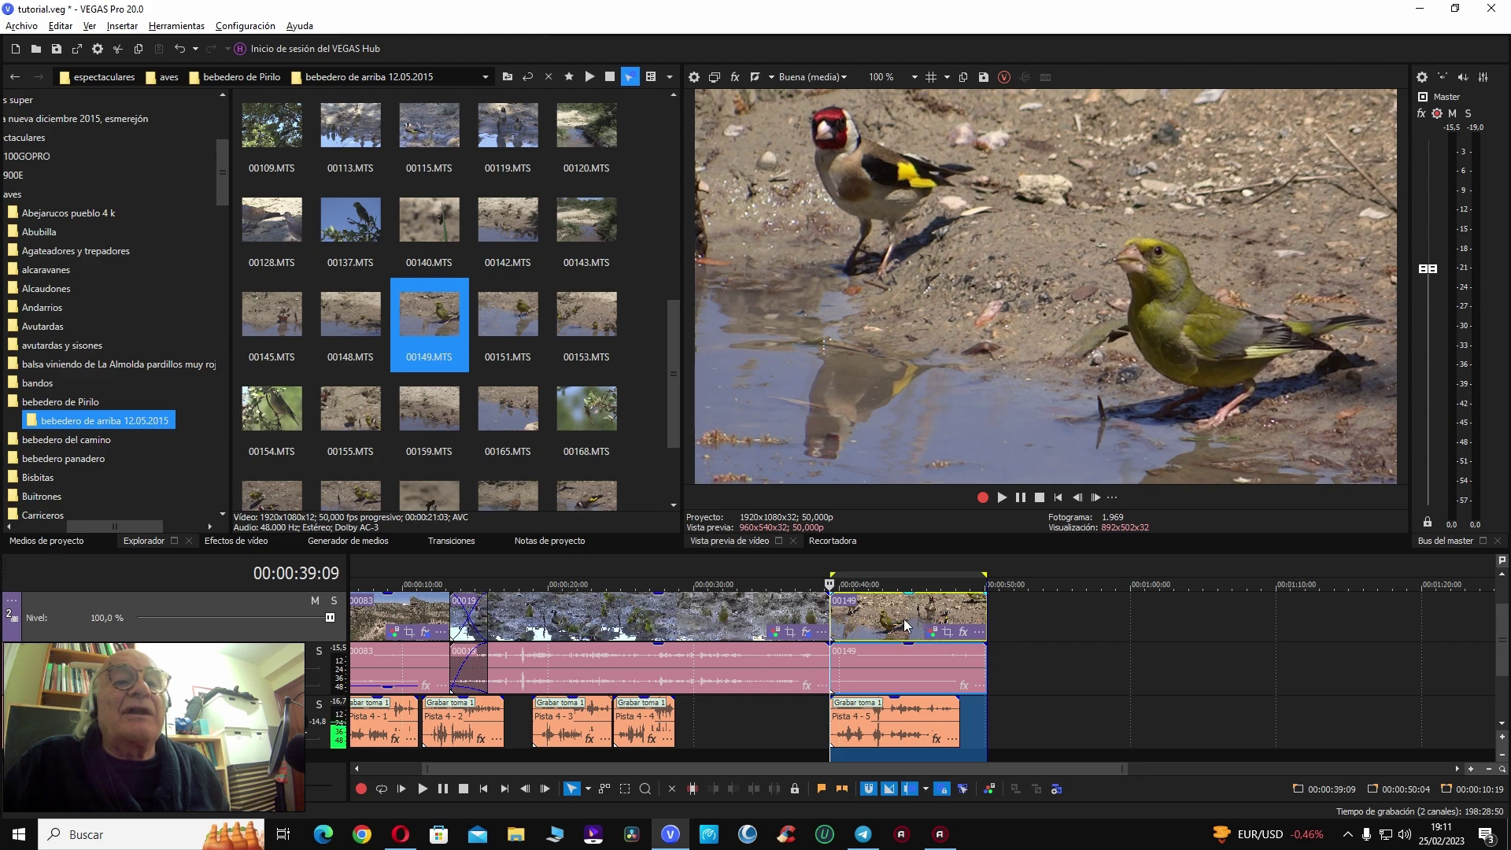
key(space)
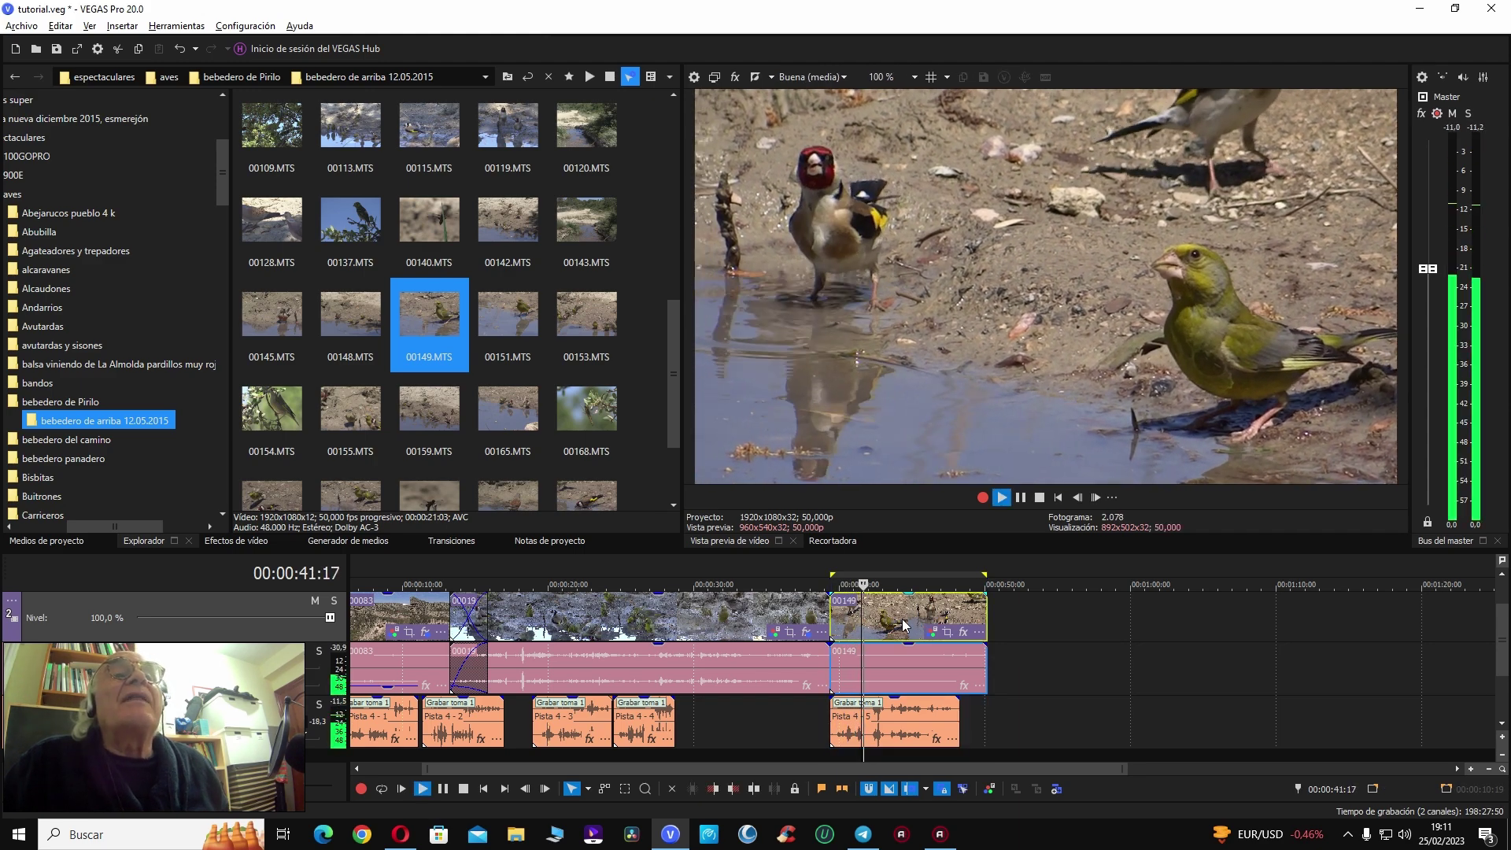
key(Return)
key(space)
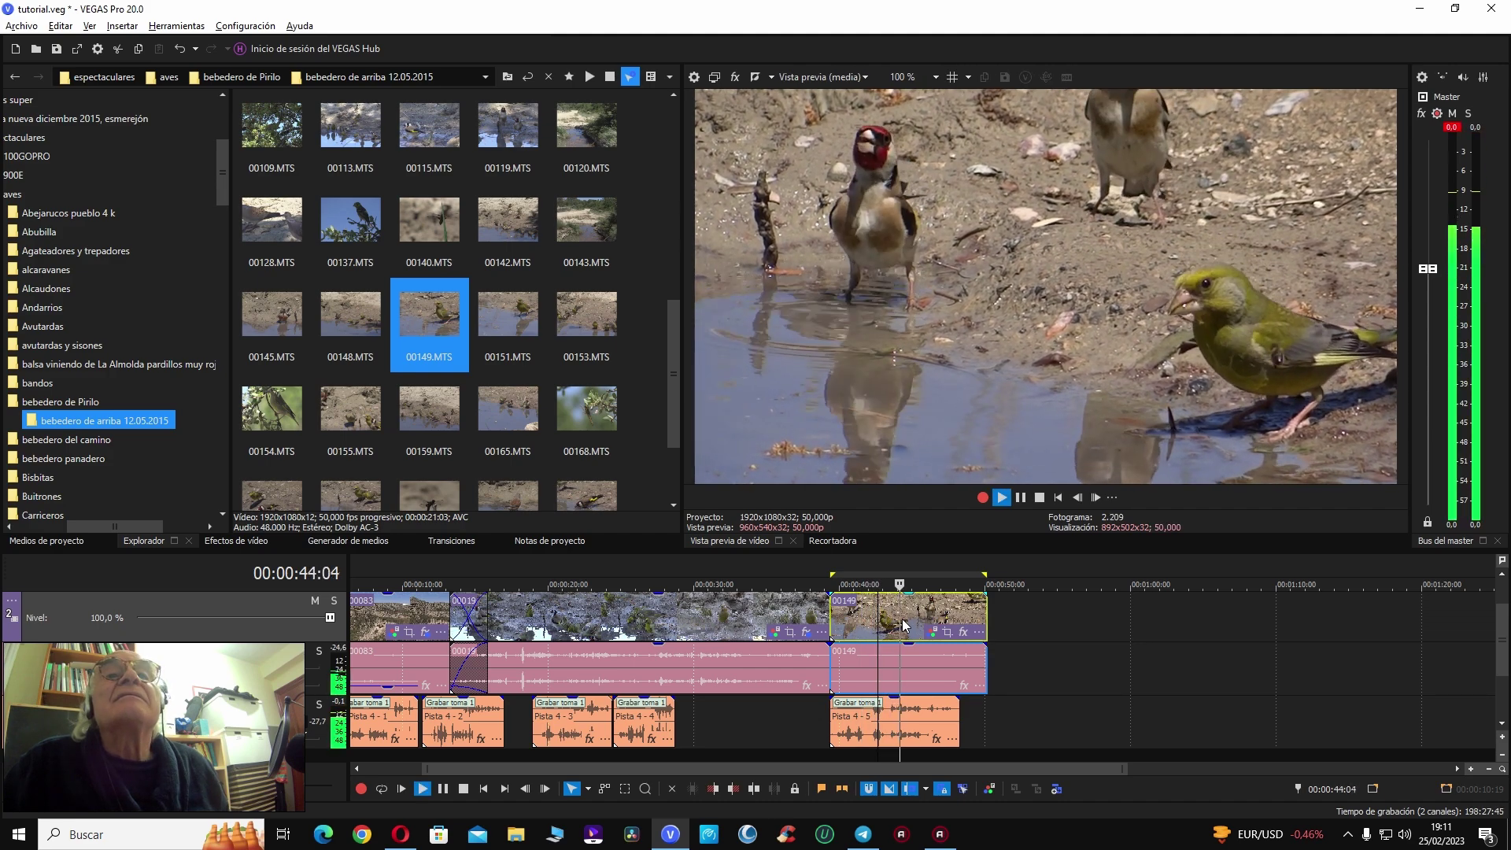
key(Return)
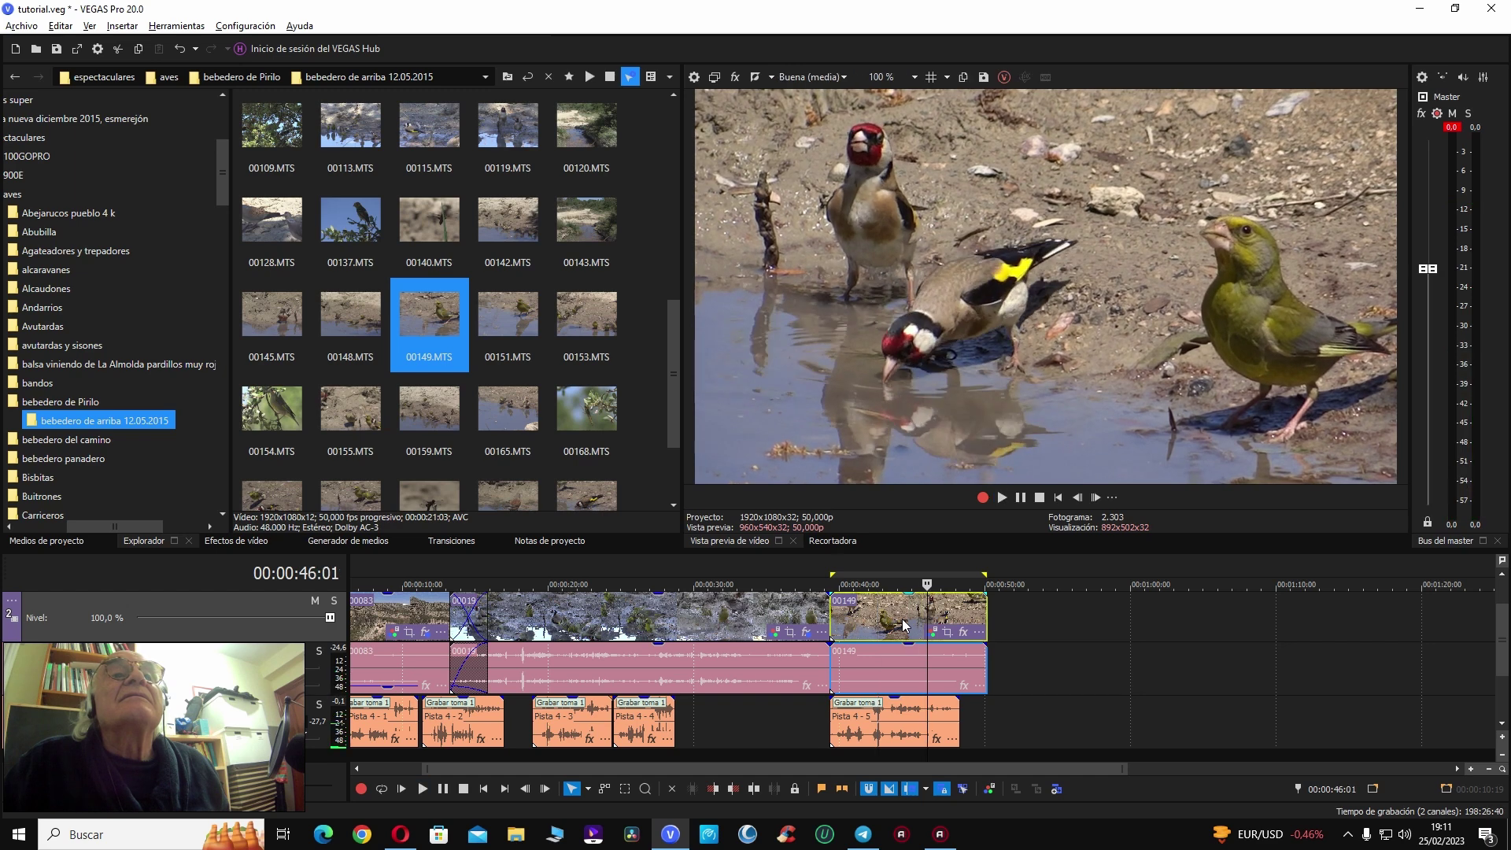
key(space)
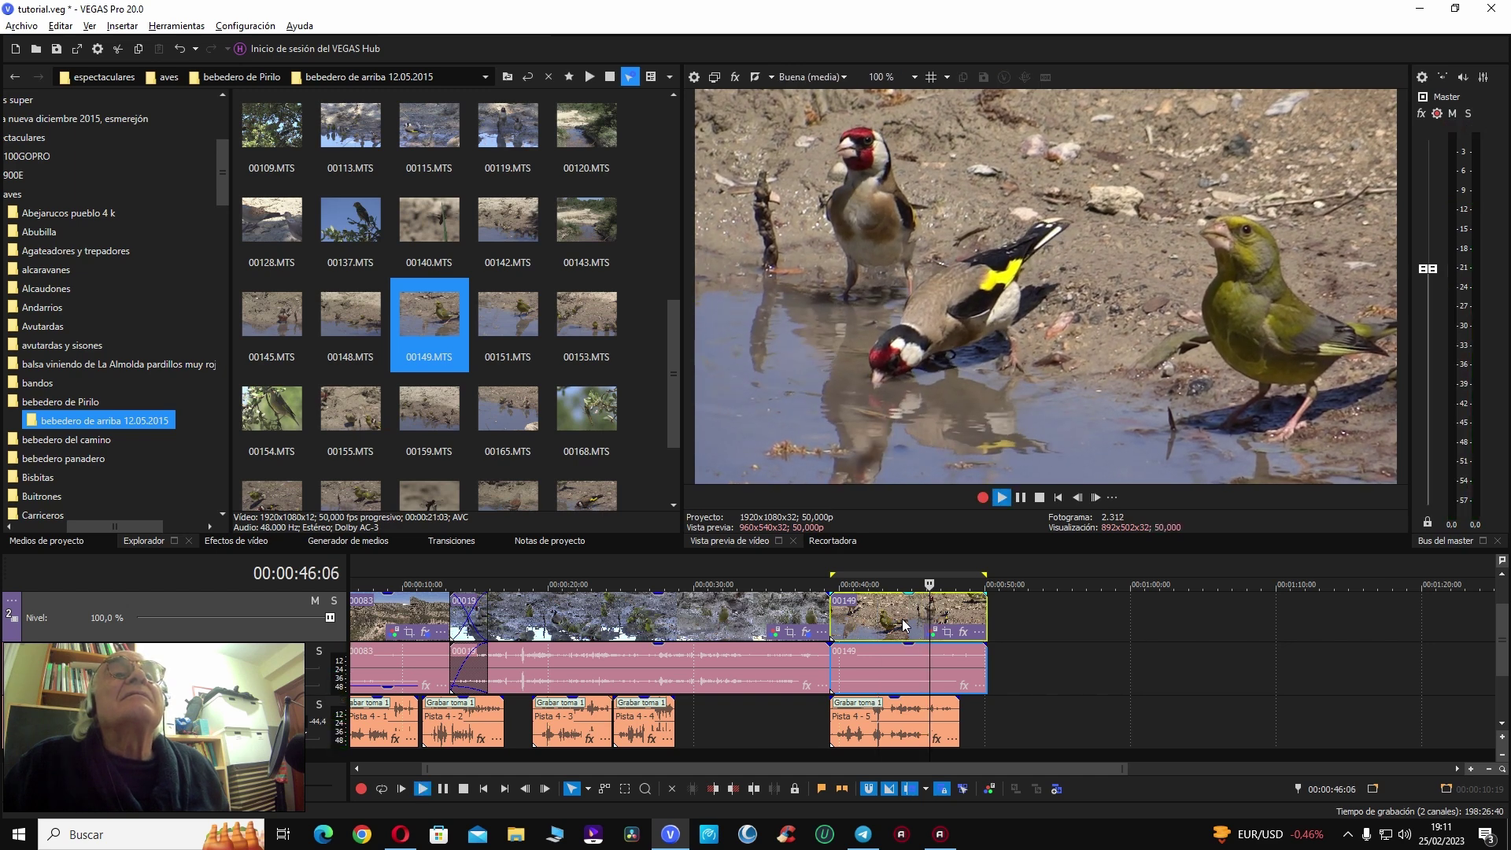
key(Return)
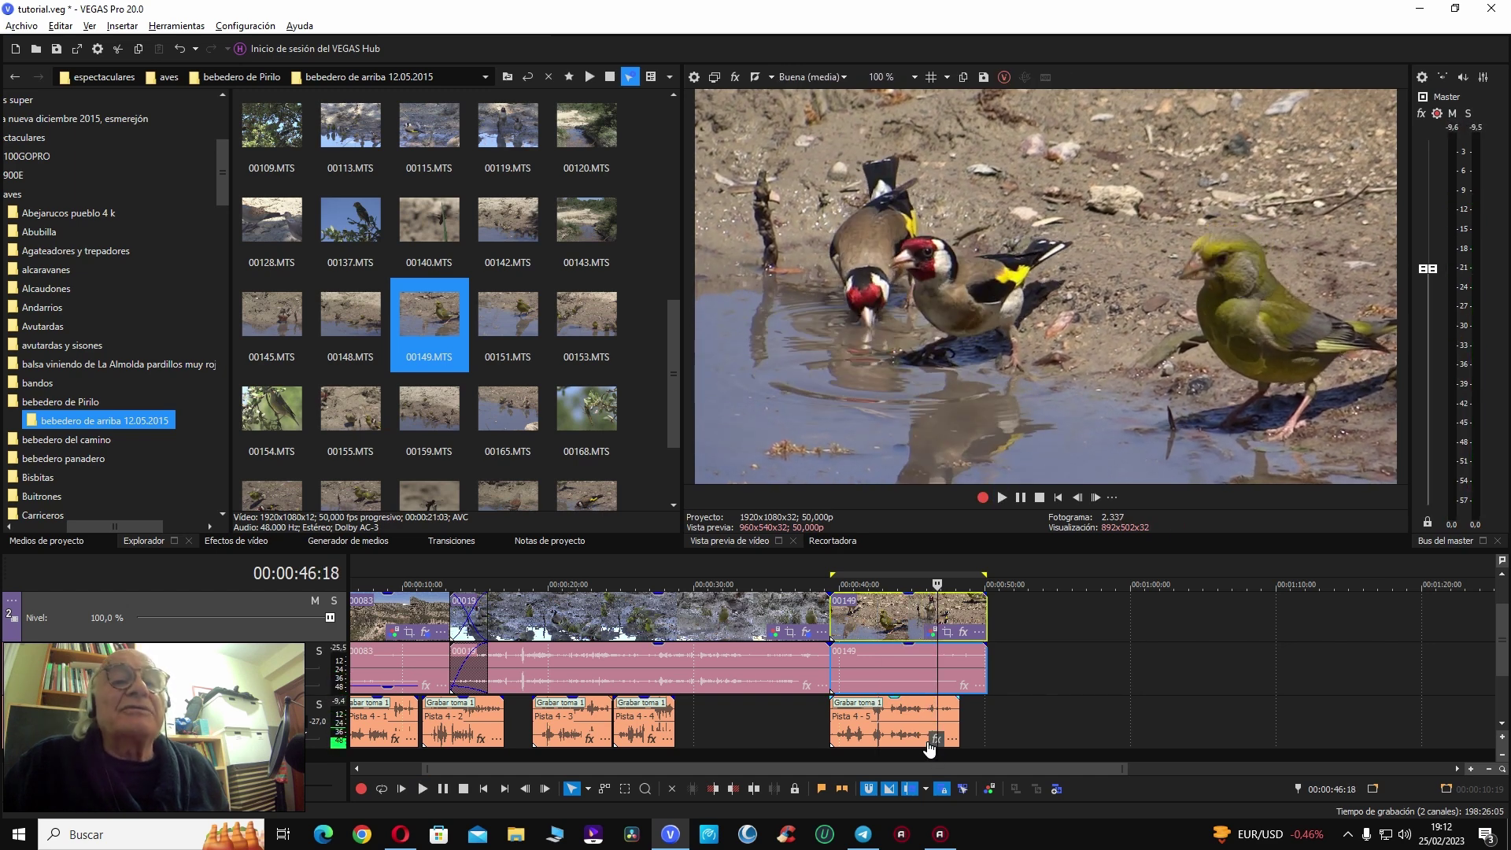
Step: Open clip 00149's color grading and raise the red point of the Hue vs. Saturation curve to 1.472 at hue 0.963
click(931, 634)
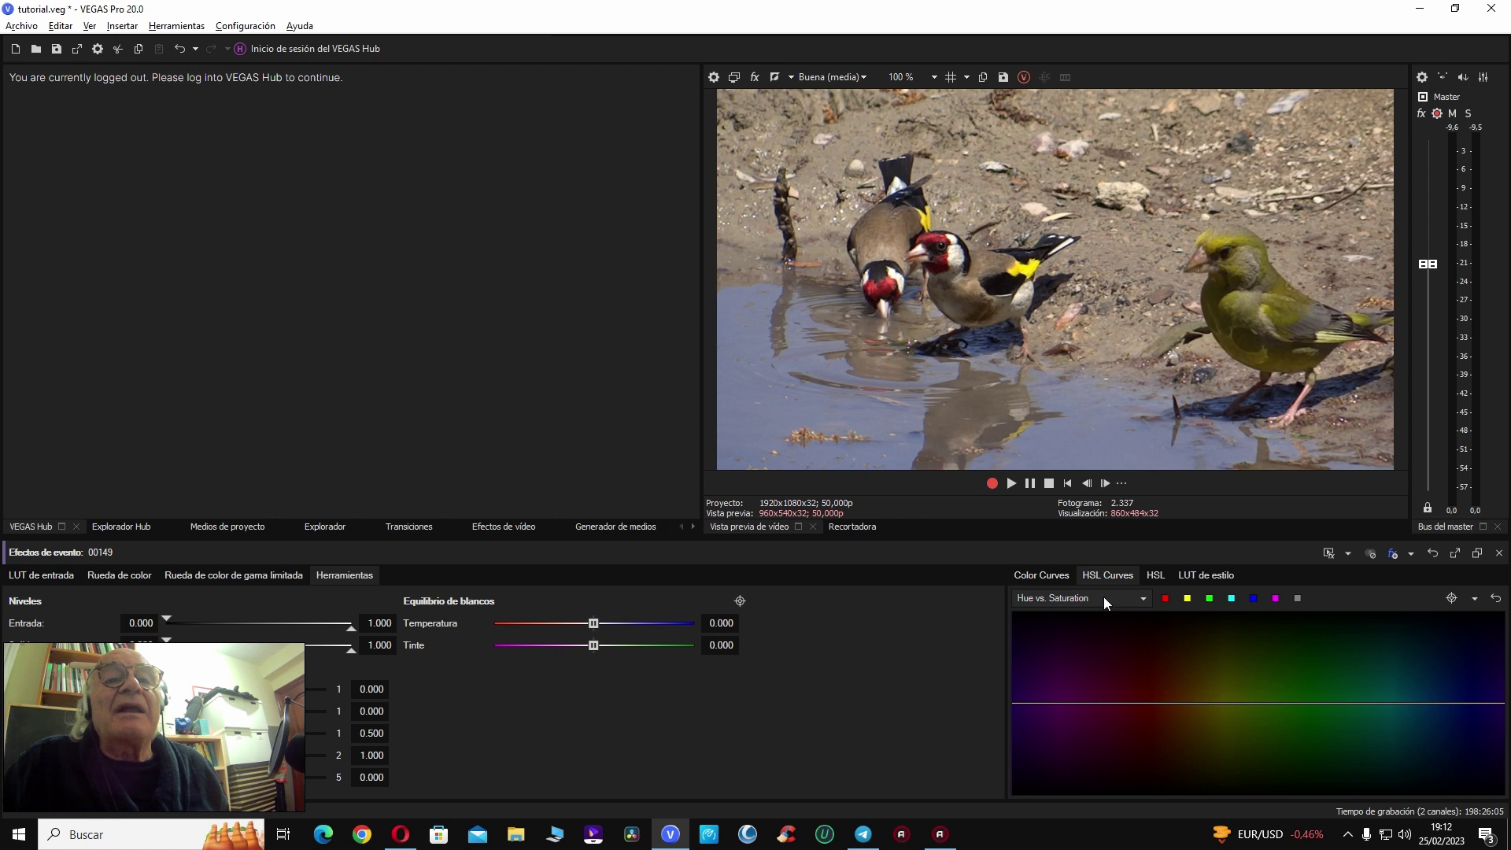
click(1167, 600)
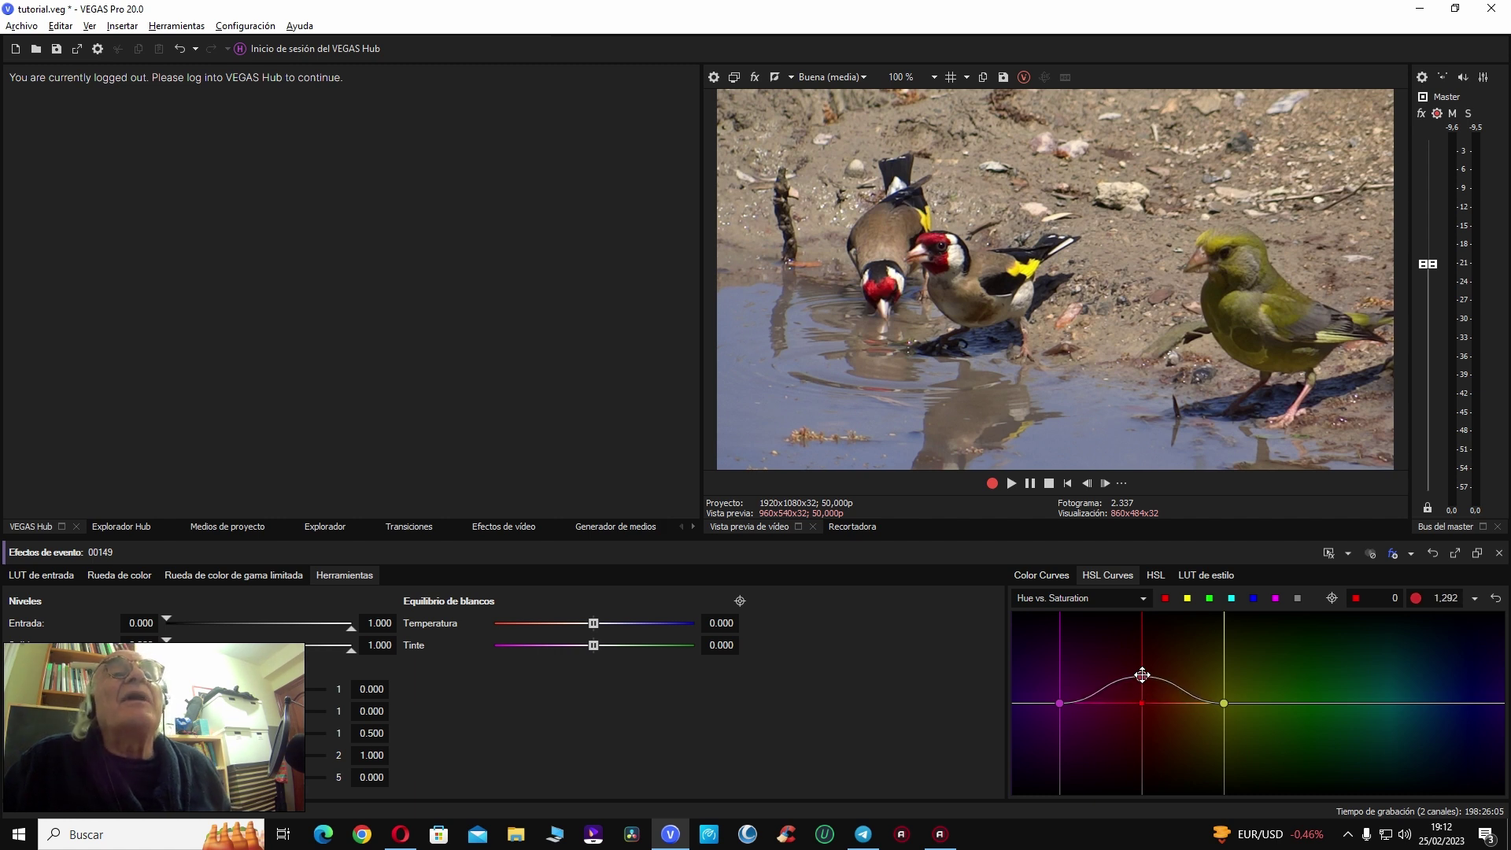
drag(1140, 616, 1123, 662)
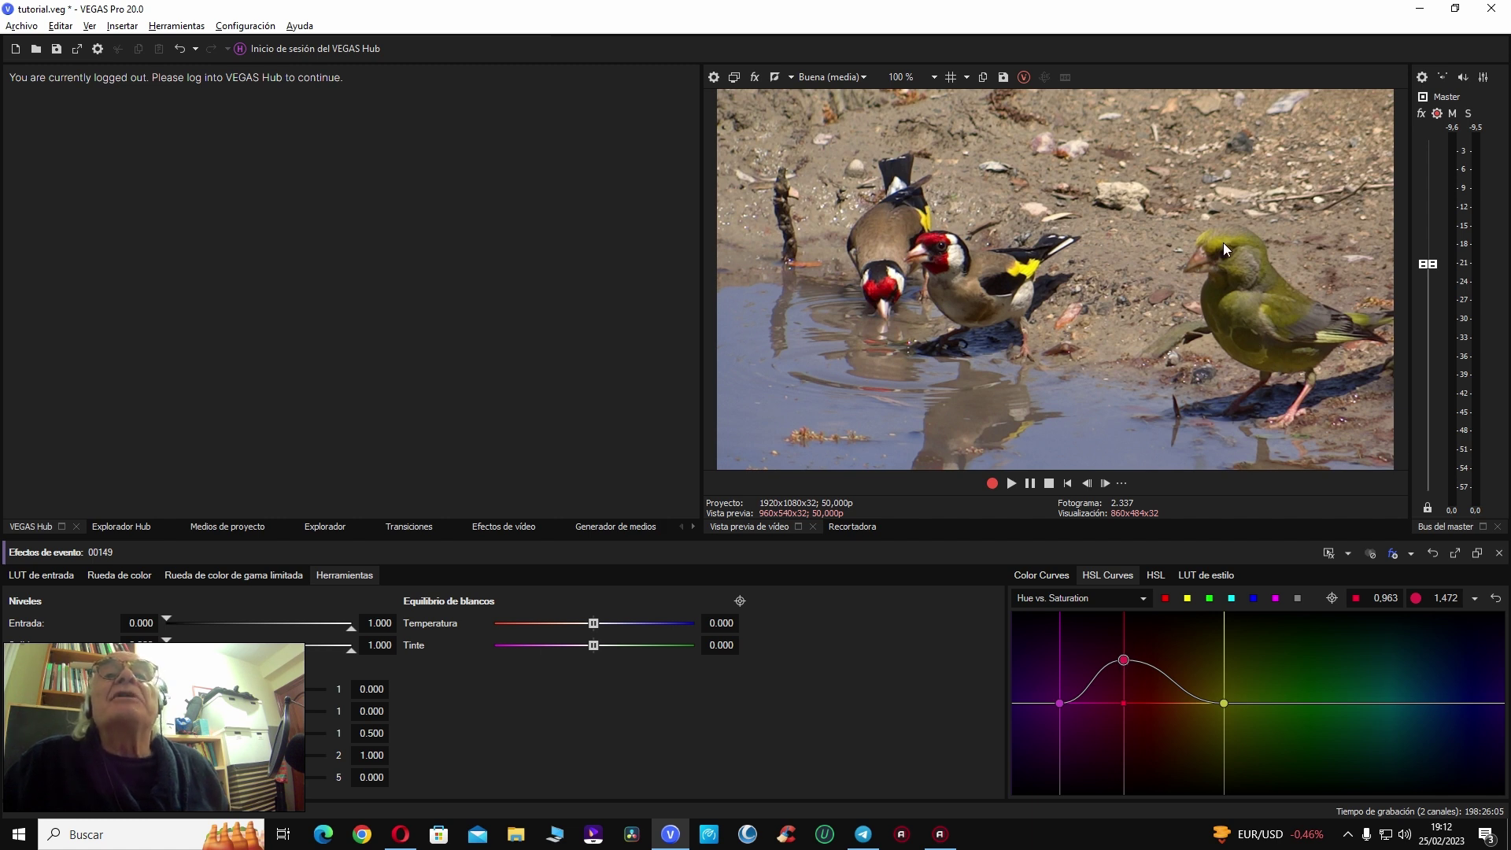
Step: Raise the green point of the Hue vs. Saturation curve to 1.627 at hue 0.282
click(1208, 598)
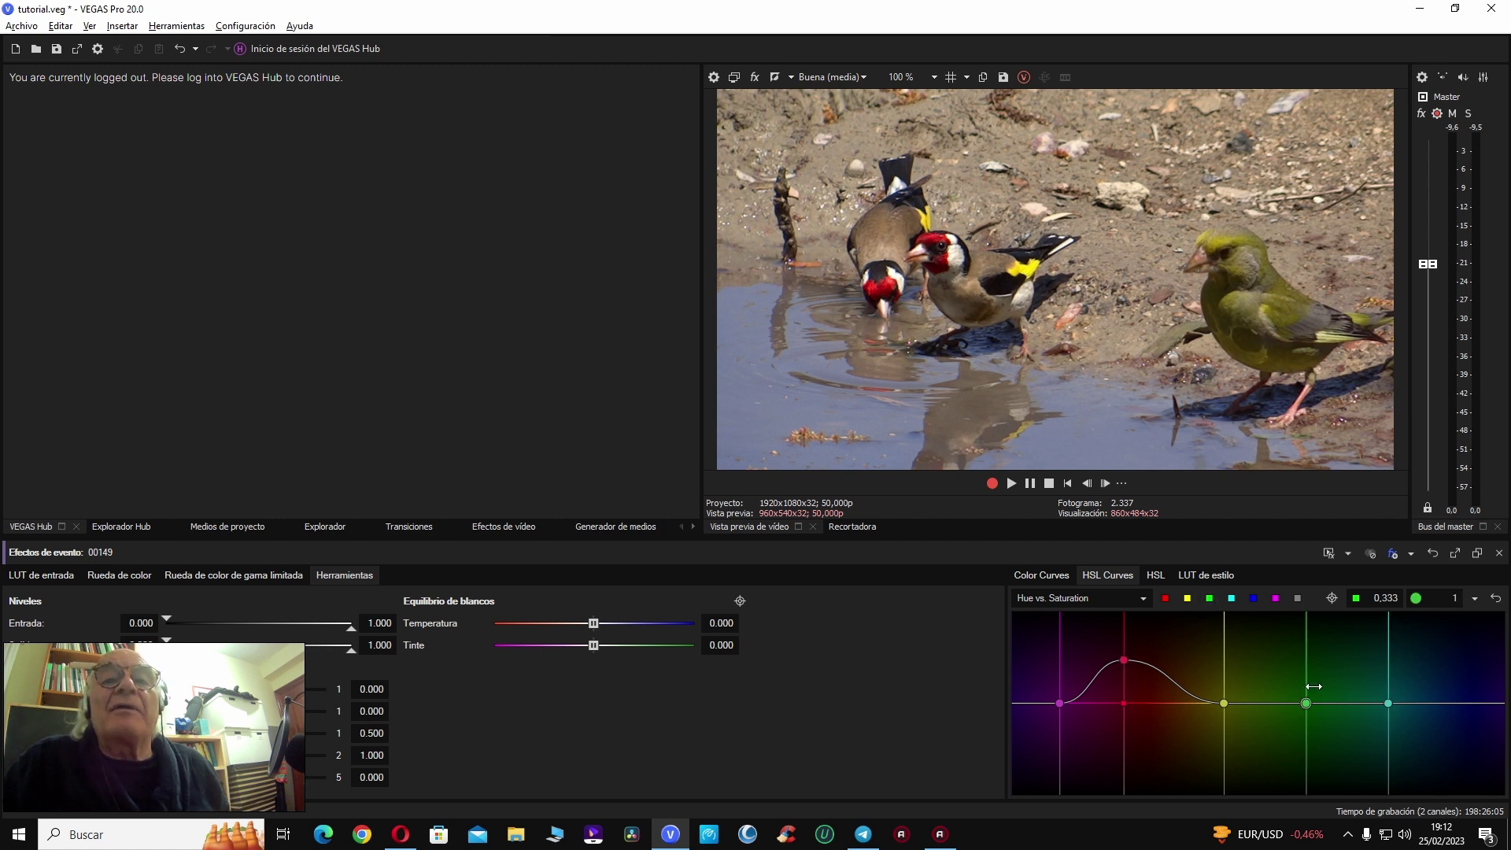
drag(1307, 702, 1298, 598)
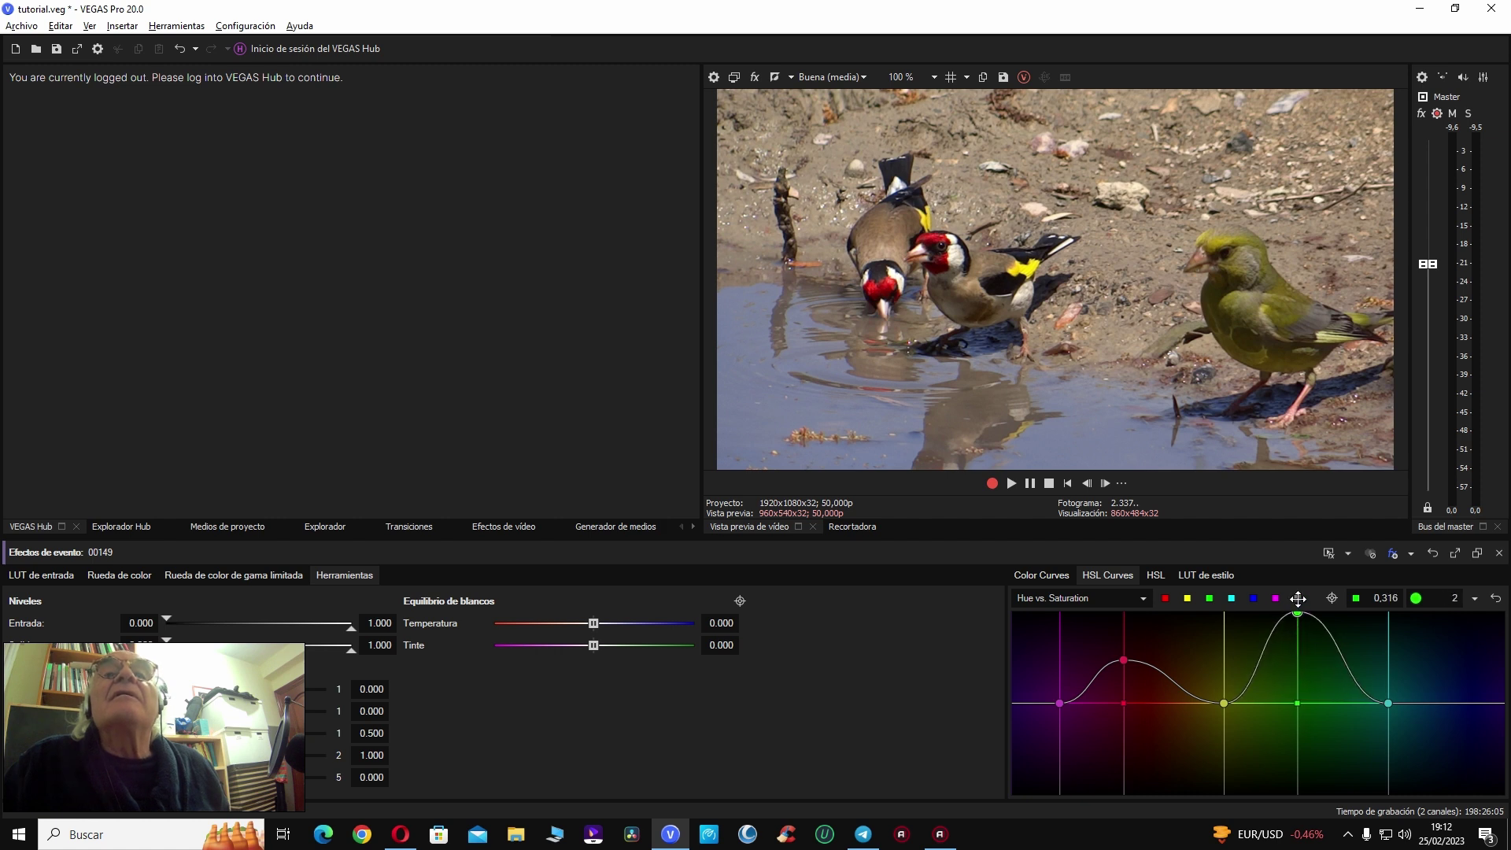
drag(1298, 753, 1282, 645)
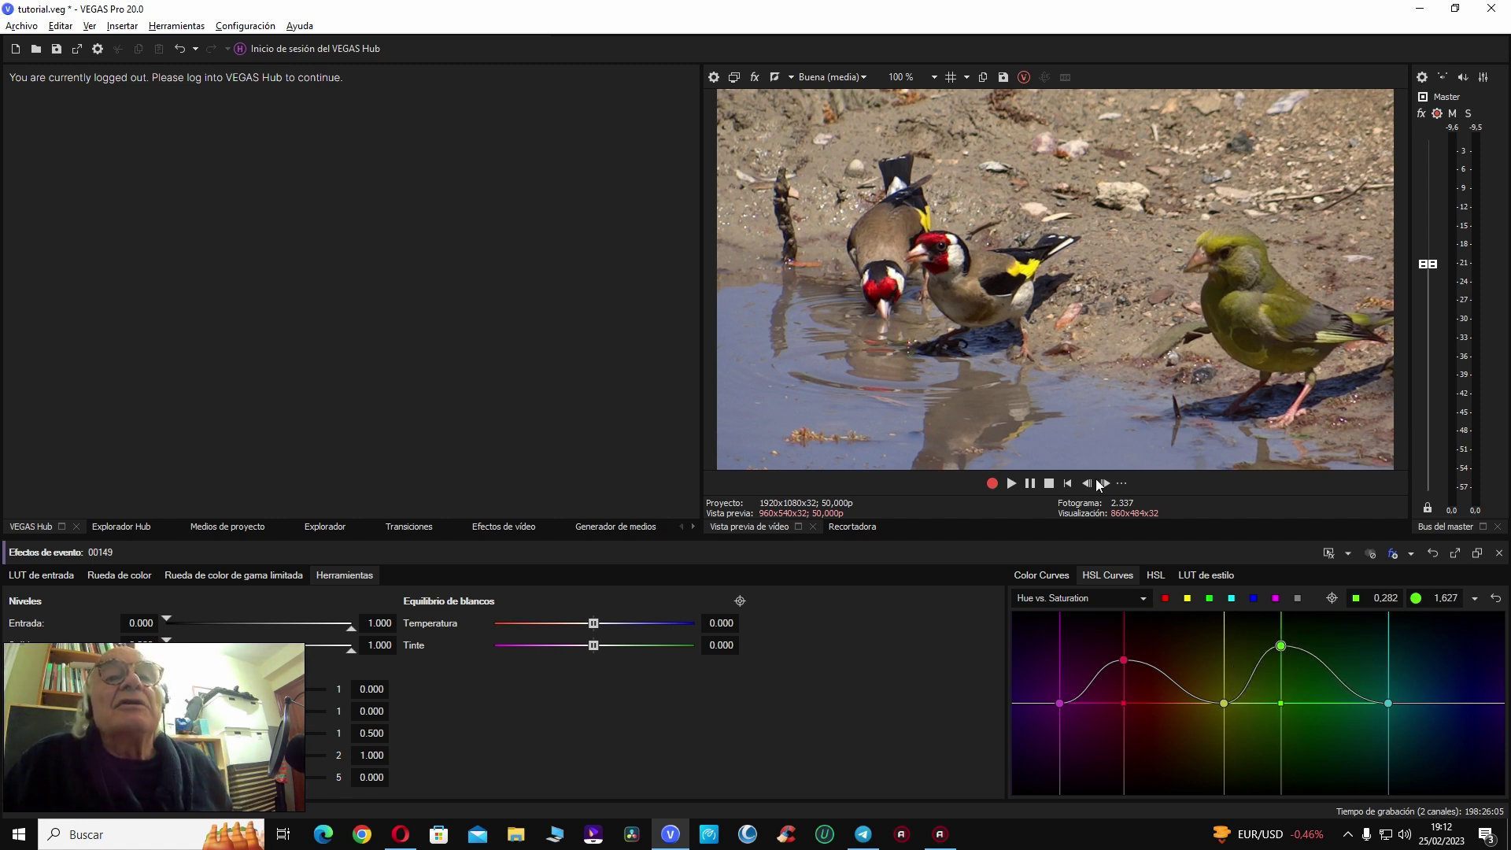
Step: Raise the yellow saturation to about 1.833 near hue 0.21 and move the red point to 1.618 at hue 0.997
click(1187, 598)
drag(1227, 705, 1241, 627)
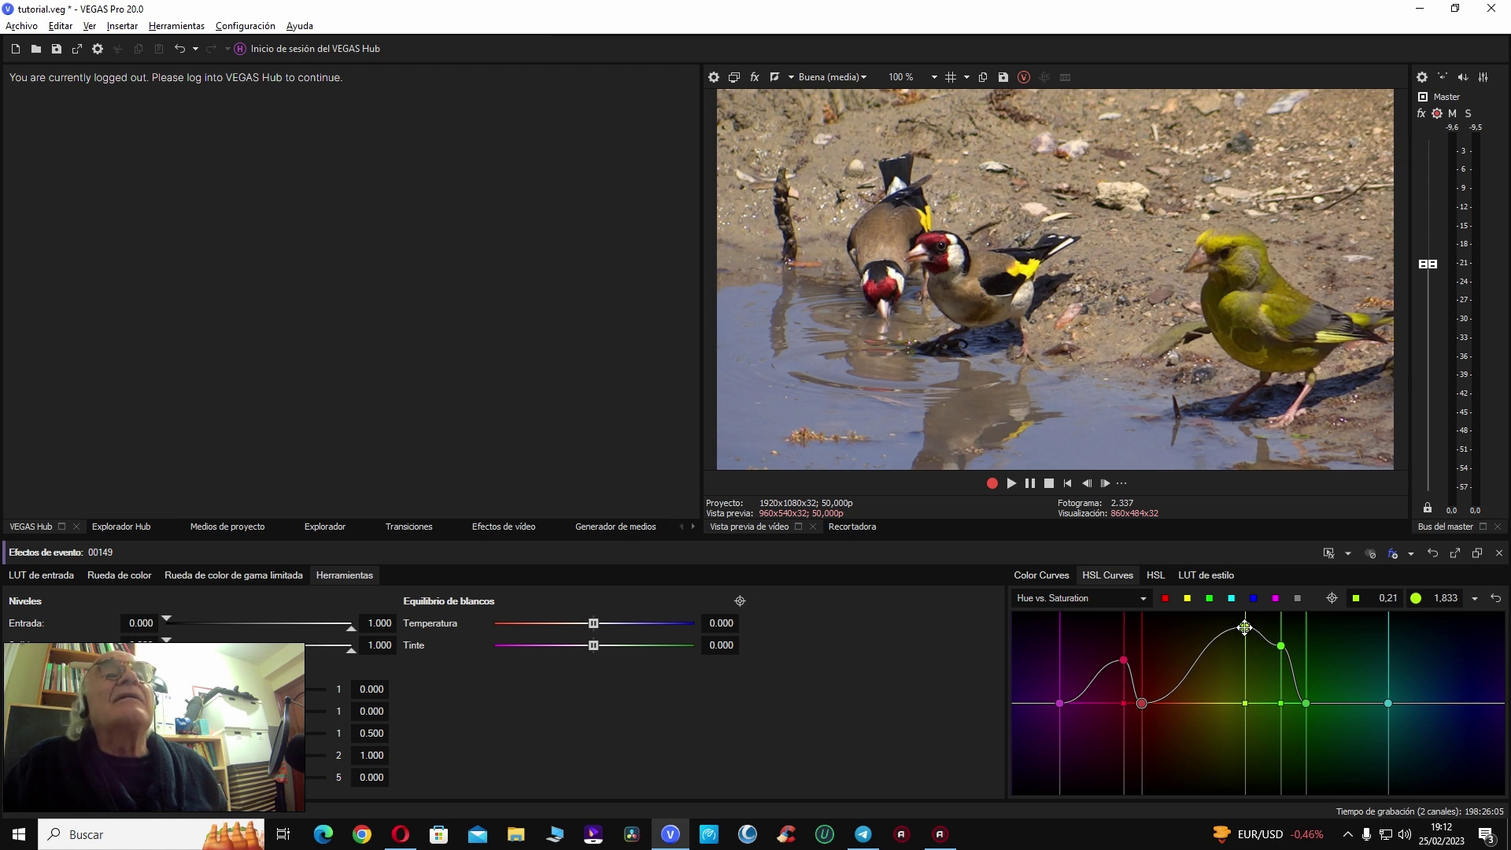
mouse_move(1123, 659)
mouse_down()
mouse_move(1105, 622)
mouse_move(1129, 621)
mouse_move(1120, 702)
mouse_move(1141, 647)
mouse_up()
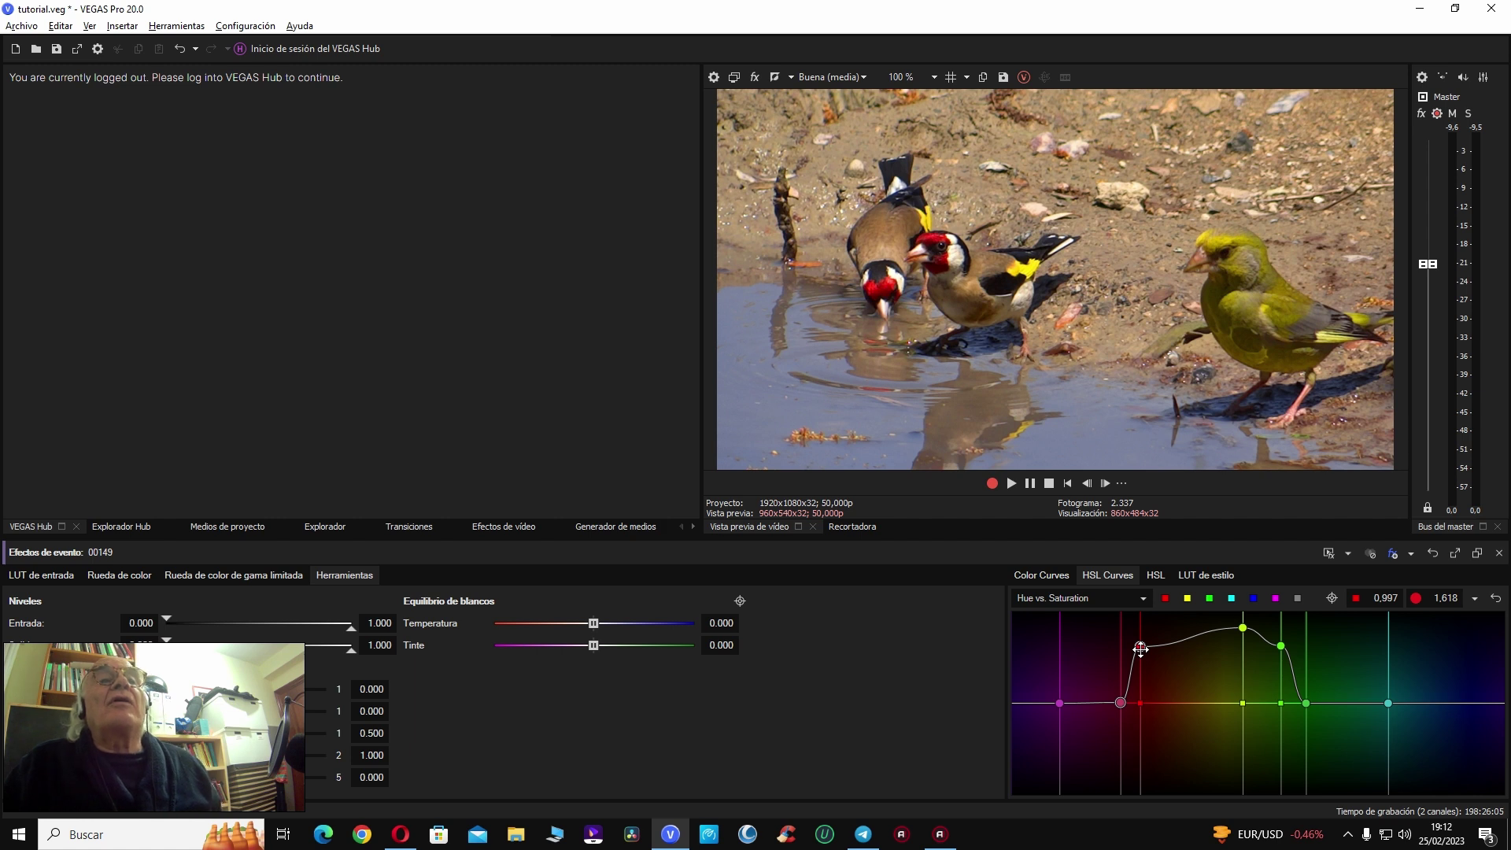
Step: Compare clip 00149 with and without its color grading, and return to the timeline
click(1367, 554)
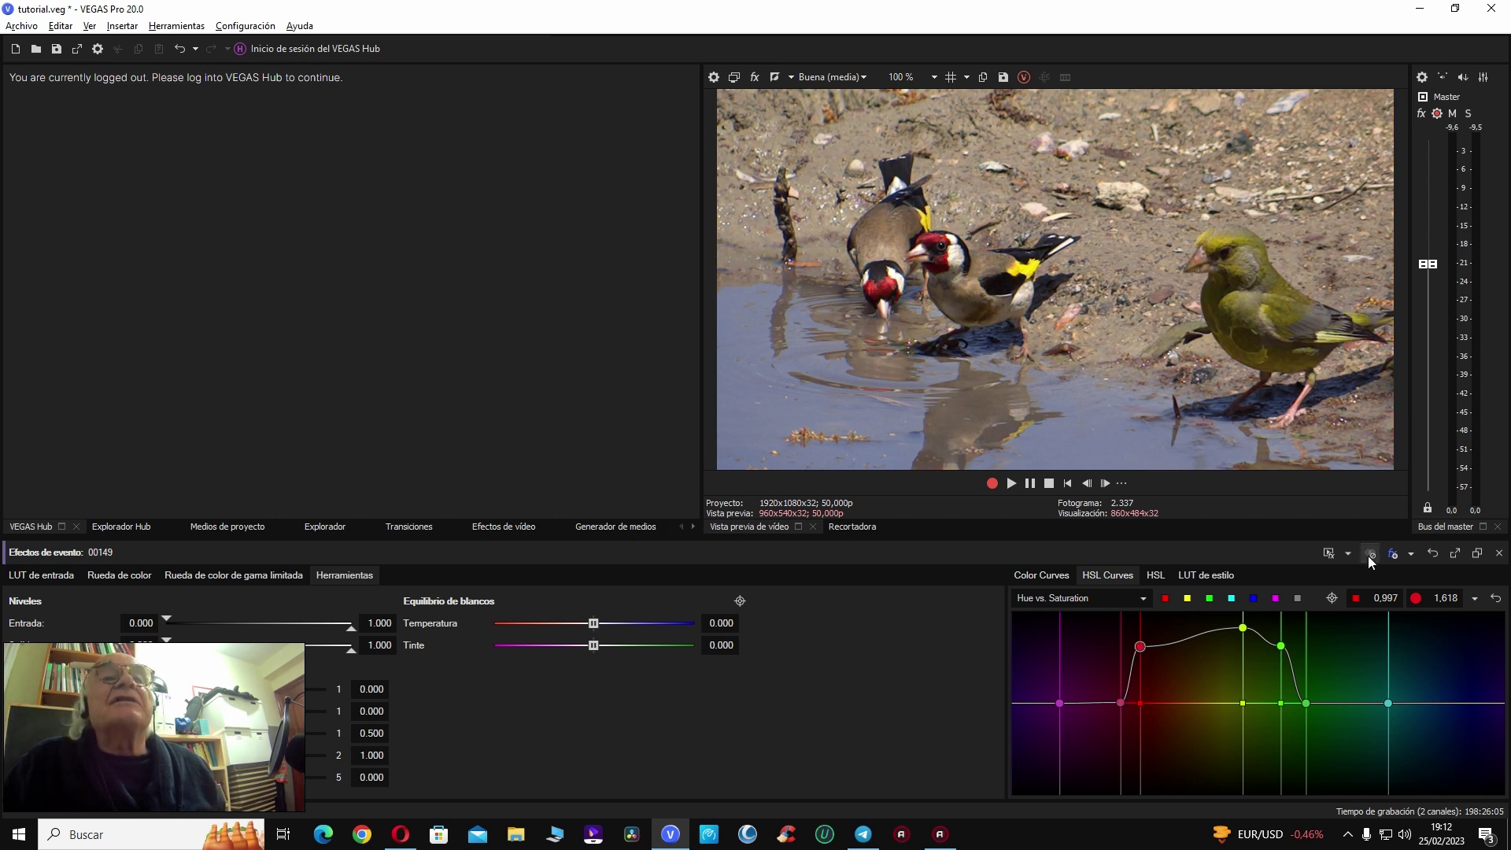
click(1368, 556)
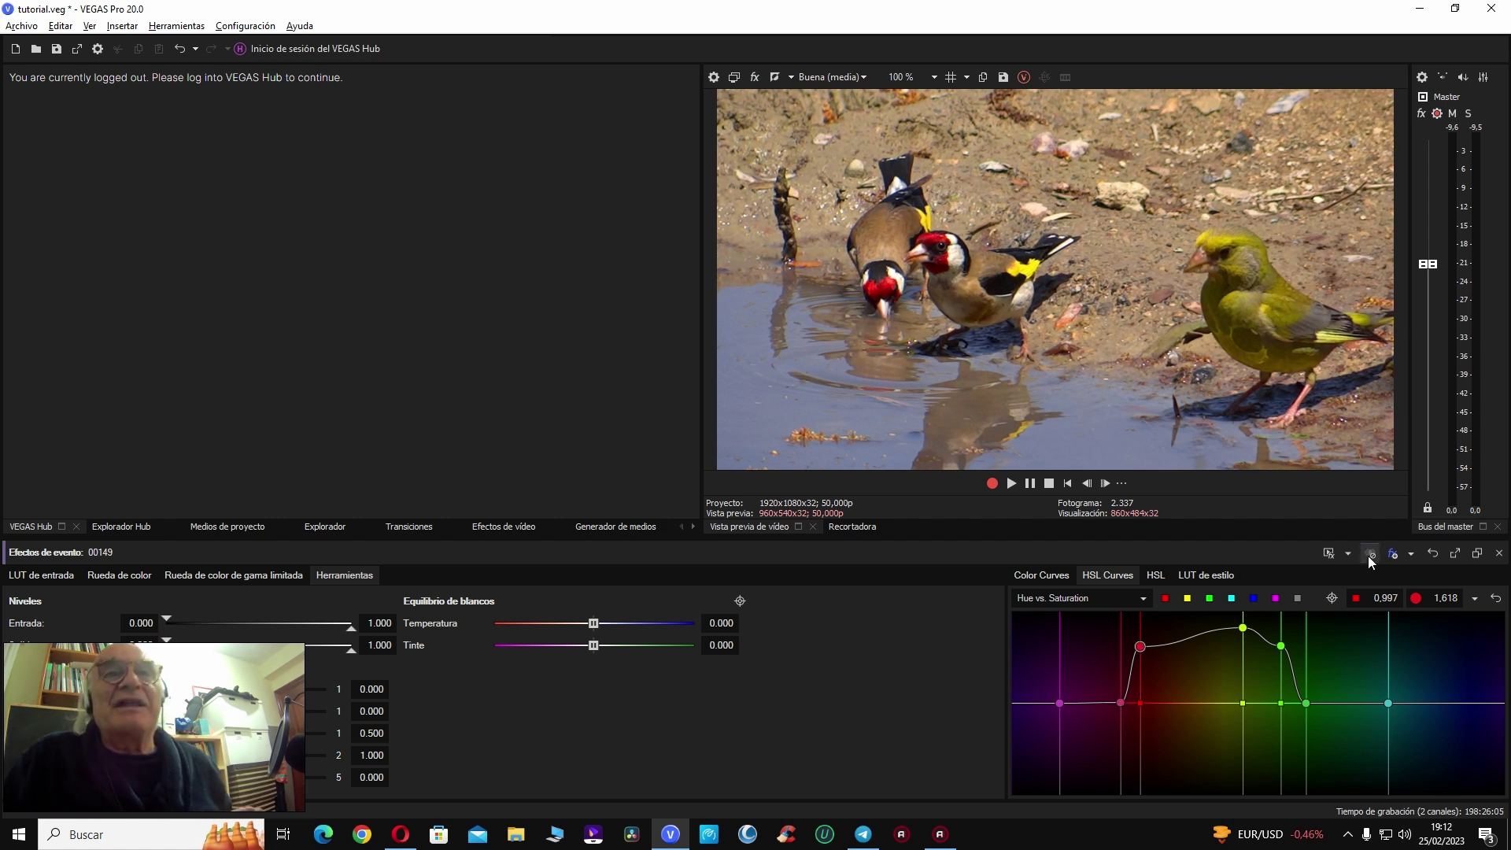
click(1368, 555)
click(1367, 555)
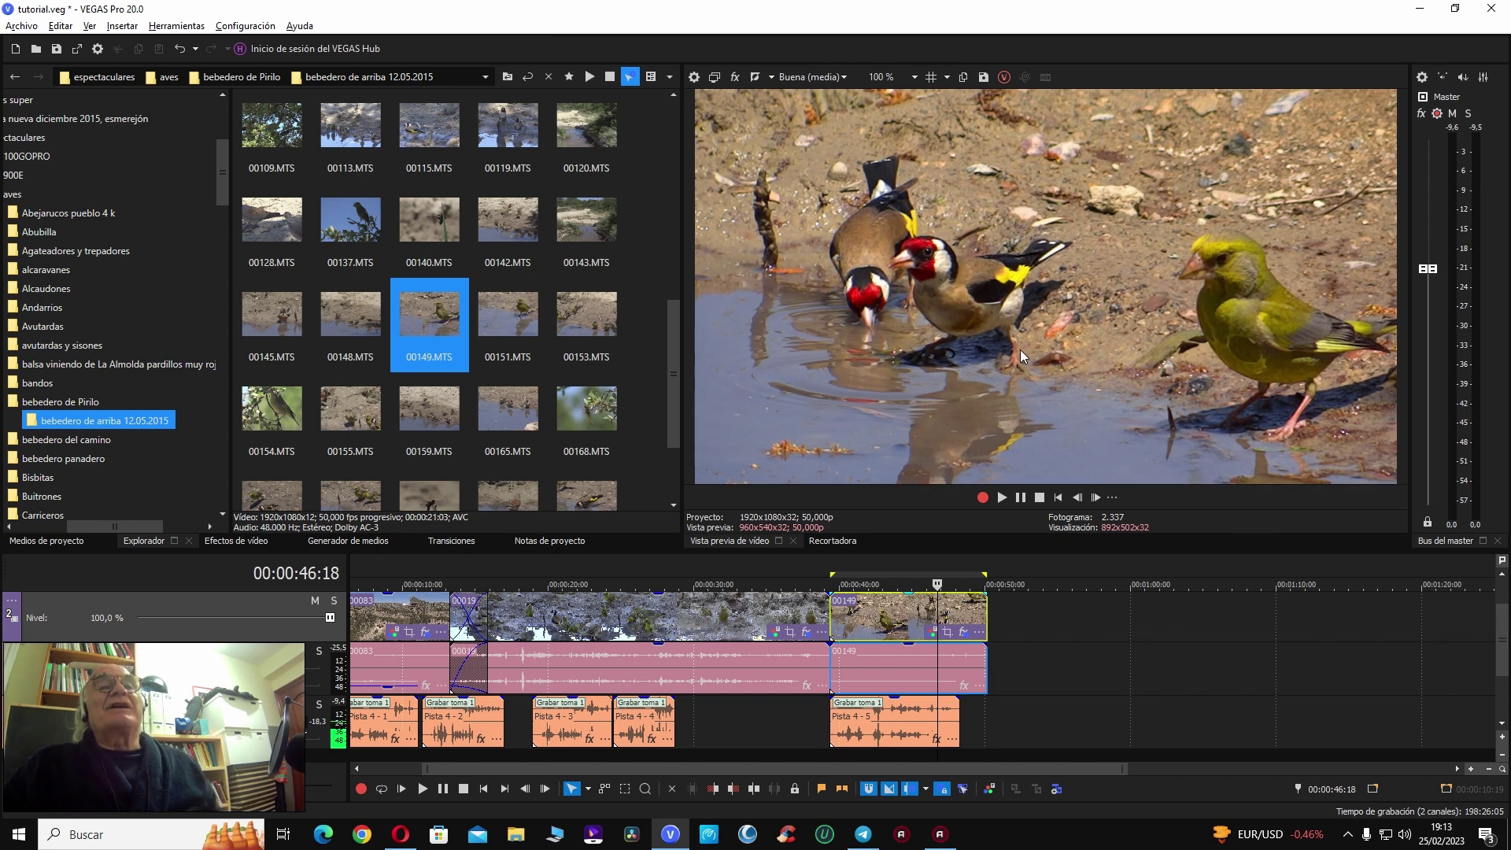
Step: Play the timeline from 00:00:33:17 in clip 00019 through the graded clip 00149 to 00:00:46:10
click(746, 616)
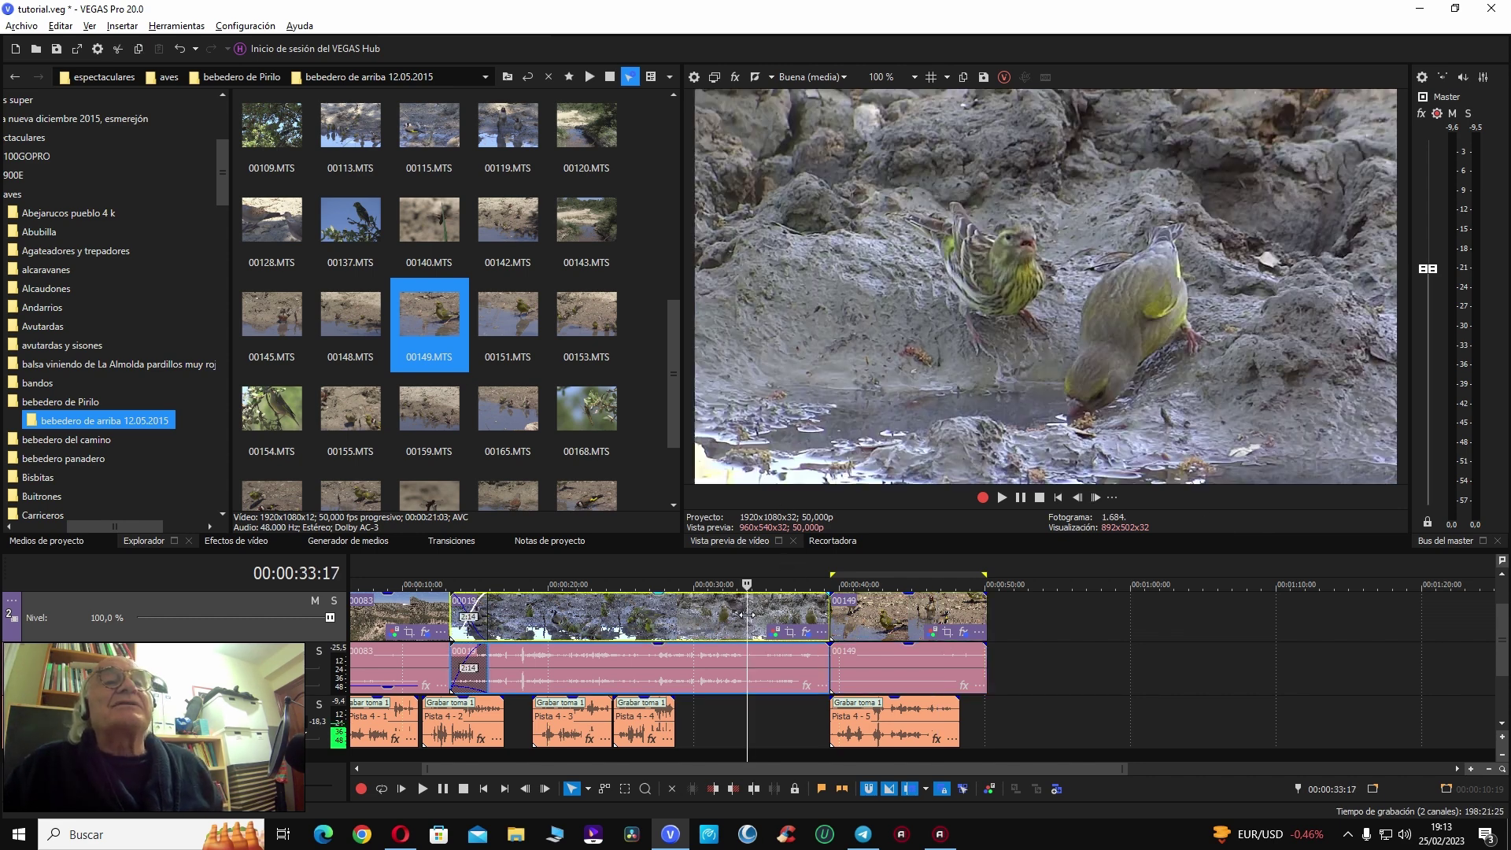
key(space)
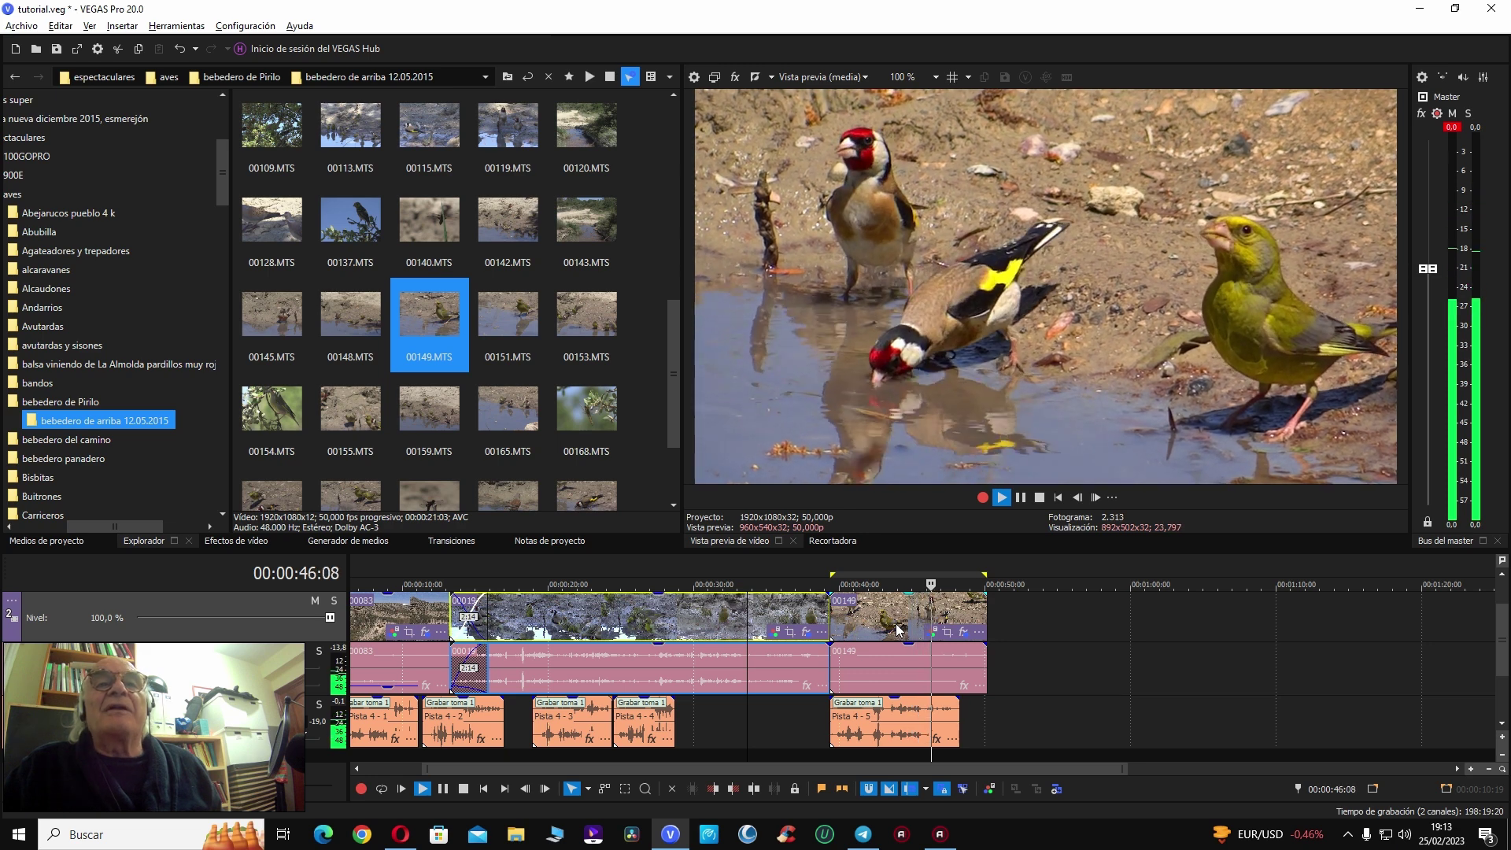
key(Return)
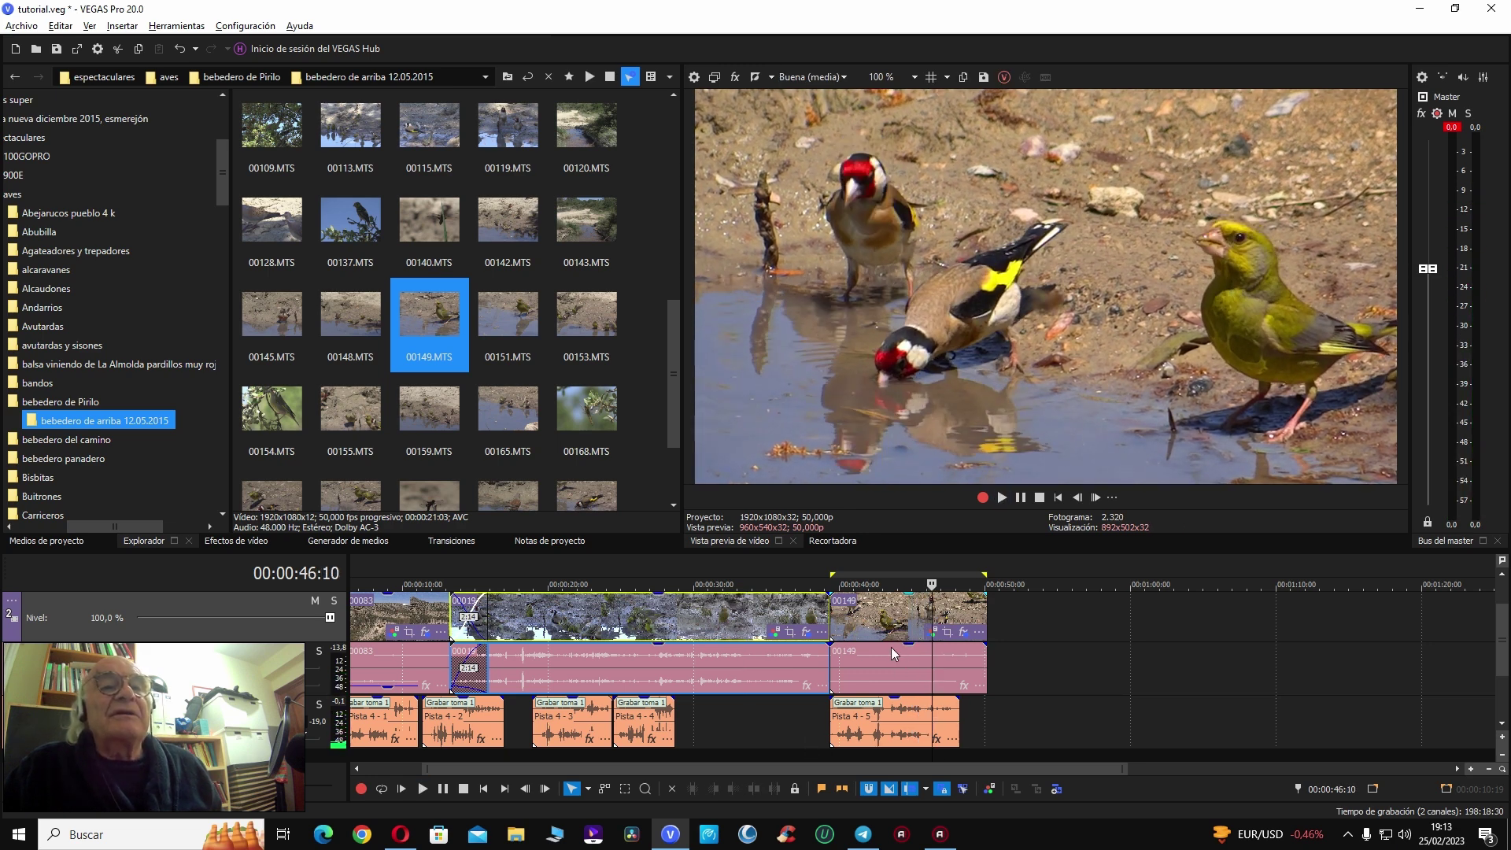
Step: Try shifting the offset wheel of clip 00149's limited-range color wheels to R -0.150, V 0.048, A 0.146, and reset it
click(930, 635)
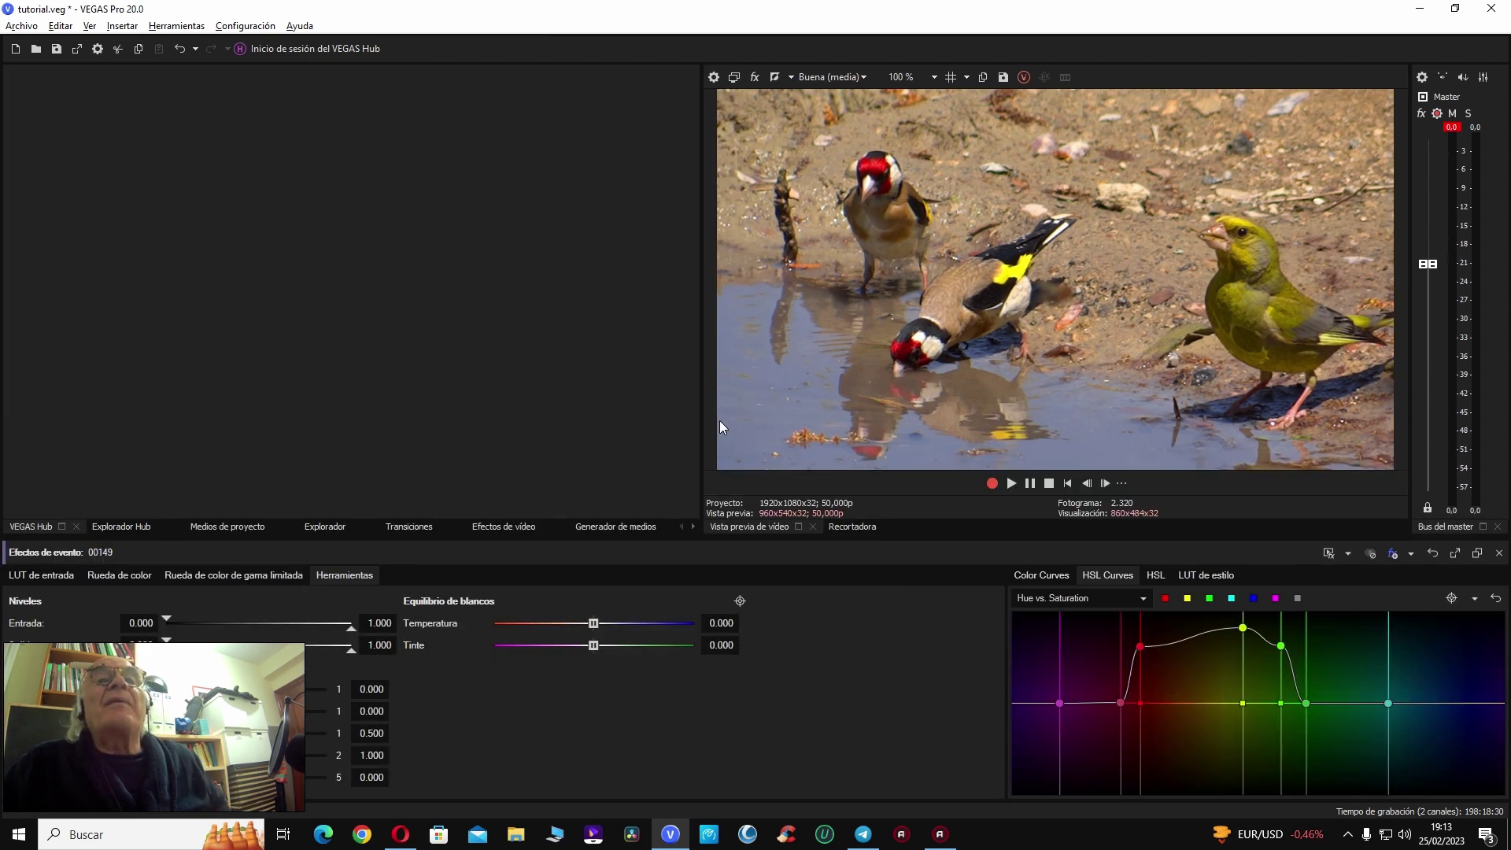
click(211, 575)
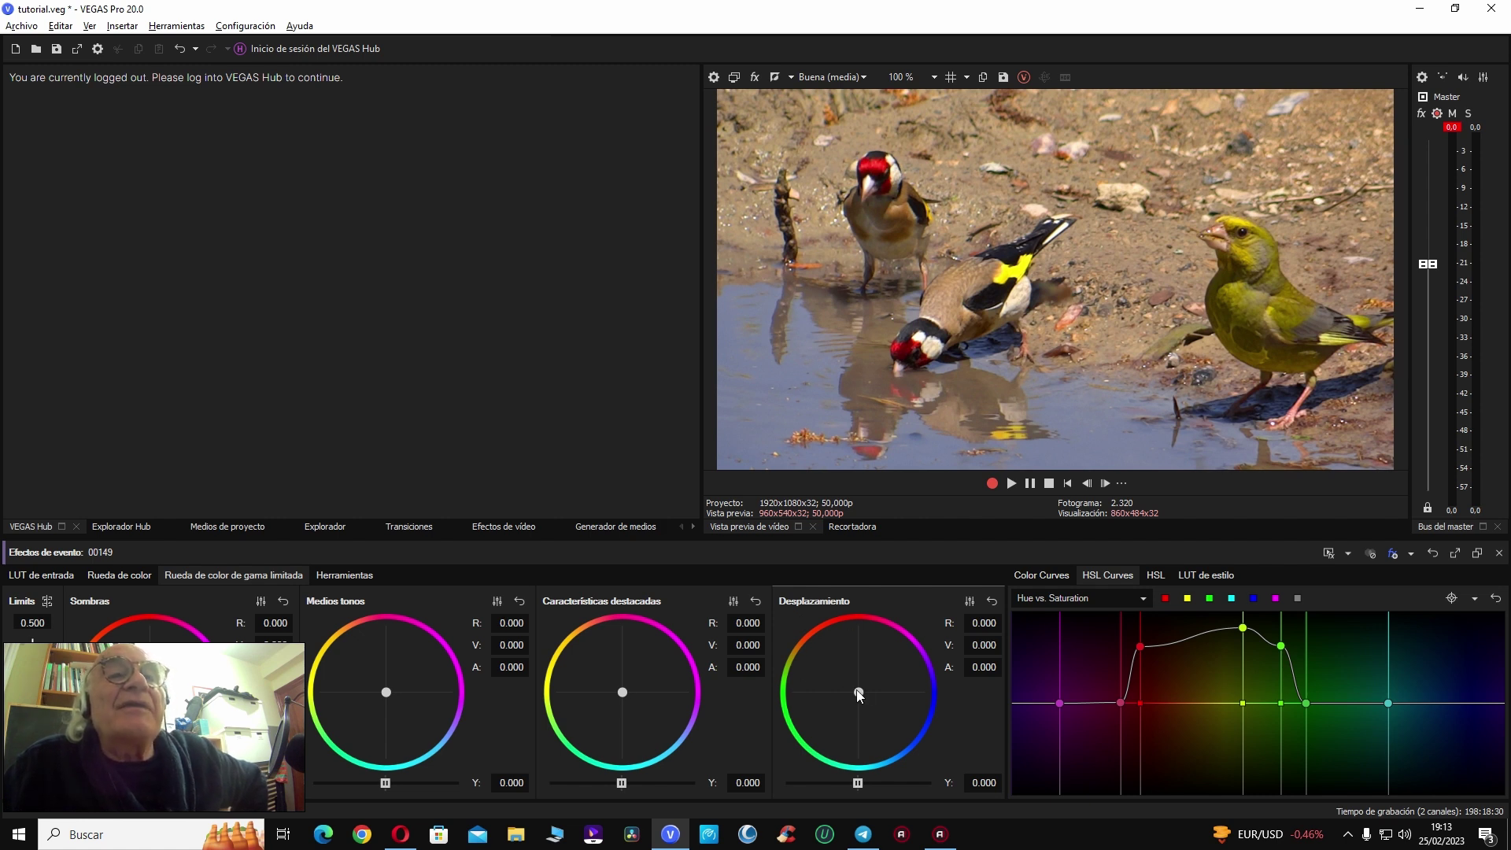
key(alt+shift+4)
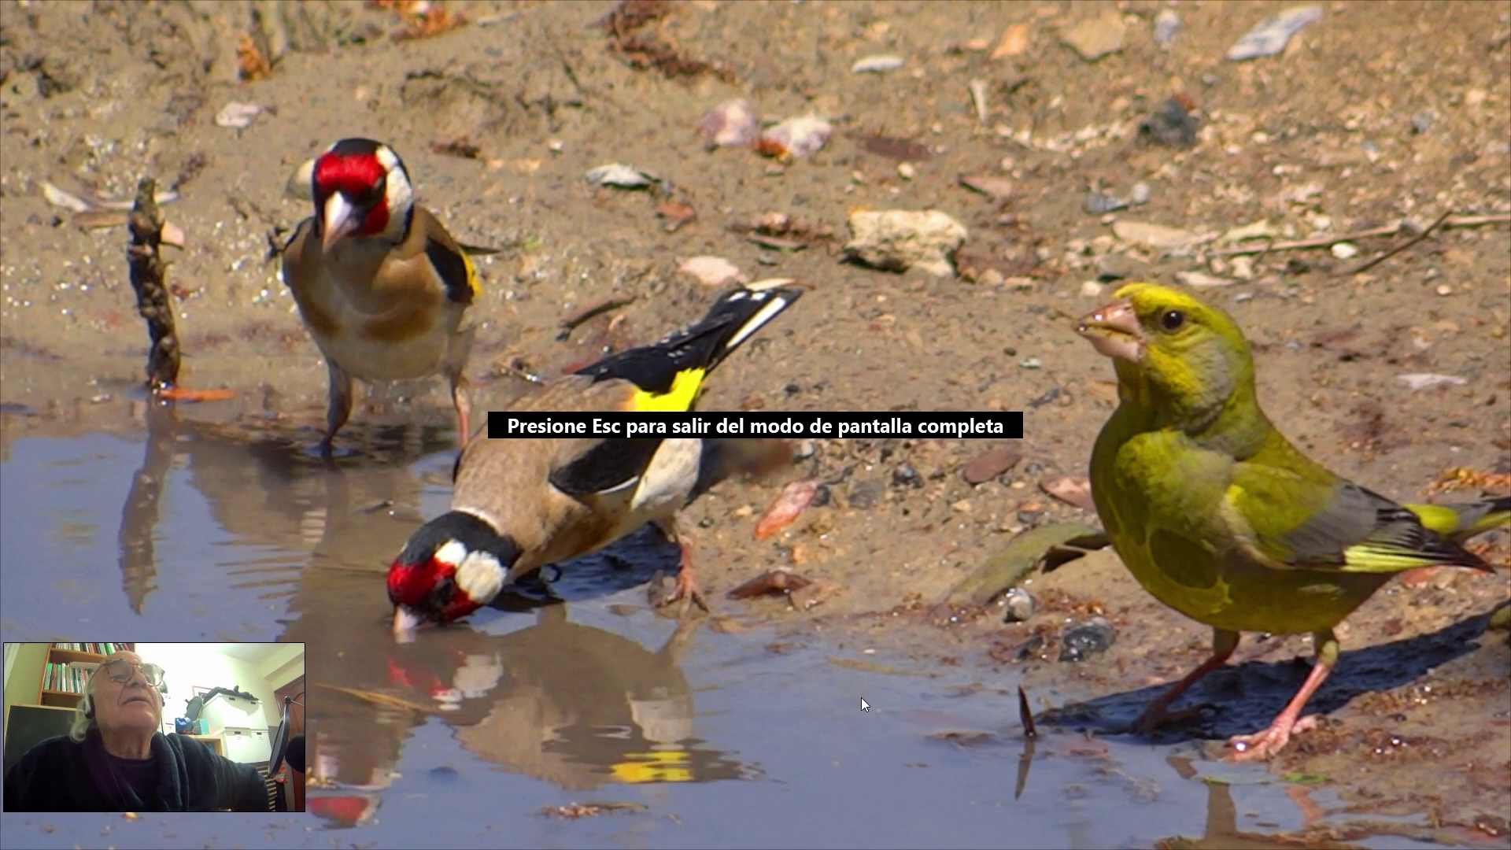
key(Escape)
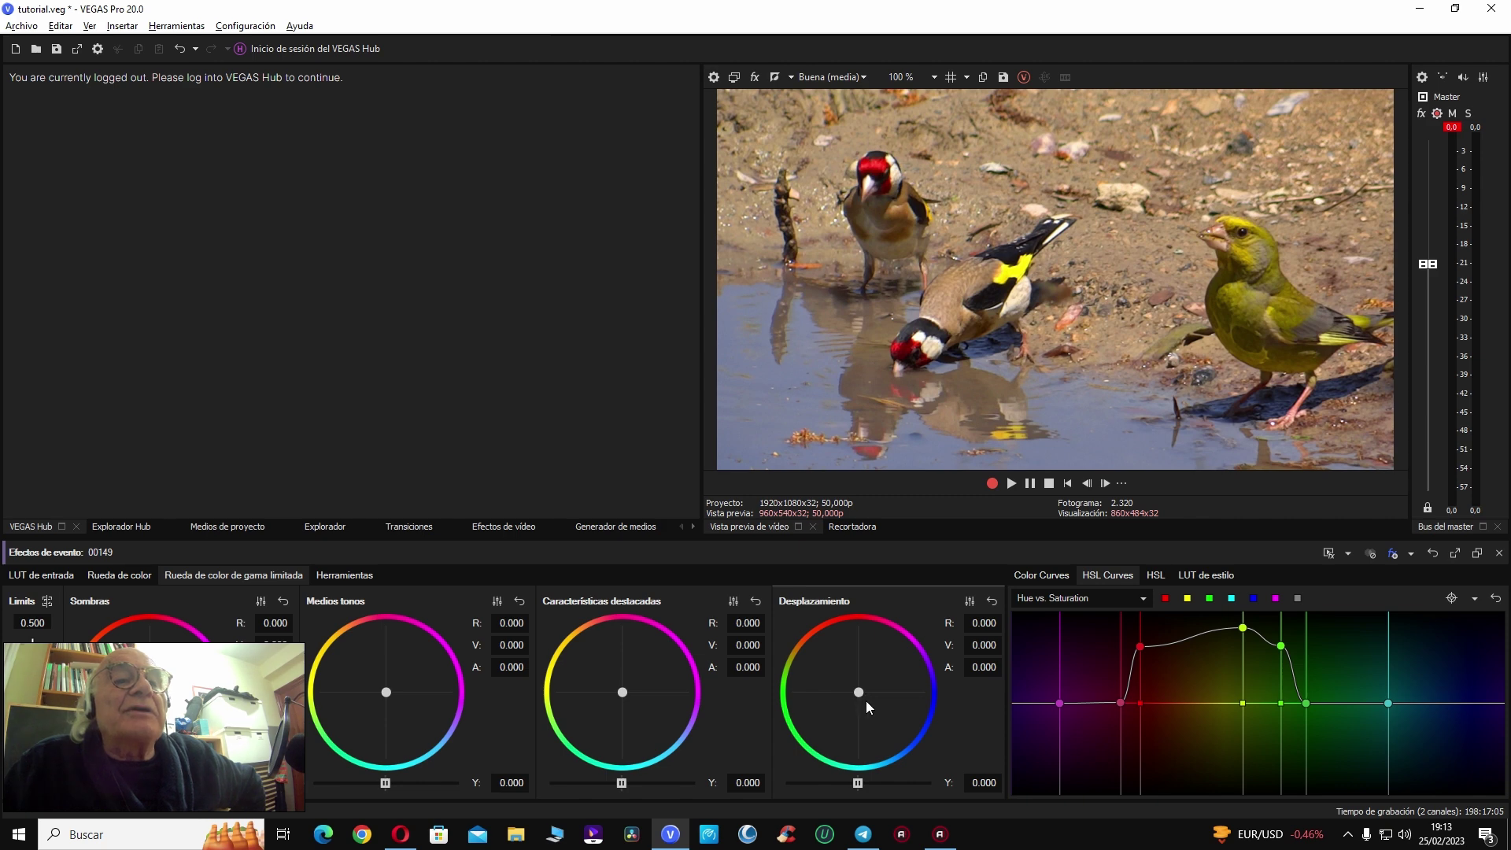
click(868, 698)
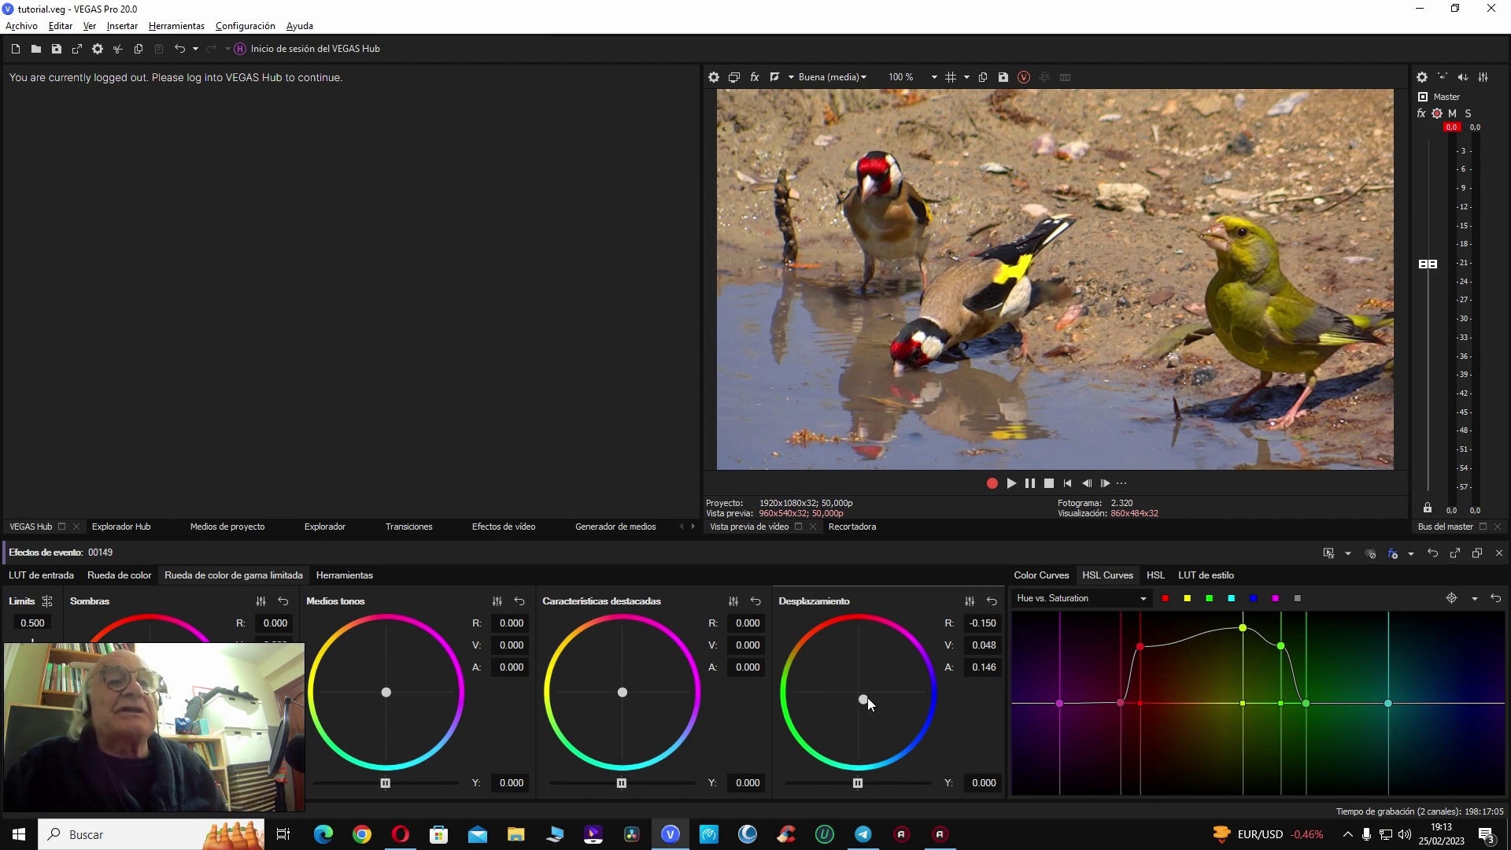
drag(866, 697, 863, 698)
click(990, 601)
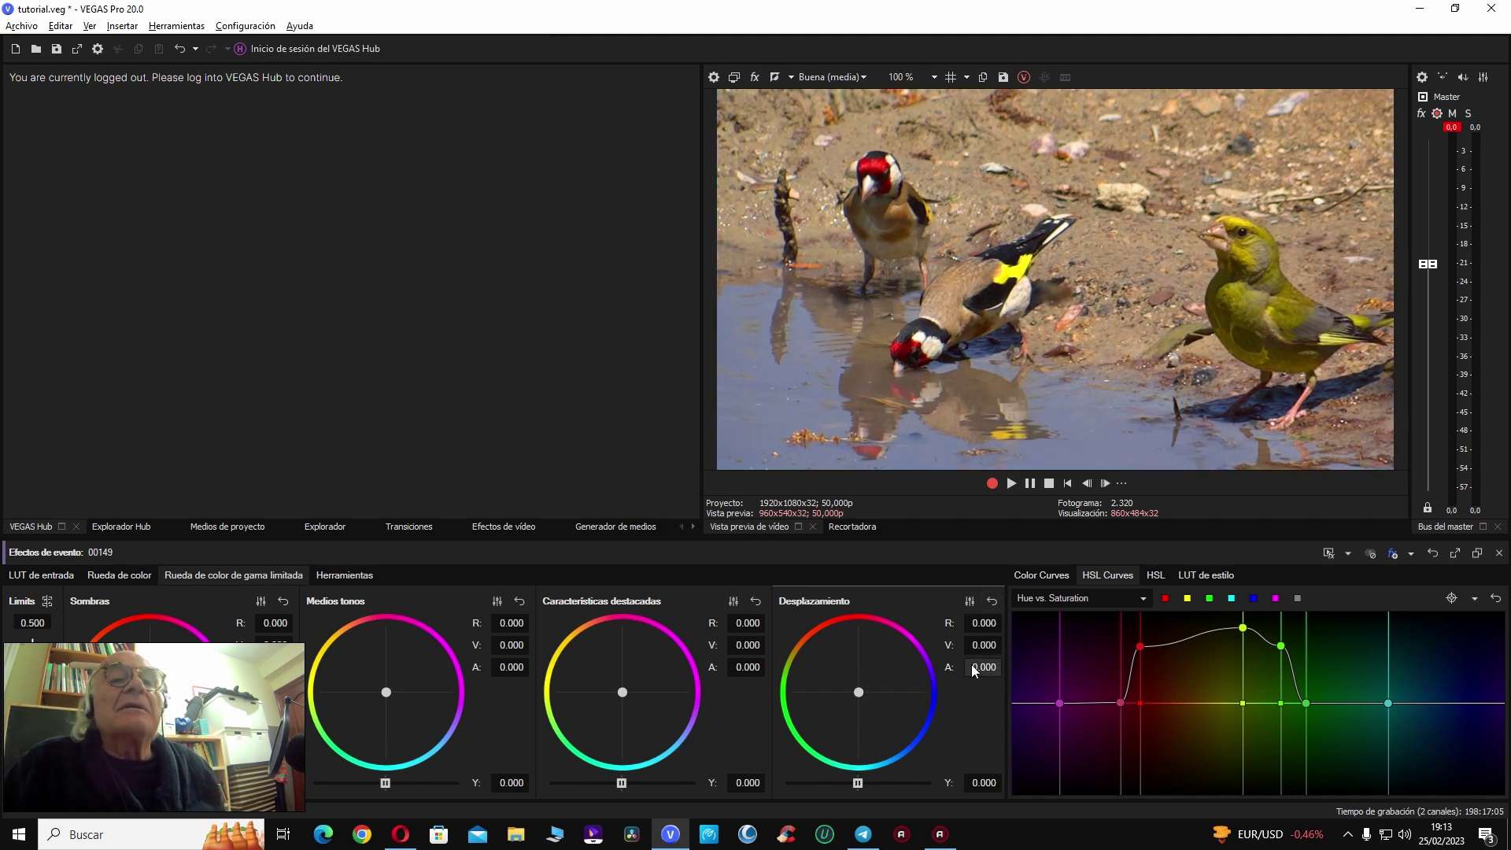
Step: Try shifting the offset of clip 00149's standard color wheels to R -0.077, V 0.071, A 0.019, reset it and close the grading
click(126, 575)
drag(853, 690, 851, 694)
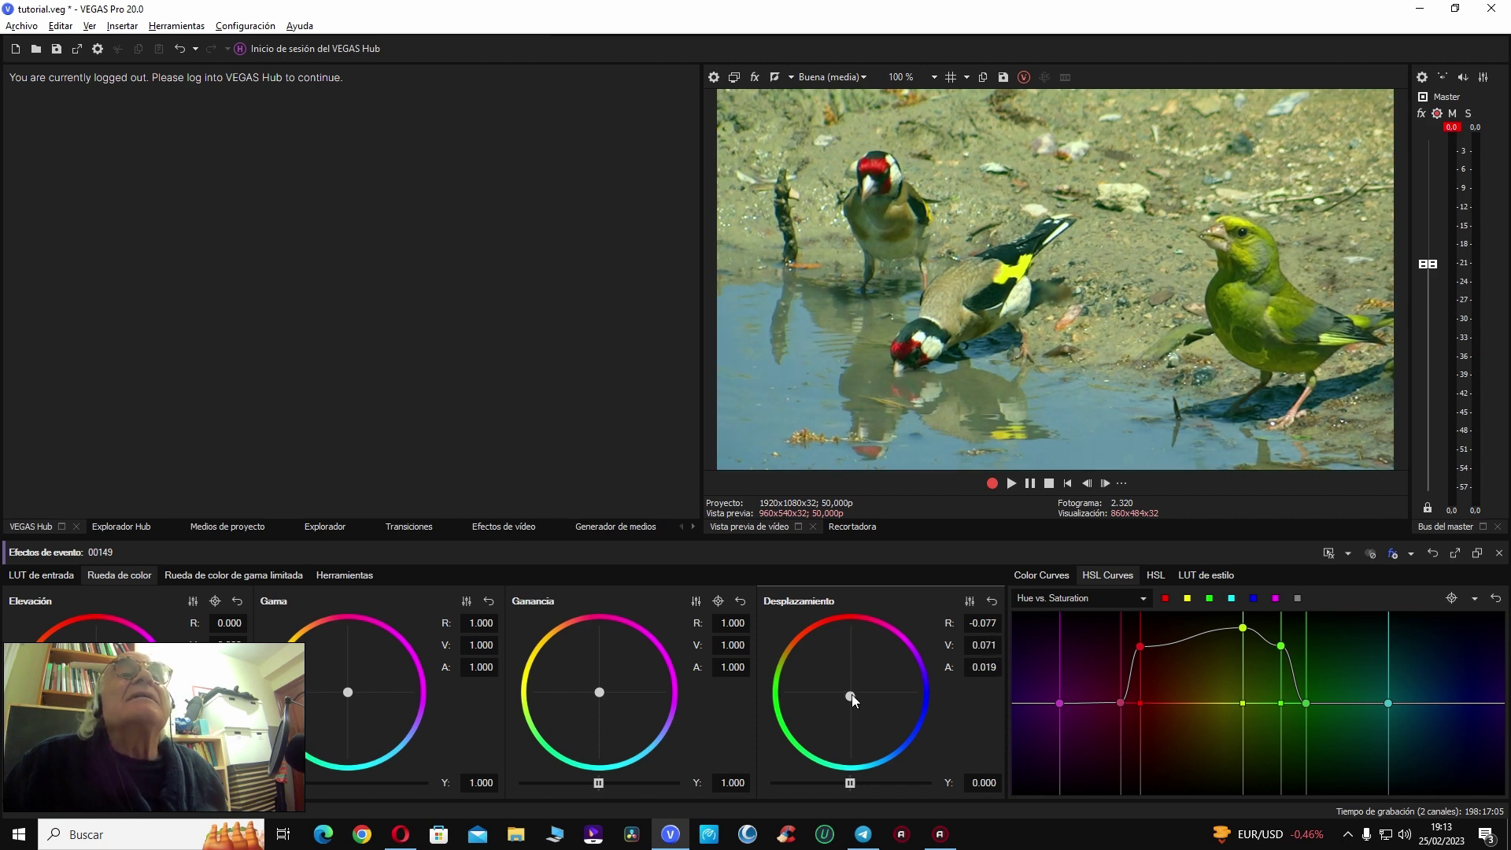
click(993, 600)
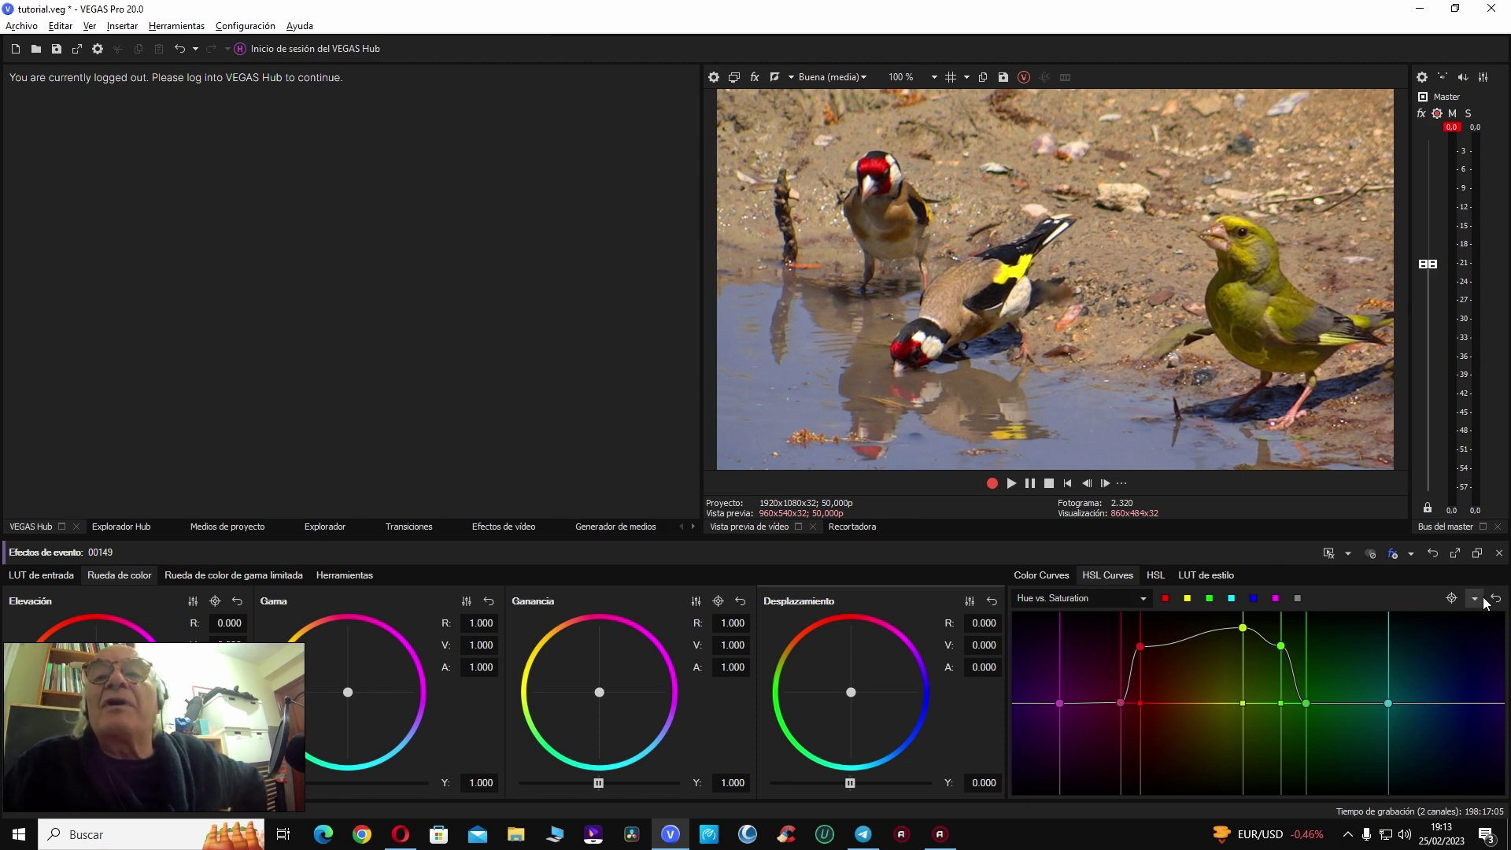
click(1499, 553)
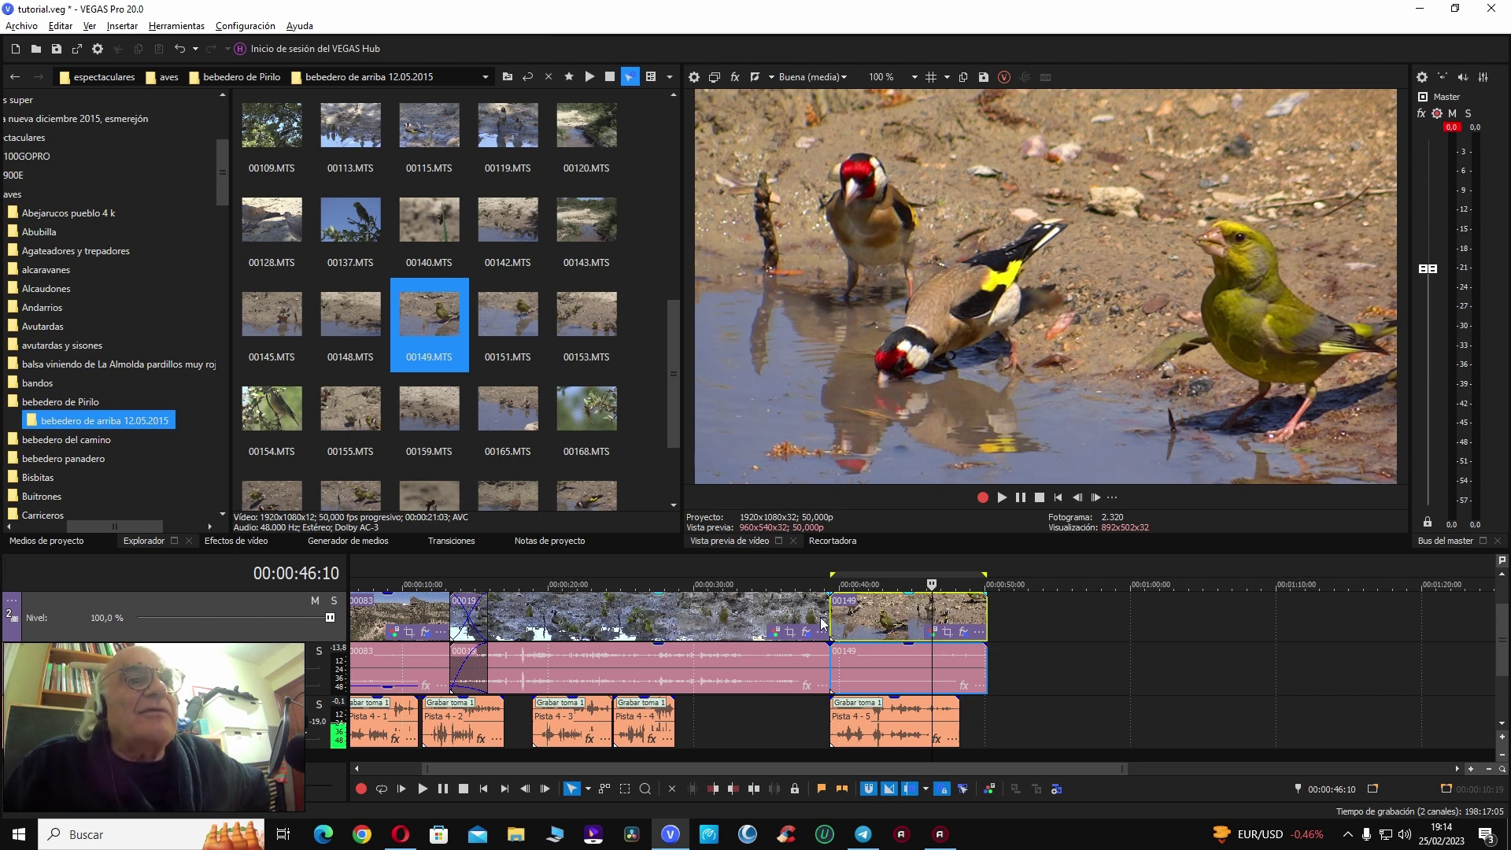
Step: Add the Corrector de color effect to clip 00149's effect chain and move its settings window clear of the video preview
click(962, 633)
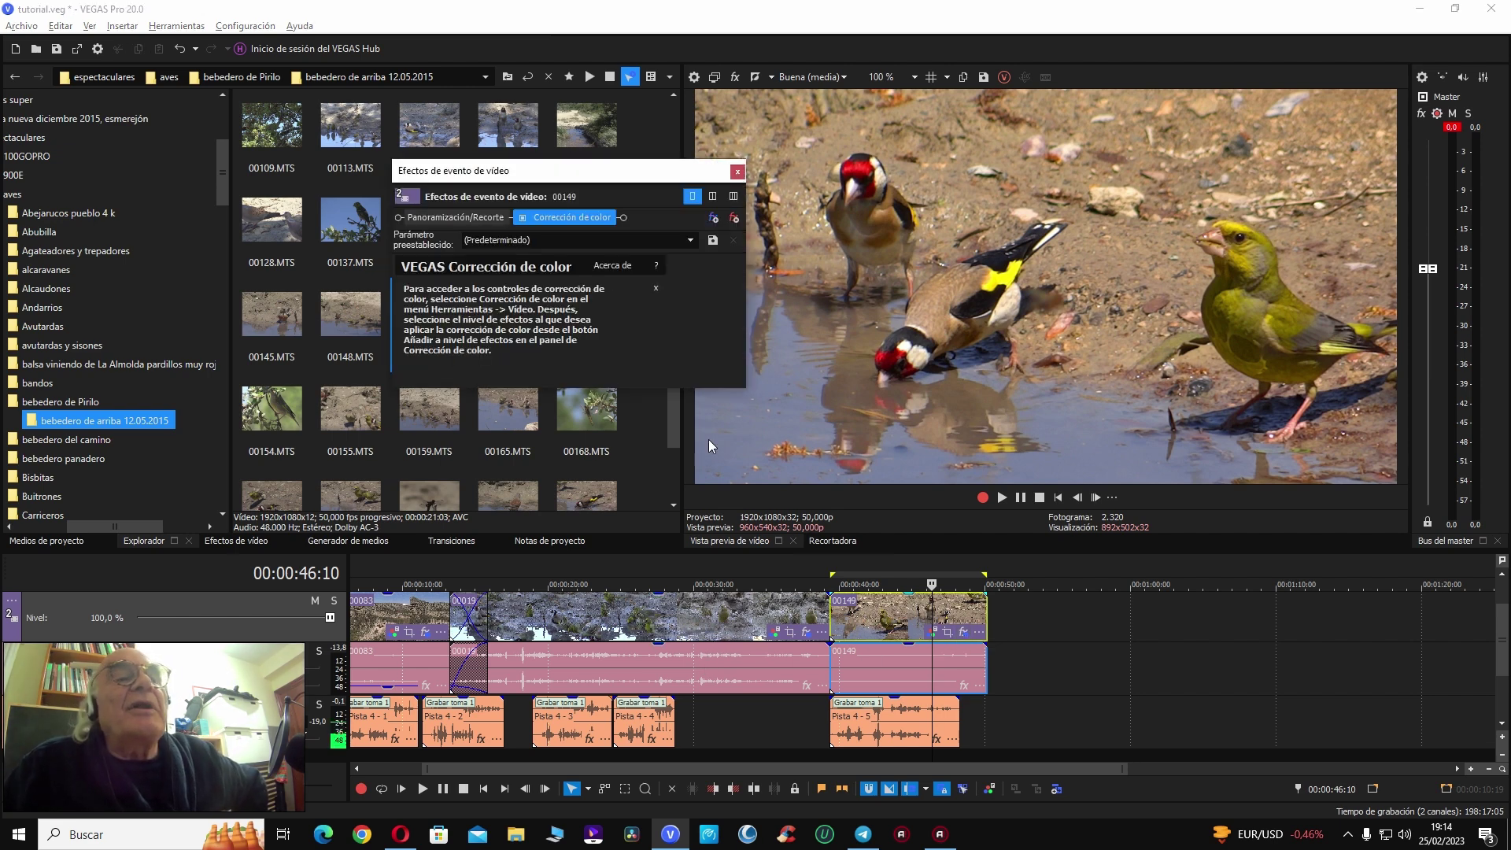
click(713, 221)
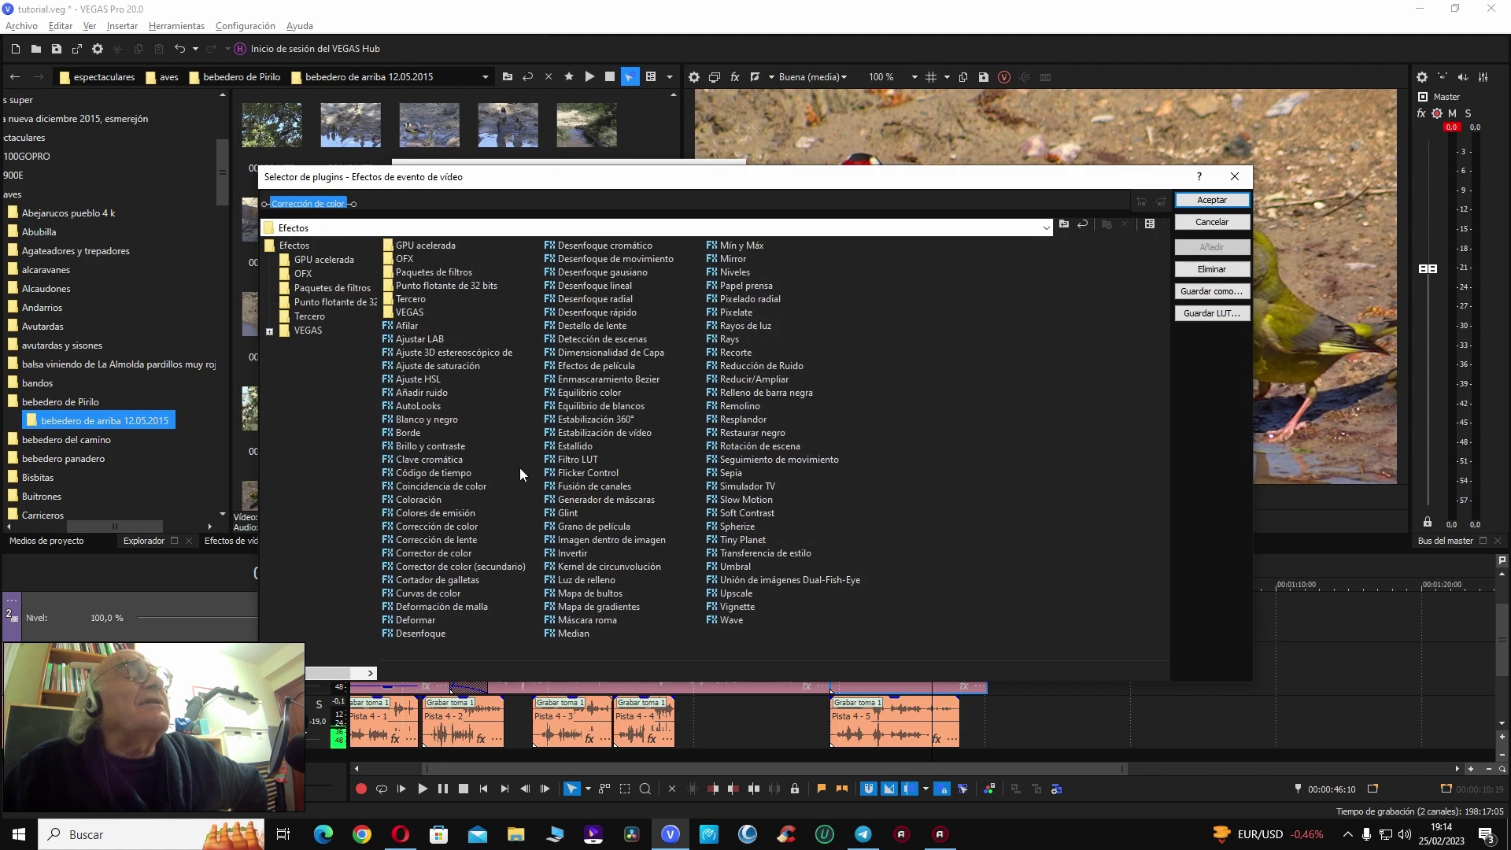
double_click(444, 553)
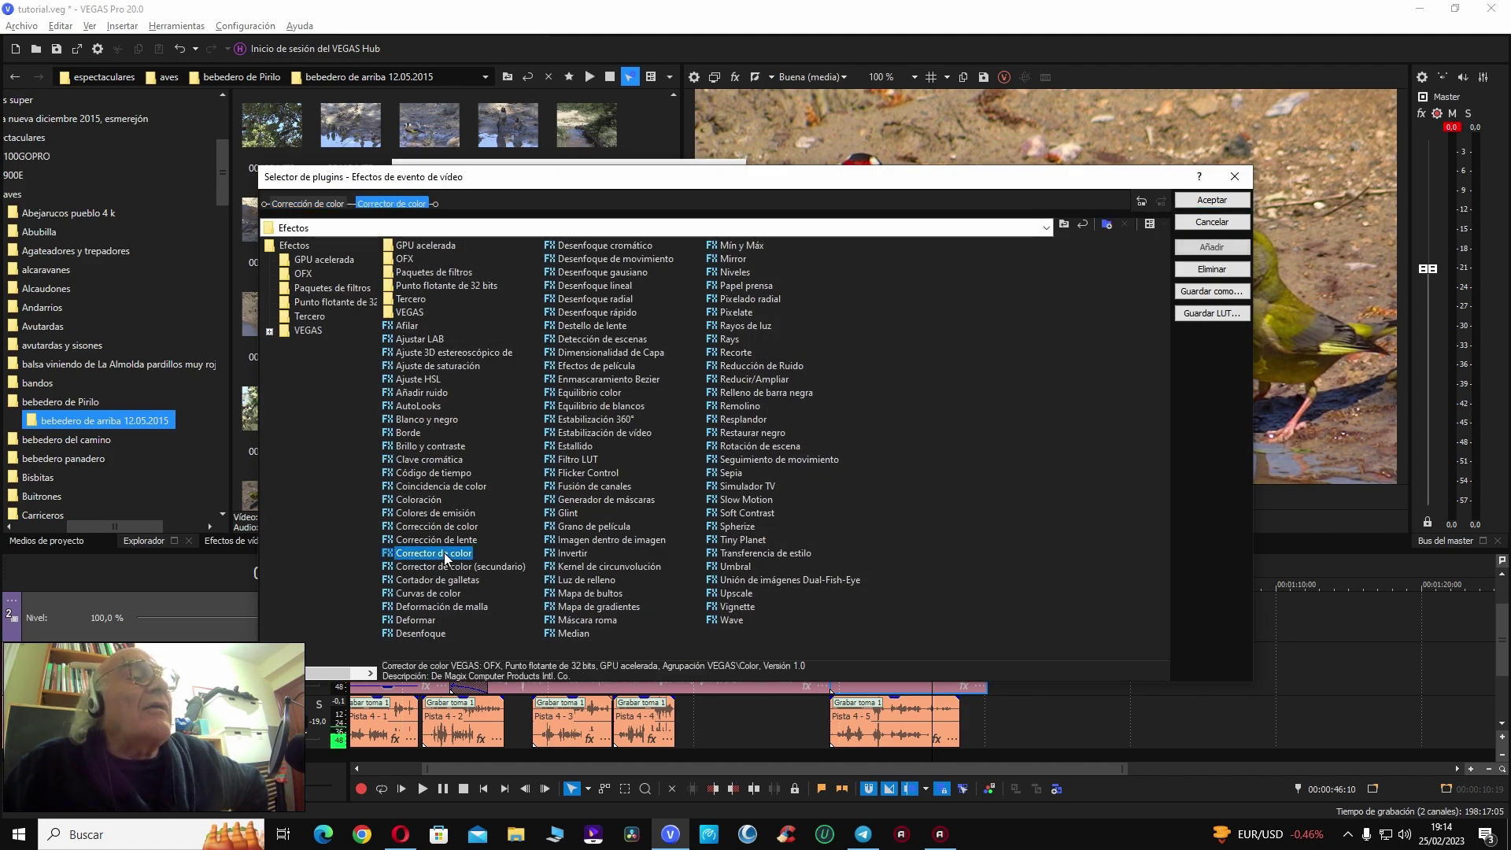
click(1209, 201)
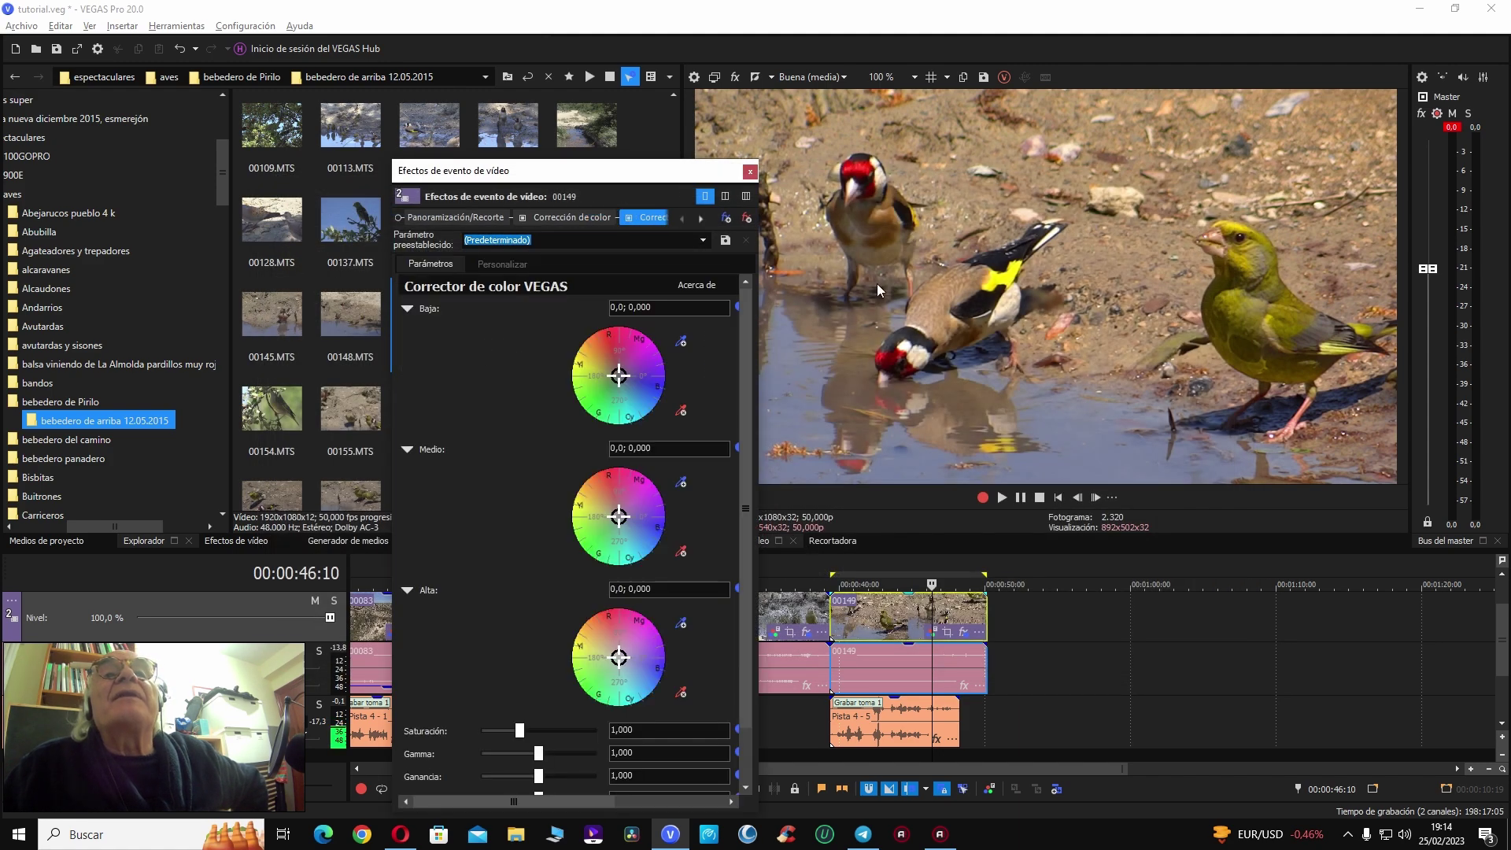
drag(608, 175, 517, 176)
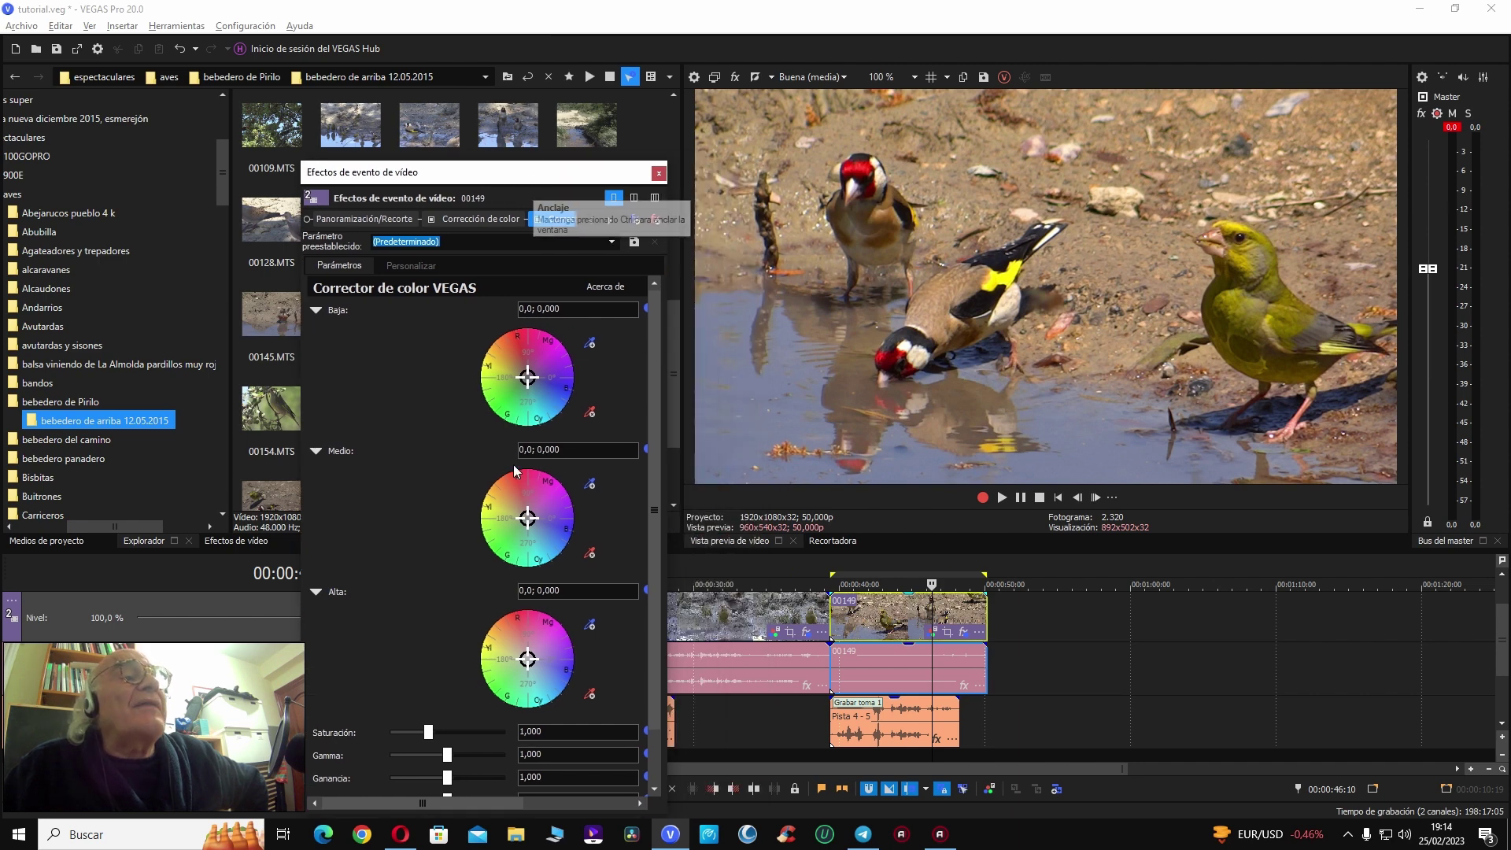
Step: Shift the Medio wheel of clip 00149's Corrector de color to about 294.67; 0.2795 and close the effect settings
mouse_move(532, 525)
mouse_down()
mouse_move(539, 535)
mouse_move(528, 526)
mouse_up()
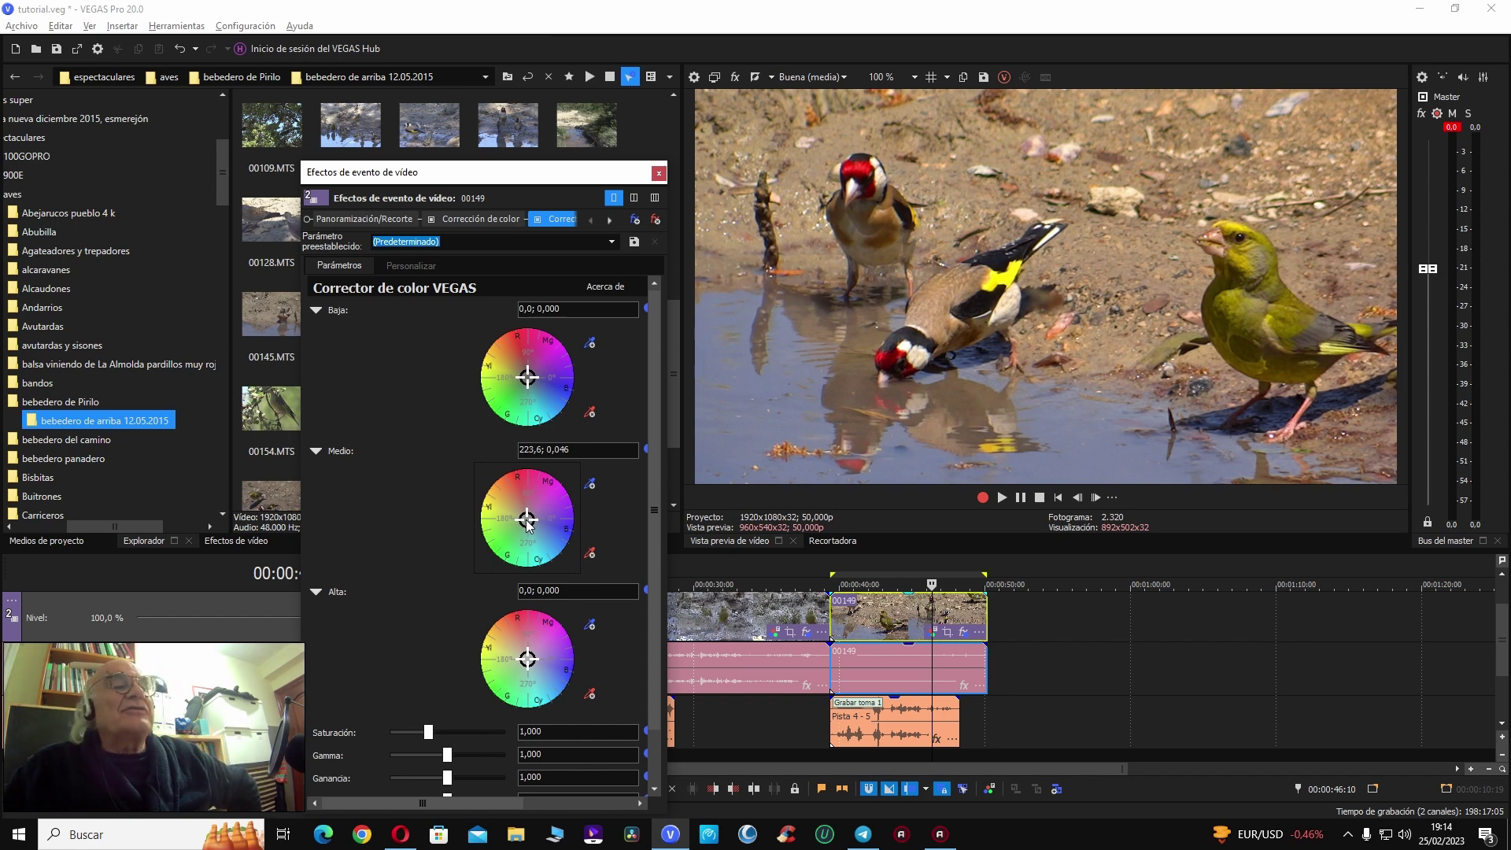
drag(529, 525, 532, 529)
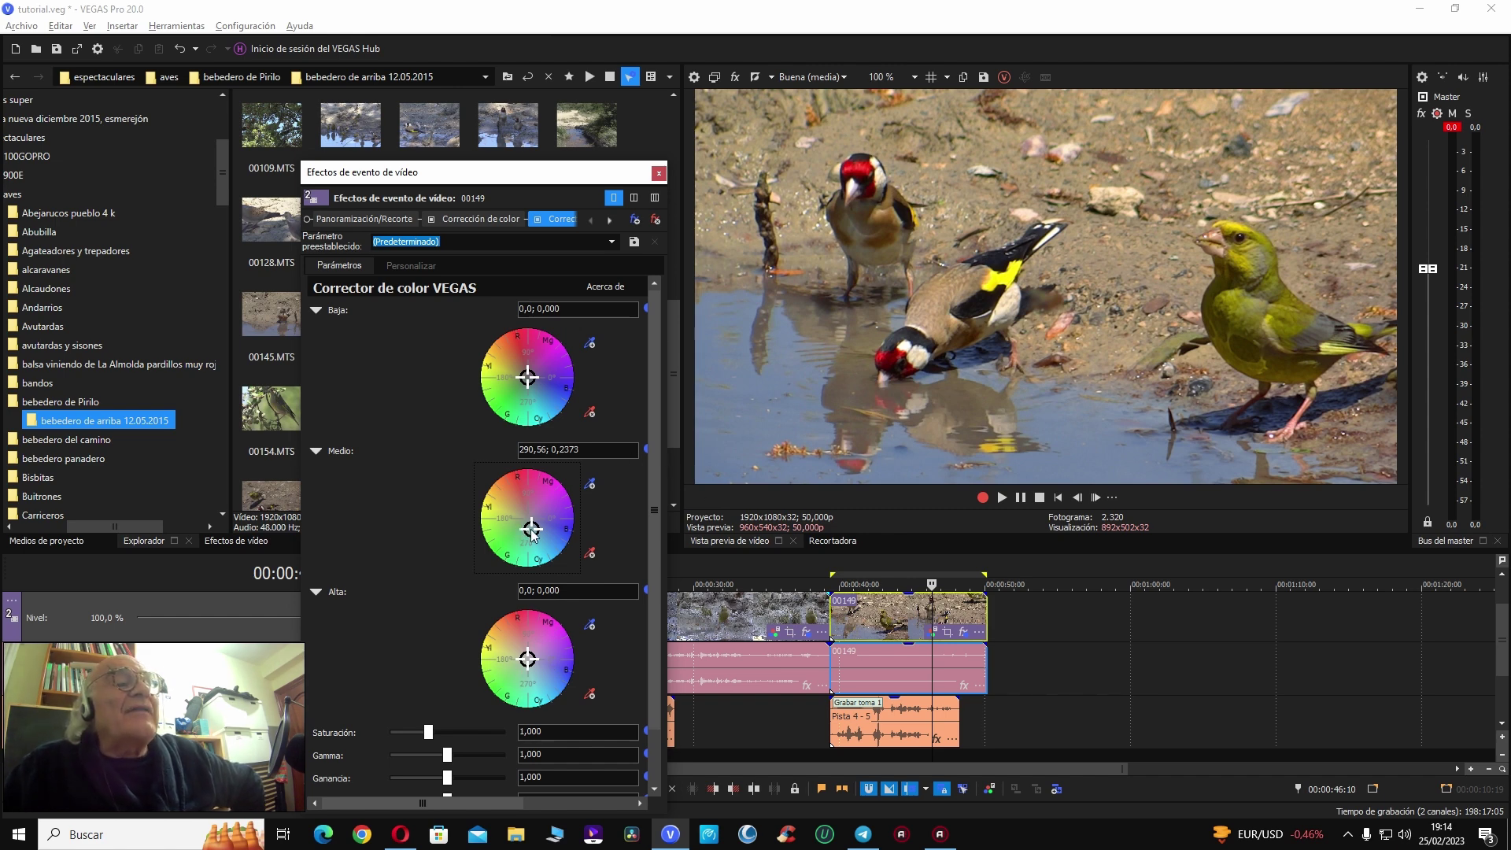
drag(533, 534, 533, 532)
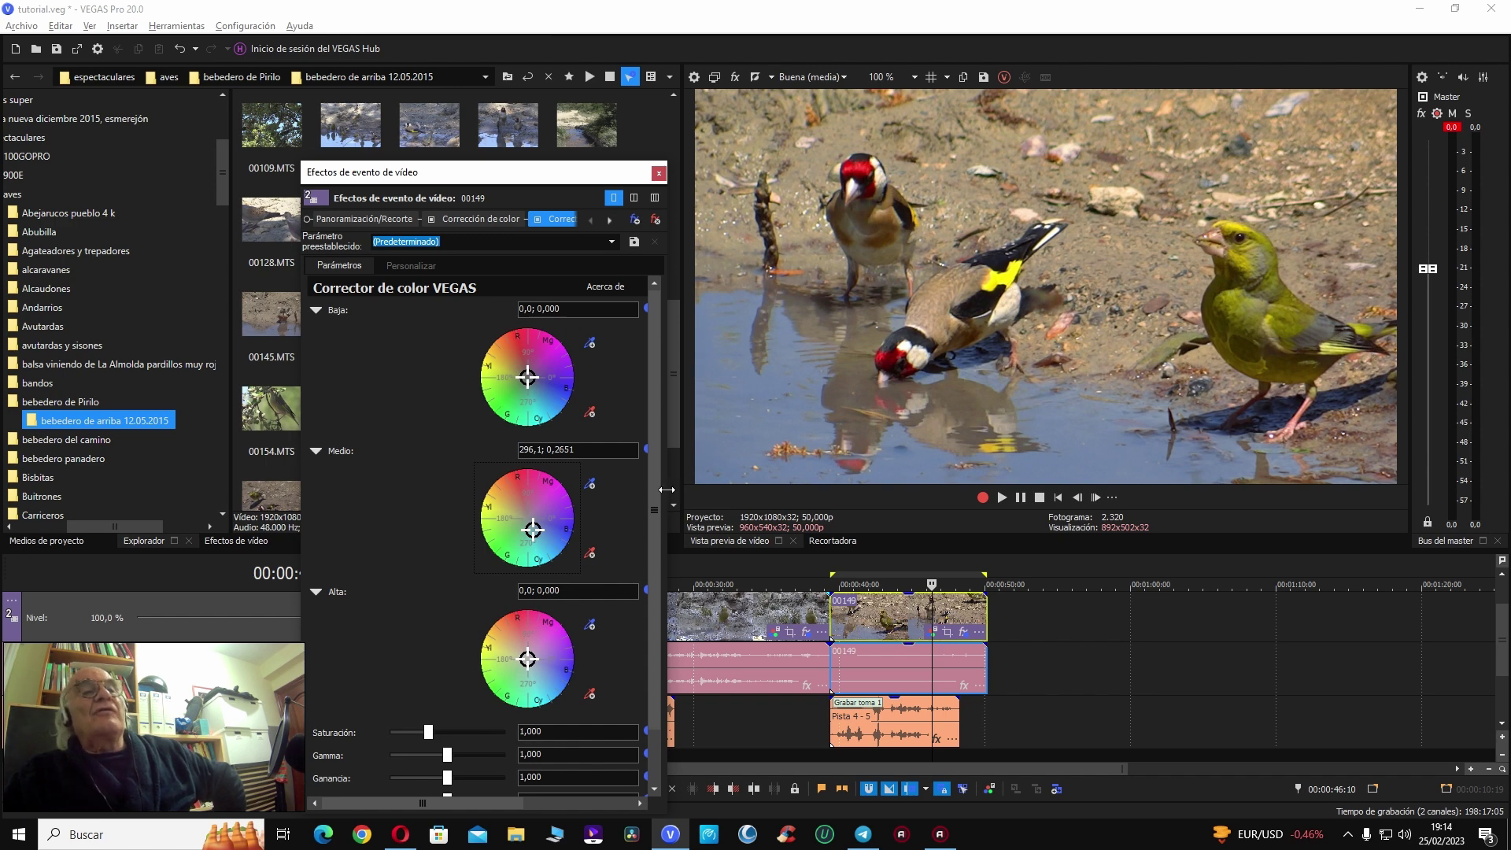
drag(534, 528, 534, 525)
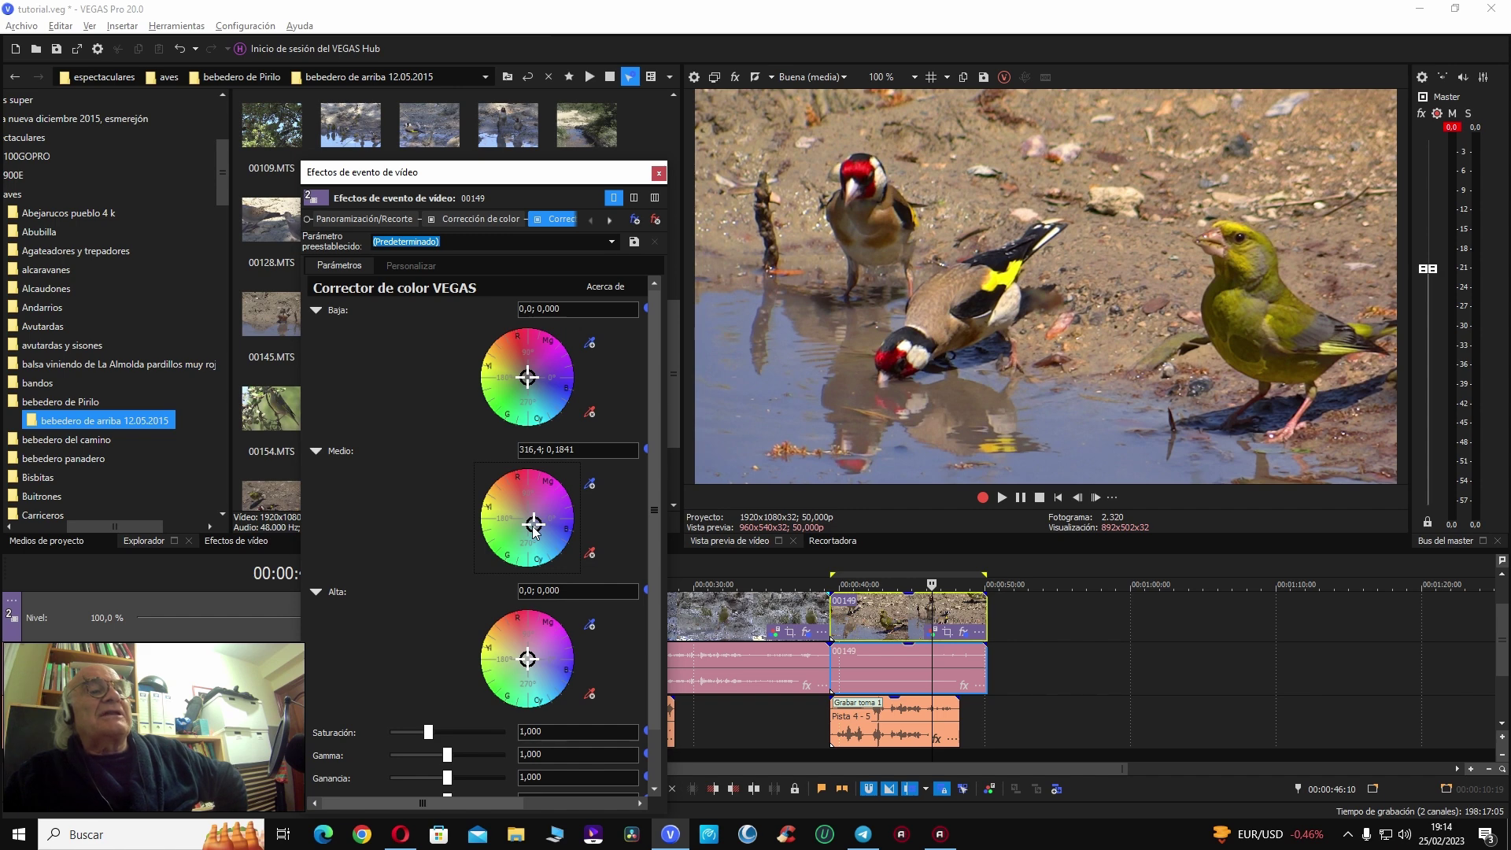
drag(534, 525, 534, 536)
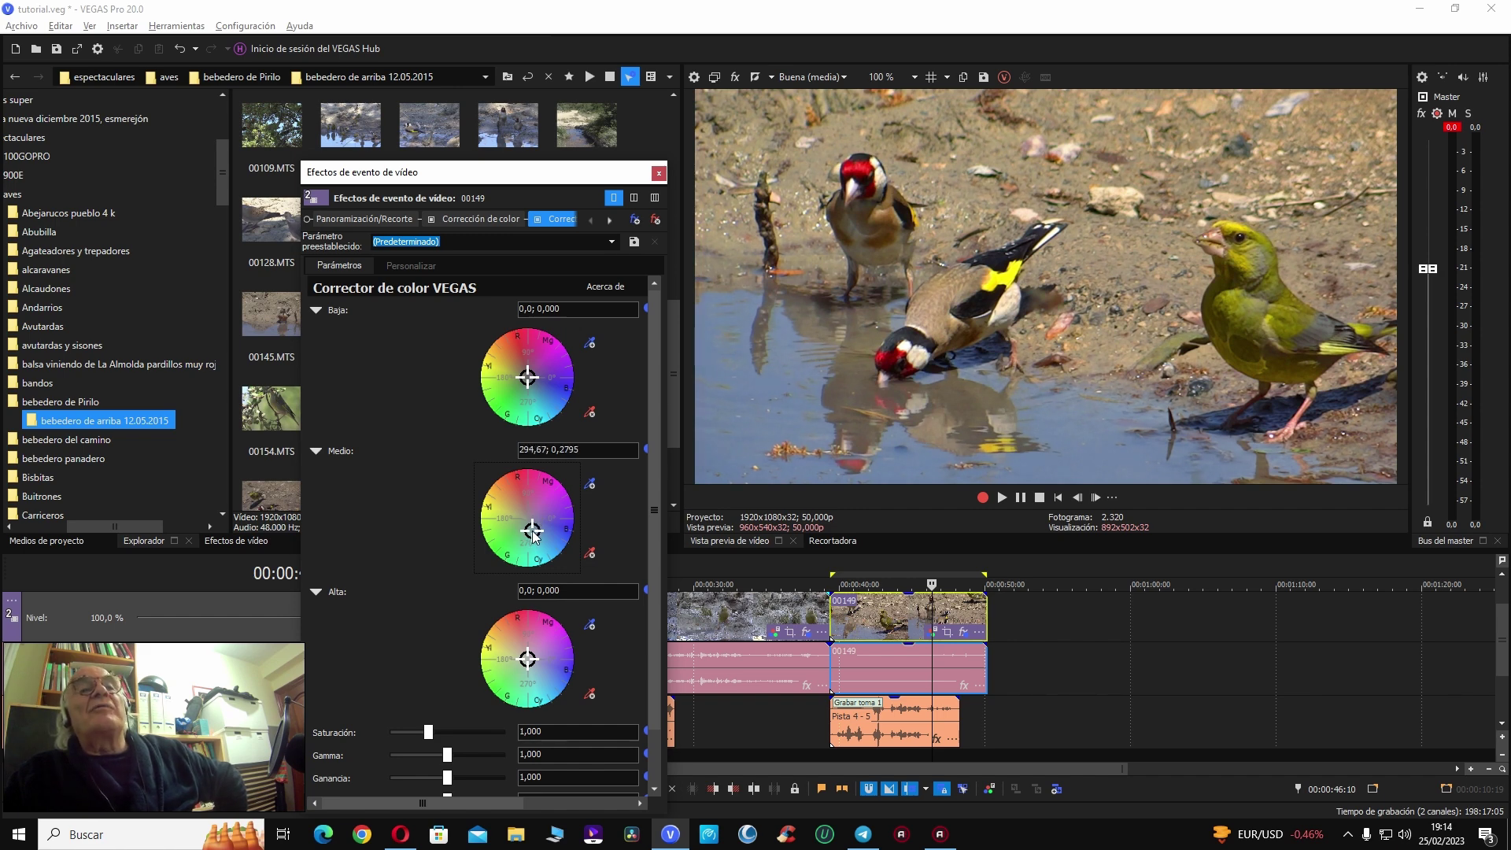
click(658, 173)
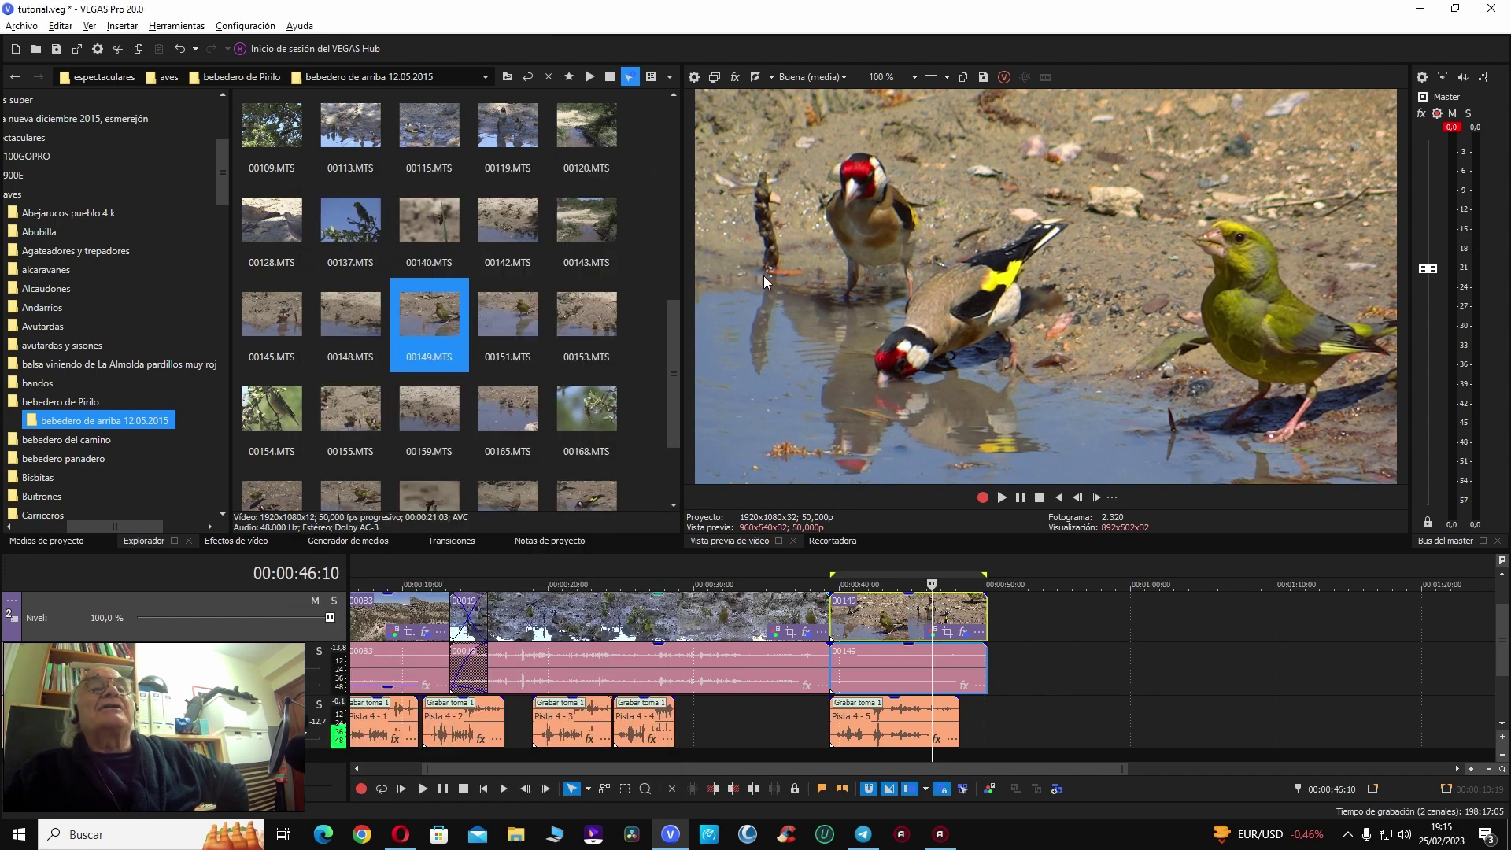
Step: Review the corrected clip 00149 in full screen, playing from 00:00:46:10 to 00:00:48:02, and return to the timeline
click(755, 81)
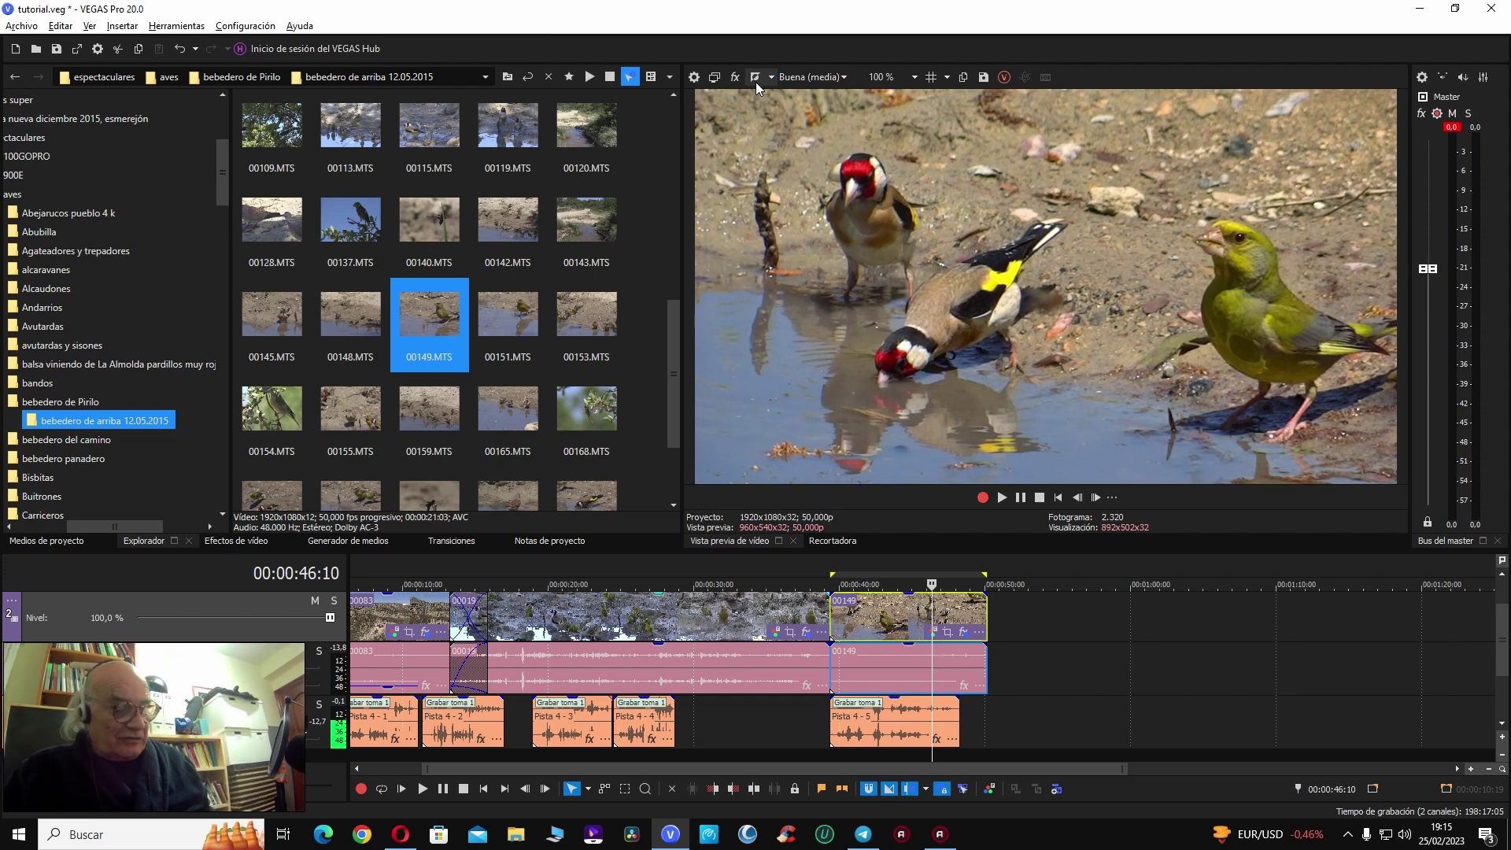
key(alt+shift+4)
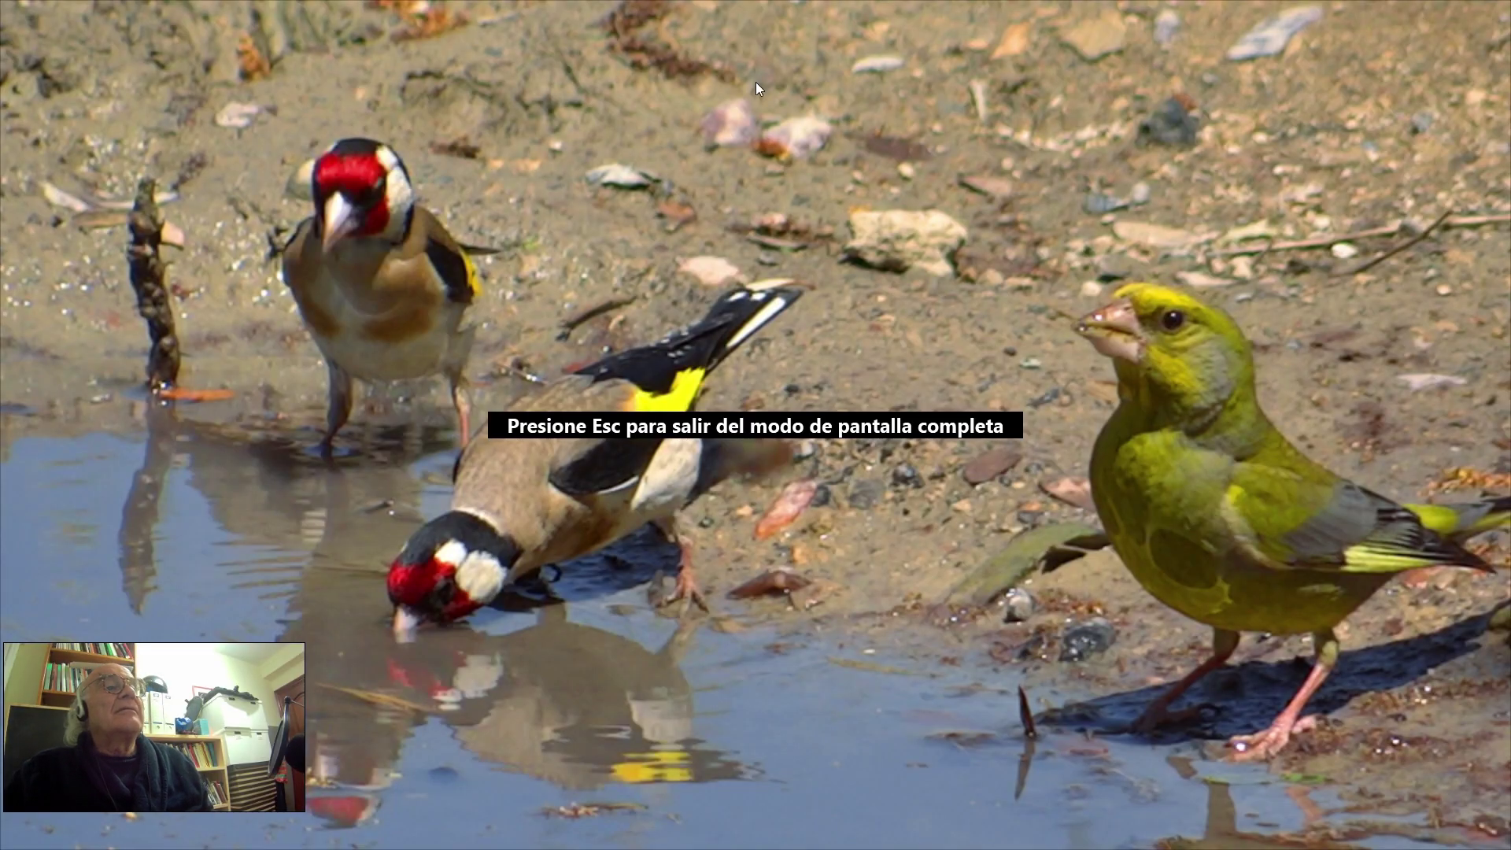
key(Escape)
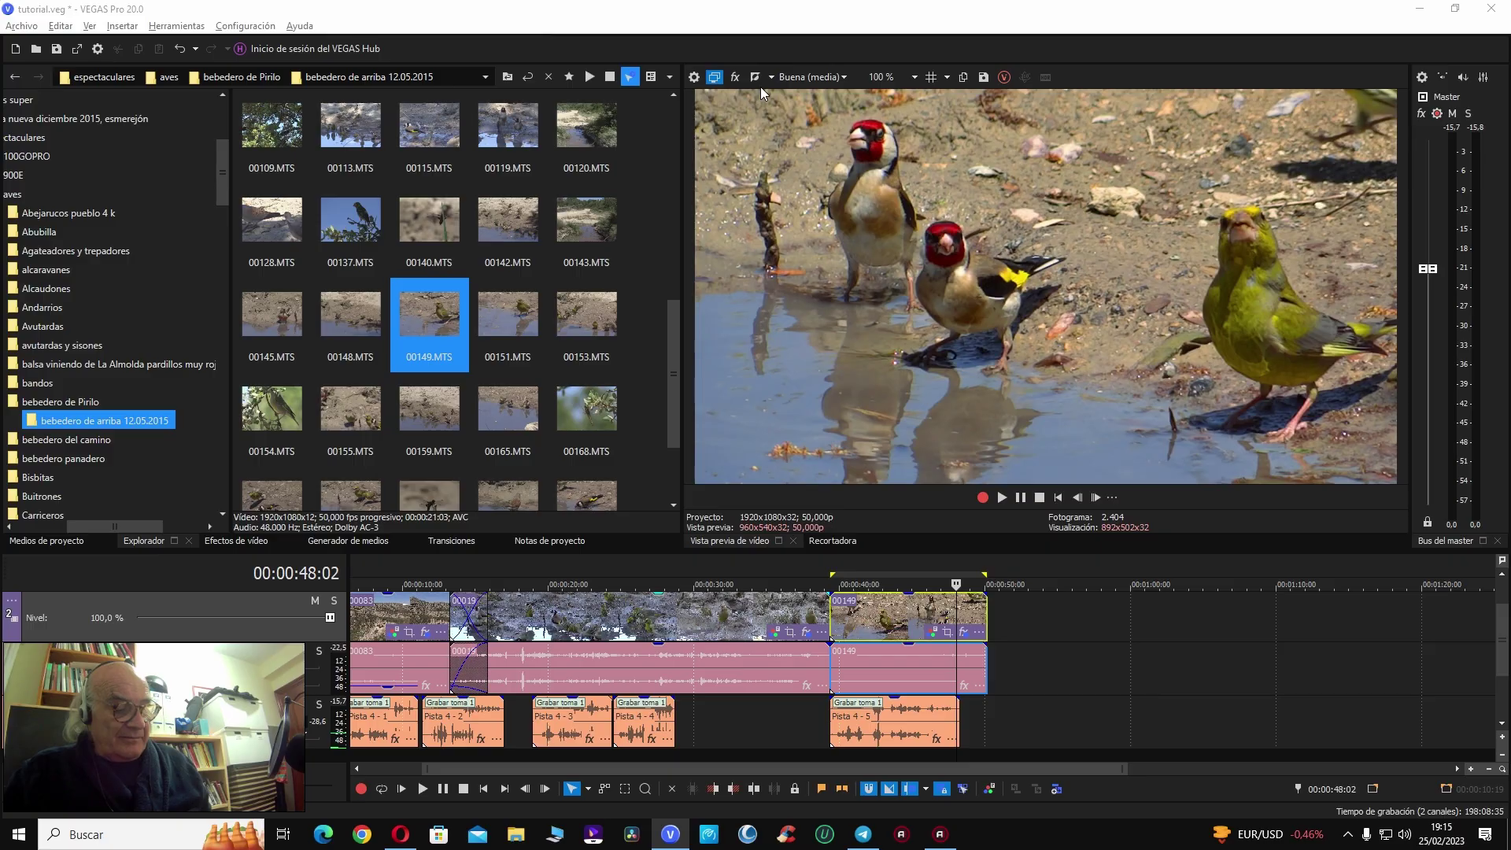
drag(872, 771, 973, 738)
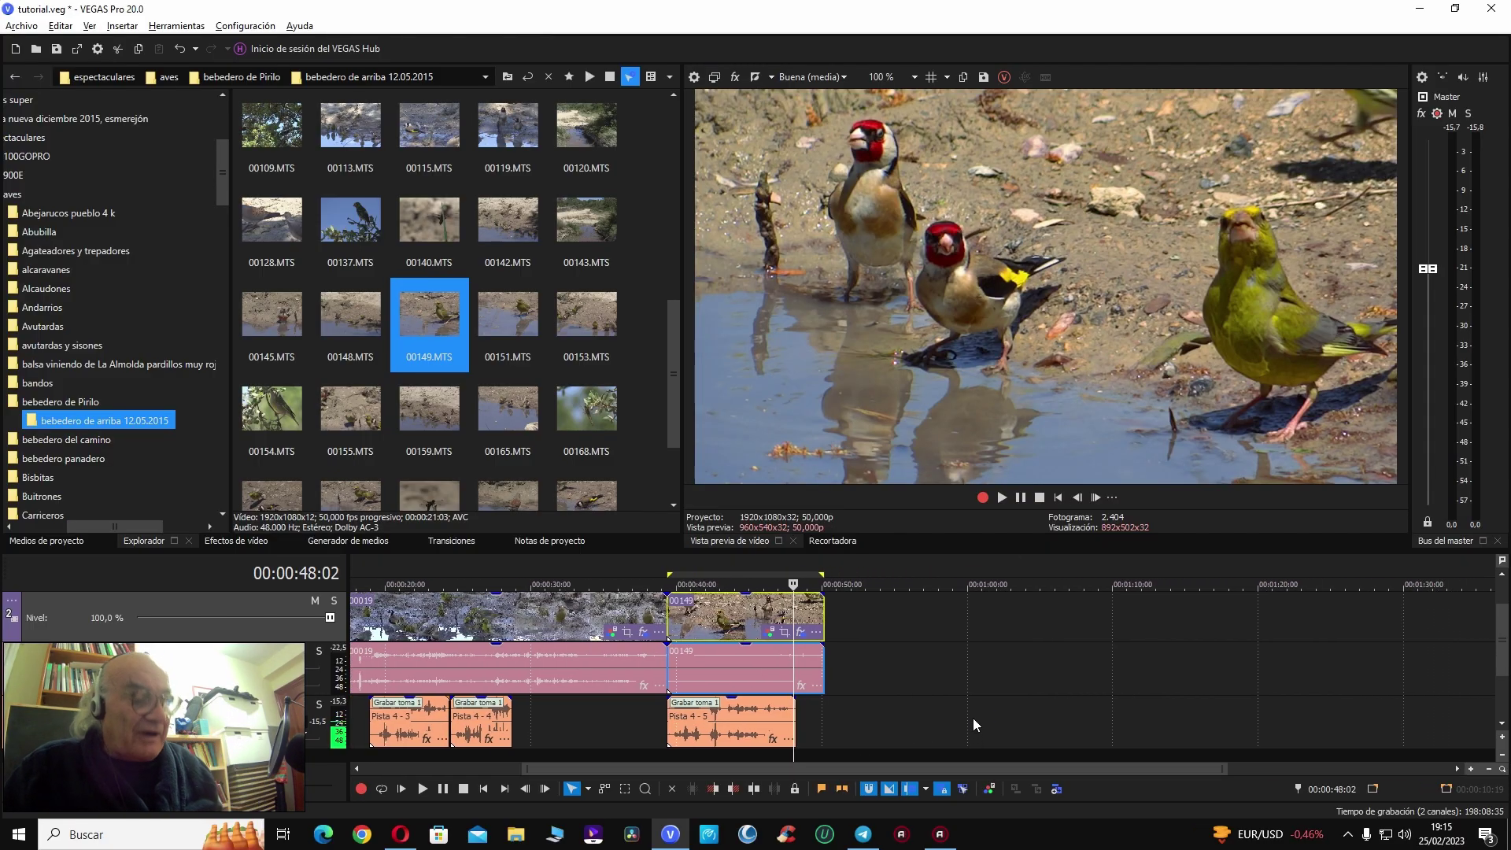
Step: Collapse the aves folder in the media explorer and open the flora folder within espectaculares
drag(133, 525, 100, 526)
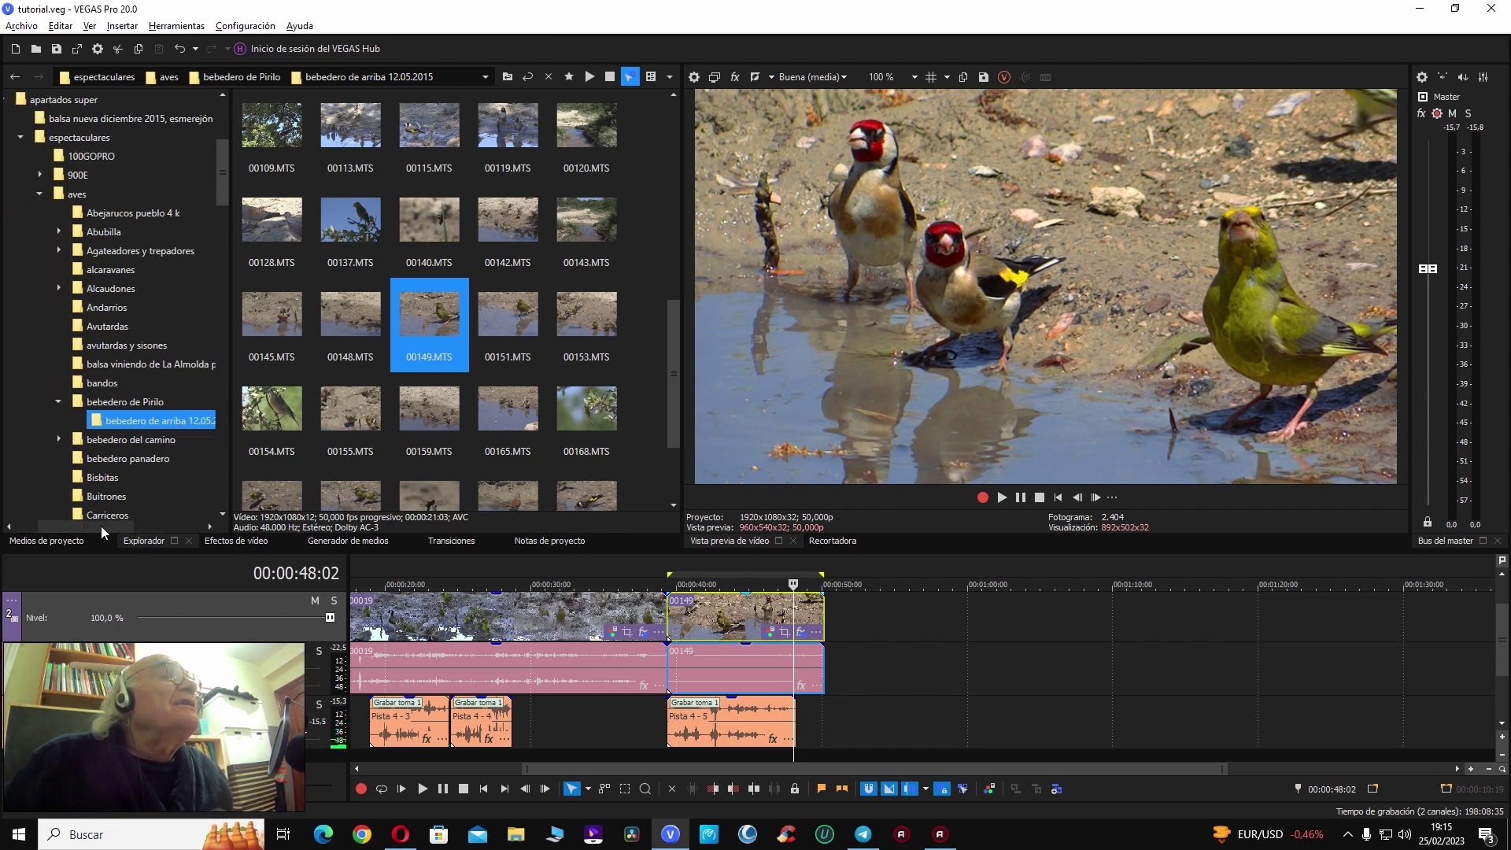
click(41, 195)
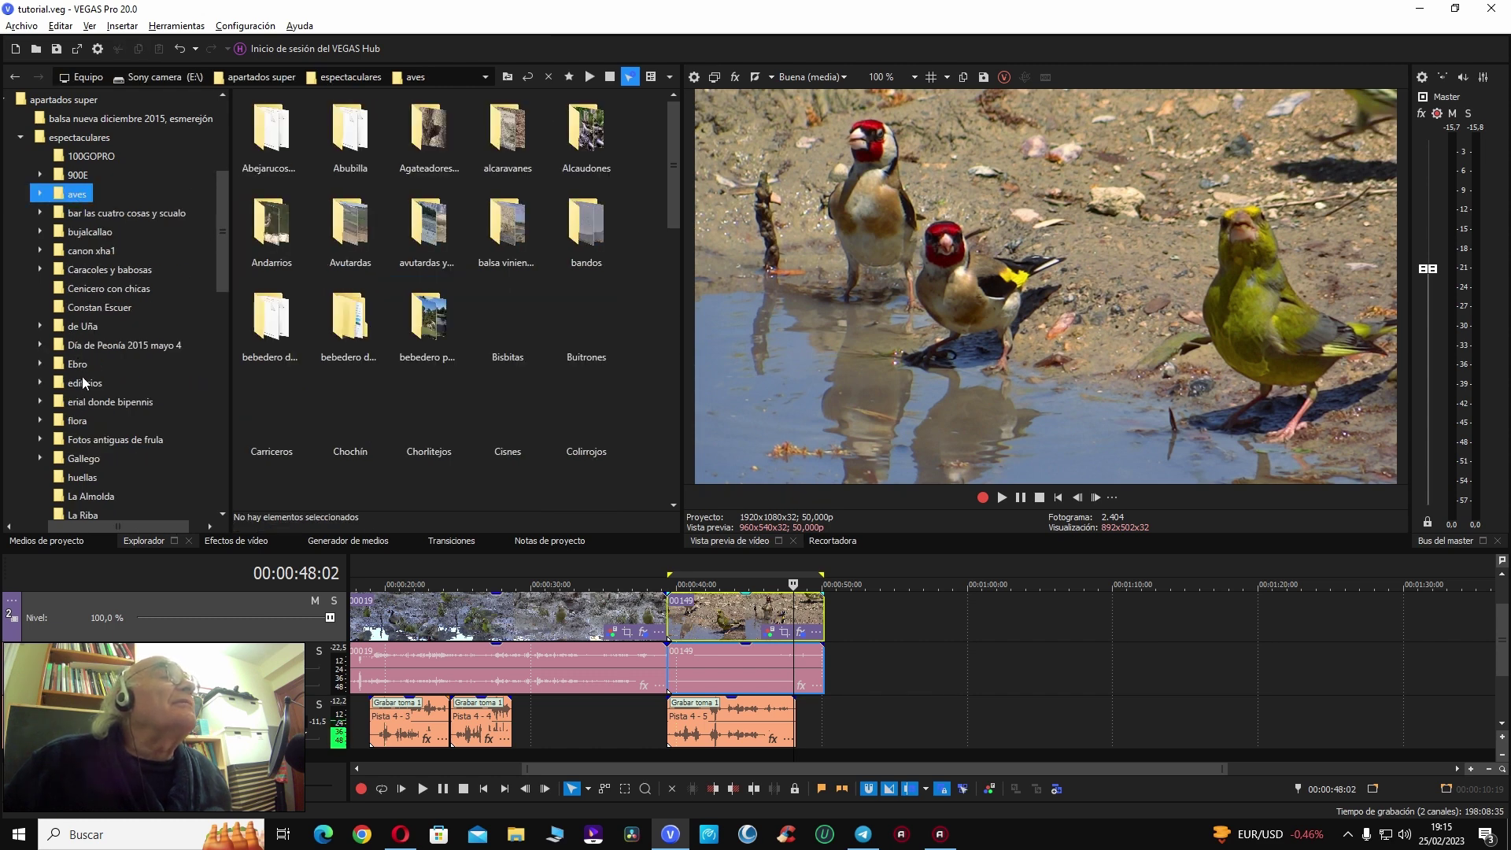
scroll(103, 465, down, 3)
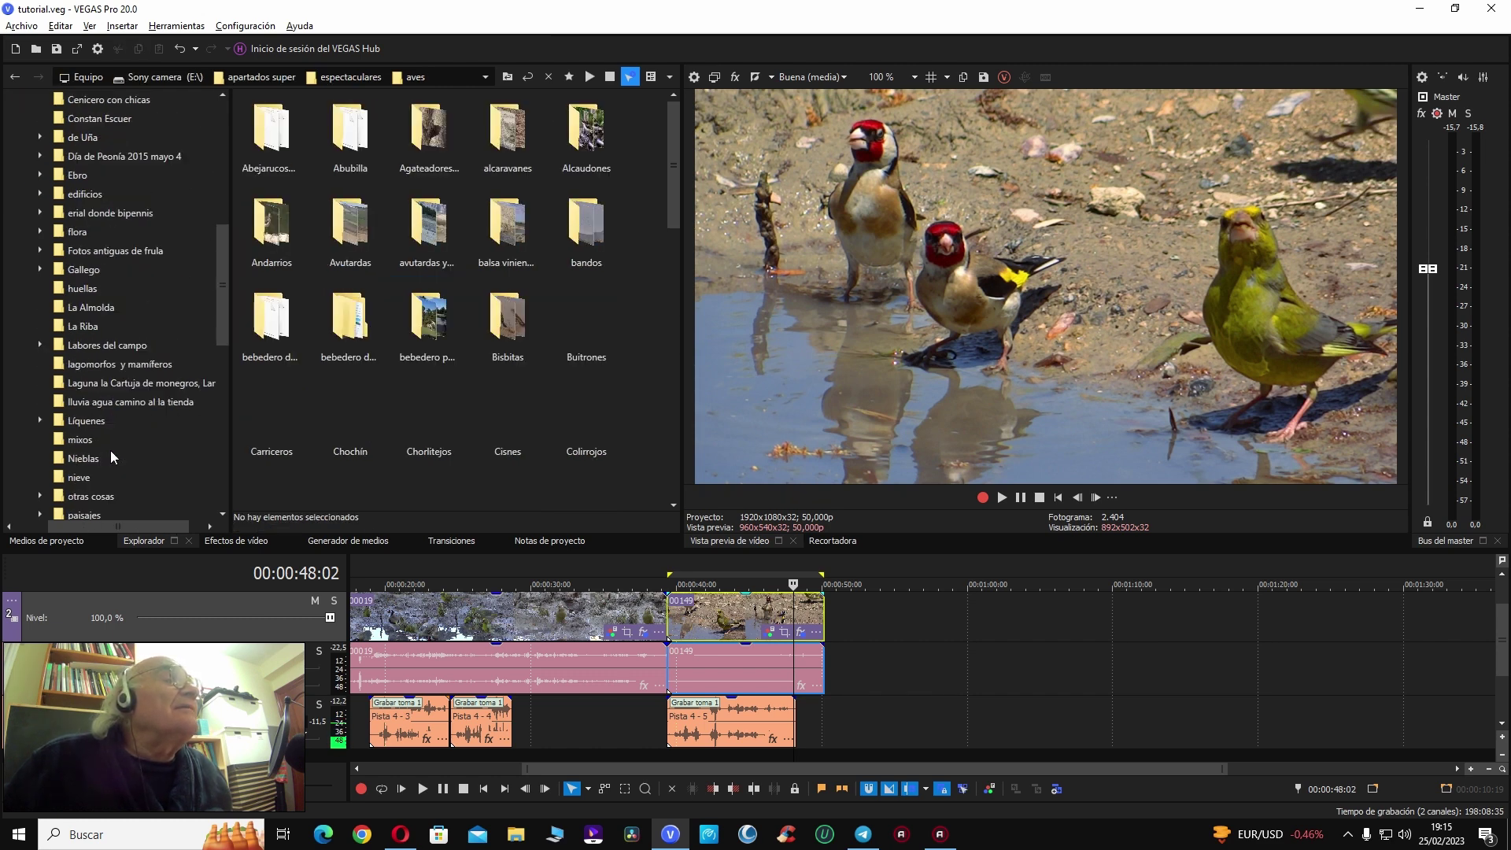
scroll(98, 484, down, 2)
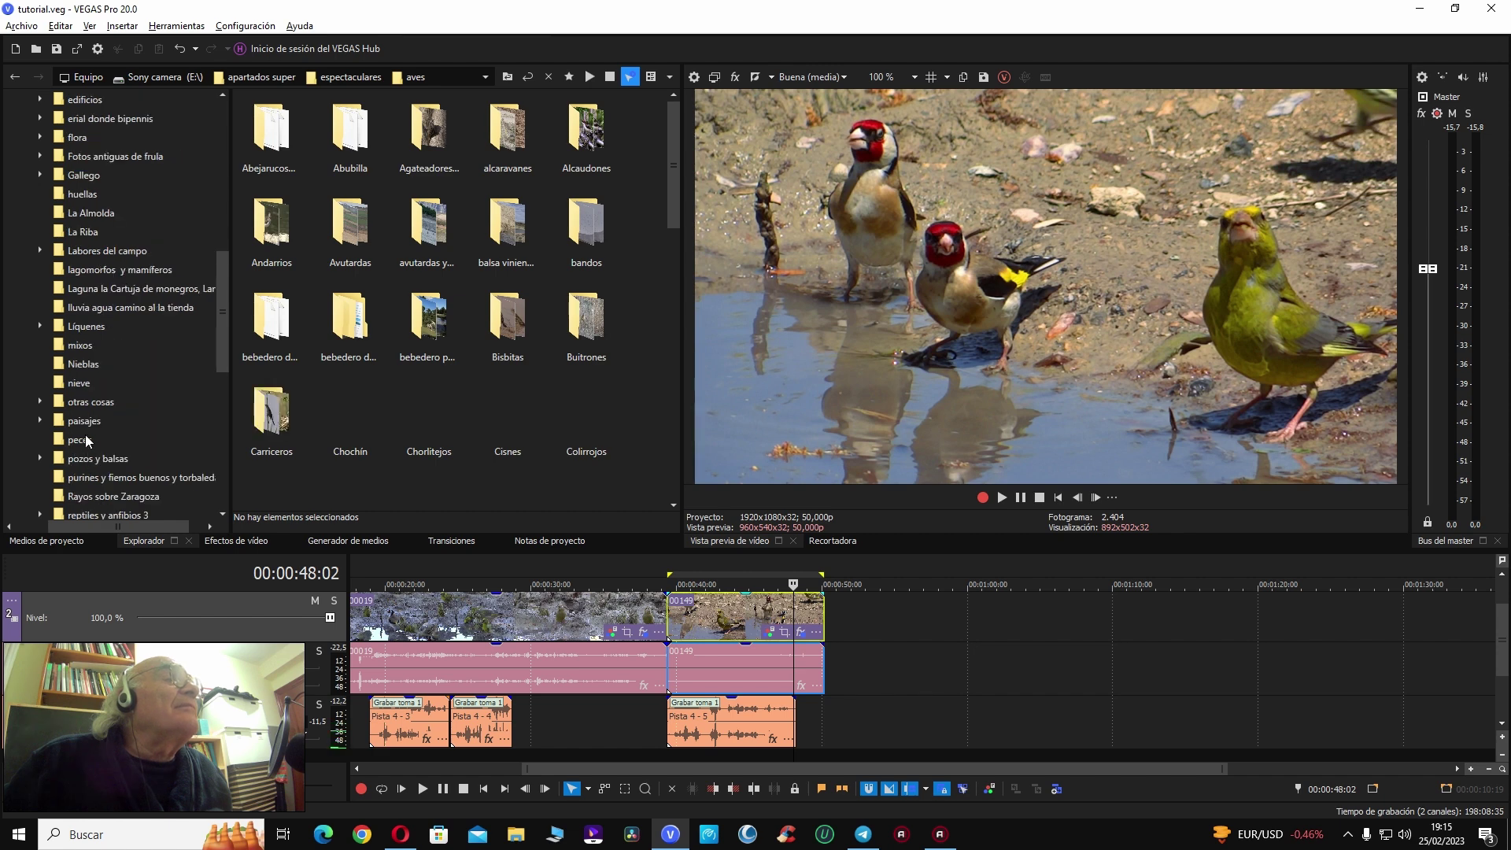
scroll(102, 390, up, 2)
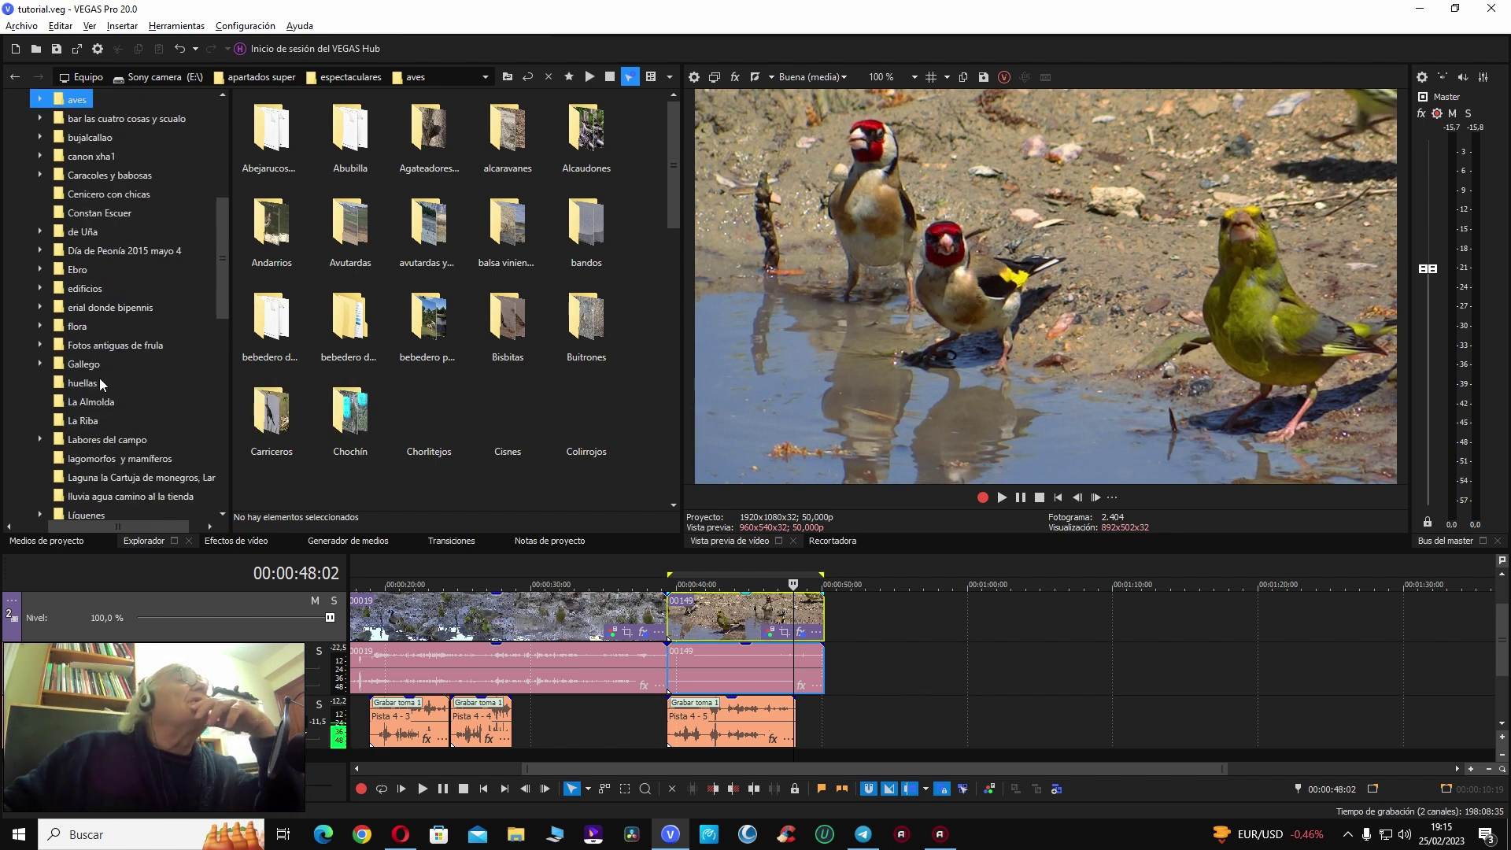
scroll(100, 380, down, 4)
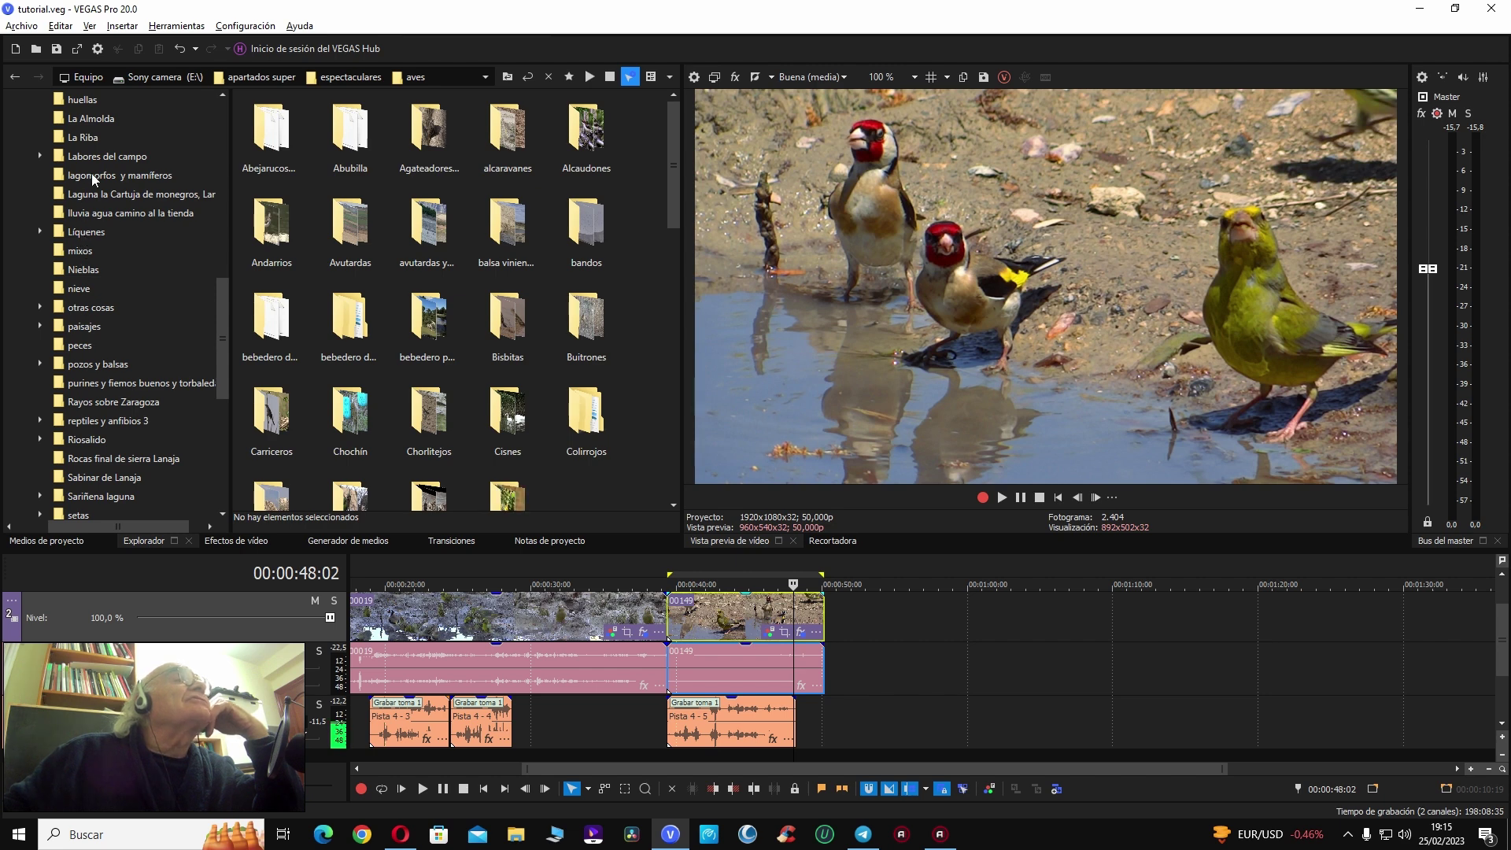
scroll(88, 179, up, 2)
scroll(93, 215, down, 2)
scroll(93, 215, down, 2)
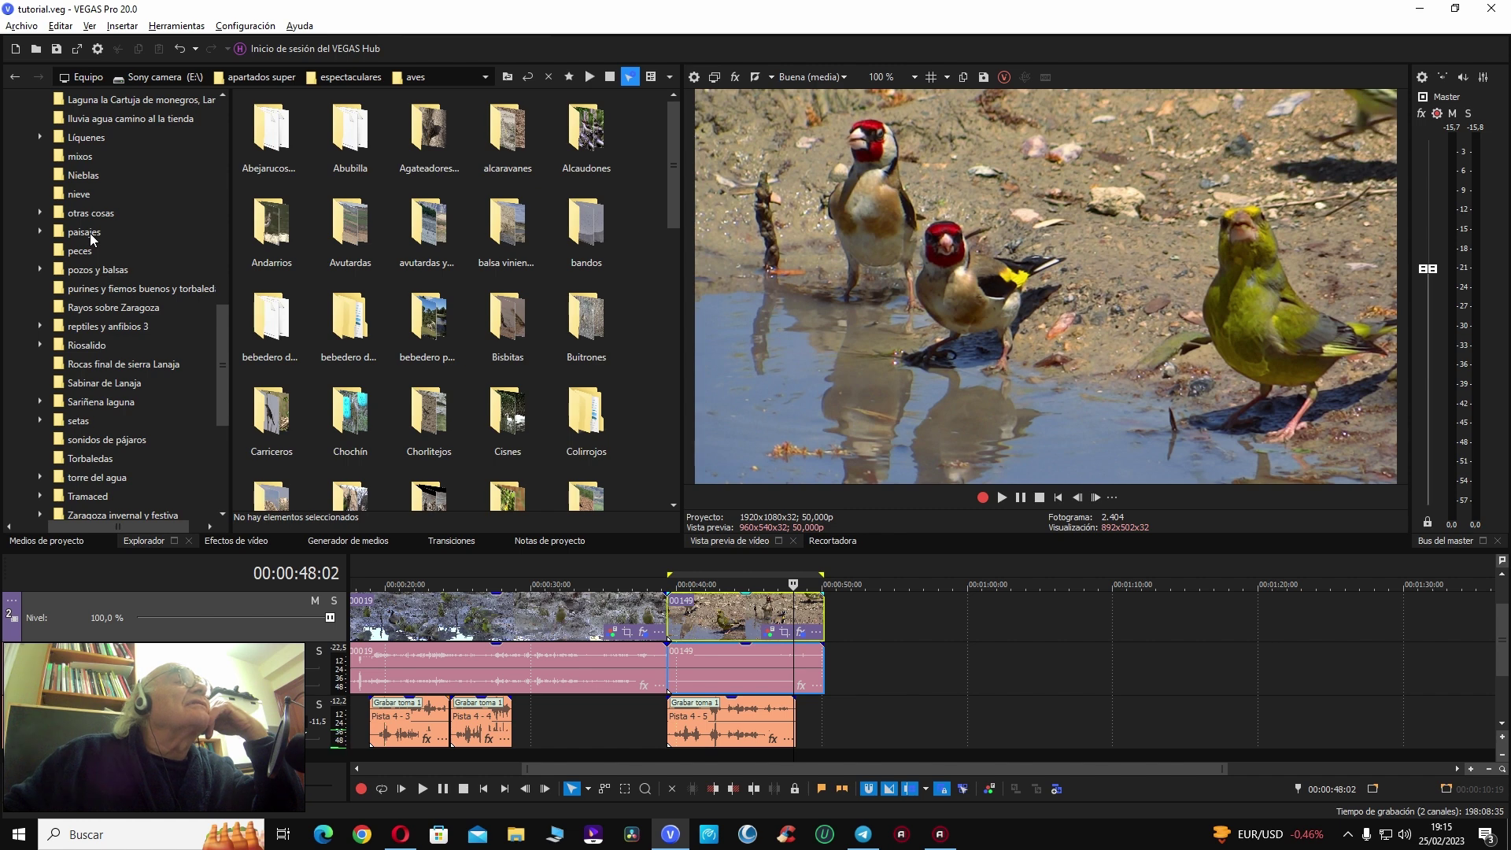
scroll(89, 226, up, 2)
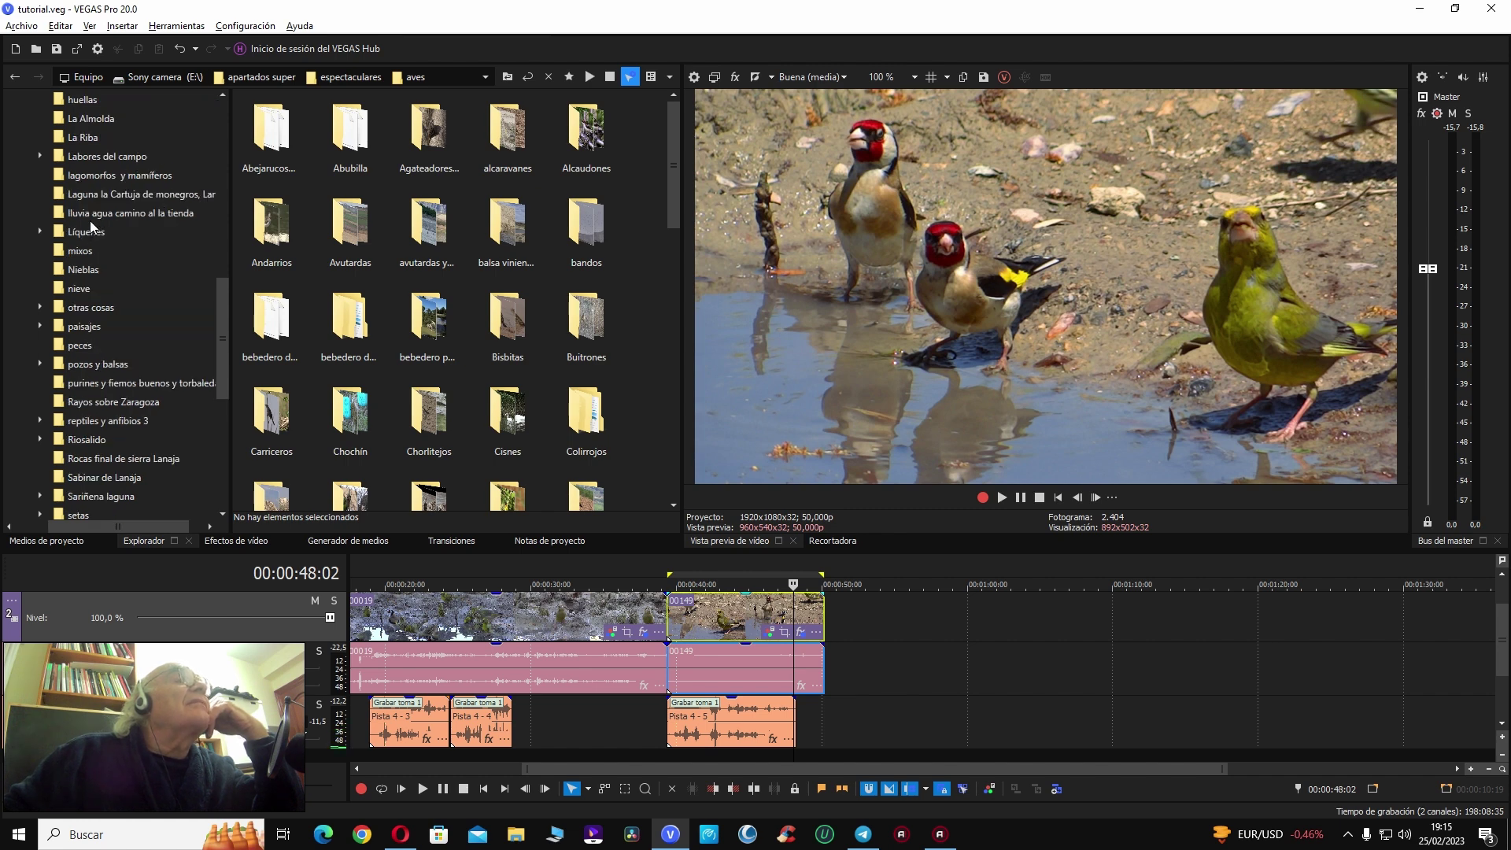
scroll(90, 224, up, 4)
click(79, 232)
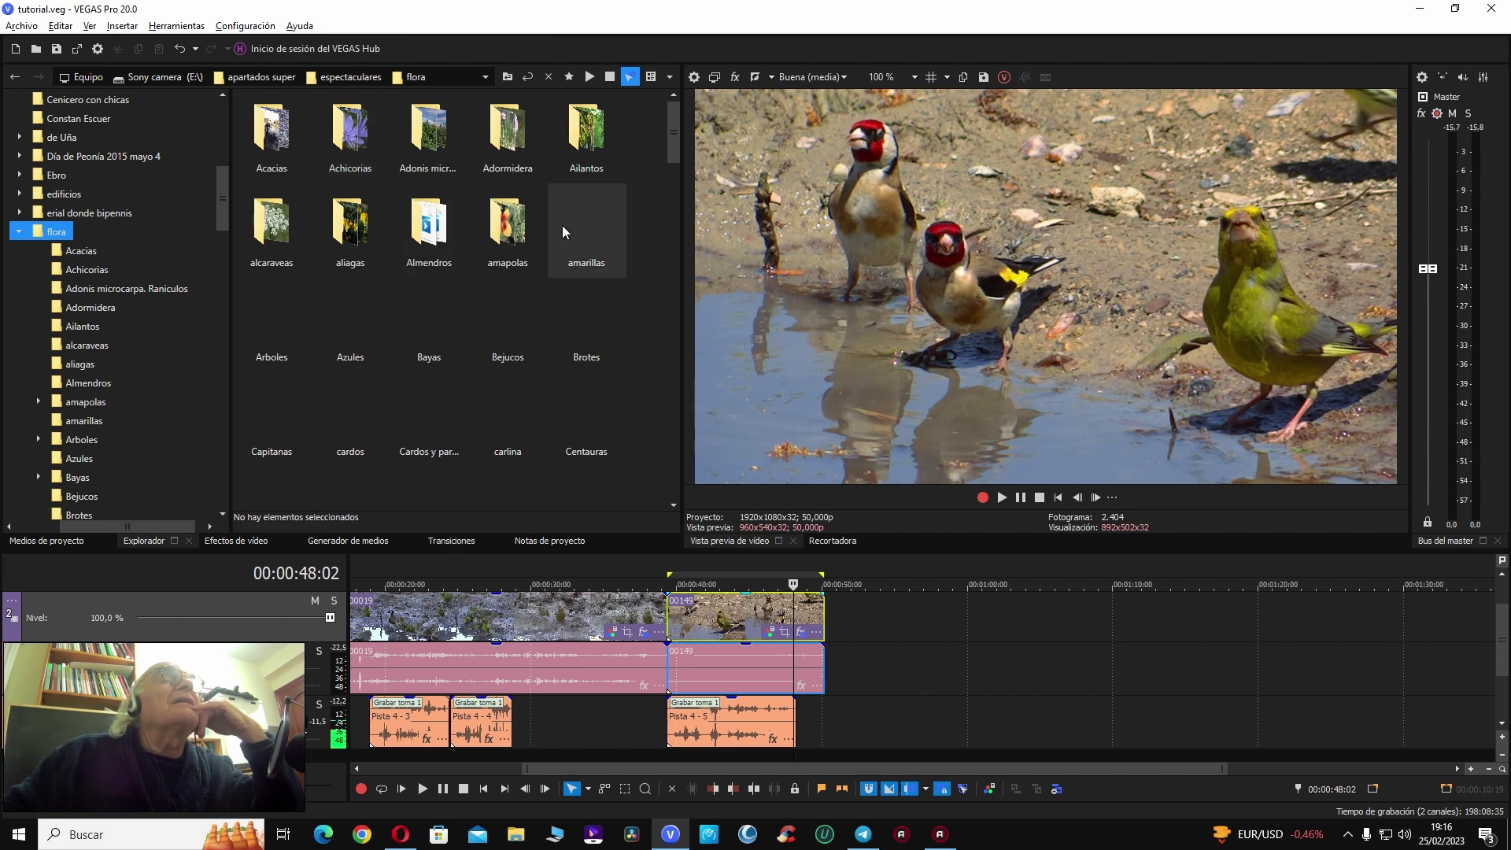
Step: Open the amapolas folder and preview the poppy clip 00103.MTS
click(510, 233)
double_click(510, 234)
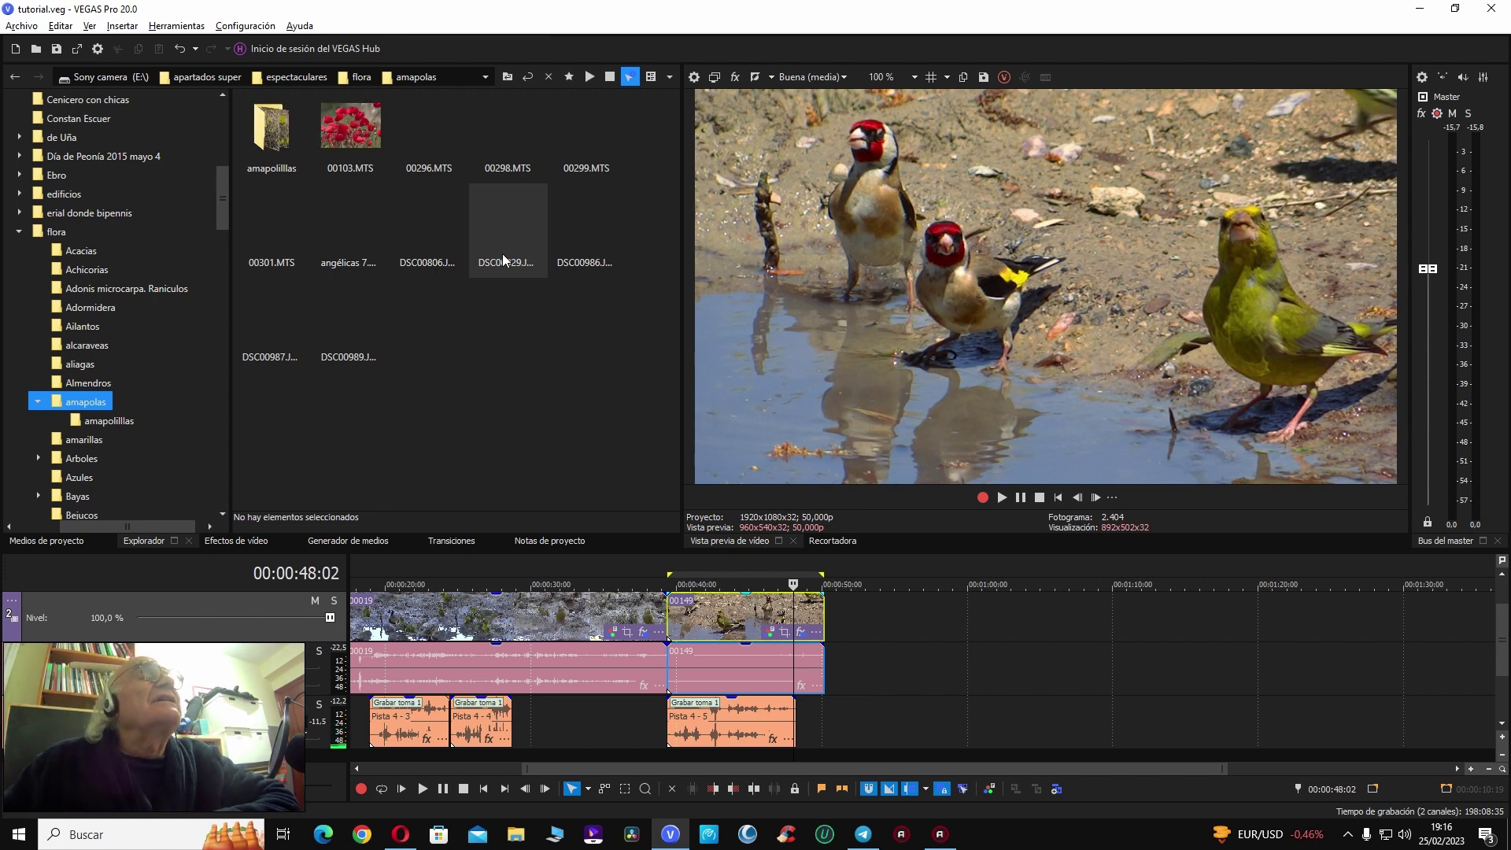
click(350, 138)
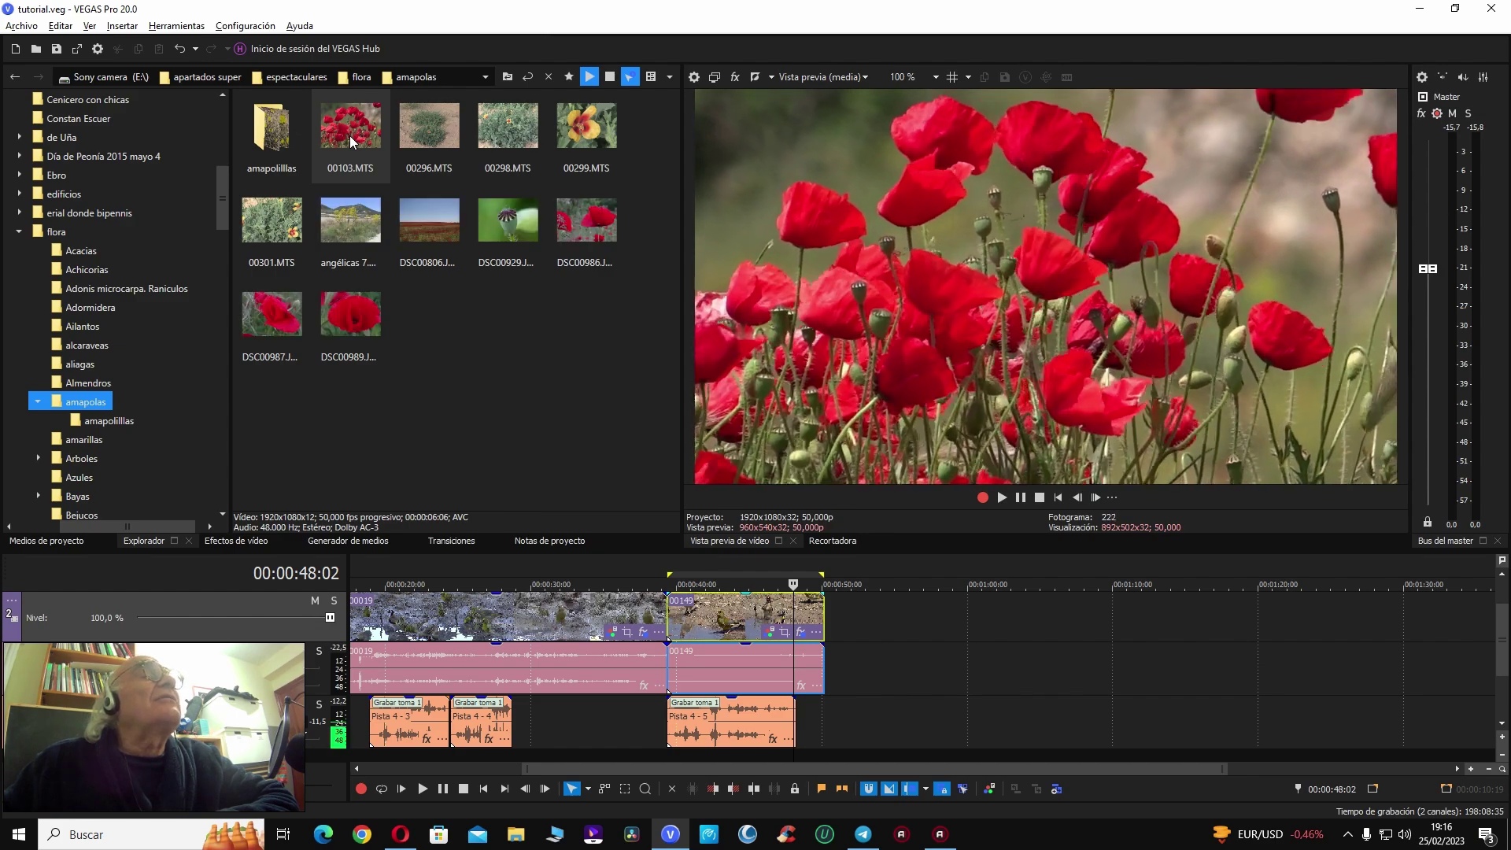
Step: Place the poppy clip 00103.MTS on the timeline directly after clip 00149 and play its opening from 00:00:50:04
drag(350, 135, 835, 680)
click(857, 616)
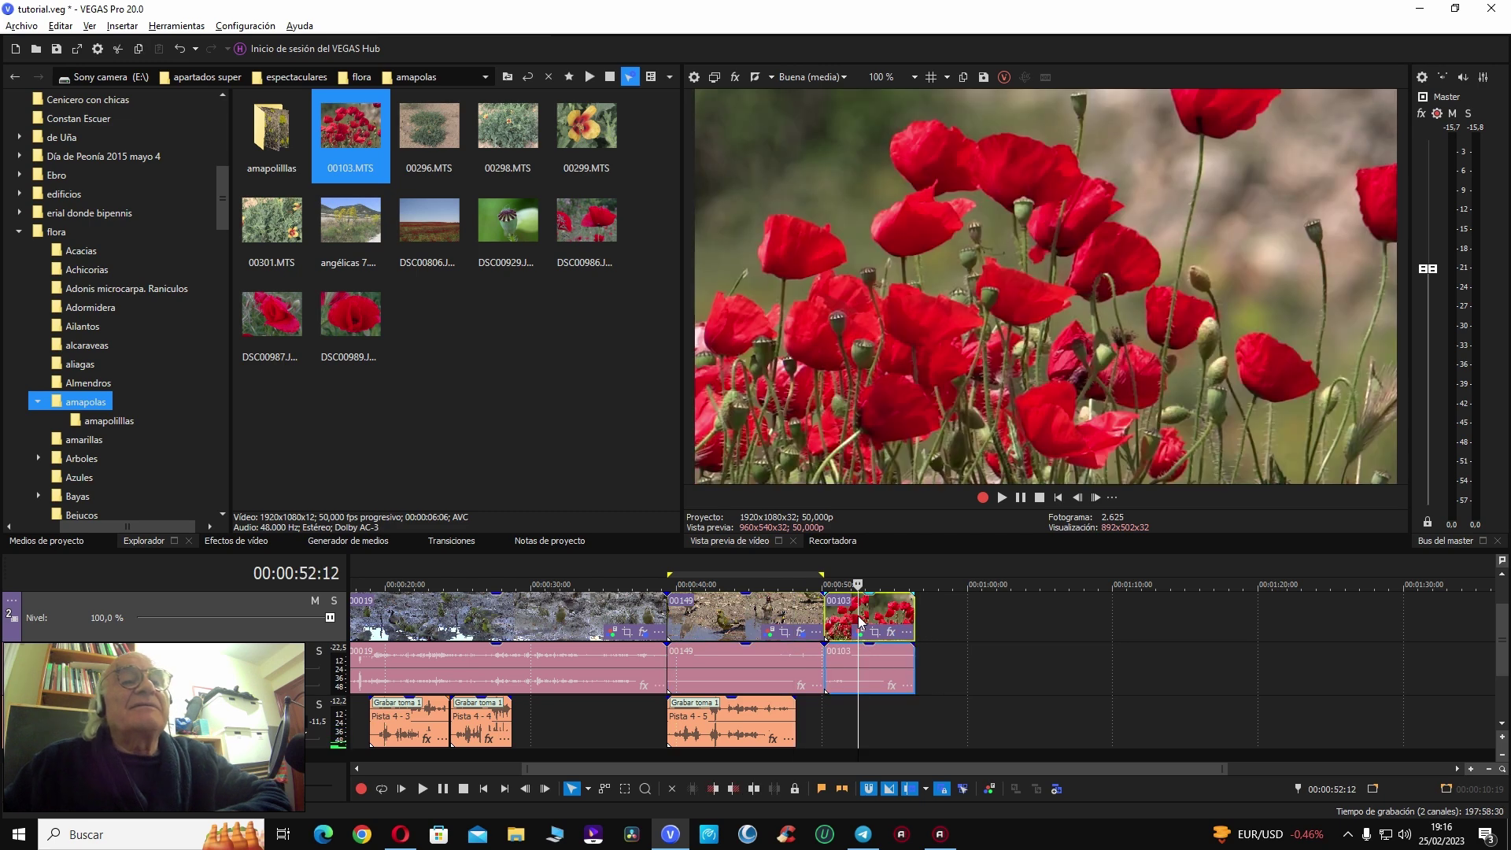
click(820, 604)
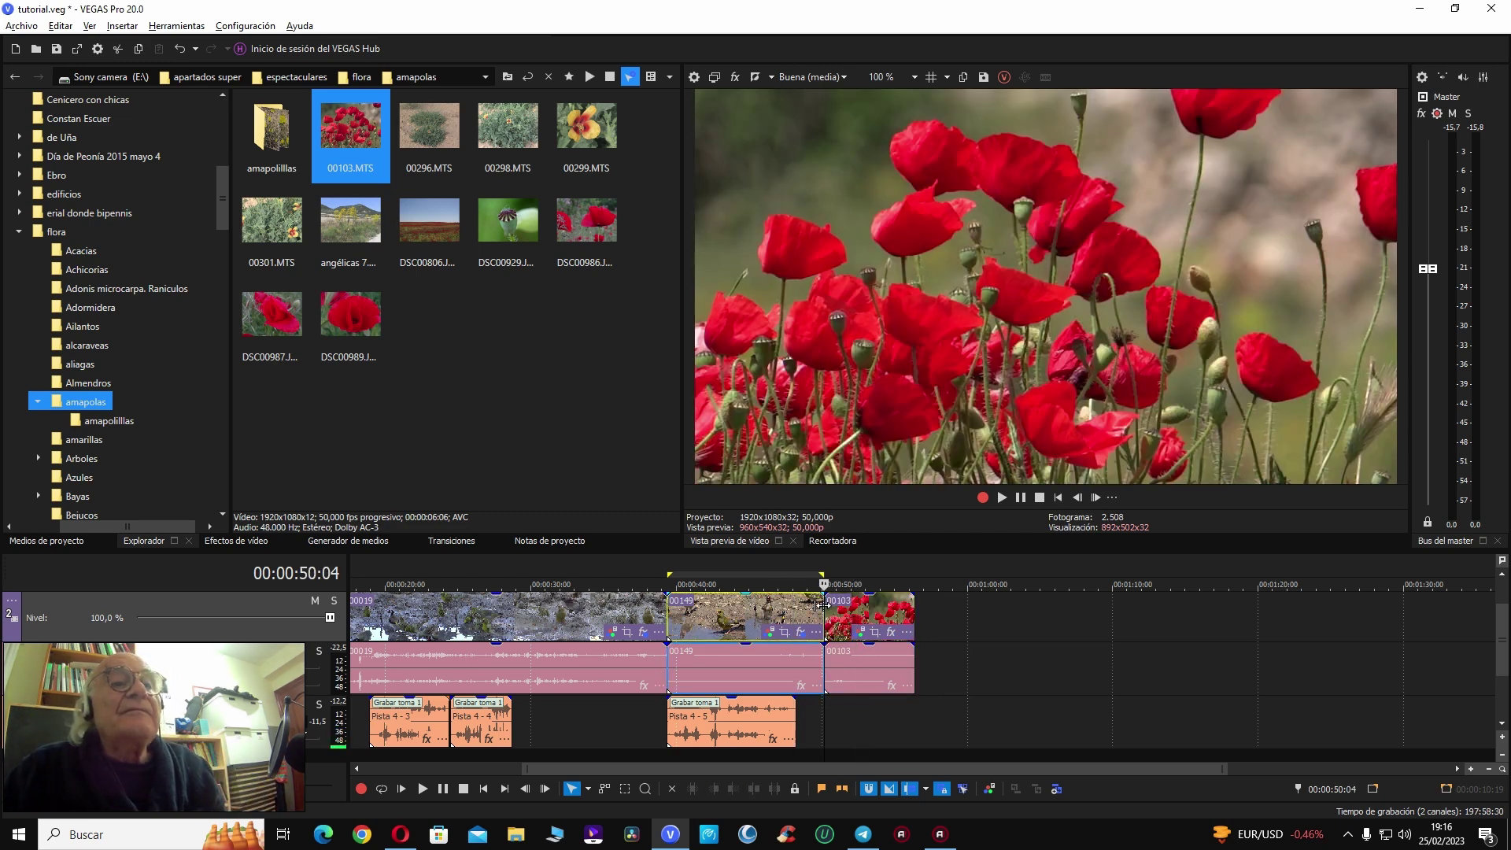
key(space)
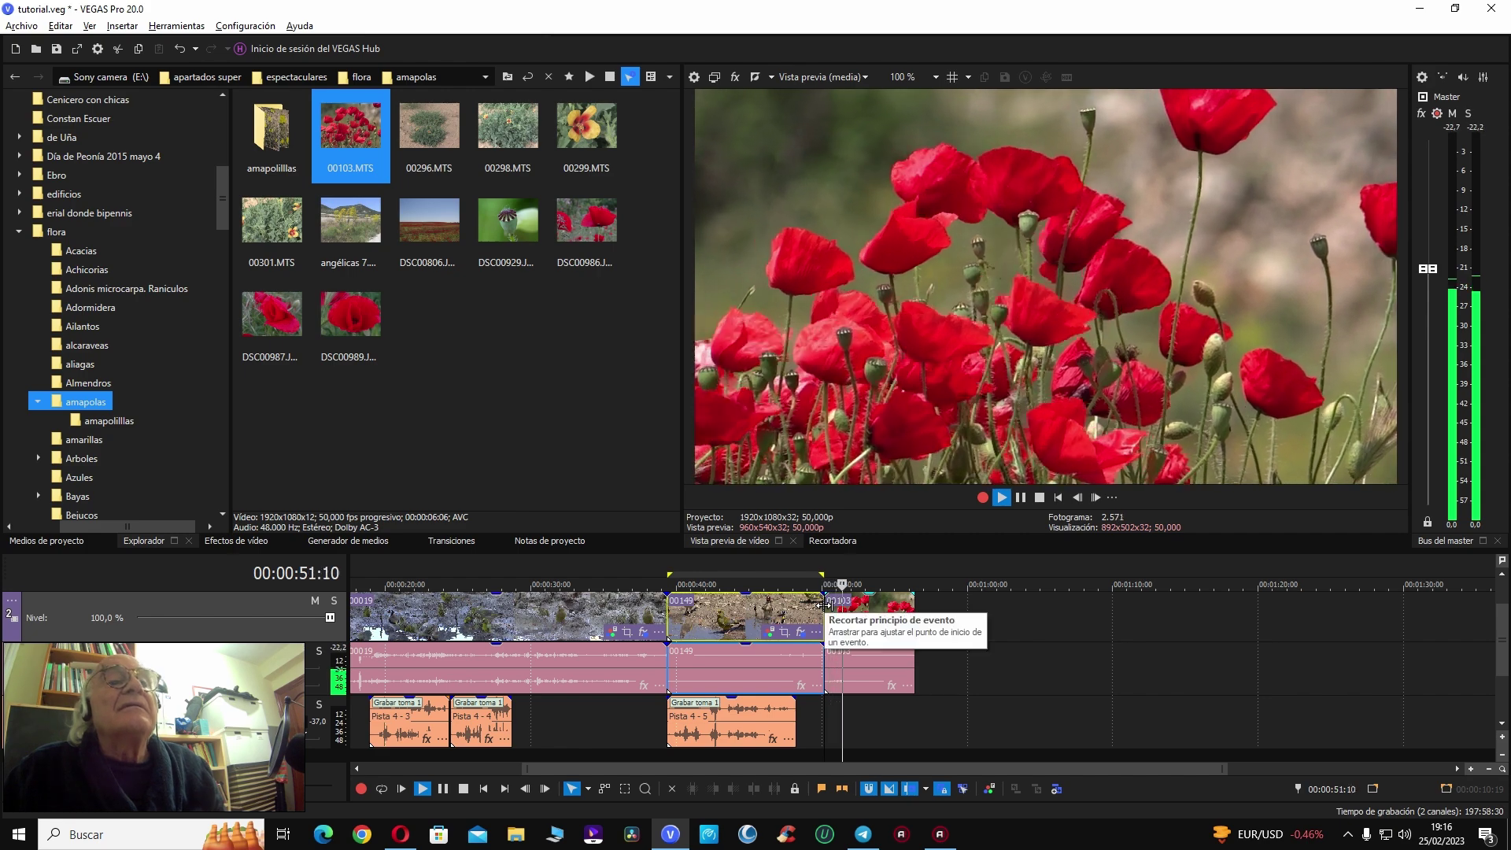
key(space)
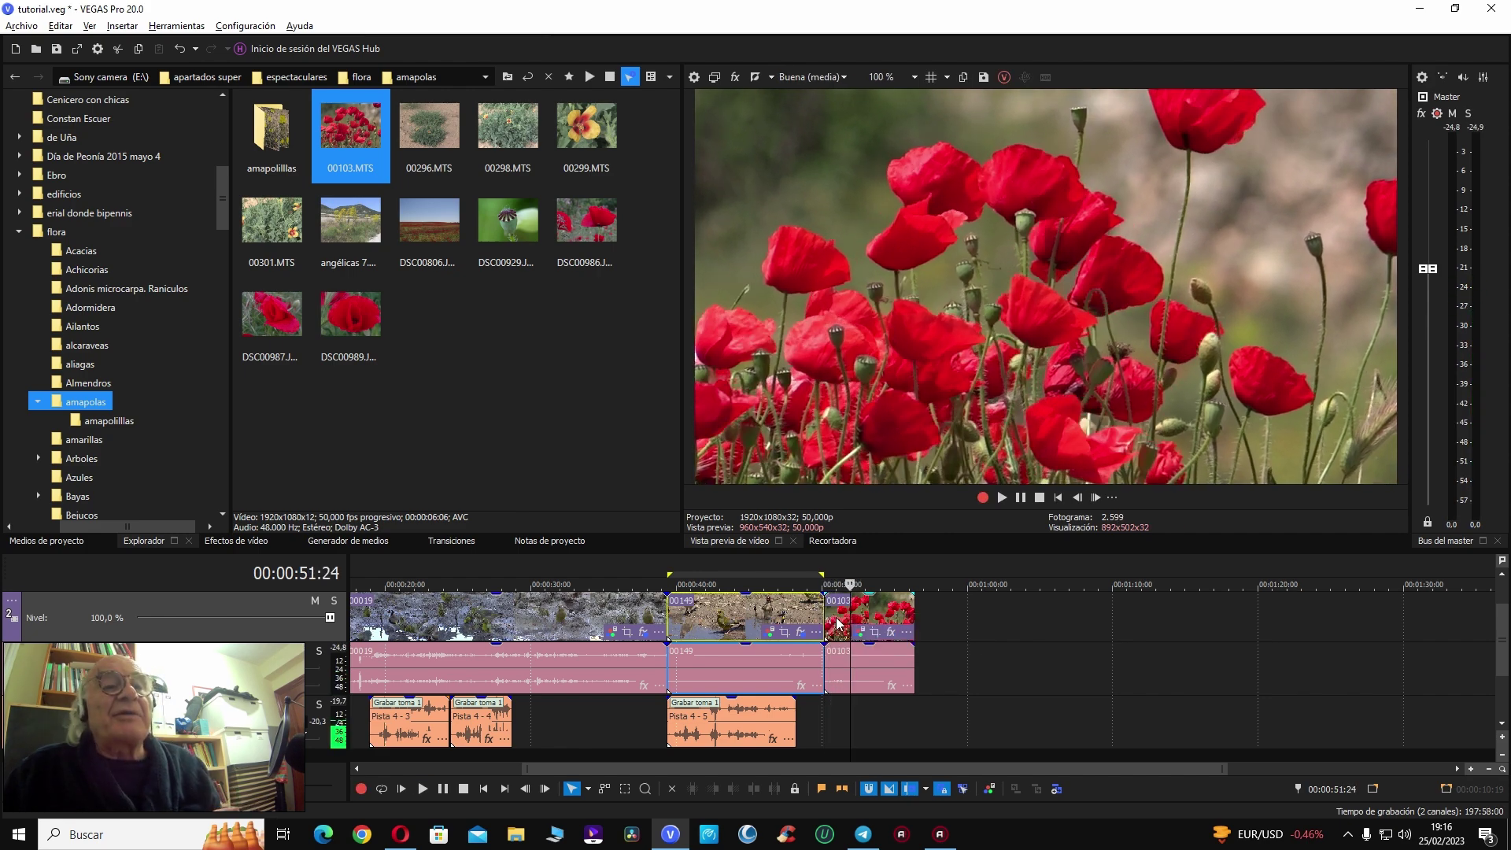
Step: Trim the shaky beginning of clip 00103 by about one second and cut its end at 00:00:54:20
drag(826, 621, 839, 622)
key(space)
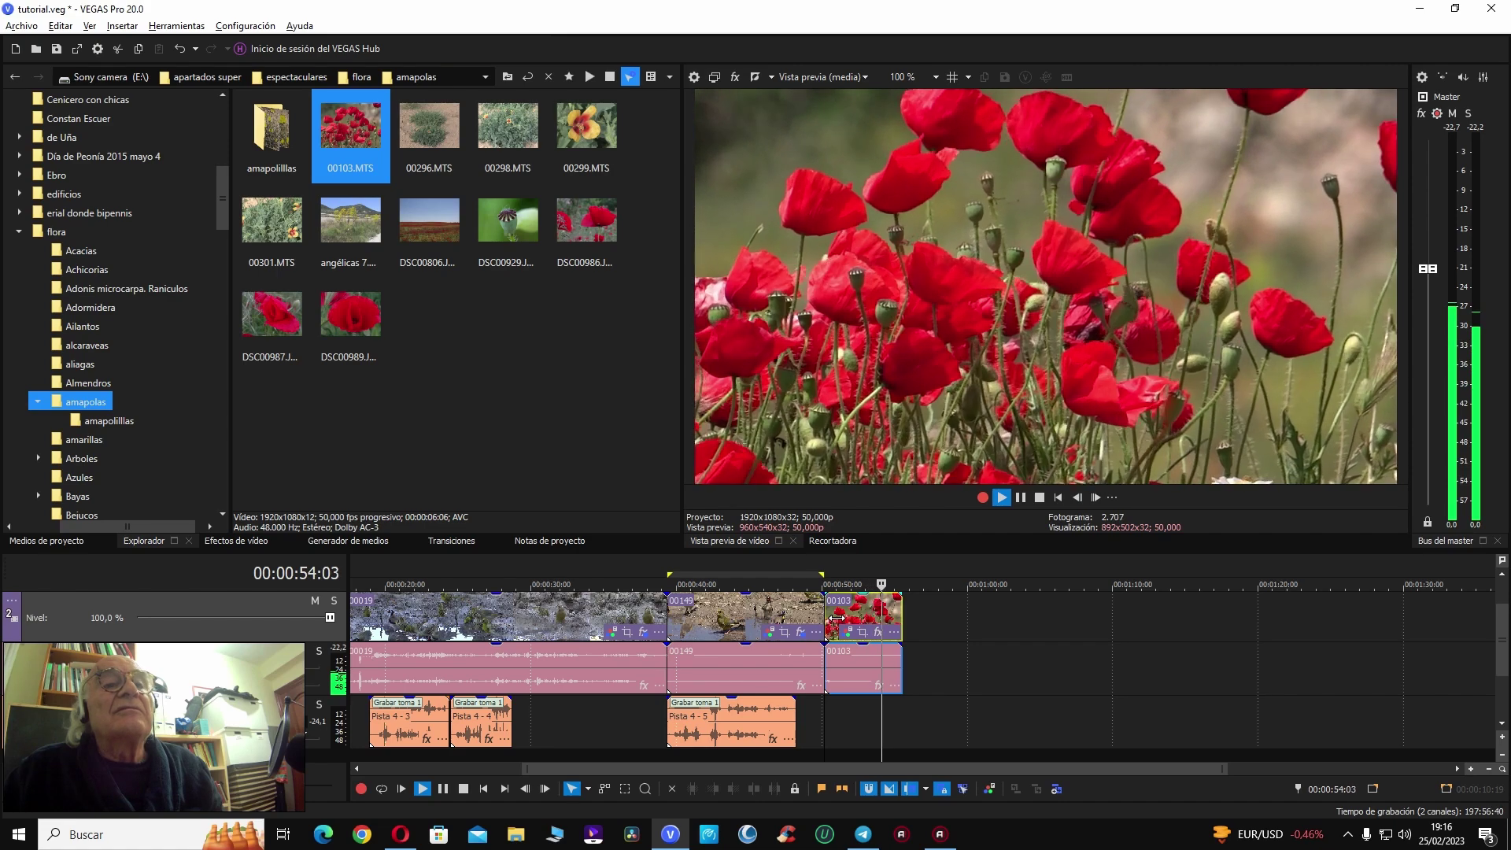
key(space)
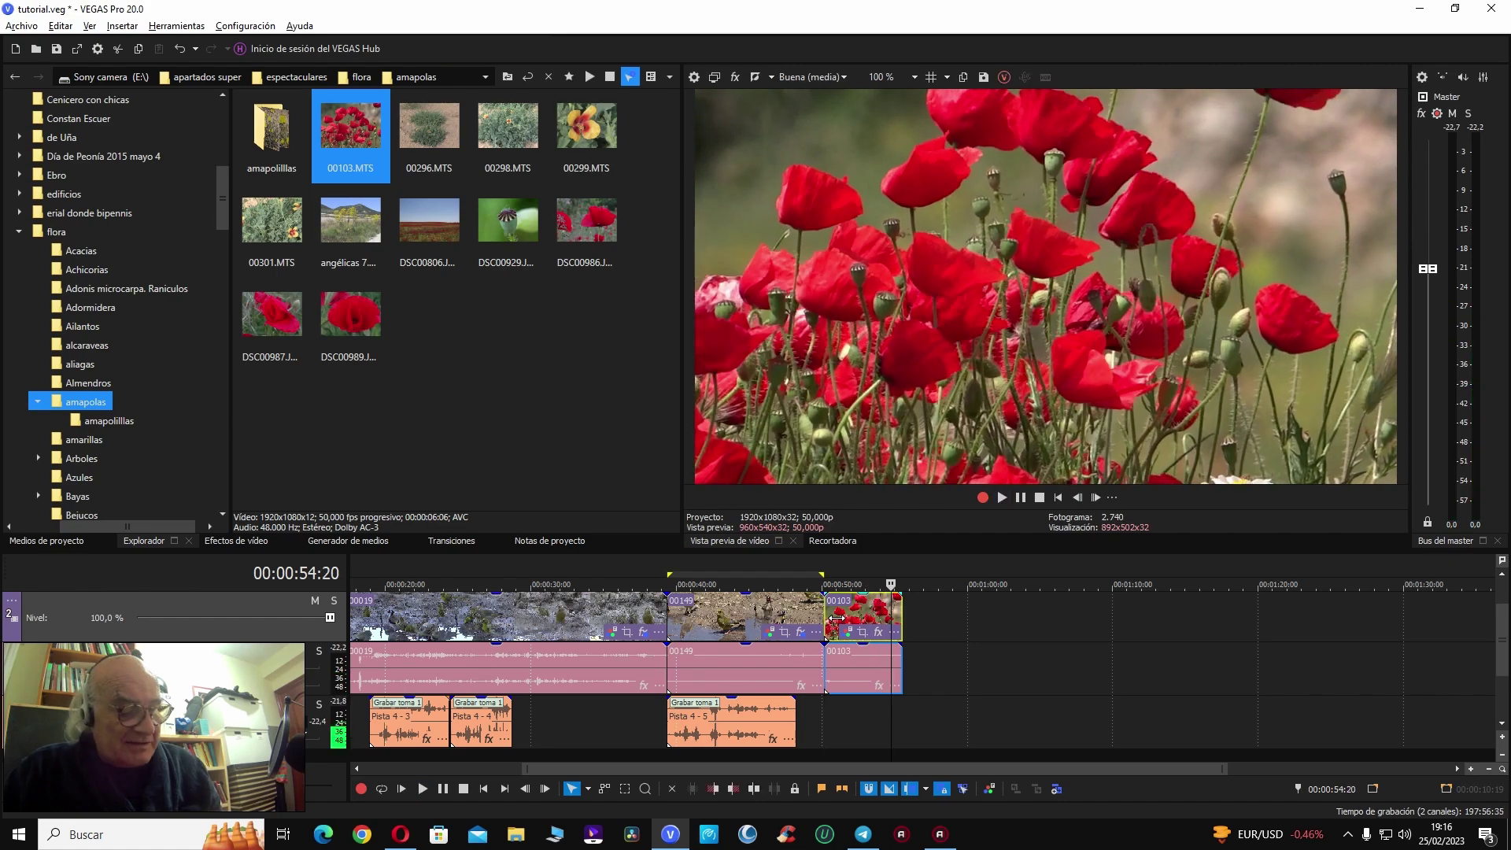
key(alt+bracketright)
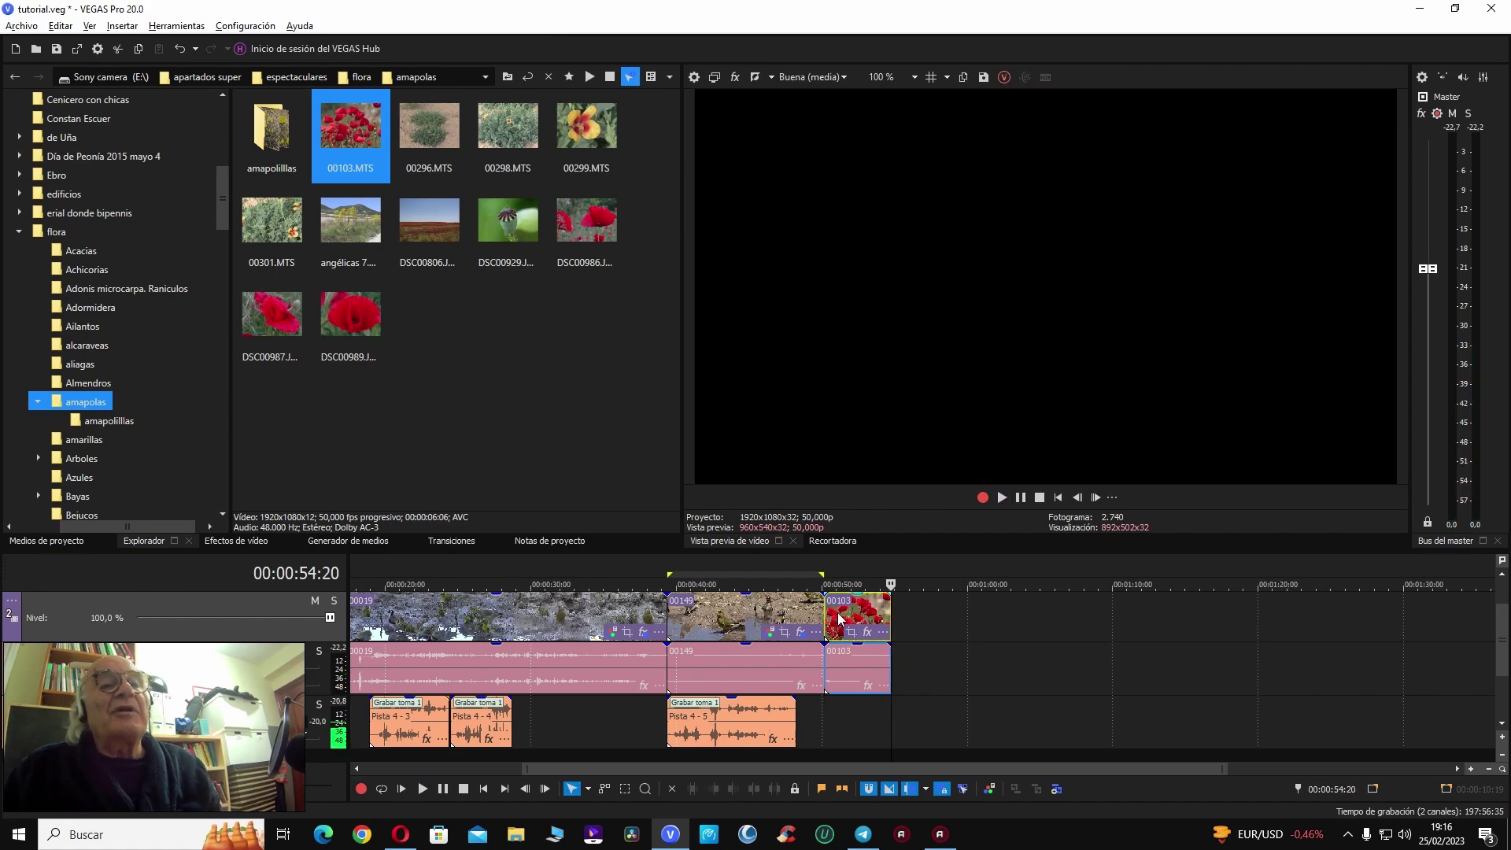
Step: Play the trimmed clip 00103 up to 00:00:53:04 to check its image and sound
click(843, 621)
scroll(950, 631, up, 3)
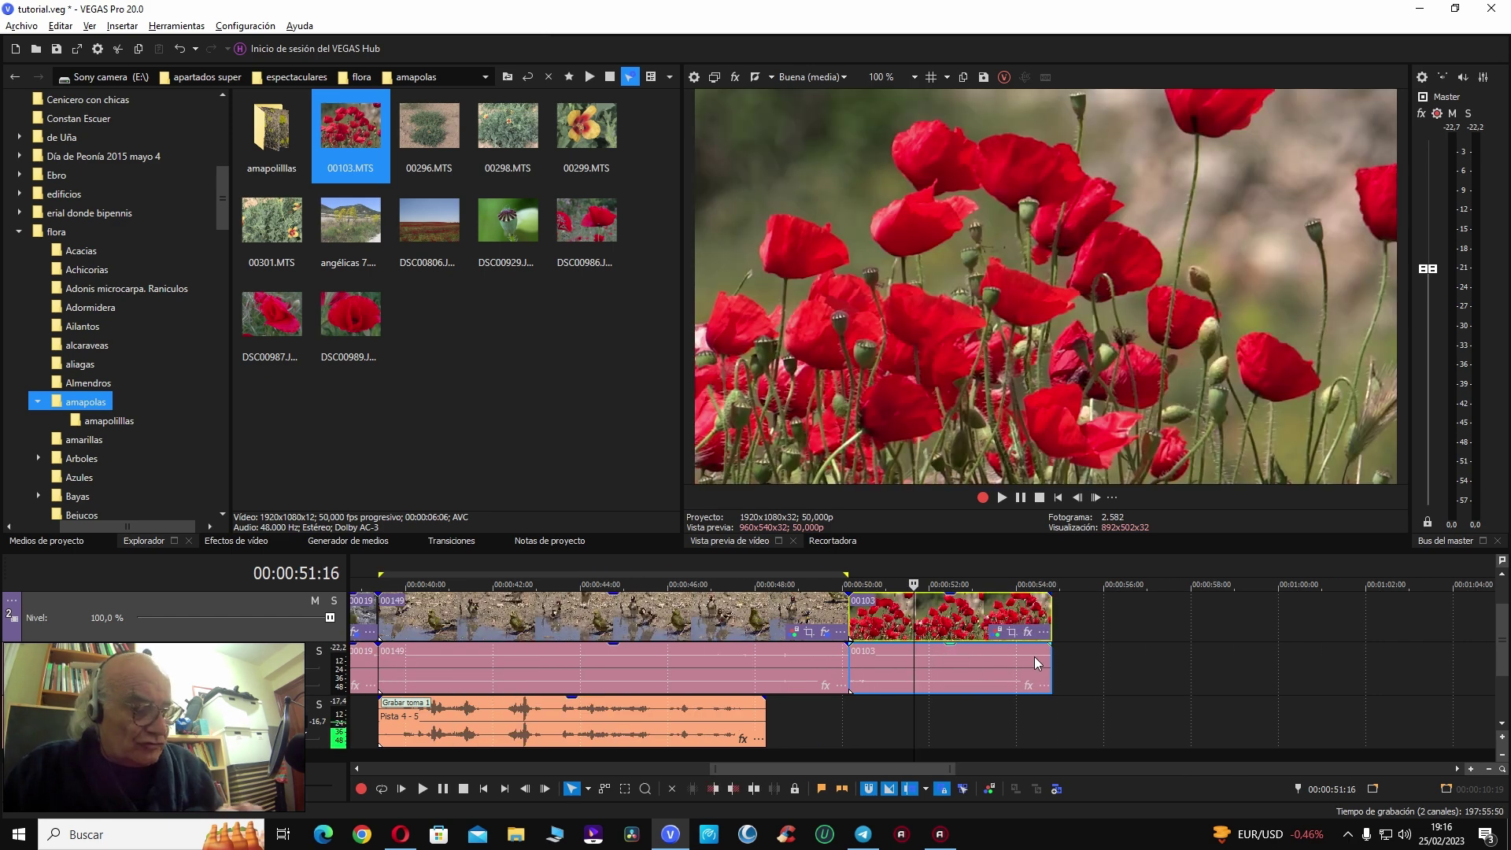
click(957, 668)
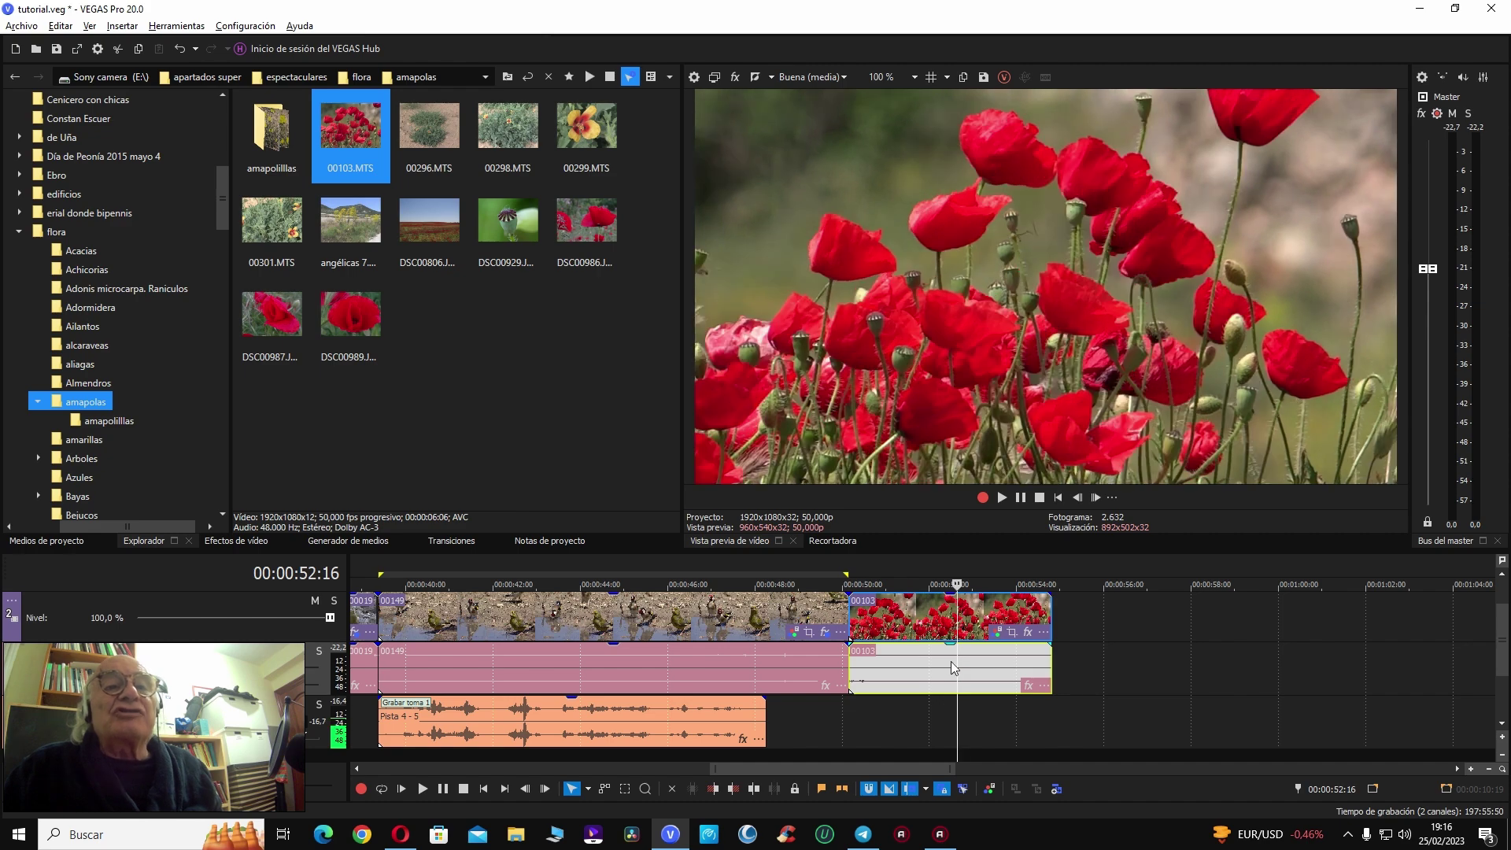
click(879, 620)
key(space)
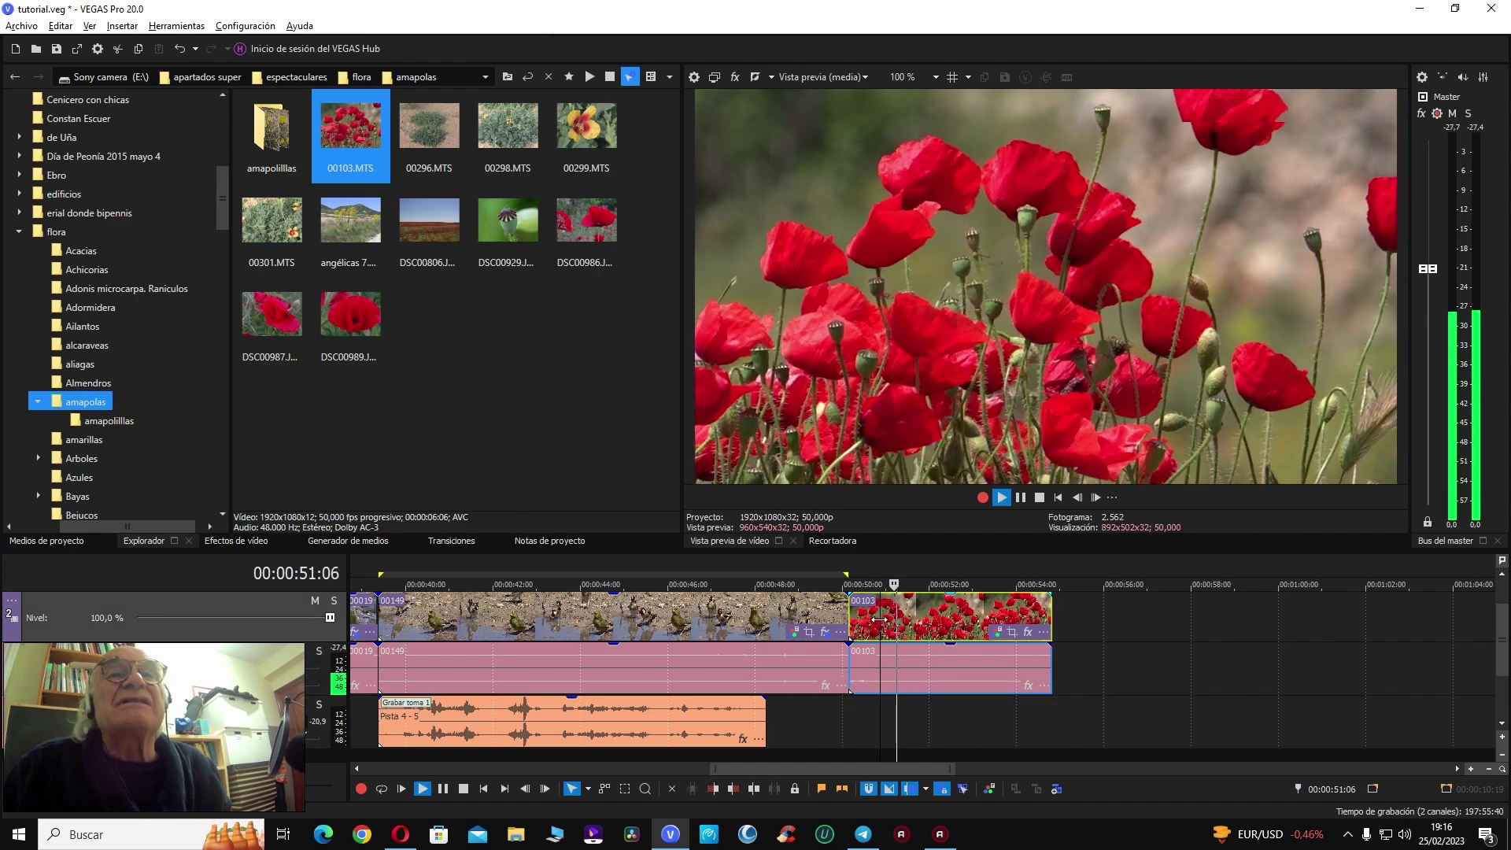
key(space)
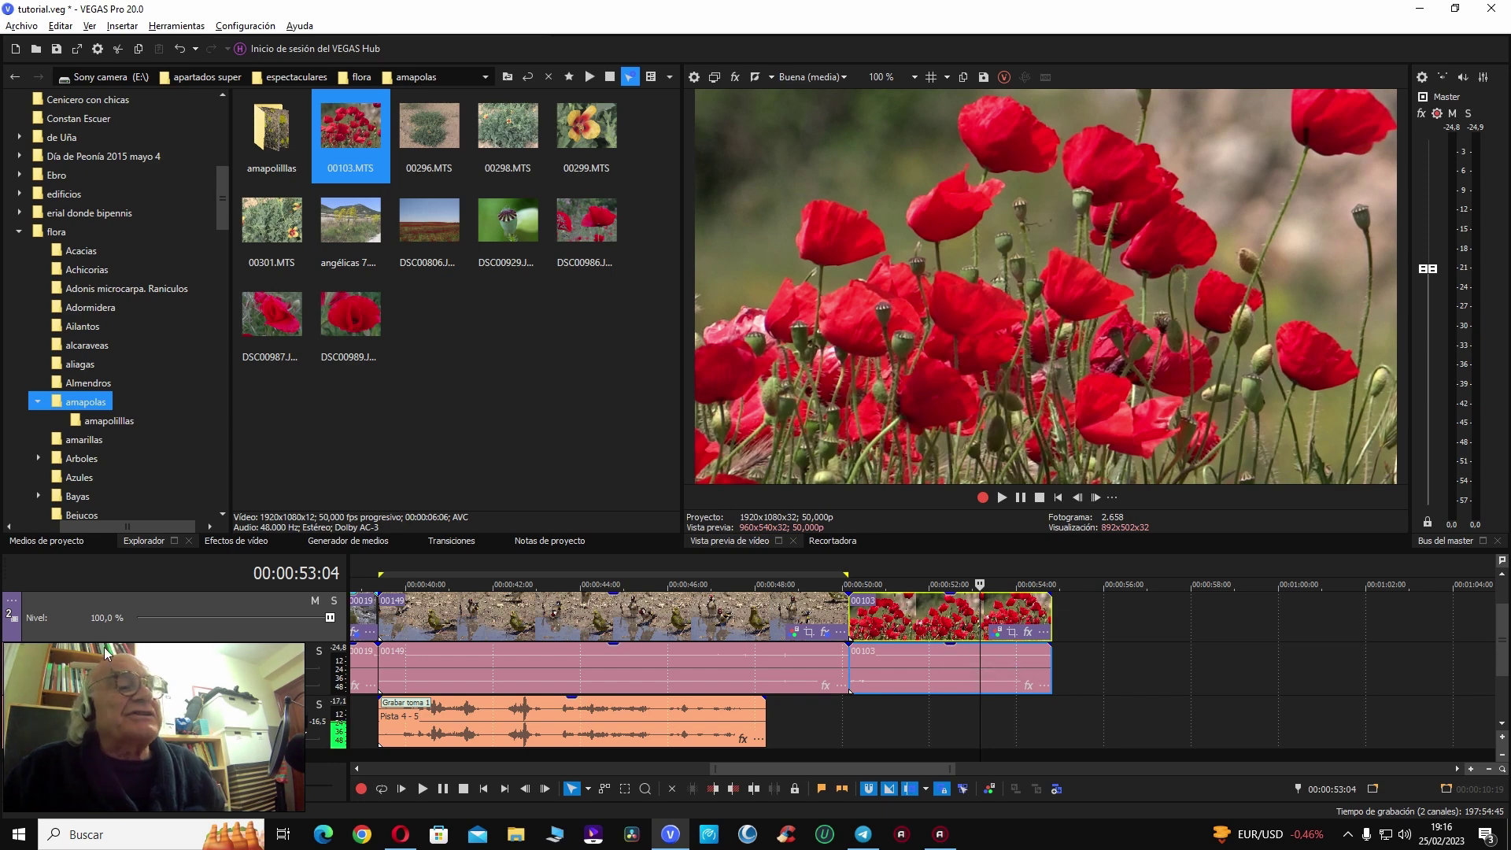
Step: Lower the audio gain of clip 00103 to silence and play the clip to 00:00:54:00 to check it
click(951, 650)
drag(950, 650, 953, 695)
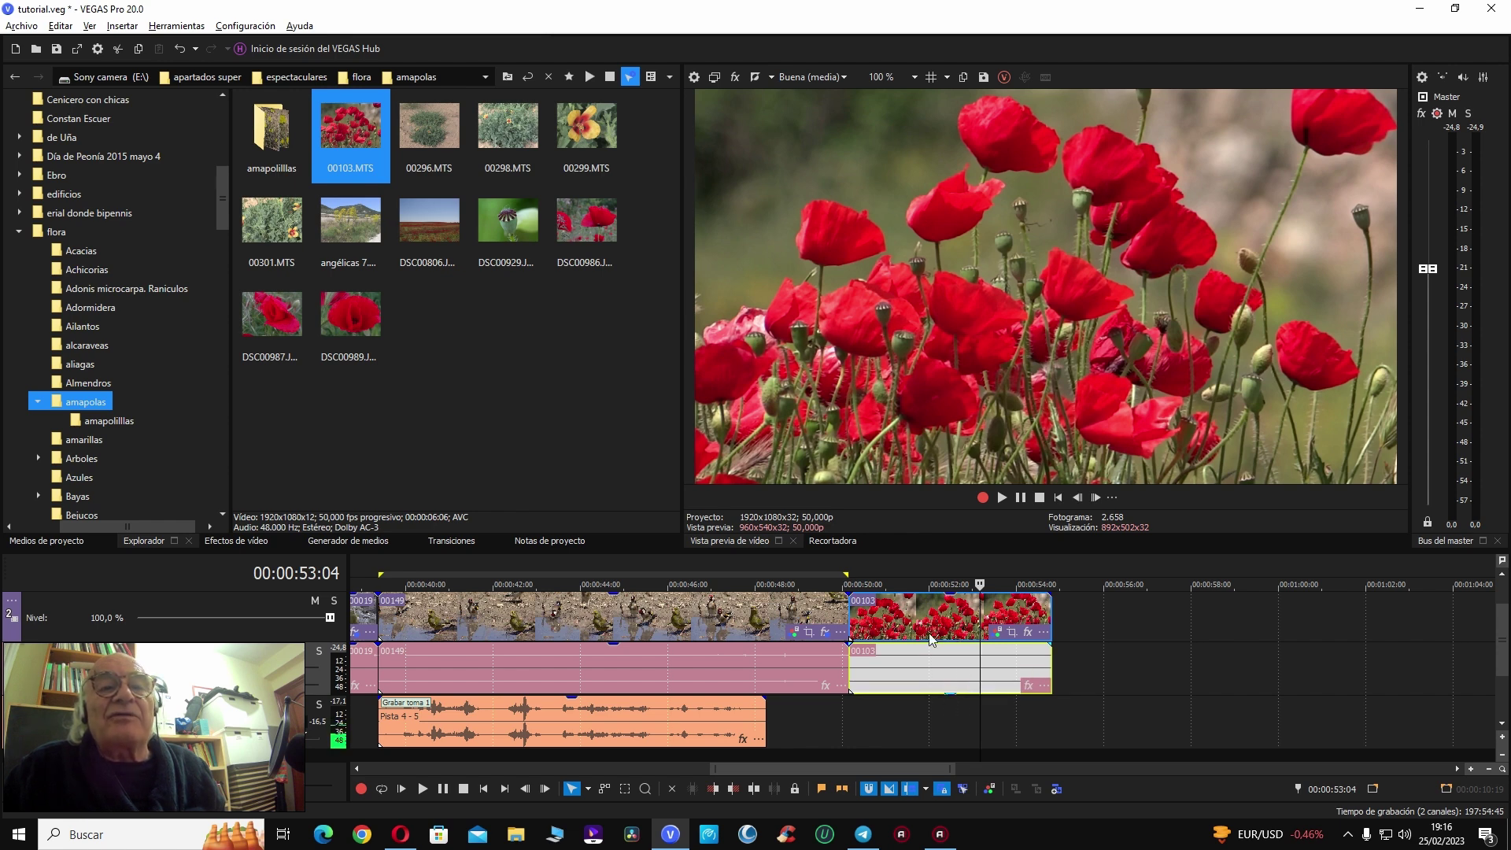
click(856, 618)
key(space)
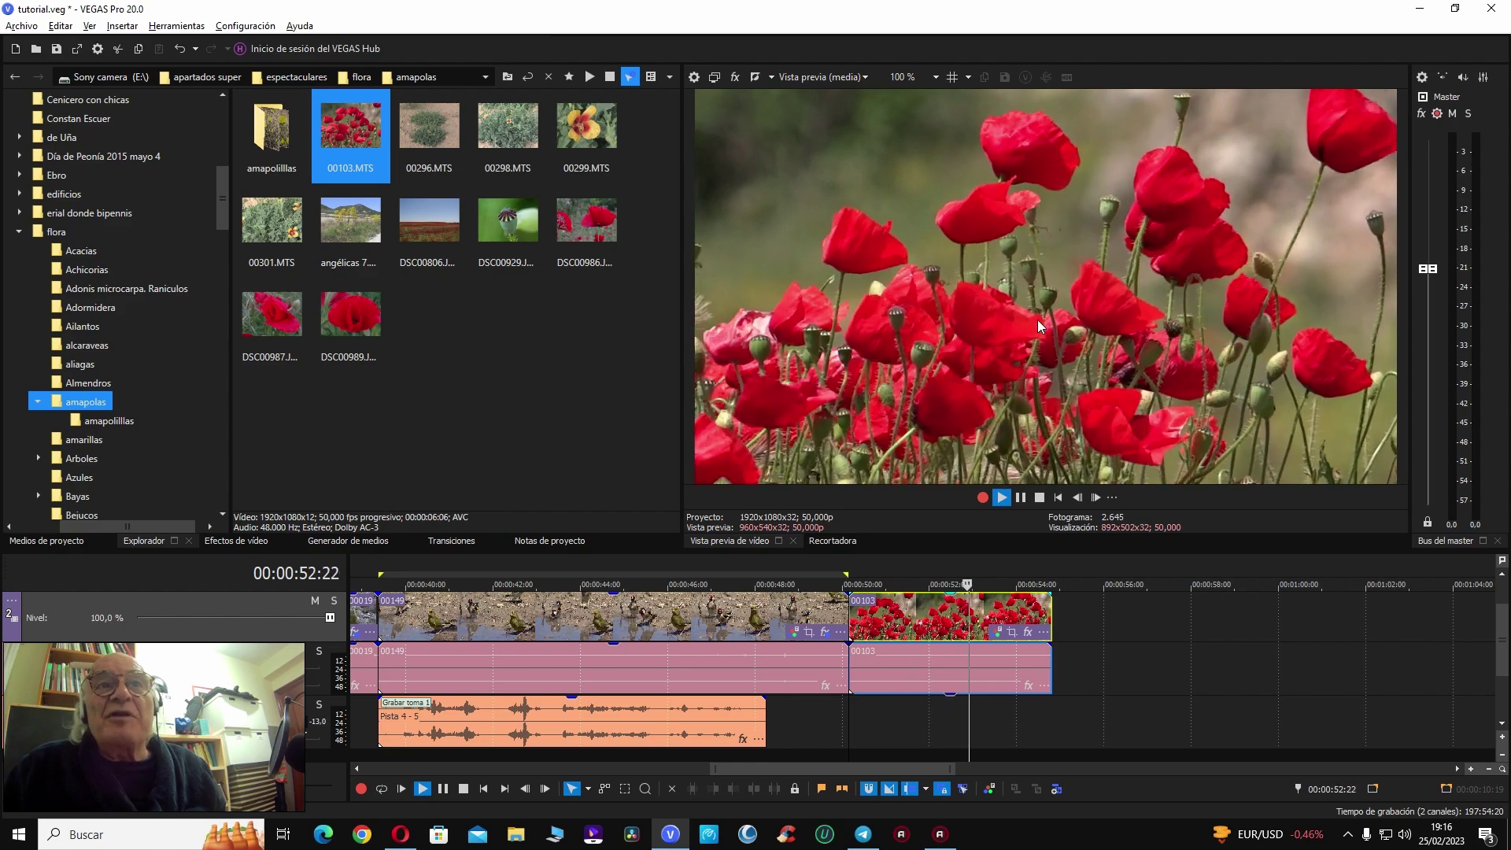
key(space)
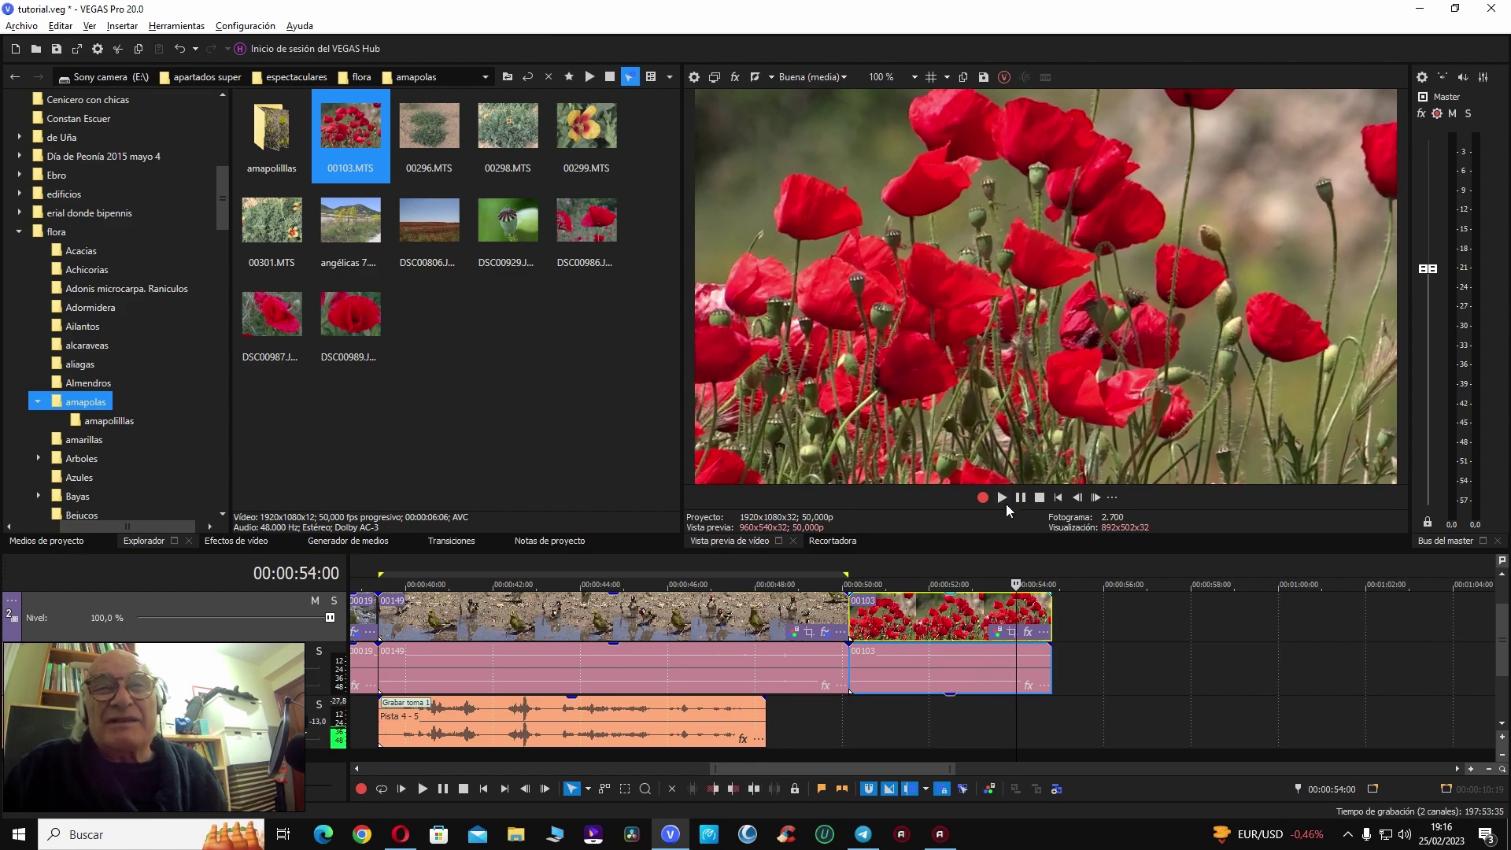
click(921, 632)
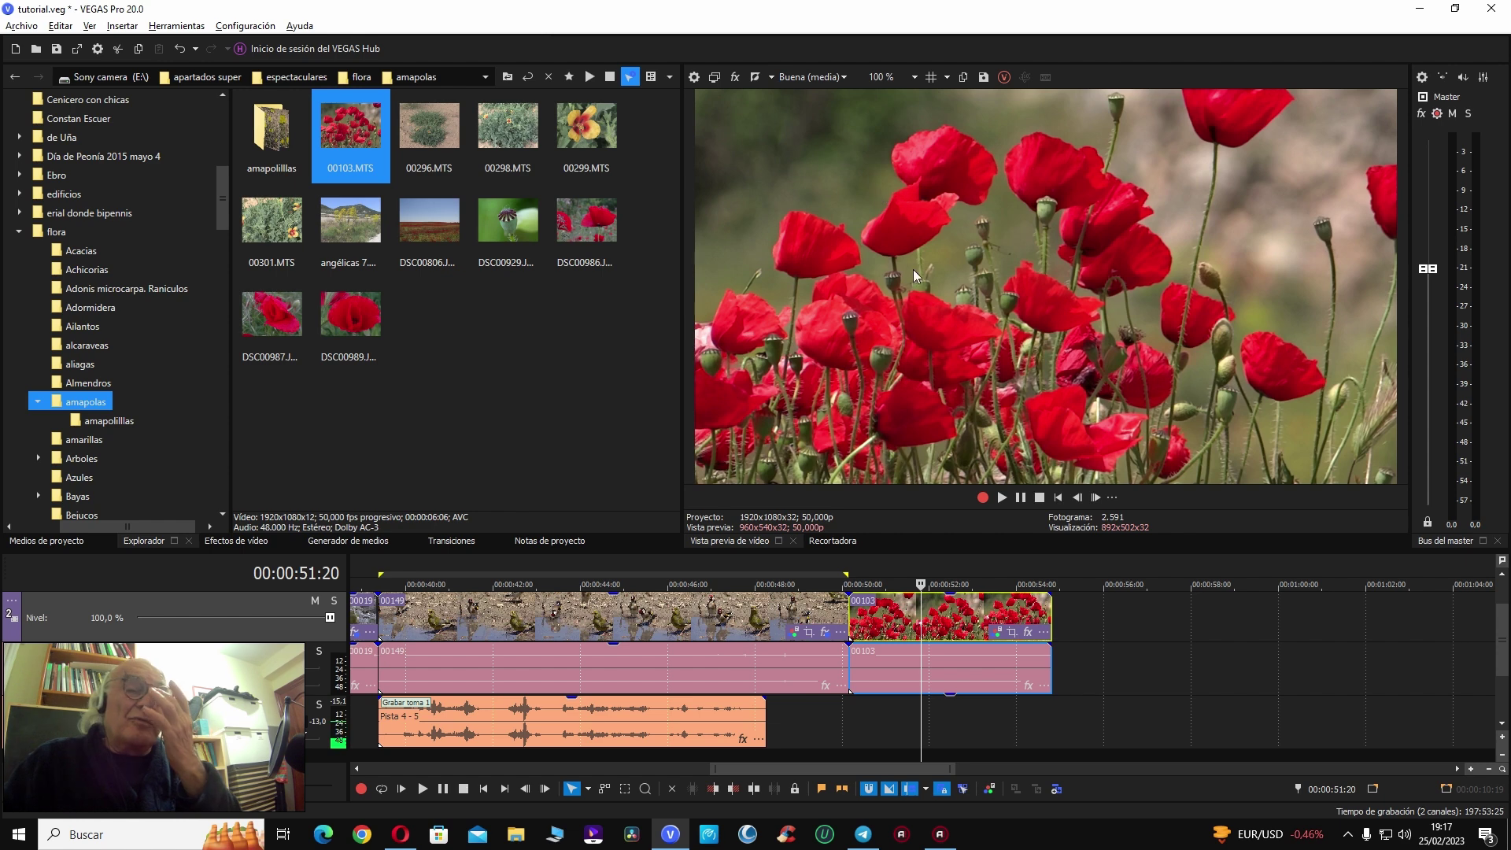
click(1027, 633)
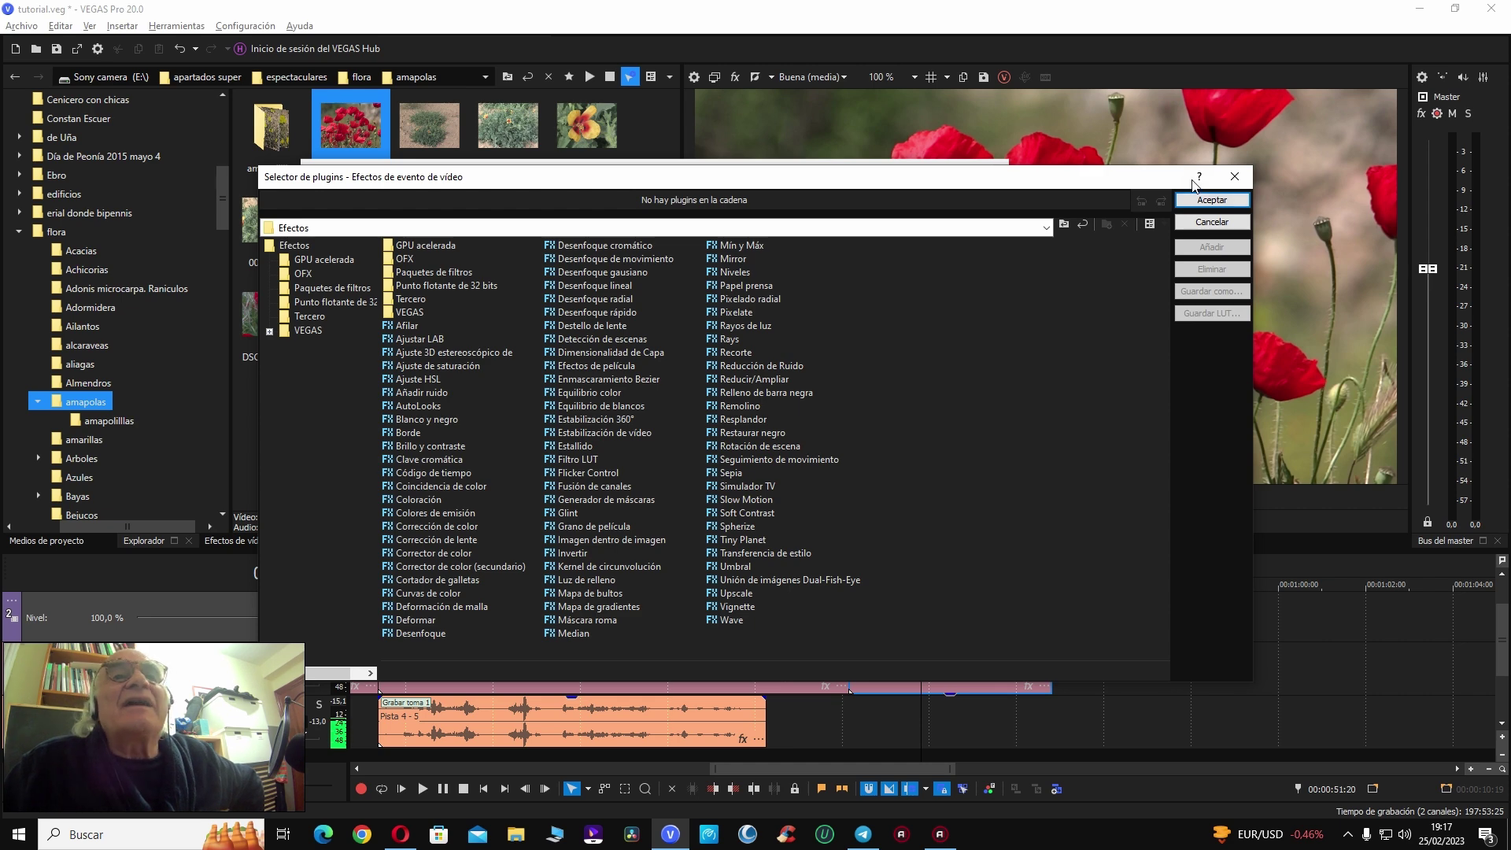
click(1235, 176)
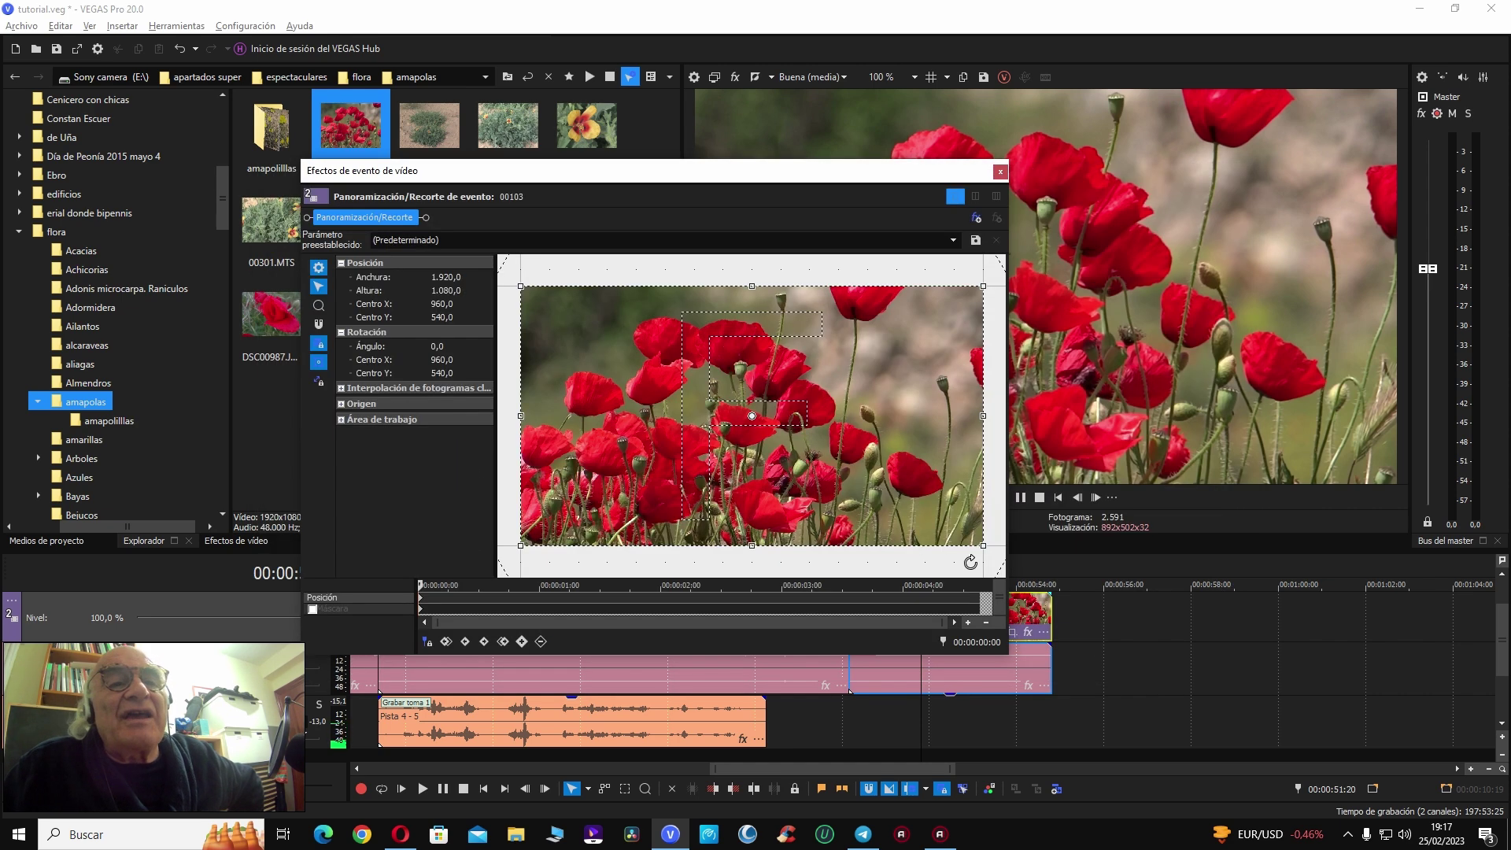
click(1000, 172)
Step: Add the Estabilización de vídeo effect to clip 00103, run the stabilization in Básico view and close the effect settings
click(1028, 632)
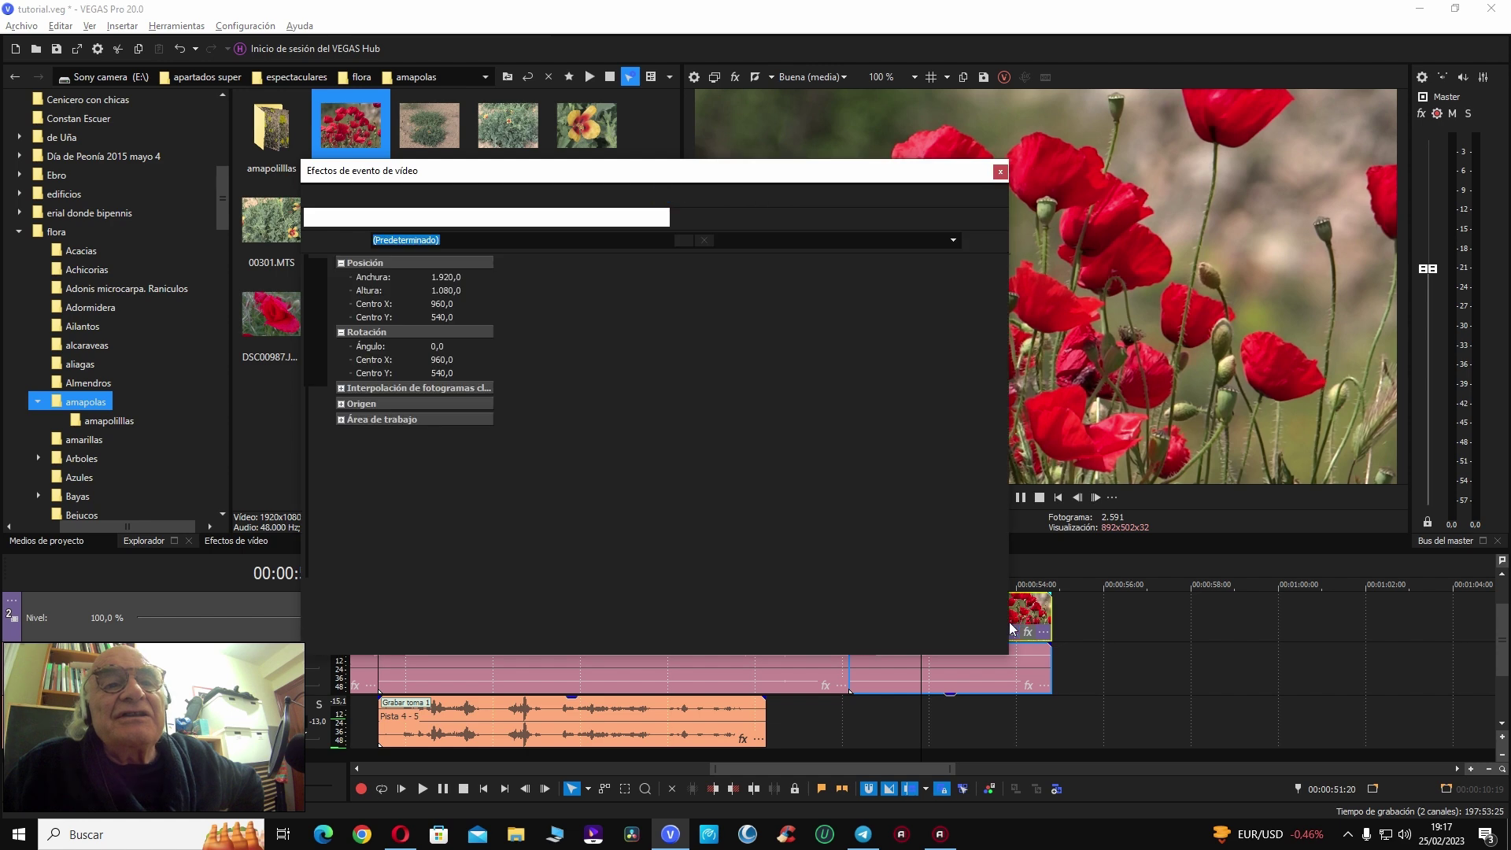
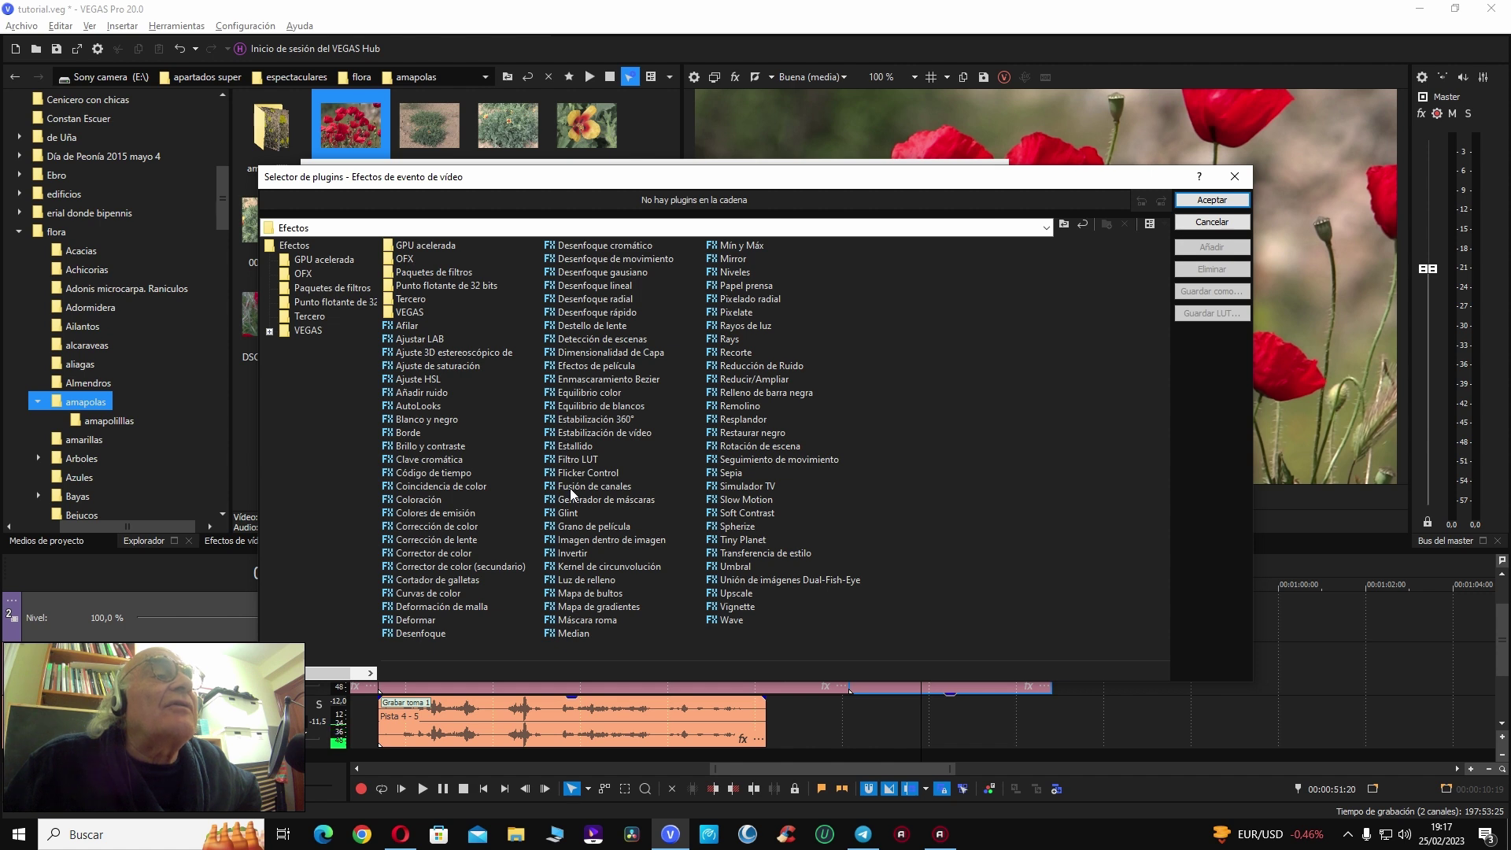
click(578, 433)
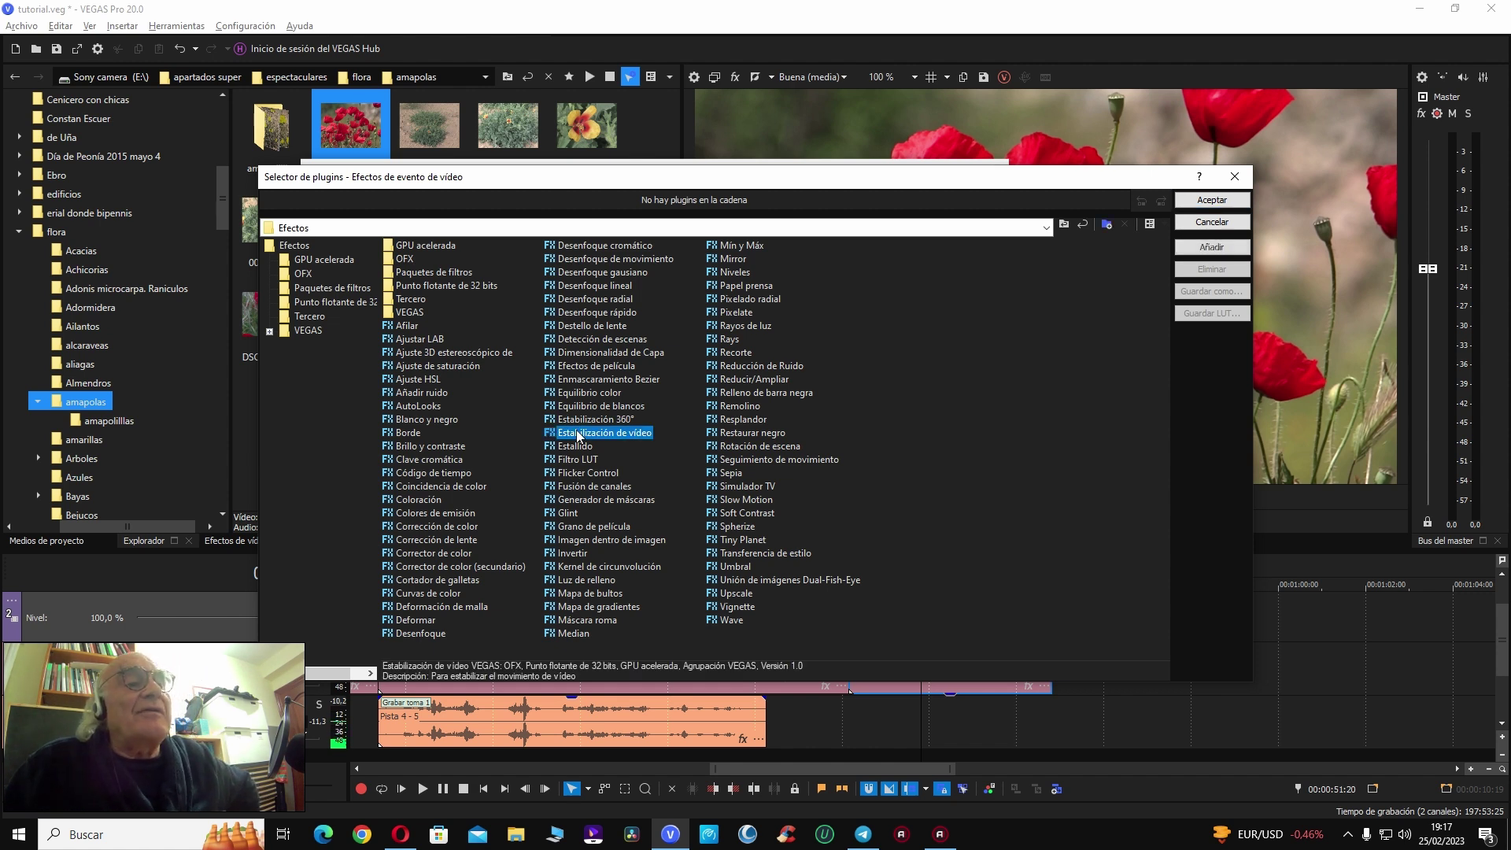
double_click(578, 433)
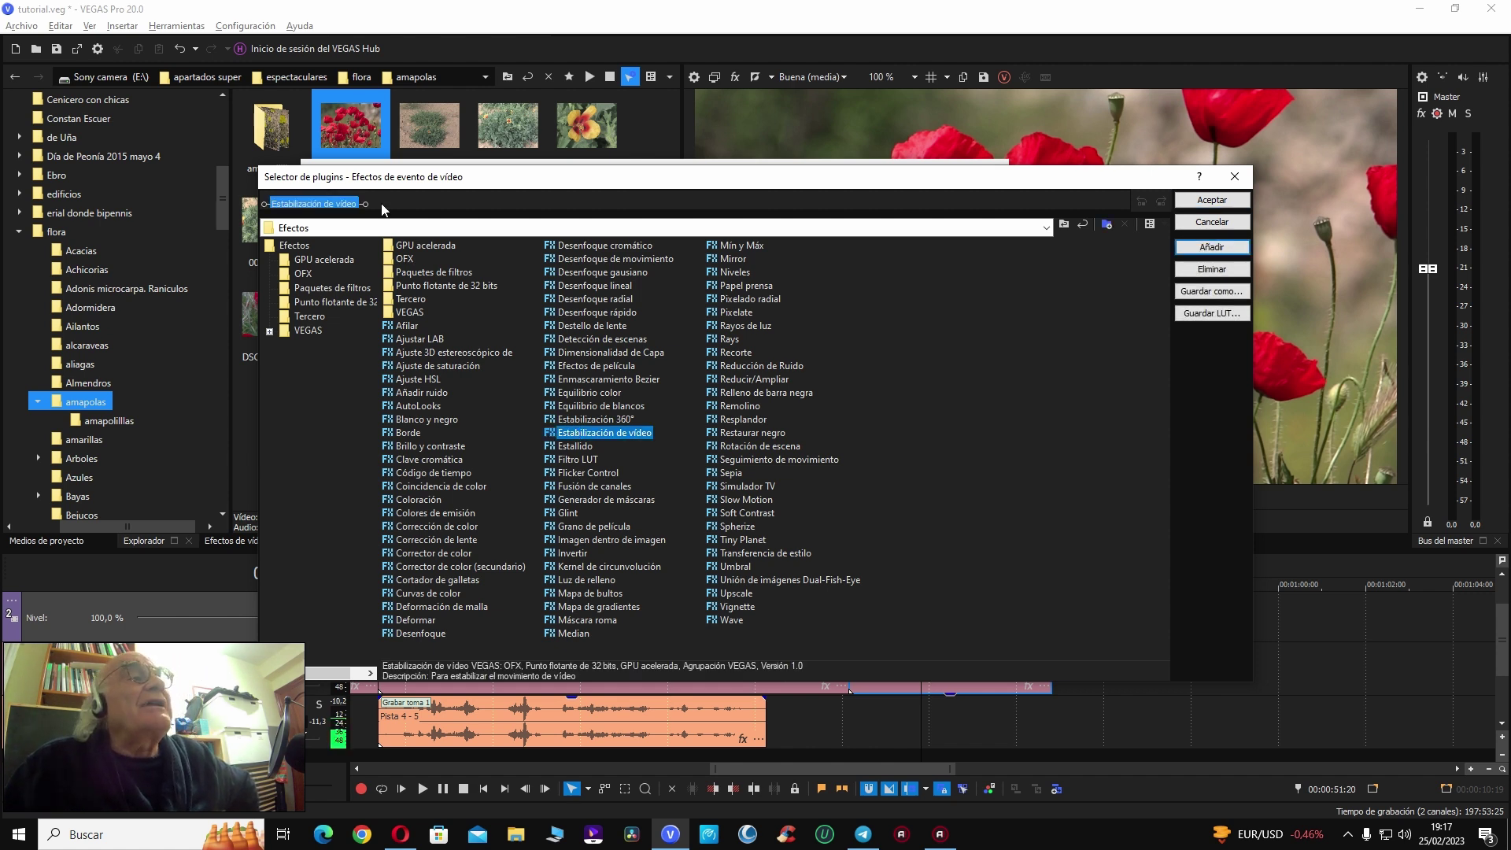
click(1194, 205)
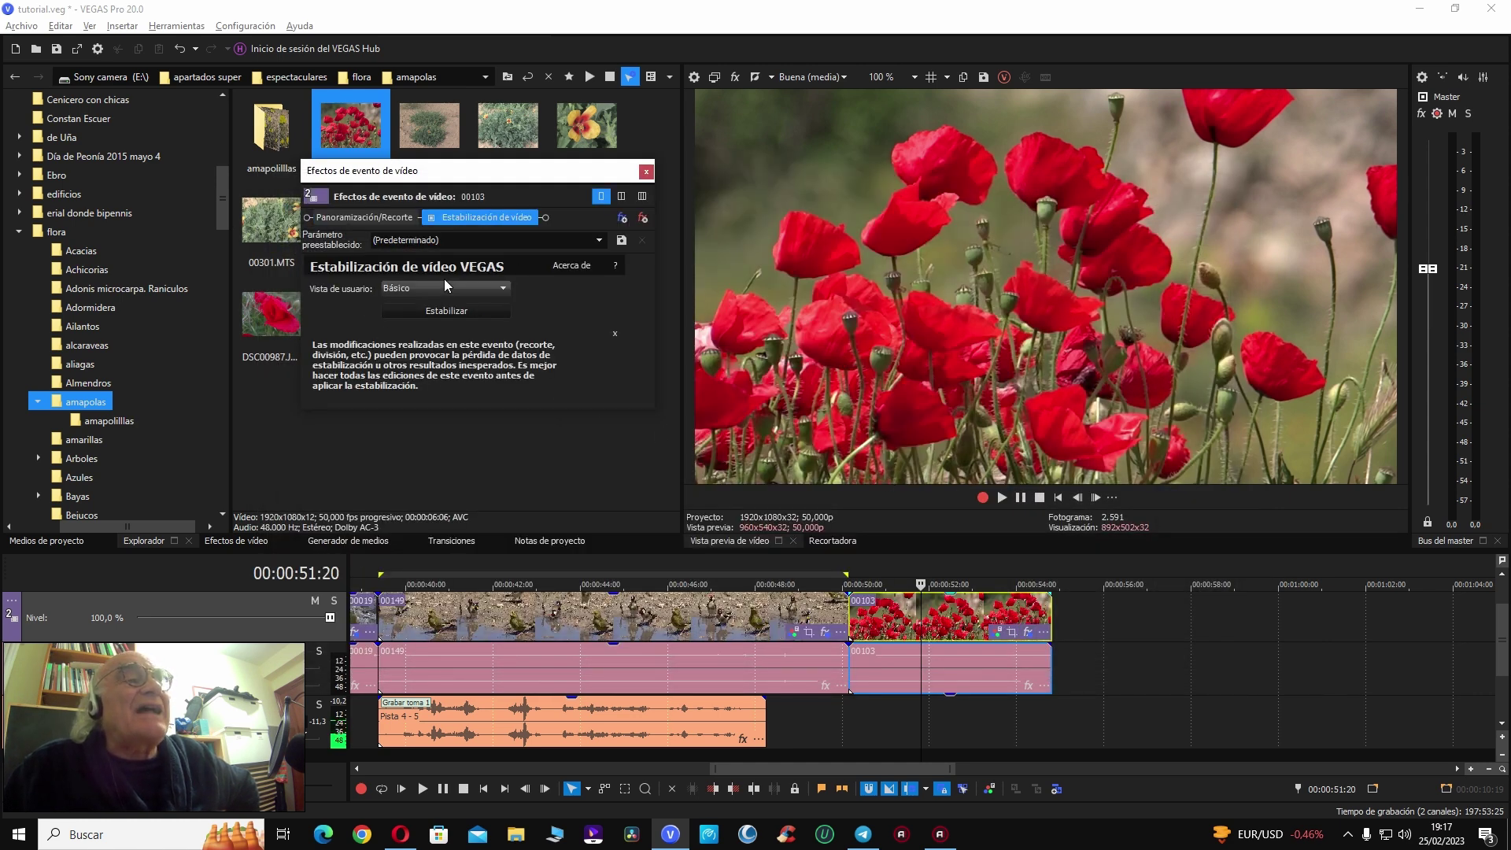
click(444, 310)
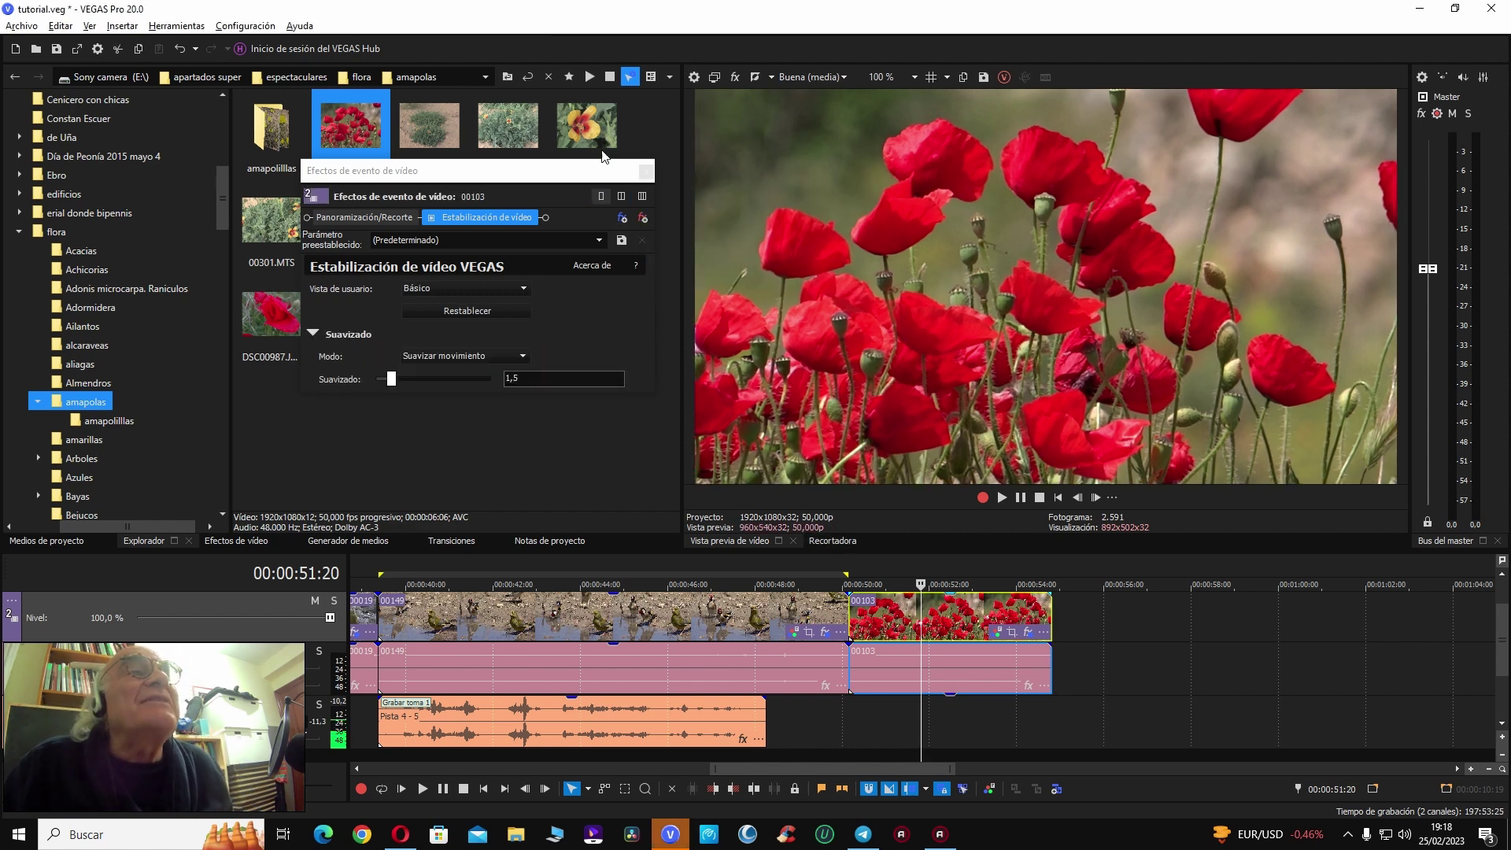
click(646, 173)
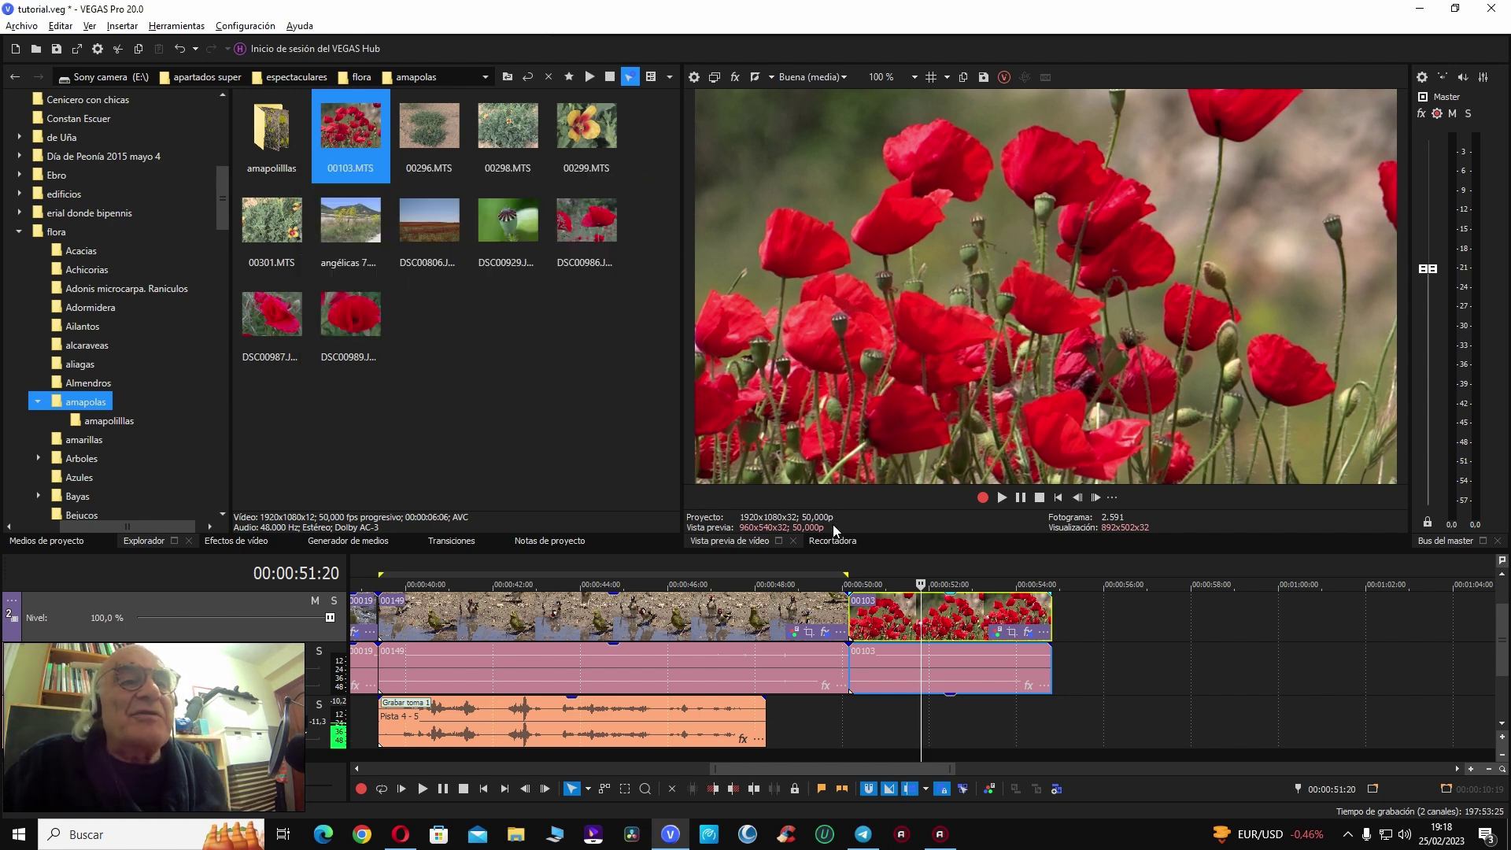
Step: Play the stabilized clip 00103, find where the steady part ends and cut the clip's end at 00:00:53:13
click(857, 612)
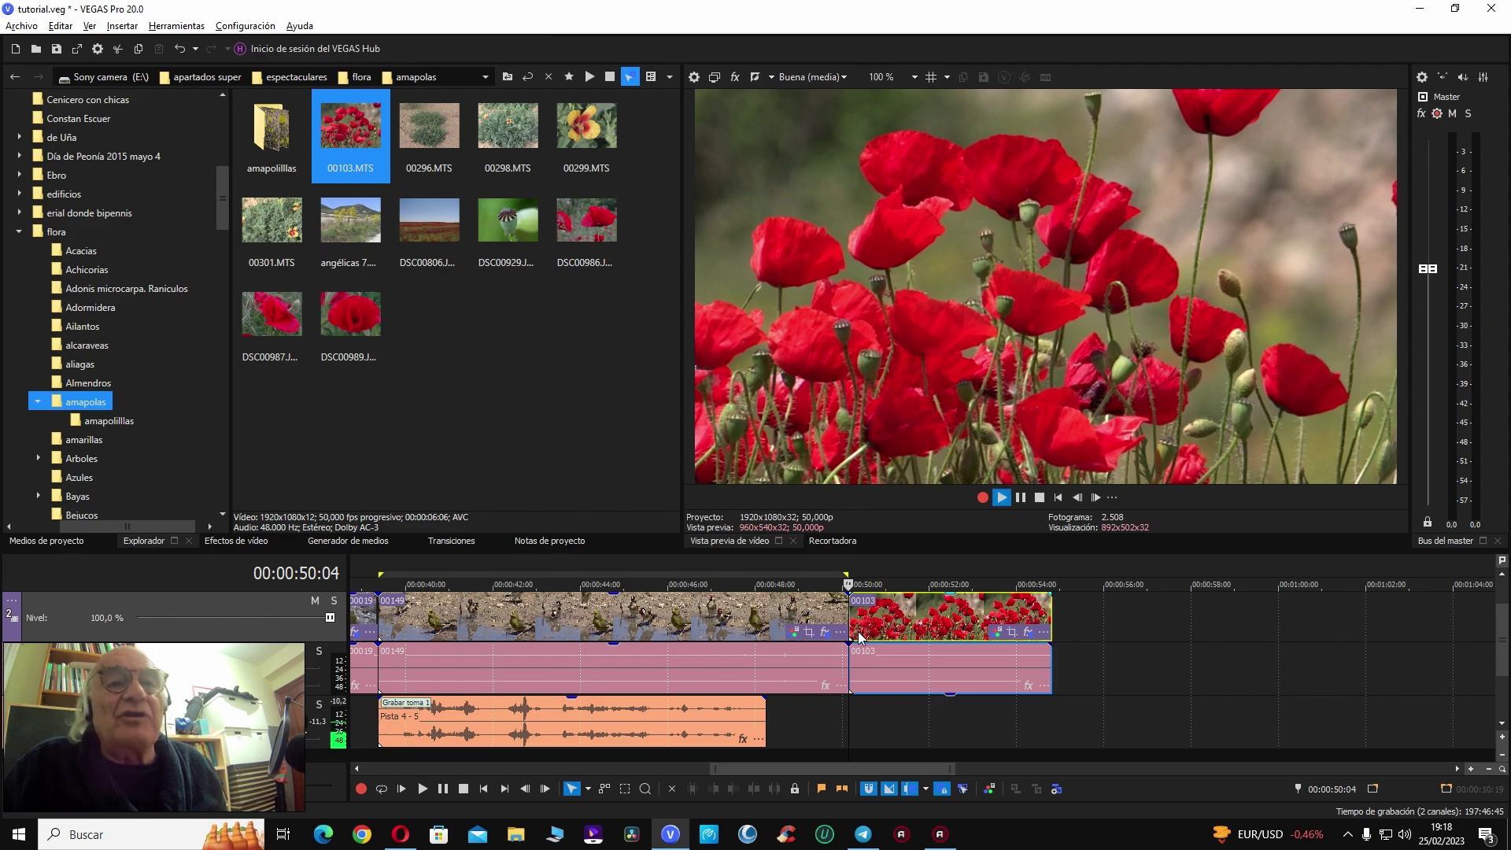
key(space)
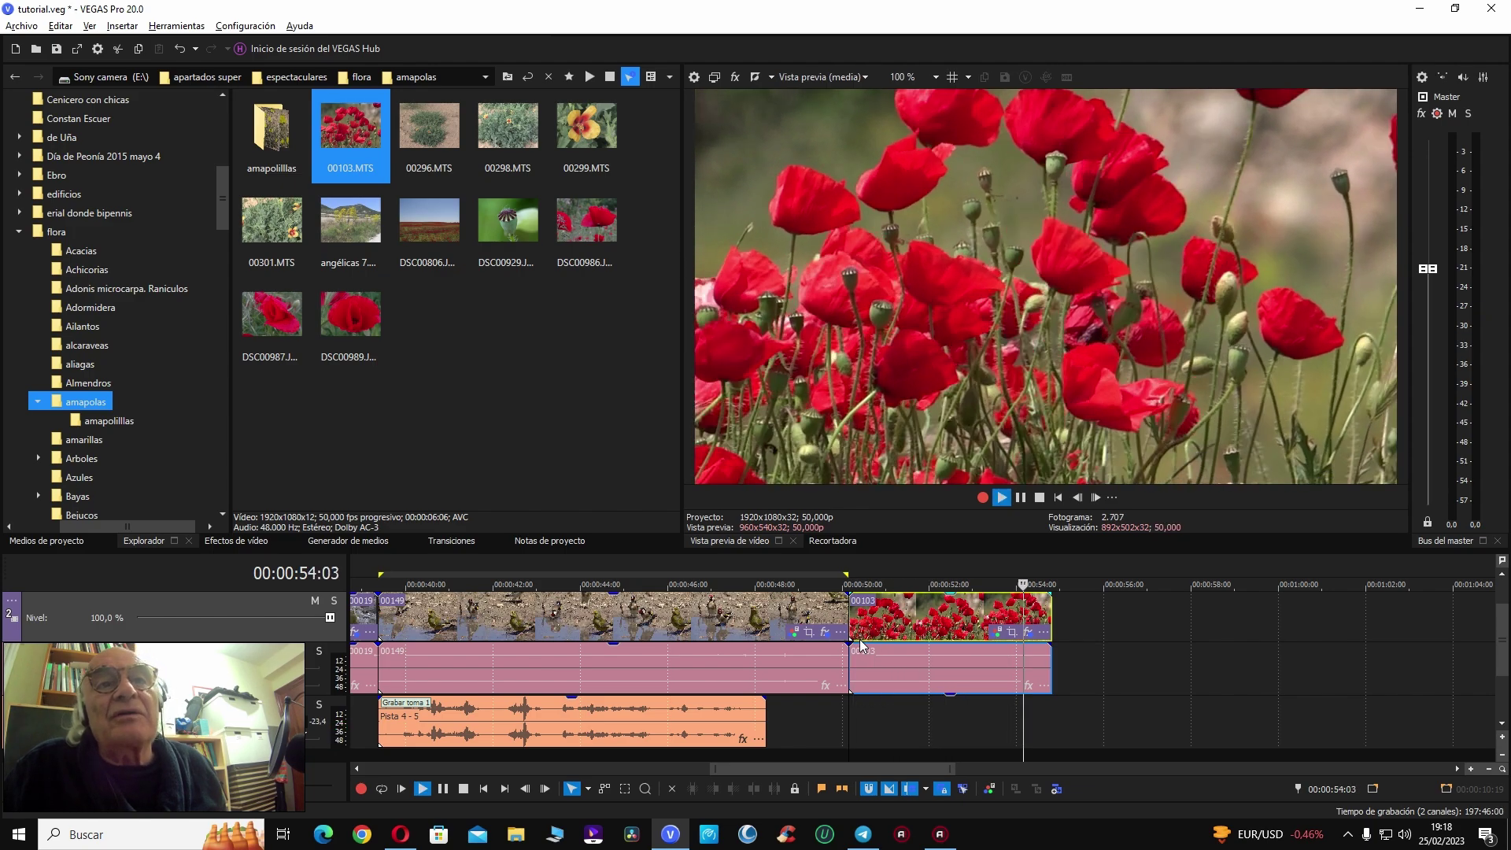
click(854, 619)
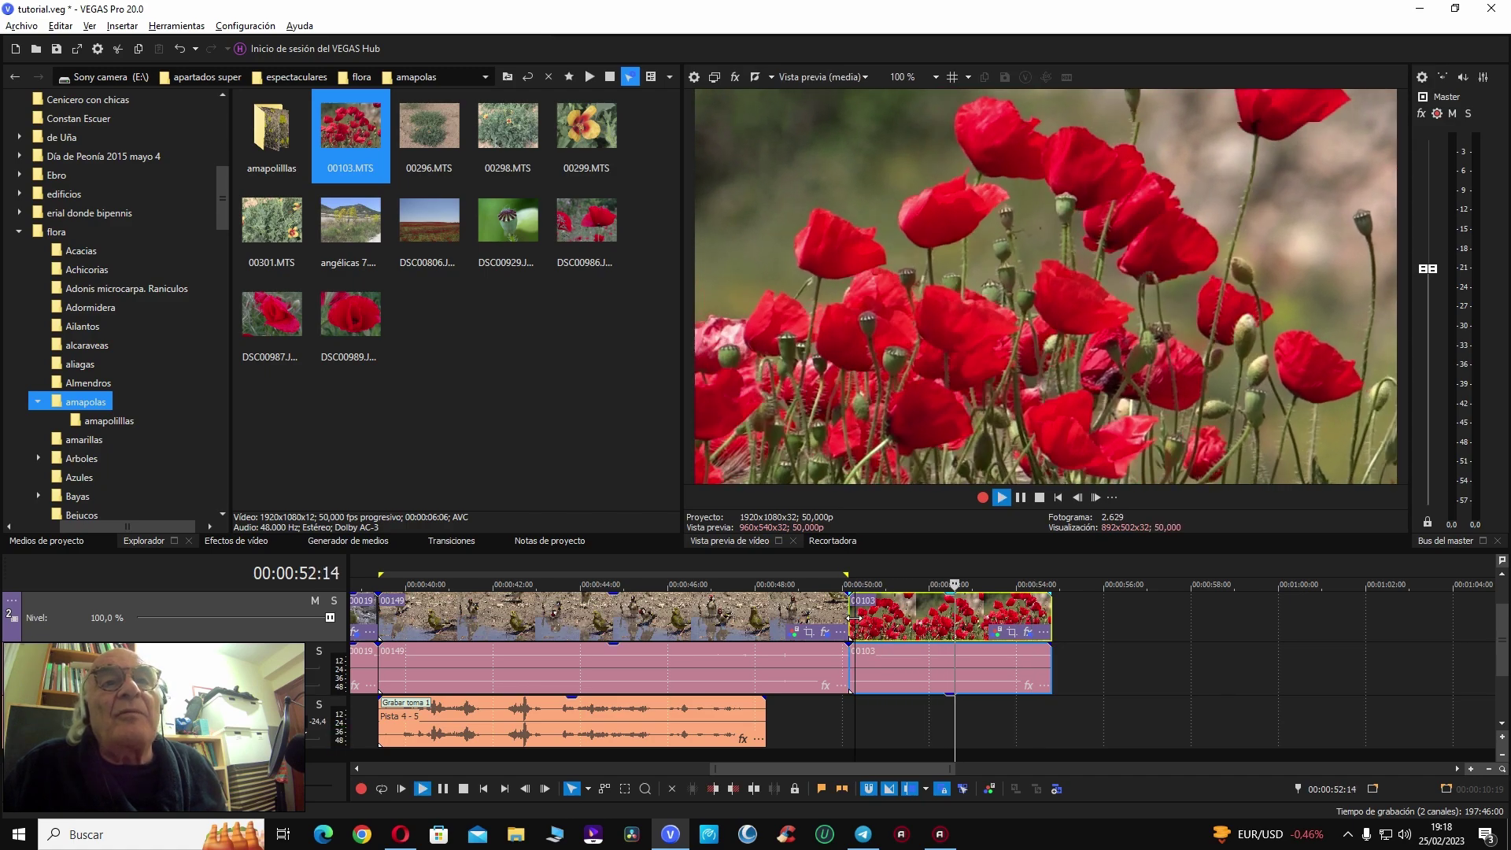
key(j)
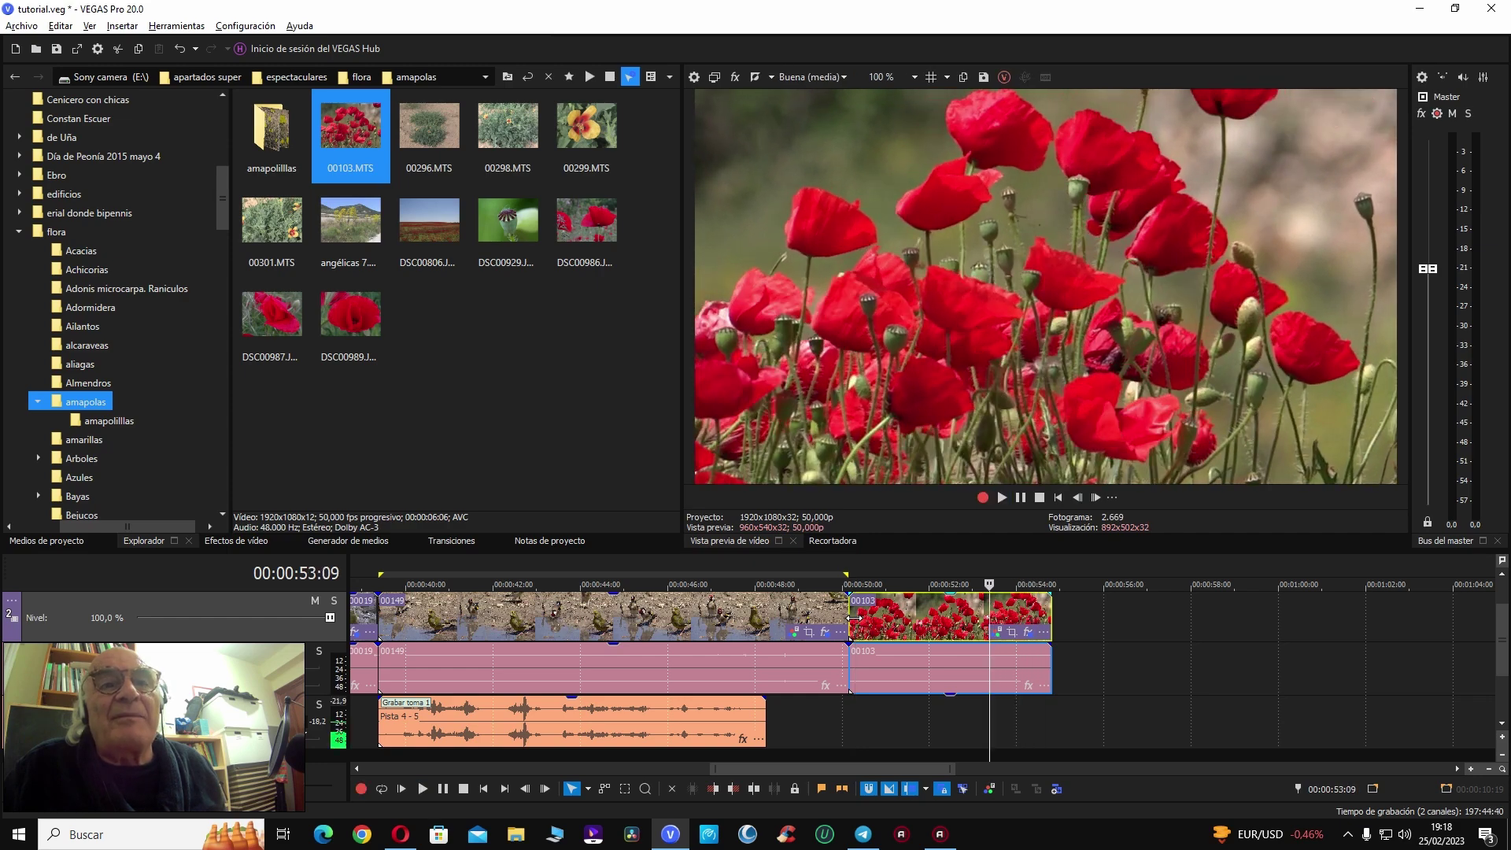
key(k)
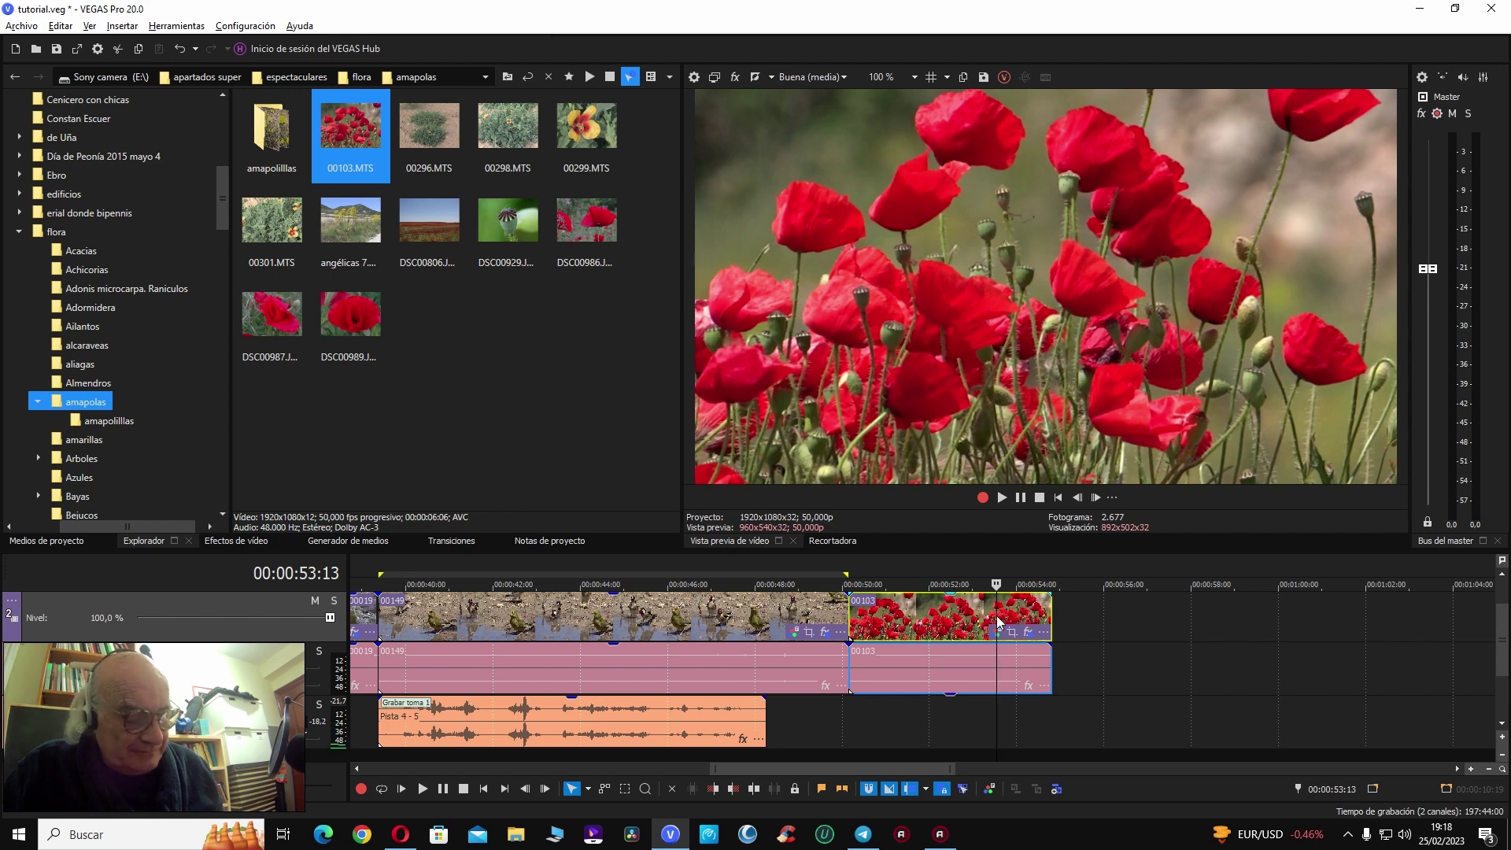
key(alt+])
click(925, 615)
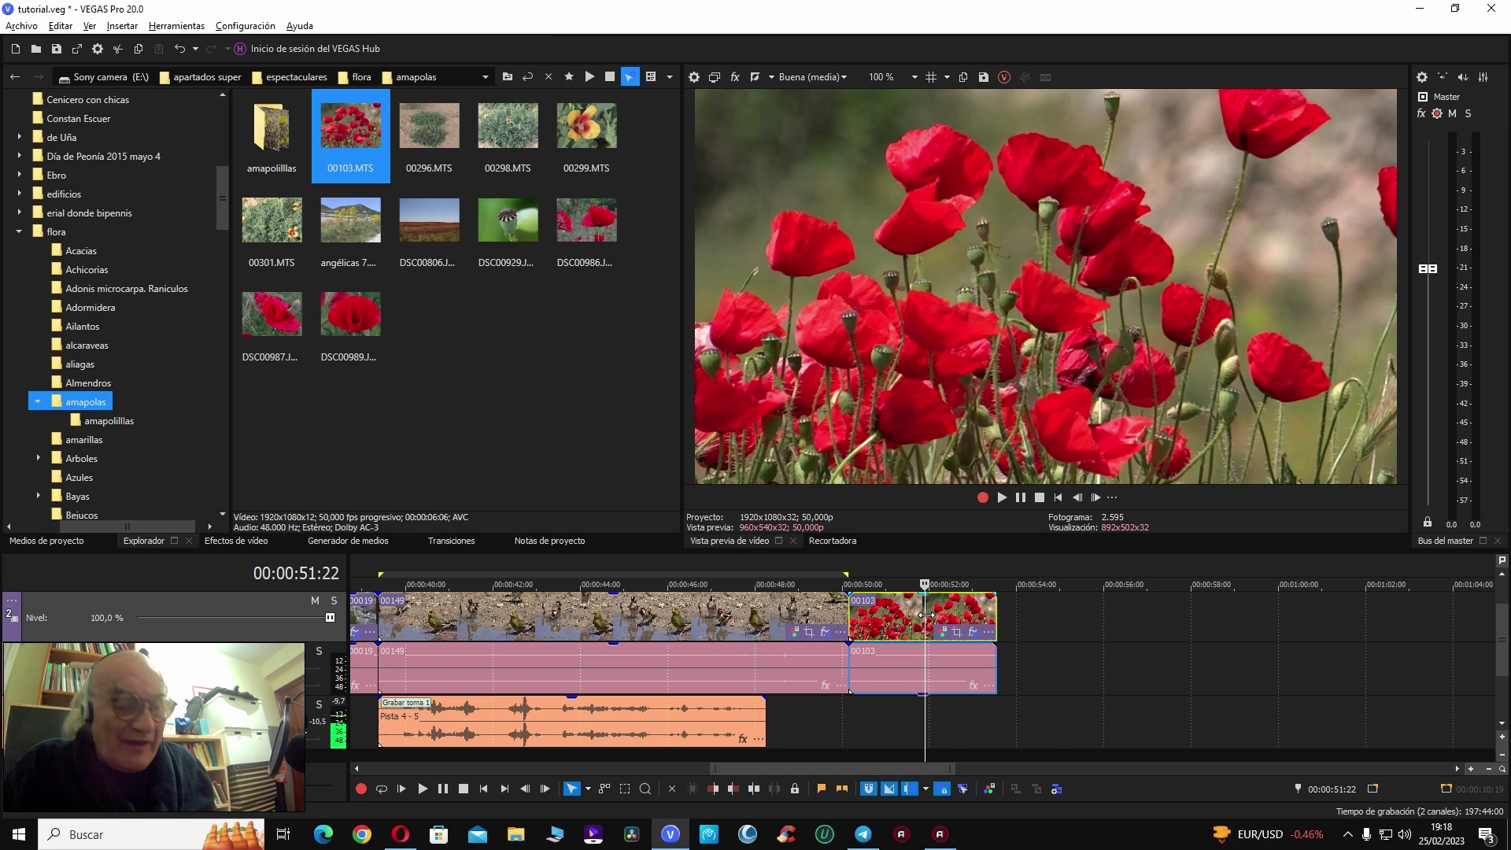
Step: Time-stretch the end of clip 00103 with its audio to slow playback to 68.1%
double_click(993, 621)
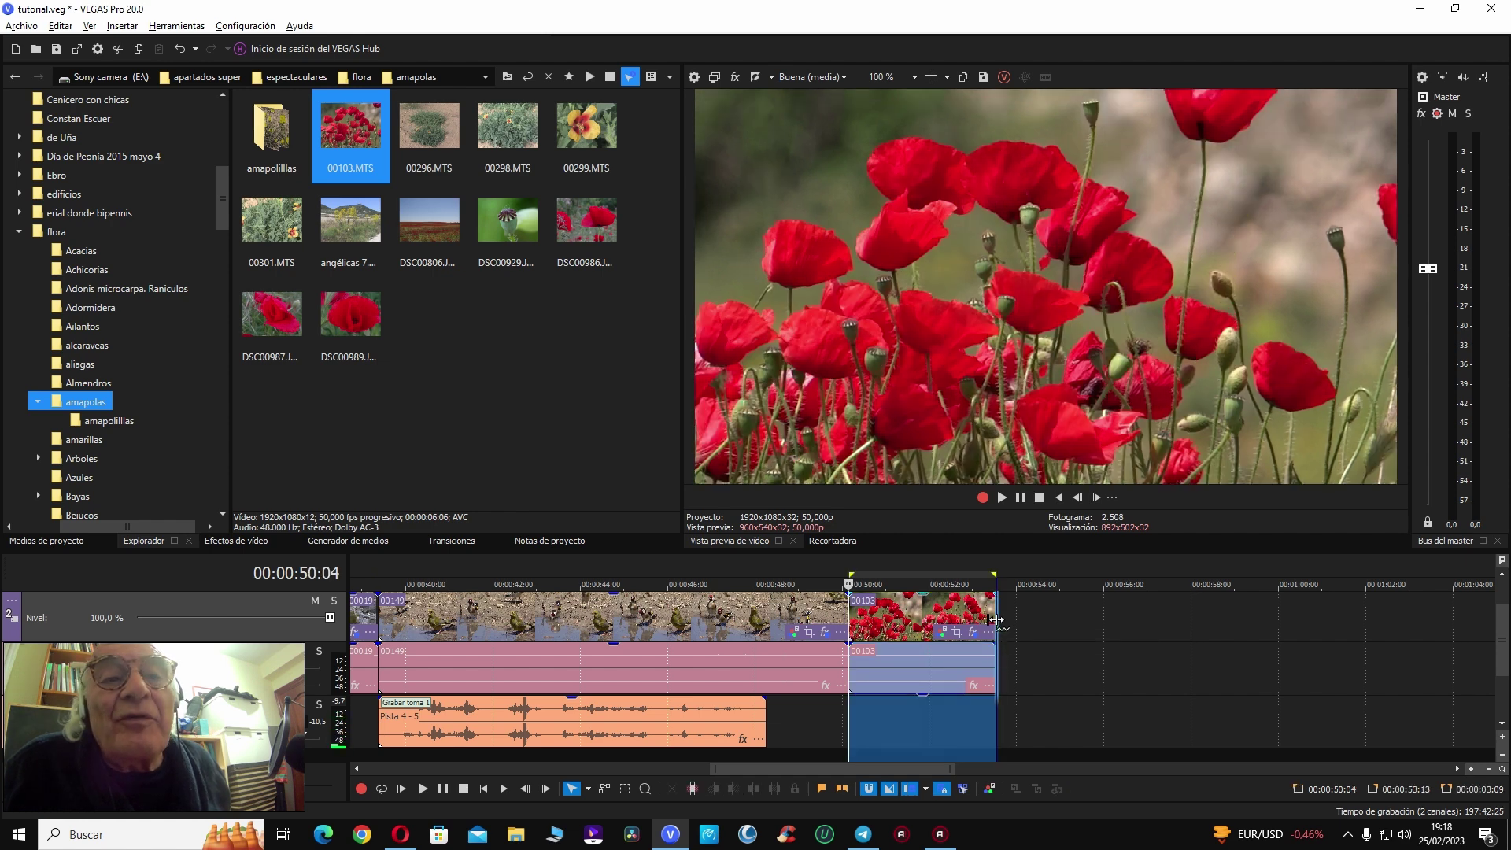
click(990, 621)
drag(996, 620, 1049, 654)
drag(1061, 655, 1064, 657)
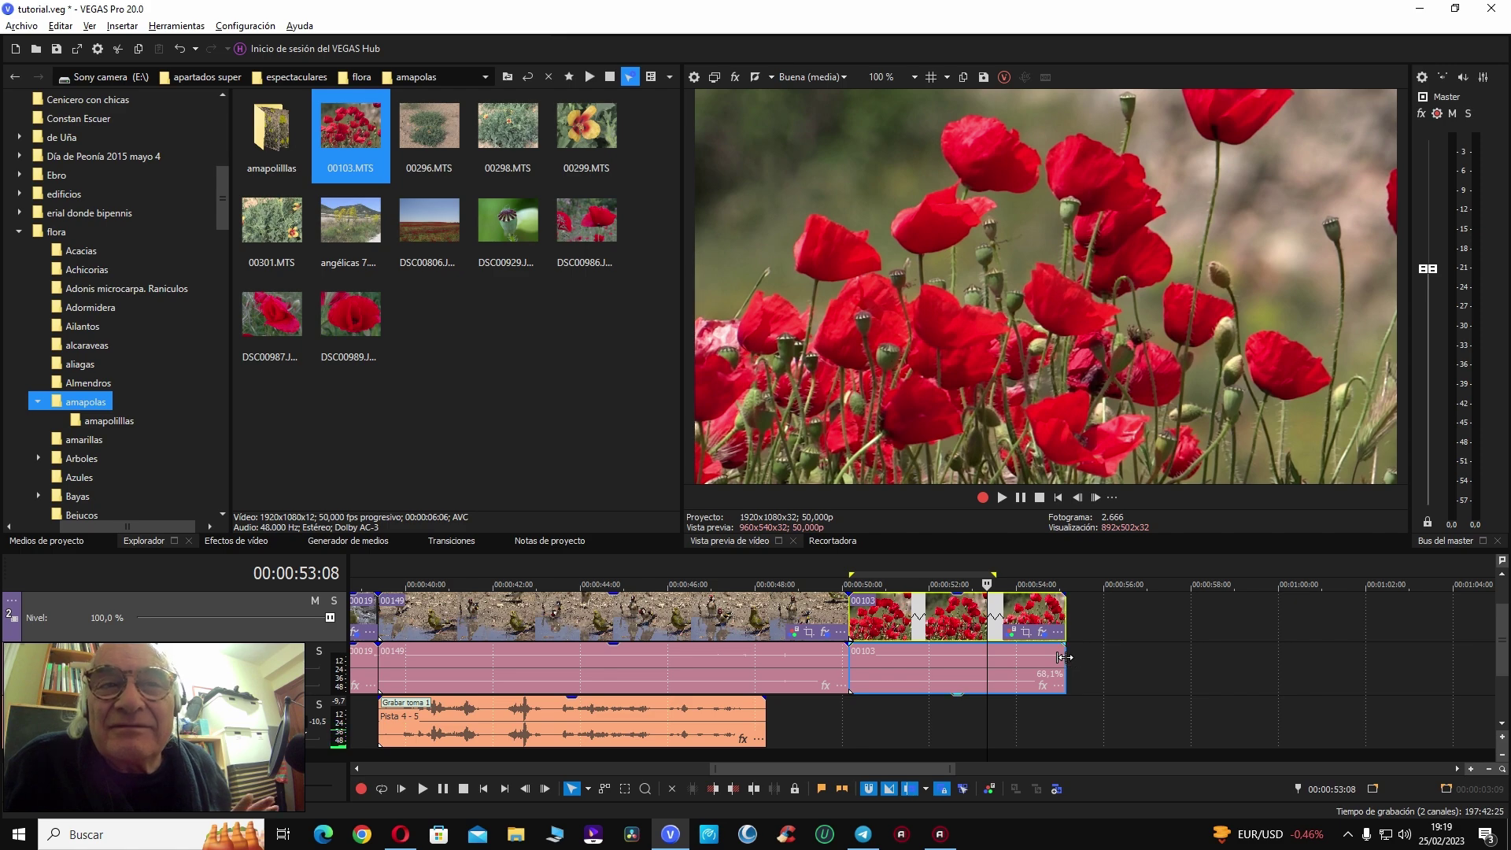
Step: Play the slowed clip 00103 from its start at 00:00:50:04 to check the slow motion
click(847, 713)
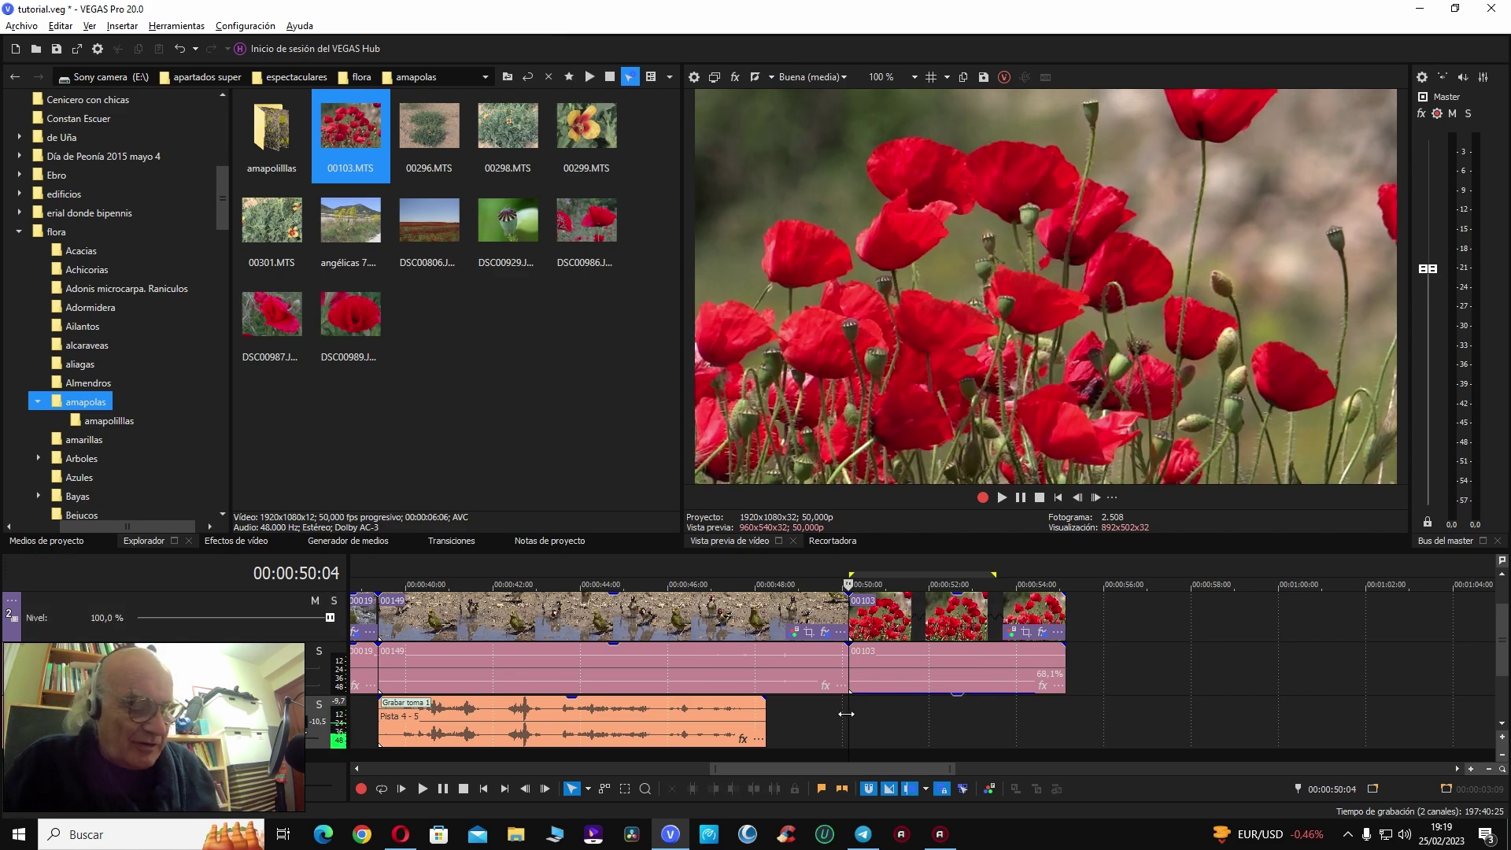
key(space)
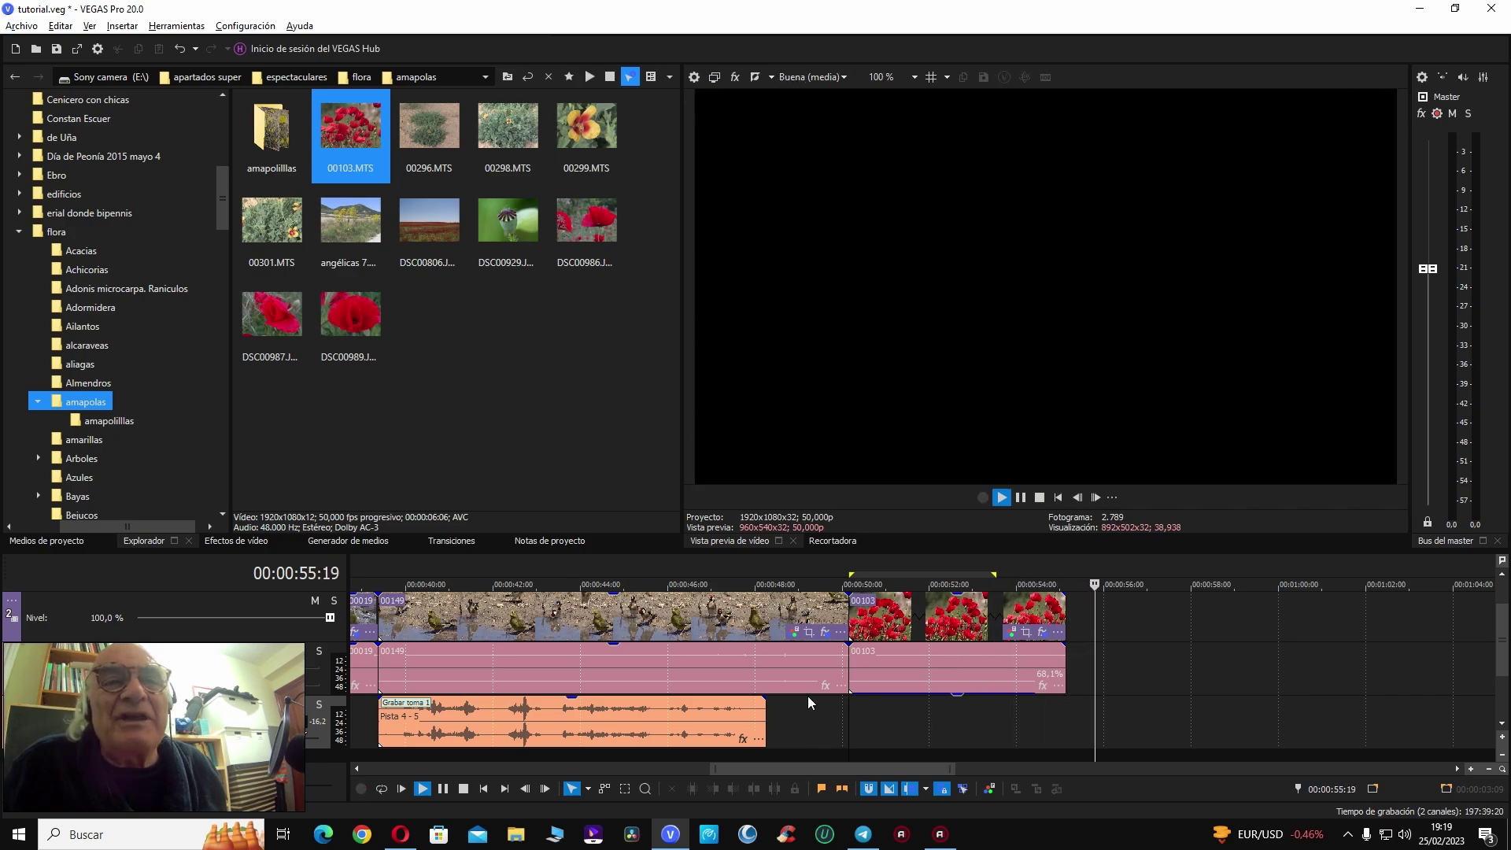
key(ctrl+r)
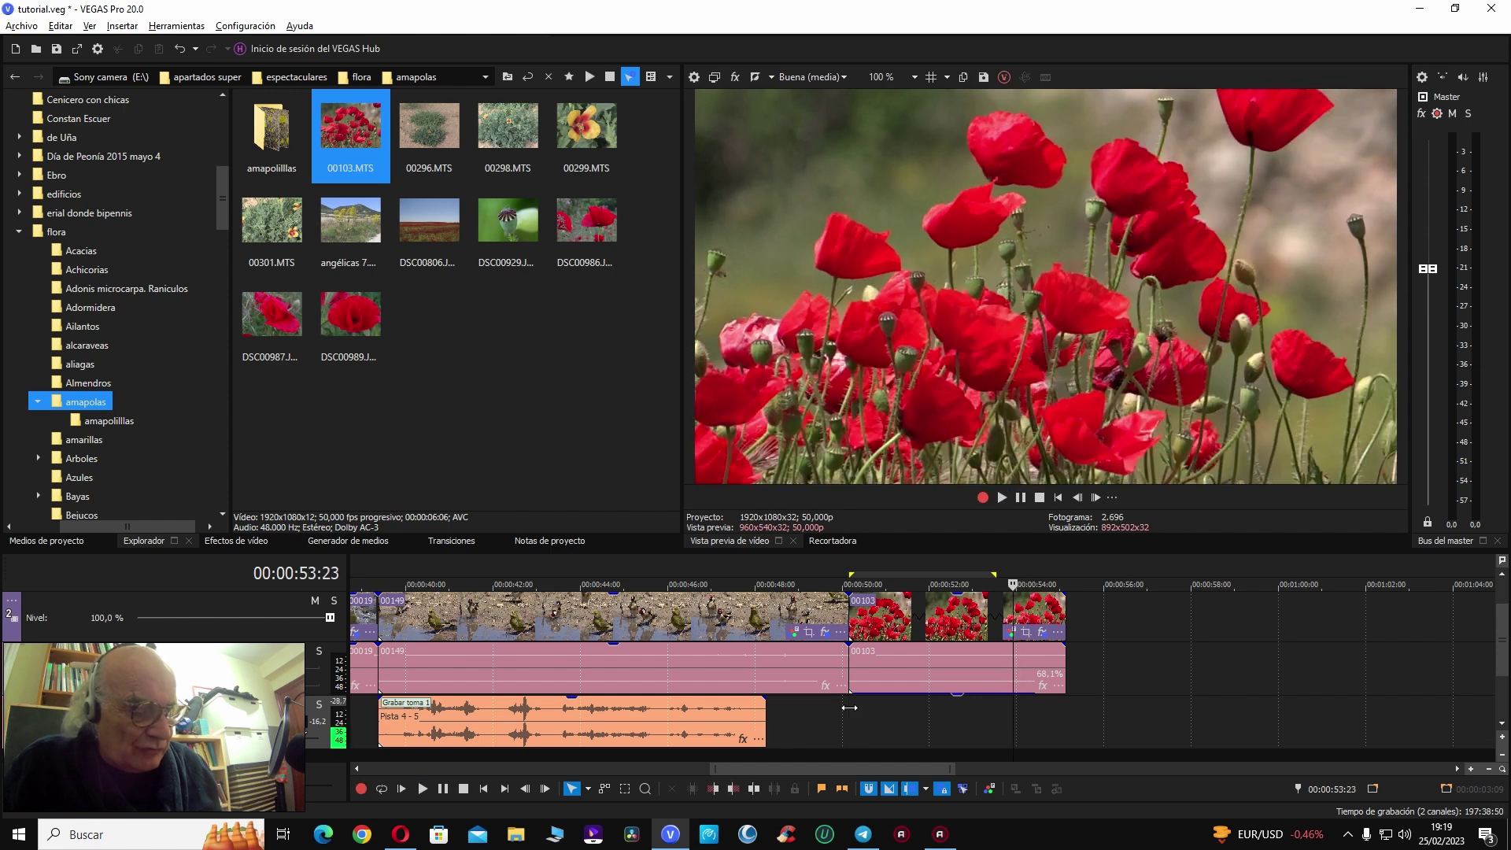
Step: Time-stretch the end of clip 00103 with its audio to 42.3% and play it from its start at 00:00:50:04
key(space)
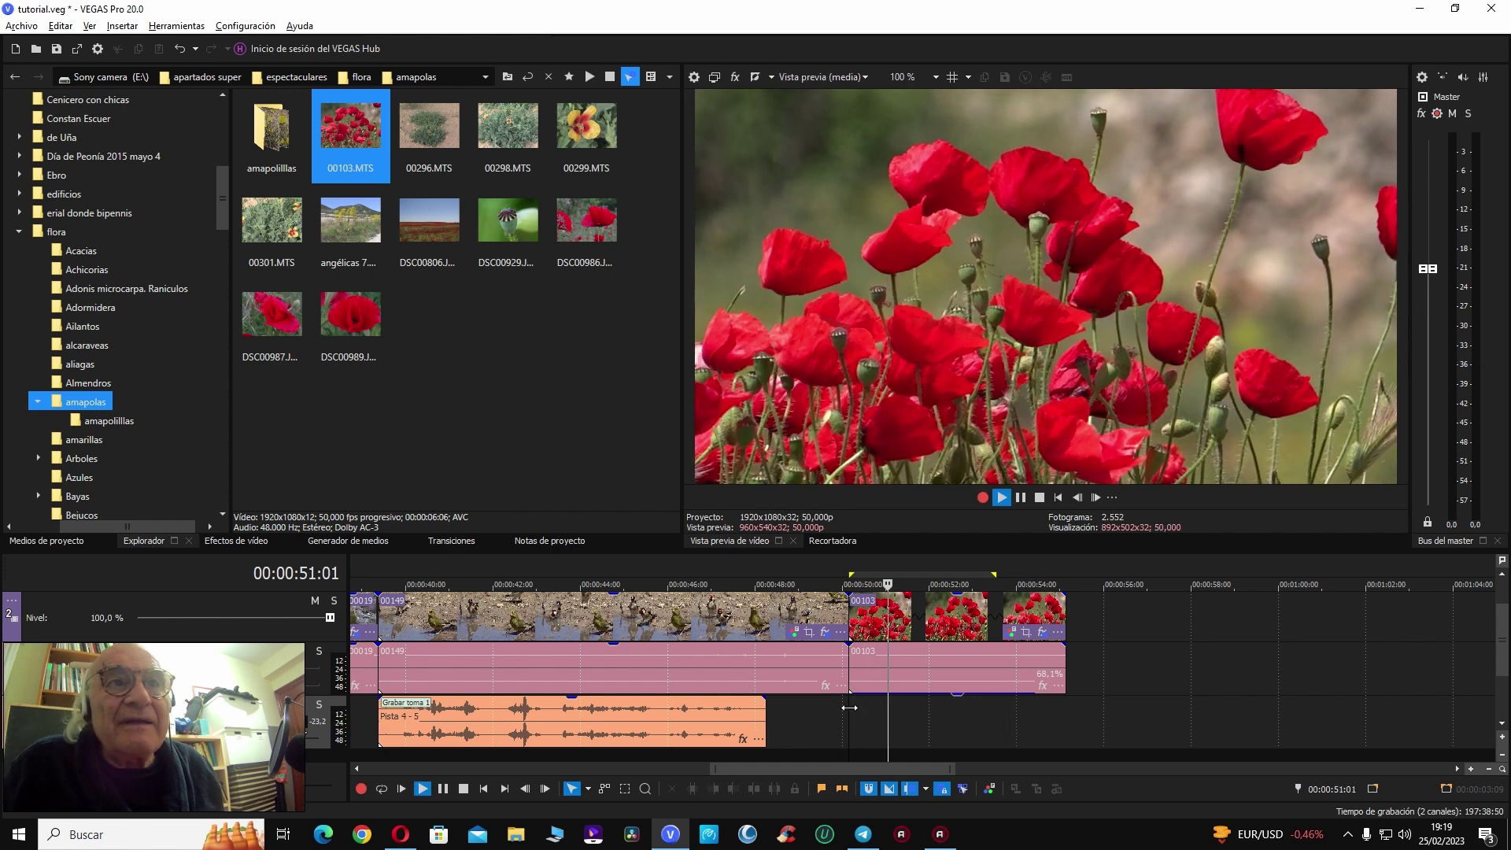
drag(1061, 619, 1195, 638)
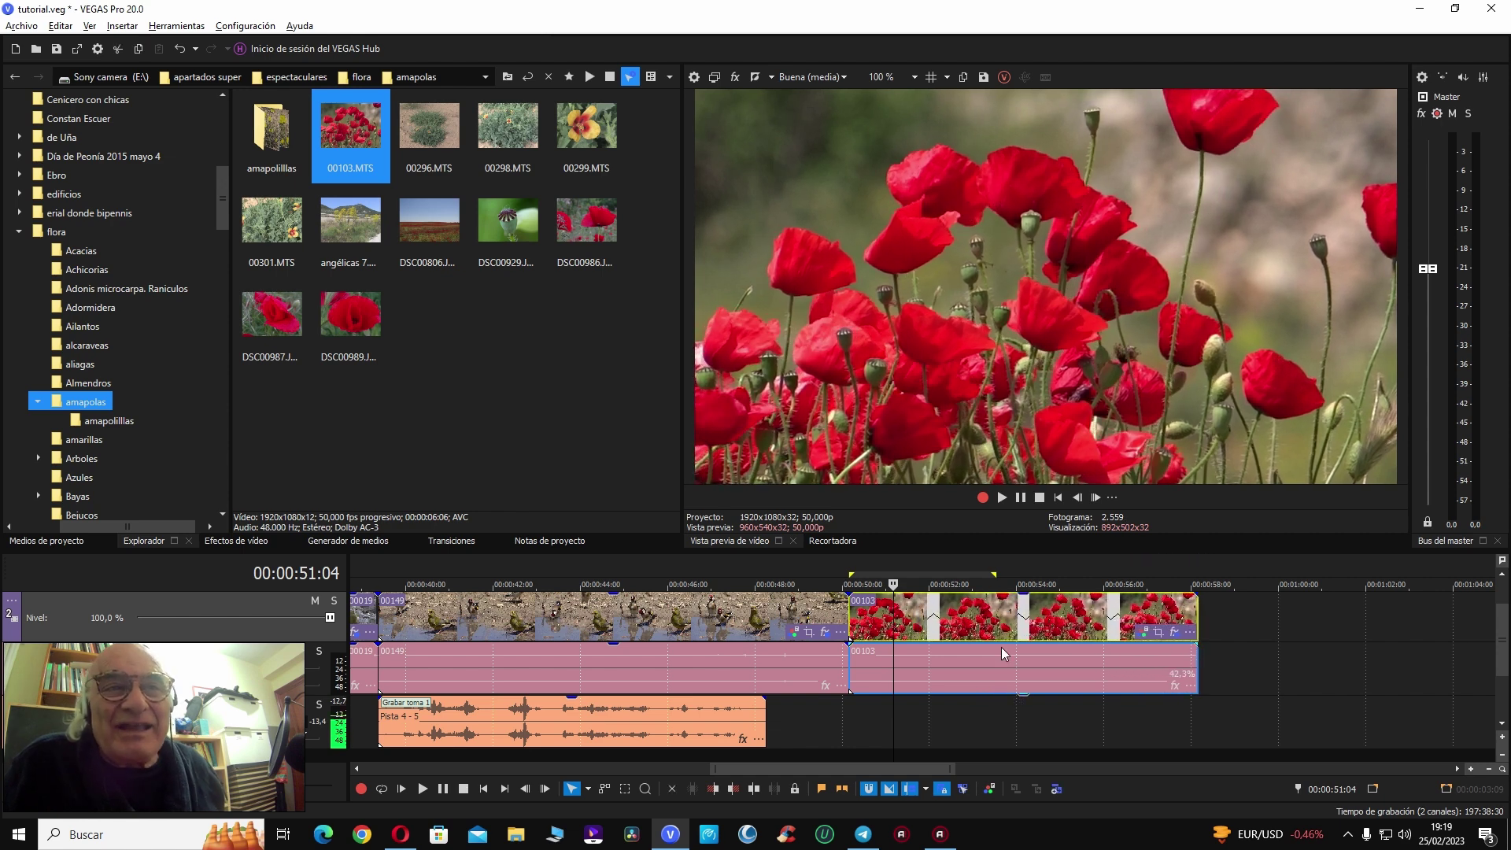
click(862, 732)
click(848, 735)
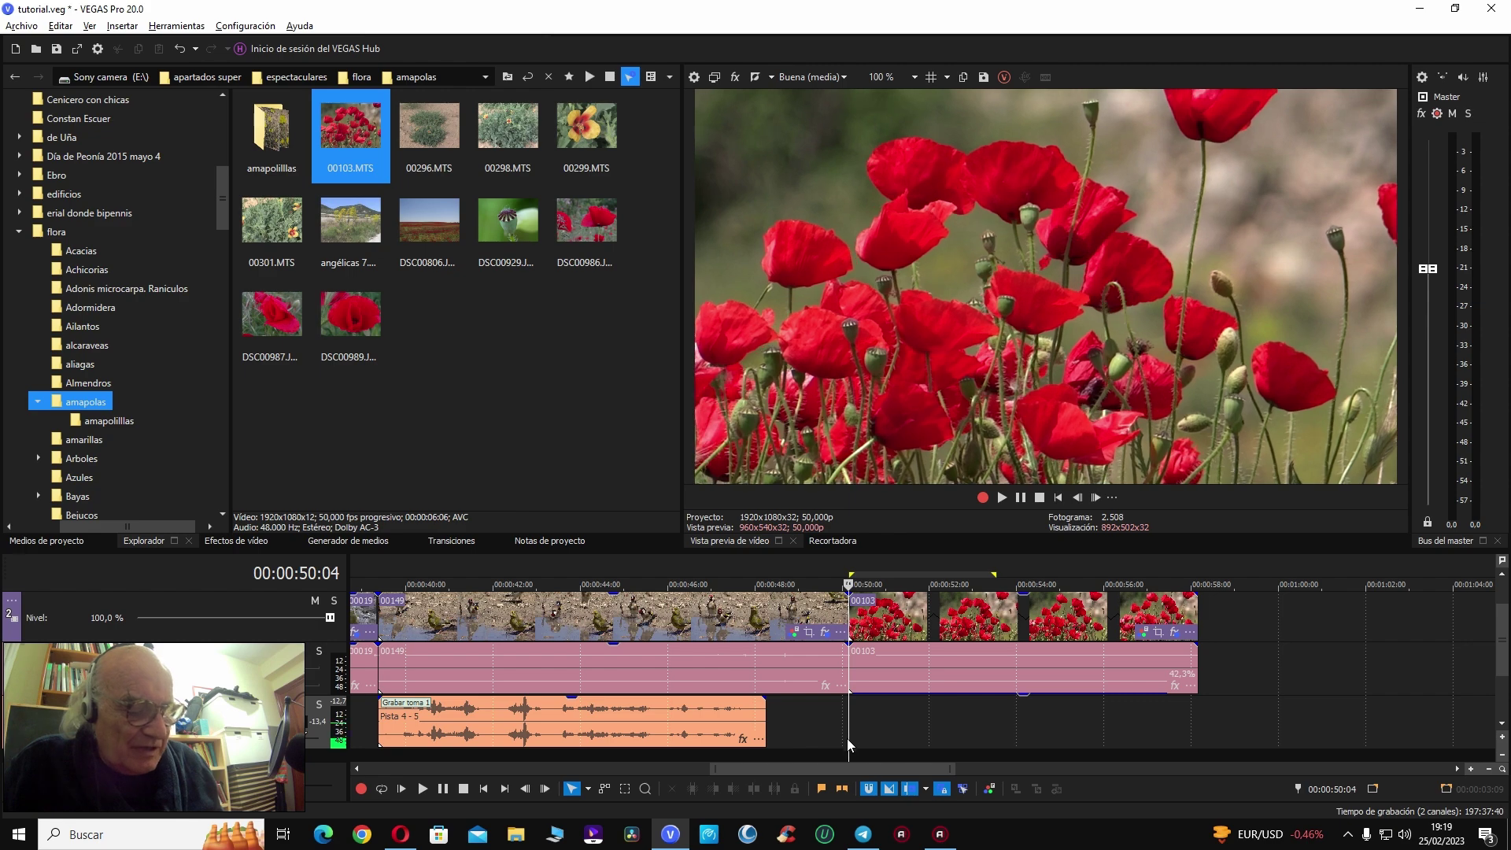
key(space)
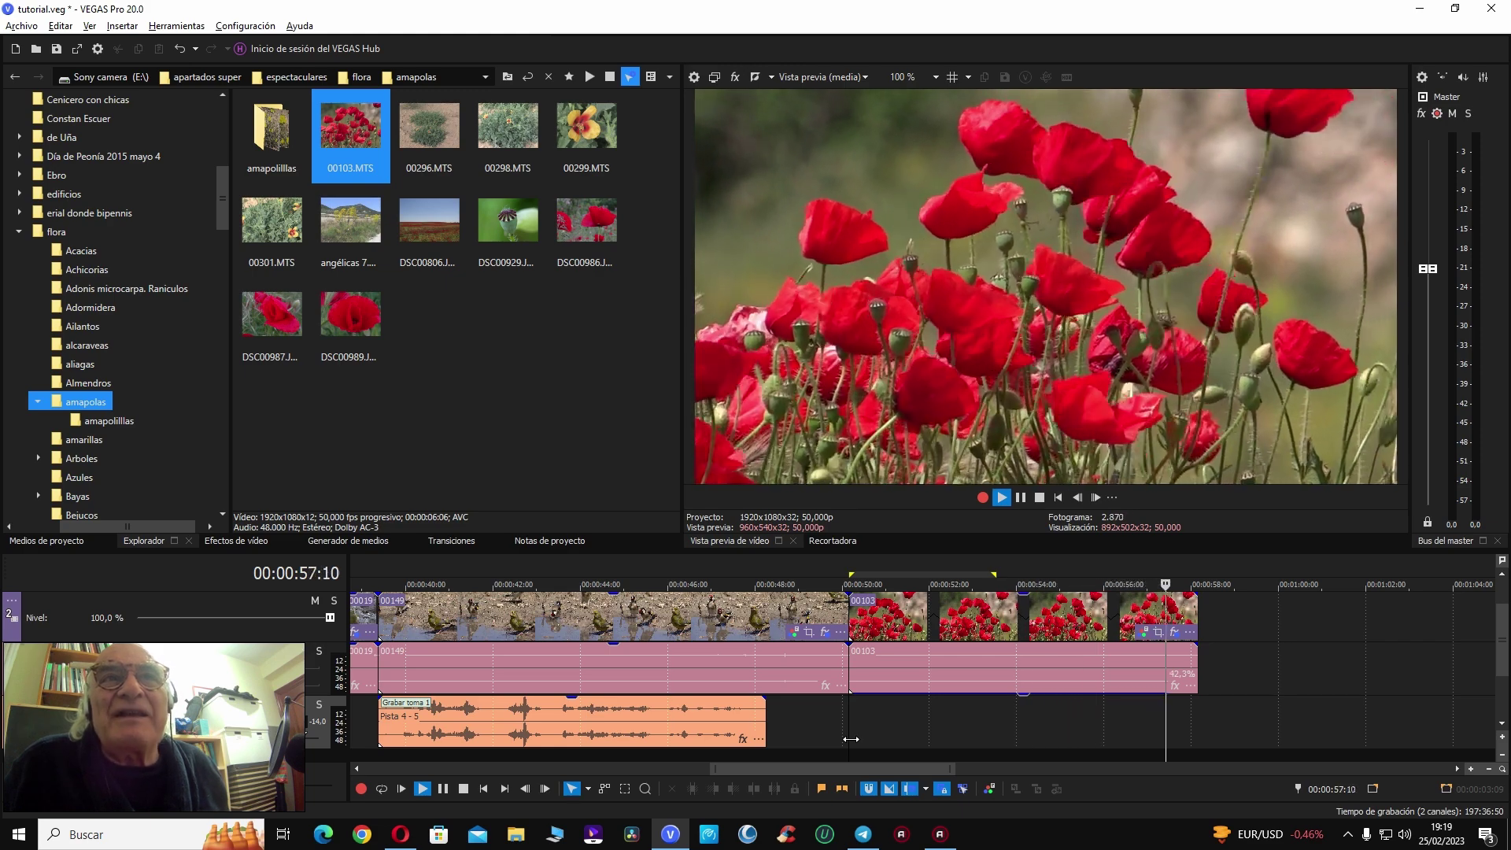
key(ctrl+r)
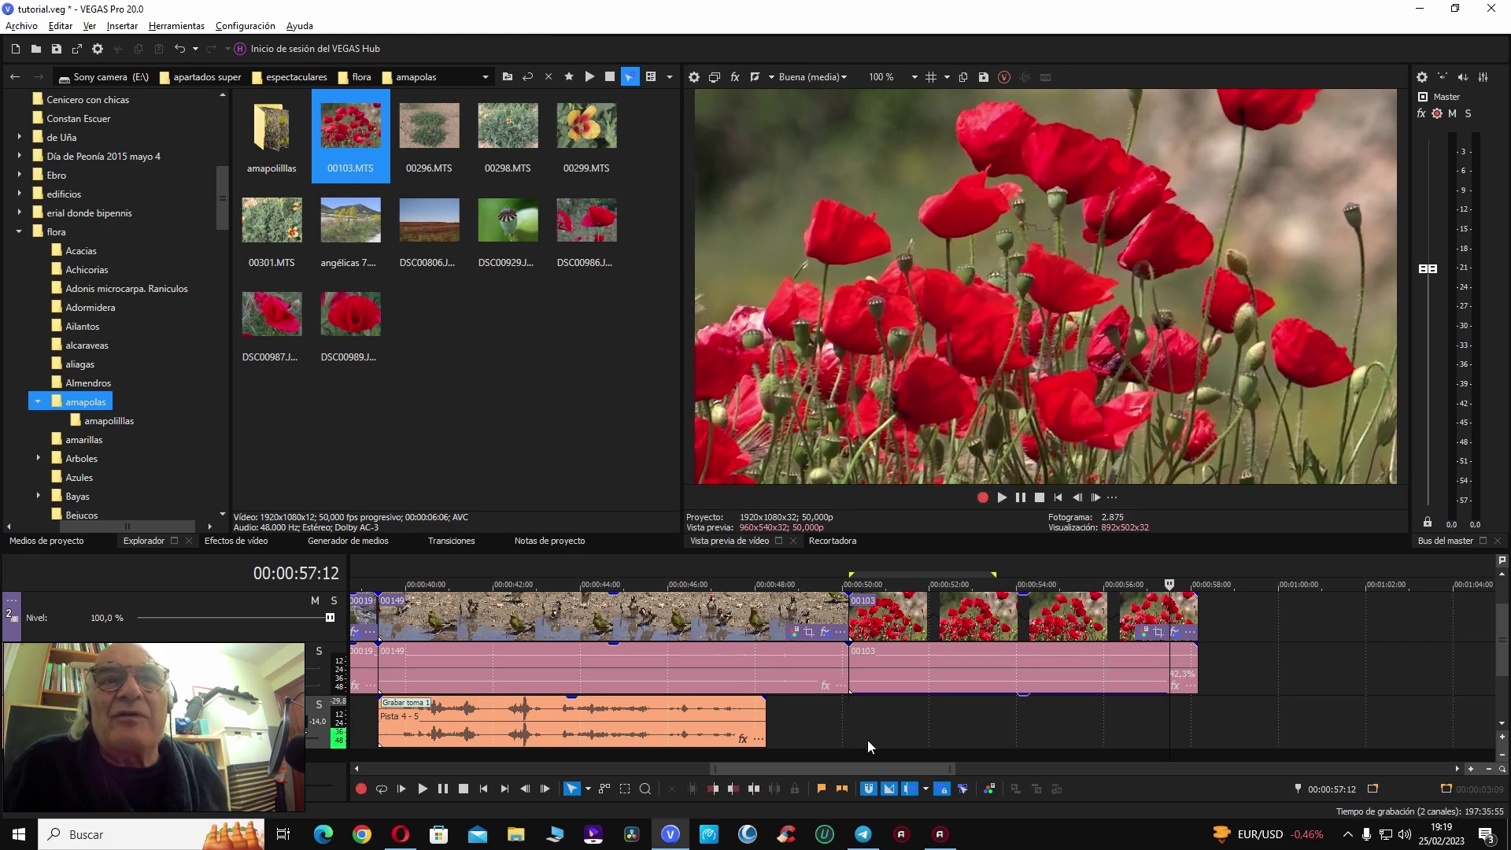
Step: Cut the end of clip 00103 at 00:00:56:07 and play the shortened clip from its start
click(1116, 620)
key(alt+])
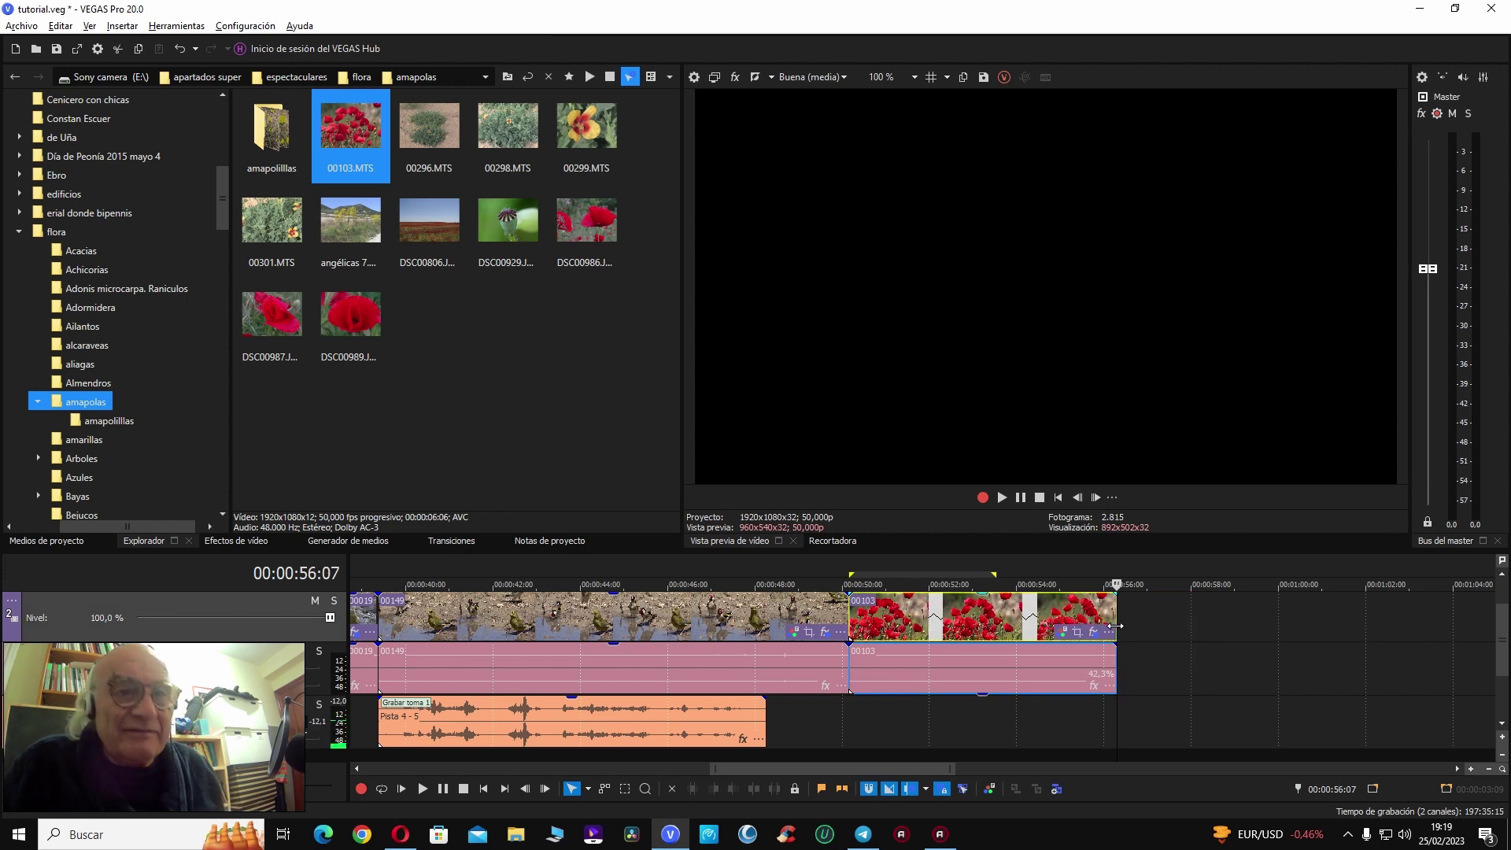
click(848, 710)
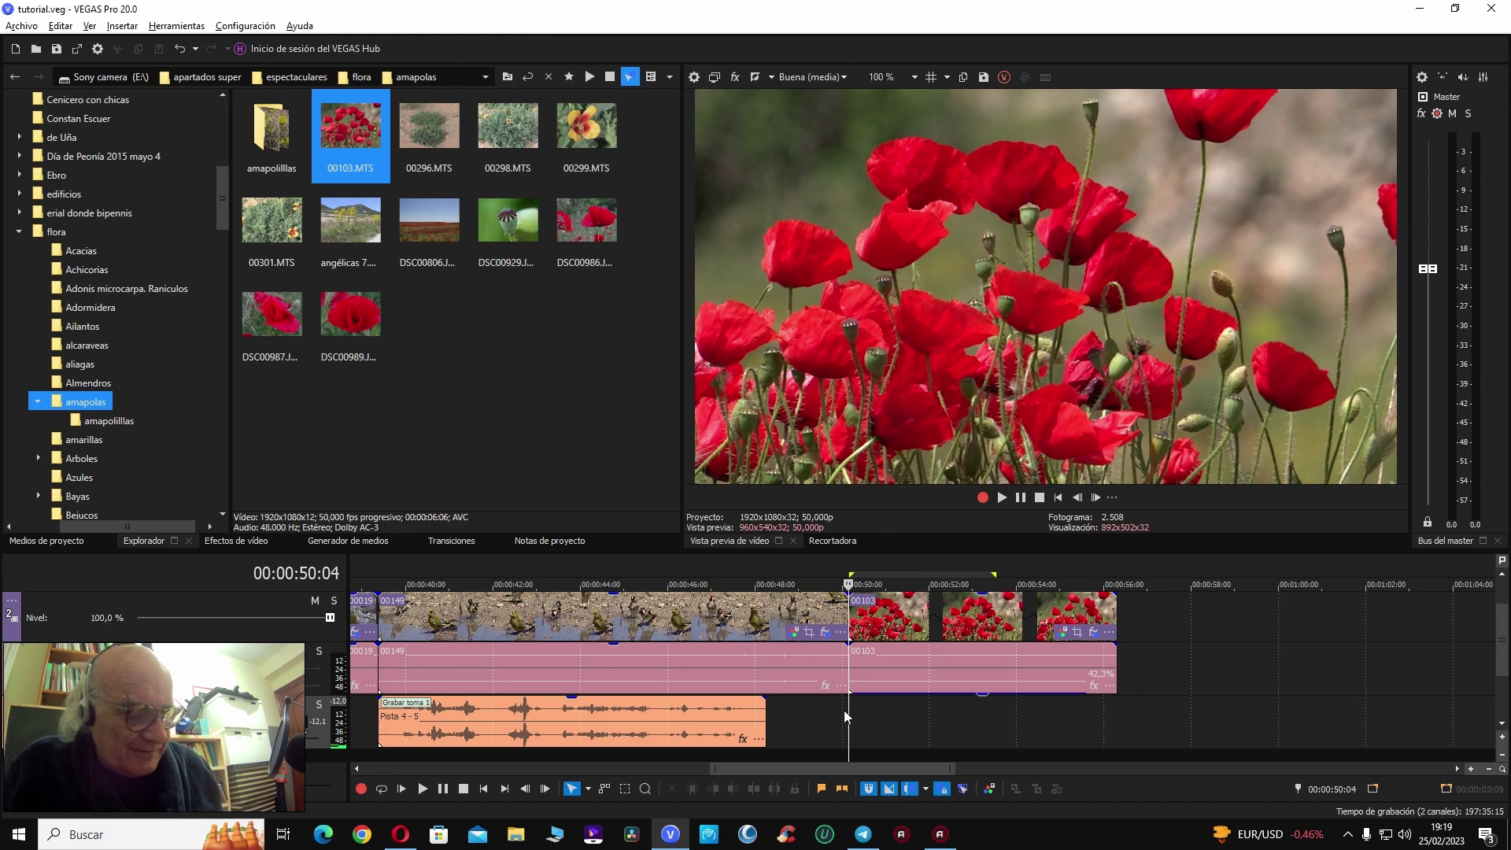
key(space)
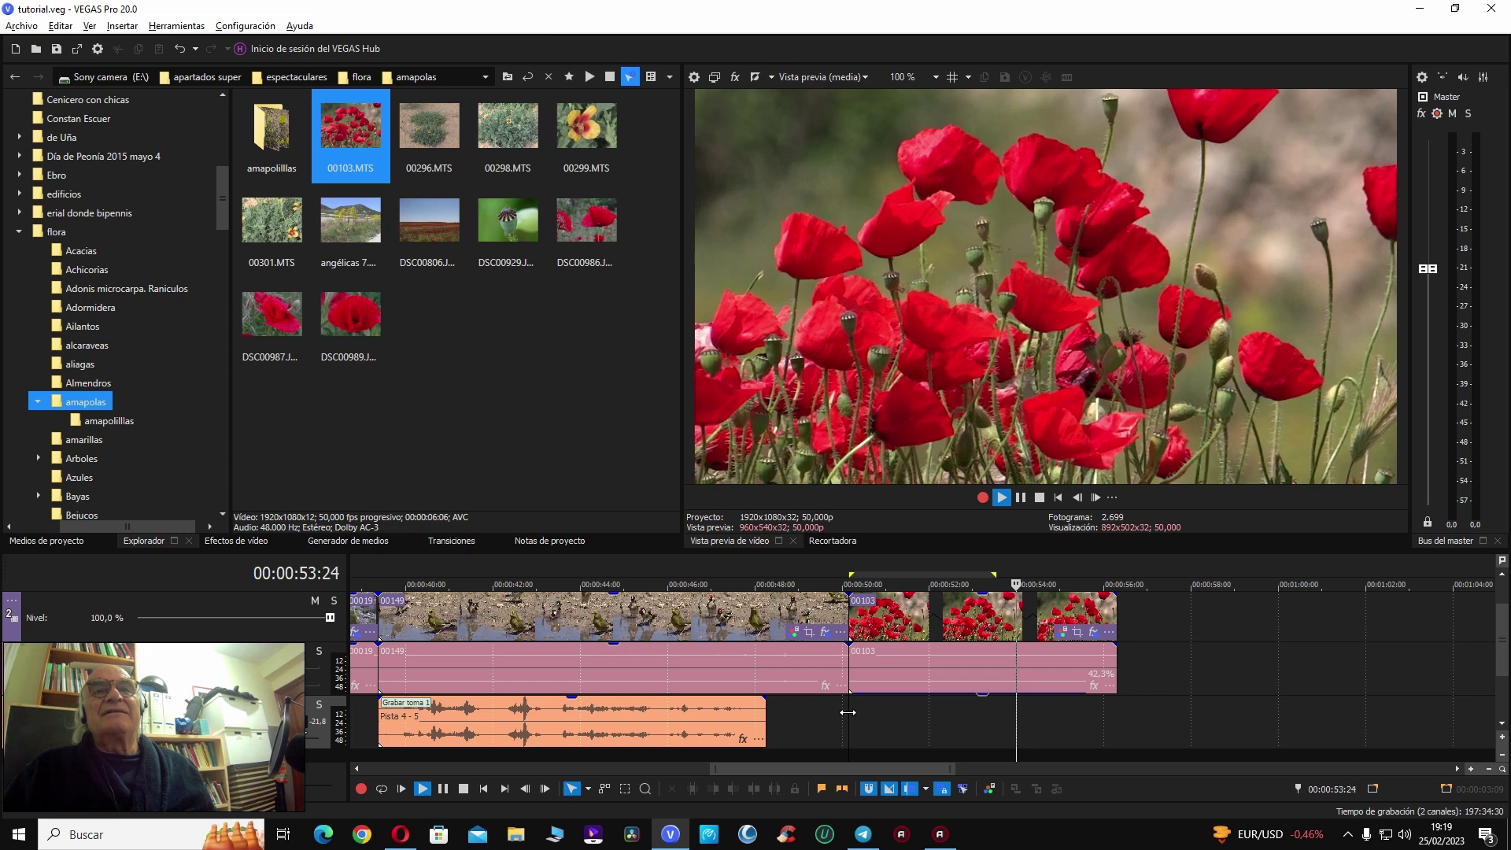
key(space)
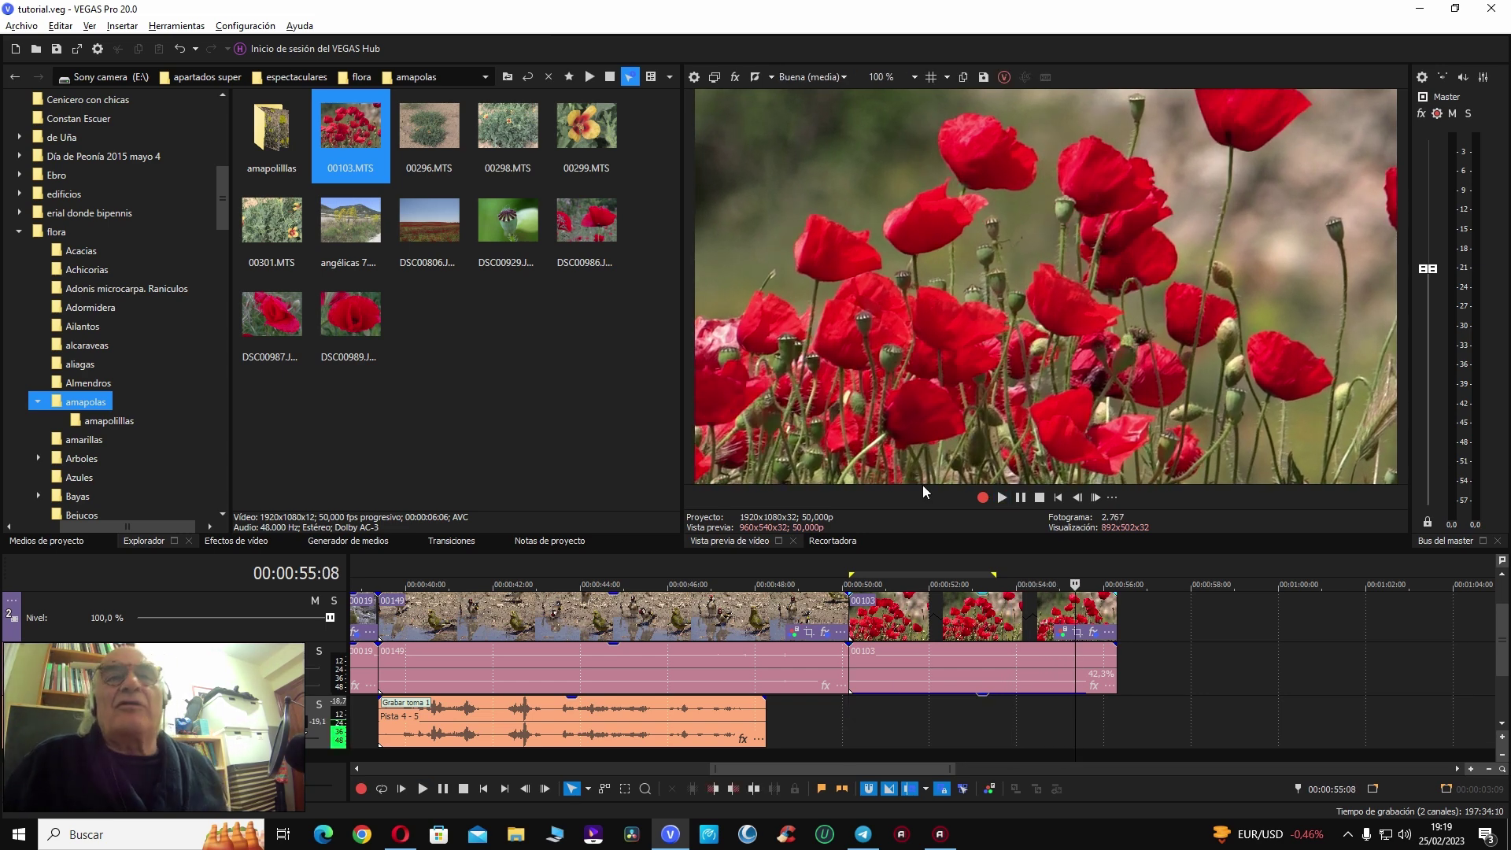
Step: Open the color grading of clip 00103 and apply the Niveles de color preset to its Color Curves
click(966, 603)
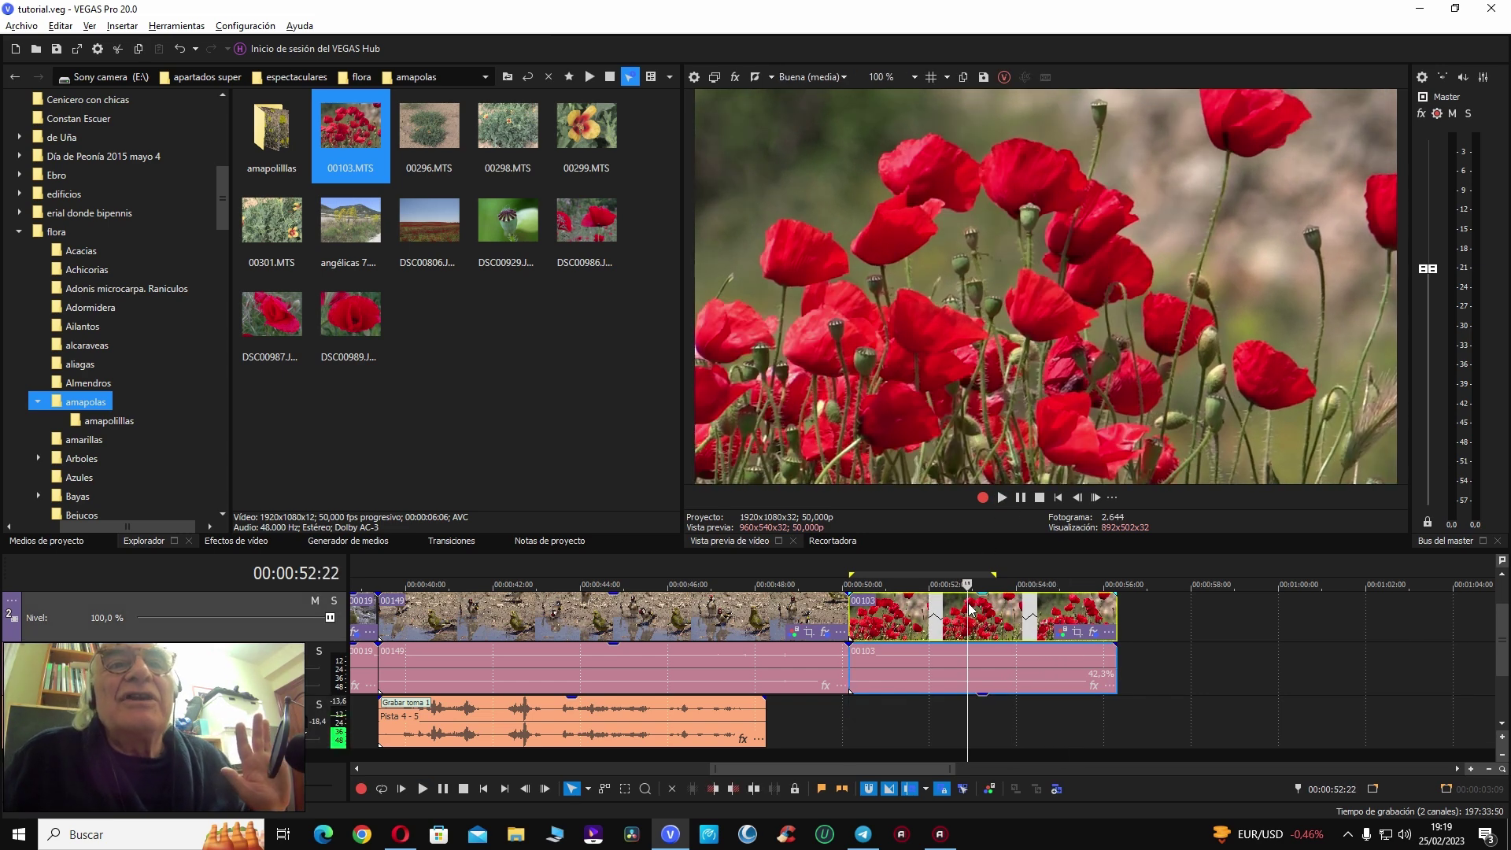
click(1062, 633)
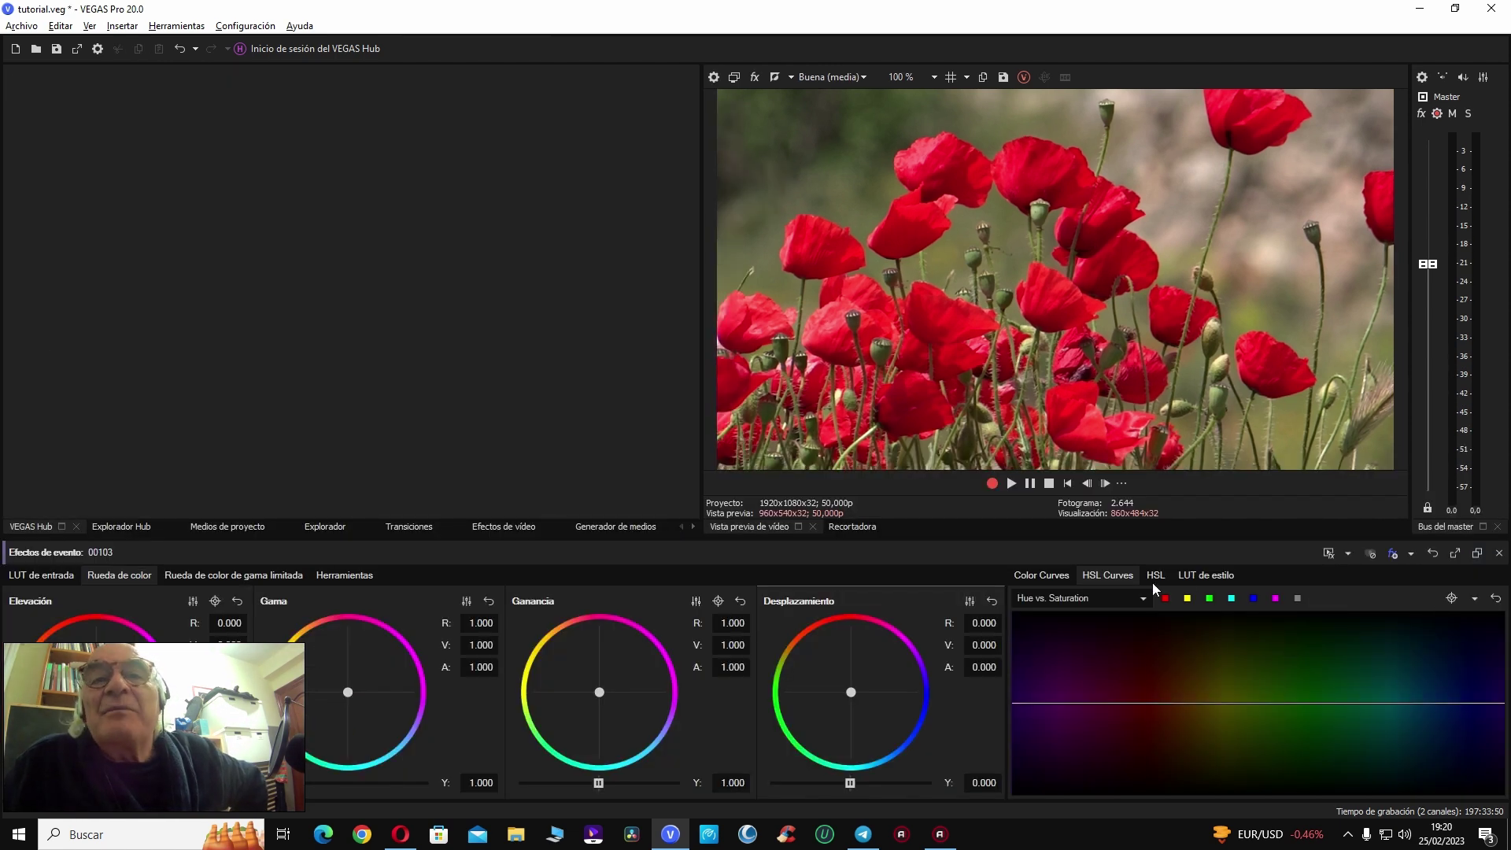
click(1059, 573)
click(1475, 604)
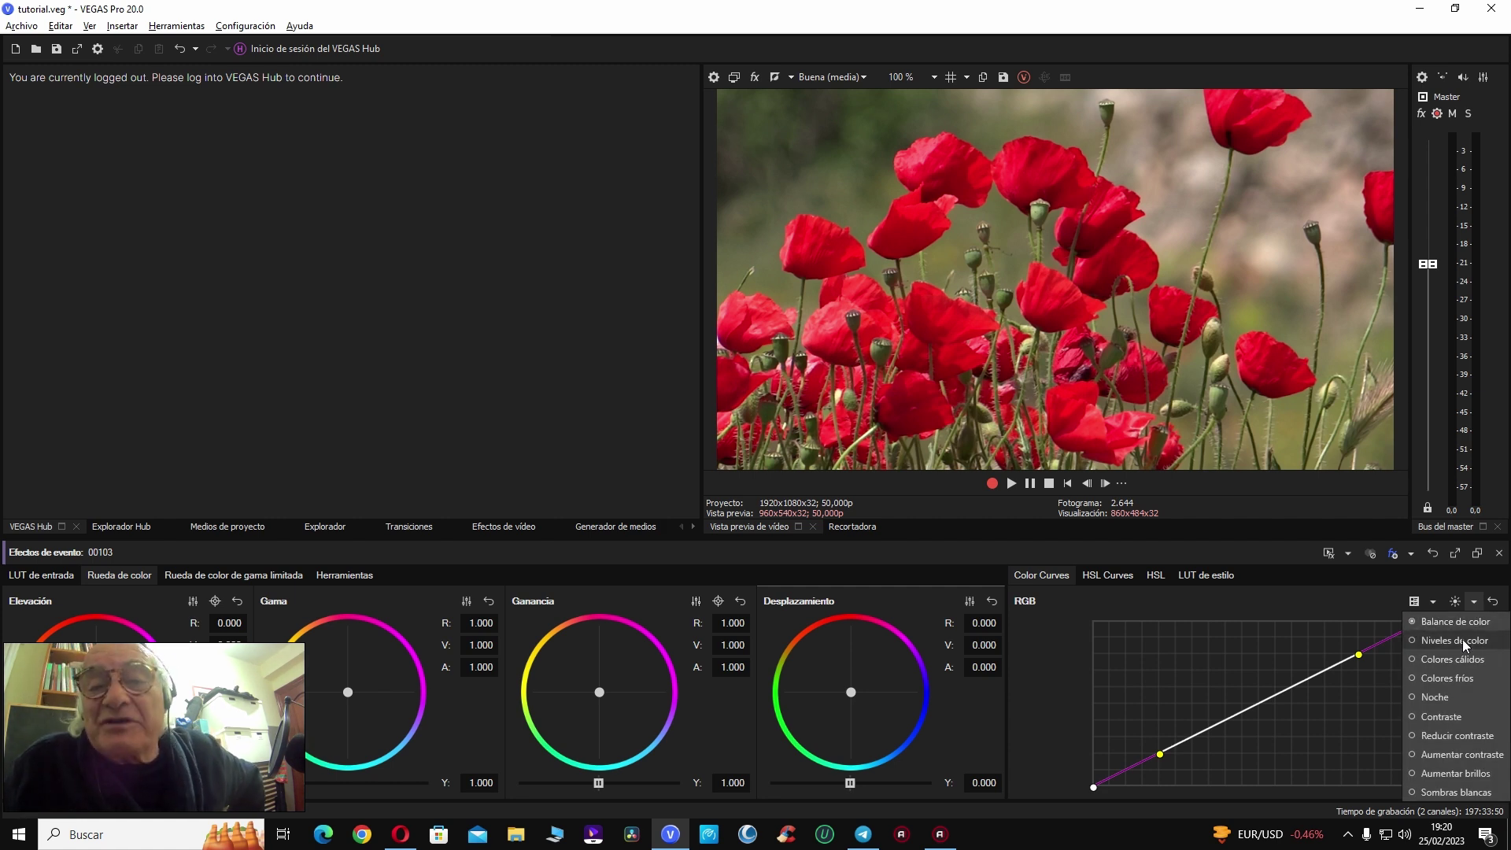
click(1462, 639)
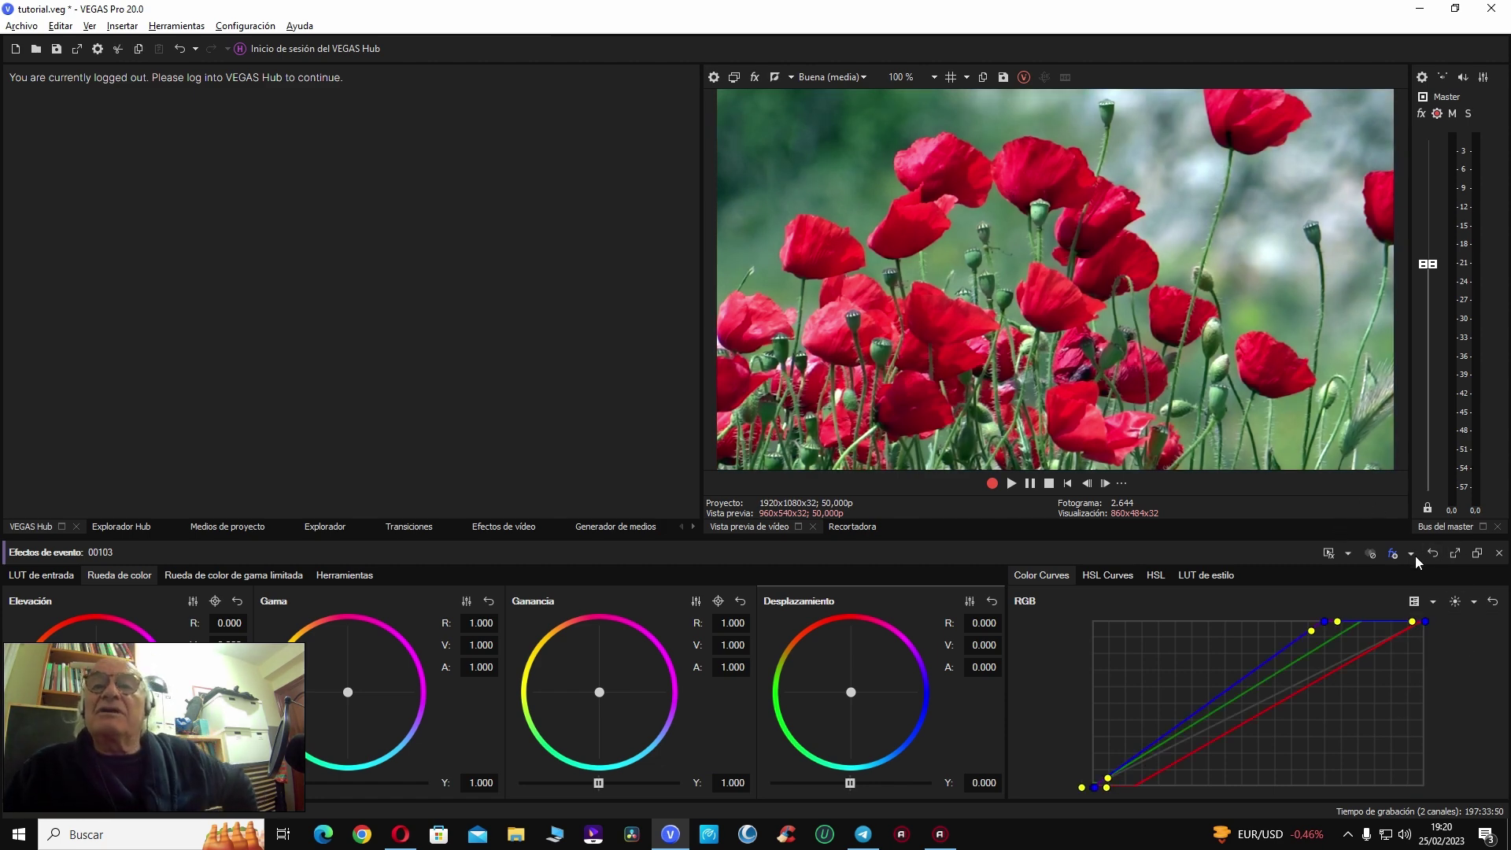
Step: Switch the color correction of clip 00103 off and on to compare both versions, and close the color grading
click(1372, 554)
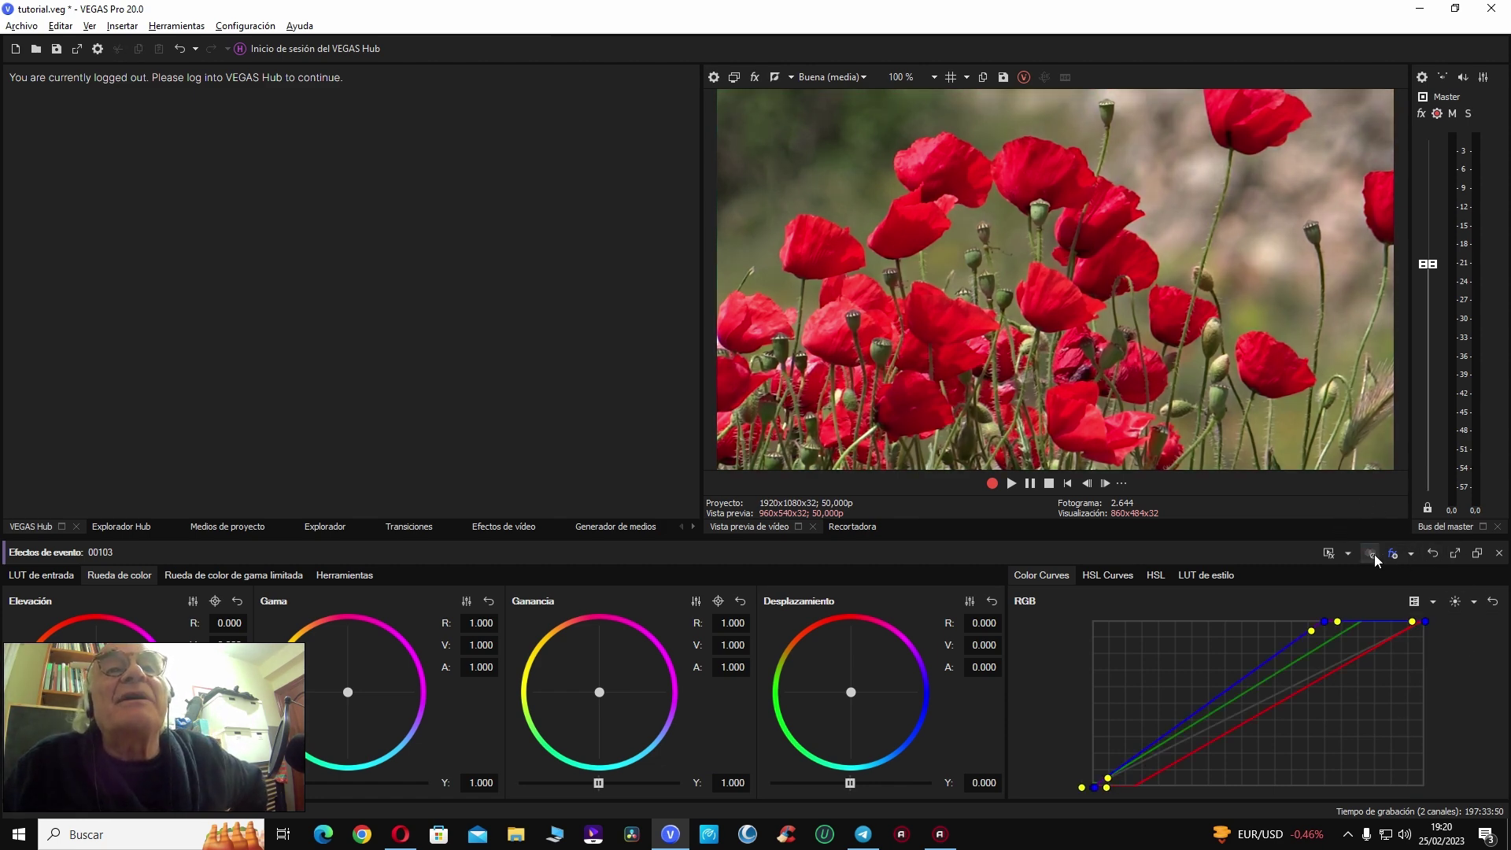
click(1375, 559)
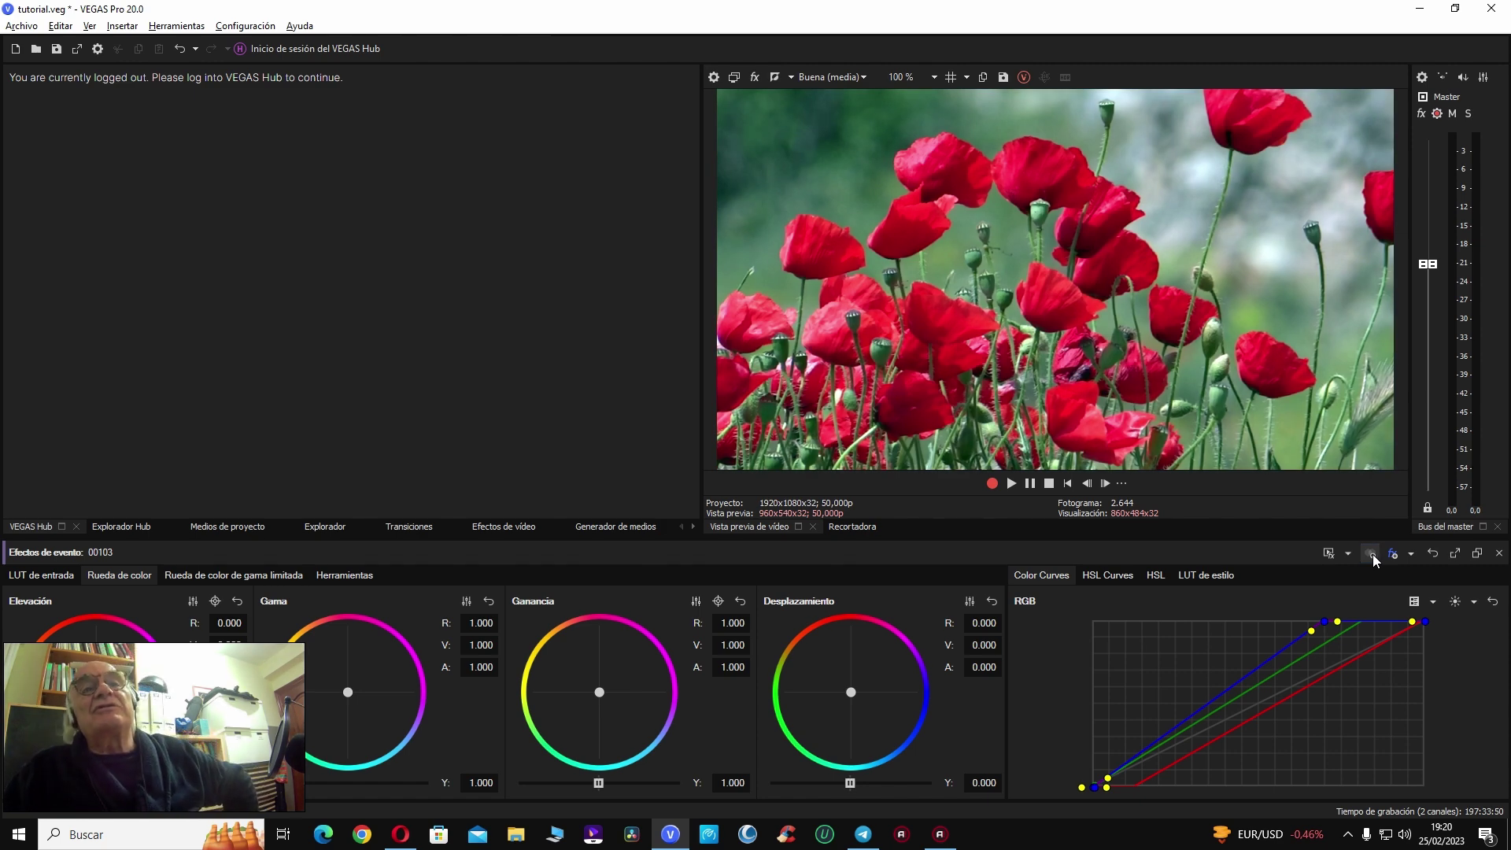
click(1374, 554)
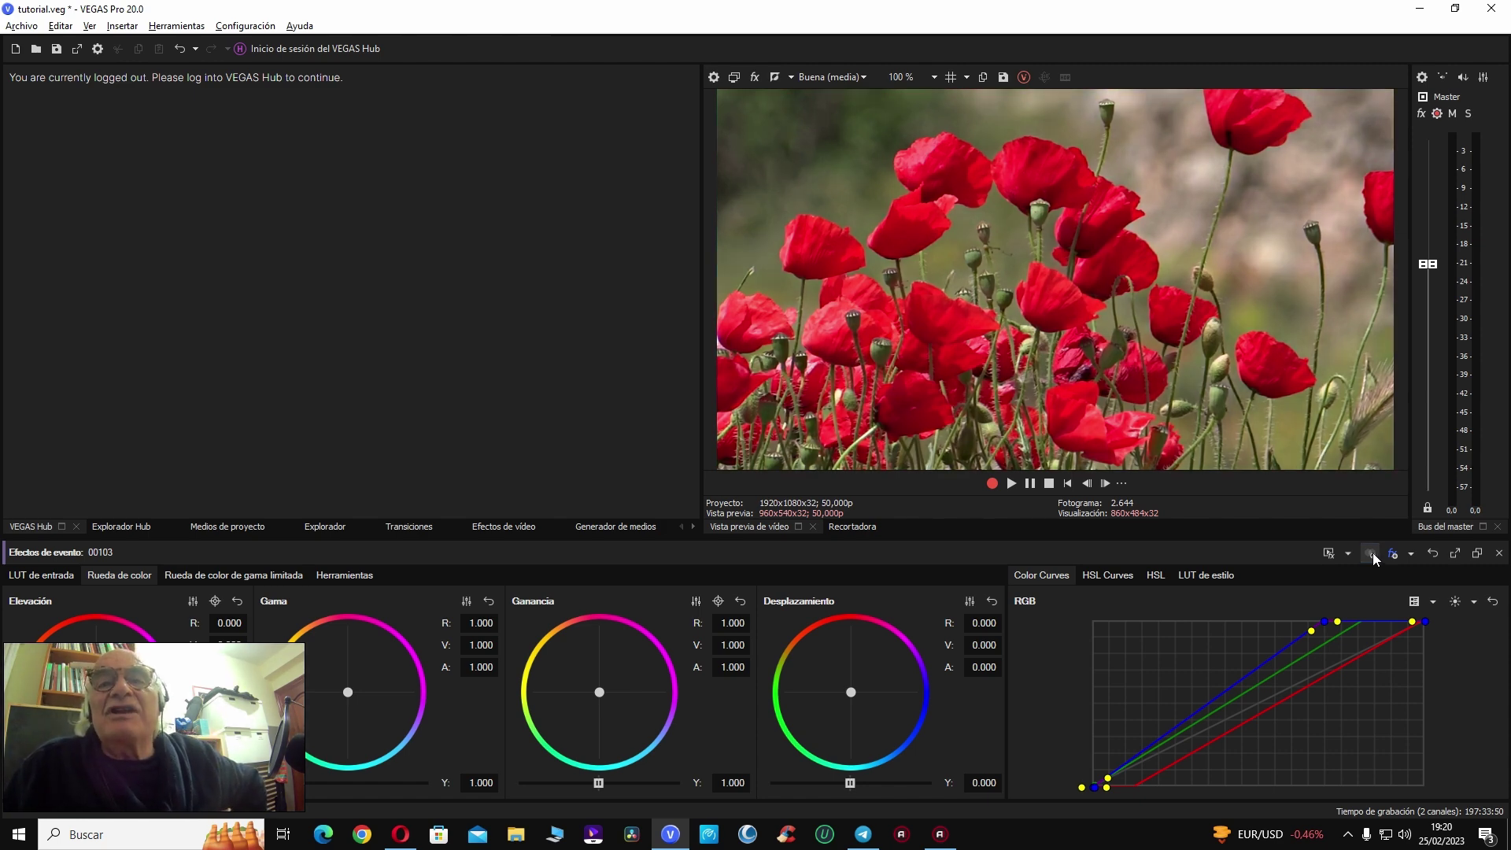
click(1373, 555)
click(1372, 552)
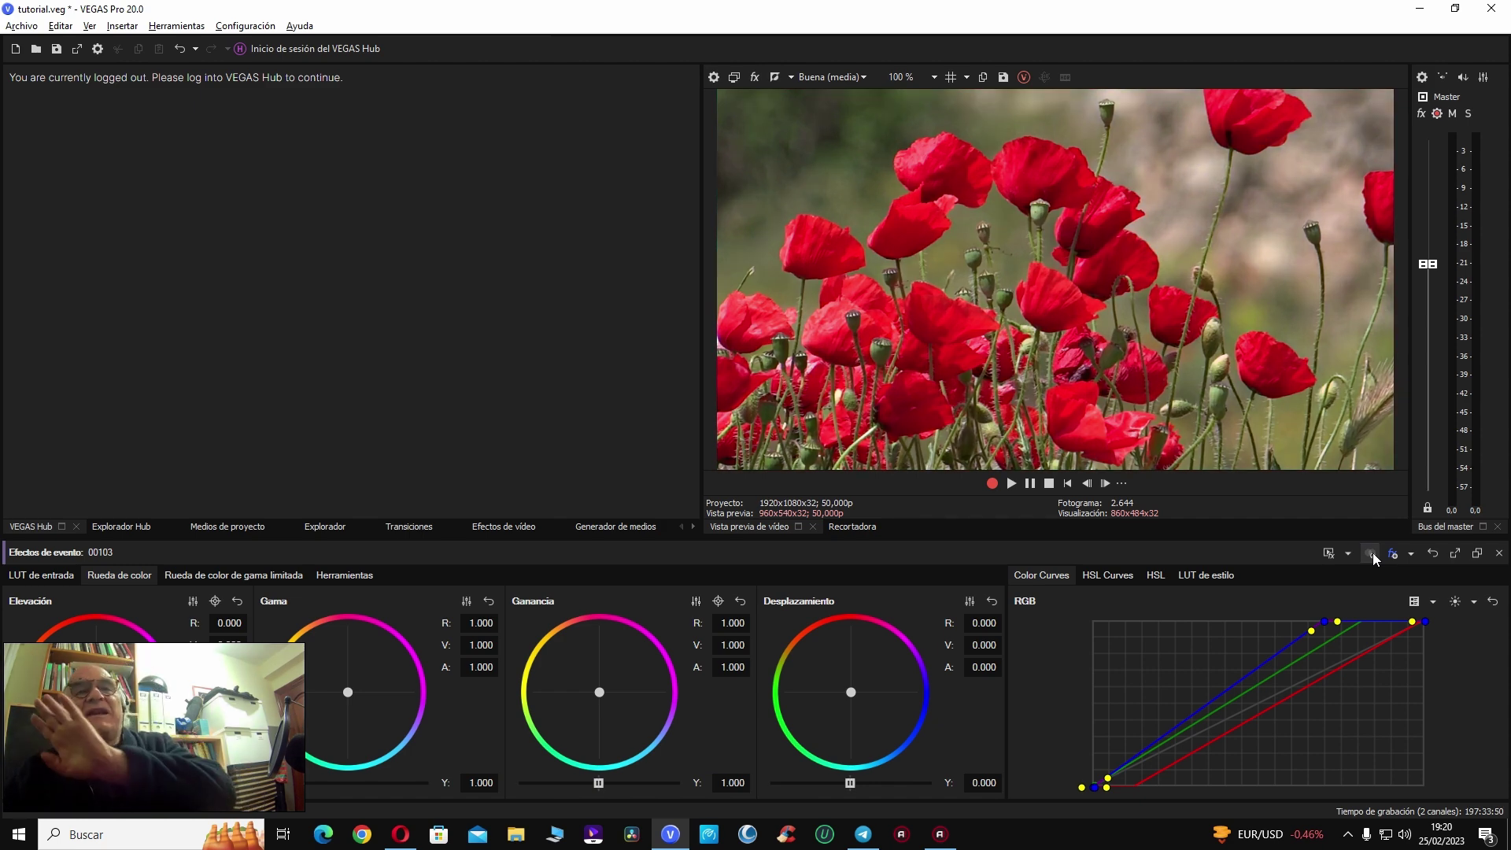
click(1373, 553)
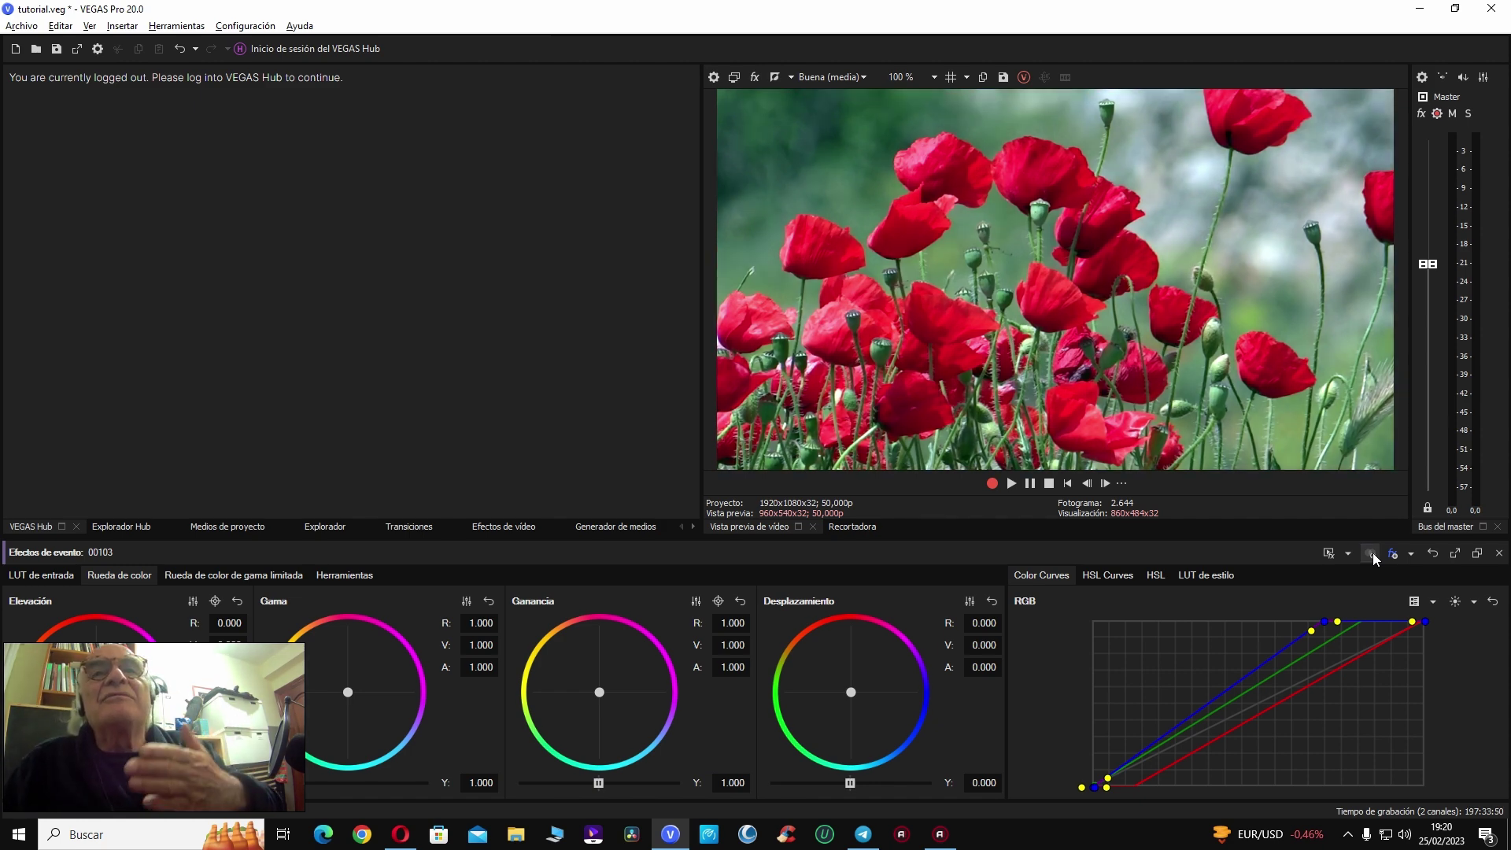
click(1498, 552)
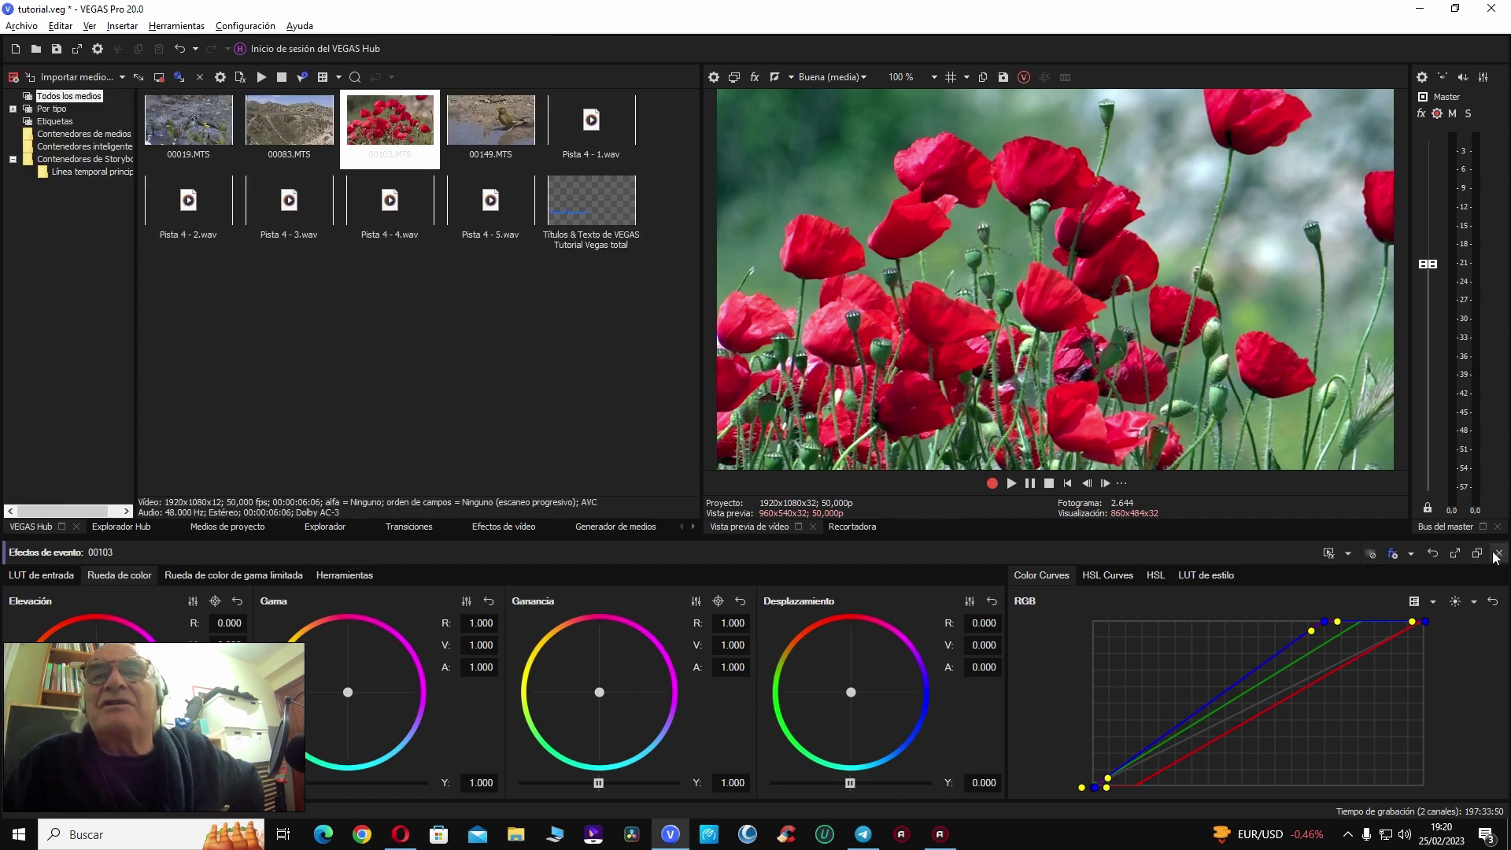
Step: Preview the poppy field photo DSC00806, record a voice-over take from 00:00:50:08 to 00:00:54:04 and keep the recorded file
click(429, 226)
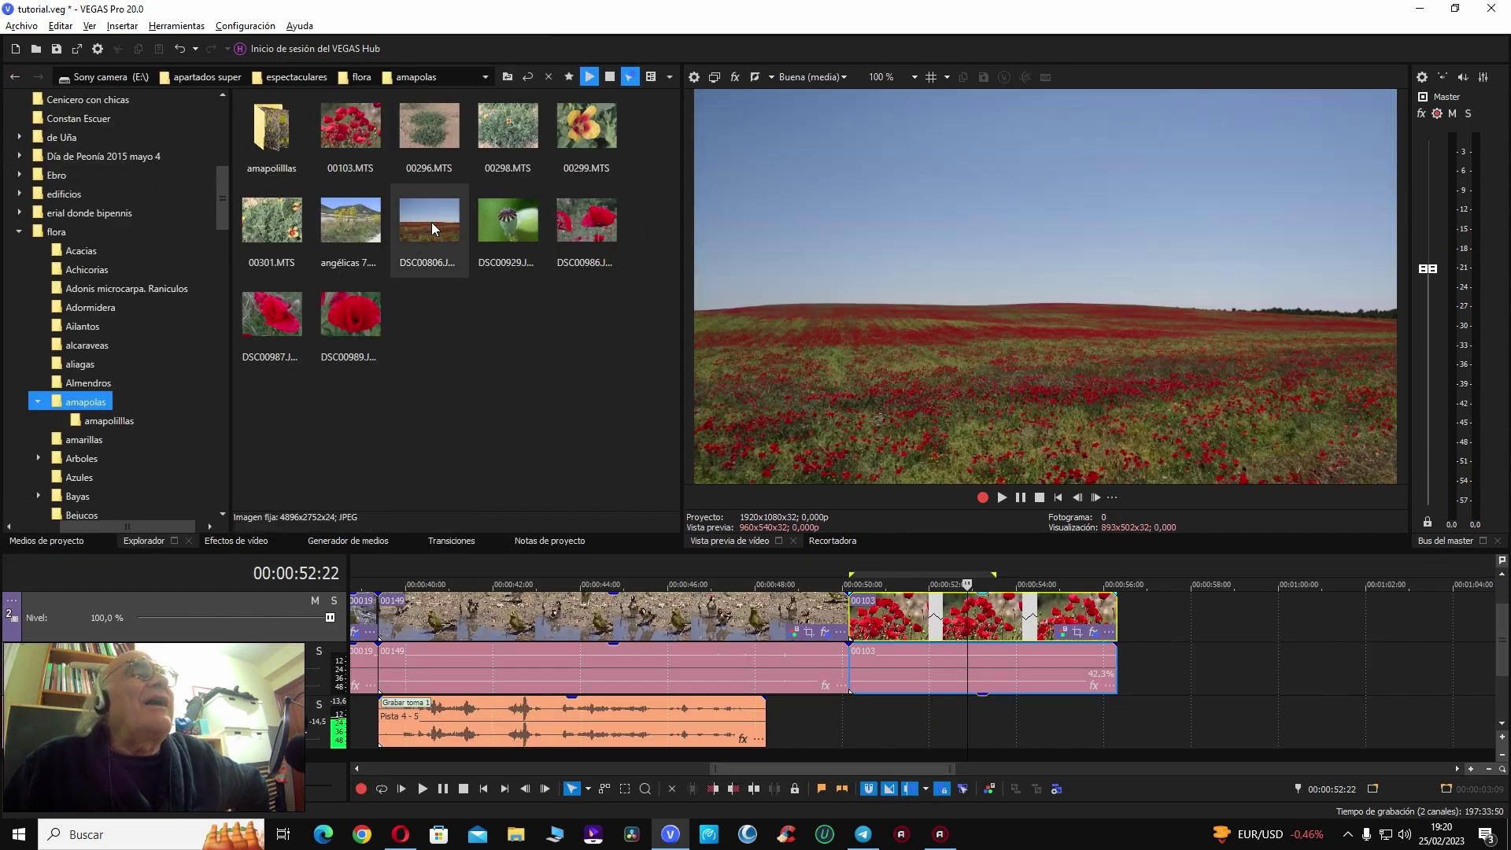
click(432, 221)
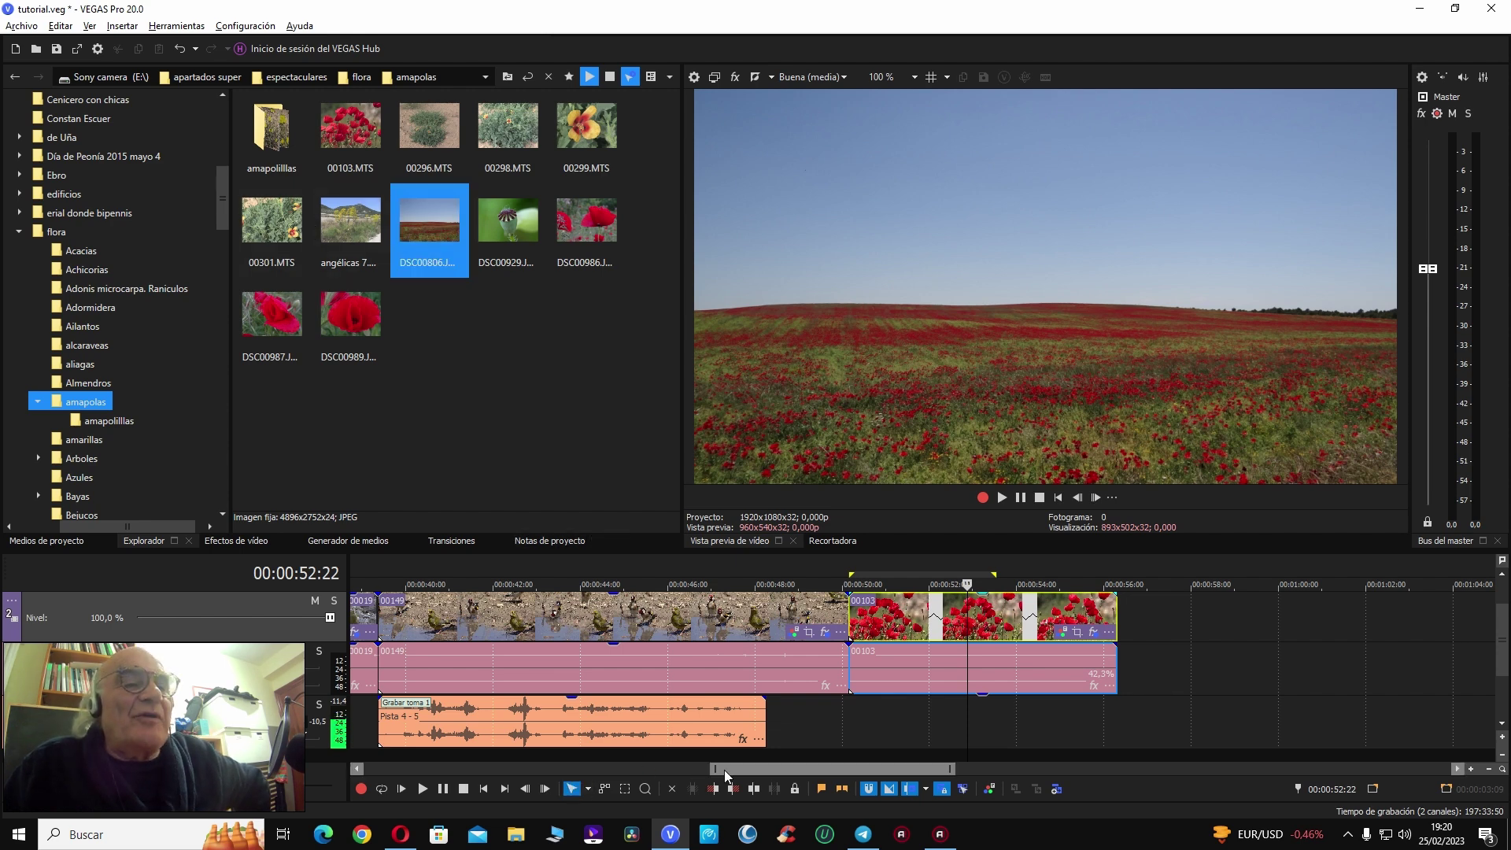
click(856, 629)
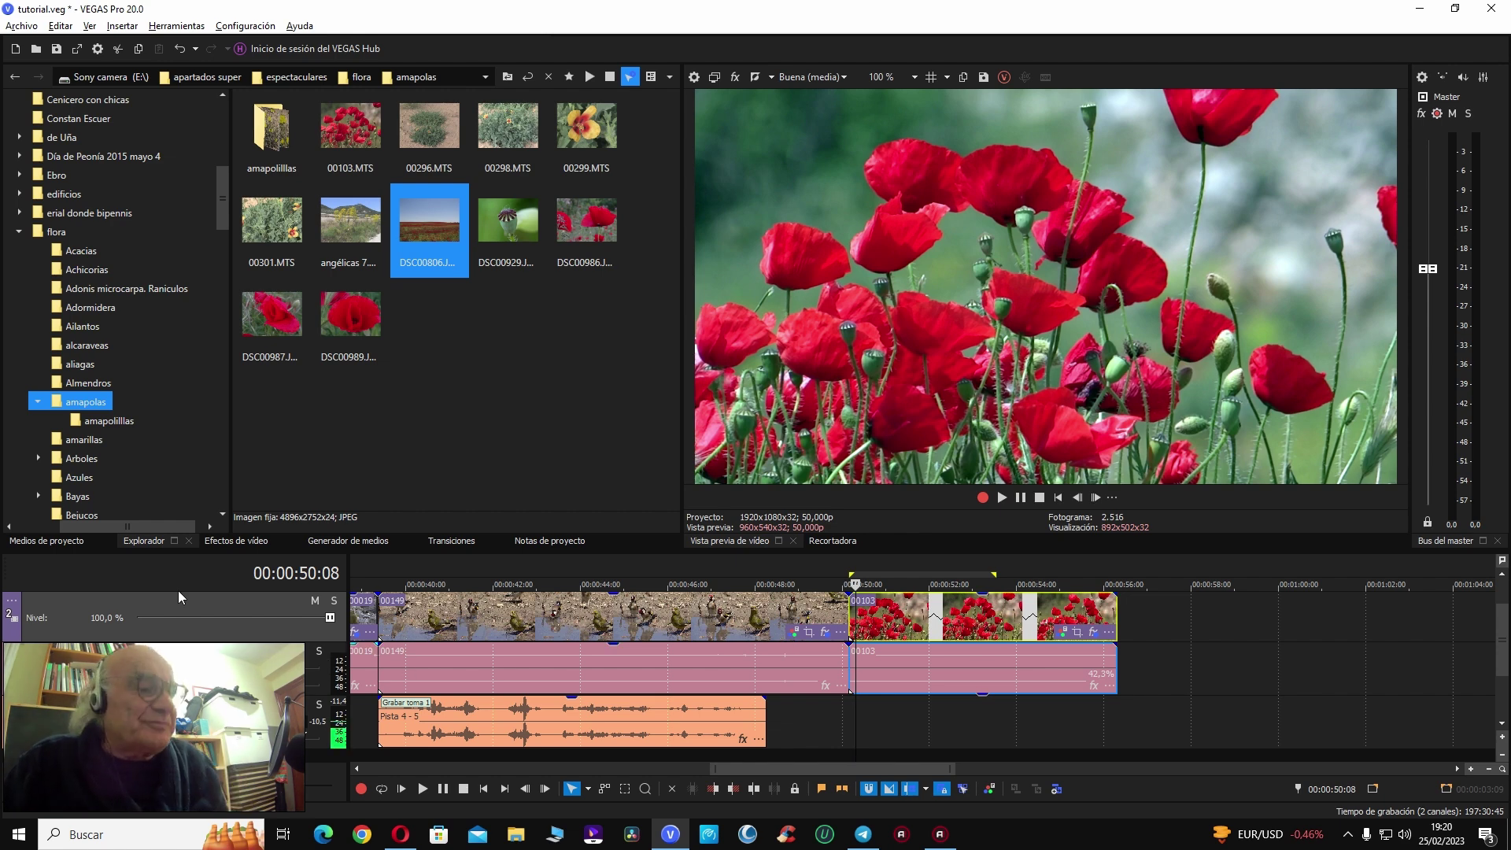
key(ctrl+r)
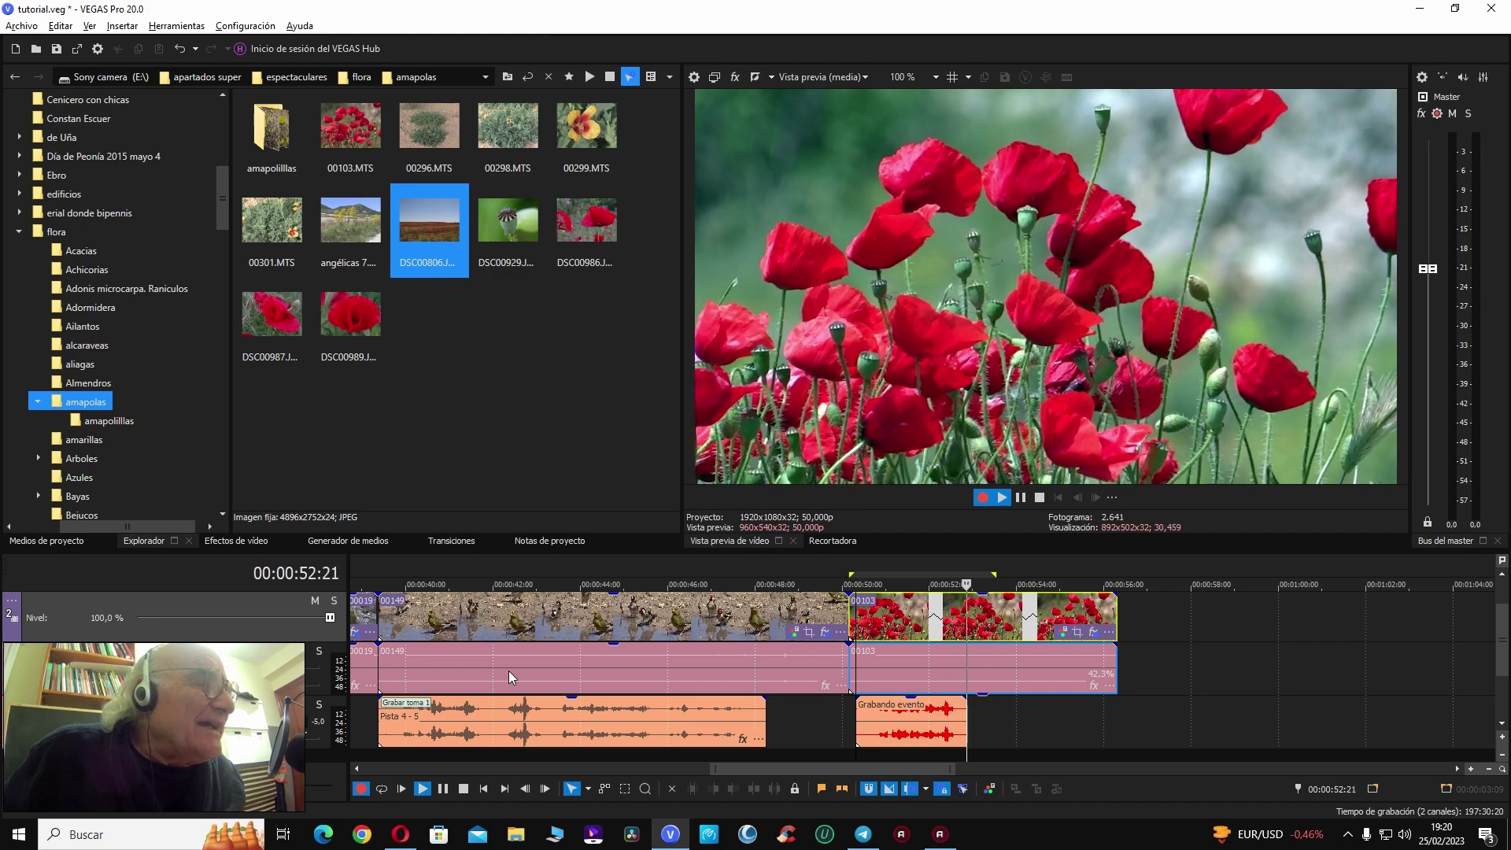
key(space)
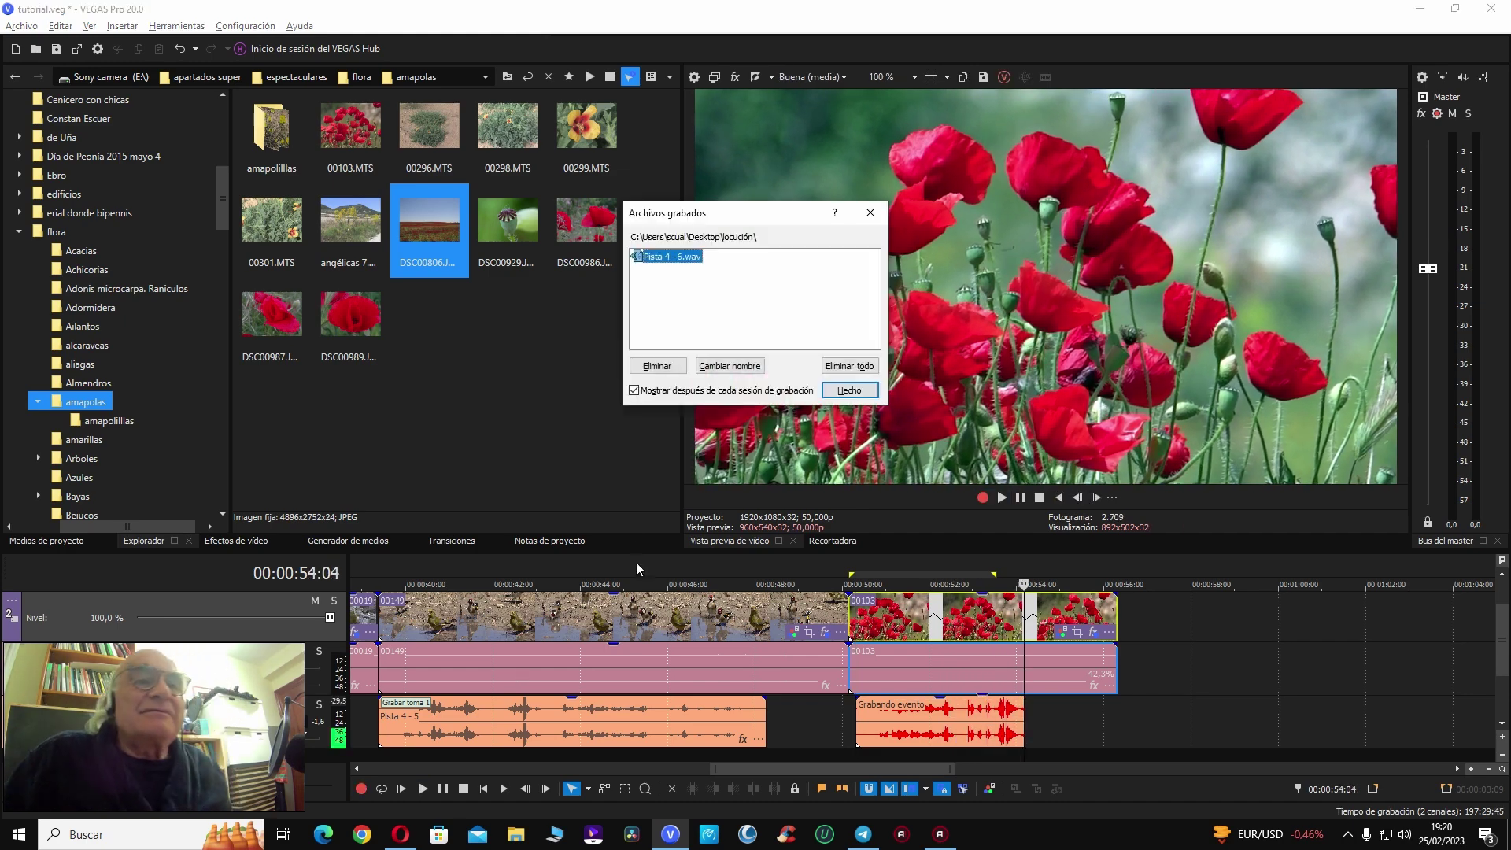
click(847, 388)
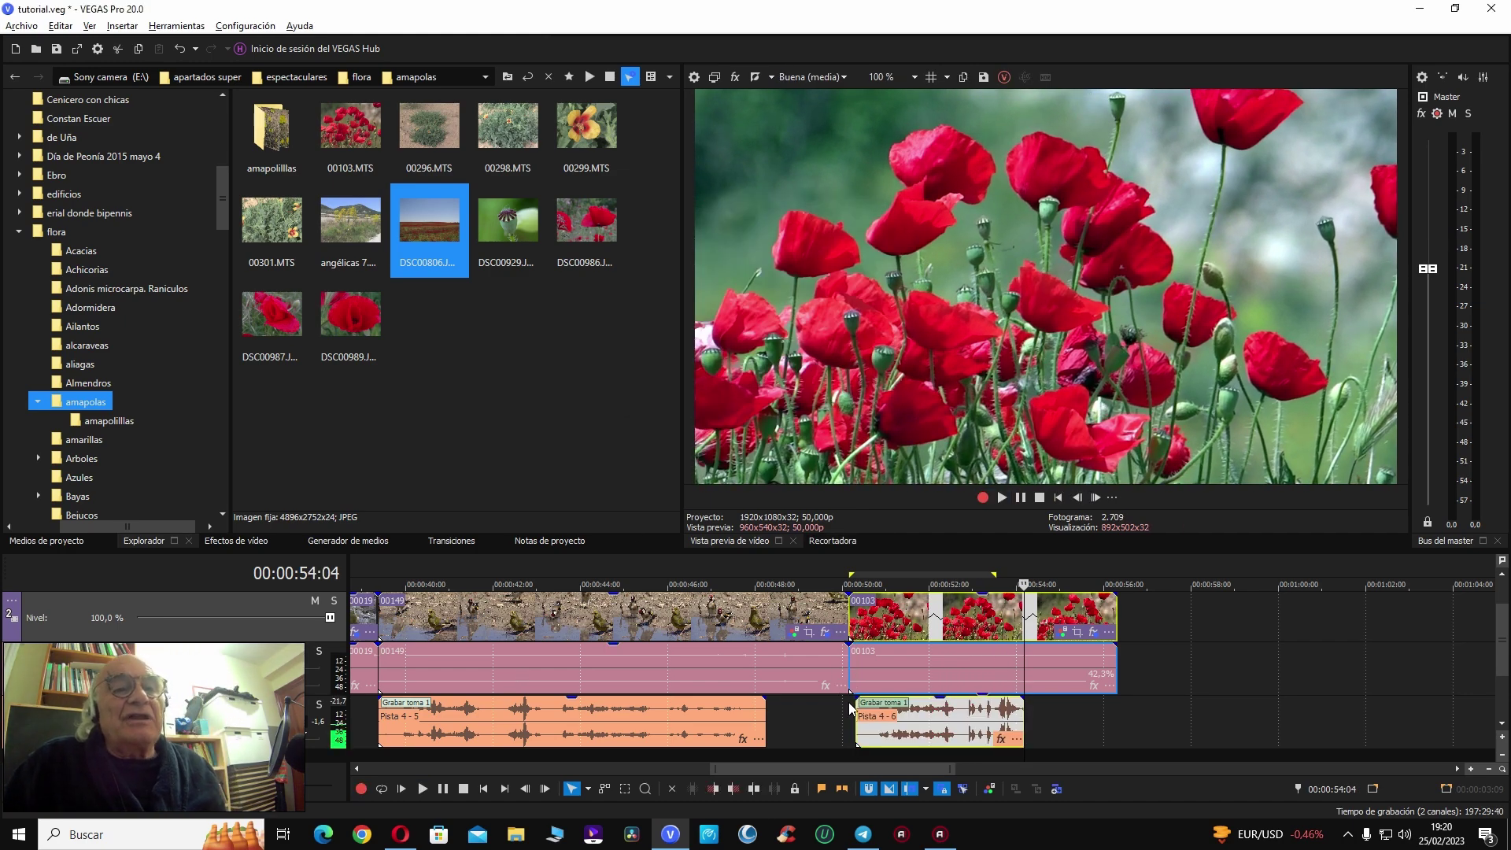
Step: Play clip 00103 with the new voice-over and trim the clip's end back to 00:00:55:19
click(848, 677)
key(space)
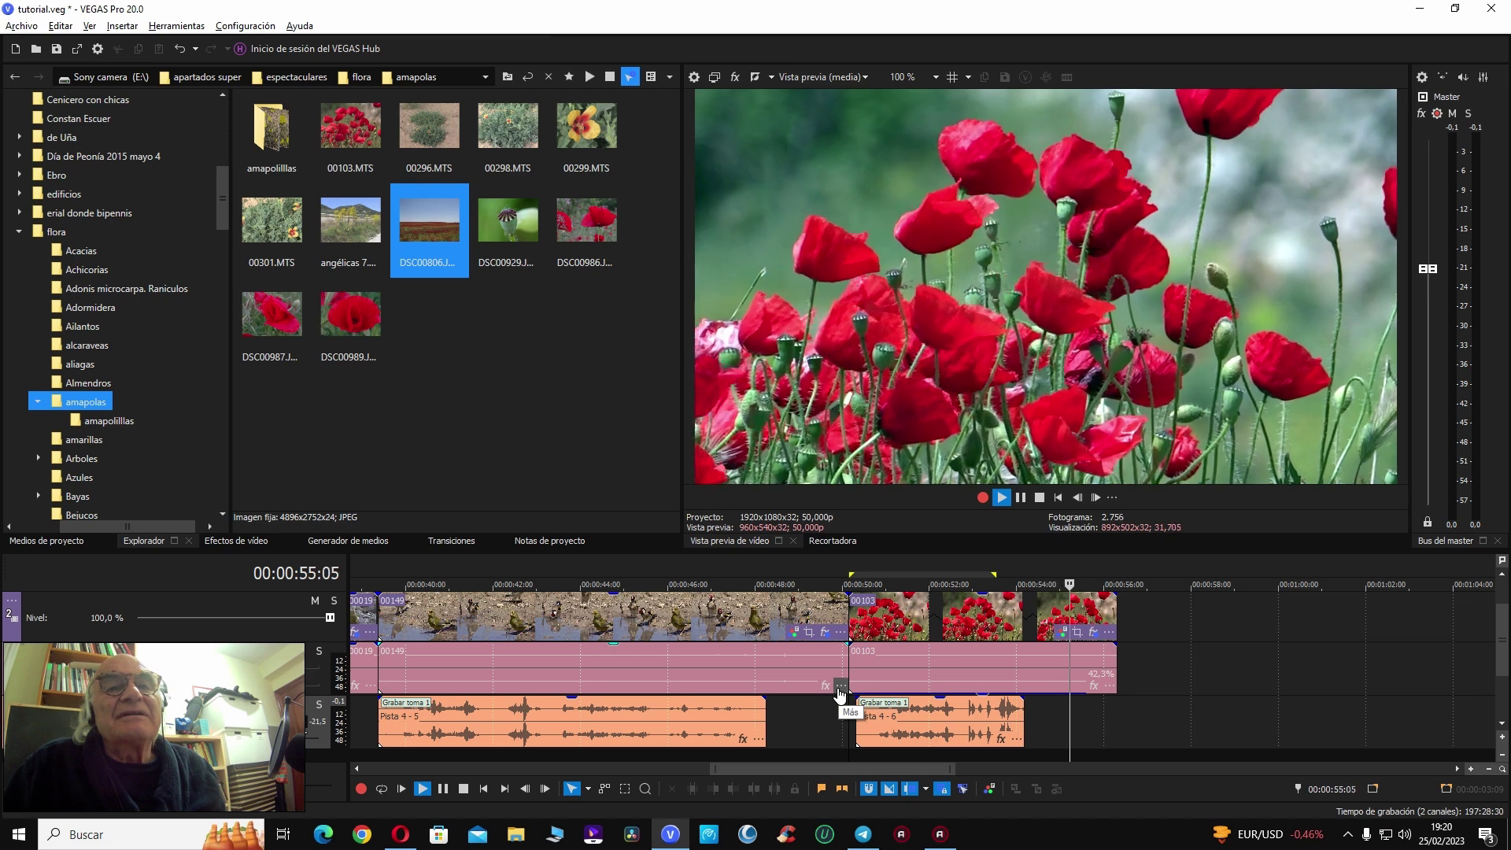
key(space)
drag(1116, 624, 1094, 624)
click(965, 622)
key(space)
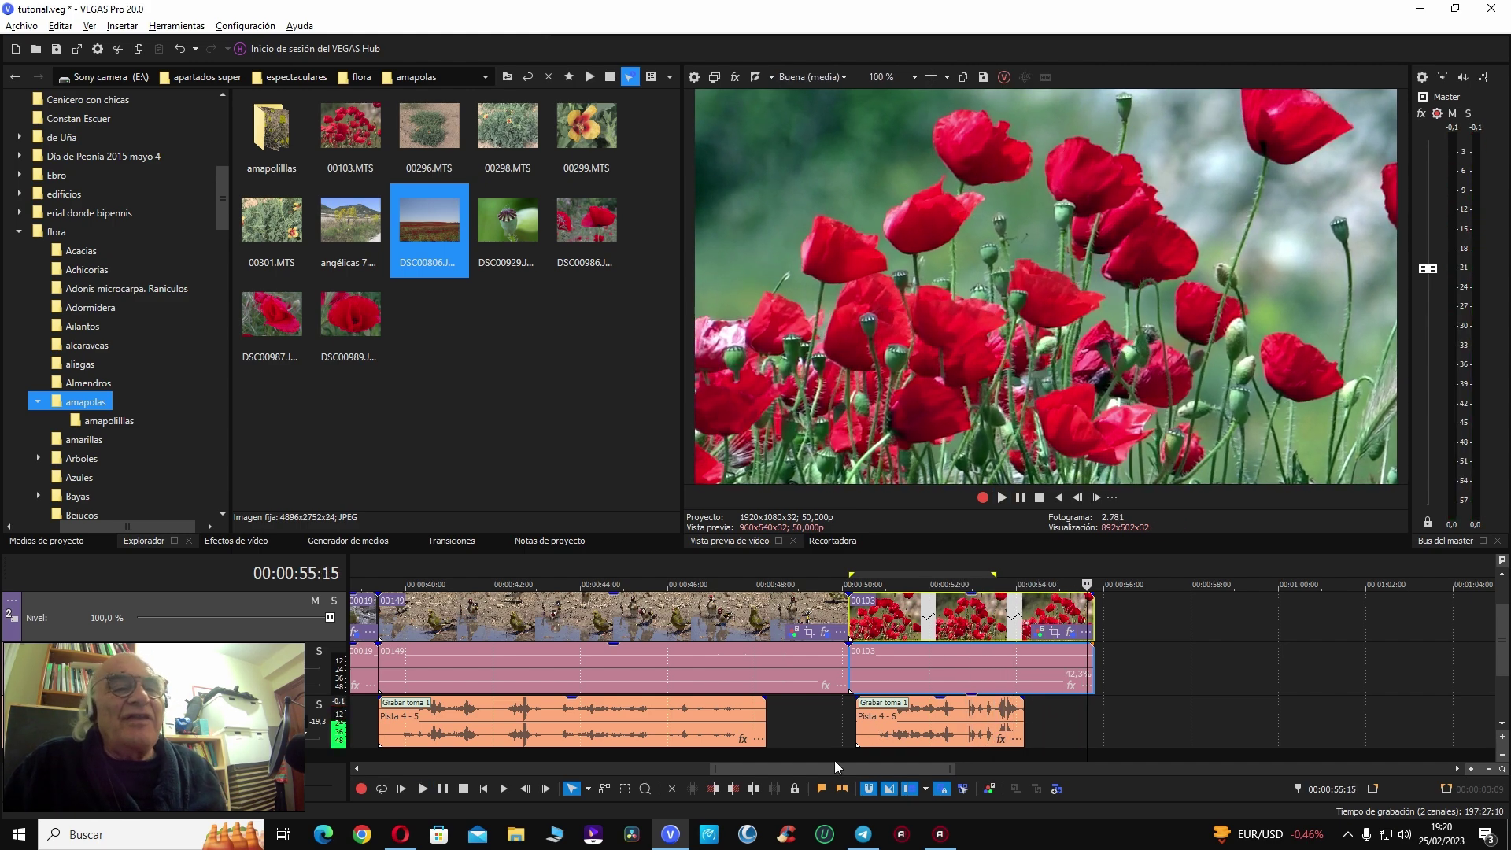
Step: Place the photo DSC00806 directly after clip 00103 on the video track and play across the cut between them
drag(831, 770, 874, 766)
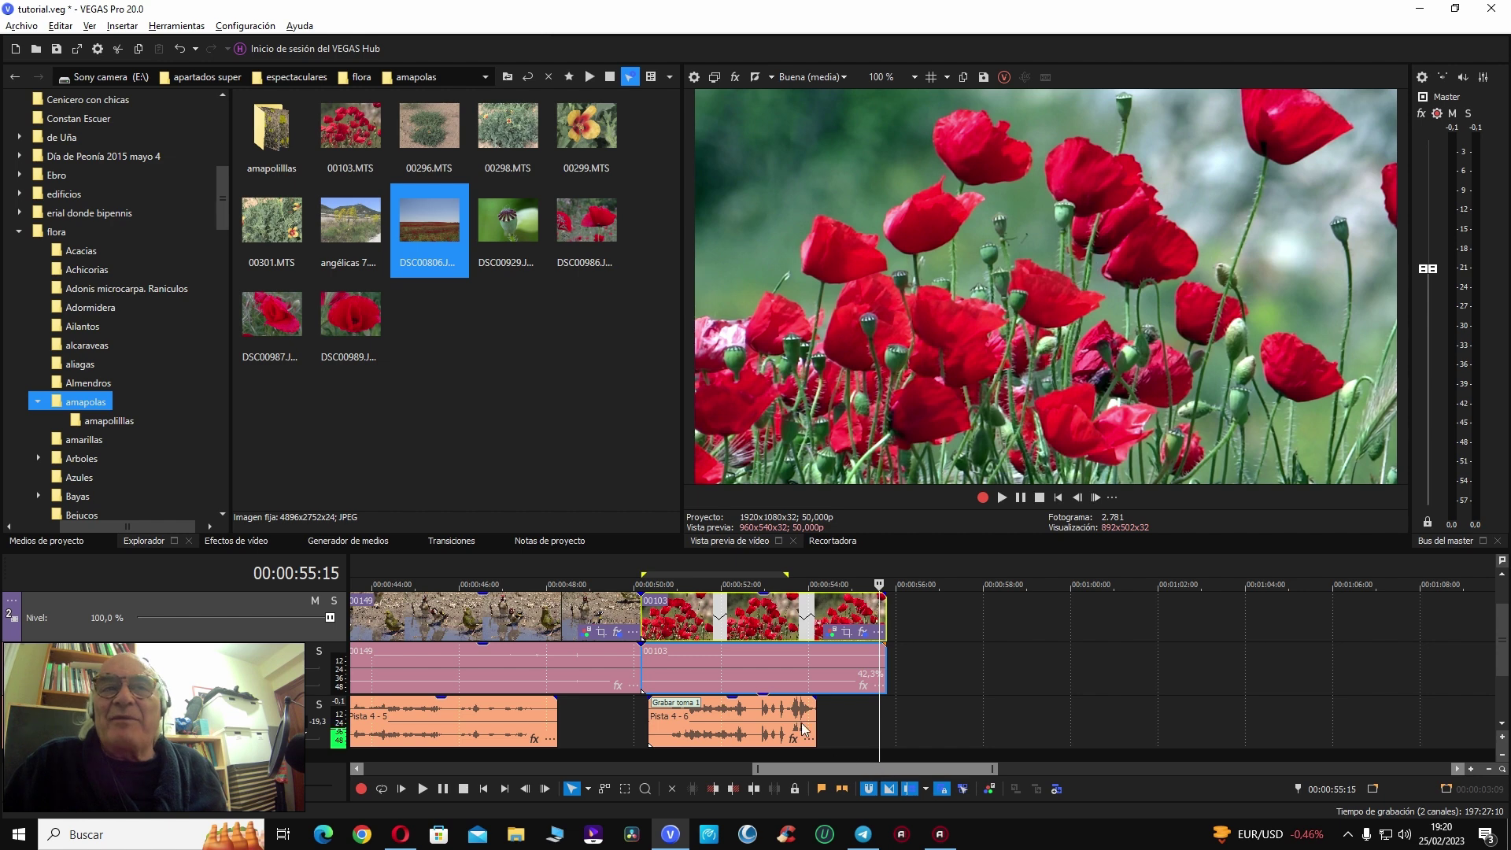
drag(428, 229, 916, 627)
click(927, 626)
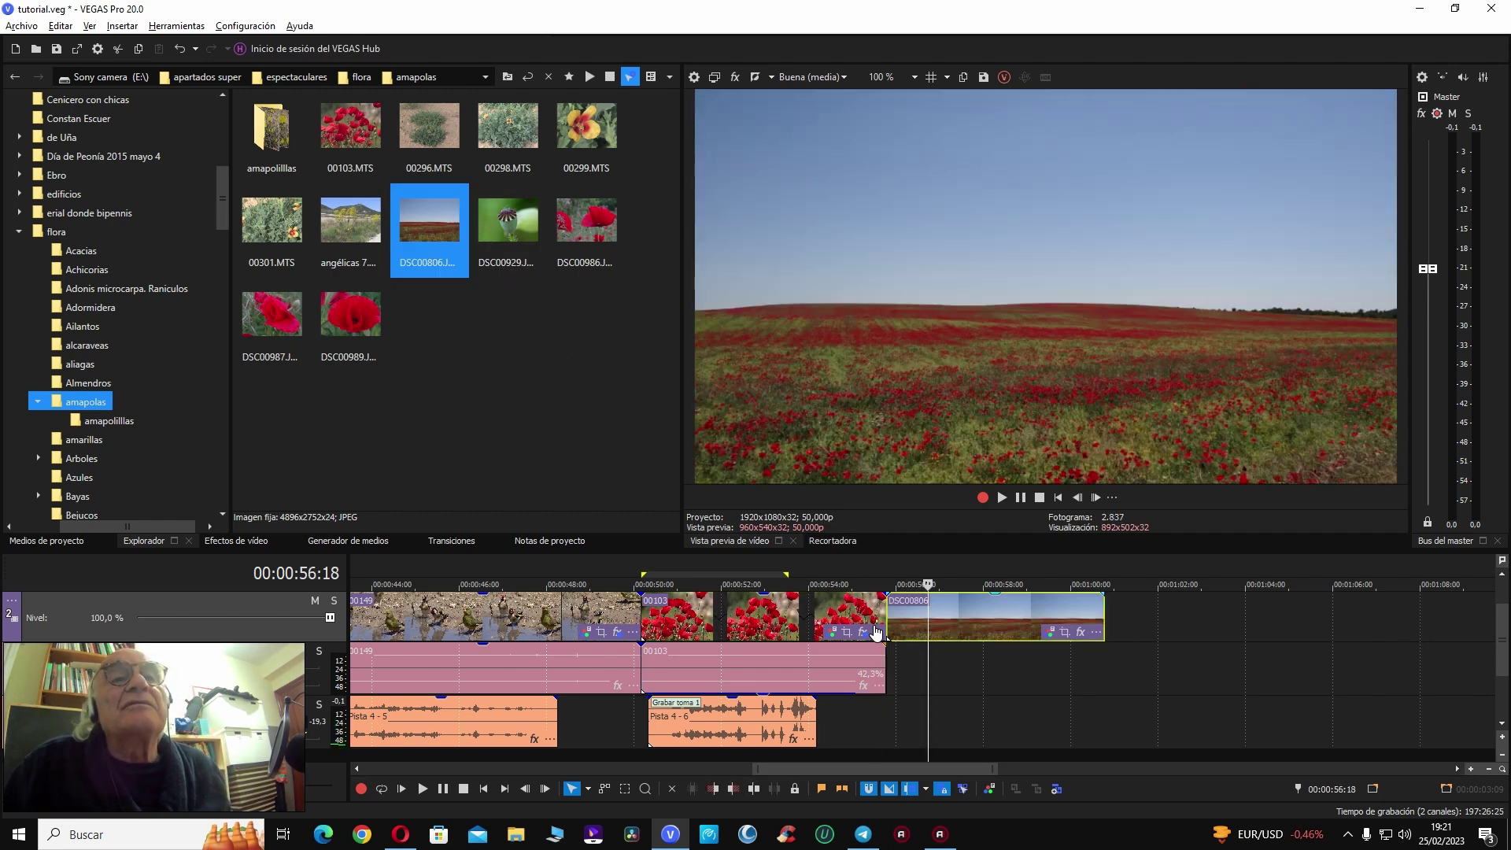
click(834, 620)
key(space)
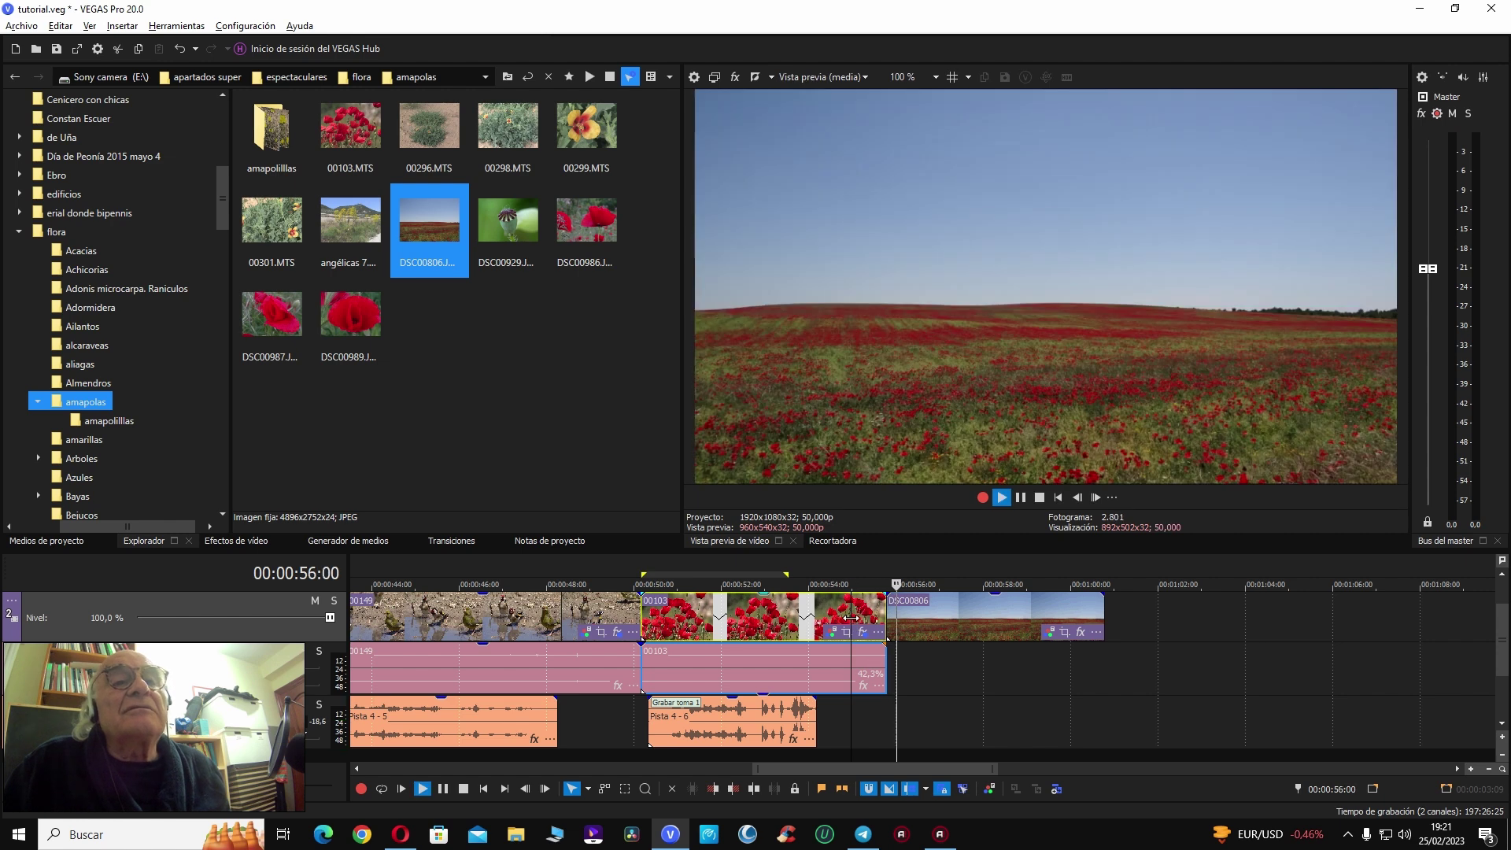
key(Return)
click(881, 618)
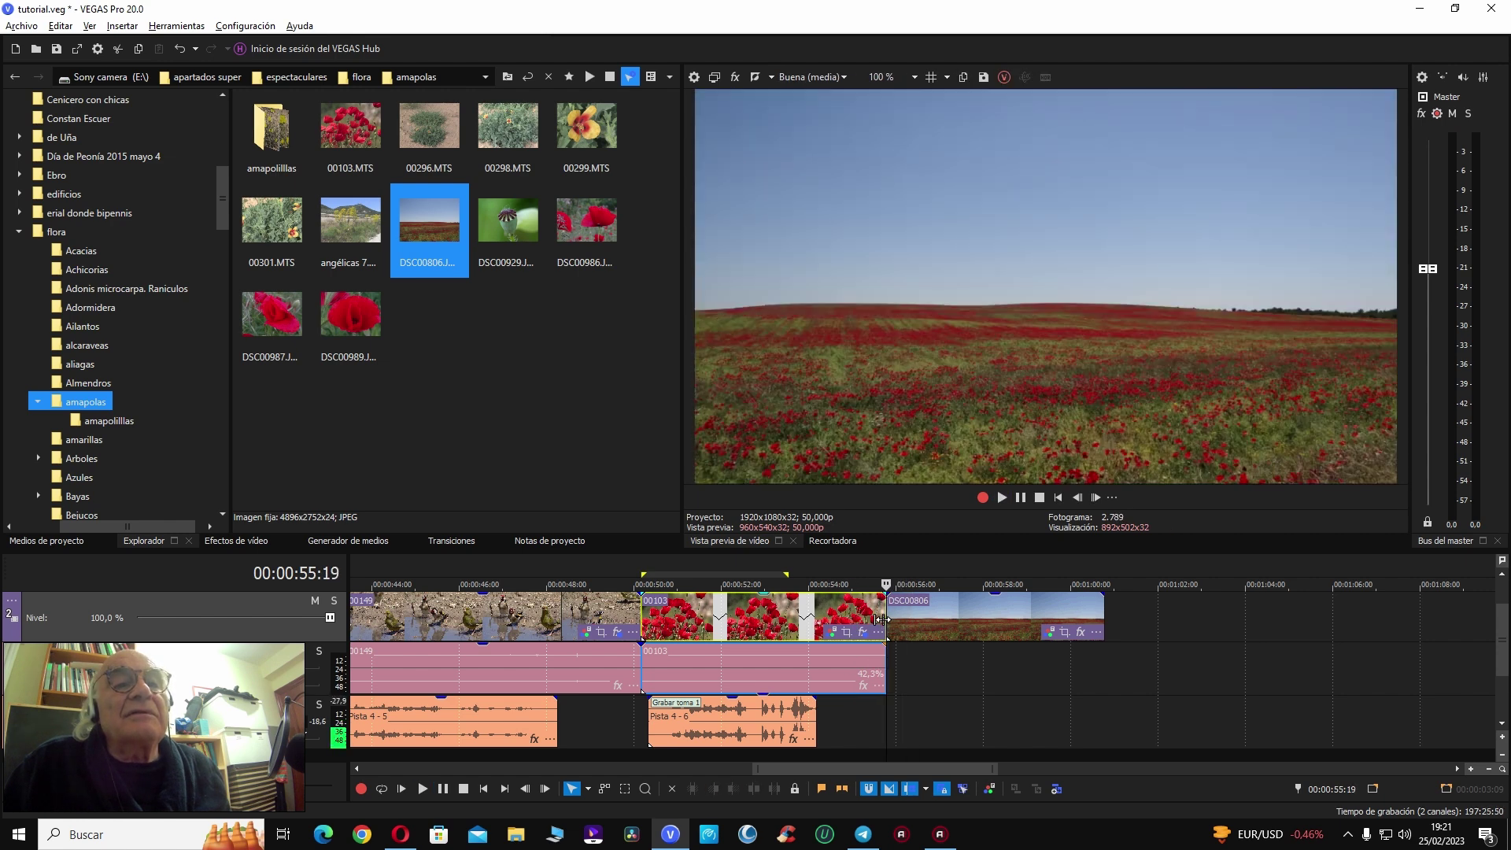
Step: Reapply Niveles de color to clip 00103, bypass its color correction to compare, and close the color grading
click(988, 789)
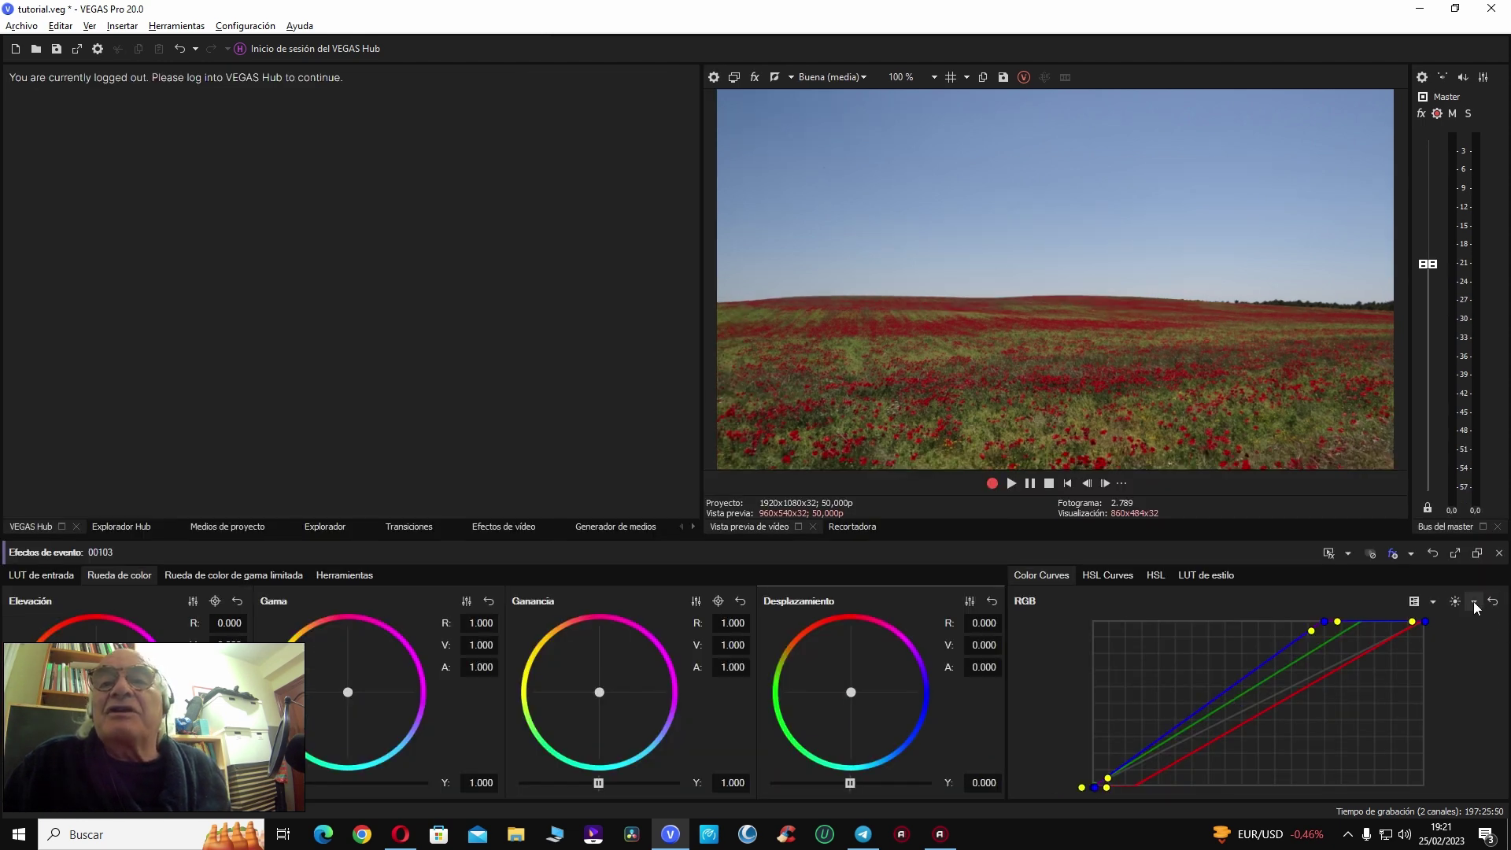
click(1474, 602)
click(1452, 642)
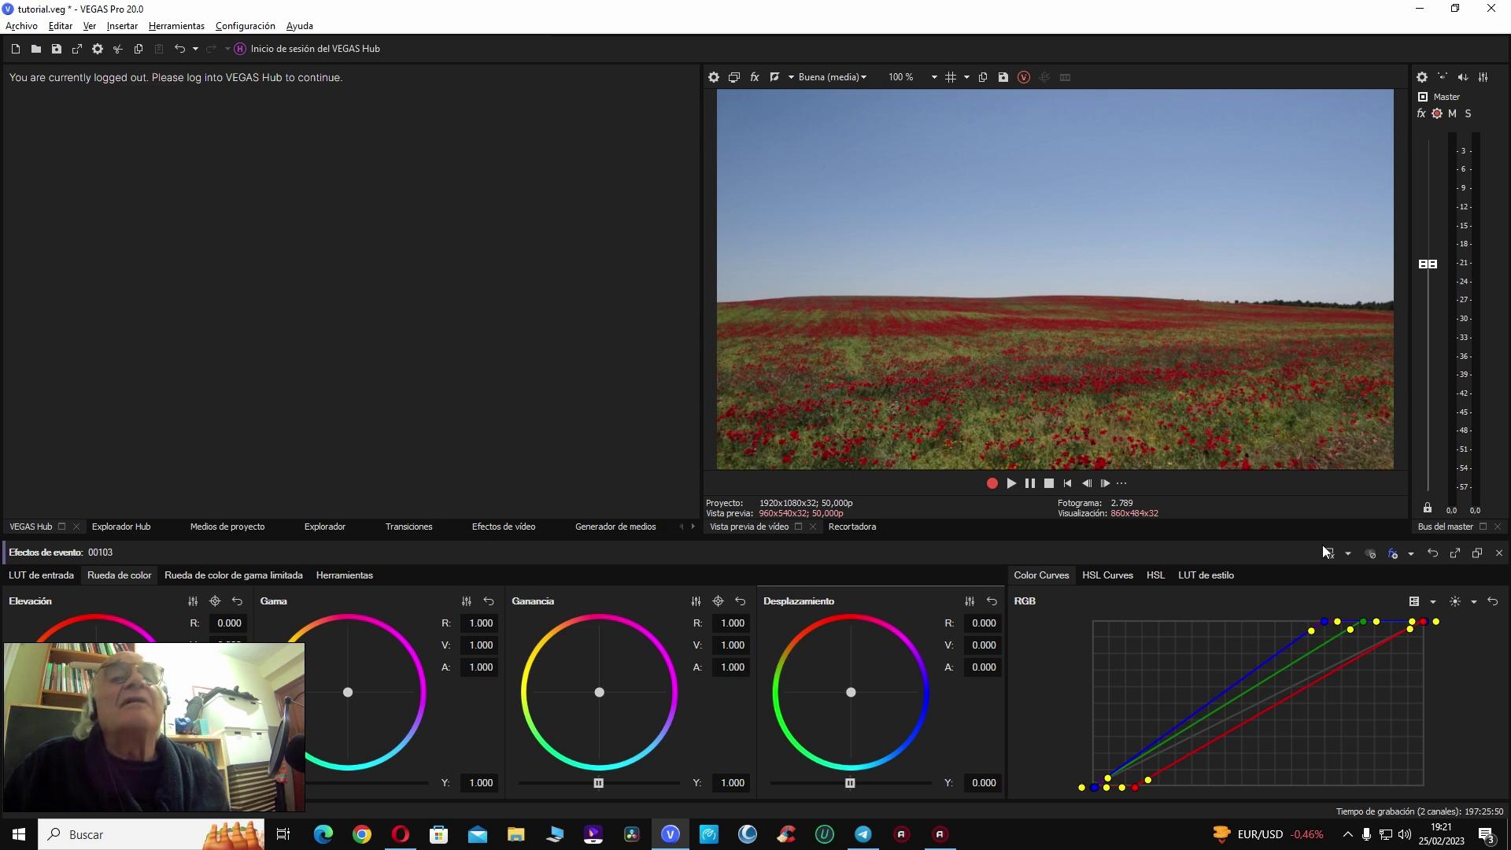
click(1370, 554)
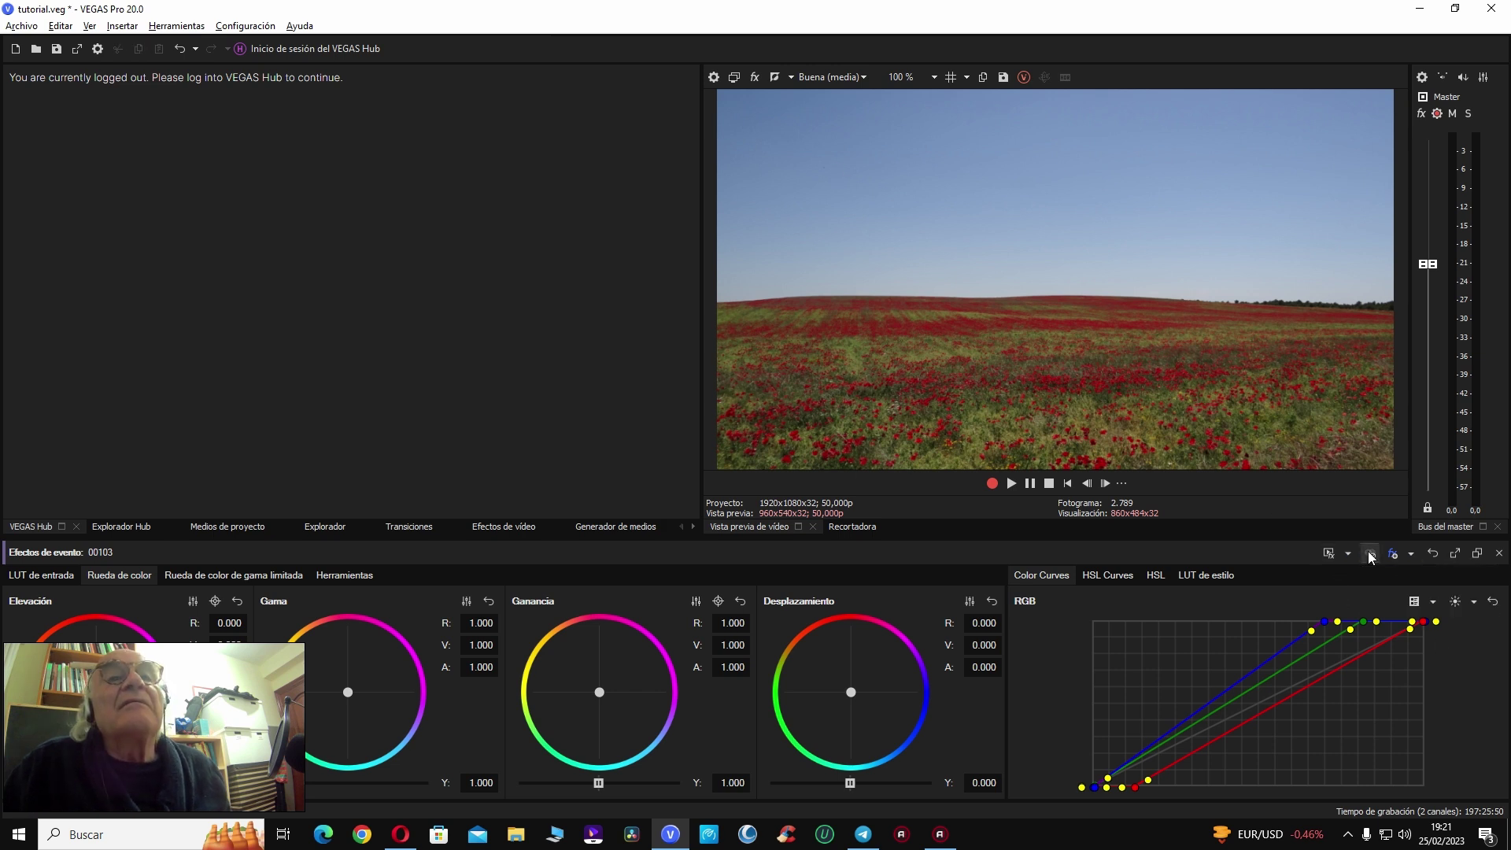
click(1471, 604)
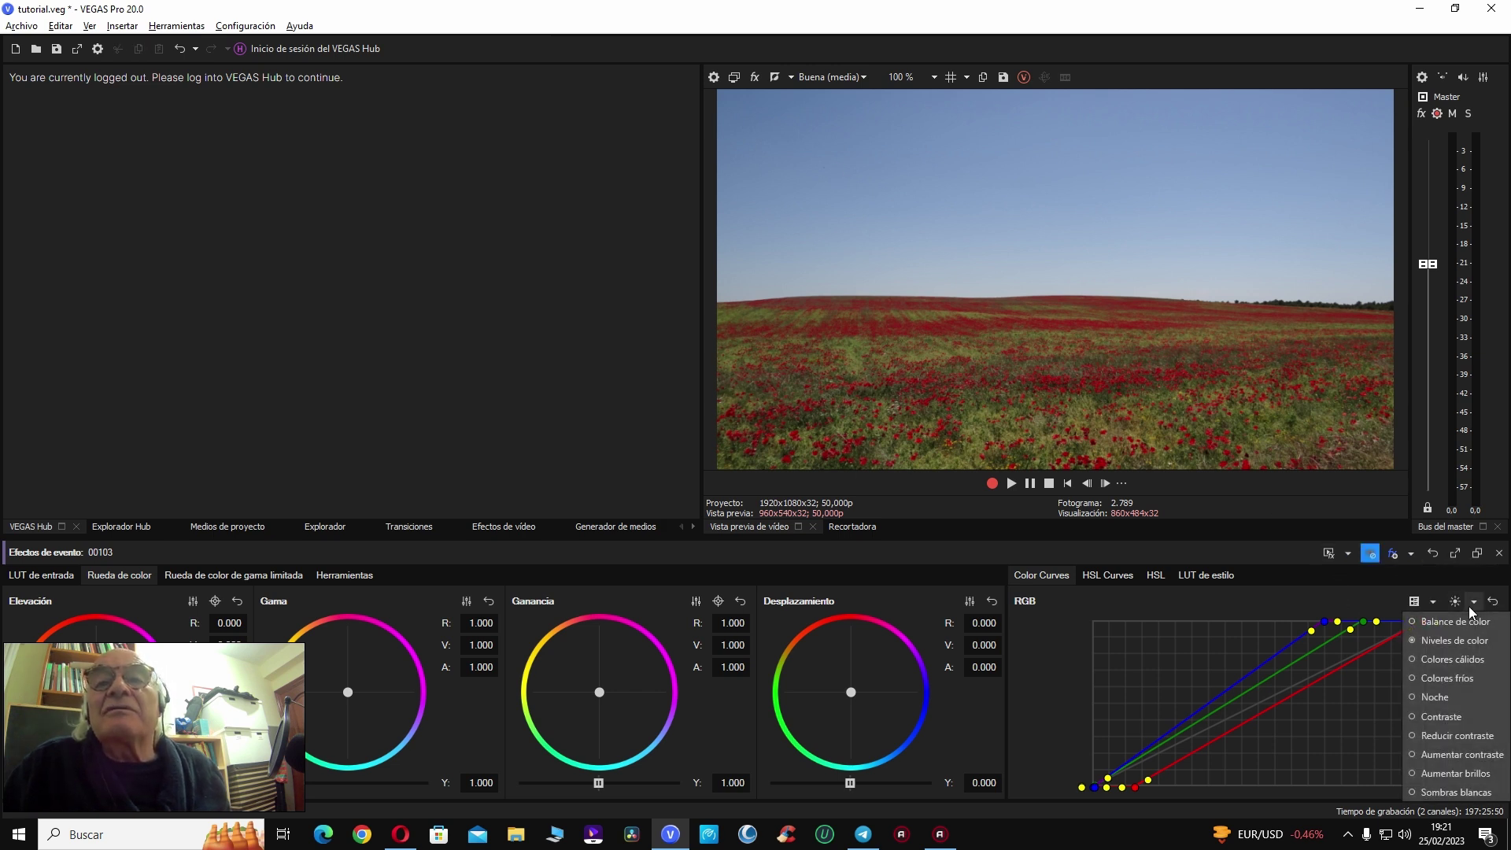
click(1499, 554)
click(1499, 553)
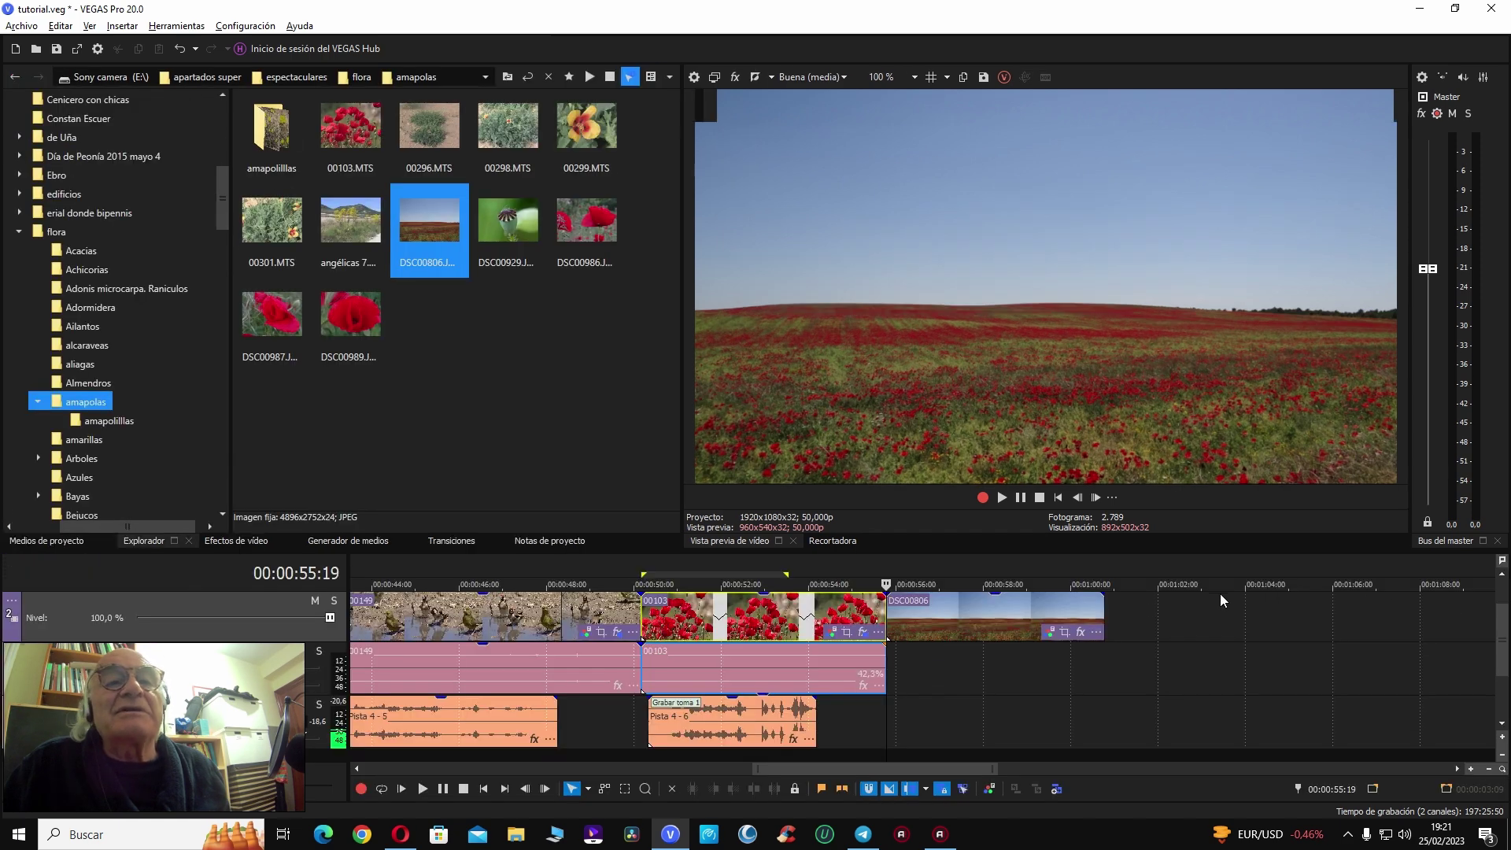
Step: Correct the photo DSC00806 on the video track with the Niveles de color preset and close the color grading
click(771, 621)
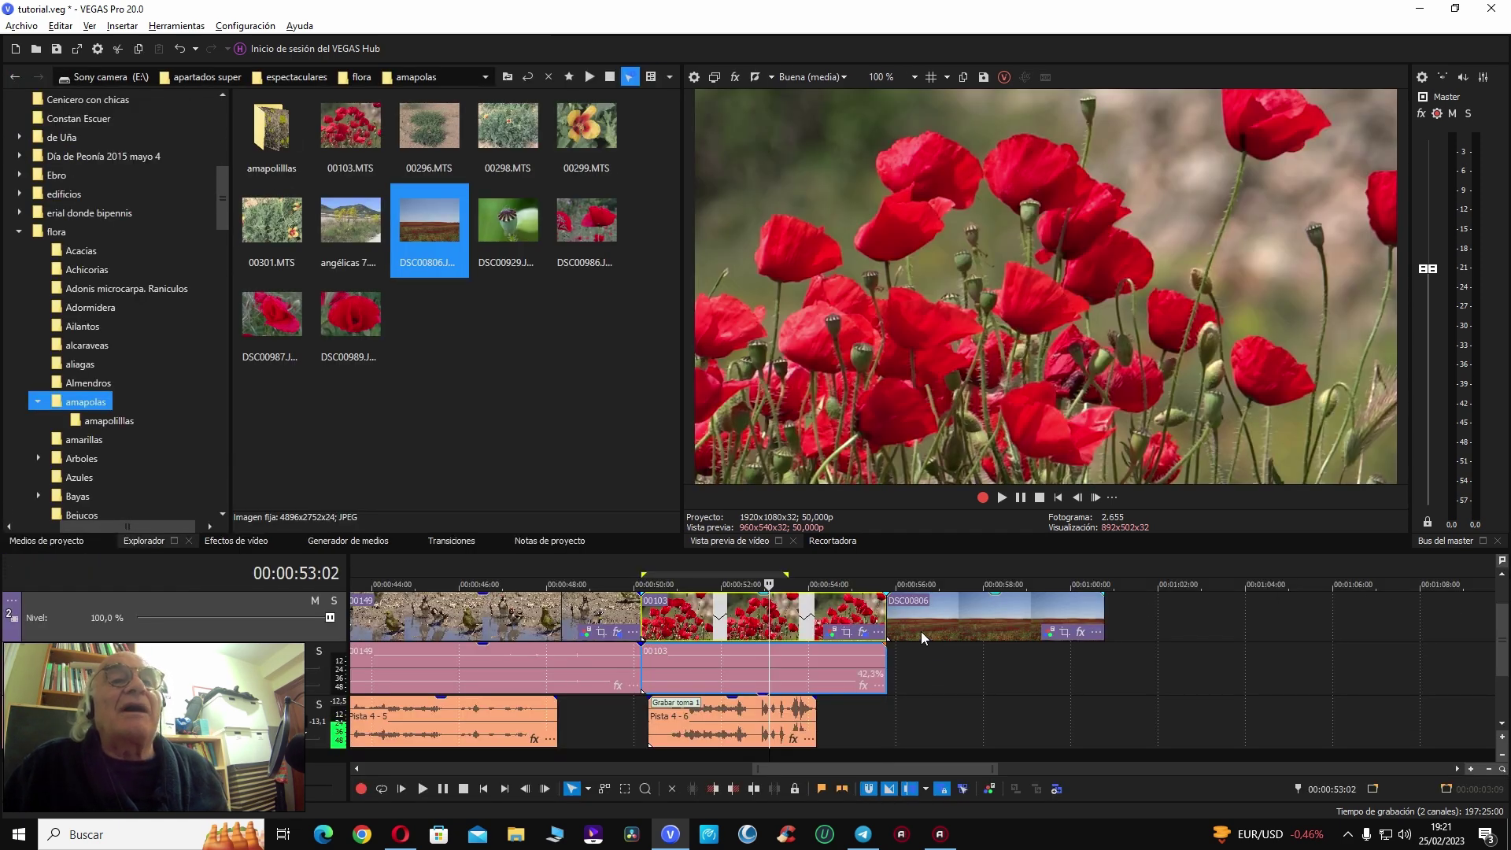
click(982, 614)
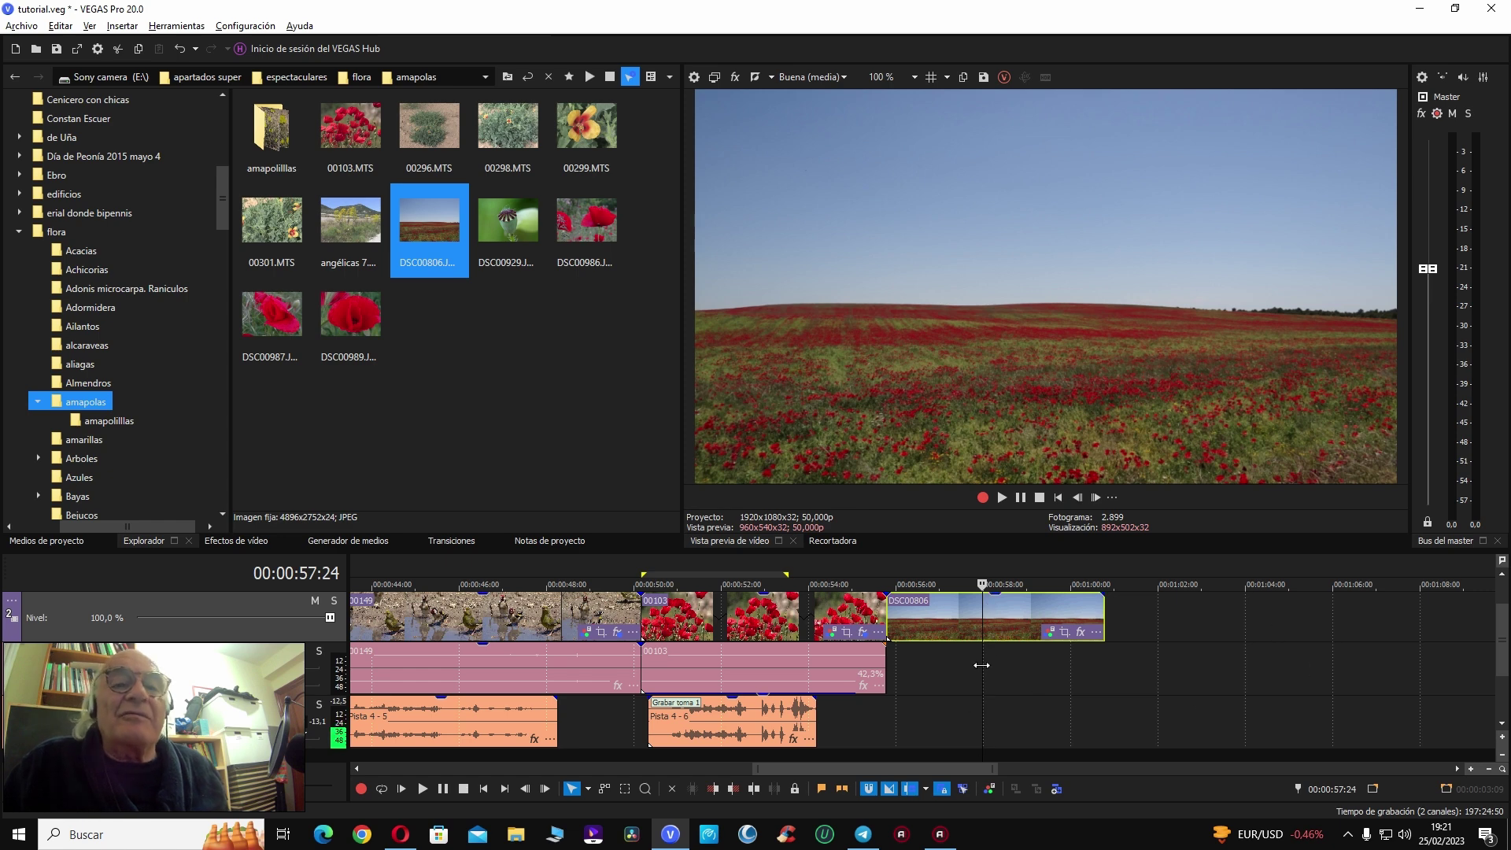
click(1047, 636)
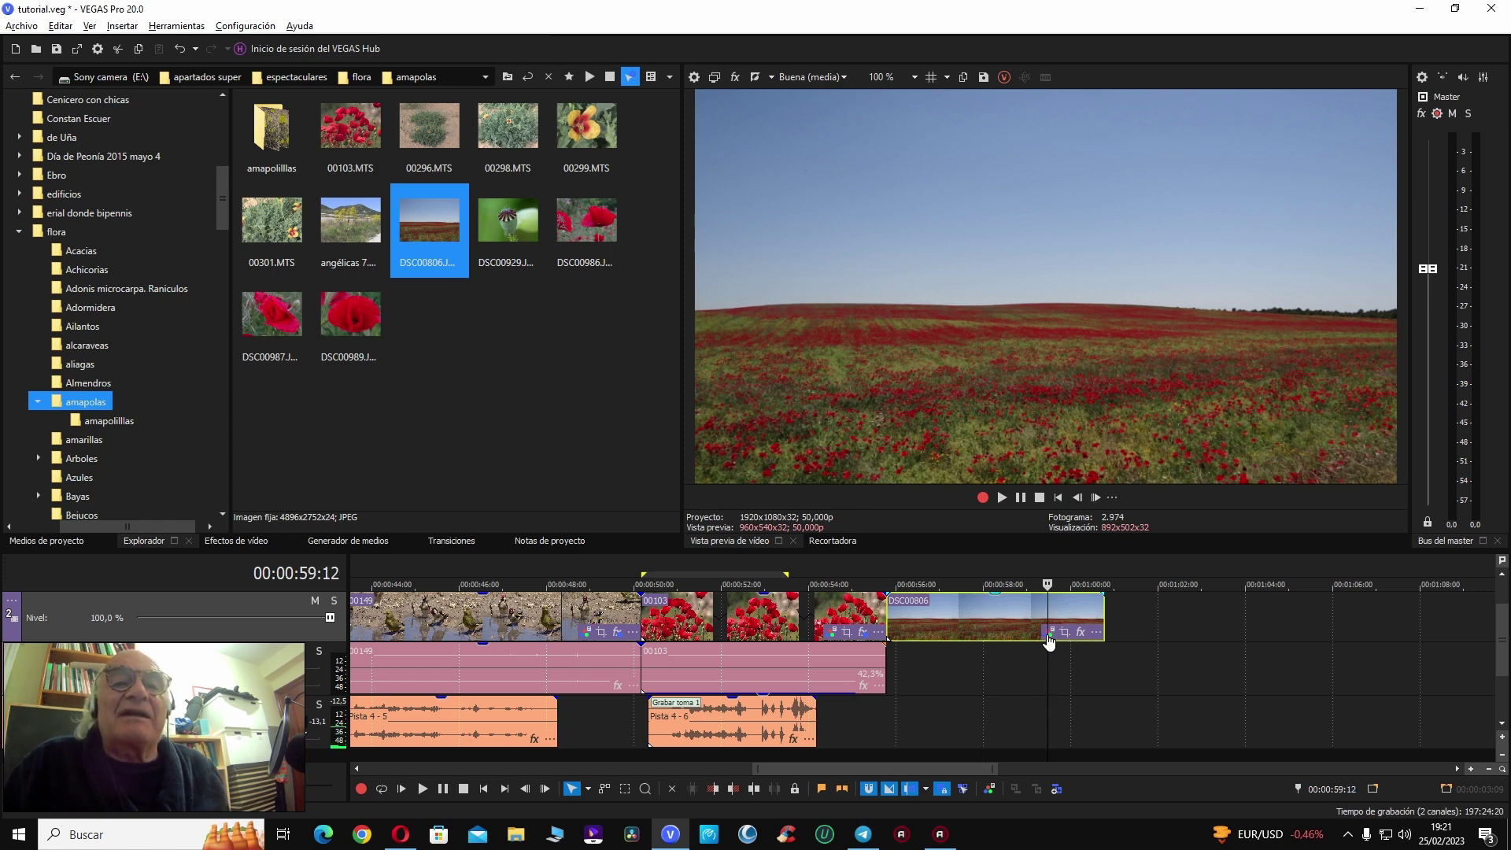
click(1047, 633)
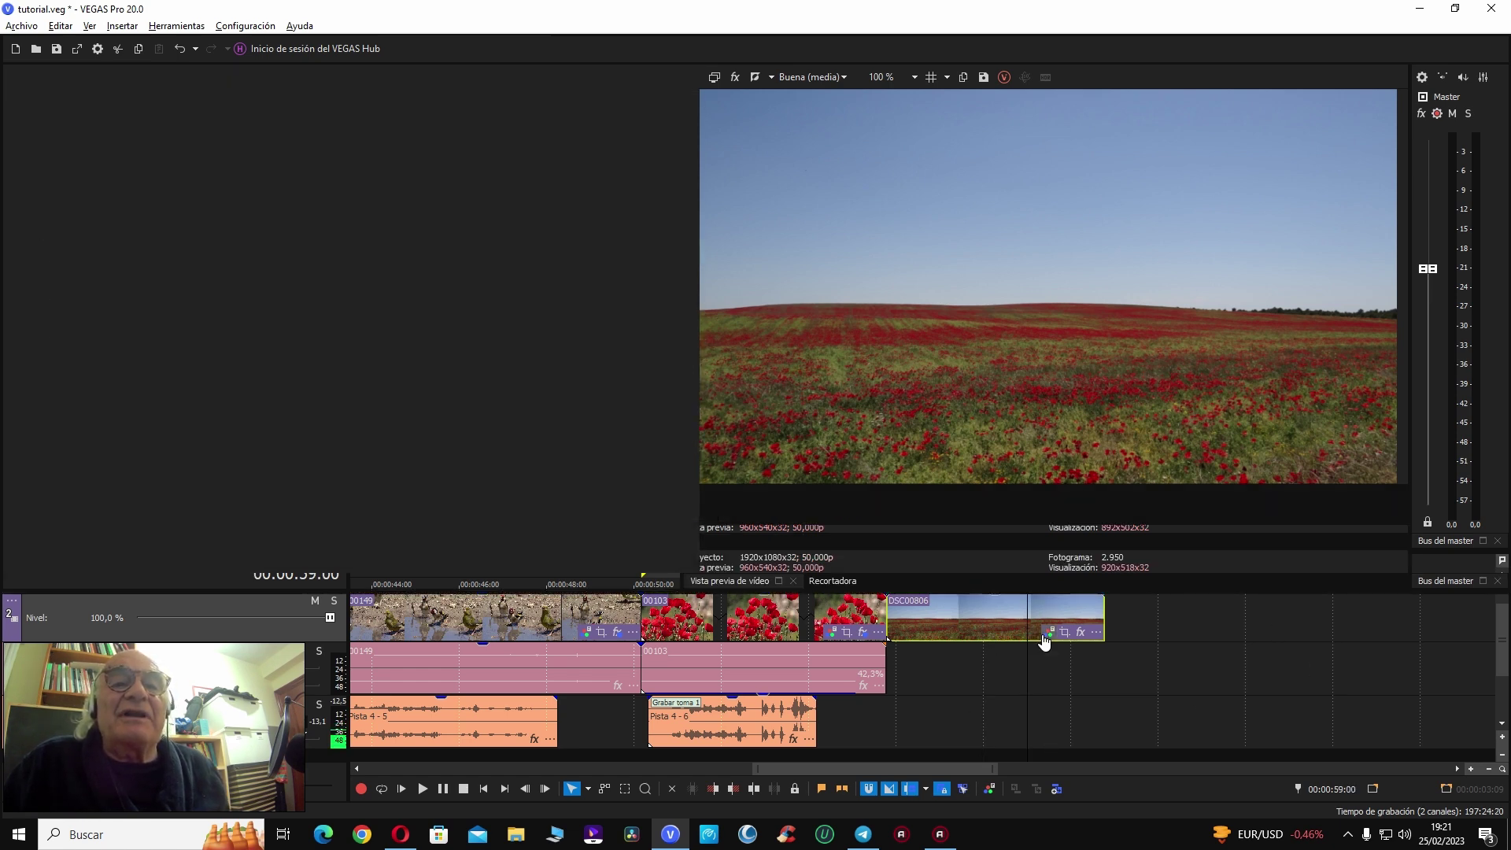
click(1473, 604)
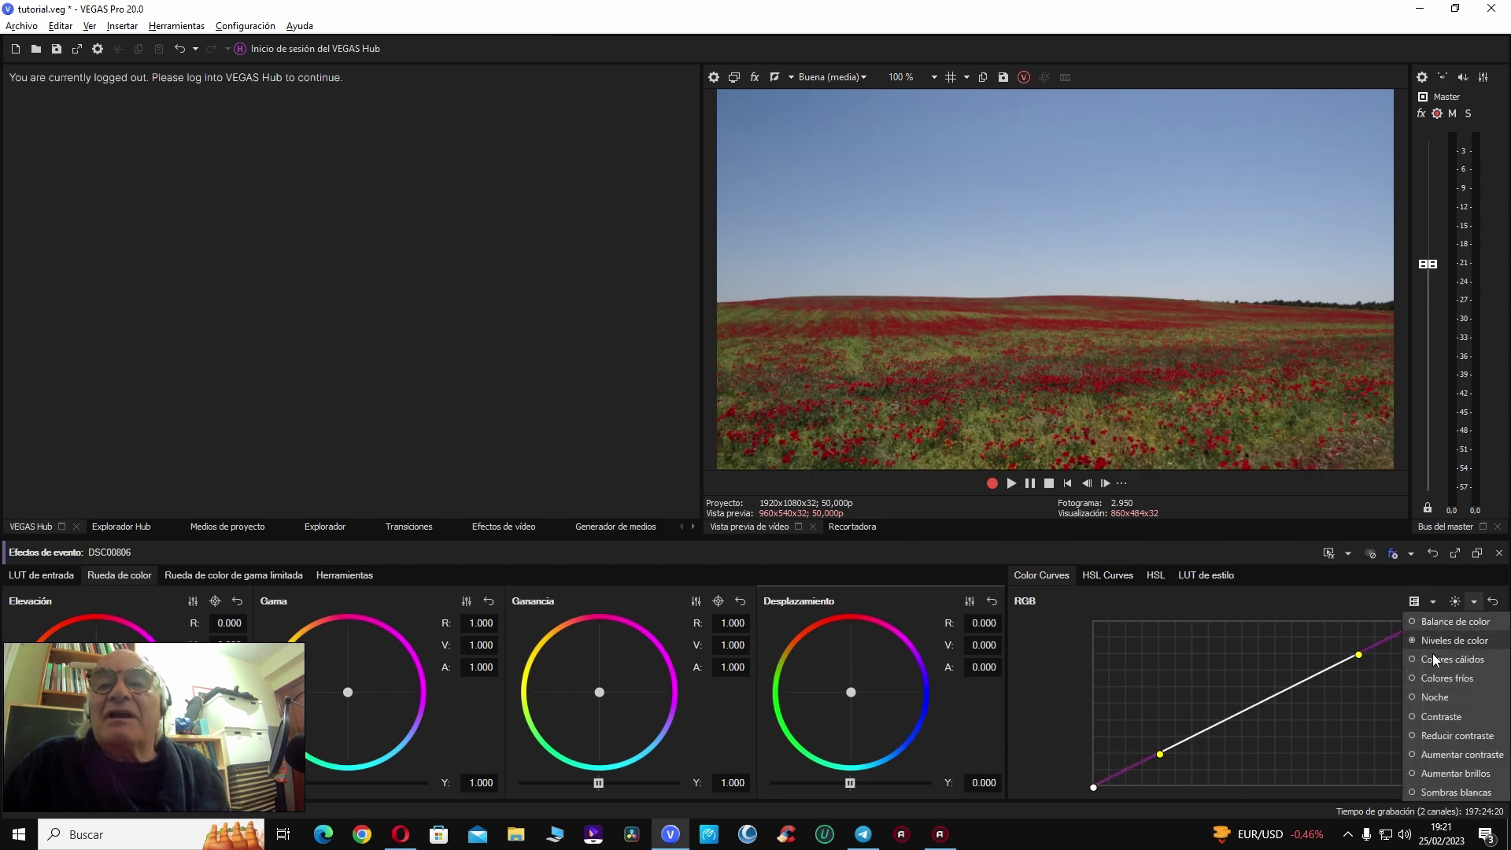
click(1430, 637)
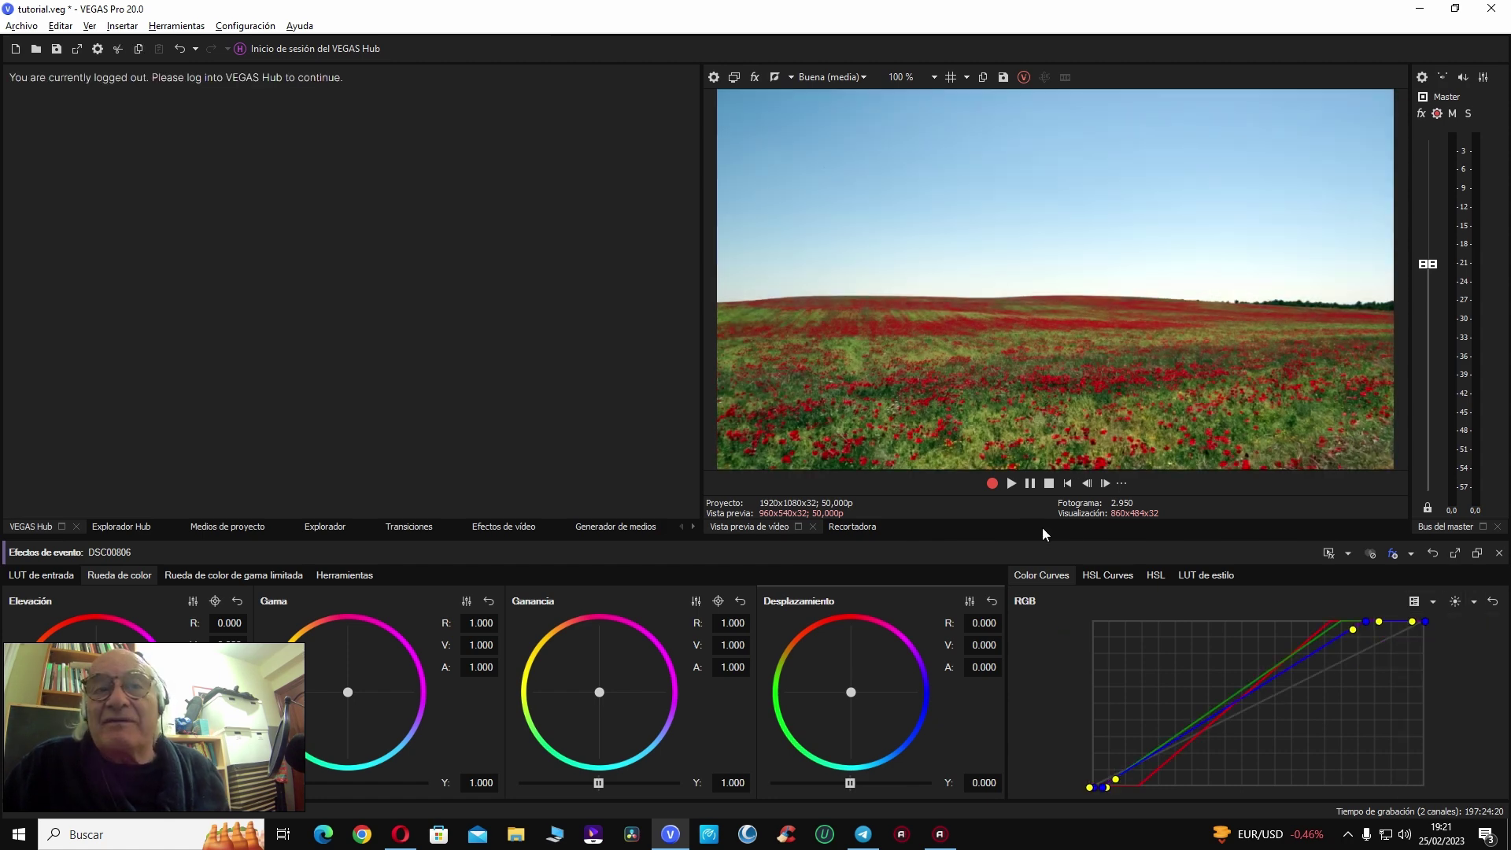
click(1497, 554)
Step: Record a voice-over take from the start of photo DSC00806 at 00:00:55:19 and delete the recorded file from the drive
click(886, 585)
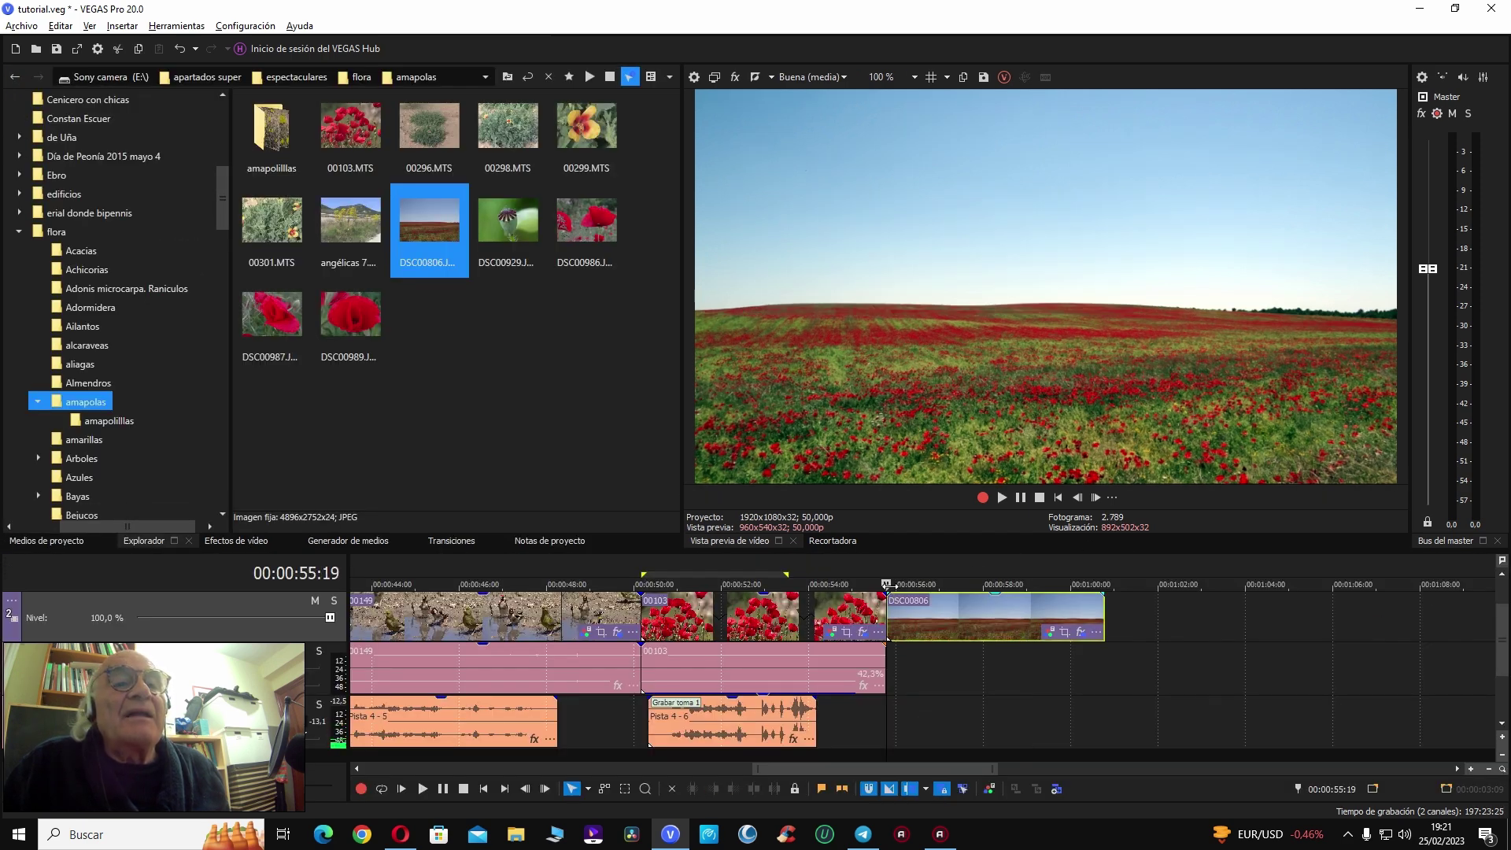
click(887, 721)
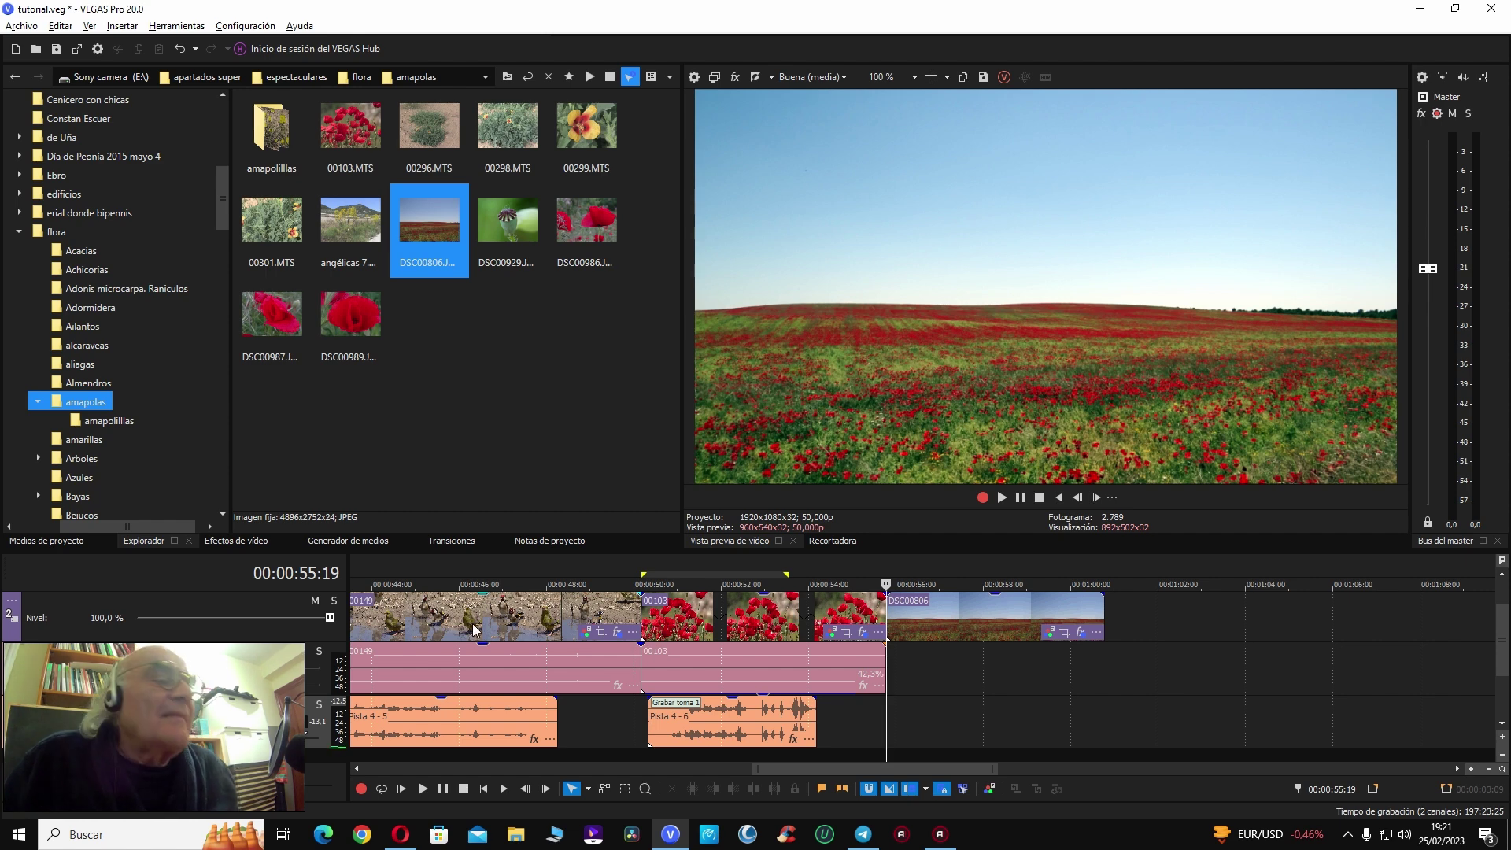
key(ctrl+r)
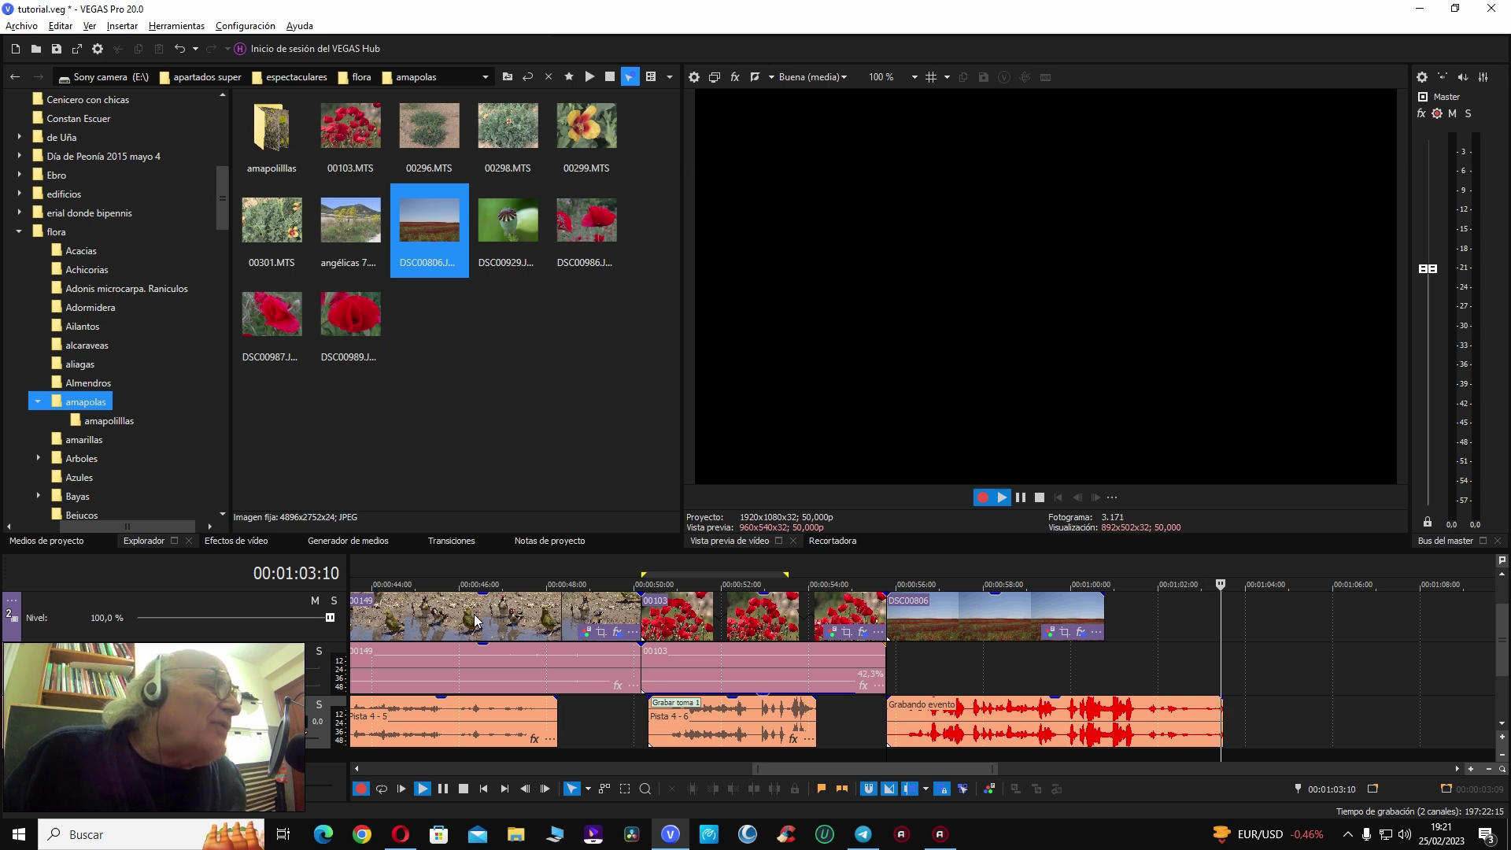
key(space)
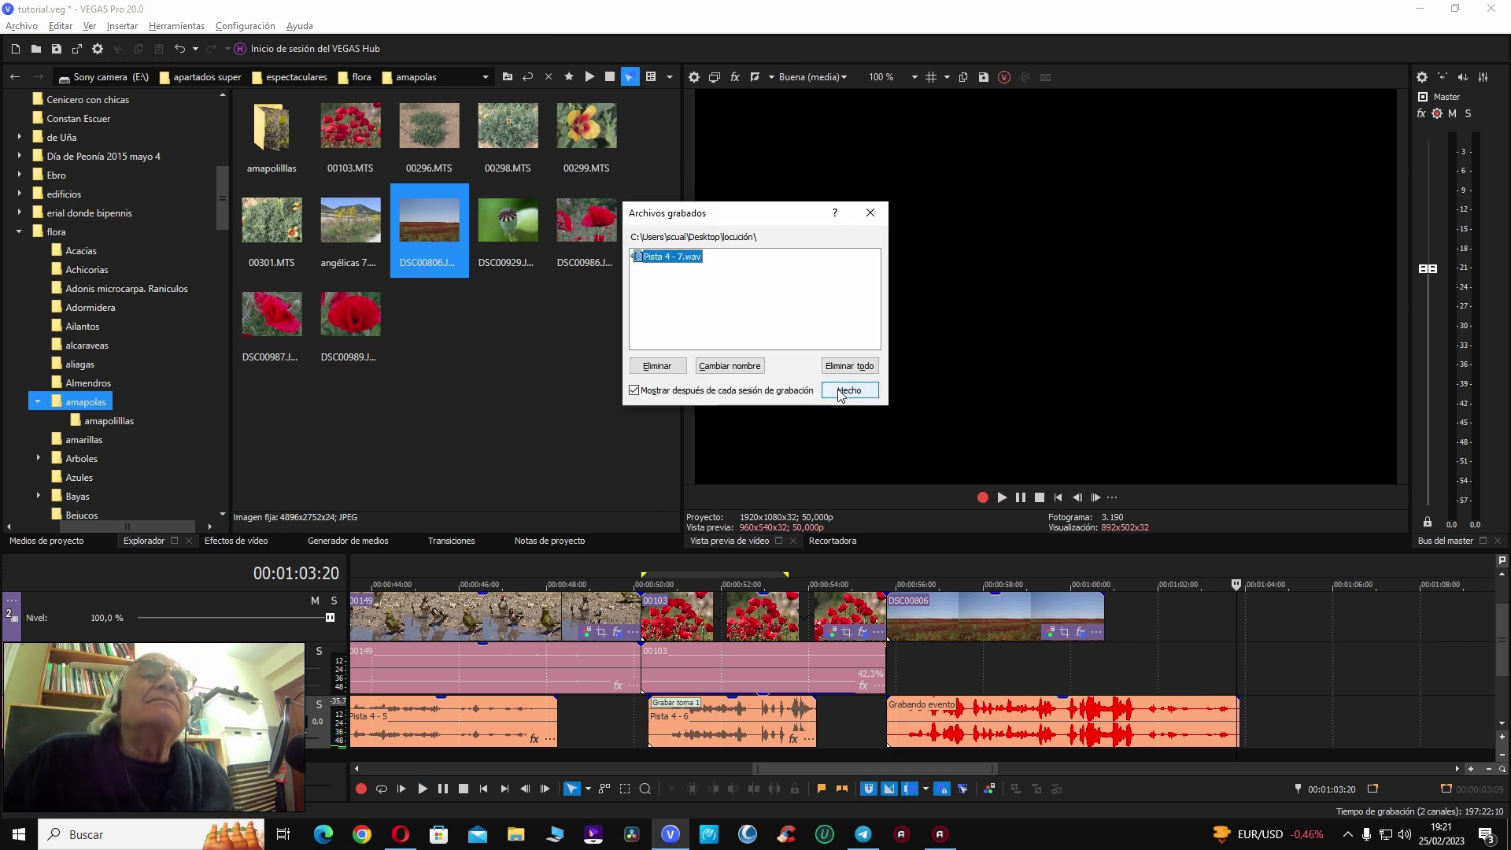
click(849, 366)
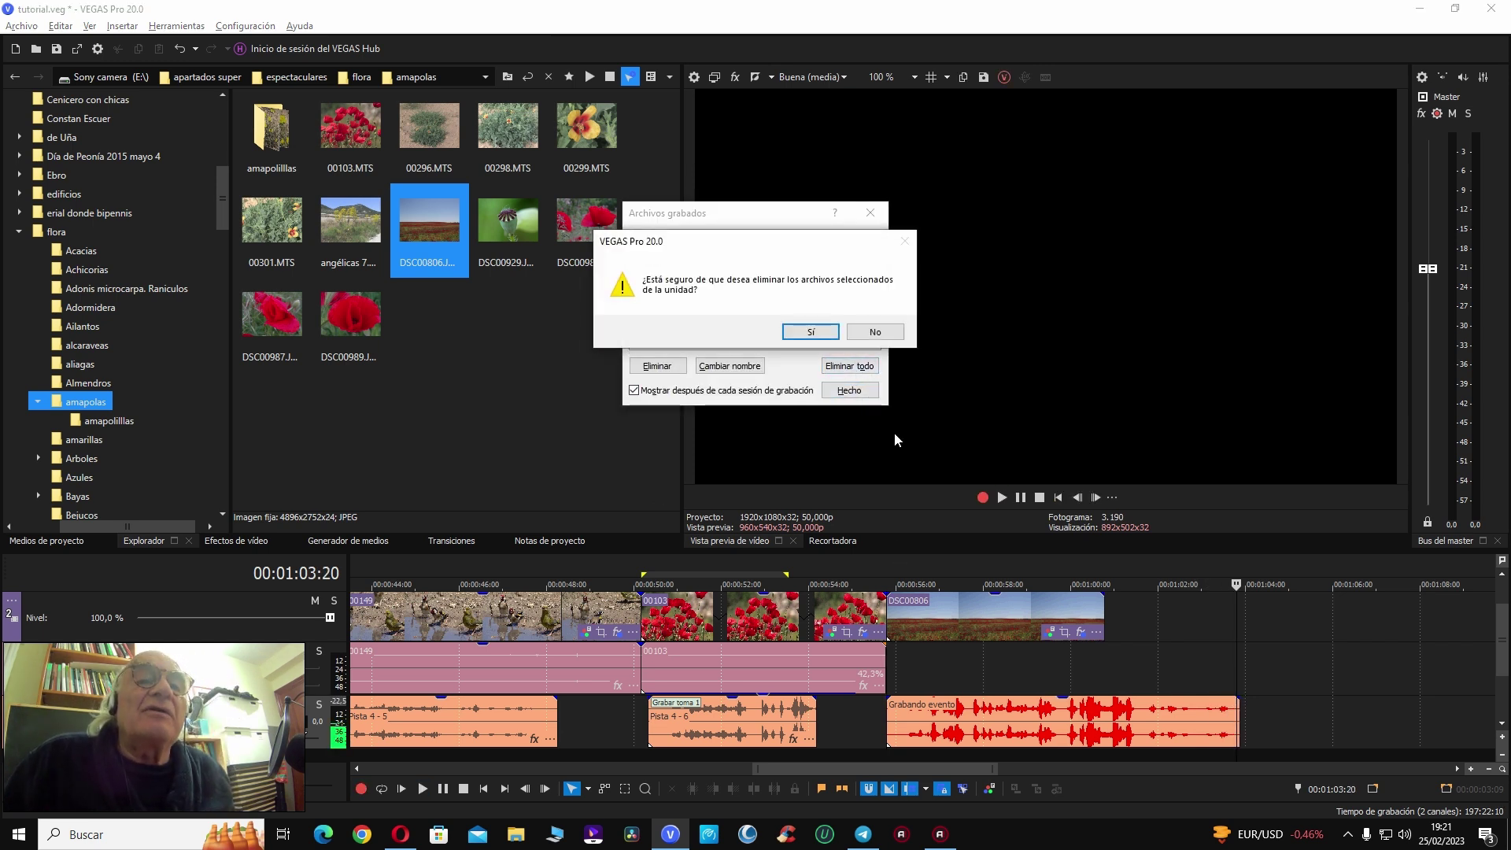
click(811, 332)
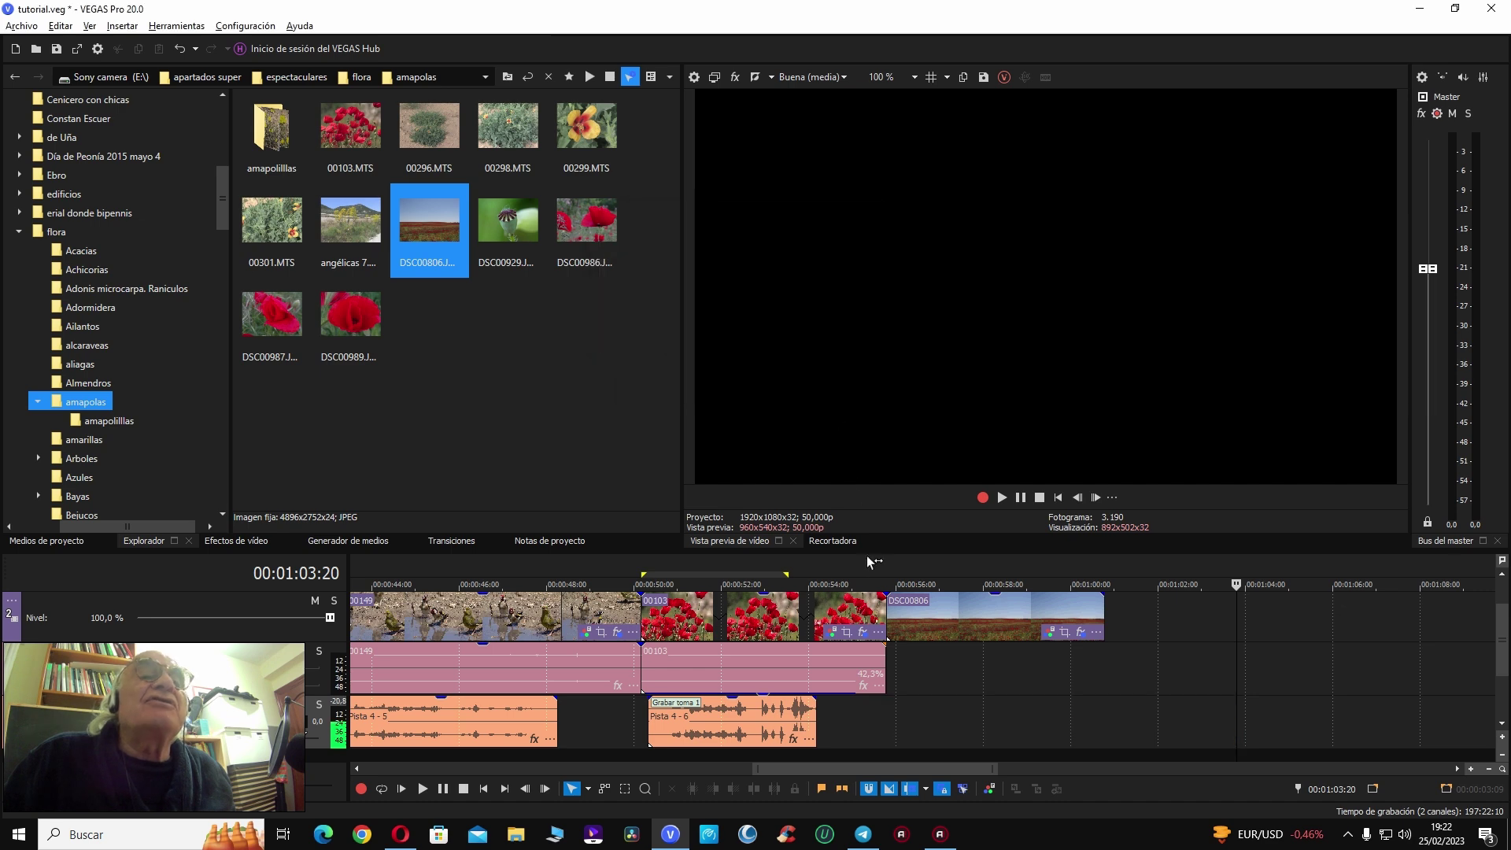
Step: Record a voice-over take from 00:00:55:19 to 00:01:04:12 under the photo DSC00806 and keep the recorded file
click(891, 608)
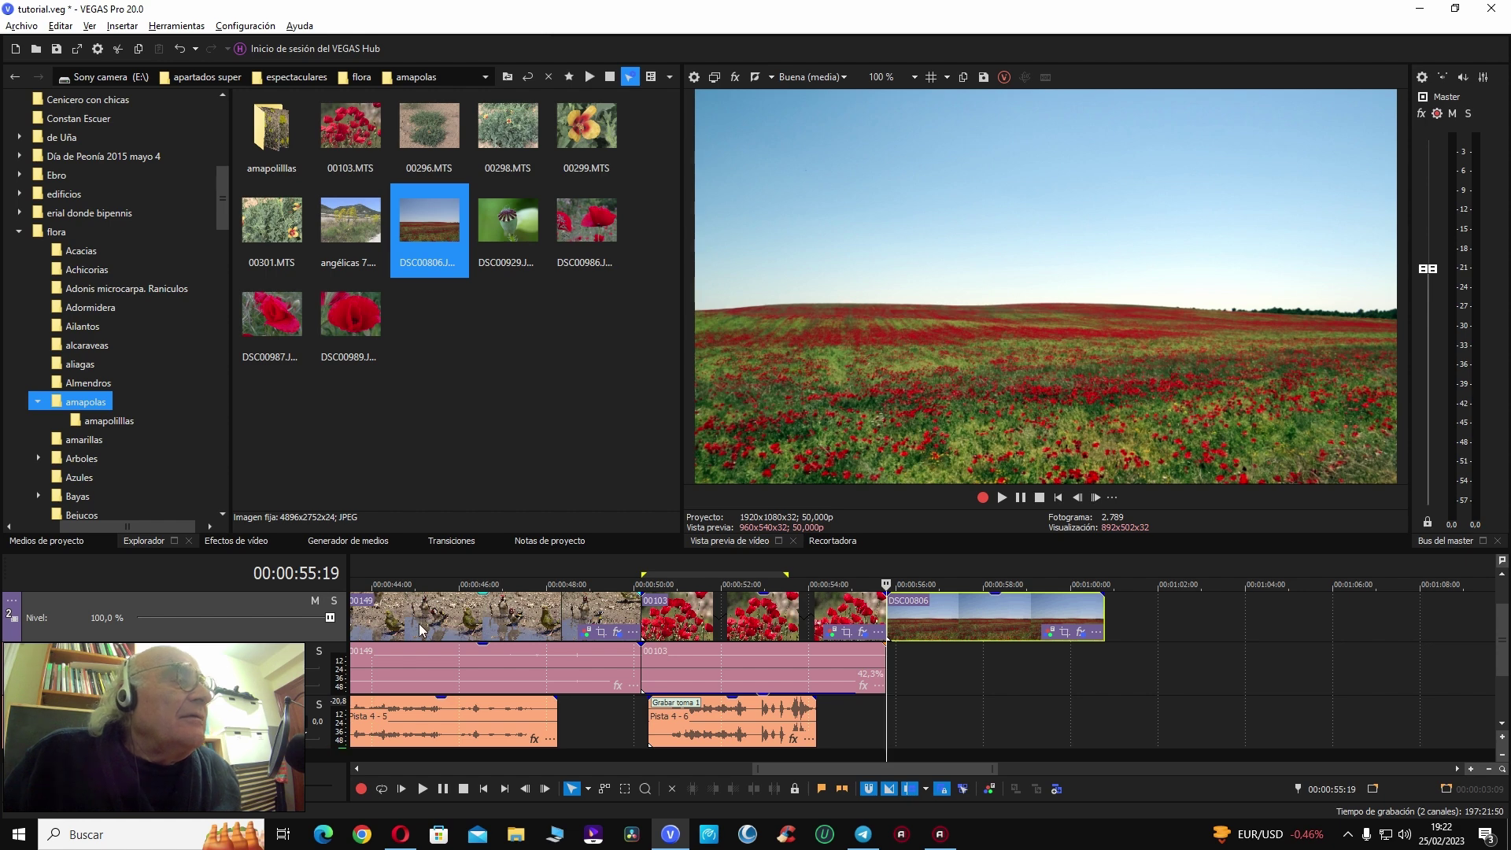
key(ctrl+r)
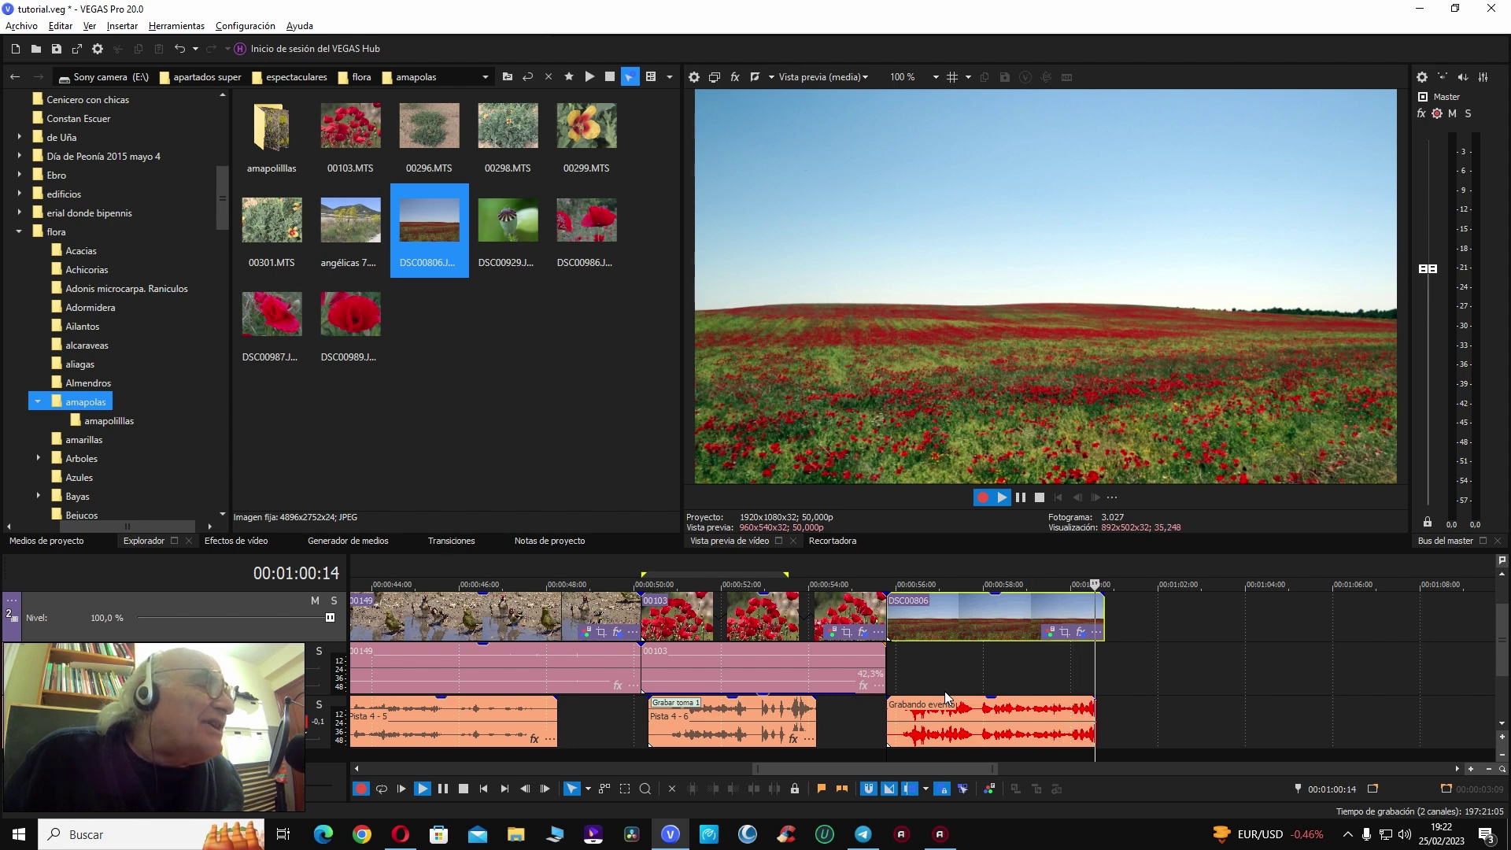
key(q)
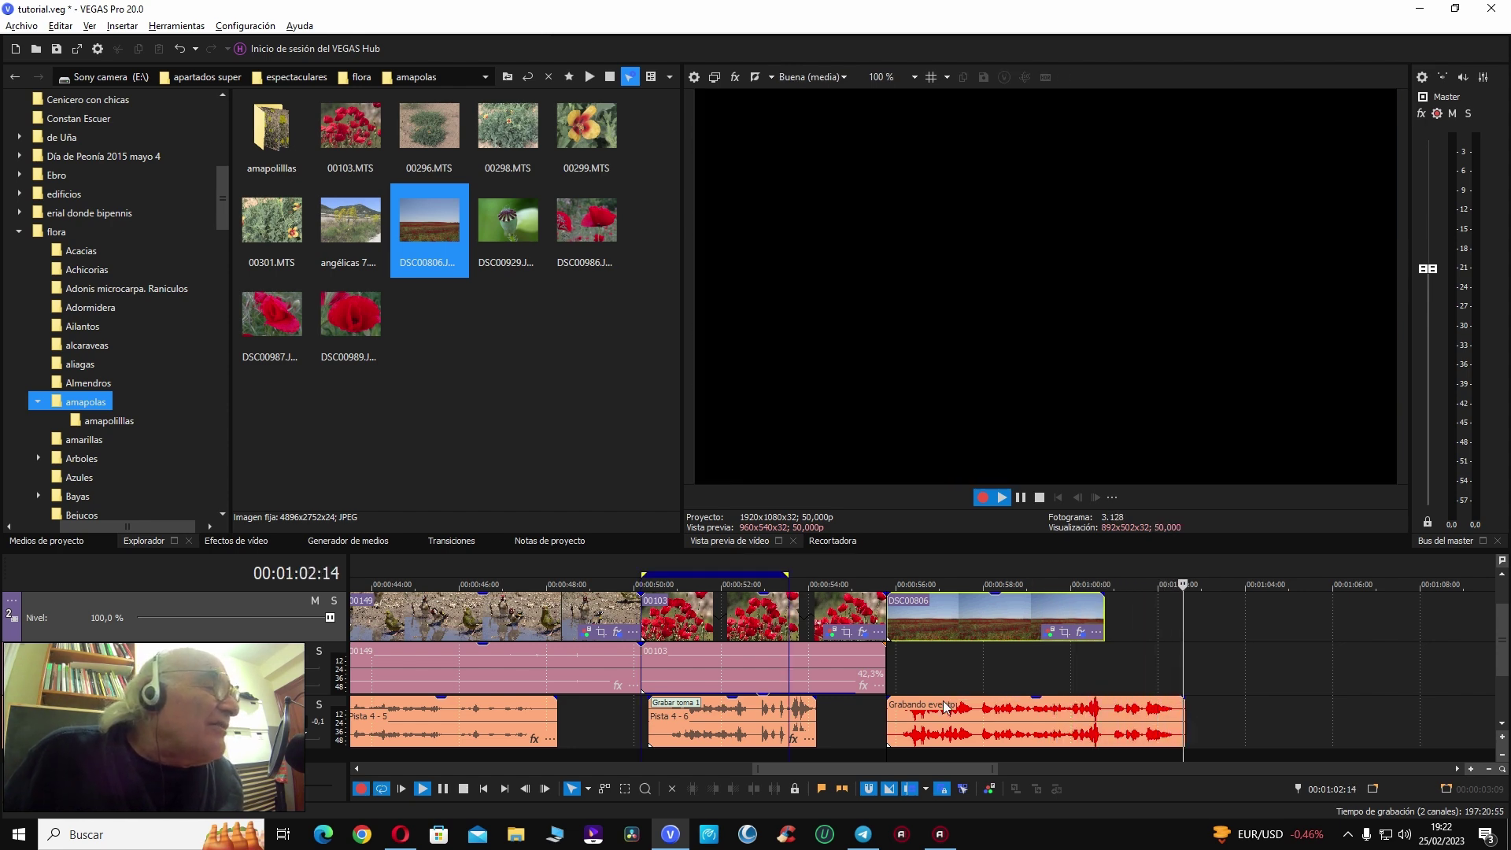
key(space)
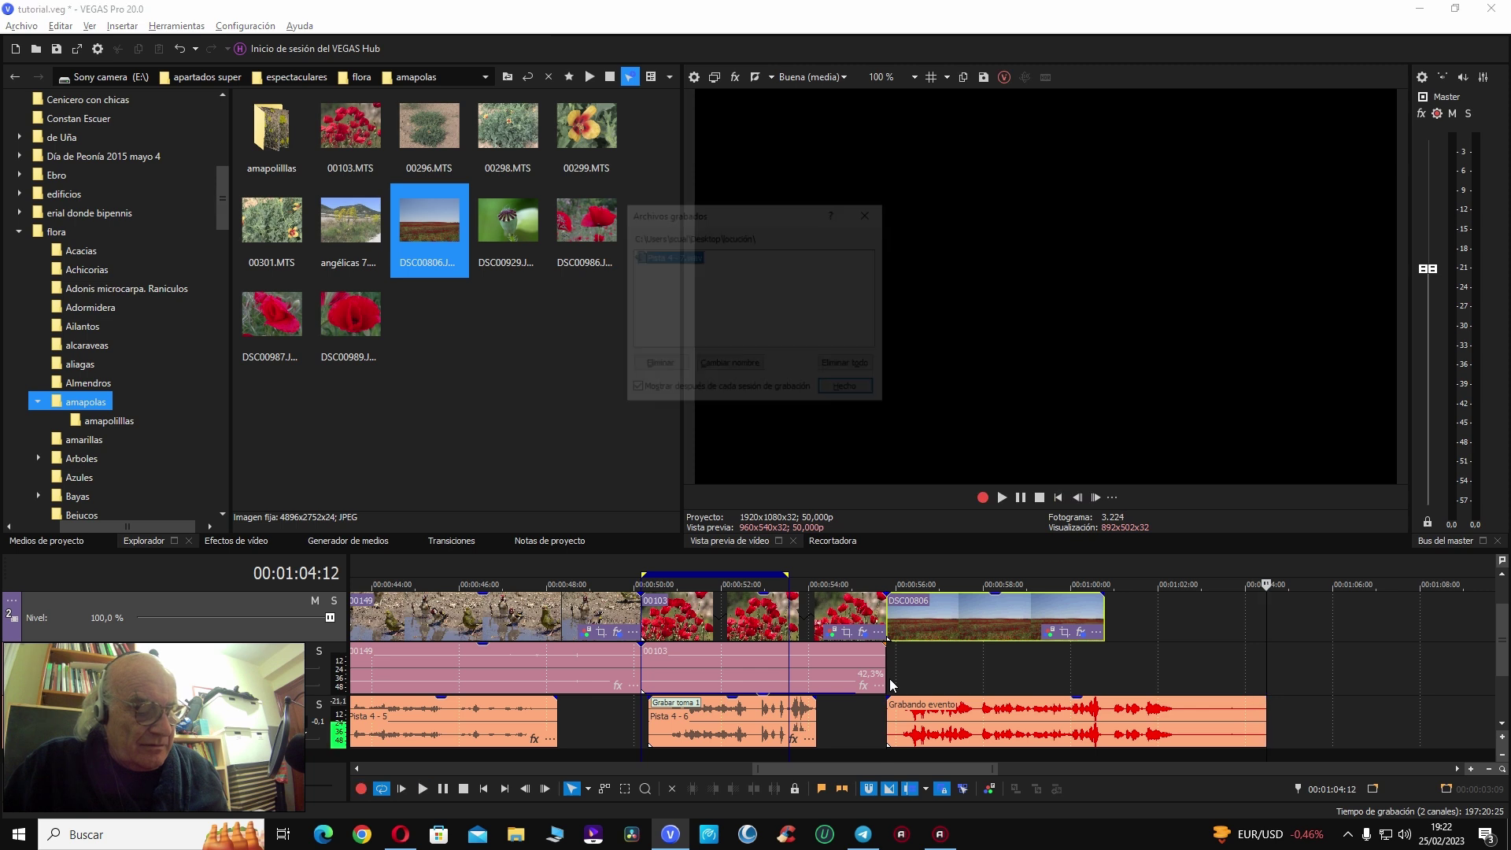
click(849, 390)
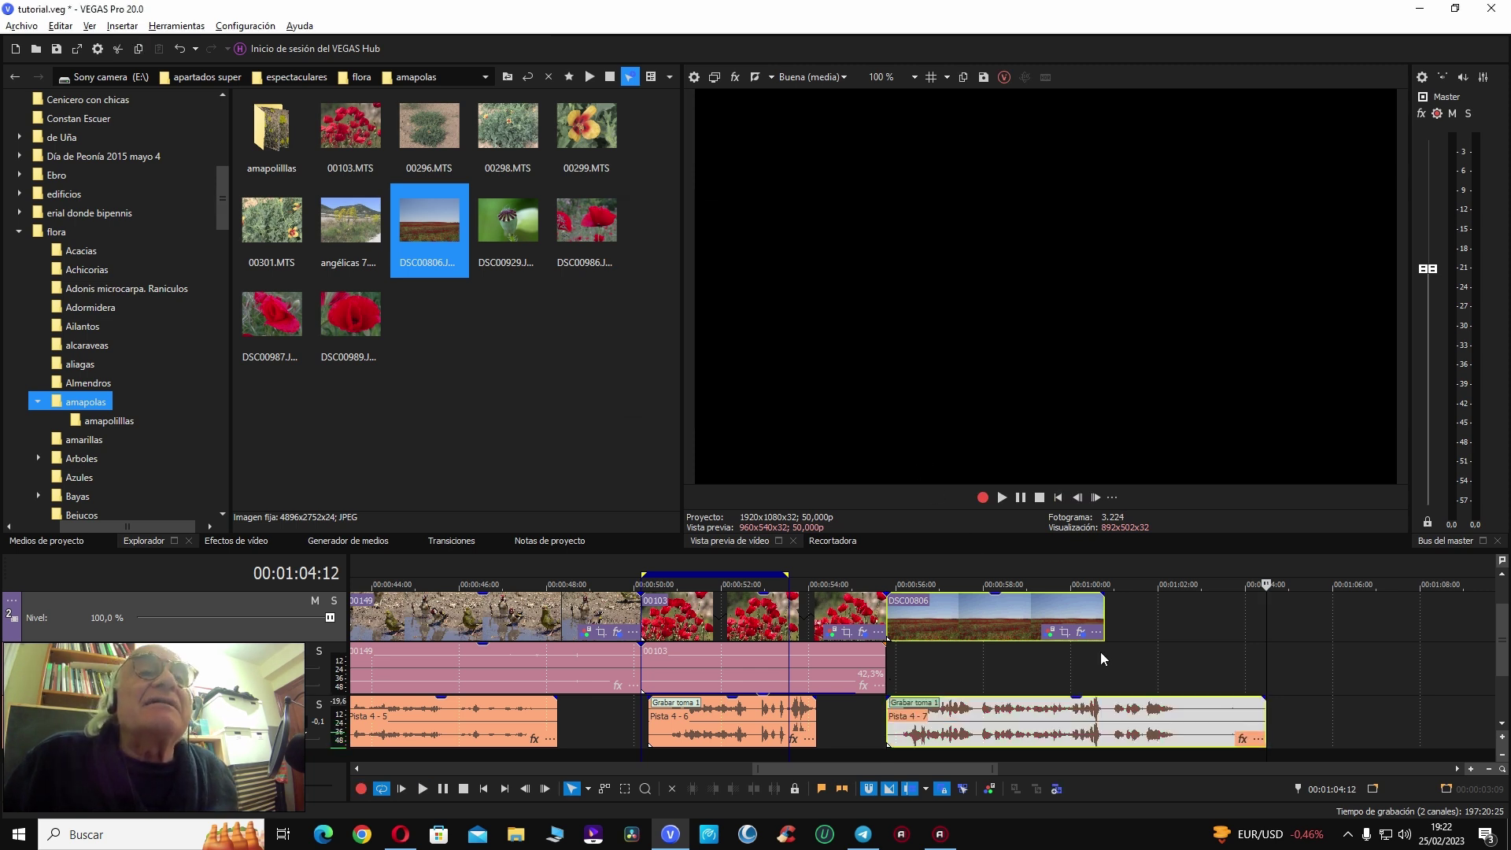
Step: Trim the silent end off the new voice-over, move it earlier to begin under the end of clip 00103, and play it
drag(1264, 718, 1178, 715)
click(849, 608)
drag(920, 721, 909, 724)
click(830, 631)
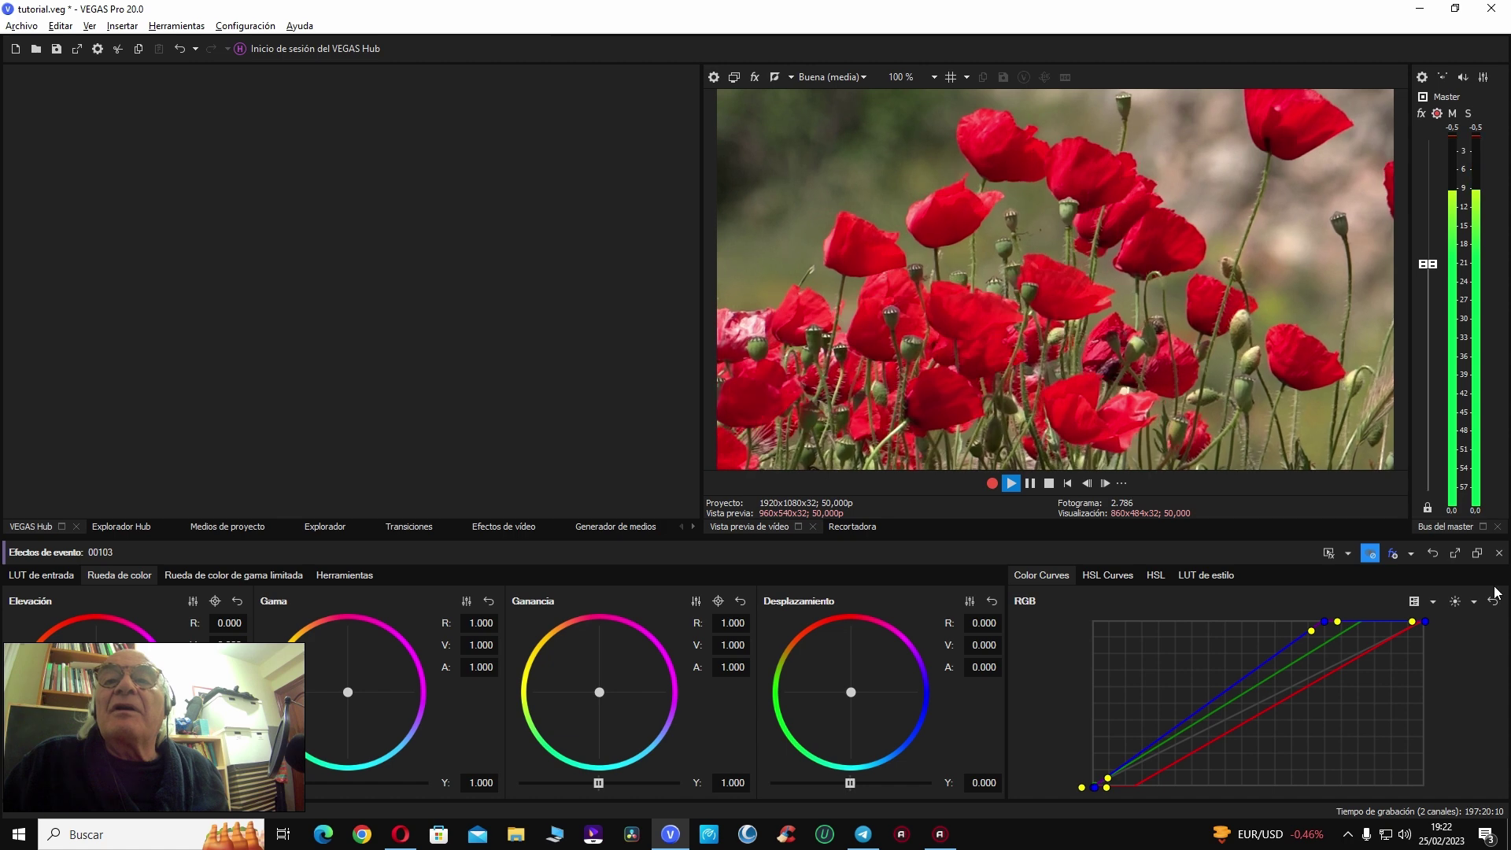
click(1499, 553)
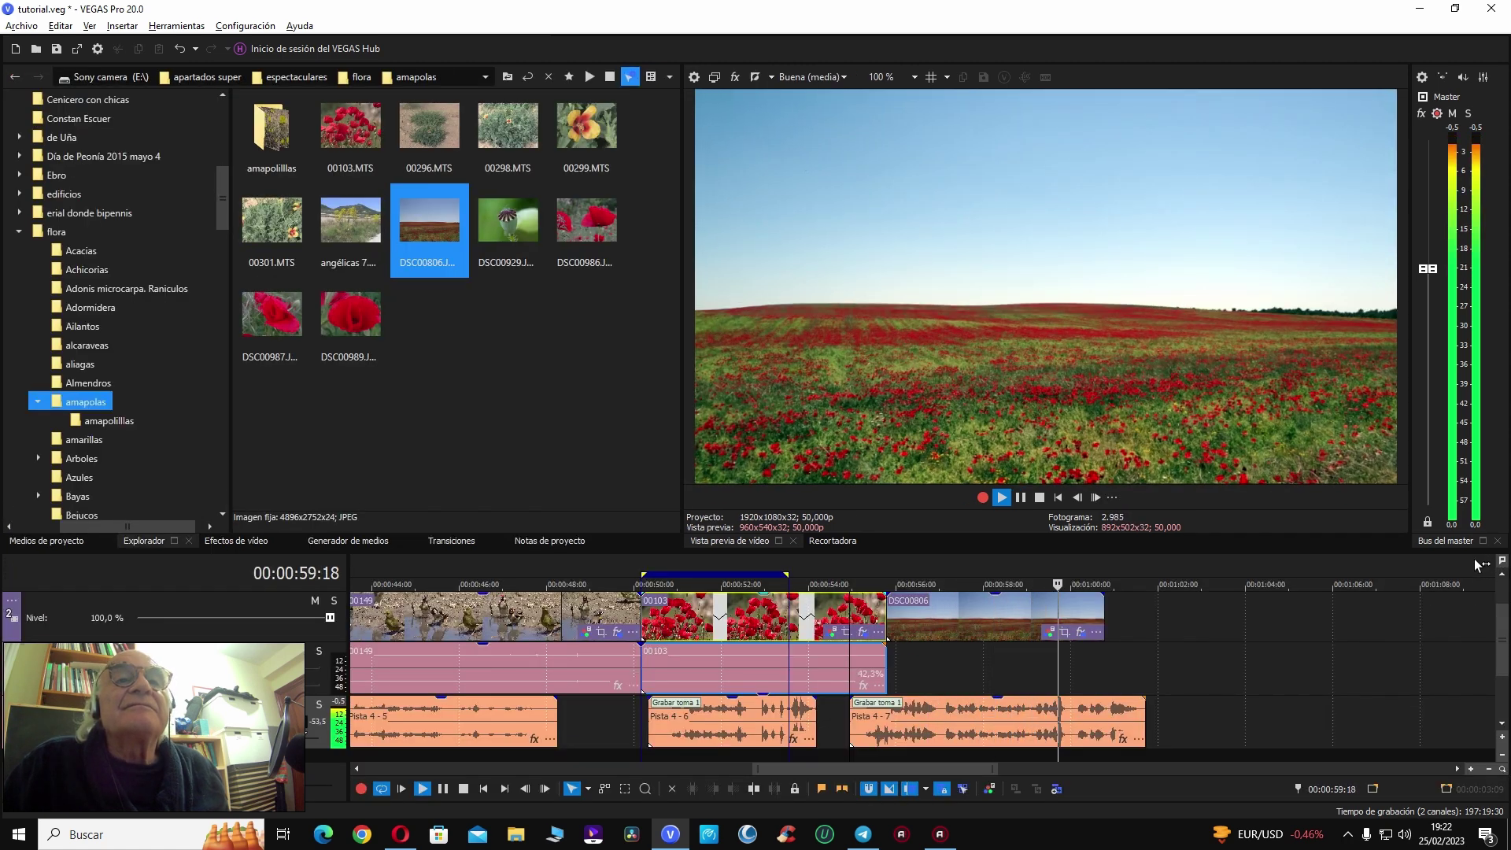
Step: Replay the voice-over near the end of photo DSC00806, trim the photo's end back to 00:01:00:03 and save the project
click(1061, 614)
key(space)
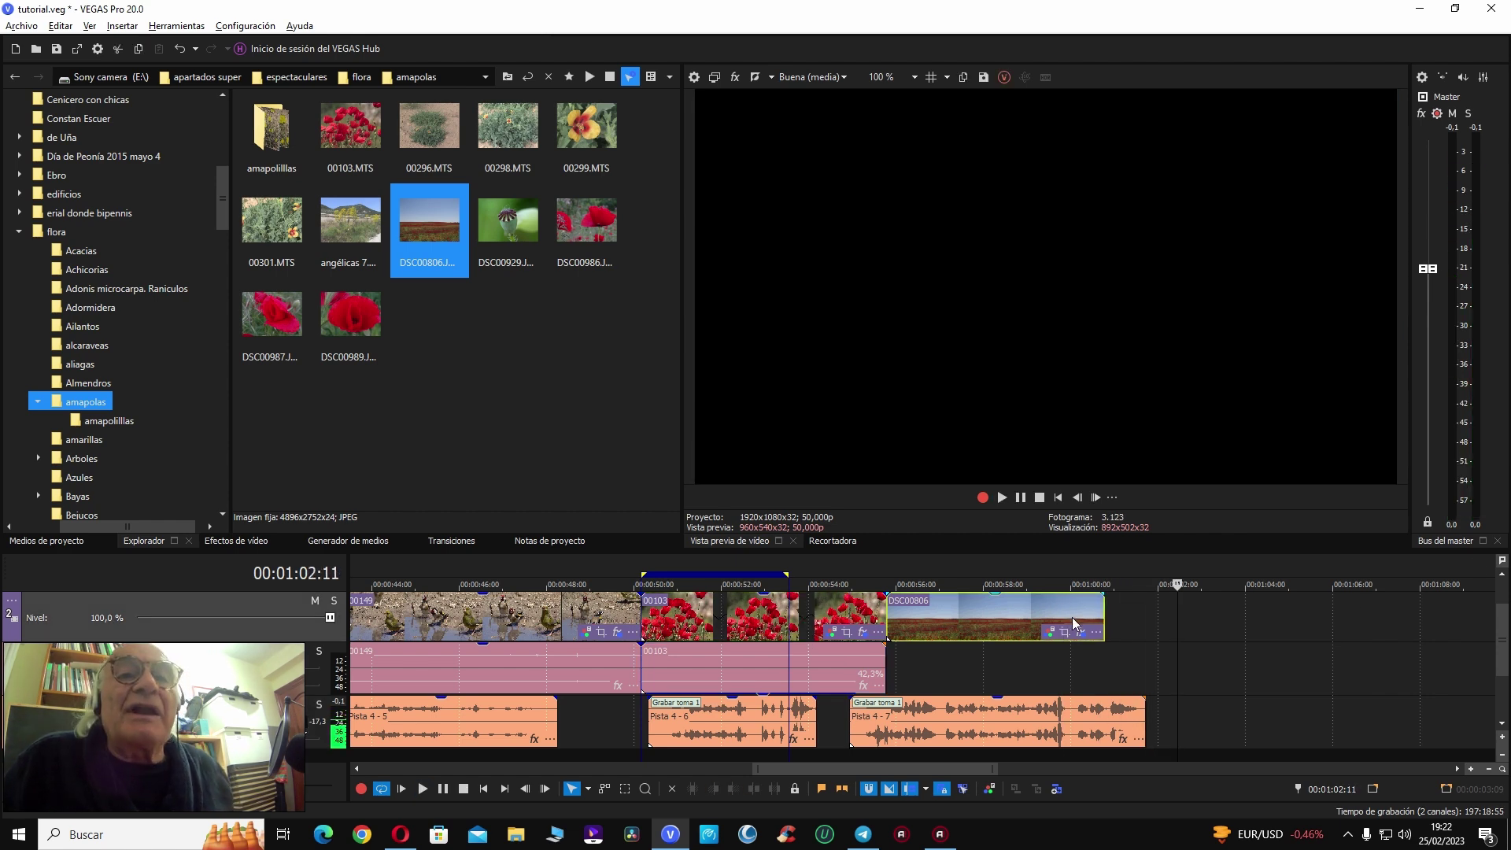
click(1061, 617)
key(space)
key(space)
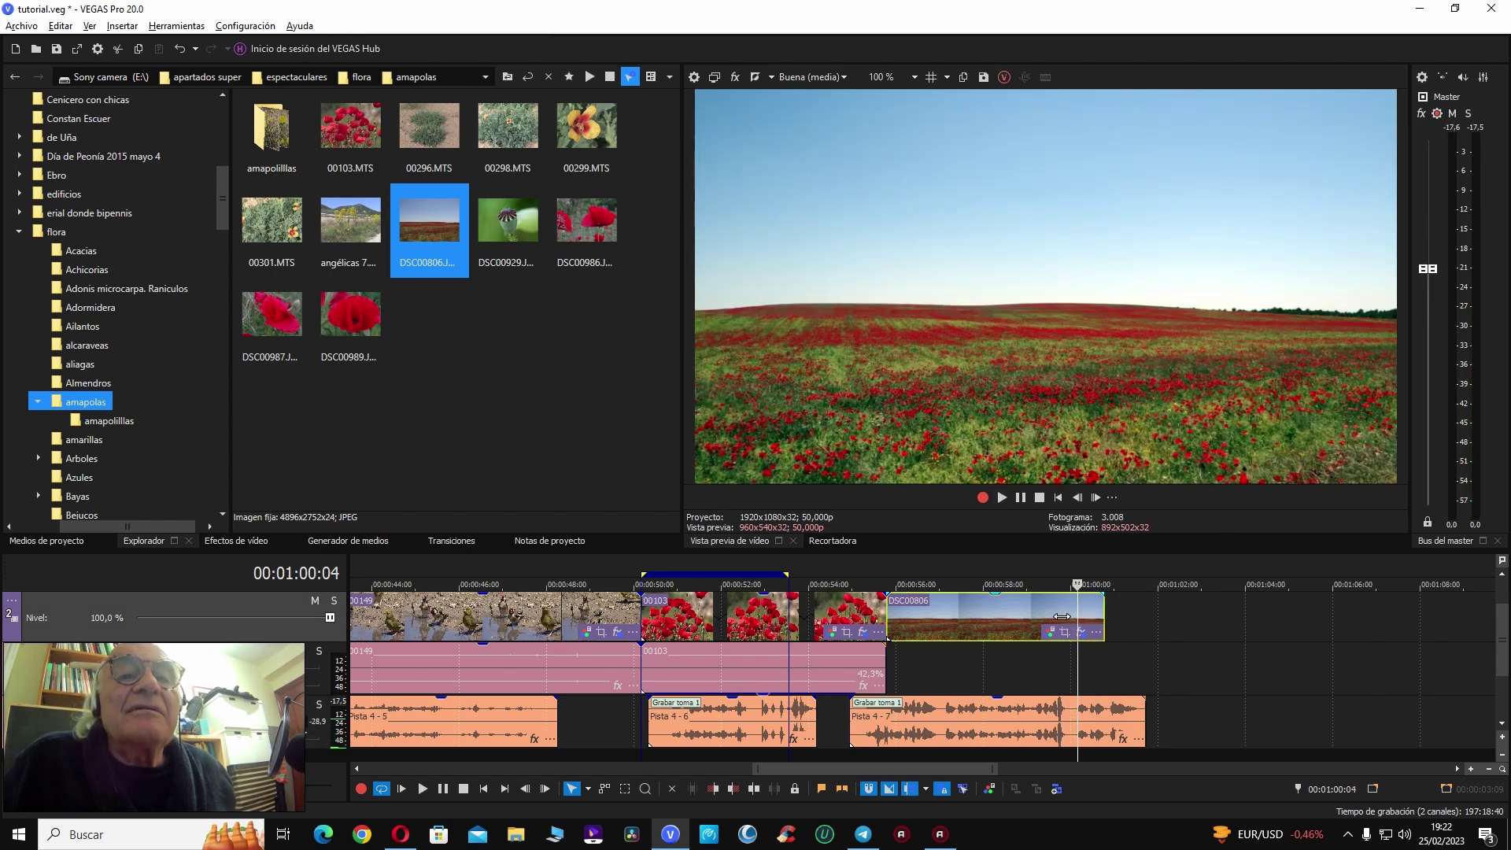
key(Left)
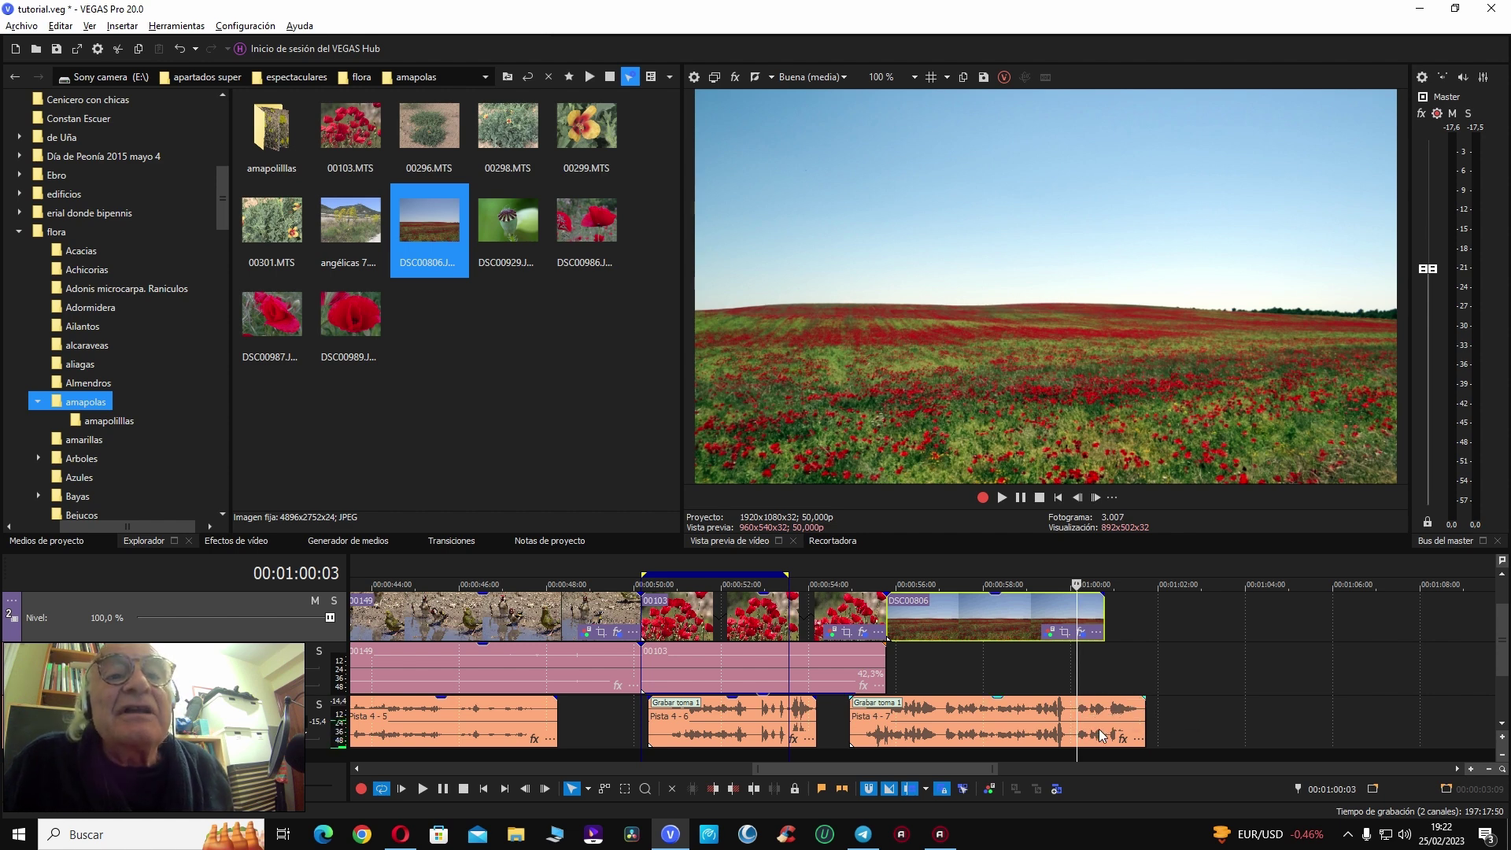
mouse_move(1100, 617)
mouse_down()
mouse_move(1039, 616)
mouse_move(1076, 616)
mouse_up()
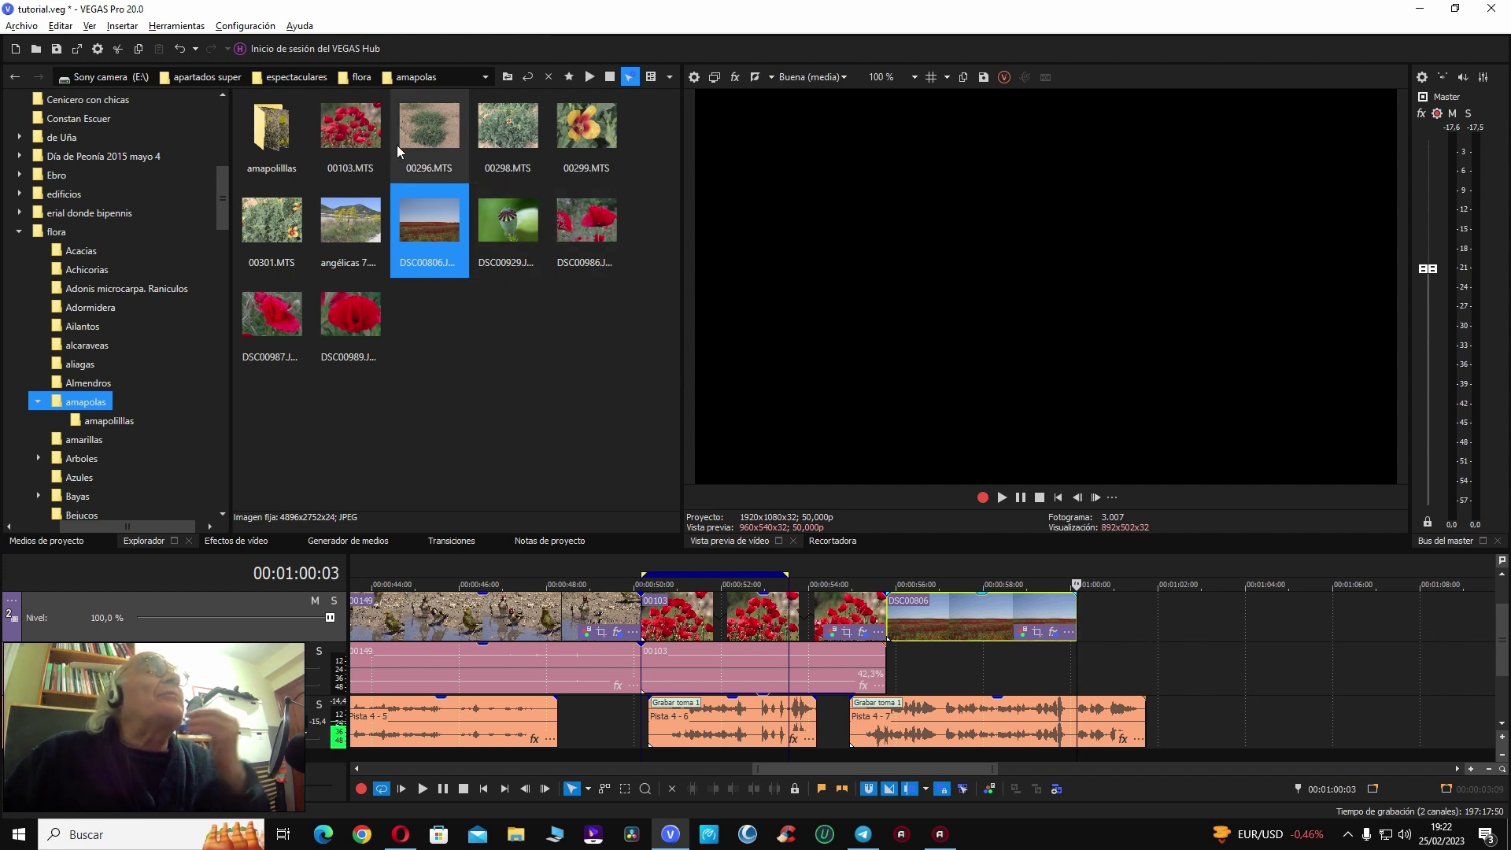
ctrl+click(393, 269)
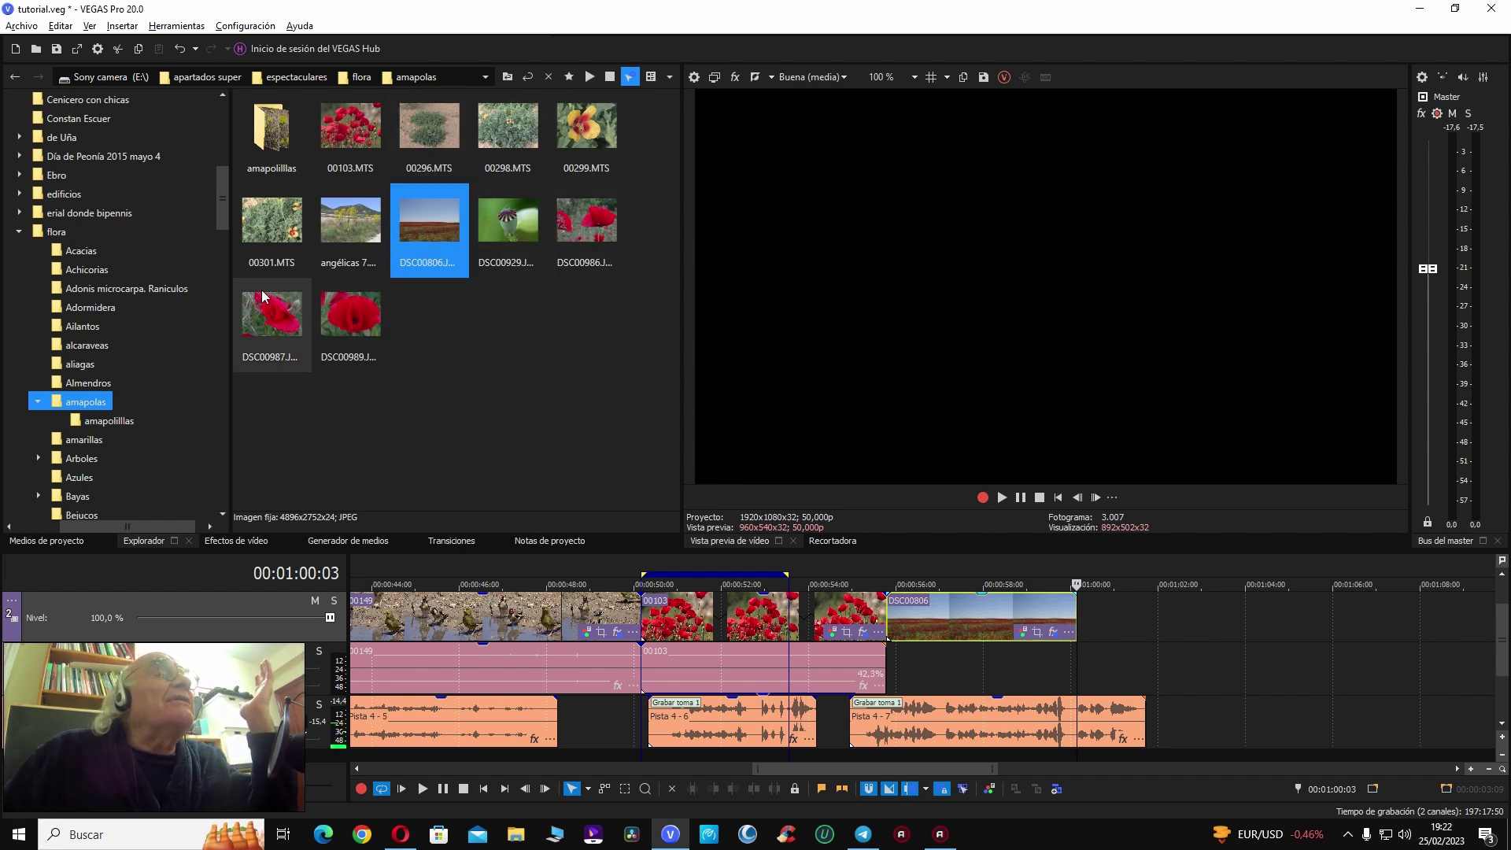
Step: Preview both clips in the amapolilllas folder and the angélicas 7 clip in the amapolas folder as candidates for the next shot
click(285, 154)
double_click(285, 152)
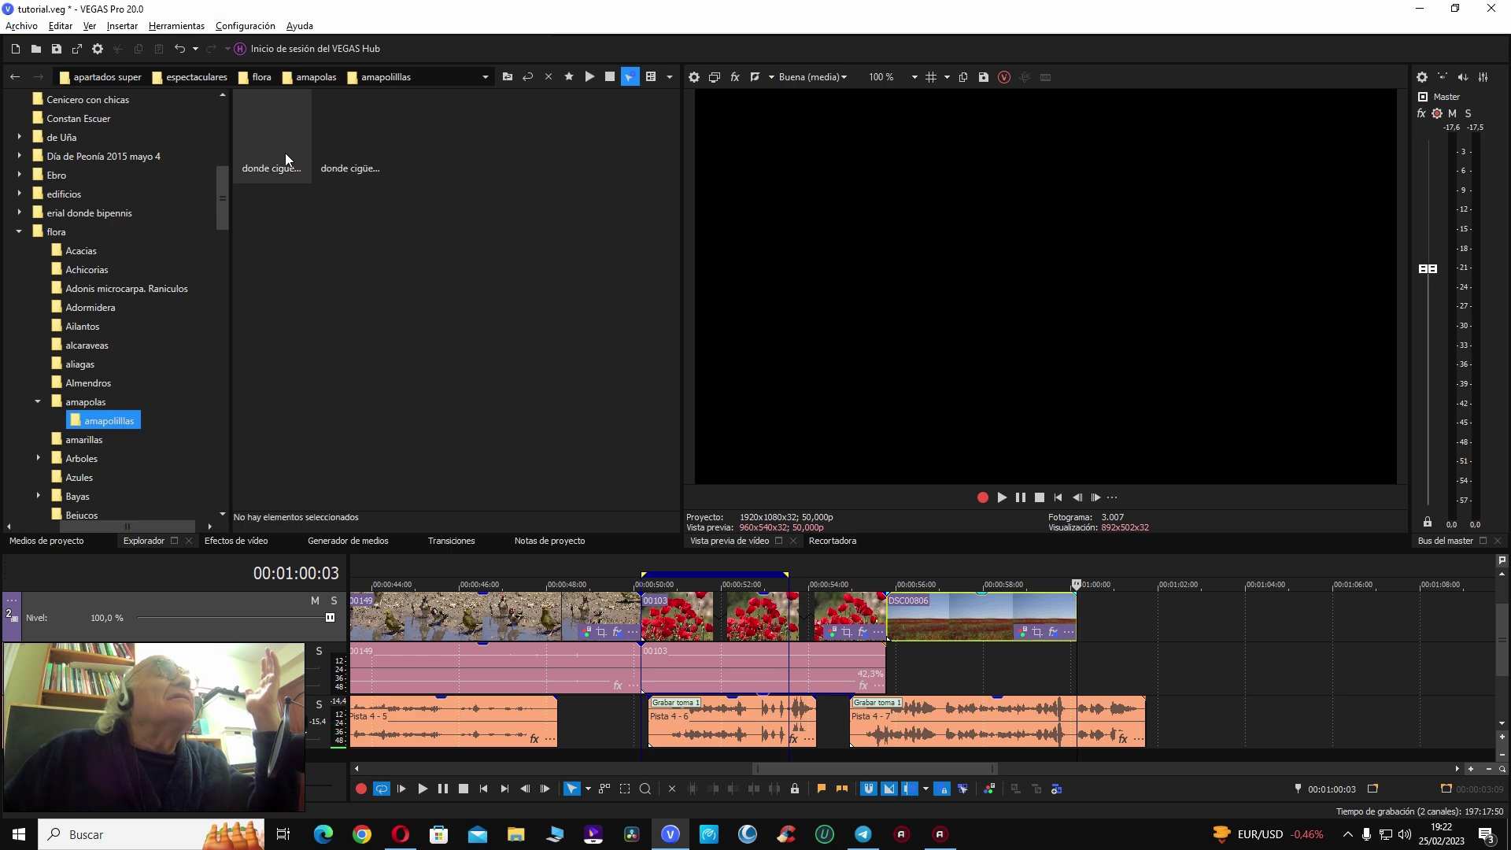
click(284, 153)
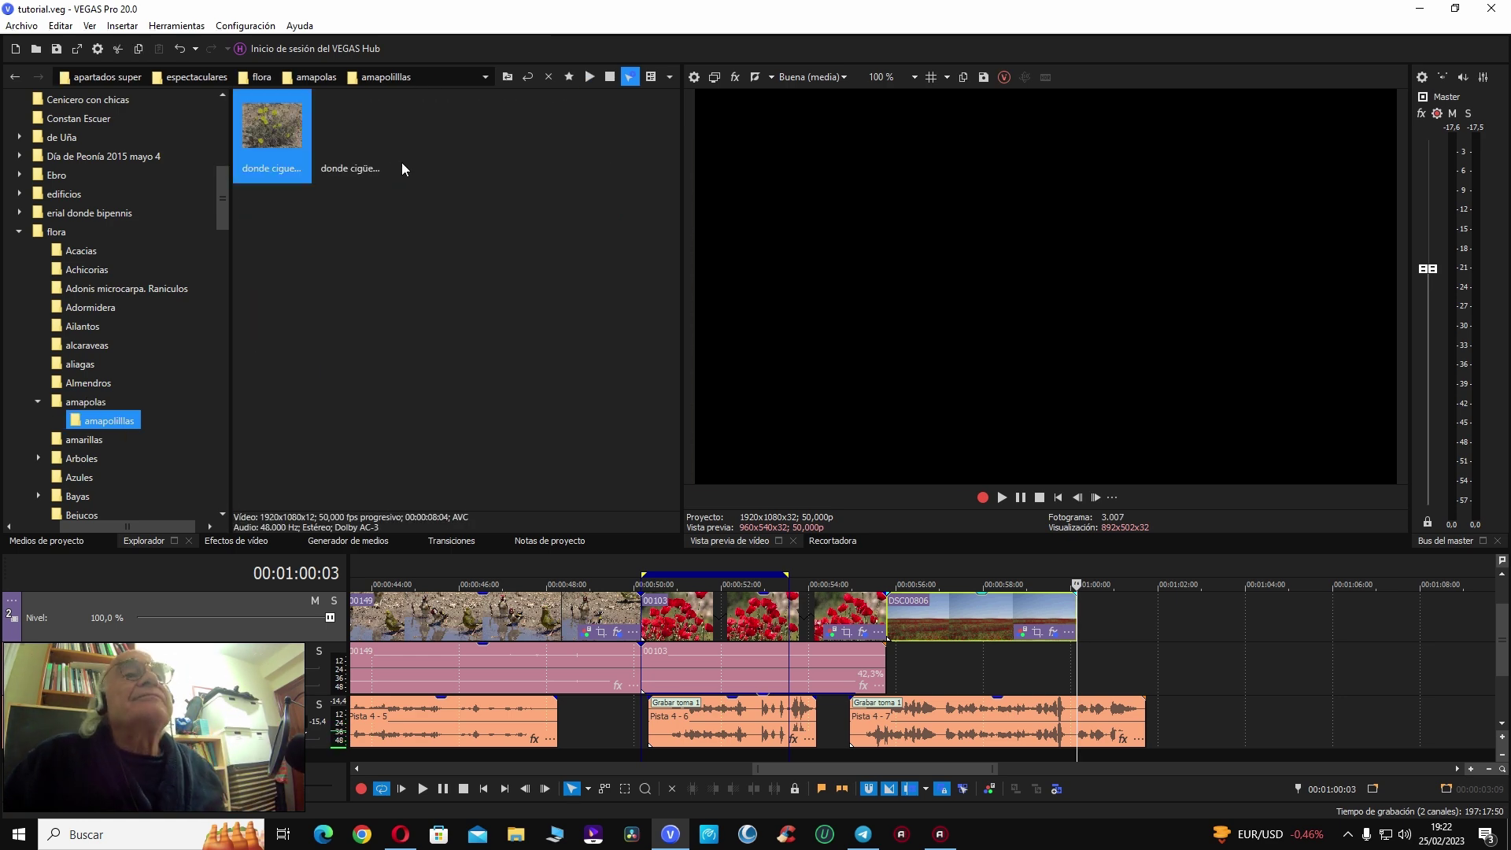
click(354, 121)
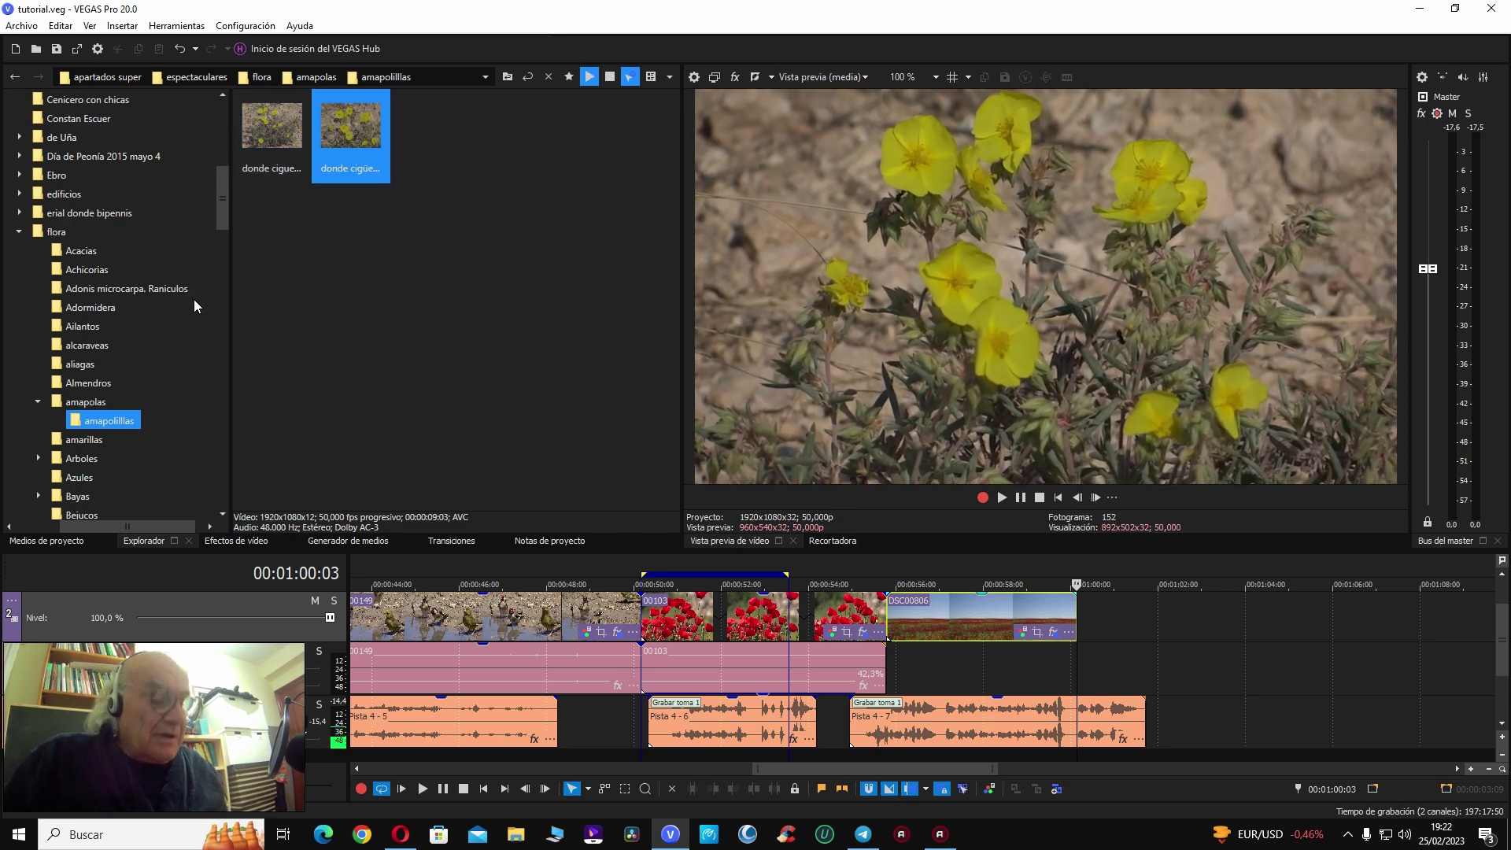
click(283, 143)
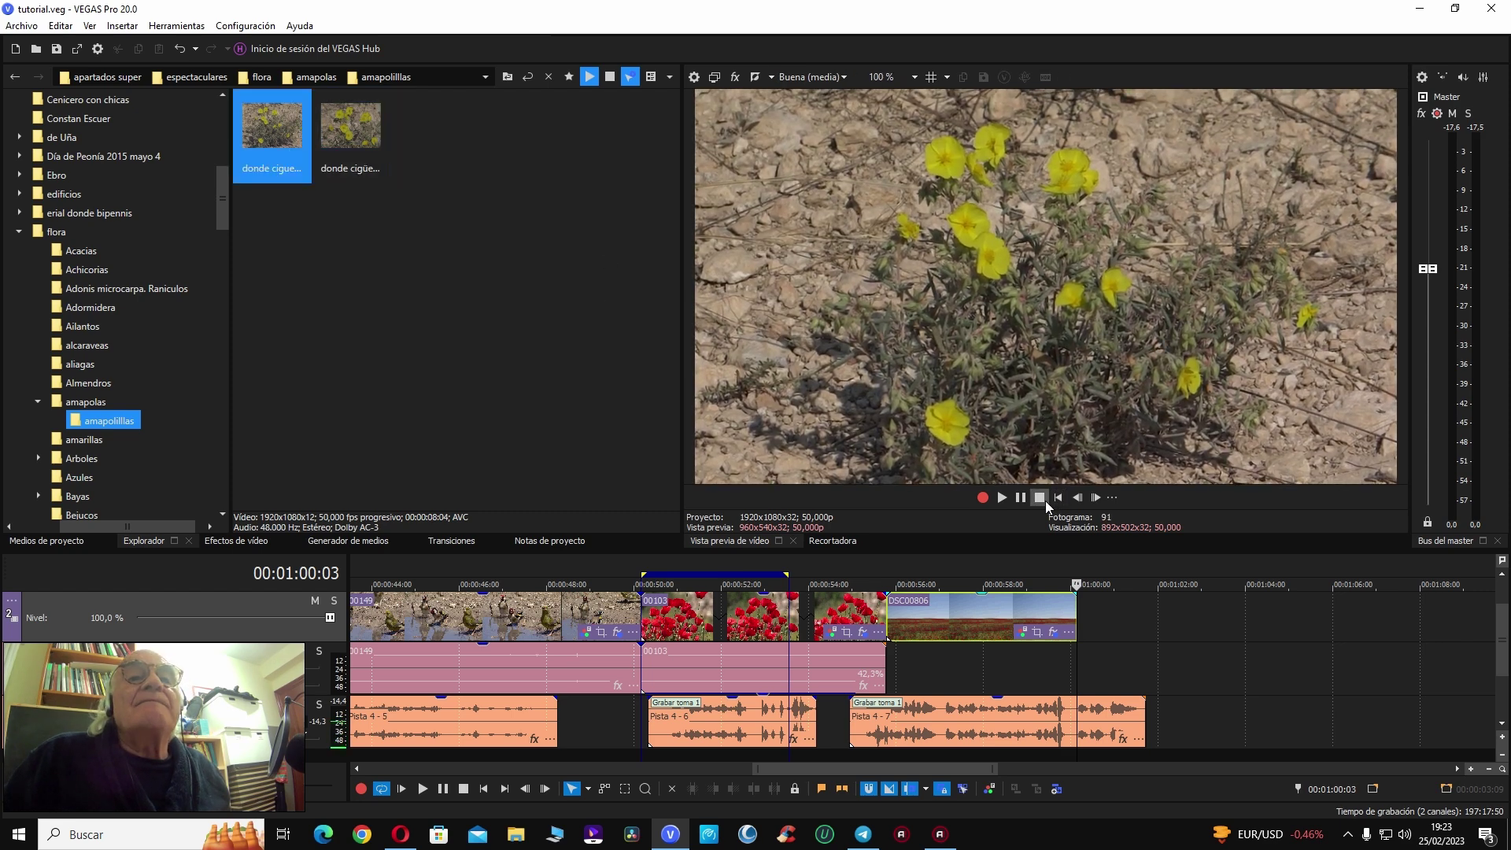
click(78, 402)
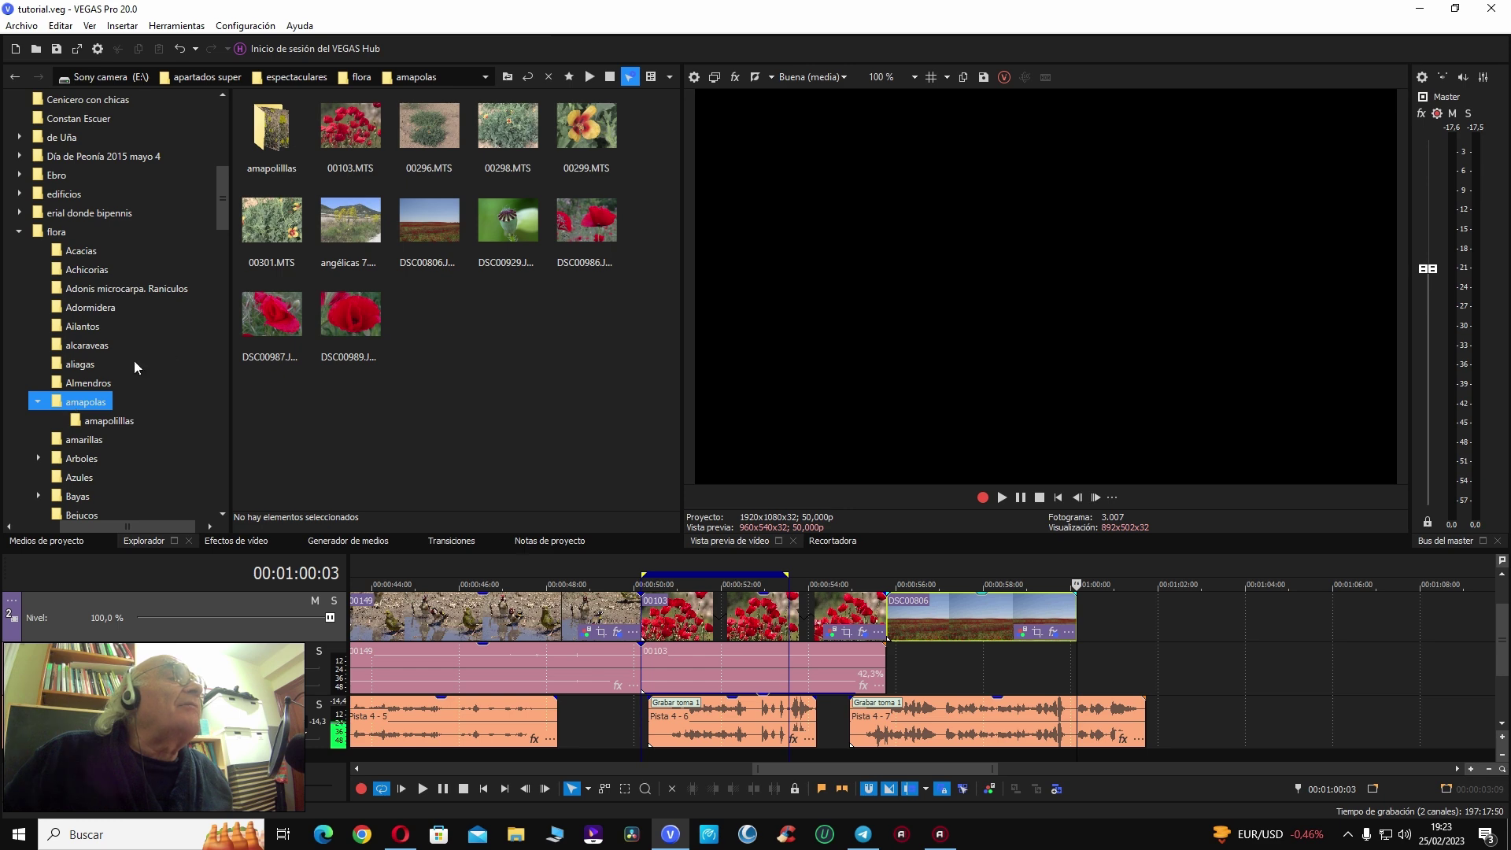
click(334, 226)
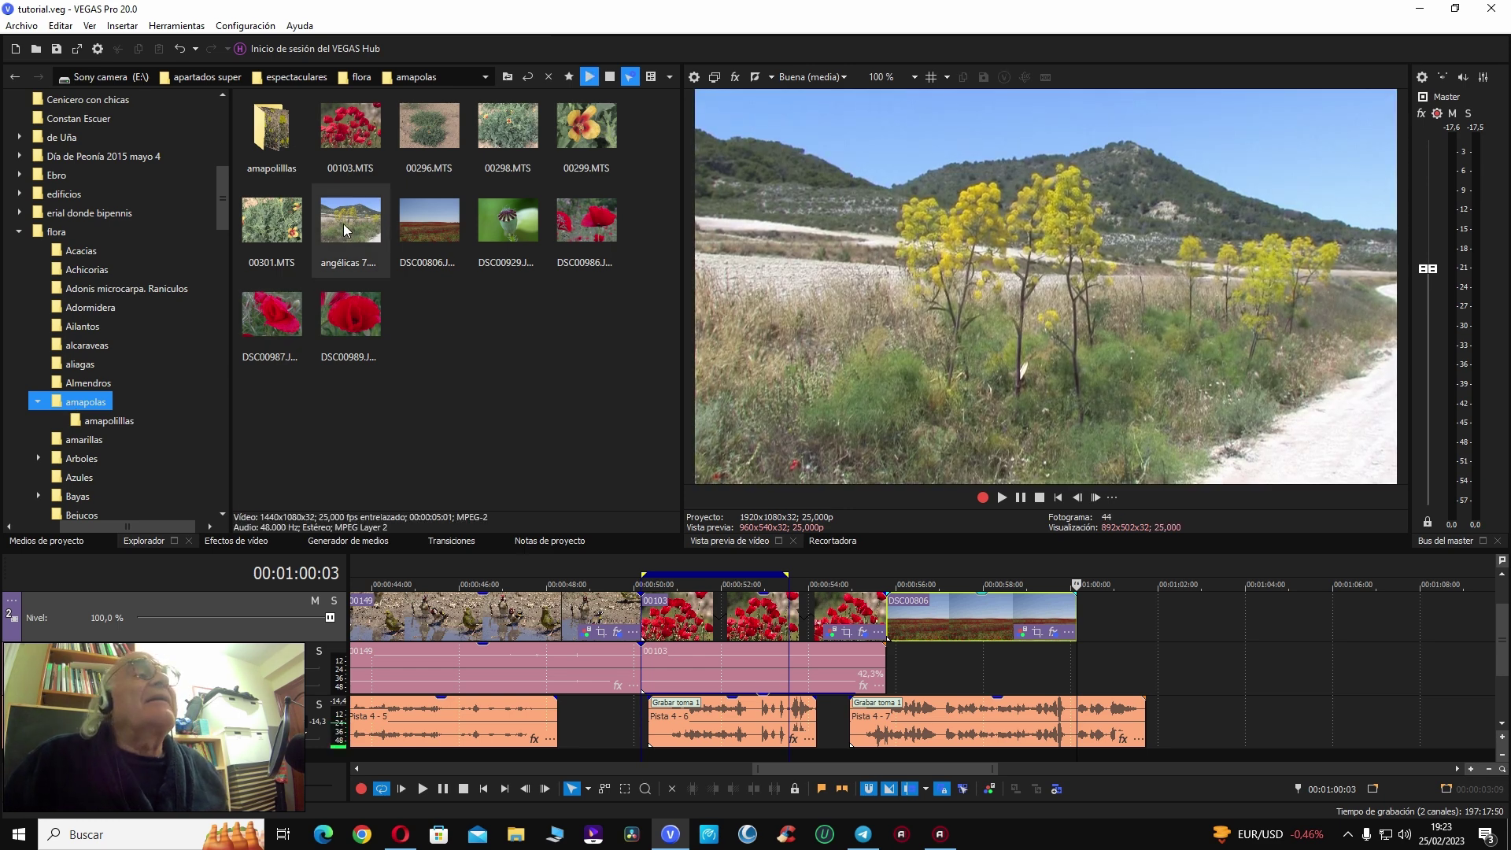
Step: Place the angélicas 7 clip directly after photo DSC00806 at 00:01:00:03 and lower its audio event's gain to the minimum
drag(826, 765, 901, 781)
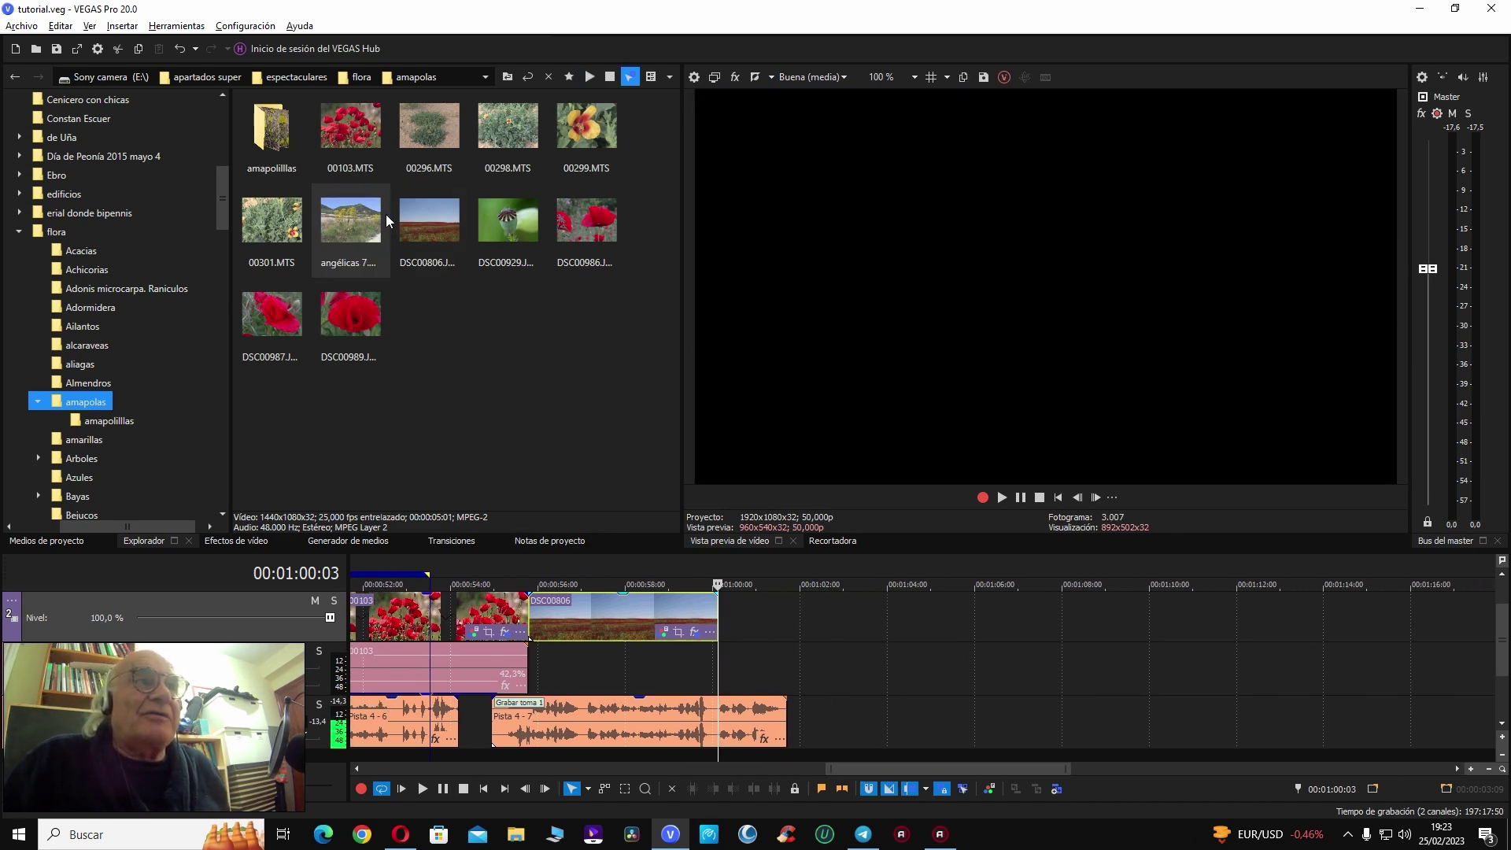
click(412, 227)
drag(332, 226, 724, 616)
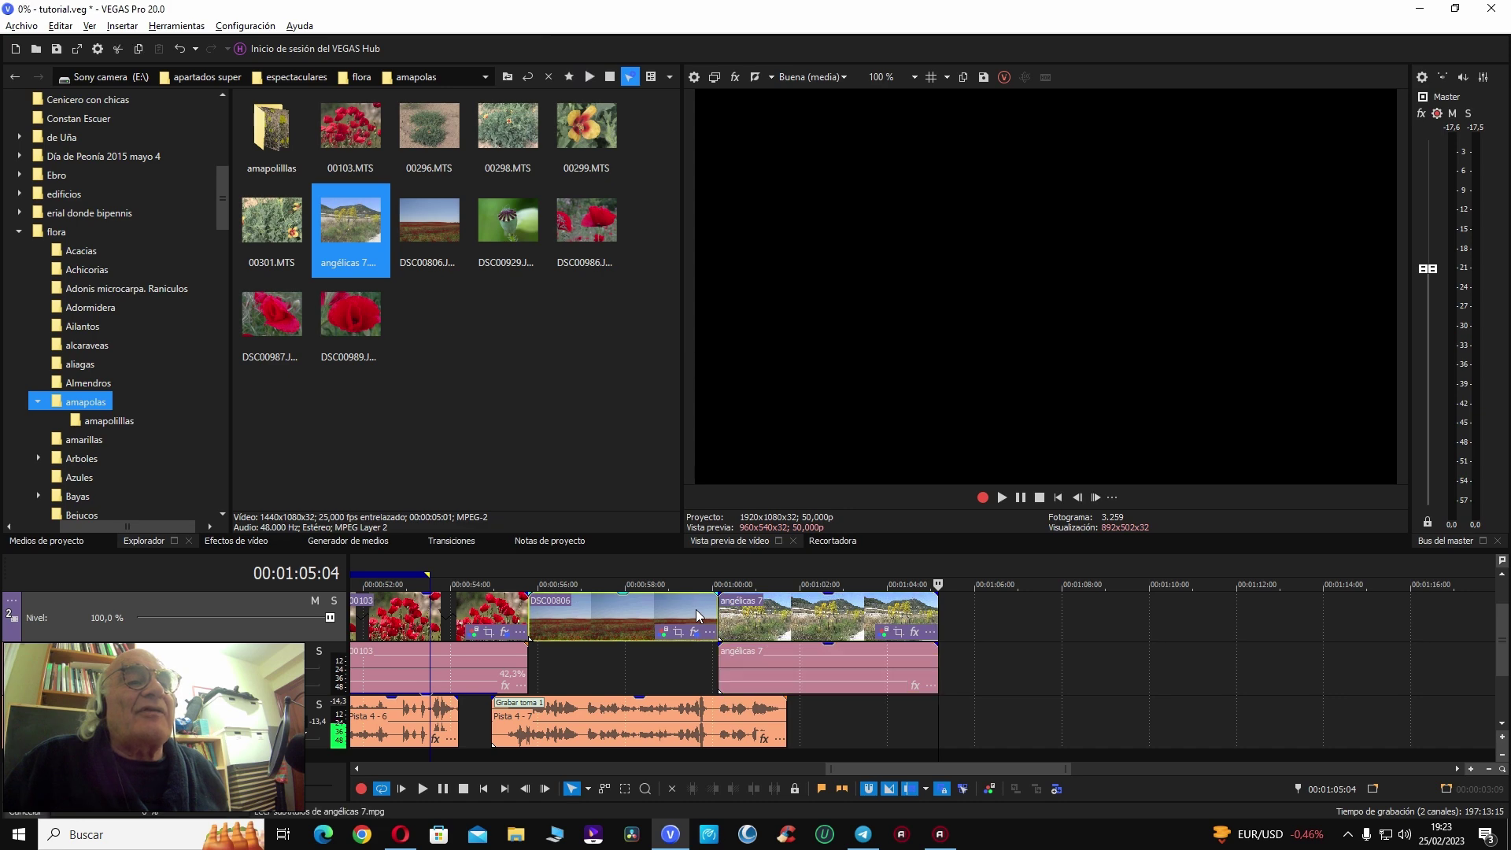
click(696, 609)
drag(830, 647, 856, 686)
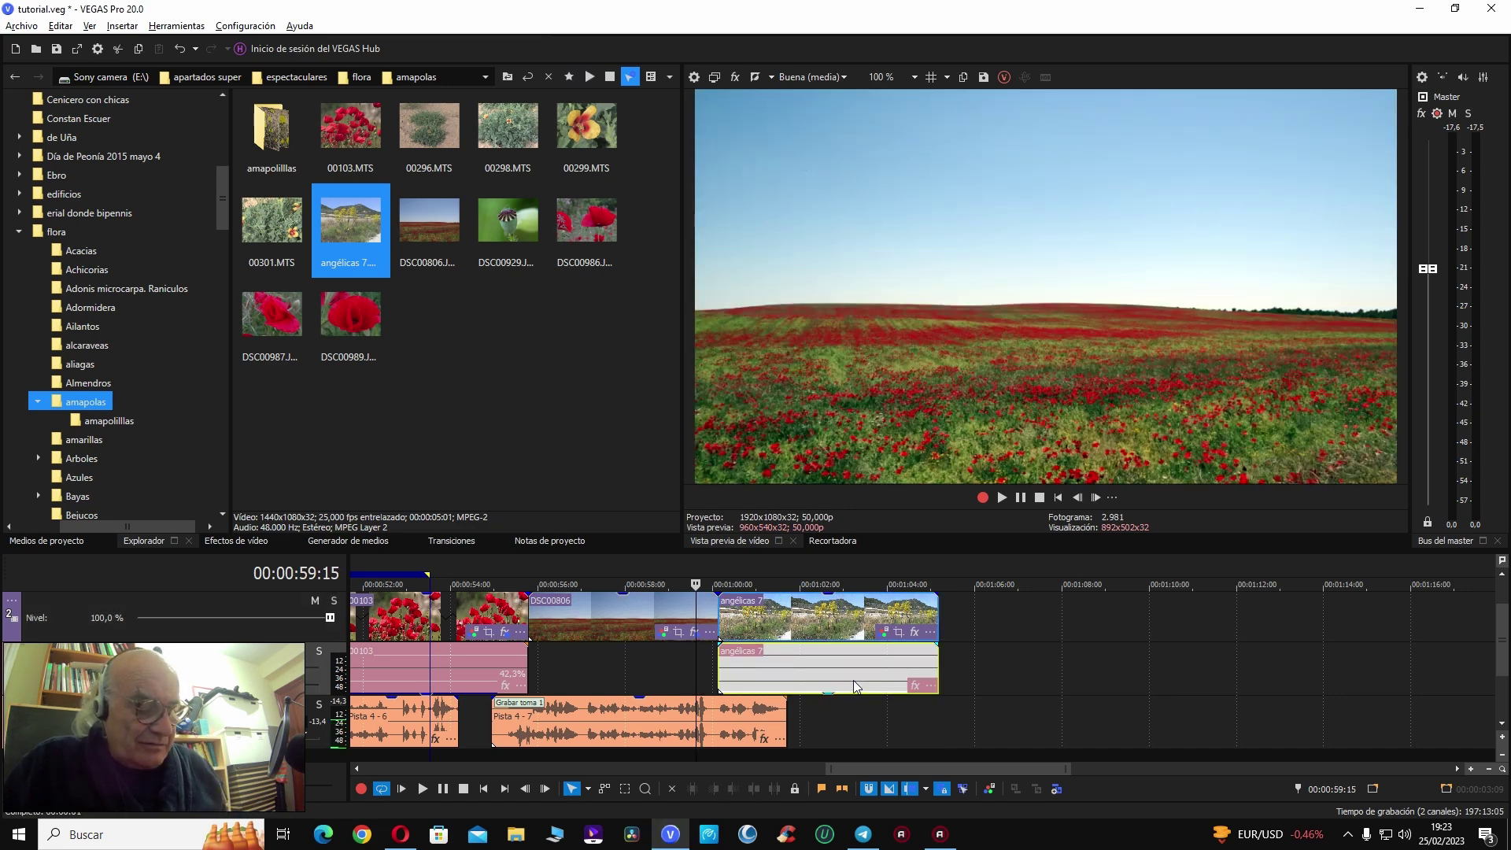
Step: Play the cut from photo DSC00806 to the angélicas 7 clip several times, checking it against the voice-over
key(space)
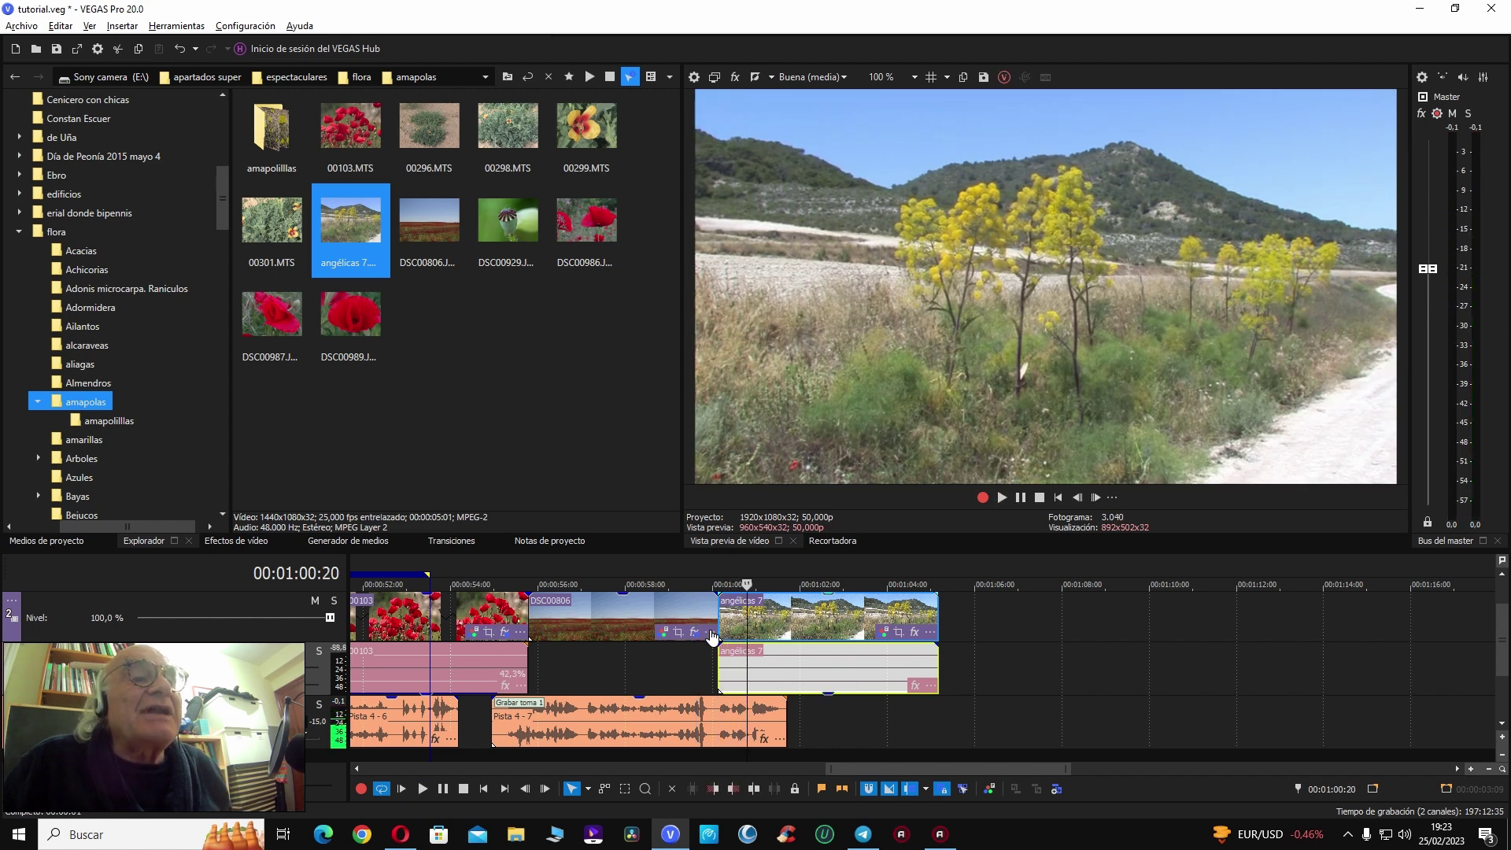
click(690, 610)
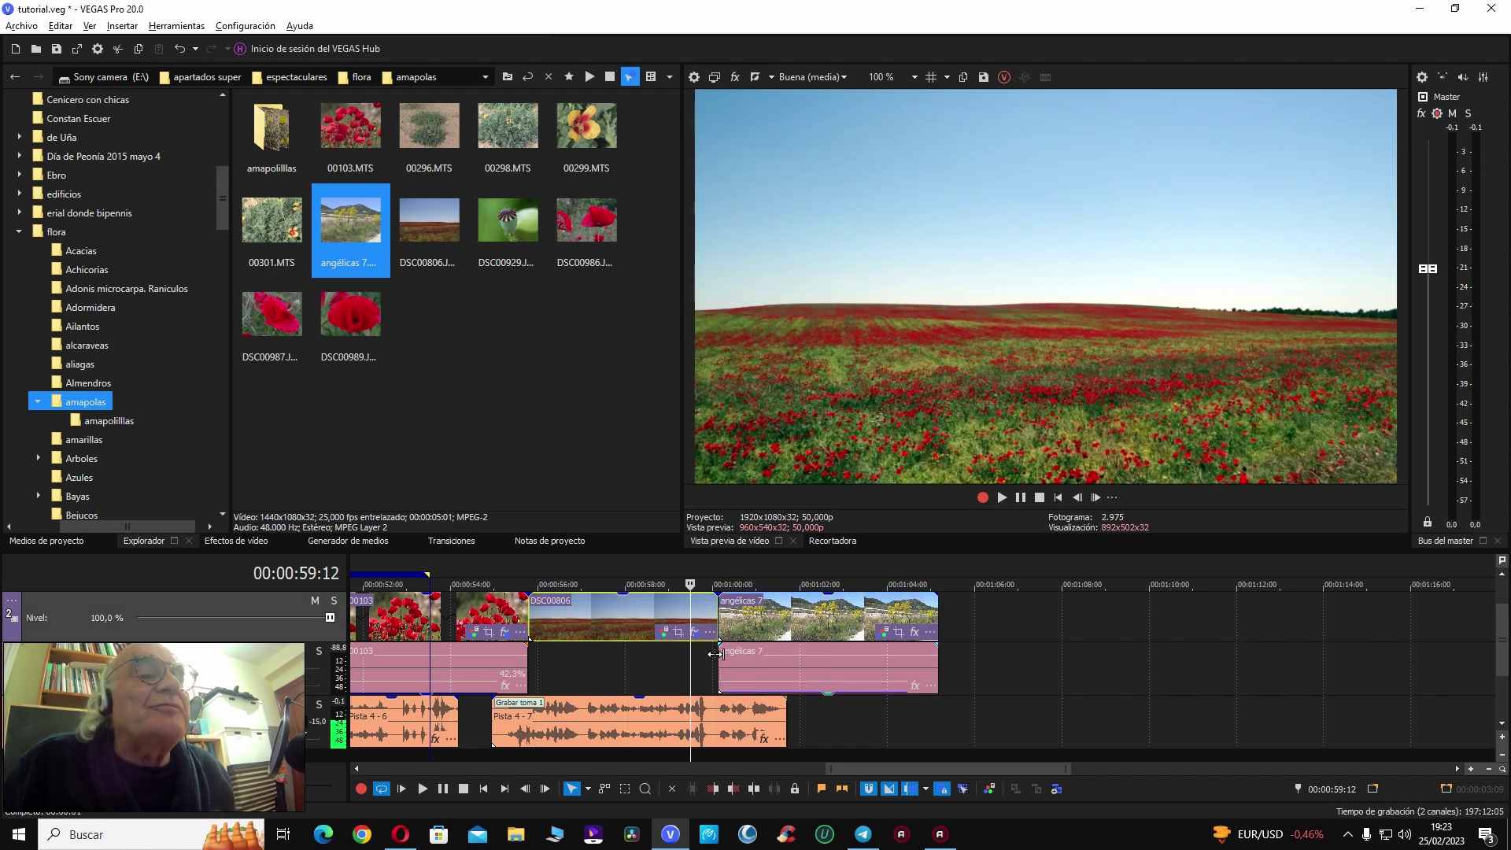
click(719, 715)
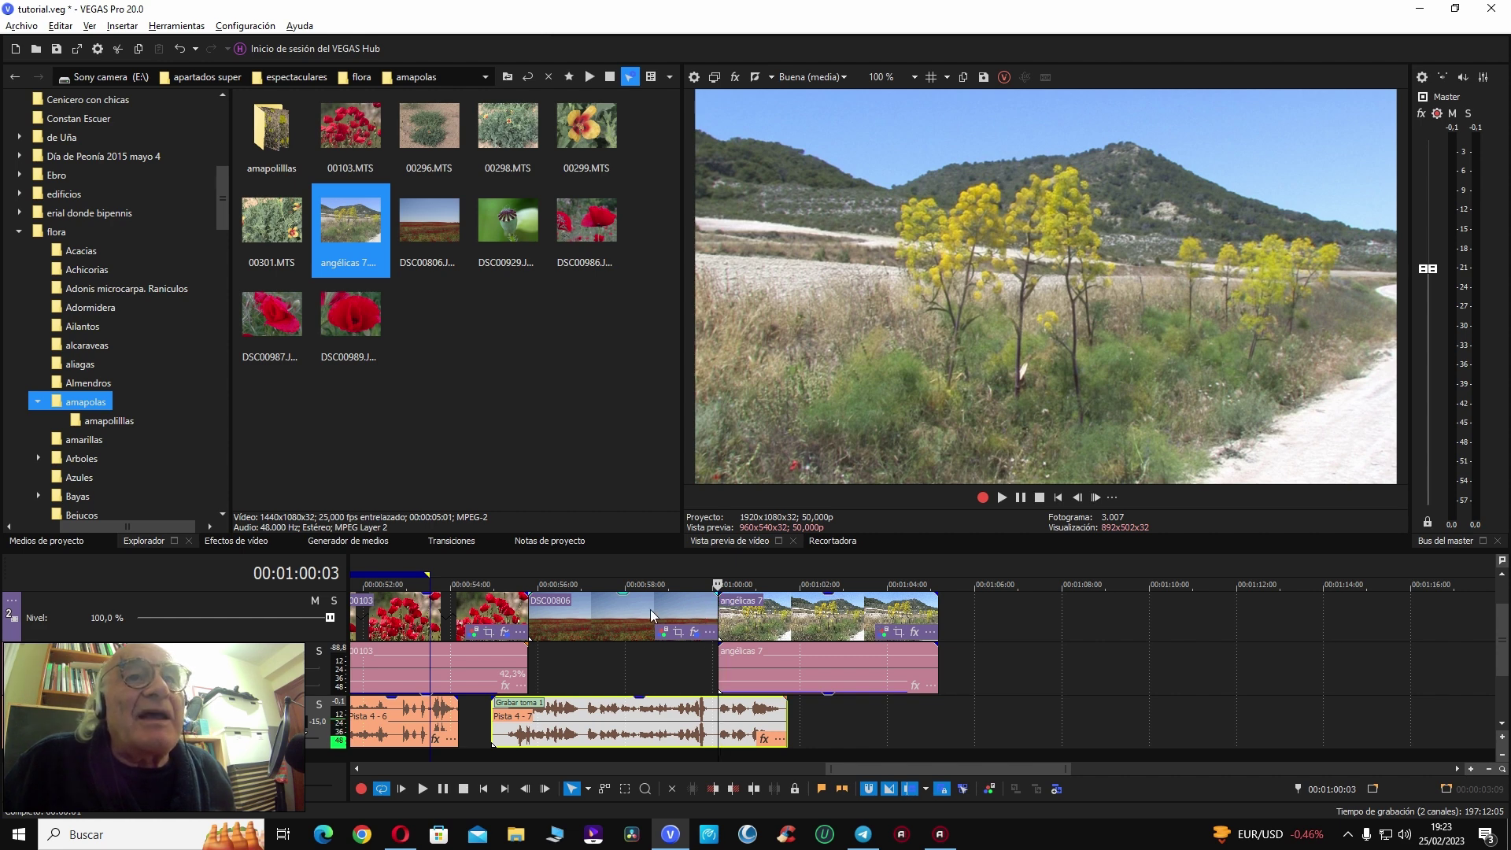
click(674, 613)
key(space)
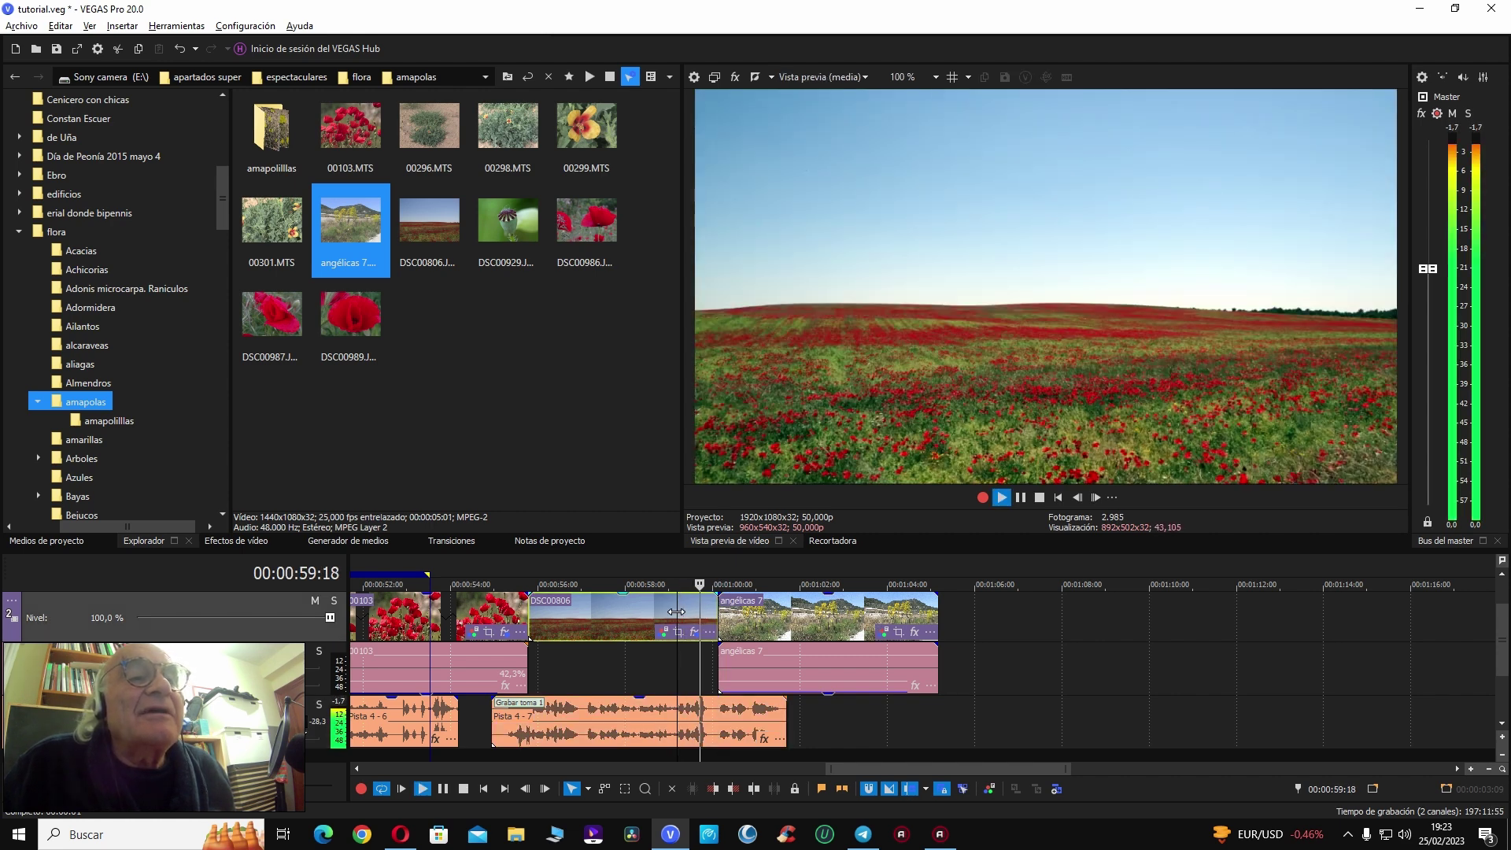
key(space)
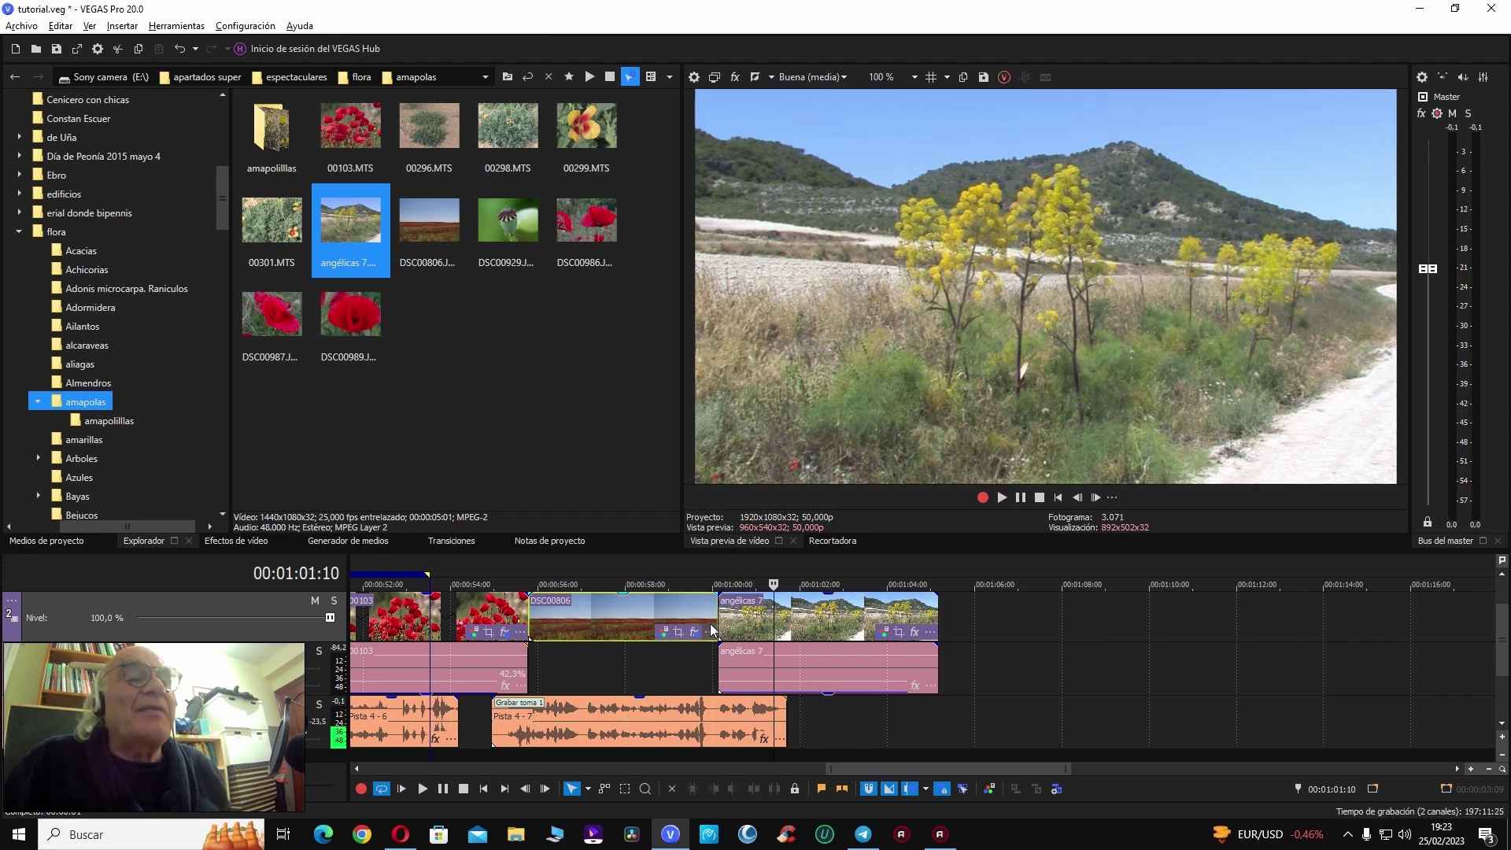
key(space)
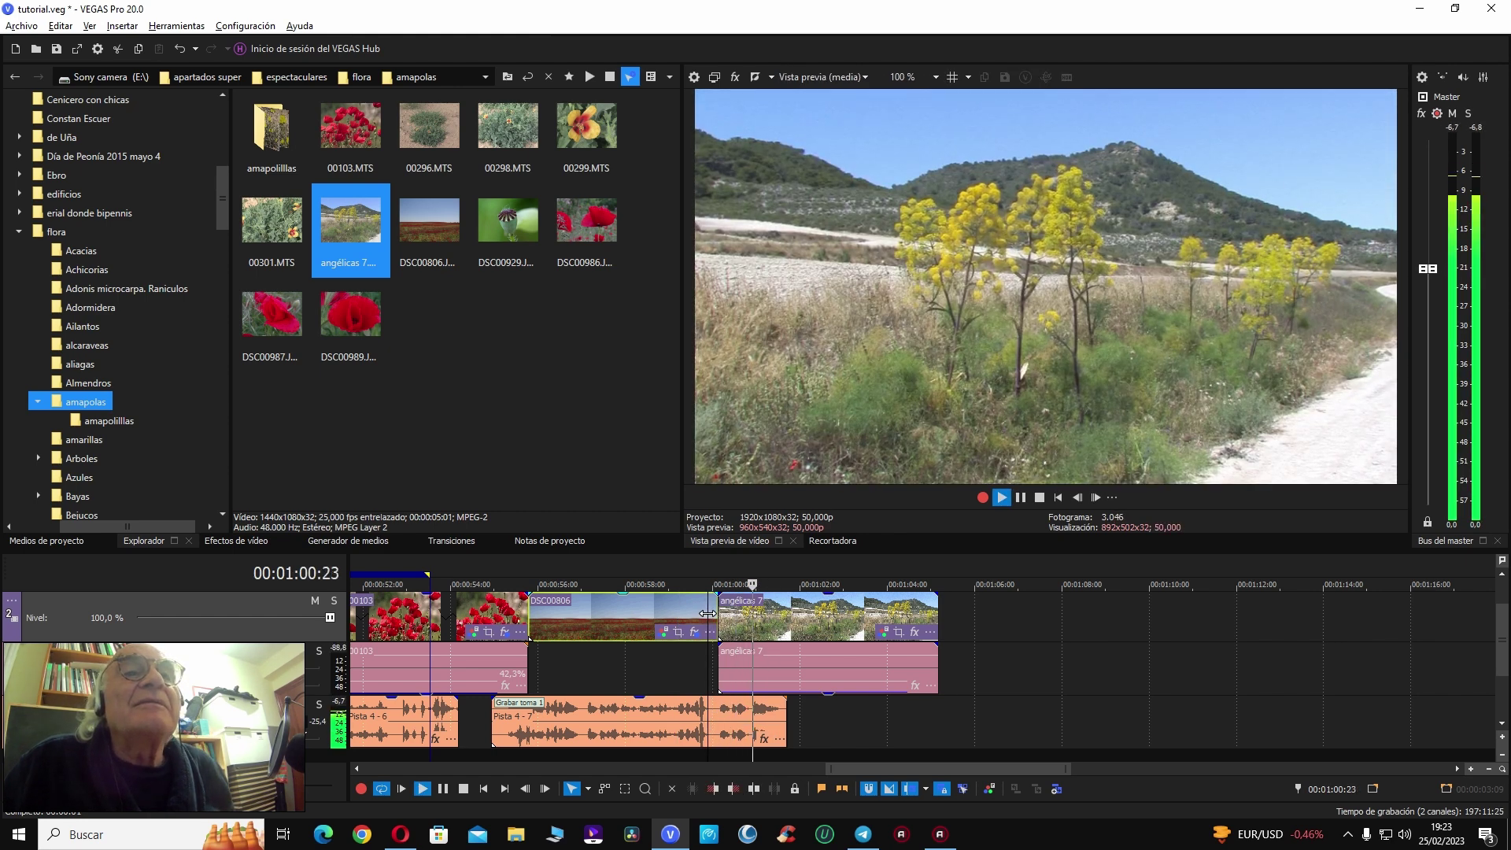
Step: Stop playback and apply the "Niveles de color" preset to the RGB color curve of the angélicas 7 clip
key(space)
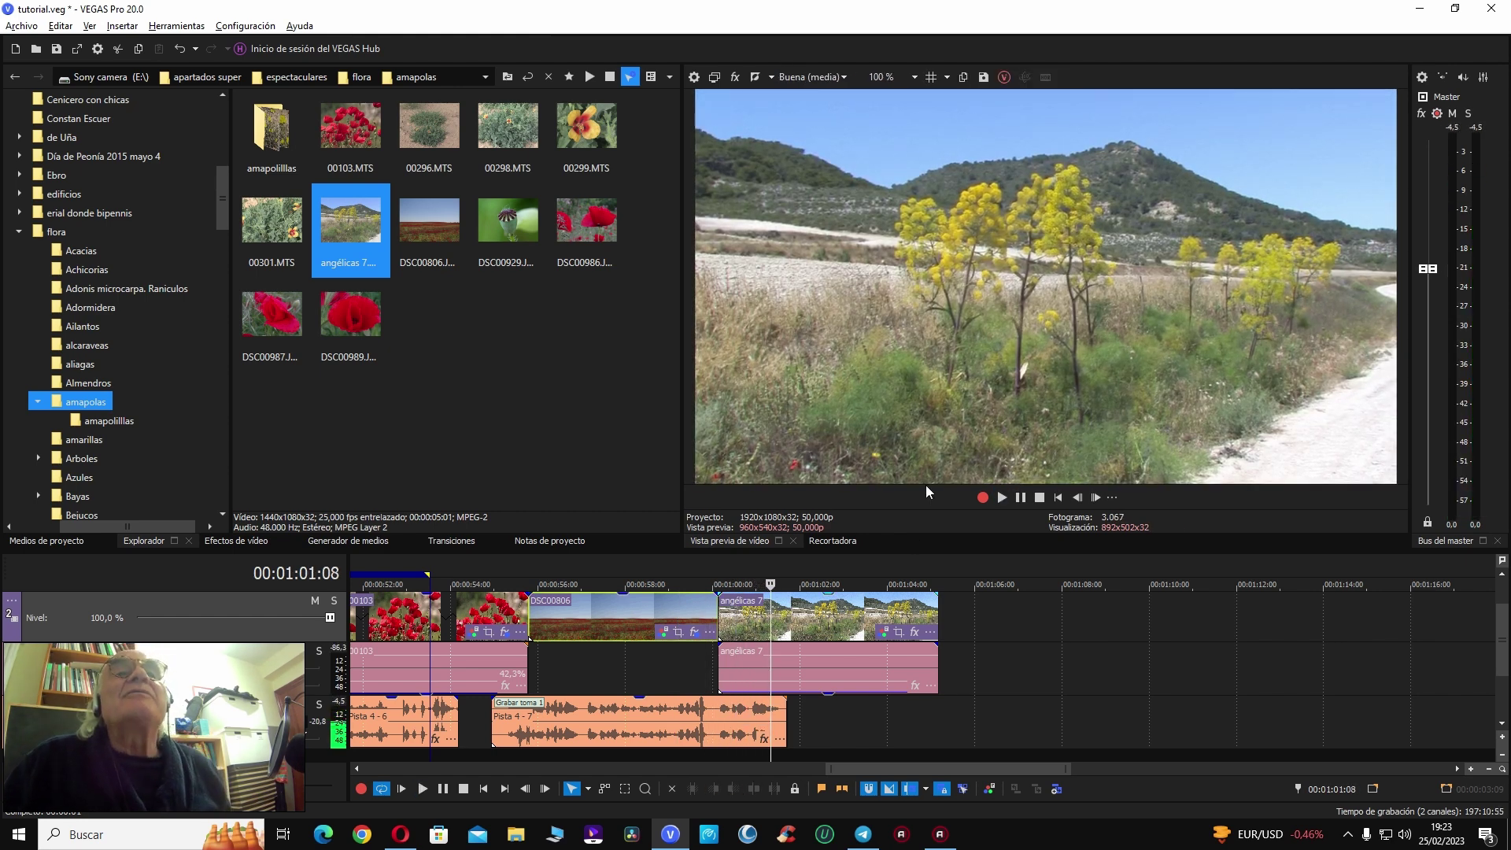
click(884, 631)
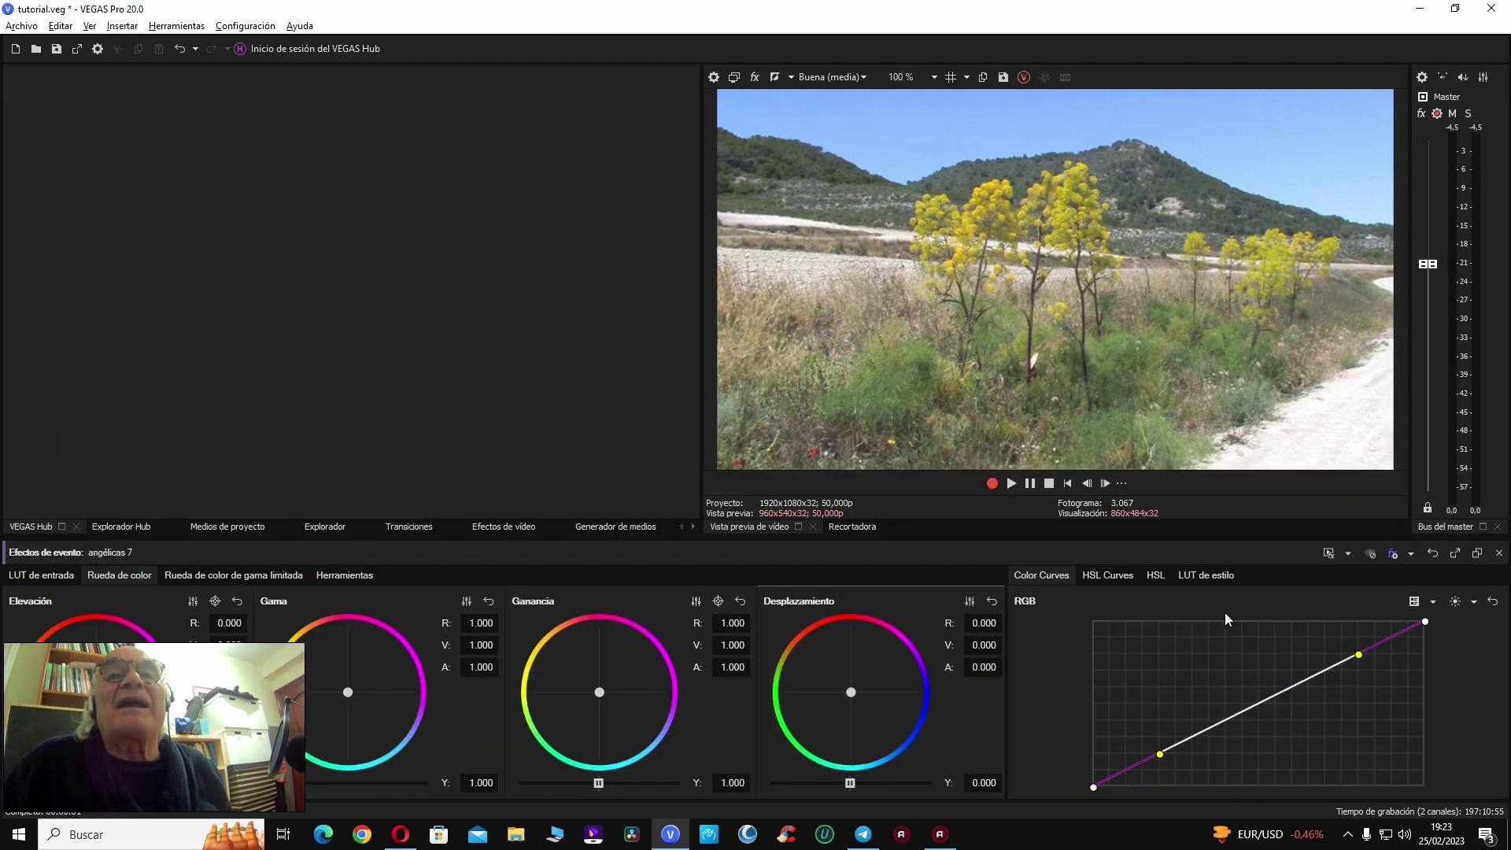
click(1472, 602)
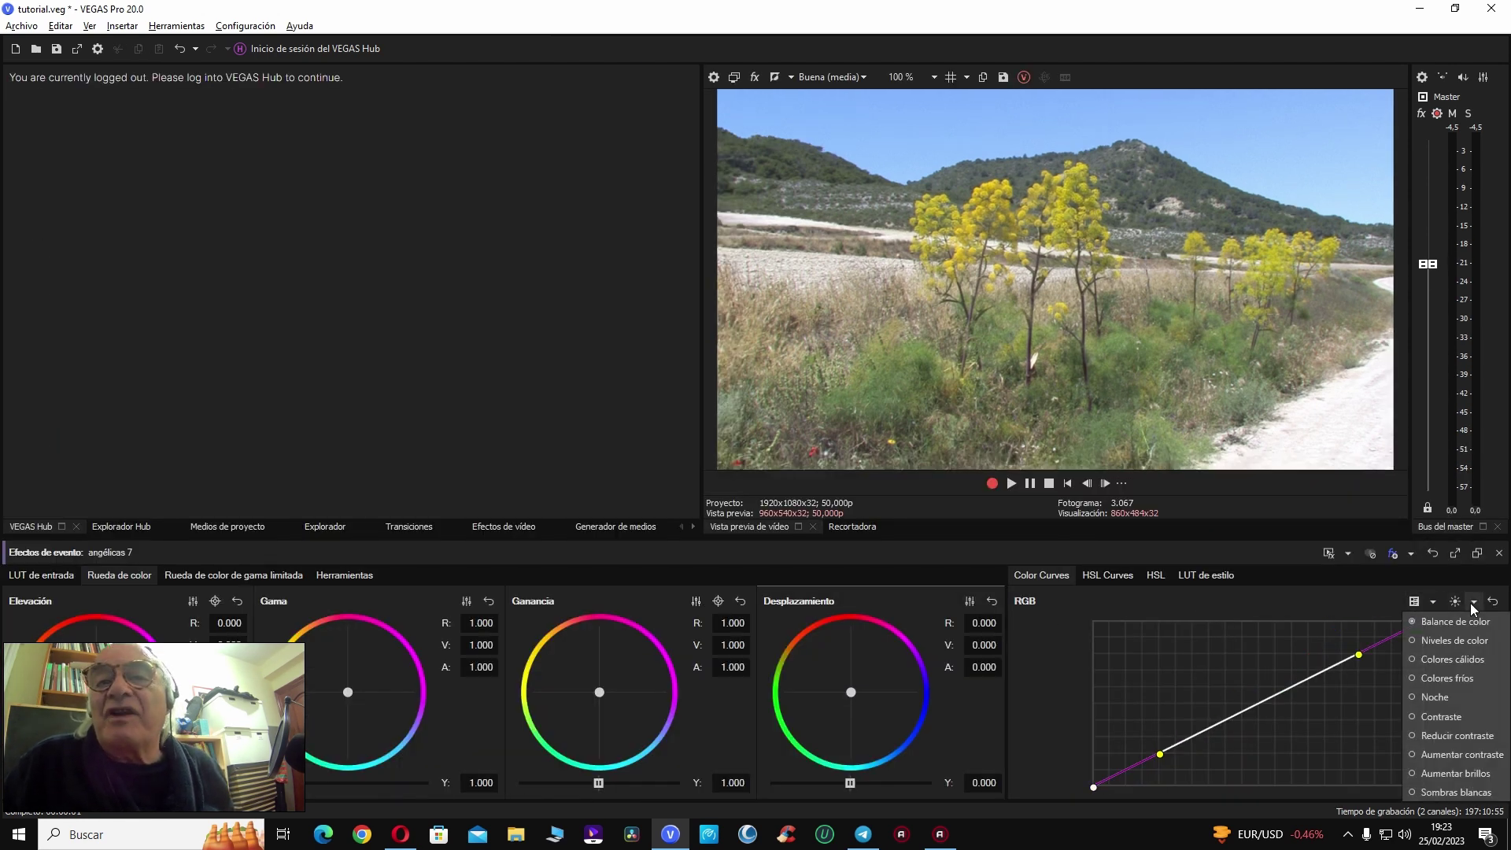
click(1461, 639)
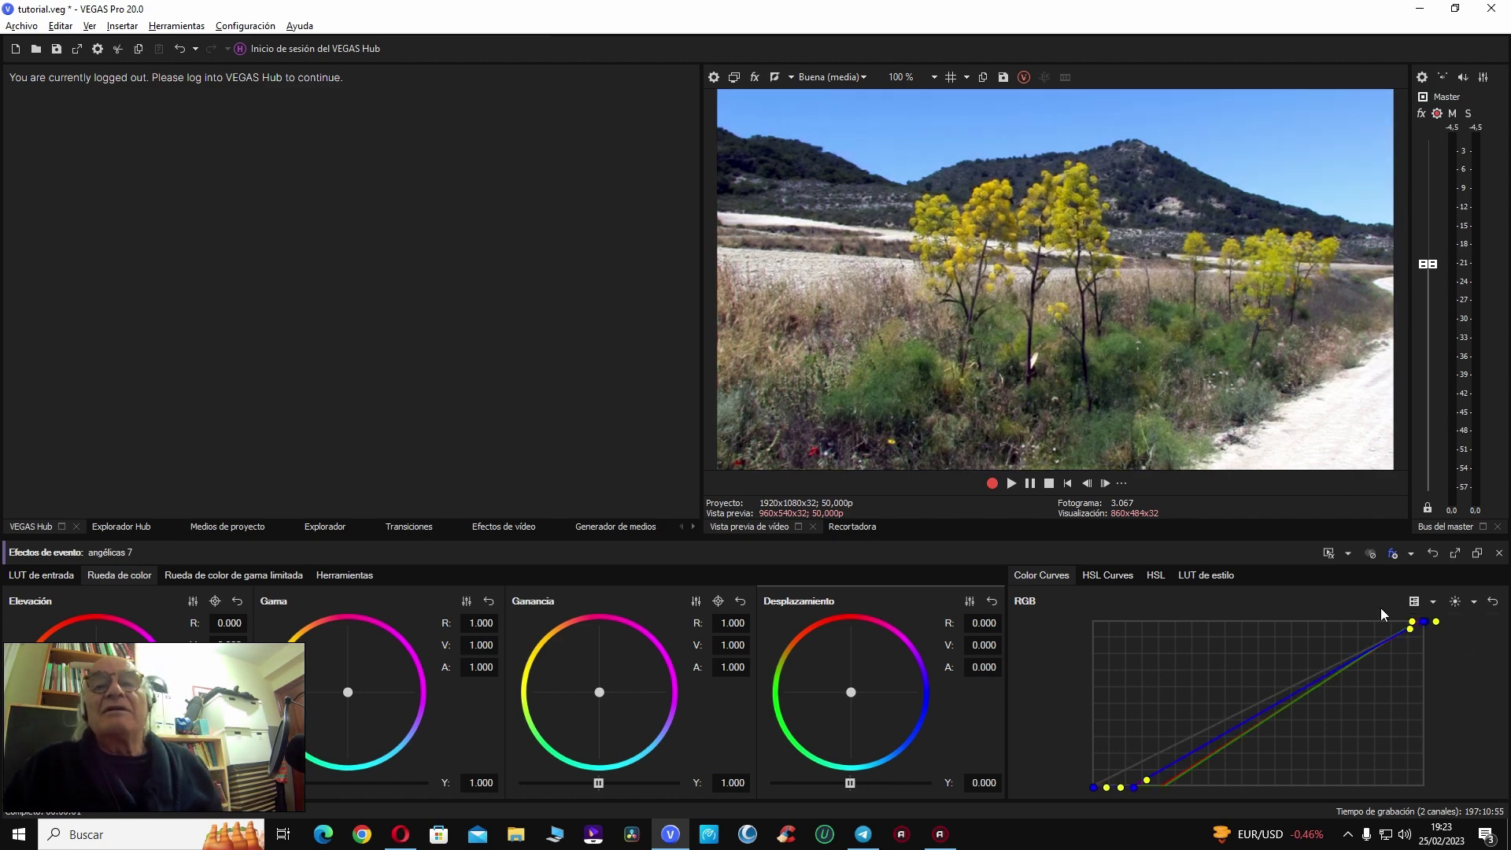
Step: Raise the yellow saturation to about 1.369 on the clip's Hue vs. Saturation curve
click(1108, 575)
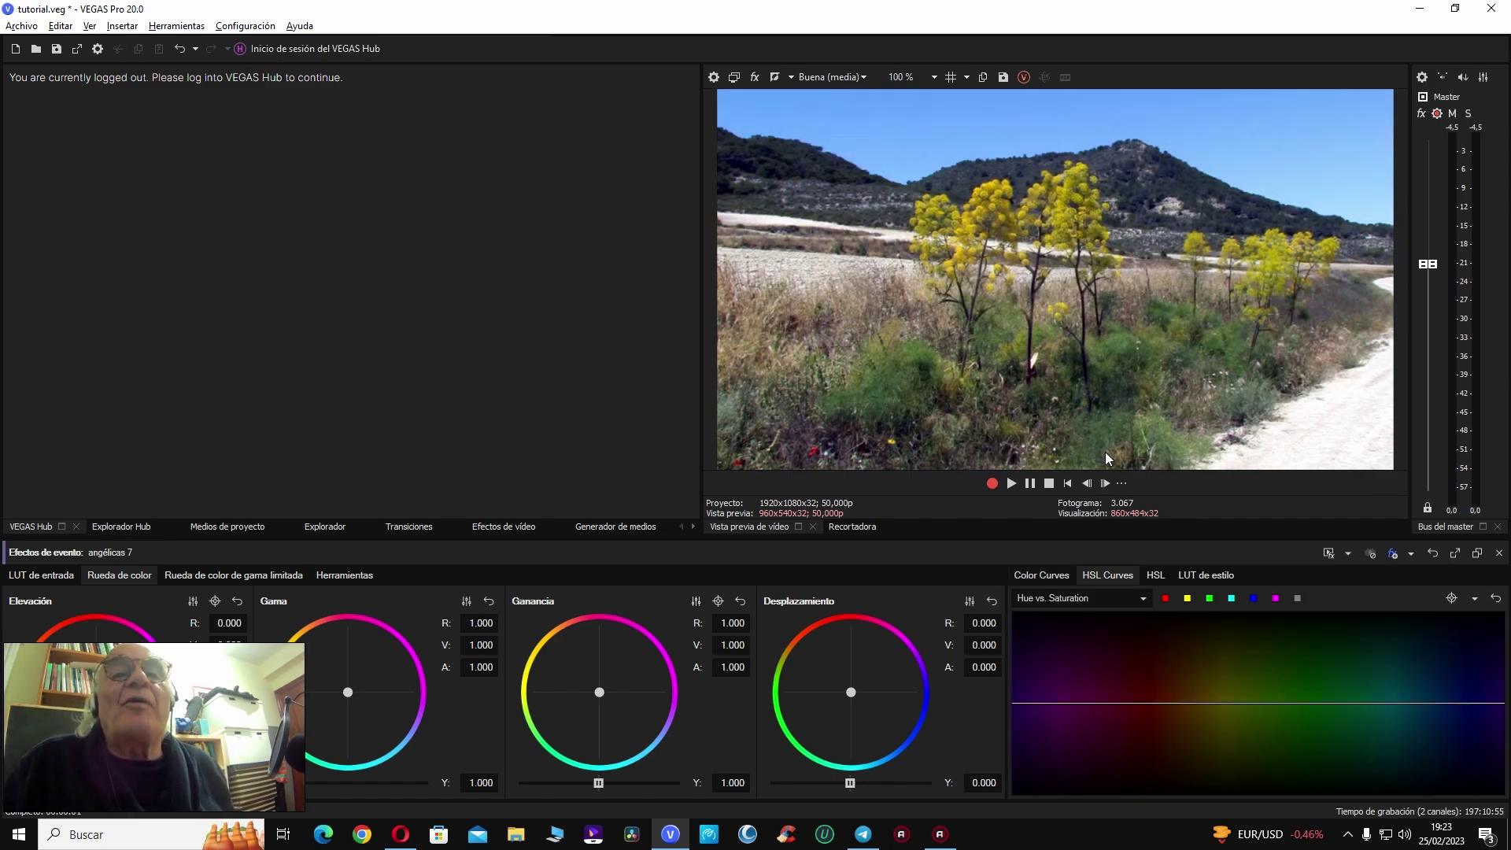
click(1188, 599)
drag(1224, 703, 1228, 665)
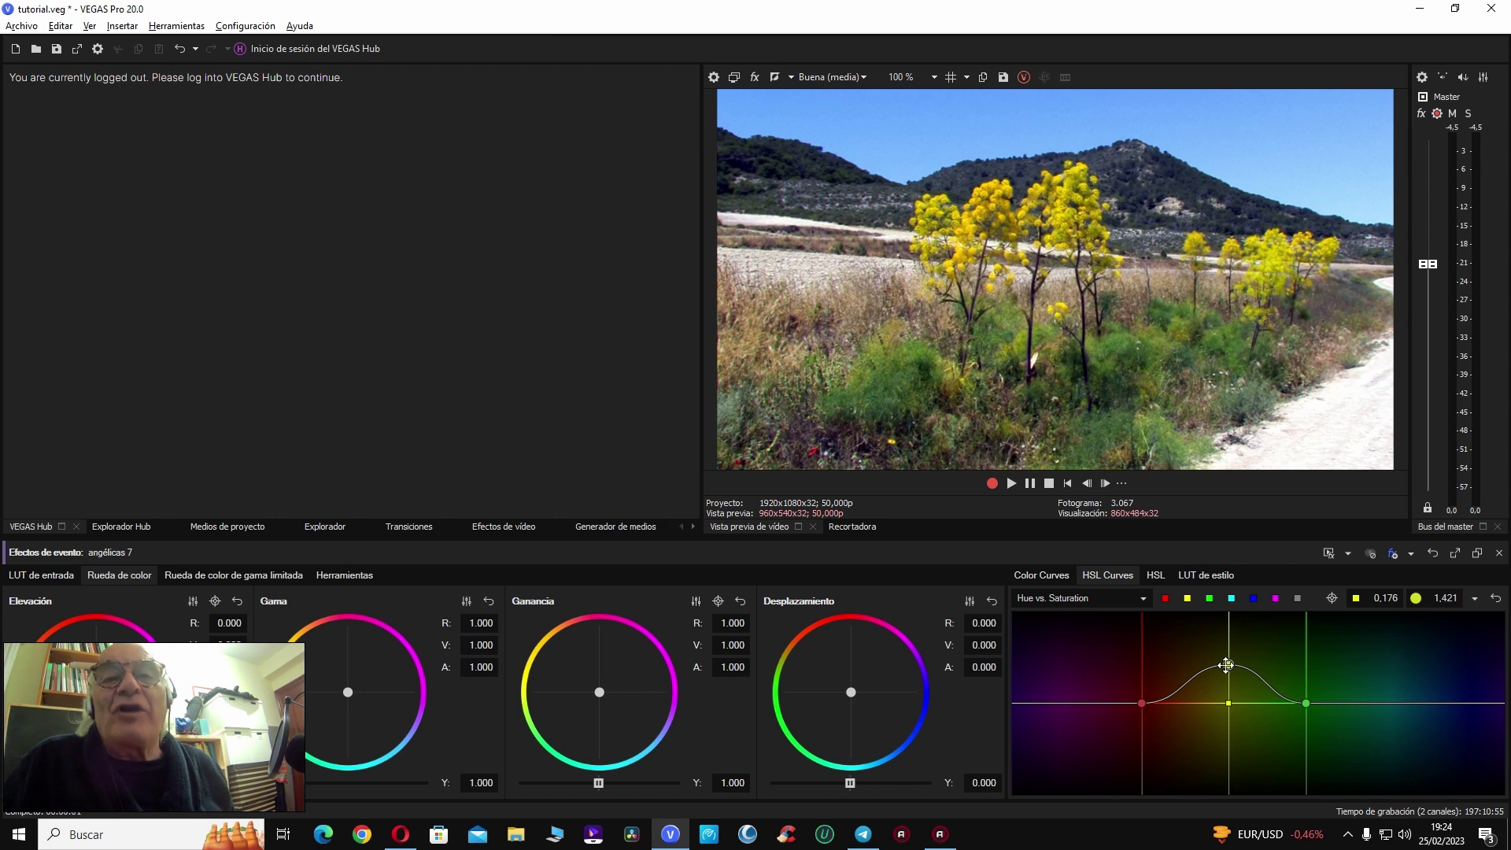
drag(1230, 665, 1230, 670)
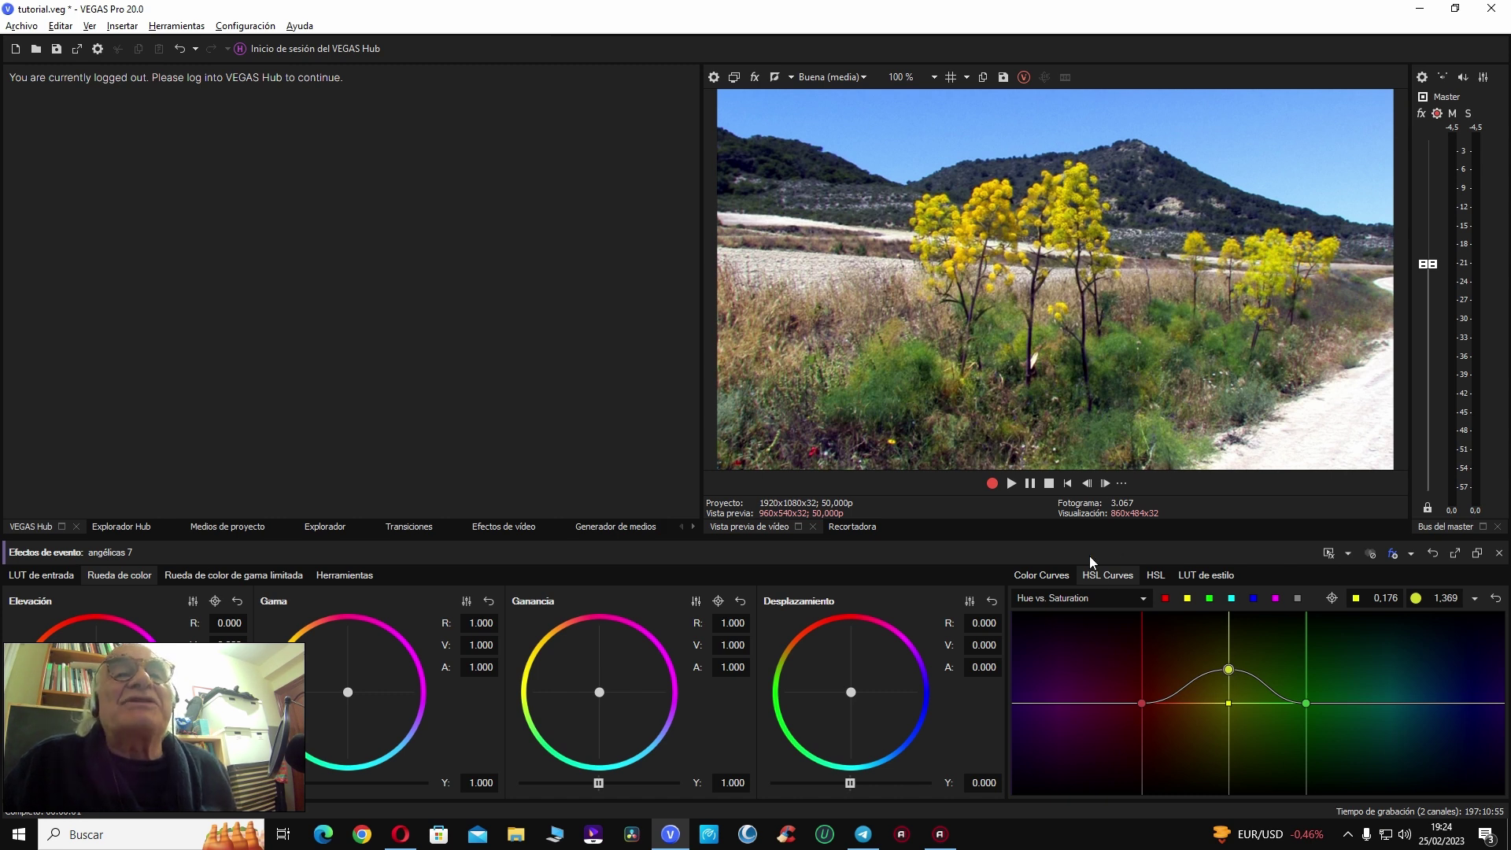
Step: Try adjusting the green saturation on the Hue vs. Saturation curve, and reset the whole curve
click(1230, 599)
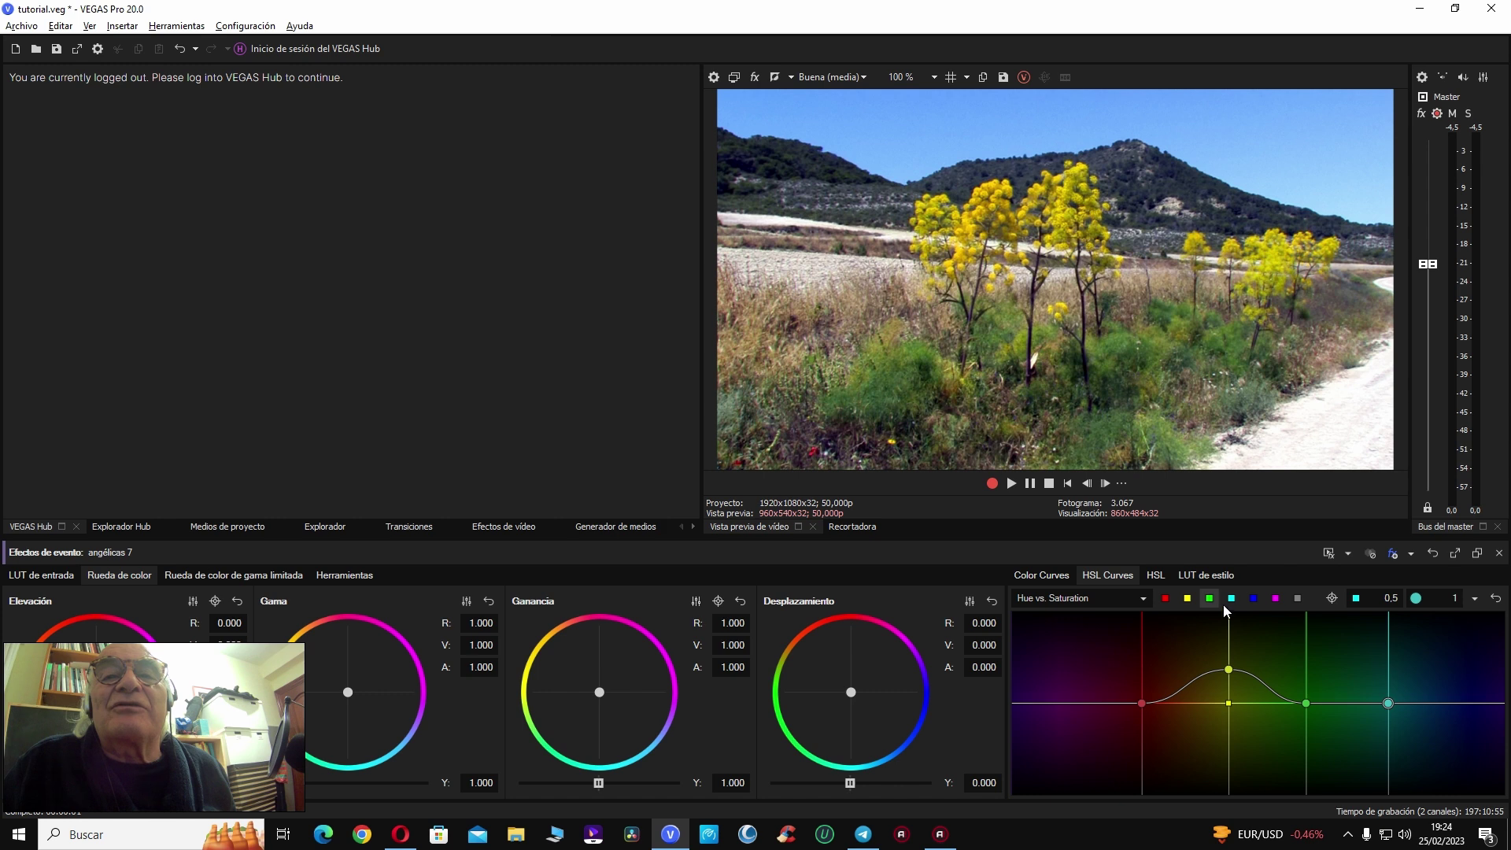
click(1292, 702)
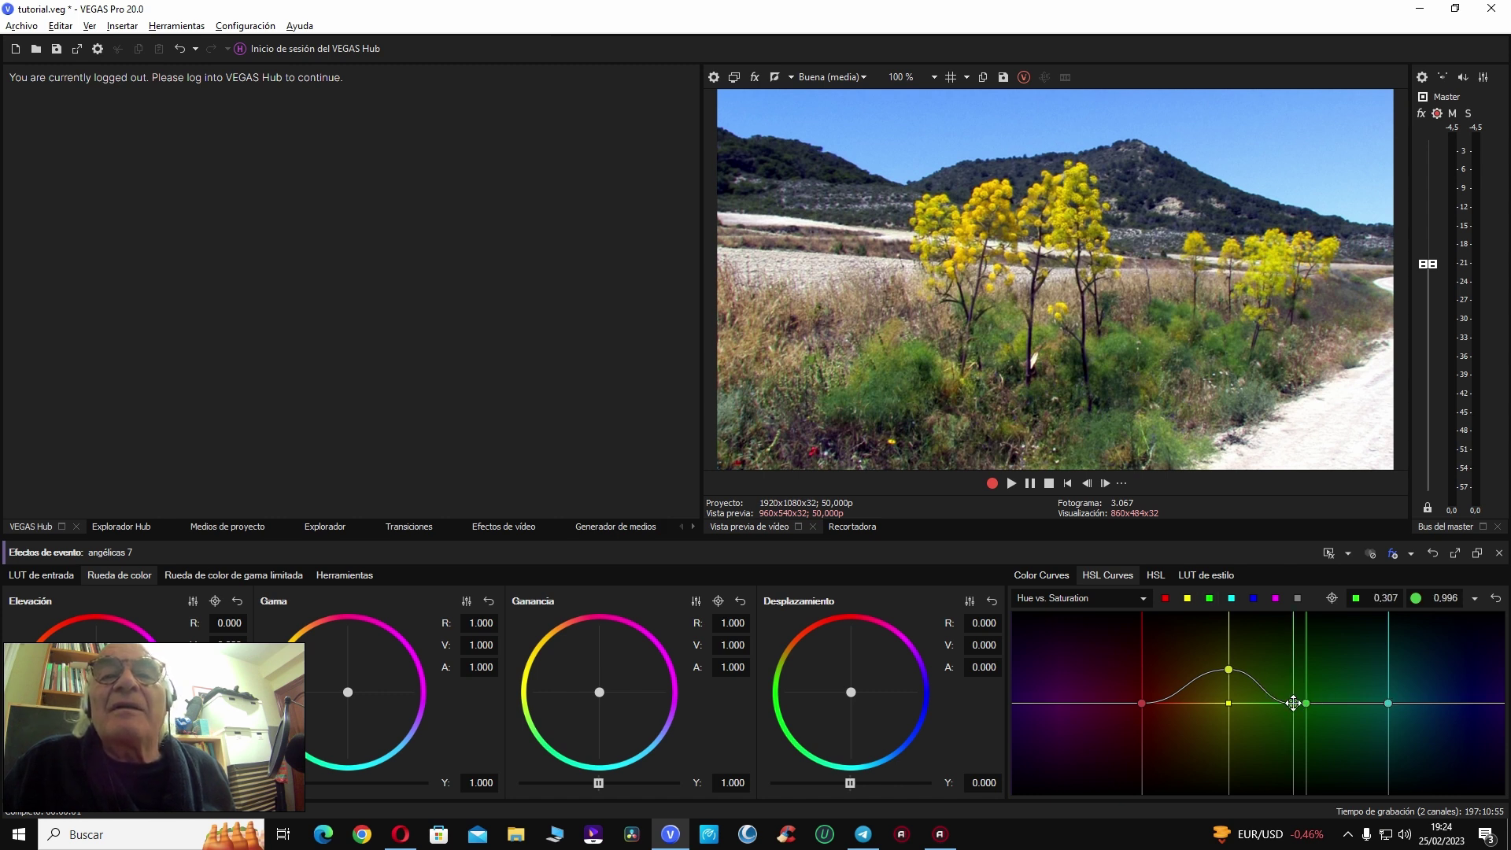
drag(1307, 703, 1306, 696)
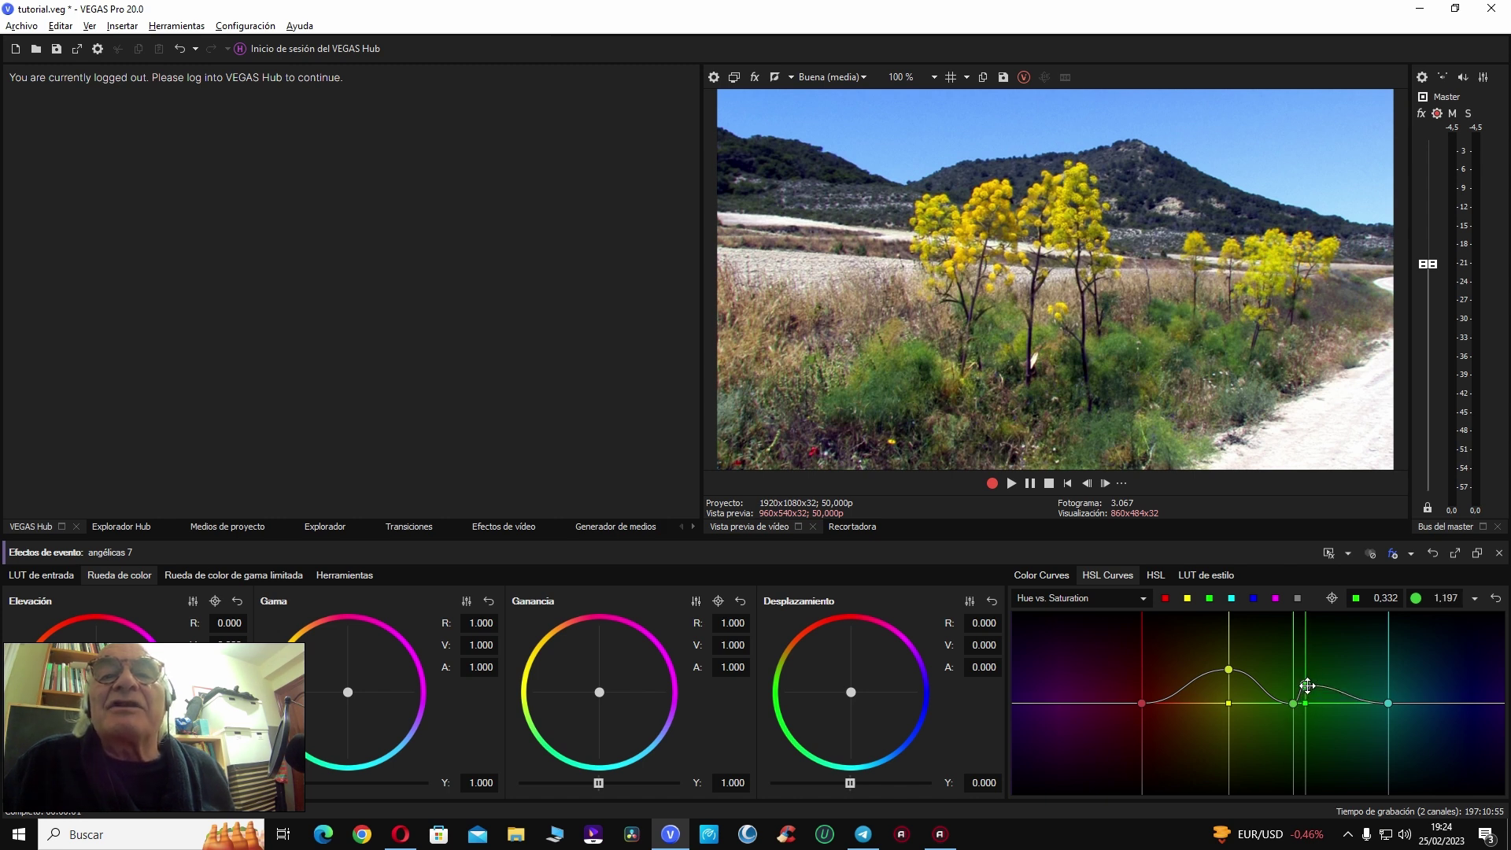
mouse_move(1307, 689)
mouse_down()
mouse_move(1302, 803)
mouse_move(1298, 635)
mouse_move(1301, 709)
mouse_up()
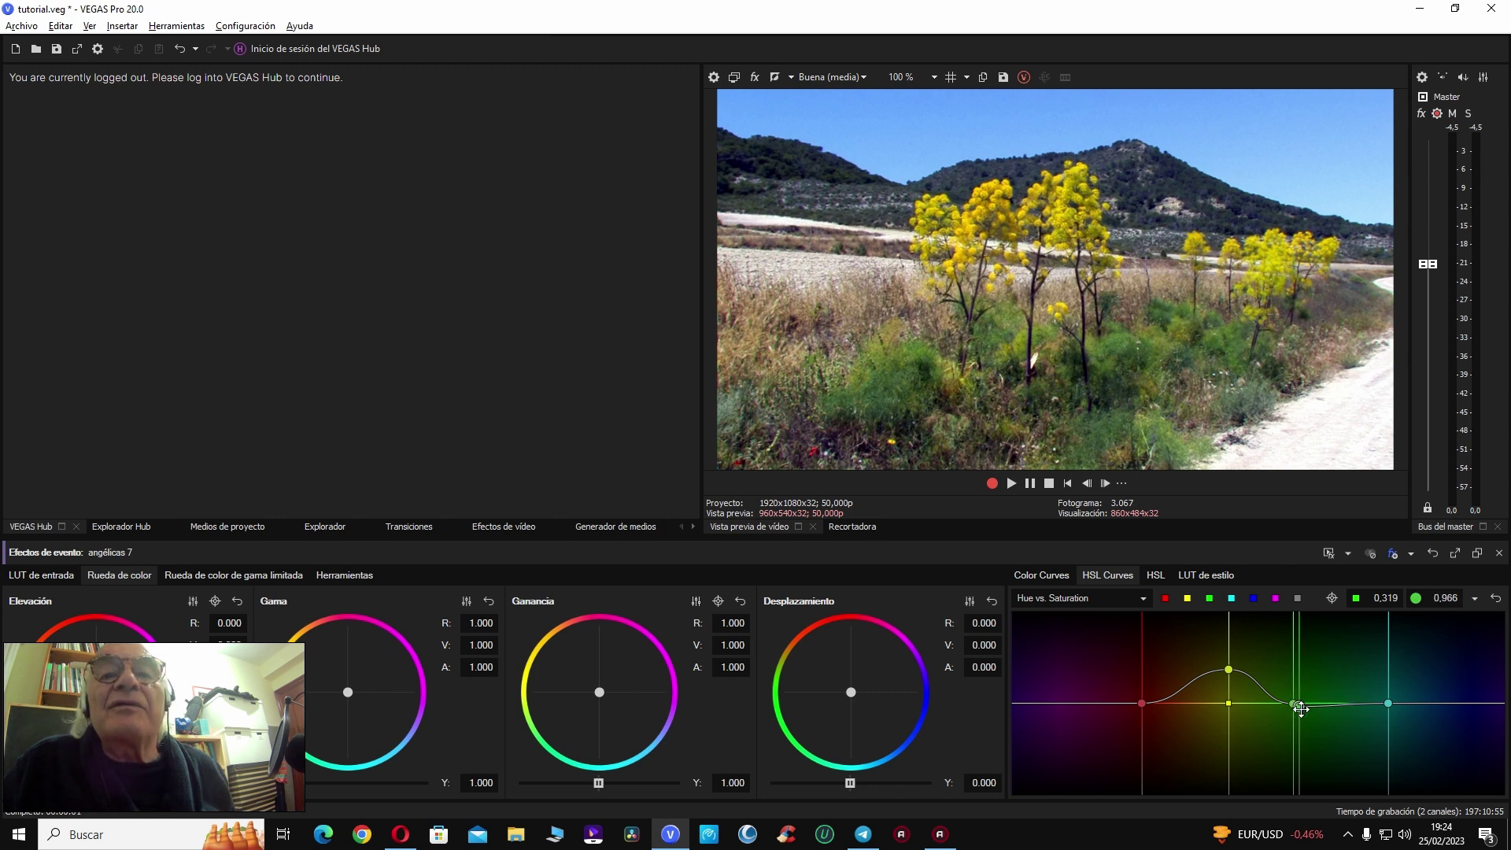
click(1495, 598)
Step: On the Hue vs. Saturation curve, raise the yellows to about 1.378, the greens to about 1.215 and the blues to about 1.043
click(1188, 599)
drag(1091, 703, 1089, 669)
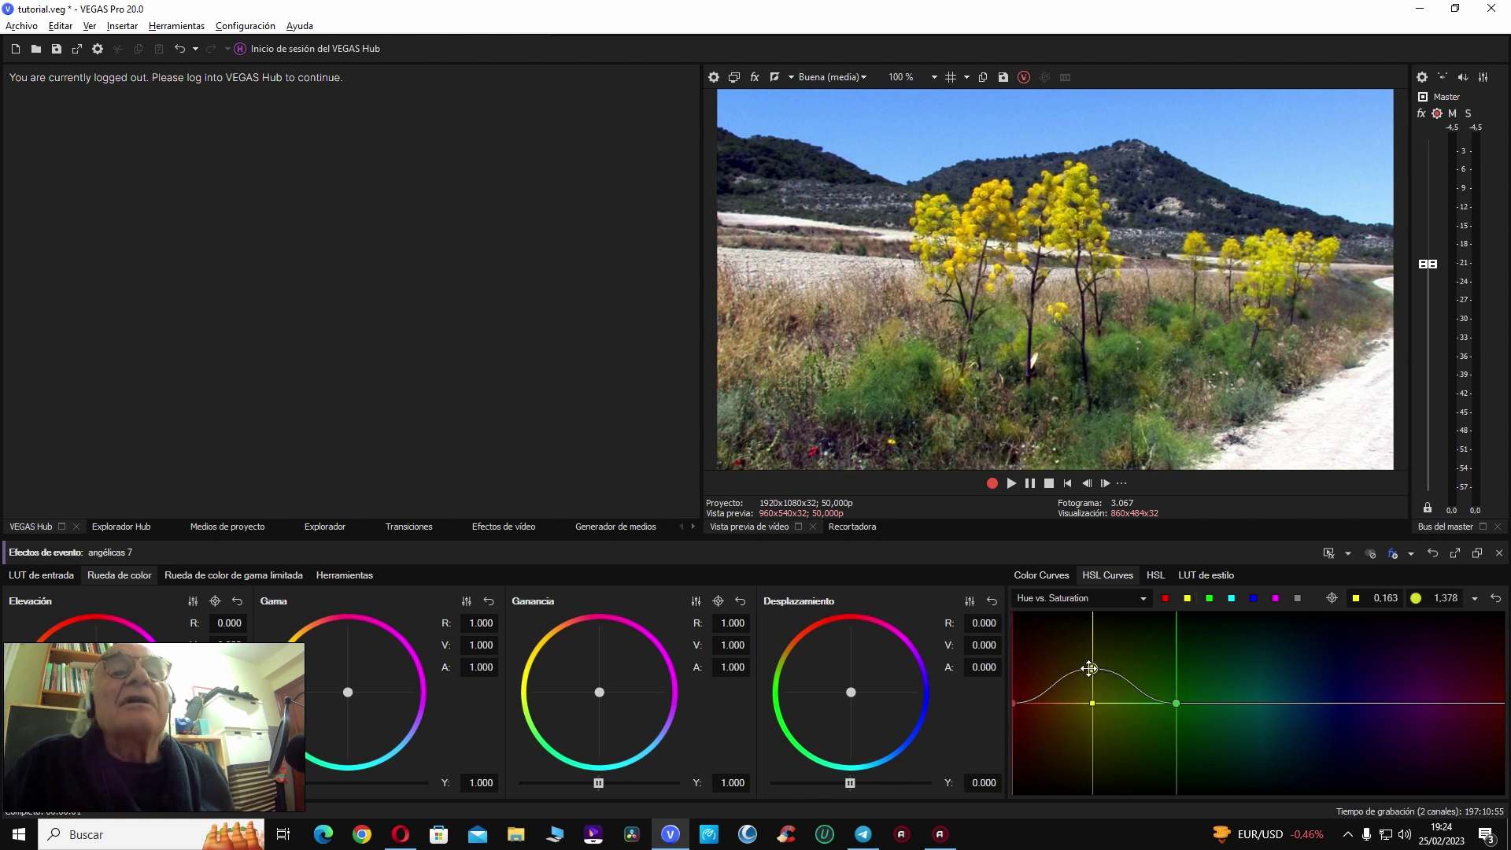
click(1231, 598)
mouse_move(1175, 700)
mouse_down()
mouse_move(1175, 626)
mouse_move(1176, 787)
mouse_move(1178, 614)
mouse_move(1197, 718)
mouse_move(1191, 627)
mouse_move(1180, 725)
mouse_move(1184, 681)
mouse_up()
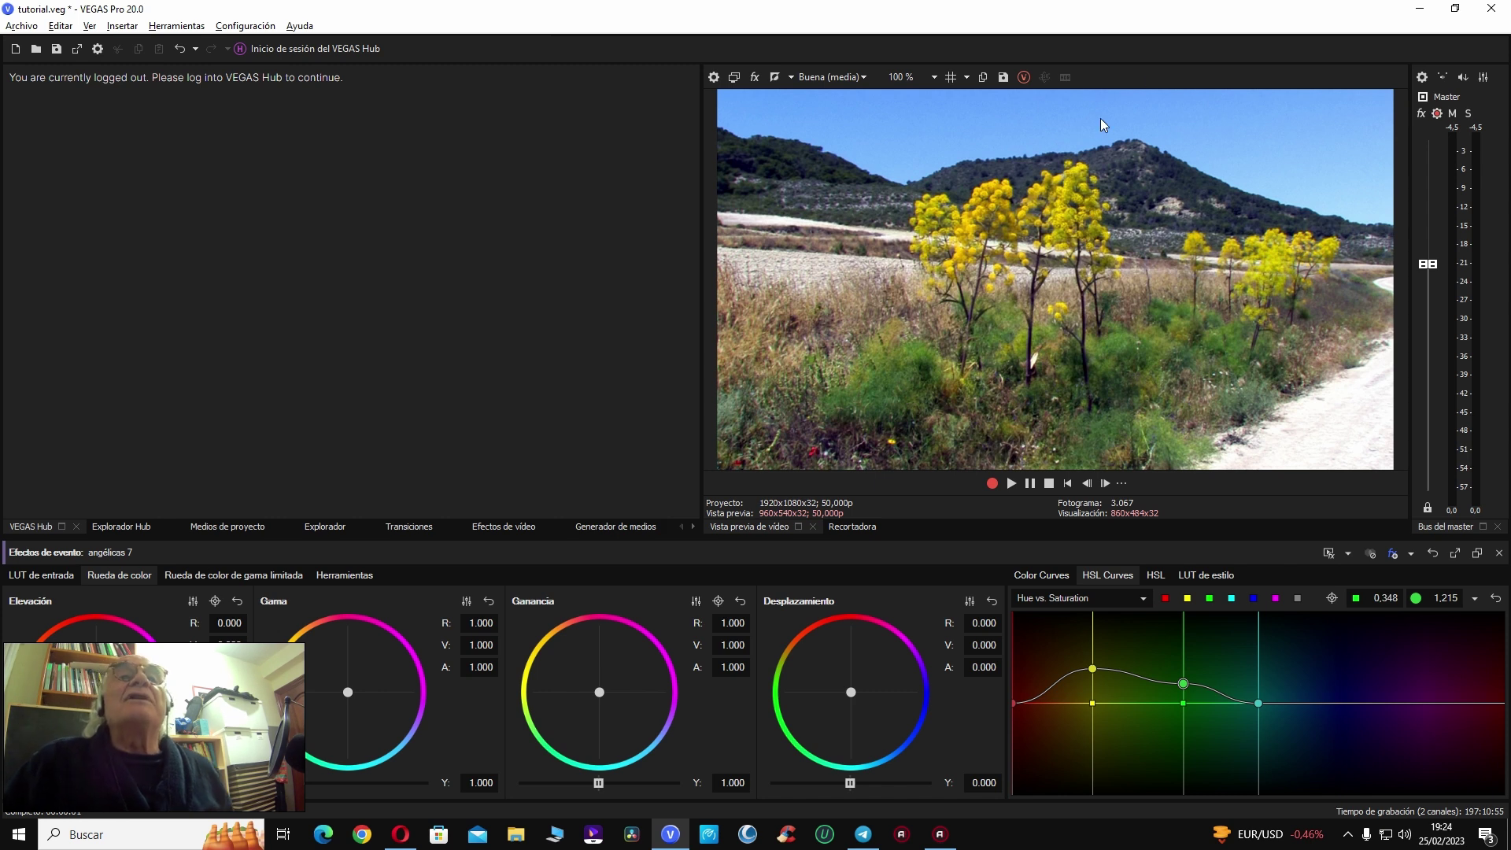
click(1254, 598)
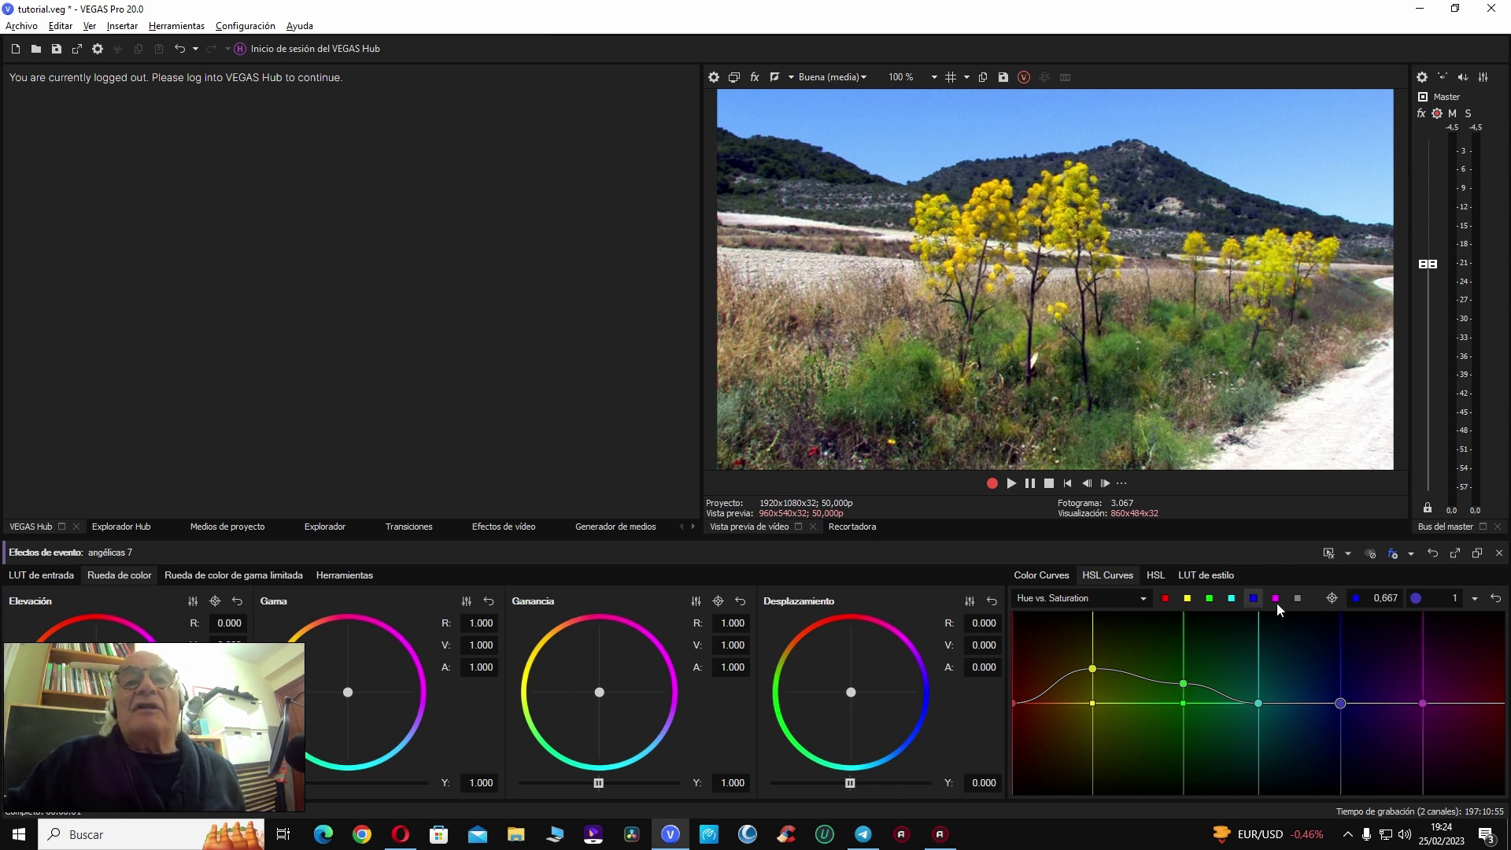
mouse_move(1345, 706)
mouse_down()
mouse_move(1338, 617)
mouse_move(1339, 701)
mouse_move(1343, 641)
mouse_move(1271, 618)
mouse_move(1357, 639)
mouse_move(1252, 626)
mouse_move(1322, 703)
mouse_up()
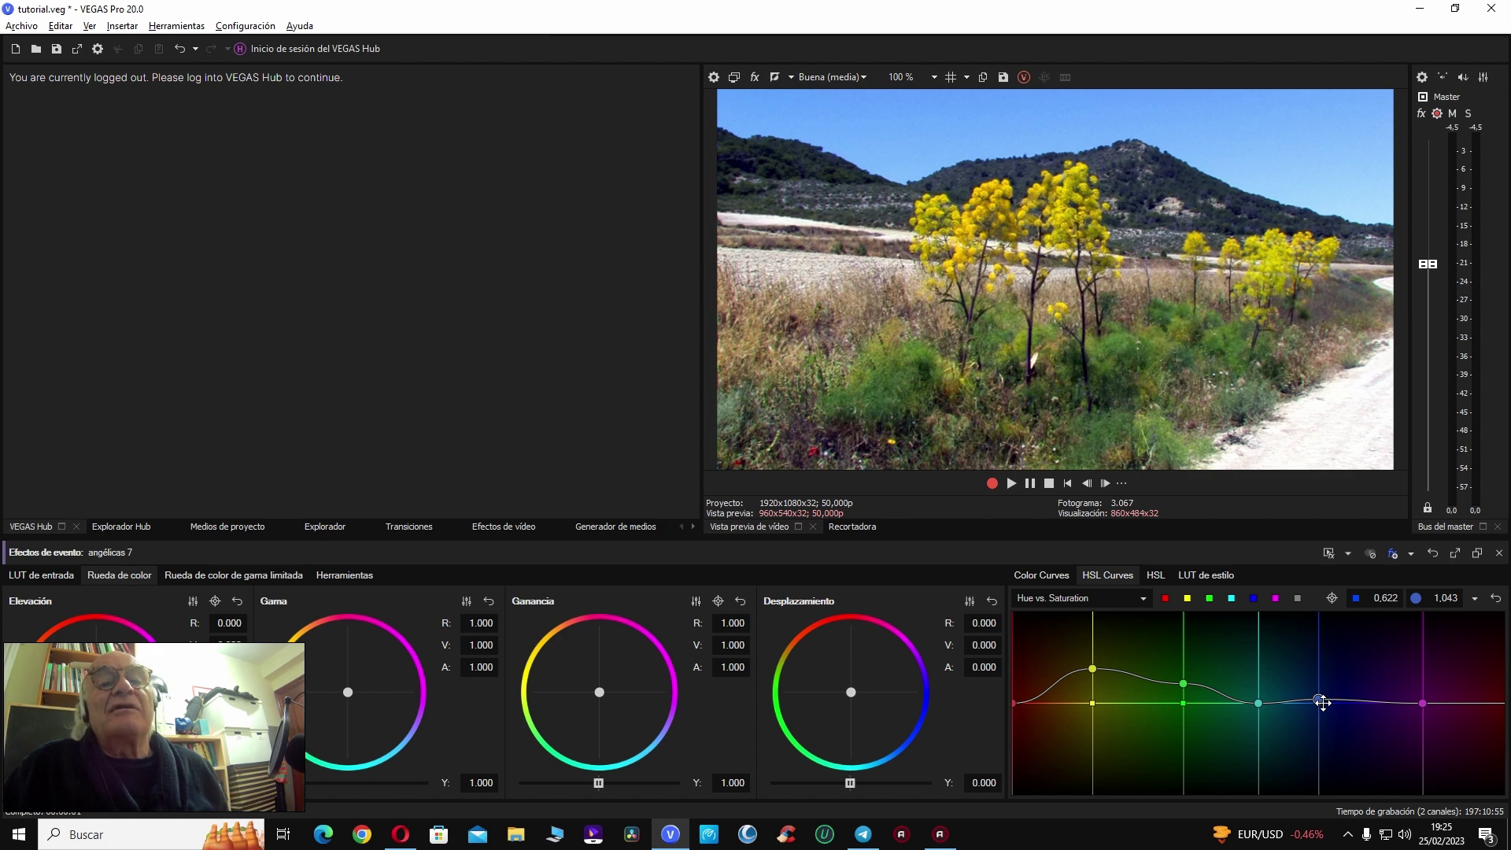
Step: Compare the angélicas 7 clip with and without its color grading, and close the grading controls
click(1365, 553)
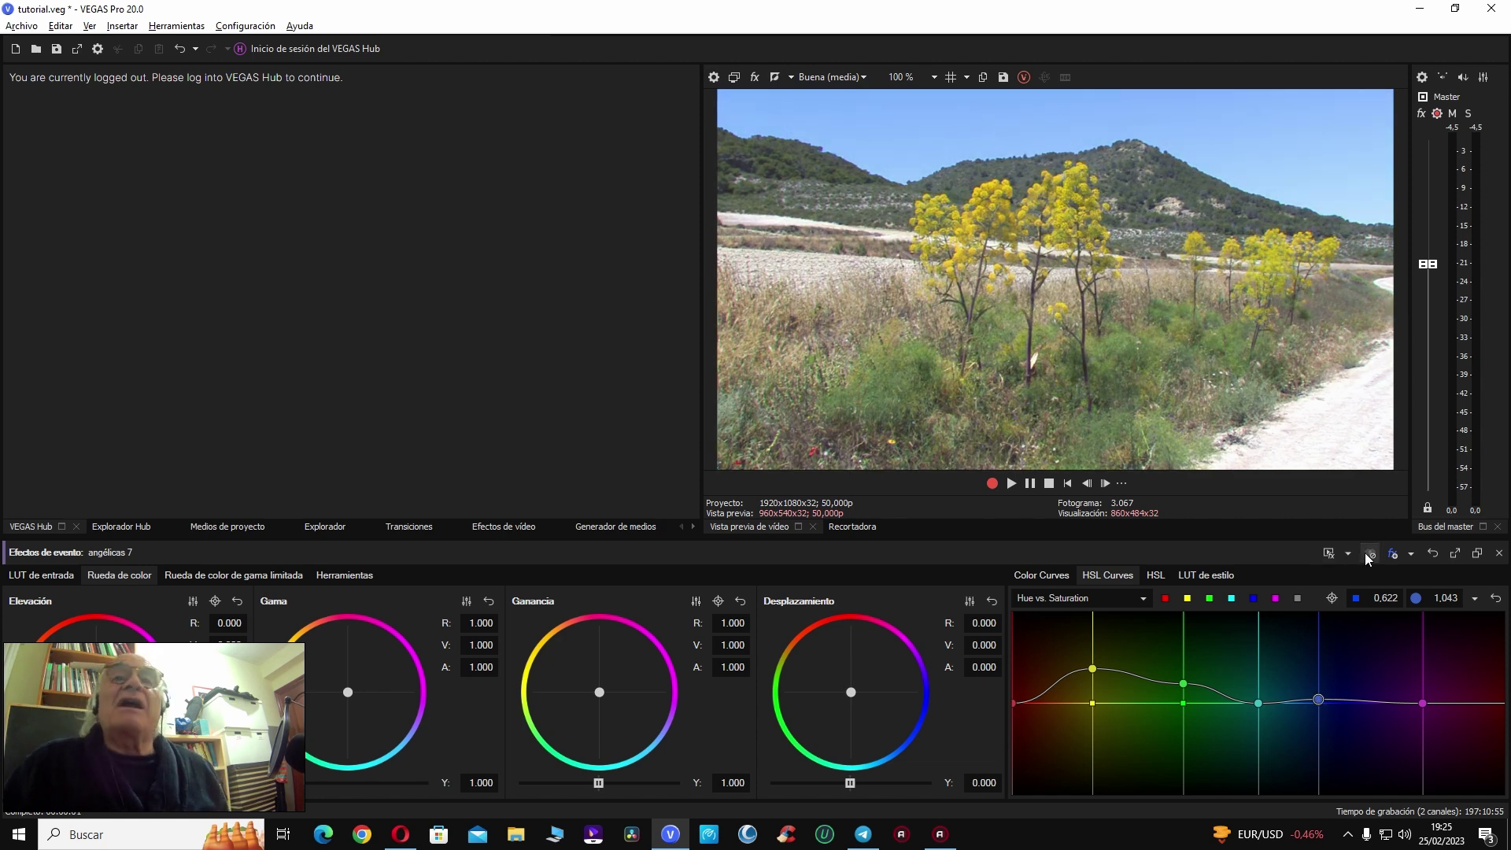
click(1364, 553)
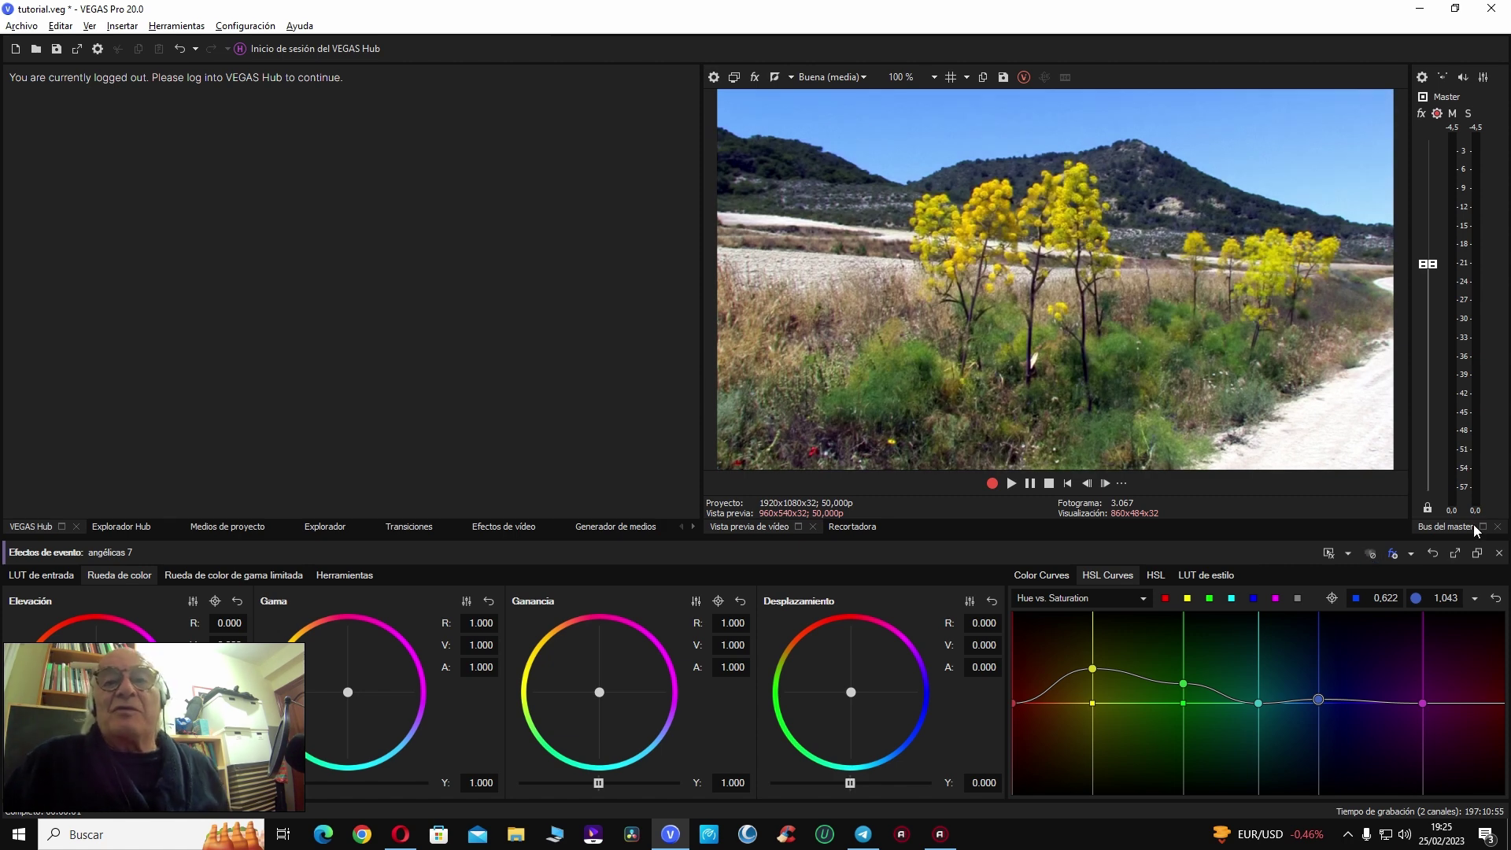
click(1497, 554)
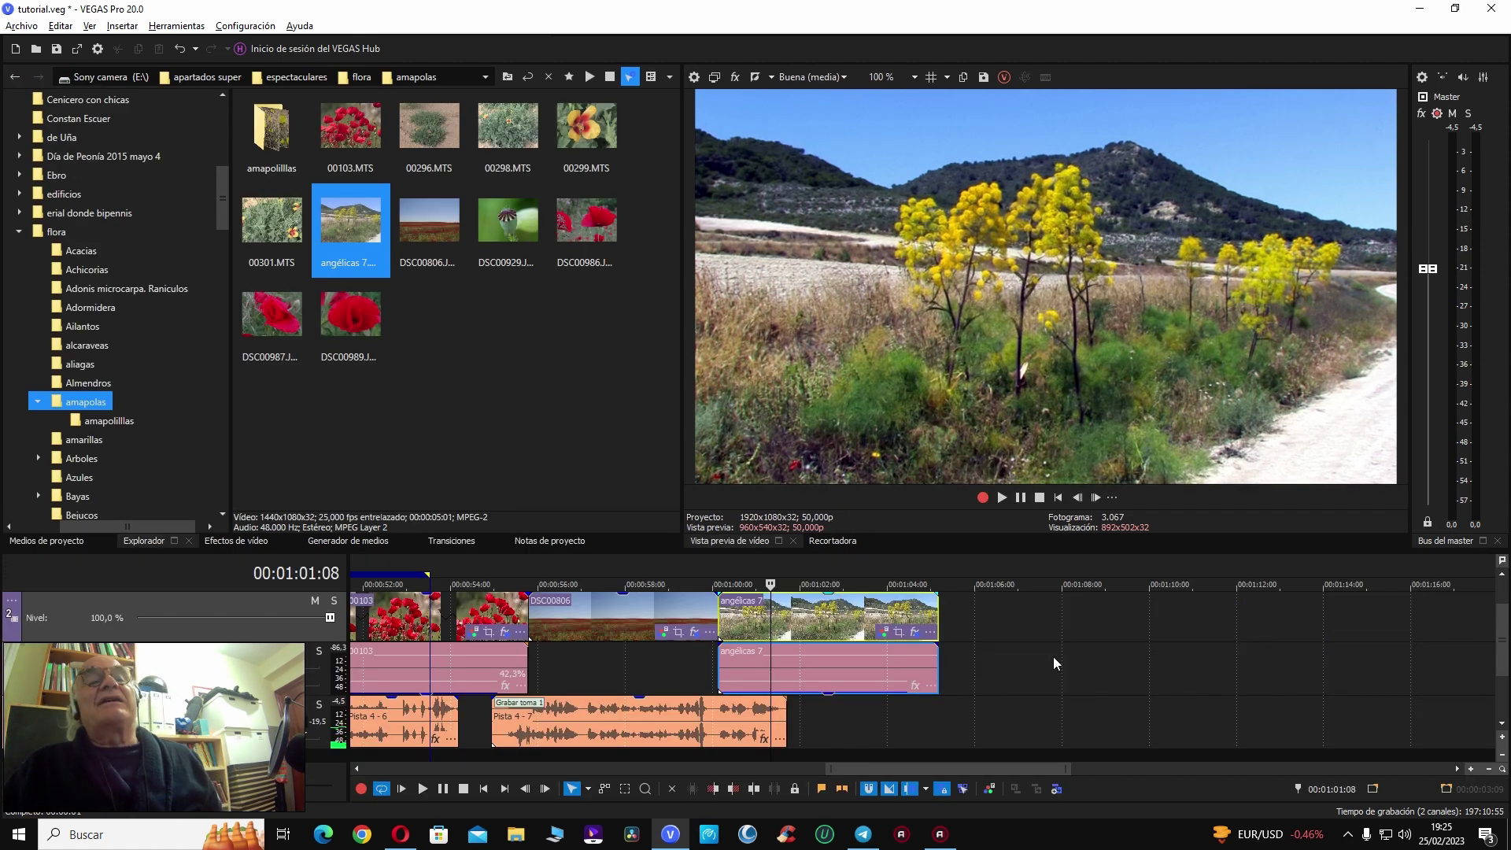
Step: Play the graded angélicas 7 clip and trim its end to 00:01:04:05
click(702, 611)
key(space)
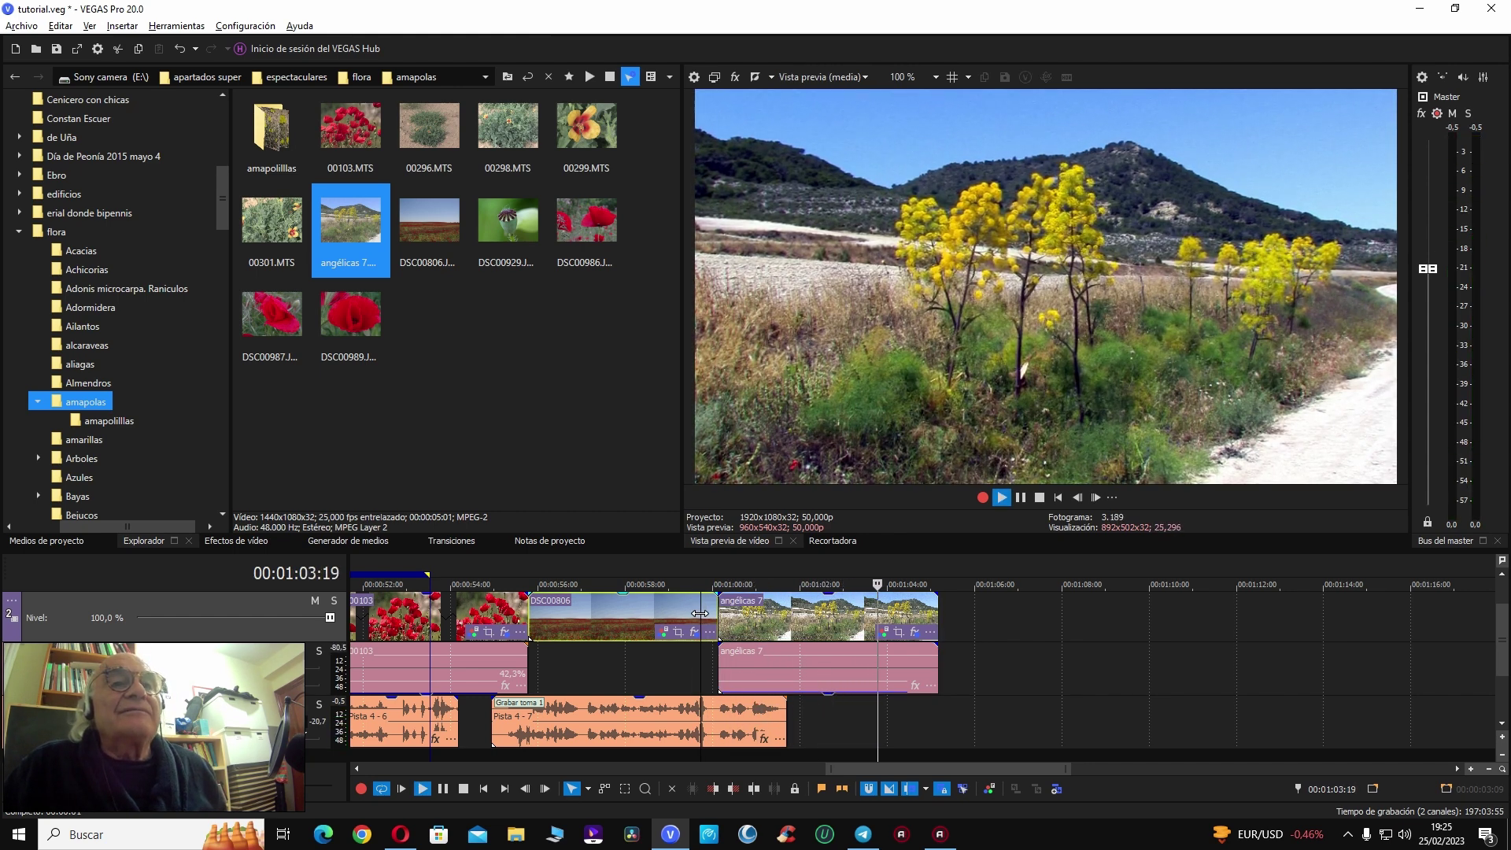
key(Return)
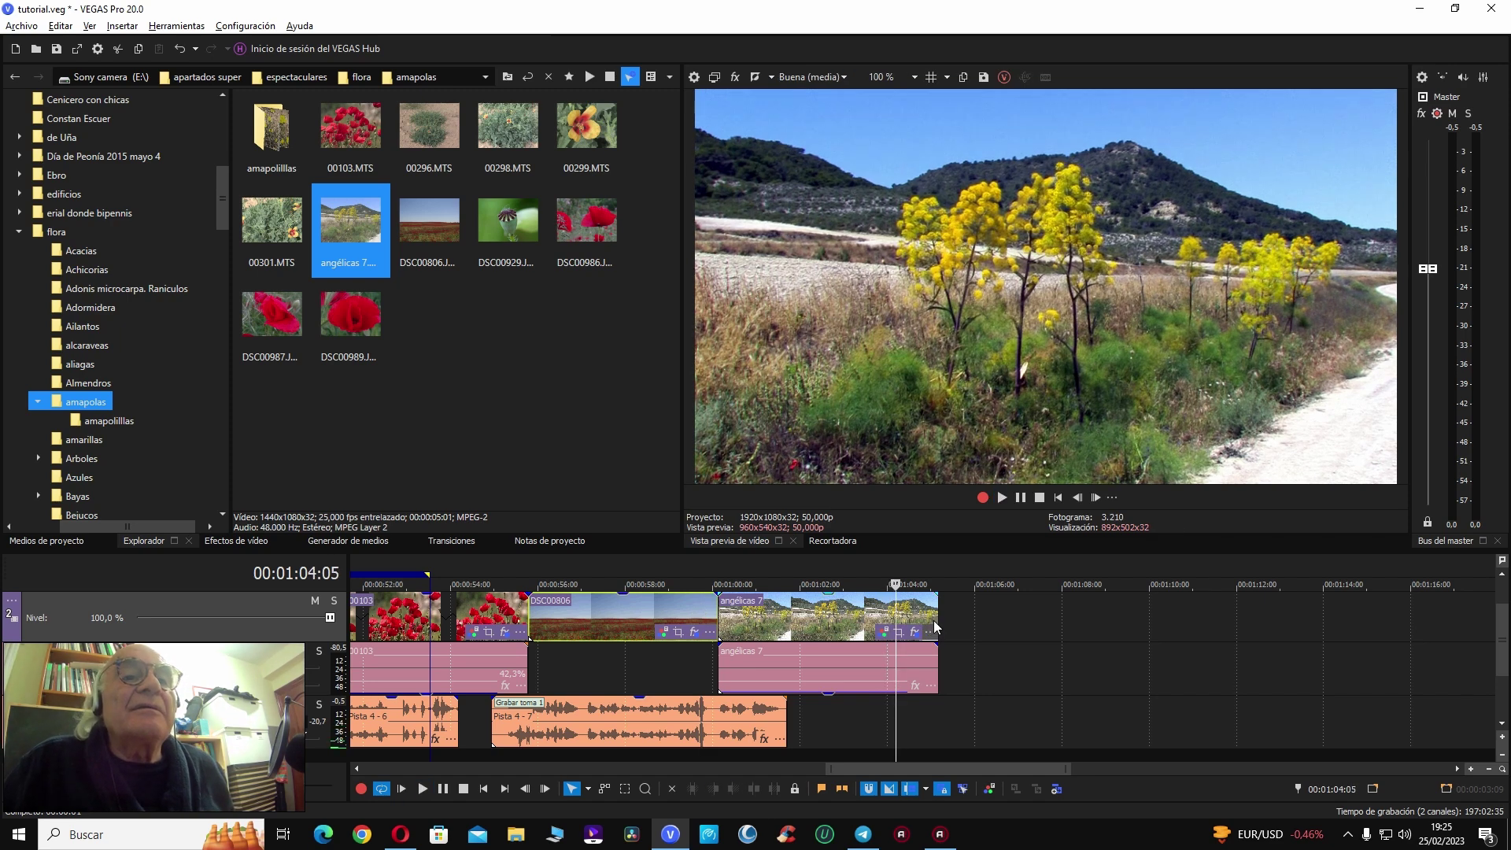
drag(937, 619, 894, 615)
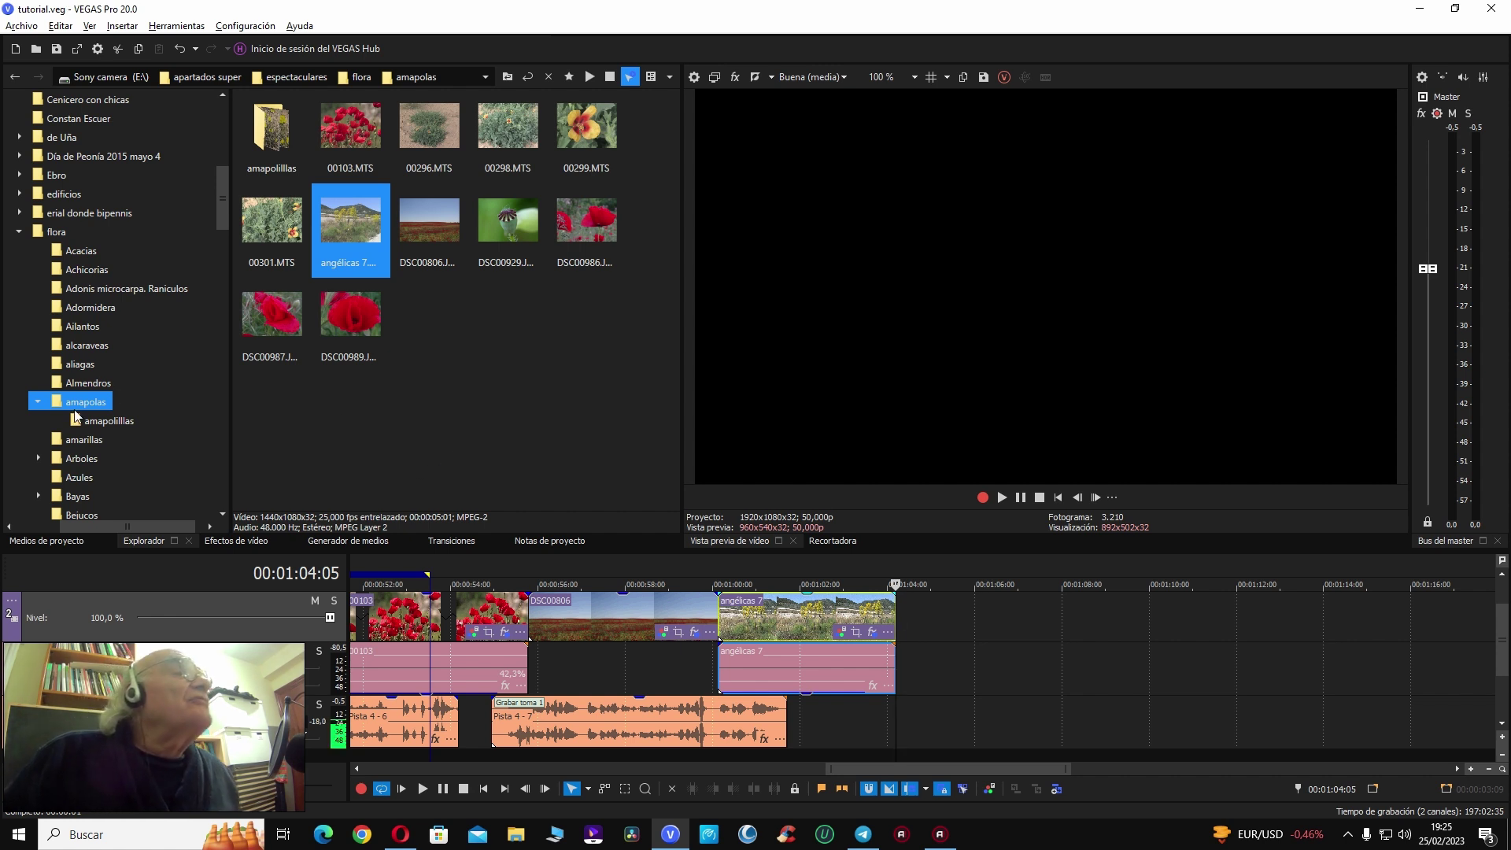
Step: Browse to the "lagomorfos y mamíferos" folder and add the rabbit video 00002.MTS to the timeline after angélicas 7
drag(152, 527, 101, 525)
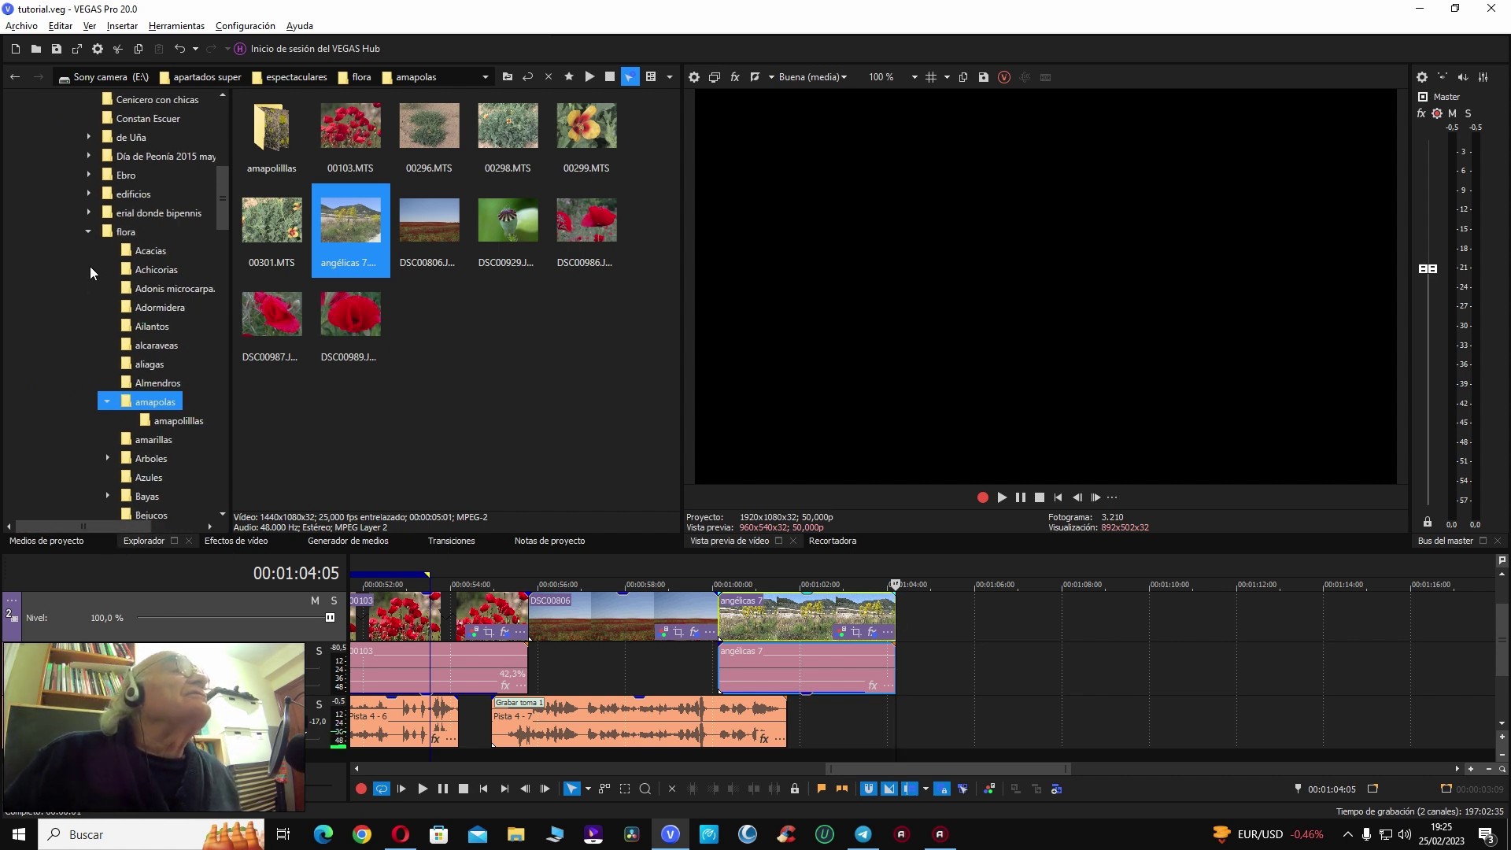
click(95, 236)
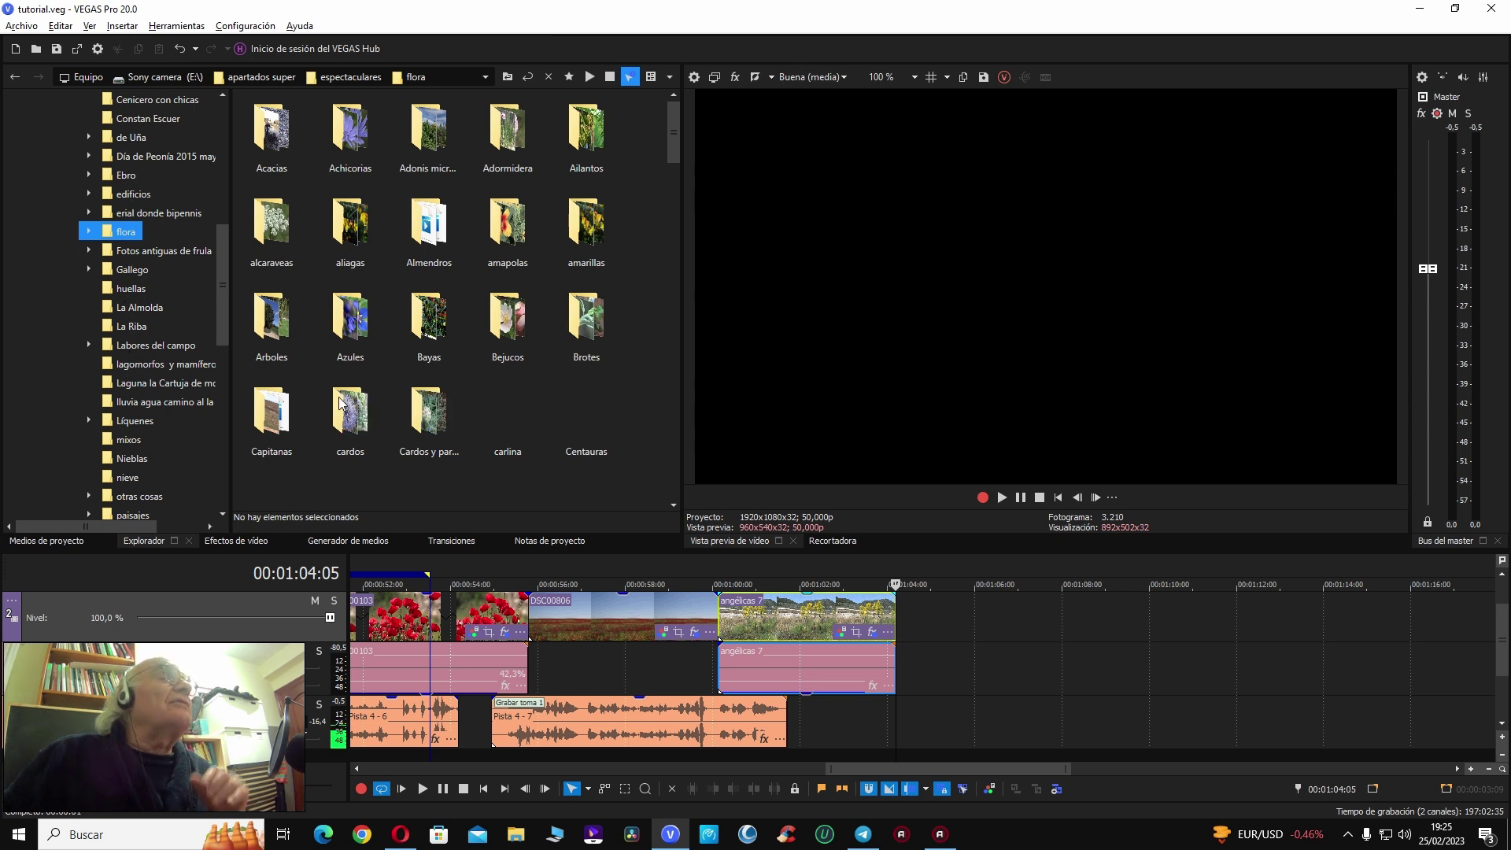
click(114, 365)
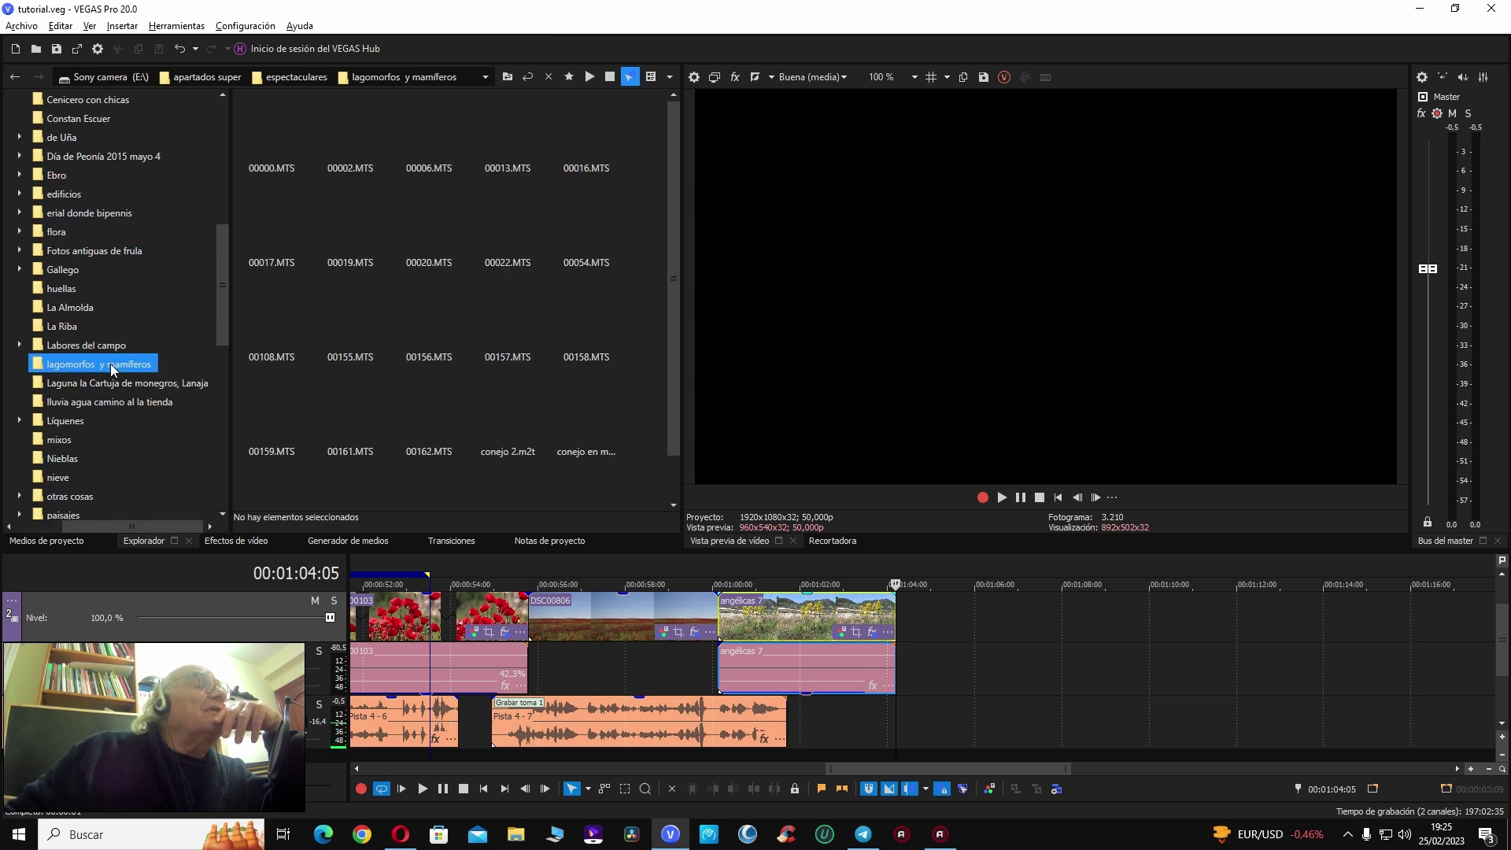
click(356, 137)
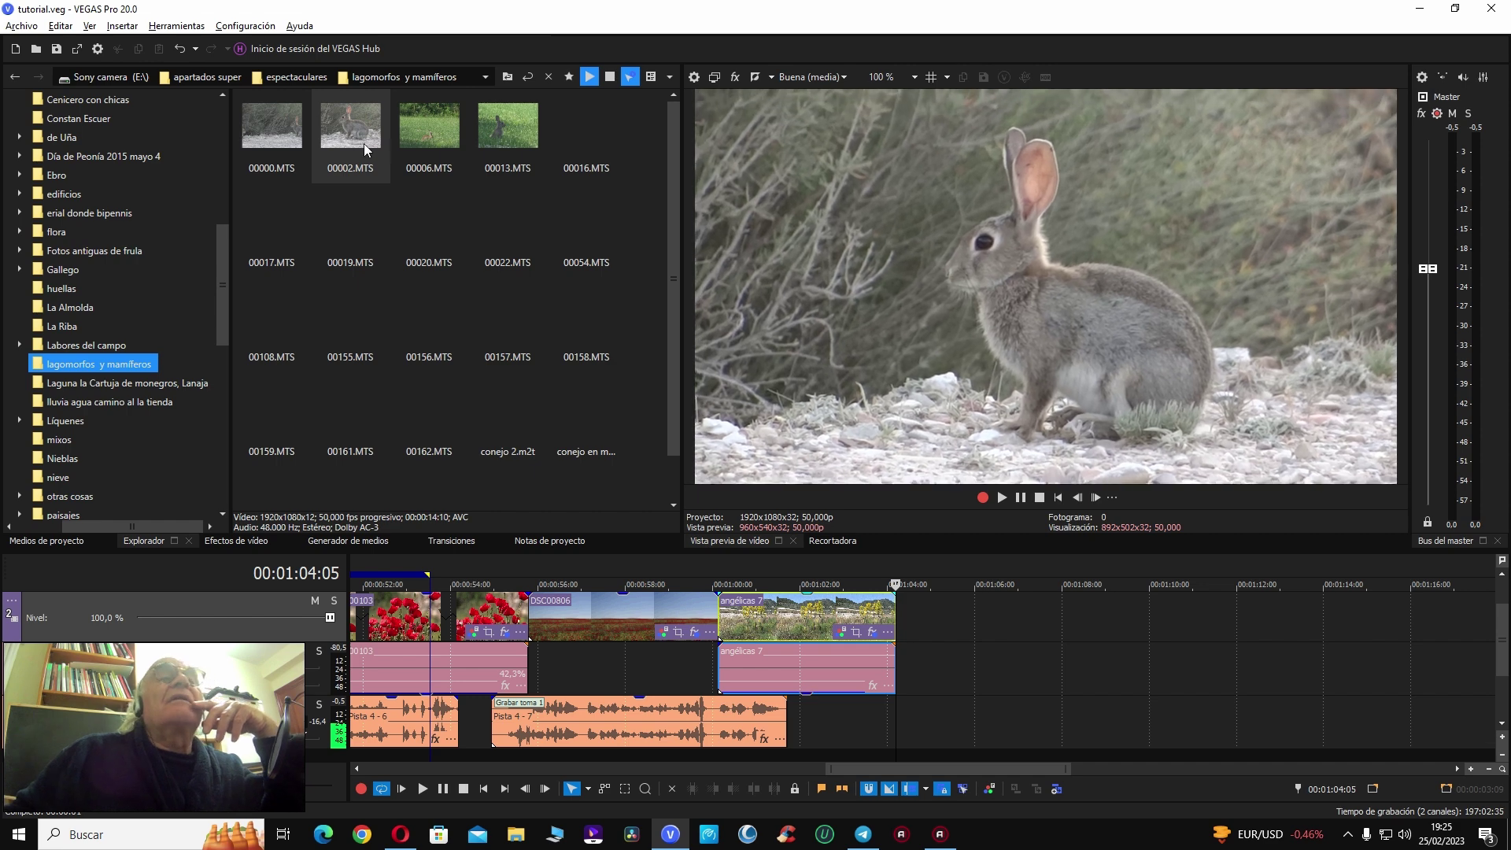
double_click(357, 137)
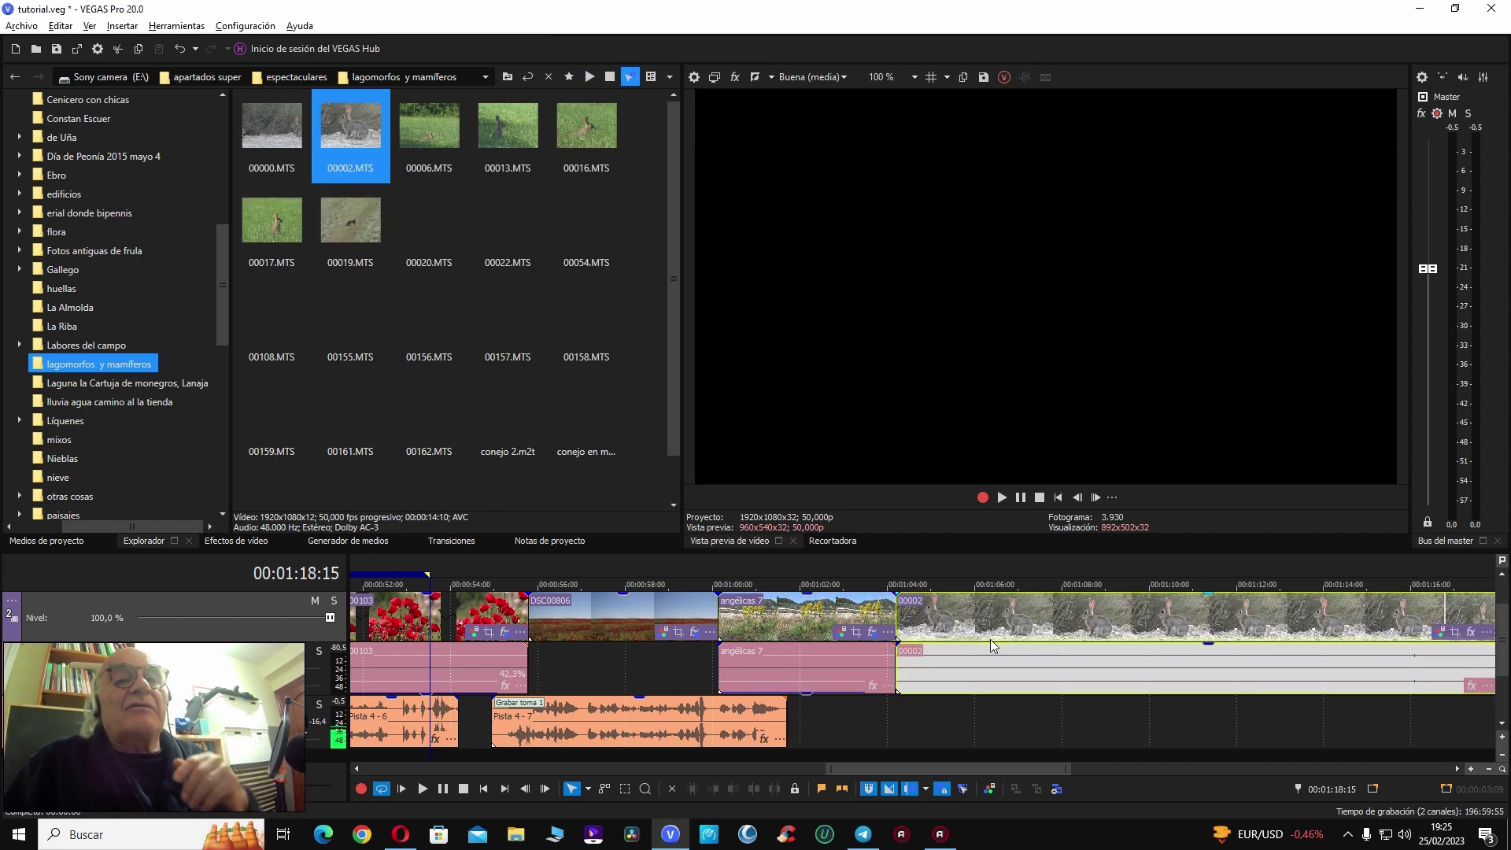
Step: Play the 00002 clip to find its starting point, and cut about four seconds off its beginning without leaving a gap
click(990, 641)
click(934, 618)
key(space)
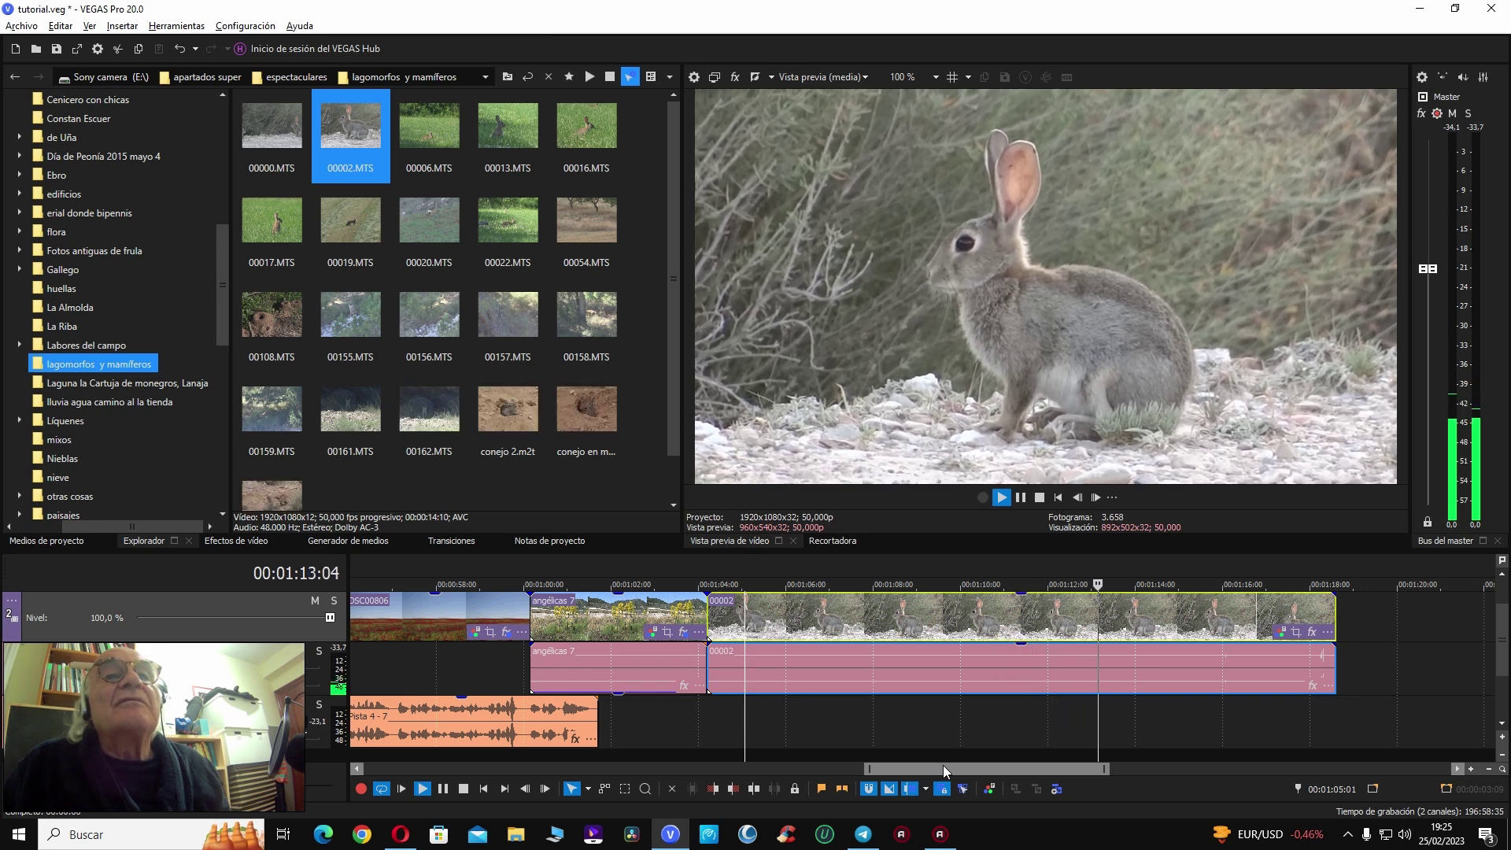
key(Return)
click(832, 609)
key(space)
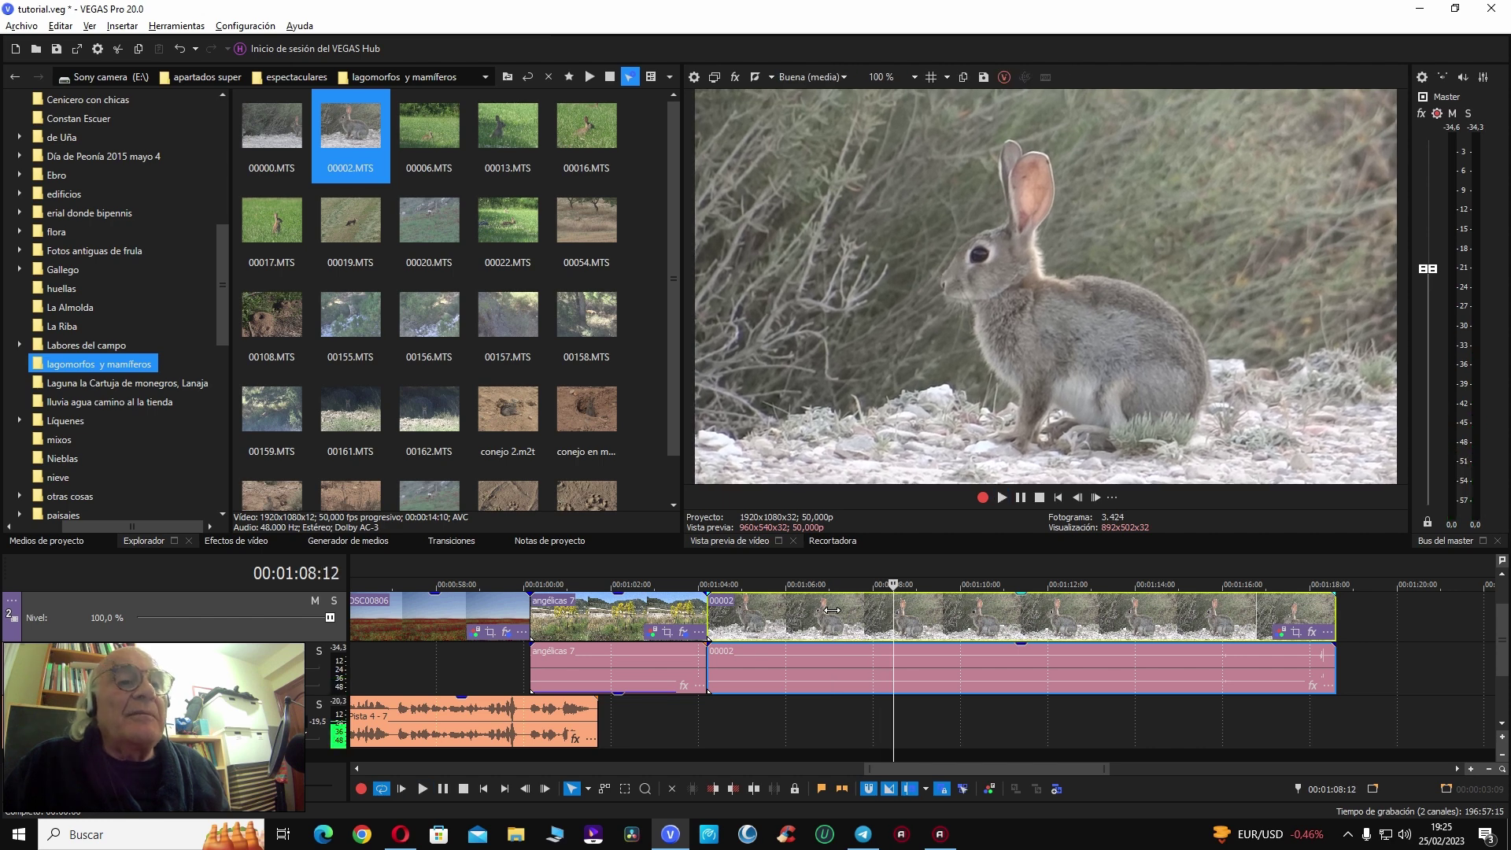
double_click(832, 610)
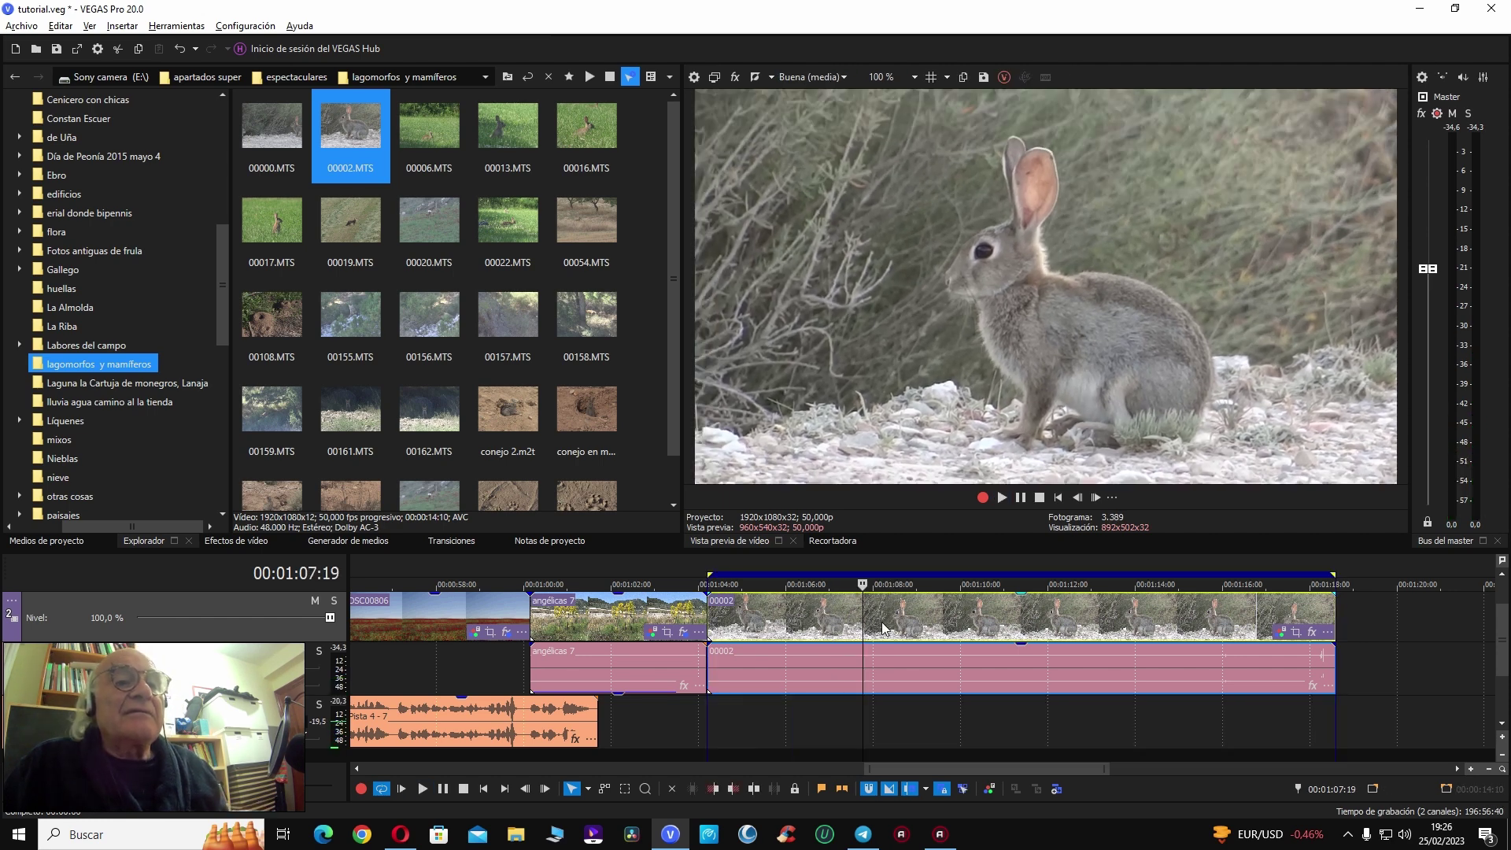
key(ctrl+z)
key(q)
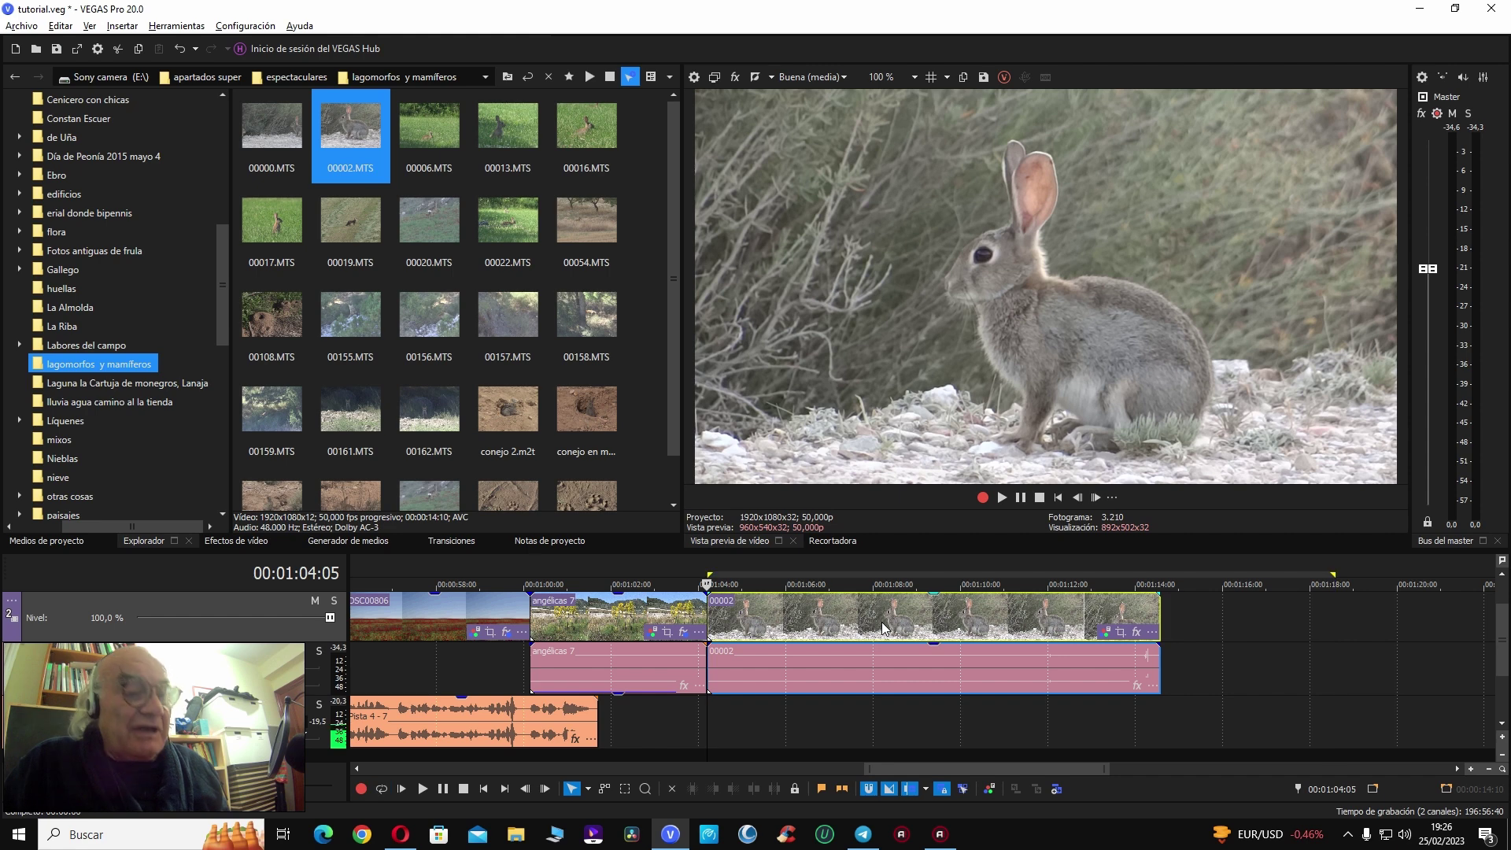
Step: Play the start of the shortened 00002 clip and preview the 00000.MTS video from the media folder
key(space)
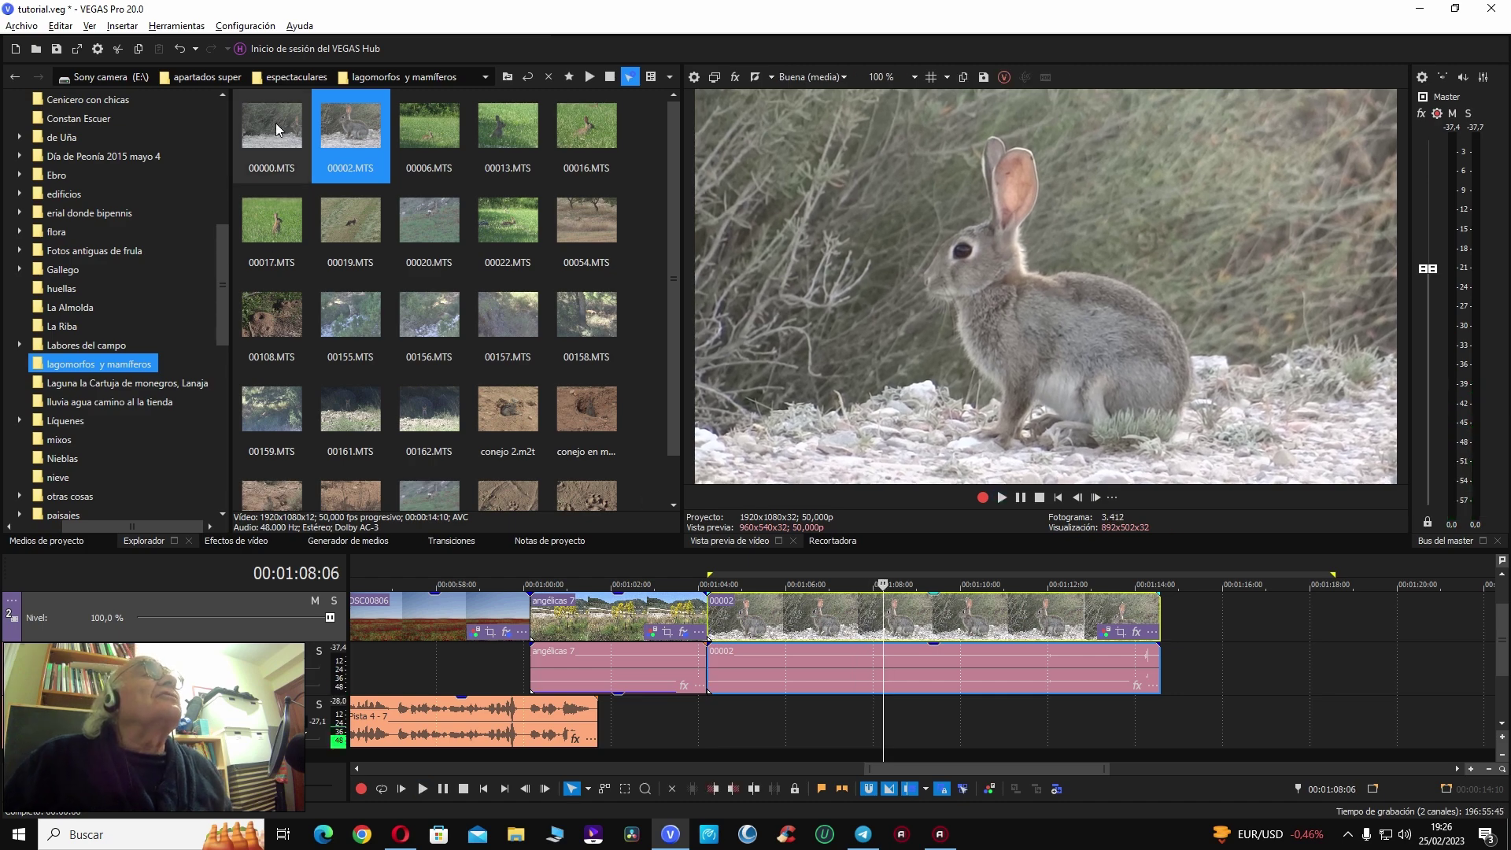
click(282, 124)
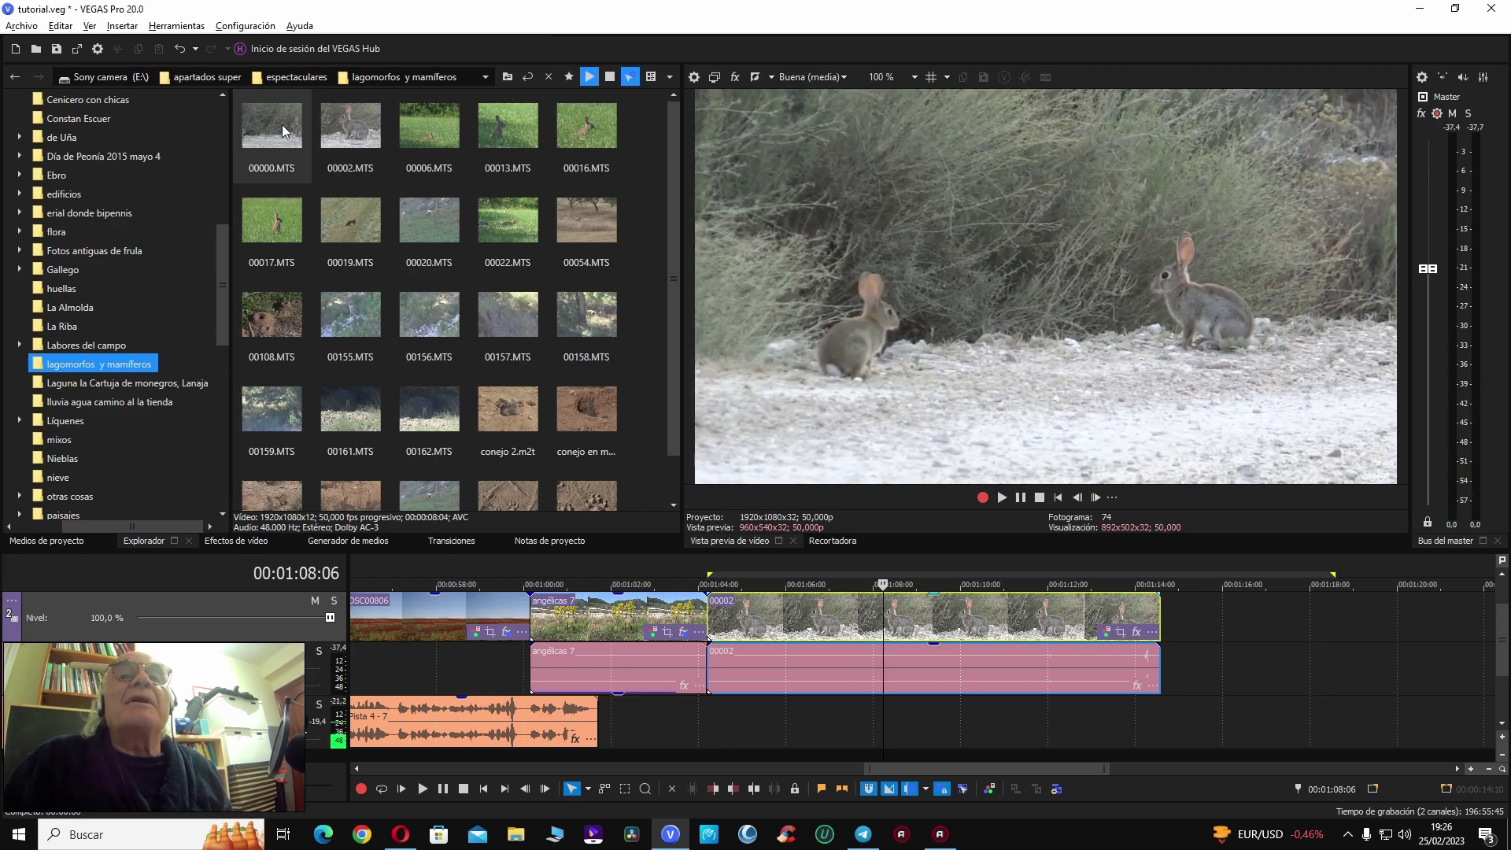
click(282, 125)
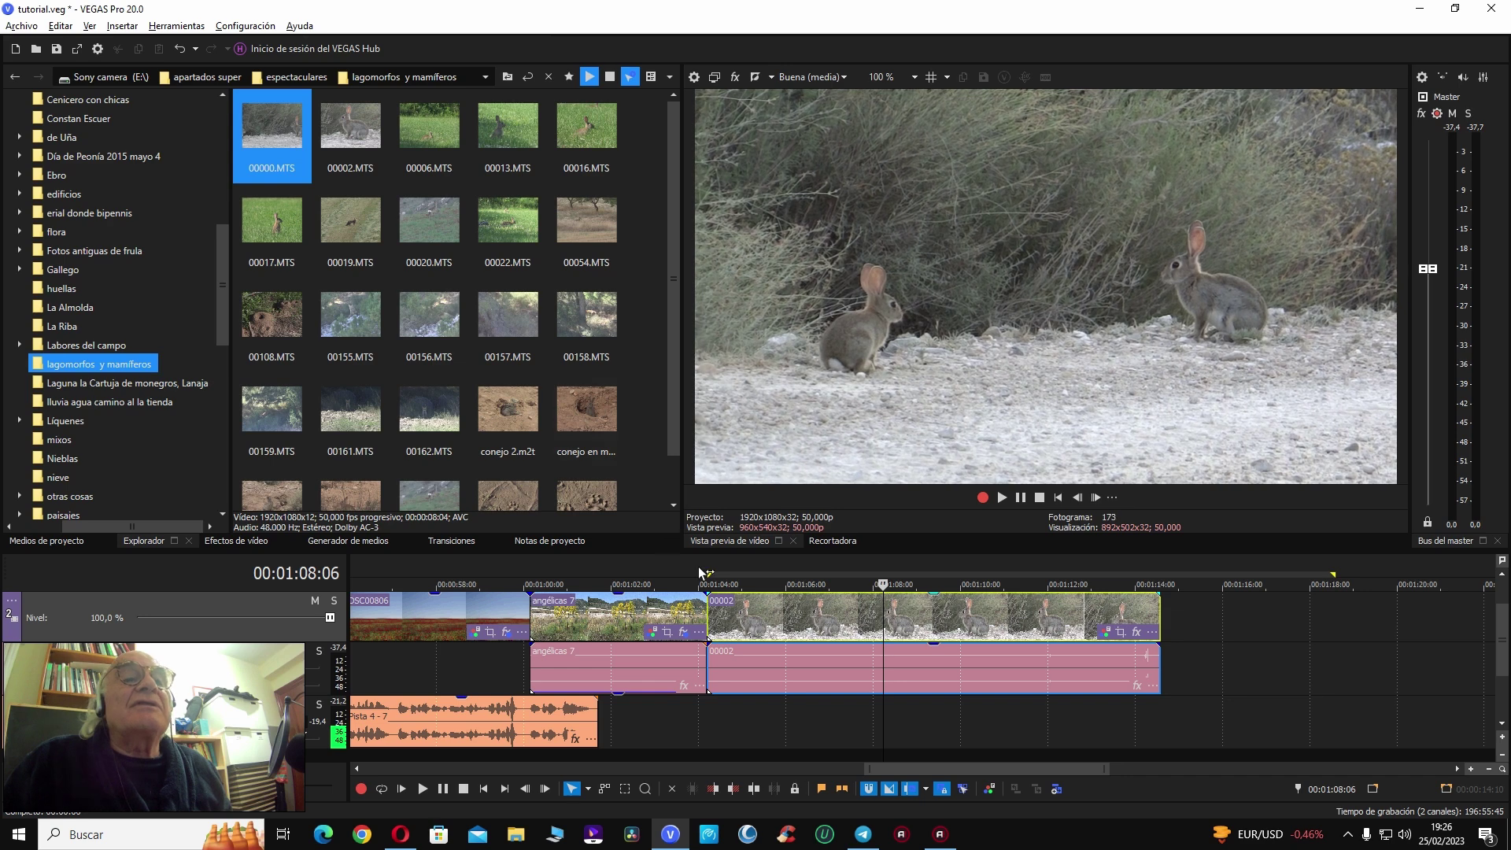
Step: Play the 00002 rabbit clip and cut off its end after 00:01:11:11
click(818, 616)
key(space)
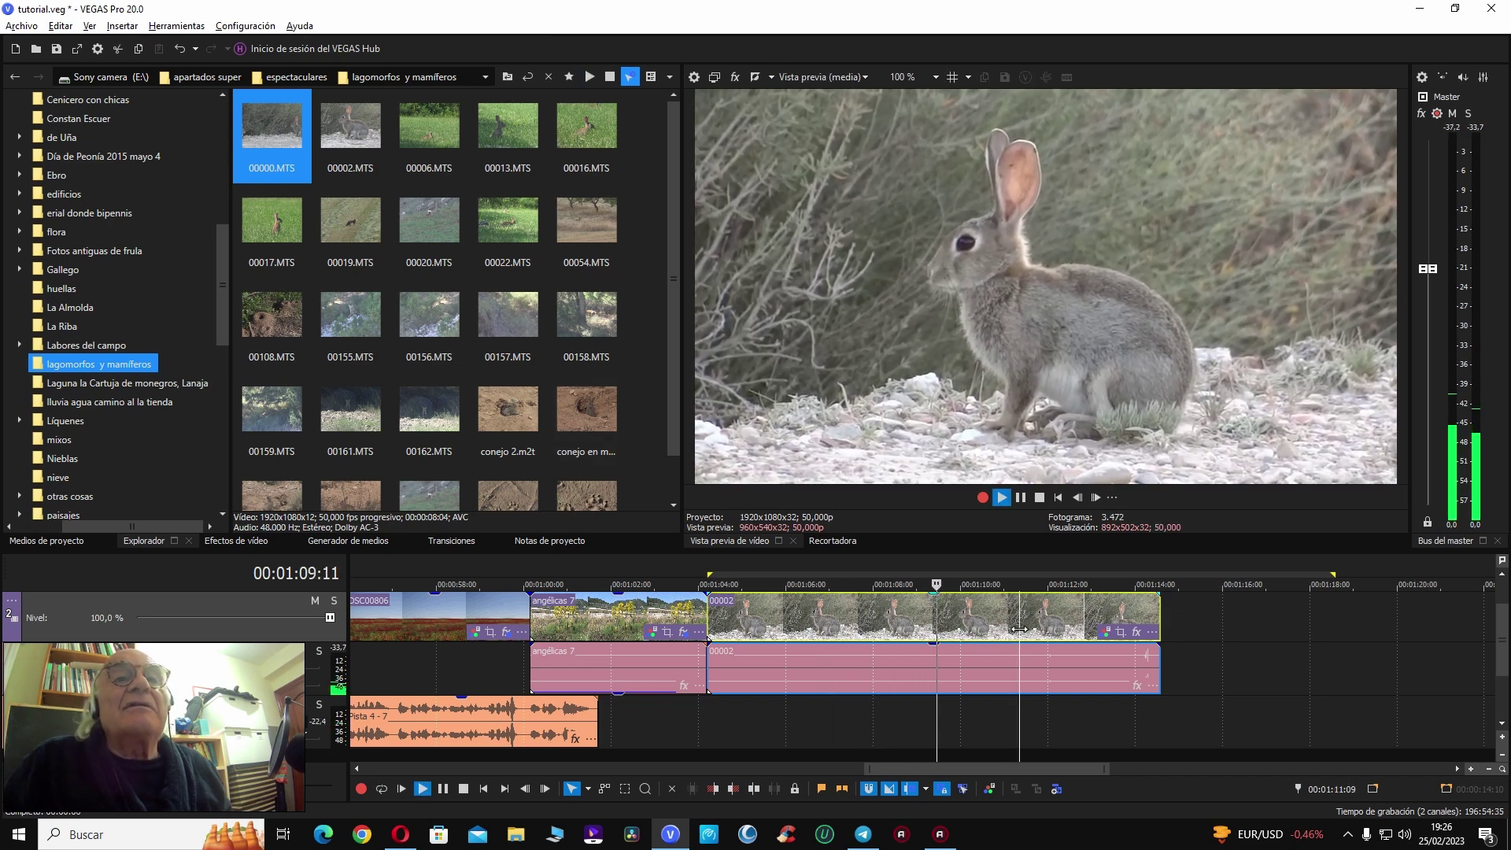
key(space)
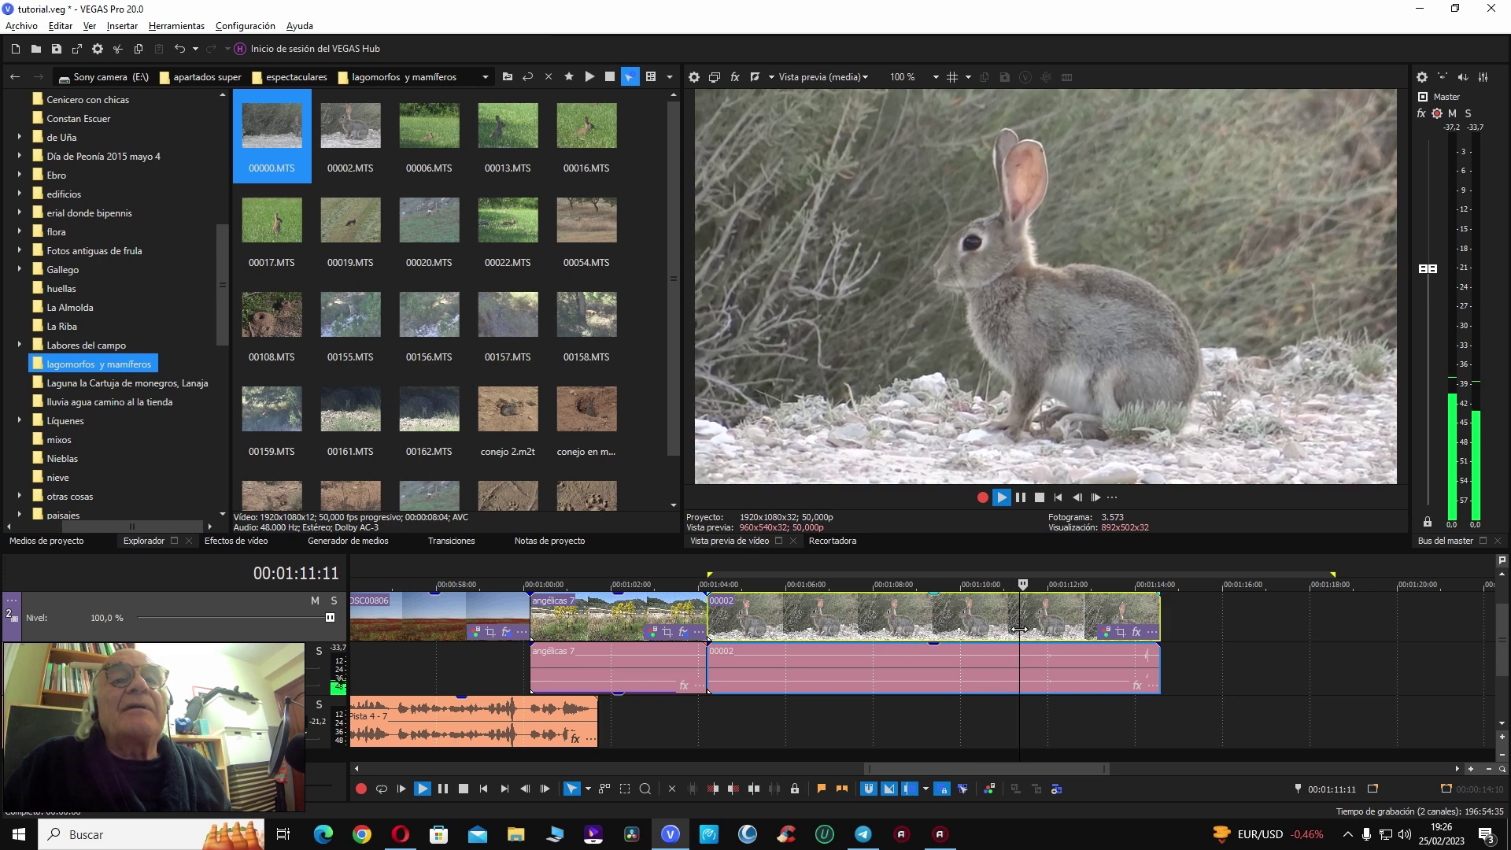
key(s)
key(Delete)
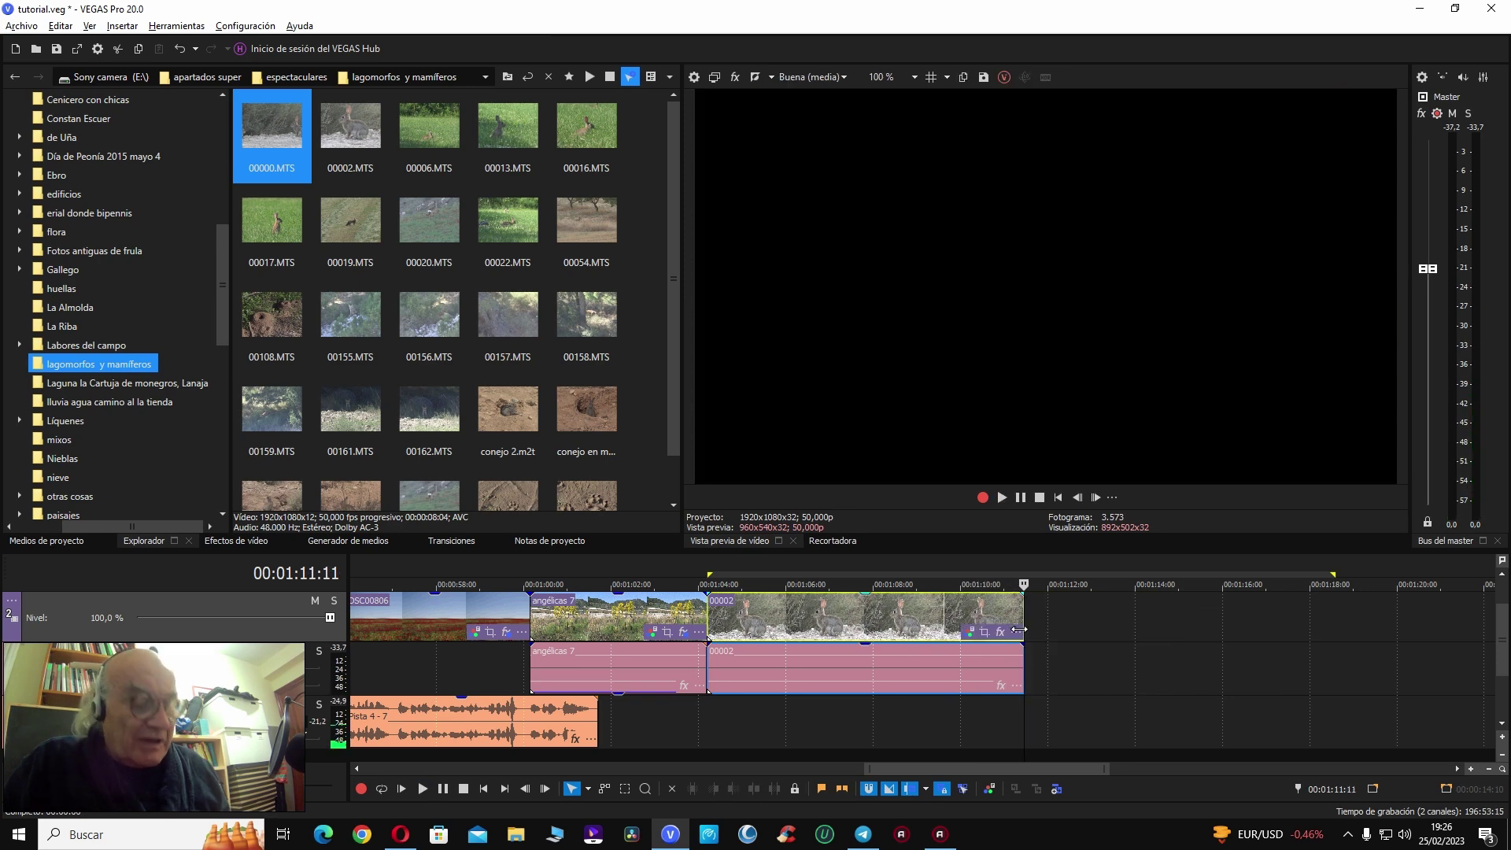
Step: Add the Estabilización de vídeo effect to the 00002 clip and stabilize it with the default settings
click(874, 618)
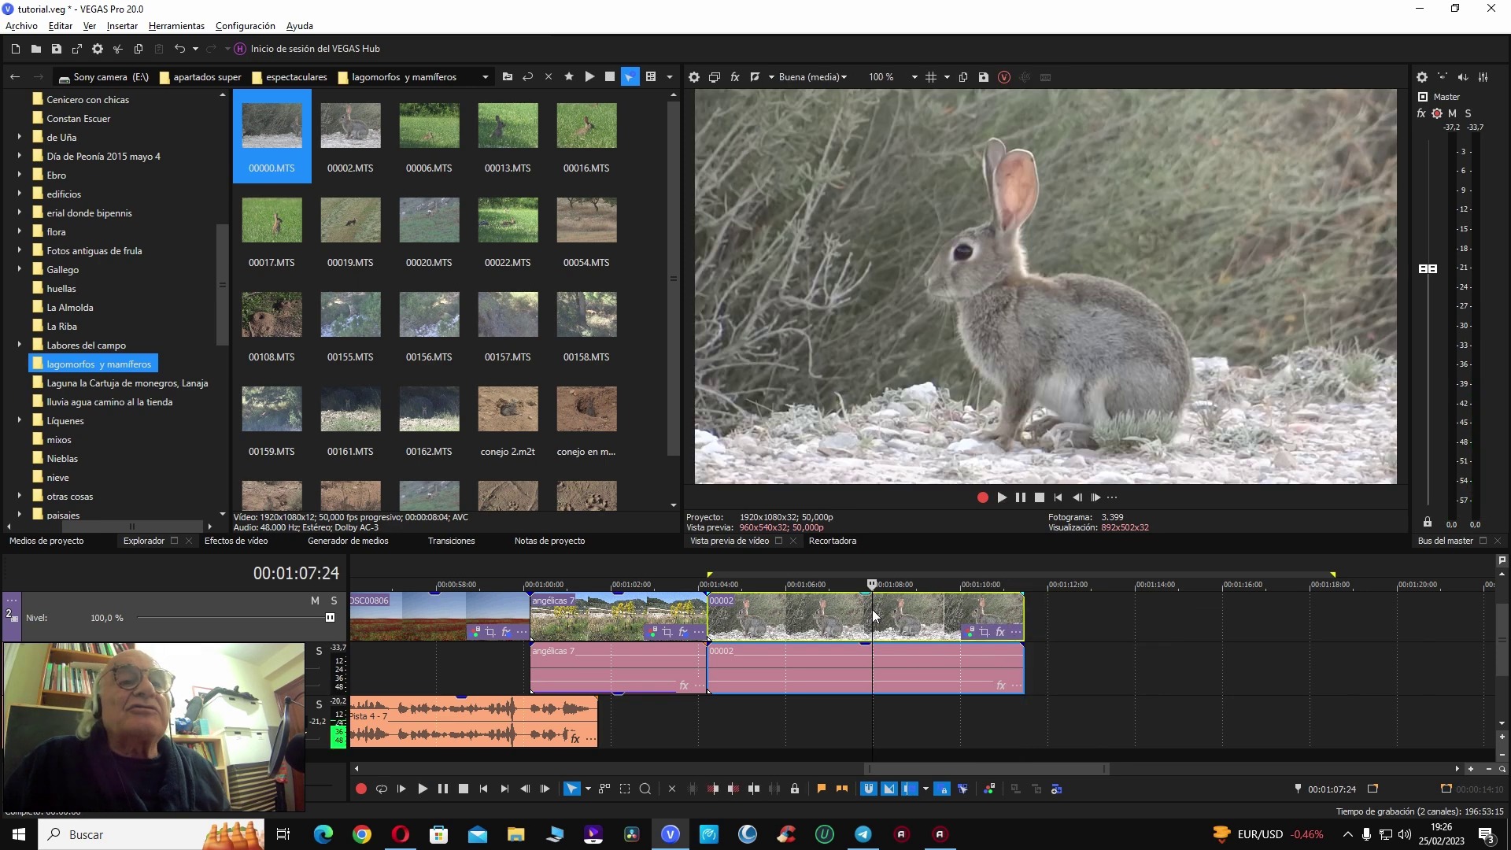
click(999, 632)
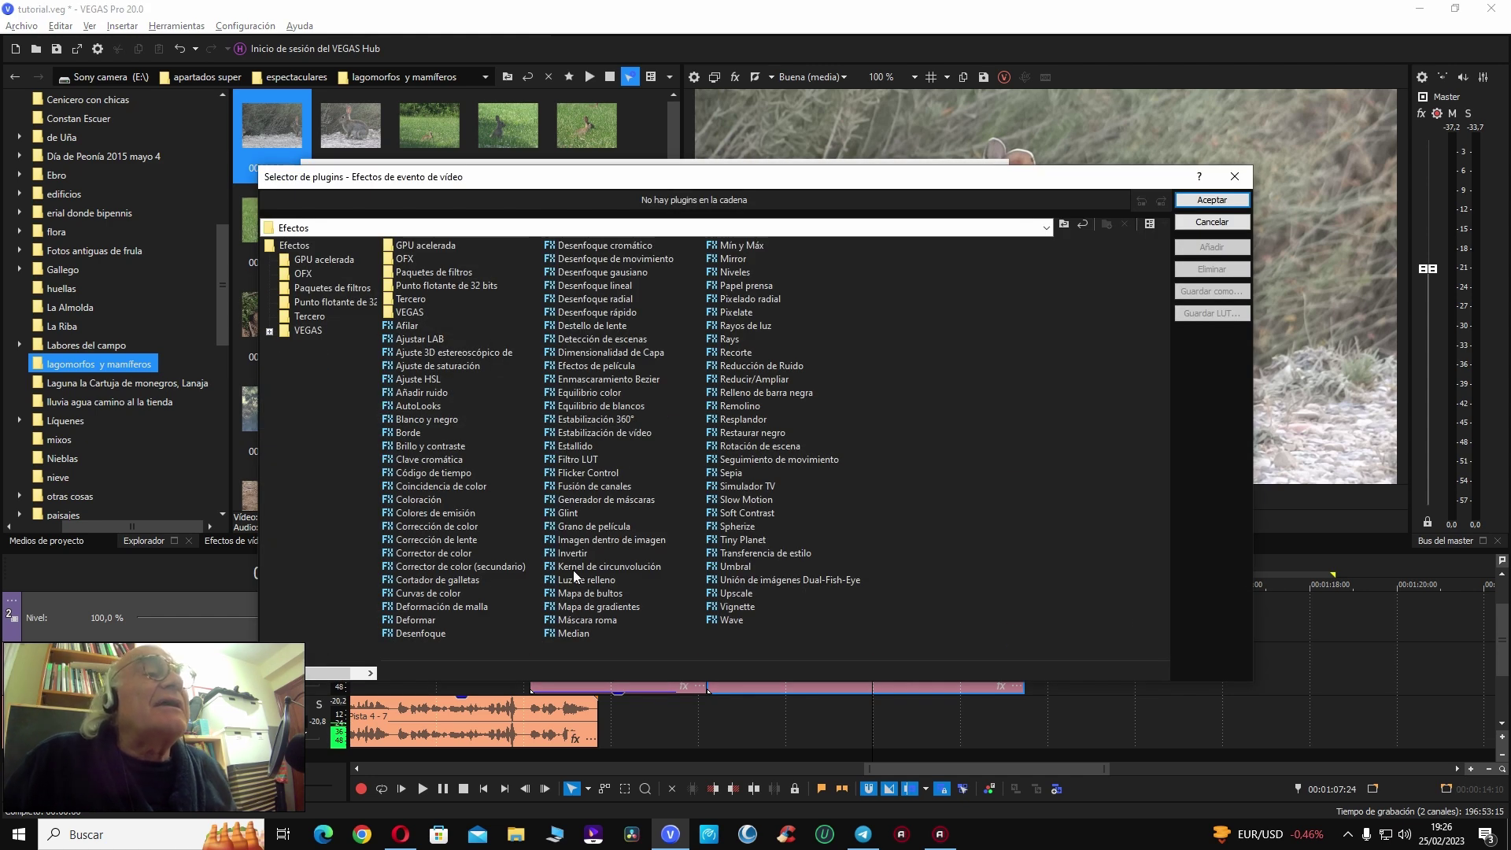
click(573, 433)
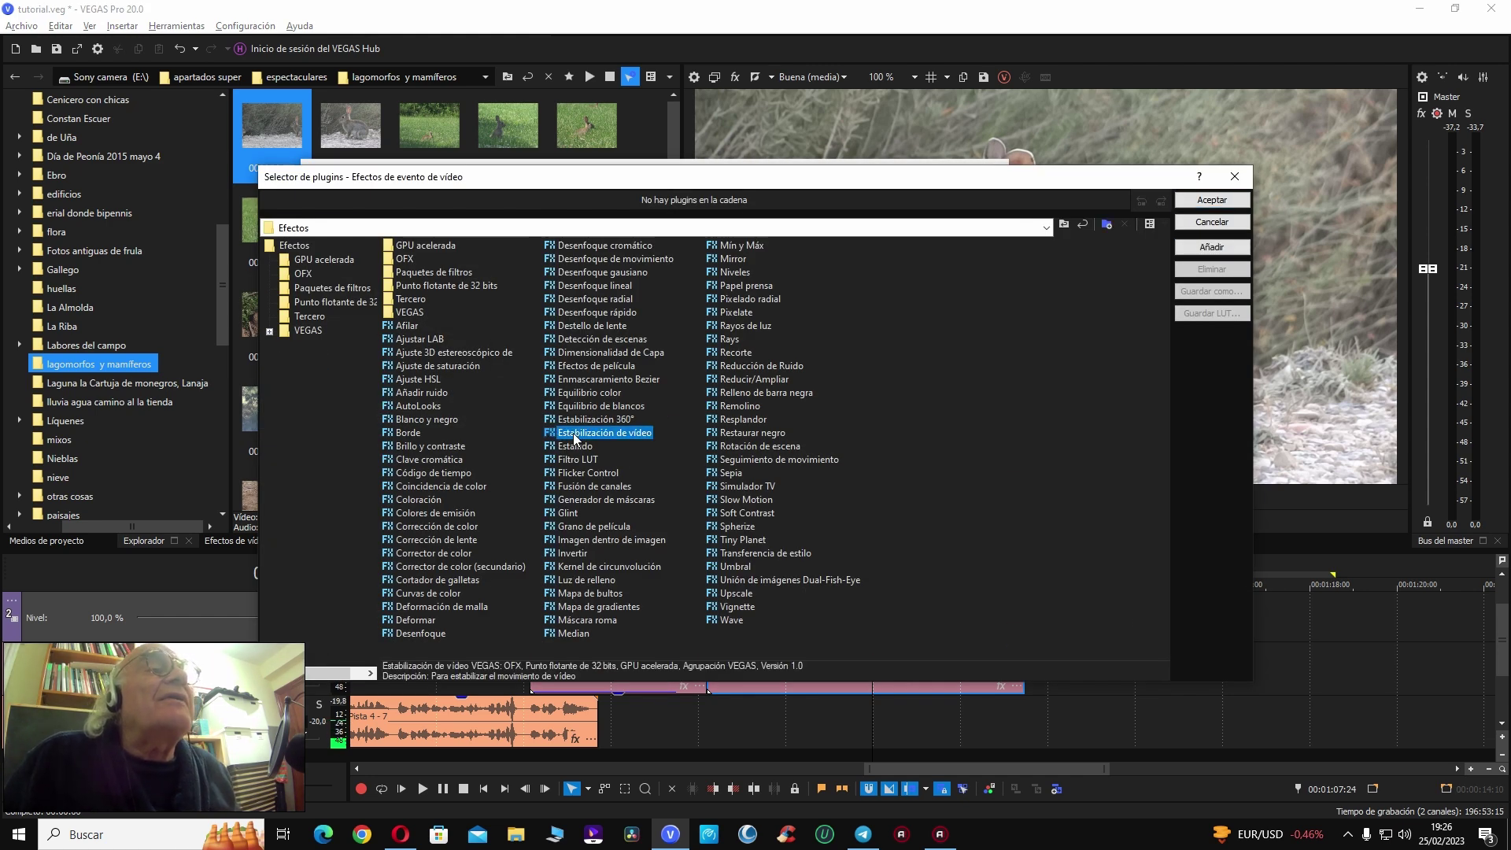
click(1204, 247)
click(1212, 200)
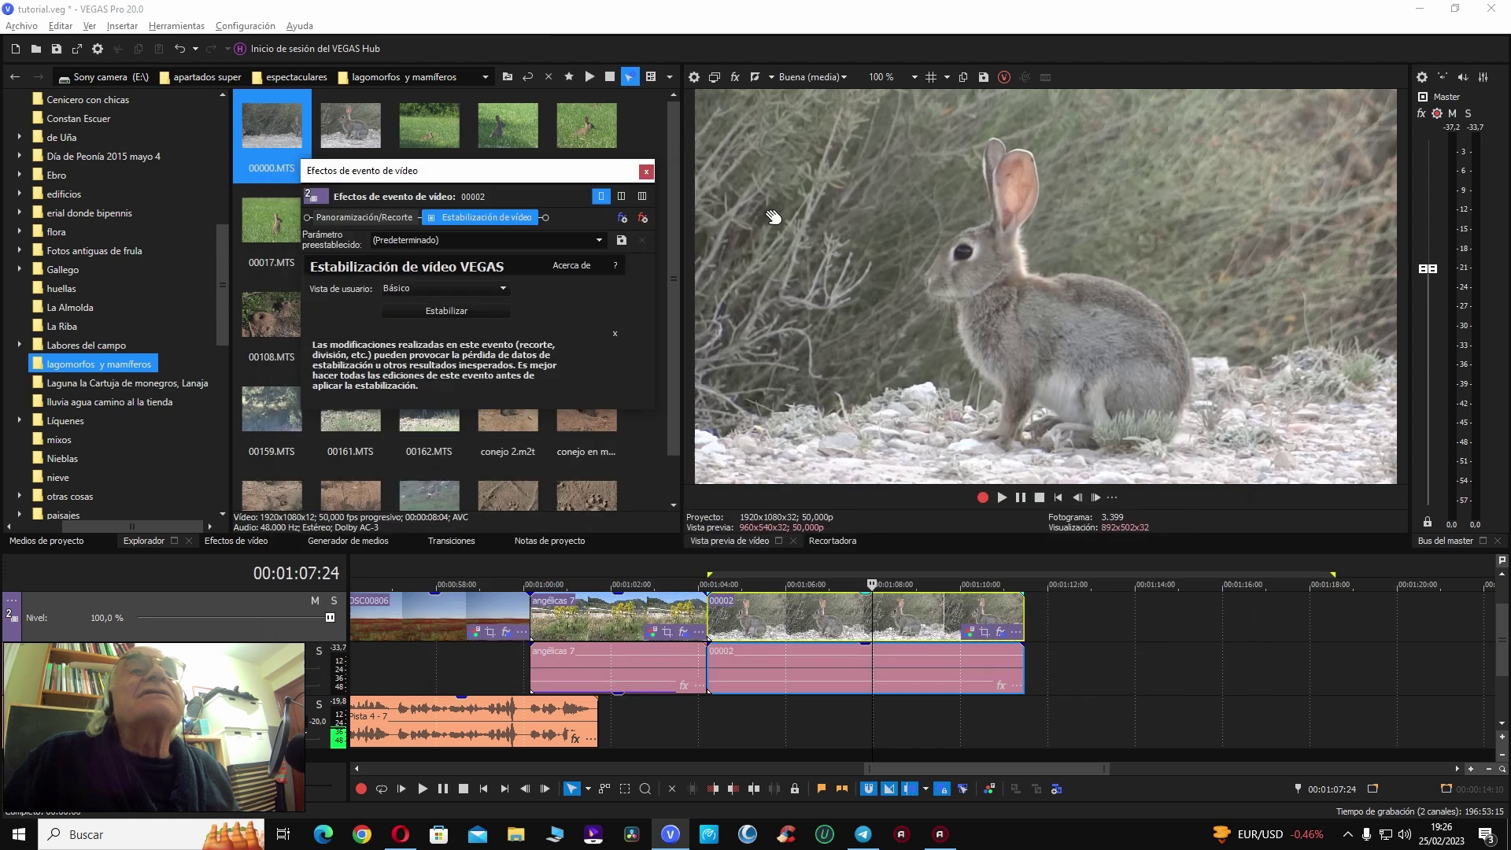
click(445, 312)
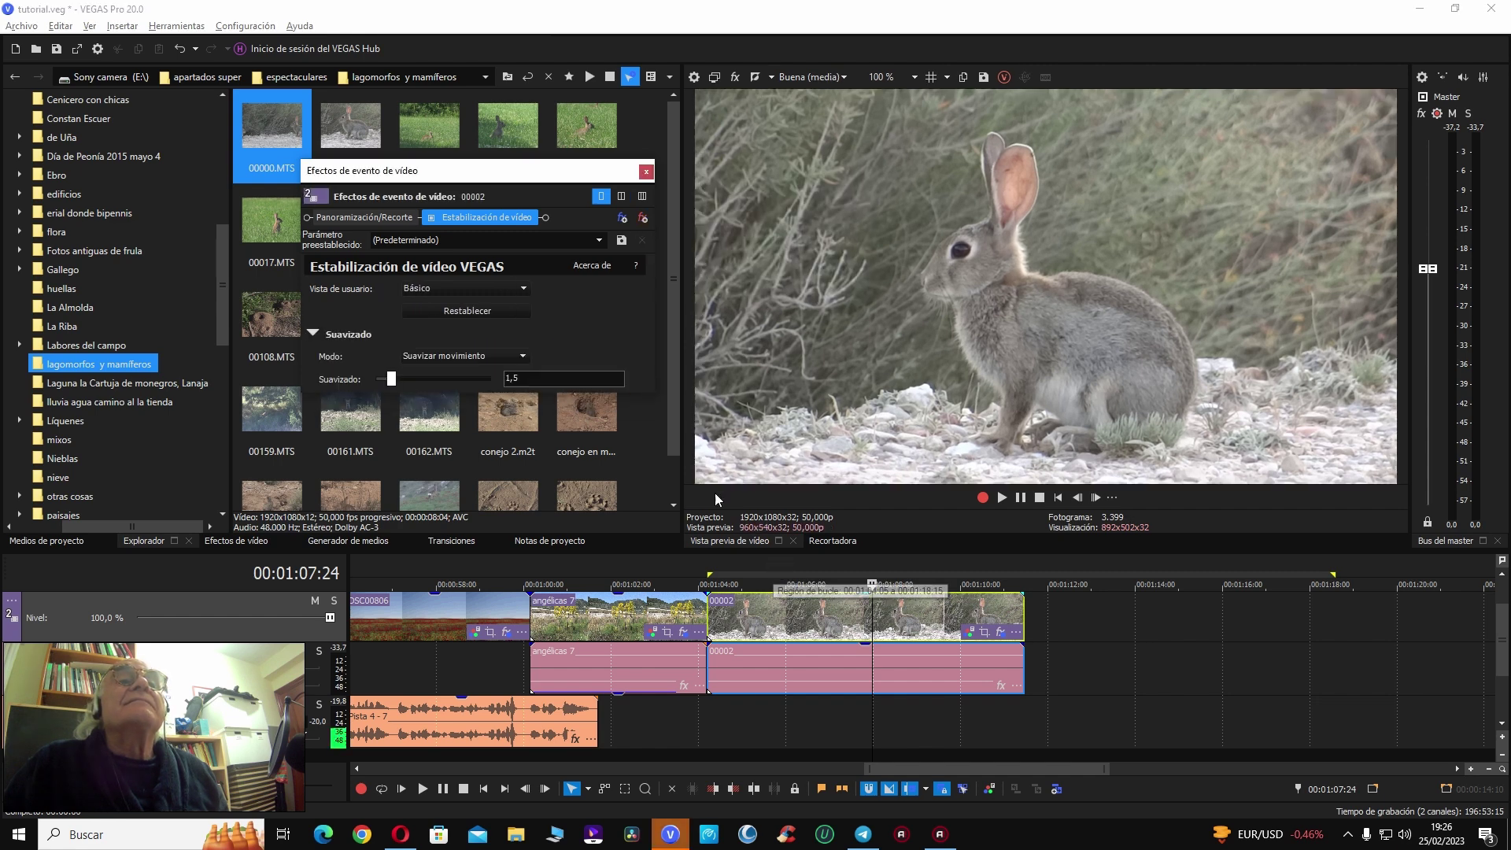
click(646, 171)
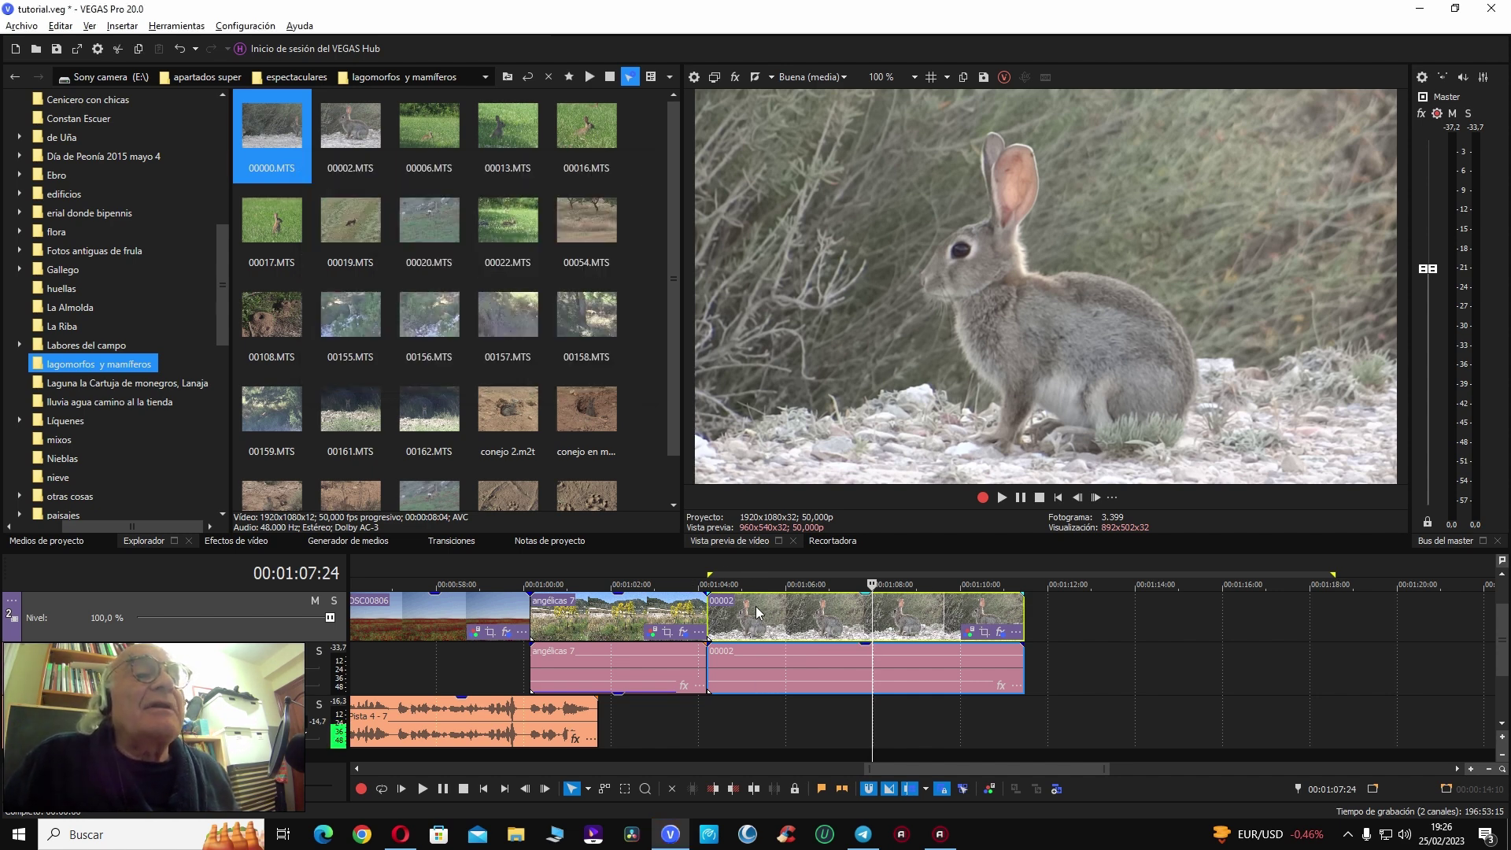
Step: Open color grading for the 00002 clip and apply the automatic Niveles de color correction to its color curves
click(969, 632)
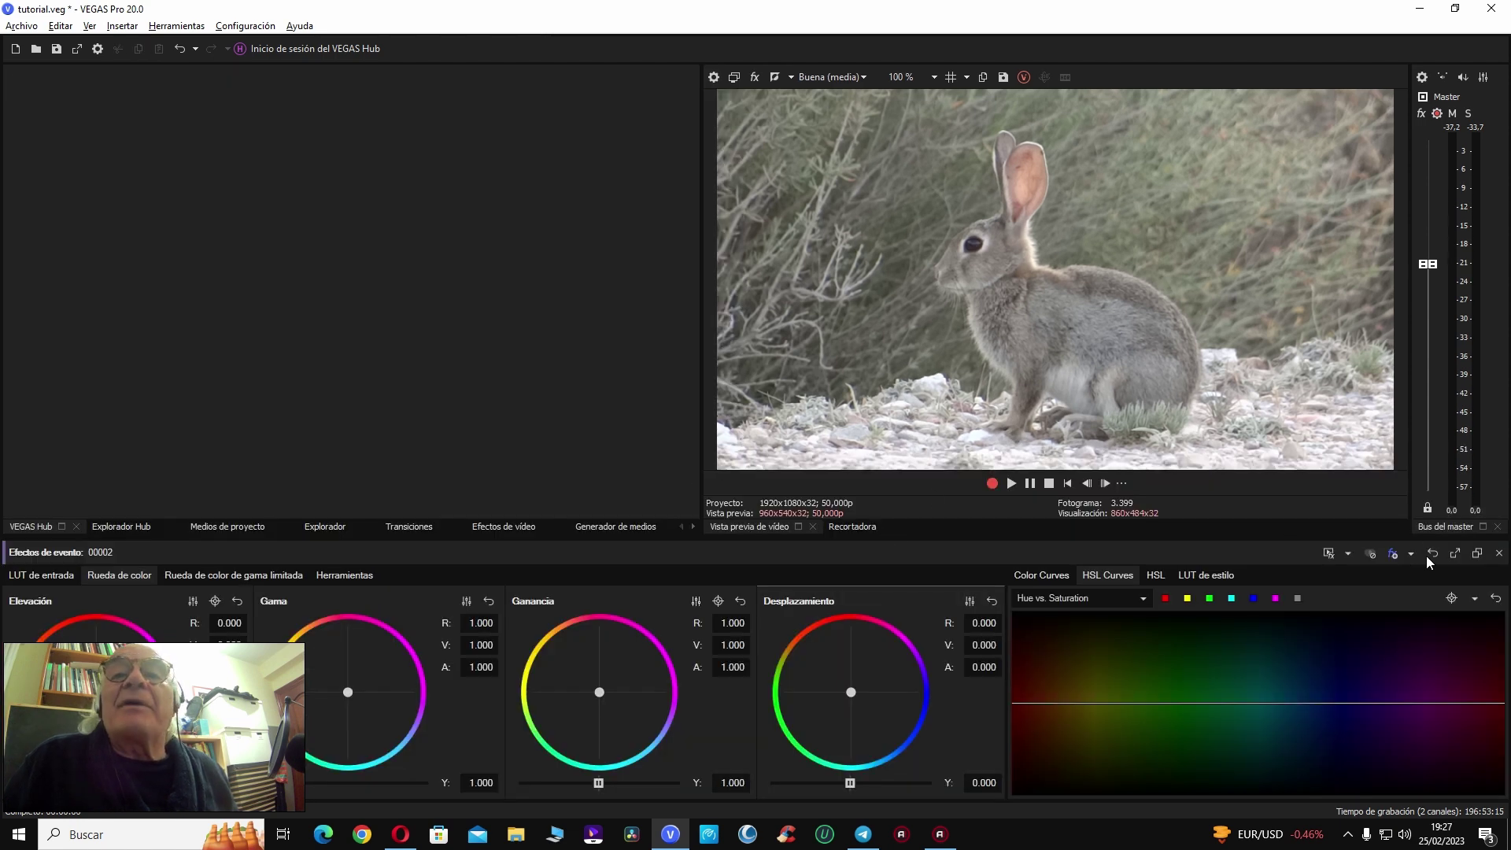
click(1022, 581)
click(1471, 601)
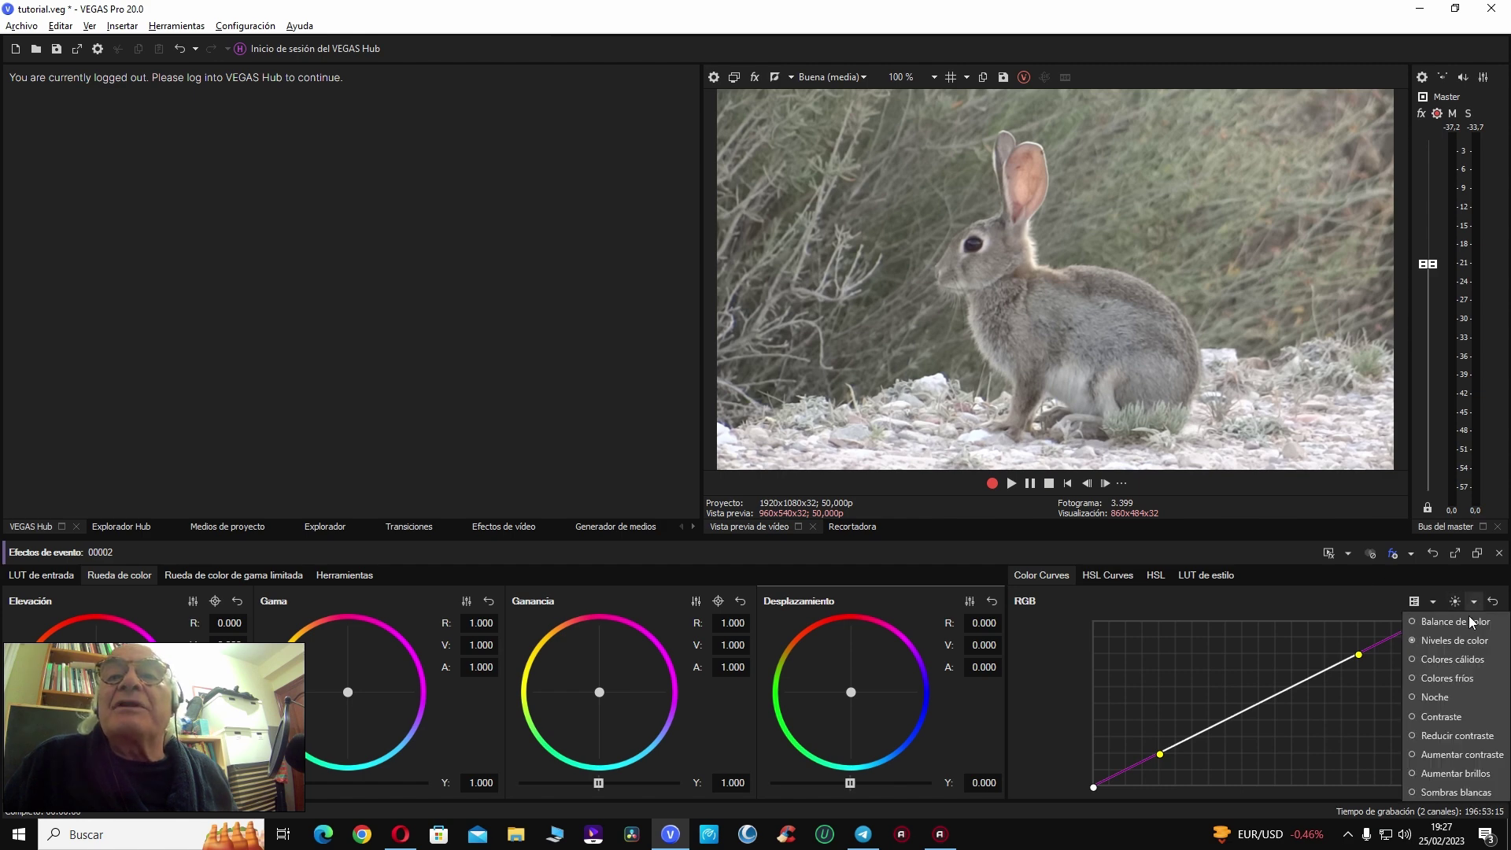
click(1458, 640)
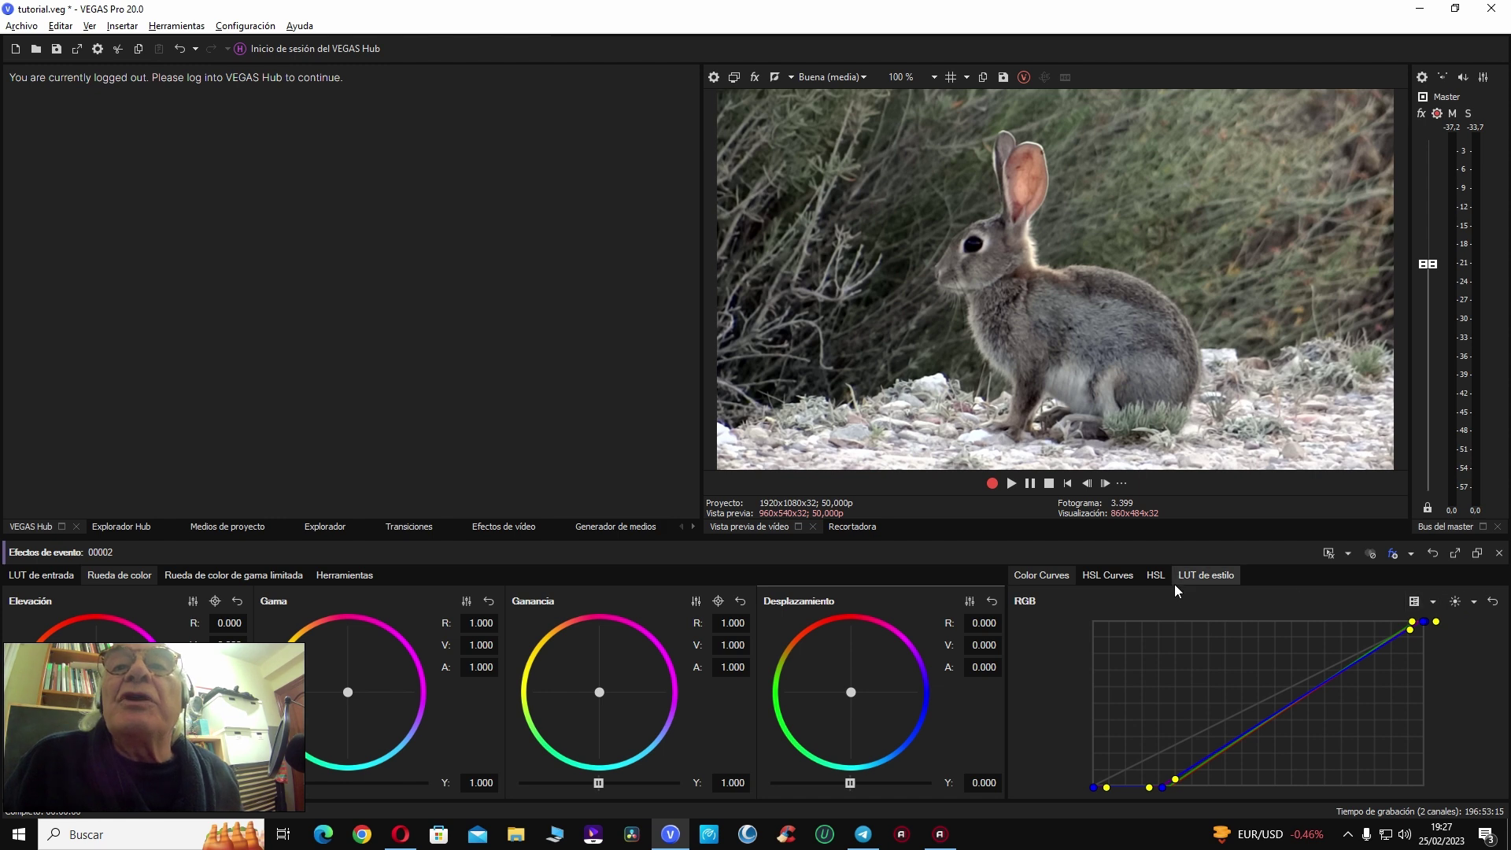
Step: On the Hue vs. Saturation curve, raise the red saturation to 1.687 and the green to 1.73, and close color grading
click(1123, 579)
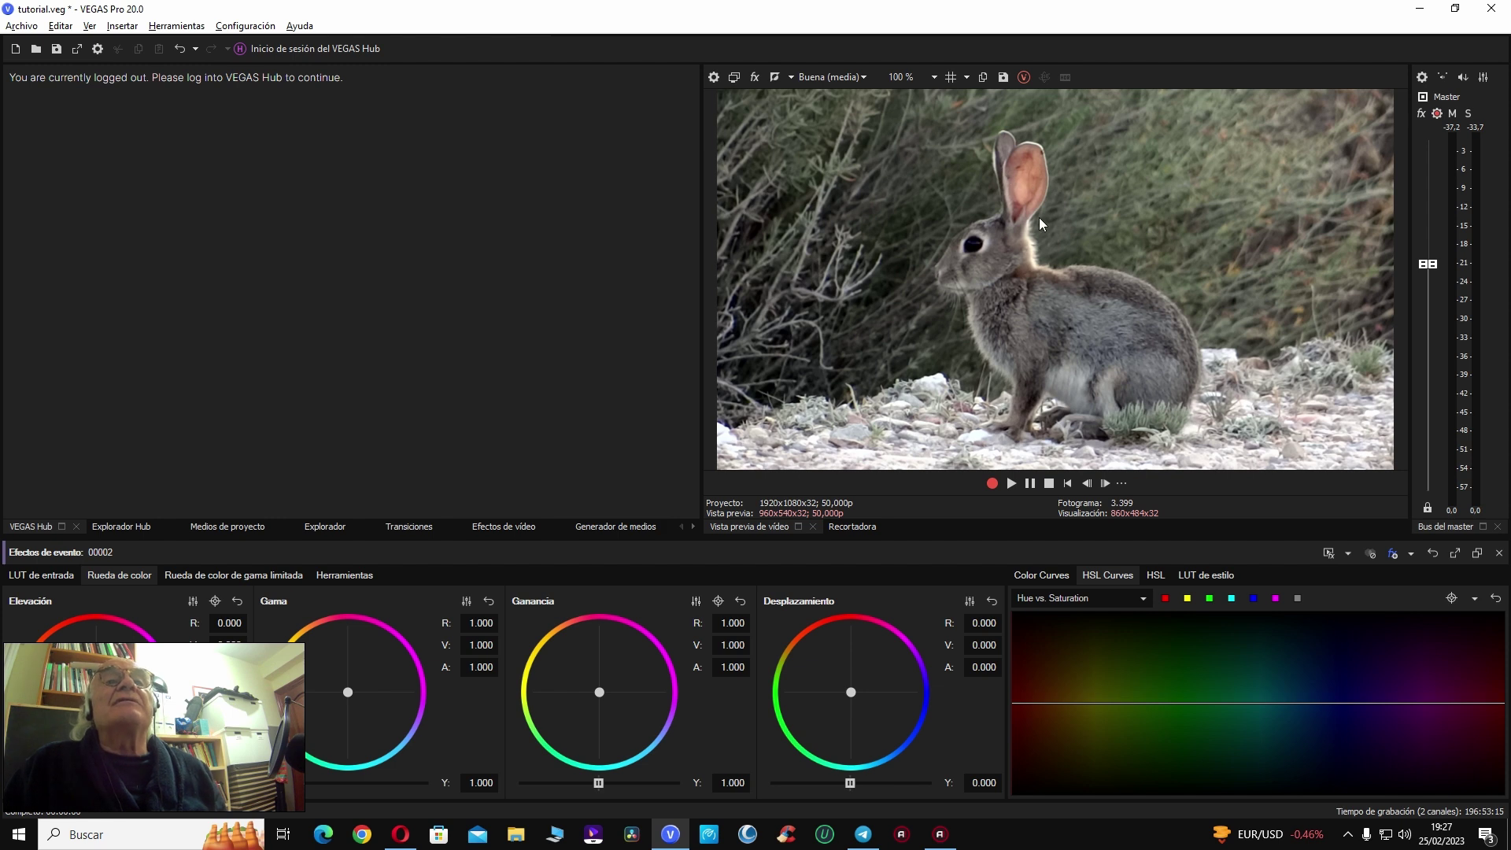
click(1168, 603)
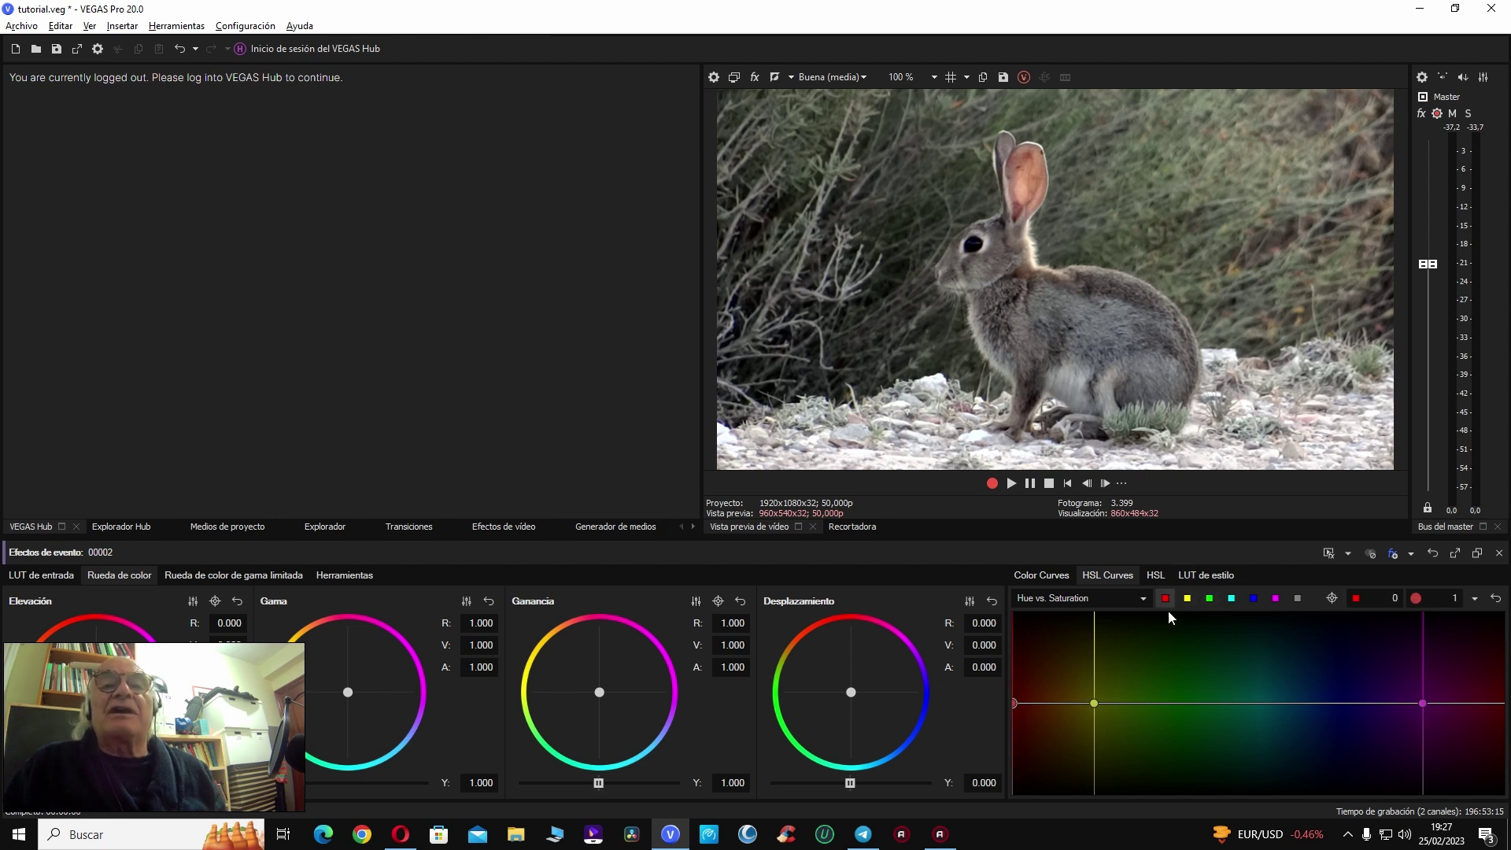
drag(1072, 701, 1085, 643)
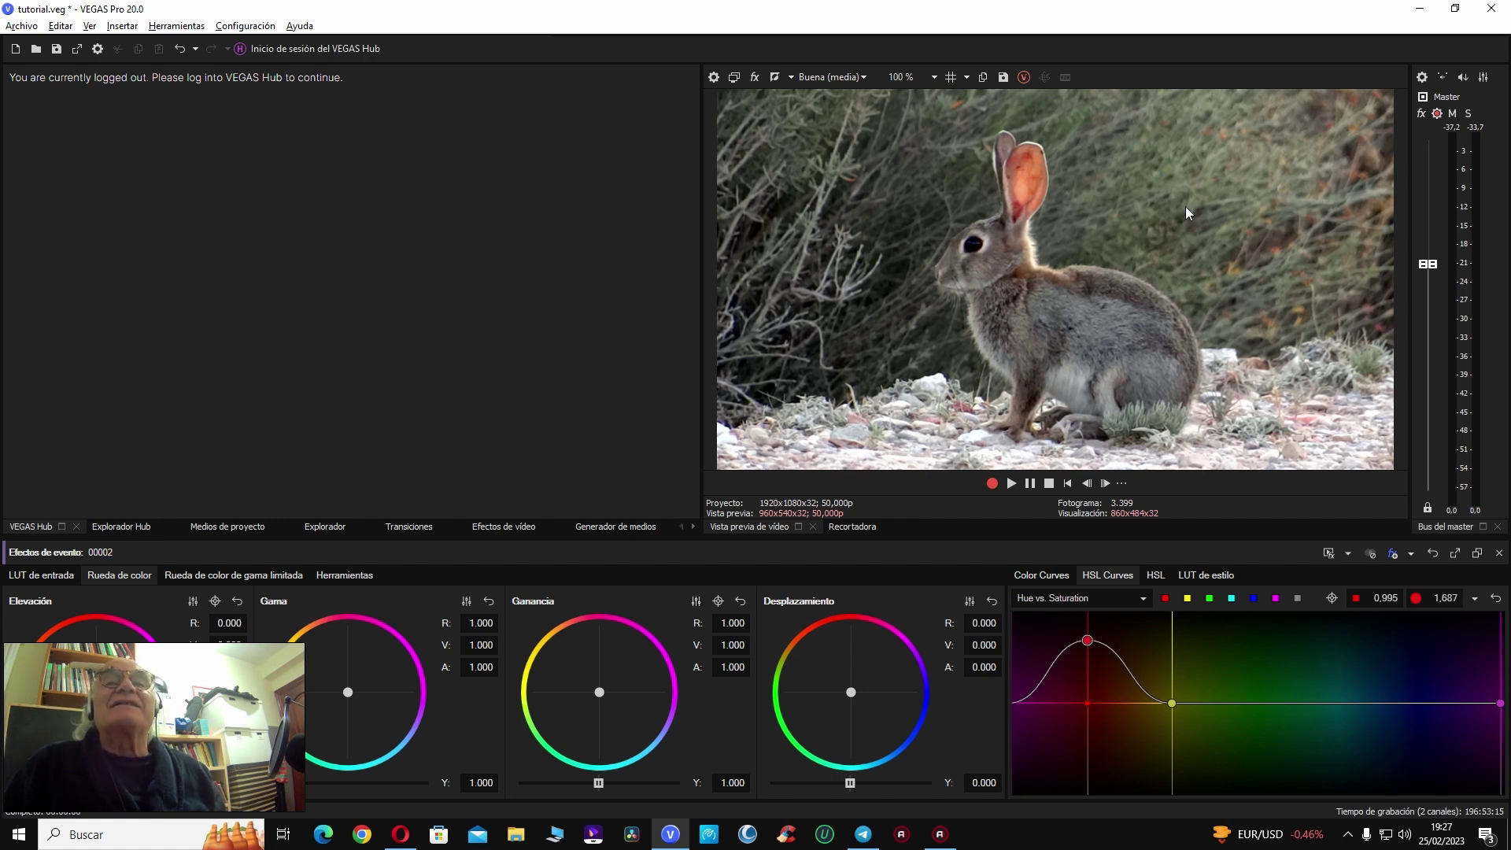
click(1210, 598)
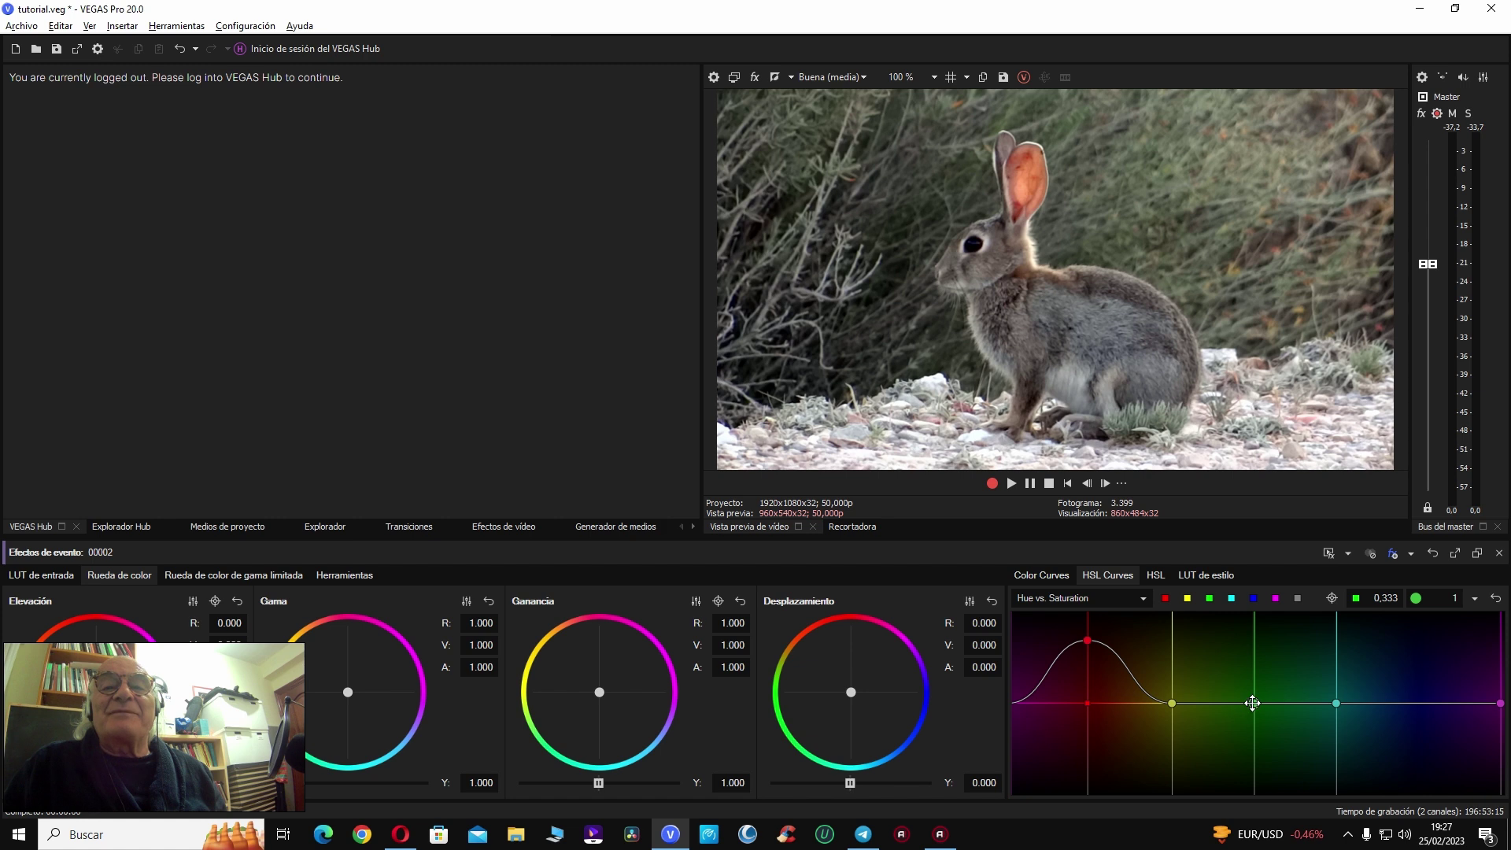
drag(1253, 703, 1257, 636)
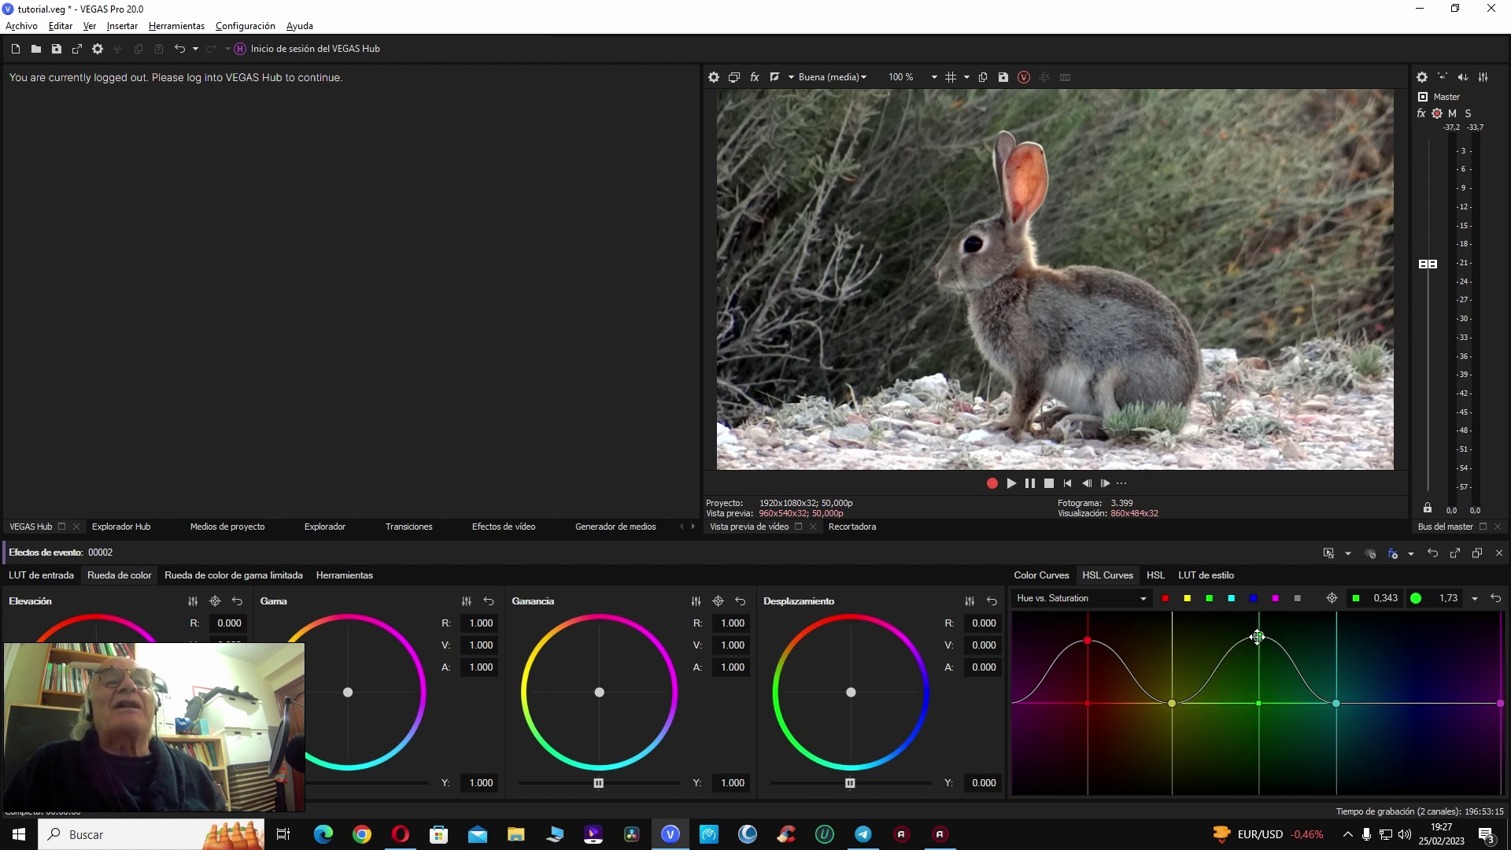
click(1497, 554)
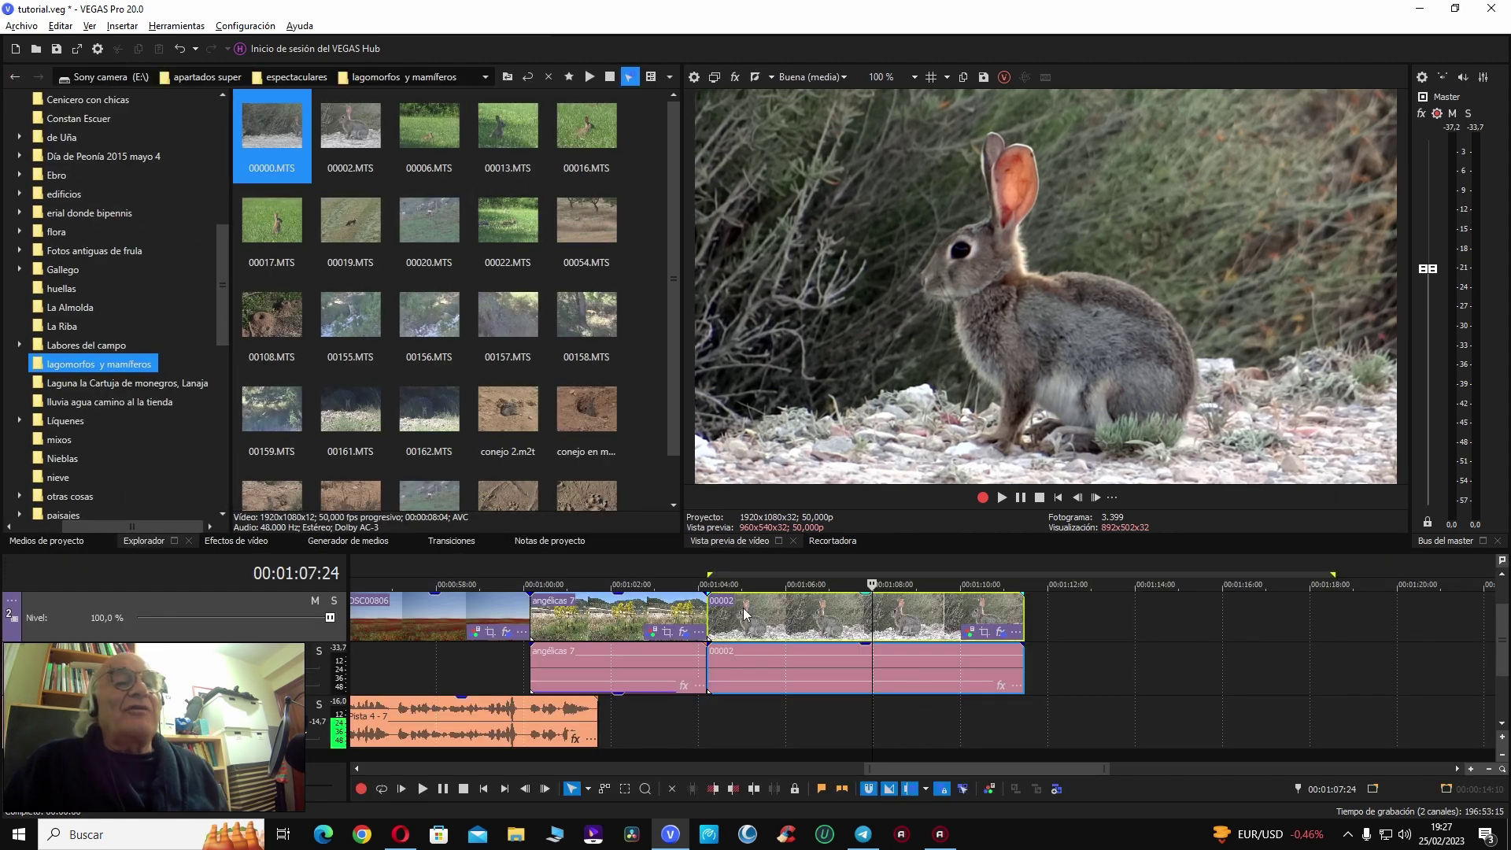
Step: Play the graded 00002 clip and trim about 1.7 seconds off its beginning without leaving a gap
click(718, 634)
key(space)
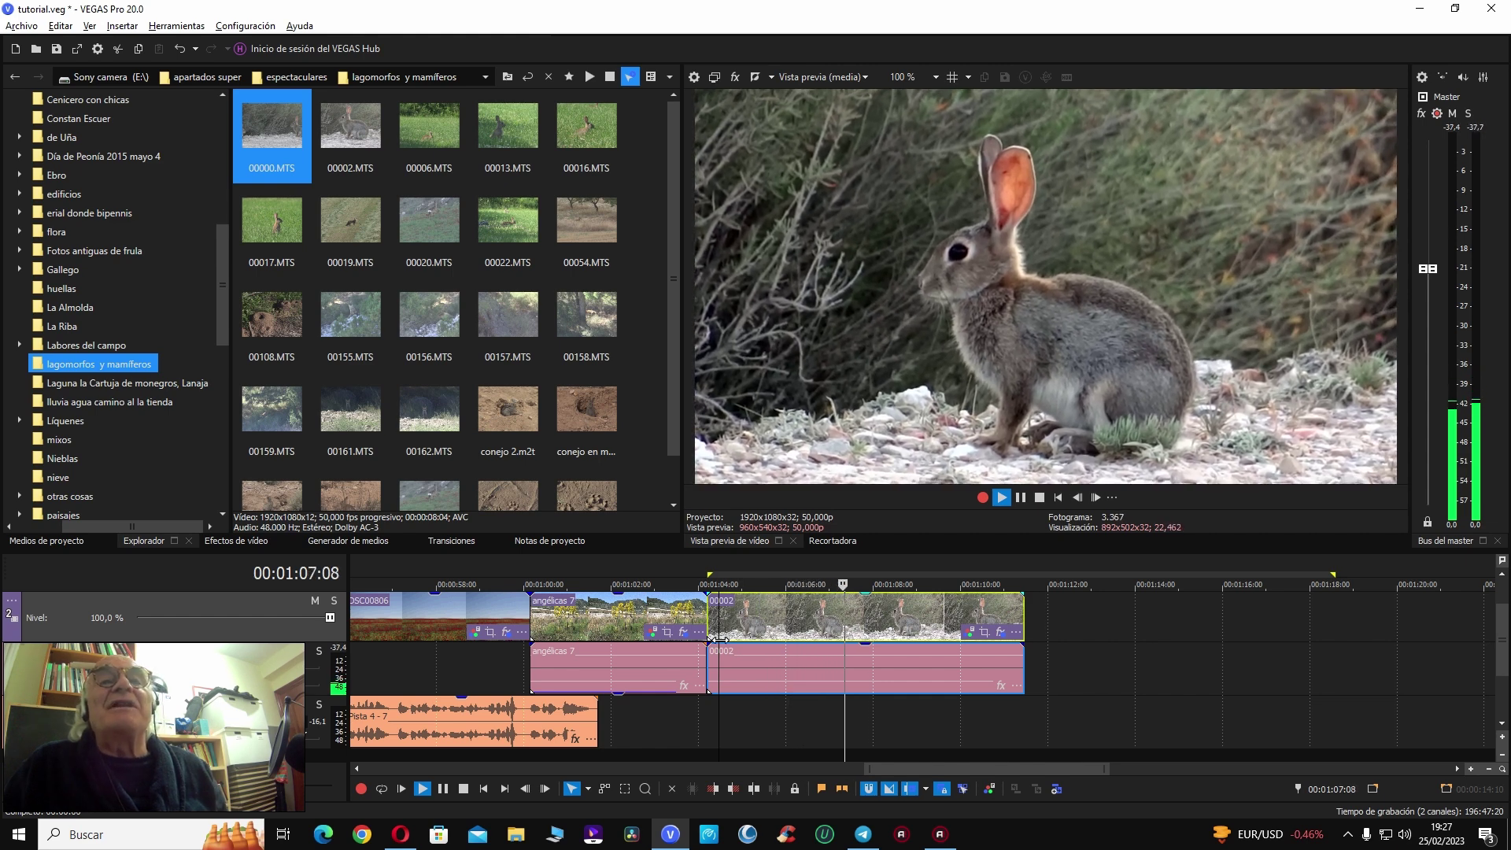
key(space)
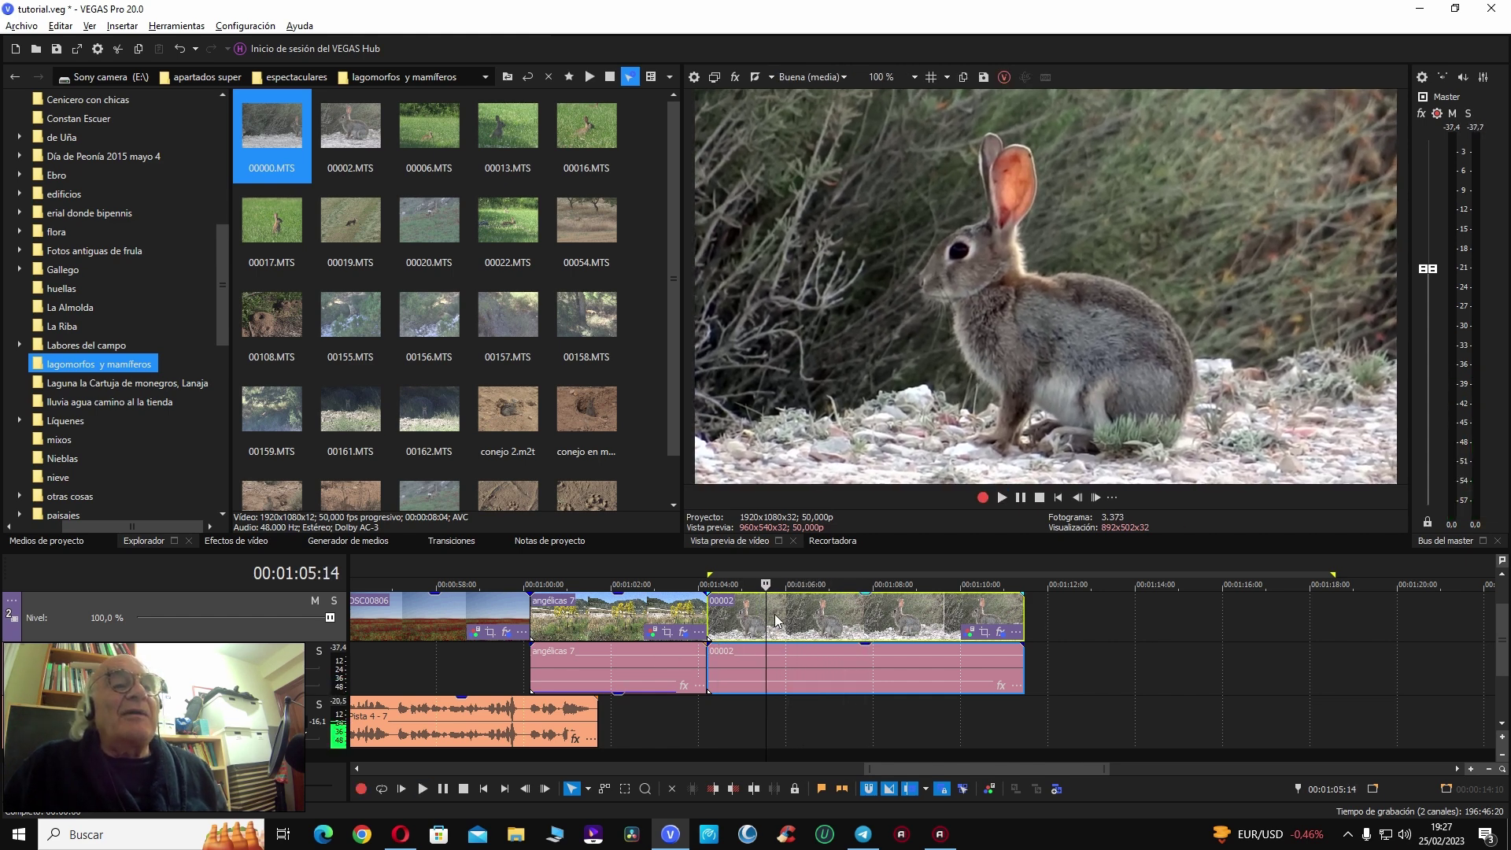
click(779, 620)
key(alt+[)
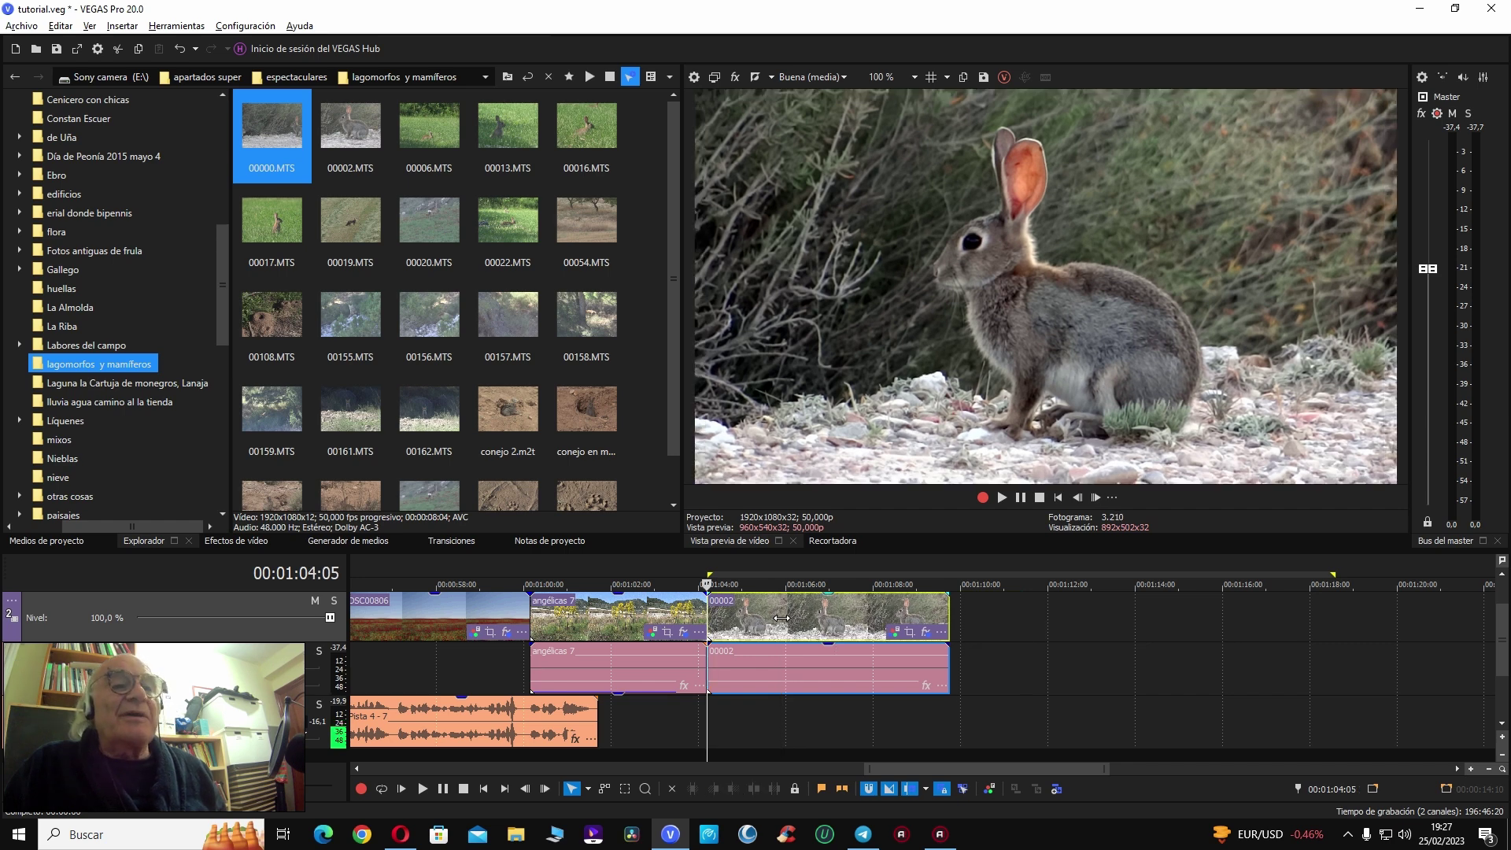
Step: Replay the opening of the 00002 clip and trim another 1.5 seconds or so off its start, keeping it against angélicas 7
key(space)
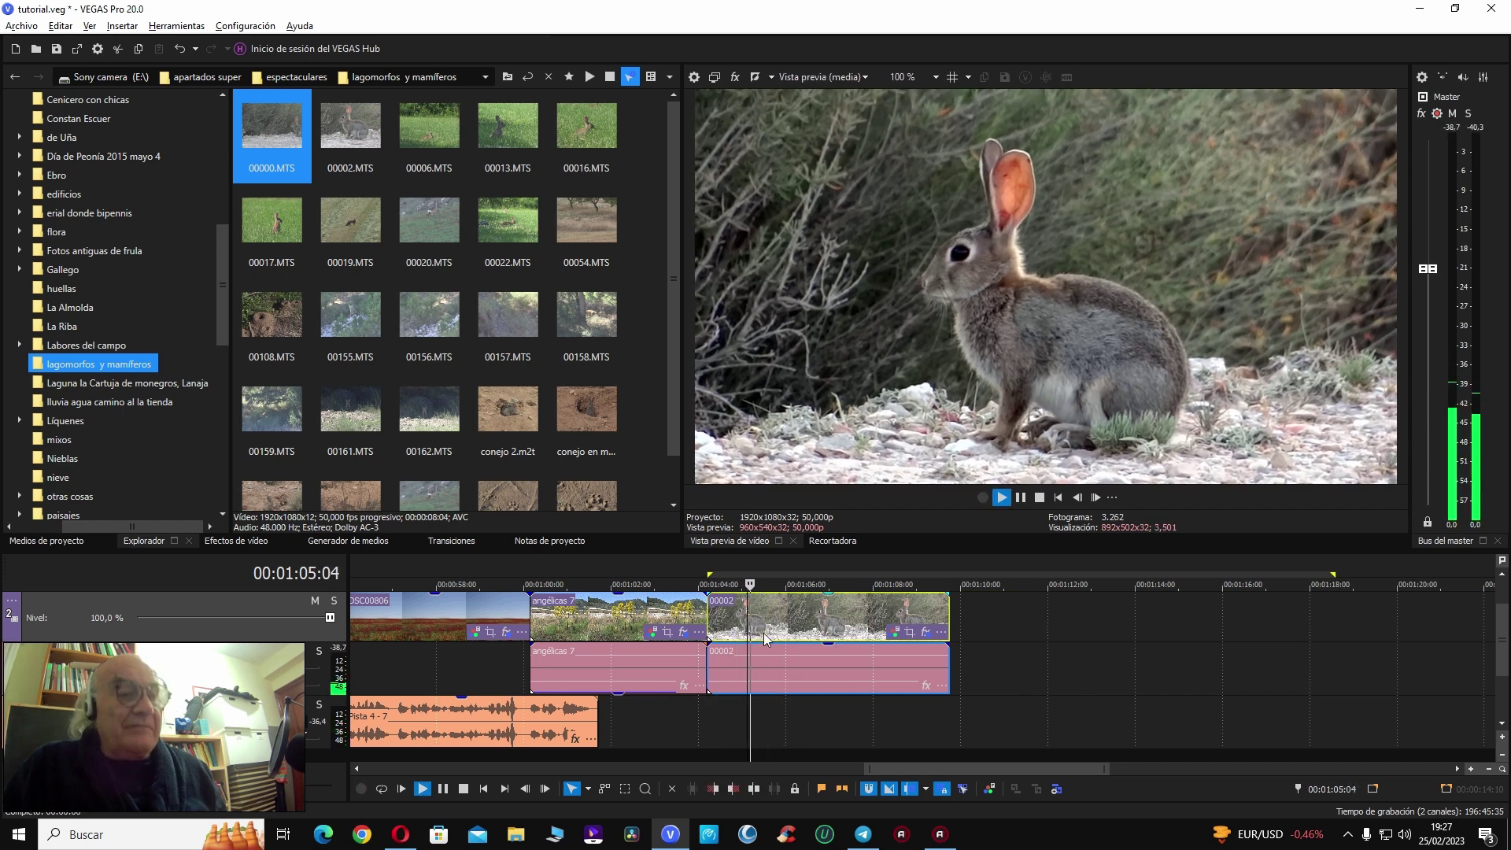
click(719, 627)
click(707, 618)
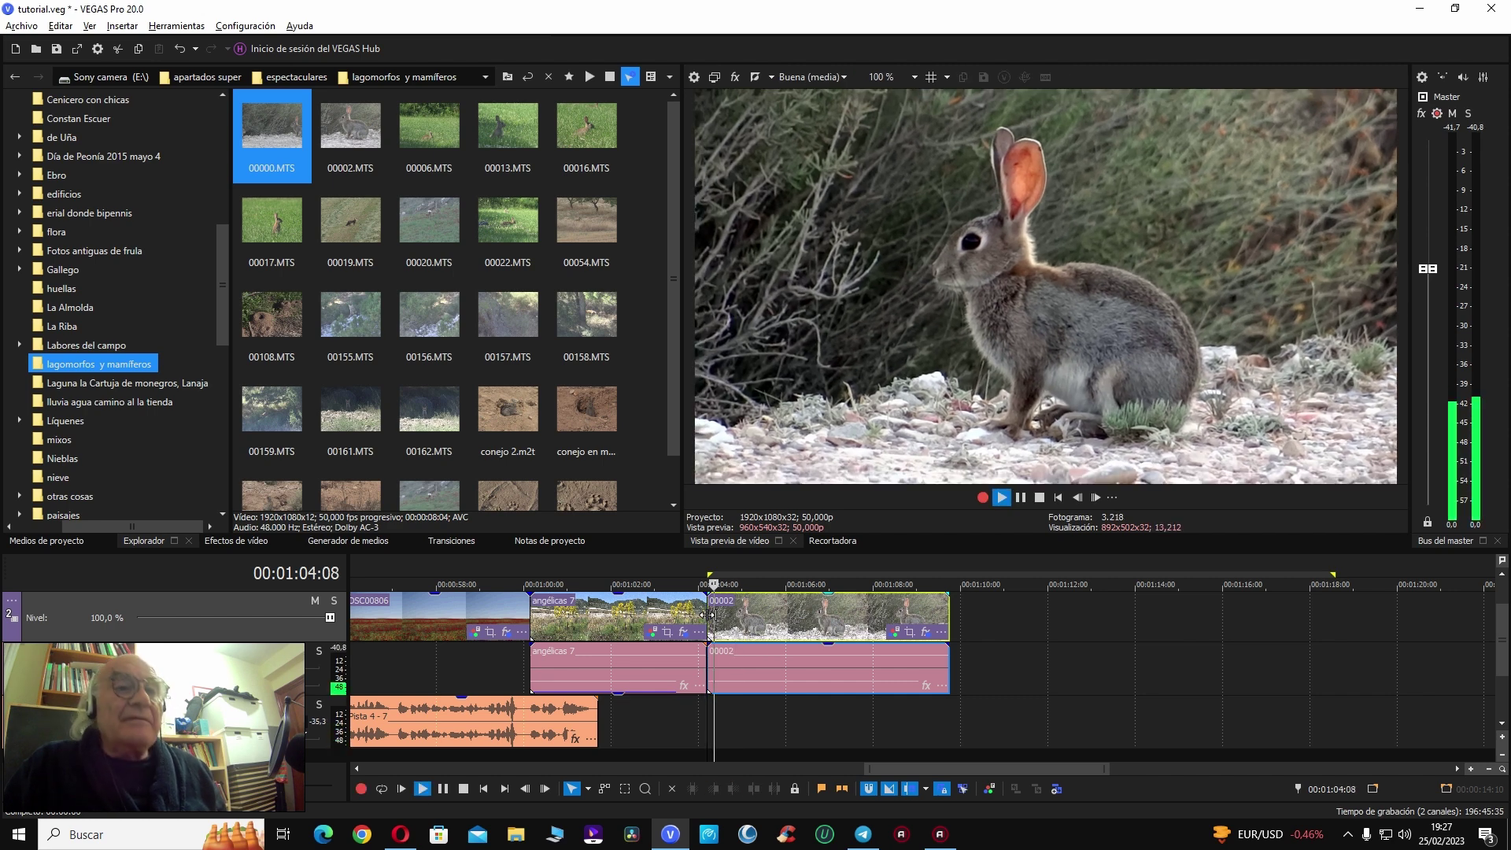
key(space)
drag(708, 614, 775, 616)
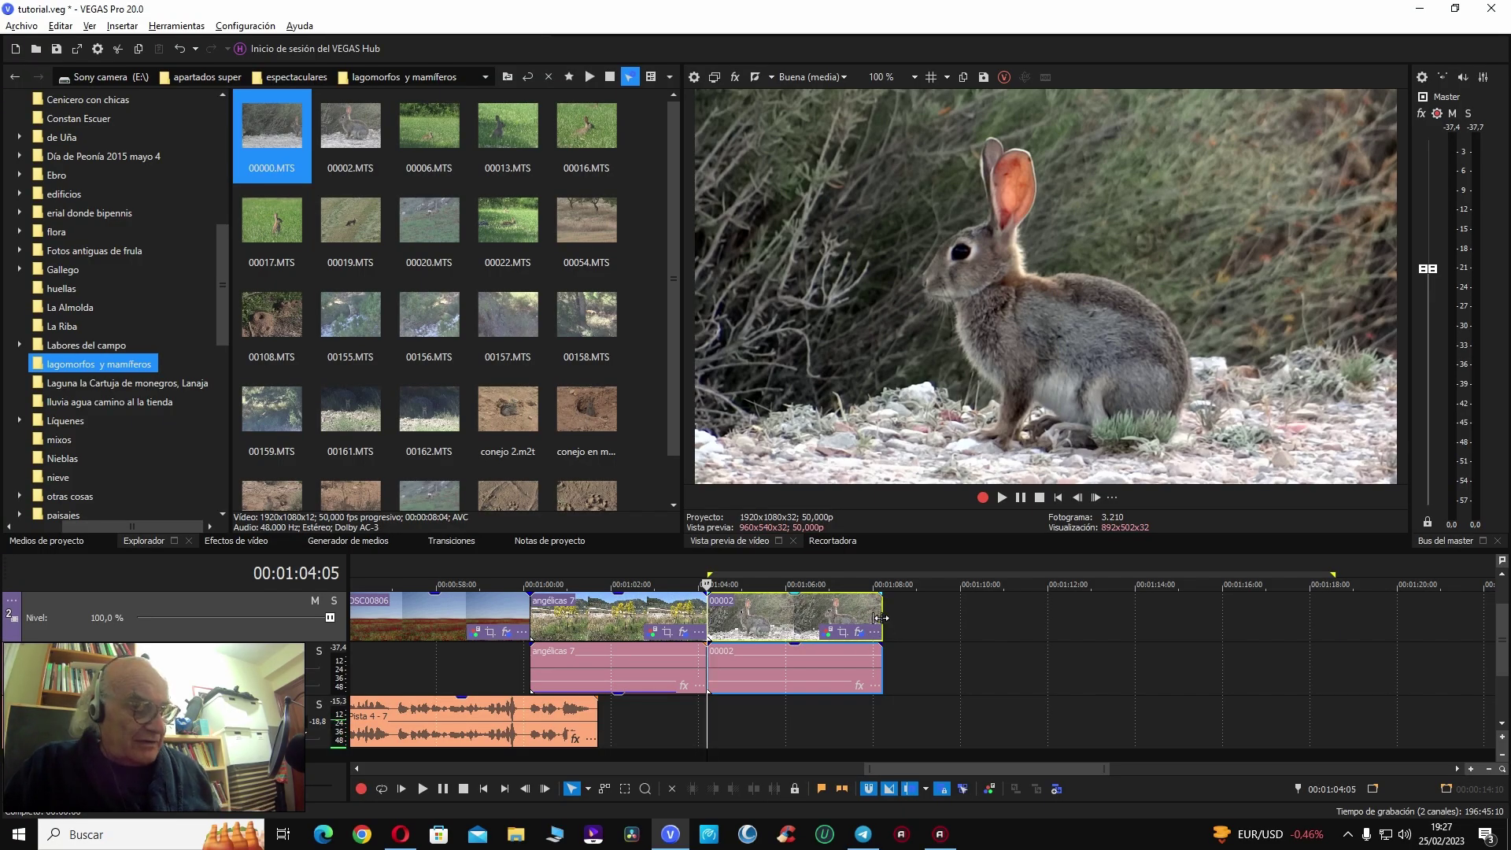
Step: Slow down the 00002 clip by stretching it to about 12 seconds, and cut about two seconds off its beginning without leaving a gap
drag(881, 618, 1249, 618)
key(space)
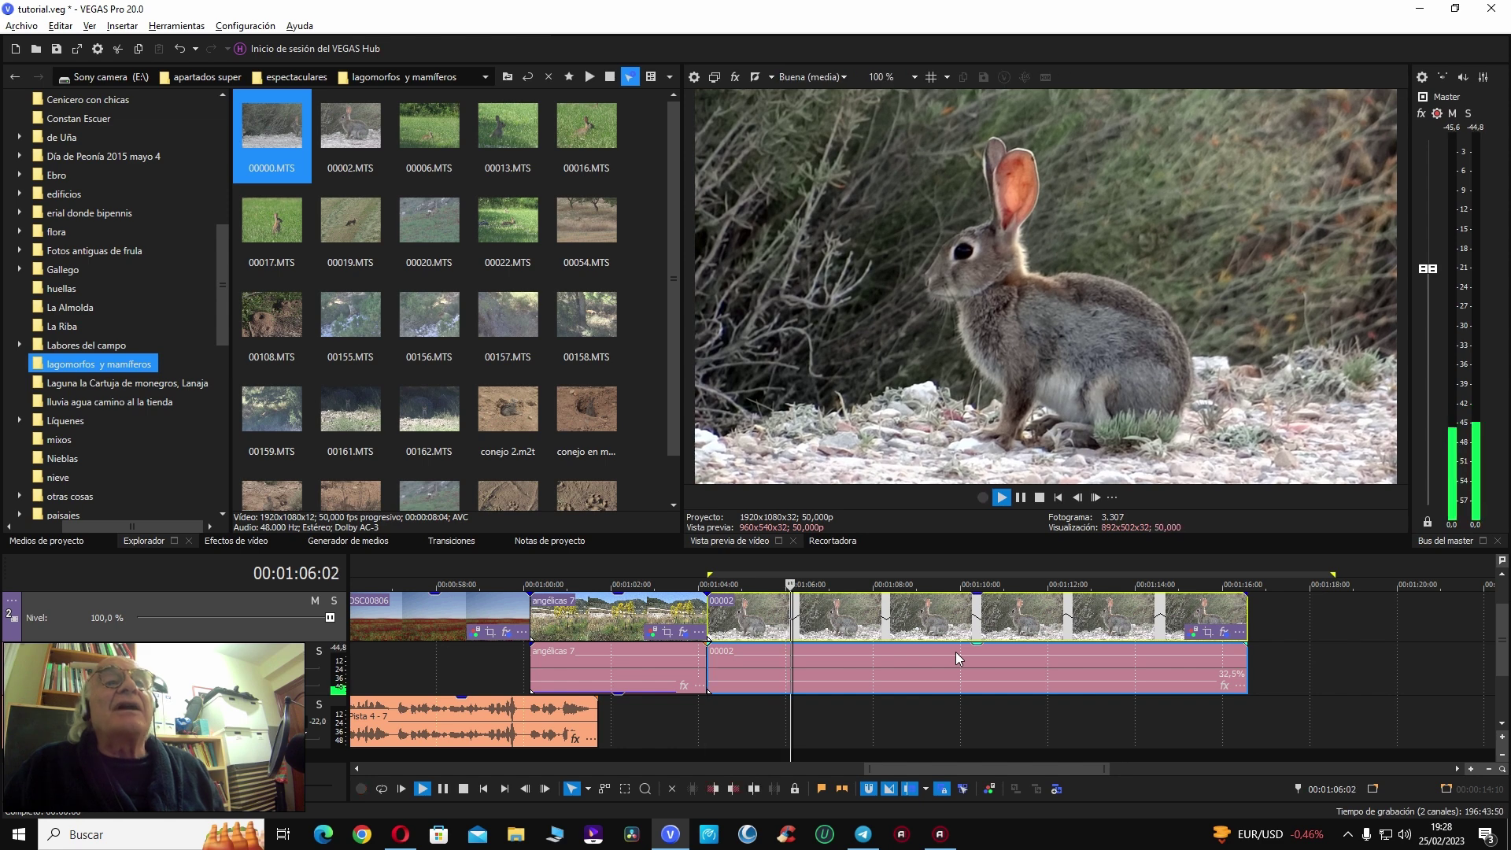
key(space)
key(ctrl+z)
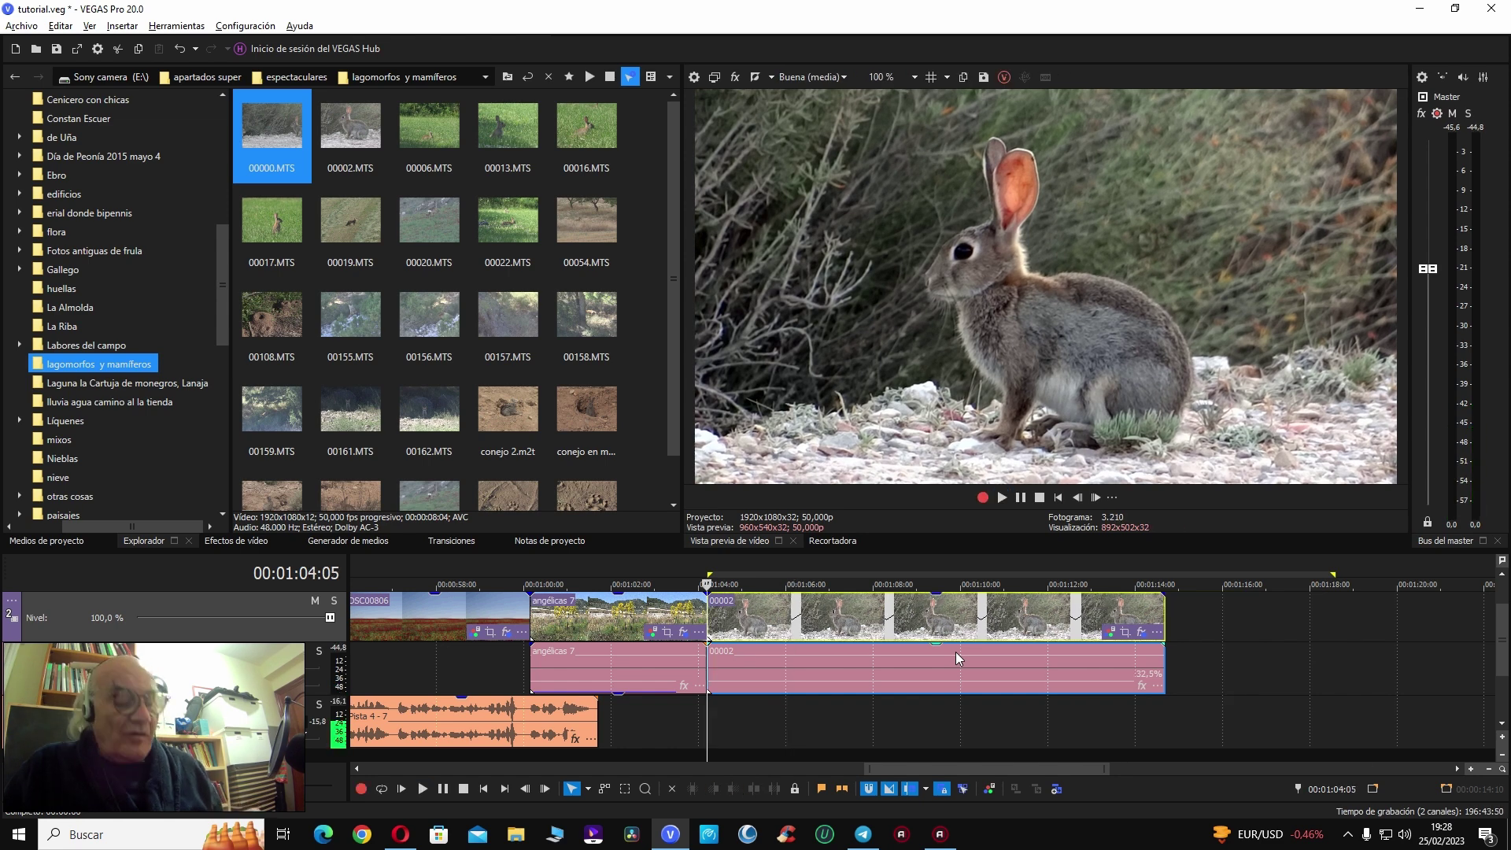
Step: Play the slowed 00002 clip and trim its end to 00:01:10:09
key(space)
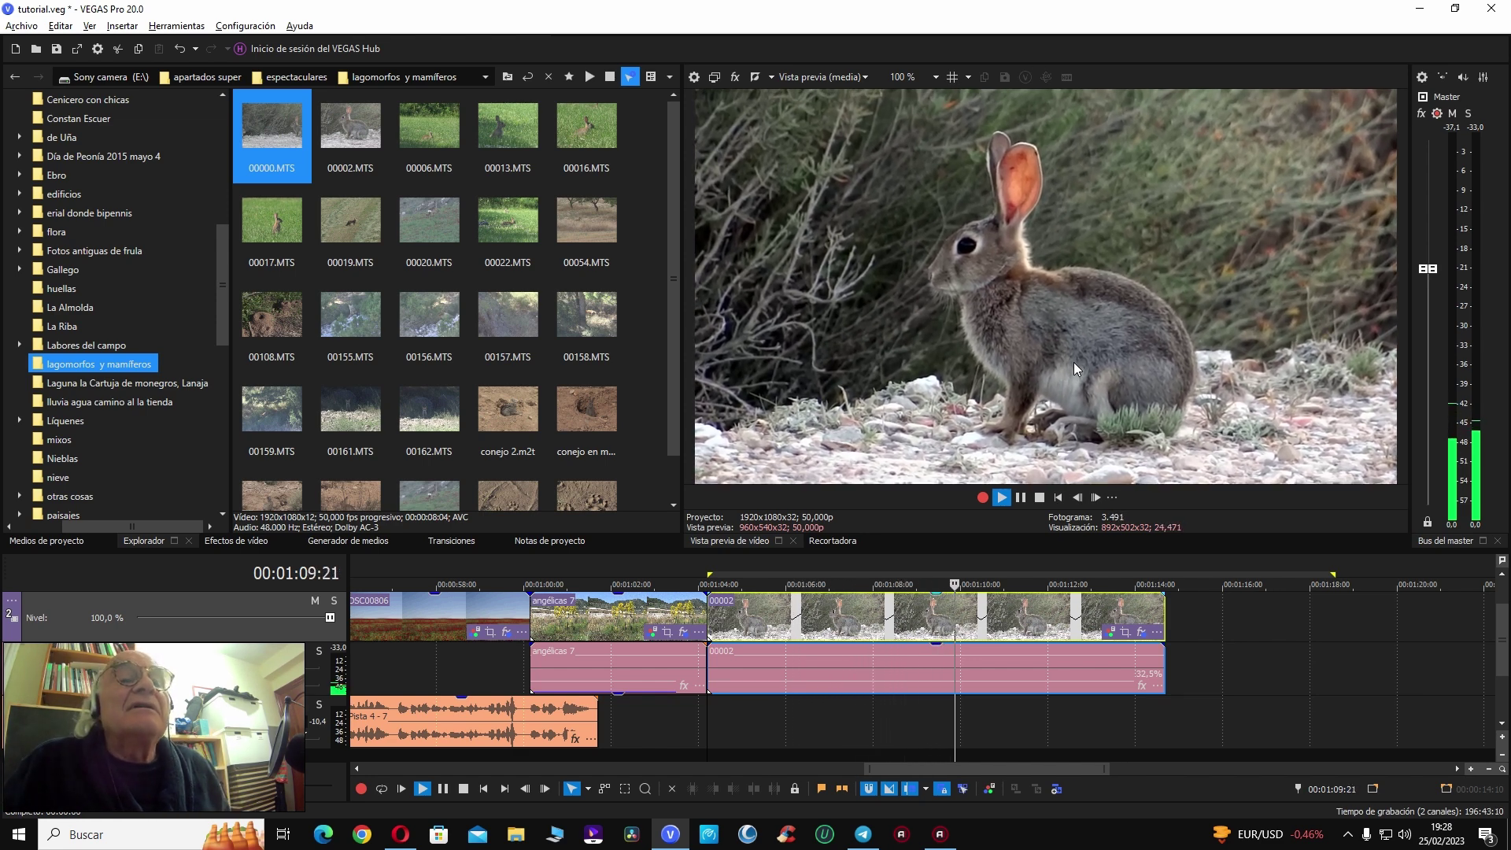
key(space)
key(alt+bracketright)
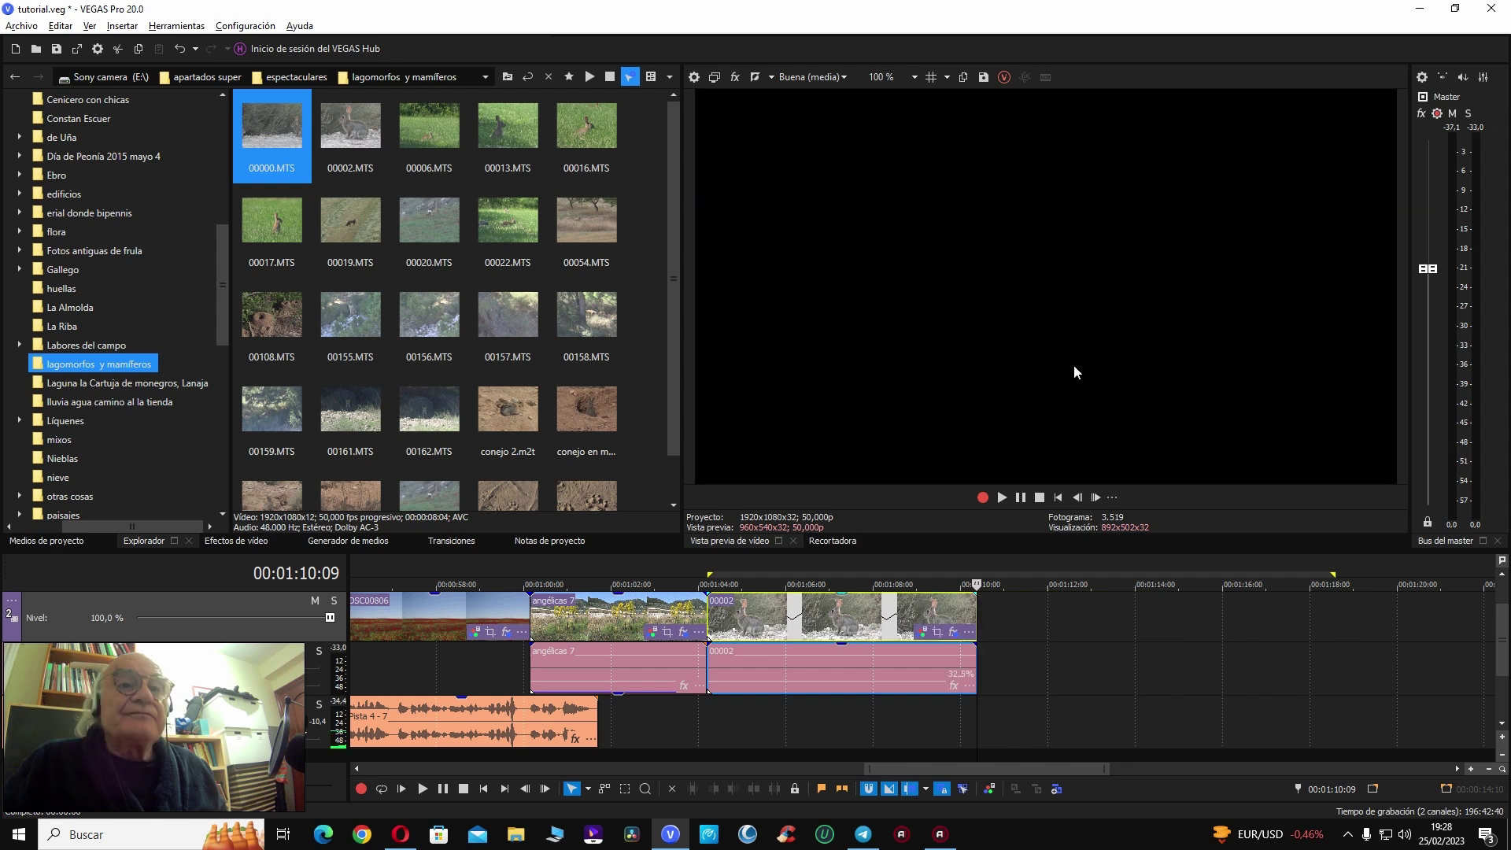
Step: Save the project, record a voice-over from the start of the 00002 clip to about 00:01:09:21, and keep the recorded file
click(769, 621)
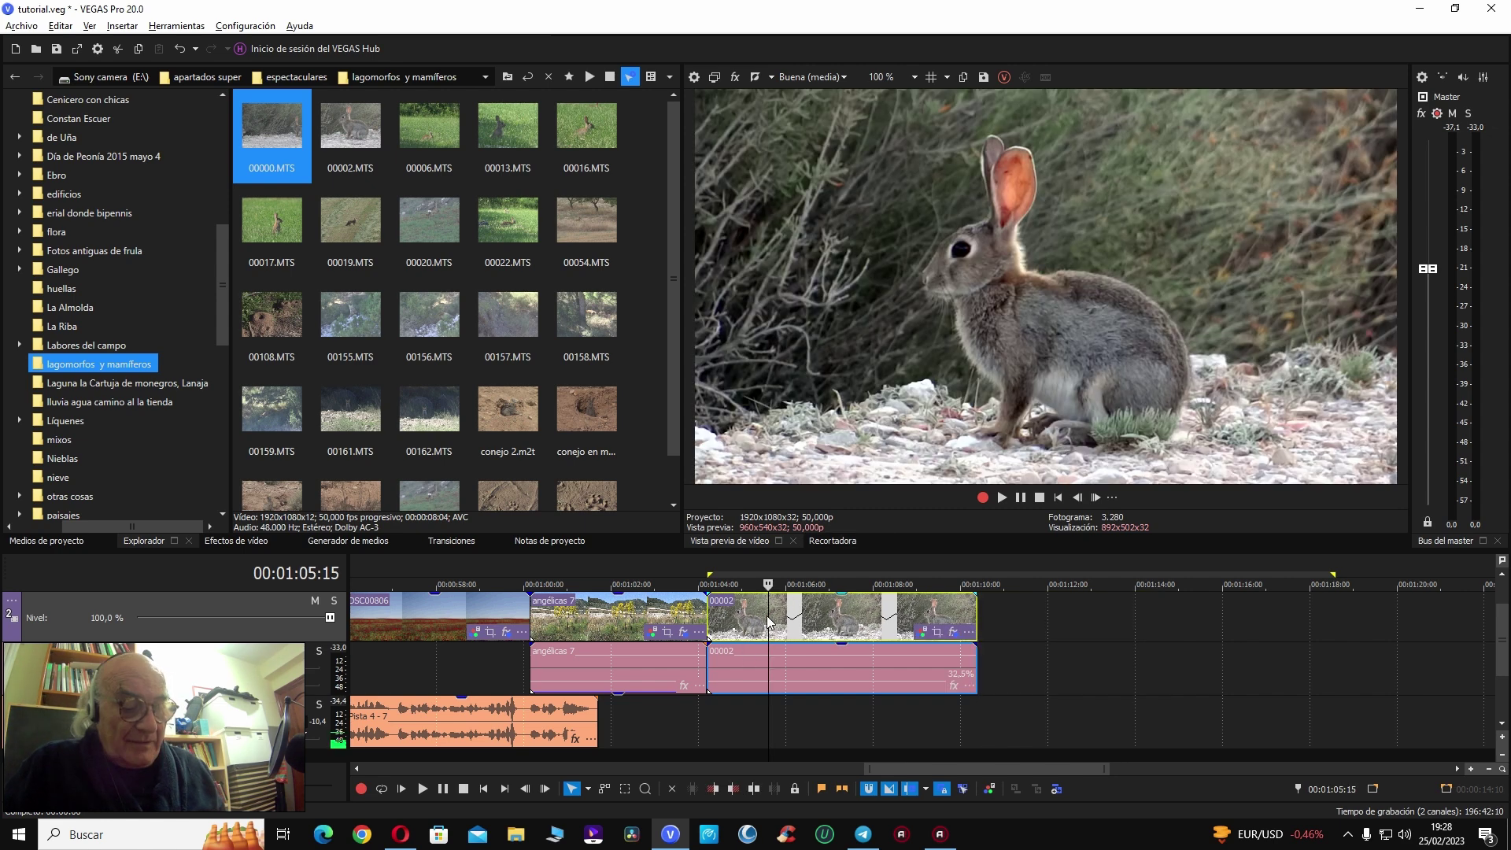
click(707, 614)
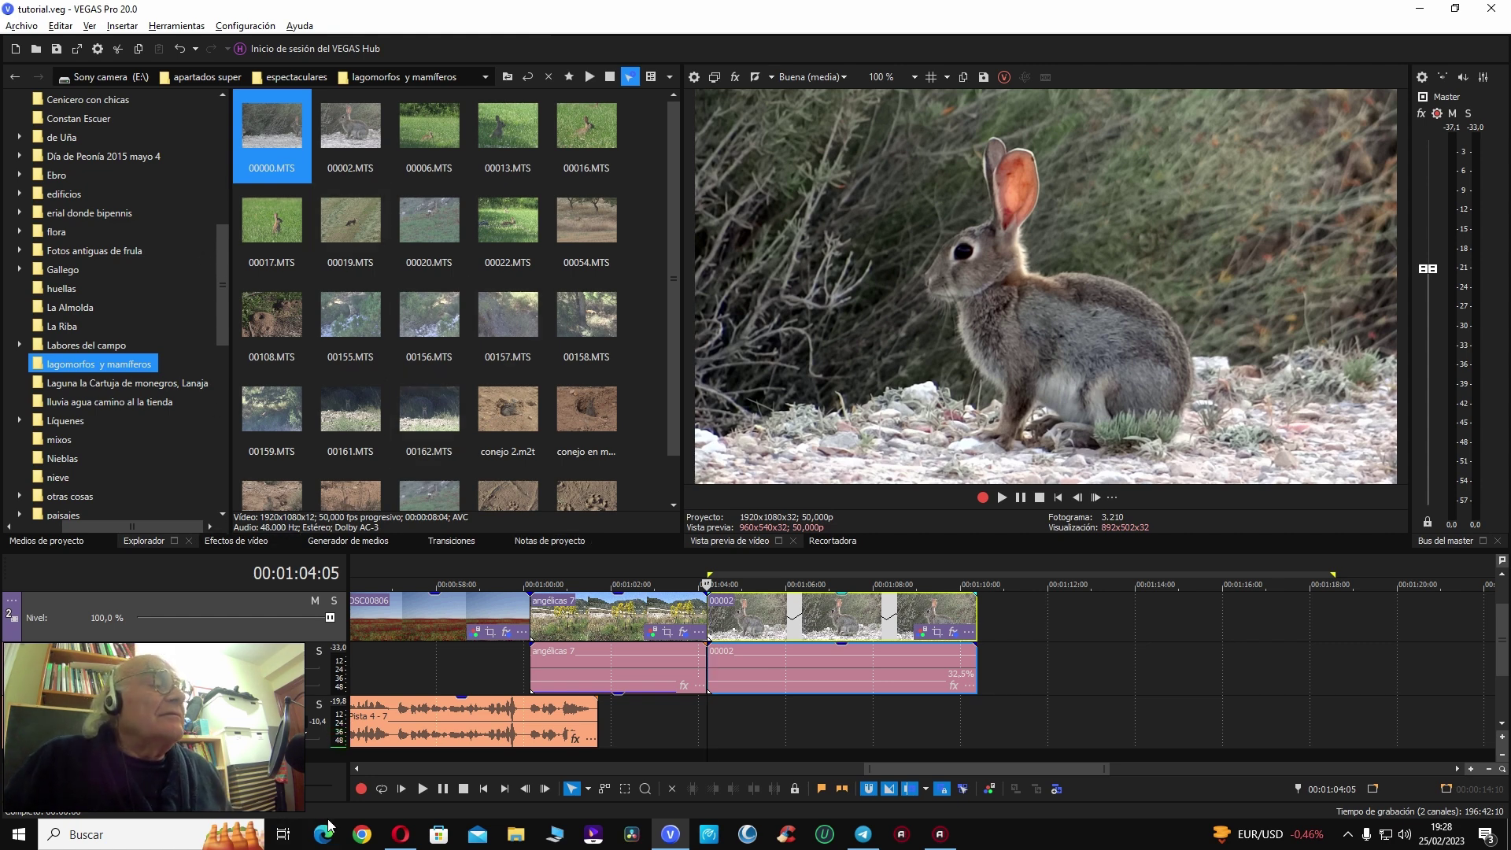
key(ctrl+r)
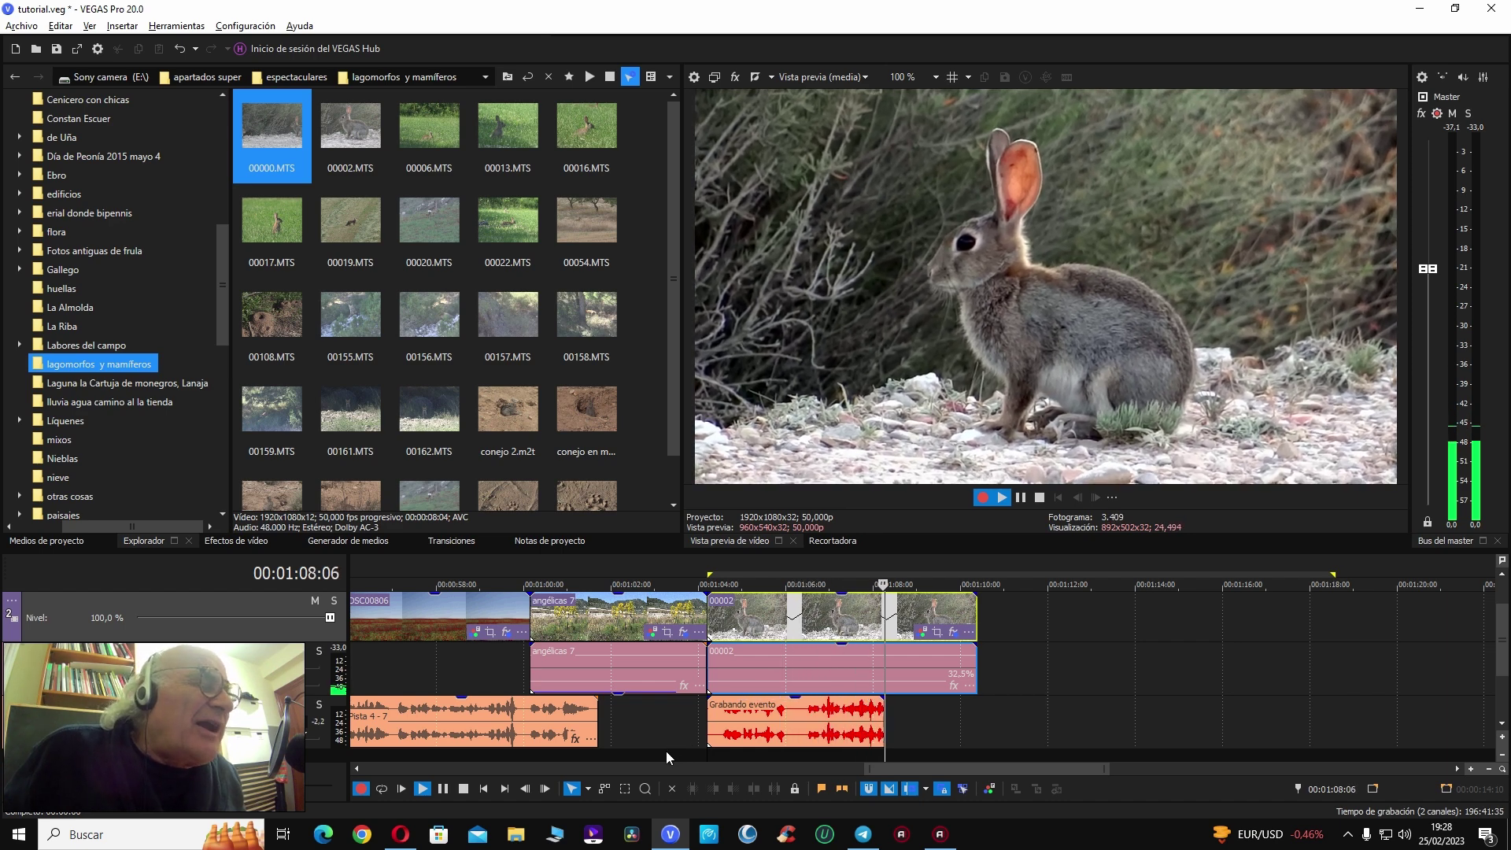
key(space)
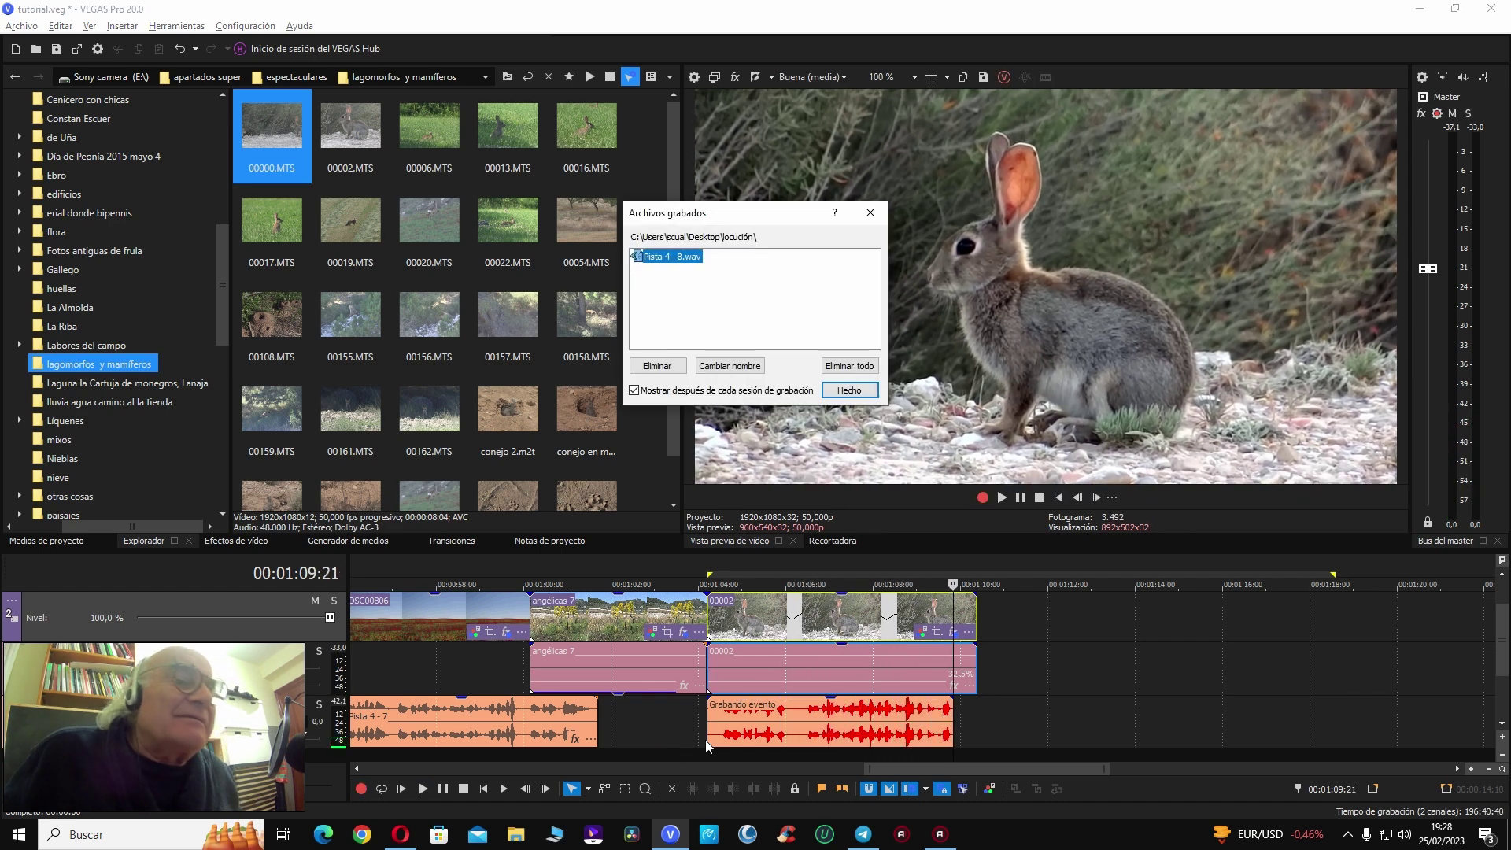
click(848, 390)
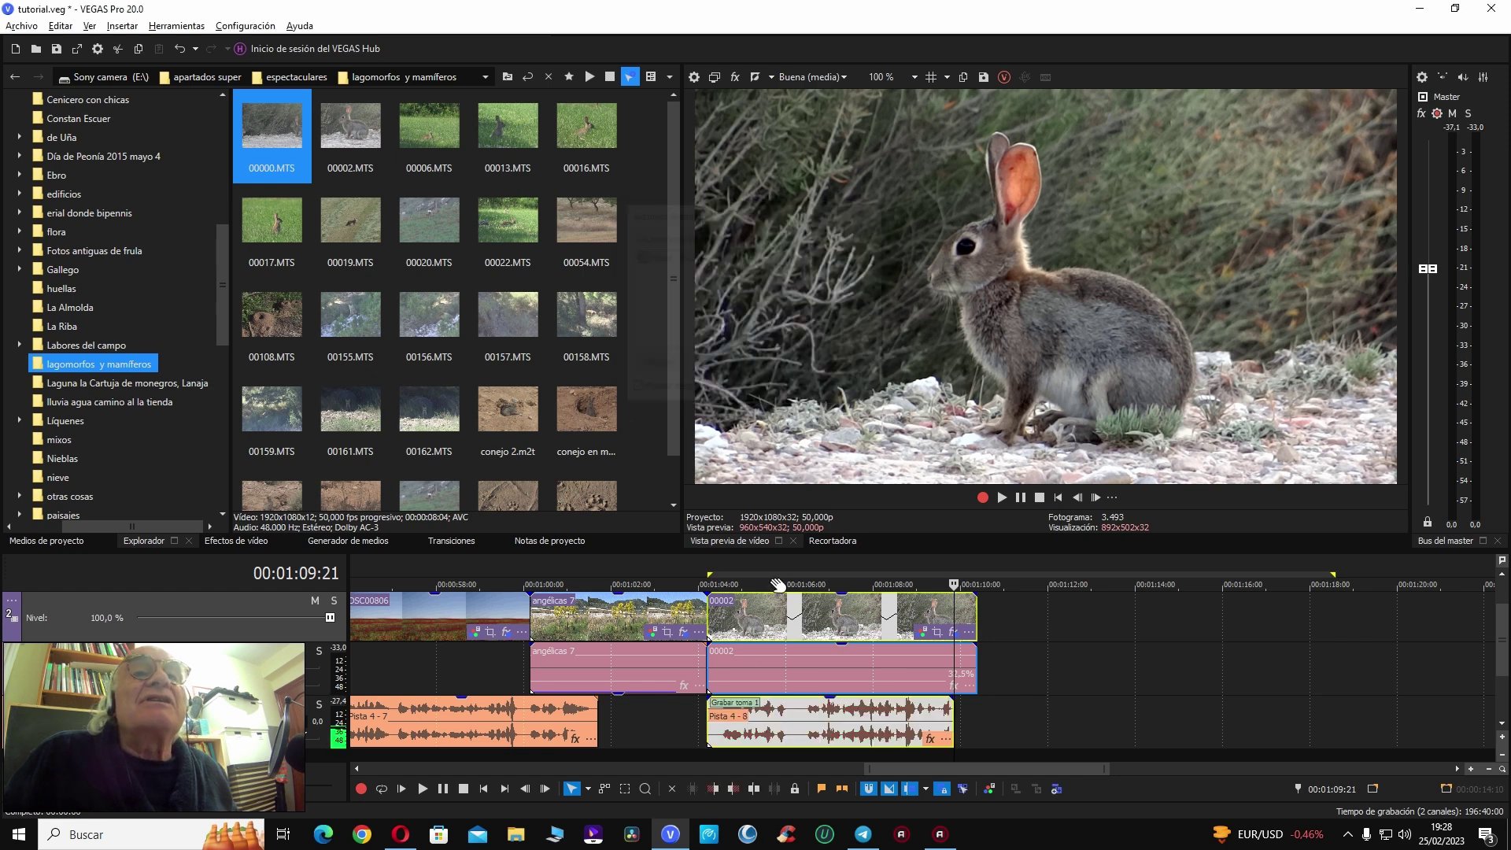
Step: Play back the recorded voice-over from the start of the 00002 clip
click(705, 728)
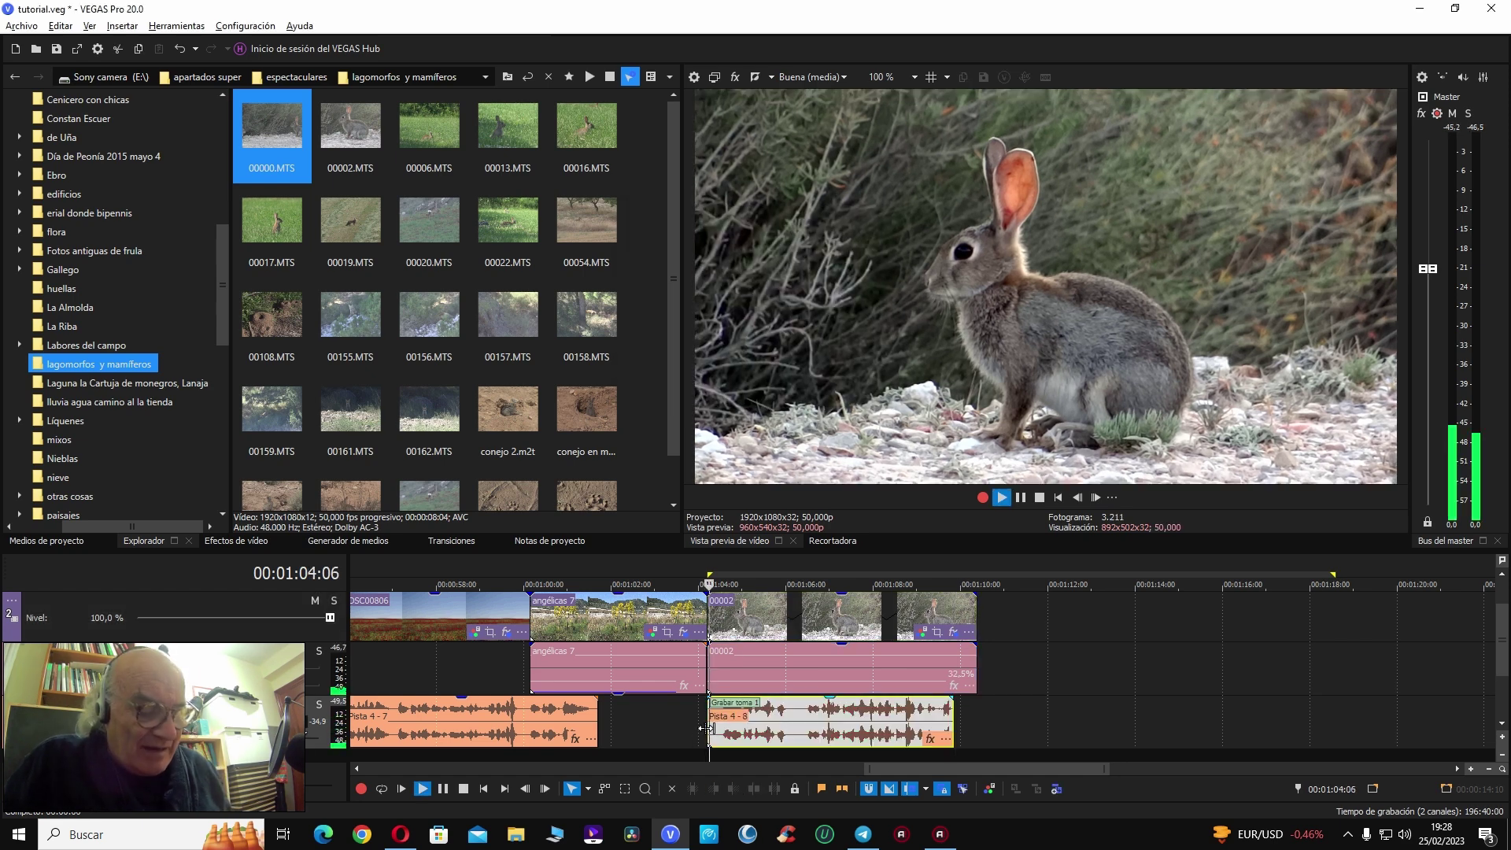
key(space)
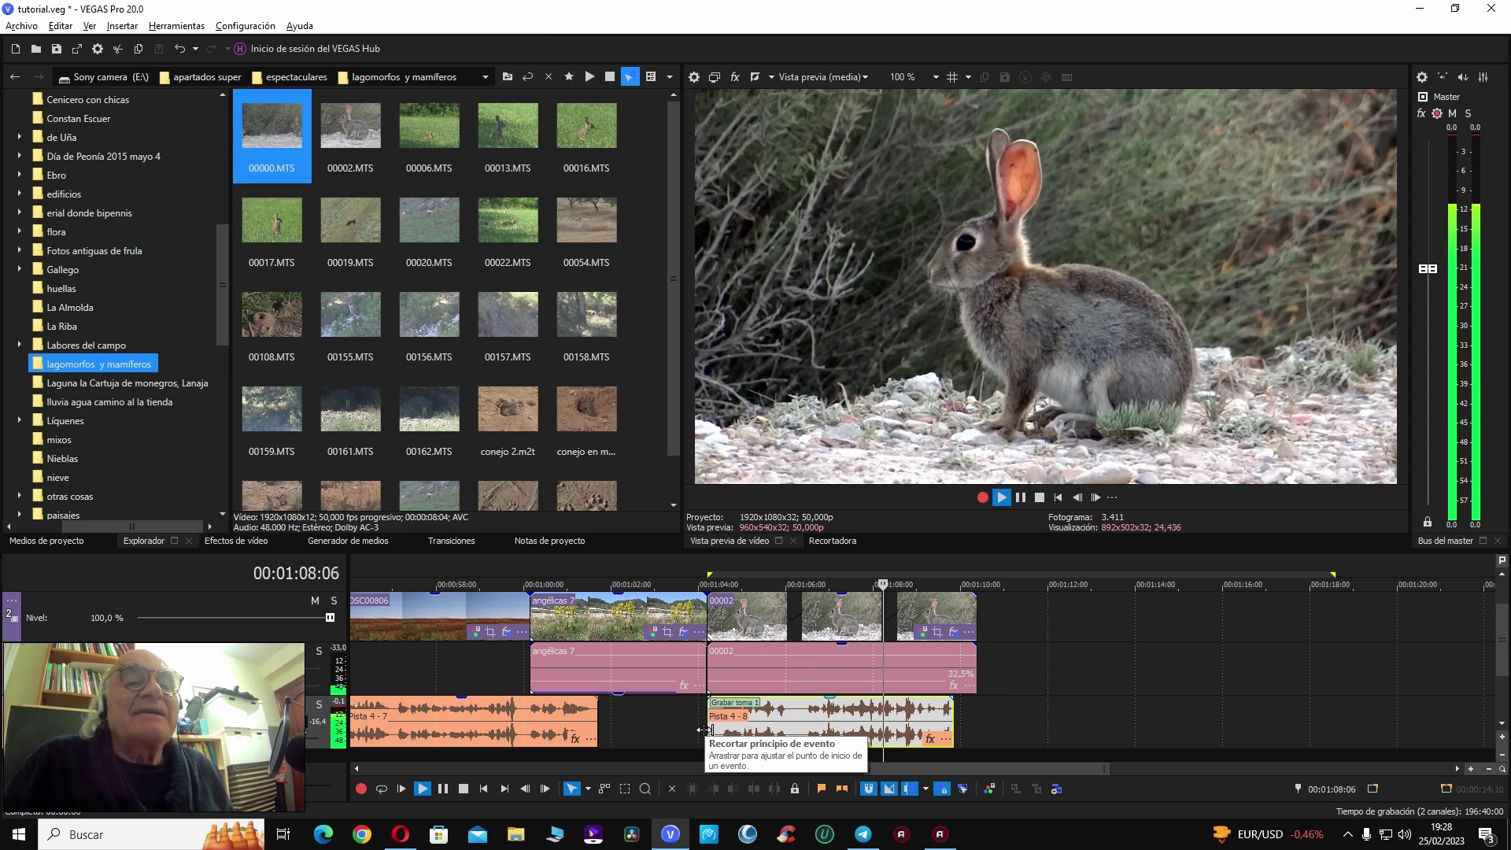
key(space)
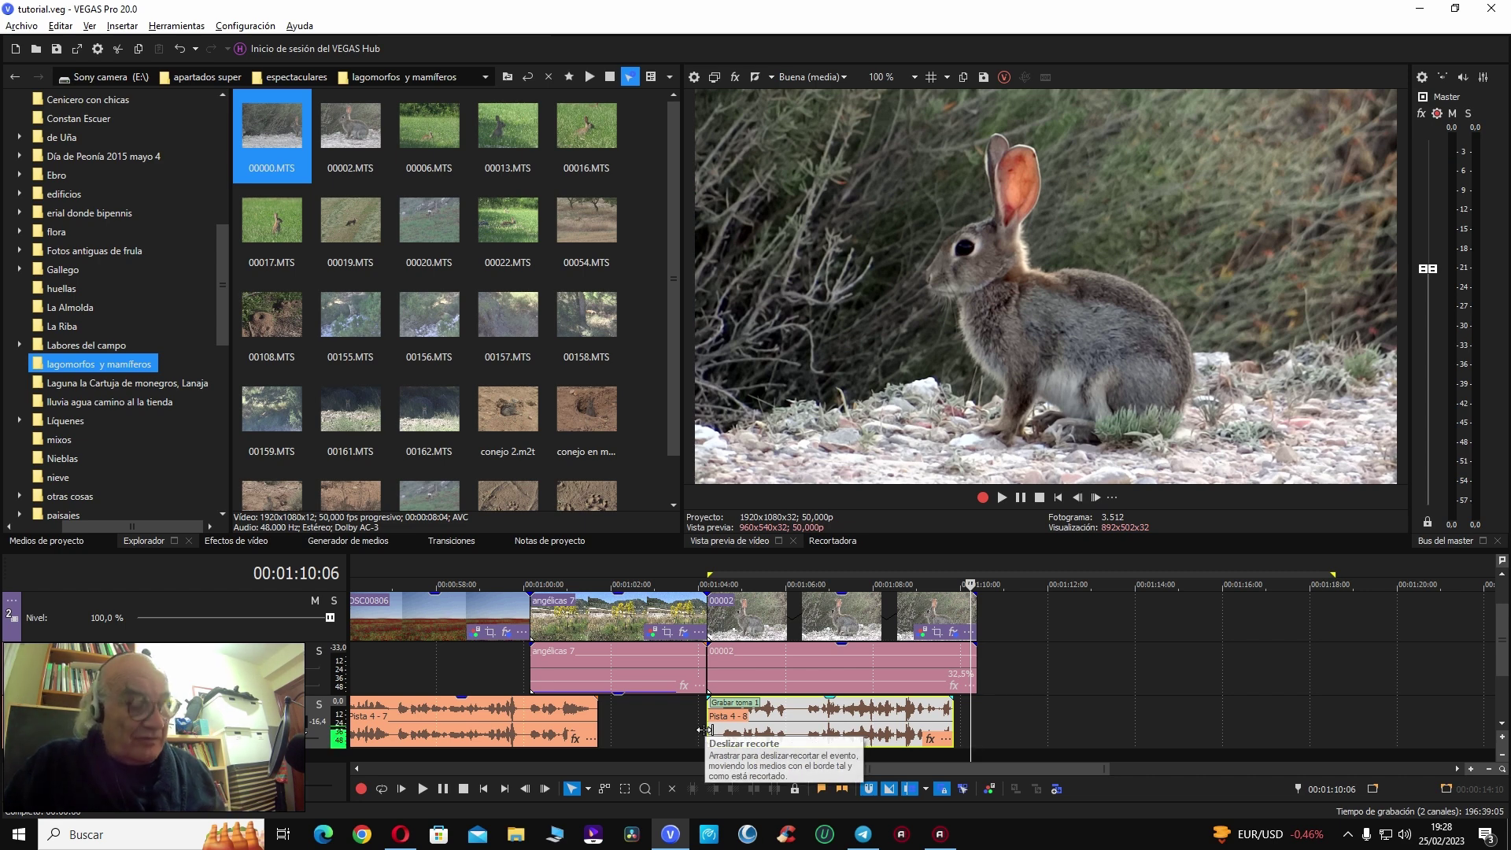
Step: Look through the subfolders of espectaculares for source footage for the next clip
scroll(138, 465, down, 2)
scroll(139, 466, down, 2)
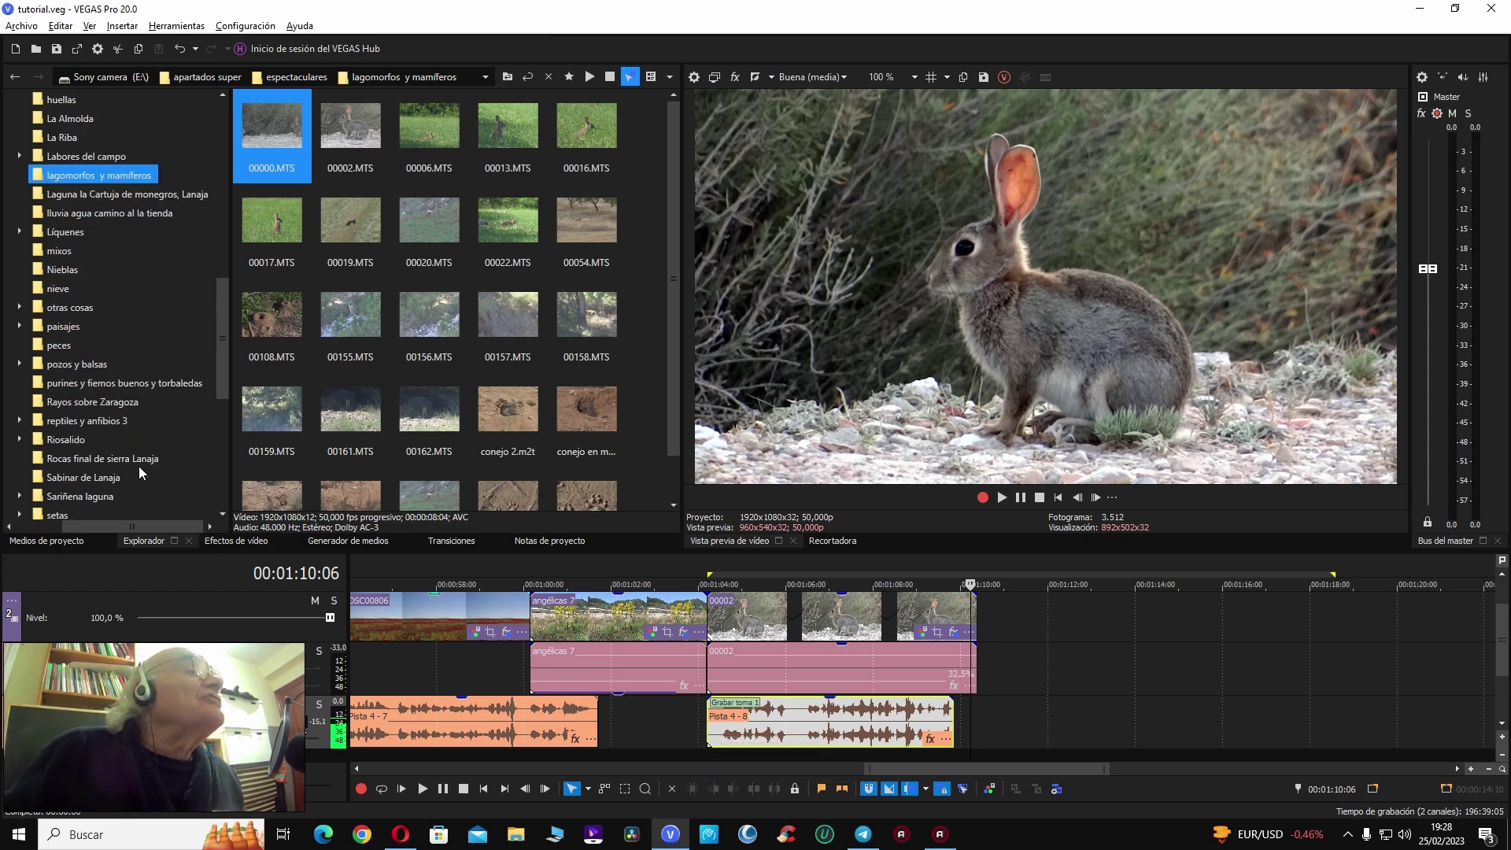
scroll(128, 456, down, 5)
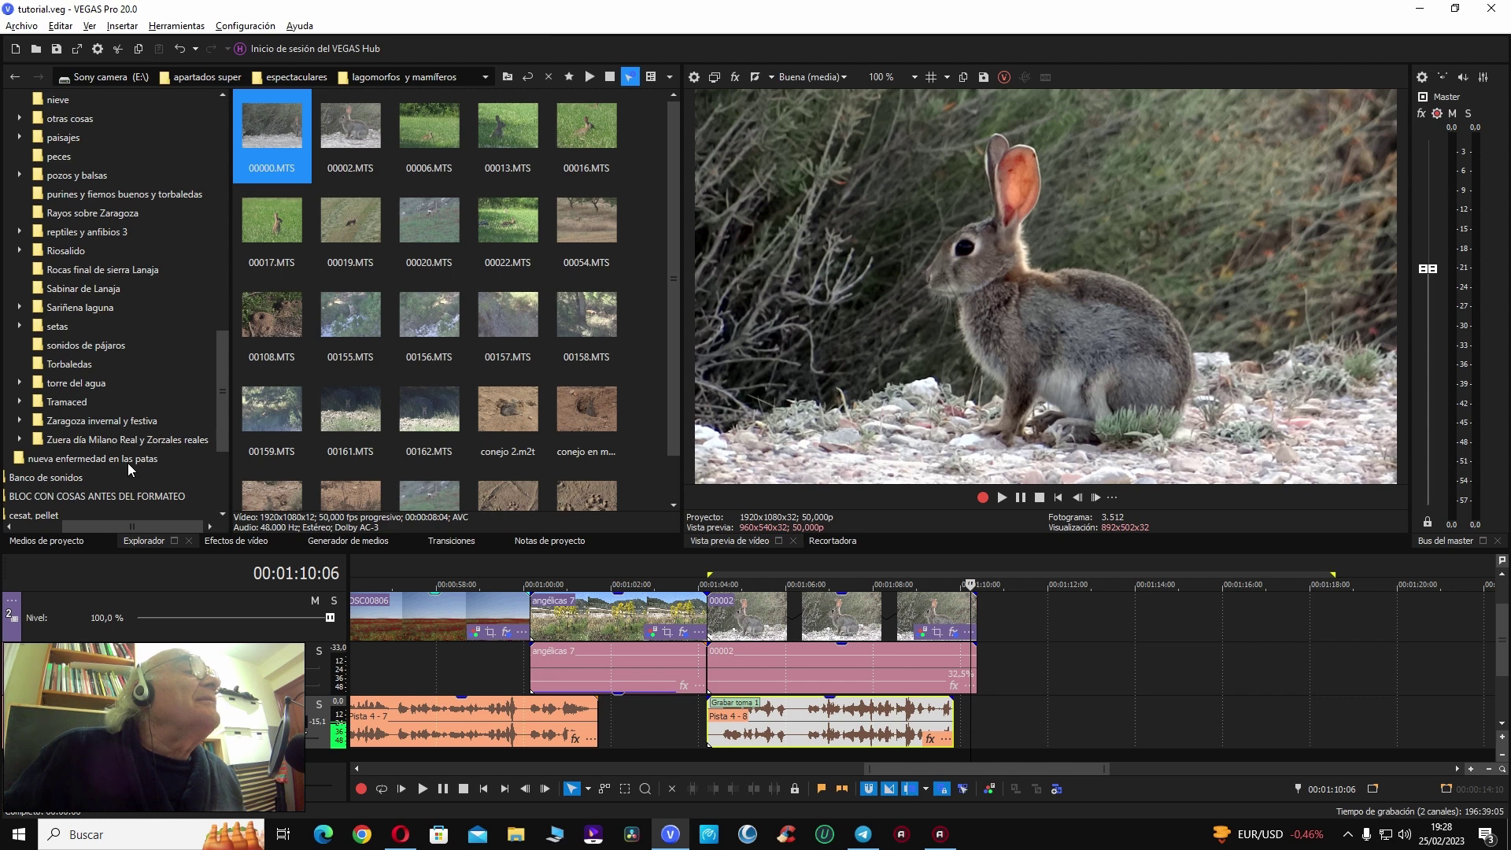
scroll(127, 463, up, 5)
scroll(126, 455, up, 7)
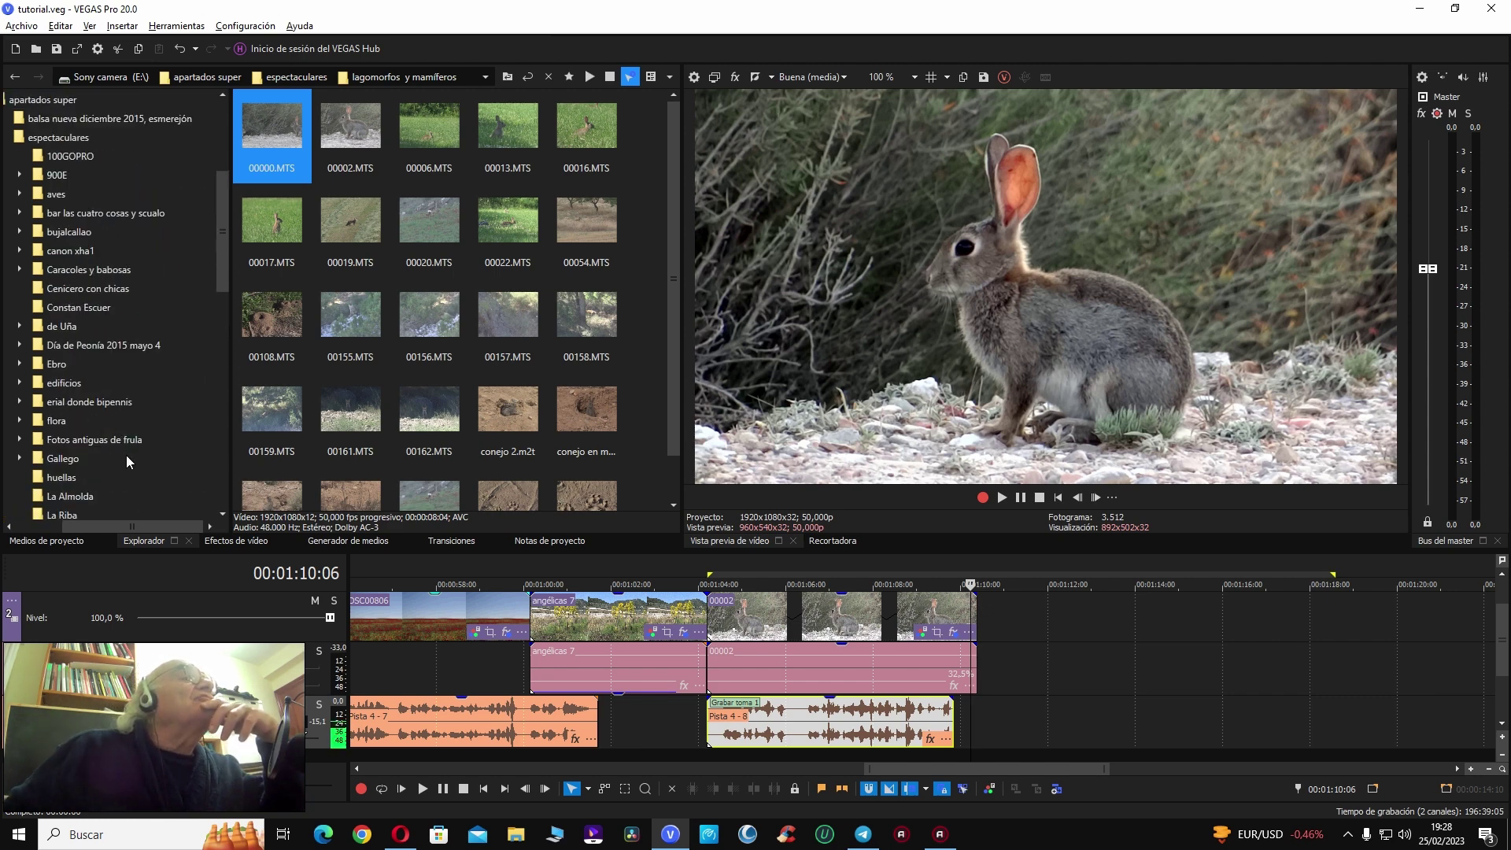
scroll(126, 454, down, 2)
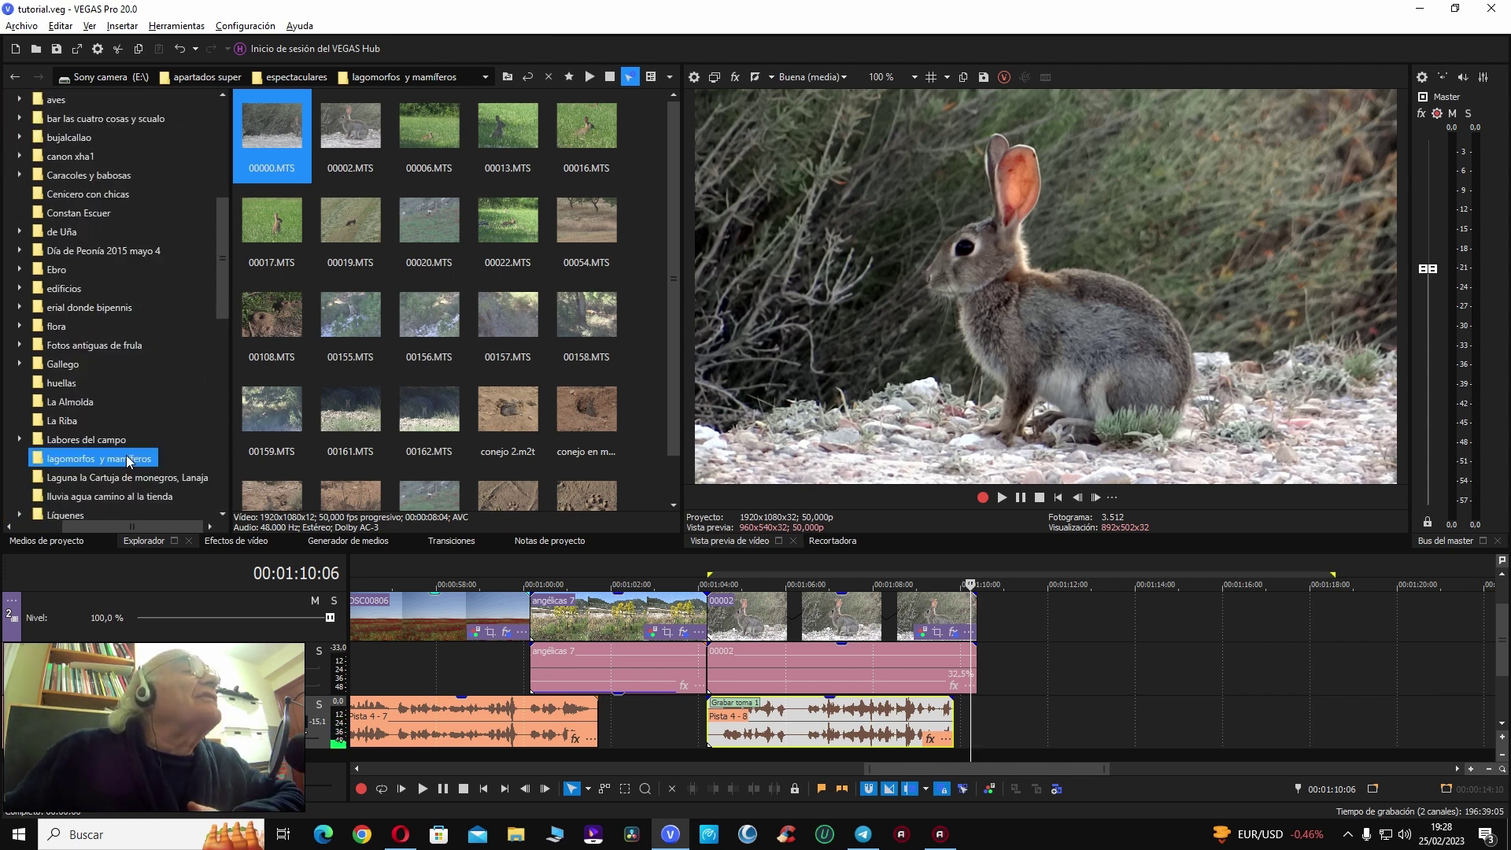
scroll(126, 455, down, 7)
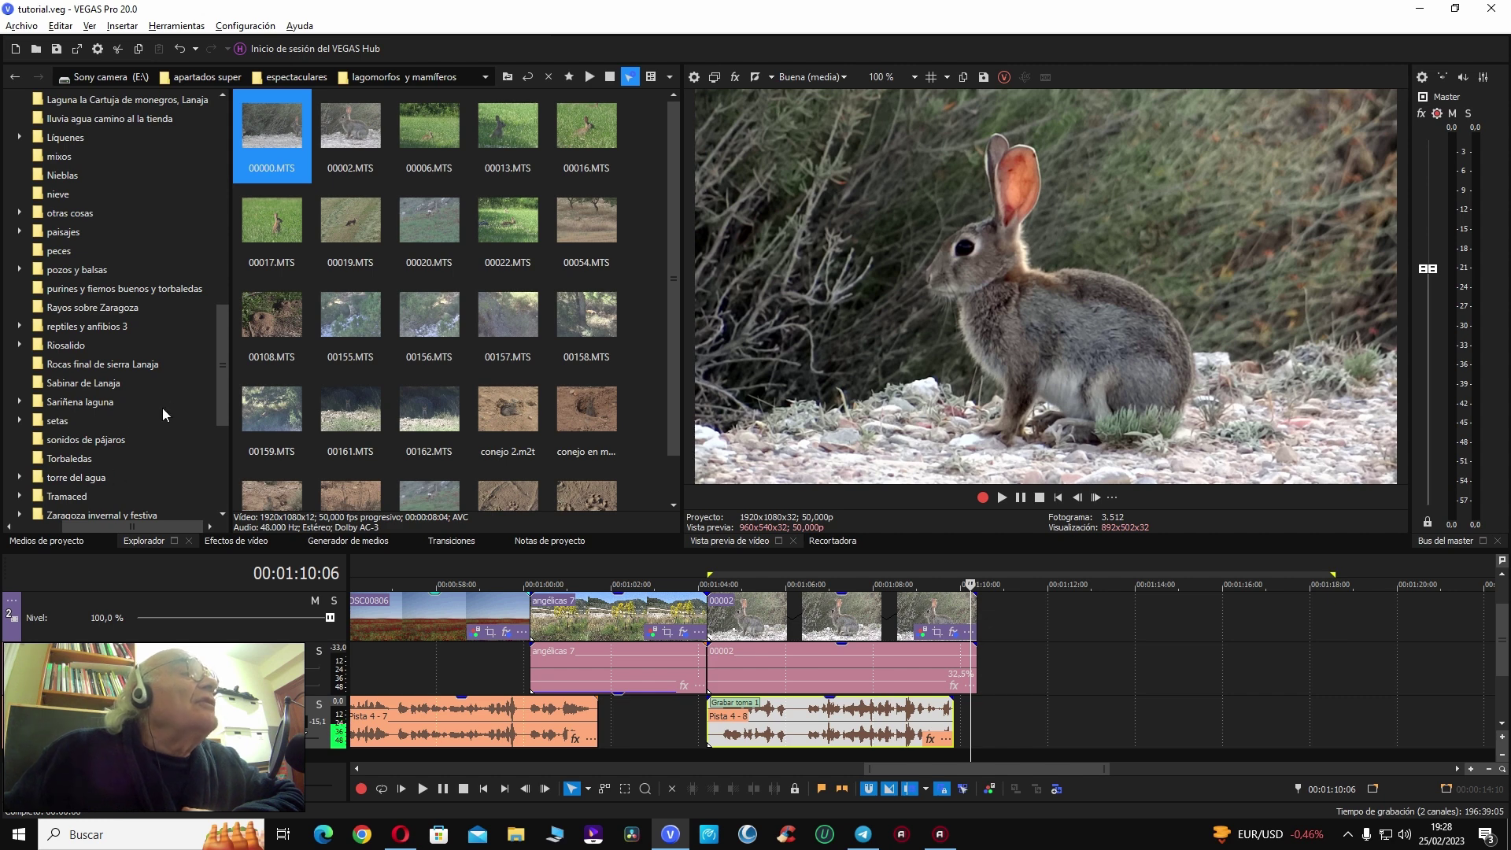
Step: Collapse the Sony camera drive's folders and open the insectos sony 1920 folder on the WD_BLACK drive
drag(217, 396, 222, 206)
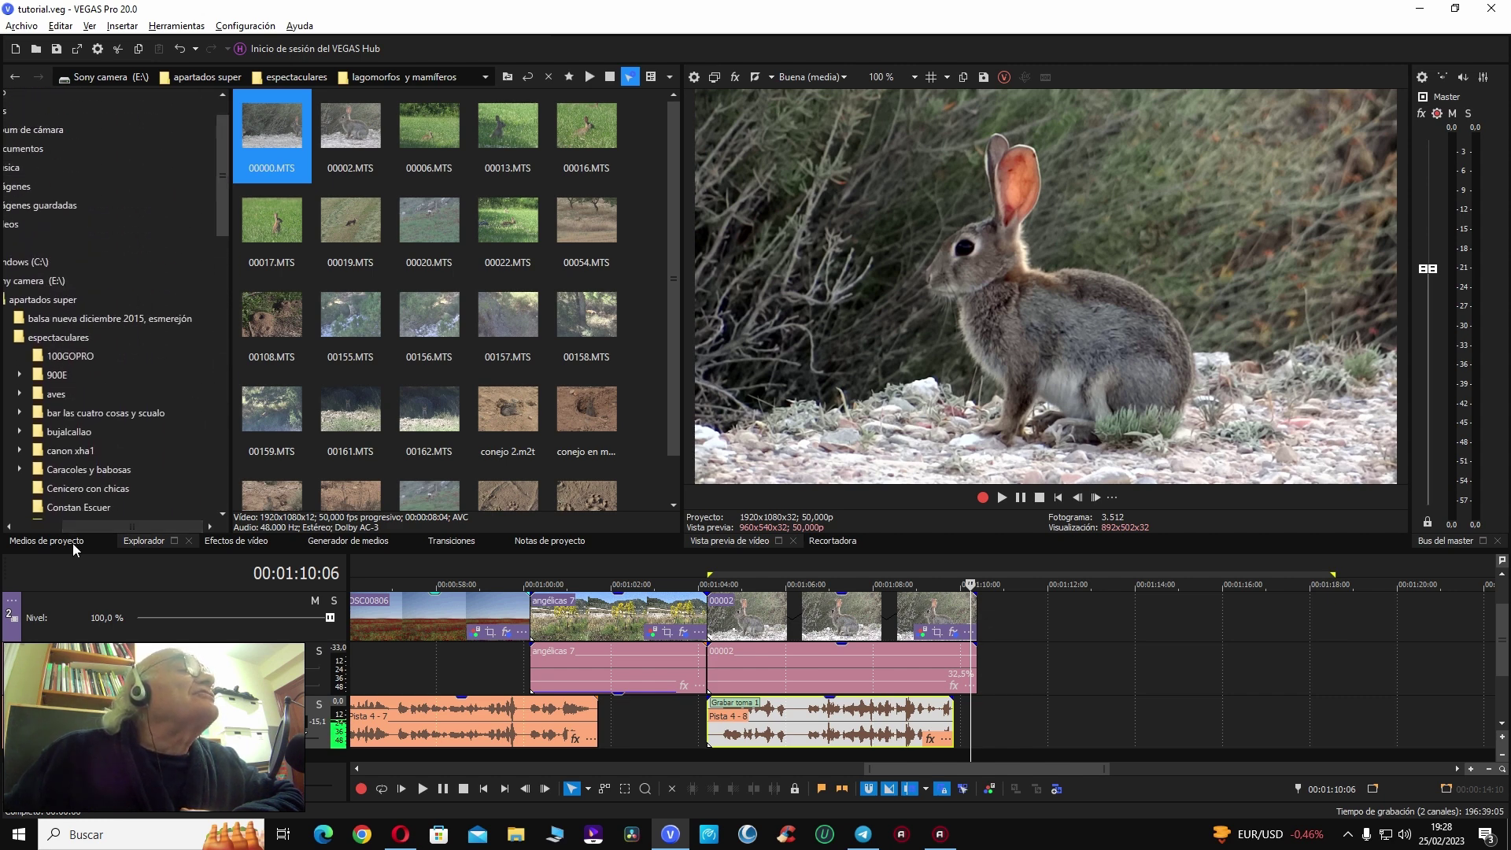
drag(99, 524, 50, 515)
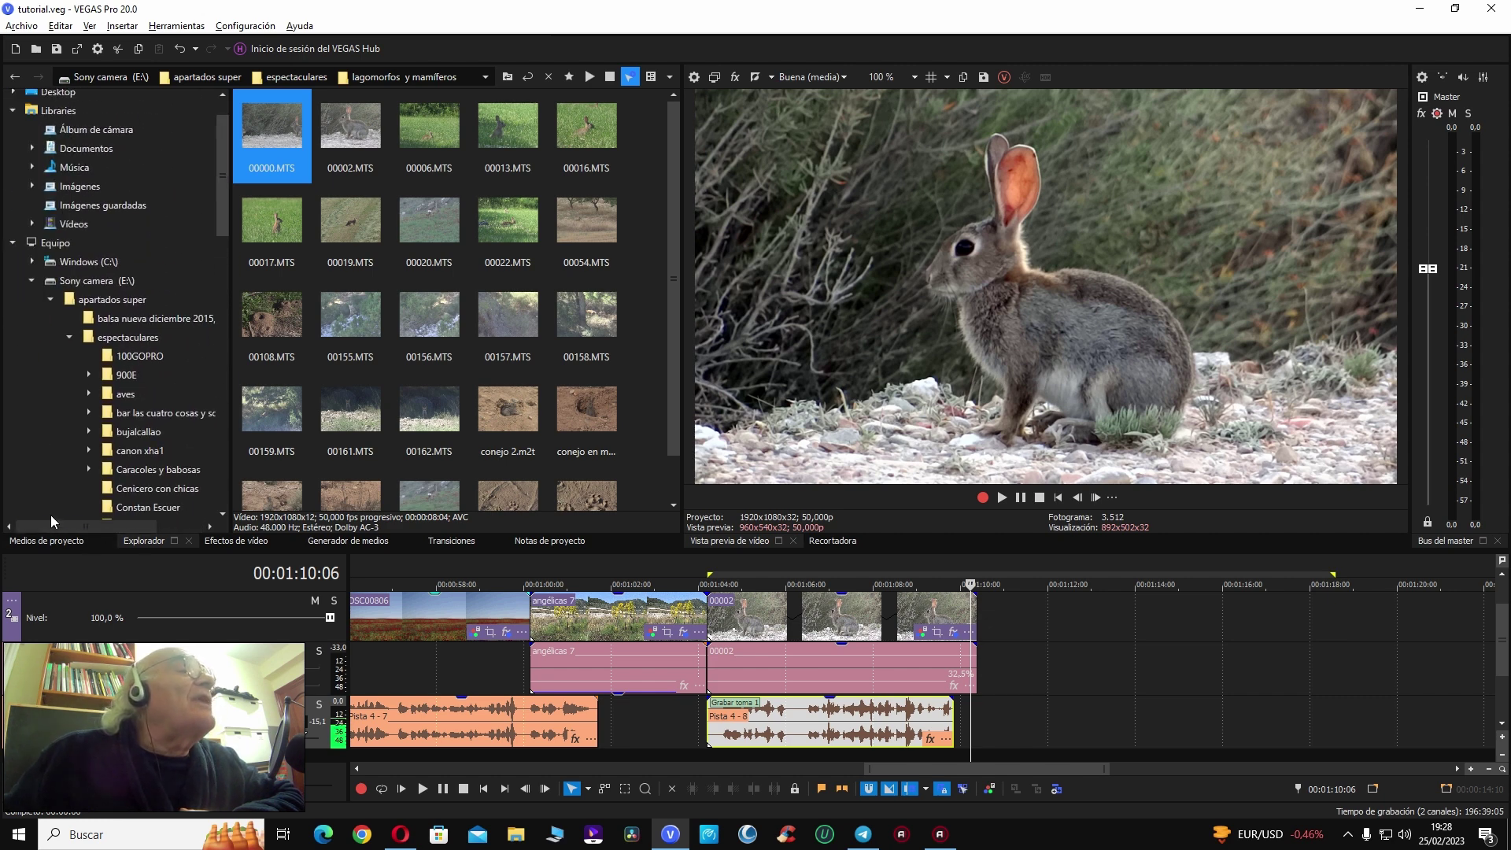
click(51, 299)
click(32, 281)
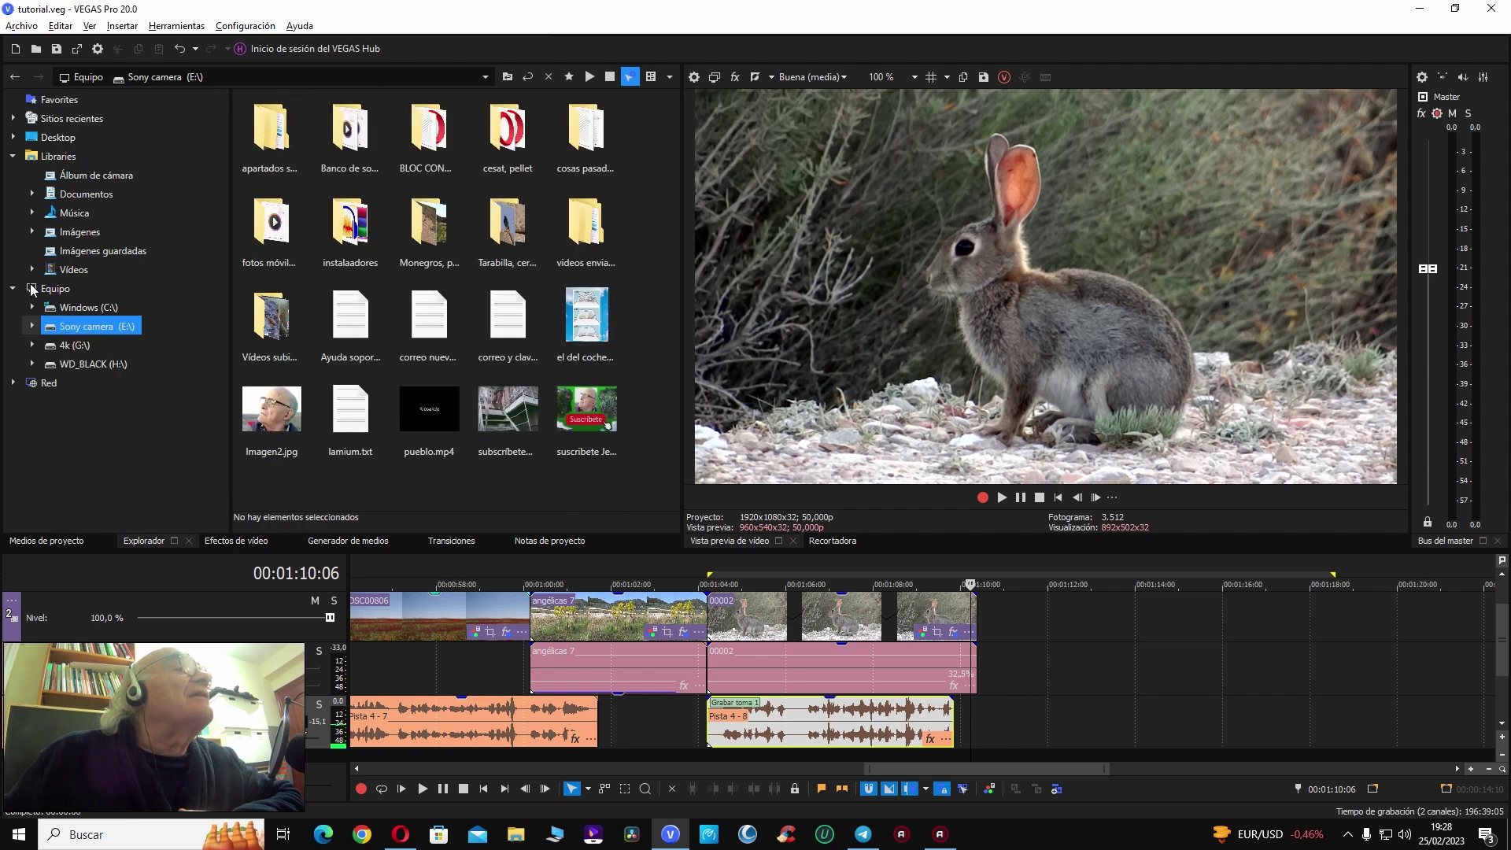
click(32, 364)
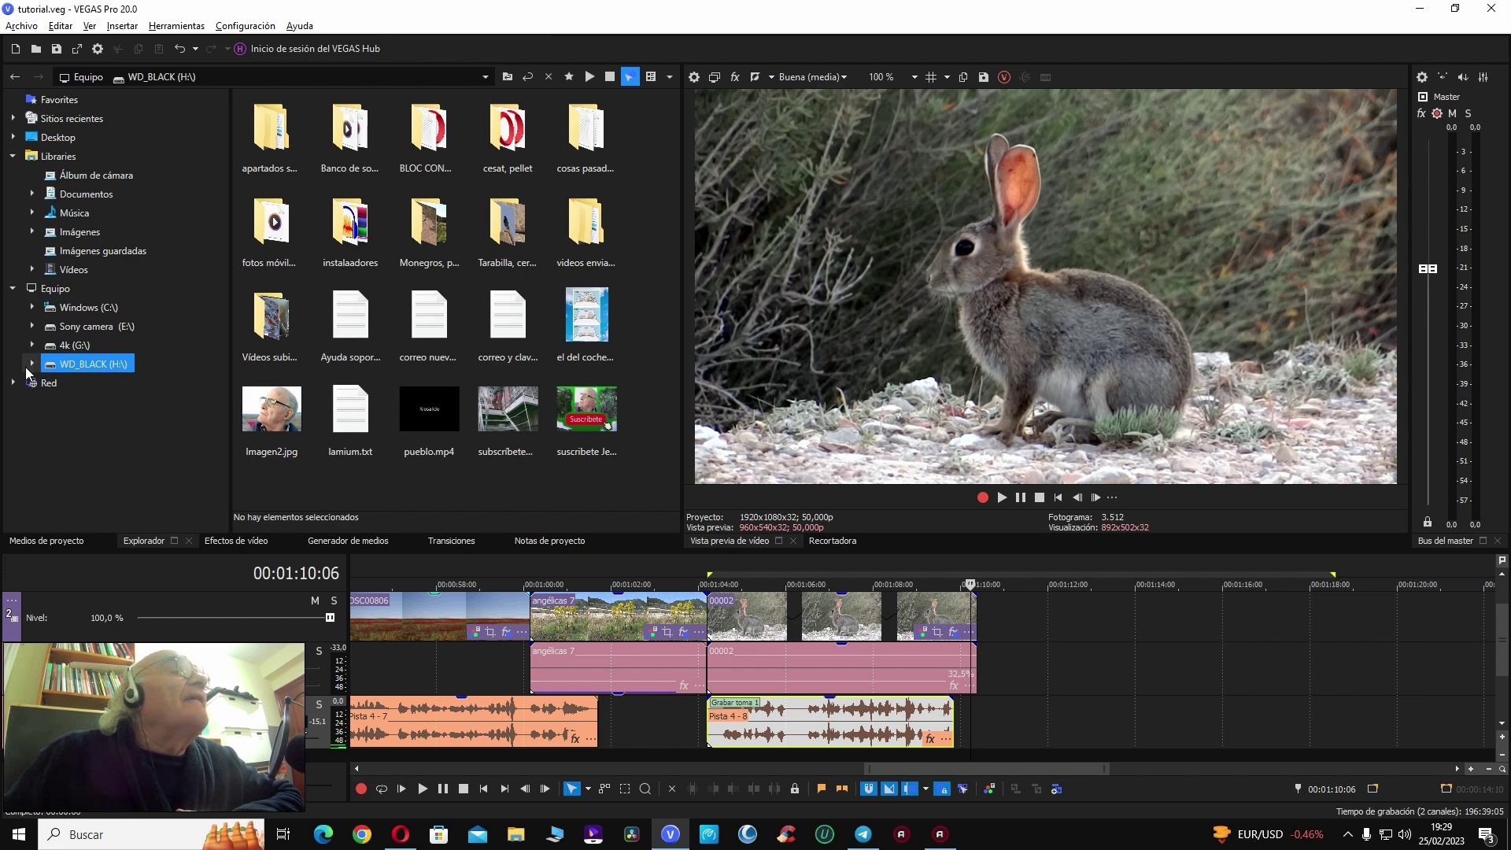
click(274, 337)
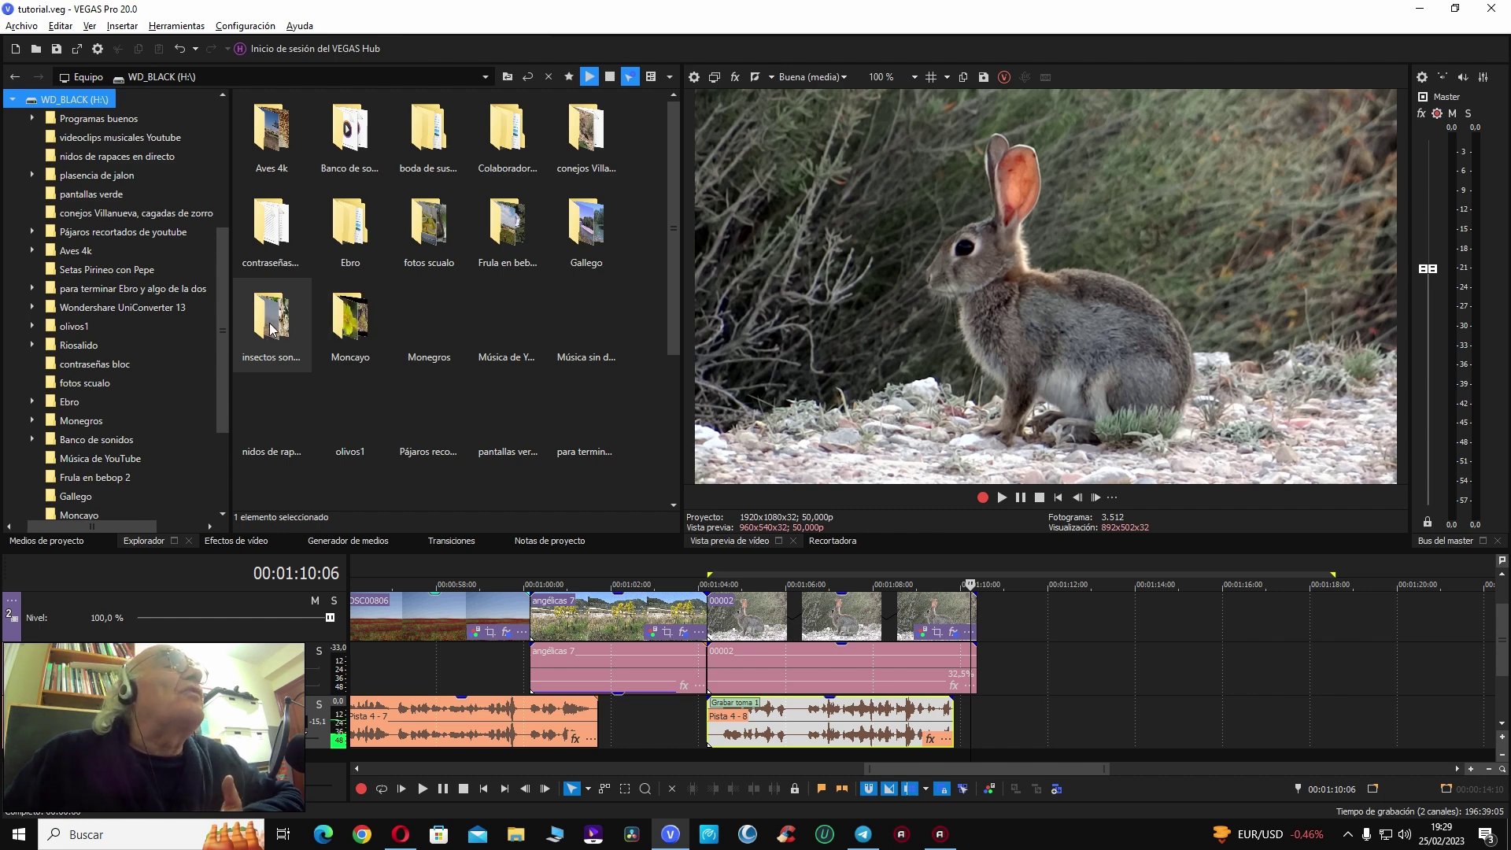
double_click(270, 327)
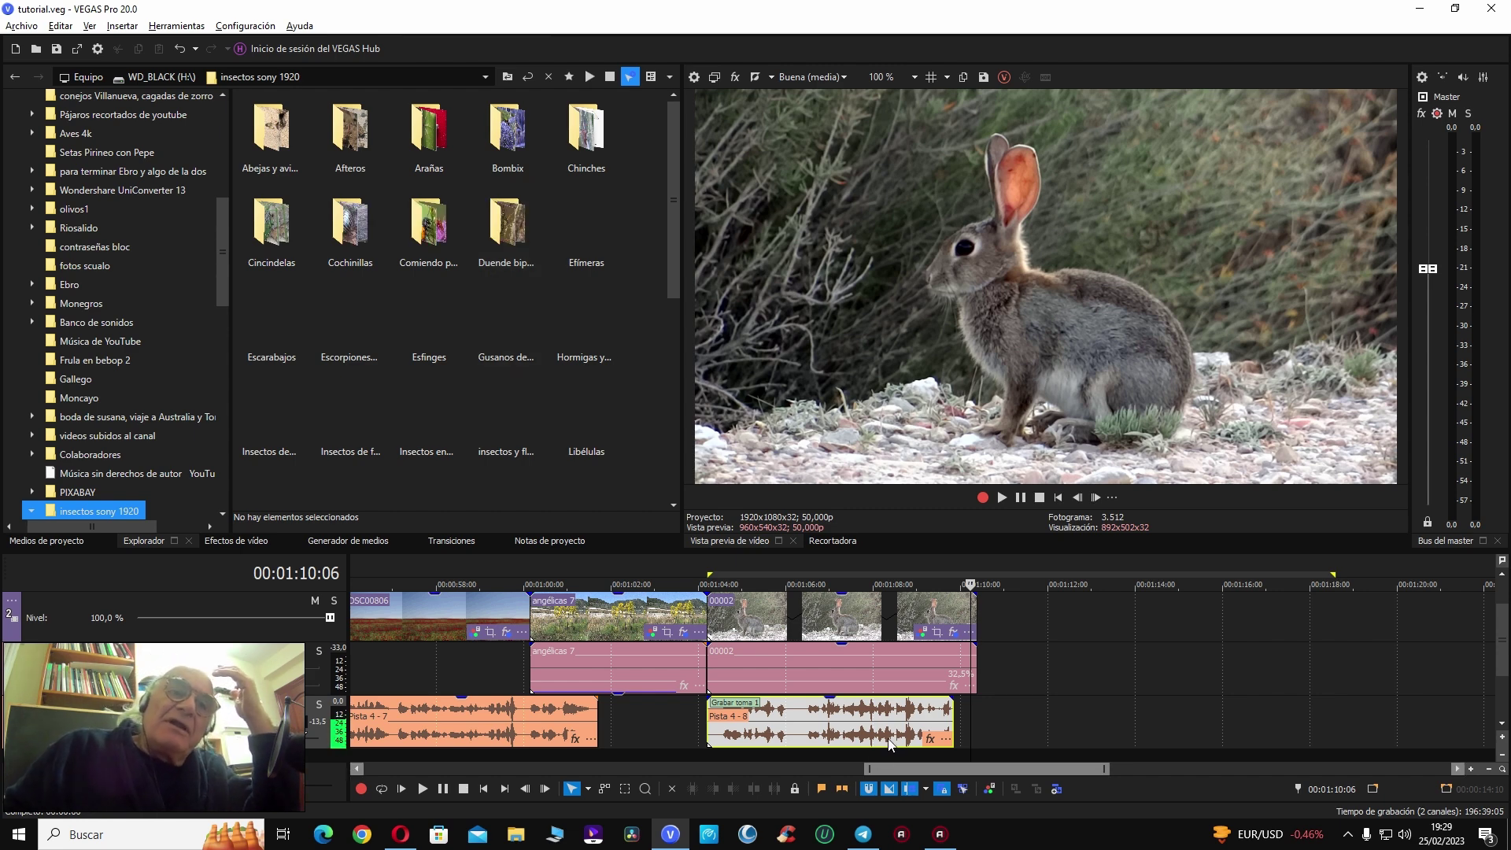
Step: Preview 00228.MTS from the Bombix folder and add it to the timeline at 00:01:10:09, directly after the 00002 clip
drag(930, 767, 1039, 771)
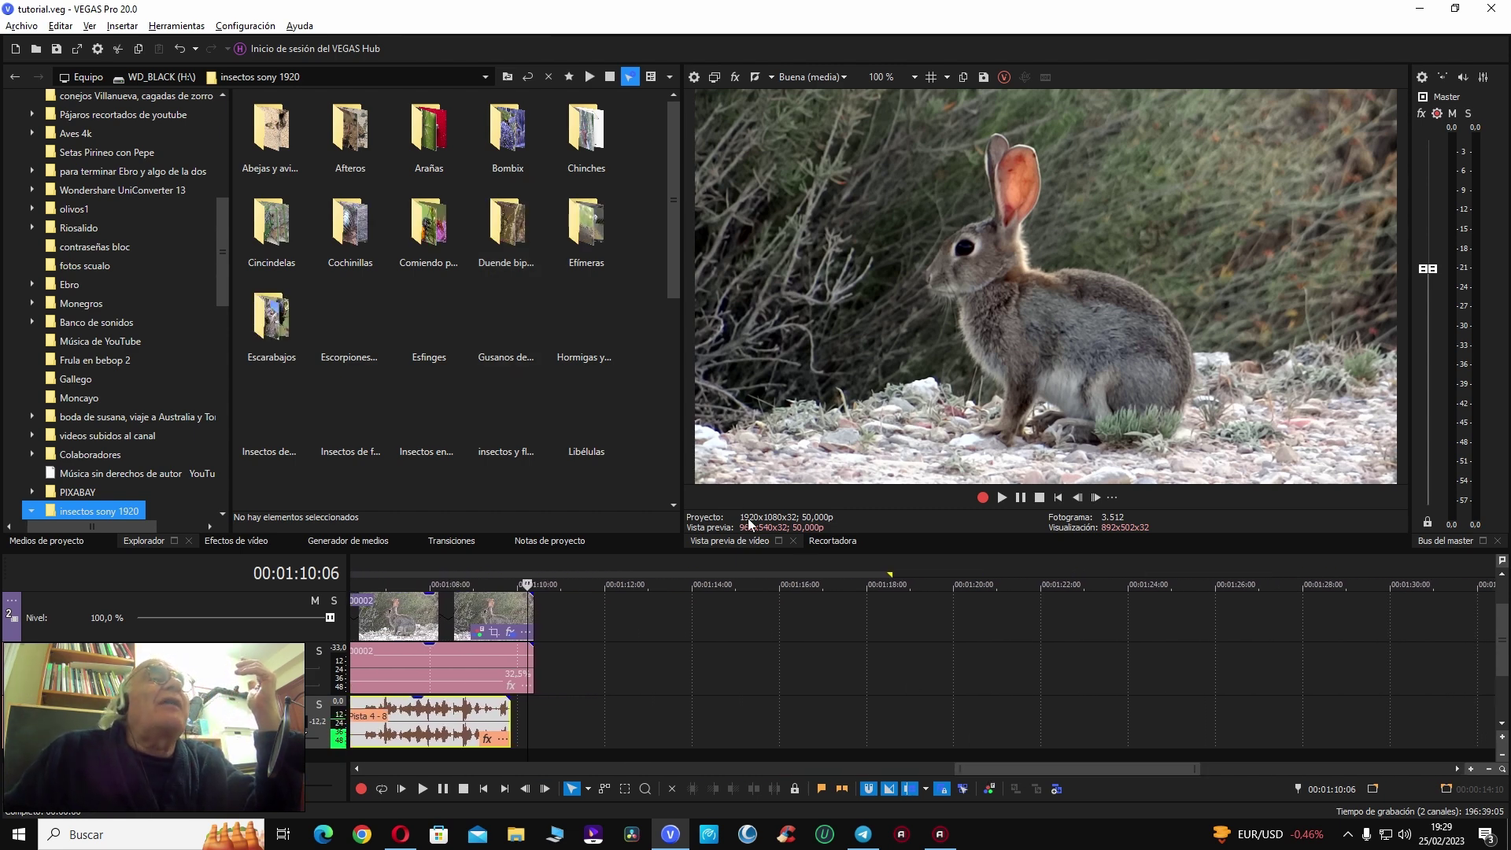
double_click(520, 135)
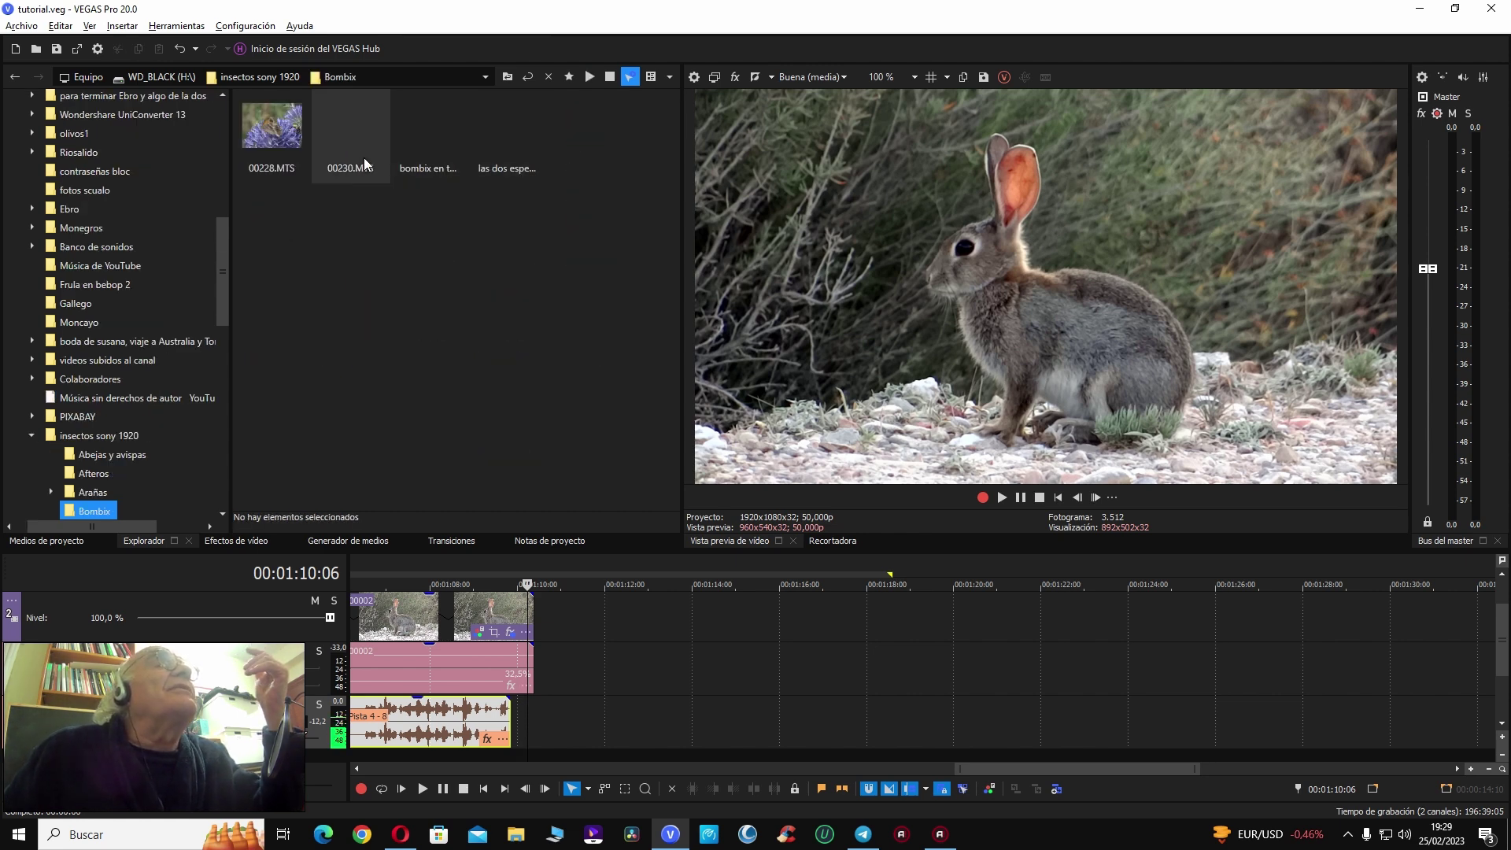
click(287, 132)
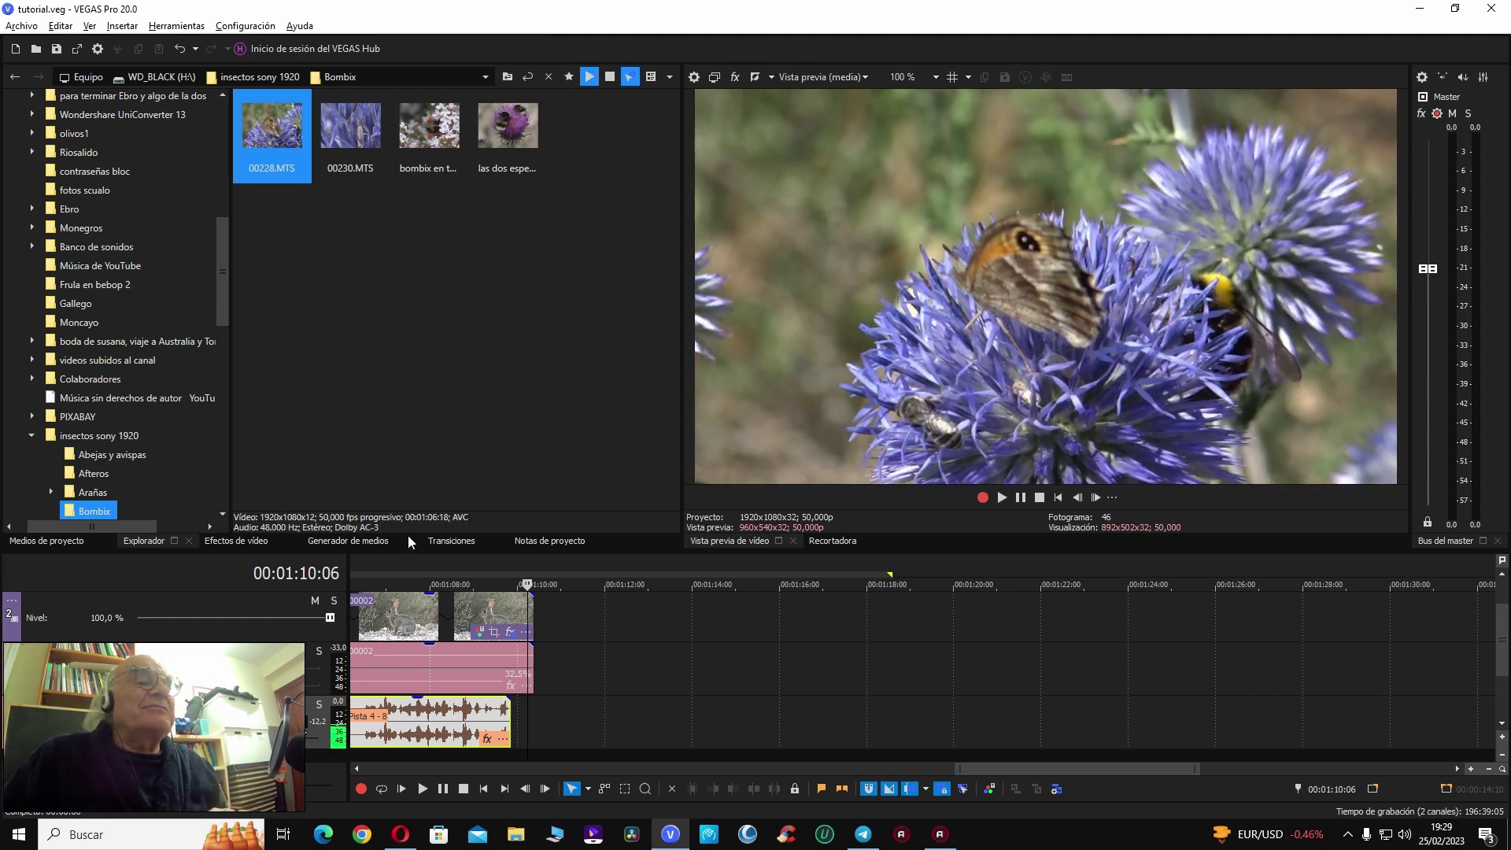
click(537, 616)
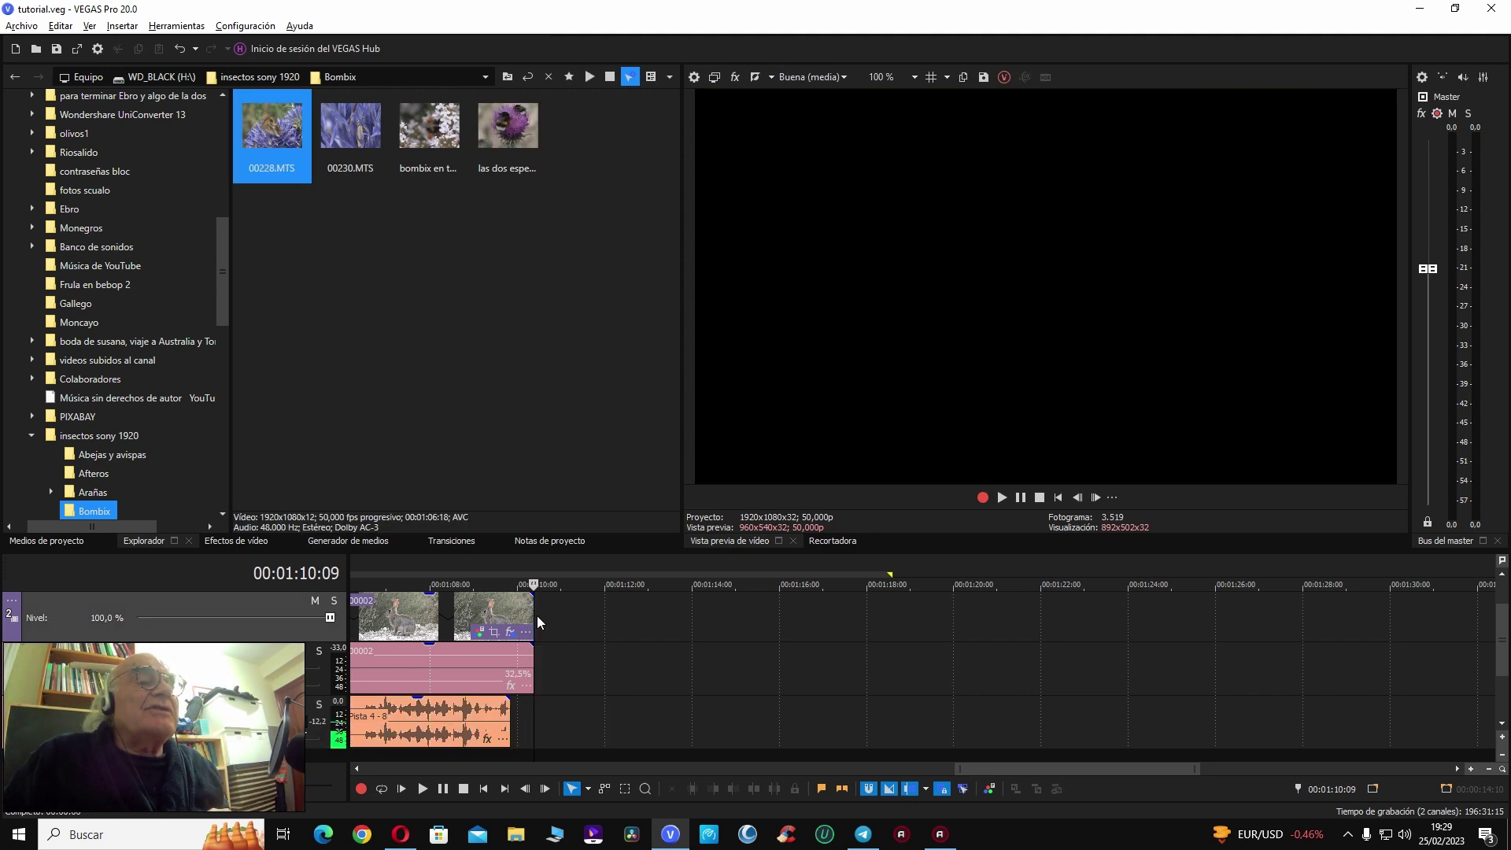
double_click(277, 135)
click(602, 626)
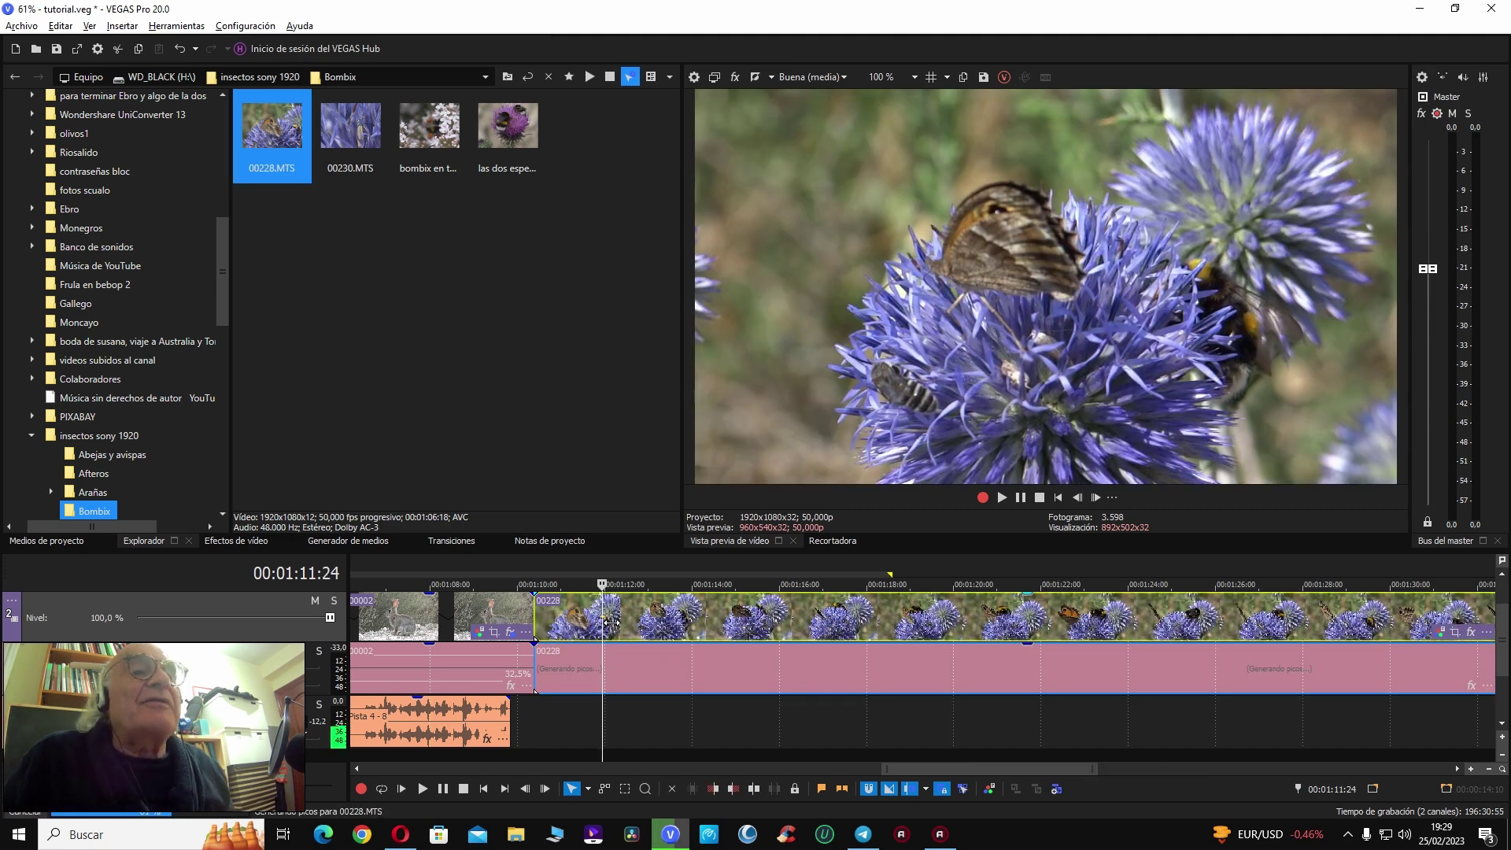
Step: Play the 00228 clip's opening and trim about 2.3 seconds off its start, up to the open-winged butterfly, keeping it against 00002
key(space)
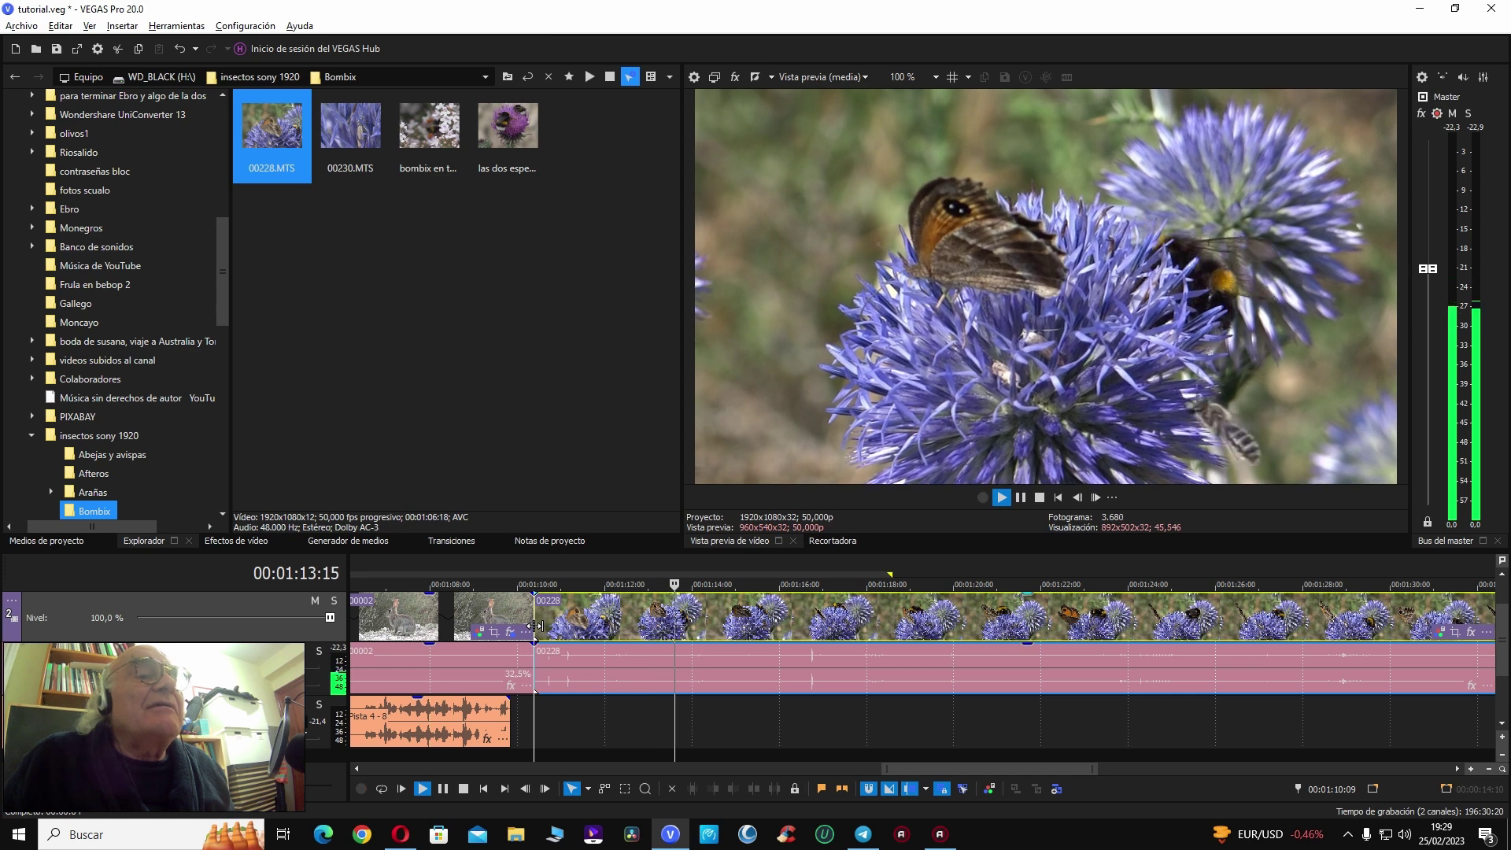
key(j)
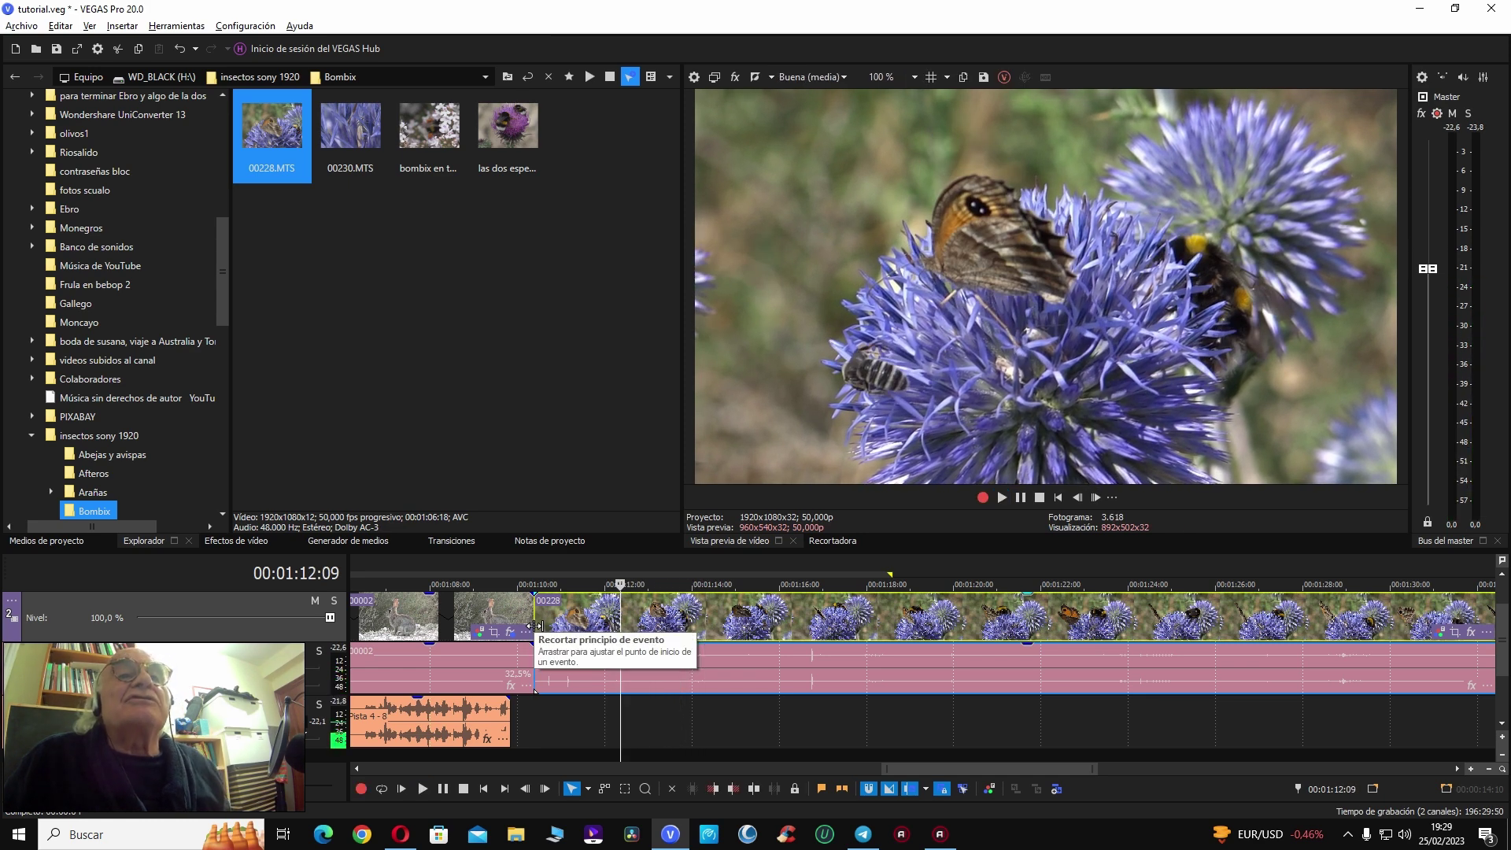
key(j)
key(k)
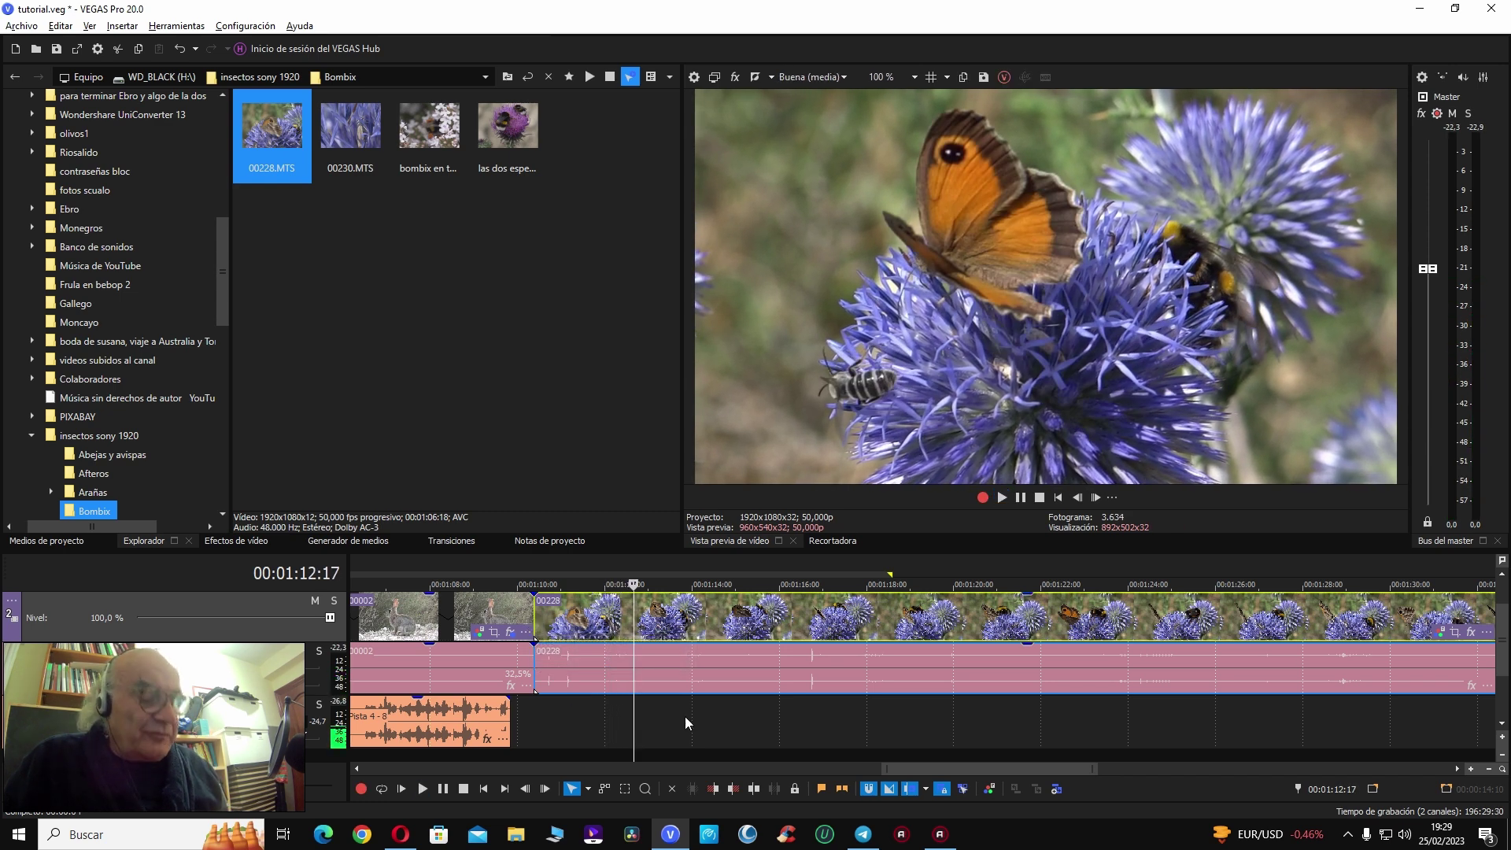
key(j)
key(k)
Step: Lower the 00228 clip's audio to silence and cut away everything after 00:01:19:21
drag(1030, 652, 1033, 702)
key(l)
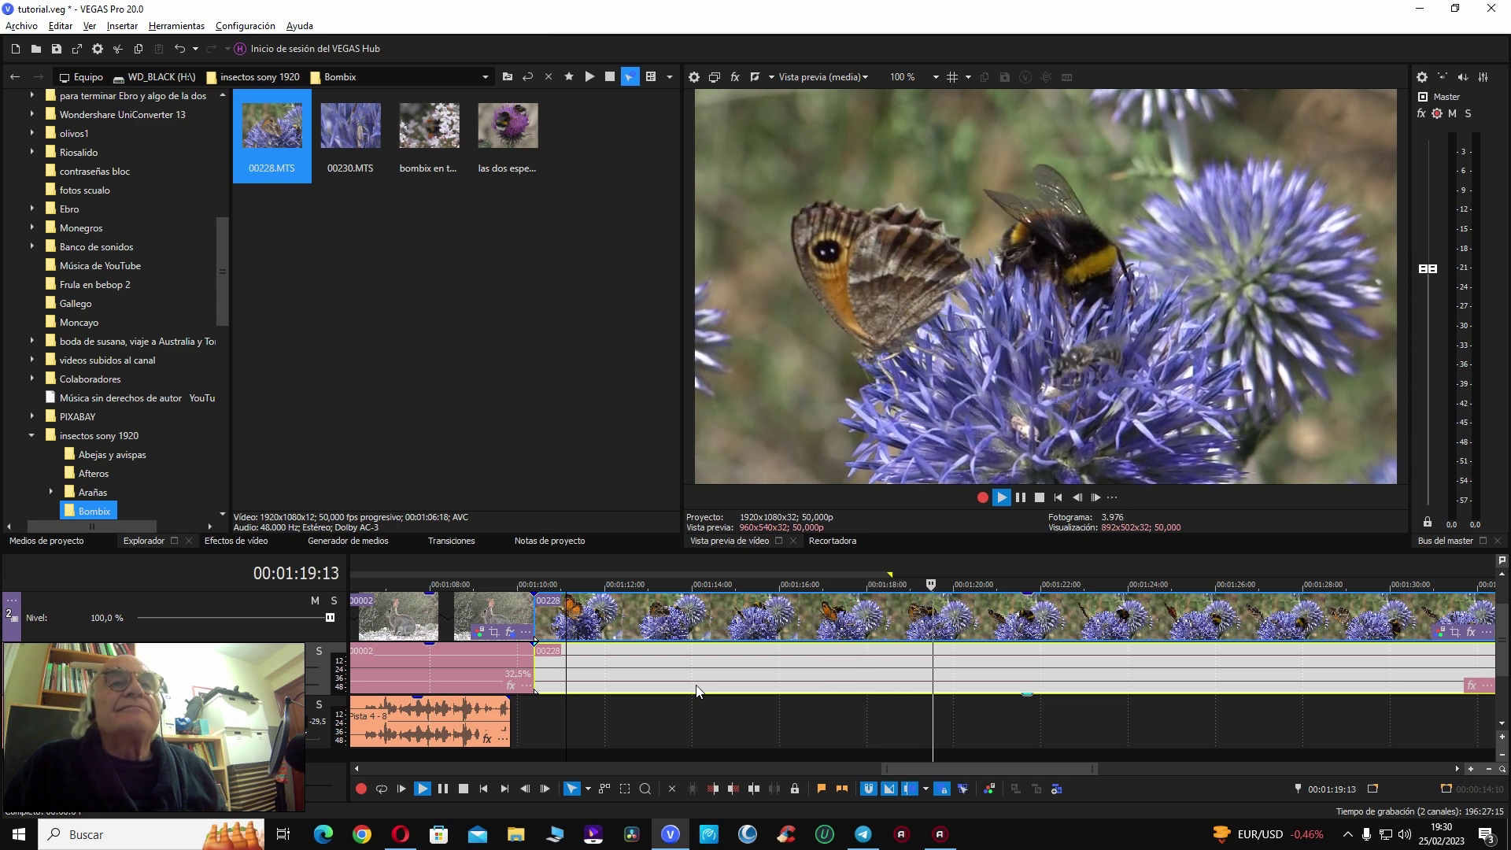
key(space)
key(s)
key(Delete)
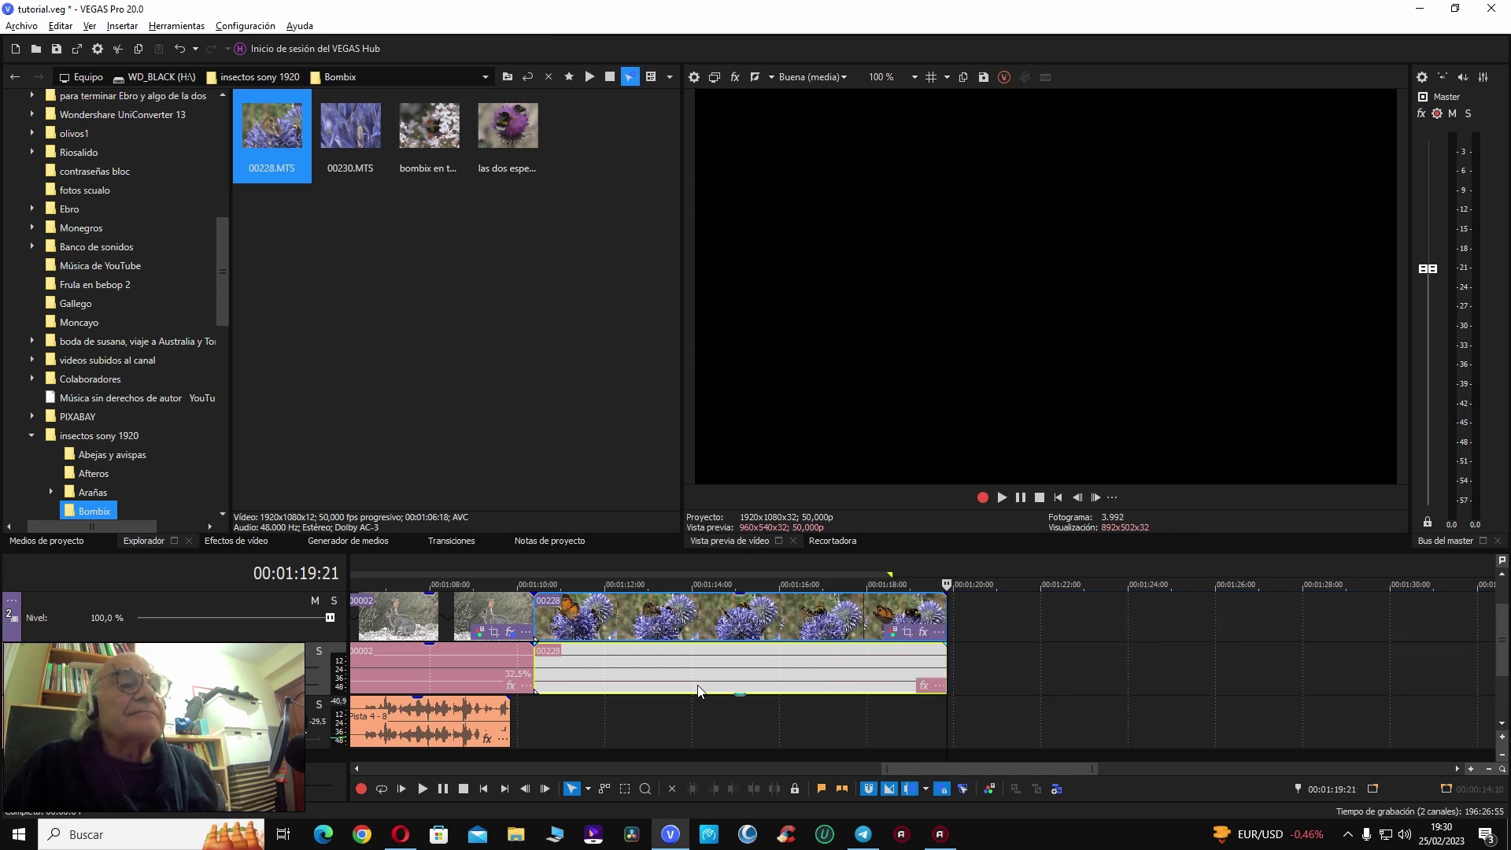
Step: Record a voice-over from the start of the 00228 clip to about 00:01:18:19 and keep the recorded file
click(663, 618)
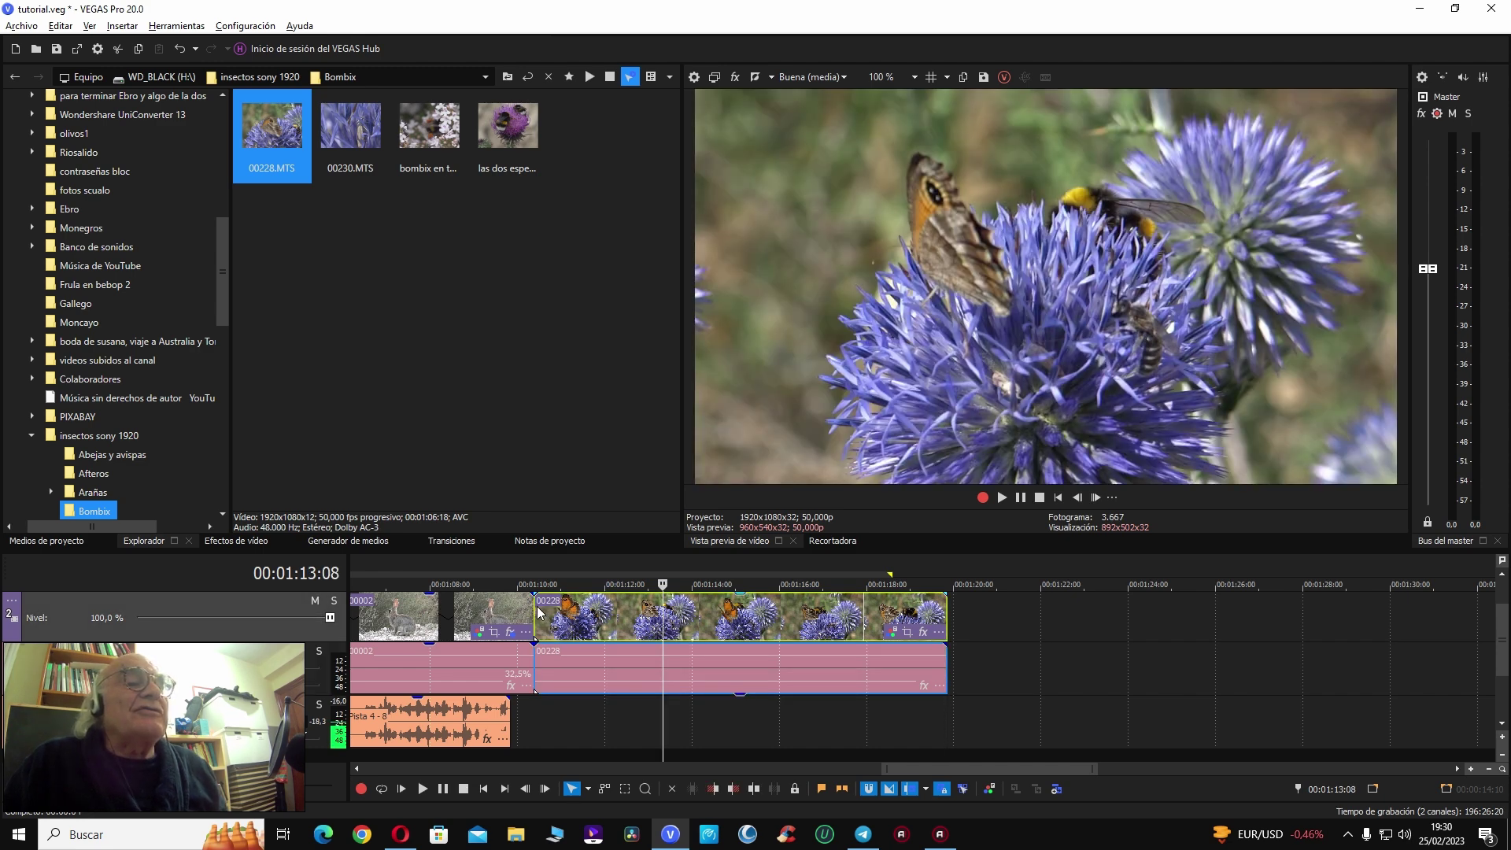
click(538, 608)
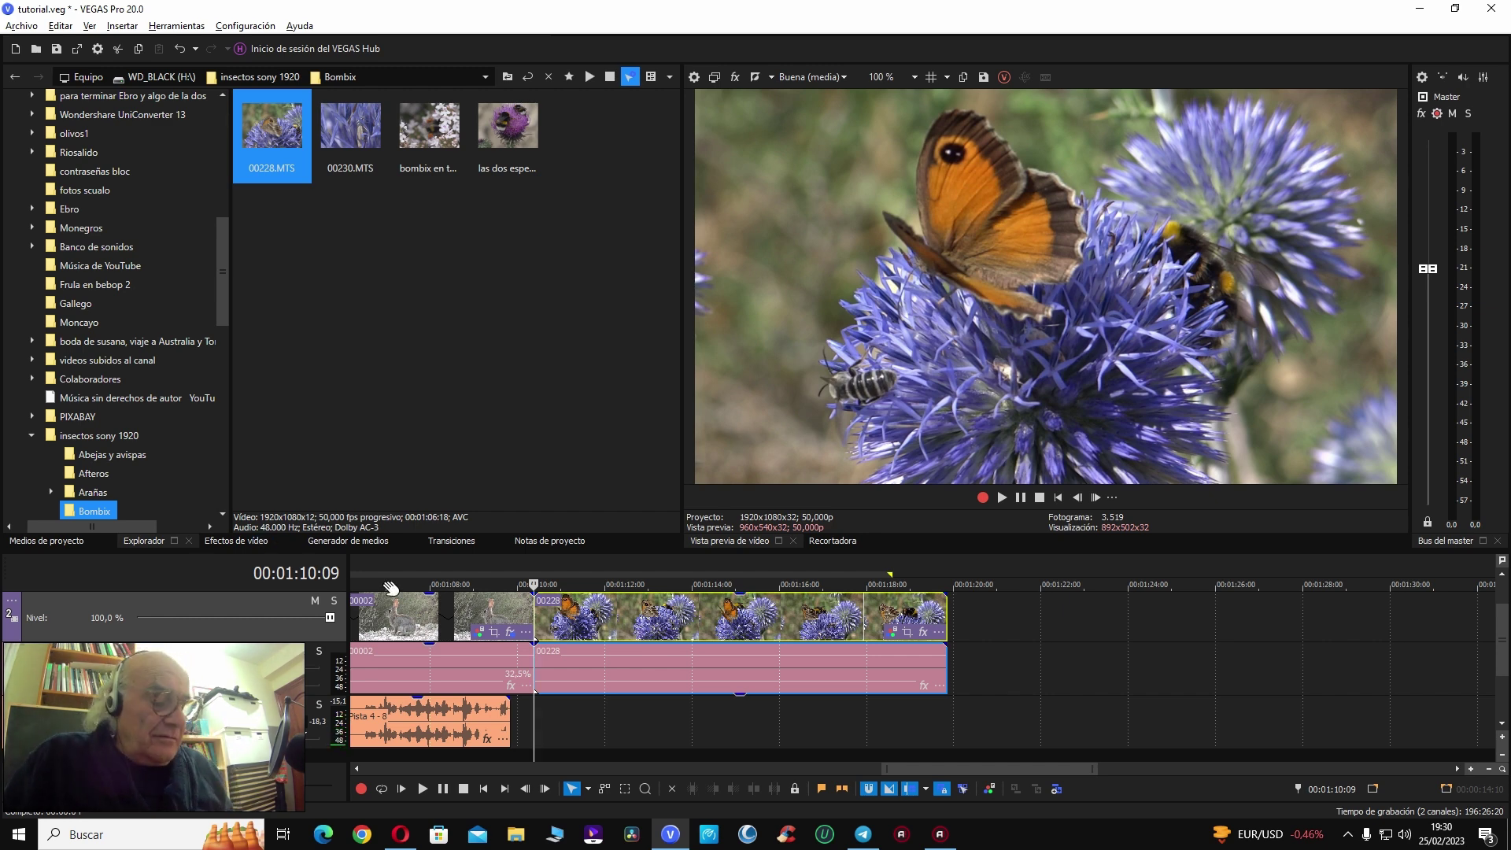
key(ctrl+r)
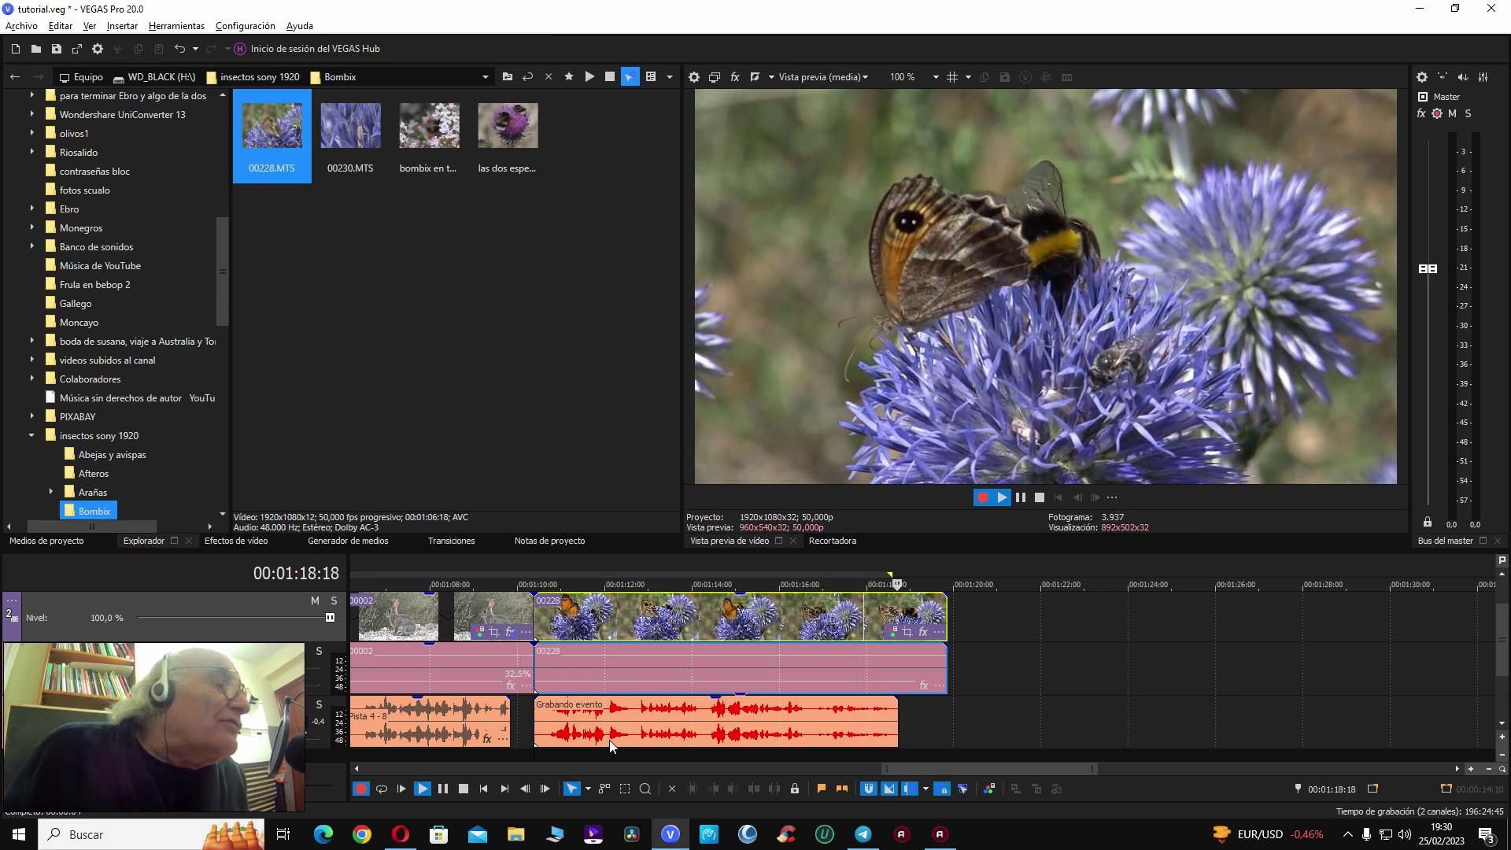
key(space)
click(849, 389)
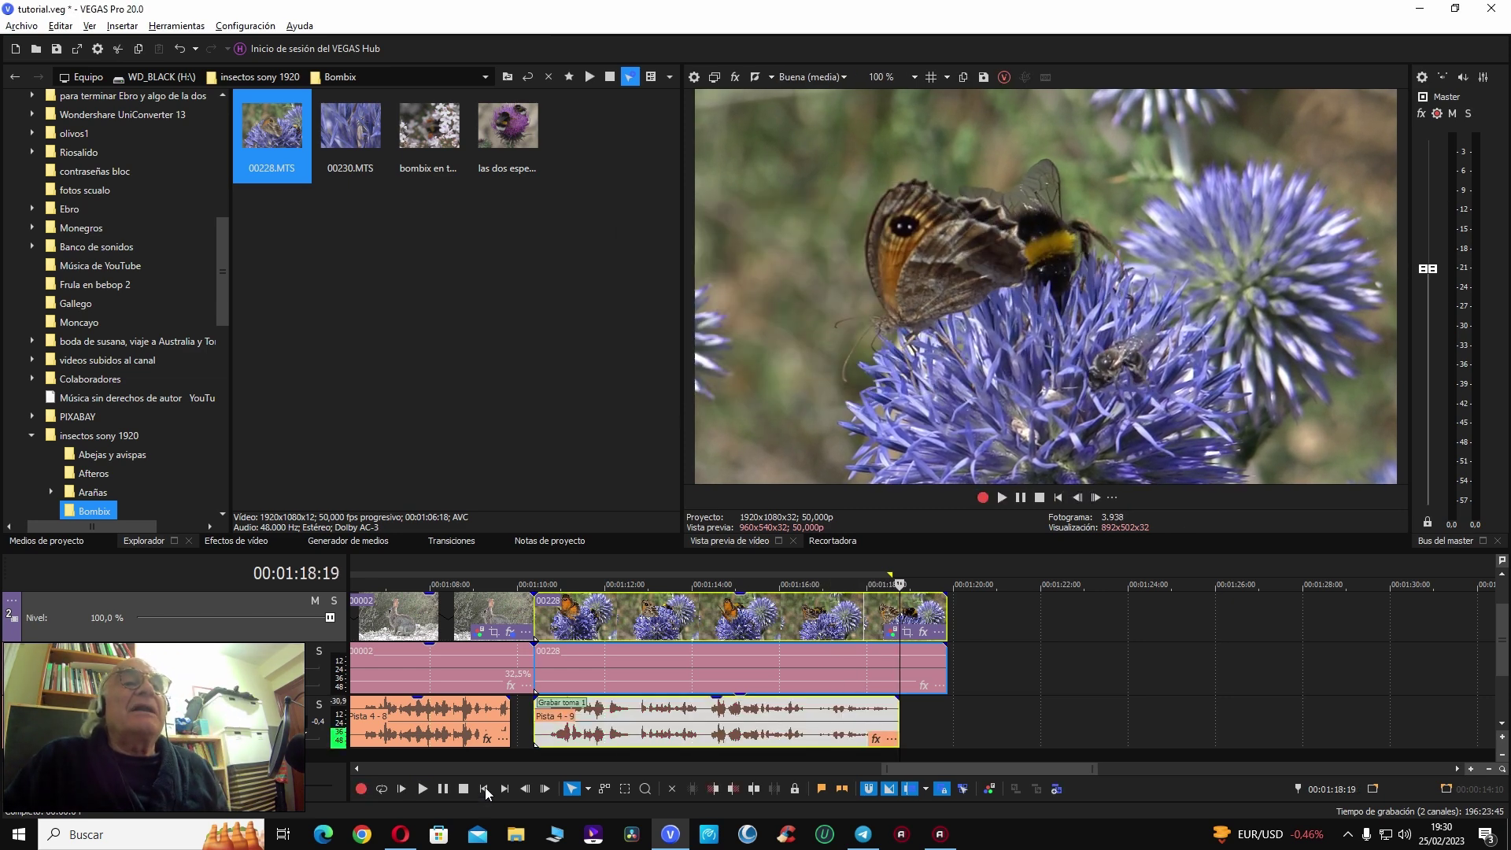
Step: Play back the new voice-over from the start of the 00228 clip
click(531, 730)
key(space)
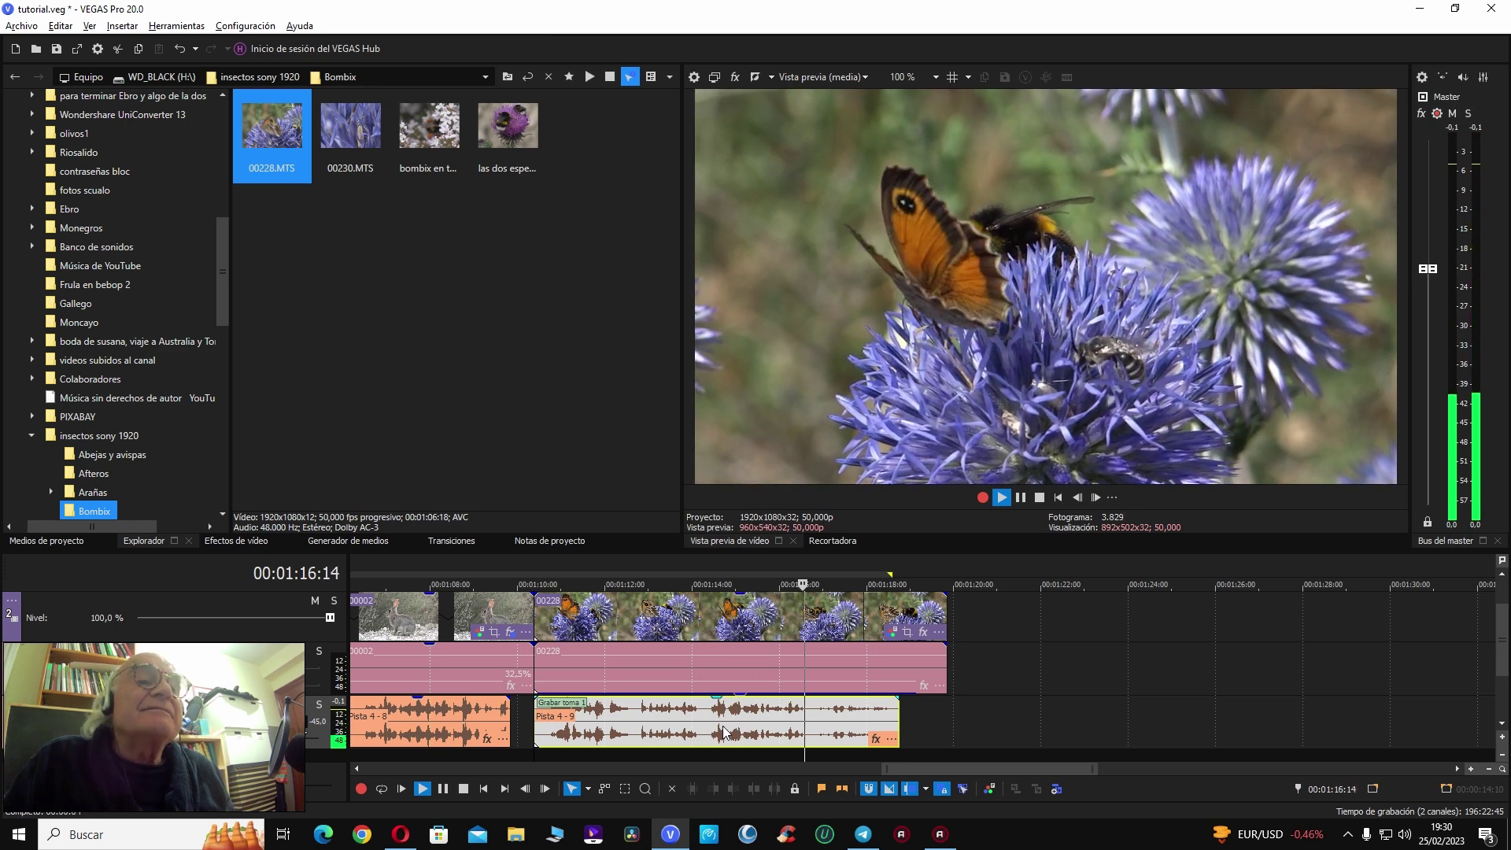
key(space)
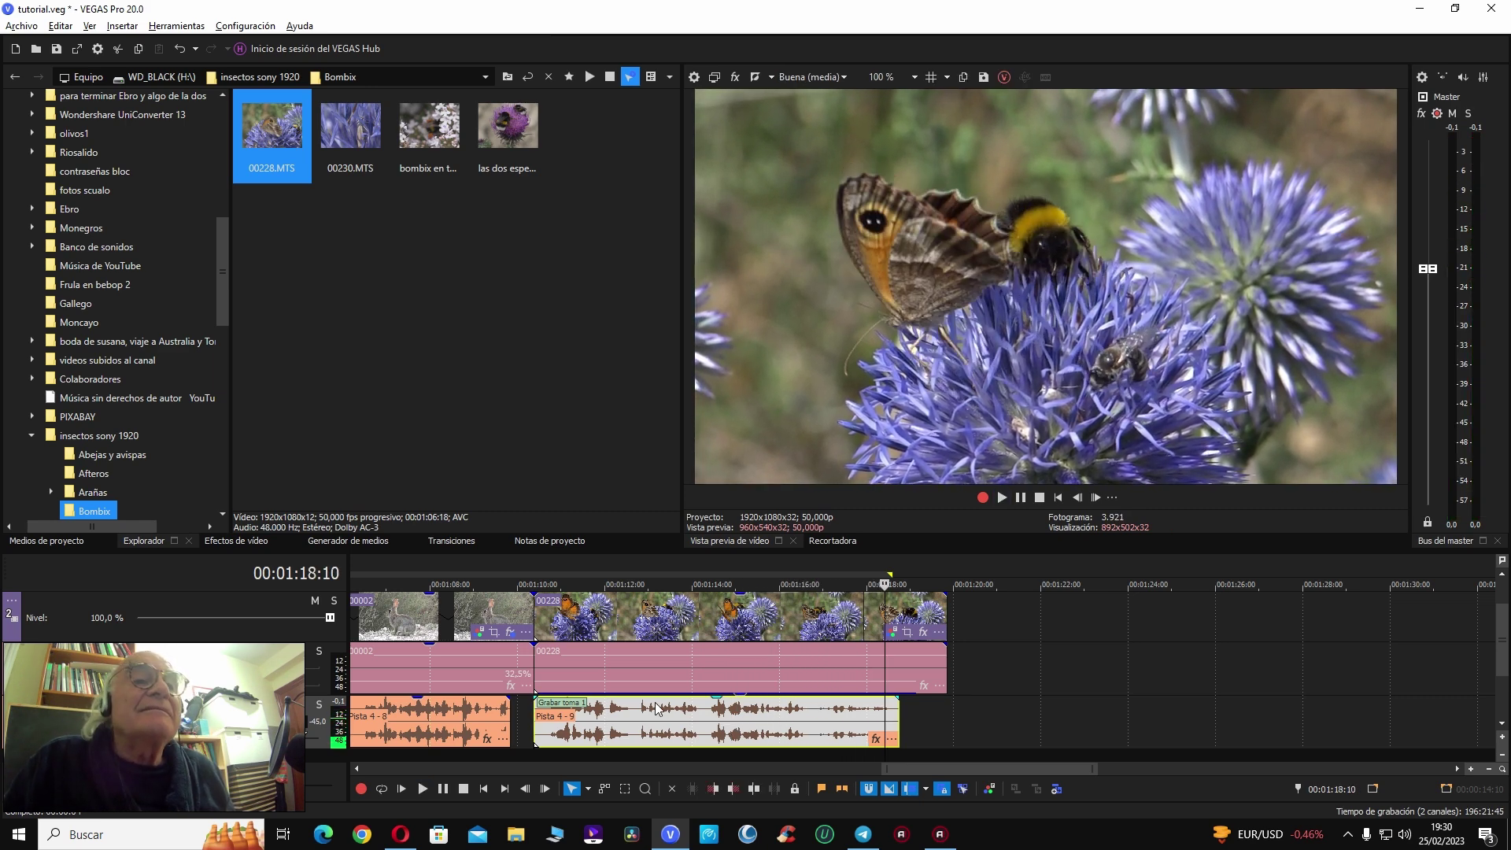
Step: Find a frame in the 00228 clip with the butterfly's wings open and apply the Niveles de color curve preset
click(711, 624)
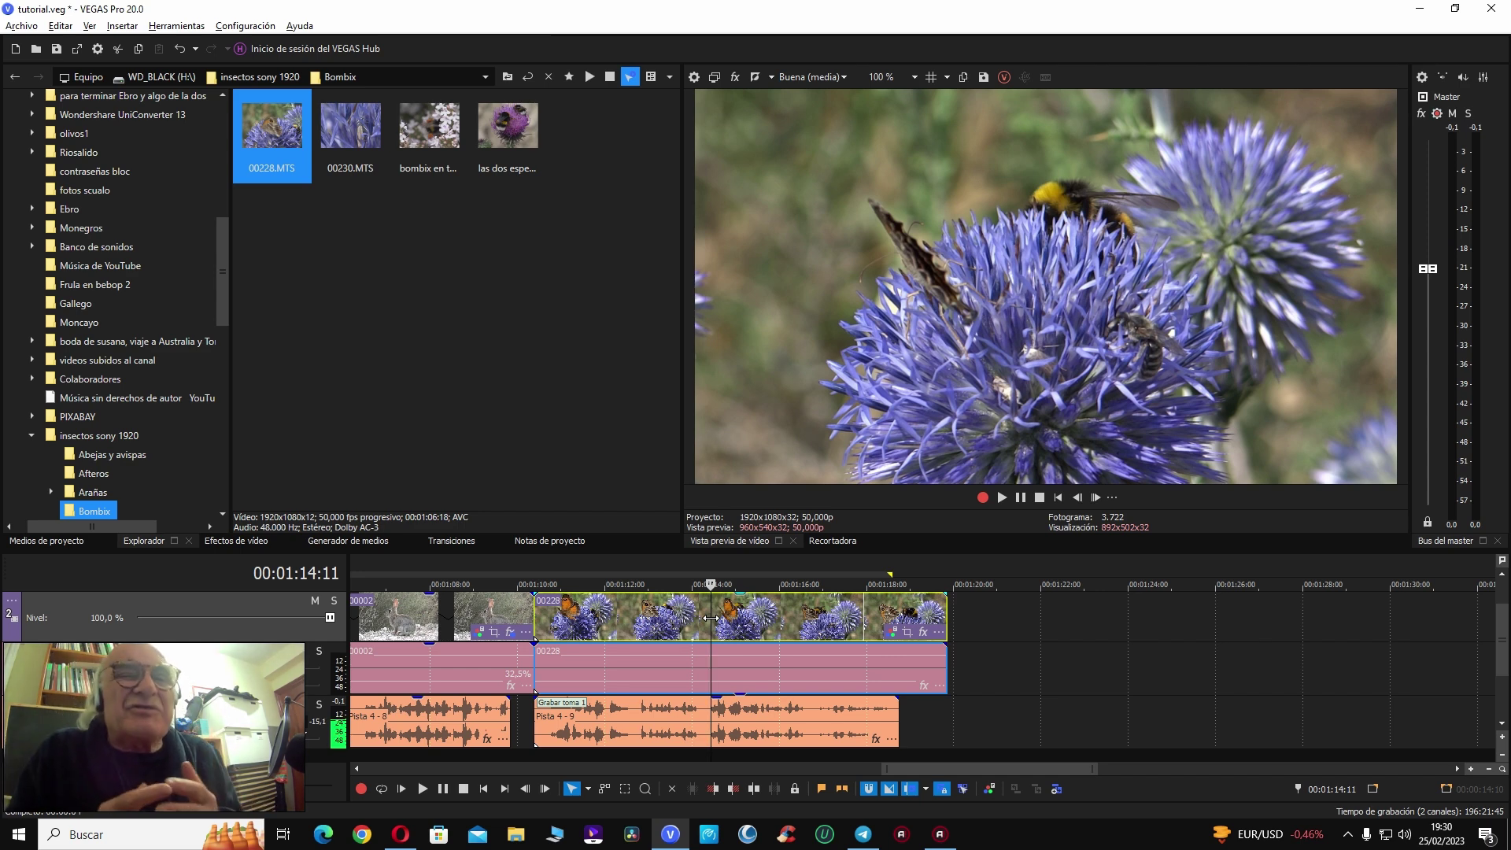
click(680, 624)
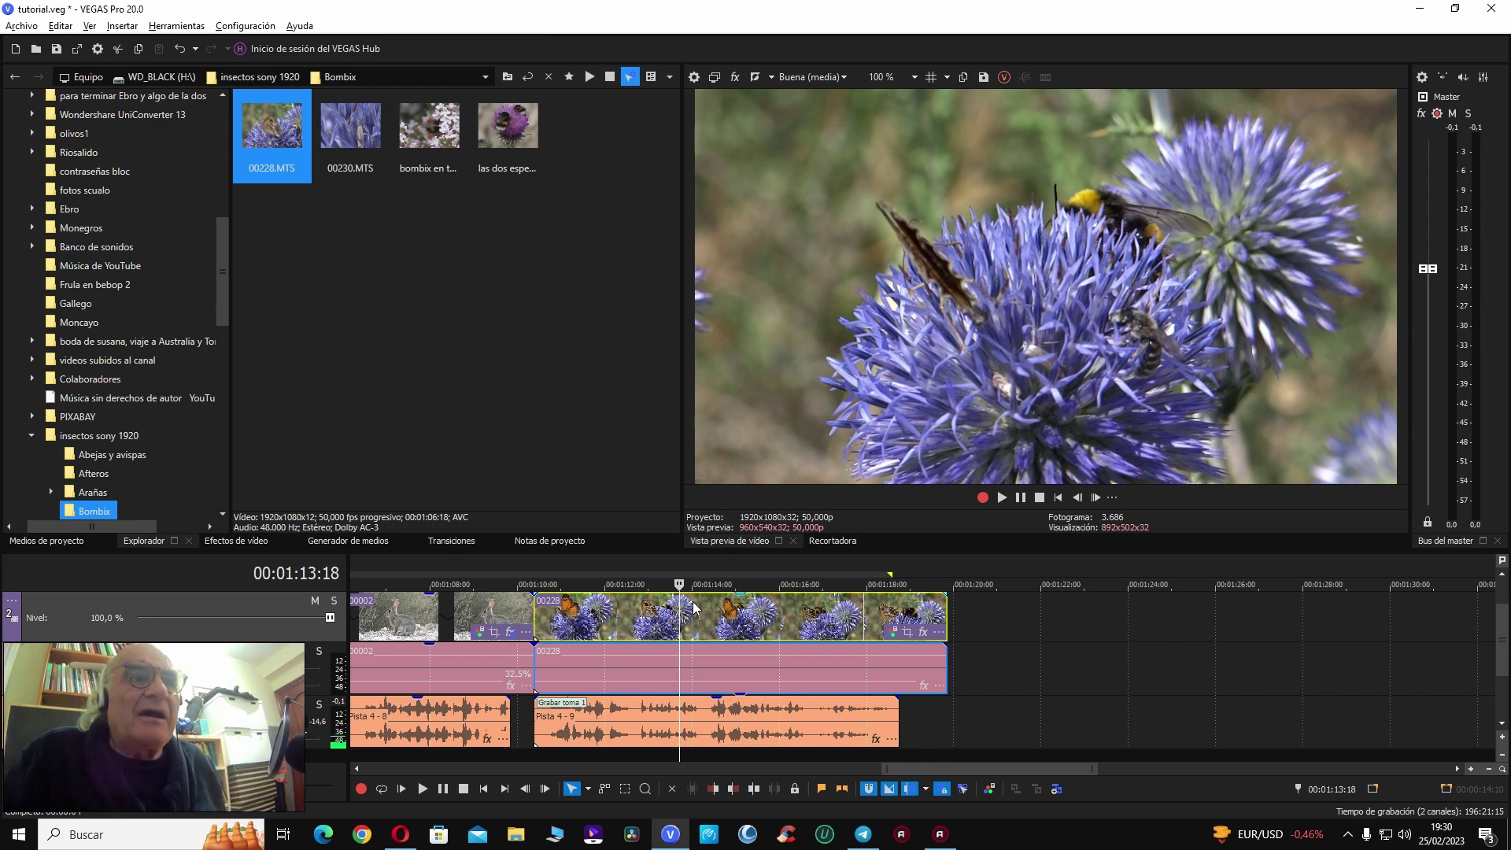
key(space)
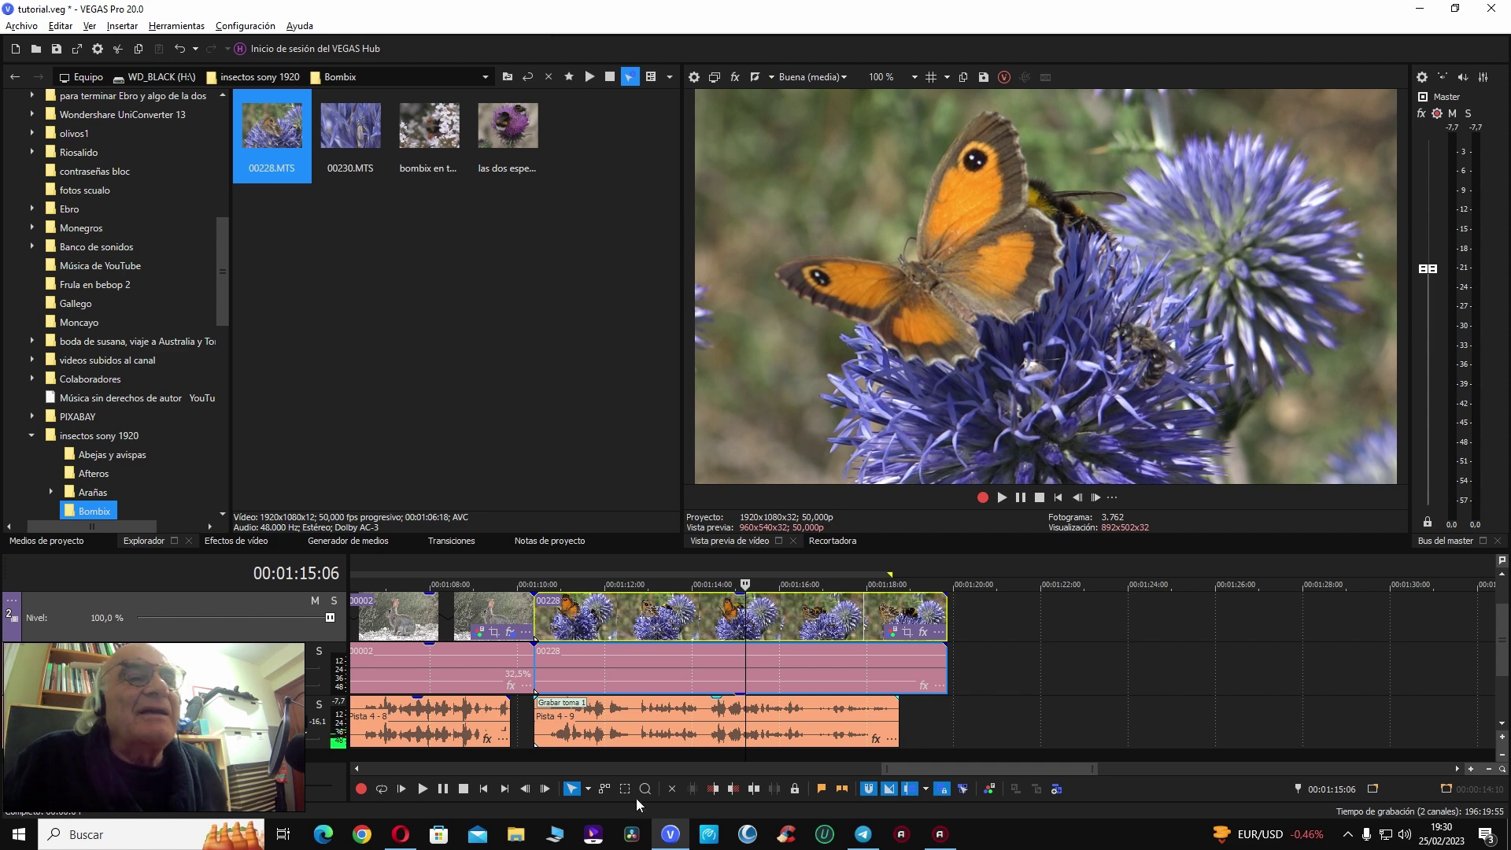
click(891, 632)
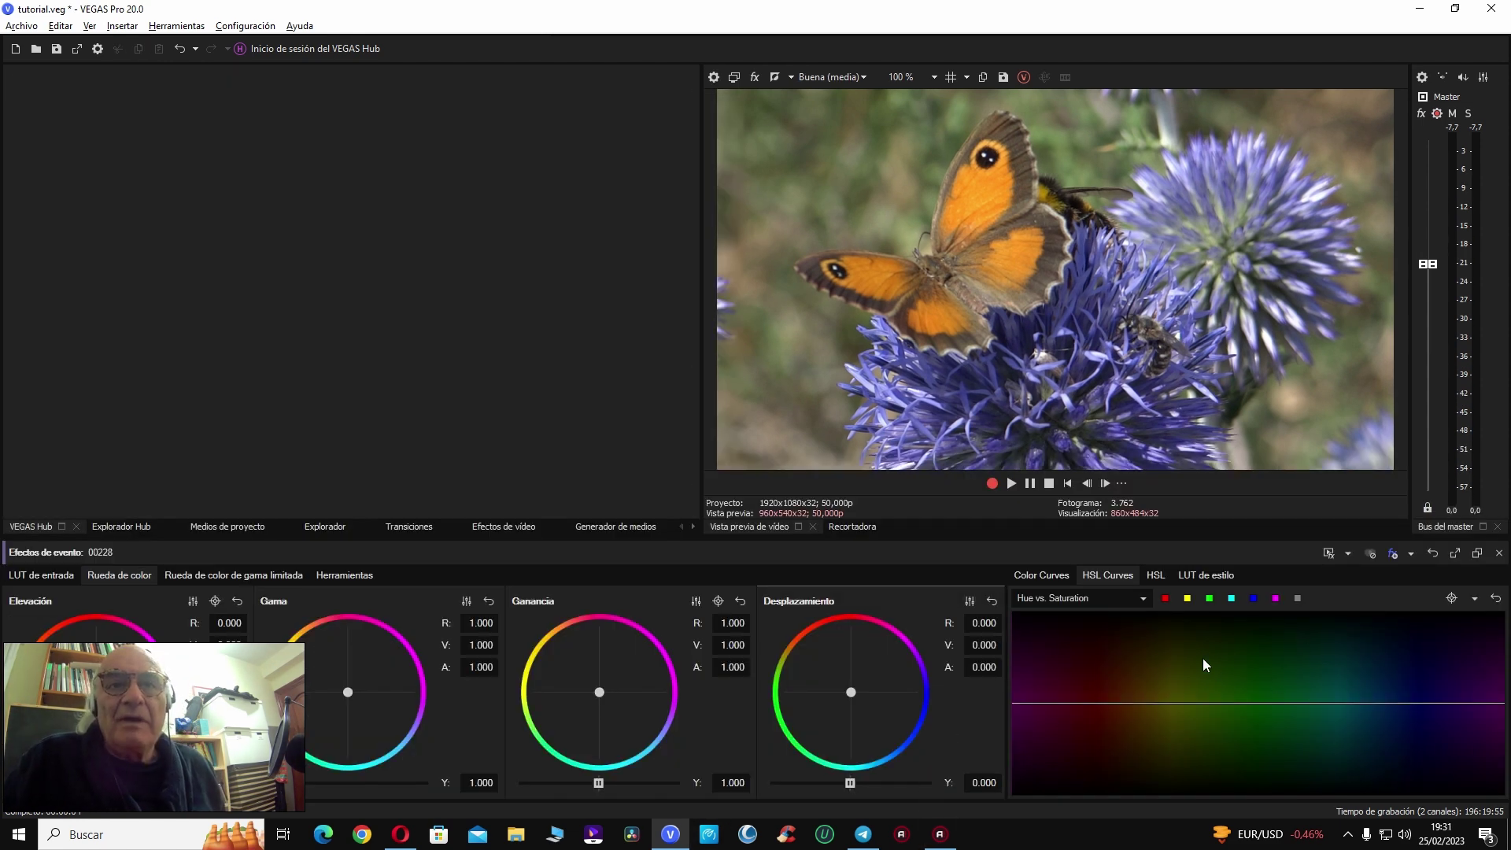
click(1059, 576)
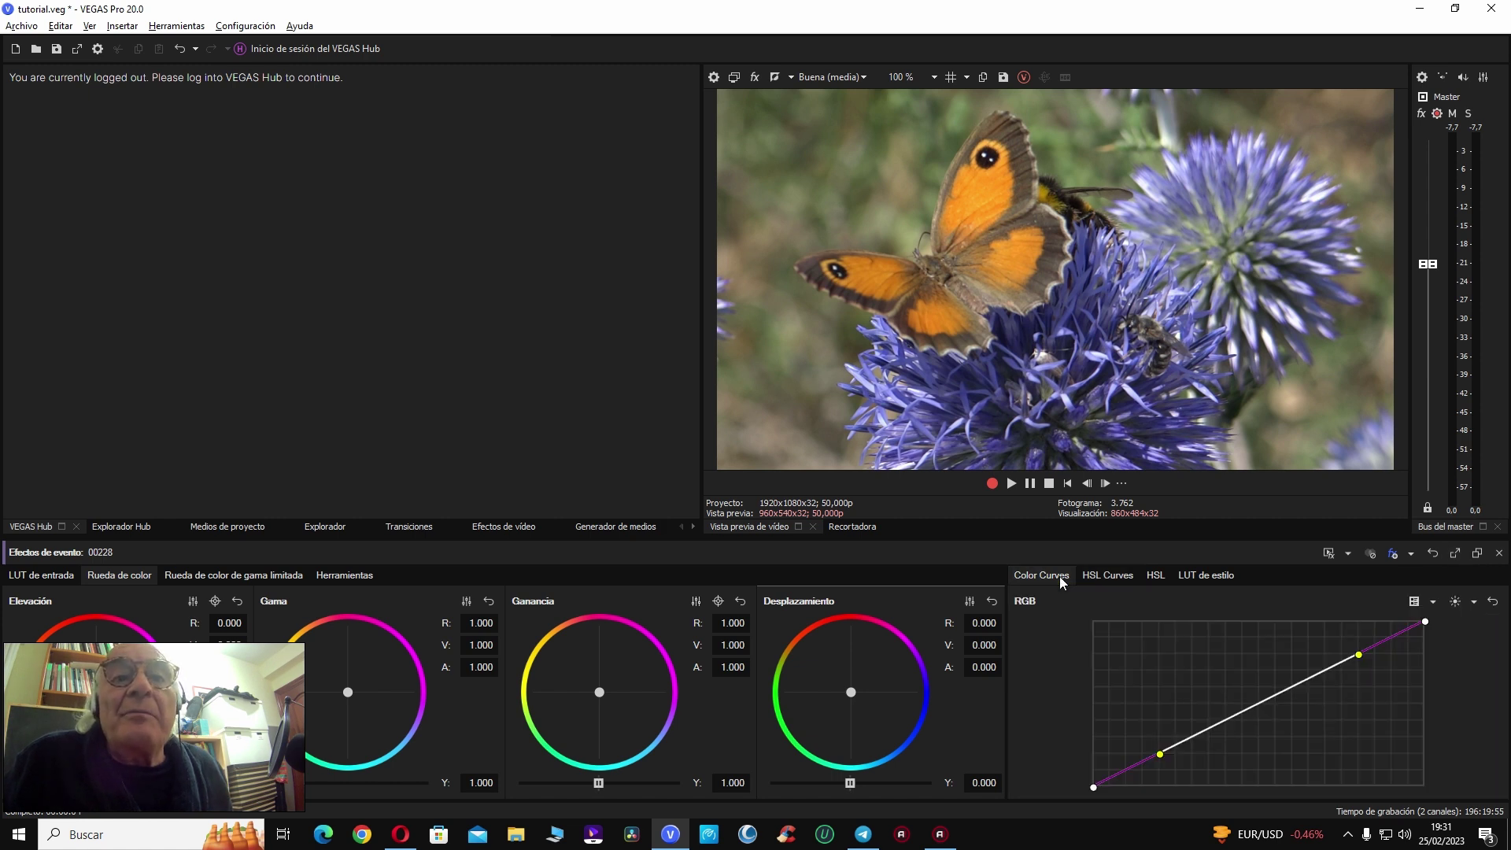
click(1471, 602)
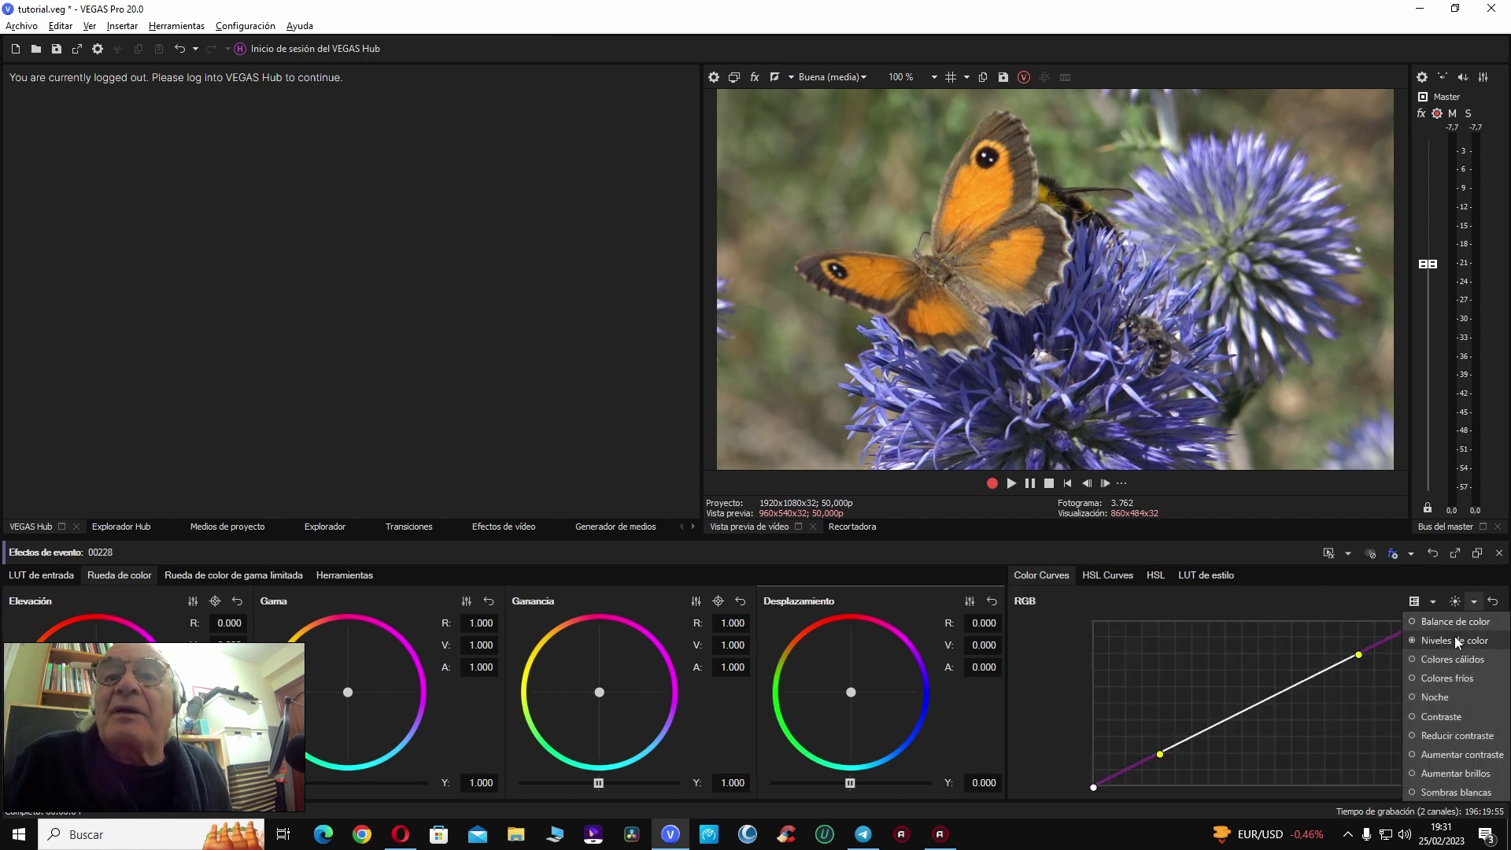
click(1455, 637)
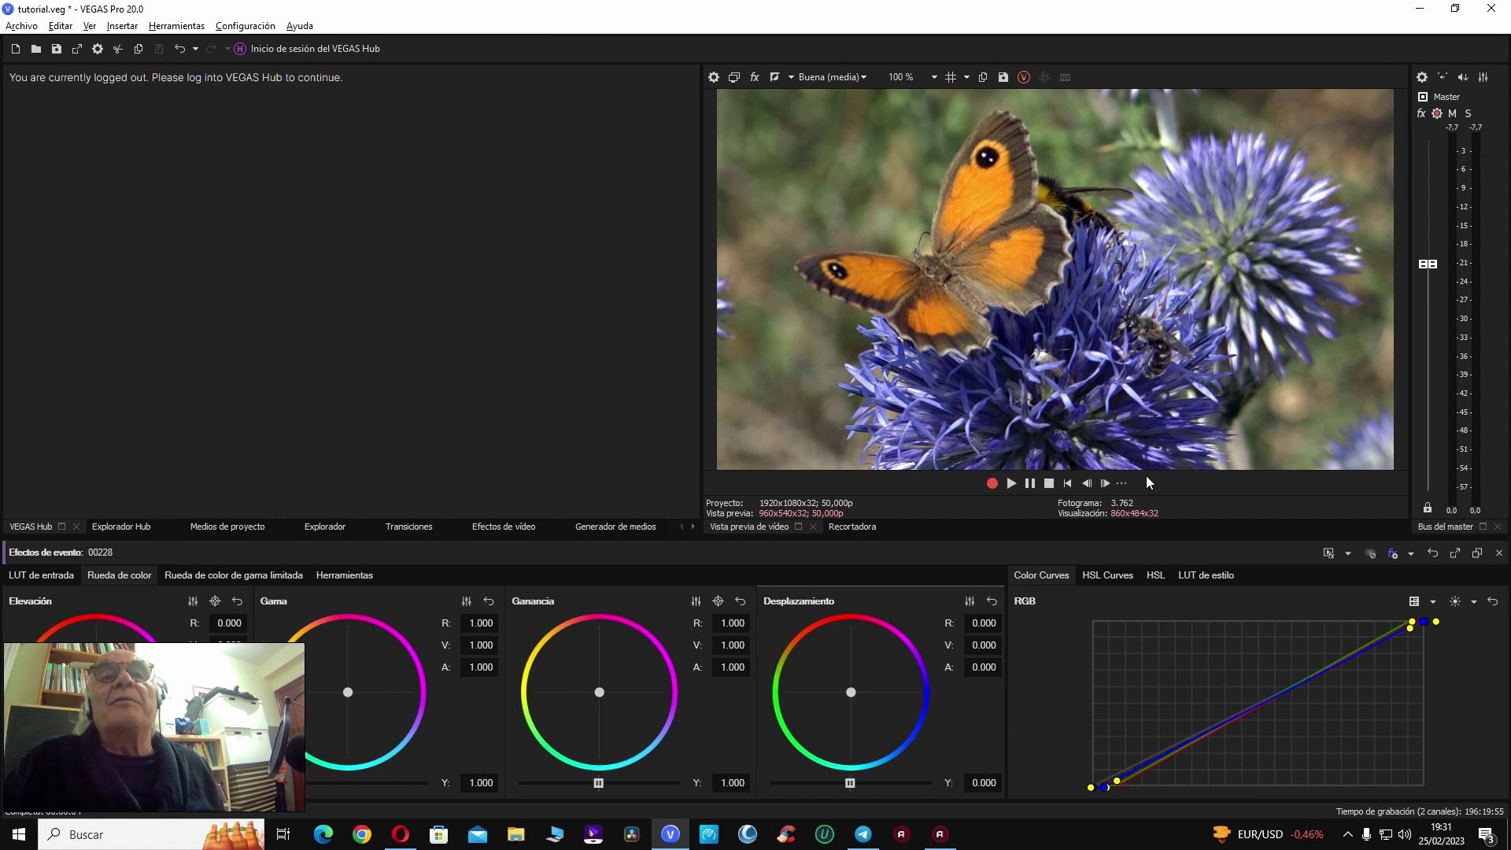
Step: Raise the 00228 clip's blue saturation and increase its red saturation to 1.472 at hue 0.018 on the Hue vs. Saturation curve
click(1110, 576)
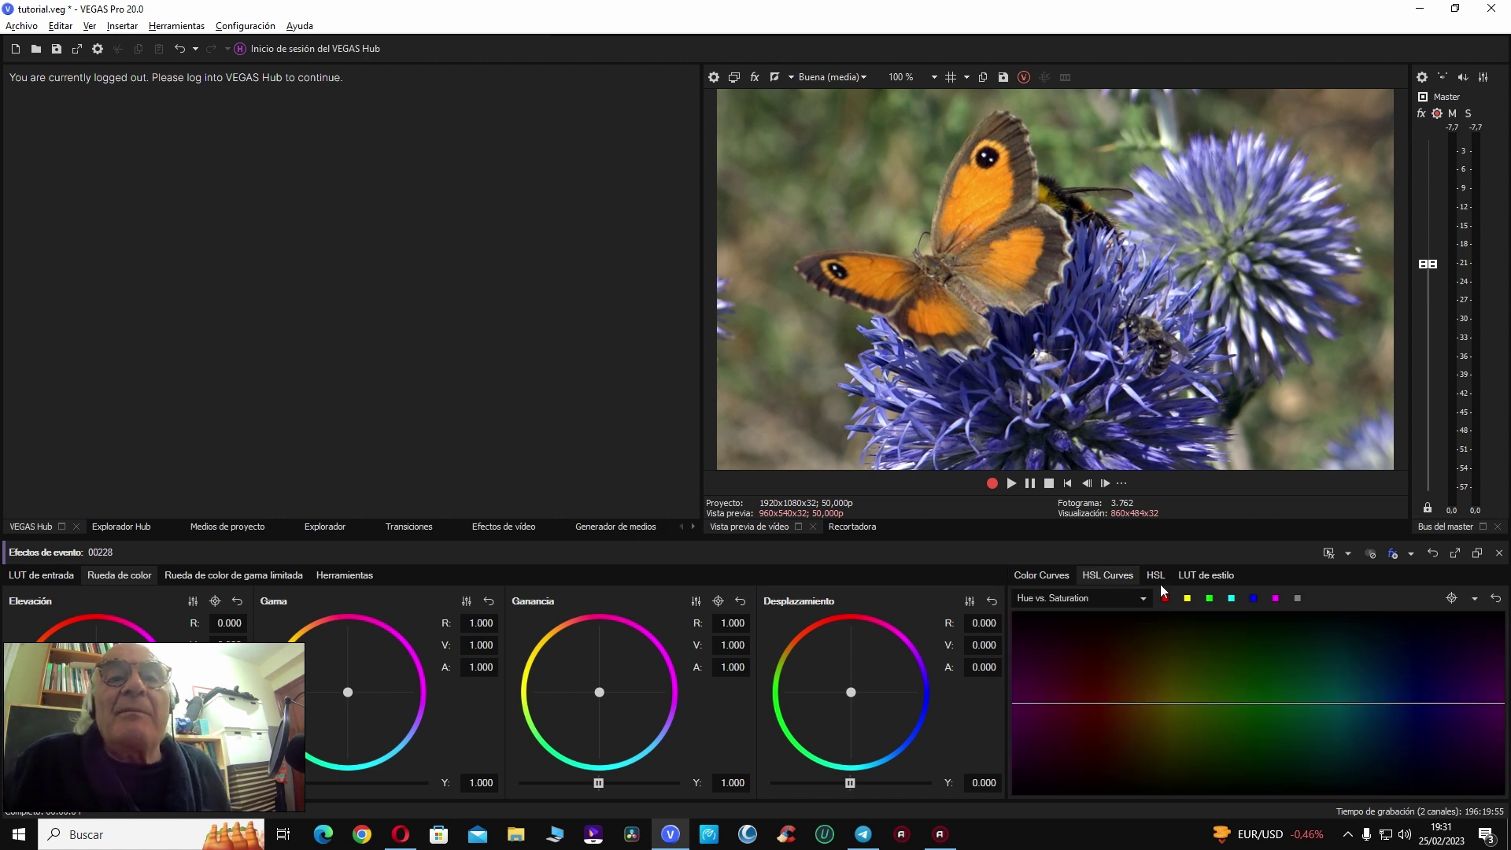
click(1254, 600)
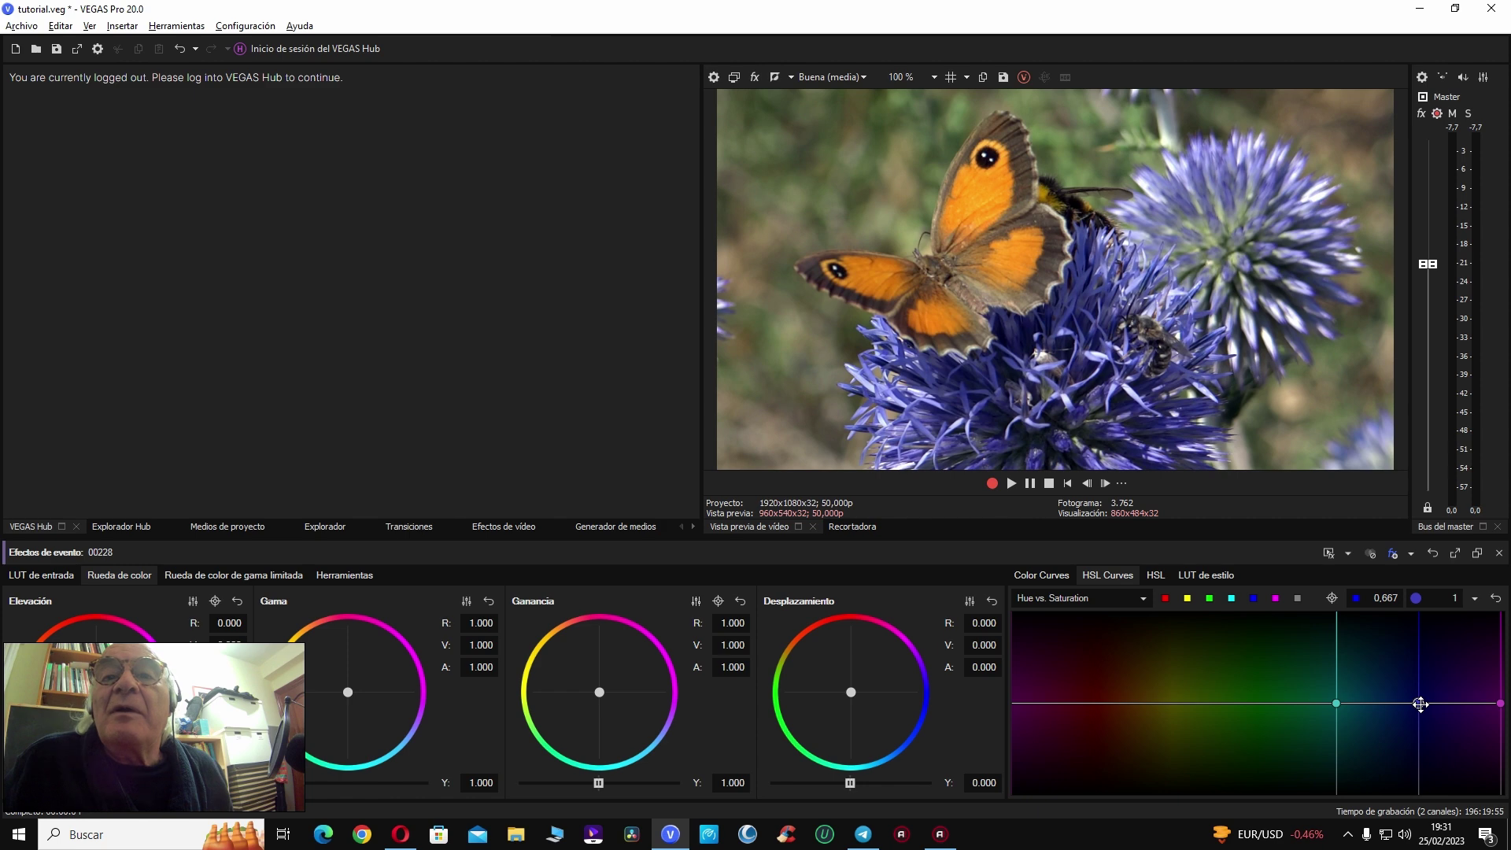
mouse_move(1420, 669)
mouse_down()
mouse_move(1419, 618)
mouse_move(1420, 811)
mouse_move(1420, 670)
mouse_up()
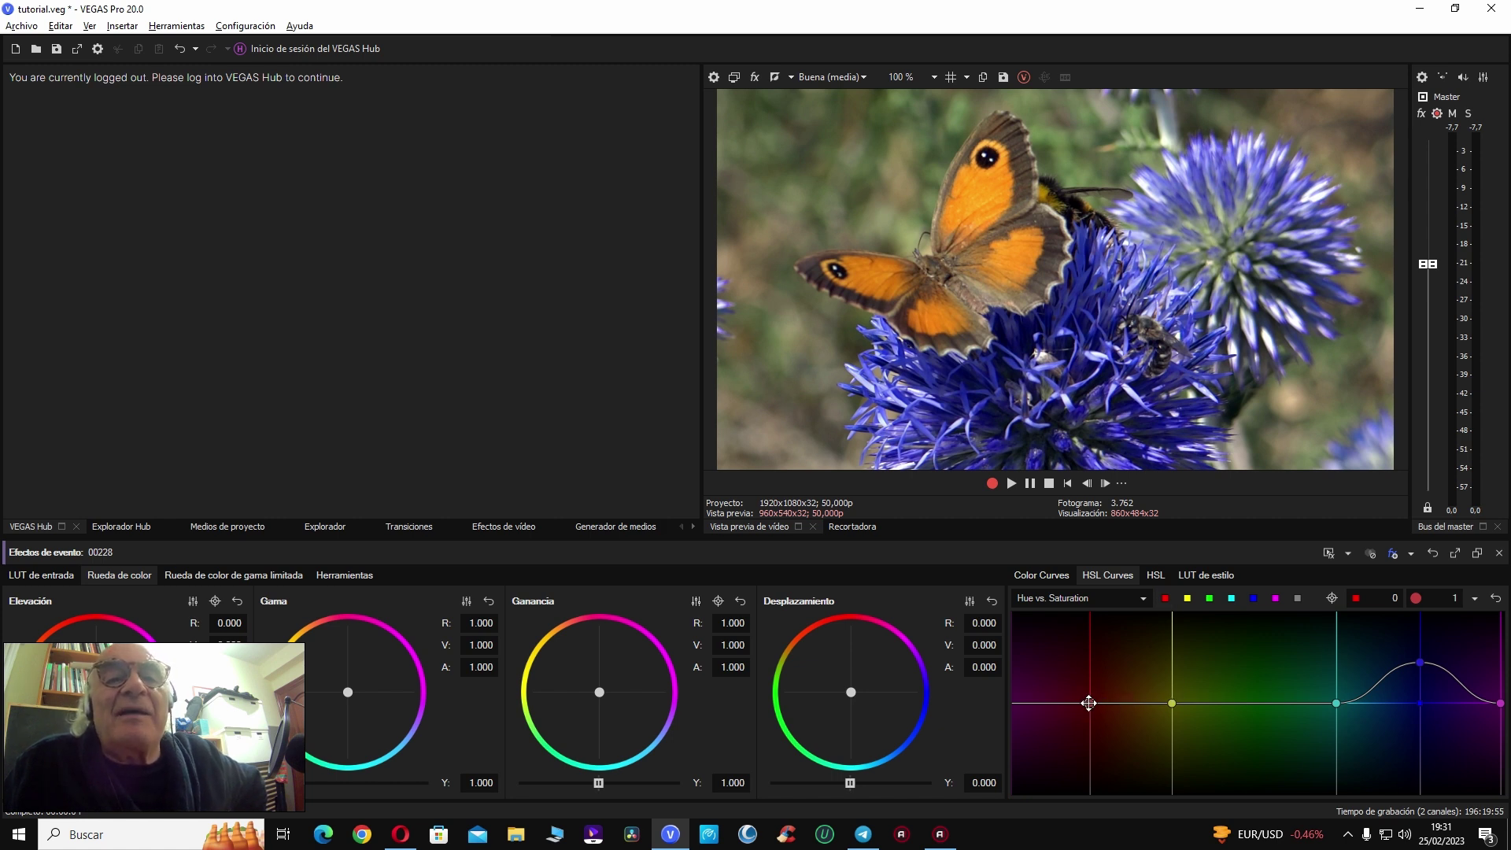
mouse_move(1089, 649)
mouse_down()
mouse_move(1202, 643)
mouse_move(1038, 637)
mouse_move(1167, 634)
mouse_move(1059, 630)
mouse_move(1109, 632)
mouse_move(1098, 658)
mouse_up()
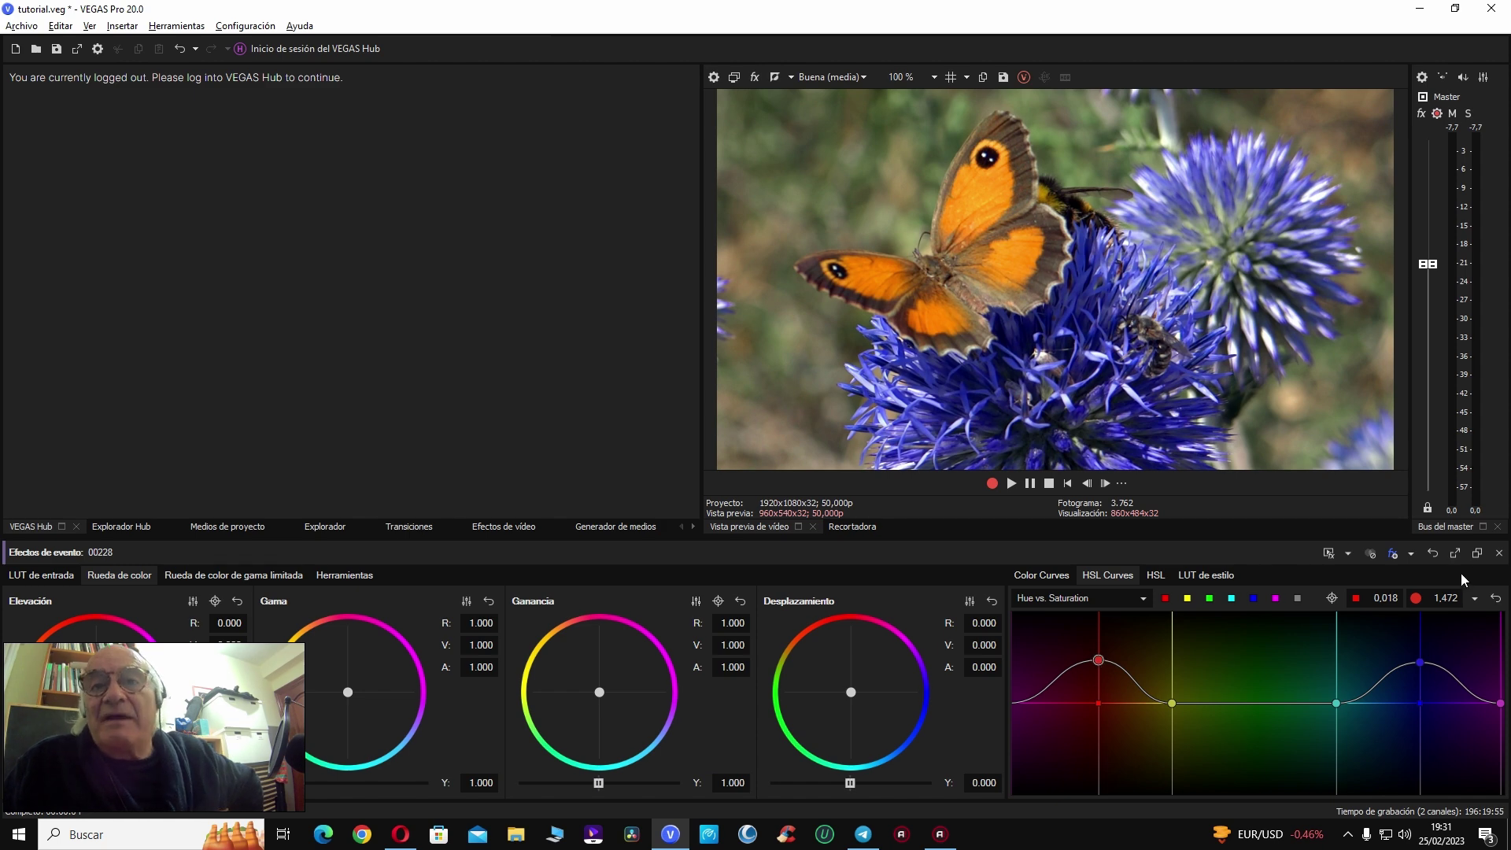
click(1499, 554)
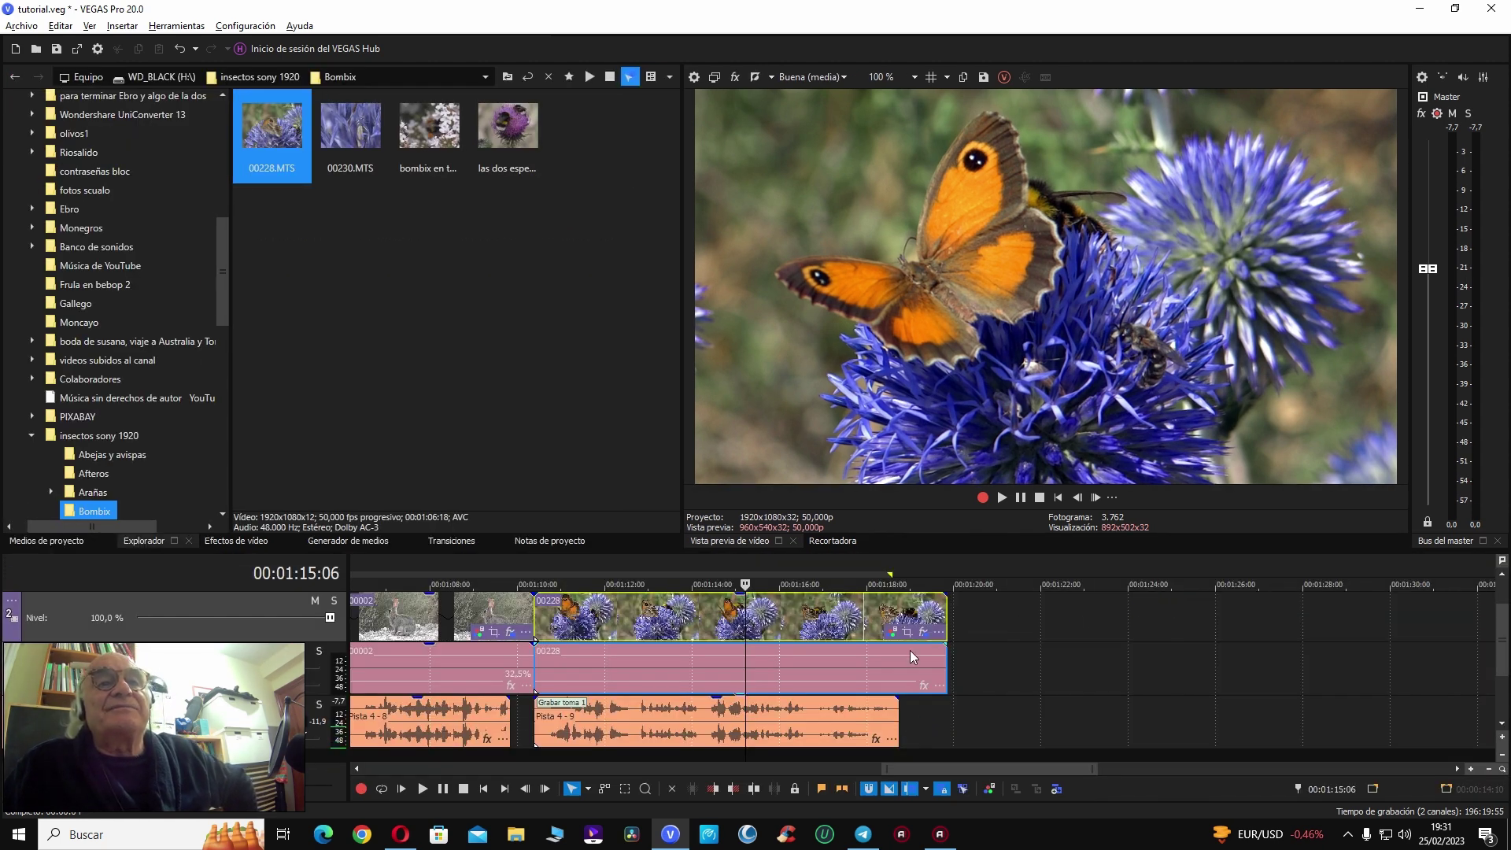
Step: Compare the 00228 clip with and without its color grading and play it back from the end of 00002
click(755, 79)
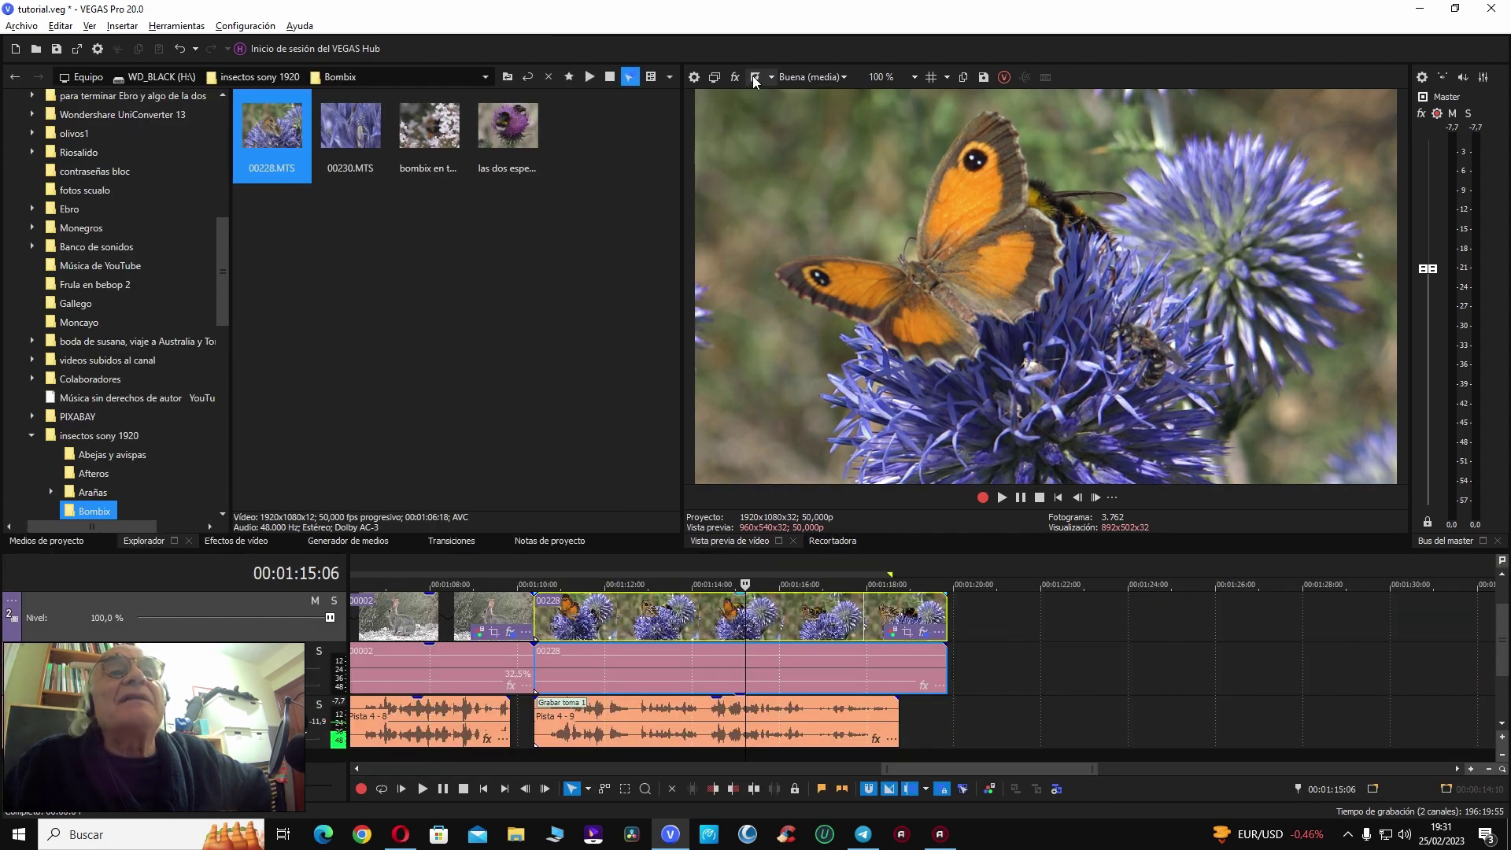
click(756, 80)
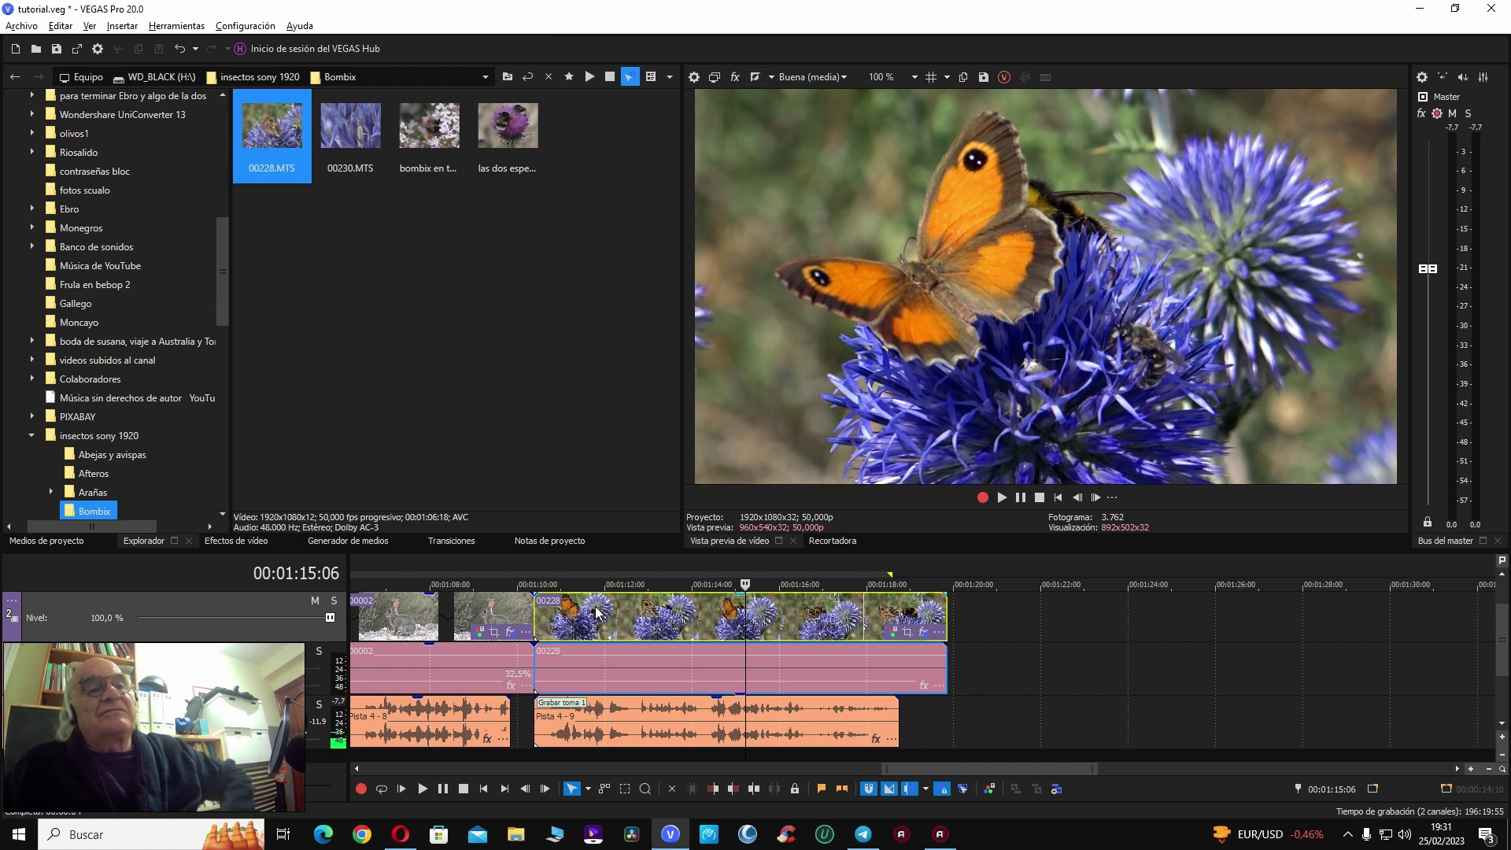
click(525, 618)
key(space)
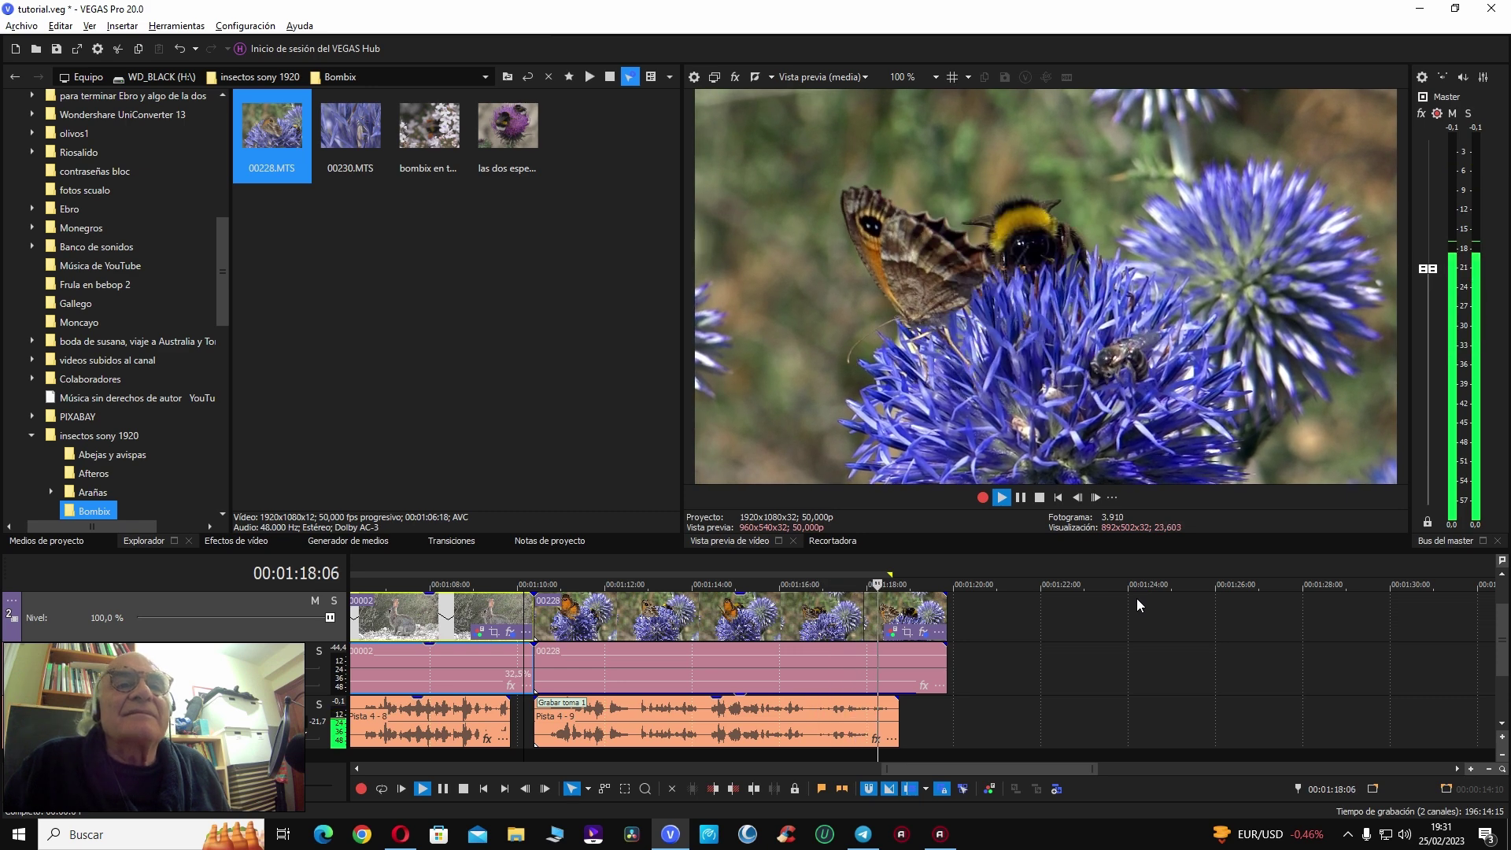
key(space)
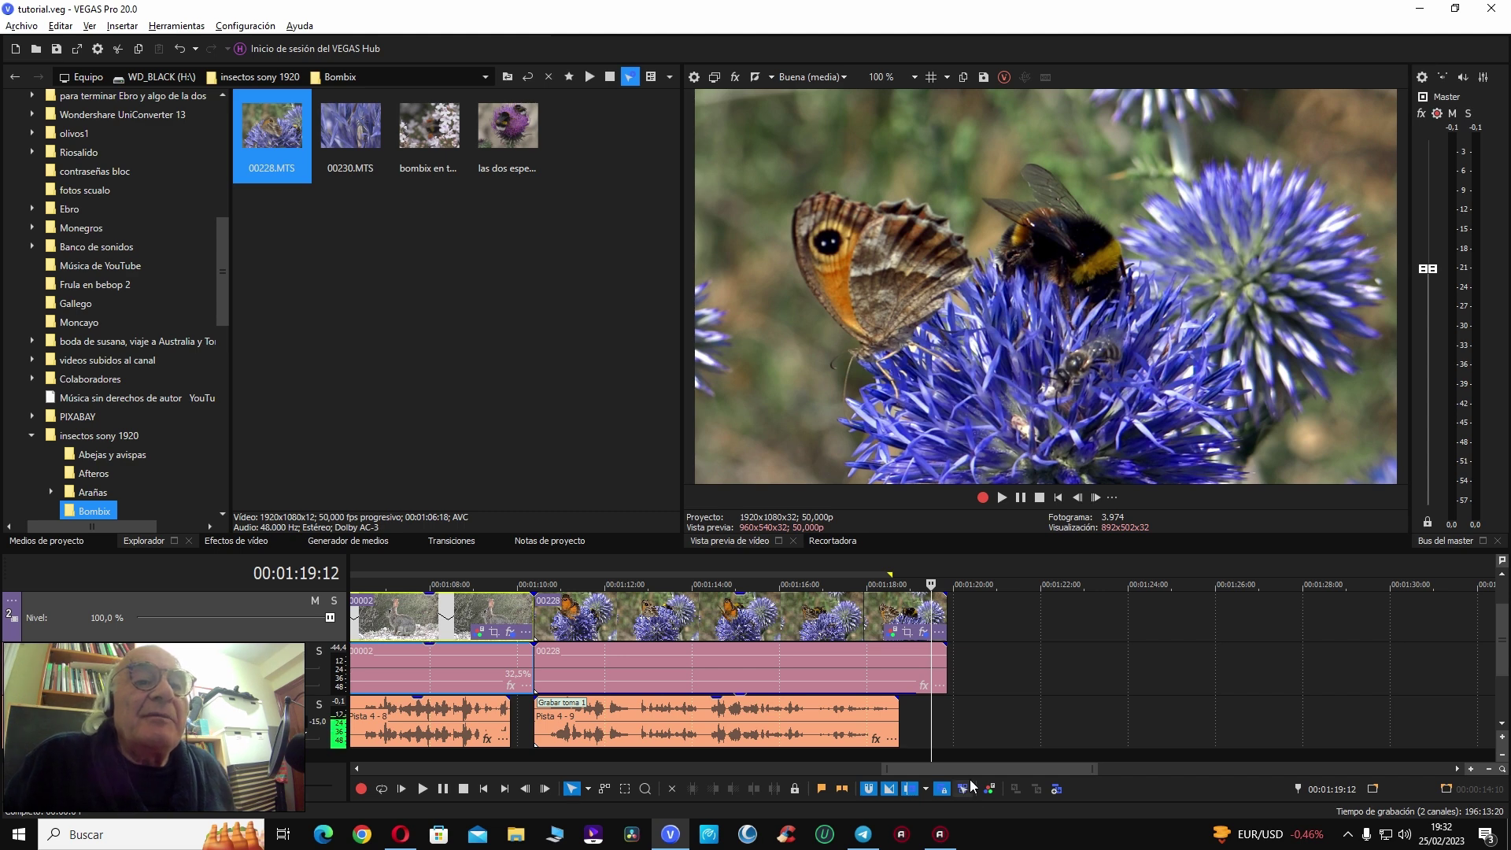
Step: Browse to the Banco de sonidos folder on the WD_BLACK drive
drag(970, 768, 1021, 767)
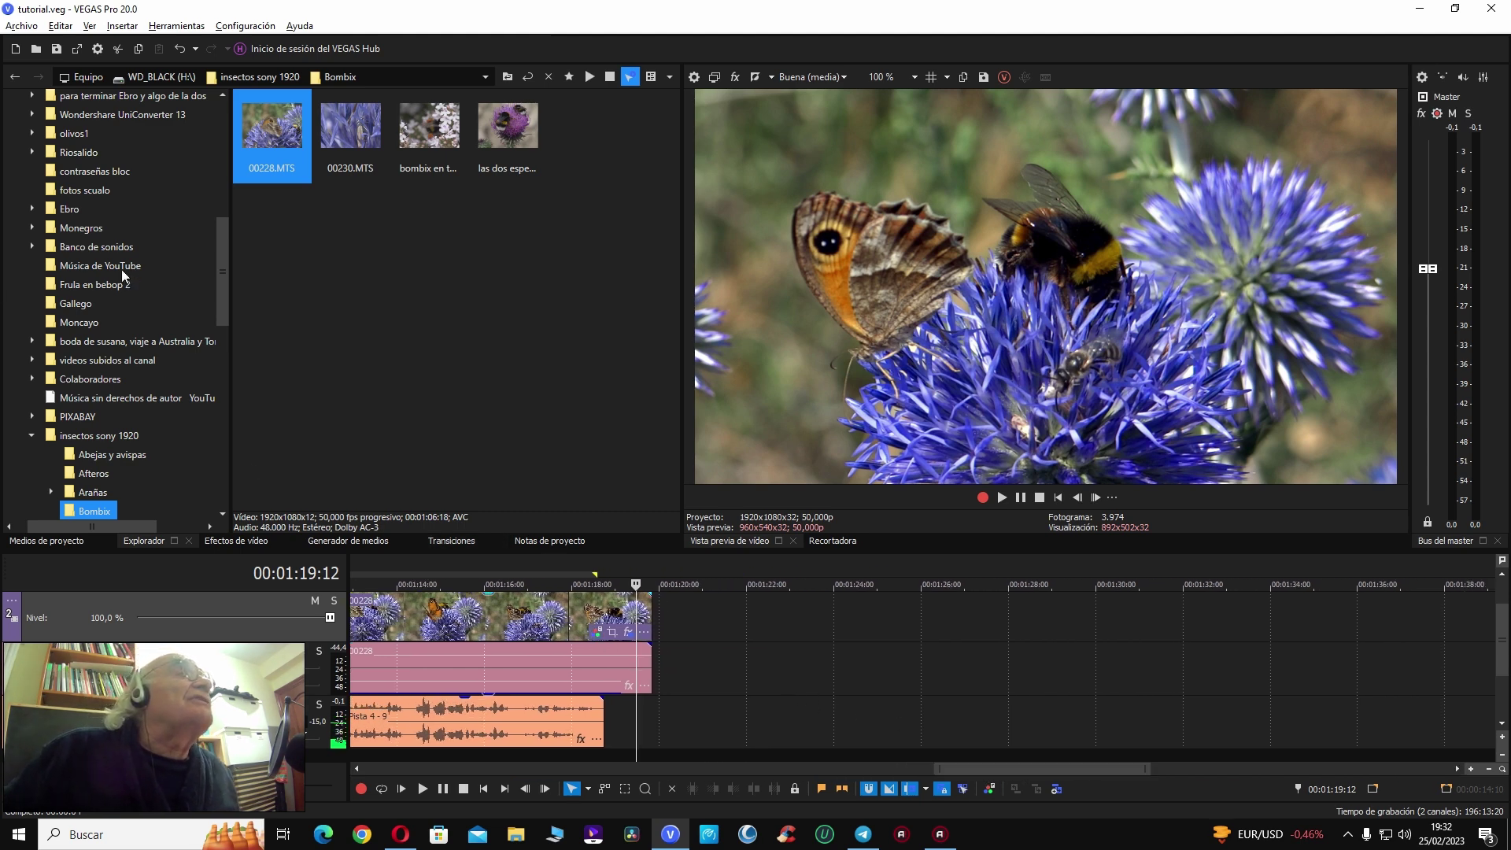
click(74, 249)
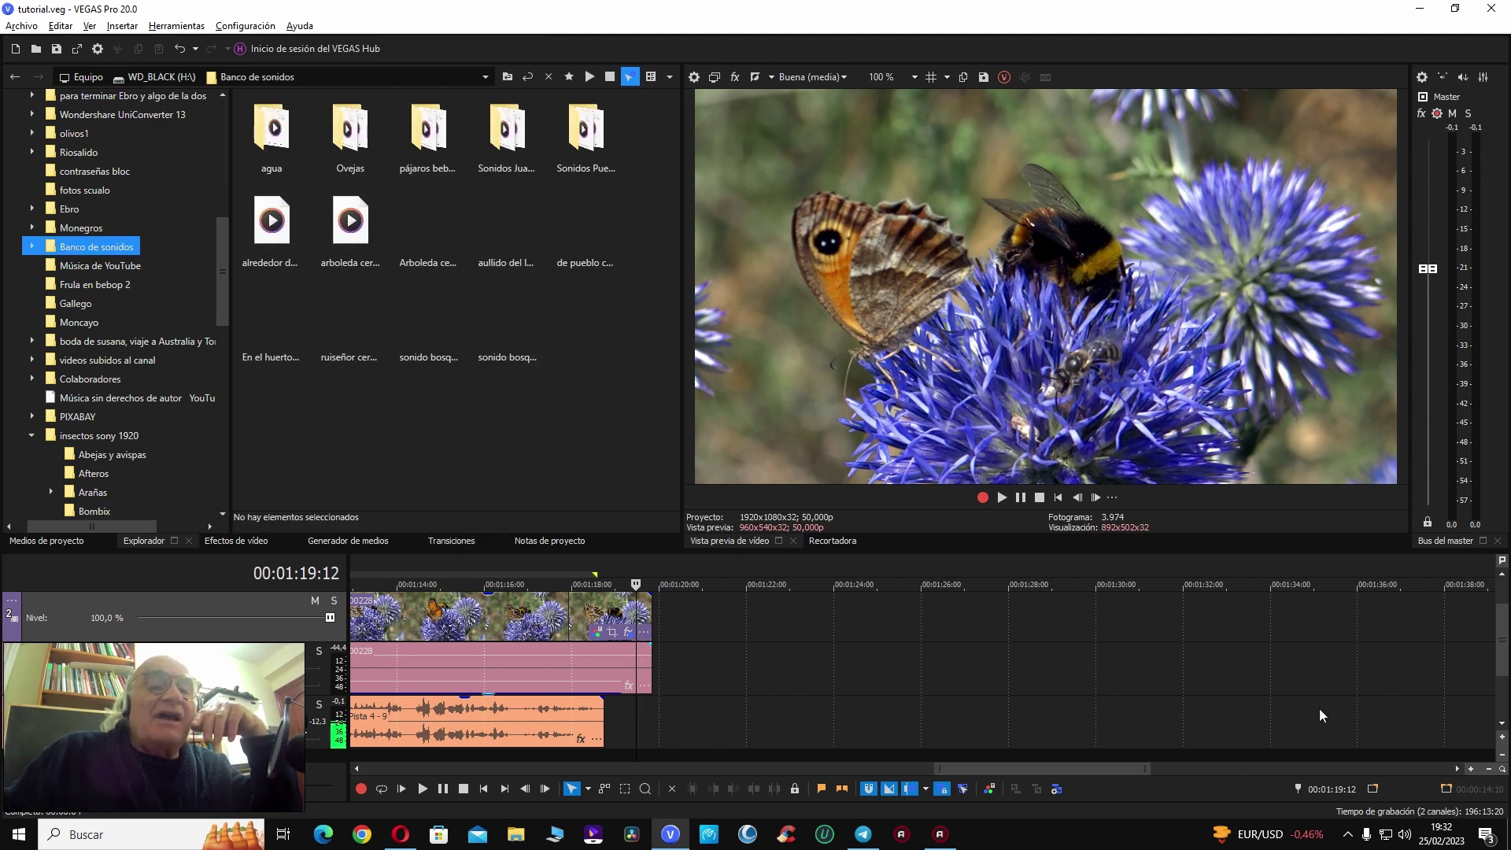
scroll(1500, 649, down, 1)
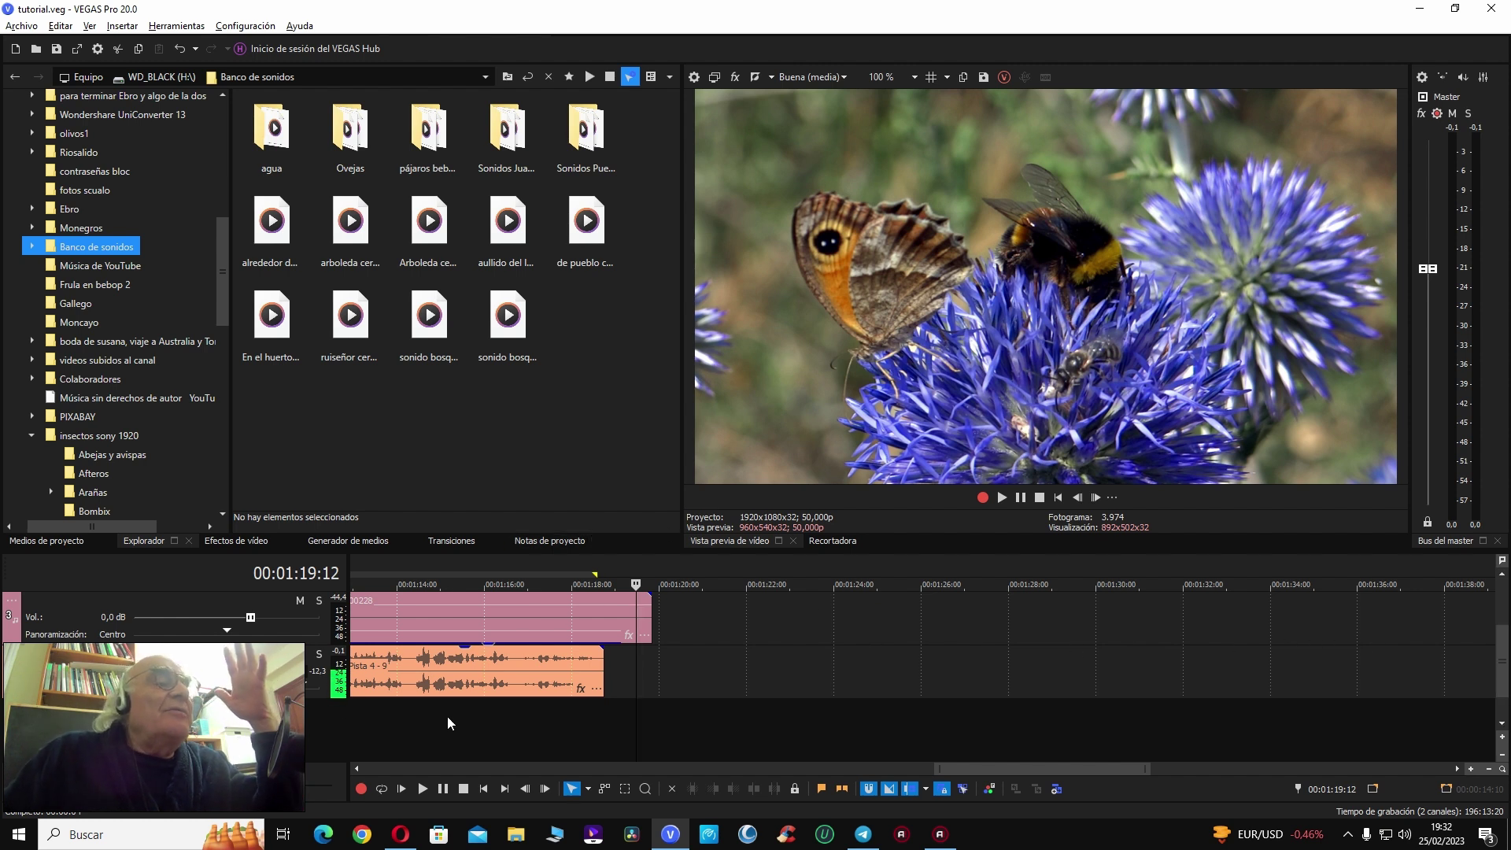
Step: Add an audio track below the voice-over track and disarm the voice-over track for recording
right_click(234, 736)
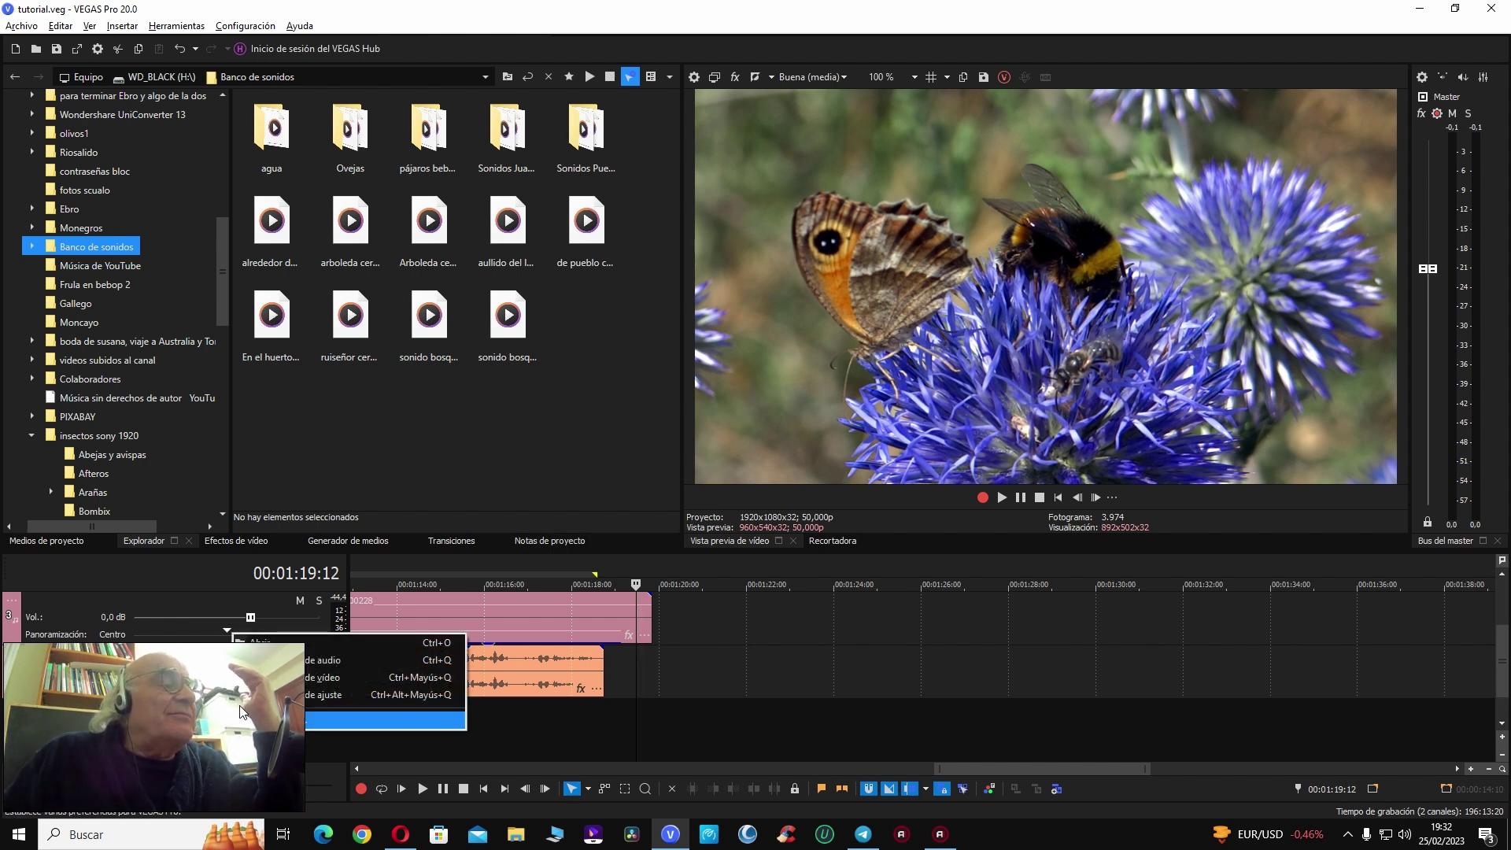
click(283, 664)
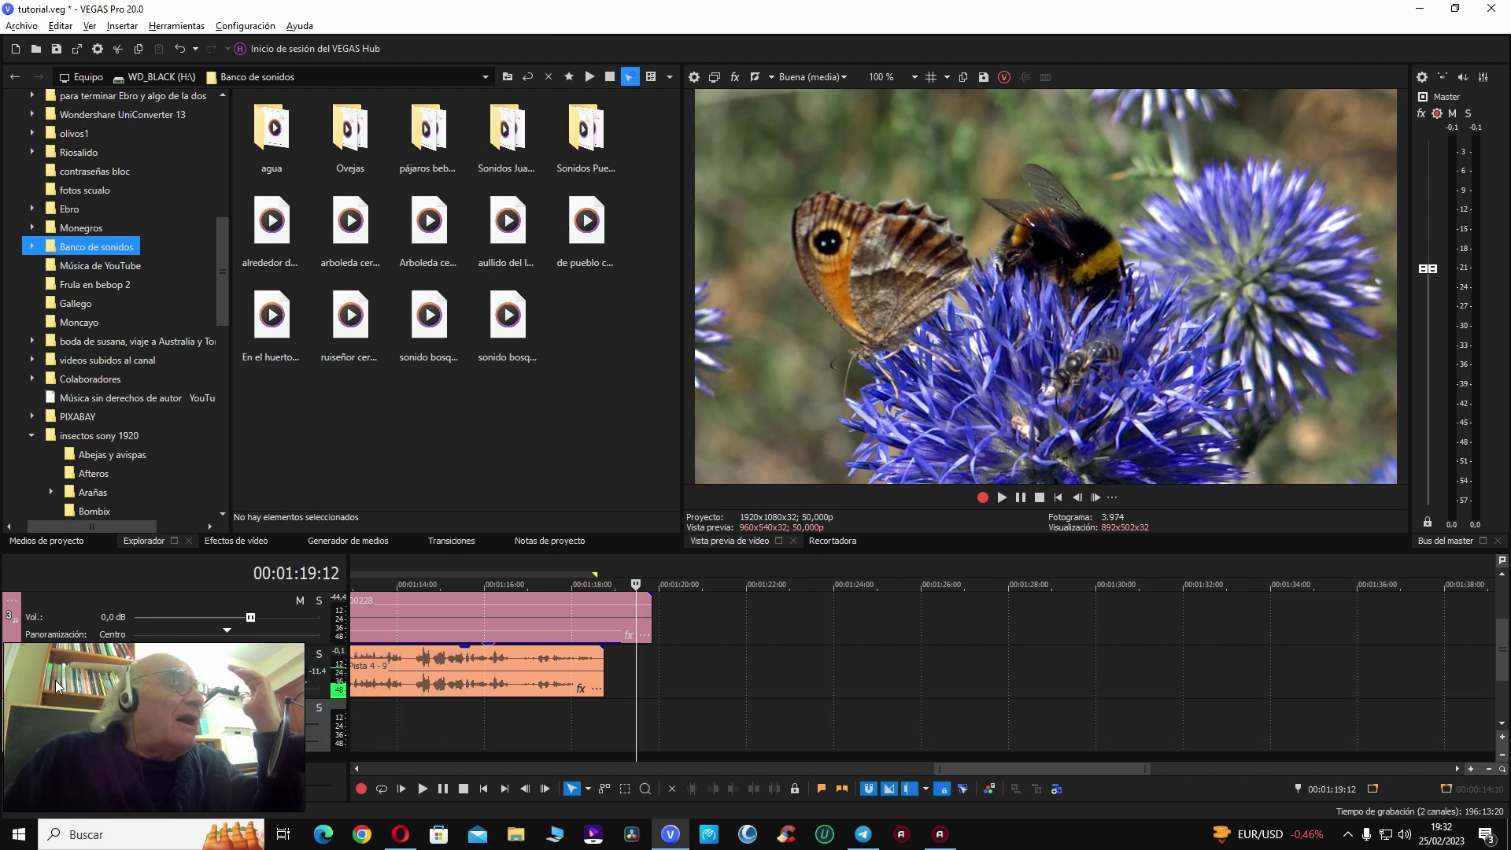
right_click(14, 654)
click(57, 489)
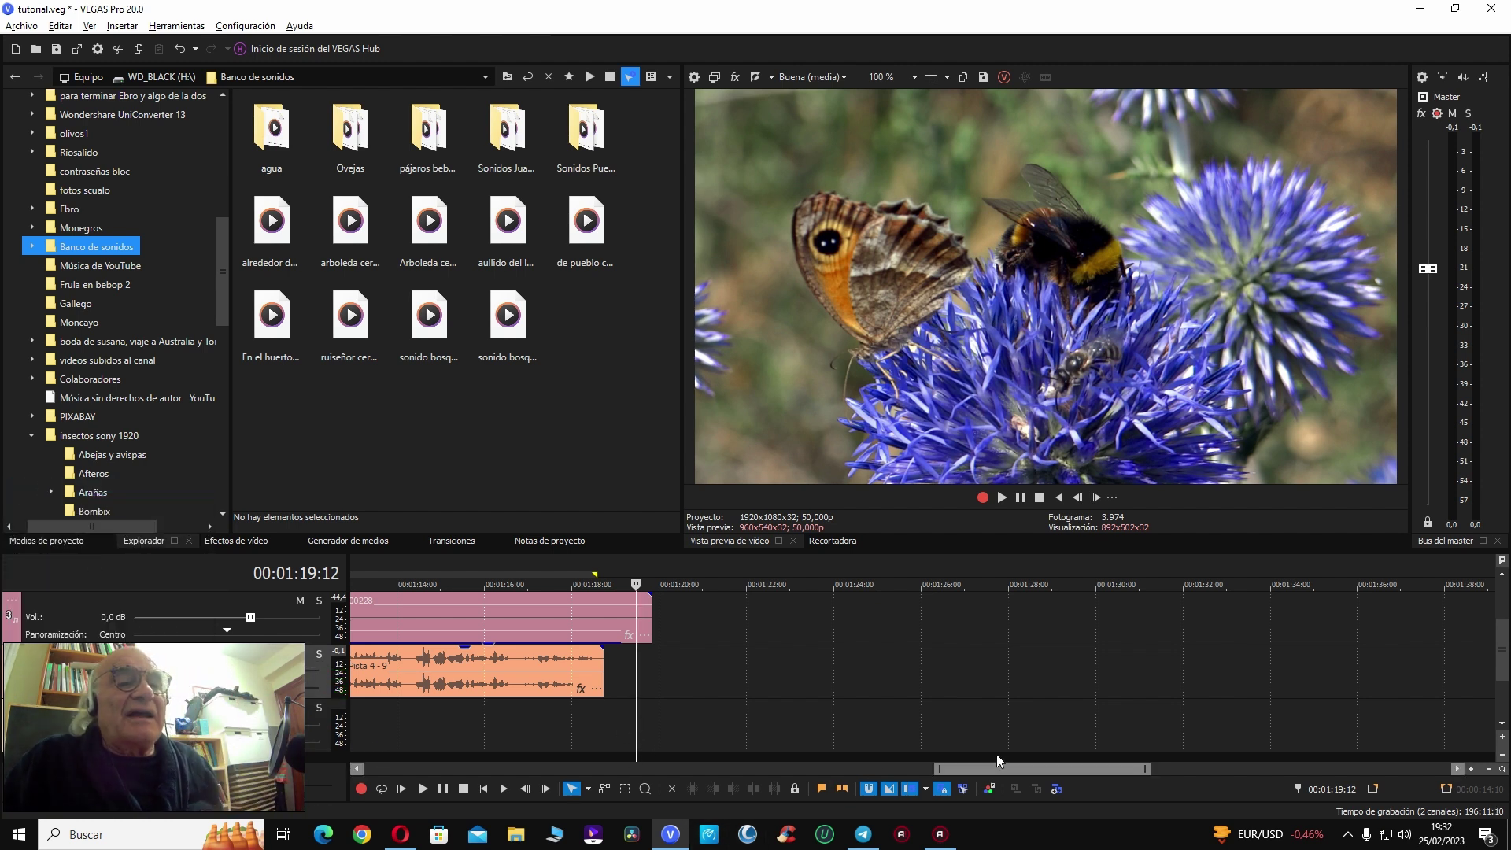
Step: Insert "ovejas lejanas, ruiseñor cerca 2" from the Ovejas folder and move it to the empty audio track at the project start
drag(1022, 769, 720, 779)
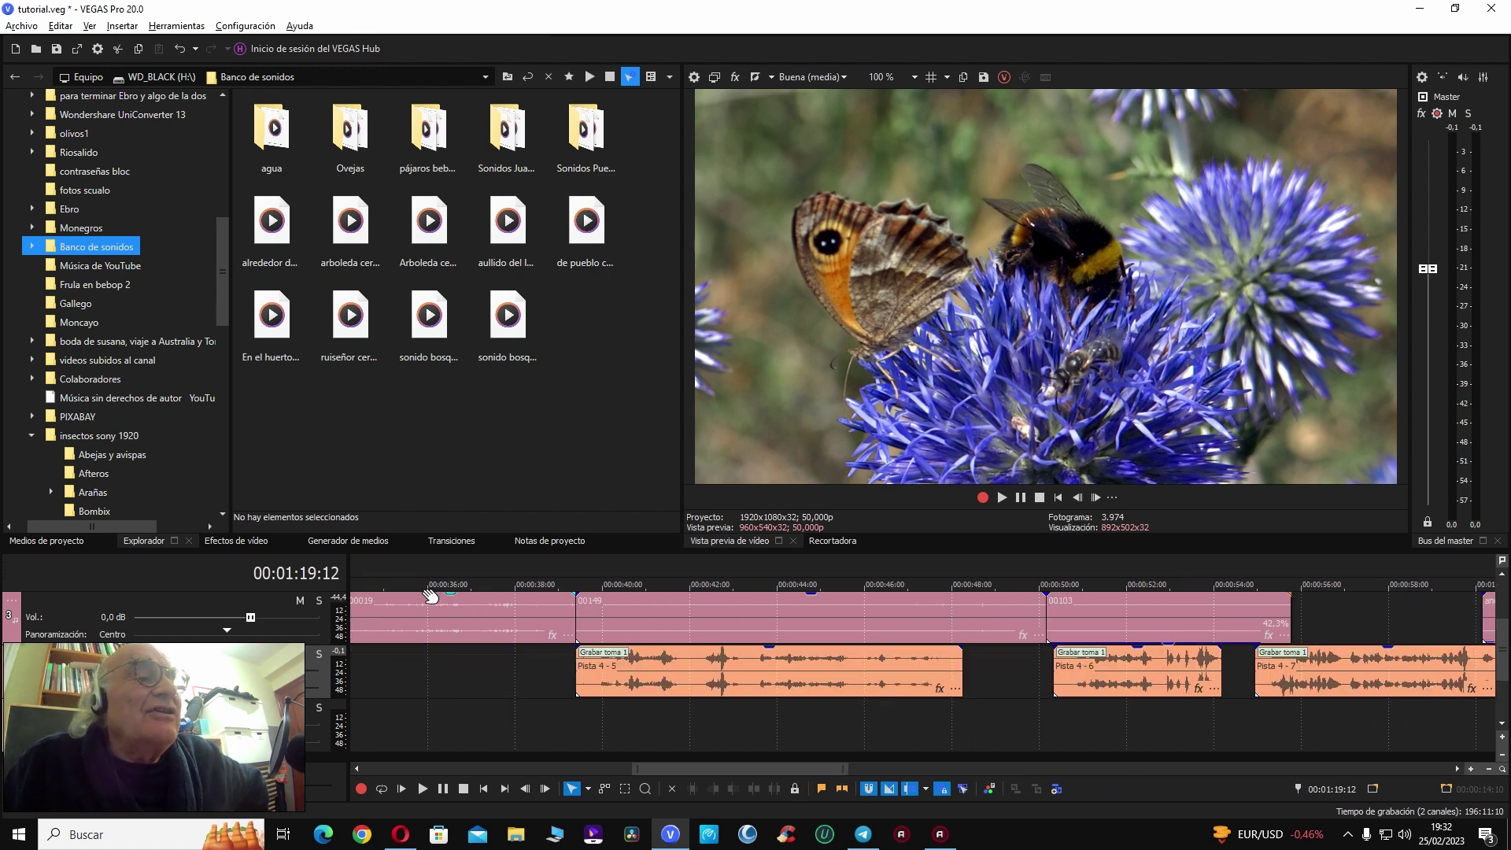
click(437, 682)
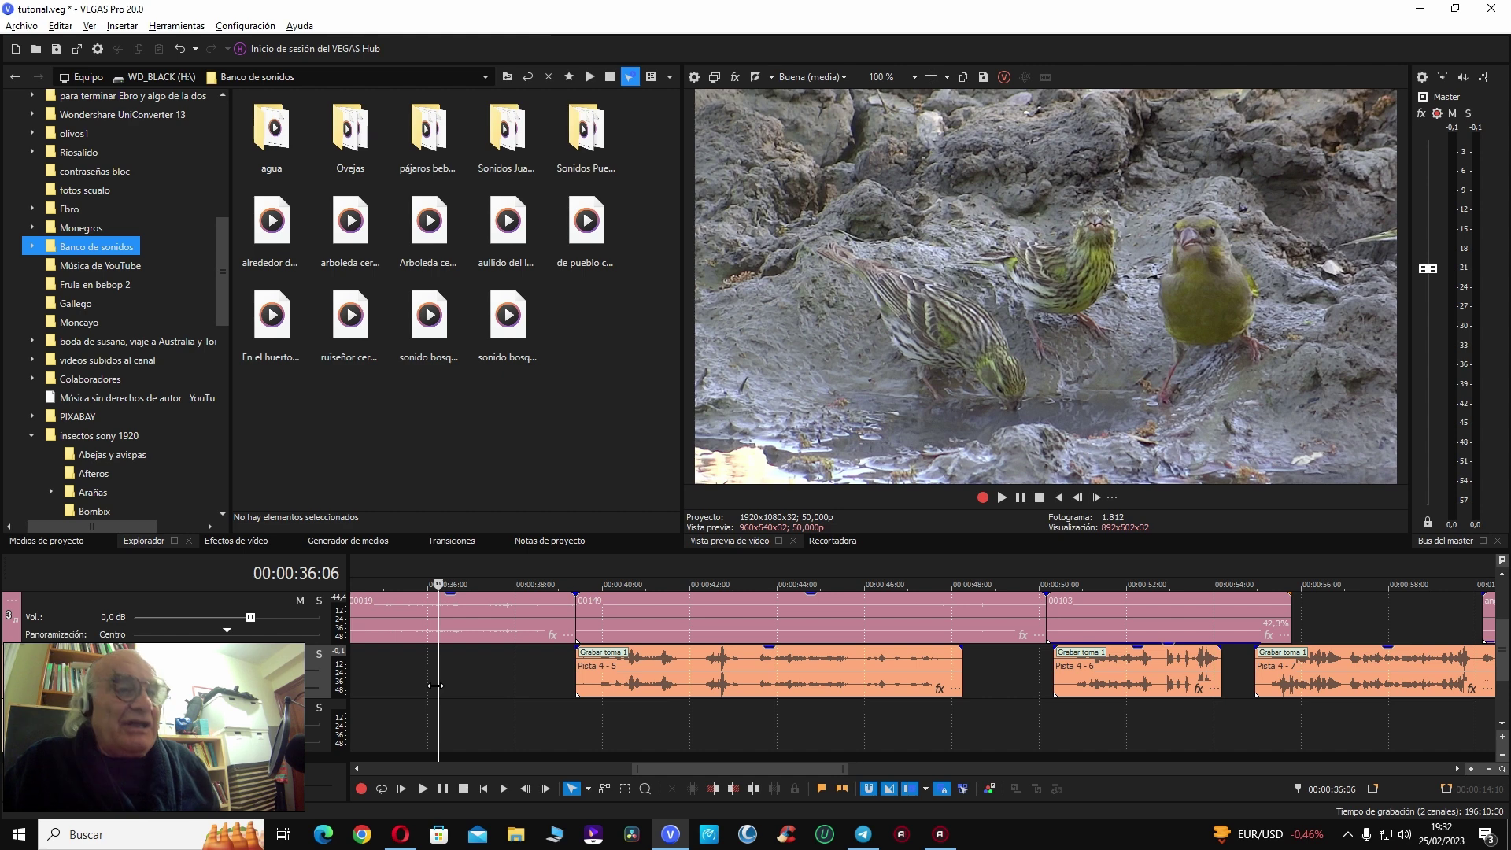
key(Home)
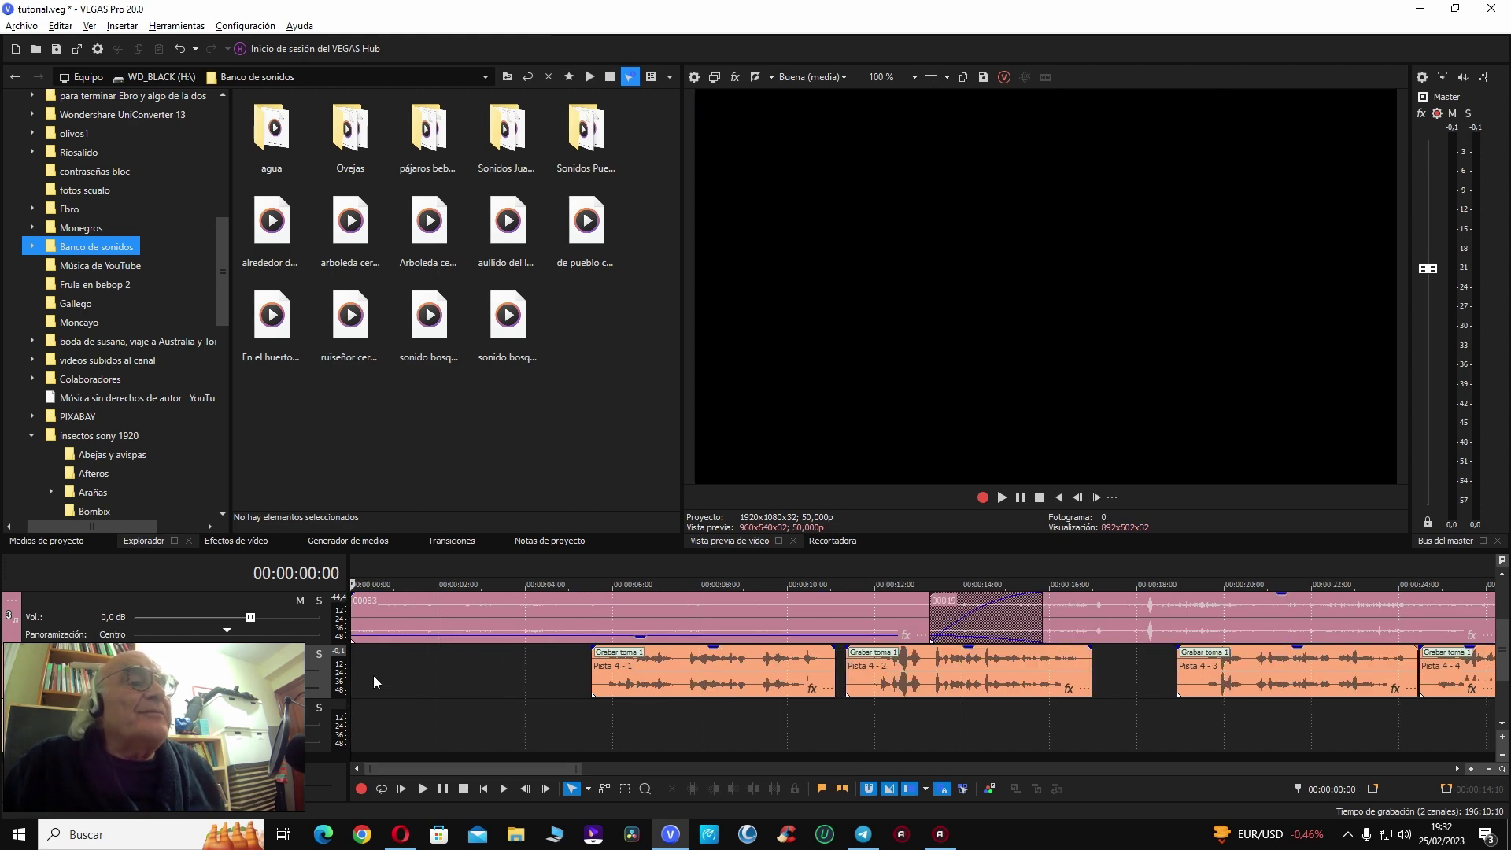
key(space)
key(Return)
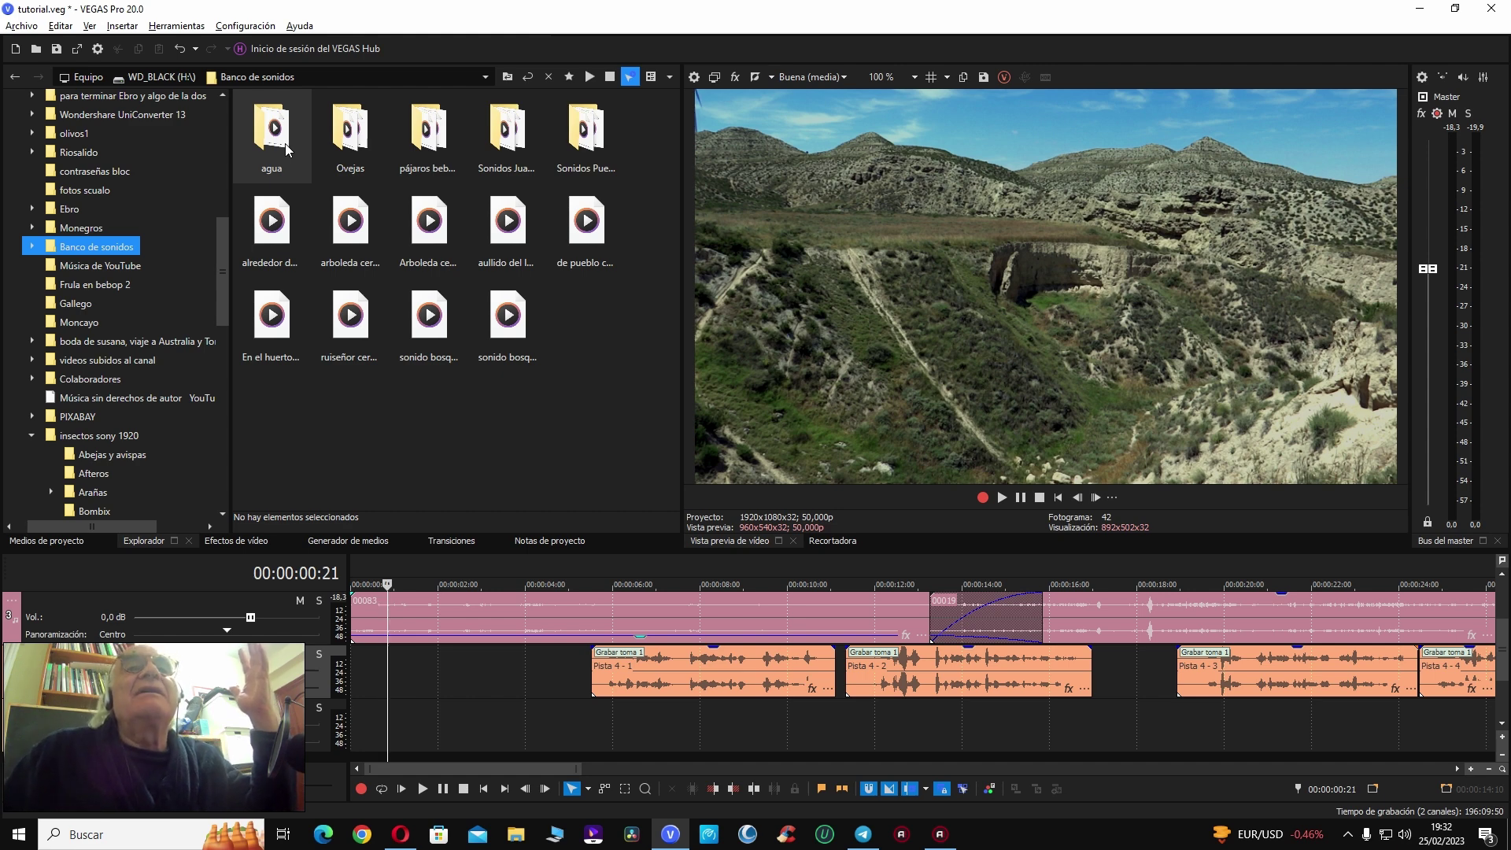
double_click(345, 144)
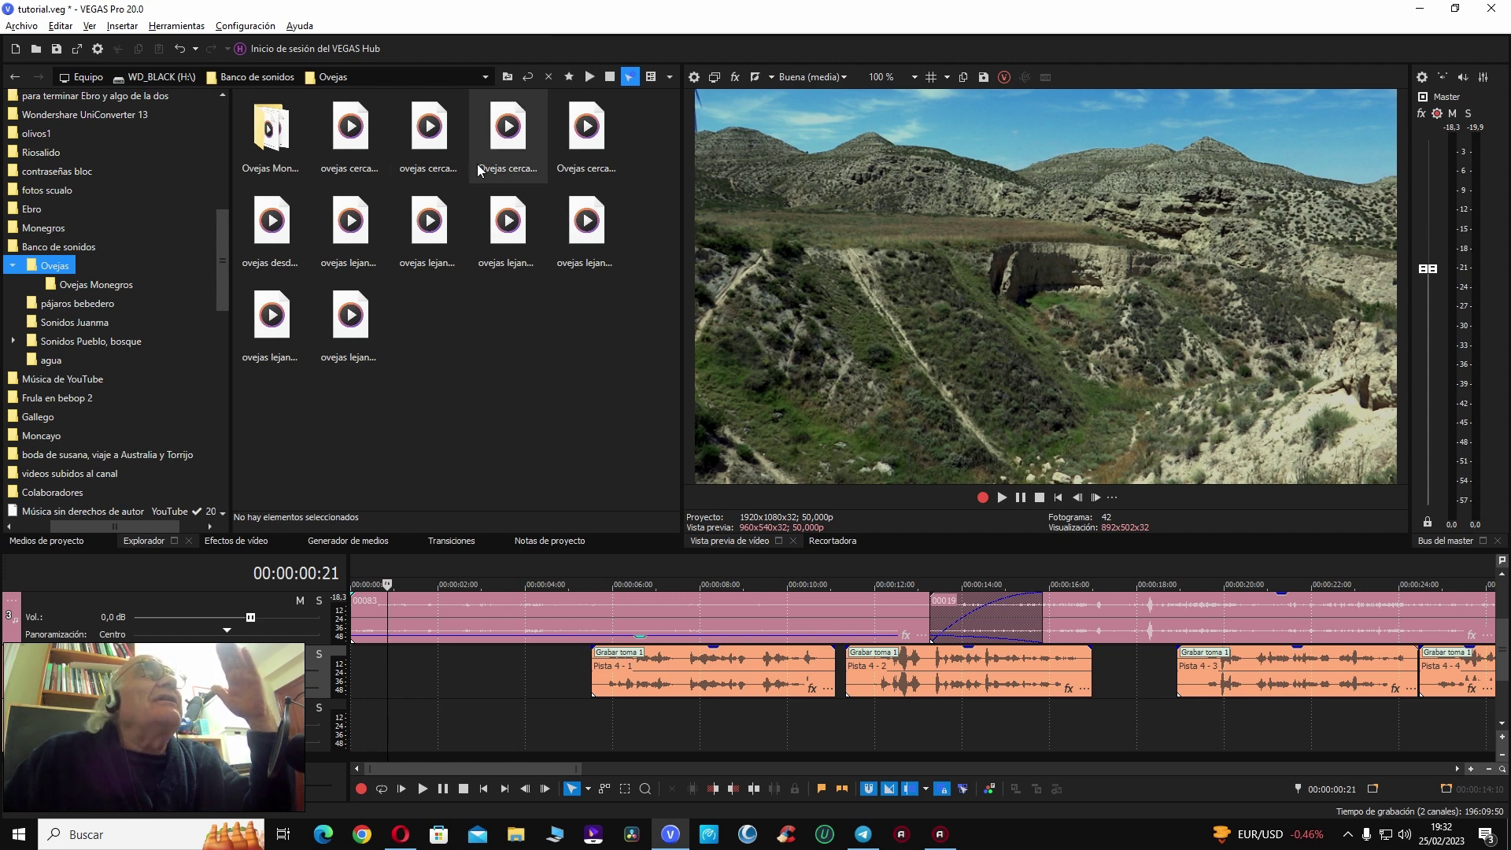
click(428, 235)
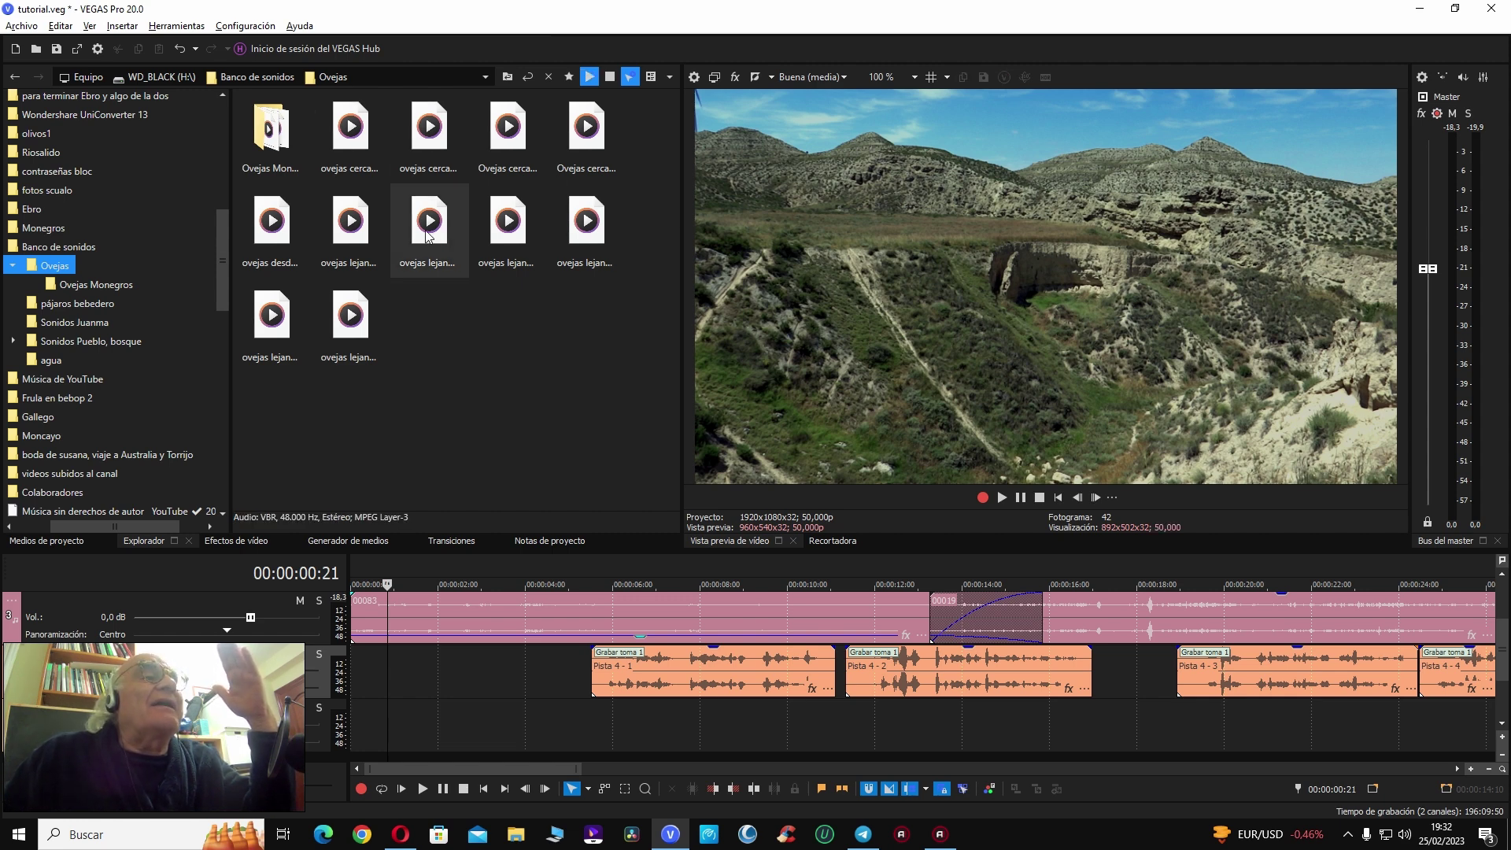
double_click(428, 236)
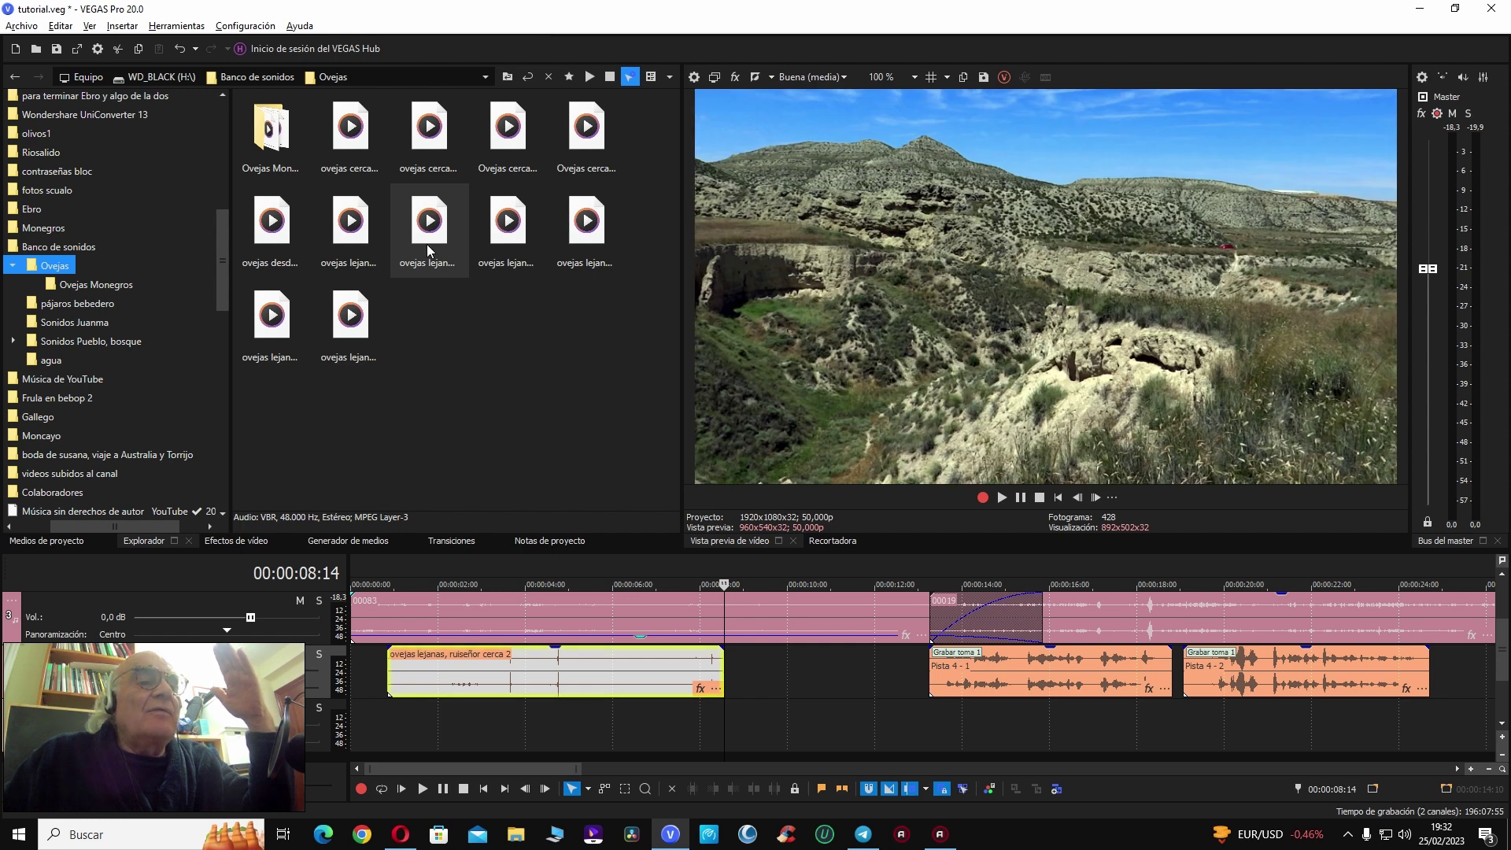
drag(557, 670, 521, 717)
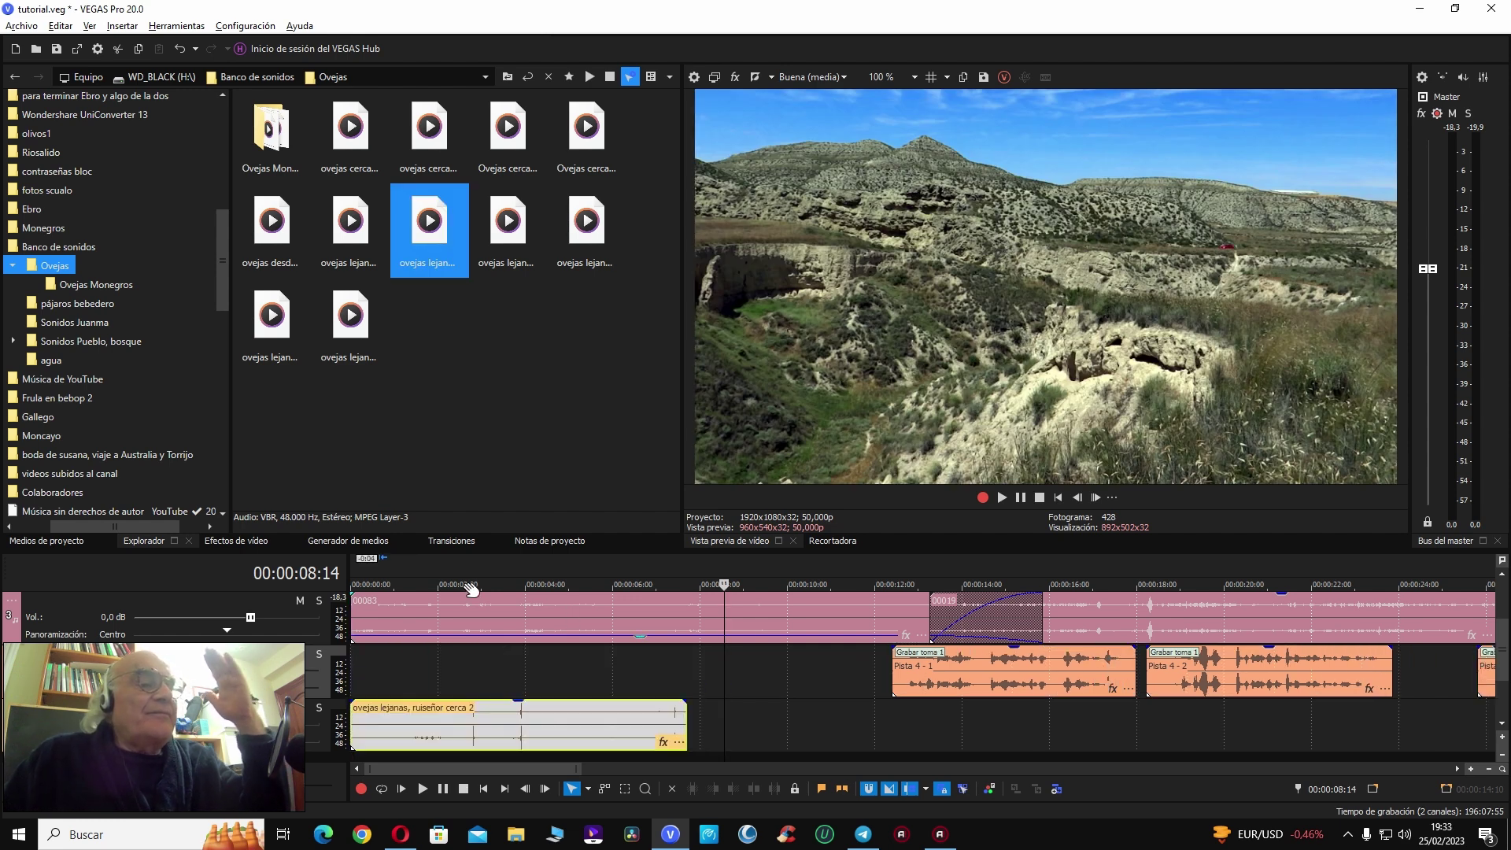
Step: Preview the next distant-sheep sound in the Ovejas folder
click(444, 614)
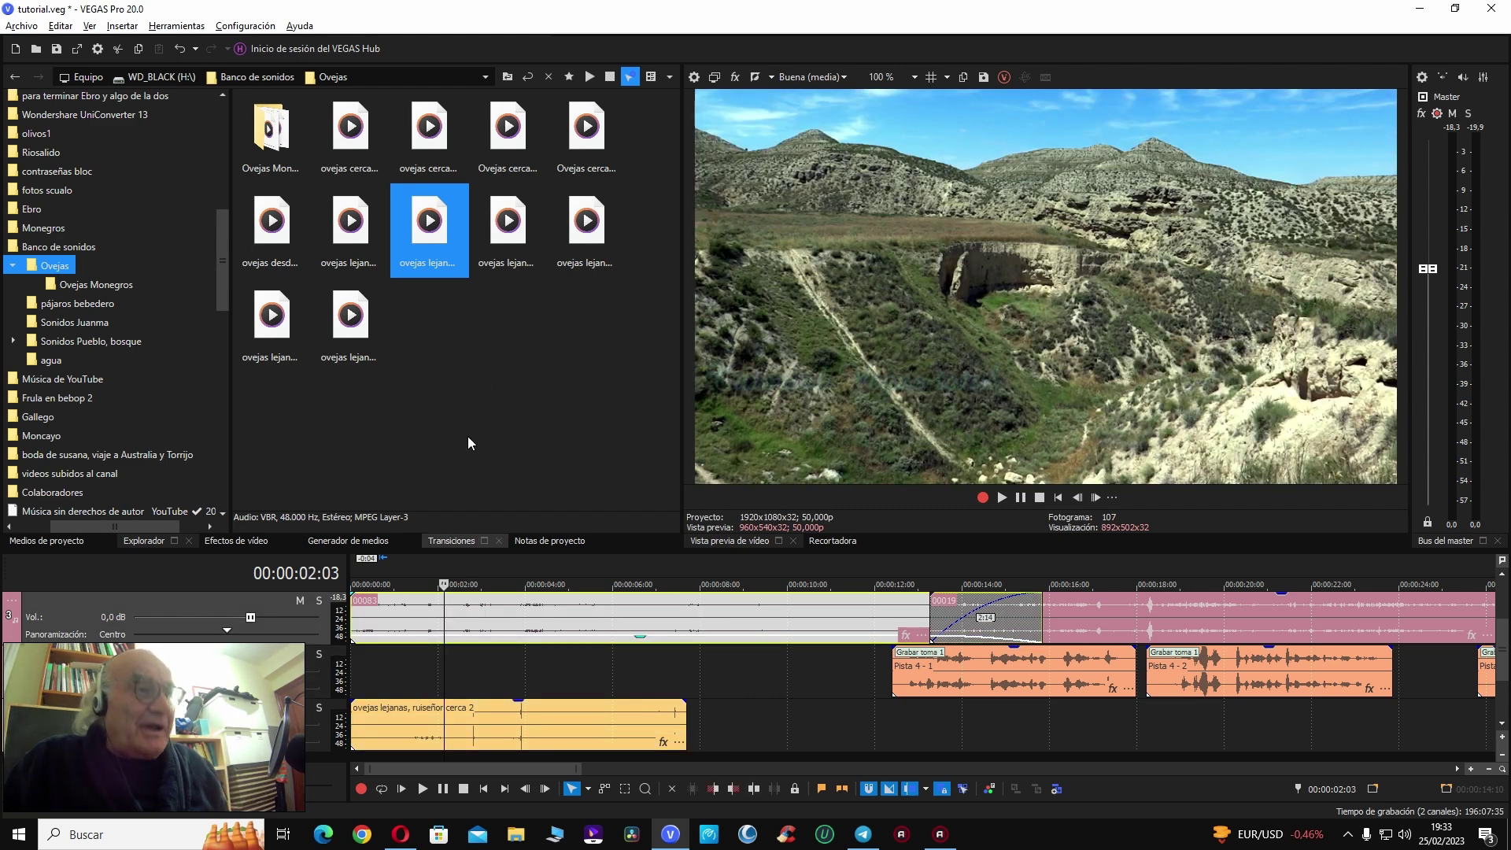
click(513, 238)
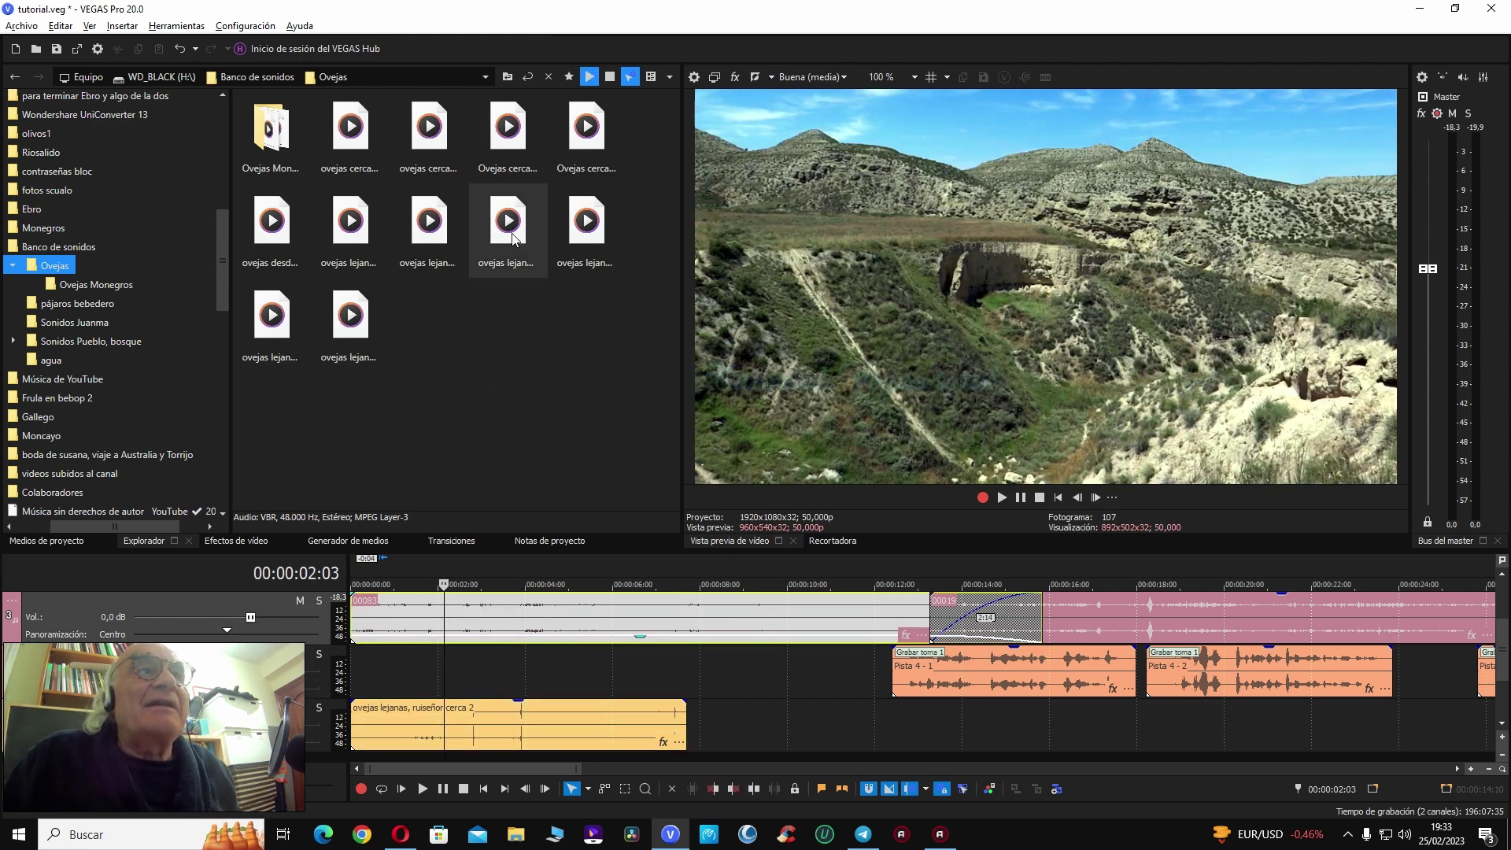
drag(513, 238, 856, 348)
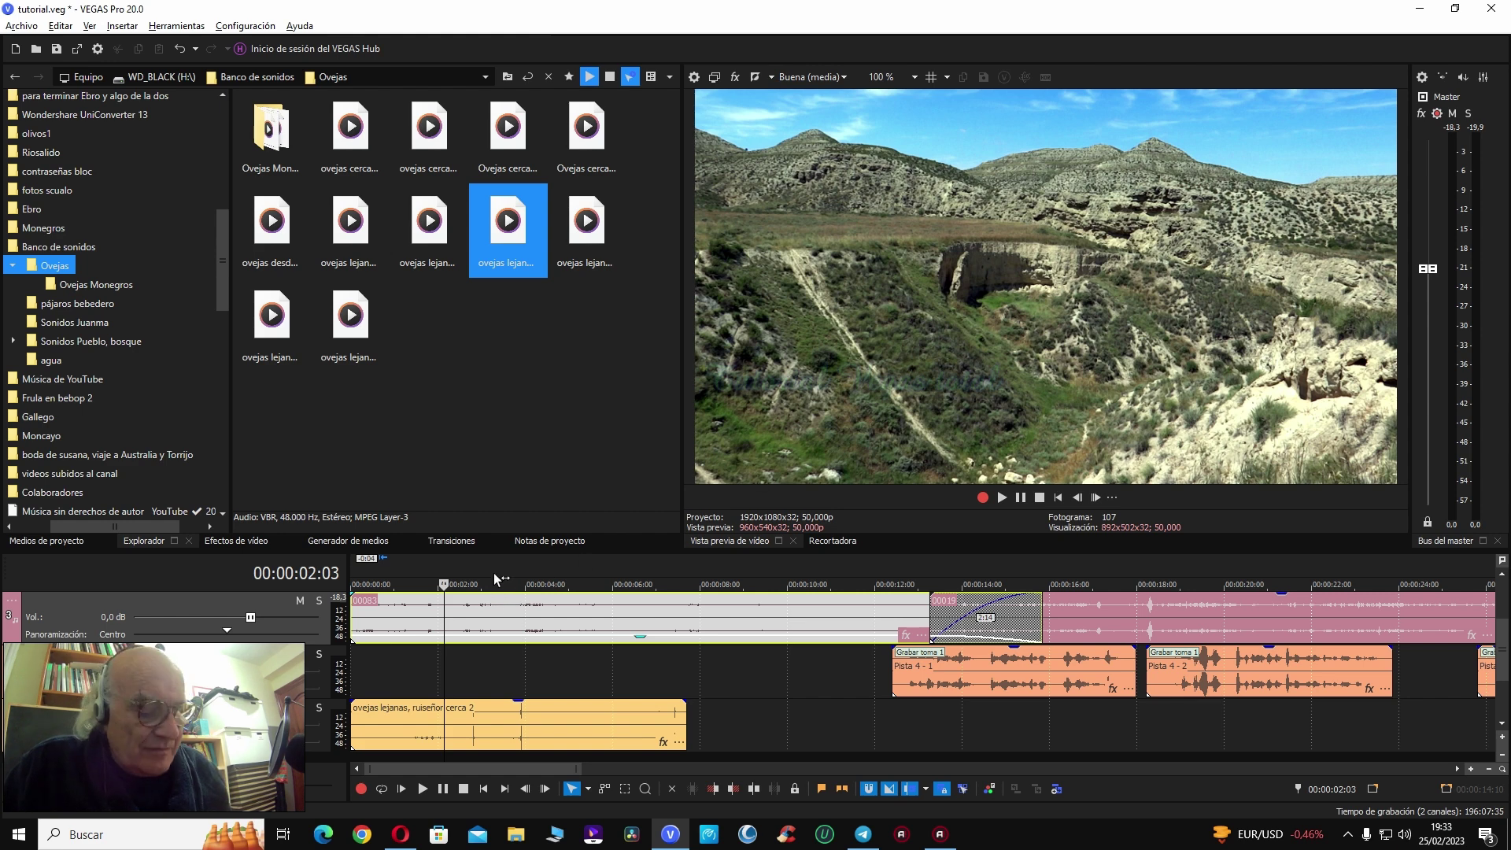
Step: Replace the sheep sound at the project start with "ovejas lejanas, ruiseñor cerca 3" from the Ovejas folder on the same track
click(389, 611)
key(ctrl+Home)
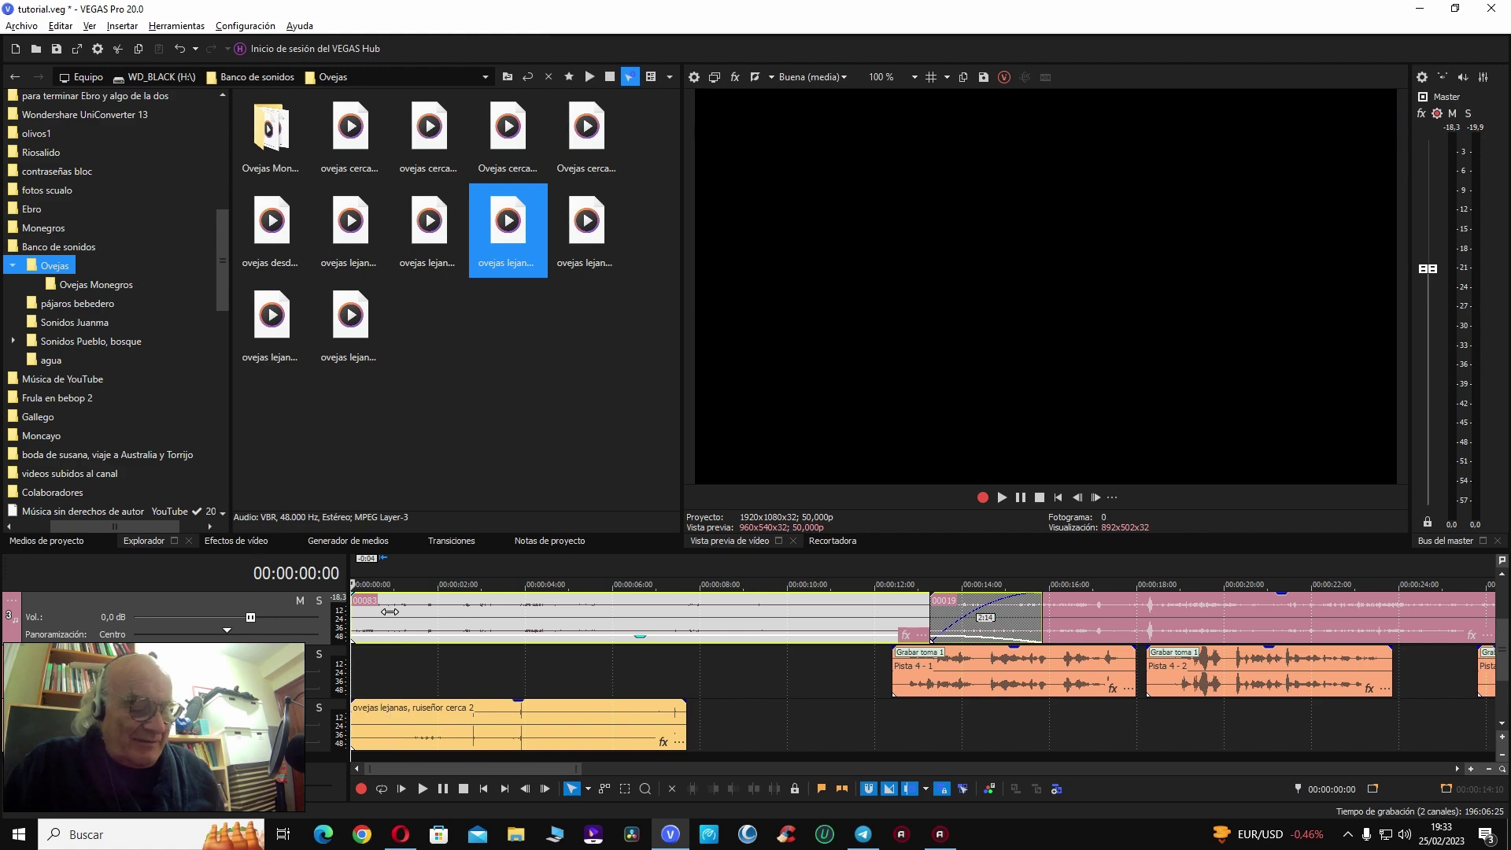
key(space)
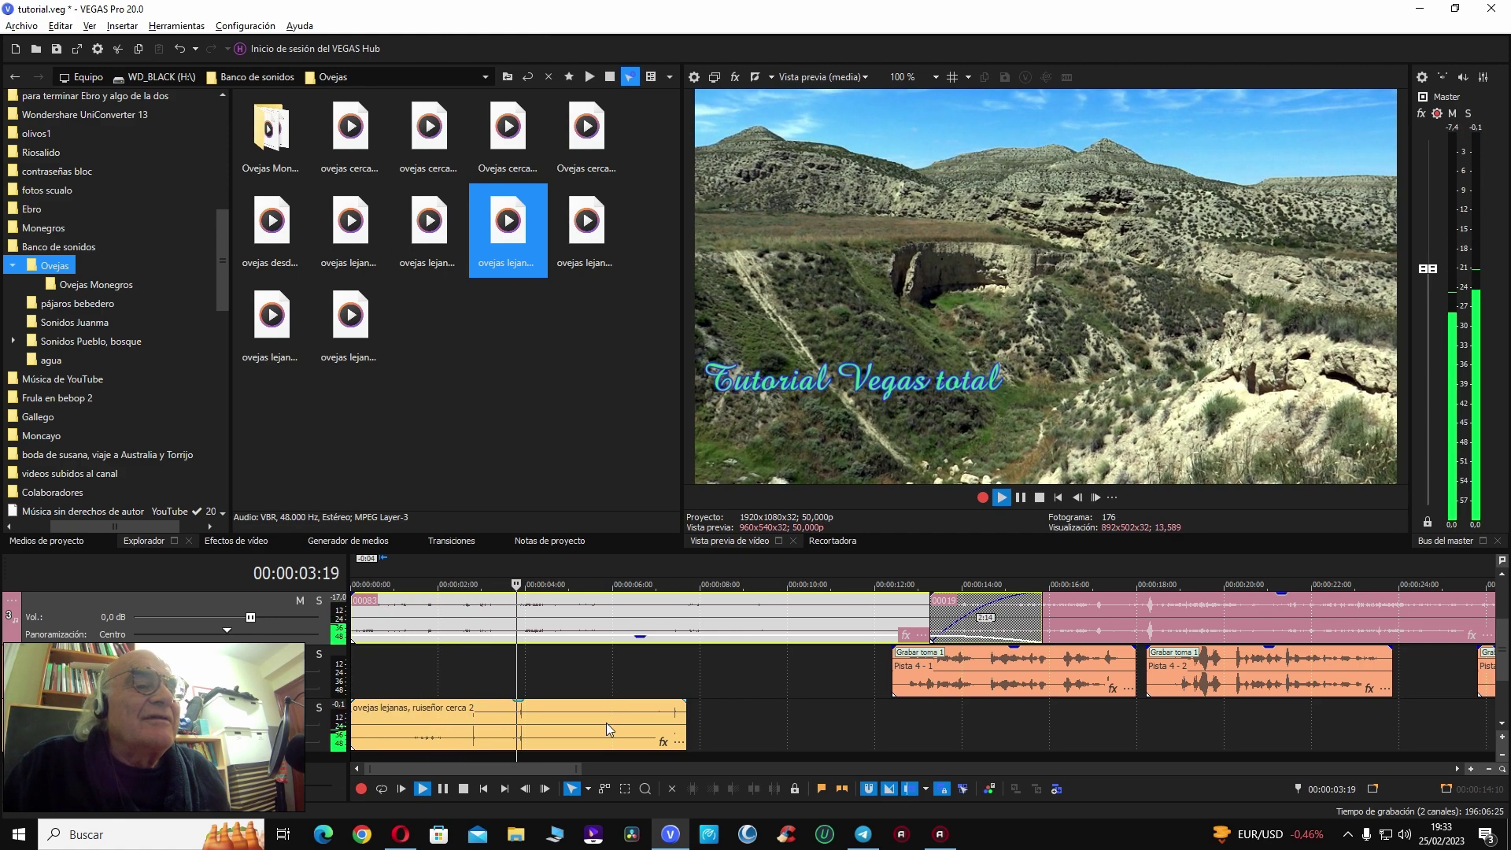
double_click(606, 722)
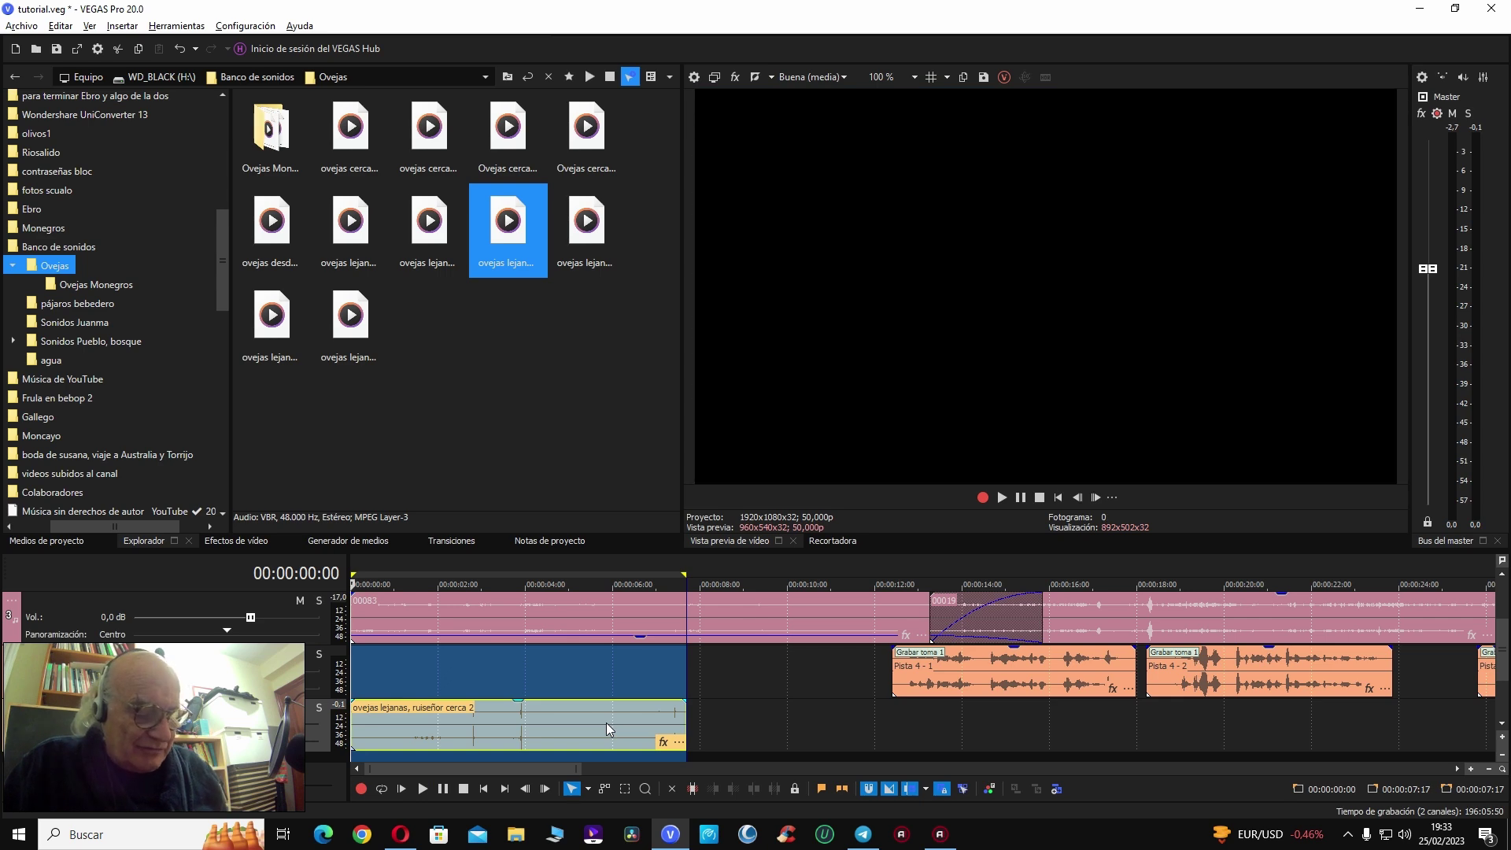
key(Delete)
drag(508, 228, 363, 724)
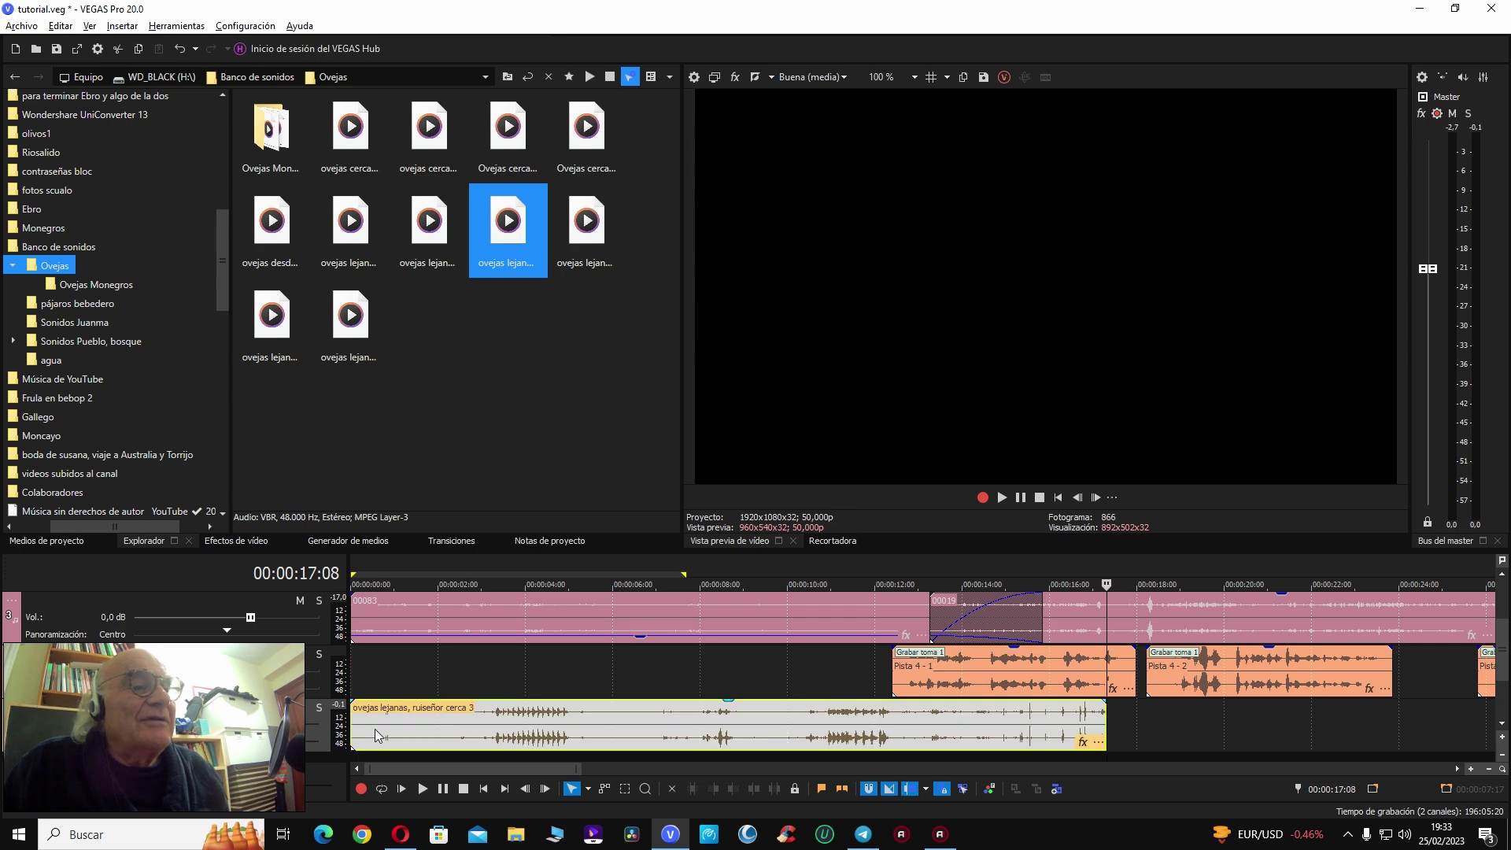
Step: Play the project from the start to hear the new sheep sound, and enlarge the timeline area to show the video track
key(space)
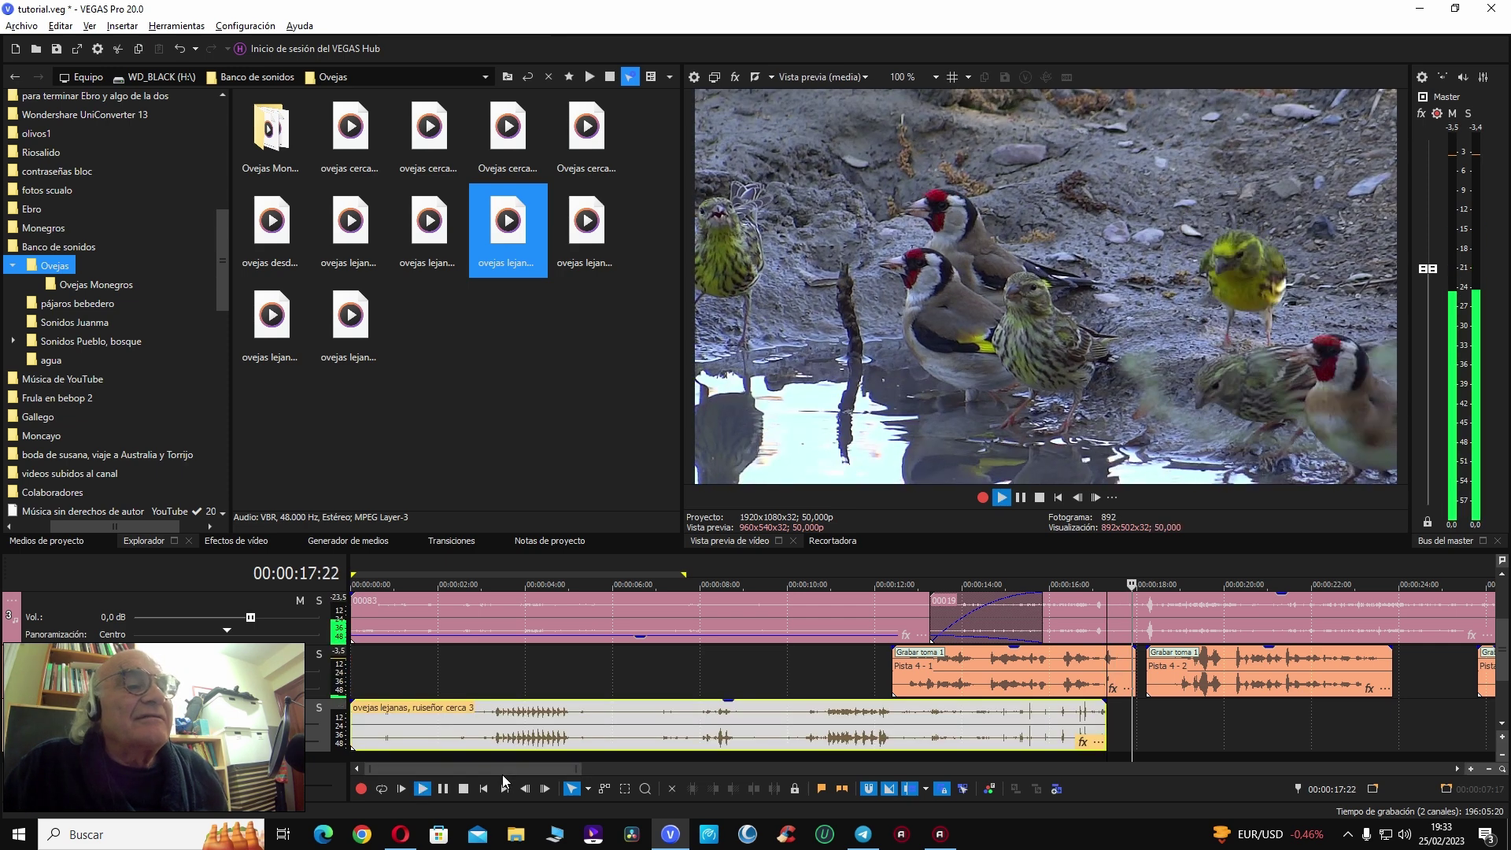
key(Home)
key(space)
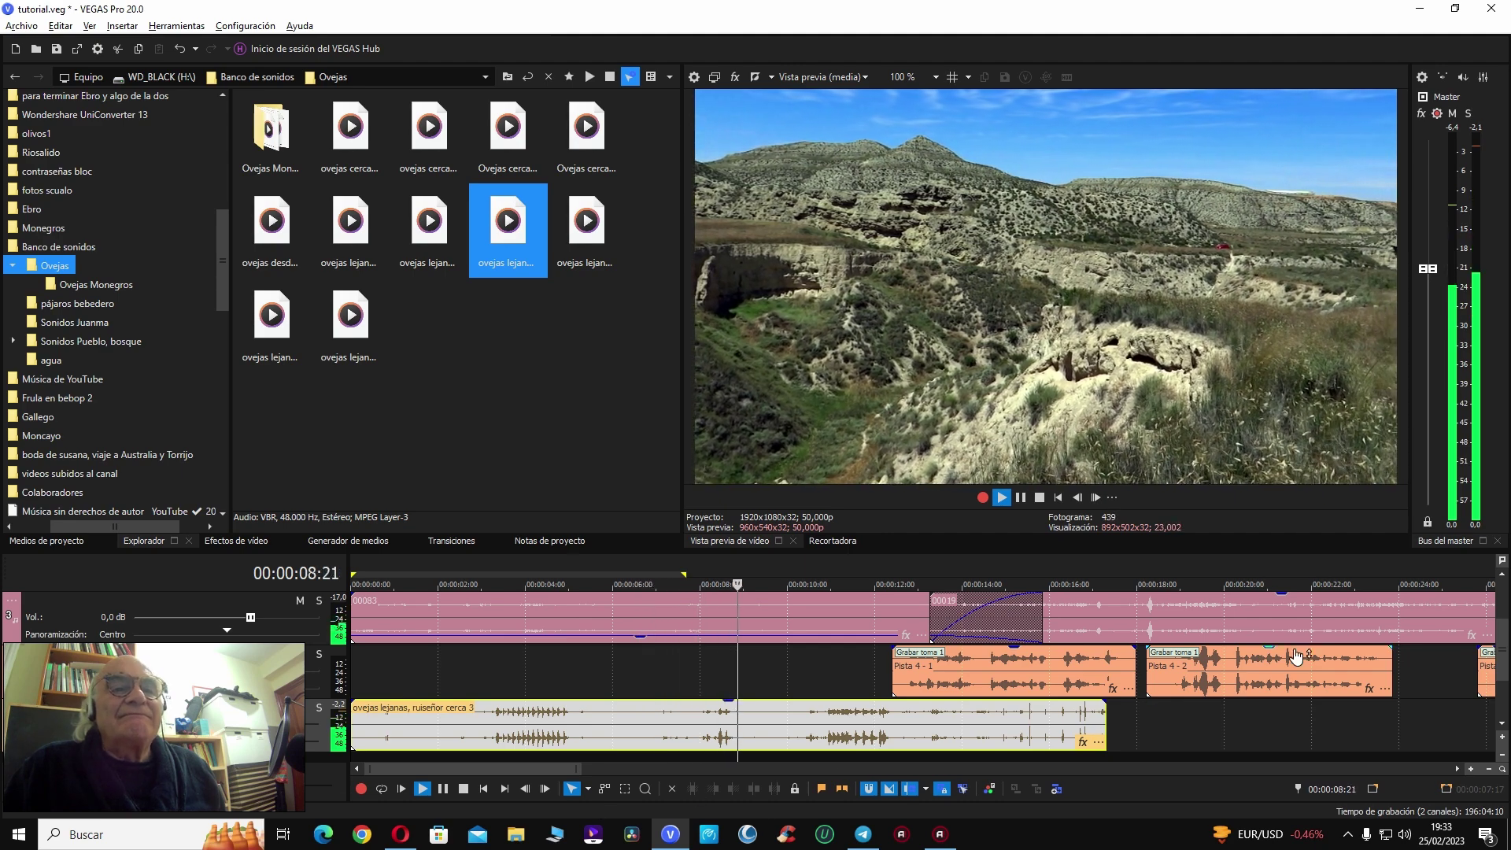
key(space)
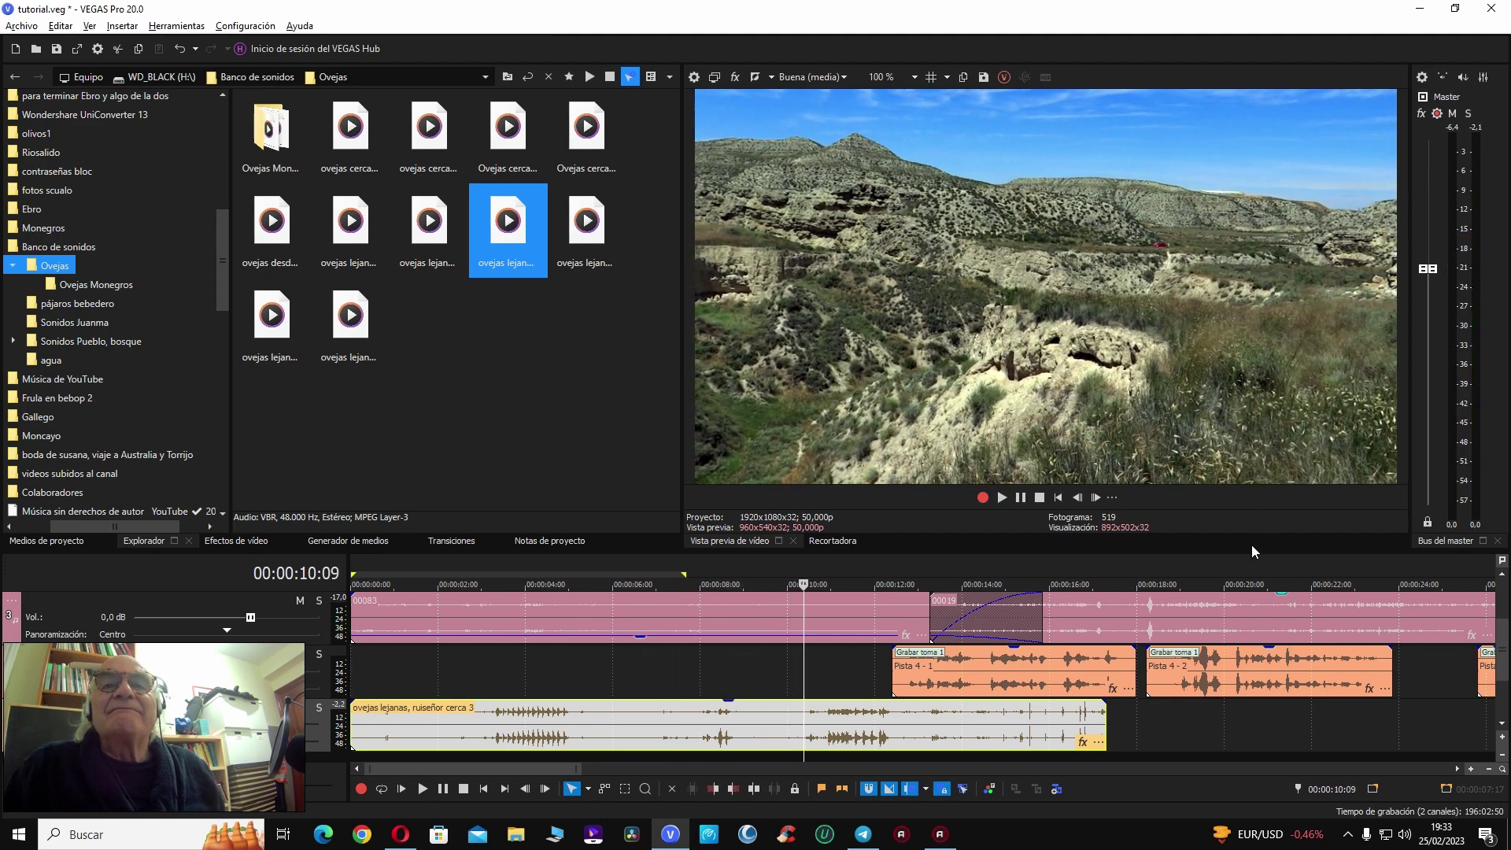
drag(1254, 568, 1248, 519)
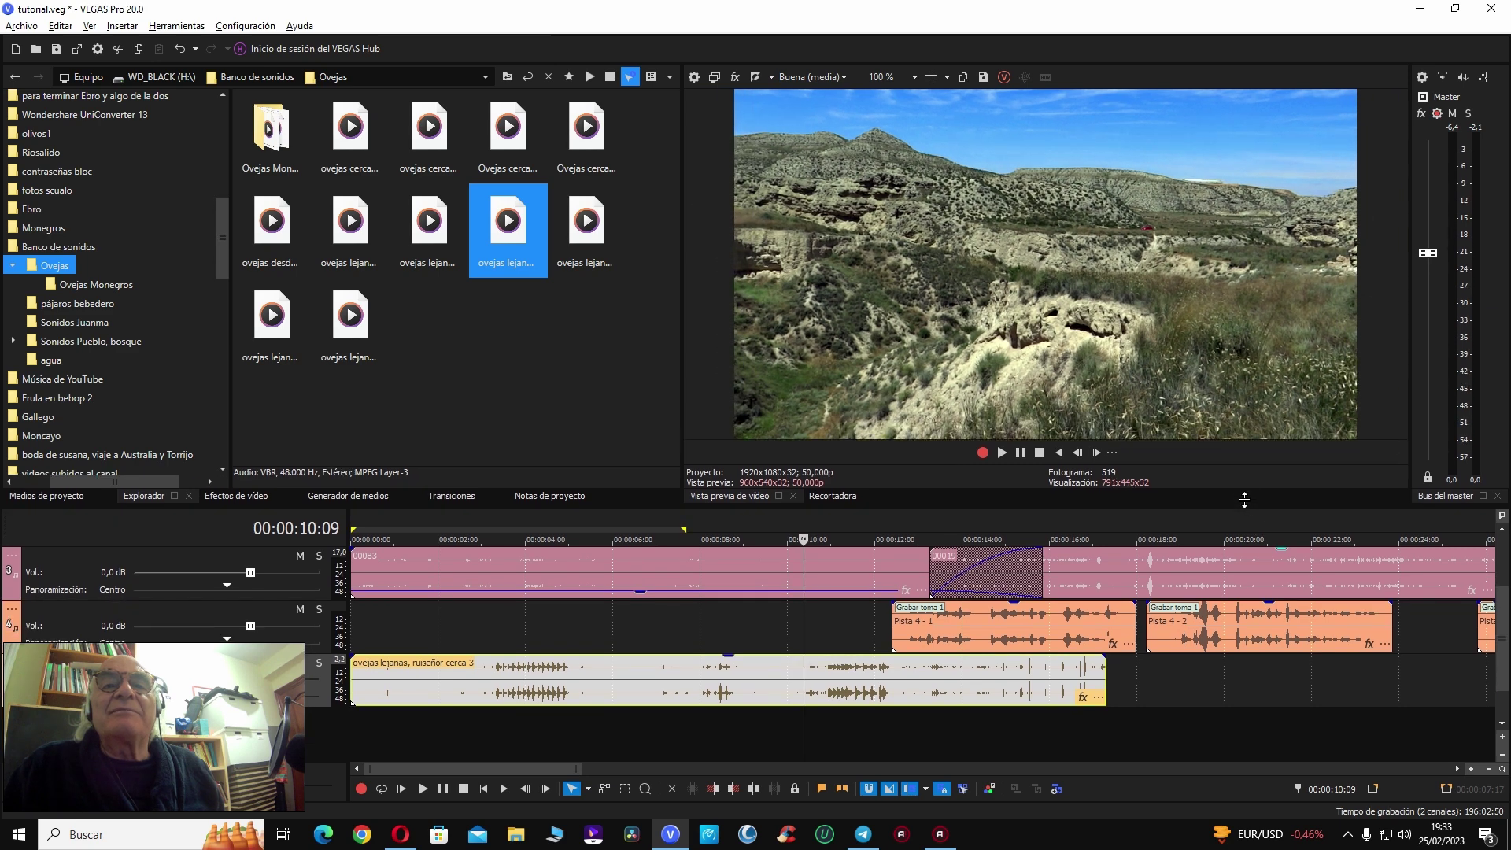
scroll(1499, 621, up, 1)
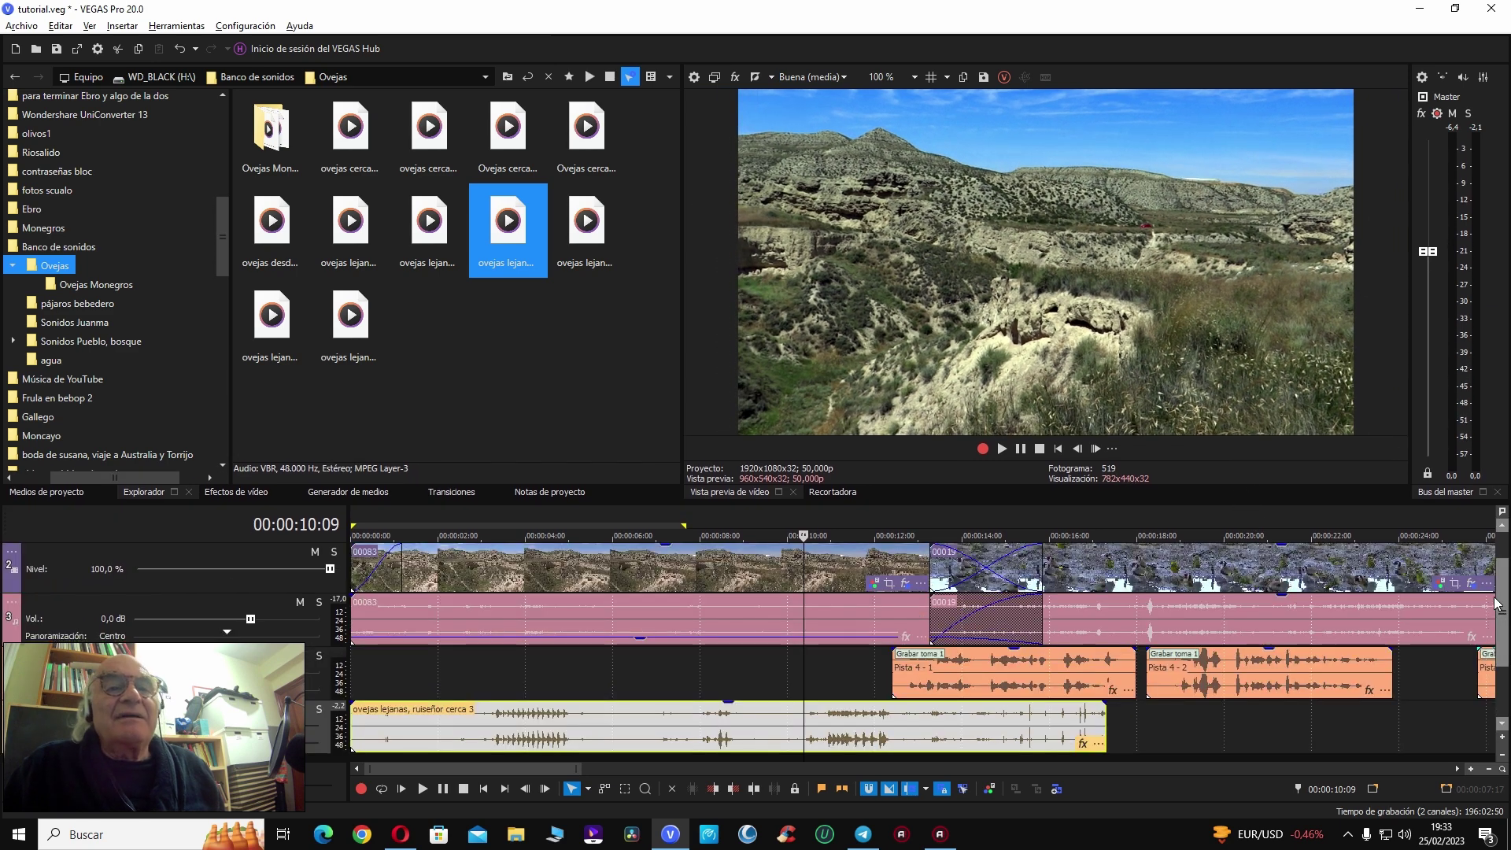
Step: Split the sheep sound at 00:00:13:06, where clip 00019 begins, and delete the remainder
key(space)
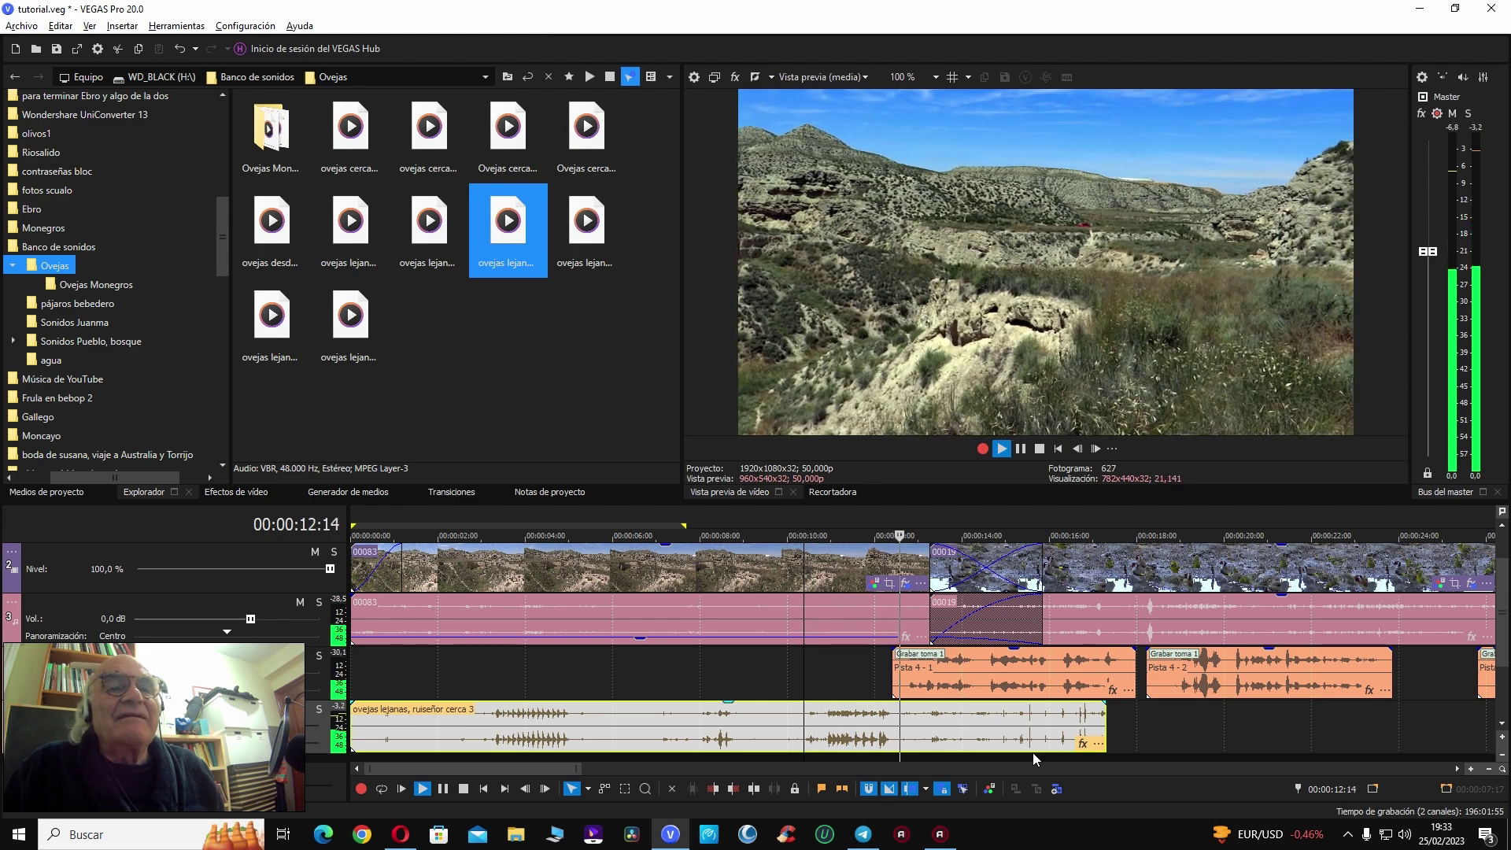
key(Return)
key(space)
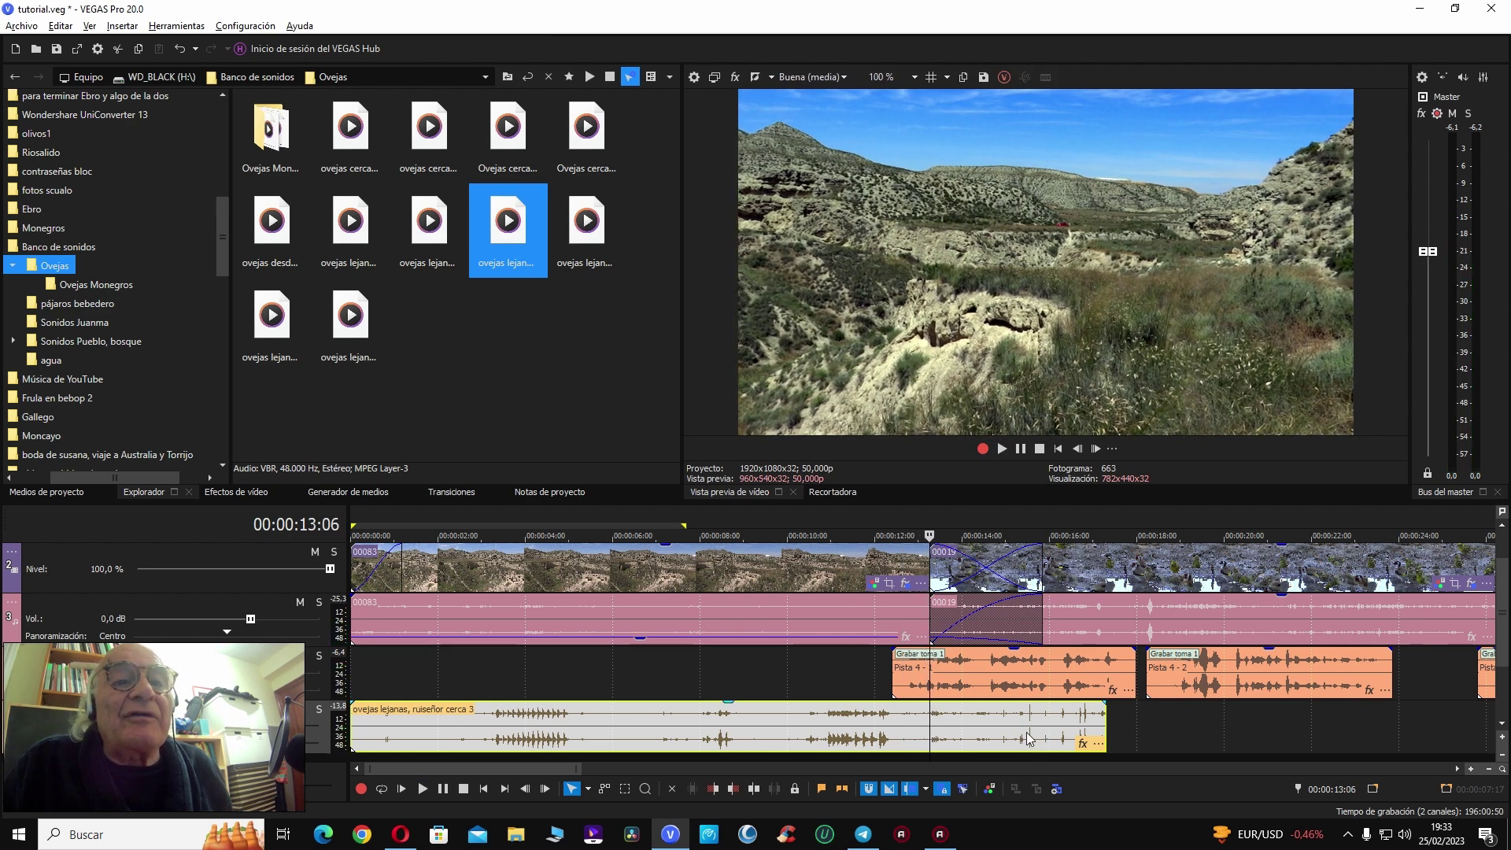
click(933, 726)
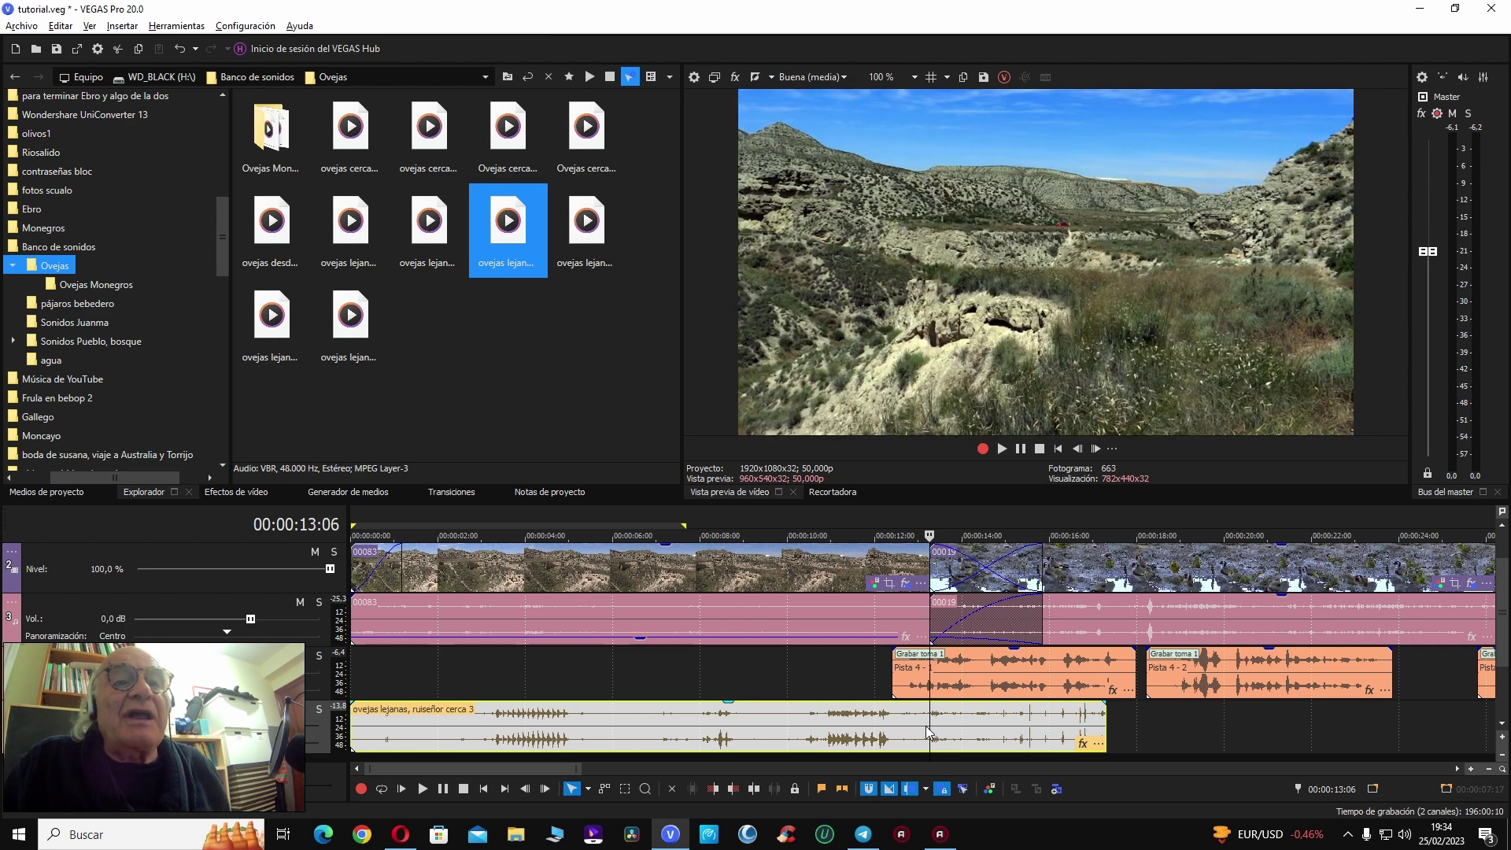
key(s)
click(984, 729)
key(Delete)
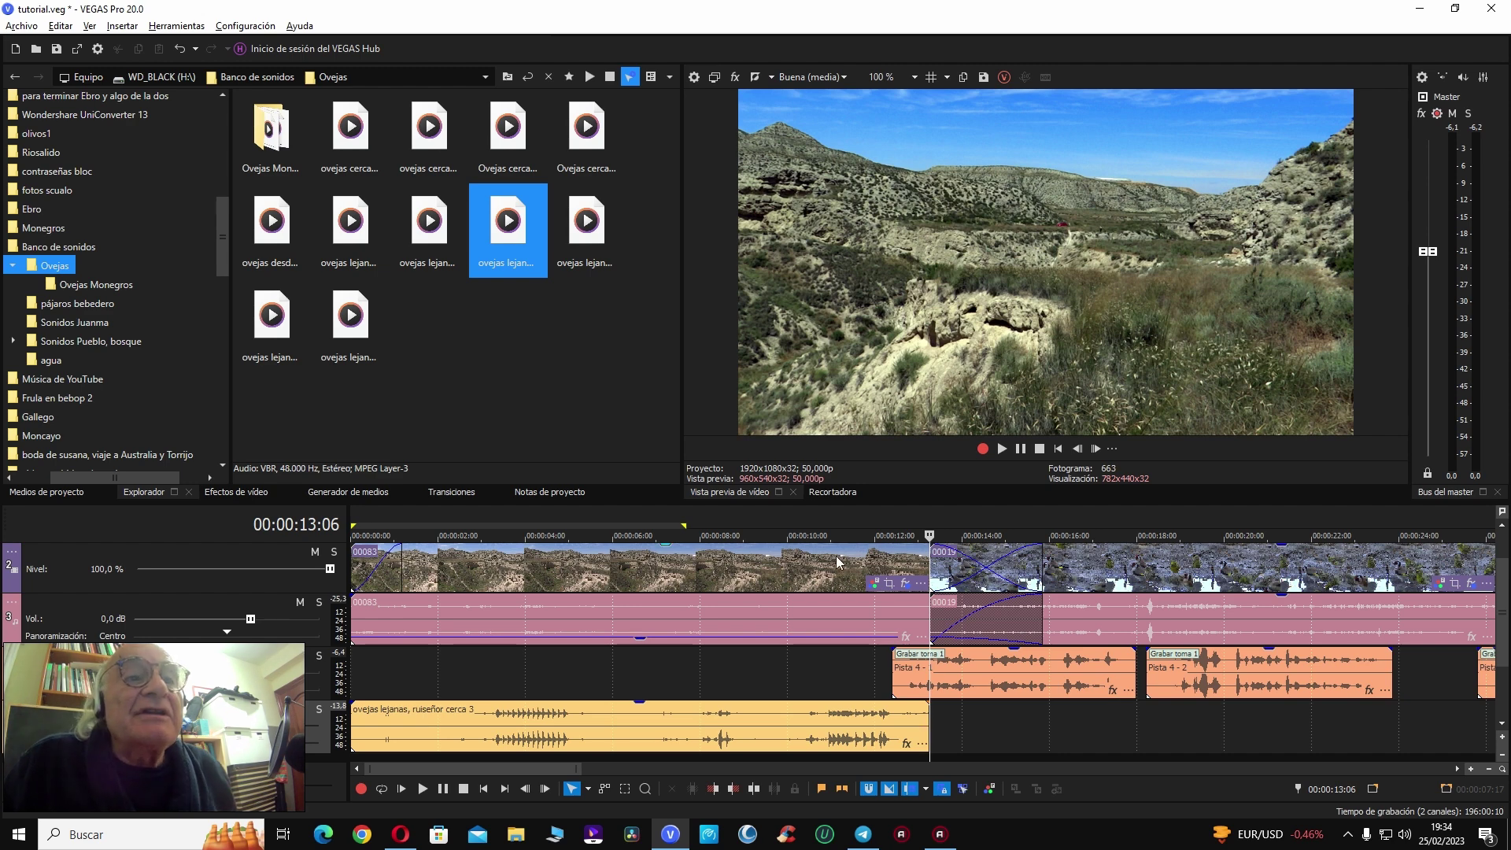
Step: Play through clip 00019 to judge its ambient sound, and raise the clip audio track's volume to 5,5 dB
click(834, 557)
key(space)
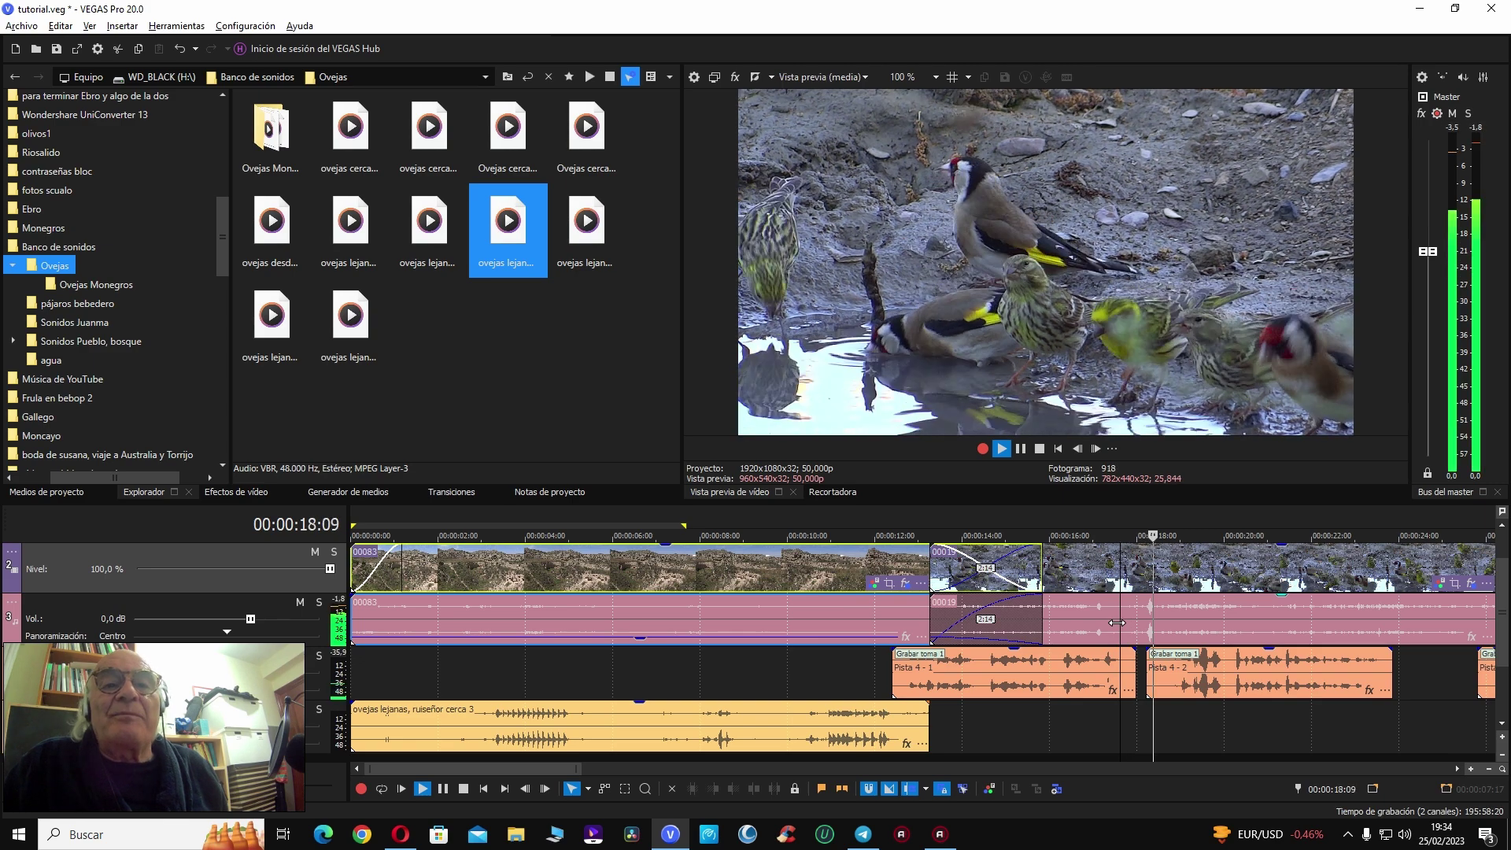
key(space)
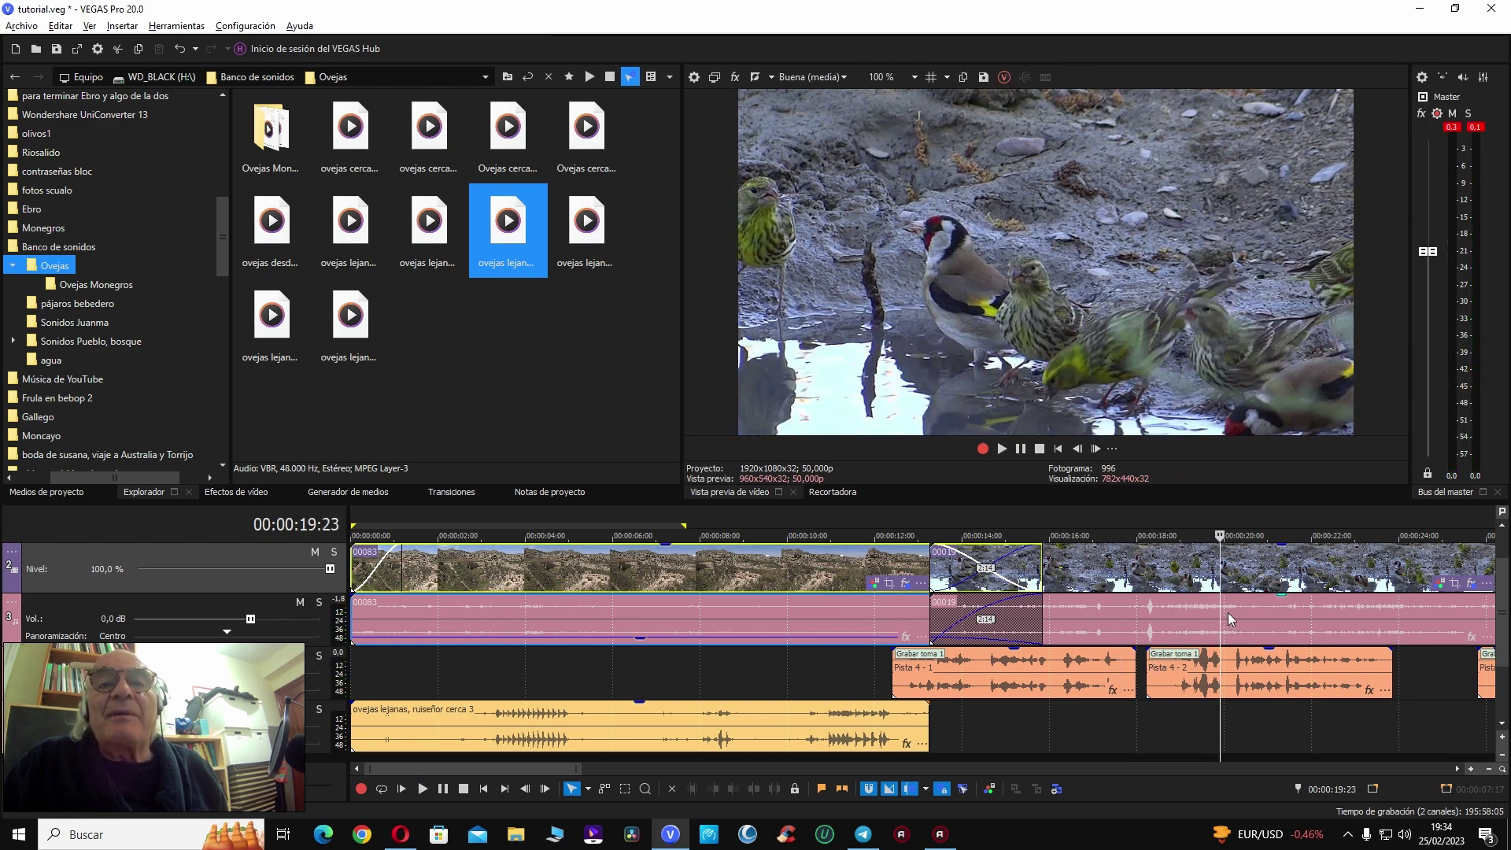
click(1275, 600)
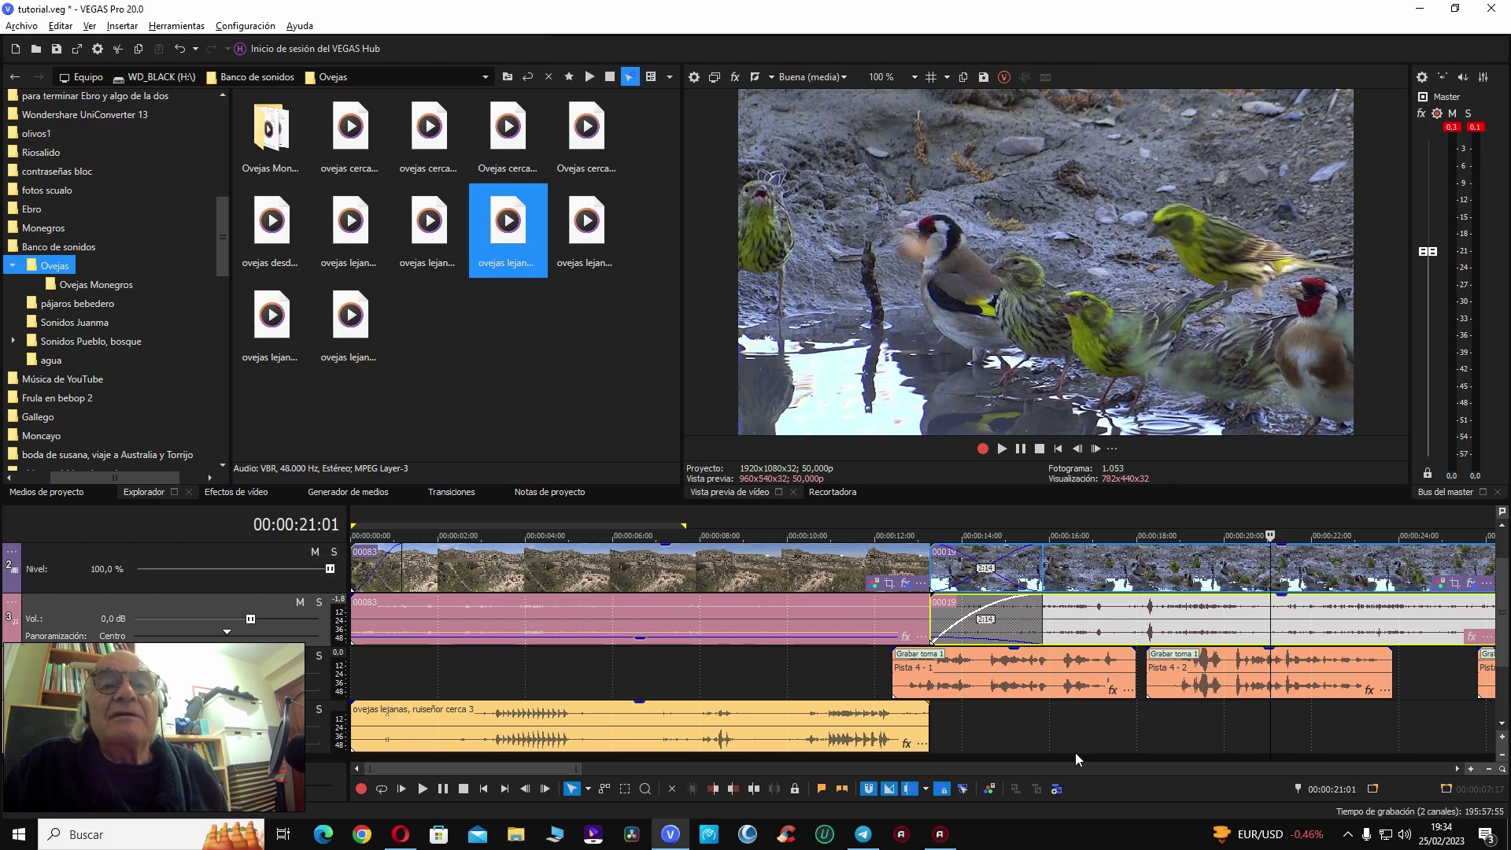
drag(558, 769, 600, 774)
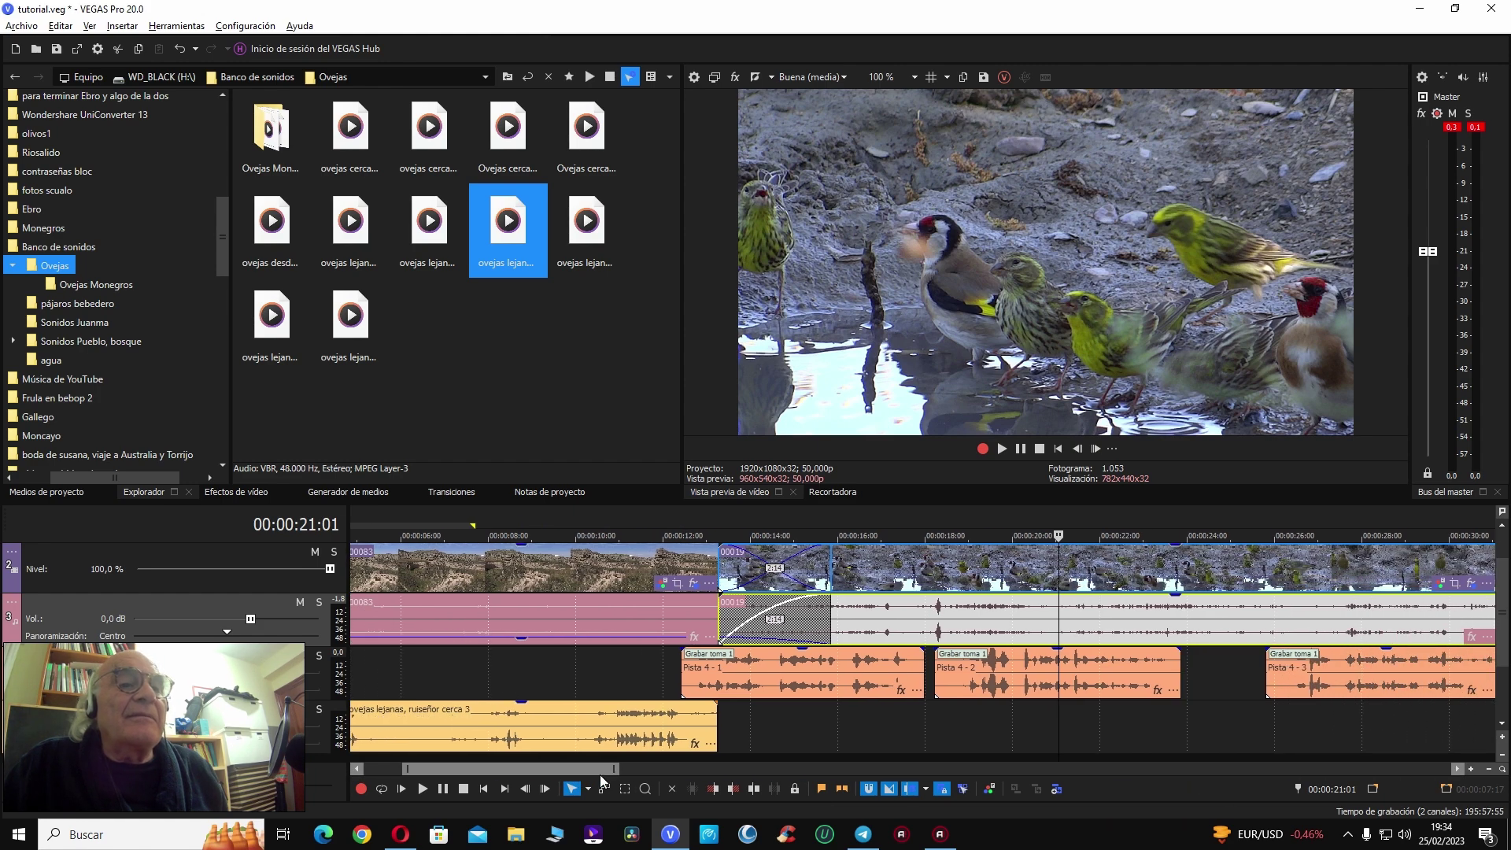
key(space)
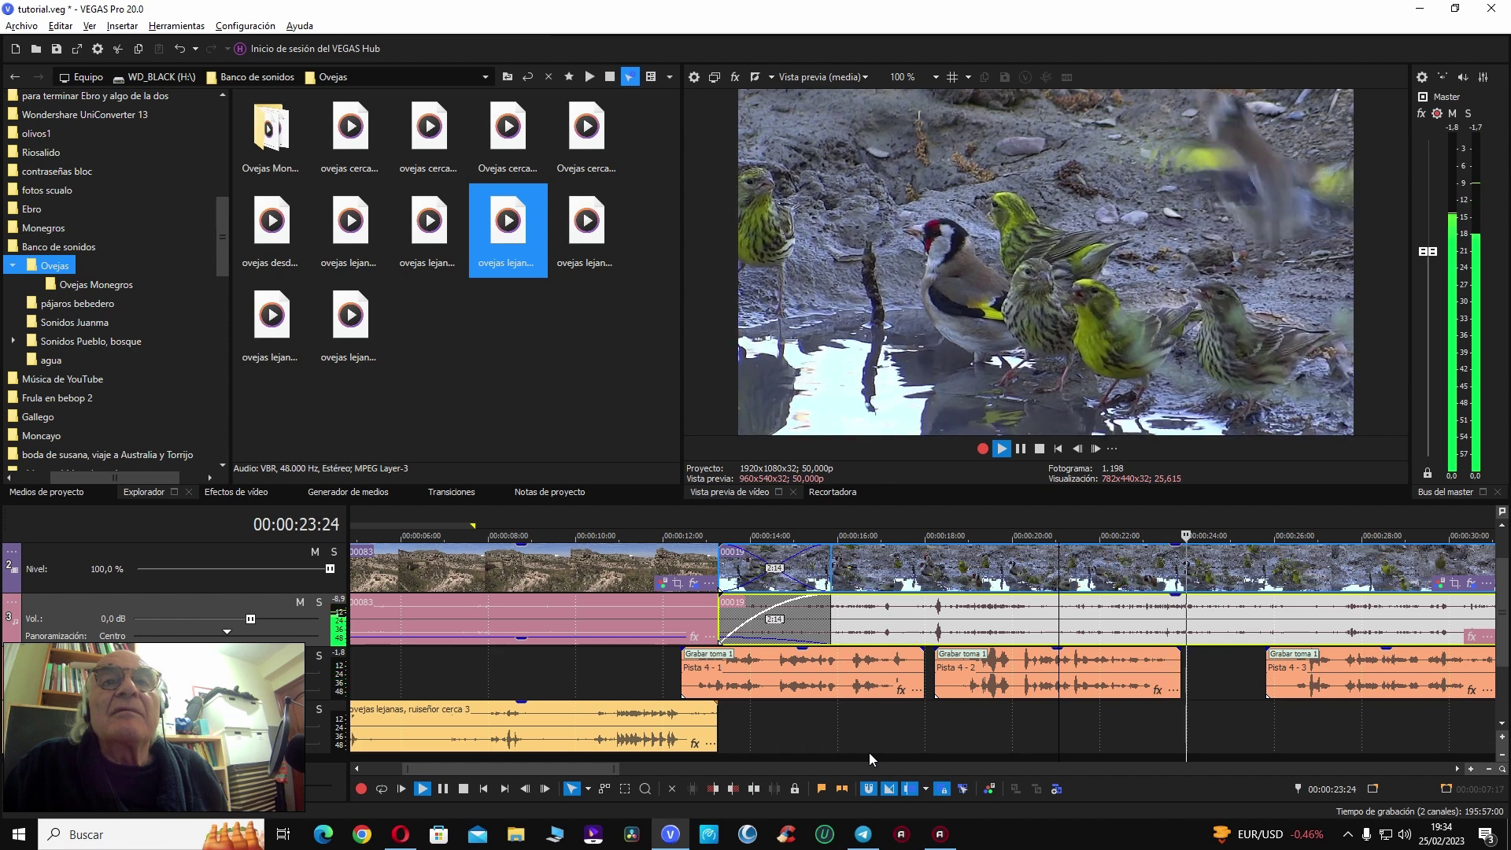
key(space)
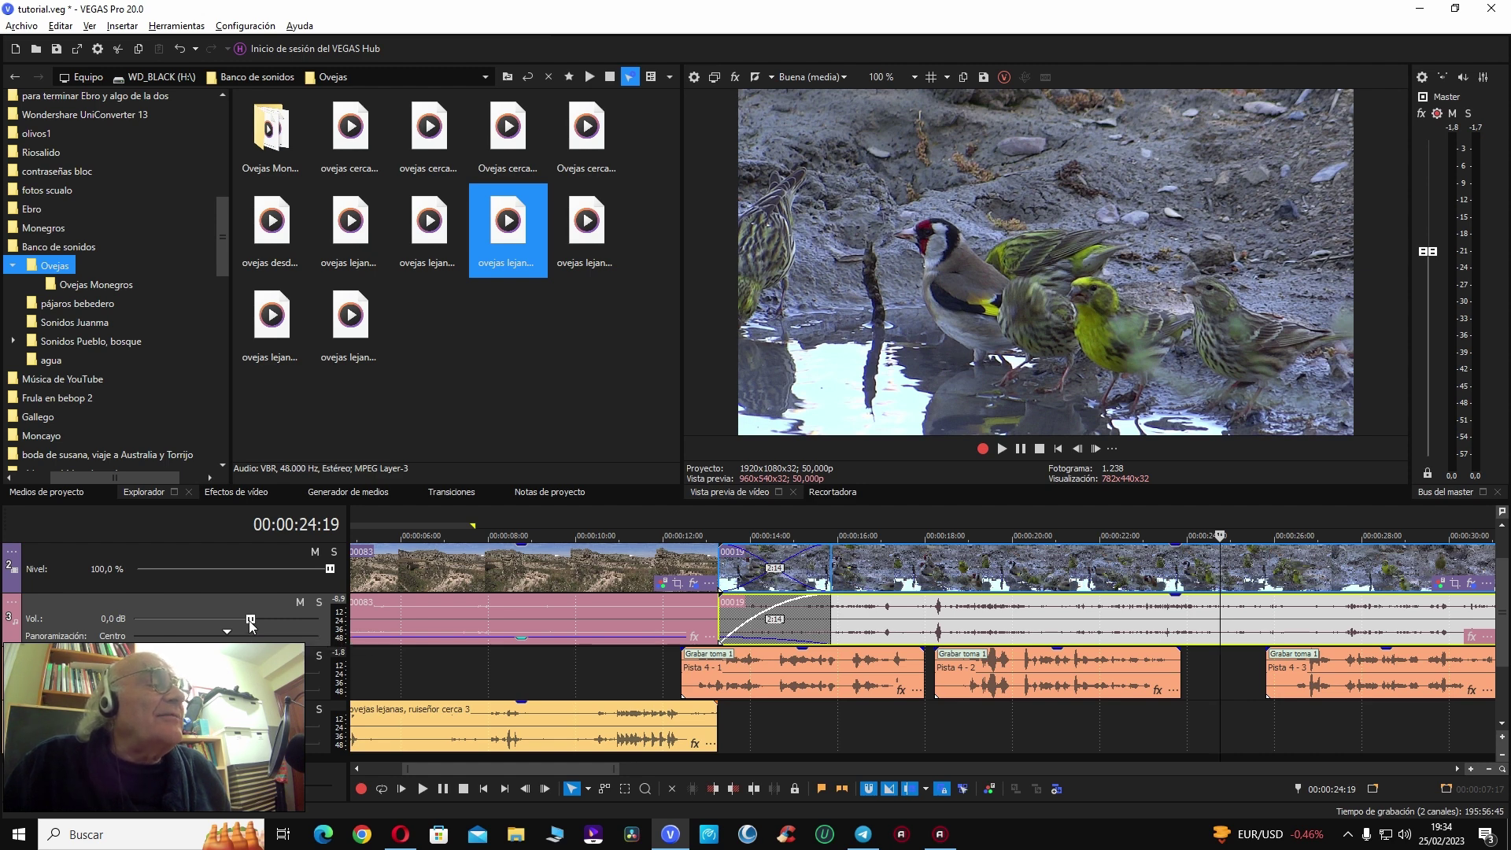
drag(275, 625, 299, 626)
key(space)
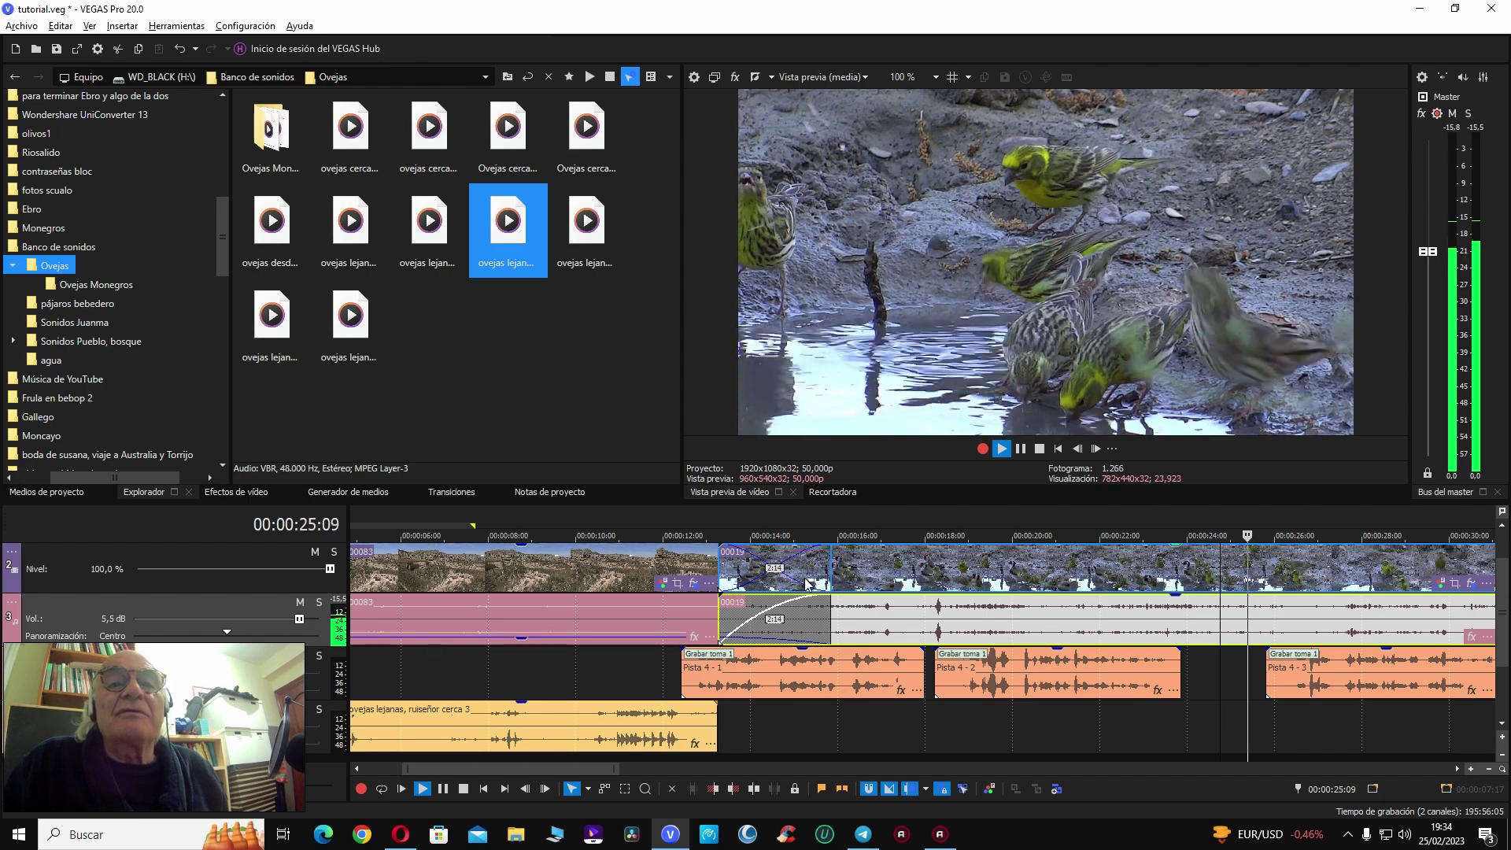
click(860, 568)
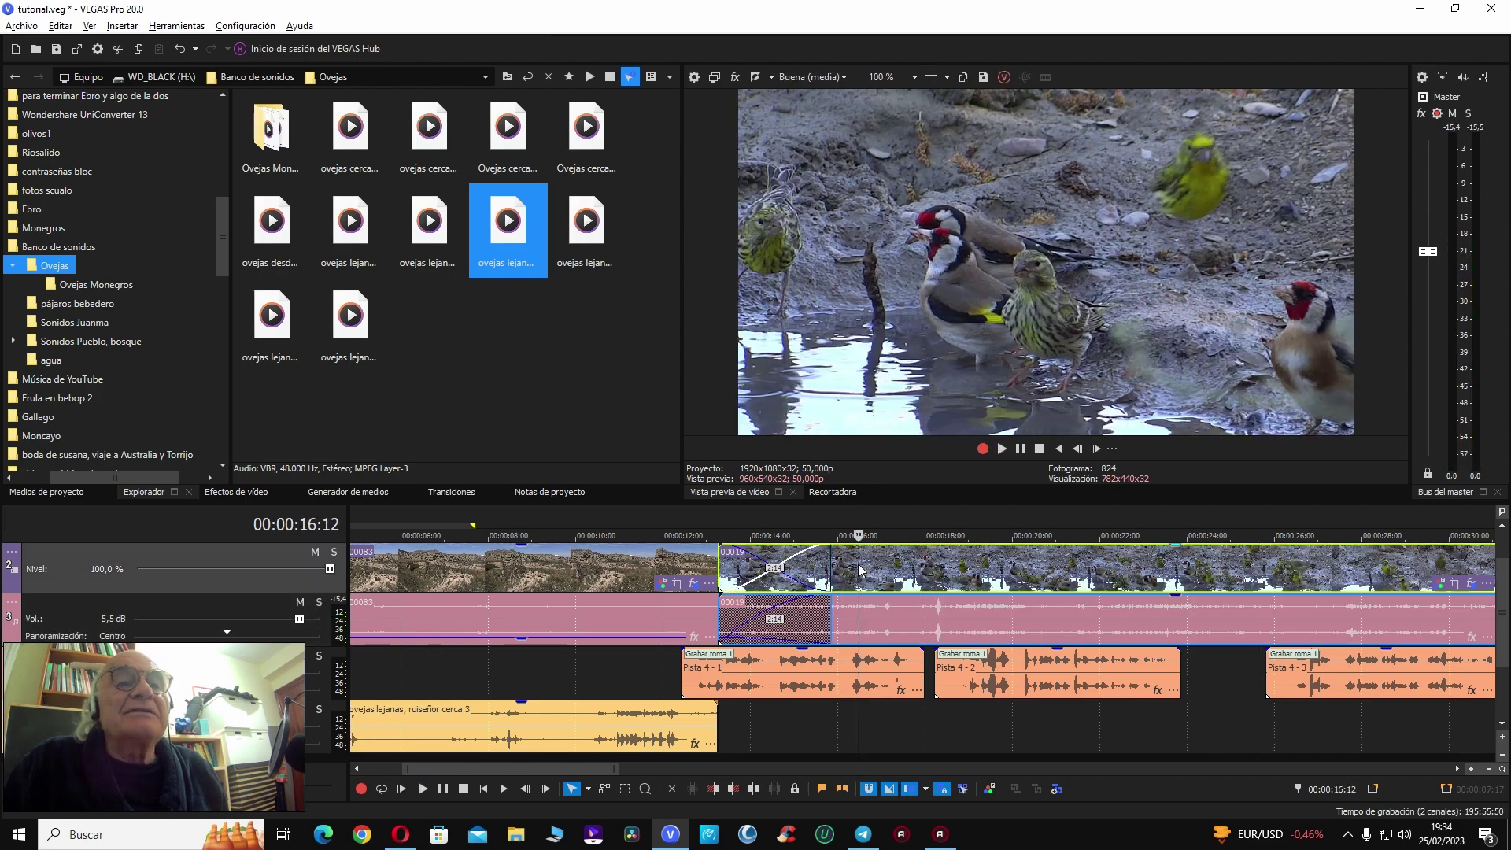
key(space)
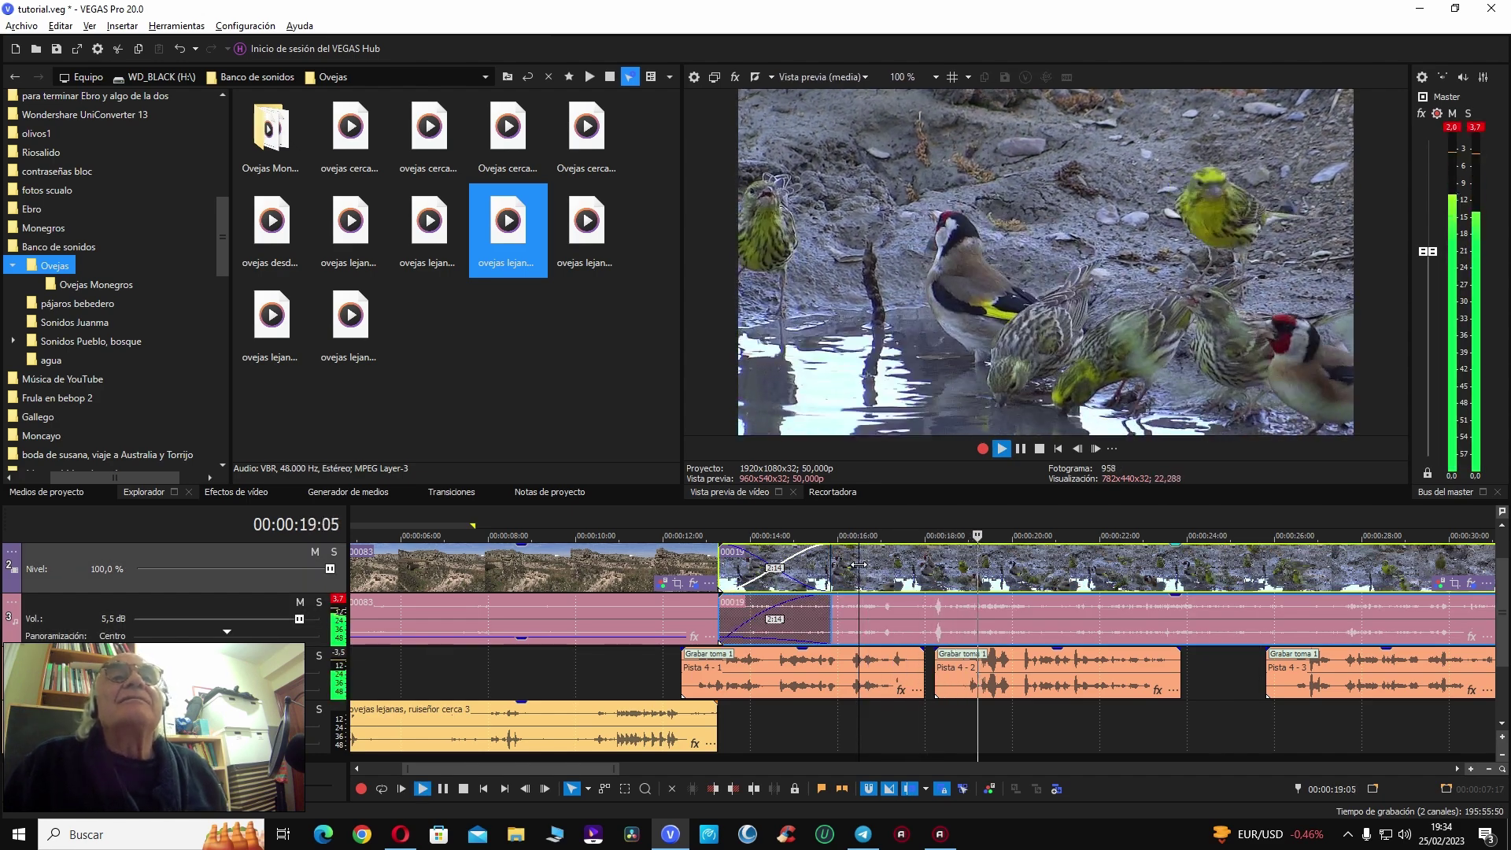
Step: Open color grading for clip 00019, reset its Hue vs. Saturation curve and raise the red point to about 1,815
key(Return)
scroll(1063, 596, down, 5)
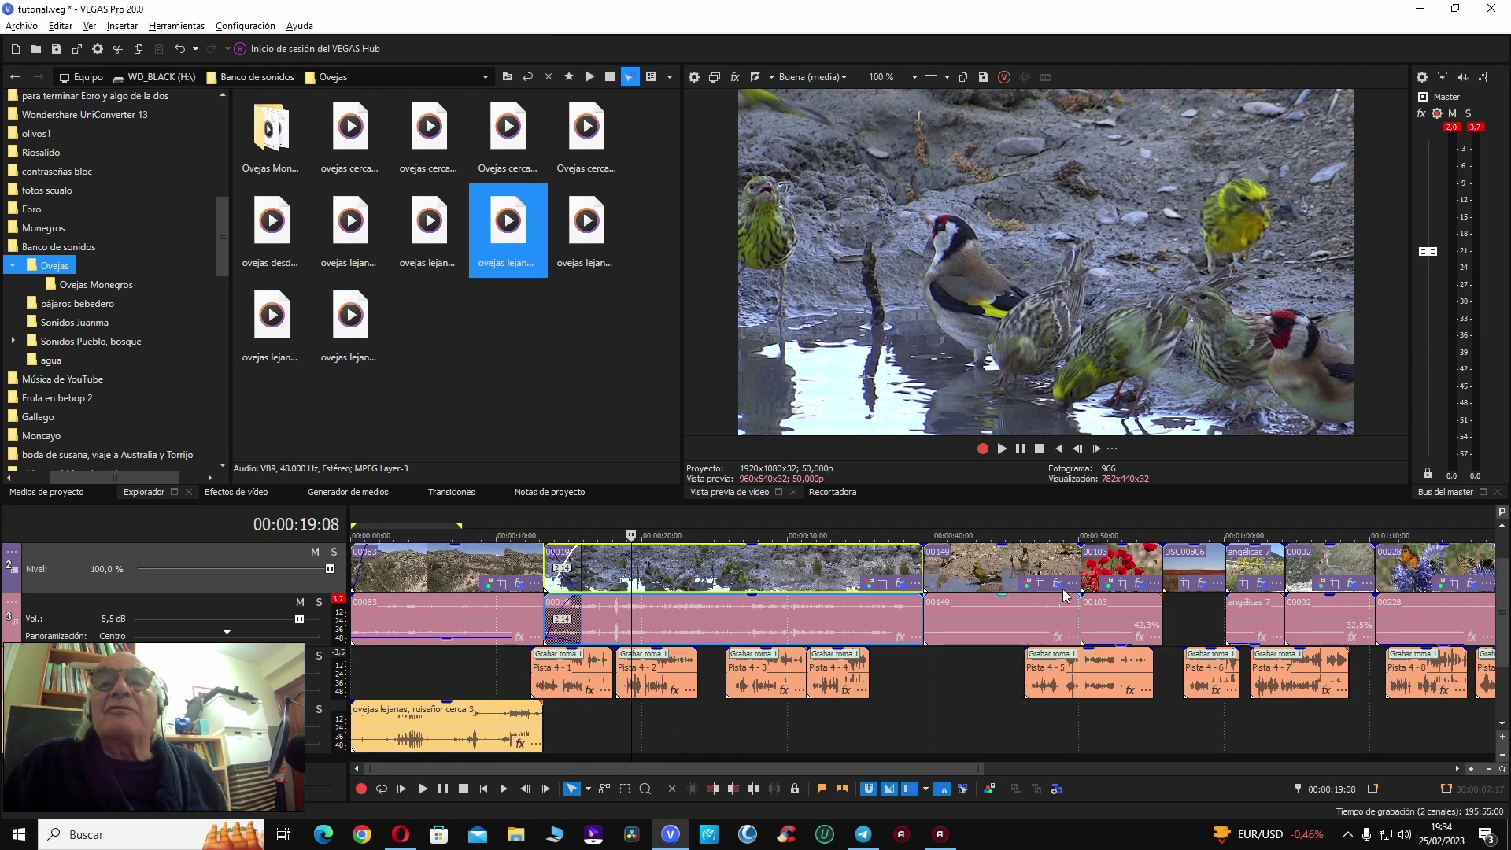
click(870, 586)
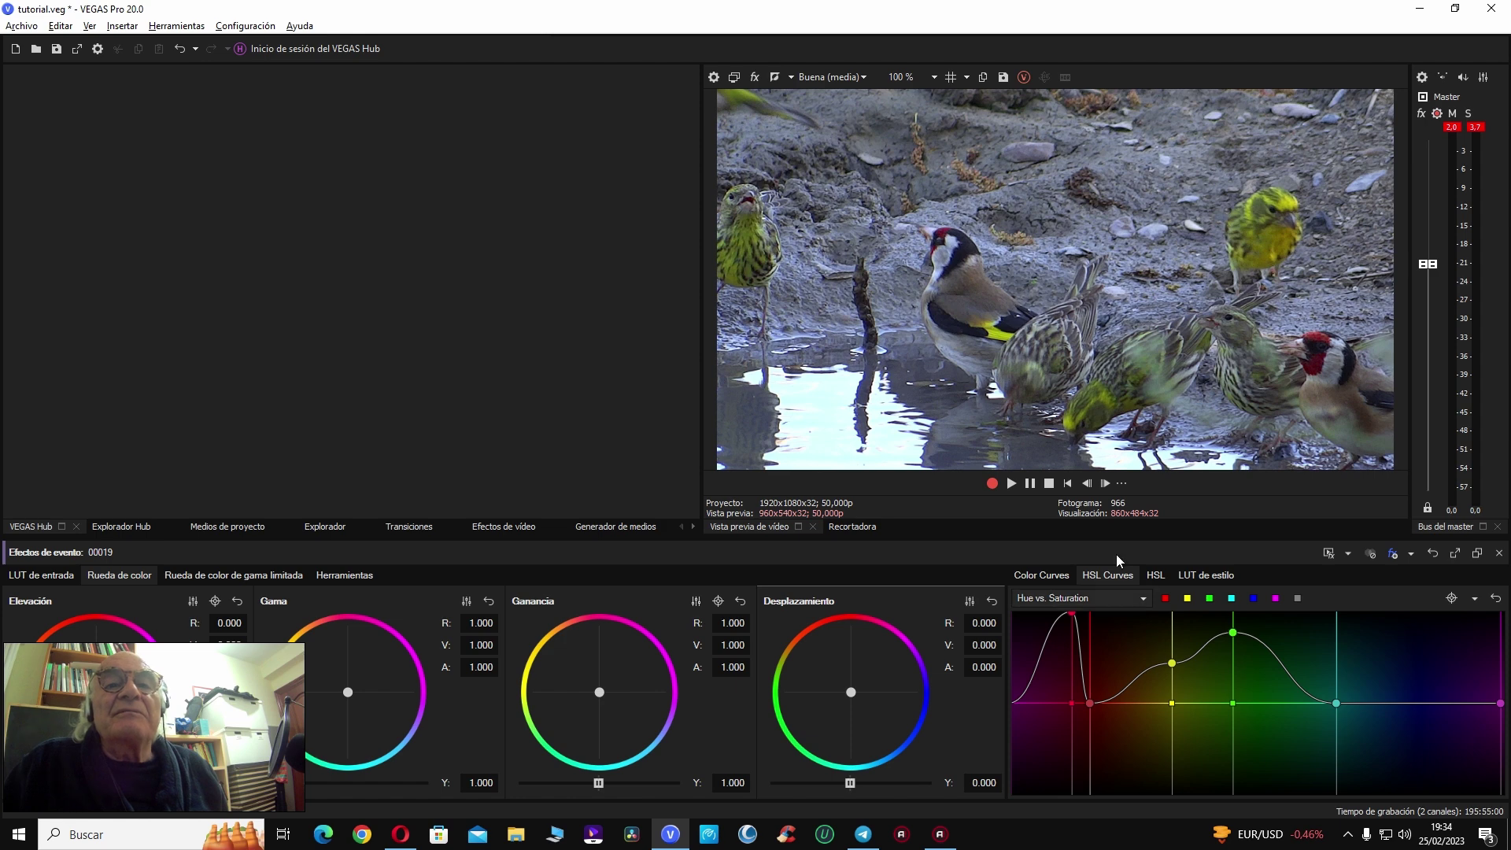
click(1496, 599)
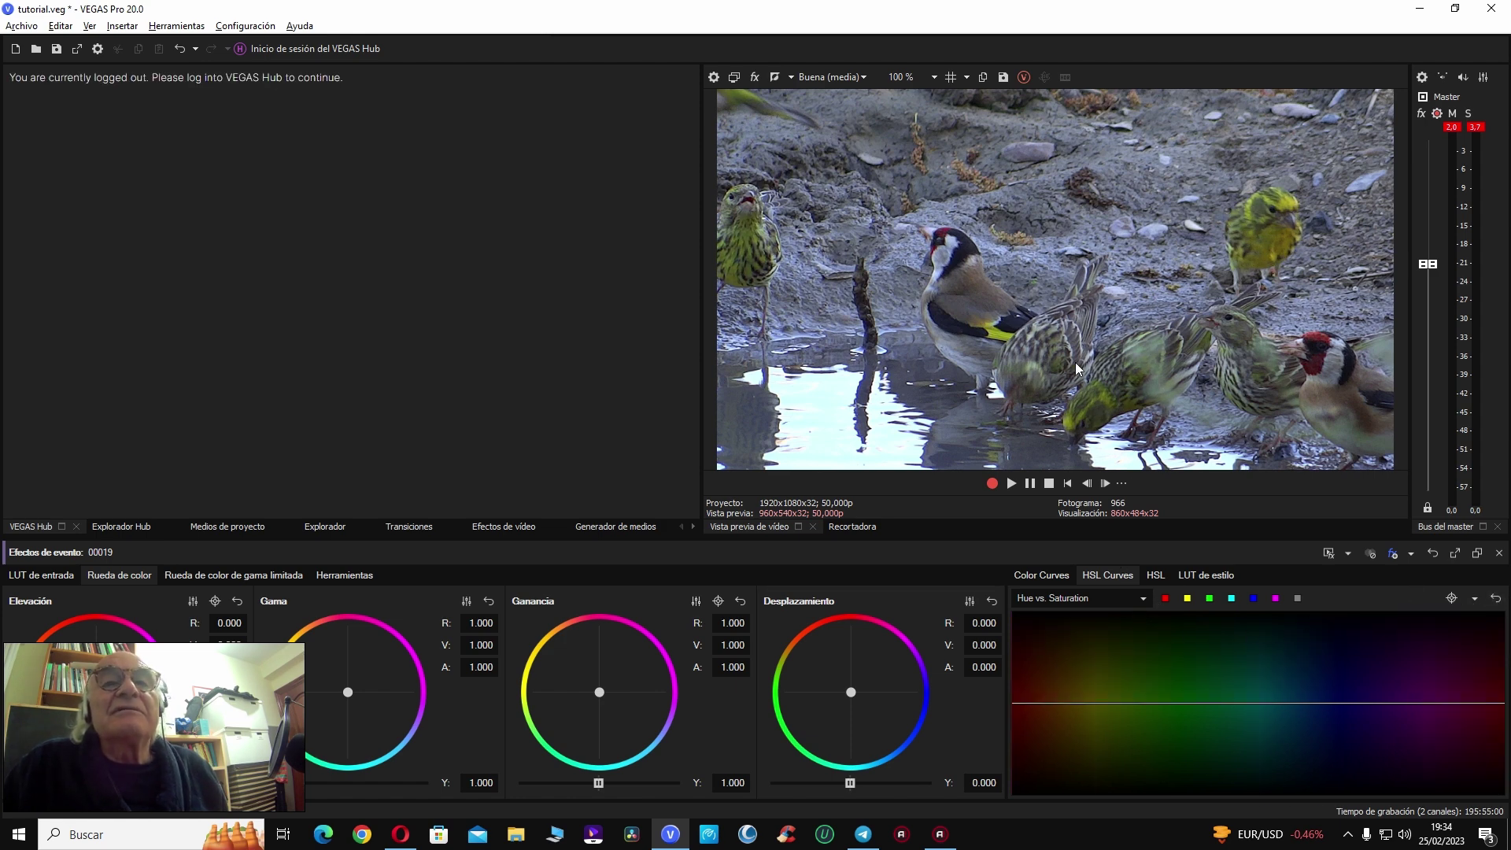
click(1166, 599)
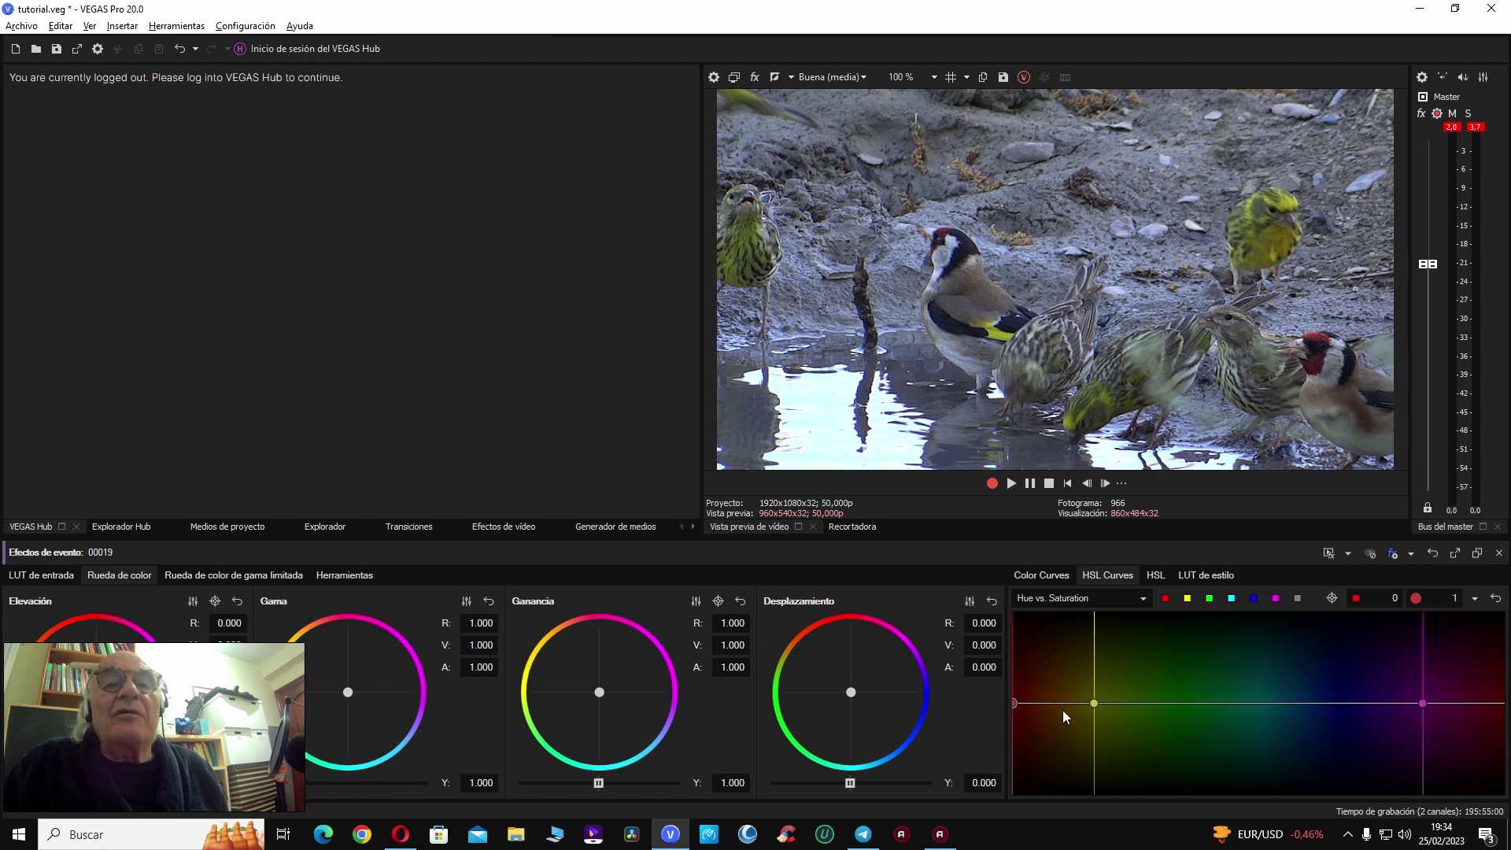
drag(1151, 735, 1256, 737)
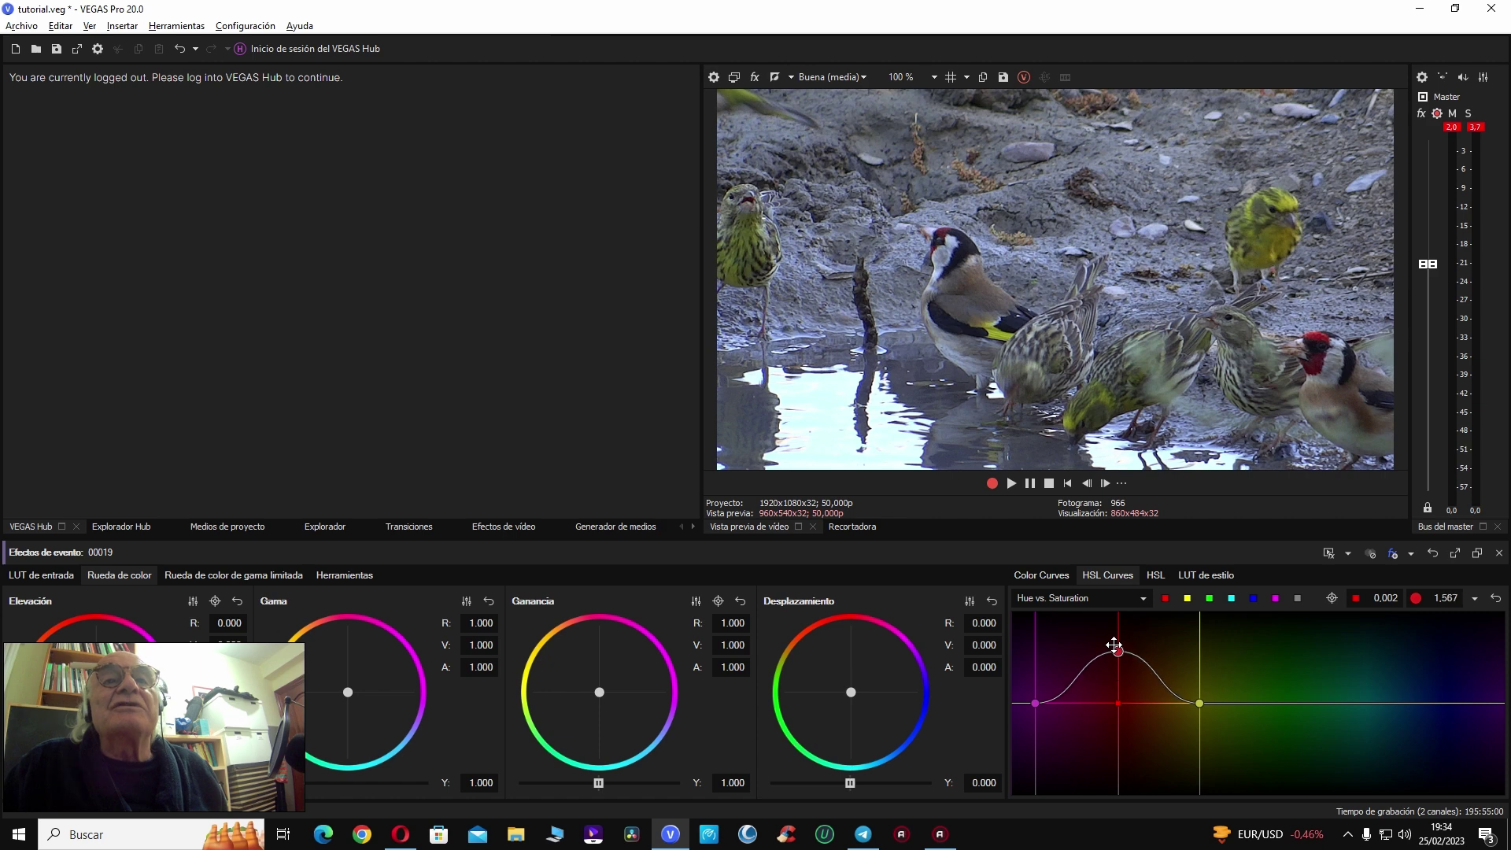
mouse_move(1114, 630)
mouse_down()
mouse_move(1102, 802)
mouse_move(1119, 630)
mouse_up()
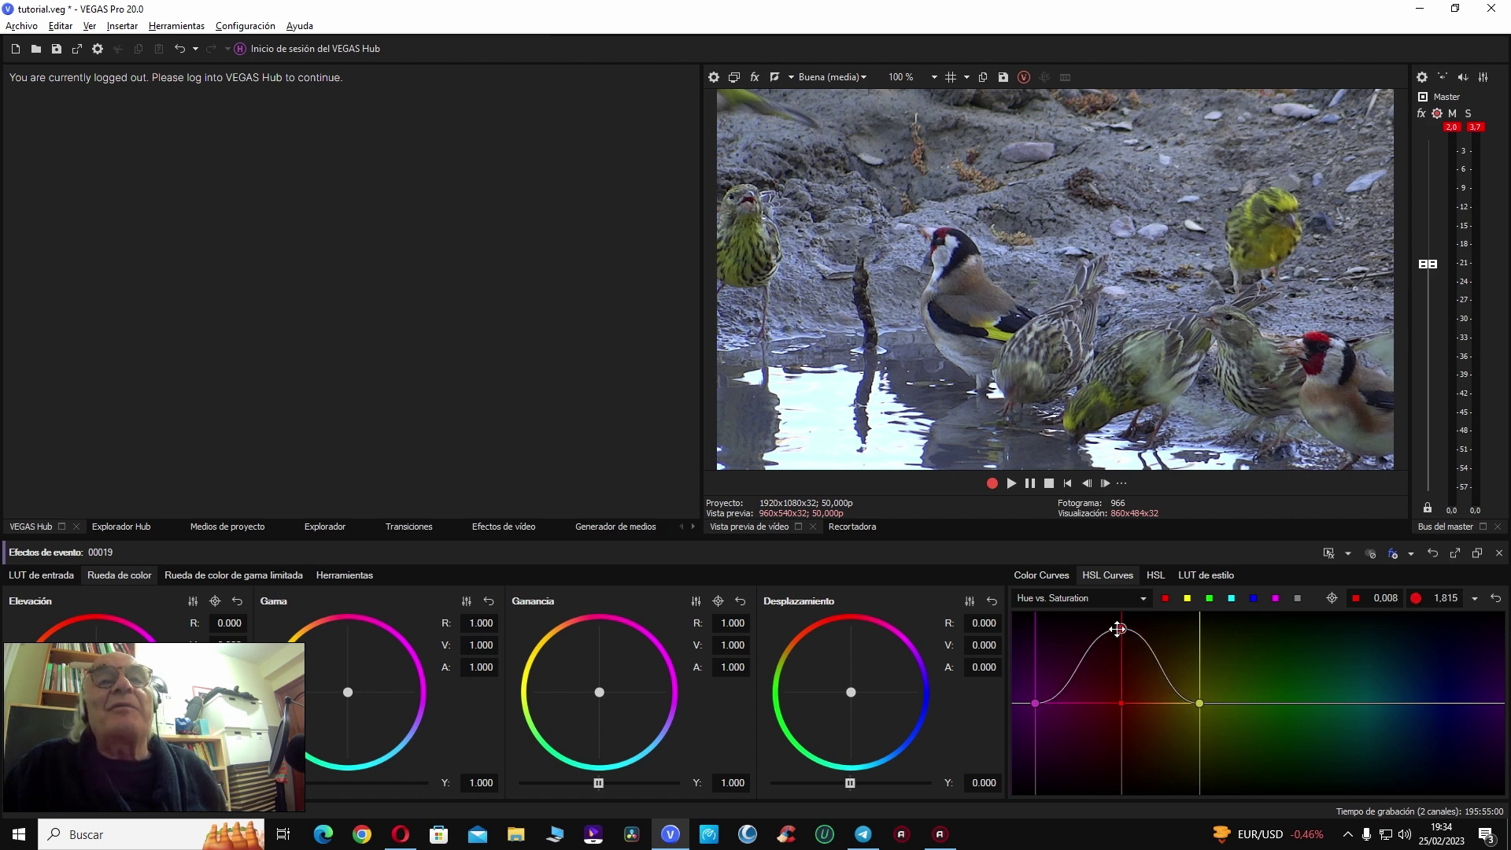
Step: Add a green point, raise the yellow point to about 1,446 on the Hue vs. Saturation curve and close color grading
click(1209, 598)
drag(1199, 704, 1196, 665)
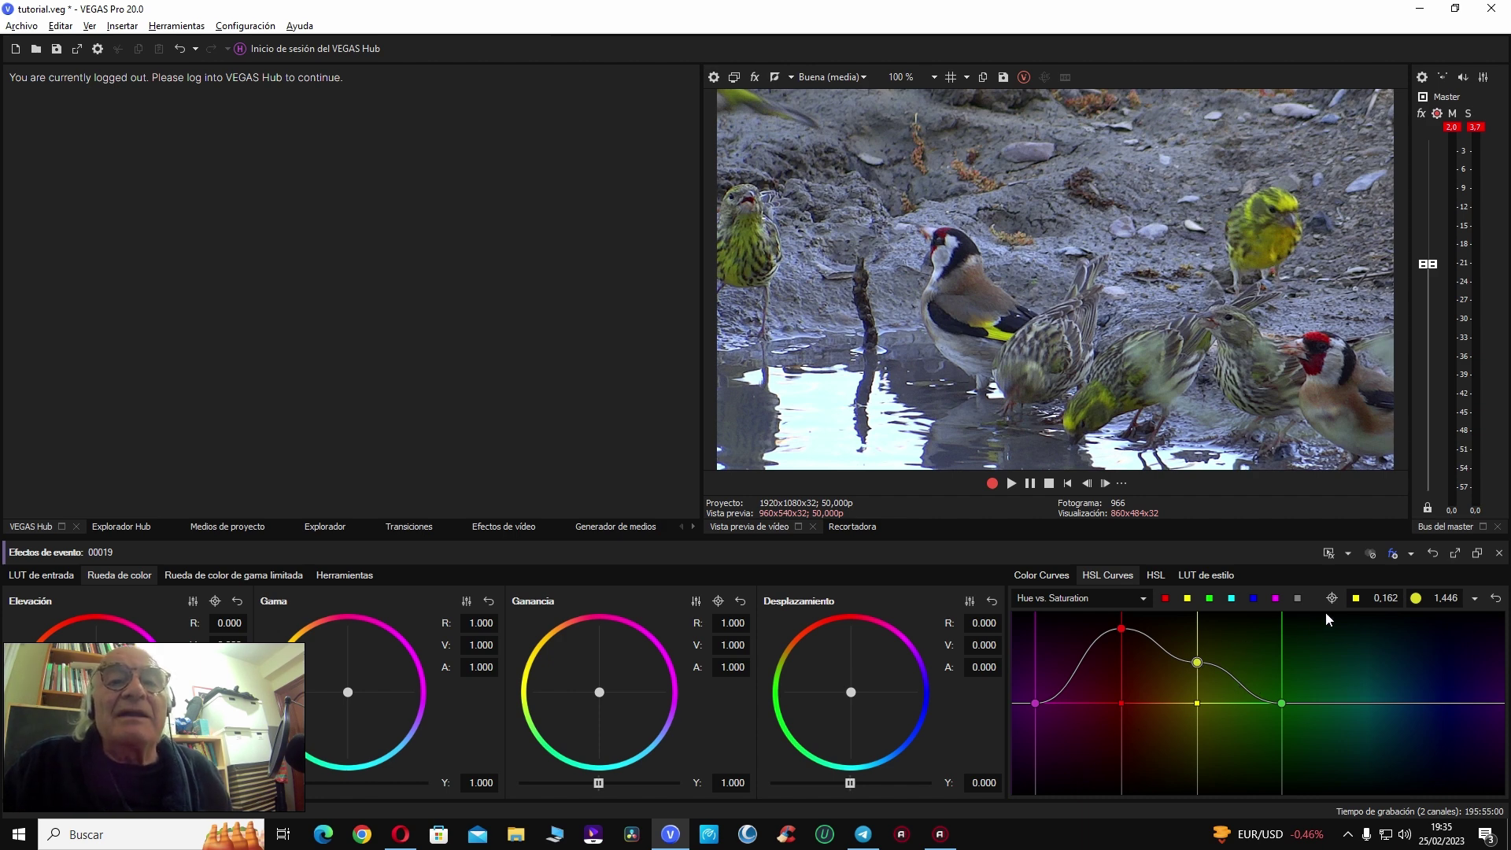
click(1499, 554)
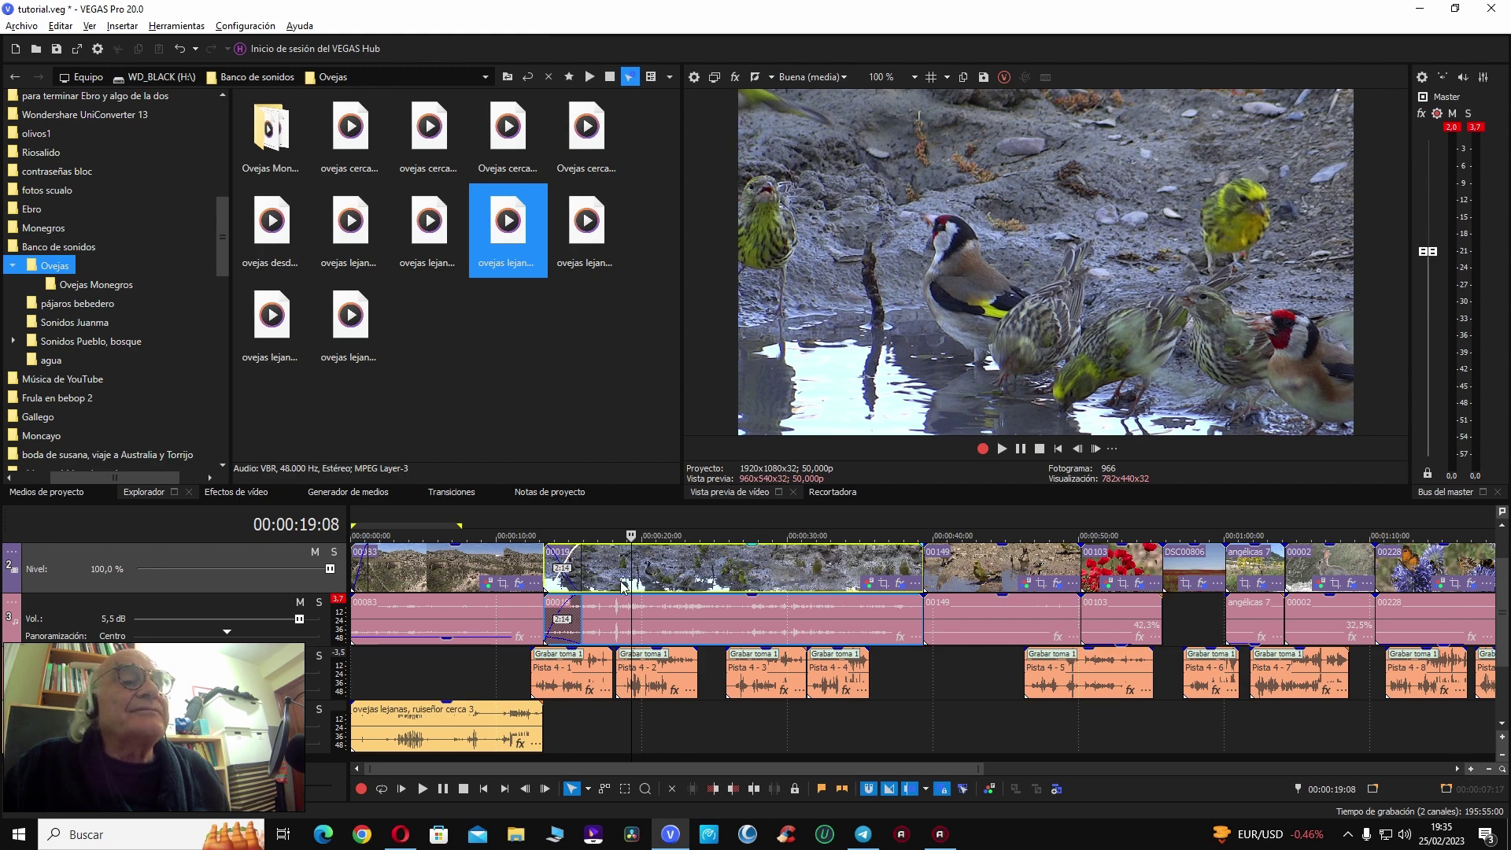
Step: Raise the clip audio track's volume to 9,3 dB and play clip 00019 to check its level against the voice-over
key(space)
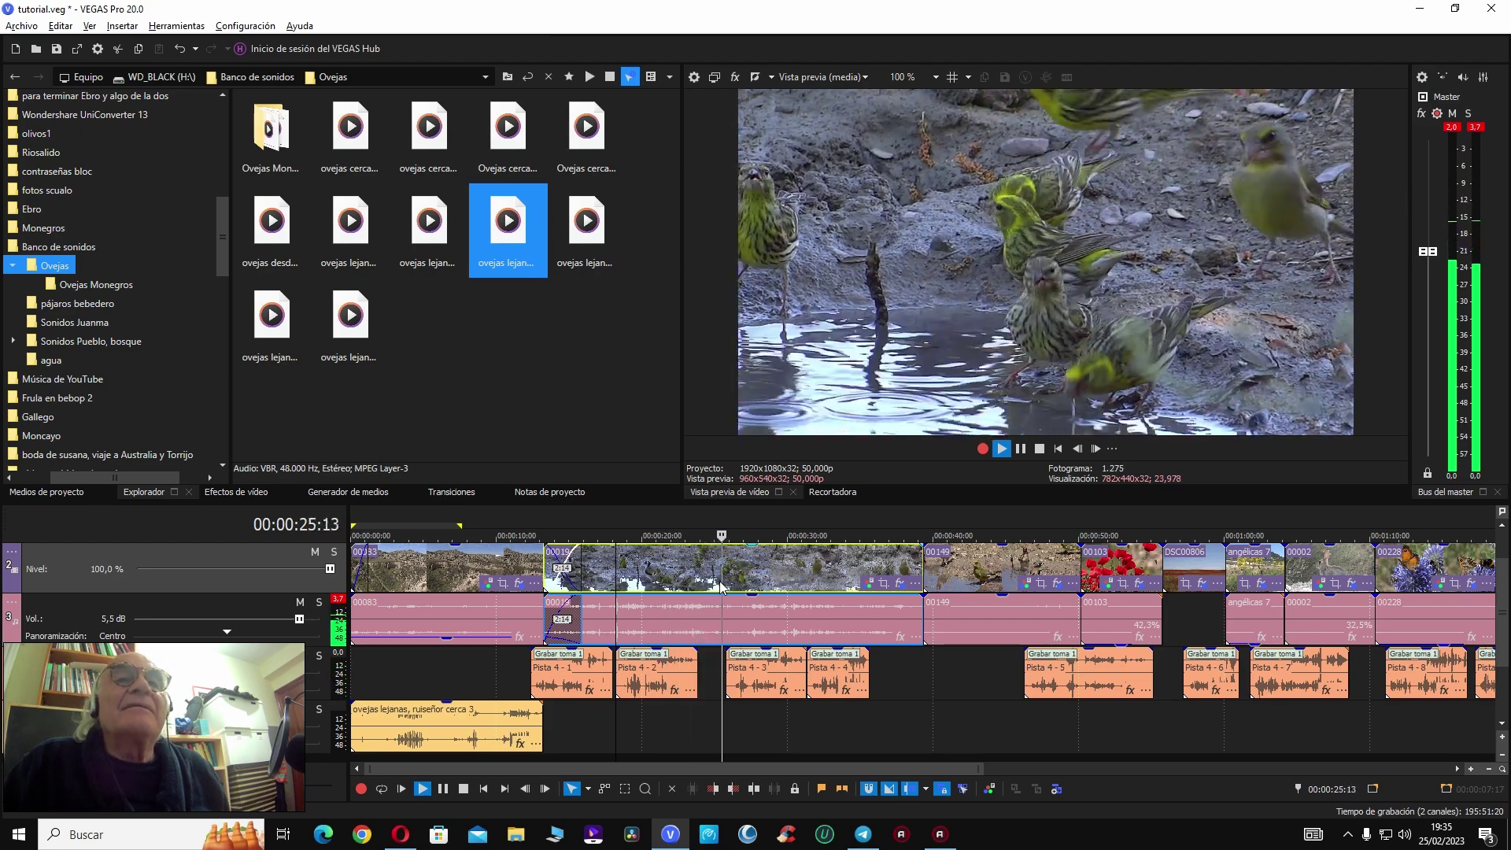
key(space)
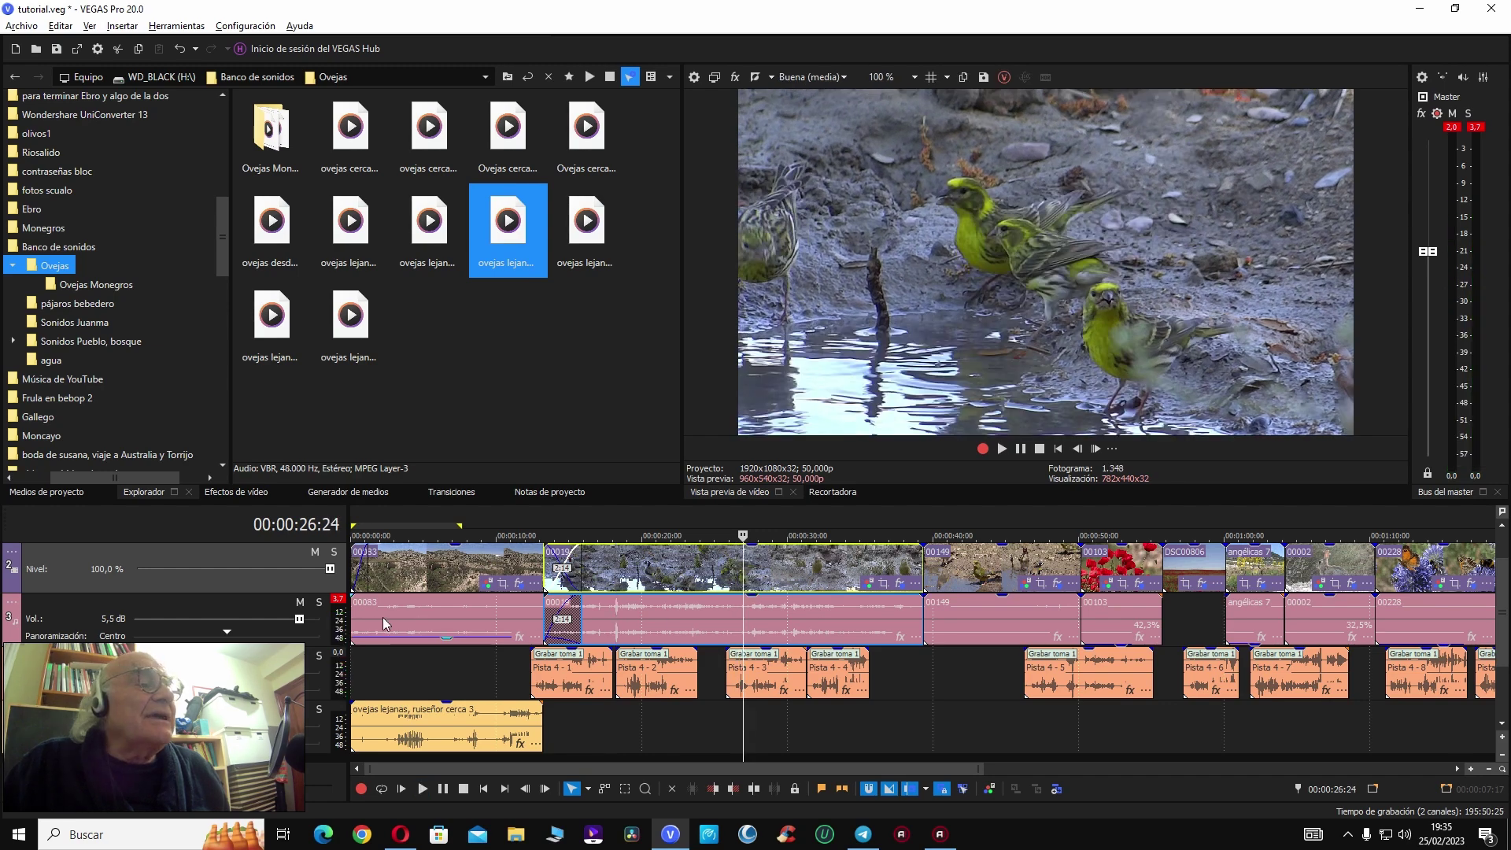
drag(308, 620, 312, 620)
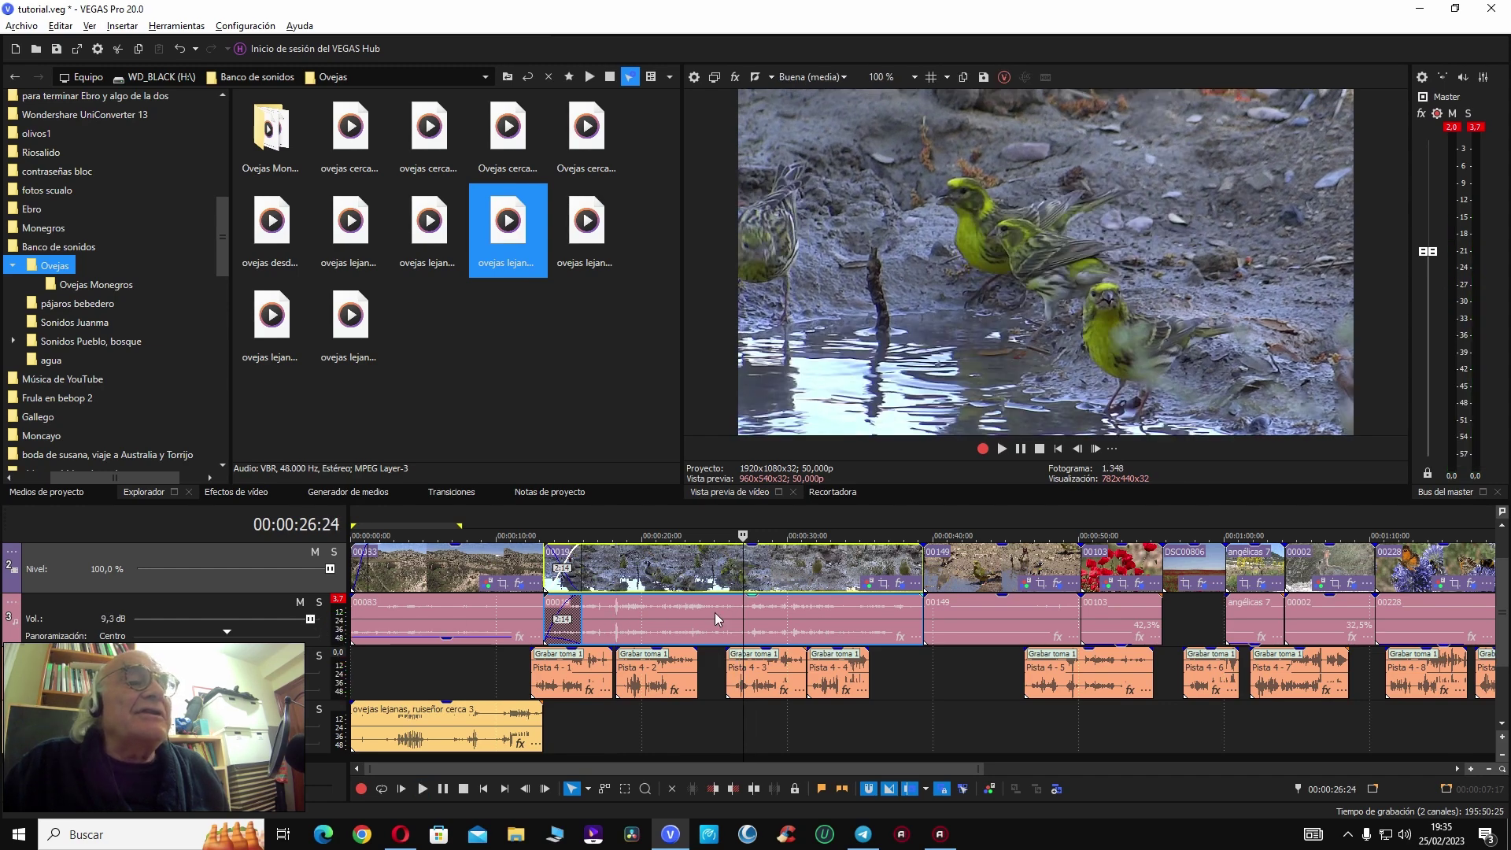
click(714, 614)
key(space)
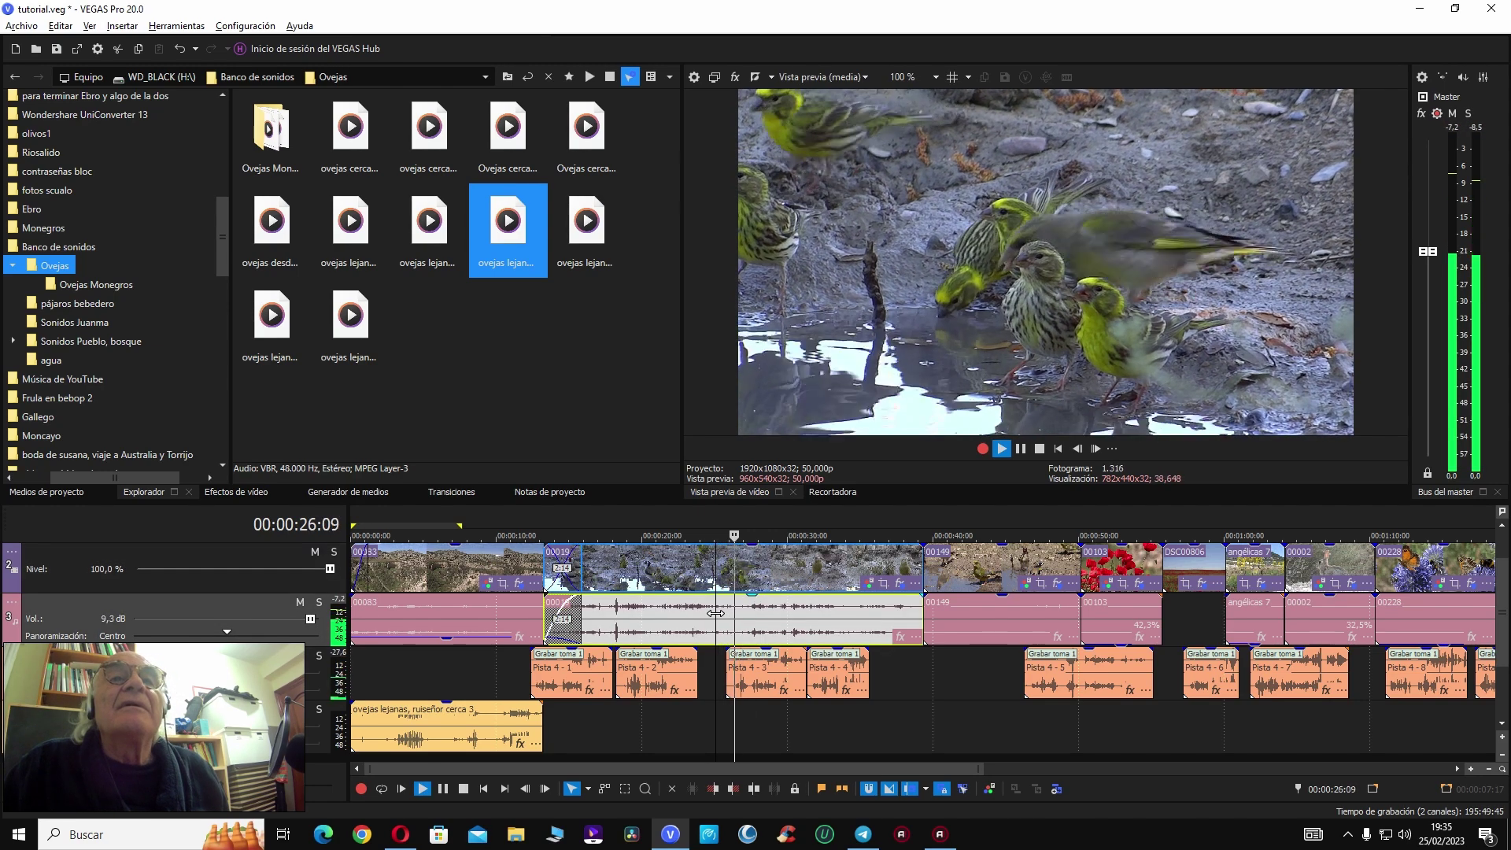
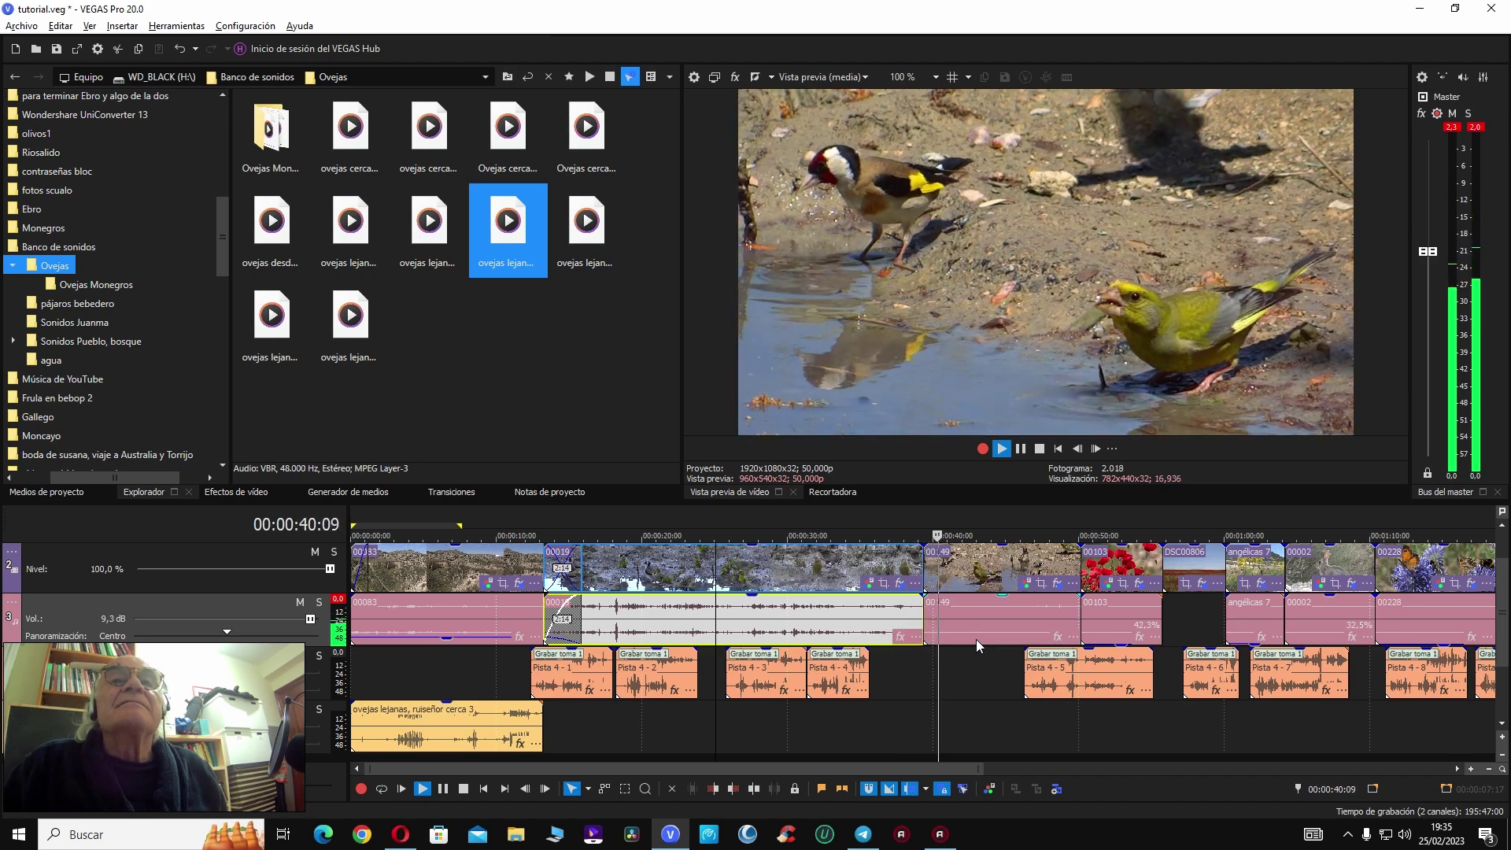
Step: Open the color corrector of clip 00149, set its Alta color wheel to 304,11; 0,5943 and compare the tones with clip 00019
key(Return)
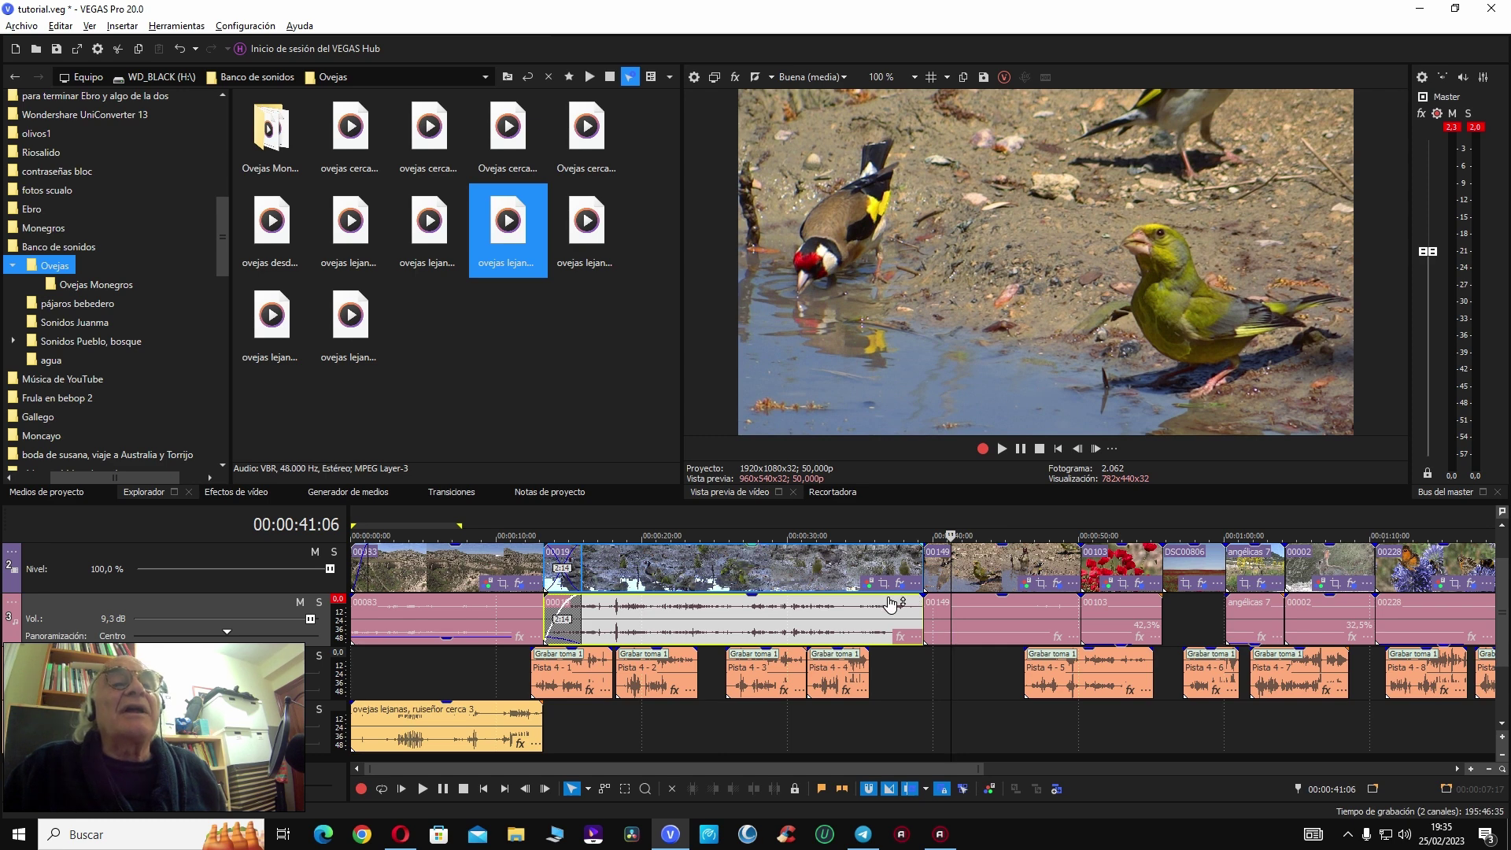
click(844, 557)
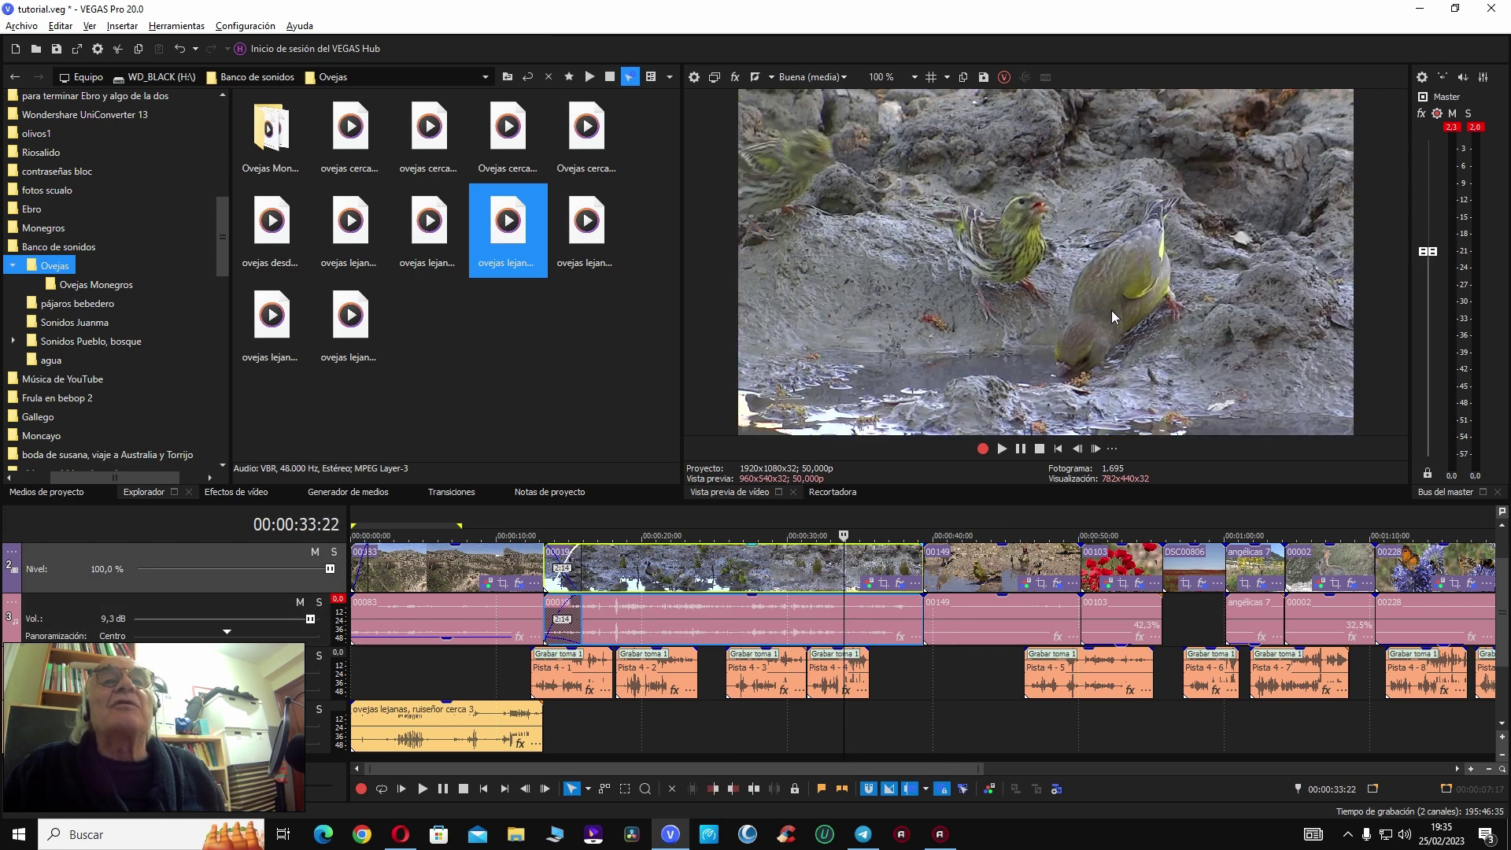
click(974, 555)
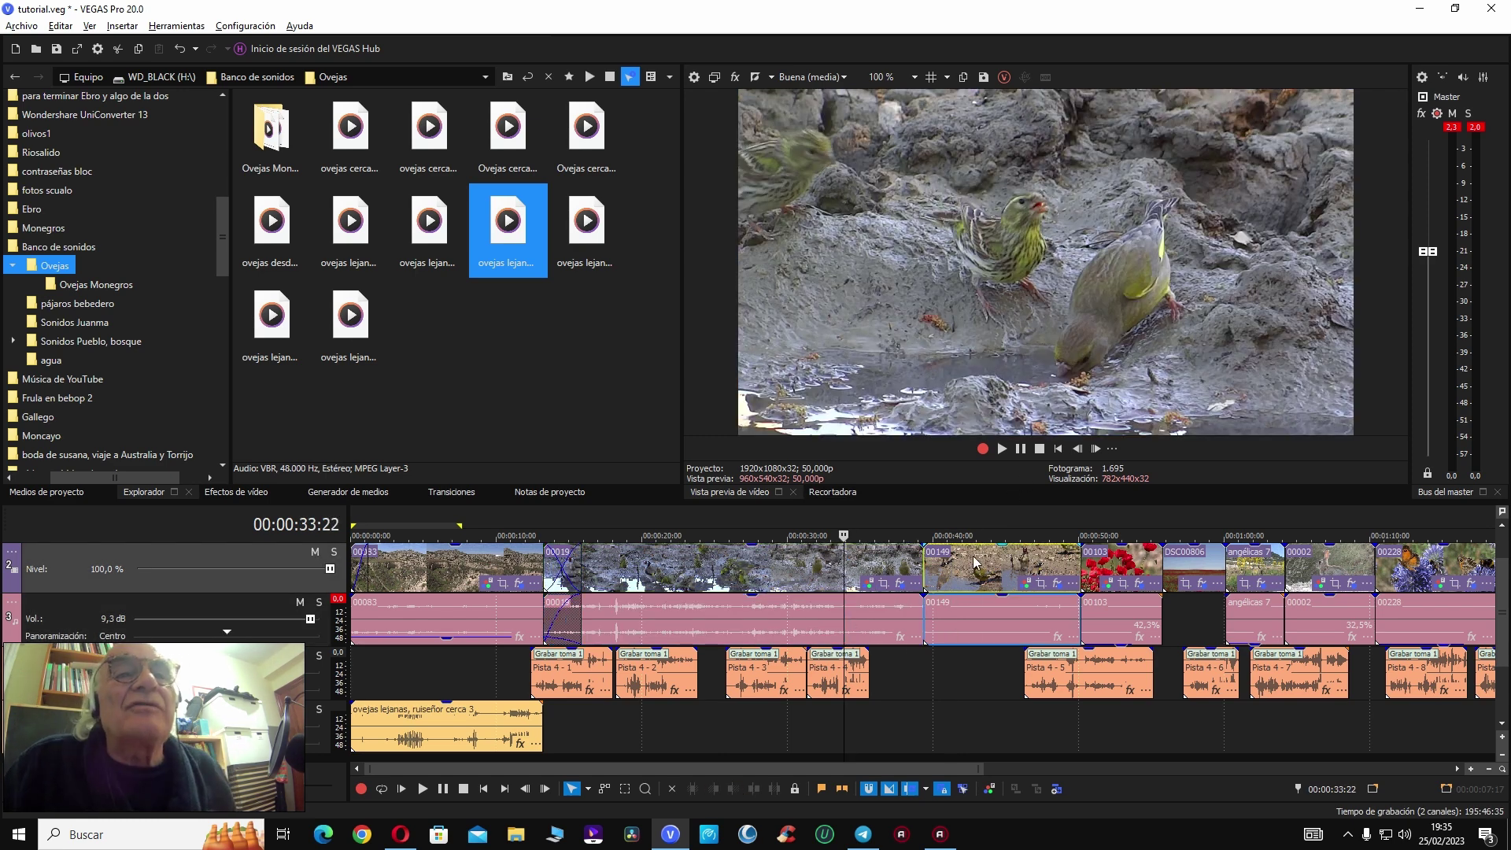
click(1059, 585)
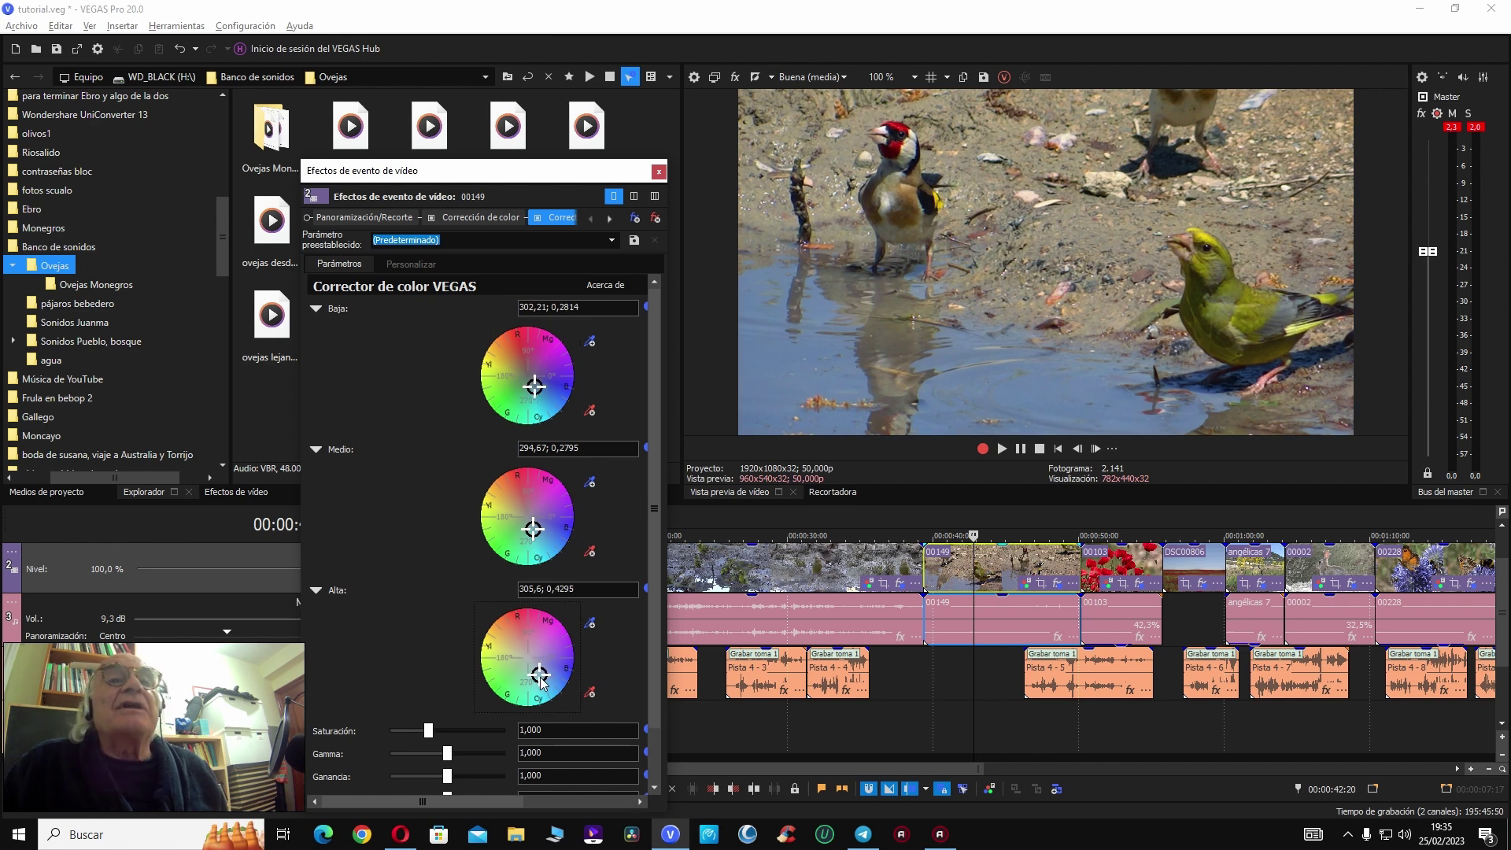
click(762, 569)
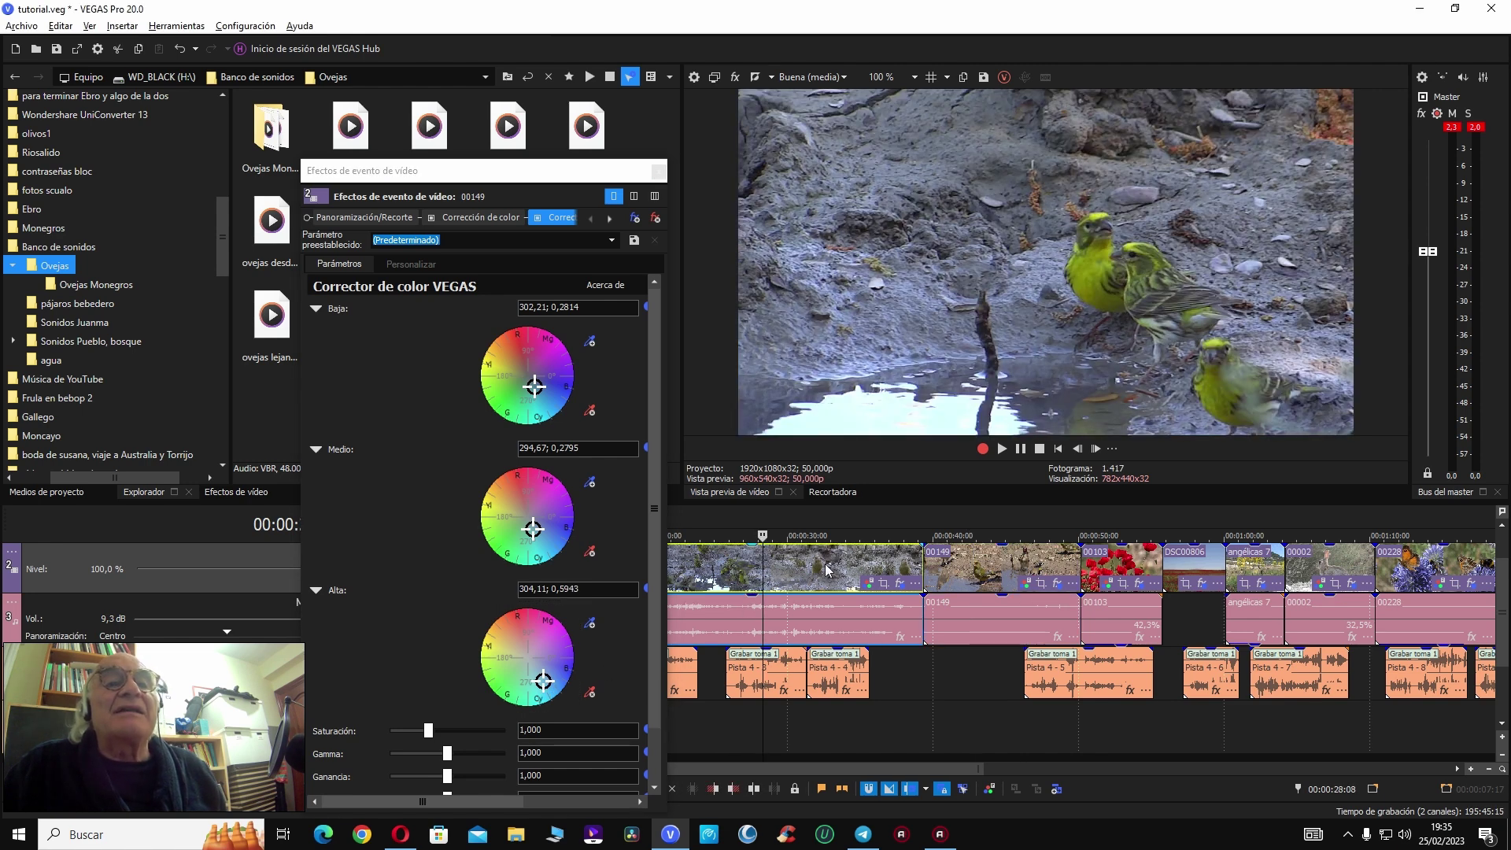
click(955, 571)
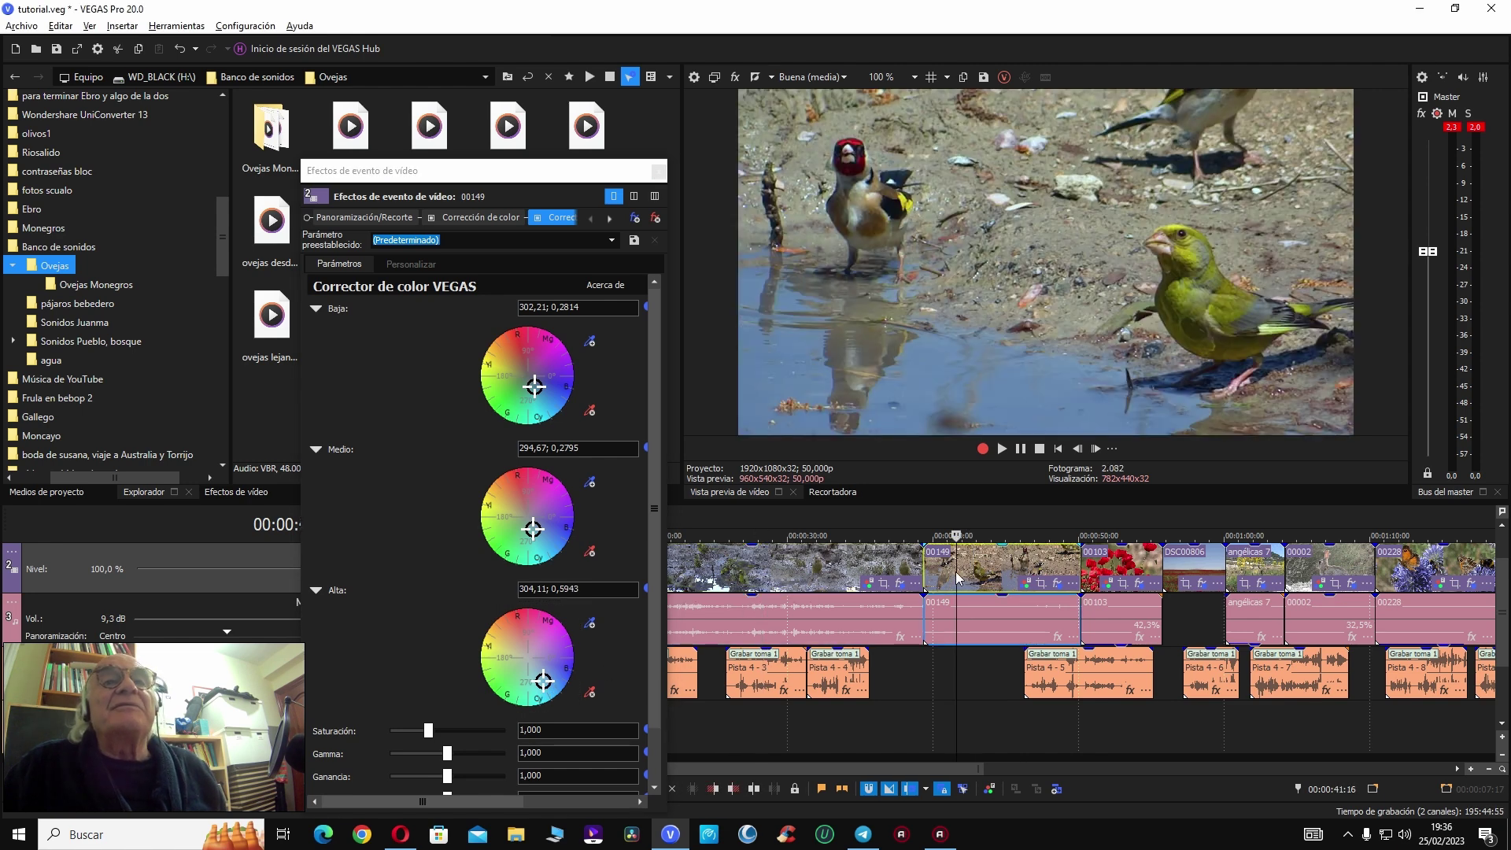
Step: Try the Medio color wheel at 318,24; 0,3575 on clip 00149 and compare its tones with several points of clip 00019
click(538, 389)
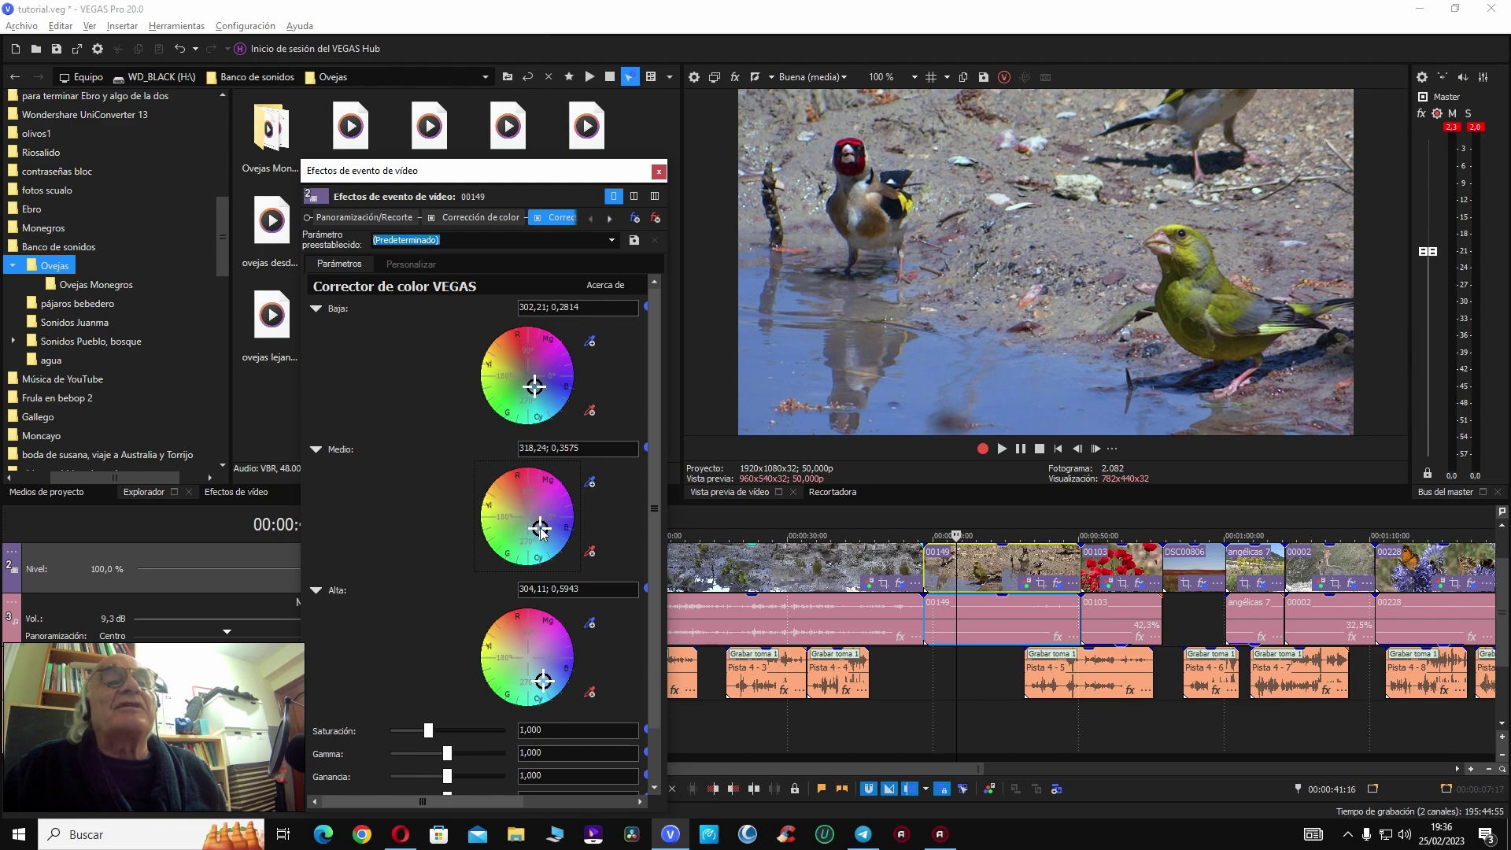
click(768, 562)
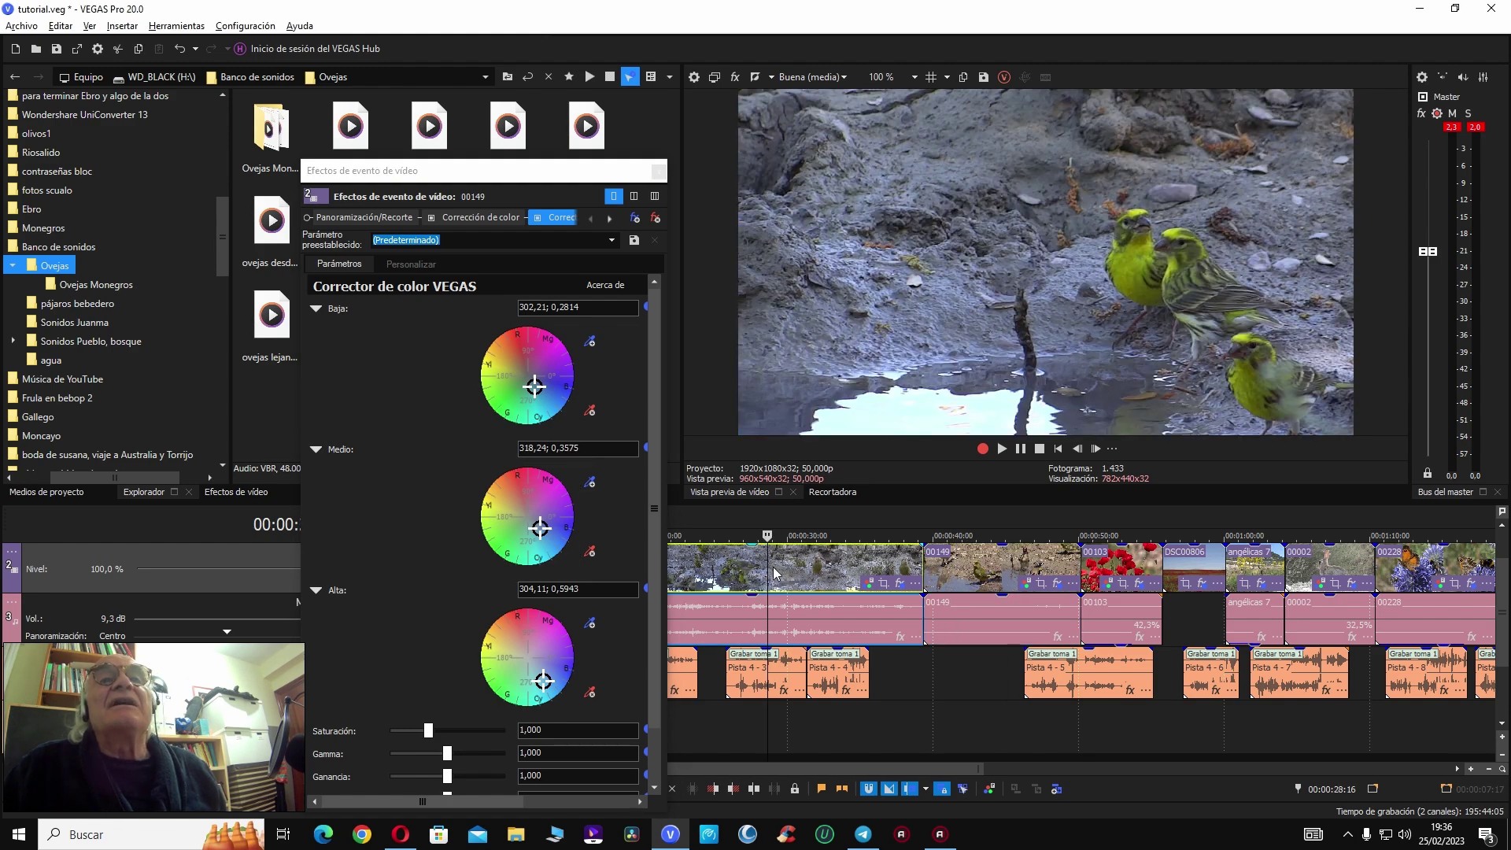
drag(778, 565, 697, 573)
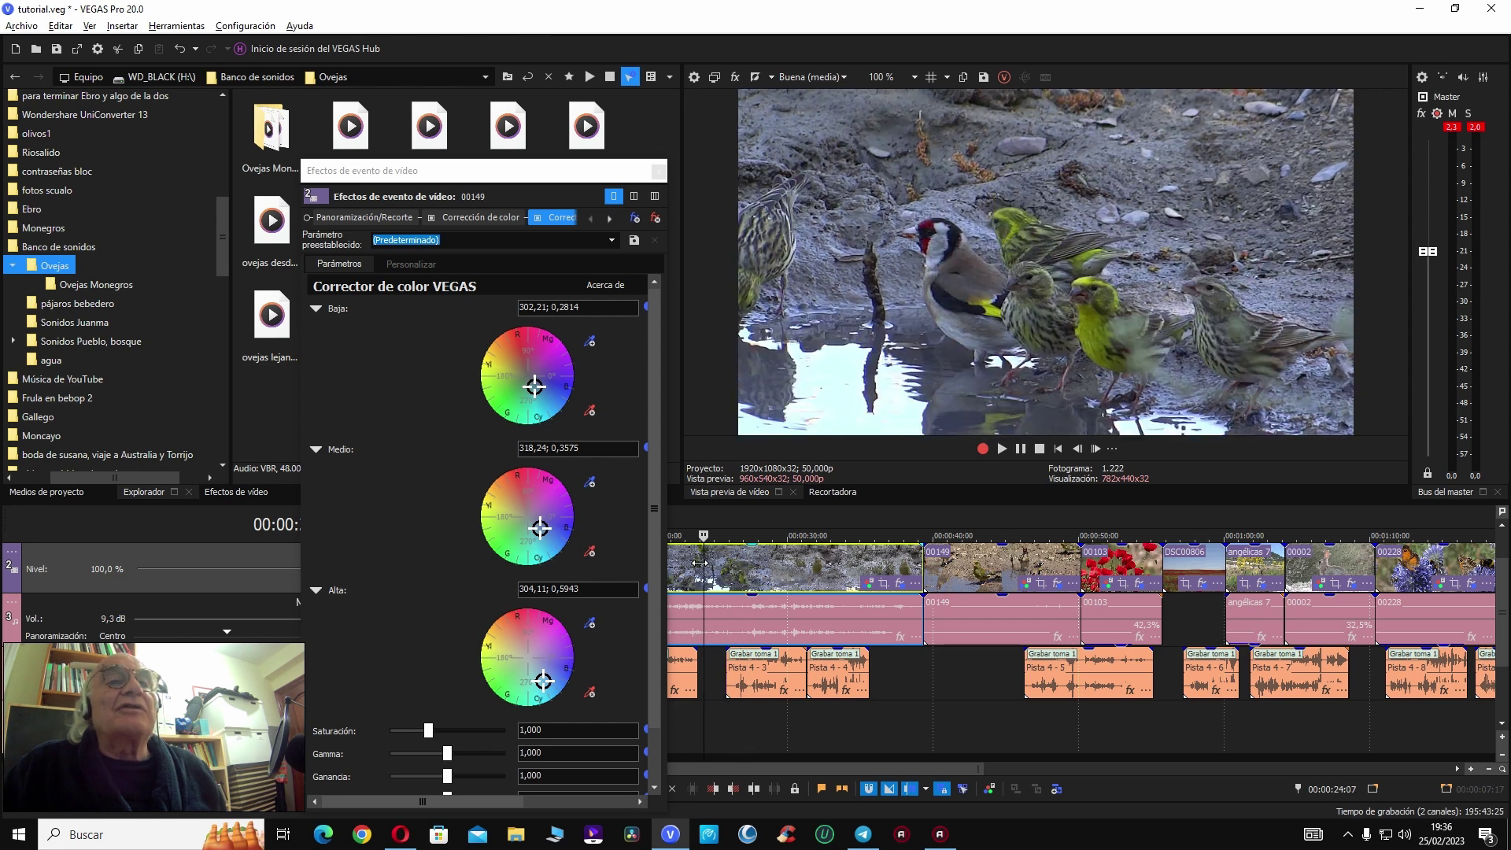
drag(551, 187, 387, 189)
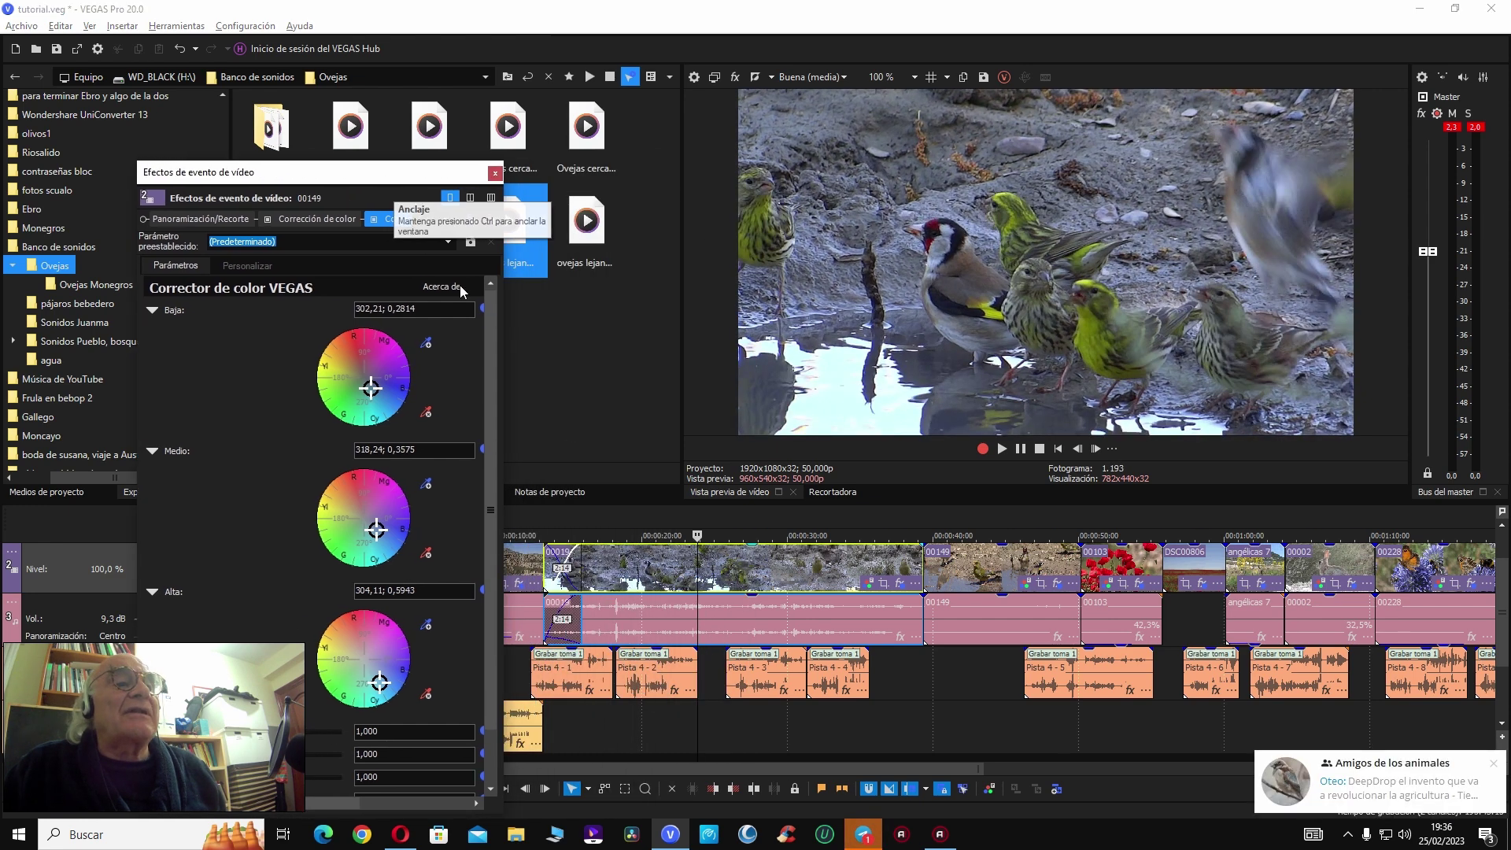
drag(697, 568, 627, 567)
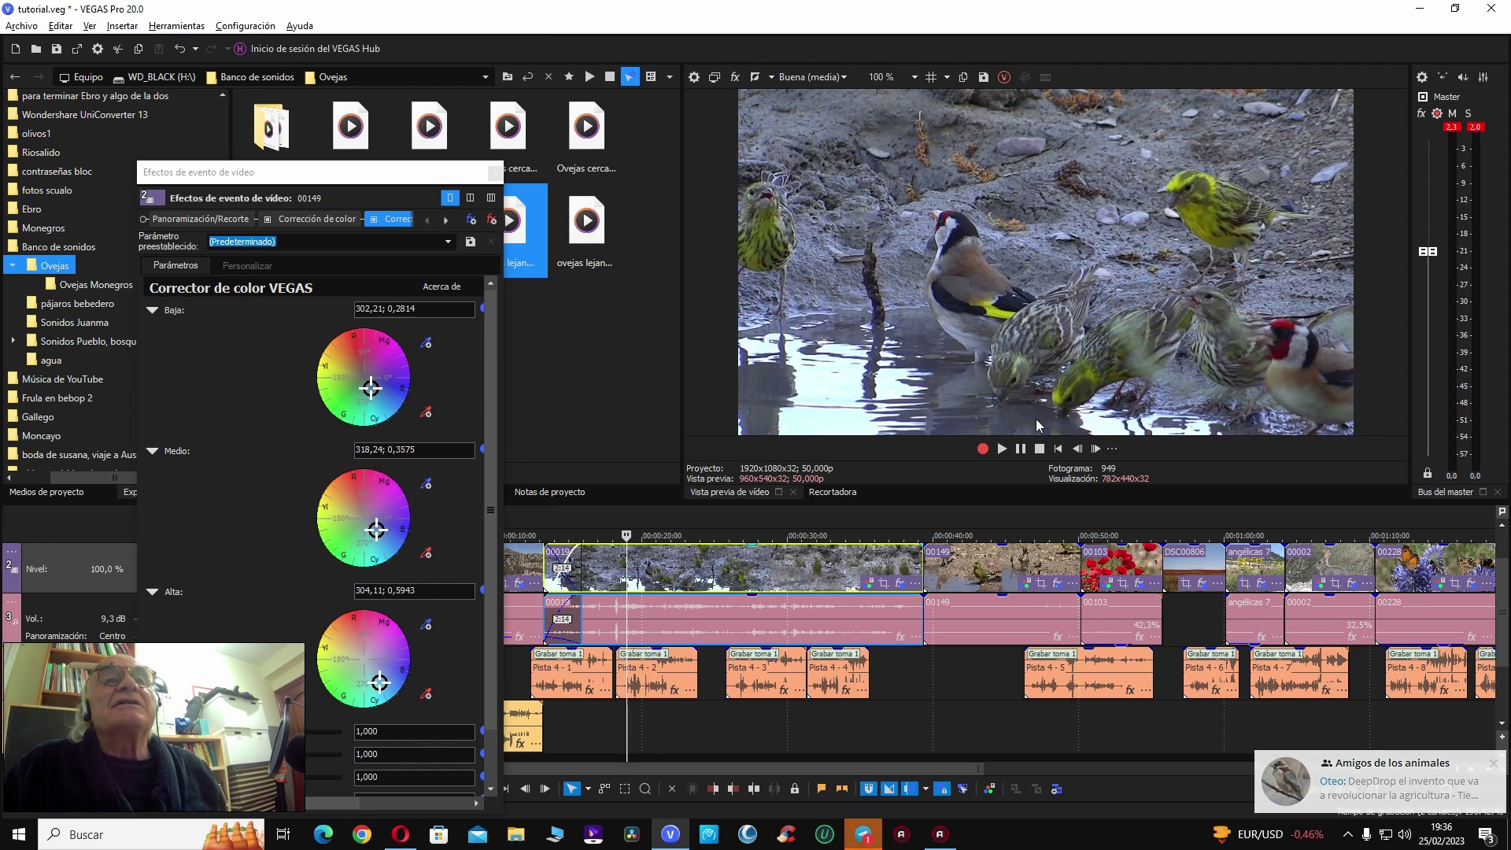
click(979, 578)
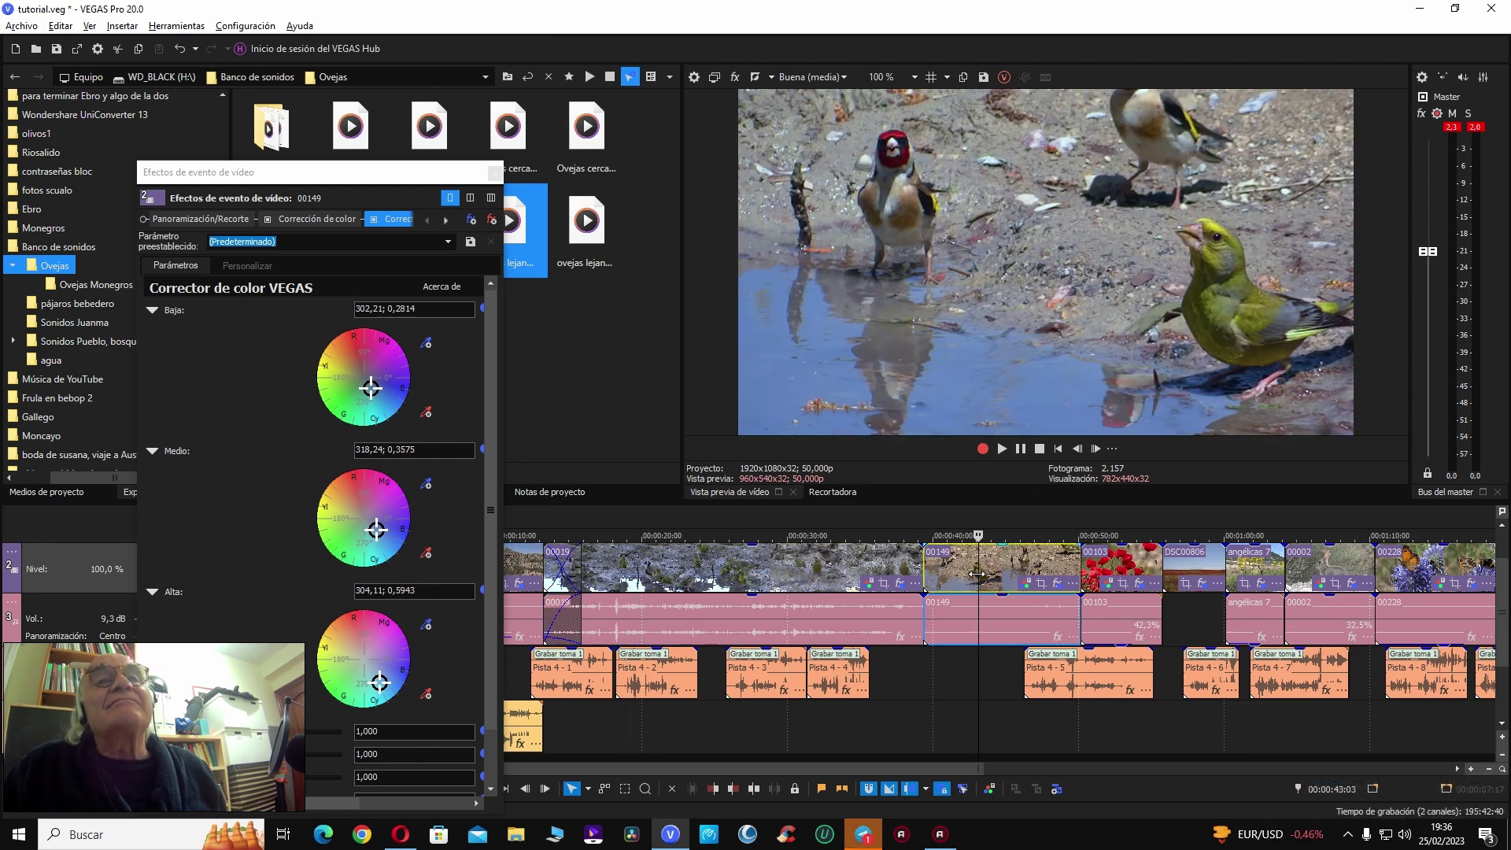
click(634, 570)
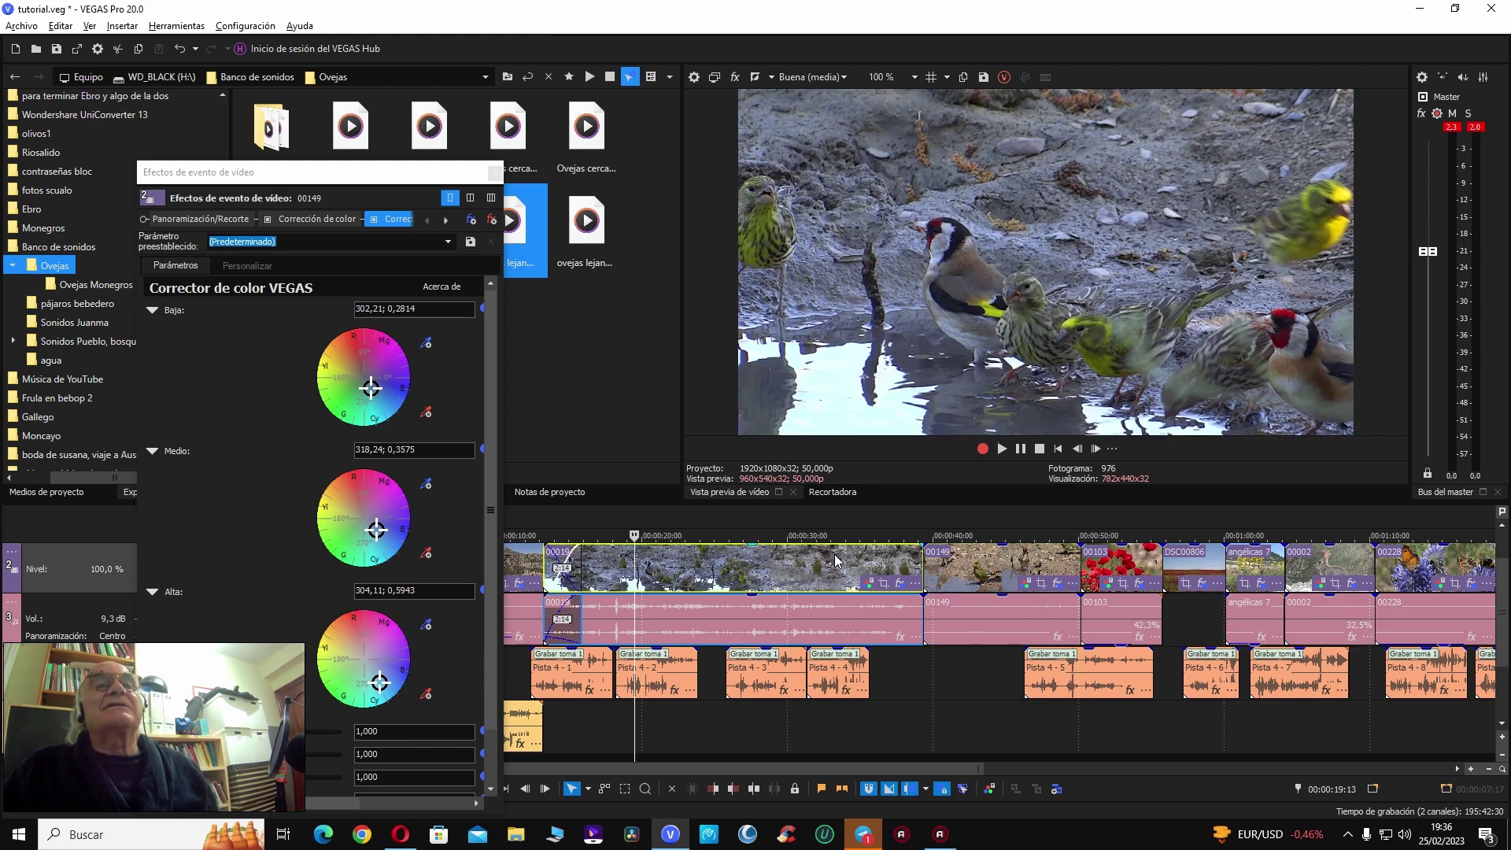
click(980, 579)
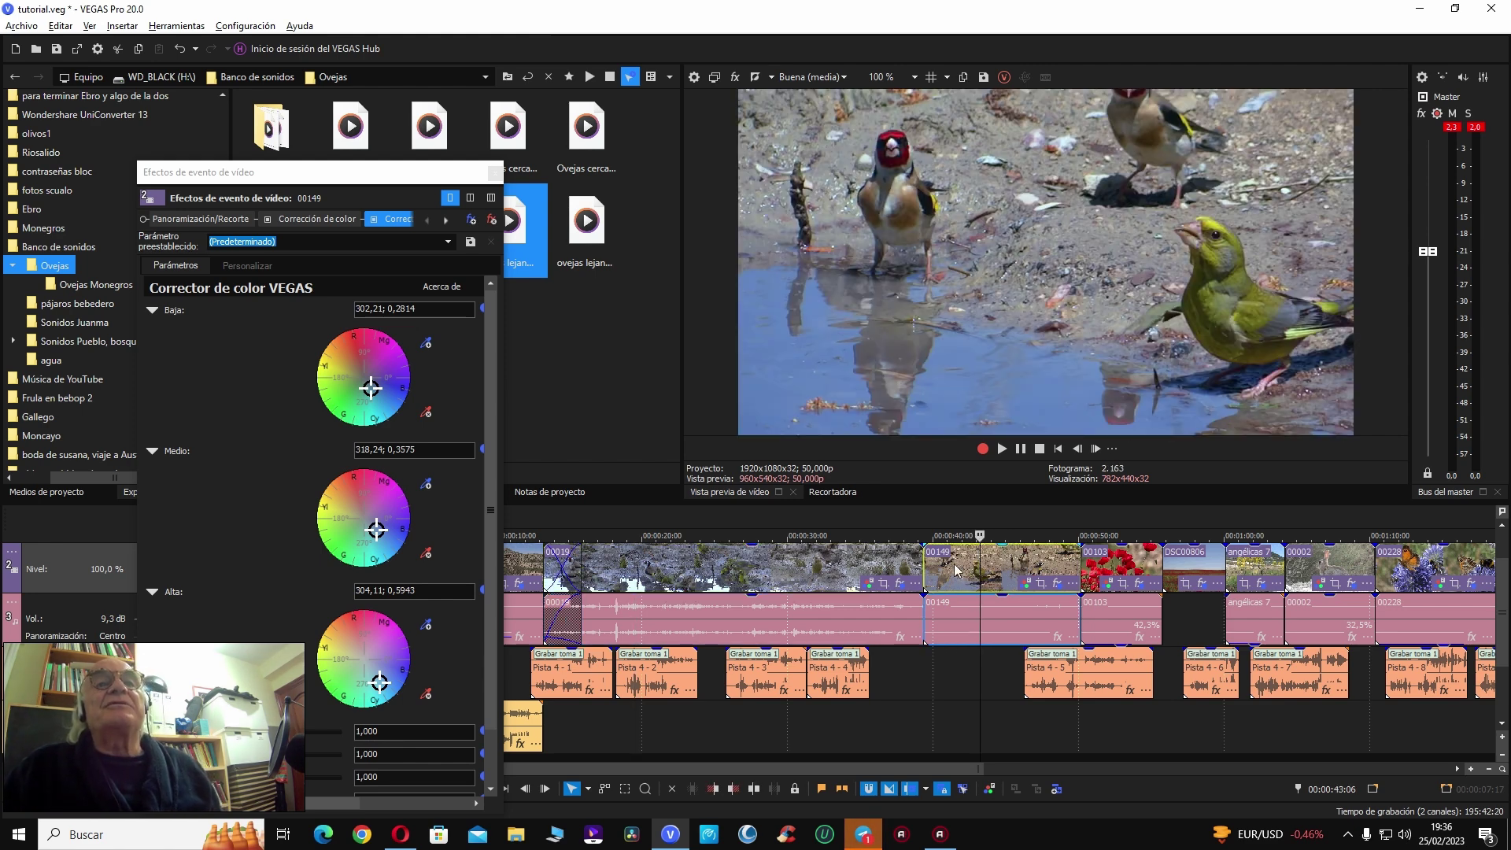
click(747, 569)
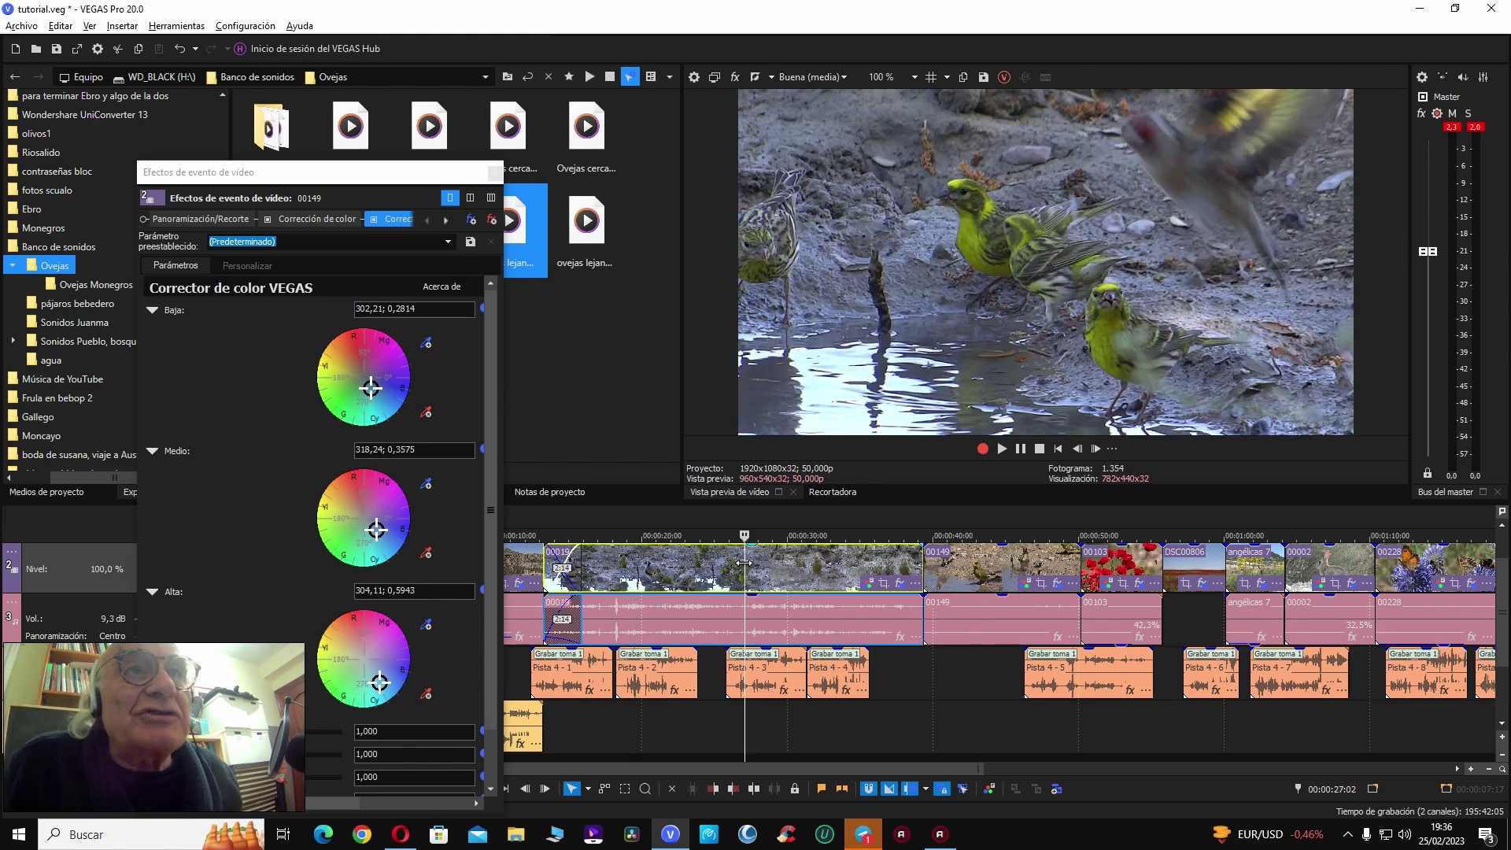
click(974, 564)
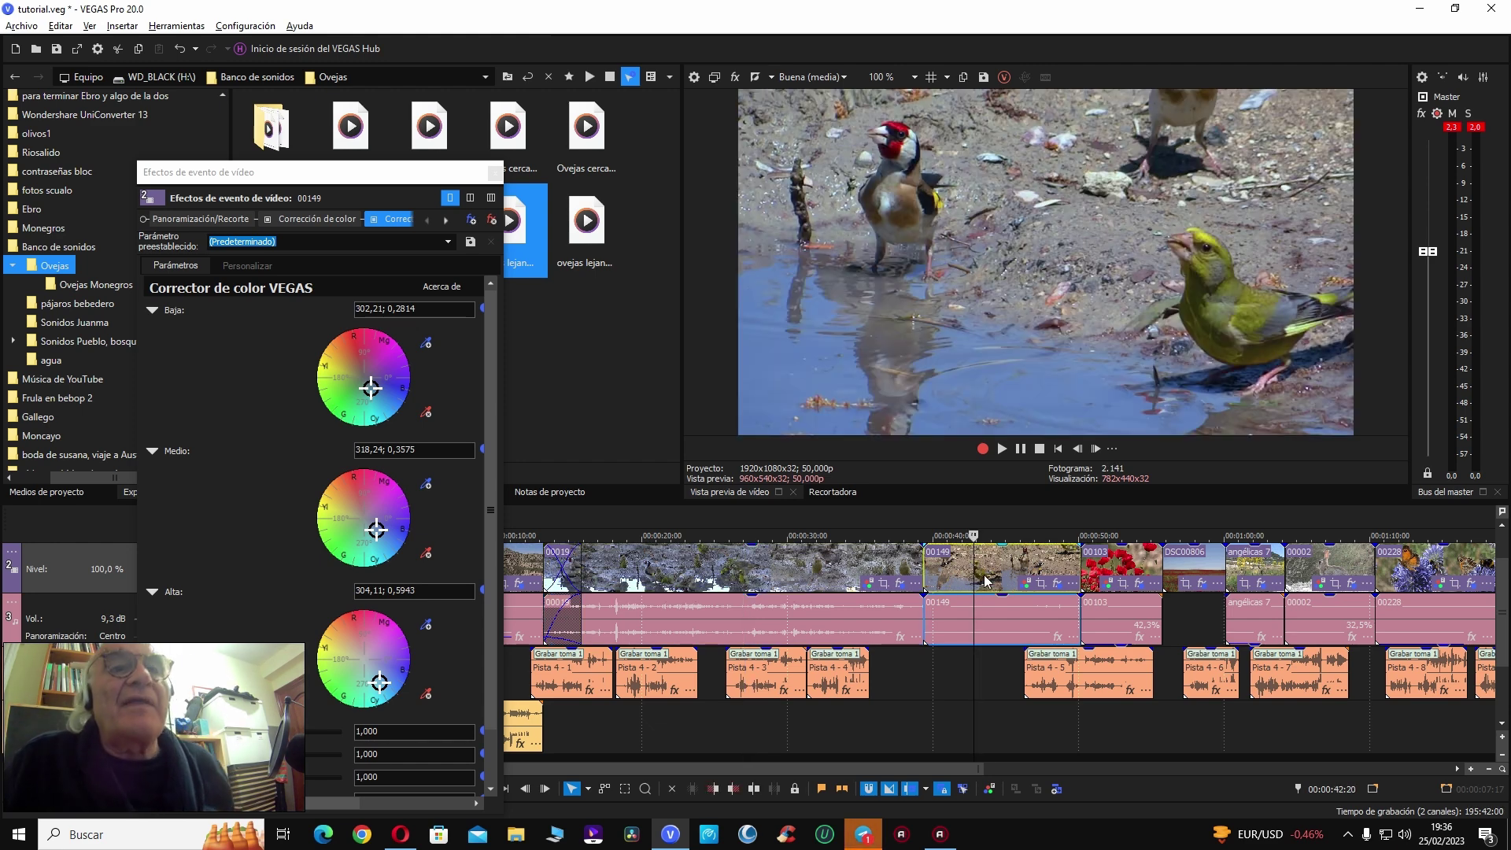
Step: Set clip 00149's Medio color wheel to 301,3; 0,3529, check it against clip 00019 and close the video effects
click(371, 533)
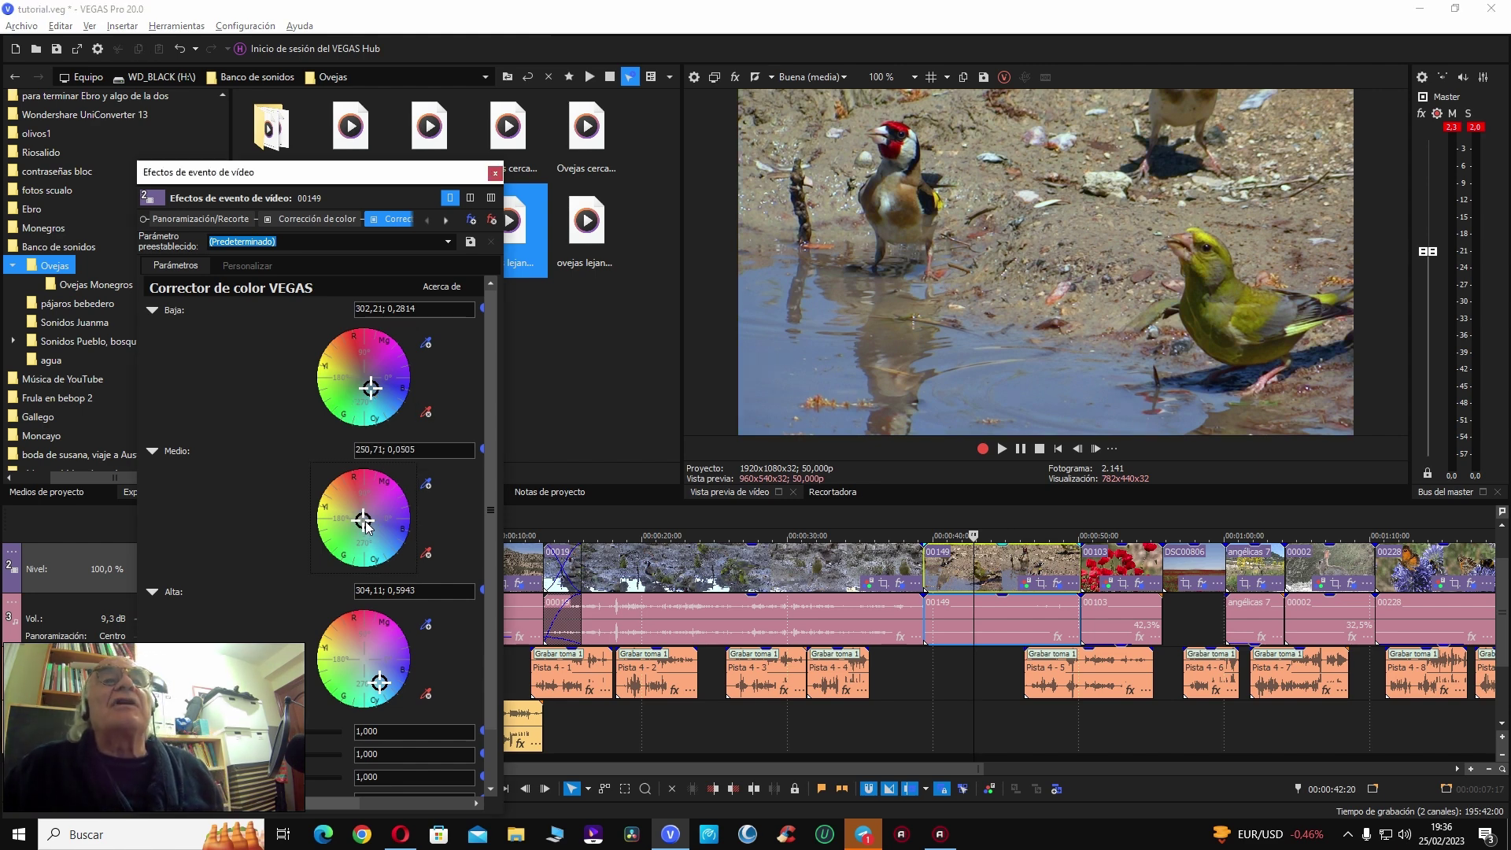
mouse_move(364, 520)
mouse_down()
mouse_move(341, 472)
mouse_move(358, 498)
mouse_up()
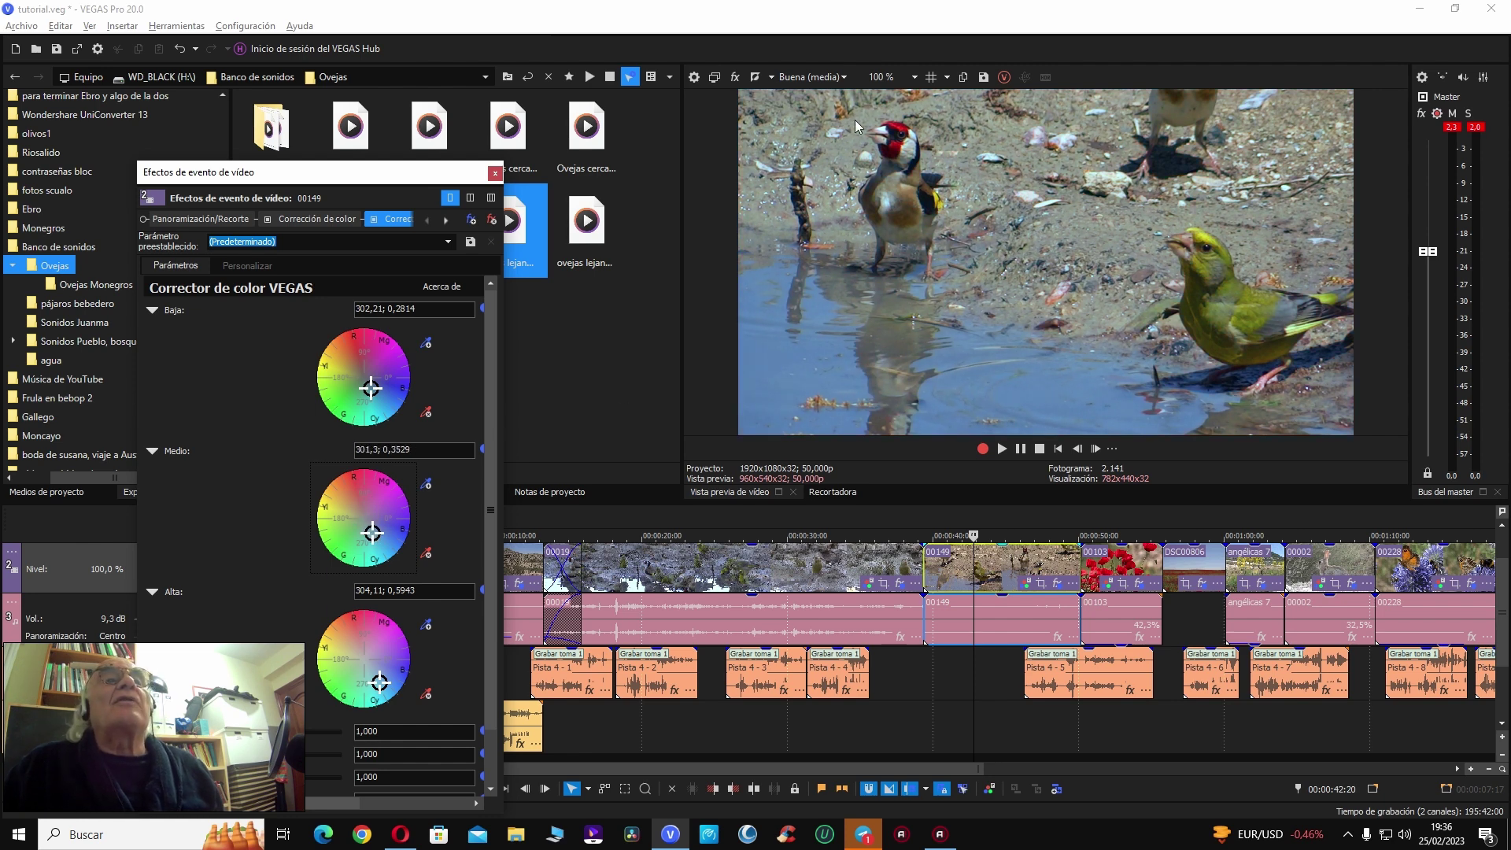
click(721, 579)
click(952, 571)
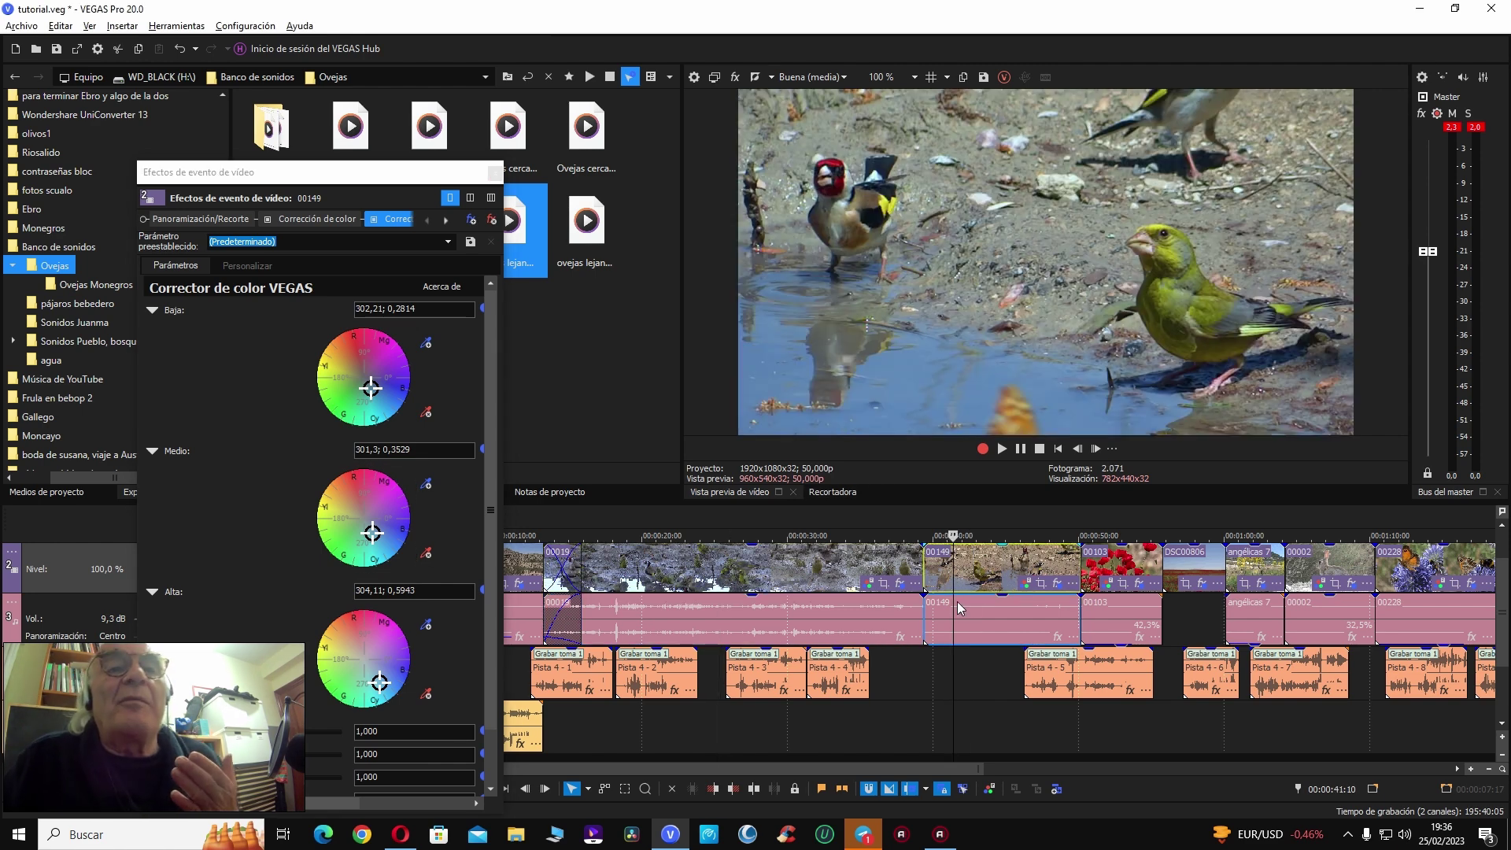
click(495, 173)
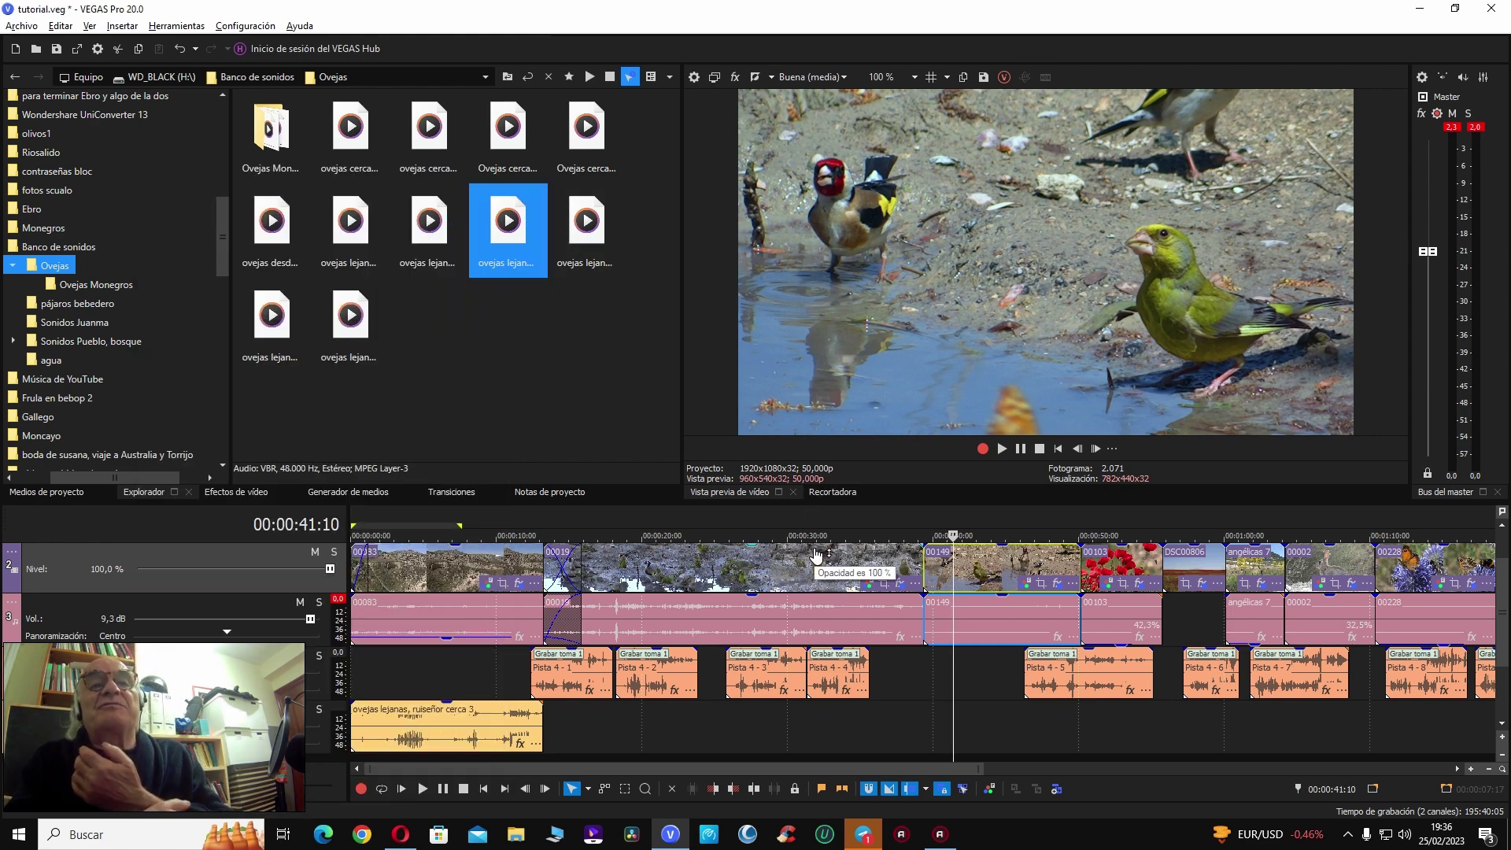
Step: Play from the end of clip 00019 through clip 00149 into the poppies to check the color match and sound
click(858, 568)
key(space)
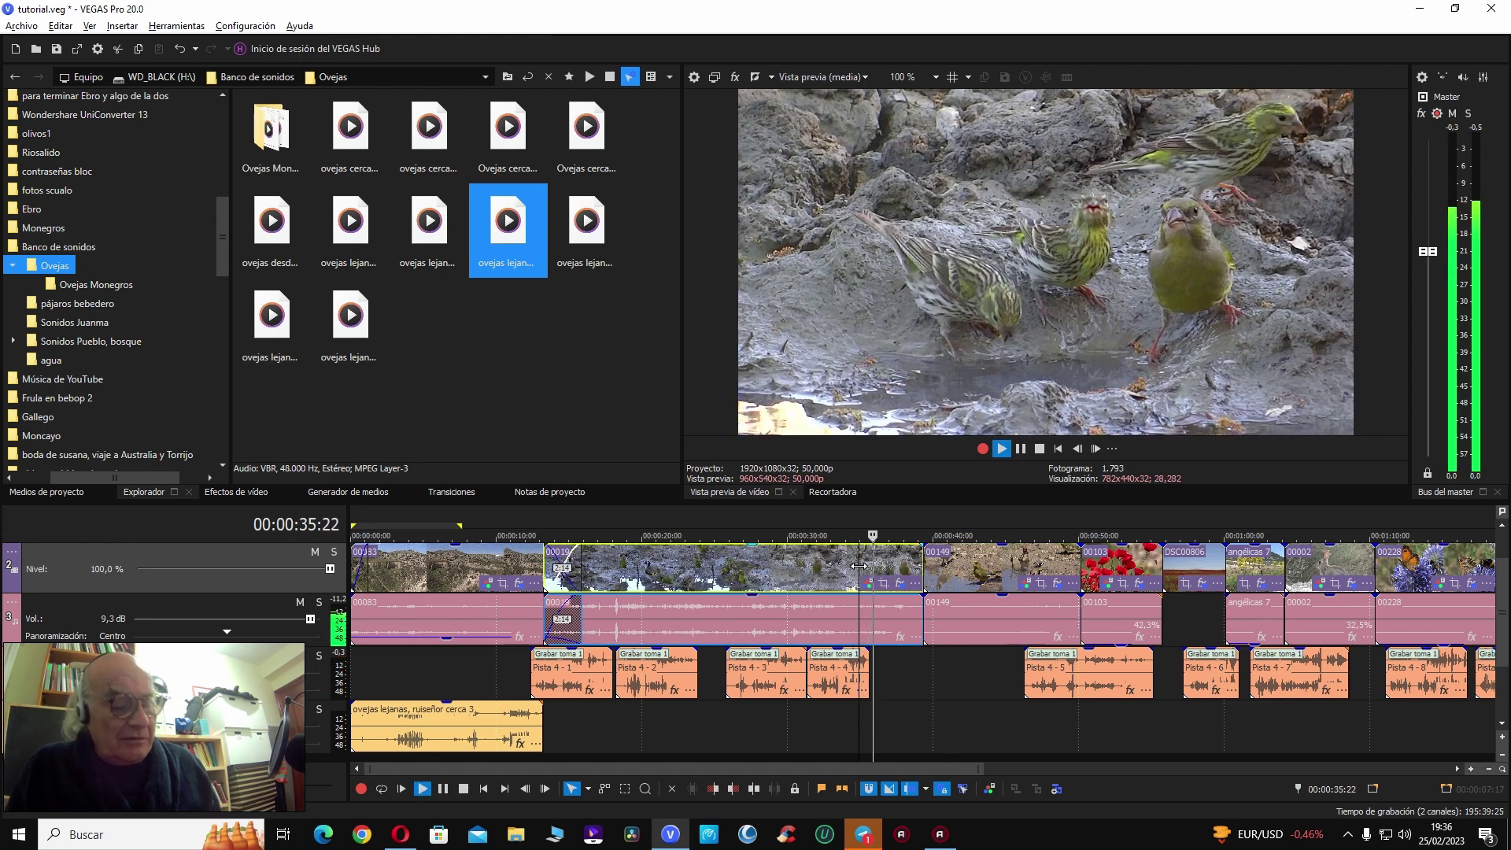
key(space)
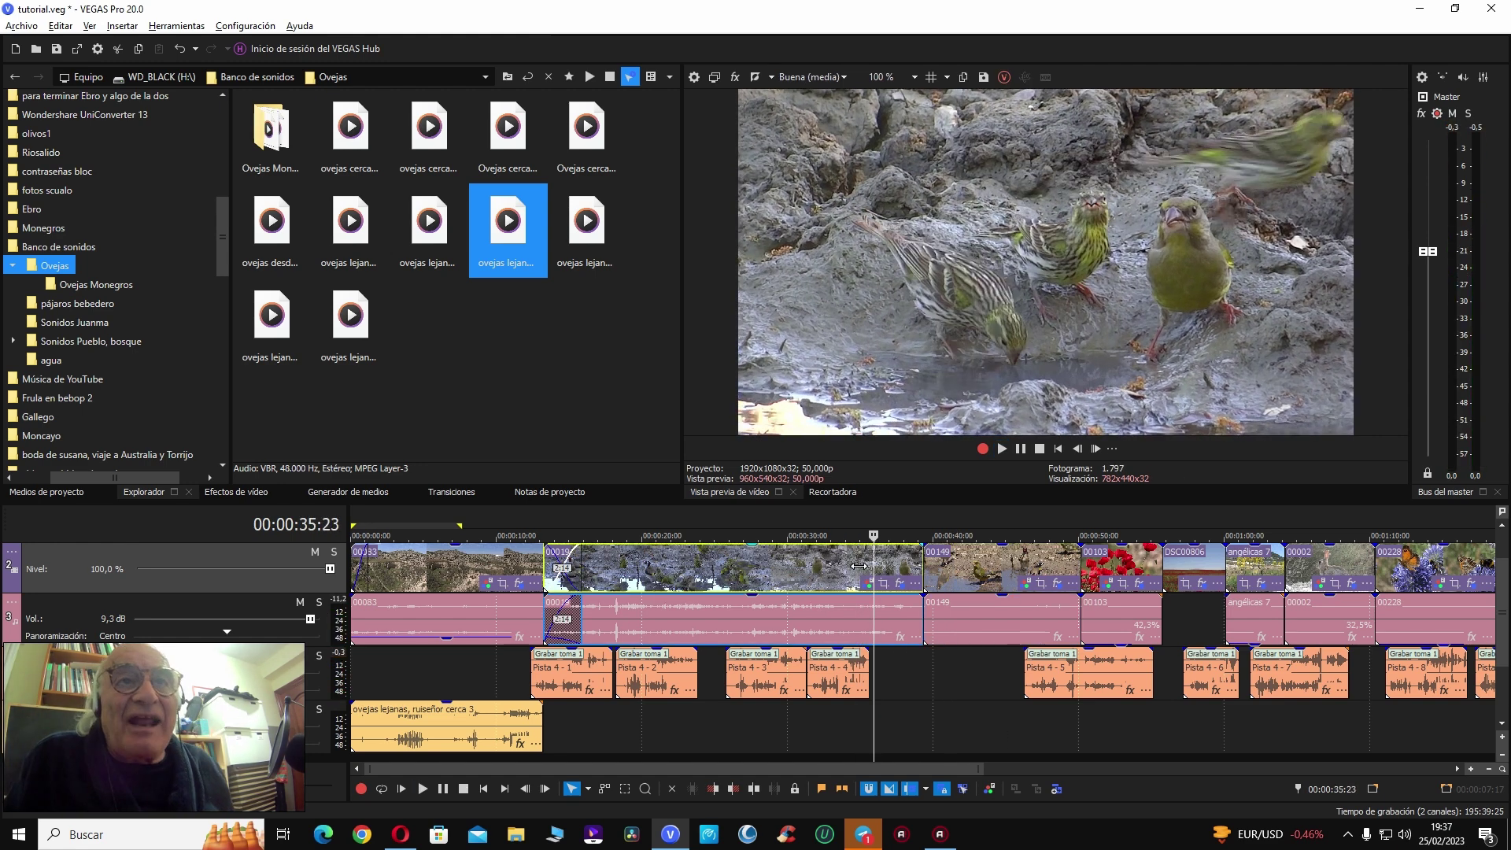
key(space)
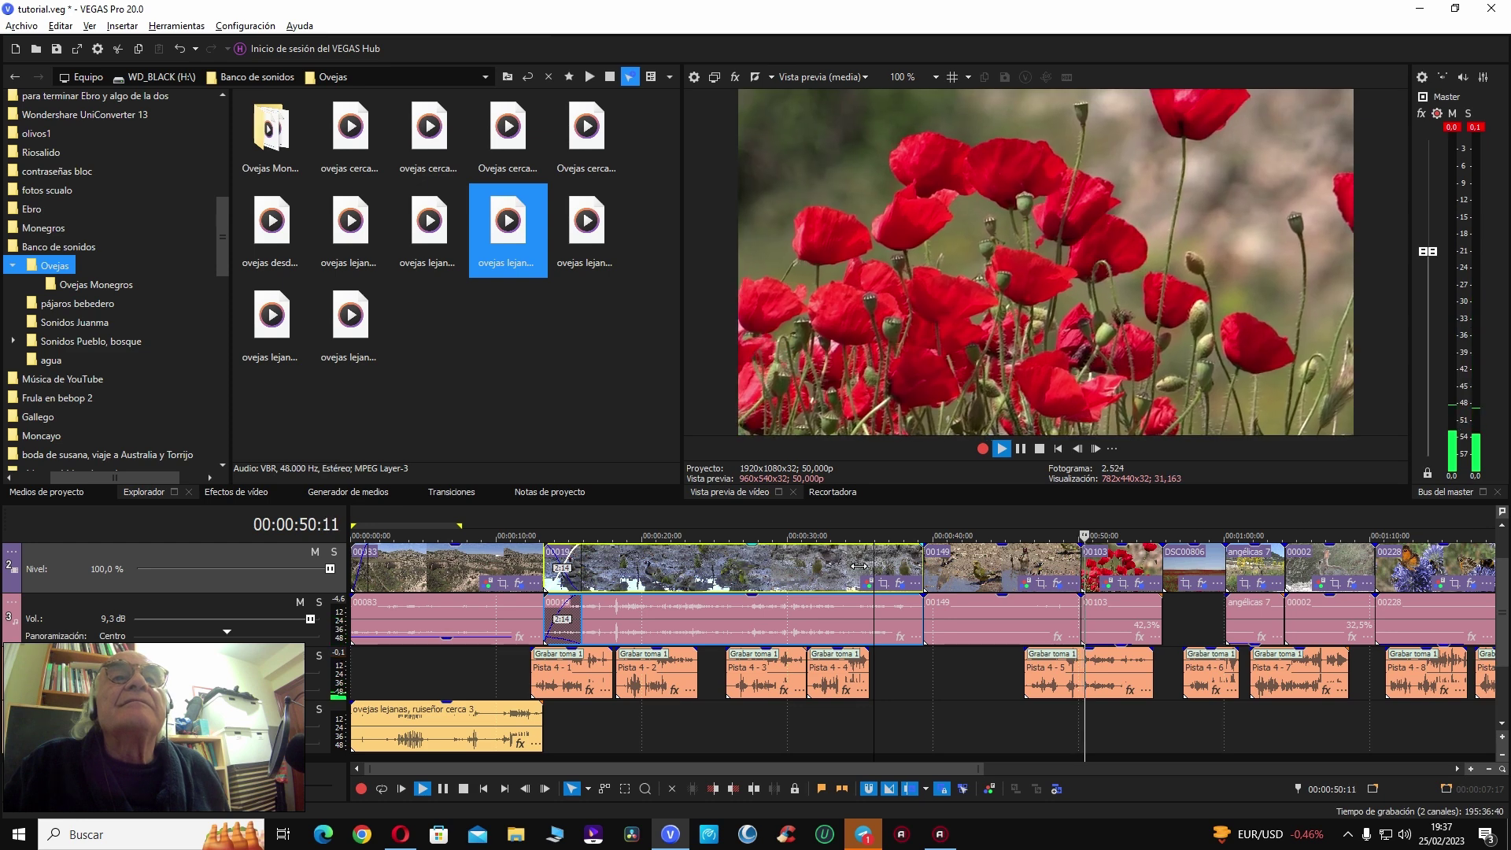
key(space)
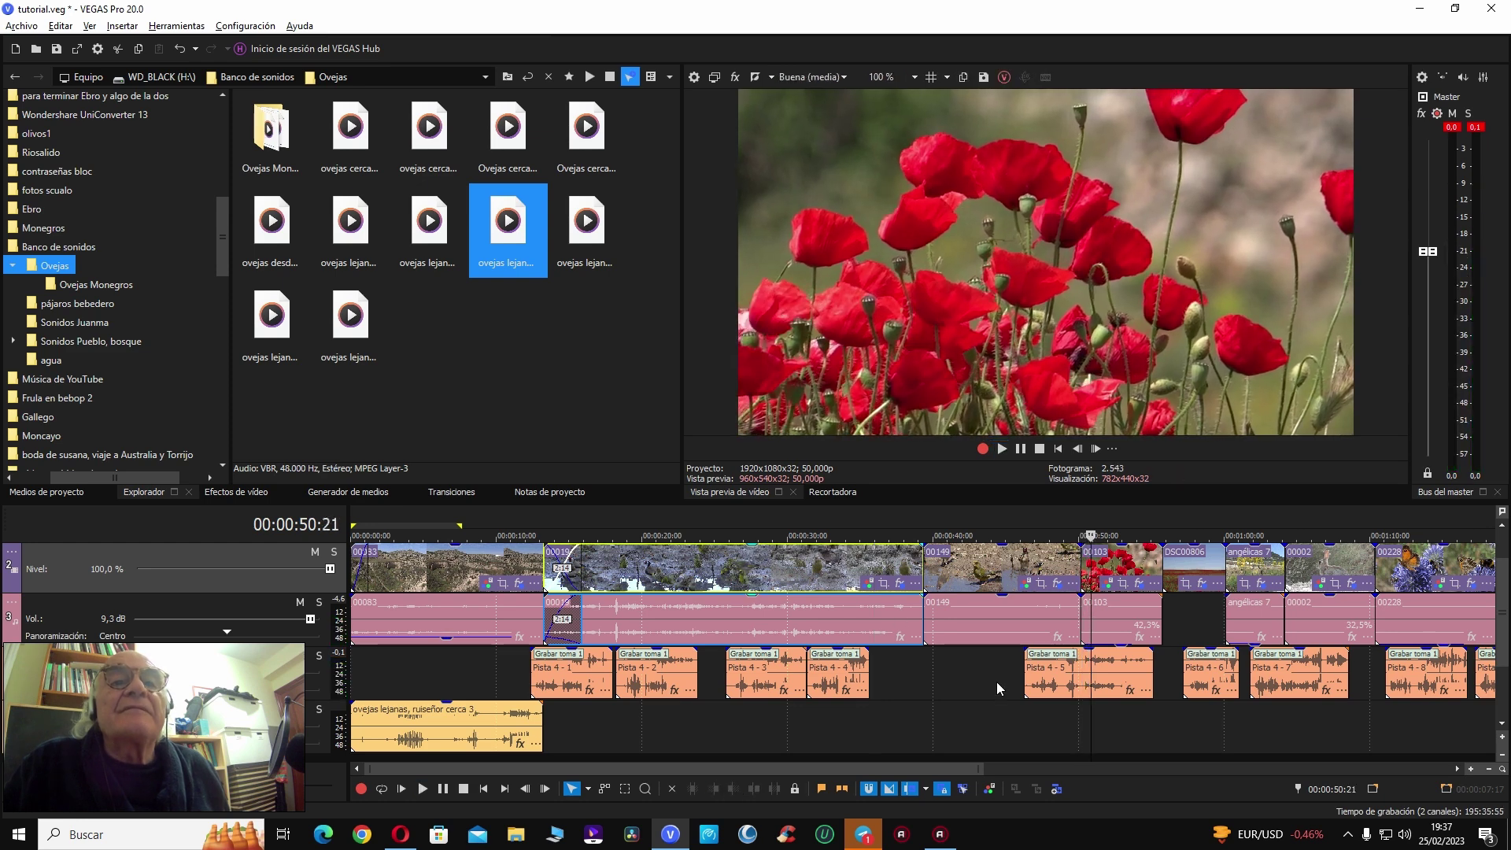
Step: Set the clip audio track's volume to 9,2 dB, and listen to clip 00149 and the voice-over on the poppies clip
click(972, 605)
click(977, 611)
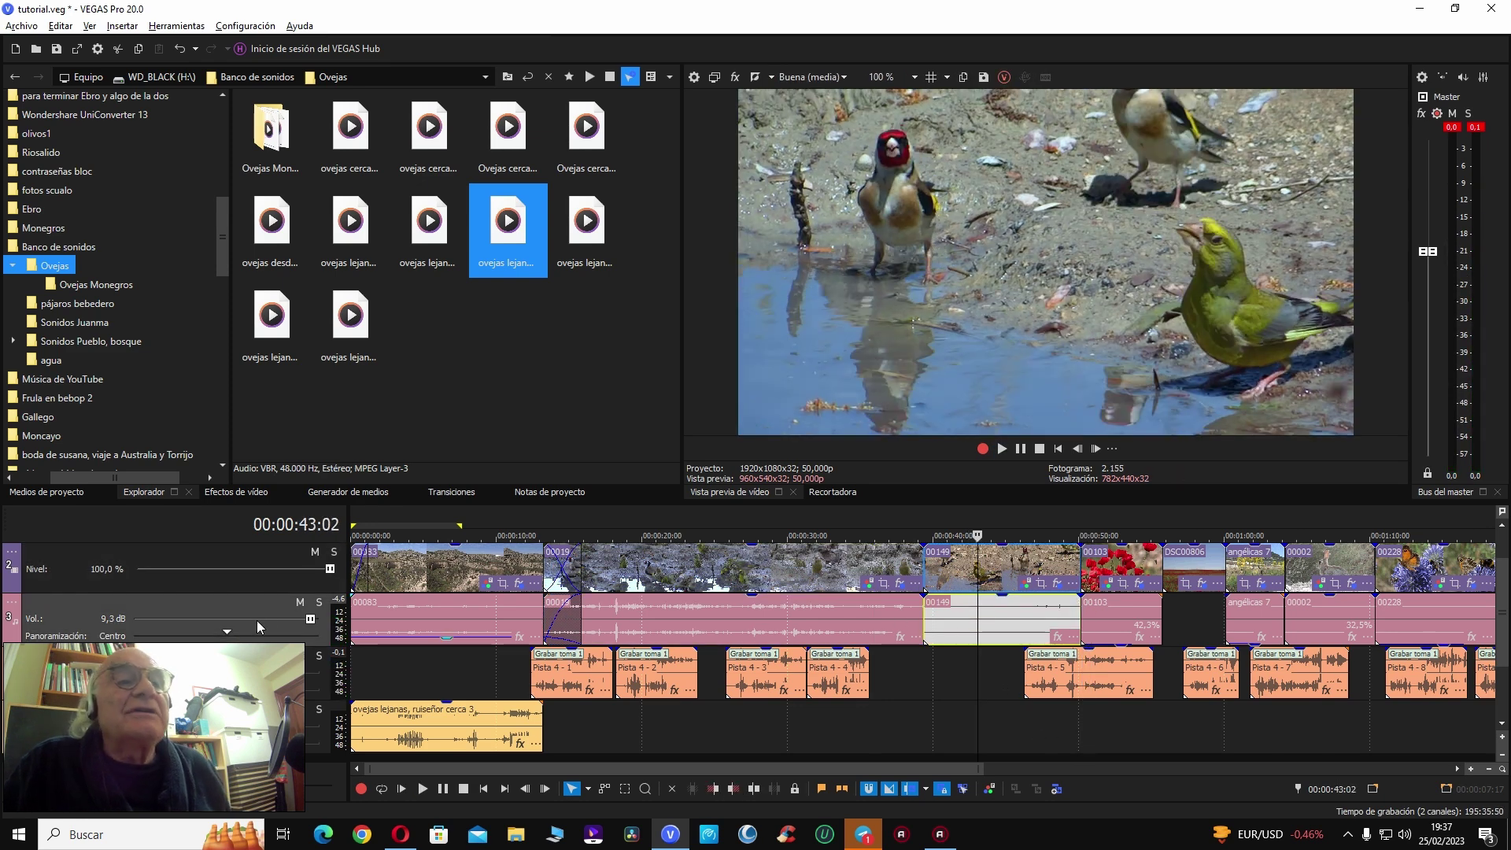
click(305, 618)
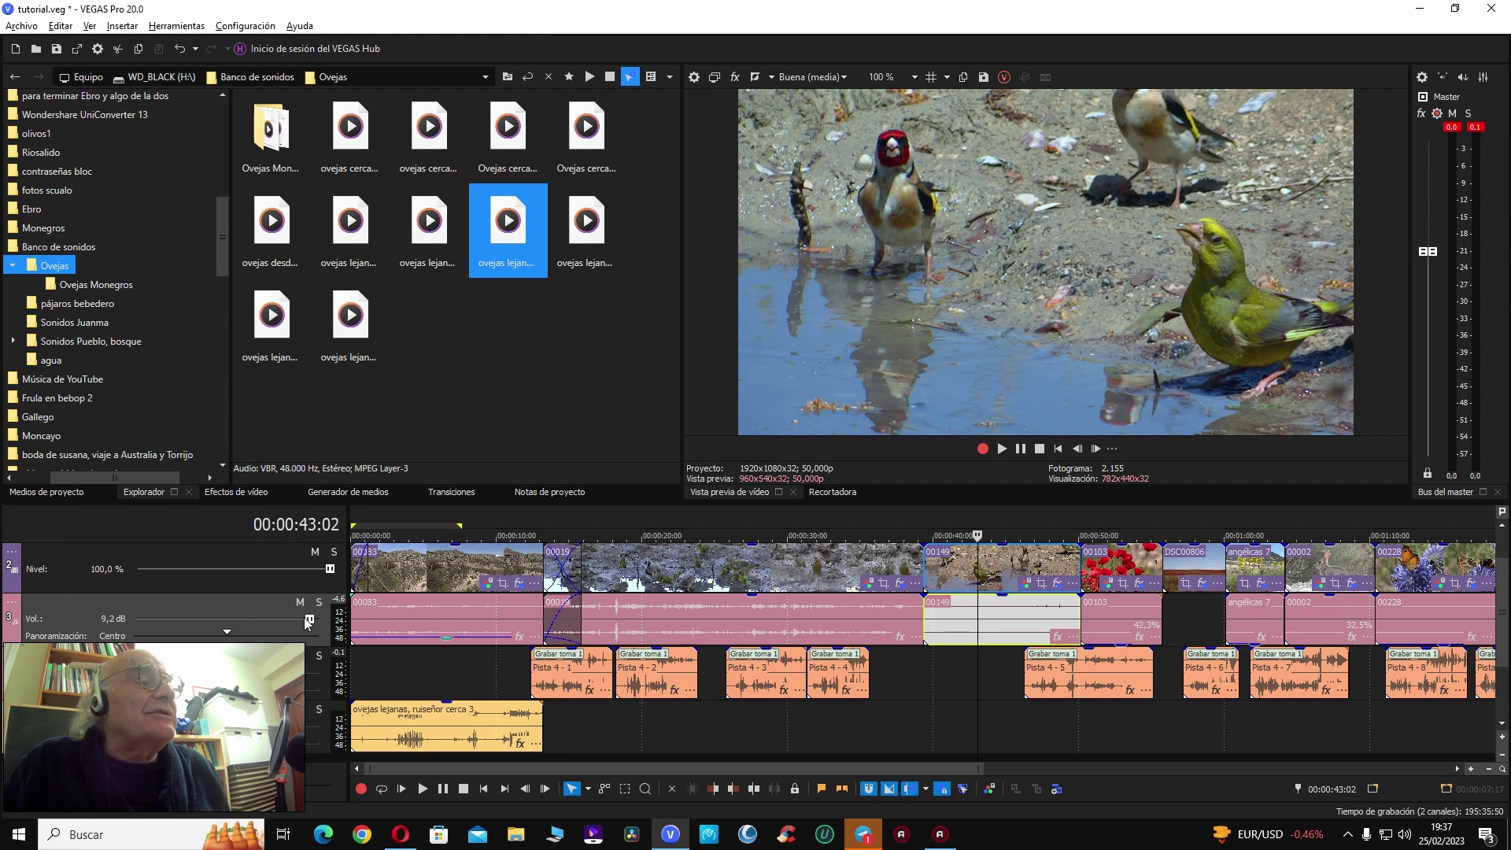
key(space)
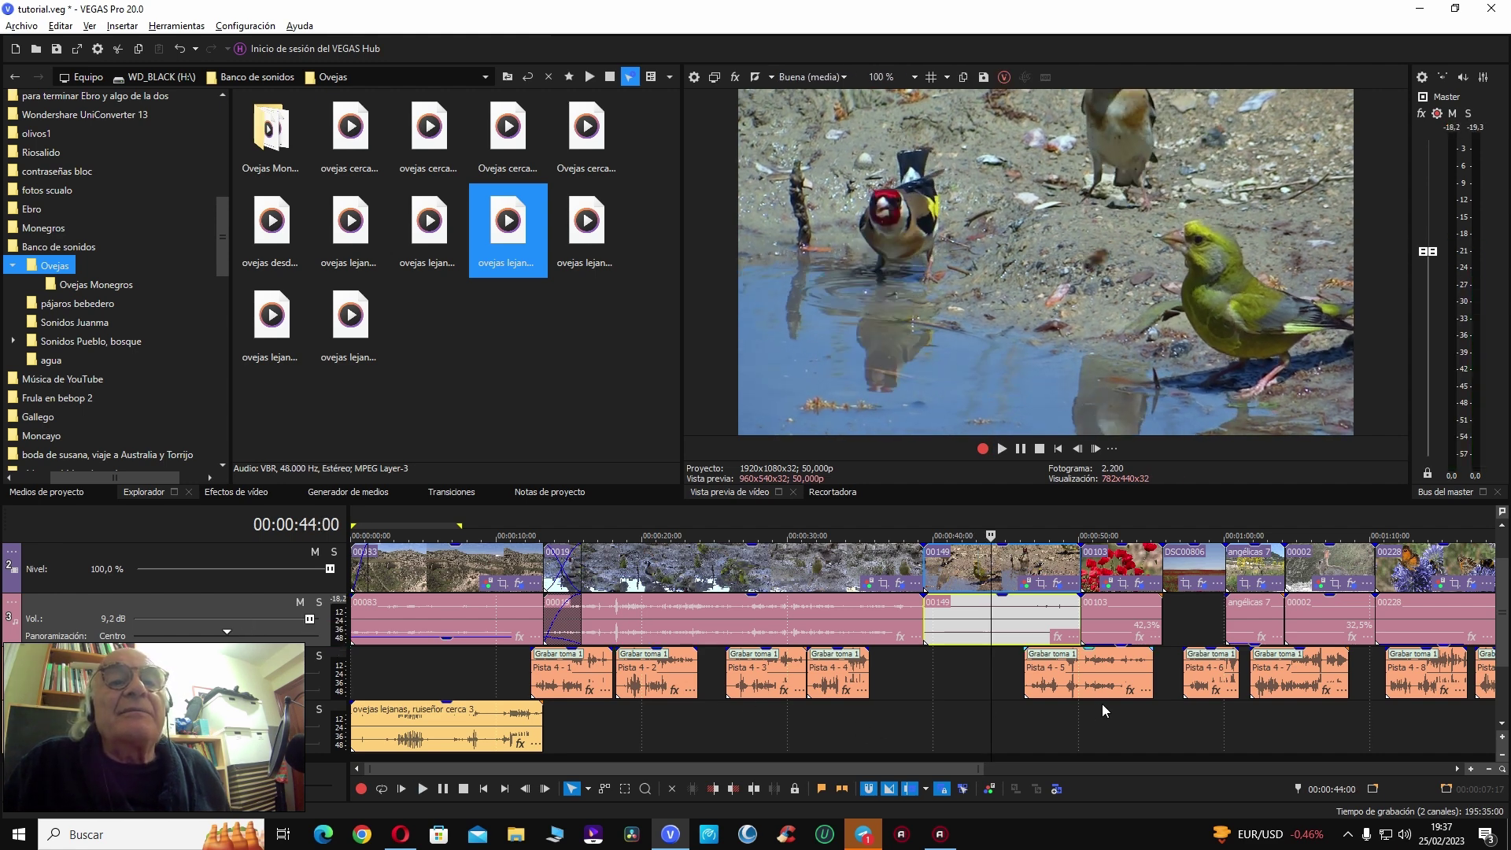
click(1087, 683)
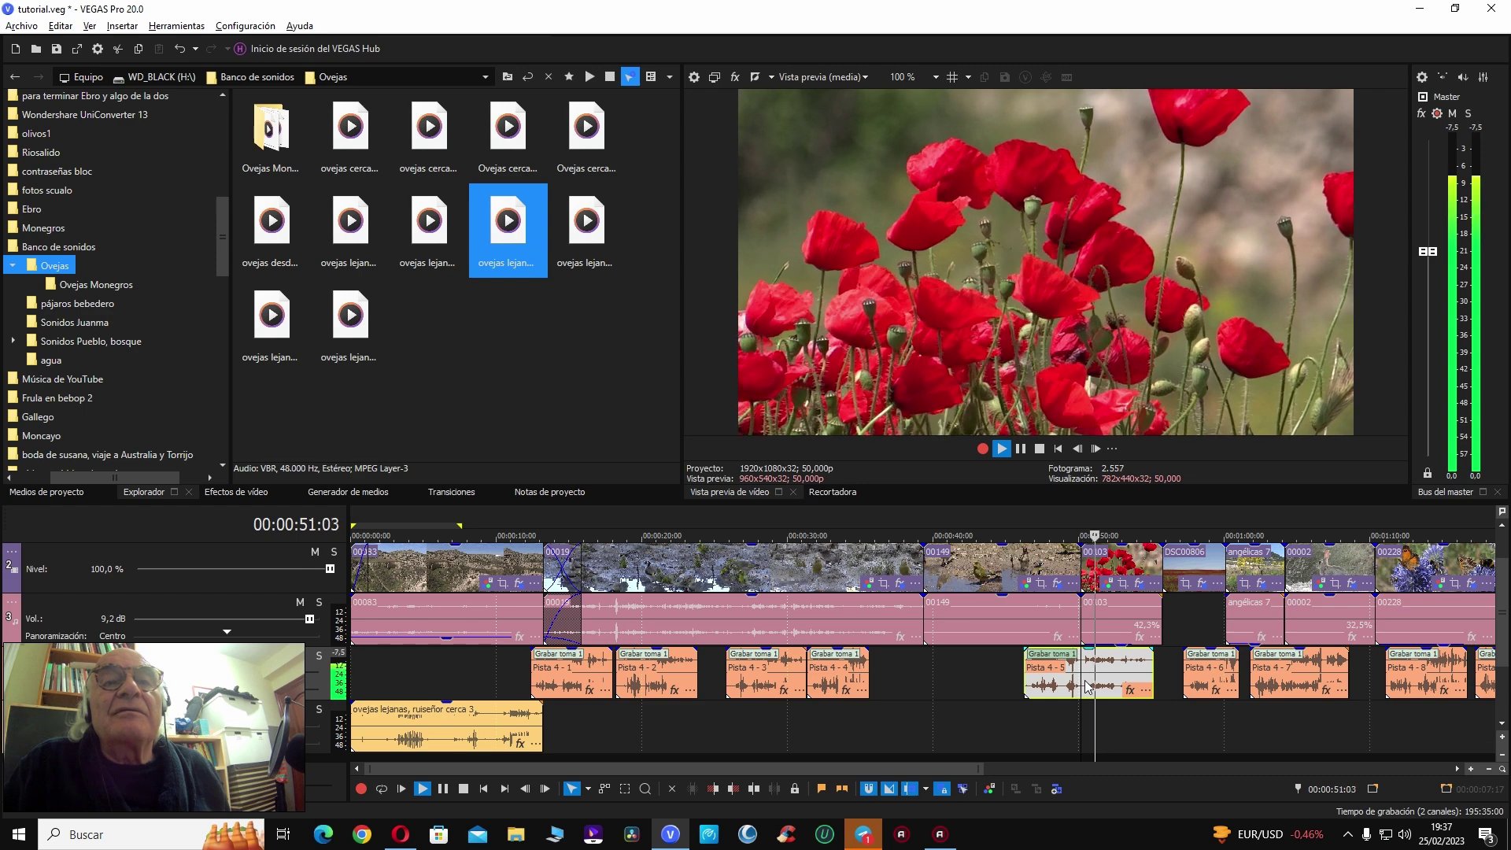
Step: Check the audio under clips DSC00806 and angélicas 7, and play the start of rabbit clip 00002 to judge its sound
click(1209, 614)
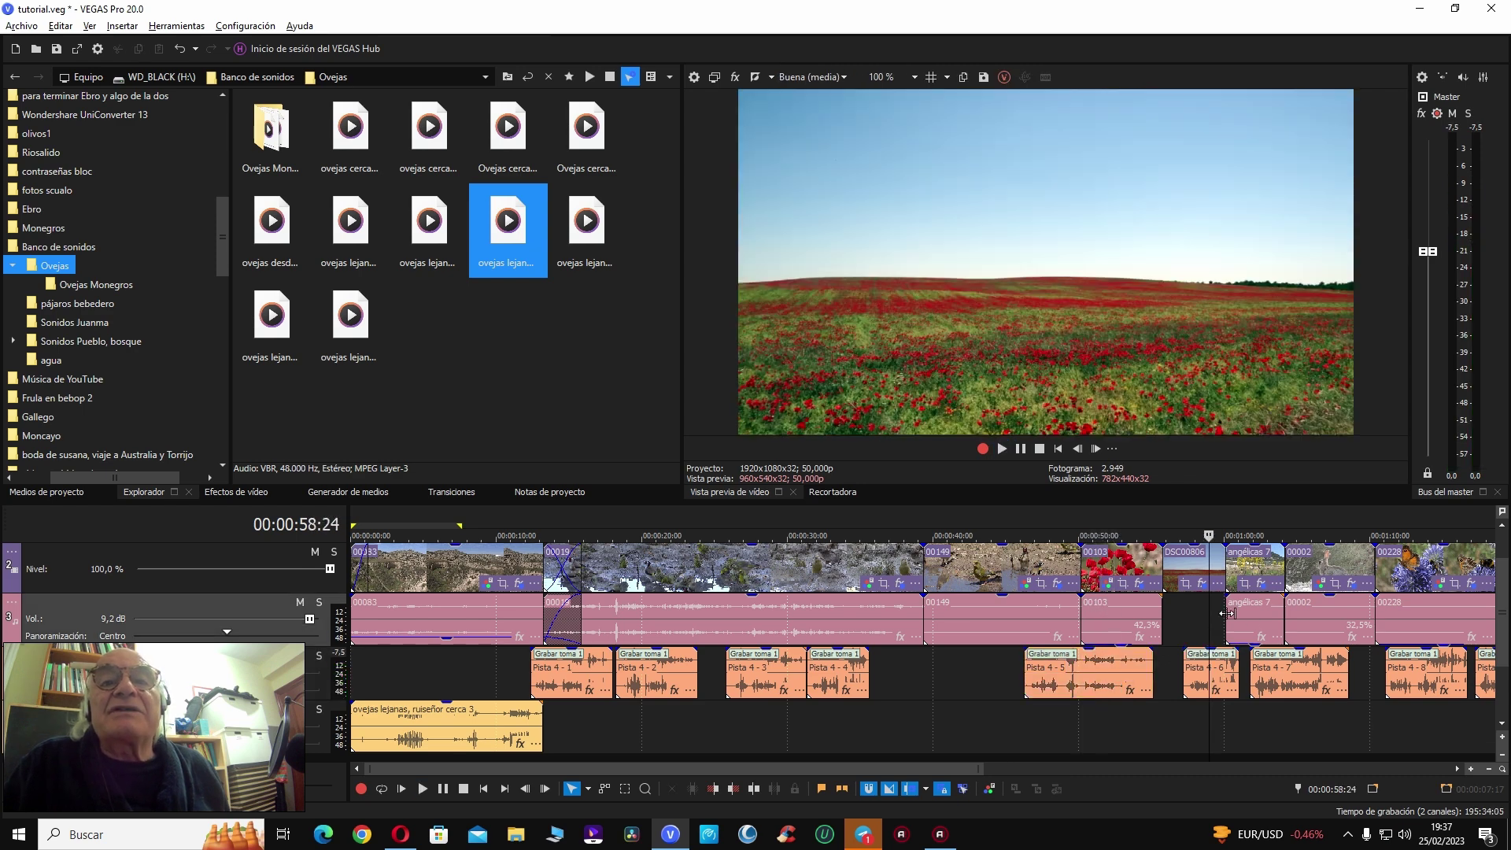
click(1250, 612)
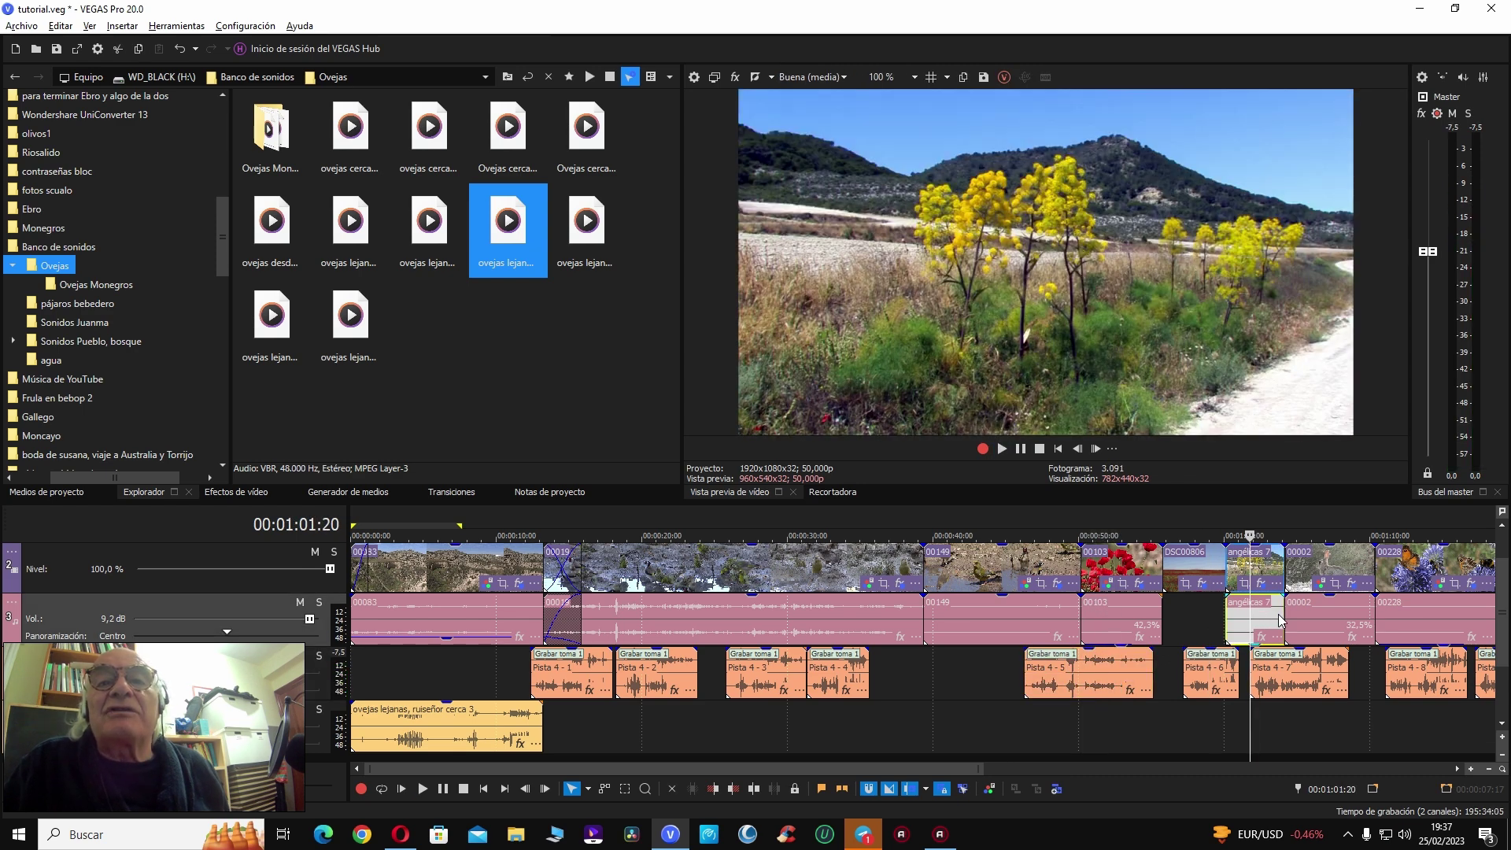
click(1289, 623)
key(space)
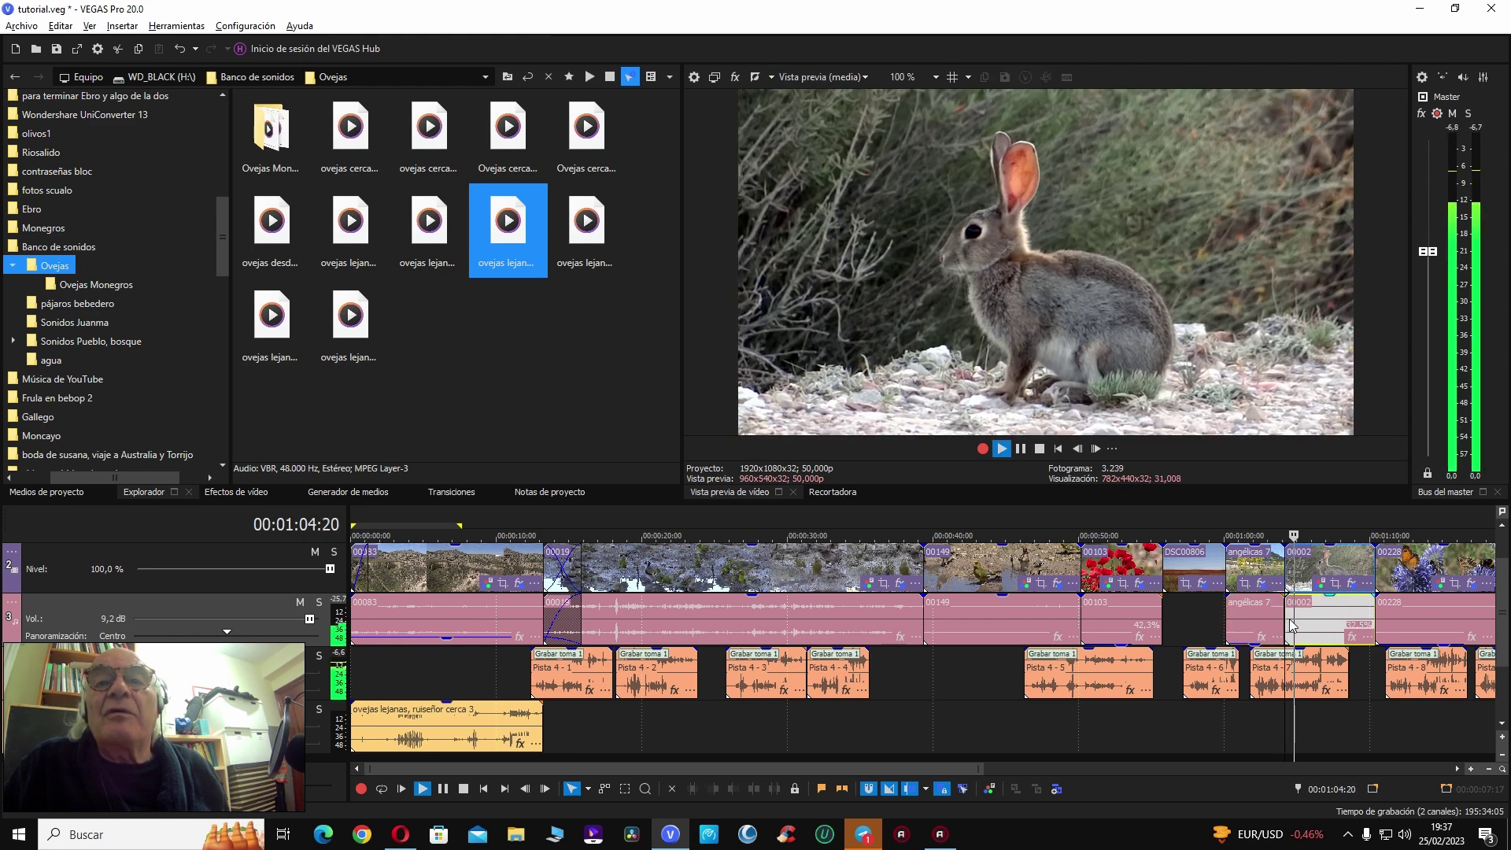
key(space)
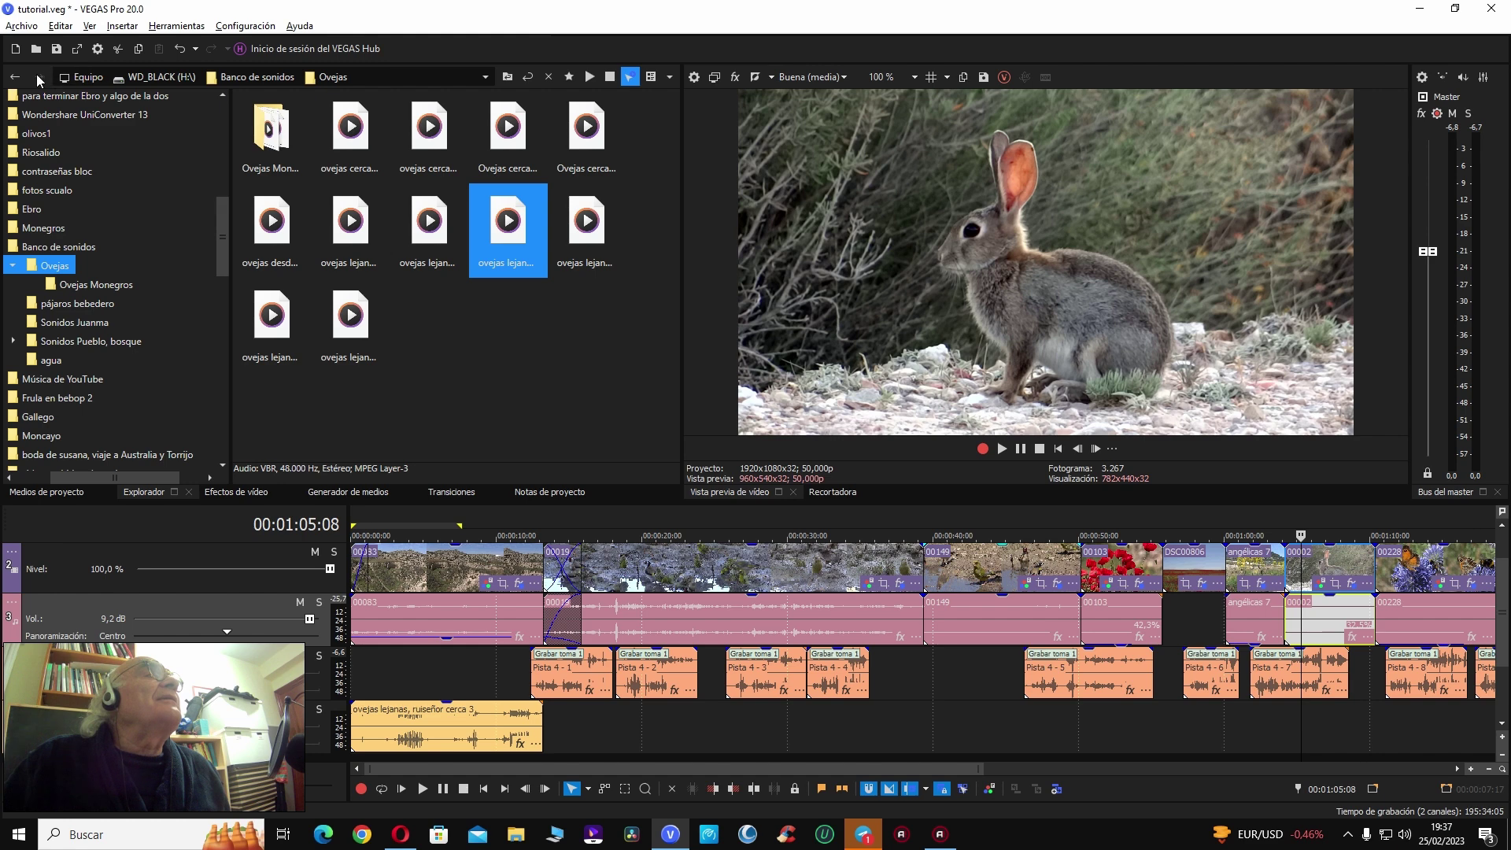
Step: Add the sound "alrededor del pueblo" from the Banco de sonidos folder to the ambient track, starting at poppies clip 00103
click(15, 77)
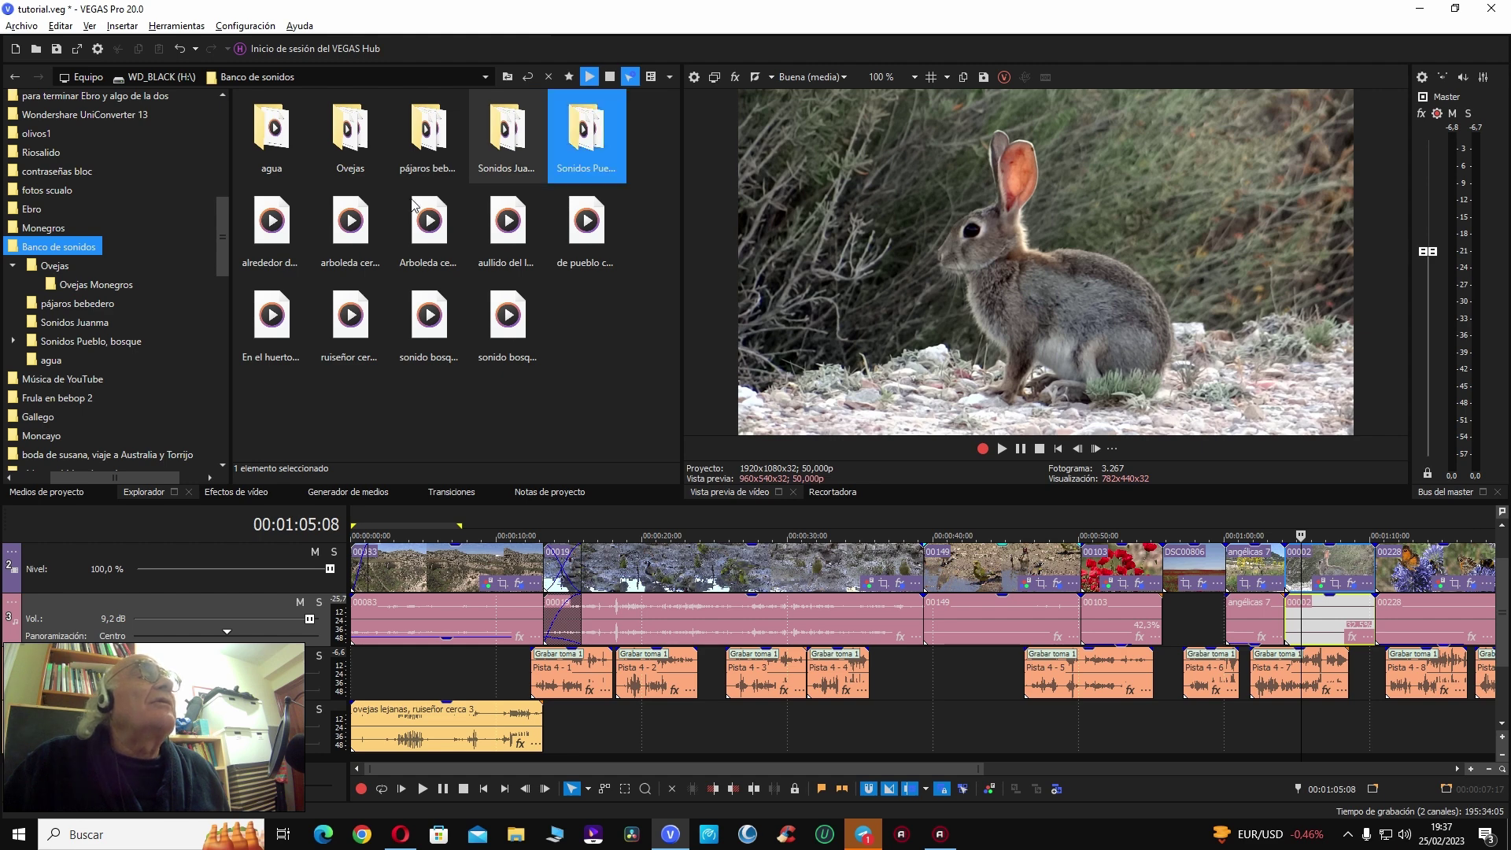
click(297, 222)
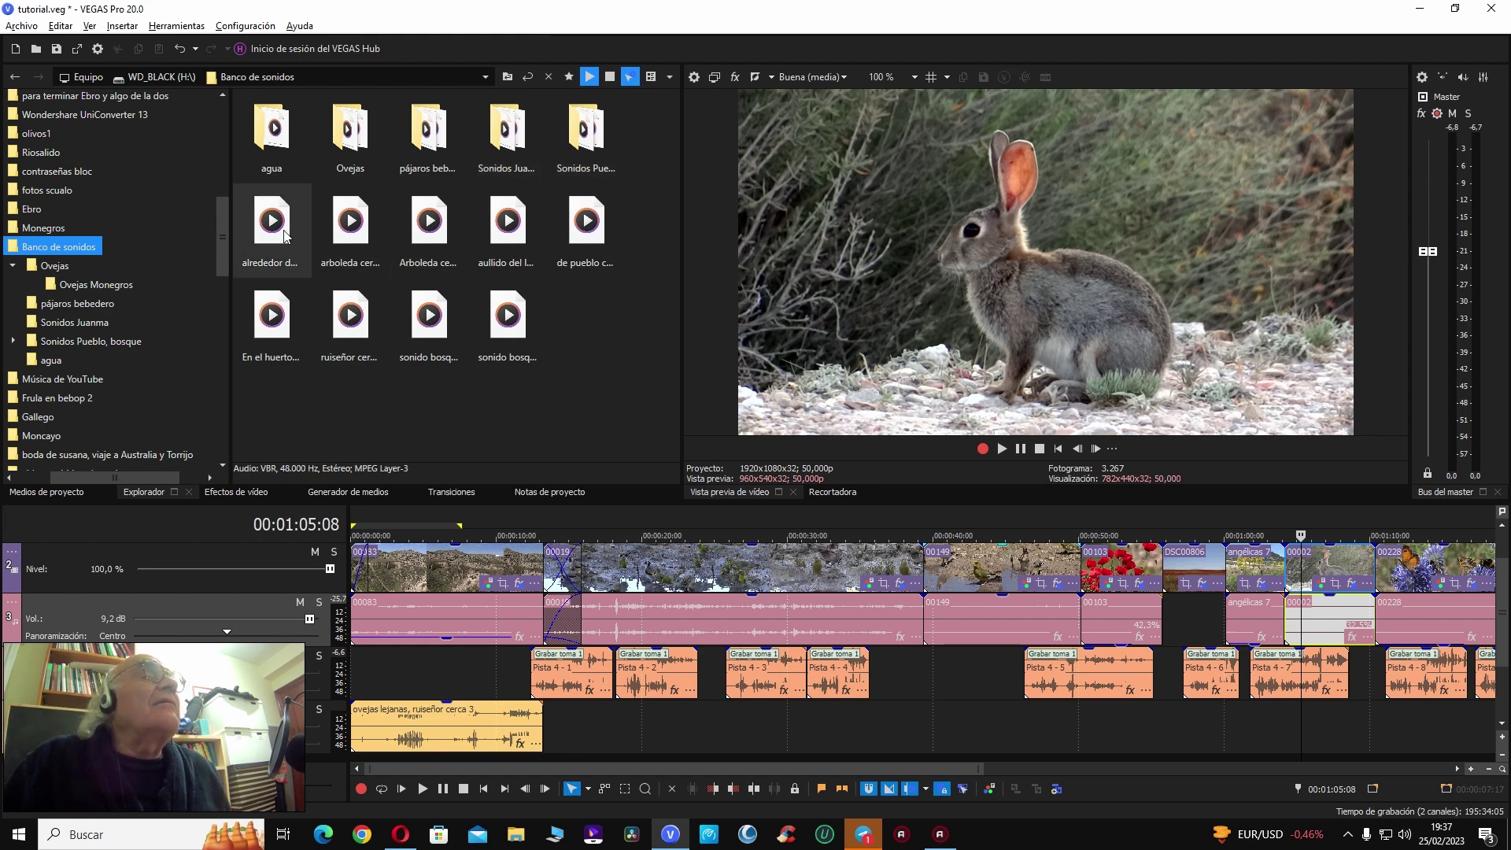
drag(279, 234, 1086, 739)
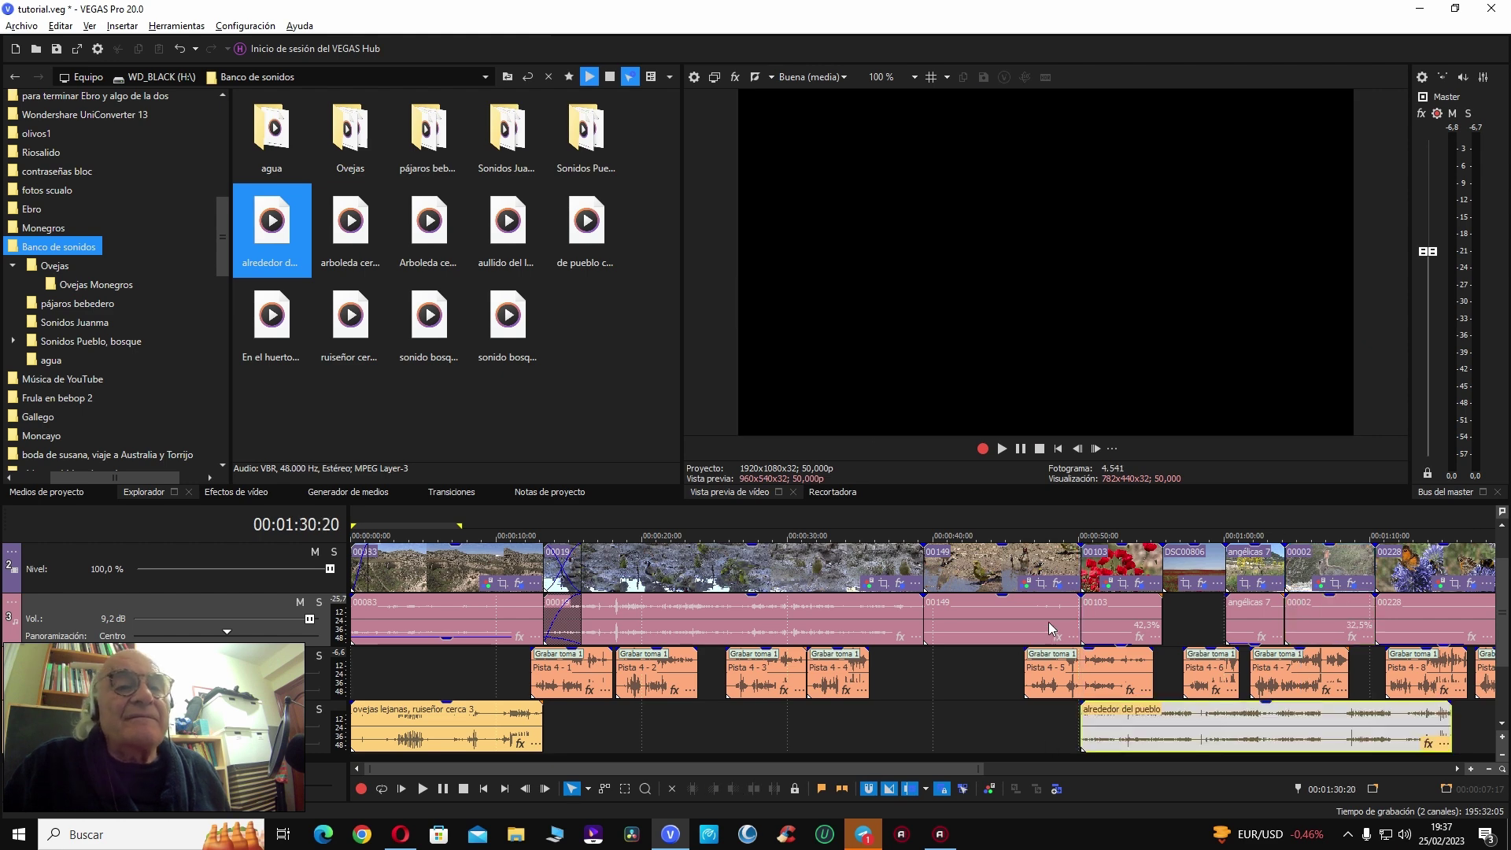
Step: Play from the end of clip 00149 through the poppies to judge the level of the ambient sound
click(1048, 627)
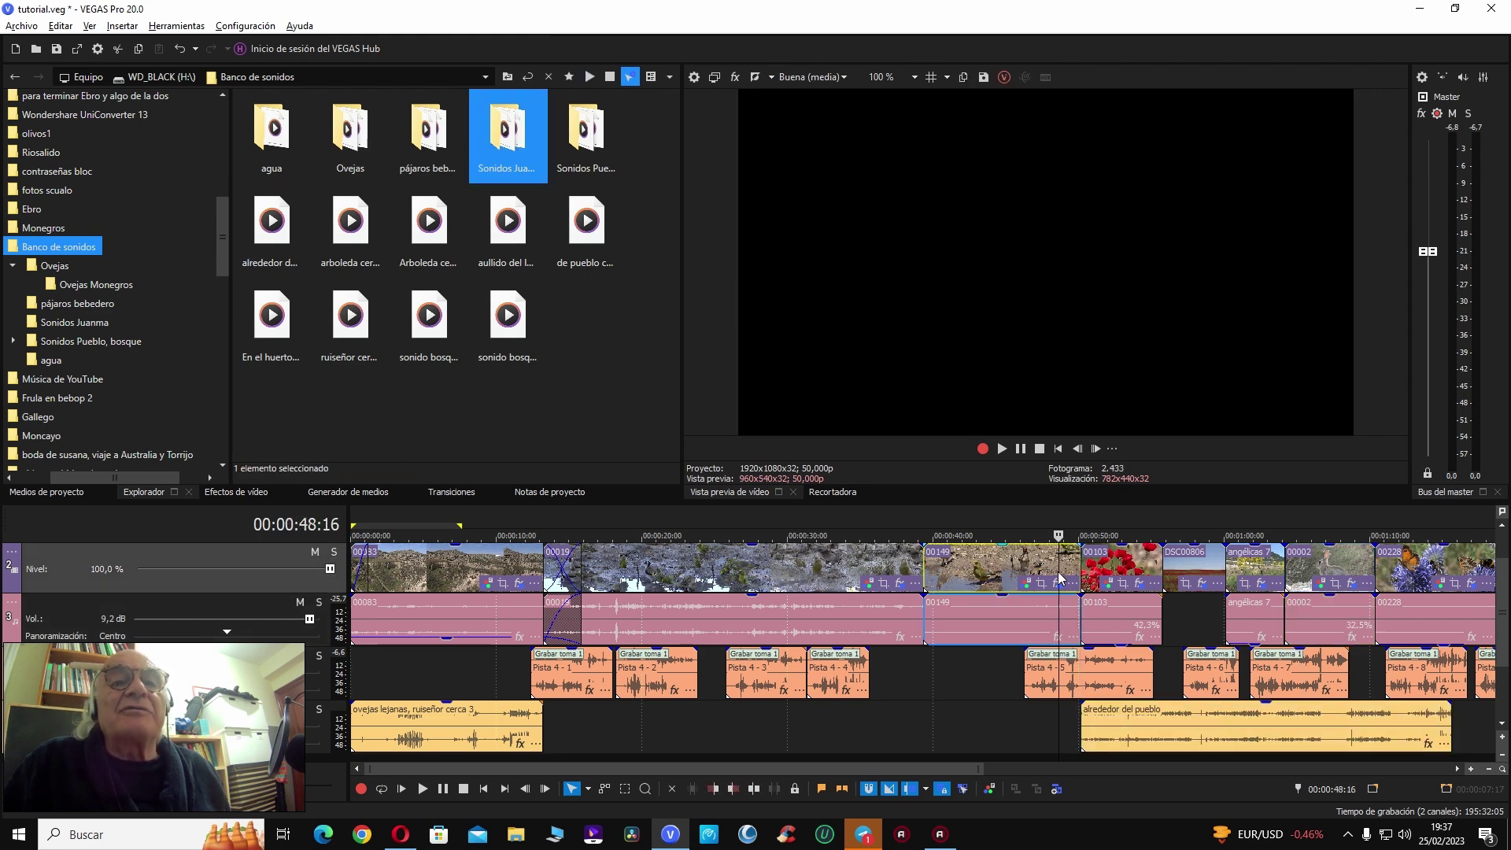
key(space)
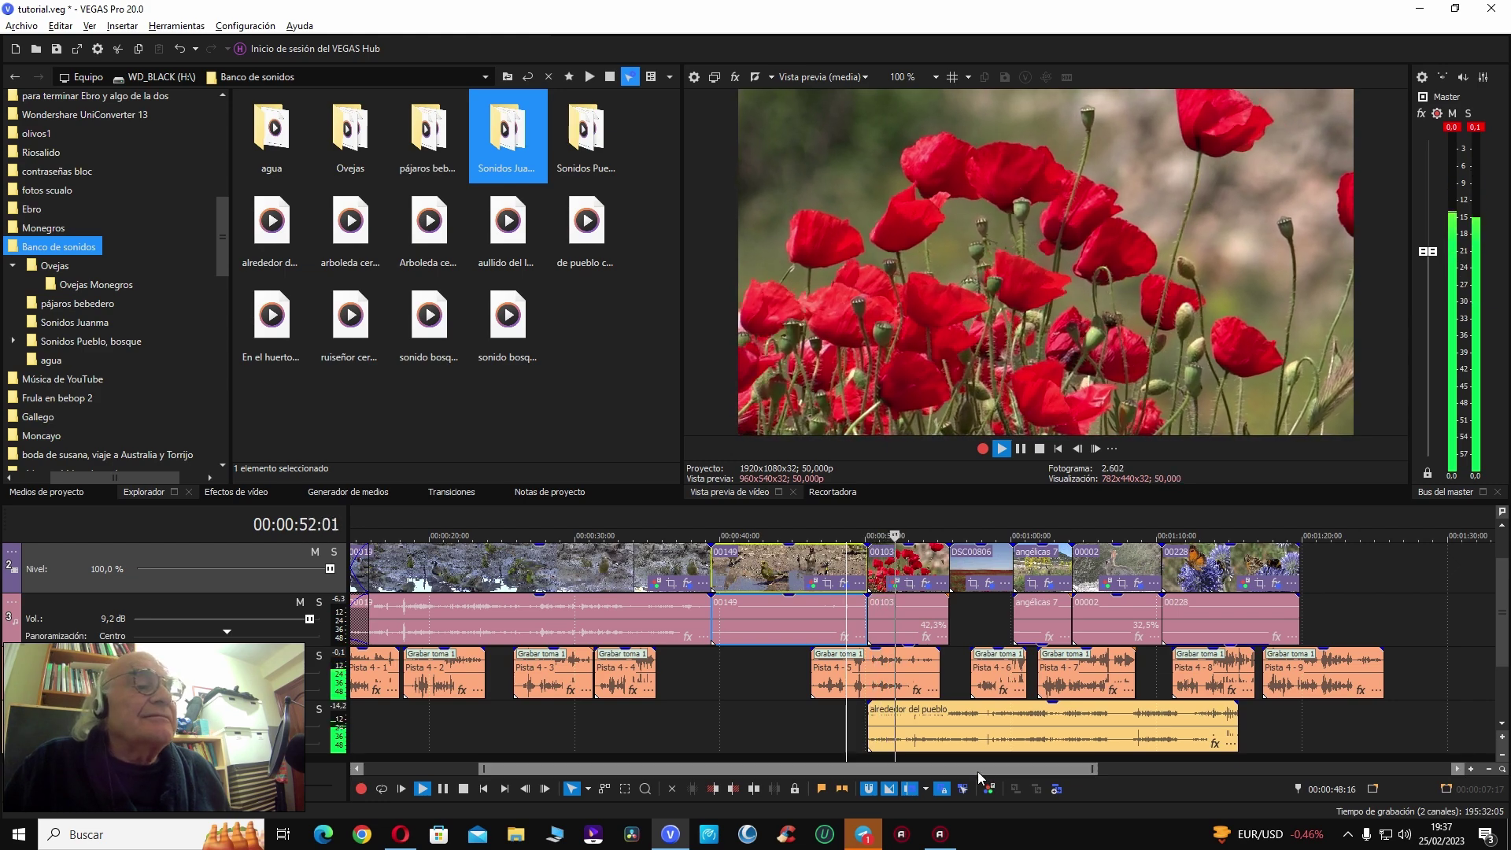
click(1006, 730)
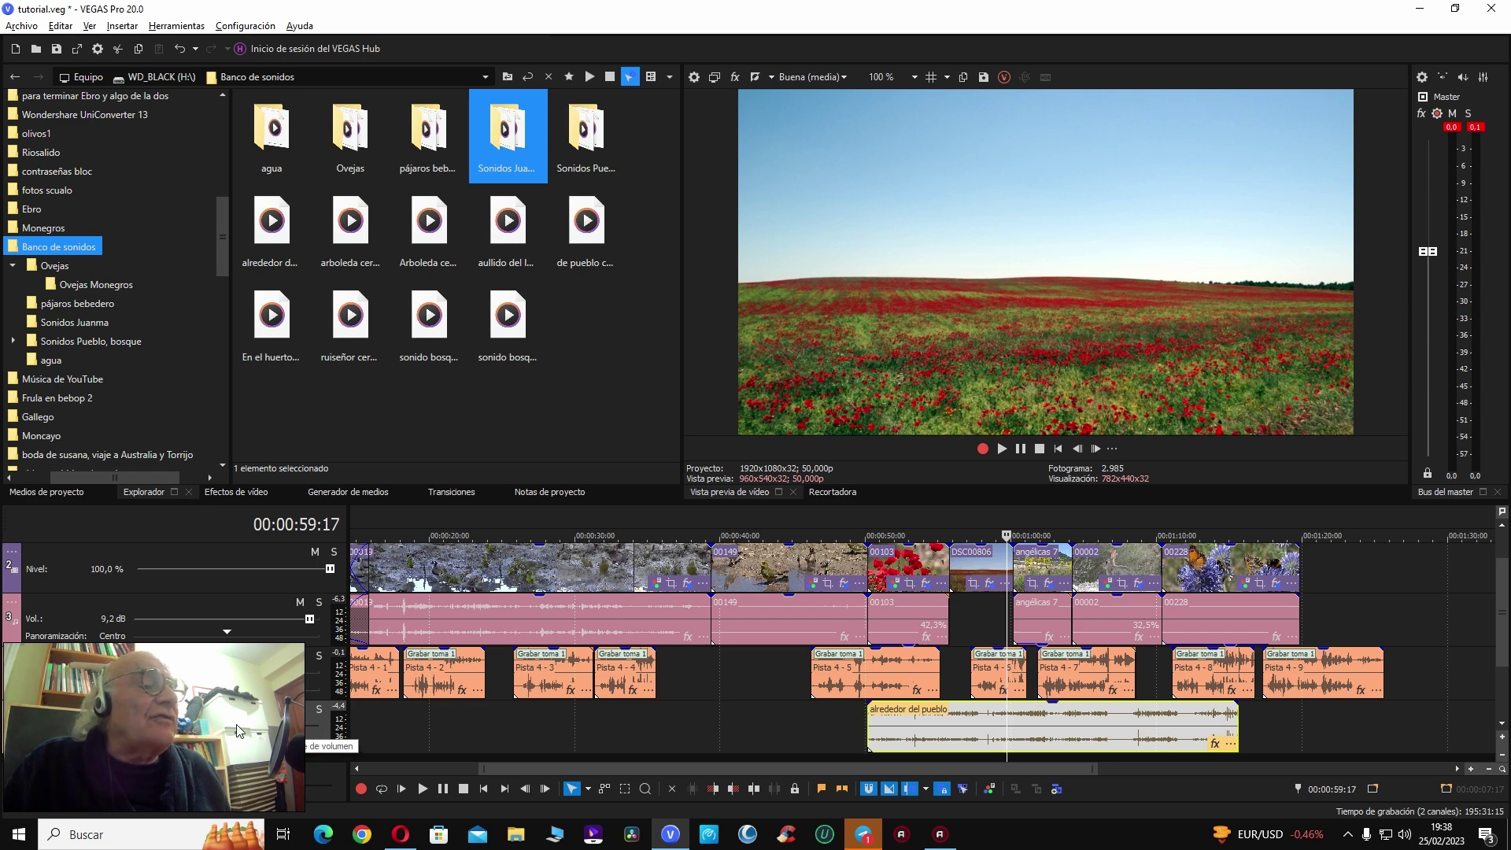
Step: Add the Volumen audio effect to the "alrededor del pueblo" sound on the ambient track
click(1012, 731)
click(1215, 743)
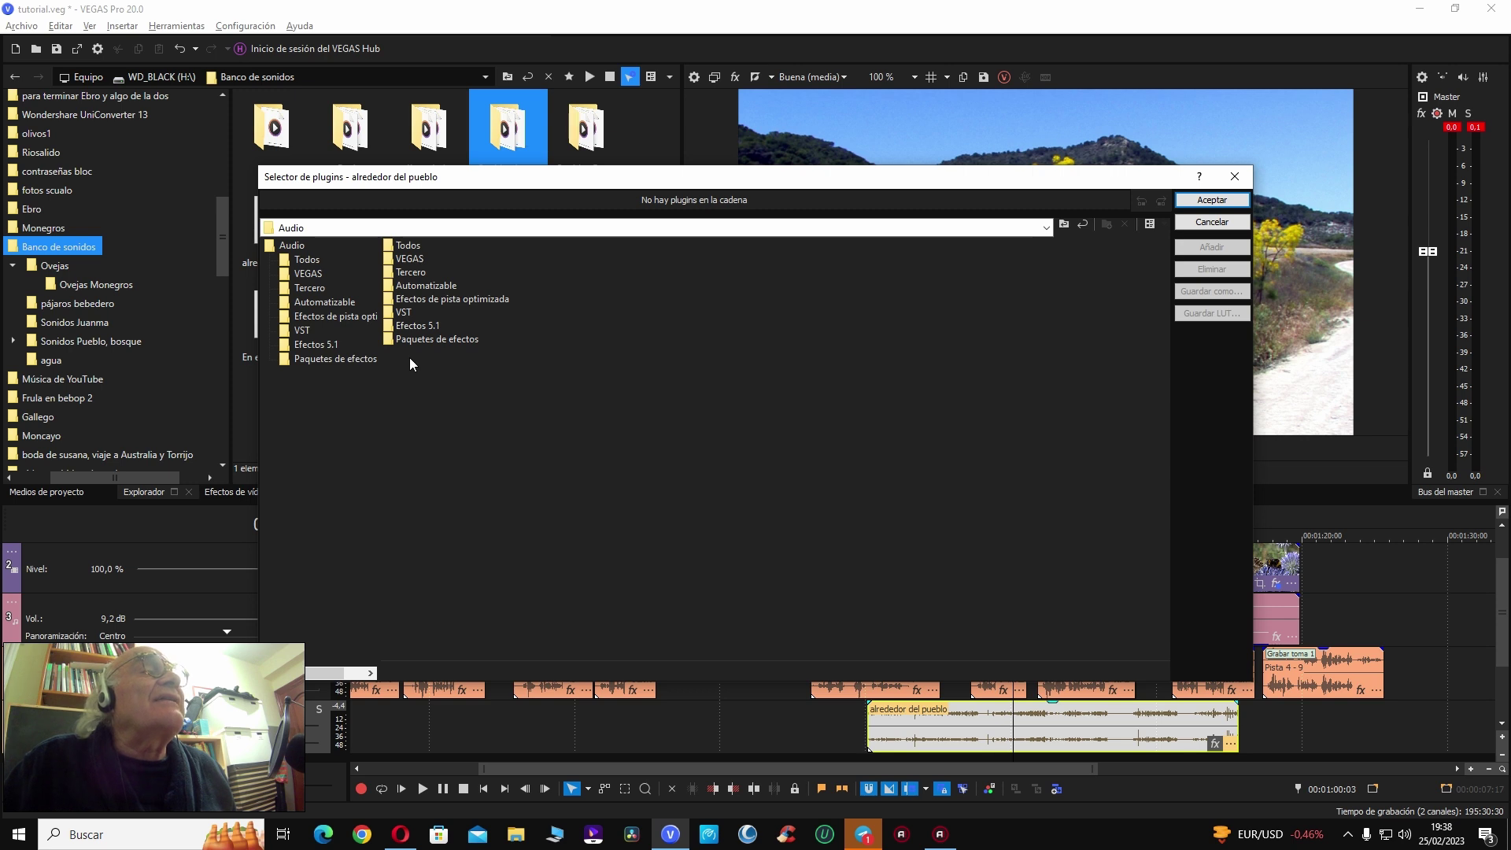
click(394, 245)
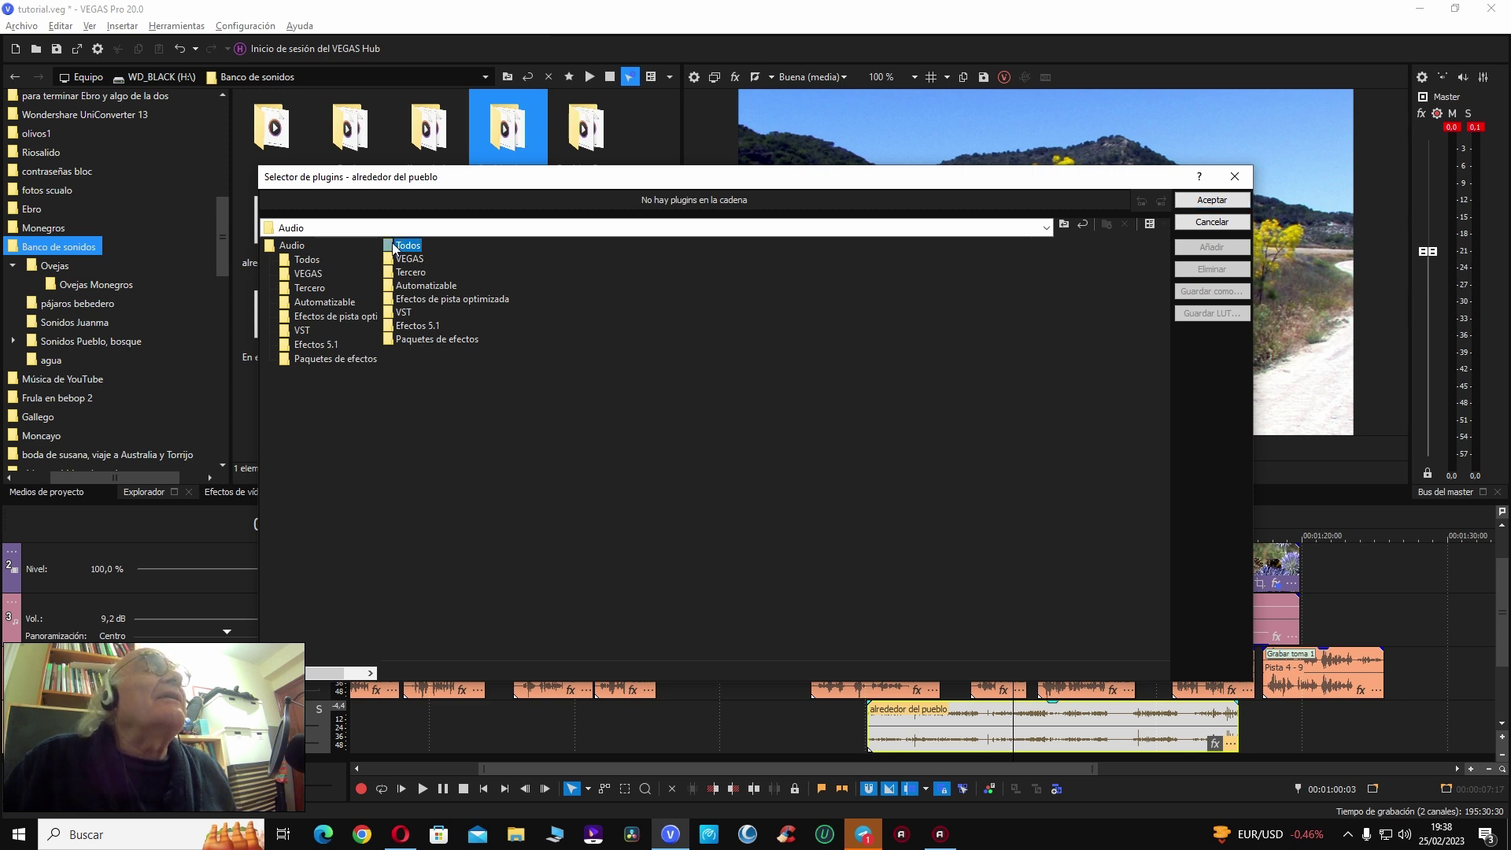
double_click(394, 245)
click(574, 499)
double_click(578, 498)
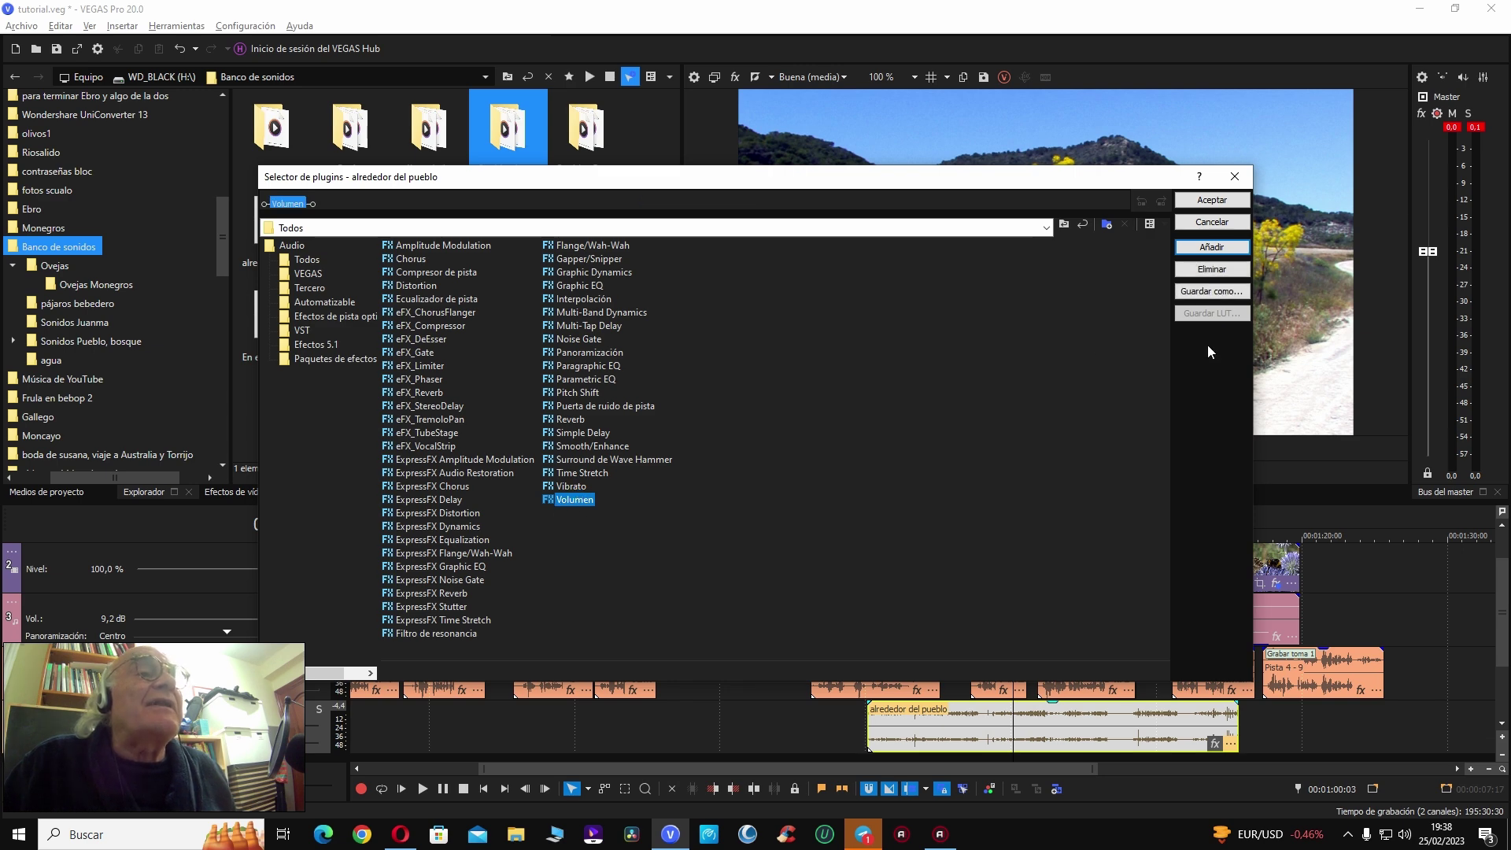
click(1212, 203)
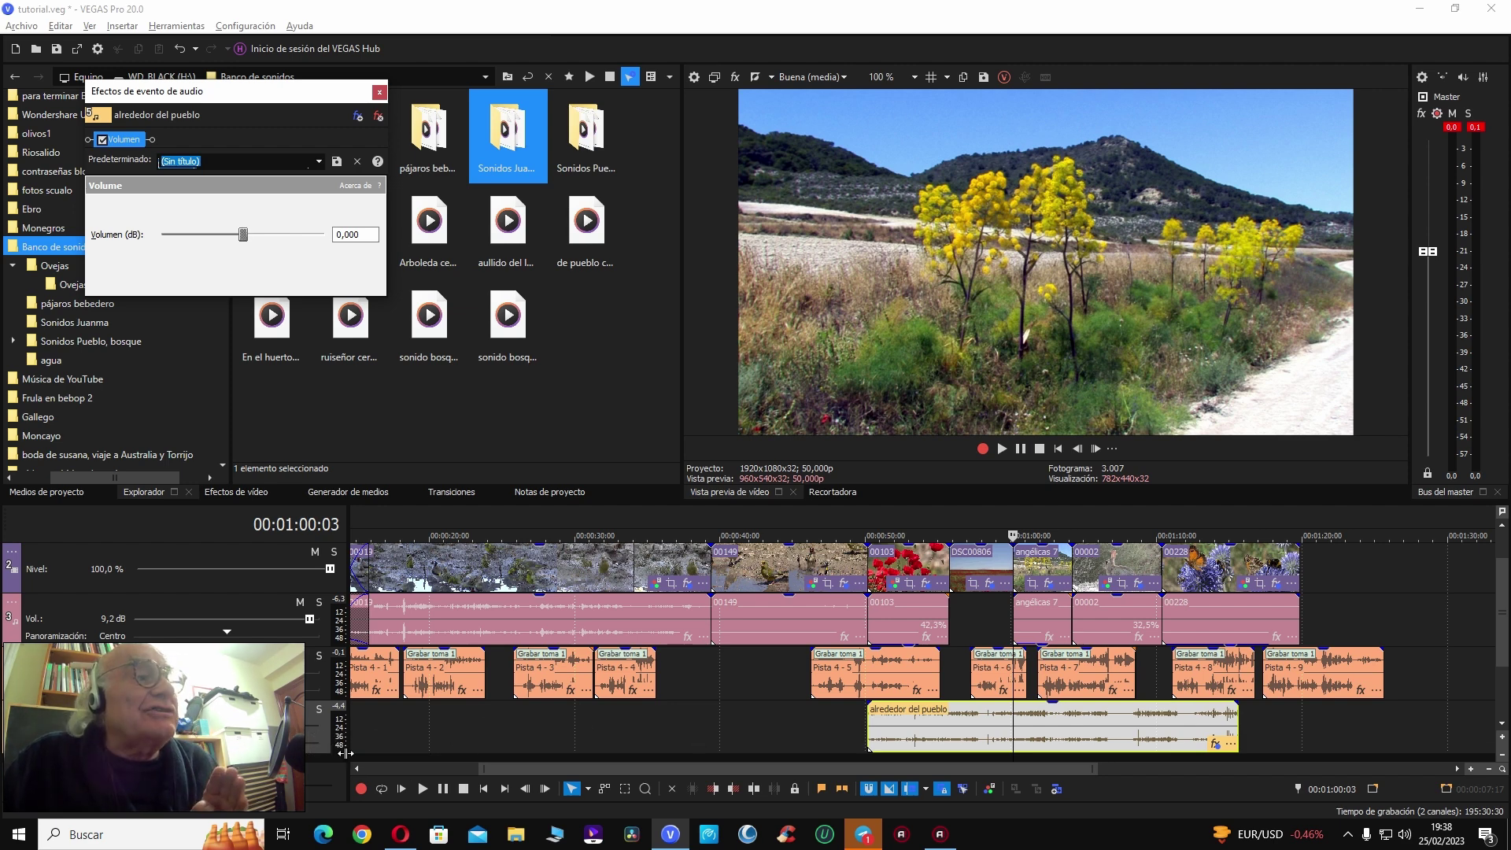
Step: Set the "alrededor del pueblo" sound's effect volume to 4,039 dB while listening to it from the poppies clip
click(1018, 731)
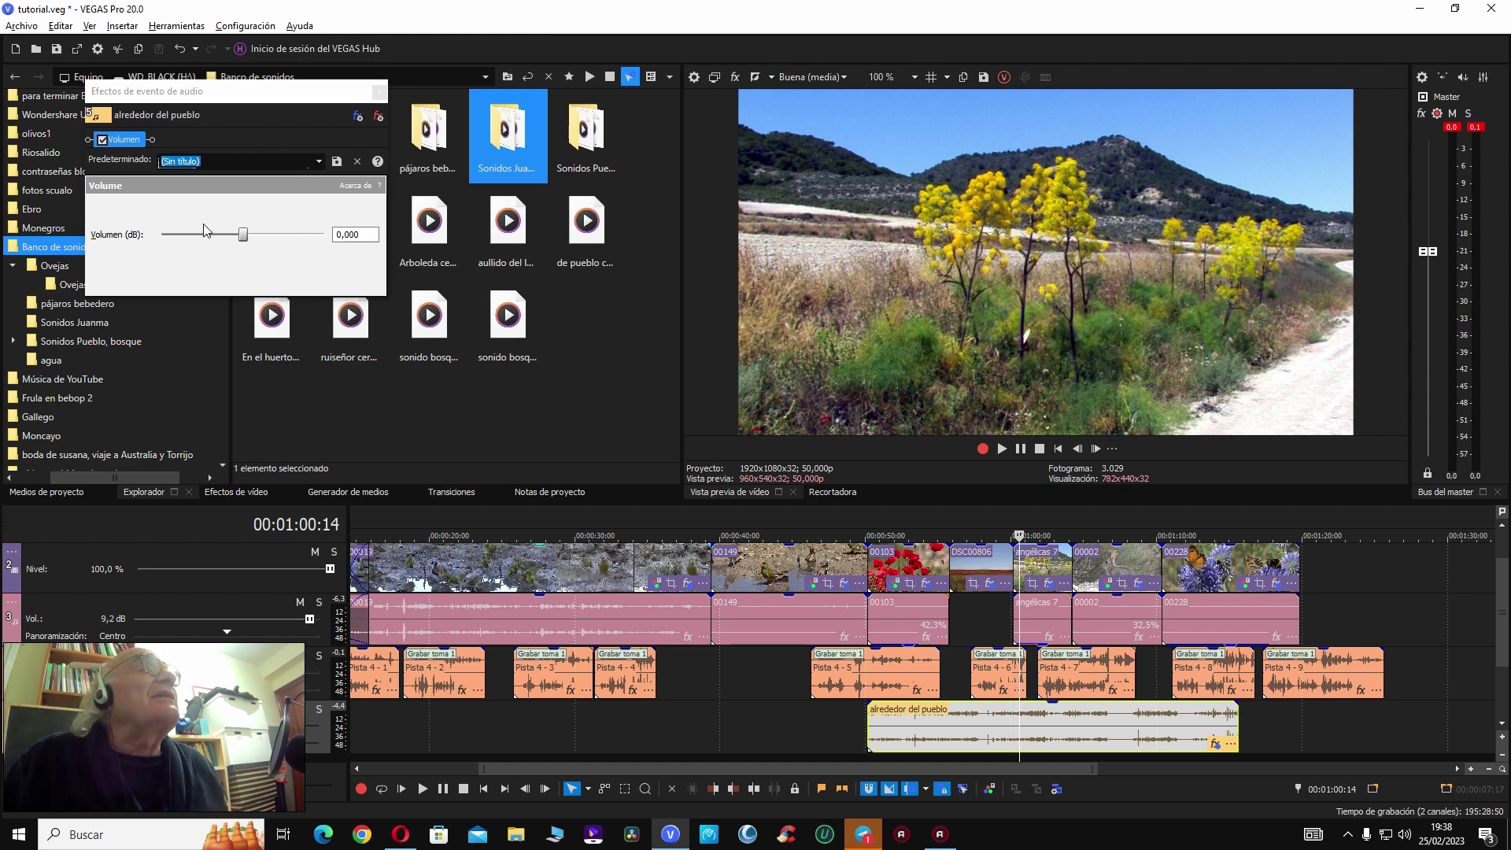
drag(243, 237, 263, 237)
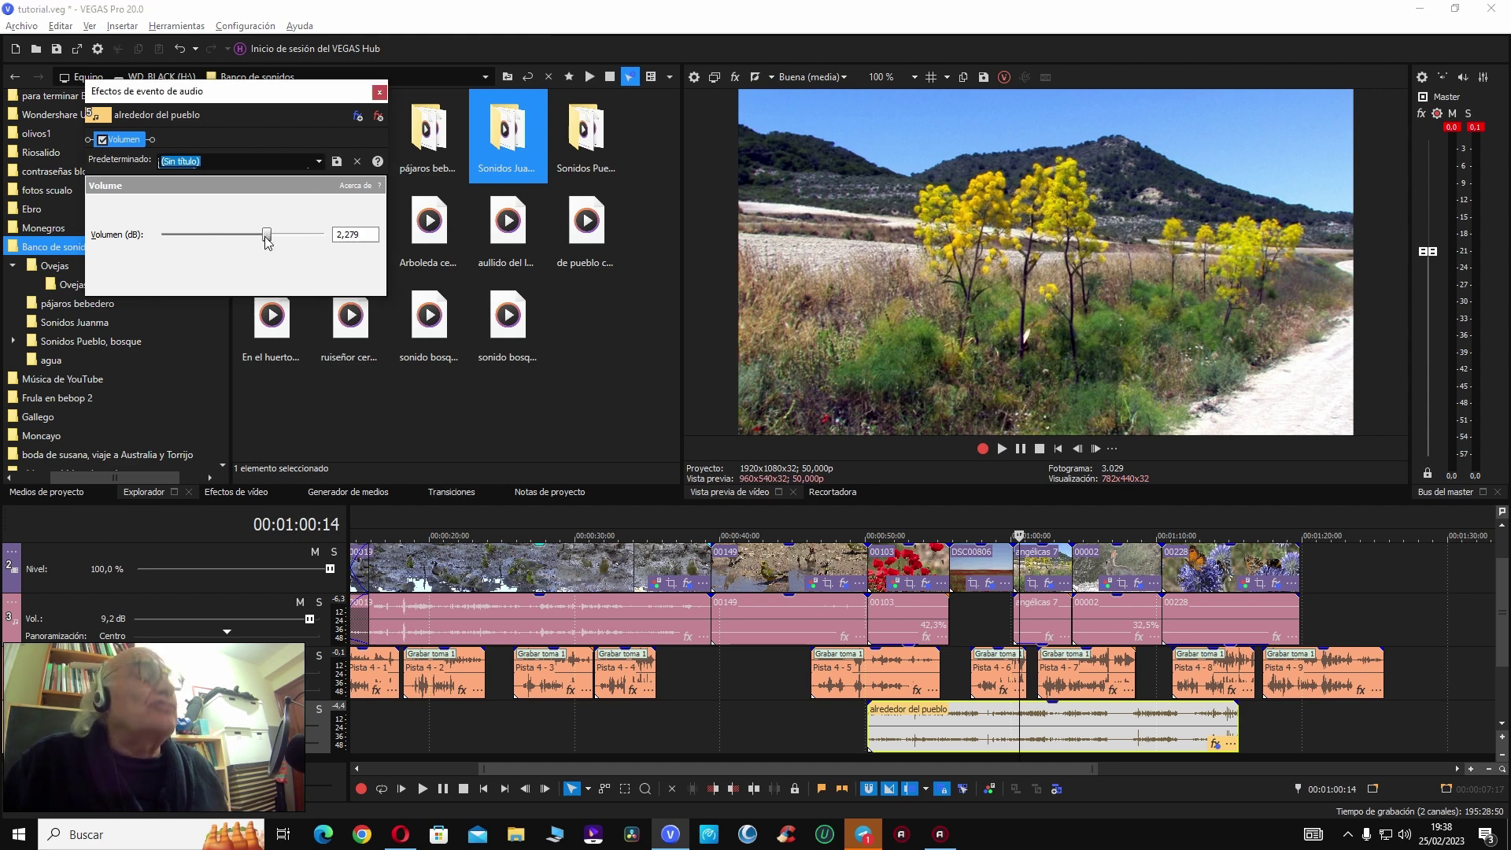
click(893, 754)
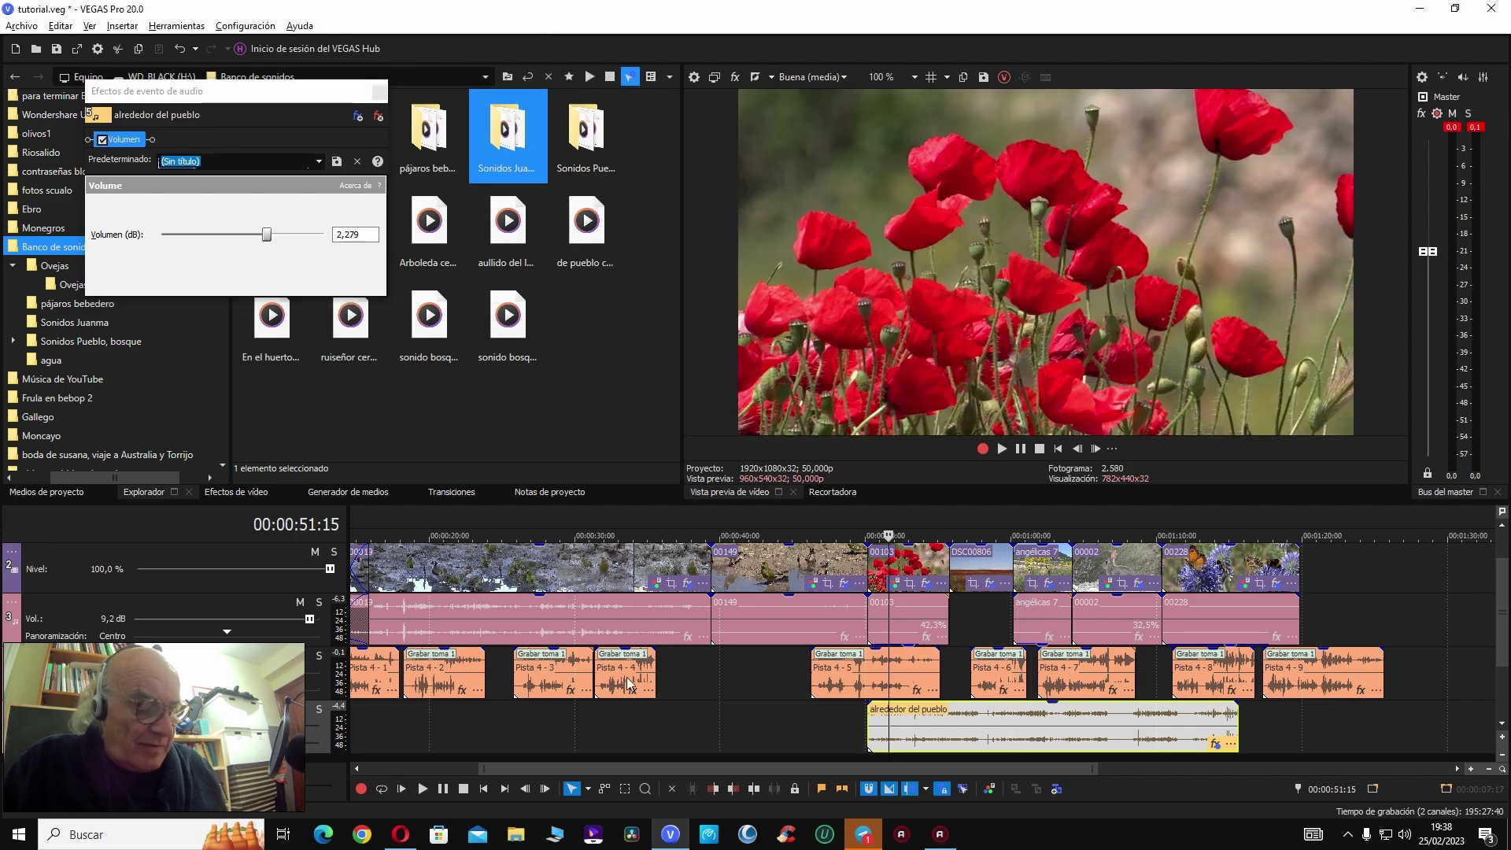
key(space)
drag(268, 235, 291, 238)
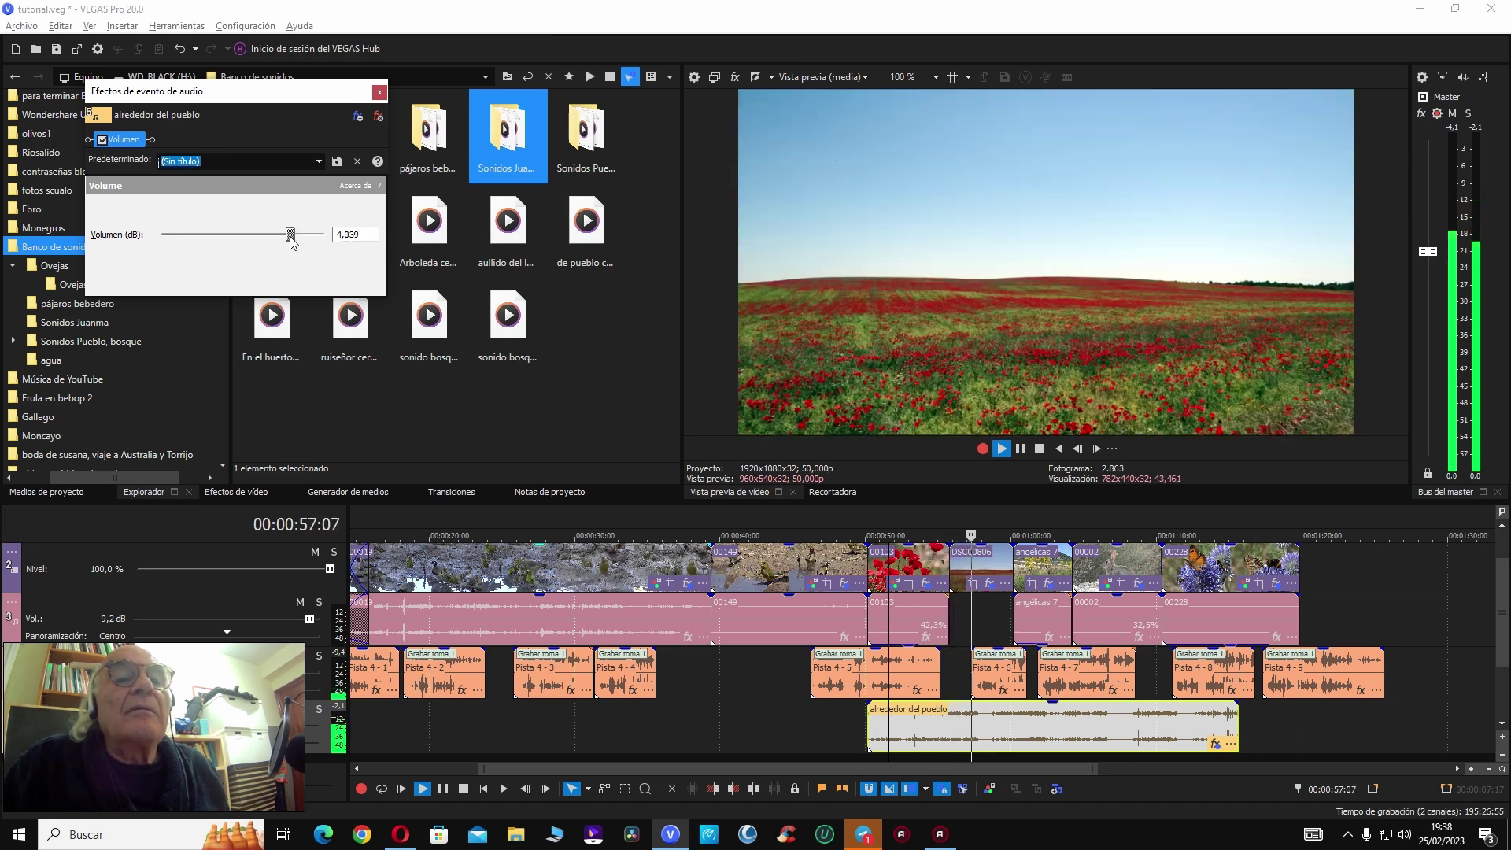
click(379, 92)
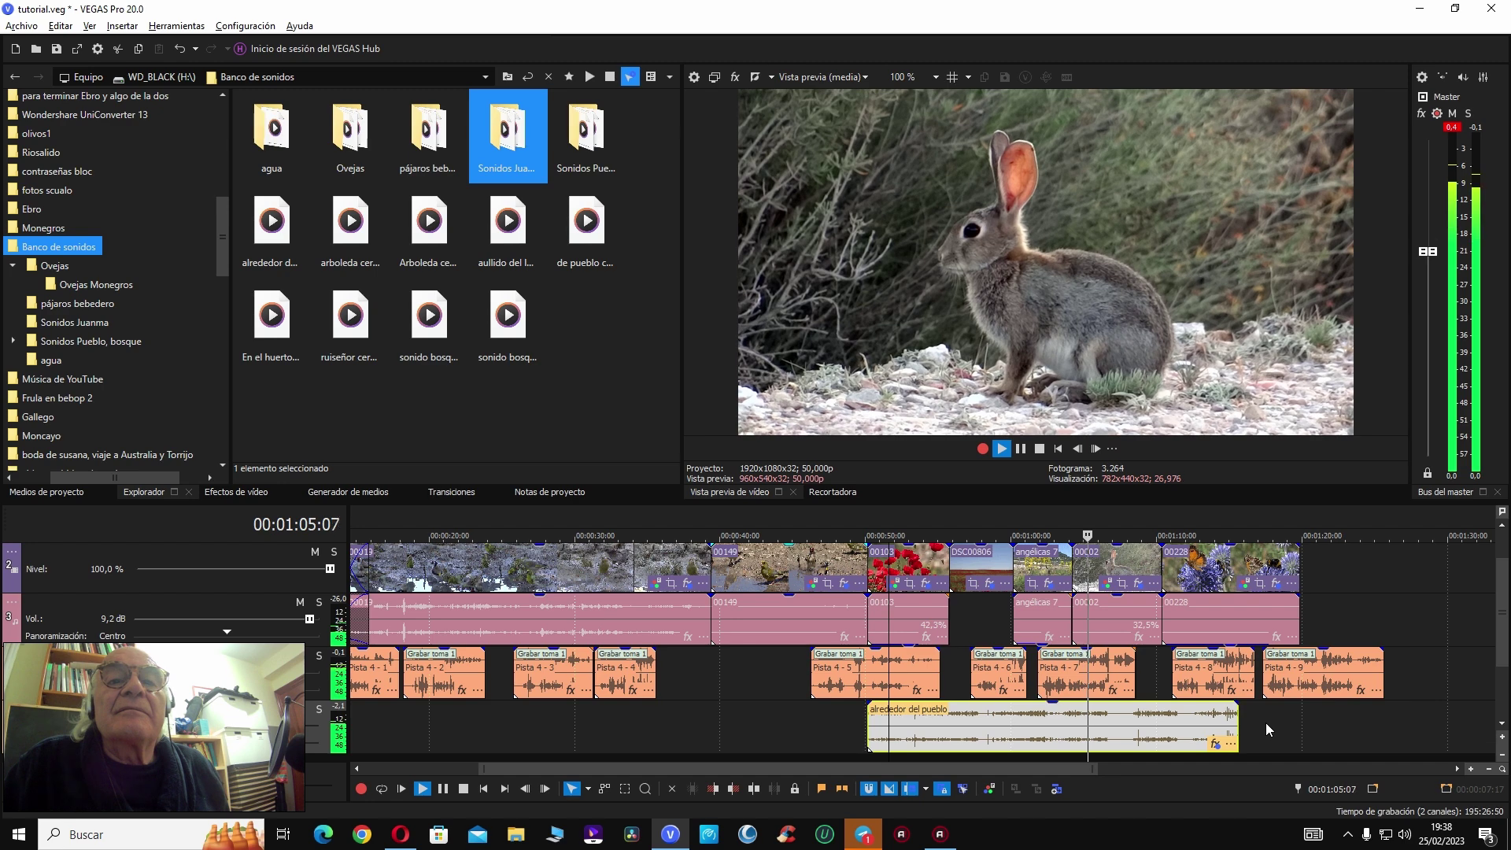
Step: Trim the end of the "alrededor del pueblo" sound to the end of rabbit clip 00002, and play that stretch
key(Return)
drag(1238, 724, 1166, 735)
key(space)
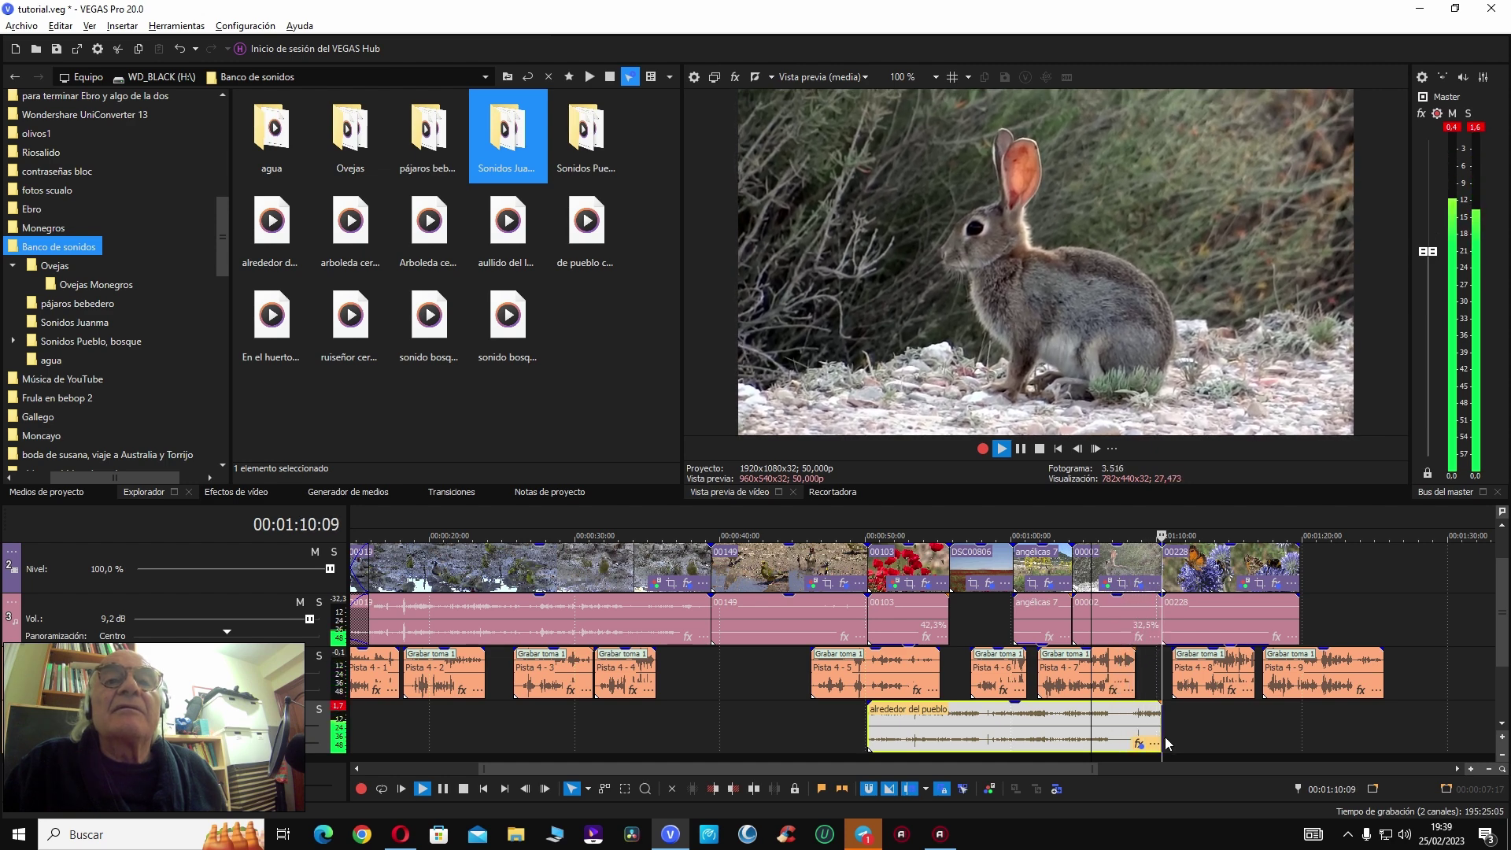
key(space)
Step: Insert the "En el huerto..." sound from the Banco de sonidos folder at the end of rabbit clip 00002
drag(1046, 768, 1108, 768)
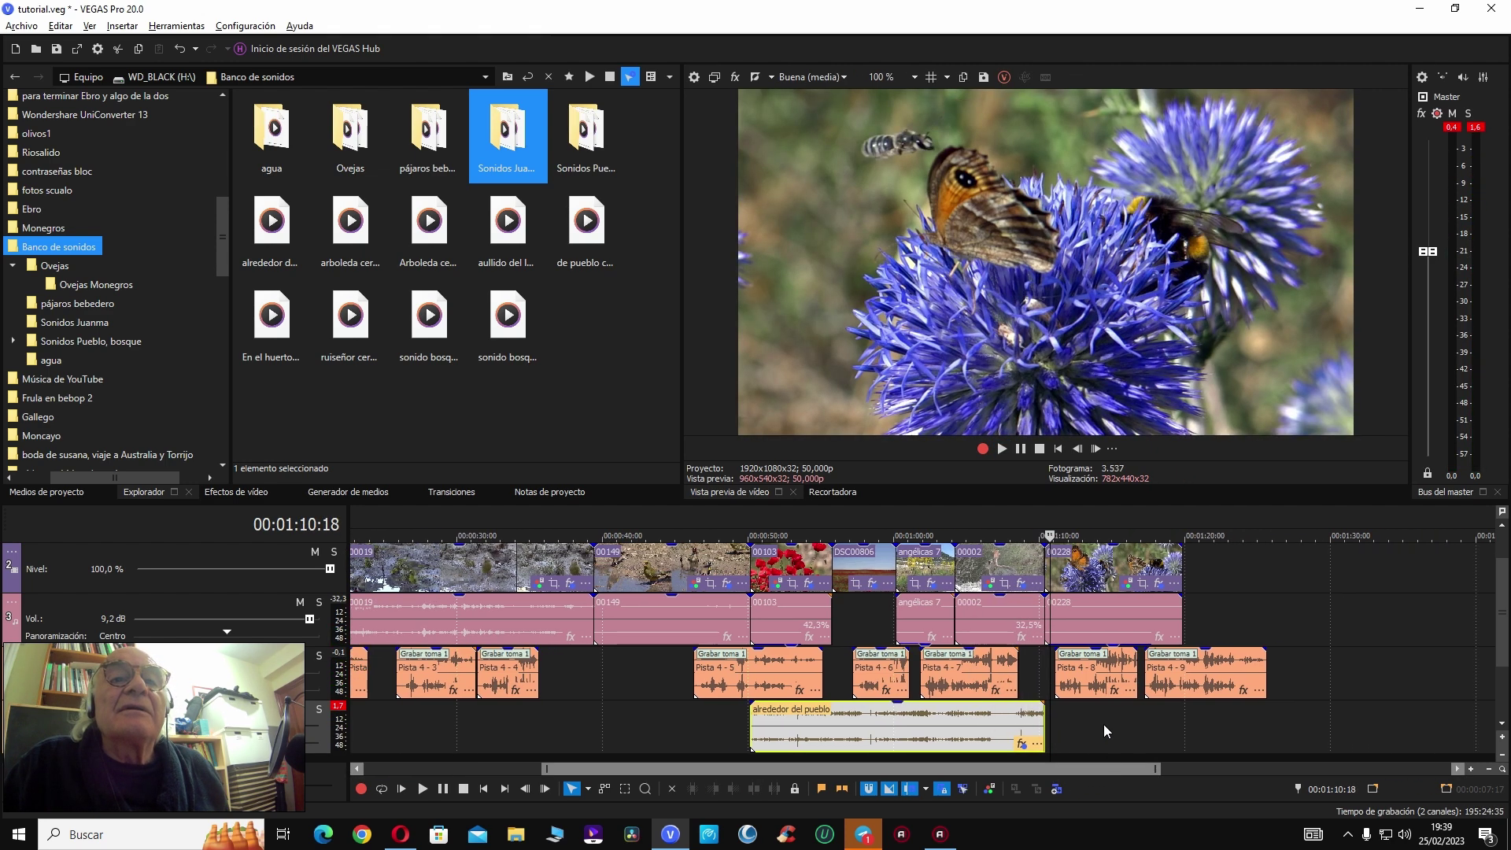
click(1039, 559)
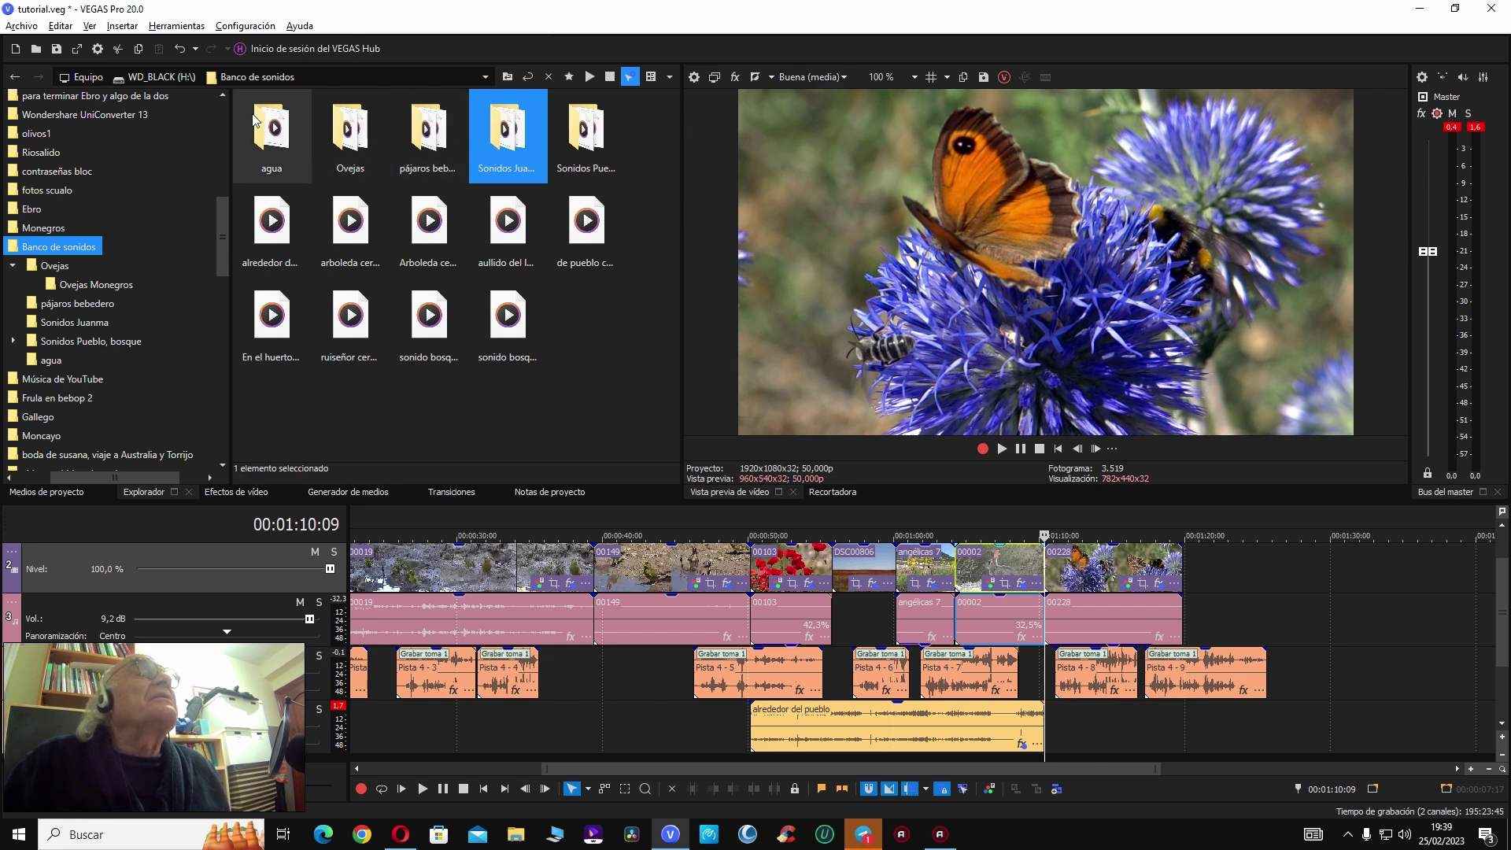
click(401, 134)
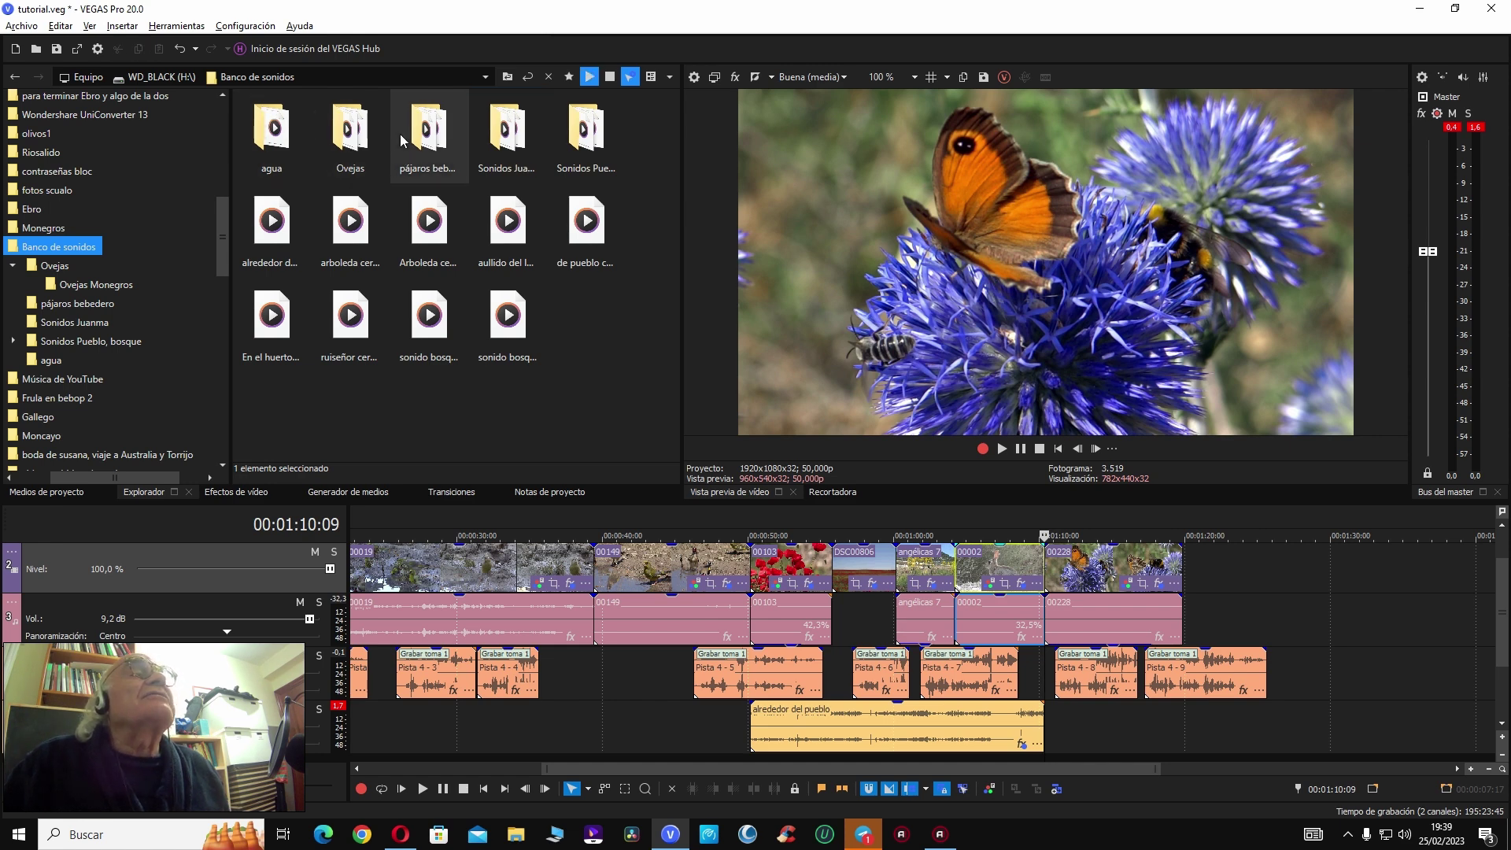
click(495, 334)
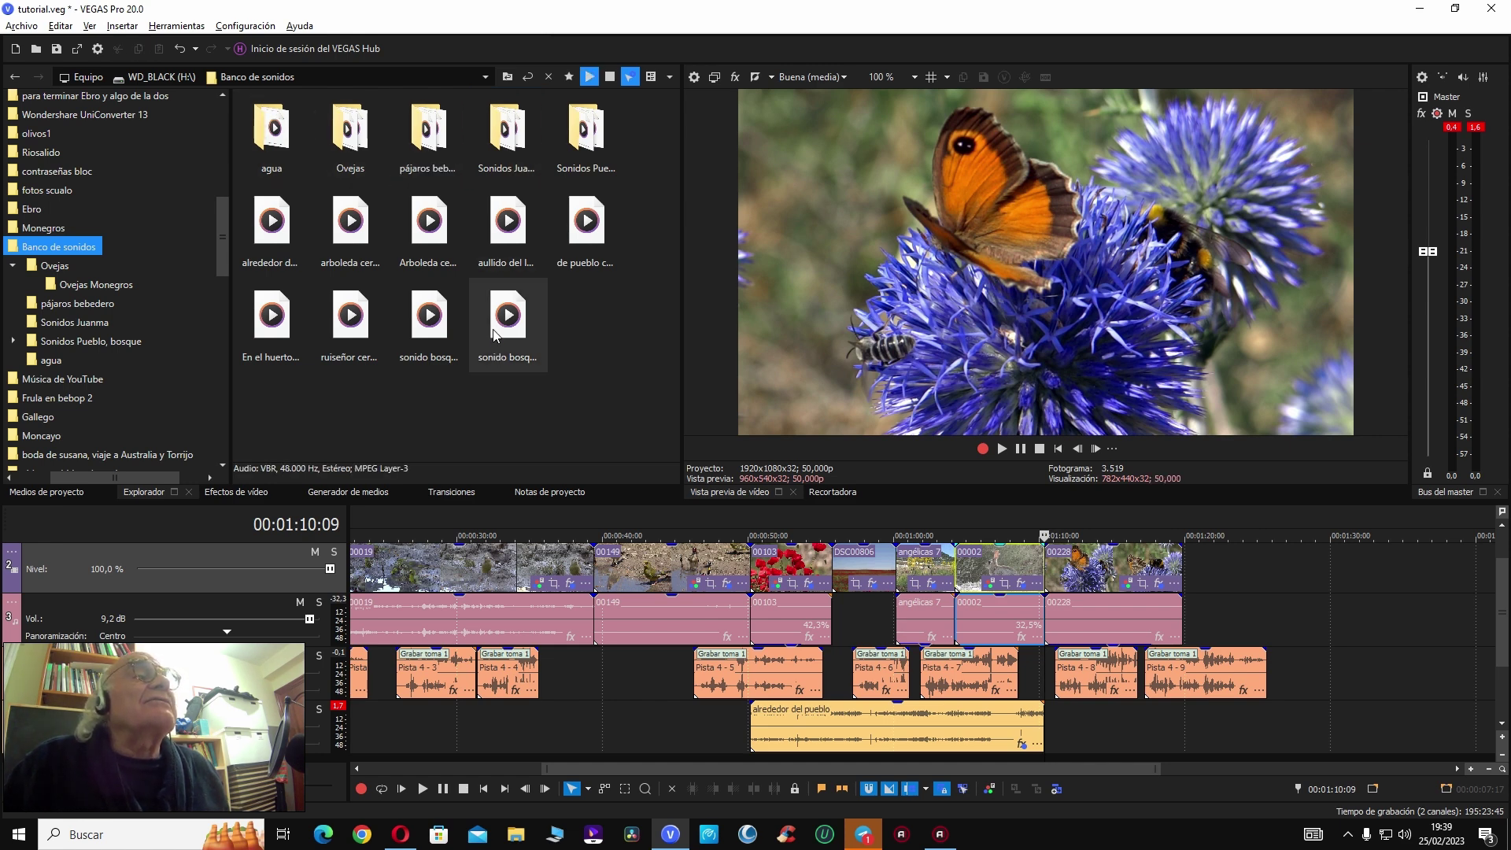
click(429, 327)
click(287, 319)
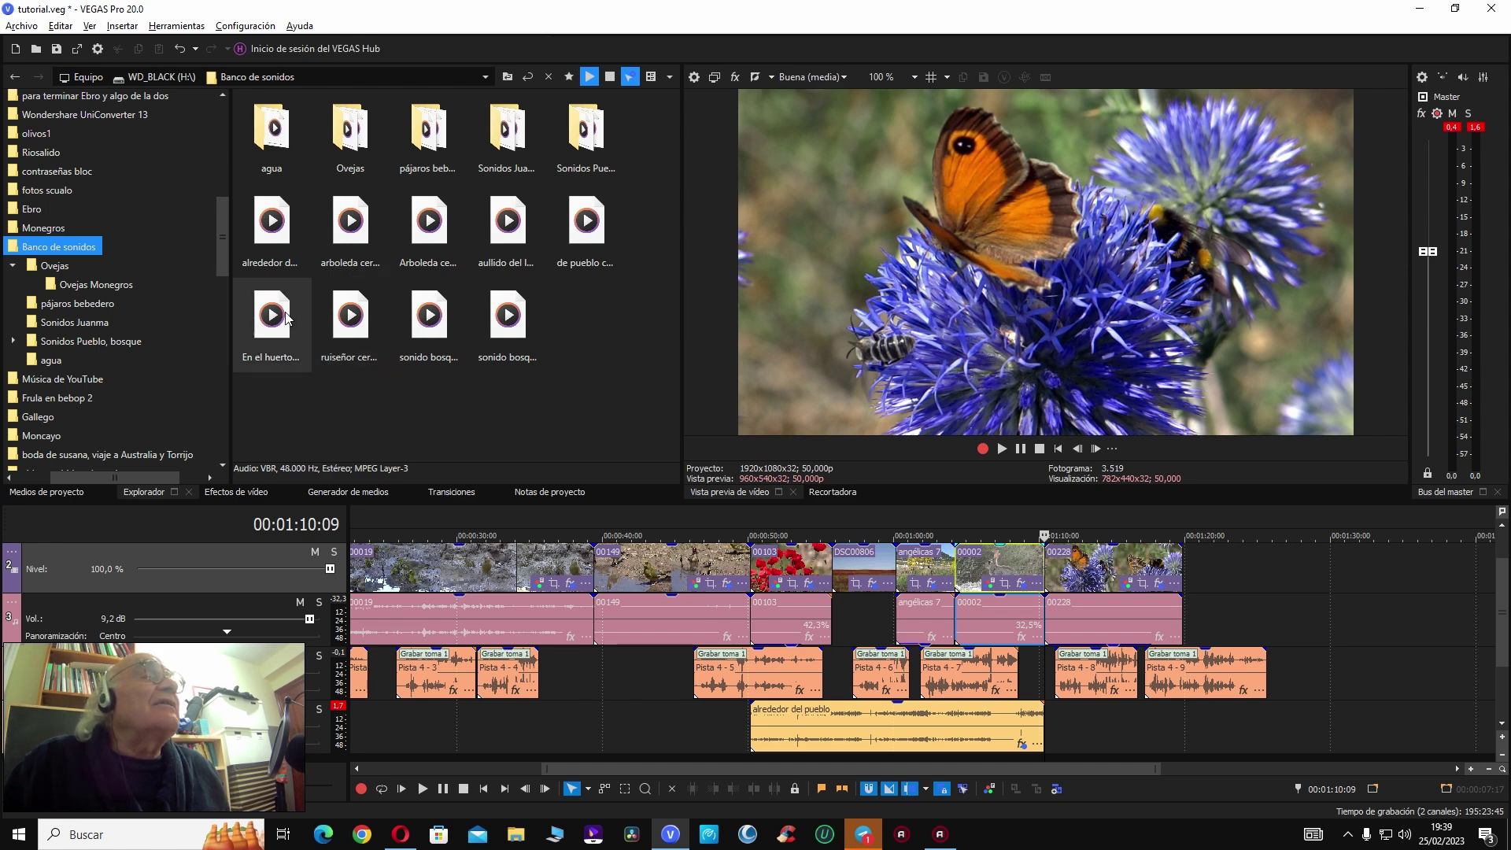
double_click(273, 323)
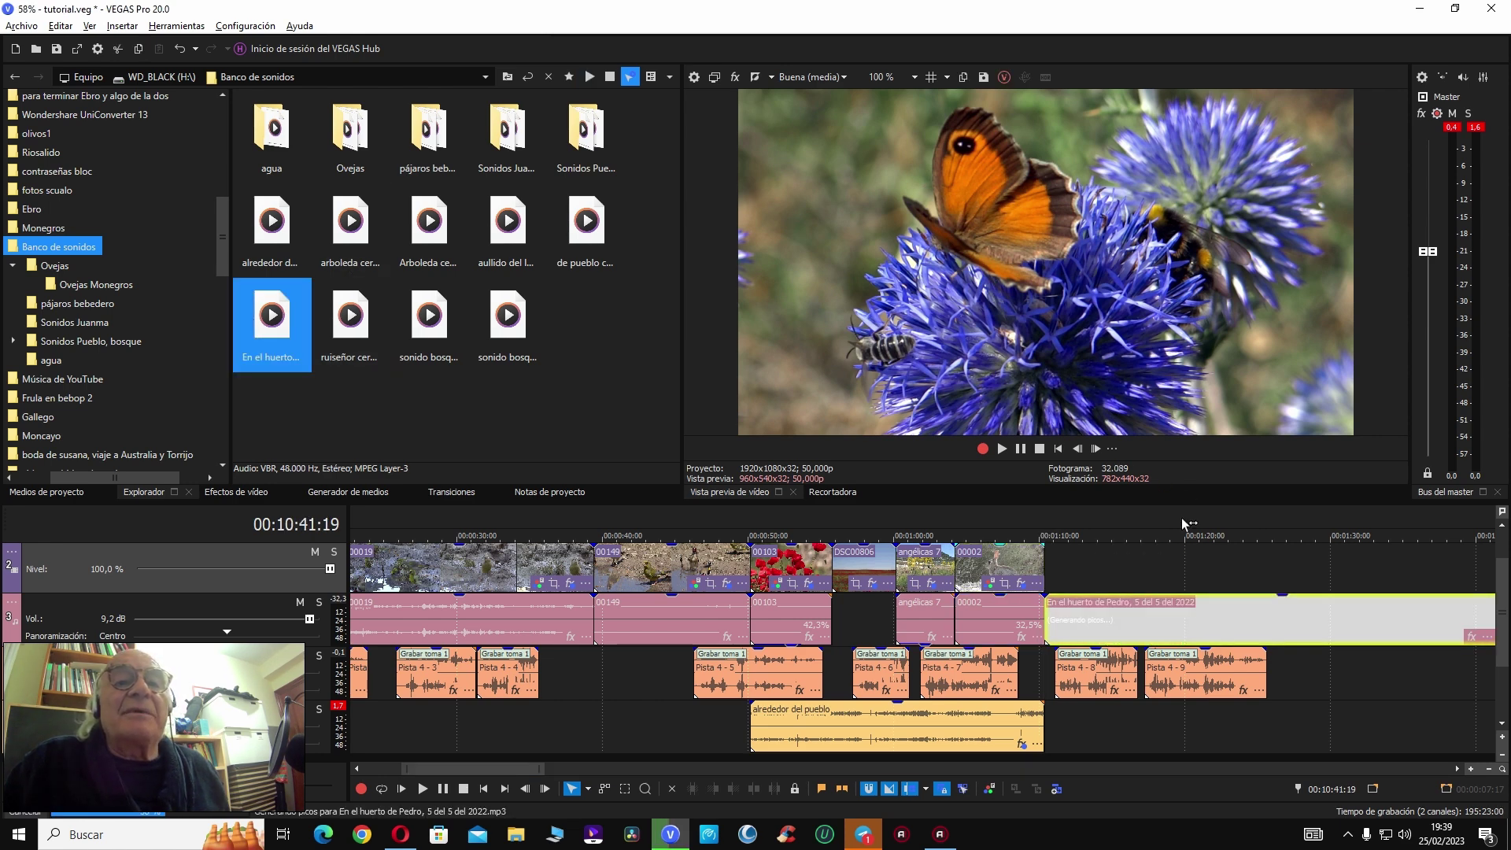
drag(1172, 602, 1298, 700)
drag(1273, 649, 1272, 604)
drag(1272, 682, 1273, 719)
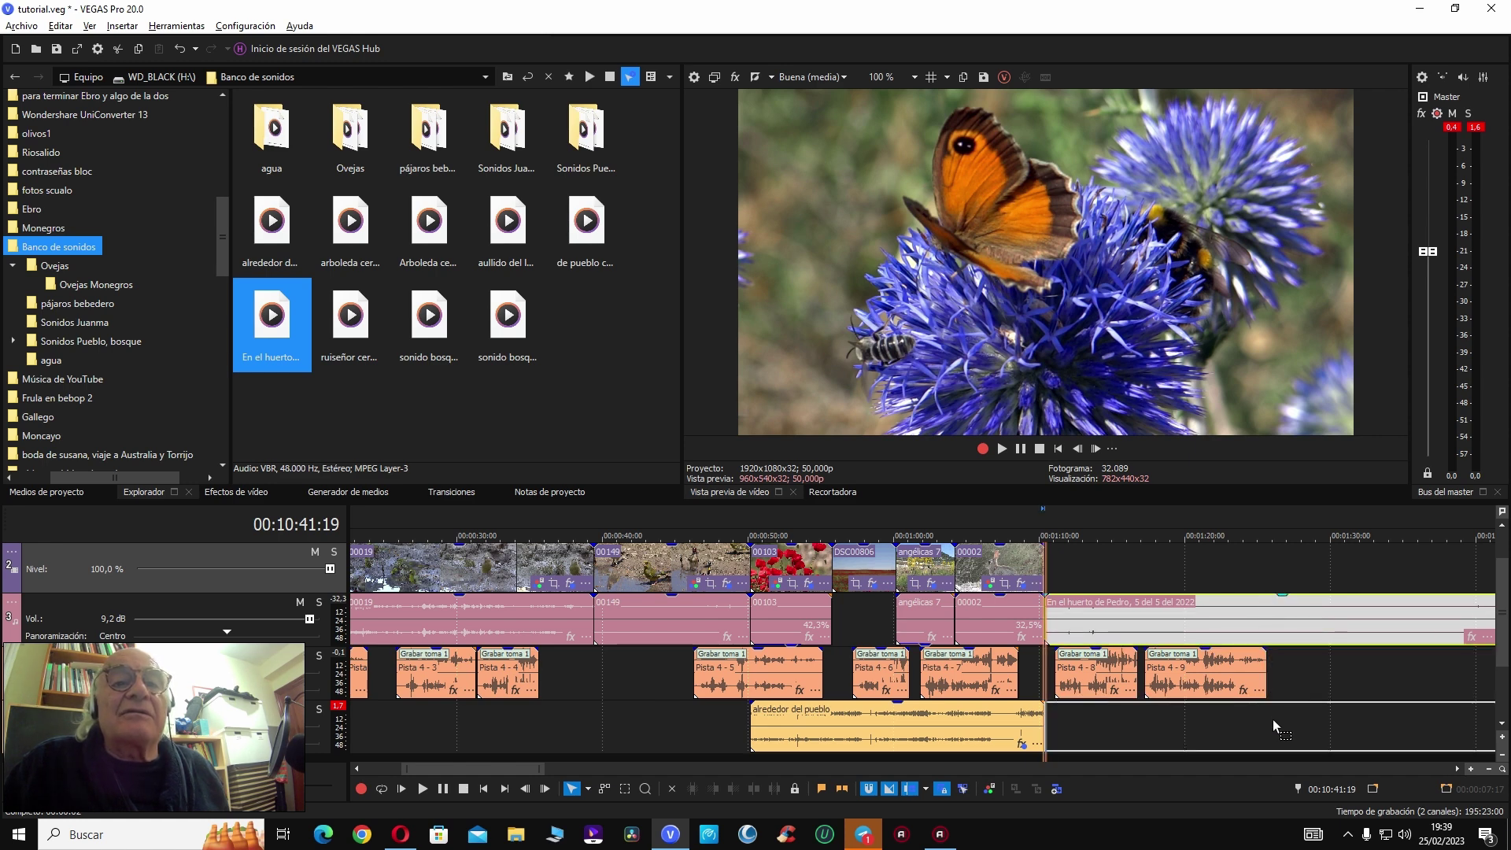
key(space)
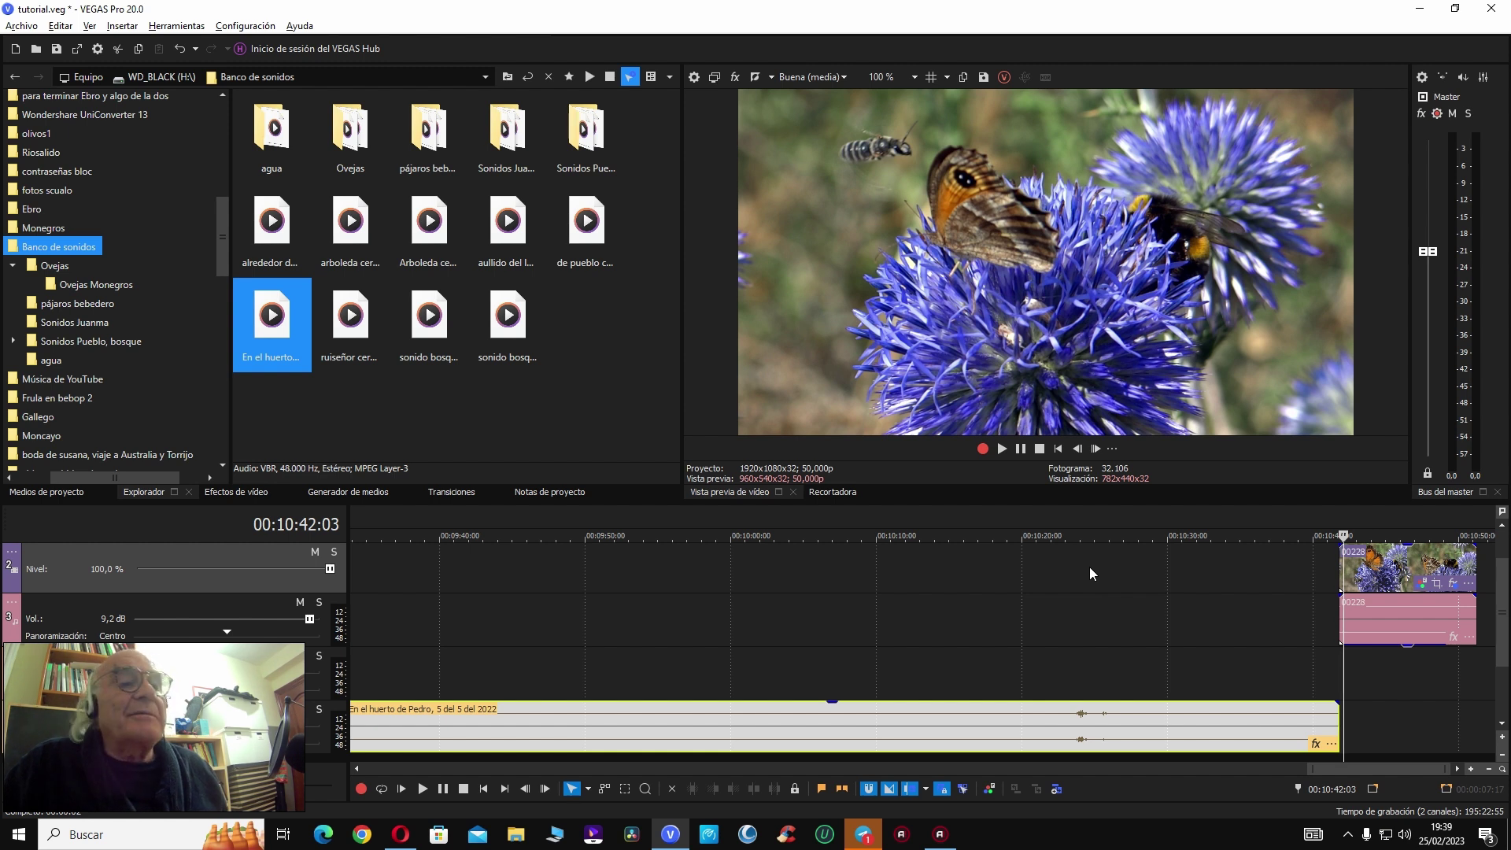
key(ctrl+z)
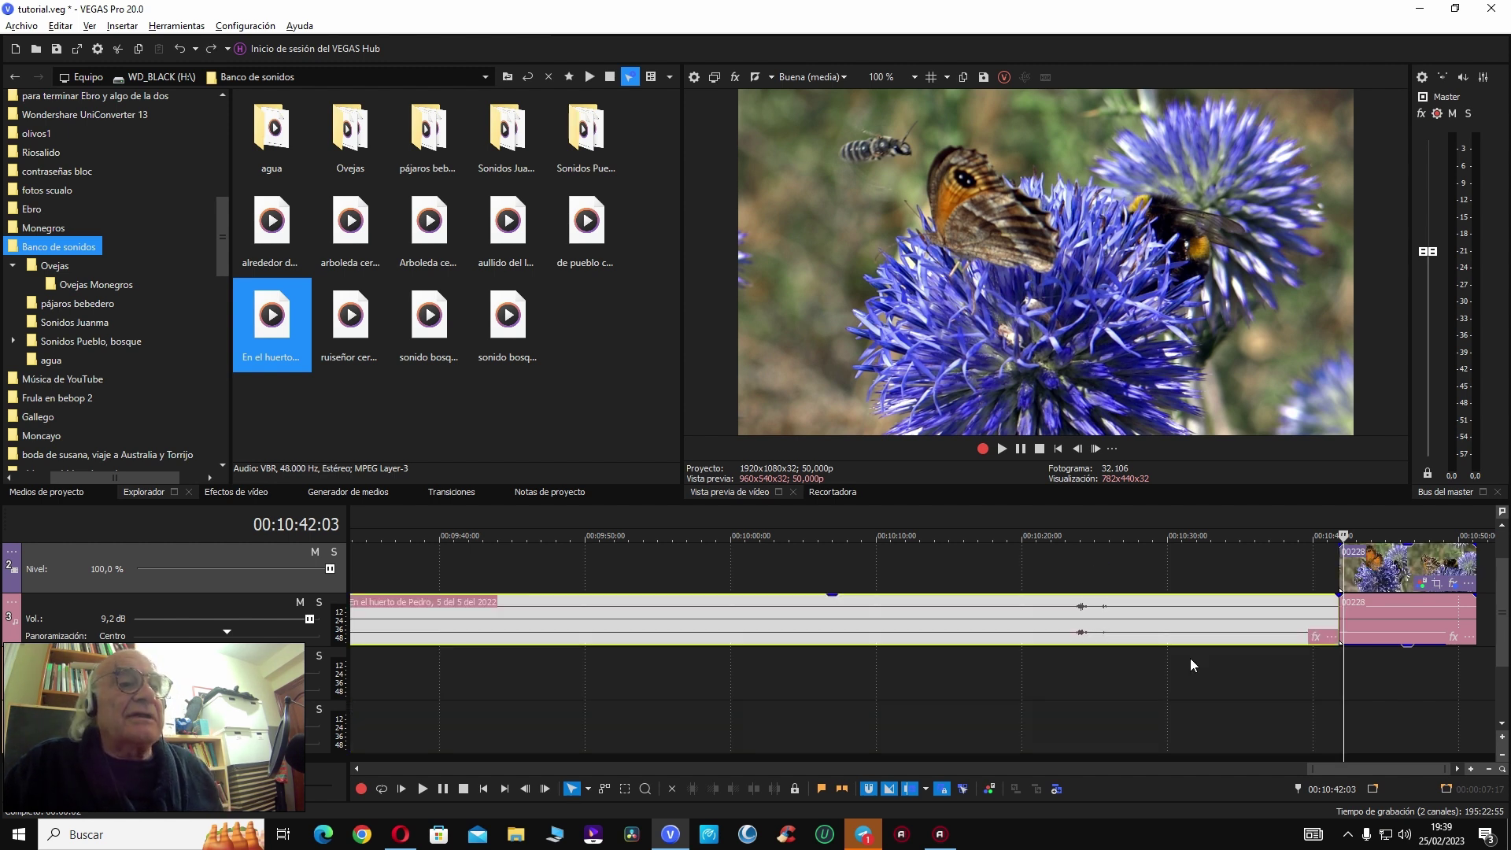
Step: Move butterfly clip 00228 back from the end of the long inserted sound to about 00:01:57:22
scroll(922, 708, down, 10)
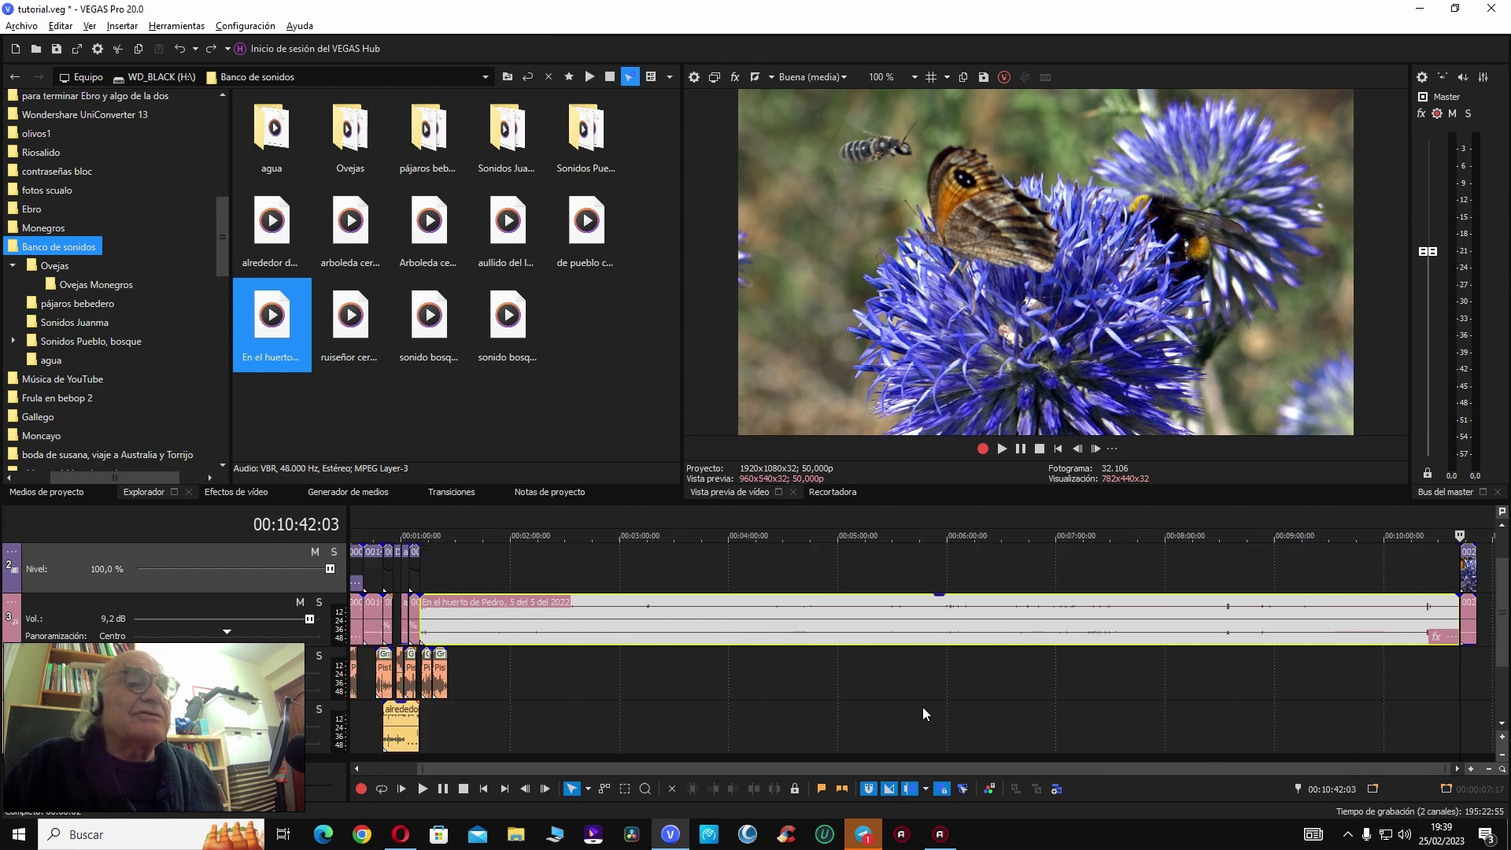
scroll(992, 691, up, 1)
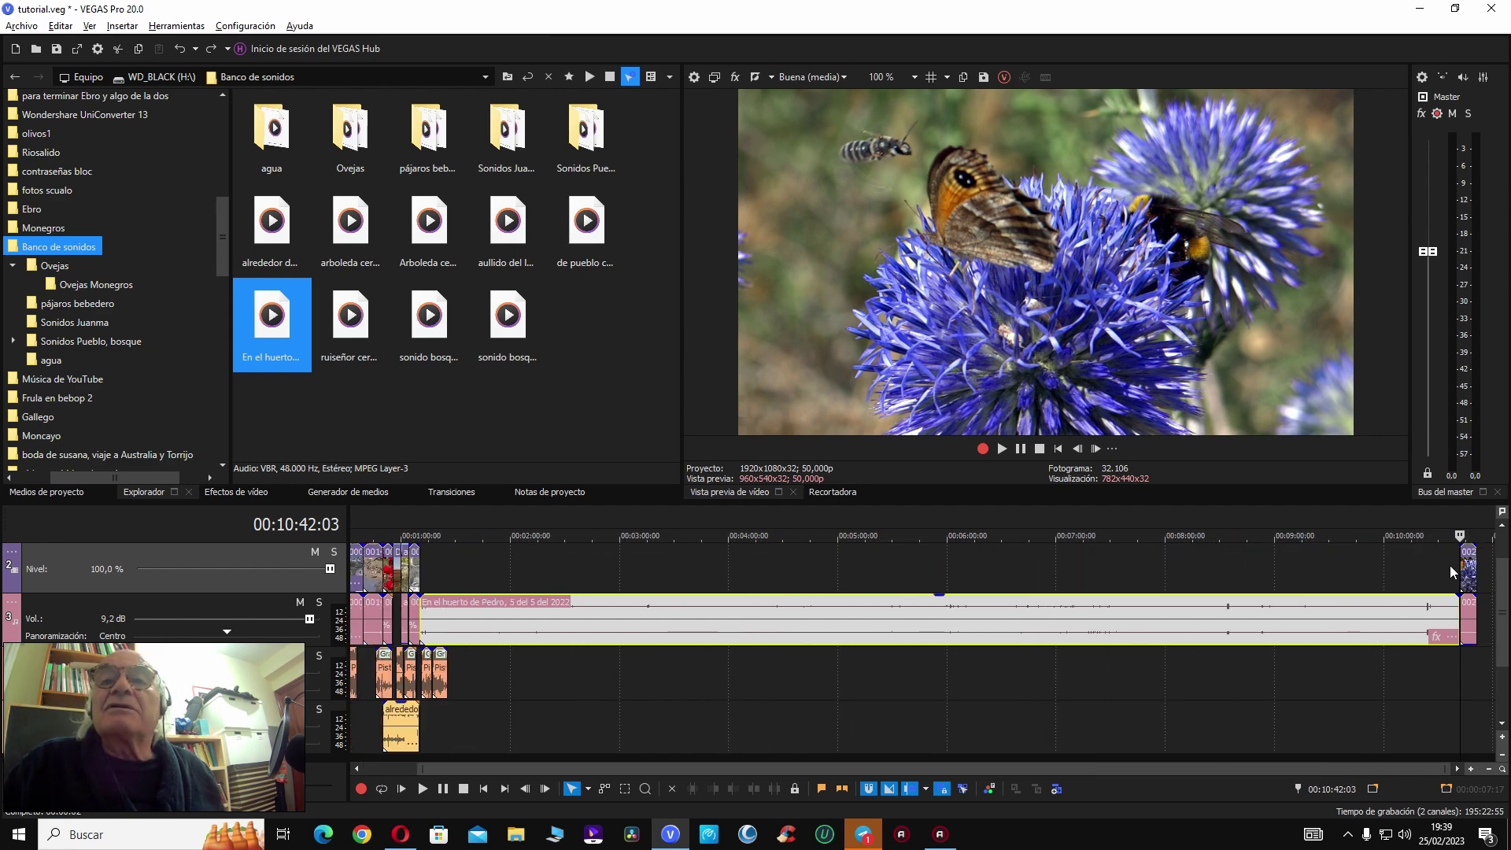
drag(1467, 572, 513, 573)
scroll(631, 694, up, 4)
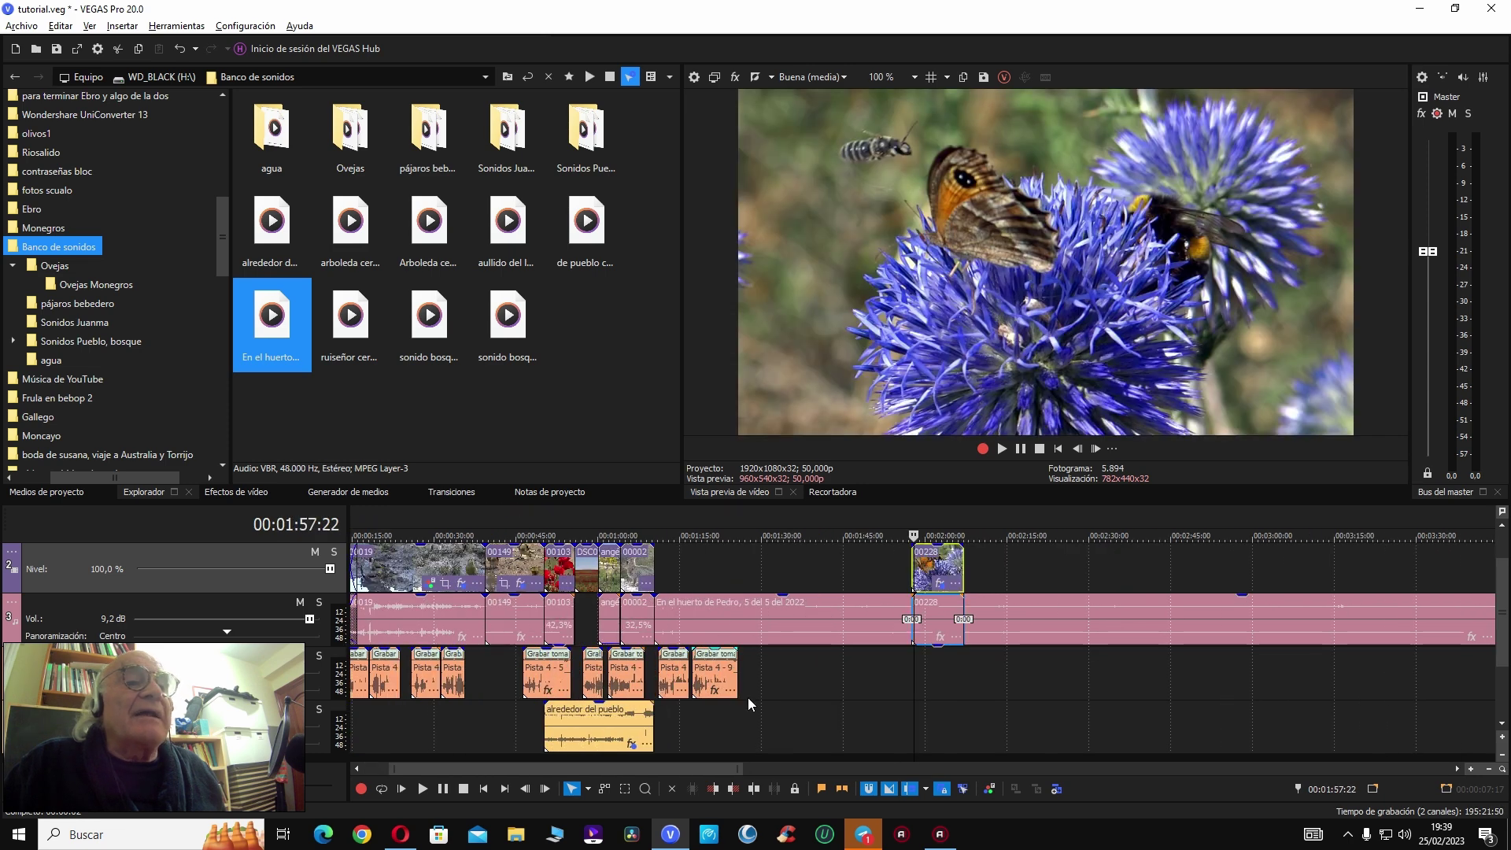
Step: Move the "En el huerto..." sound down to the ambient track, and place clip 00228 against the end of rabbit clip 00002
drag(850, 624, 851, 722)
drag(945, 596, 693, 586)
double_click(692, 586)
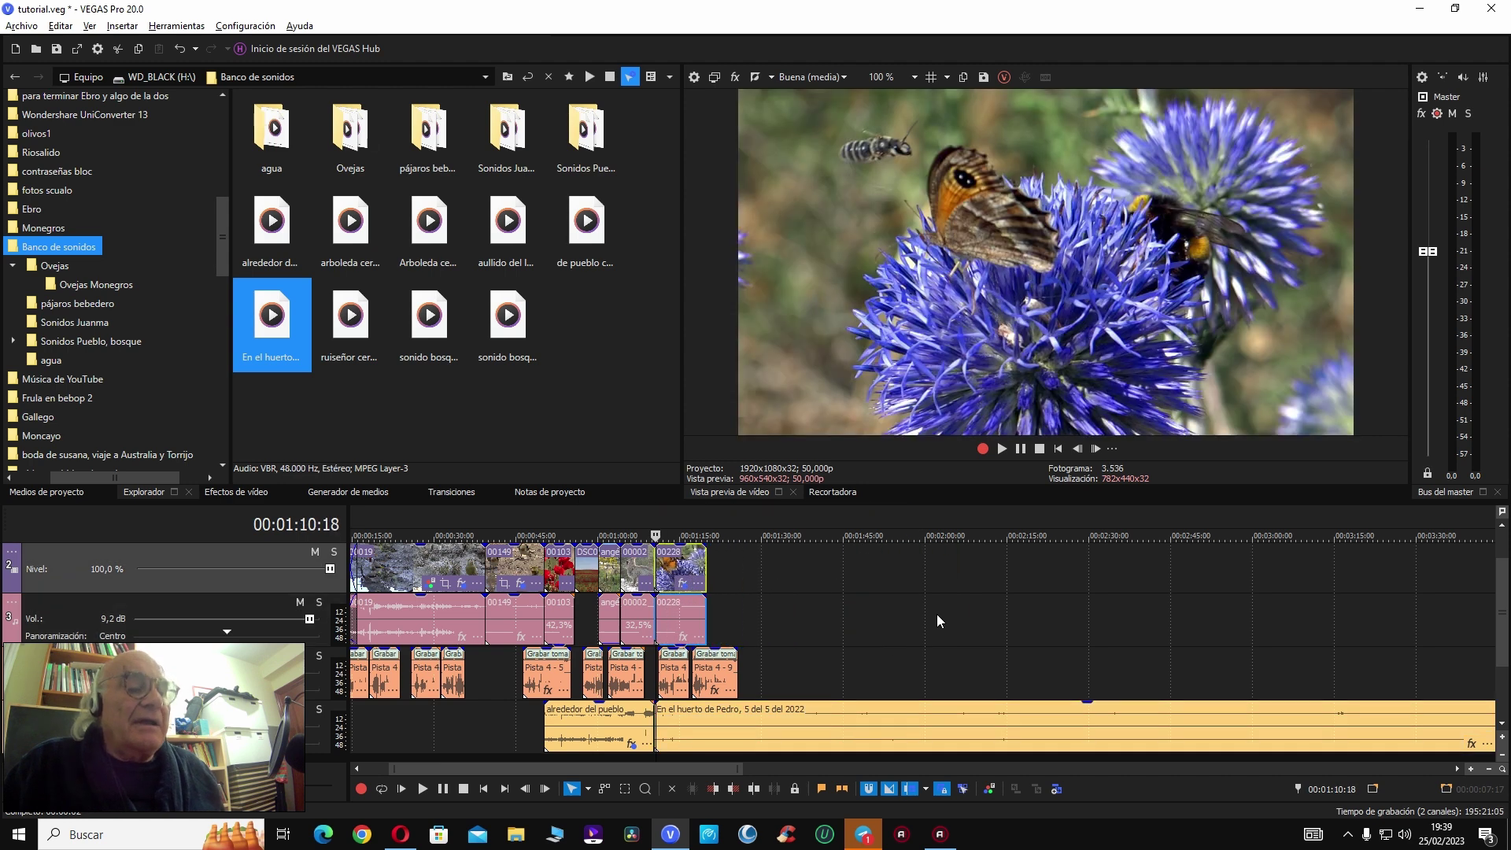
Step: Play from the end of rabbit clip 00002 into butterfly clip 00228 to compare the ambient sounds
scroll(877, 582, up, 6)
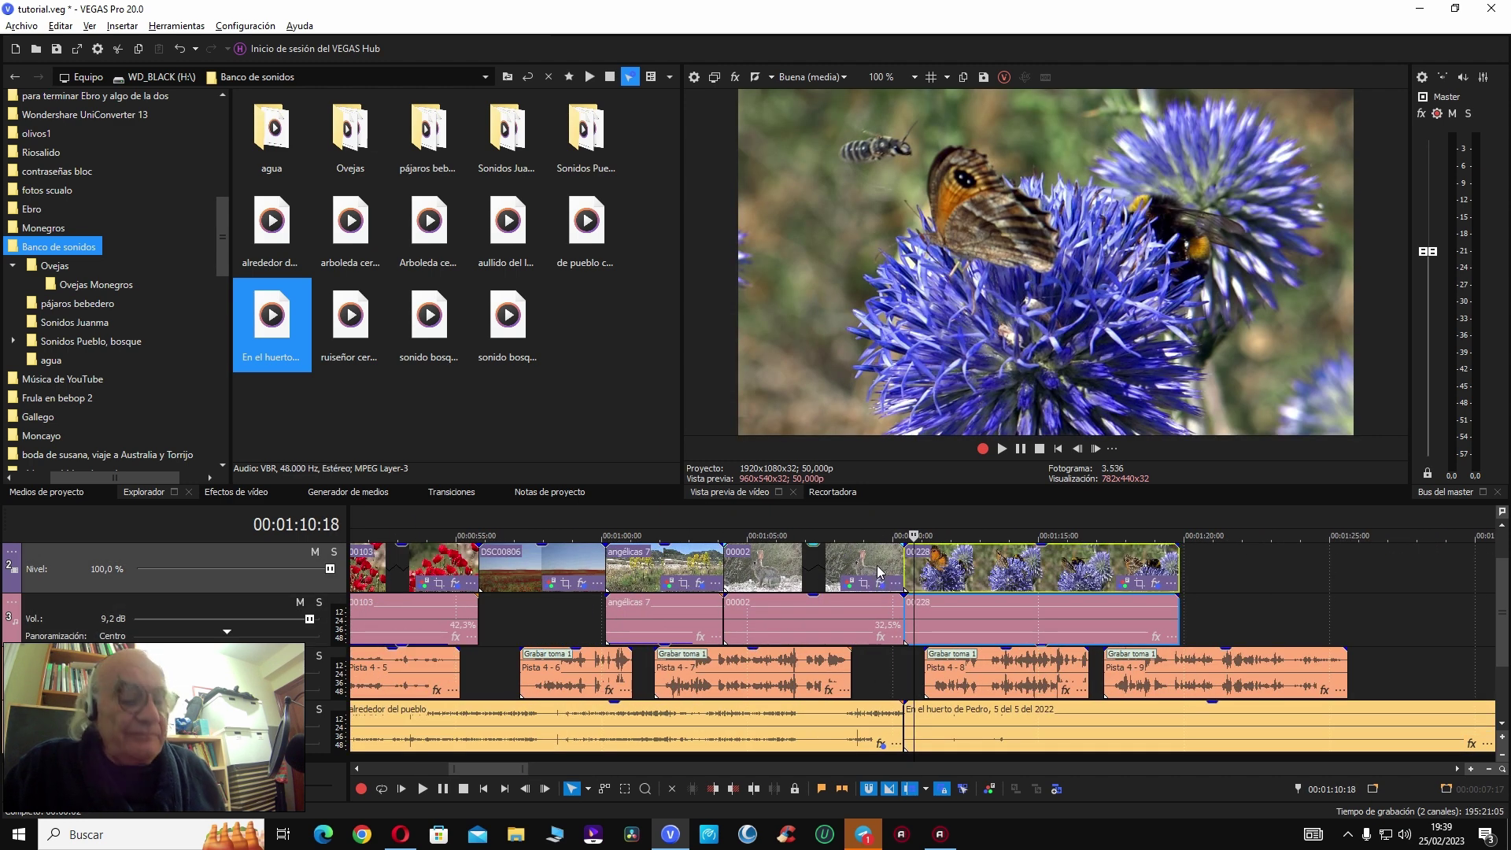
click(878, 572)
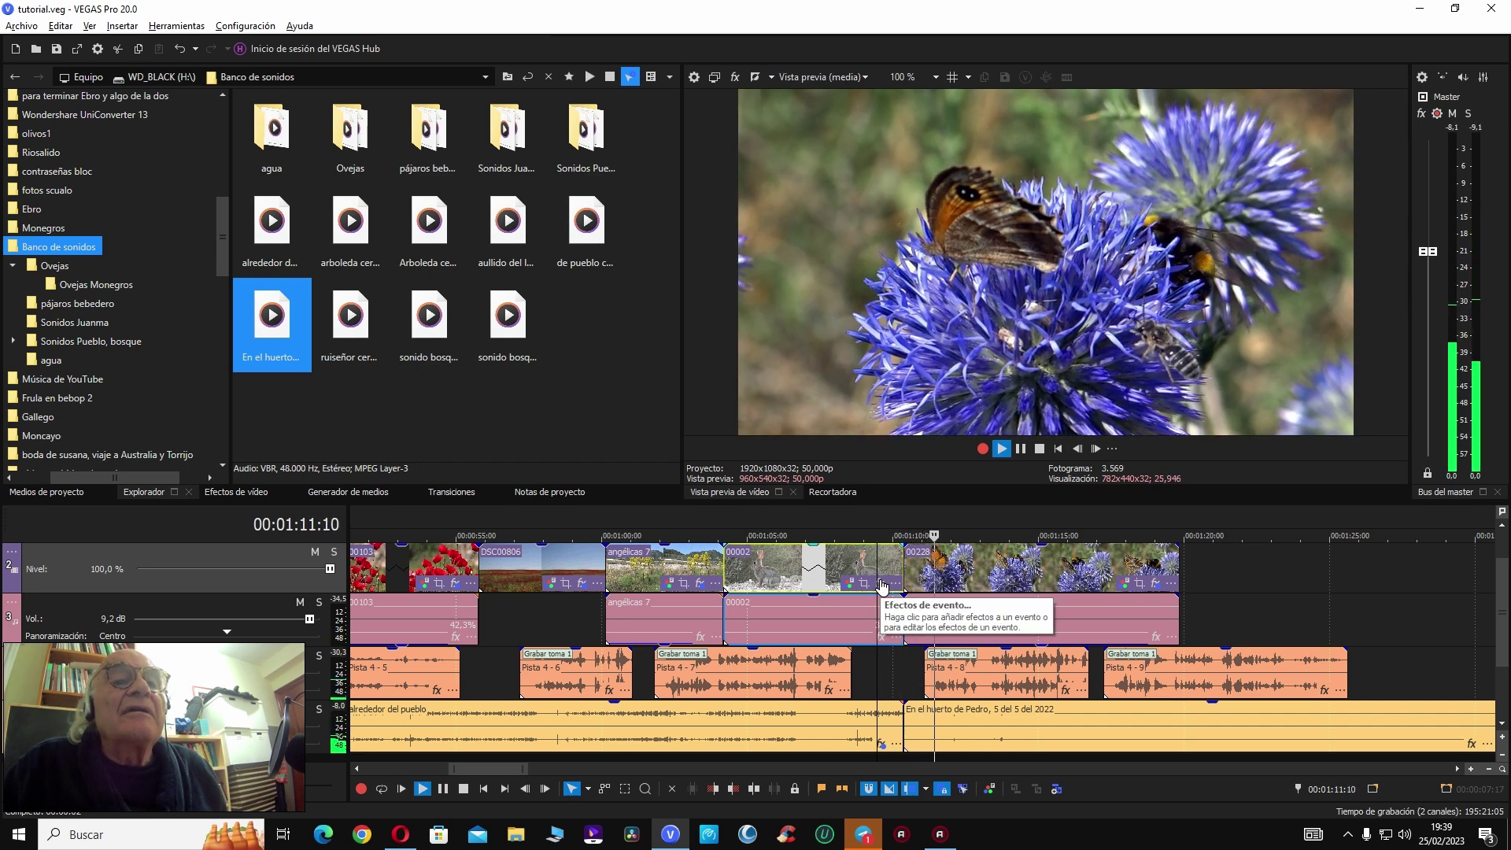
key(space)
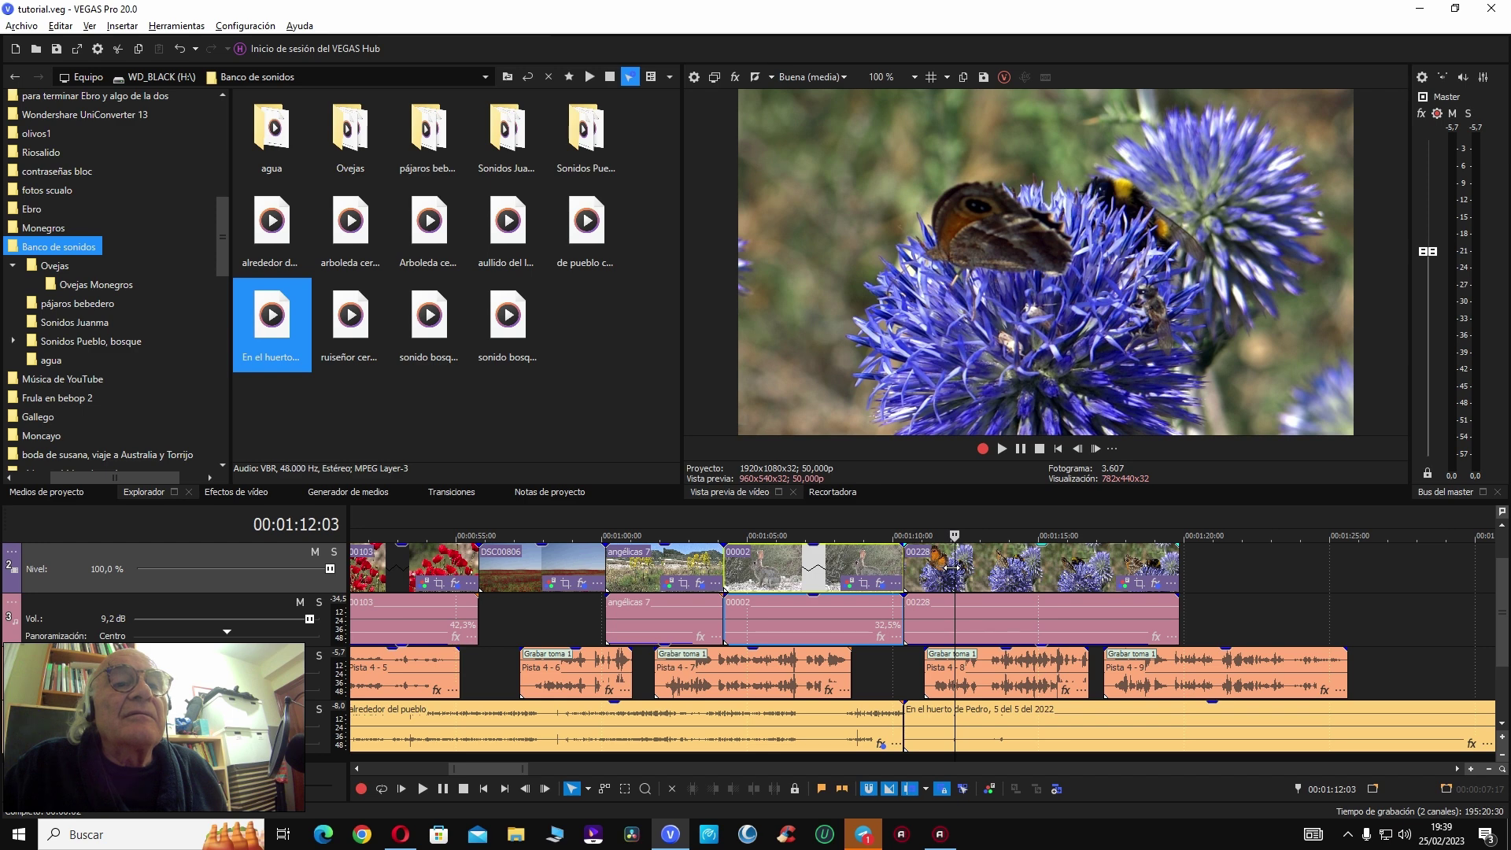
click(952, 728)
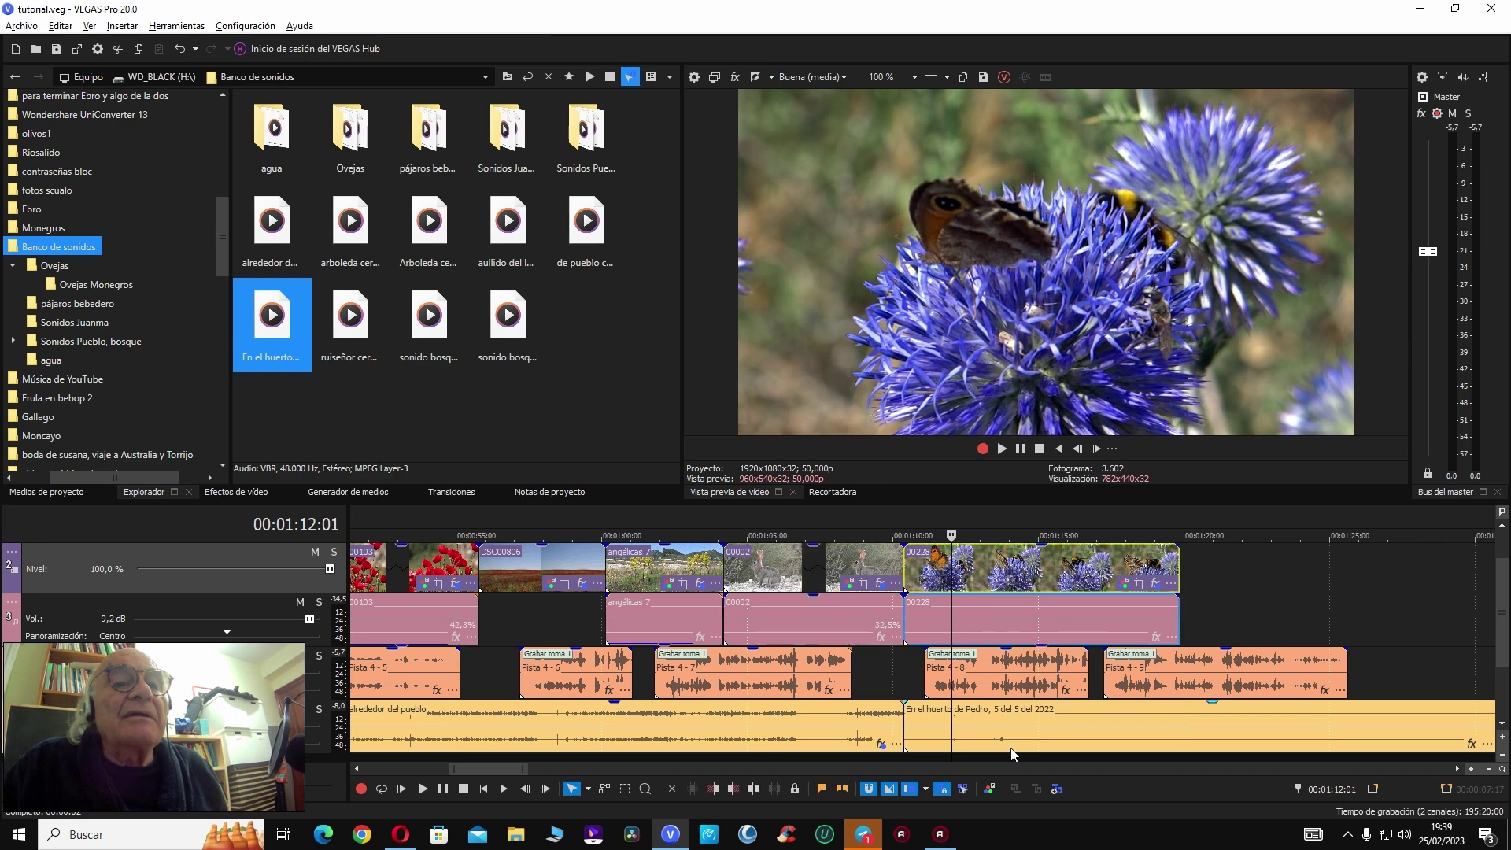
click(875, 564)
key(space)
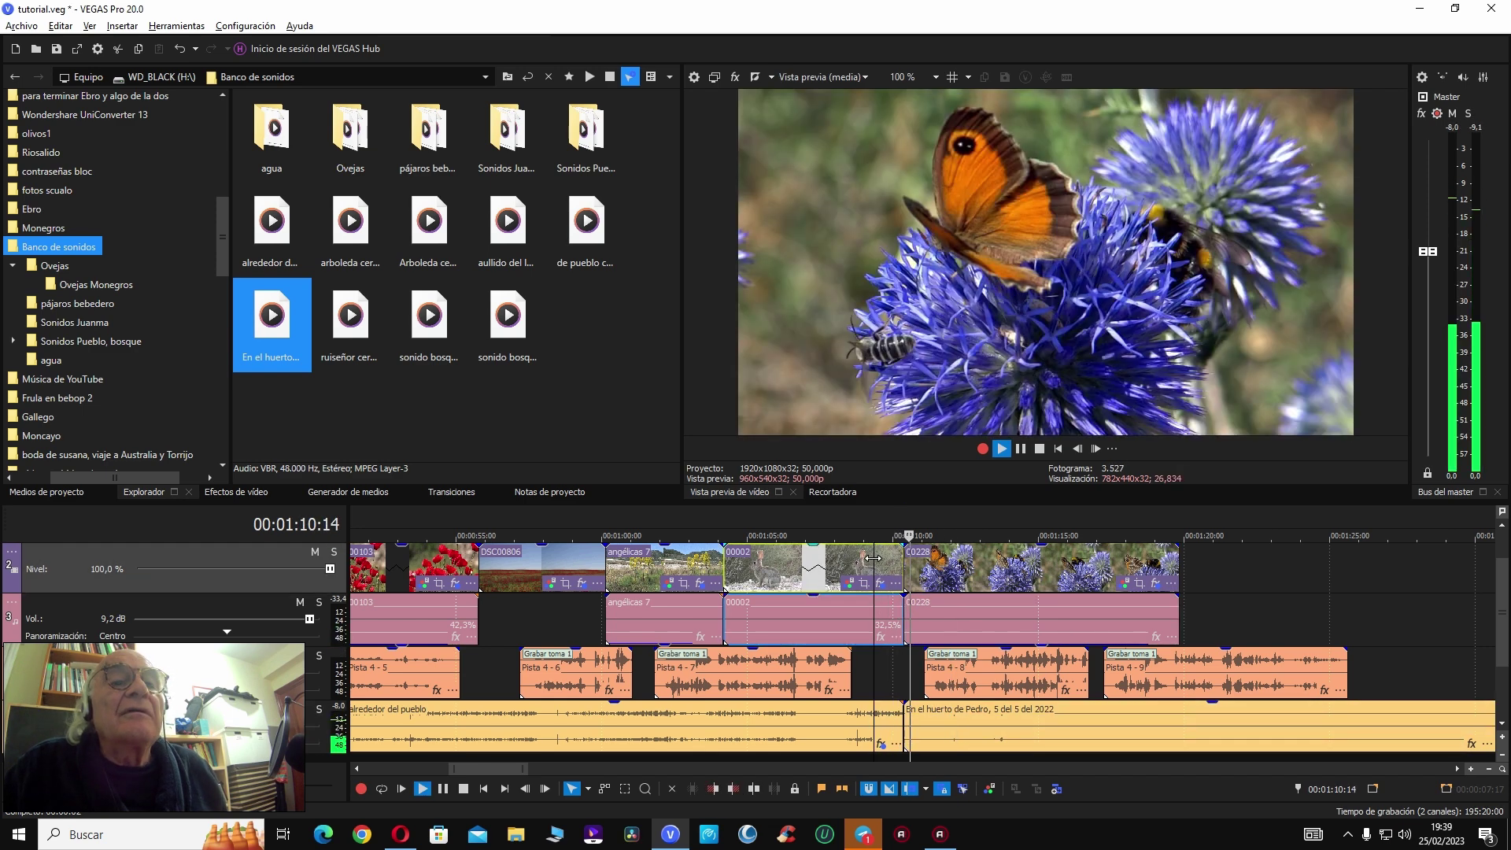
Step: Add the Volumen audio effect to the "En el huerto..." sound on the ambient track
click(1081, 722)
right_click(1081, 723)
click(1051, 723)
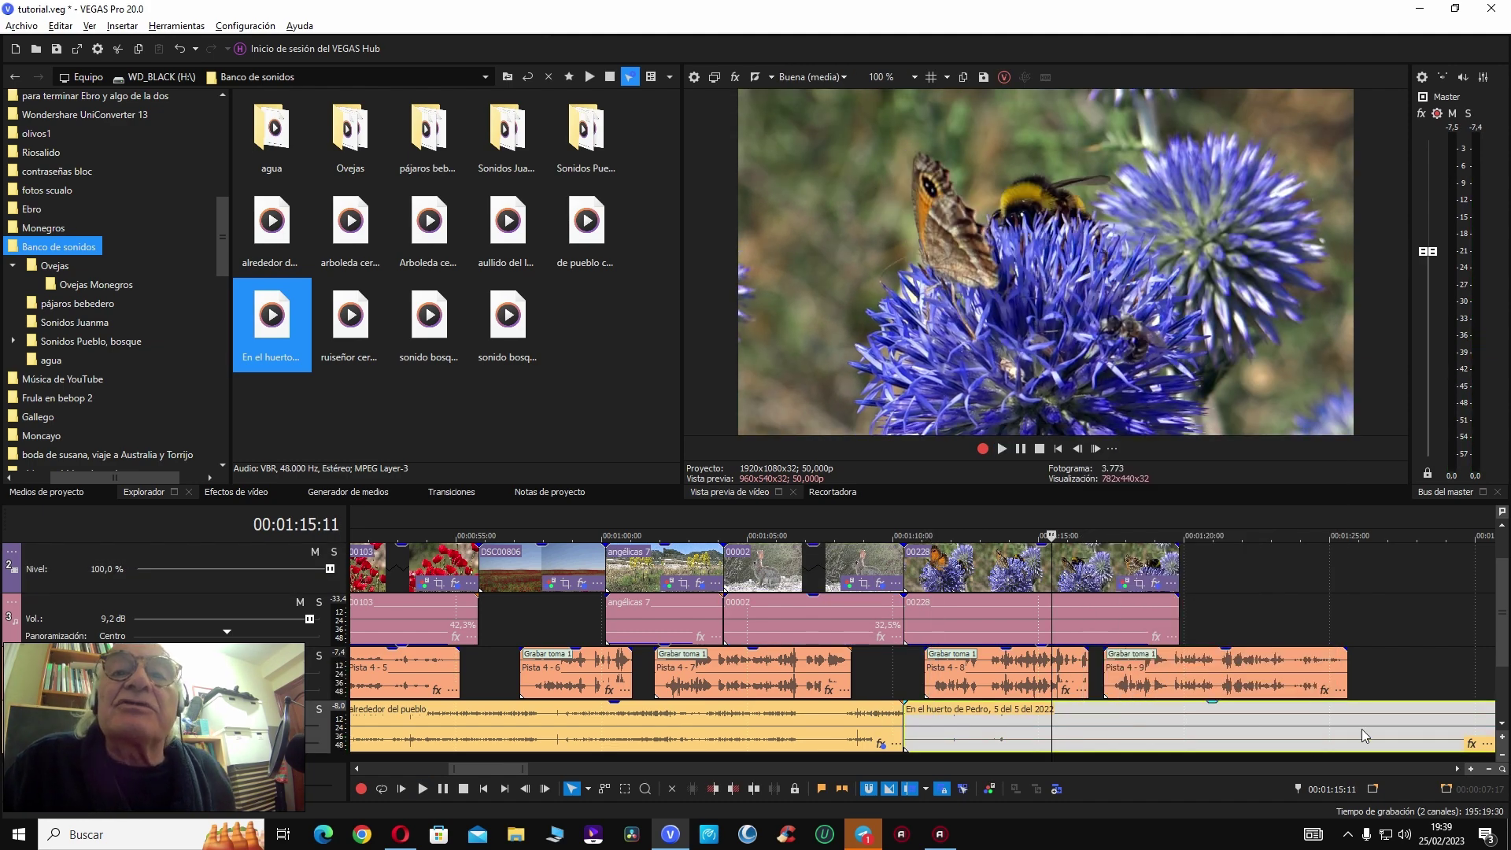
click(1471, 744)
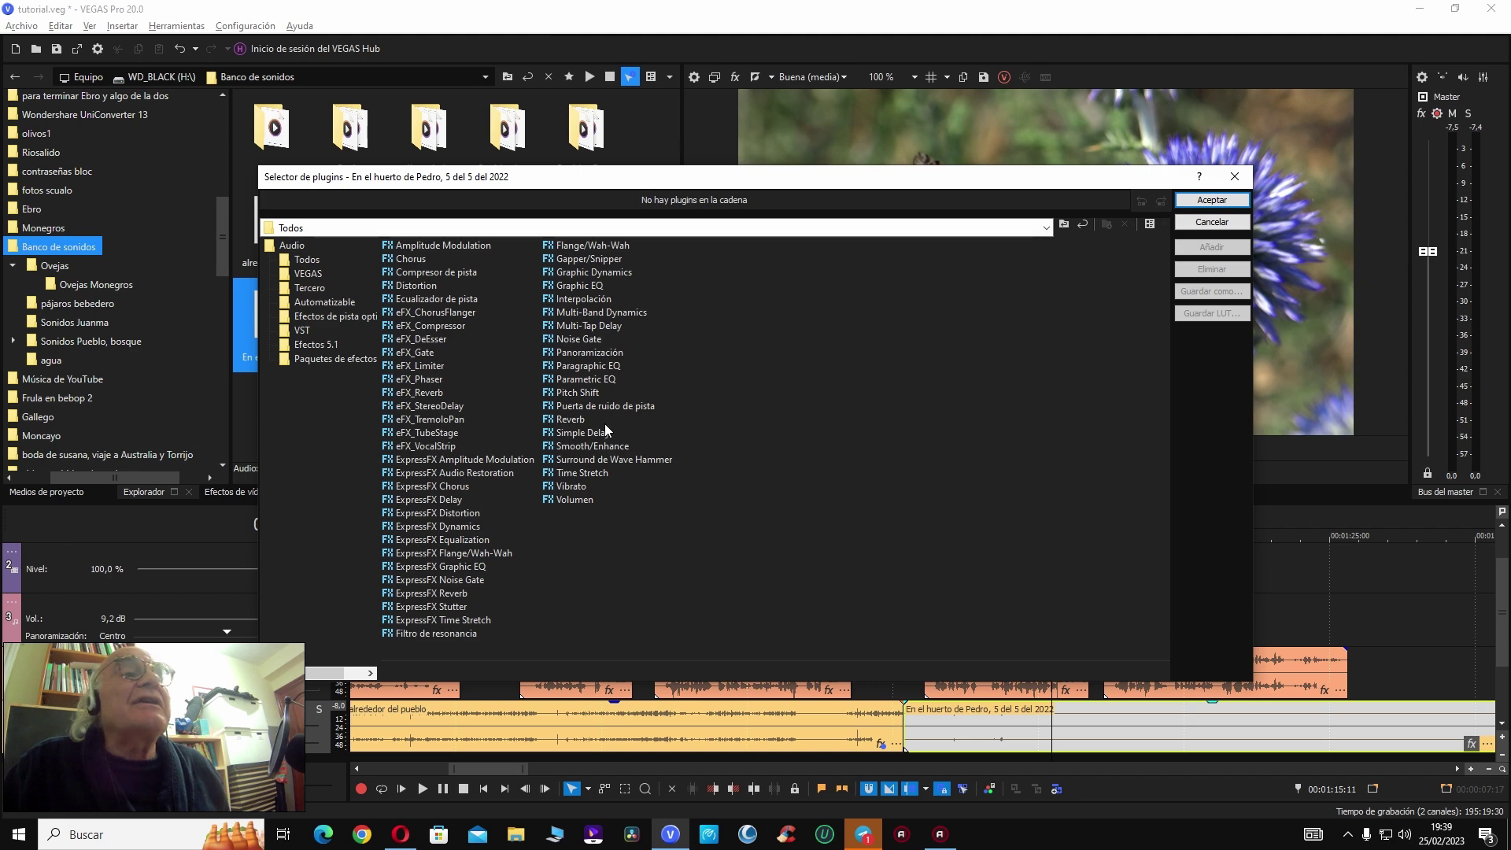
double_click(583, 501)
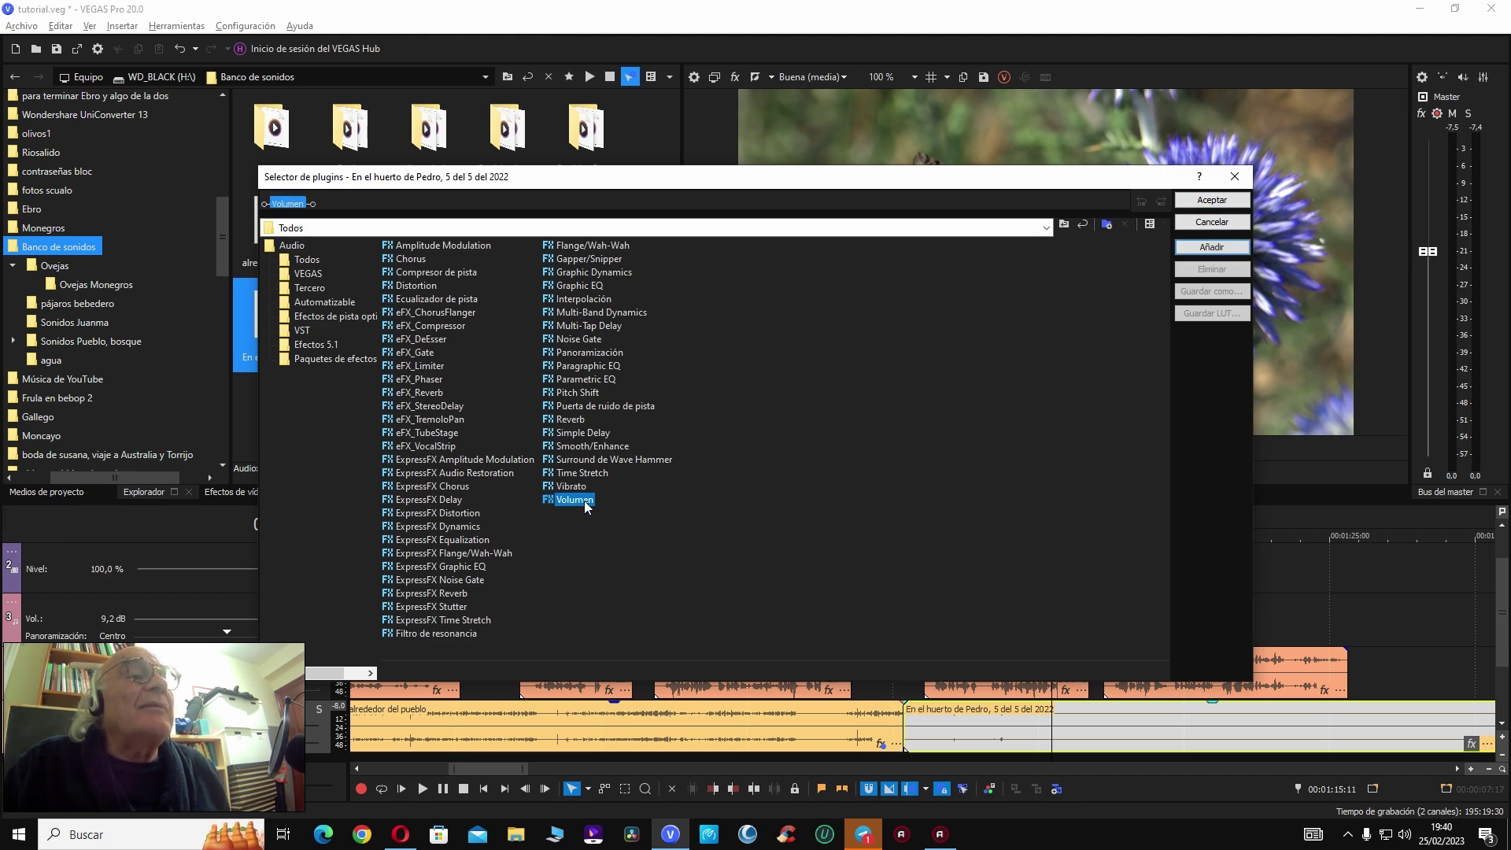
click(1199, 203)
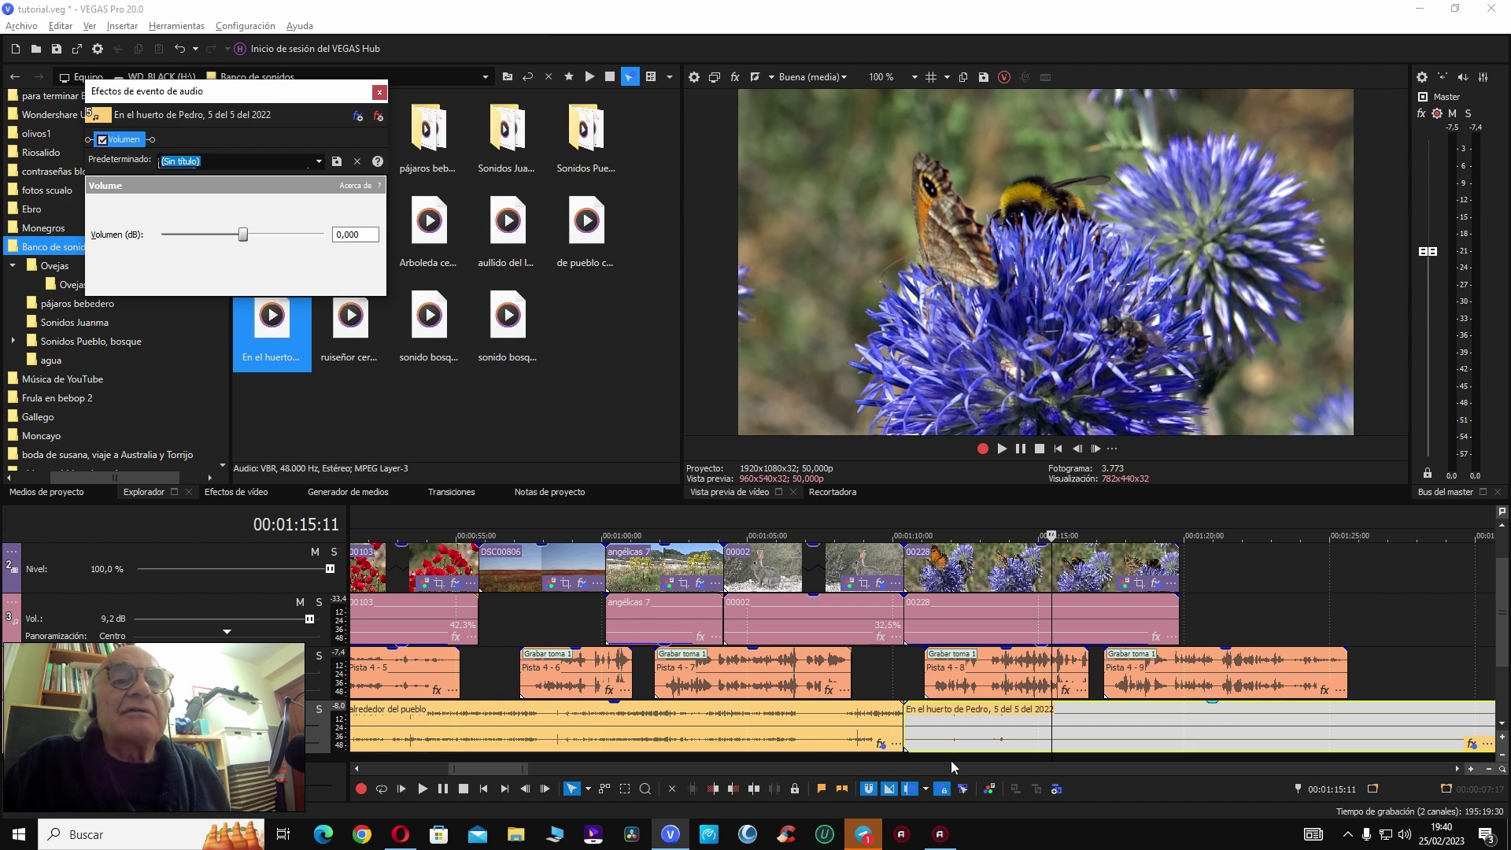
Step: Raise the Volumen effect of the "En el huerto..." sound to 5.130 dB while listening to it under clip 00228
click(933, 733)
key(space)
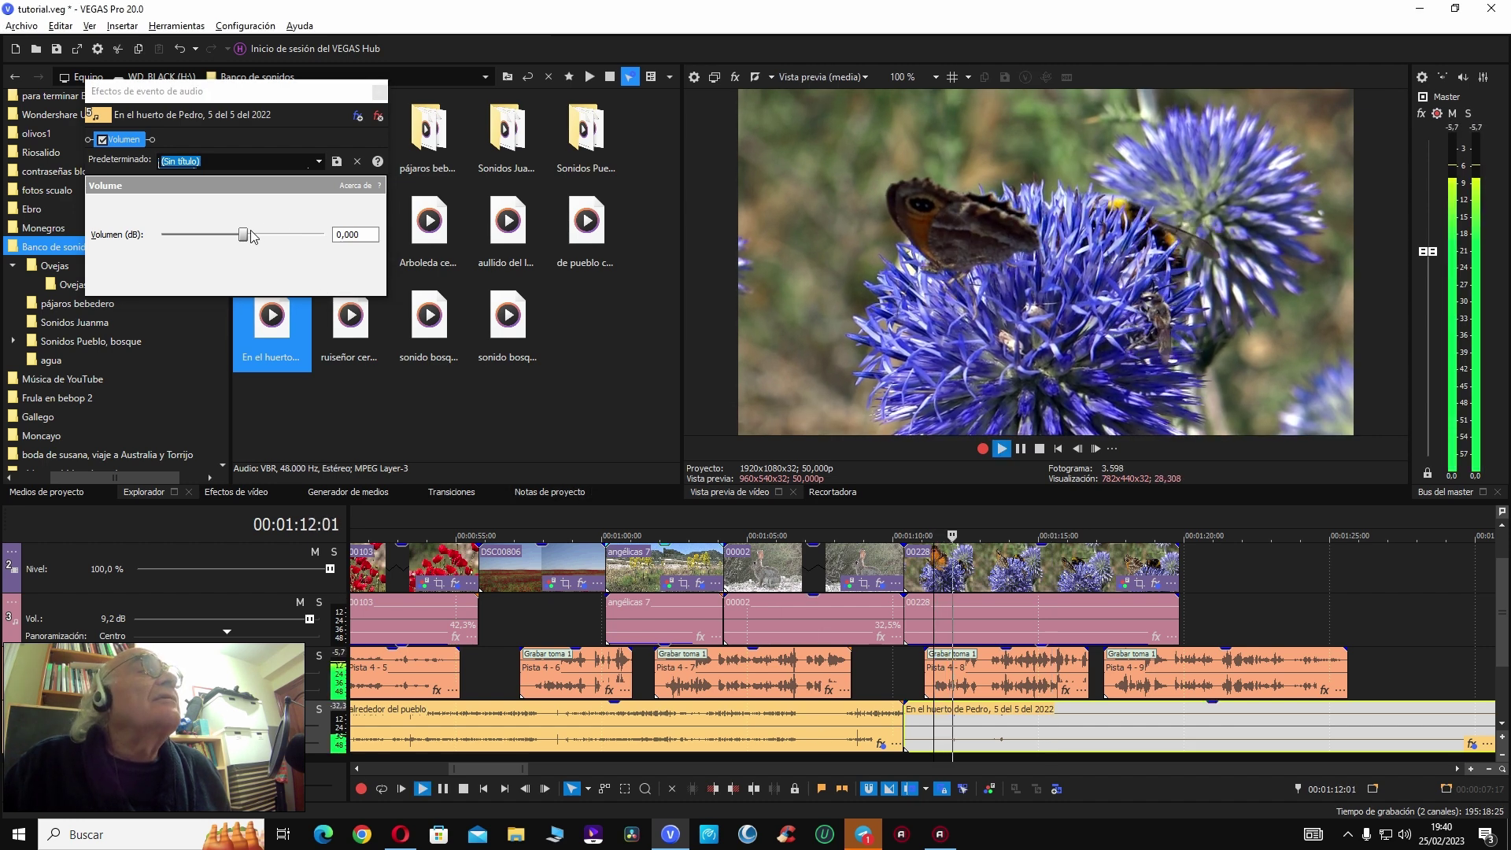
drag(246, 238, 307, 247)
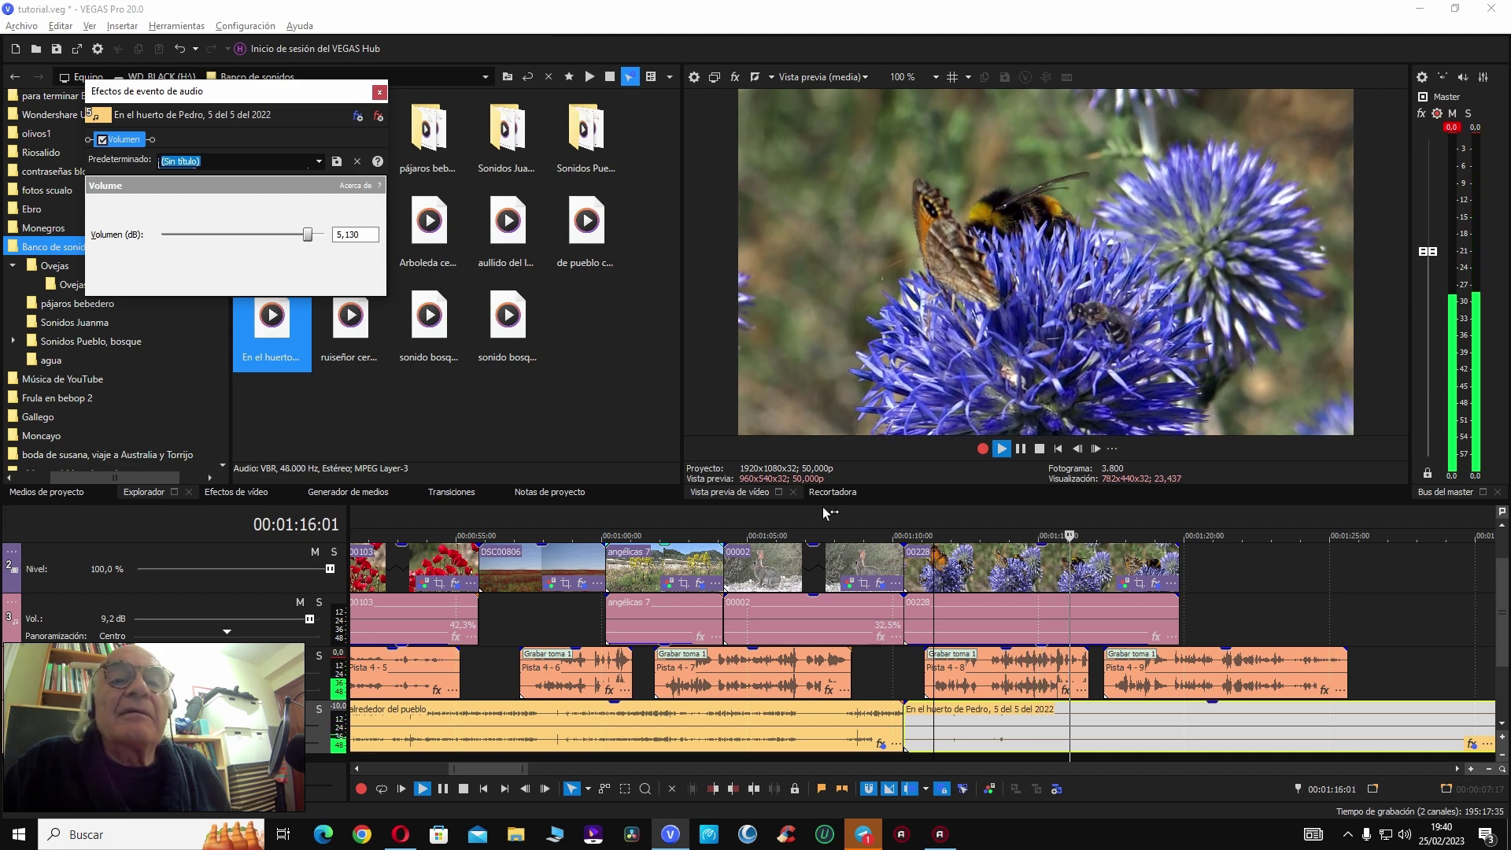
click(379, 92)
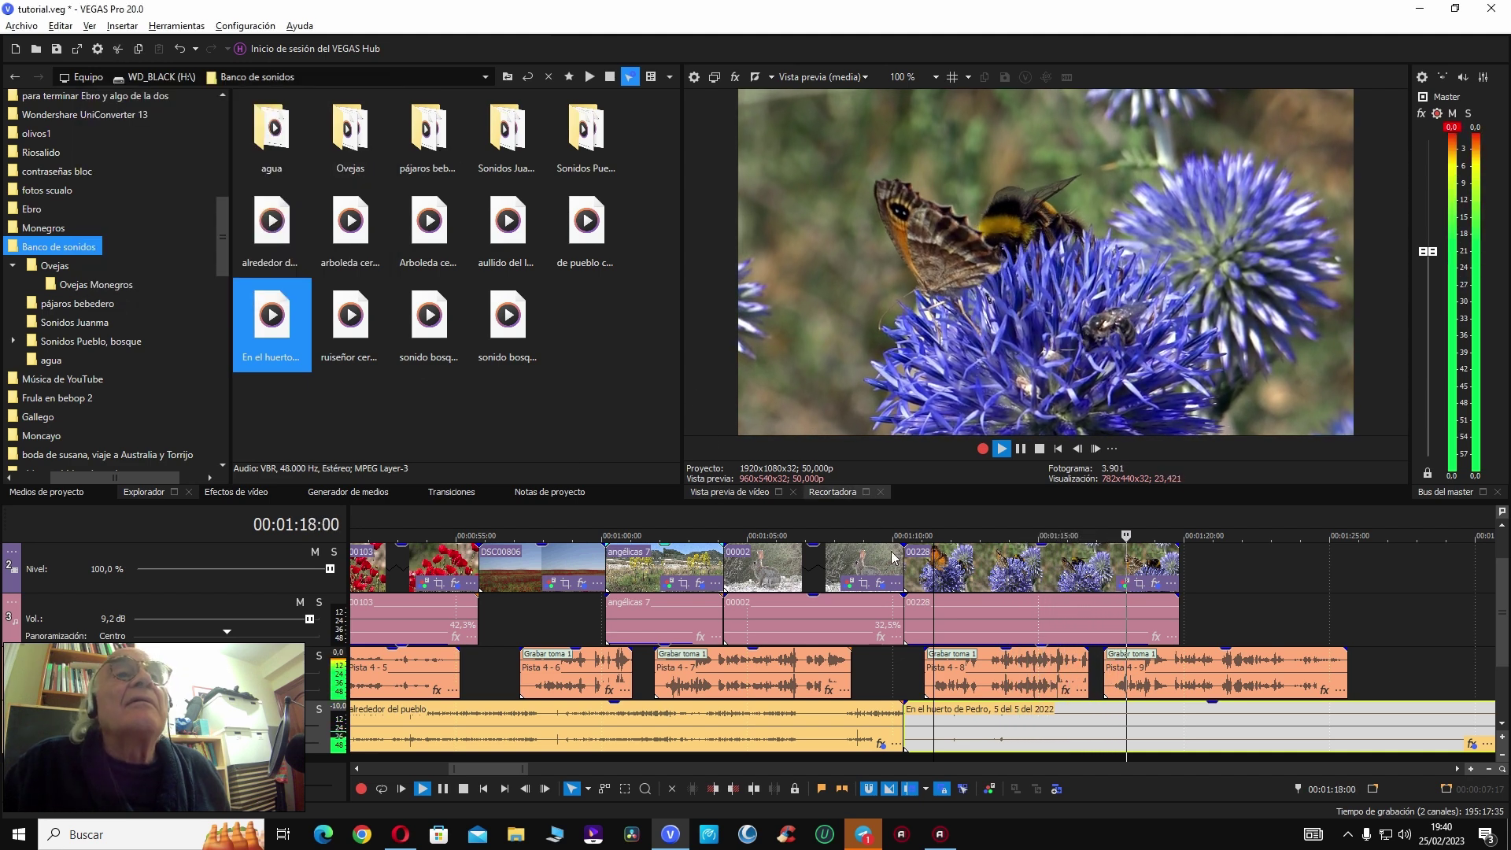
key(Return)
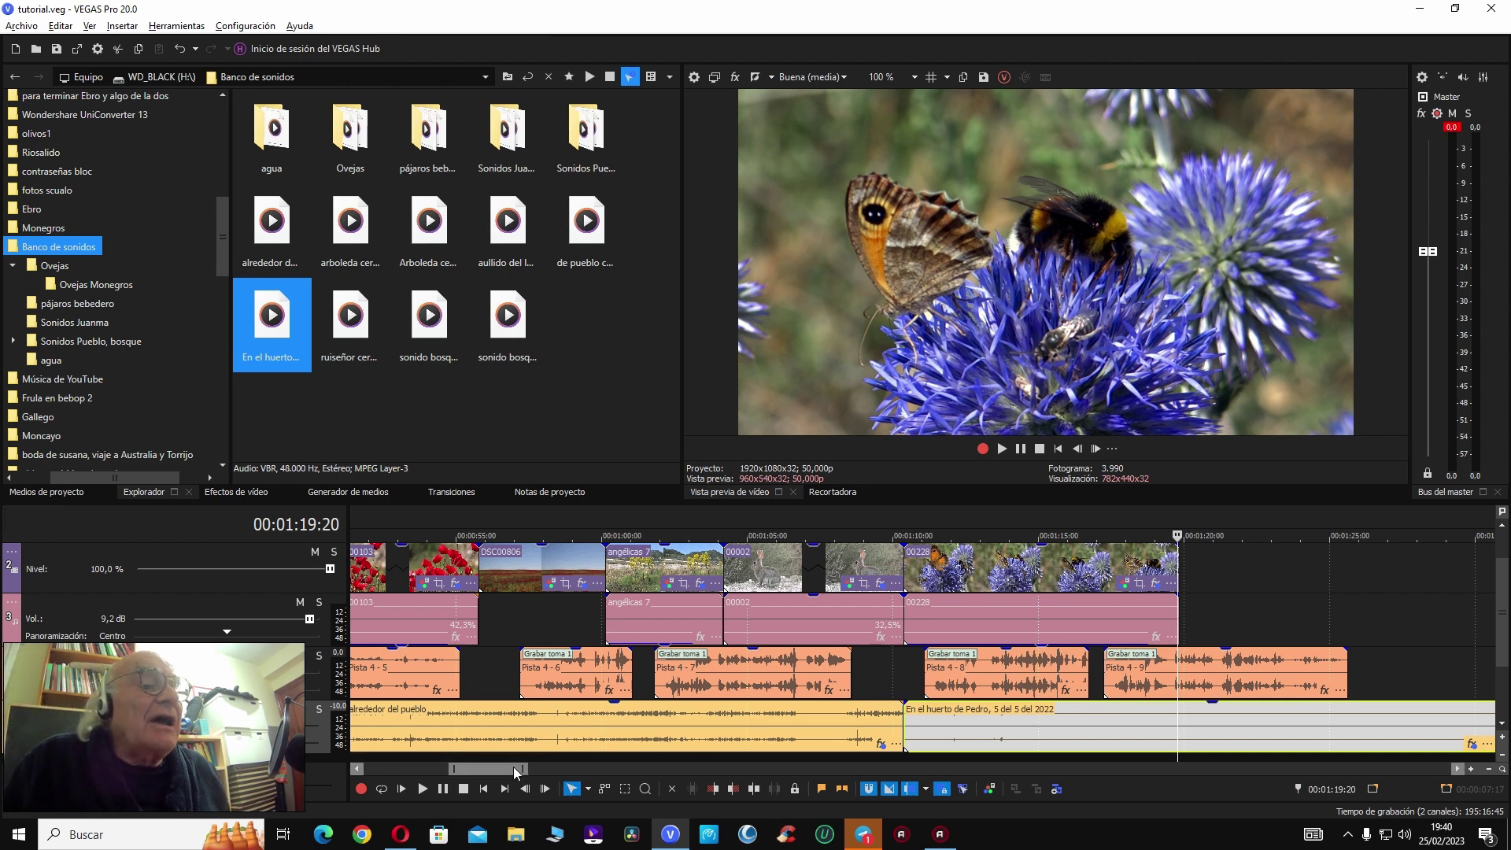
Step: Browse the "insectos sony 1920" folder and examine the clips in Arañas and its "angiopes, del pozo y comun" subfolder
drag(510, 765, 545, 767)
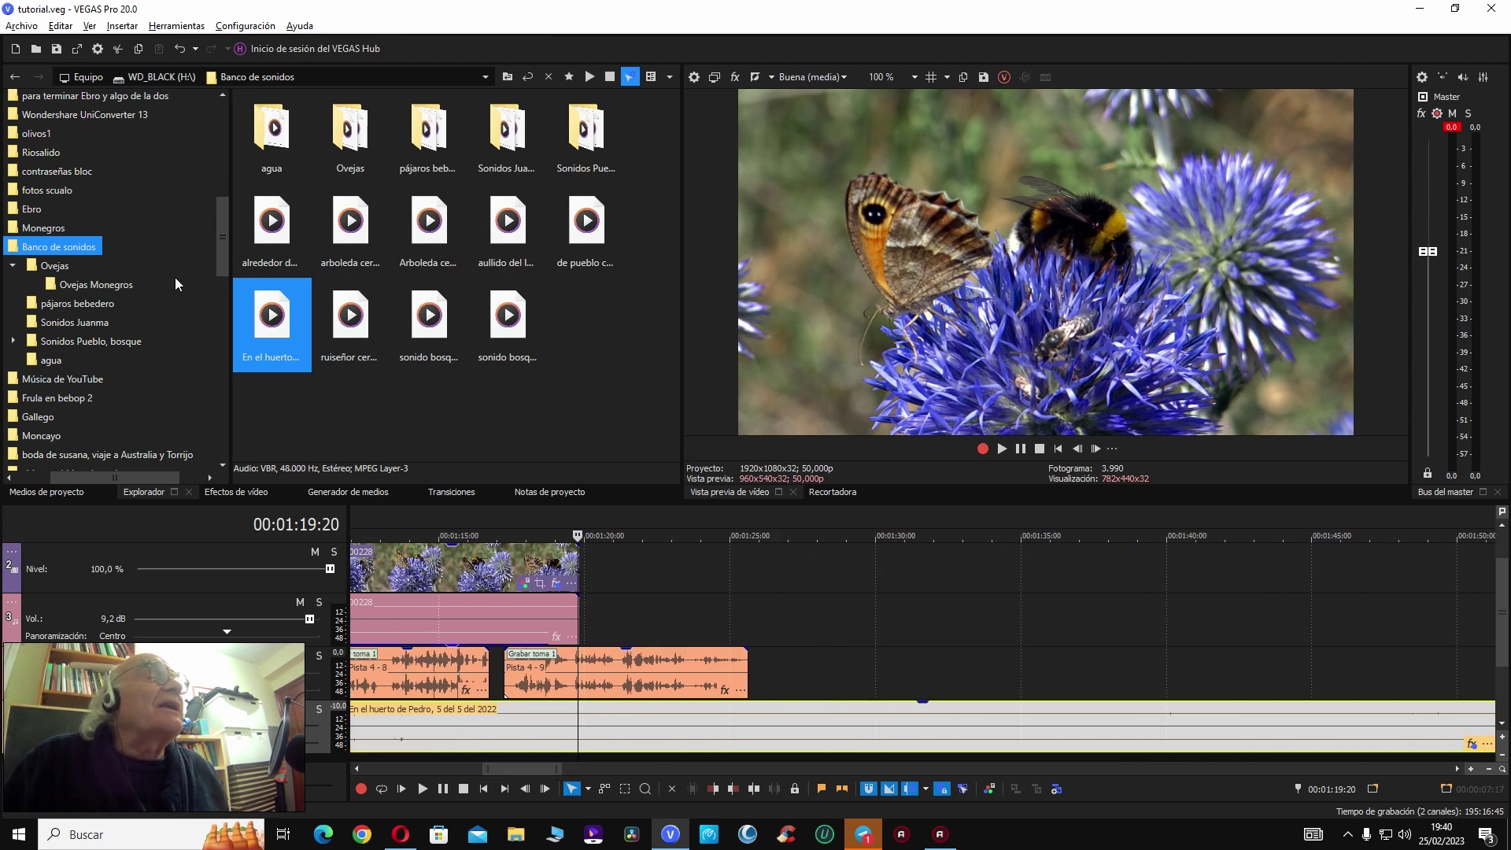
drag(77, 477, 57, 477)
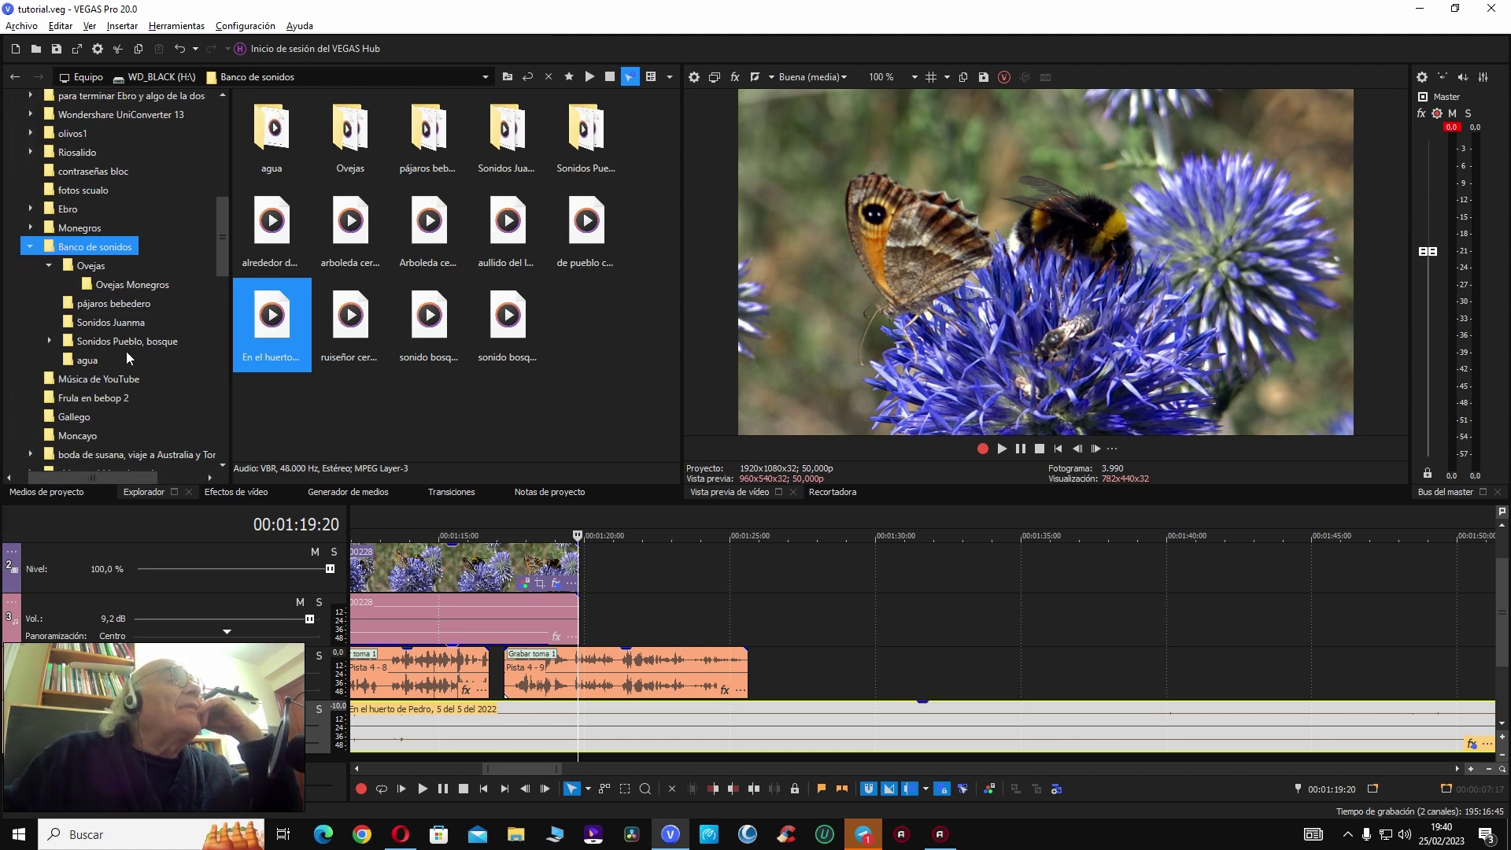
scroll(126, 351, down, 3)
scroll(77, 280, up, 5)
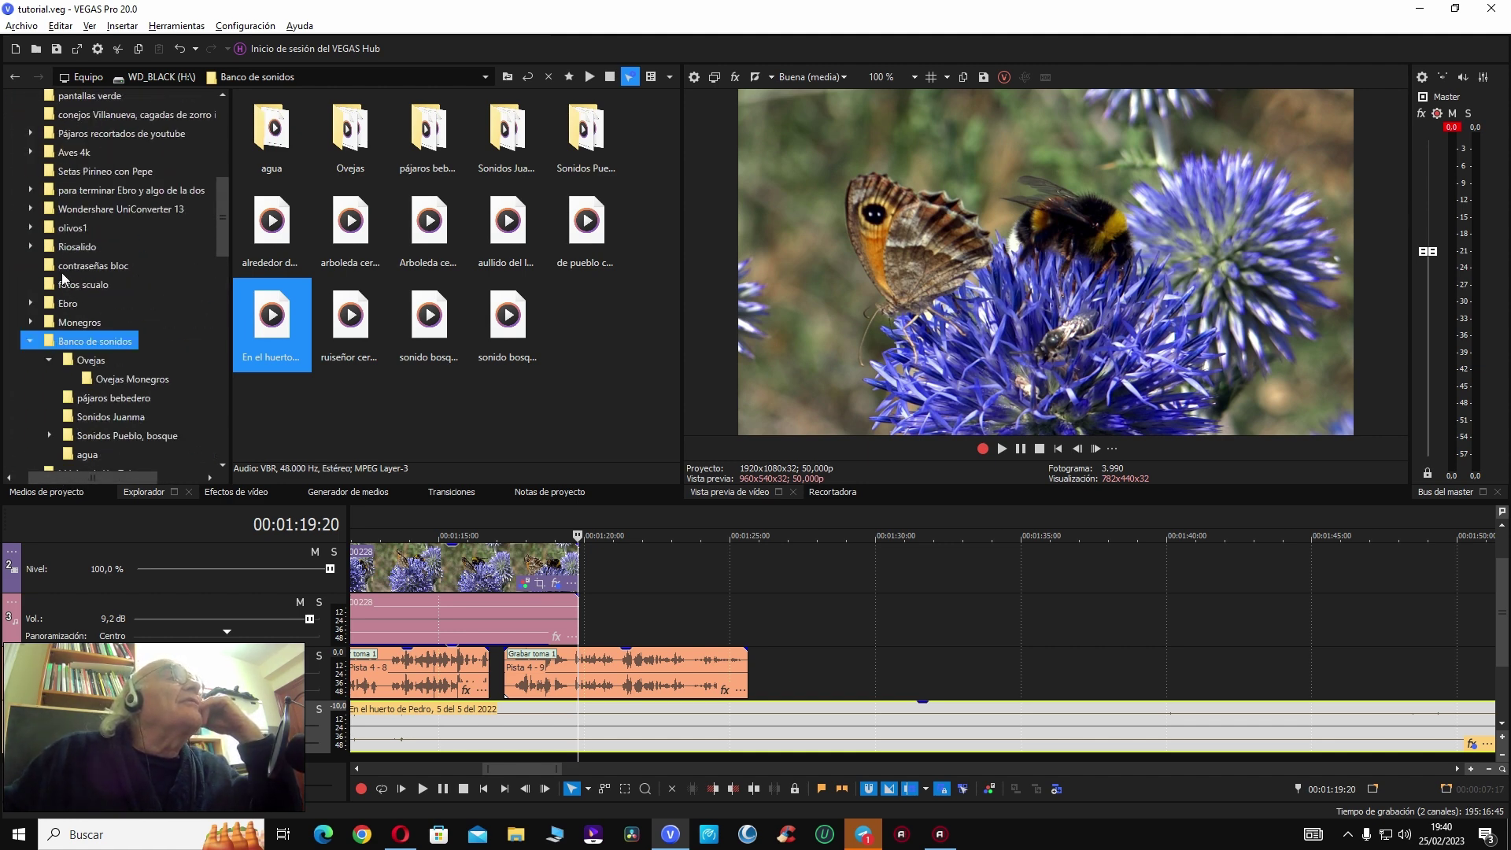
click(31, 341)
scroll(63, 412, down, 2)
scroll(63, 413, down, 4)
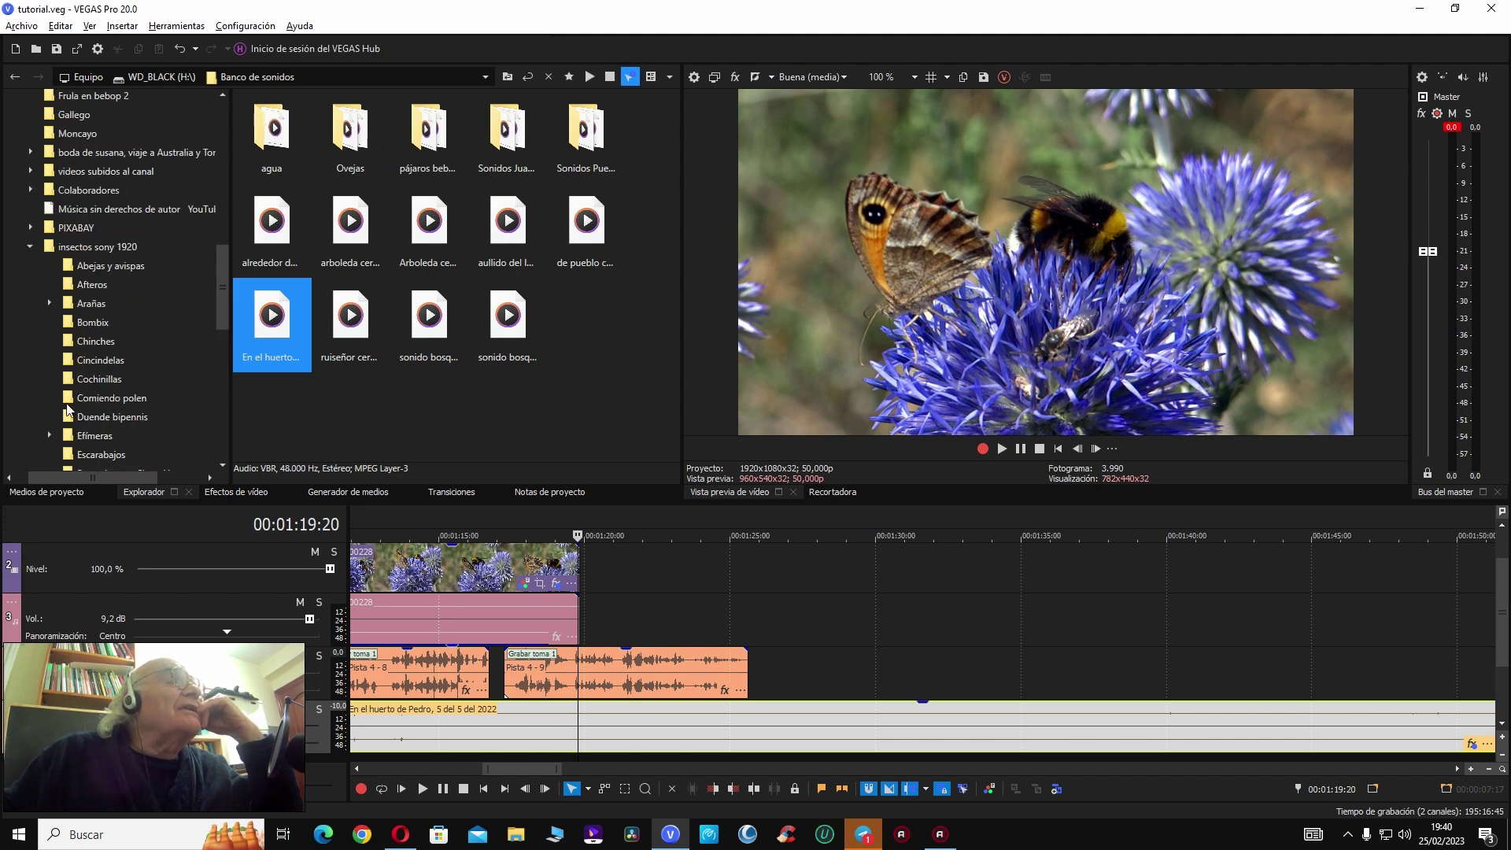
double_click(92, 307)
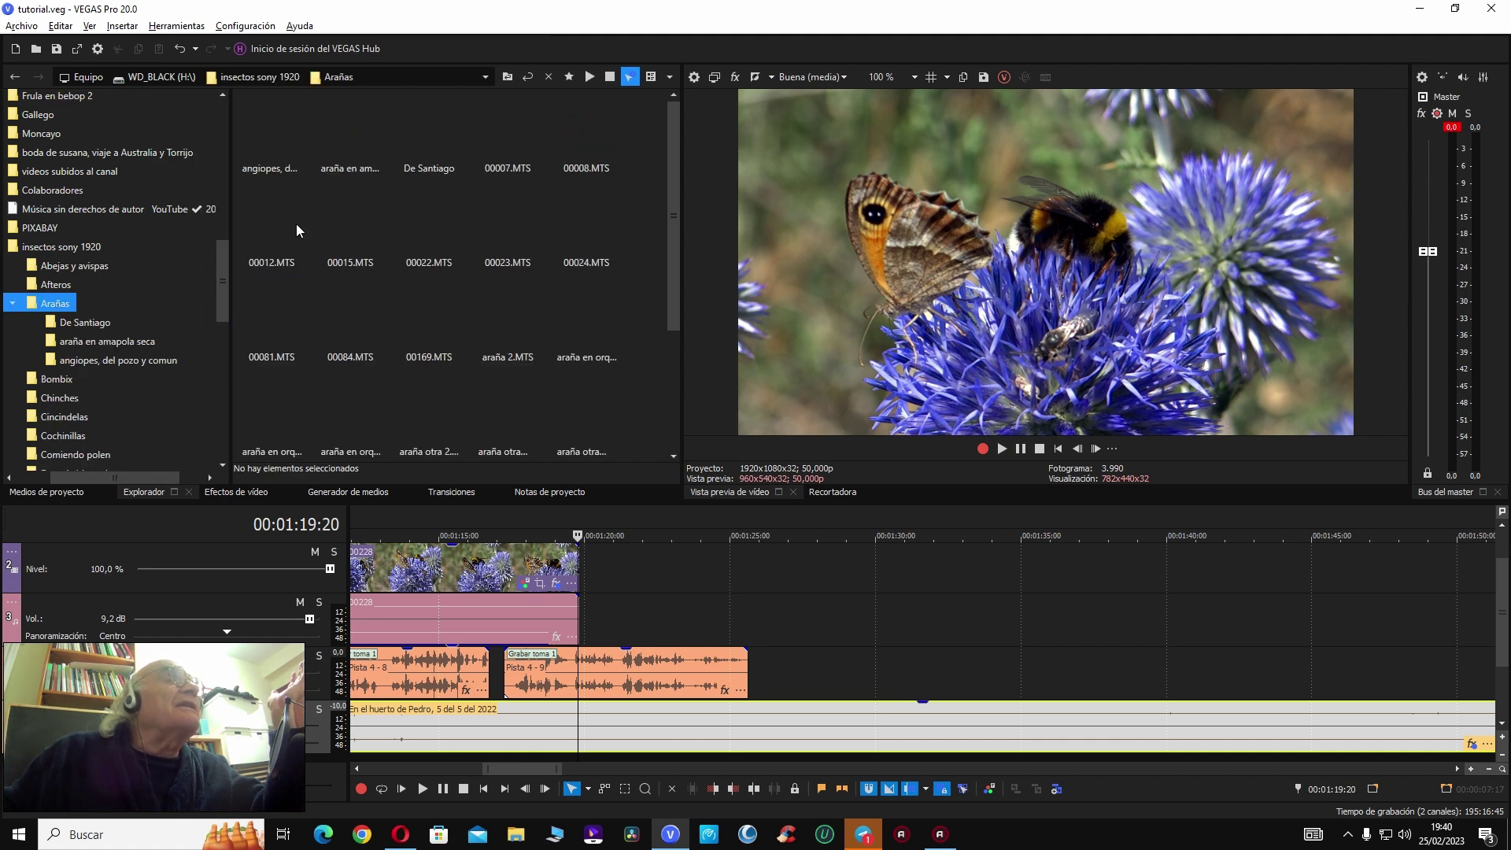
double_click(287, 143)
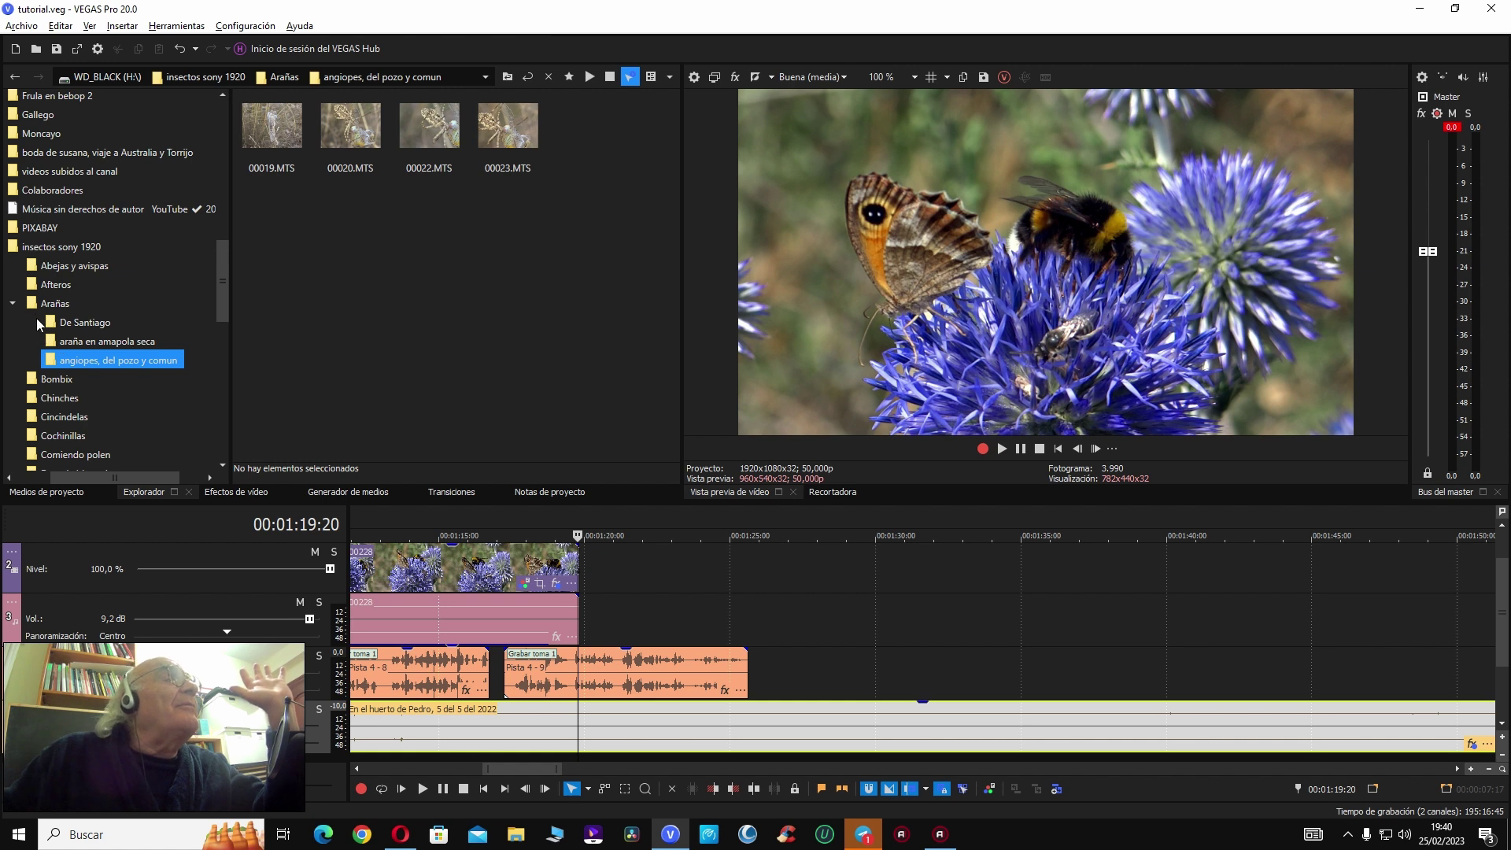
Step: Insert 00123.MTS from the Chinches folder right after butterfly clip 00228
click(55, 398)
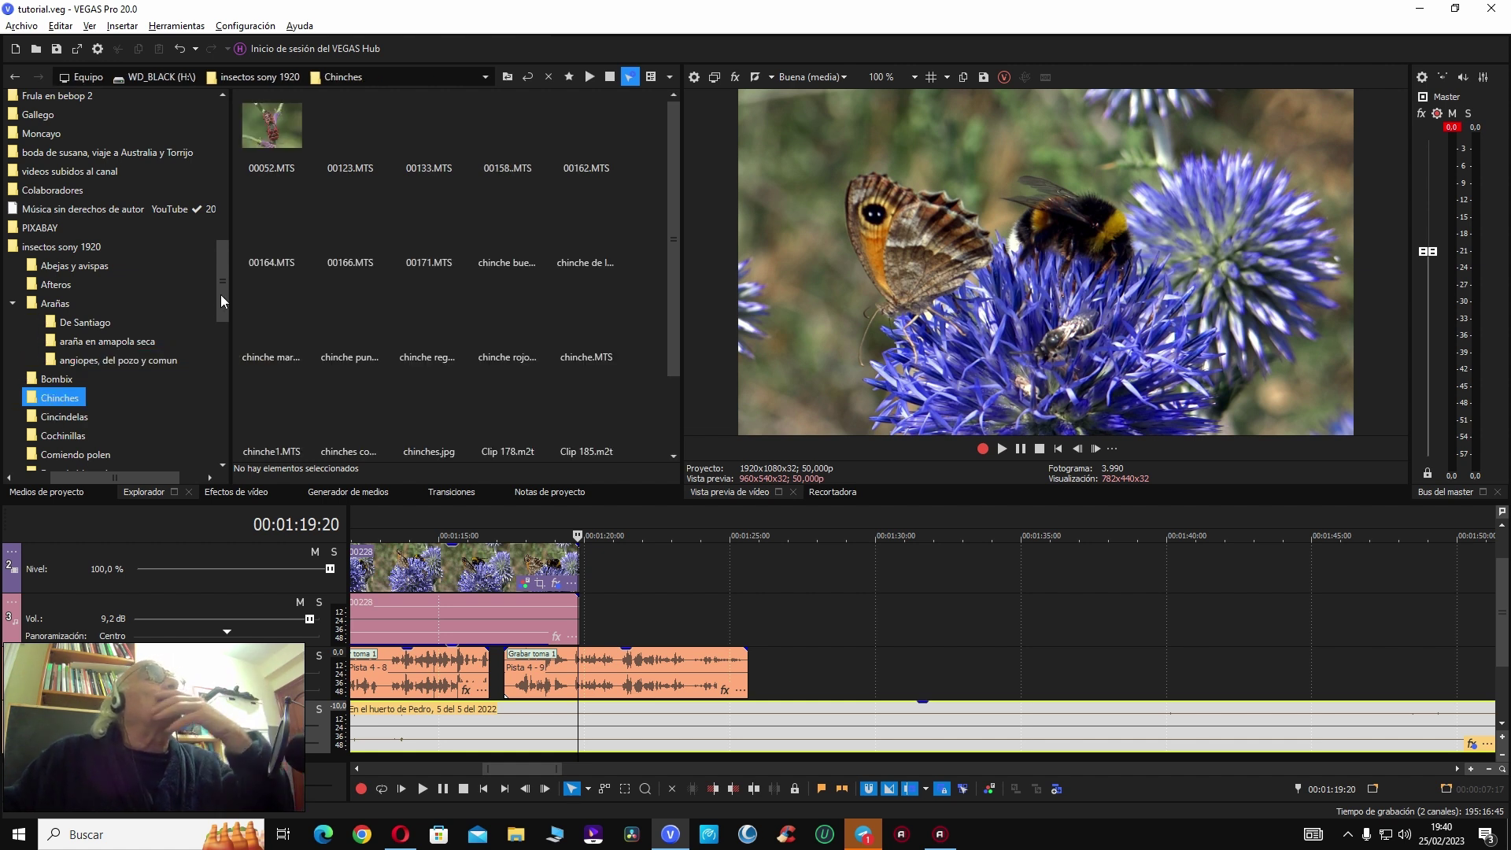
click(340, 143)
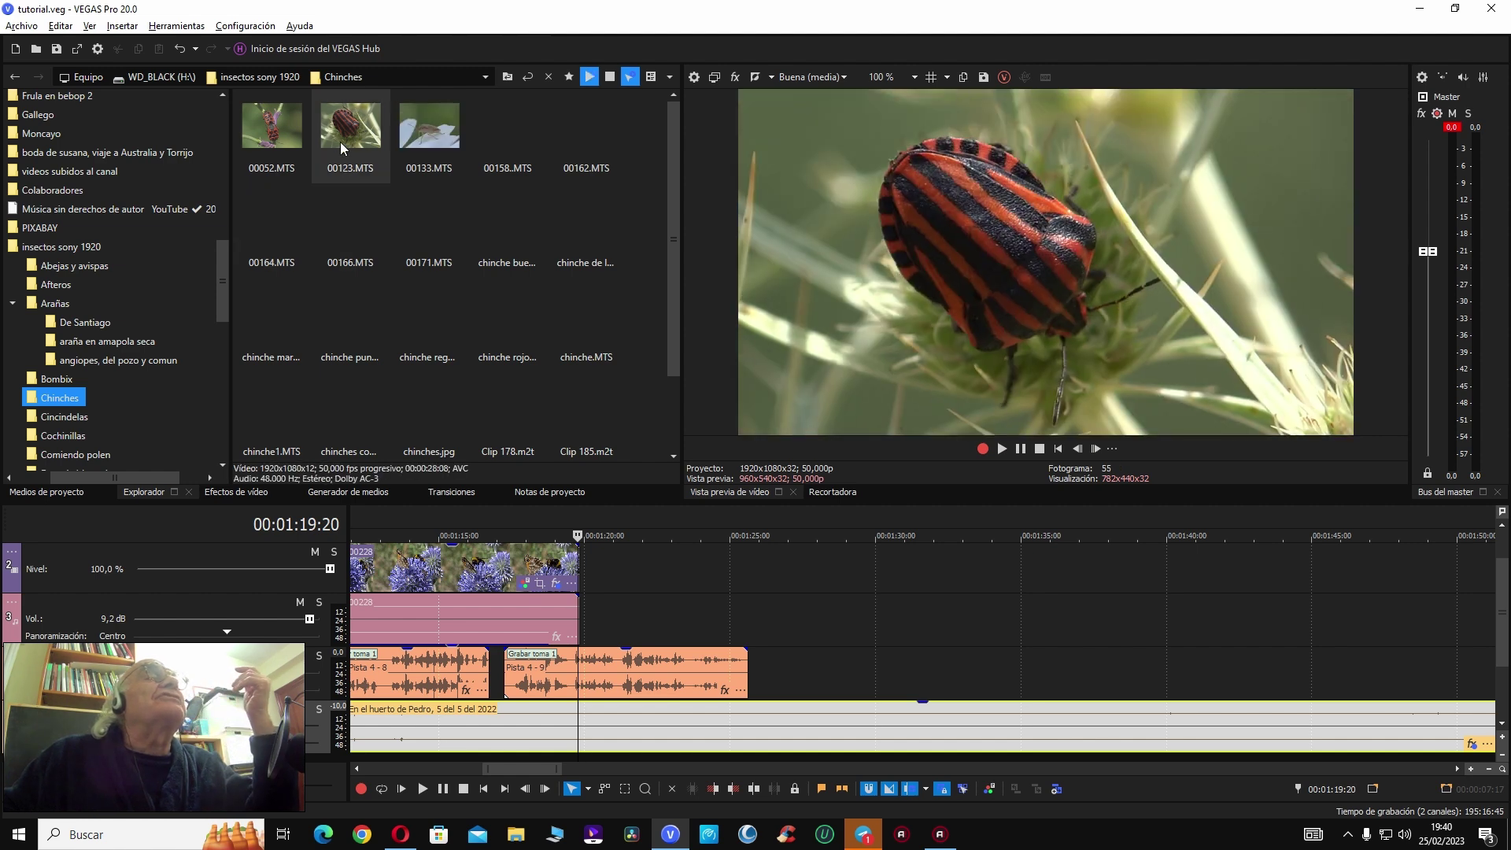
mouse_move(578, 429)
mouse_down()
mouse_move(617, 580)
mouse_move(586, 598)
mouse_up()
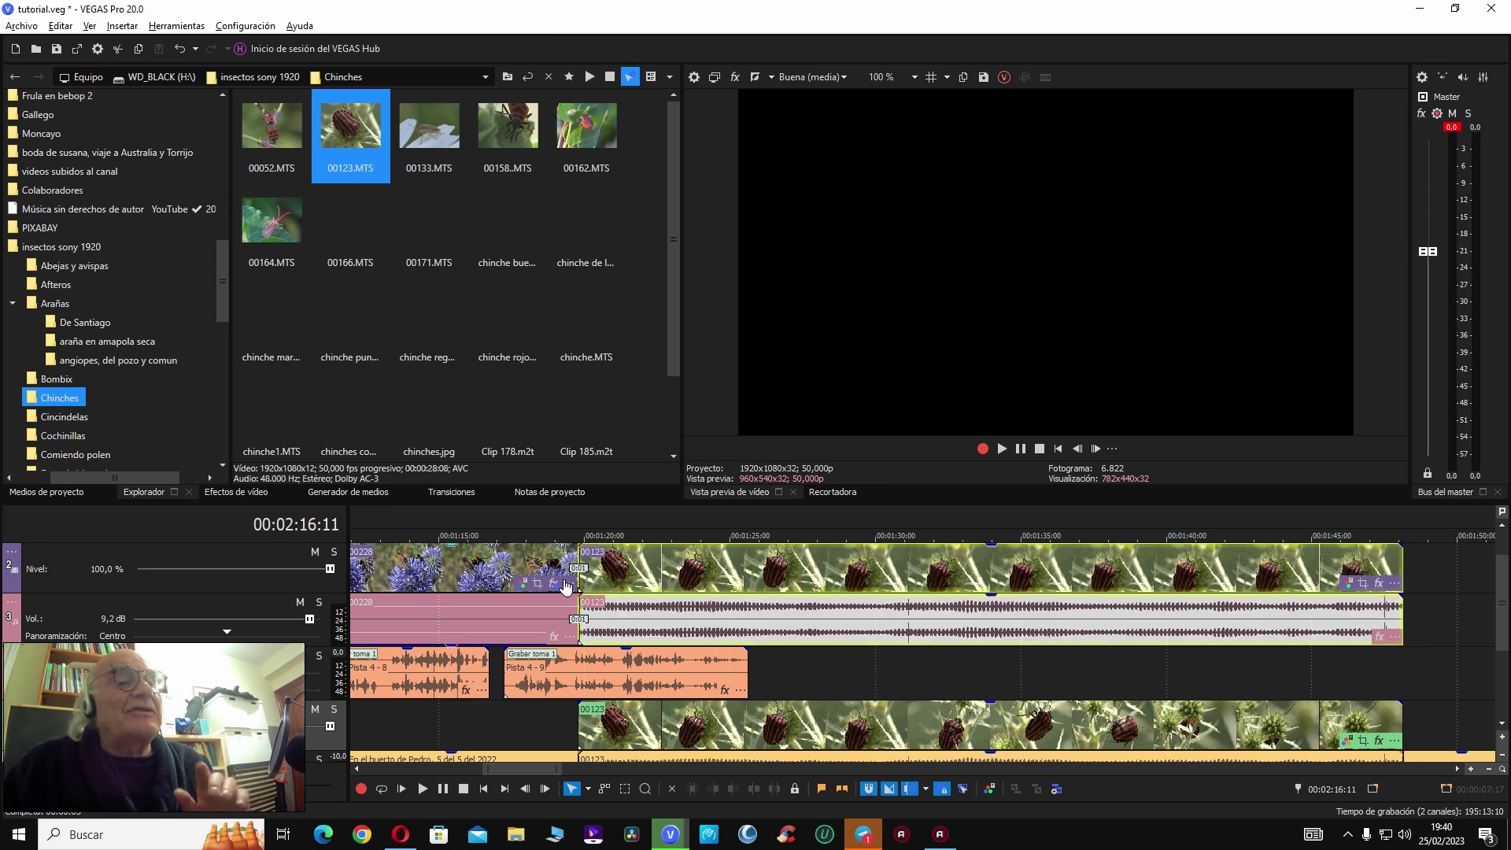
Step: Lower the gain of bug clip 00123's own audio to about -6.5 dB while playing across its start
click(564, 579)
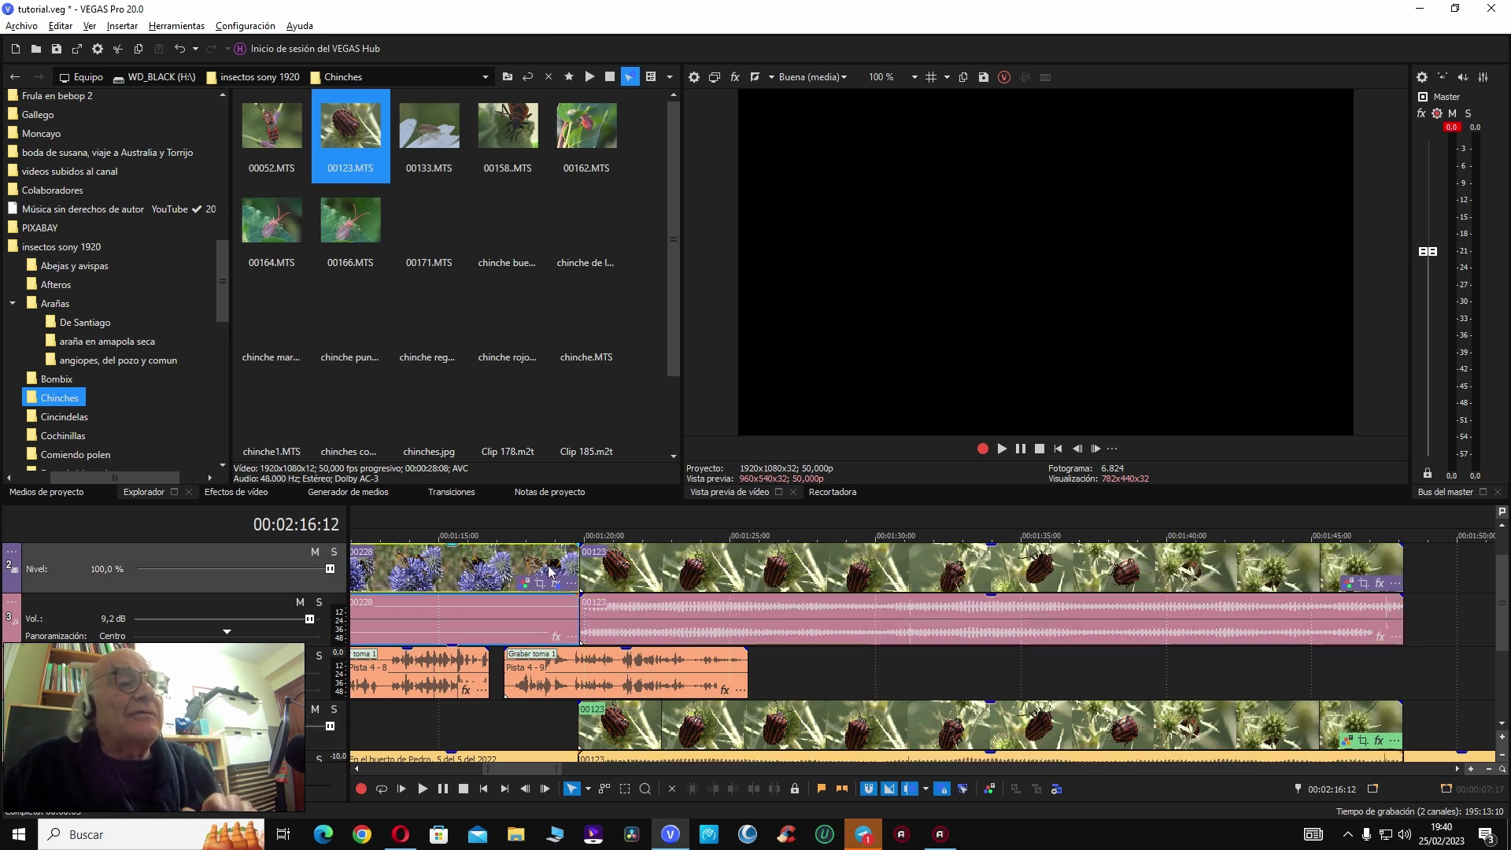
key(space)
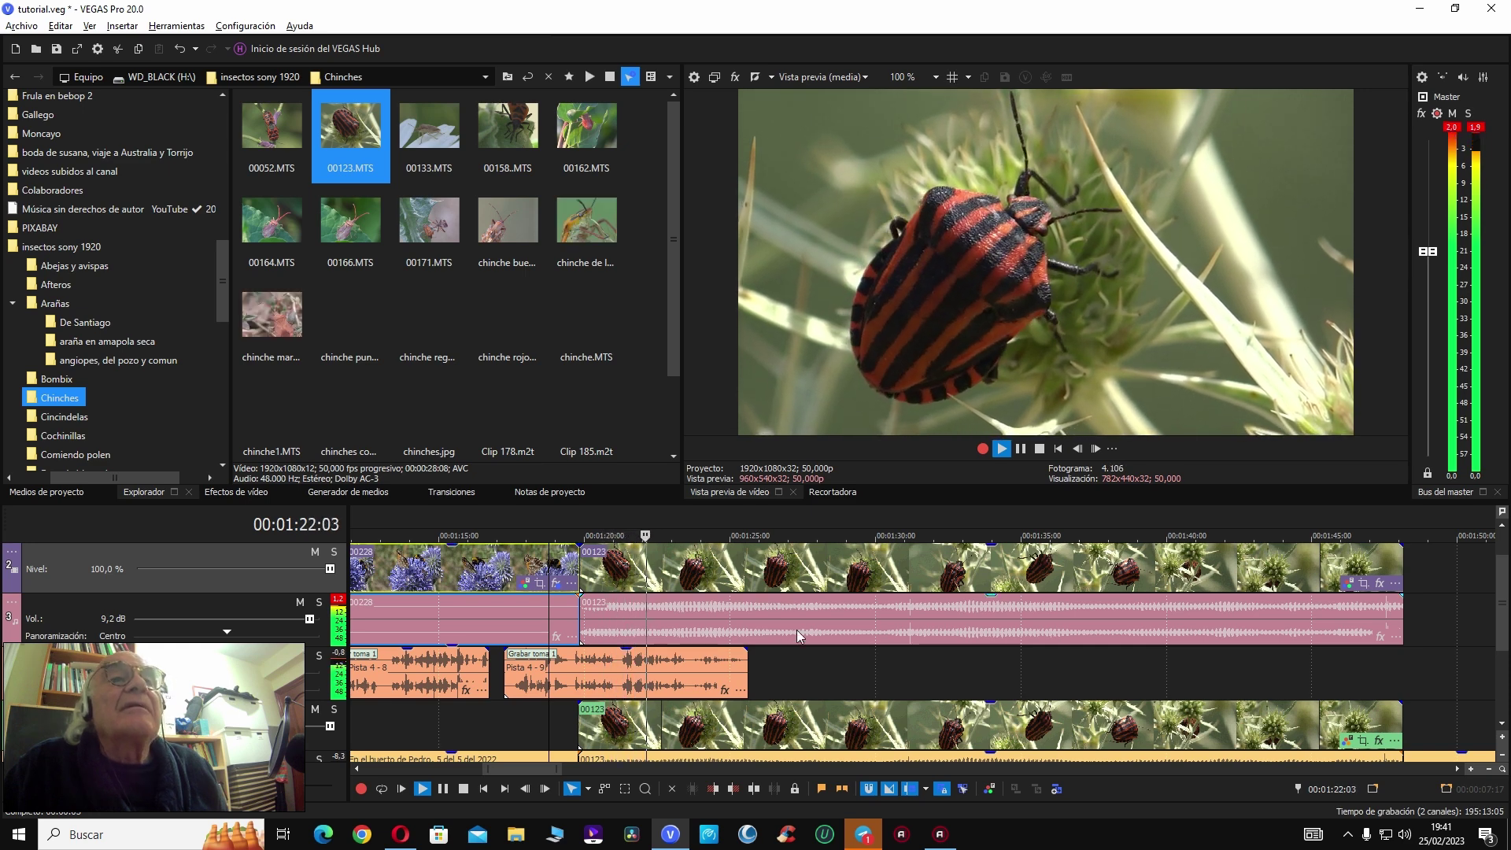
click(891, 625)
drag(994, 603, 994, 617)
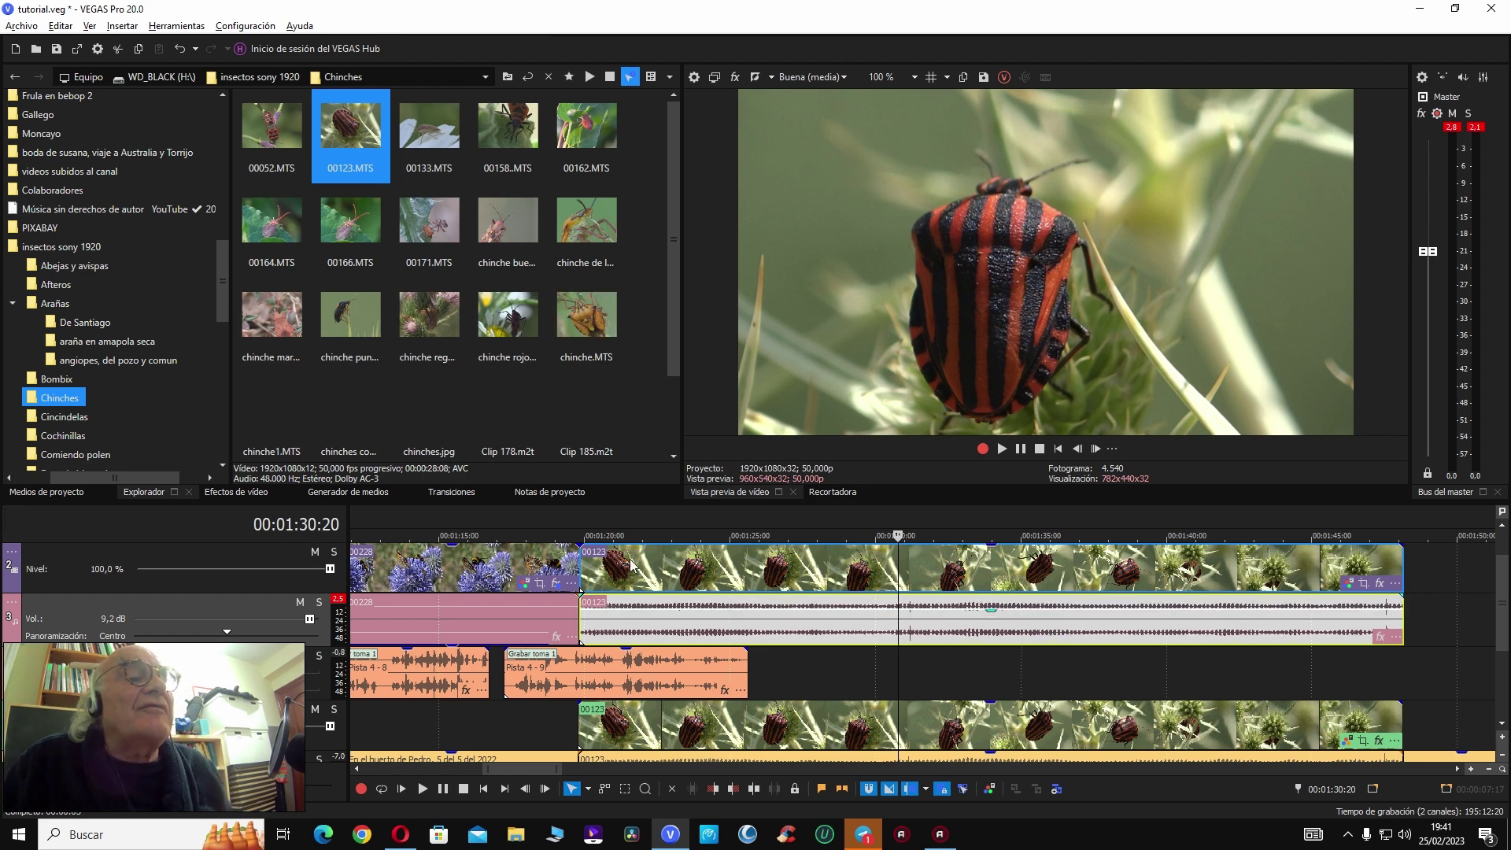
click(520, 563)
key(space)
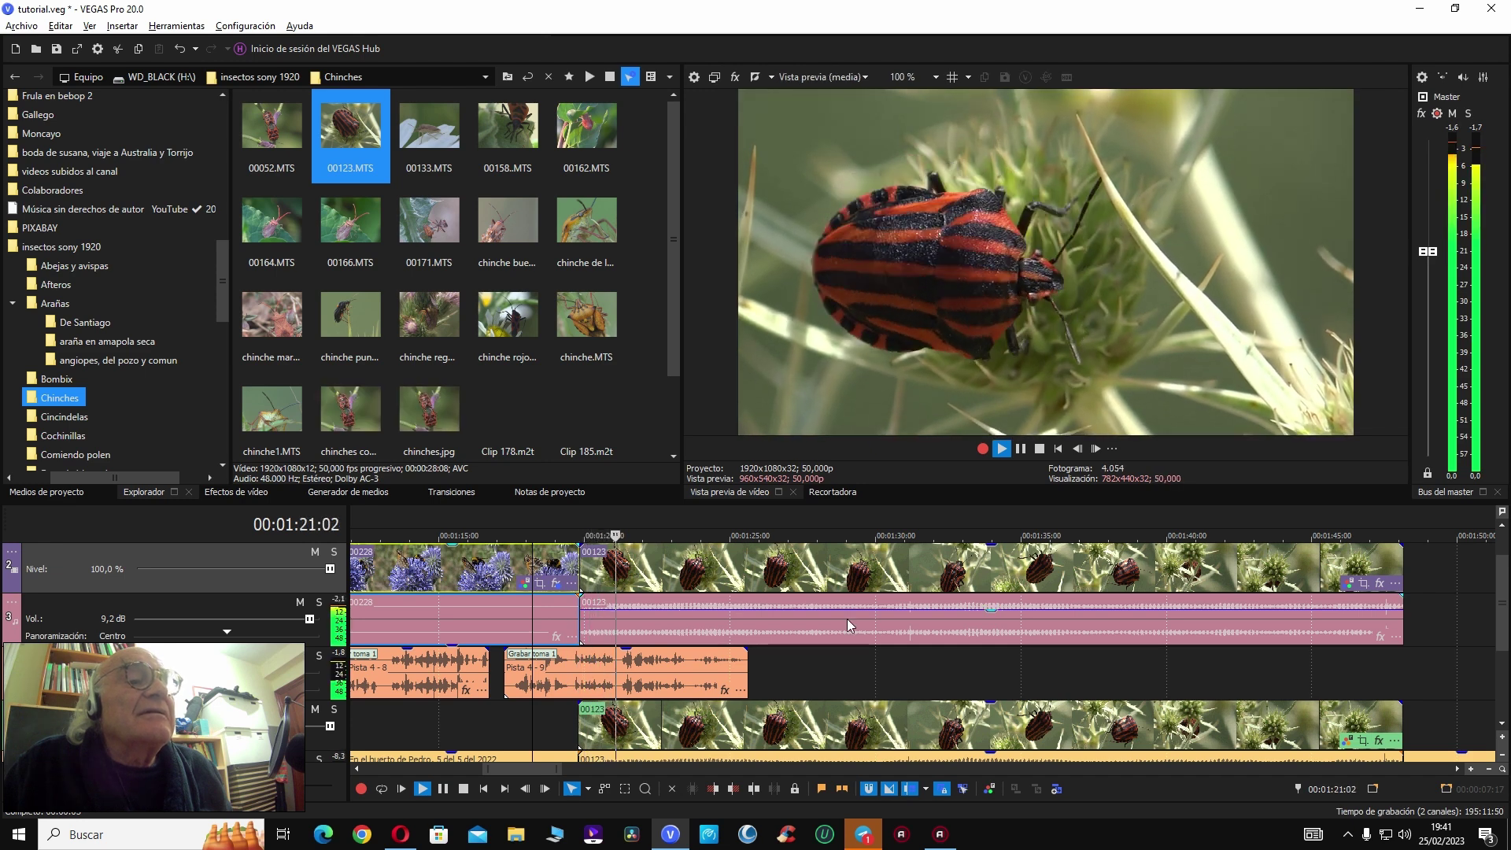
mouse_move(994, 615)
drag(994, 615, 994, 627)
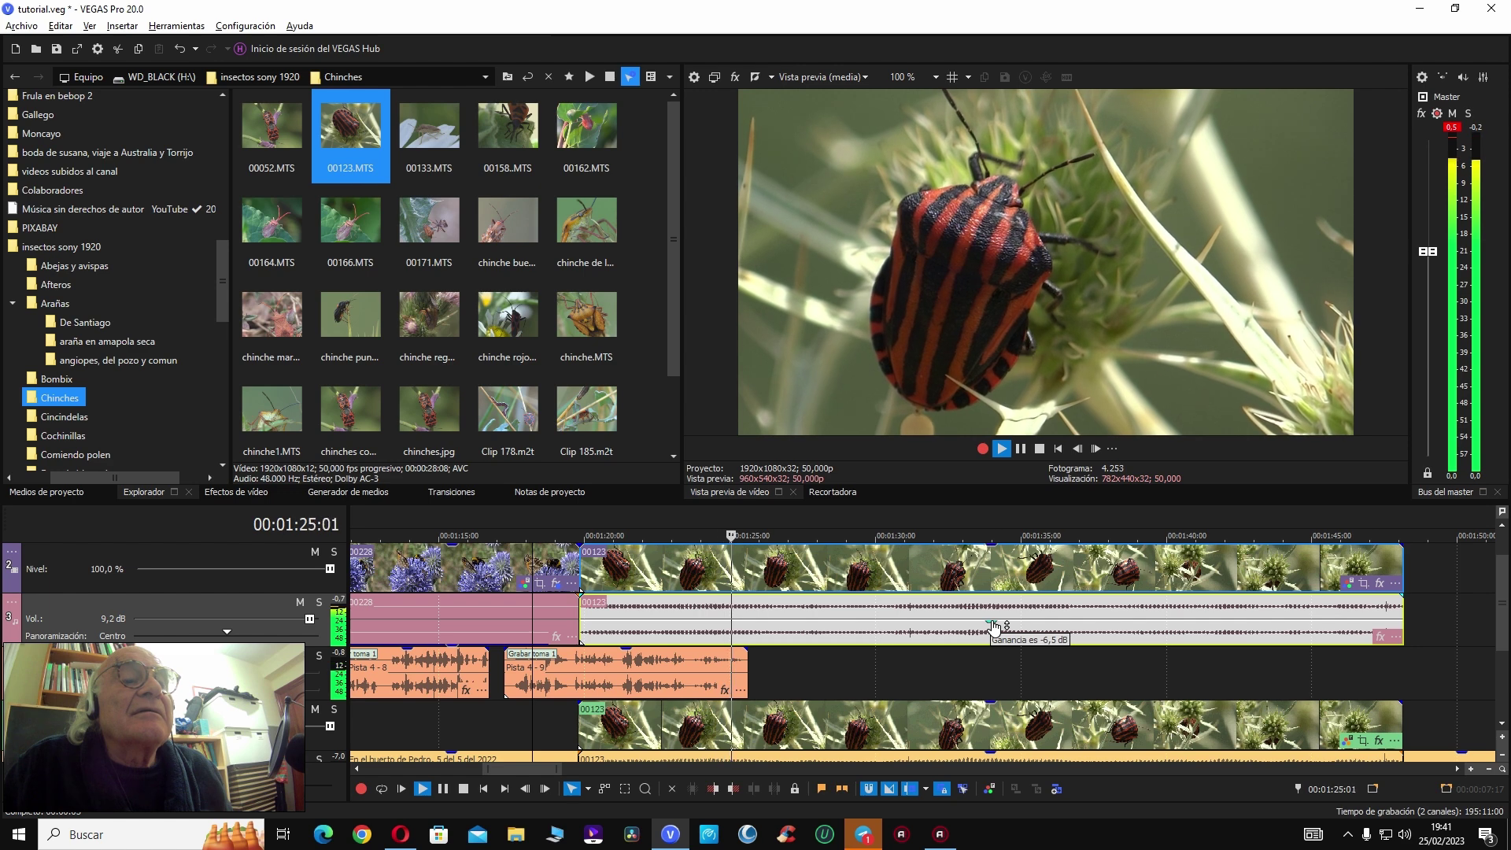
Step: Cut off the opening of clip 00123 up to 00:01:25:15 and again up to 00:01:23:14, closing each gap against clip 00228
click(736, 580)
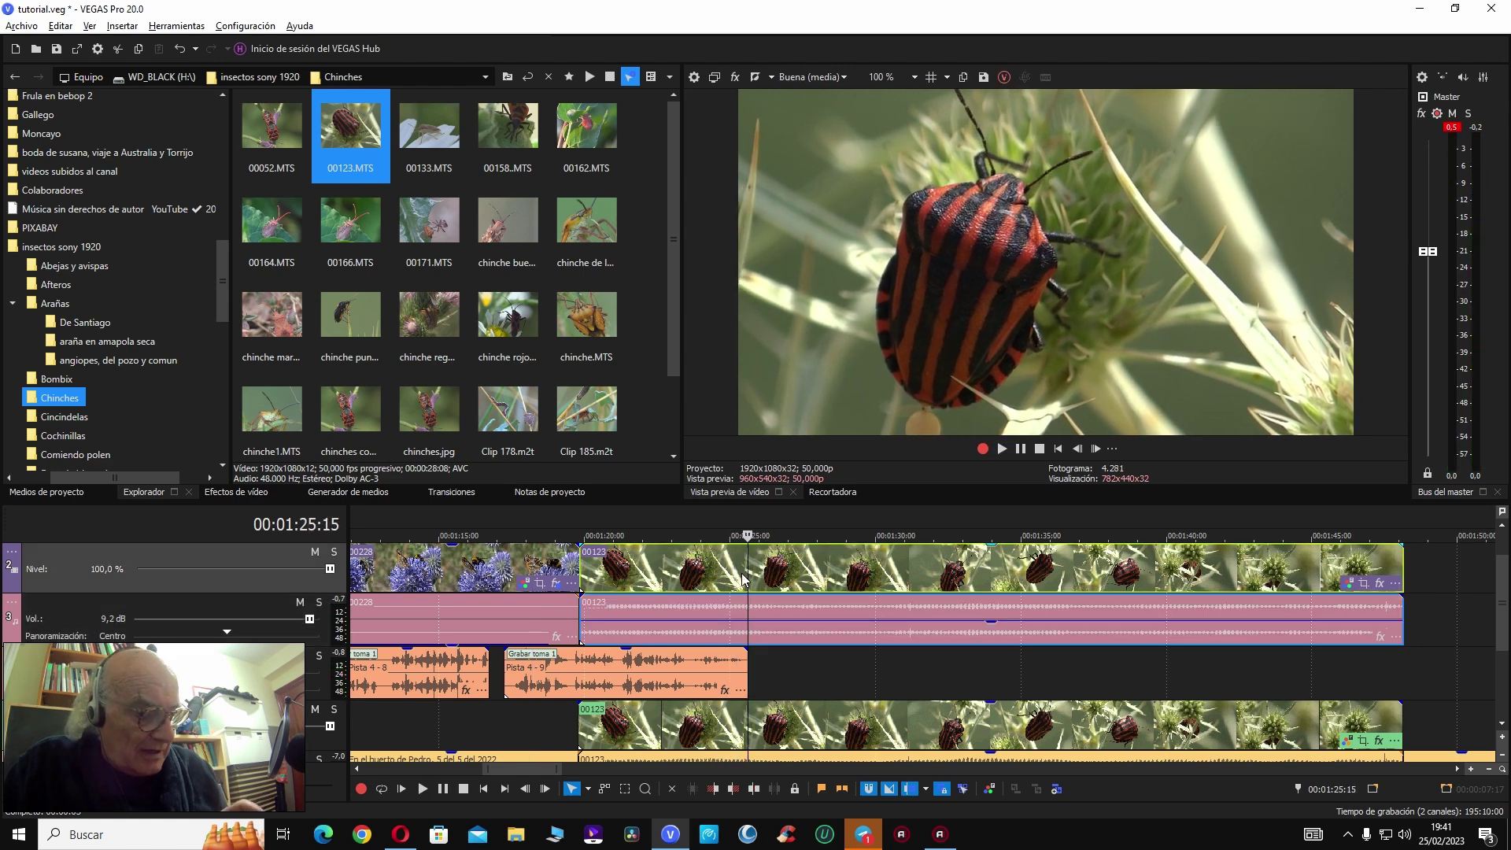
key(ctrl+z)
key(space)
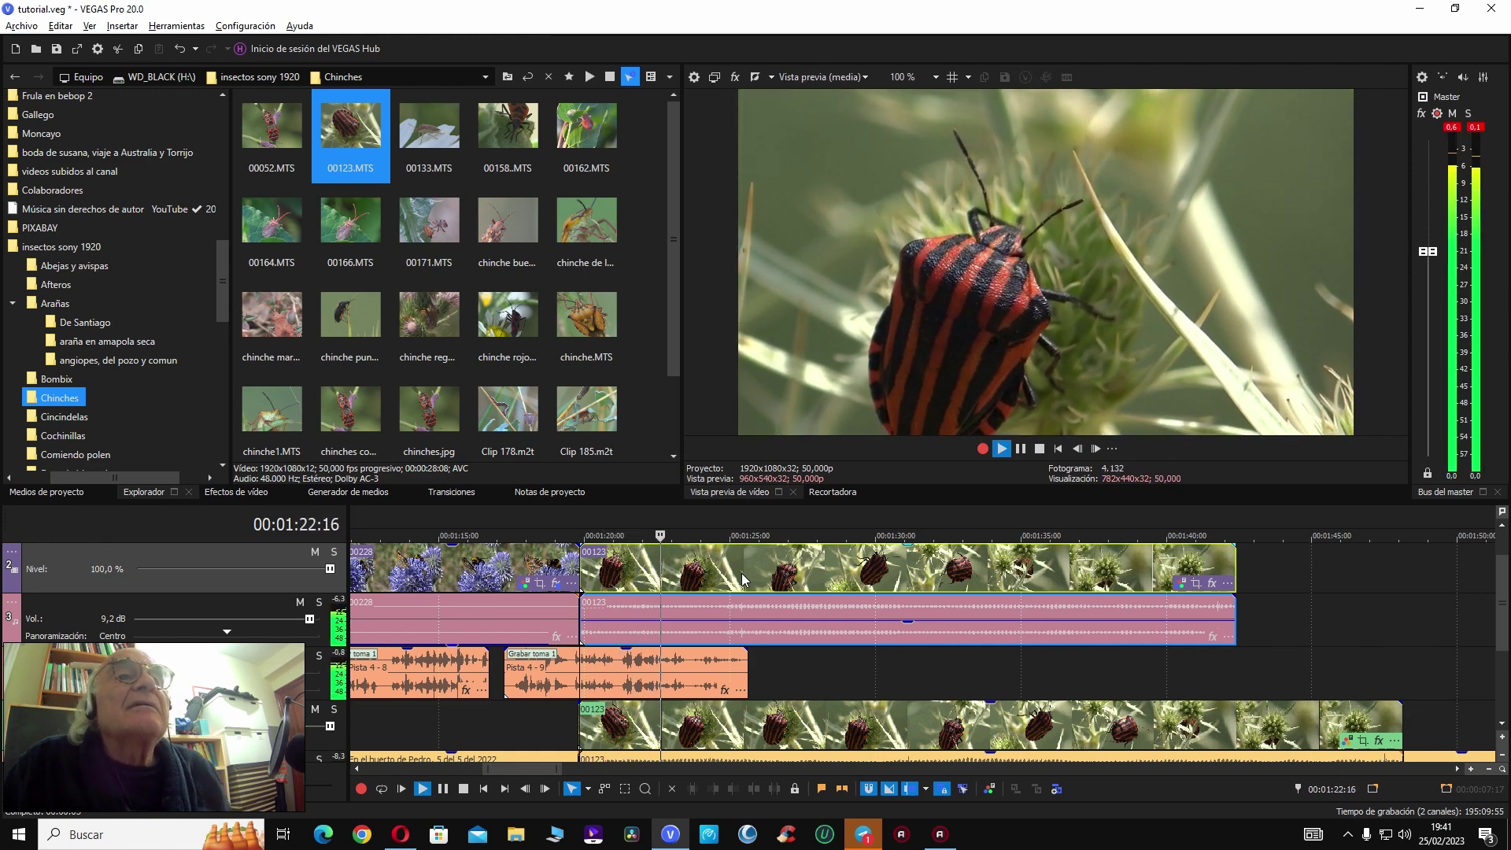
key(j)
key(k)
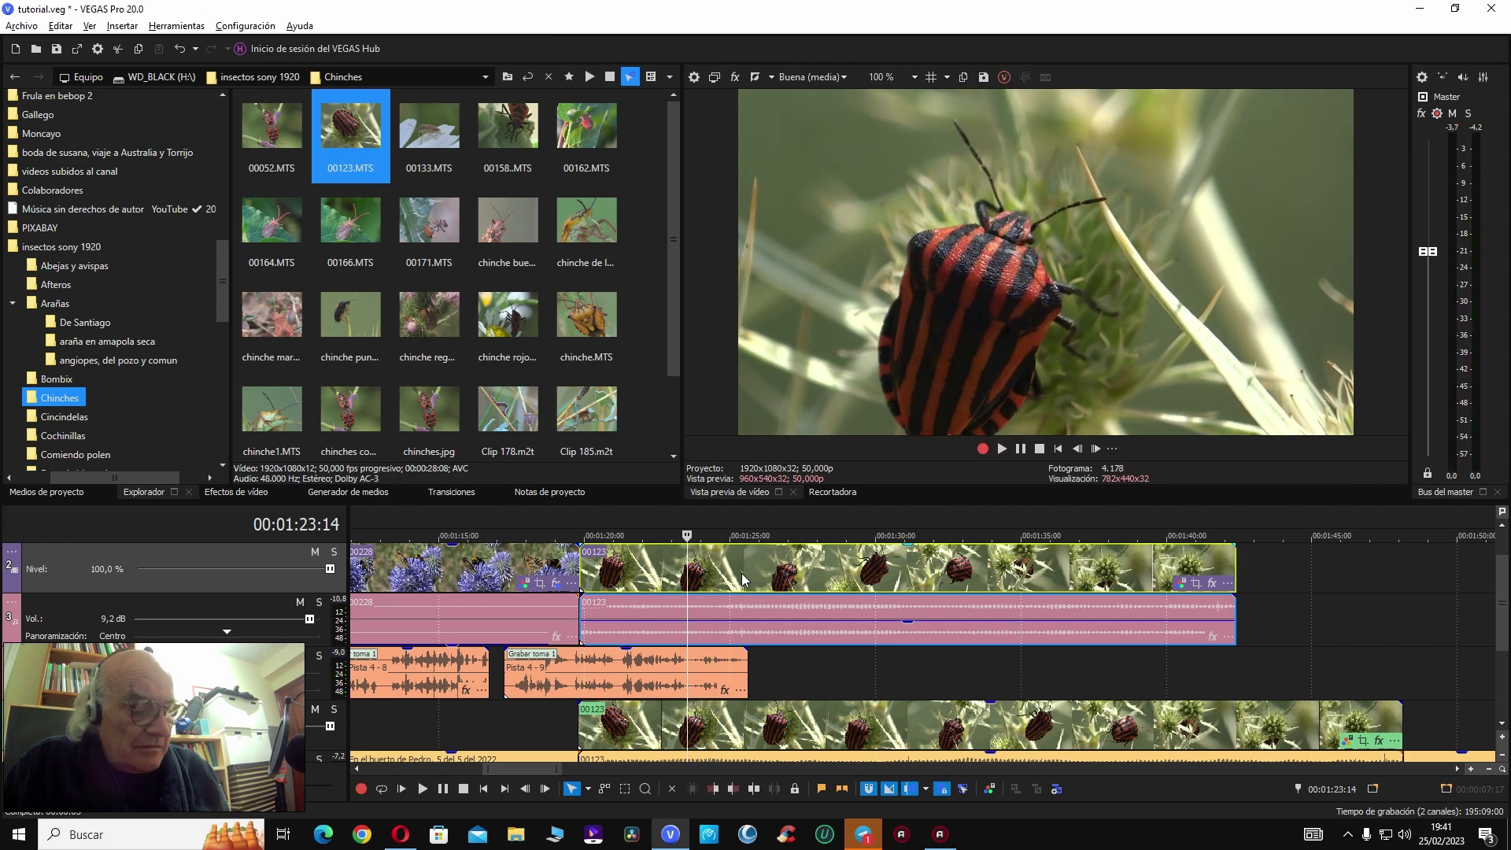
key(ctrl+z)
Step: Play clip 00123, split it at 00:01:27:04 and delete everything after the cut
key(space)
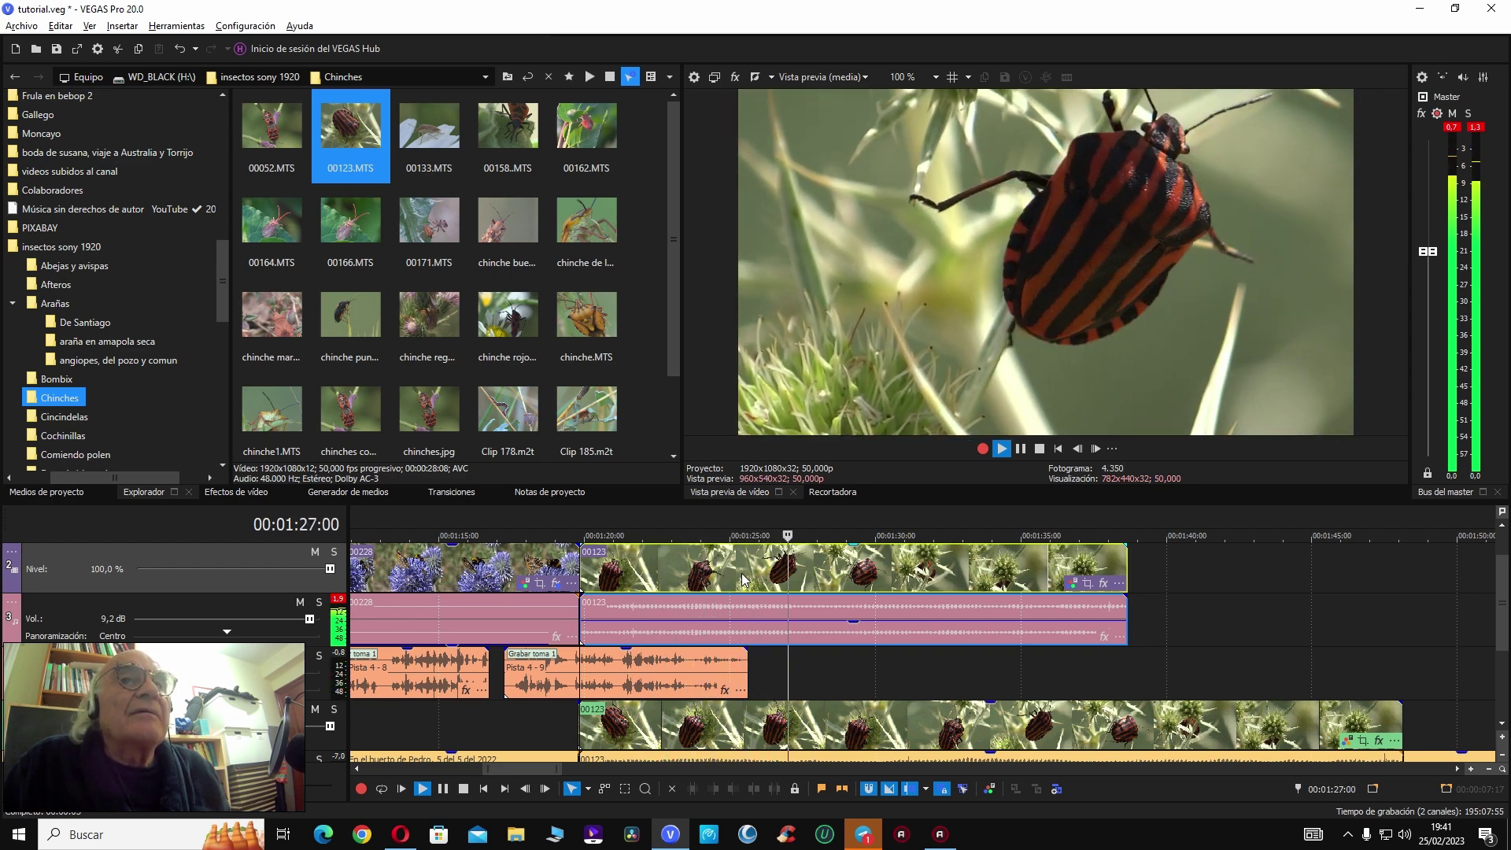
key(space)
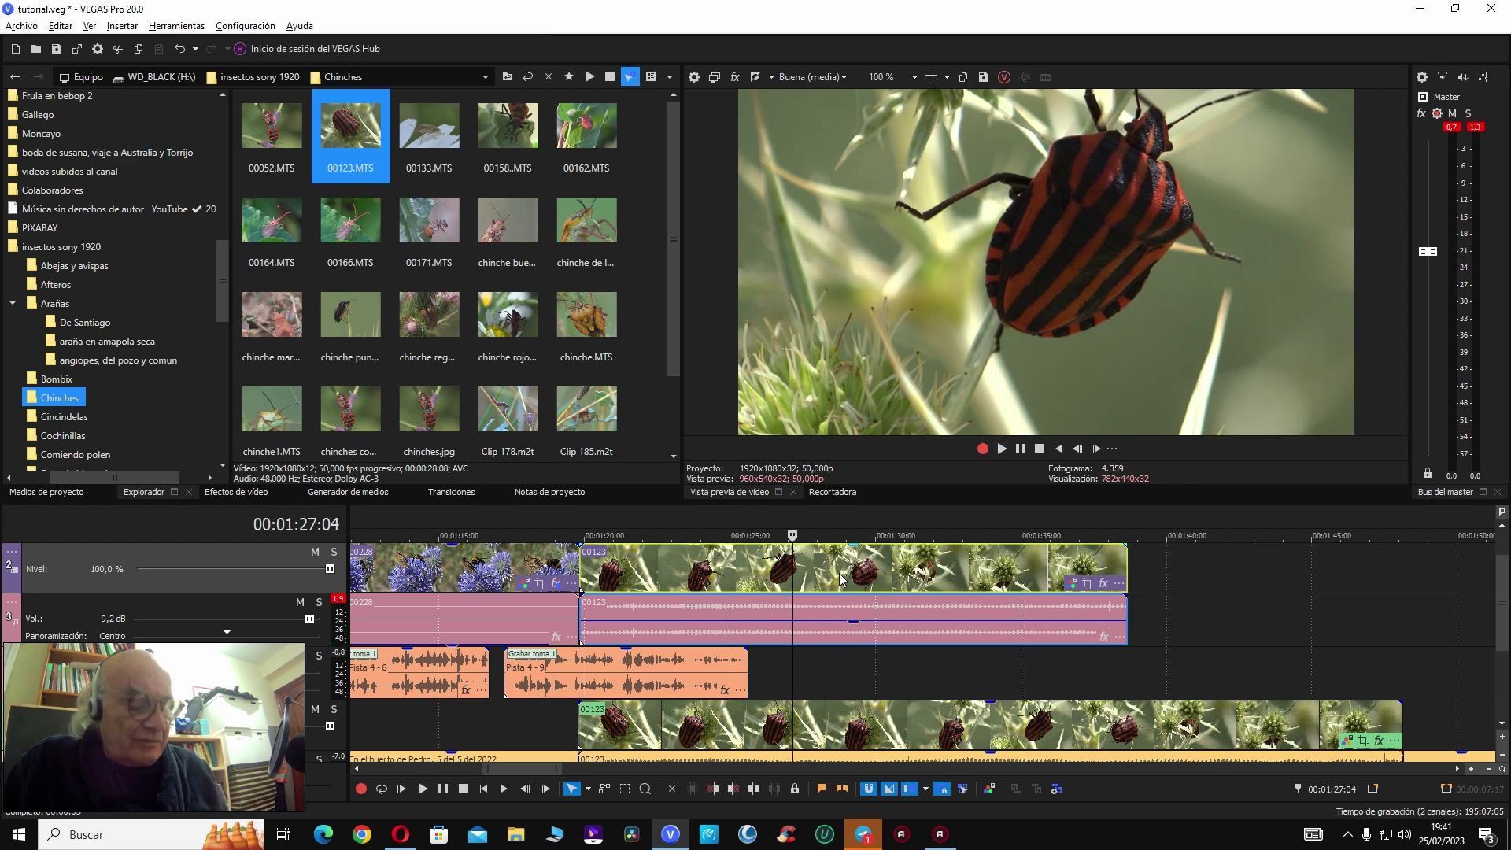
key(s)
key(Delete)
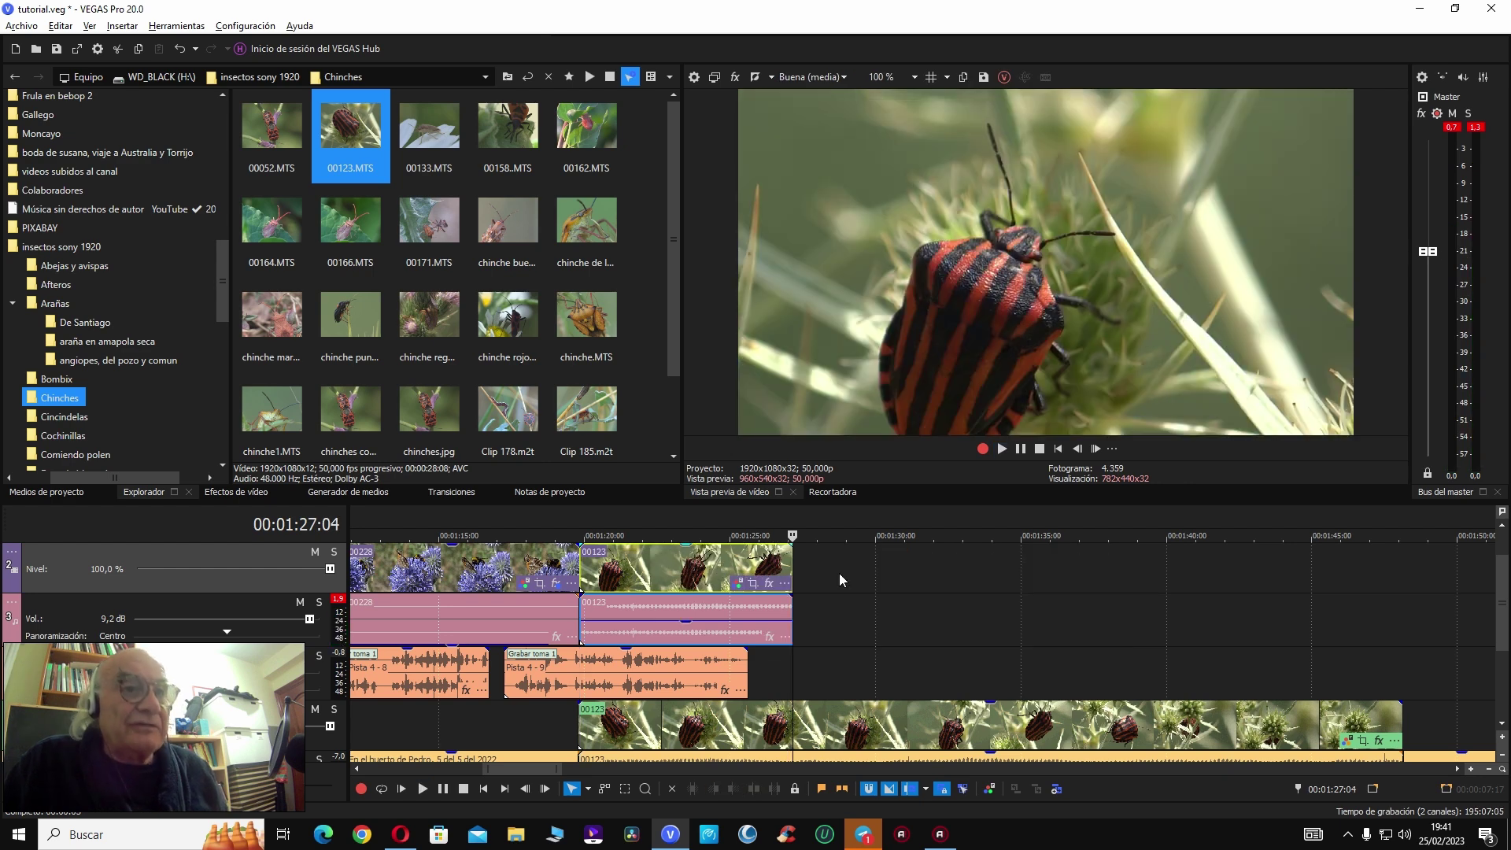
Step: Color grade clip 00123 with a preset RGB curve in Color Curves, and compare the image with the grading bypassed
click(683, 570)
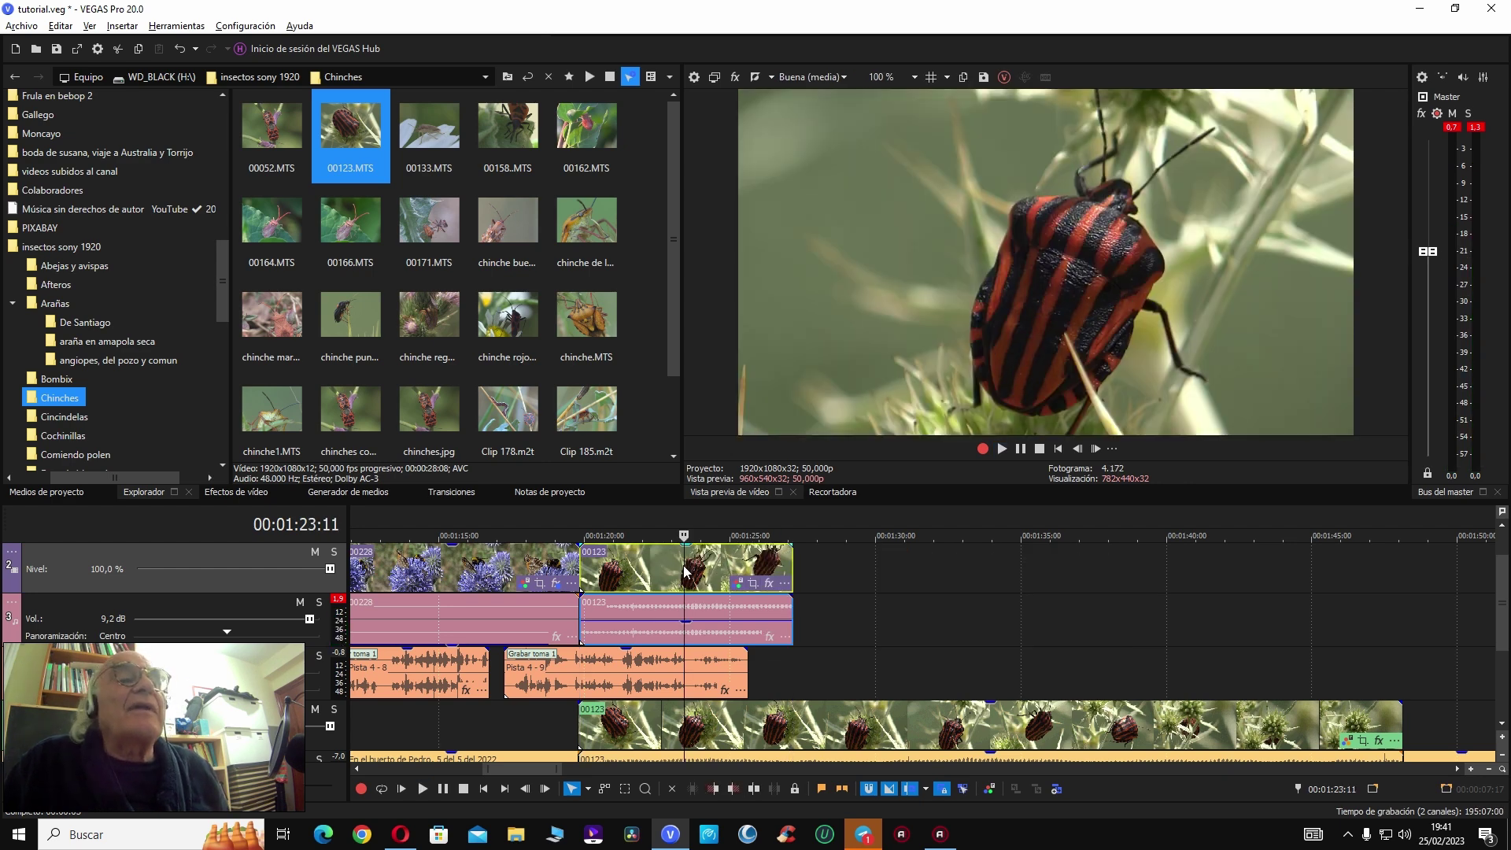
click(736, 586)
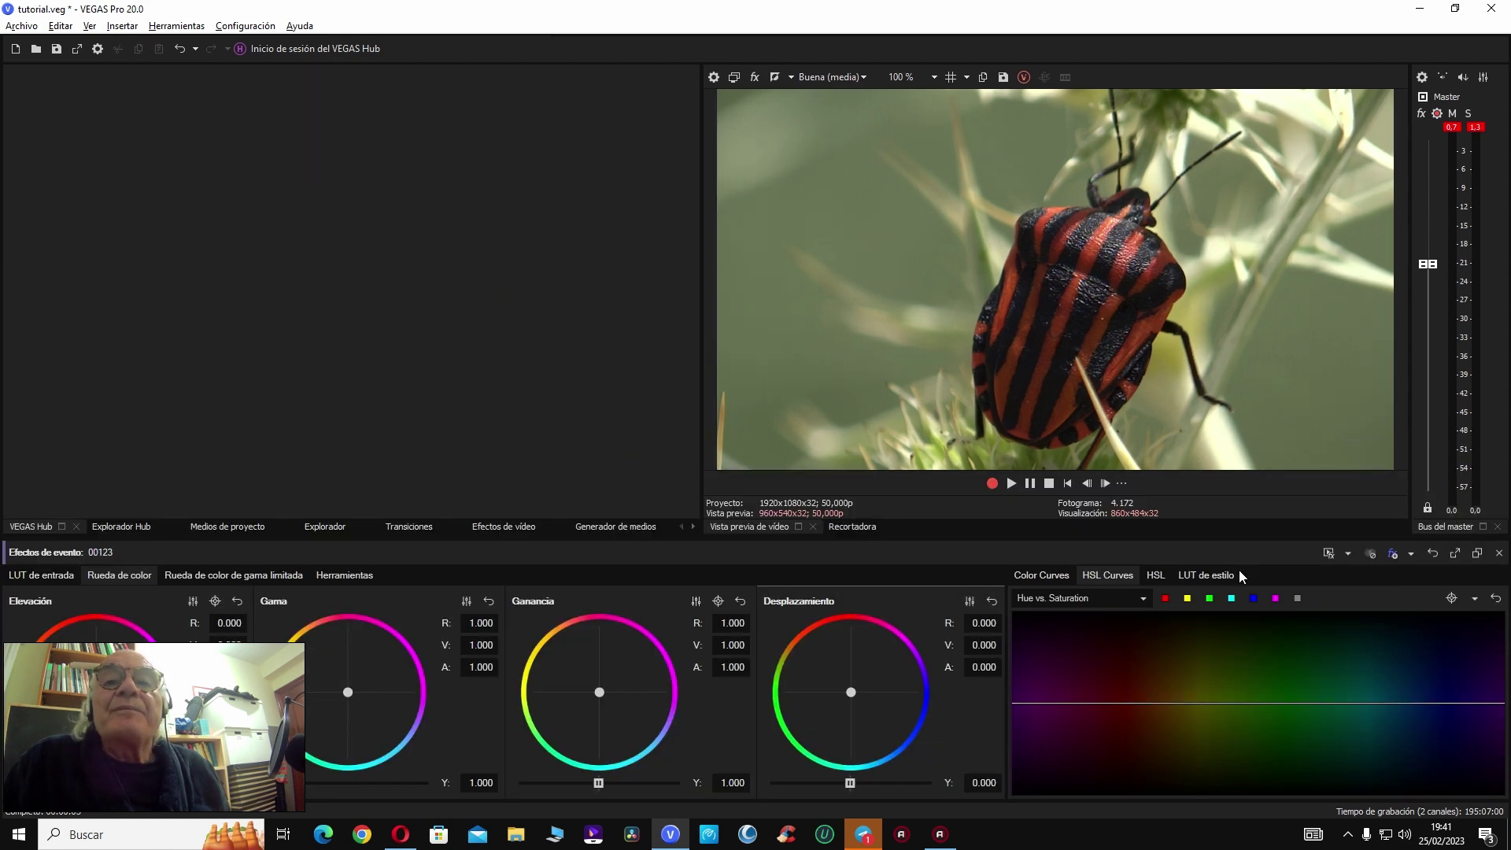
click(1049, 578)
click(1472, 602)
click(1444, 636)
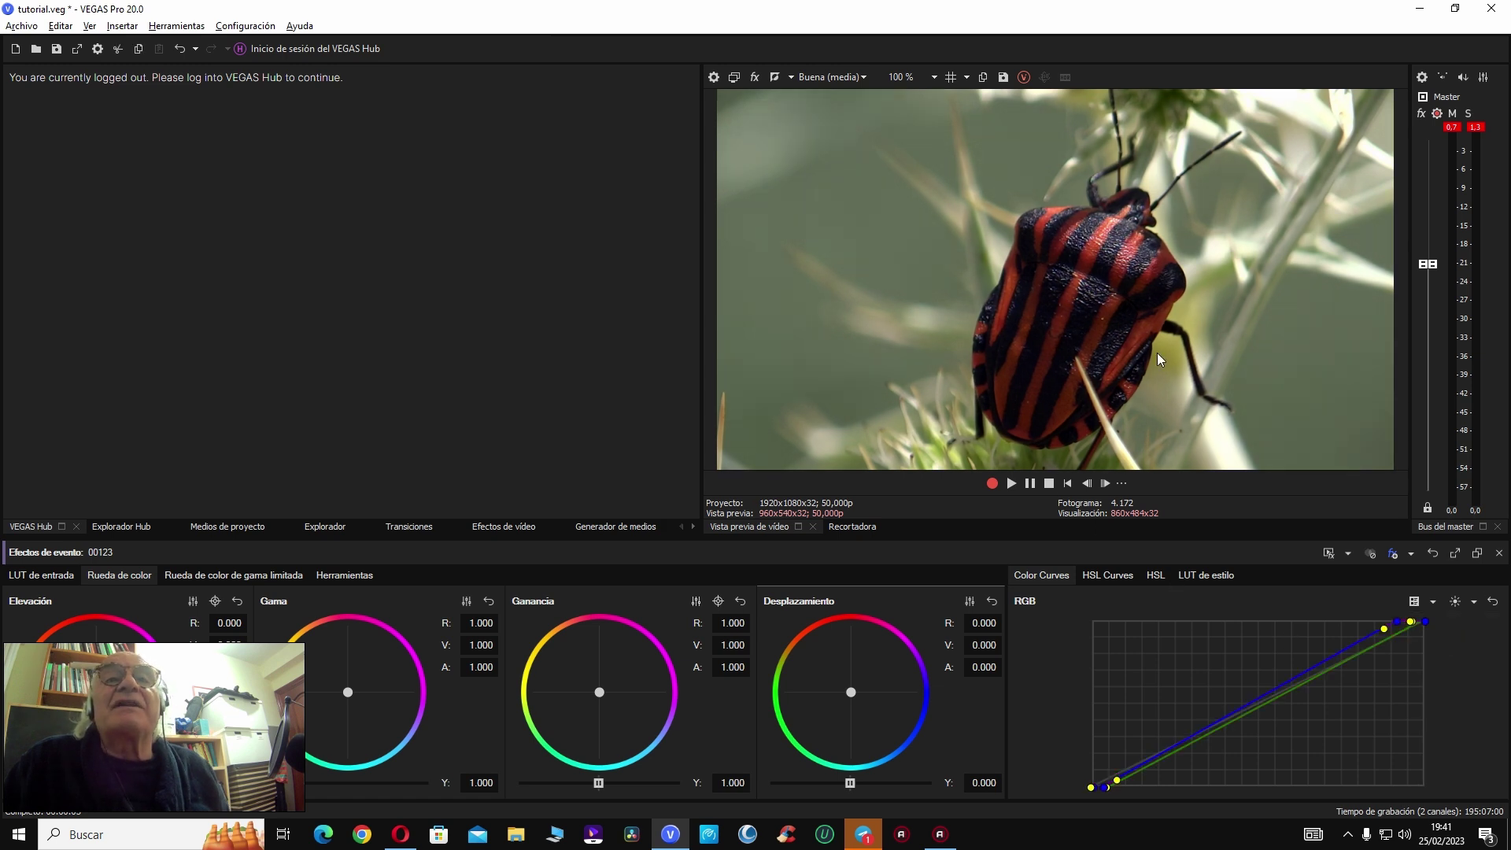
click(1110, 577)
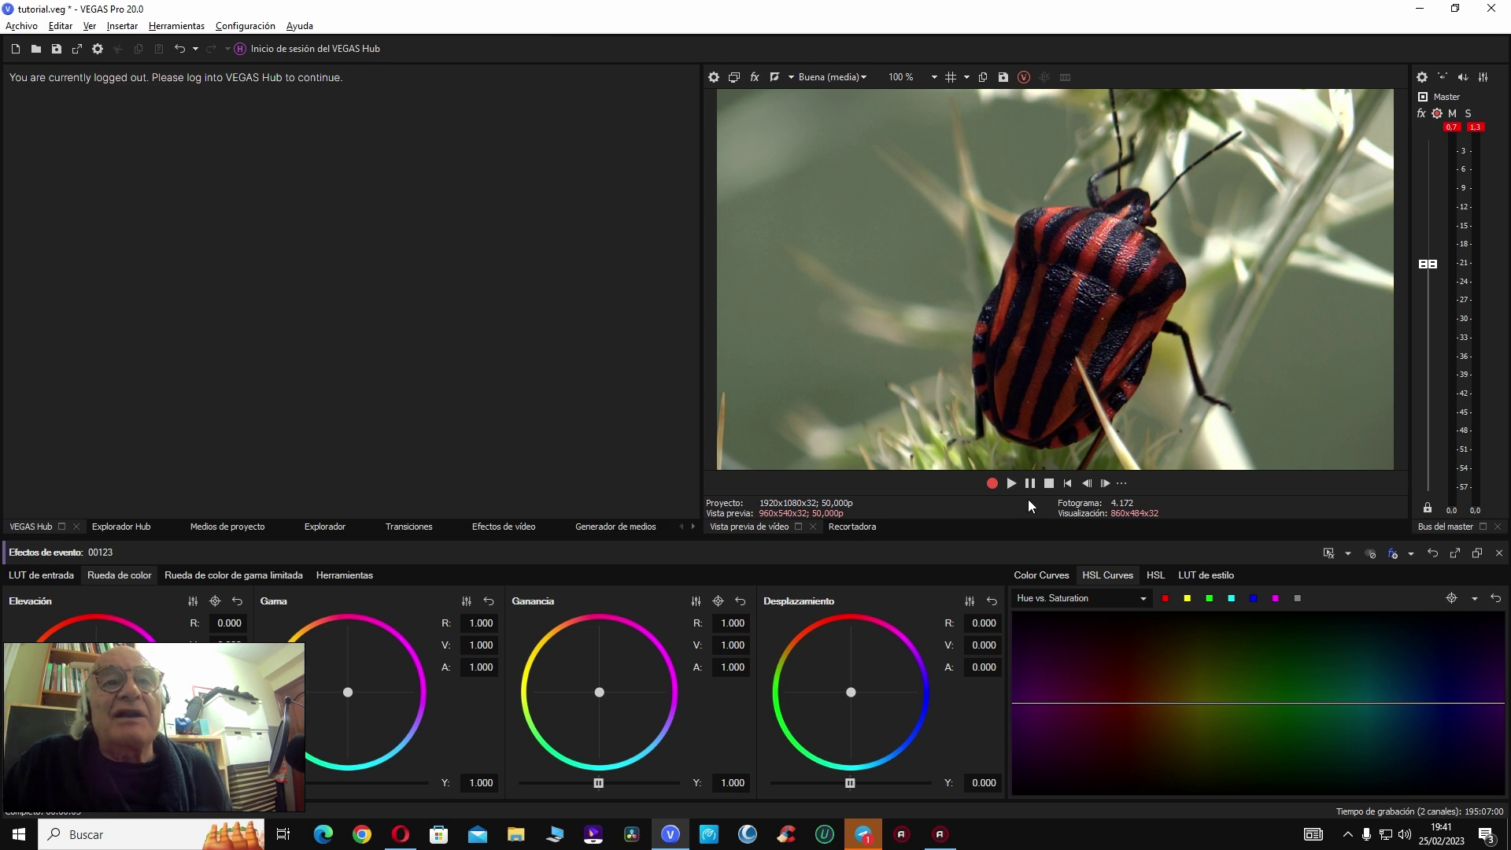
click(1372, 556)
click(1373, 556)
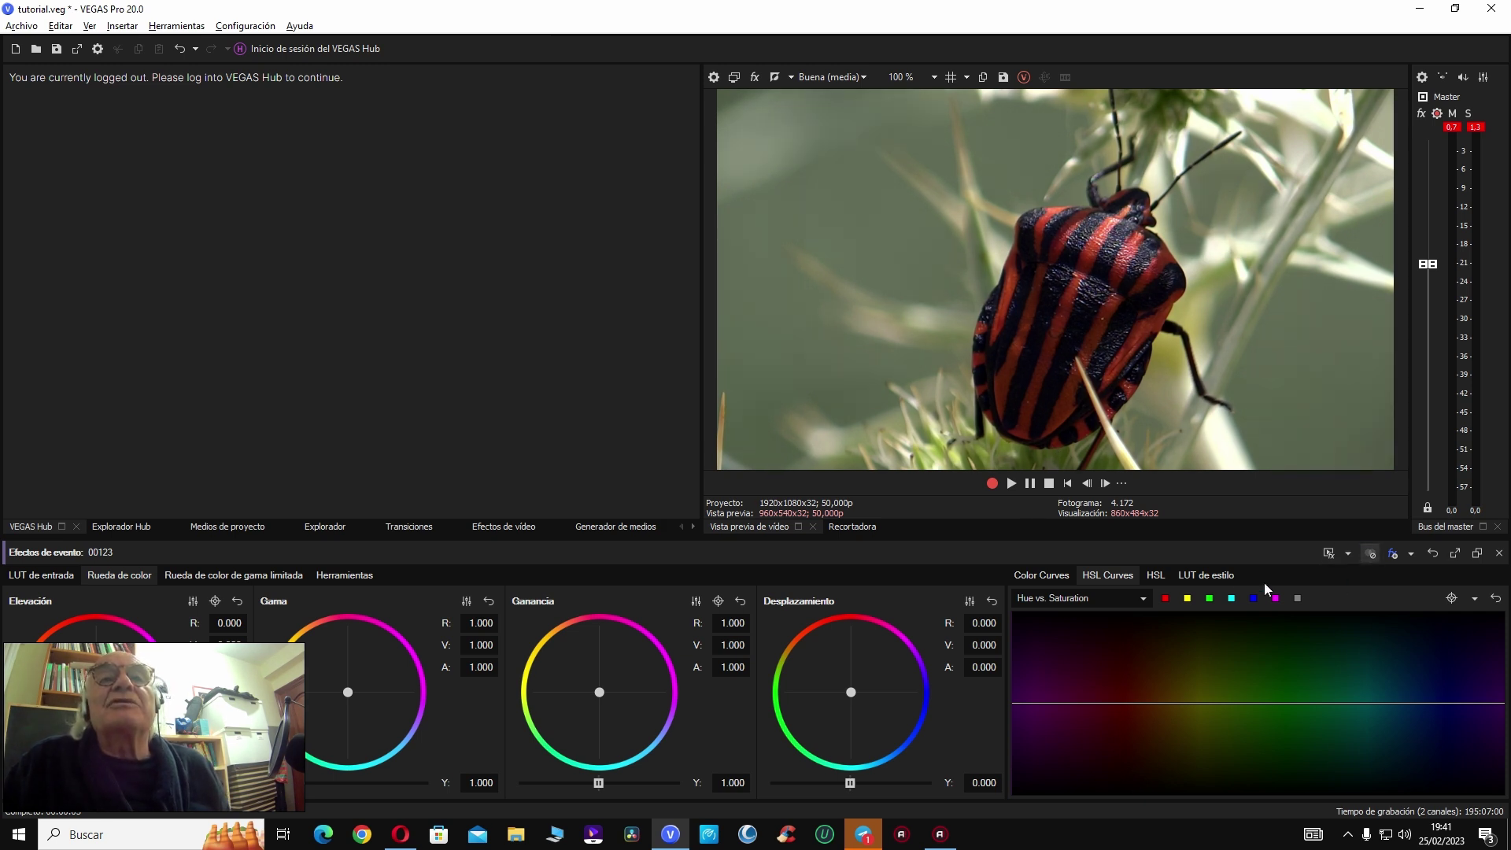
click(1499, 554)
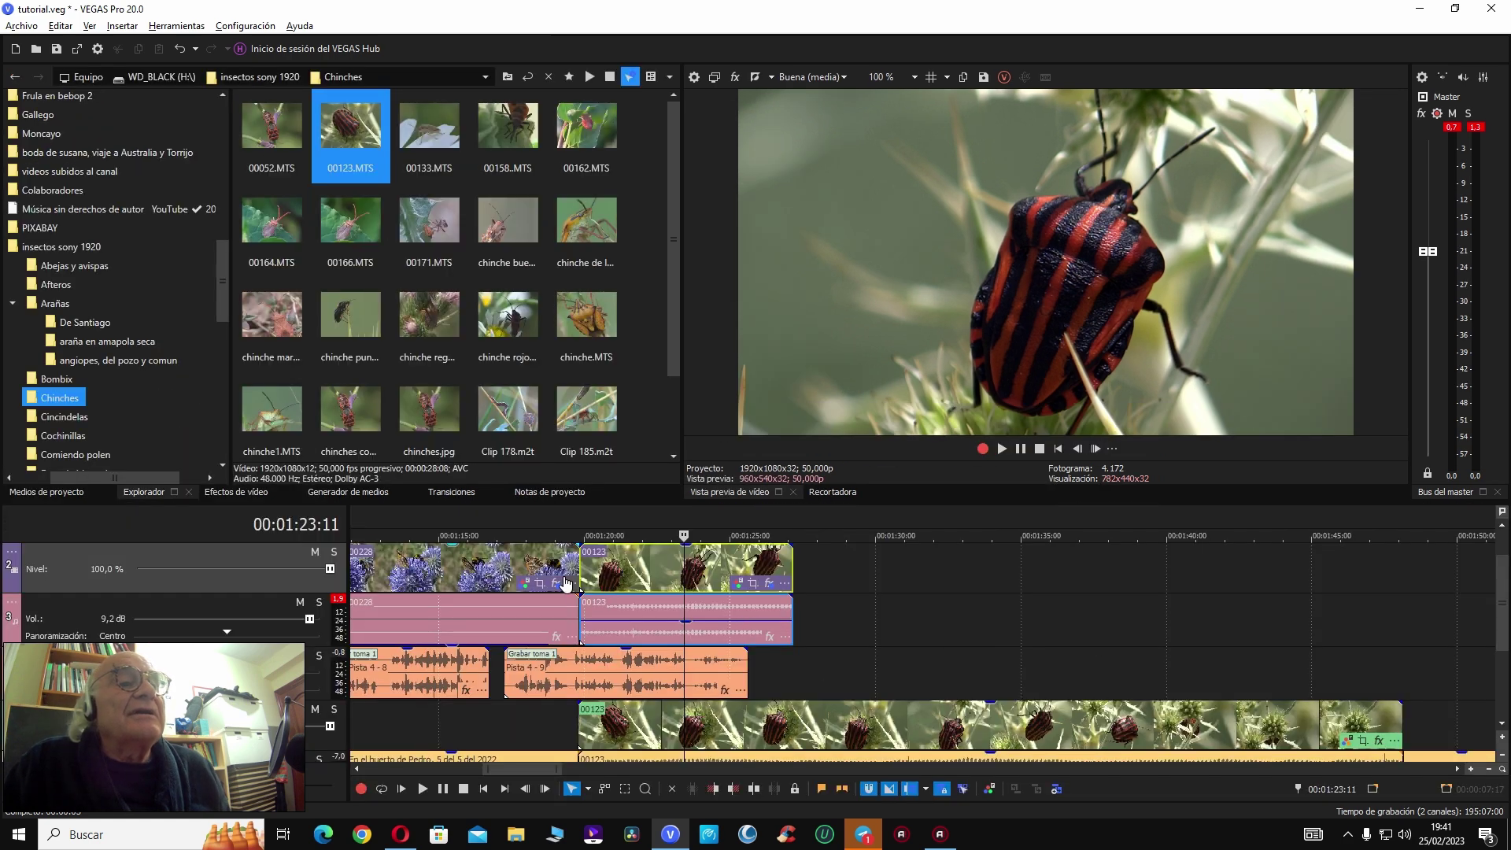
Step: Play from the end of butterfly clip 00228 through graded clip 00123 to check picture and sound
right_click(565, 583)
click(564, 567)
key(space)
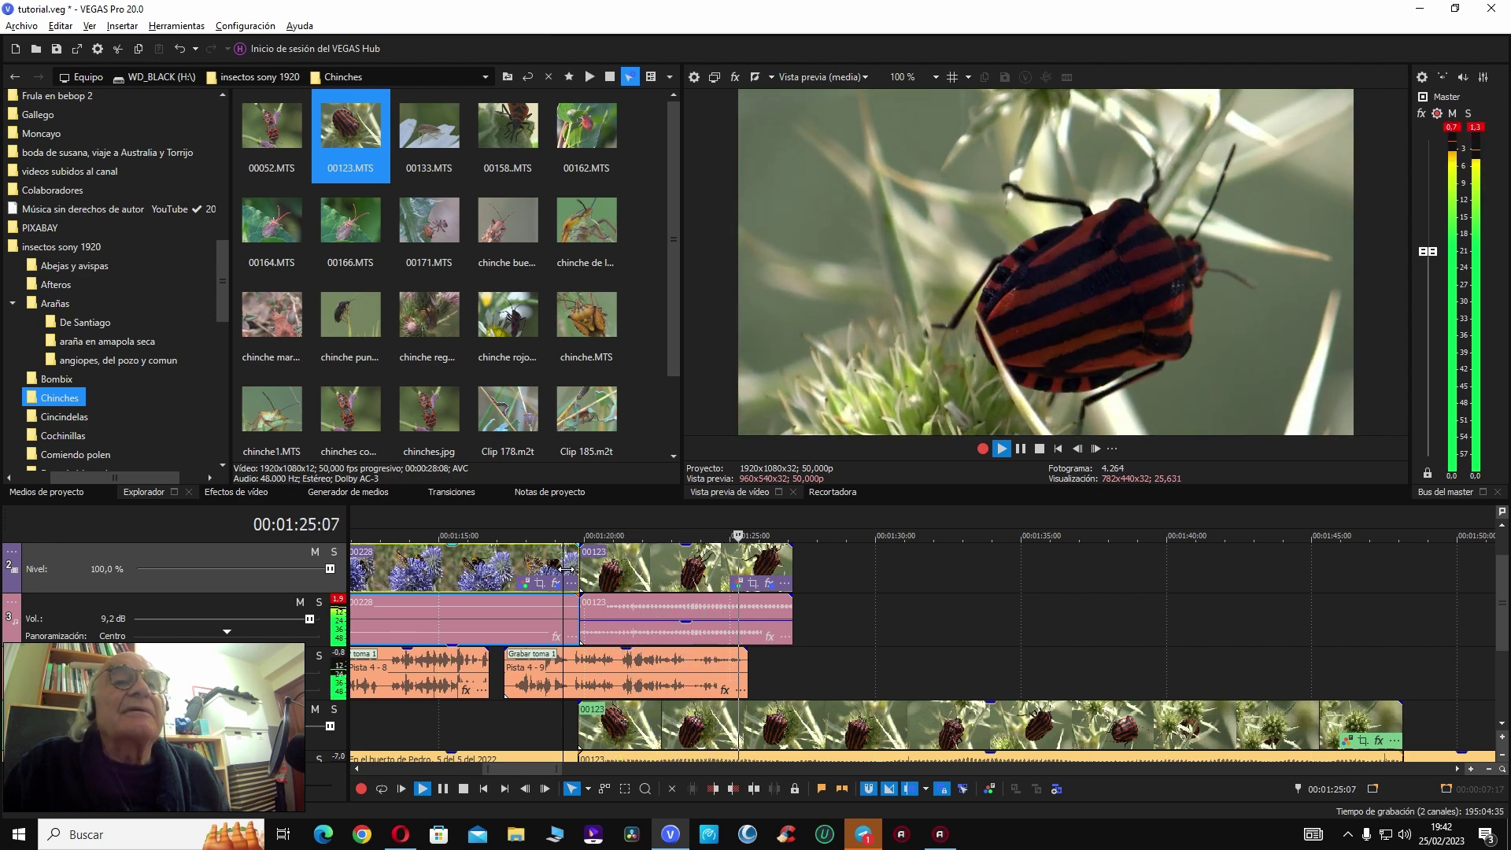
key(space)
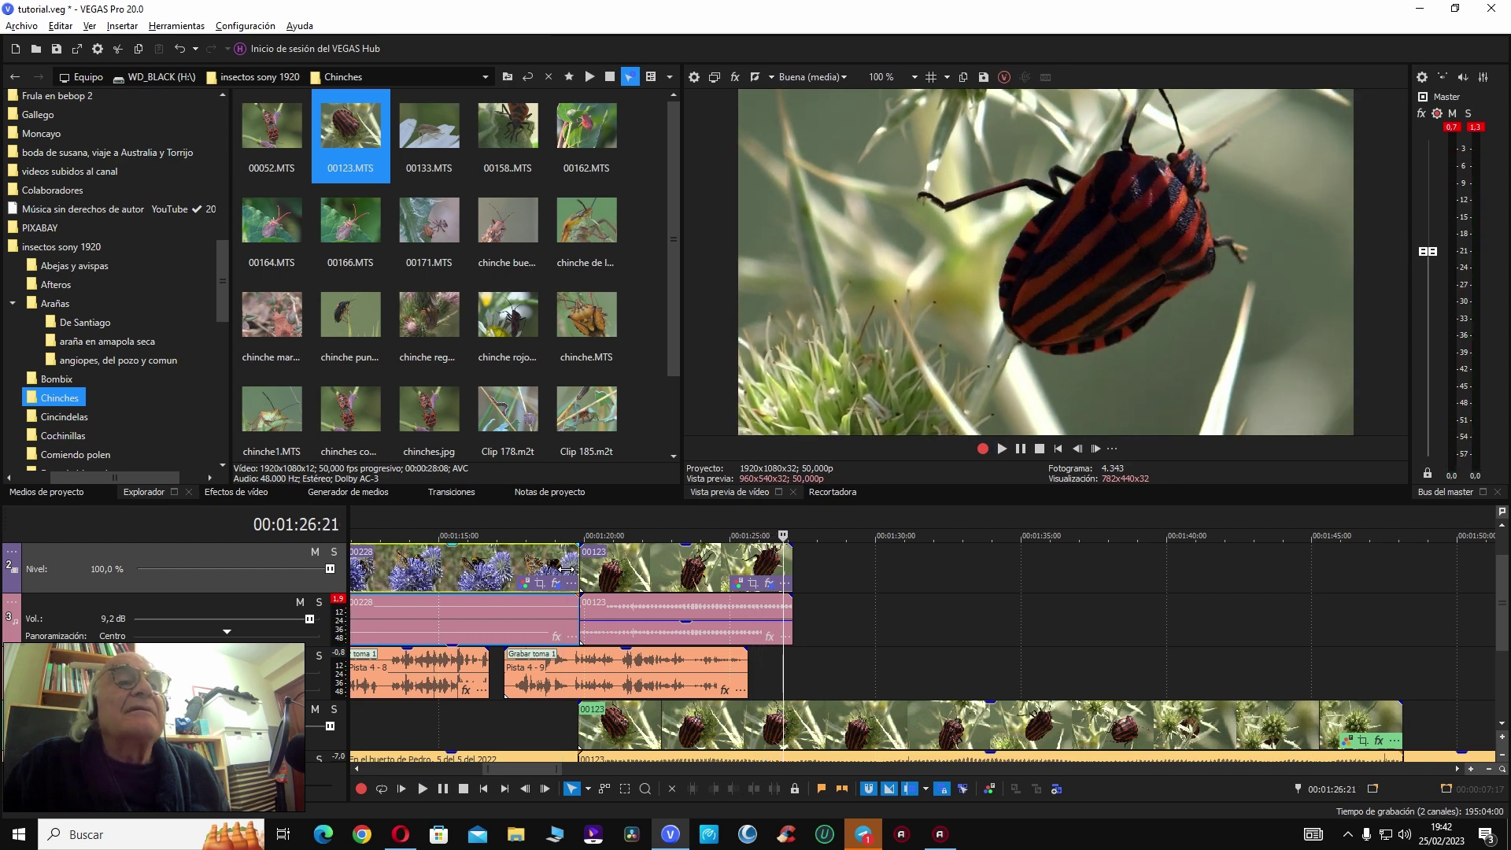
Step: Delete the duplicate of clip 00123 from the extra video track below the voice-overs
double_click(829, 740)
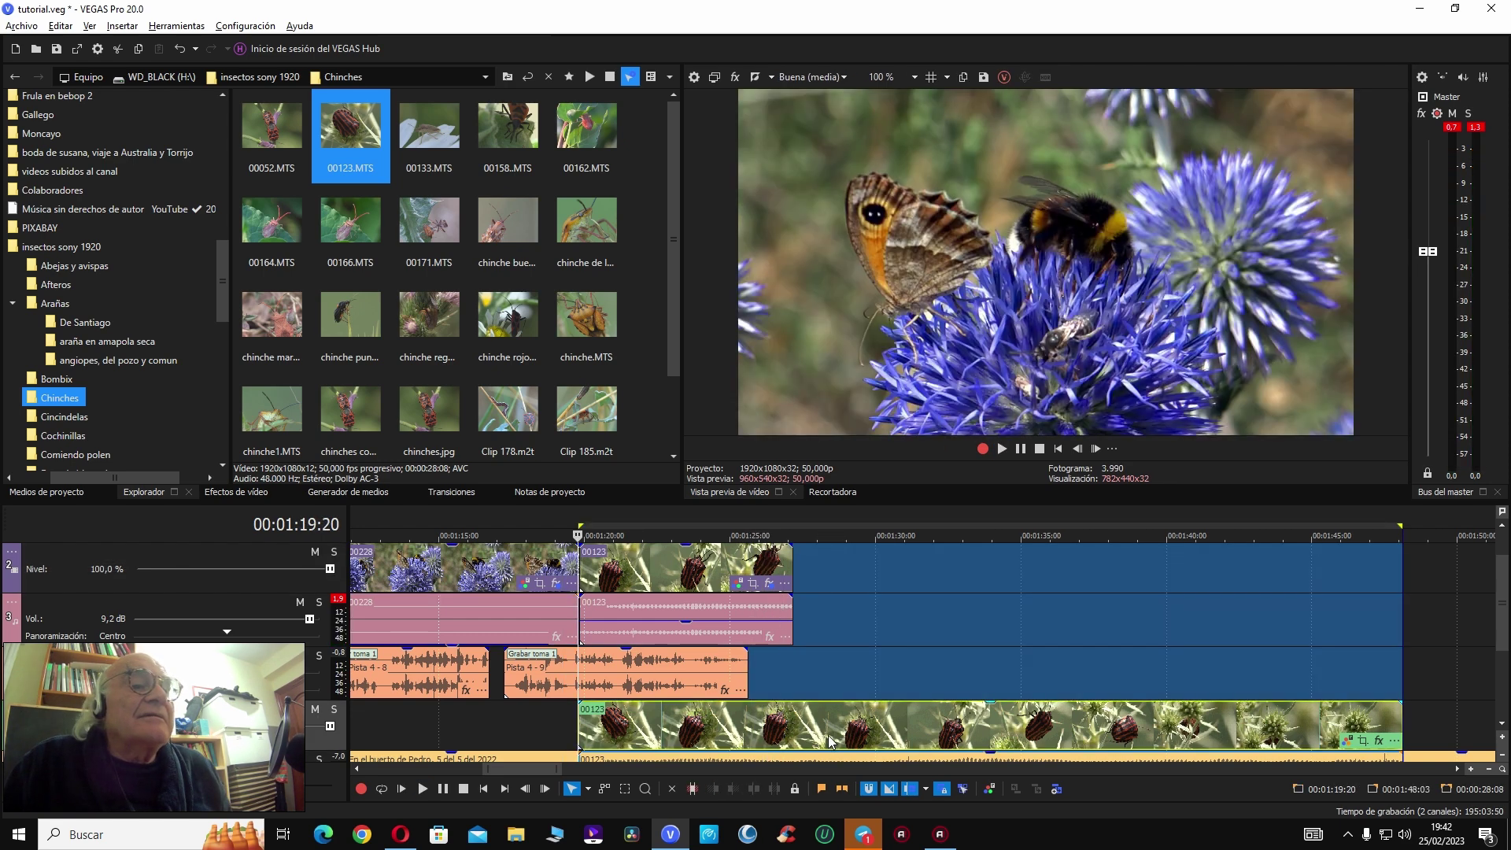
click(828, 739)
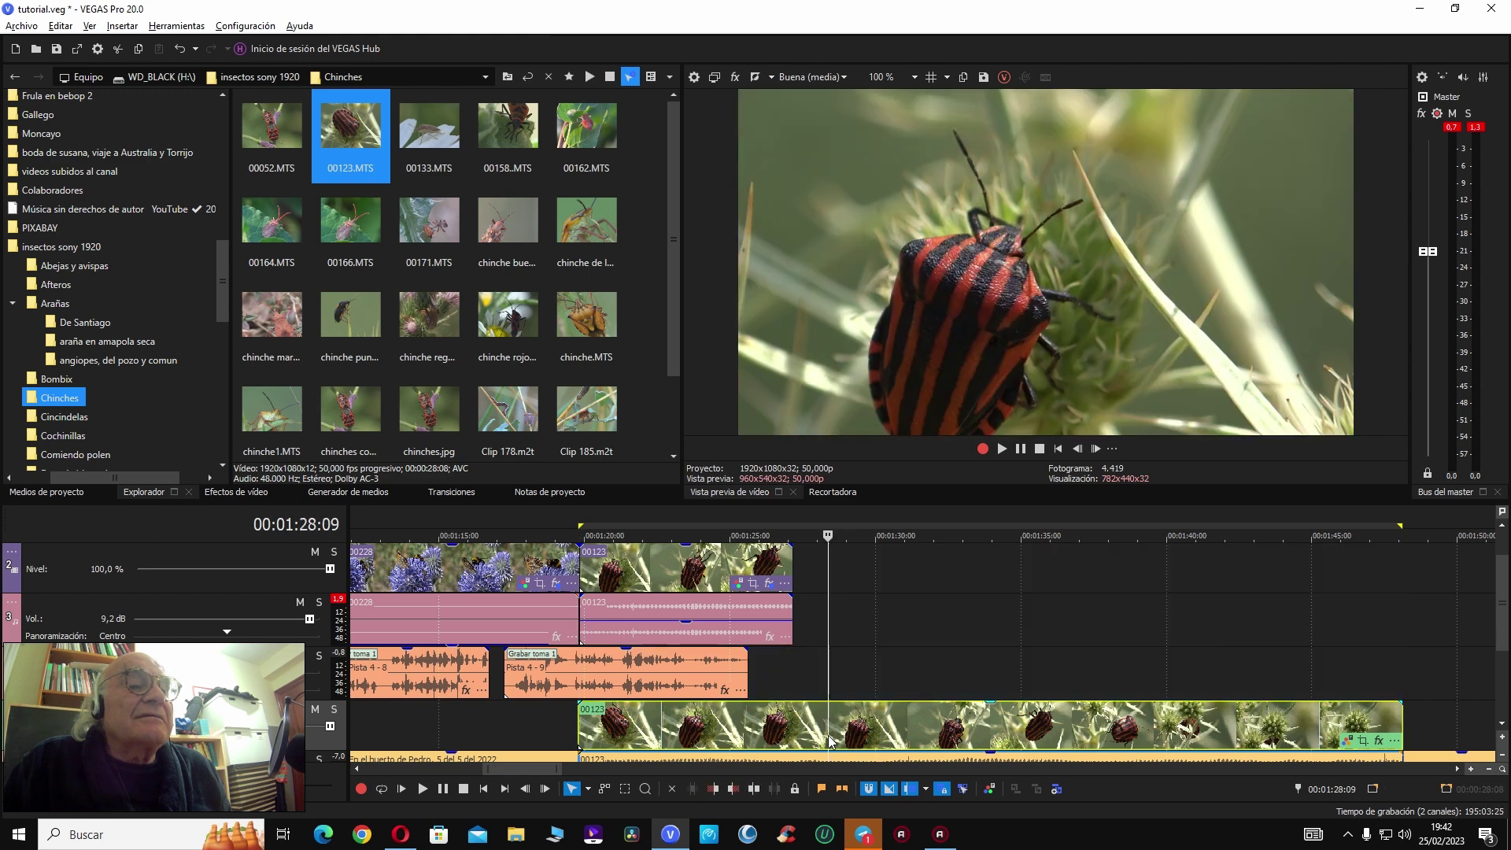
key(Delete)
scroll(779, 732, down, 3)
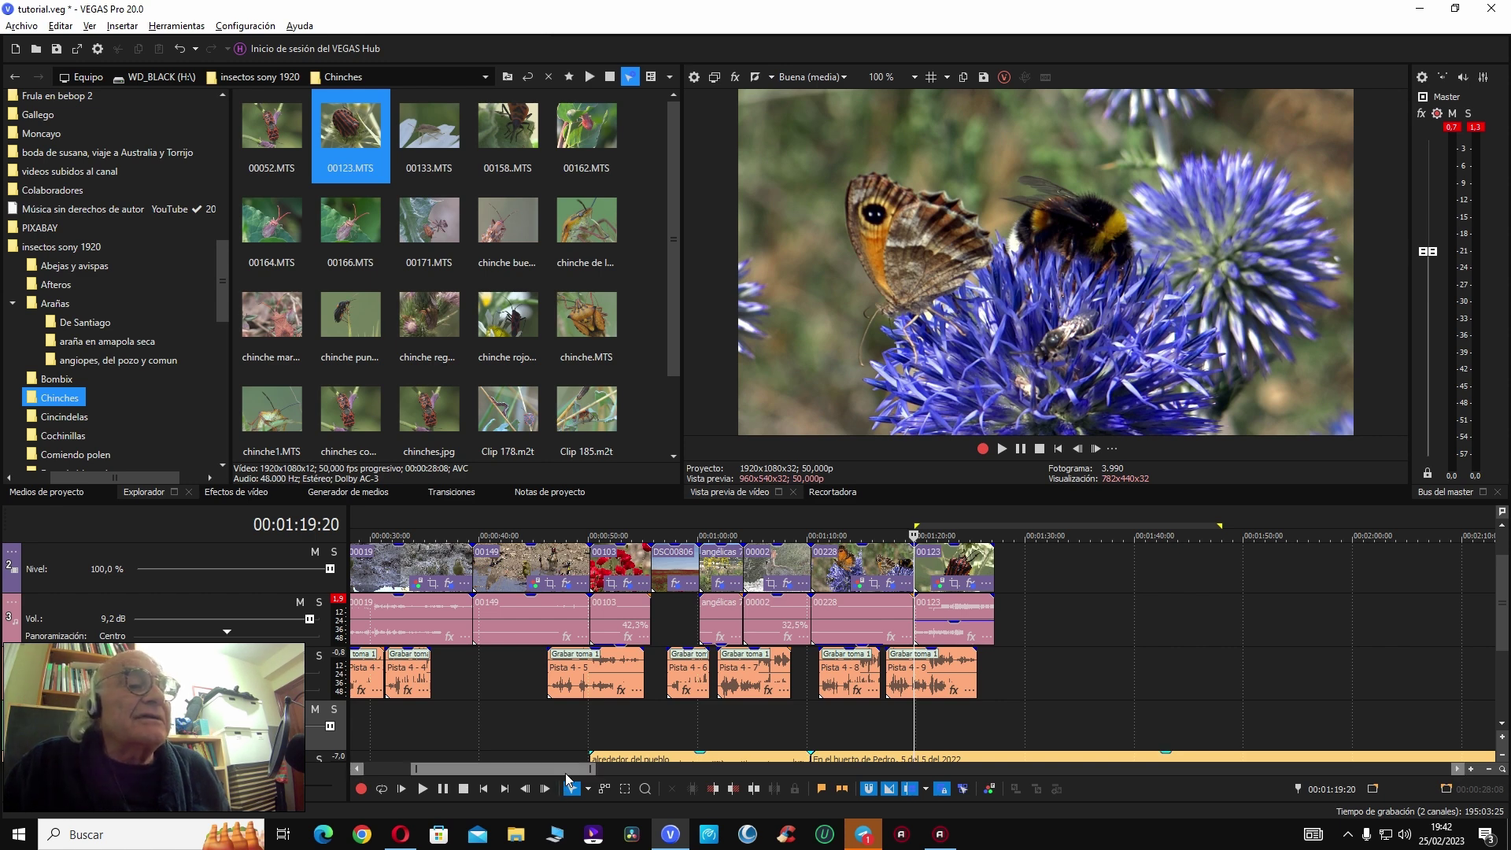
Step: Delete the empty extra video track between the voice-over track and the ambient sound track
drag(548, 770, 493, 771)
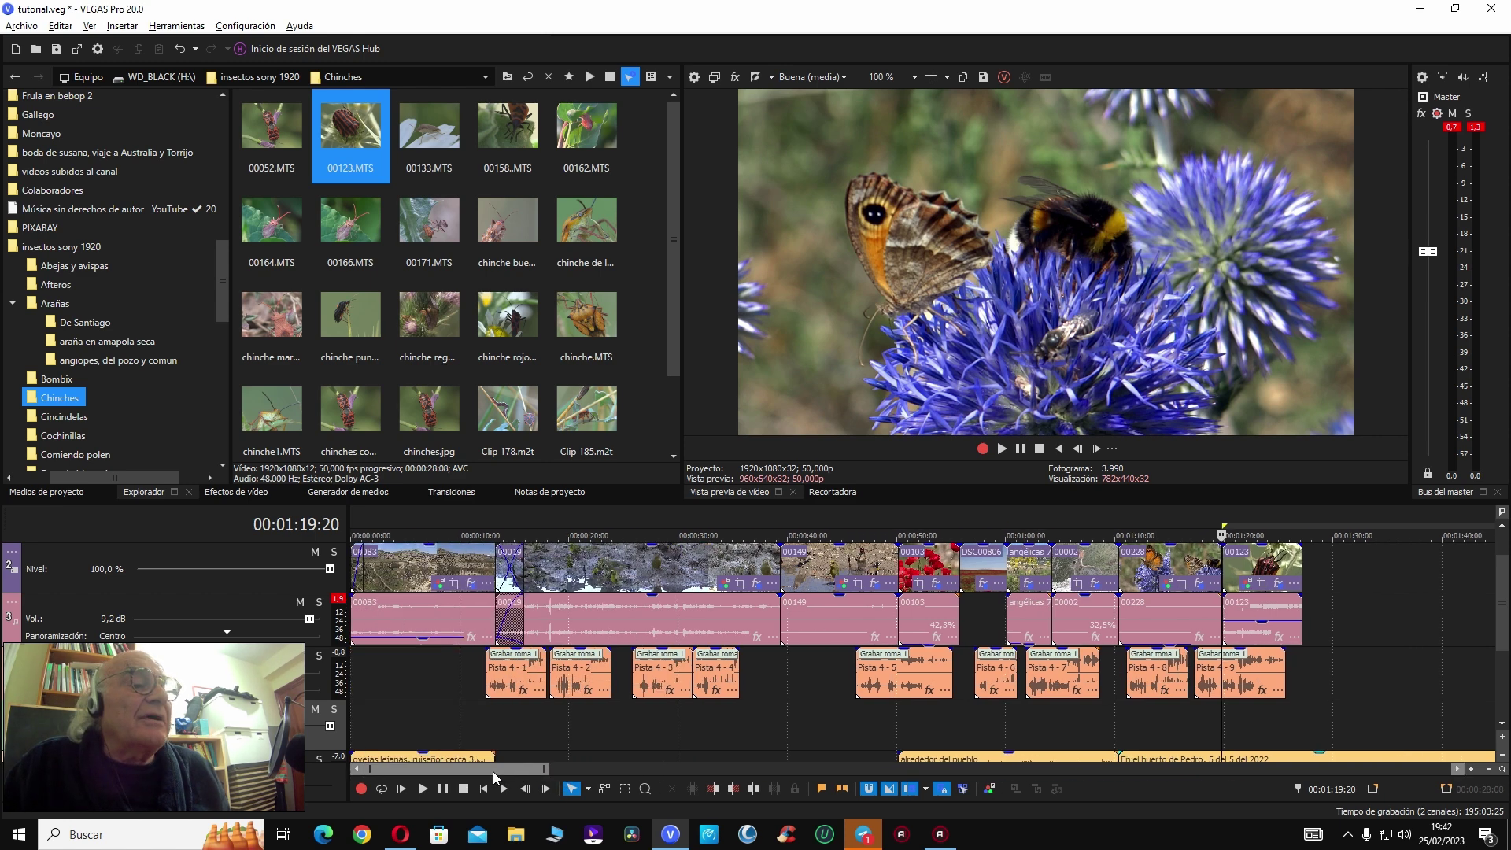
right_click(275, 720)
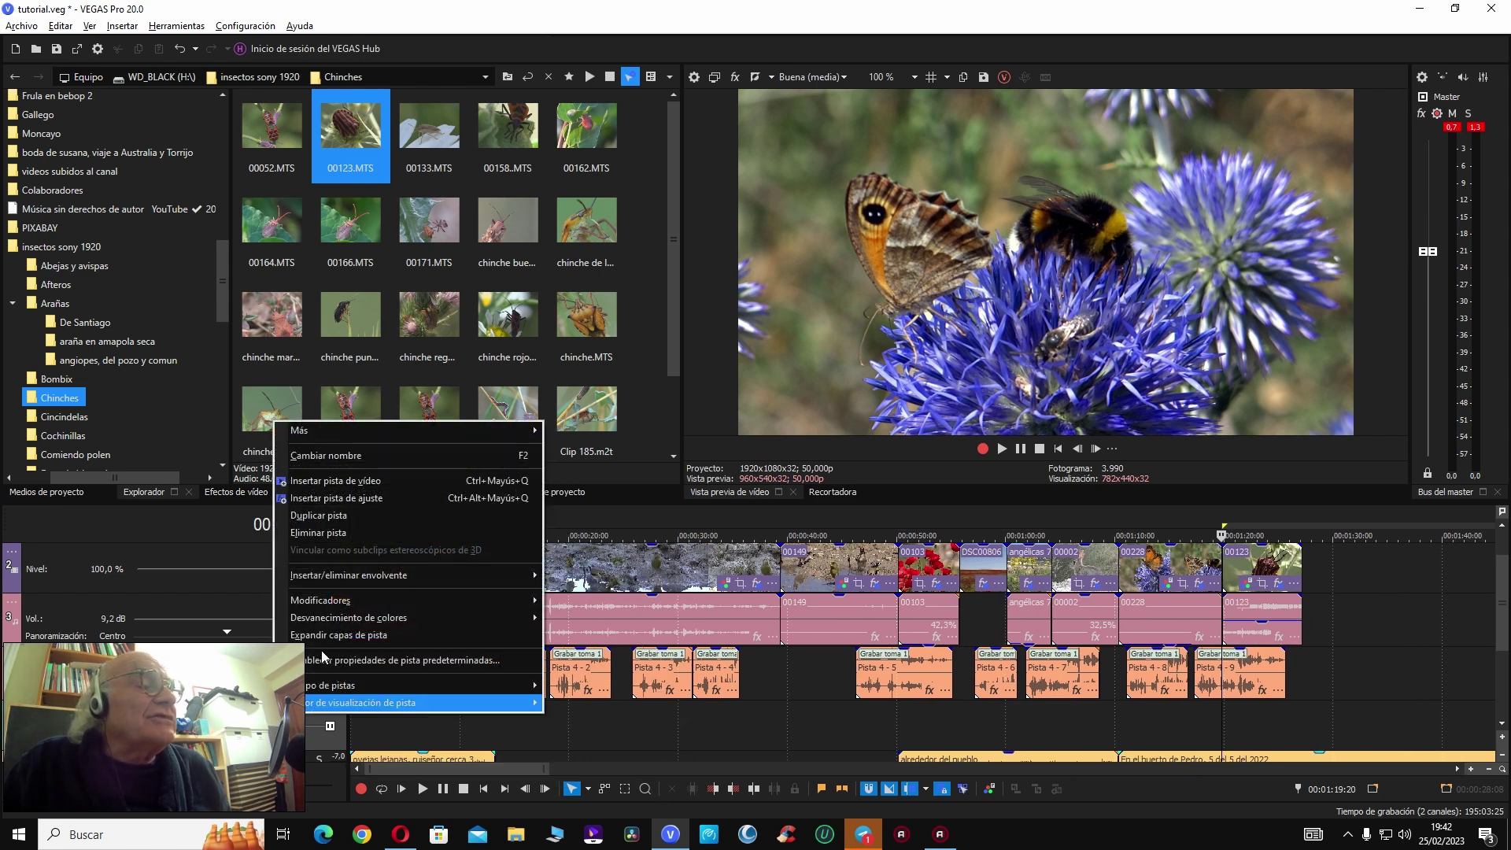
click(340, 533)
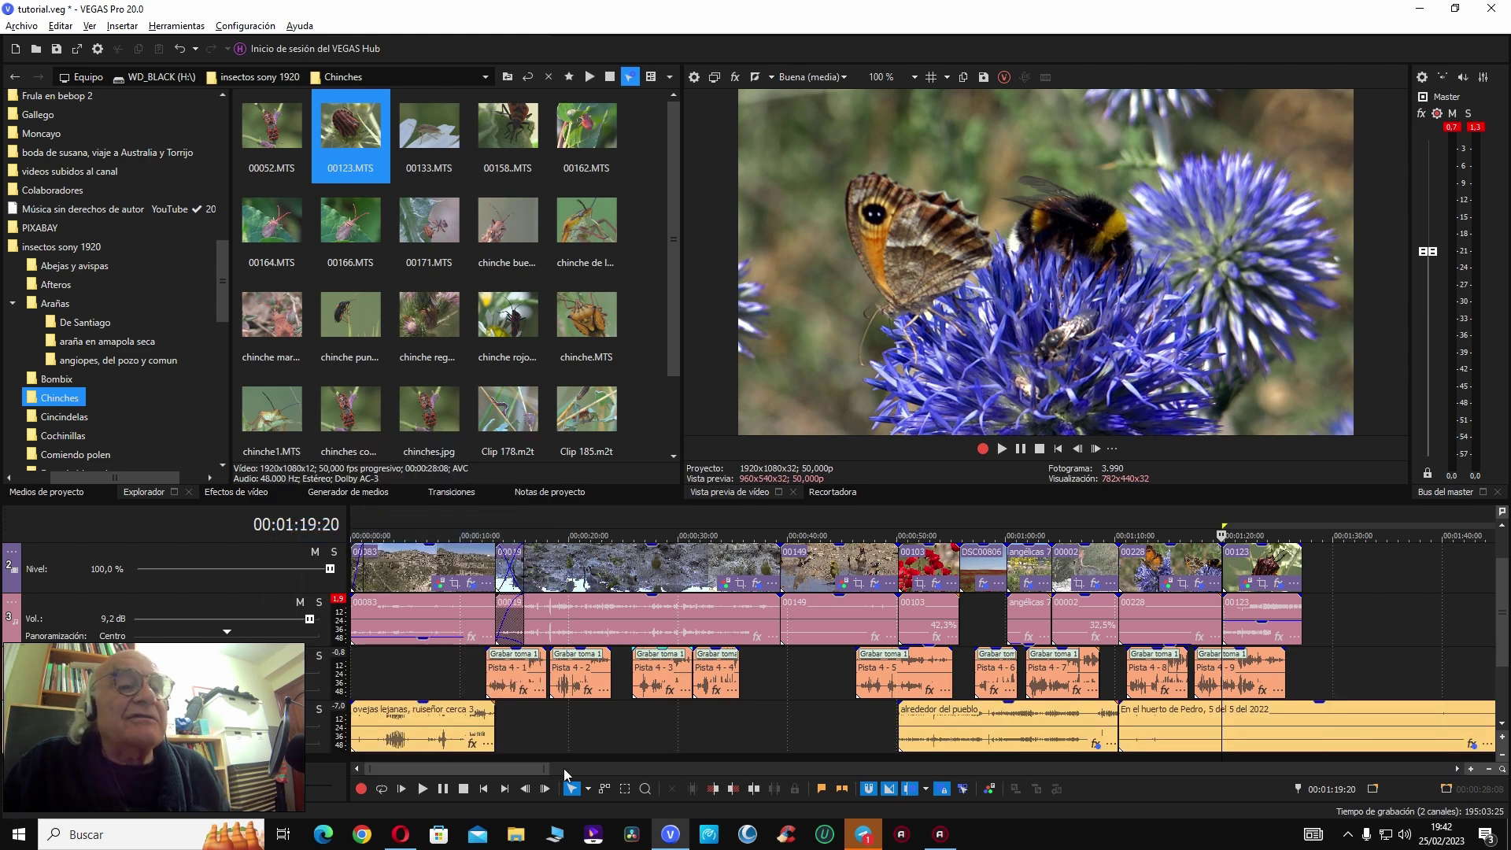
Step: Play parts of clips 00228 and 00002 to check how picture, voice-overs and ambient sound fit together
drag(513, 770, 597, 774)
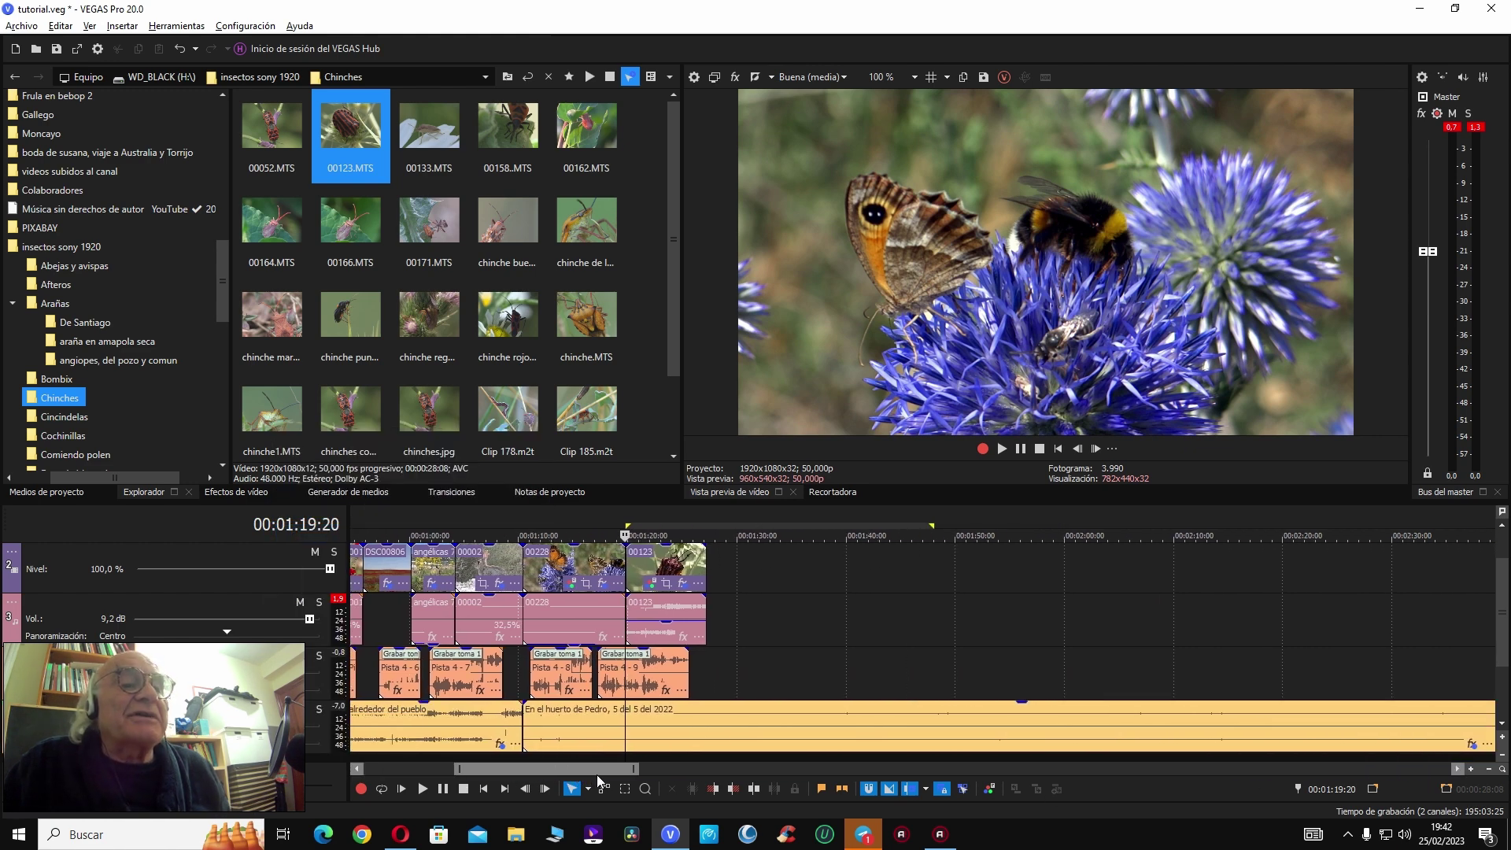
click(545, 581)
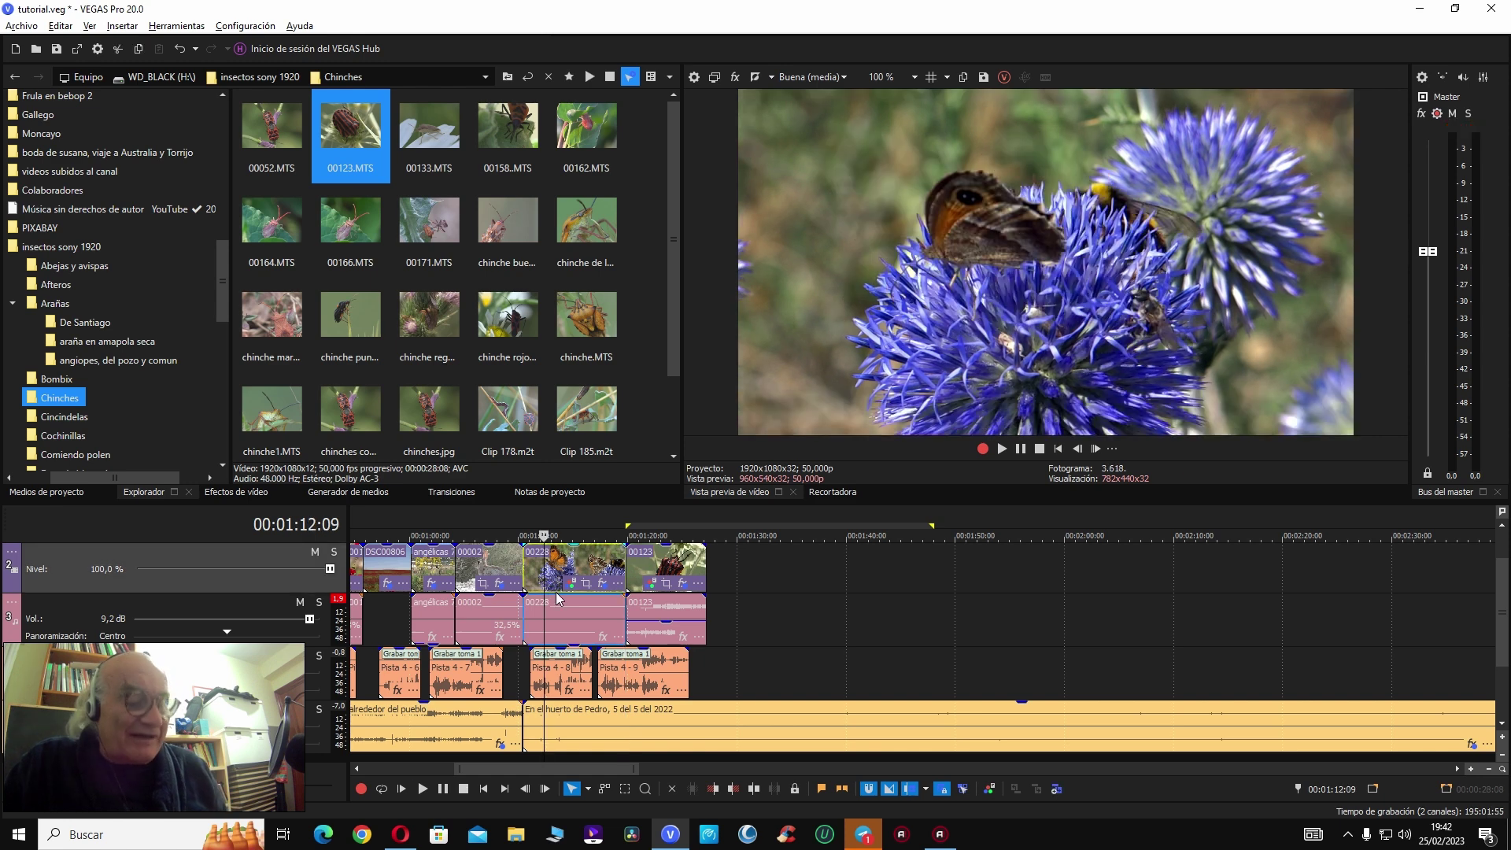
key(space)
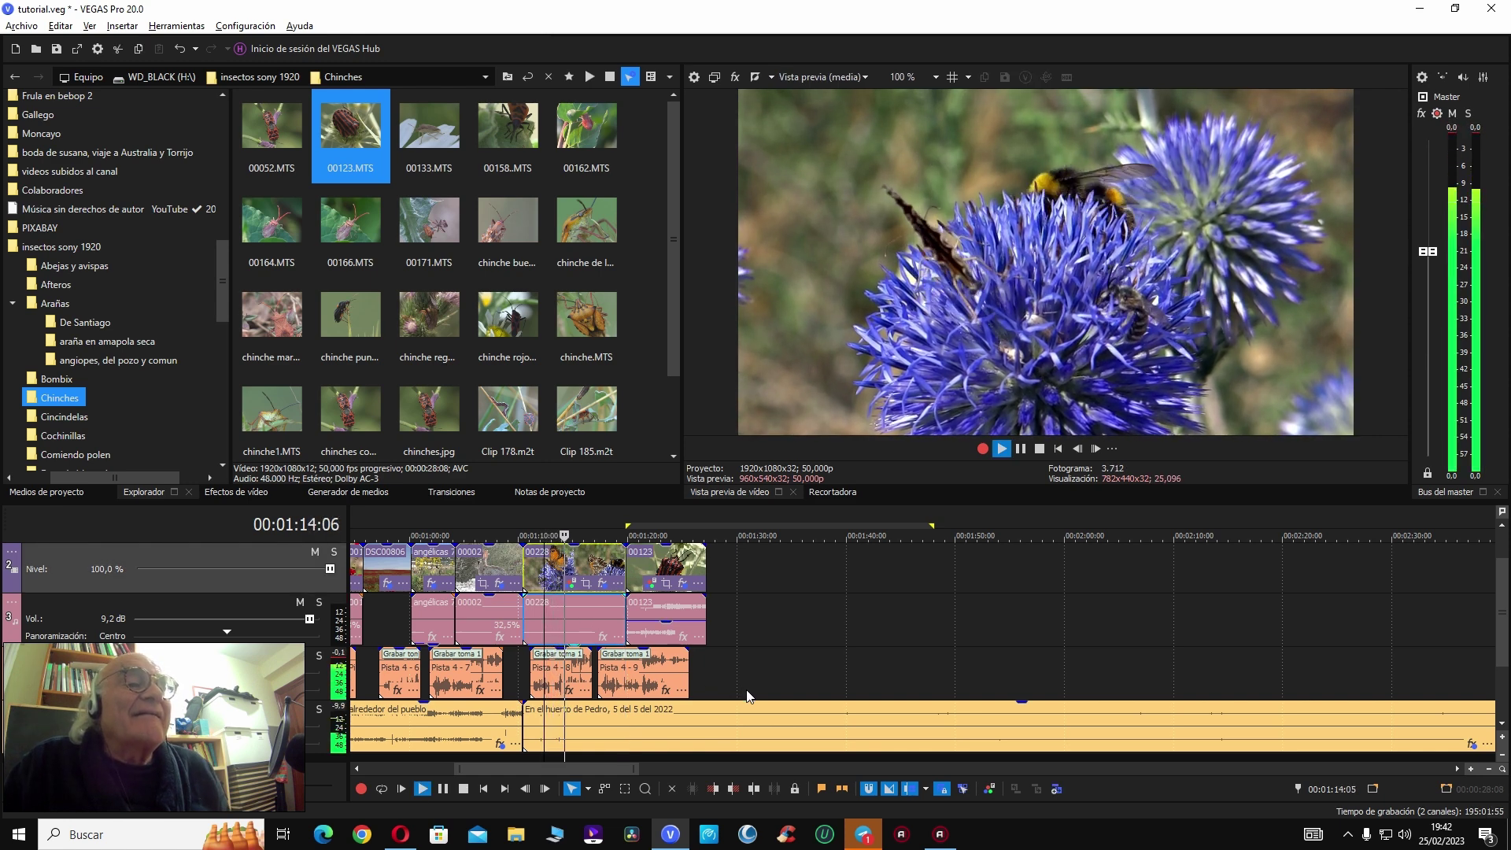
key(Return)
click(475, 579)
key(space)
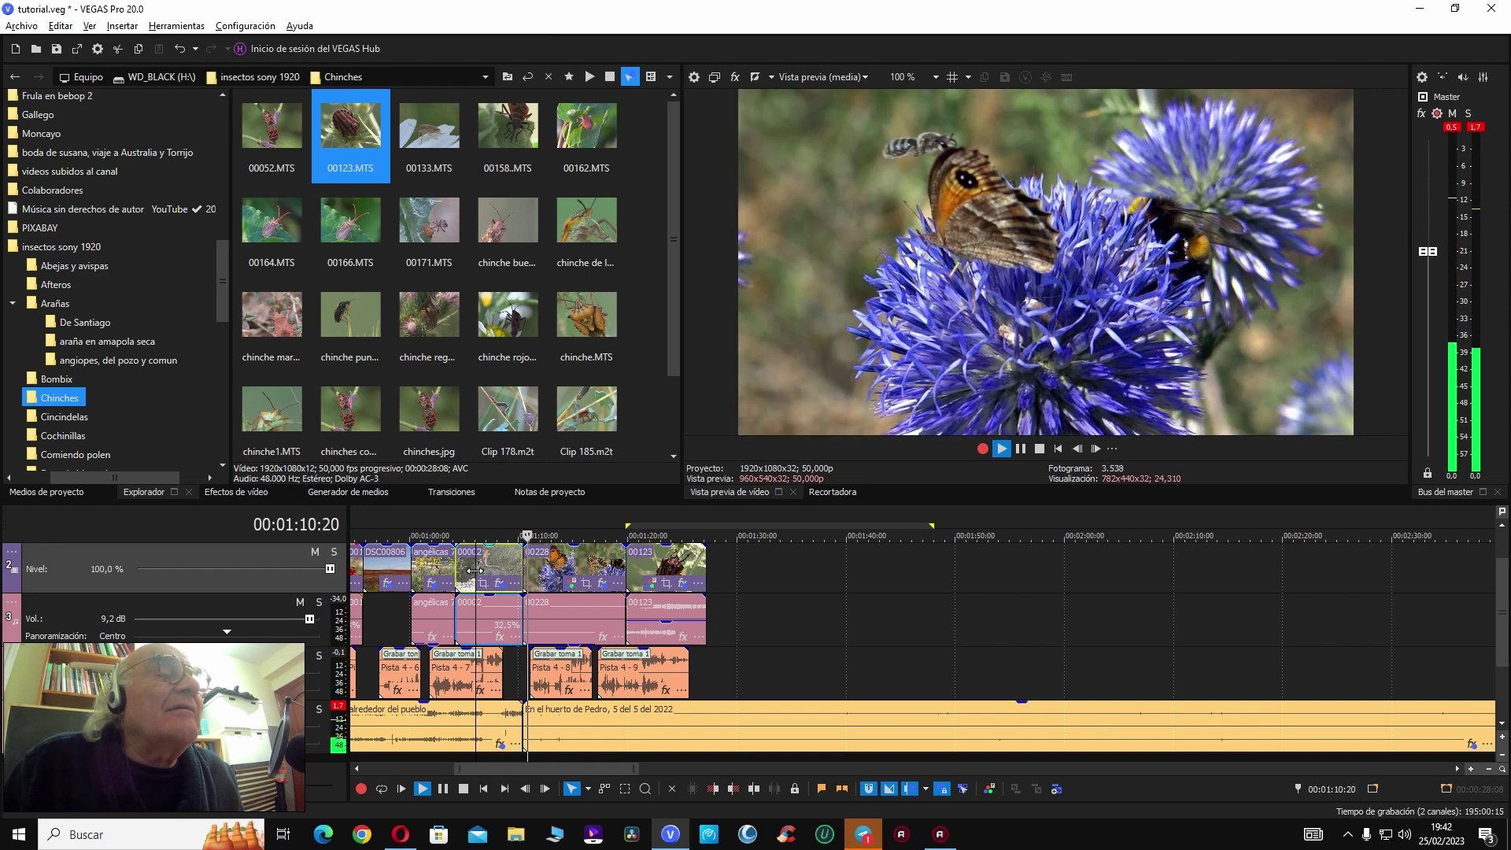
key(space)
Step: Move voice-over Pista 4 - 5 and all following takes about 7 seconds earlier, so that take starts with clip 00149
drag(582, 768, 535, 768)
click(725, 562)
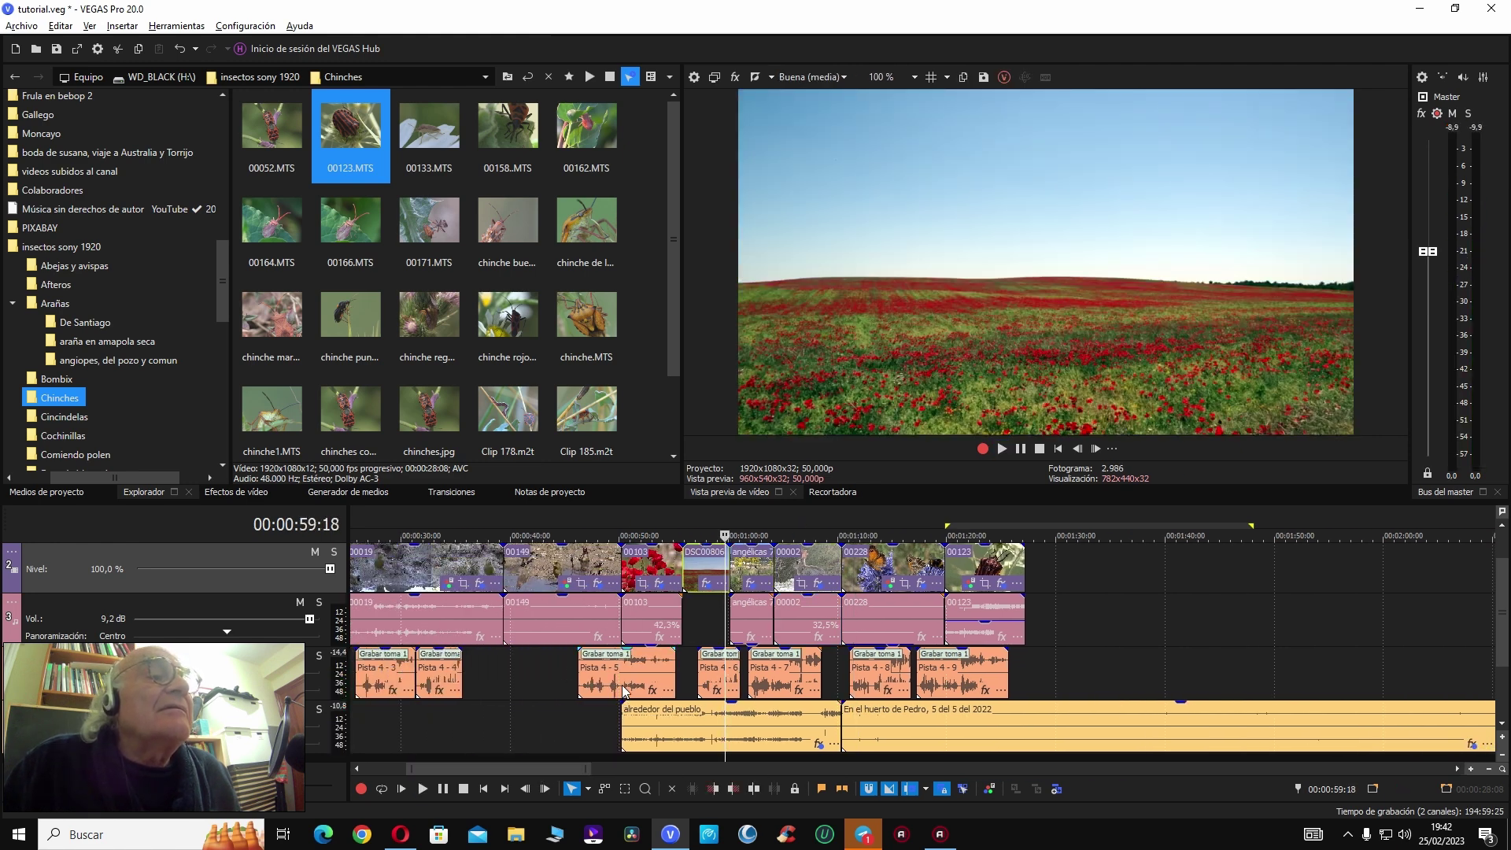
click(478, 669)
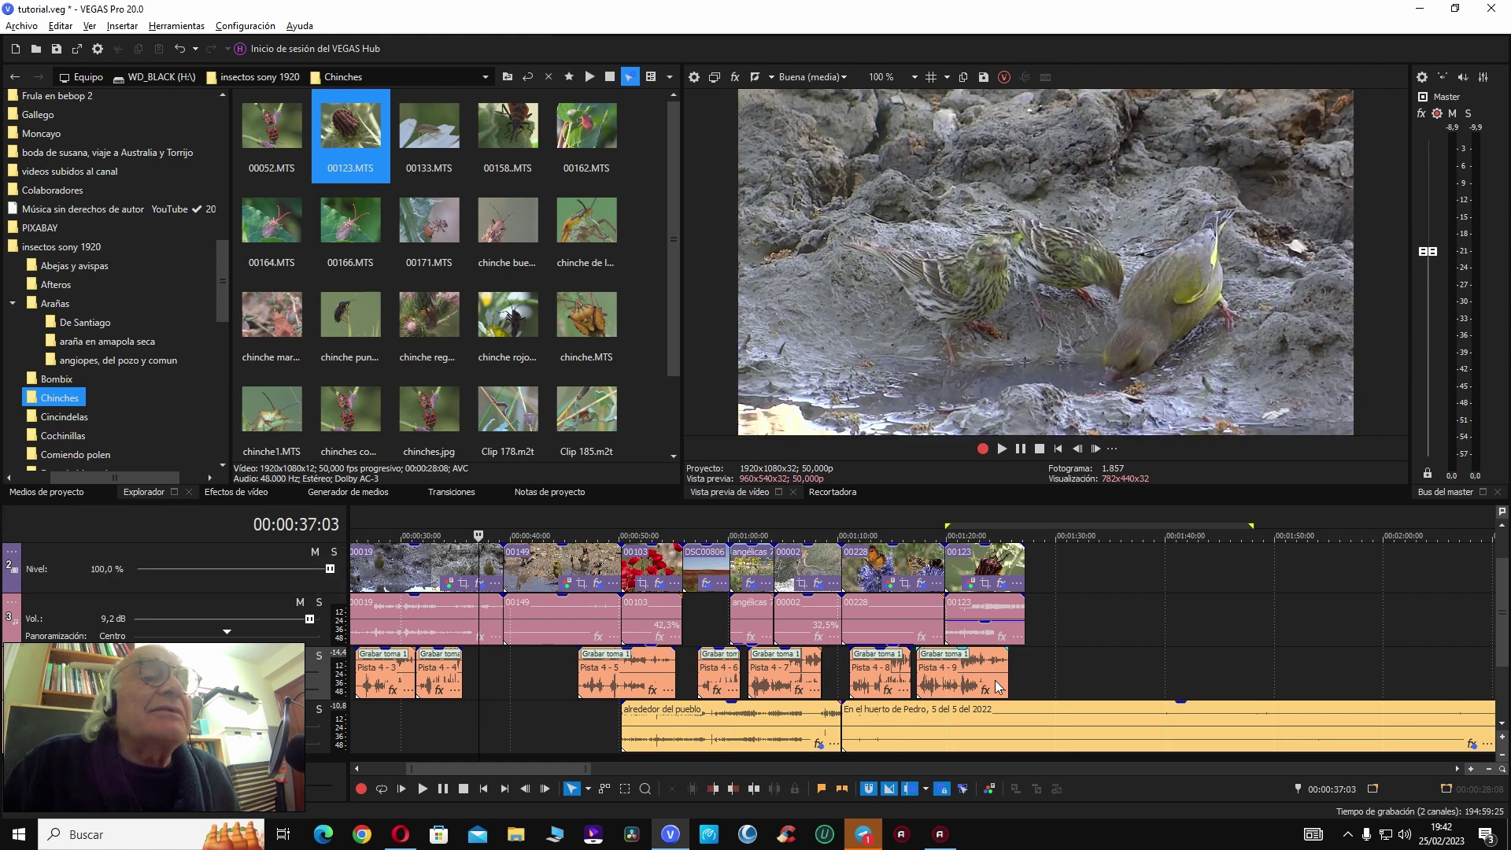
drag(1055, 682, 549, 685)
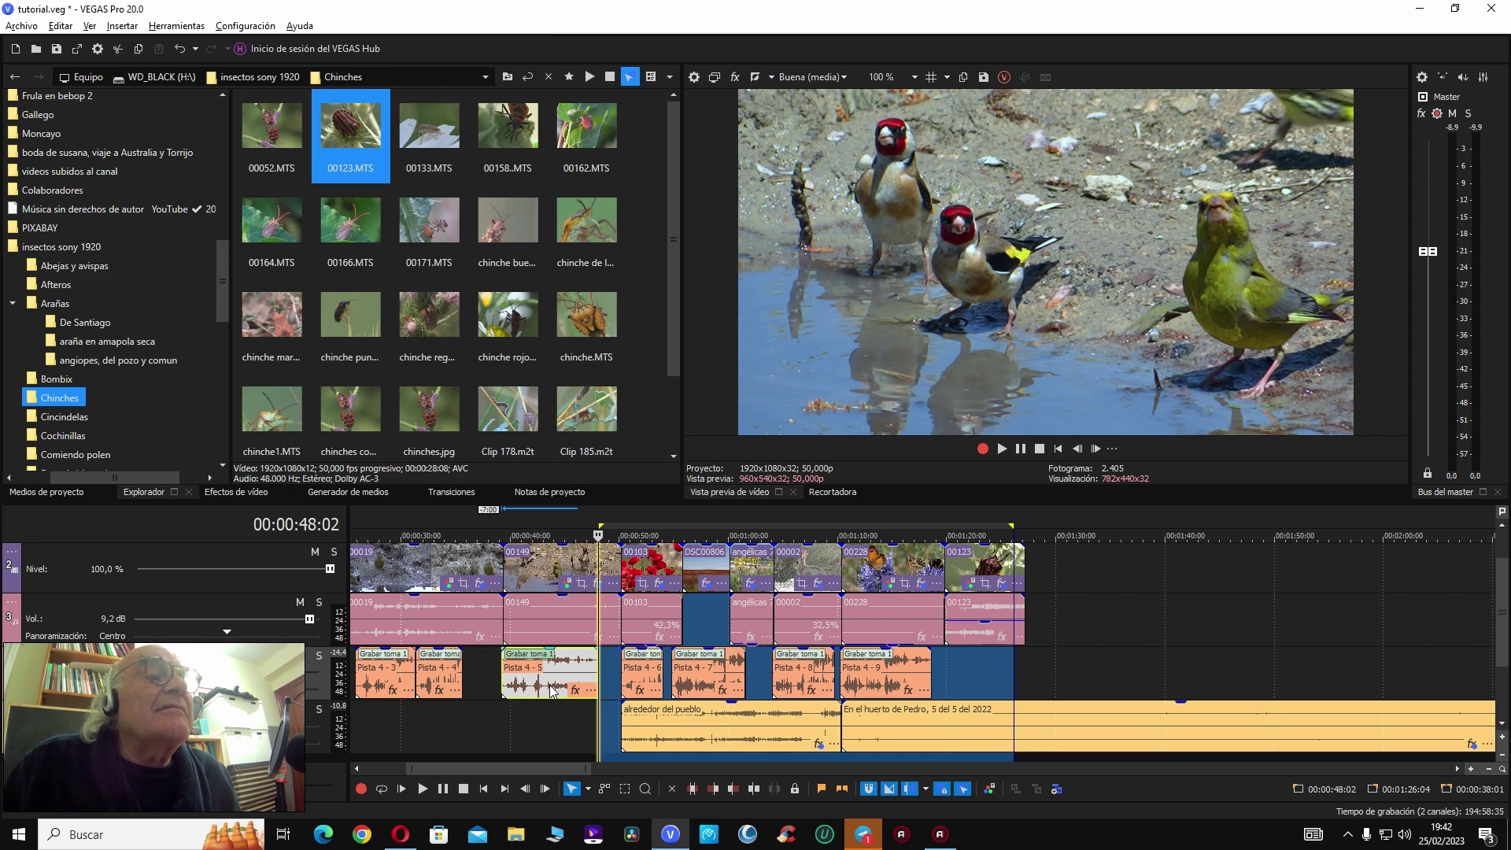
Step: Play from the start of clip 00149 to the end of clip 00123 to check the voice-over timing
click(521, 724)
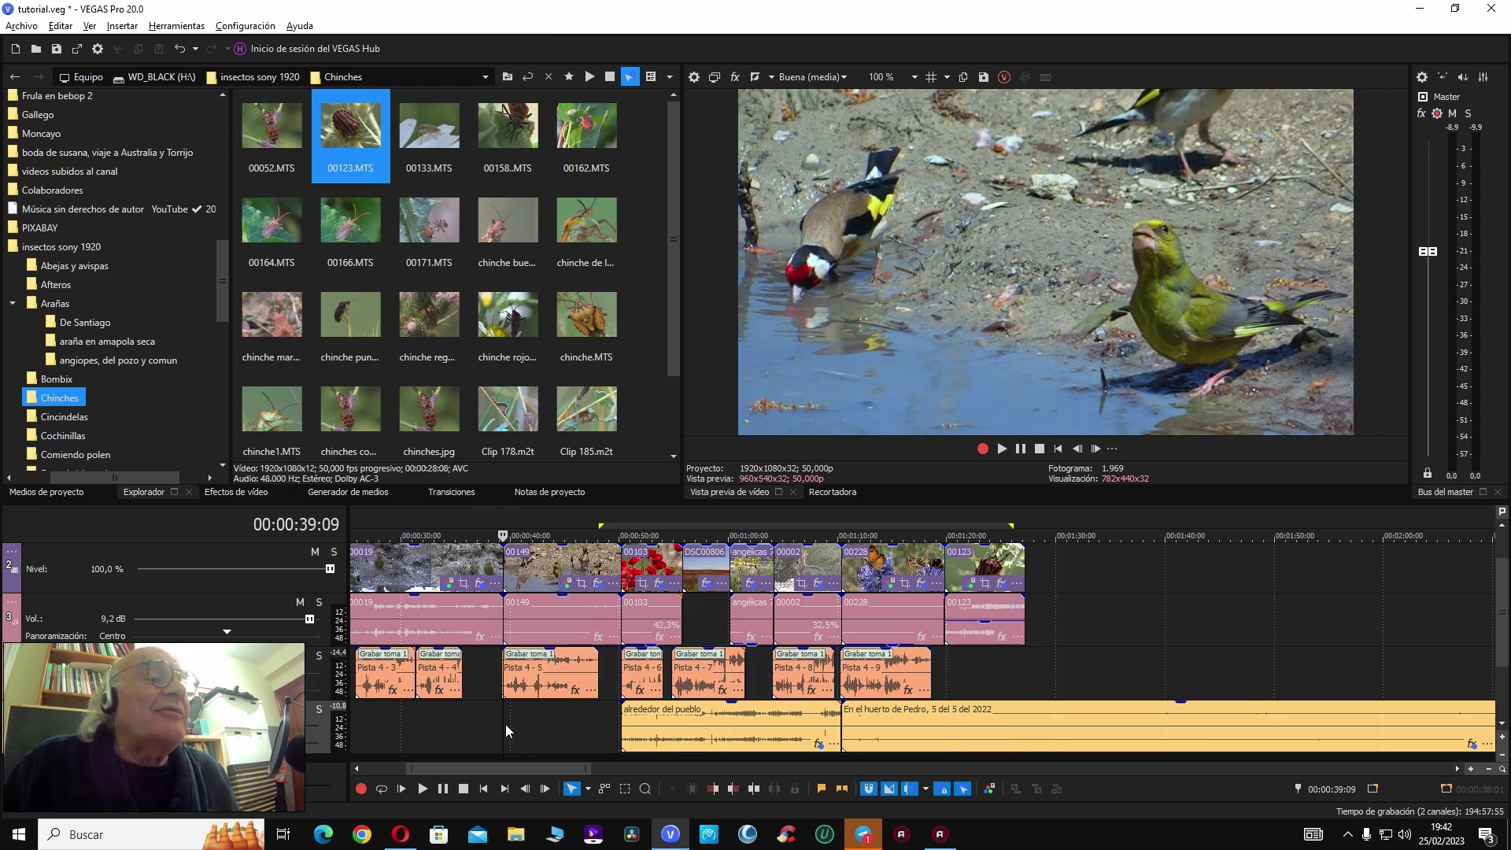
key(space)
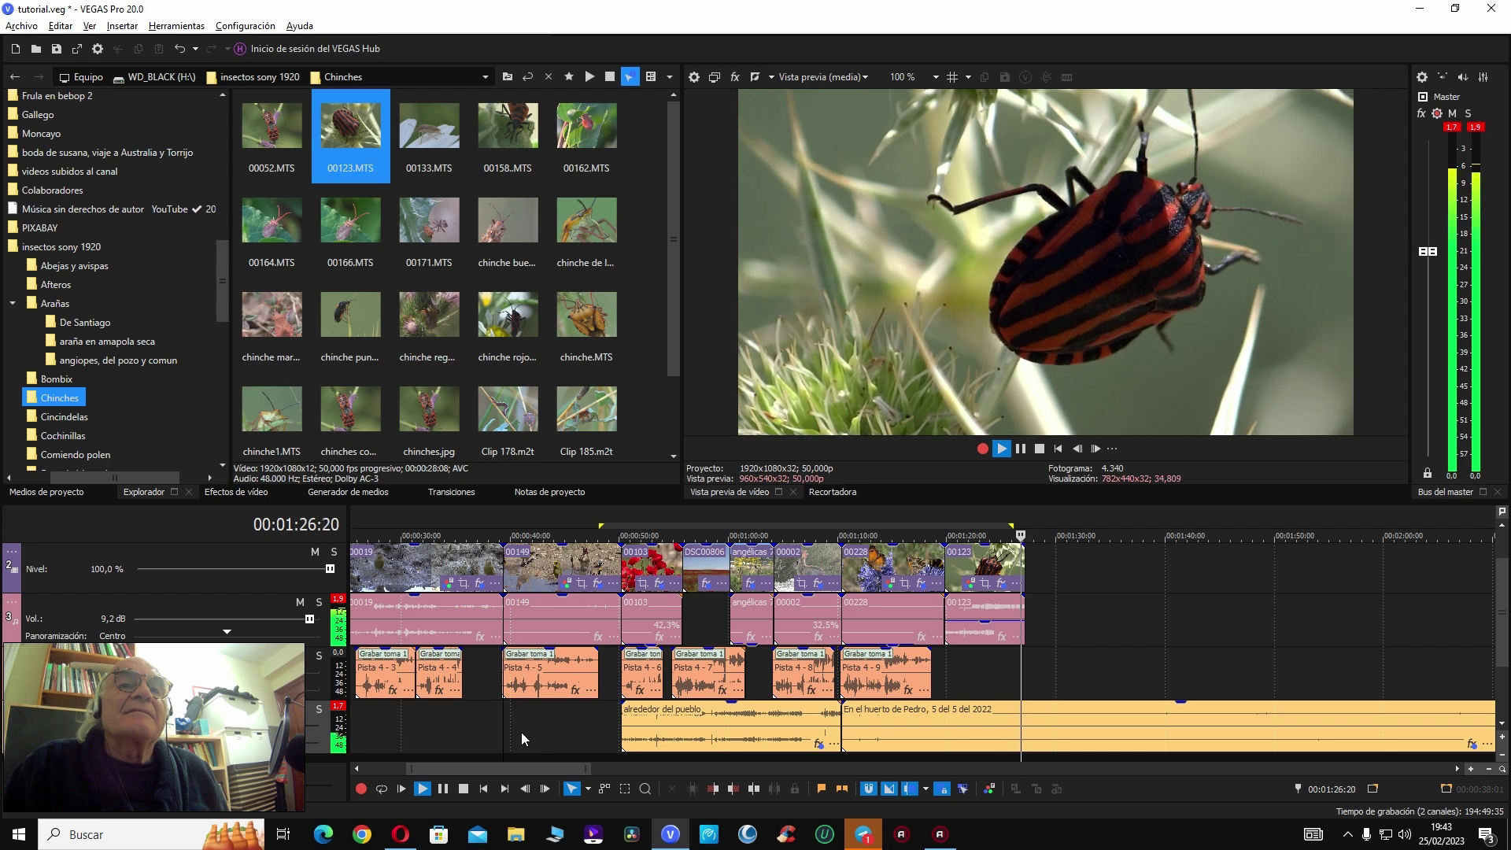
key(Return)
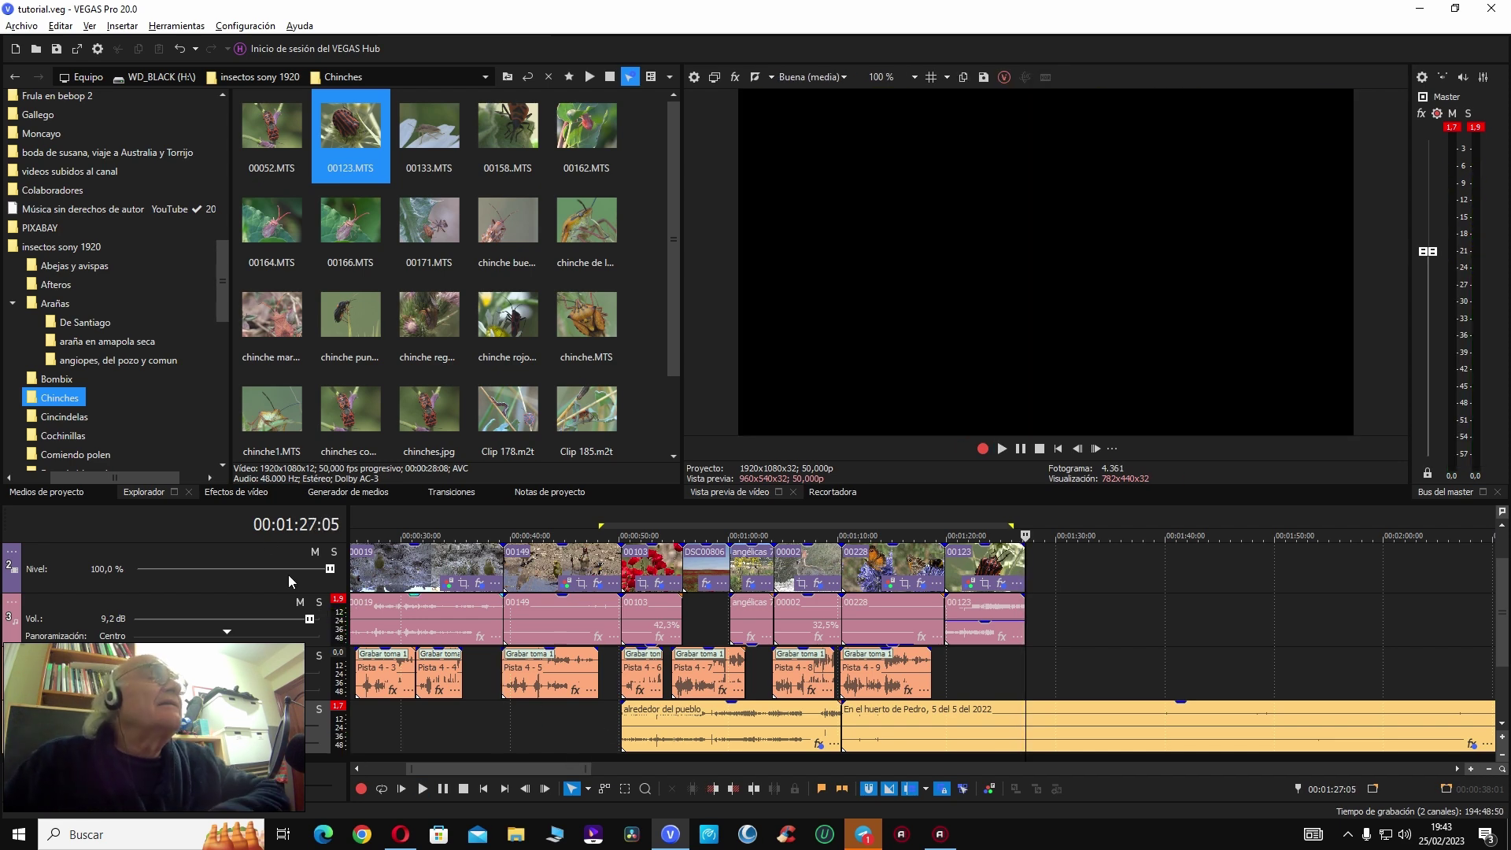
Step: Open the Mantis folder inside insectos sony 1920 in the media explorer
scroll(118, 482, left, 2)
scroll(114, 482, left, 1)
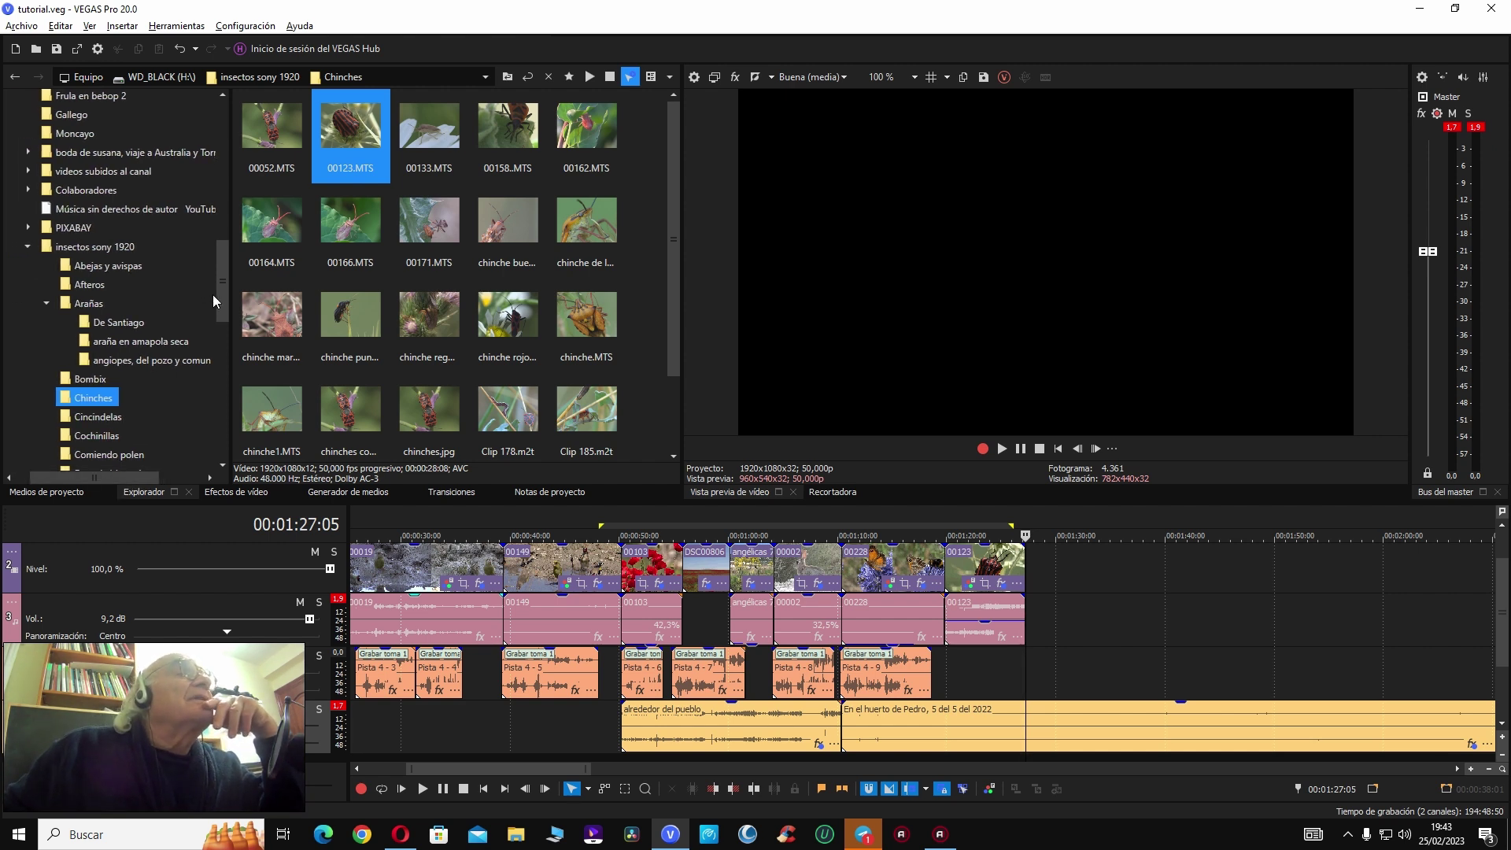
drag(224, 305, 212, 267)
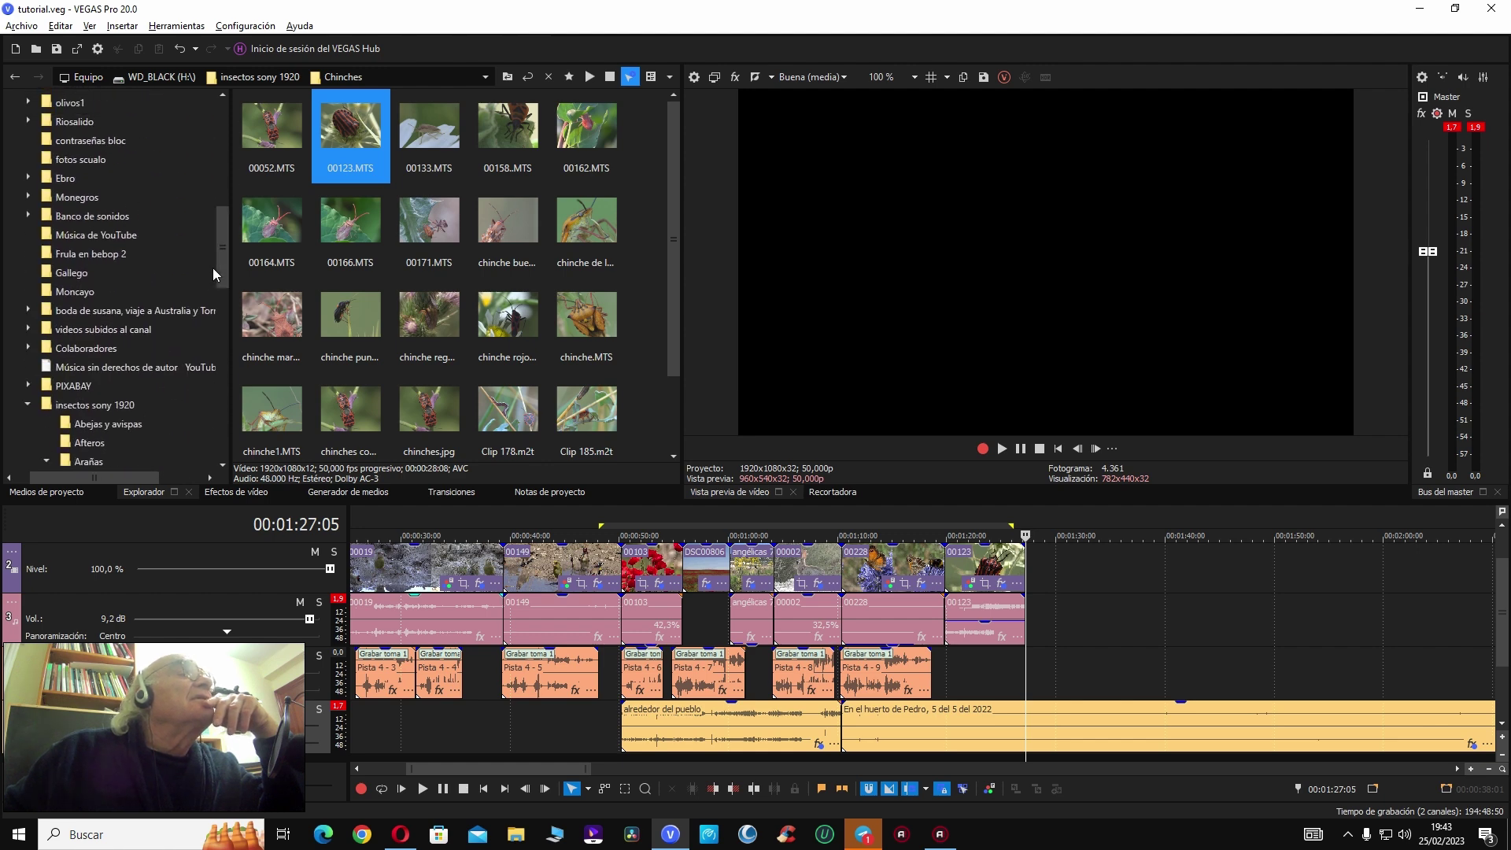
click(29, 404)
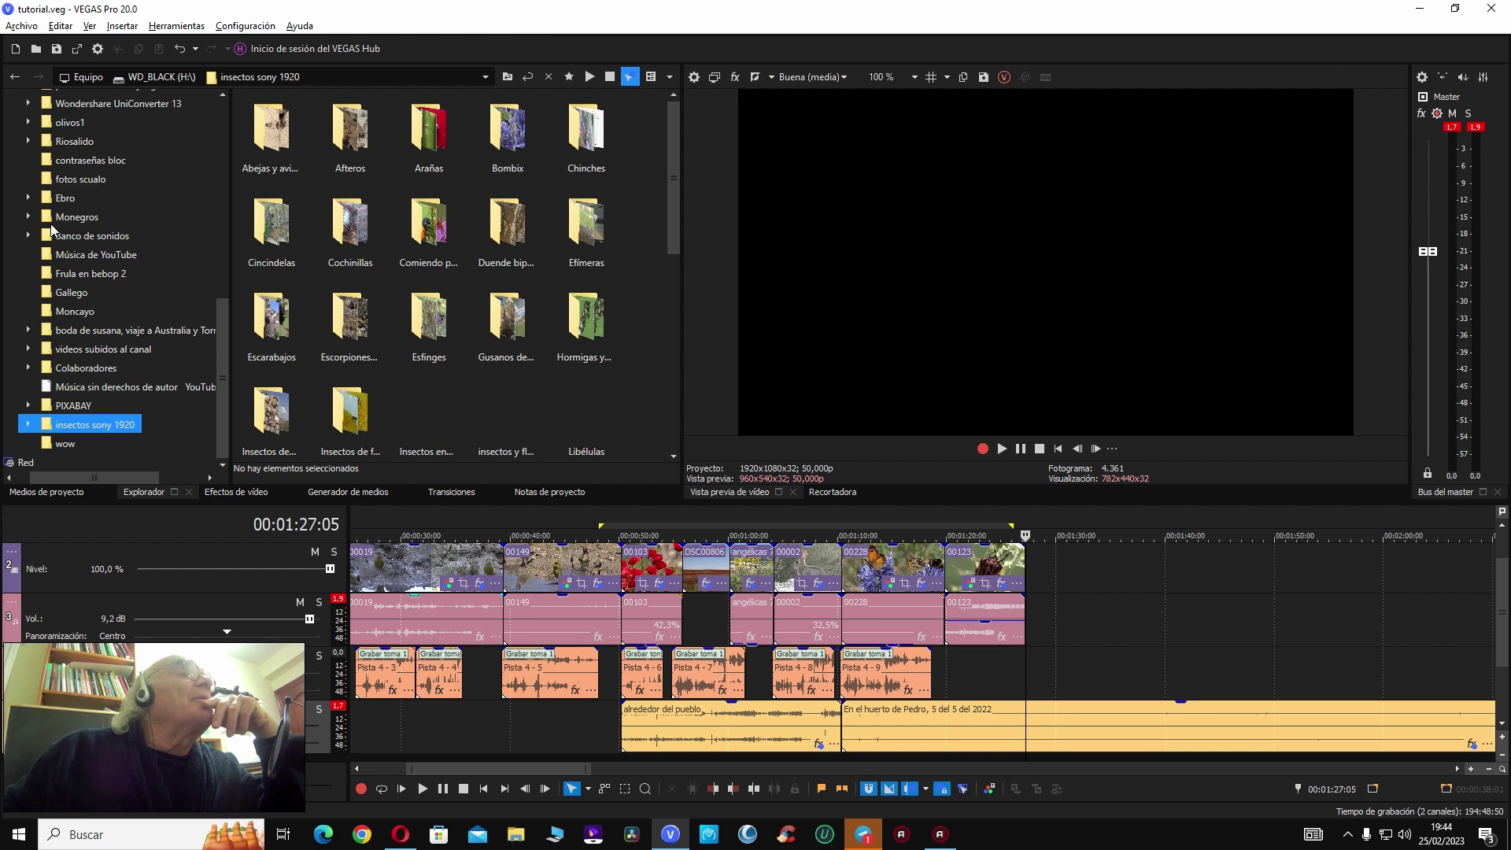
click(30, 425)
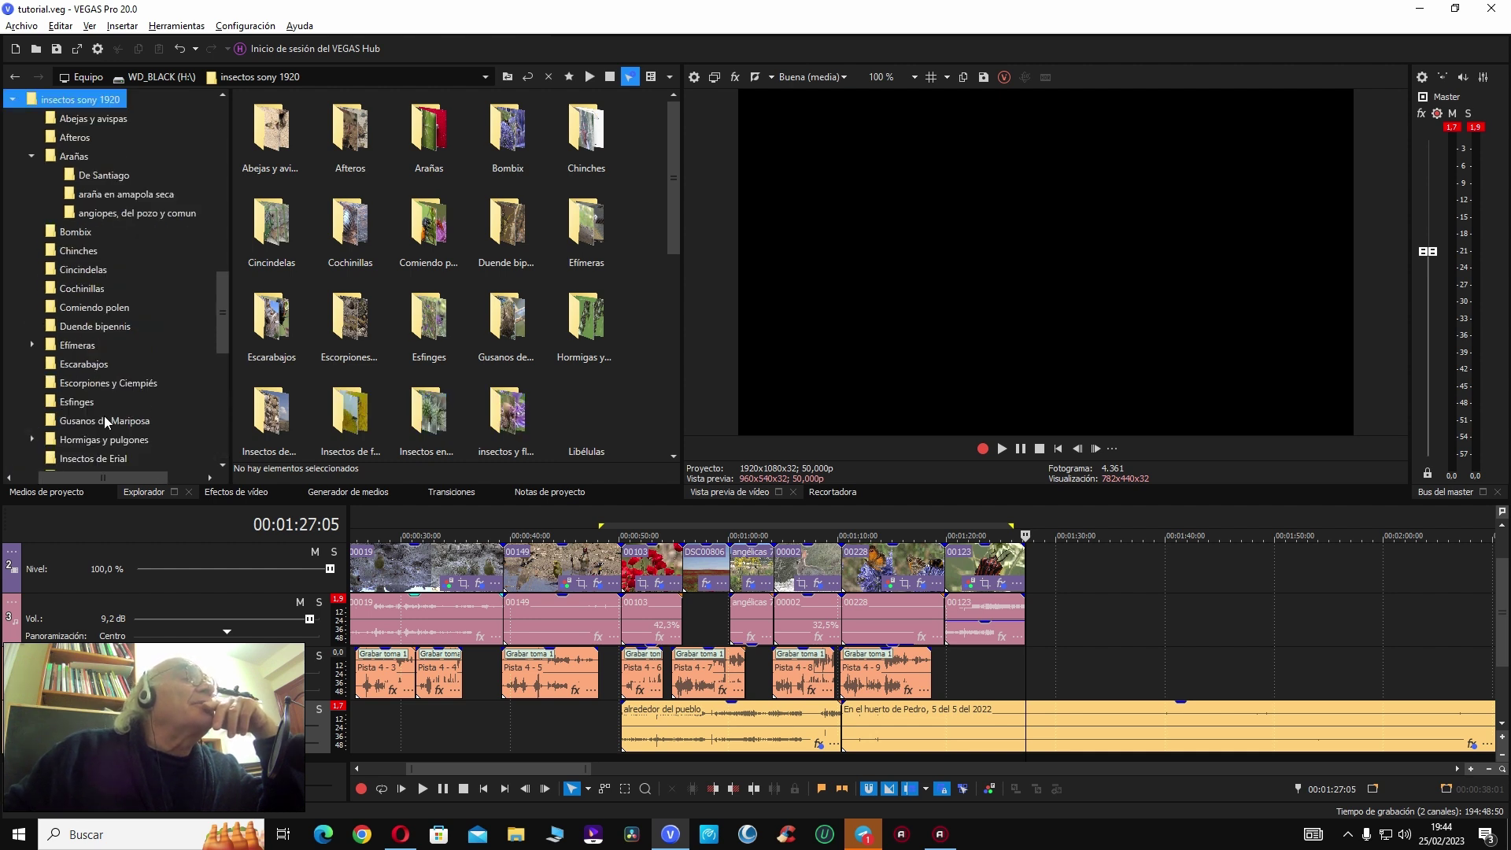
drag(218, 333, 214, 380)
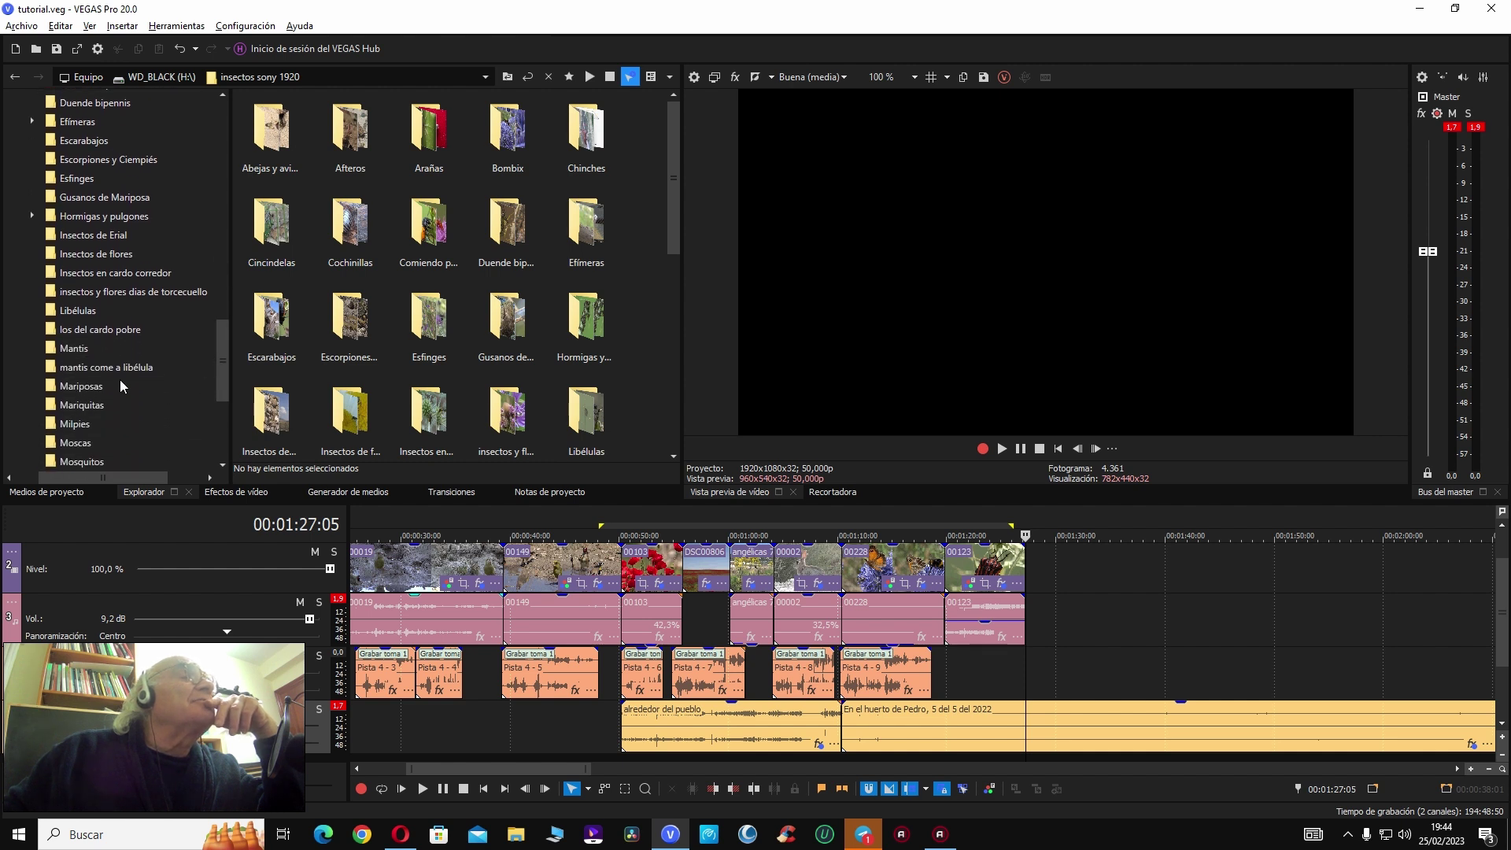
click(49, 351)
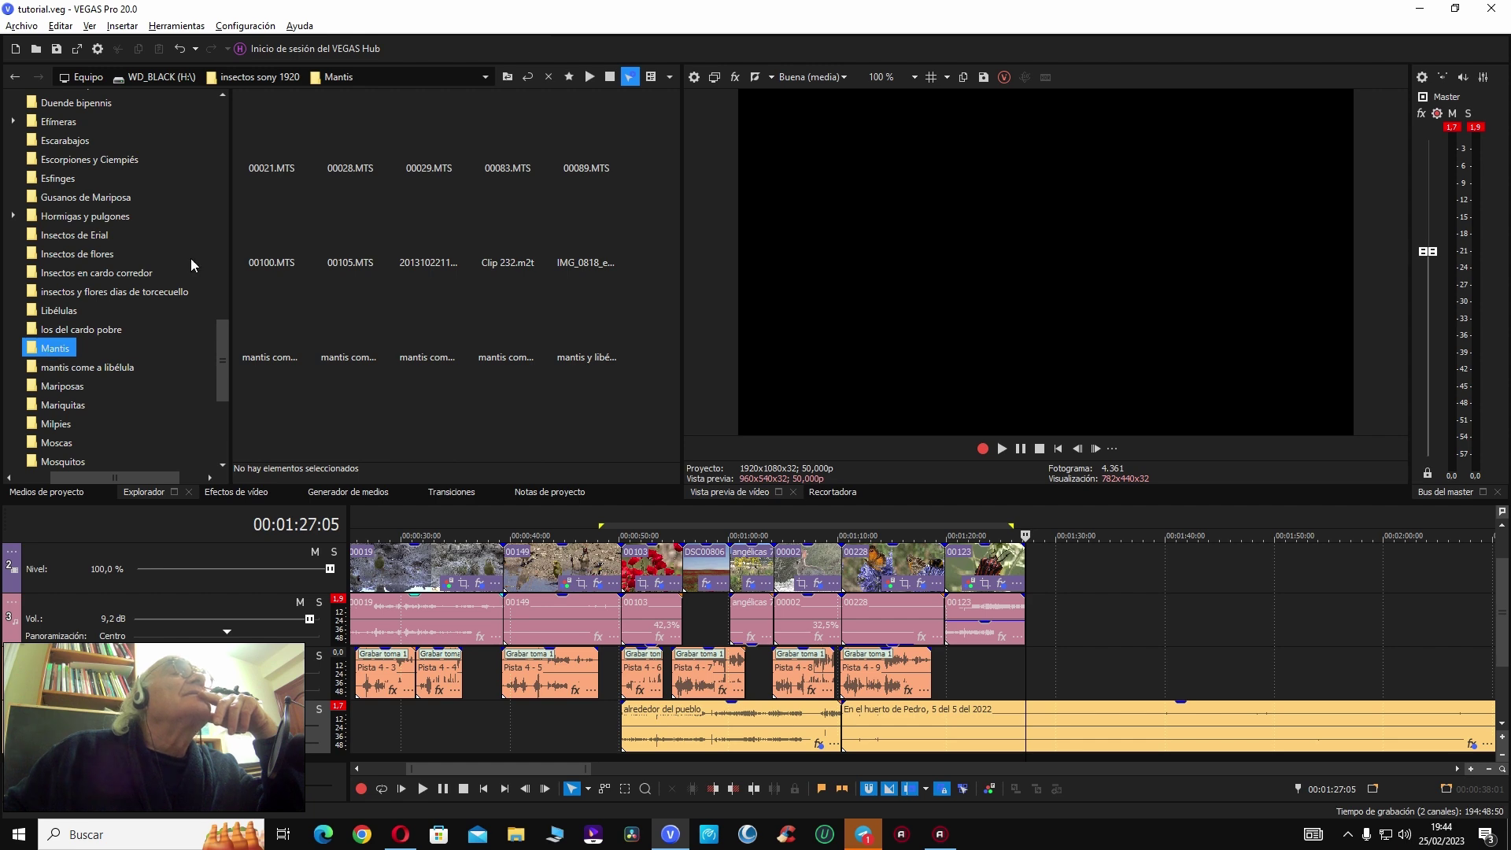
Step: Preview several clips in the Mantis folder, including 00021, 00029 and 00083, to find suitable footage
click(270, 148)
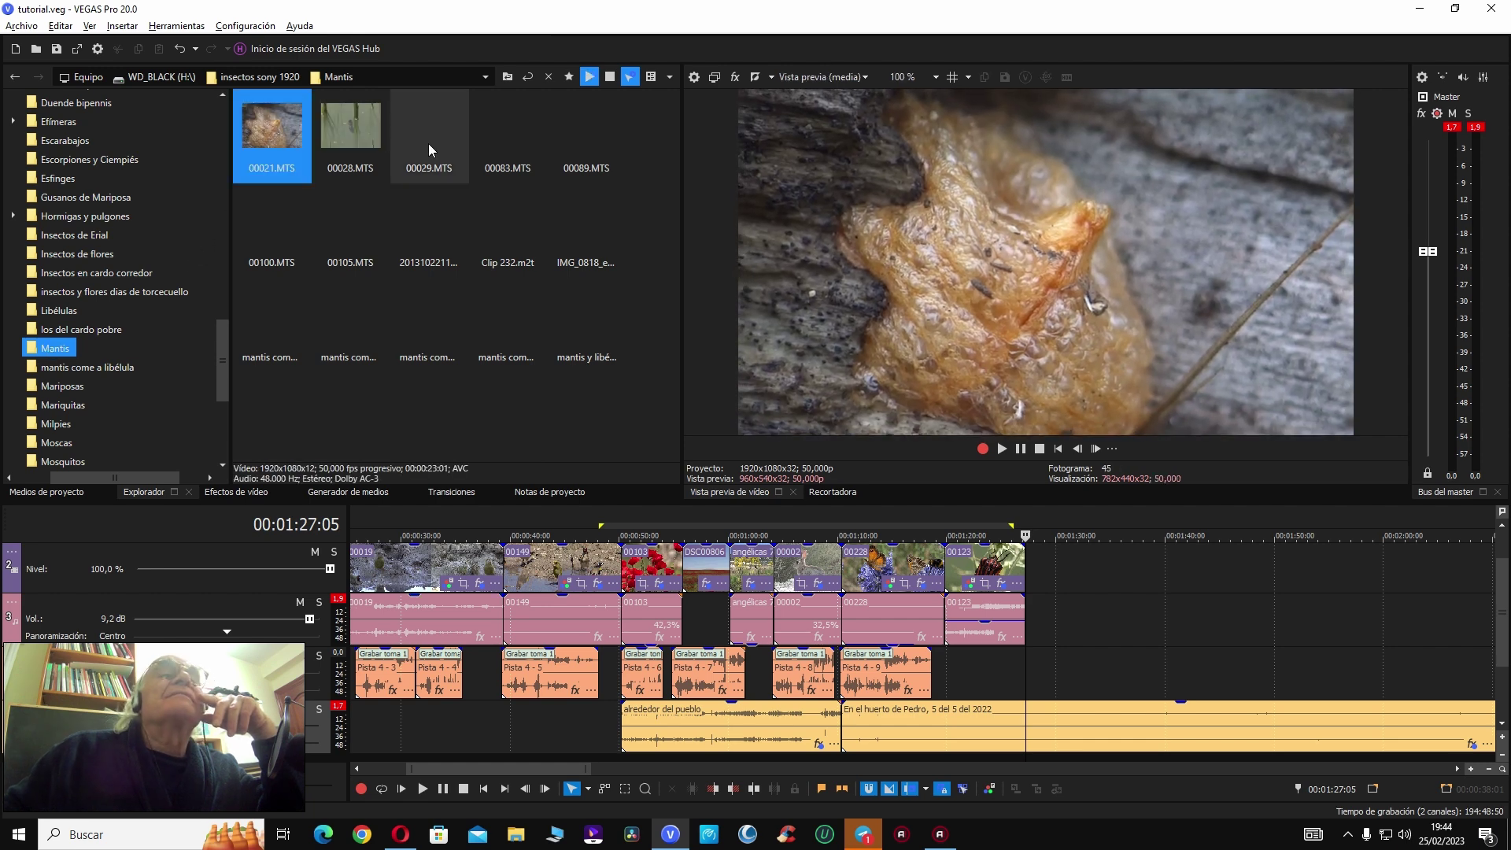
click(428, 143)
click(527, 147)
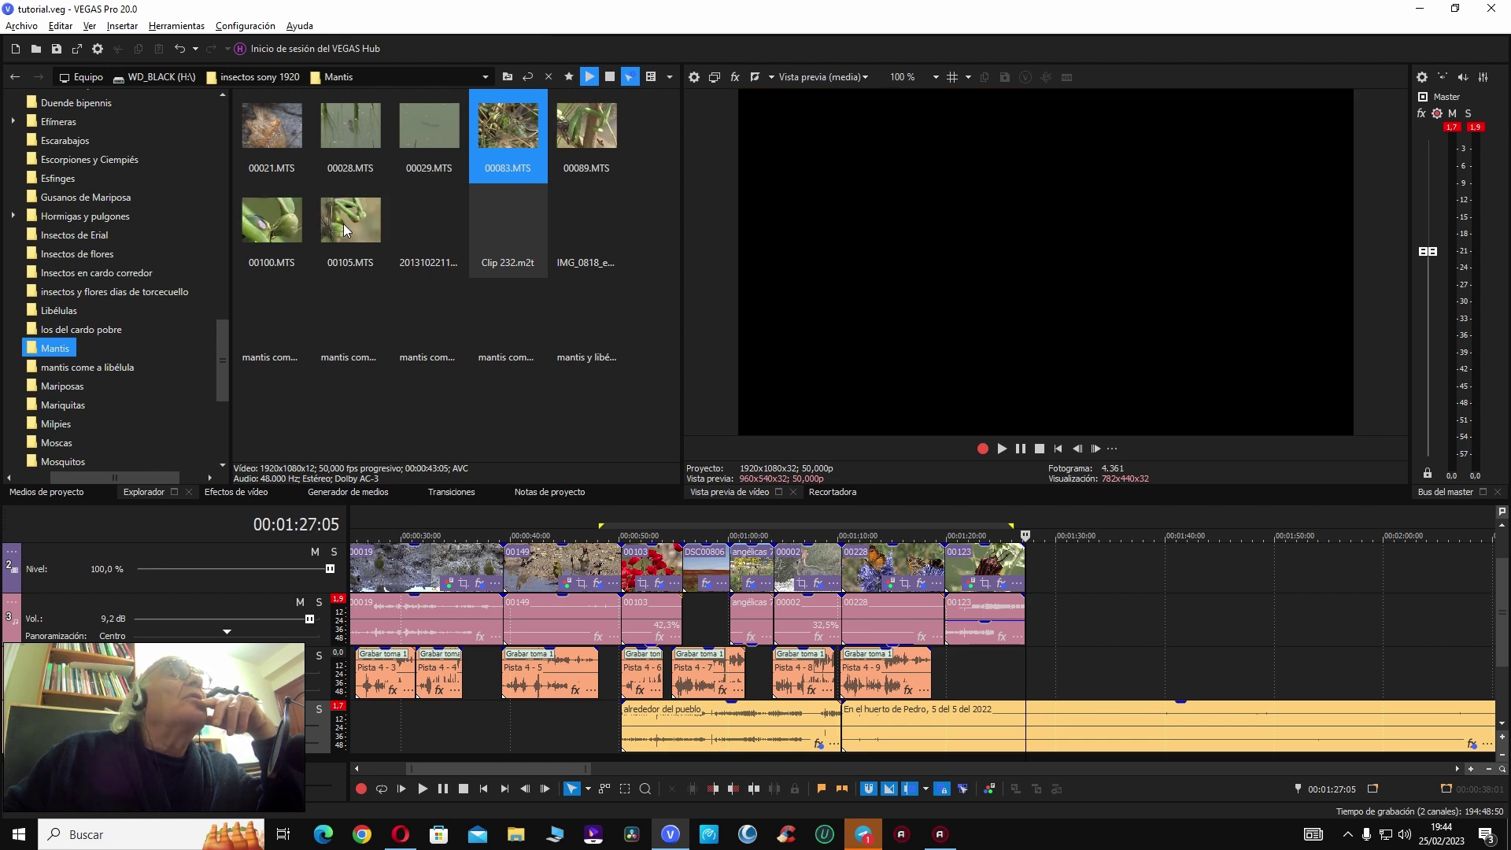
key(Down)
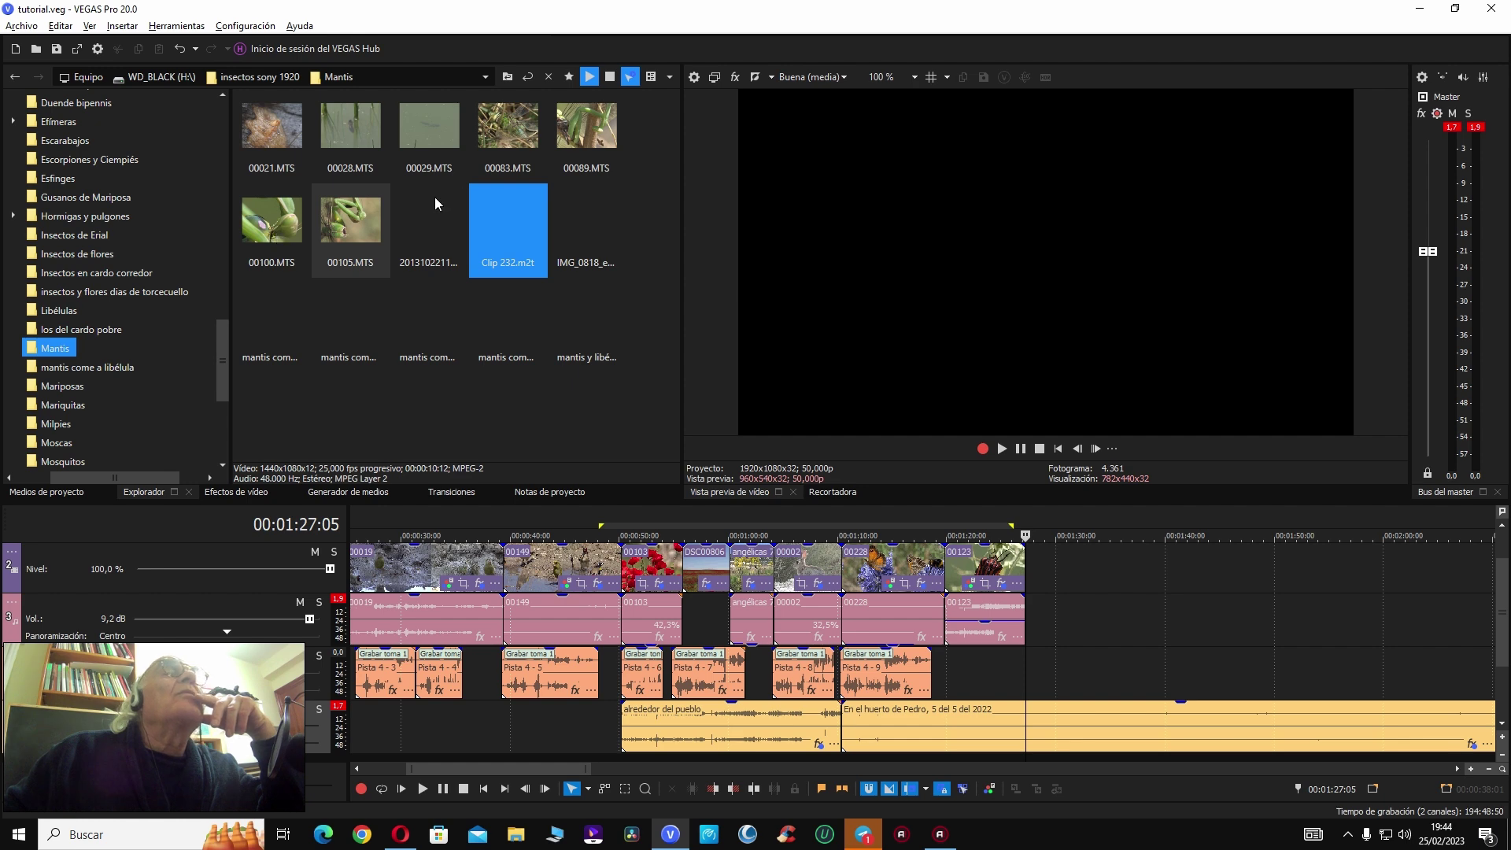
key(Left)
key(Left)
Step: Preview mantis clip 00089 and place it on the timeline directly after clip 00123
click(572, 136)
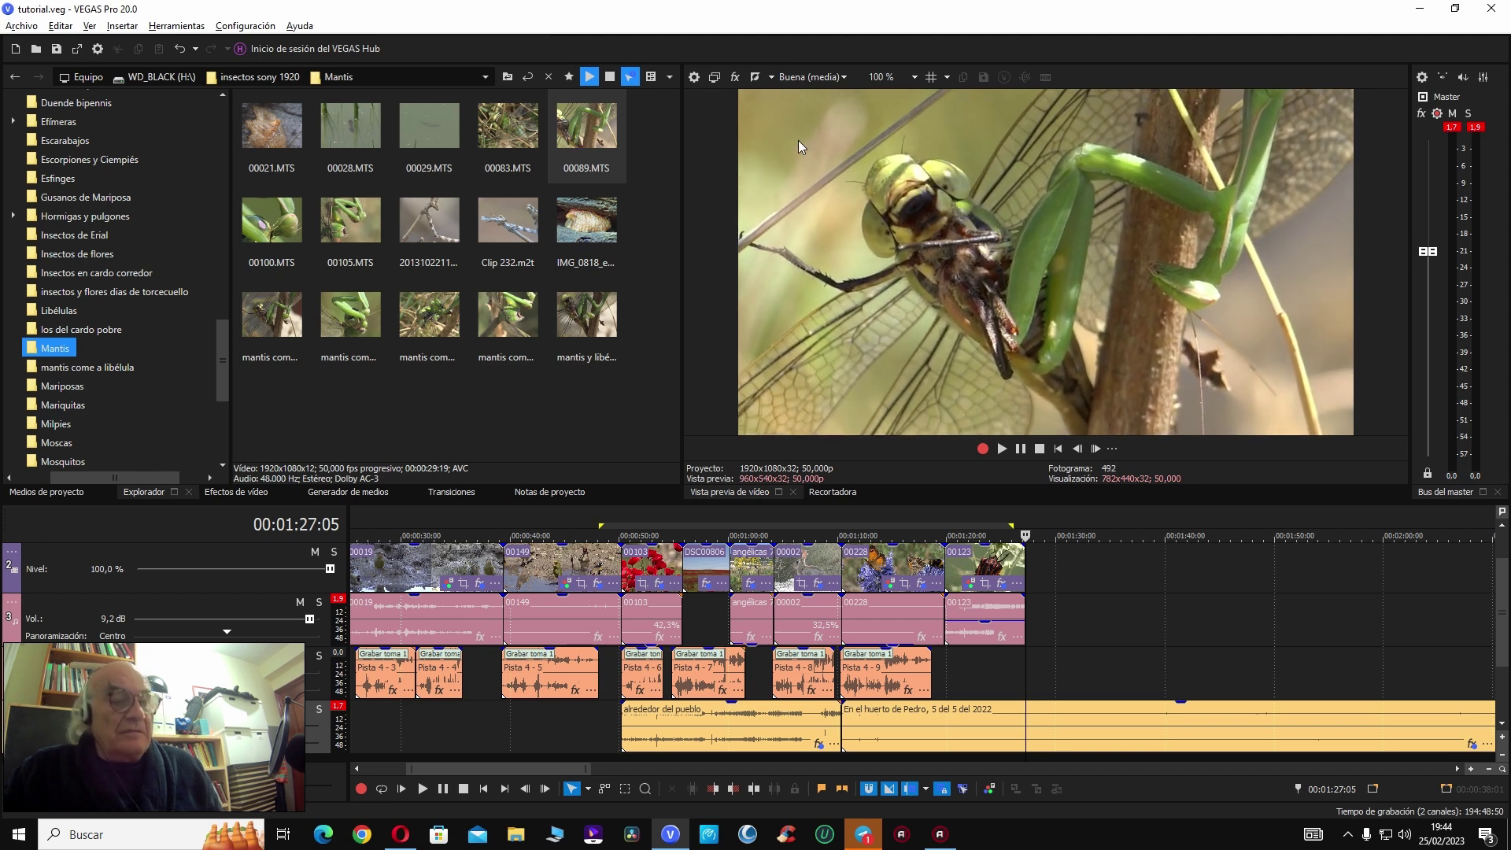
drag(617, 167, 1034, 598)
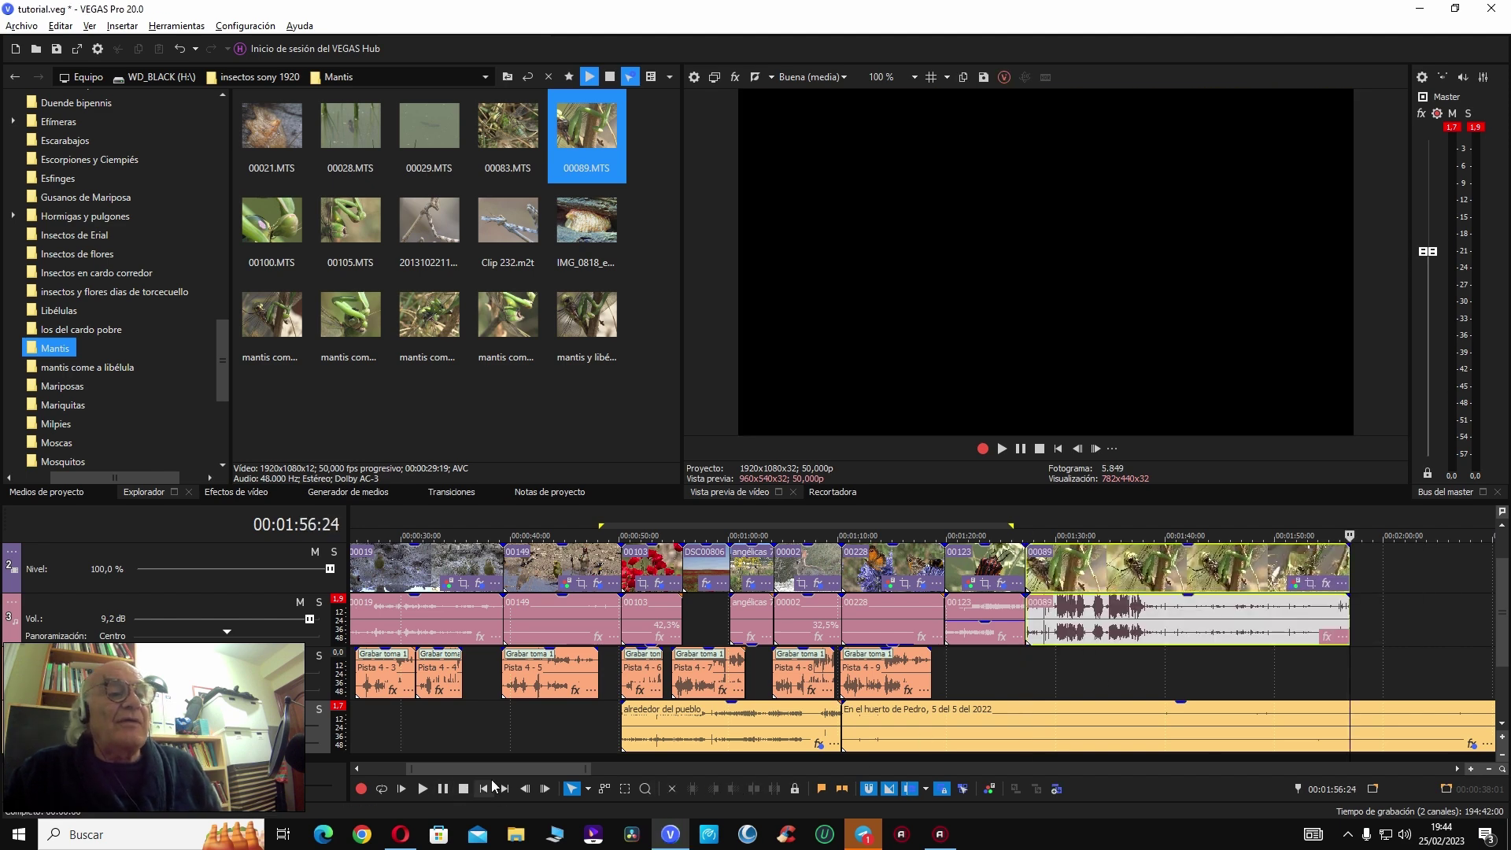
drag(499, 771, 548, 771)
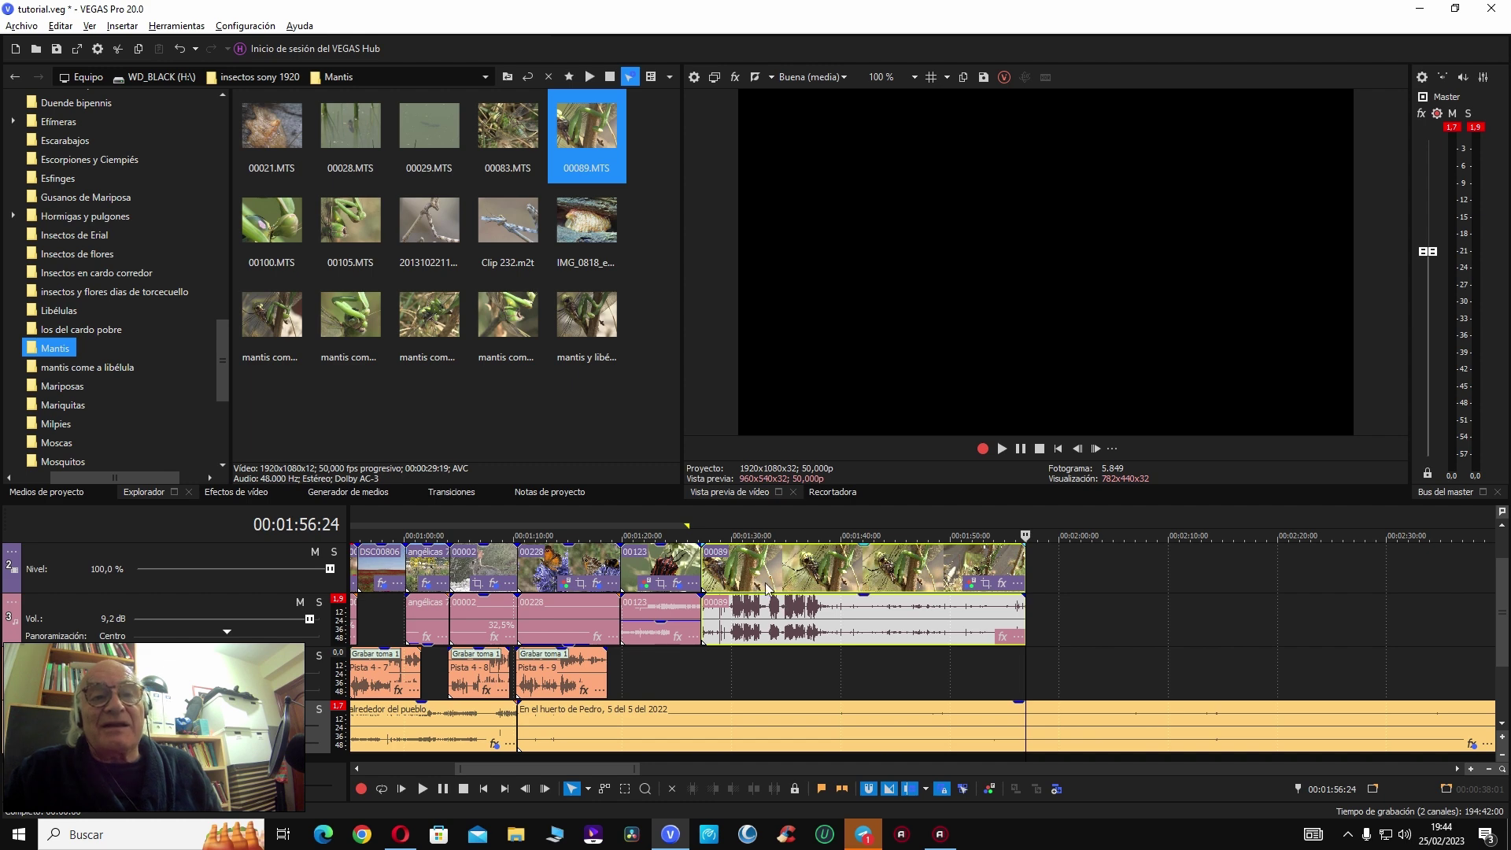
Step: Play the beginning of clip 00089 and trim its start up to 00:01:33:05, keeping it joined to clip 00123
click(725, 578)
key(space)
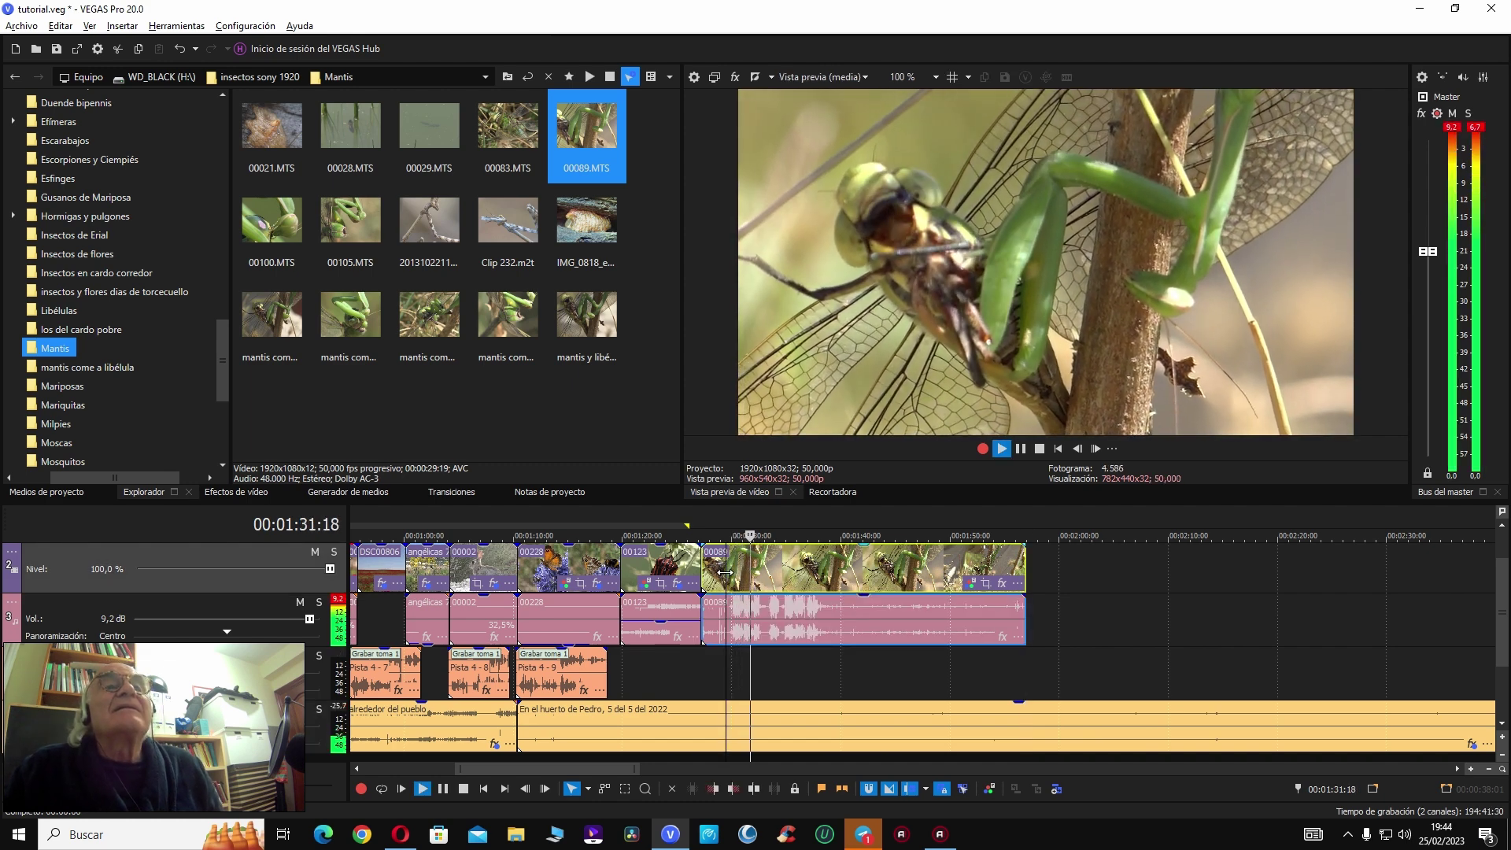
key(space)
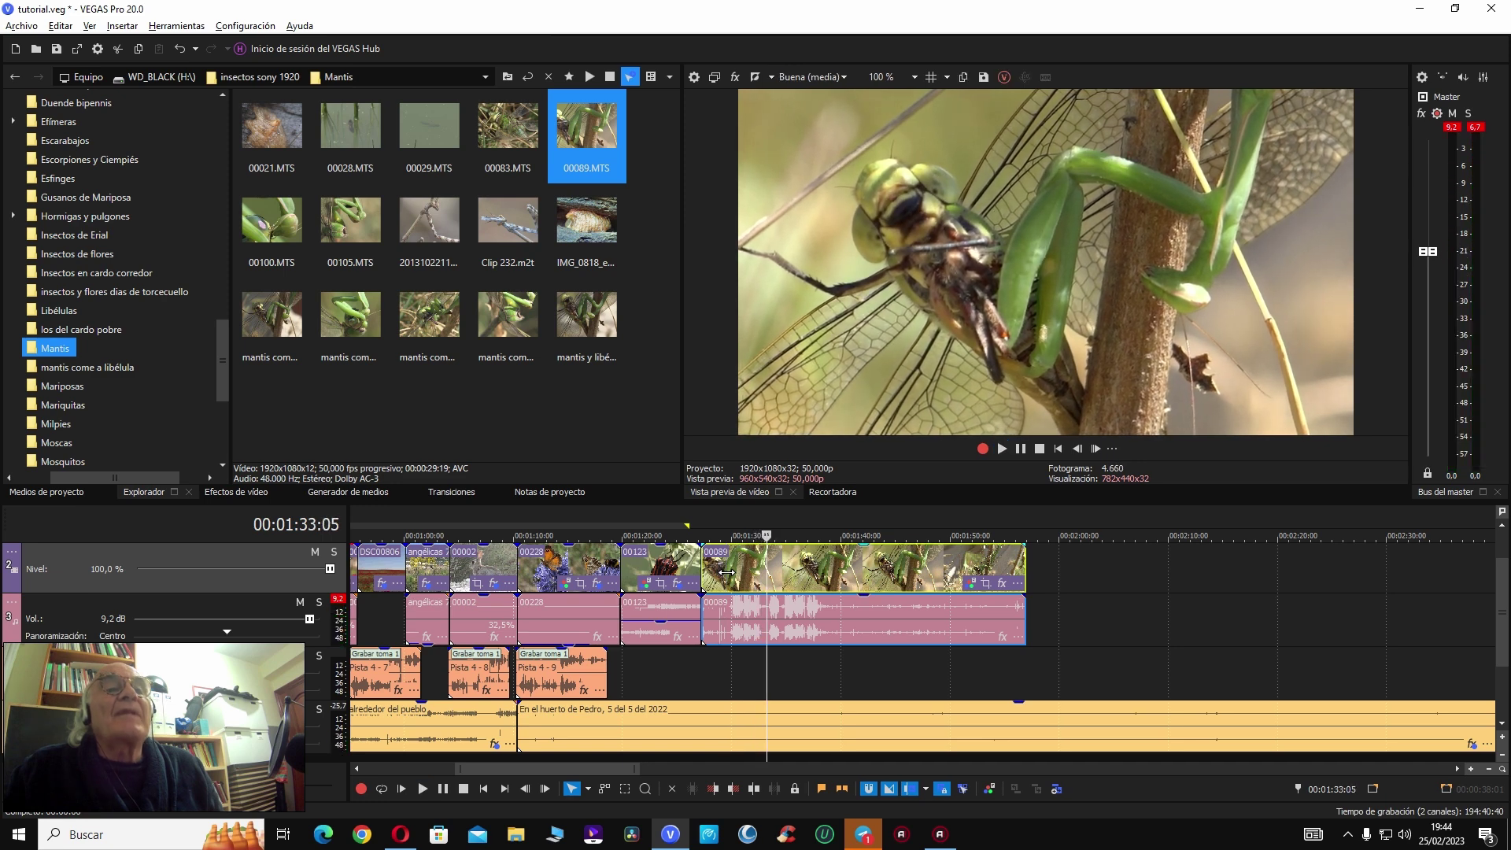
key(alt+bracketleft)
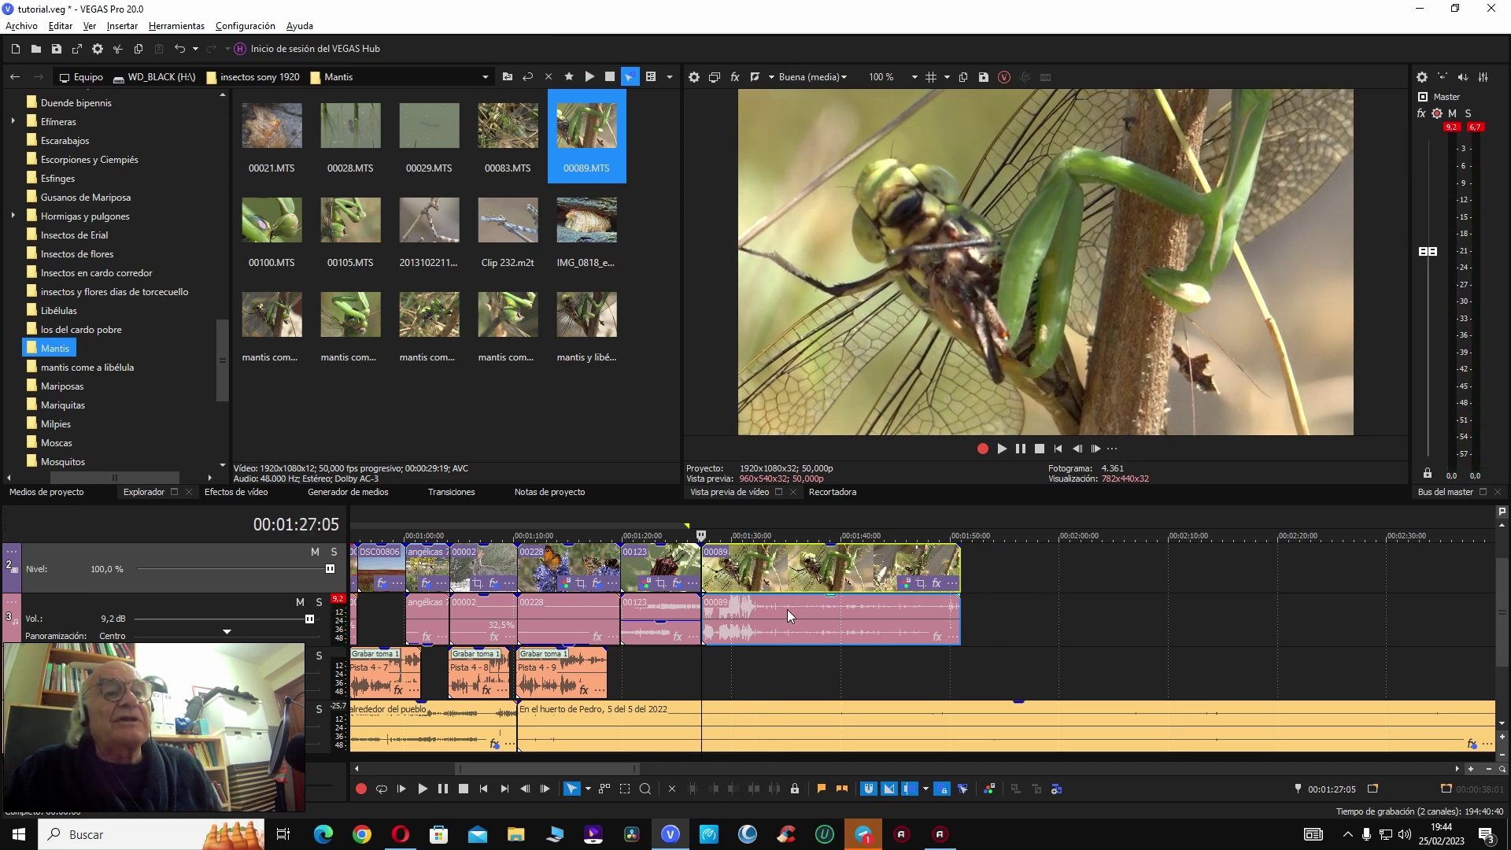
Step: Ungroup the audio of clip 00089 from its video and delete that audio
click(795, 615)
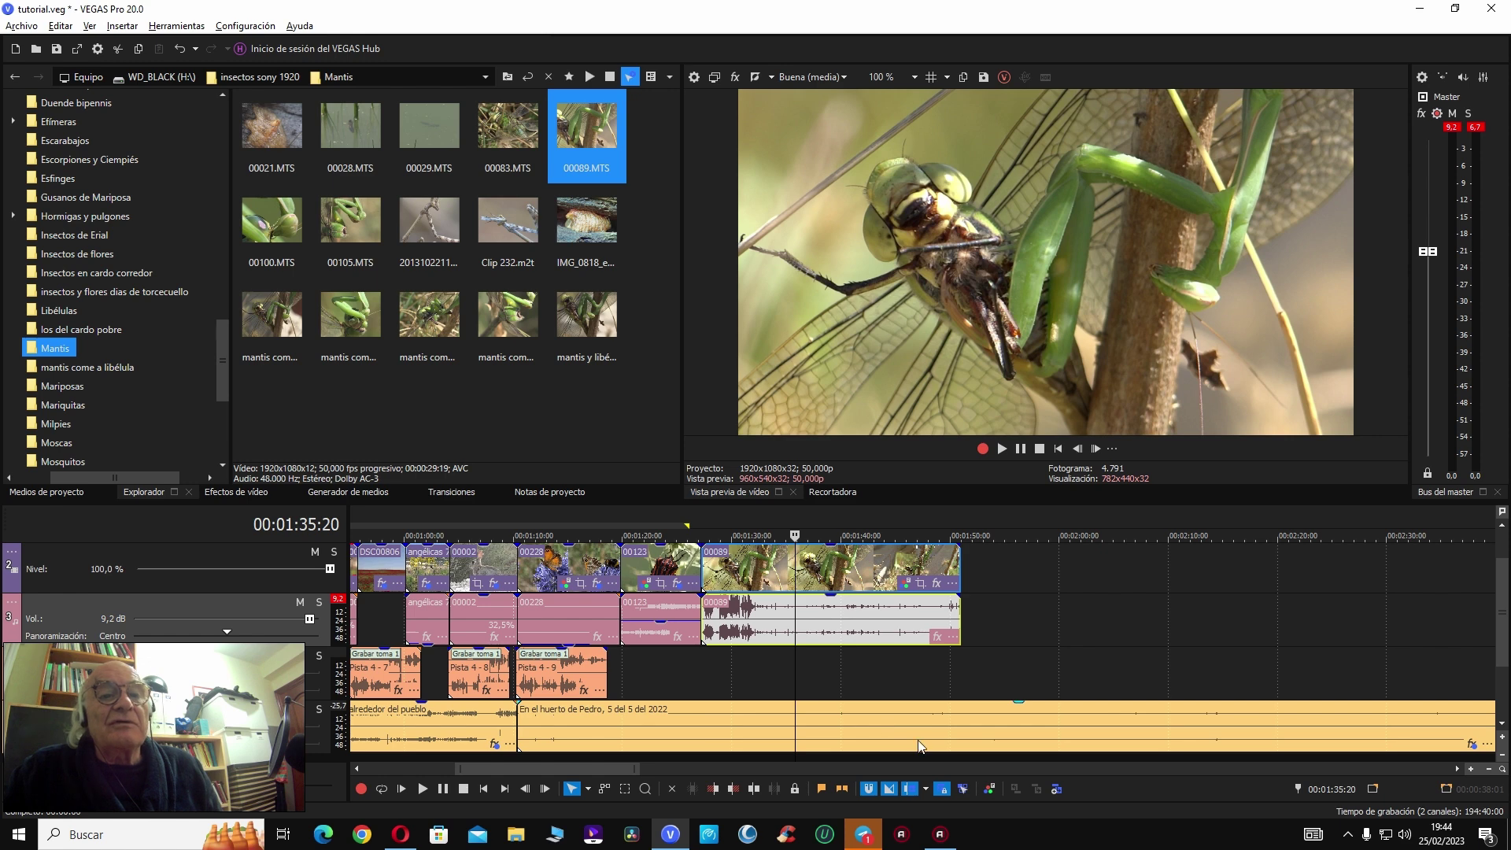
drag(880, 622, 922, 631)
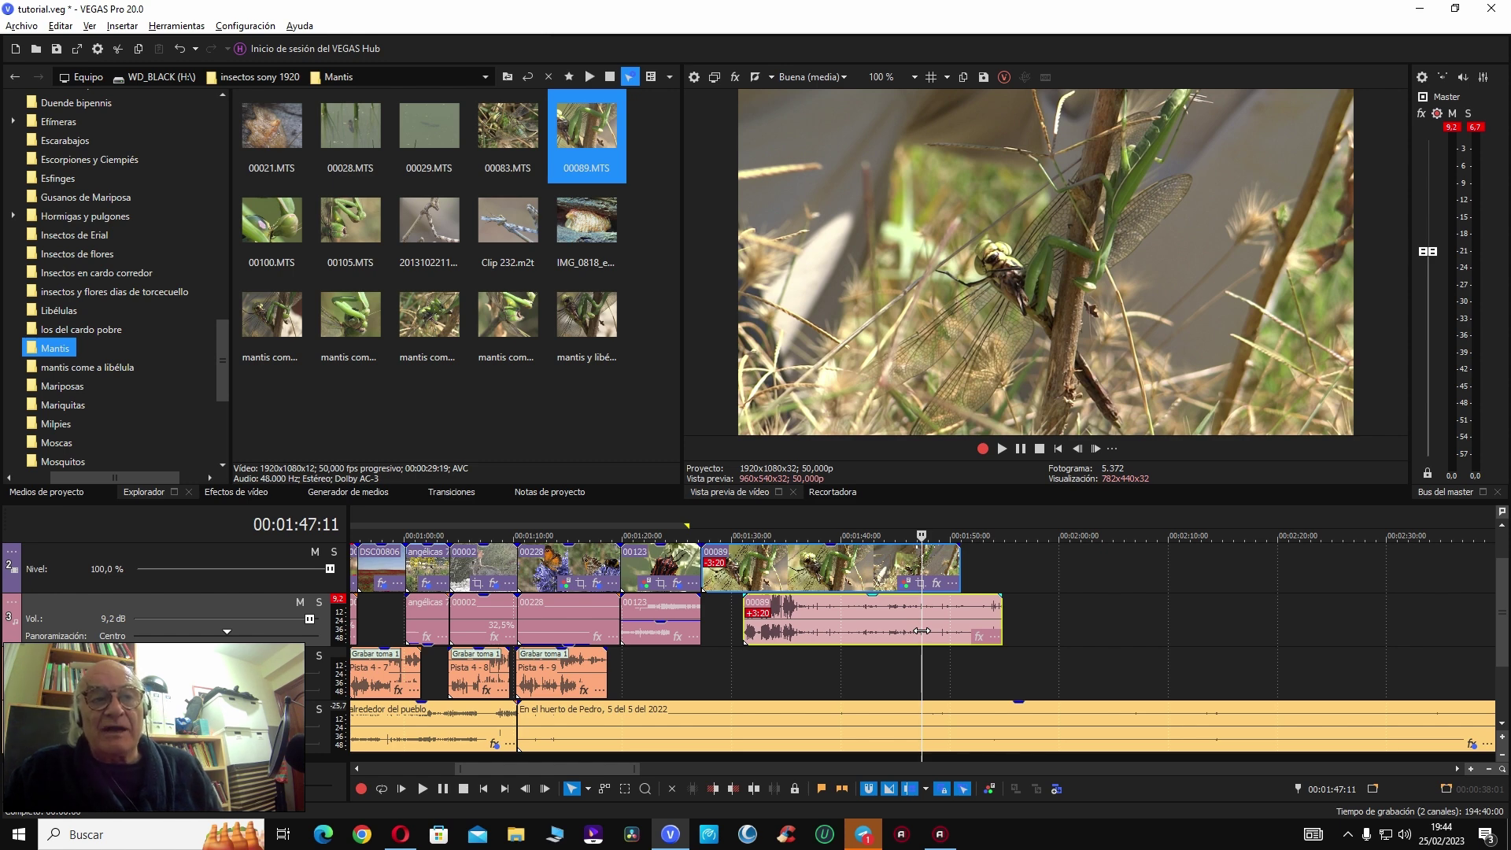
key(ctrl+z)
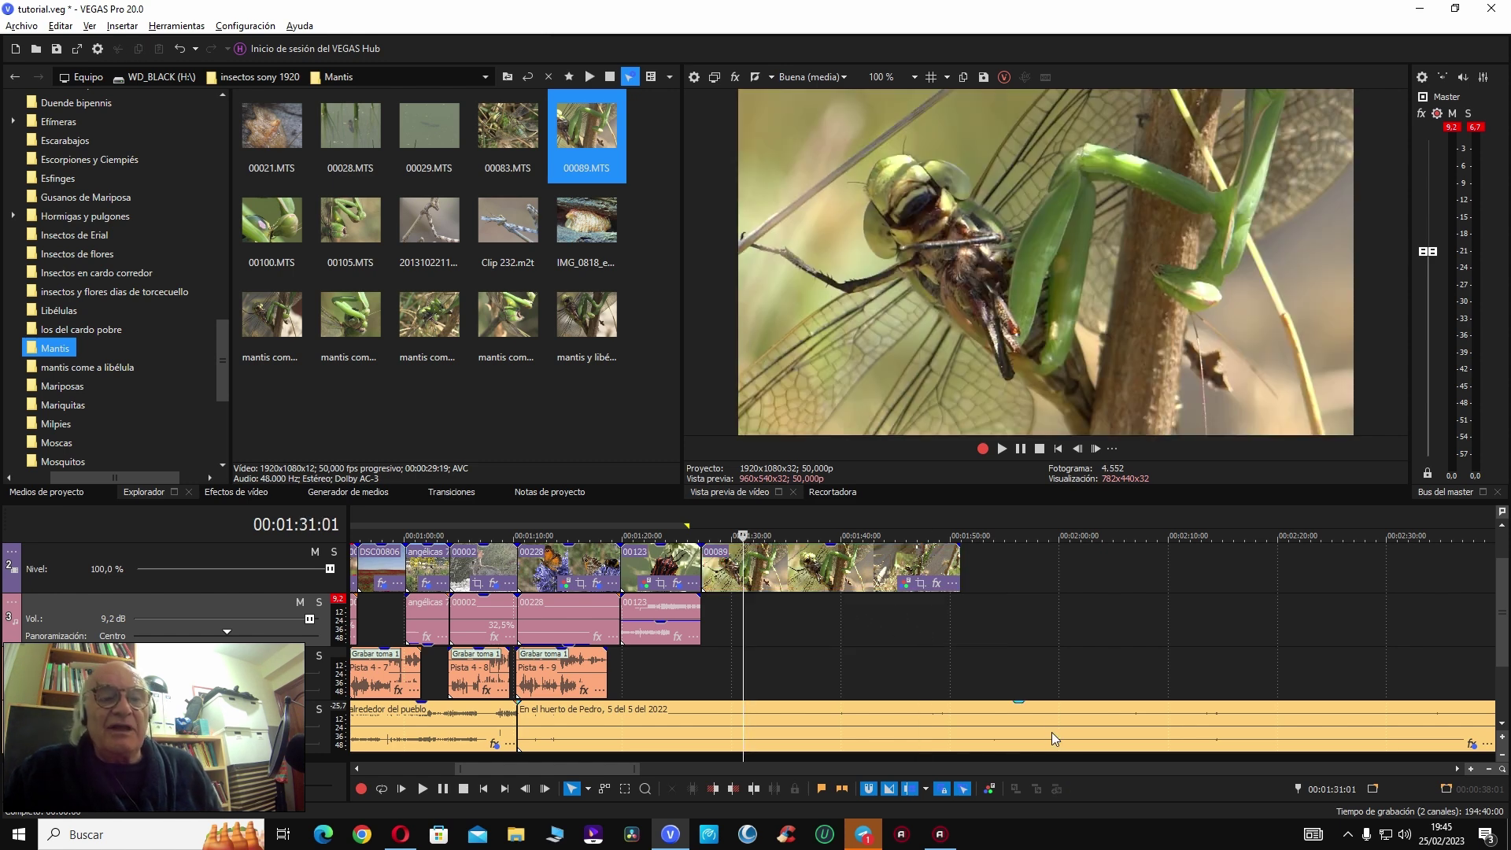
key(ctrl+u)
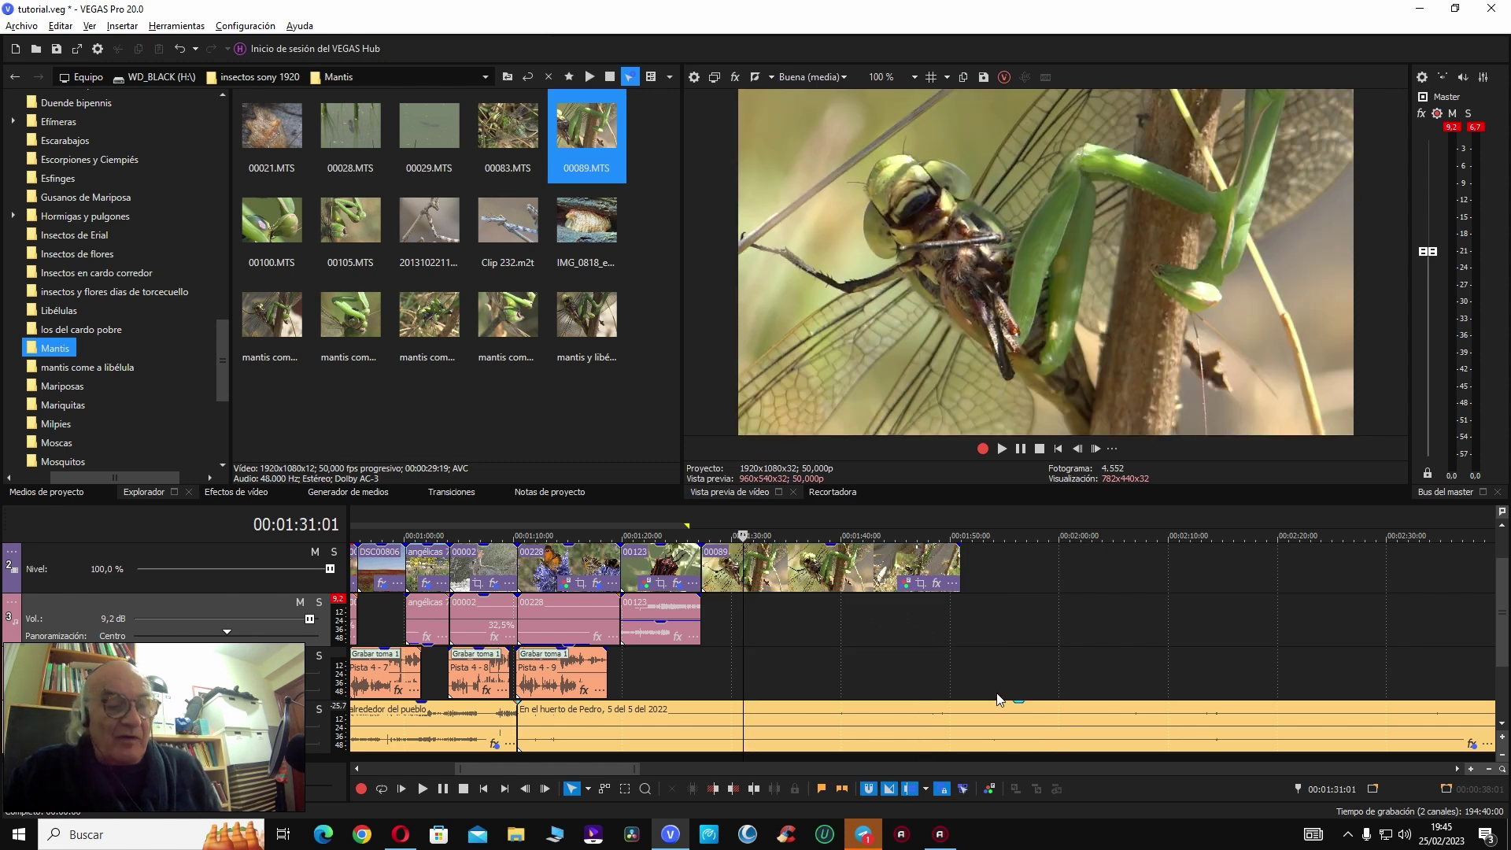
Step: Play from the end of clip 00123 into mantis clip 00089 to check the cut and the sound
click(690, 569)
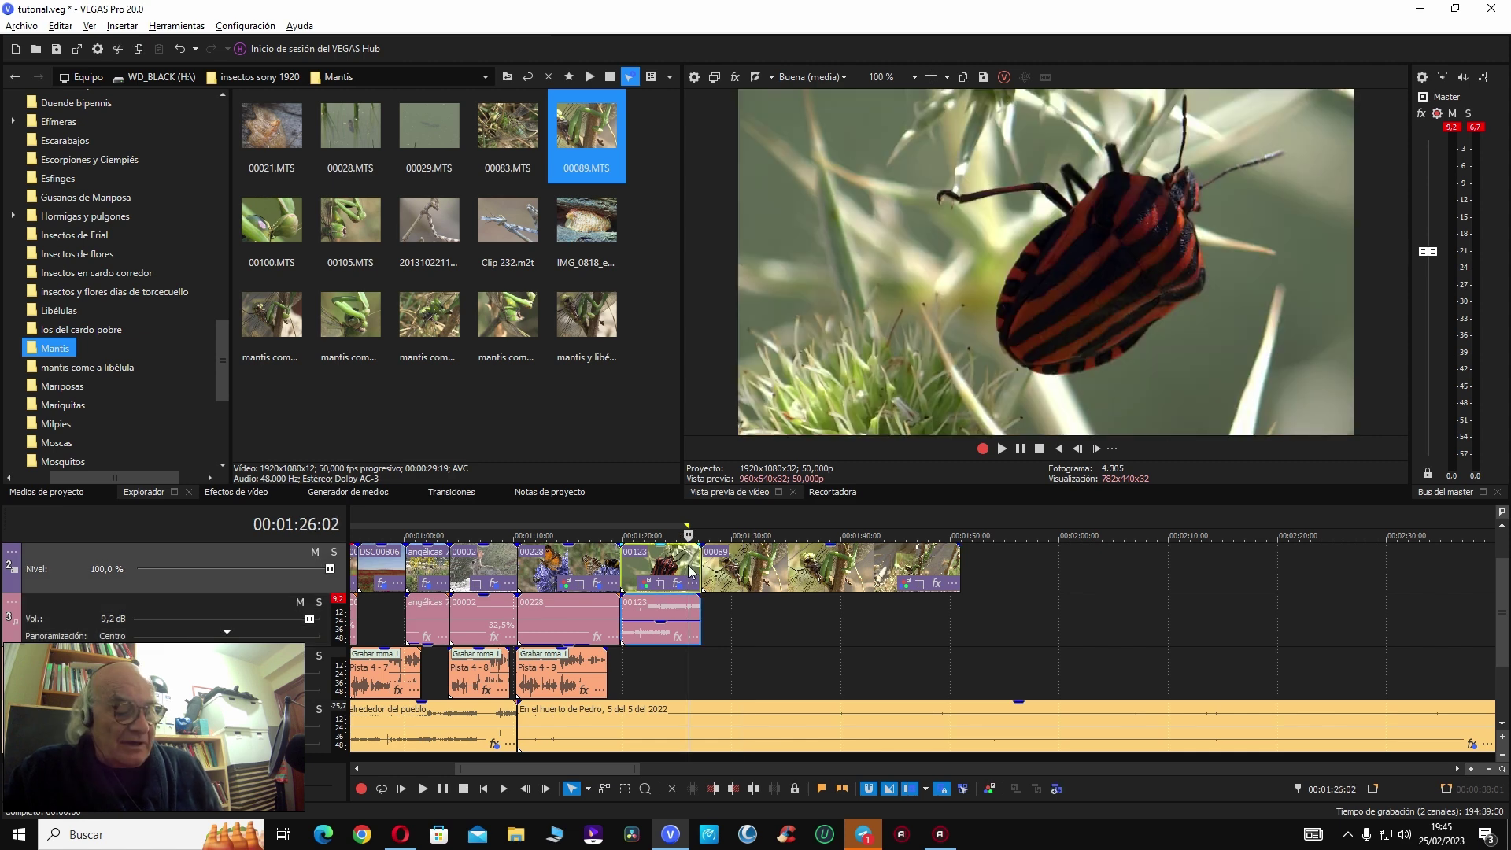
key(space)
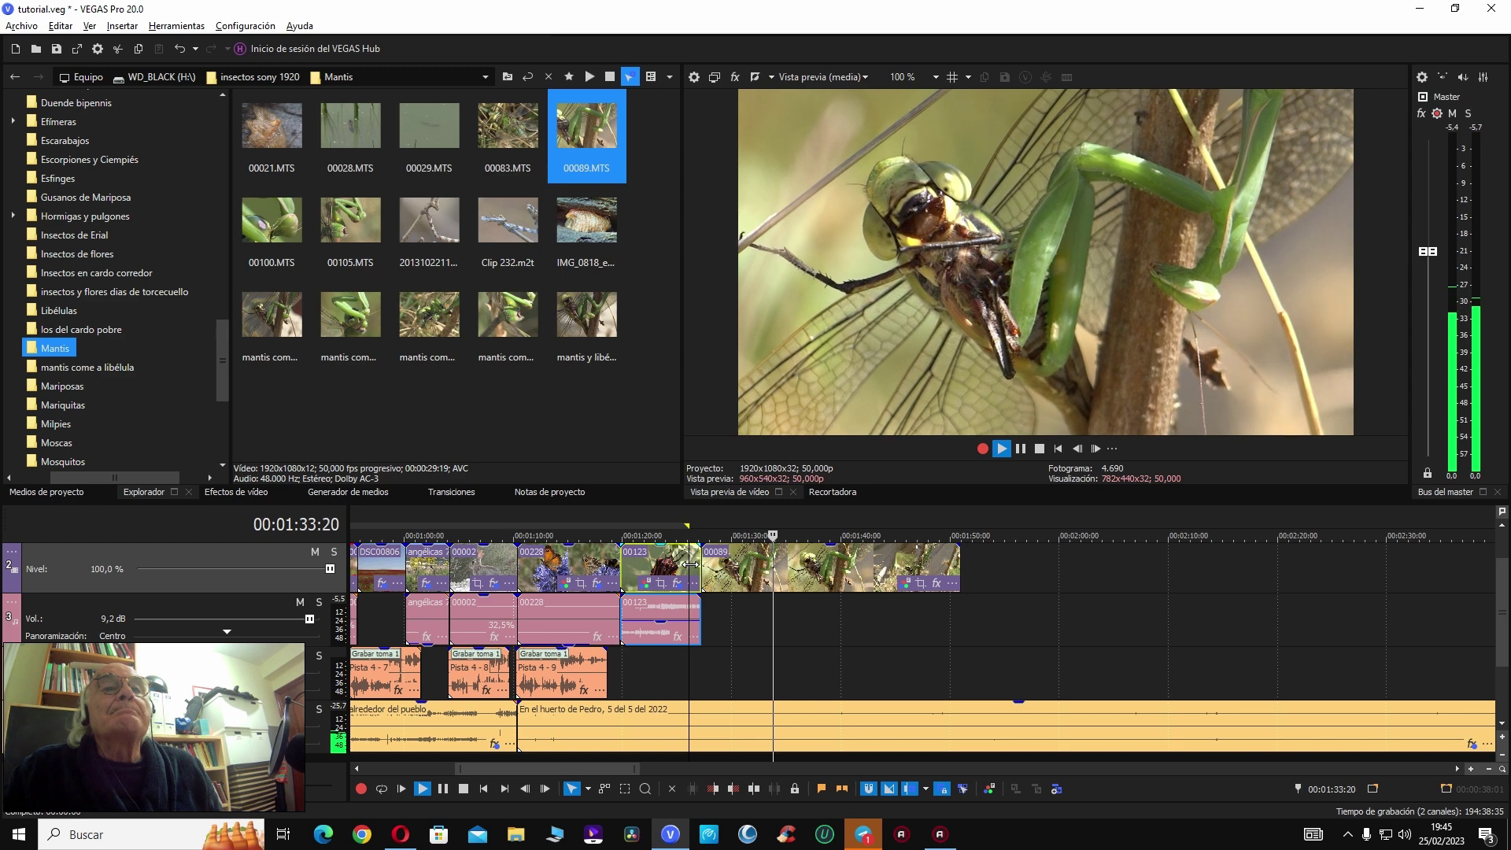
key(space)
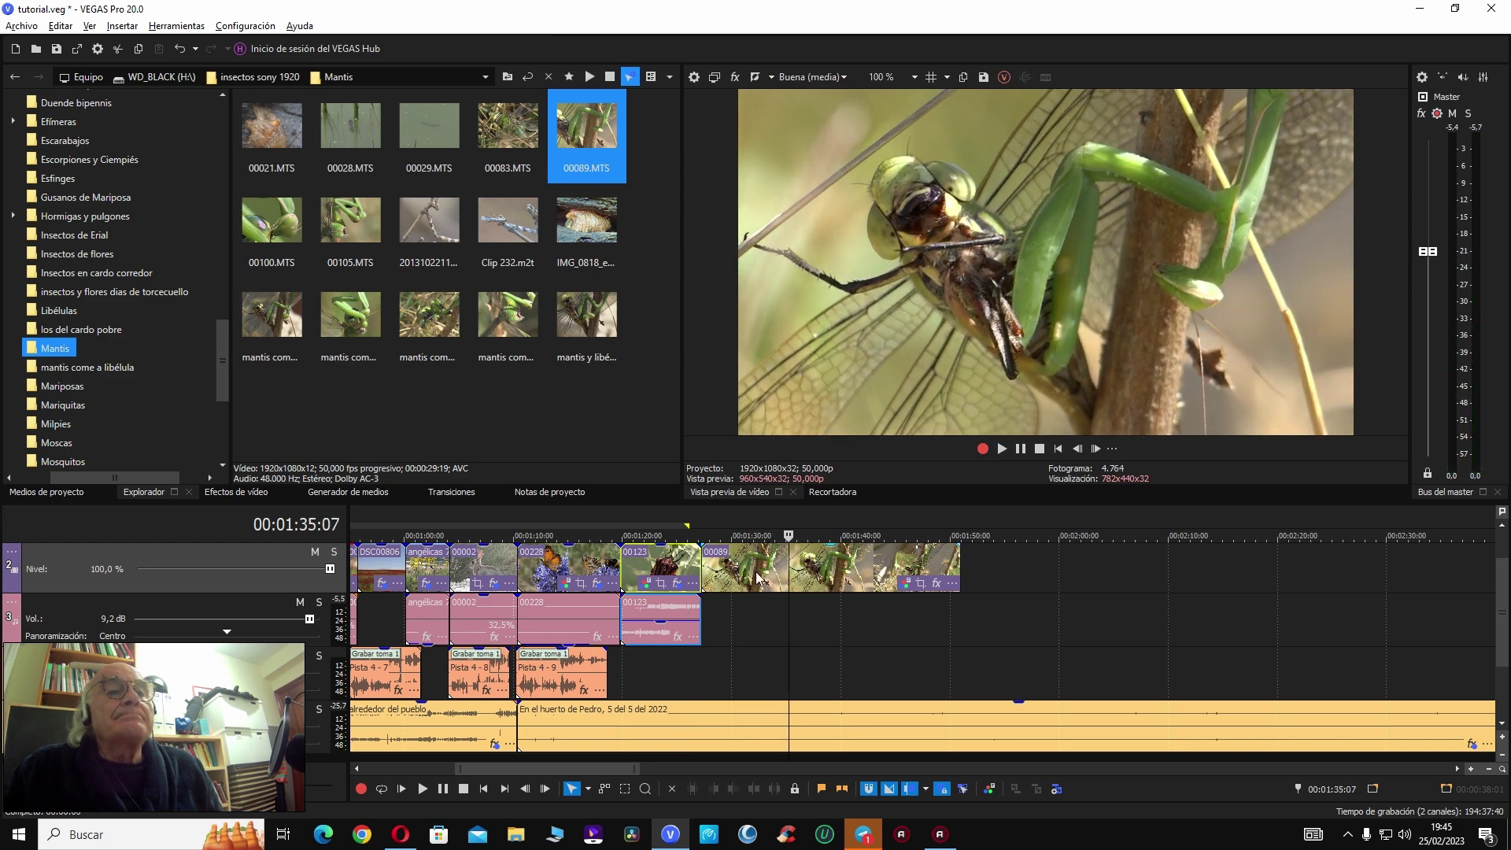
Step: Split mantis clip 00089 at 00:01:35:13 and delete the part after the cut
key(Right)
key(Right)
key(Right)
key(Right)
key(Right)
key(Right)
click(793, 581)
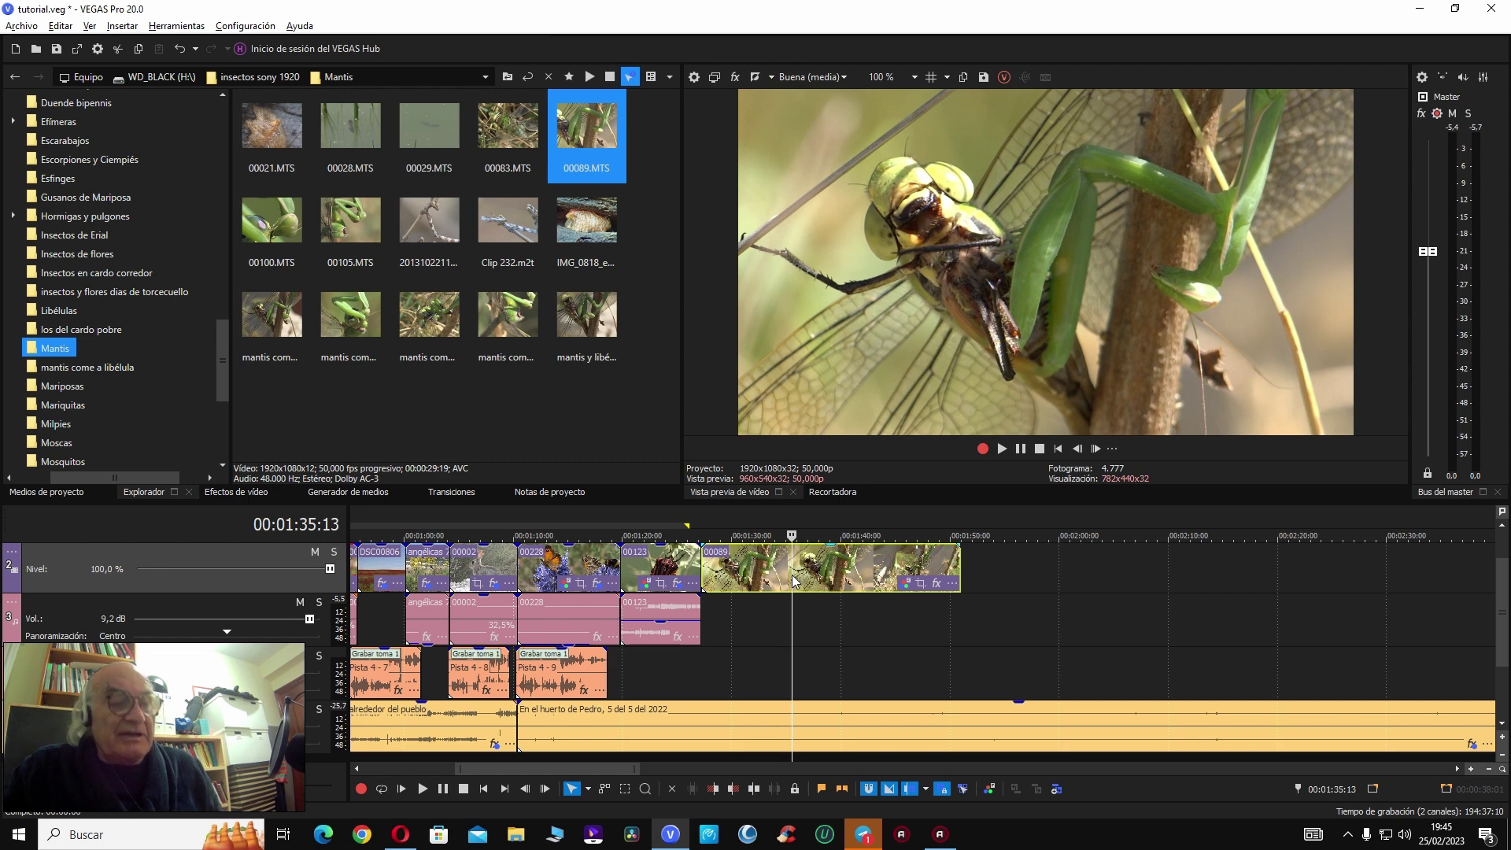
key(s)
key(Delete)
Step: Arm the voice-over track and record a new narration from the start of clip 00089 to about 00:01:34:14, keeping the recorded file
scroll(840, 612, up, 4)
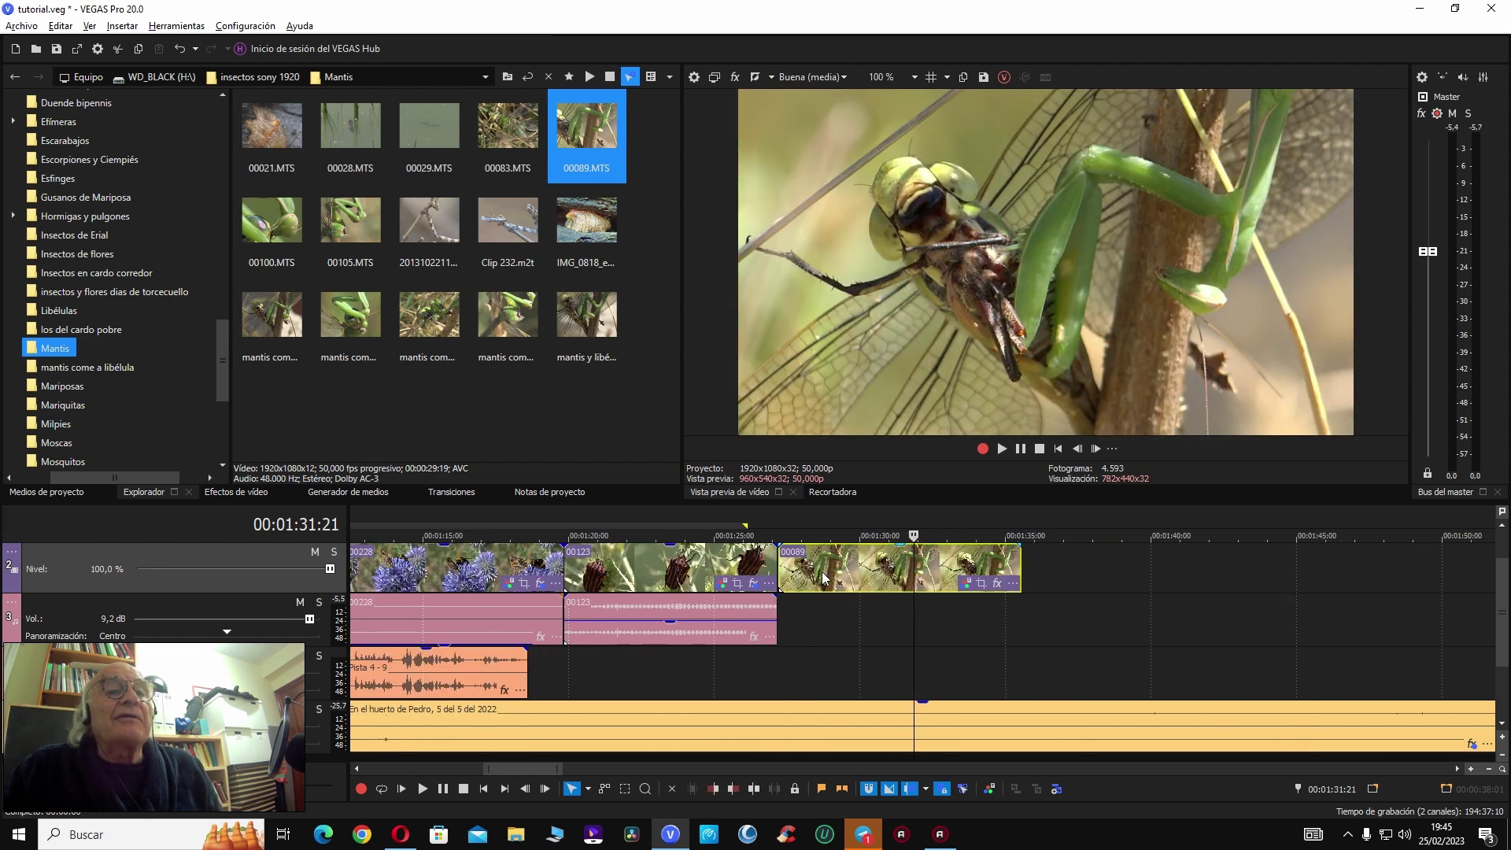
click(777, 606)
click(777, 658)
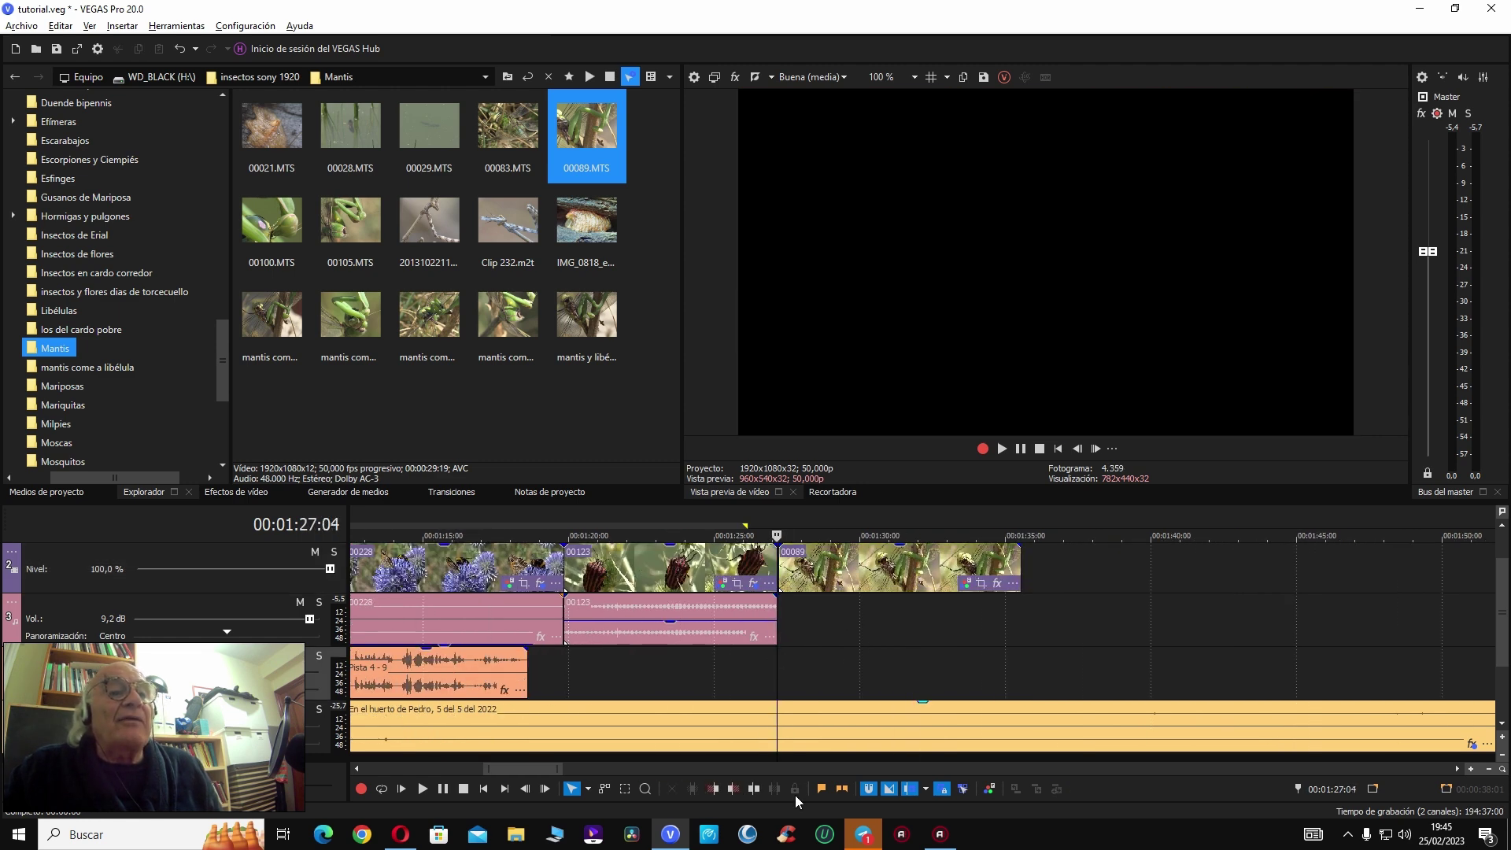
right_click(13, 654)
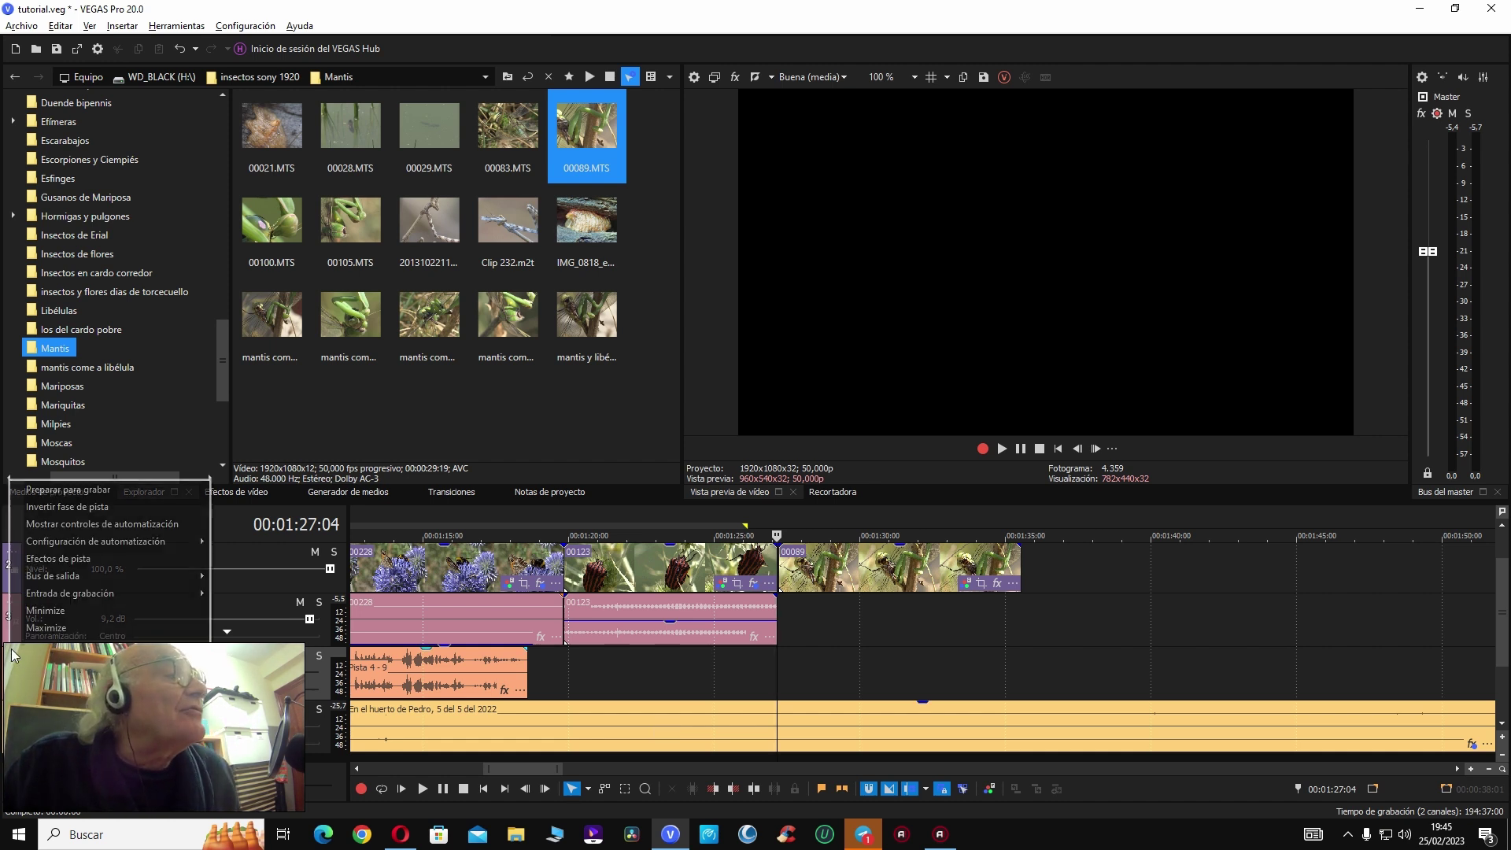
click(46, 494)
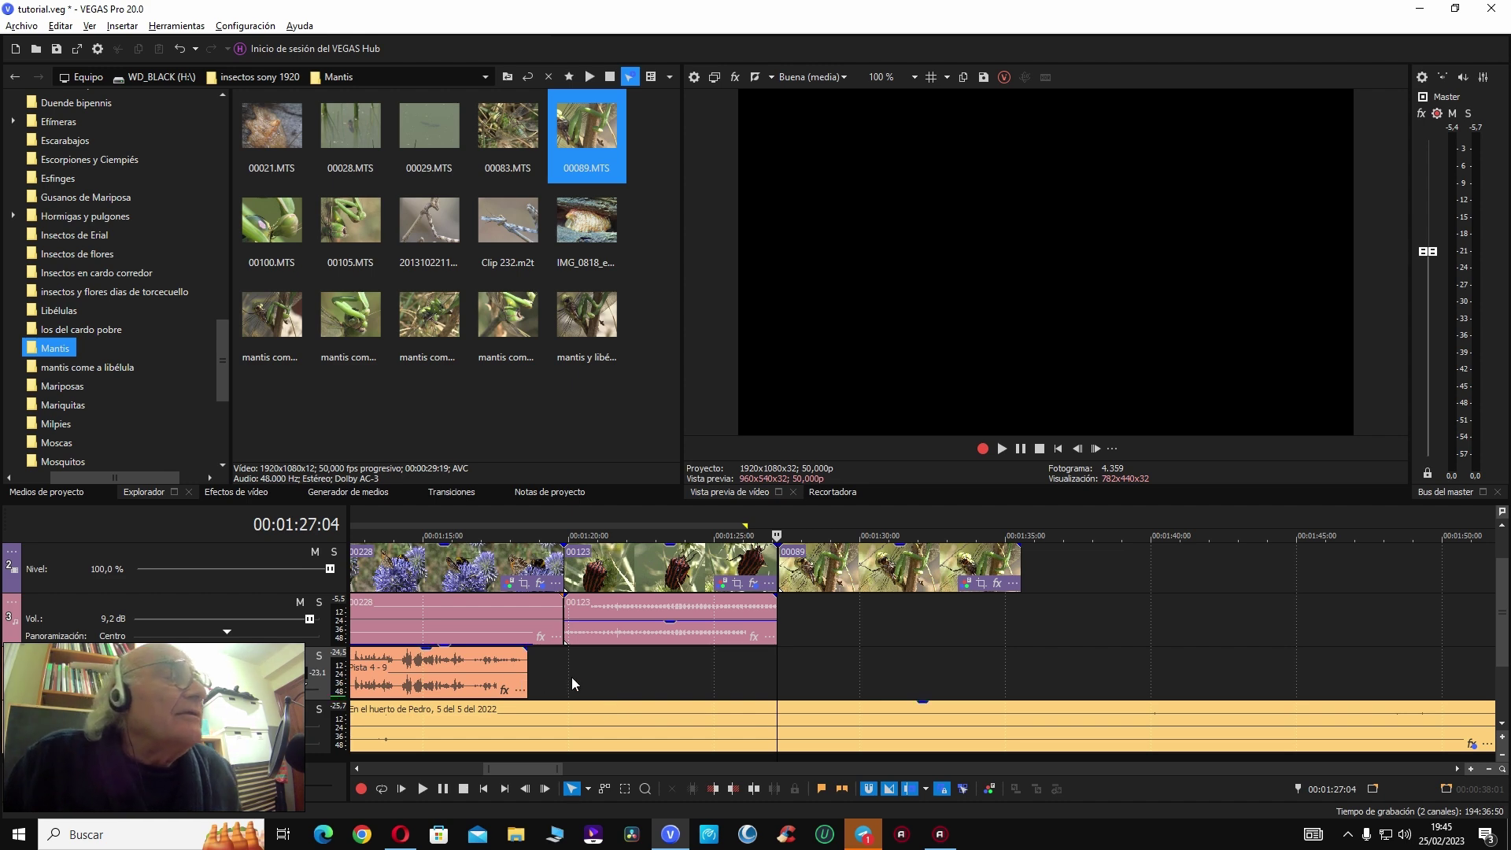
key(ctrl+r)
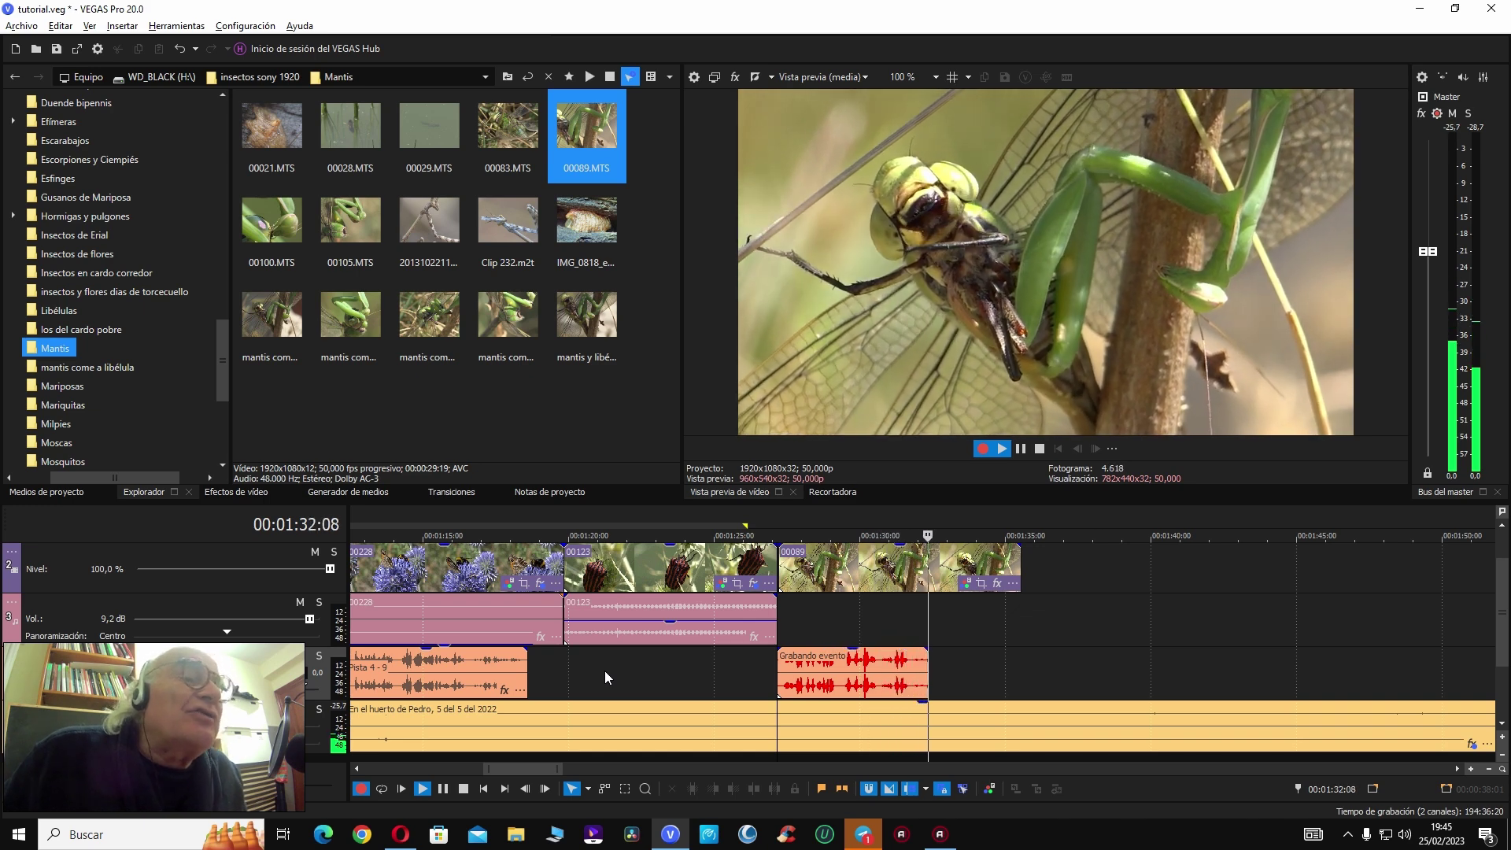
key(space)
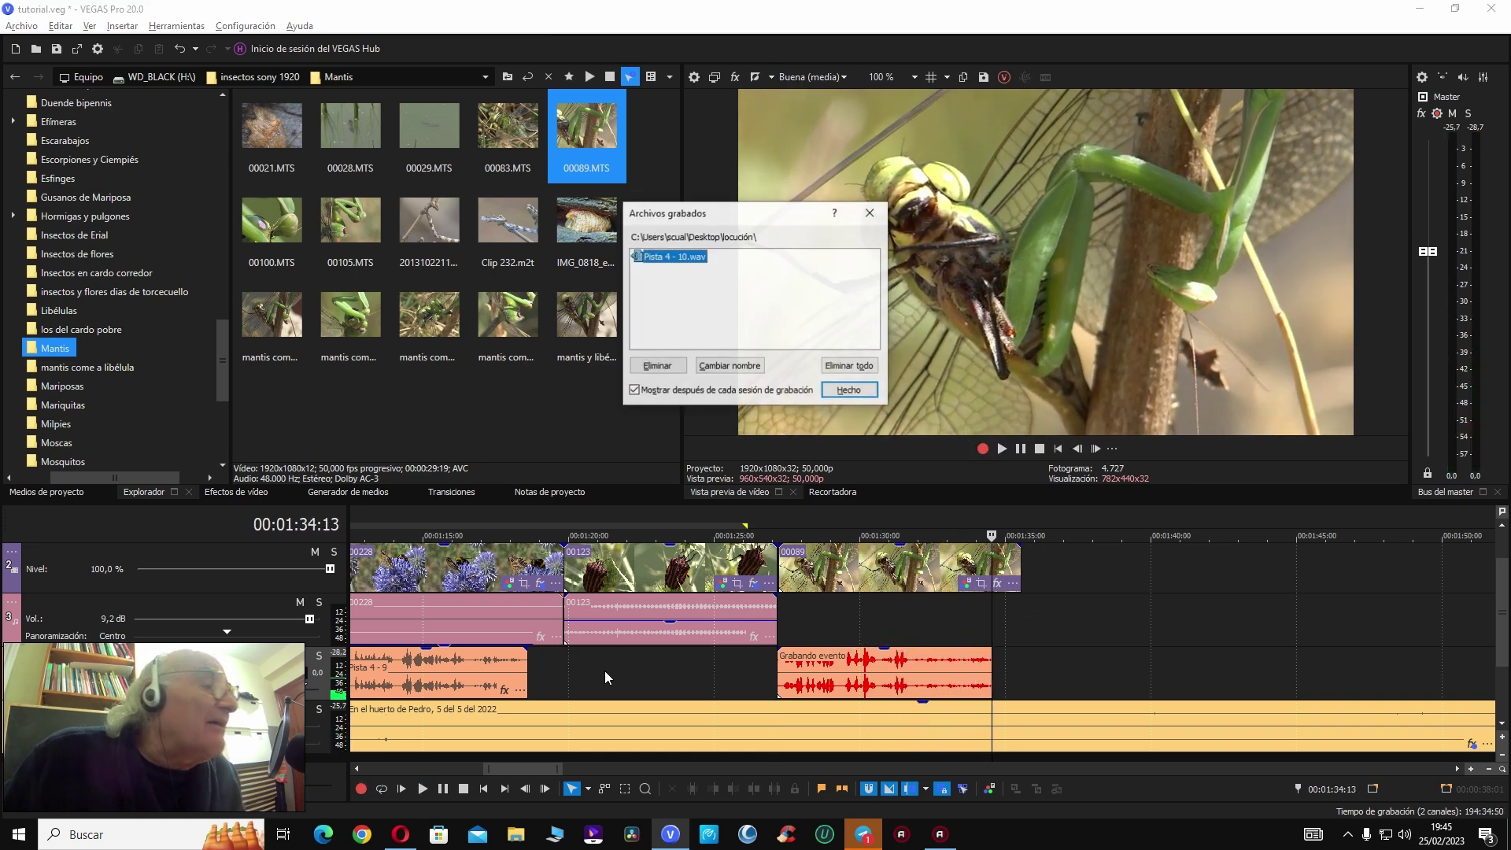
click(849, 390)
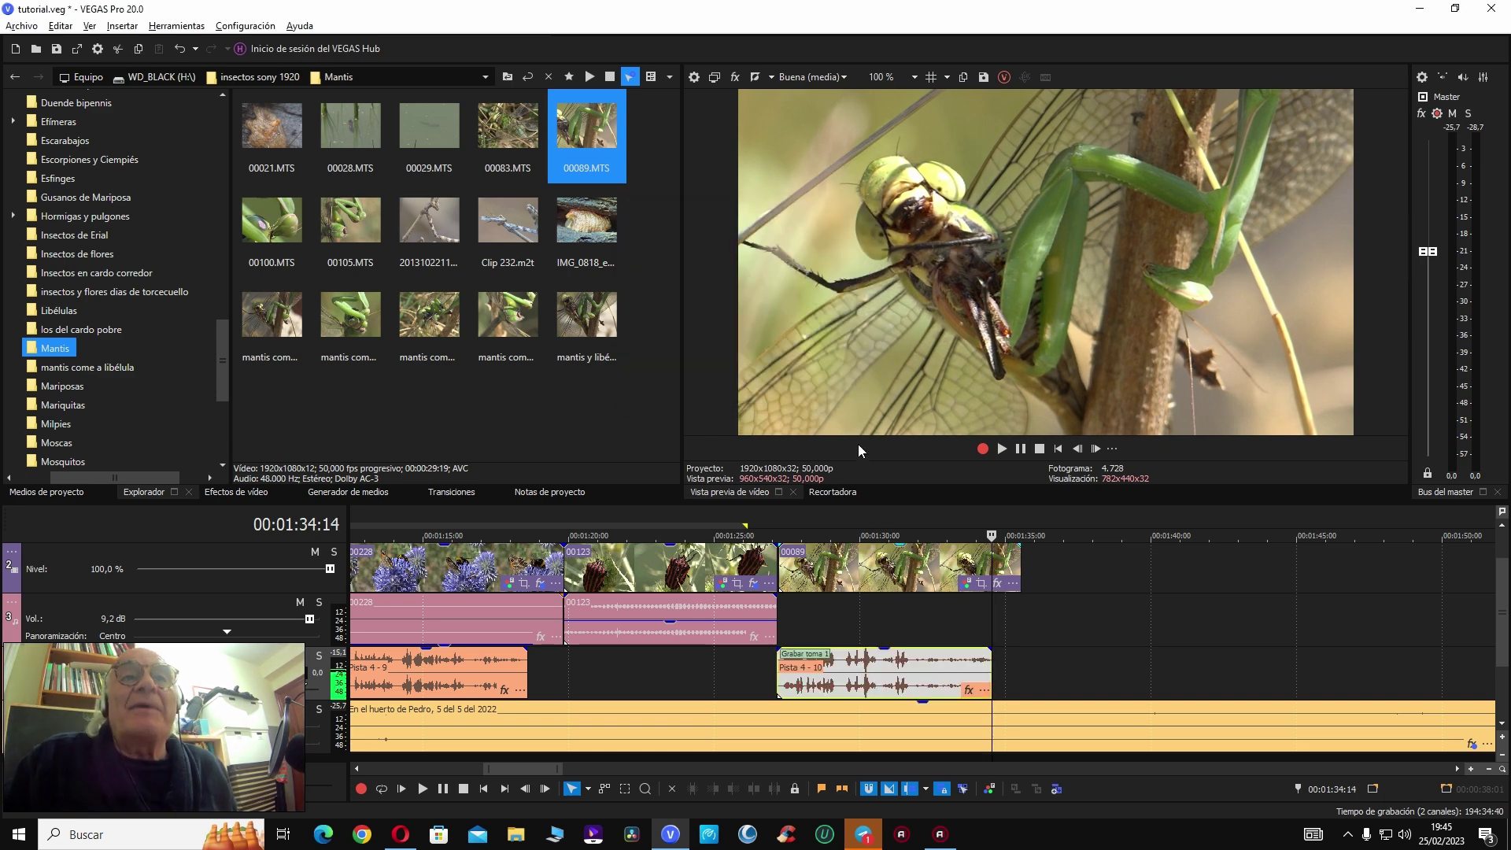
Step: Place the playhead at 00:01:26:07, shortly before the new narration, and disarm the voice-over track for recording
click(750, 681)
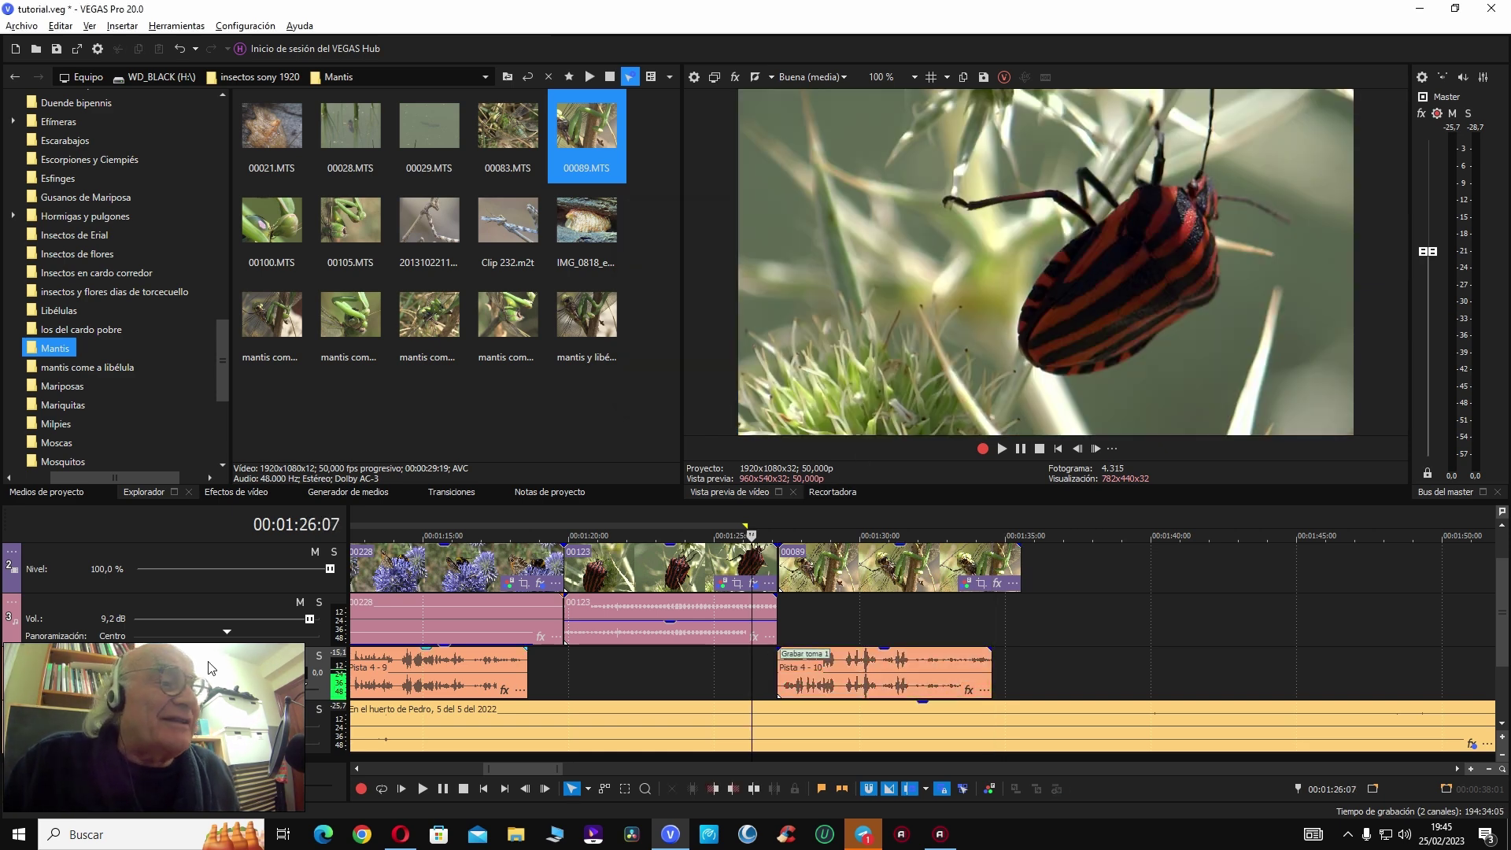
right_click(8, 659)
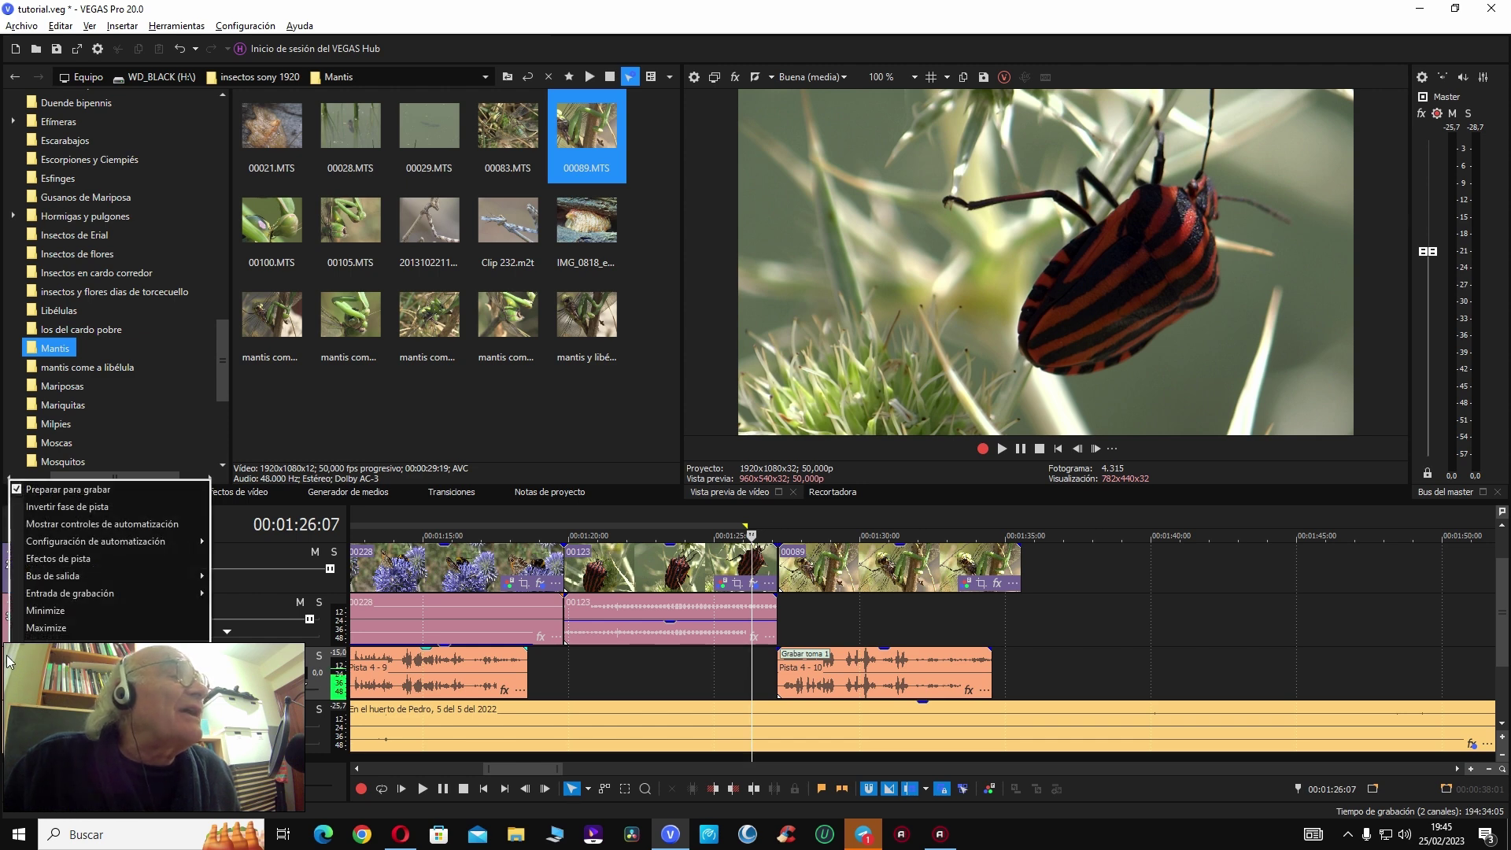
Step: Disarm the narration track for recording and play back clip 00089 together with its new voice-over
click(44, 490)
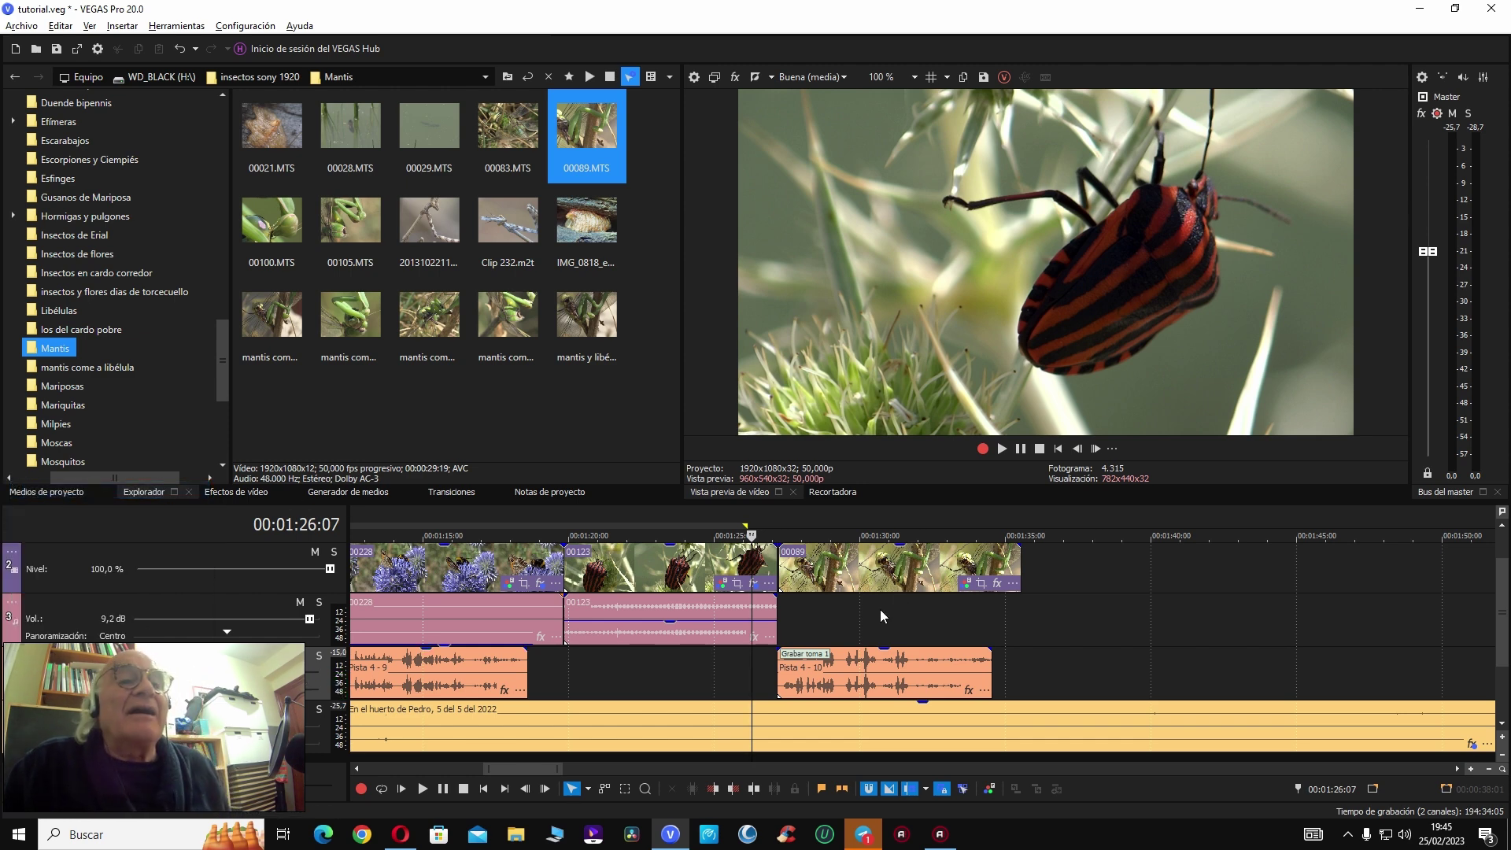
key(space)
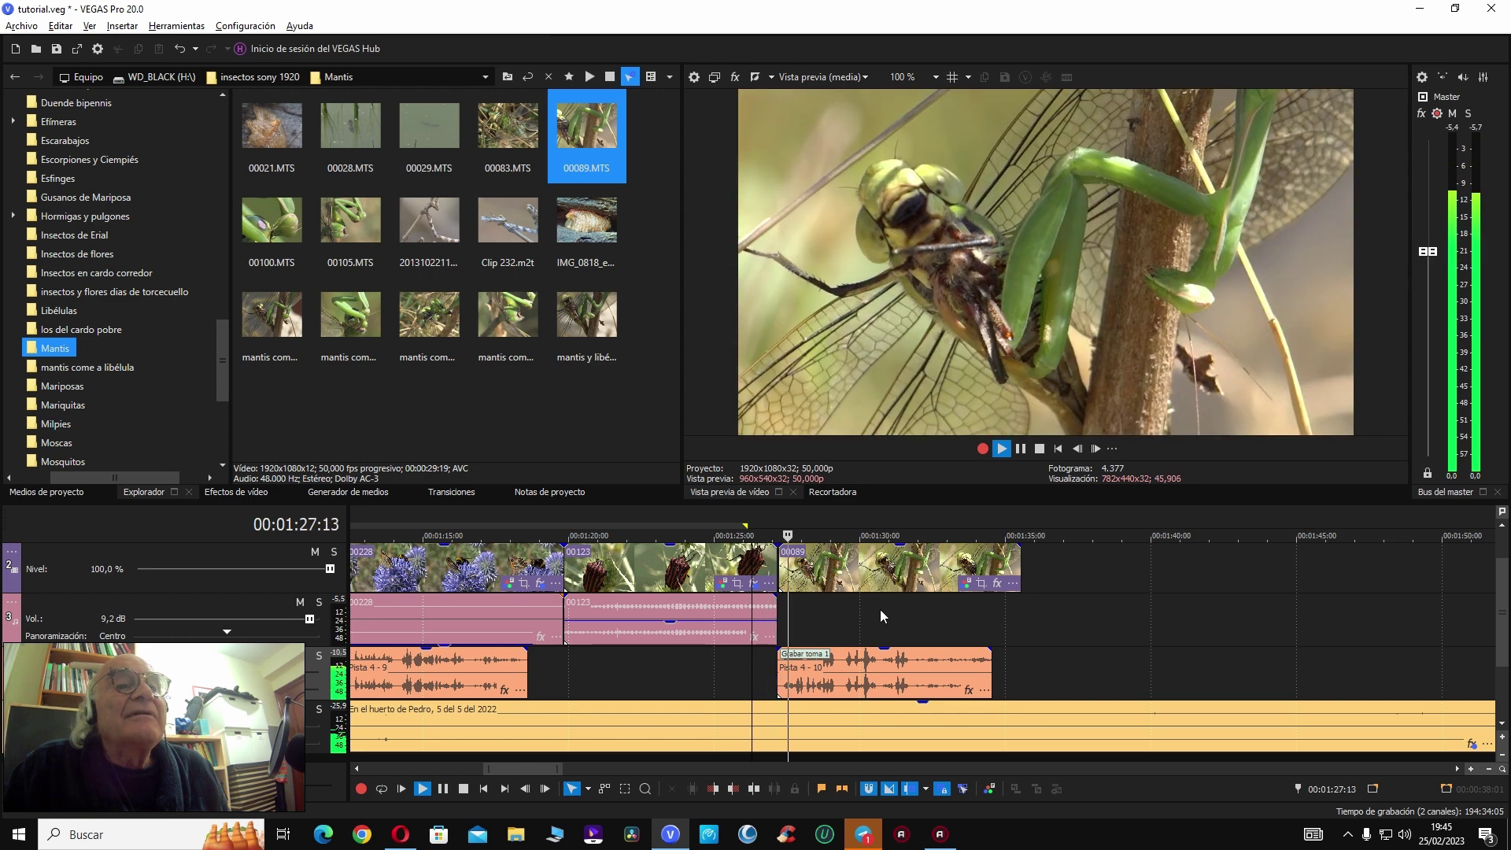
key(space)
click(880, 573)
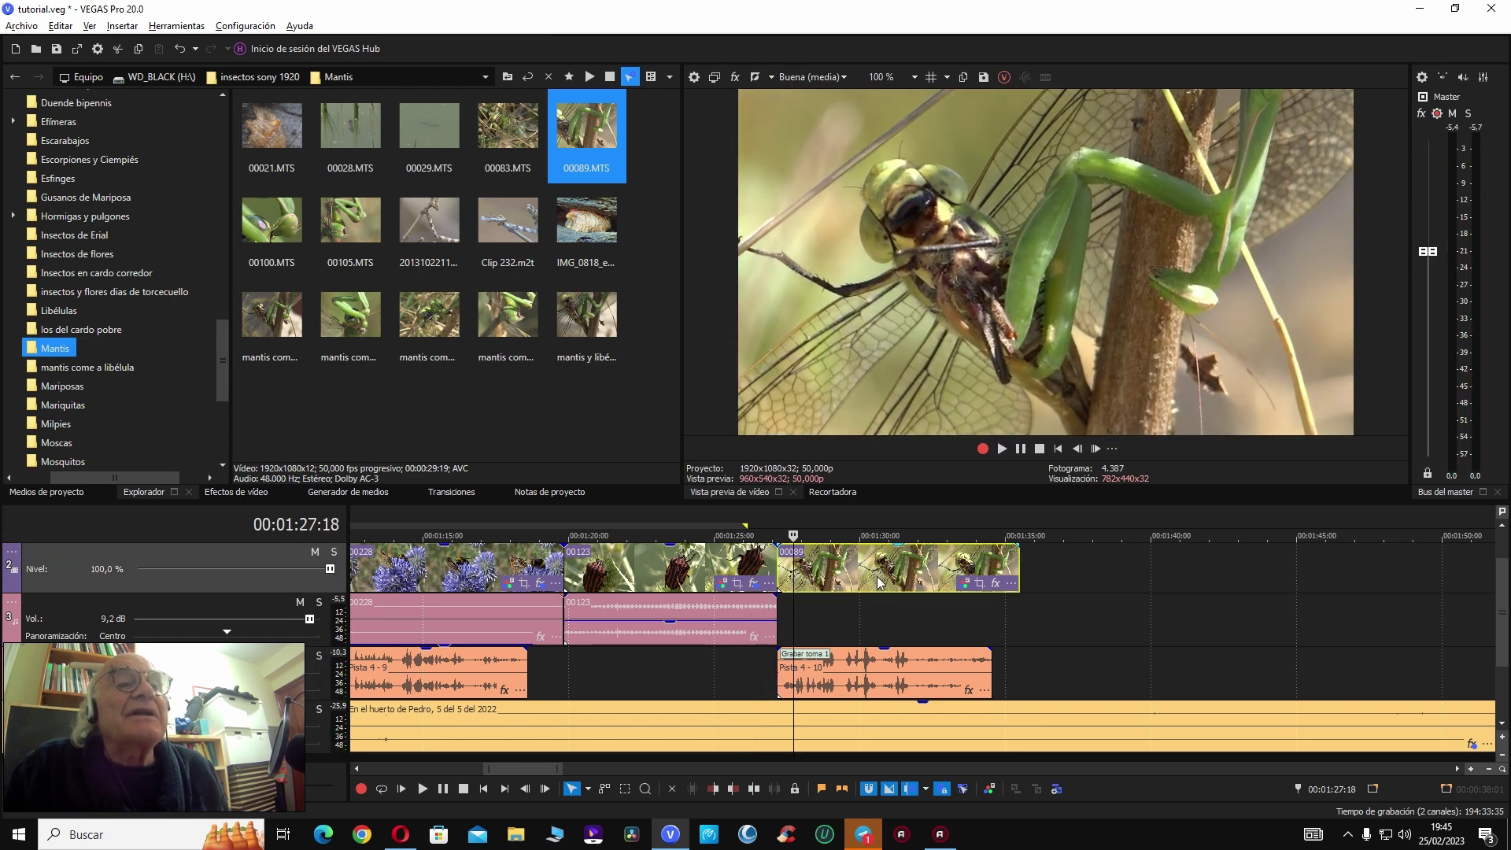
key(space)
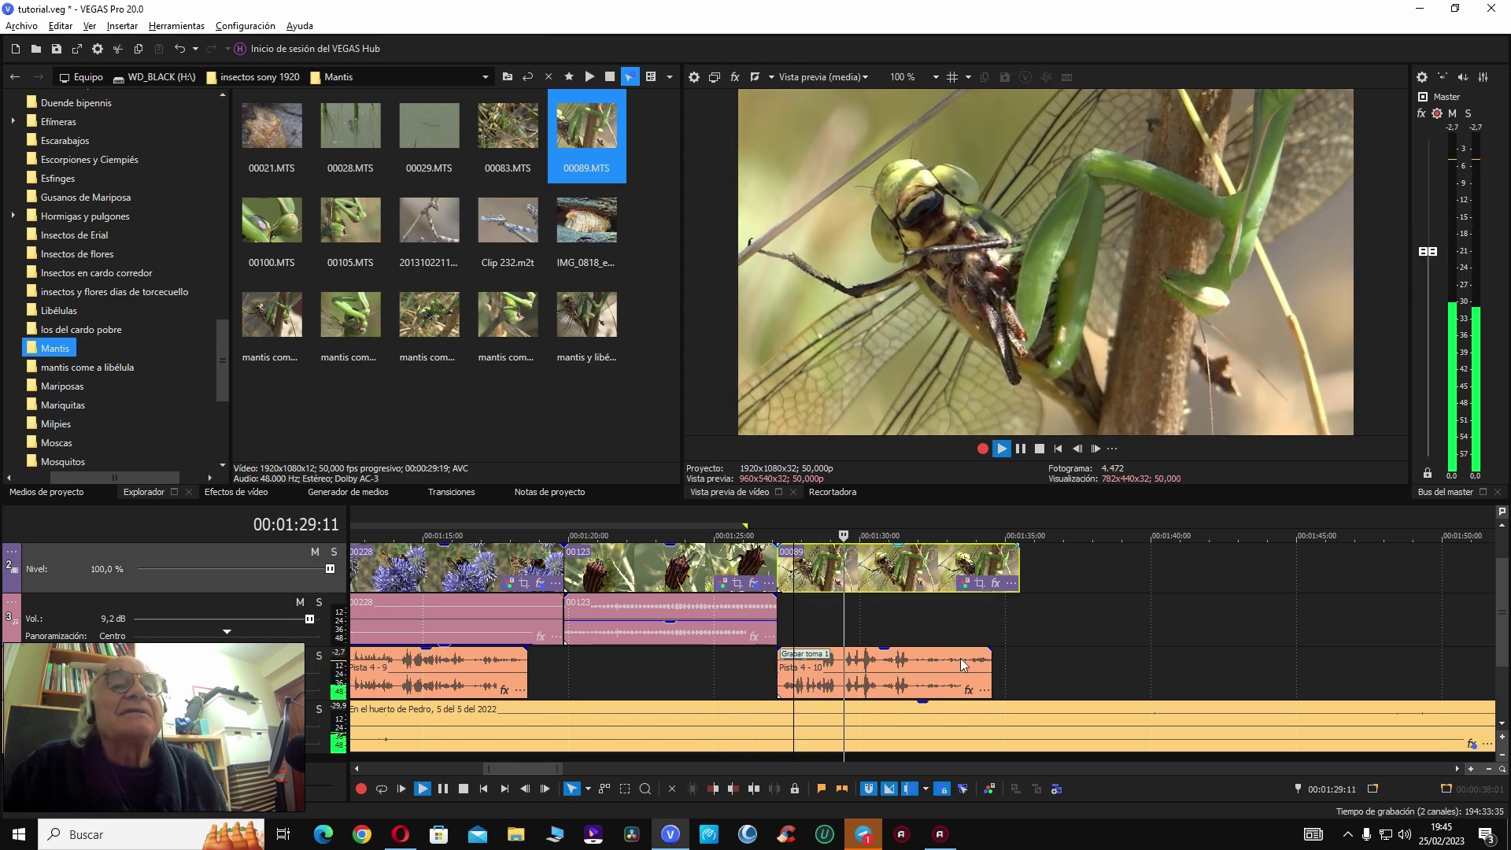
drag(532, 765, 547, 773)
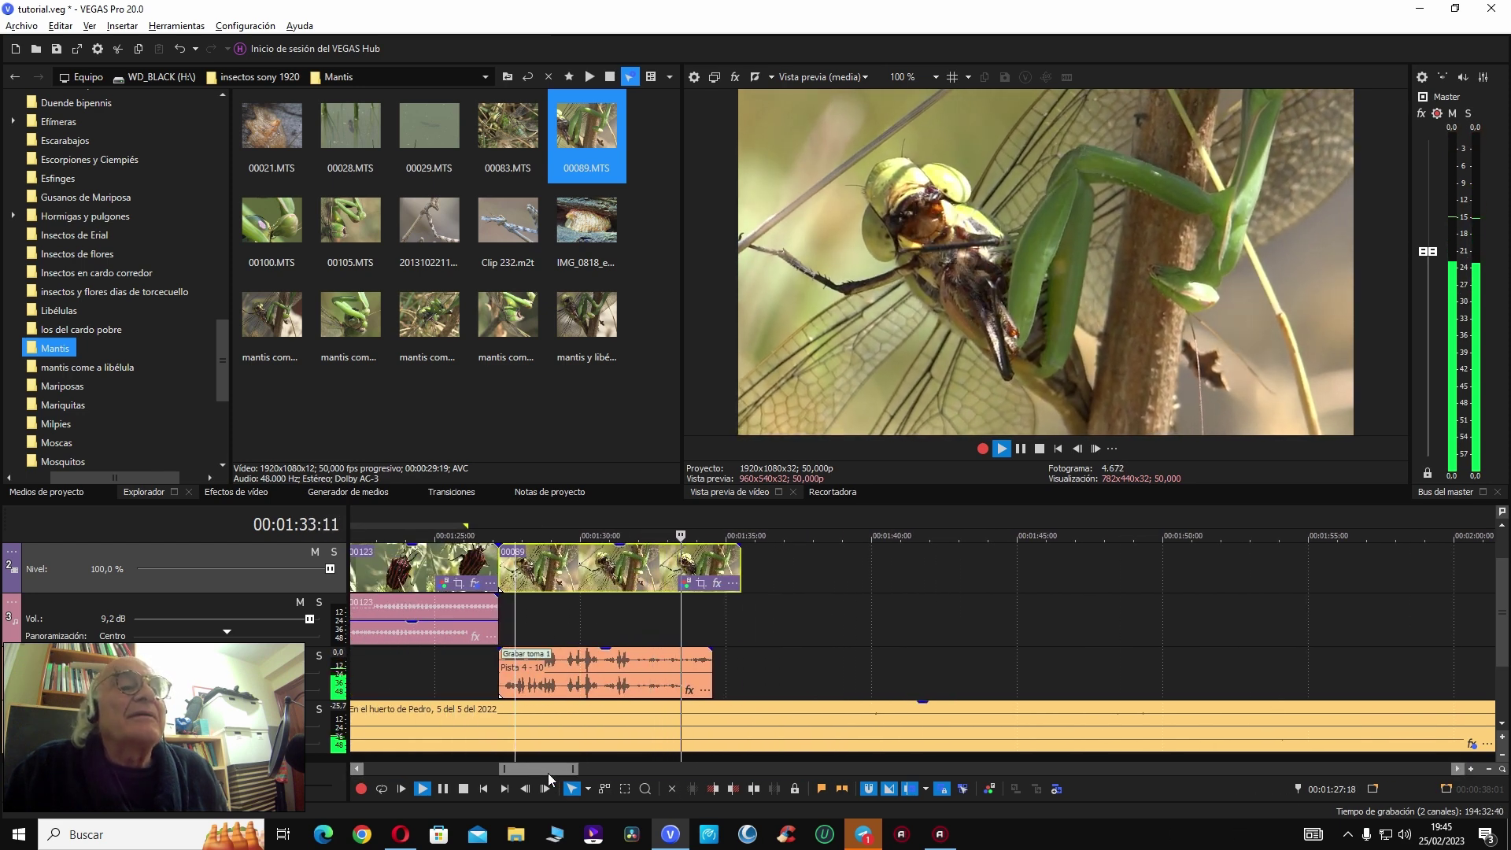
key(space)
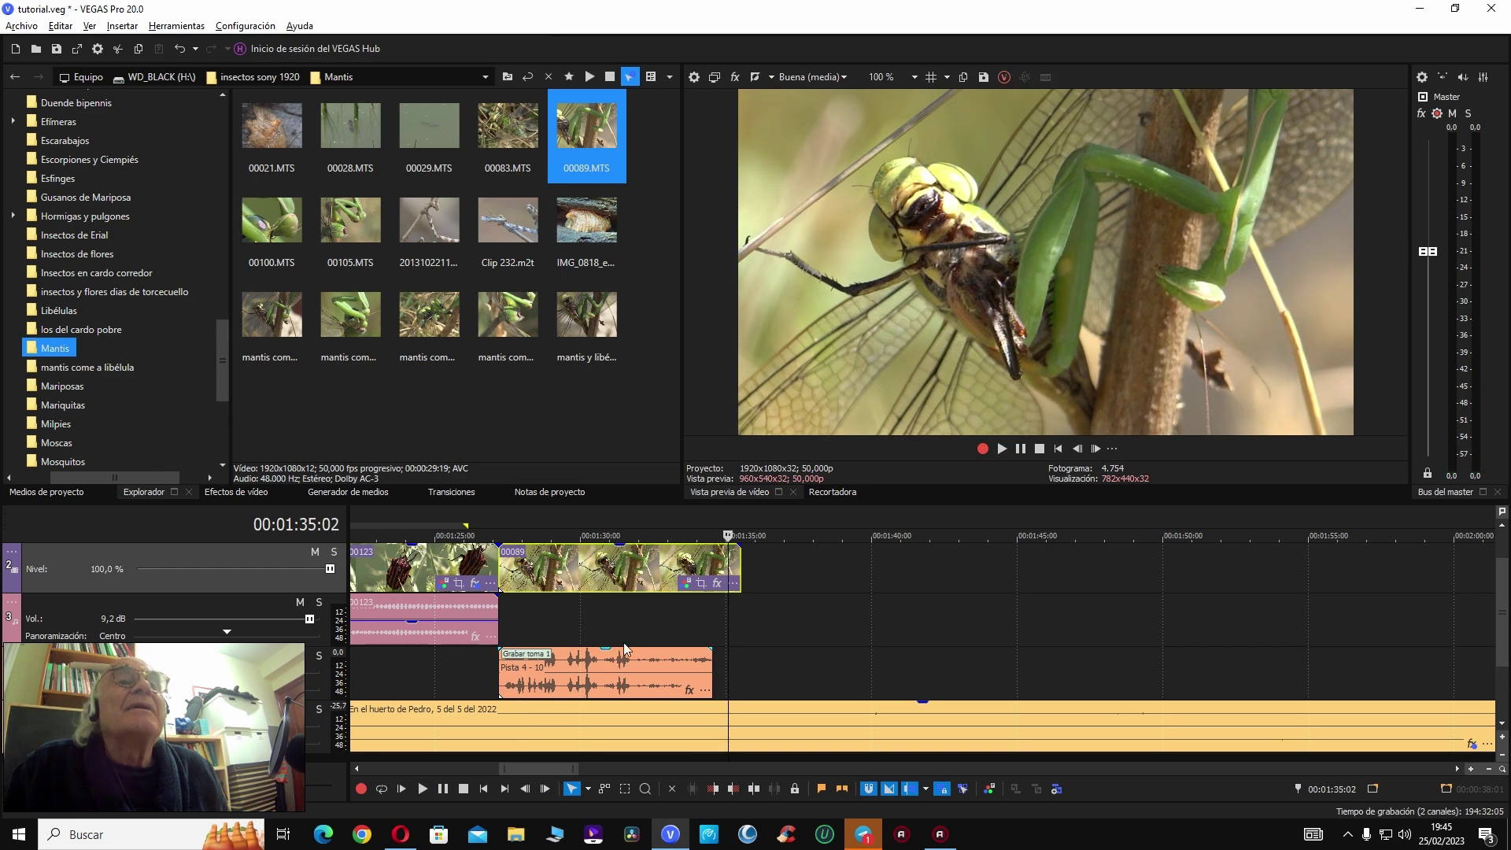
click(614, 631)
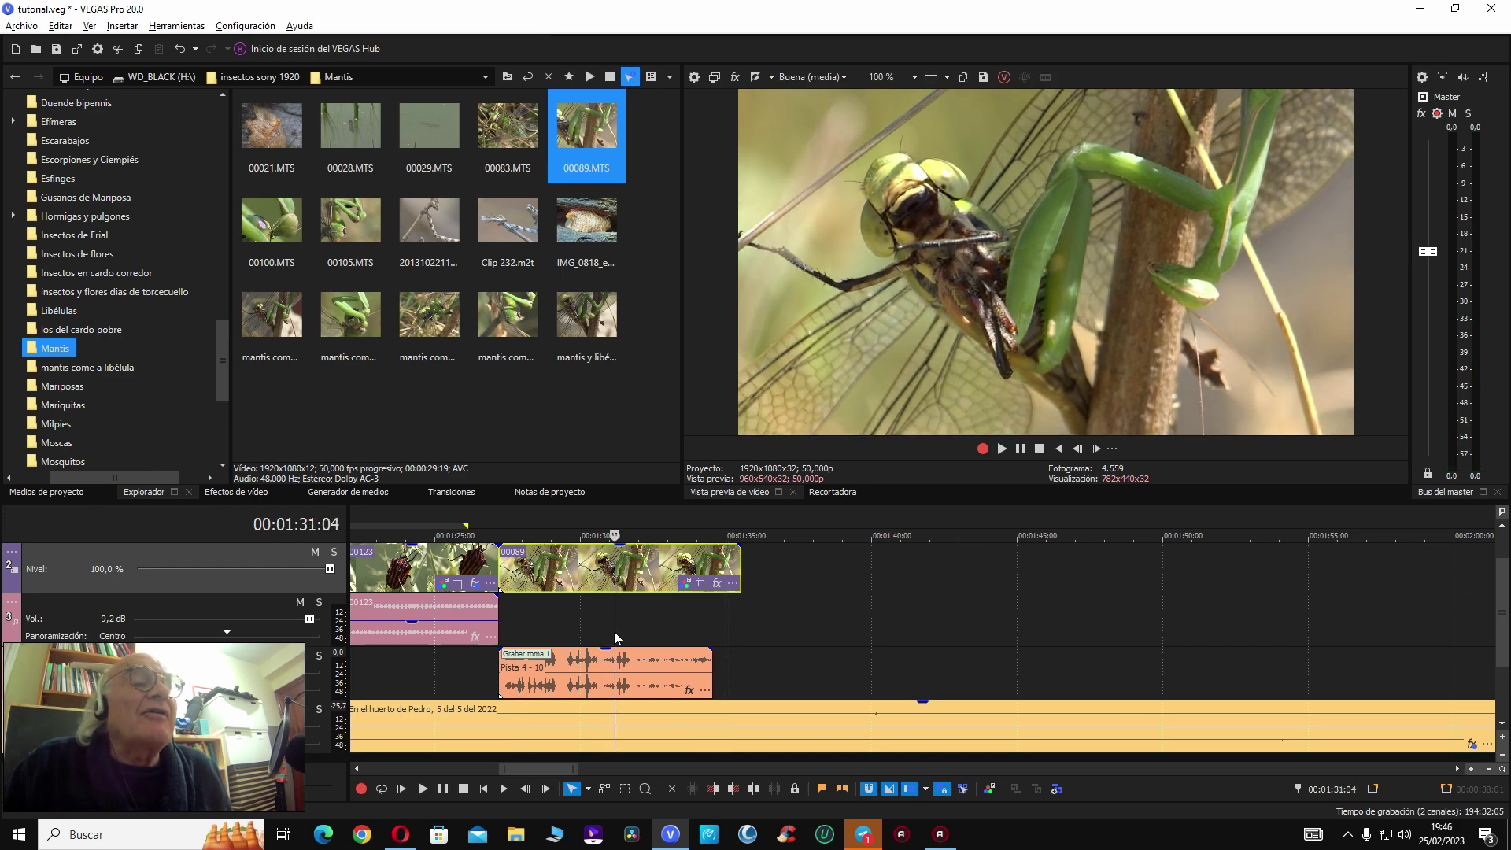
Step: Open colour grading for clip 00089 and apply an automatic correction to its RGB colour curves
click(660, 571)
click(684, 584)
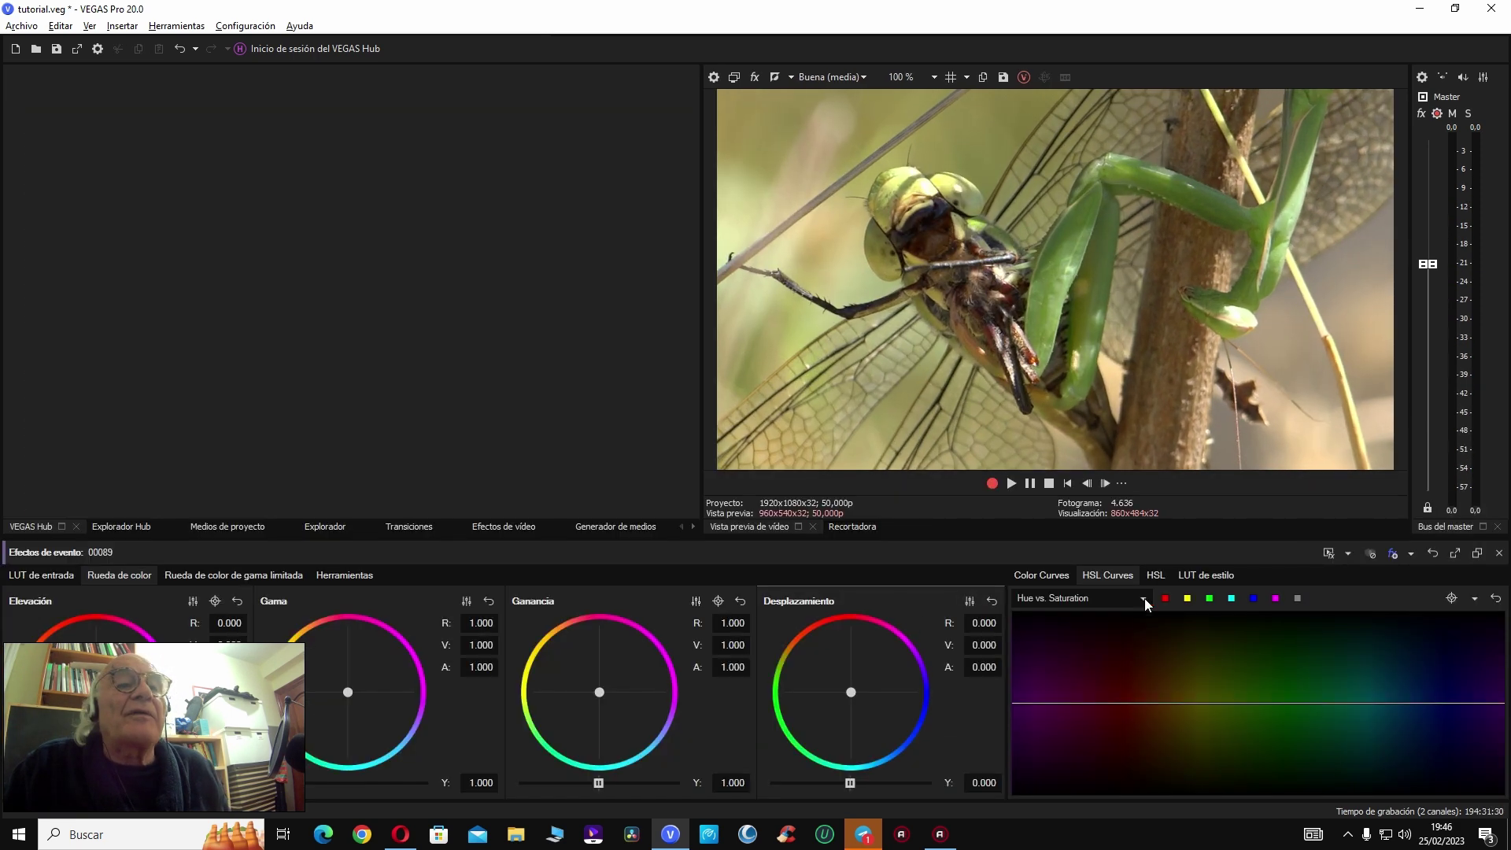
click(1050, 574)
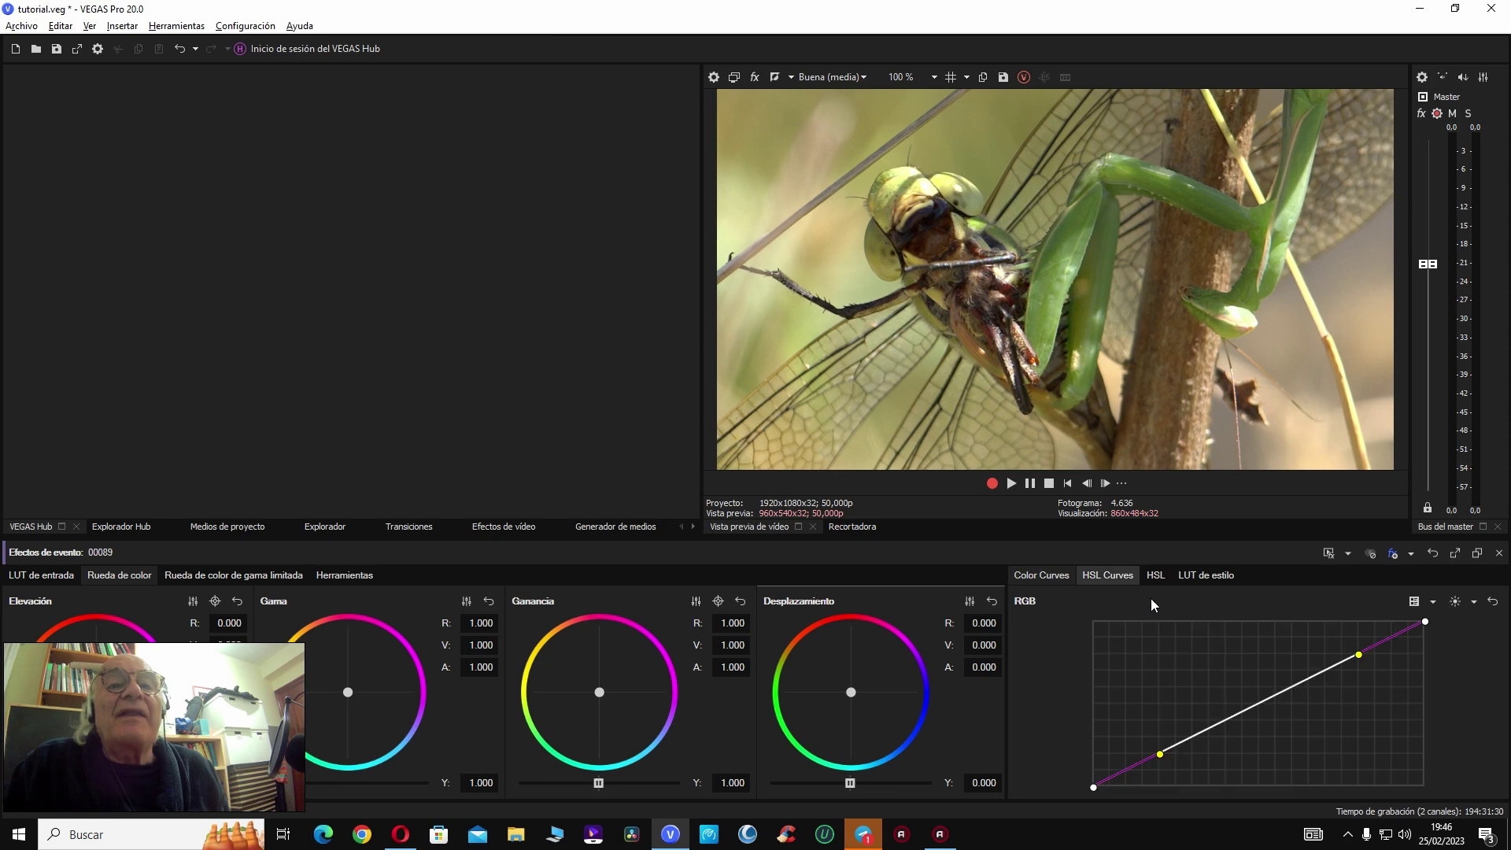
click(1474, 602)
click(1455, 671)
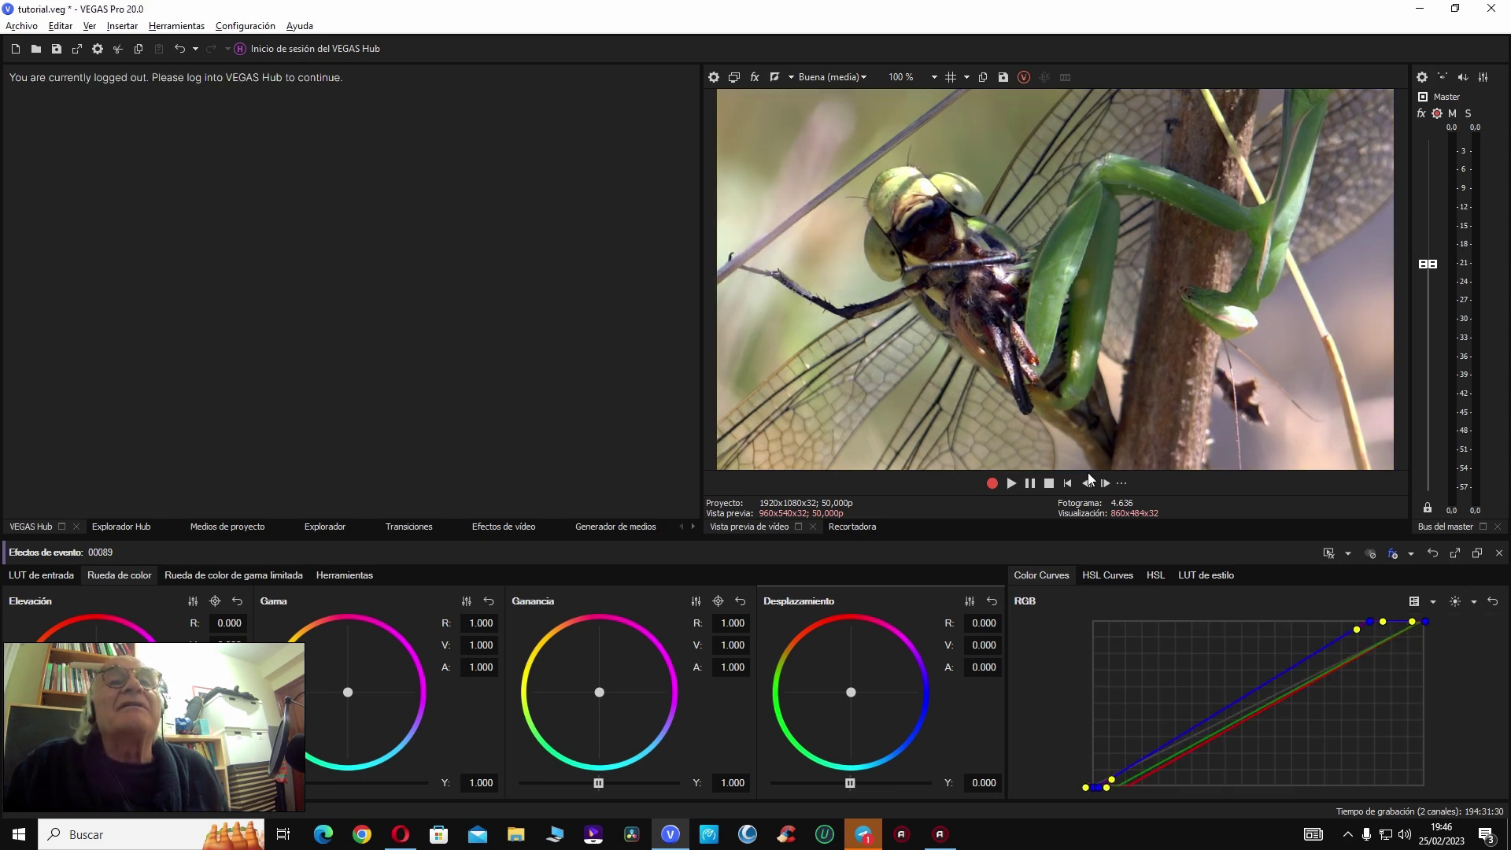
Step: Raise the green point of clip 00089's Hue vs. Saturation curve to the maximum and close the colour grading controls
click(1124, 578)
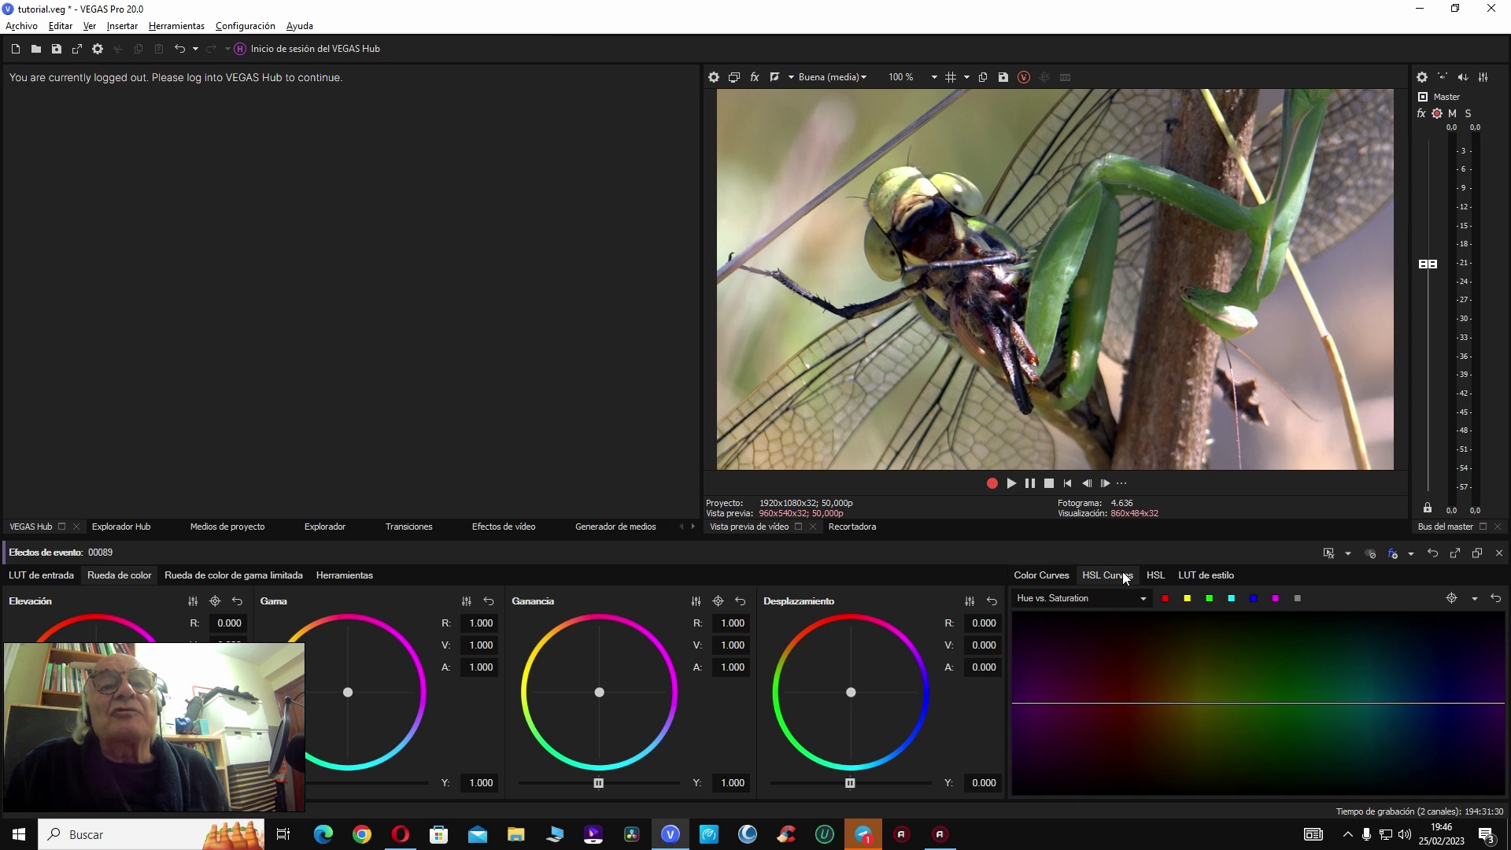
click(1208, 598)
drag(1283, 701, 1281, 608)
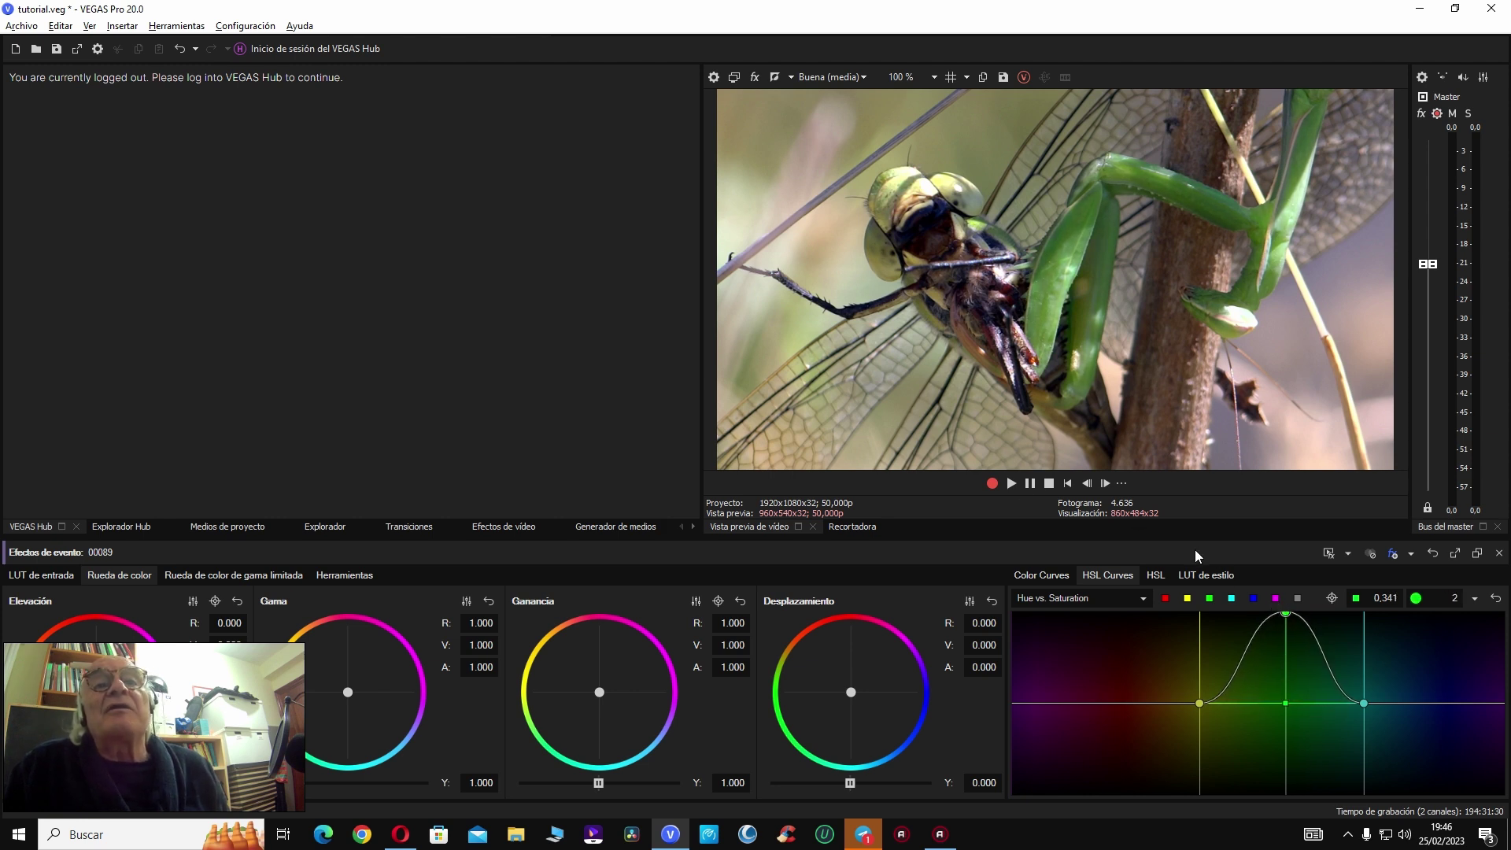
click(1498, 553)
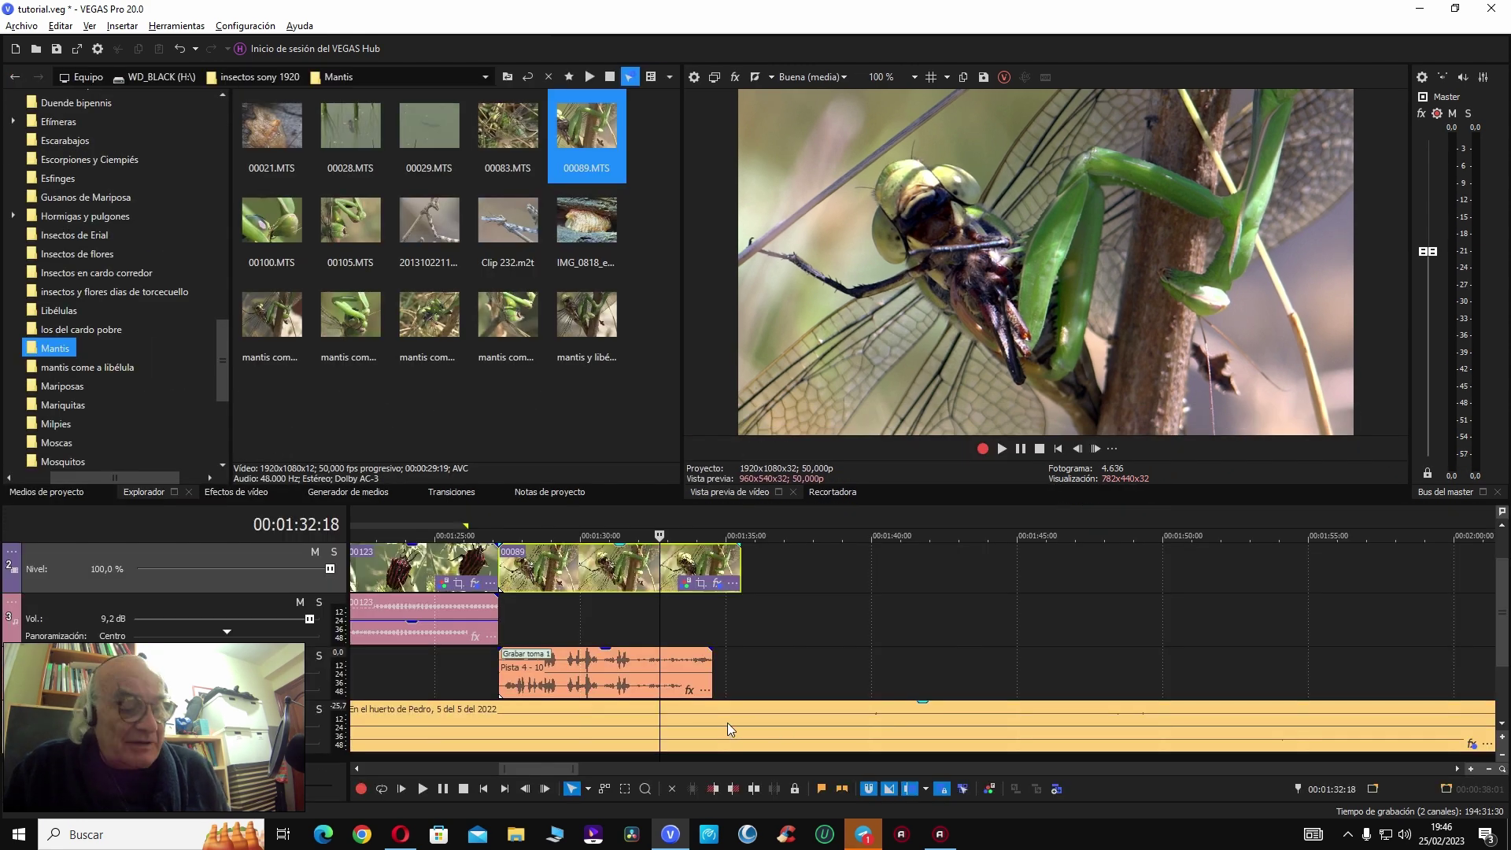
Step: Add the Corrector de color plugin to clip 00089's video event effects
click(717, 584)
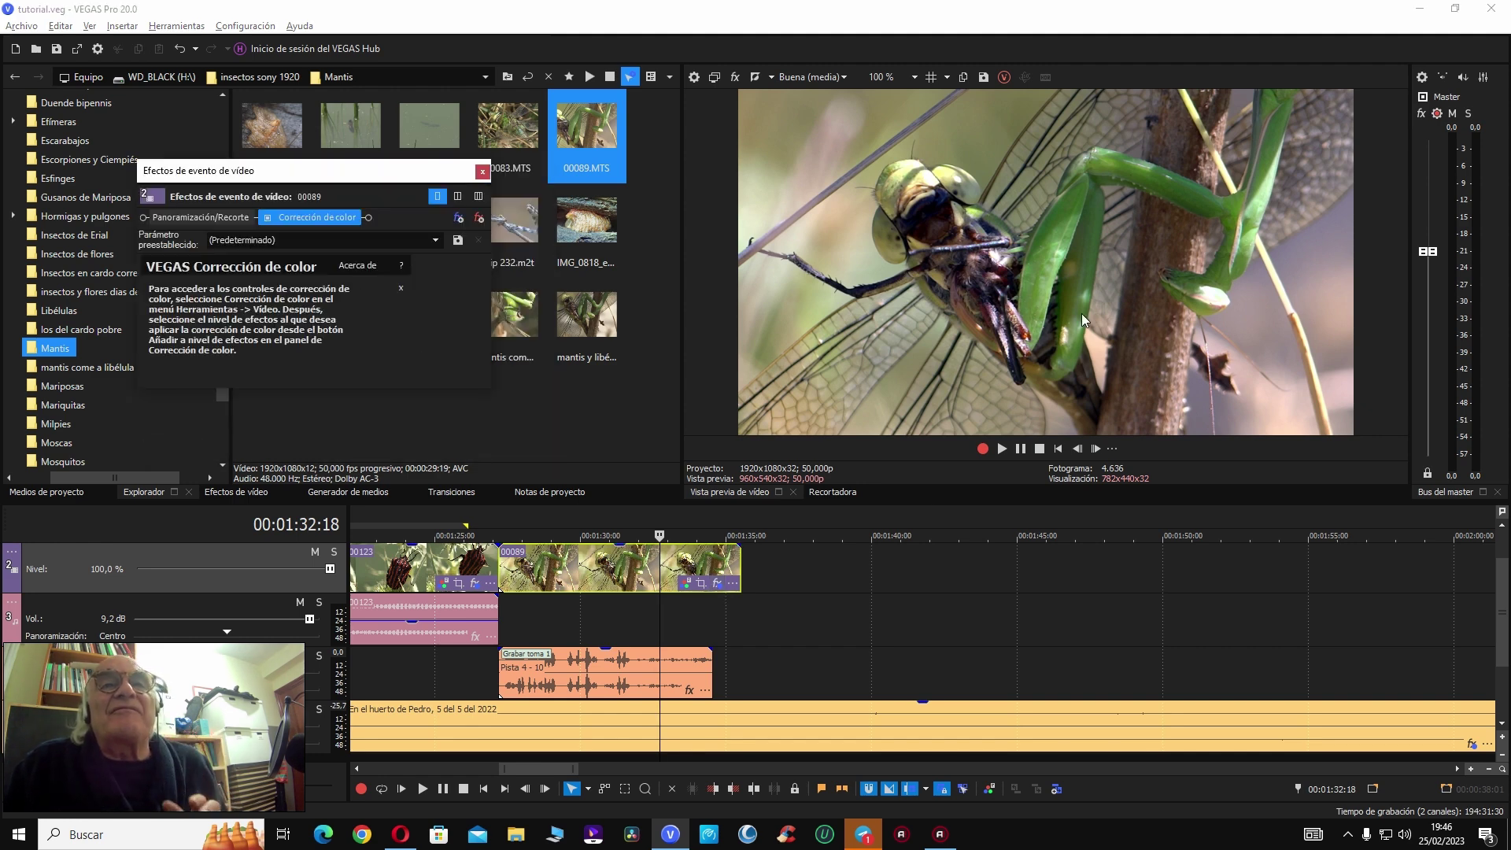
click(453, 221)
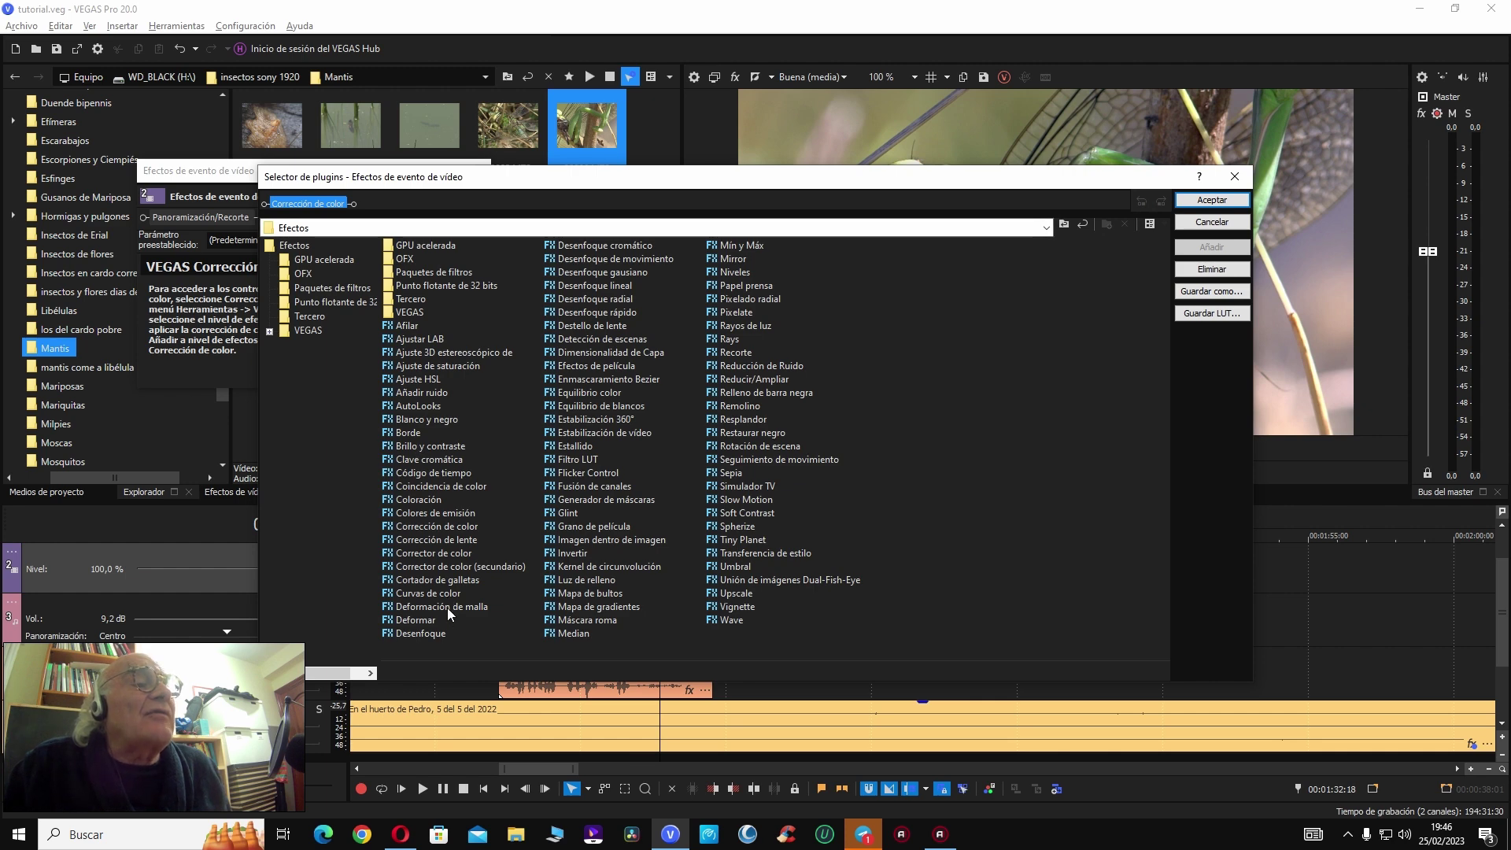
double_click(450, 556)
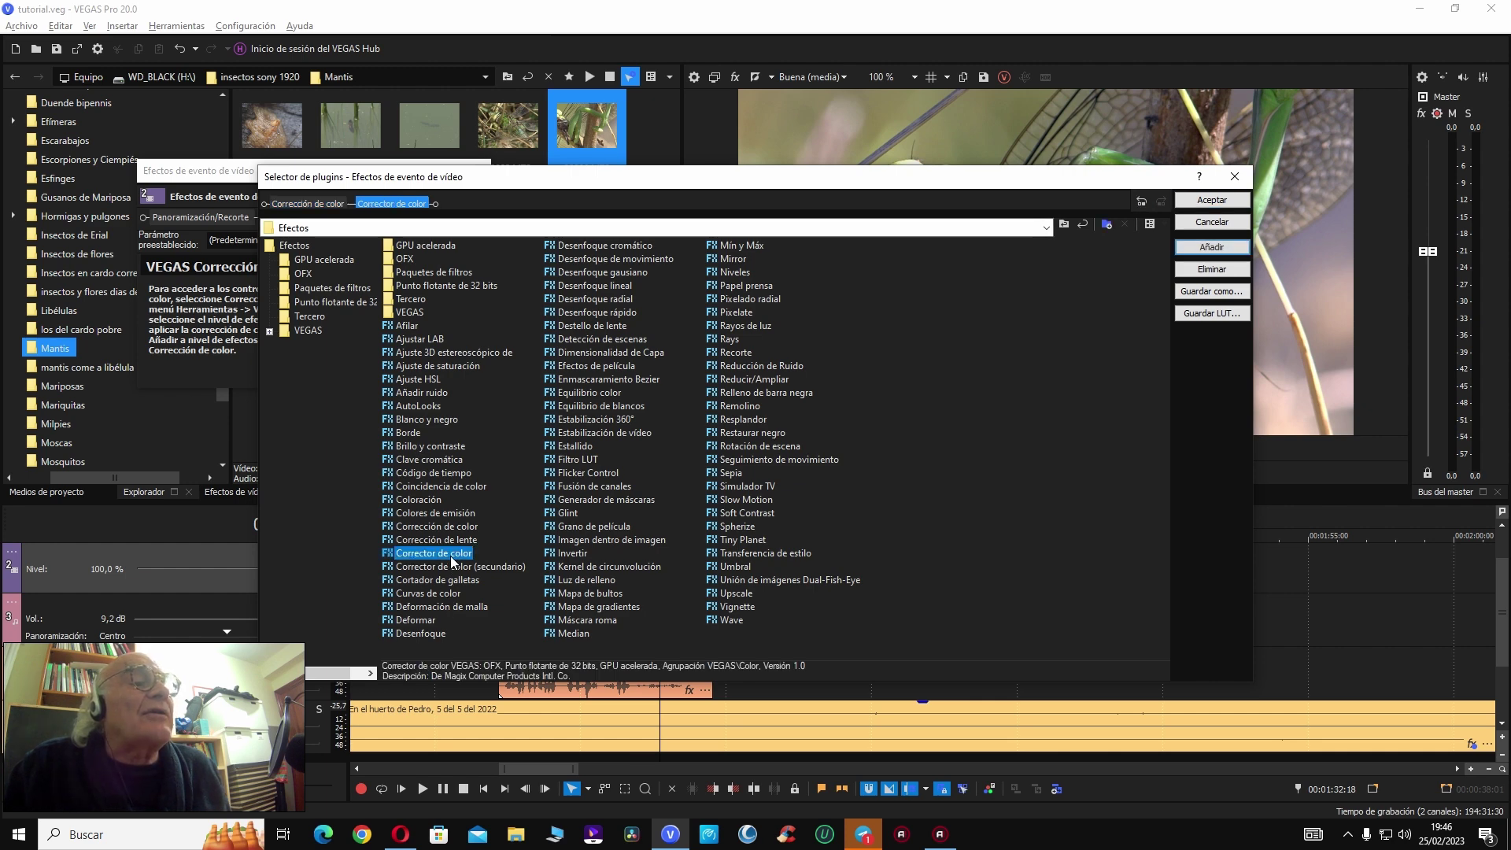
click(1187, 202)
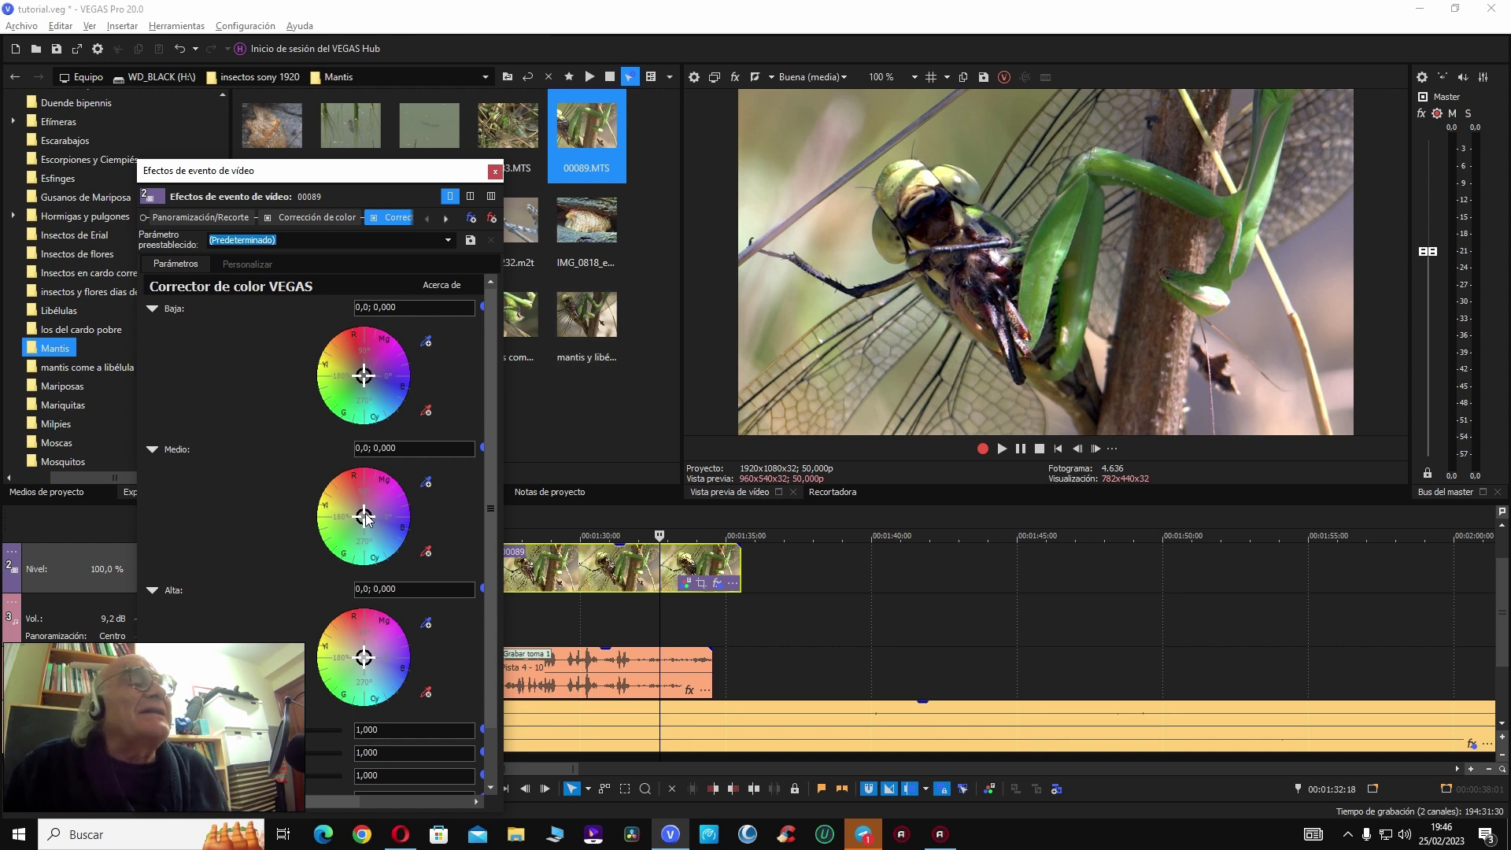
Step: Warm clip 00089's midtones by setting the Medio colour wheel to about 128,22; 0,2424, and close its effects
drag(366, 514, 354, 499)
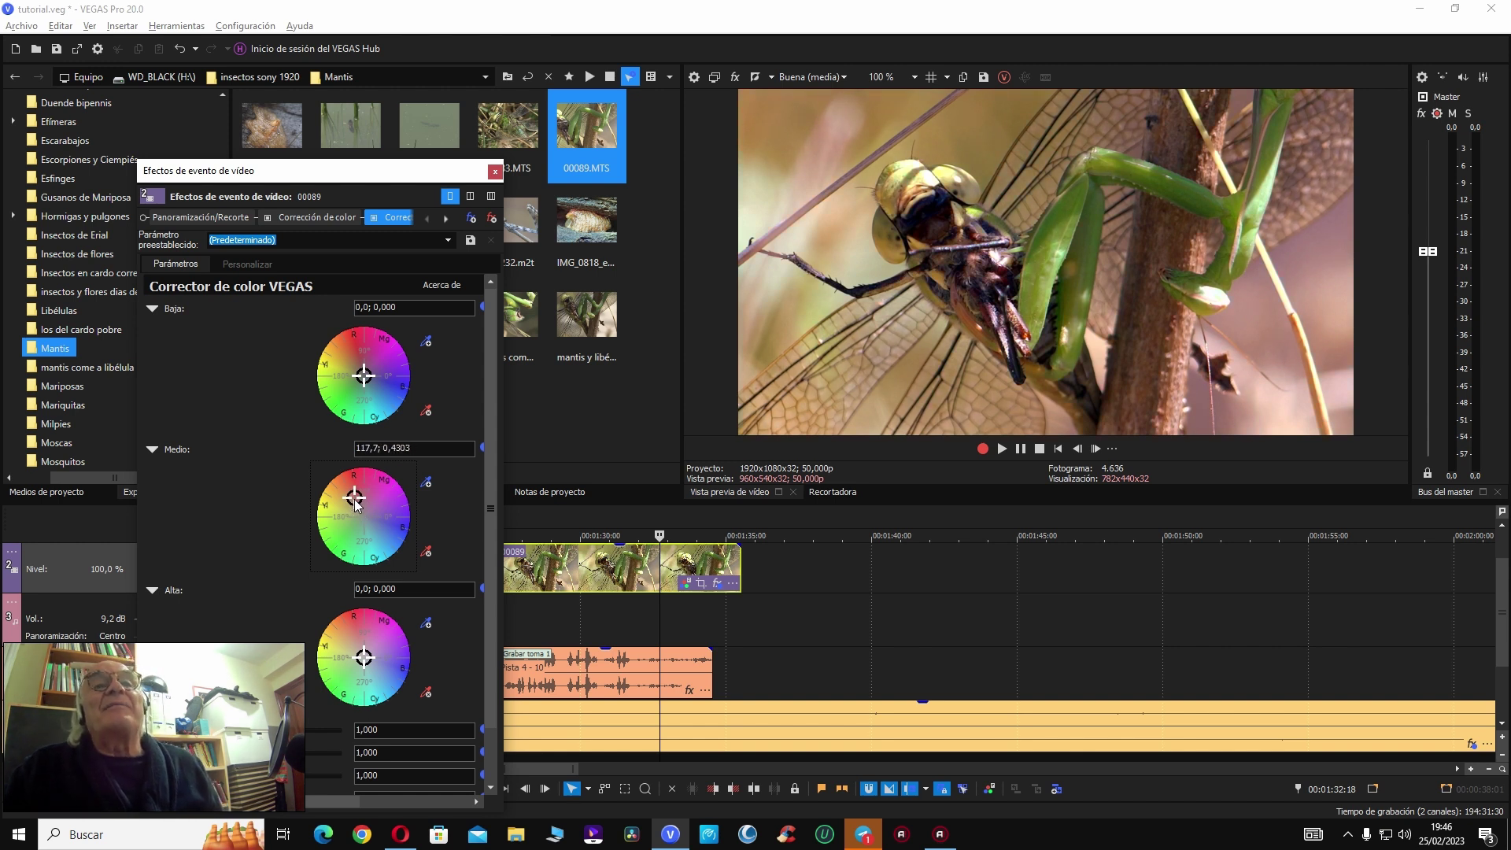
mouse_move(354, 508)
mouse_down()
mouse_move(345, 481)
mouse_move(384, 548)
mouse_move(369, 529)
mouse_up()
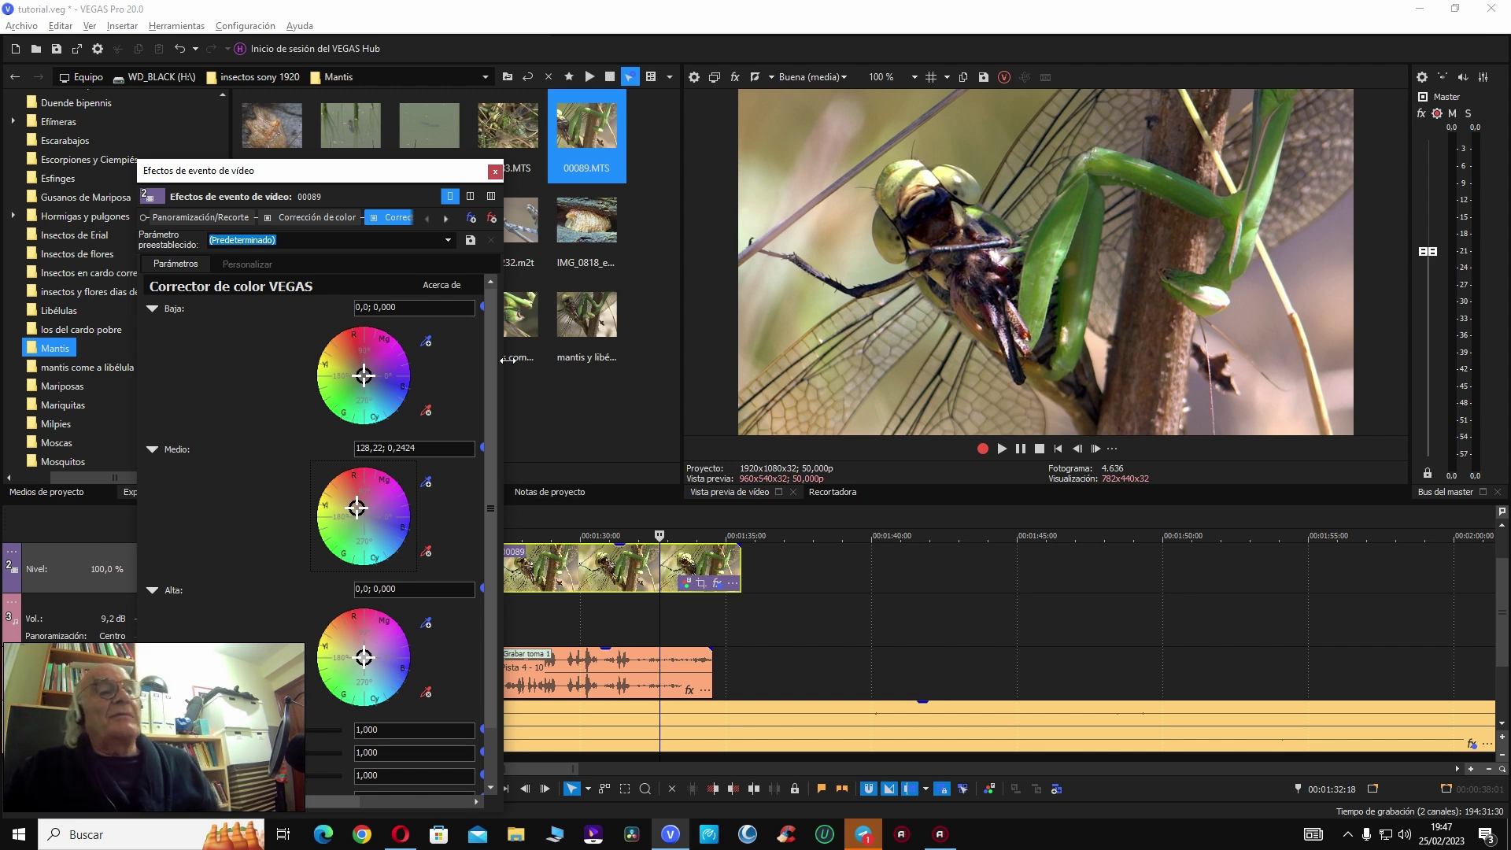
click(494, 170)
Step: Compare the colours of clips 00123 and 00089 on the timeline
click(421, 569)
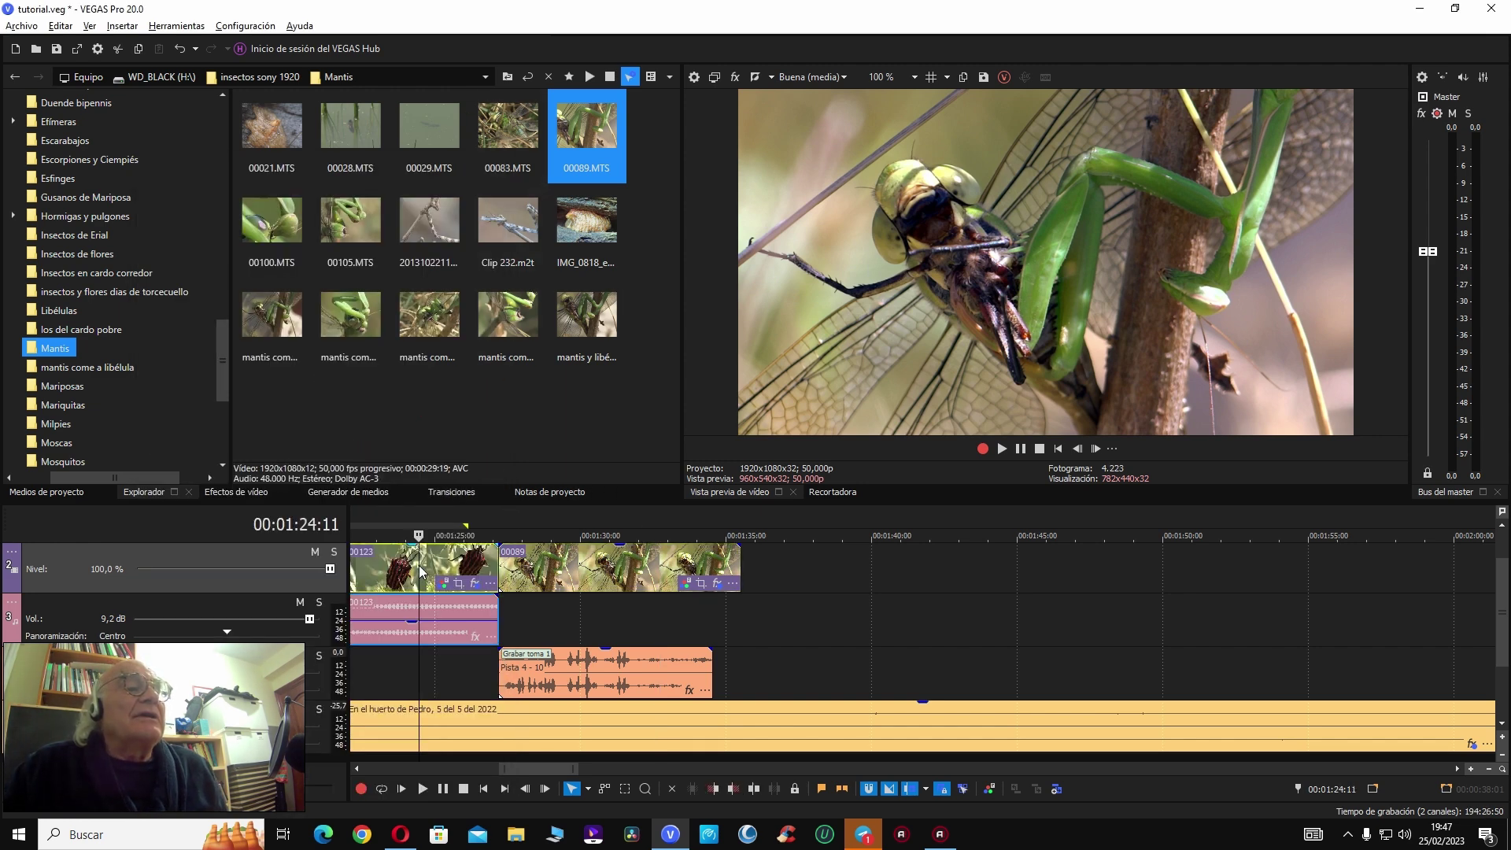
click(575, 570)
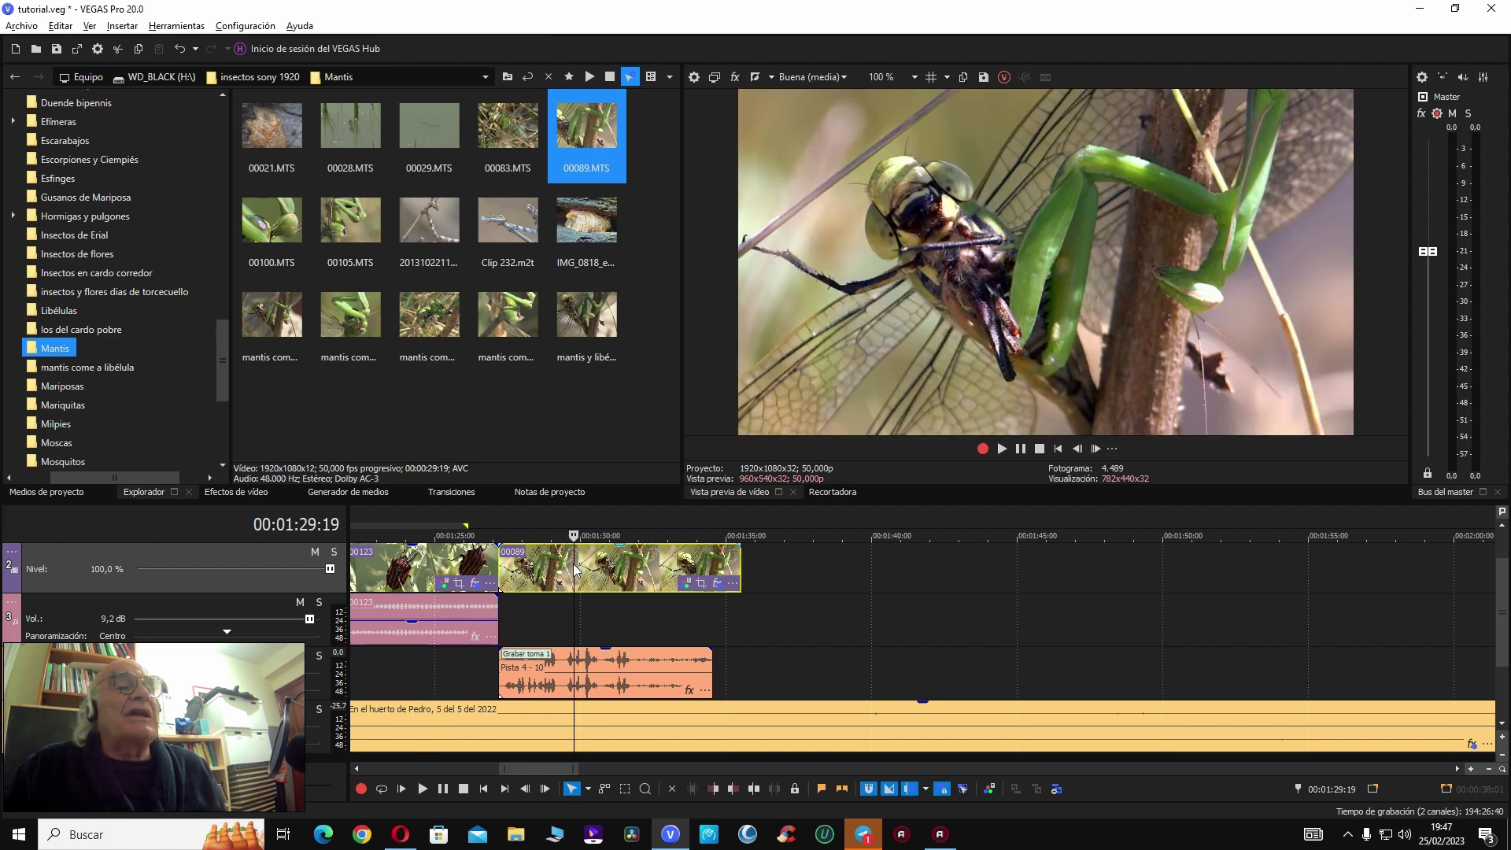
click(421, 579)
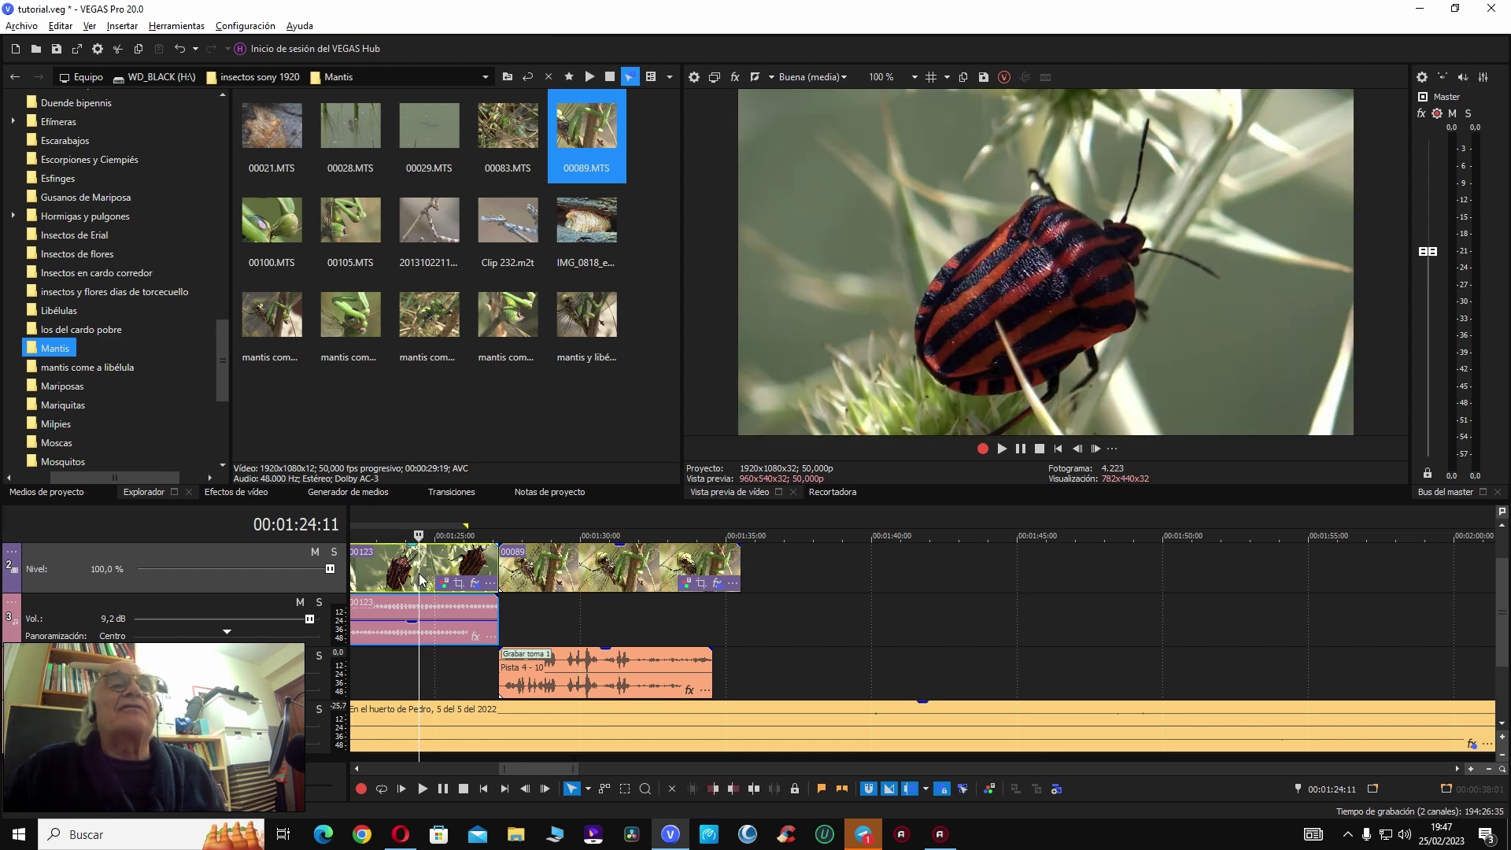
Step: Add the Corrector de color plugin to clip 00123's video event effects, without keeping Curvas de color in the chain
click(475, 584)
click(459, 217)
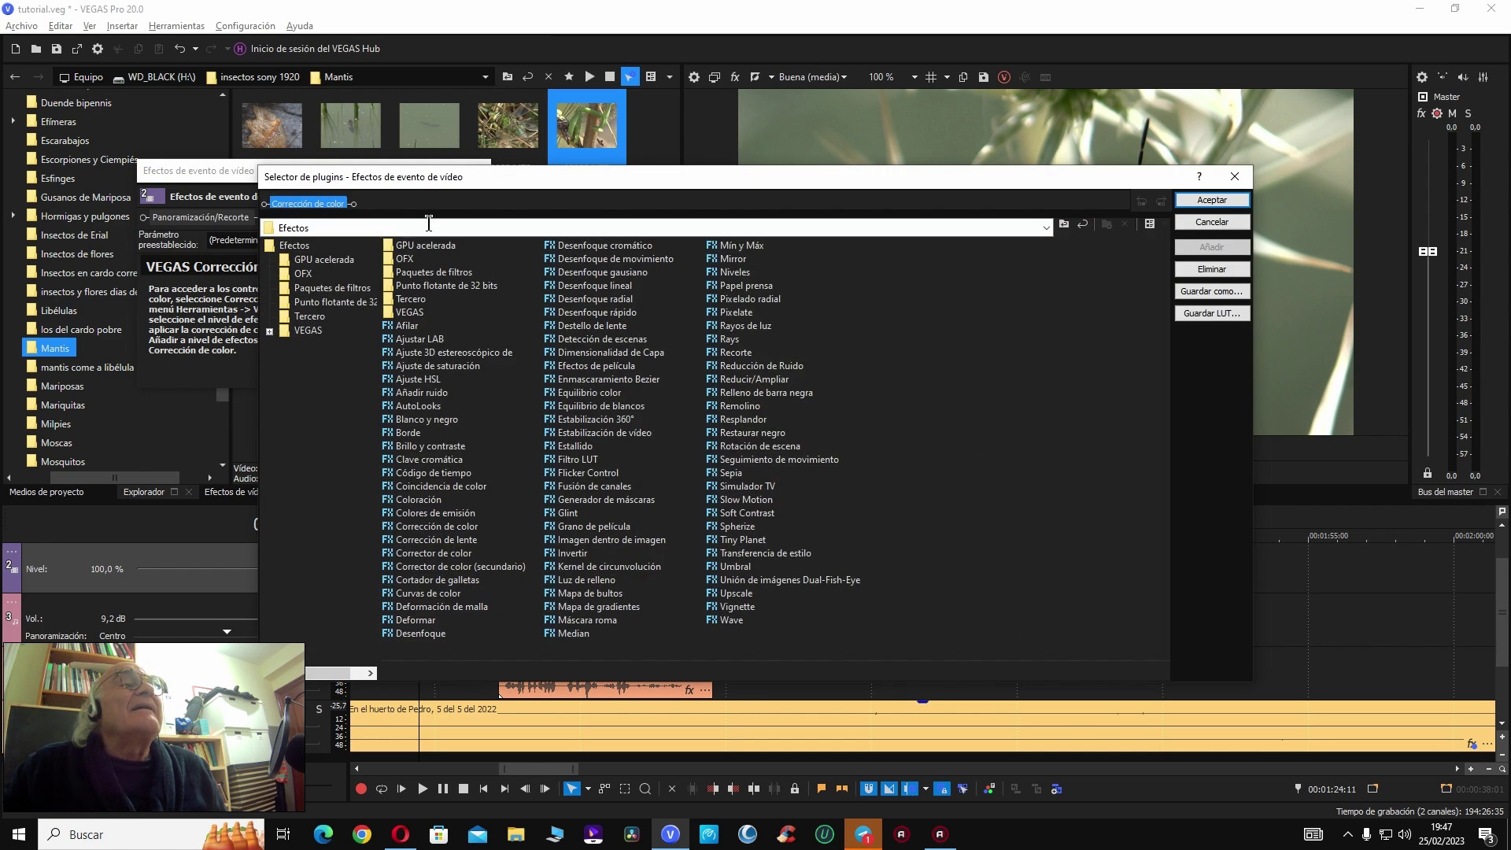
double_click(445, 596)
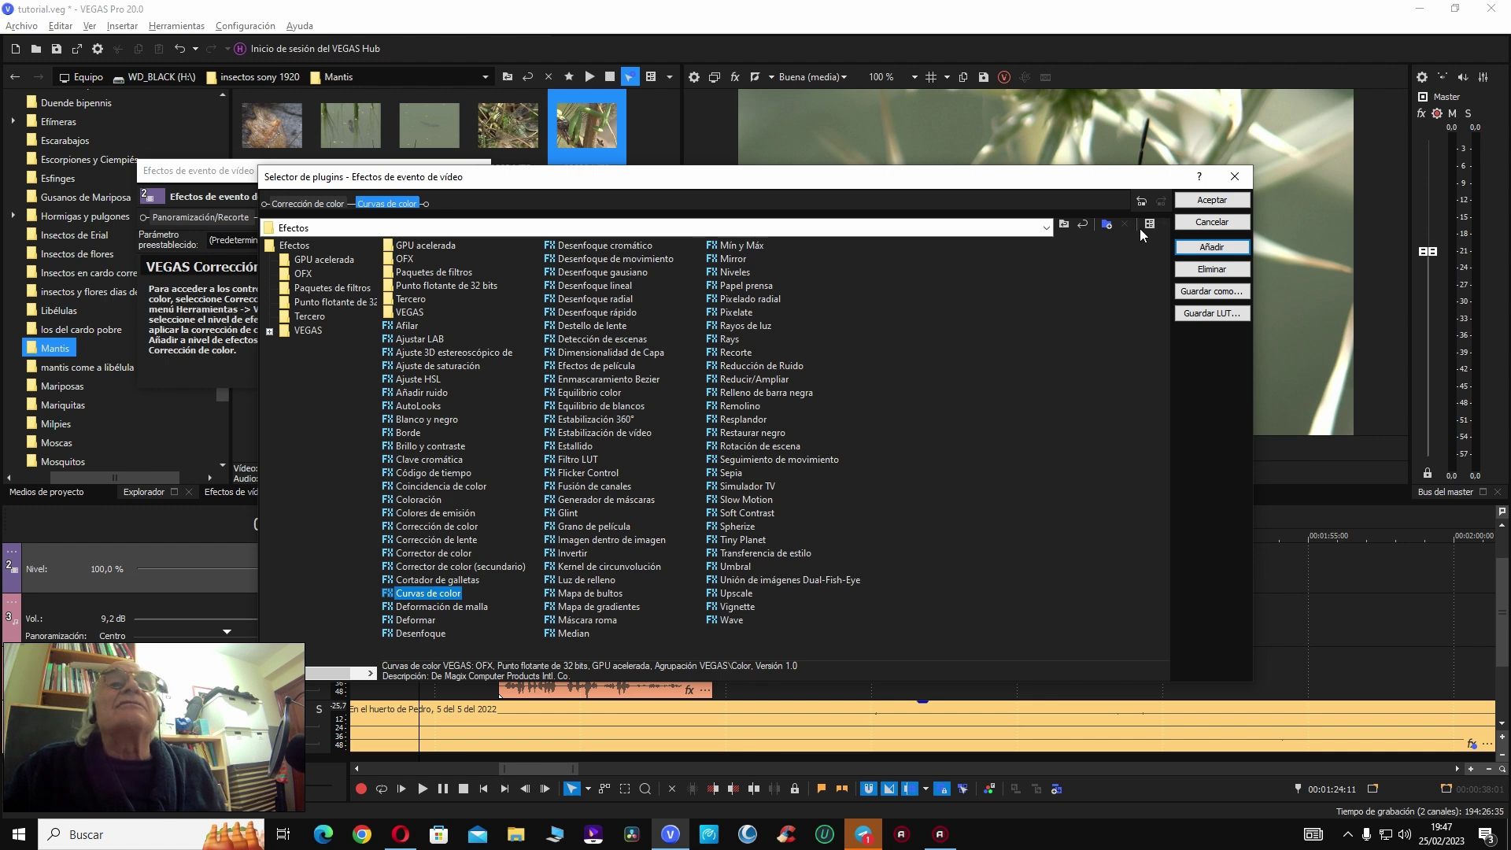
click(1208, 270)
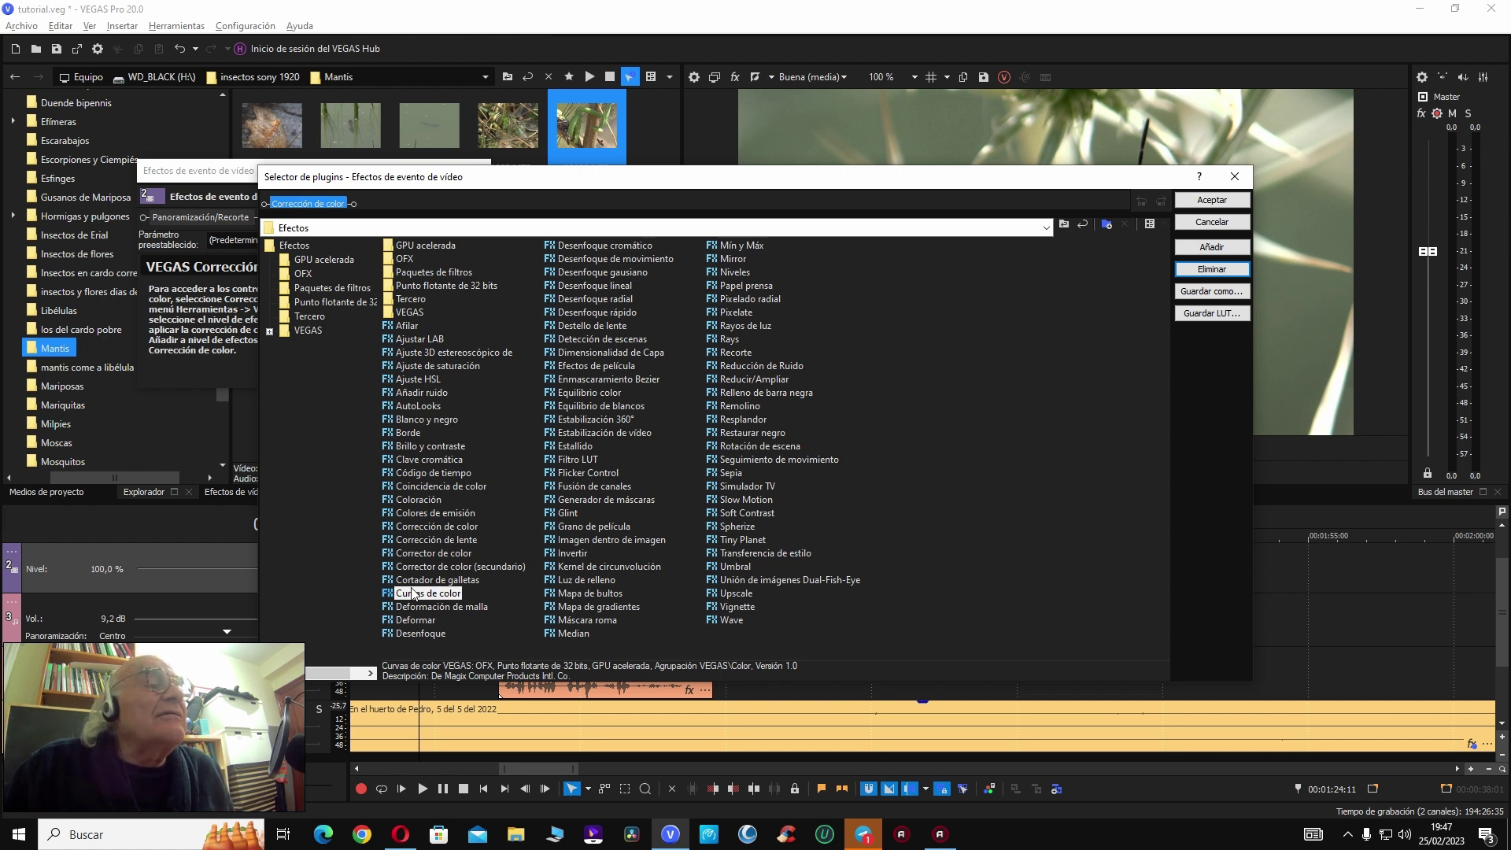
double_click(443, 556)
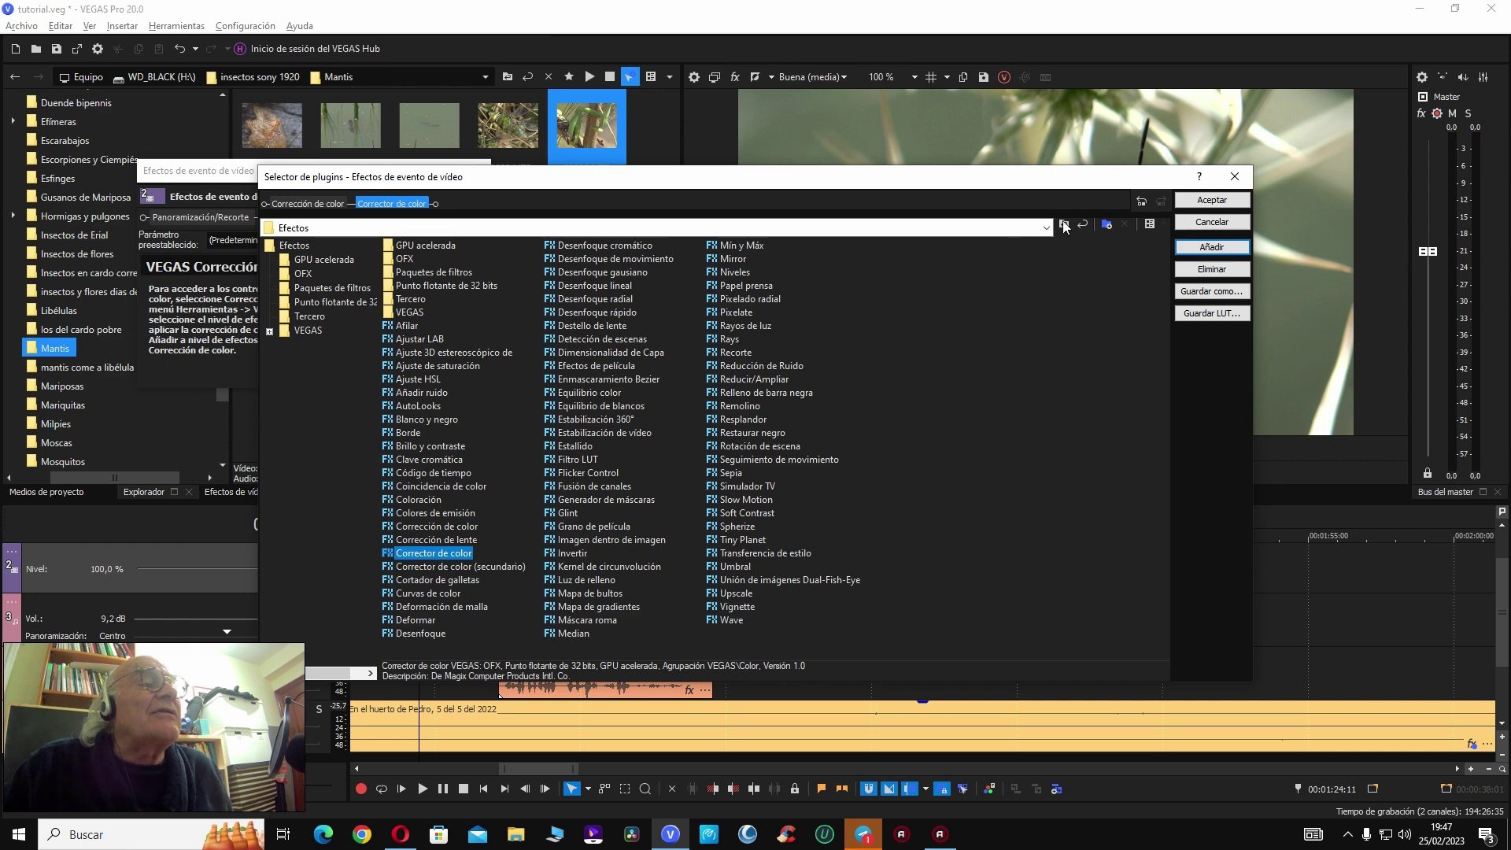
key(Return)
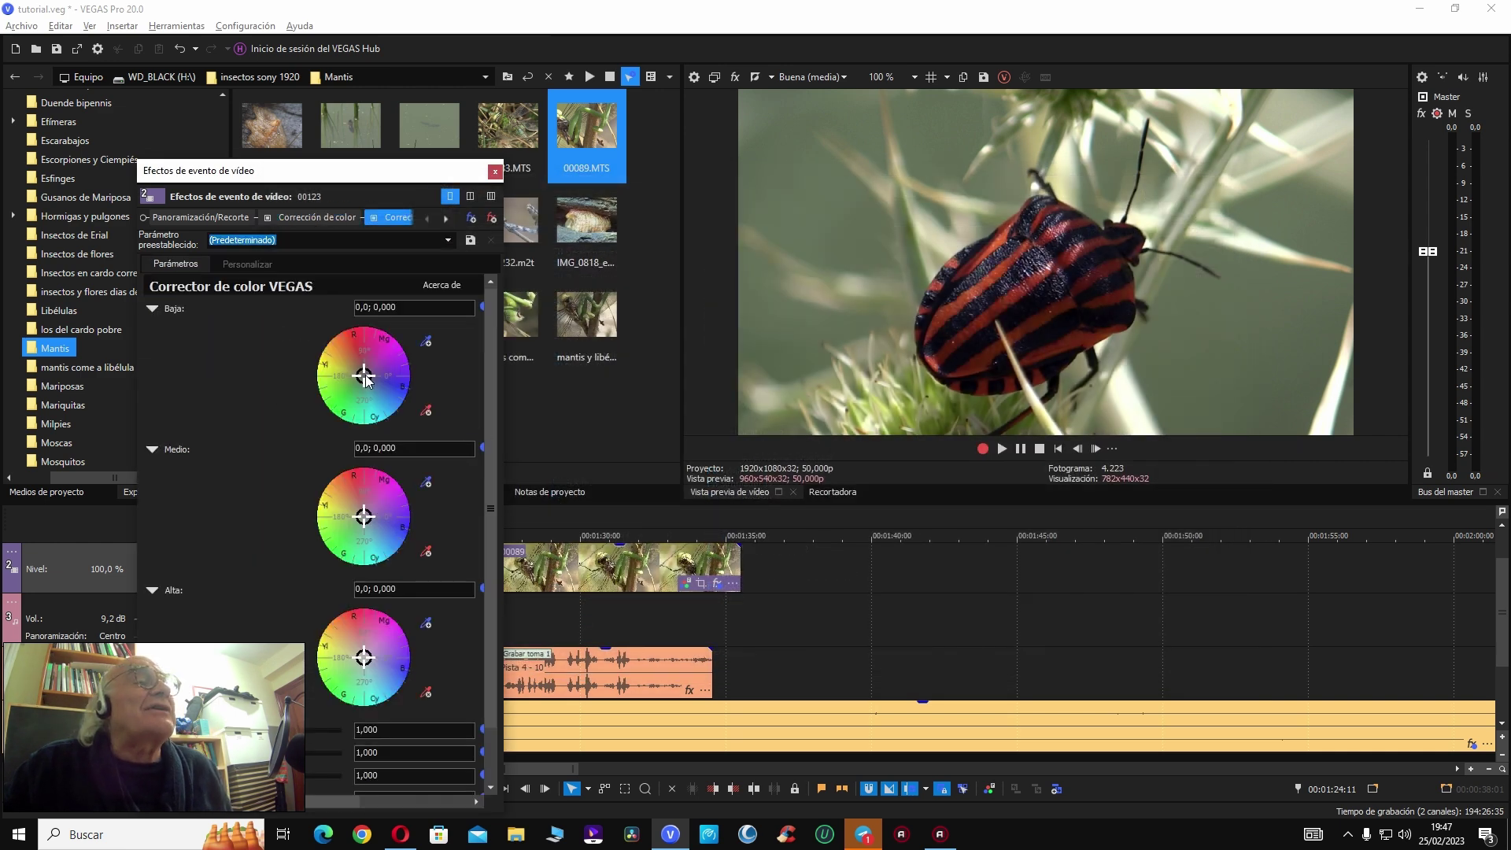
Step: Warm clip 00123 with Baja at about 128,22; 0,1616 and Medio at about 143,47; 0,1867, comparing it with clip 00089
drag(362, 375, 359, 369)
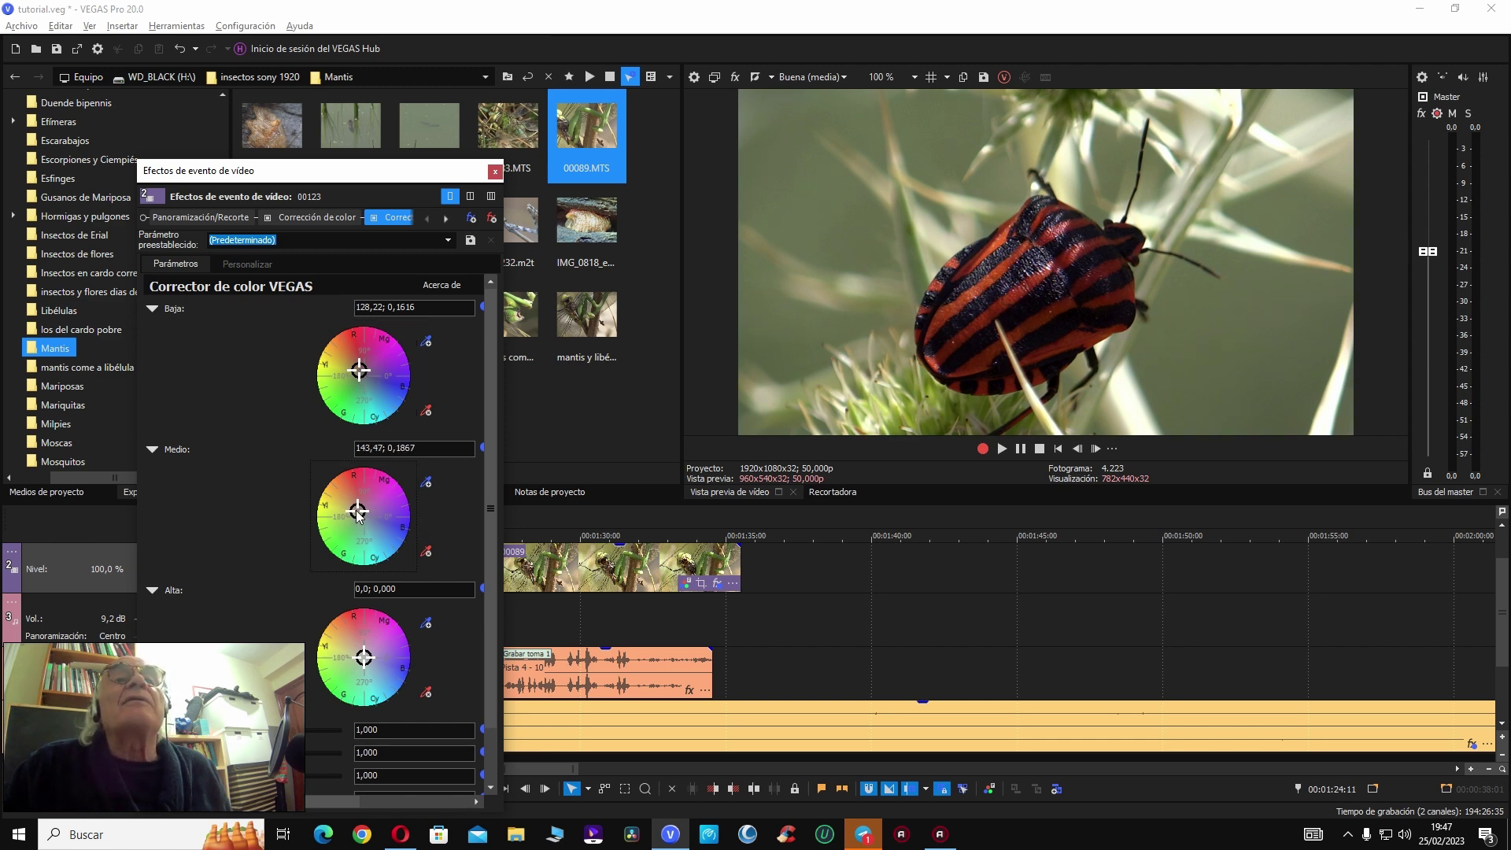
click(603, 572)
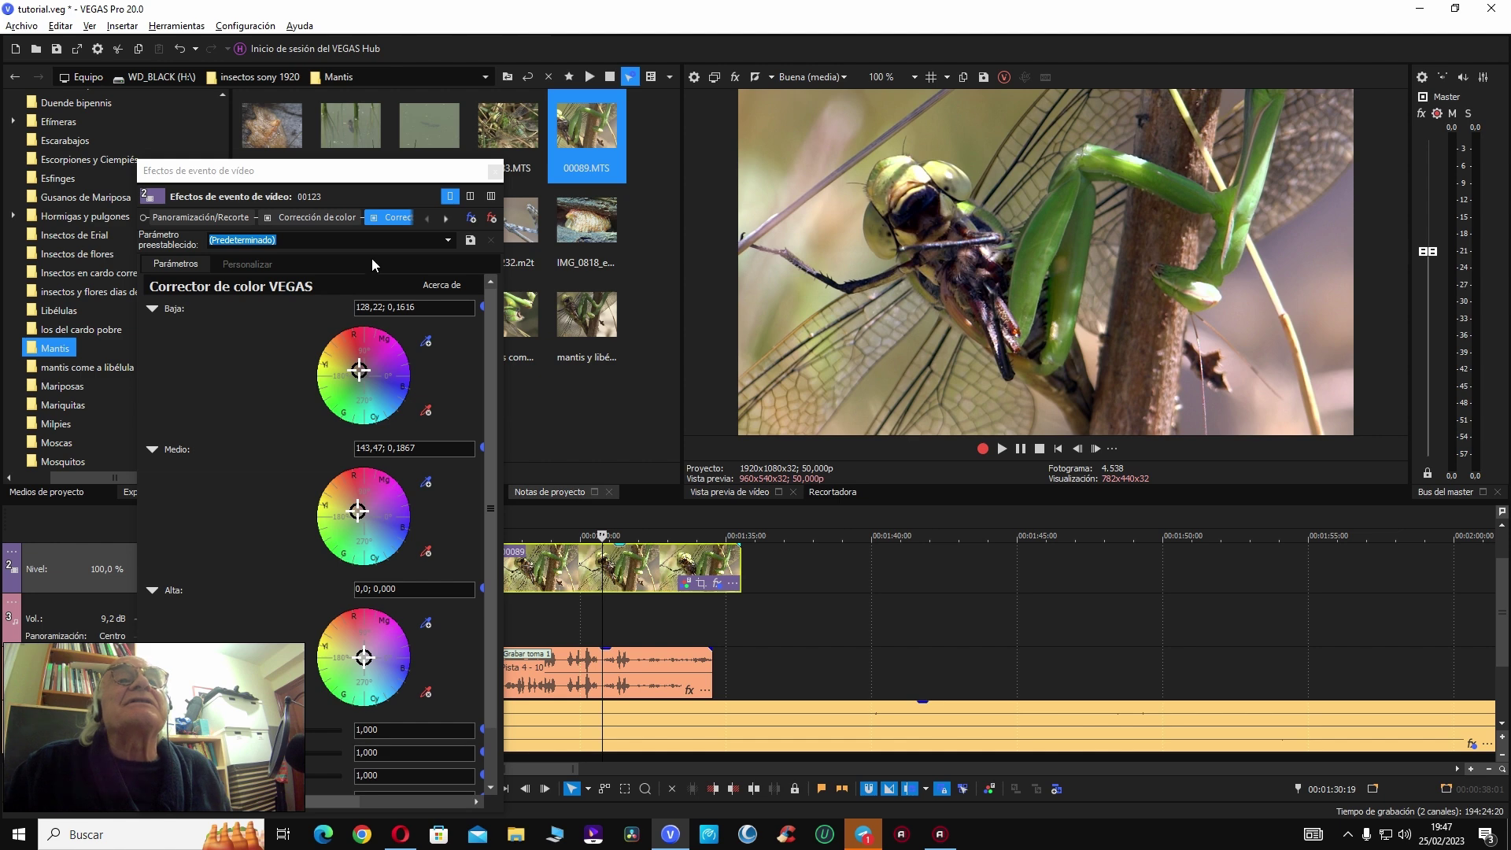
drag(356, 179, 269, 170)
click(446, 561)
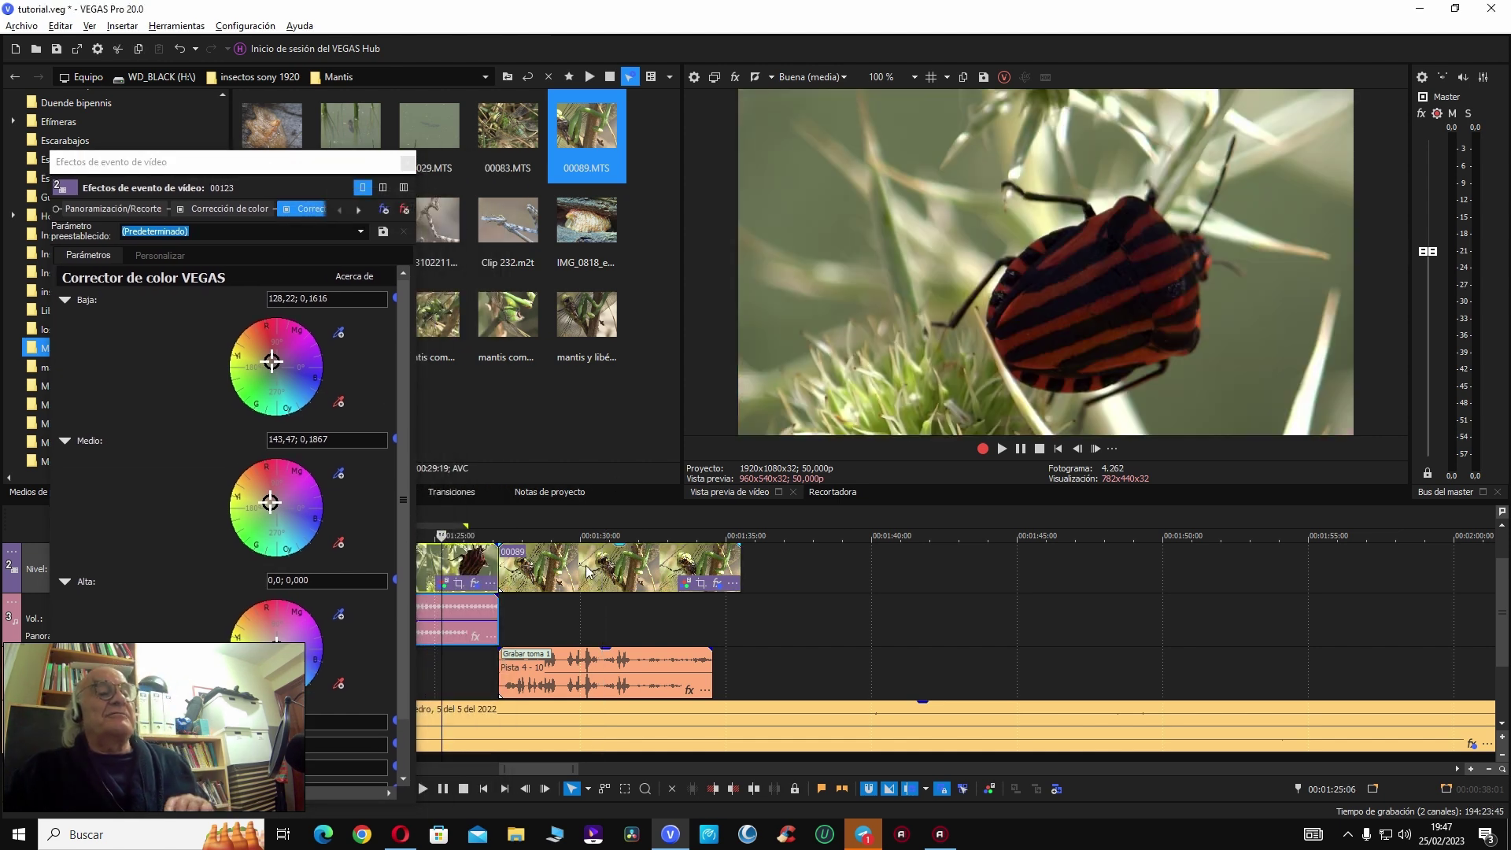
click(587, 572)
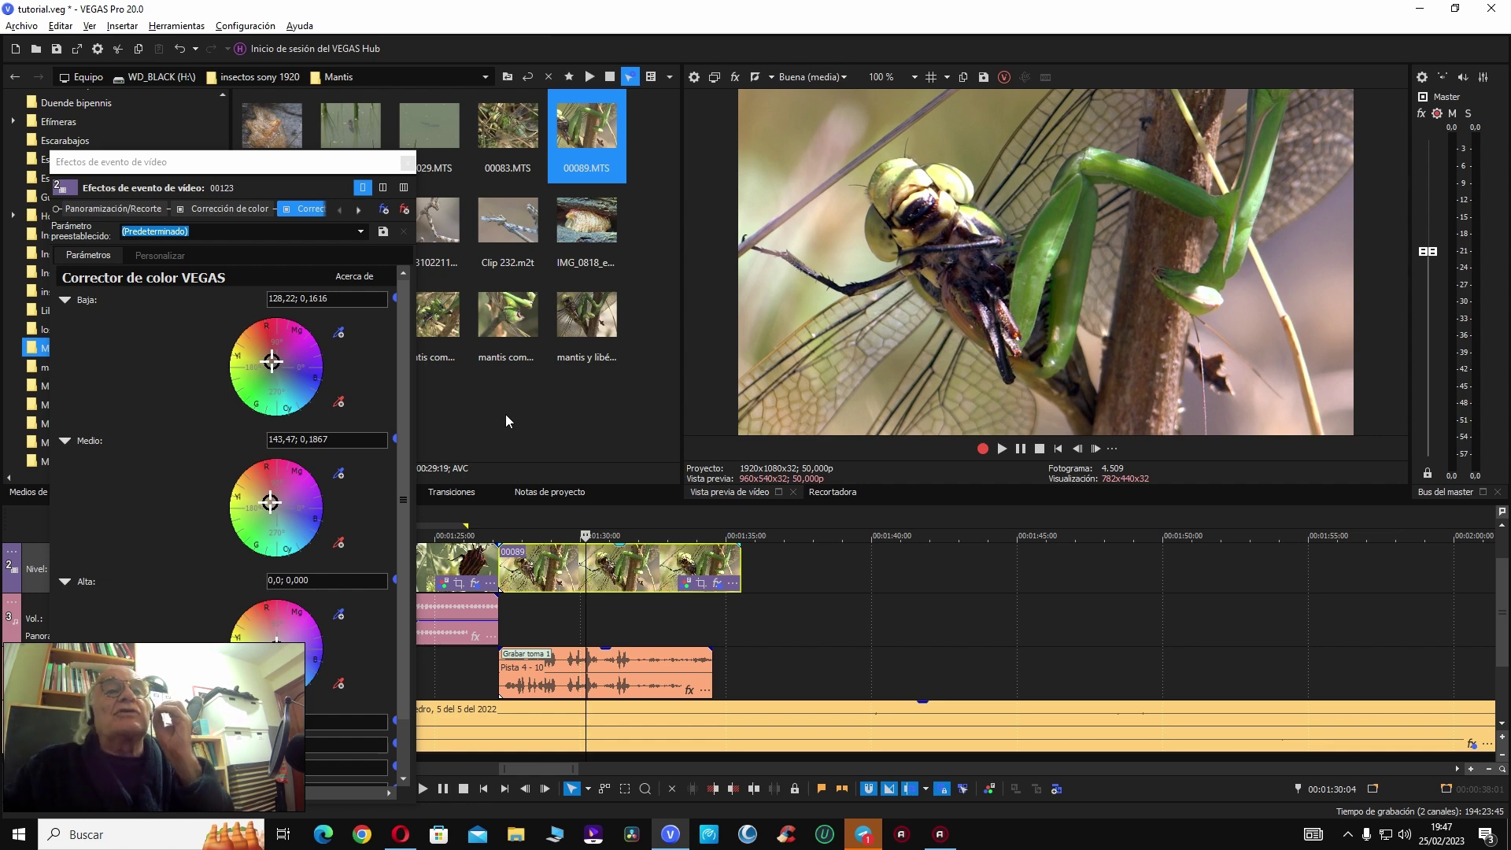
click(407, 162)
Step: Play the timeline from clip 00123 through the end of clip 00089 to review the colour corrections
click(441, 563)
key(space)
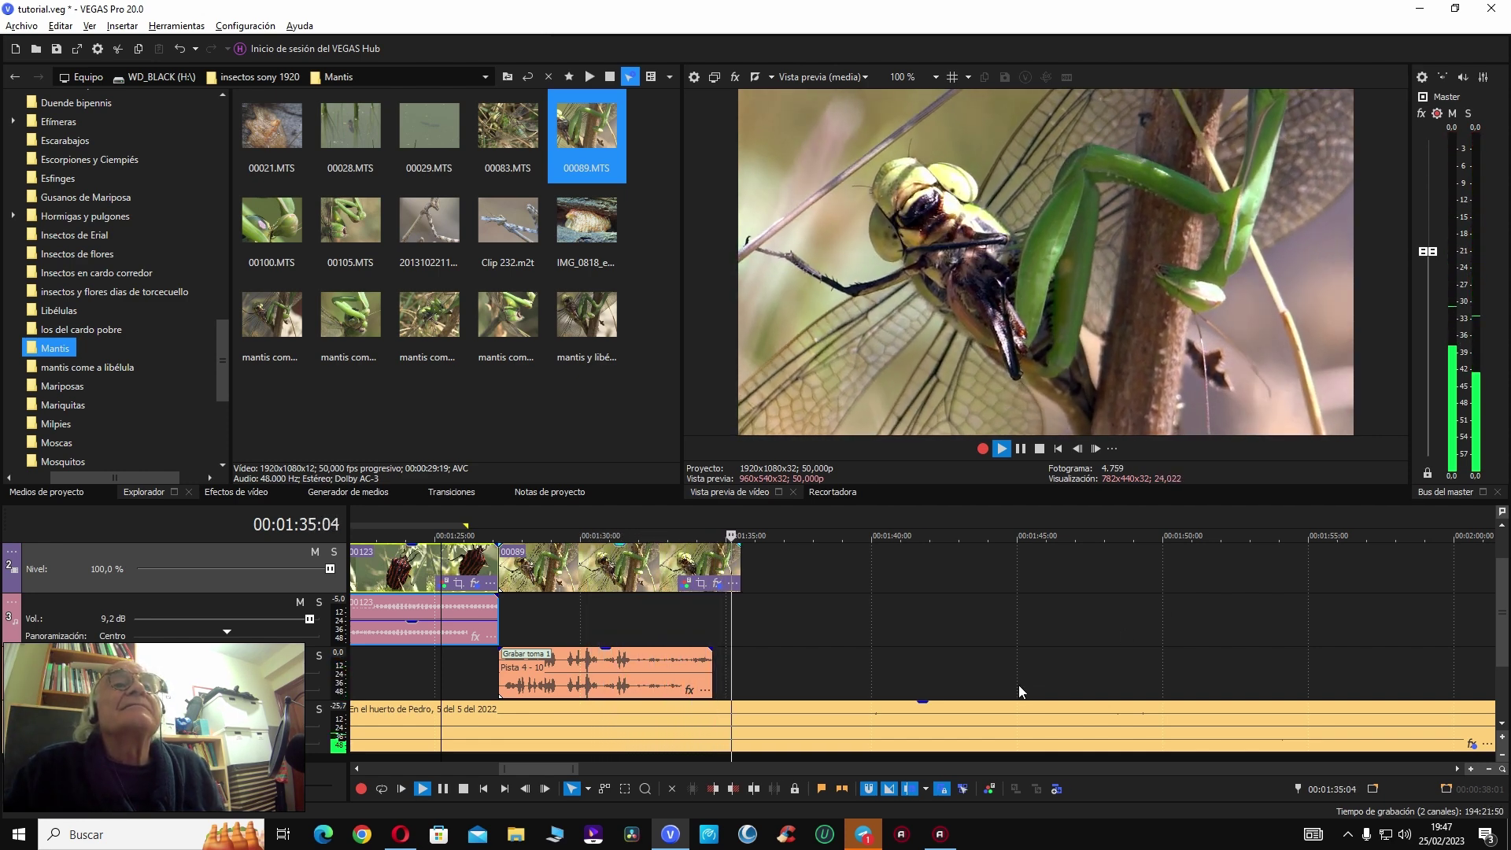
key(Return)
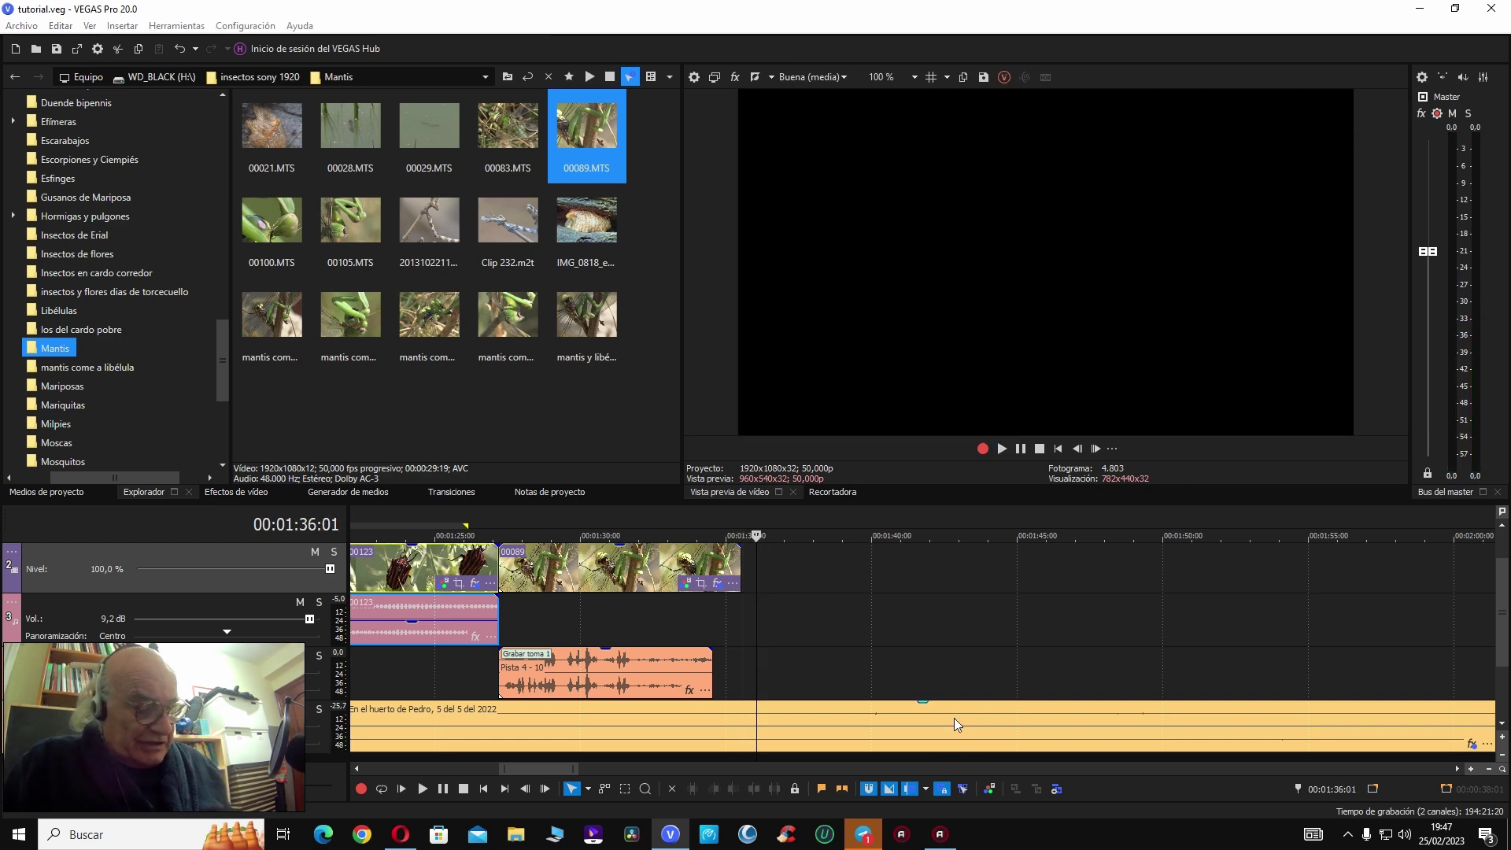
Step: Place the still IMG_0818_edited after clip 00089 on the video track, with 00089's end trimmed to about 00:01:35:01 and the still adjoining it
click(694, 572)
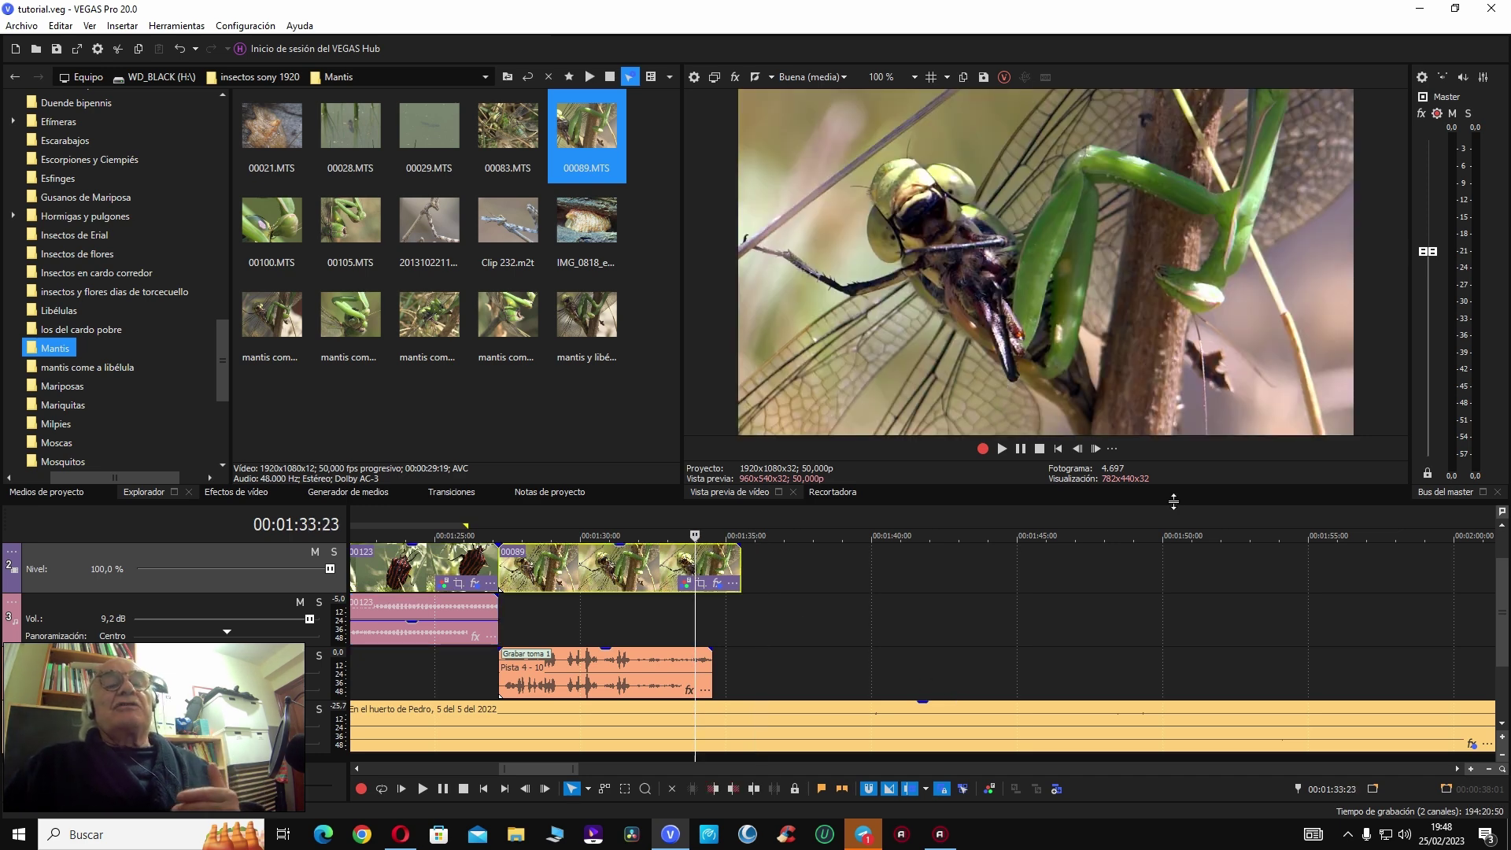
click(586, 228)
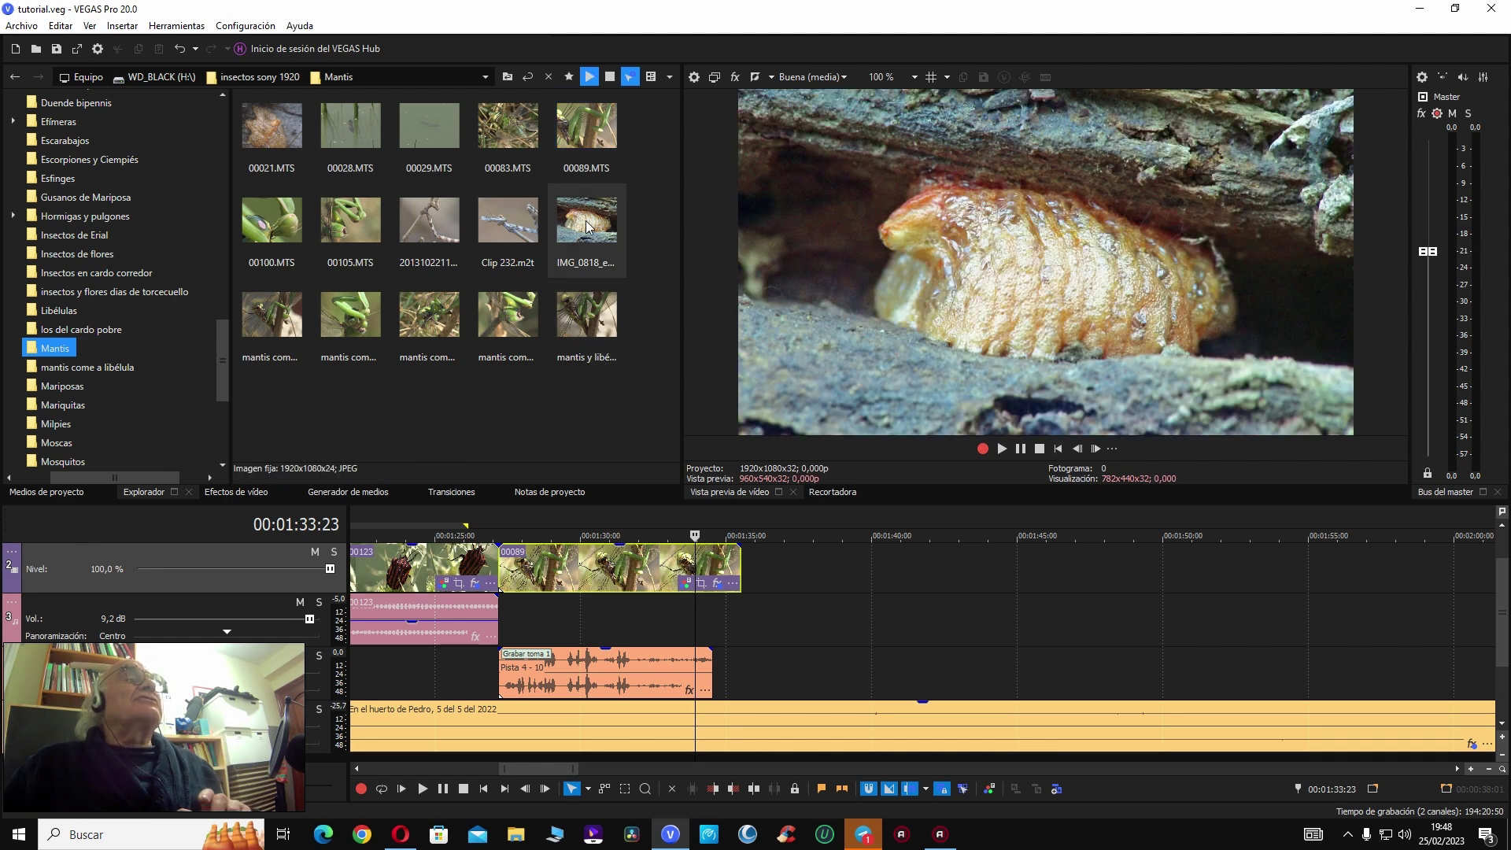
drag(608, 312, 748, 617)
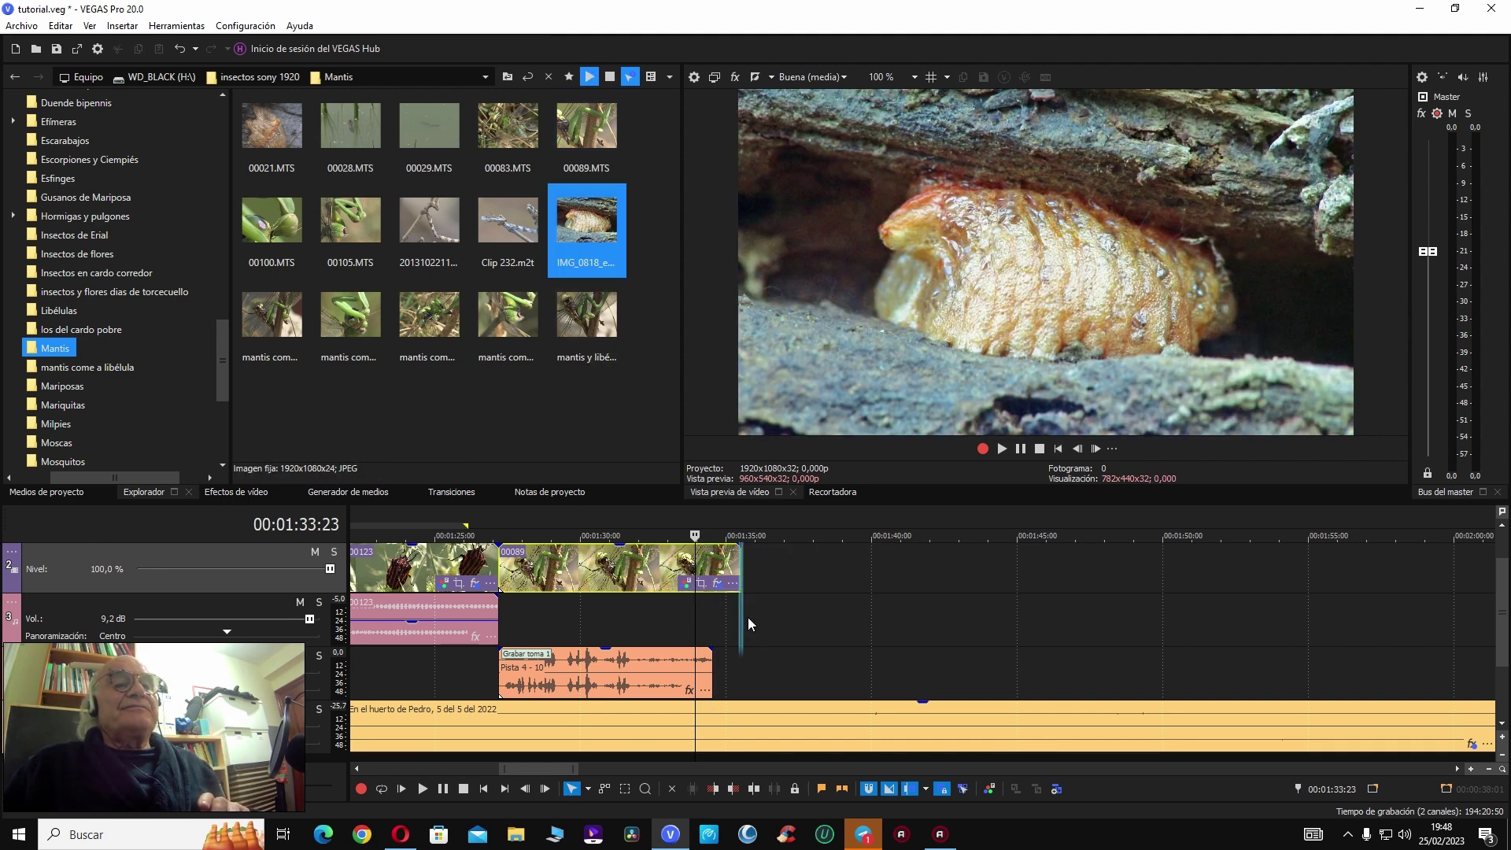
click(681, 568)
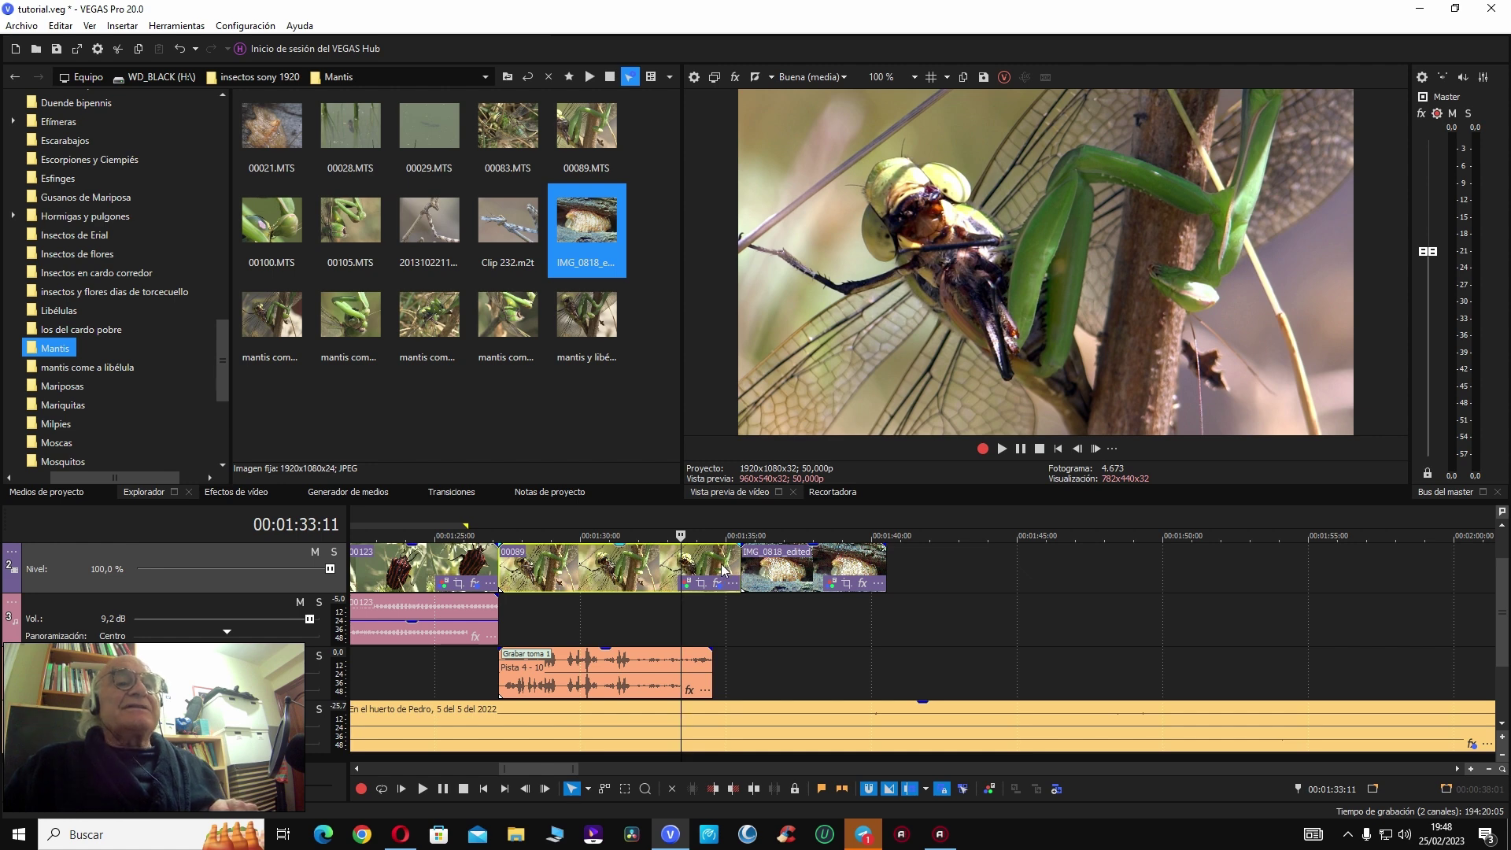
drag(754, 570, 791, 584)
click(753, 572)
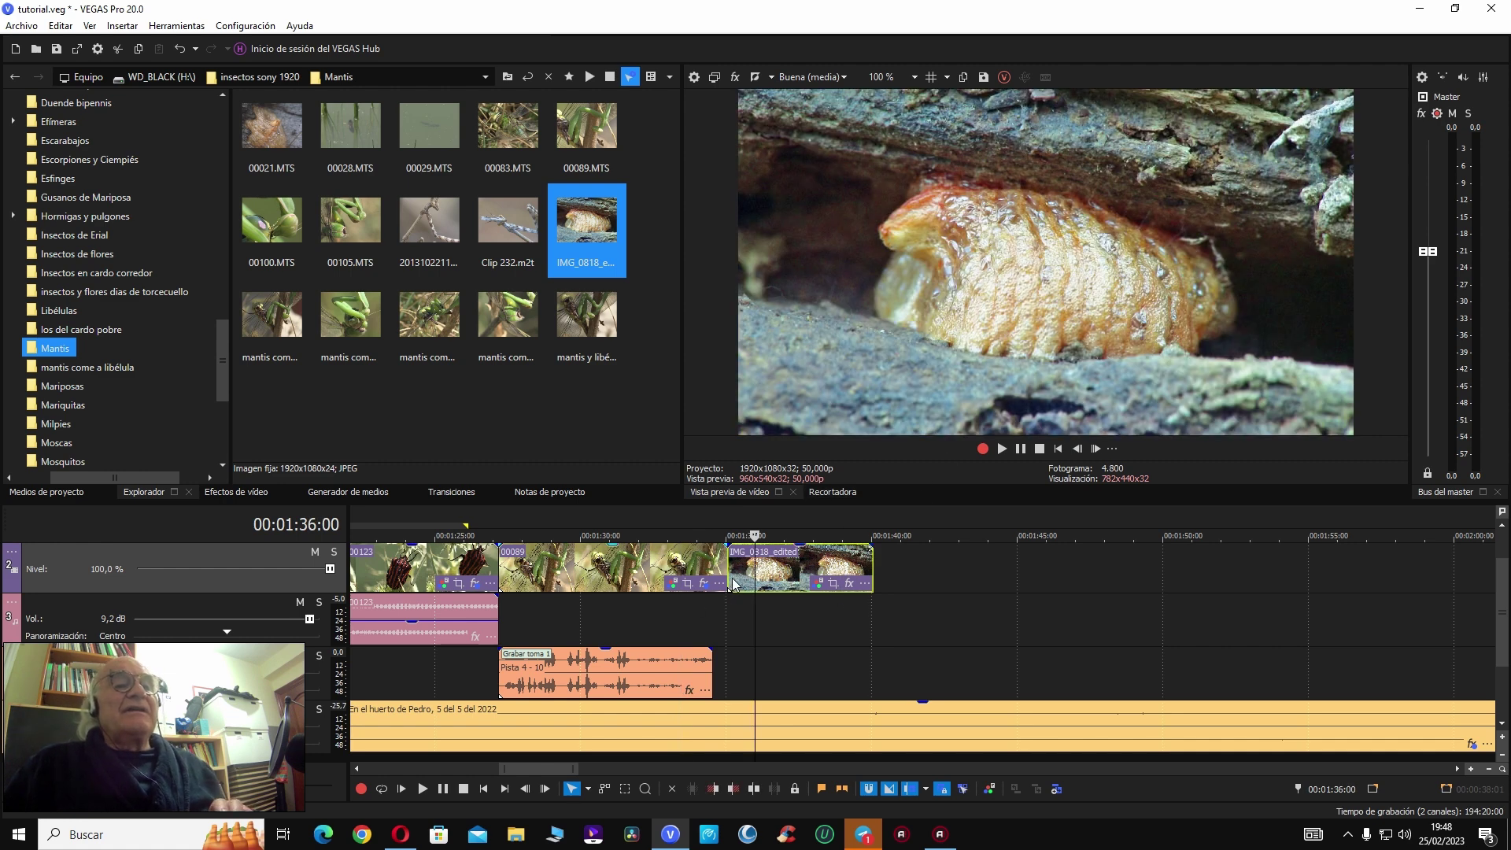
Step: Position the cursor at the start of IMG_0818_edited and arm the narration audio track for recording
click(726, 618)
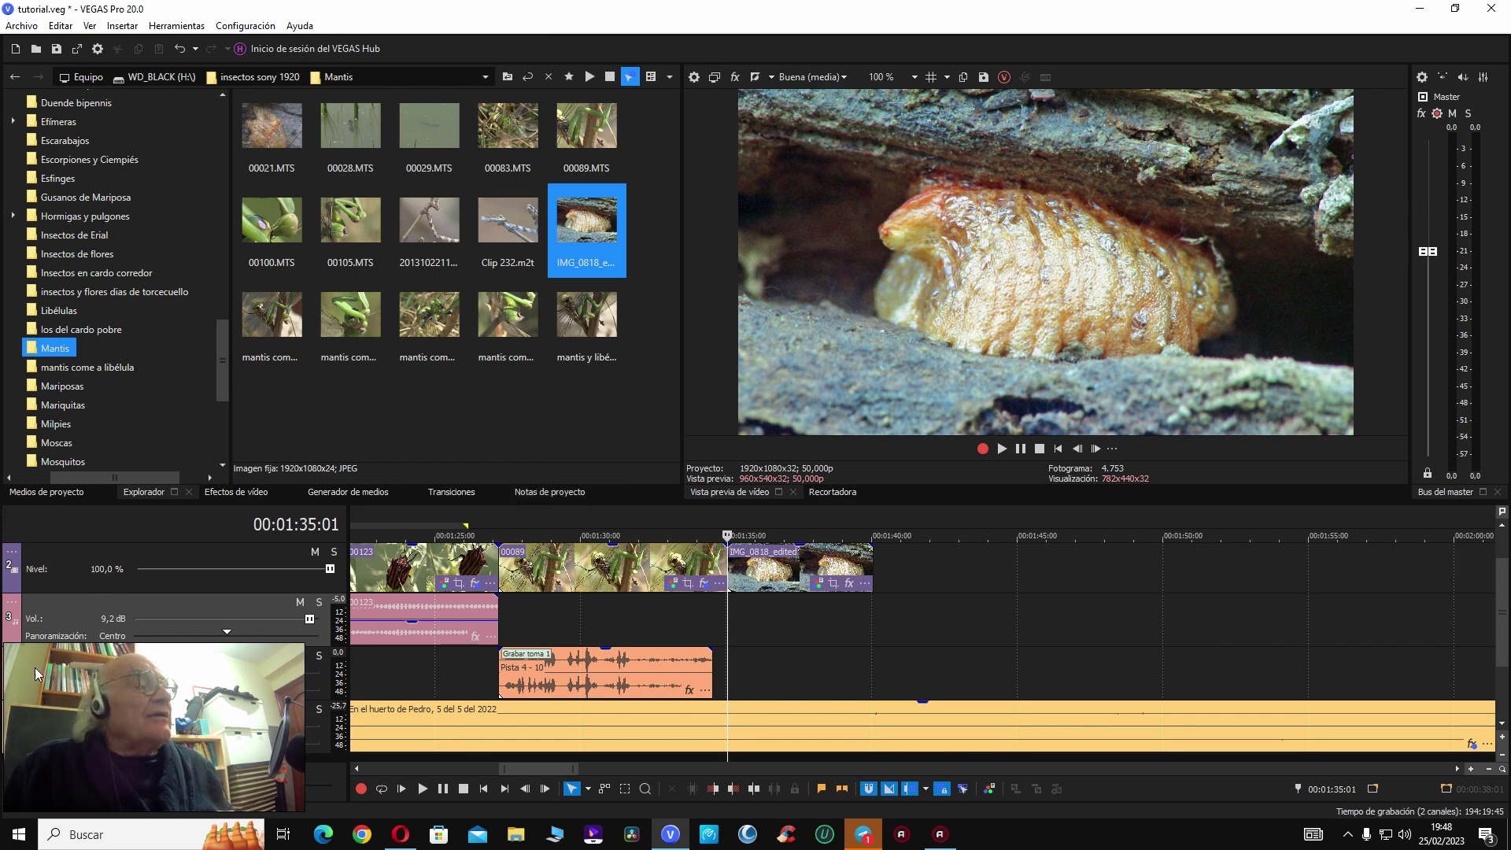
right_click(12, 658)
click(36, 491)
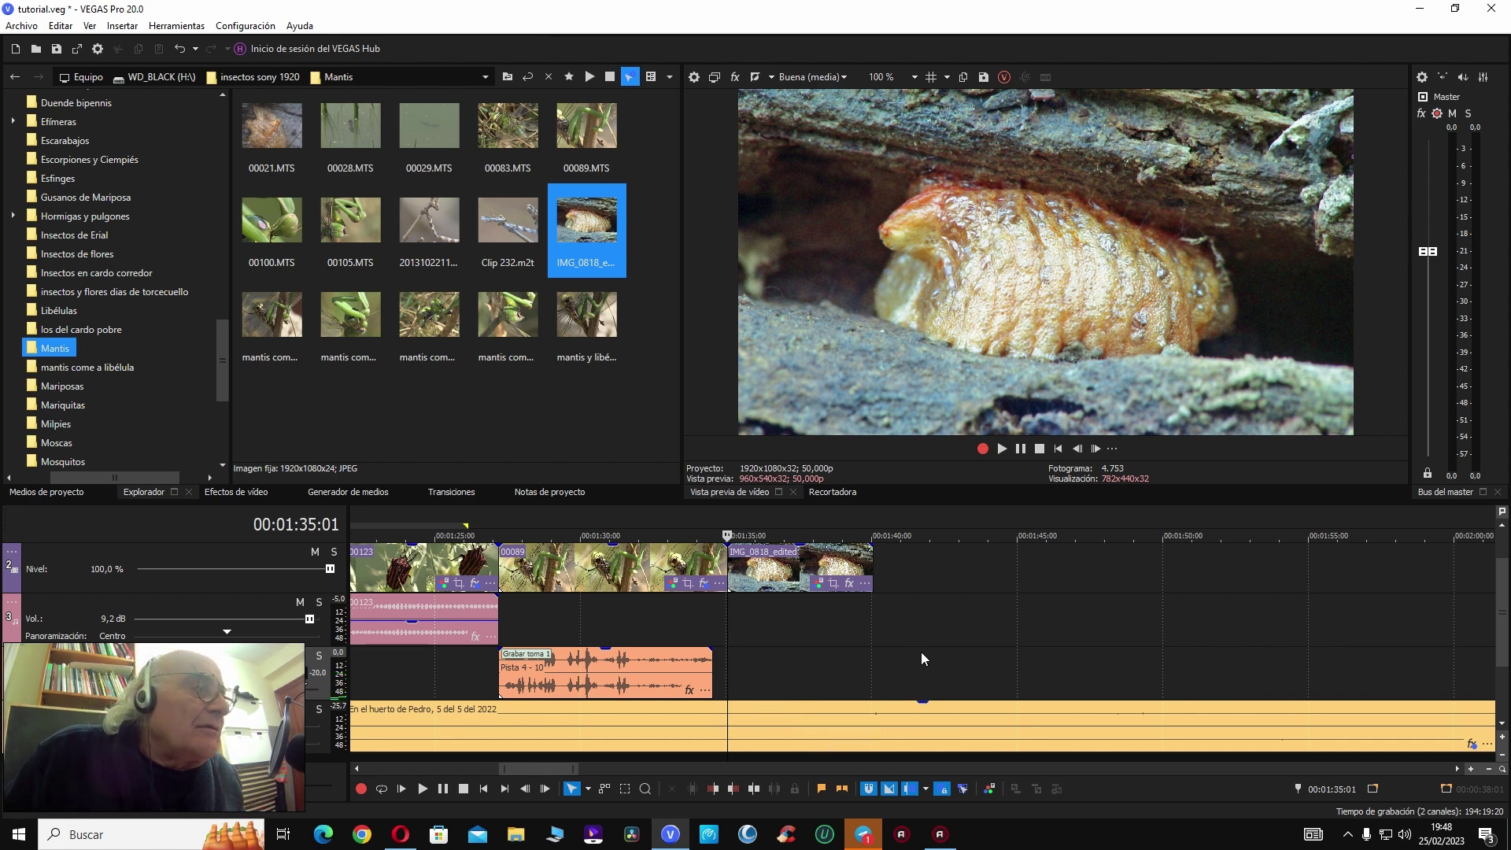
Step: Record a narration take under IMG_0818_edited and delete its recorded file from the drive
key(ctrl+r)
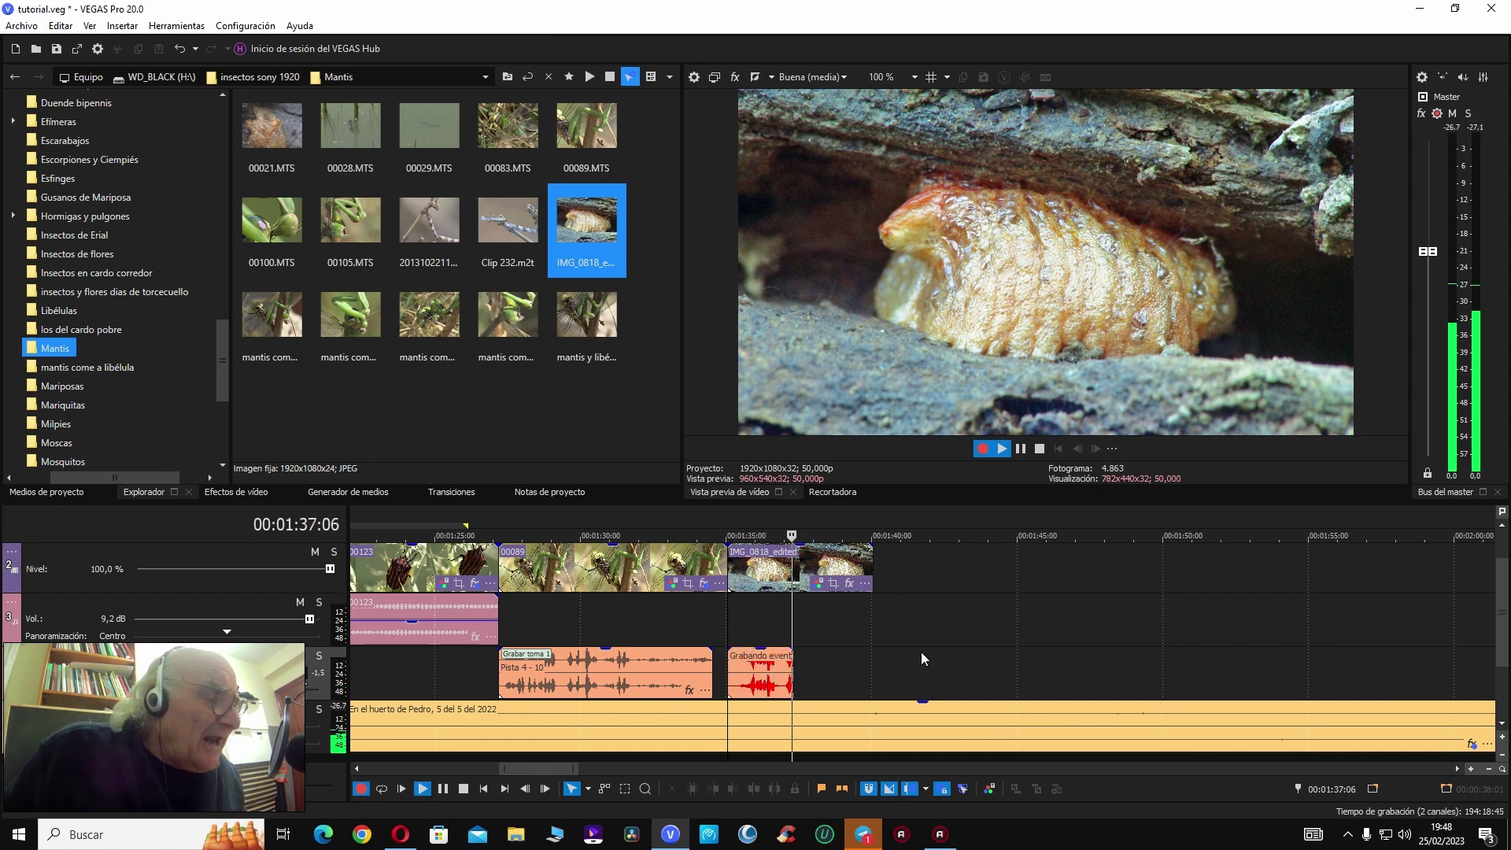
key(Escape)
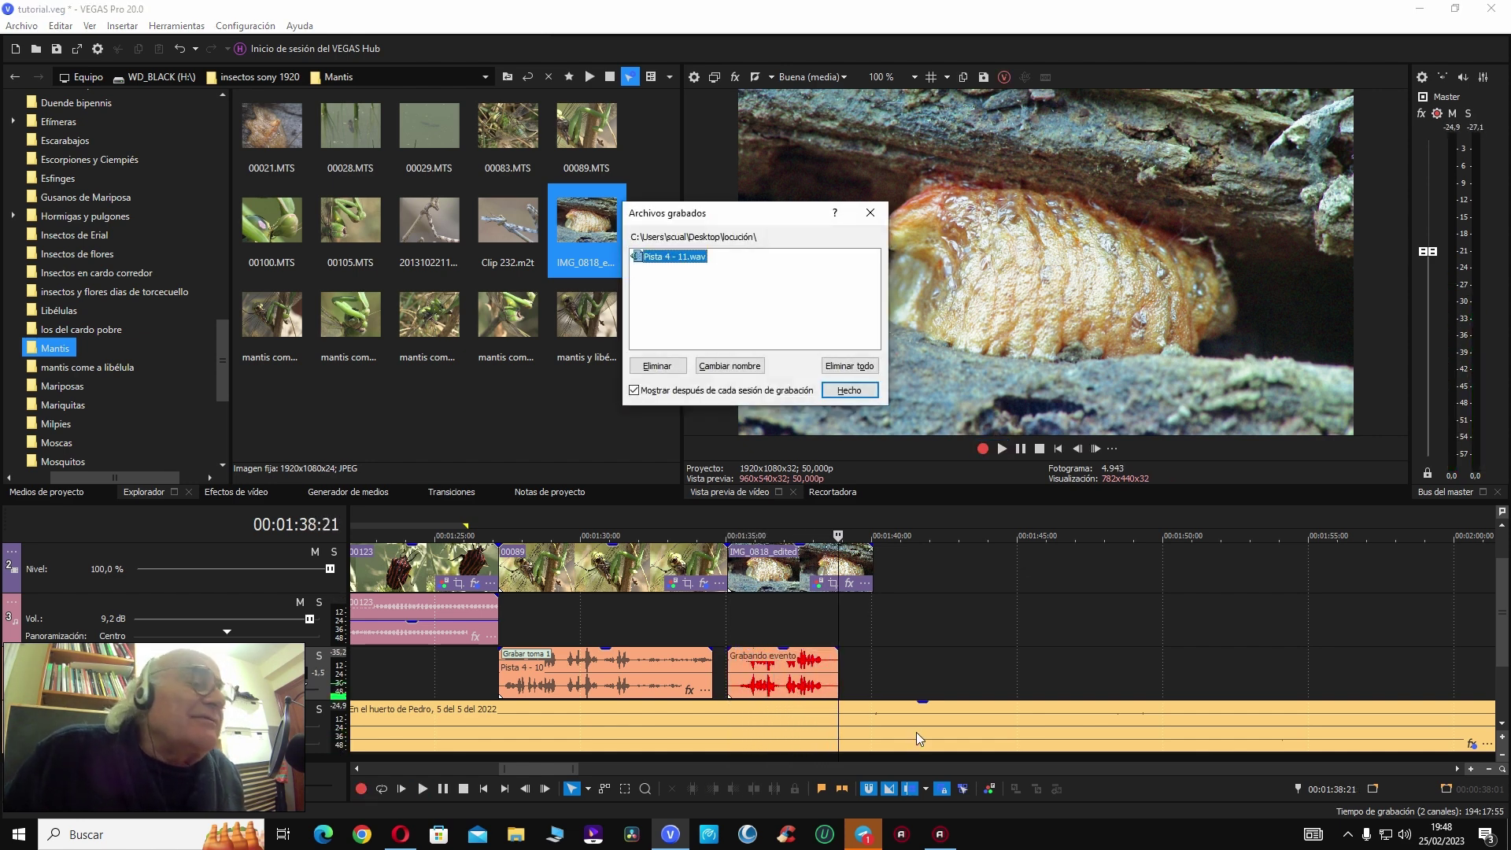
click(850, 366)
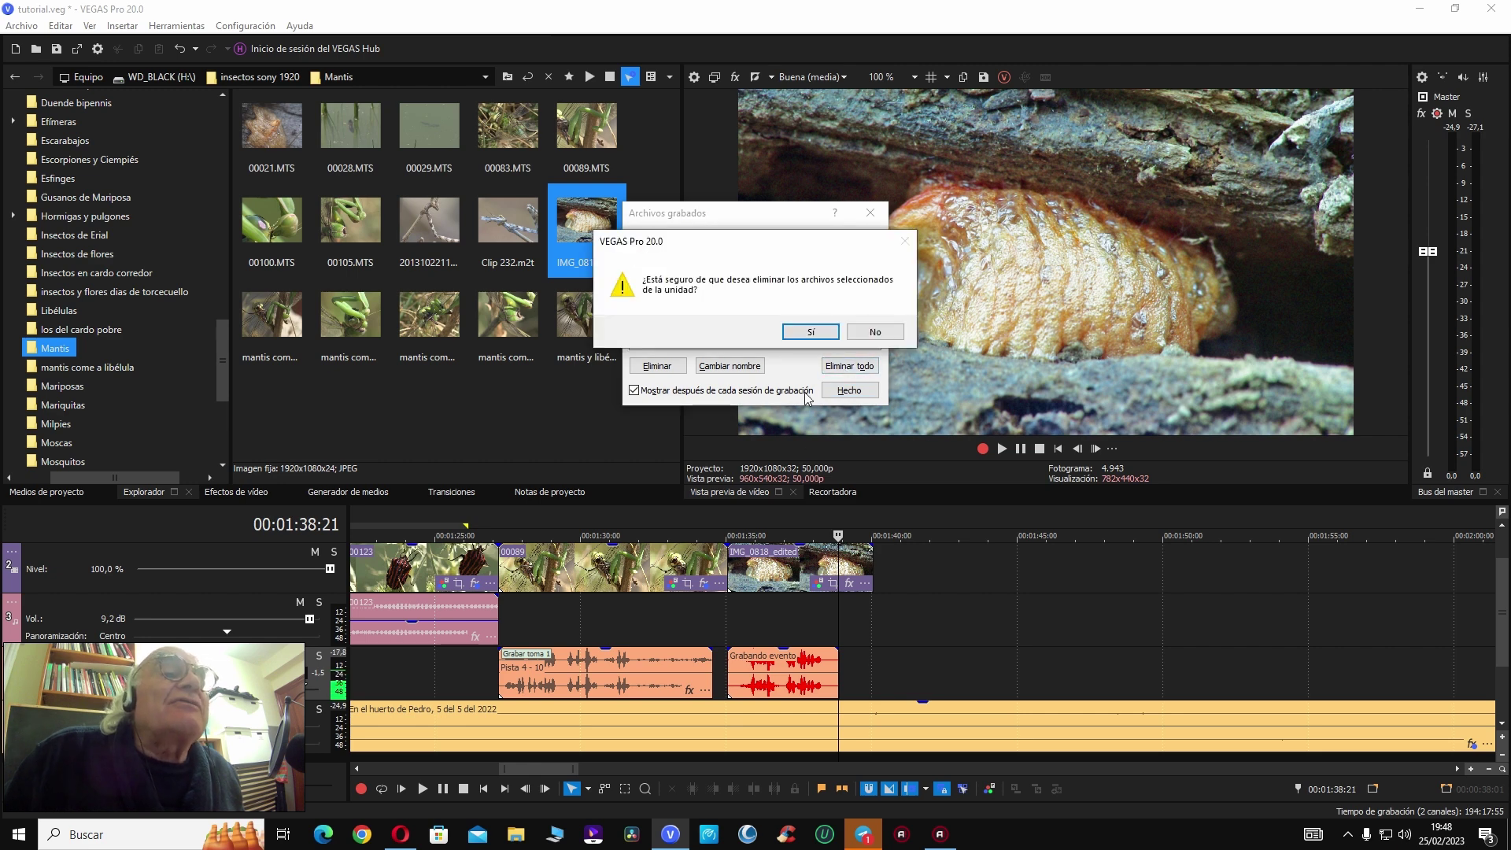
click(810, 331)
Step: Record a narration take from 00:01:35:01 to about 00:01:39:20 under IMG_0818_edited and keep the recorded file
click(728, 536)
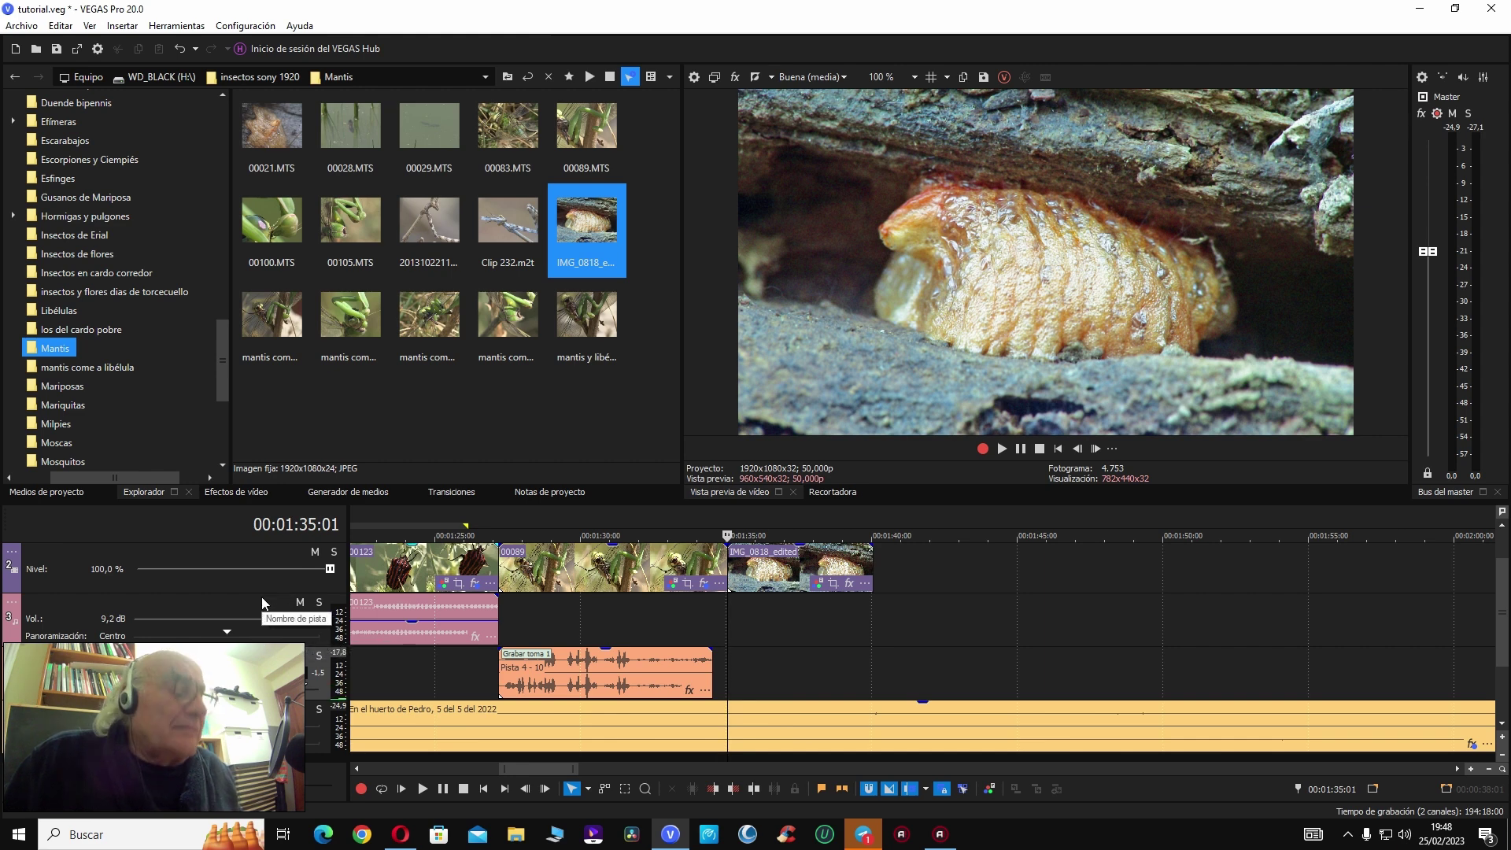
key(ctrl+r)
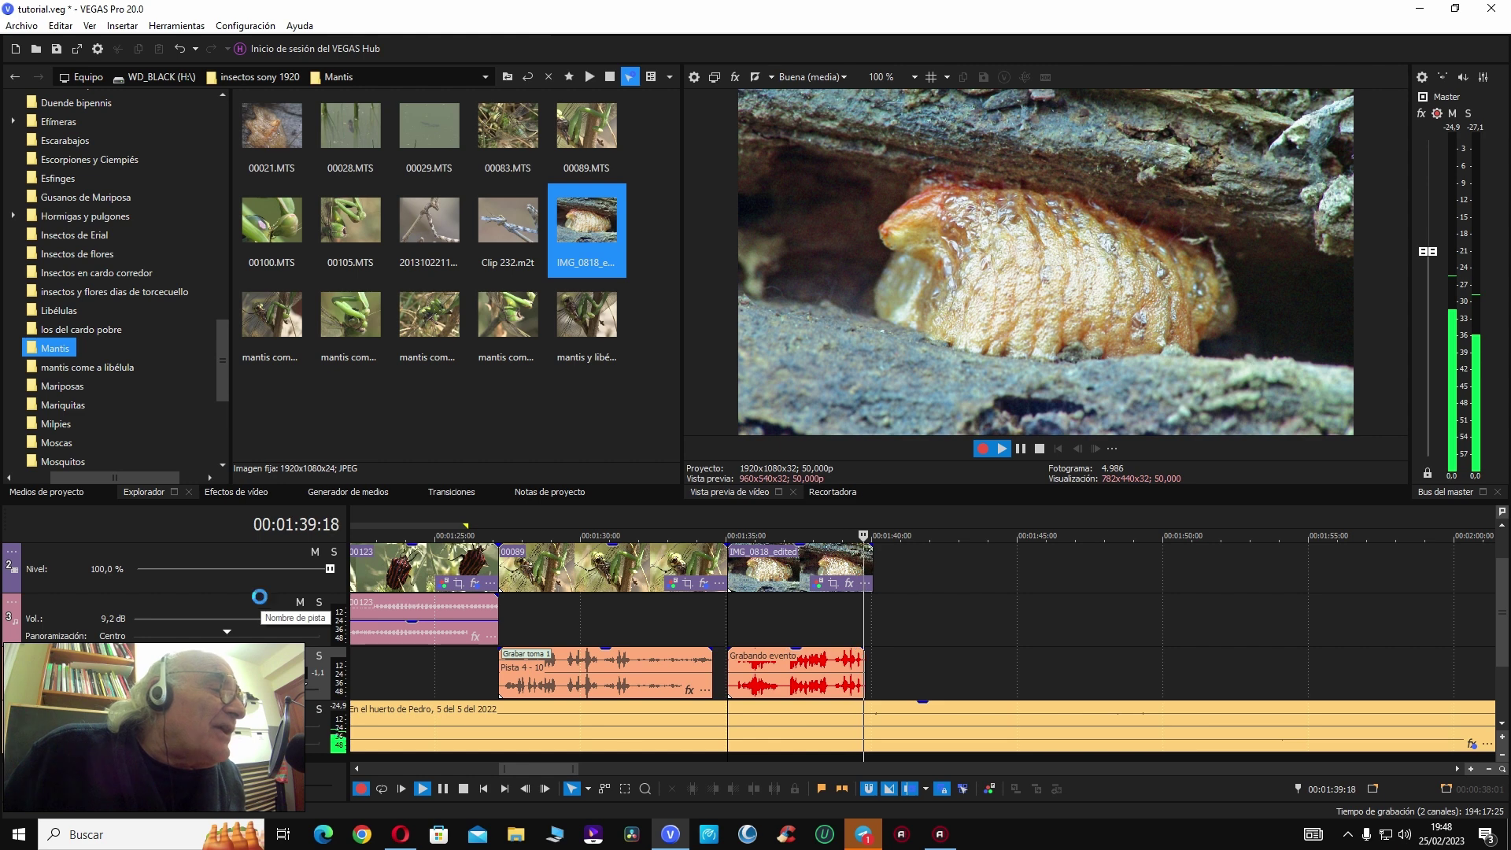
key(space)
click(849, 389)
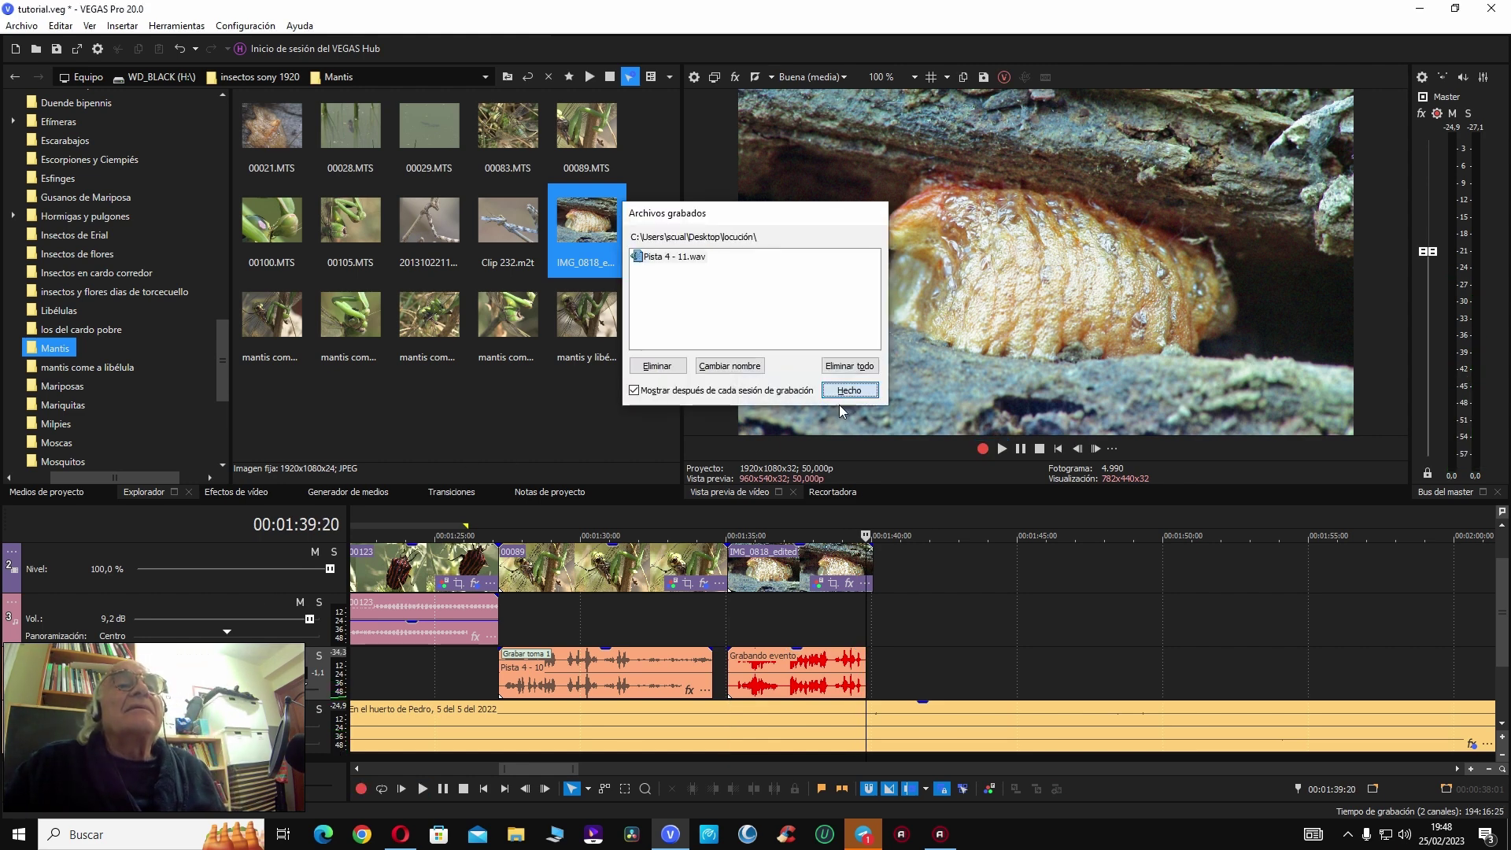
Step: Play the timeline from the end of clip 00089 past IMG_0818_edited to review the recorded narration
click(710, 571)
key(space)
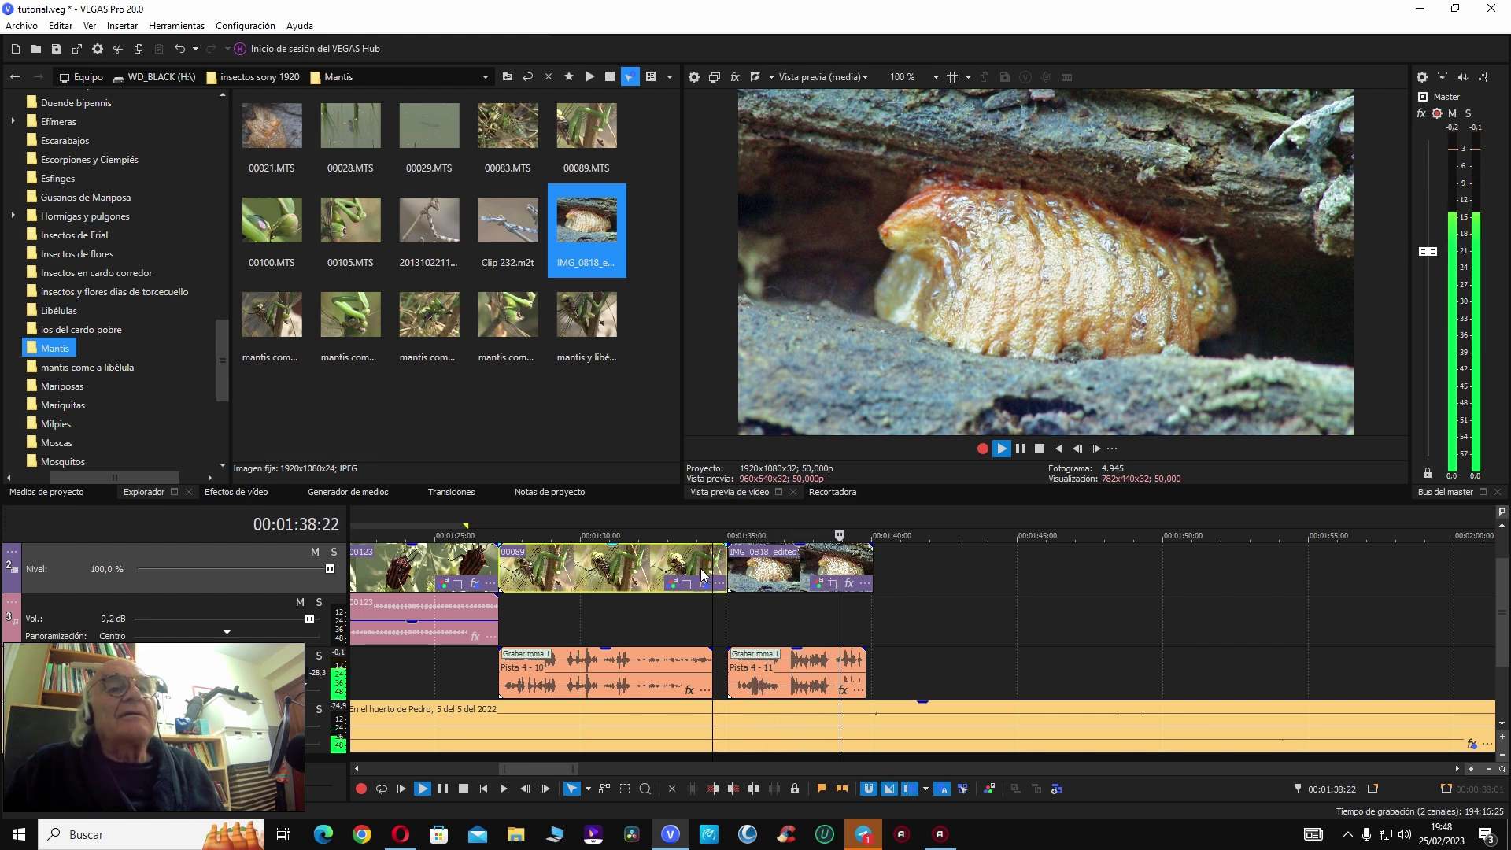
key(space)
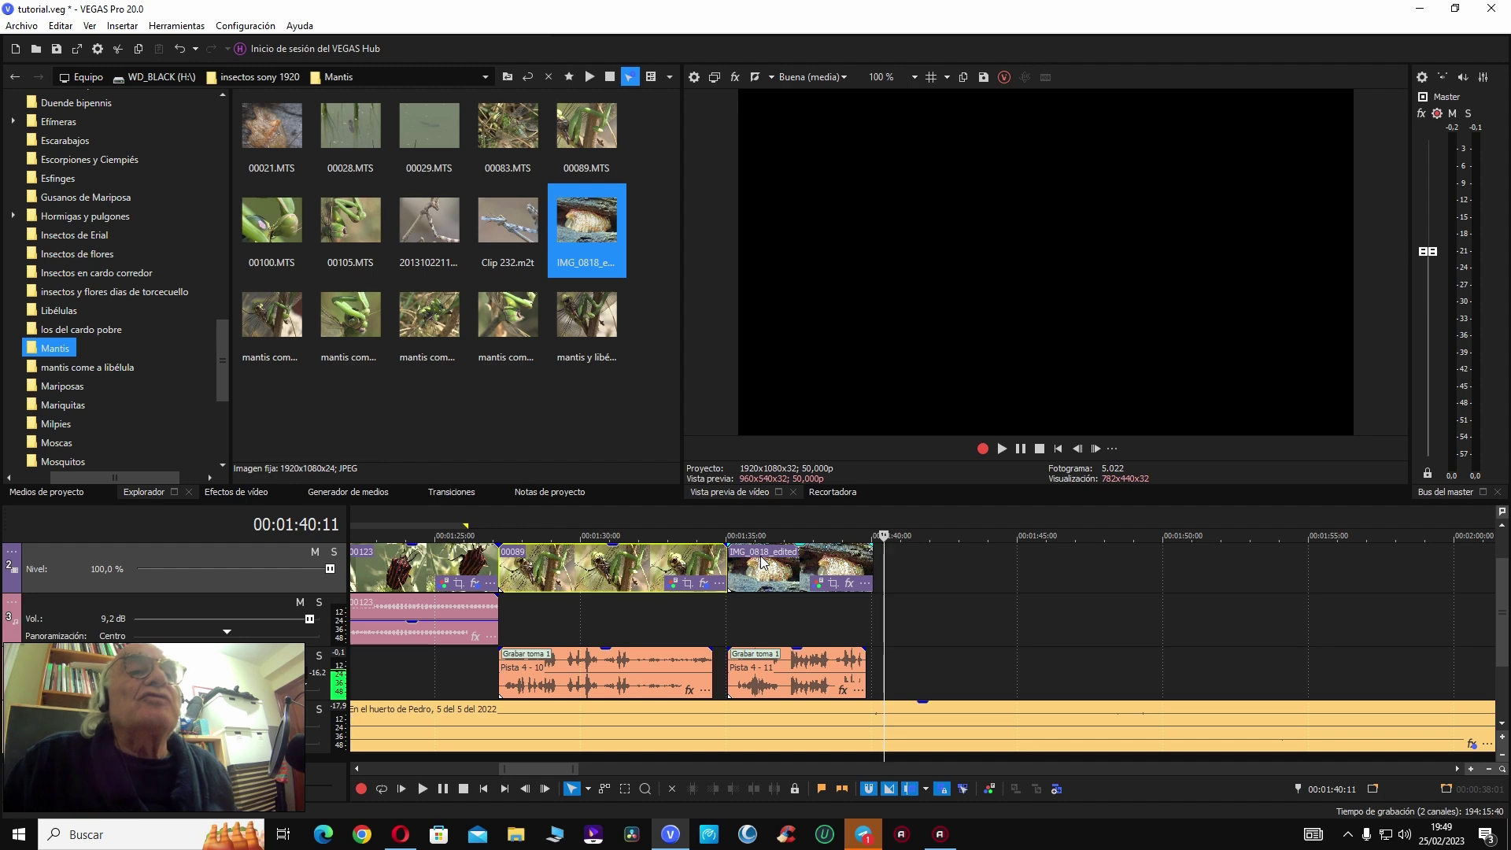
Step: Apply the automatic correction to the RGB colour curves of IMG_0818_edited in its colour grading, and save the project
click(791, 566)
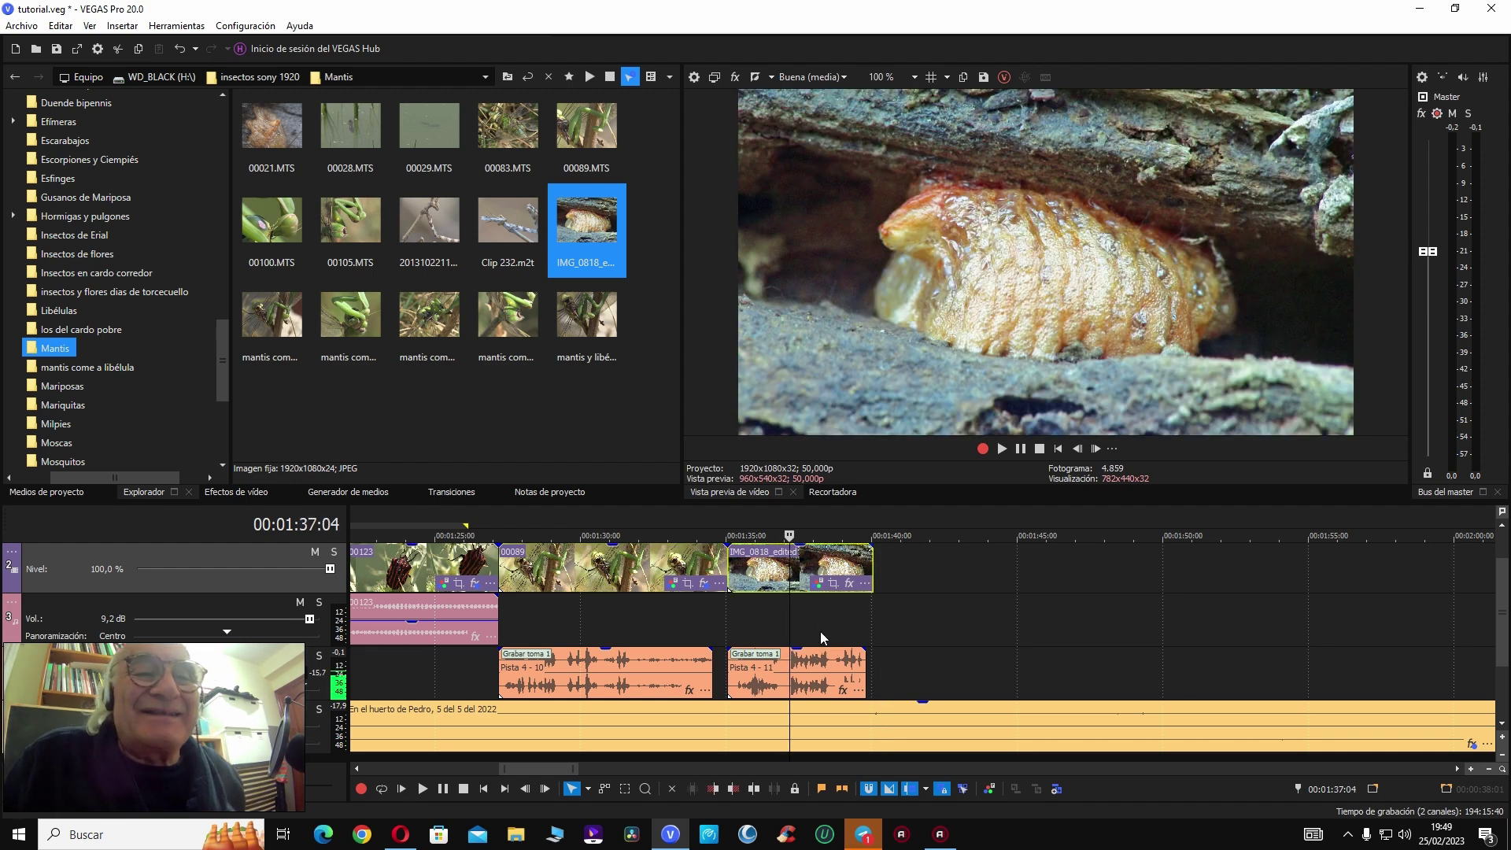
click(819, 584)
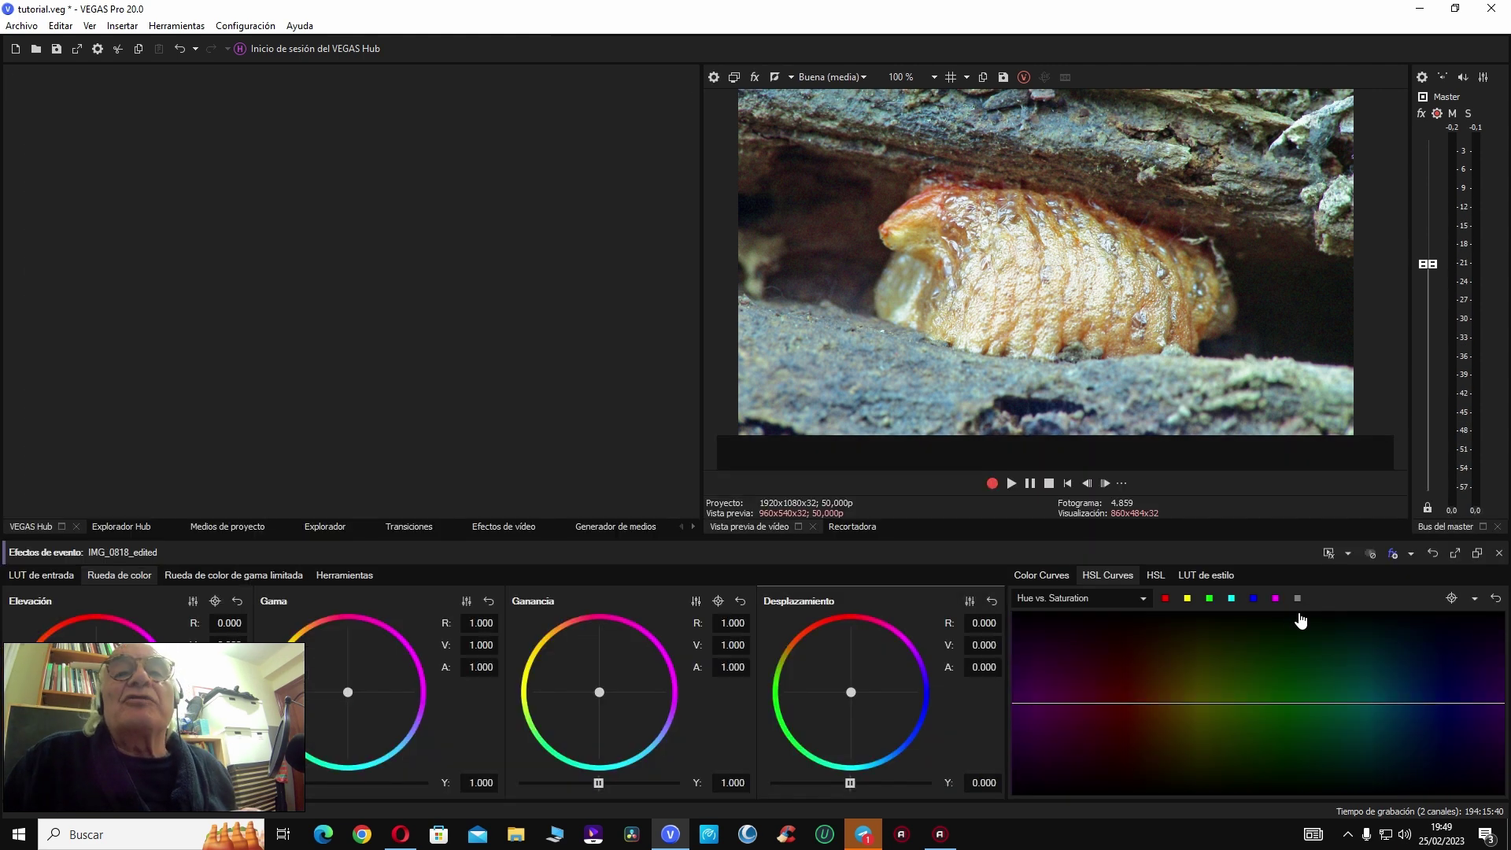
click(1046, 574)
click(1455, 639)
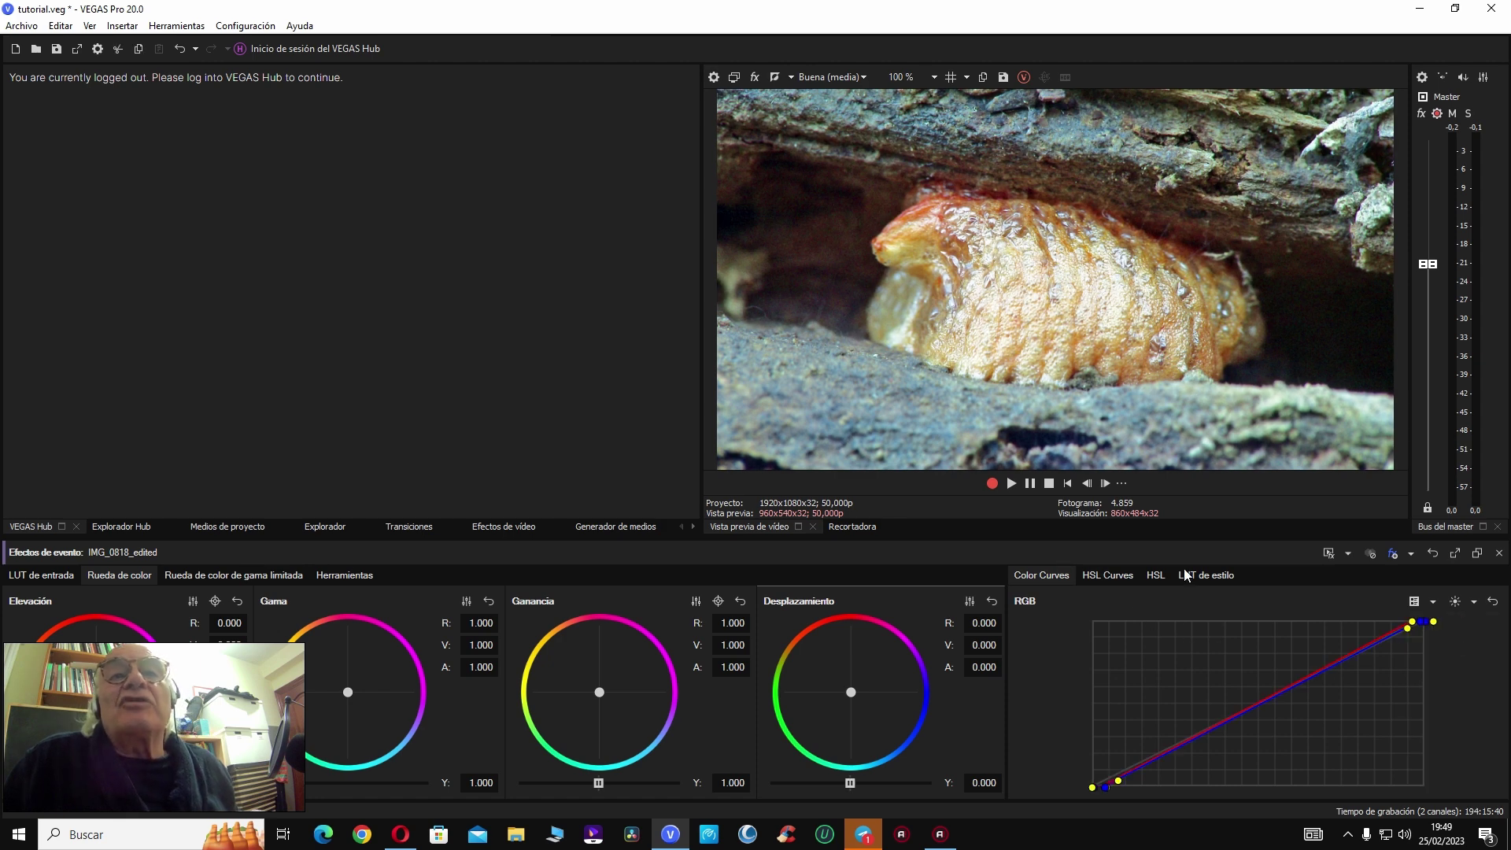
click(1498, 554)
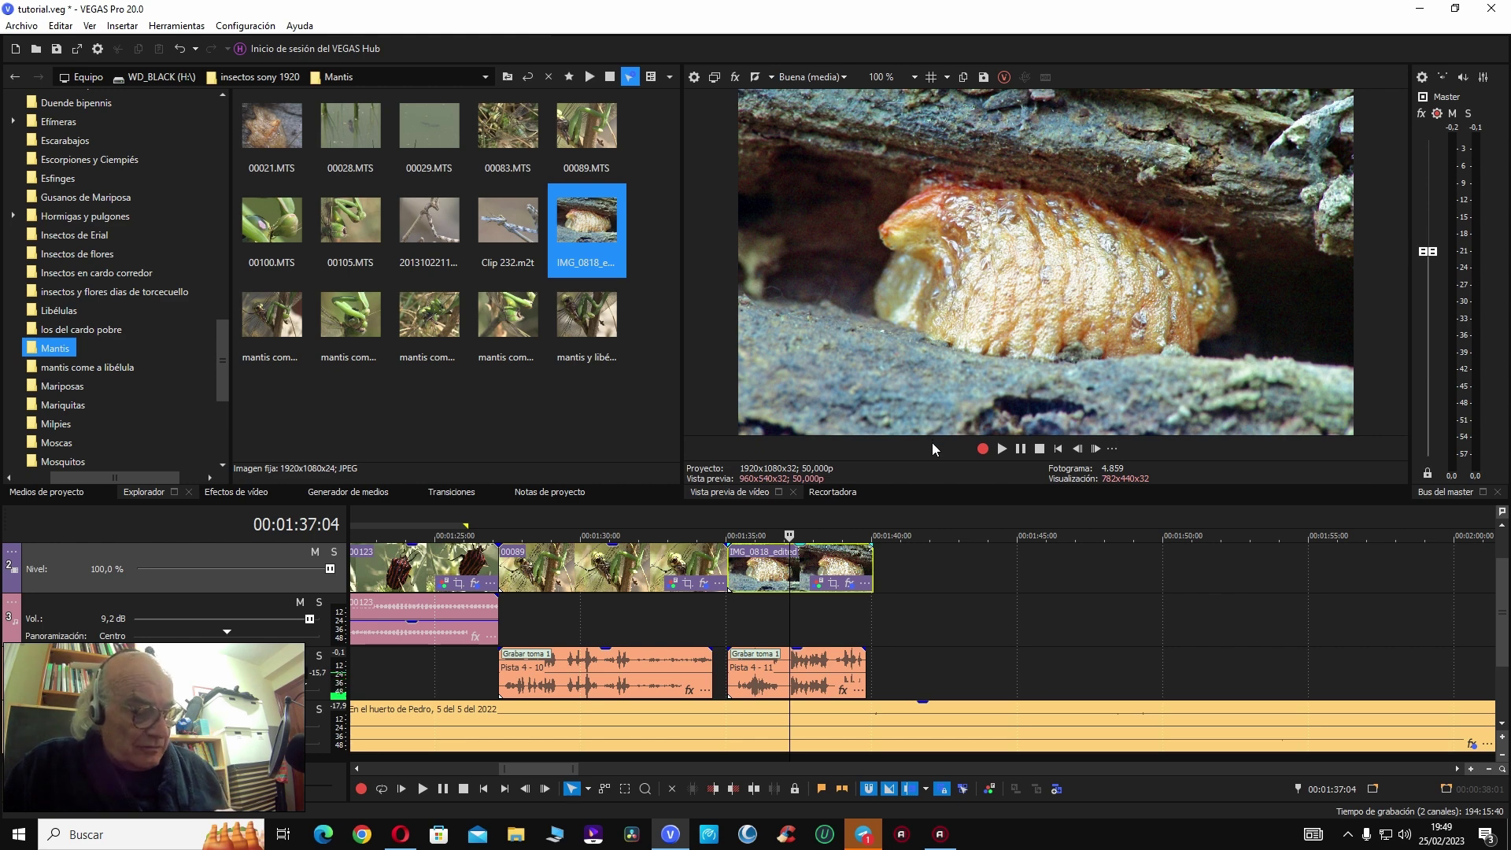
key(alt)
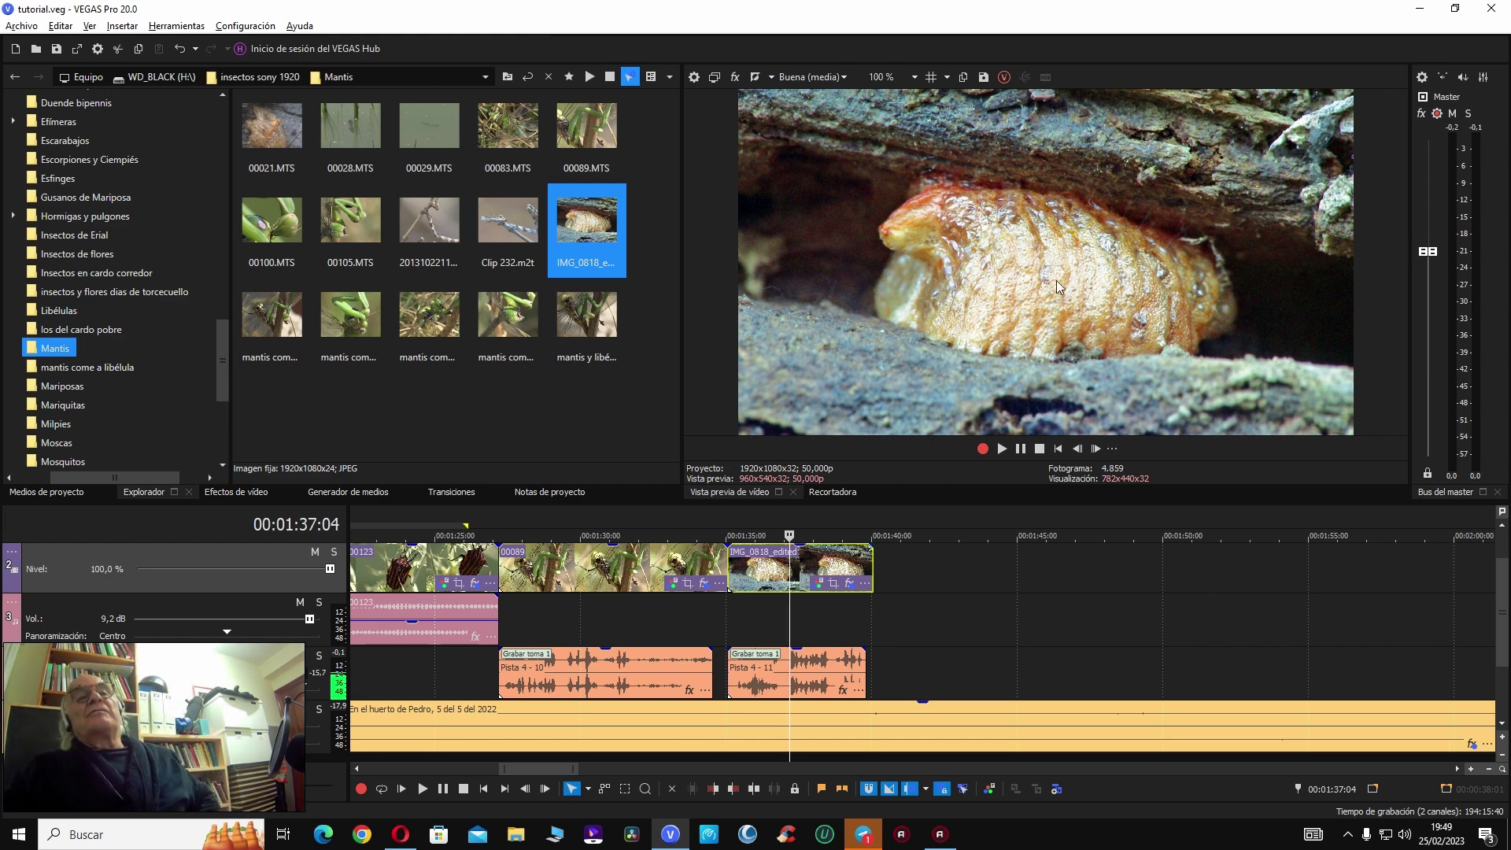
Step: Reopen the colour grading of IMG_0818_edited and darken the image by setting the exposure in Herramientas to -0.120
click(818, 584)
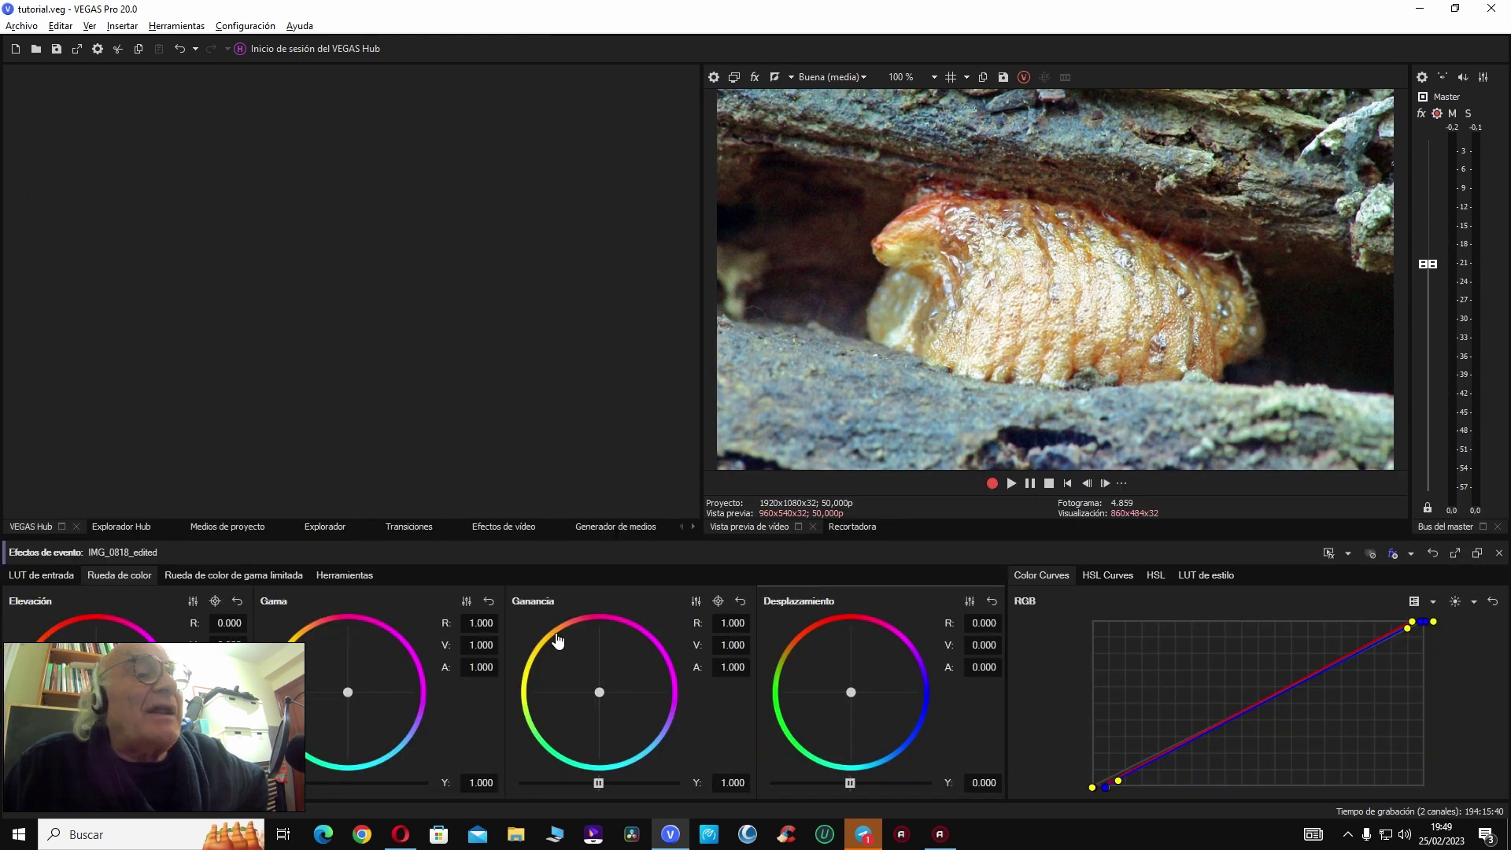
click(359, 571)
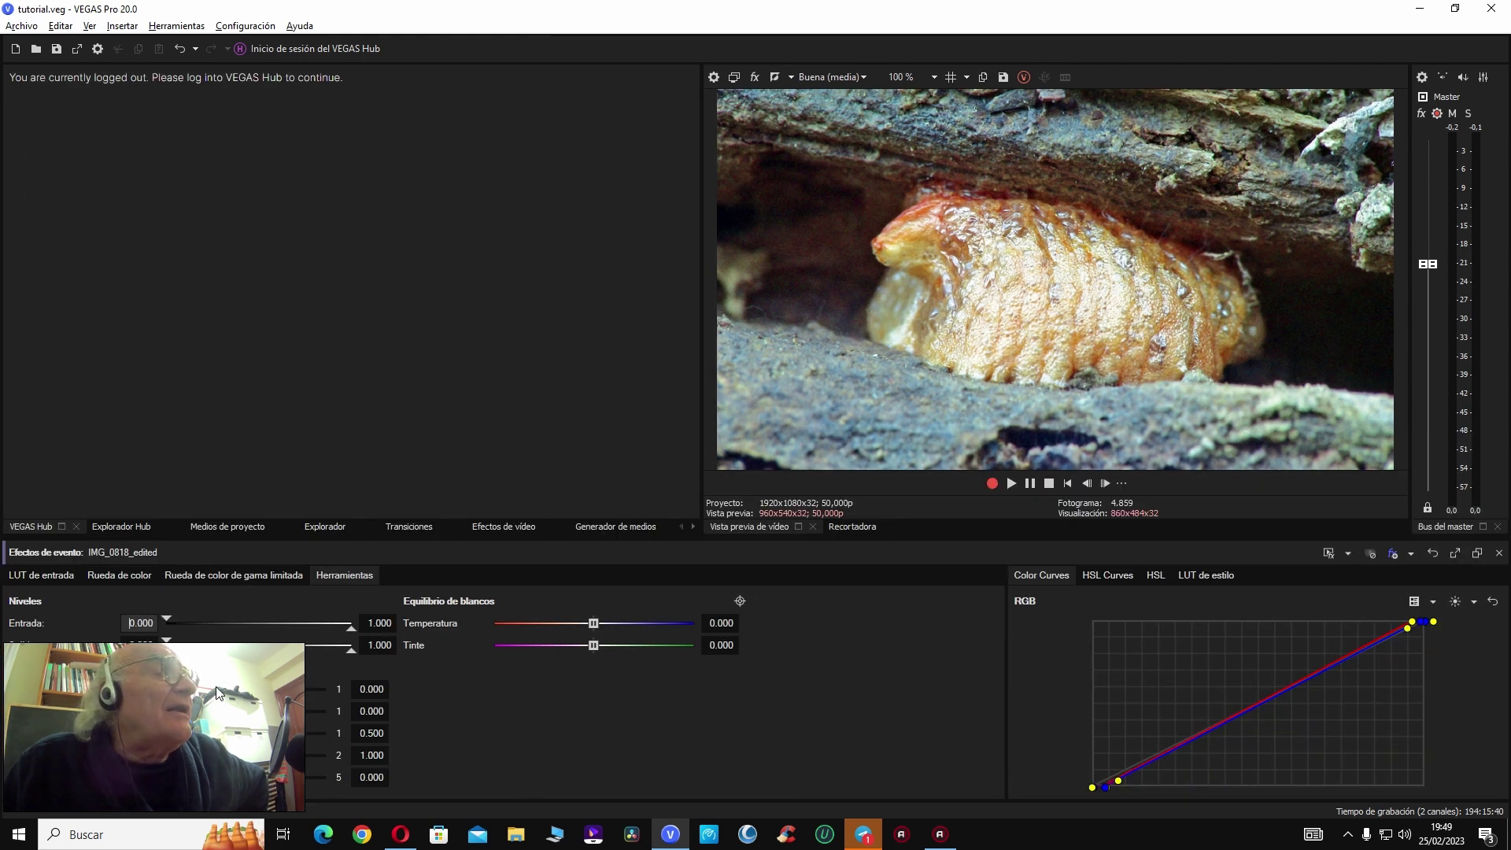
scroll(216, 689, down, 8)
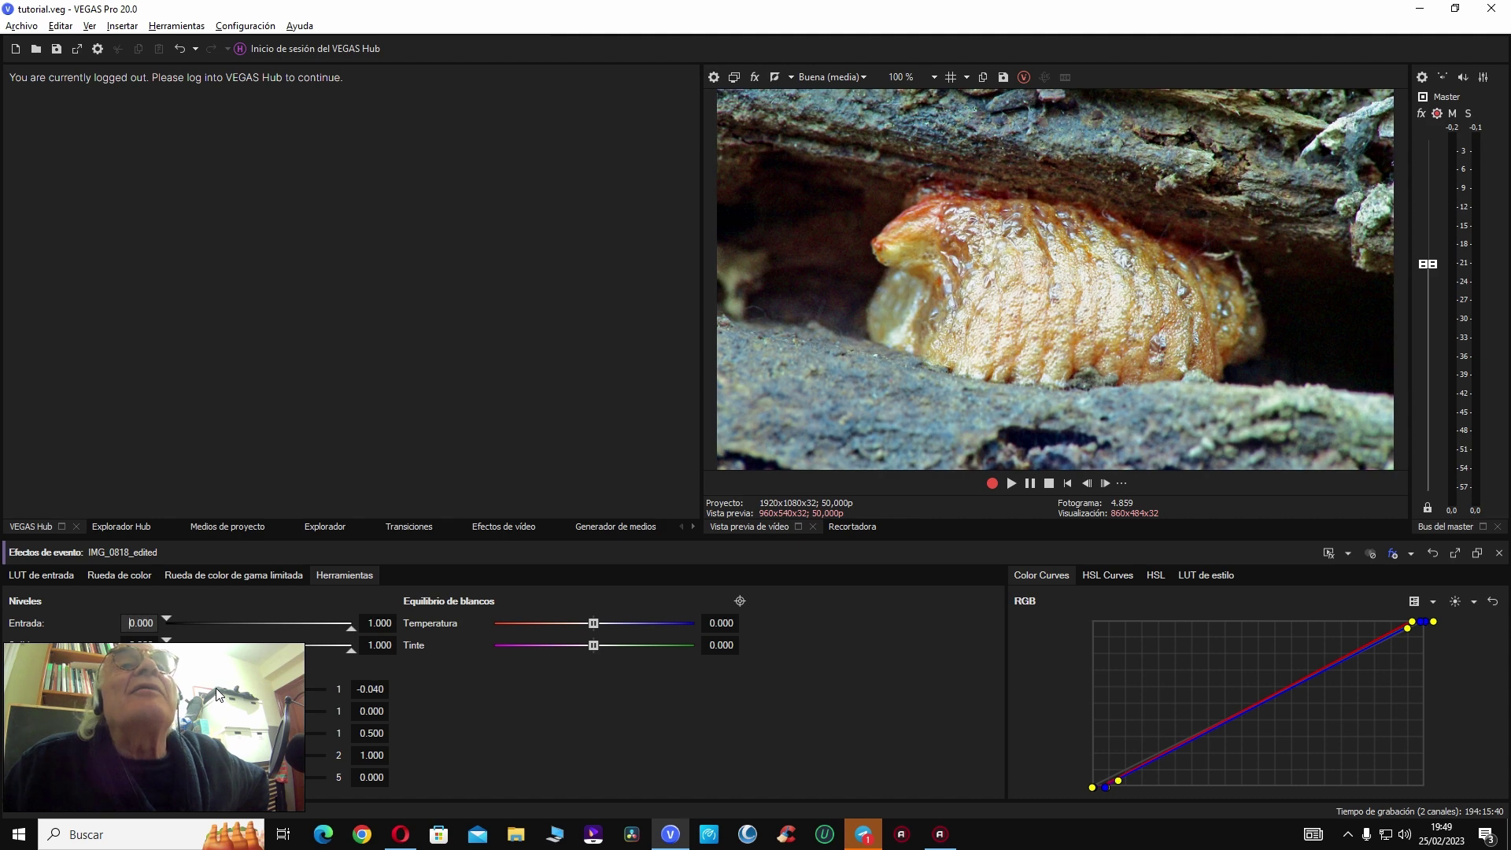
scroll(216, 687, up, 8)
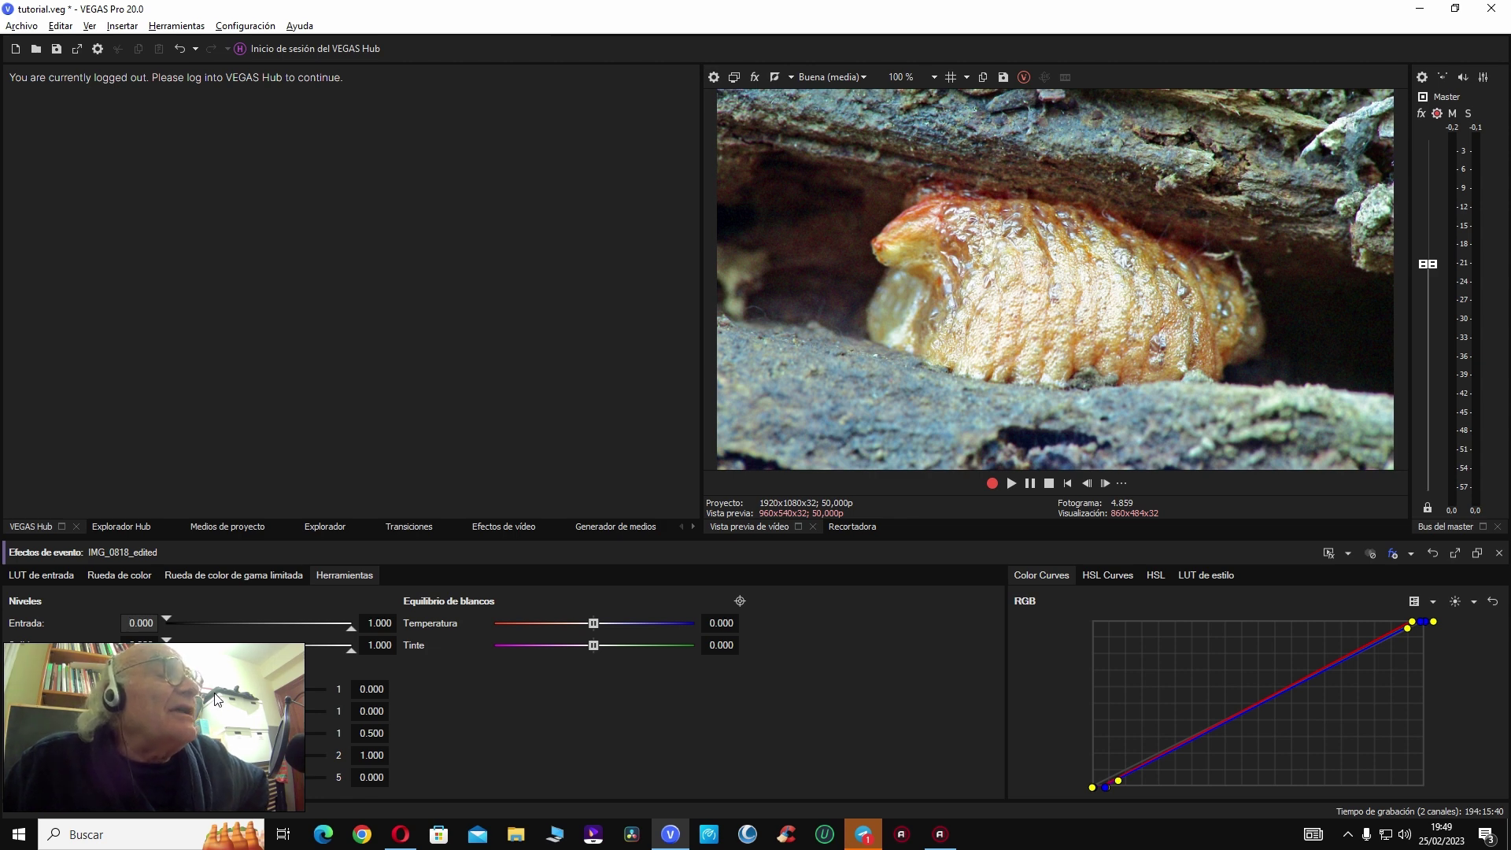
scroll(216, 696, down, 2)
scroll(217, 697, down, 3)
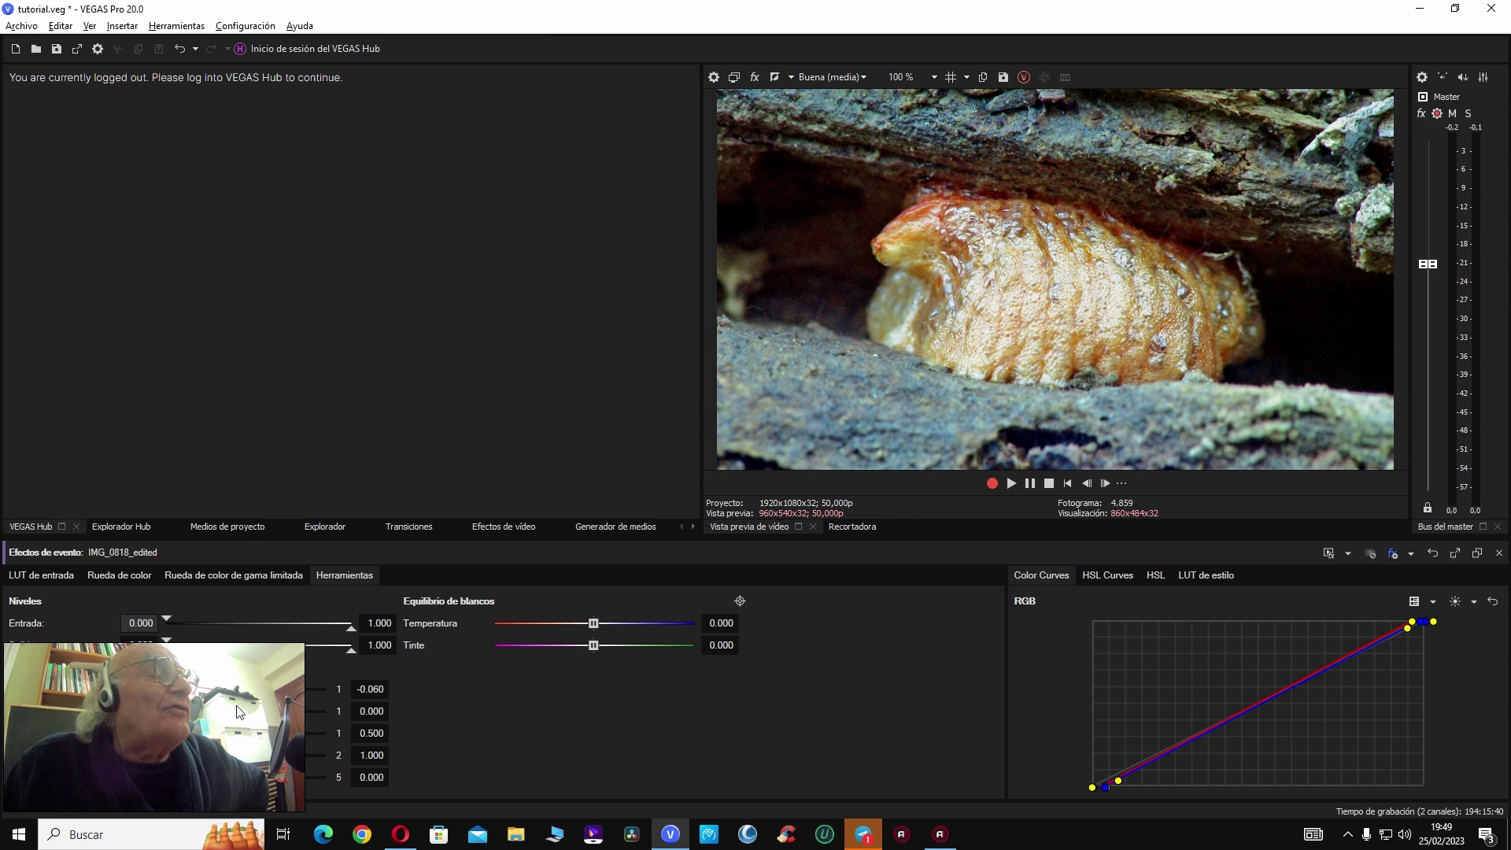
scroll(207, 696, down, 2)
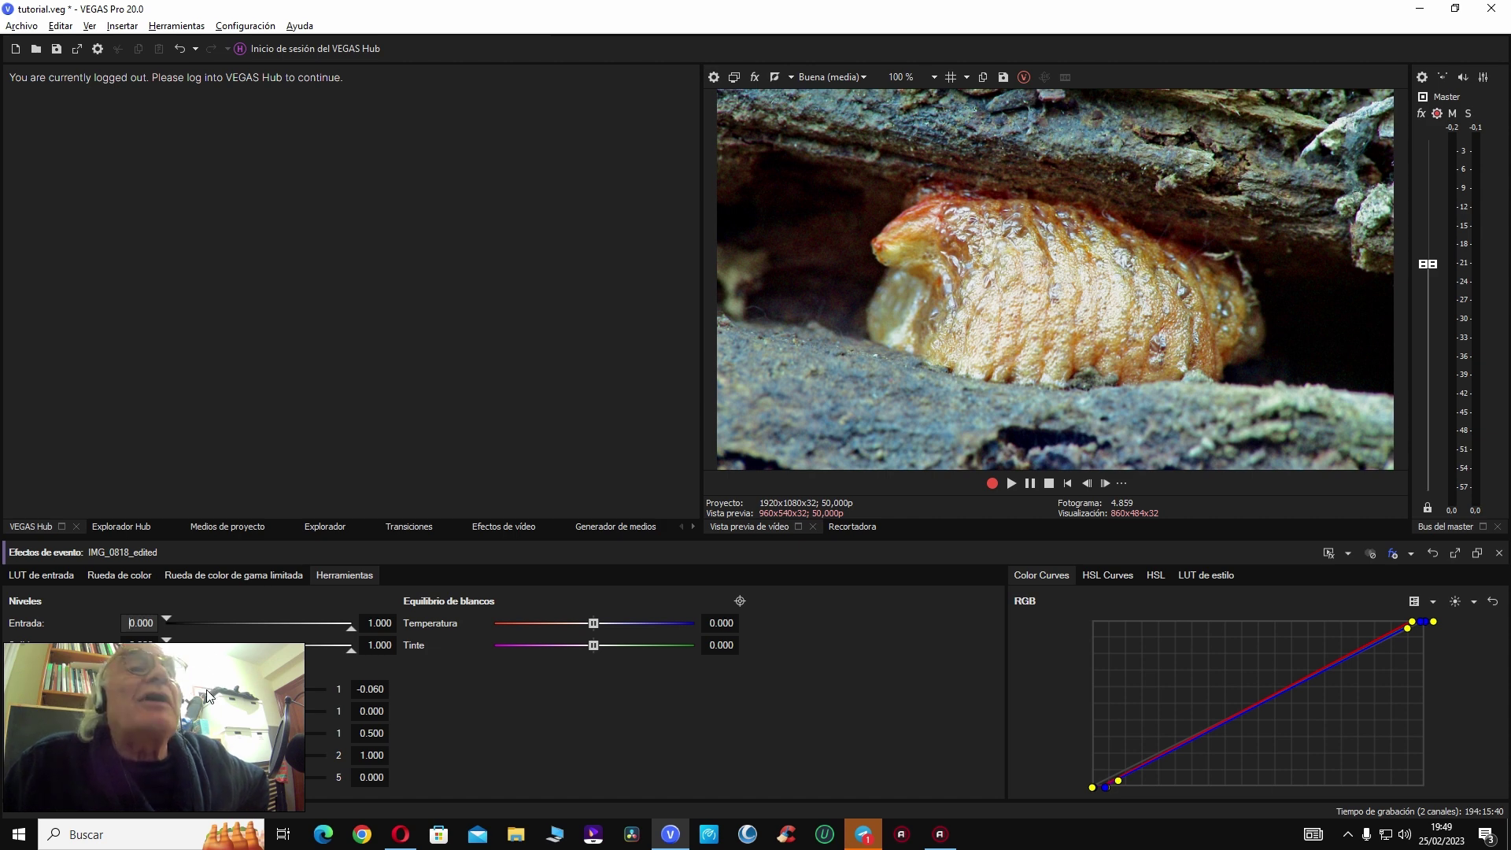
scroll(208, 695, down, 4)
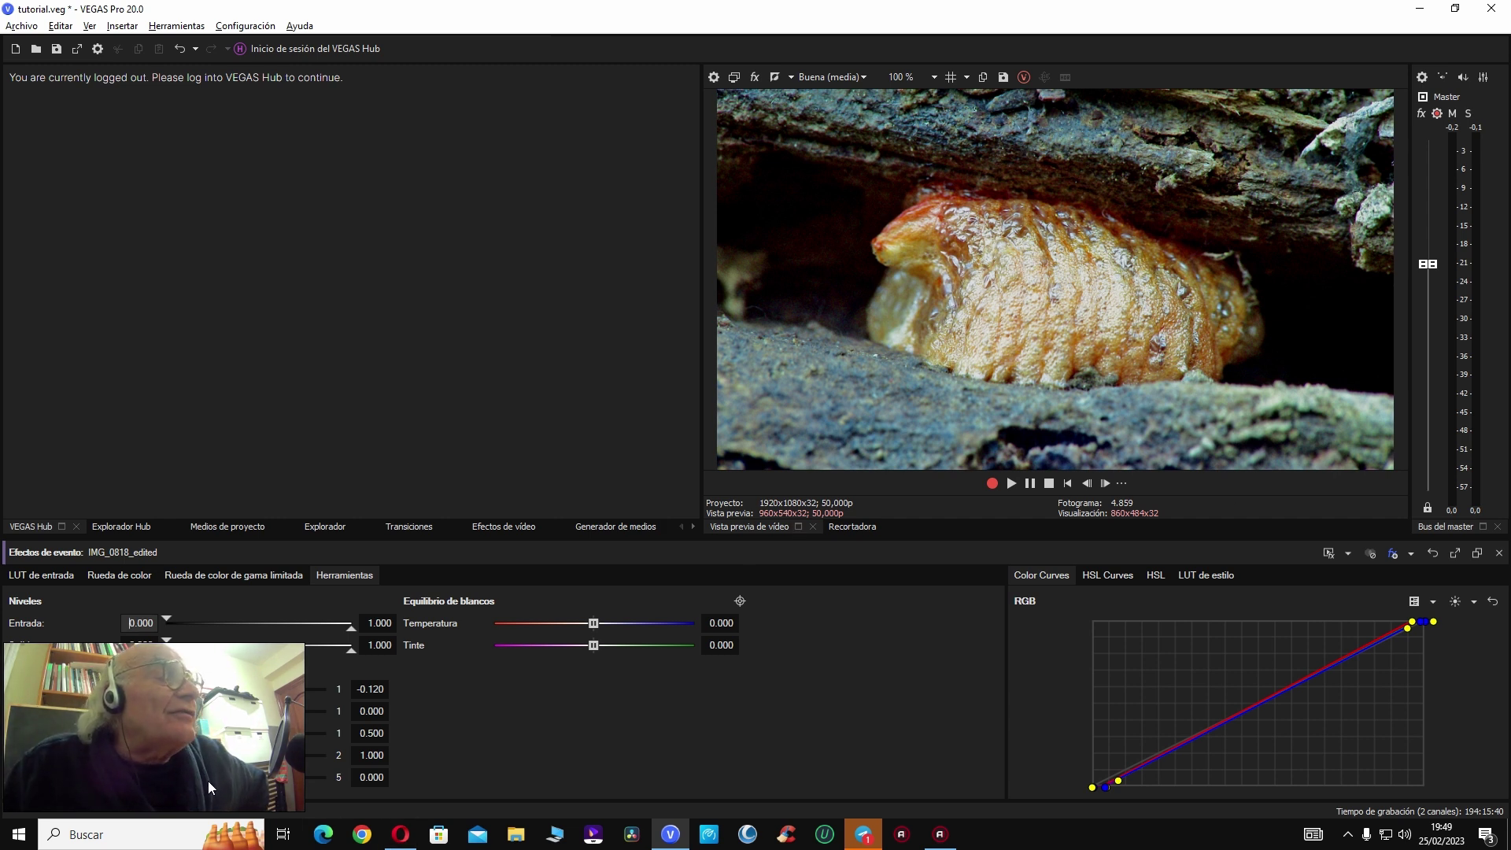
Step: Set IMG_0818_edited's vibrance to -0.300 and exposure to -0.060, comparing the image with and without the grading before closing it
scroll(210, 780, down, 3)
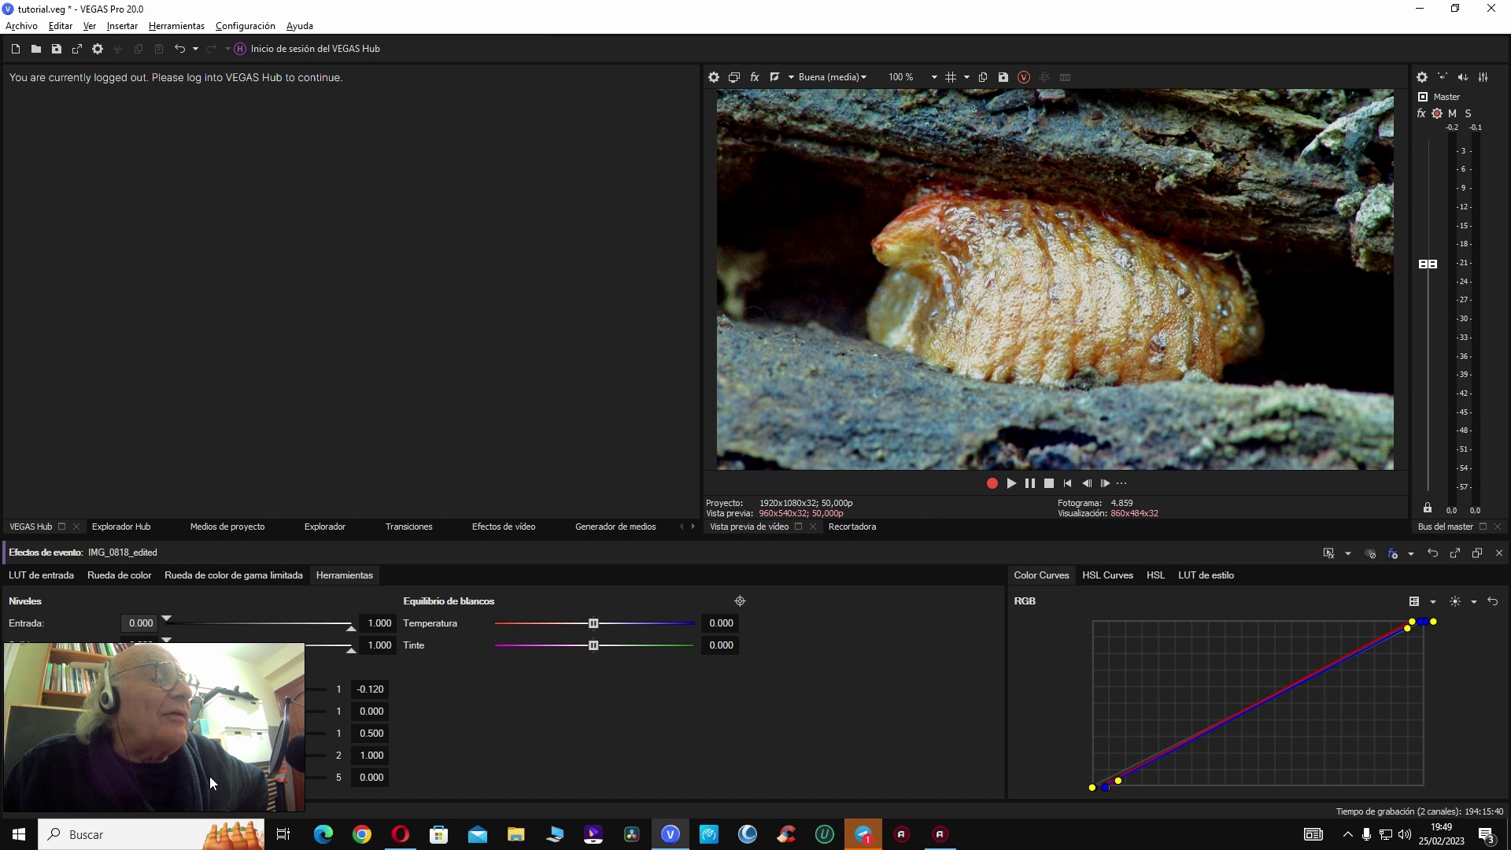
scroll(210, 778, down, 12)
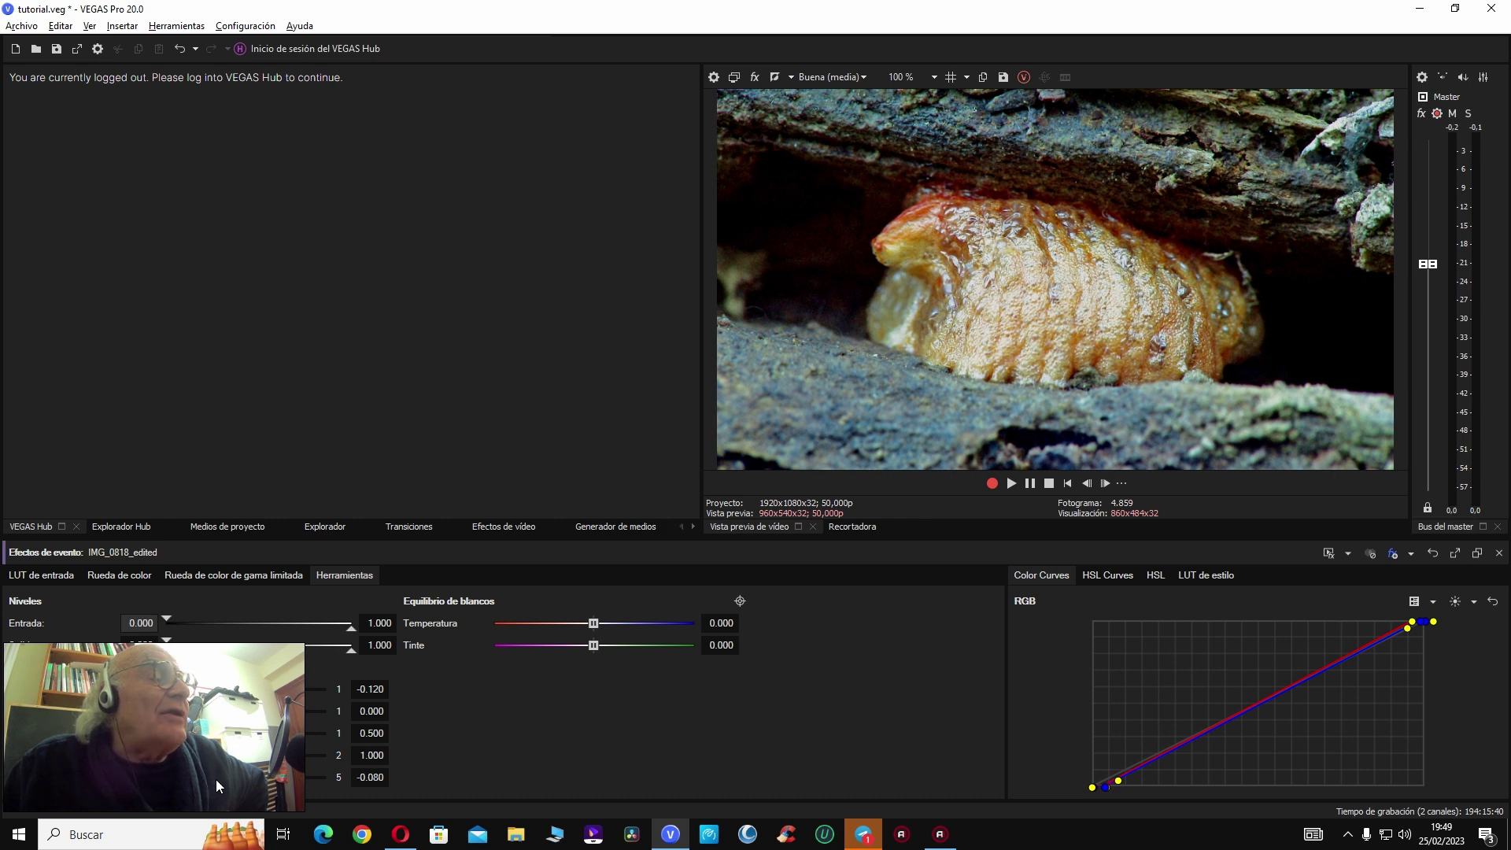
scroll(211, 779, down, 16)
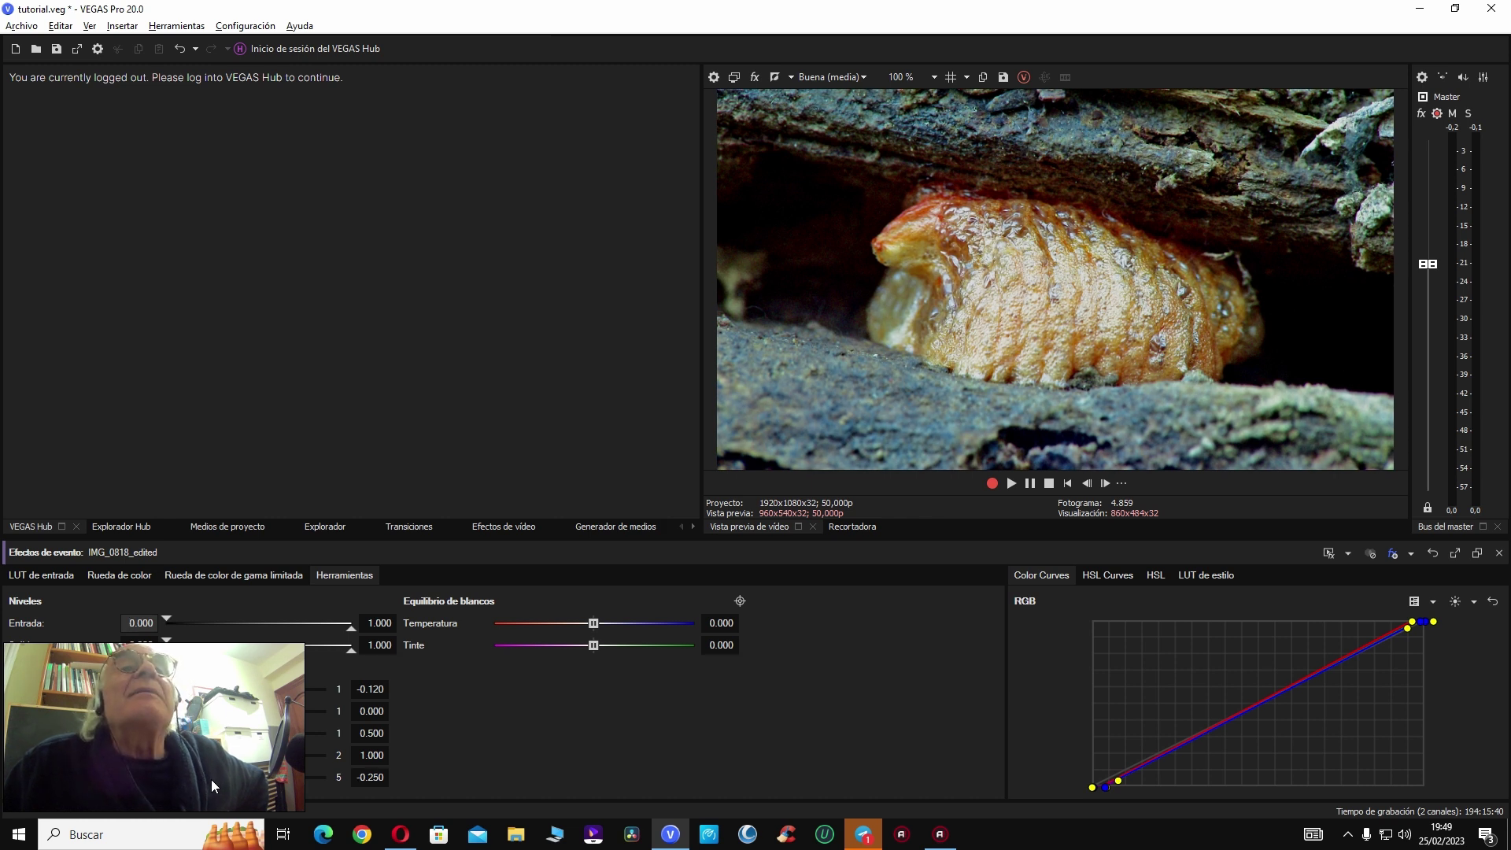
scroll(211, 779, up, 1)
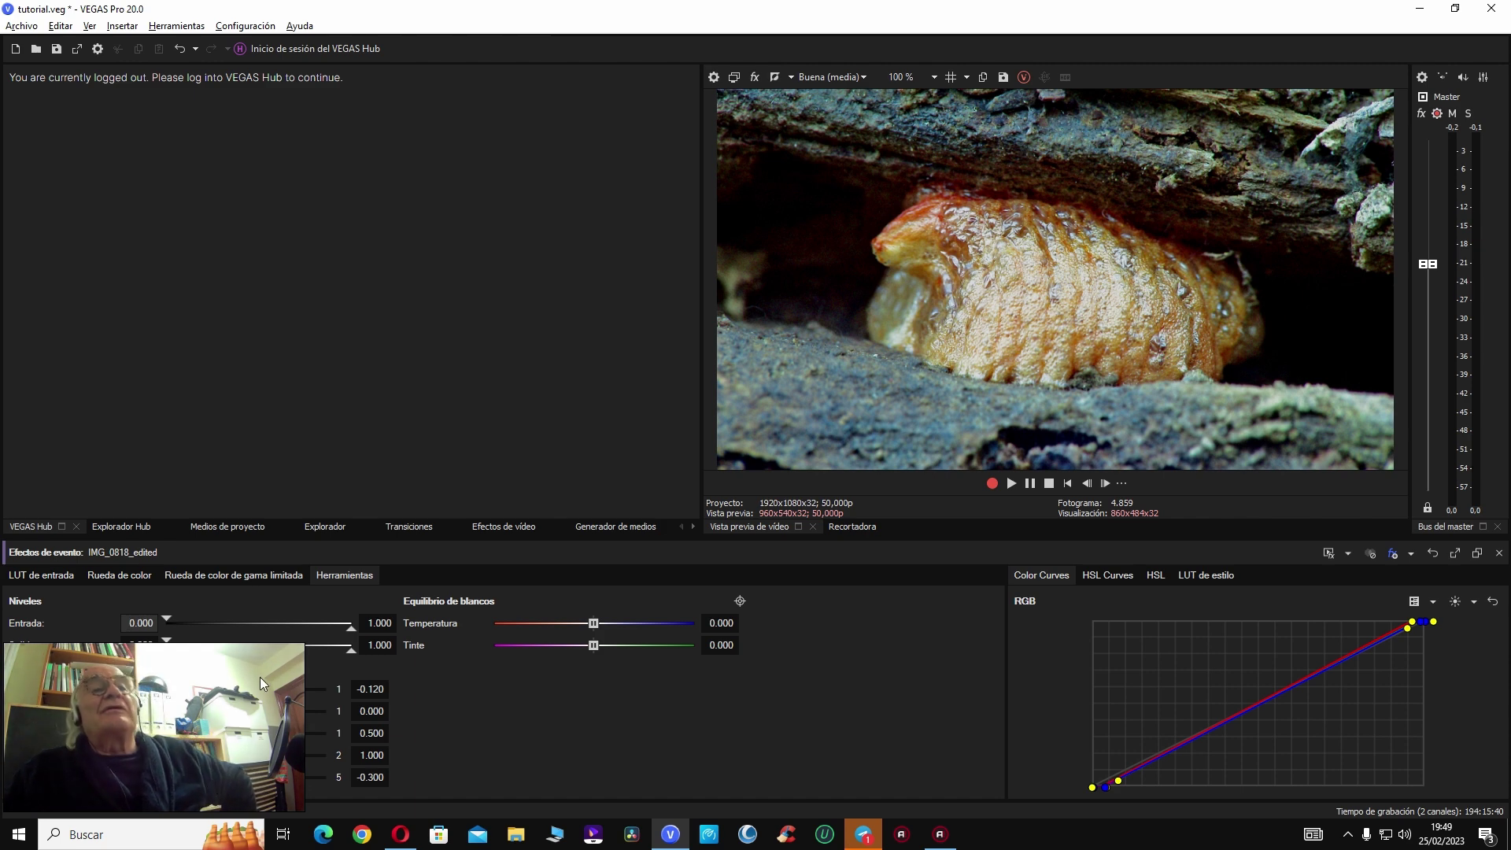
scroll(231, 692, up, 6)
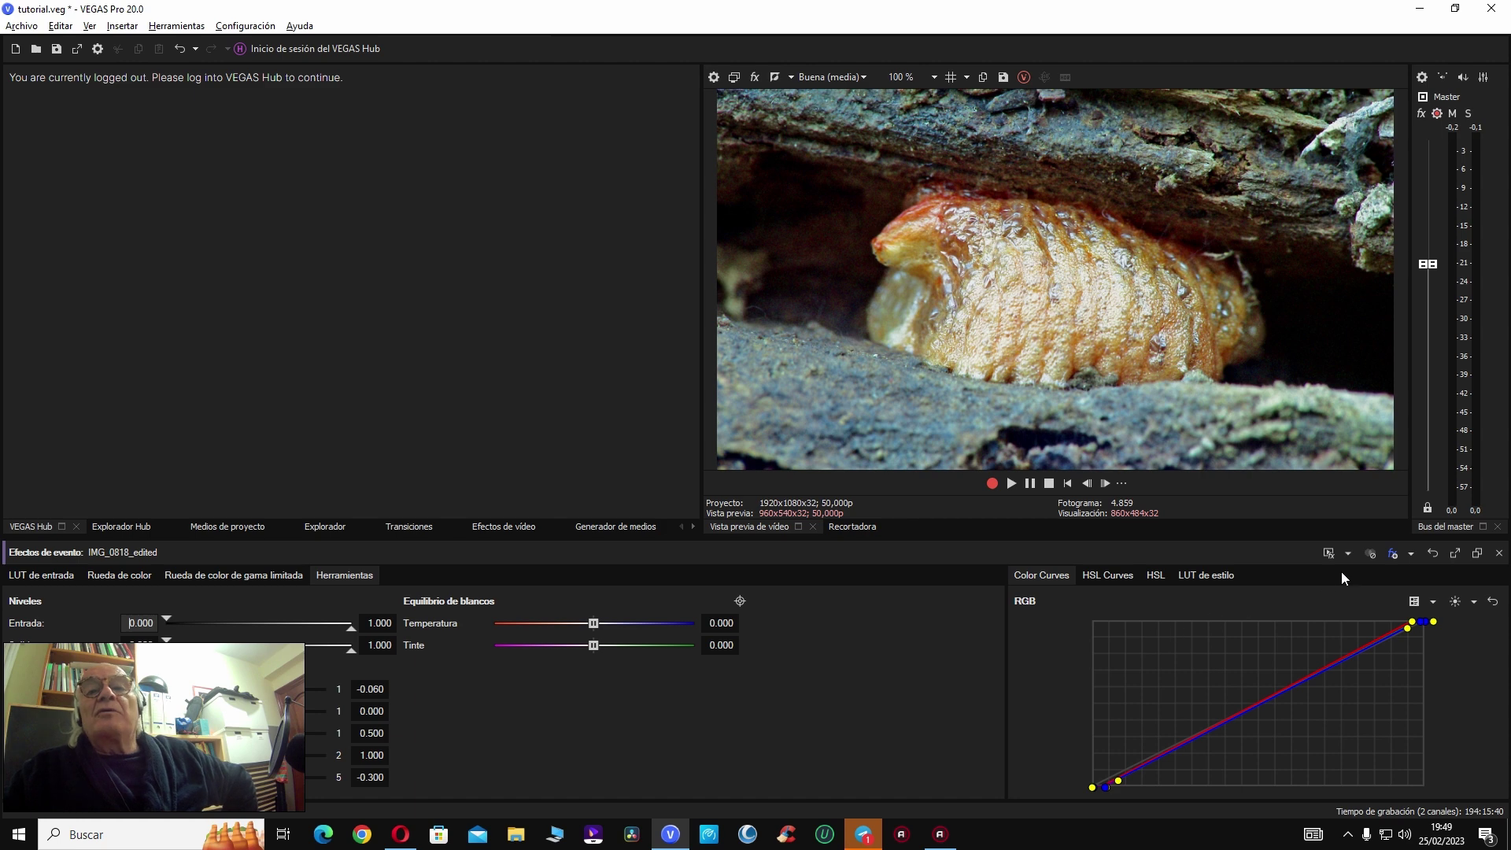
click(1374, 555)
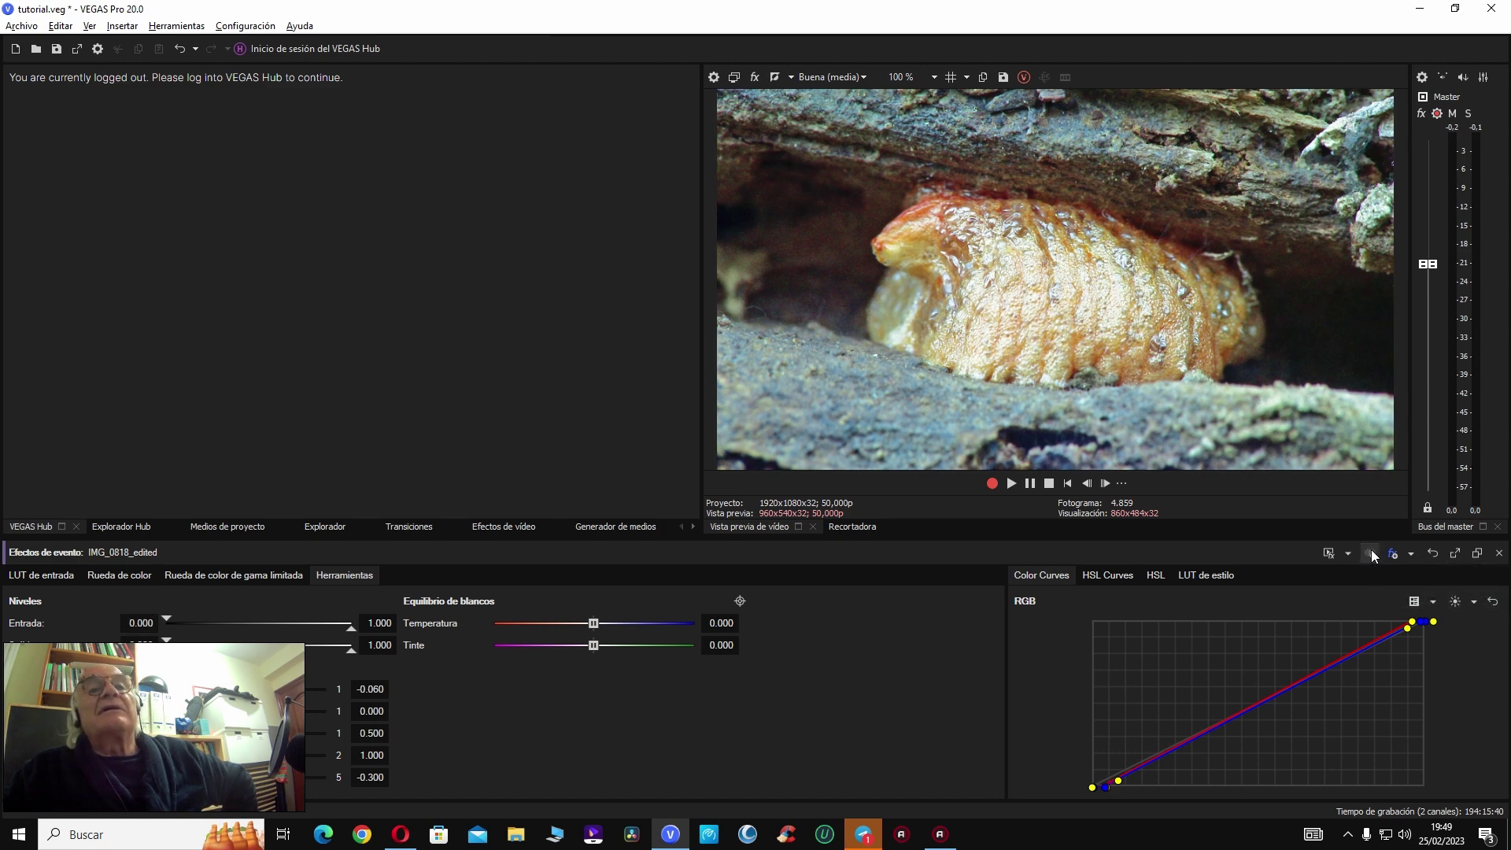
click(1372, 555)
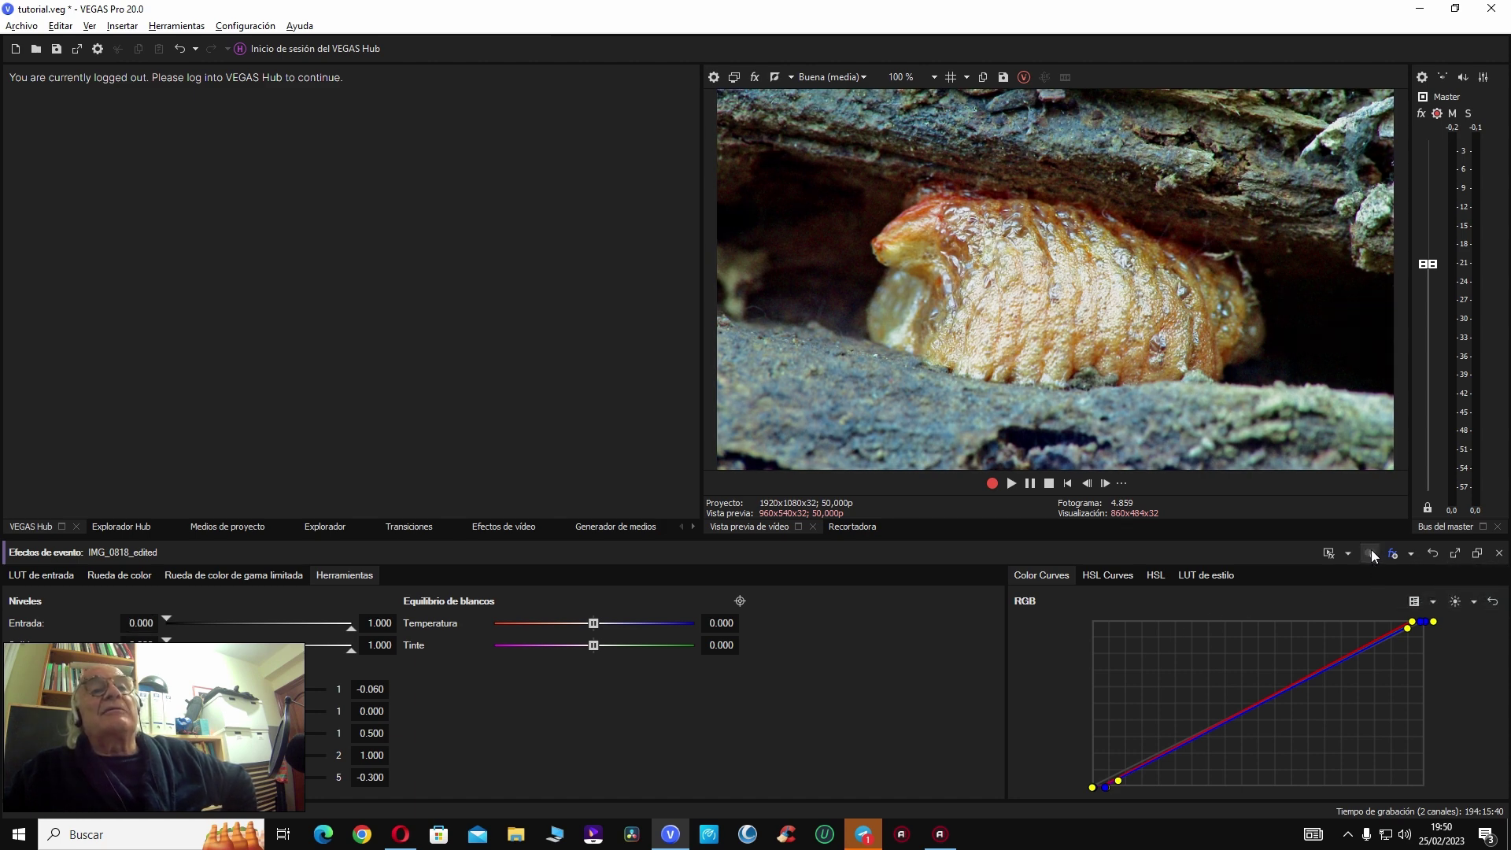
click(1498, 554)
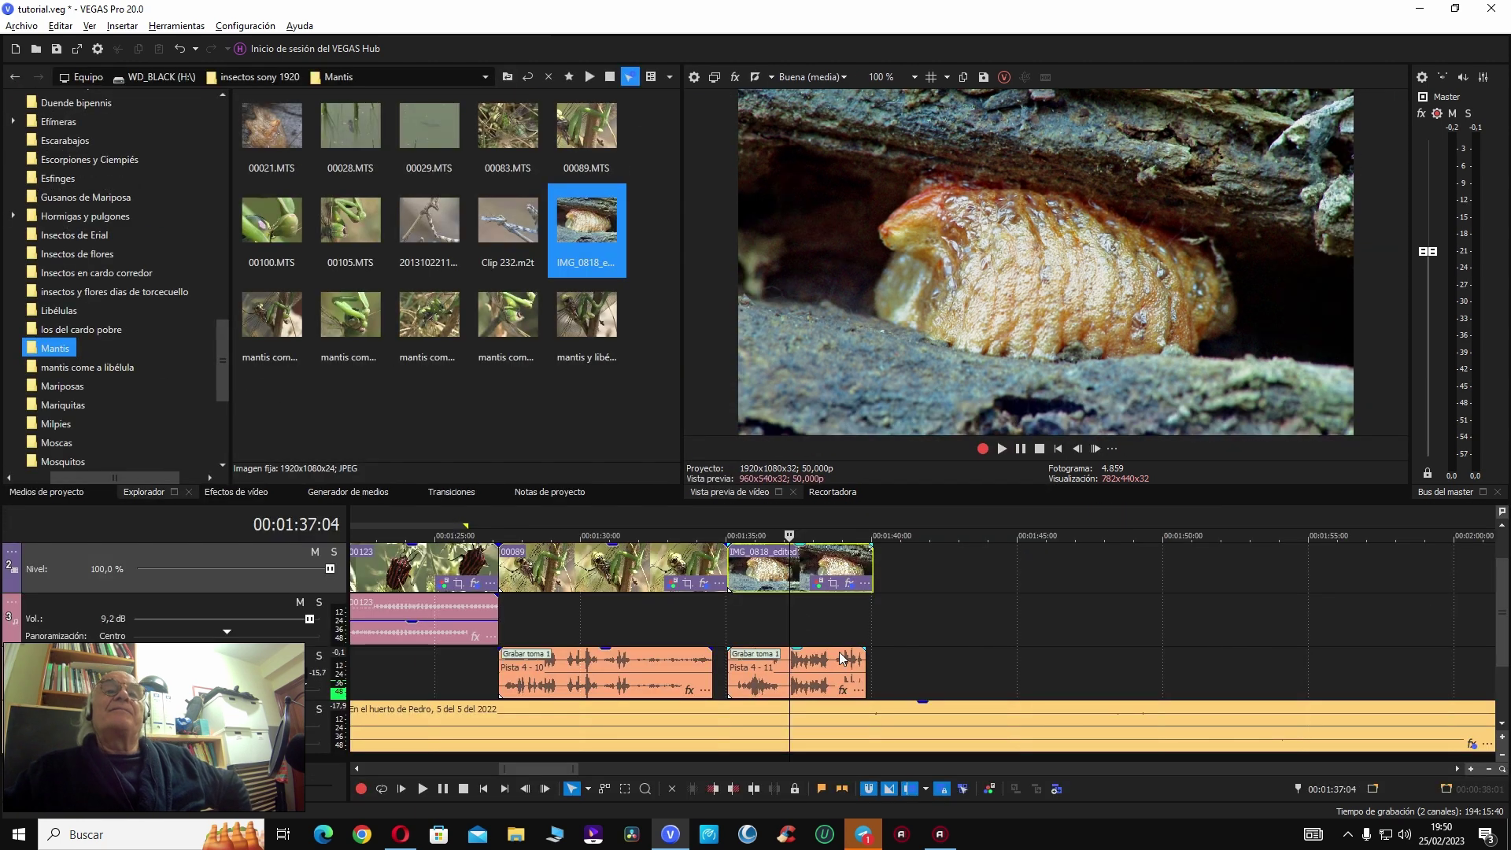
Step: Play the timeline around the end of clip 00089 and from its middle to check the footage against the narration
click(687, 554)
key(space)
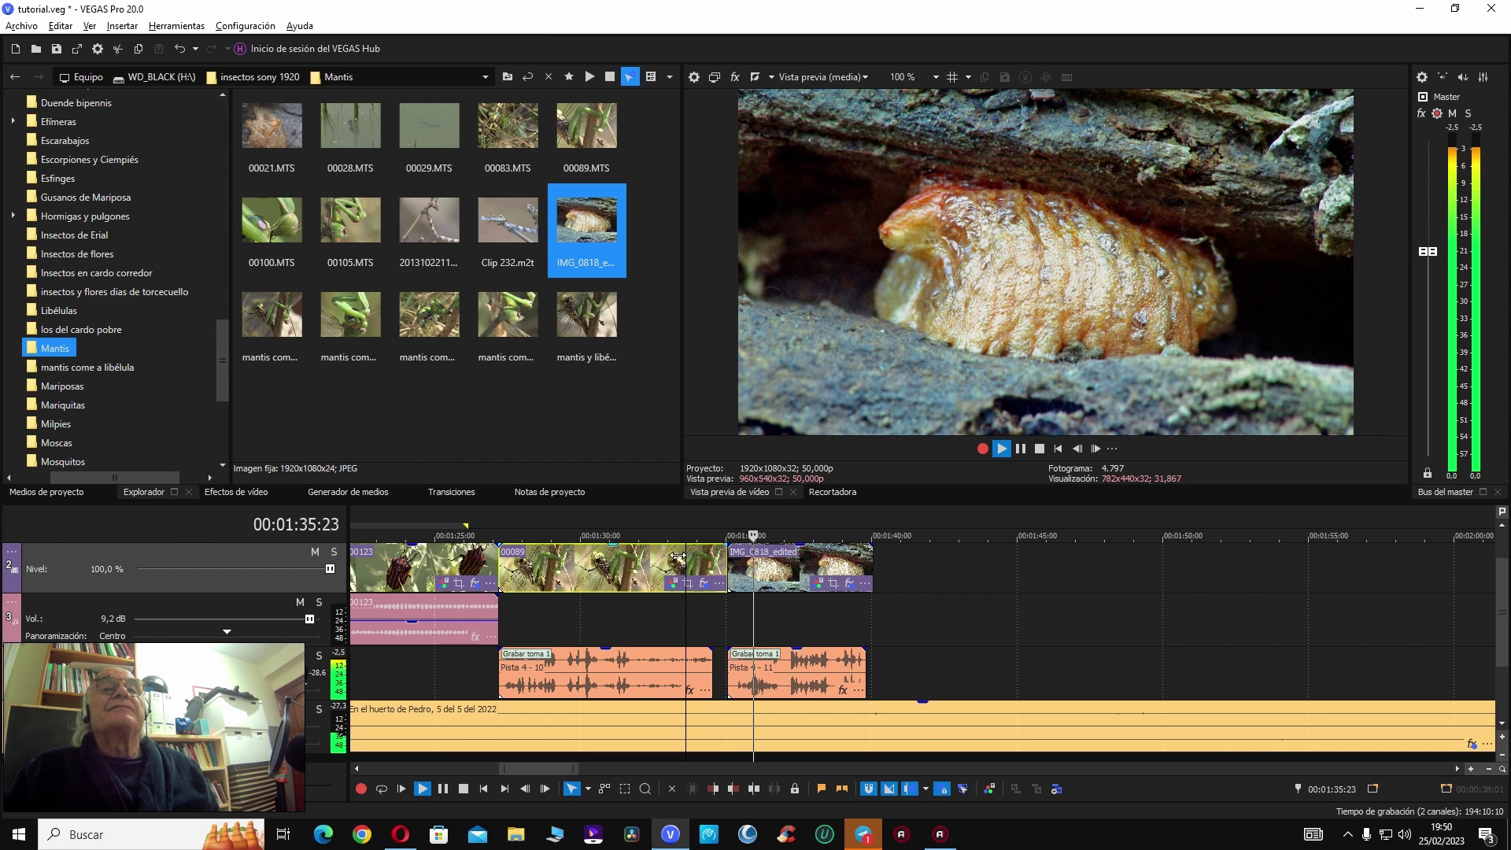
click(634, 554)
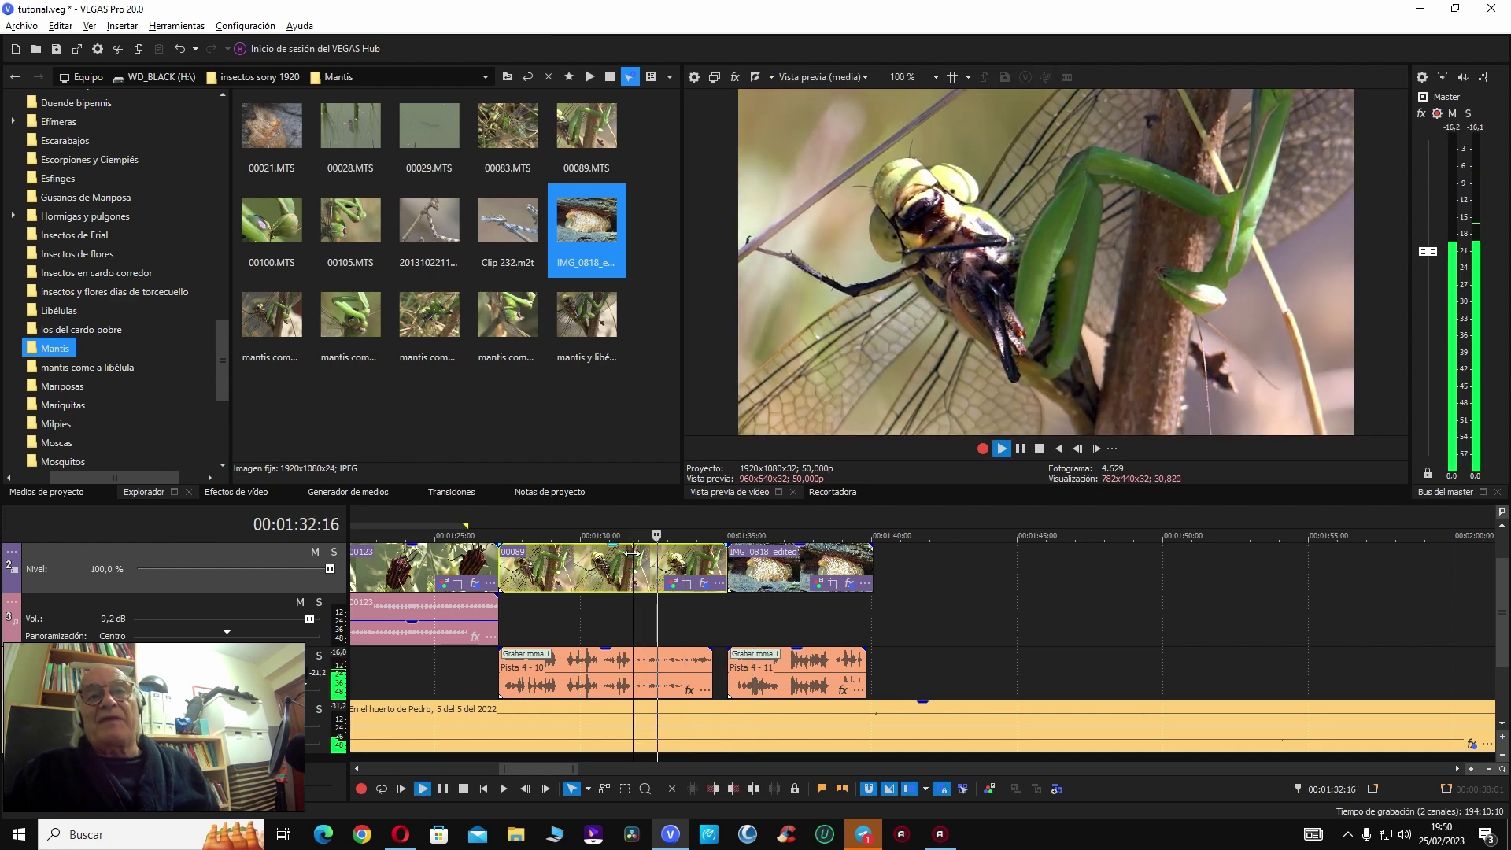
key(Return)
click(634, 557)
key(space)
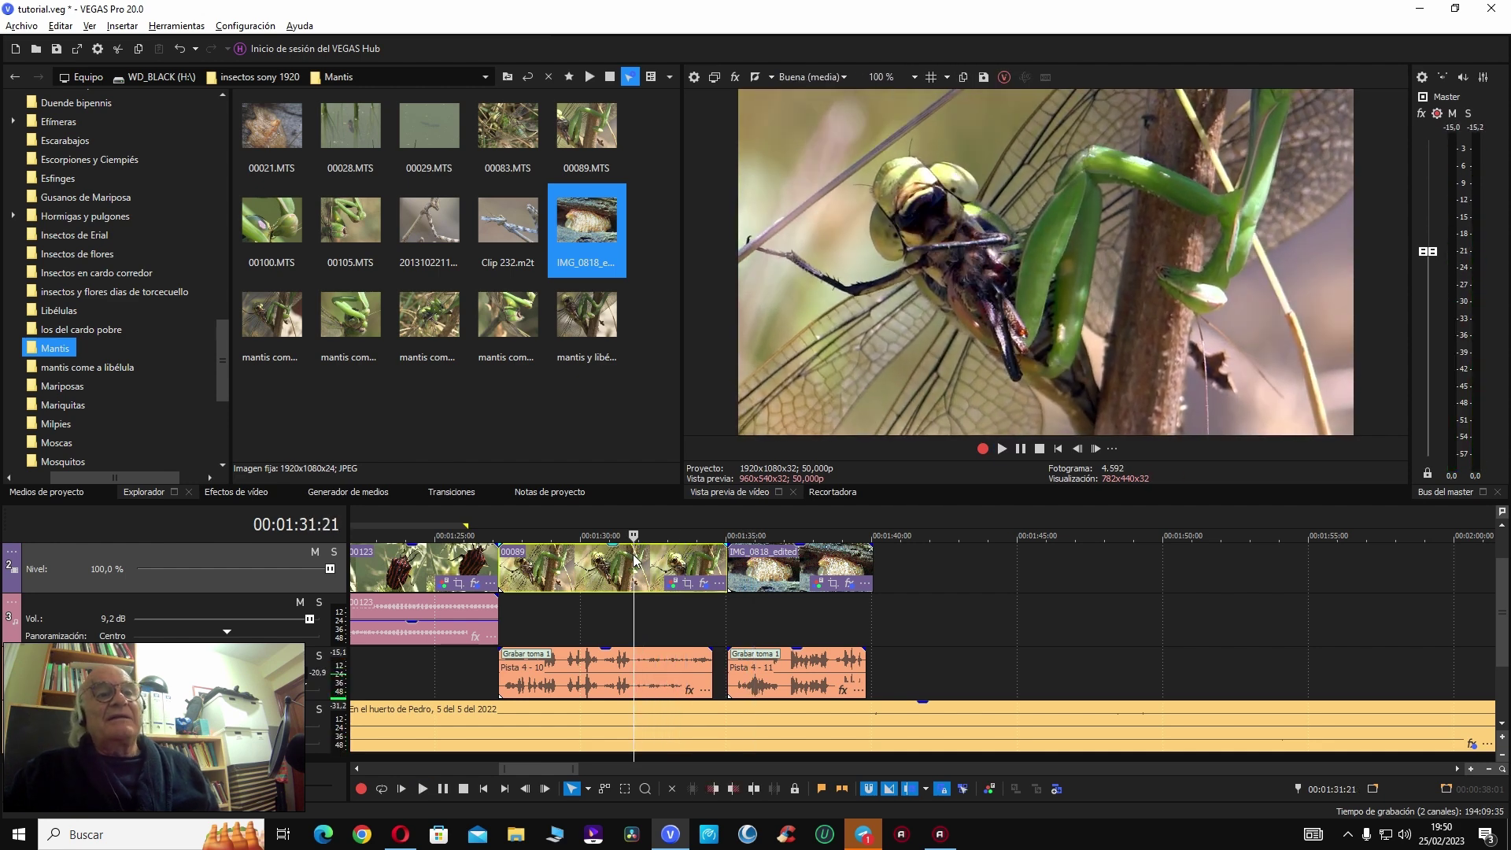
key(Return)
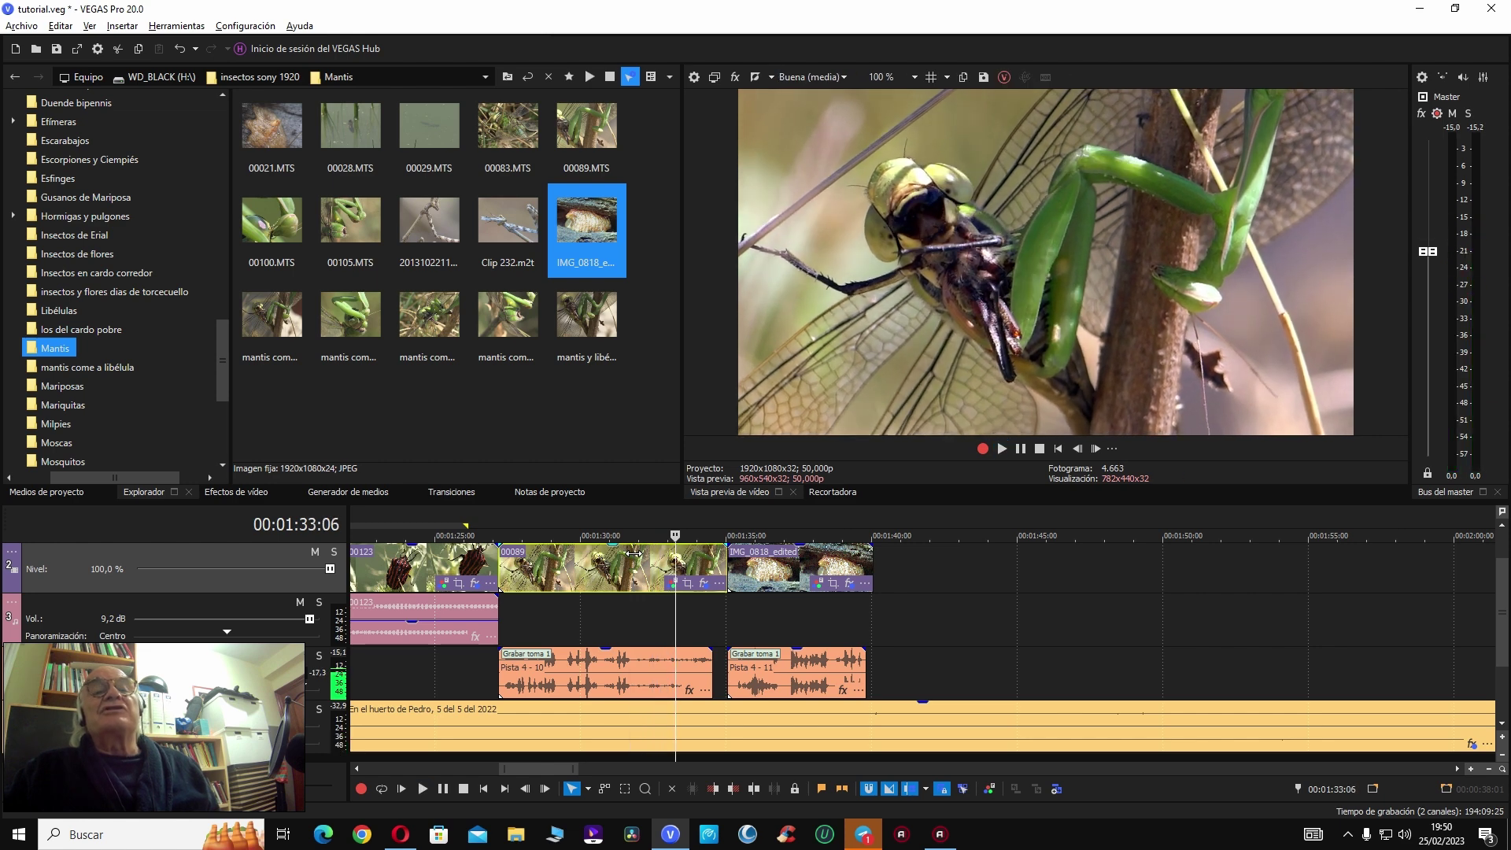
Step: Move IMG_0818_edited and its narration away from clip 00089, and extend the end of 00089 by about 7 seconds
drag(782, 577, 1012, 588)
drag(833, 674, 1053, 674)
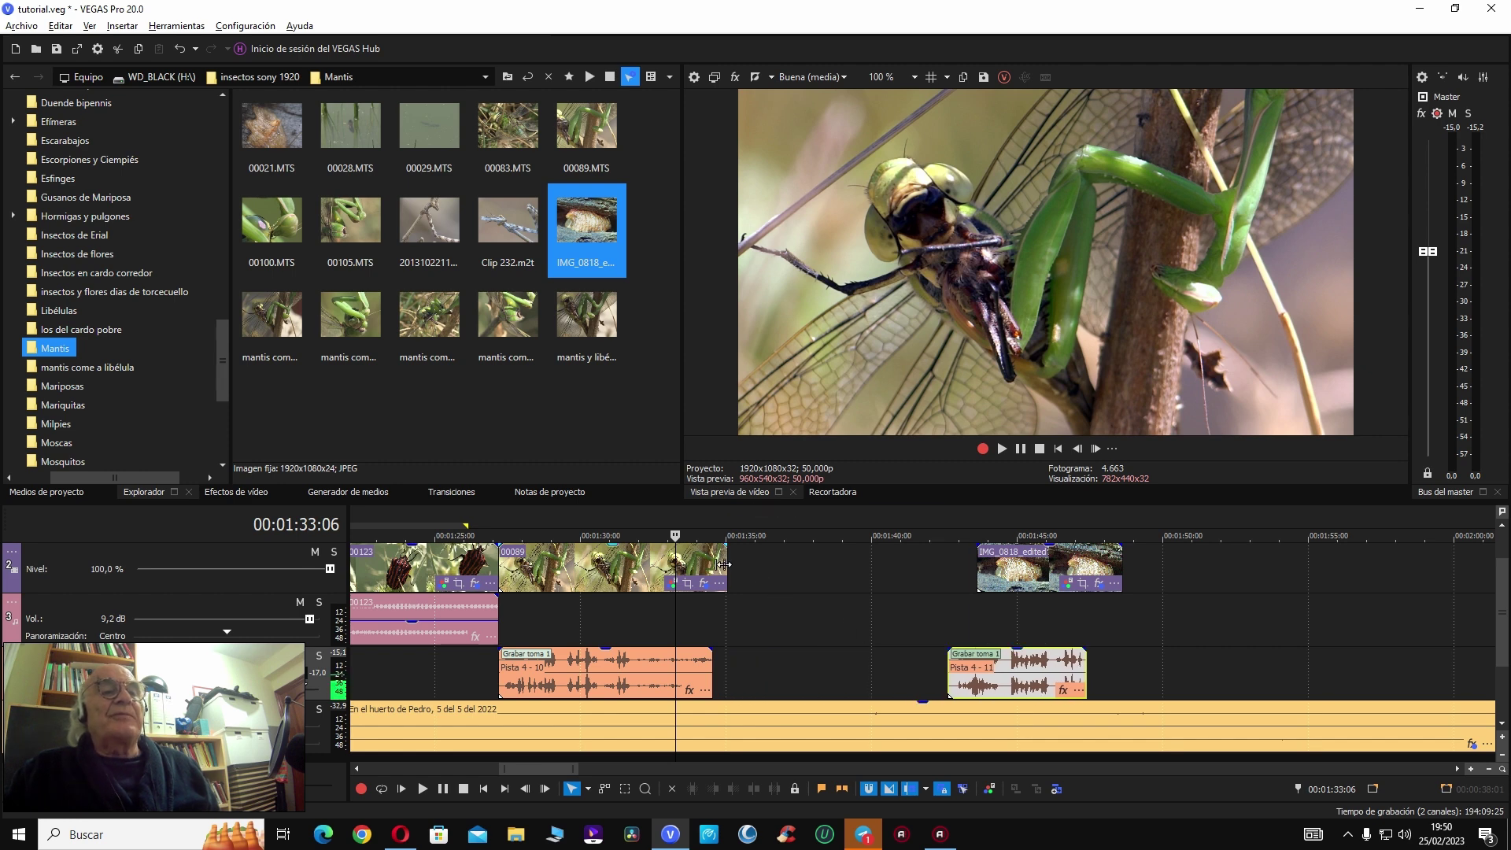
drag(723, 565, 933, 567)
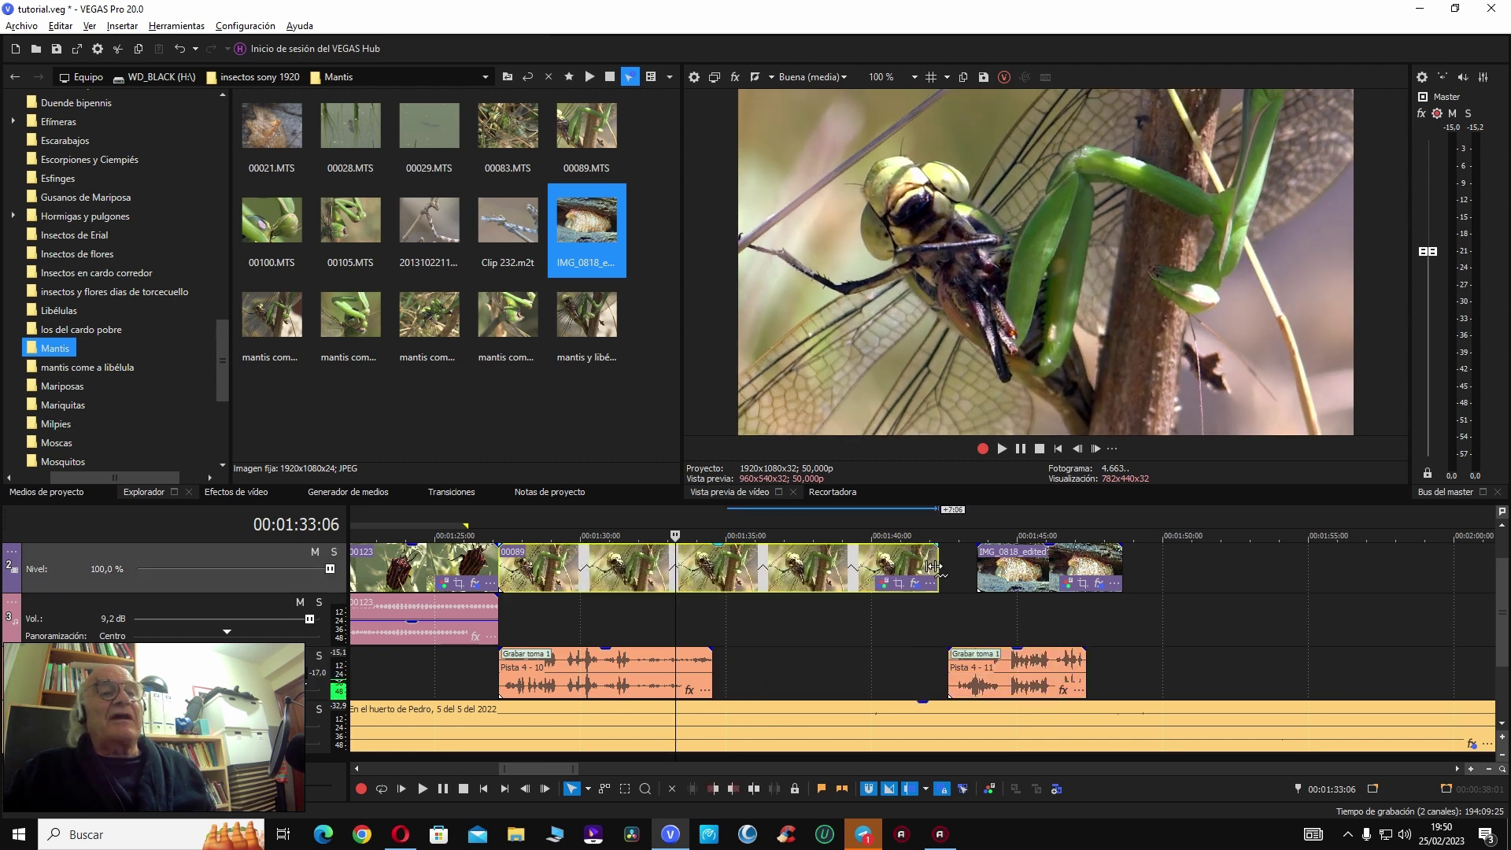
Step: Play the extended clip 00089, trim its end back to the cursor at 00:01:36:02, and play its middle section again
click(523, 572)
key(space)
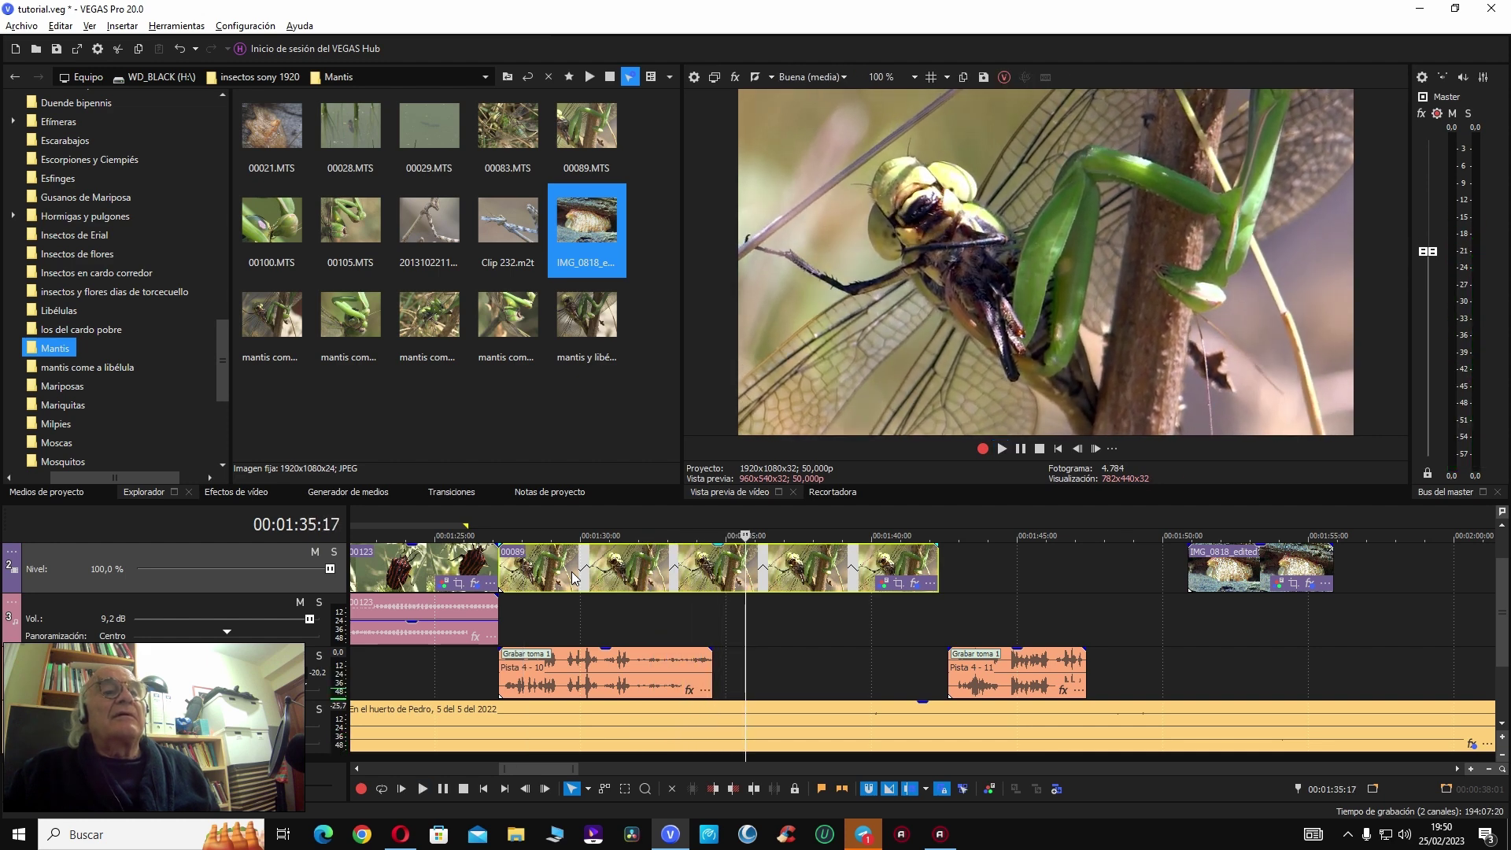
key(space)
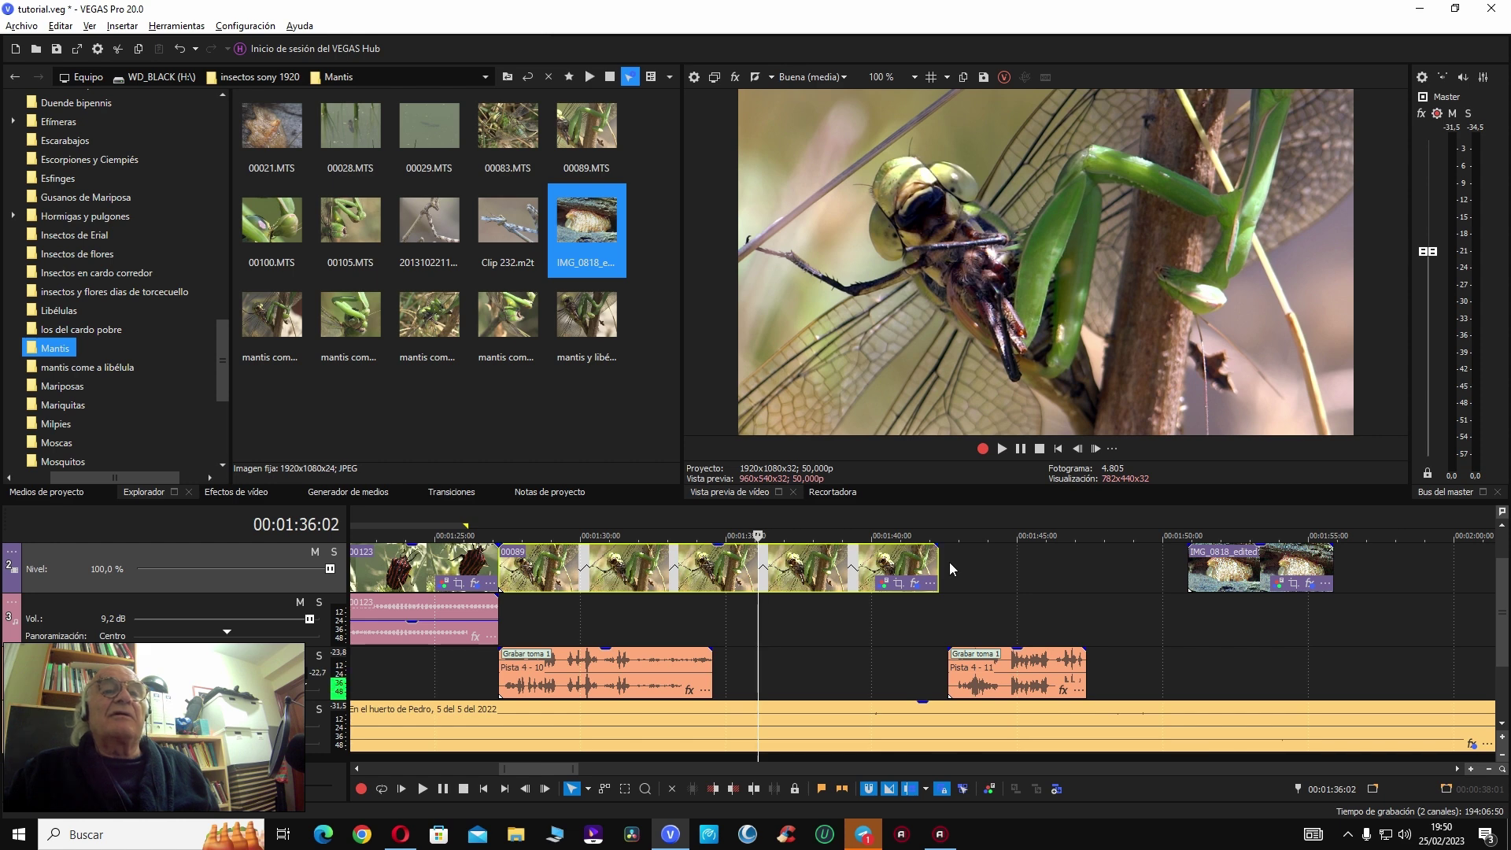
drag(937, 566, 757, 569)
click(609, 579)
key(space)
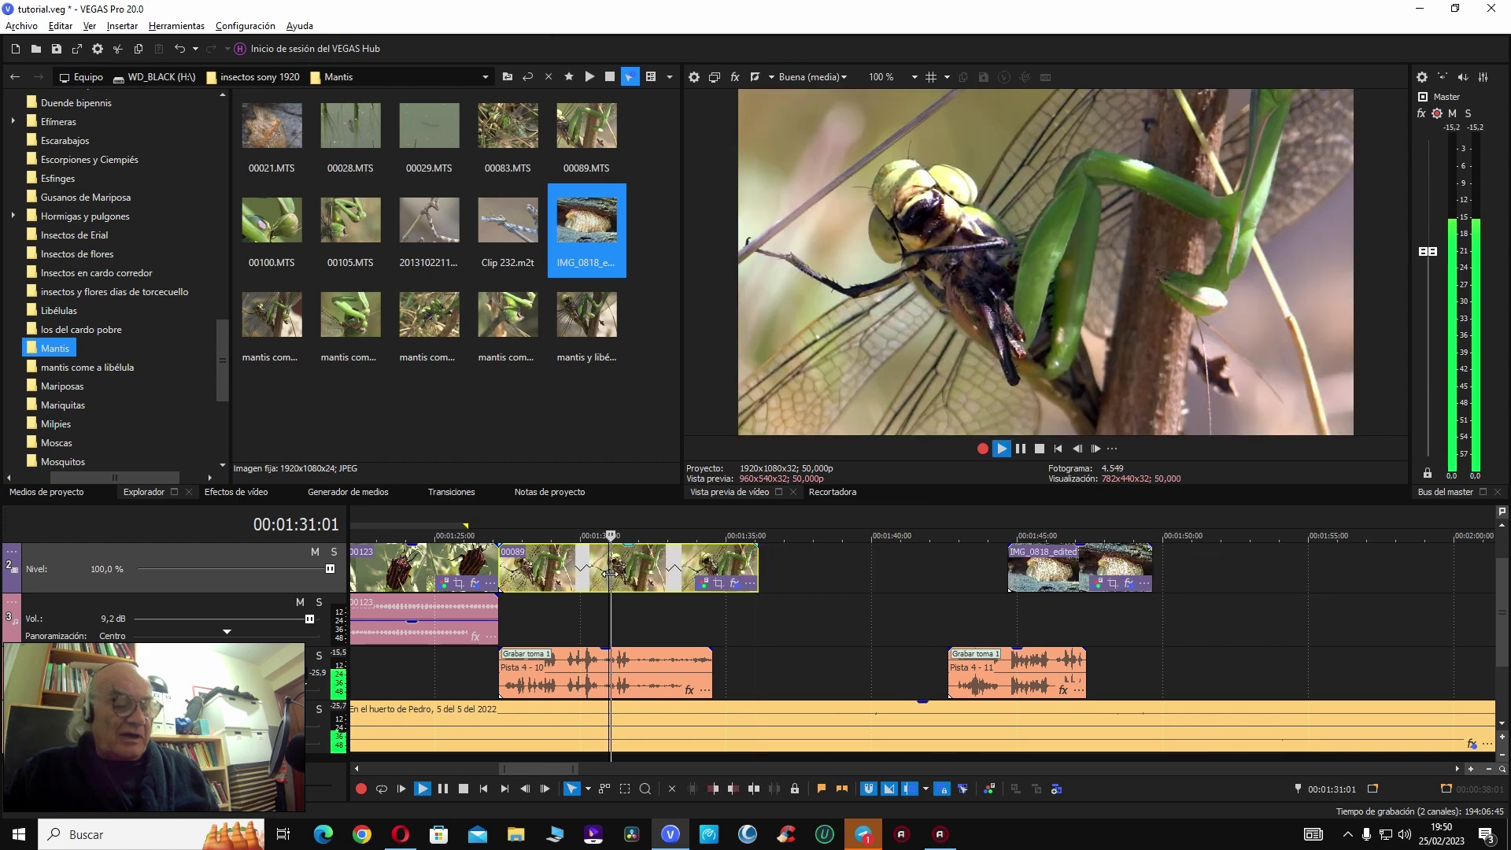
key(Return)
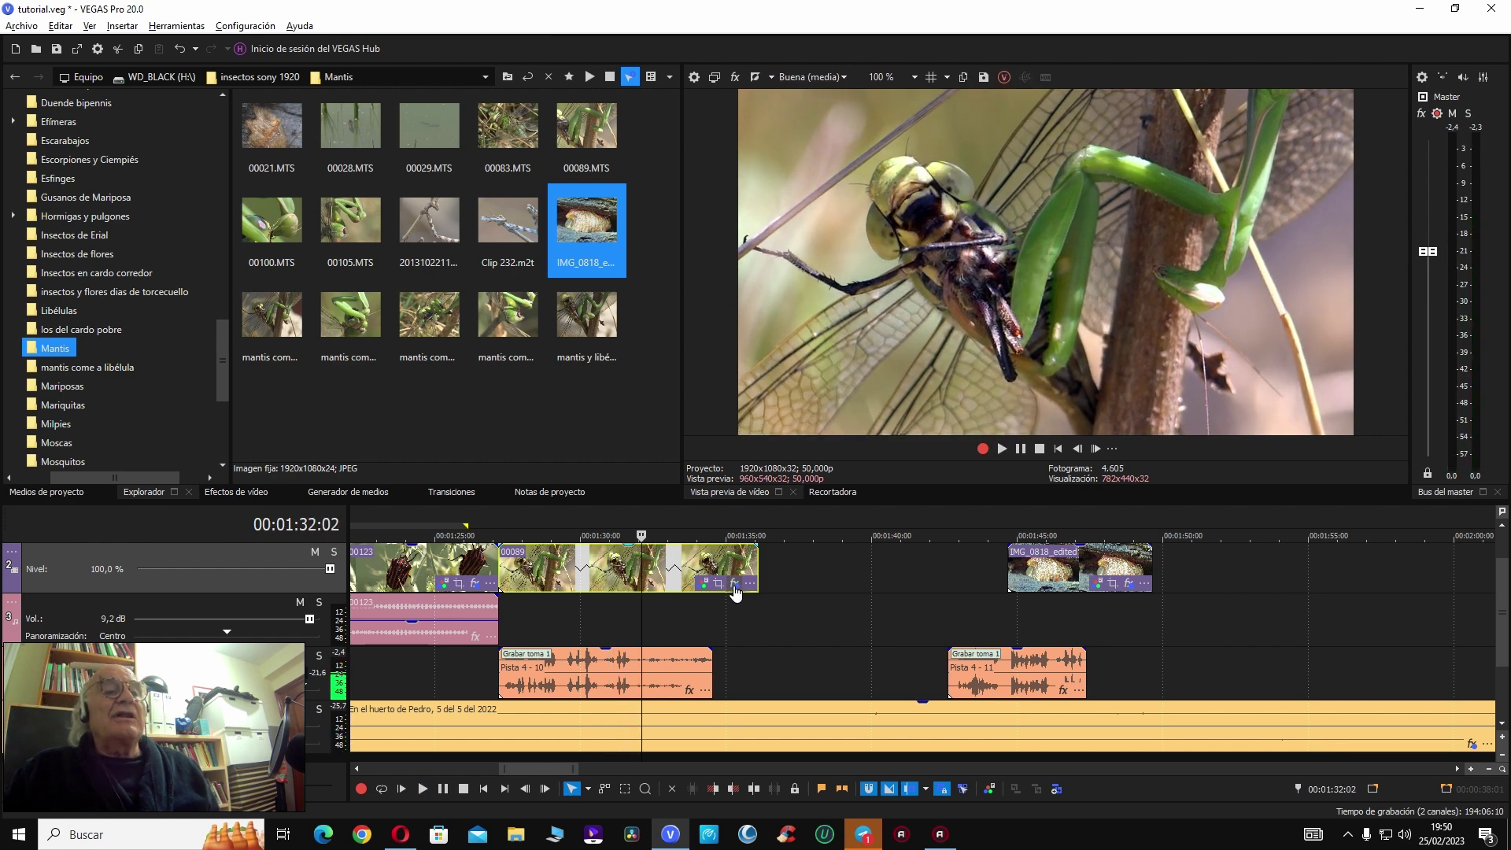
Step: Add the Estabilización de vídeo effect to clip 00089 and run the stabilization with the Básico user view
click(731, 584)
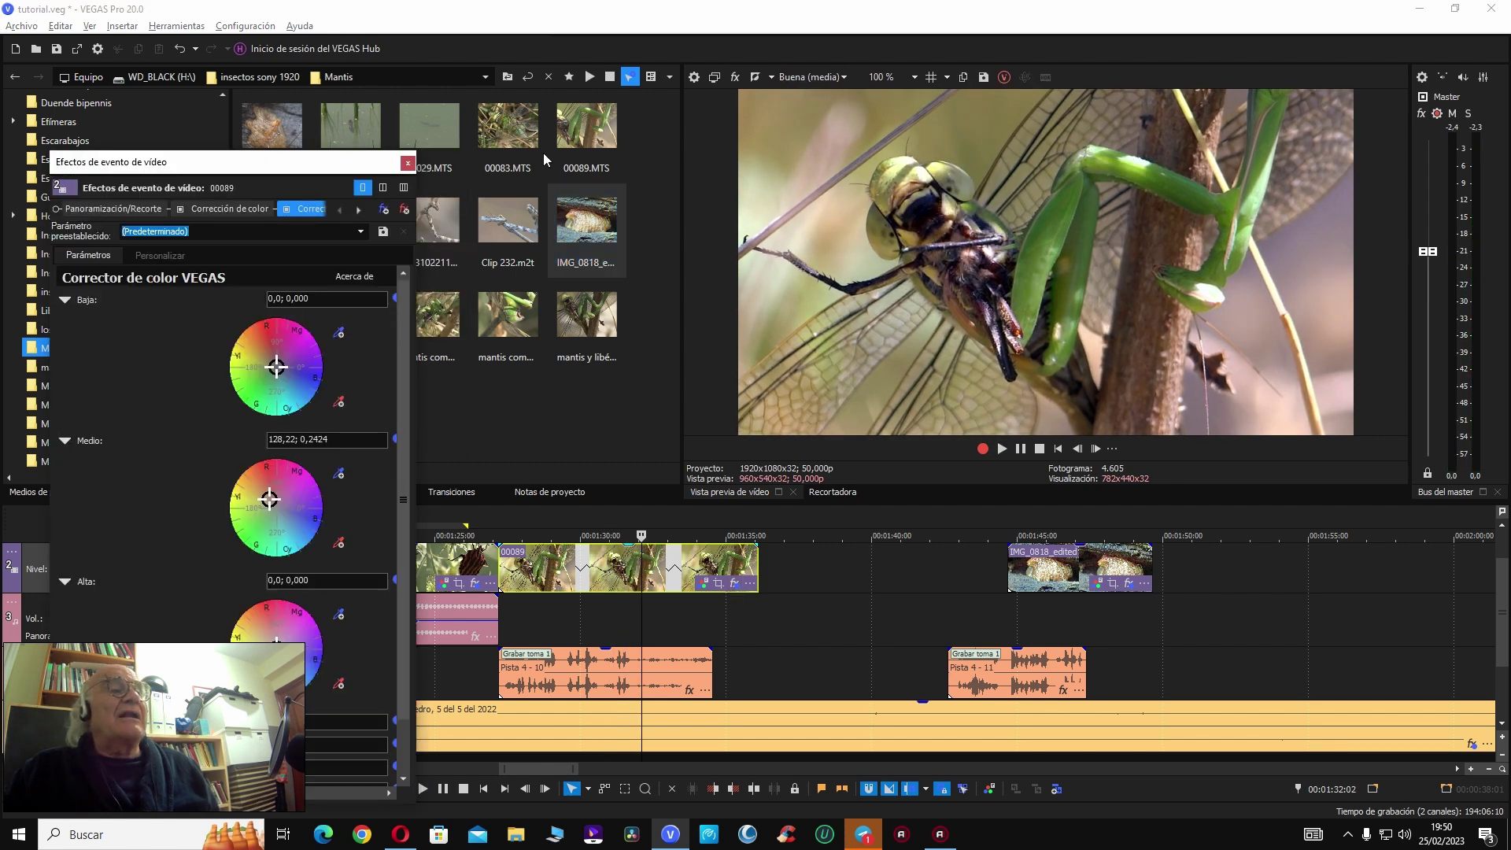
click(376, 211)
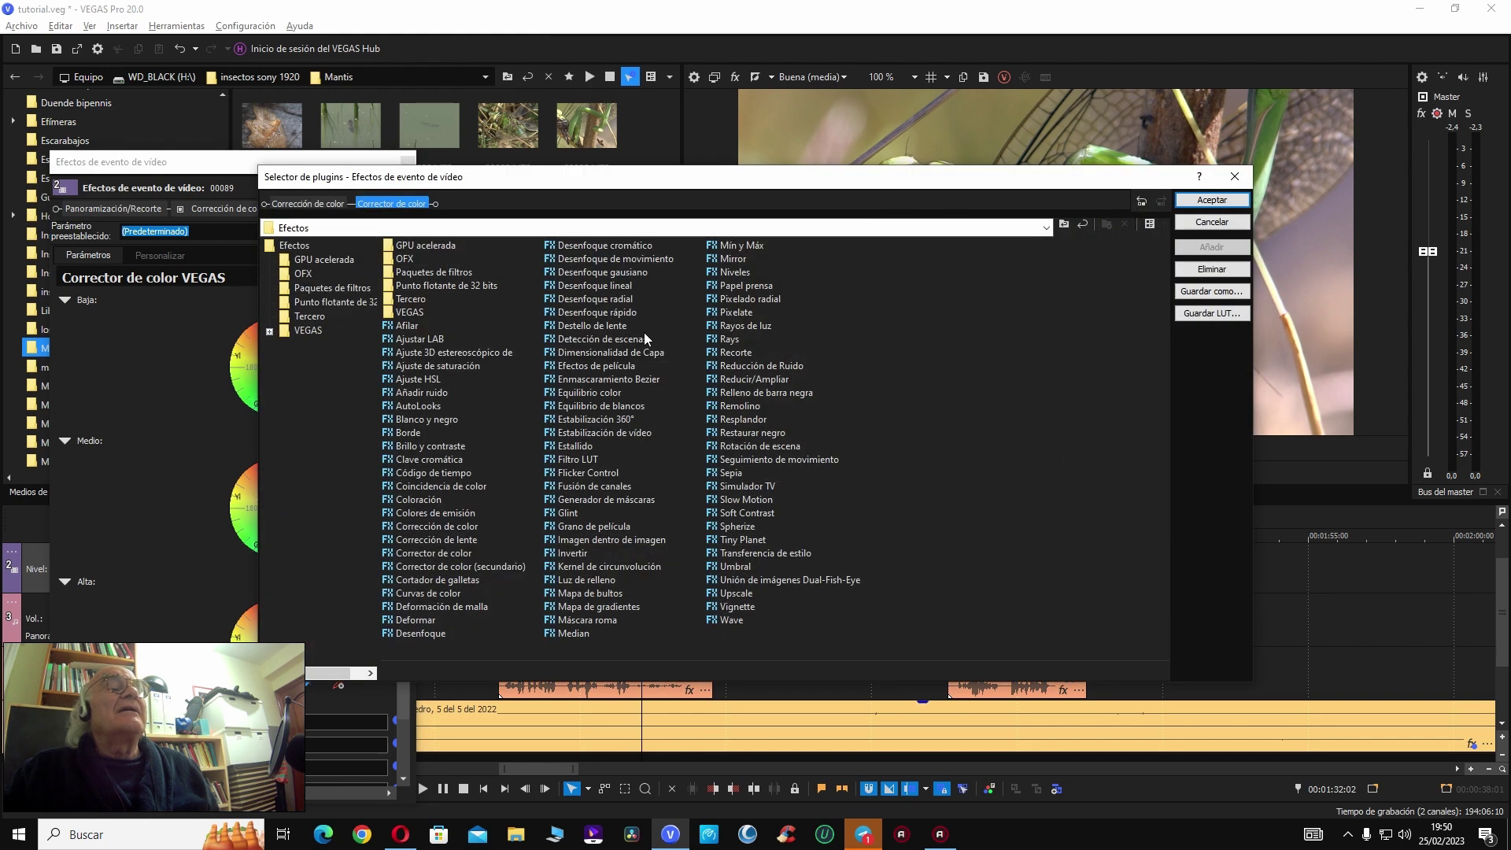
double_click(588, 435)
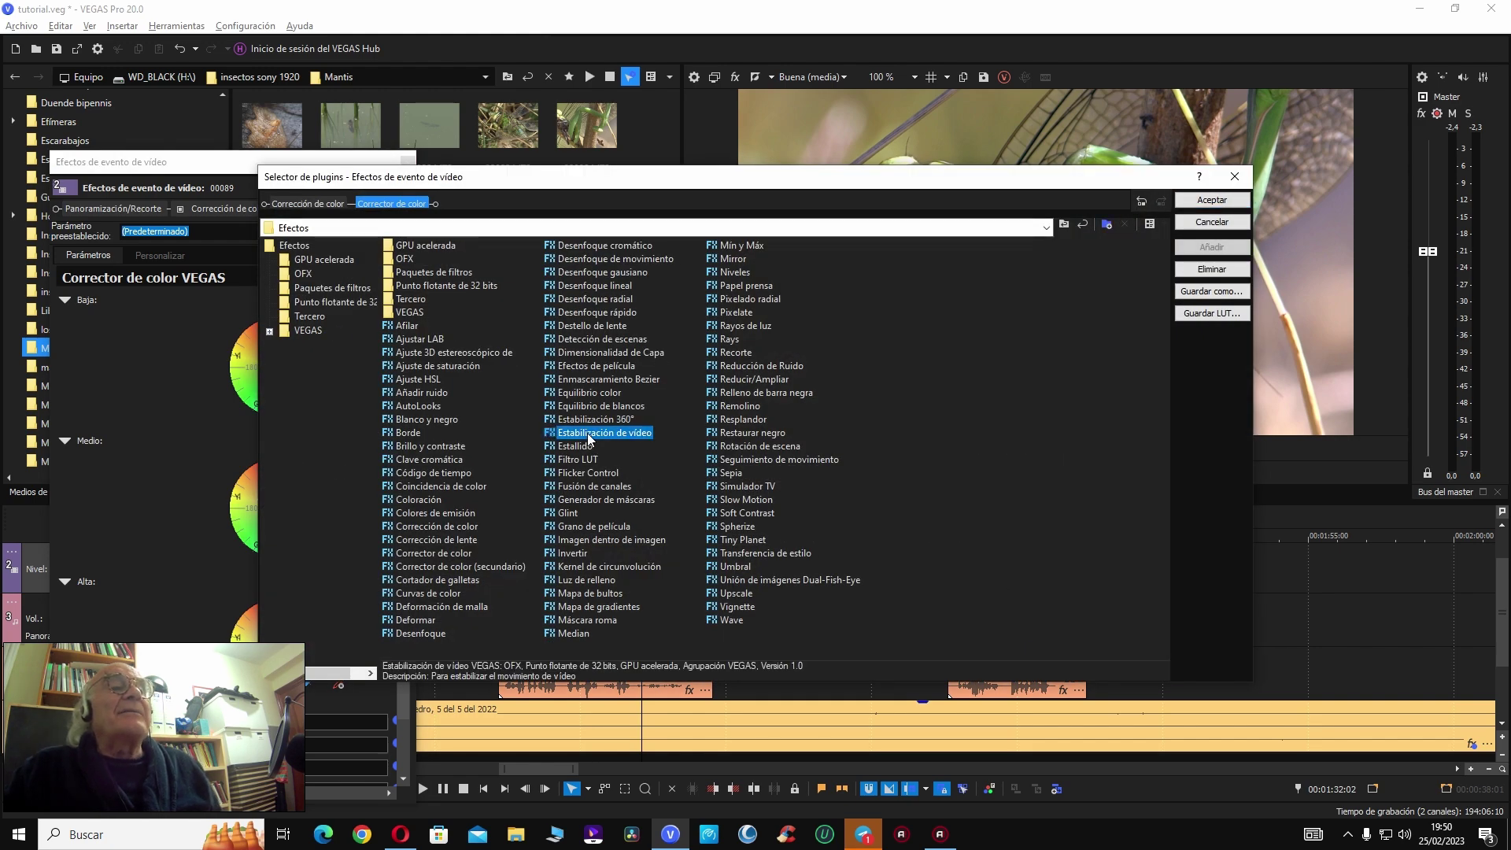
click(1201, 203)
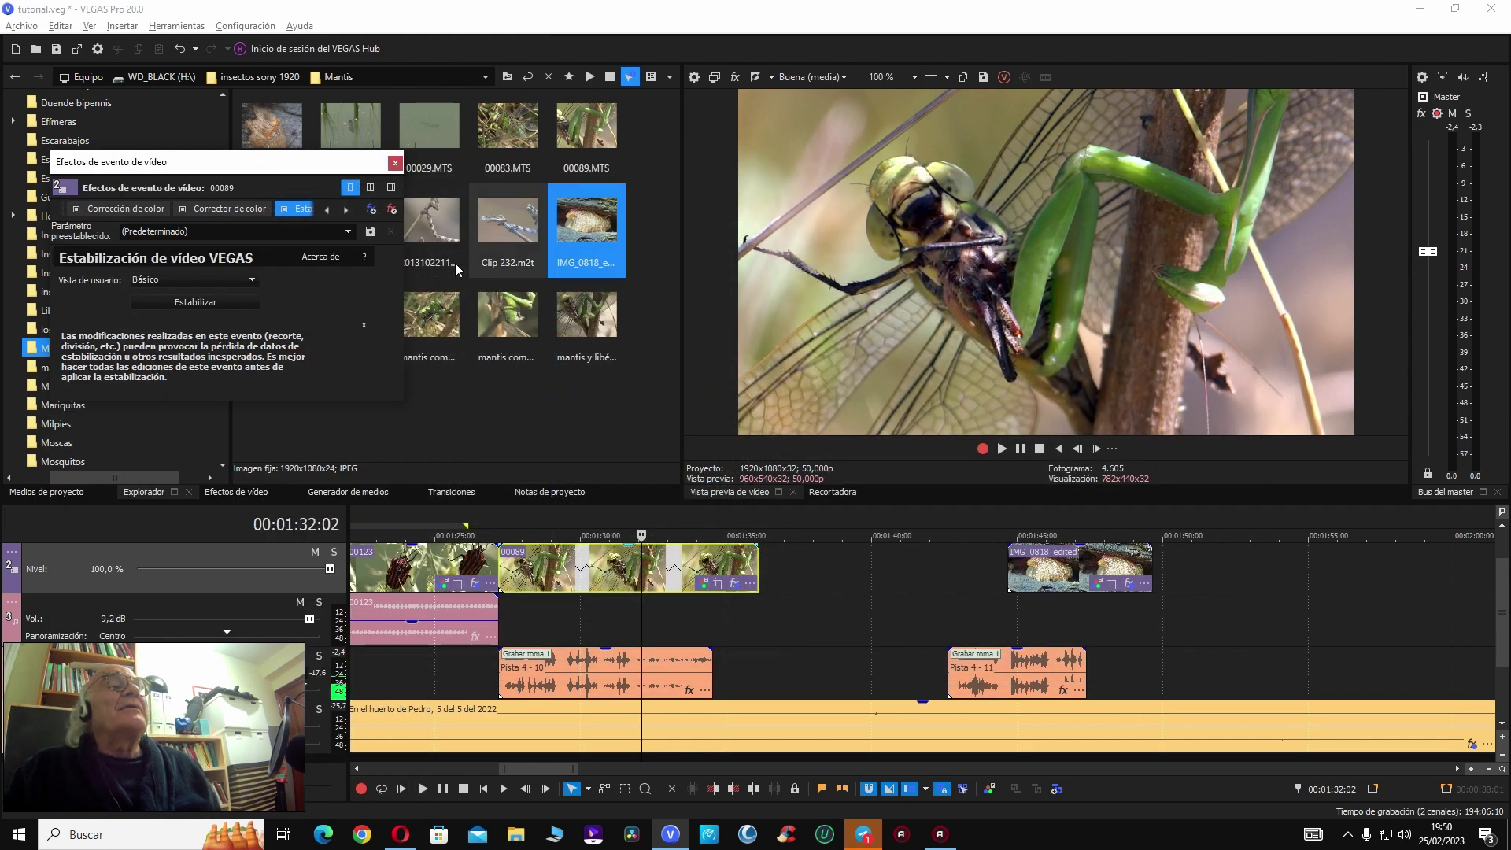
click(203, 299)
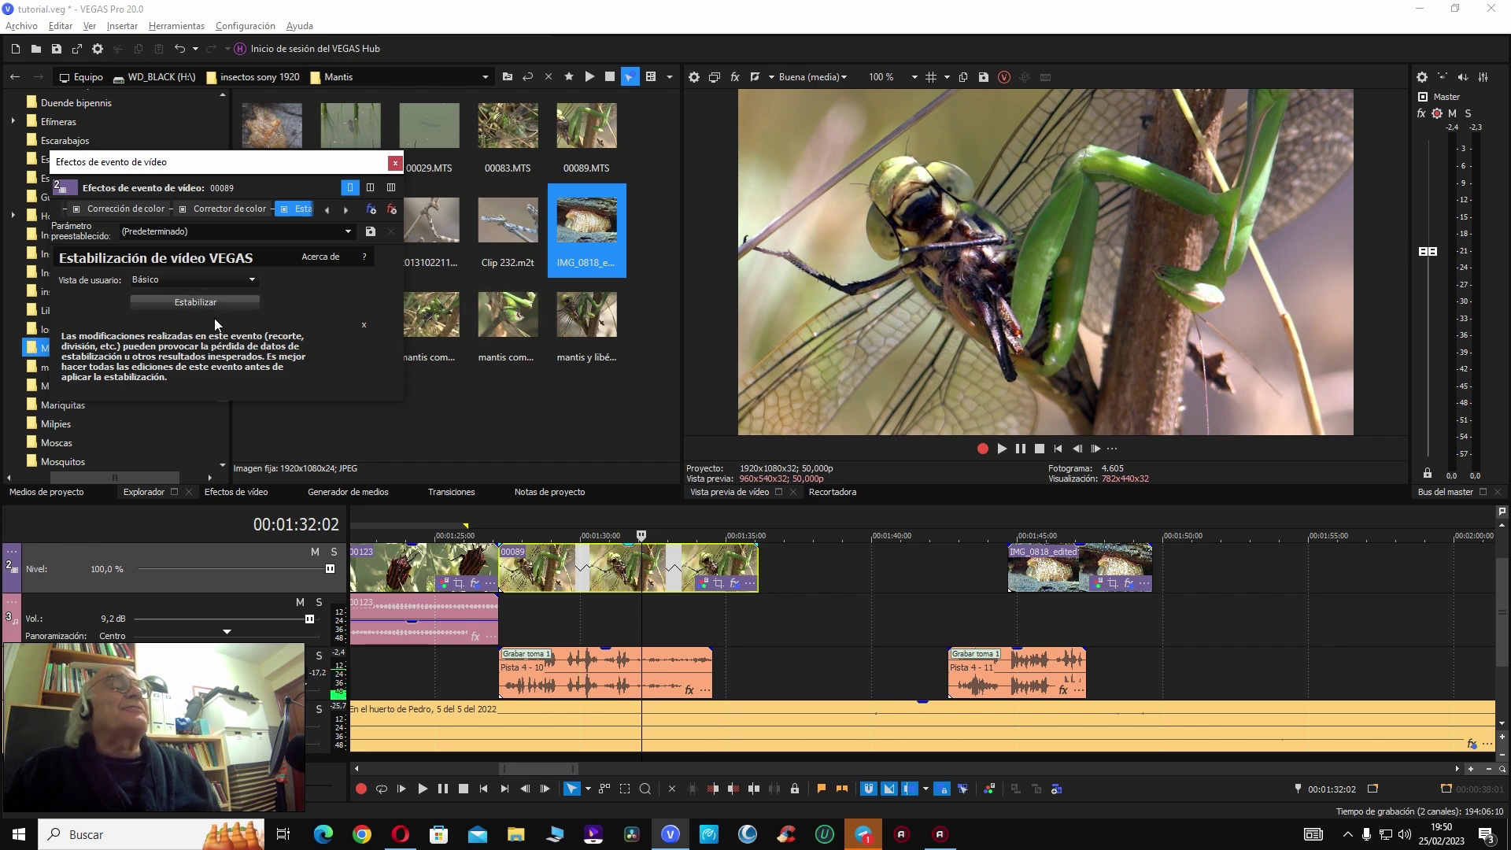
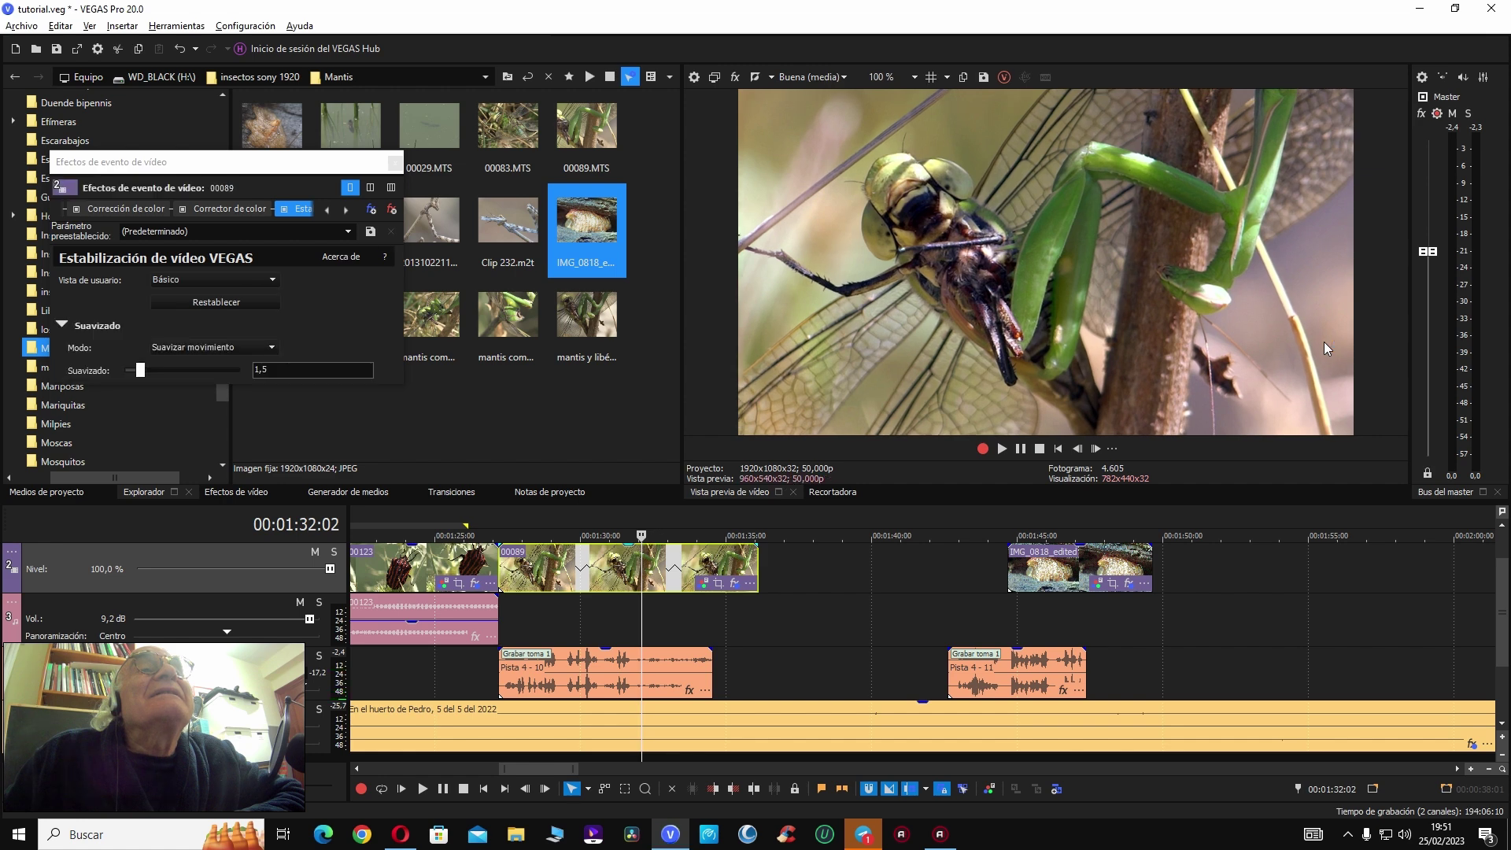
Step: Play the stabilized clip 00089, inspect its colour corrector settings and the neighbouring clip 00123, and close the effects window
click(517, 576)
key(space)
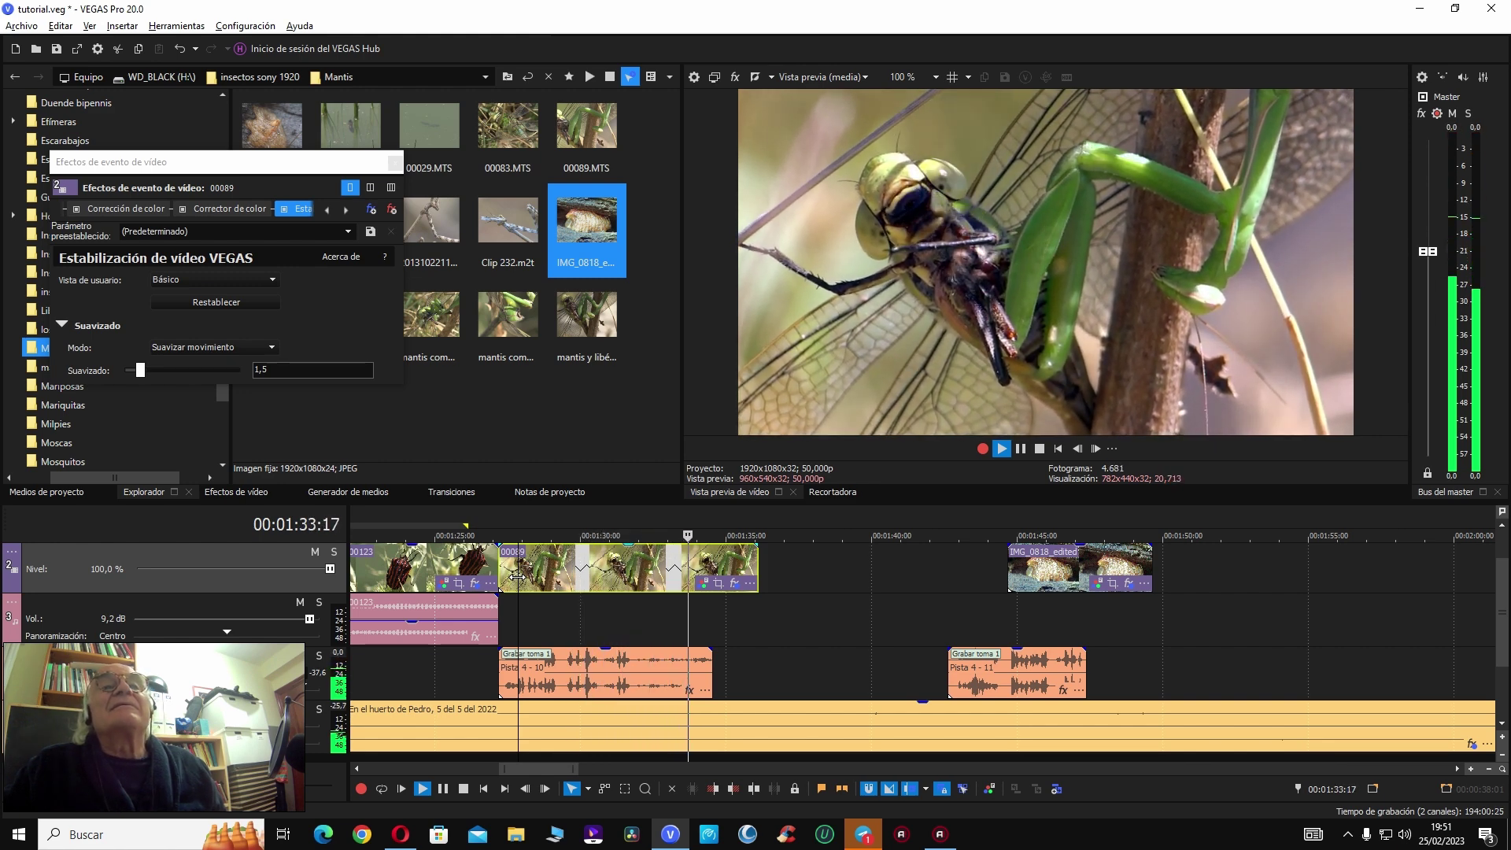
key(Return)
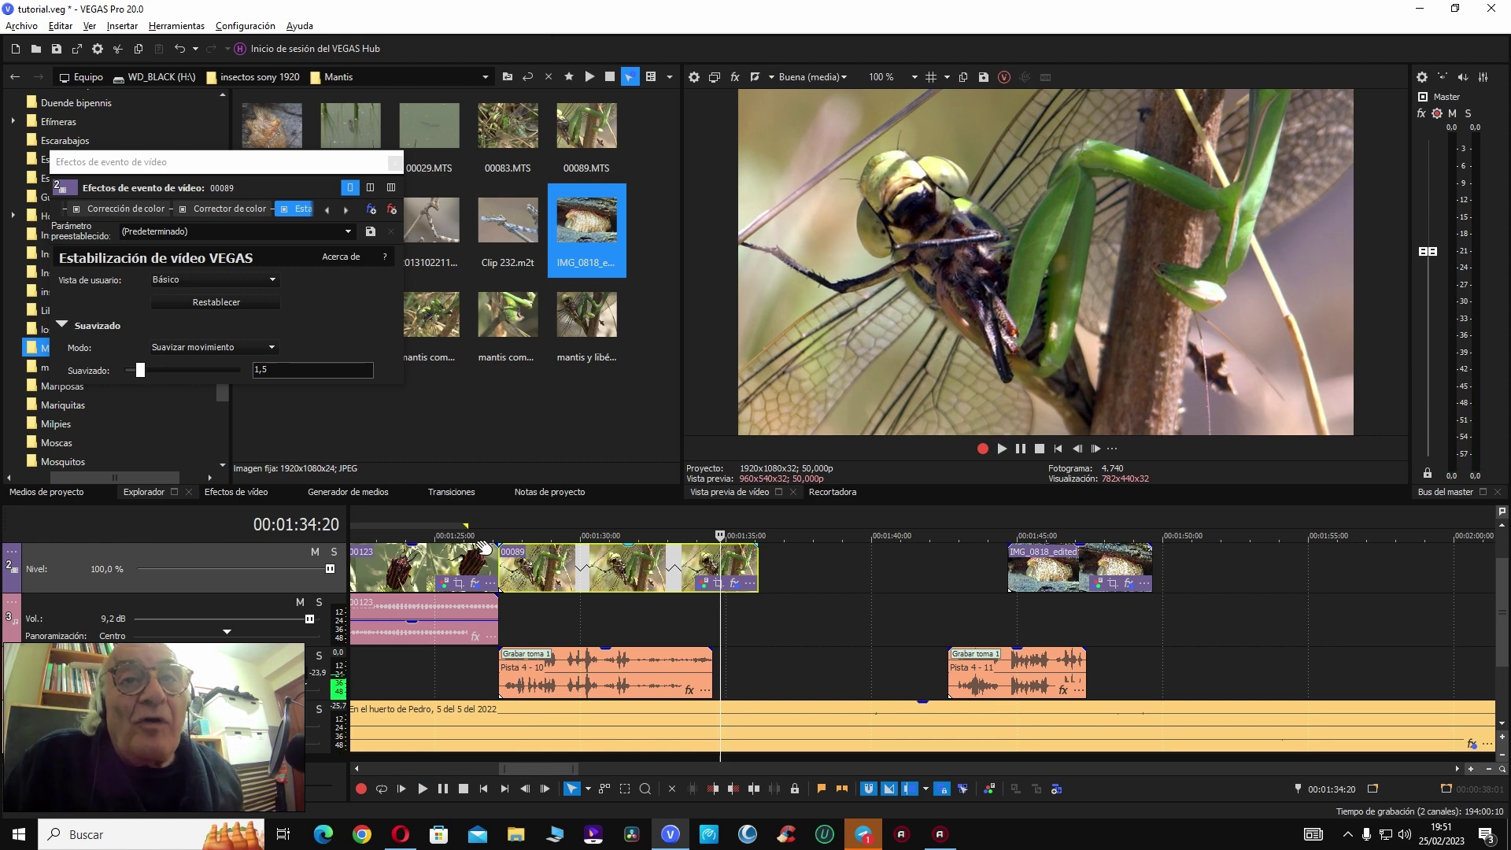
click(242, 209)
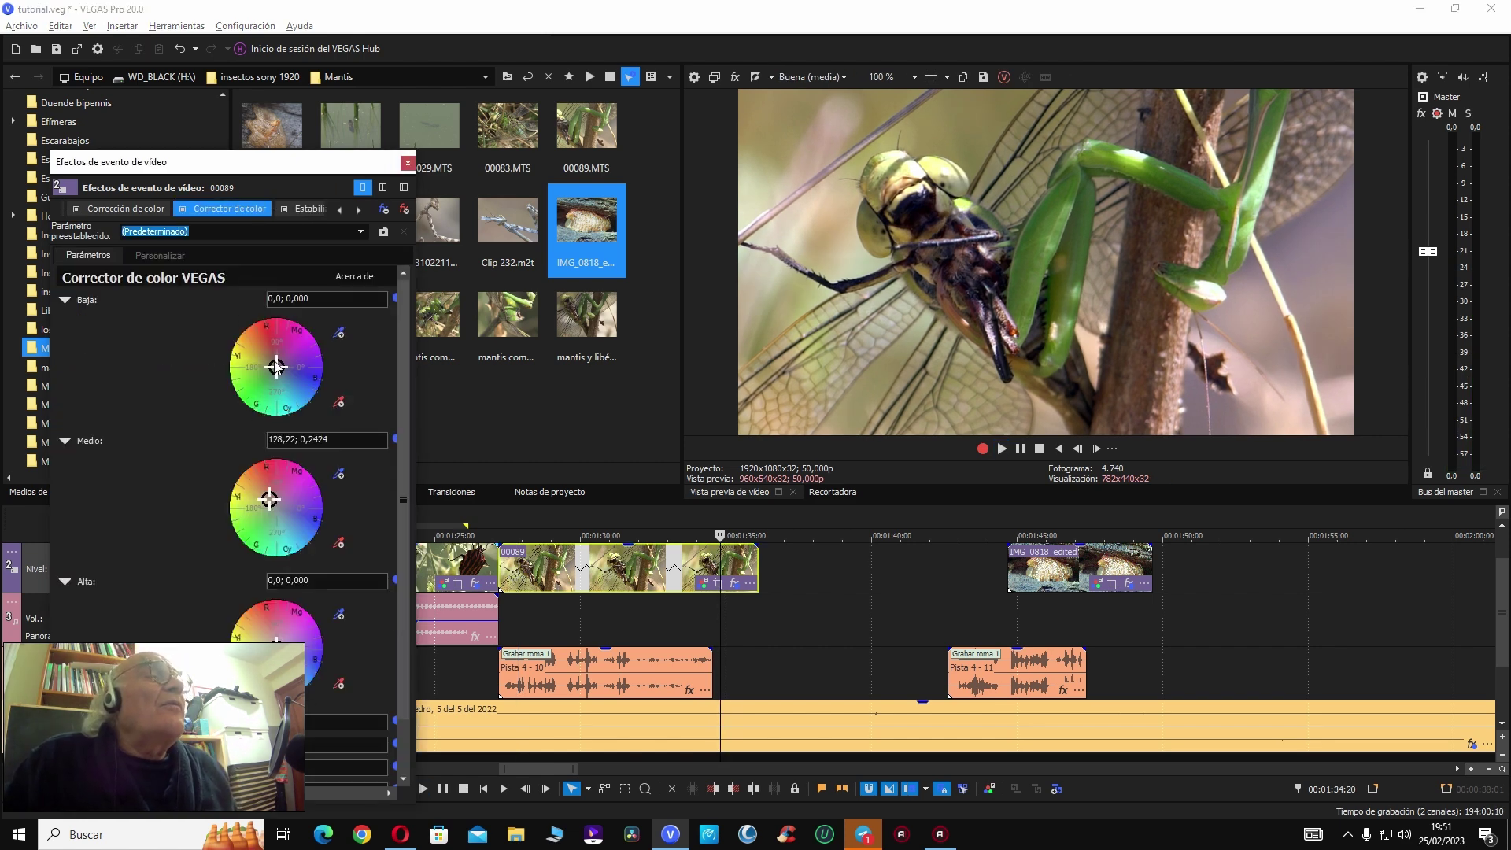
click(445, 568)
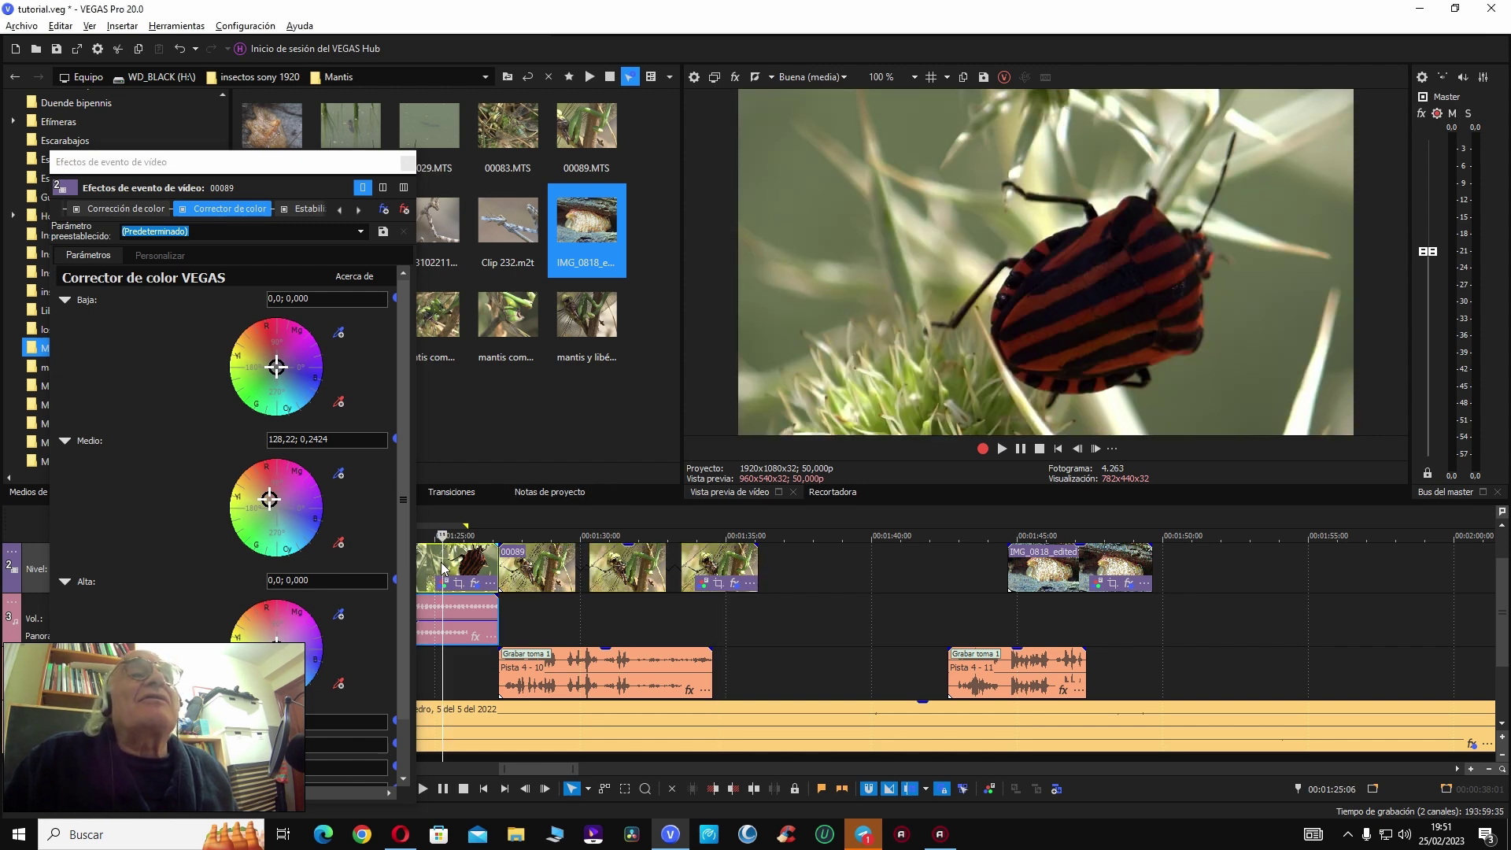
click(618, 566)
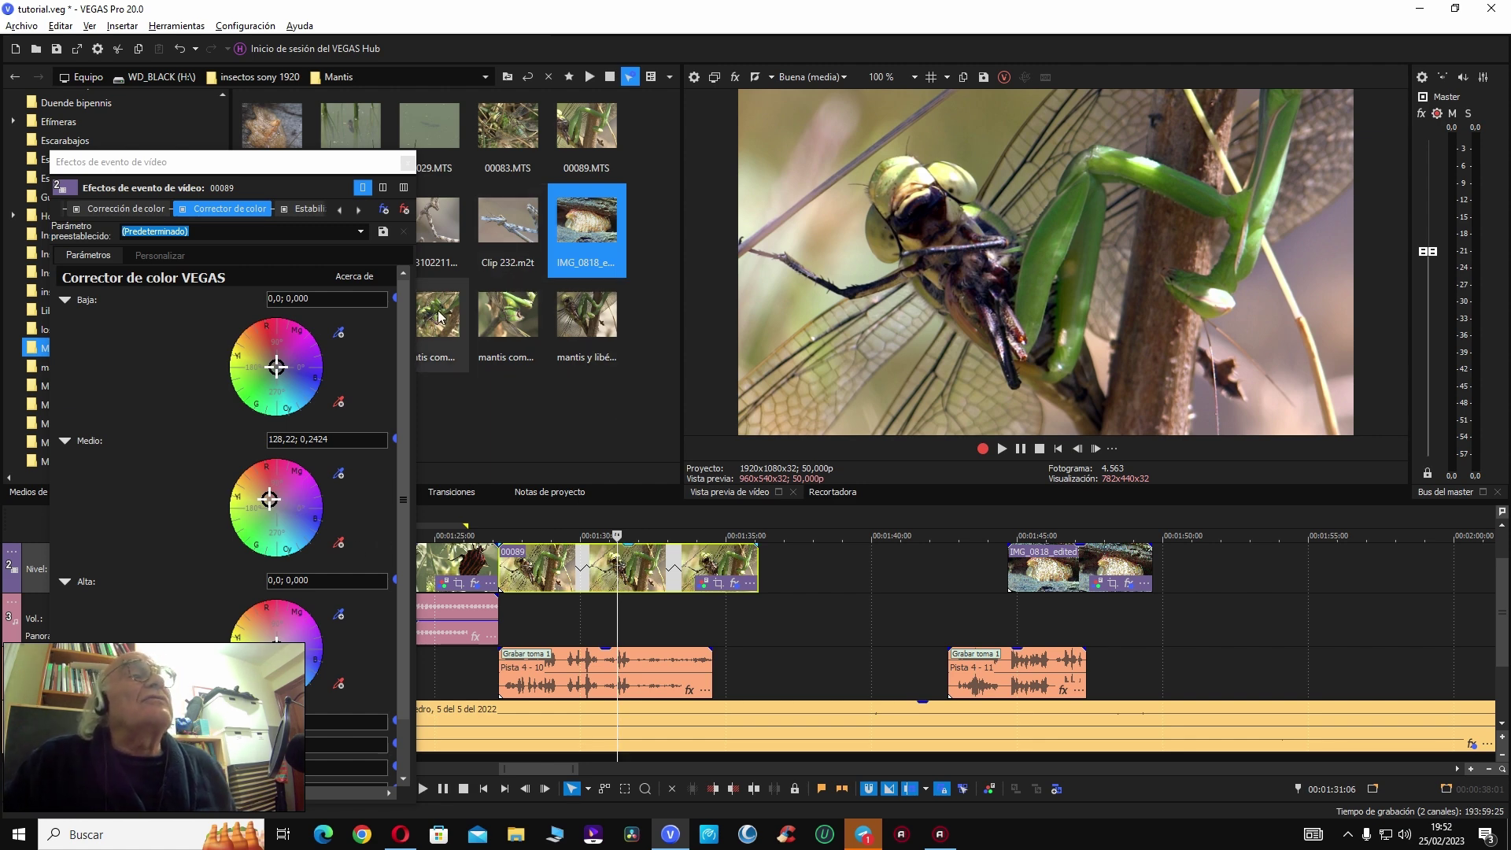
click(403, 162)
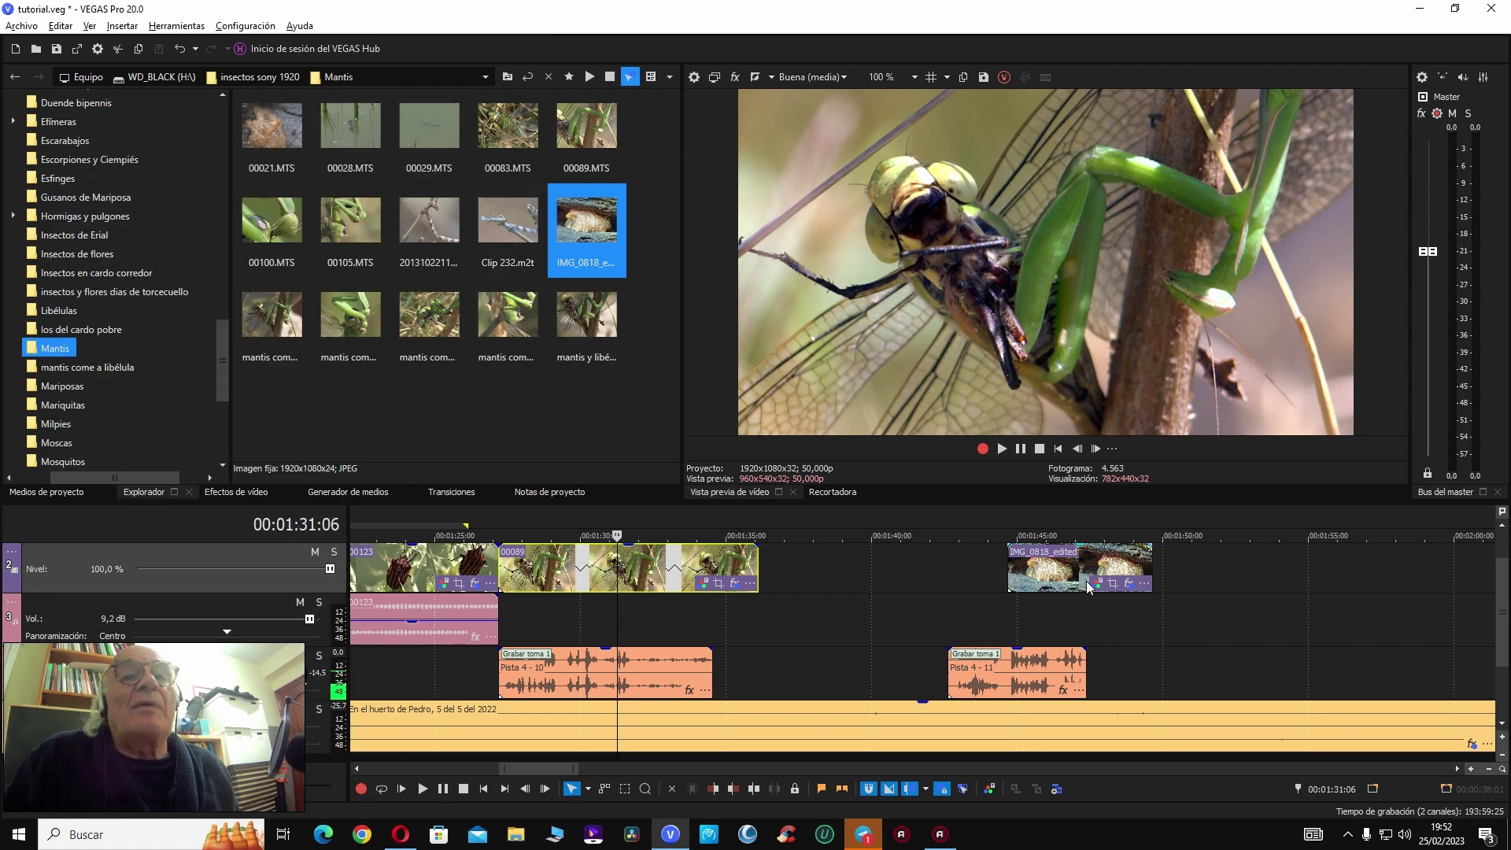
Step: Move IMG_0818_edited back against the end of clip 00089, align its narration with its start, and play the join
drag(1078, 573, 829, 579)
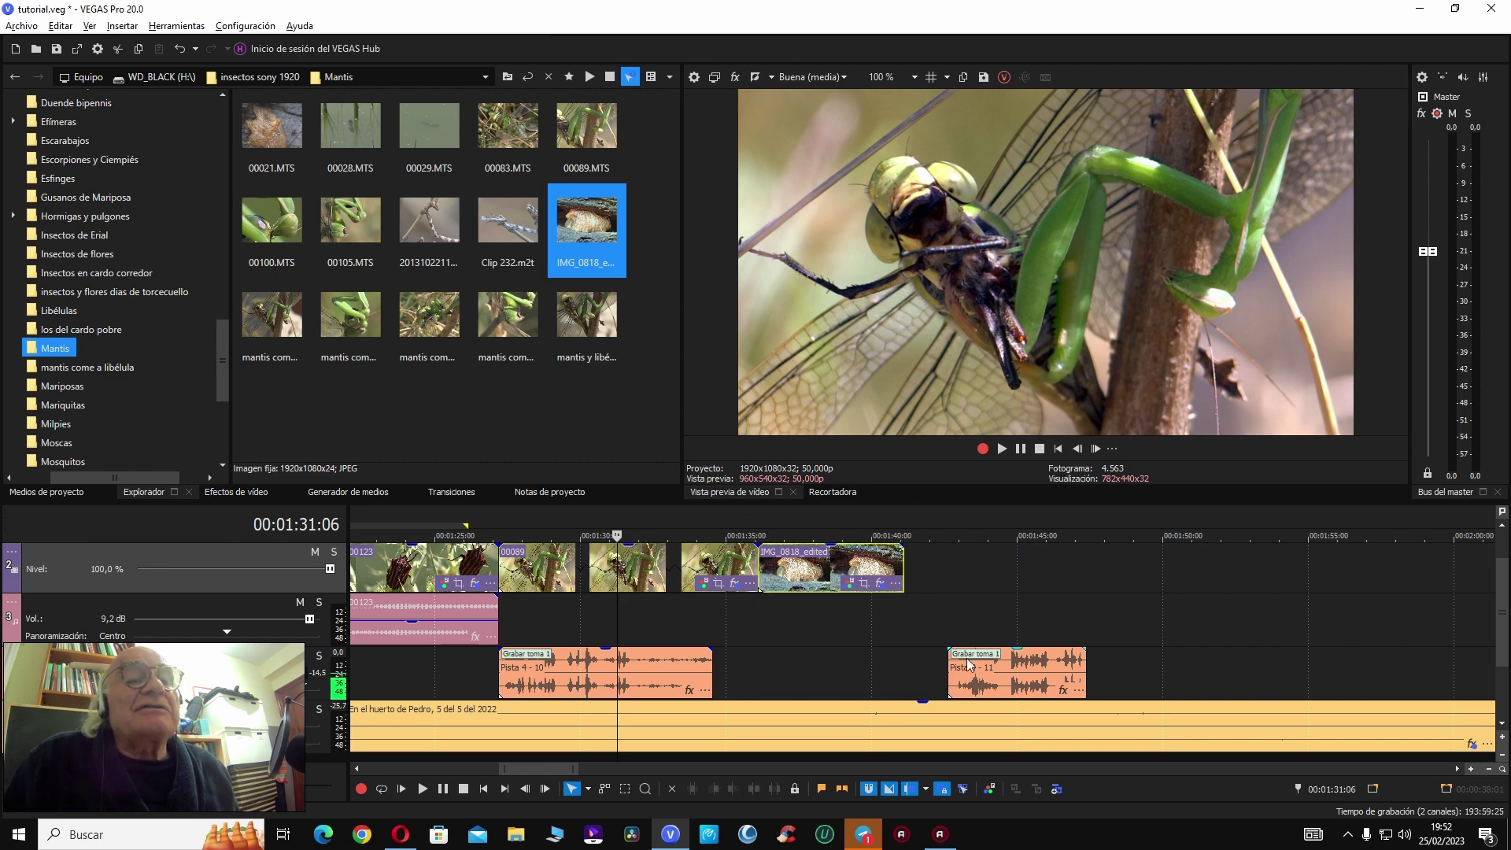
drag(989, 681, 797, 694)
click(740, 572)
key(space)
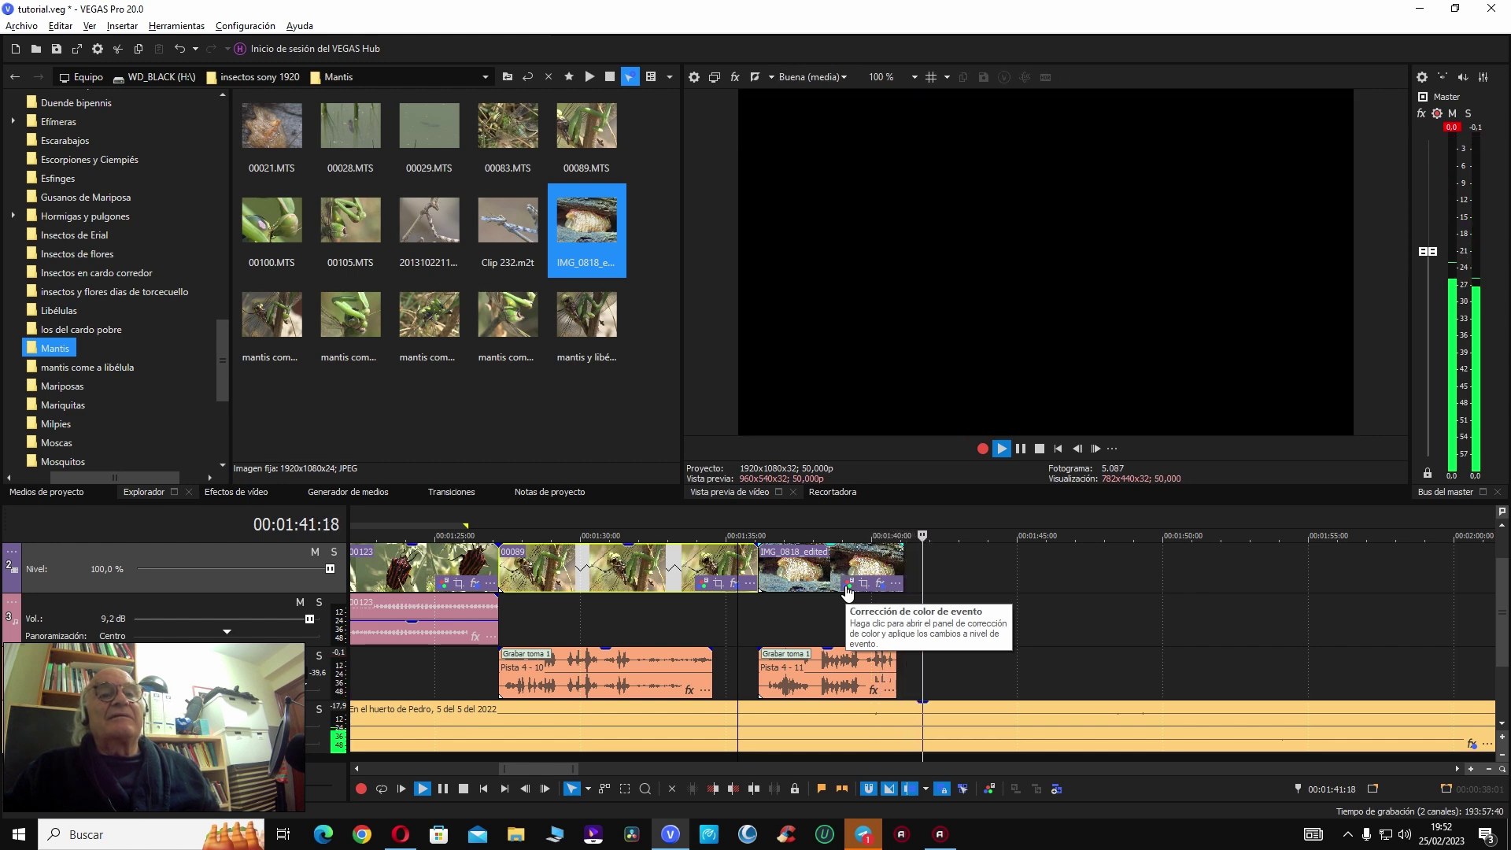
key(space)
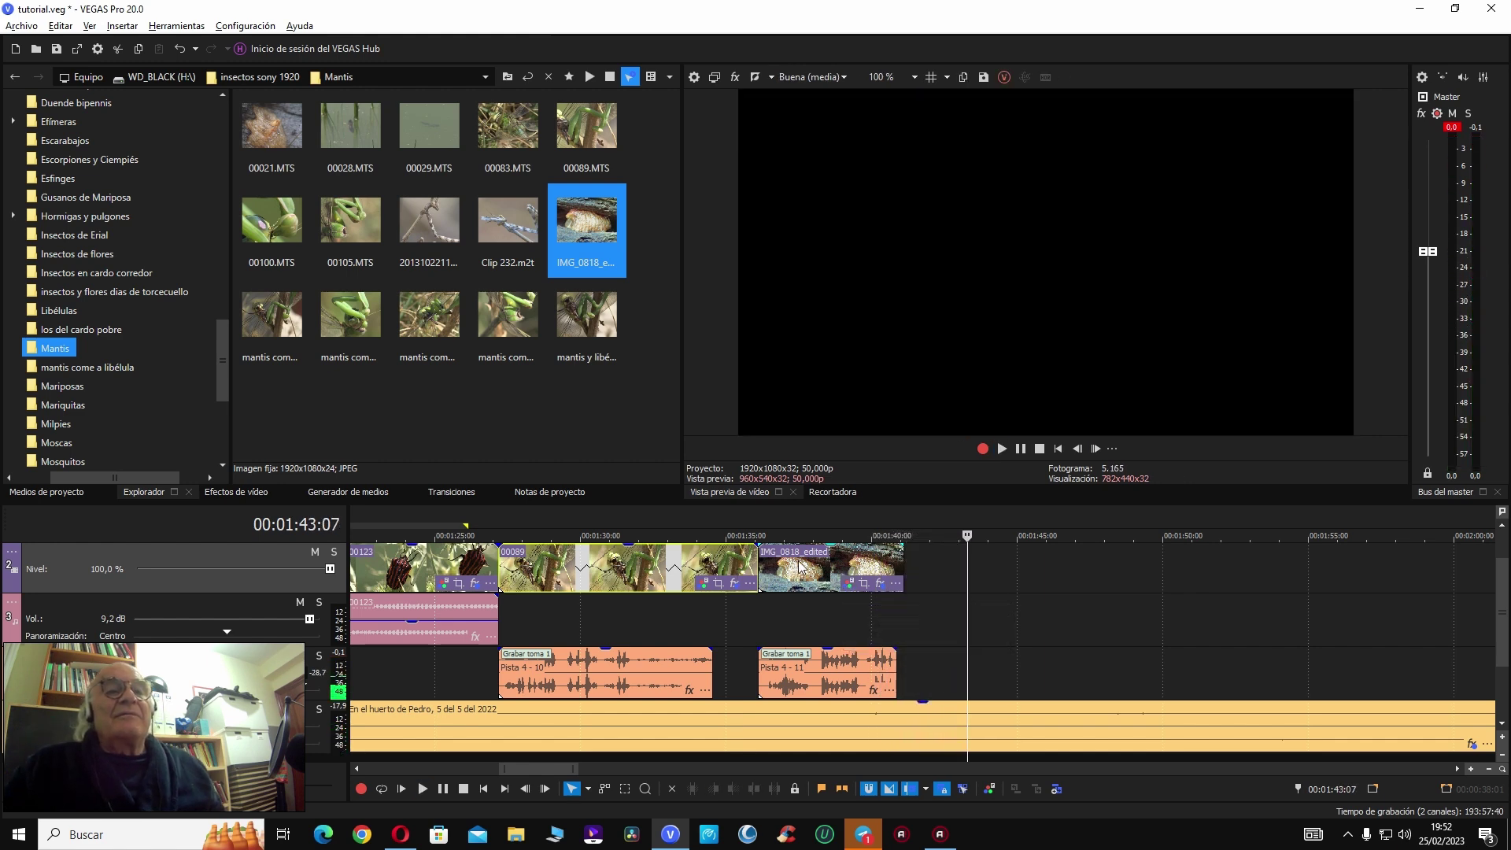
Step: Preview 00066.MTS from the Mariquitas folder and place it on the timeline directly after IMG_0818_edited
click(424, 229)
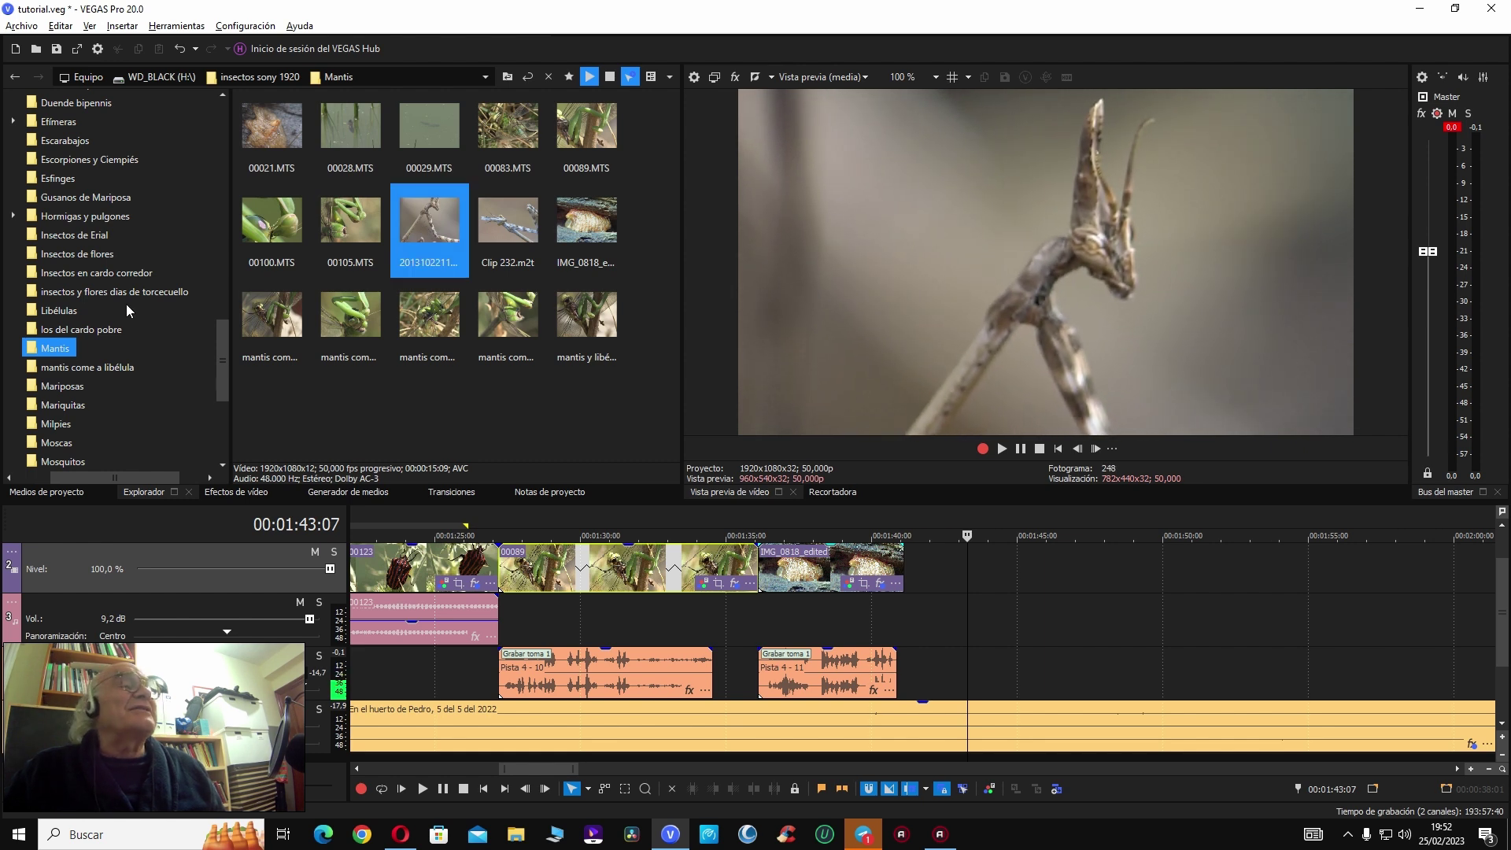
scroll(83, 398, down, 2)
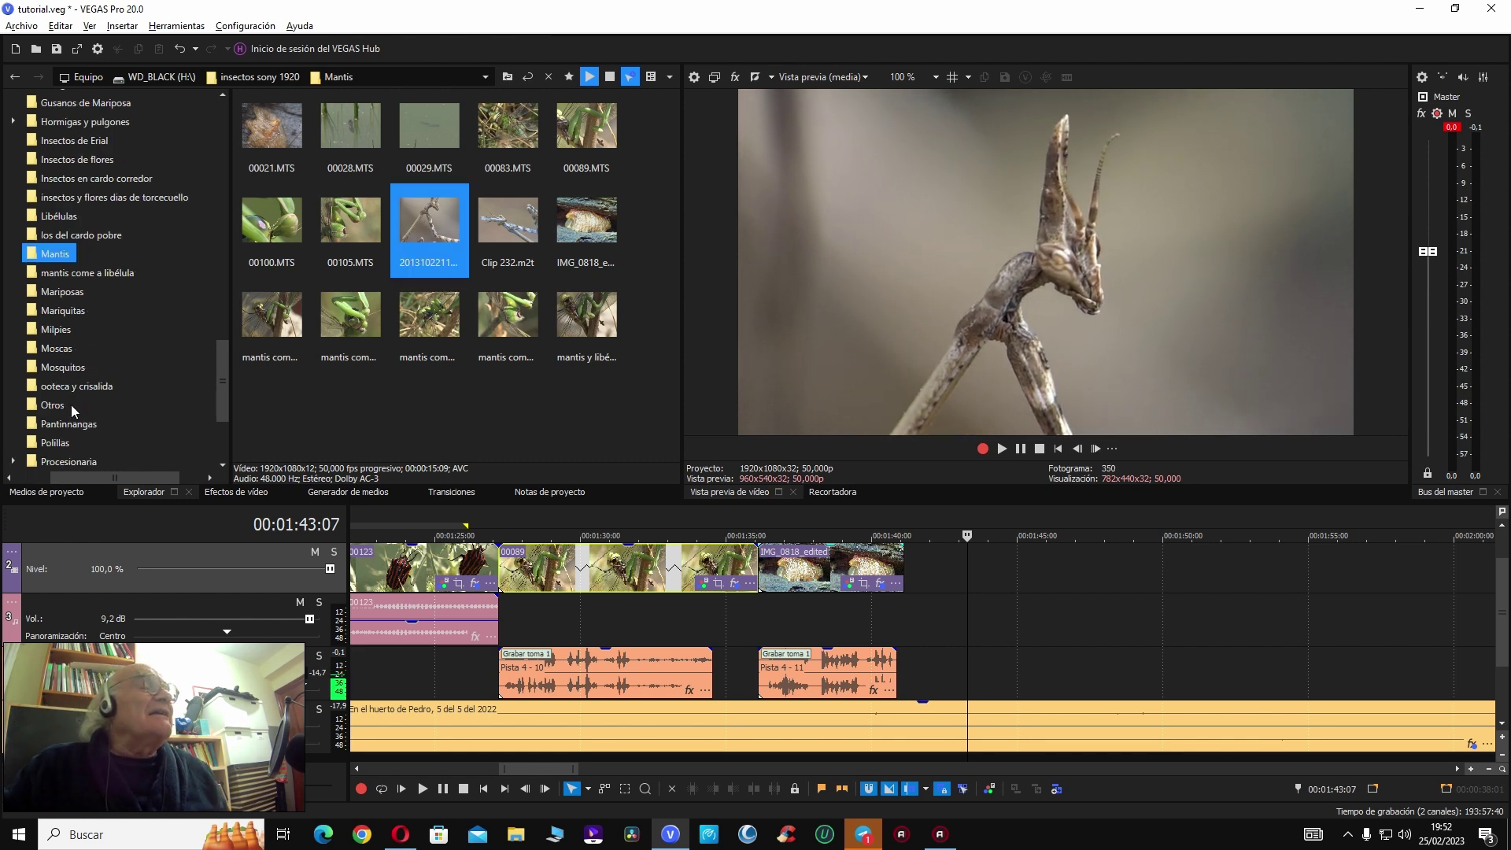
click(52, 309)
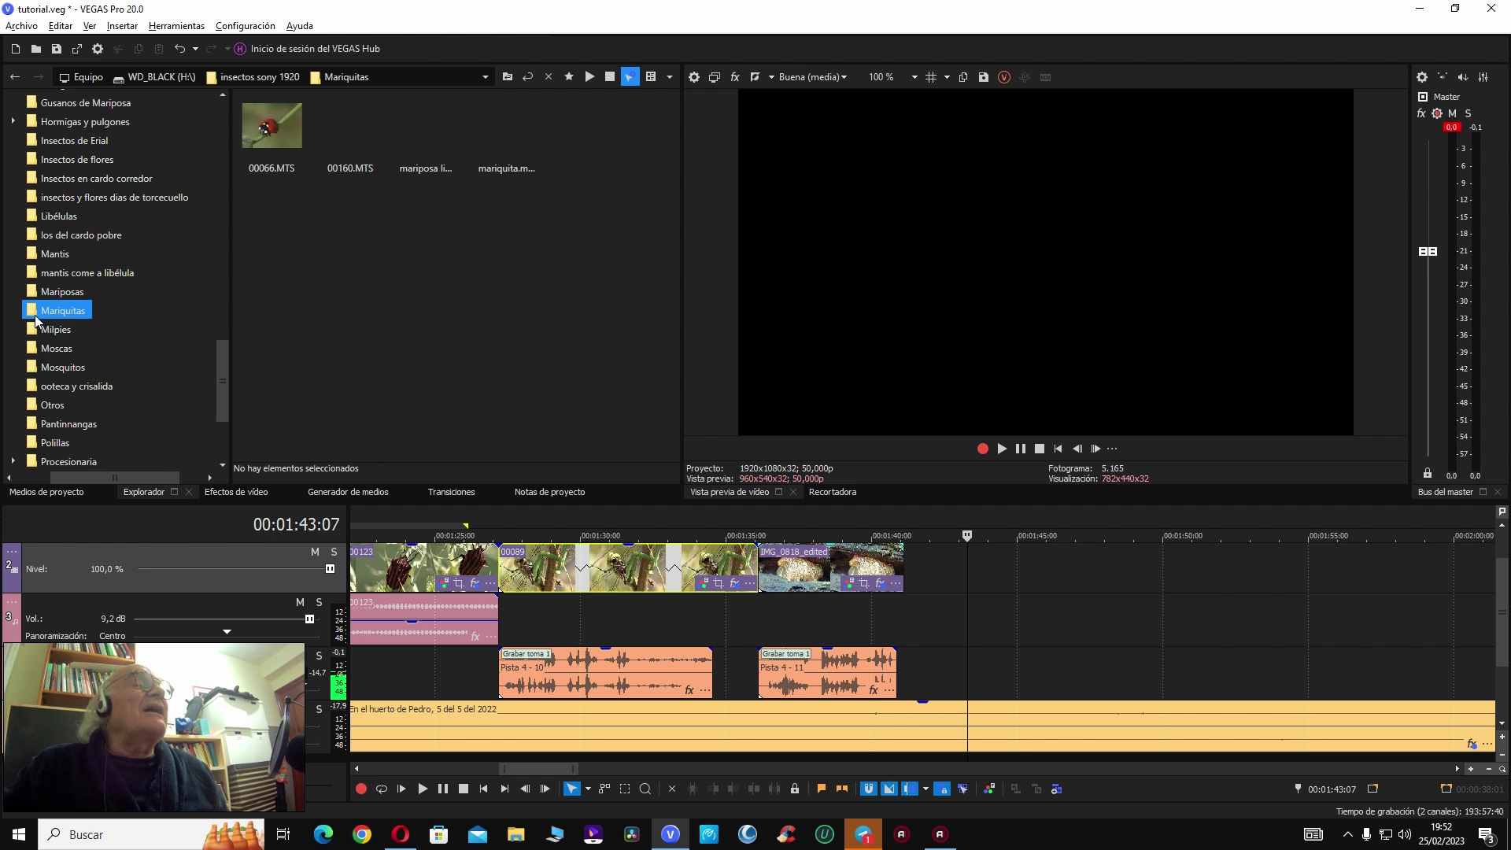
click(258, 136)
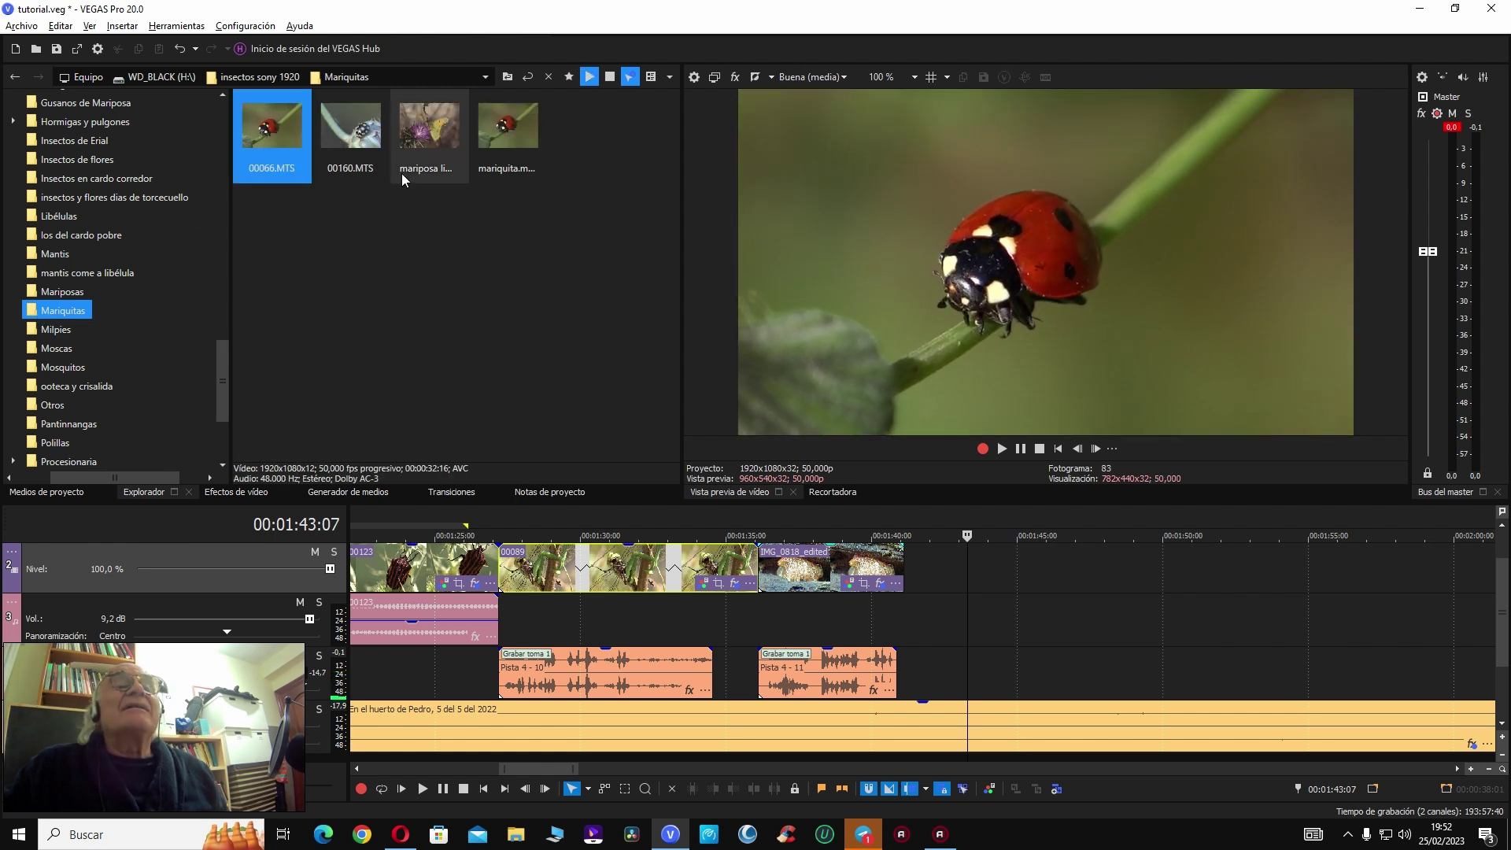
drag(277, 136, 903, 567)
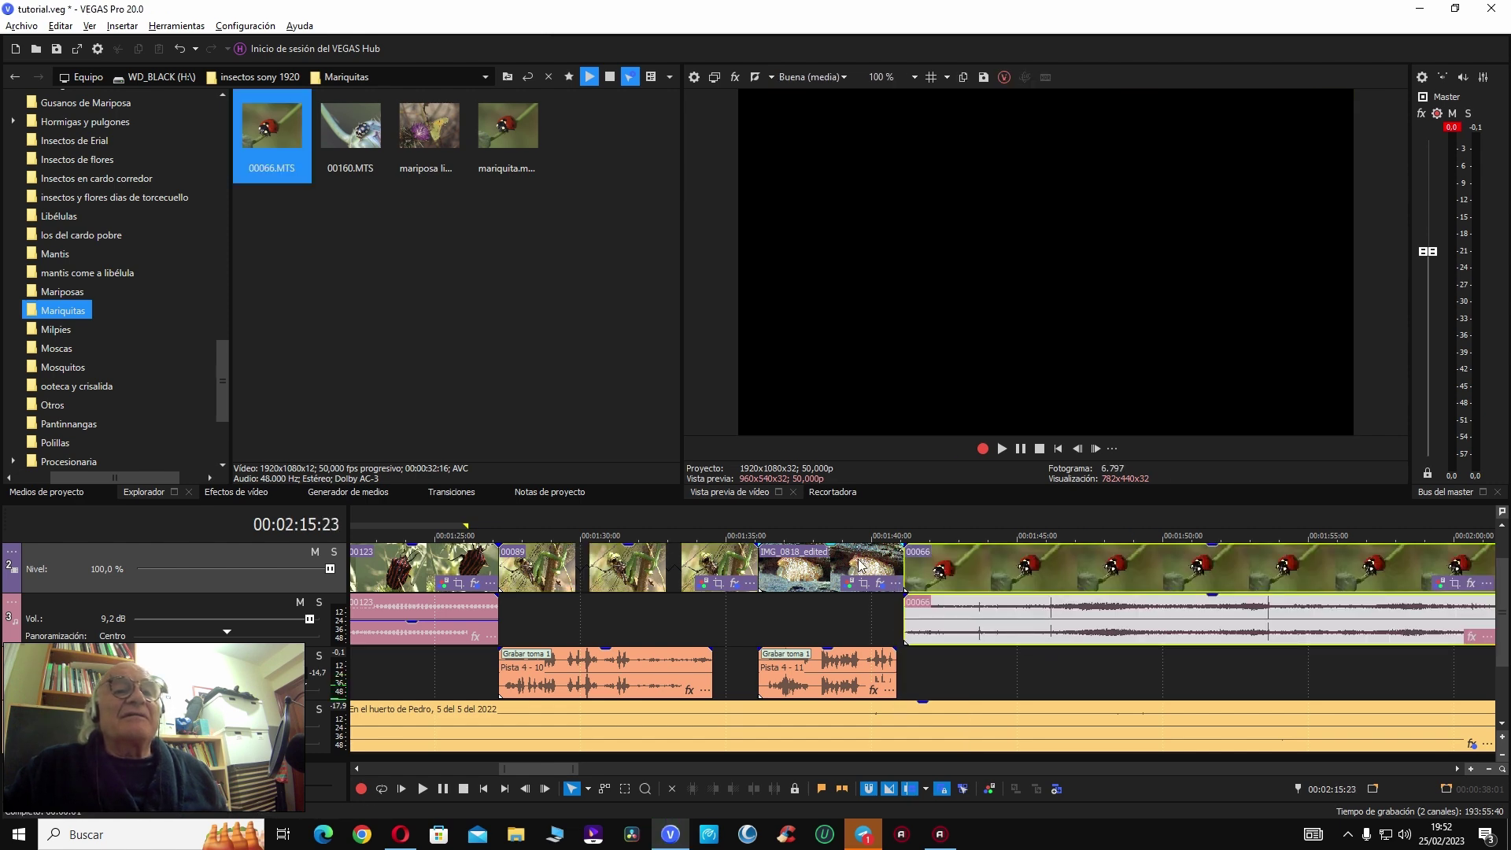
Step: Listen to the original audio of ladybird clip 00066 and delete it, keeping the video
click(977, 630)
click(1076, 618)
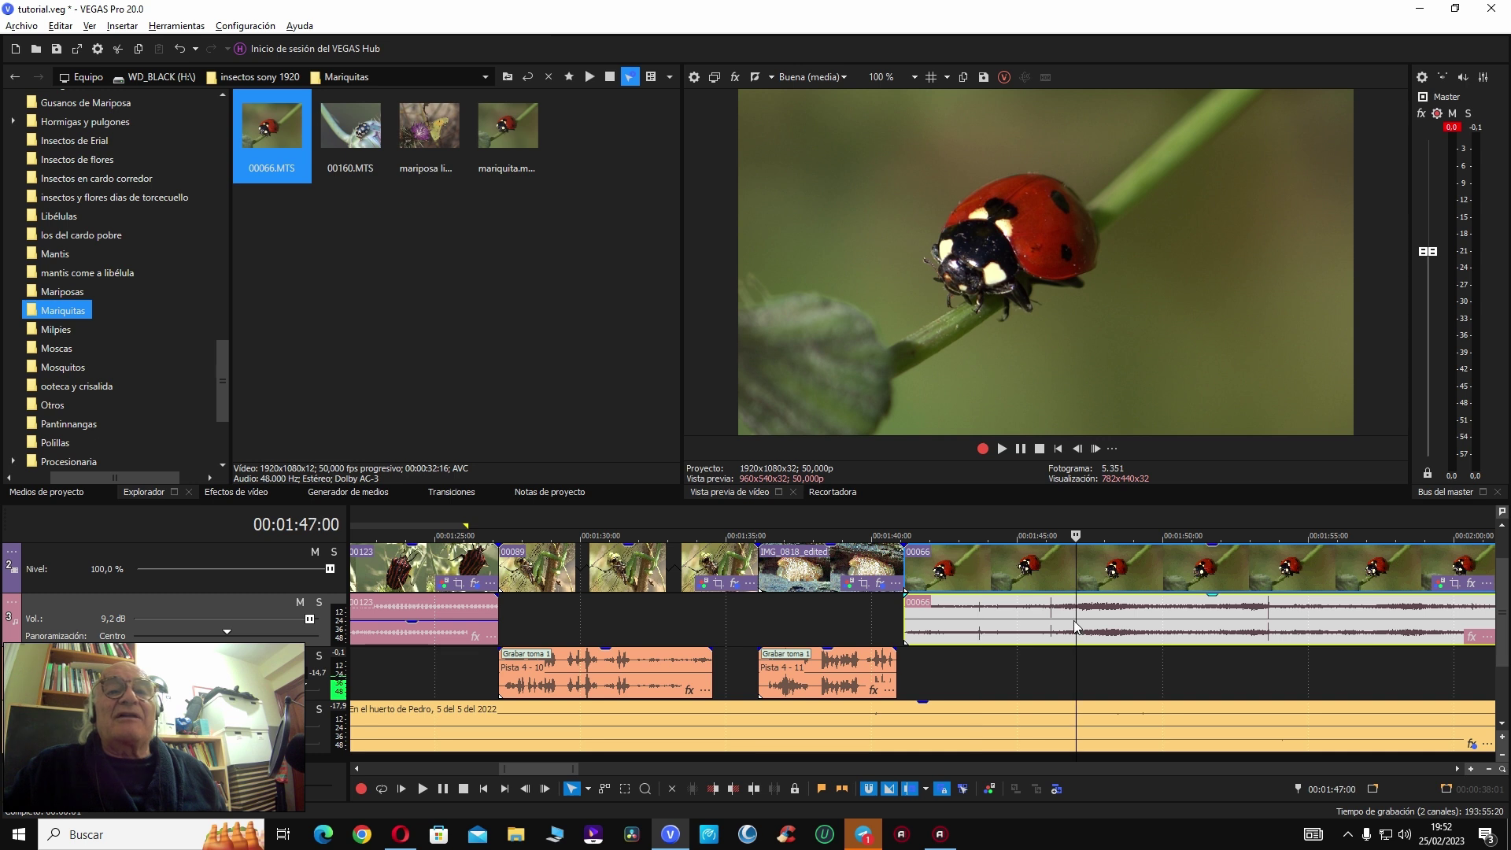
key(space)
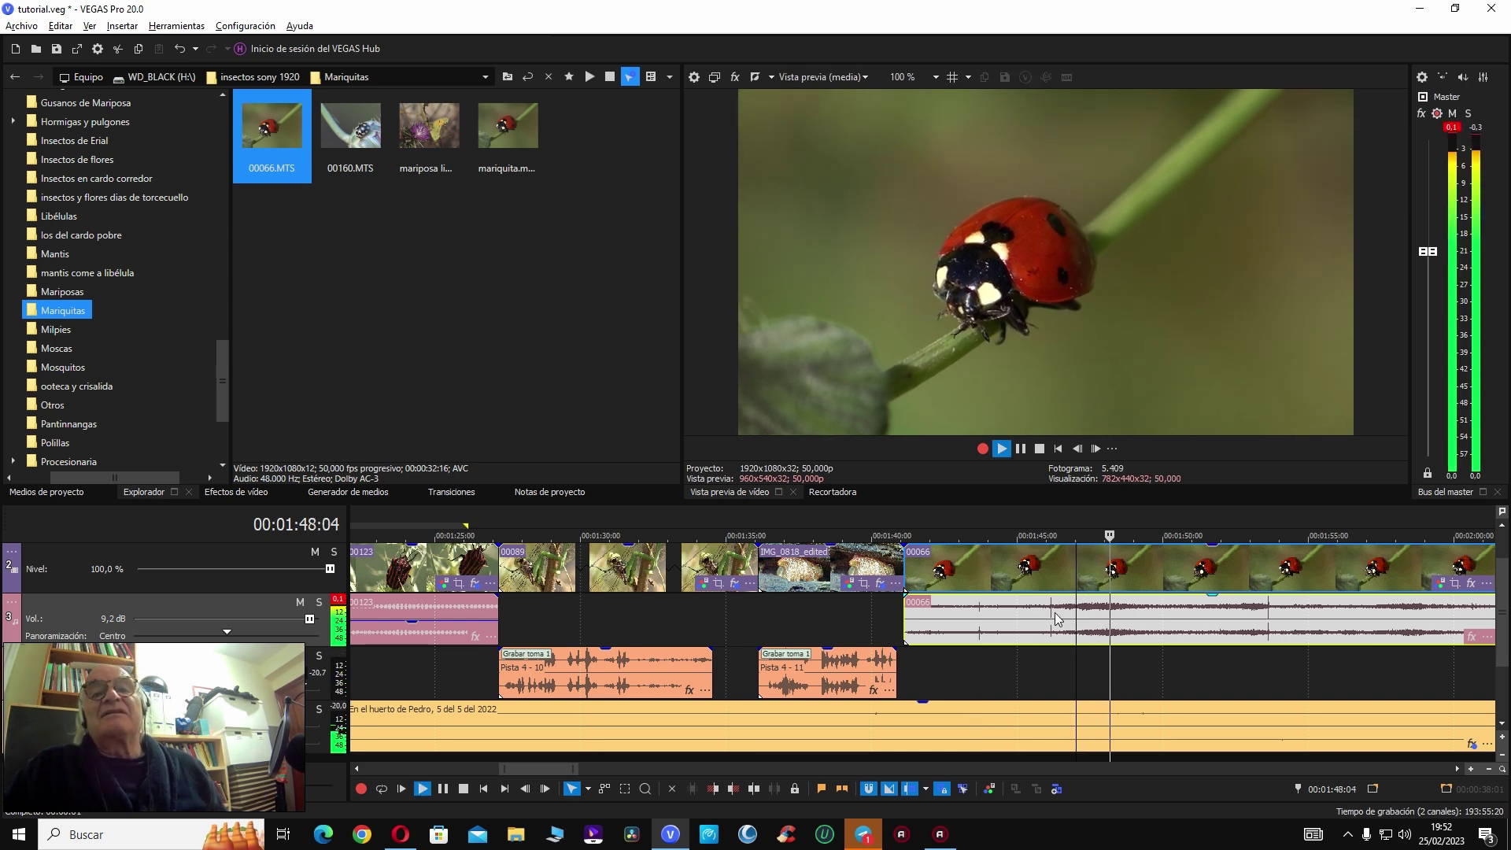
click(1055, 612)
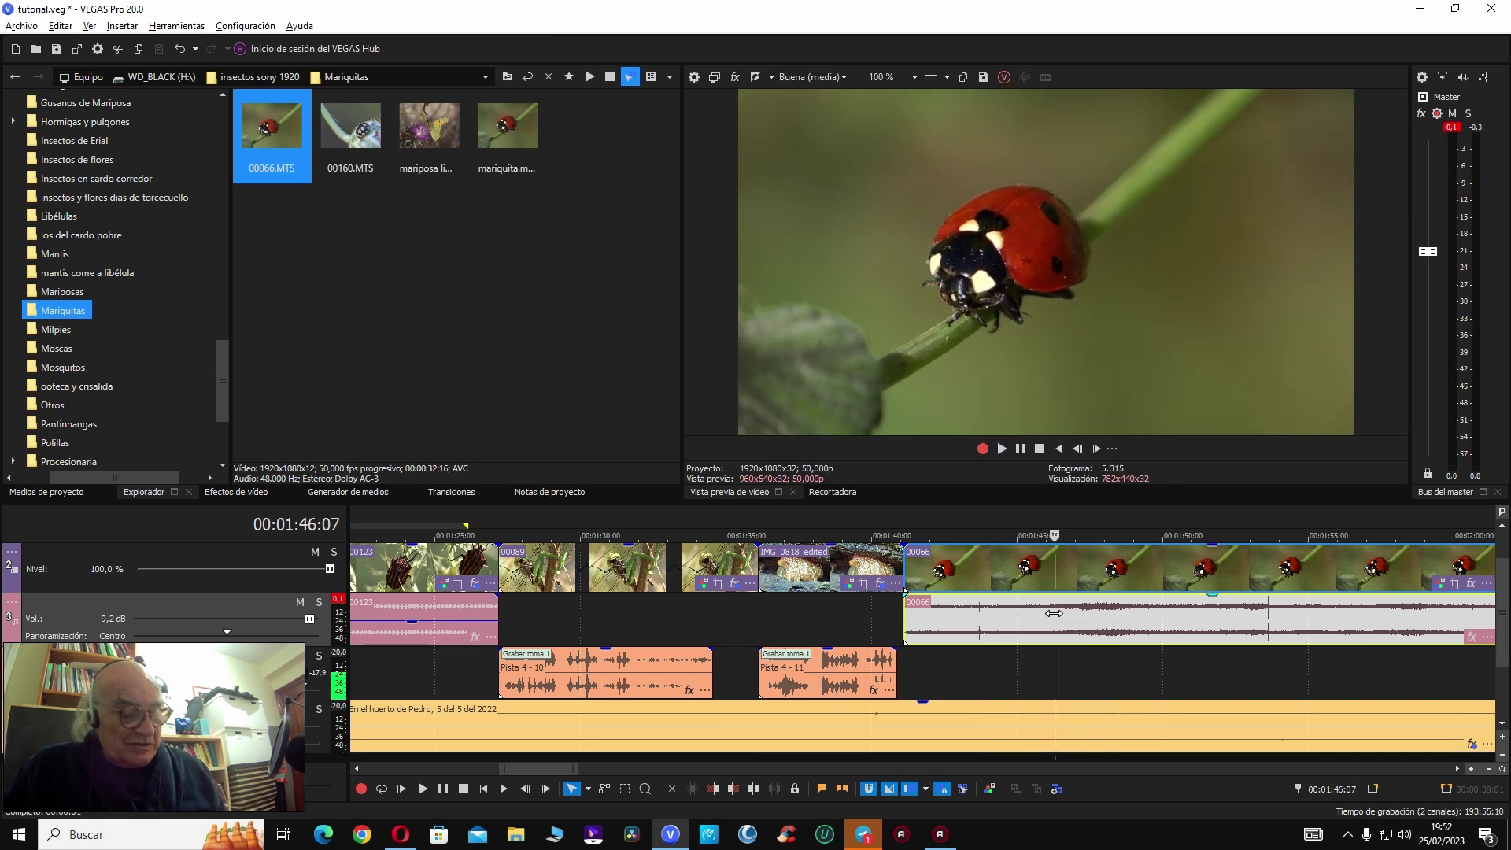
click(1056, 631)
key(Delete)
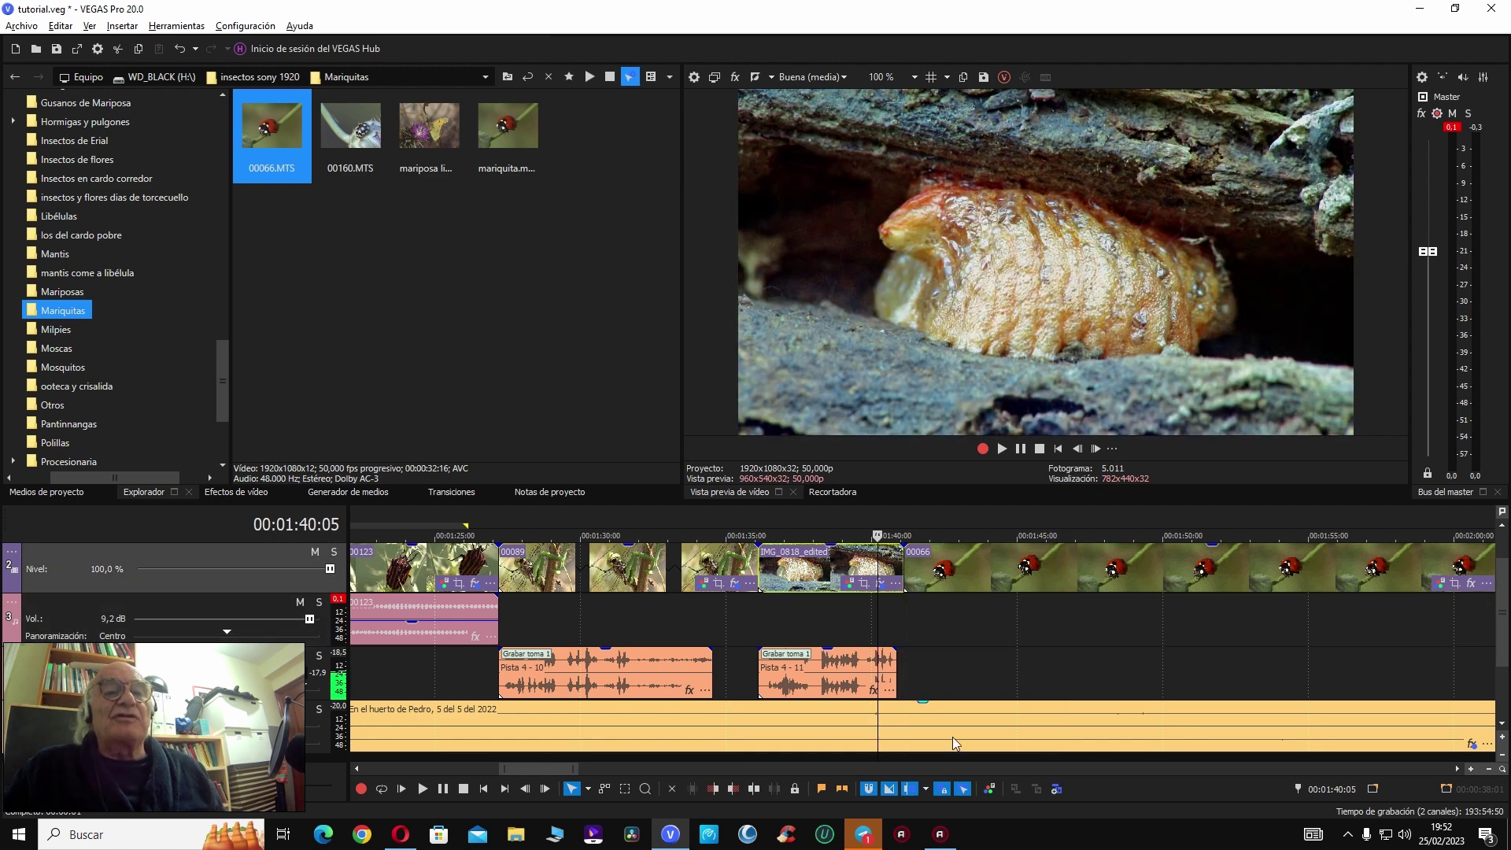
click(945, 745)
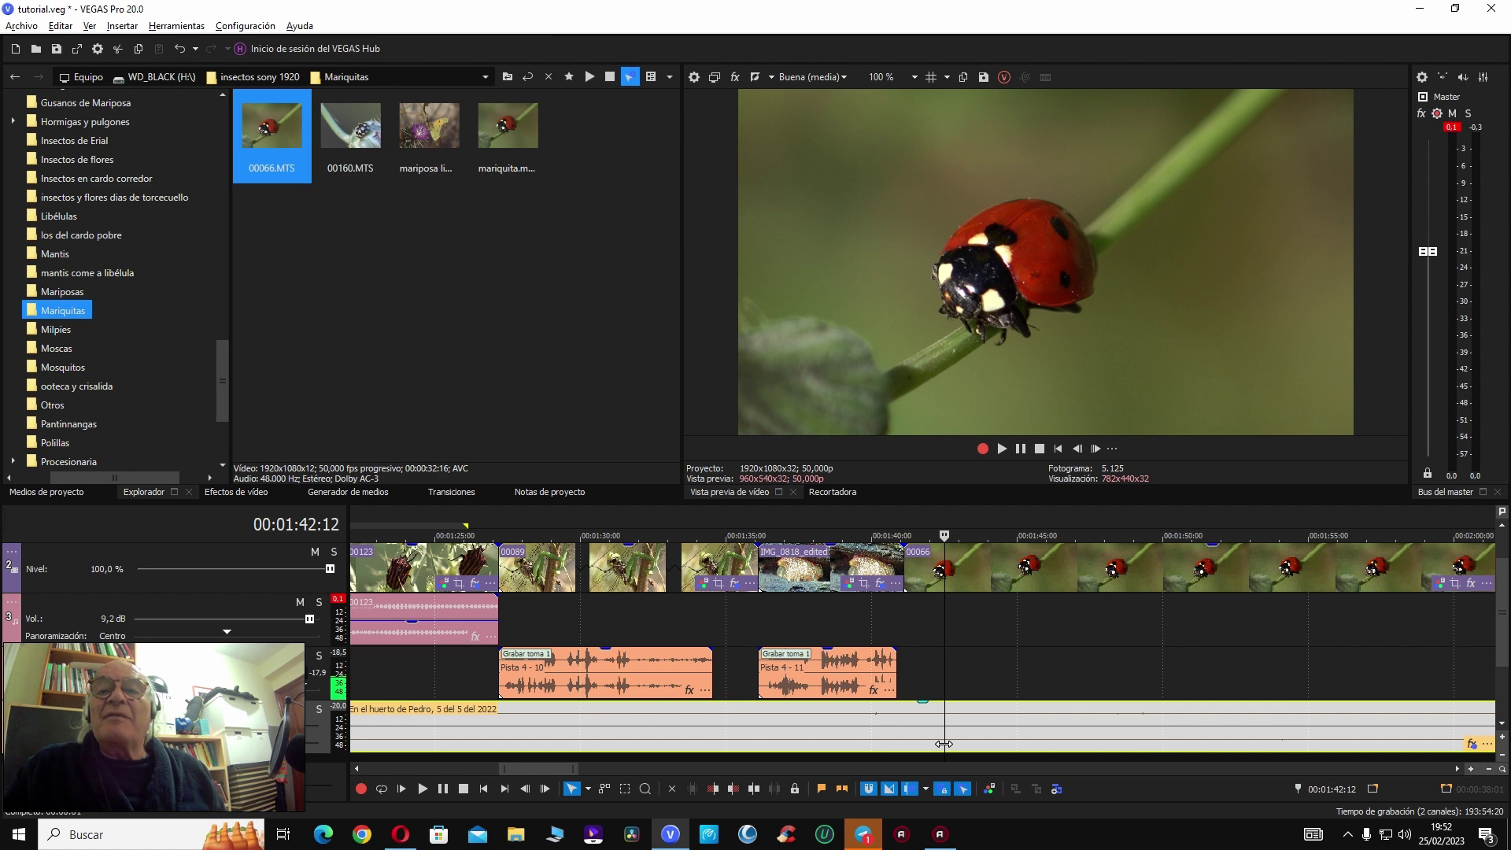
Step: Play ladybird clip 00066, trim its start at 00:01:46:04, and keep it joined to the end of IMG_0818_edited
key(space)
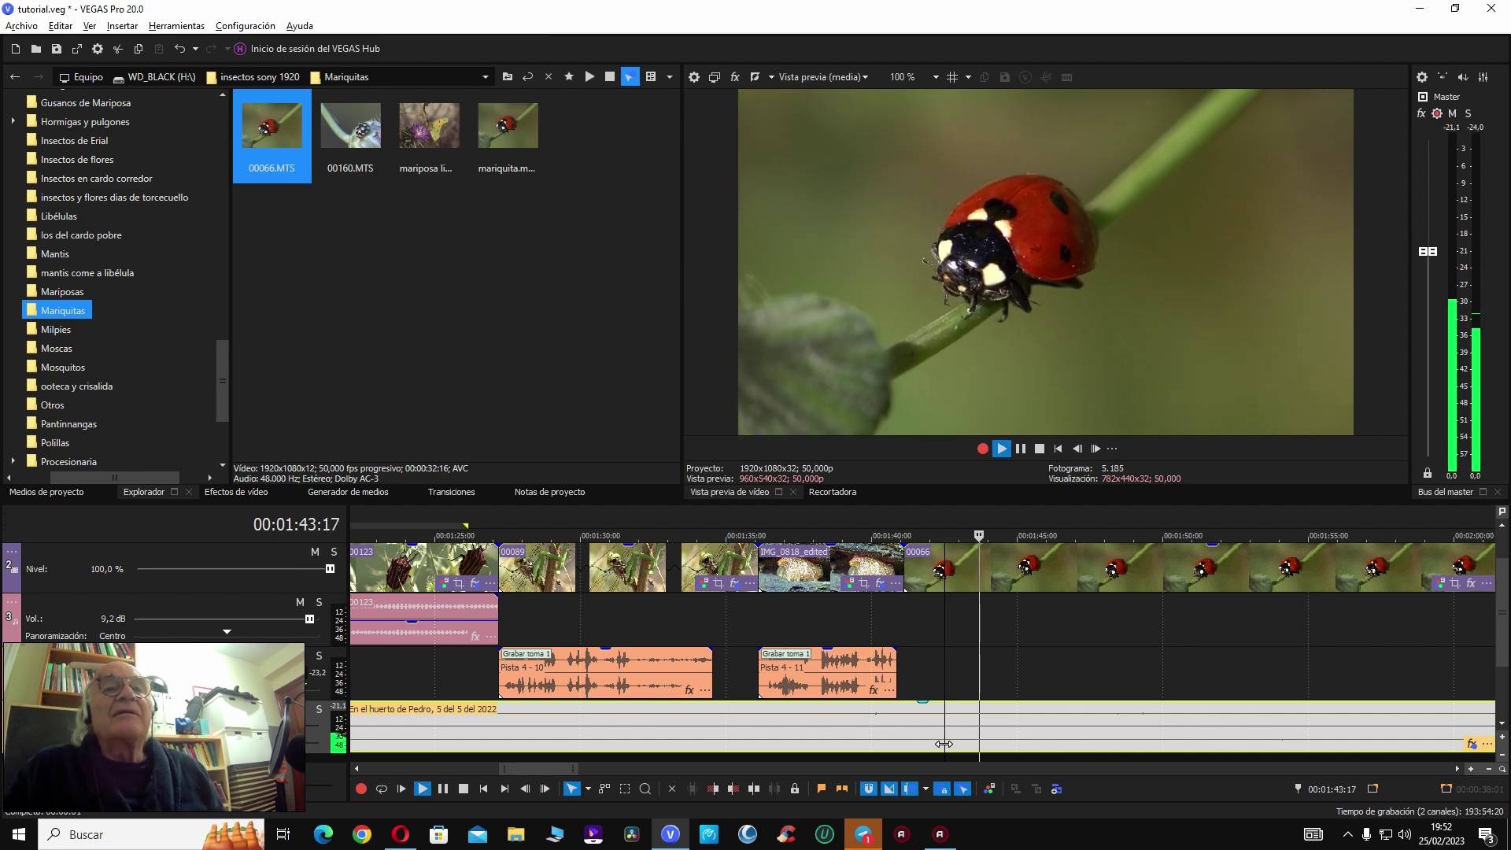
click(896, 614)
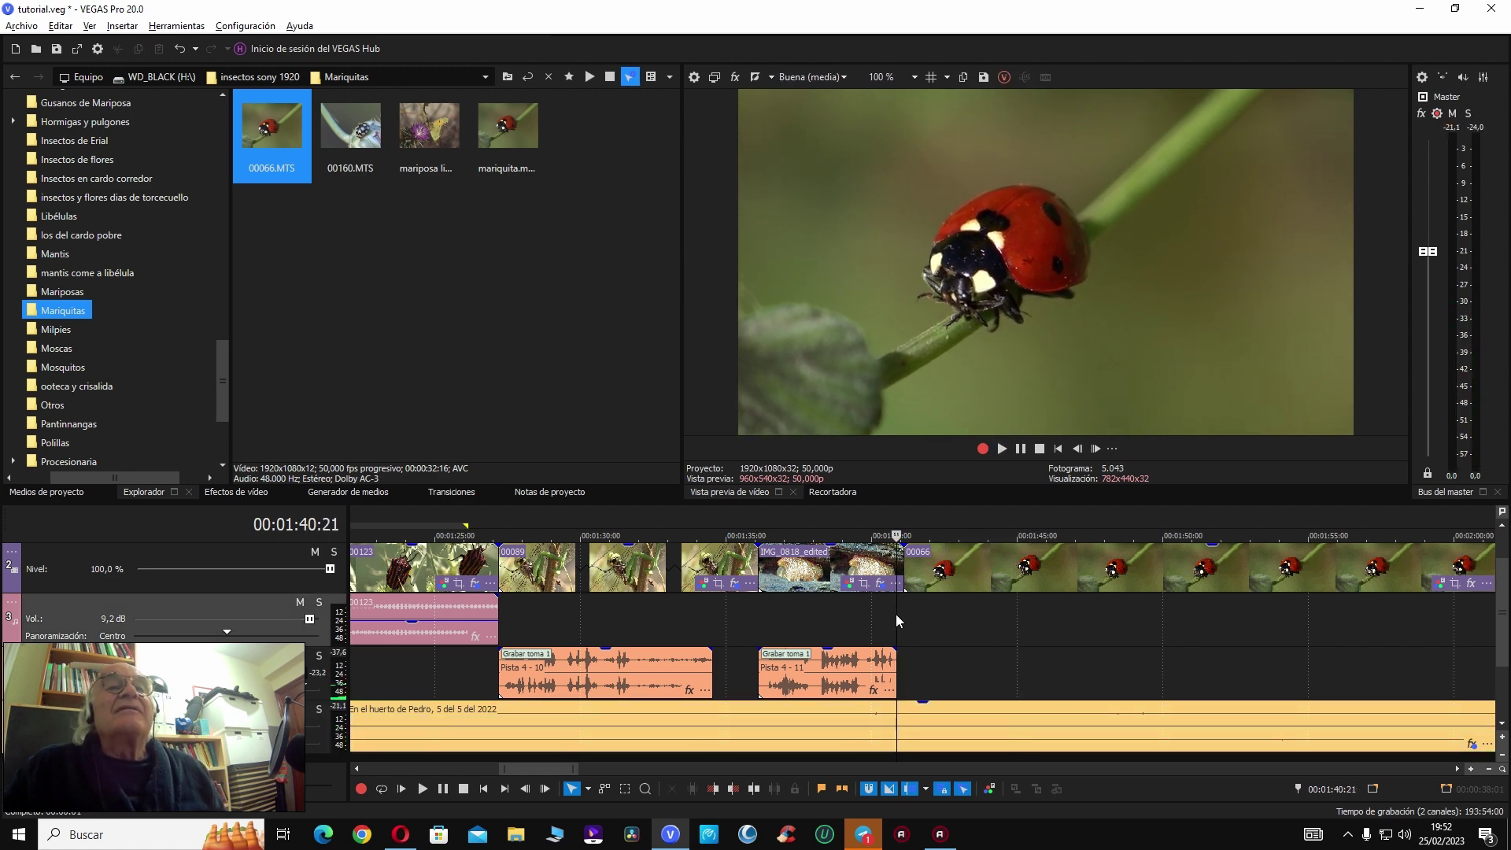
key(space)
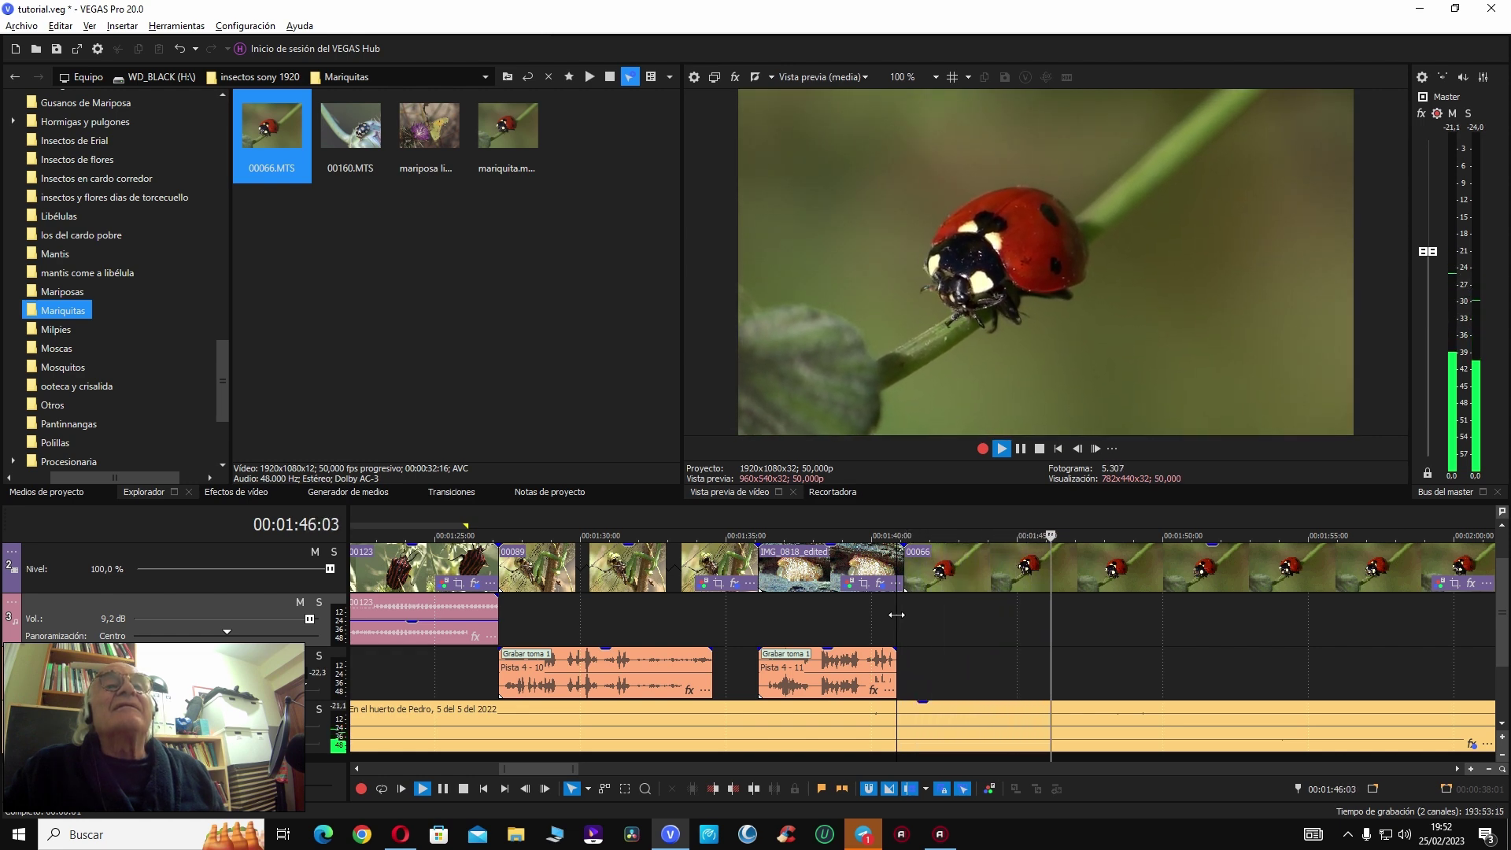
key(j)
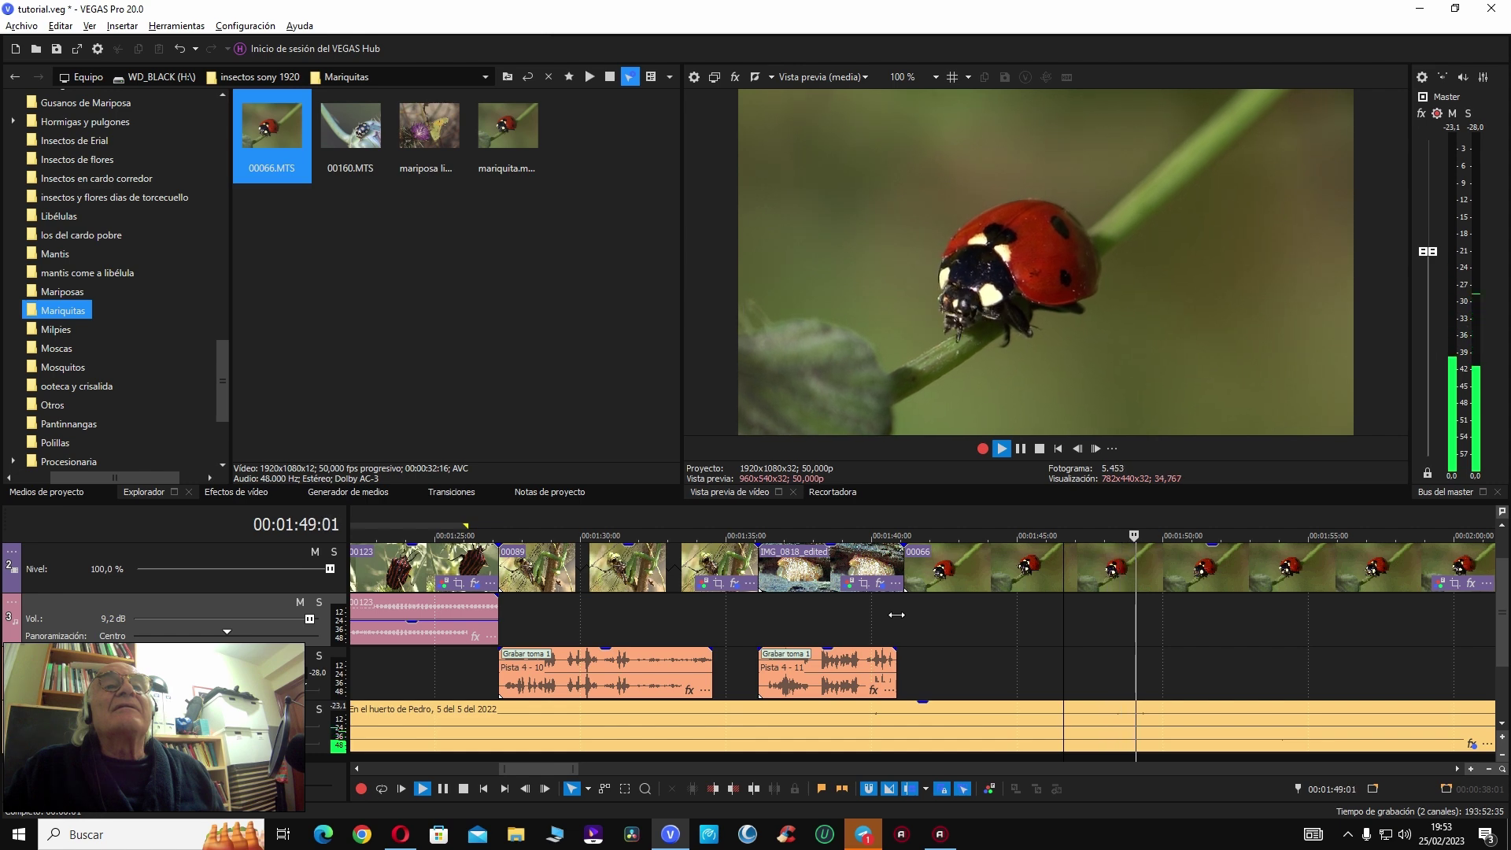
click(896, 613)
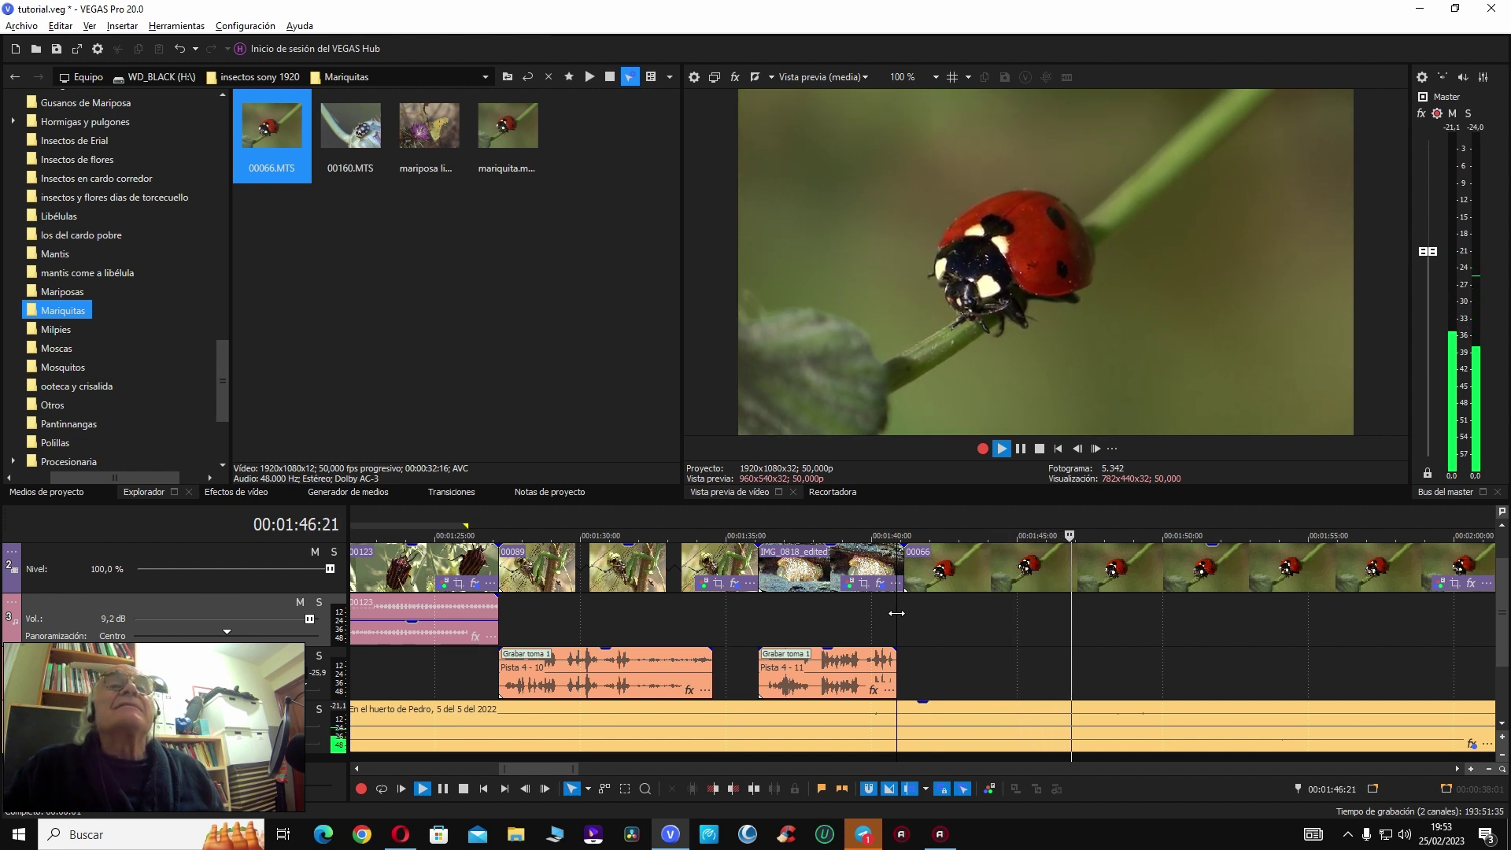
click(977, 633)
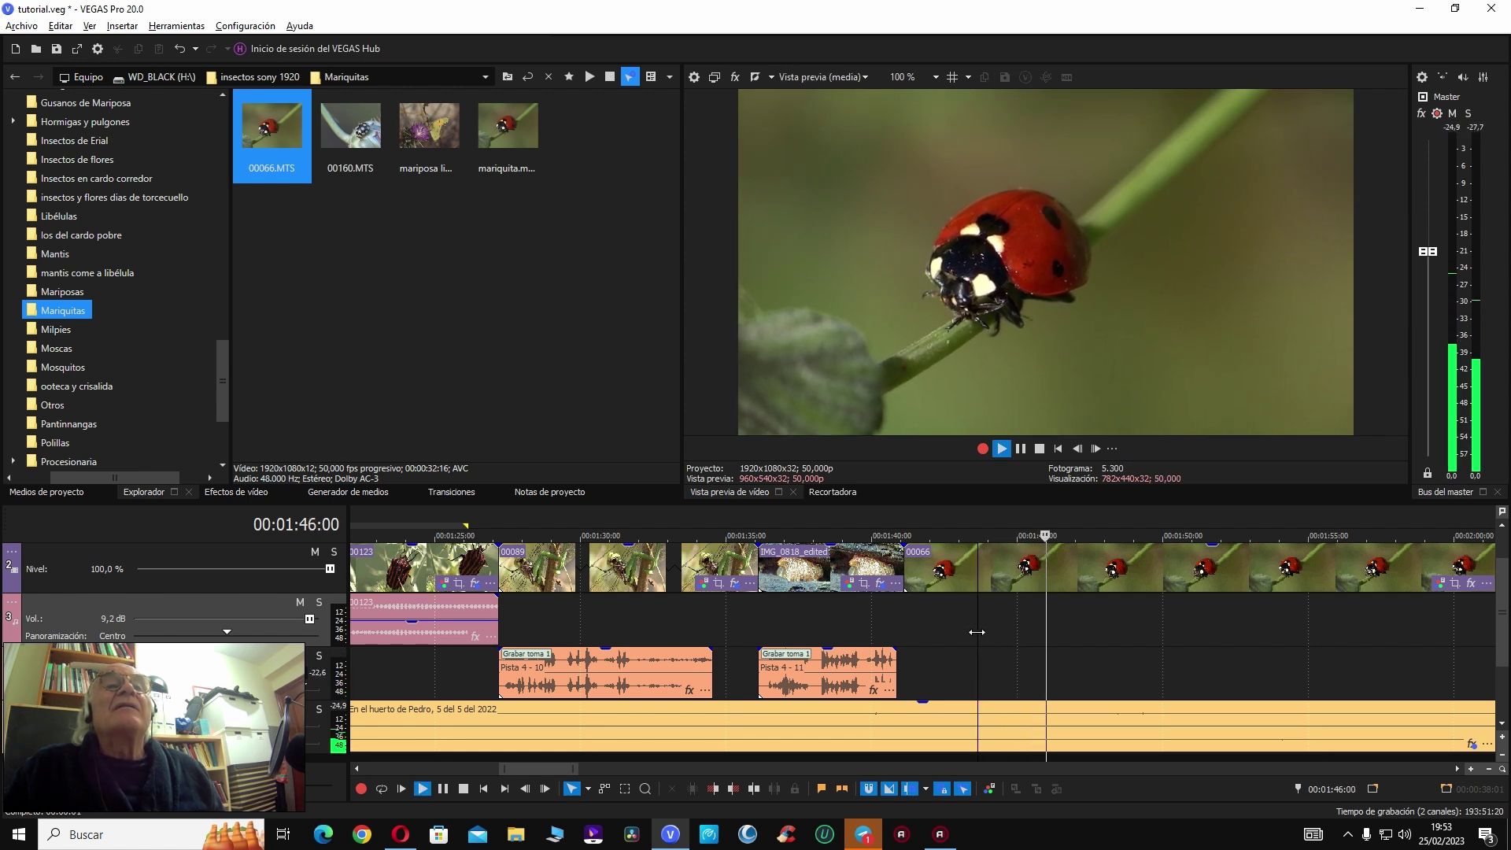
key(Return)
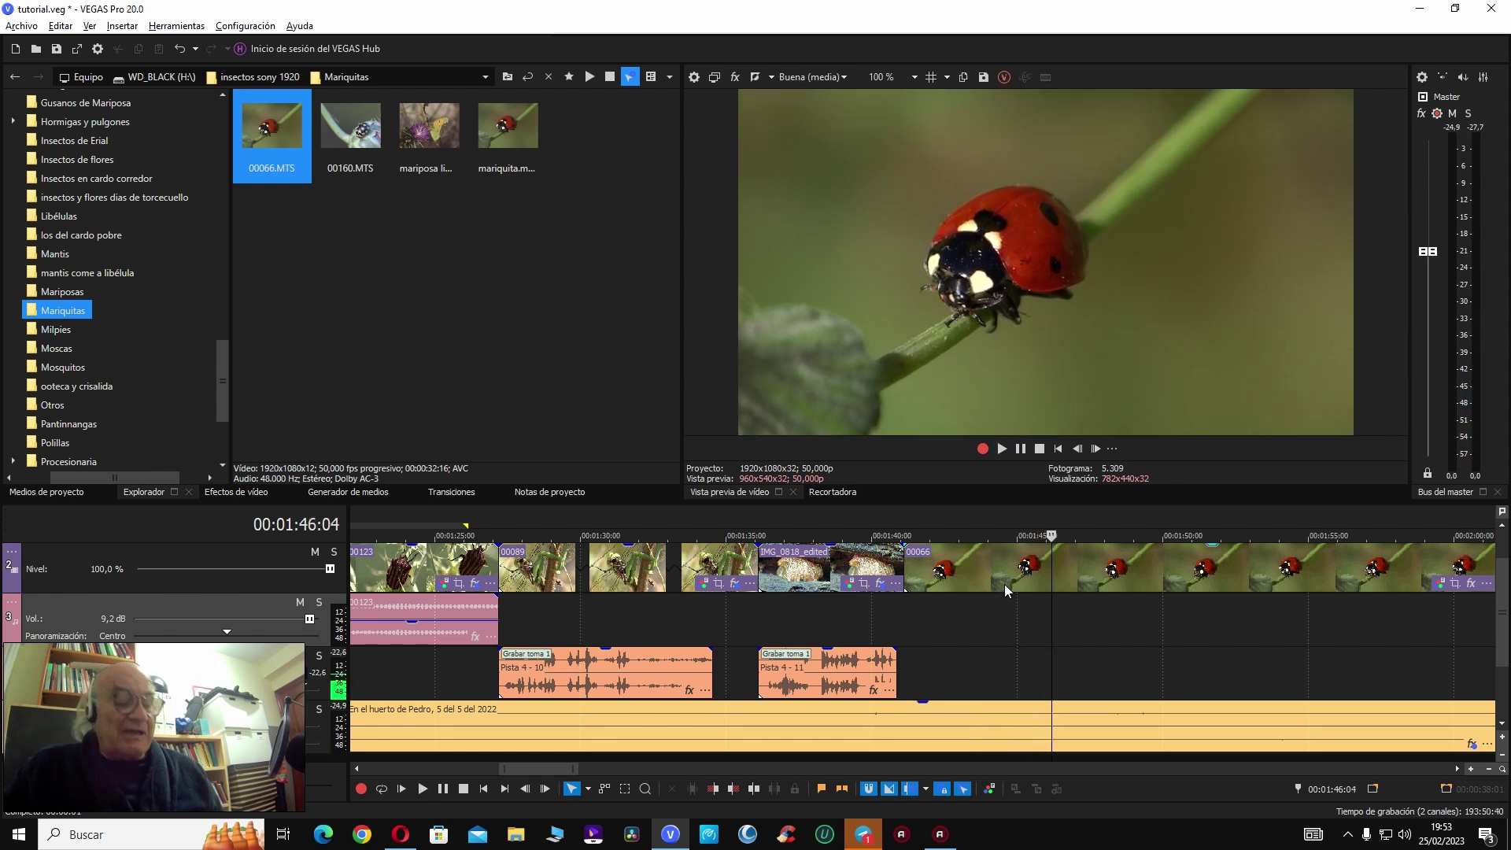
click(1052, 564)
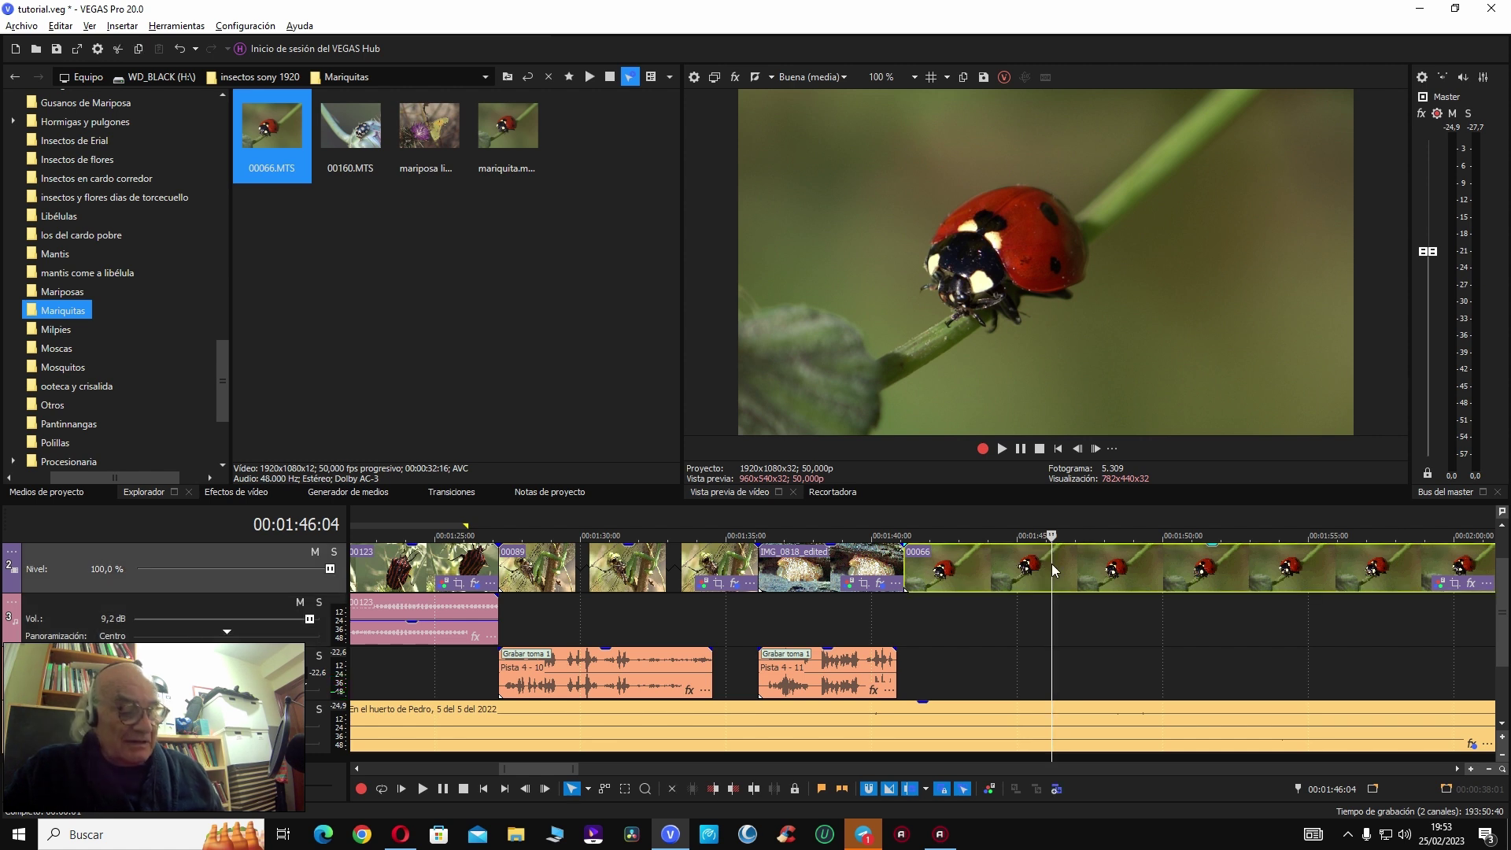
key(ctrl+Left)
Step: Play clip 00066 from its new start and trim its end at 00:01:51:14
key(space)
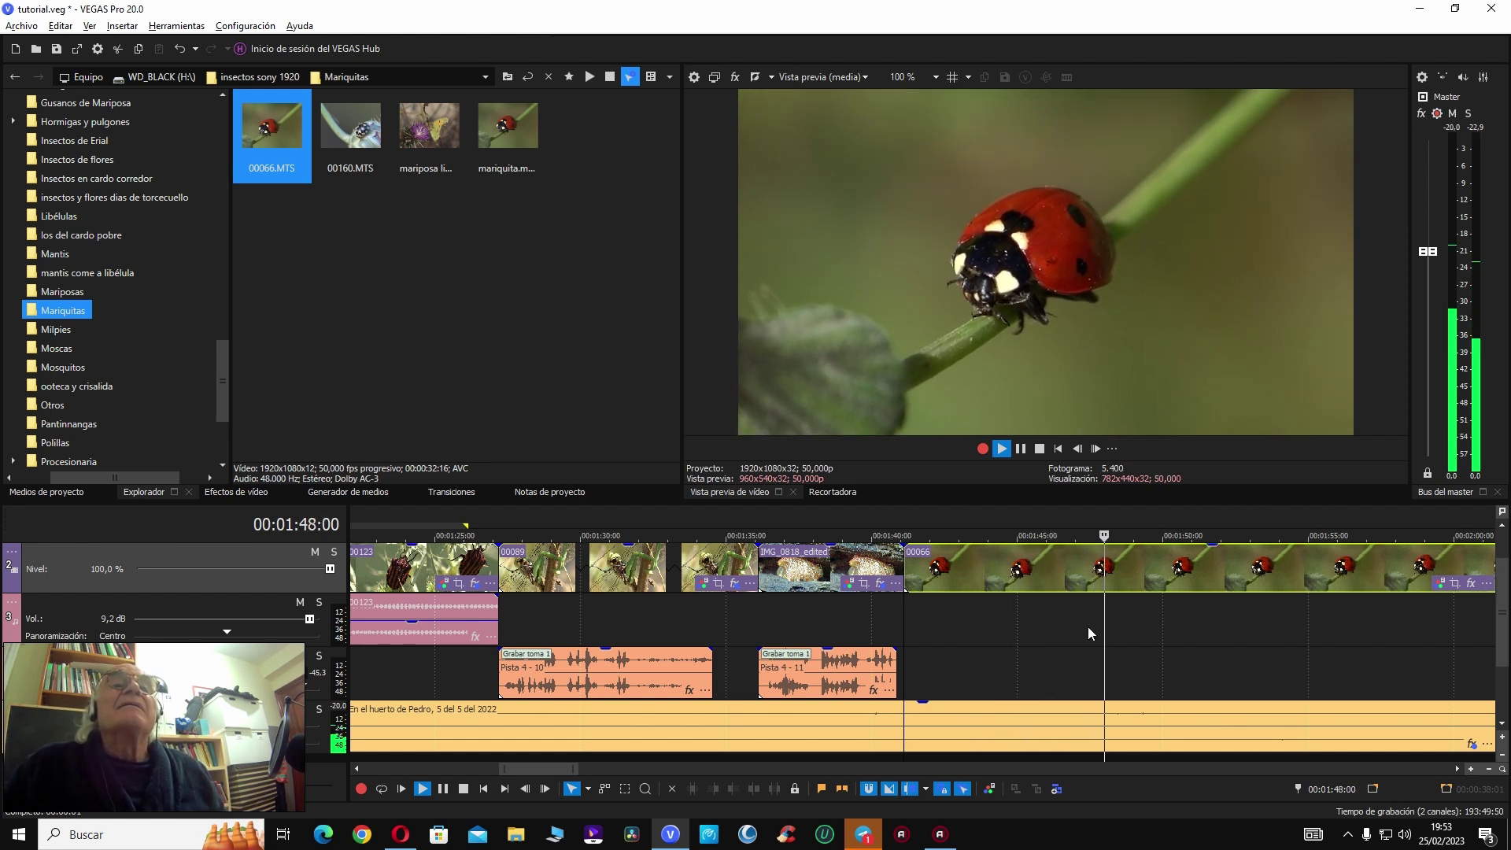
key(Return)
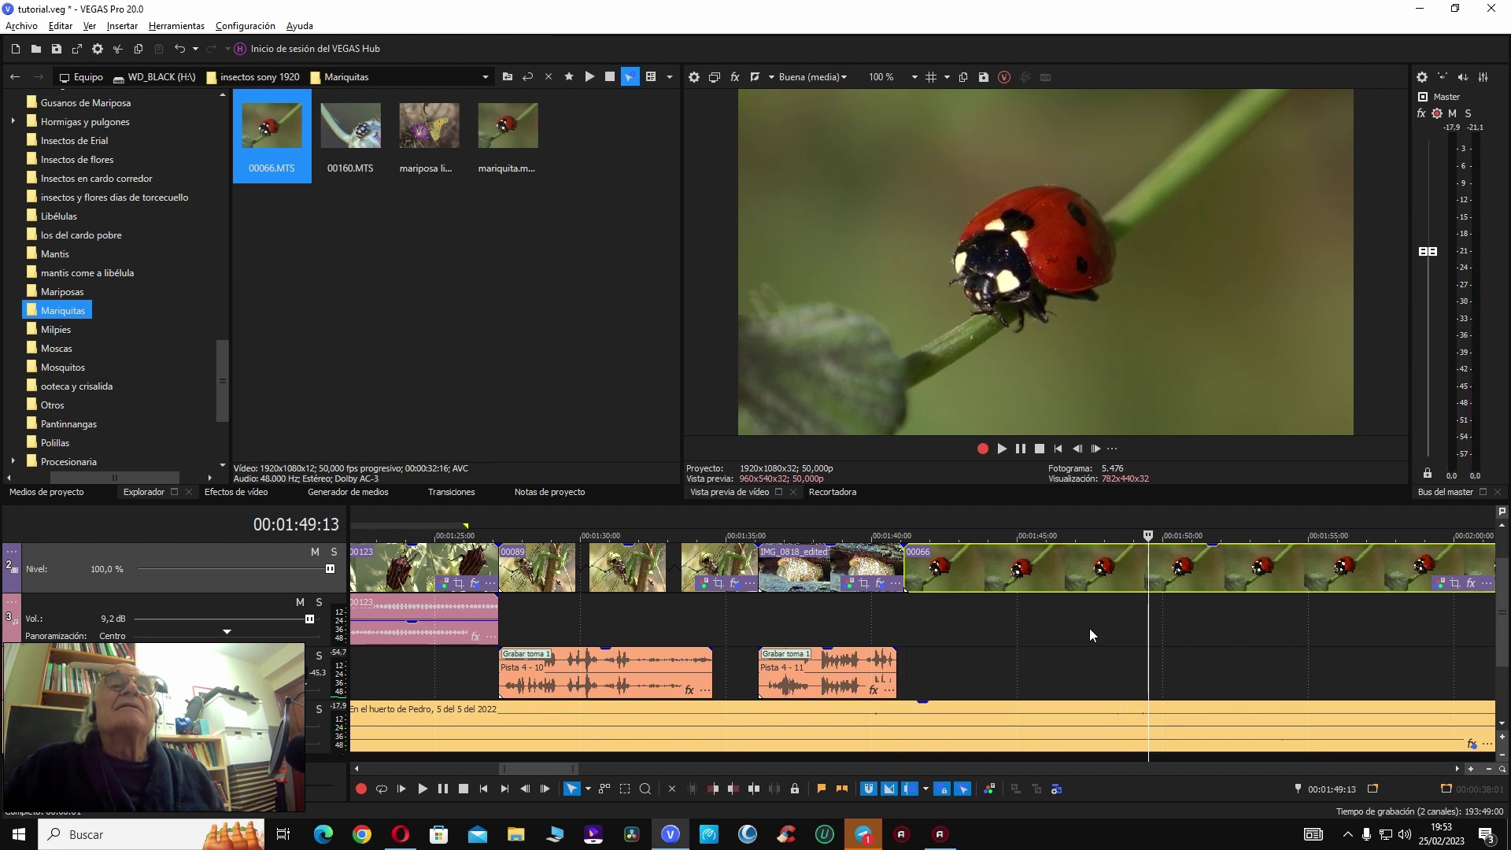
key(j)
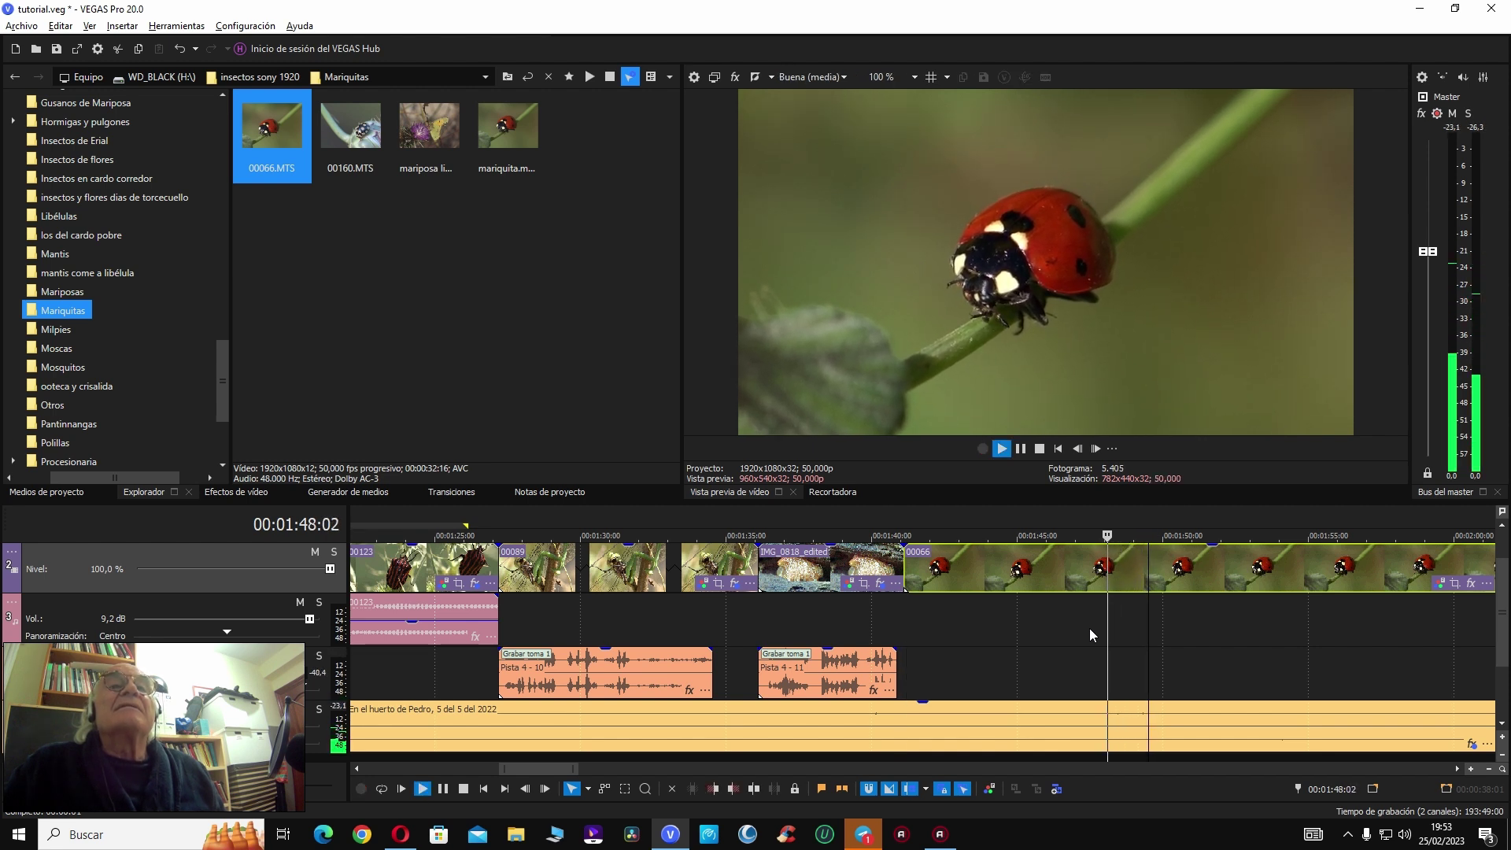
key(l)
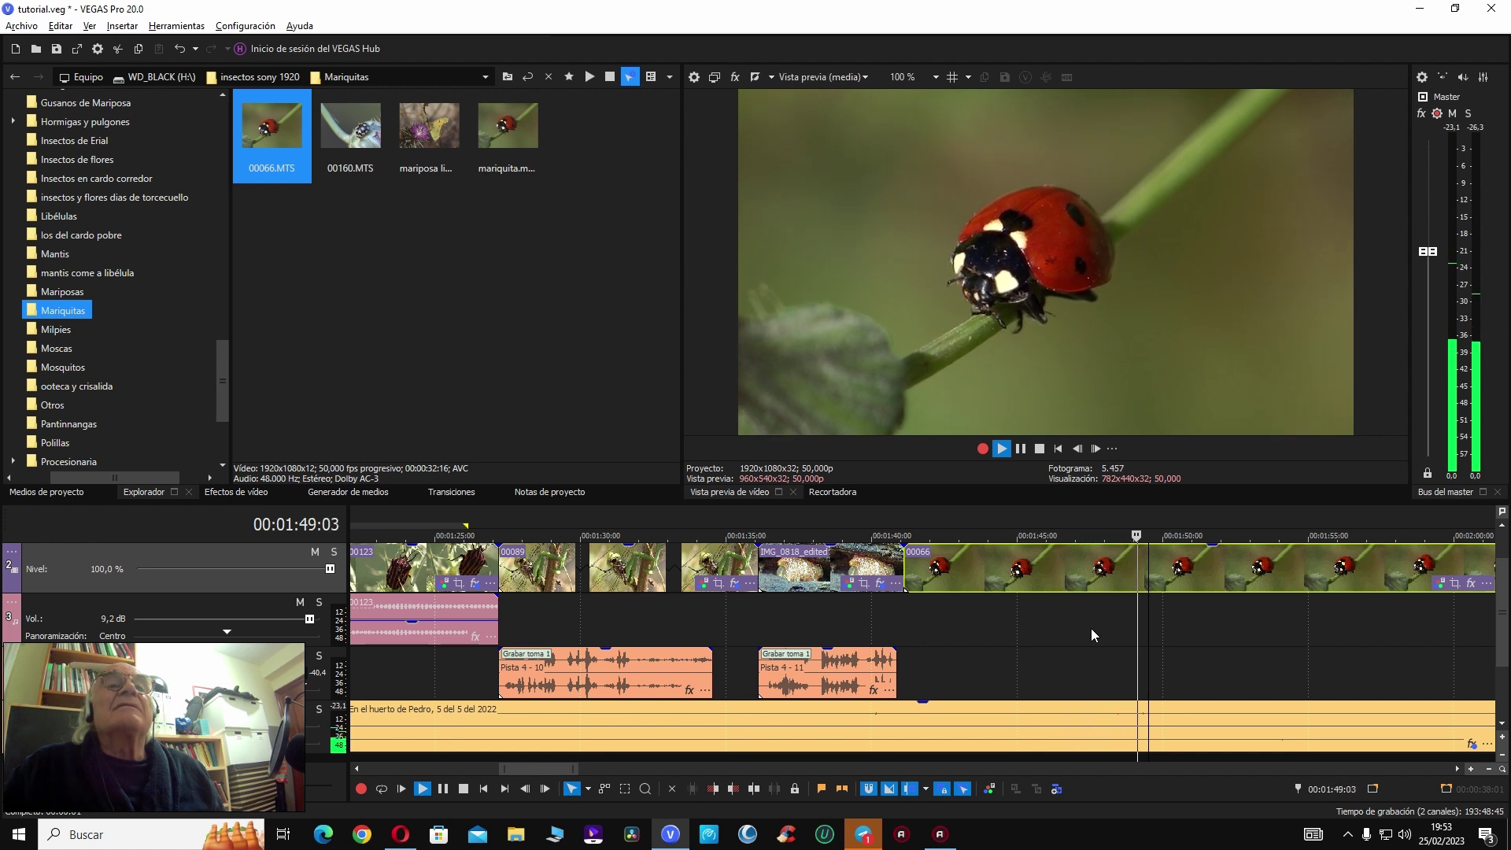
key(k)
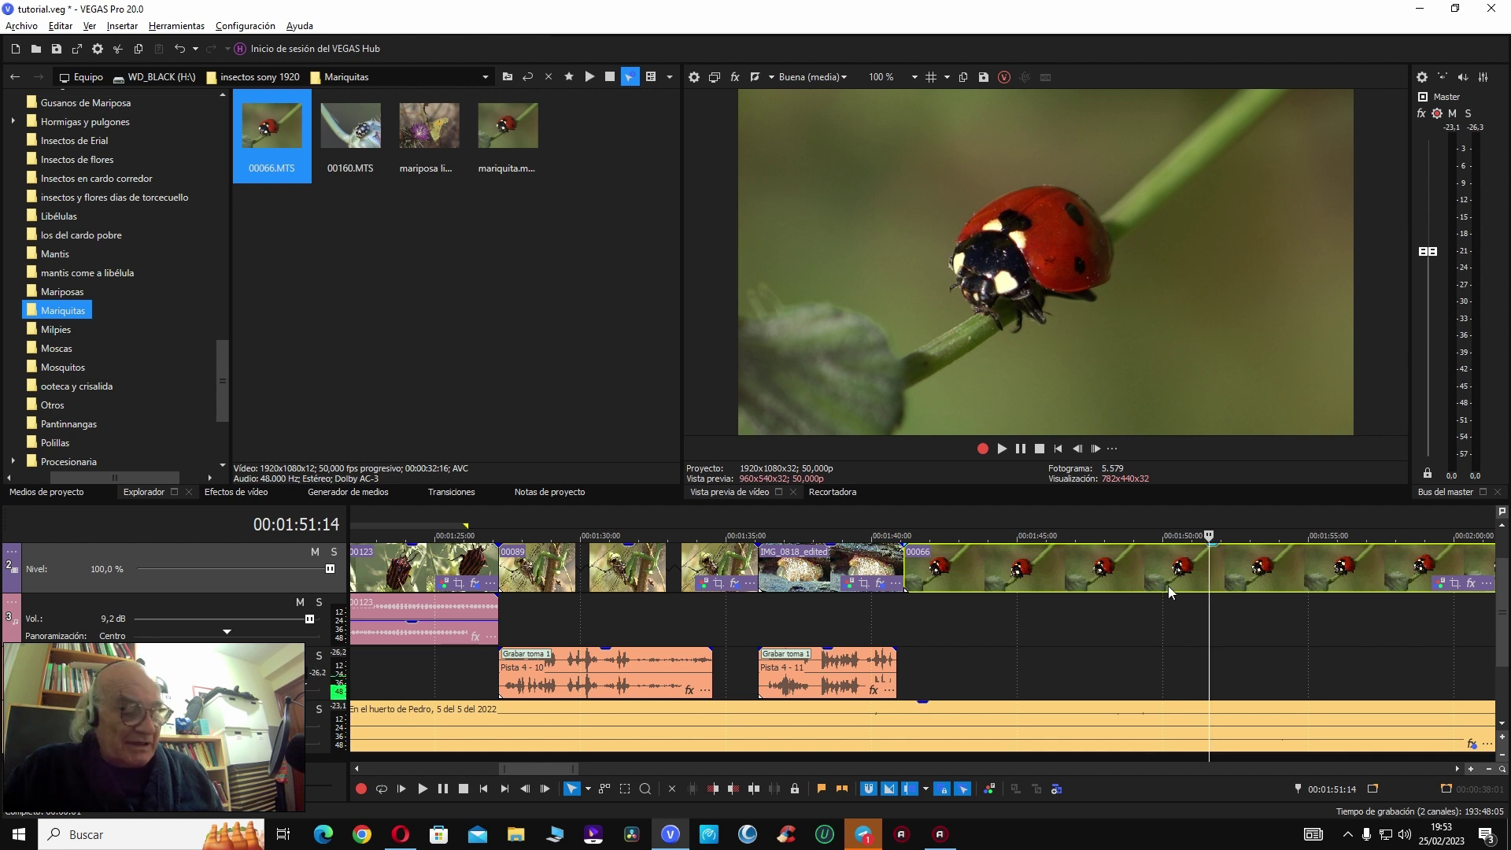
key(alt+bracketright)
Step: Apply automatic RGB colour curve correction to clip 00066 and close its colour grading
click(1050, 568)
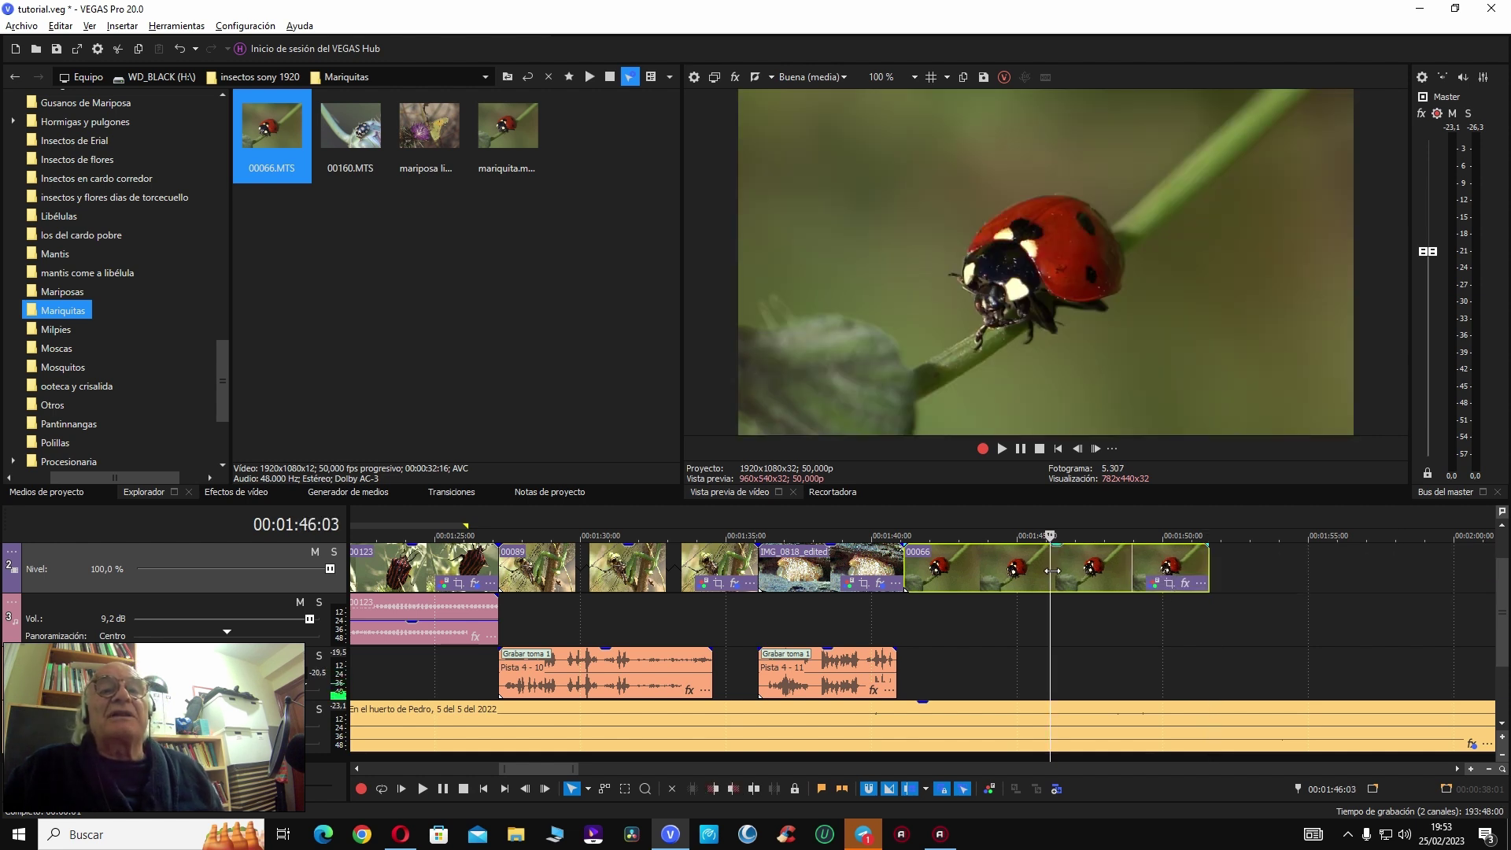
click(1155, 584)
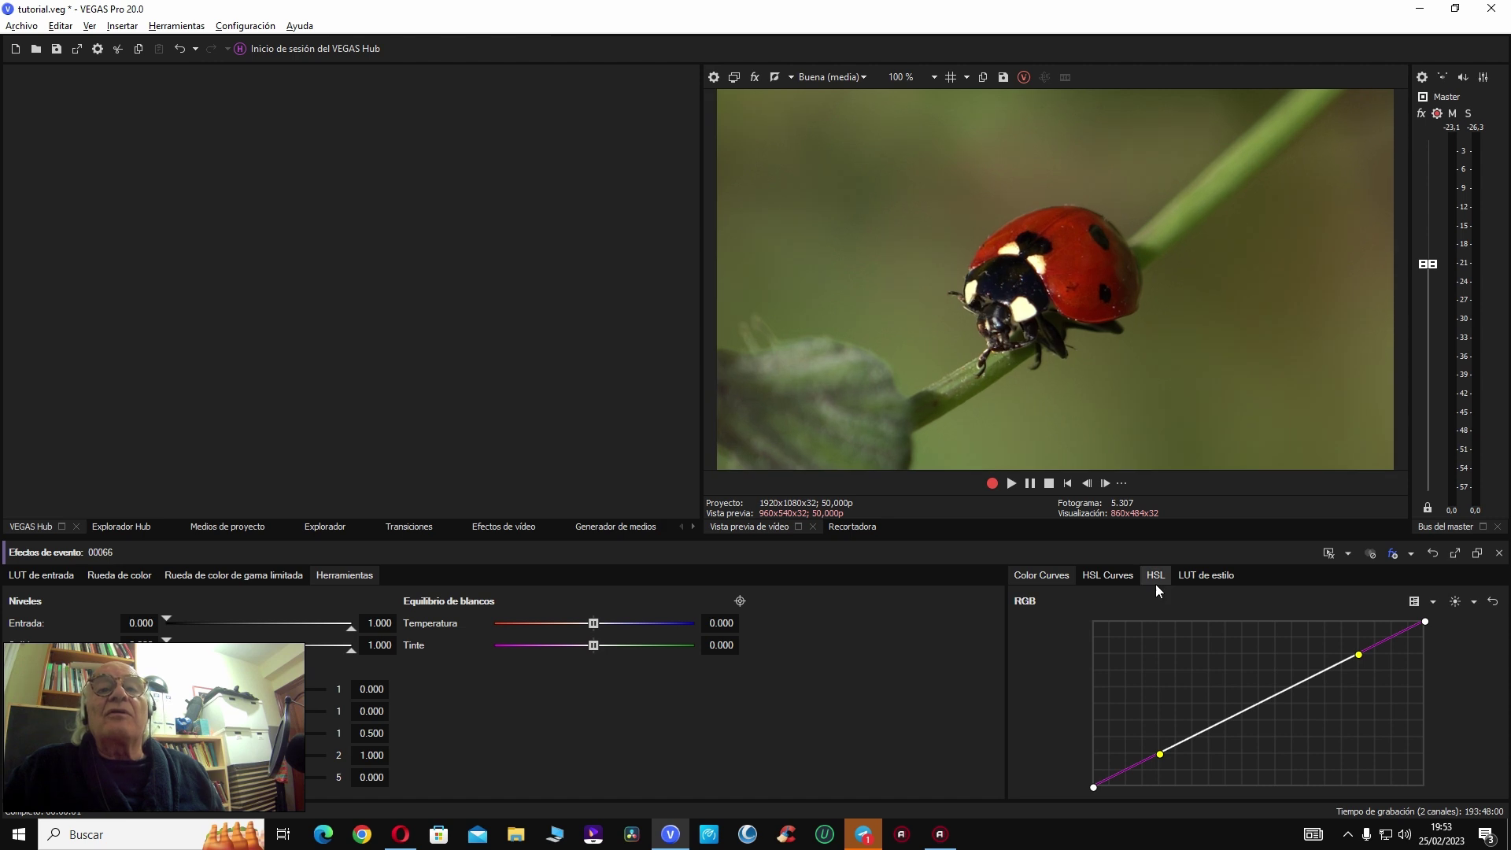
click(1454, 602)
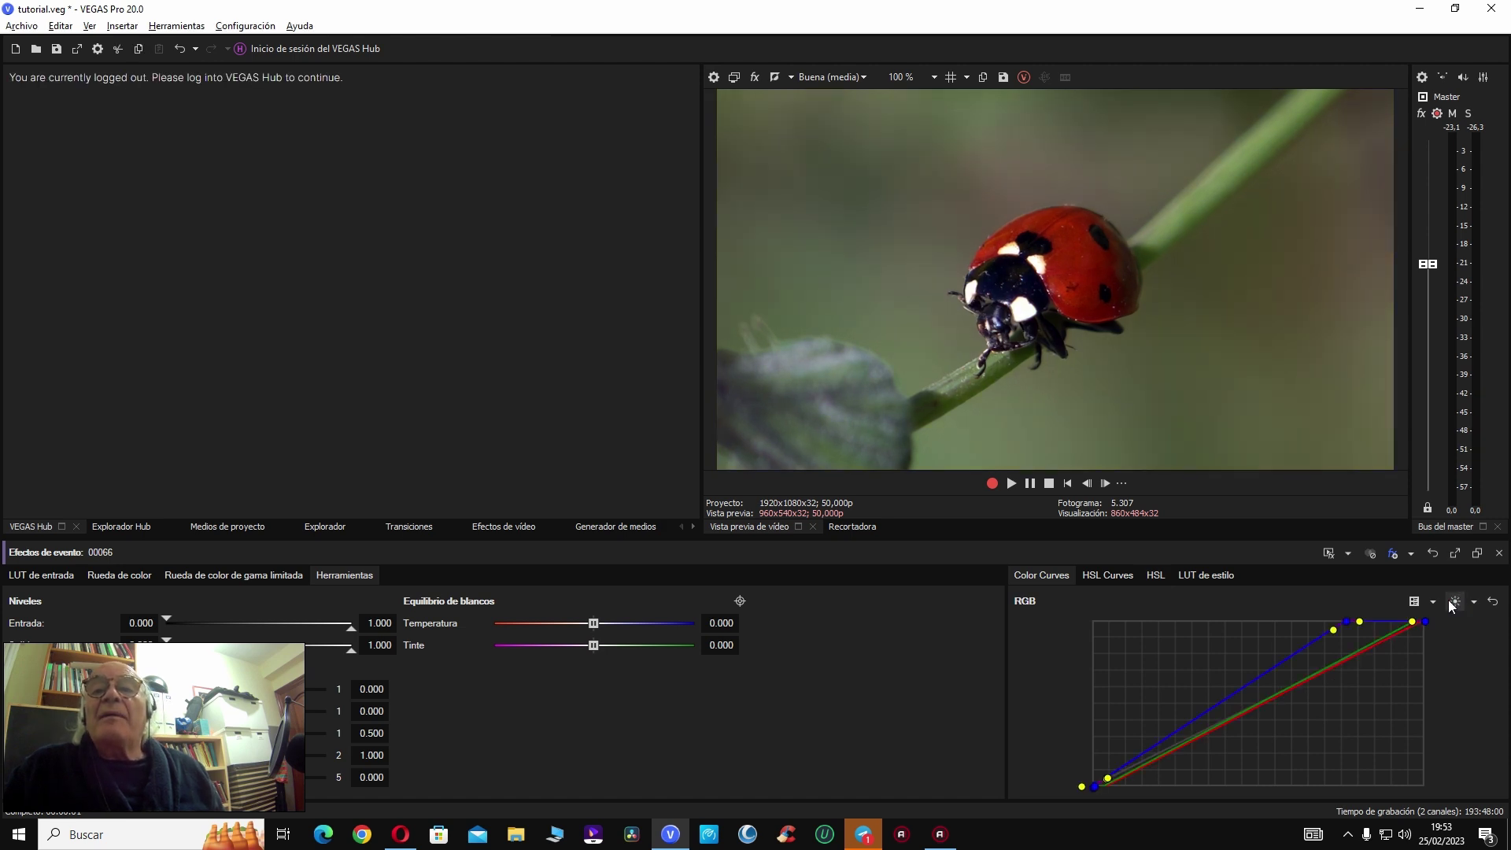
click(1461, 603)
click(1462, 636)
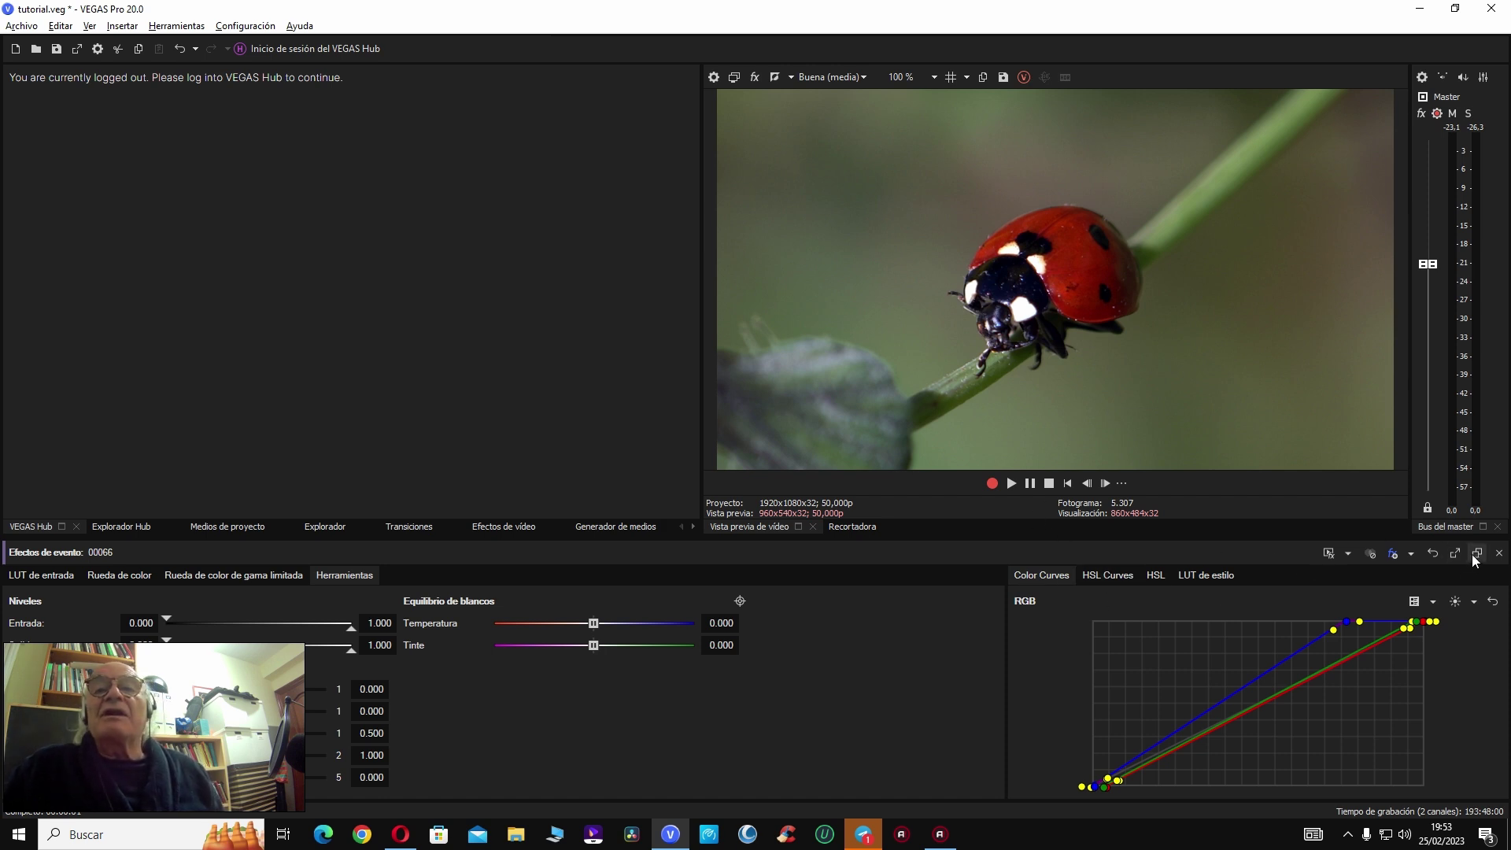
click(1497, 554)
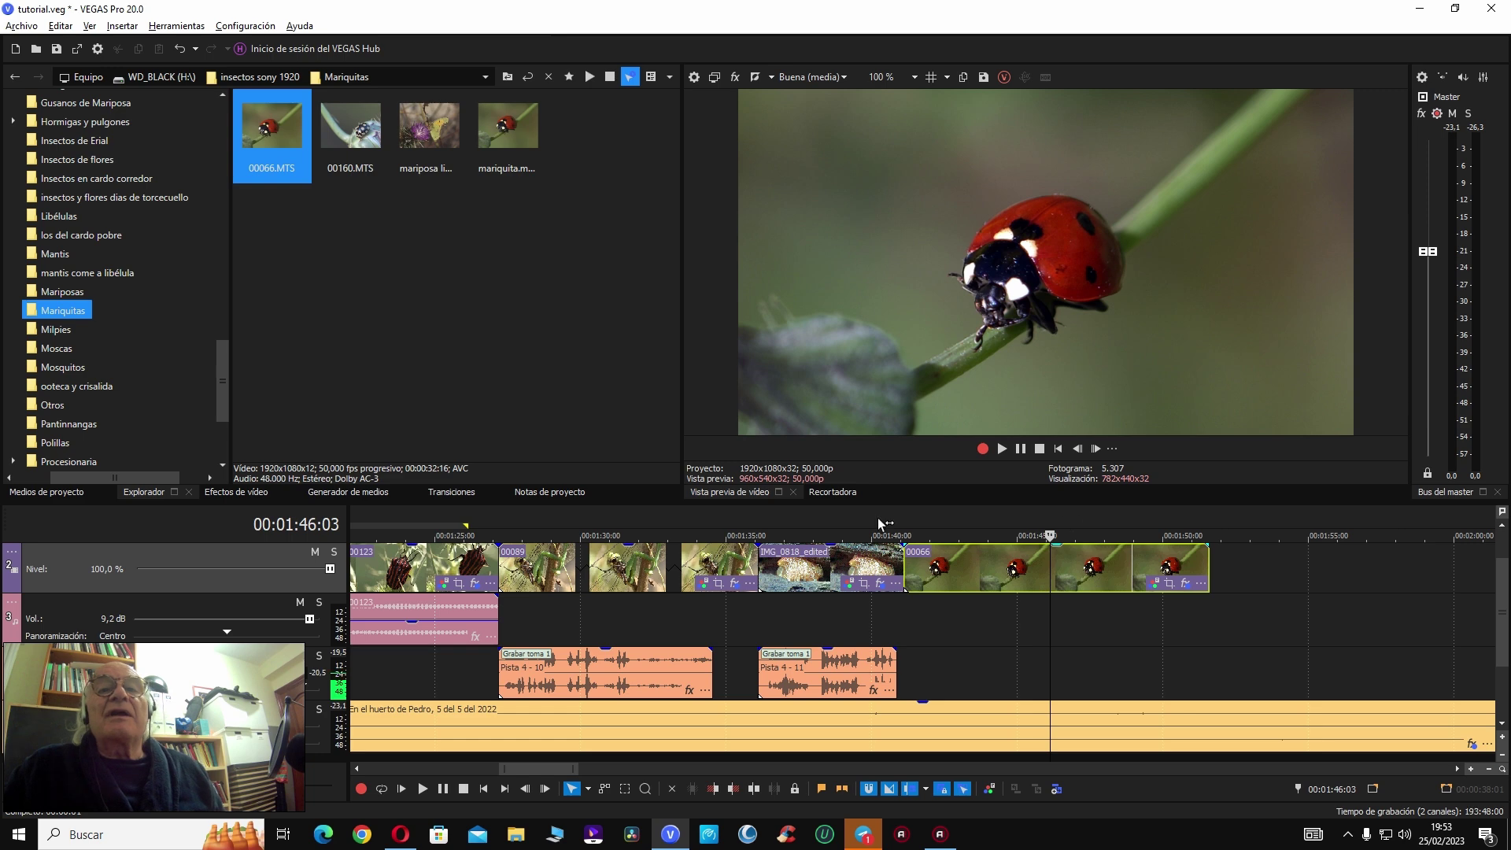
Step: Compare the colours of clips 00089 and 00066, and add the Corrector de color effect to 00066
click(710, 566)
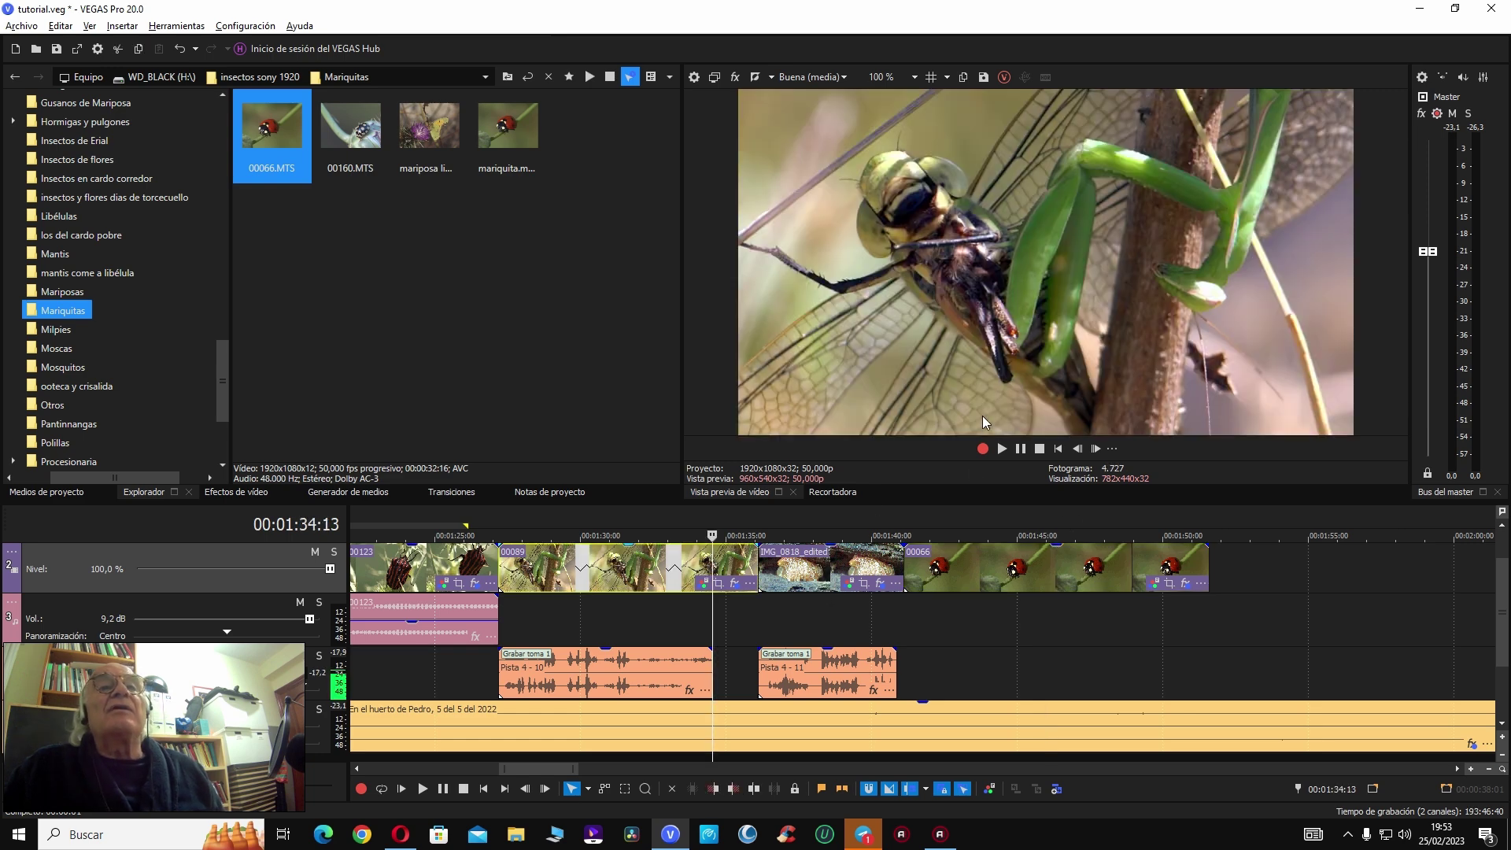
click(1041, 565)
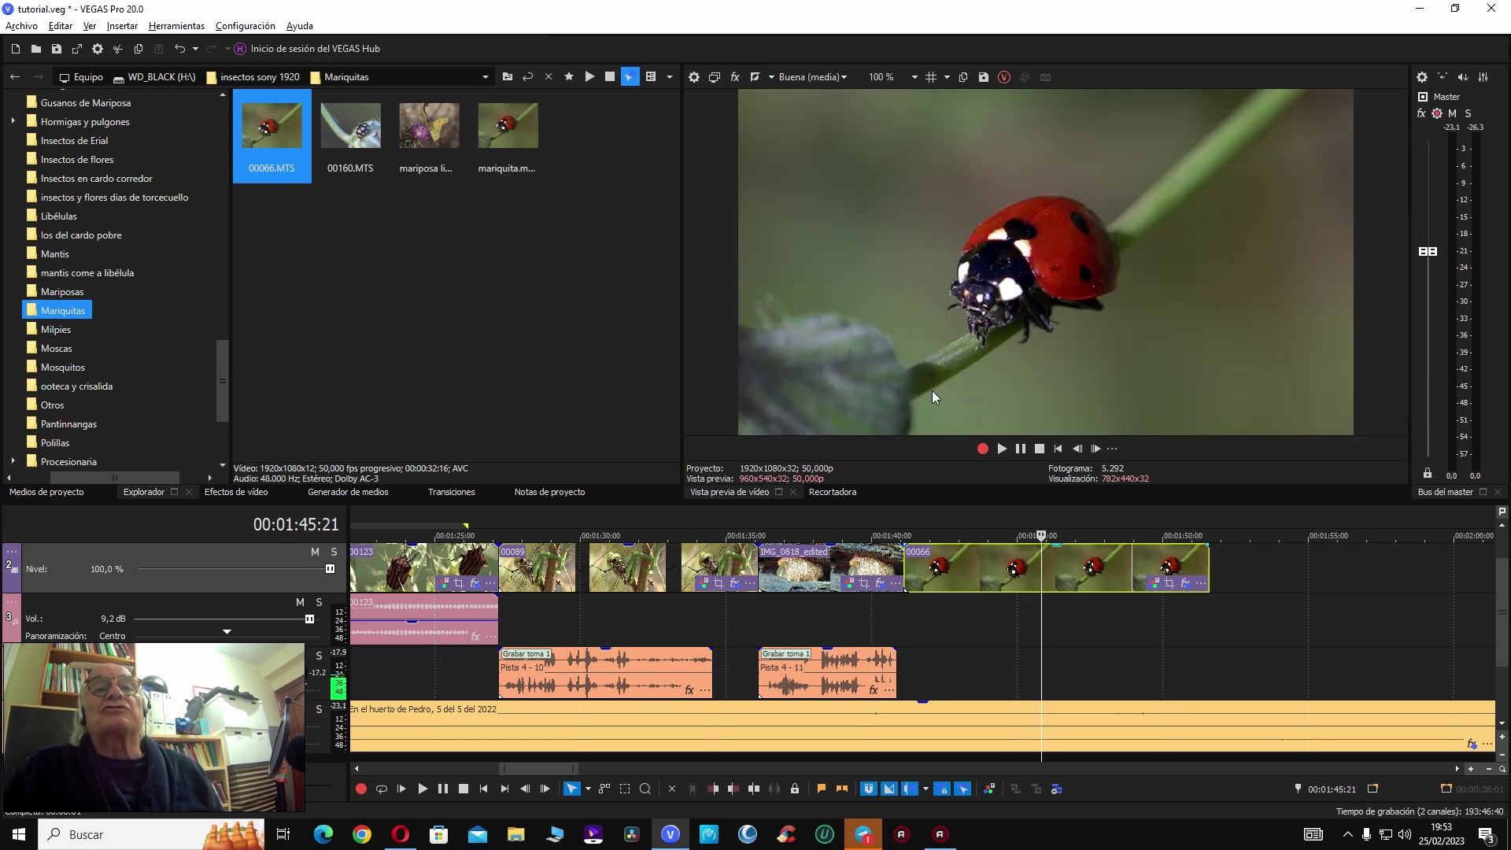
click(1185, 583)
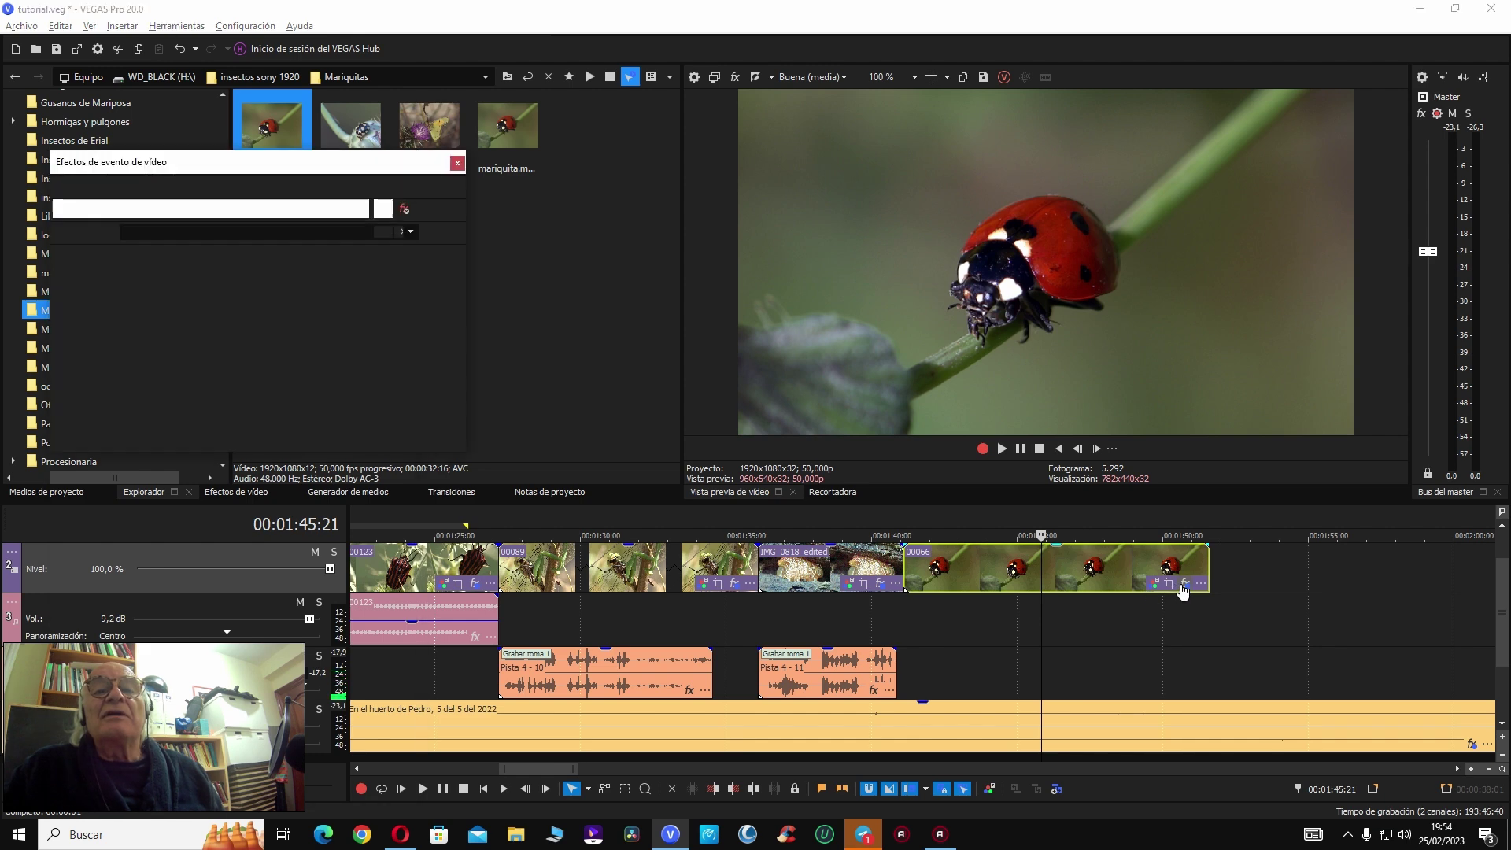
click(369, 209)
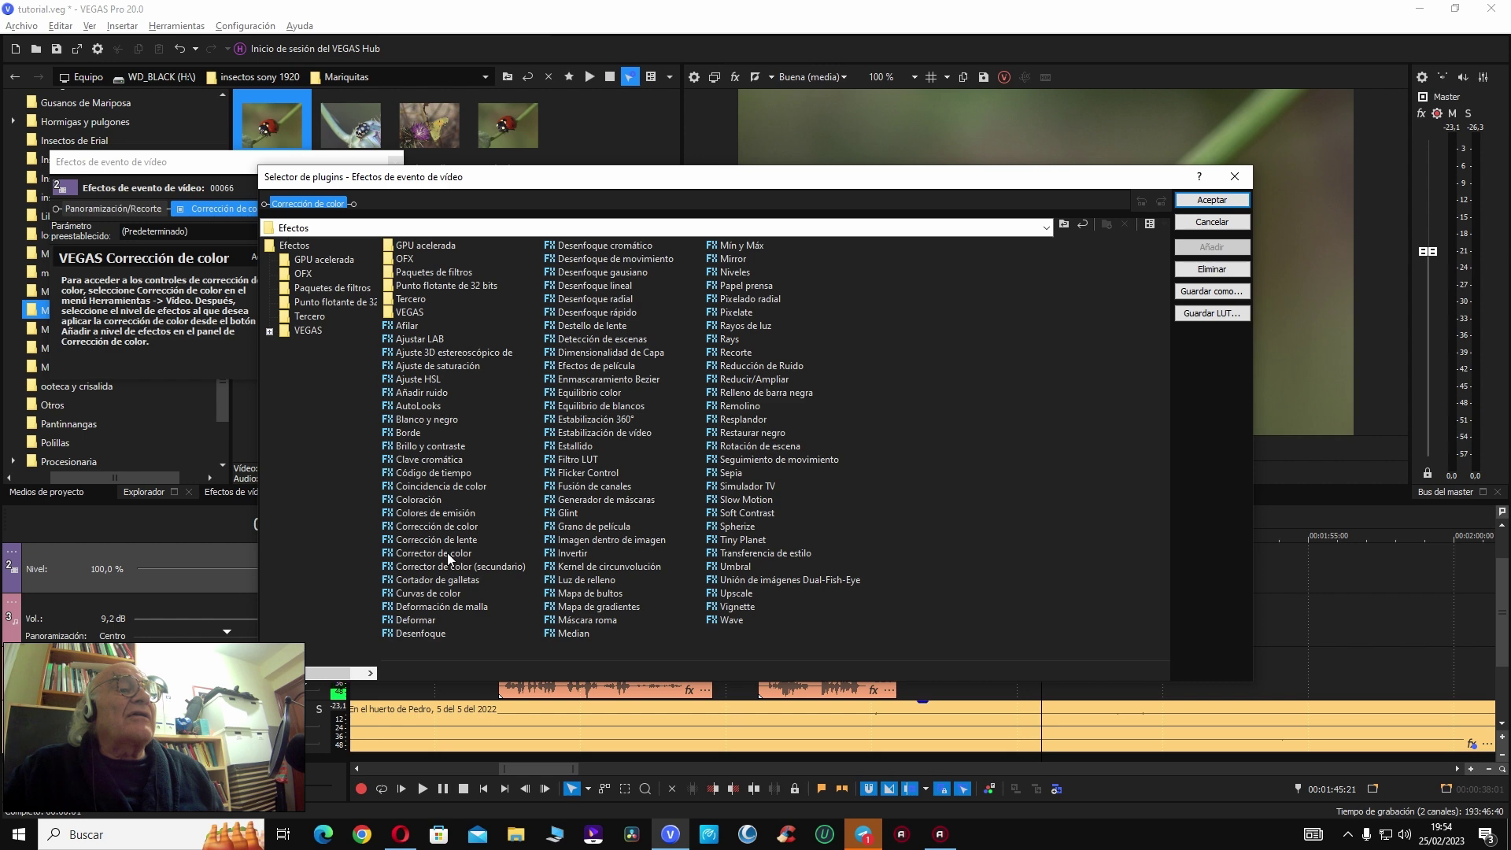
double_click(446, 555)
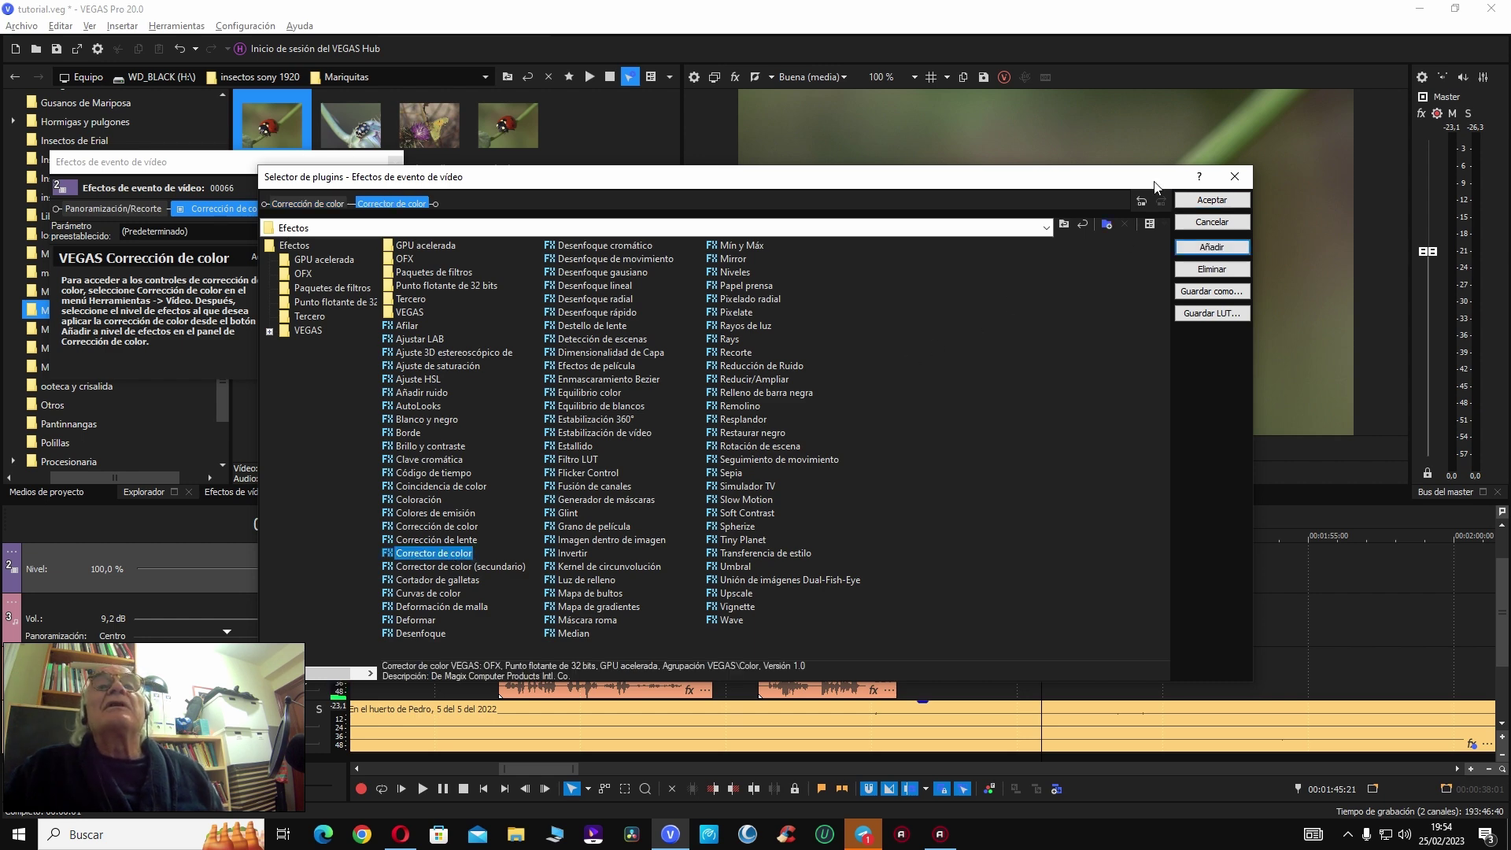
click(1193, 202)
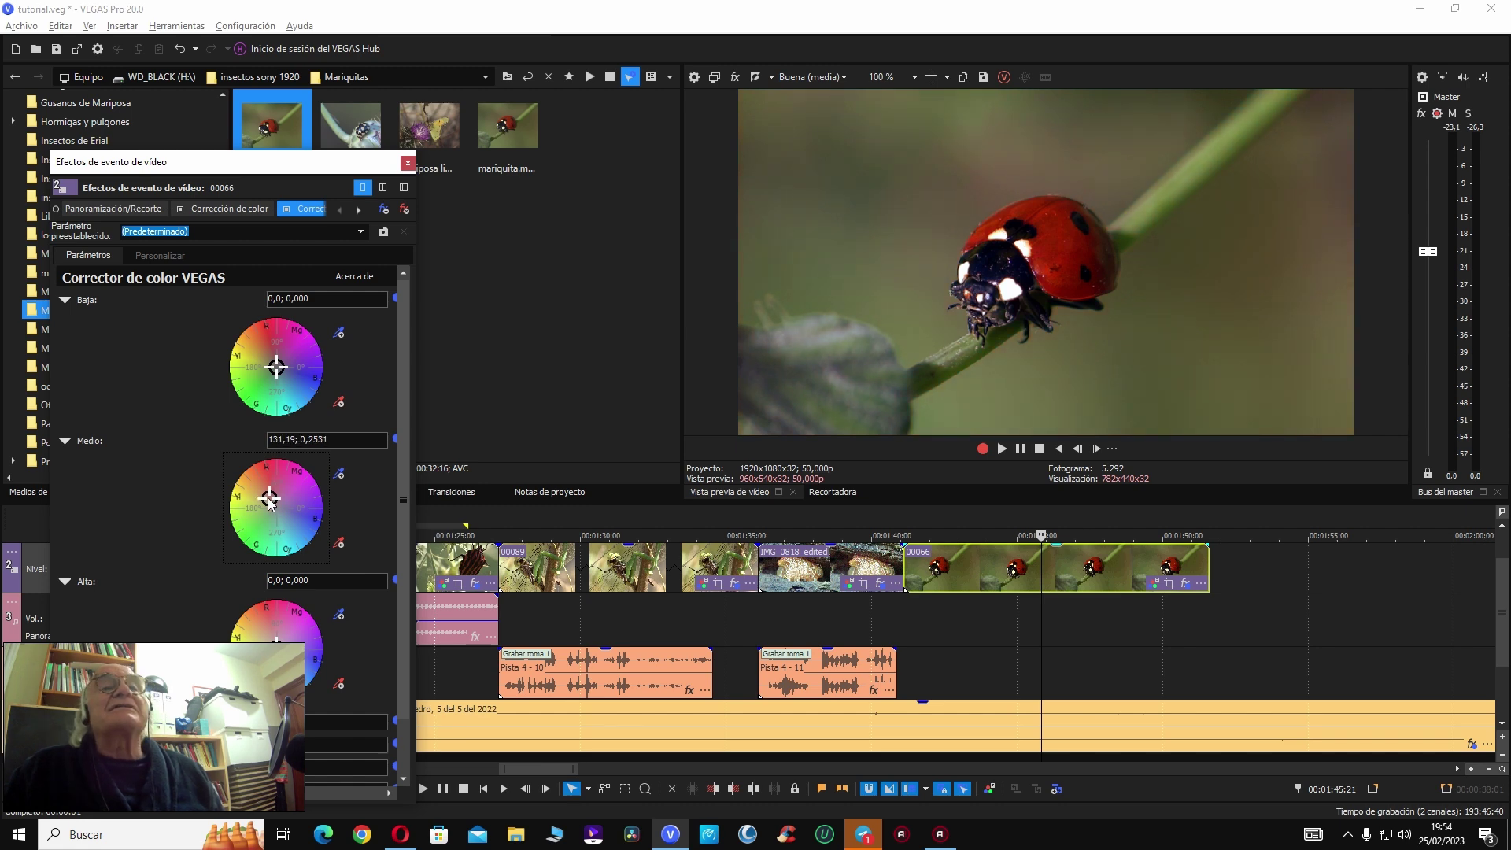
Step: Compare with clip 00089, set the Medio colour wheel of clip 00066 to 136,4; 0,2532, and close the effects window
click(676, 568)
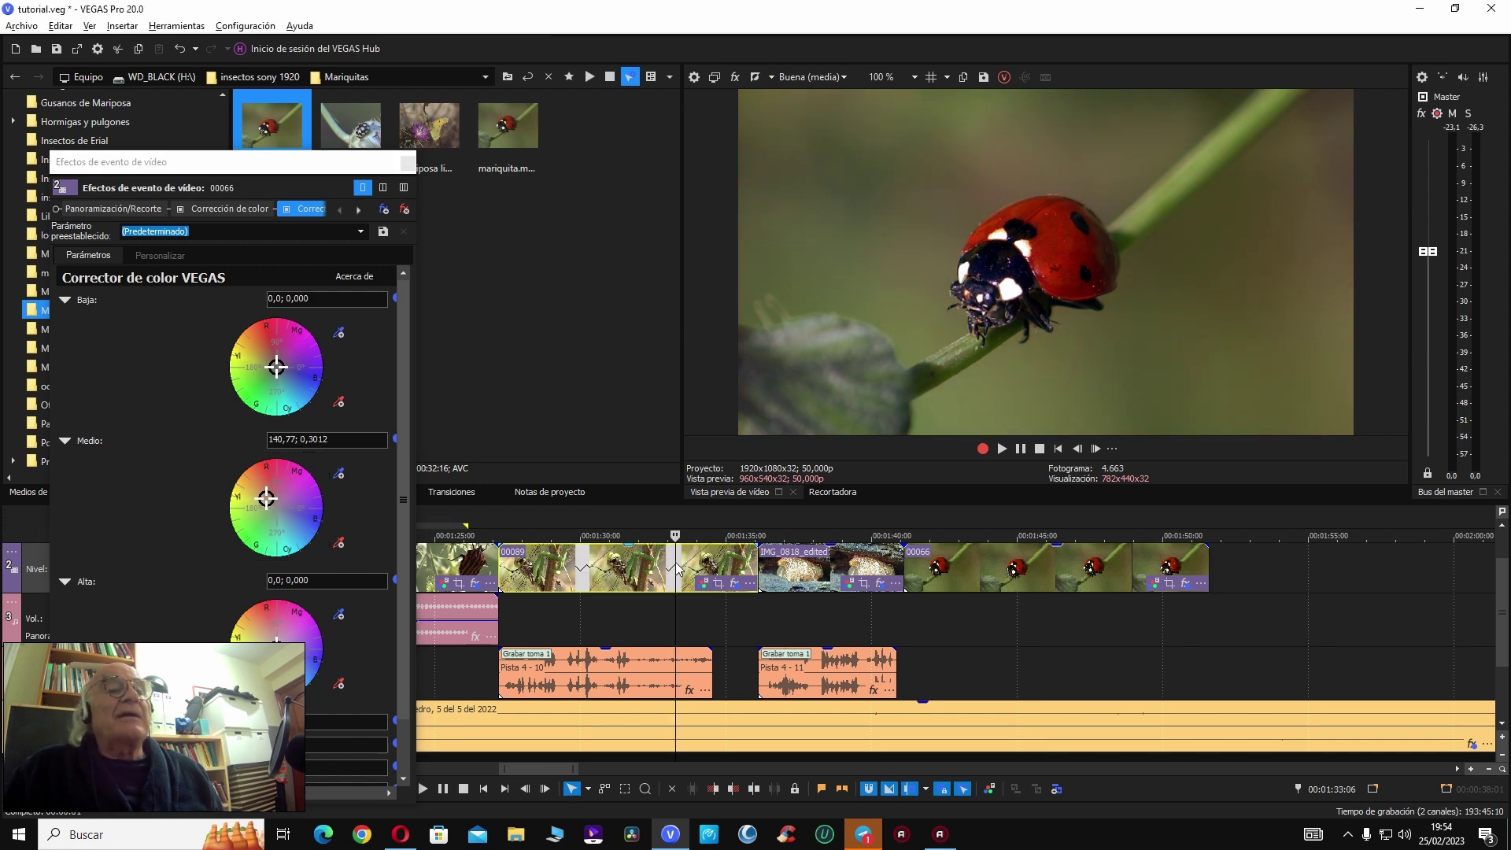
click(1027, 569)
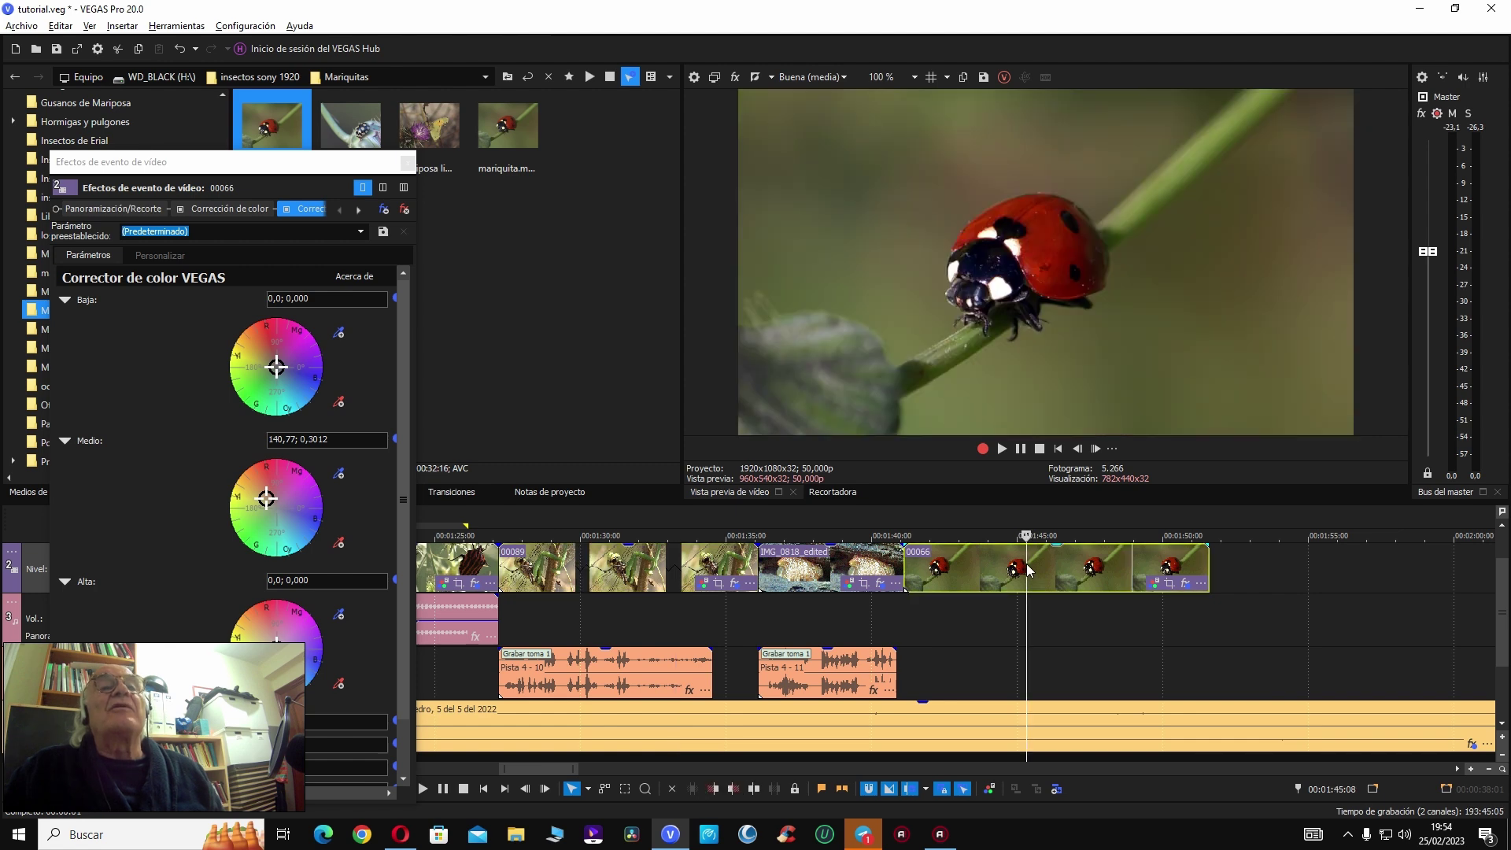
click(268, 498)
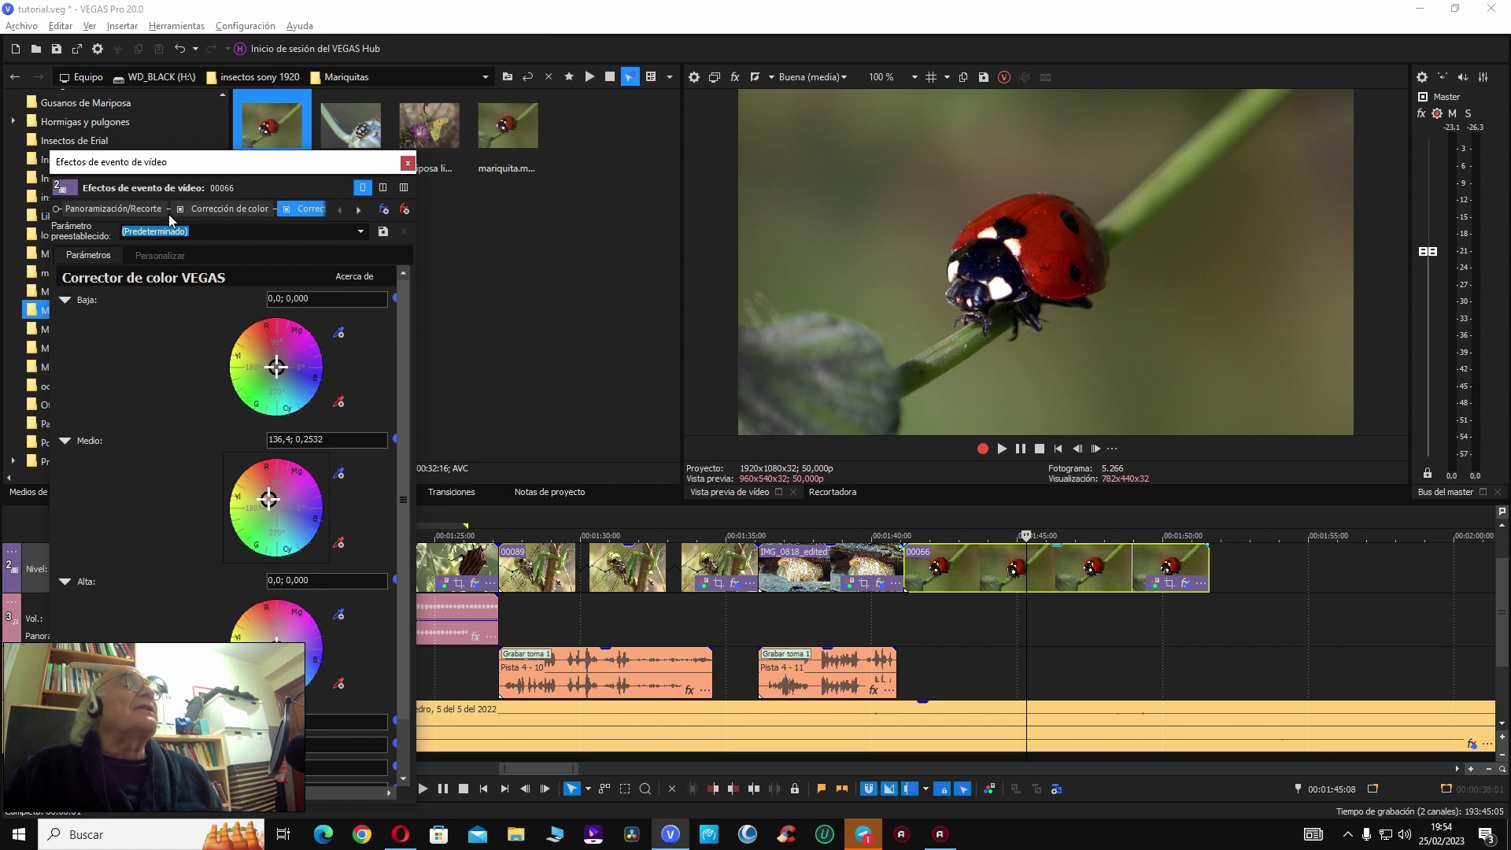
click(217, 208)
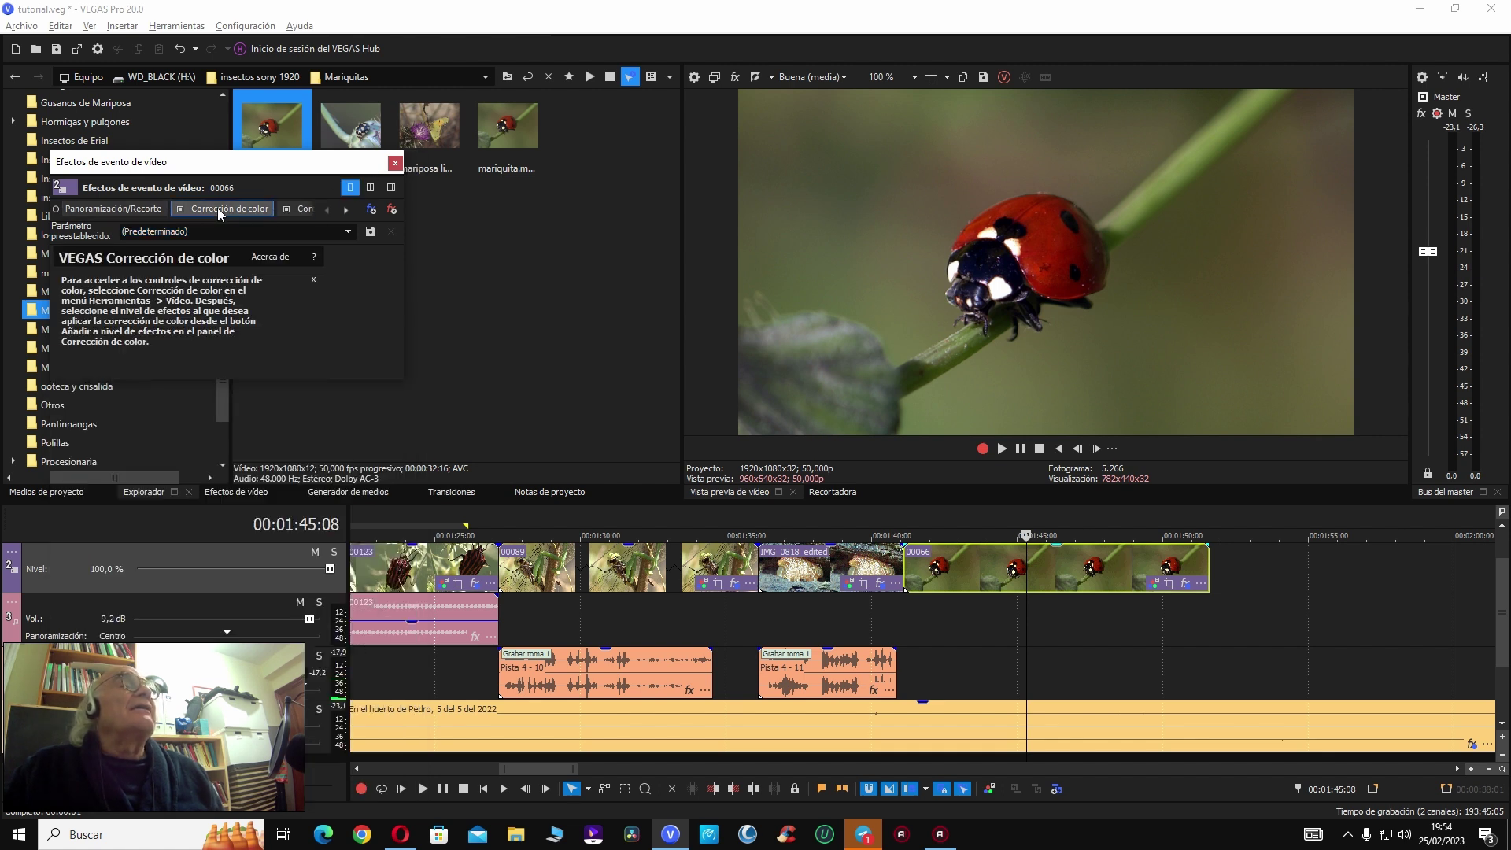
click(395, 163)
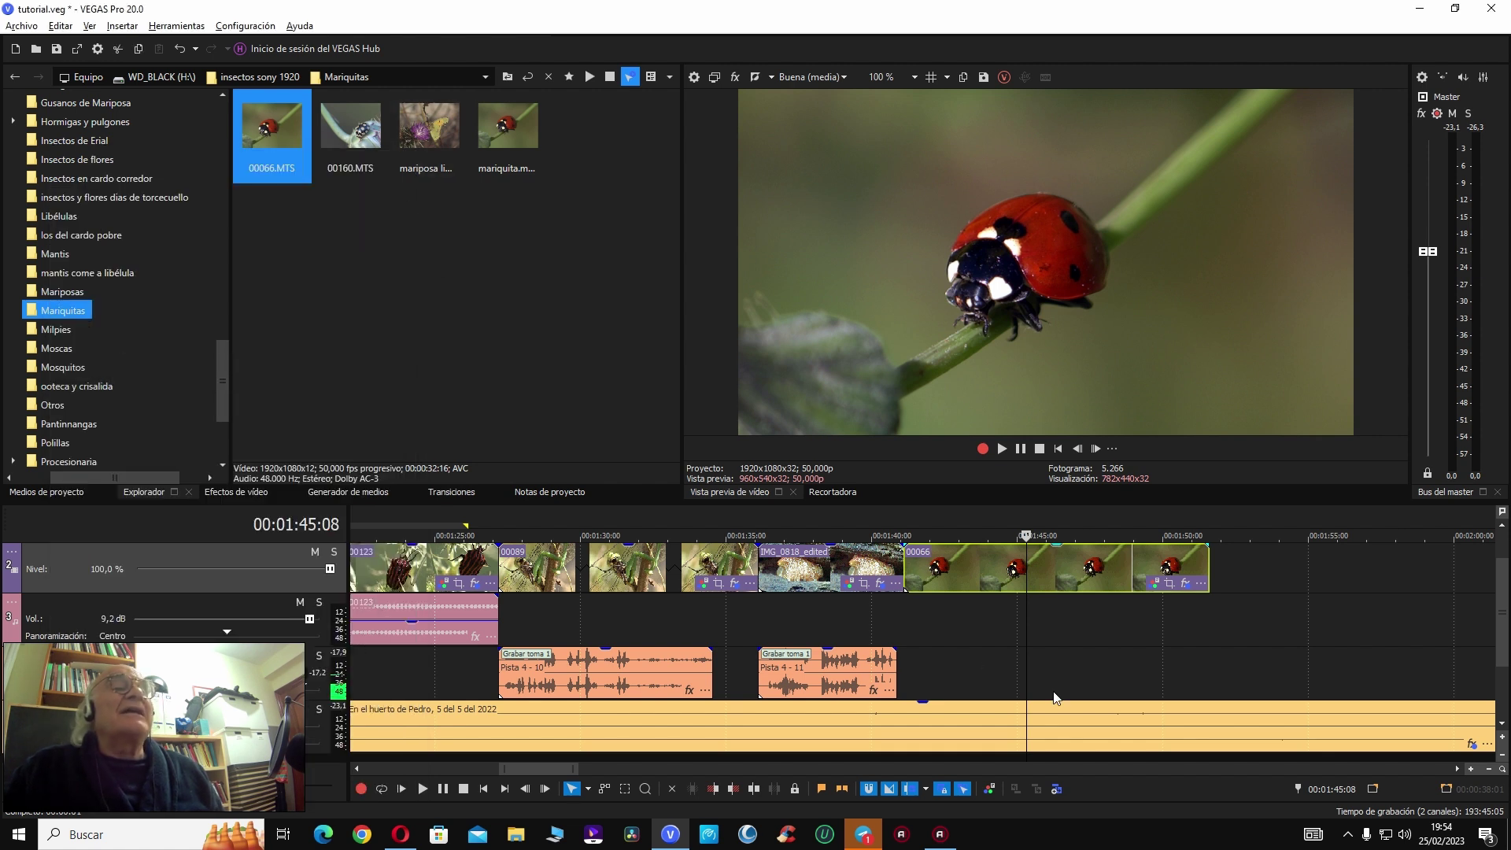
Step: Raise the red point and the green point (about 1.79) on clip 00066's Hue vs. Saturation curve, and play the result
click(1155, 584)
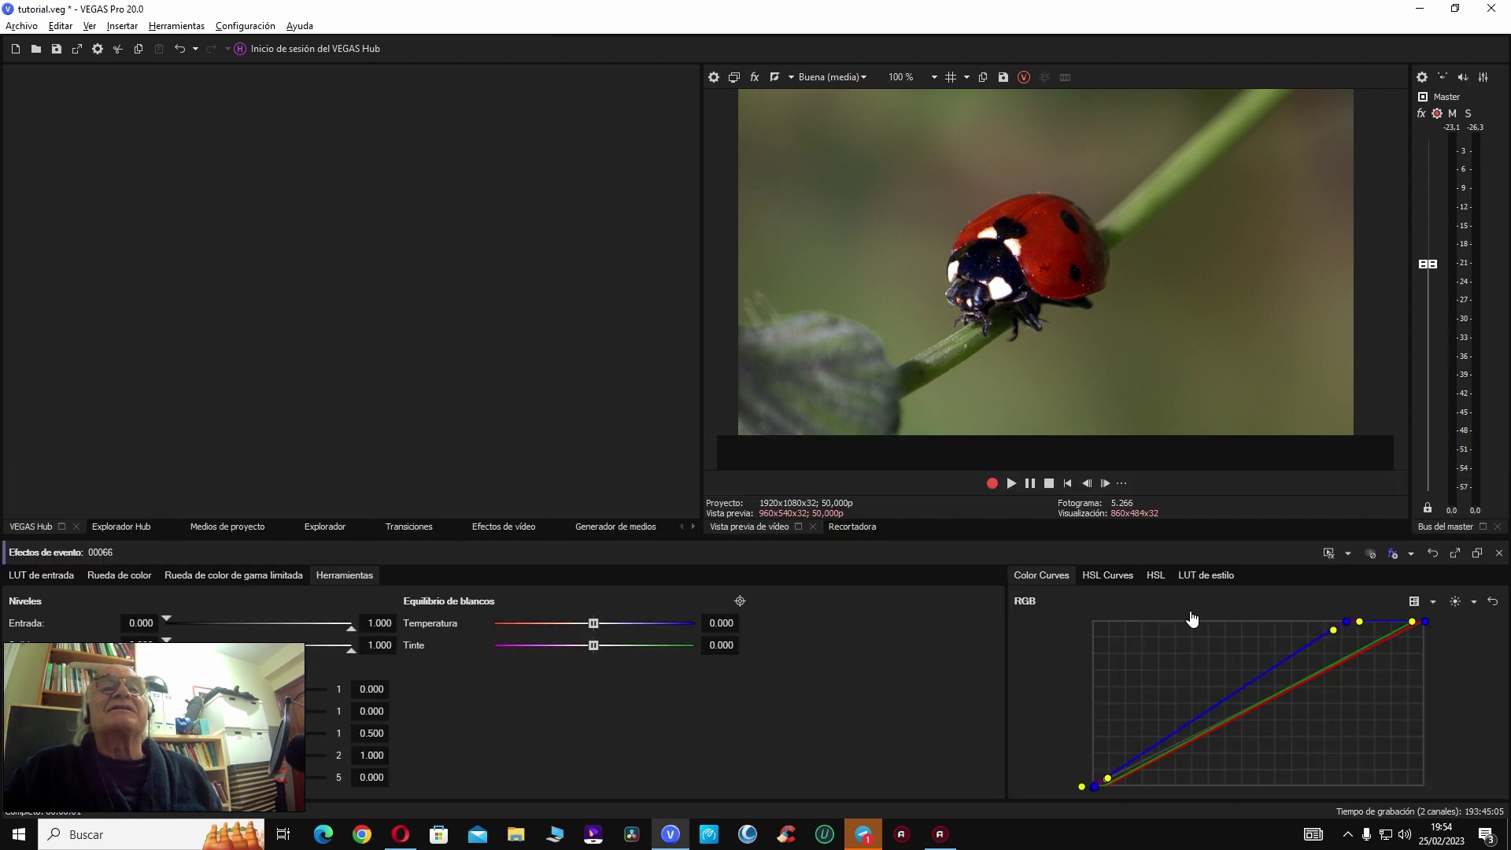
click(1109, 579)
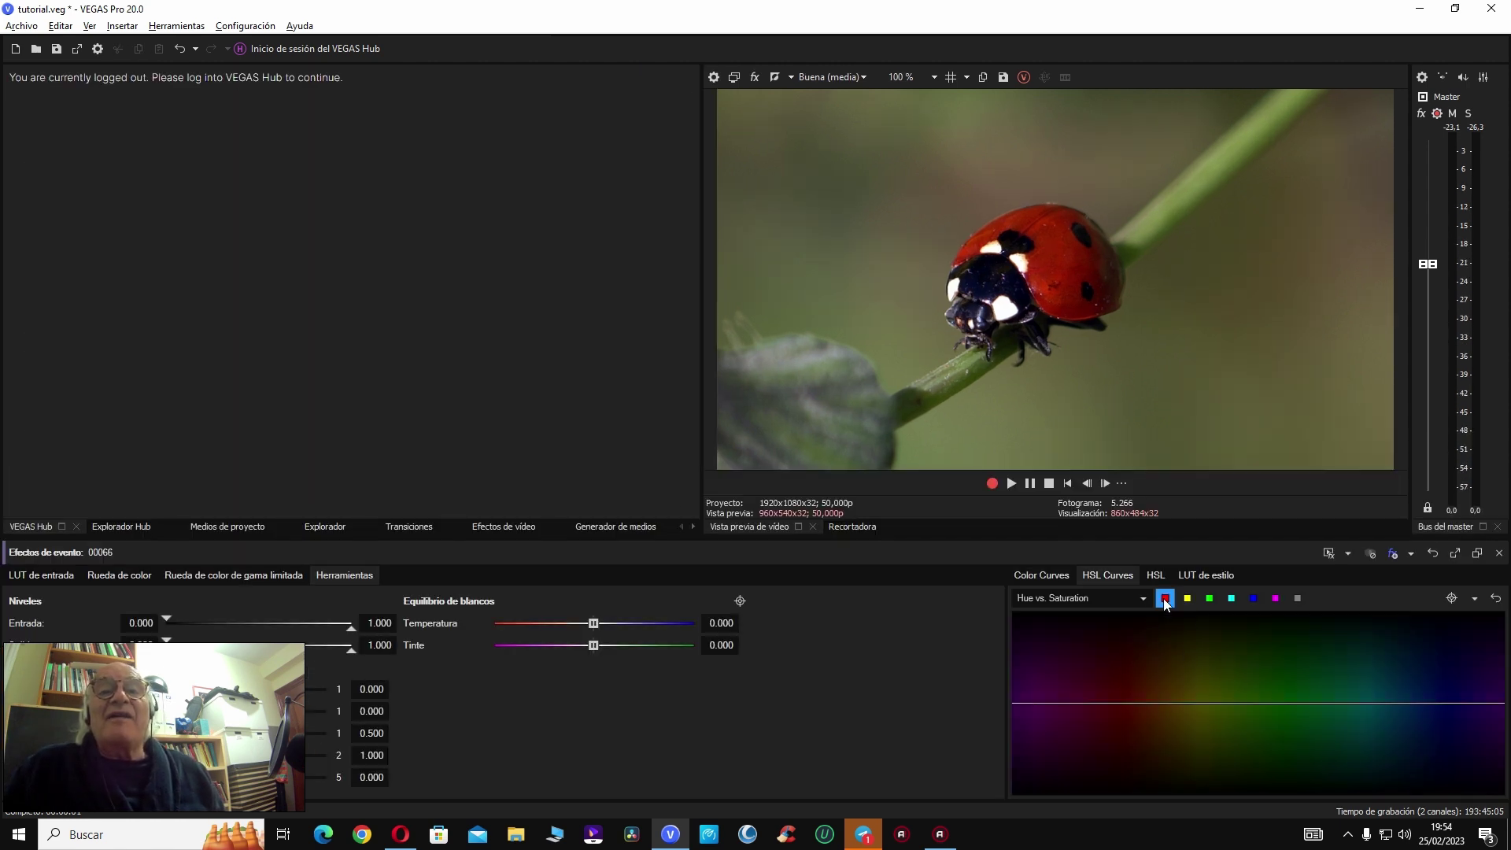
click(1118, 702)
drag(1118, 705, 1120, 645)
click(1211, 599)
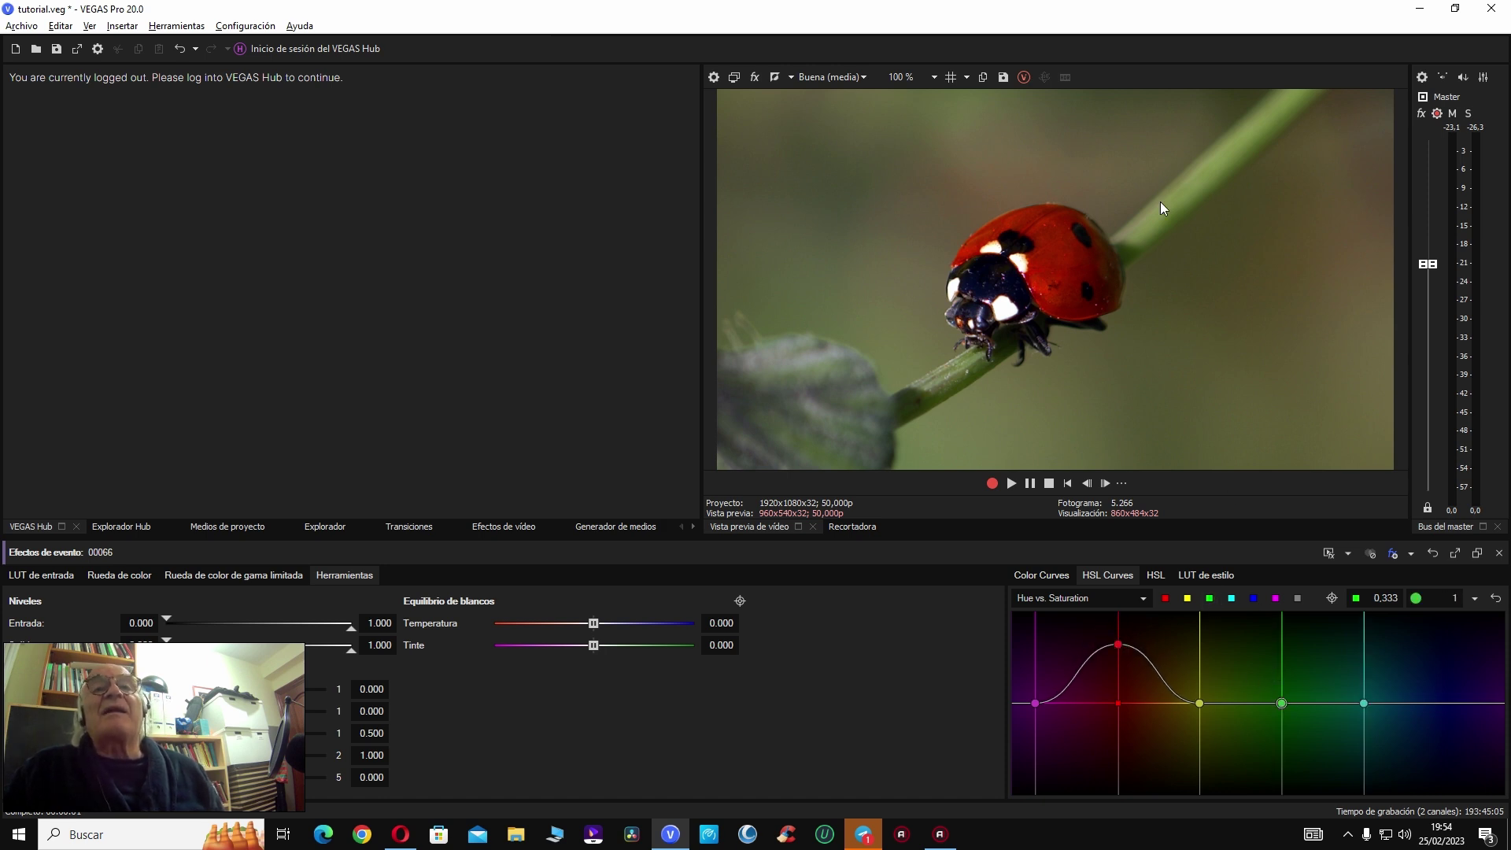
drag(1281, 707, 1276, 634)
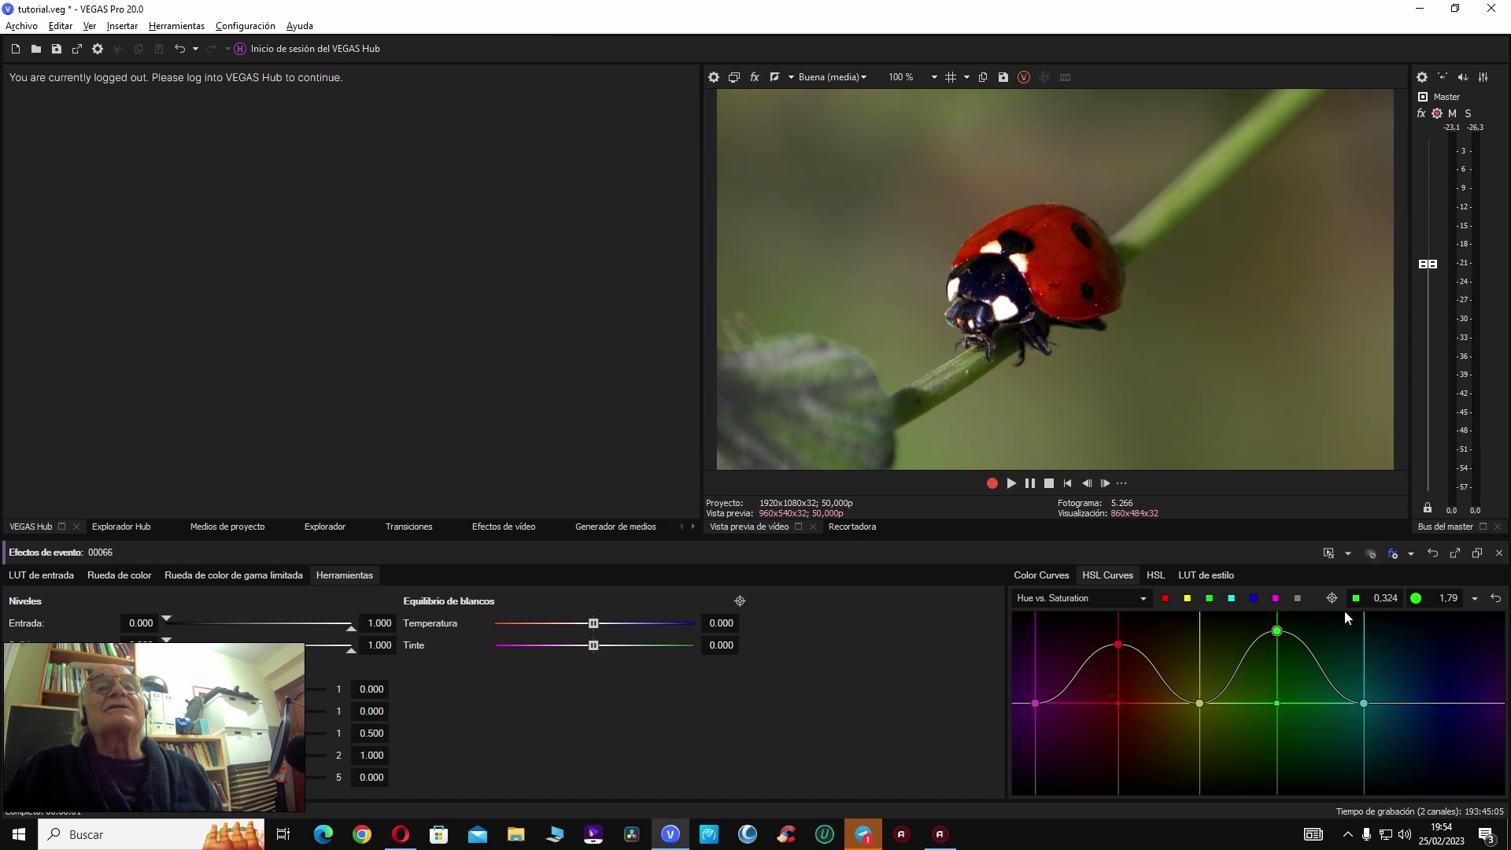
click(1497, 554)
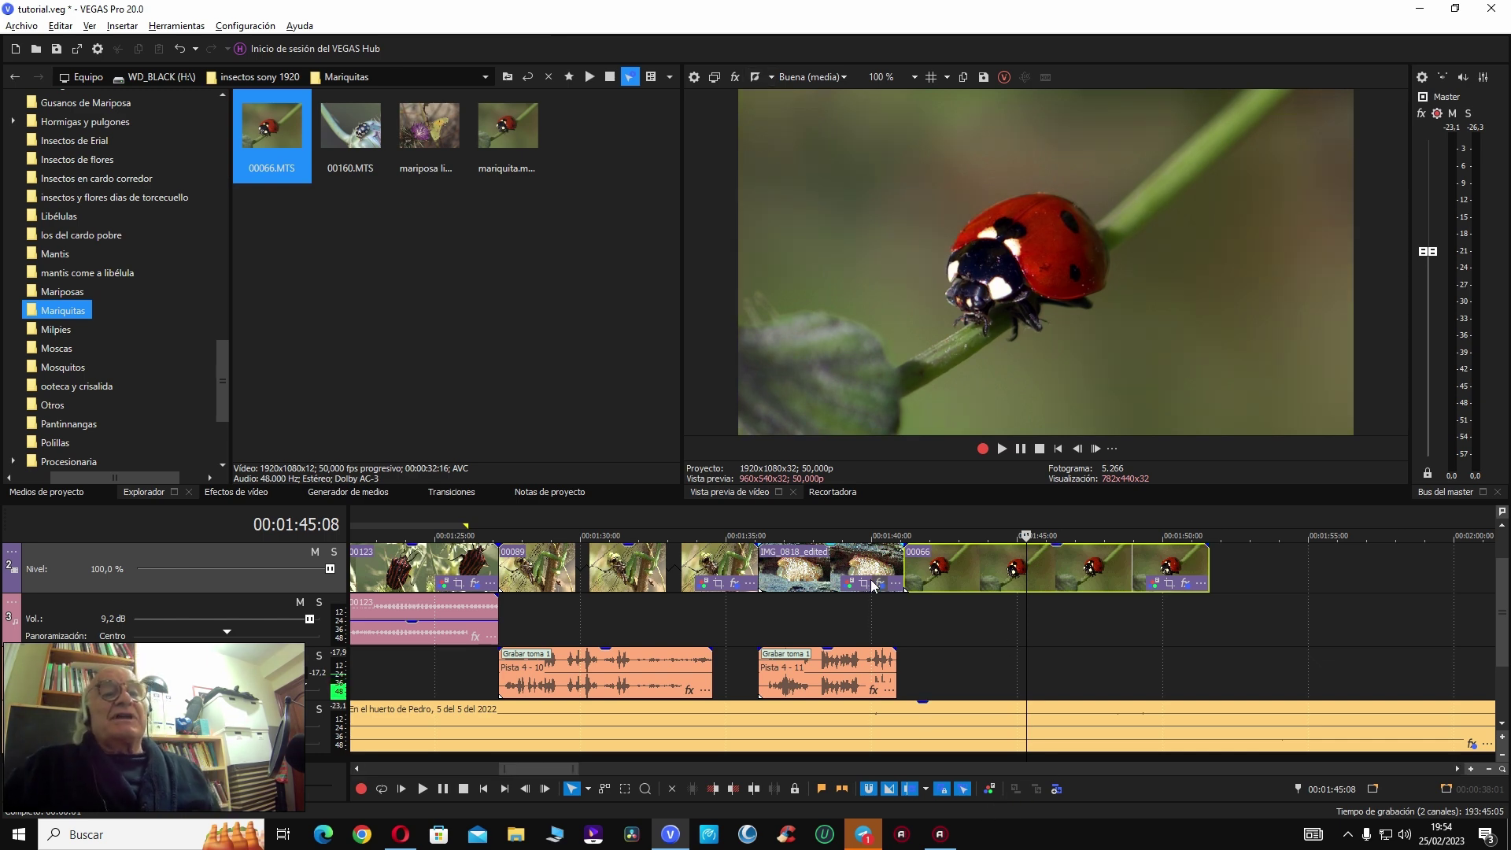
click(864, 614)
key(space)
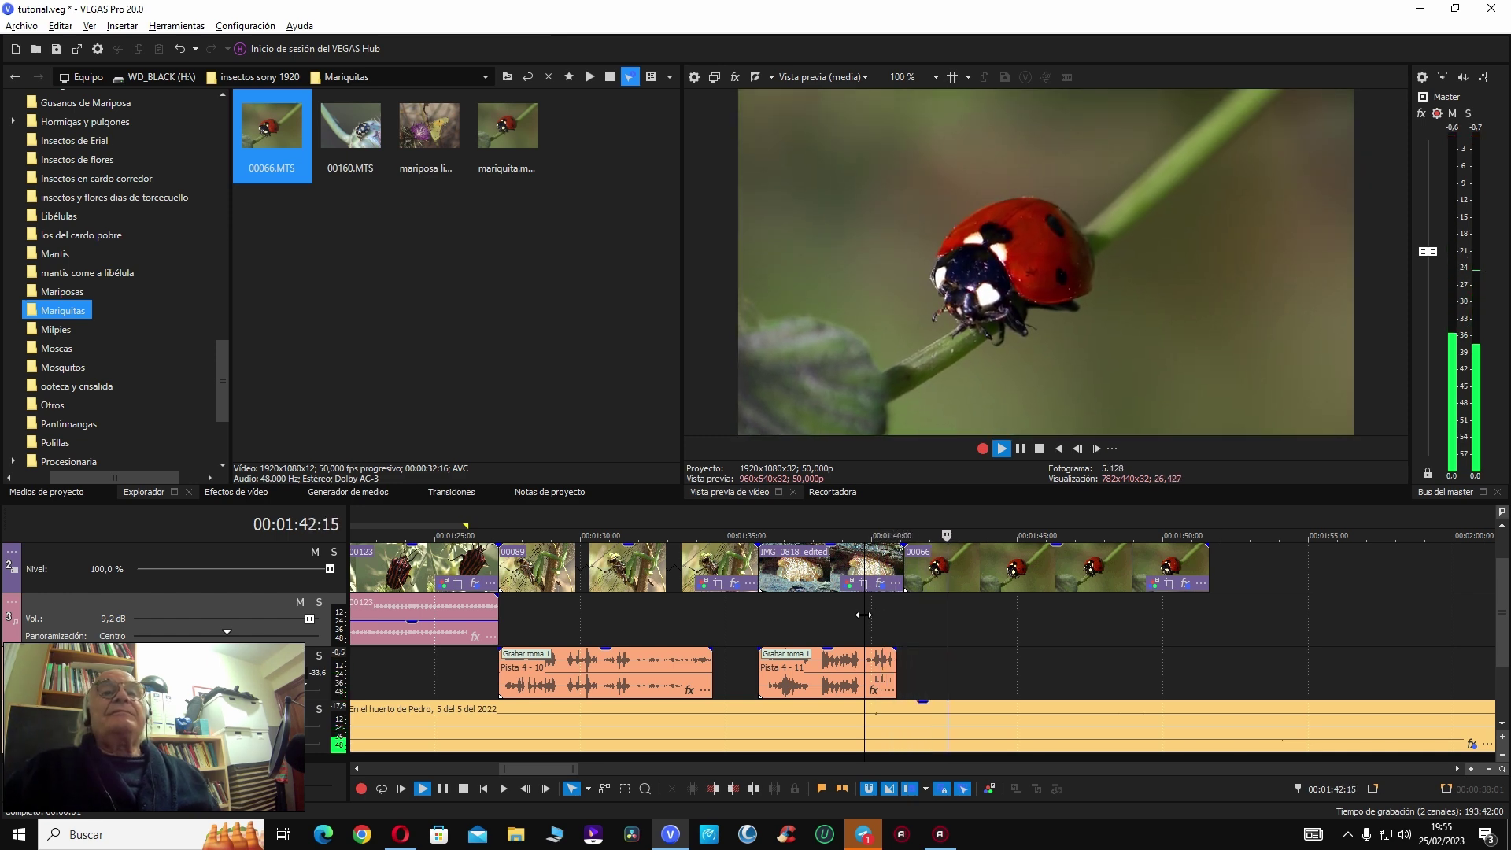
Step: Play clip 00066 and trim its end back to 00:01:49:18
key(Return)
key(space)
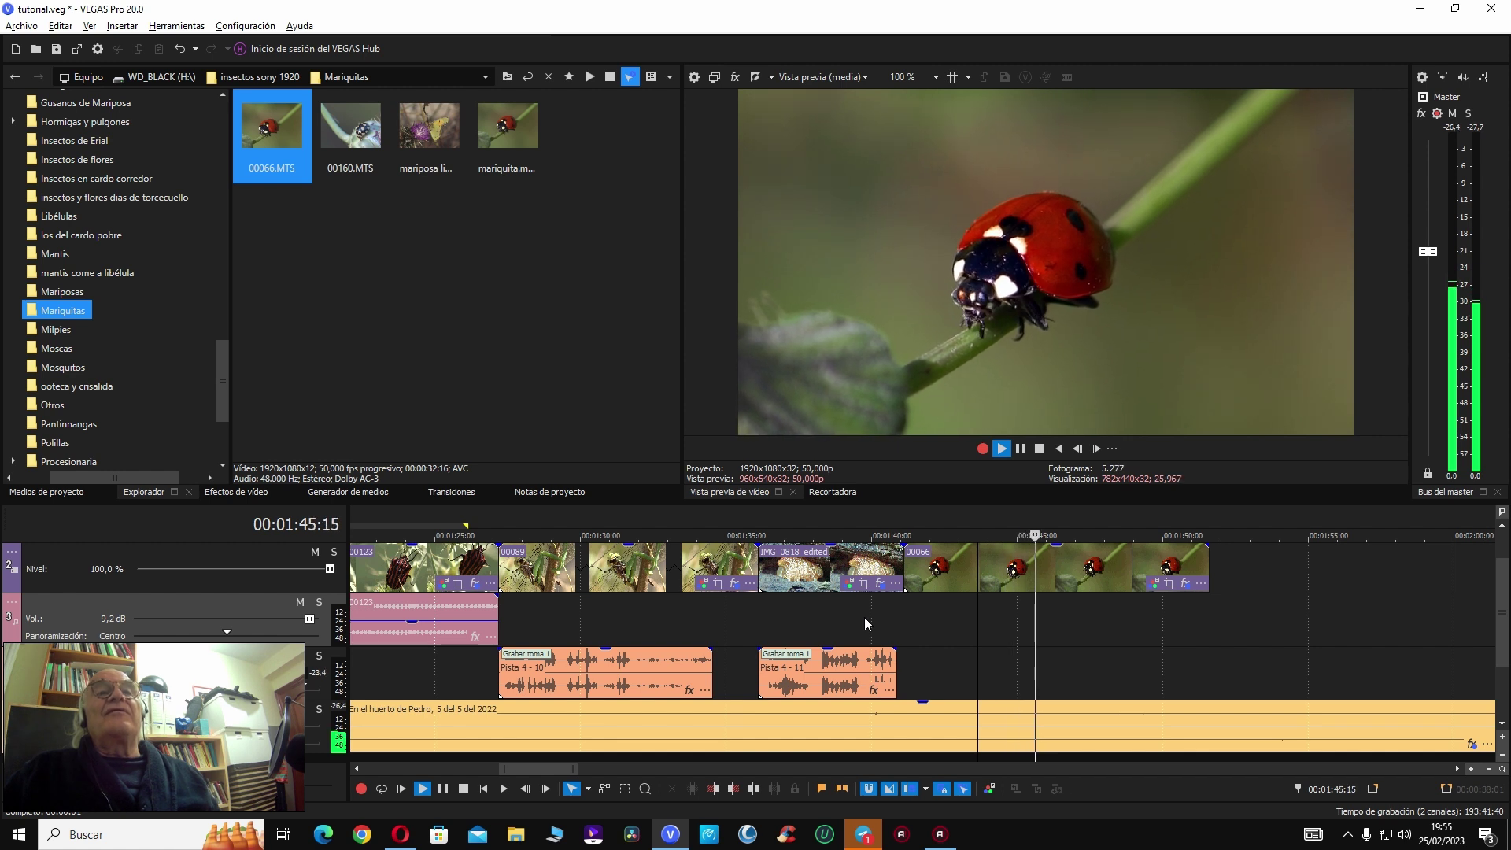
key(Return)
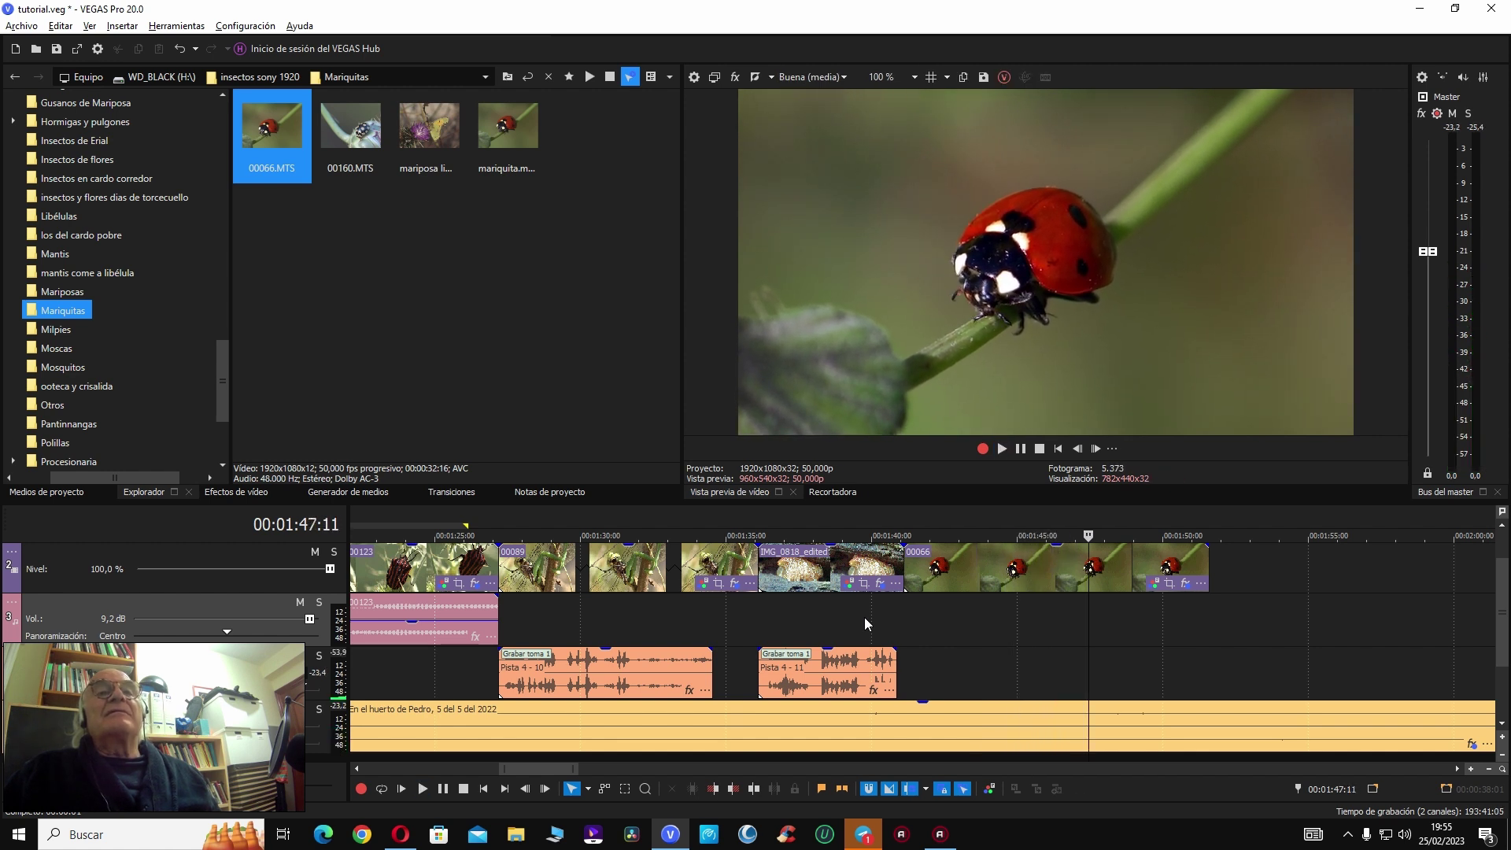
click(1028, 578)
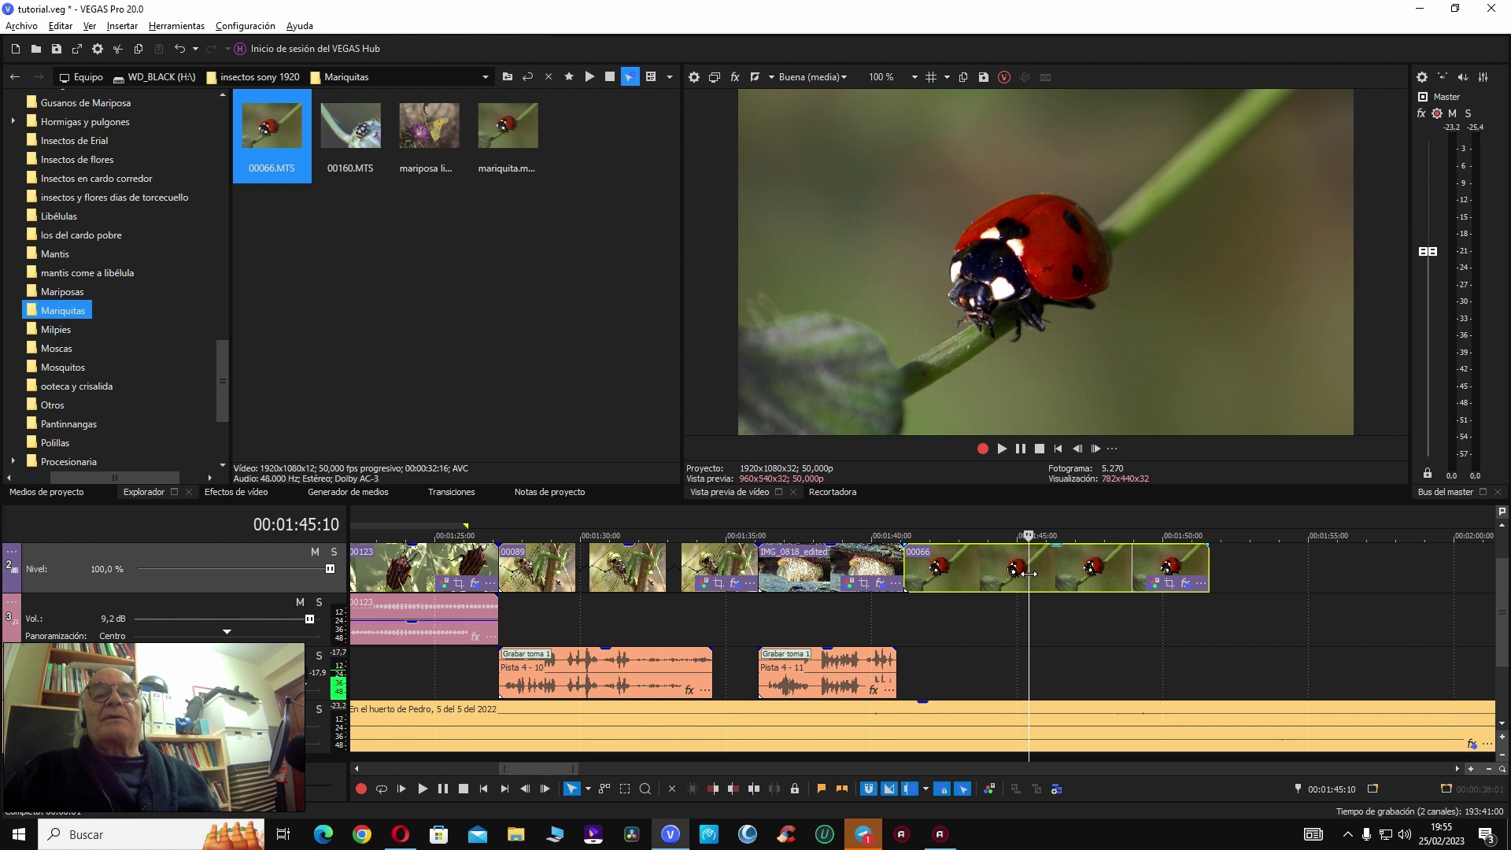
key(space)
key(ctrl+r)
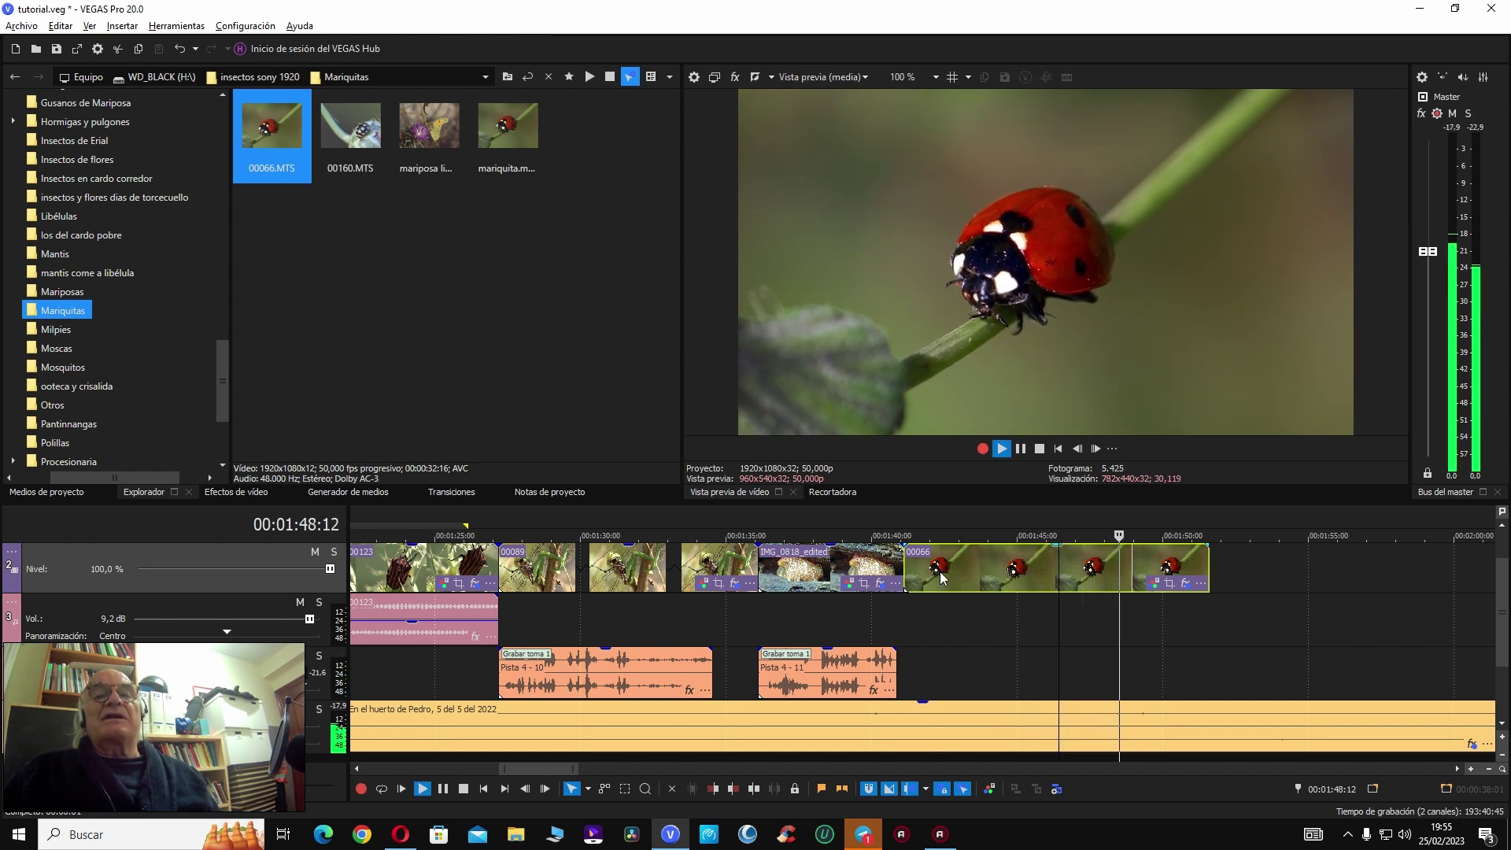
key(space)
drag(1208, 575, 1154, 574)
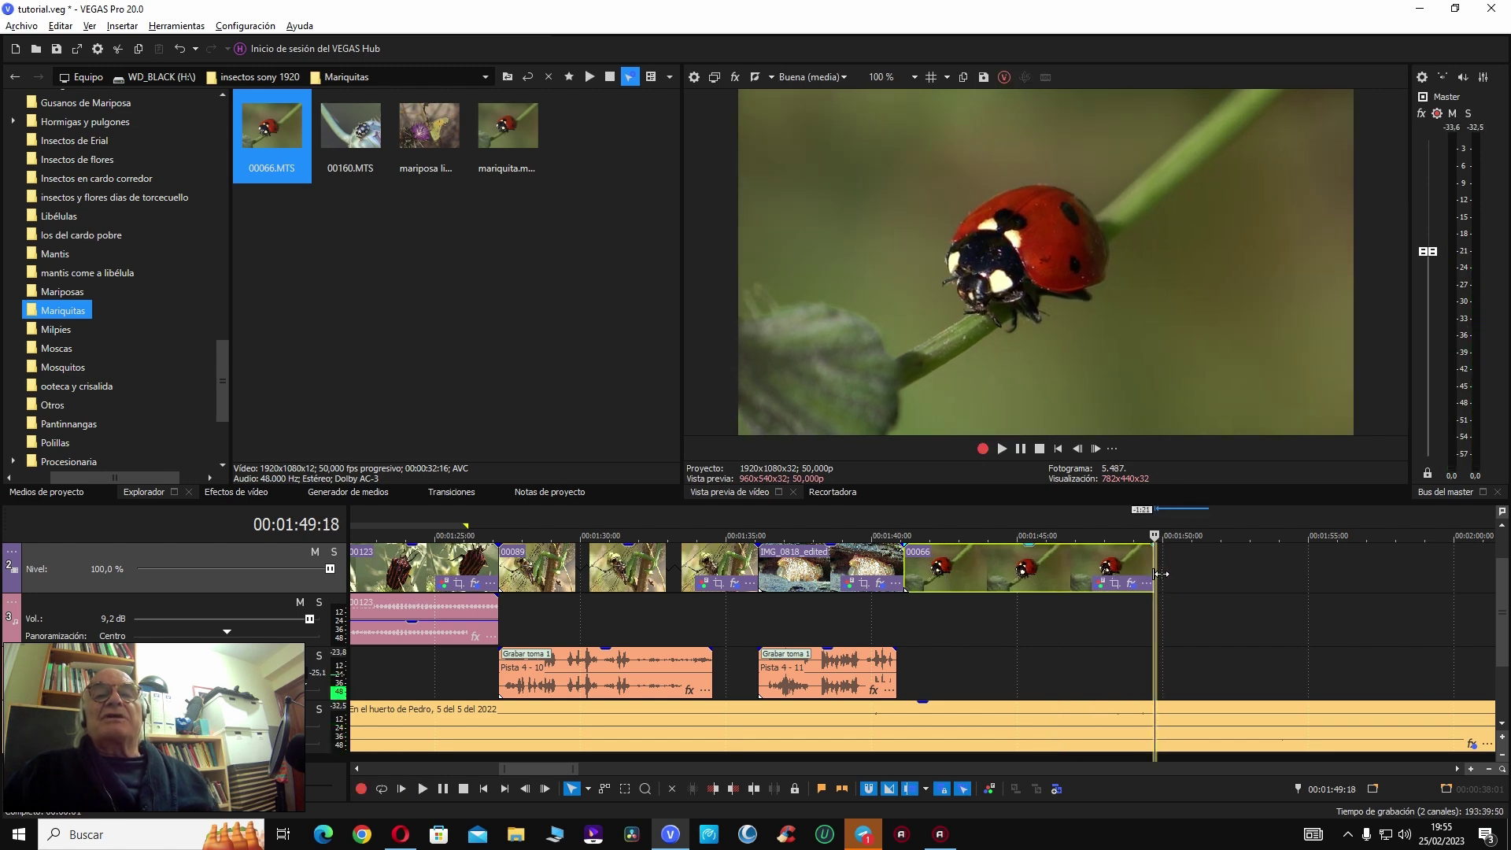
Step: Look up the shortcuts of the "guardar" commands in the Global keyboard assignments and leave without changes
drag(1499, 582, 1500, 557)
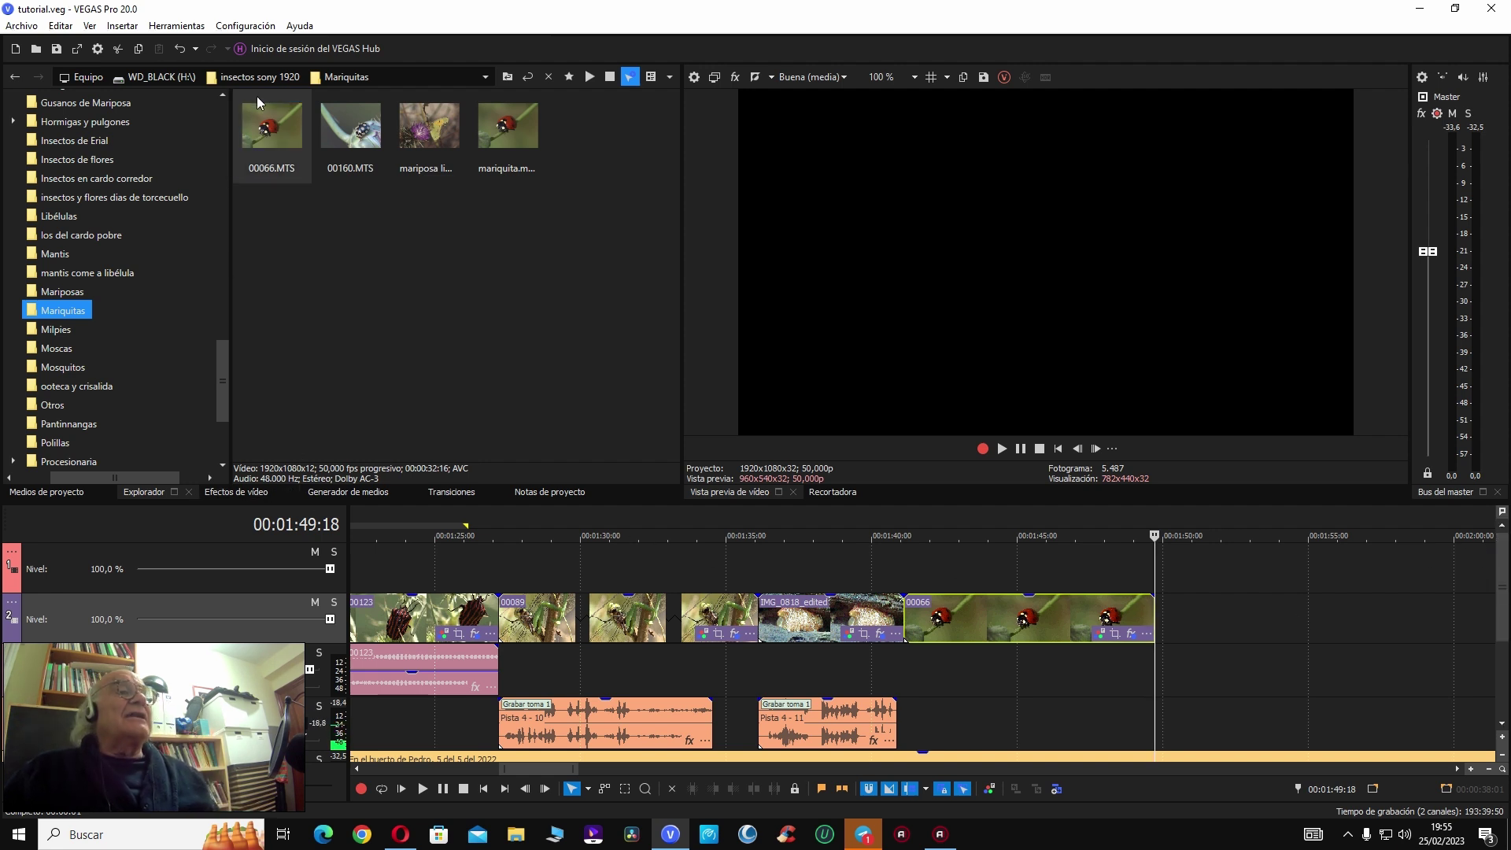
click(245, 26)
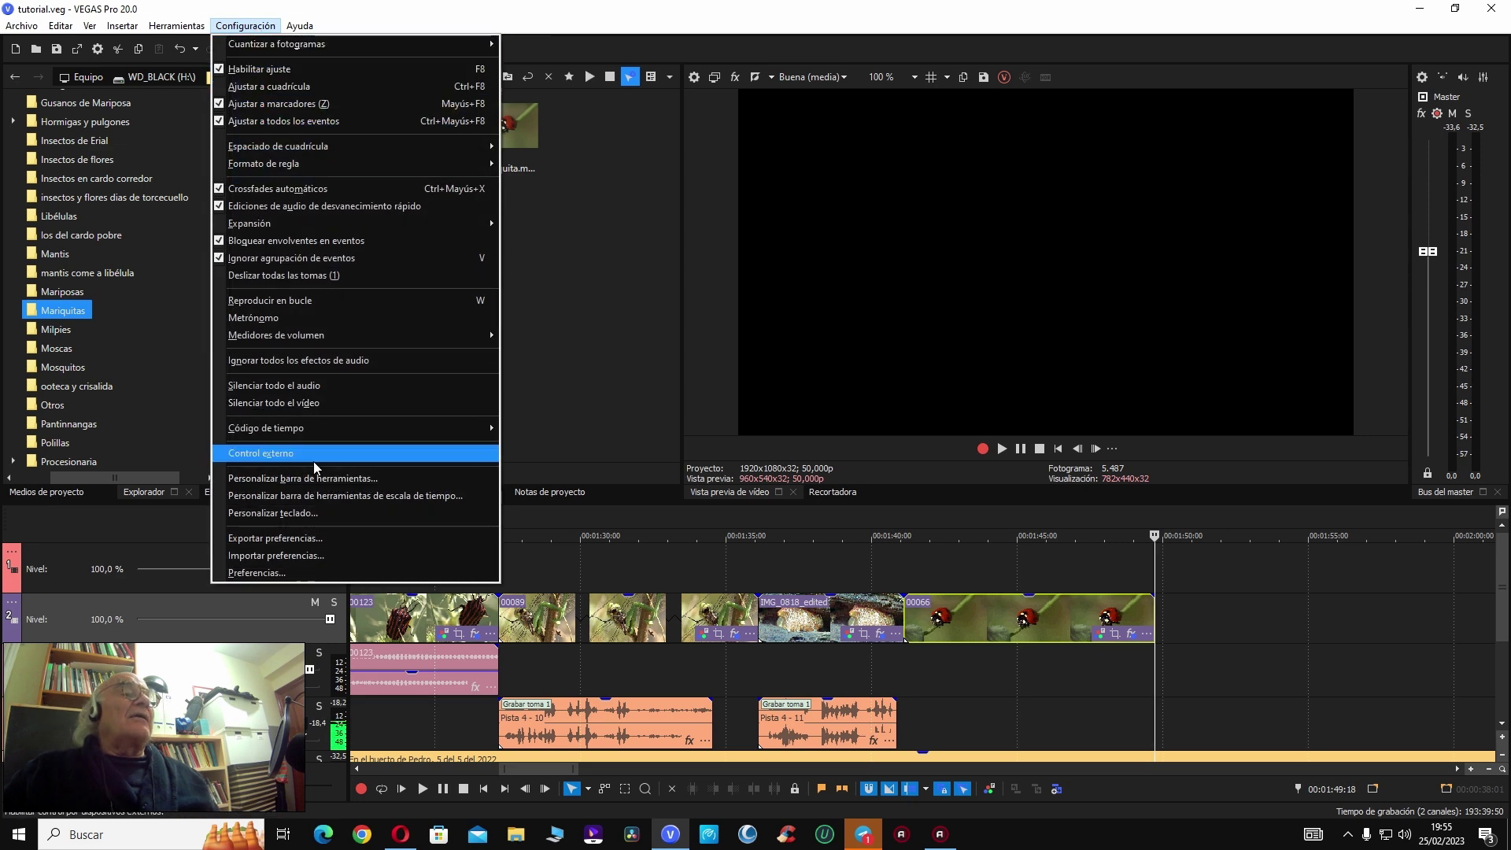
click(311, 516)
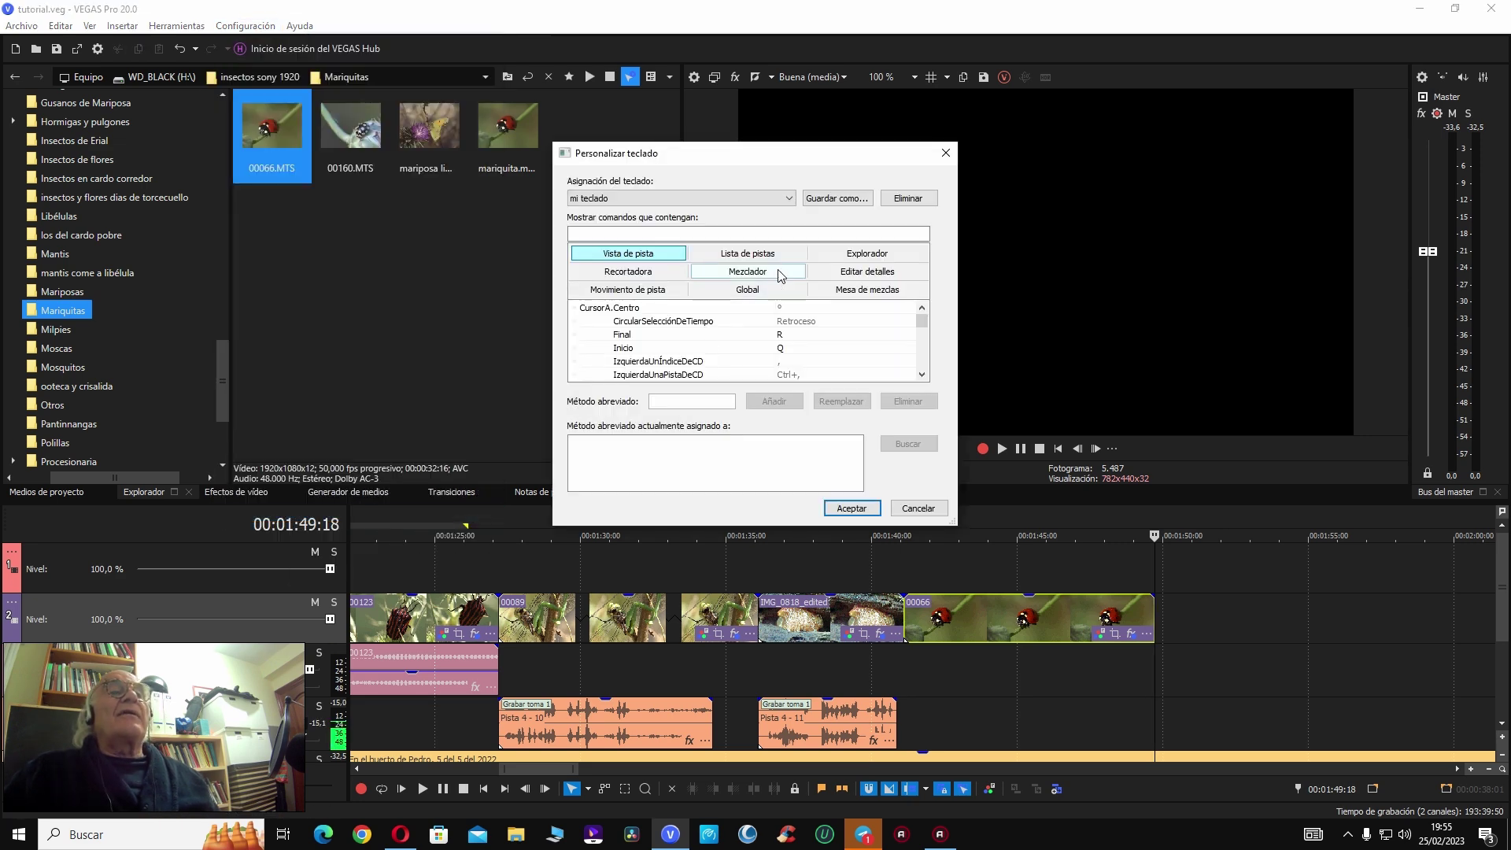
click(747, 290)
drag(924, 315, 924, 338)
click(681, 232)
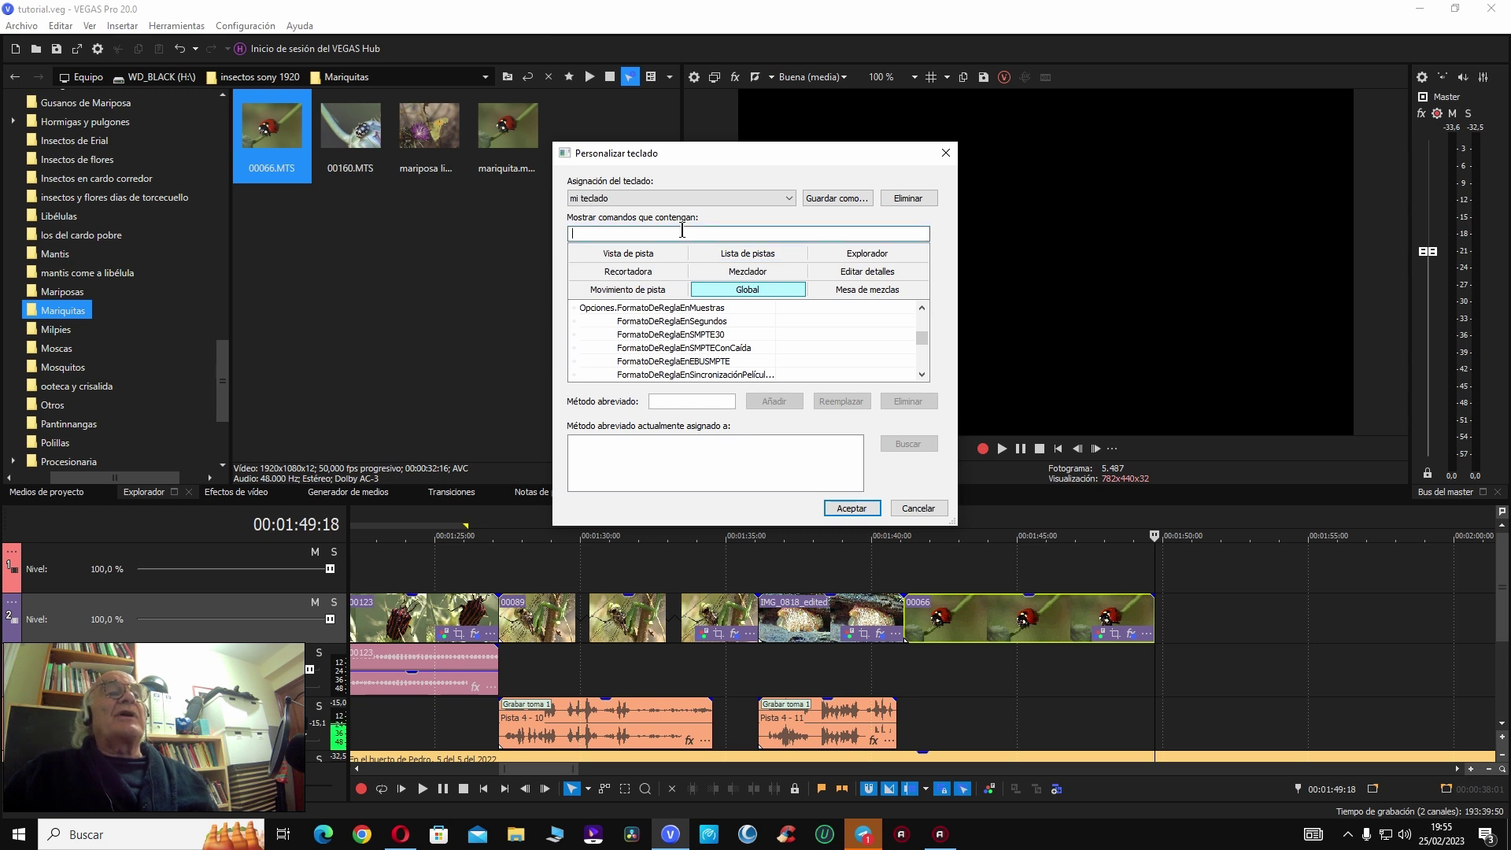
text(guardar)
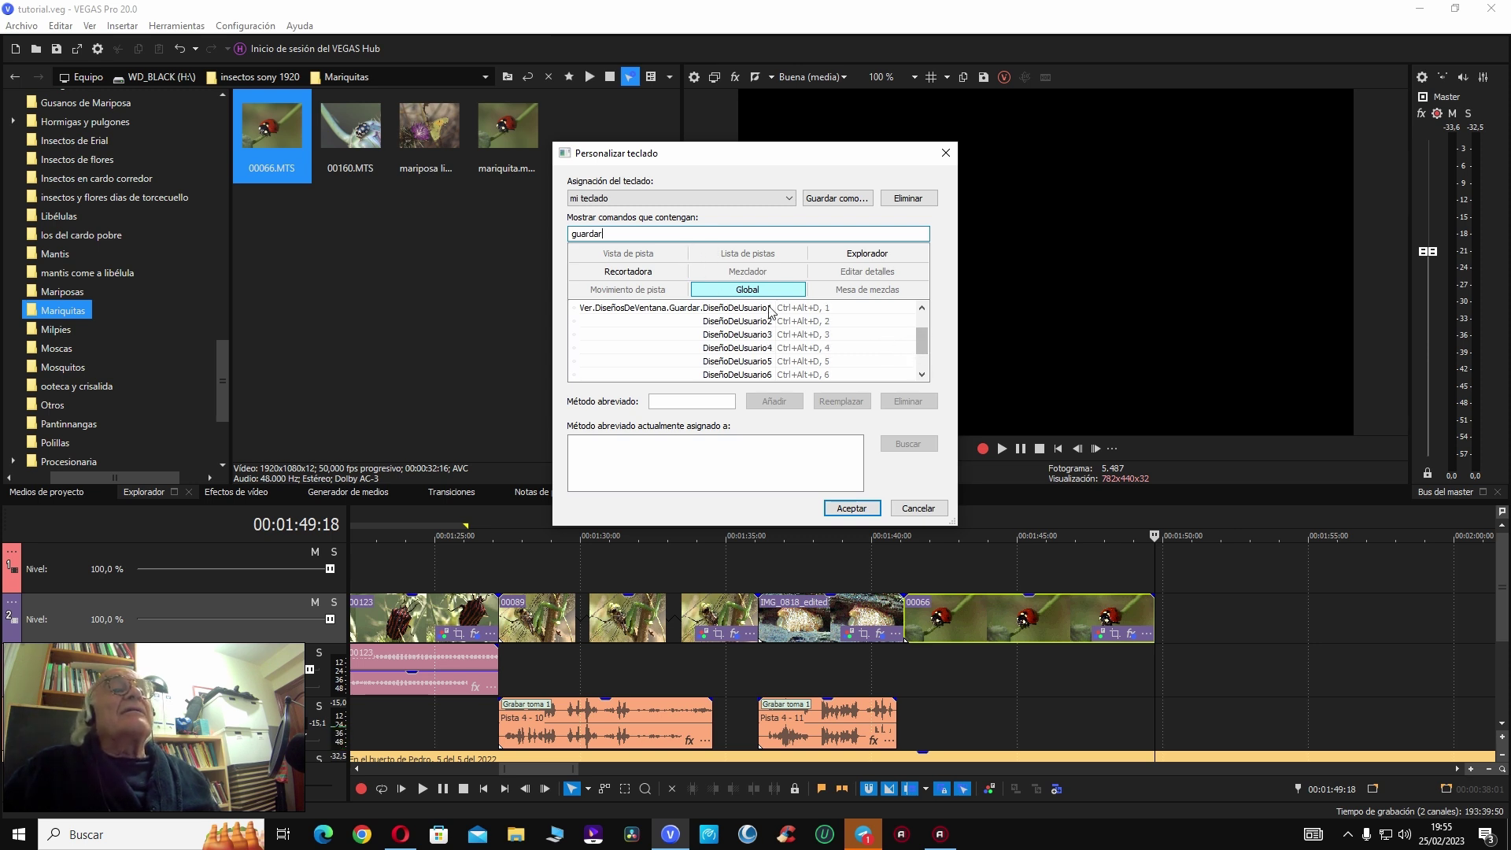
drag(924, 330, 922, 315)
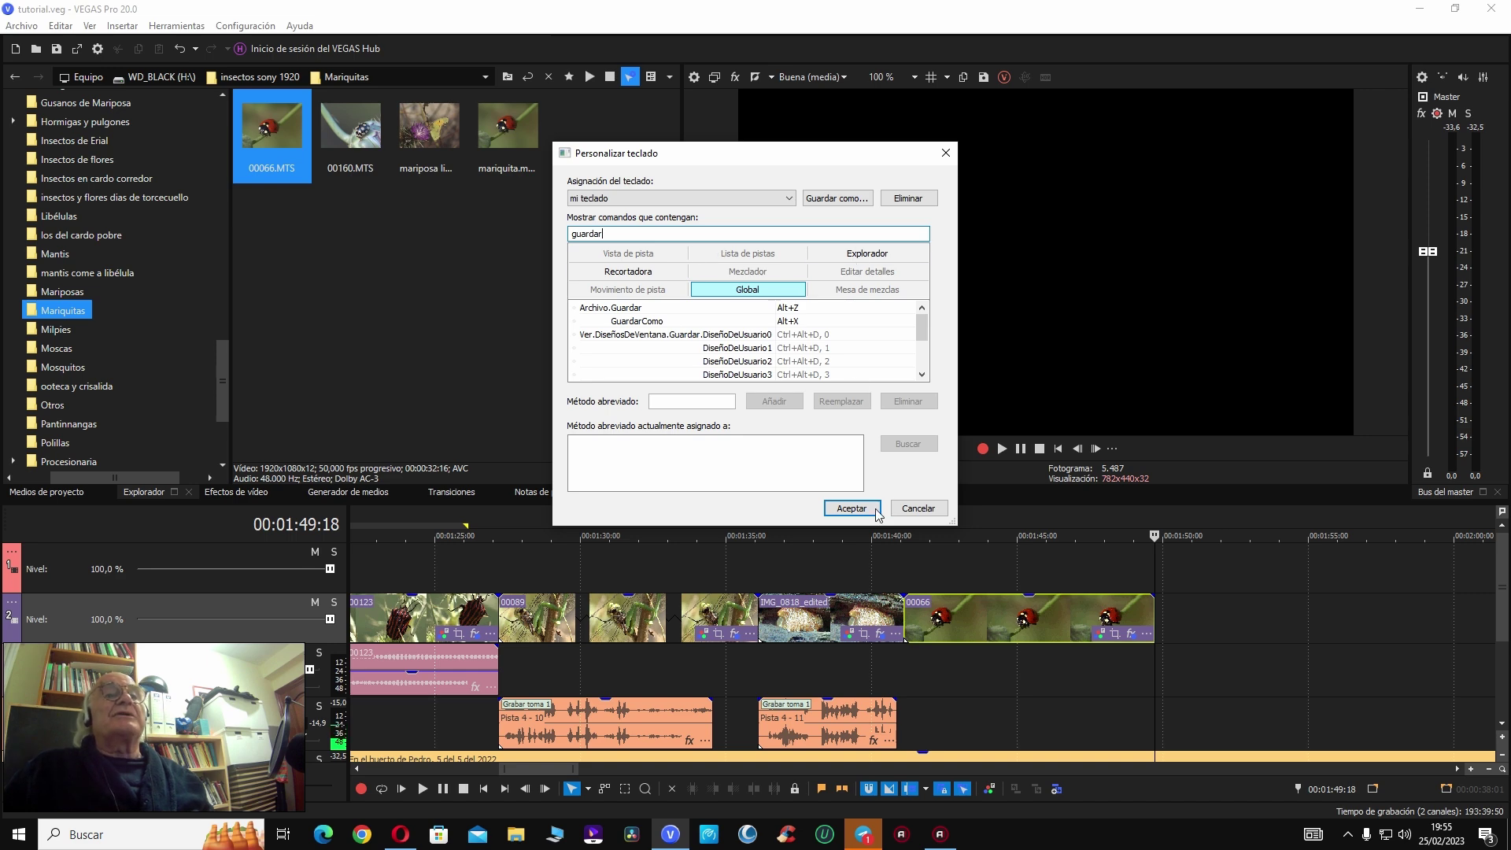
click(917, 507)
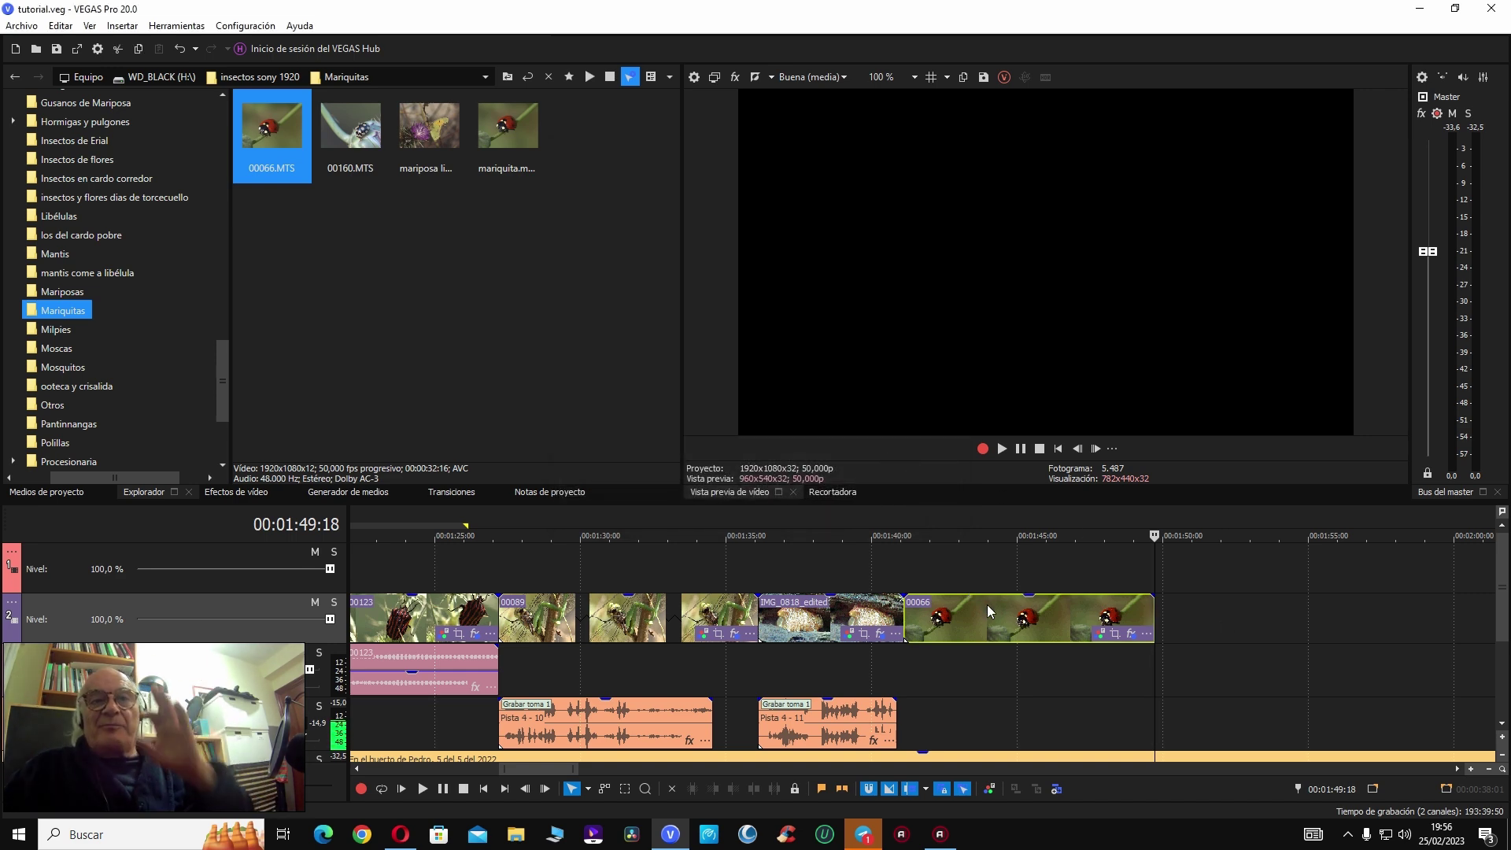
Step: Add a fade-out to the end of clip 00066
click(936, 628)
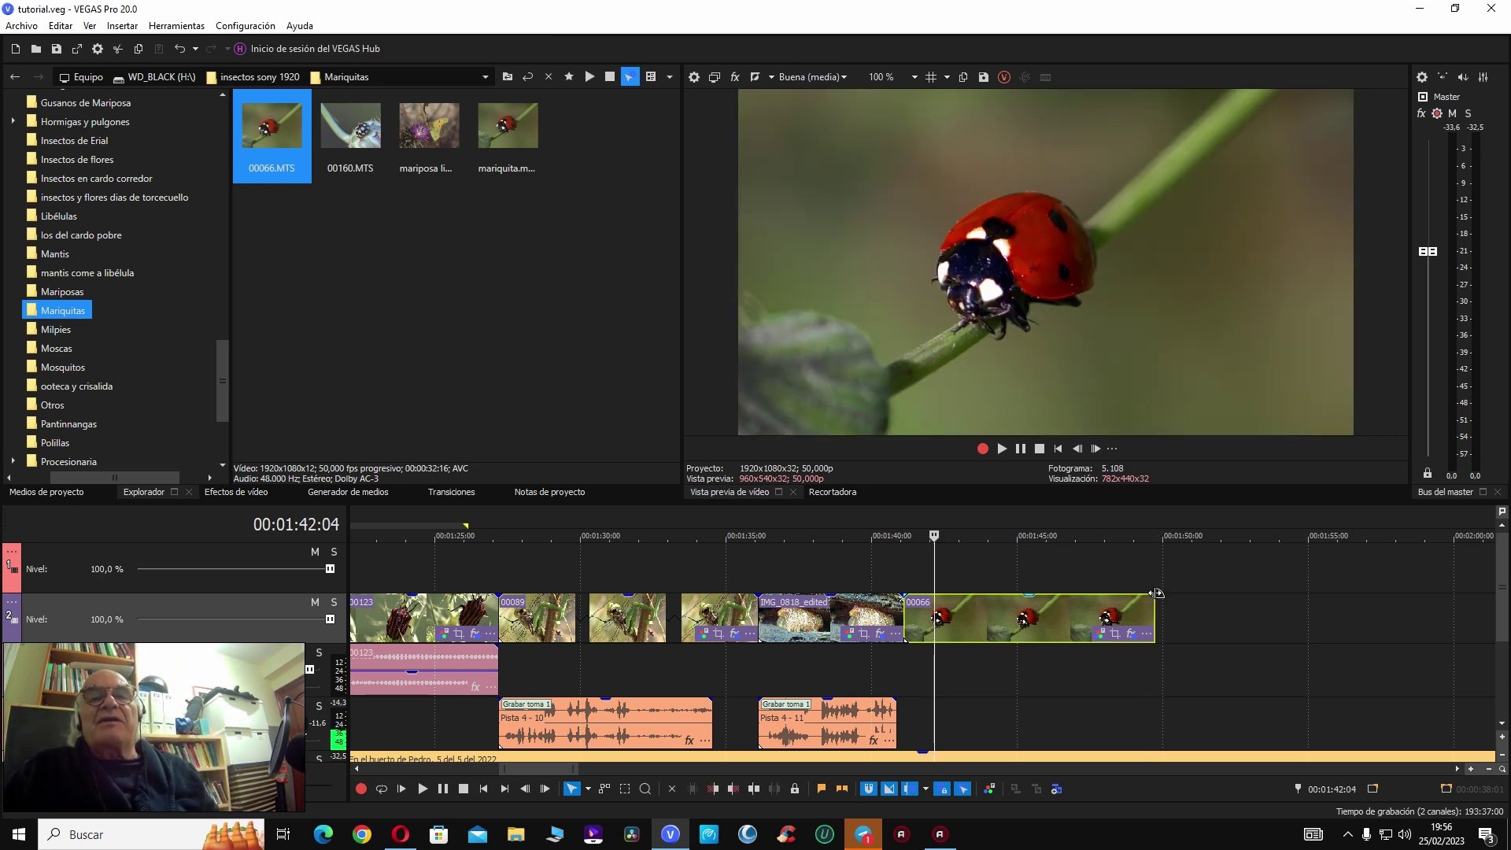
drag(1153, 595, 1106, 592)
Step: Record a narration take from 00:01:41:07 to 00:01:44:12 over clip 00066, keep the file and play it back
click(910, 553)
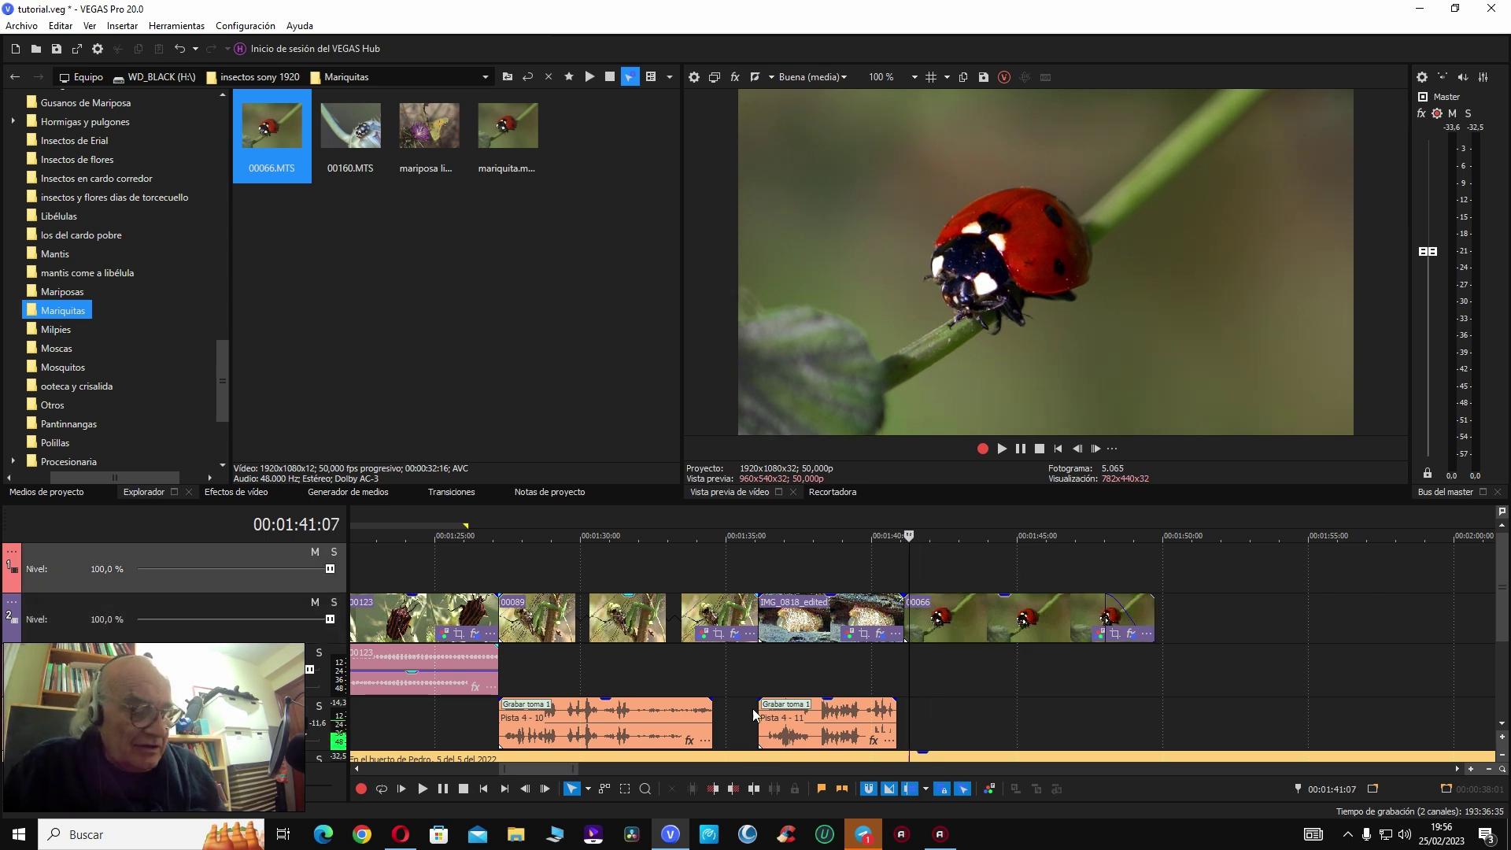
key(ctrl+r)
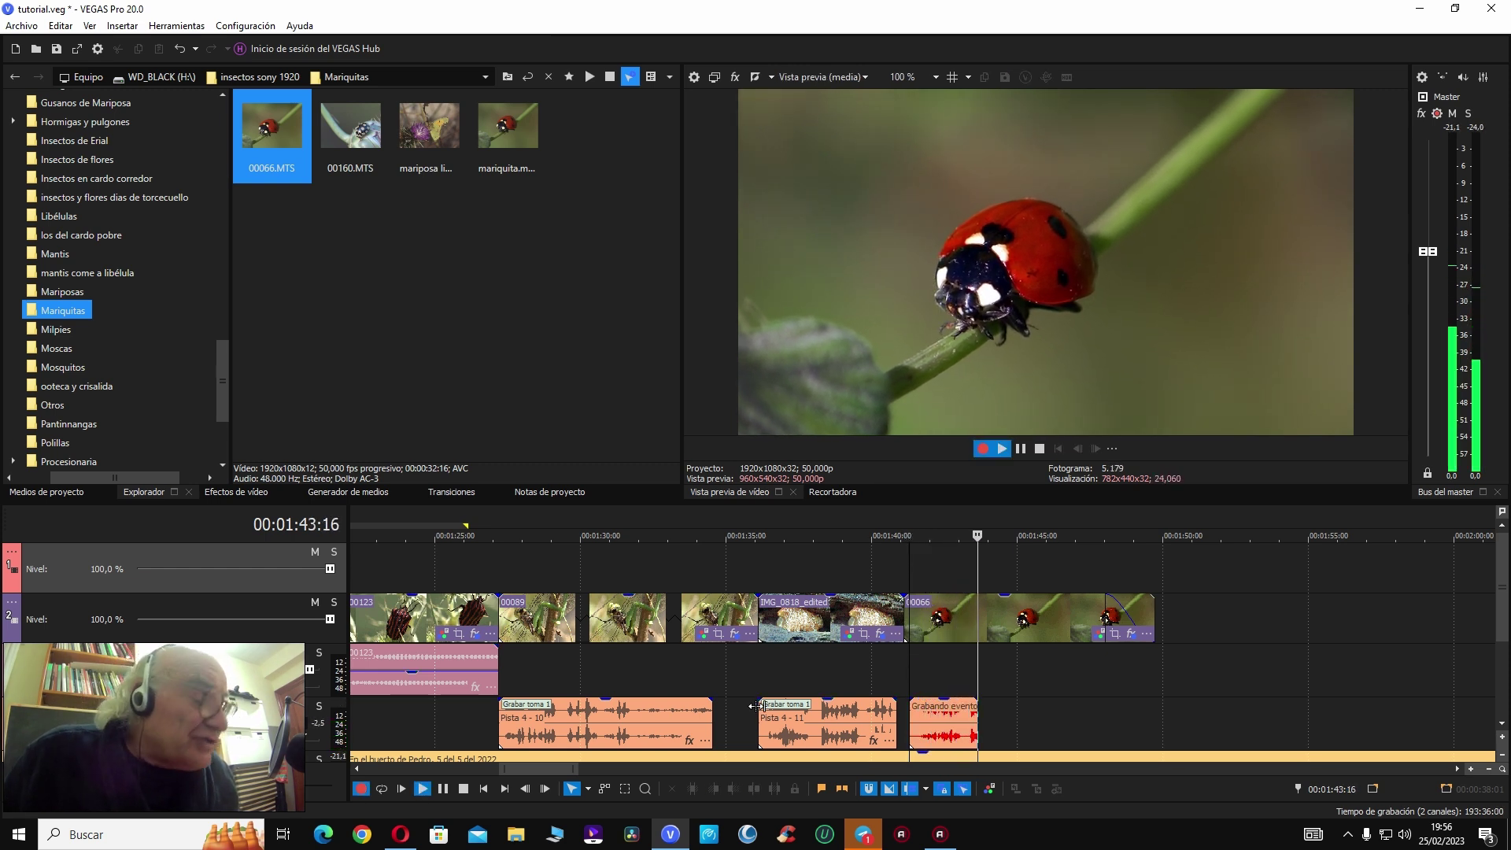
key(space)
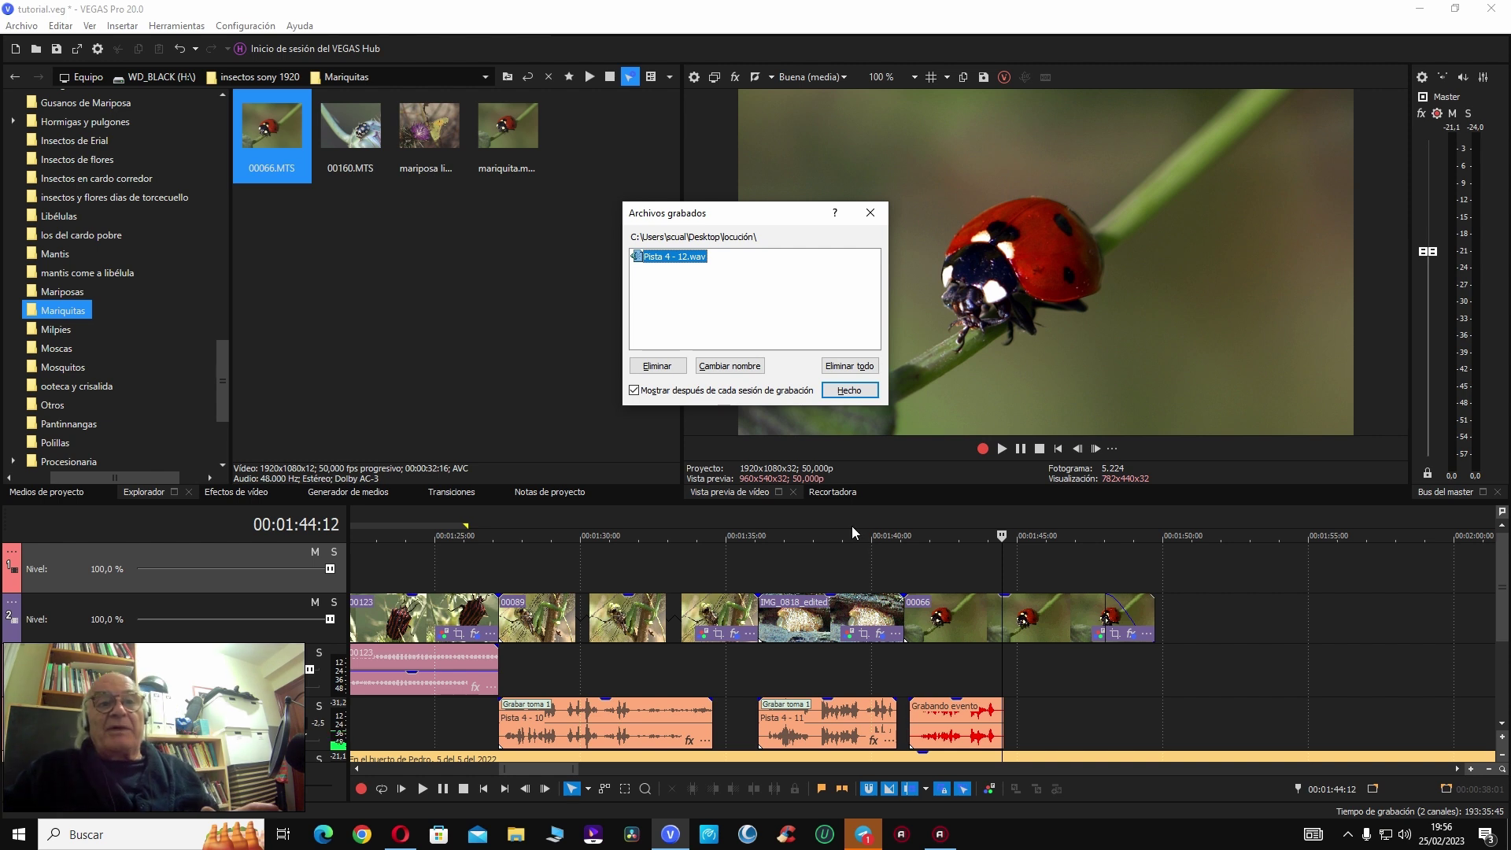
click(850, 390)
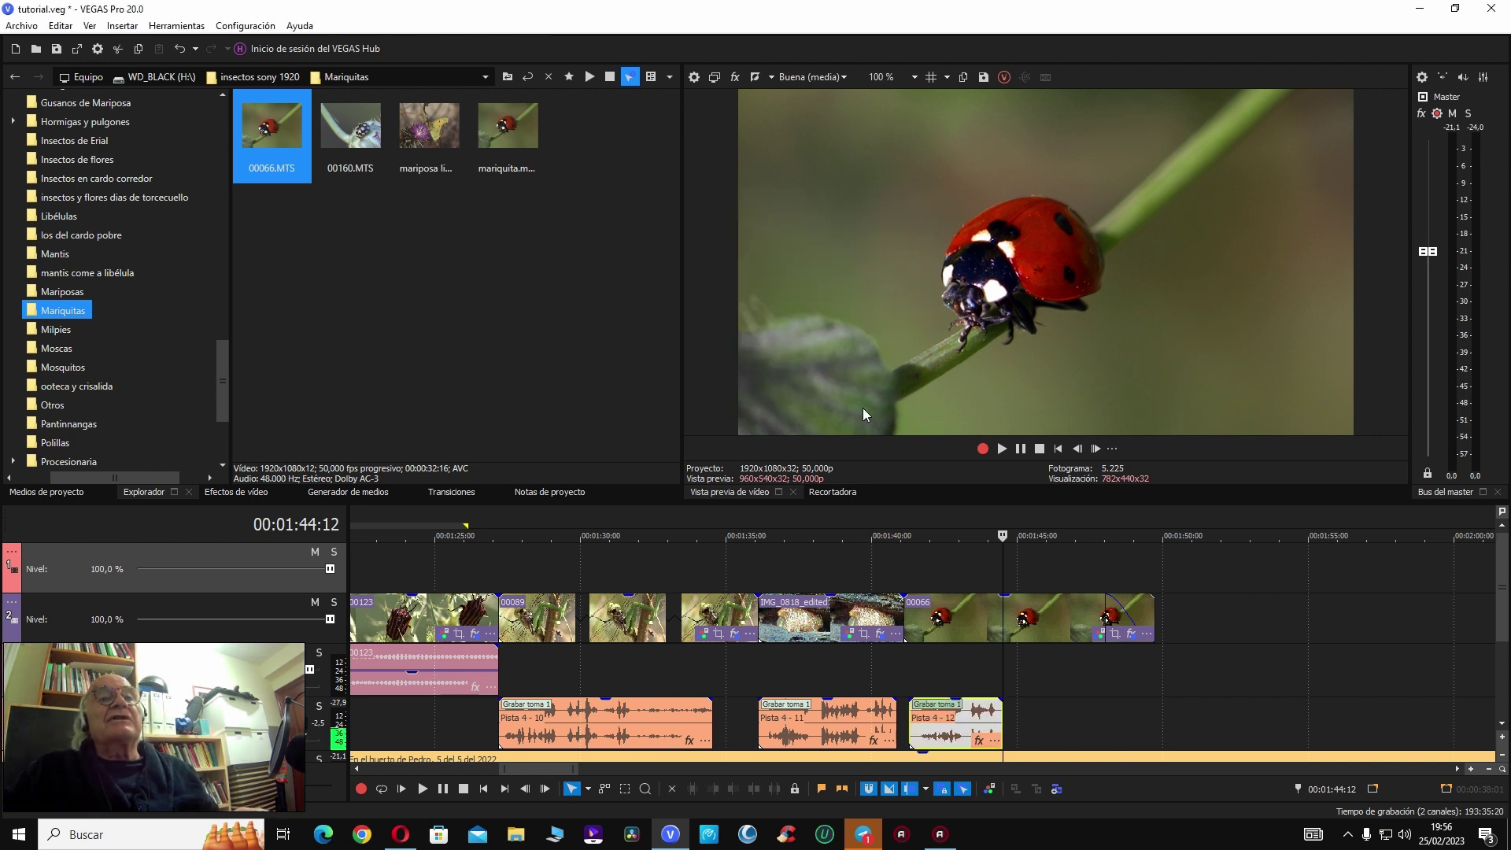
click(917, 667)
key(space)
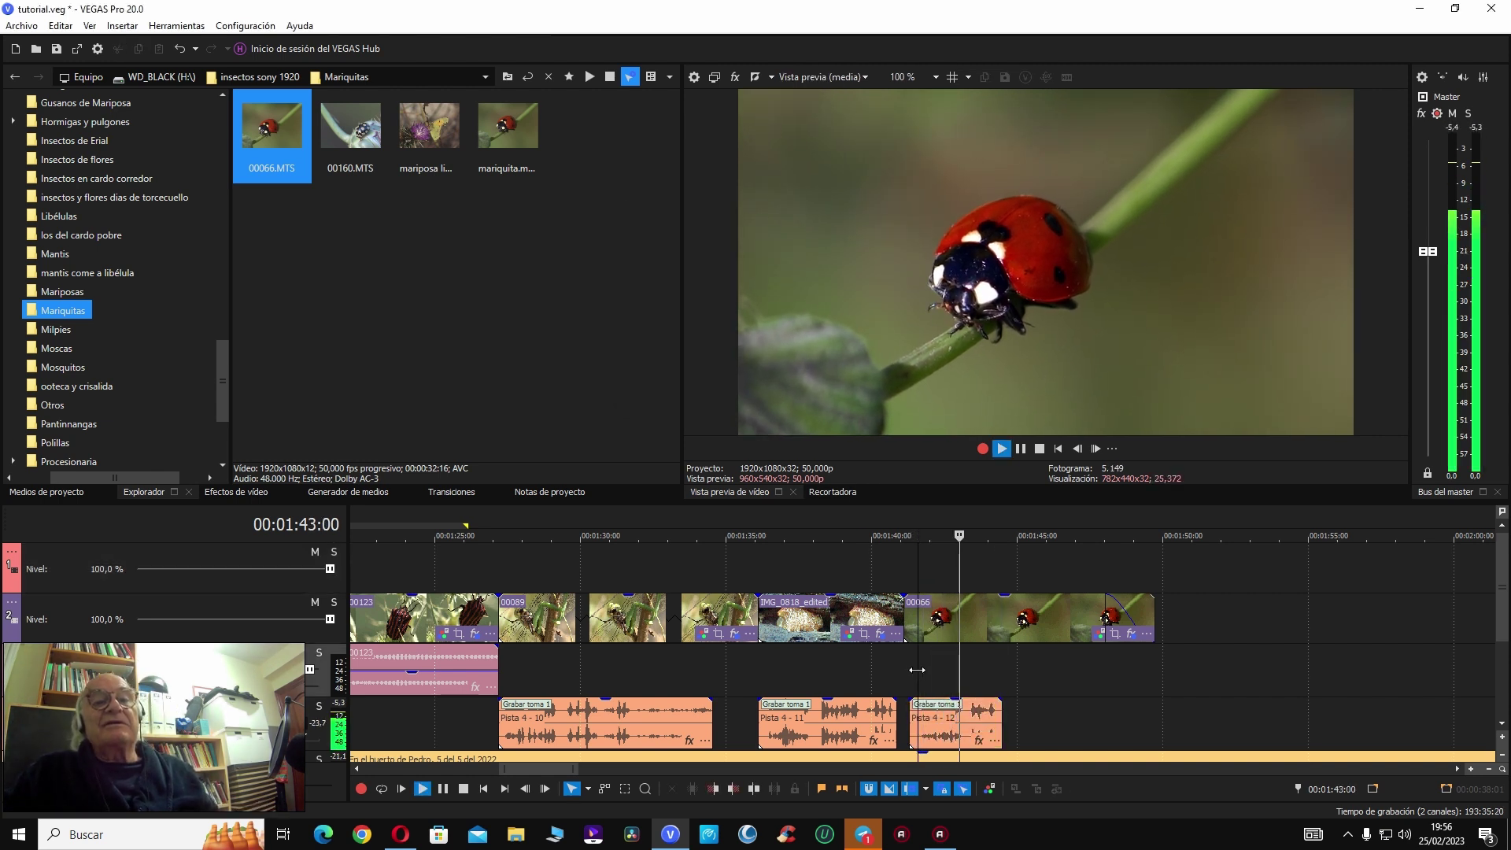
key(space)
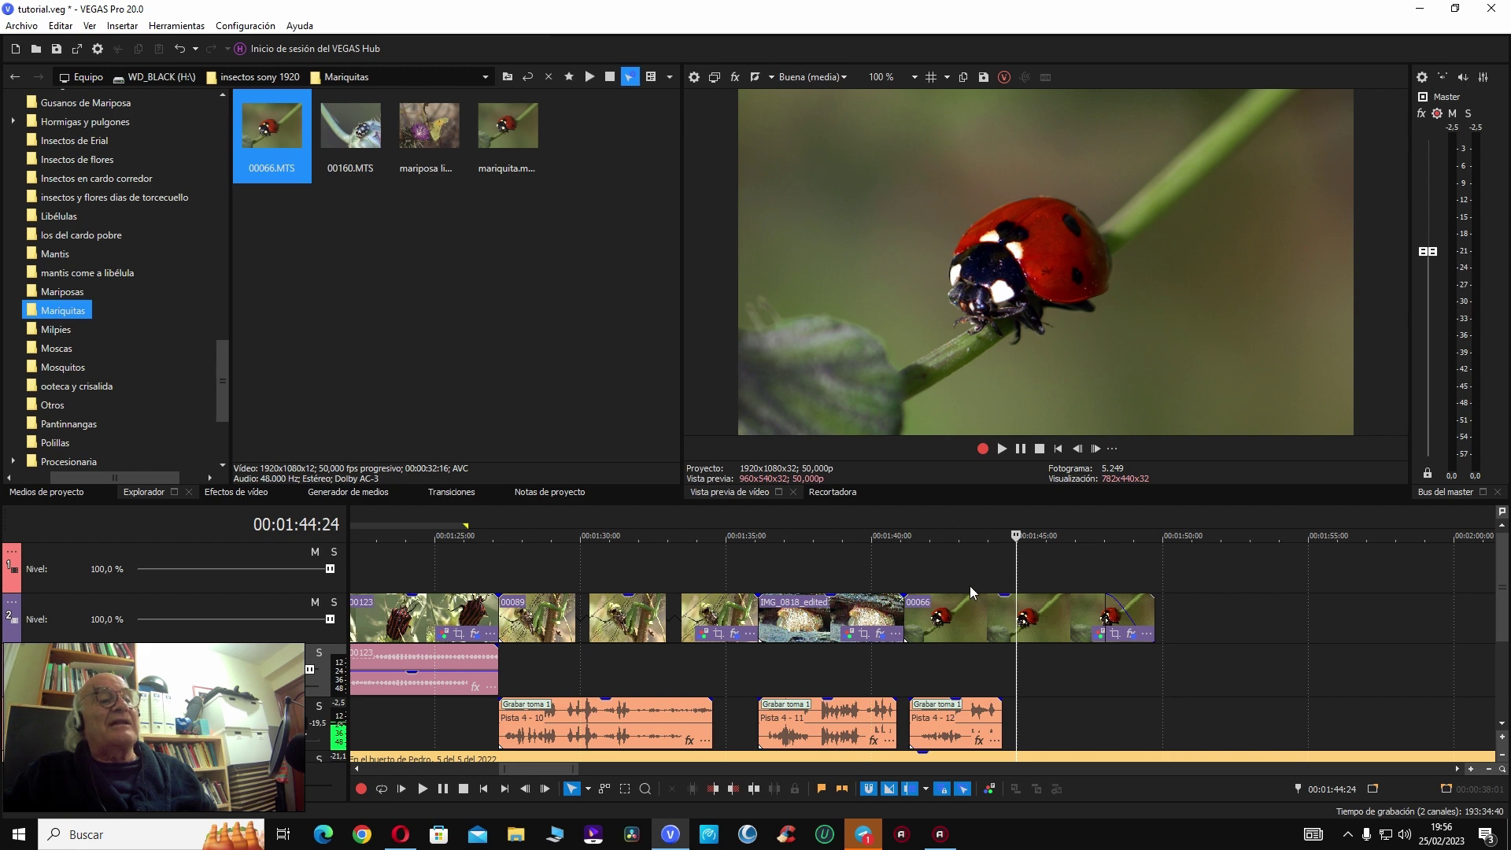
Step: Insert a Títulos & Texto title at 00:01:47:00 on the empty video track above clip 00066
click(1103, 566)
click(1075, 562)
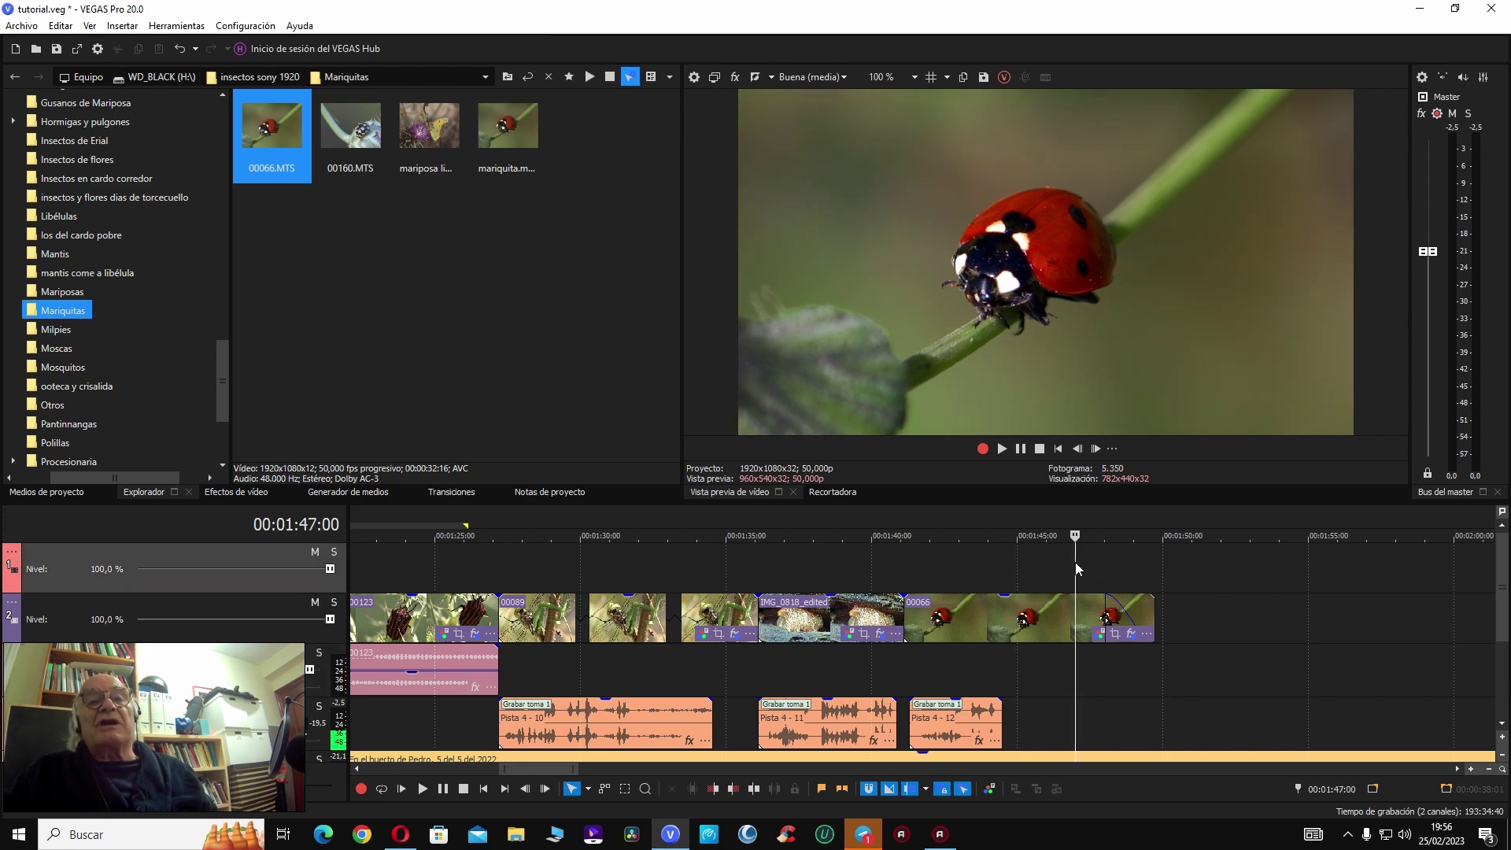
right_click(1075, 562)
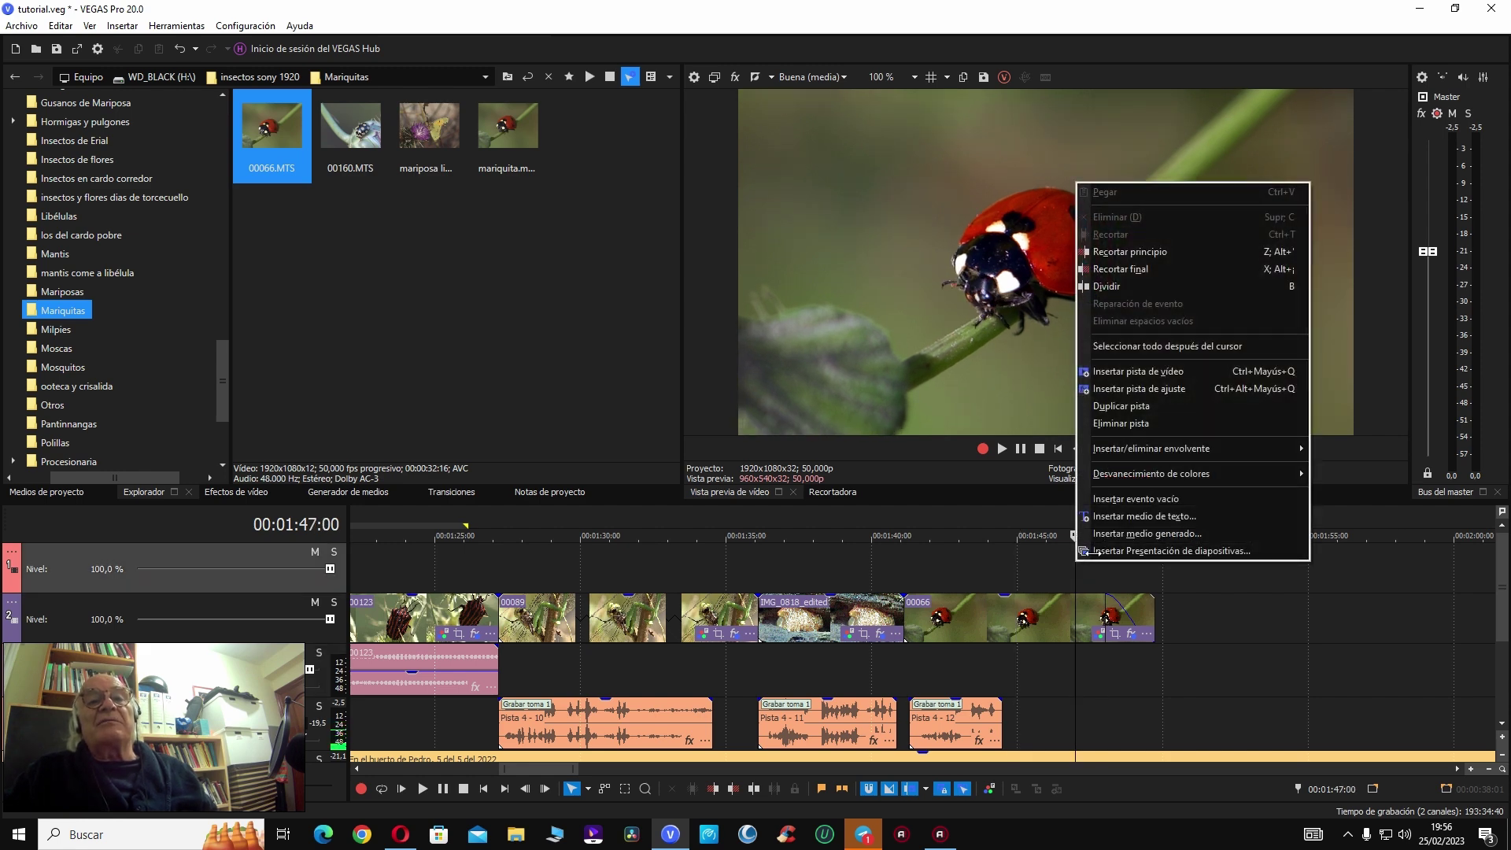
click(1132, 516)
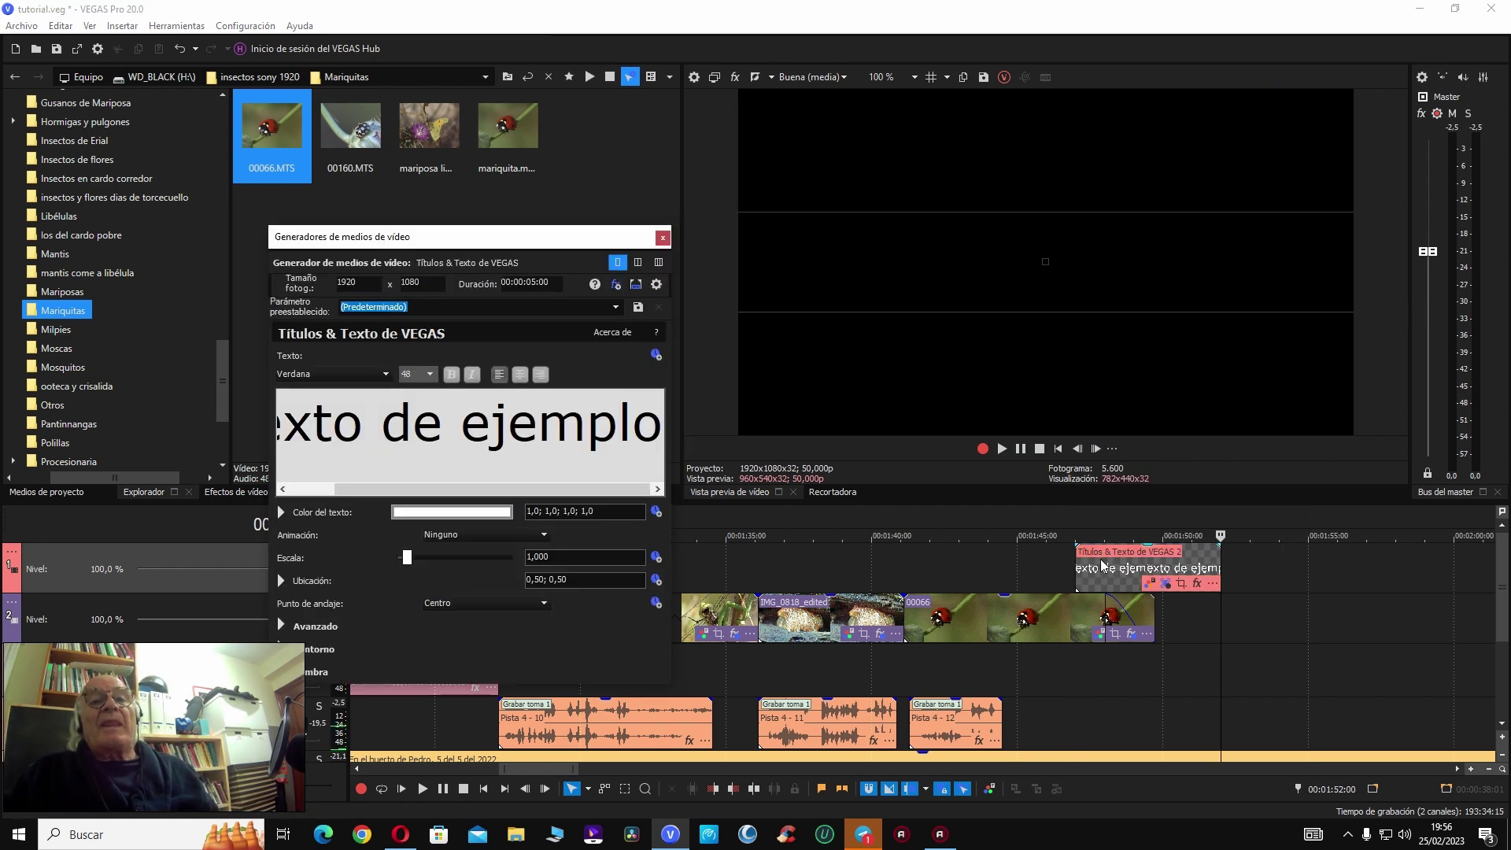
Step: Shorten and reposition the title so it ends together with clip 00066, and give it a fade-in and a fade-out
click(1123, 566)
mouse_move(1131, 576)
mouse_down()
mouse_move(1016, 586)
mouse_move(1040, 572)
mouse_move(1023, 572)
mouse_move(1128, 563)
mouse_move(1127, 546)
mouse_up()
click(1053, 538)
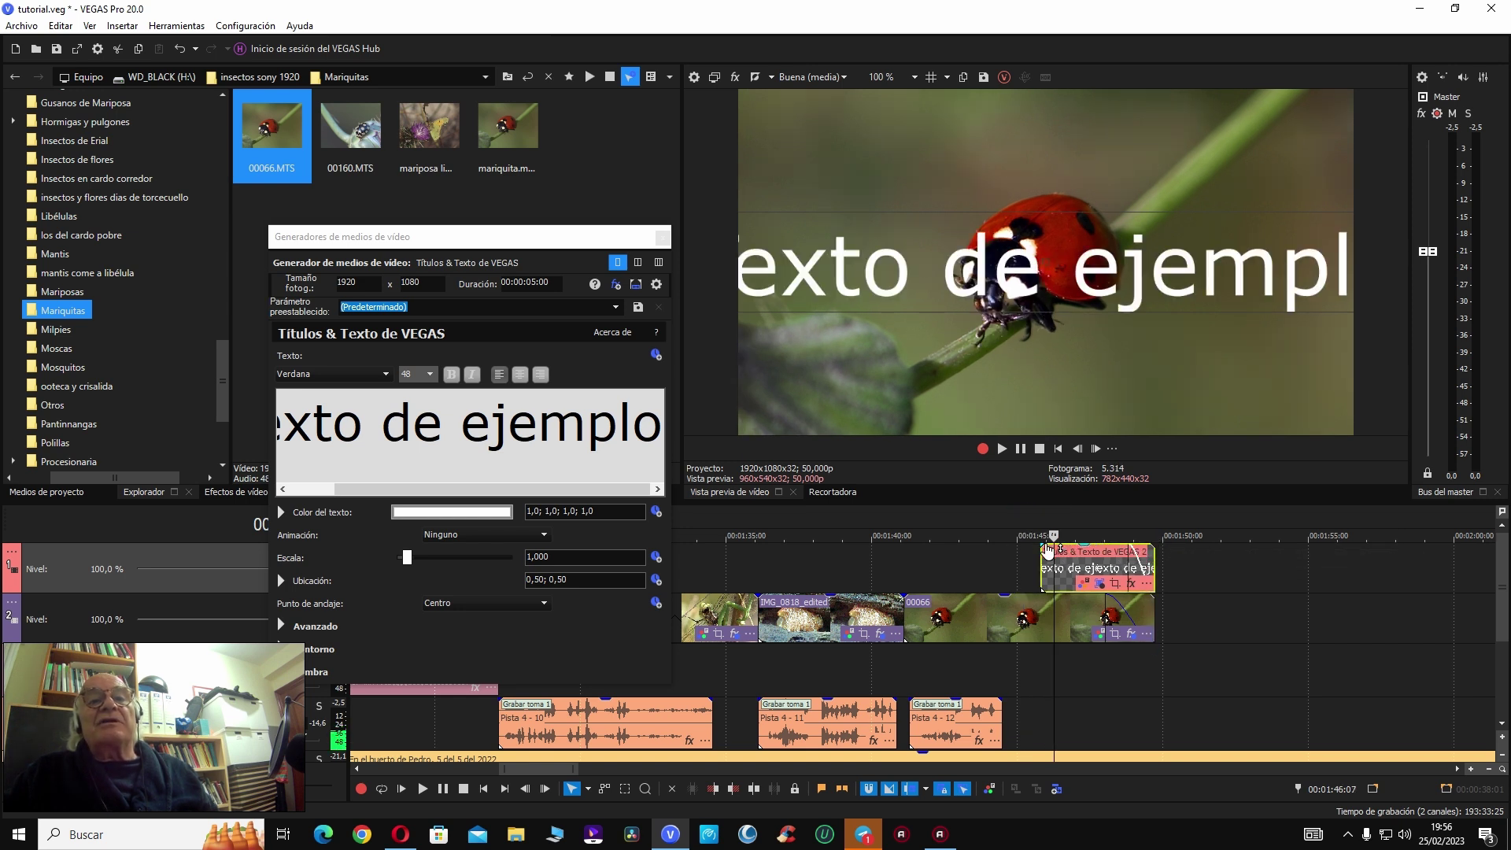
drag(1049, 551, 1067, 549)
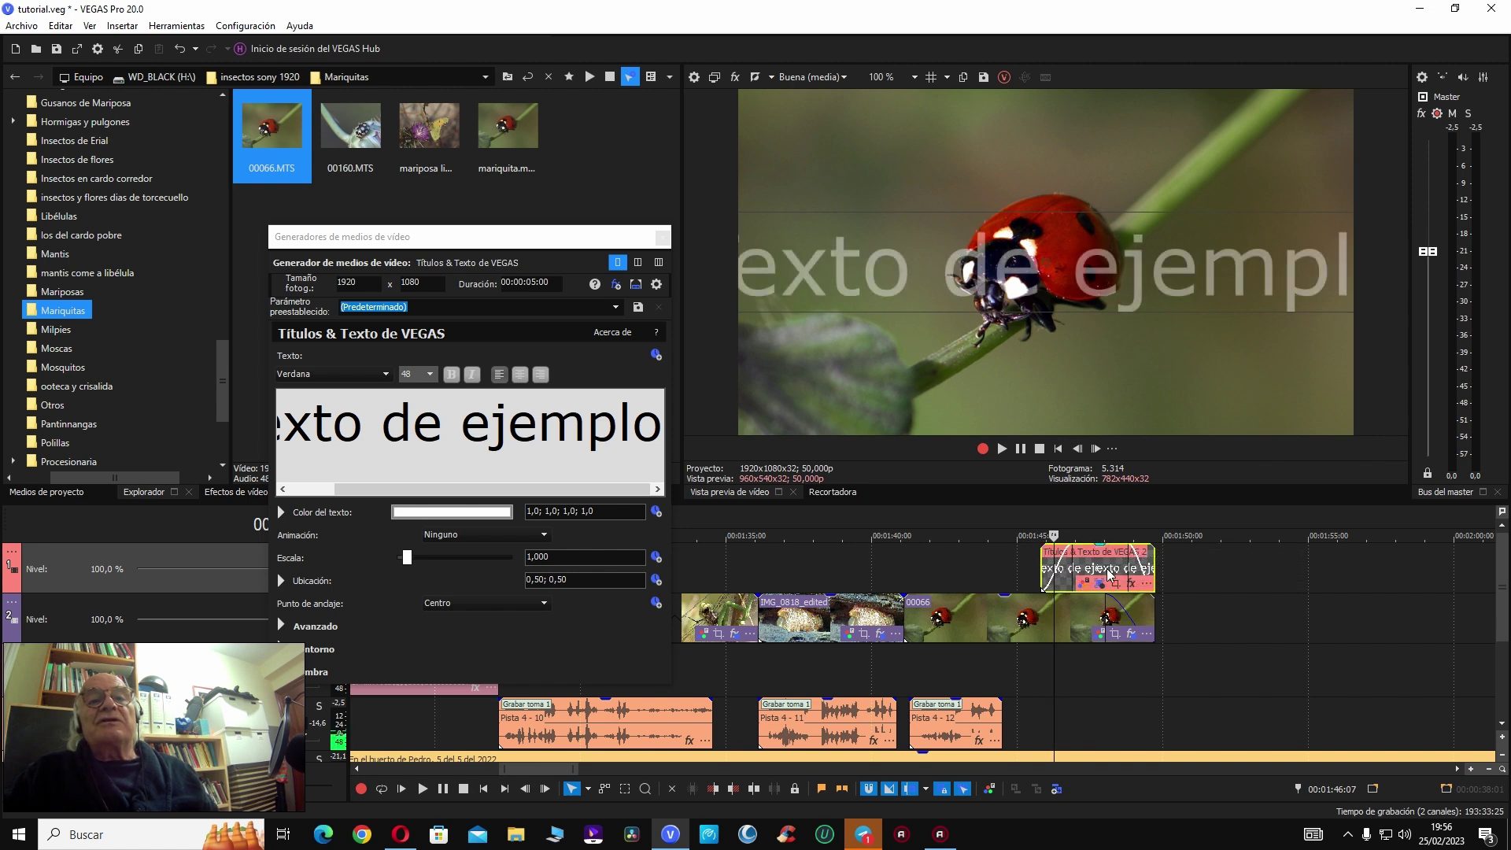
Step: Replace the sample title text with "Fin" in size 16 bold, and close the media generator
click(1108, 574)
click(670, 427)
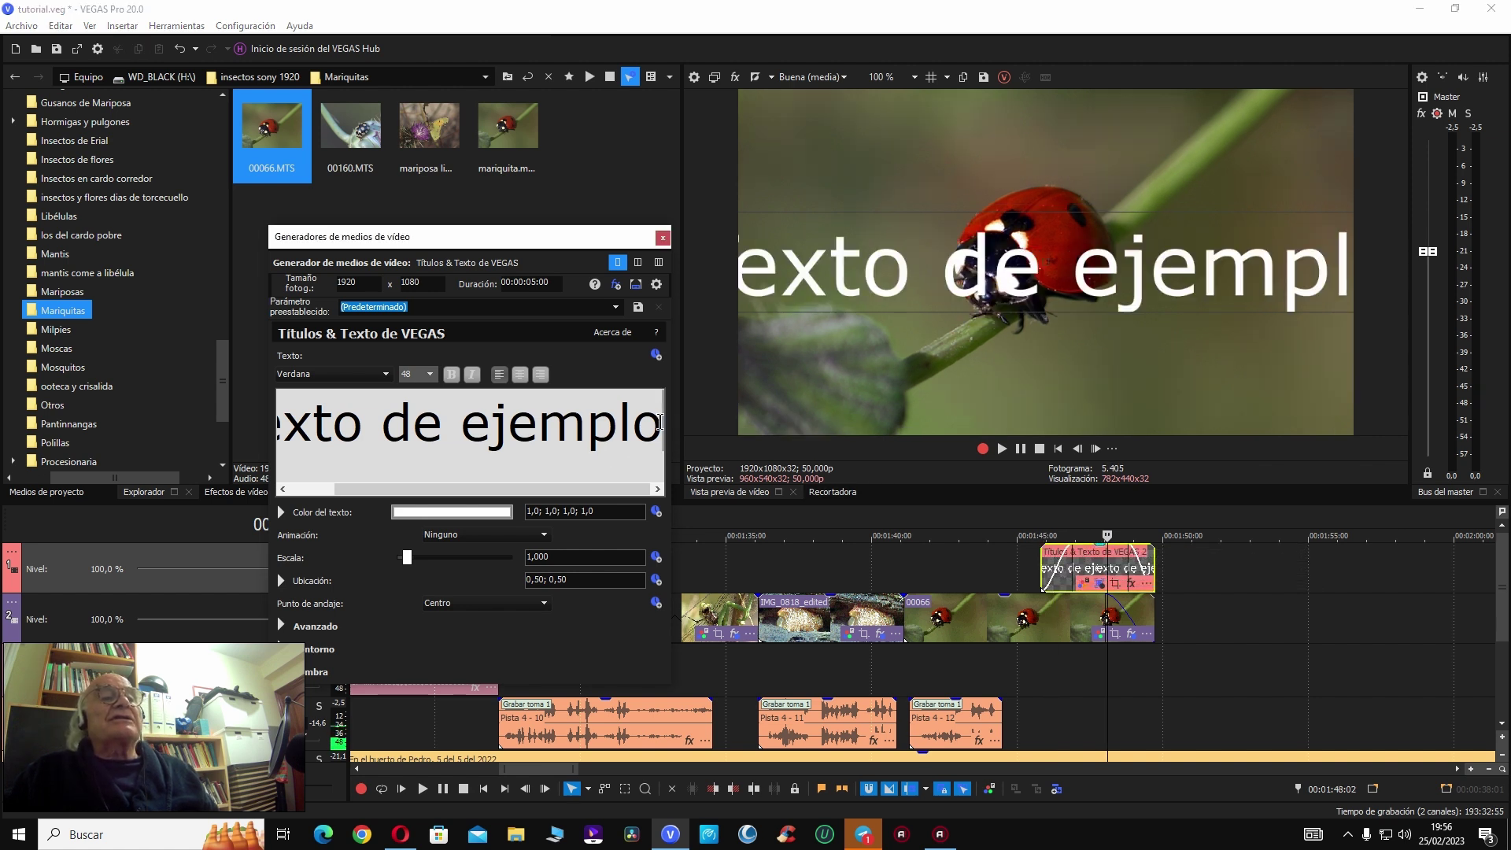
drag(659, 422, 277, 450)
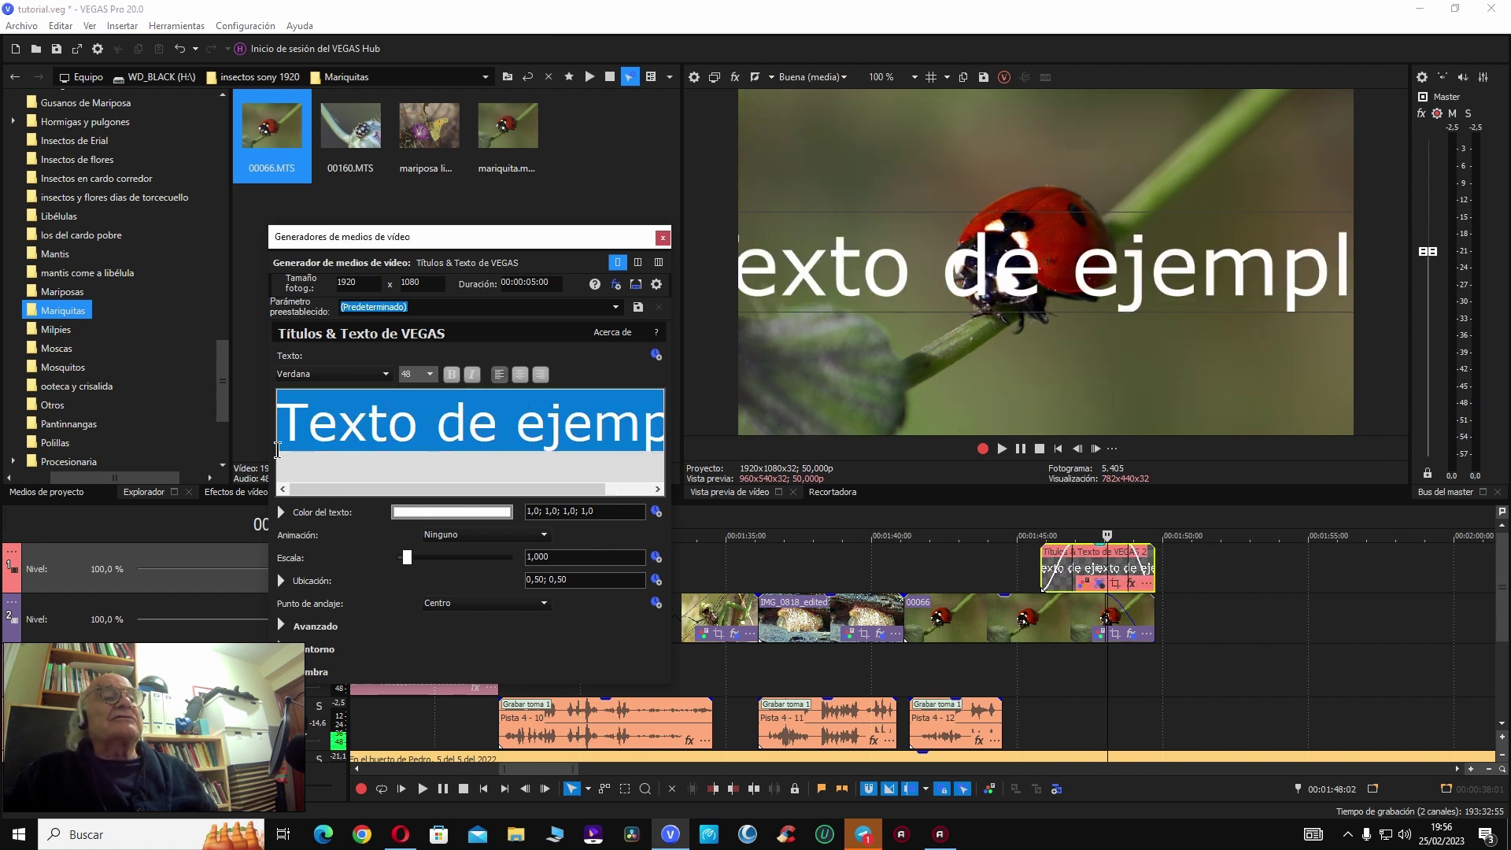
click(429, 374)
click(413, 432)
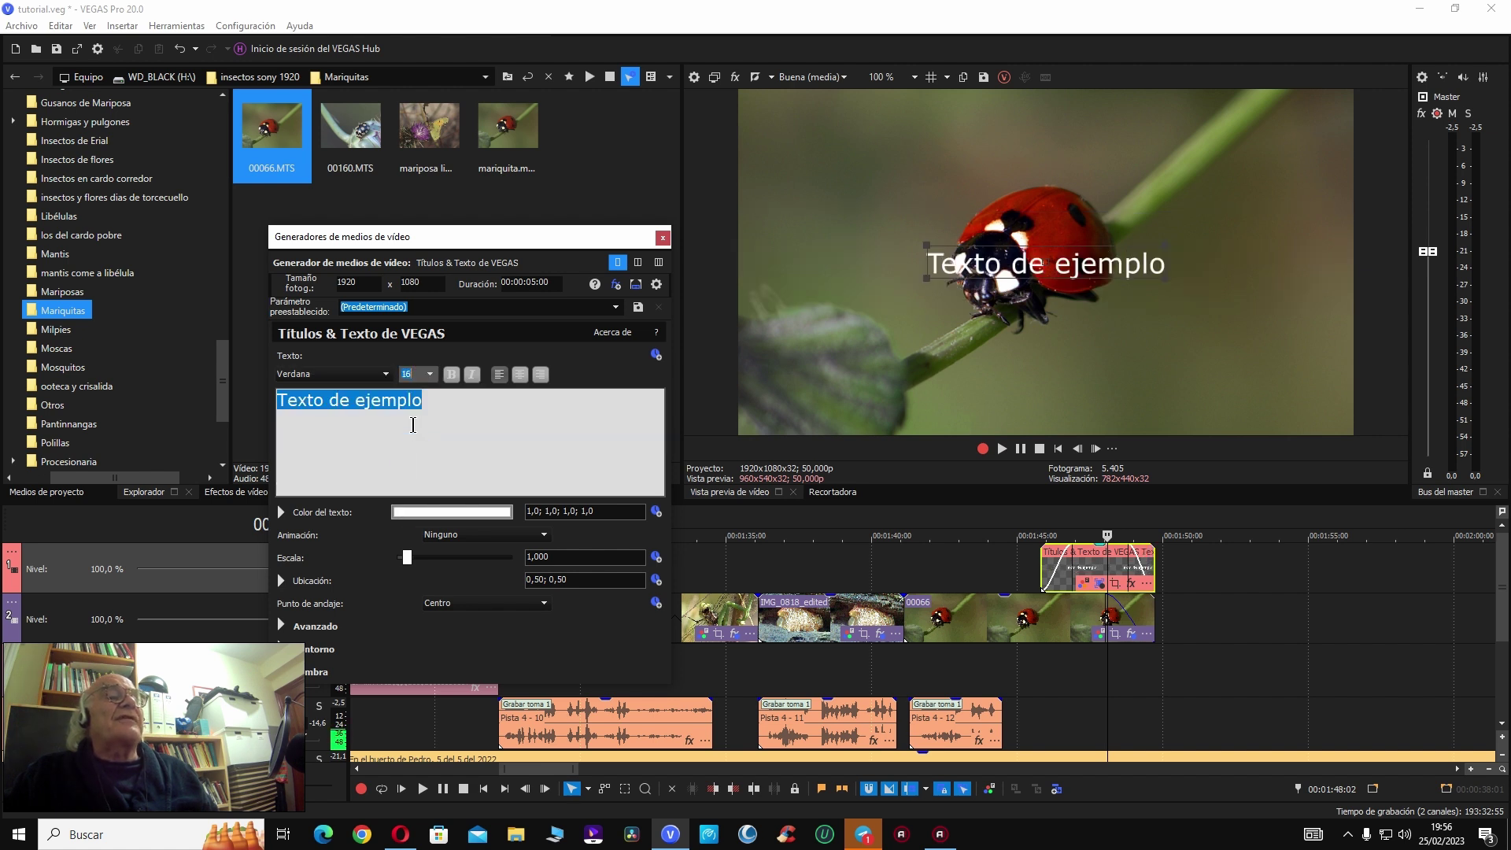
drag(419, 403, 328, 388)
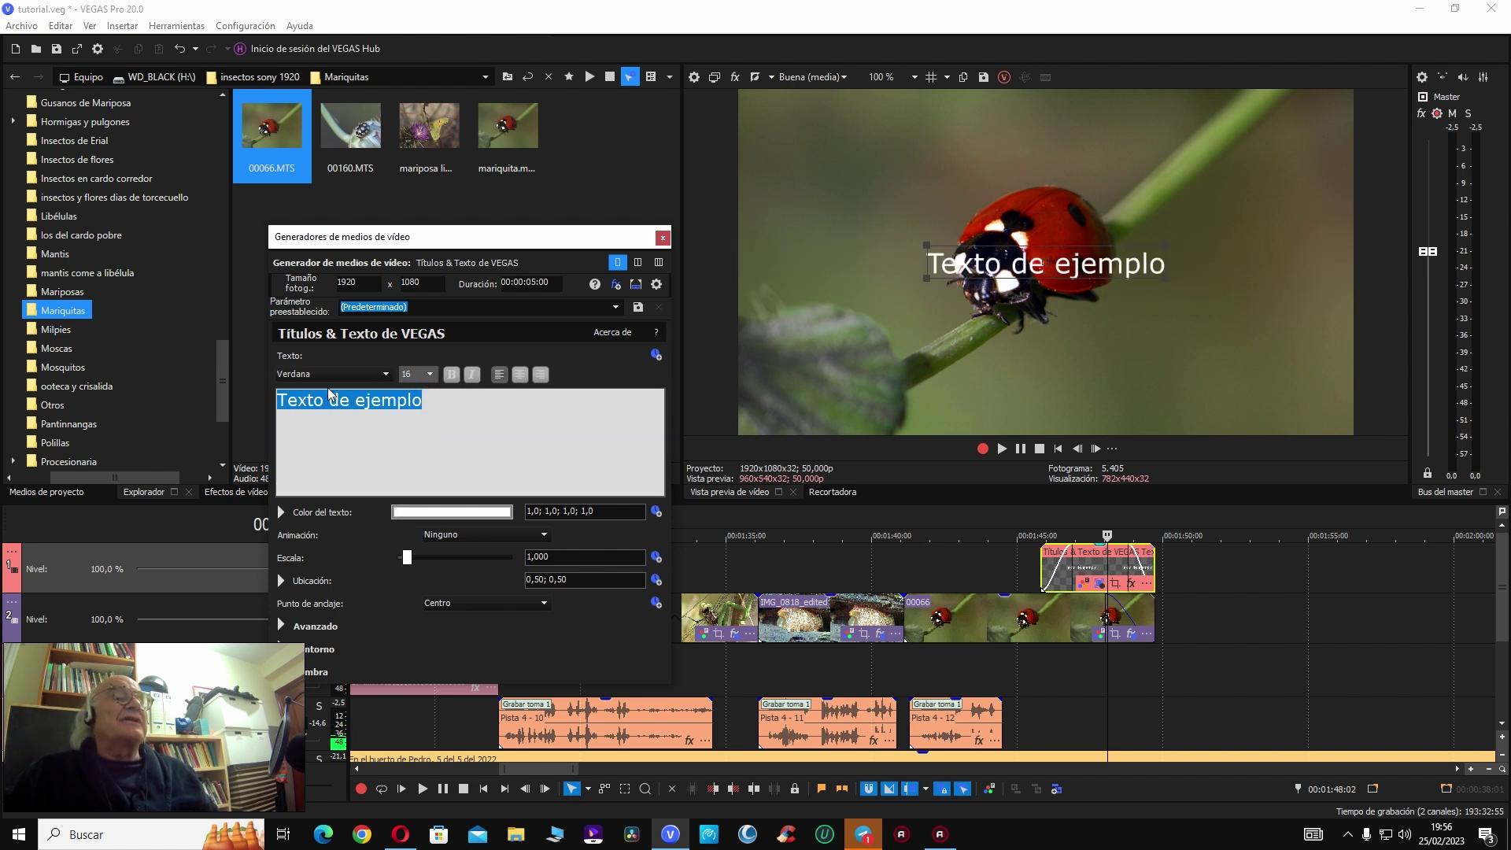
text(Fin)
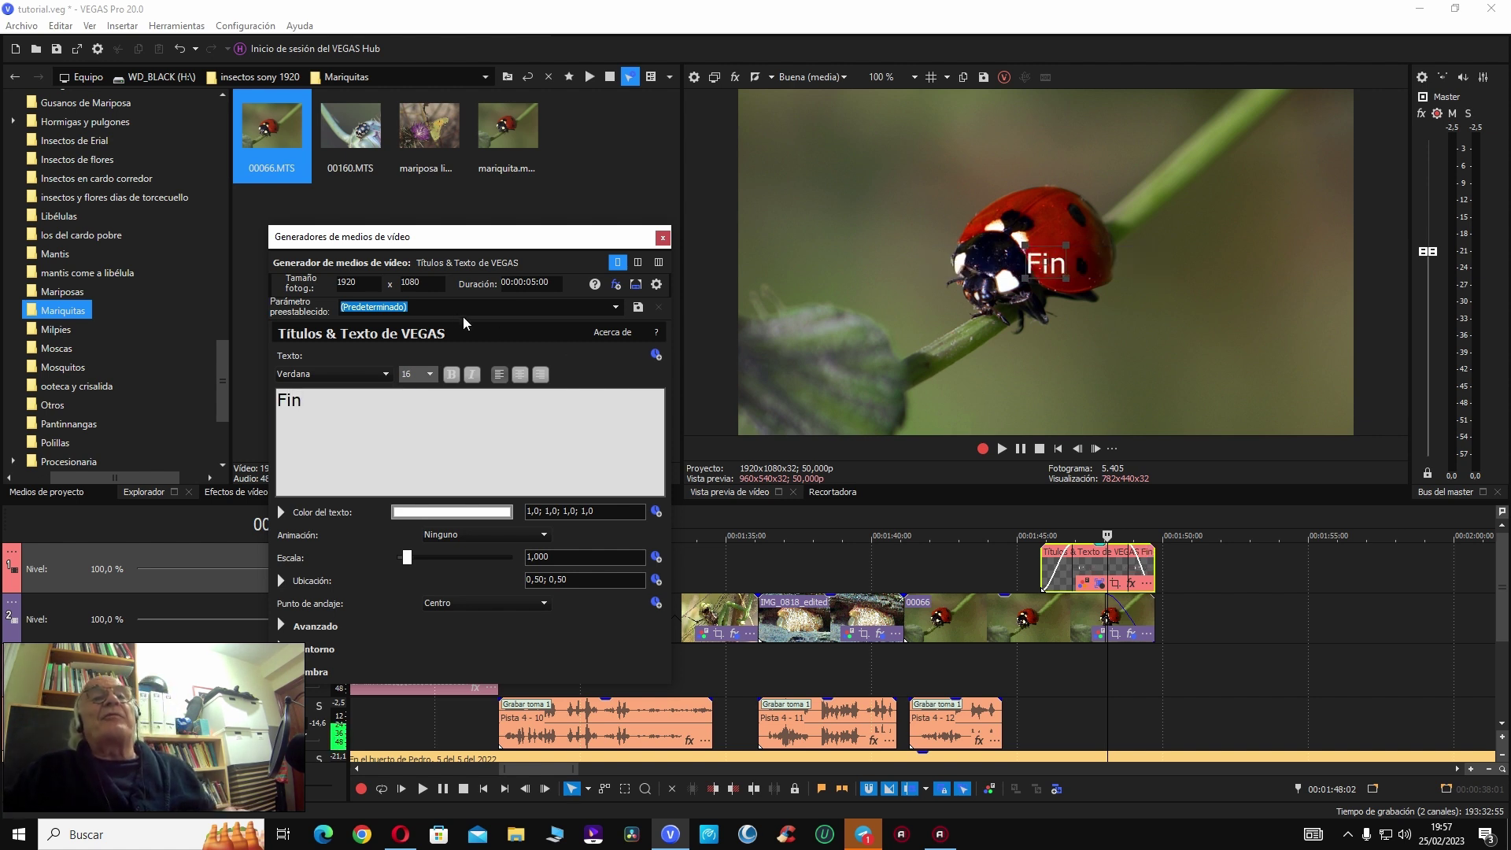
drag(271, 402, 303, 403)
click(451, 375)
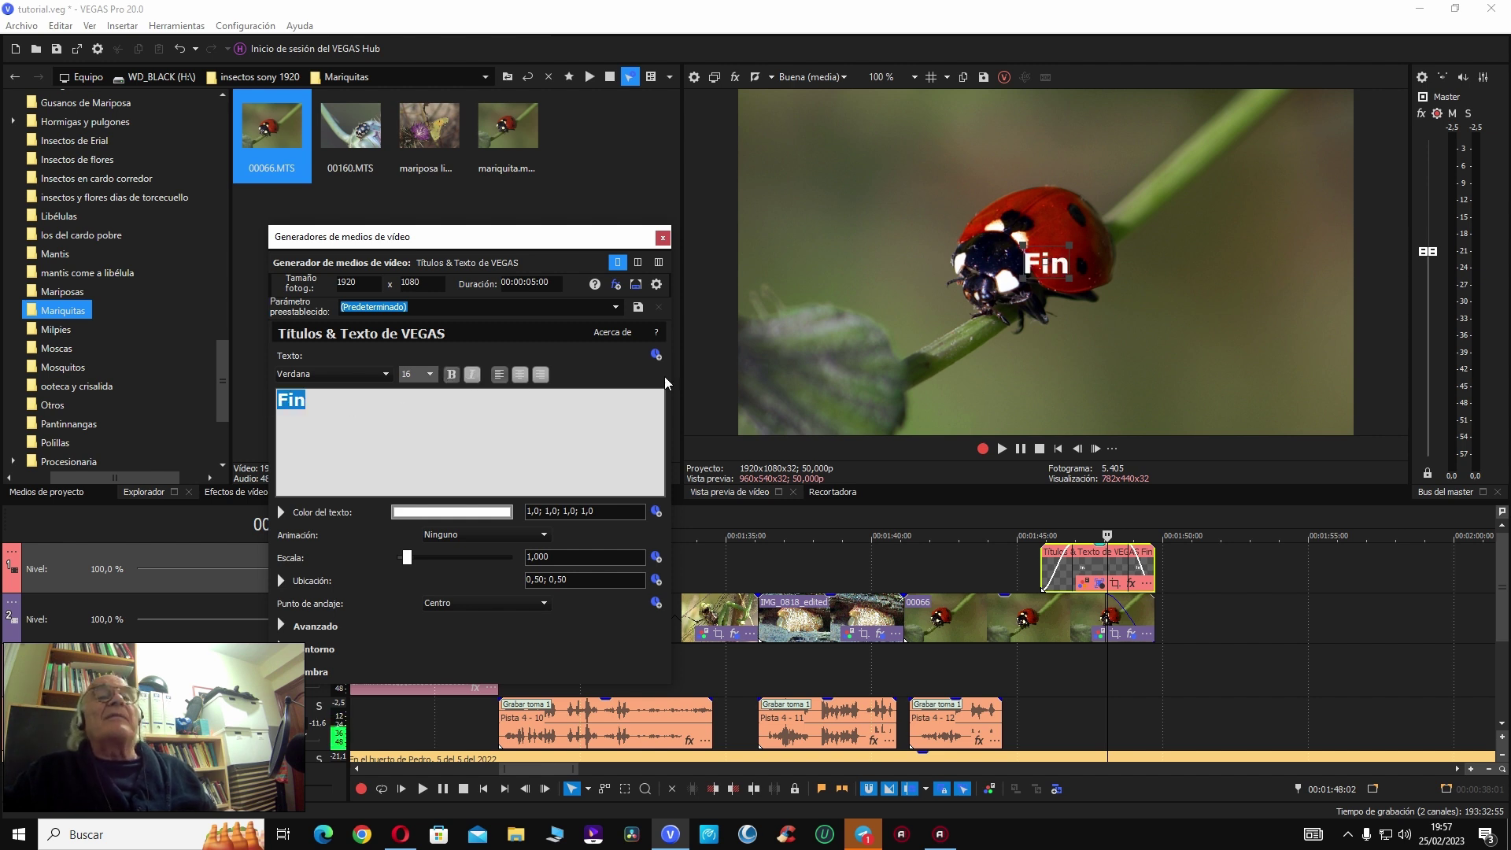
click(666, 238)
Step: Play the end of clip 00066 to check how the "Fin" title fades in
click(993, 568)
key(space)
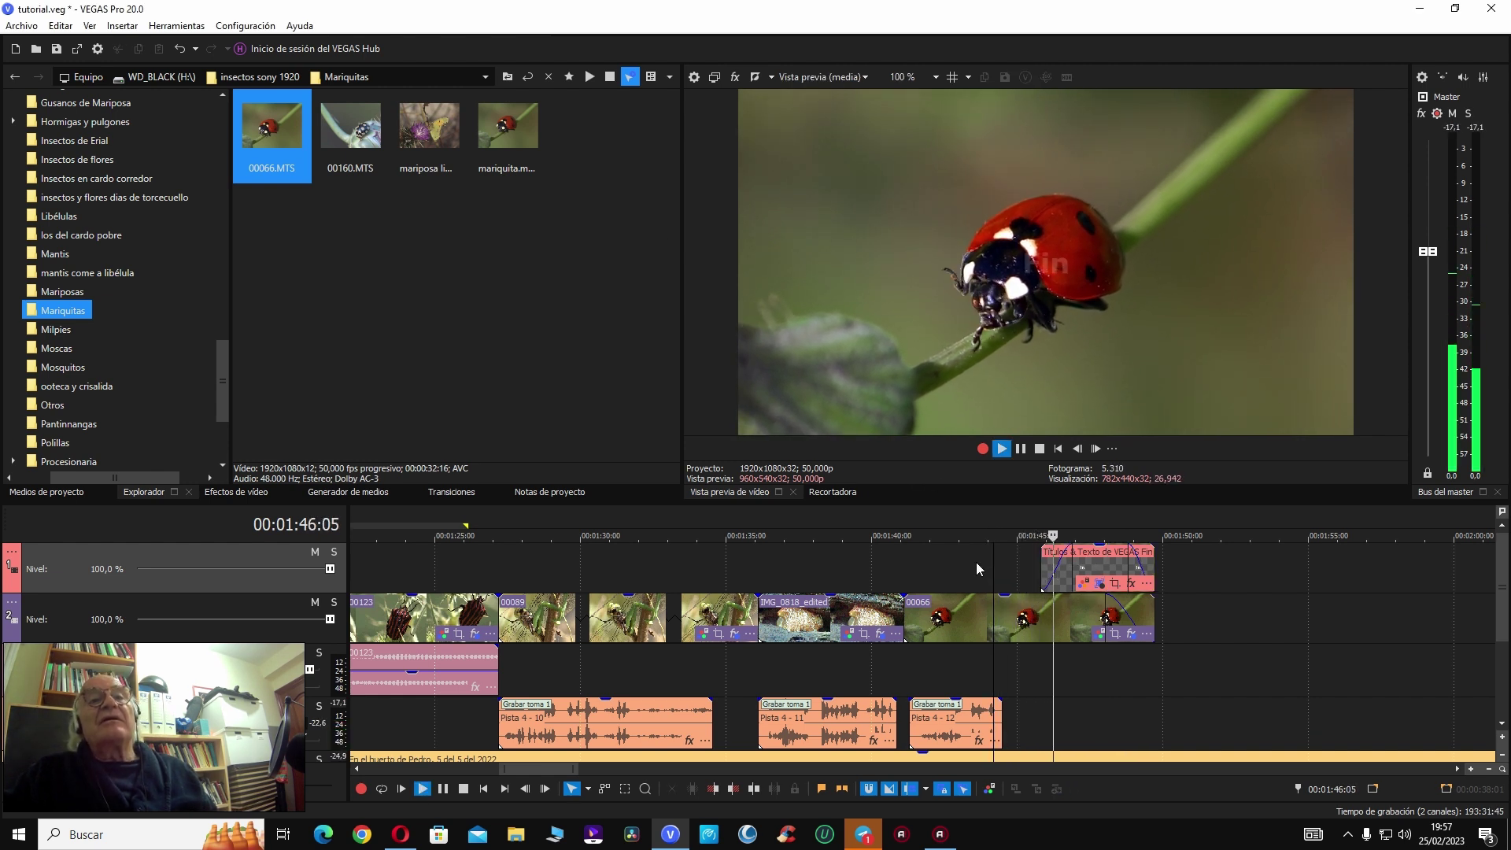
key(space)
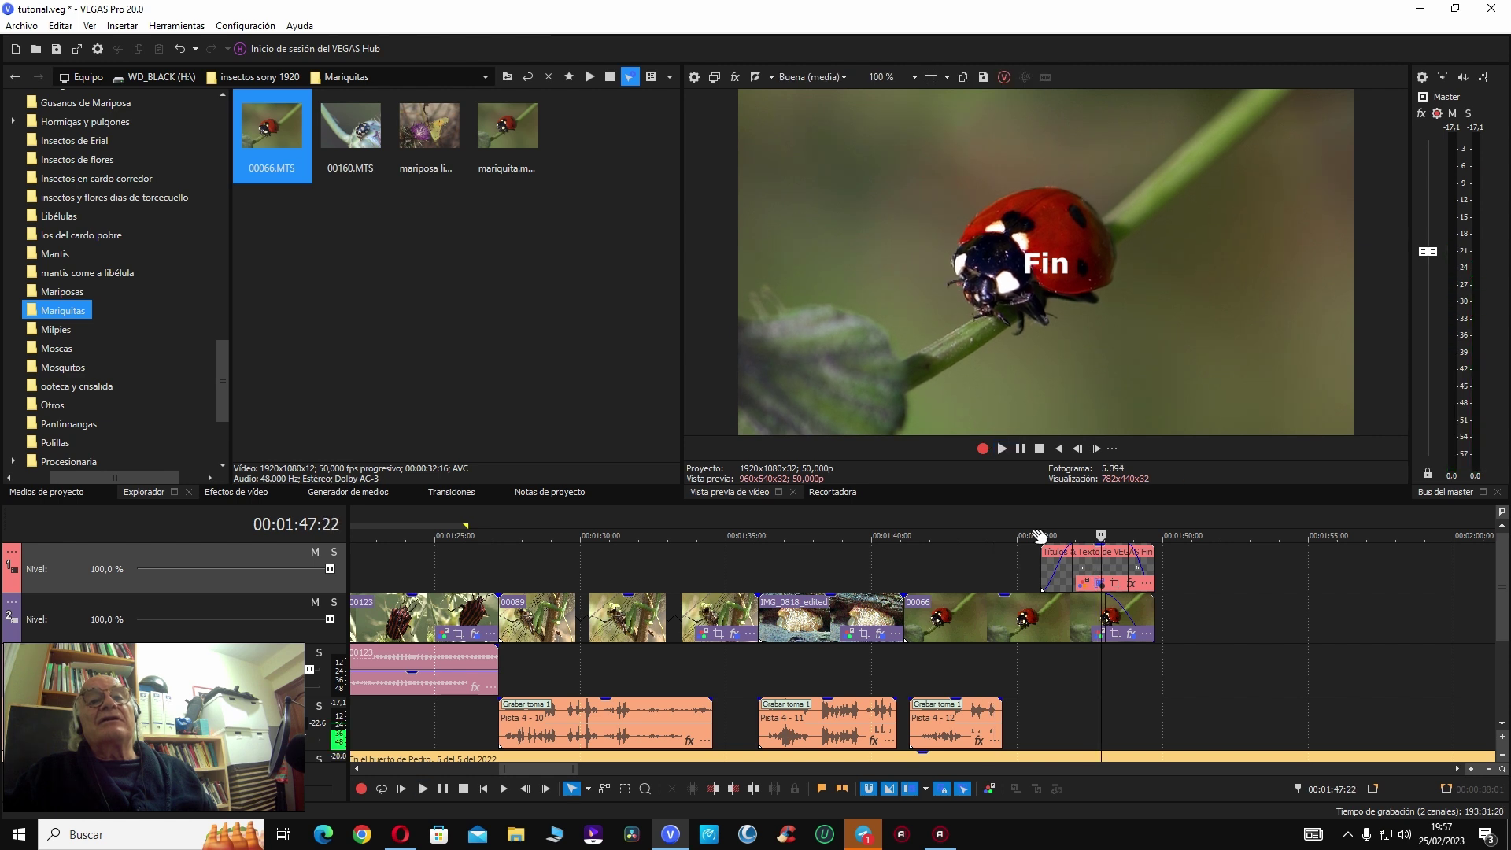
Step: Reopen the "Fin" title's generated media, move the text down below the ladybird, and close the media generator
click(1072, 568)
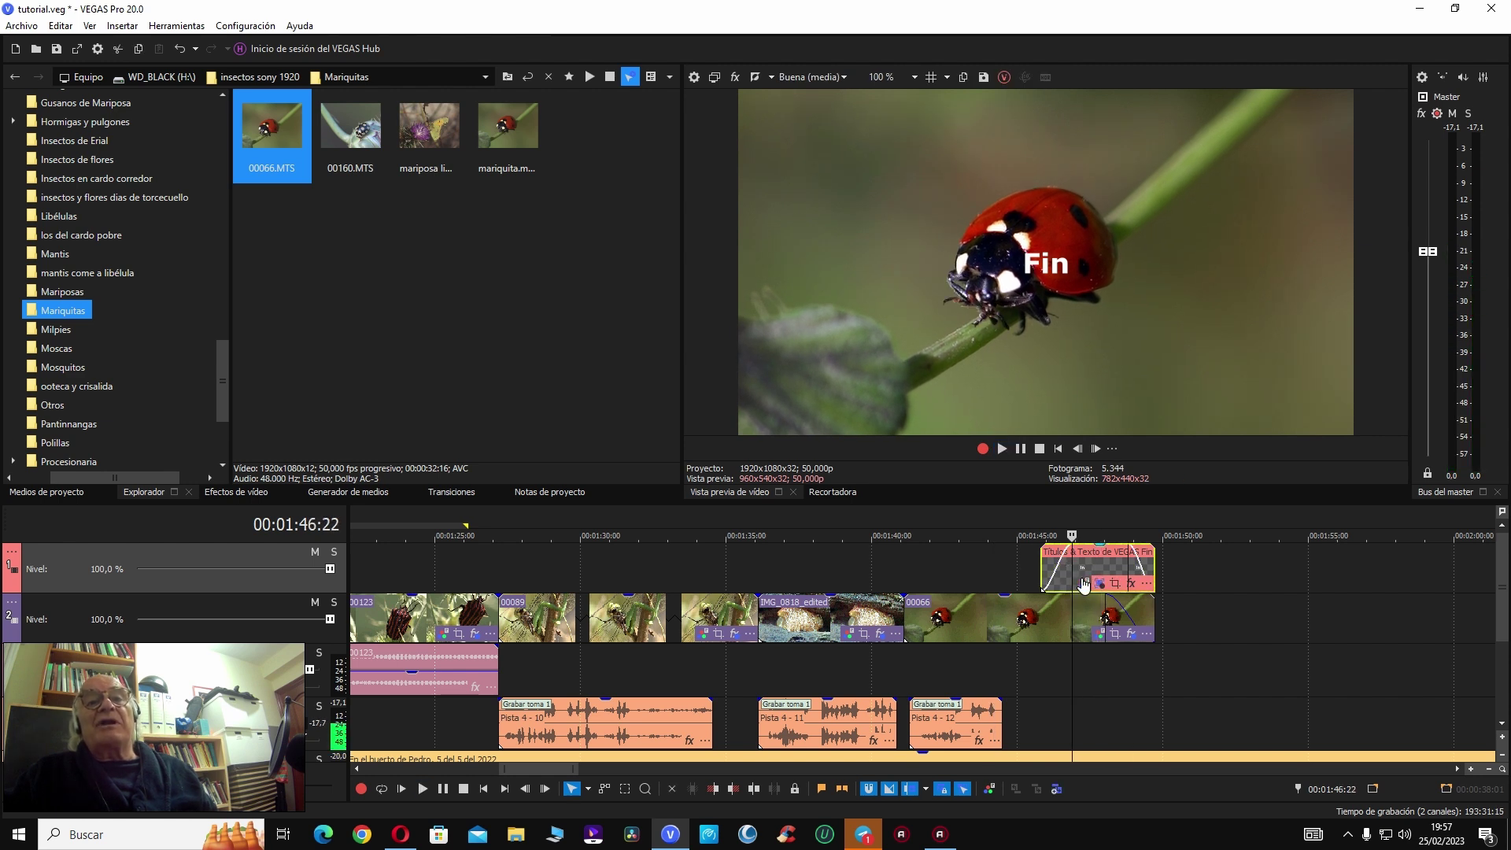
click(1099, 583)
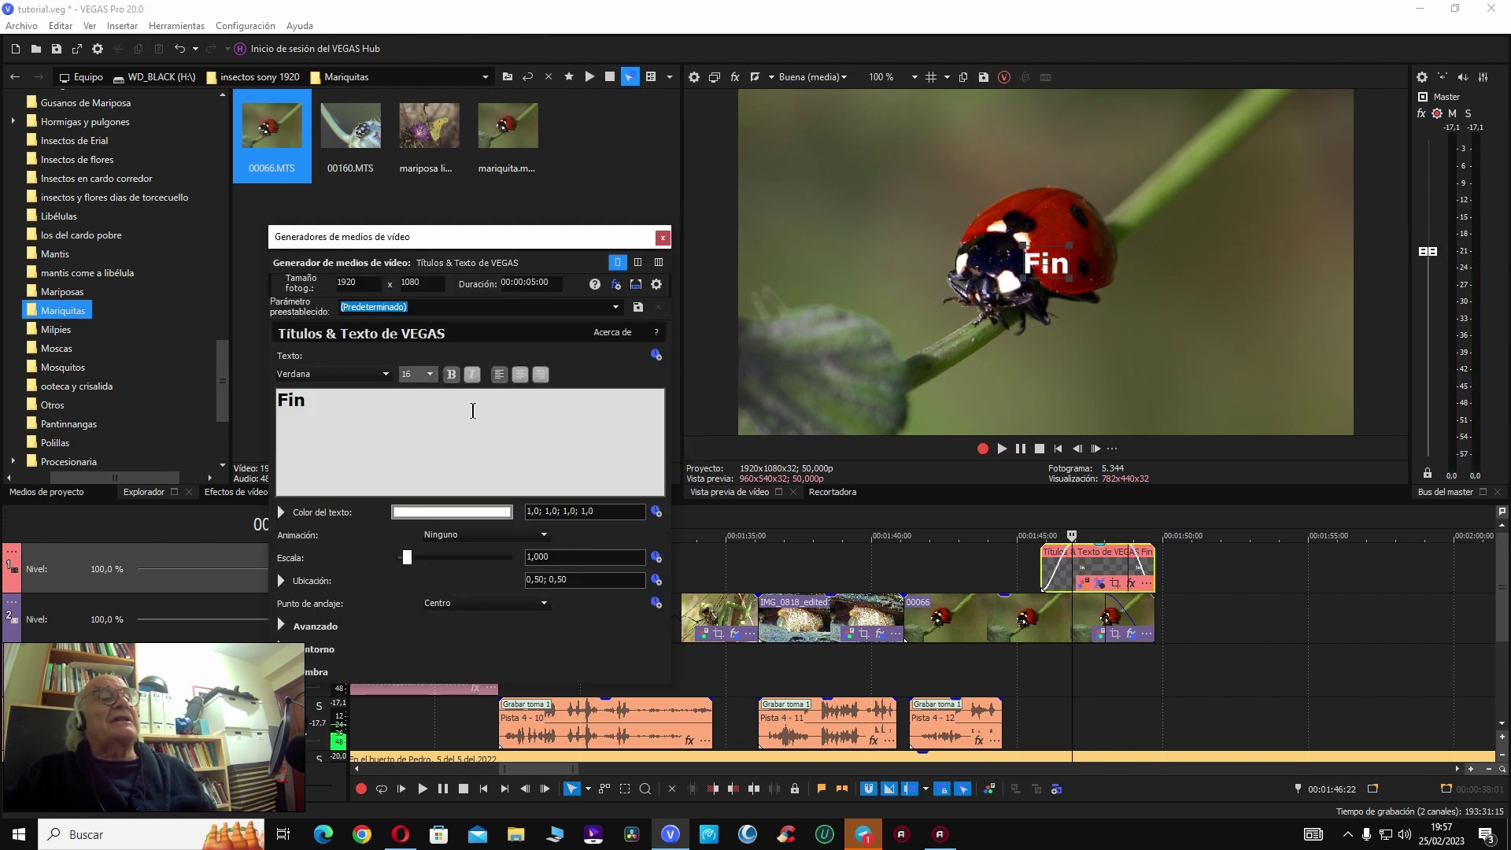
drag(344, 405, 237, 401)
drag(1047, 264, 1051, 354)
click(662, 237)
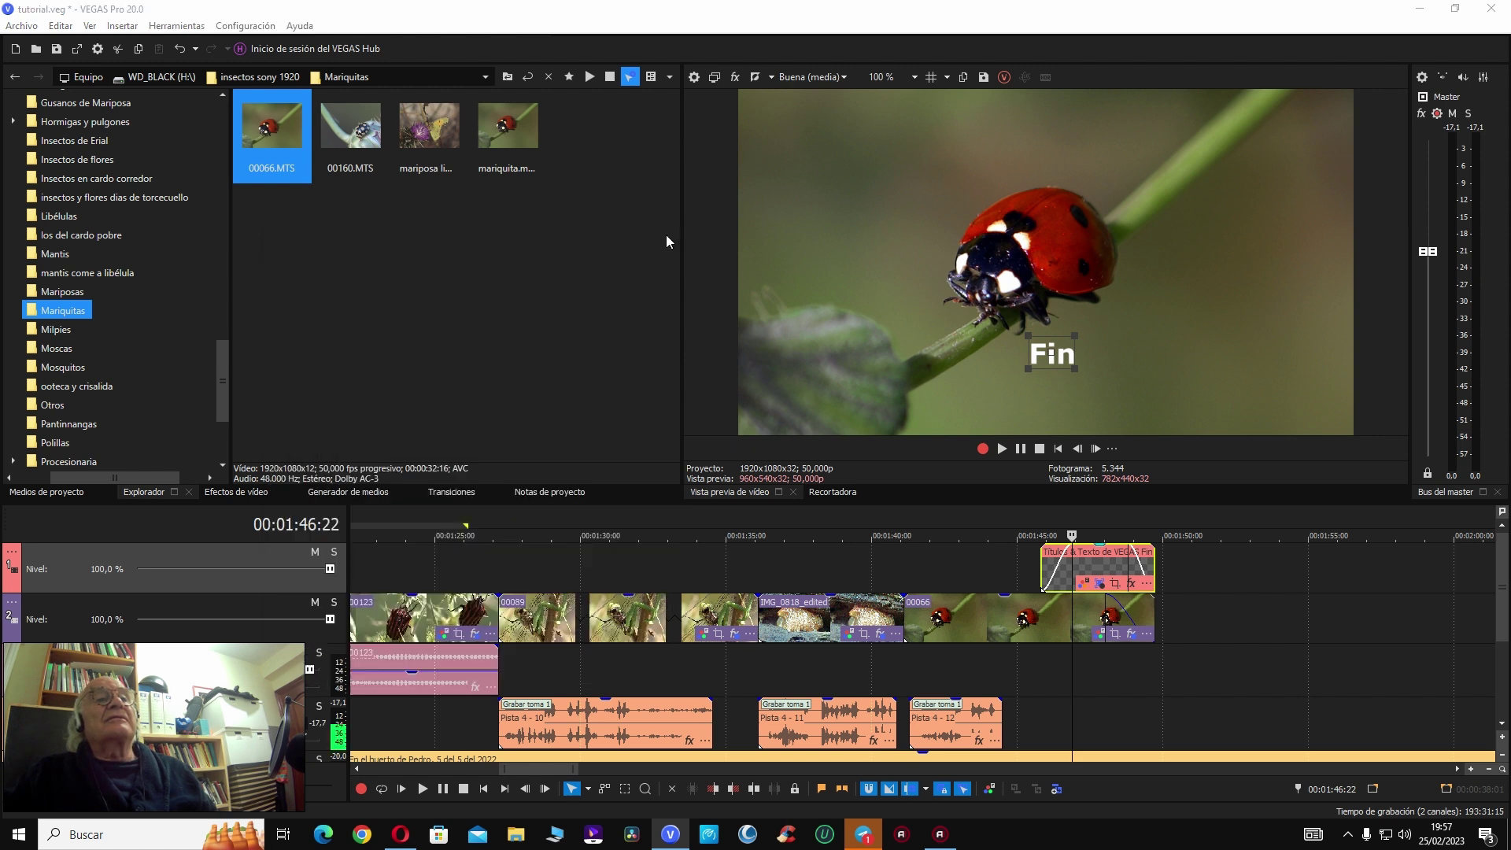
Step: Play back the repositioned "Fin" title, and insert a new text event directly after clip 00066 on the same track
click(1021, 554)
key(space)
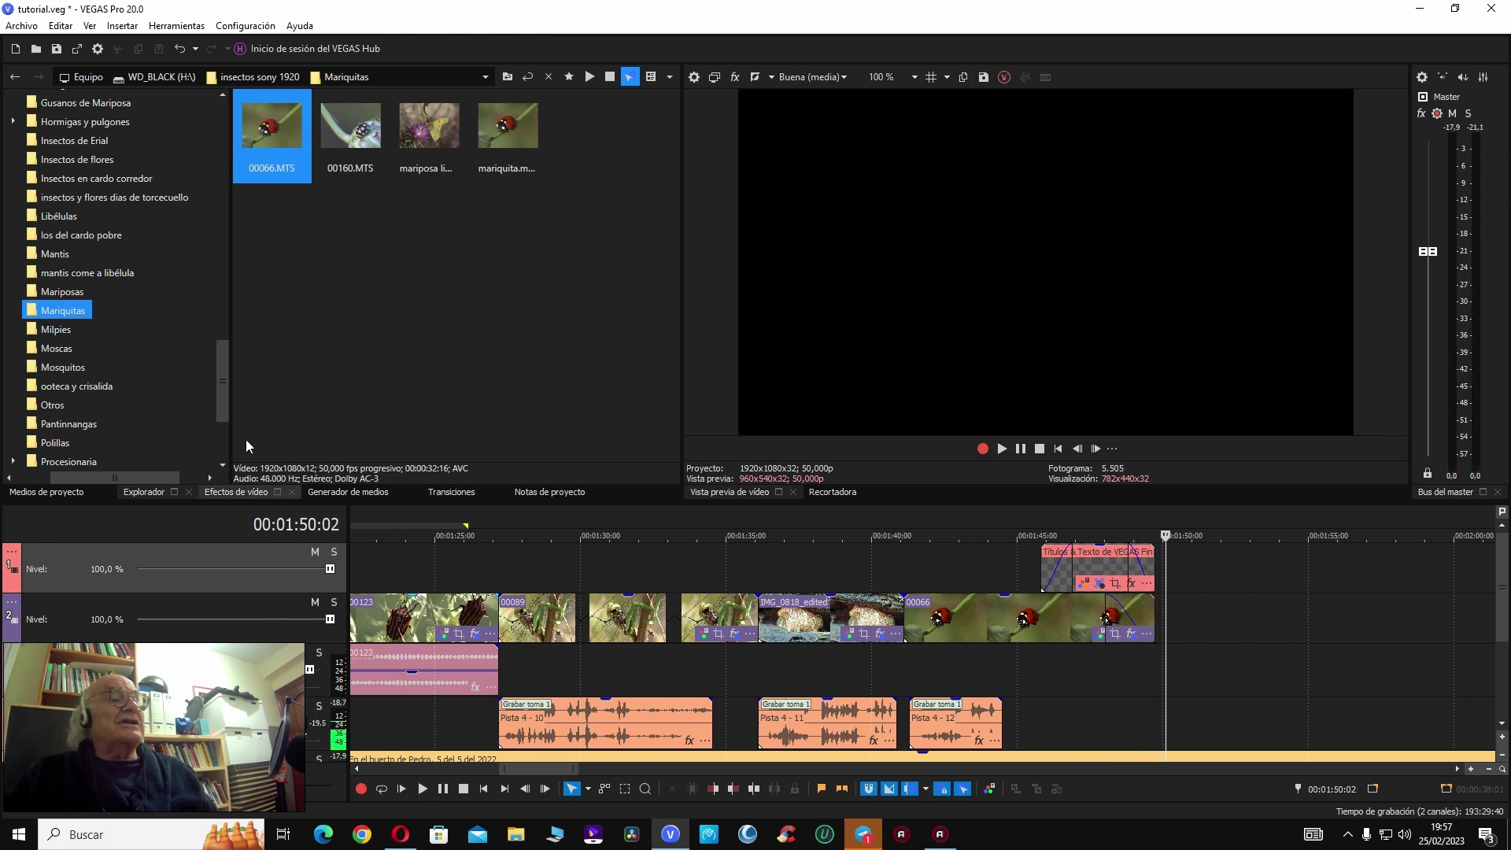
right_click(1195, 612)
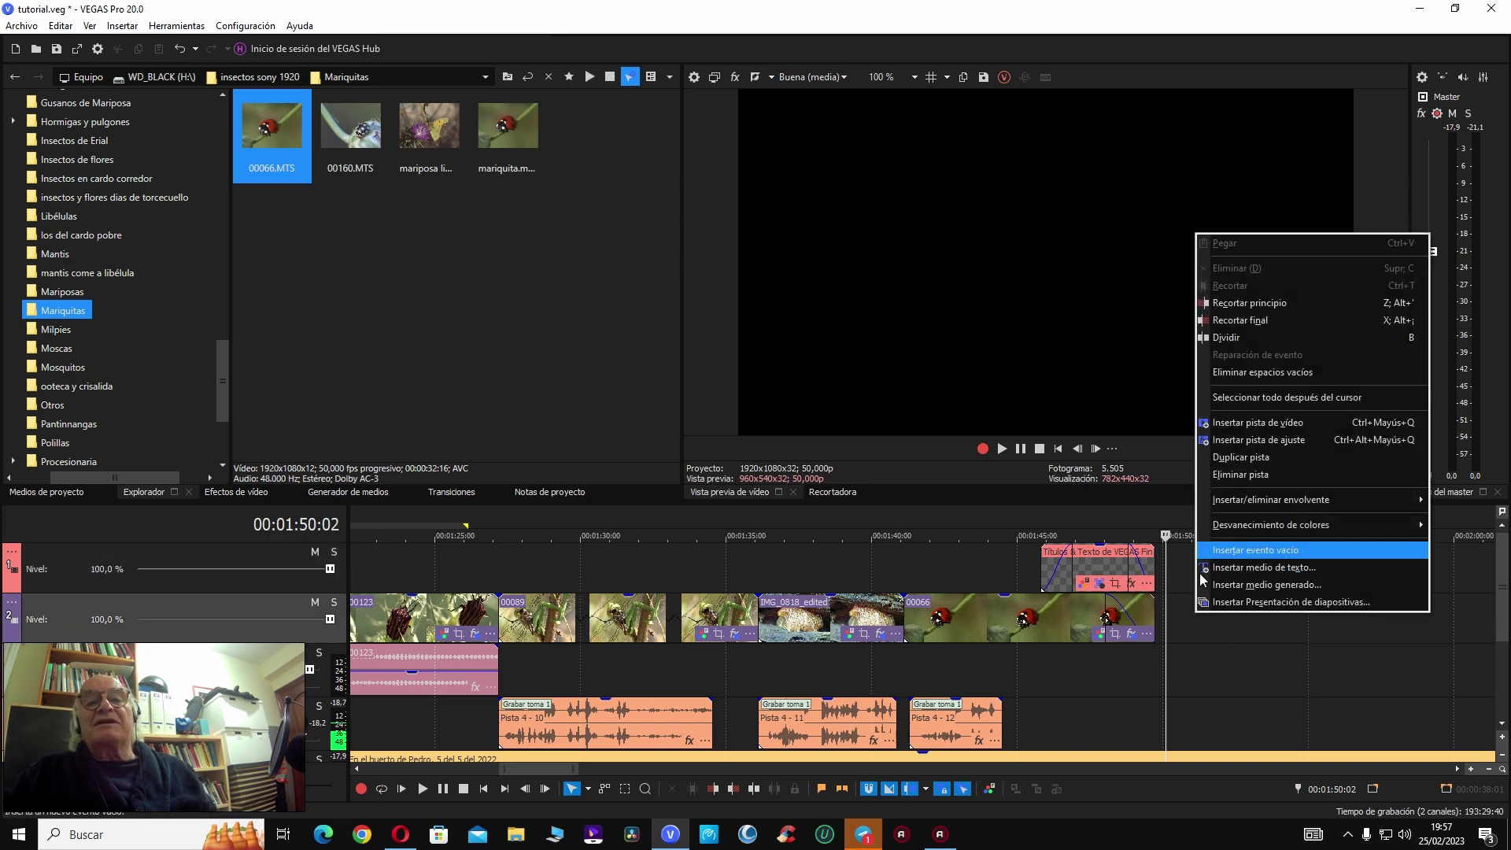
click(1254, 577)
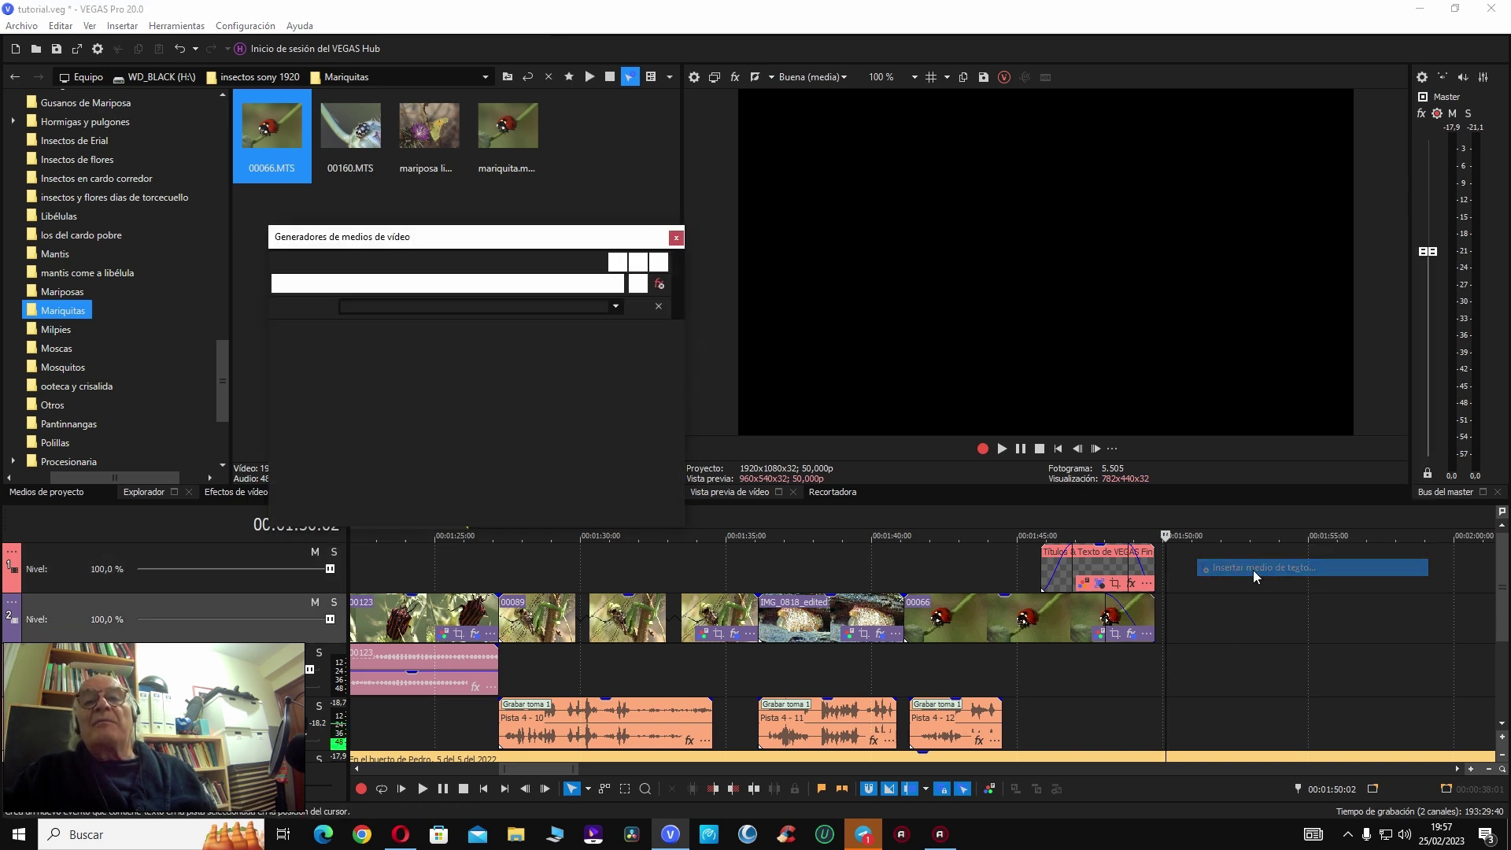
drag(1227, 617, 1216, 617)
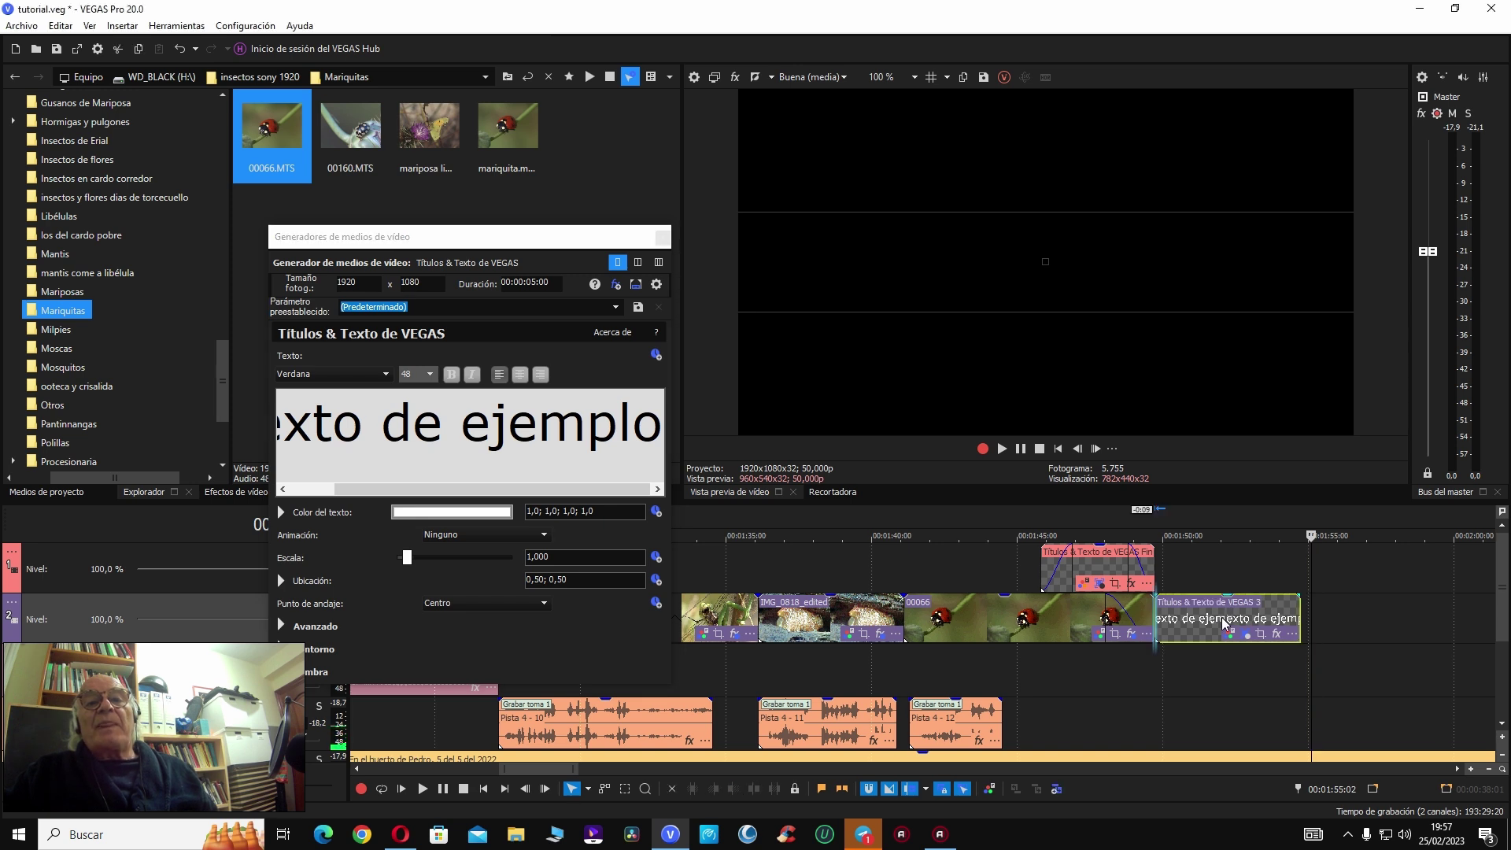
click(1196, 565)
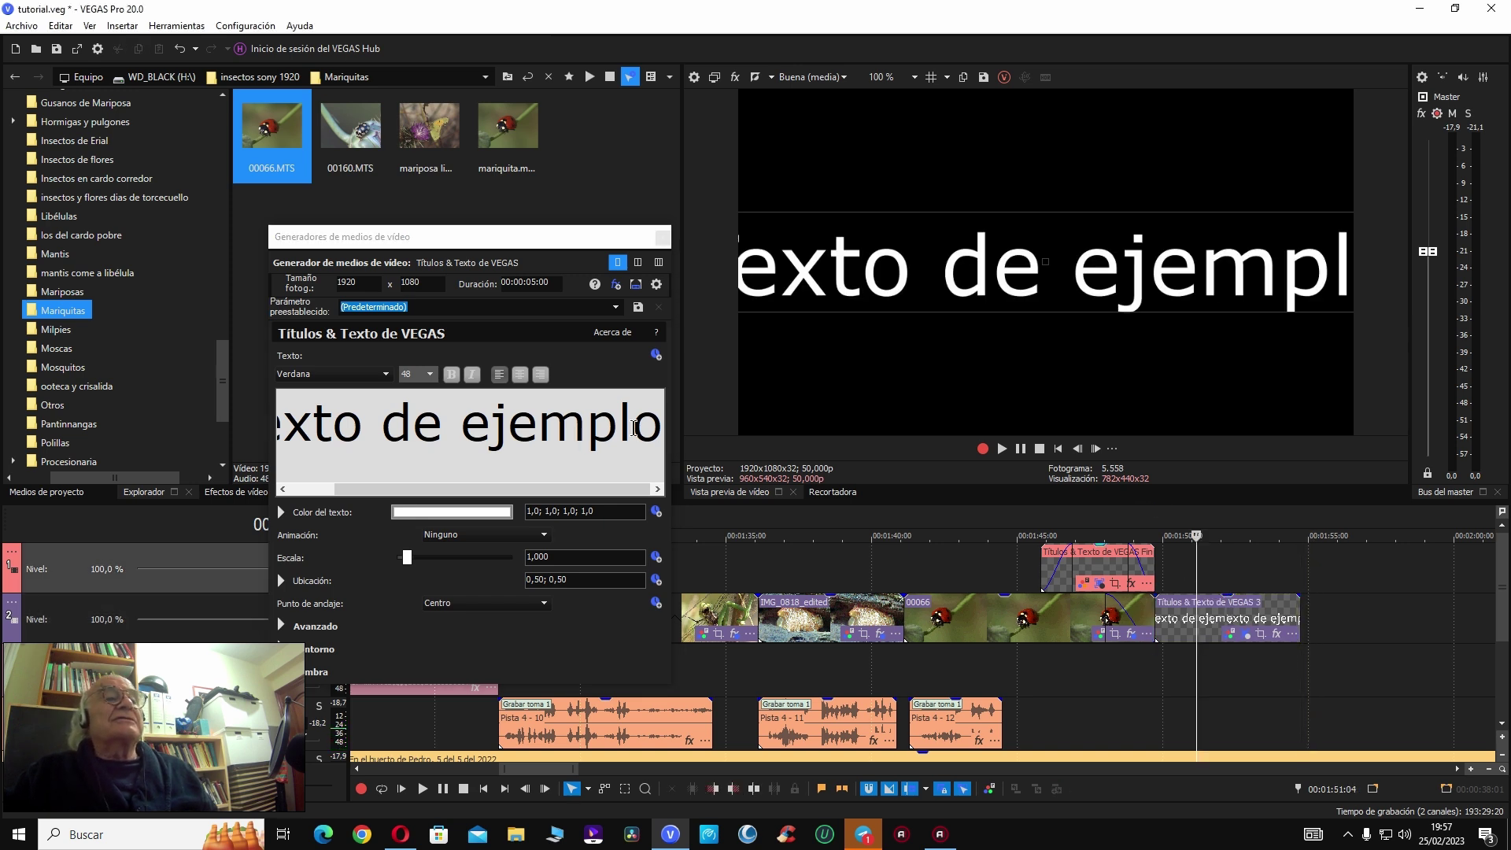
Step: Replace the new title's sample text with "Hemos hecho un tutorial en Sony Vegas" in size 10
click(660, 435)
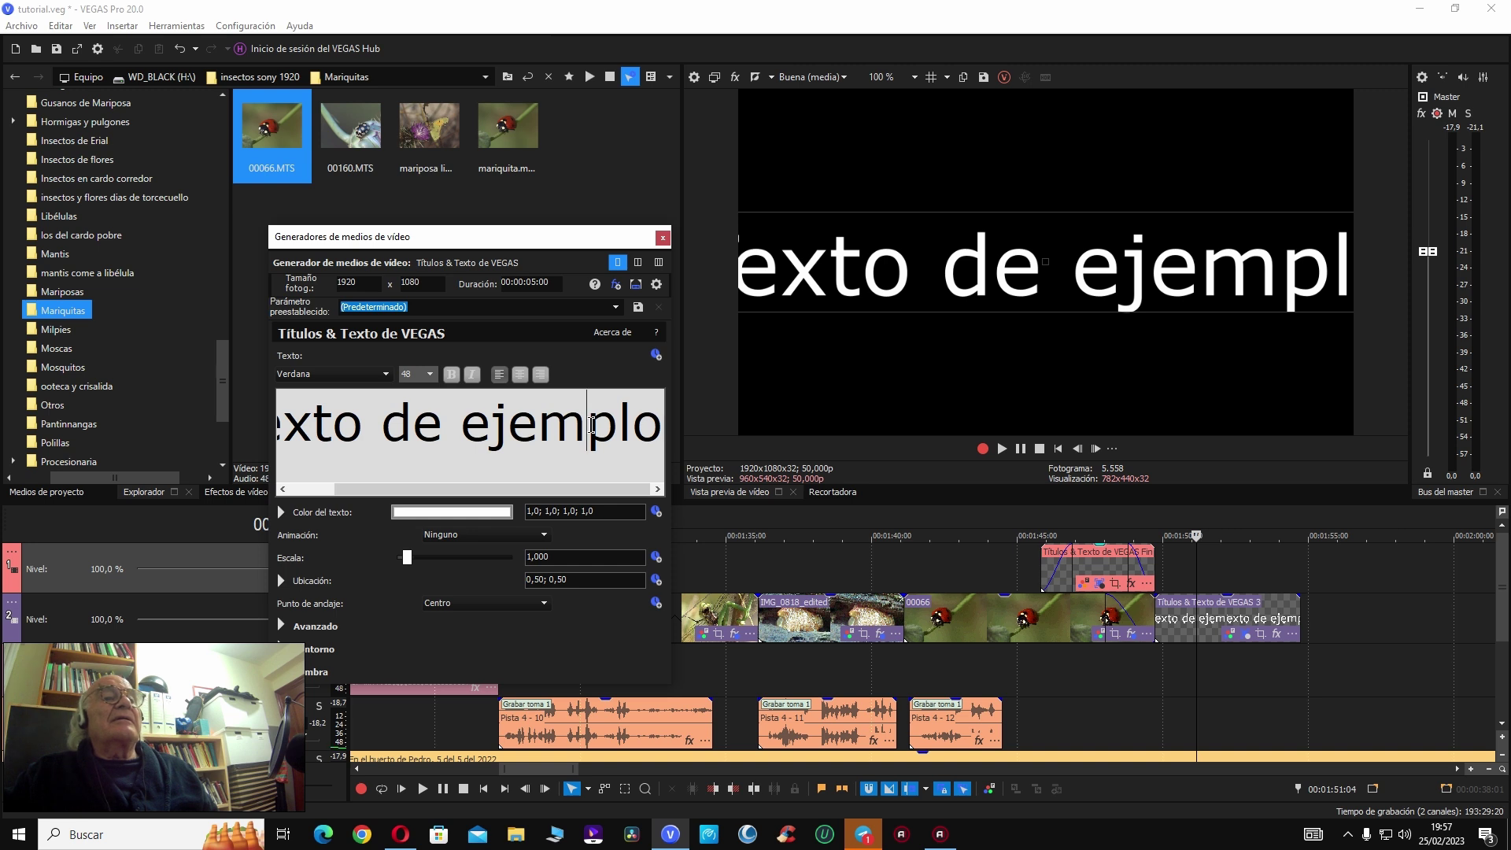
key(ctrl+a)
click(430, 374)
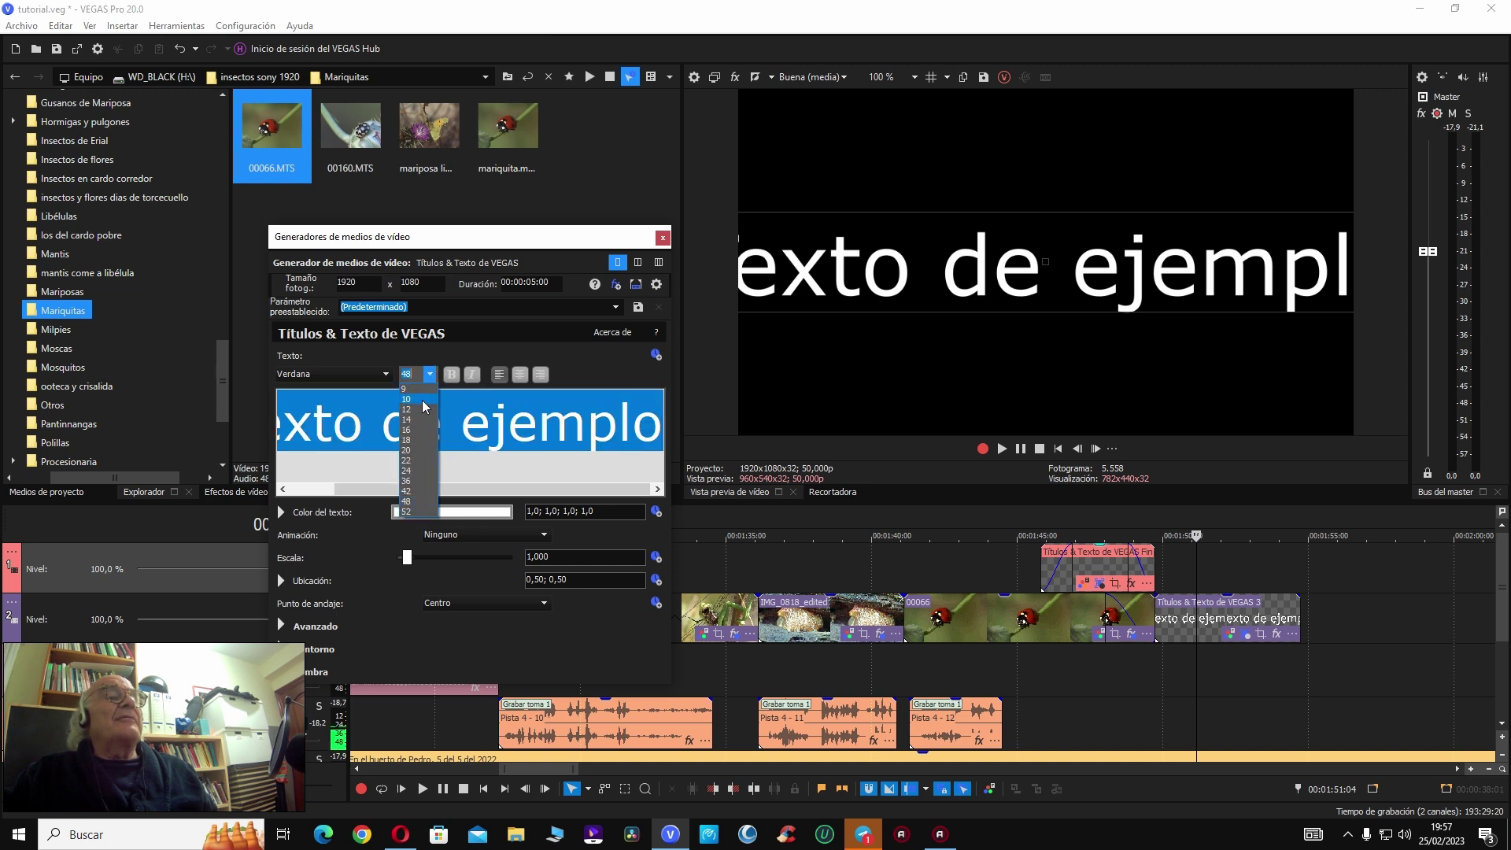
click(422, 400)
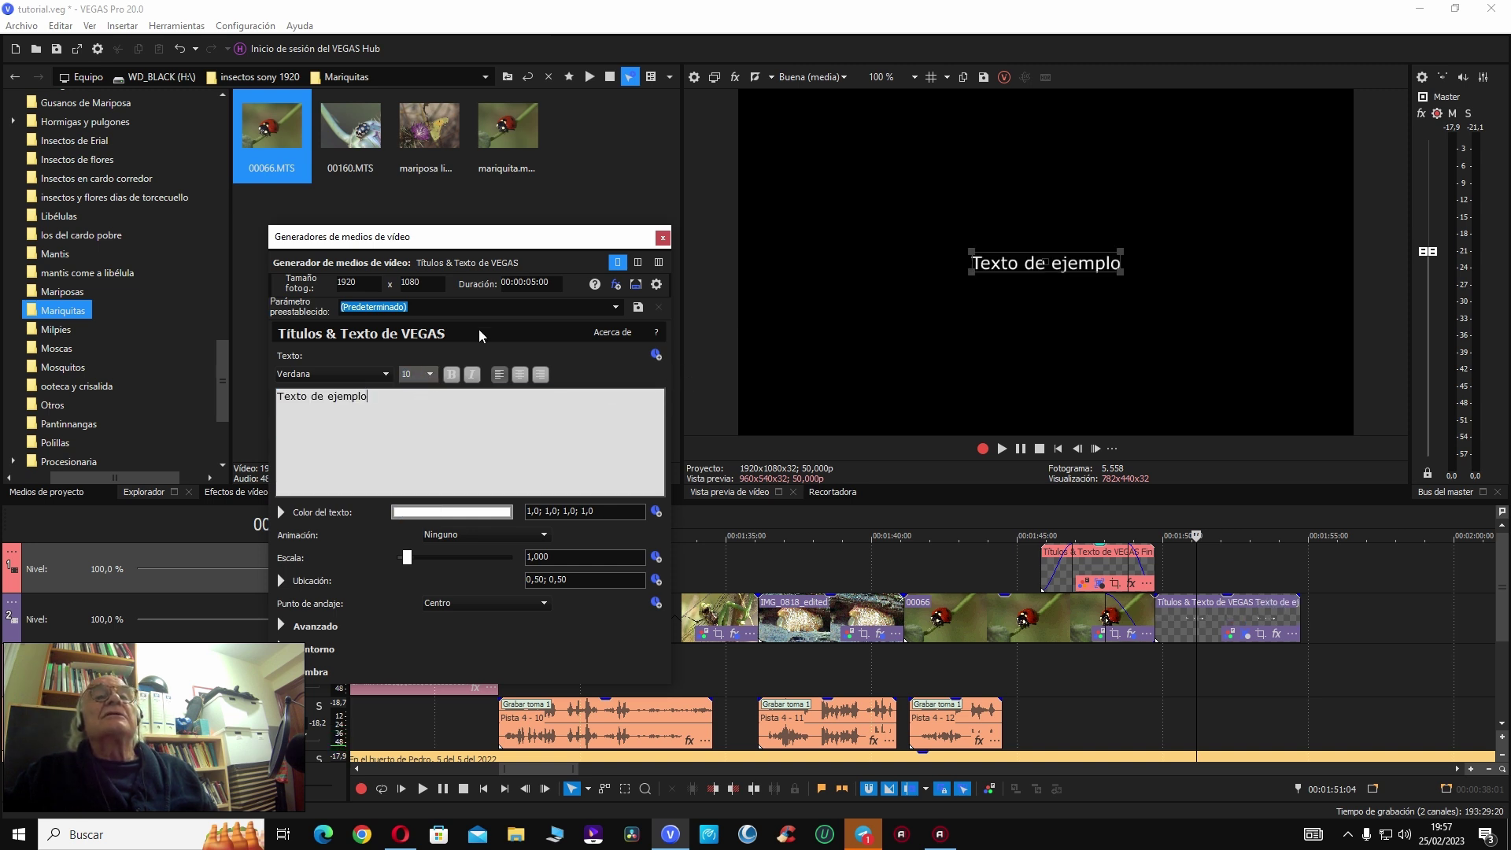
drag(367, 398, 311, 397)
click(367, 398)
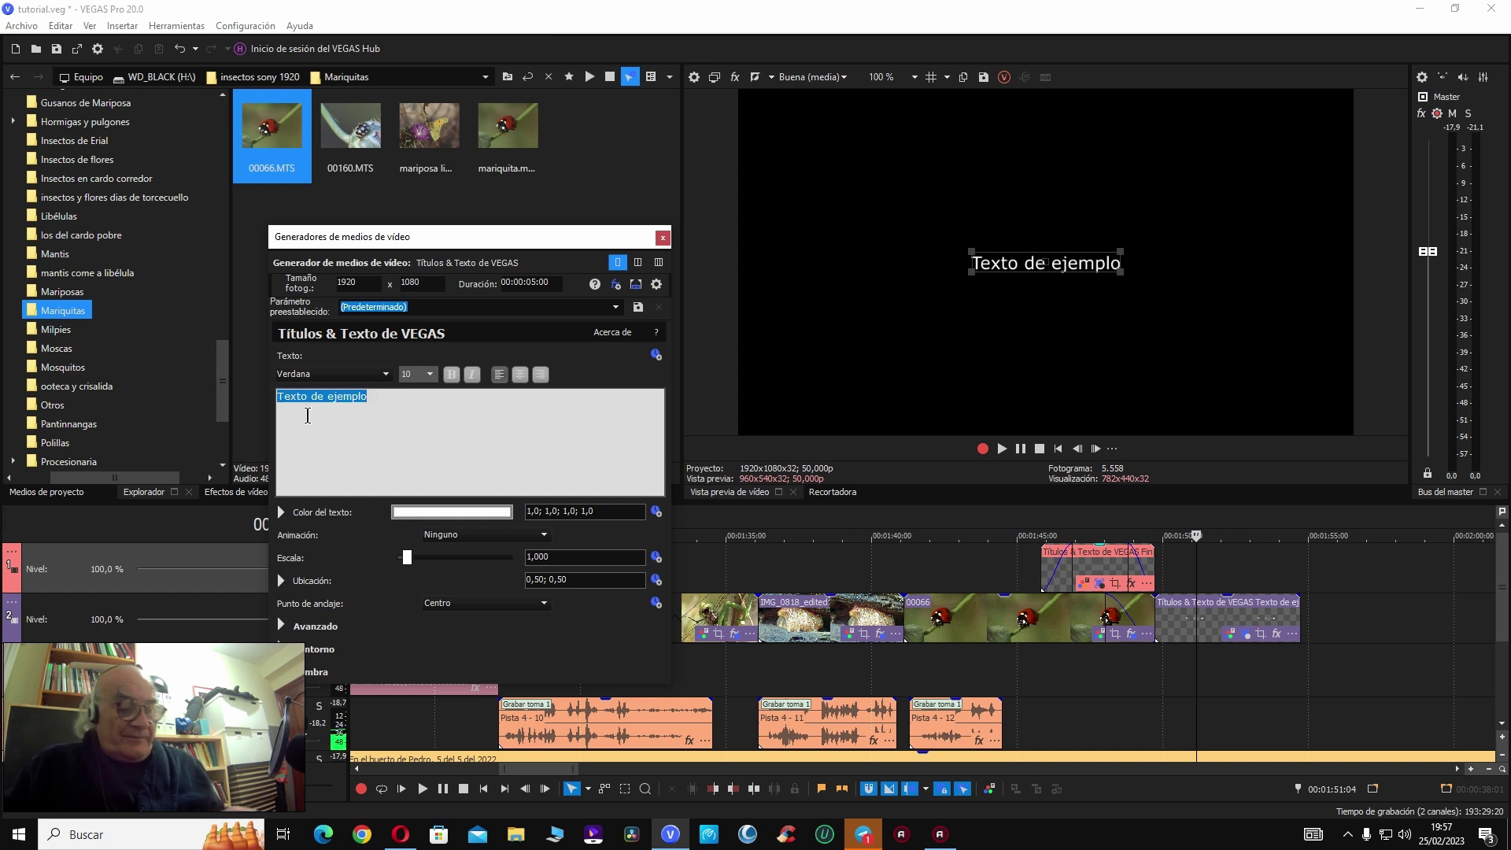
text(Hemos he)
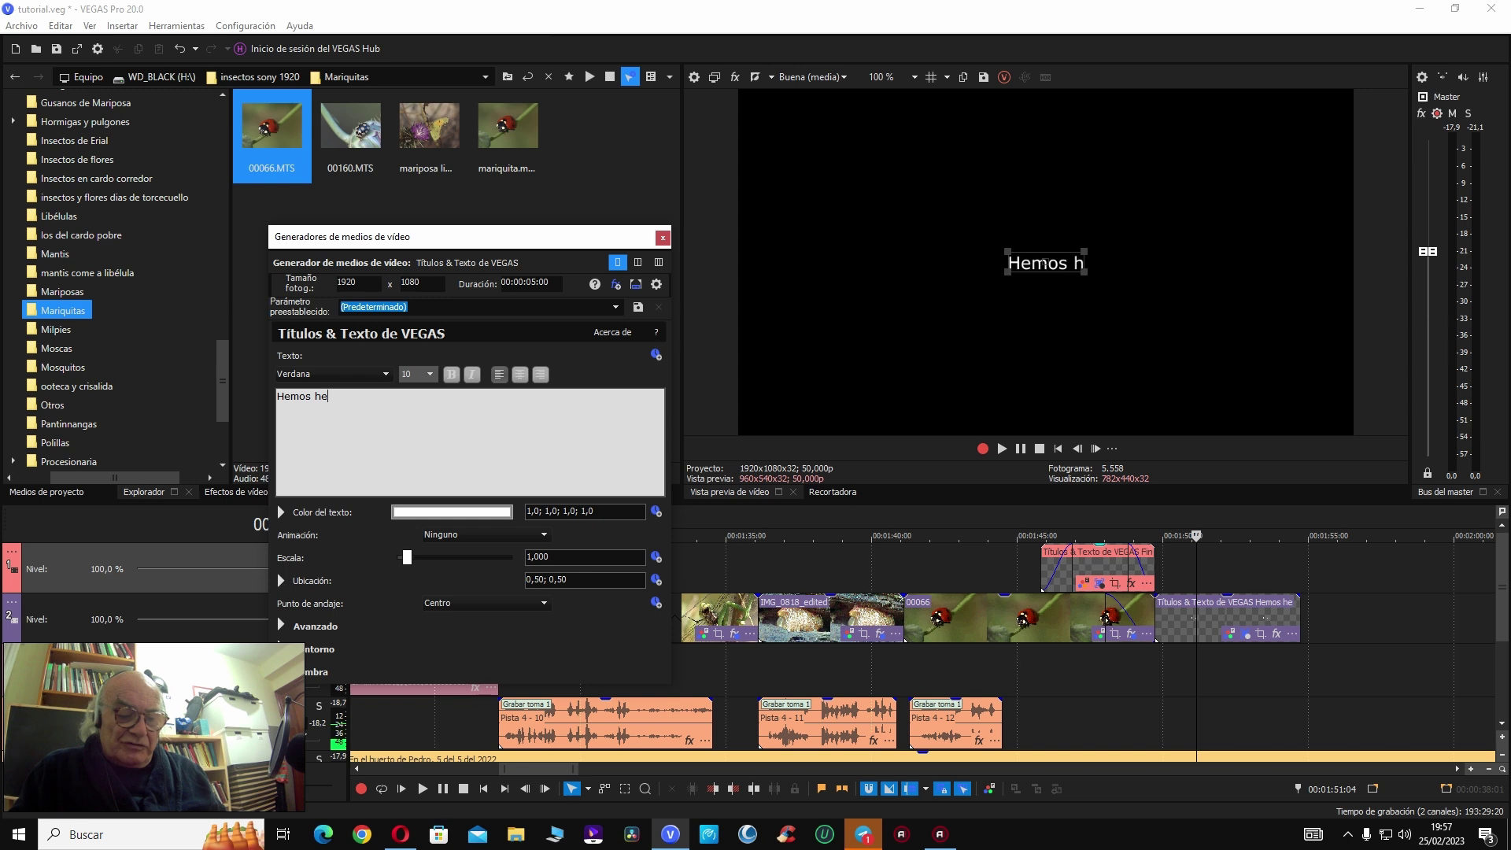
text(cho un tutorial)
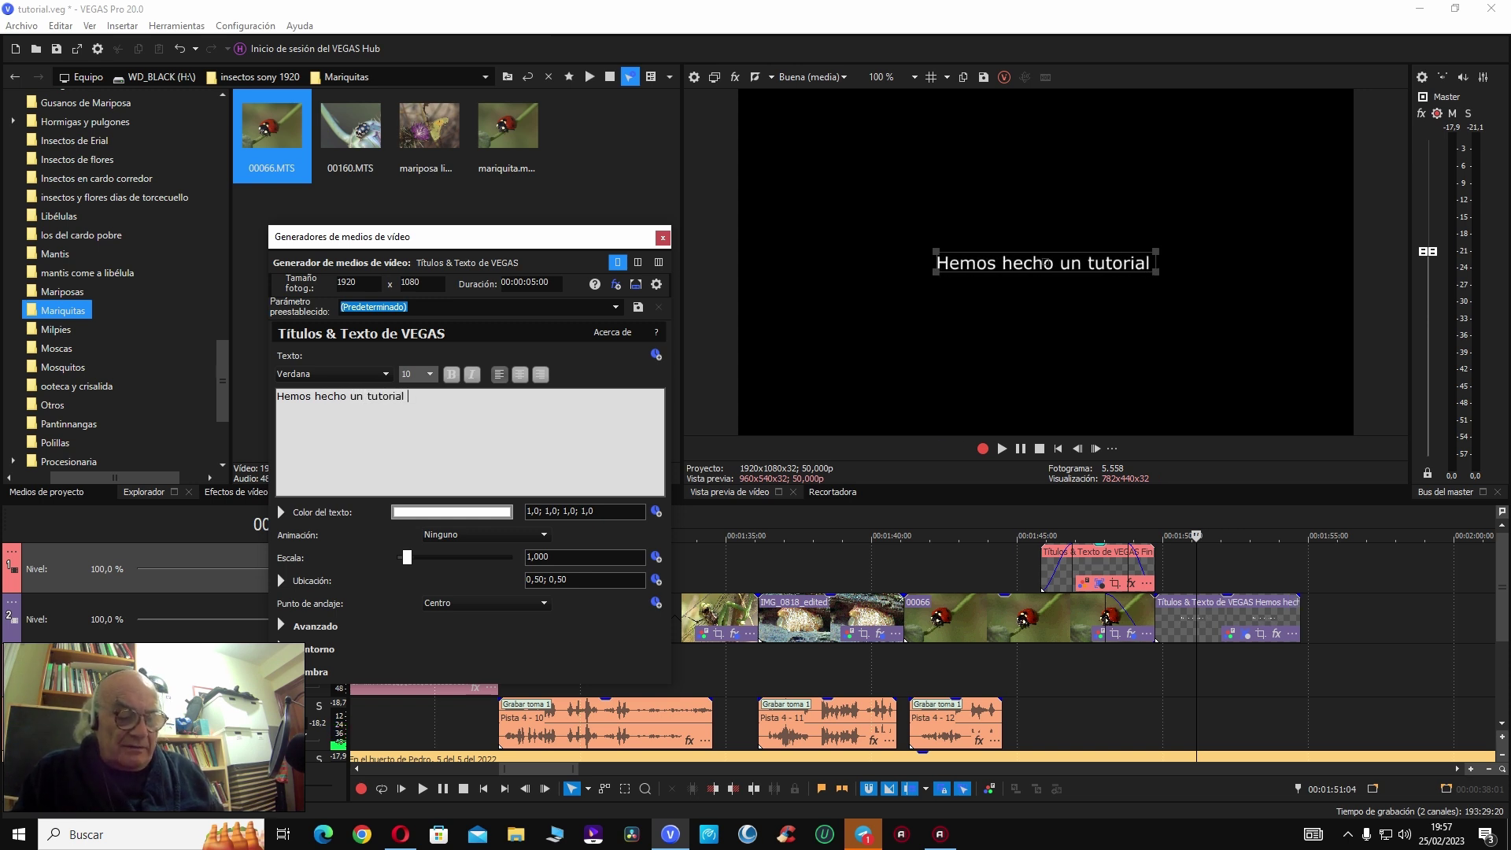
text( en )
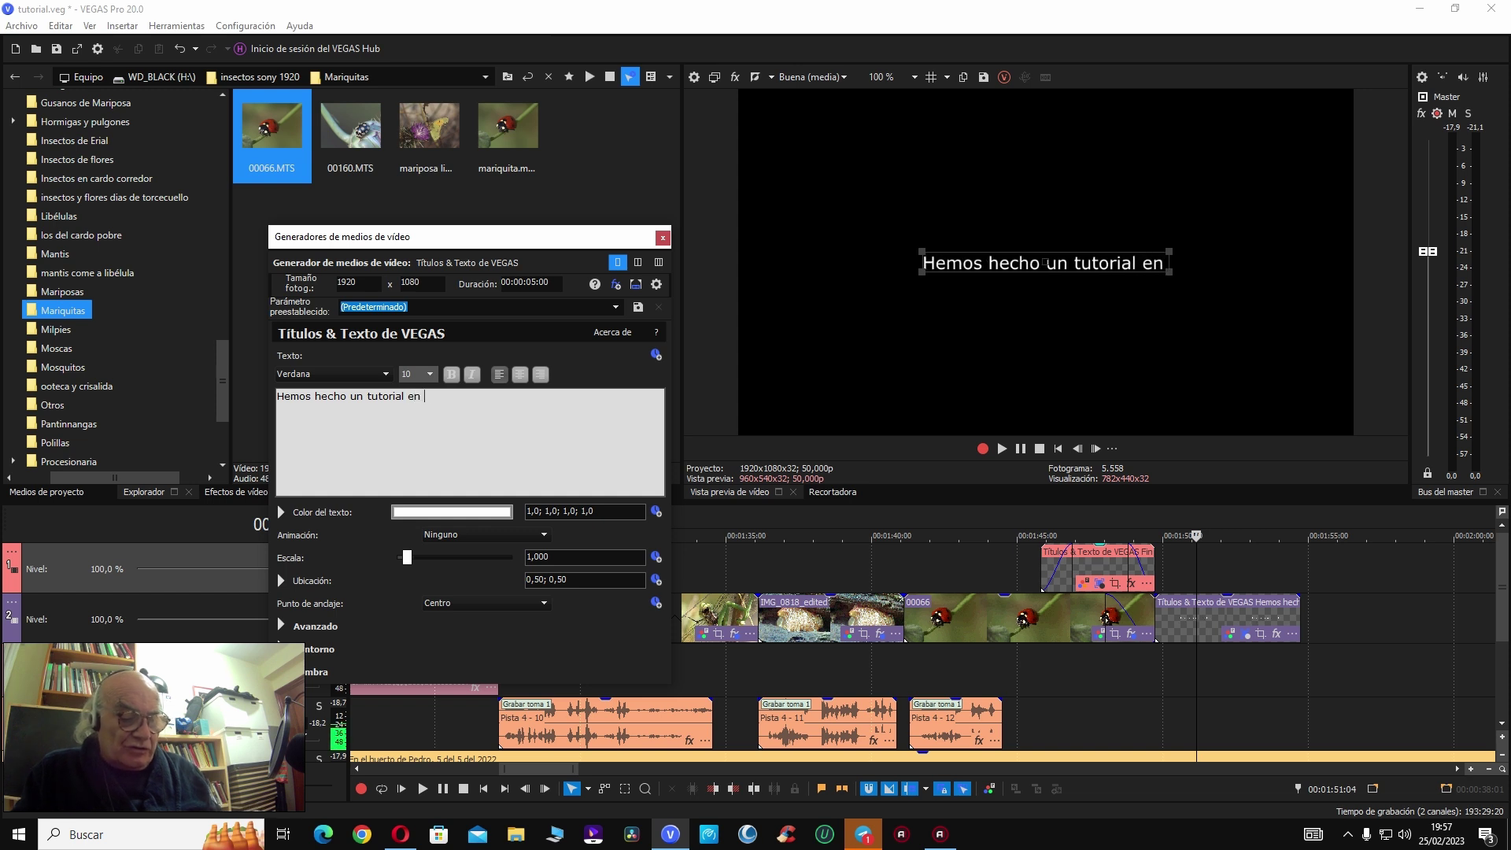
text(Sony )
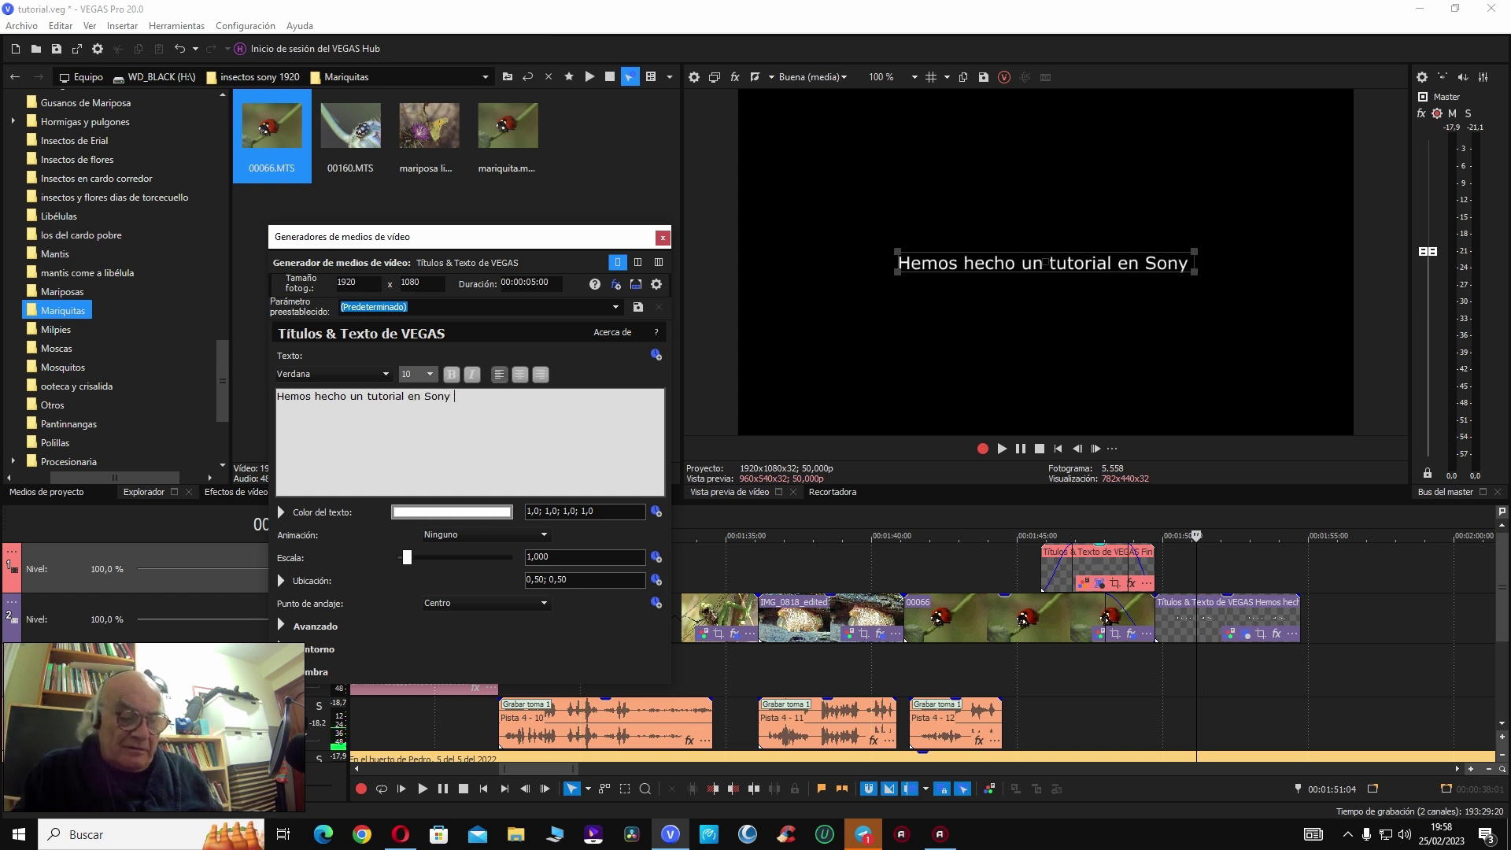
text(Vegas)
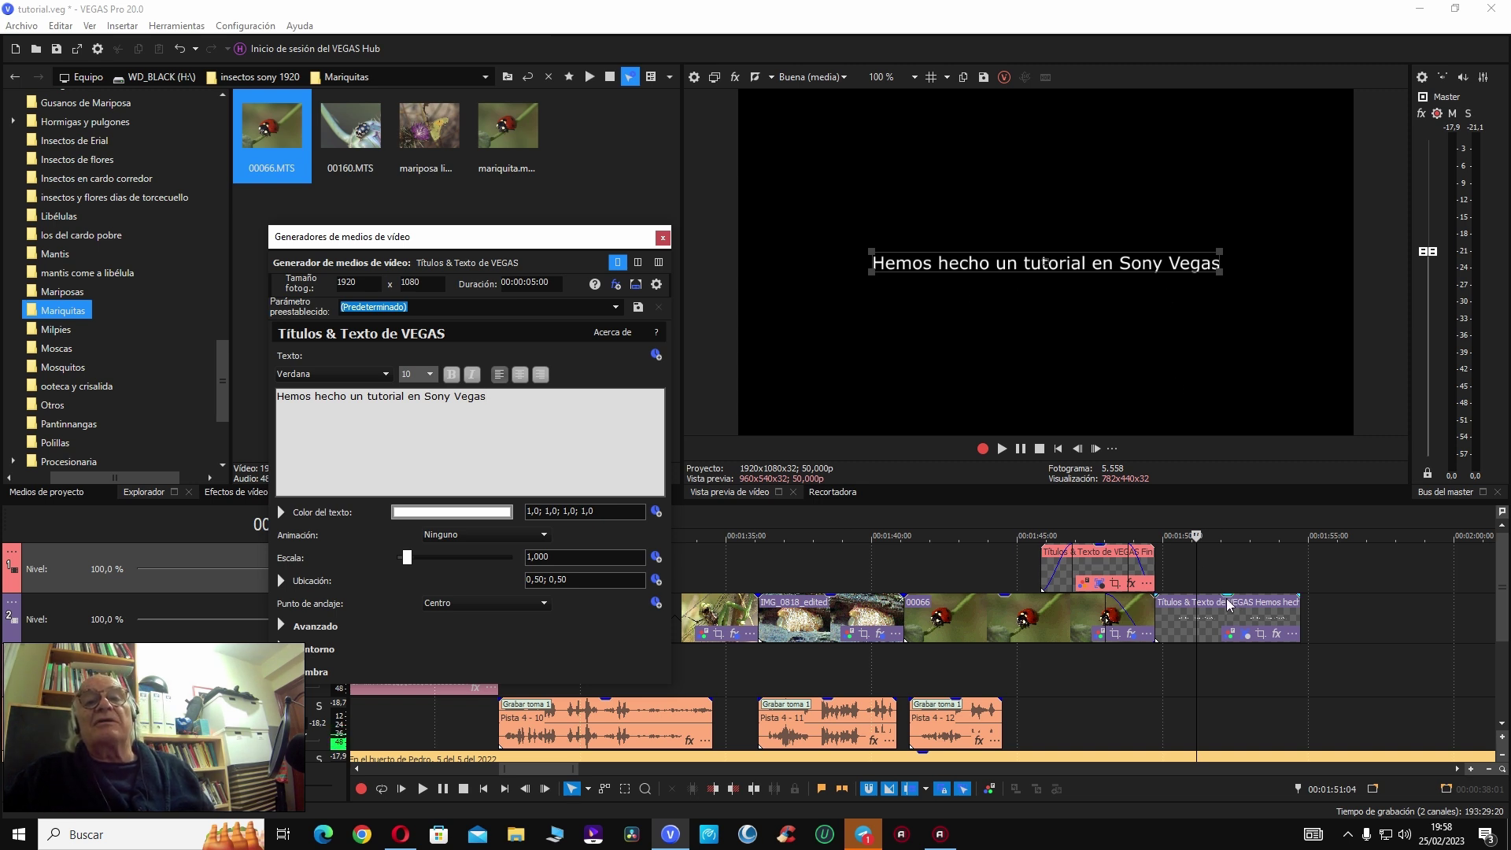
Step: Give the new closing title a fade-in of about 18 frames and a similar fade-out, and close the media generator
drag(1153, 595, 1174, 596)
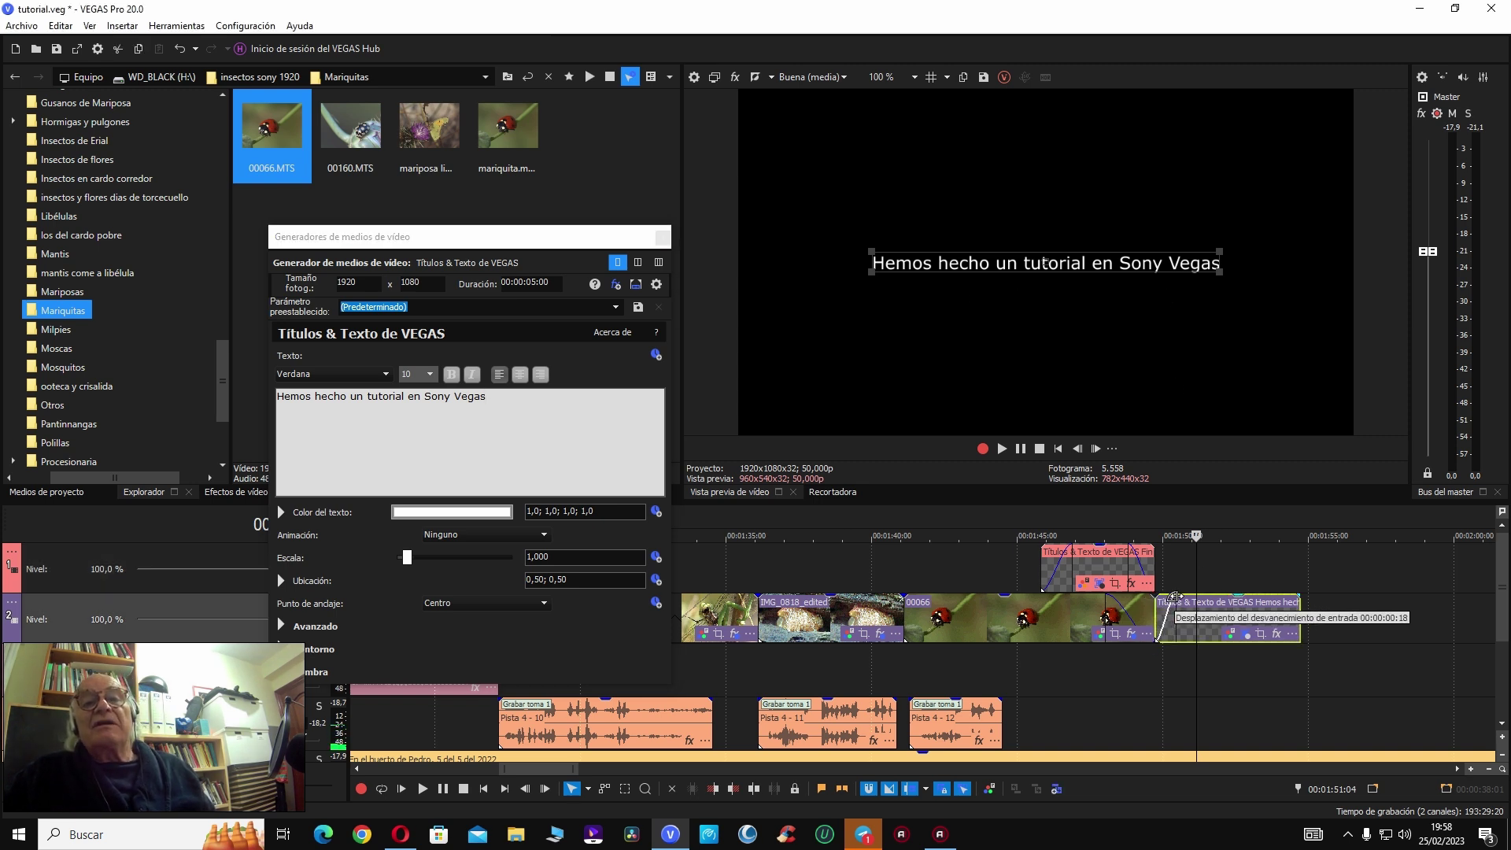
drag(1303, 597, 1280, 597)
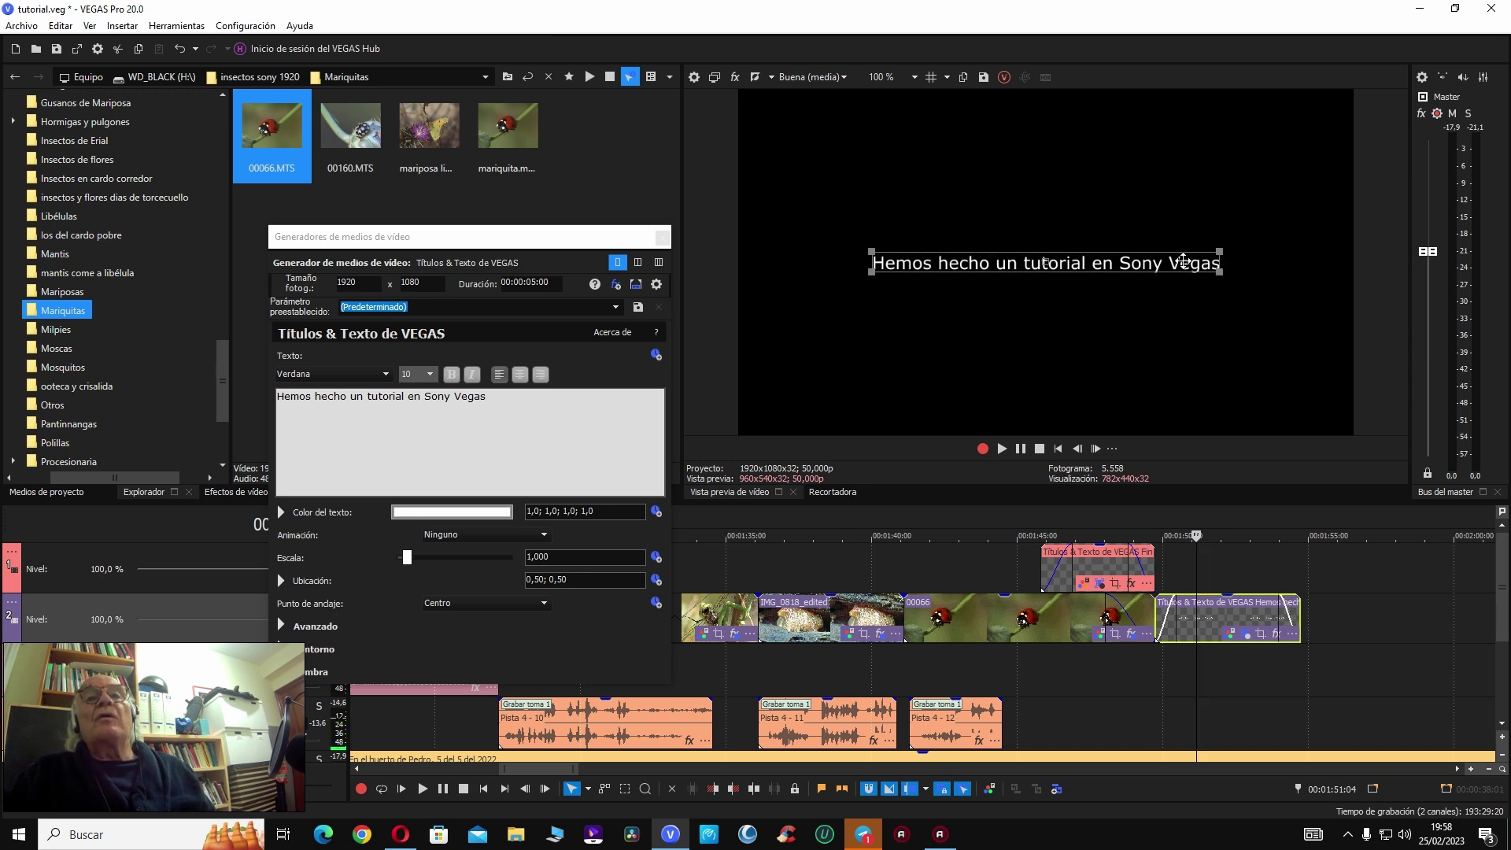
click(1154, 536)
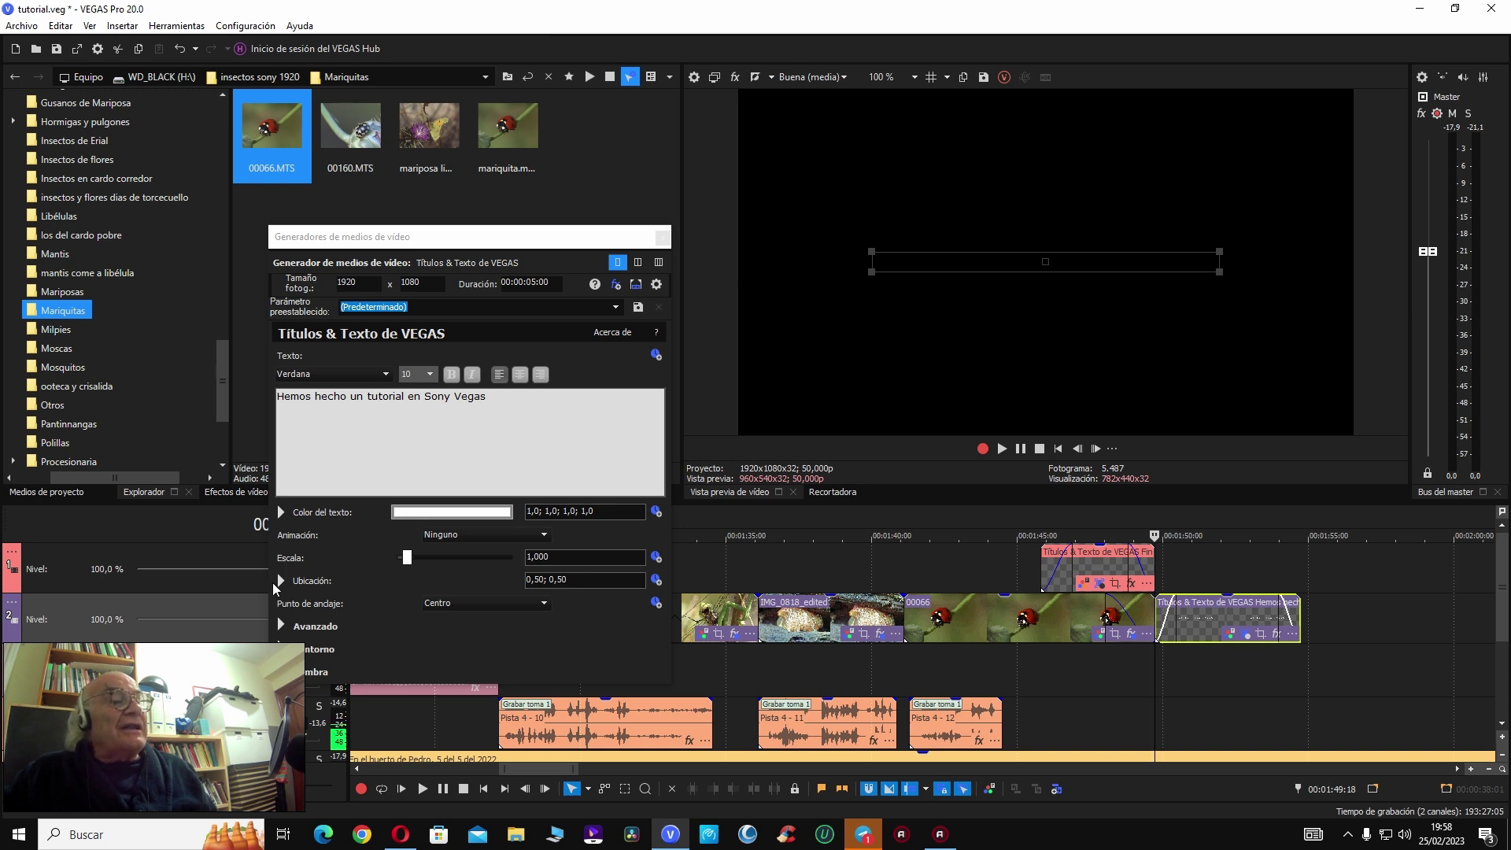
click(662, 237)
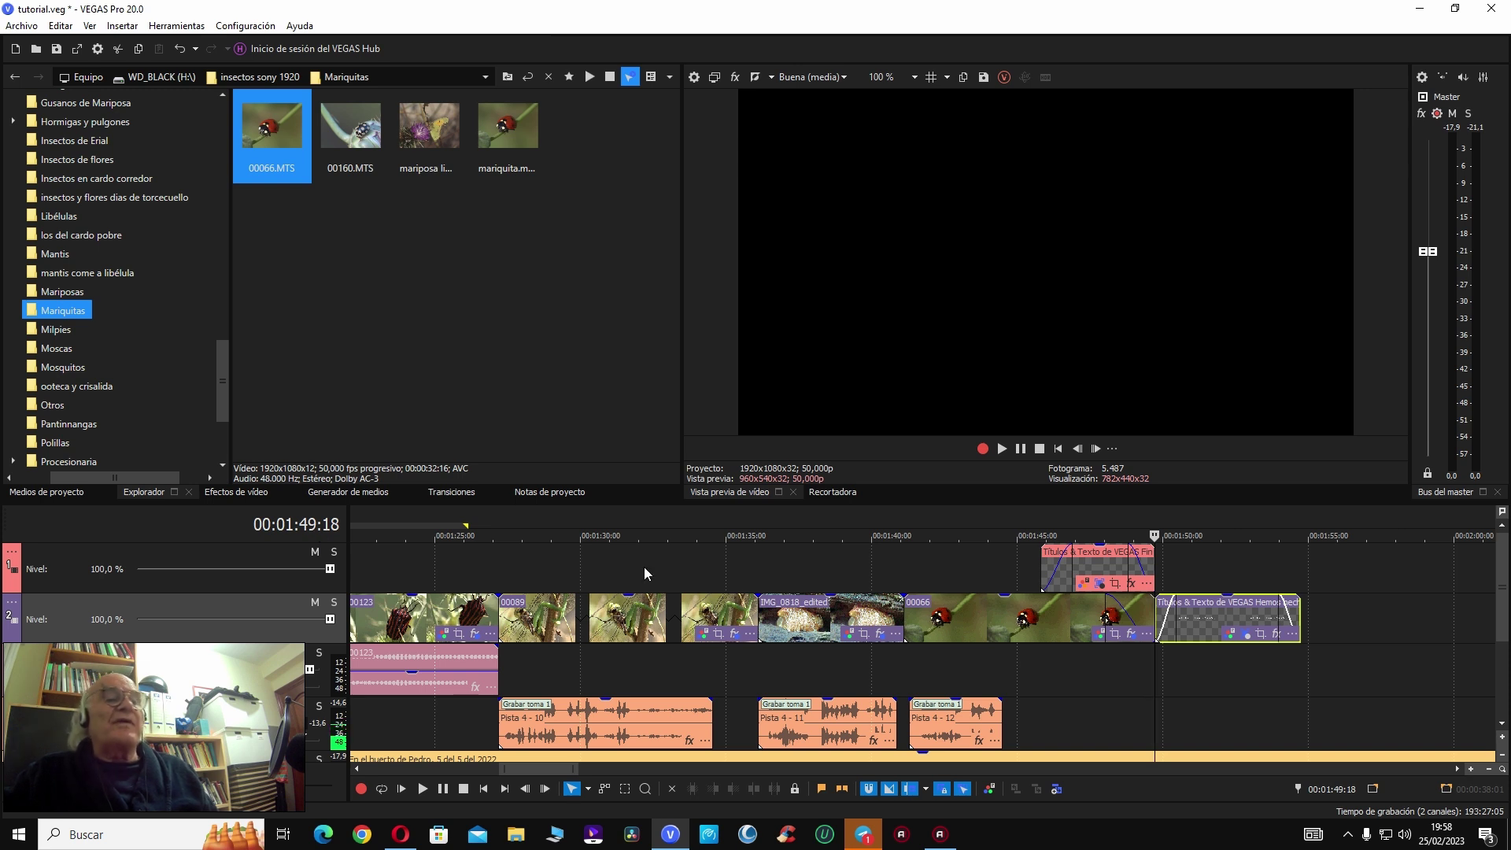
Step: Shorten the closing text event from its end so it finishes at about 00:01:53:02
drag(1194, 545, 1205, 541)
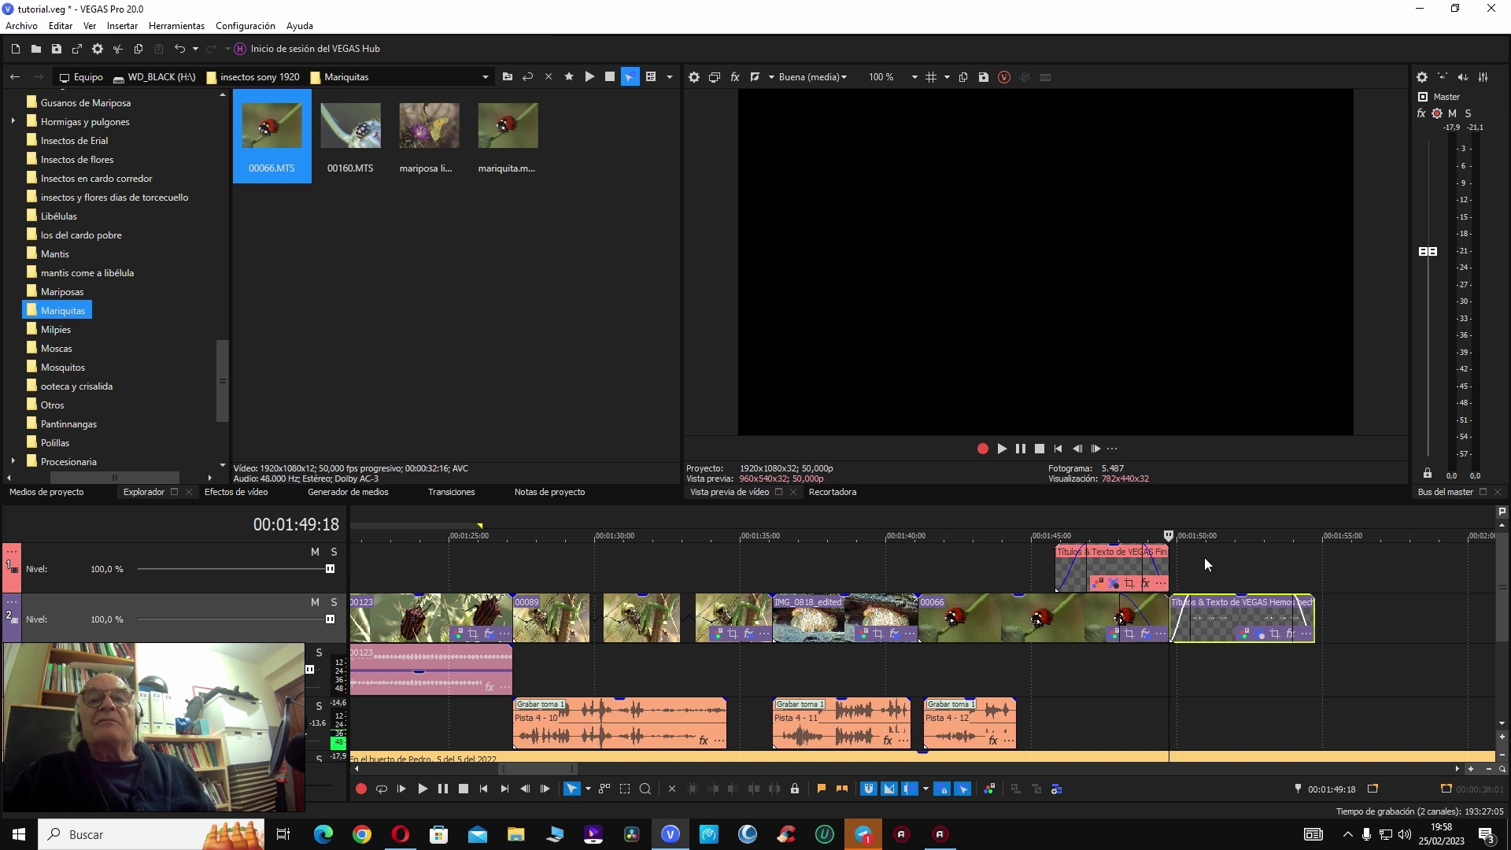
click(1204, 559)
click(1223, 560)
drag(1226, 559, 1266, 561)
drag(1313, 625, 1257, 621)
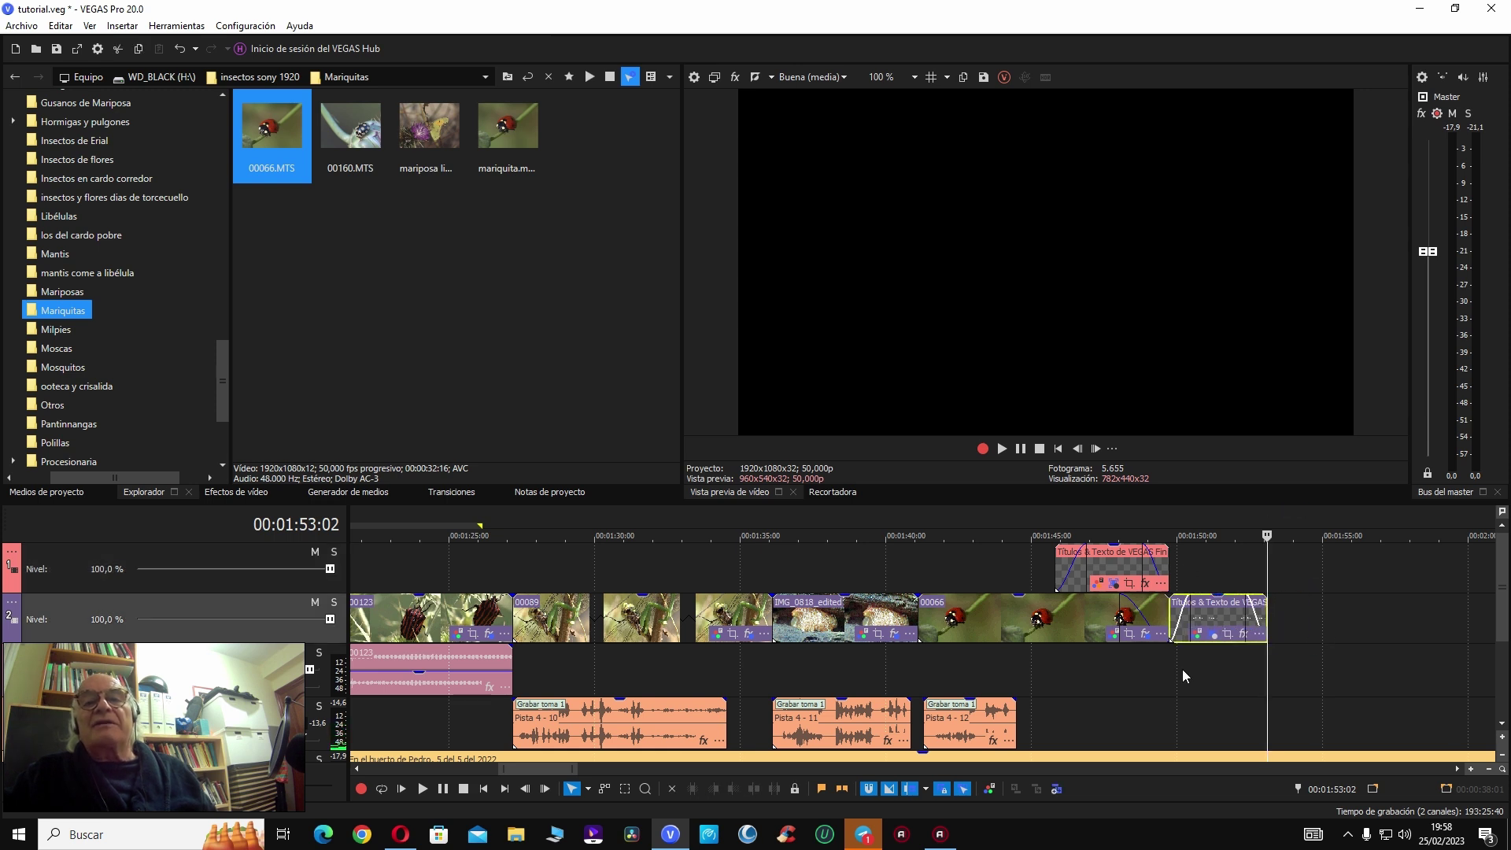
Step: Play the closing text event through to its end to check its length and fade-out
click(1171, 672)
key(space)
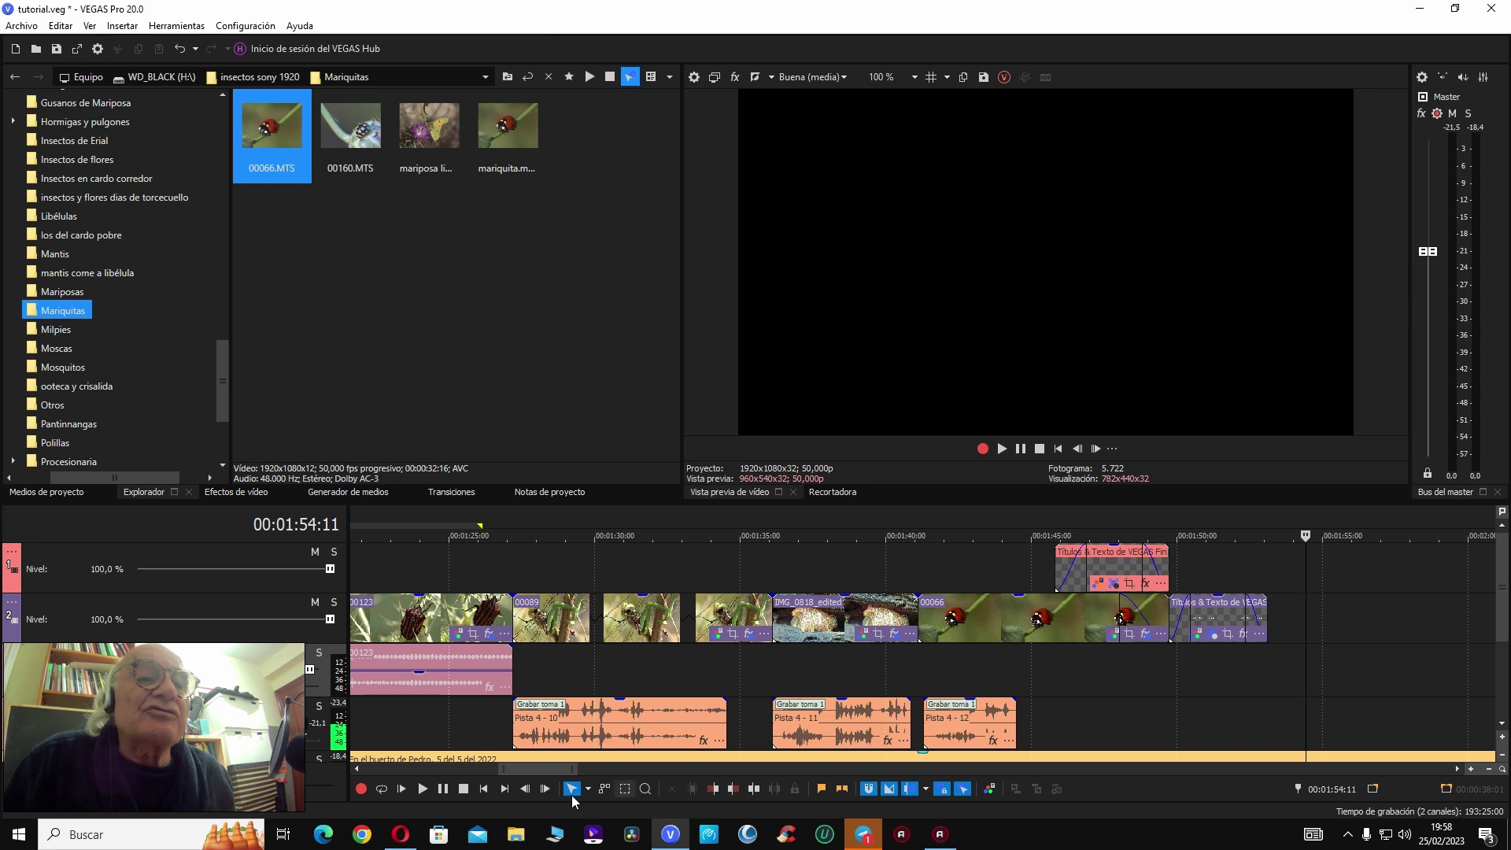
drag(551, 771, 575, 771)
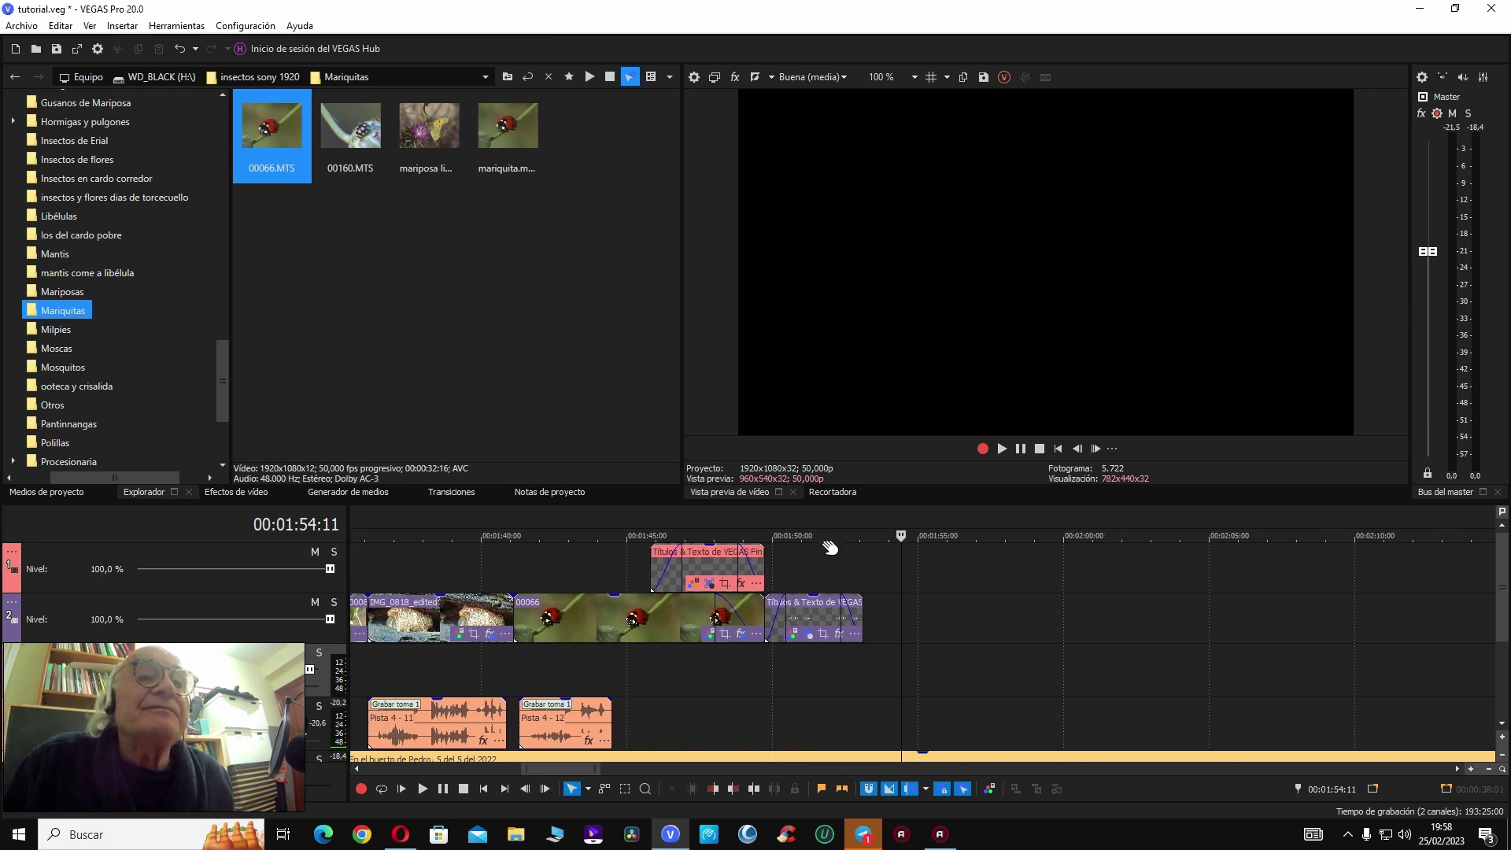
click(856, 536)
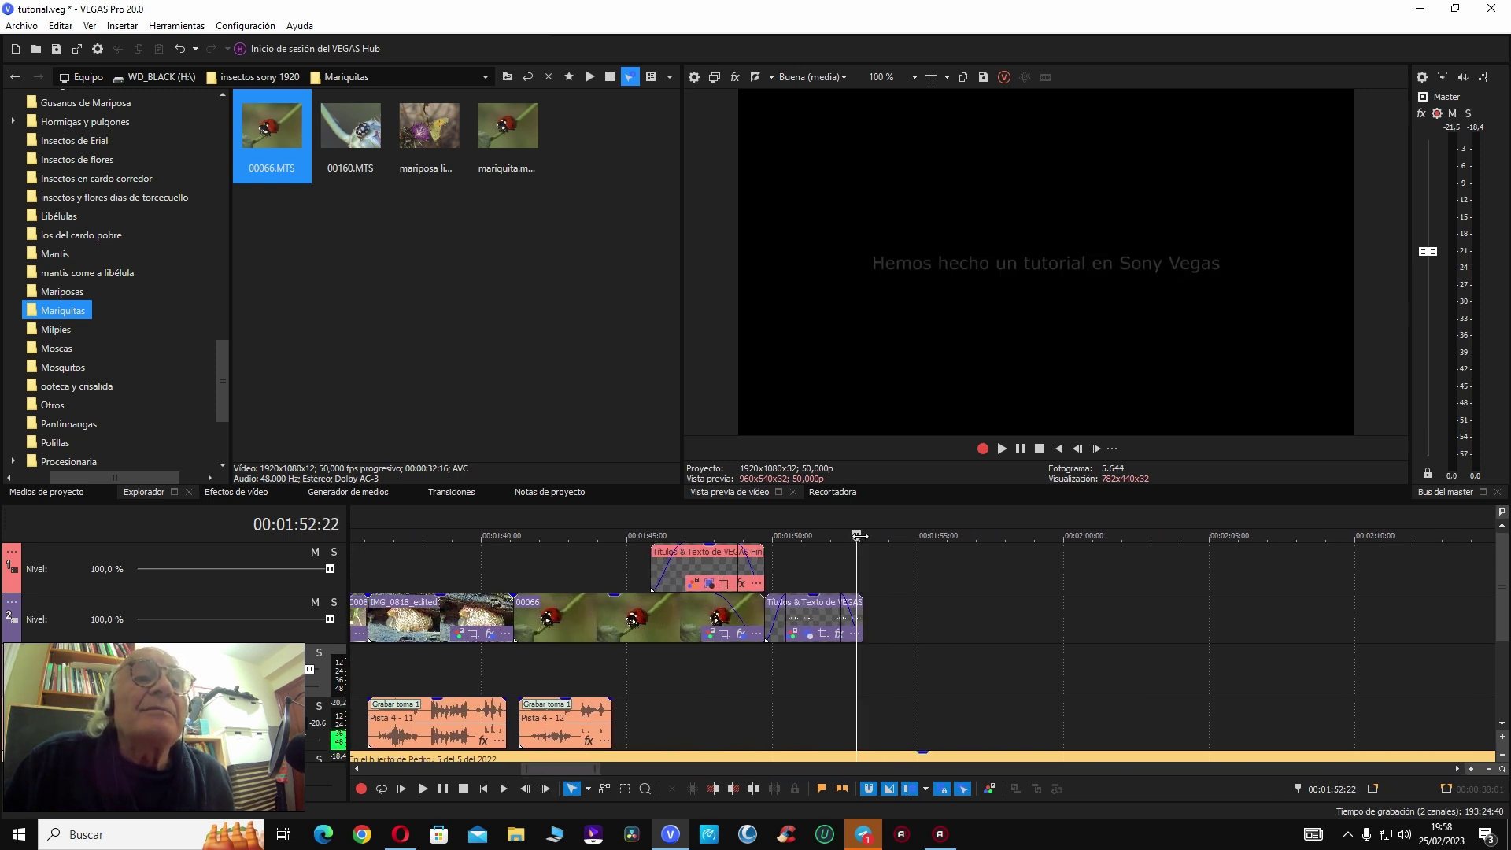
drag(856, 536, 864, 536)
key(space)
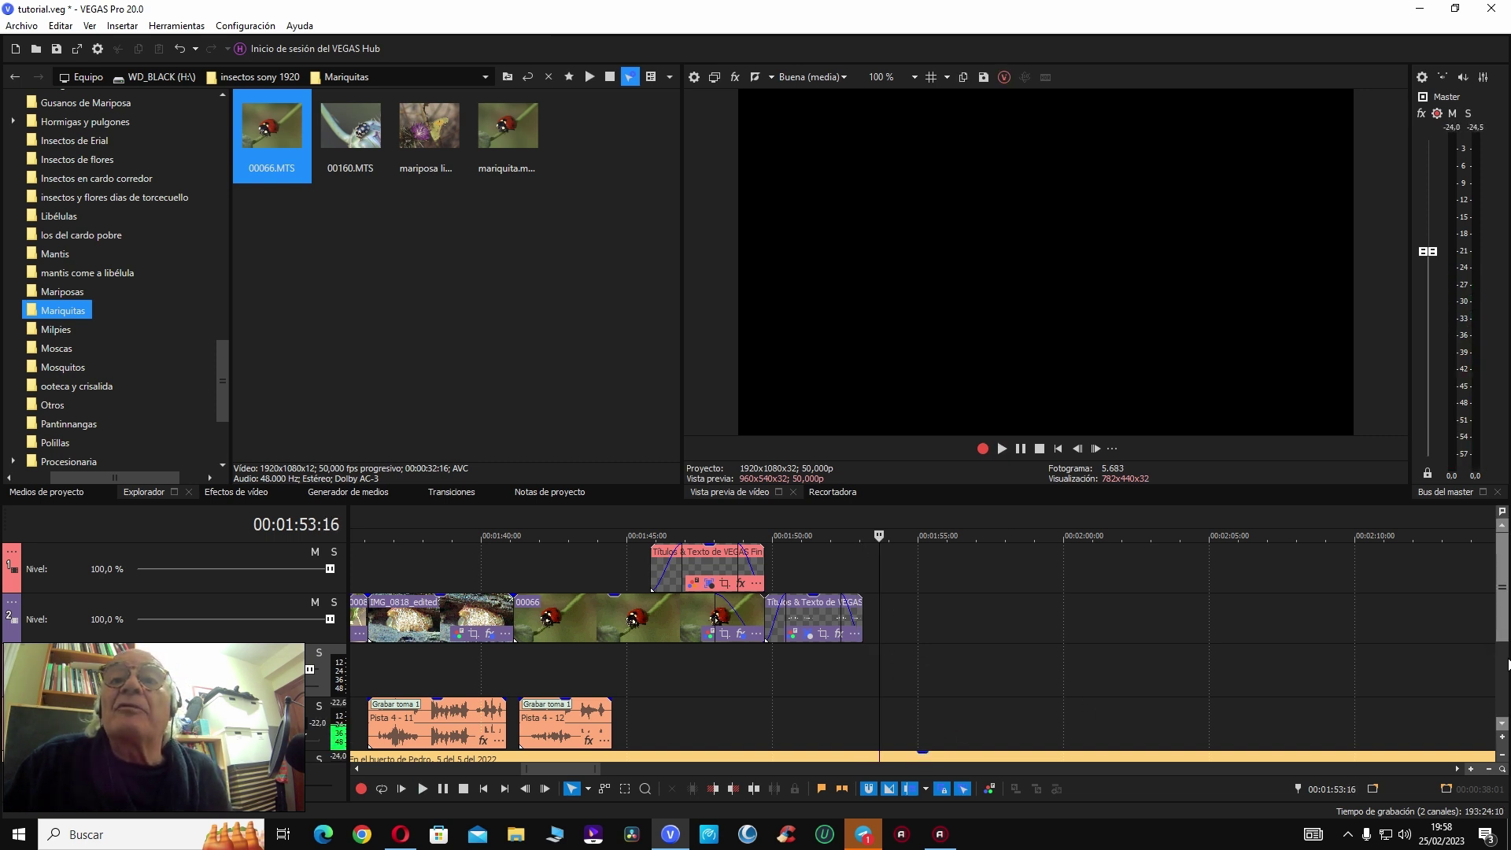
Step: Cut off the "En el huerto de Pedro" audio at 00:01:53:20, just past the closing title, and give it a short fade-out
scroll(1499, 643, down, 1)
click(883, 746)
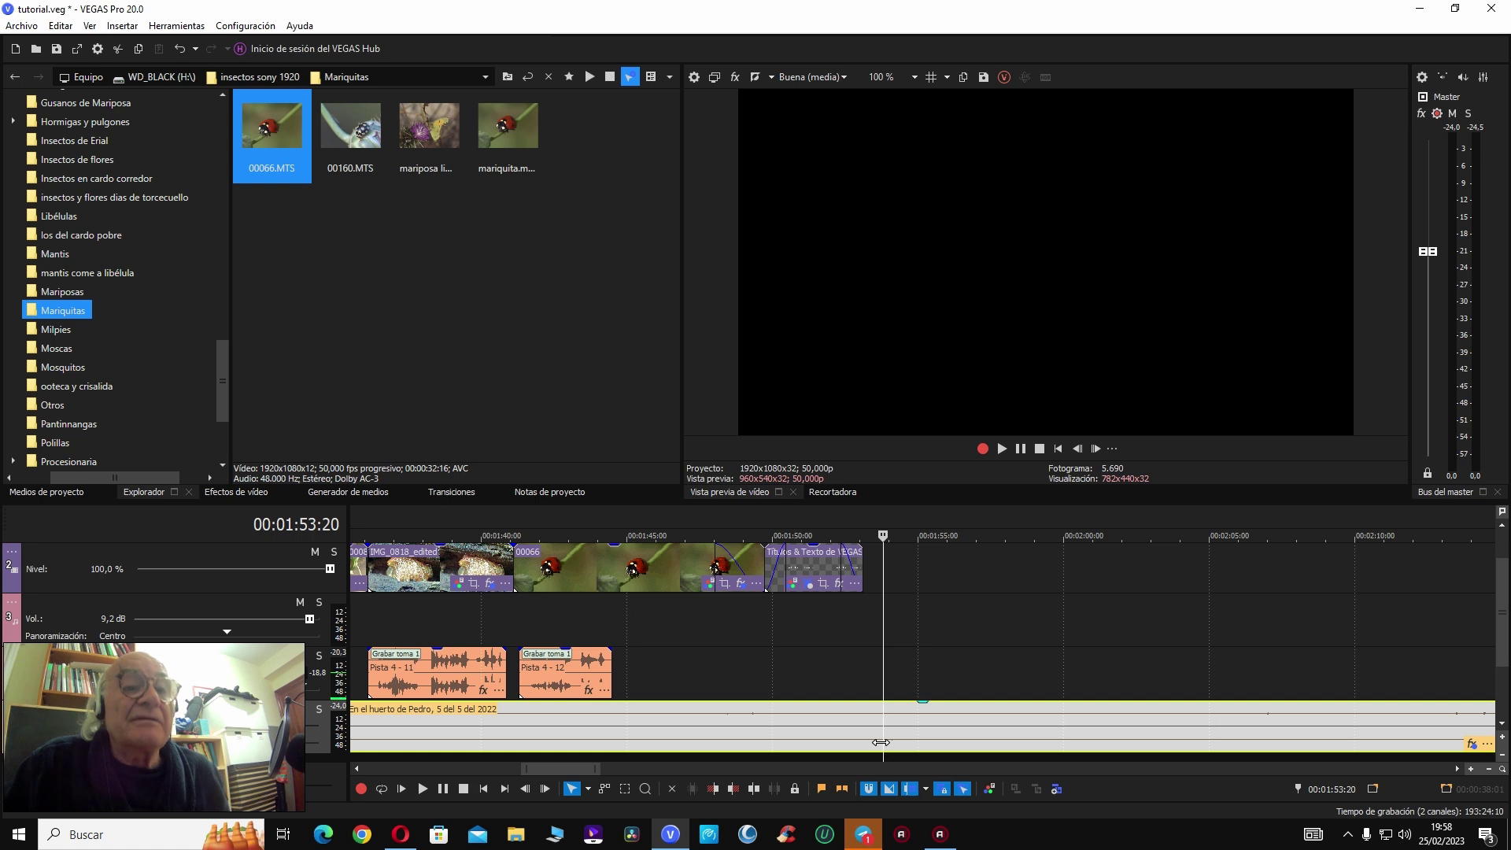
key(Delete)
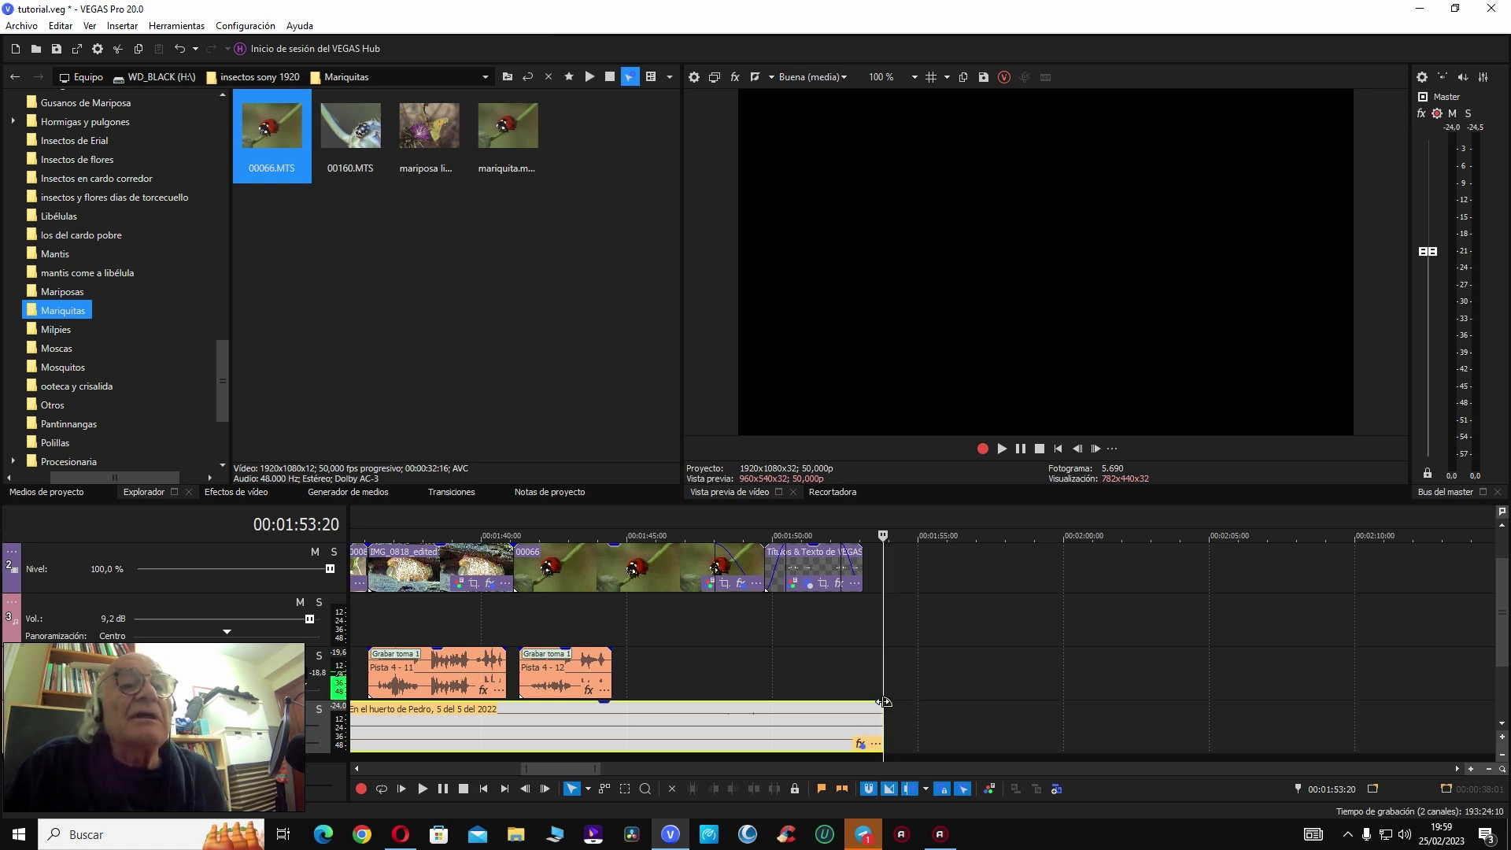
drag(883, 698, 852, 700)
Step: Play from the start of the closing text event to check it together with the background audio
click(763, 674)
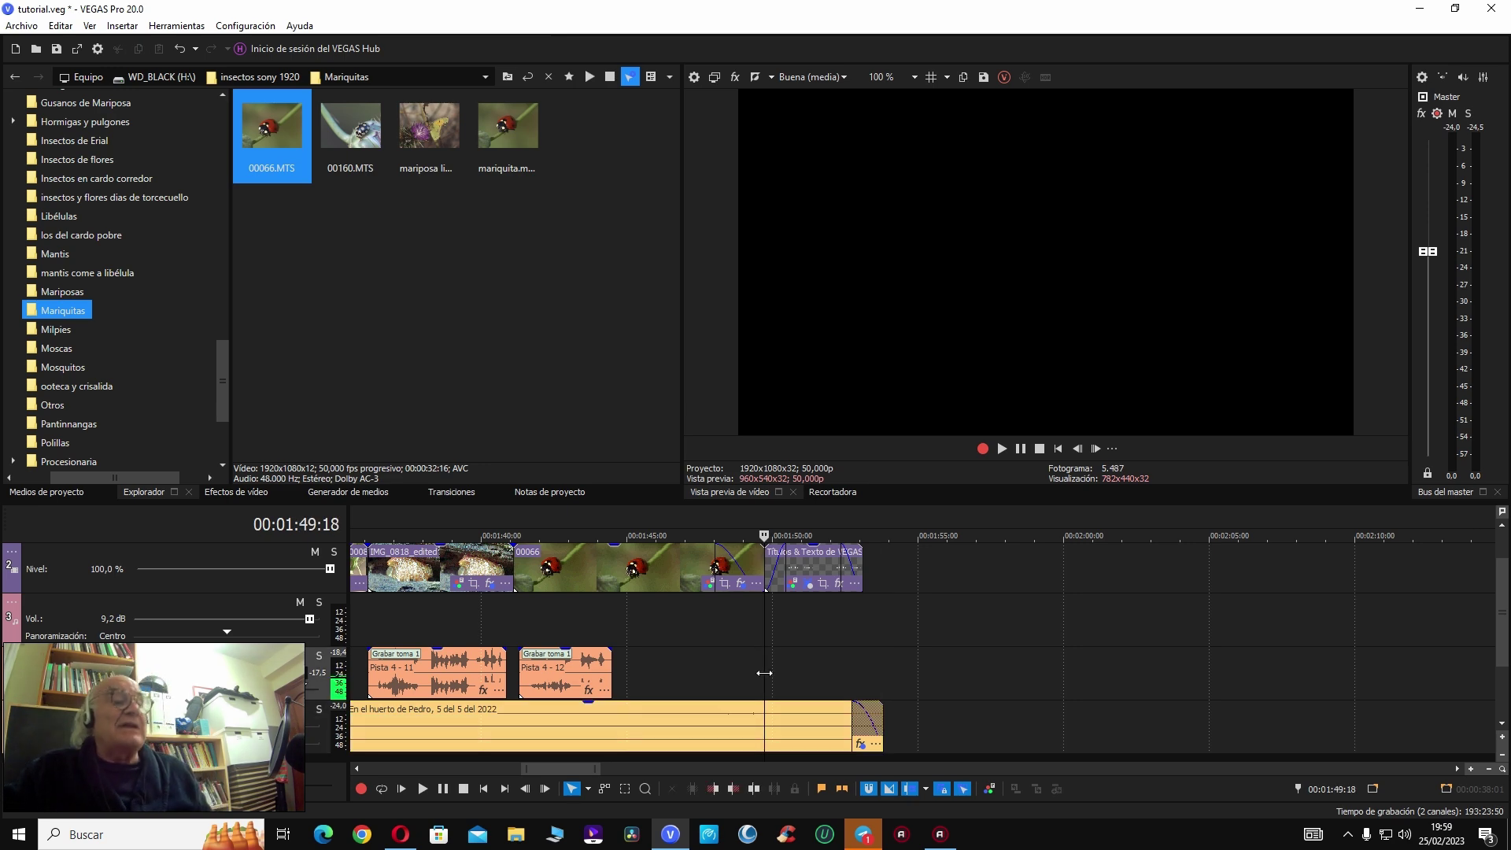
key(space)
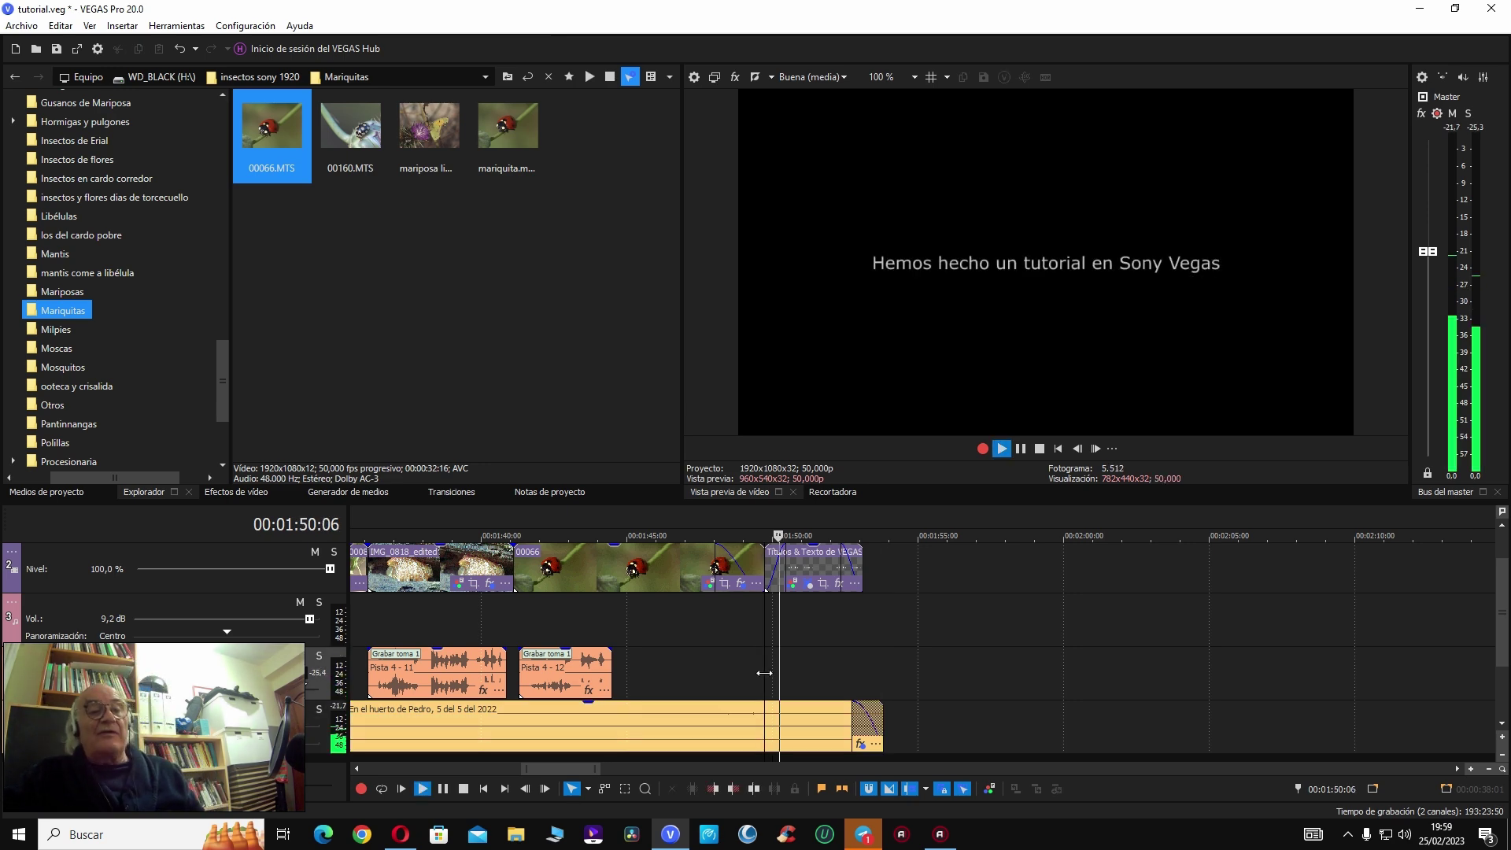
key(space)
Step: Play the whole project from the beginning with the video preview in full screen
click(714, 681)
key(Home)
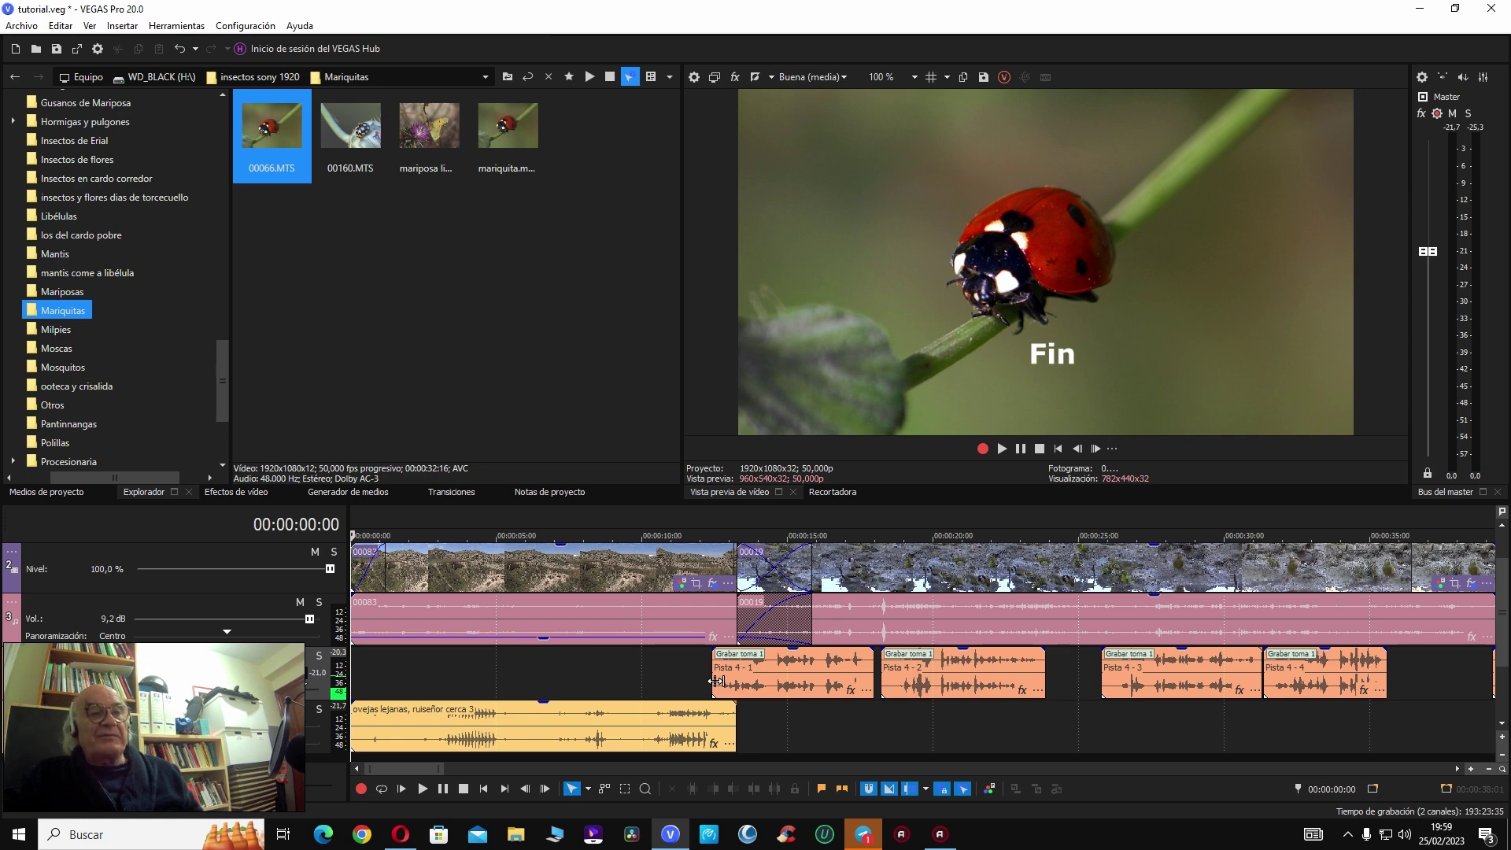
key(space)
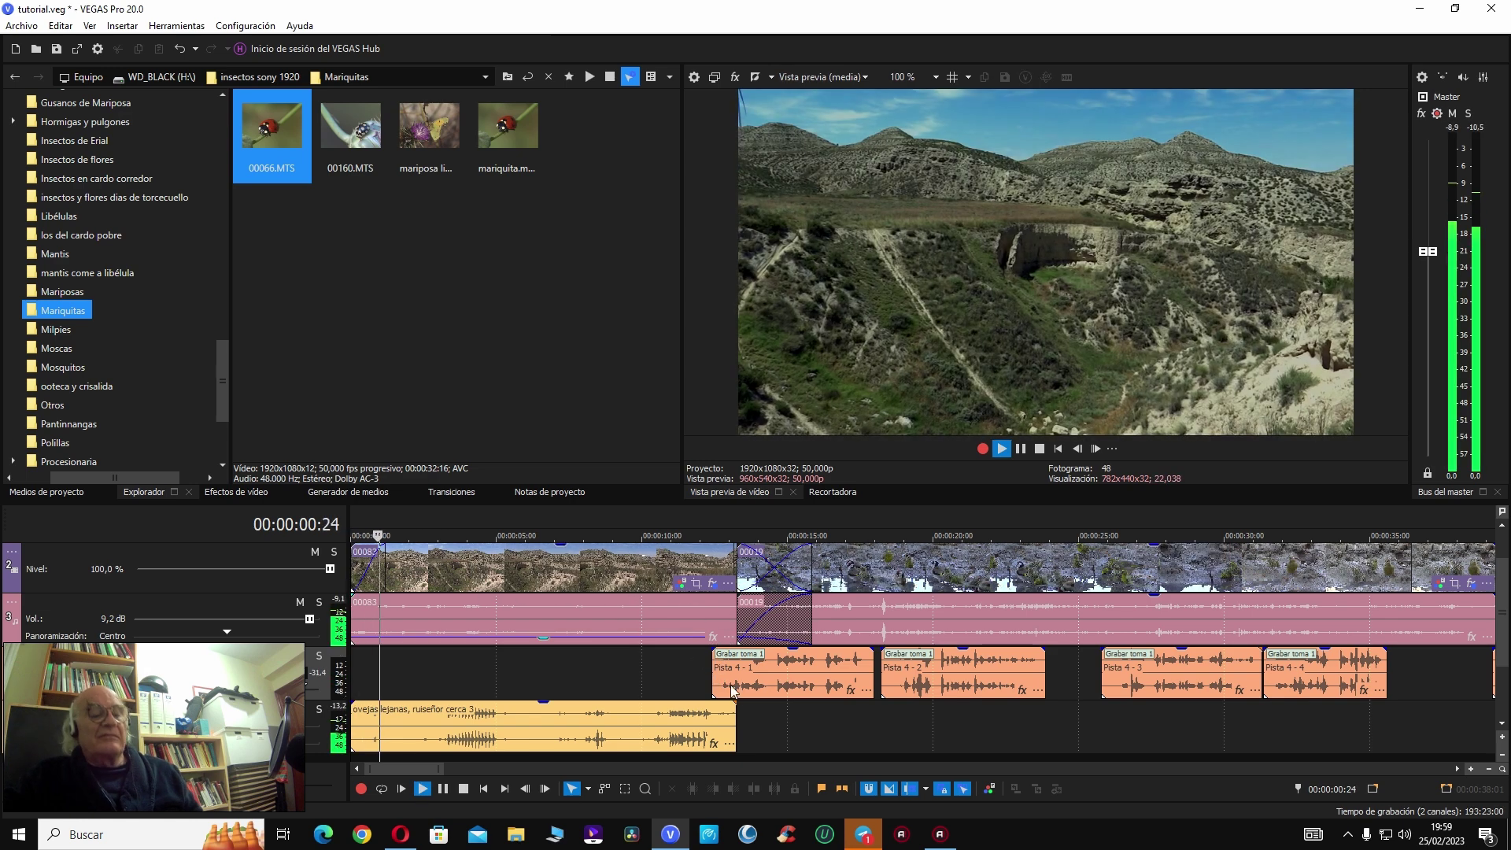
key(alt+shift+4)
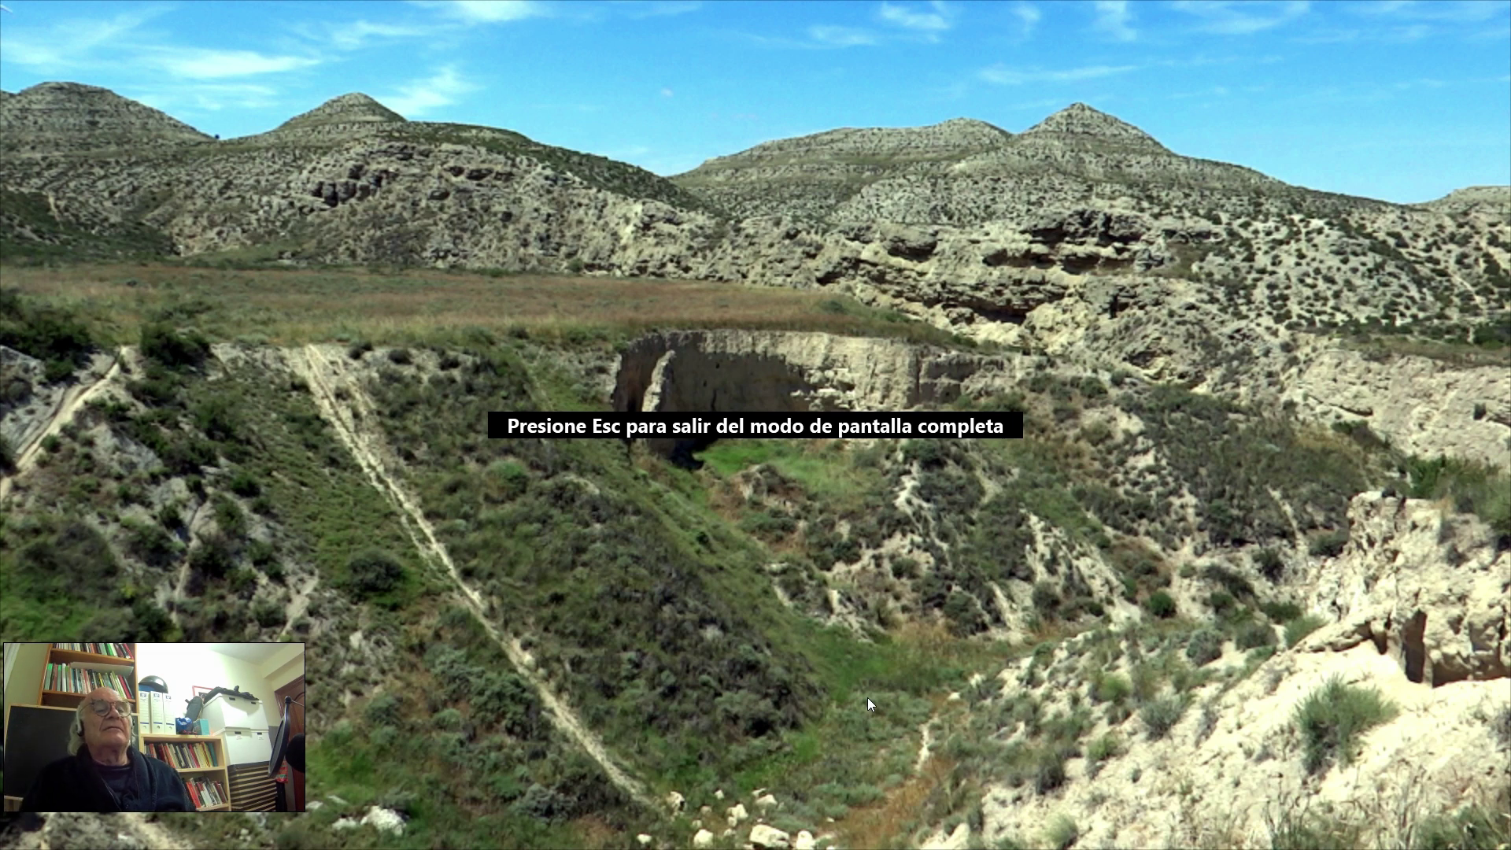
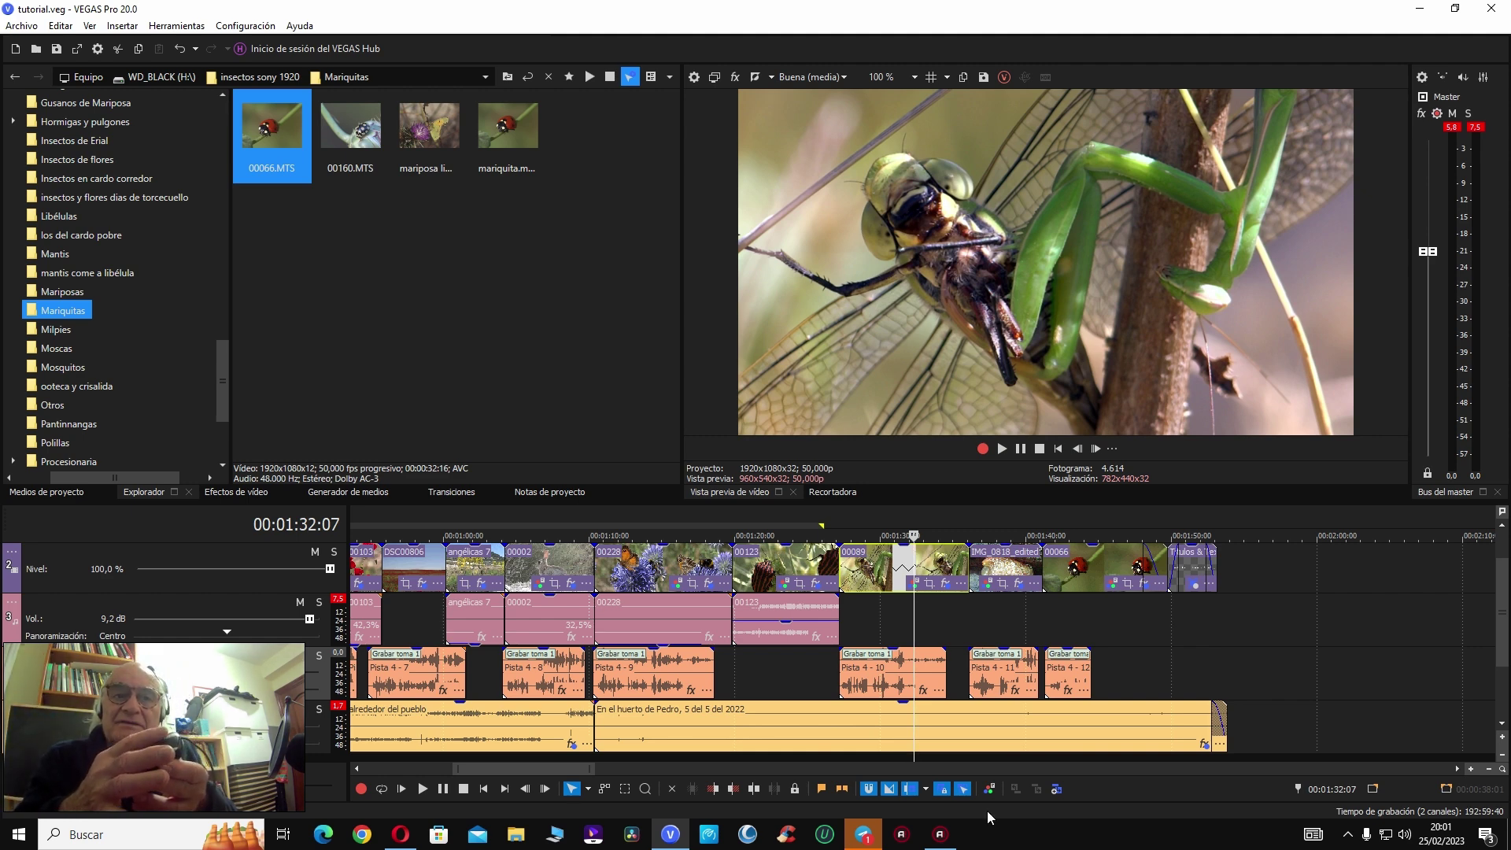
right_click(968, 833)
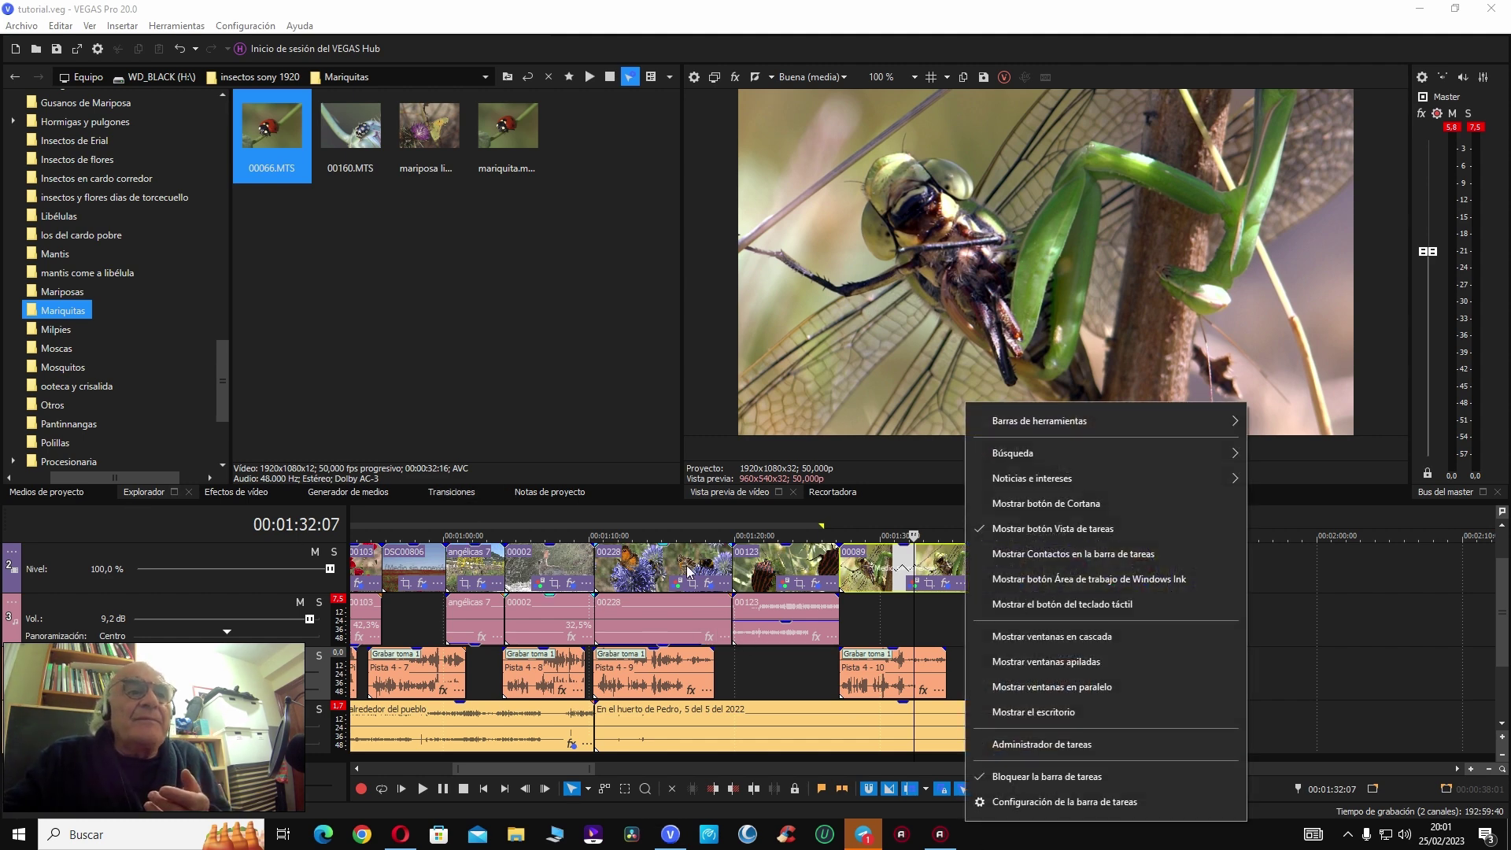
click(686, 622)
scroll(730, 602, up, 3)
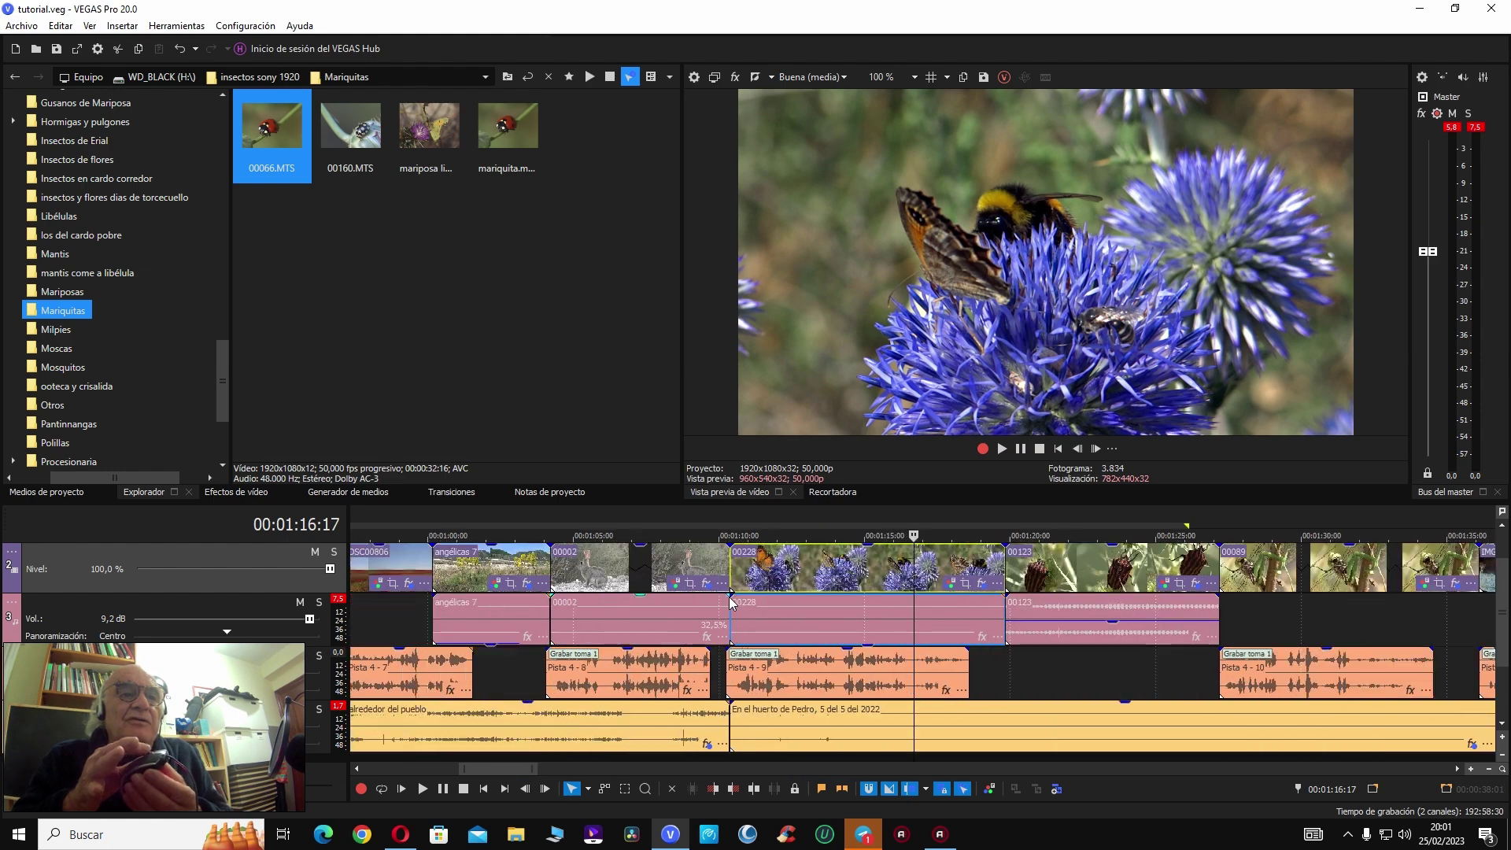
scroll(729, 596, down, 8)
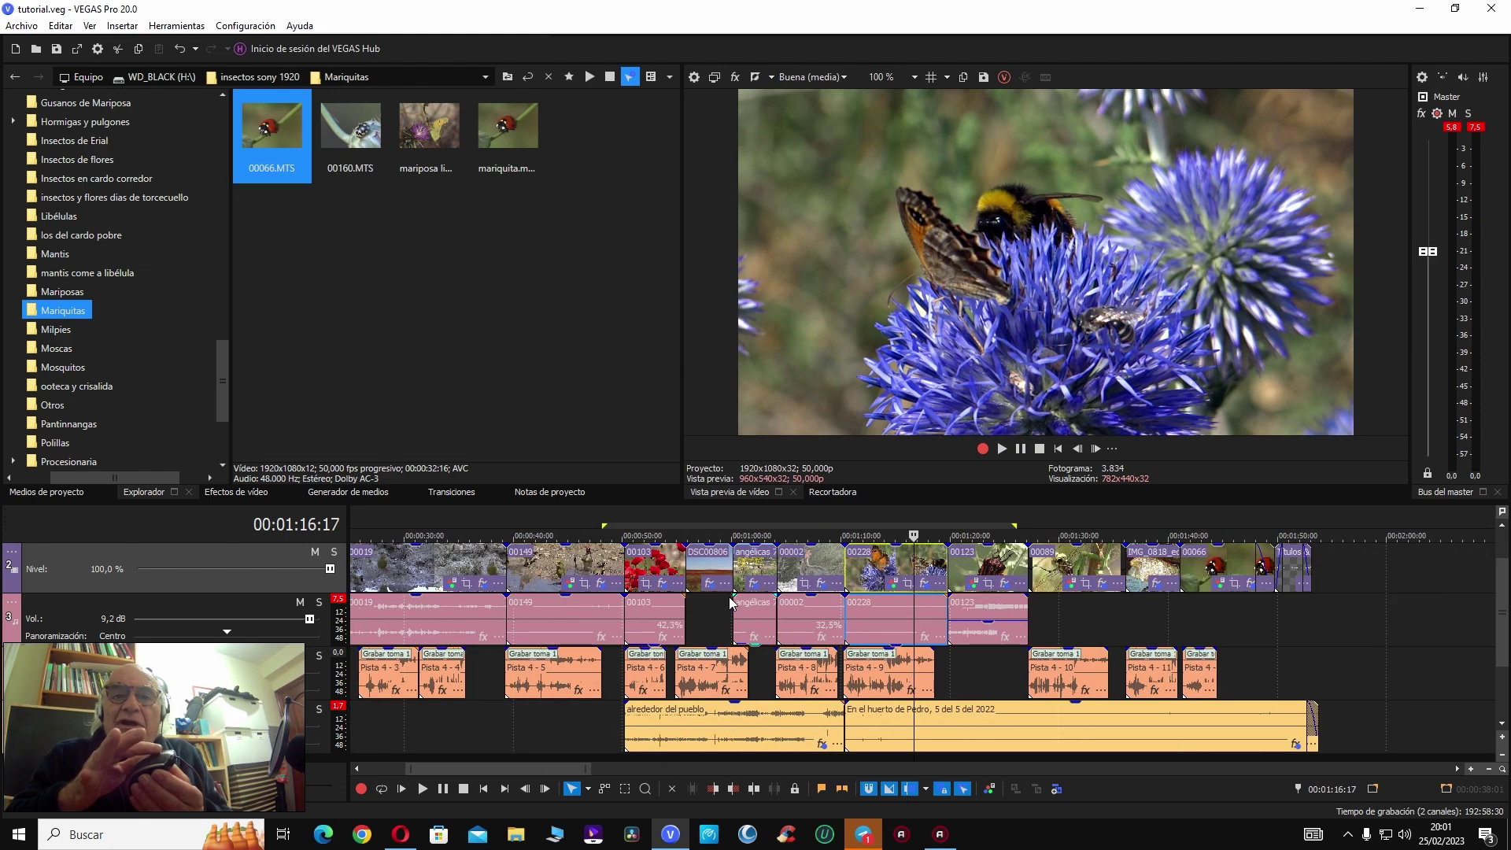
scroll(729, 596, up, 6)
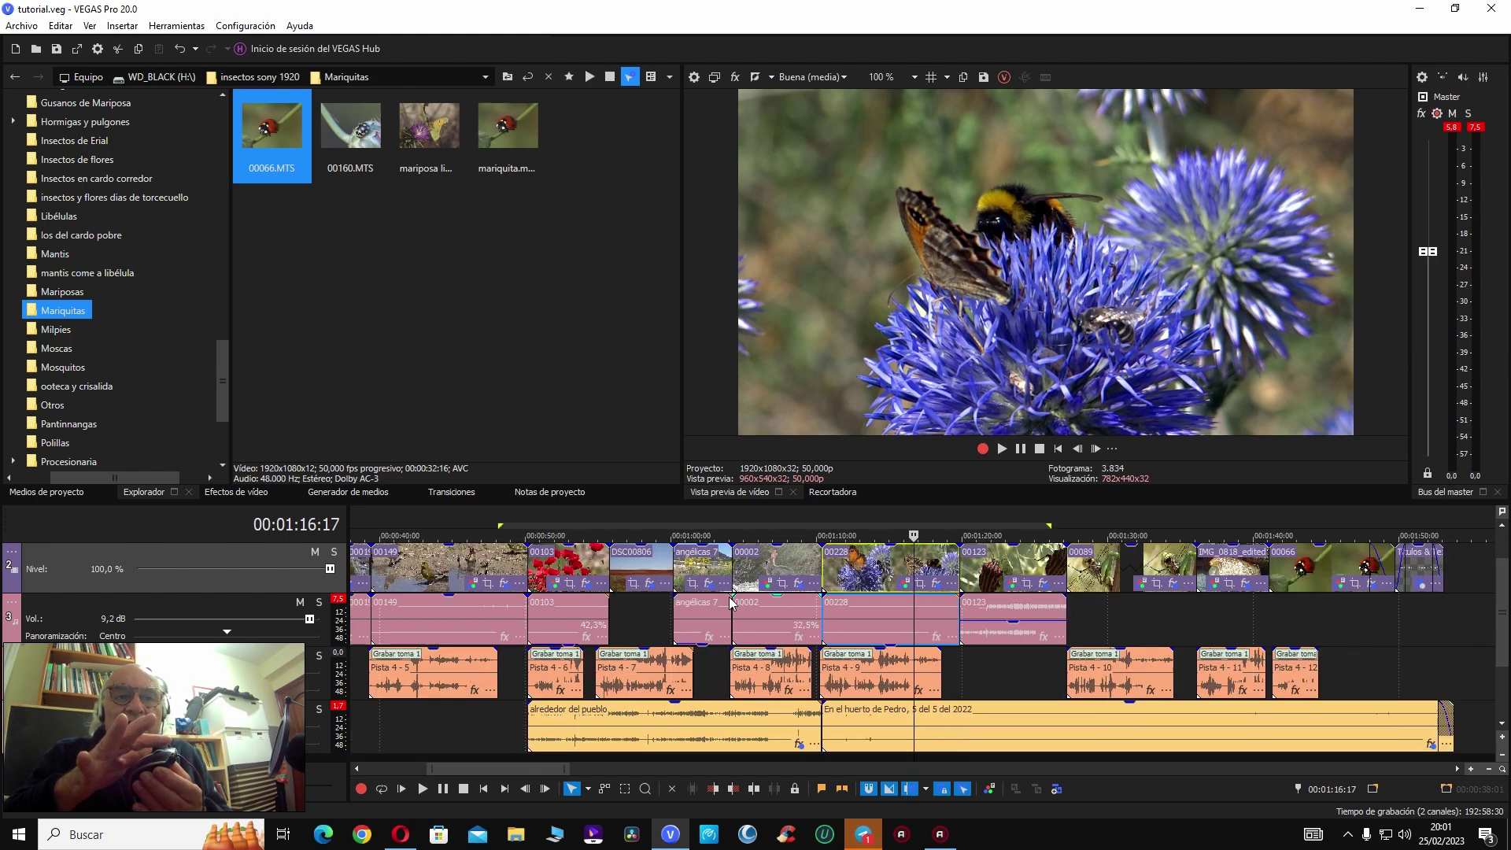
scroll(729, 596, down, 2)
scroll(729, 596, up, 2)
scroll(730, 602, down, 5)
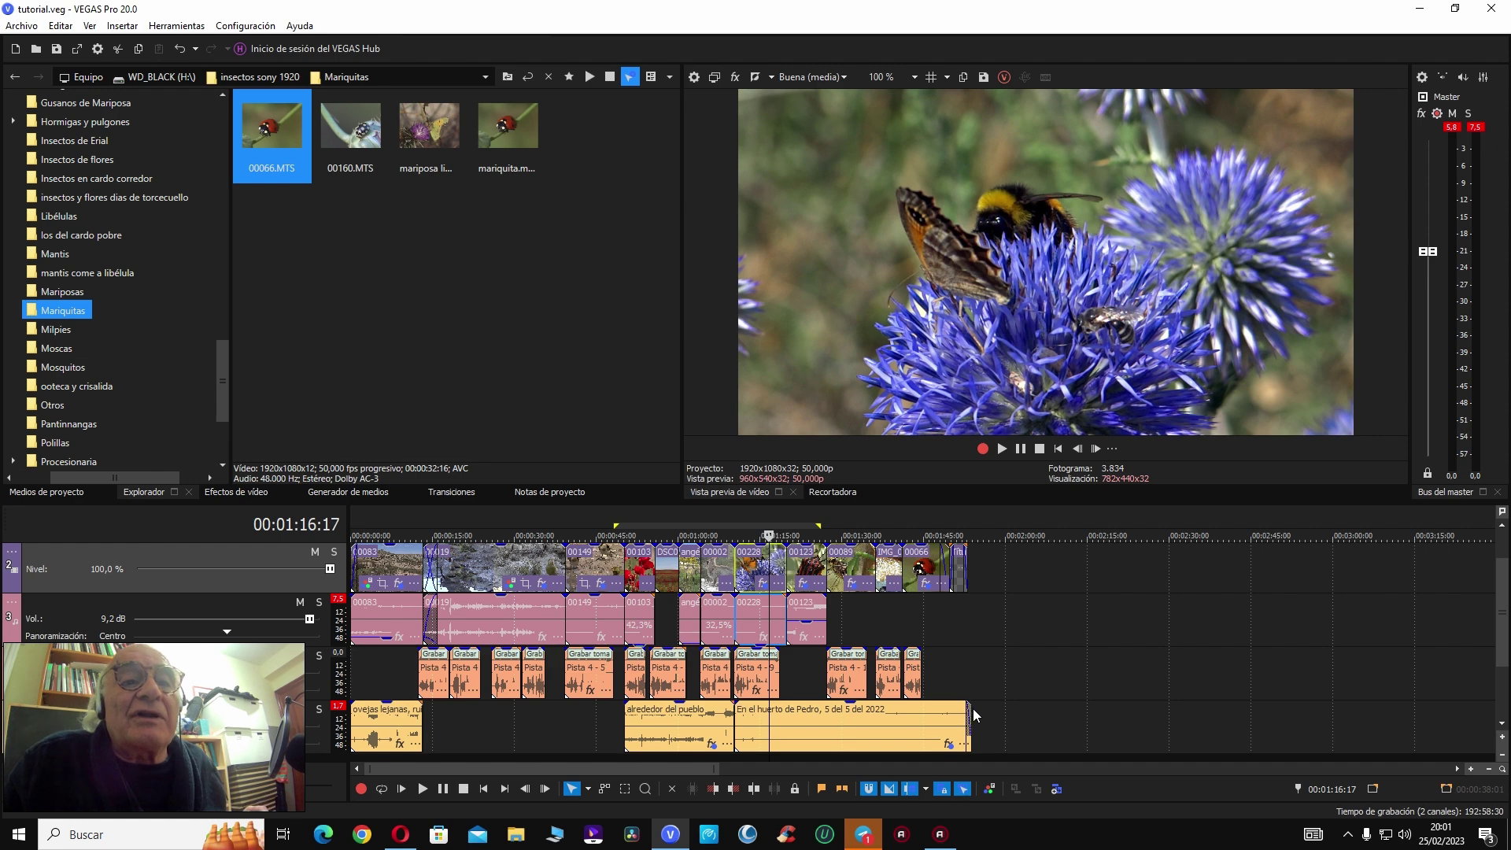
scroll(986, 667, up, 3)
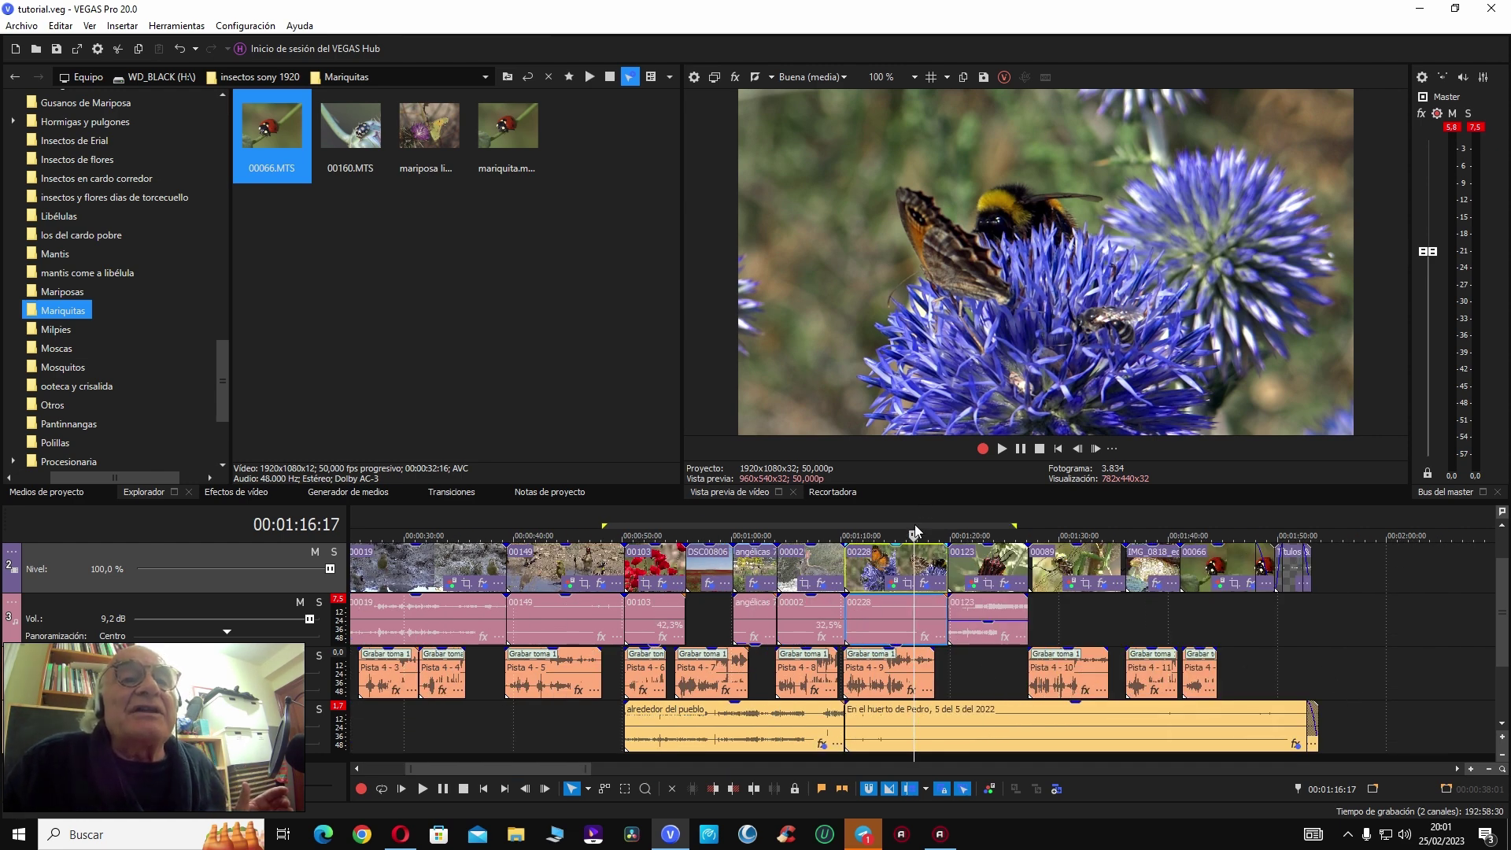
mouse_move(892, 524)
mouse_down()
mouse_move(1028, 525)
mouse_move(892, 525)
mouse_up()
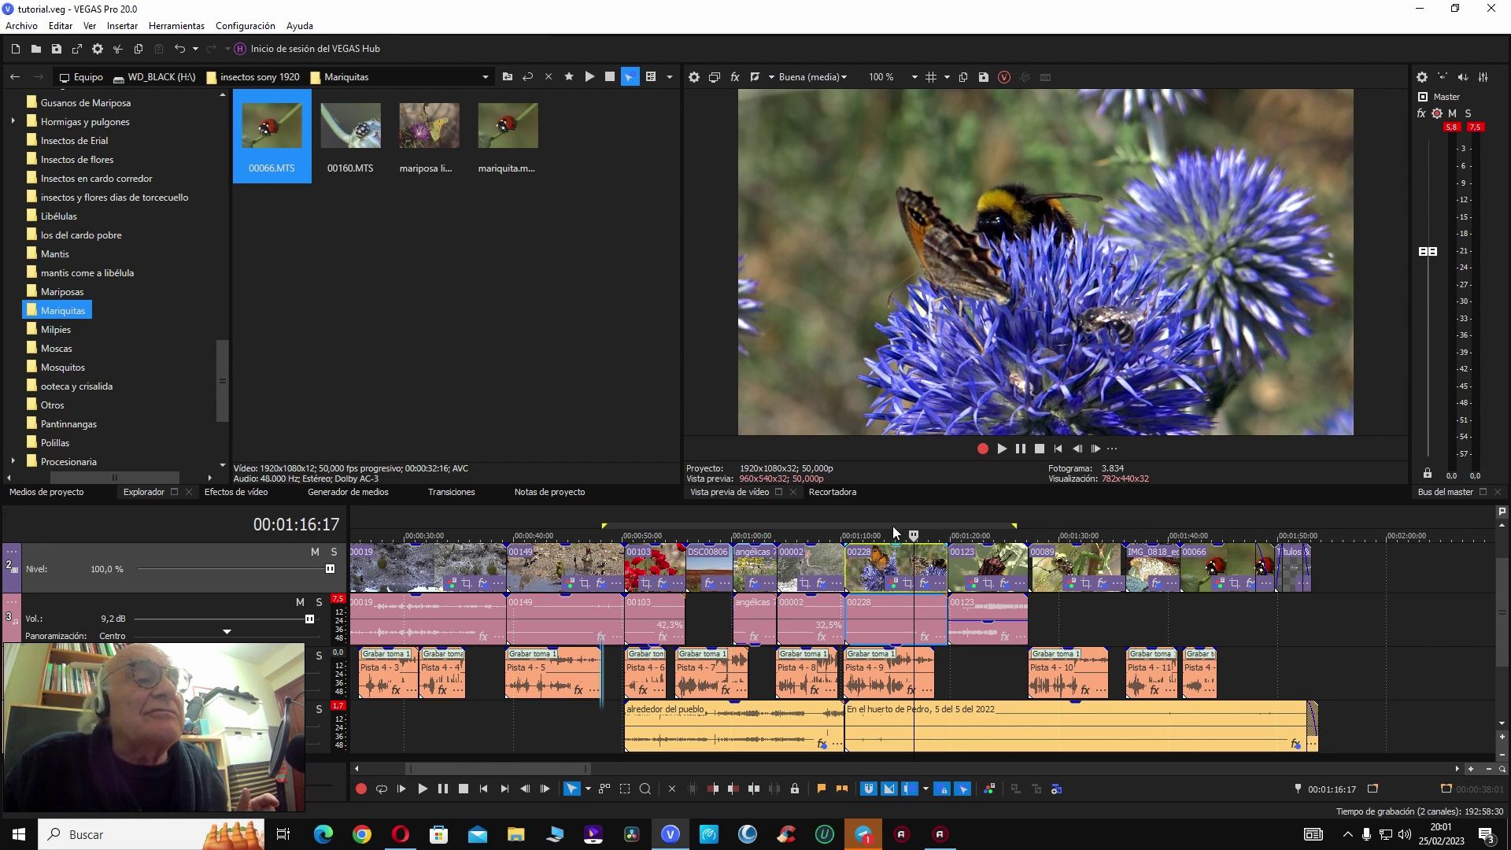
Step: Set the loop region to span the whole project, from 00:00:00:00 to the end of the background audio at 00:01:53:20
scroll(562, 749, down, 3)
scroll(562, 745, down, 3)
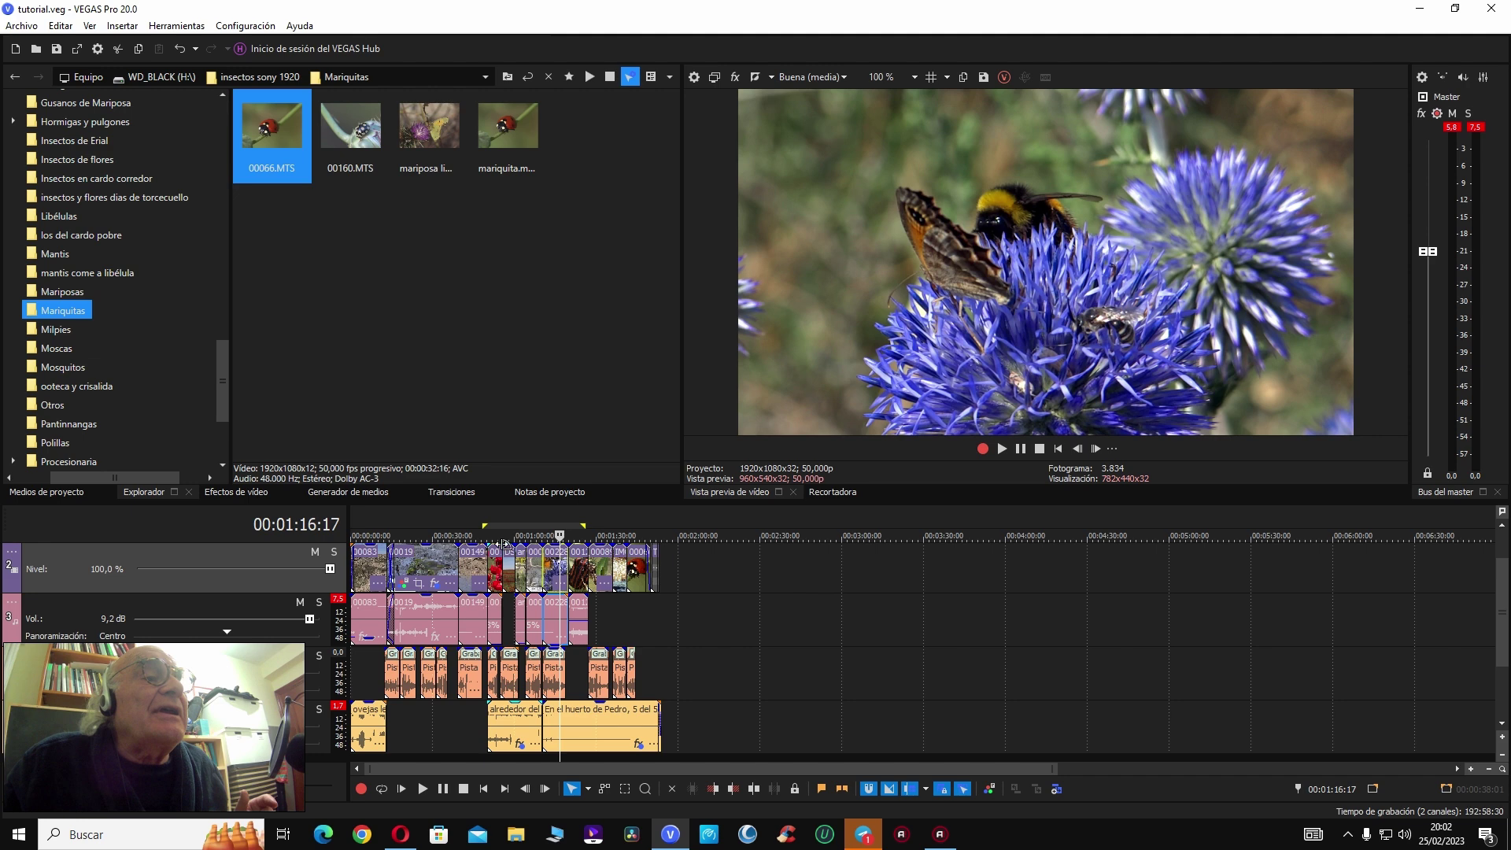
double_click(479, 565)
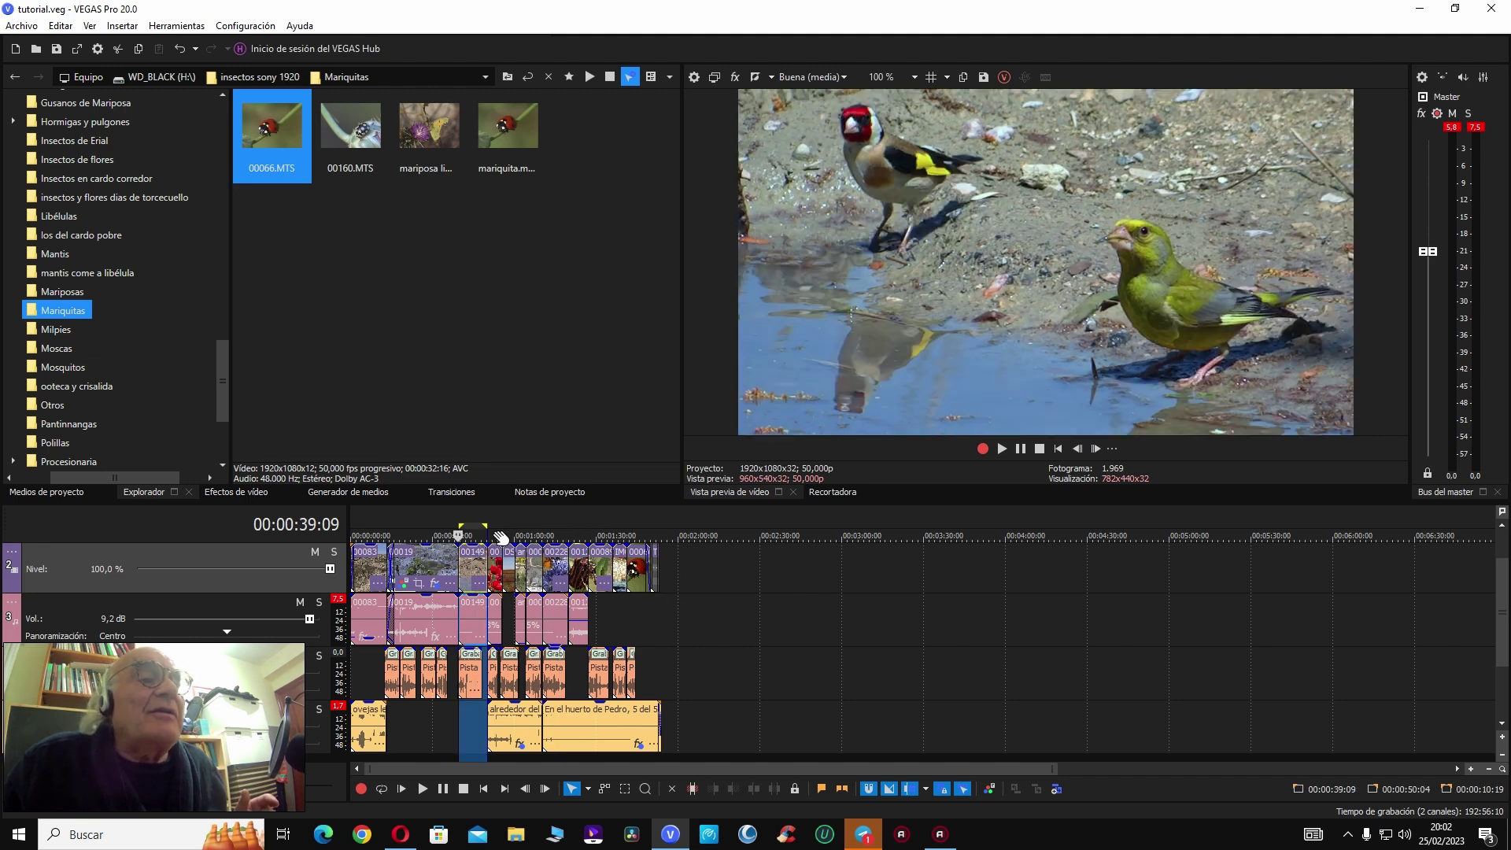
drag(484, 527, 665, 533)
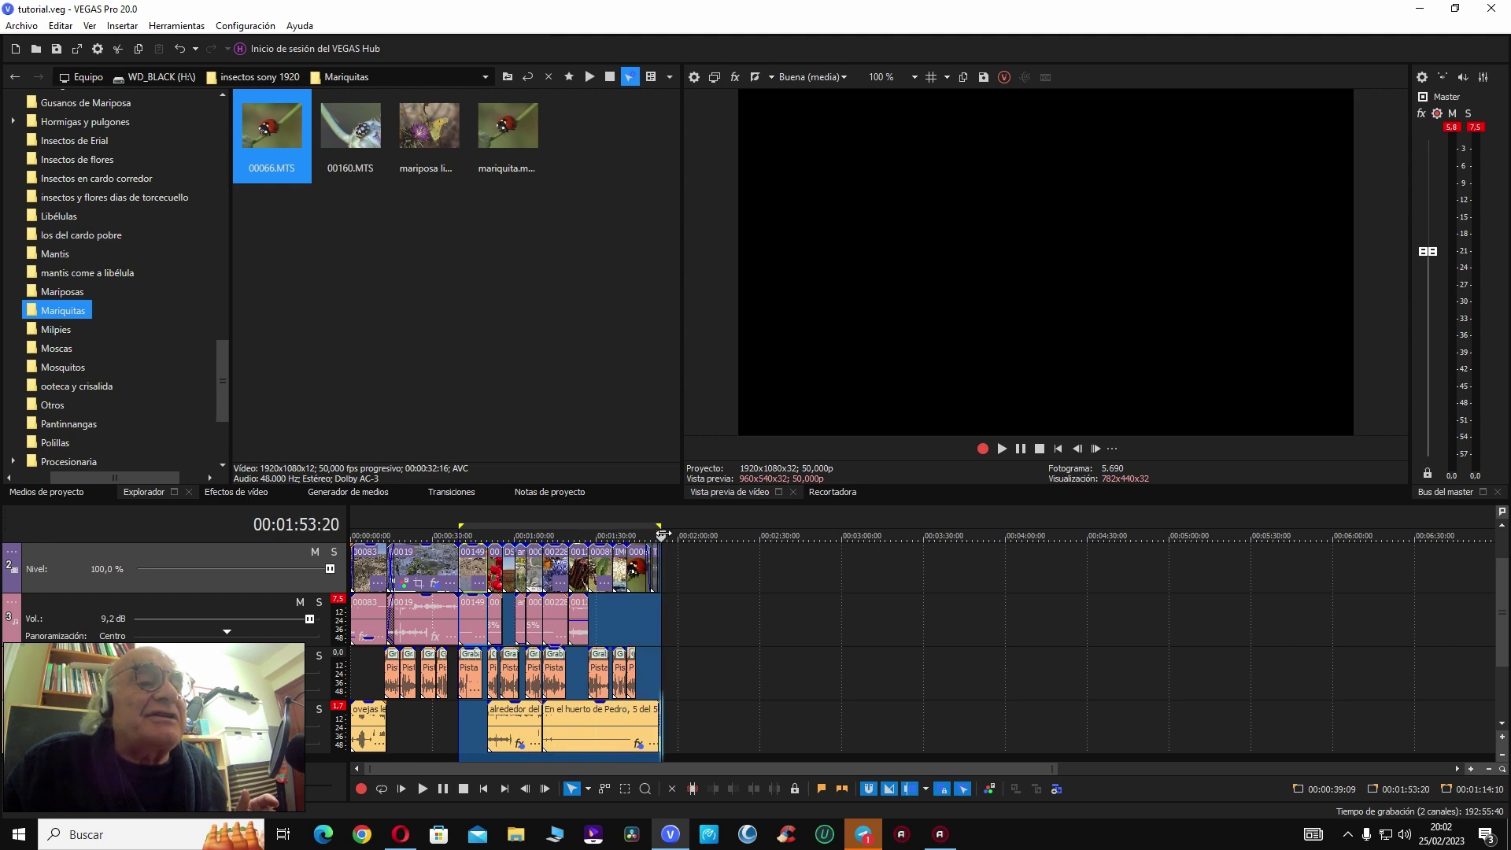
drag(459, 524, 352, 526)
scroll(857, 660, up, 2)
scroll(858, 660, up, 2)
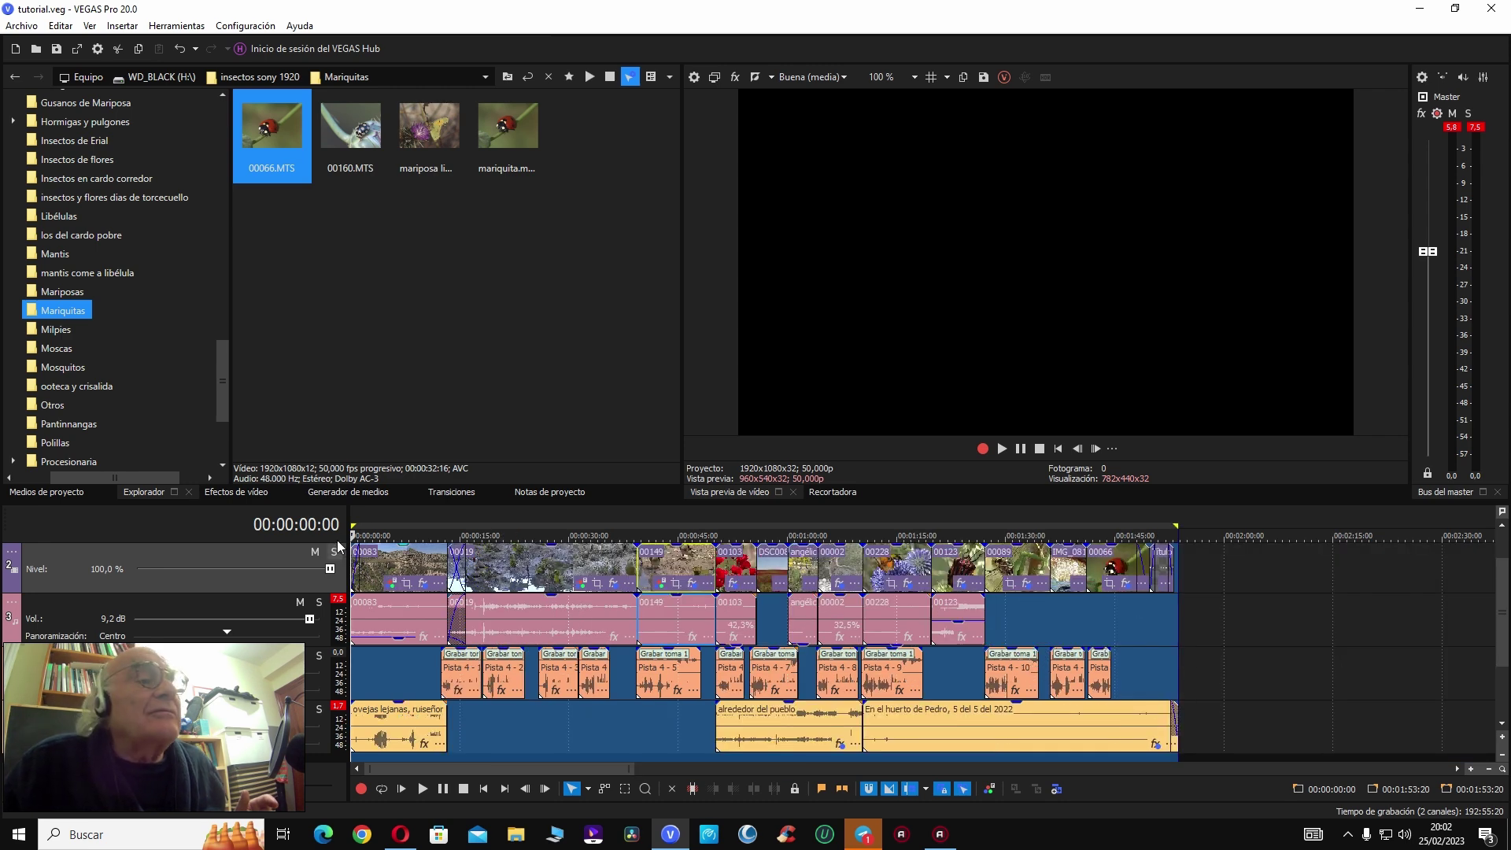
Step: Widen the track header area so the start of the timeline is clear of the webcam overlay
drag(351, 551, 345, 551)
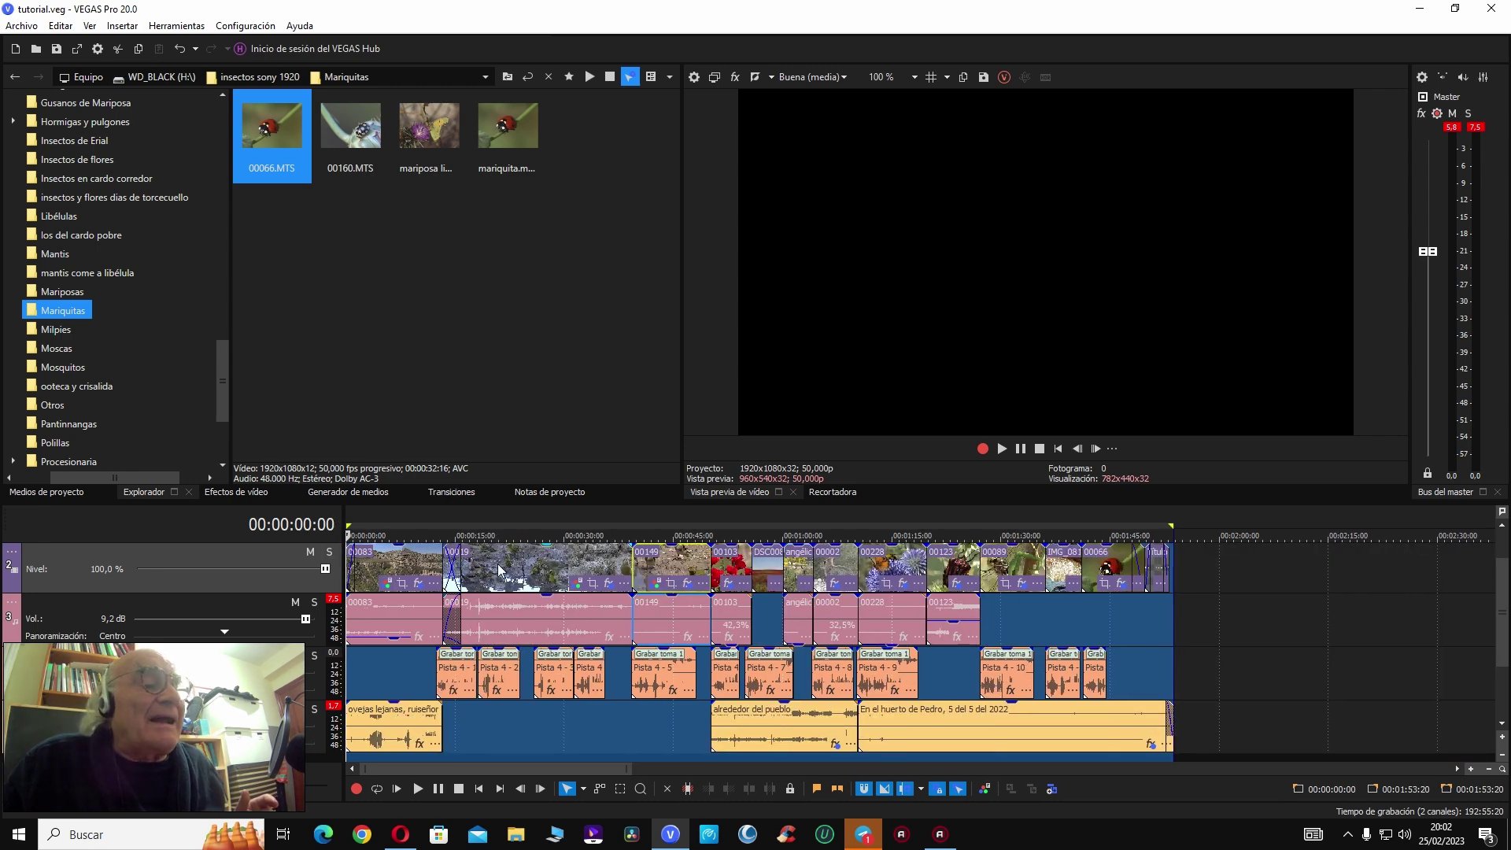
drag(347, 581, 346, 582)
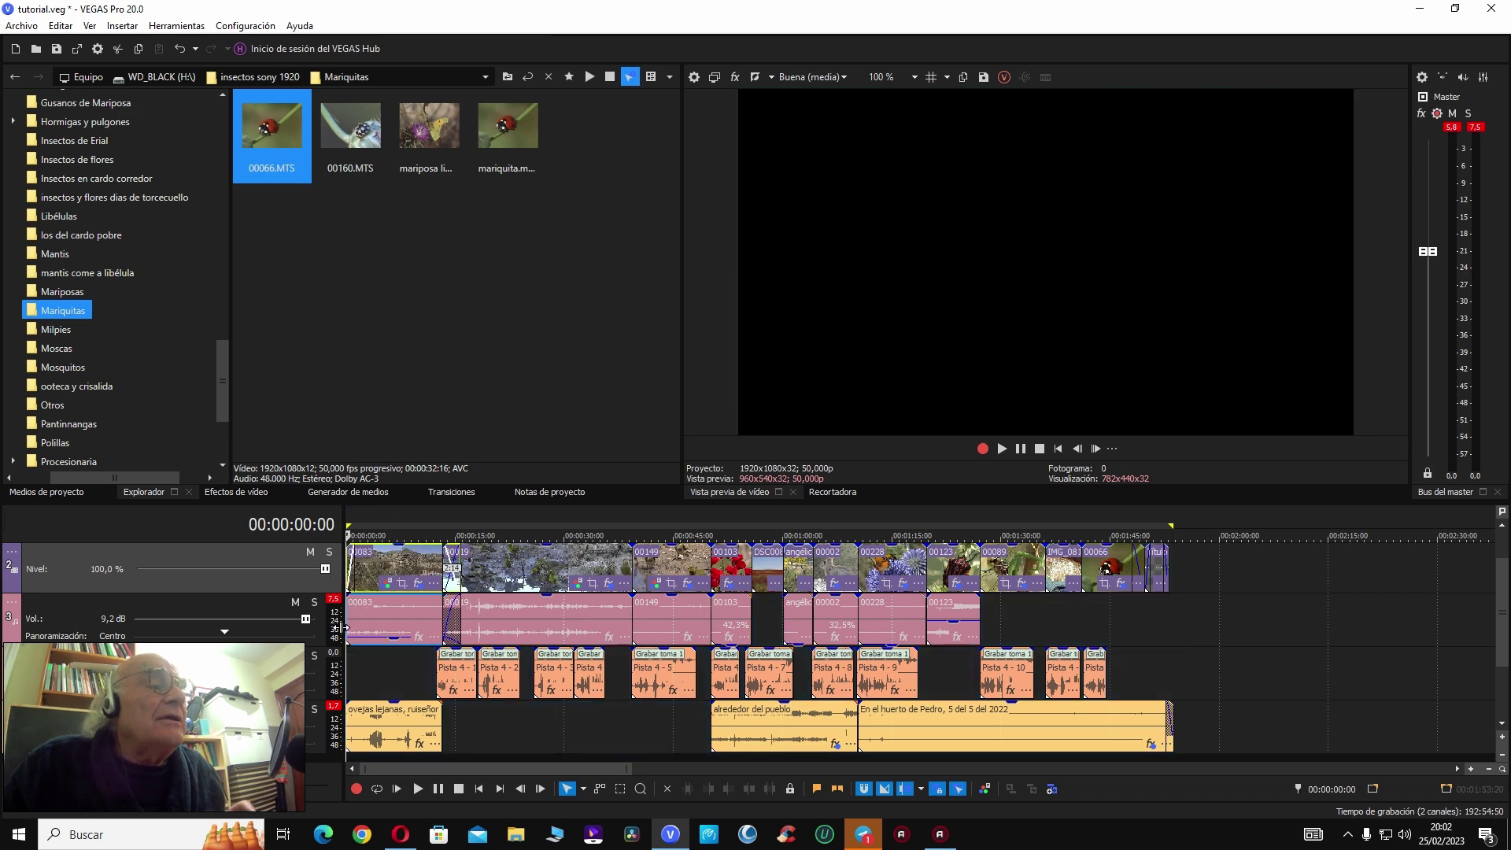
drag(345, 641, 419, 641)
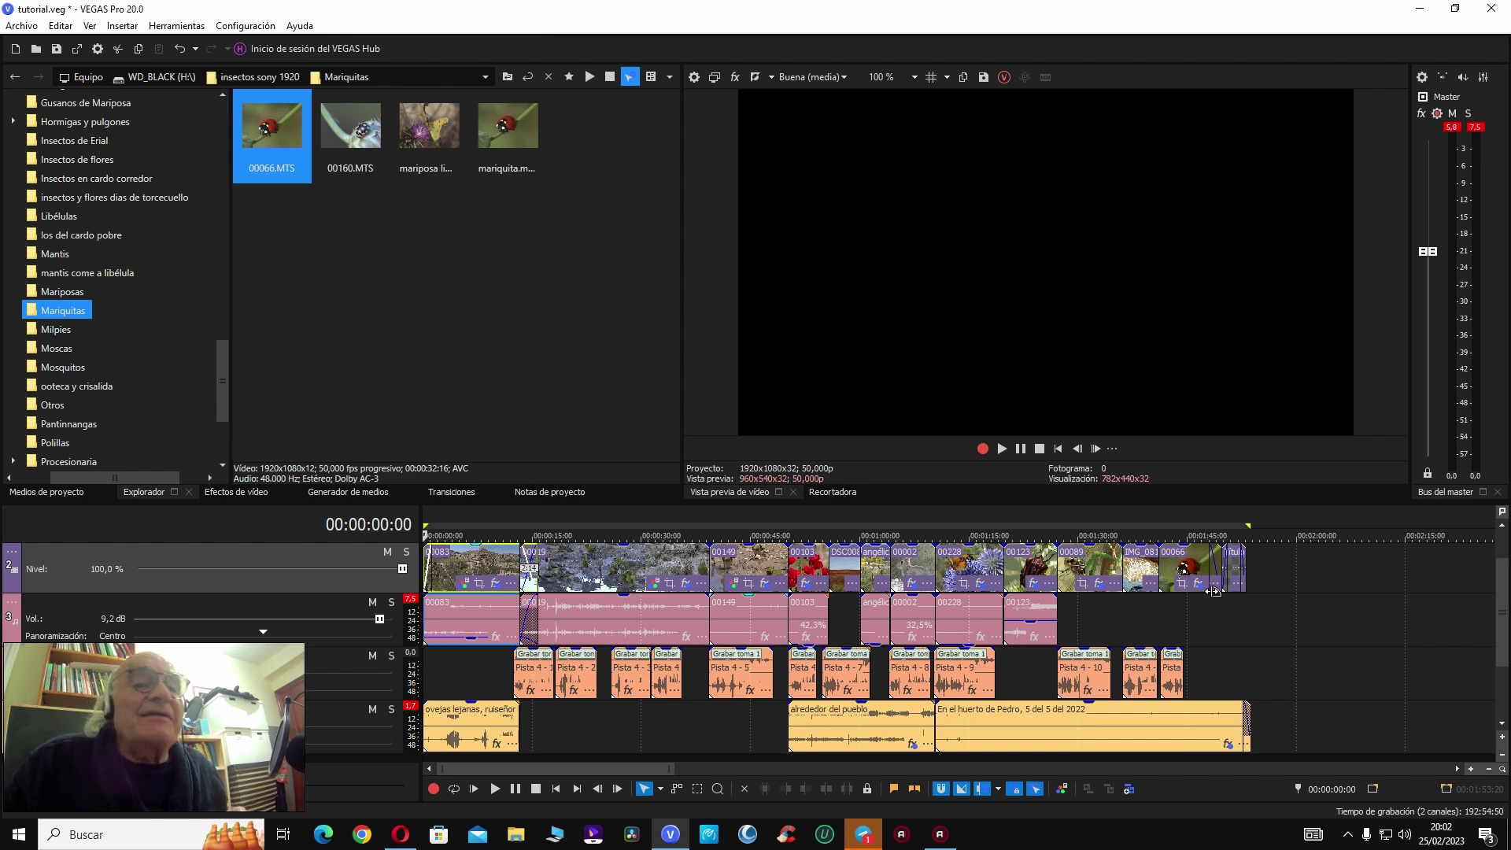
scroll(1293, 637, up, 2)
scroll(1293, 636, down, 2)
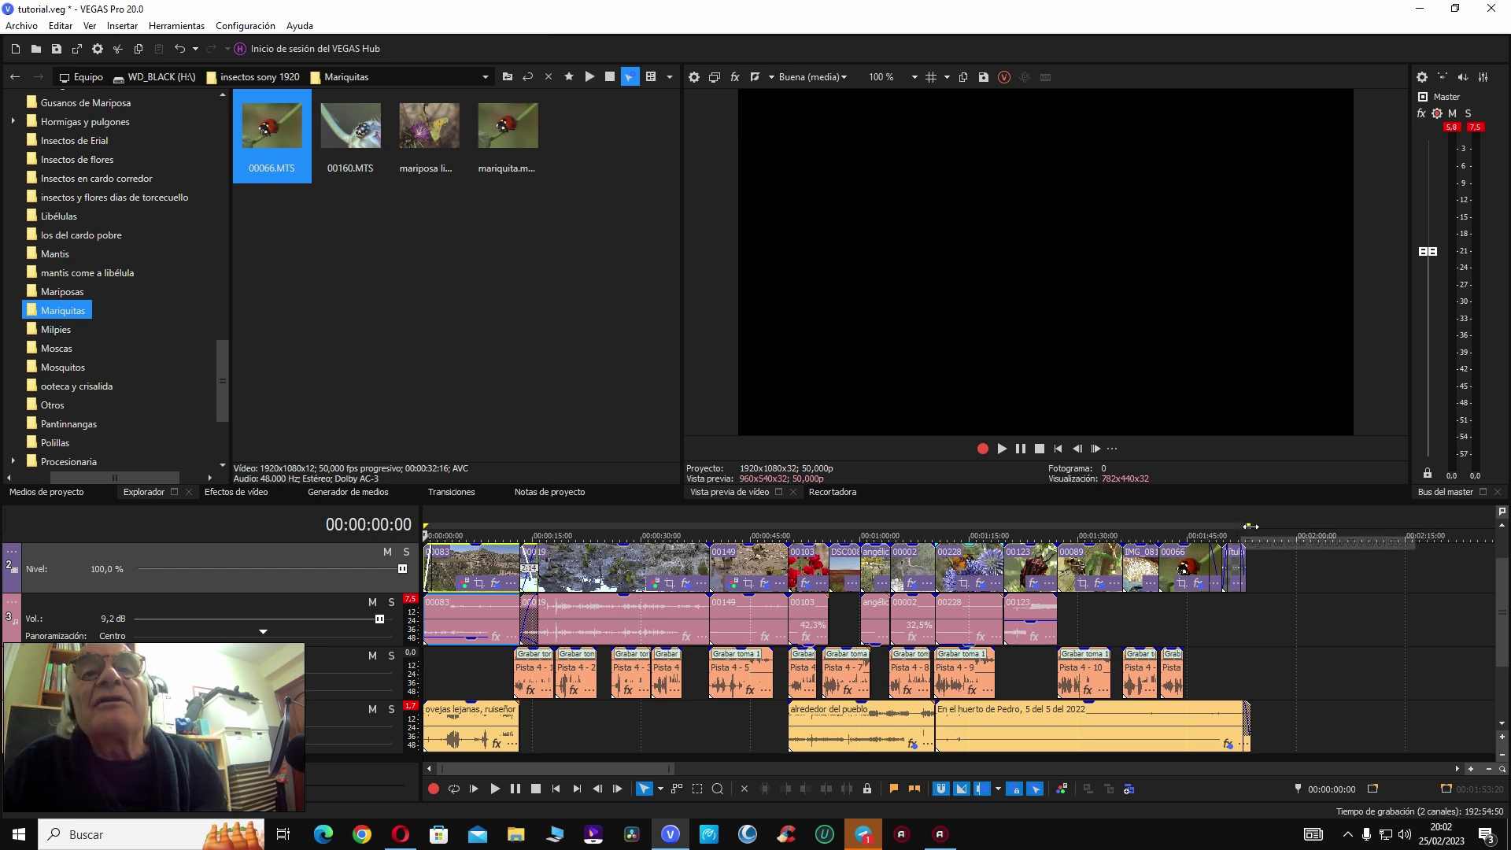
Step: Turn on loop playback for the region that covers the whole project up to 00:01:53:20
click(1256, 558)
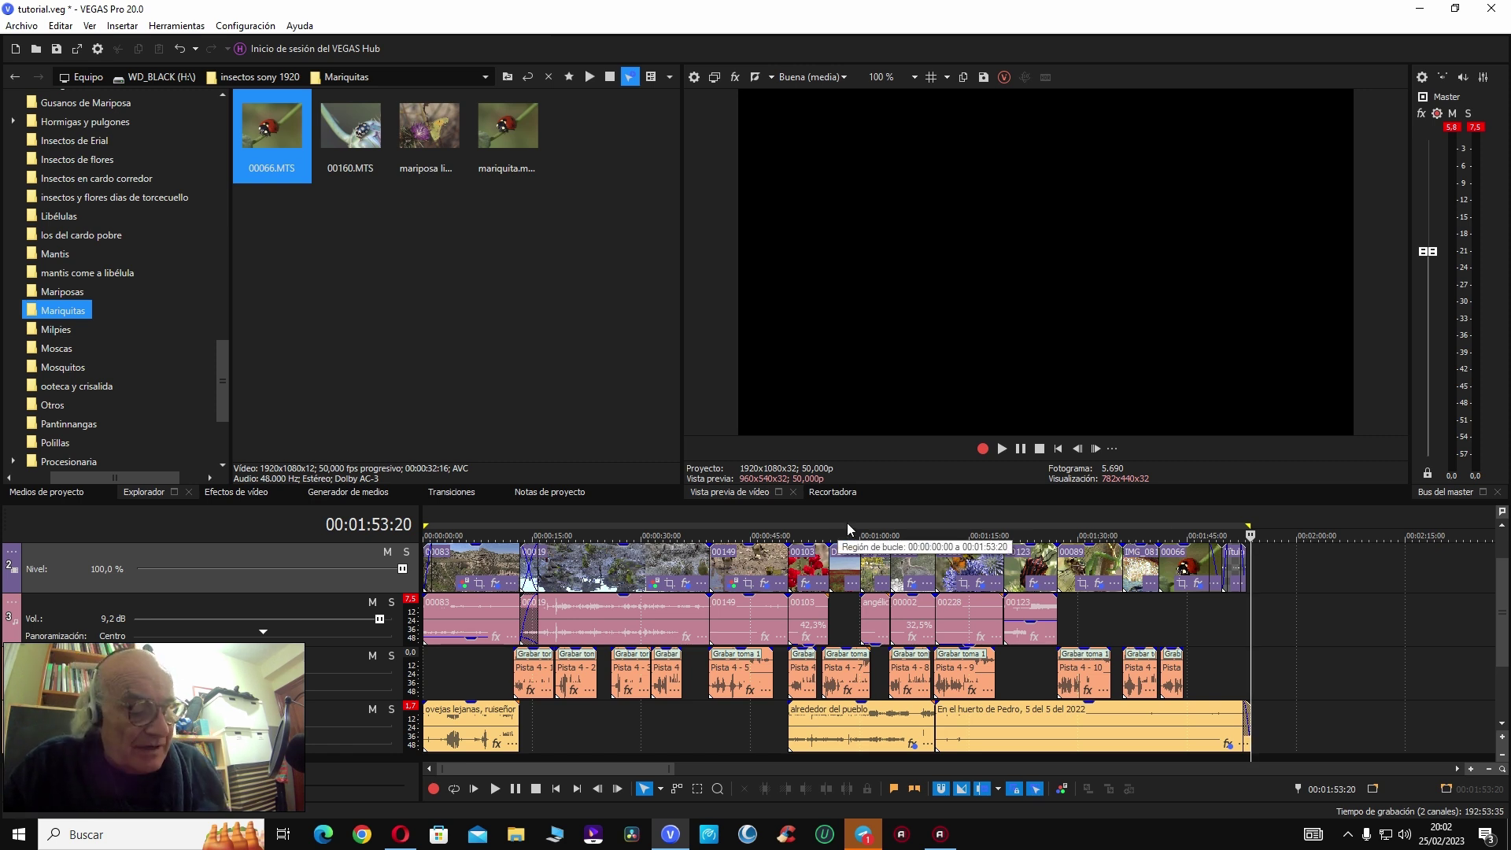
key(q)
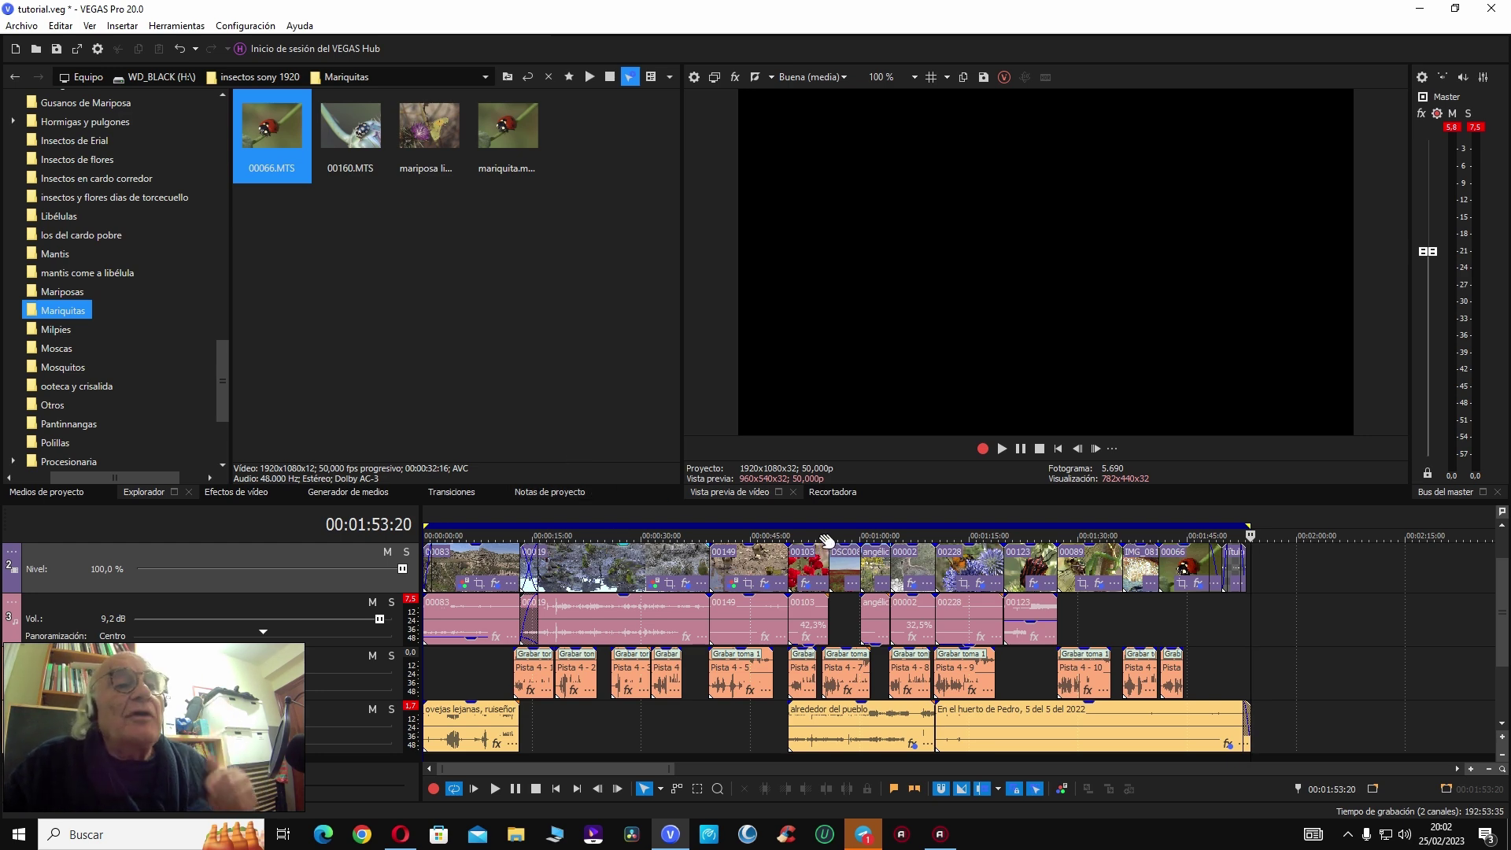
click(756, 566)
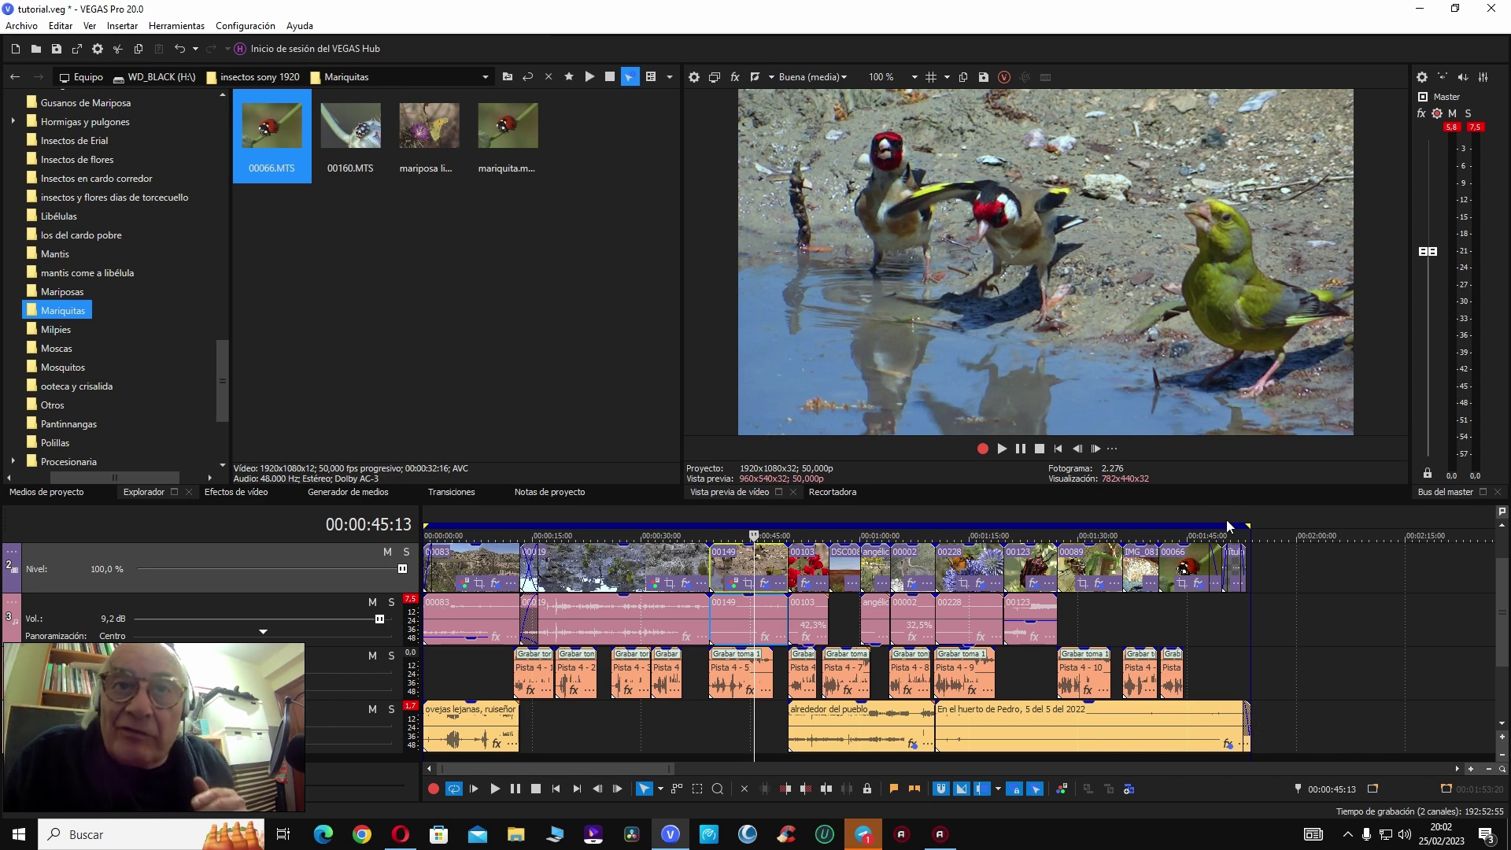
drag(1228, 525, 1248, 524)
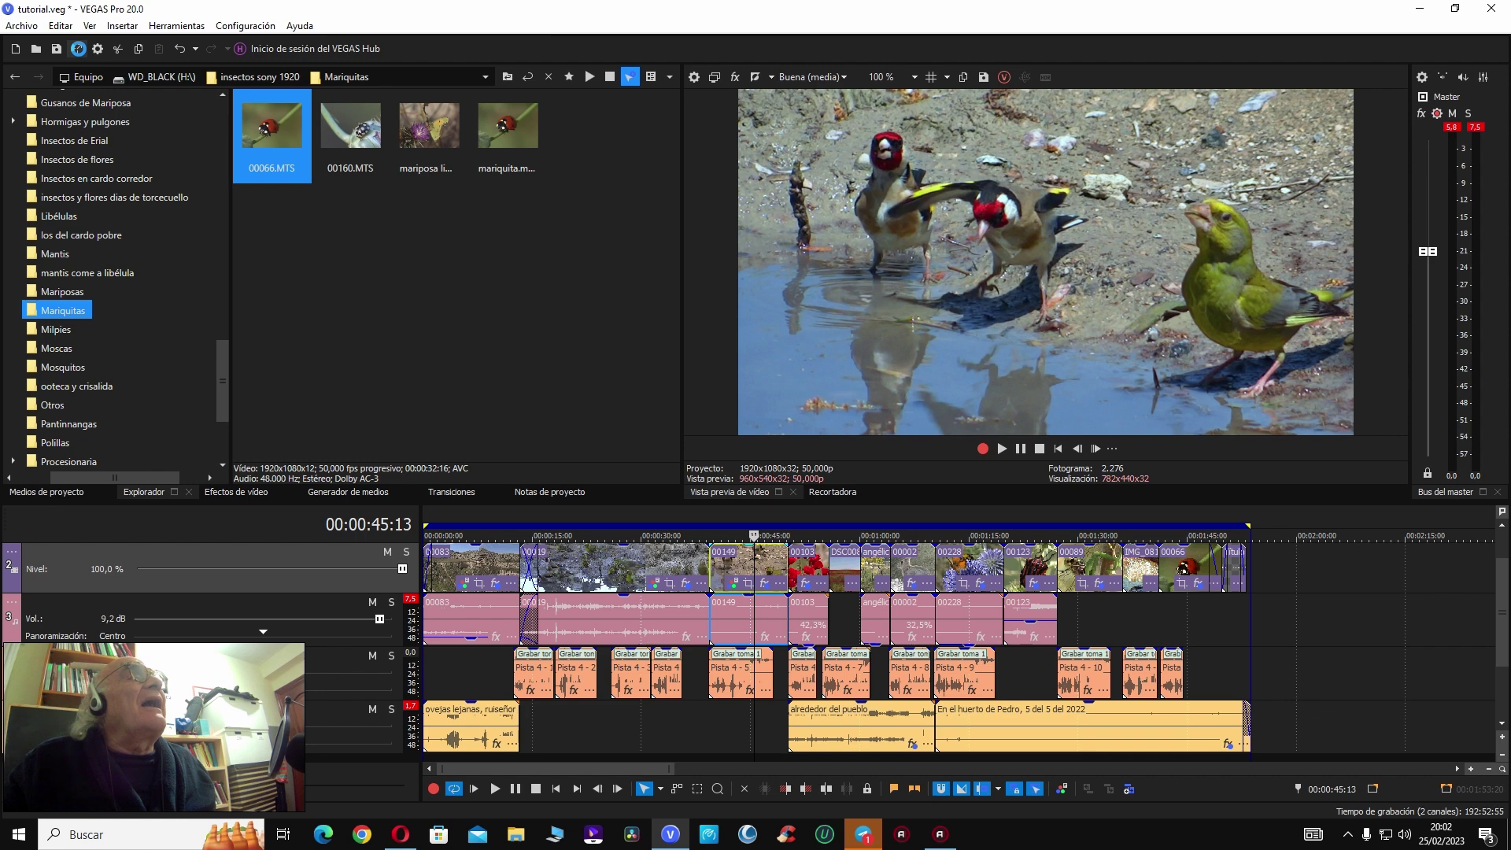
Step: Open the render settings with the MAGIX AVC/AAC MP4 template "Internet HD 1080p 50 fps (NVENC)" and review its customization, keeping the HD 1080 (1920x1080) frame size
click(78, 48)
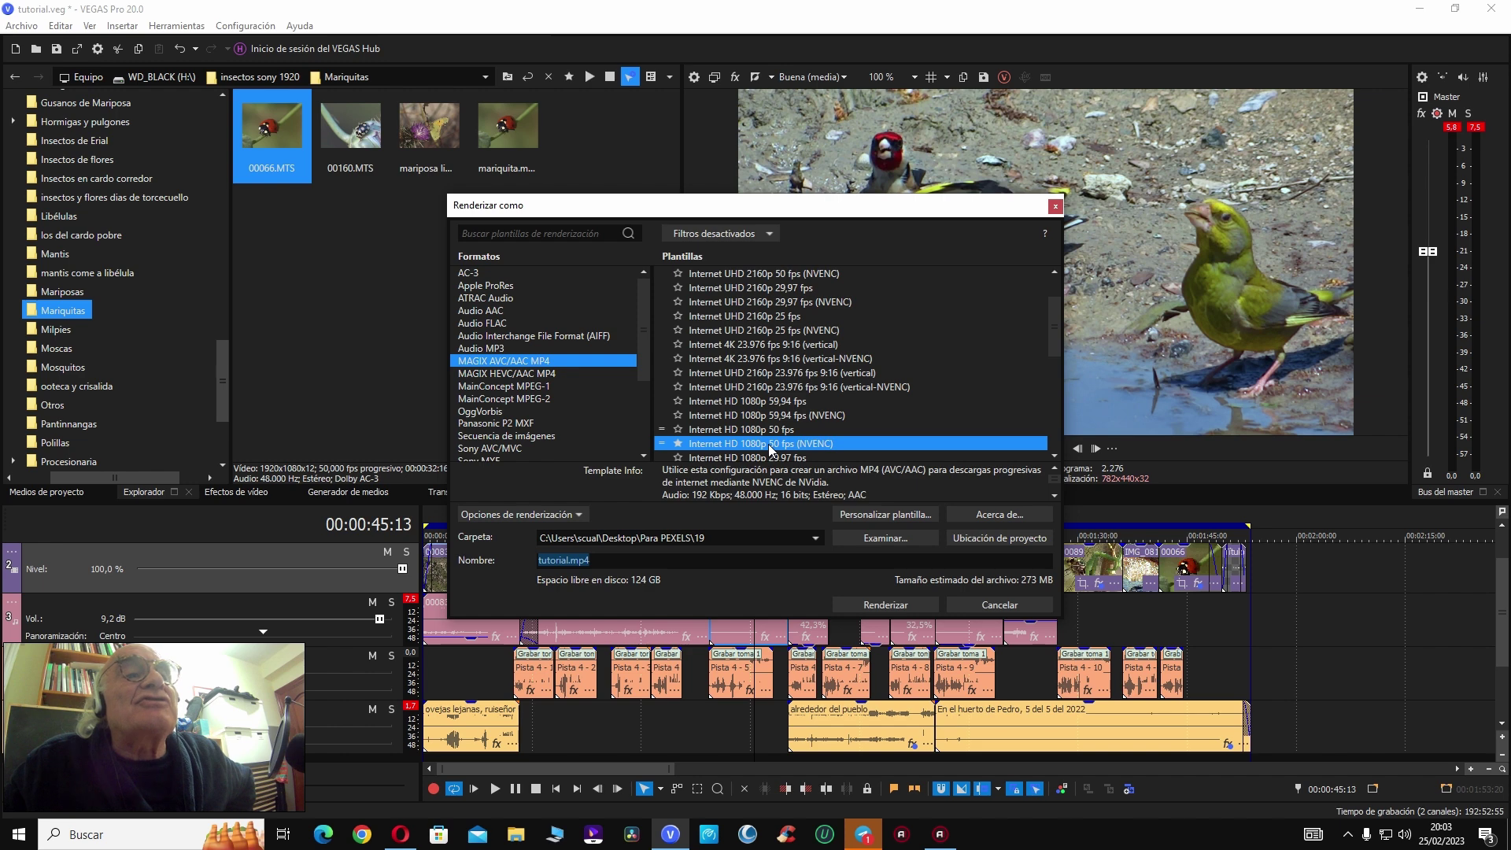
click(875, 516)
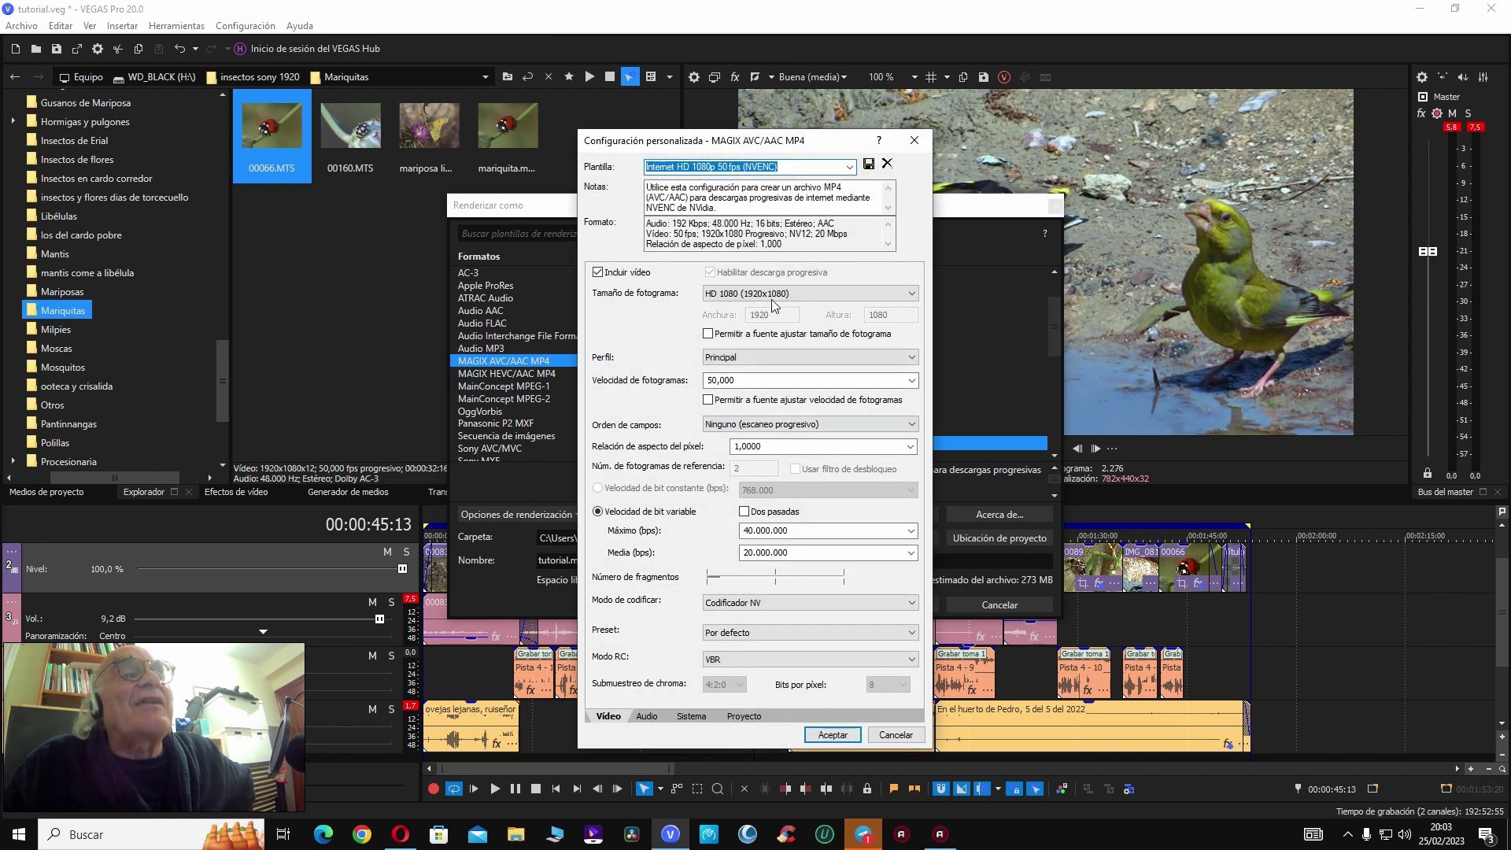
click(903, 296)
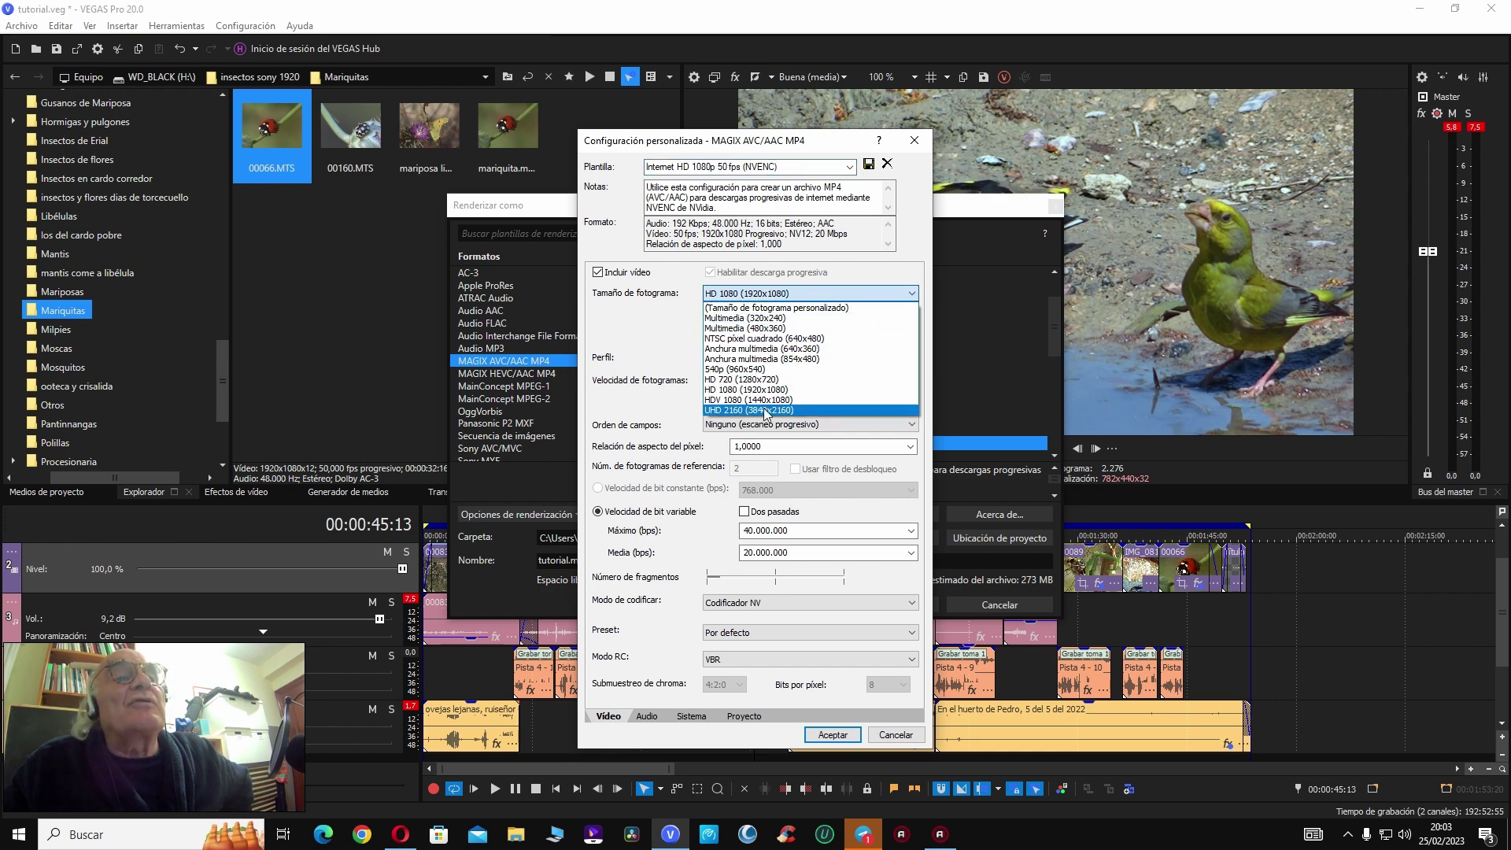
click(772, 297)
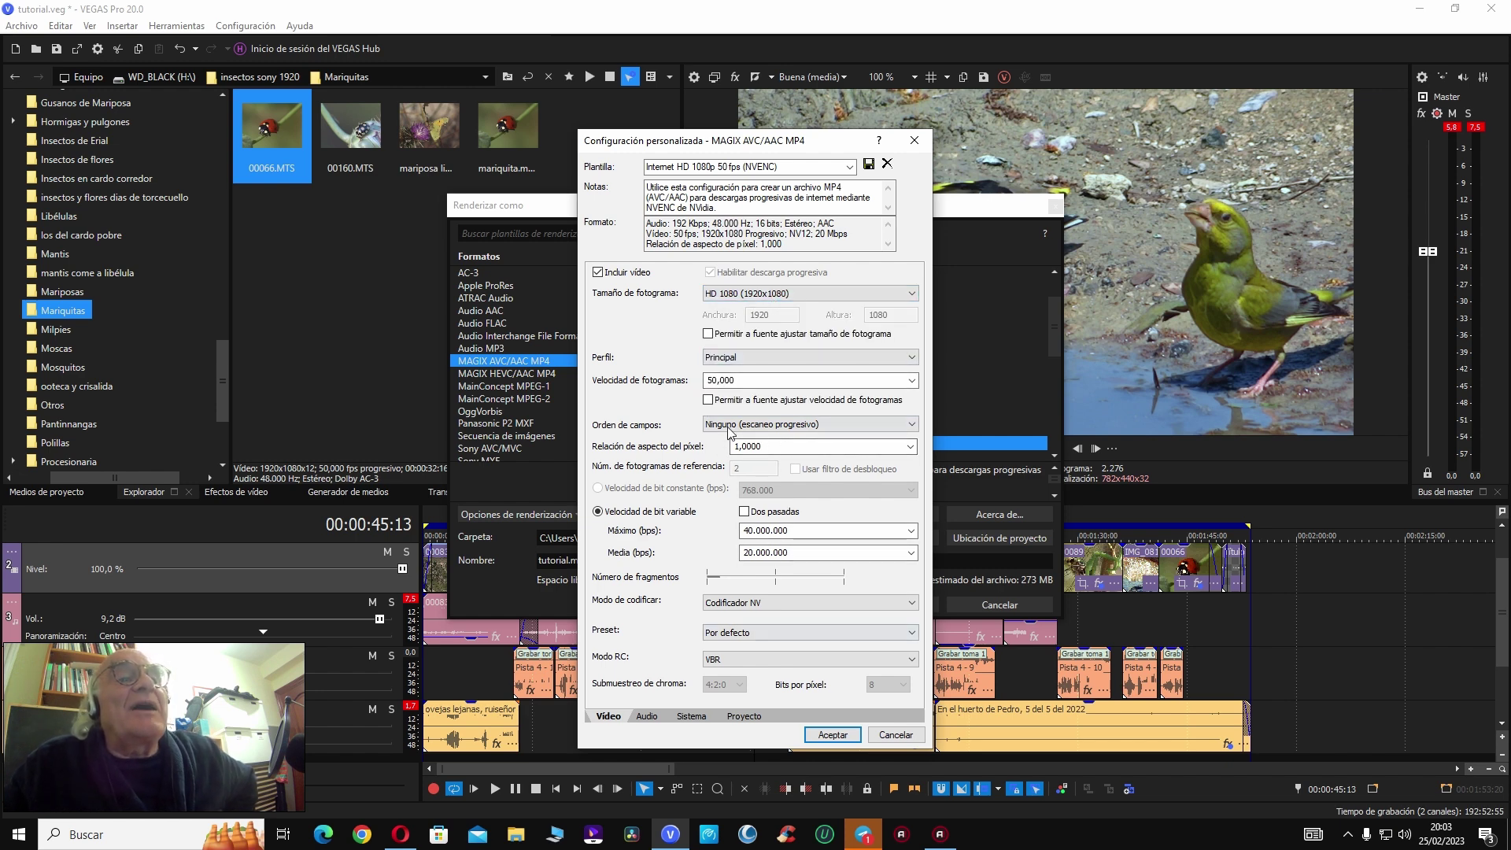
click(832, 735)
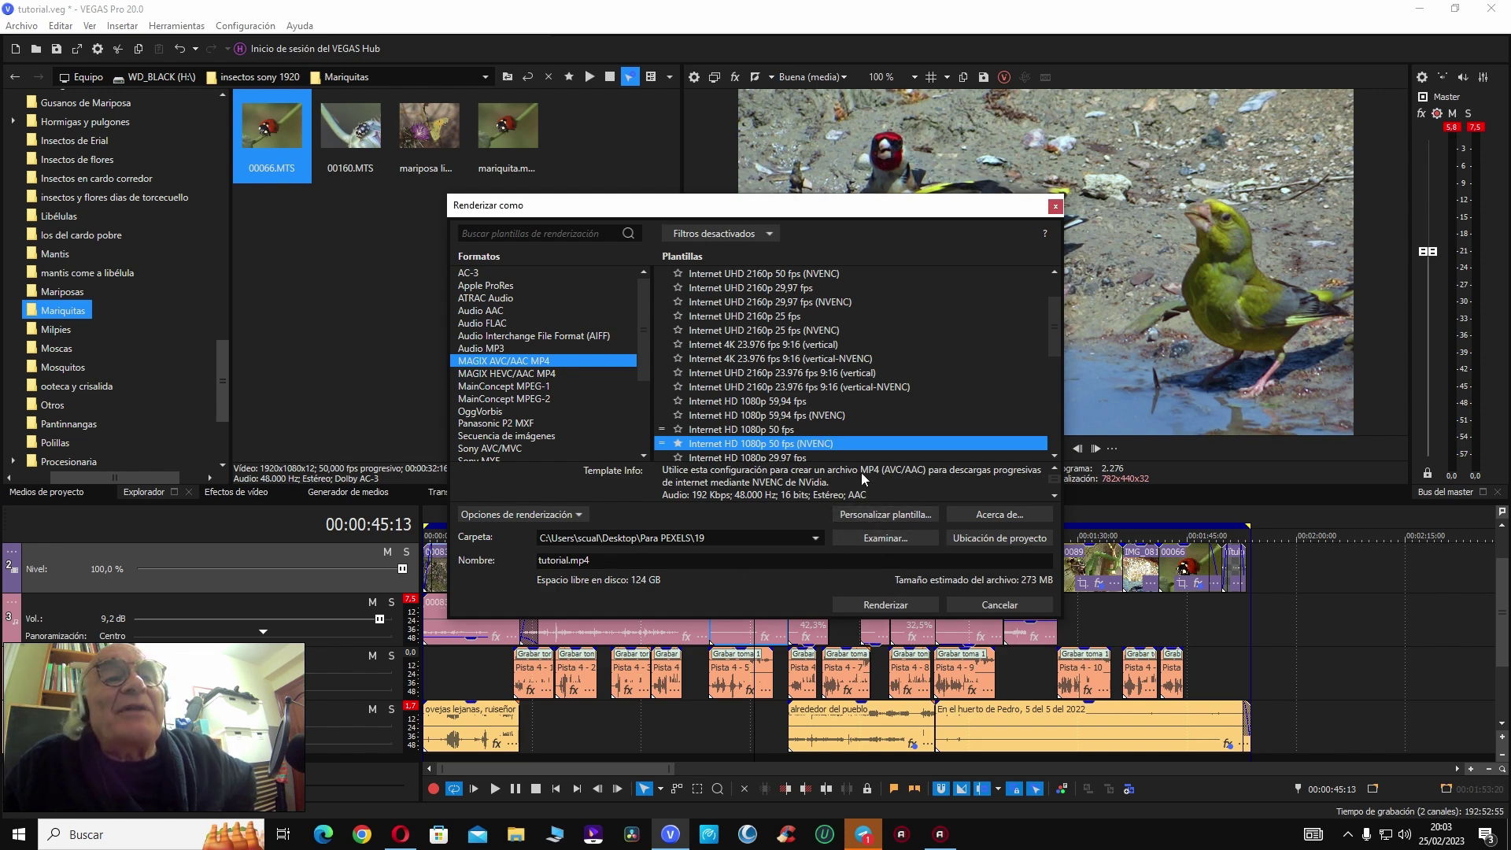
click(885, 517)
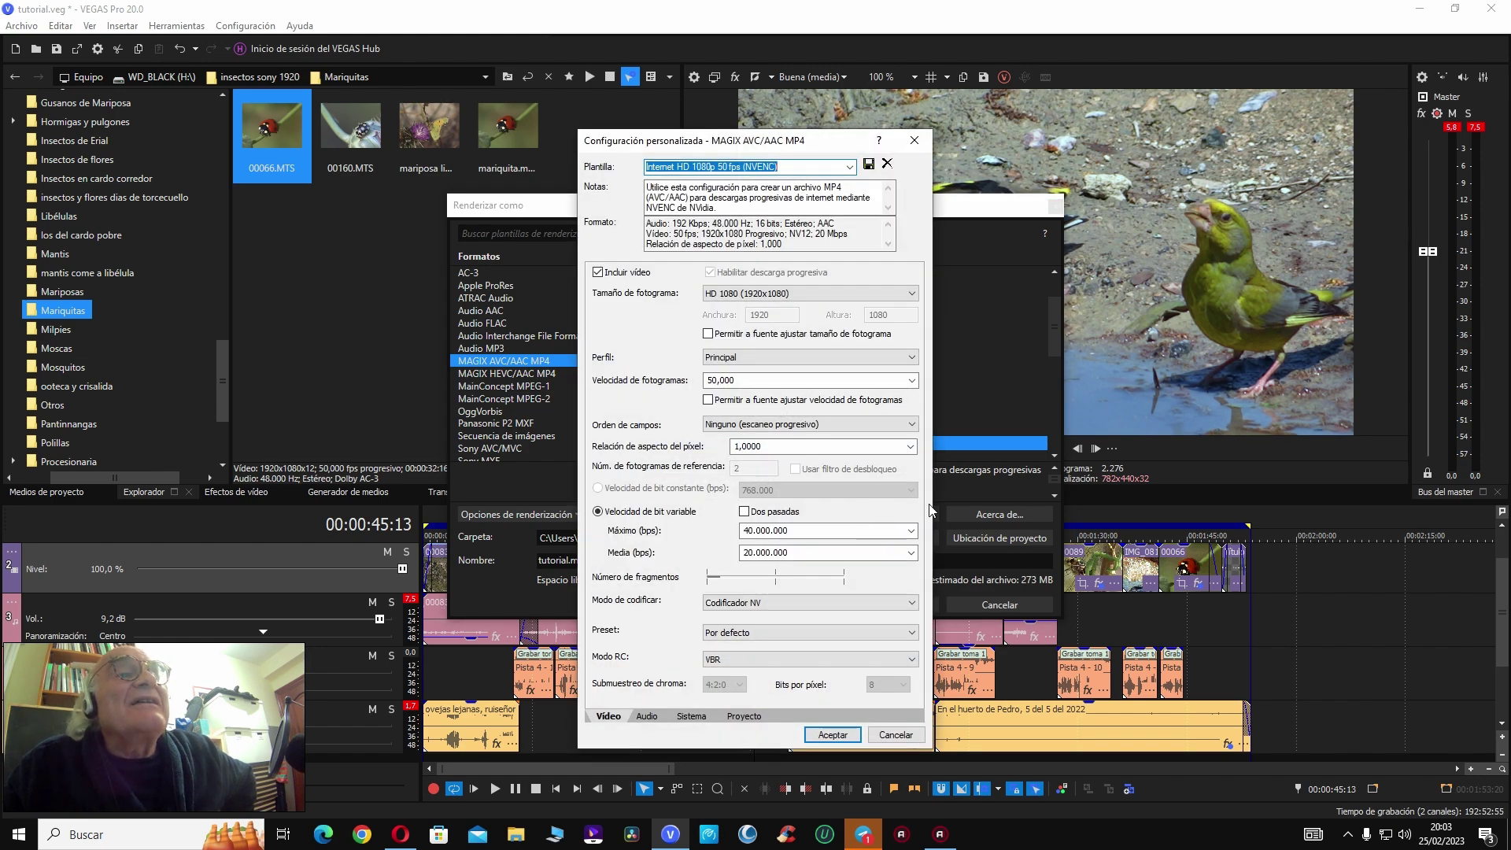
click(914, 140)
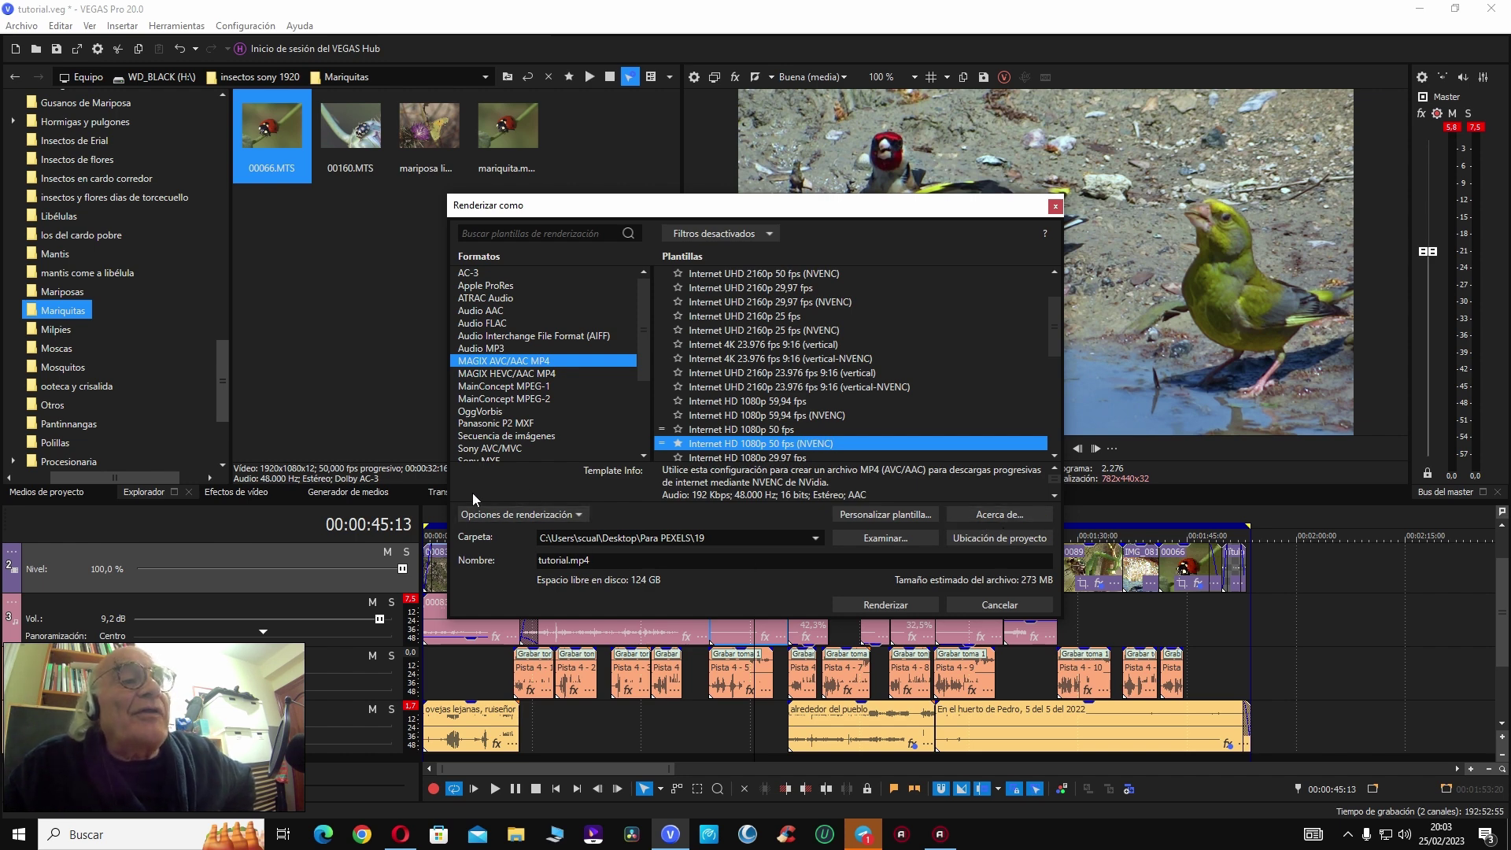
Step: Check in the render options that rendering only the loop region is enabled
click(545, 511)
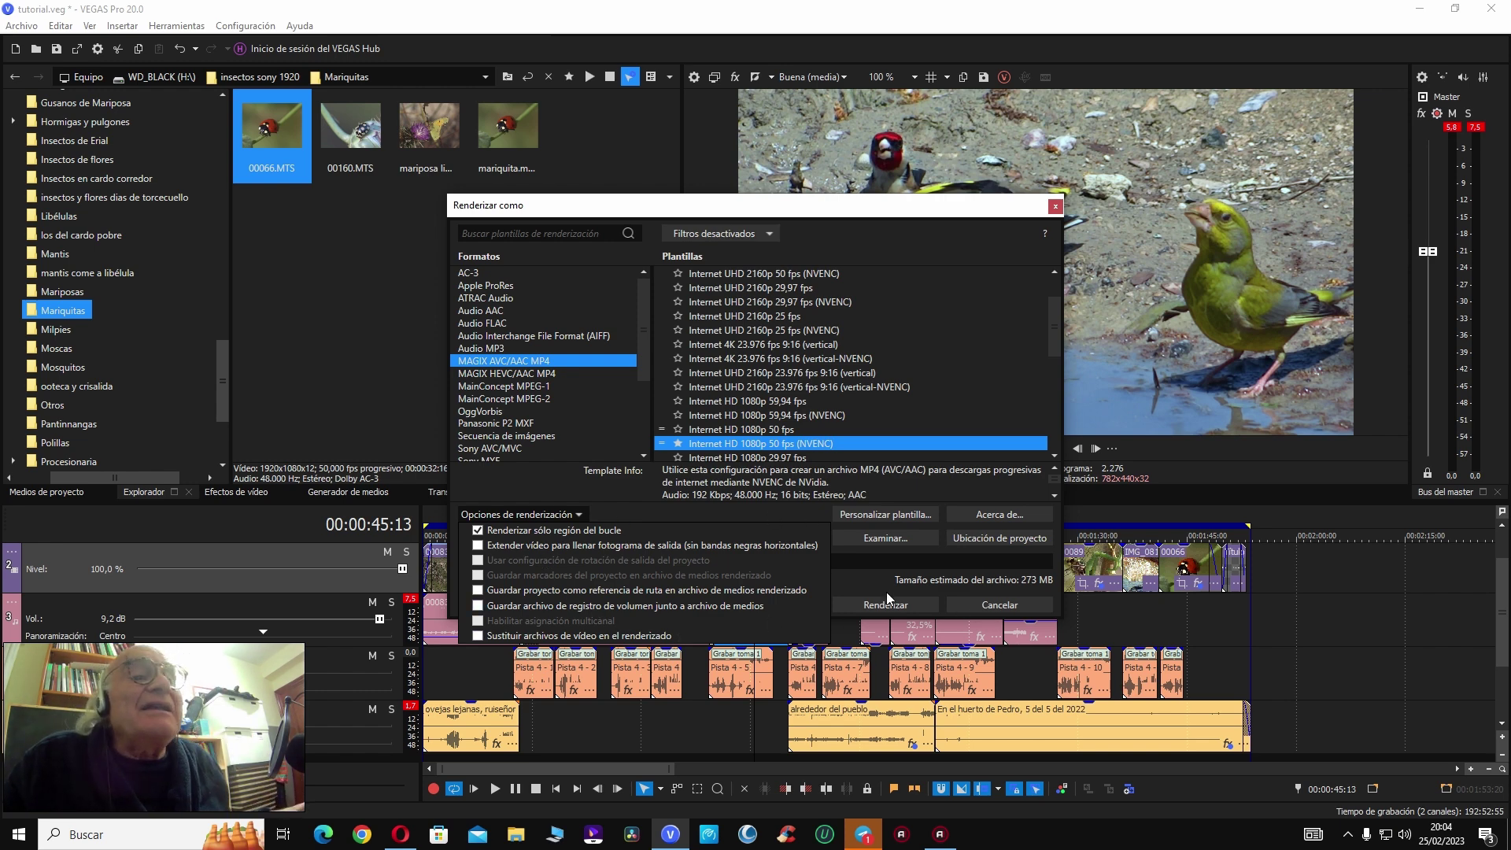
click(544, 518)
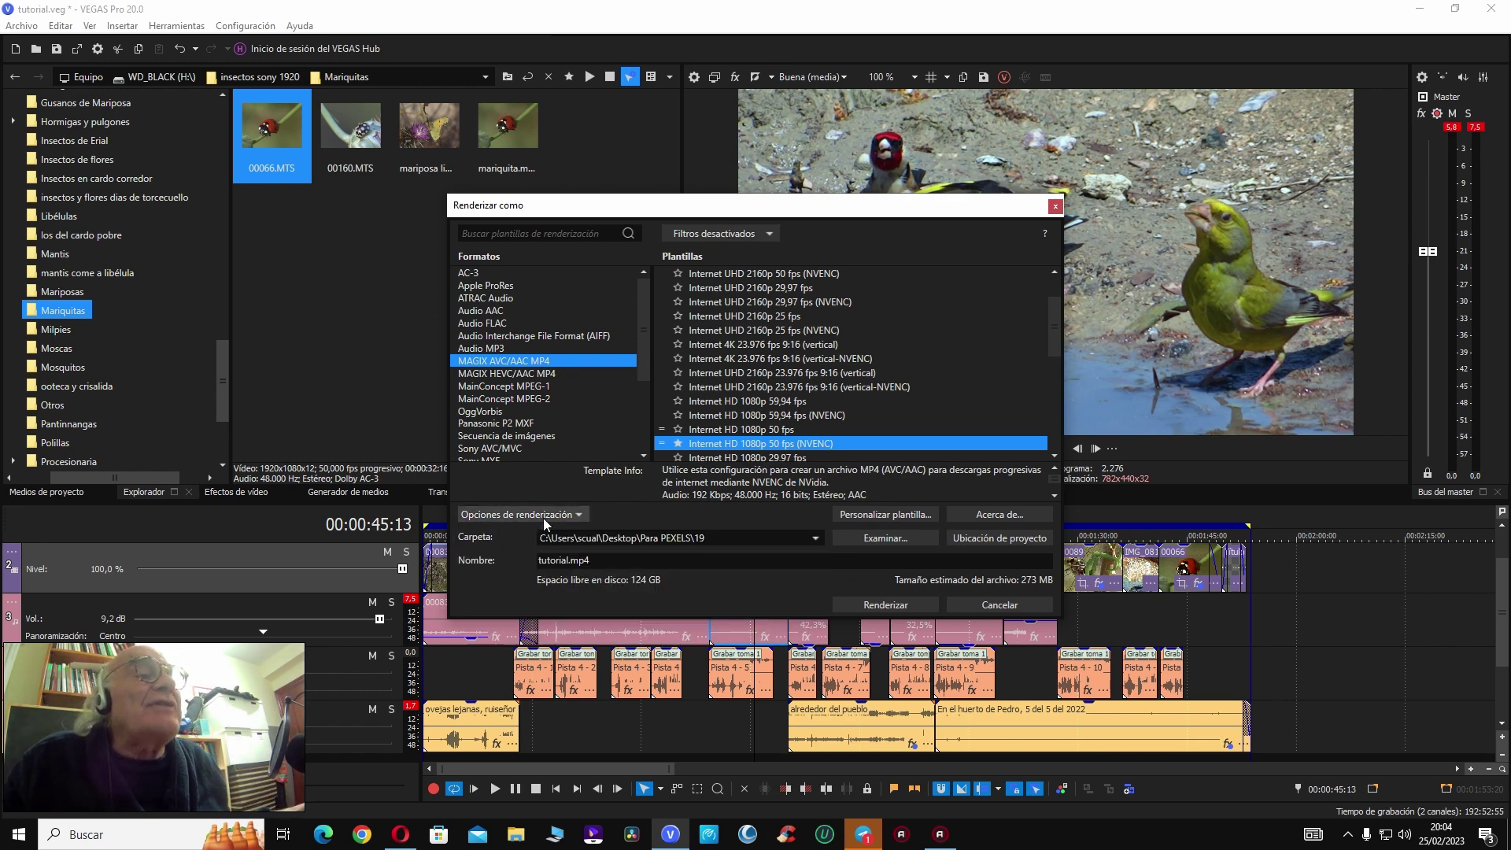
click(544, 518)
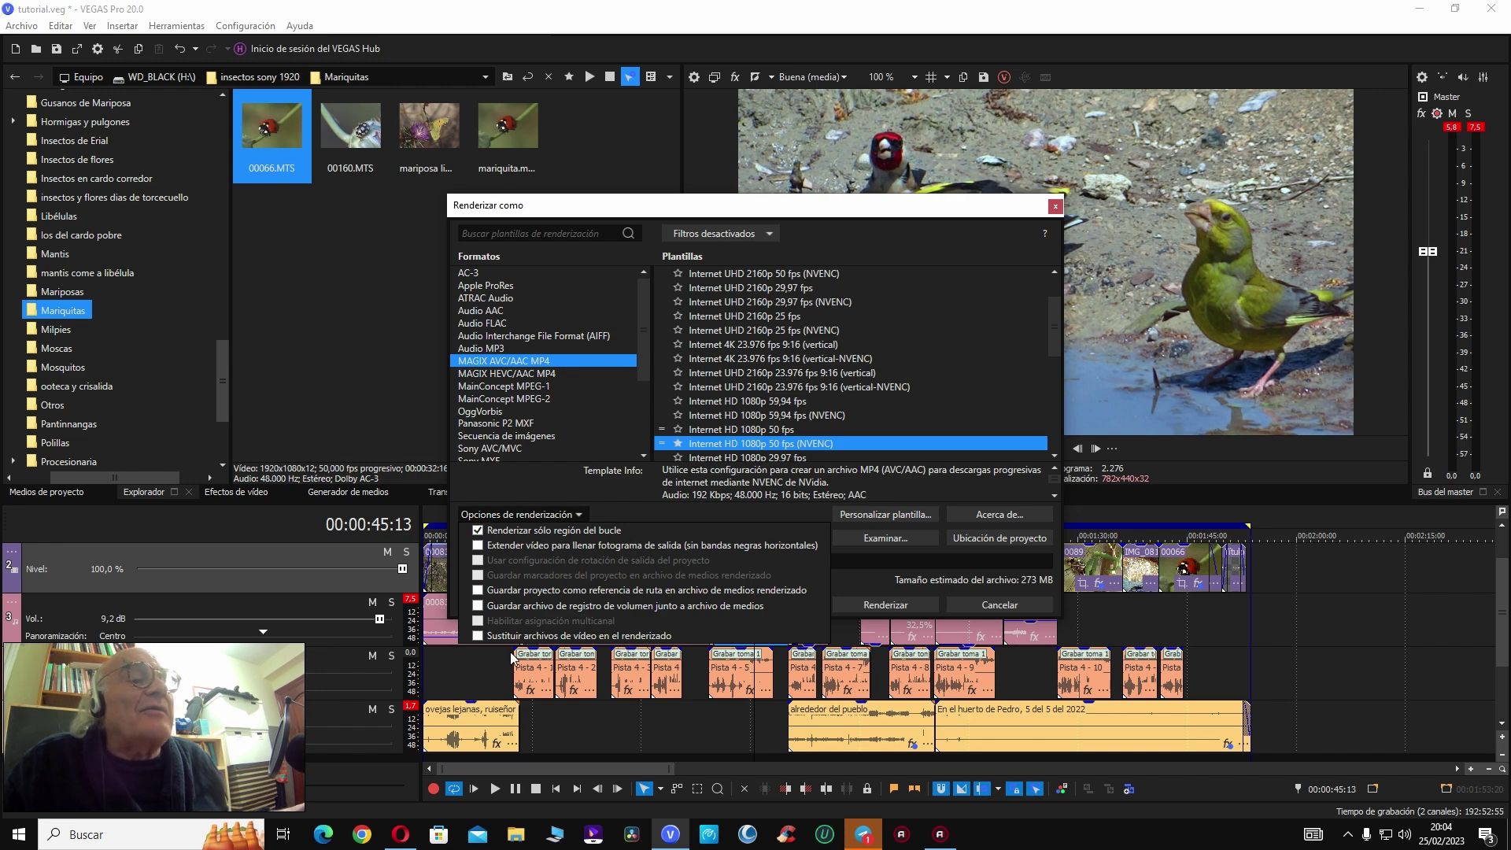
click(549, 518)
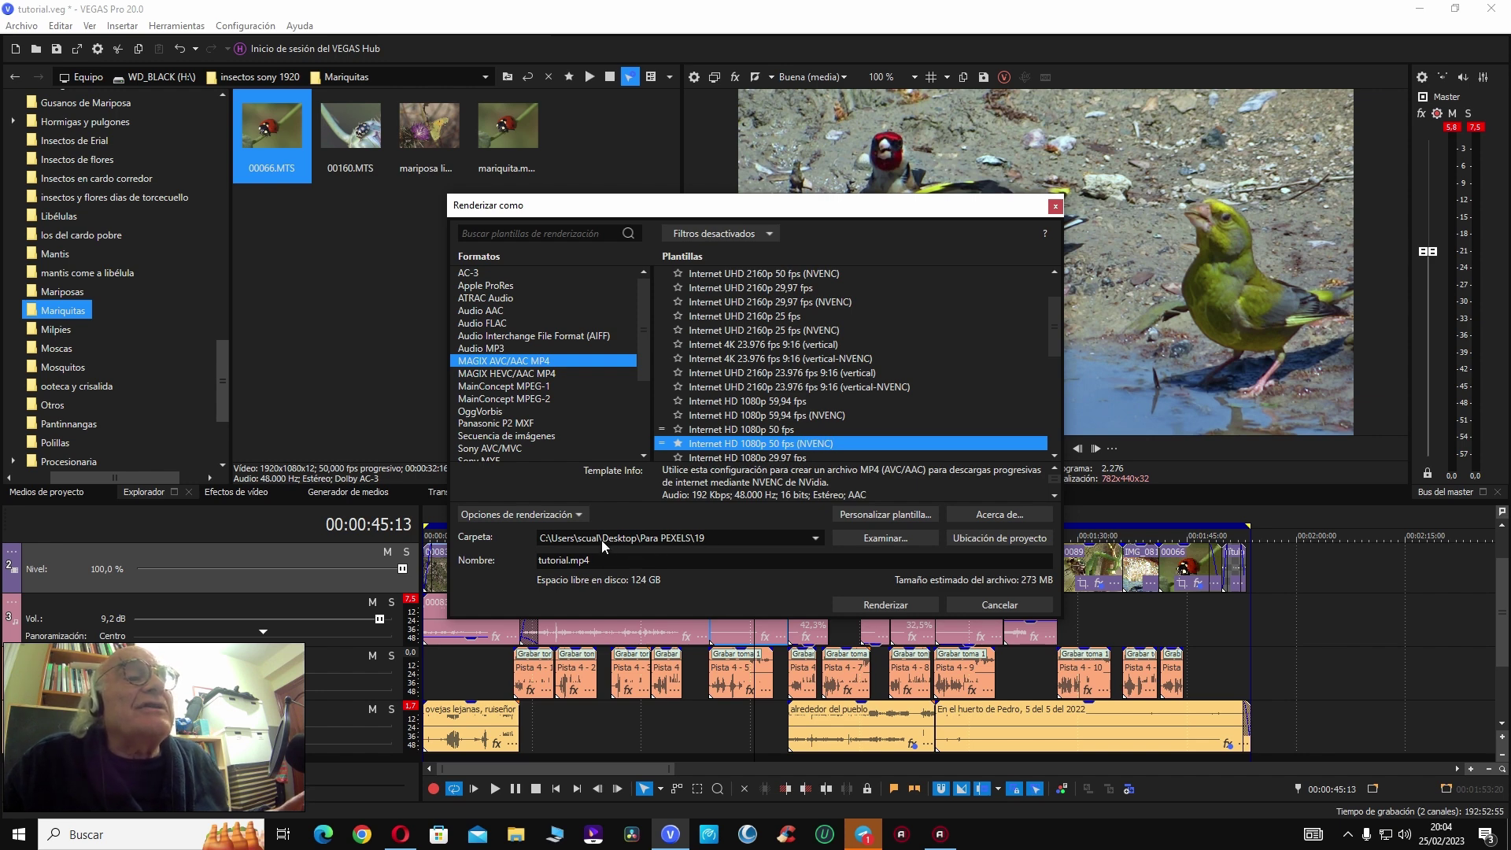
Step: Set the render destination to the desktop (Escritorio) and name the output "tutorial vegas", keeping the MP4 files (*.mp4) type
click(813, 538)
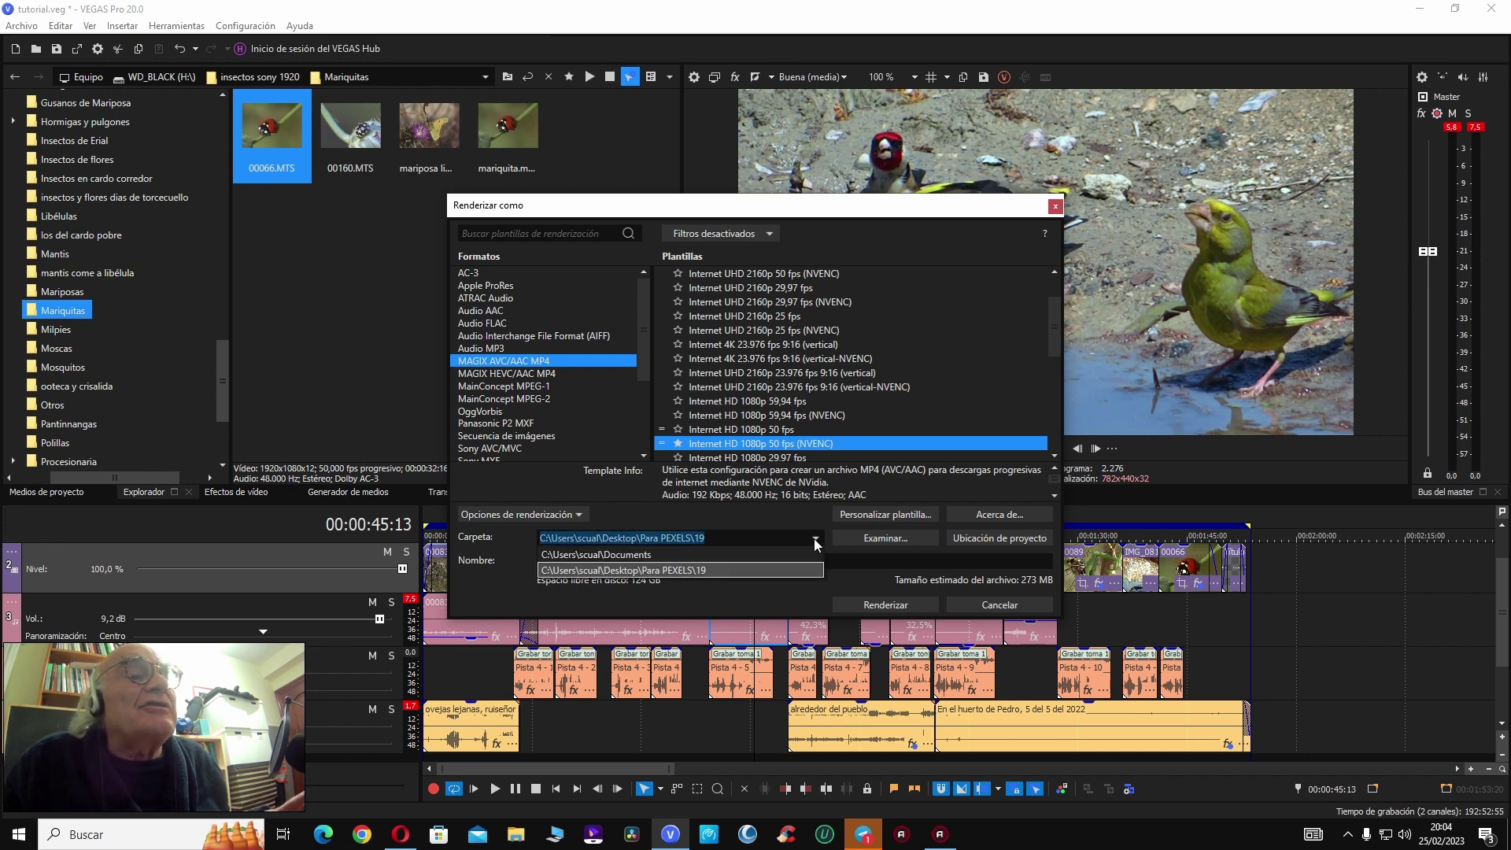
click(770, 543)
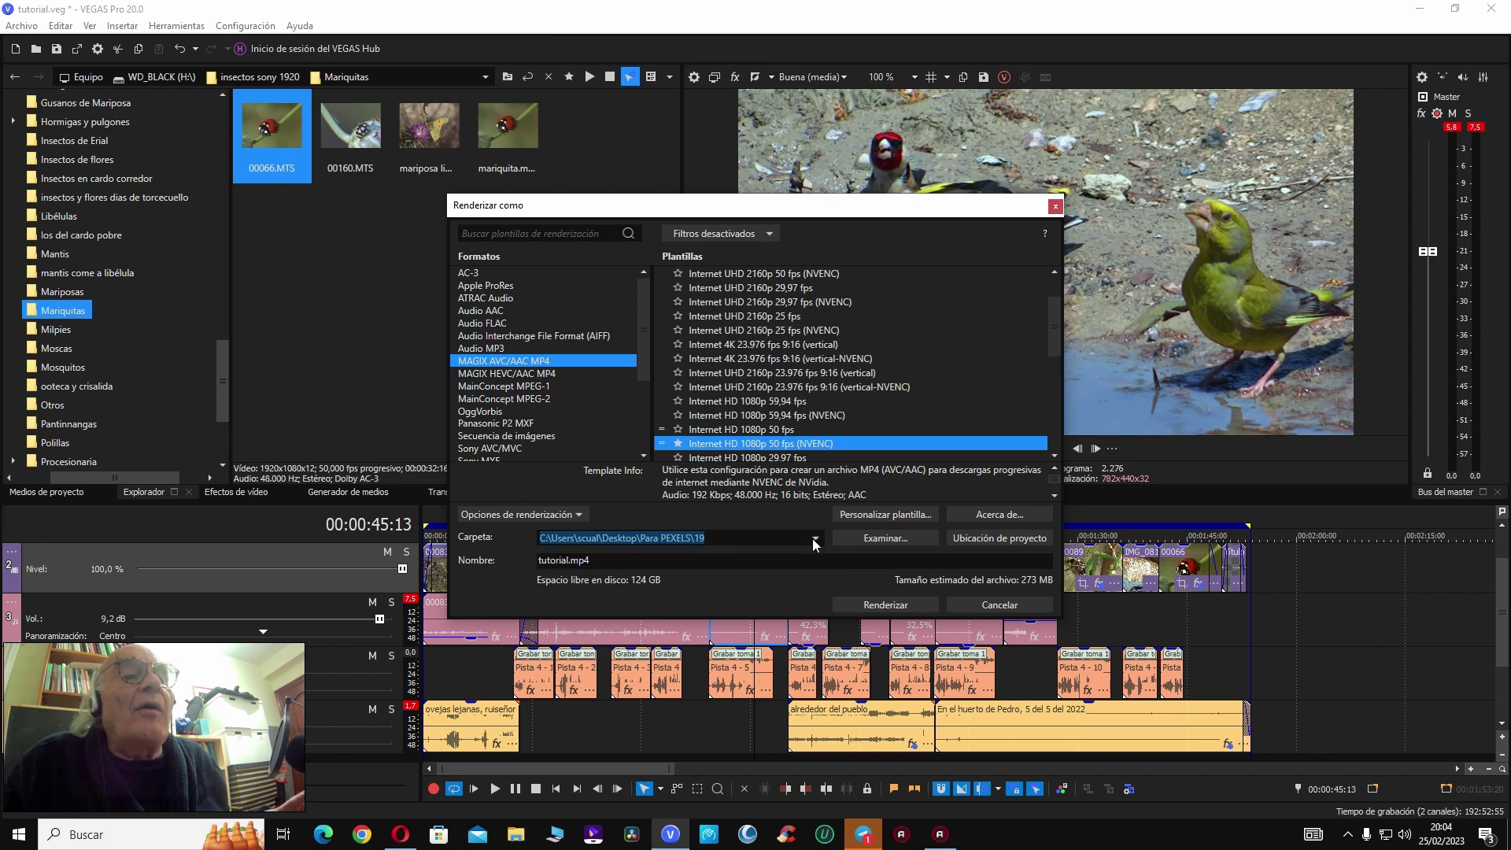
click(875, 540)
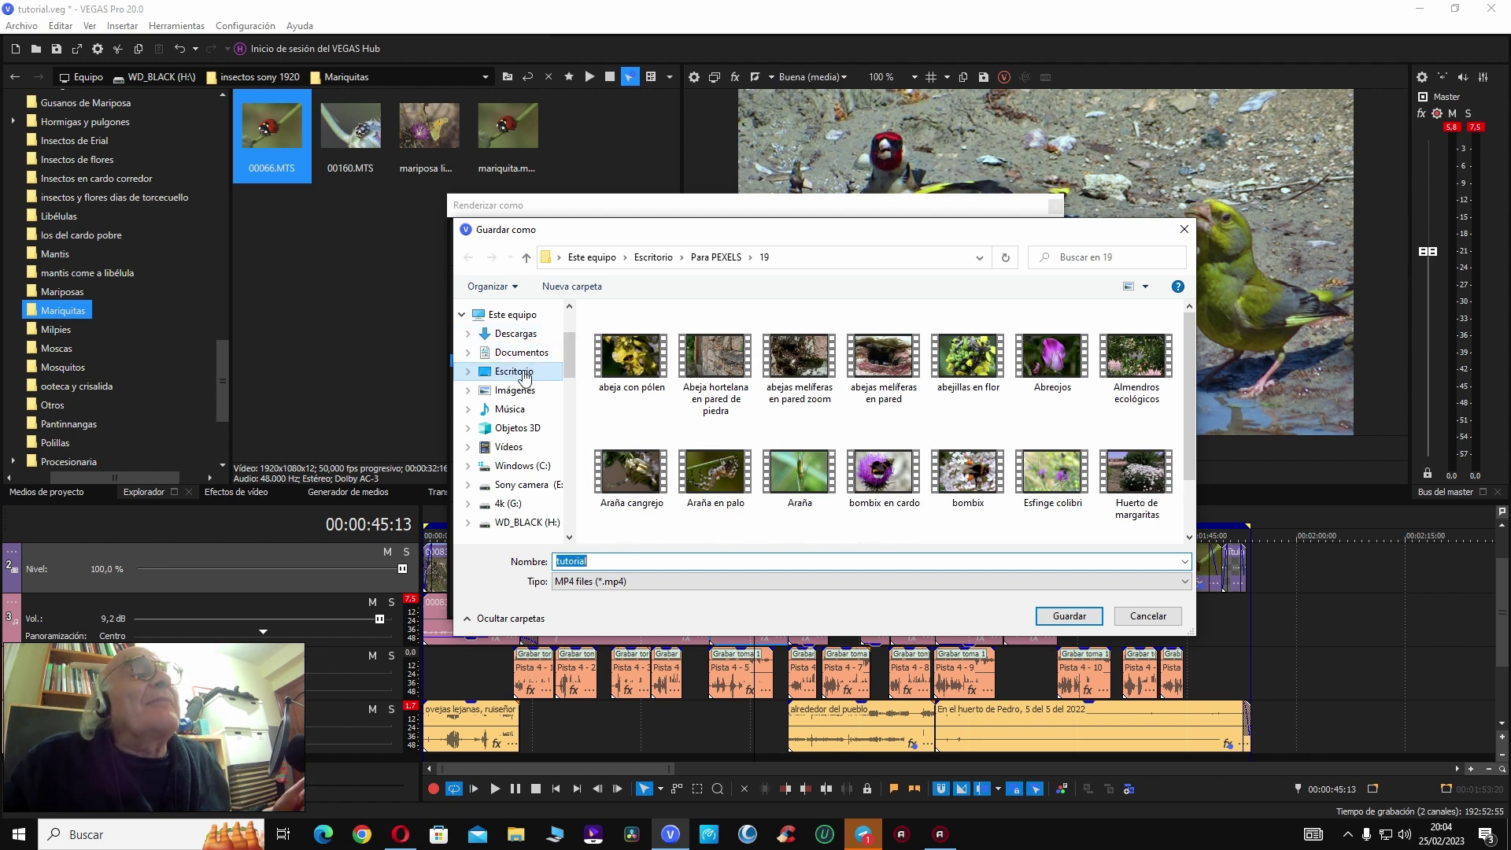
click(522, 373)
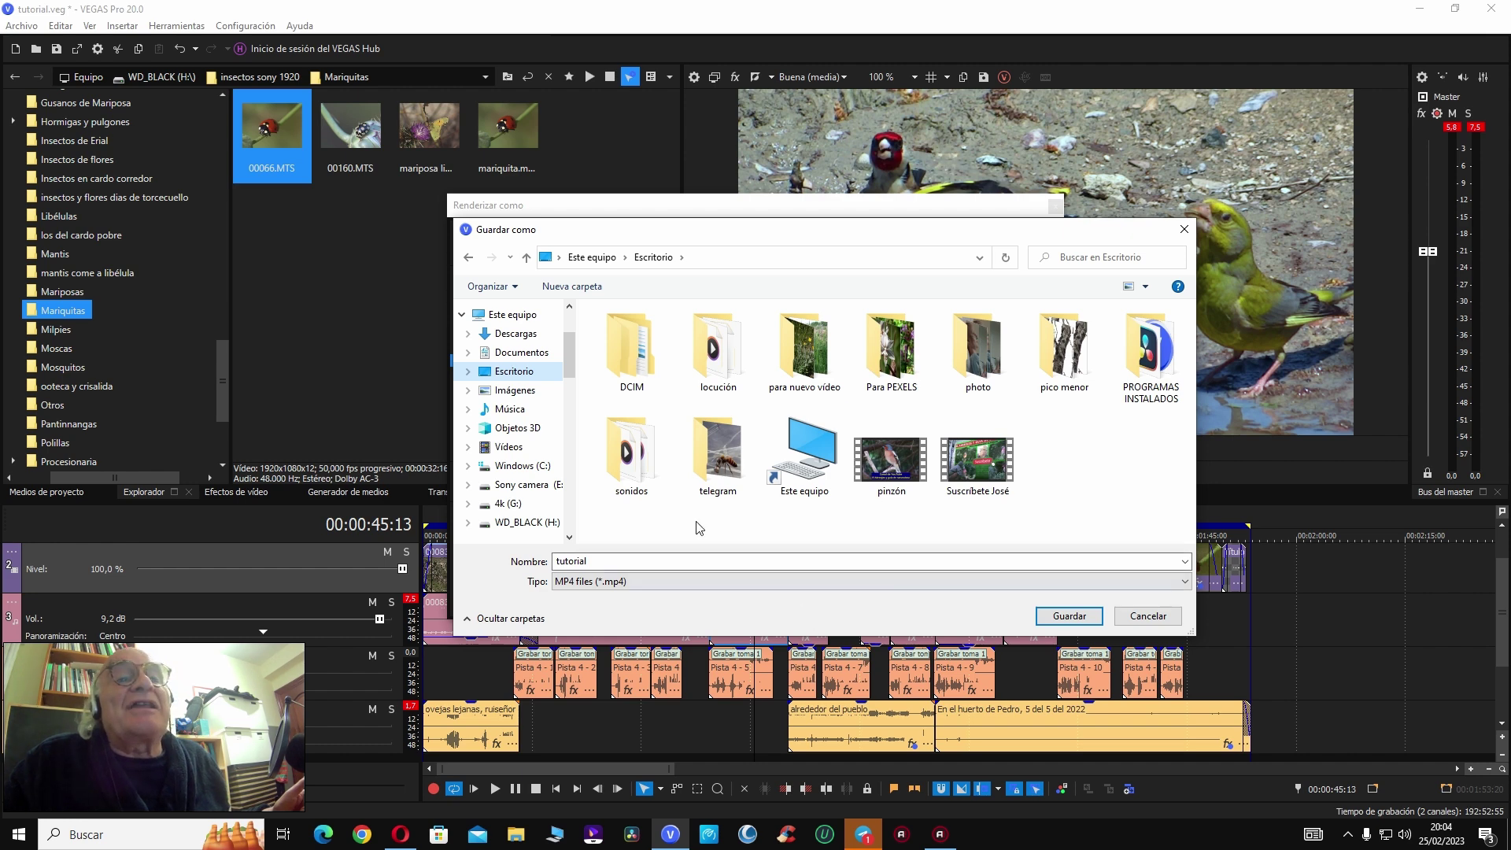
double_click(595, 561)
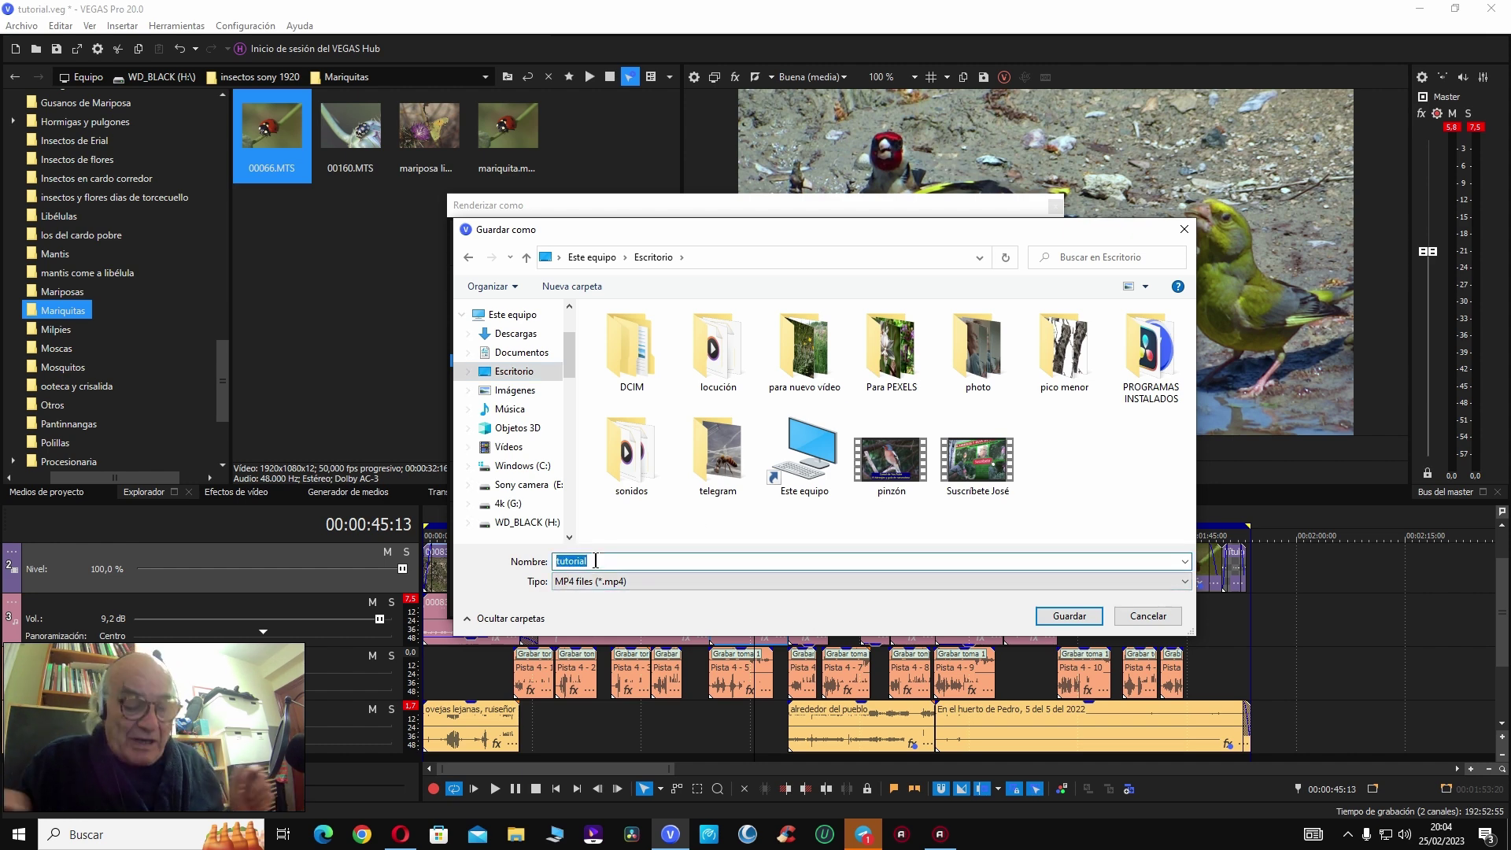
click(596, 560)
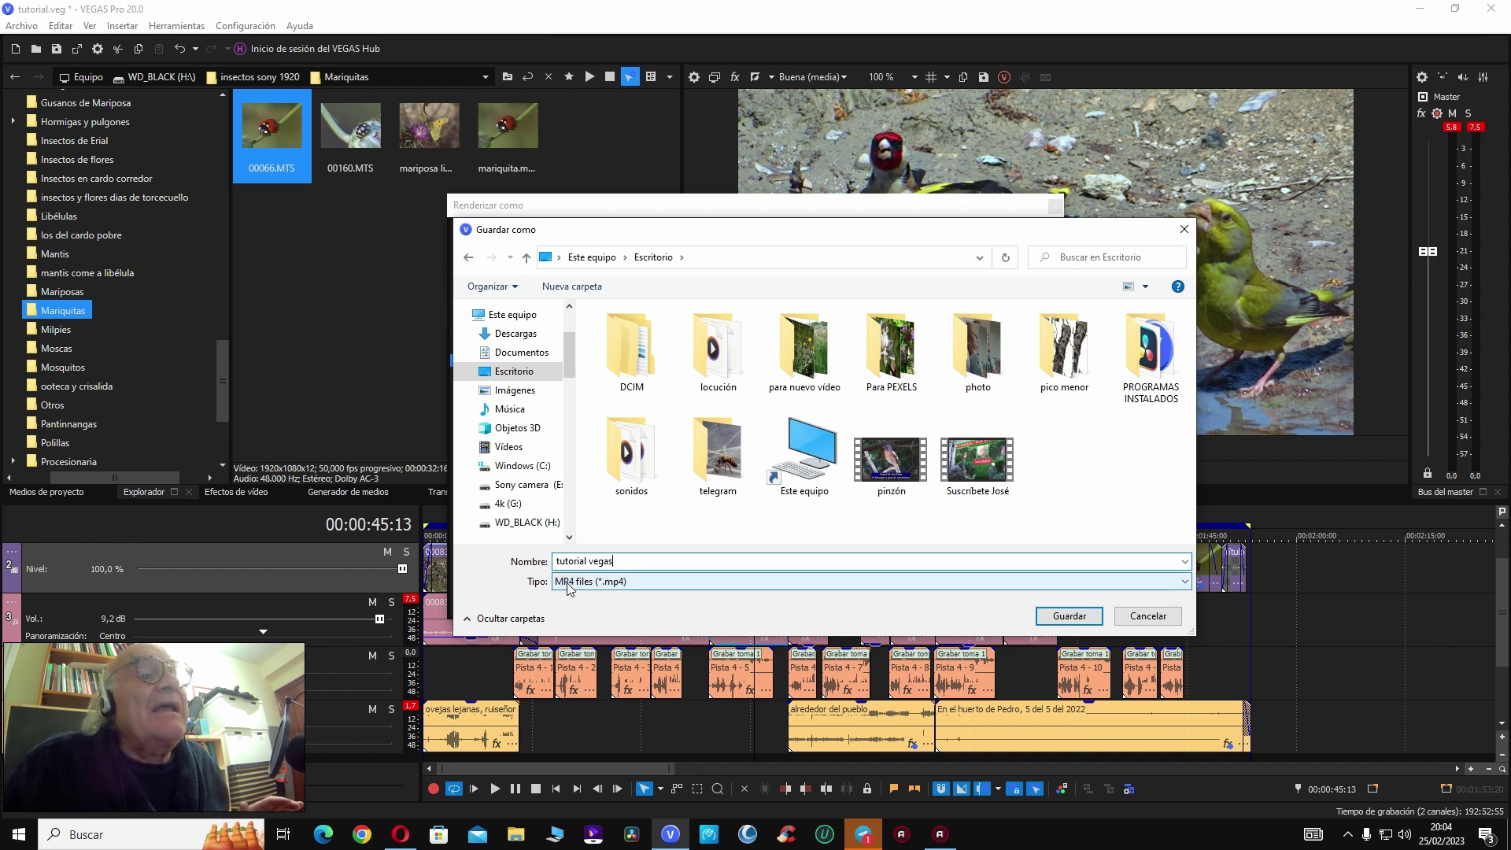
click(1184, 580)
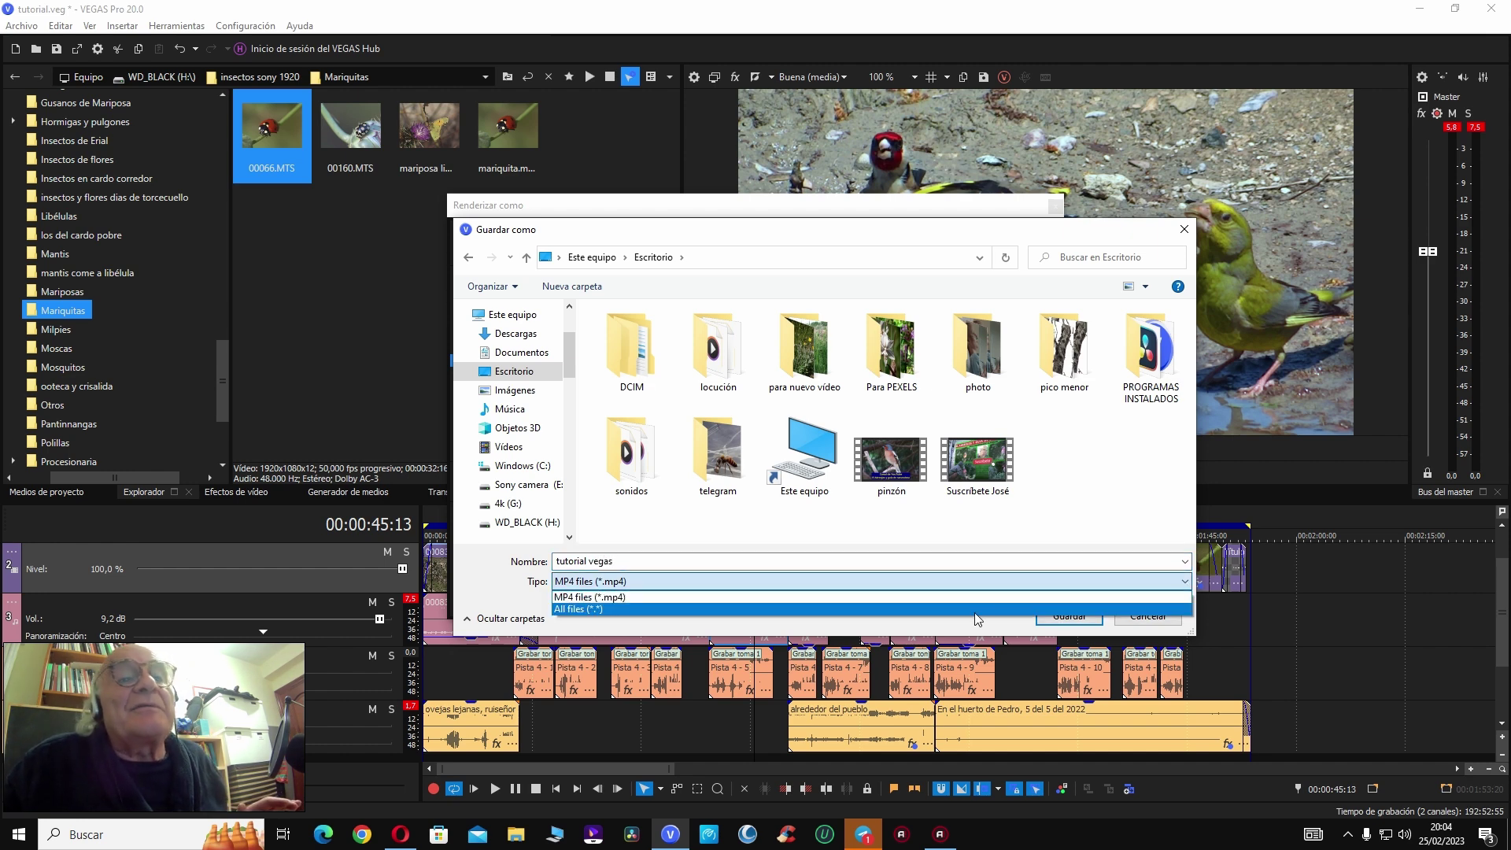
click(1053, 584)
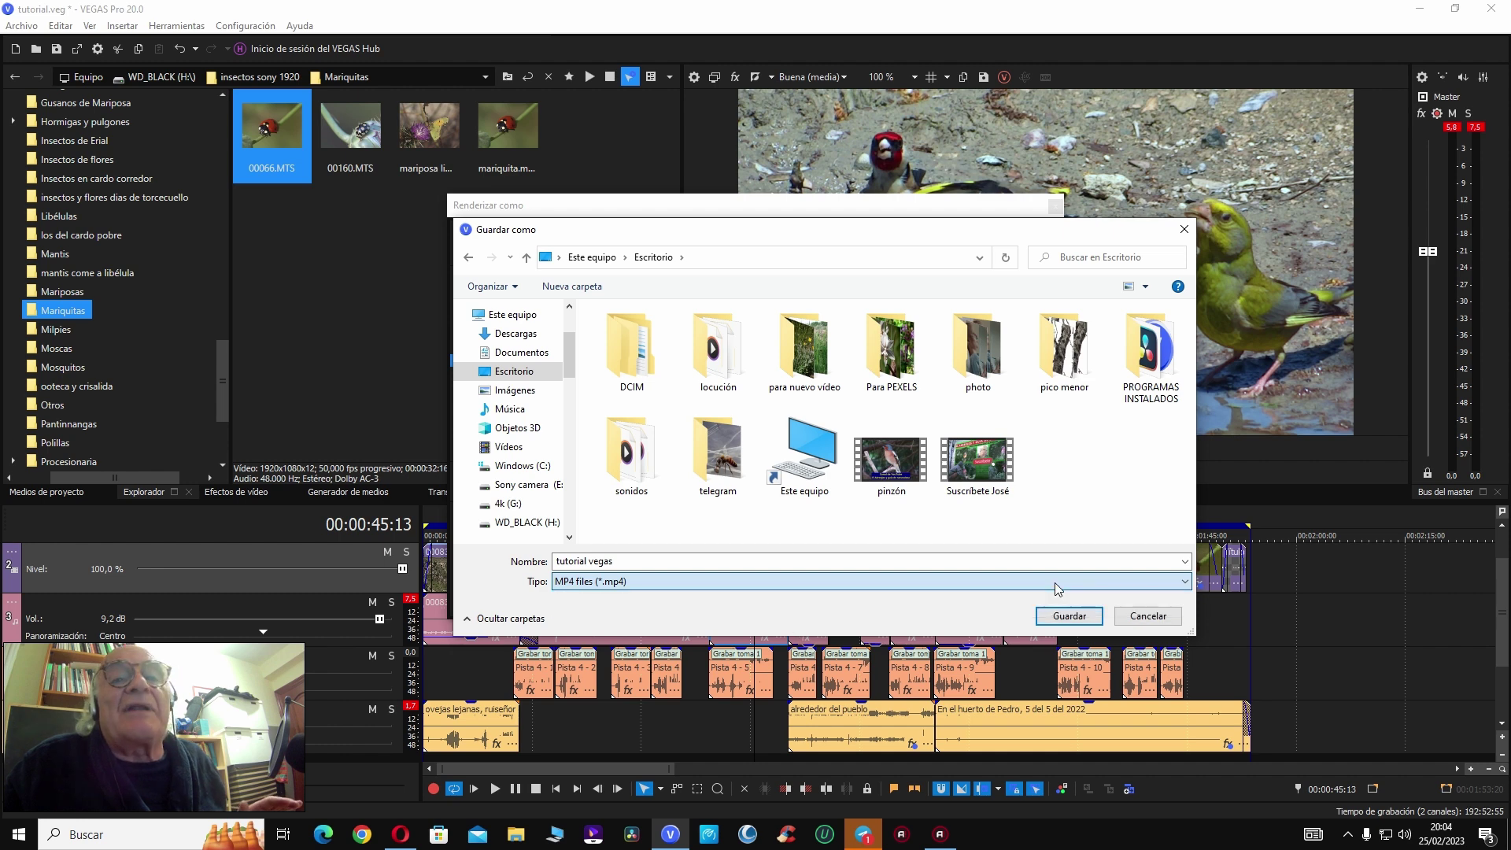
click(1069, 615)
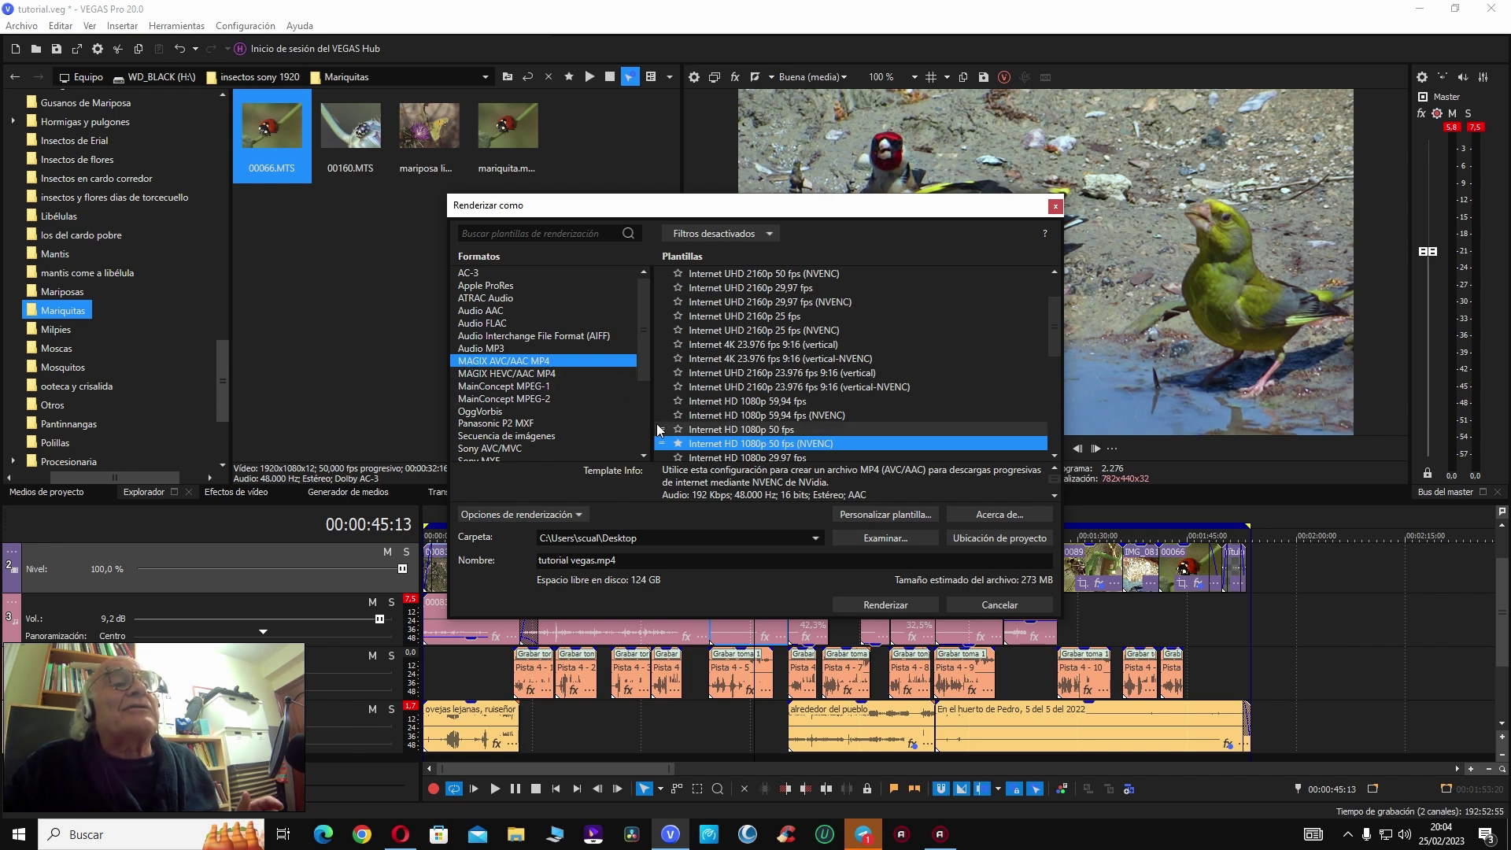
Step: Examine the templates offered by other render formats, including MAGIX HEVC/AAC MP4, MainConcept MPEG-2 and Panasonic P2 MXF
click(523, 376)
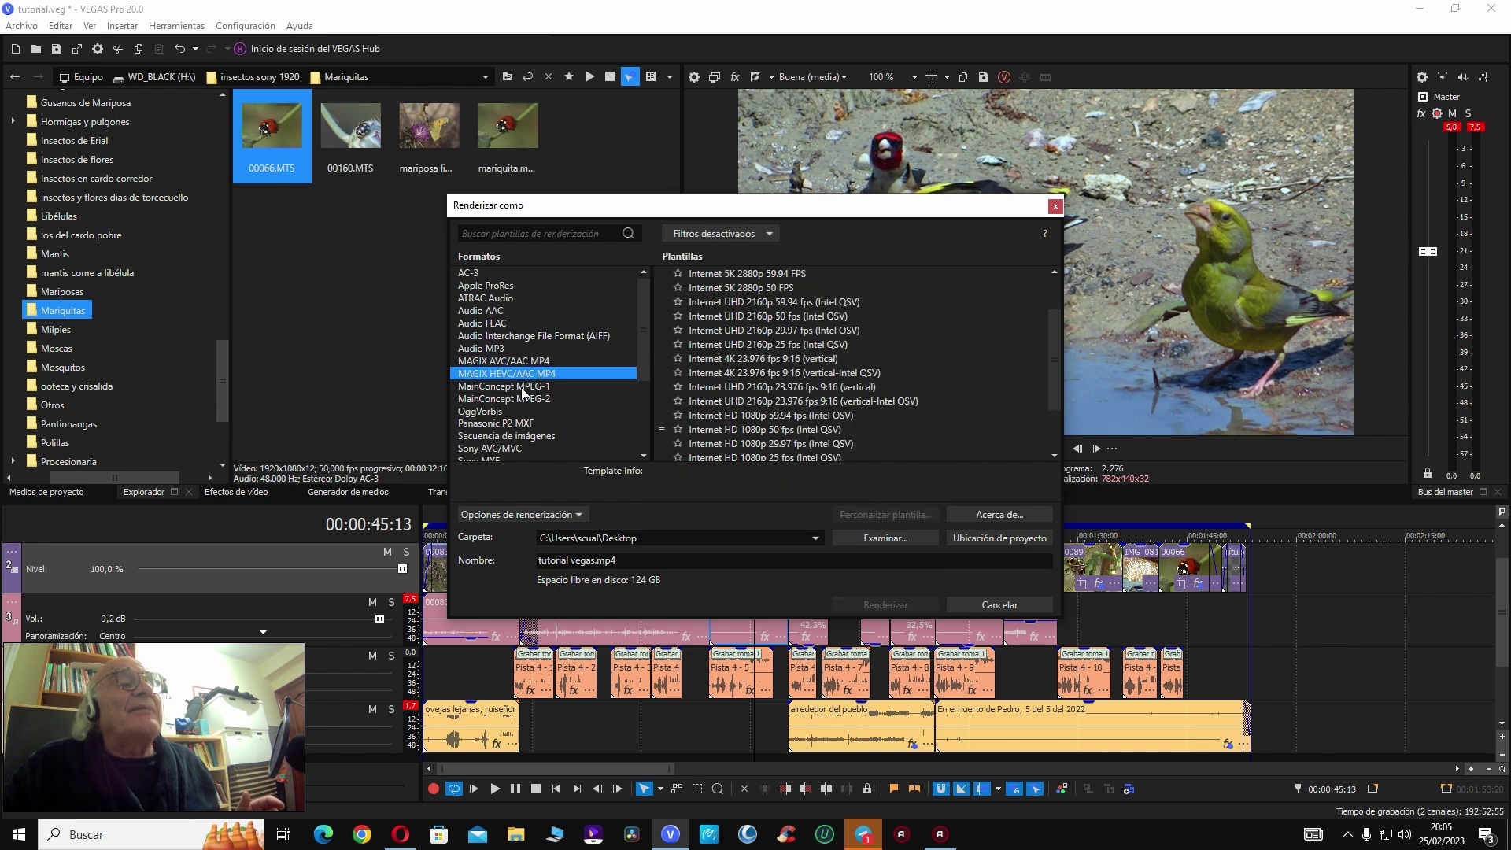
click(521, 387)
click(521, 400)
click(617, 424)
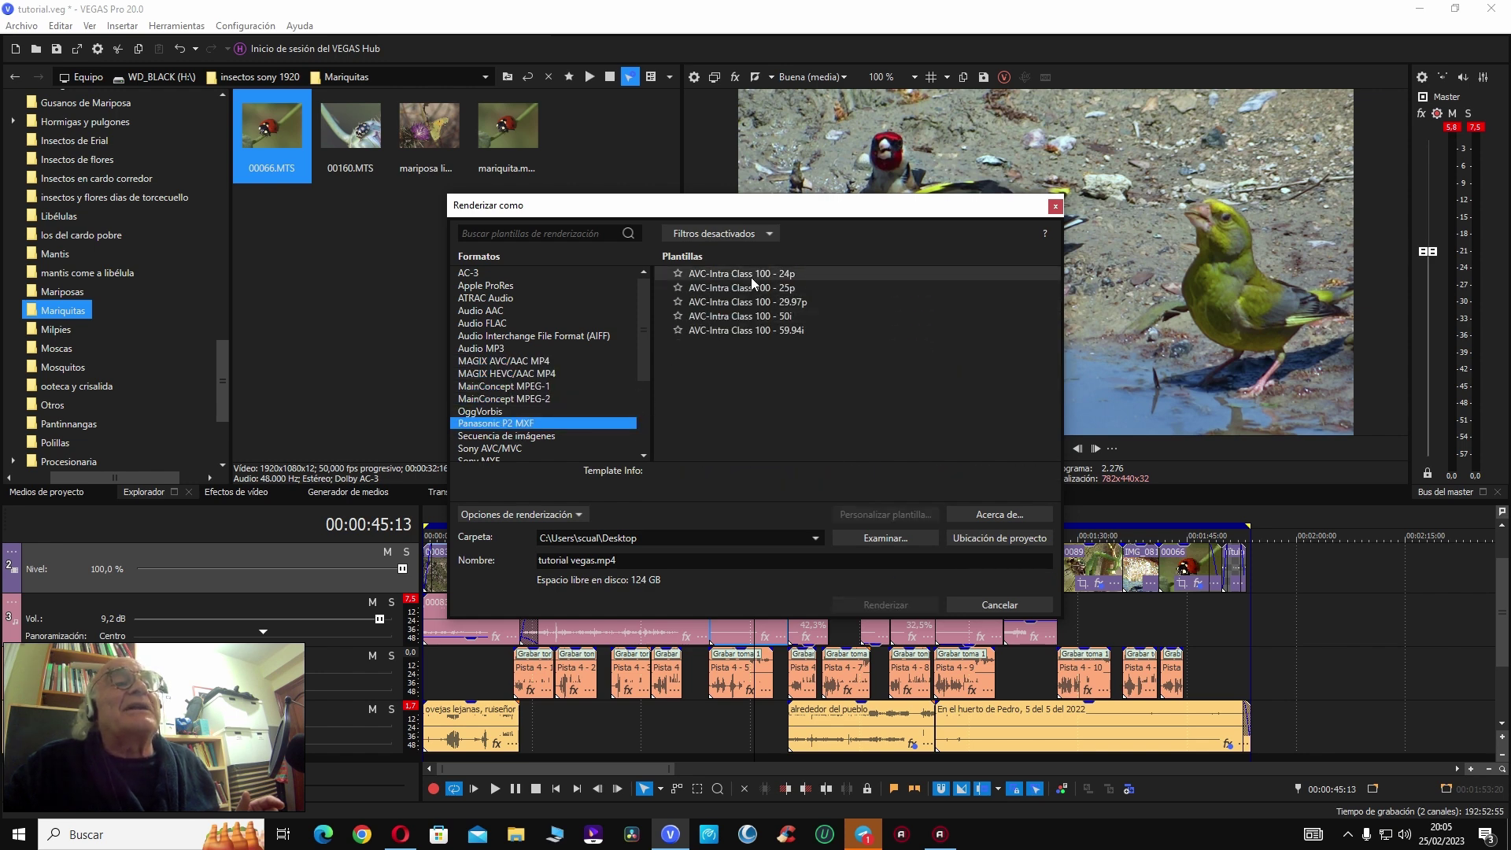
click(495, 448)
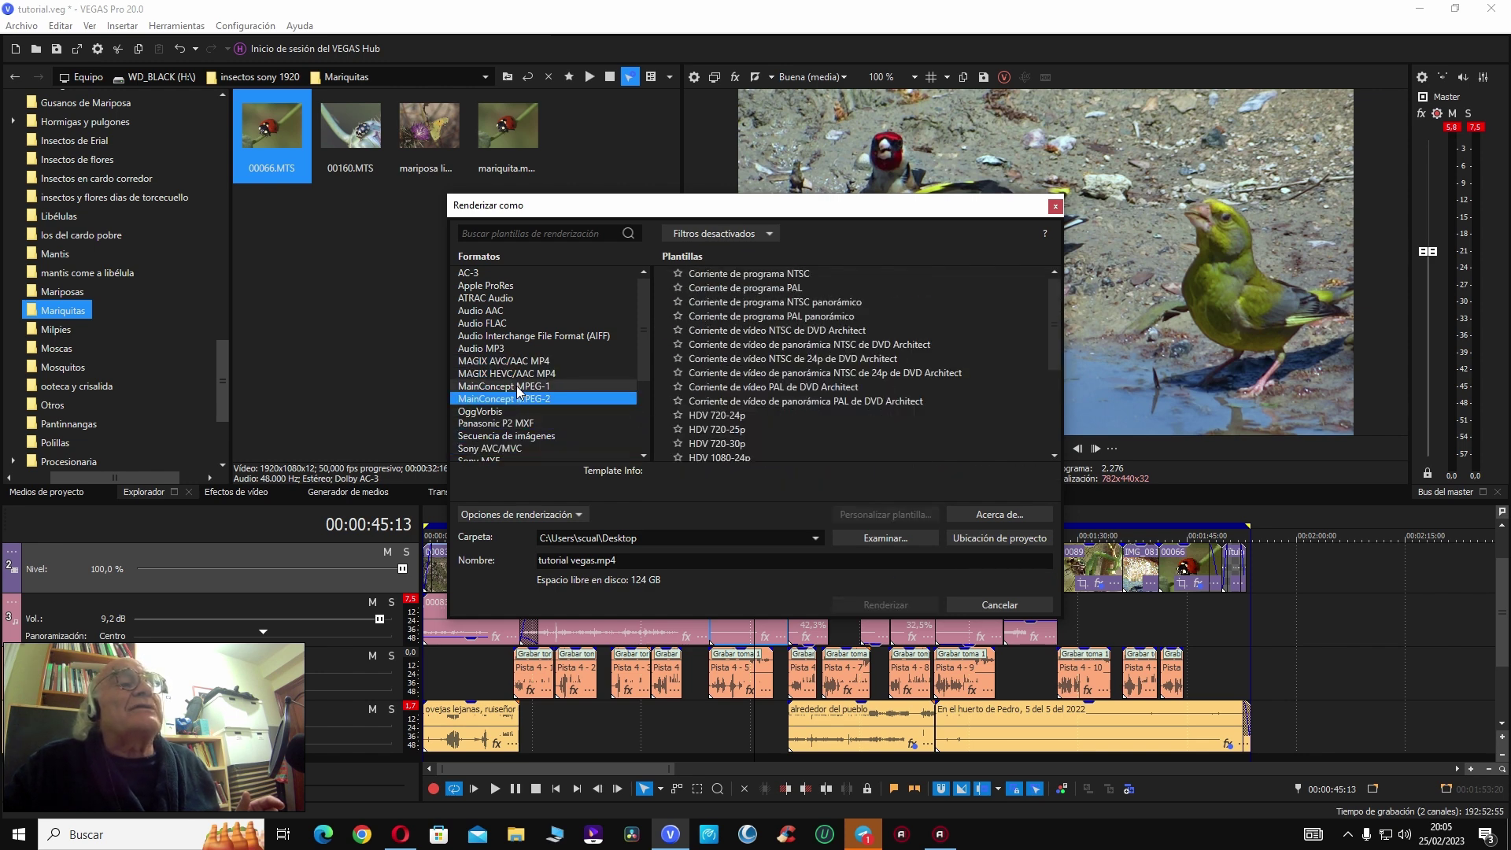
click(519, 359)
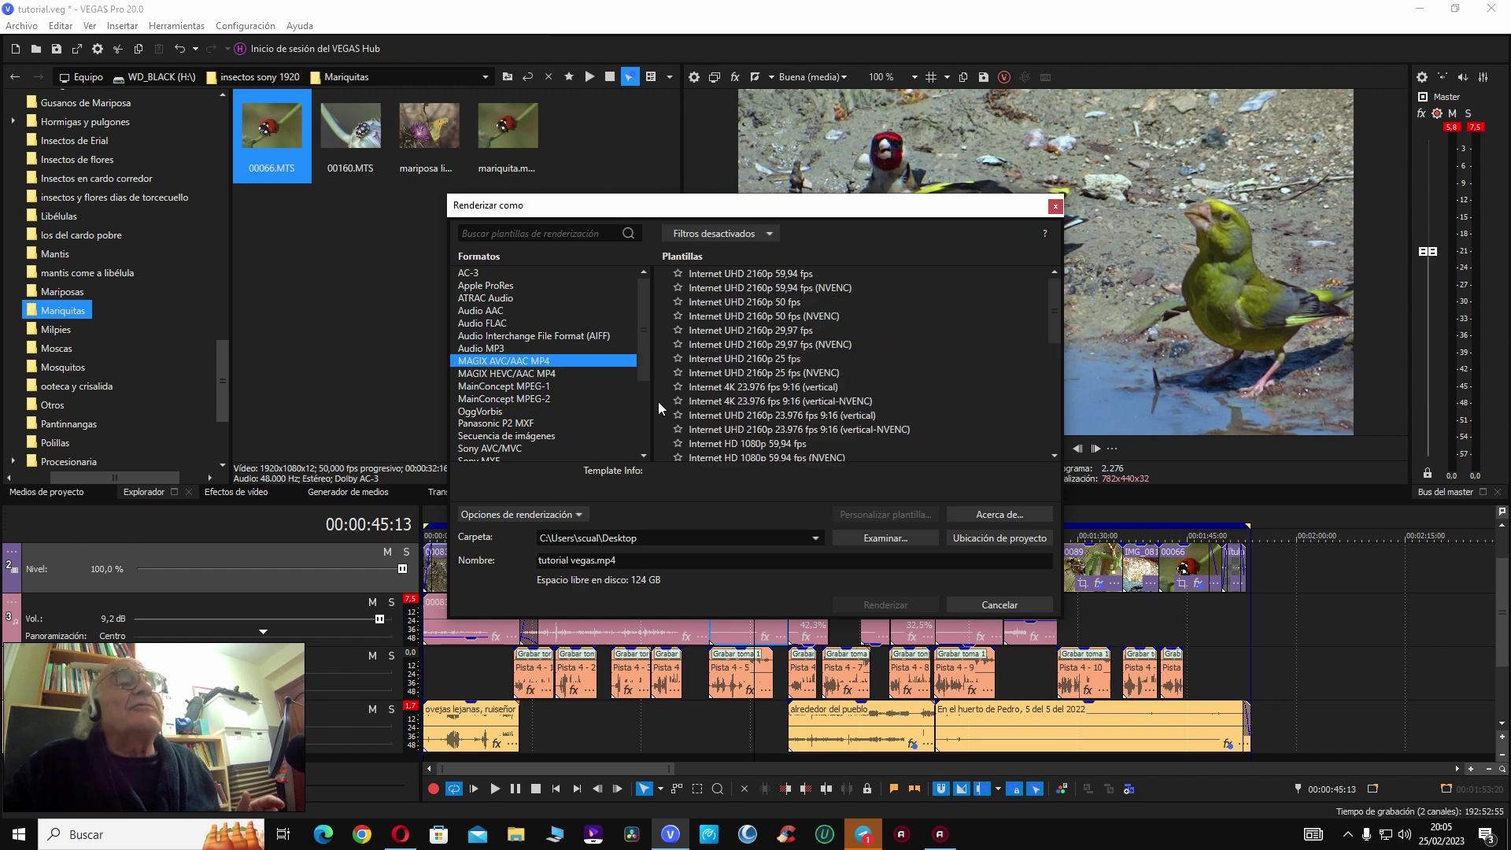
click(543, 374)
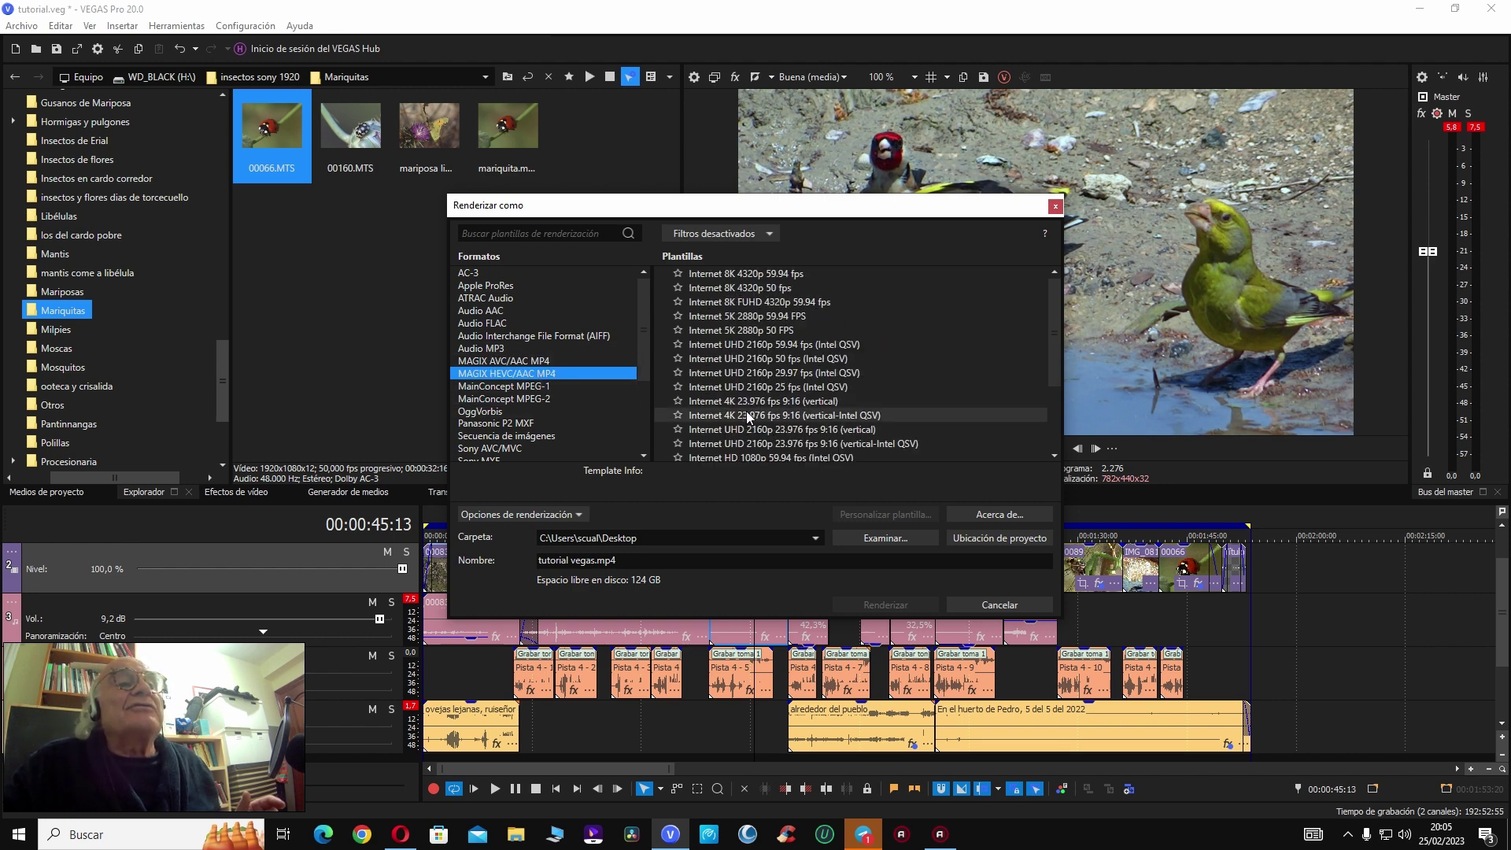
scroll(755, 451, down, 3)
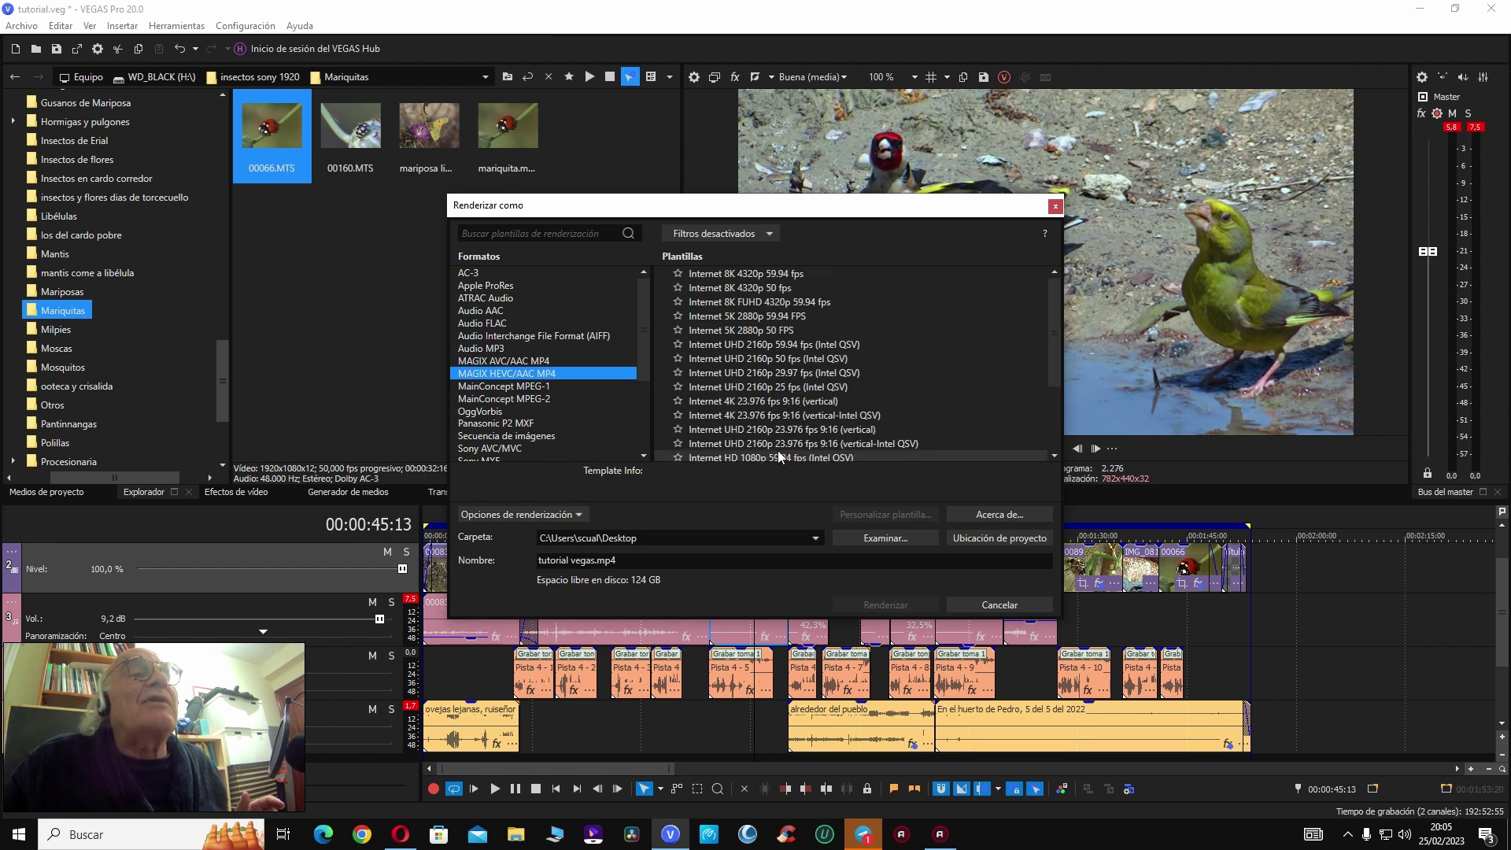
scroll(777, 453, up, 3)
Step: Reselect the MAGIX AVC/AAC MP4 format with its "Internet HD 1080p 50 fps (NVENC)" template
click(527, 362)
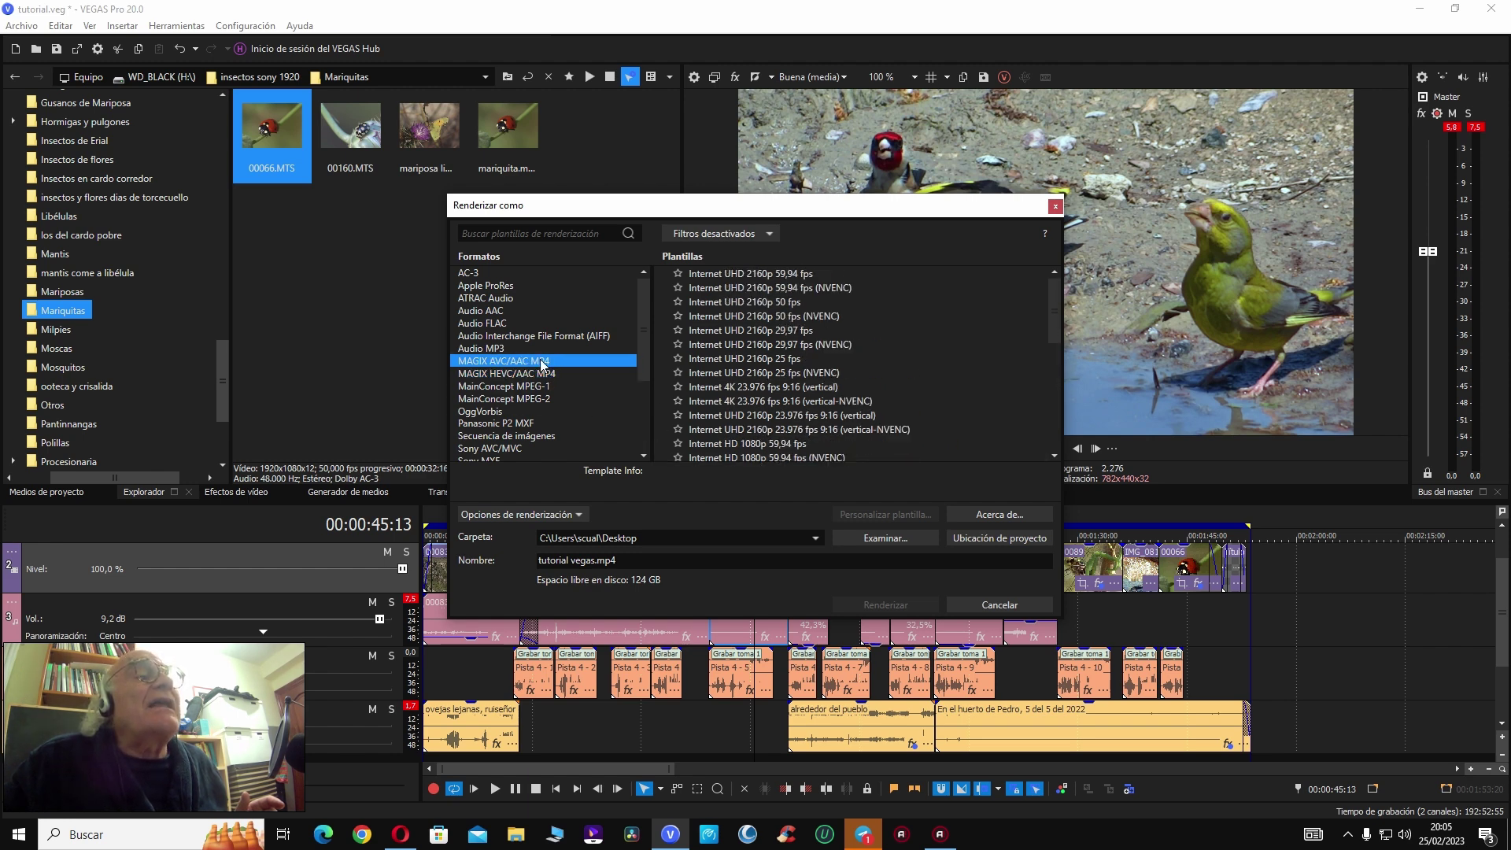
scroll(724, 359, down, 3)
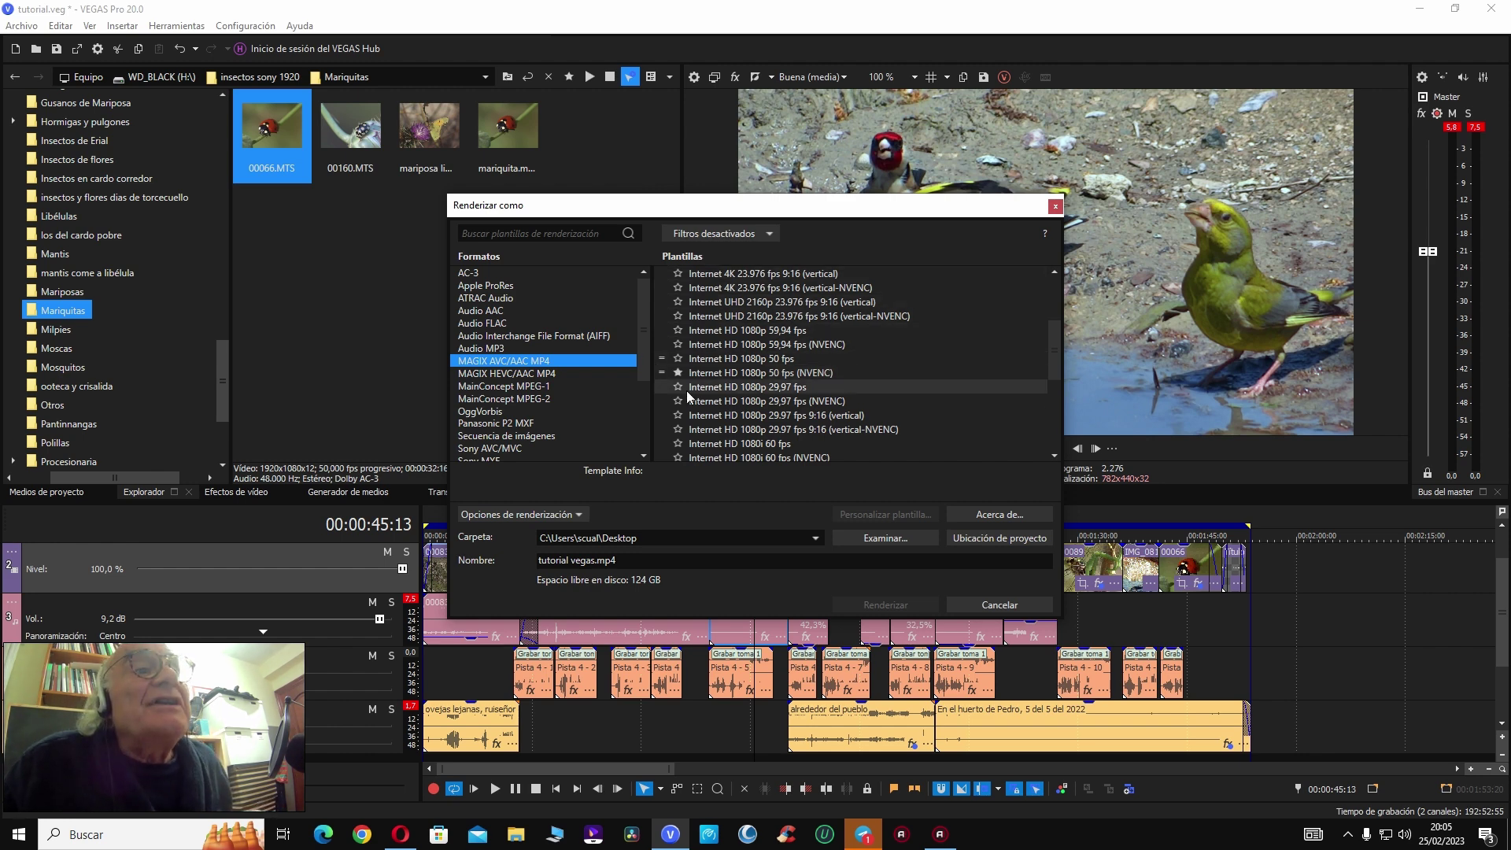
click(752, 375)
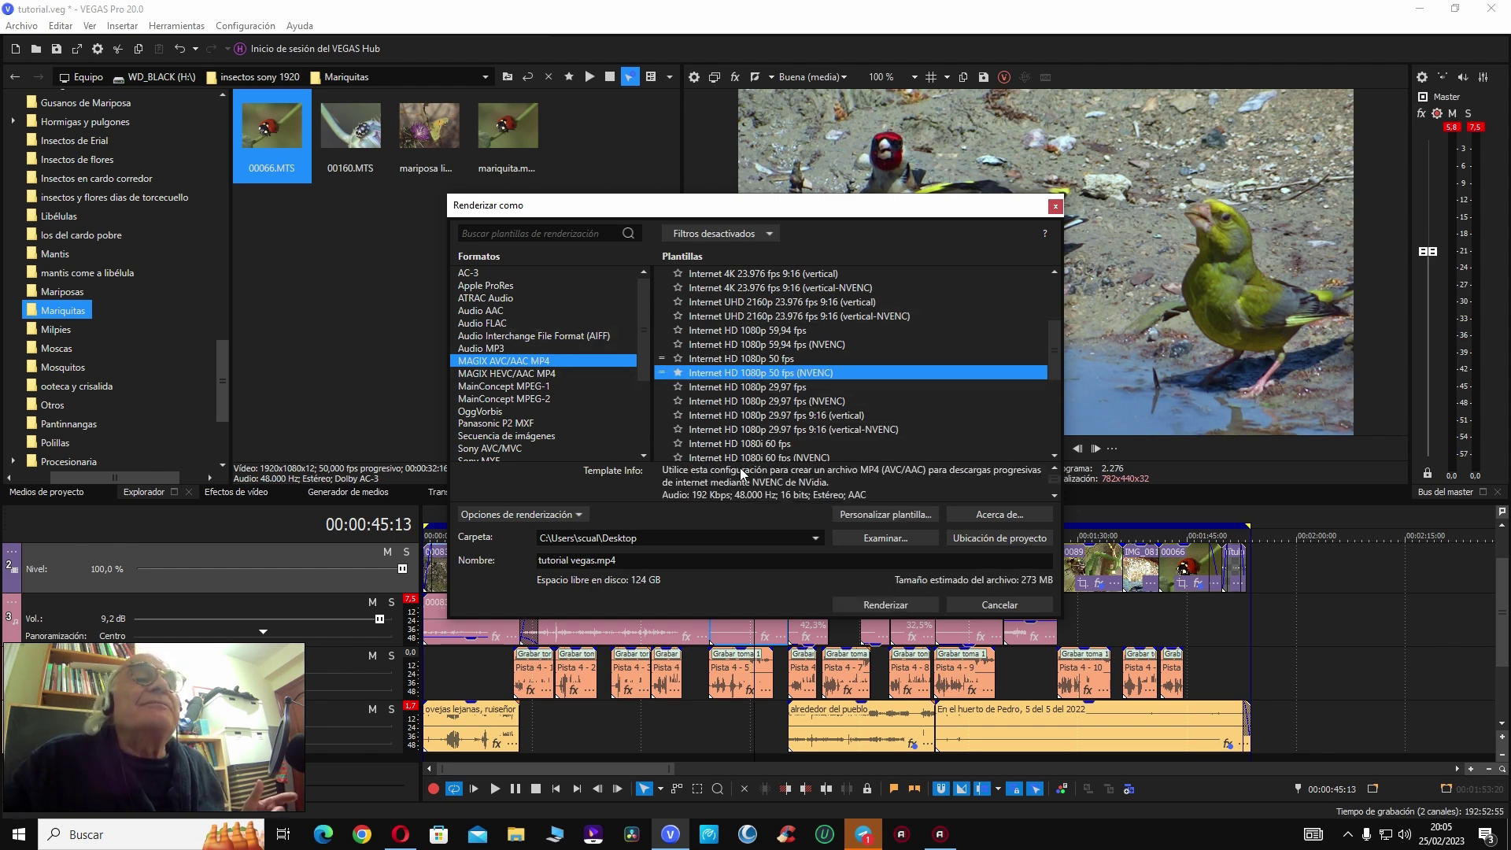
Step: Try marking the "Internet HD 1080p 29,97 fps" templates, with and without NVENC, as favourites
click(678, 389)
click(677, 398)
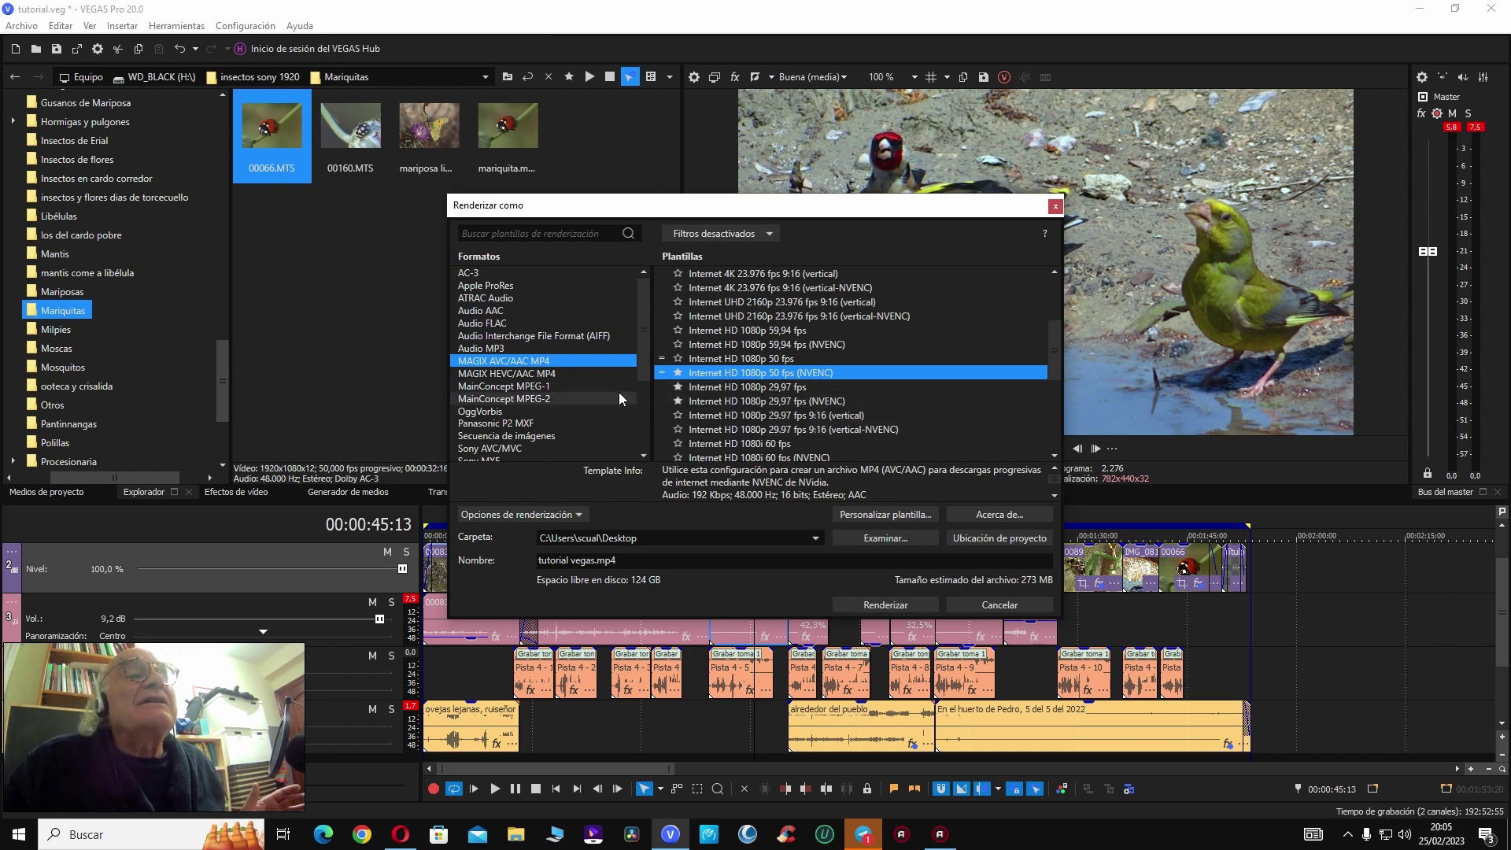
click(882, 318)
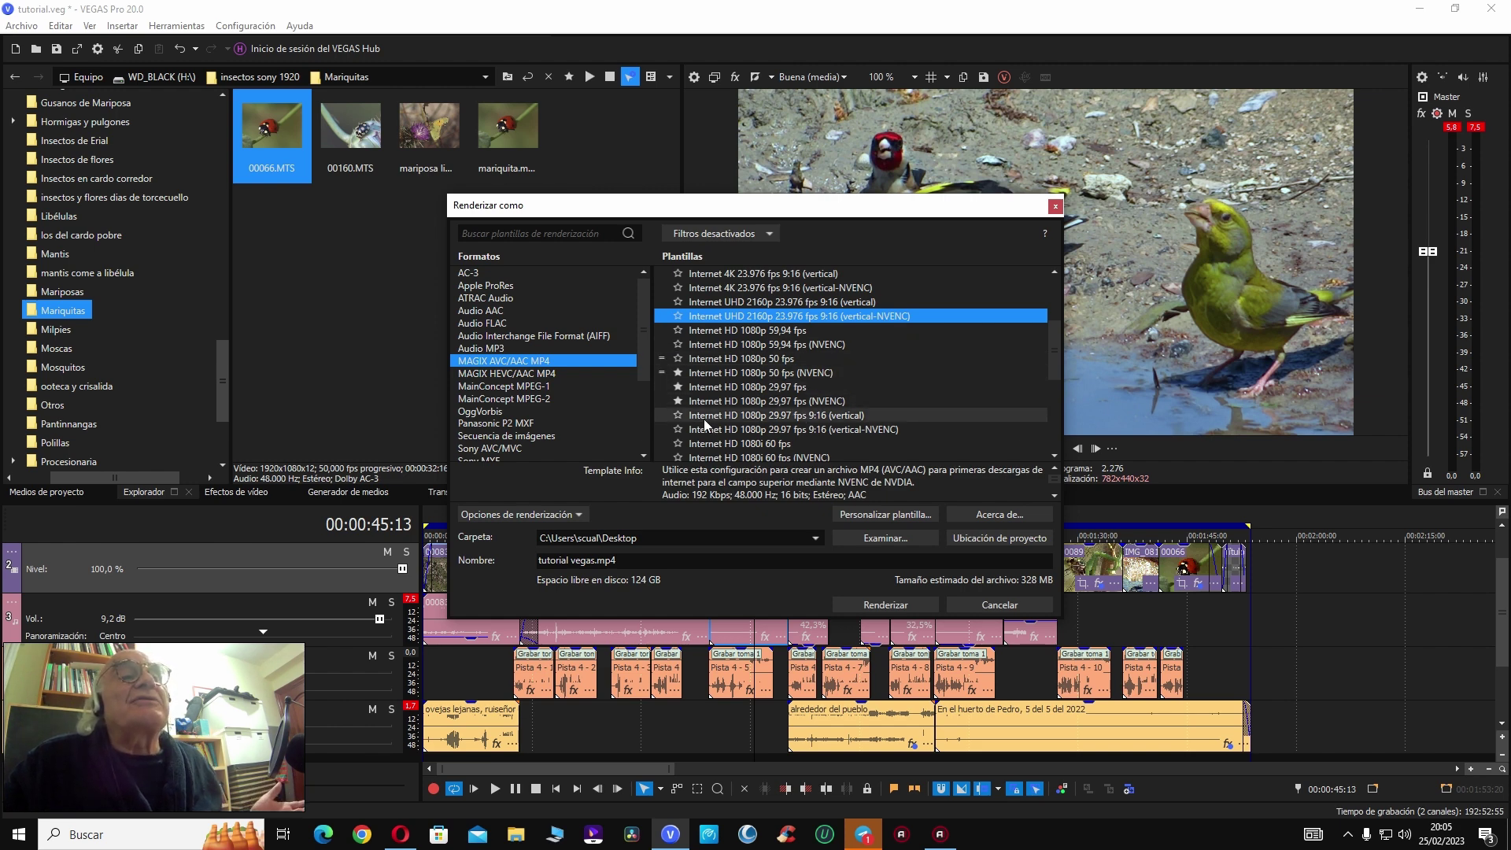
click(676, 371)
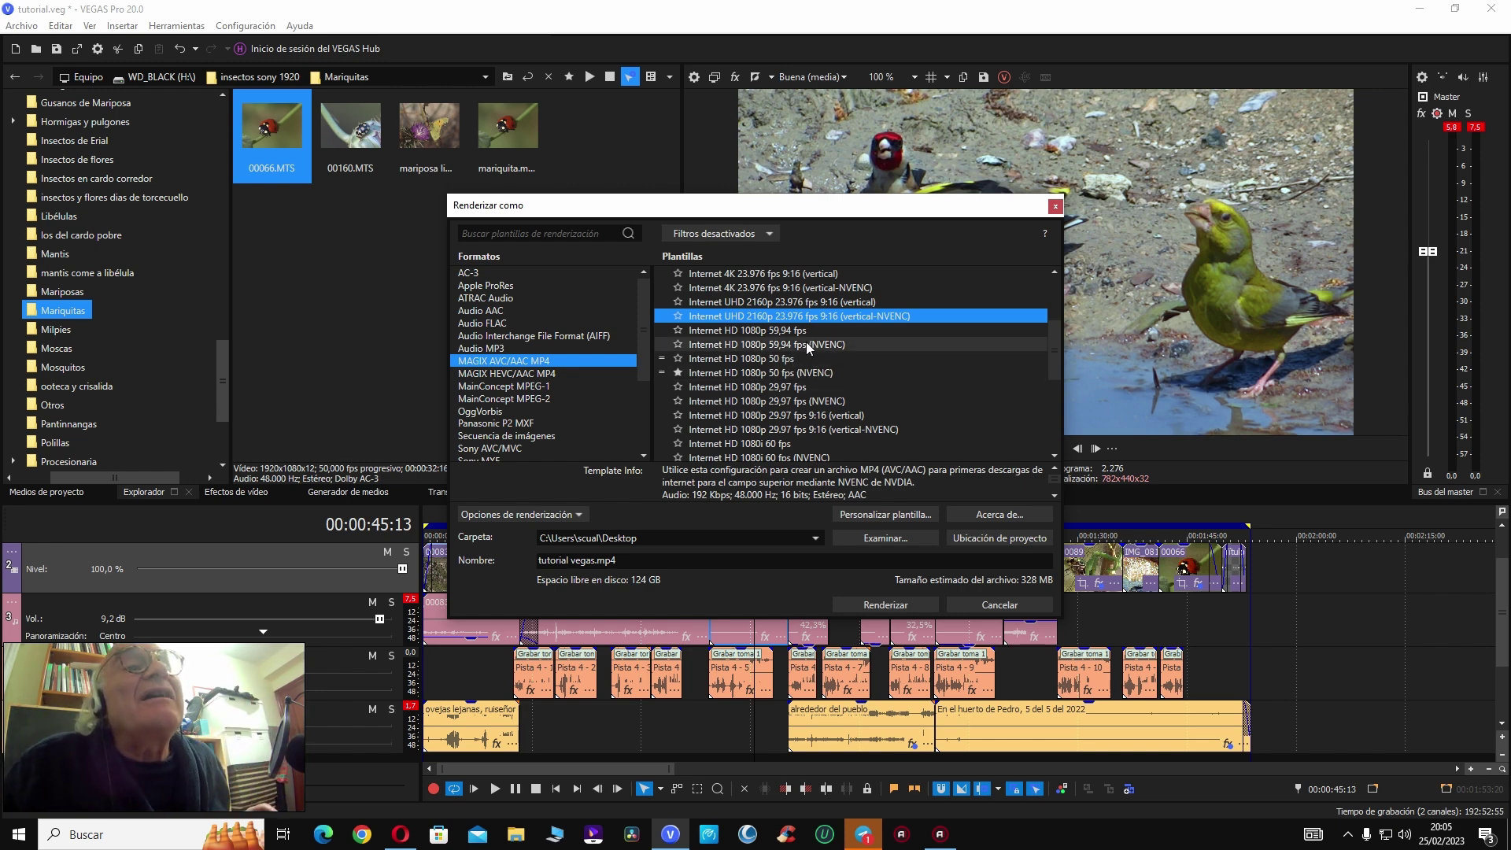
Step: Render the project with the "Internet HD 1080p 50 fps (NVENC)" template, keep the progress dialog clear of the preview, and open the finished video
click(779, 373)
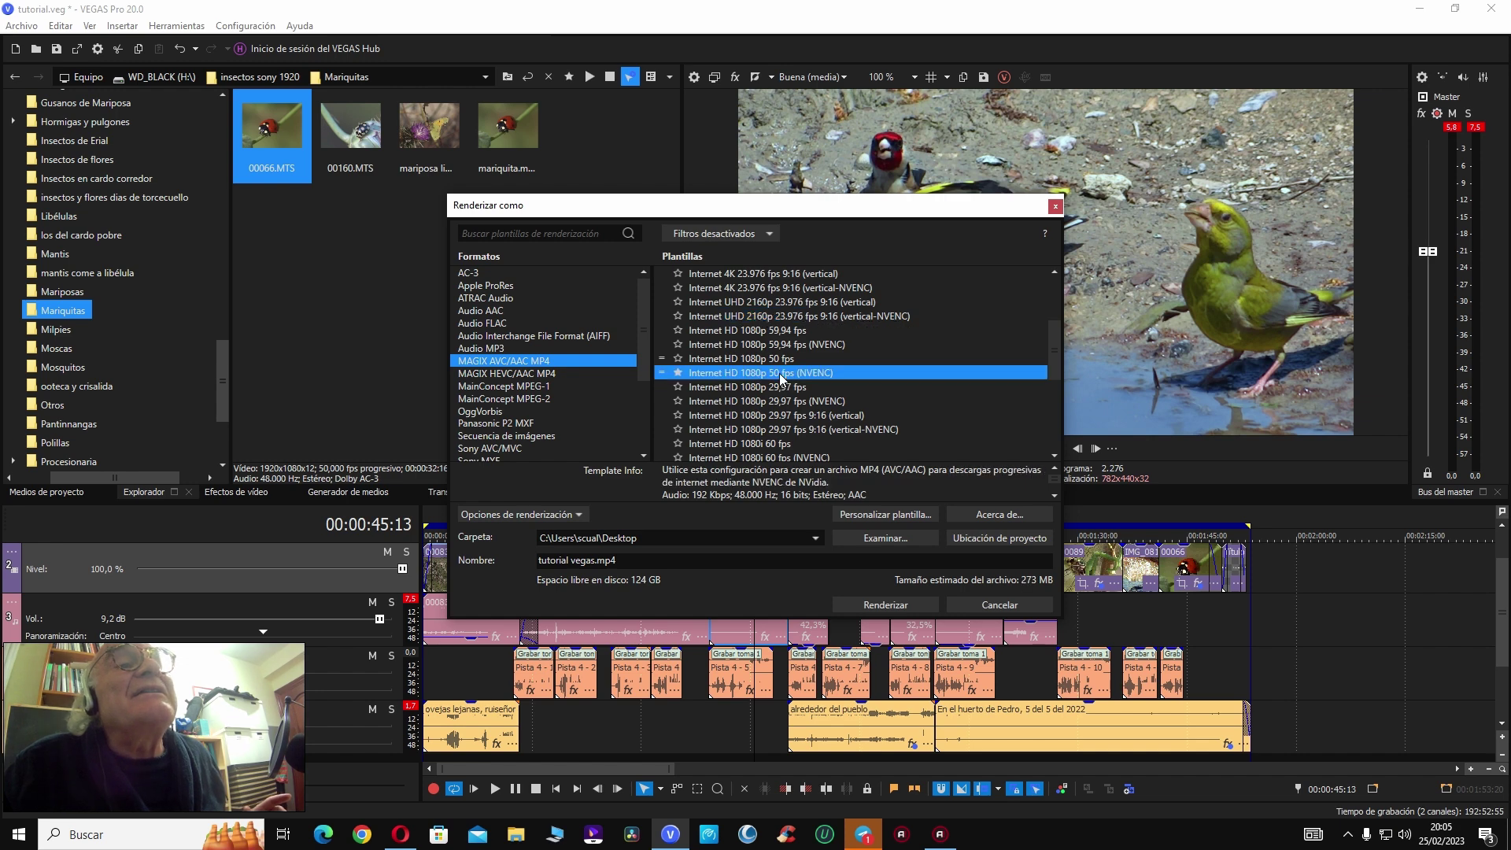
click(823, 371)
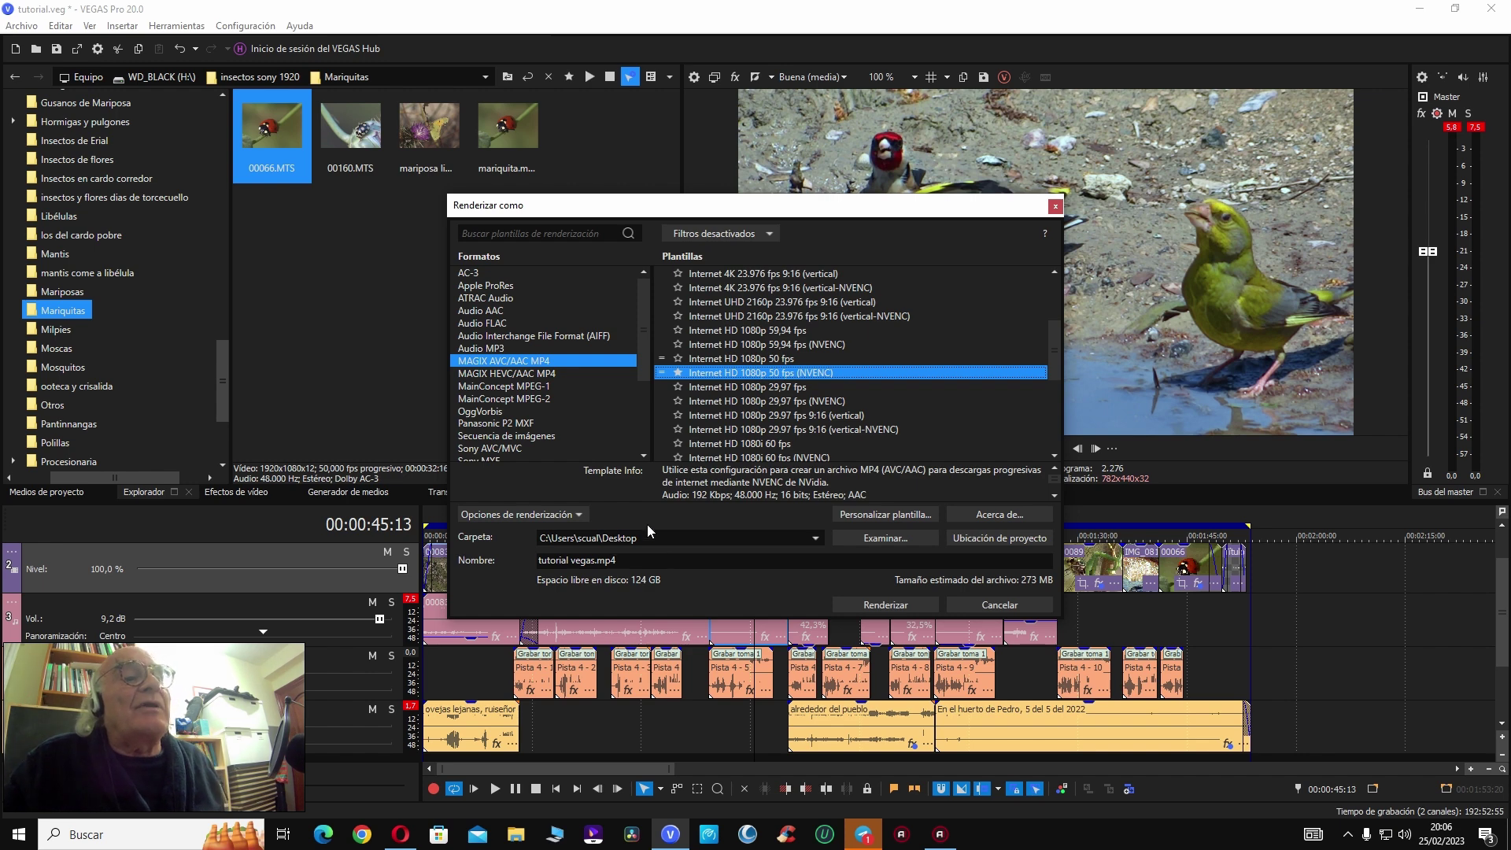
click(884, 602)
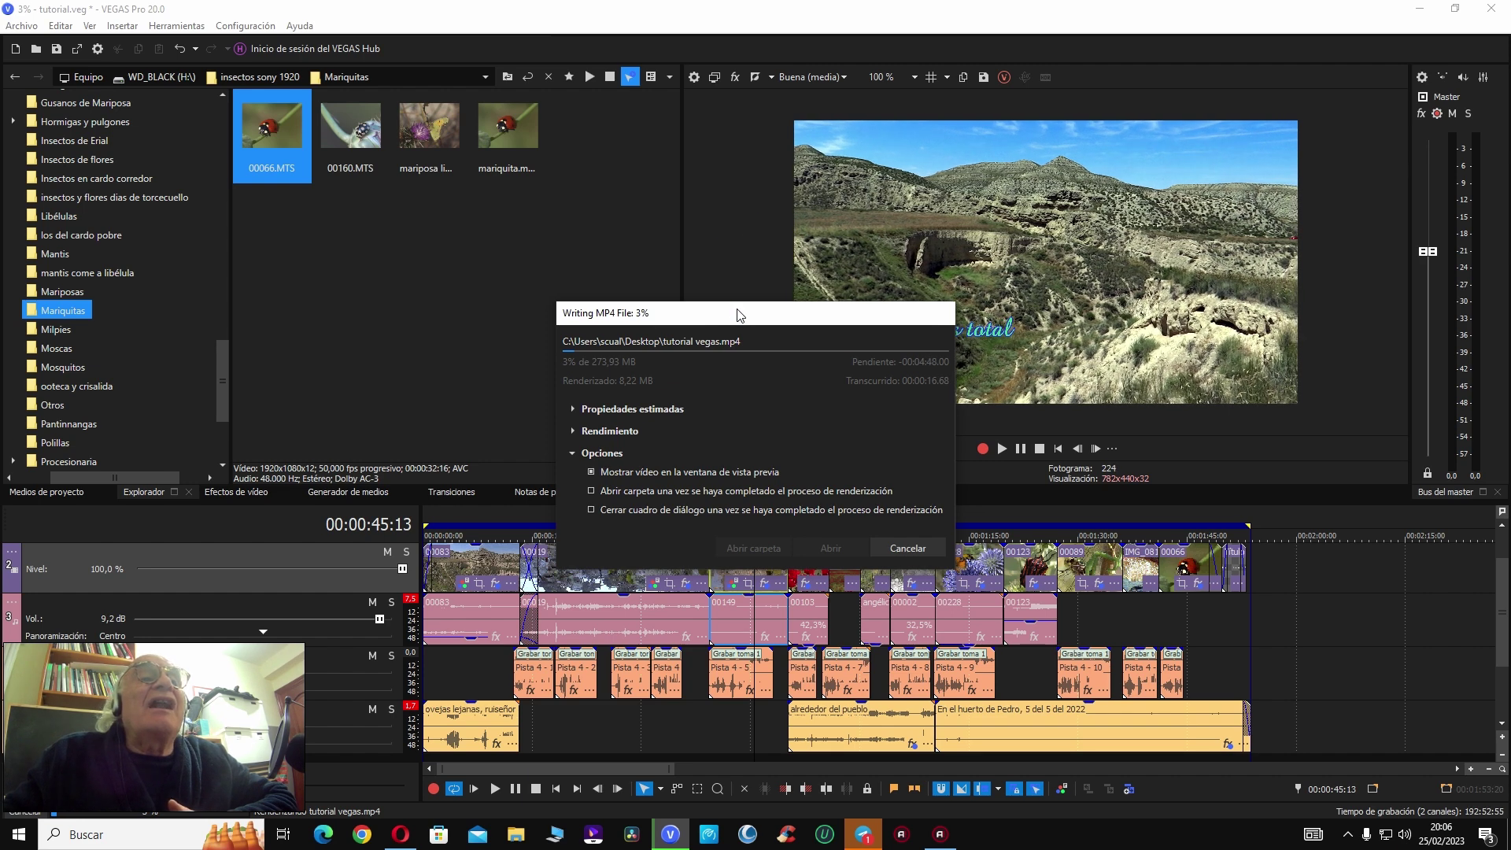
drag(763, 321, 527, 313)
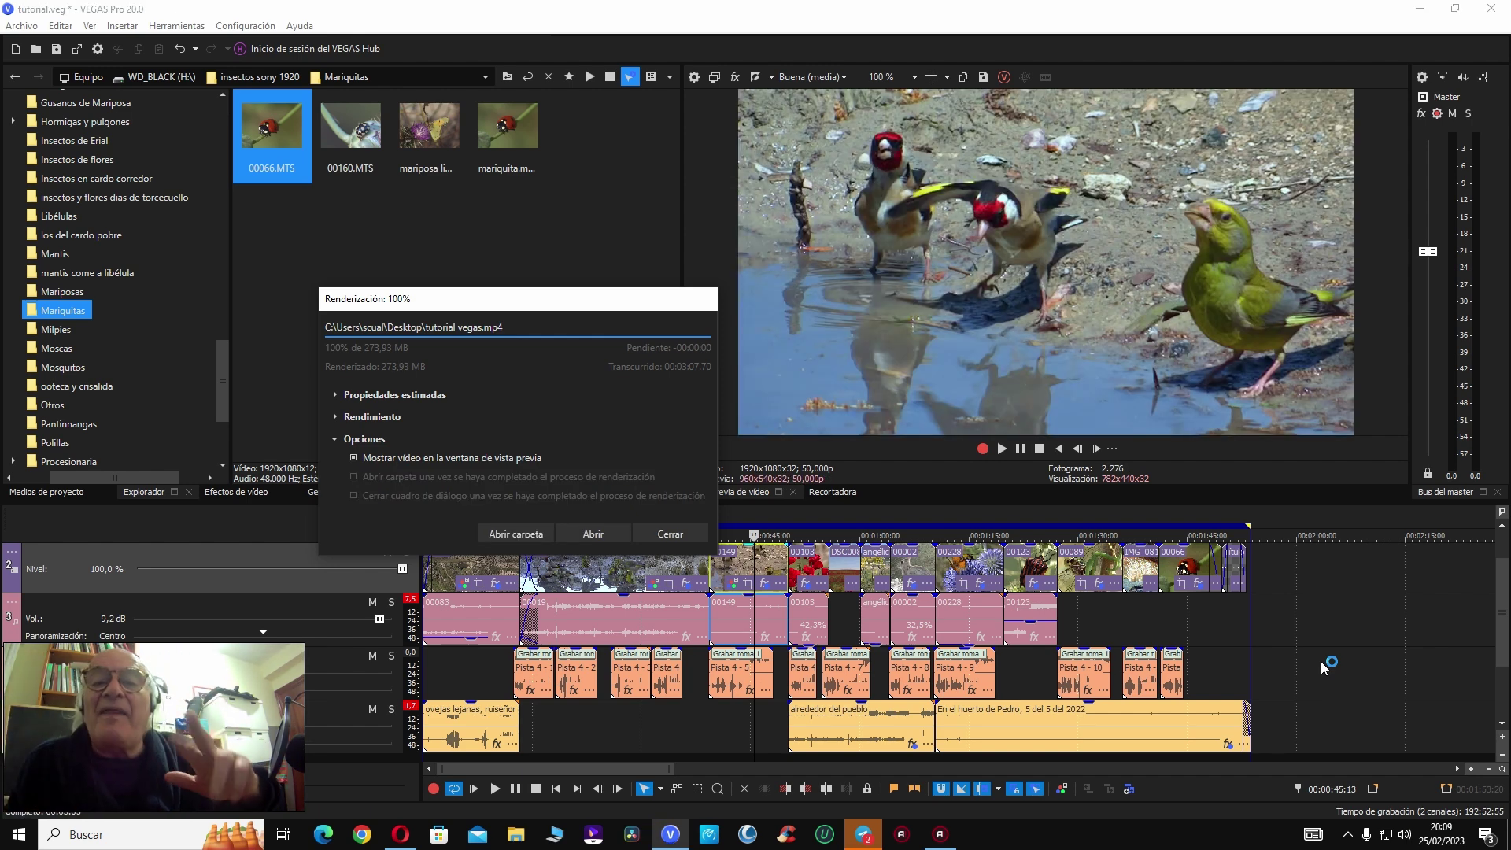
click(592, 534)
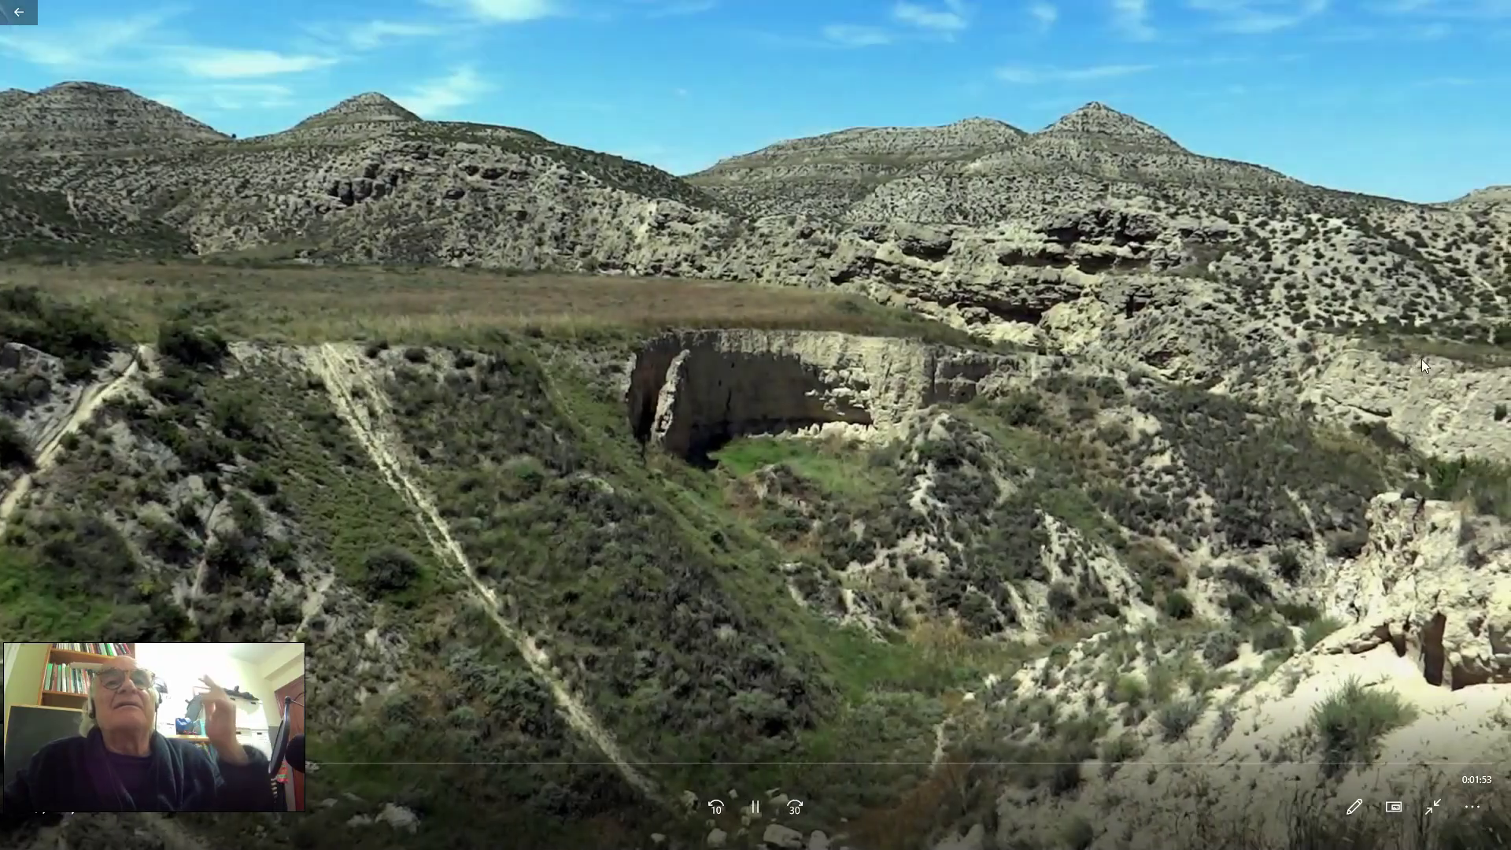
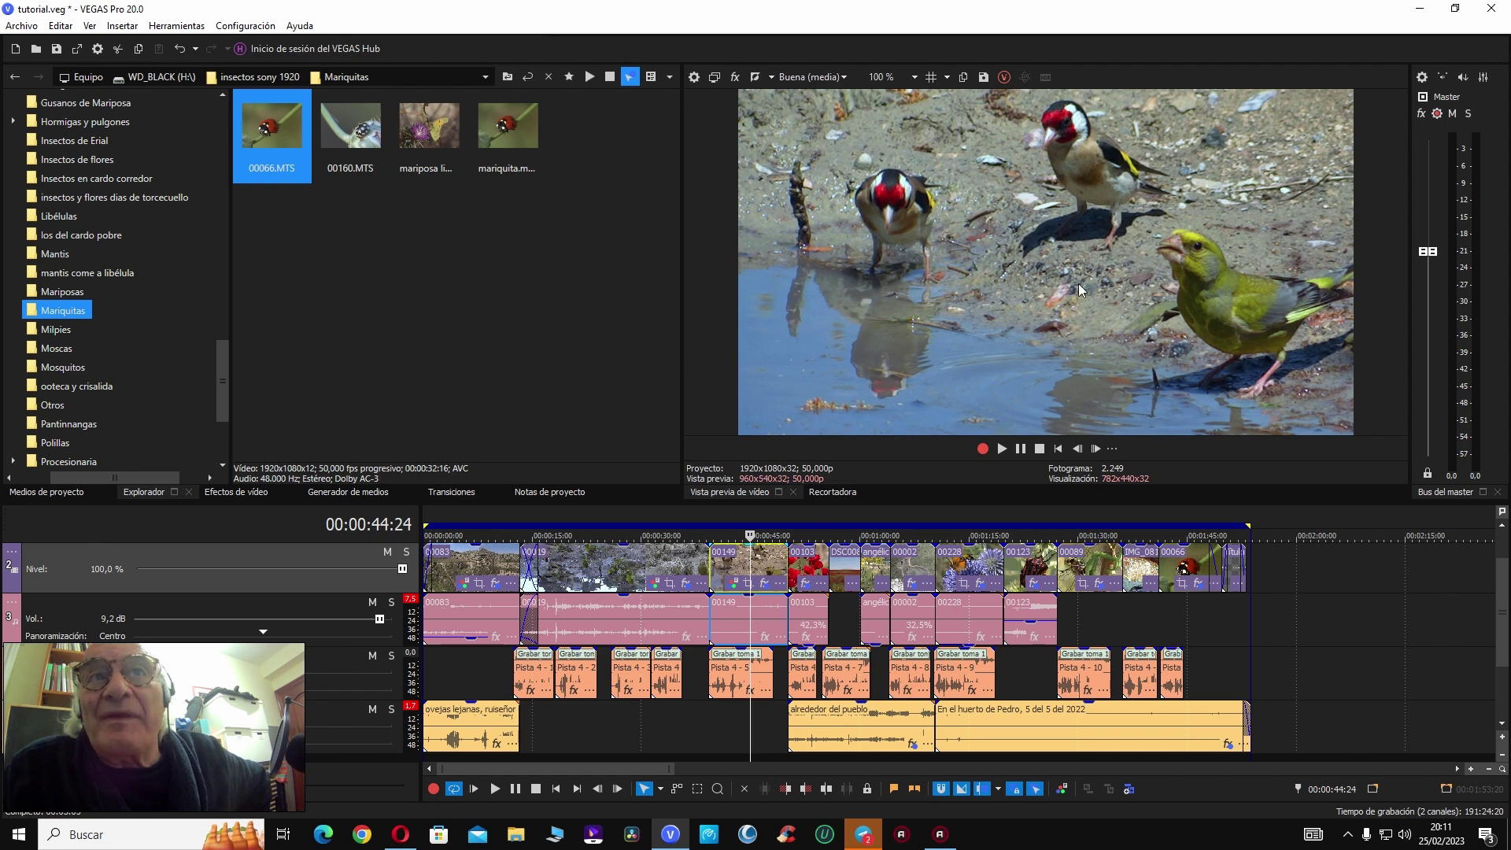
Step: Preview frames from the two drinking-bird clips and the poppy clip 00103 on the video track
click(613, 566)
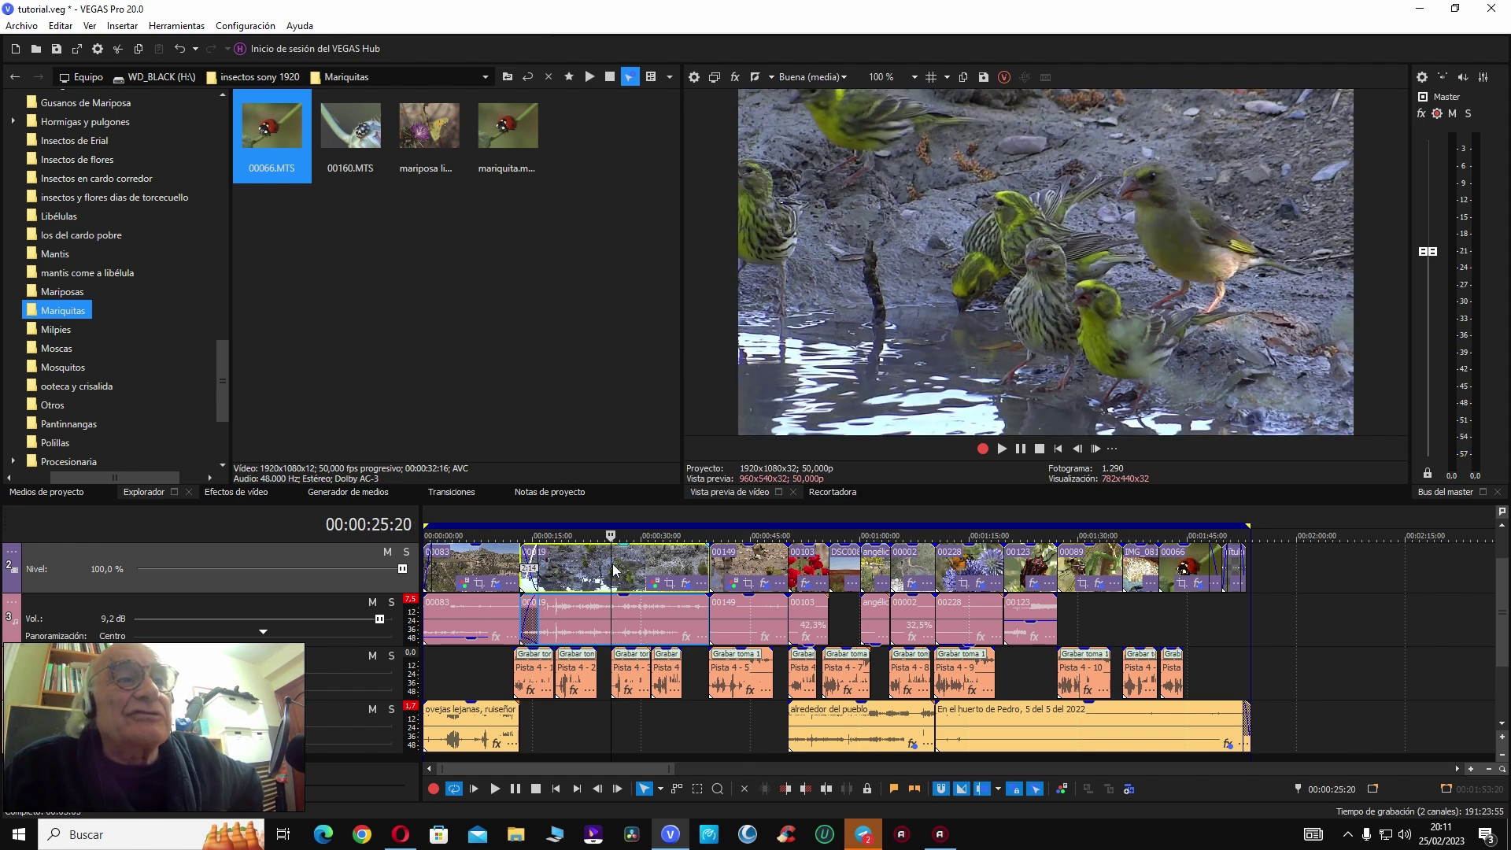
click(753, 560)
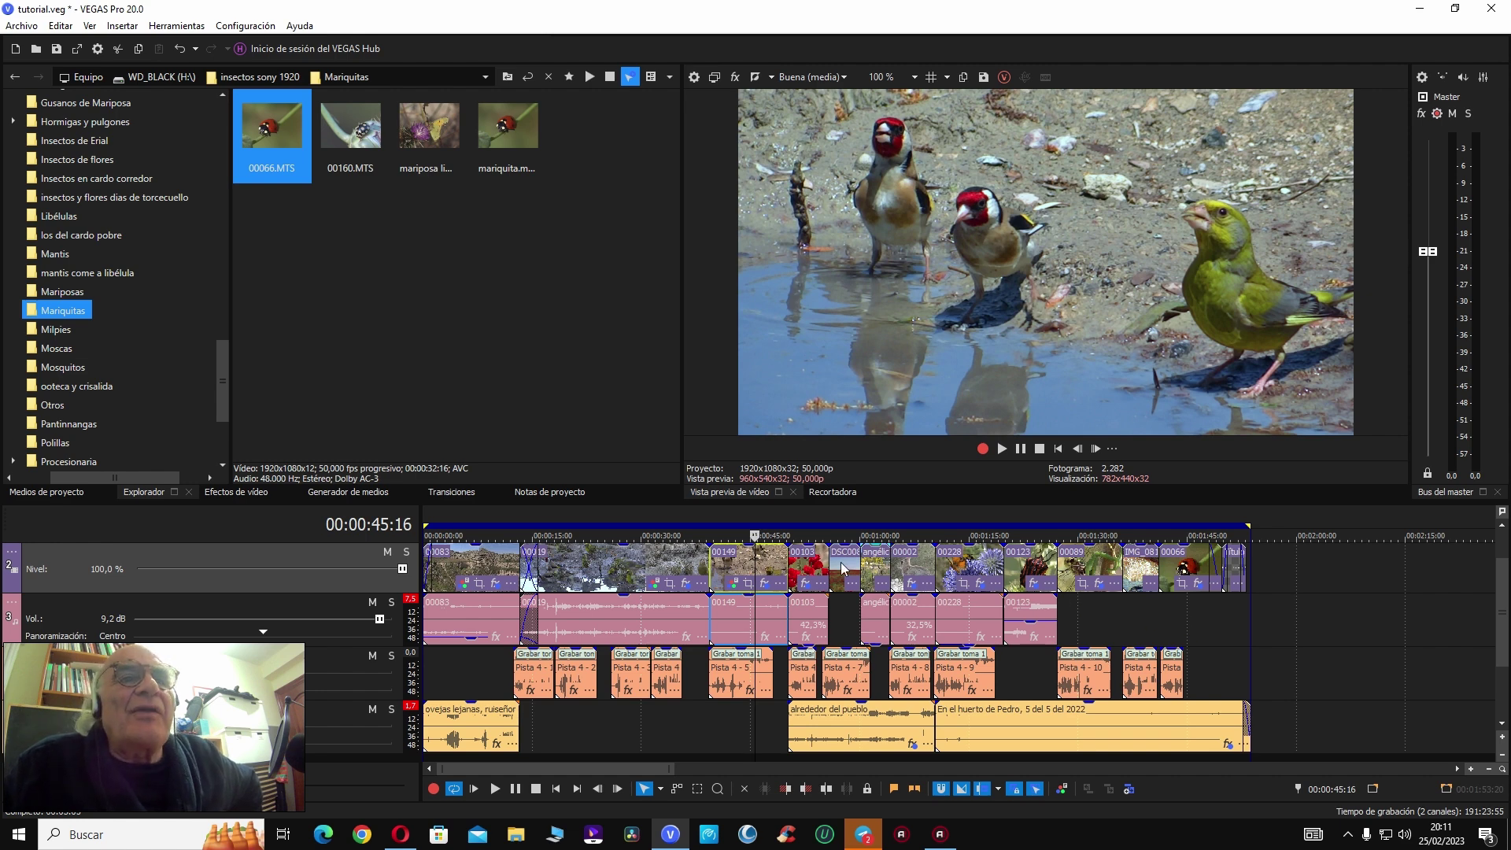
click(792, 566)
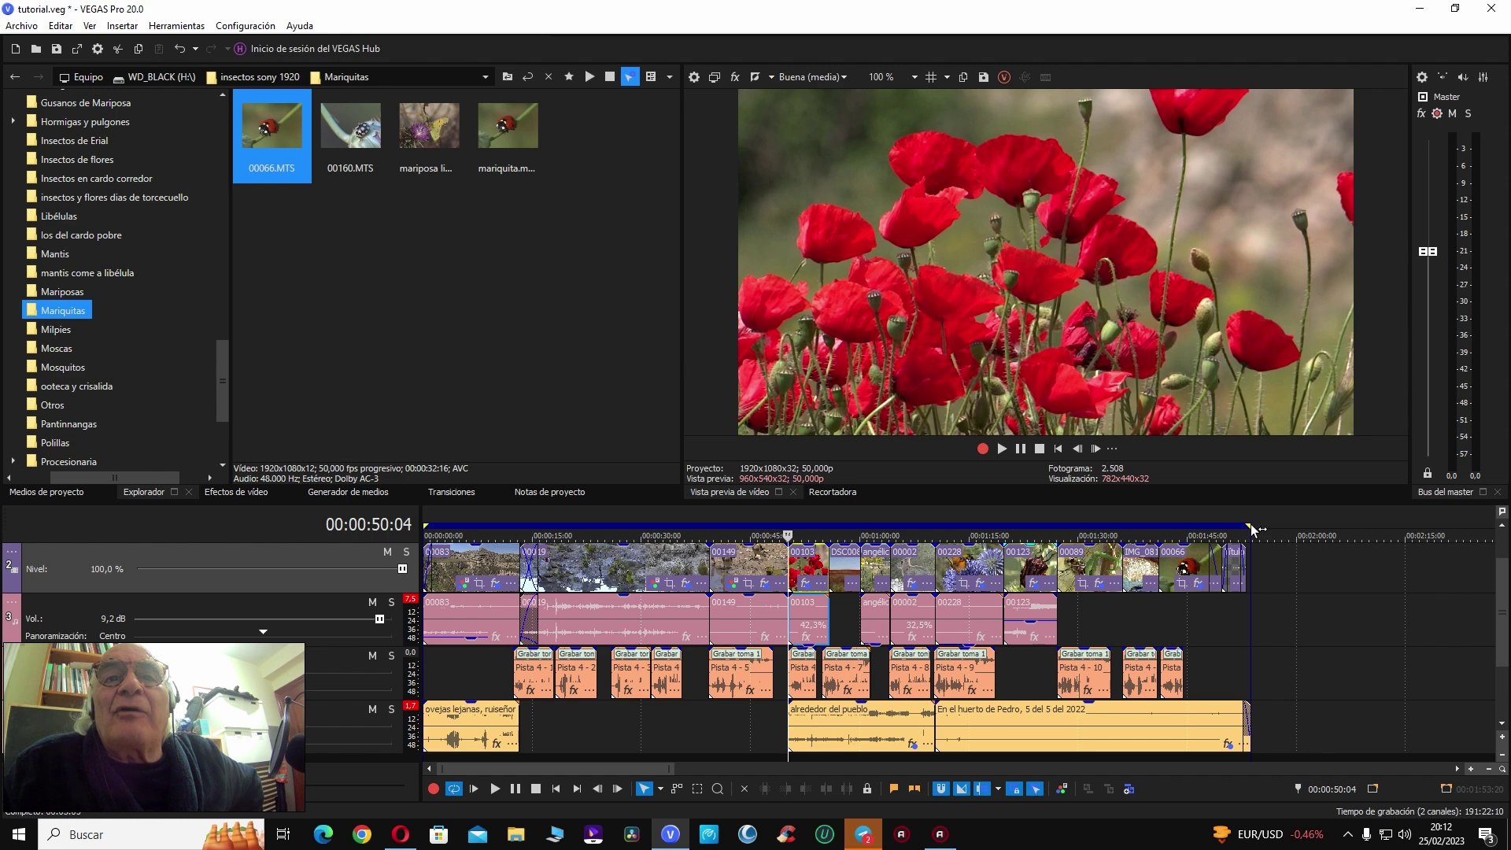
Step: Shorten the loop region to about 23 seconds, from within the bird clip 00149 to within clip 00002, and play from the poppy clip
drag(1251, 526, 921, 525)
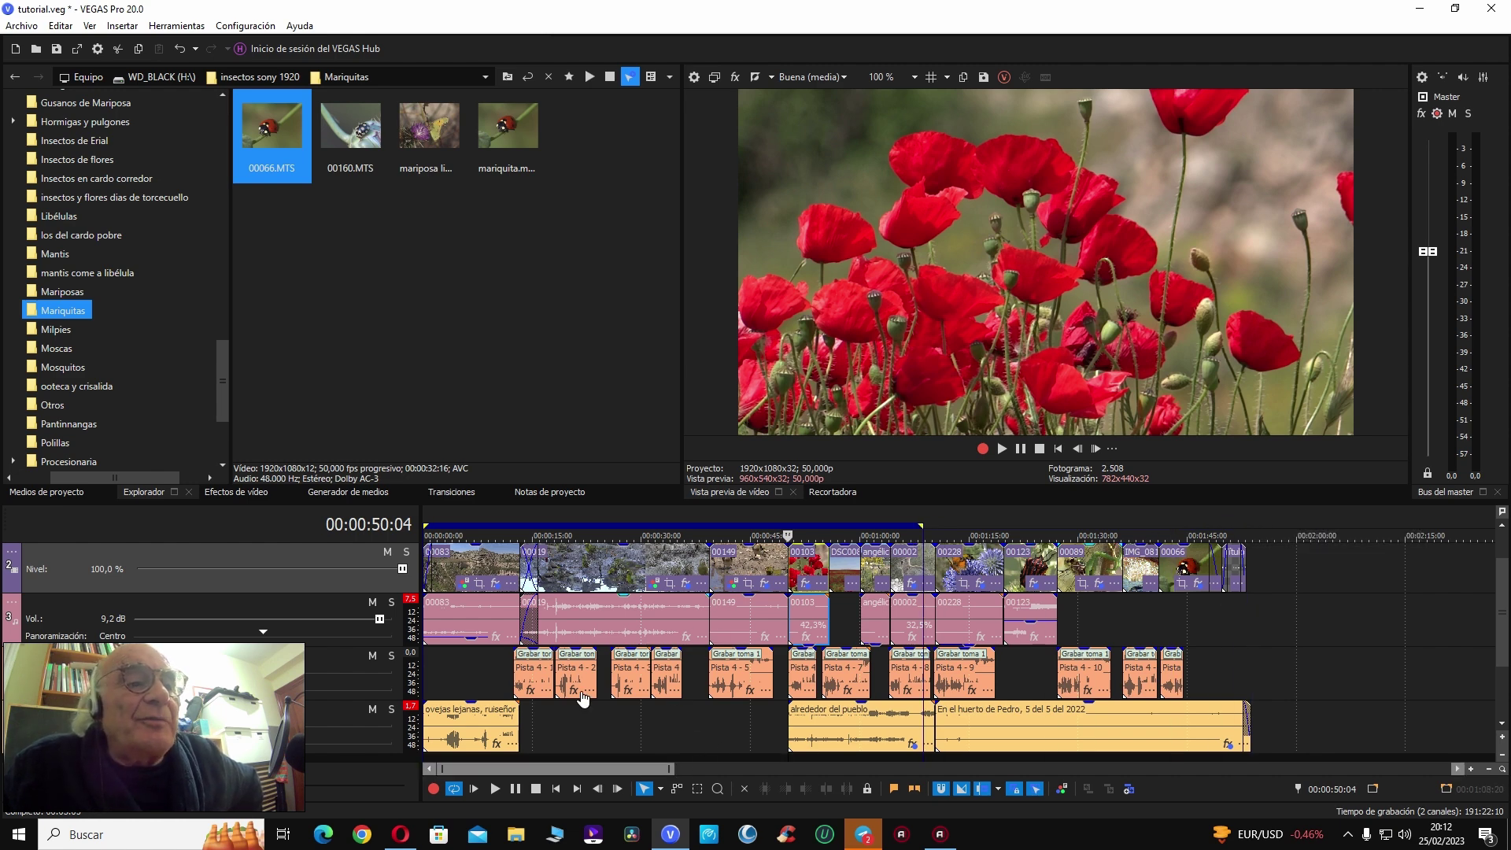
drag(425, 526, 752, 526)
click(792, 619)
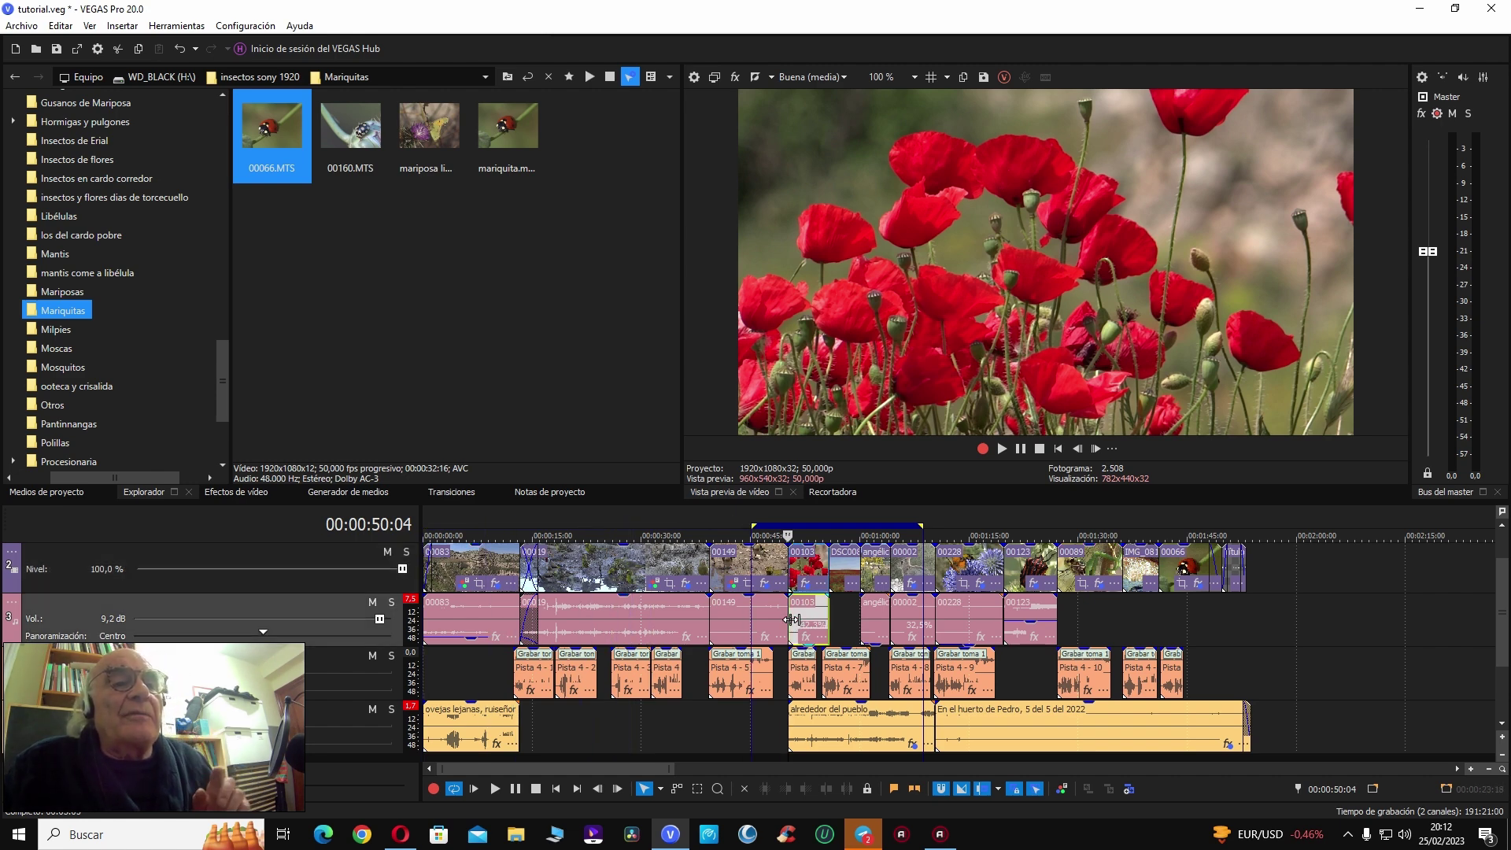
key(space)
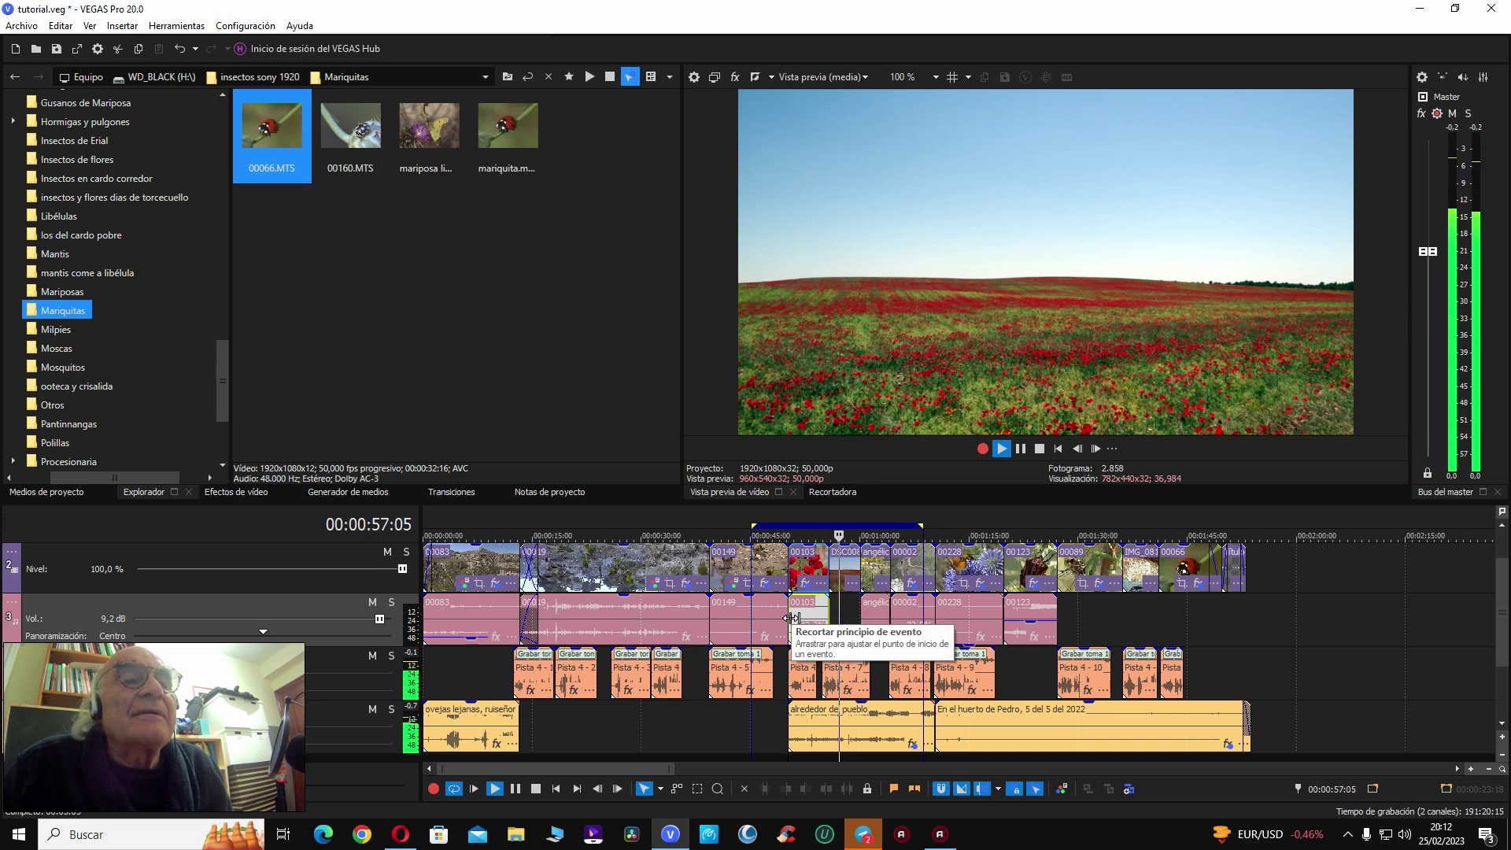
Step: Extend the loop region's start back to the beginning of clip 00149 and place the playback cursor near that start
click(791, 612)
drag(749, 526, 711, 526)
key(space)
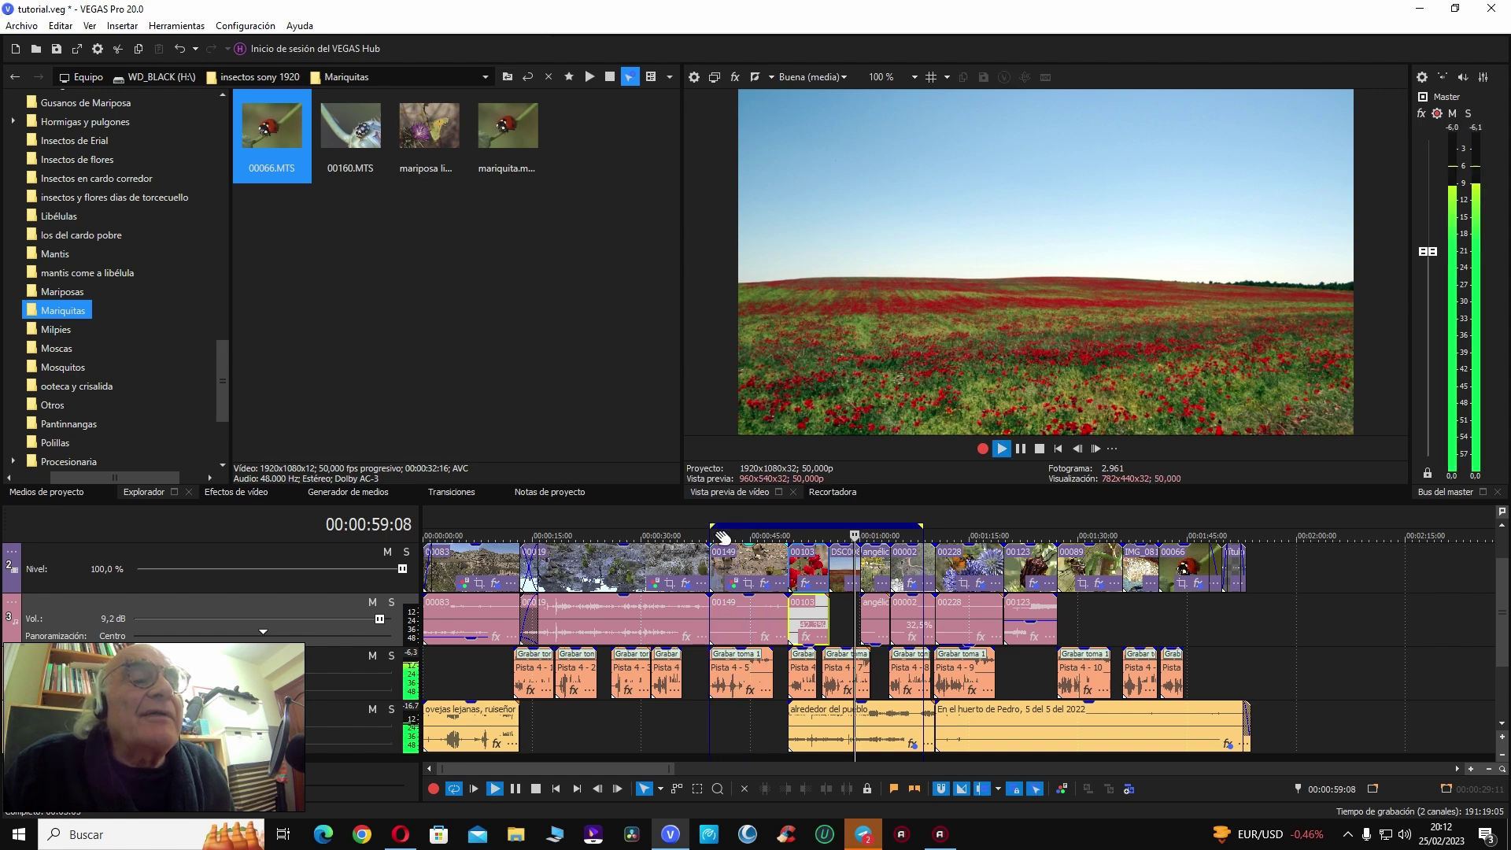
click(719, 531)
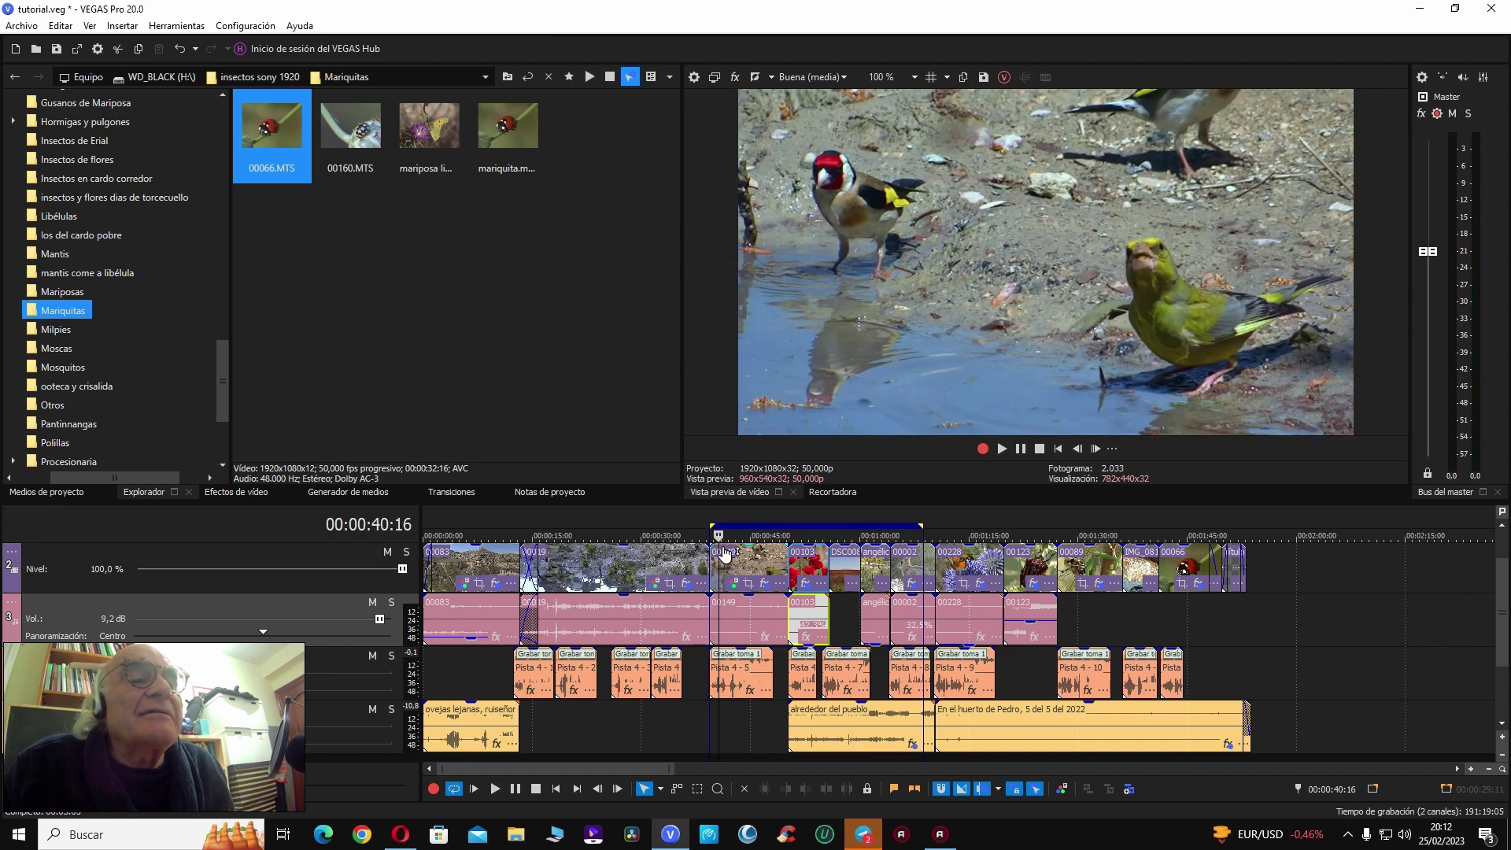
Step: Extend the loop region's end to the end of clip 00228 and play parts of the looped section, pausing within clip 00228
key(space)
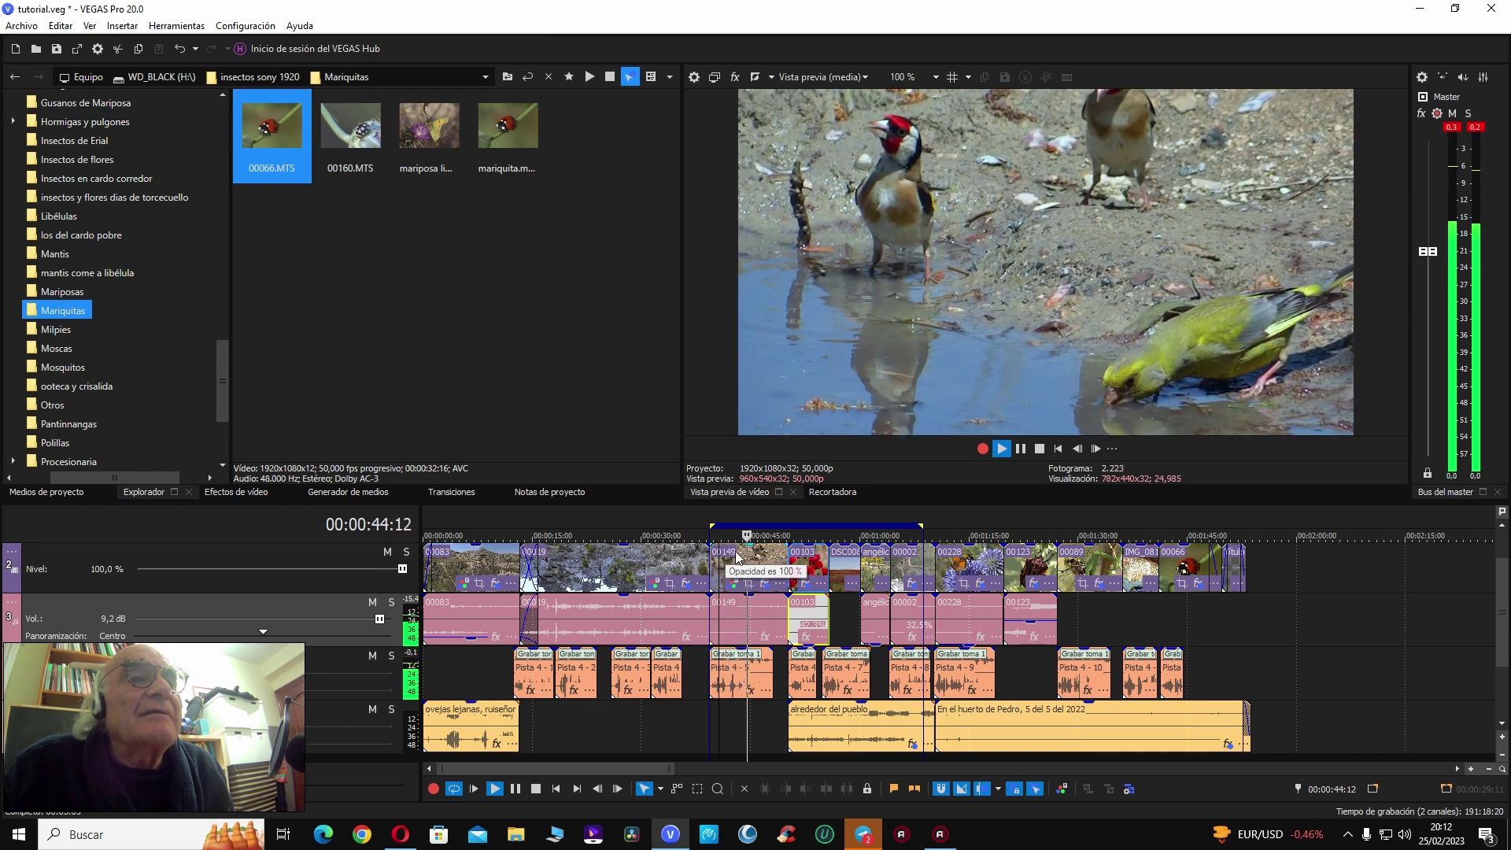
key(Return)
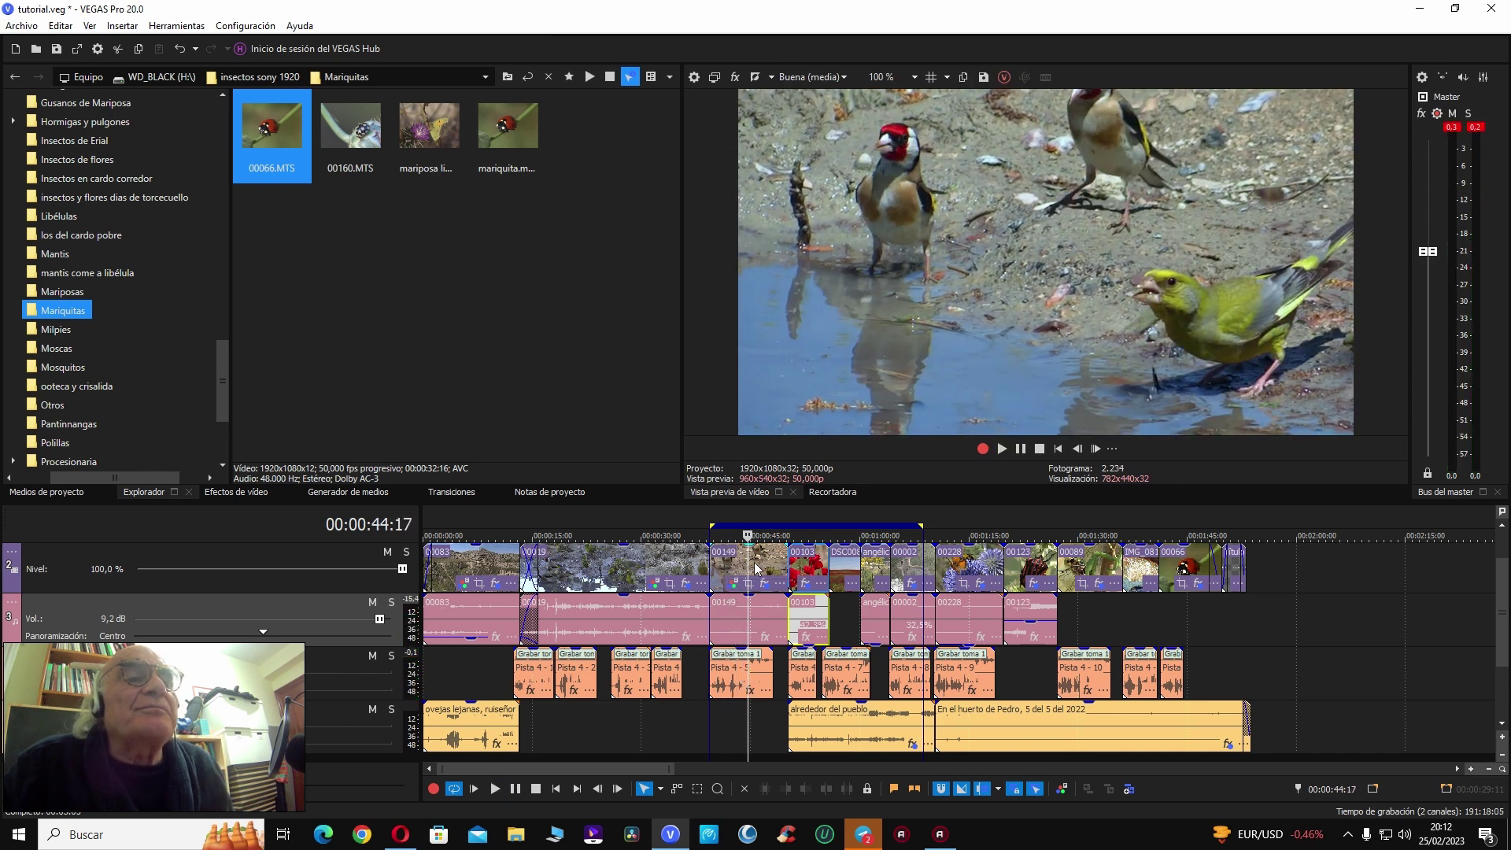
drag(748, 559, 1002, 523)
key(Return)
key(Return)
key(Return)
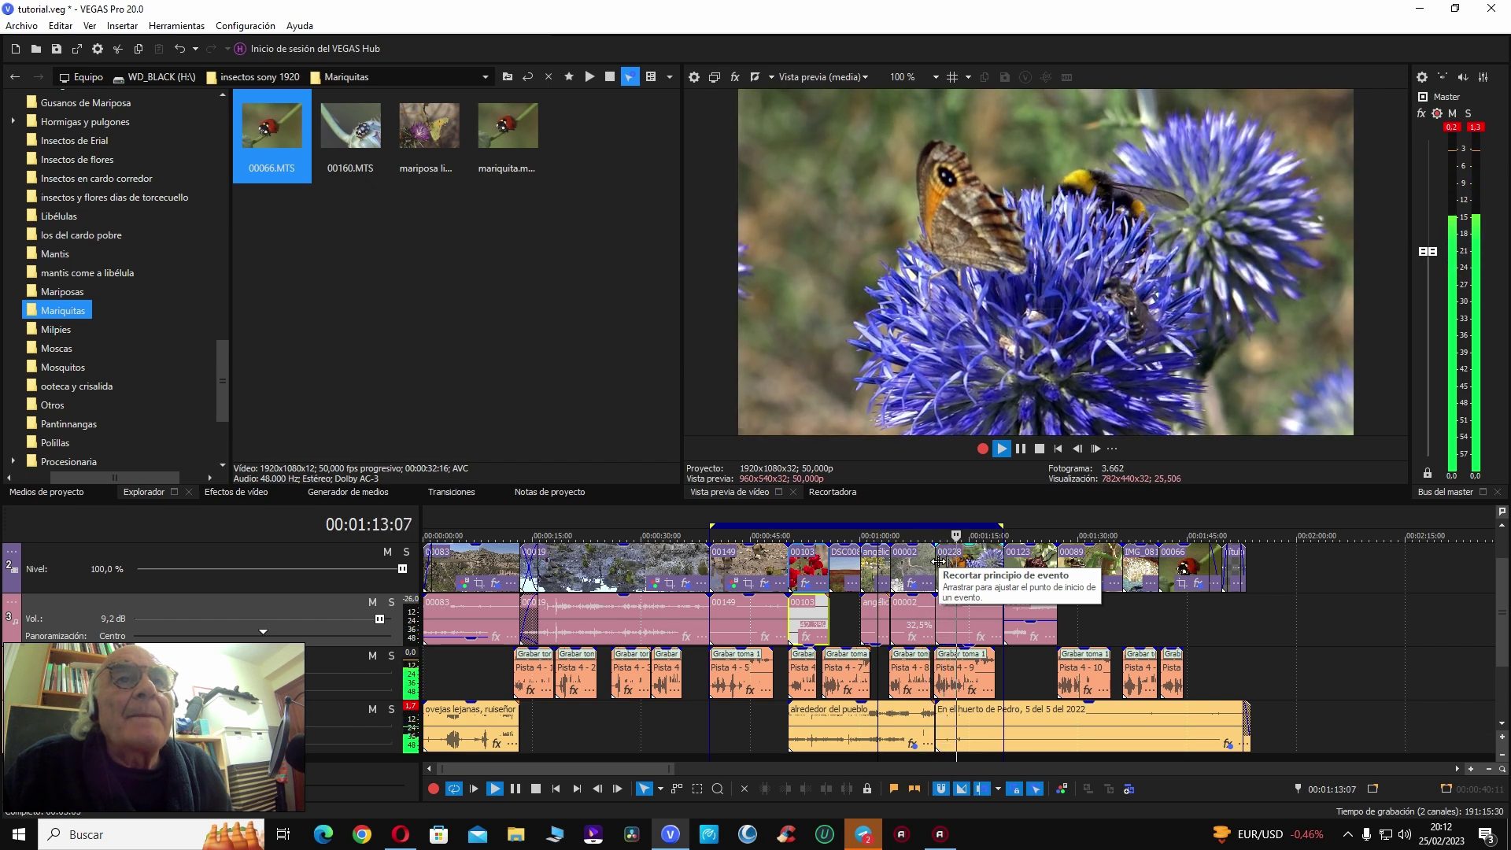
key(Return)
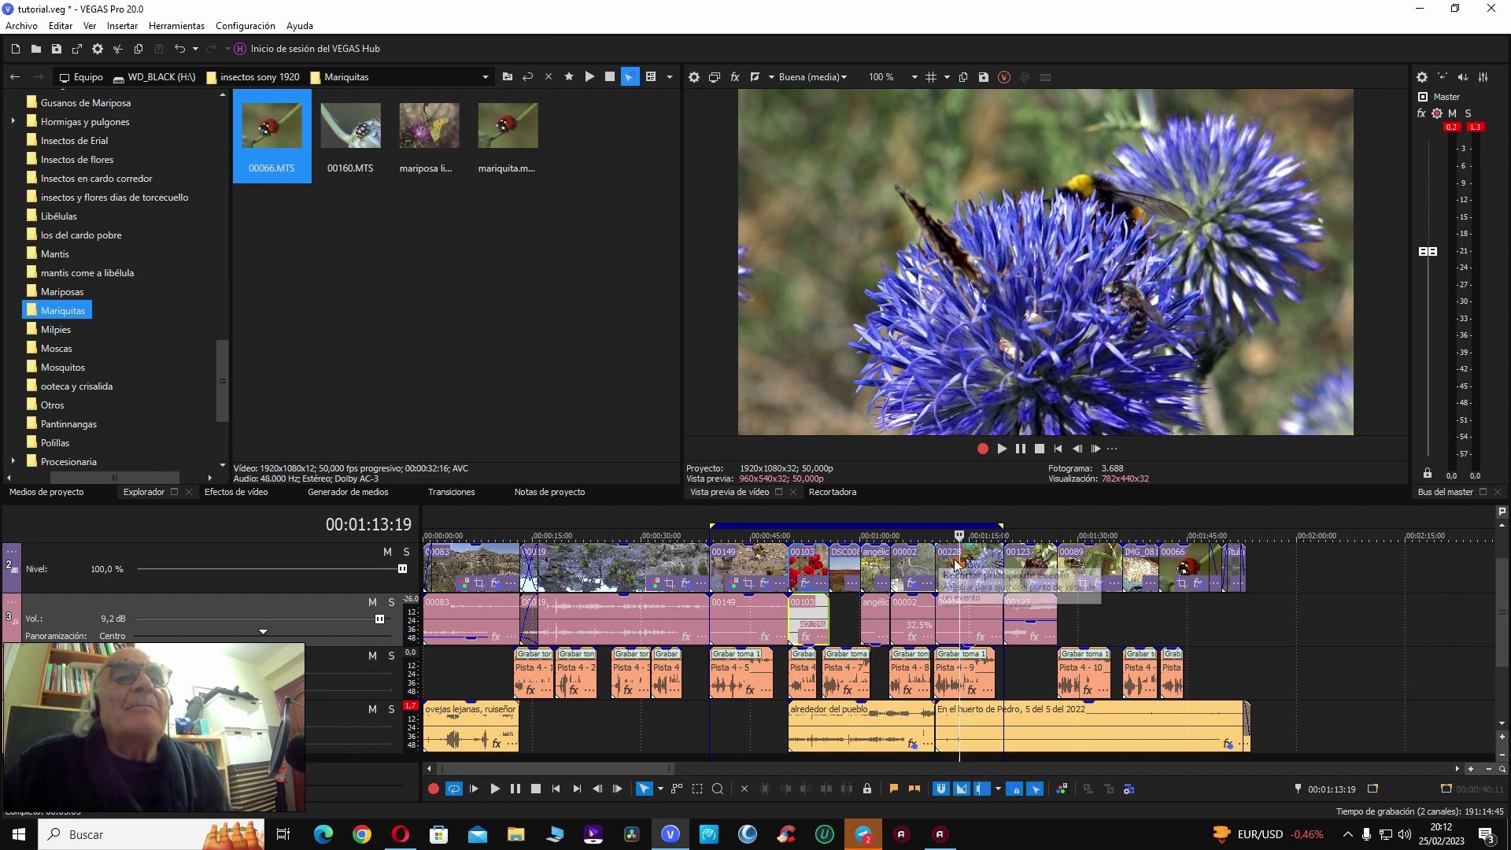
Step: Preview frames from bird clip 00149, poppy clip 00103, the poppy-field photo, the following clip and clip 00002 on the video track
click(736, 560)
drag(735, 561, 762, 567)
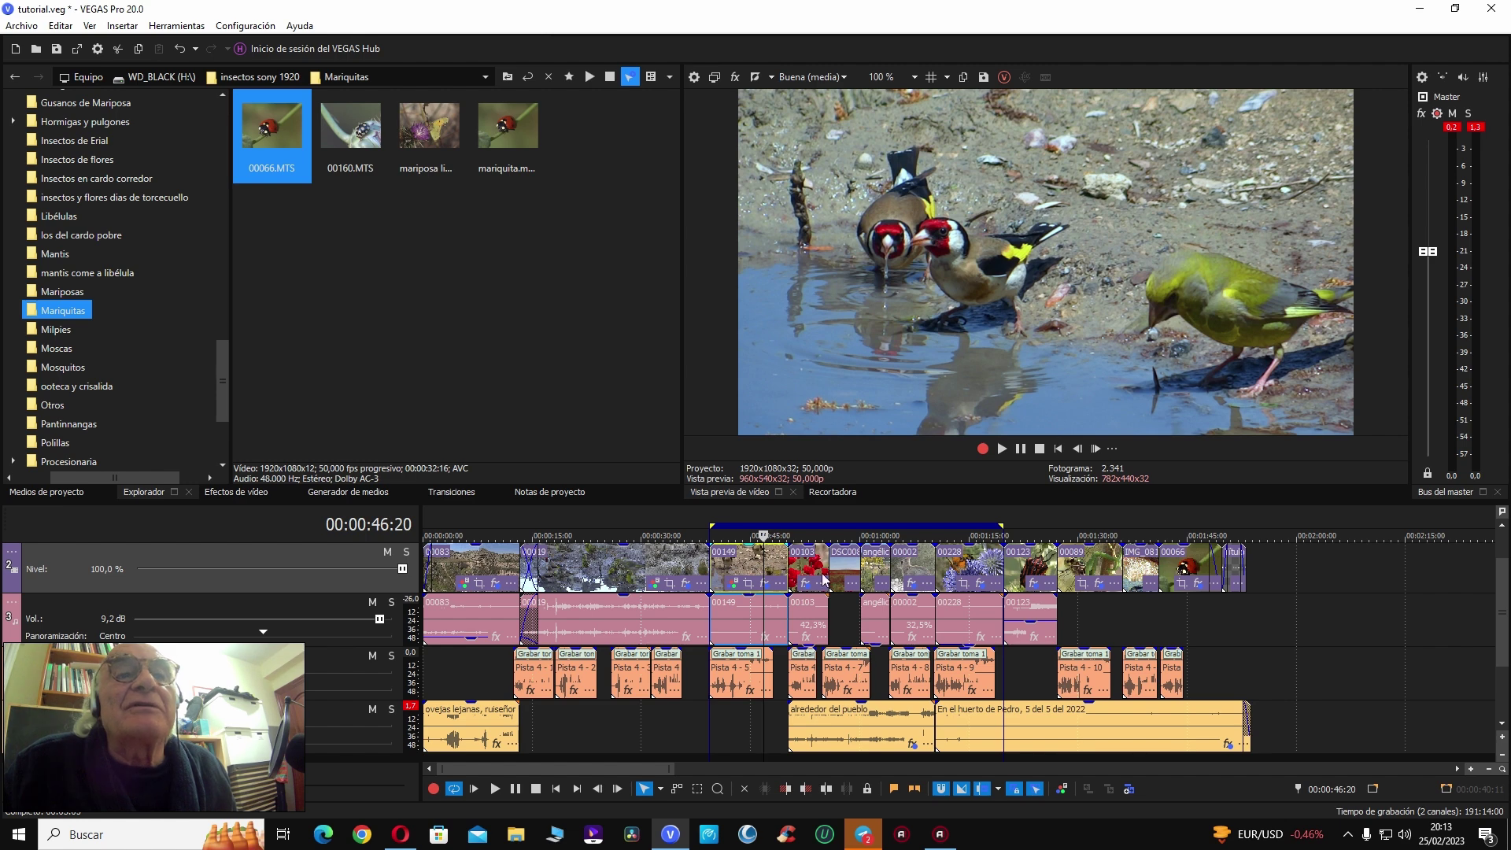
click(807, 578)
click(840, 567)
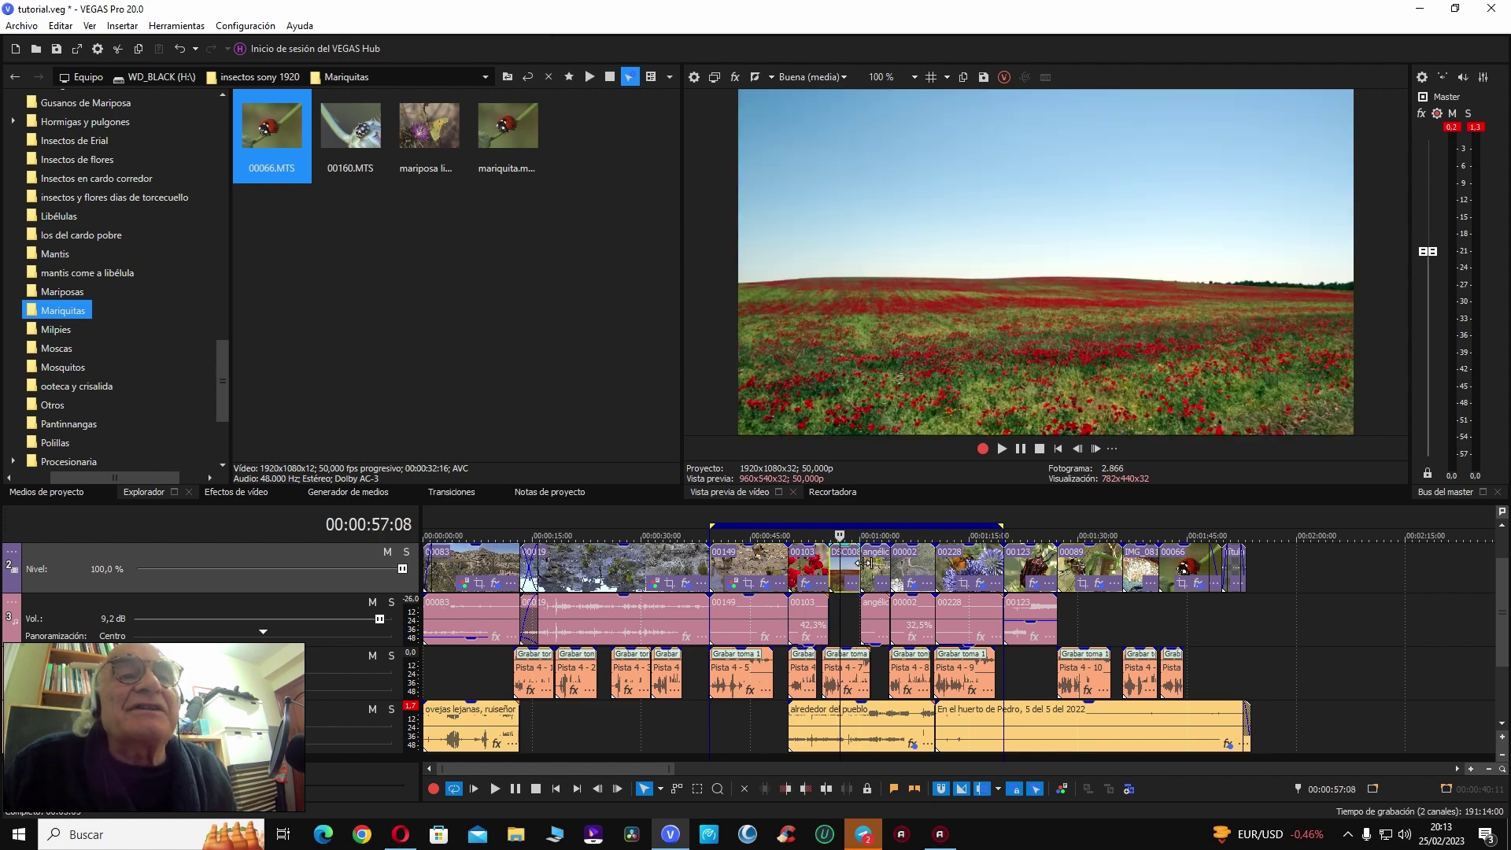
click(872, 563)
click(915, 565)
Step: Set the loop region to span from the start of clip 00149 through clip 00228, and toggle loop playback off and on again
double_click(966, 568)
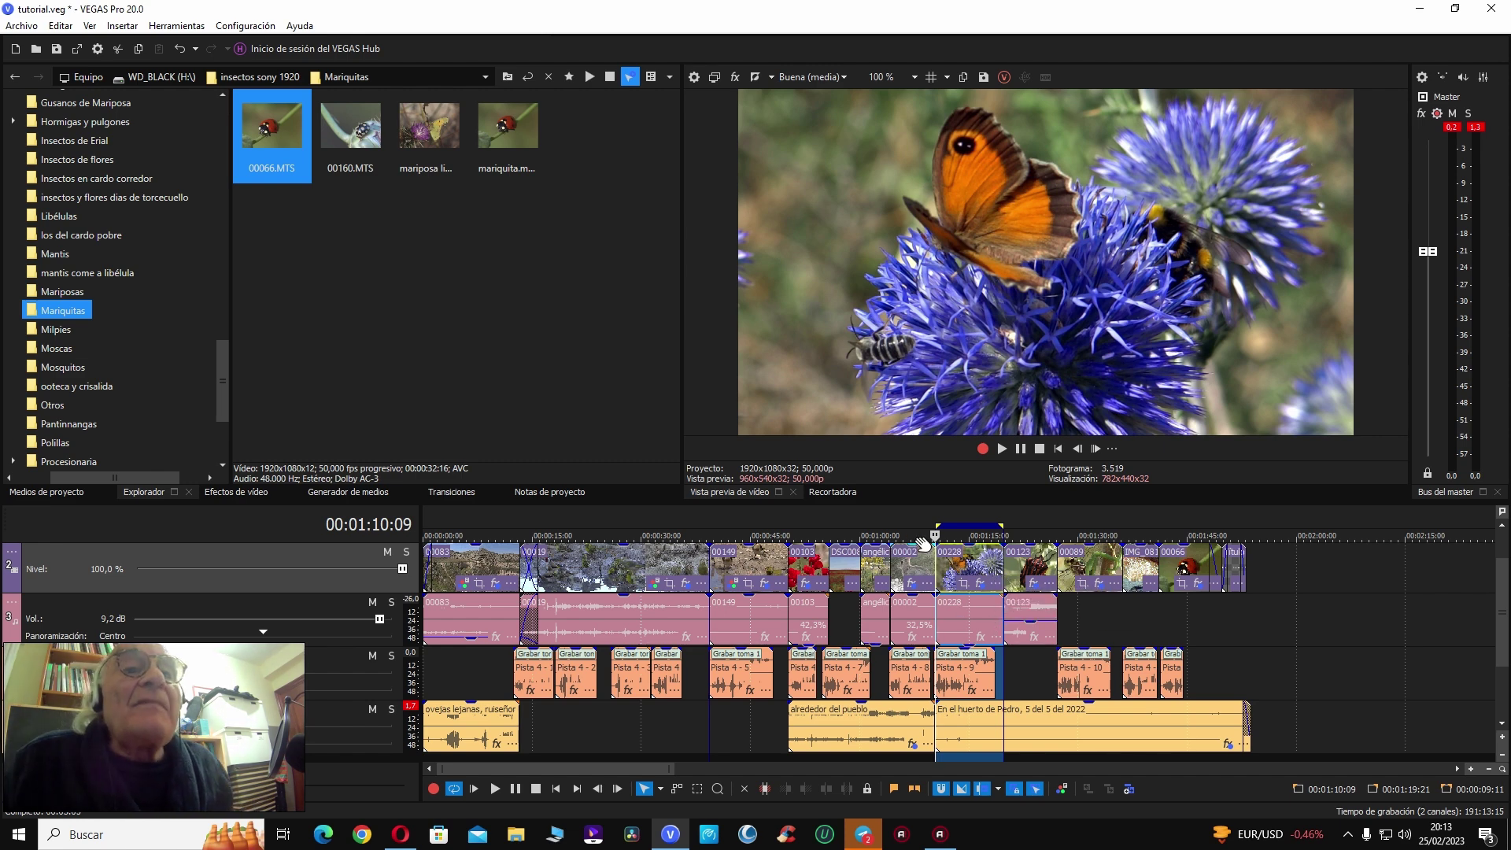
drag(932, 526, 709, 534)
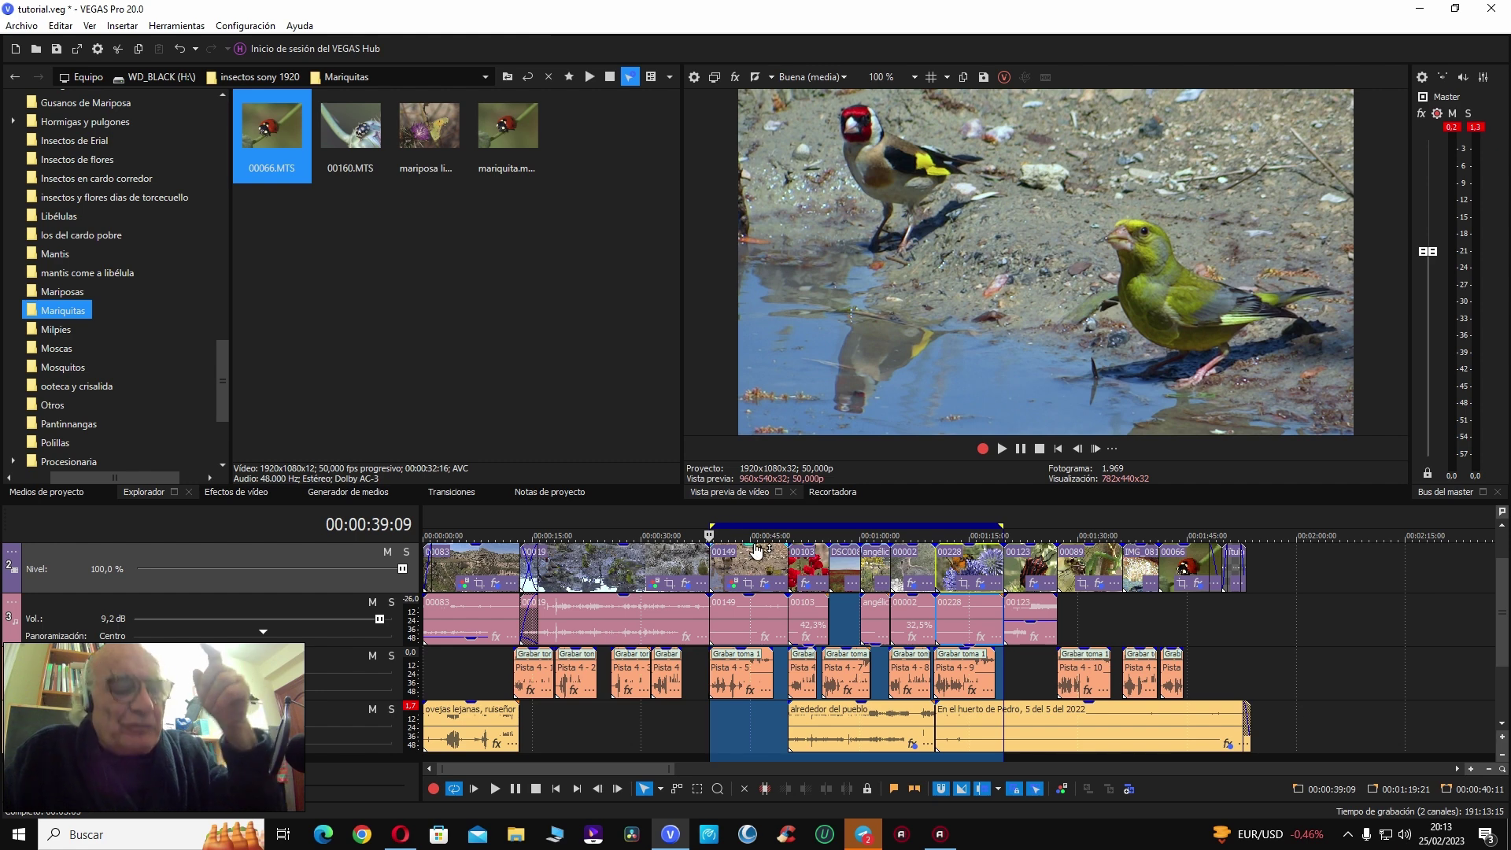
key(q)
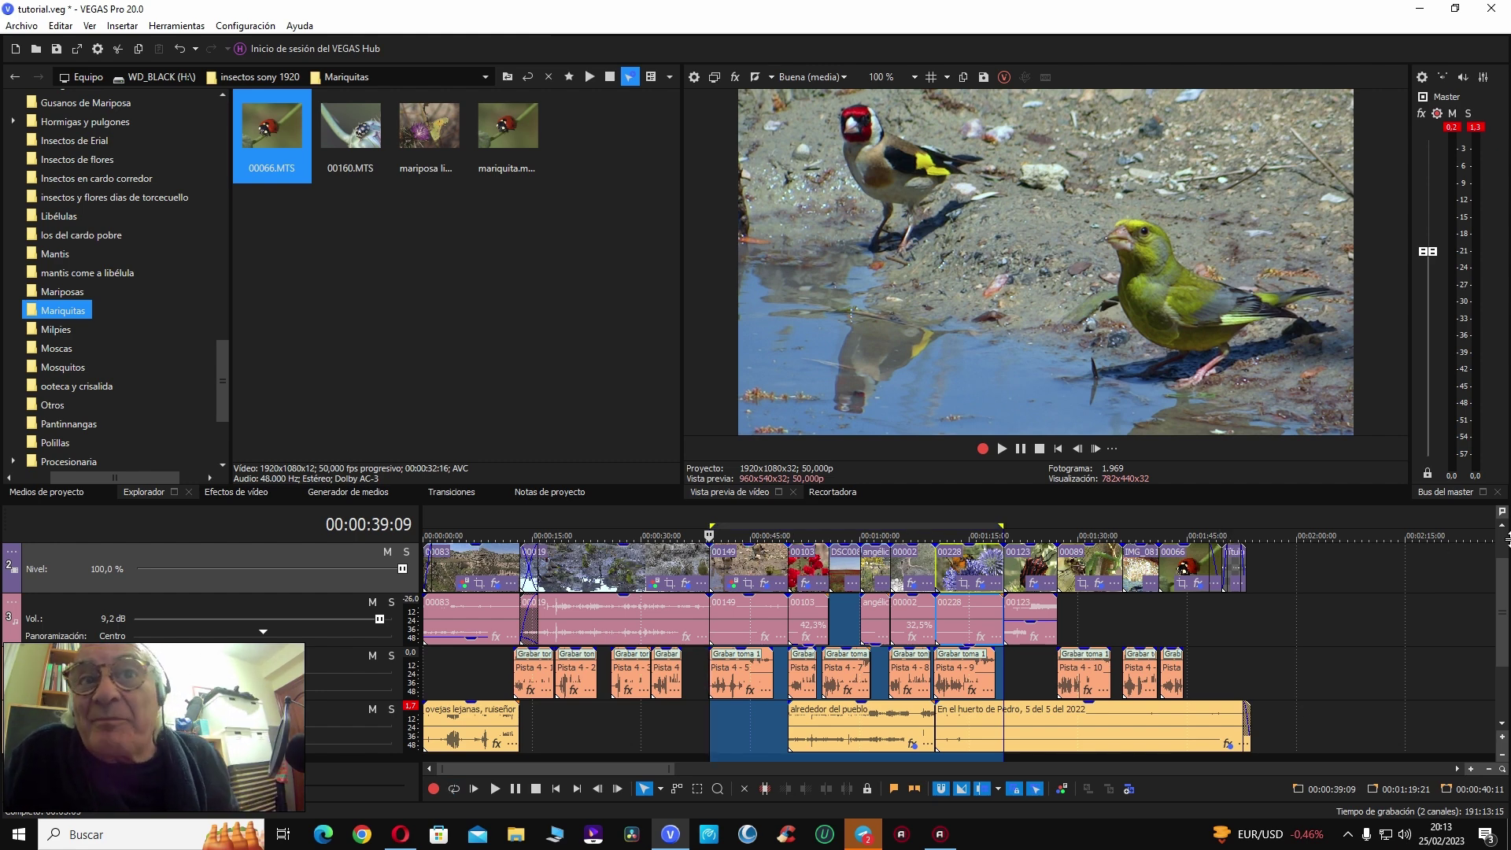
key(q)
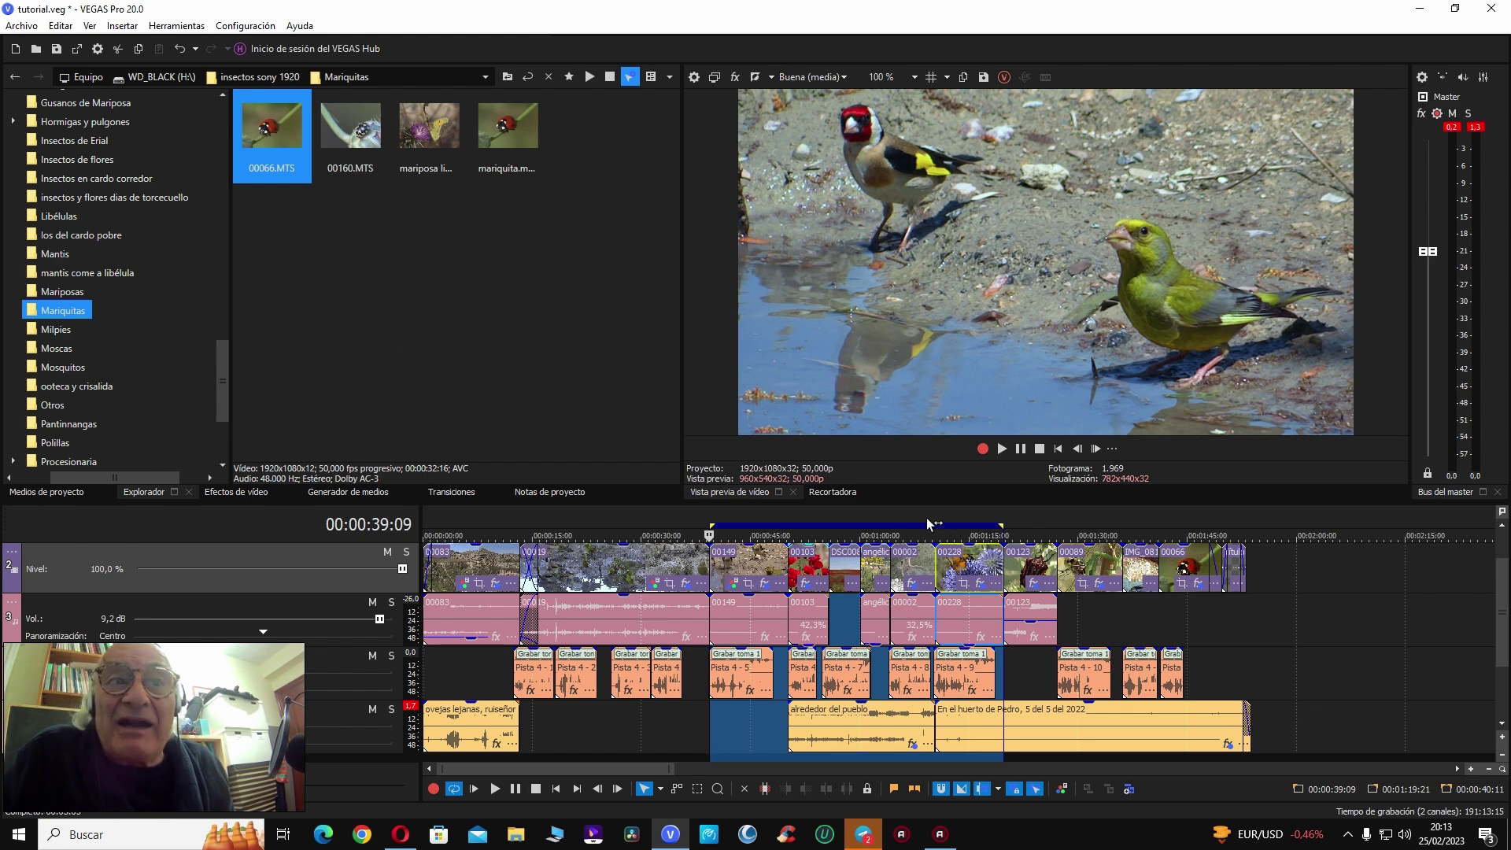
Step: Render the loop region to the desktop as "herbicidas tiktok" with the MAGIX AVC/AAC MP4 template "Internet HD 1080p 50 fps (NVENC)"
click(76, 48)
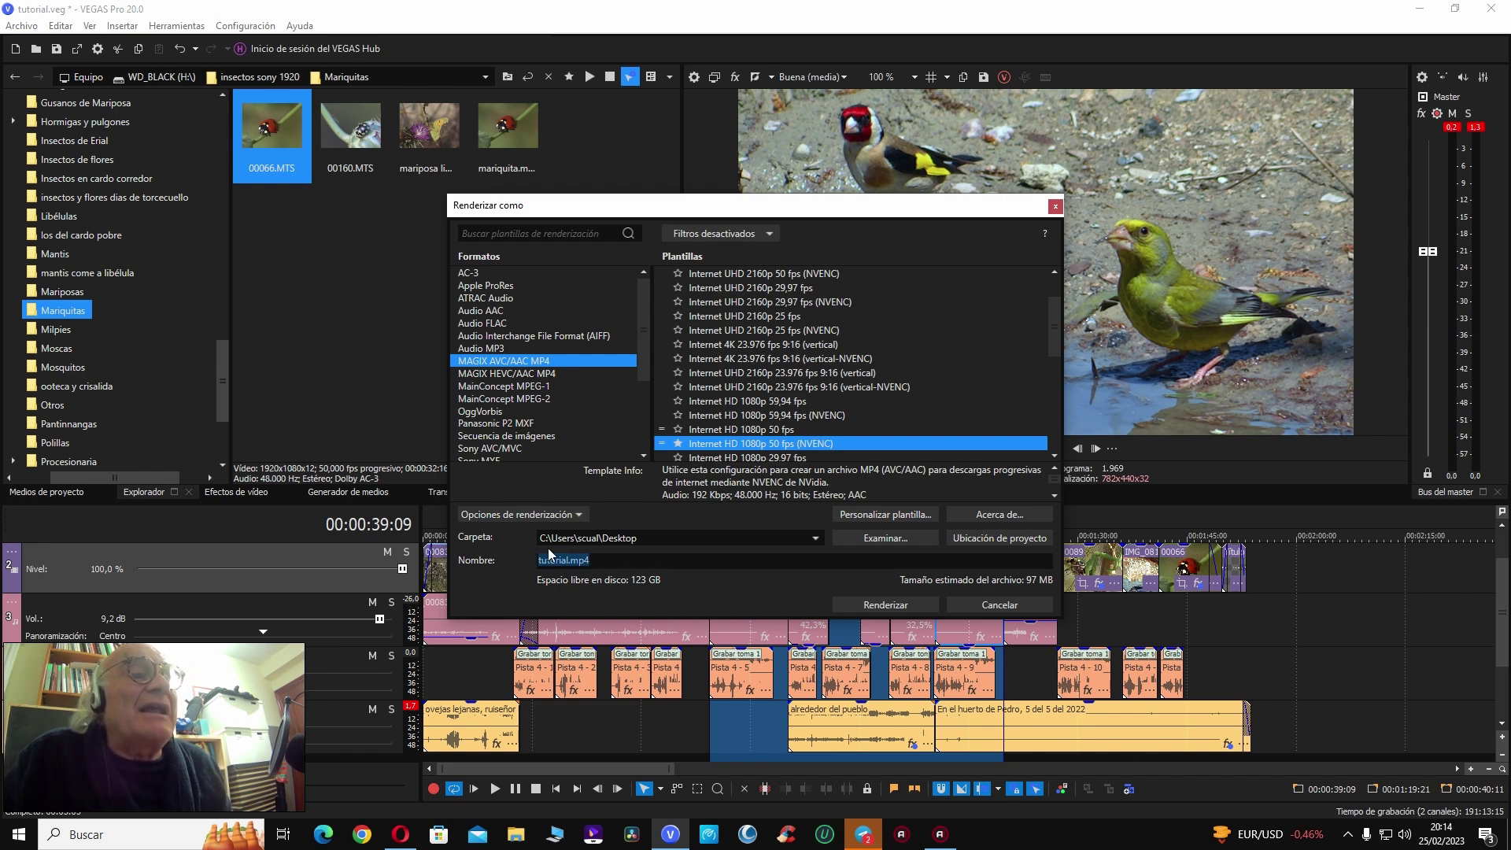
click(983, 604)
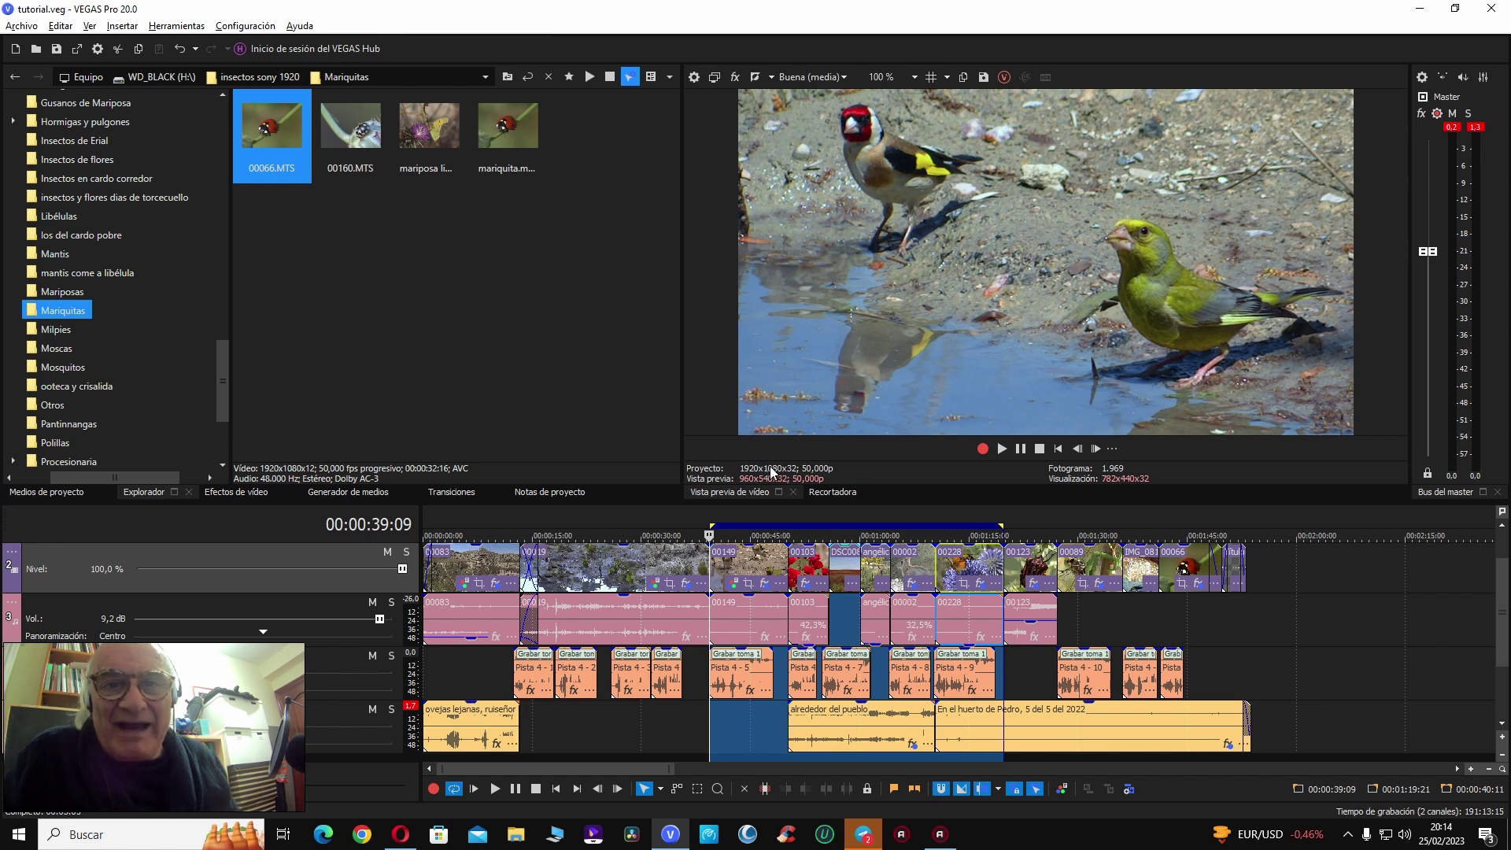
click(77, 50)
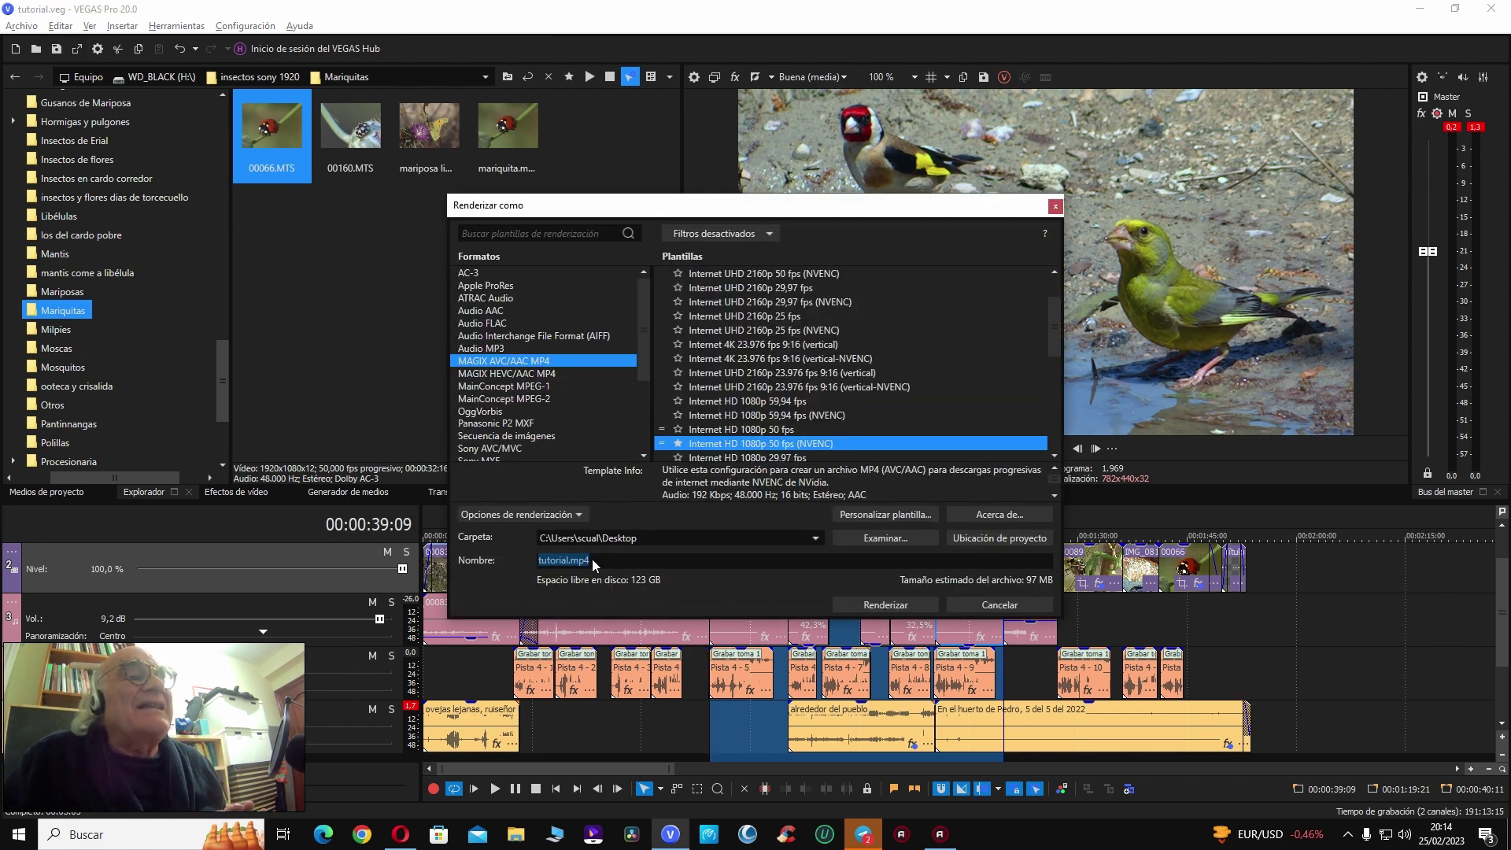
text(herbi)
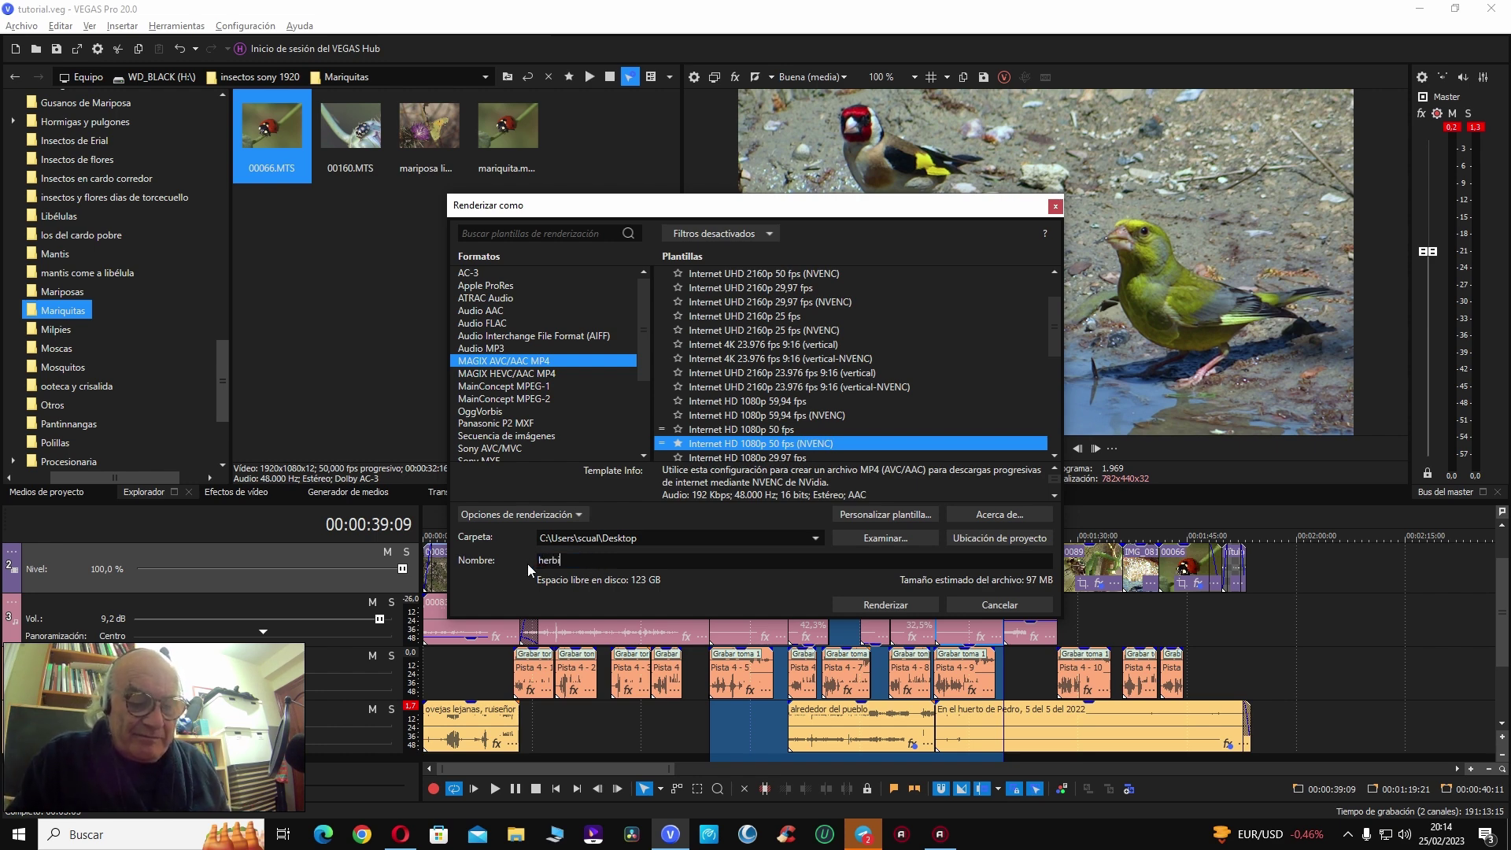
text(ci)
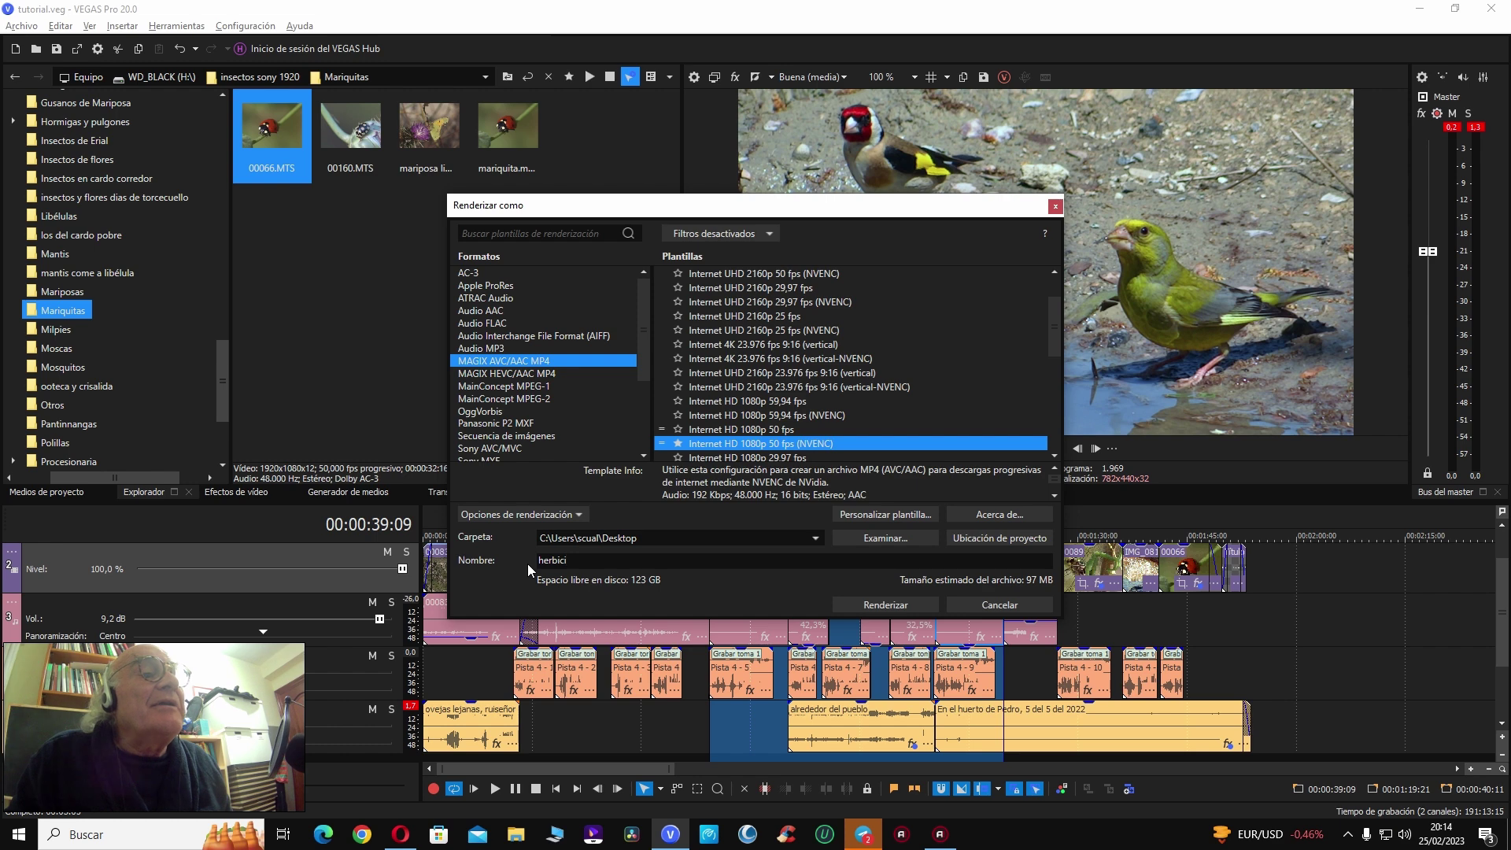
text(das tikto)
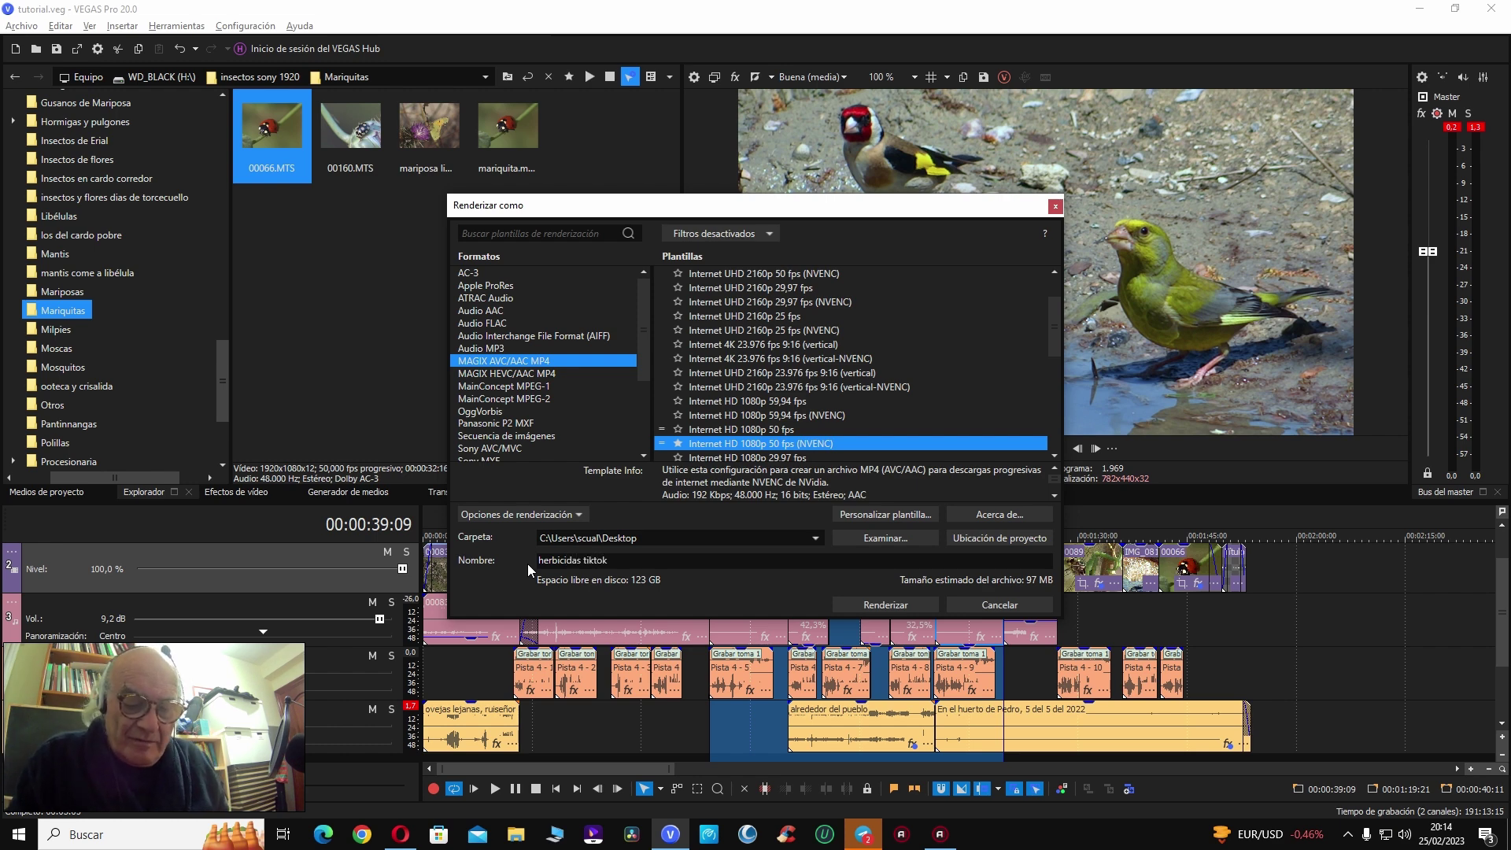
text(k)
click(885, 604)
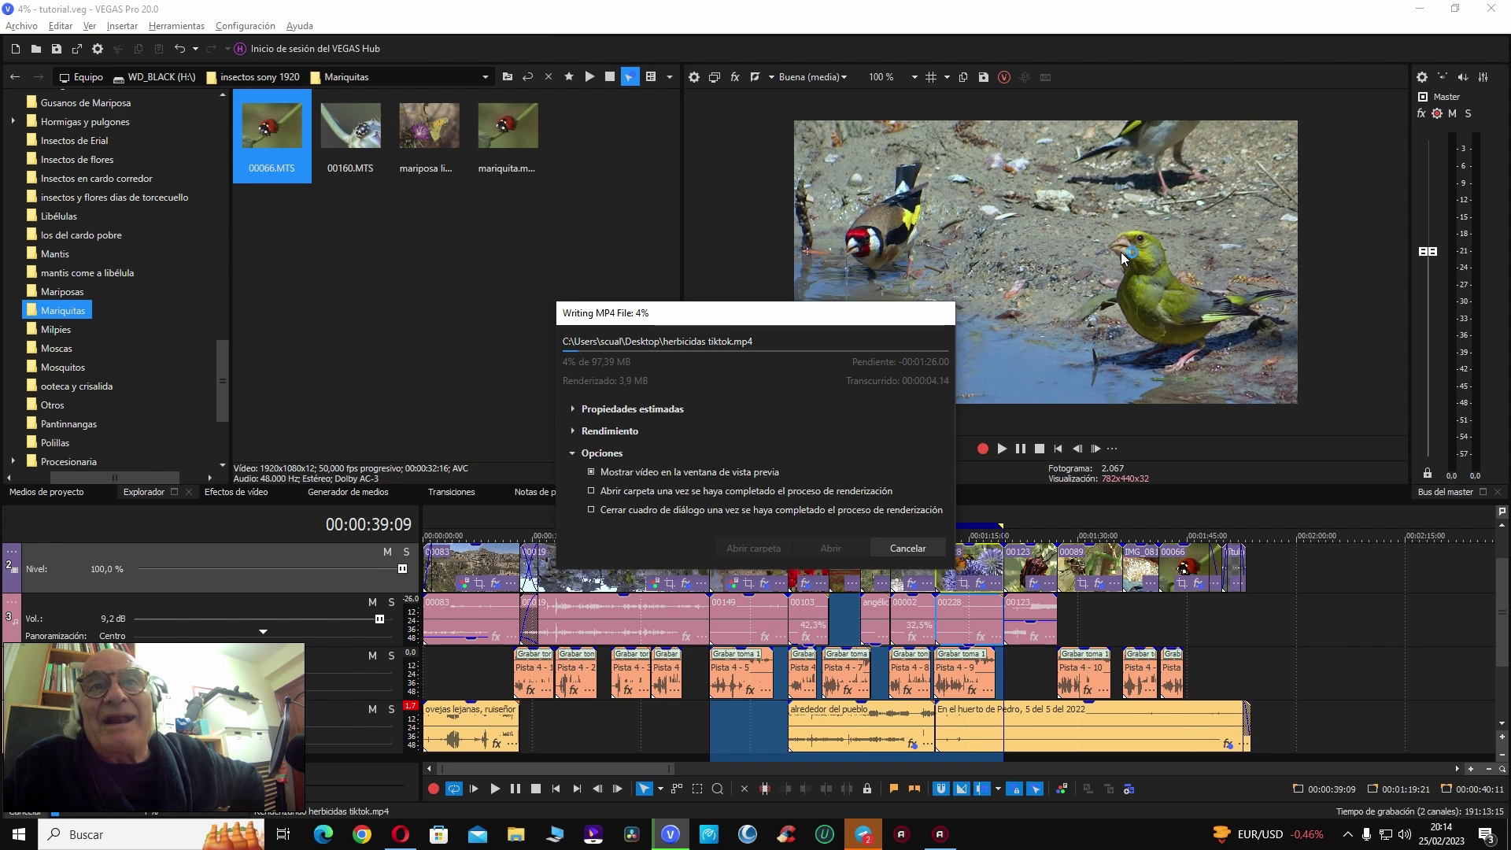
Step: Move the render progress dialog clear of the preview, open the finished video, and close the player after a short review
drag(842, 319, 564, 287)
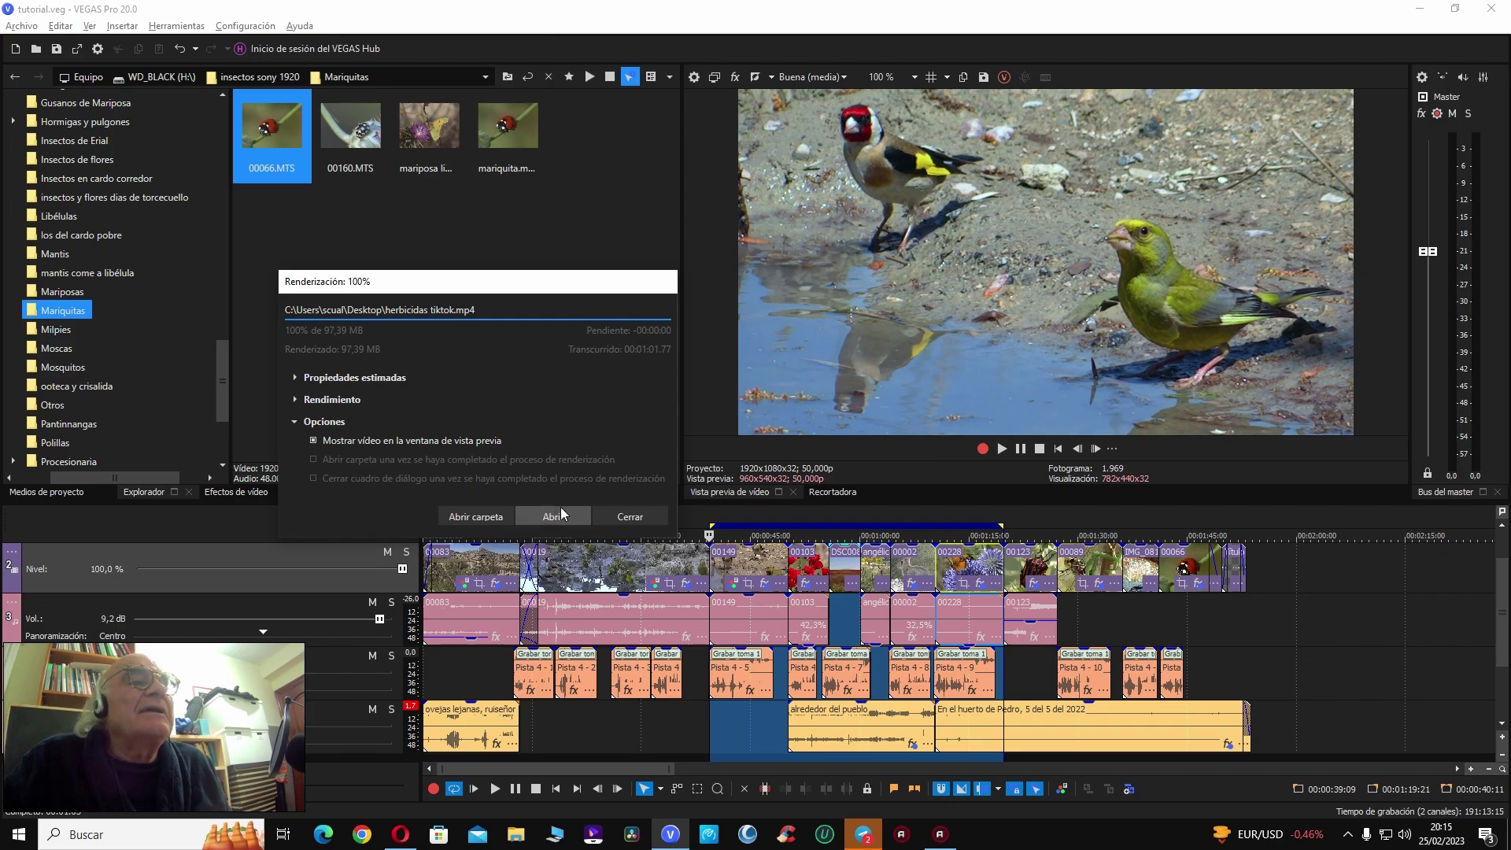
click(557, 511)
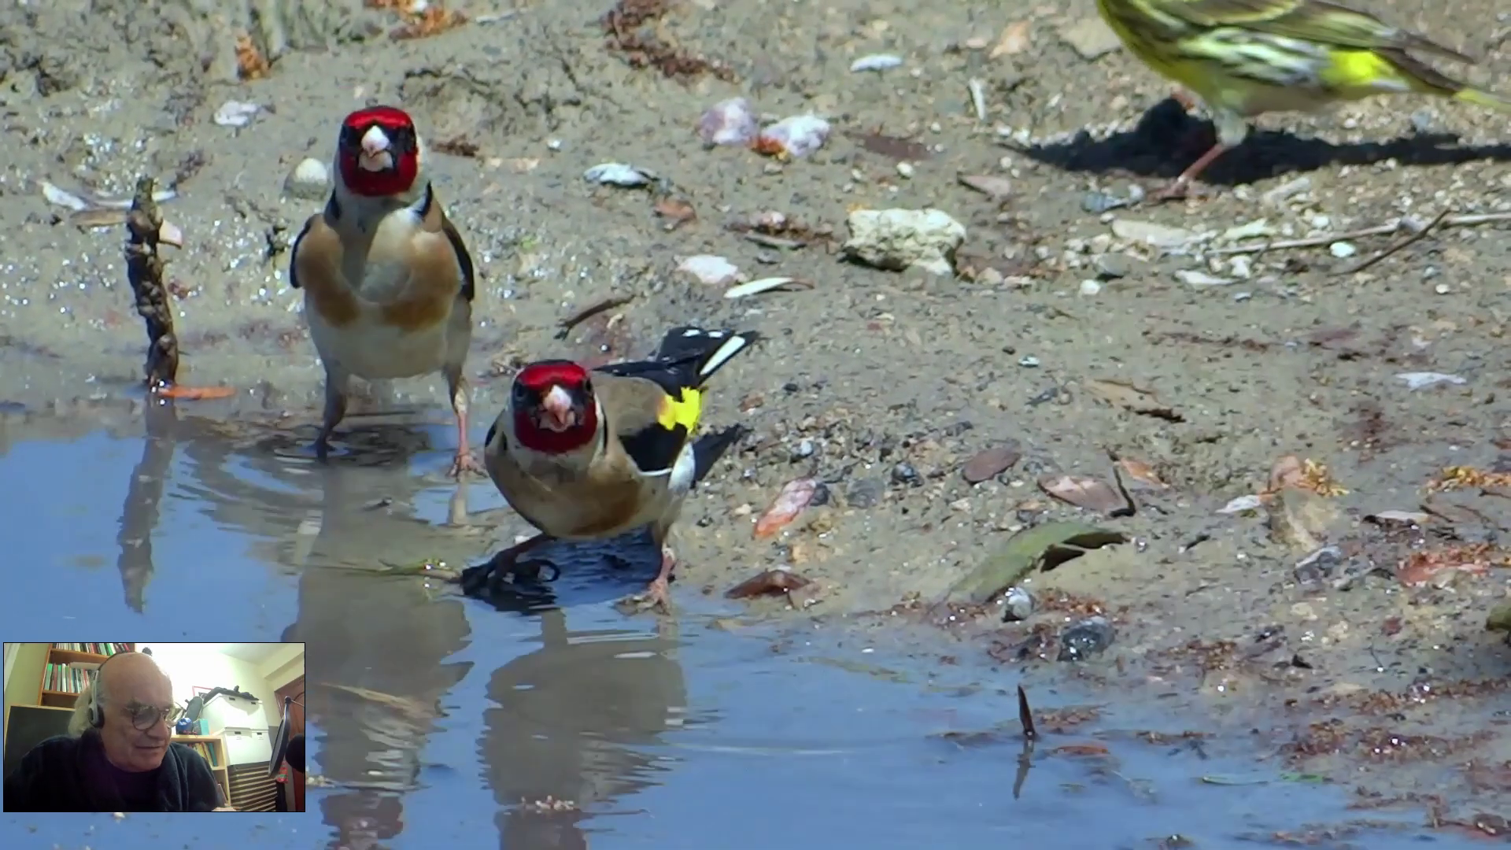
double_click(922, 352)
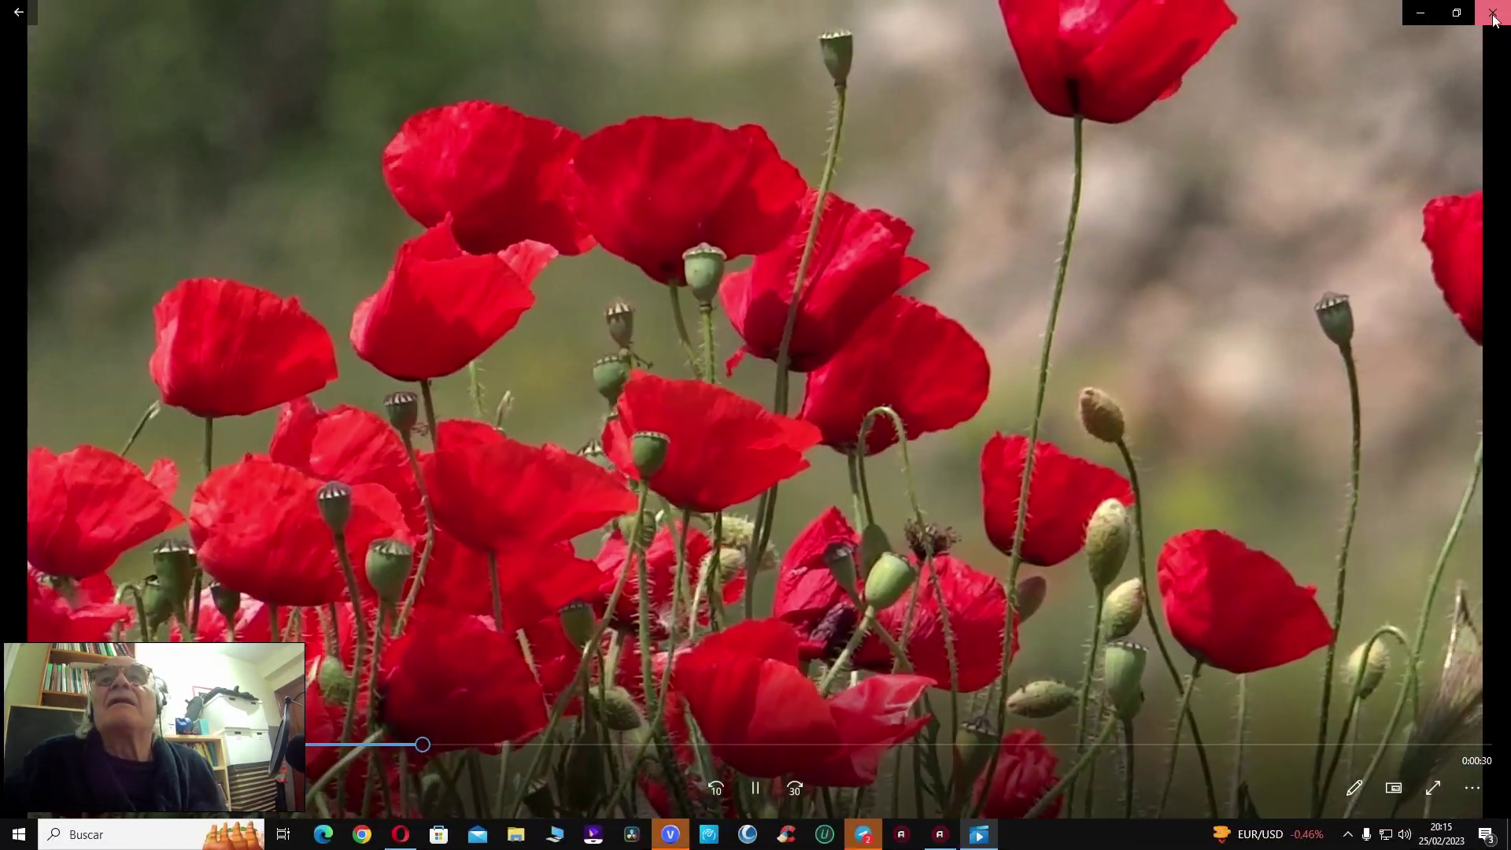
click(1493, 13)
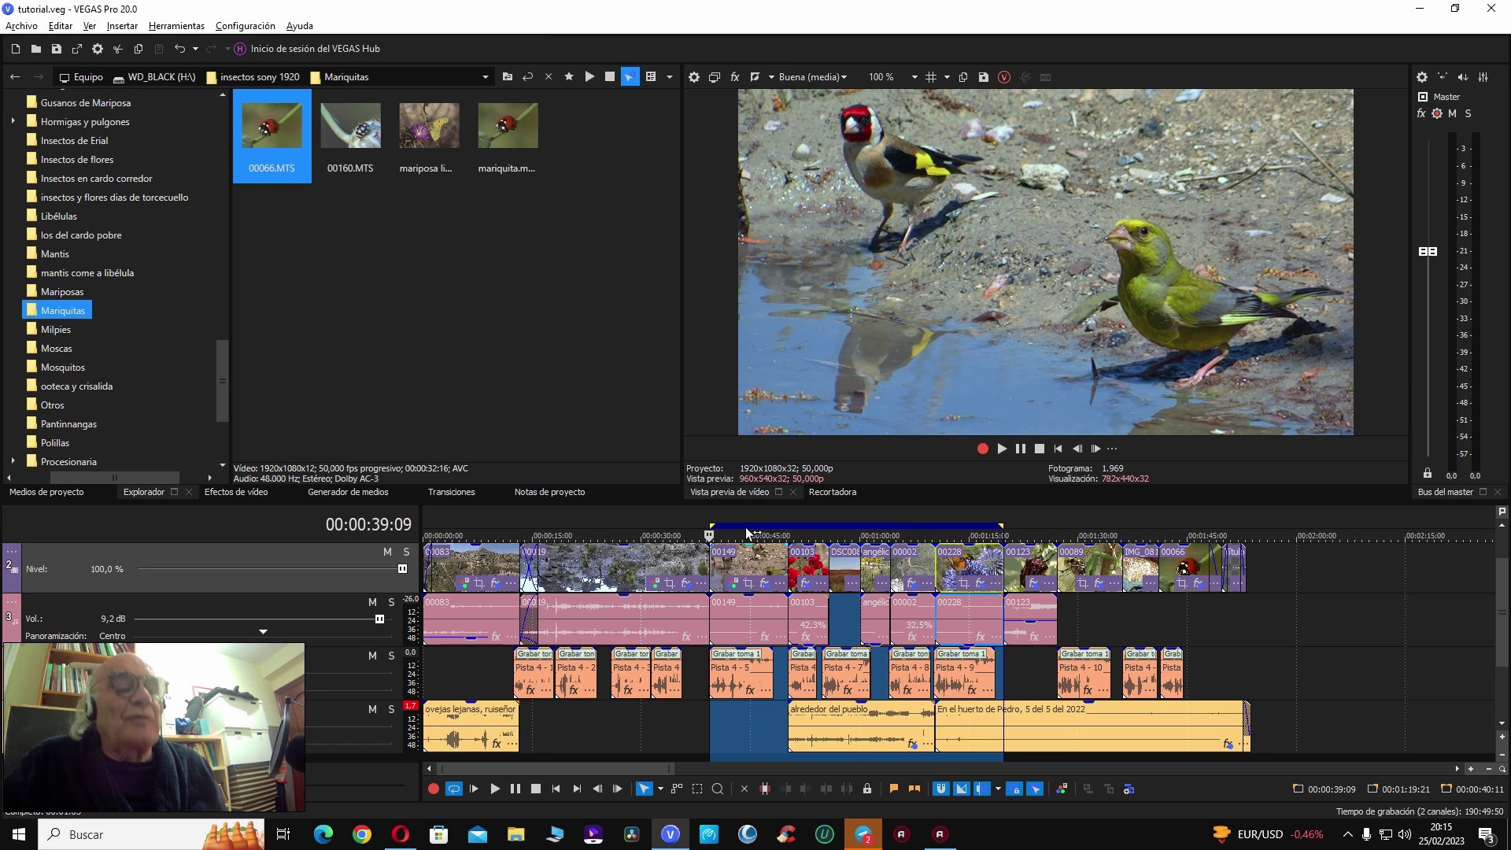
Step: Turn off loop playback and play the project from its beginning
key(q)
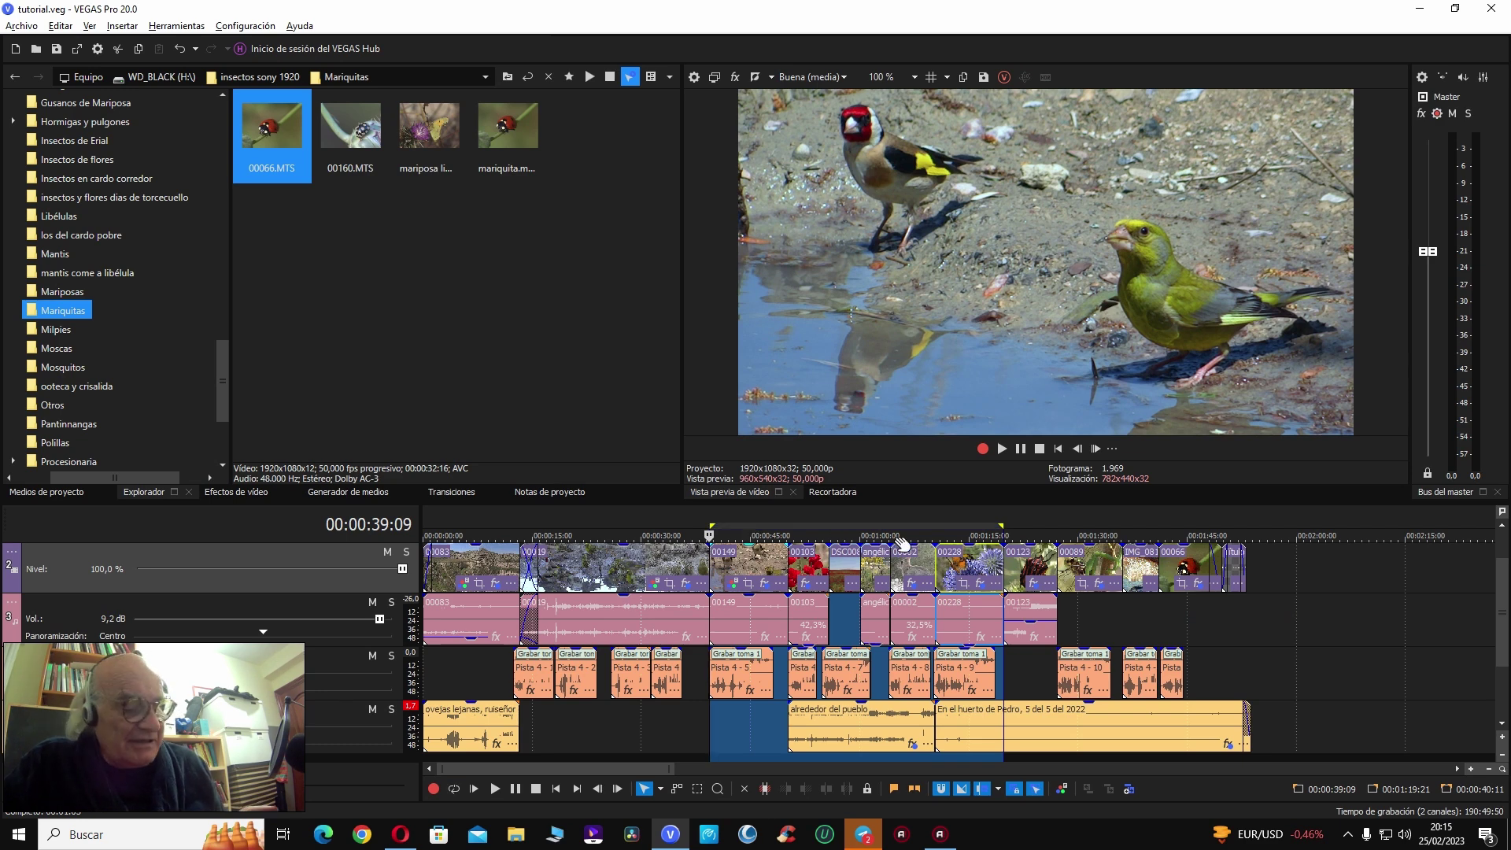
key(ctrl+Home)
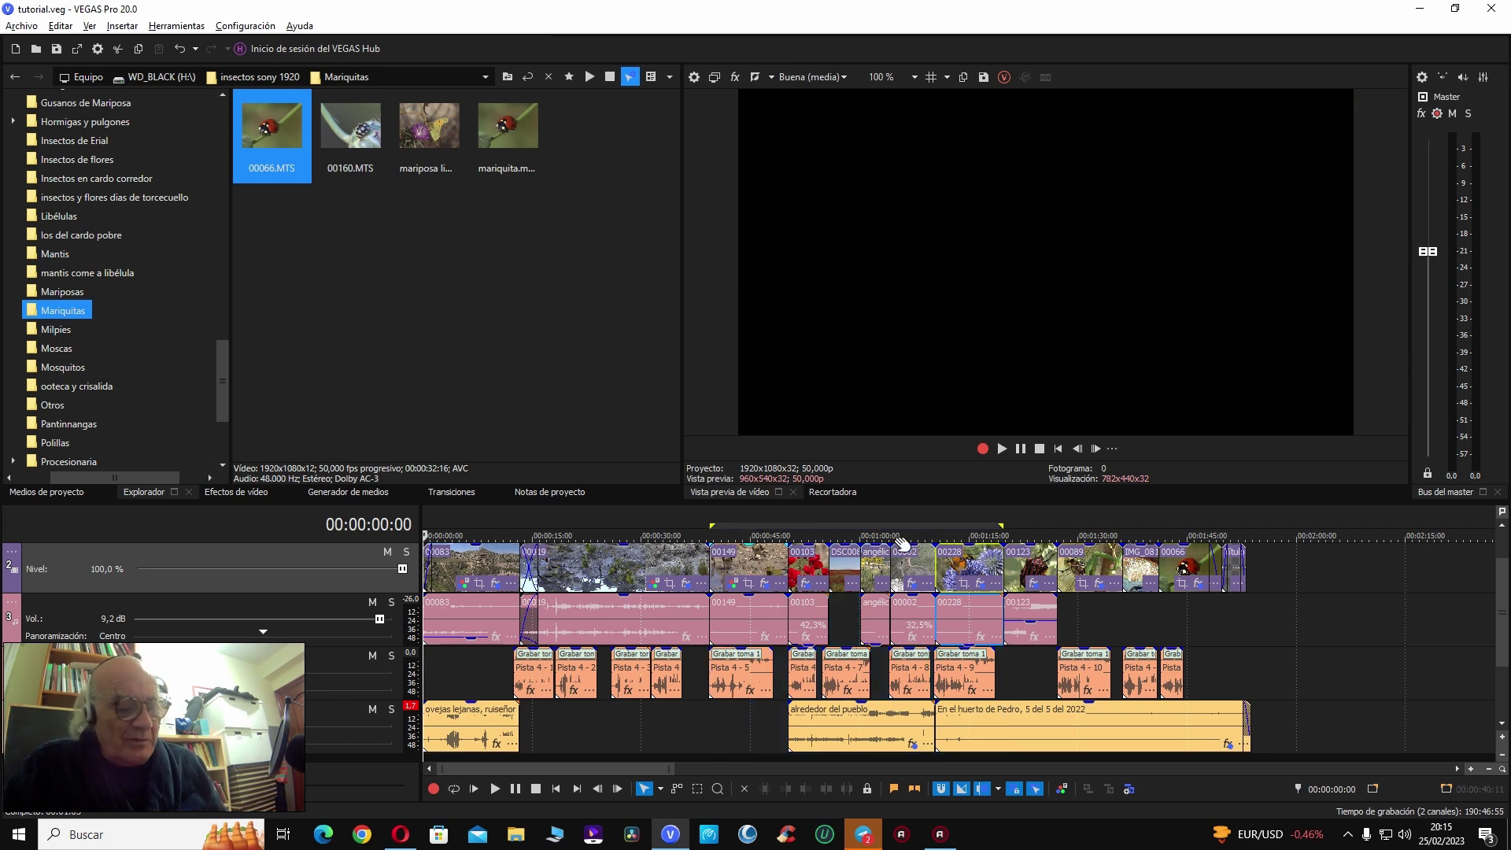
key(space)
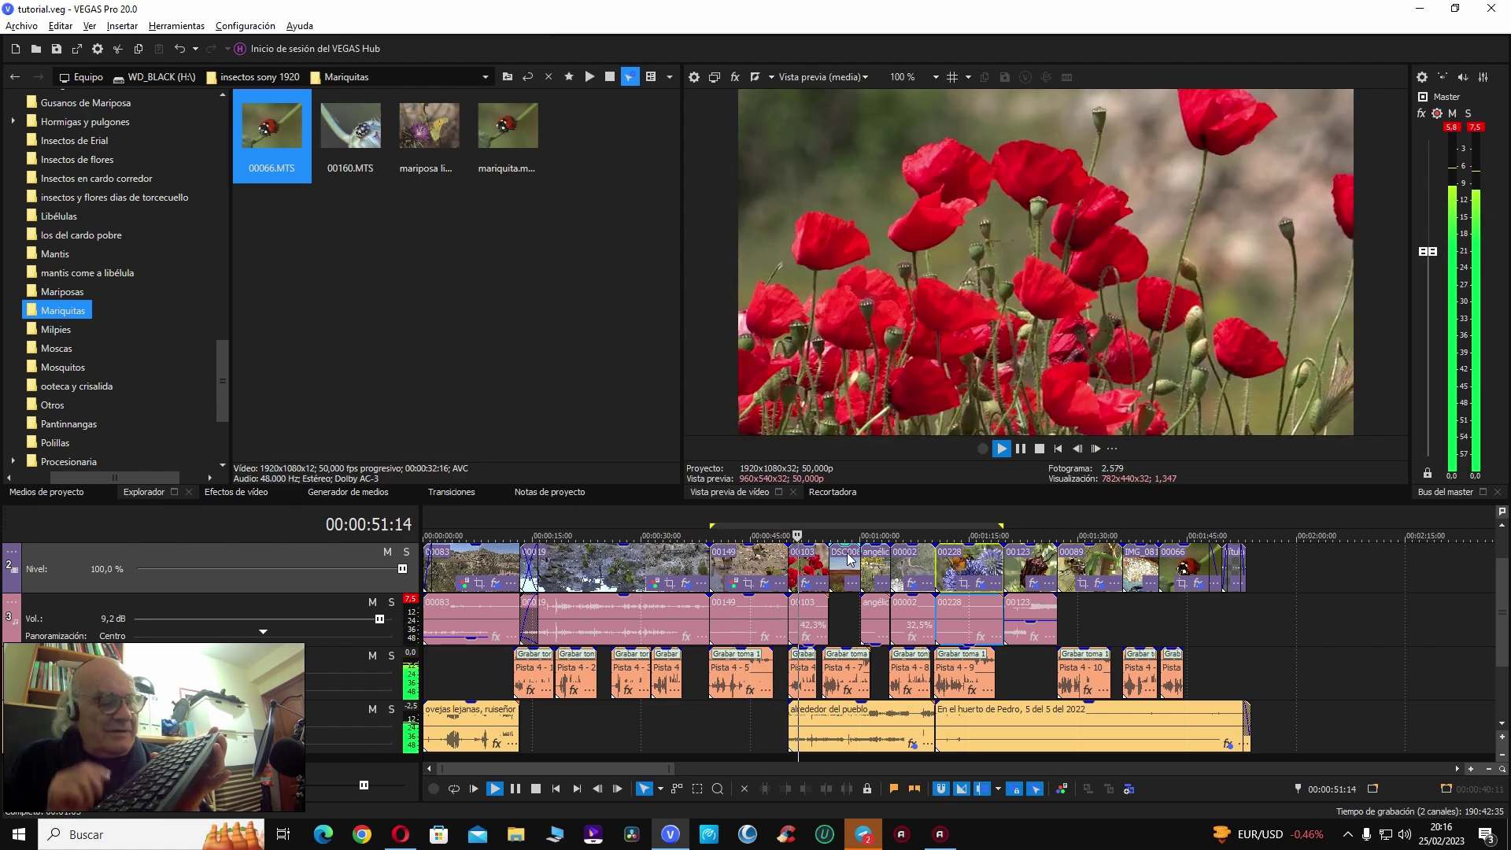
Step: Shuttle playback backward and forward around the poppy clip, stop it in the drinking-bird section, and play briefly from there
key(j)
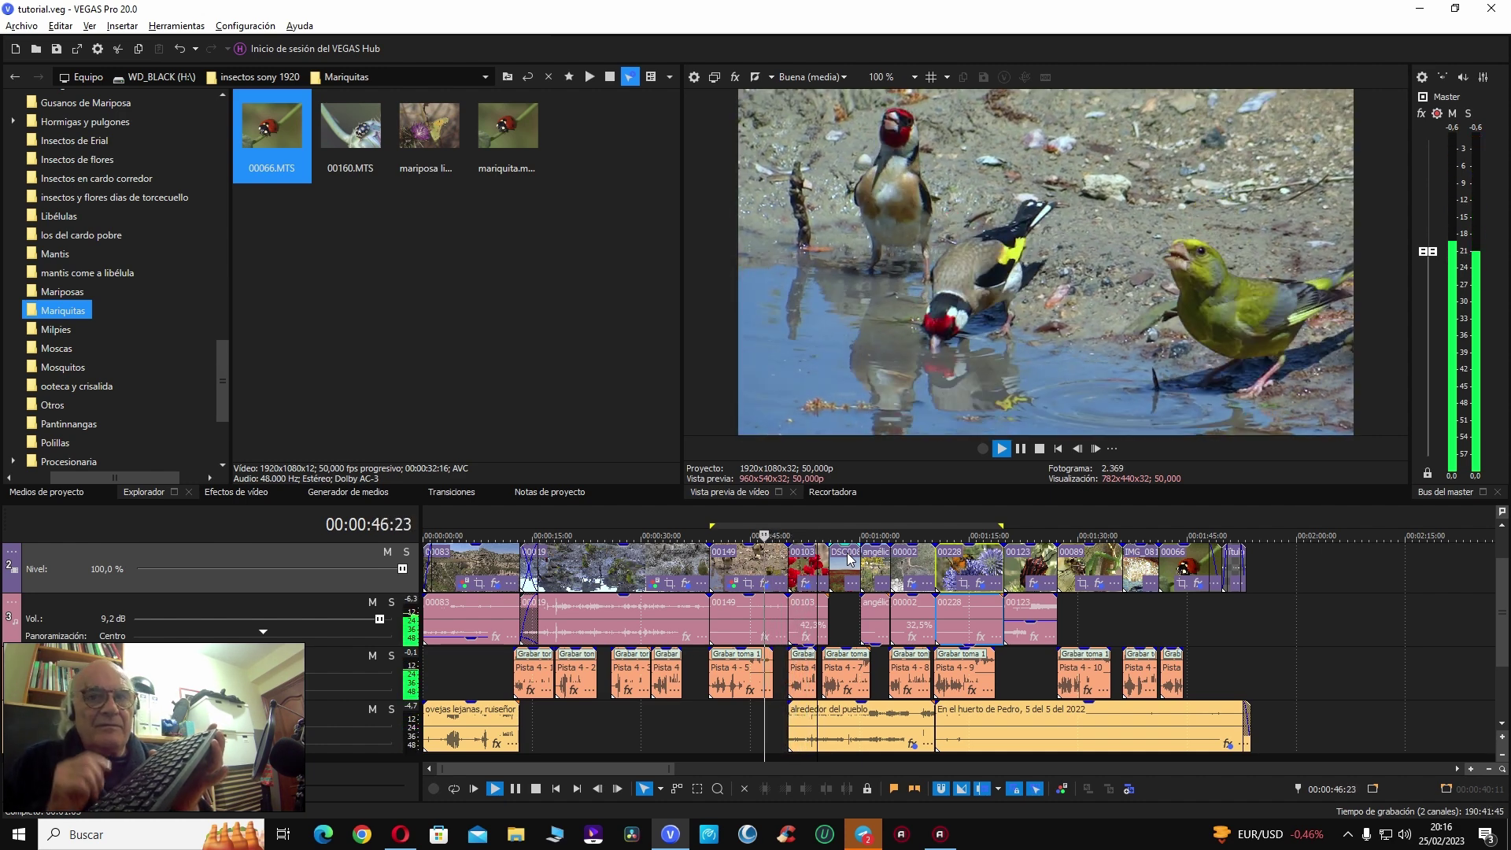
key(l)
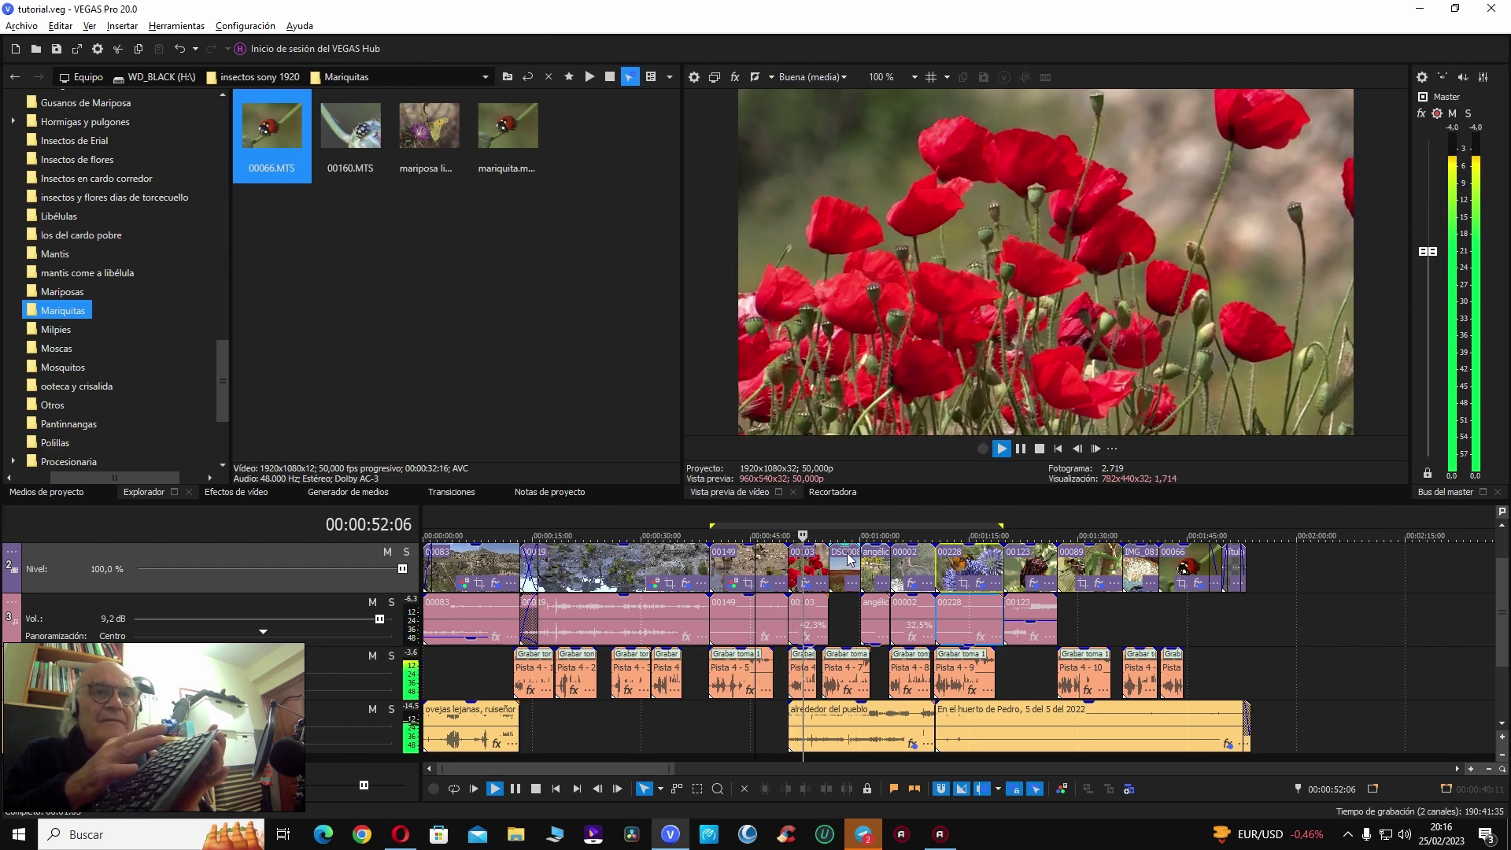
key(k)
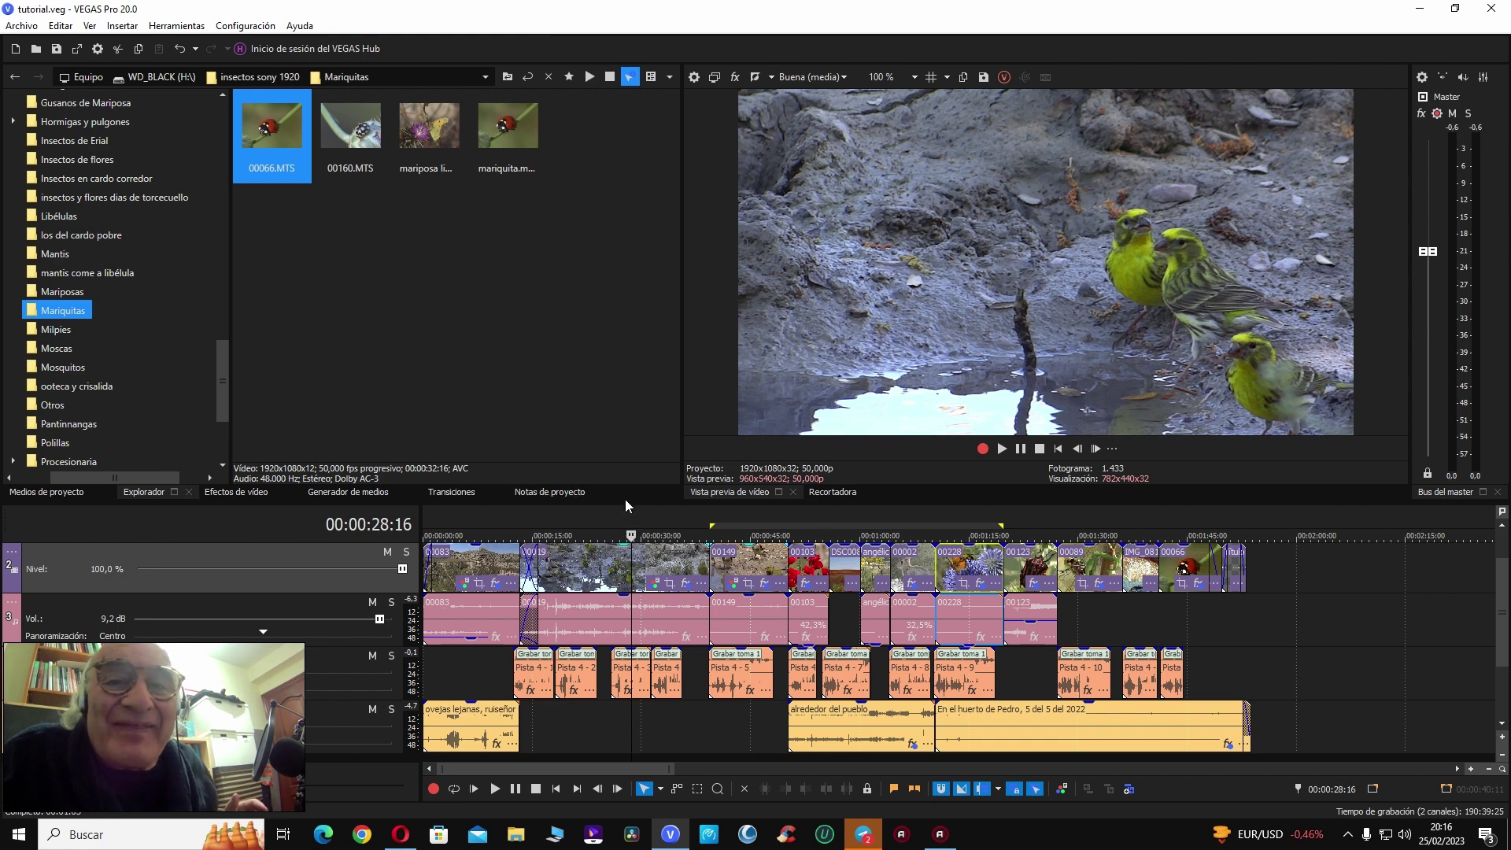
key(space)
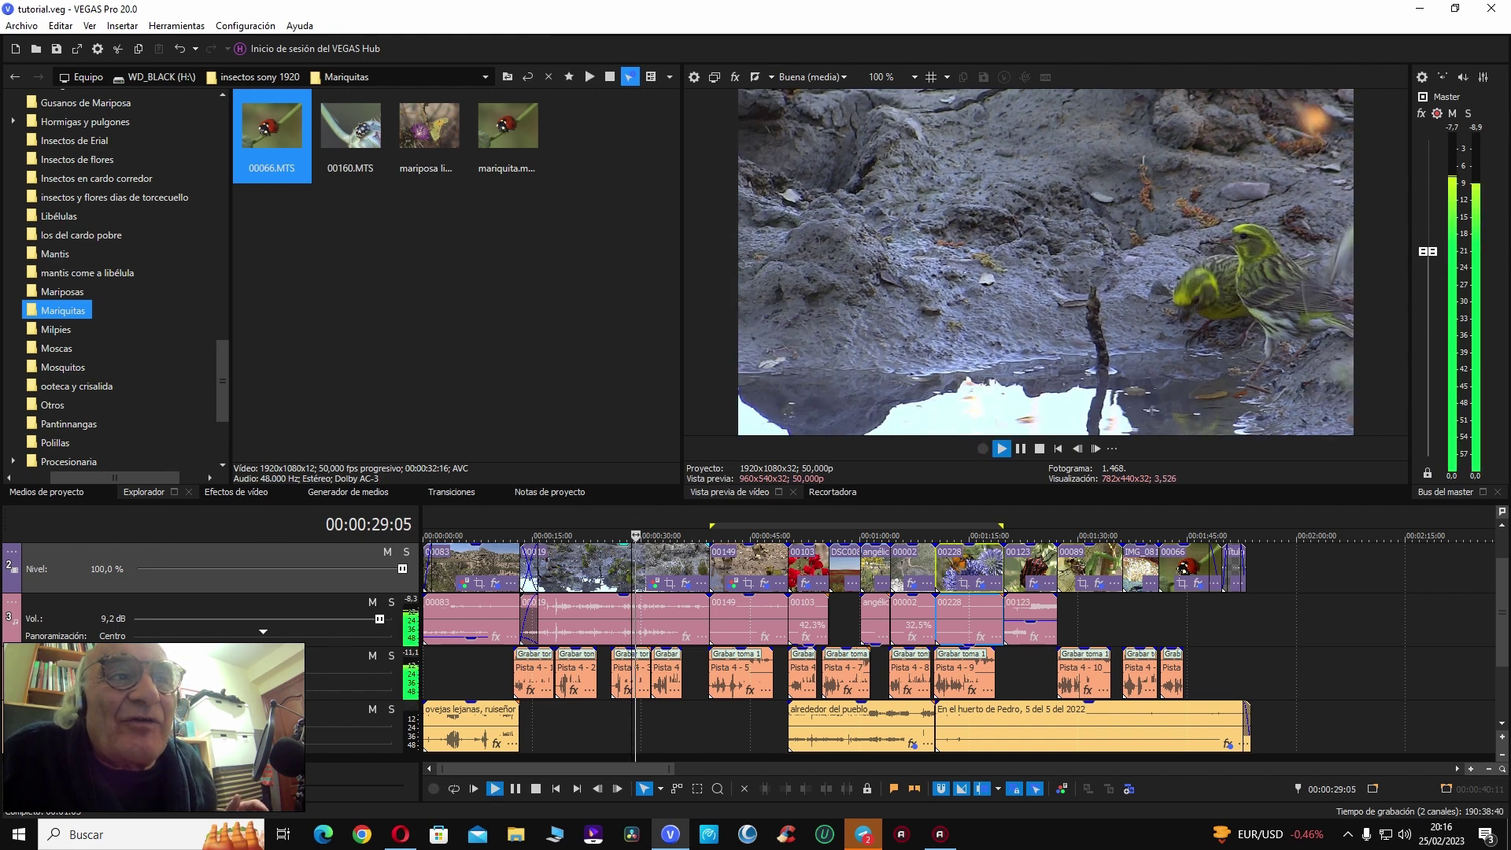
mouse_move(644, 535)
mouse_down()
mouse_move(605, 537)
mouse_move(639, 536)
mouse_up()
key(space)
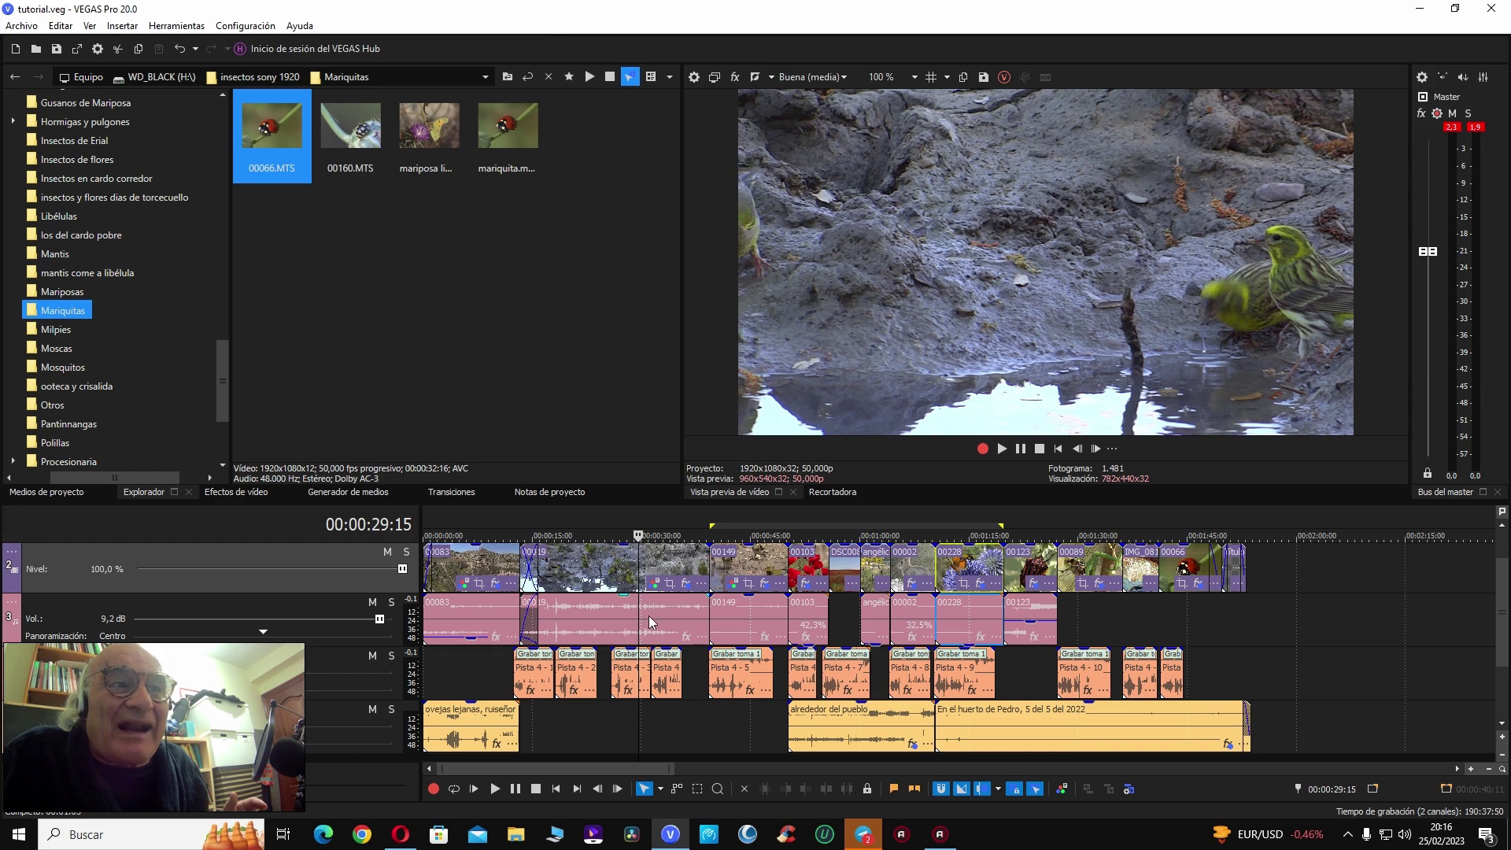
Step: Jump the playback cursor to various points along the timeline and play briefly from about 23 seconds
click(681, 732)
click(1086, 732)
click(976, 734)
click(629, 735)
click(433, 738)
click(533, 741)
click(596, 743)
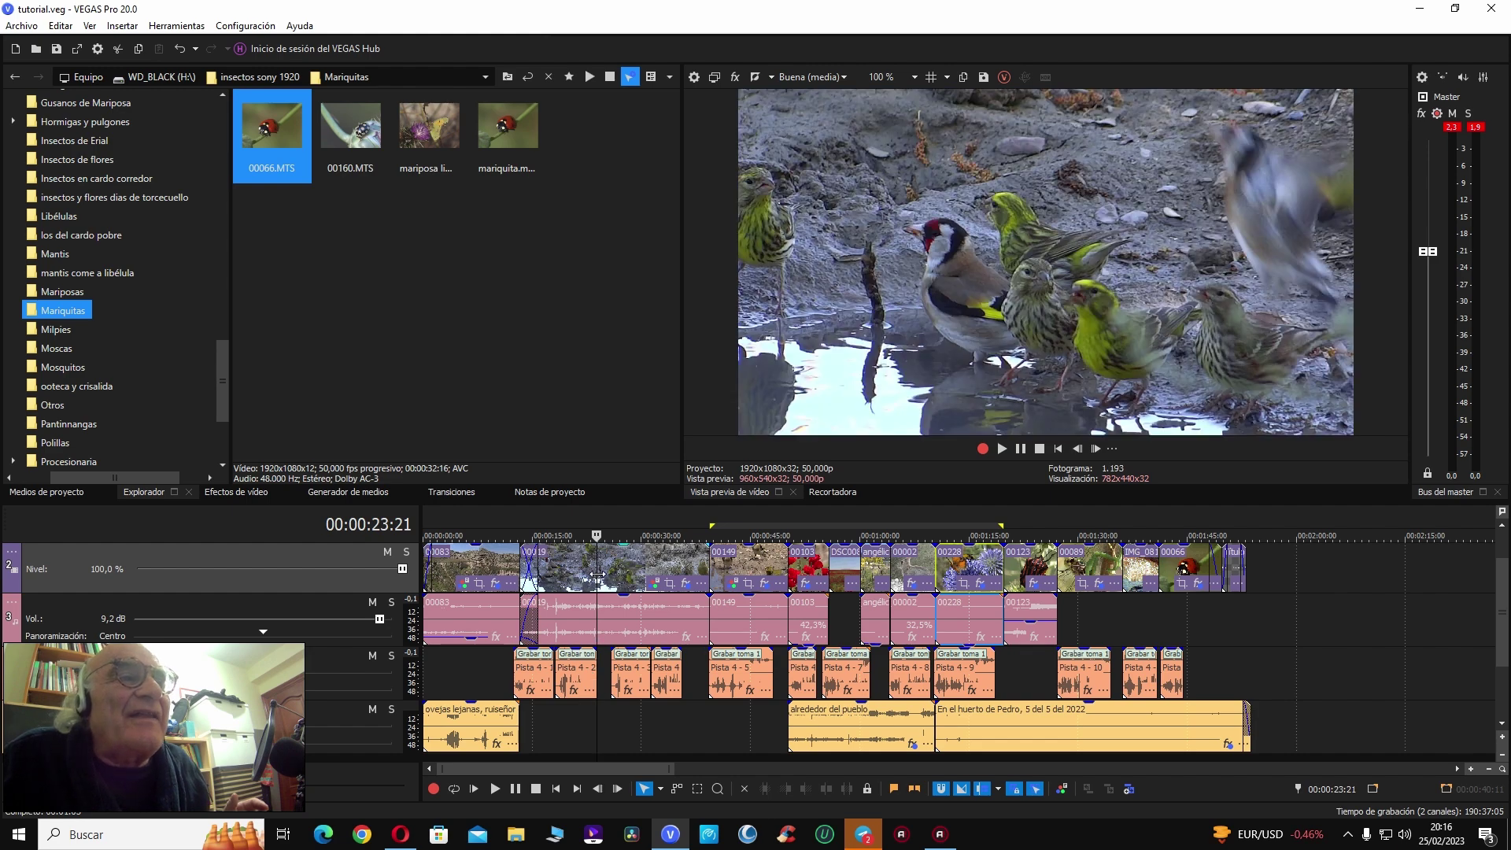
key(space)
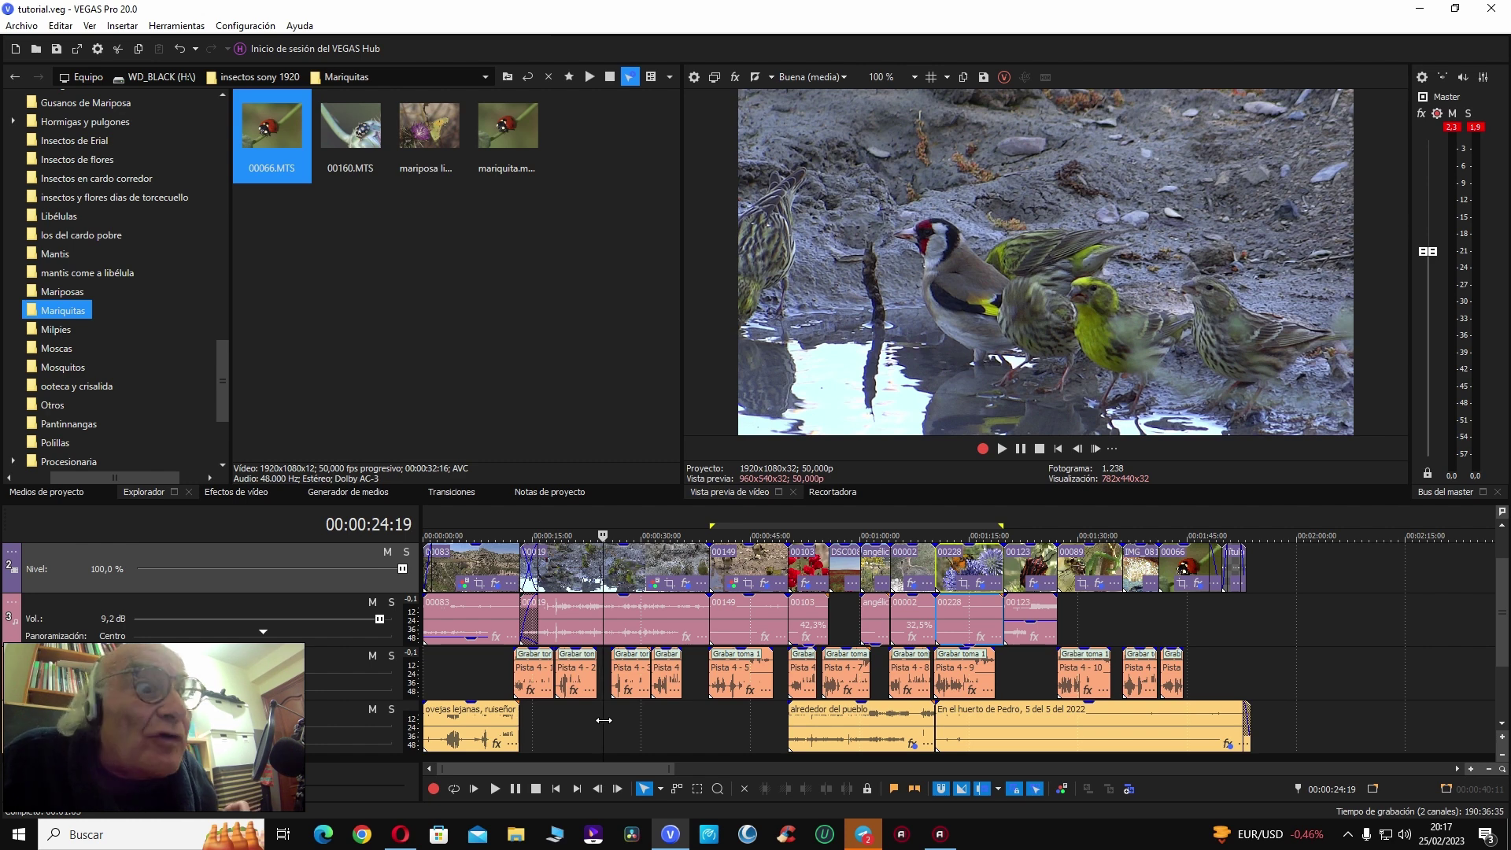
Step: Scrub through the drinking-bird clips and on to clip 00002, playing briefly from about 30 seconds, and enlarge the timeline around the cursor
drag(608, 718, 646, 714)
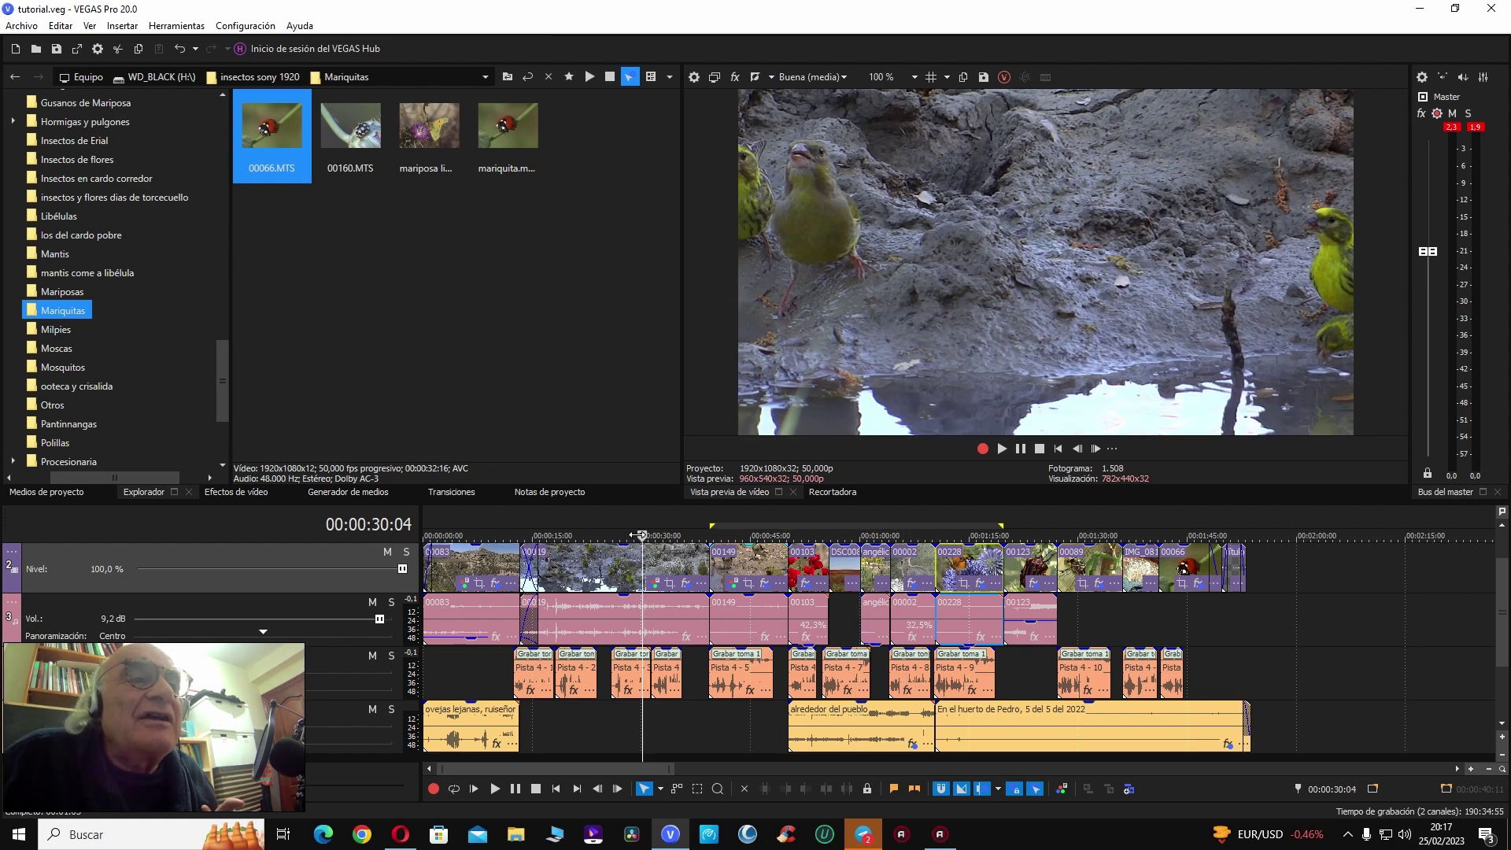
key(space)
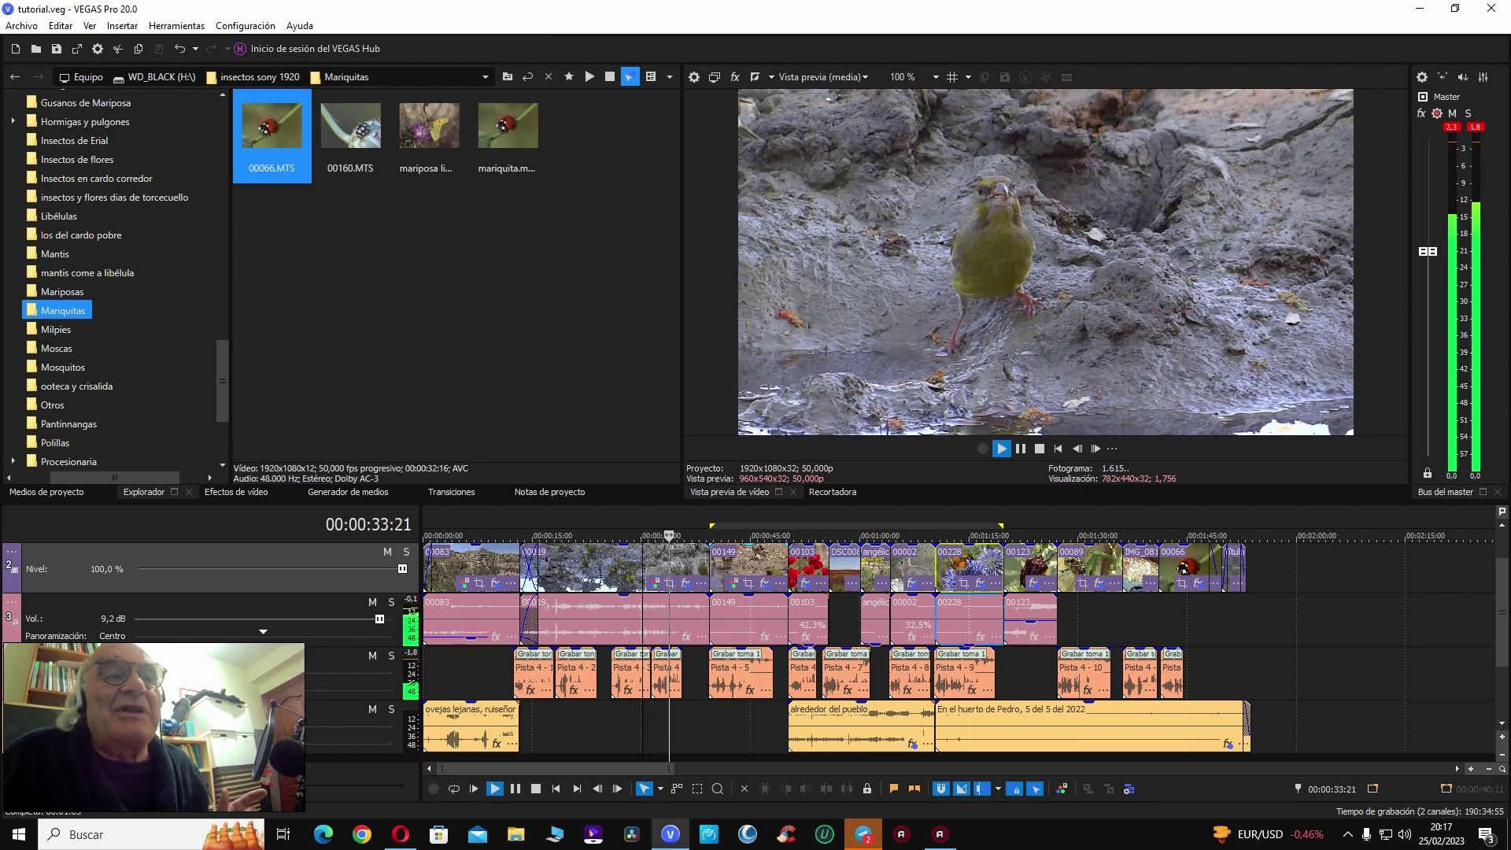
drag(673, 654, 646, 657)
drag(651, 718, 749, 688)
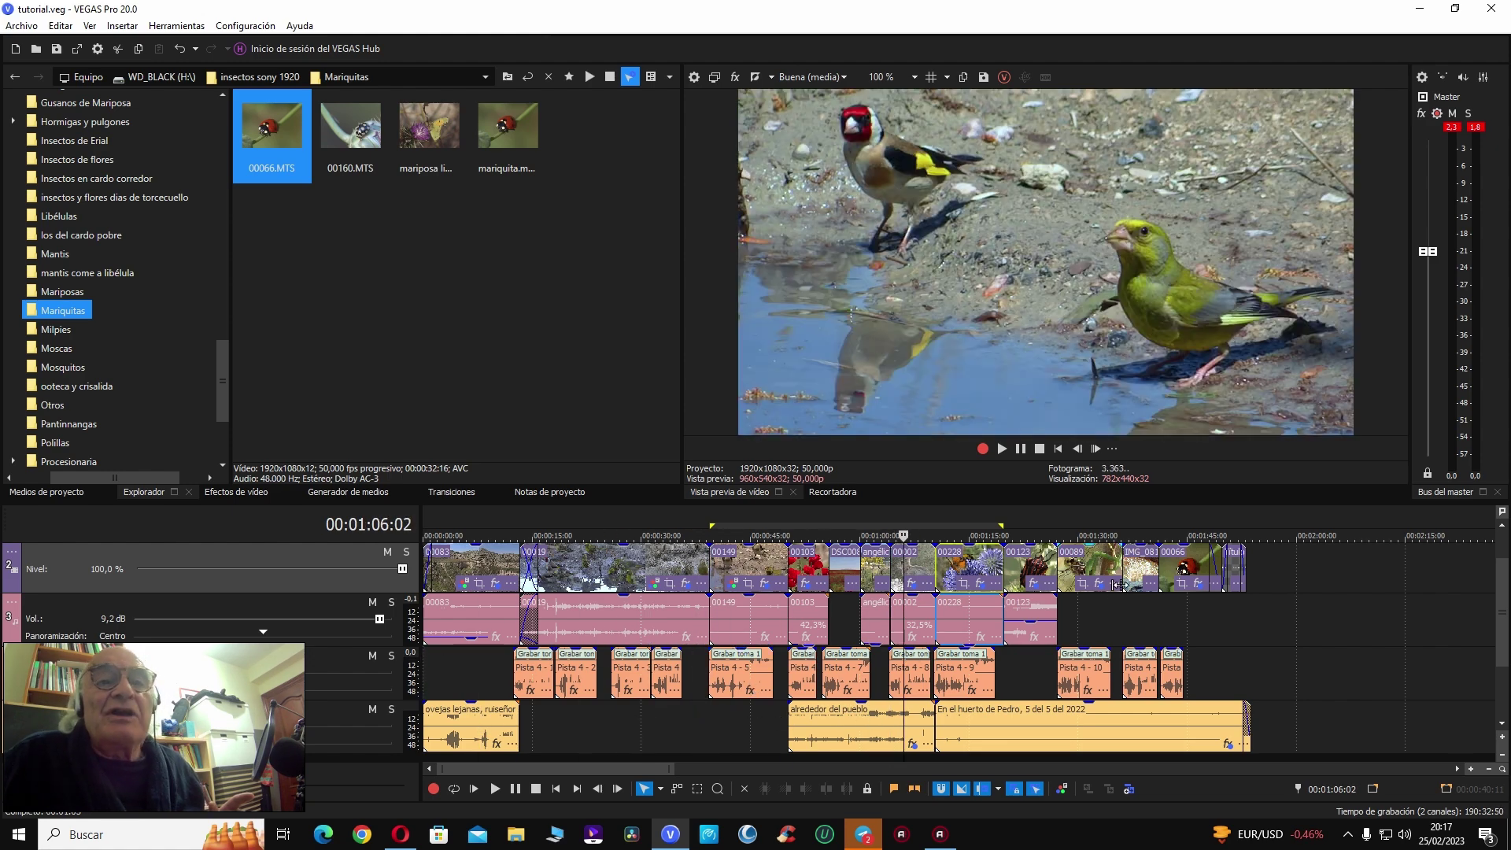
scroll(1016, 613, up, 3)
scroll(1017, 612, down, 5)
scroll(1017, 613, up, 5)
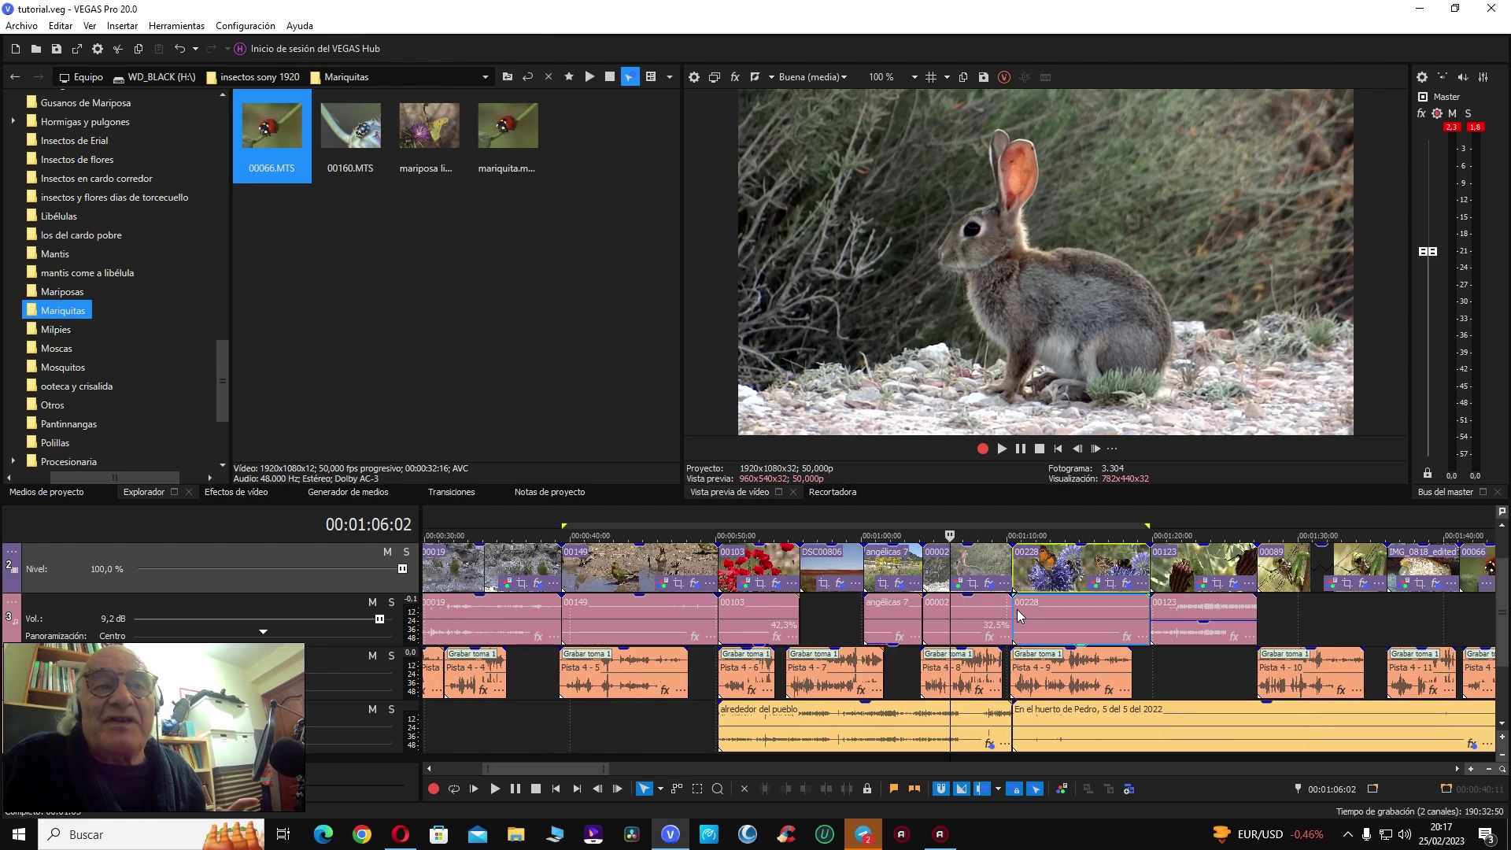
Step: Shrink the timeline to view the whole project and enlarge it again around the rabbit clip 00002
scroll(1017, 609, down, 5)
scroll(1016, 609, up, 5)
scroll(1017, 610, down, 4)
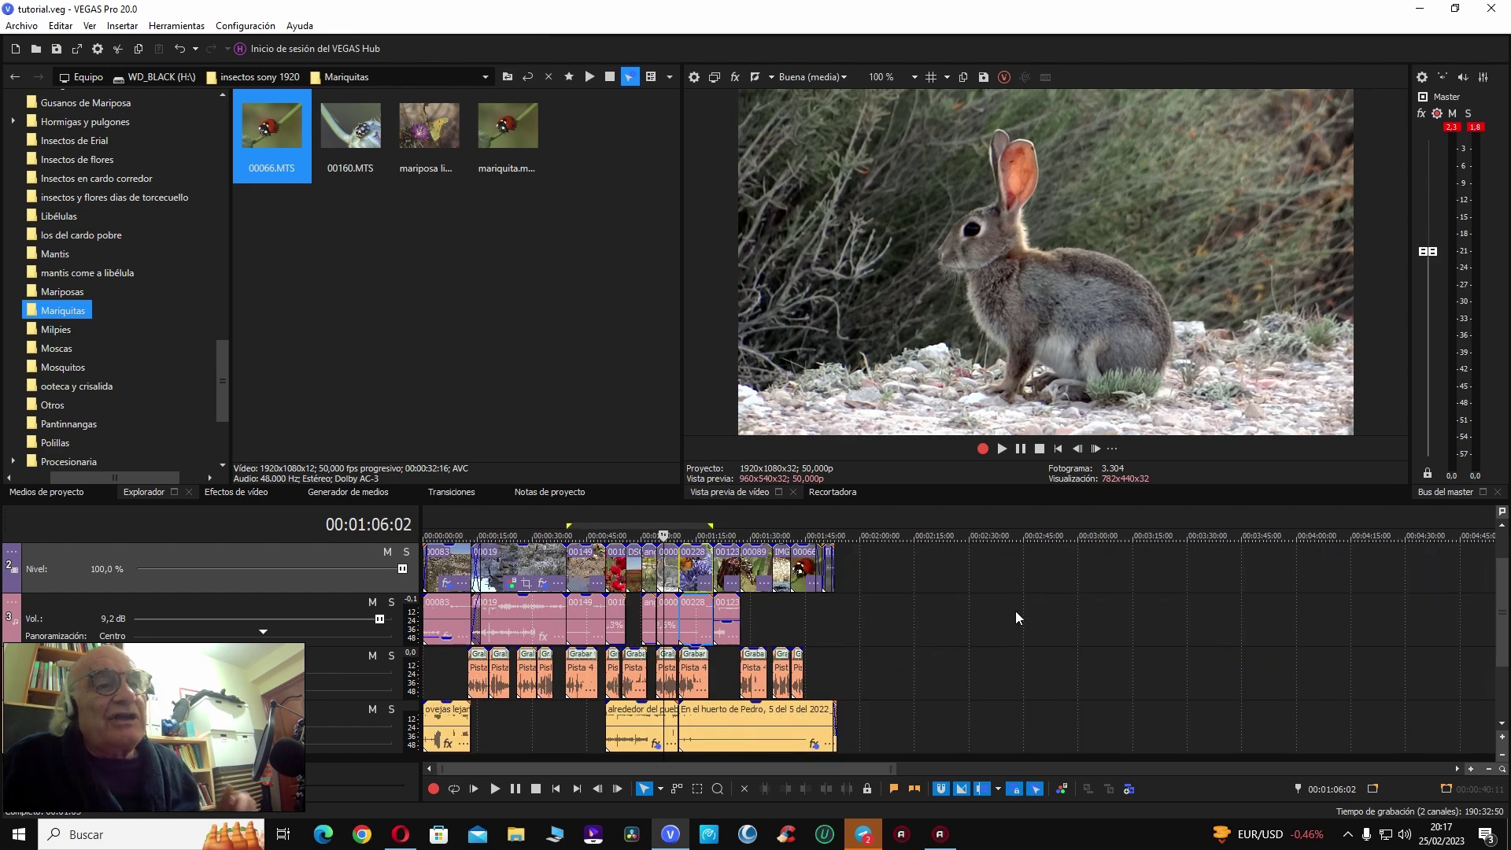
scroll(1015, 611, up, 2)
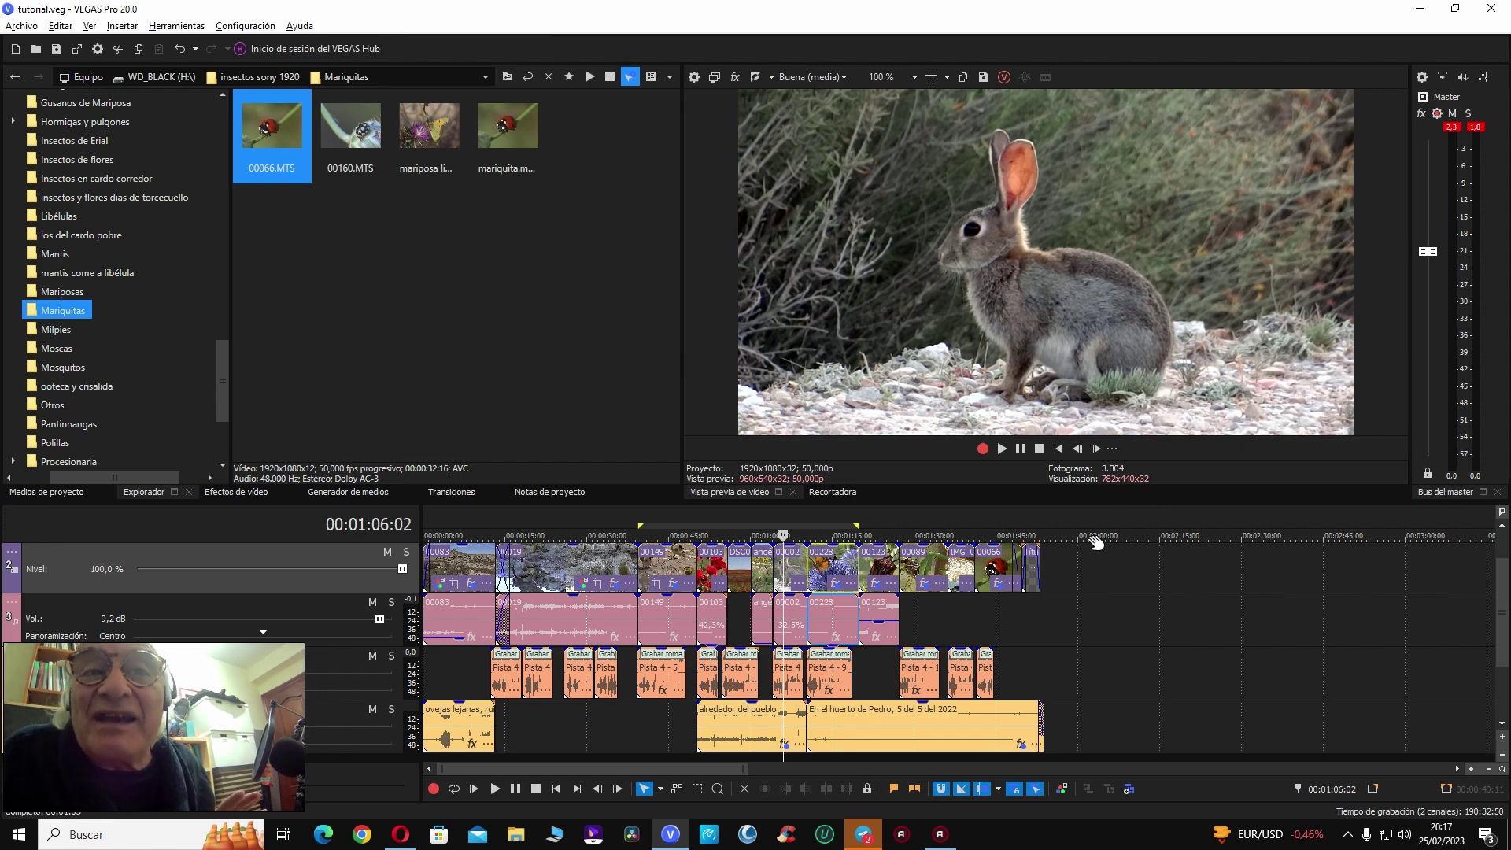
scroll(1391, 533, right, 1)
scroll(1104, 543, right, 2)
scroll(911, 582, up, 5)
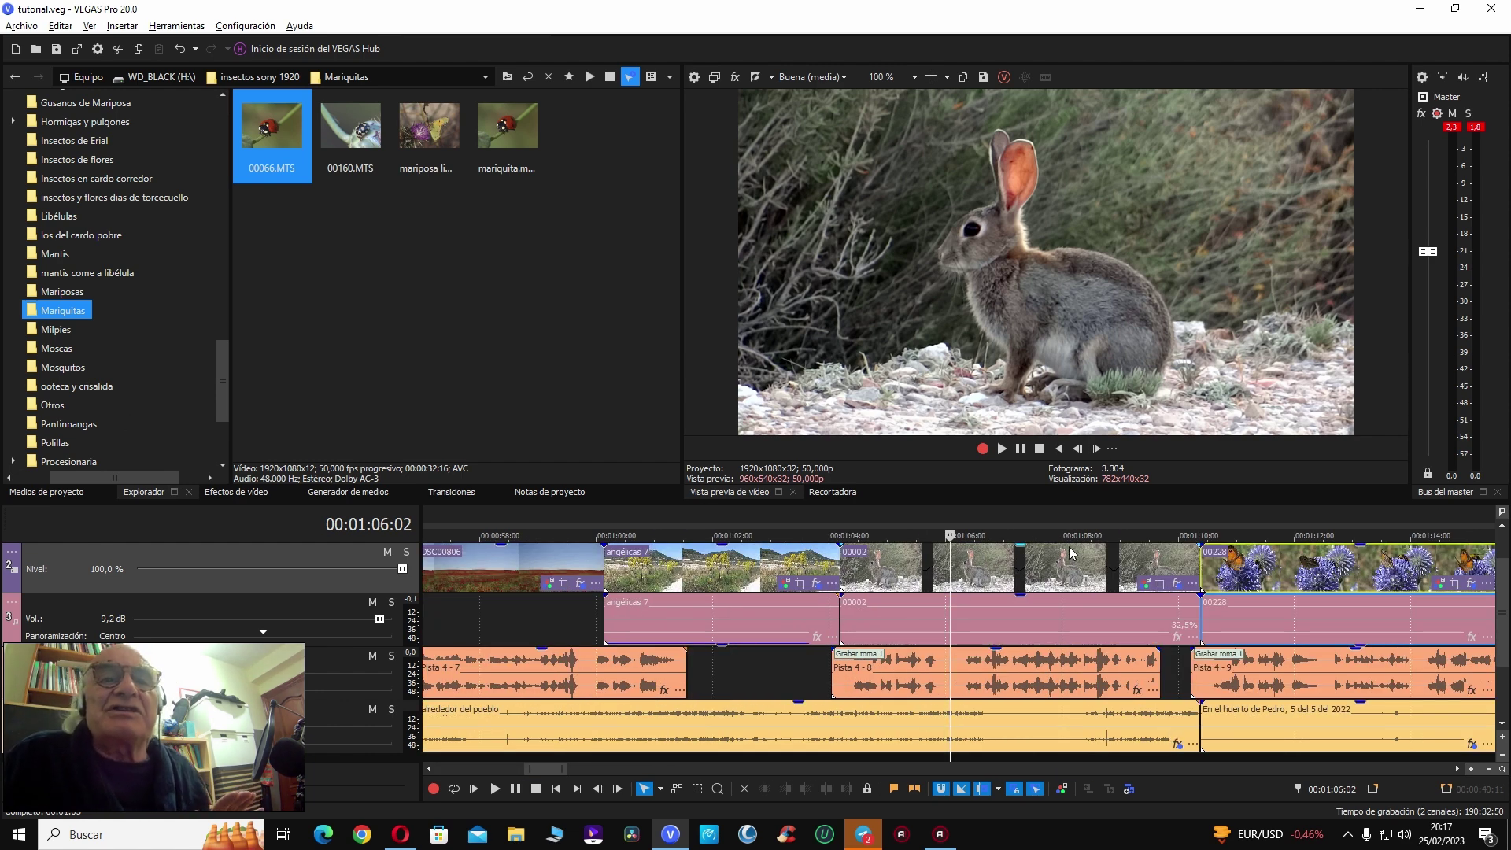
Step: Travel along the timeline to clip 00089, select its narration Pista 4 - 10, and put the playback cursor in the second half of clip 00123
drag(1066, 539, 897, 551)
drag(1021, 536, 815, 539)
drag(983, 535, 609, 555)
drag(1056, 543, 735, 641)
click(764, 664)
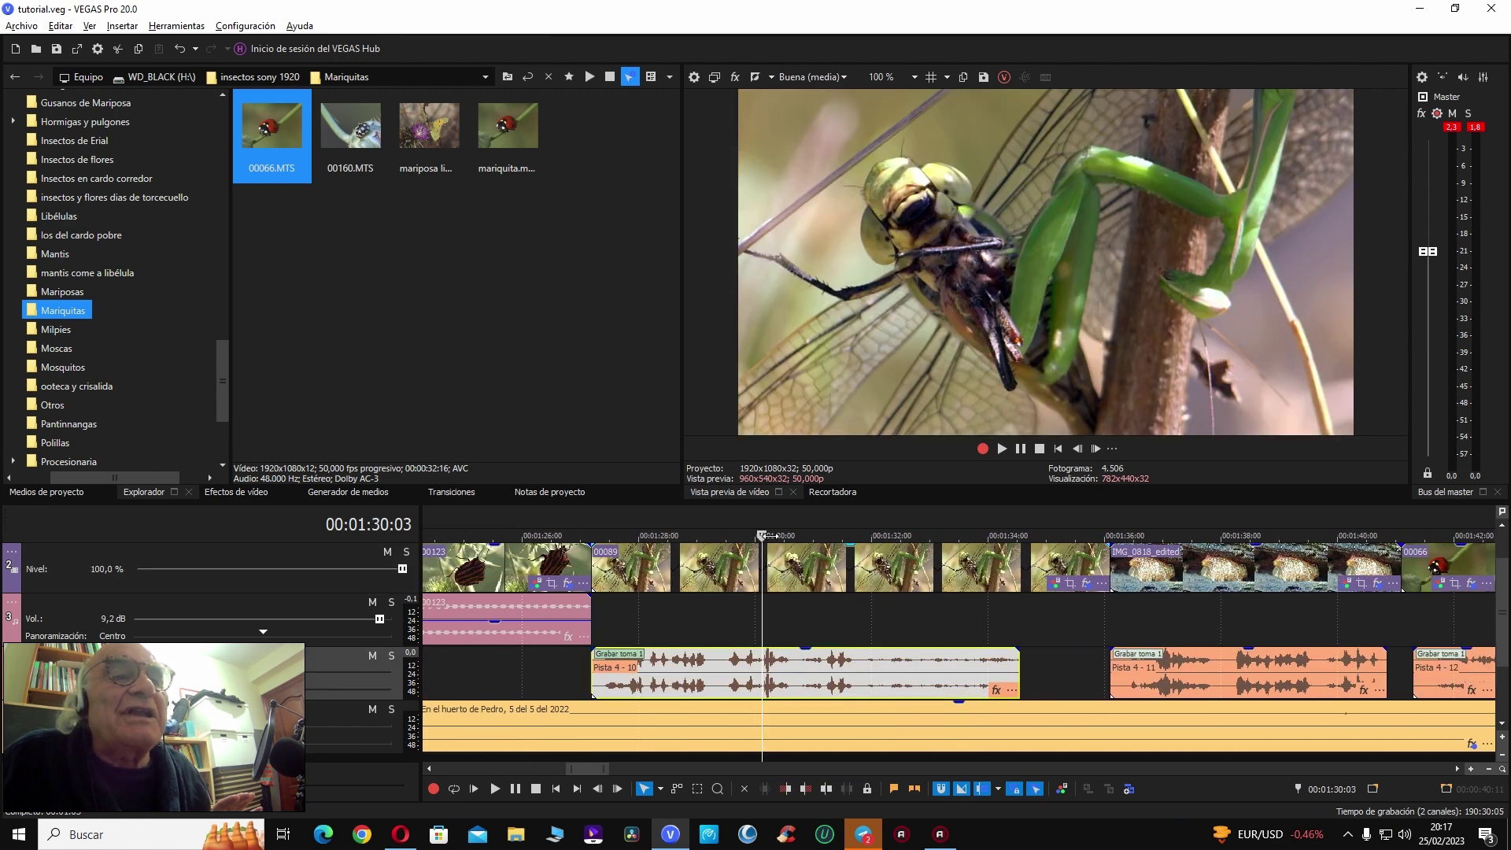
drag(761, 609, 510, 589)
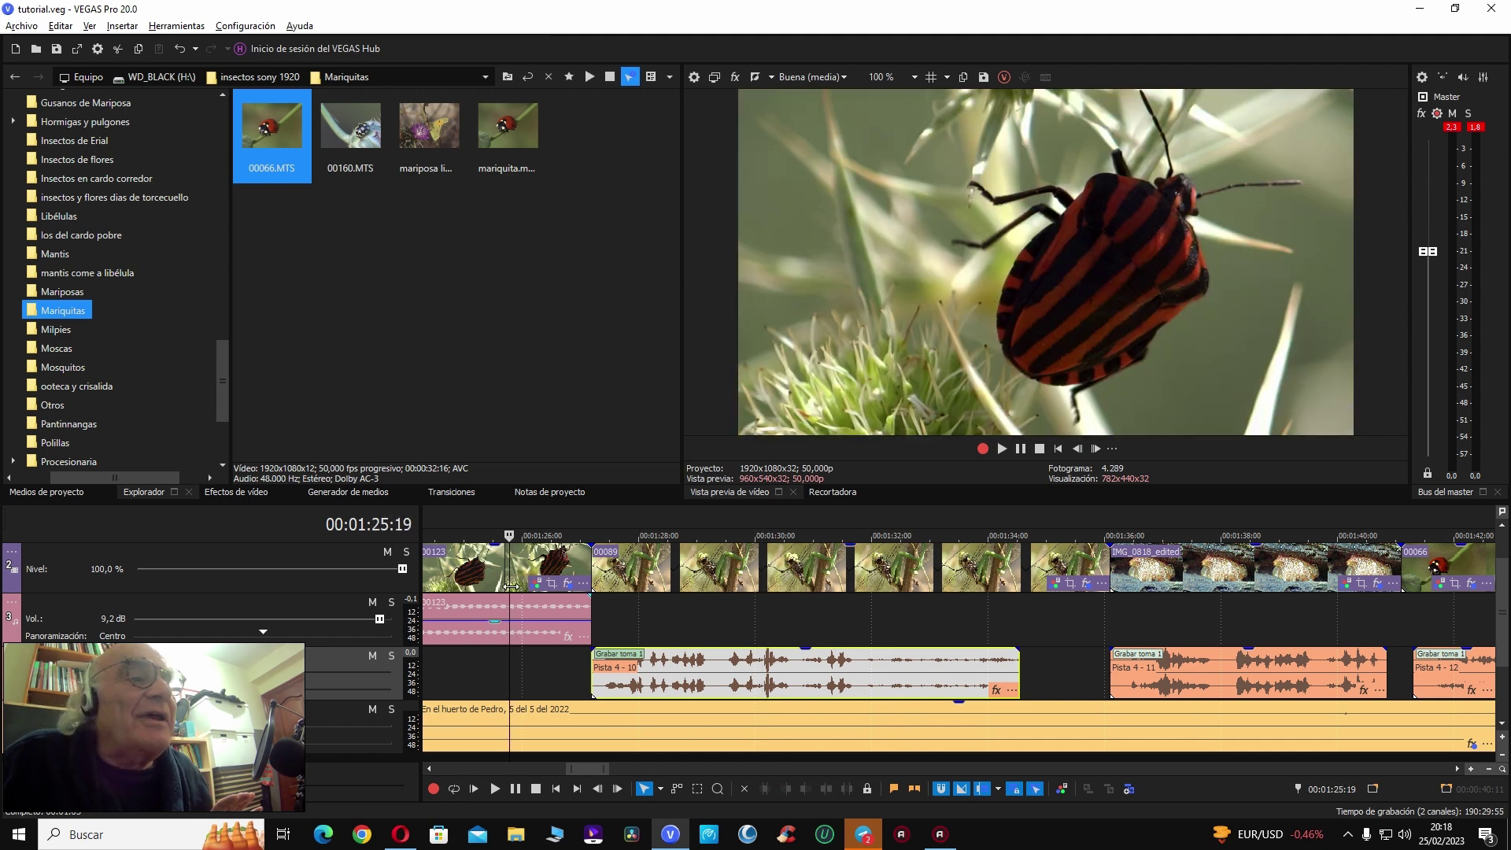
Step: Select the audio of clip 00123 with the playback cursor at its start, and shrink the timeline to view the surrounding clips
scroll(626, 553, left, 5)
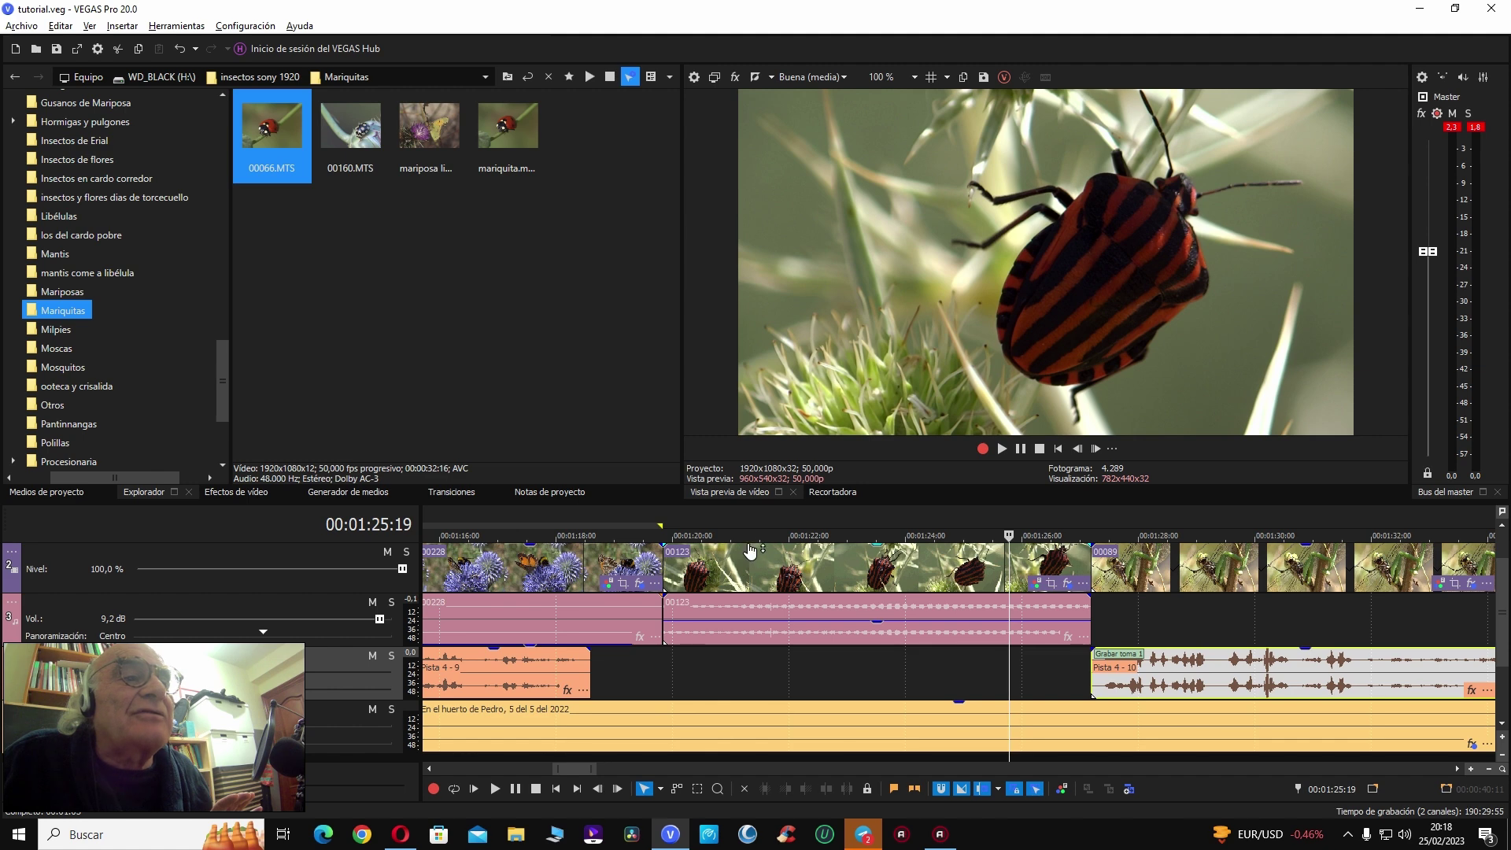
scroll(754, 540, left, 1)
click(739, 636)
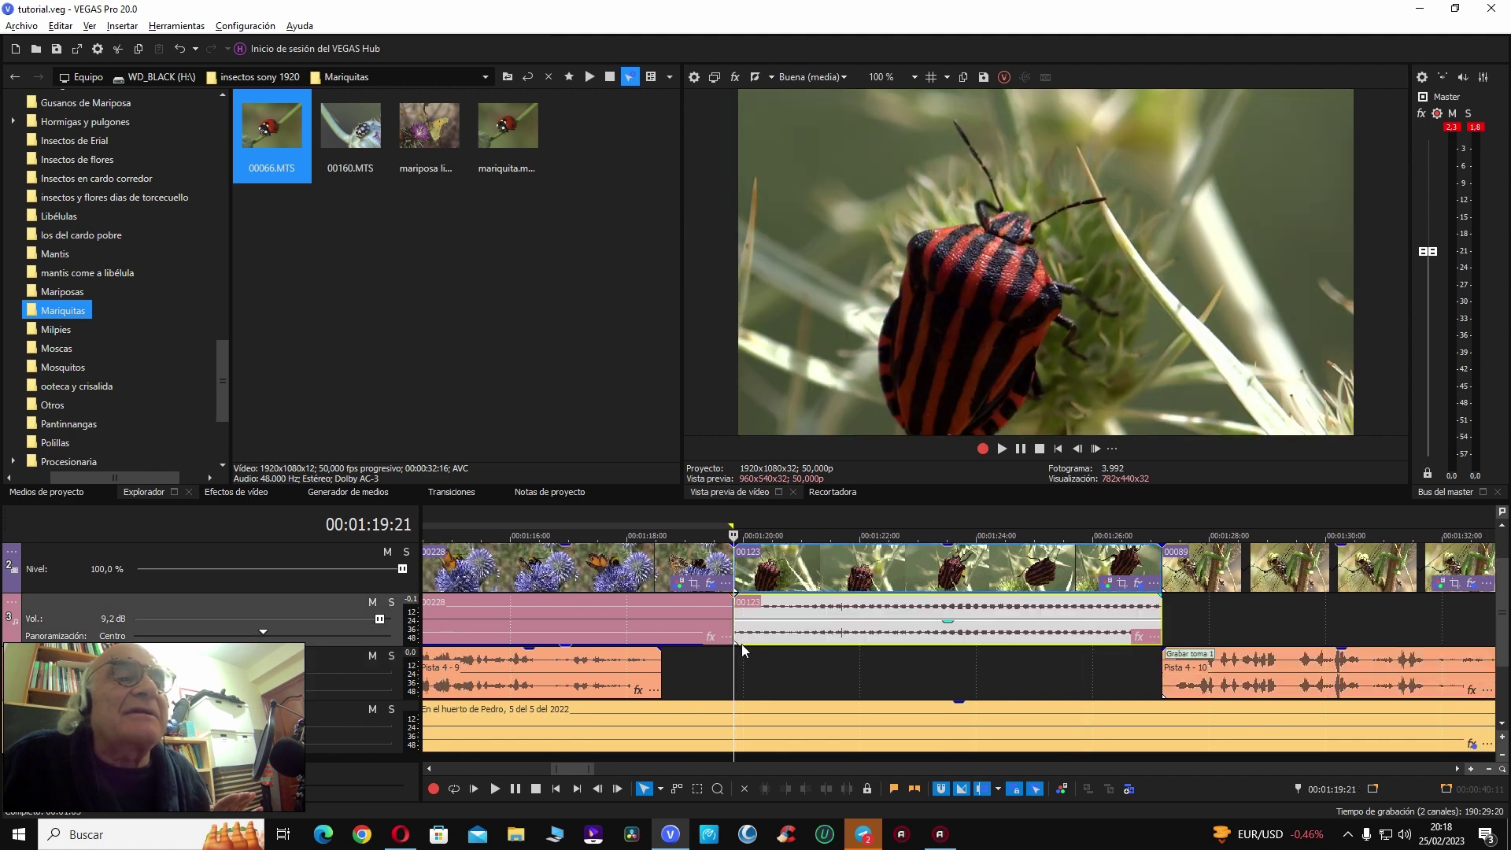
scroll(892, 634, down, 2)
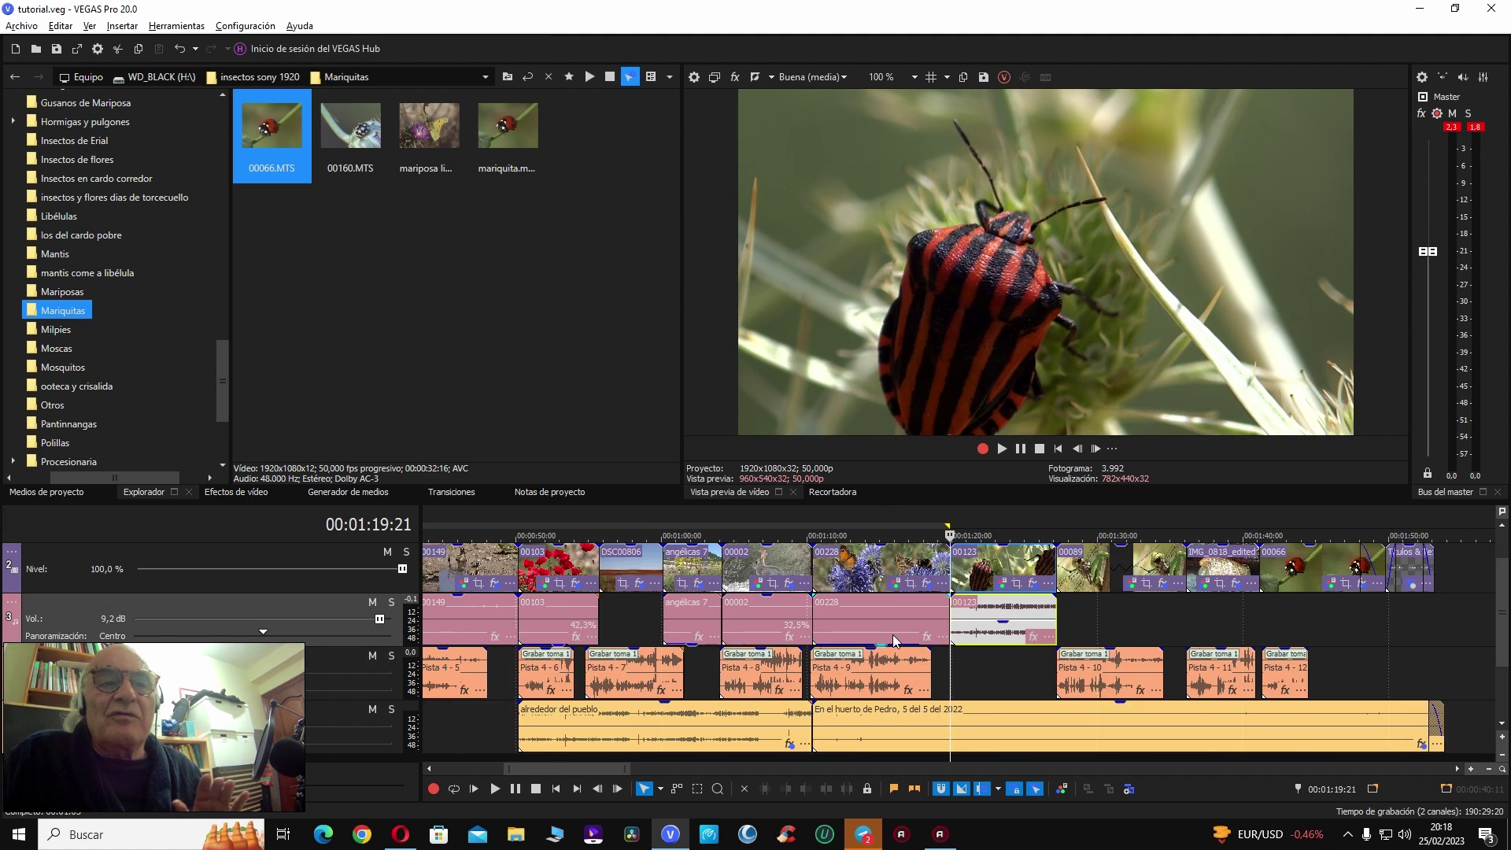
scroll(893, 635, down, 2)
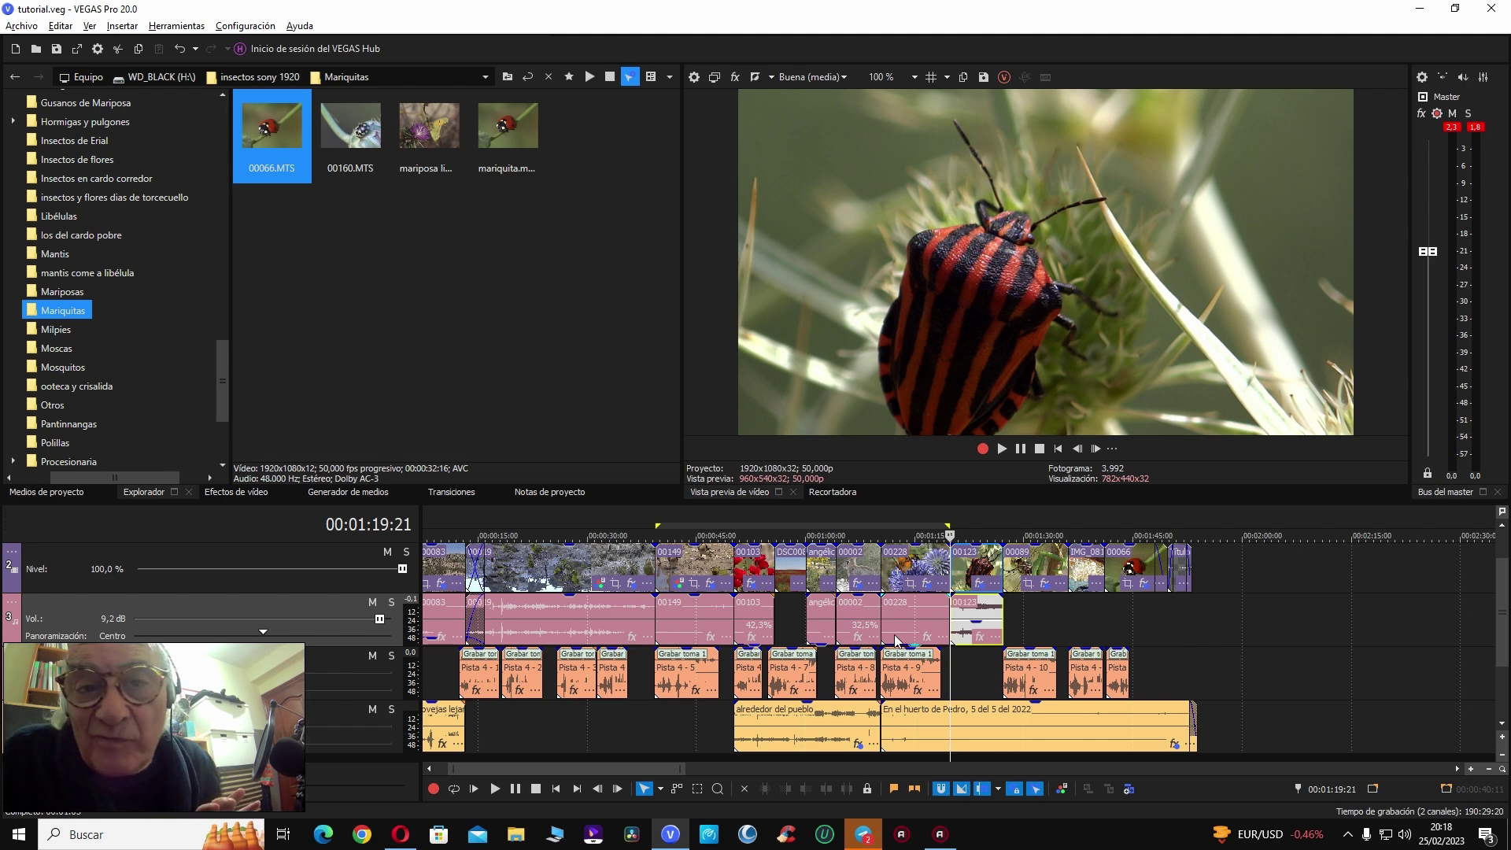